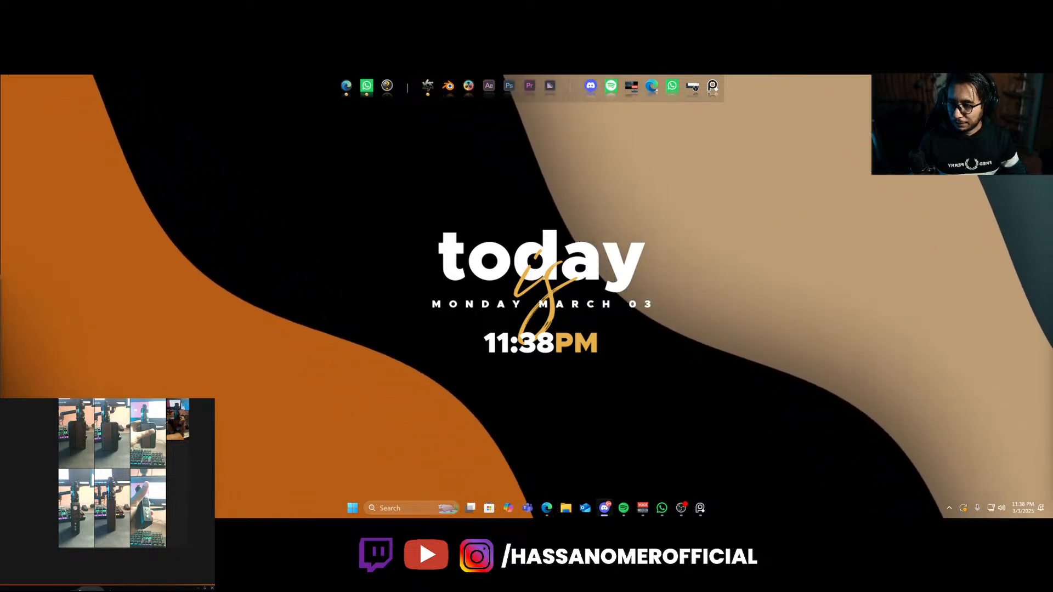
Open NVIDIA Broadcast, review its microphone effects, and minimize it
{"action": "left_click", "coordinate": [949, 509]}
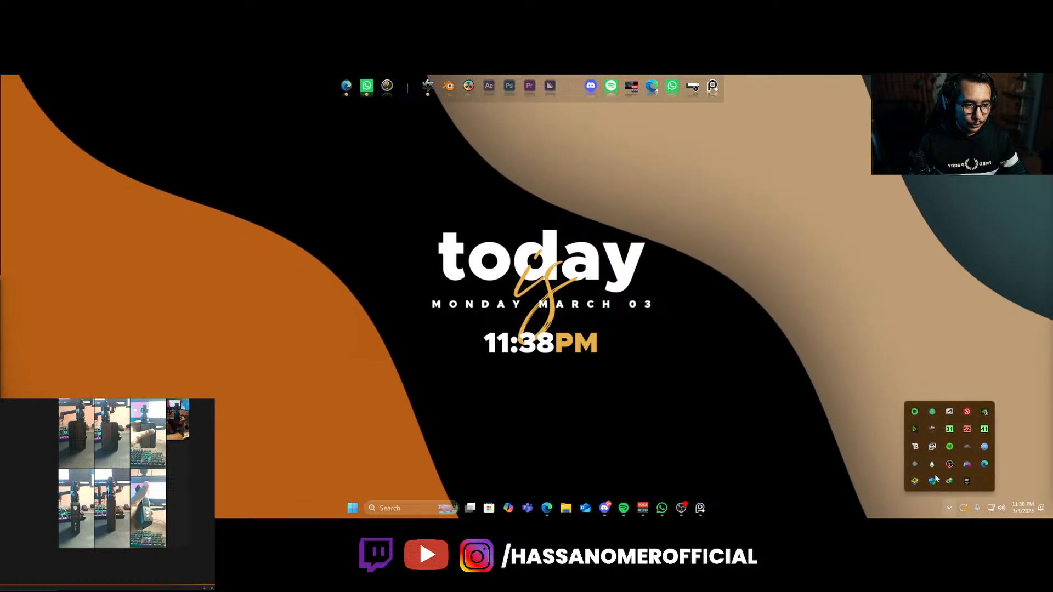
{"action": "left_click", "coordinate": [915, 429]}
{"action": "left_click", "coordinate": [396, 129]}
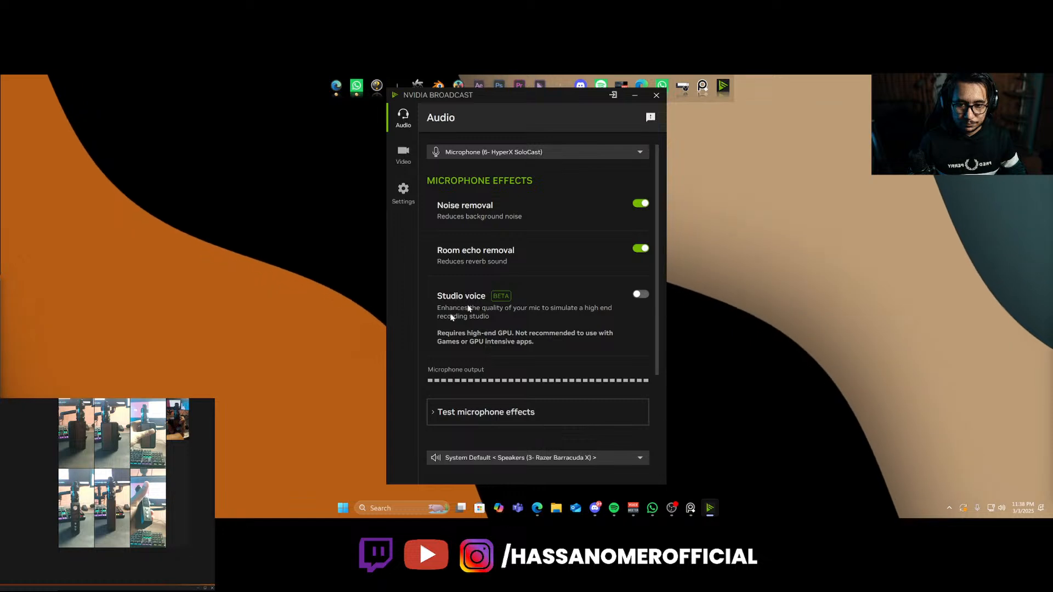
{"action": "left_click", "coordinate": [638, 93]}
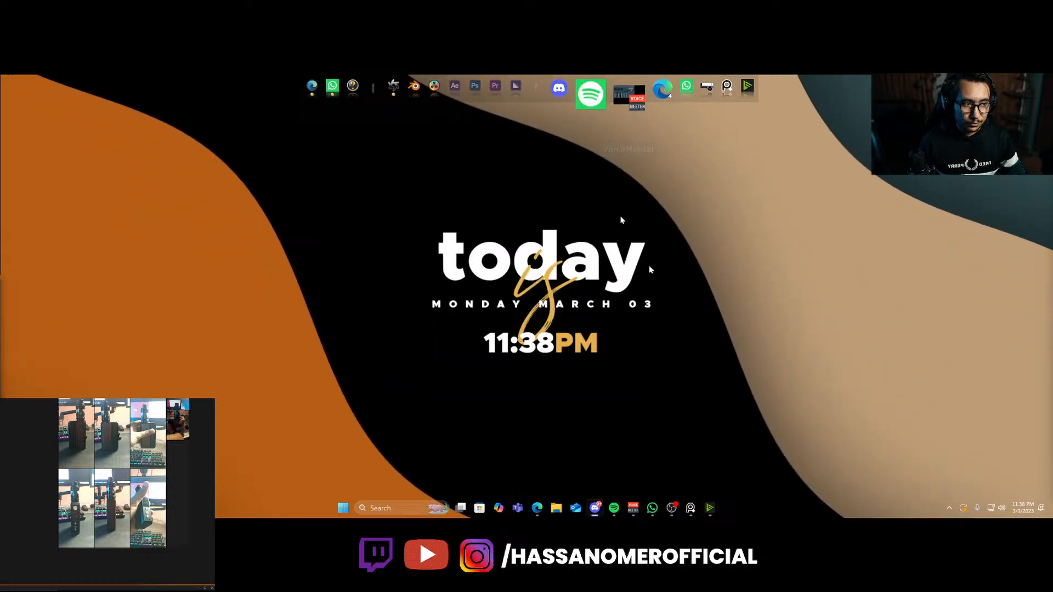
{"action": "right_click", "coordinate": [736, 324]}
{"action": "left_click", "coordinate": [756, 366]}
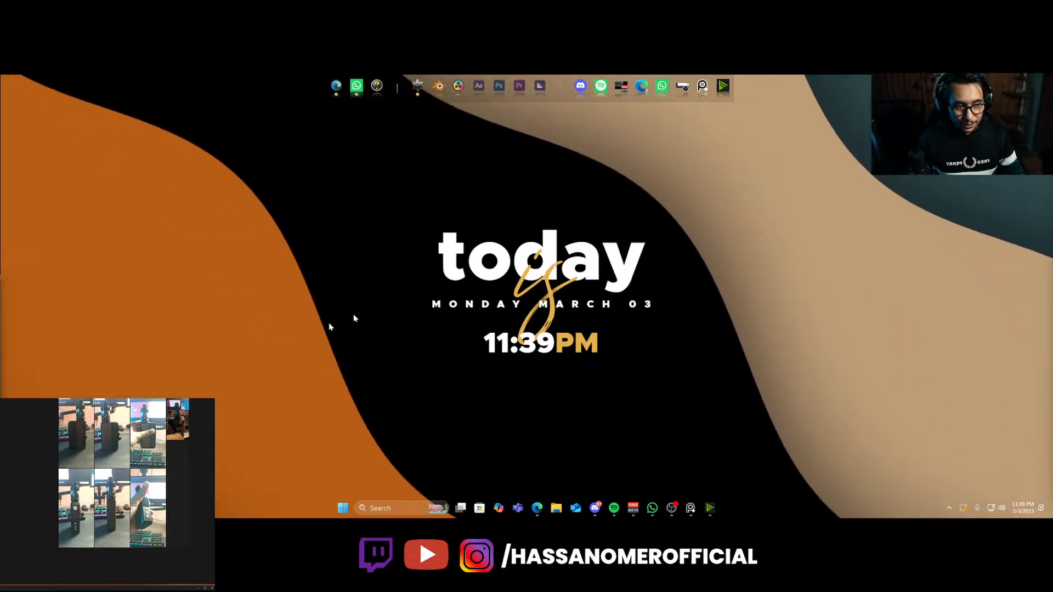
Launch Blender and dismiss the startup splash screen
{"action": "left_click", "coordinate": [439, 104]}
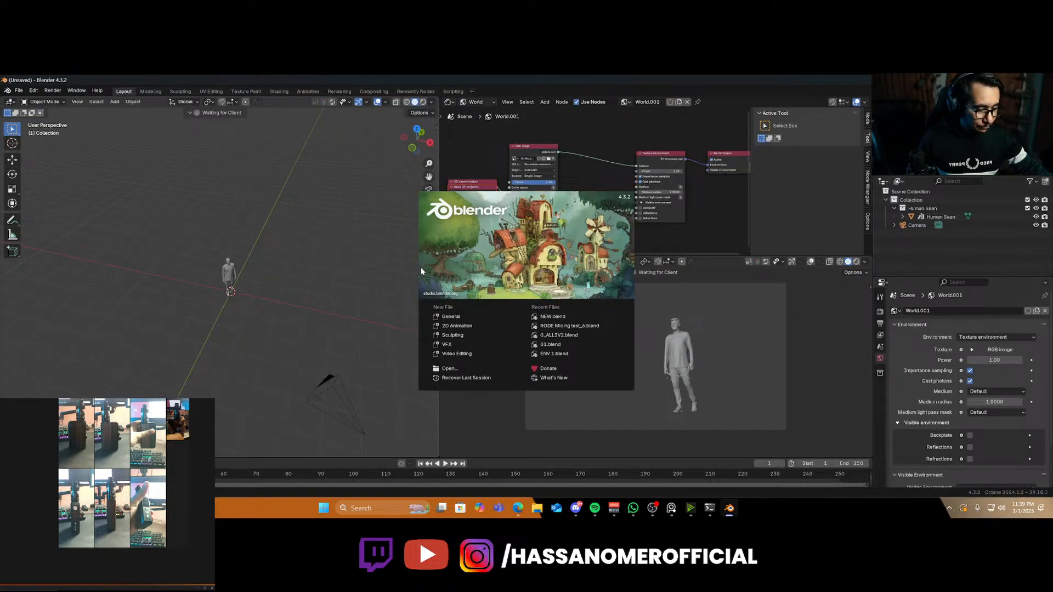
{"action": "left_click", "coordinate": [274, 279]}
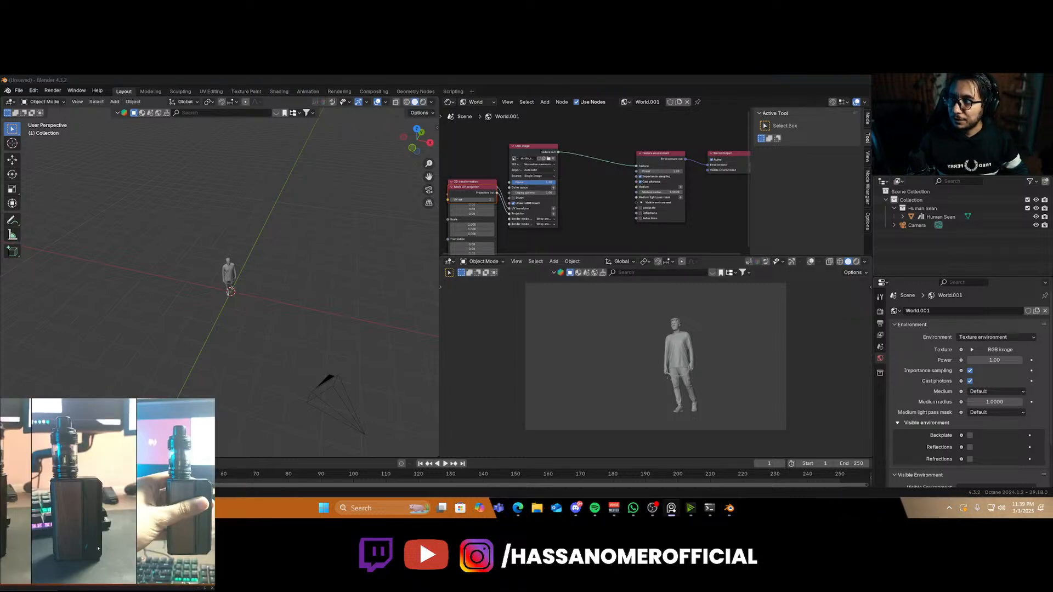
Add a cube mesh at the scene origin and isolate it in Local View
{"action": "scroll", "coordinate": [230, 296], "scroll_direction": "up", "scroll_amount": 5}
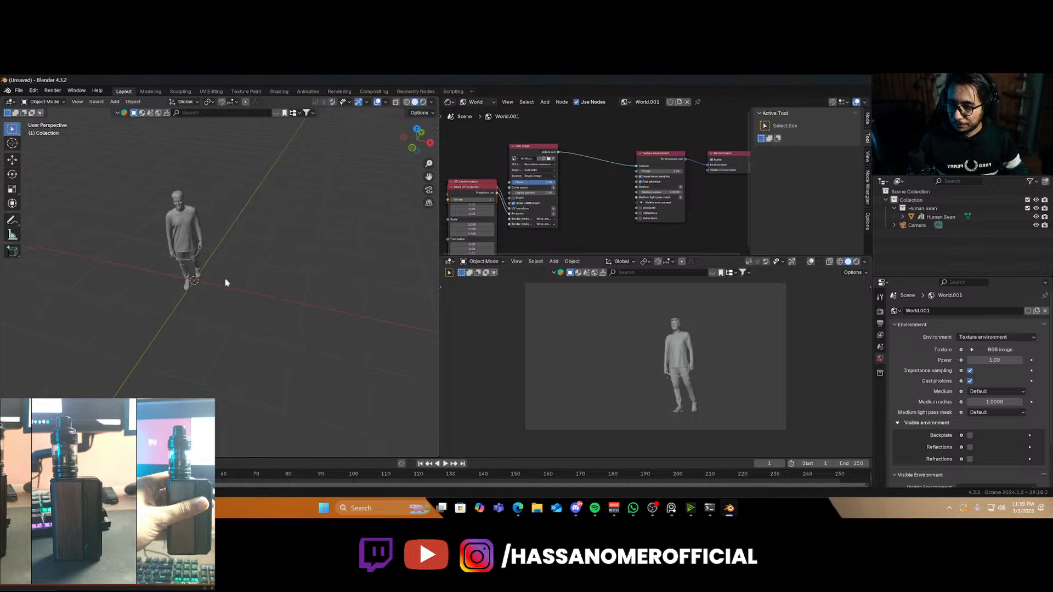
{"action": "key", "text": "shift+a"}
{"action": "mouse_move", "coordinate": [210, 297]}
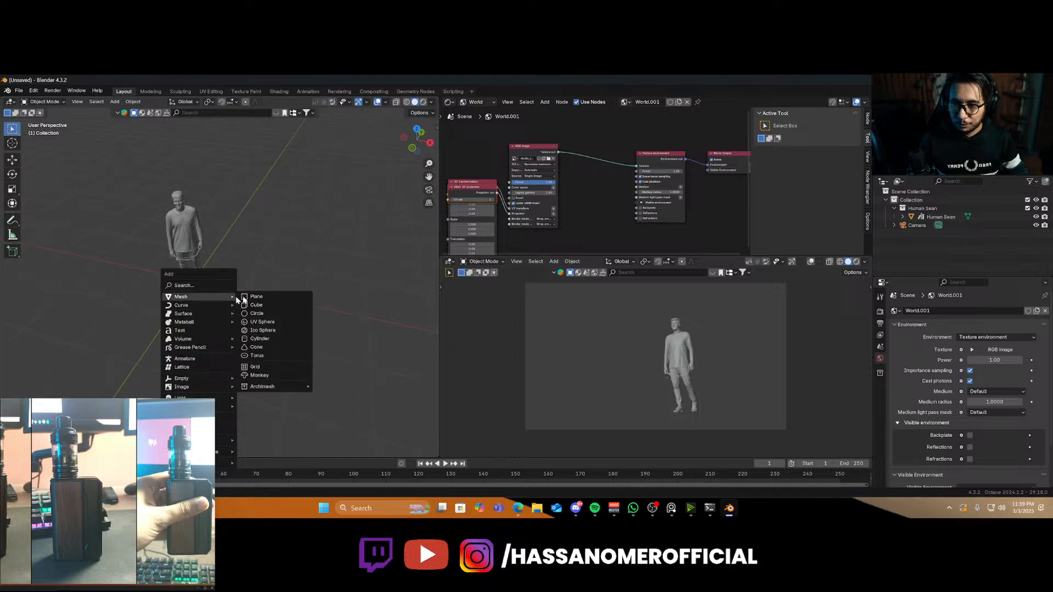
{"action": "left_click", "coordinate": [277, 308]}
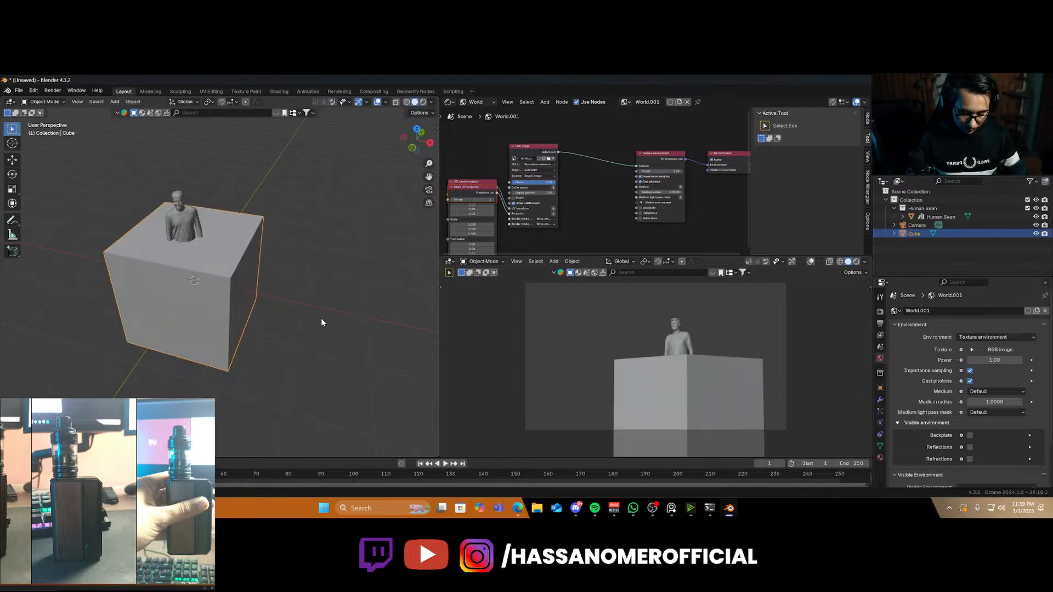
{"action": "key", "text": "KP_Decimal"}
{"action": "key", "text": "KP_Divide"}
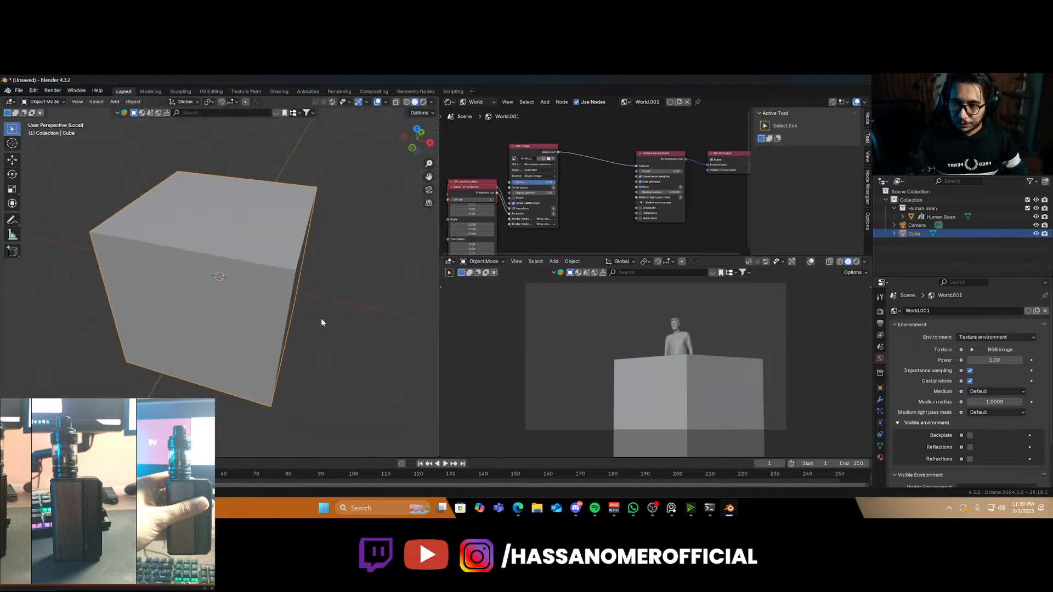
In front view, scale the cube down along X and Z into an upright block about two-thirds as wide as tall
{"action": "middle_click_drag", "start_coordinate": [257, 343], "coordinate": [260, 329]}
{"action": "key", "text": "KP_1"}
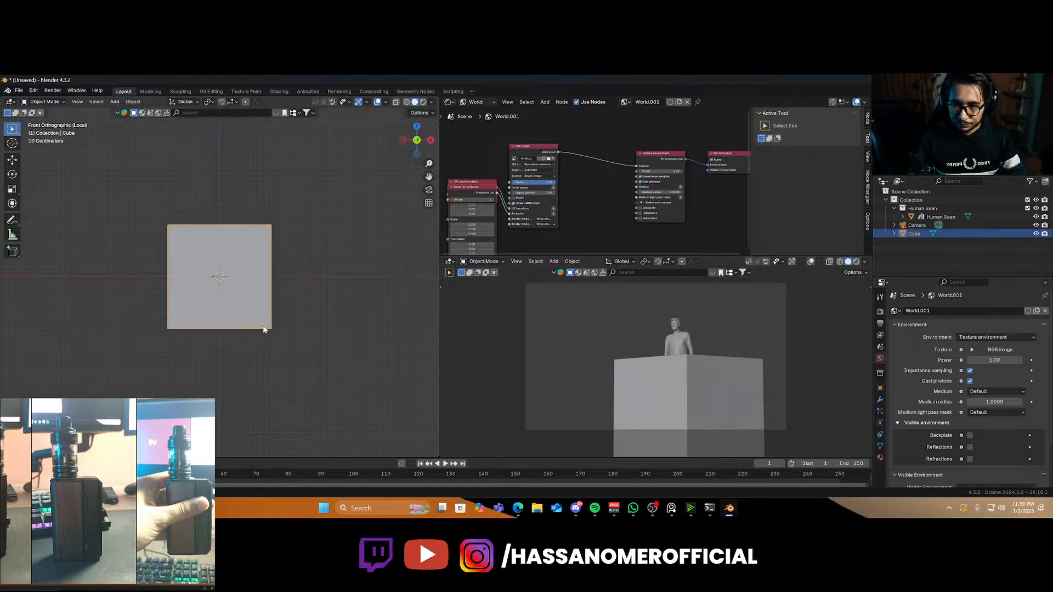
{"action": "scroll", "coordinate": [262, 328], "scroll_direction": "up", "scroll_amount": 3}
{"action": "key", "text": "s"}
{"action": "key", "text": "x"}
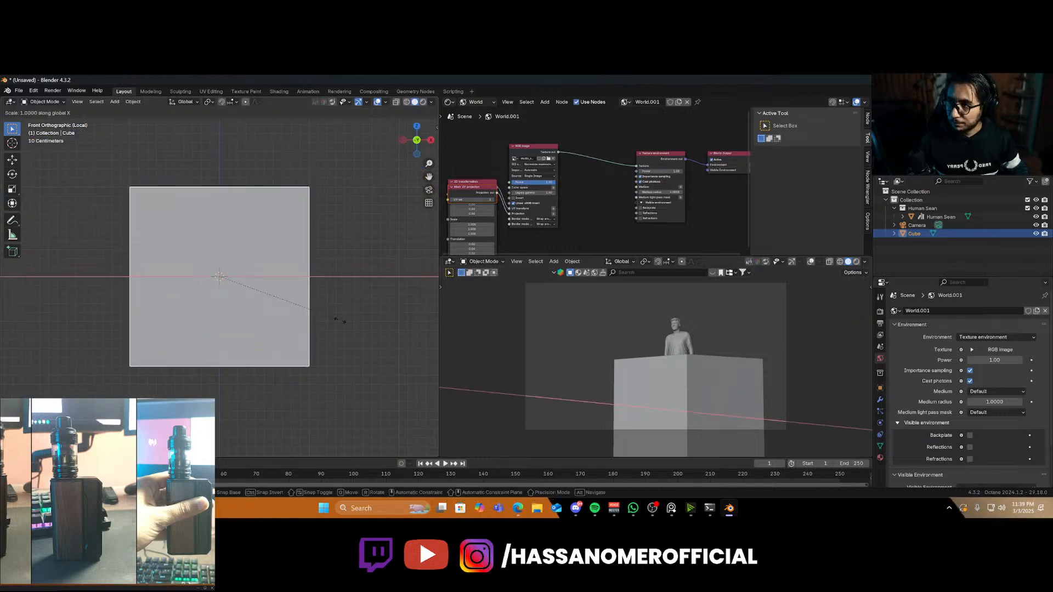
{"action": "left_click", "coordinate": [287, 324]}
{"action": "key", "text": "s"}
{"action": "key", "text": "z"}
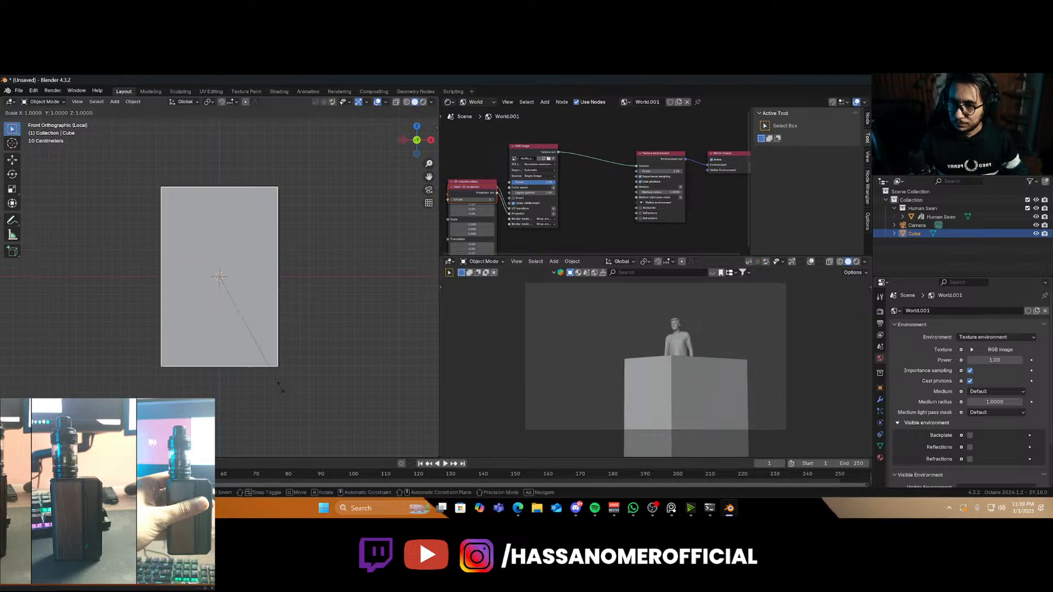
{"action": "left_click", "coordinate": [281, 349]}
{"action": "key", "text": "s"}
{"action": "key", "text": "x"}
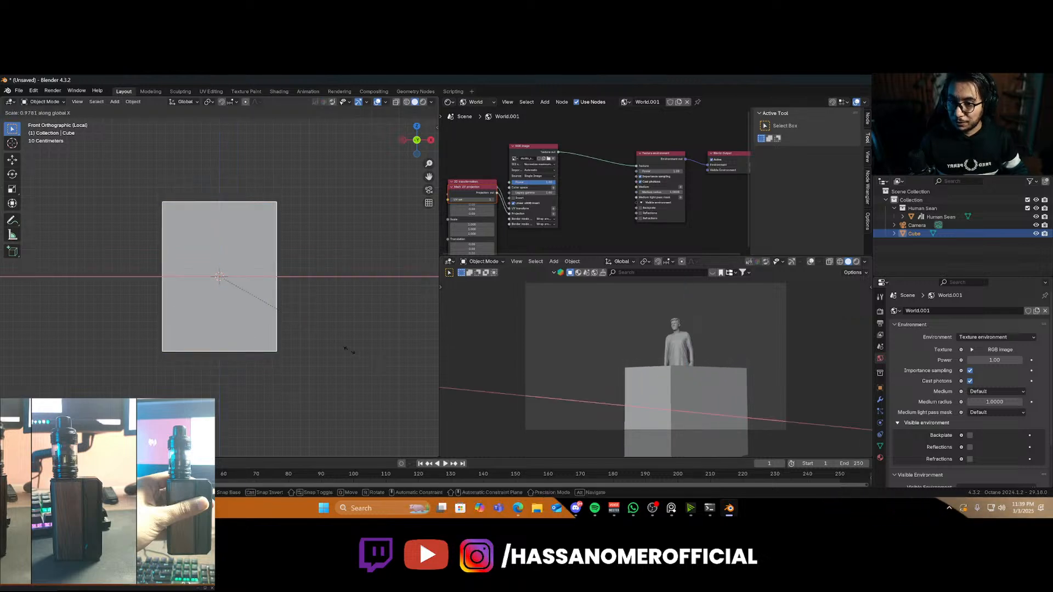
{"action": "left_click", "coordinate": [327, 349]}
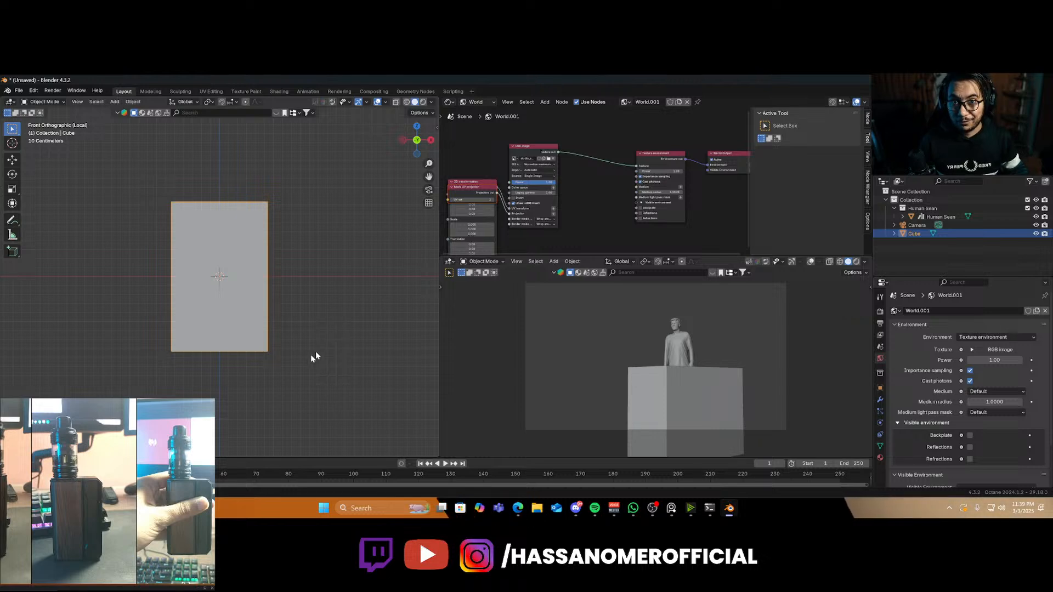
Add one vertical loop cut to the block in Edit Mode, slid about 0.6 toward its +X side
{"action": "scroll", "coordinate": [275, 341], "scroll_direction": "up", "scroll_amount": 3}
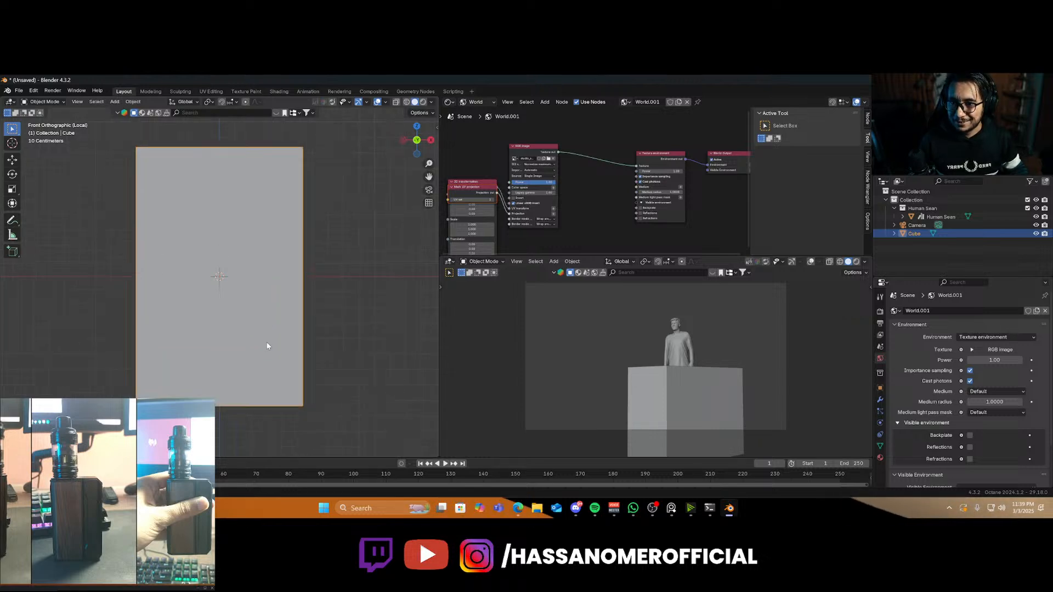
{"action": "key", "text": "Tab"}
{"action": "key", "text": "ctrl+r"}
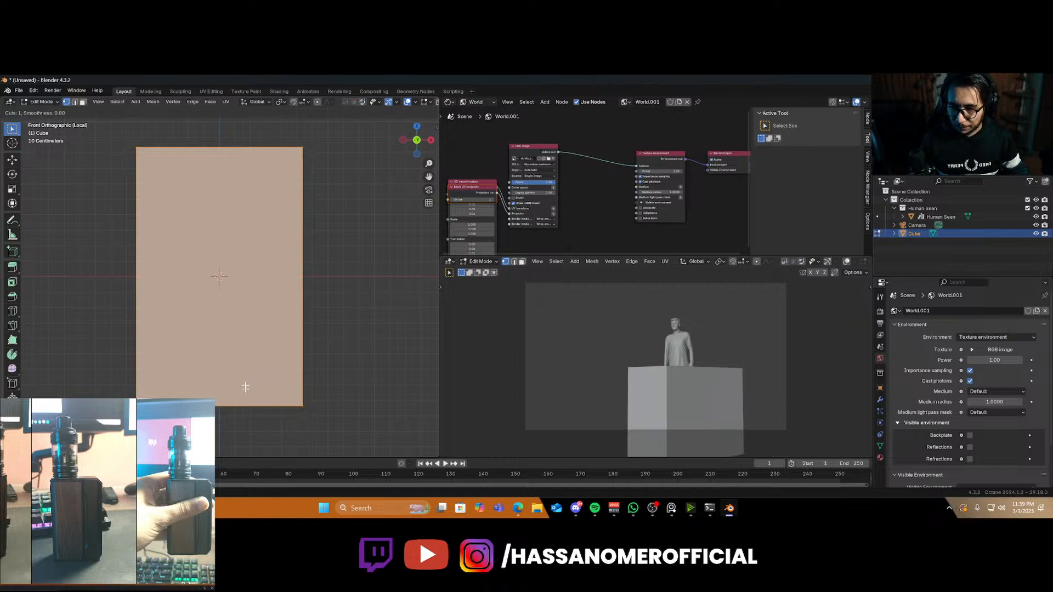
{"action": "left_click", "coordinate": [240, 411]}
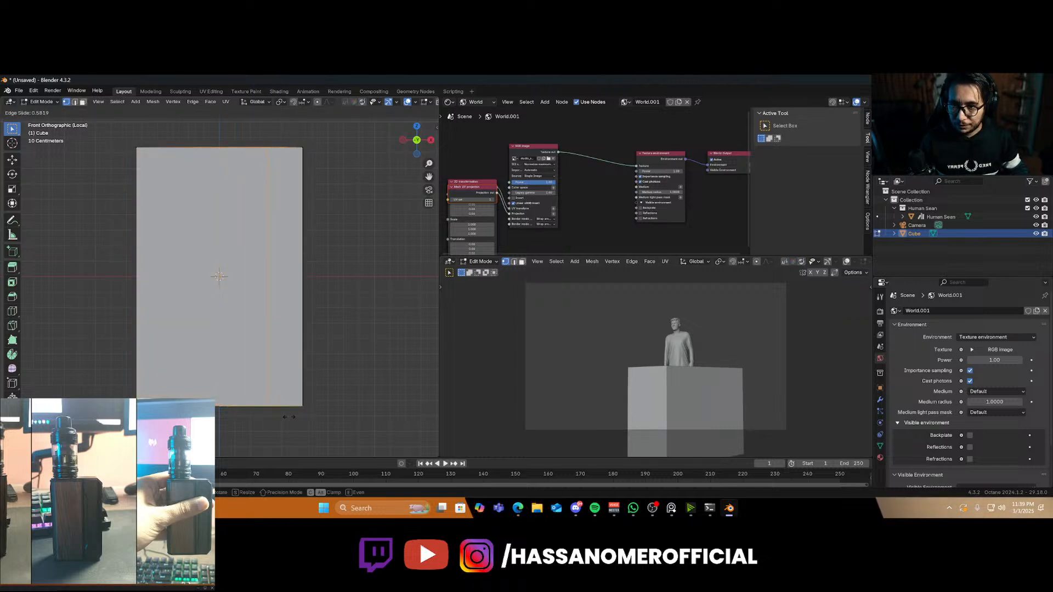
{"action": "left_click", "coordinate": [292, 417]}
Scale all of the block's geometry along Y to about 0.27 to match the slim side profile in the reference photos
{"action": "middle_click_drag", "start_coordinate": [346, 353], "coordinate": [254, 337]}
{"action": "scroll", "coordinate": [289, 321], "scroll_direction": "down", "scroll_amount": 3}
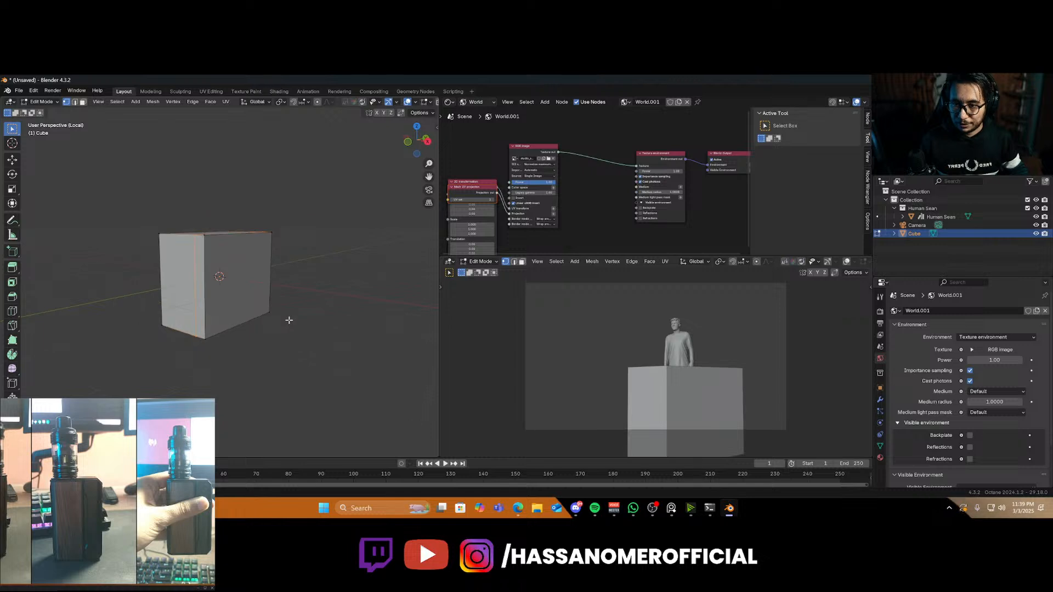
{"action": "key", "text": "a"}
{"action": "key", "text": "s"}
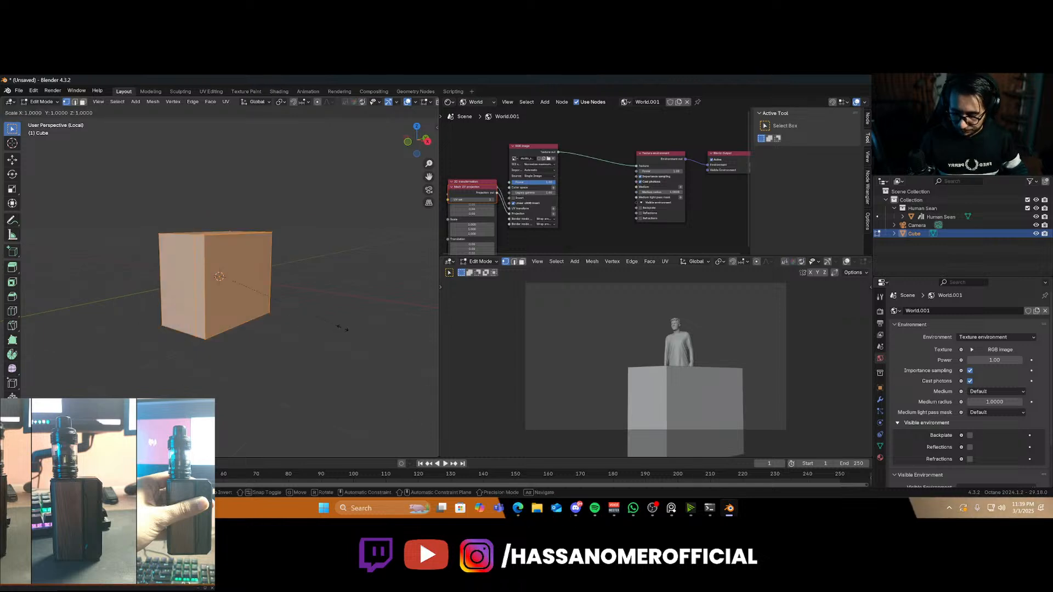
{"action": "key", "text": "y"}
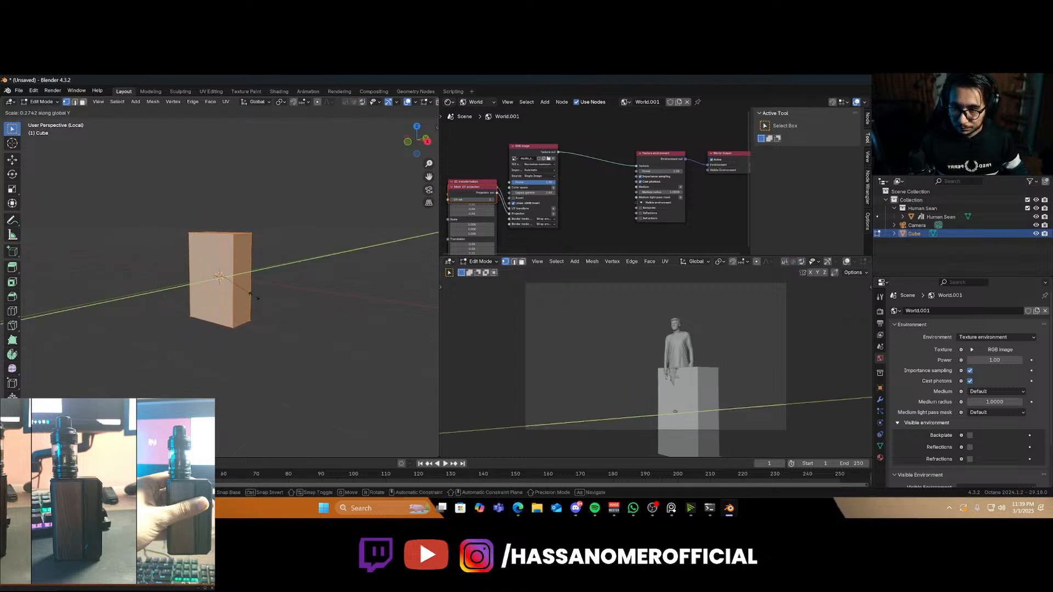
{"action": "left_click", "coordinate": [251, 293]}
{"action": "middle_click_drag", "start_coordinate": [251, 296], "coordinate": [233, 332]}
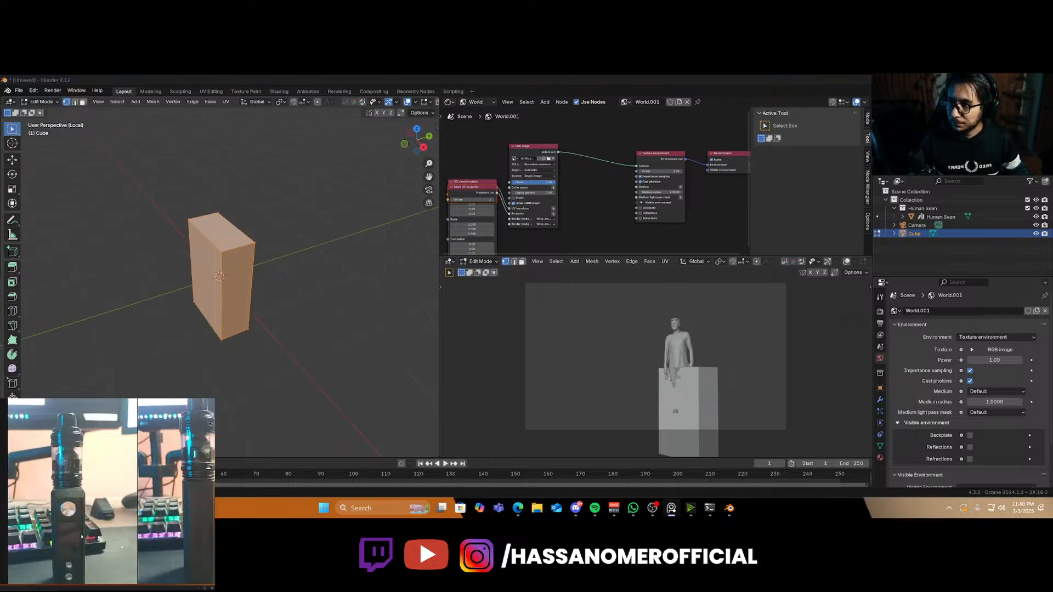
{"action": "scroll", "coordinate": [92, 528], "scroll_direction": "down", "scroll_amount": 2}
{"action": "middle_click_drag", "start_coordinate": [93, 528], "coordinate": [105, 497]}
{"action": "middle_click_drag", "start_coordinate": [289, 341], "coordinate": [233, 307]}
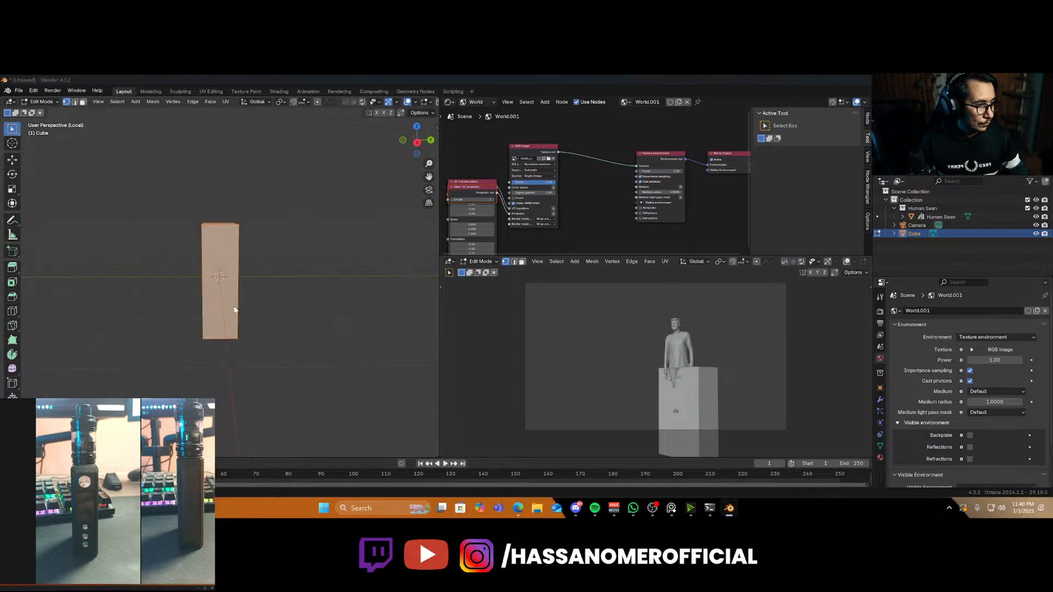
Start saving the file and create a new folder named Voopoo inside F:\Live
{"action": "key", "text": "ctrl+s"}
{"action": "scroll", "coordinate": [340, 379], "scroll_direction": "down", "scroll_amount": 3}
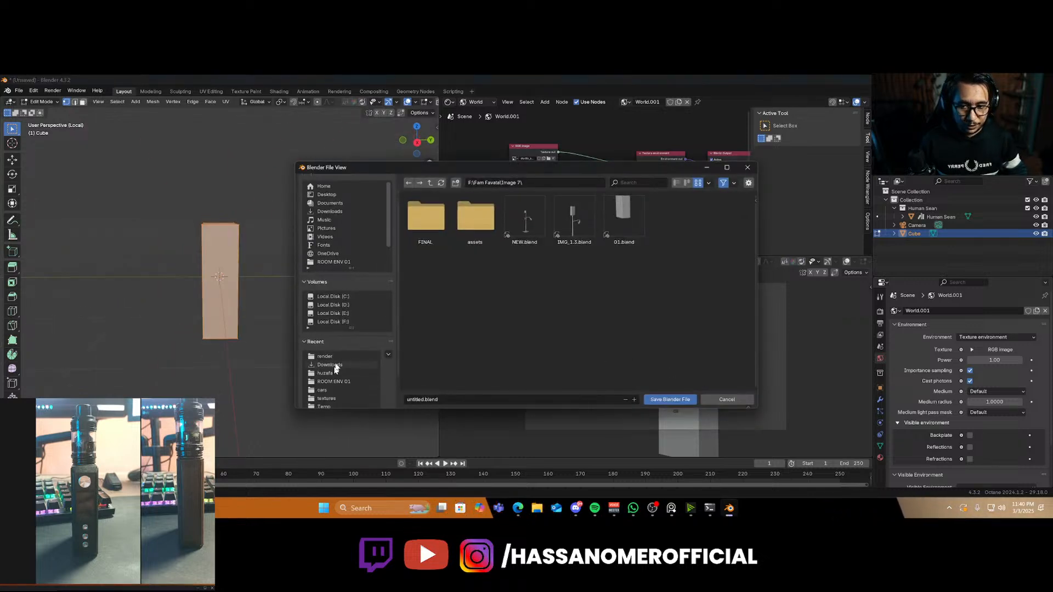
{"action": "left_click", "coordinate": [333, 322]}
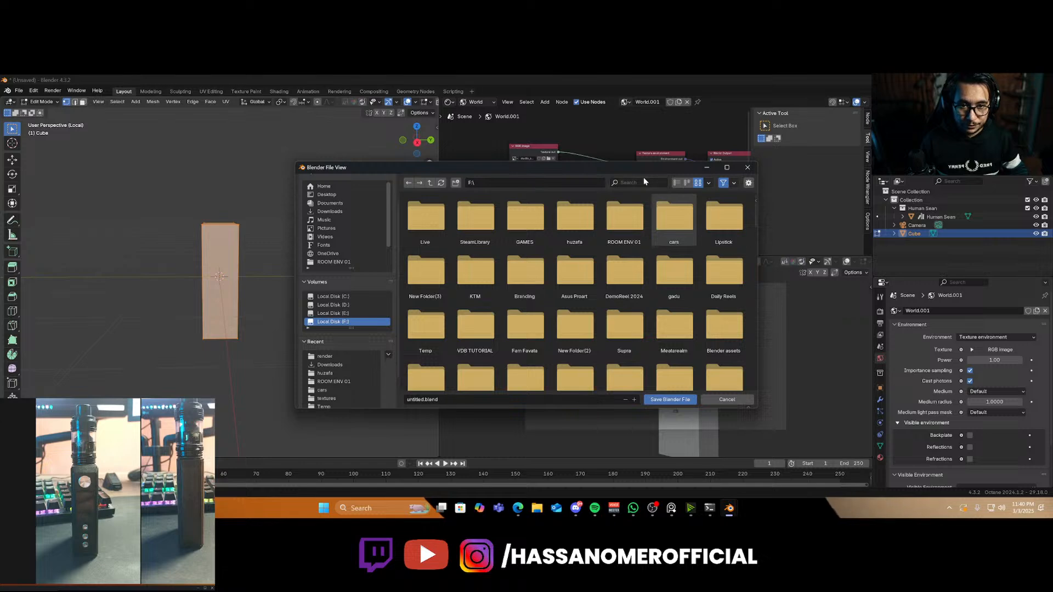
{"action": "key", "text": "ctrl+f"}
{"action": "double_click", "coordinate": [425, 218]}
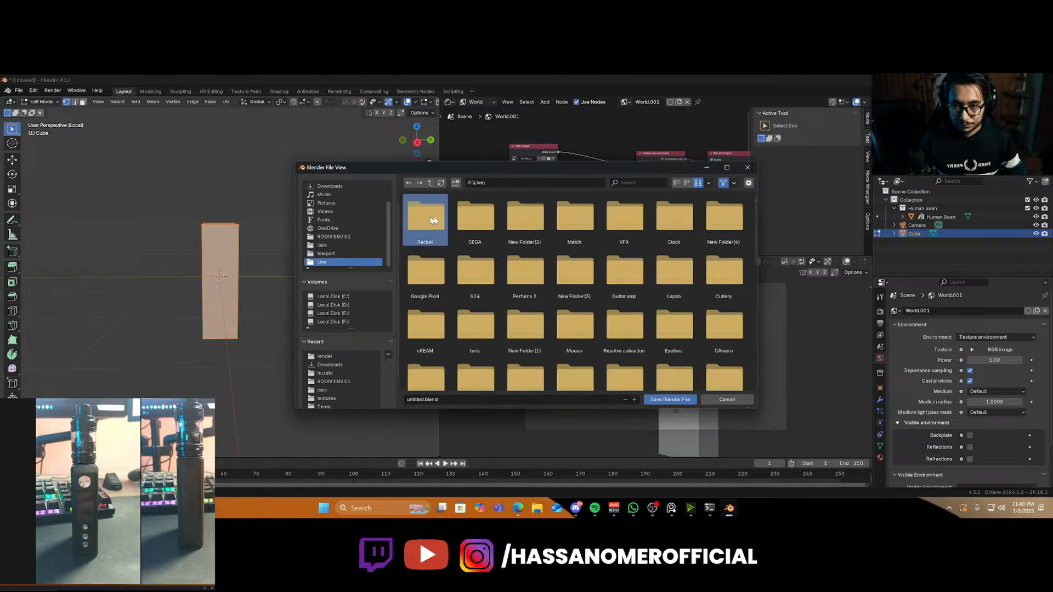
{"action": "left_click", "coordinate": [455, 182]}
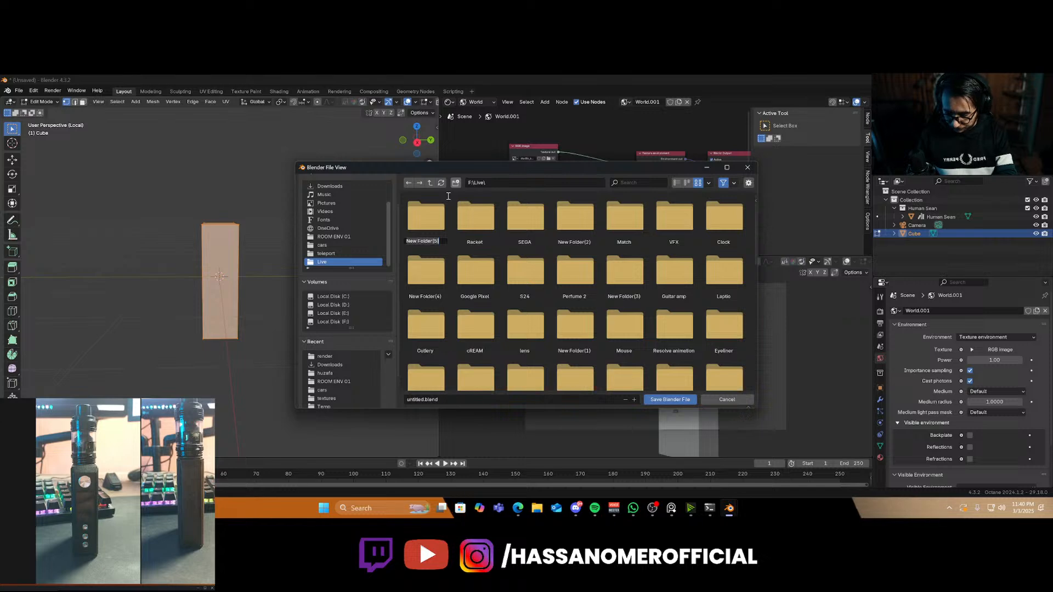
{"action": "type", "text": "Voopoo"}
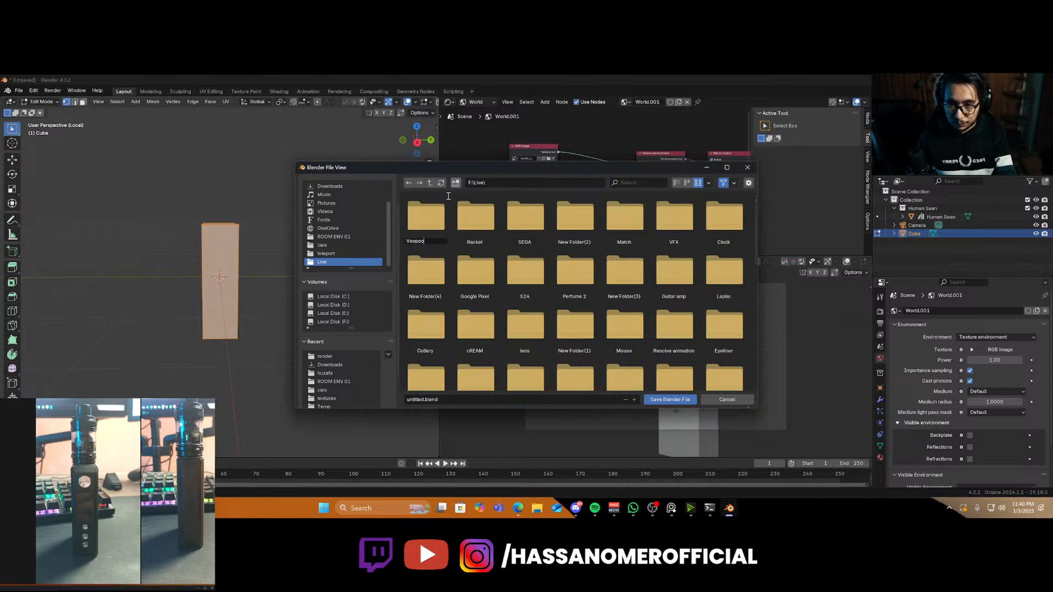
{"action": "key", "text": "Return"}
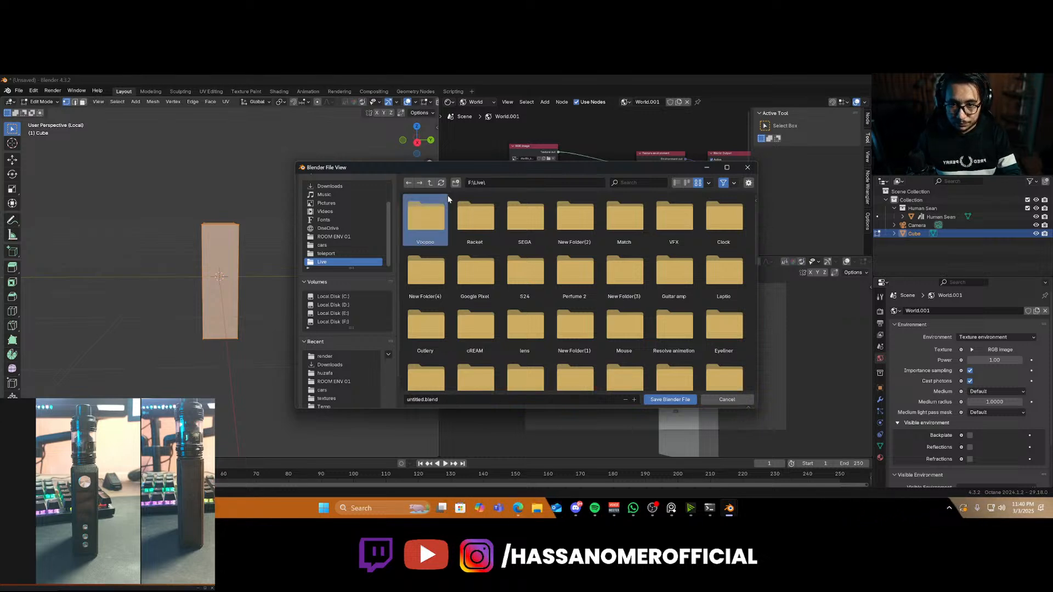
Save the project inside the Voopoo folder as DRAG 4.blend
{"action": "double_click", "coordinate": [424, 222]}
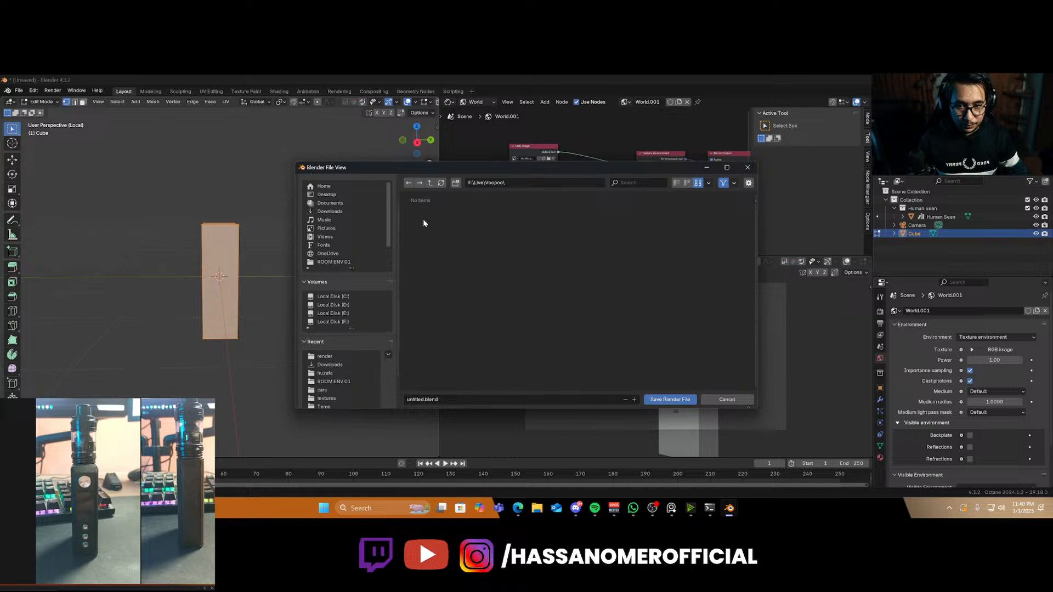
{"action": "left_click", "coordinate": [457, 400]}
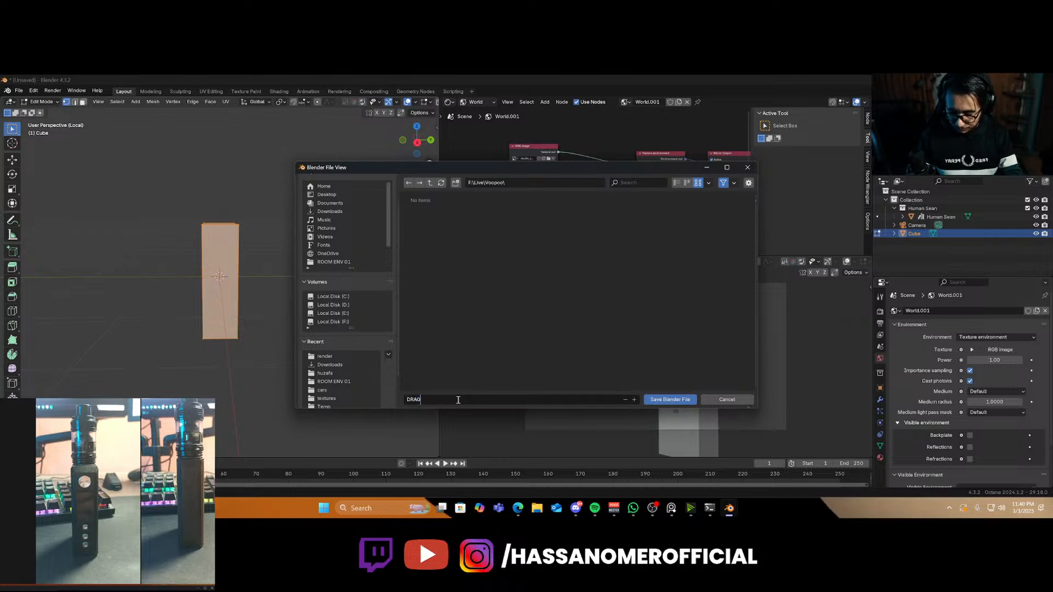
{"action": "key", "text": "Return"}
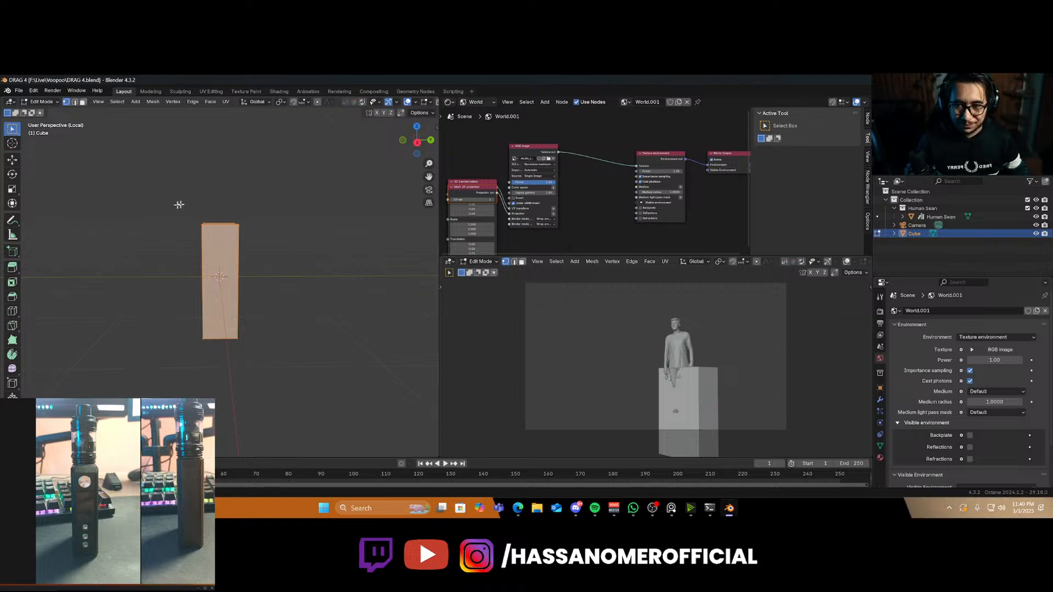
Switch the block to face selection mode and deselect all of its geometry
{"action": "scroll", "coordinate": [221, 280], "scroll_direction": "up", "scroll_amount": 1}
{"action": "scroll", "coordinate": [221, 281], "scroll_direction": "up", "scroll_amount": 2}
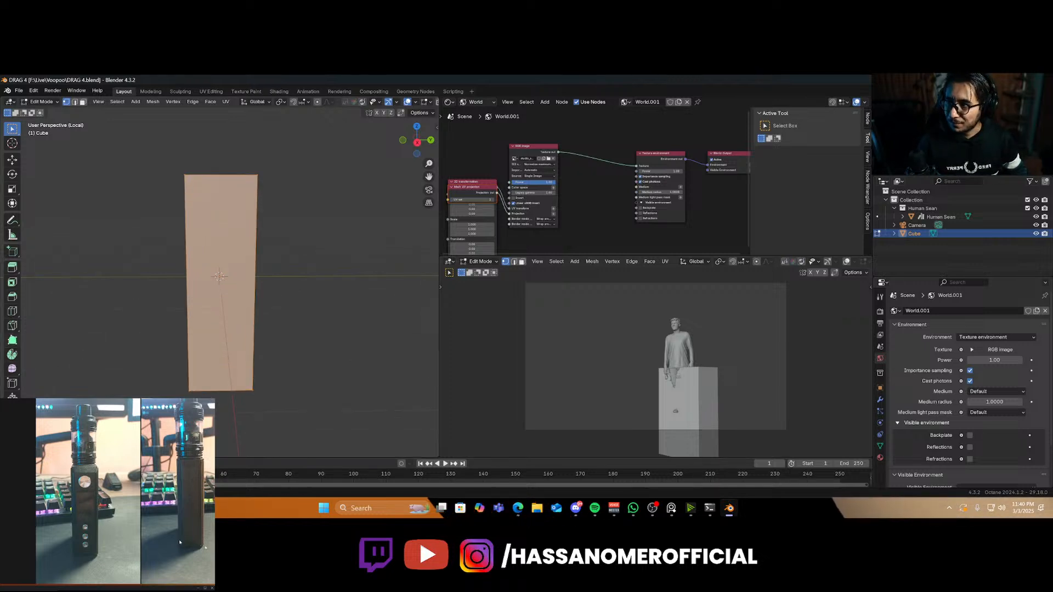
{"action": "middle_click_drag", "start_coordinate": [213, 329], "coordinate": [146, 179]}
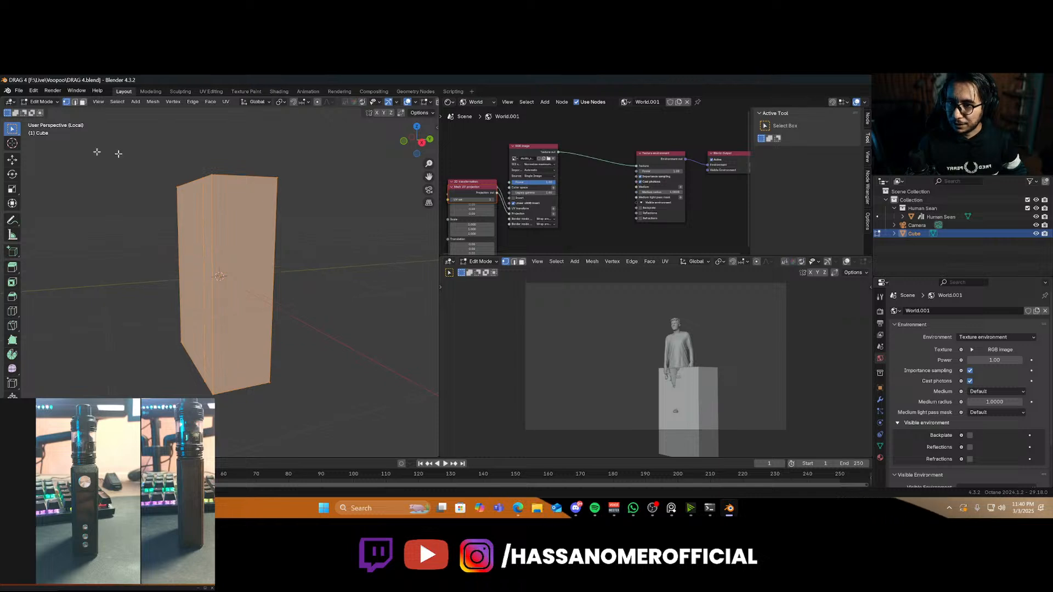
{"action": "key", "text": "3"}
{"action": "key", "text": "alt+a"}
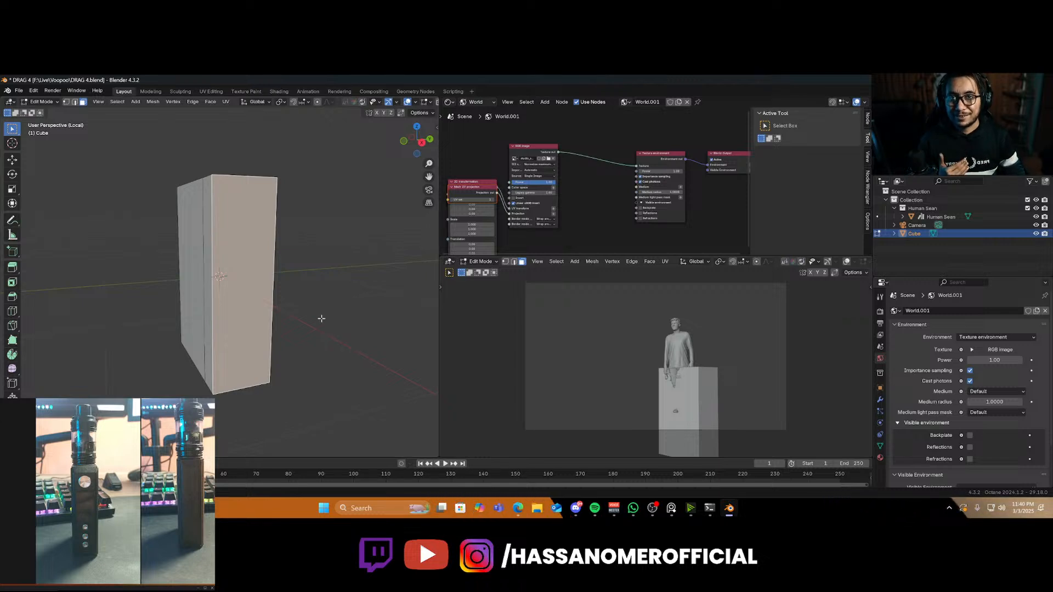
Scale one narrow side face of the block along Z to about 0.85 so that end tapers
{"action": "middle_click_drag", "start_coordinate": [280, 363], "coordinate": [315, 362]}
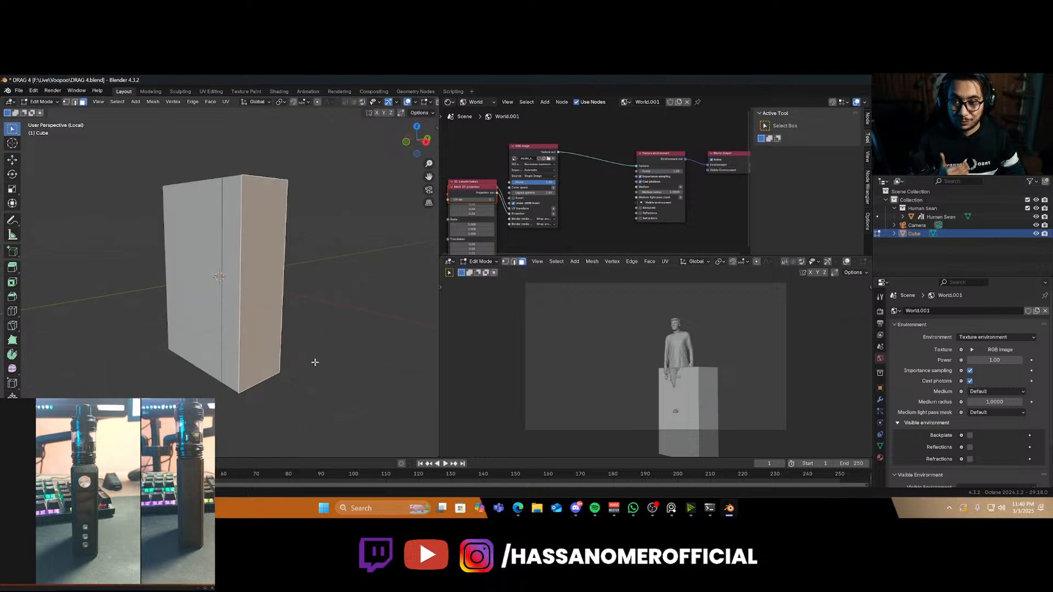
{"action": "key", "text": "s"}
{"action": "key", "text": "z"}
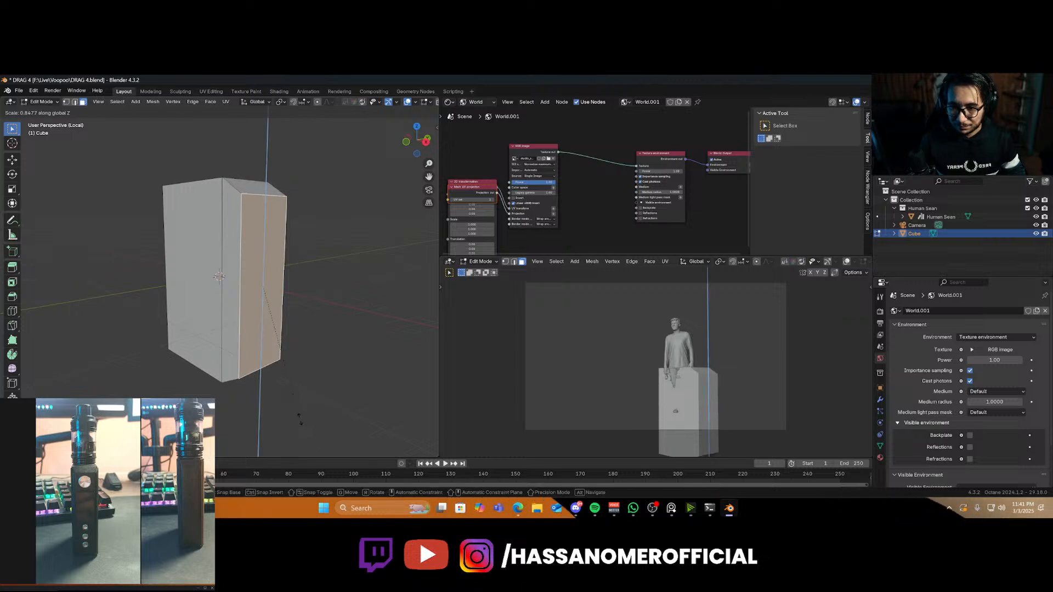
{"action": "left_click", "coordinate": [298, 418]}
{"action": "middle_click_drag", "start_coordinate": [192, 373], "coordinate": [49, 378]}
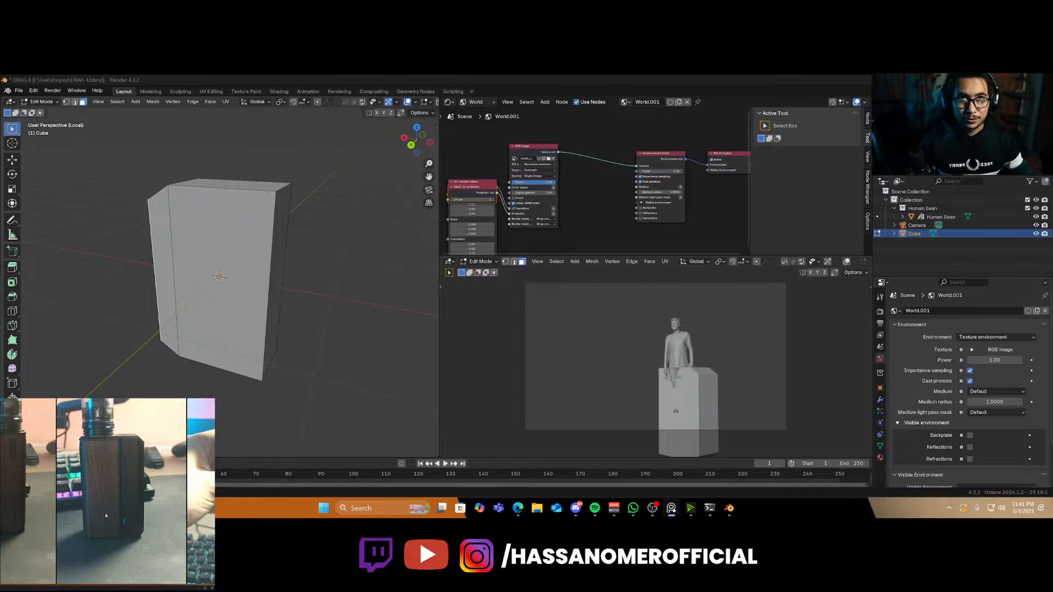
Extrude the narrow side face opposite the taper by about 0.043 m and scale it down uniformly to about 0.97
{"action": "scroll", "coordinate": [227, 275], "scroll_direction": "down", "scroll_amount": 1}
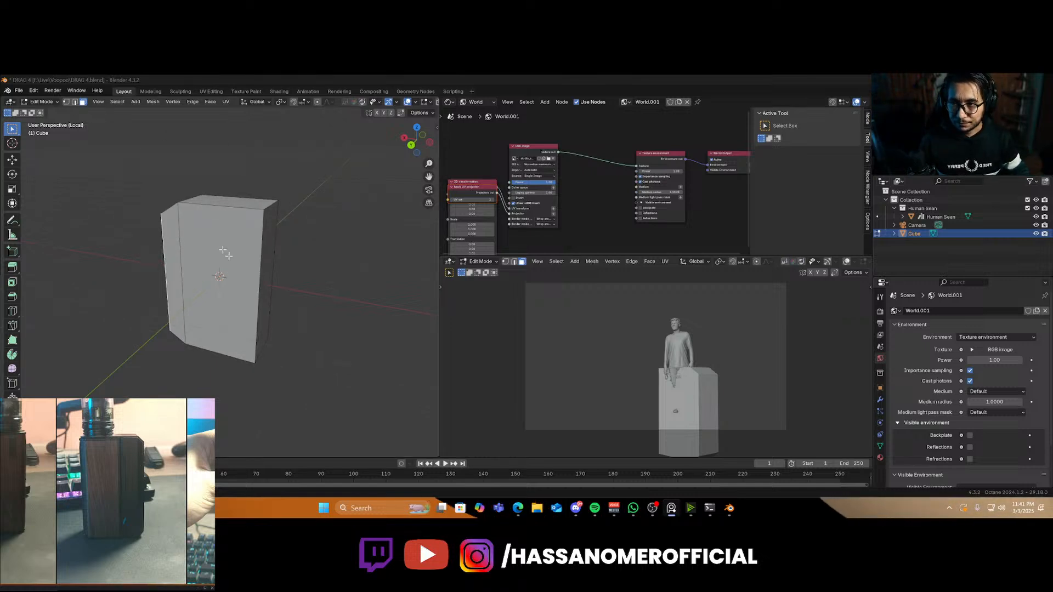
{"action": "left_click", "coordinate": [266, 287]}
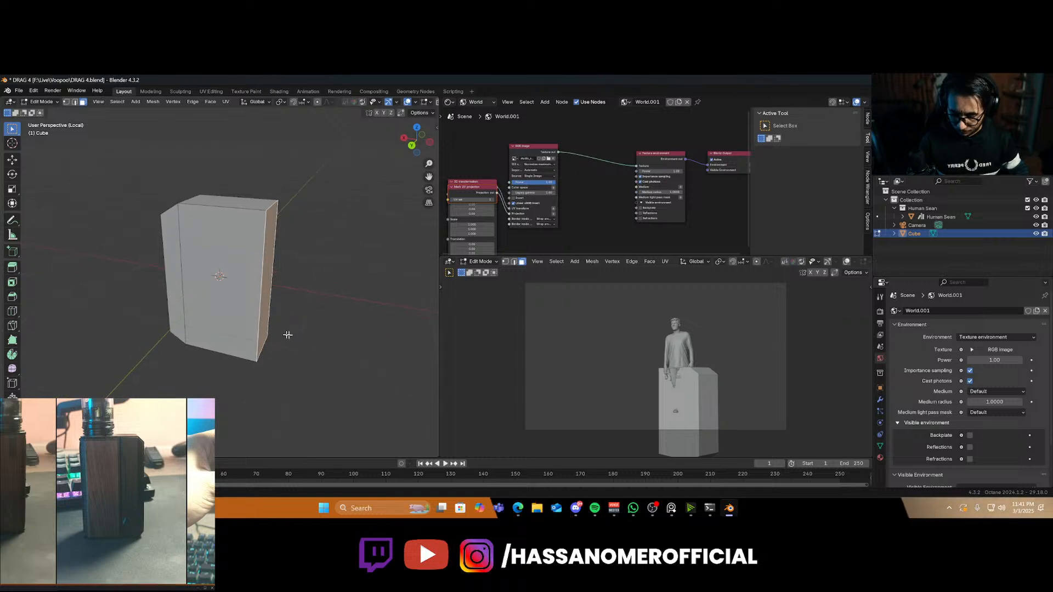
{"action": "key", "text": "e"}
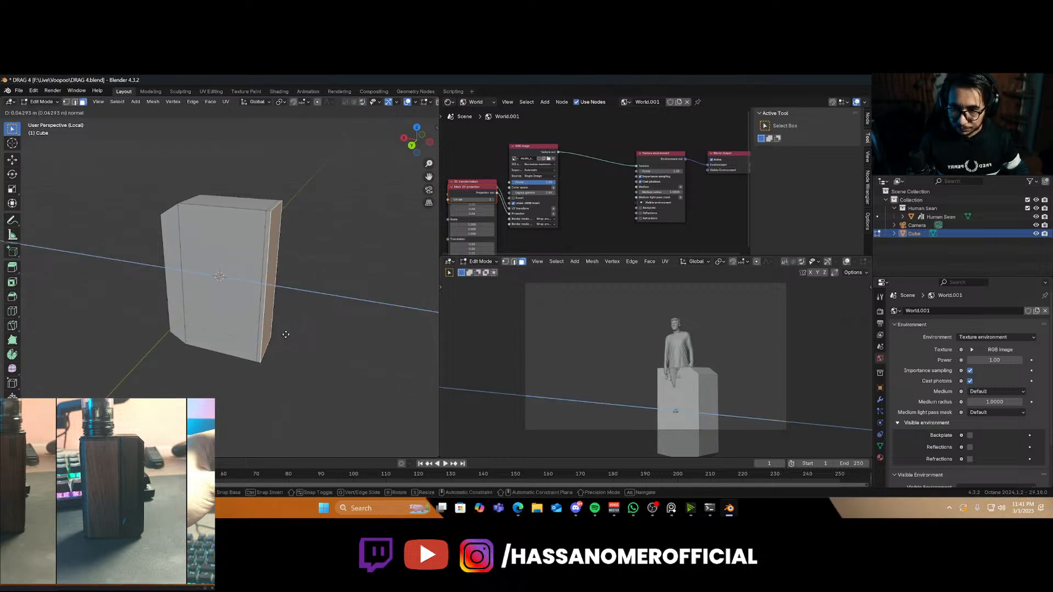
{"action": "left_click", "coordinate": [286, 334]}
{"action": "key", "text": "s"}
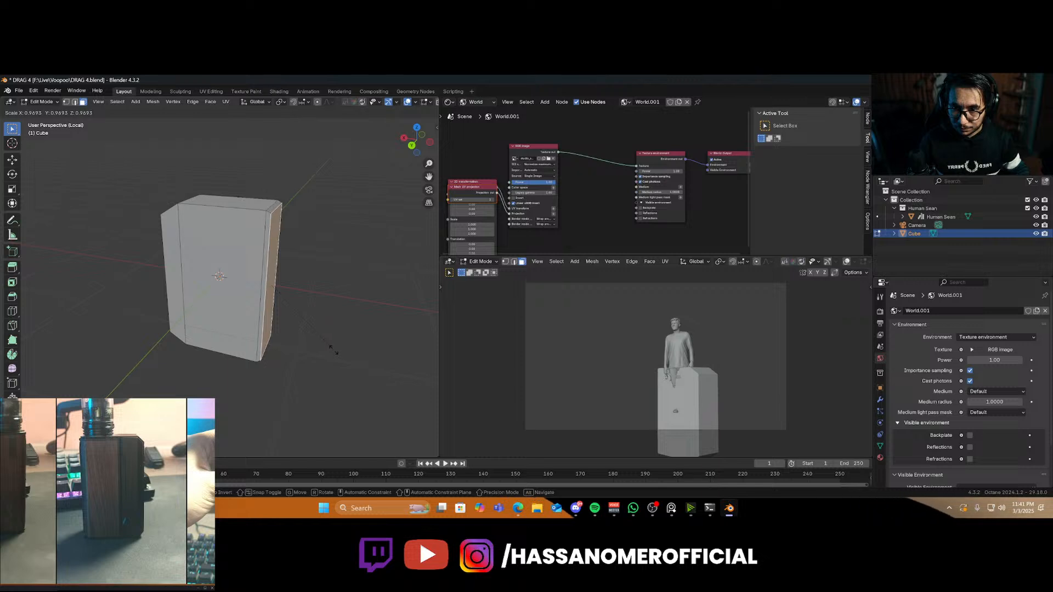
{"action": "left_click", "coordinate": [334, 349]}
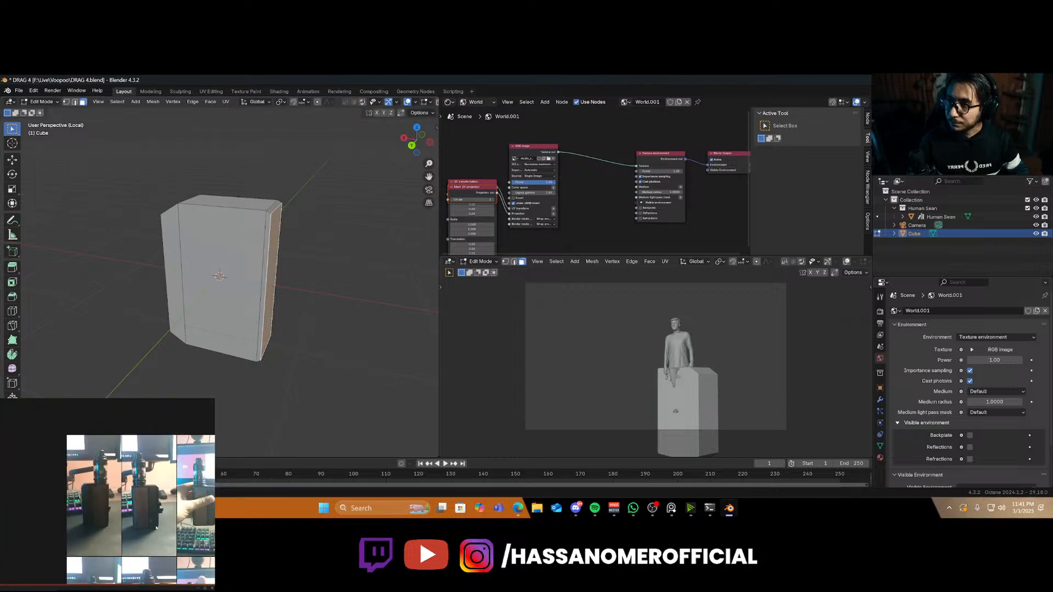
{"action": "left_click", "coordinate": [99, 524]}
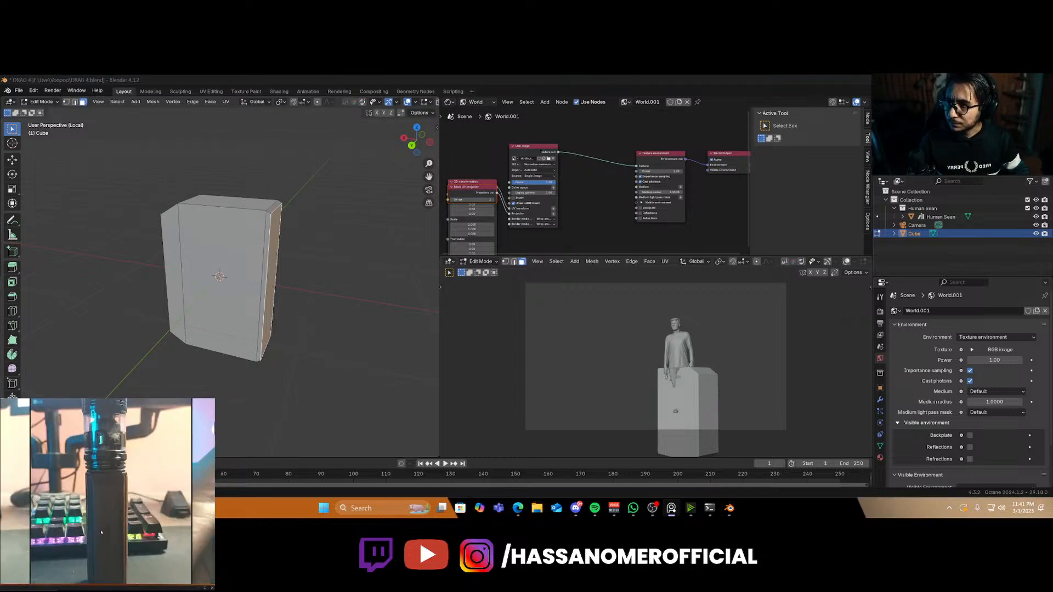
{"action": "middle_click_drag", "start_coordinate": [351, 348], "coordinate": [278, 329]}
{"action": "key", "text": "s"}
{"action": "key", "text": "x"}
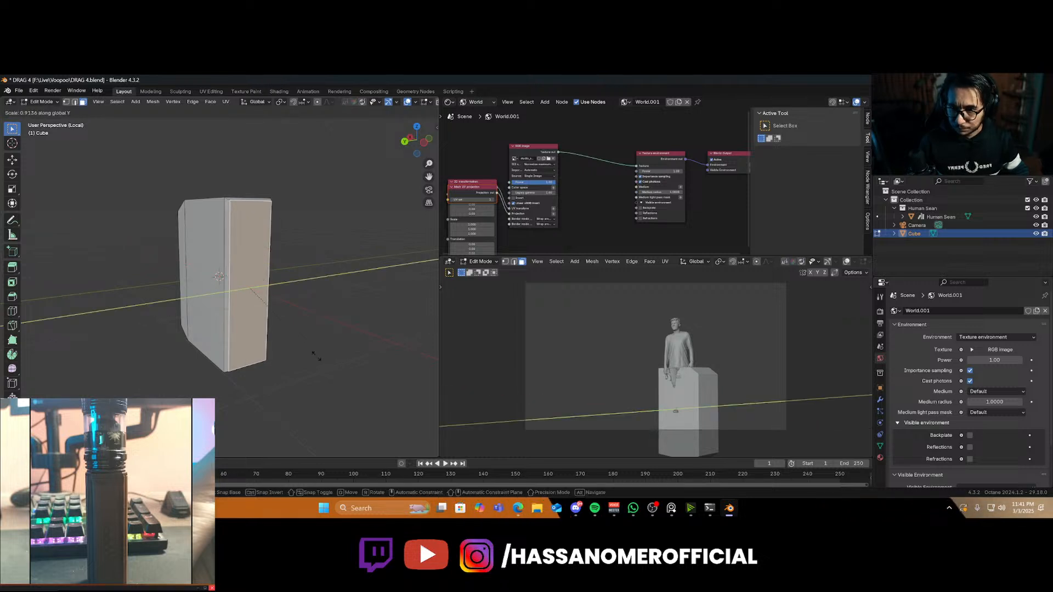
{"action": "key", "text": "Escape"}
Add a centred loop cut around the thin extruded strip and scale it to about 0.97 to form a shallow groove
{"action": "middle_click_drag", "start_coordinate": [303, 356], "coordinate": [286, 353]}
{"action": "scroll", "coordinate": [287, 354], "scroll_direction": "up", "scroll_amount": 2}
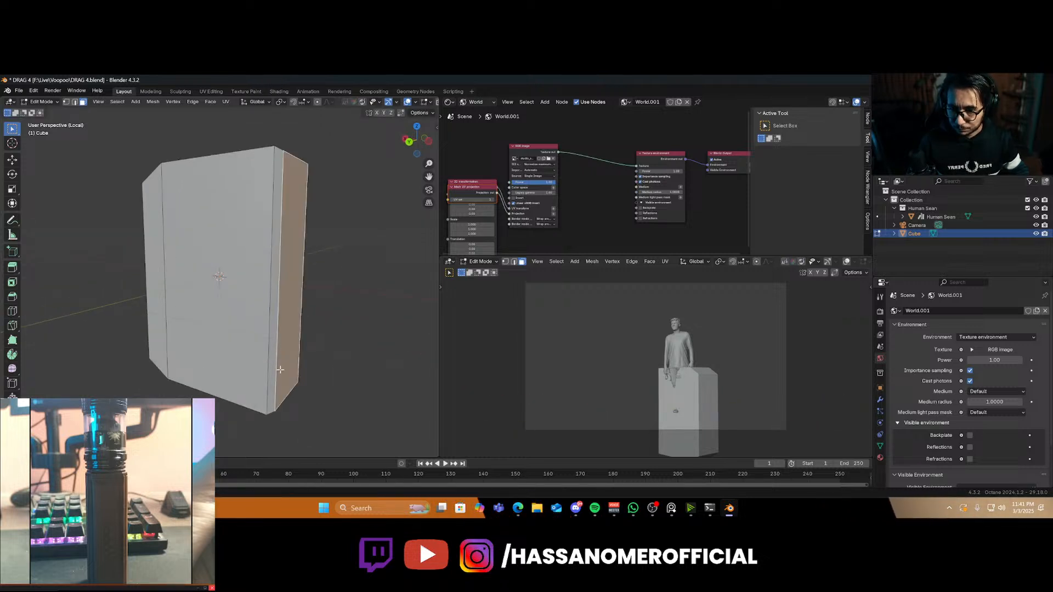
{"action": "key", "text": "ctrl+r"}
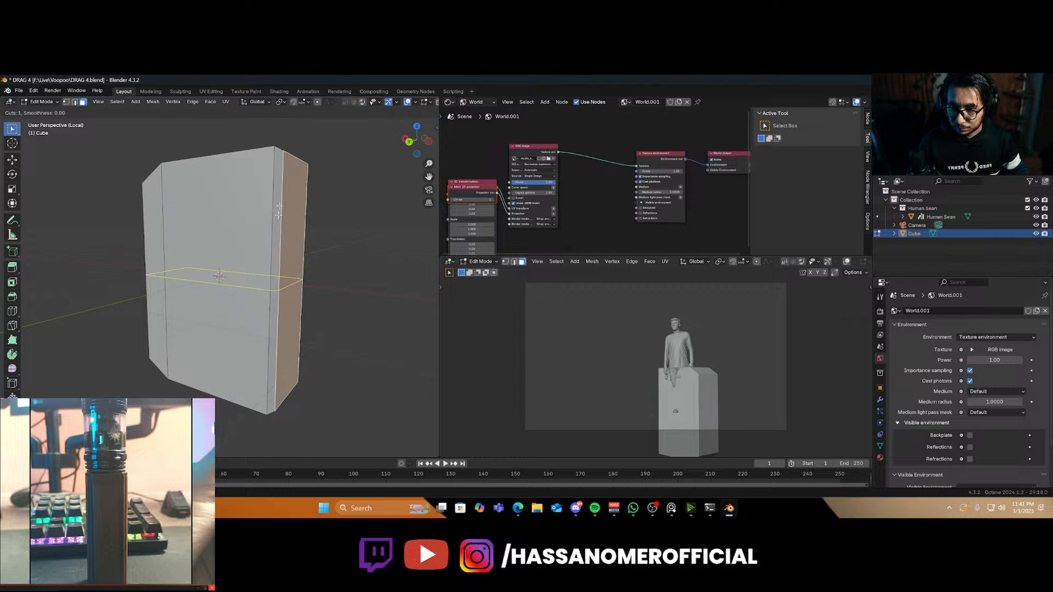
{"action": "left_click", "coordinate": [280, 146]}
{"action": "right_click", "coordinate": [281, 145]}
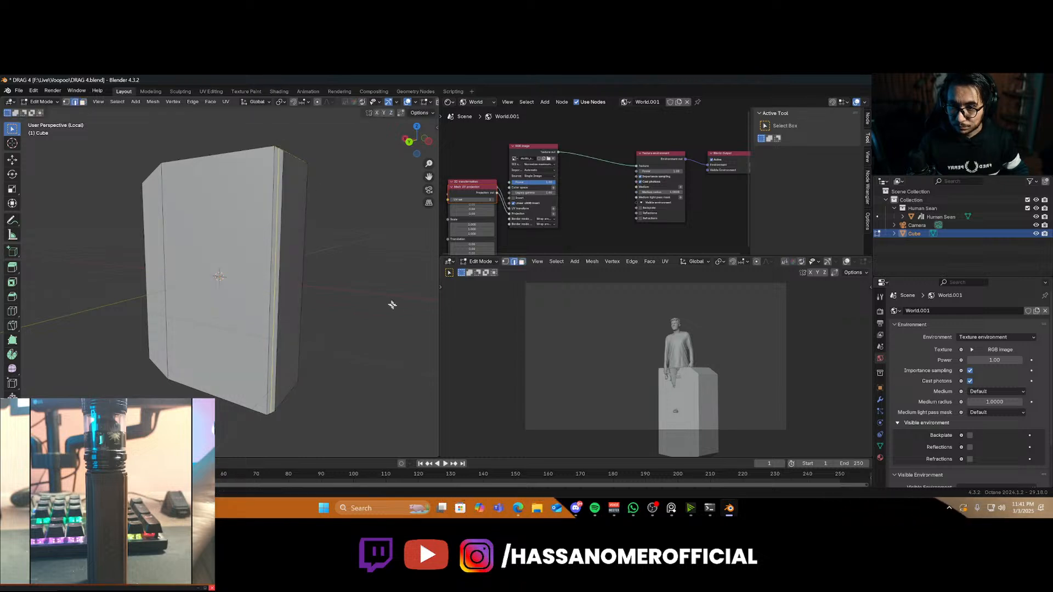
{"action": "key", "text": "s"}
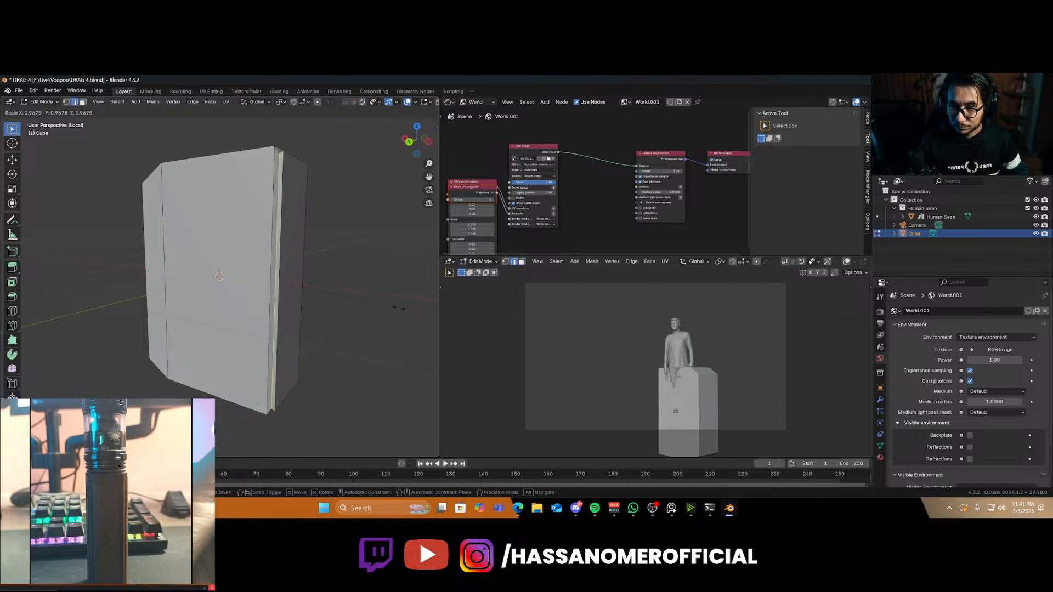
{"action": "left_click", "coordinate": [398, 309]}
Move the outer narrow face beside the groove about 0.018 m inward along X and shrink it slightly along Z
{"action": "key", "text": "3"}
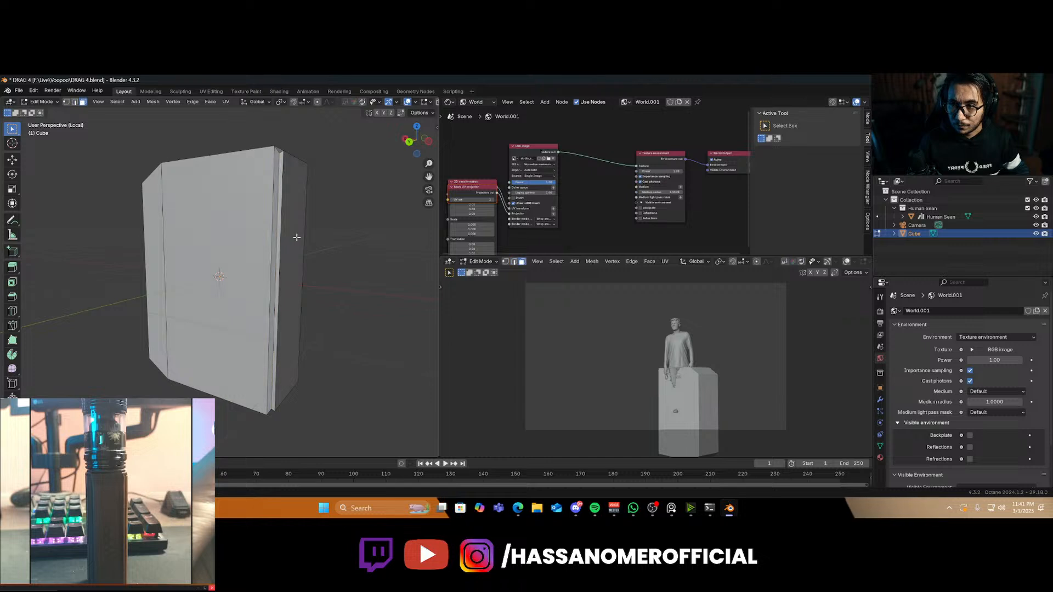
{"action": "left_click", "coordinate": [296, 237]}
{"action": "key", "text": "g"}
{"action": "key", "text": "x"}
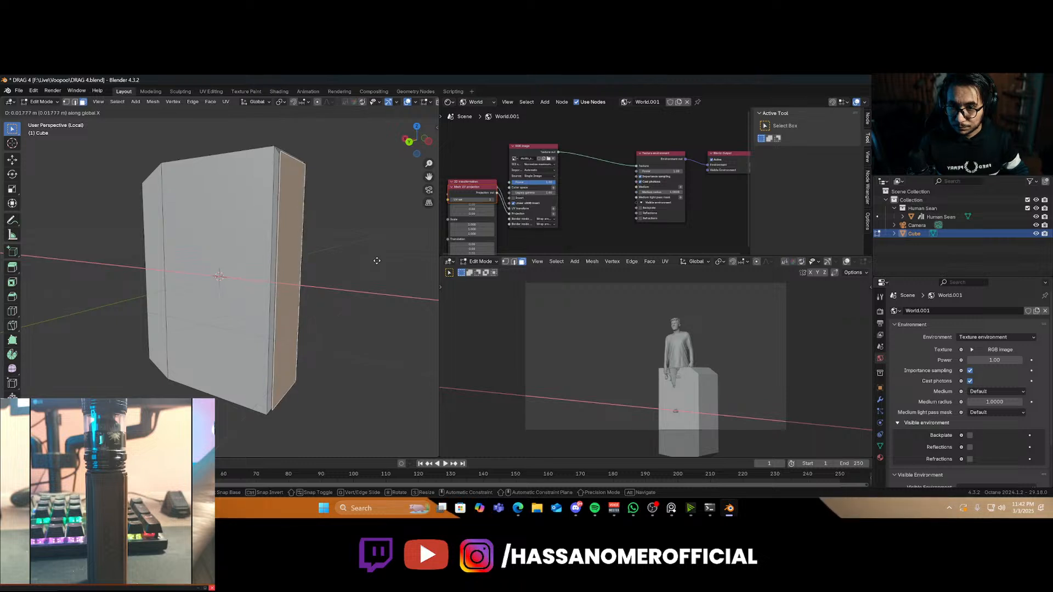
{"action": "key", "text": "s"}
{"action": "key", "text": "z"}
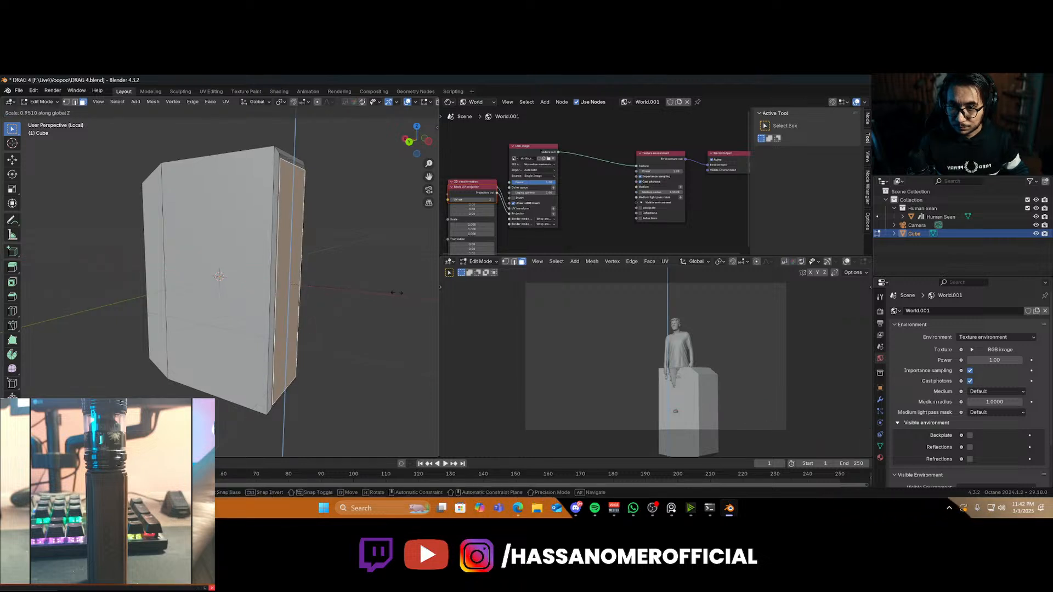
{"action": "left_click", "coordinate": [403, 291]}
Save the file and compare the block's overall shape in Object Mode with the reference photos
{"action": "key", "text": "ctrl+s"}
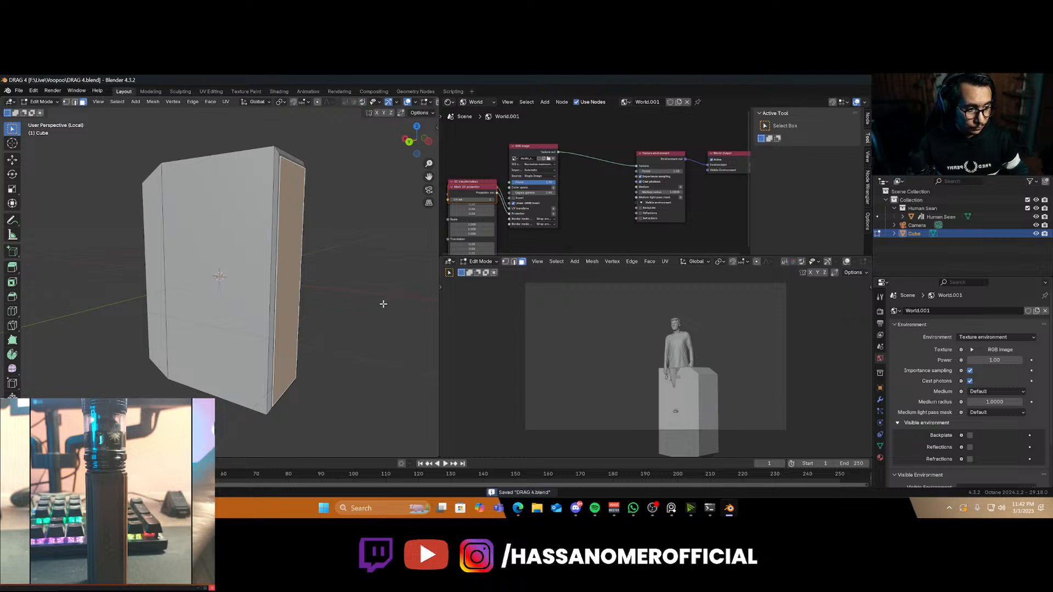
{"action": "key", "text": "Tab"}
{"action": "middle_click_drag", "start_coordinate": [346, 317], "coordinate": [348, 291]}
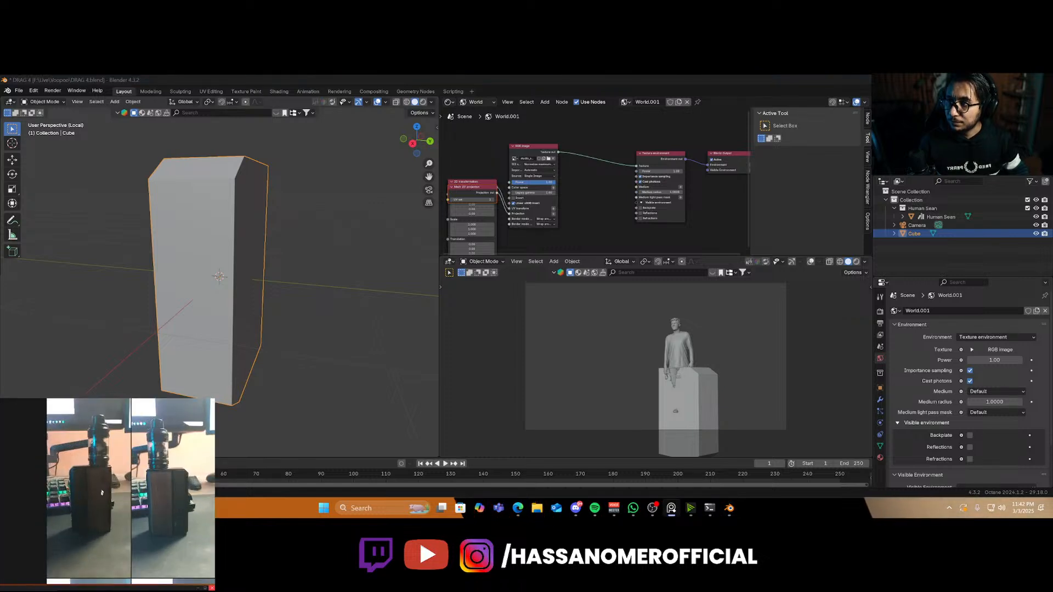
{"action": "middle_click_drag", "start_coordinate": [264, 276], "coordinate": [231, 305]}
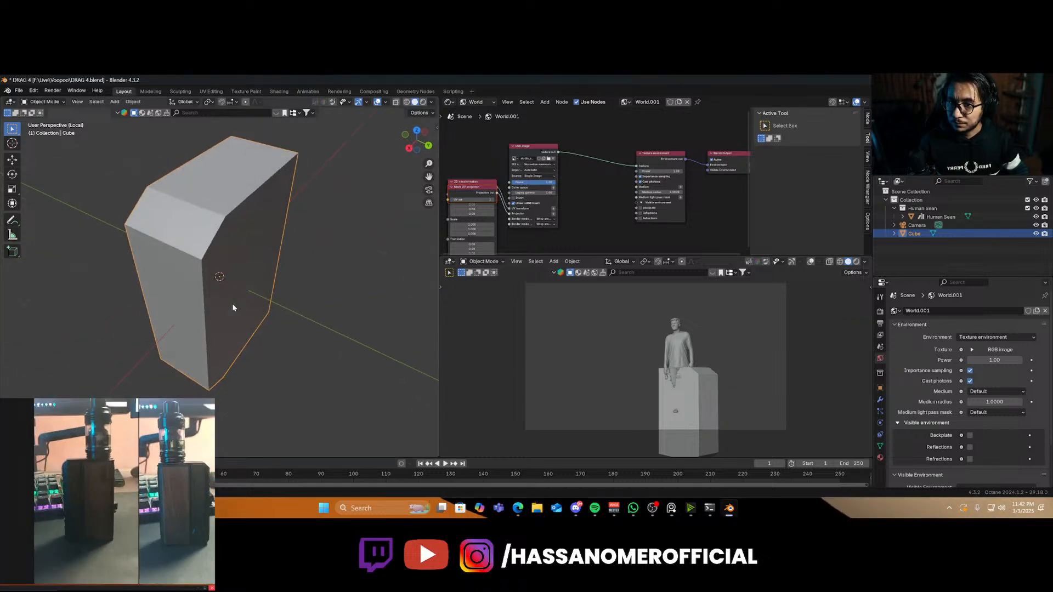
Select the block's two broad faces and scale them along Y to about 1.1 to thicken the body
{"action": "key", "text": "Tab"}
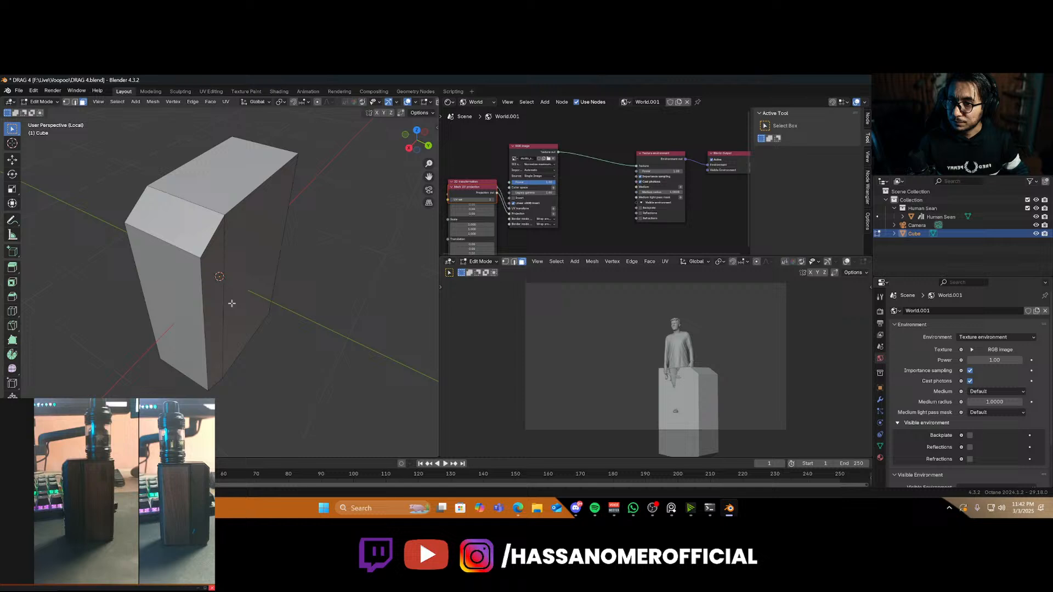
{"action": "left_click", "coordinate": [249, 253]}
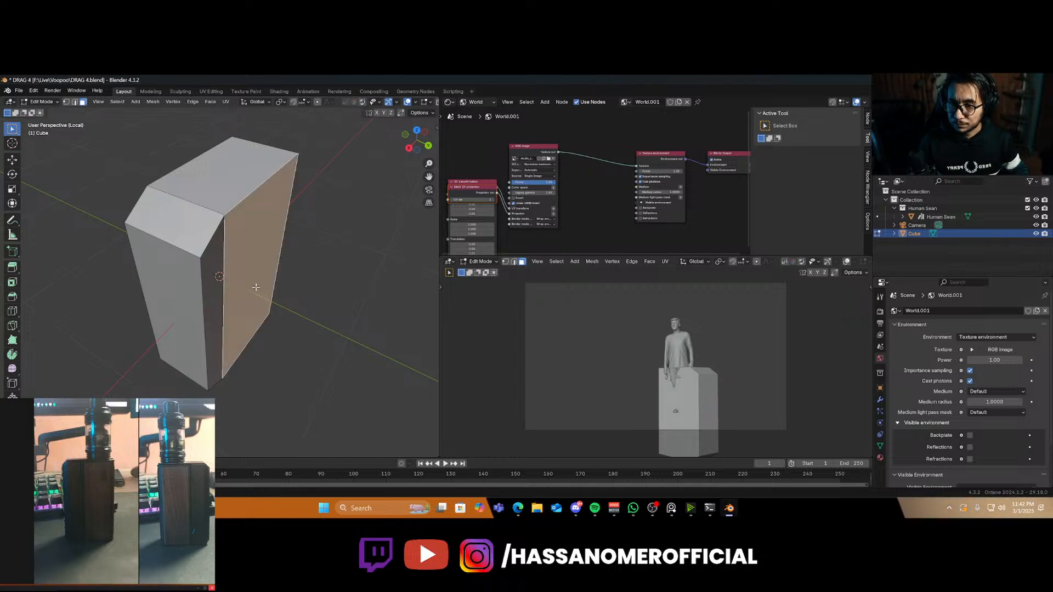
{"action": "middle_click_drag", "start_coordinate": [256, 287], "coordinate": [298, 291]}
{"action": "key", "text": "s"}
{"action": "key", "text": "y"}
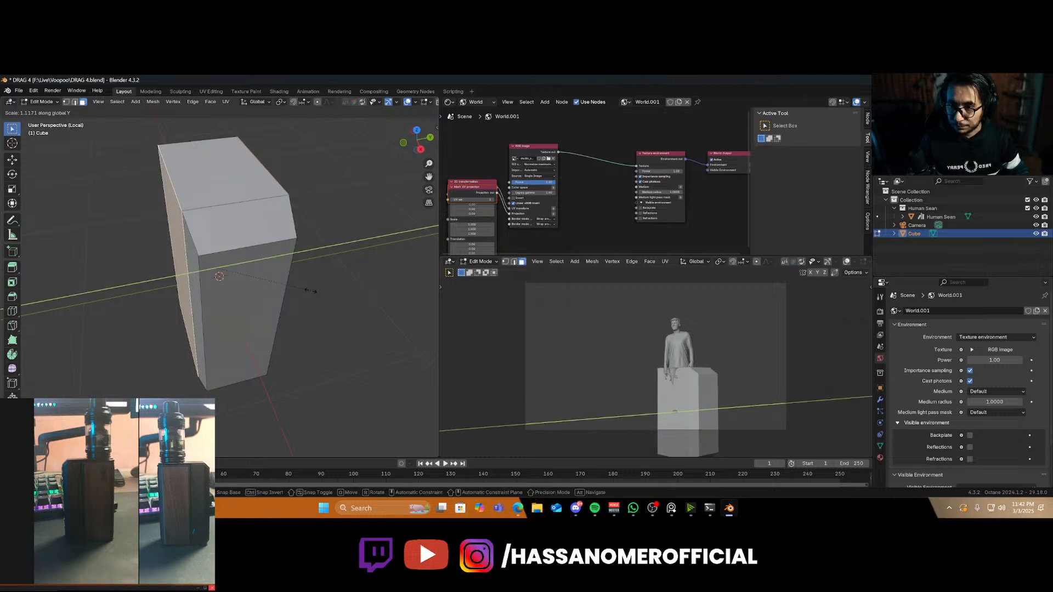
{"action": "left_click", "coordinate": [307, 290]}
{"action": "middle_click_drag", "start_coordinate": [294, 289], "coordinate": [169, 301]}
Add a Bevel modifier to the block with 4 segments and an amount of 0.109 m, and save the file
{"action": "key", "text": "Tab"}
{"action": "left_click", "coordinate": [885, 399]}
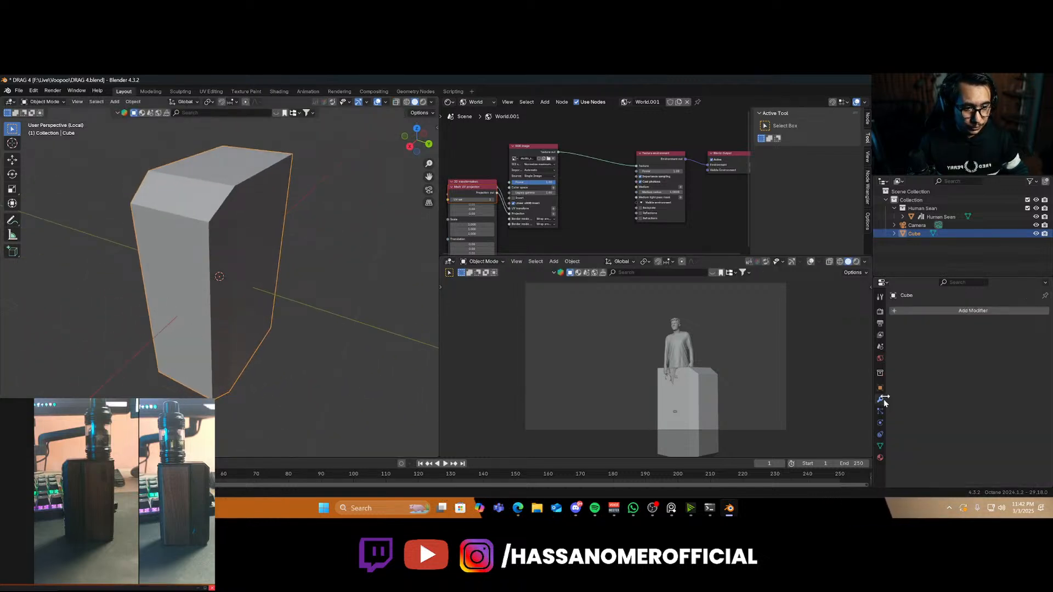
{"action": "left_click", "coordinate": [923, 311]}
{"action": "left_click", "coordinate": [902, 326]}
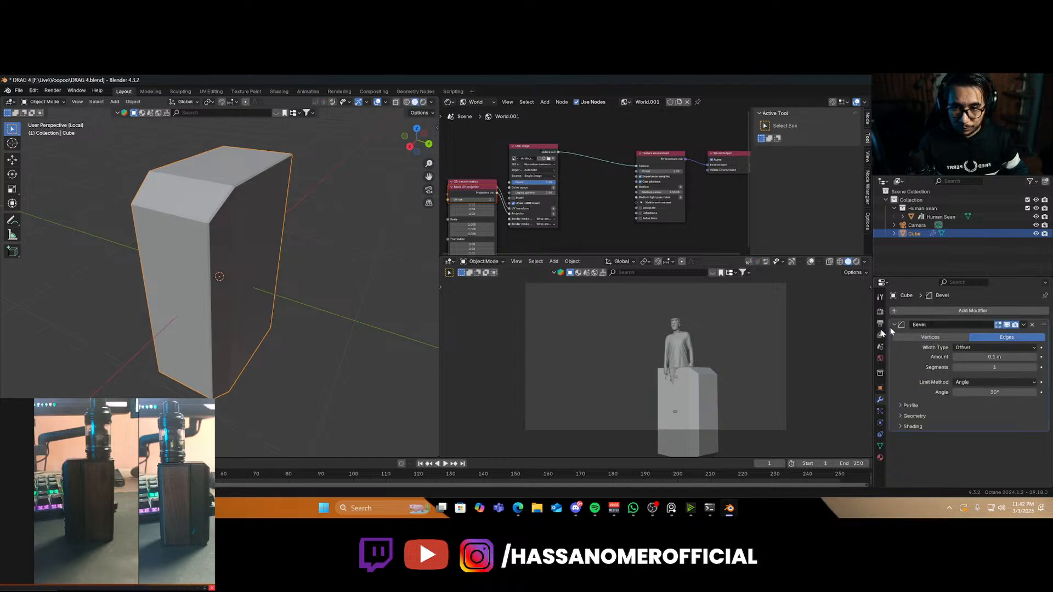
{"action": "left_click", "coordinate": [968, 367]}
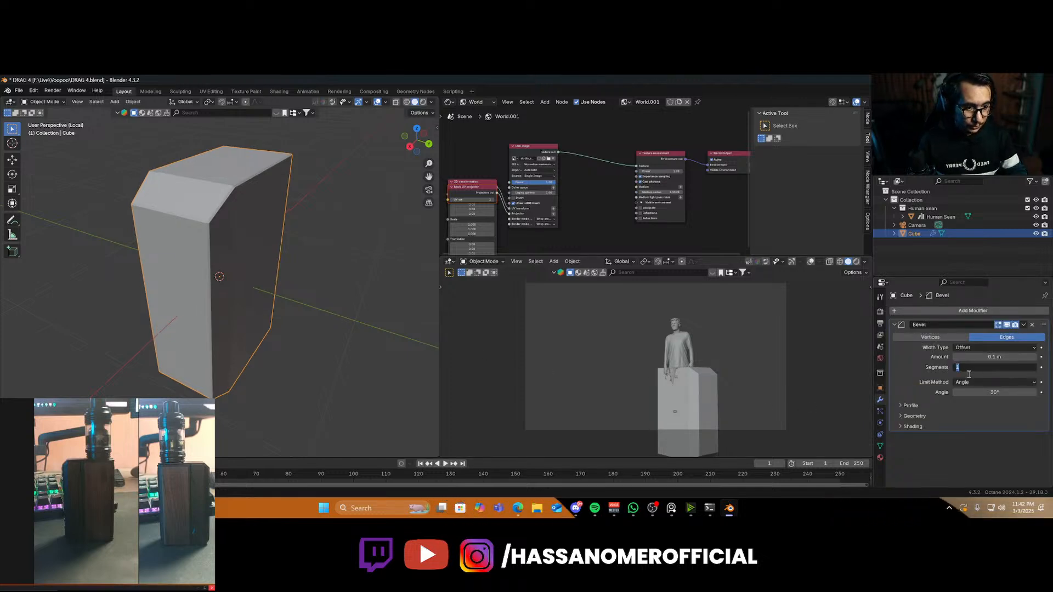
{"action": "type", "text": "4"}
{"action": "key", "text": "Return"}
{"action": "left_click_drag", "start_coordinate": [986, 357], "coordinate": [995, 358]}
{"action": "middle_click_drag", "start_coordinate": [288, 300], "coordinate": [424, 256]}
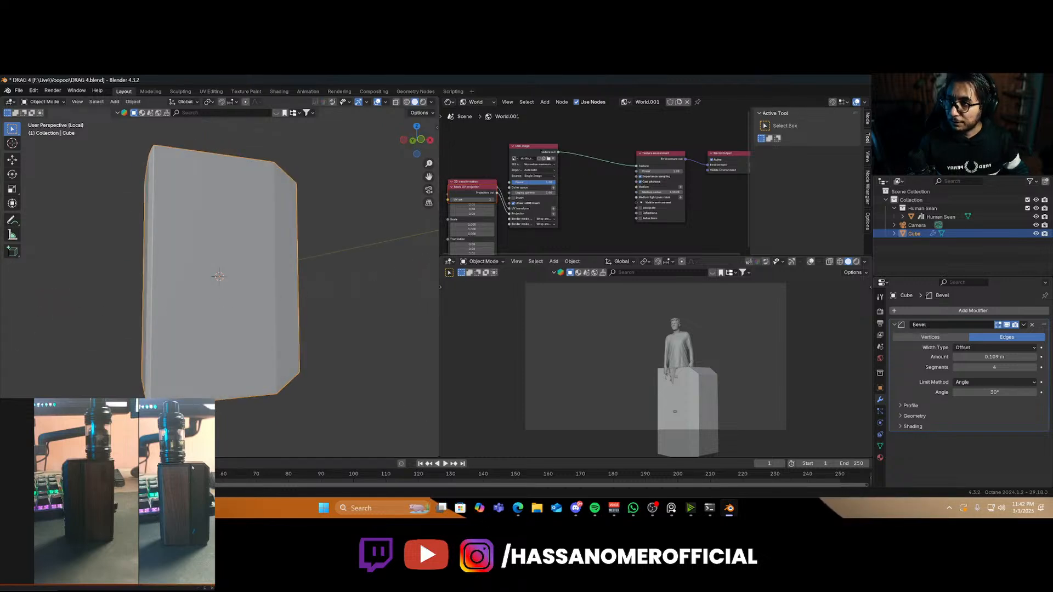
{"action": "middle_click_drag", "start_coordinate": [248, 325], "coordinate": [209, 327]}
{"action": "key", "text": "KP_1"}
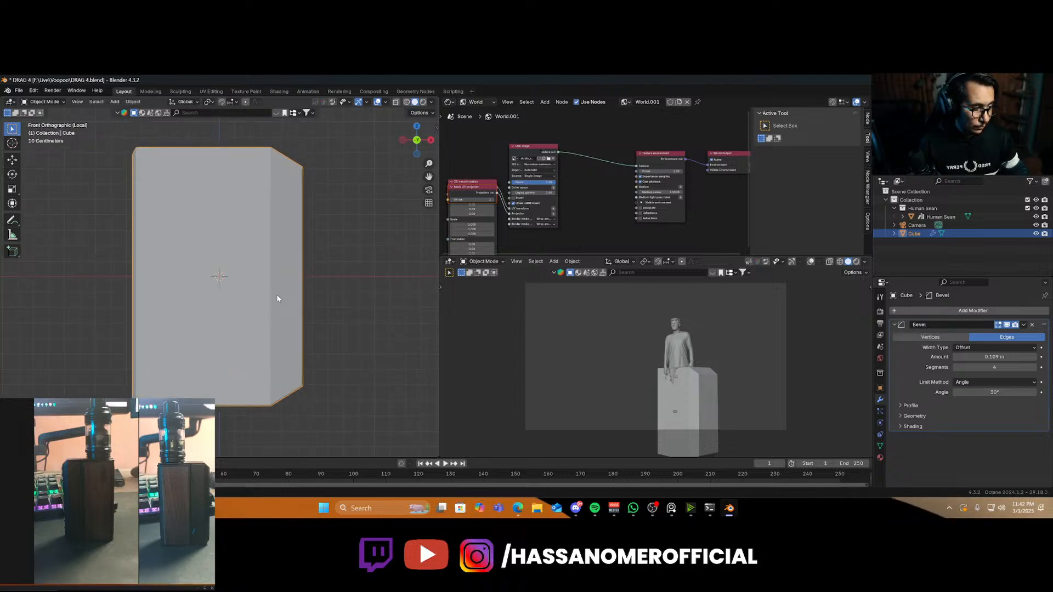
{"action": "key", "text": "ctrl+s"}
Cut a vertical edge loop through the block's broad faces and slide it about 0.42 toward the tapered end
{"action": "key", "text": "Tab"}
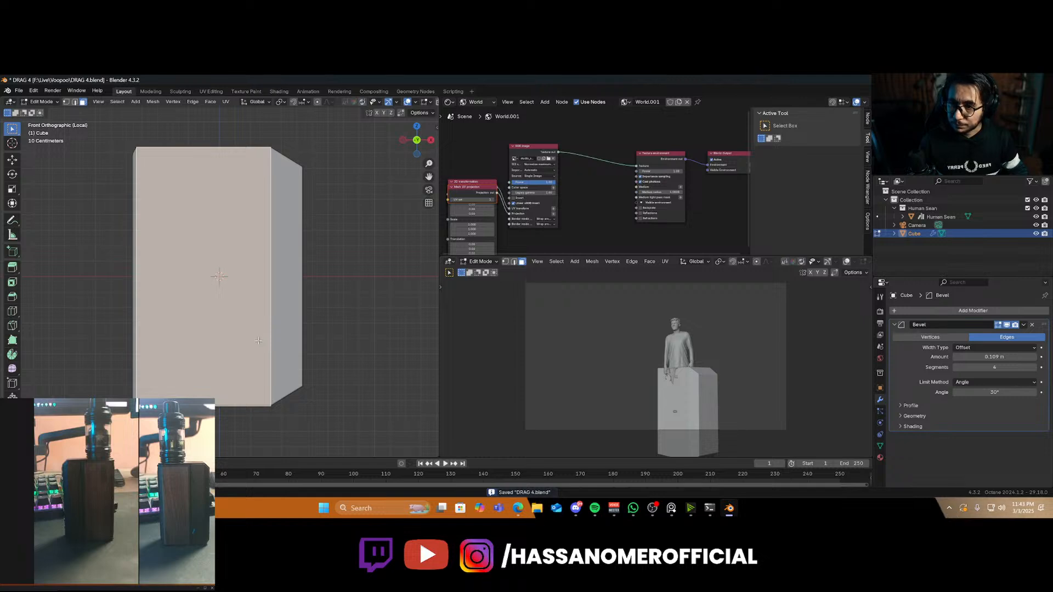
{"action": "key", "text": "ctrl+r"}
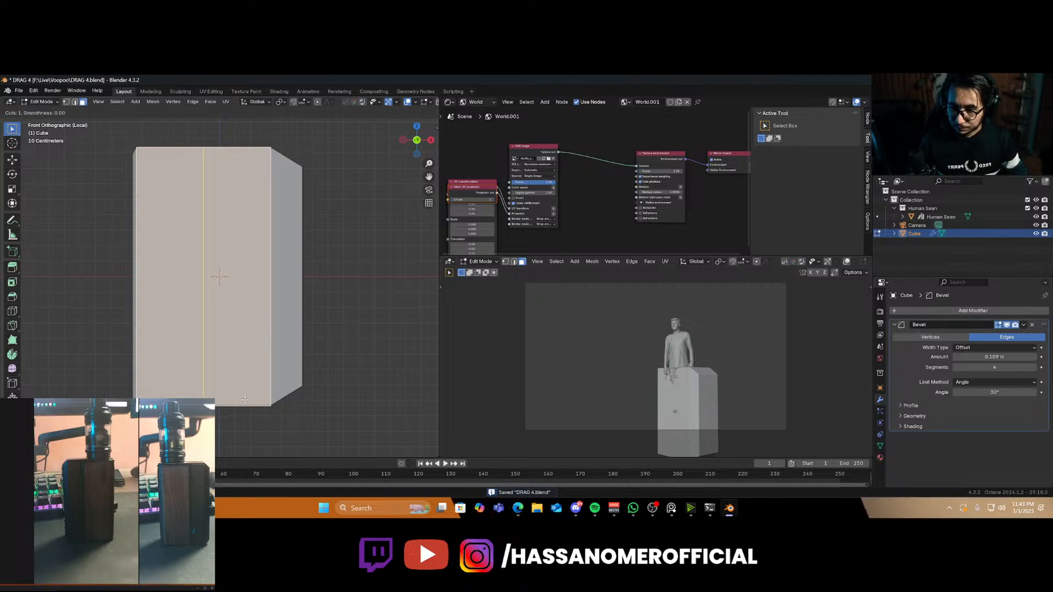
{"action": "left_click", "coordinate": [258, 405]}
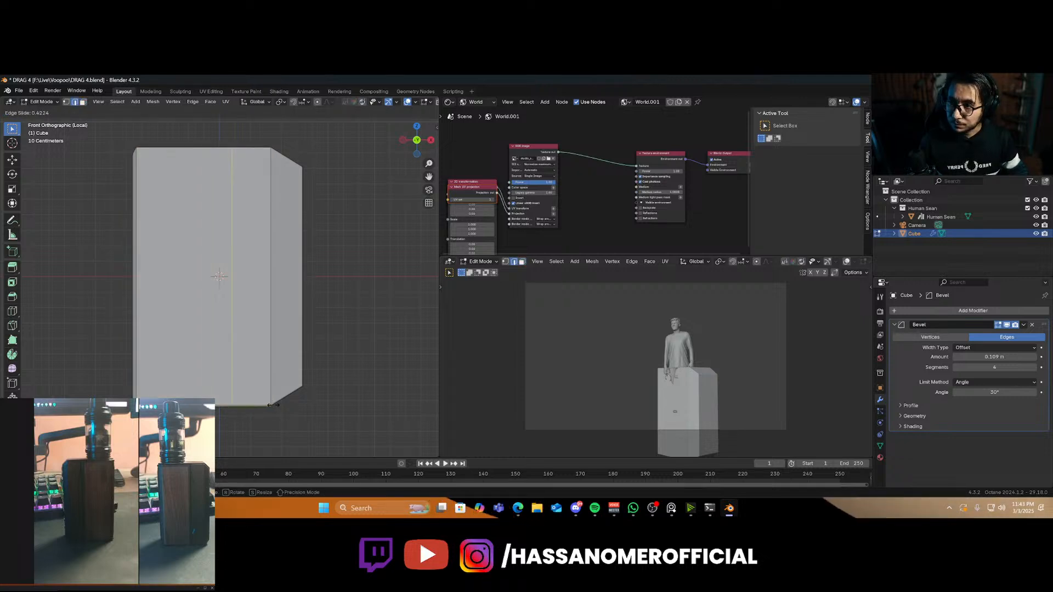
{"action": "left_click", "coordinate": [277, 406]}
Offset the new vertical loop by about 0.02 into a closely spaced set of edges and adjust its position along X
{"action": "middle_click_drag", "start_coordinate": [310, 379], "coordinate": [245, 343]}
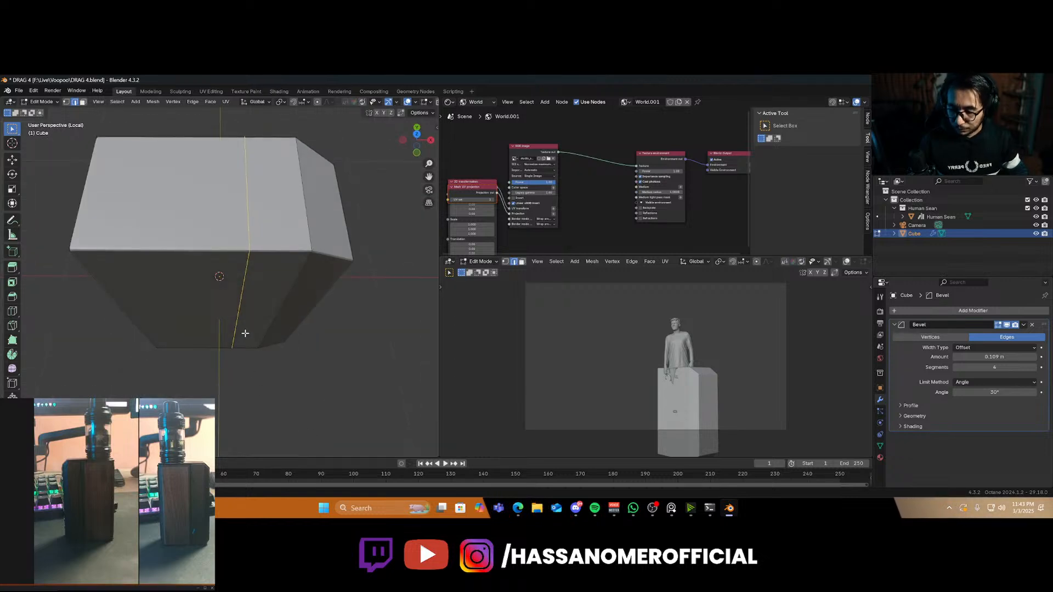
{"action": "key", "text": "g"}
{"action": "key", "text": "g"}
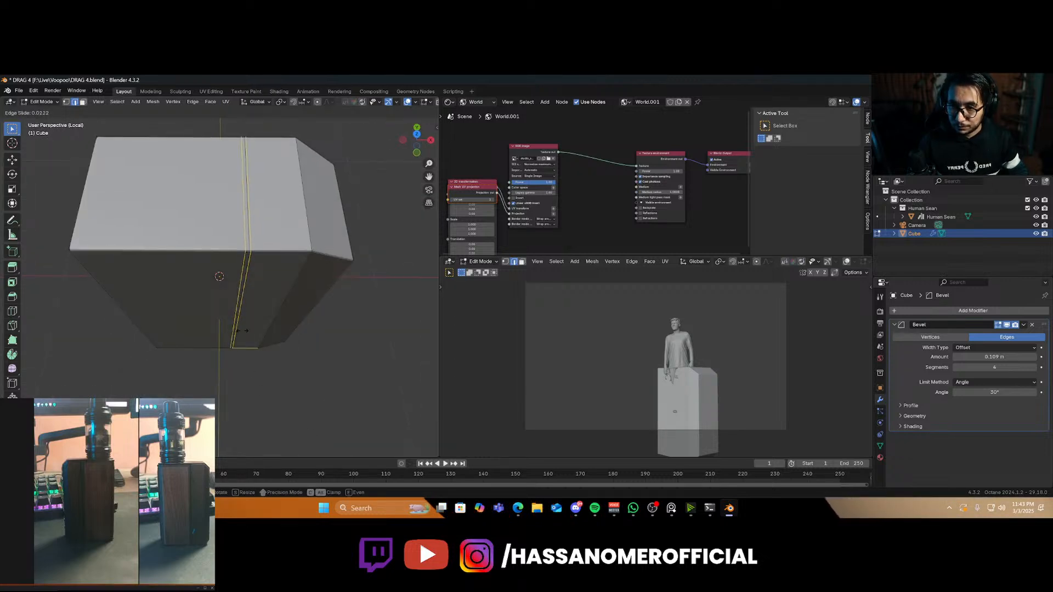
{"action": "key", "text": "g"}
{"action": "key", "text": "x"}
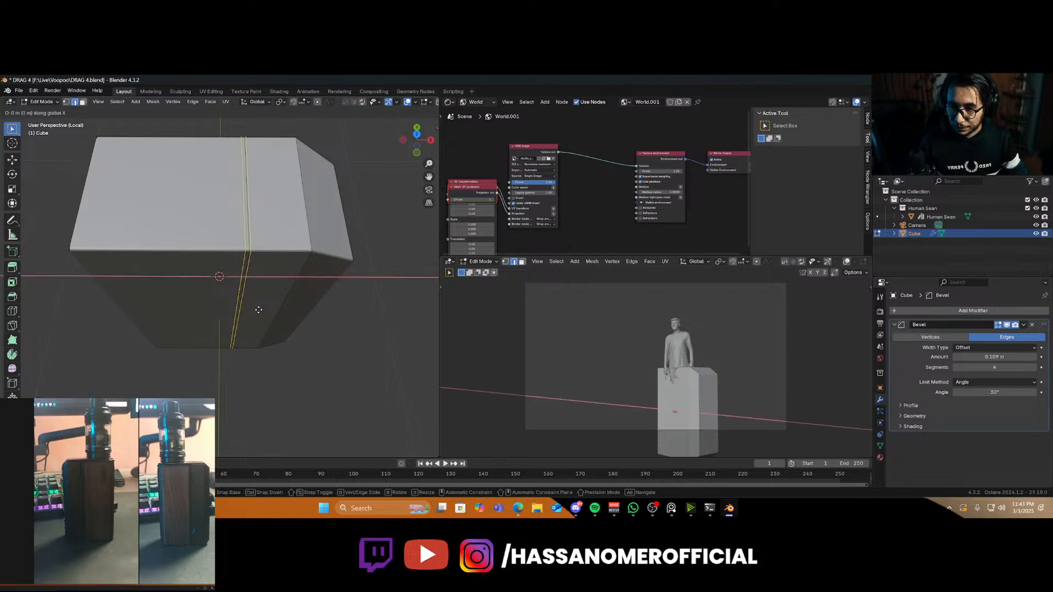
{"action": "left_click", "coordinate": [266, 311]}
{"action": "left_click", "coordinate": [248, 227]}
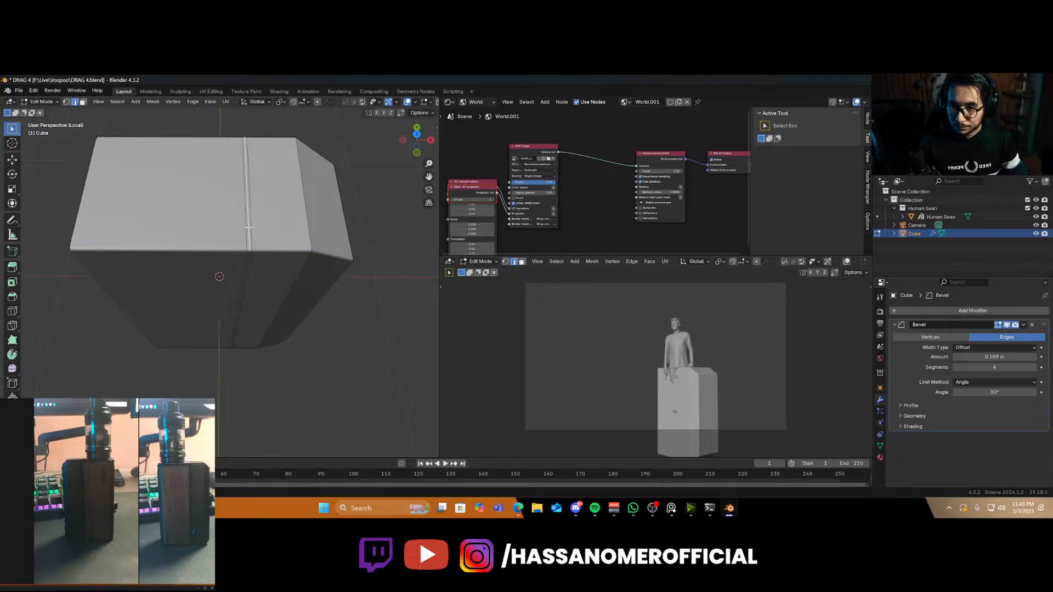
Inspect the paired seam edges and bevelled corners from several angles against the reference photos
{"action": "left_click", "coordinate": [249, 273], "text": "shift"}
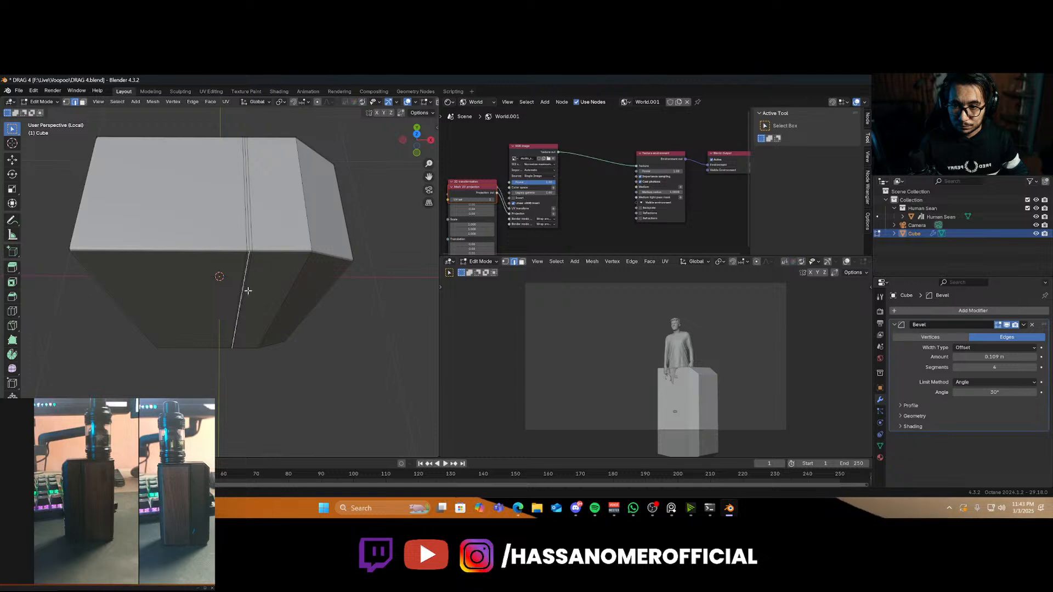
{"action": "middle_click_drag", "start_coordinate": [245, 275], "coordinate": [268, 259]}
{"action": "scroll", "coordinate": [268, 259], "scroll_direction": "up", "scroll_amount": 5}
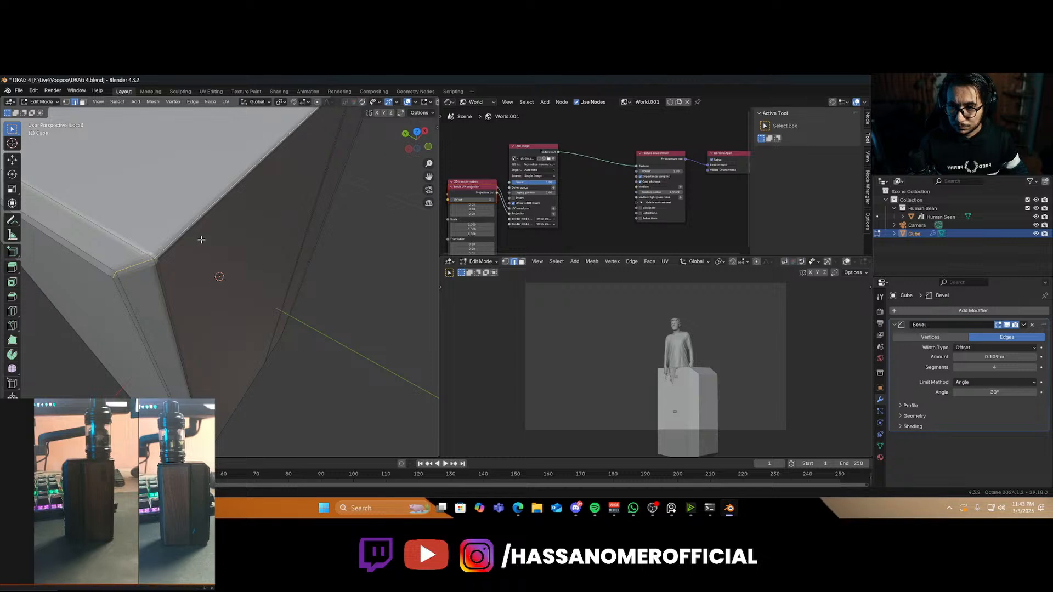
{"action": "scroll", "coordinate": [191, 287], "scroll_direction": "down", "scroll_amount": 5}
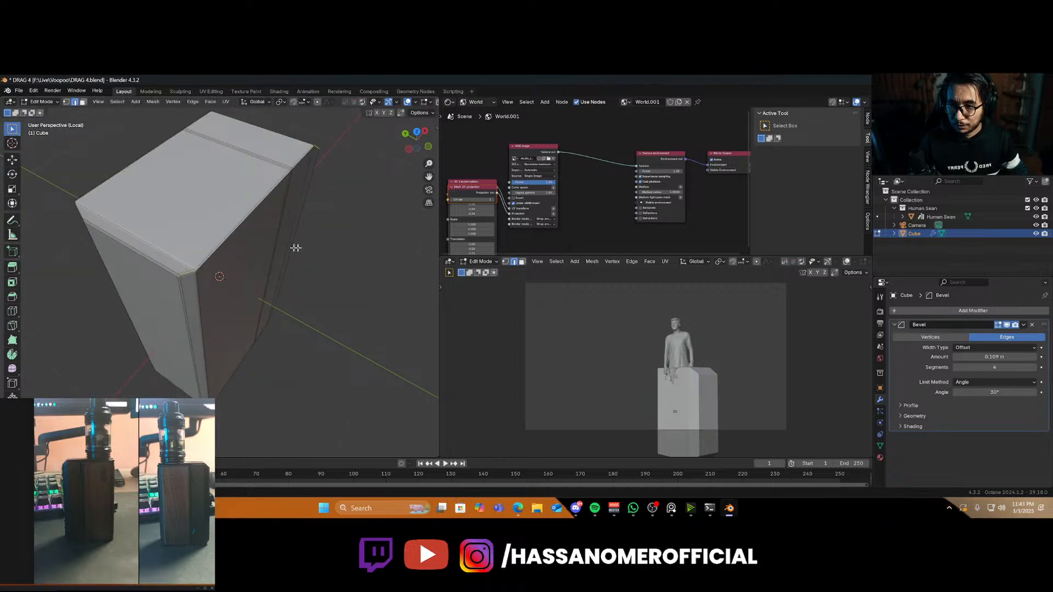
{"action": "middle_click_drag", "start_coordinate": [296, 248], "coordinate": [240, 232]}
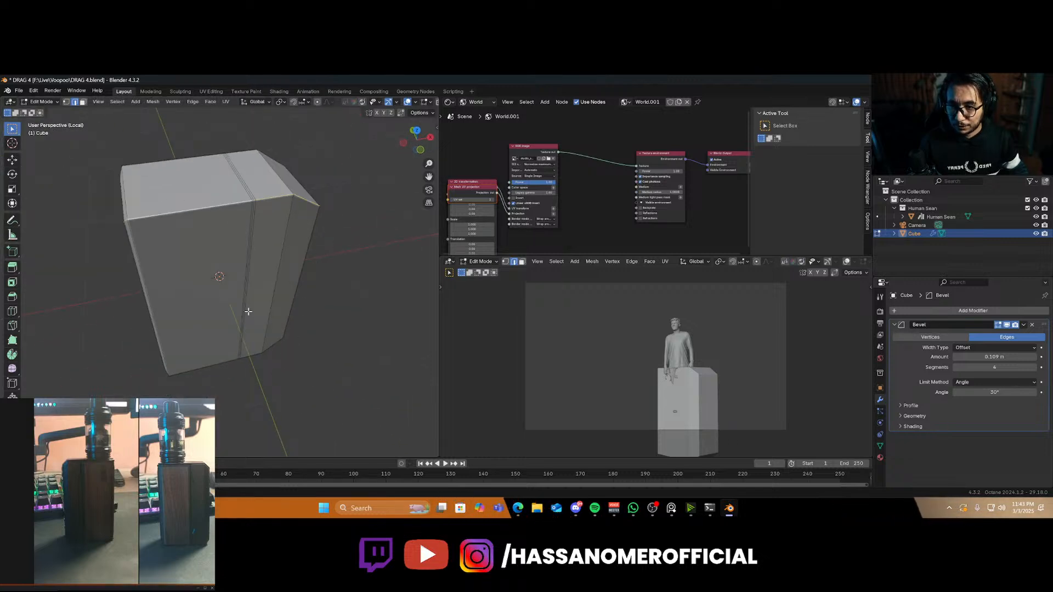
{"action": "scroll", "coordinate": [248, 311], "scroll_direction": "up", "scroll_amount": 3}
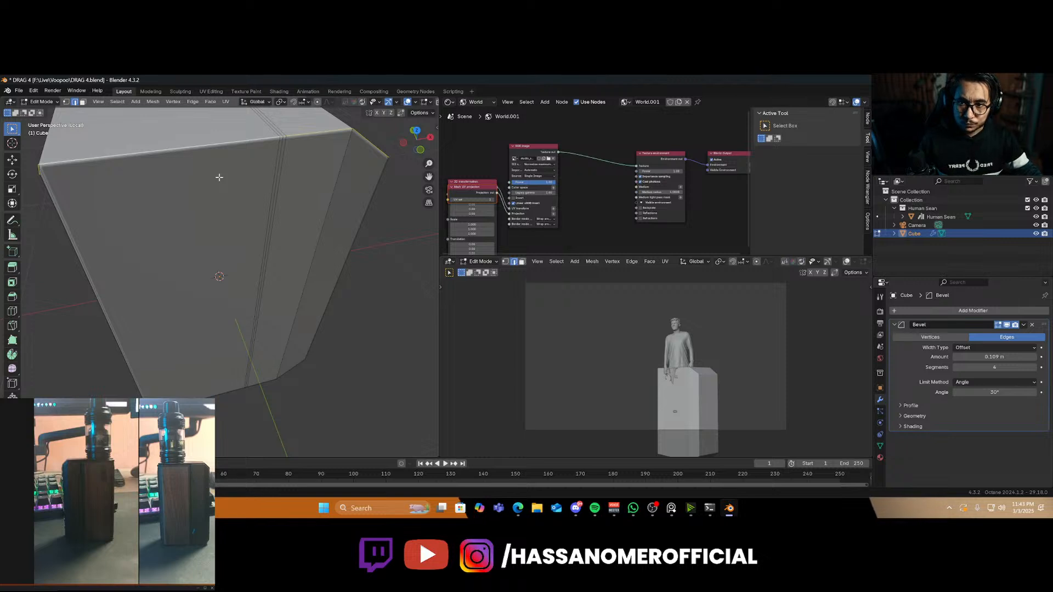
{"action": "scroll", "coordinate": [273, 252], "scroll_direction": "down", "scroll_amount": 4}
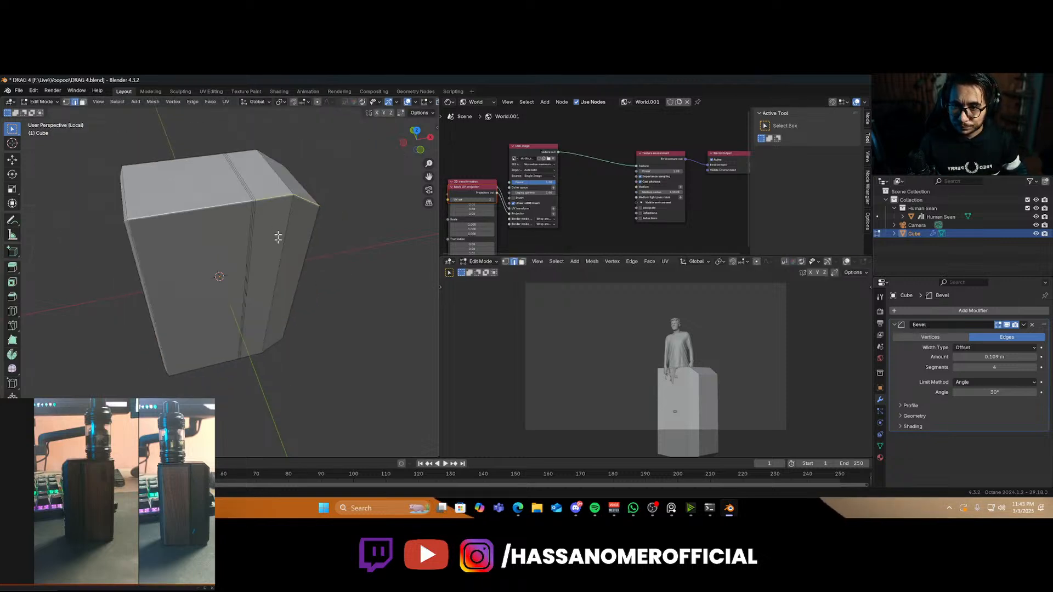
{"action": "middle_click_drag", "start_coordinate": [272, 251], "coordinate": [102, 268]}
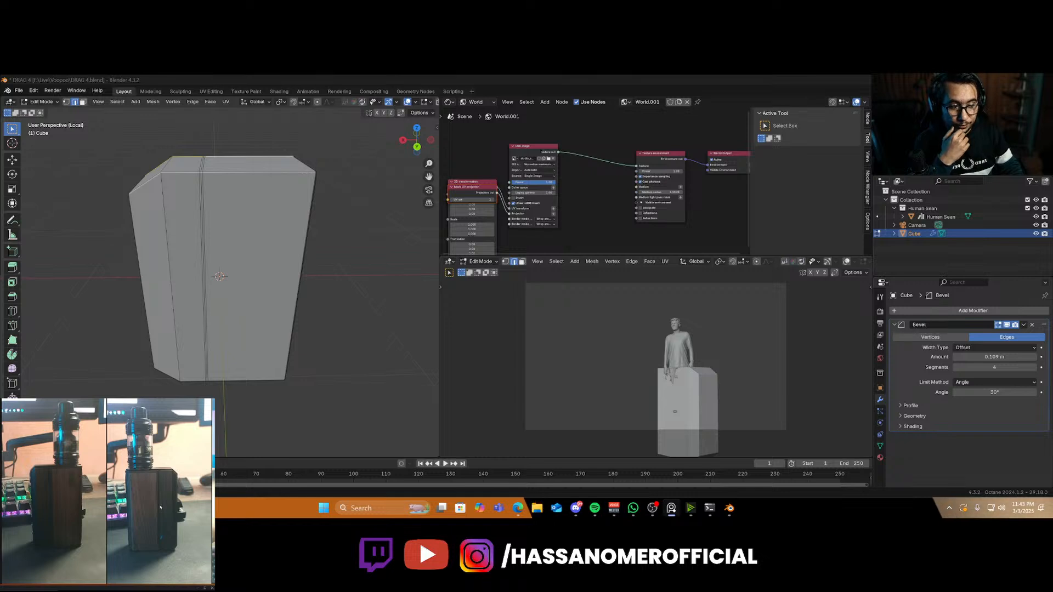
{"action": "scroll", "coordinate": [211, 317], "scroll_direction": "up", "scroll_amount": 5}
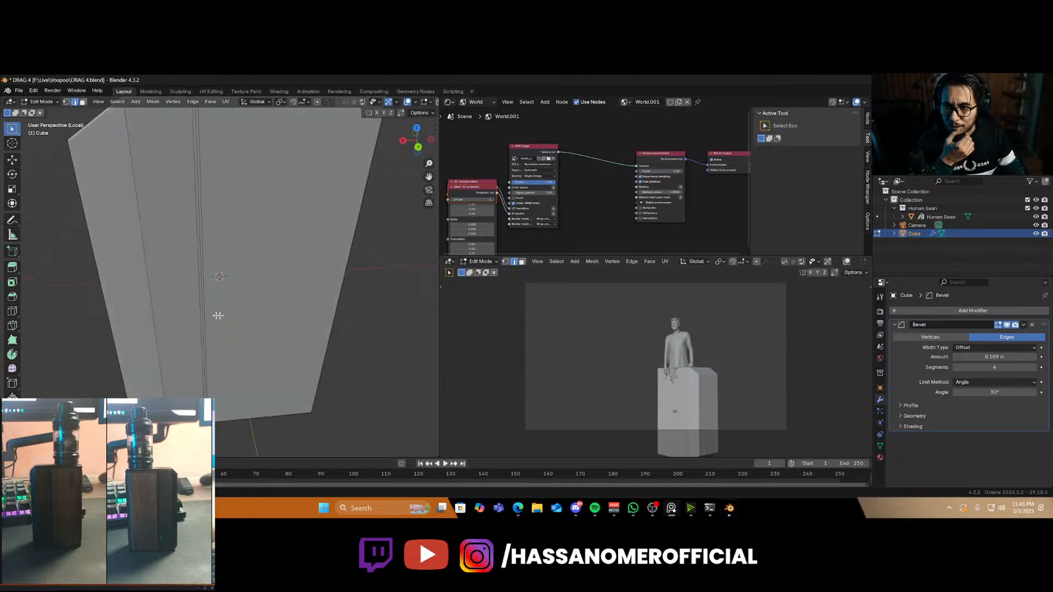
{"action": "mouse_move", "coordinate": [218, 312]}
{"action": "middle_mouse_down"}
{"action": "mouse_move", "coordinate": [251, 312]}
{"action": "mouse_move", "coordinate": [239, 314]}
{"action": "middle_mouse_up"}
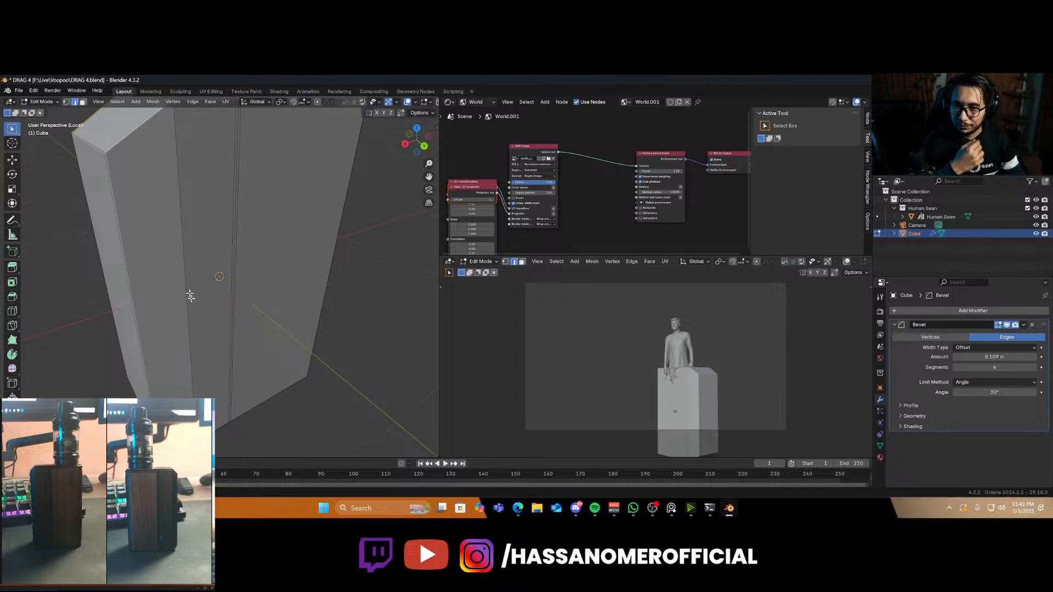
{"action": "scroll", "coordinate": [181, 299], "scroll_direction": "down", "scroll_amount": 3}
{"action": "scroll", "coordinate": [187, 297], "scroll_direction": "down", "scroll_amount": 2}
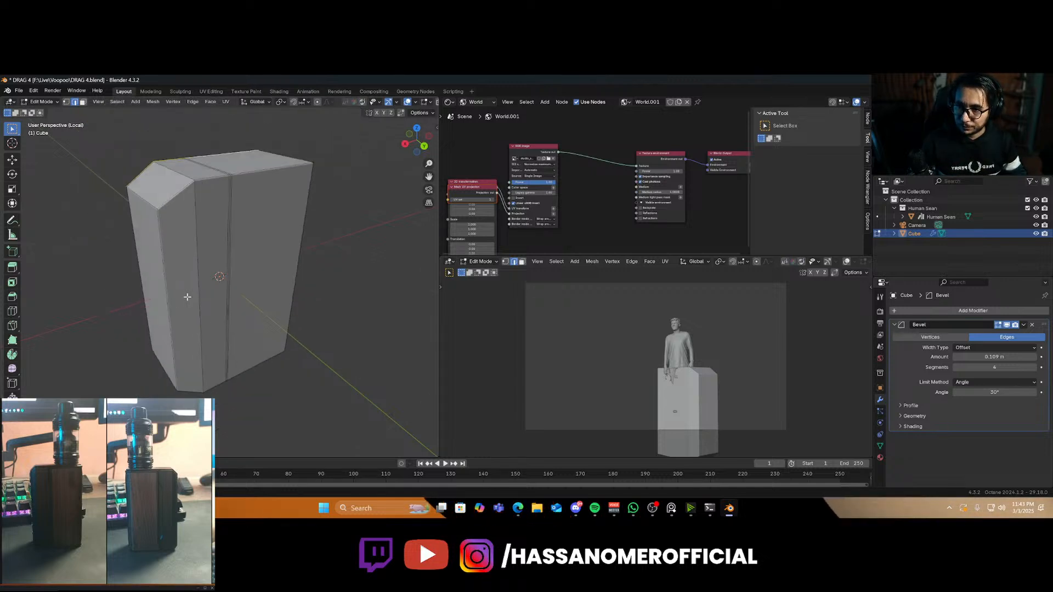
{"action": "middle_click_drag", "start_coordinate": [194, 297], "coordinate": [158, 285]}
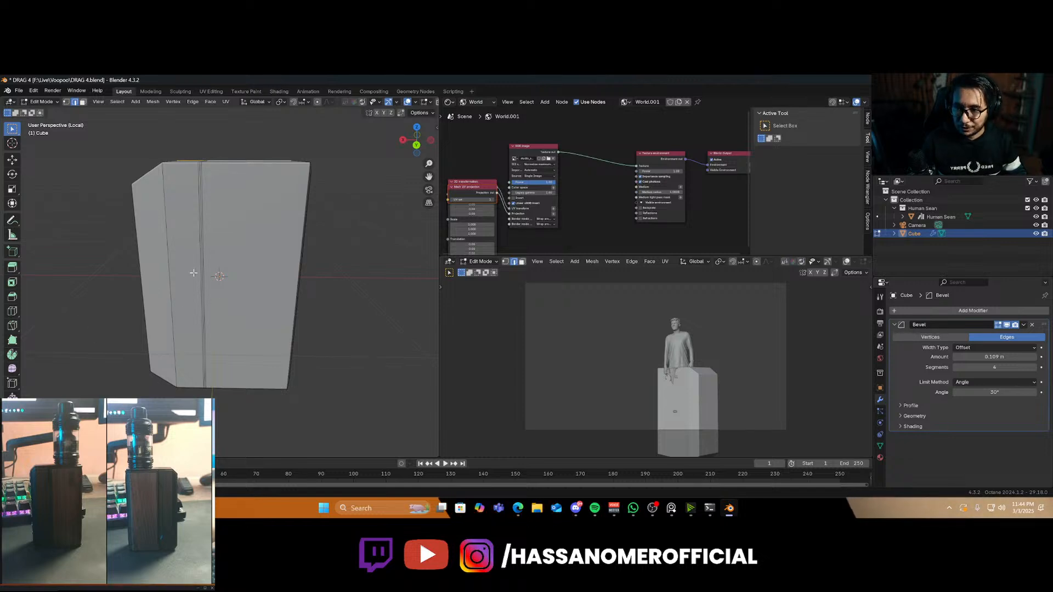
{"action": "middle_click_drag", "start_coordinate": [191, 274], "coordinate": [223, 230]}
Cut a horizontal edge loop around the whole block and slide it toward the block's upper end
{"action": "key", "text": "ctrl+r"}
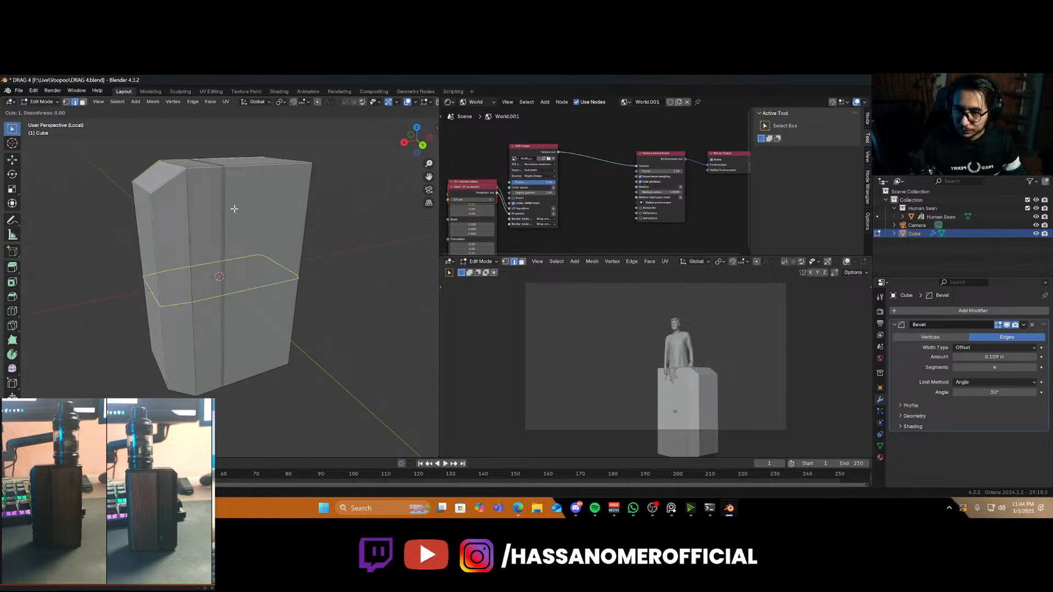
{"action": "left_click", "coordinate": [220, 241]}
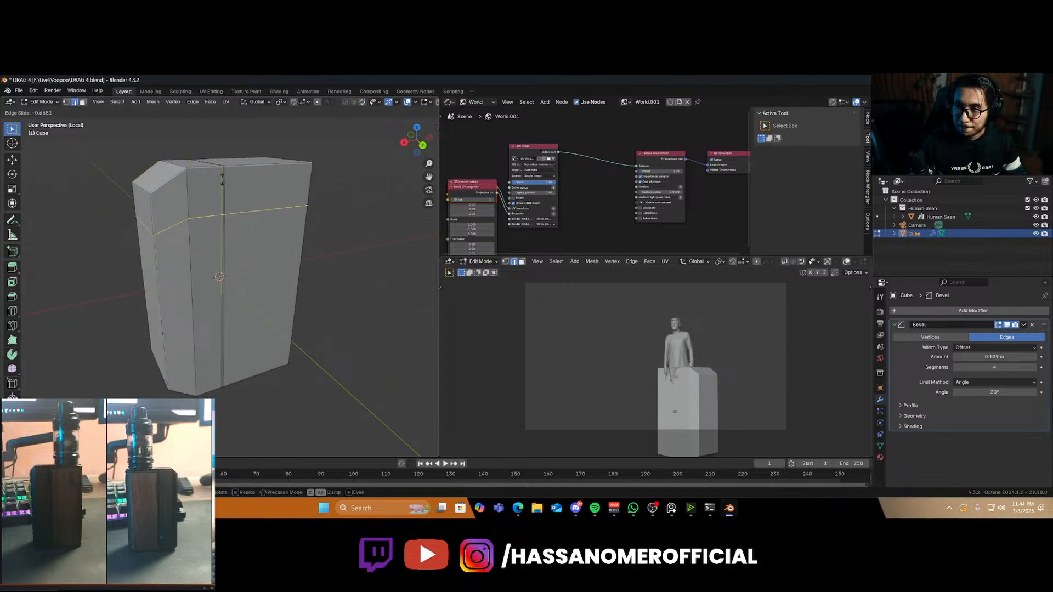
{"action": "left_click", "coordinate": [217, 203]}
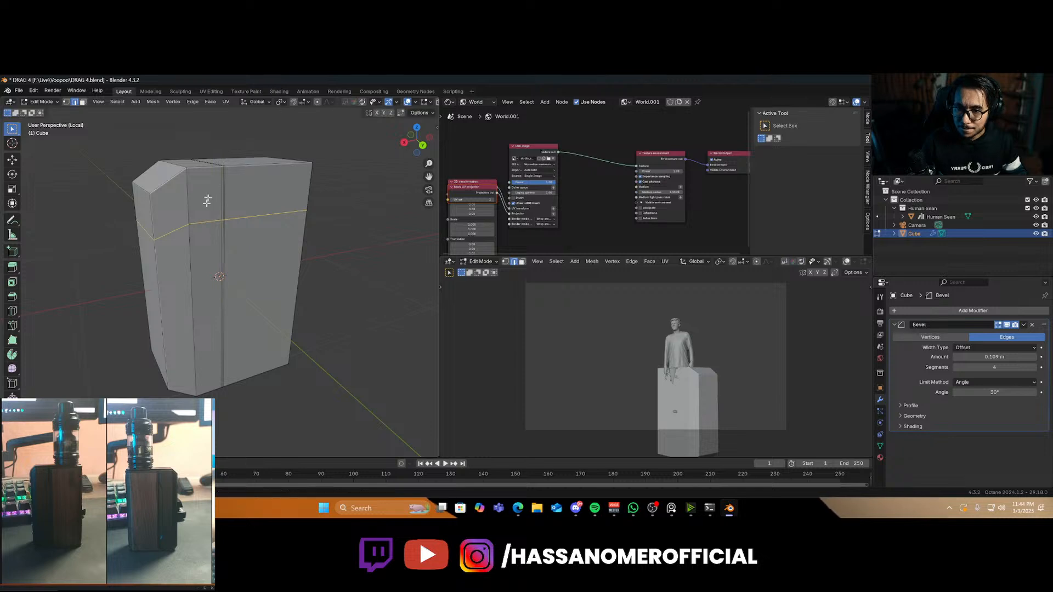
{"action": "key", "text": "KP_1"}
{"action": "scroll", "coordinate": [199, 214], "scroll_direction": "up", "scroll_amount": 2}
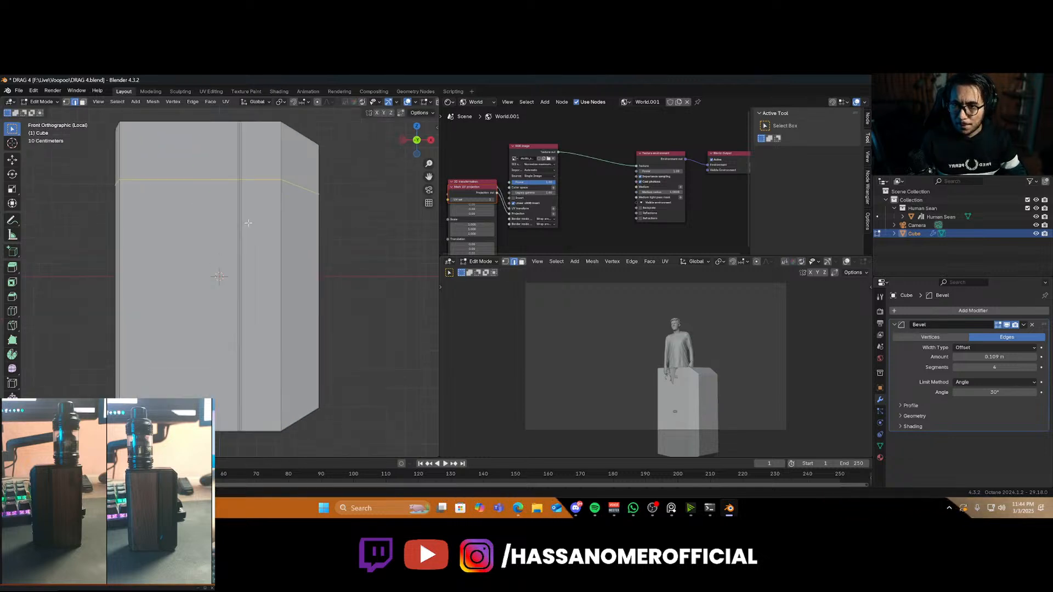
Cut a second horizontal edge loop around the block and slide it about 0.53 toward the lower end
{"action": "scroll", "coordinate": [292, 304], "scroll_direction": "down", "scroll_amount": 1}
{"action": "key", "text": "ctrl+r"}
{"action": "left_click", "coordinate": [292, 304]}
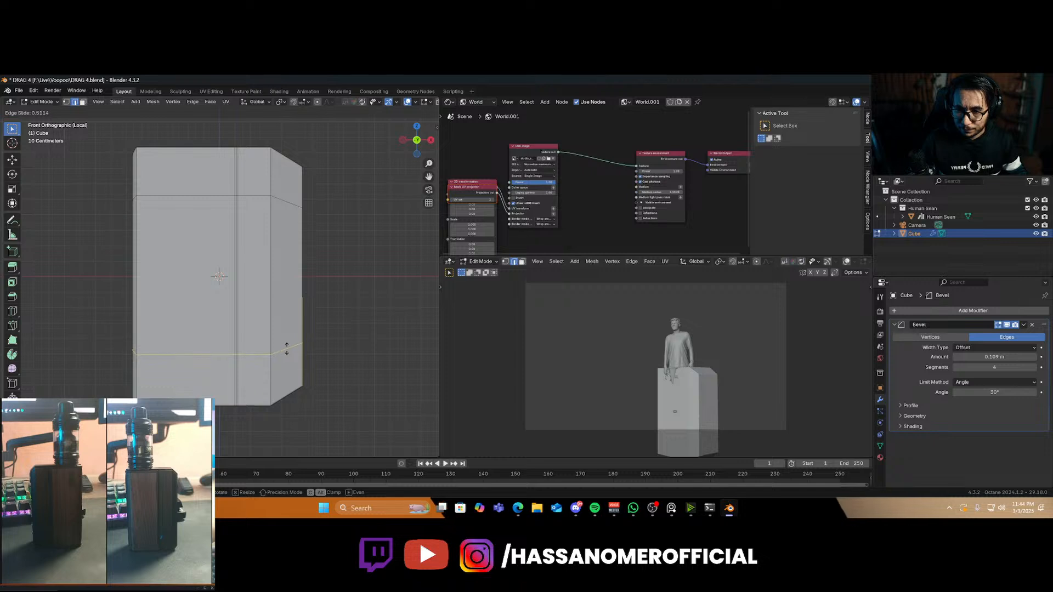
{"action": "left_click", "coordinate": [286, 349]}
{"action": "scroll", "coordinate": [236, 274], "scroll_direction": "up", "scroll_amount": 1}
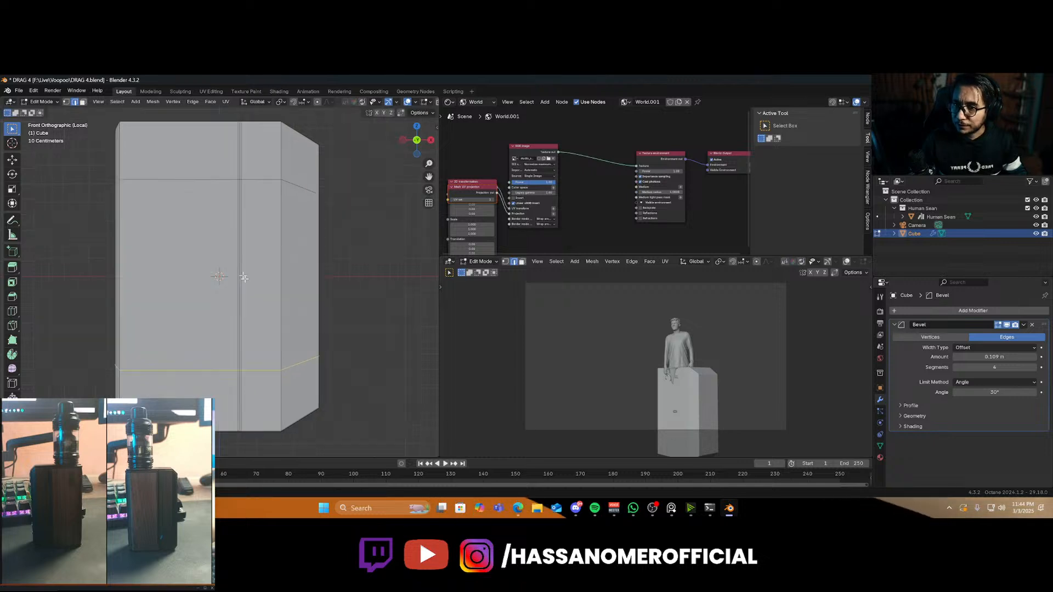
Cut a vertical edge loop between the paired seam edges and the tapered corner, sliding it about 0.25 toward the seam
{"action": "key", "text": "ctrl+r"}
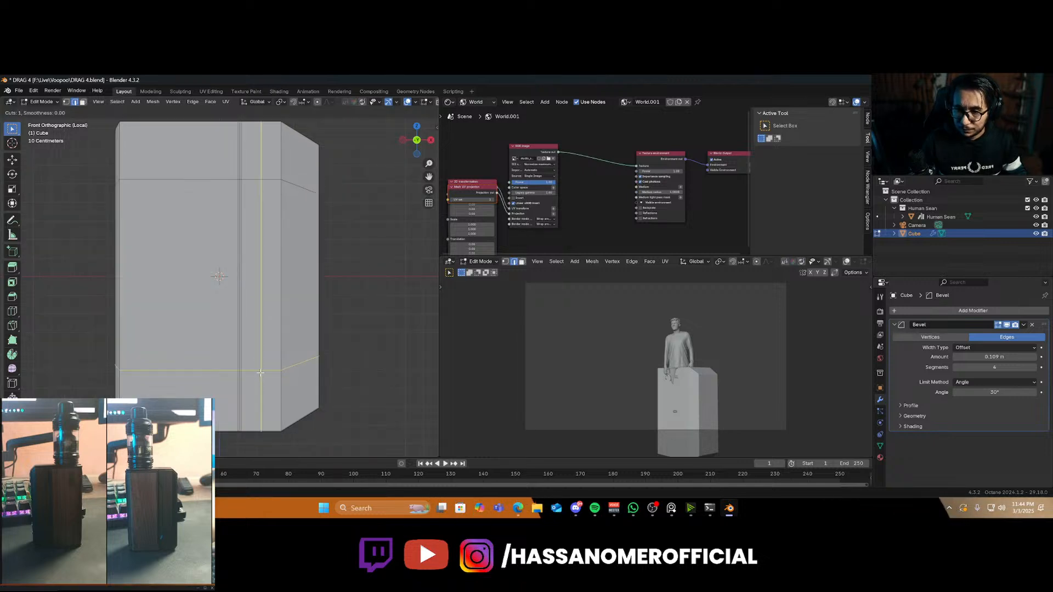
{"action": "left_click", "coordinate": [260, 373]}
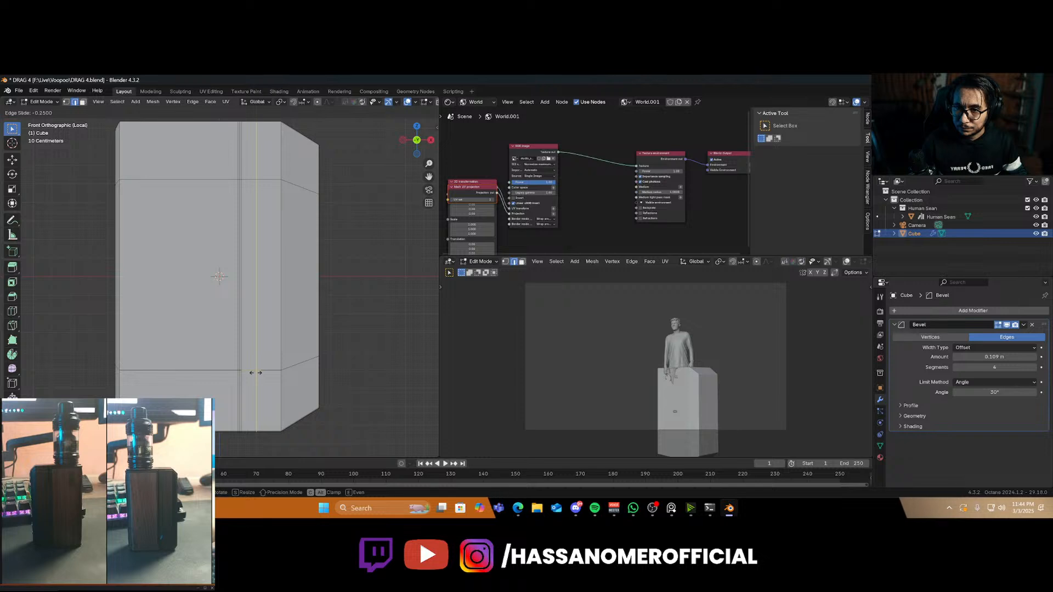
{"action": "left_click", "coordinate": [255, 372]}
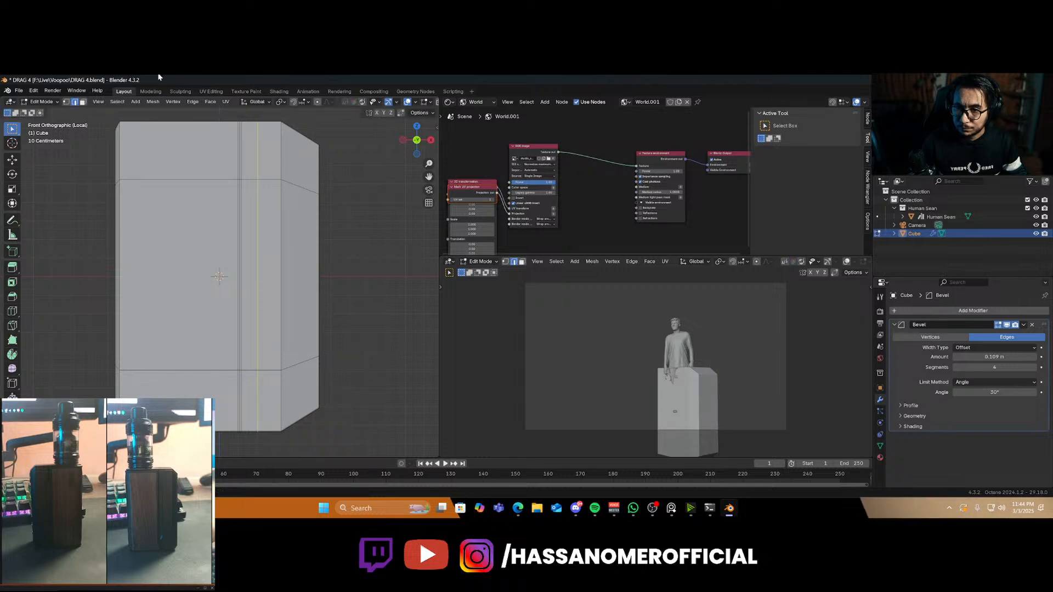
Select the front faces of the bracket-shaped strip between the seam and the tapered corner
{"action": "left_click", "coordinate": [83, 102]}
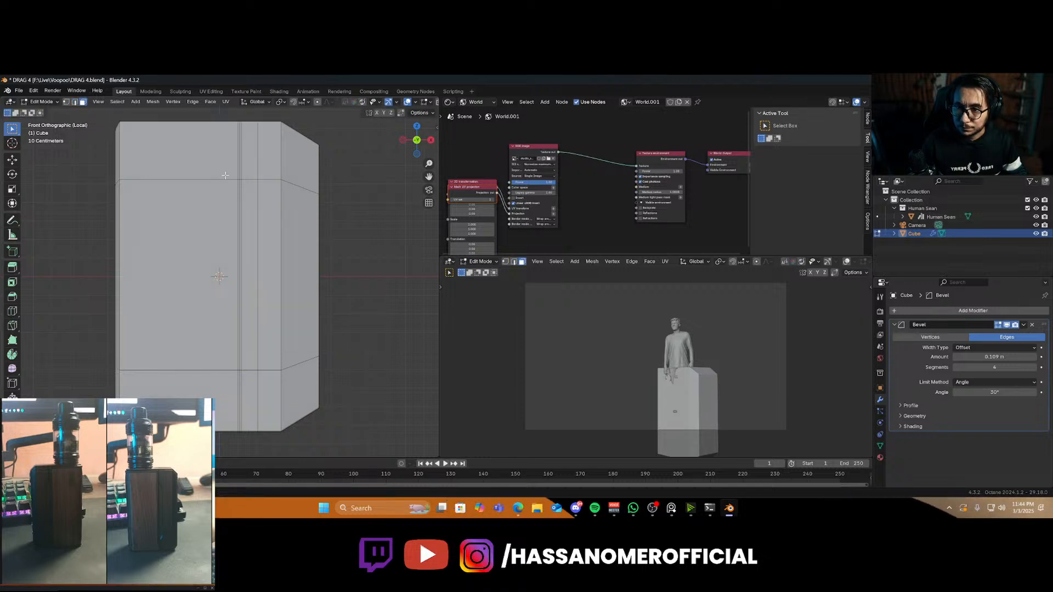
{"action": "left_click", "coordinate": [250, 169]}
{"action": "left_click", "coordinate": [274, 222], "text": "shift"}
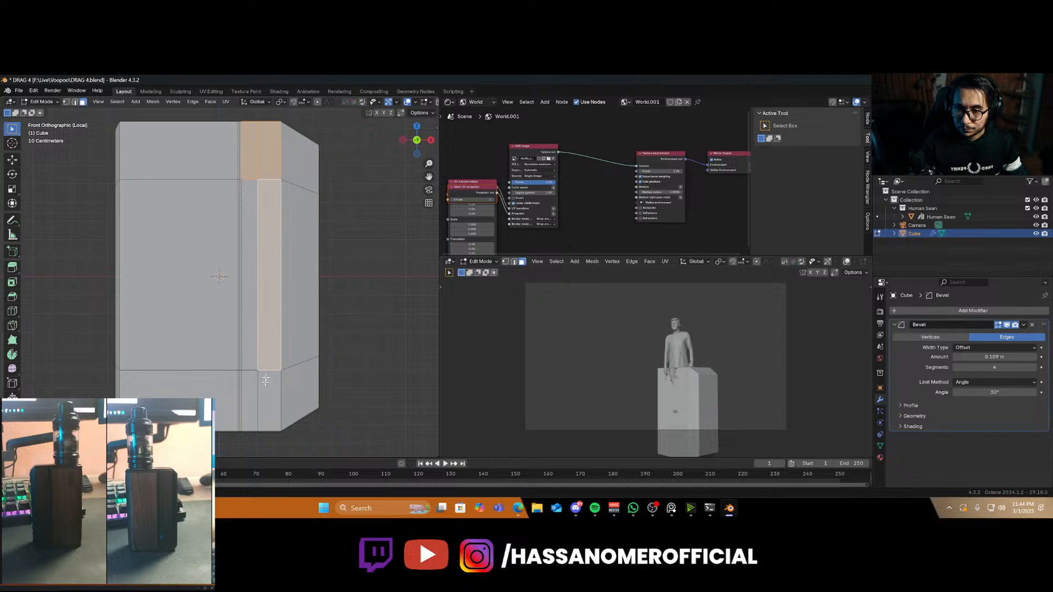
{"action": "left_click", "coordinate": [264, 396], "text": "shift"}
{"action": "left_click", "coordinate": [250, 400], "text": "shift"}
Cut a centred edge loop through the block's narrow end and delete the half of the mesh on the positive Y side
{"action": "middle_click_drag", "start_coordinate": [339, 368], "coordinate": [275, 294]}
{"action": "key", "text": "ctrl+r"}
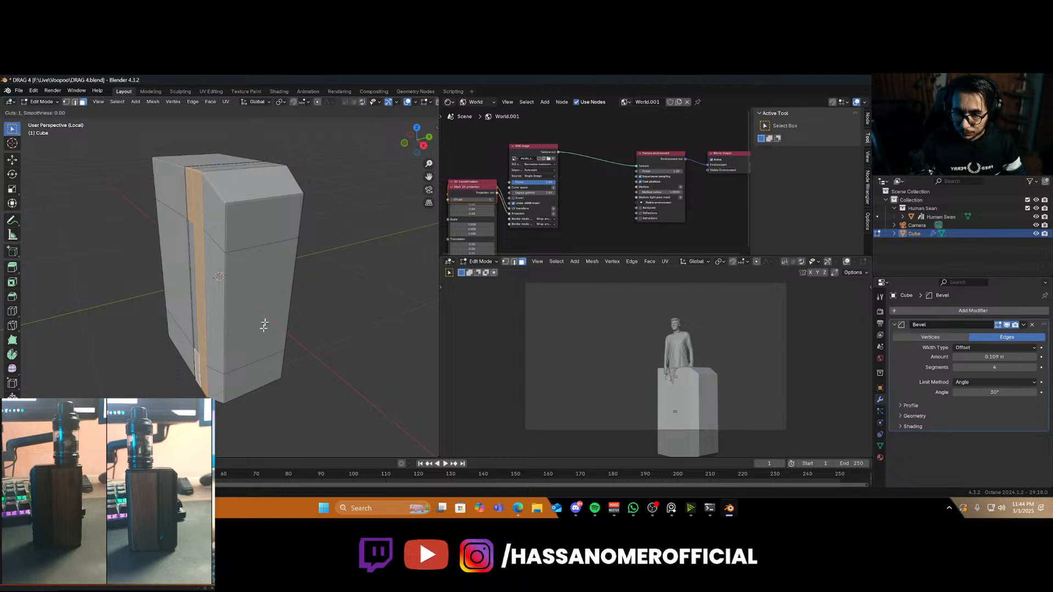
{"action": "left_click", "coordinate": [257, 377]}
{"action": "right_click", "coordinate": [258, 377]}
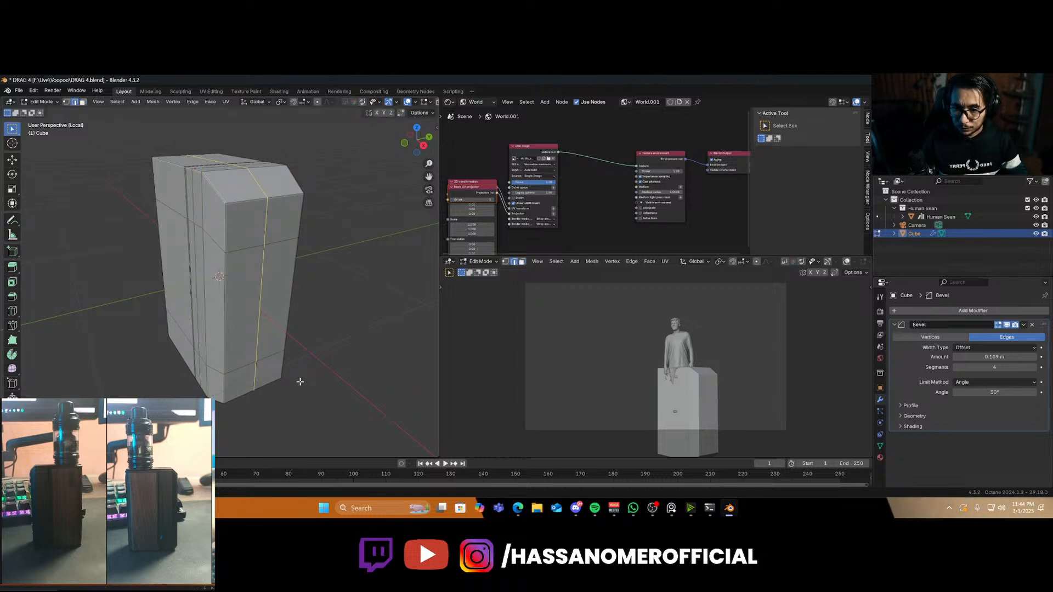
{"action": "key", "text": "KP_7"}
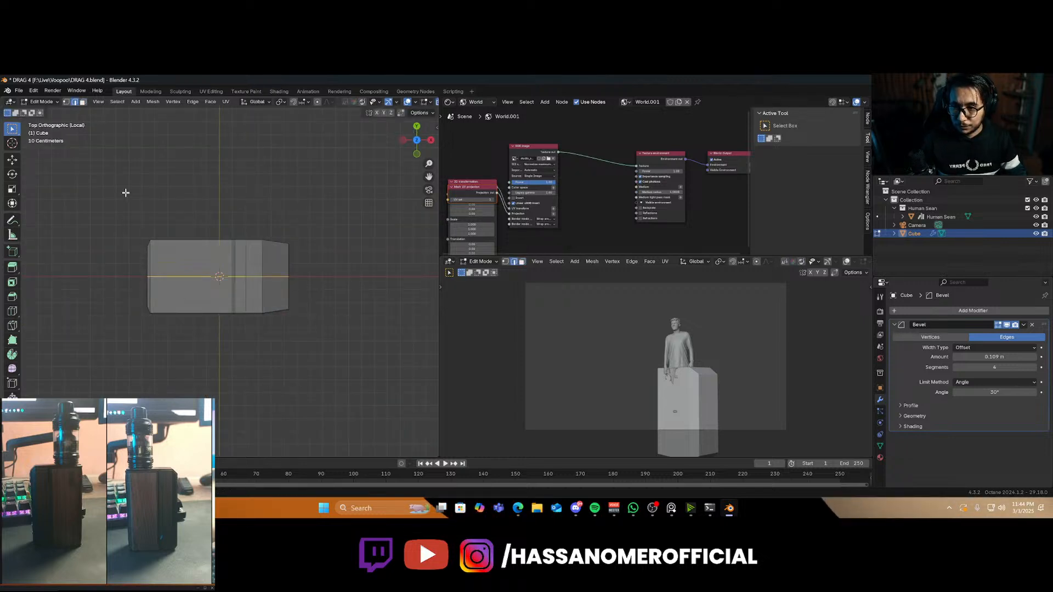
{"action": "left_click_drag", "start_coordinate": [125, 193], "coordinate": [285, 266]}
{"action": "key", "text": "x"}
{"action": "left_click", "coordinate": [285, 265]}
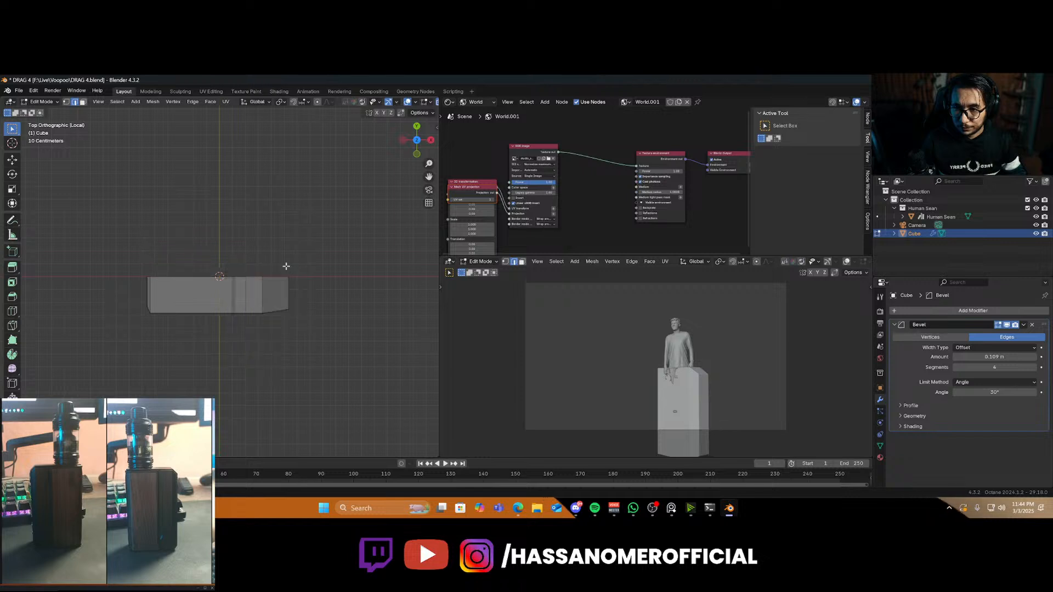
Add a Mirror modifier to the half block, mirror it on the Y axis only, and save the file
{"action": "key", "text": "Tab"}
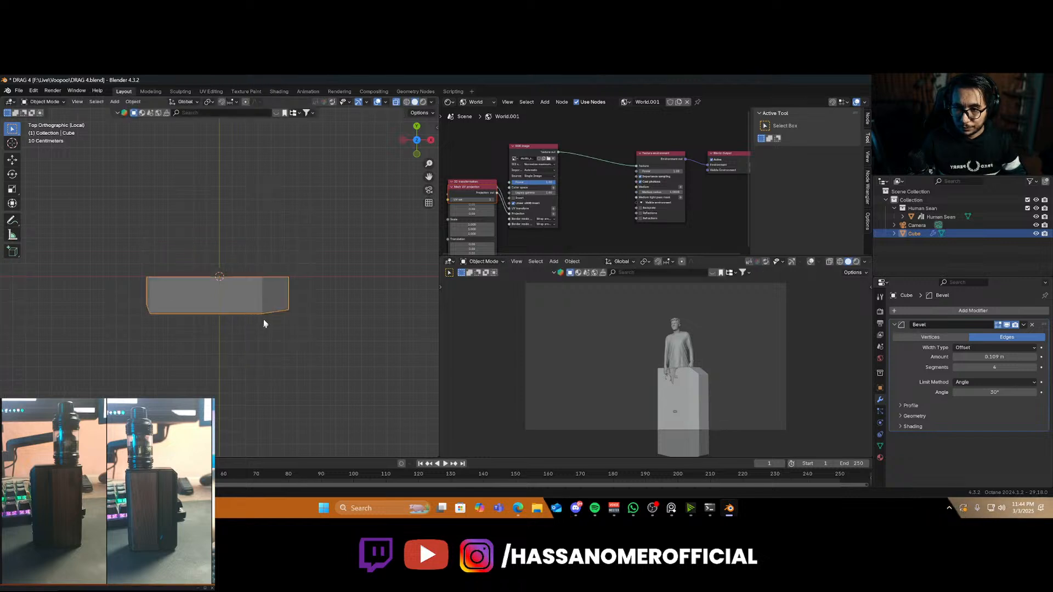
{"action": "left_click", "coordinate": [915, 310]}
{"action": "type", "text": "mi"}
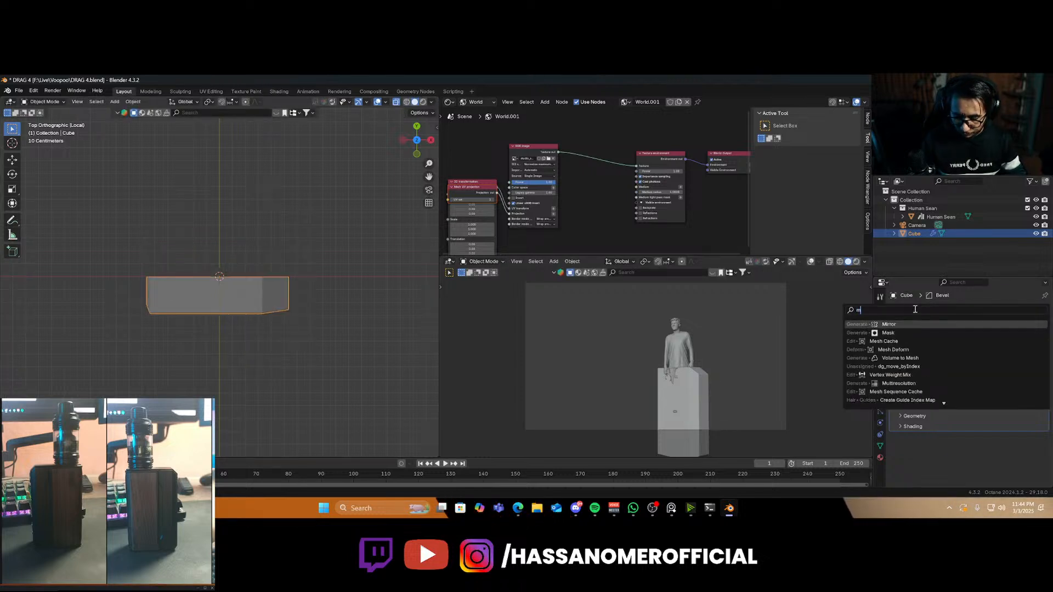
{"action": "left_click", "coordinate": [908, 323]}
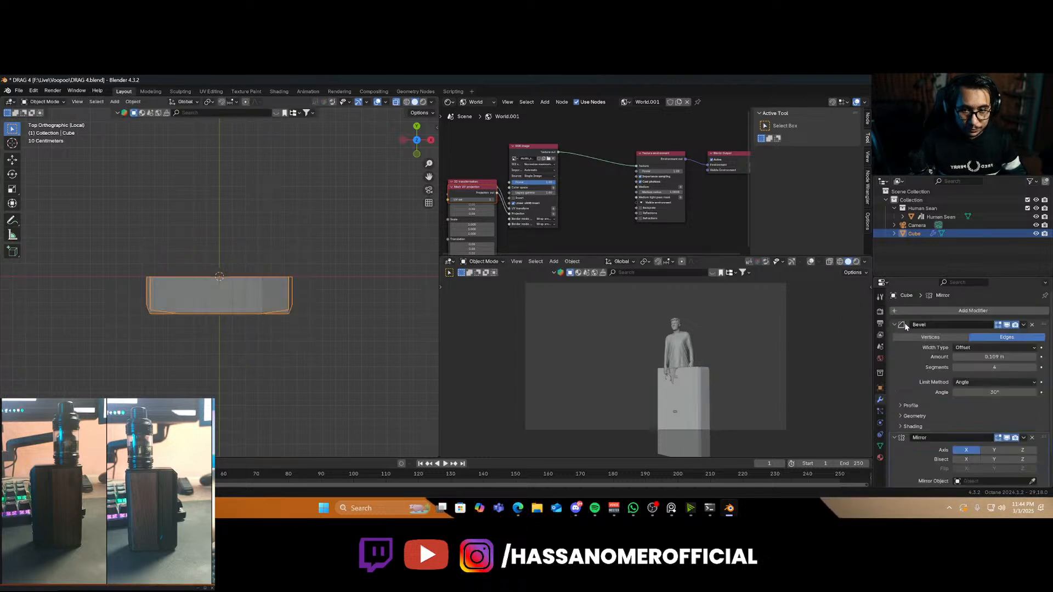
{"action": "left_click", "coordinate": [966, 450]}
{"action": "left_click", "coordinate": [990, 450]}
{"action": "middle_click_drag", "start_coordinate": [383, 397], "coordinate": [209, 313]}
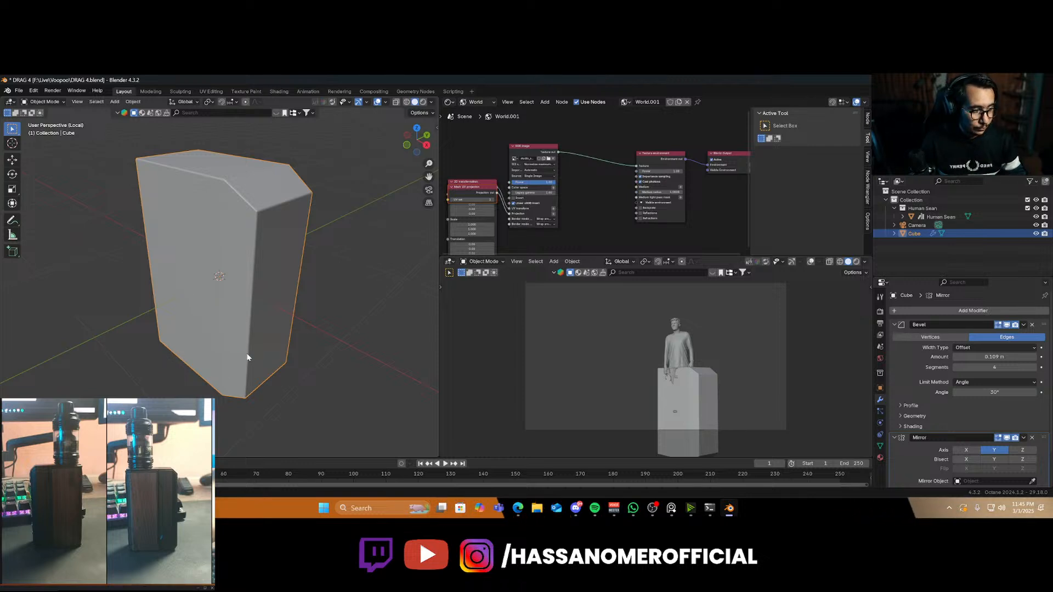
{"action": "key", "text": "ctrl+s"}
Select the bracket-shaped strip of front faces between the seam and the tapered corner in face mode
{"action": "middle_click_drag", "start_coordinate": [238, 363], "coordinate": [250, 337]}
{"action": "key", "text": "Tab"}
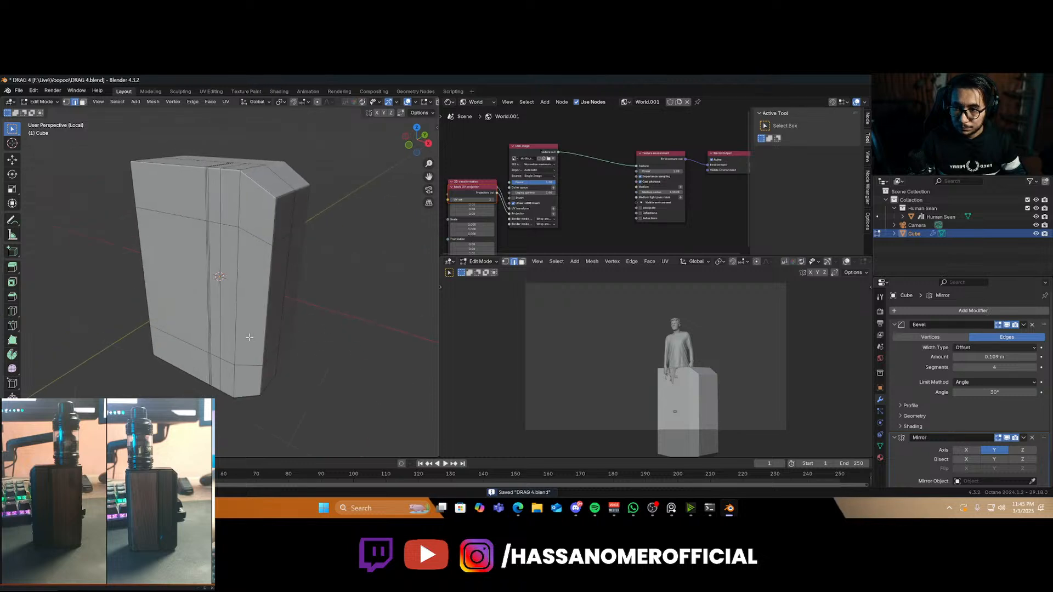
{"action": "left_click", "coordinate": [215, 206]}
{"action": "left_click", "coordinate": [235, 220], "text": "shift"}
{"action": "left_click", "coordinate": [230, 379], "text": "ctrl"}
{"action": "middle_click_drag", "start_coordinate": [231, 378], "coordinate": [264, 356]}
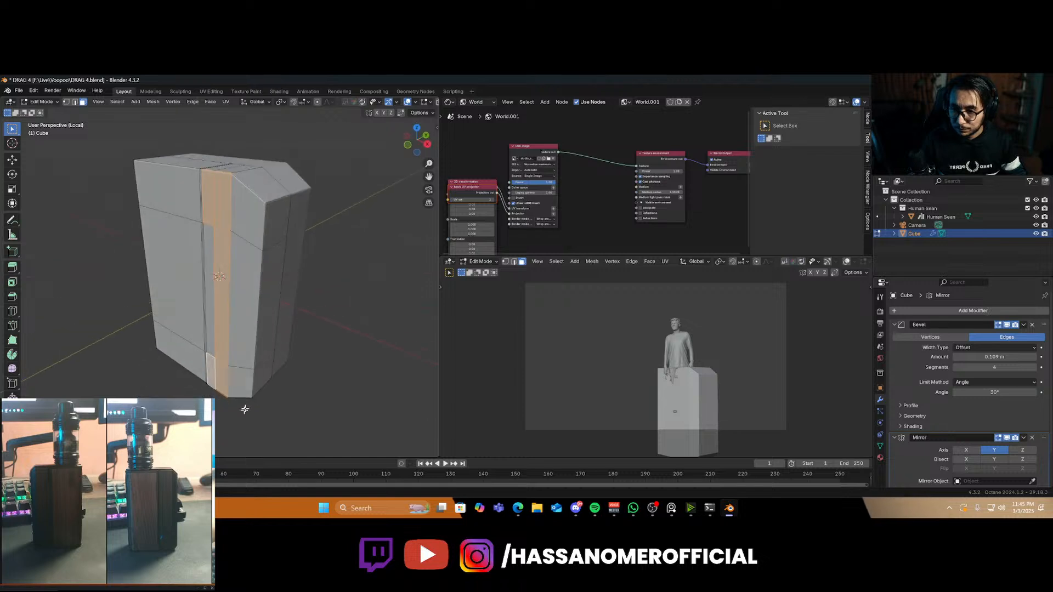
Extrude the selected bracket-shaped strip outward along its normal by about 0.047 m
{"action": "key", "text": "r"}
{"action": "key", "text": "g"}
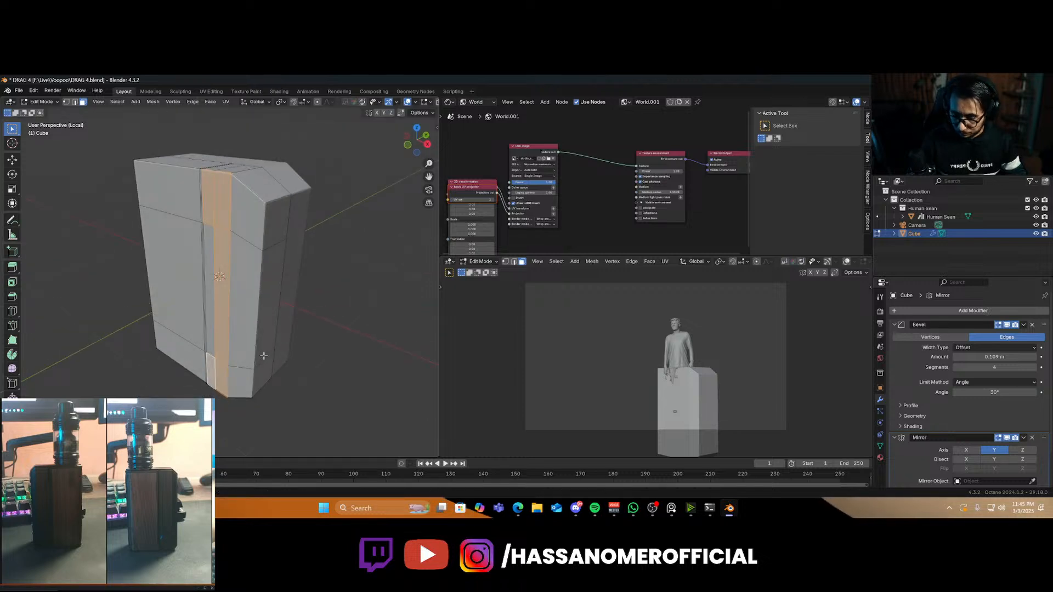
{"action": "key", "text": "z"}
{"action": "key", "text": "z"}
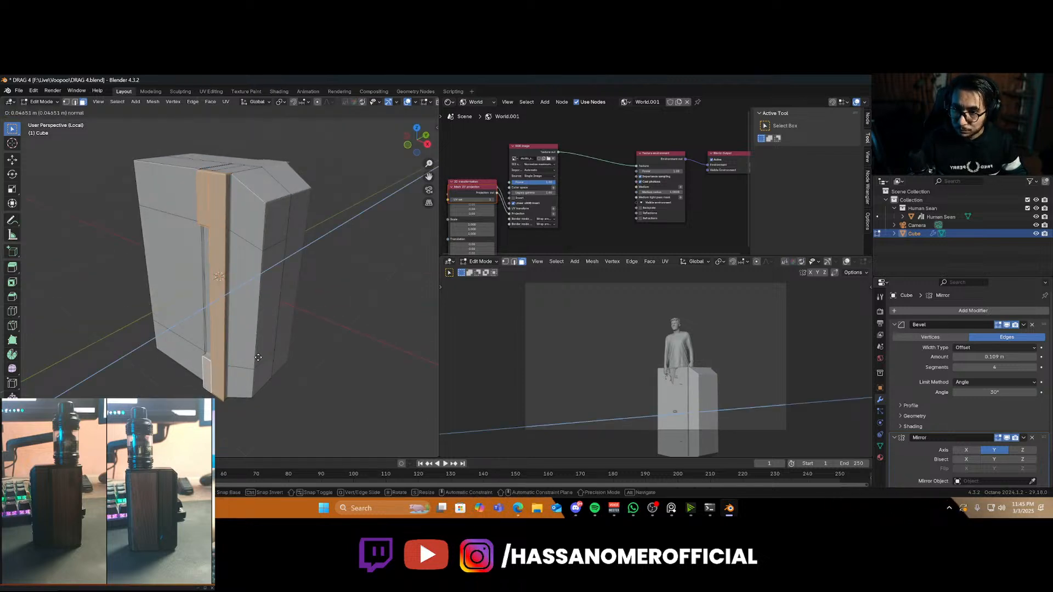
{"action": "left_click", "coordinate": [258, 357]}
{"action": "scroll", "coordinate": [258, 357], "scroll_direction": "up", "scroll_amount": 5}
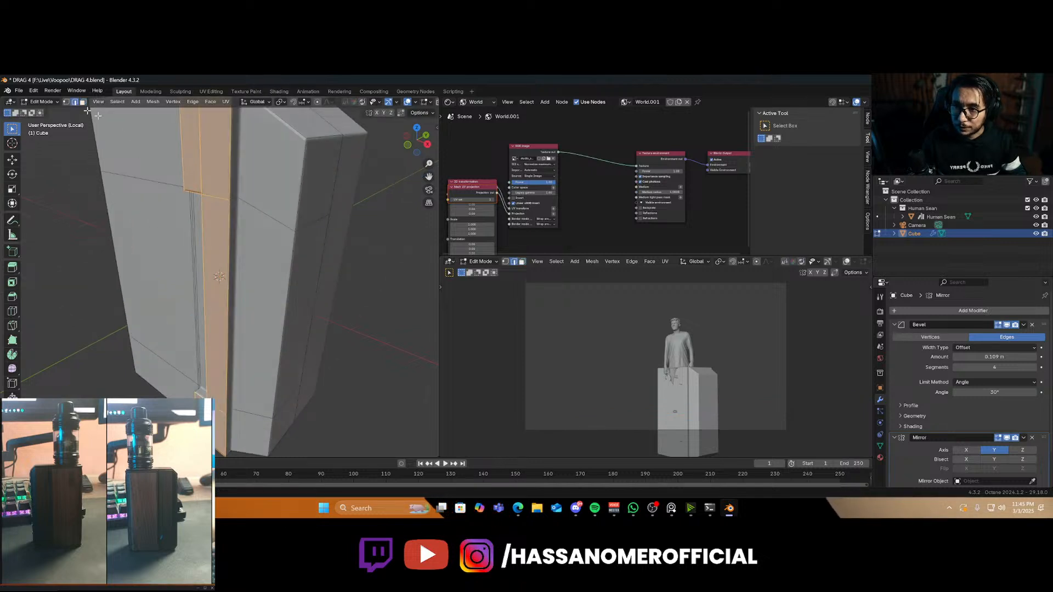
Slide the vertical edge beside the raised bracket strip toward the strip to close the gap between them
{"action": "key", "text": "alt+a"}
{"action": "key", "text": "alt+z"}
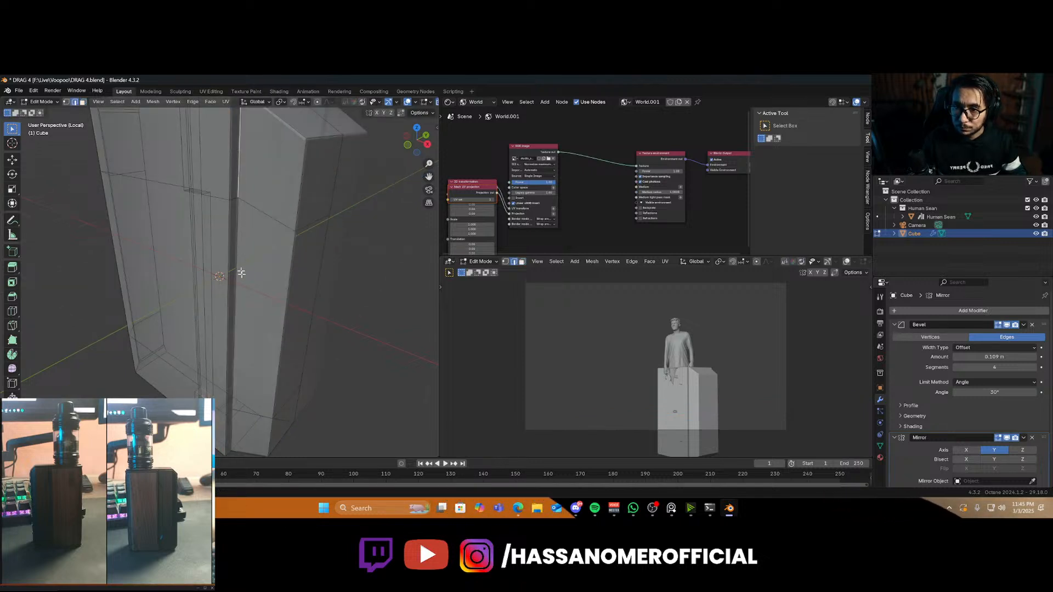
{"action": "left_click", "coordinate": [231, 447]}
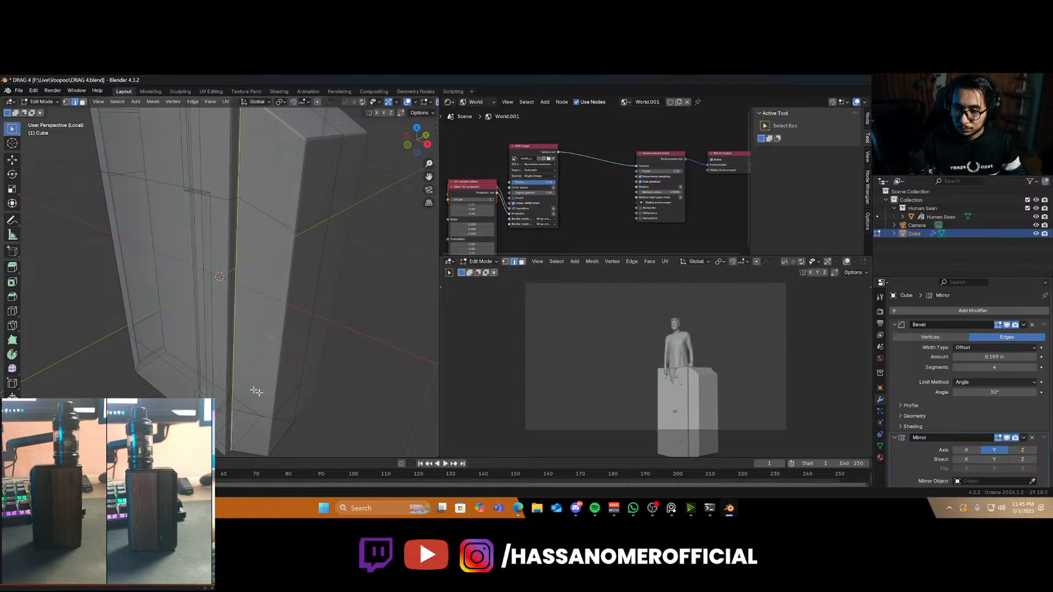
{"action": "key", "text": "alt+z"}
{"action": "scroll", "coordinate": [229, 365], "scroll_direction": "down", "scroll_amount": 3}
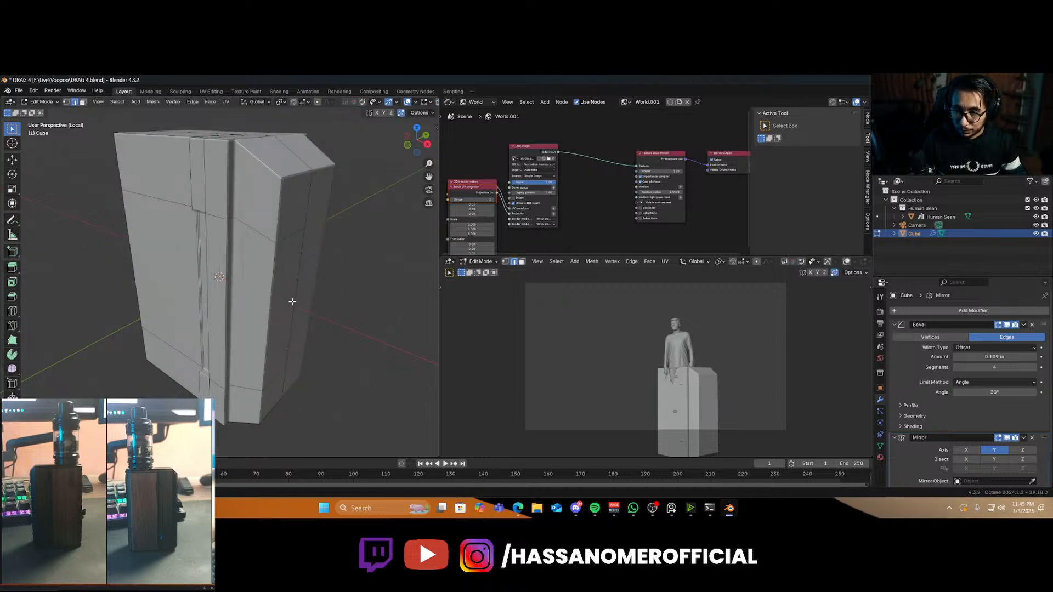
{"action": "key", "text": "g"}
{"action": "key", "text": "g"}
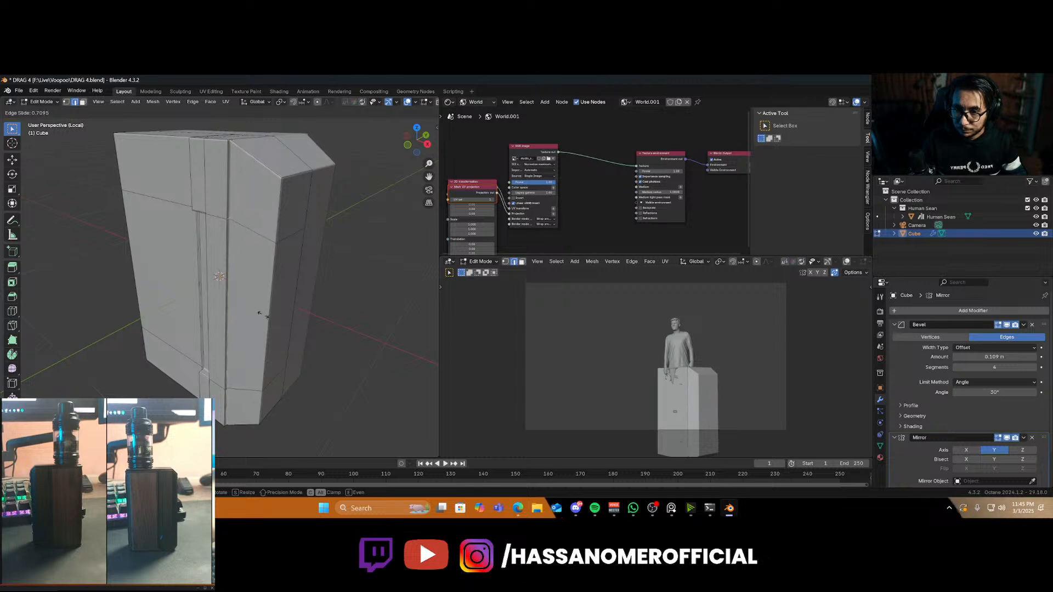
{"action": "left_click", "coordinate": [228, 328]}
{"action": "key", "text": "Tab"}
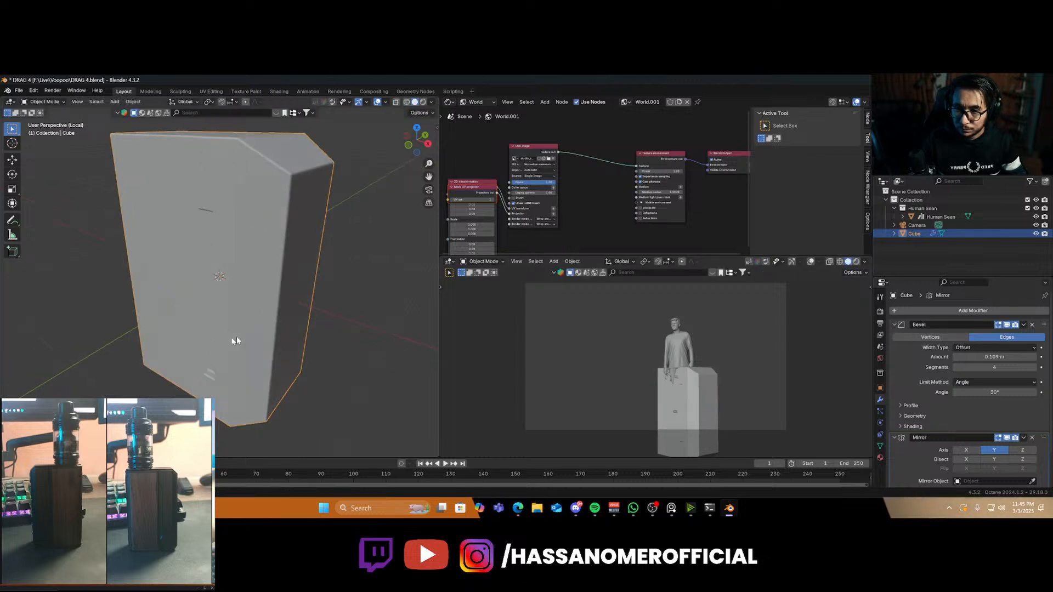
Bevel the two inner corner edges of the bracket's notch with 4 segments and an offset of about 0.12 m
{"action": "middle_click_drag", "start_coordinate": [235, 343], "coordinate": [267, 227]}
{"action": "key", "text": "Tab"}
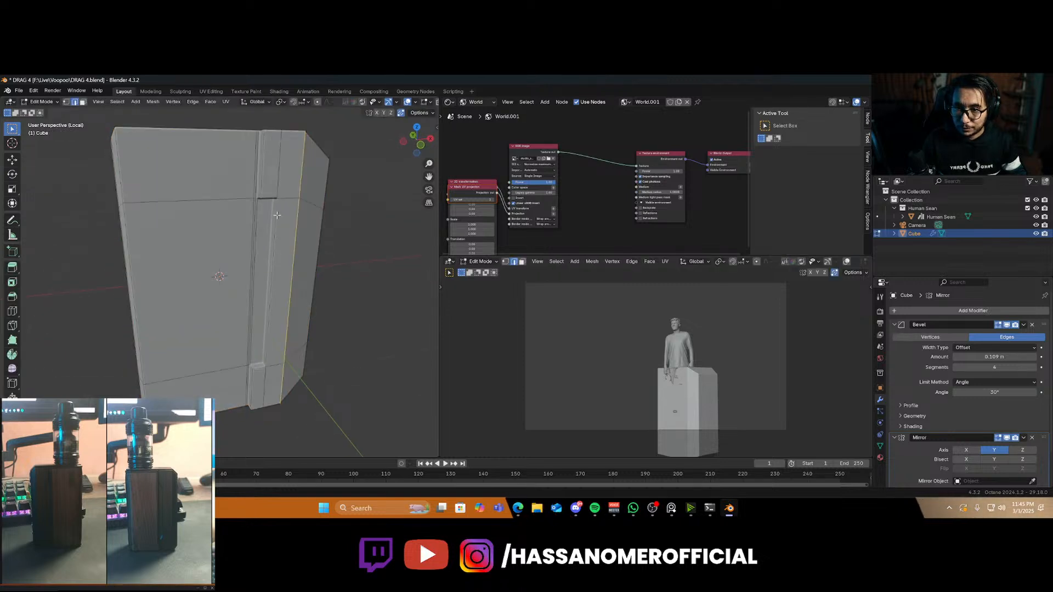
{"action": "scroll", "coordinate": [289, 299], "scroll_direction": "up", "scroll_amount": 2}
{"action": "left_click", "coordinate": [66, 102]}
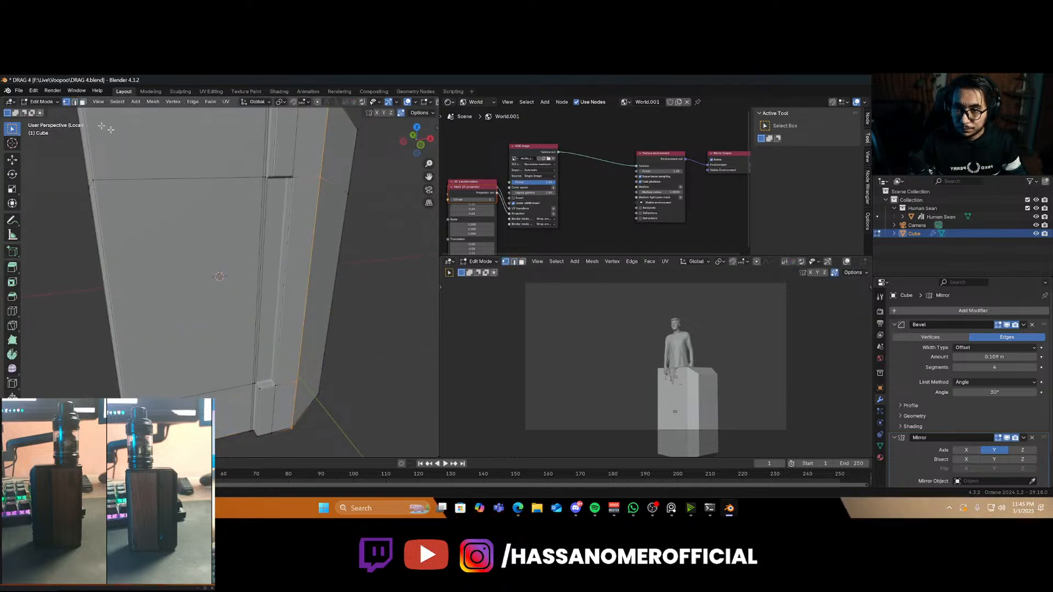
{"action": "left_click", "coordinate": [289, 176]}
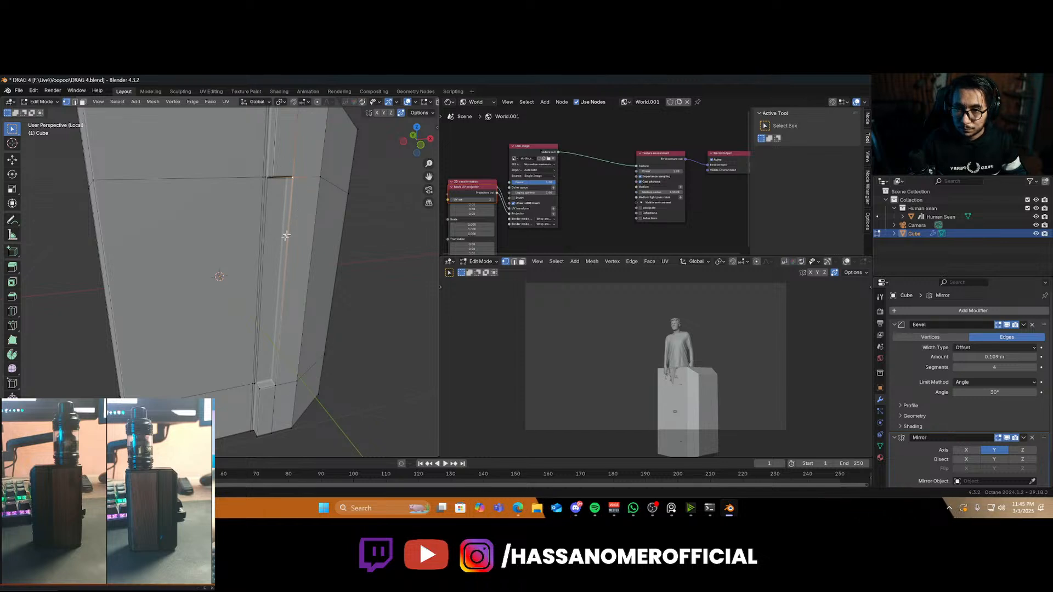
{"action": "key", "text": "alt+z"}
{"action": "left_click", "coordinate": [275, 385], "text": "shift"}
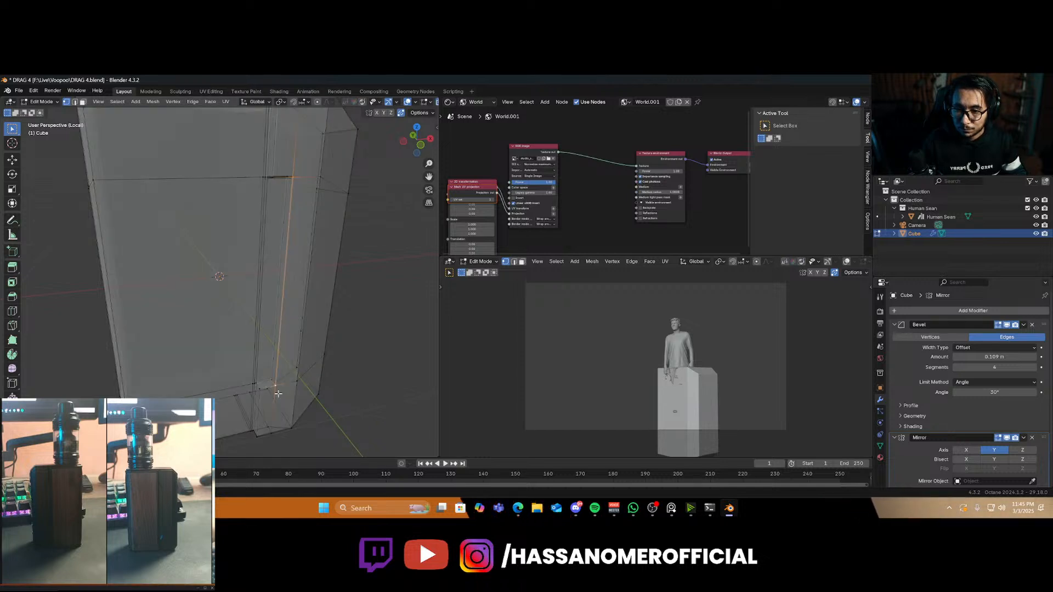
{"action": "middle_click_drag", "start_coordinate": [276, 393], "coordinate": [276, 379]}
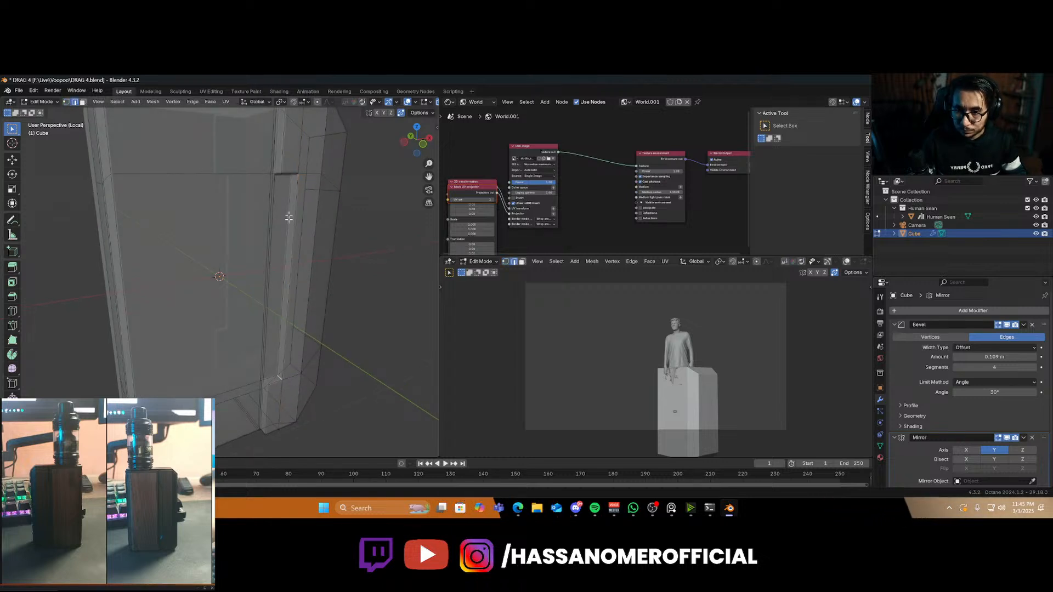
{"action": "middle_click_drag", "start_coordinate": [292, 176], "coordinate": [300, 340]}
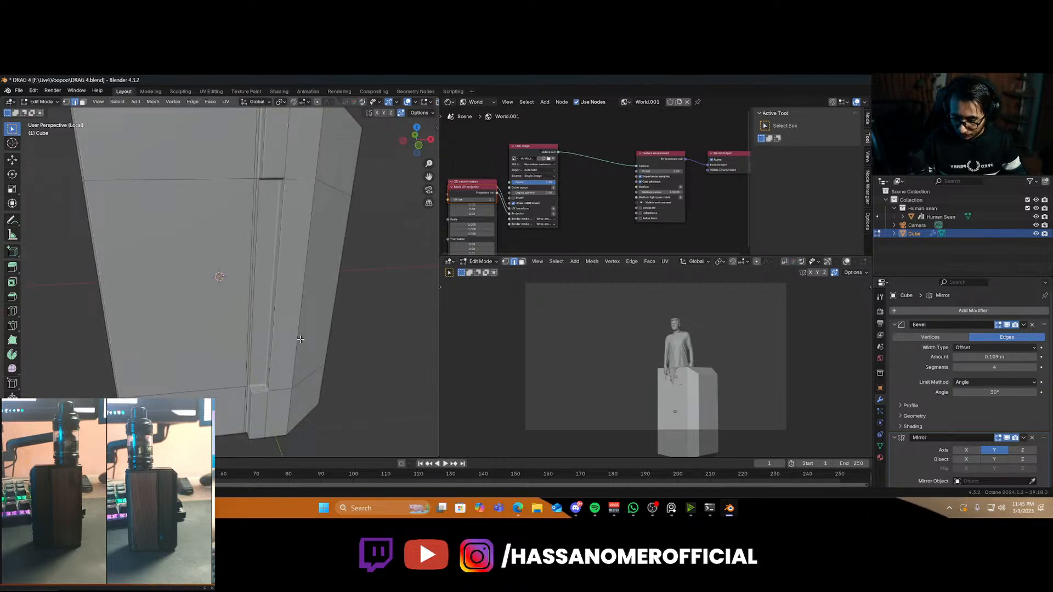
{"action": "key", "text": "ctrl+b"}
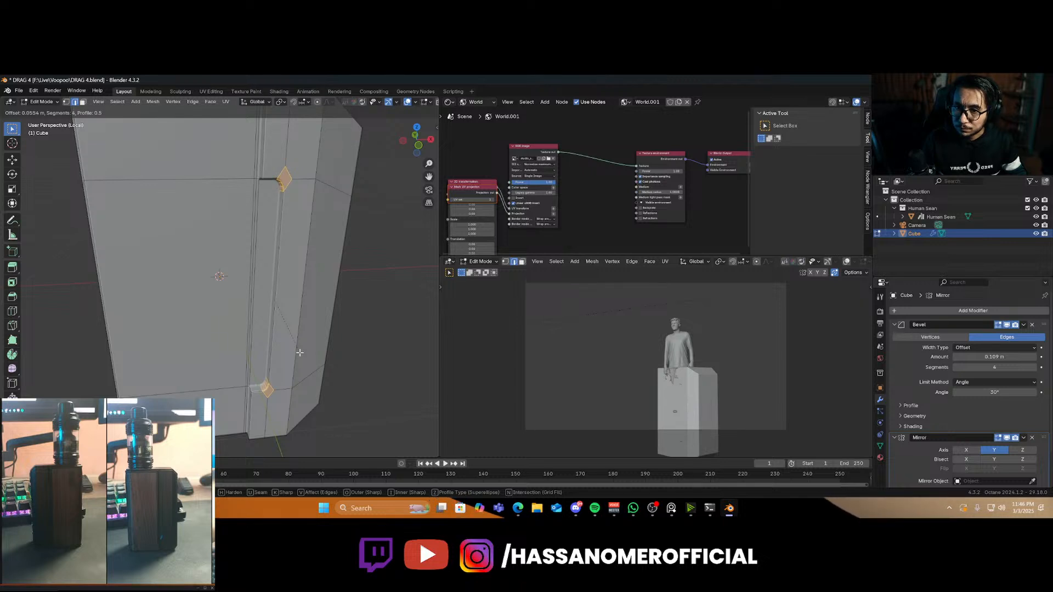
{"action": "scroll", "coordinate": [301, 363], "scroll_direction": "up", "scroll_amount": 1}
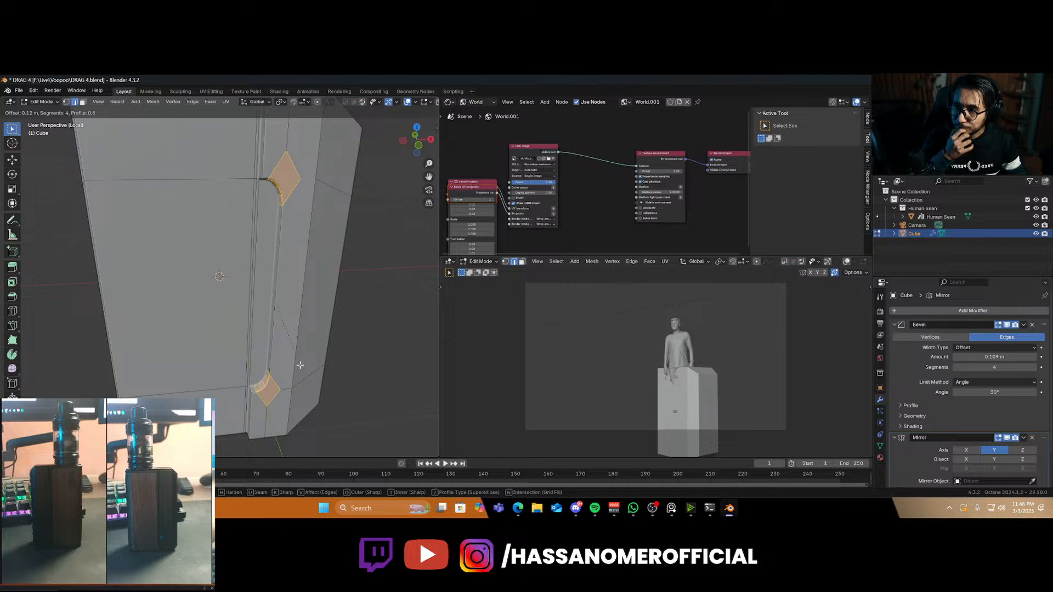
{"action": "left_click", "coordinate": [275, 380]}
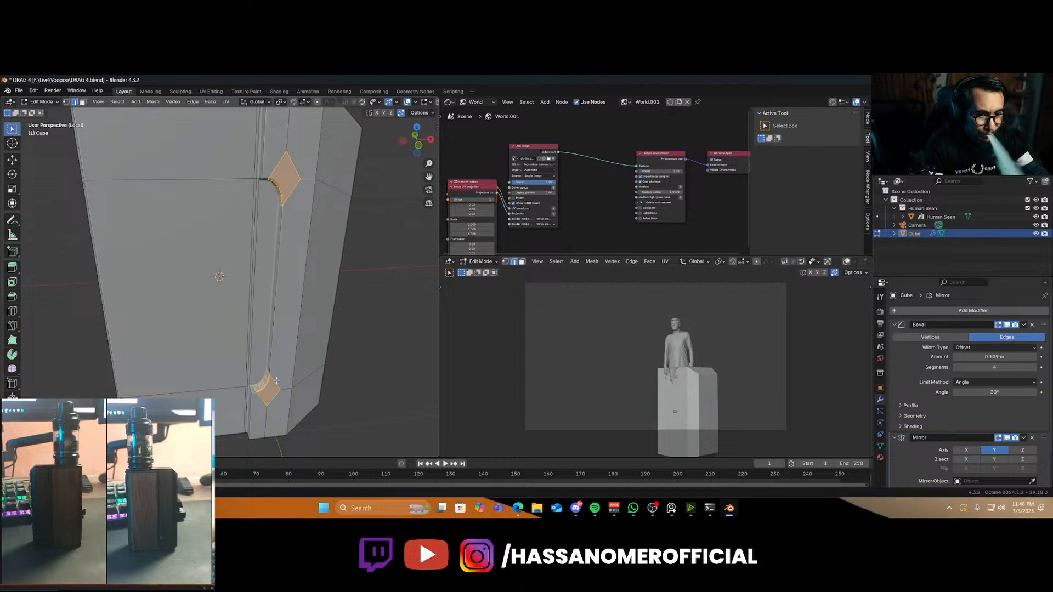
Apply auto smooth shading to the body and add a Weighted Normal modifier
{"action": "key", "text": "Tab"}
{"action": "middle_click_drag", "start_coordinate": [378, 285], "coordinate": [417, 299]}
{"action": "right_click", "coordinate": [271, 245]}
{"action": "left_click", "coordinate": [271, 254]}
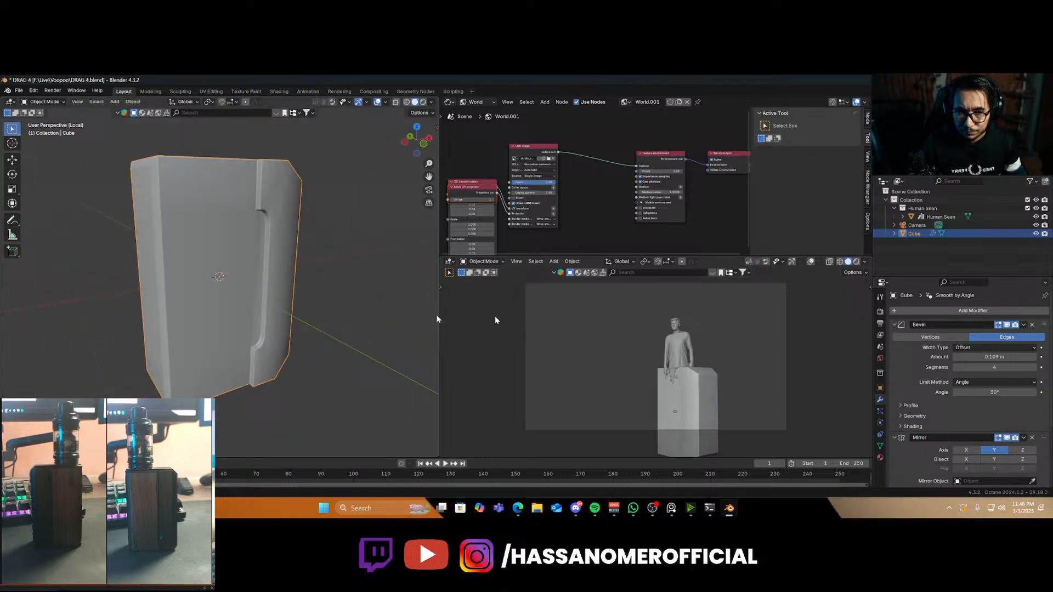
{"action": "left_click", "coordinate": [969, 308]}
{"action": "type", "text": "we"}
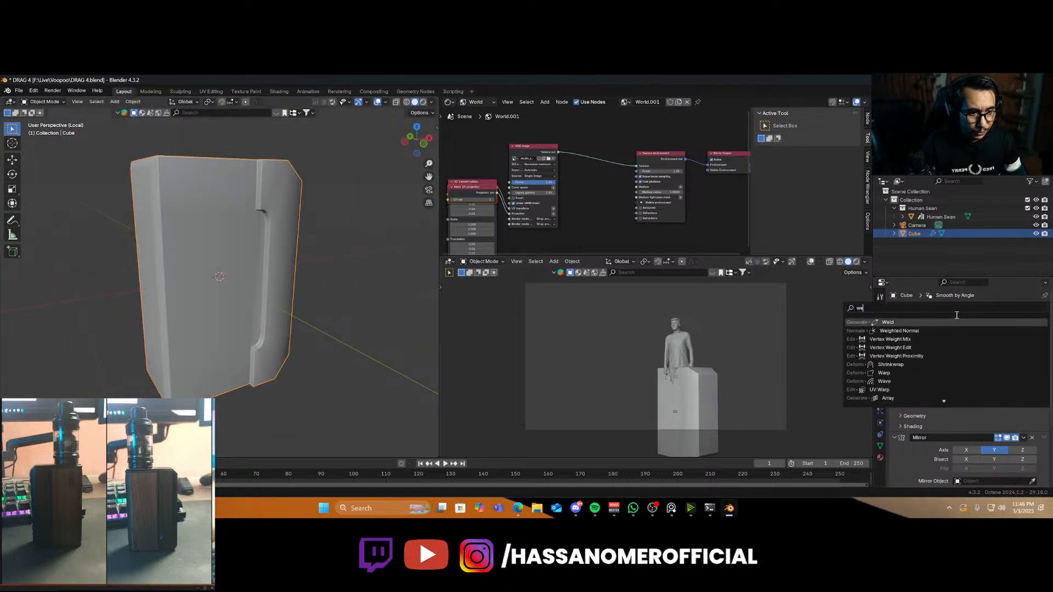
{"action": "left_click", "coordinate": [910, 331]}
Undo the Weighted Normal modifier, the smooth shading and the bevel on the bracket's inner corners
{"action": "middle_click_drag", "start_coordinate": [297, 285], "coordinate": [73, 279]}
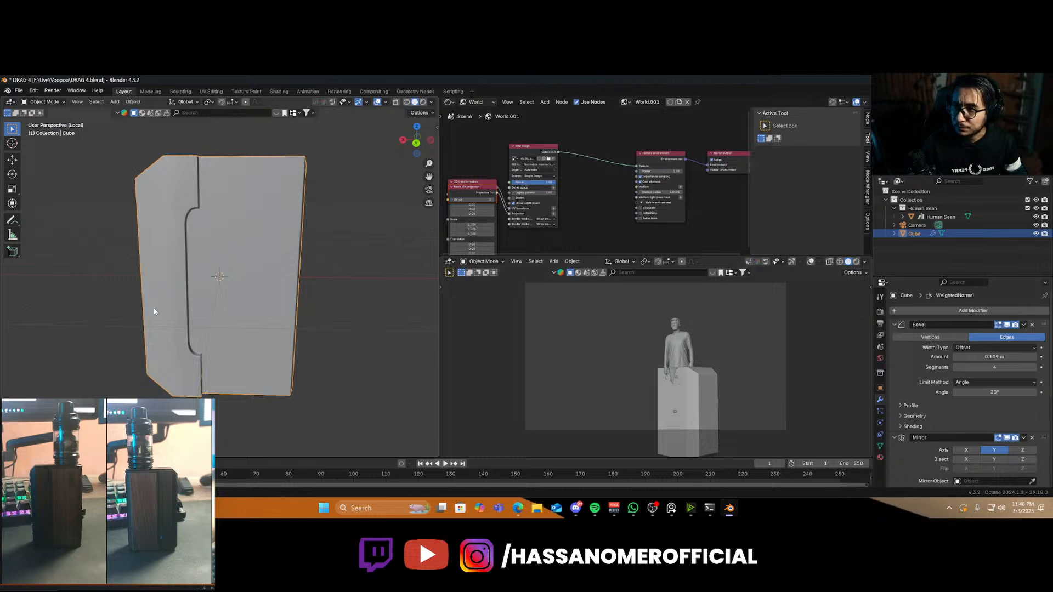
{"action": "key", "text": "ctrl+z"}
{"action": "key", "text": "ctrl+z"}
{"action": "key", "text": "ctrl+z"}
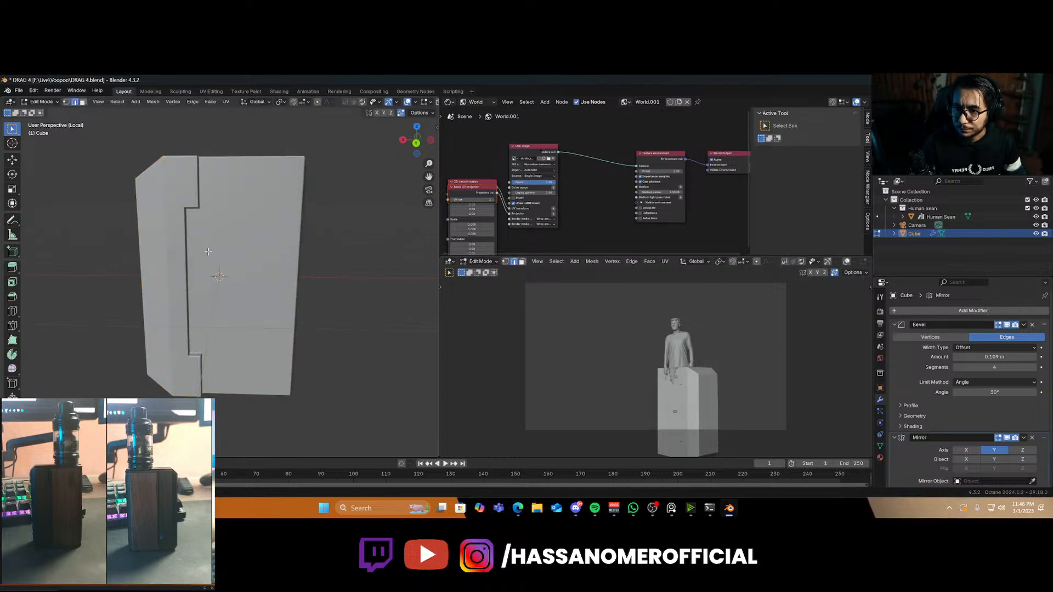
Try to move the vertical inner edge of the bracket's notch about 0.023 m in the negative direction along the X axis
{"action": "key", "text": "Tab"}
{"action": "middle_click_drag", "start_coordinate": [210, 256], "coordinate": [104, 274]}
{"action": "scroll", "coordinate": [234, 312], "scroll_direction": "up", "scroll_amount": 5}
{"action": "key", "text": "Tab"}
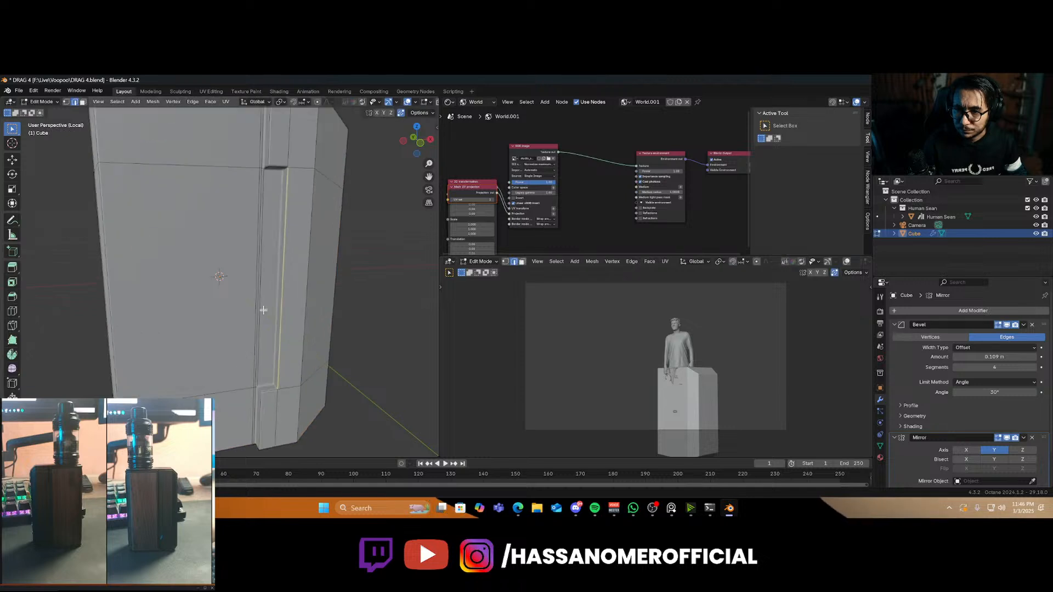
{"action": "key", "text": "alt+z"}
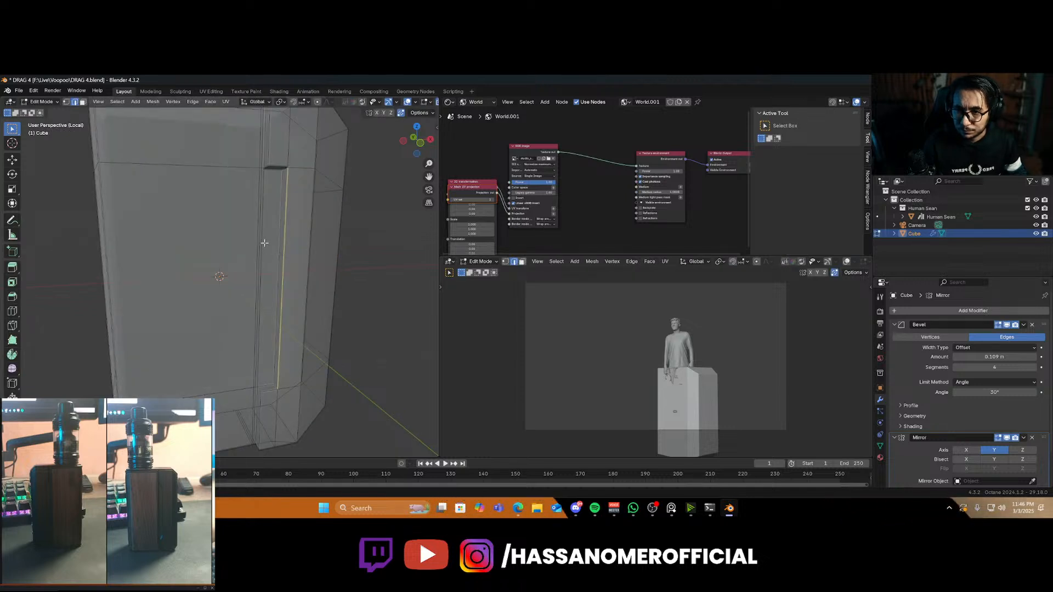
{"action": "key", "text": "alt+z"}
{"action": "middle_click_drag", "start_coordinate": [299, 281], "coordinate": [297, 309]}
{"action": "key", "text": "g"}
{"action": "key", "text": "x"}
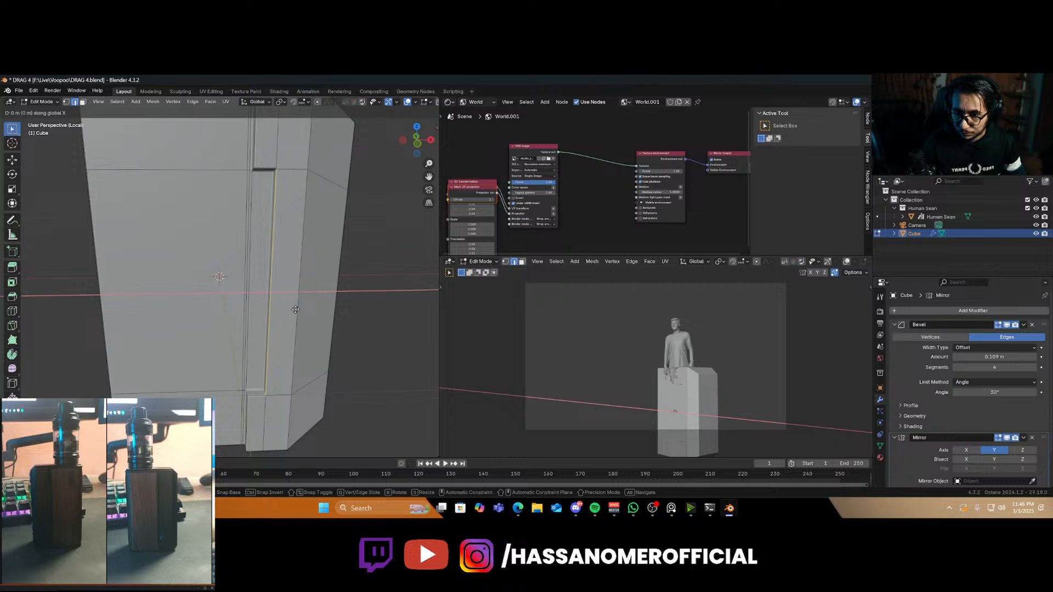
{"action": "right_click", "coordinate": [292, 311]}
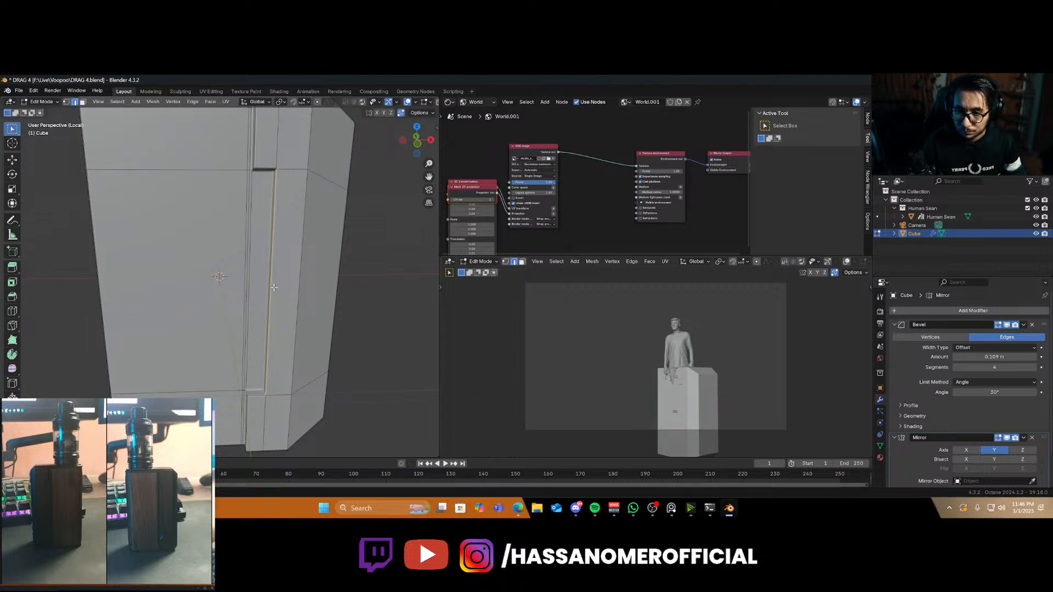
{"action": "key", "text": "alt+z"}
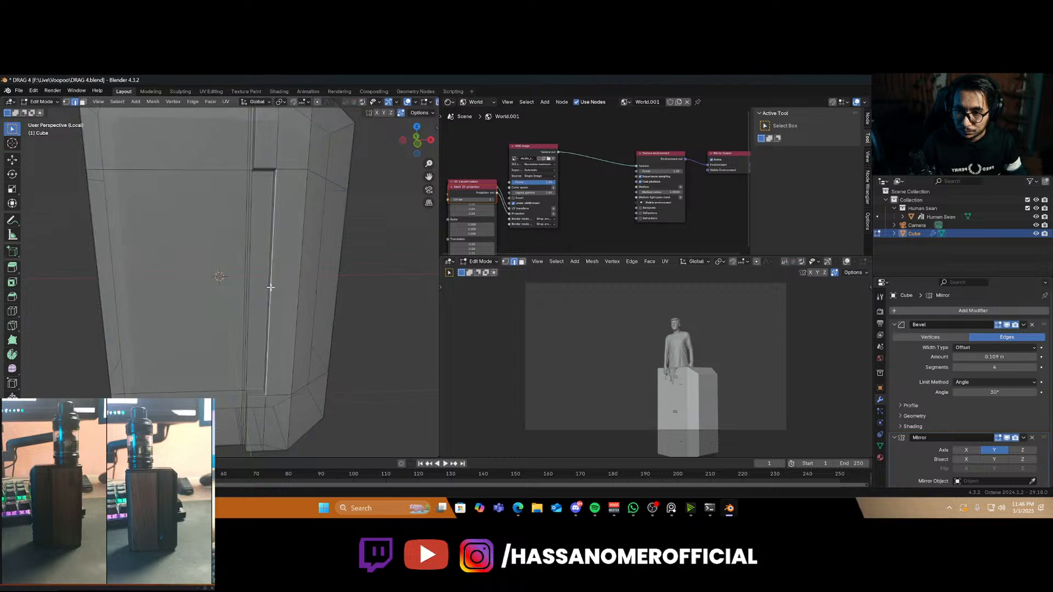
{"action": "key", "text": "alt+z"}
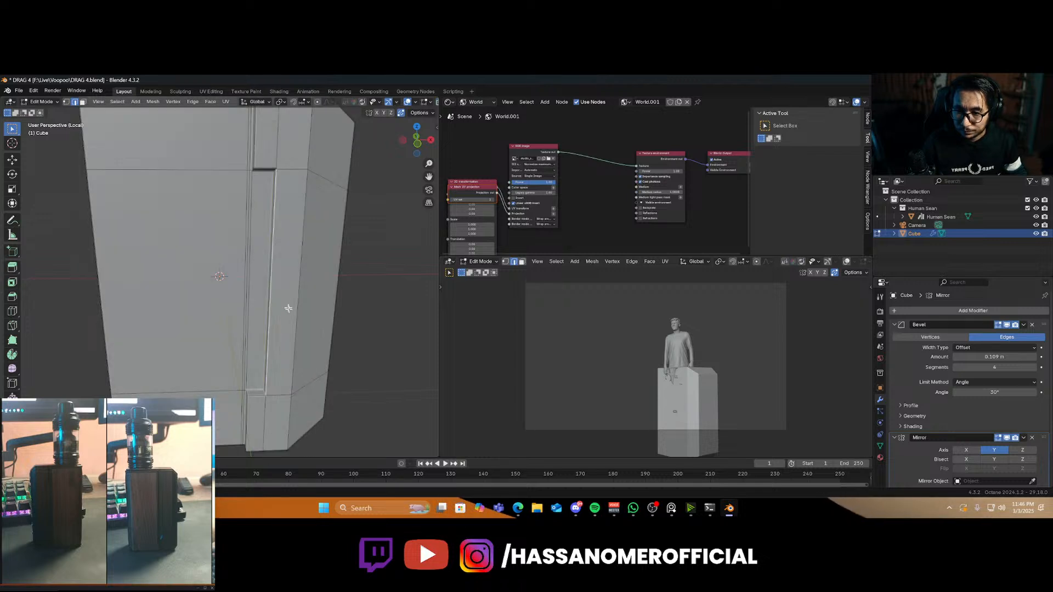
{"action": "key", "text": "g"}
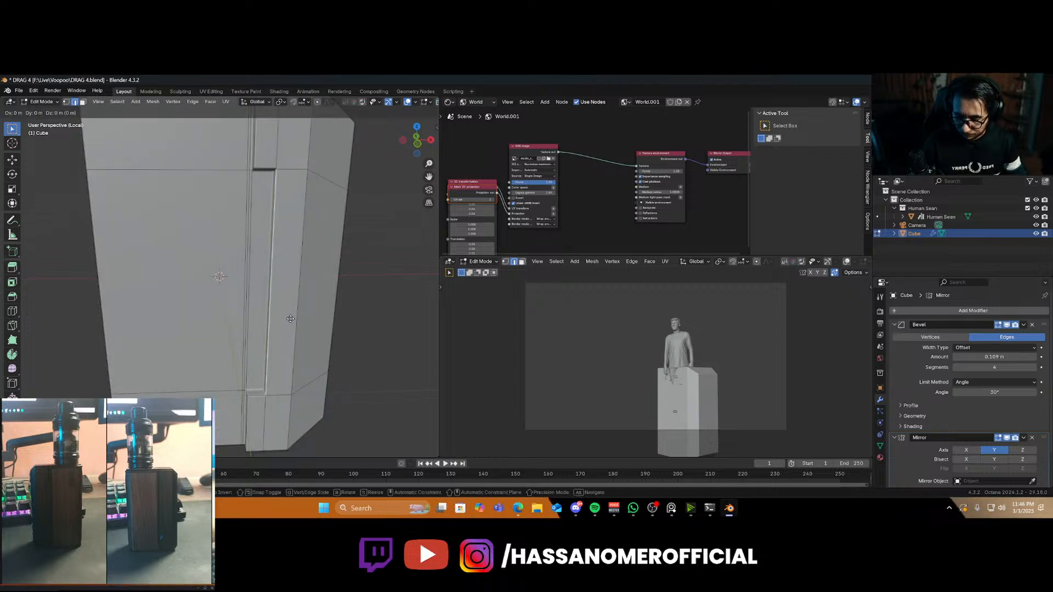
{"action": "key", "text": "x"}
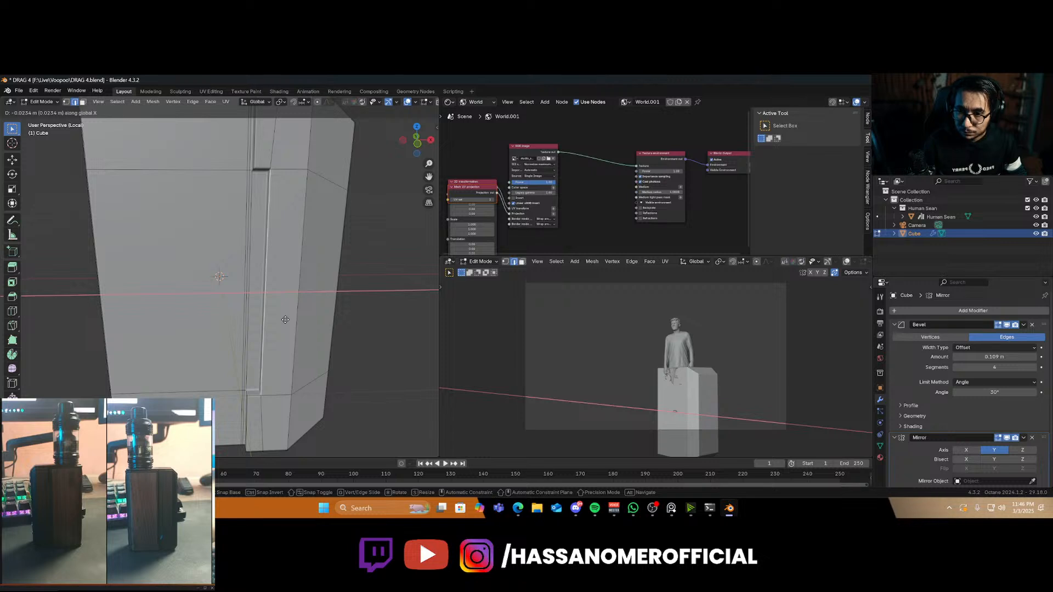
{"action": "left_click", "coordinate": [285, 320]}
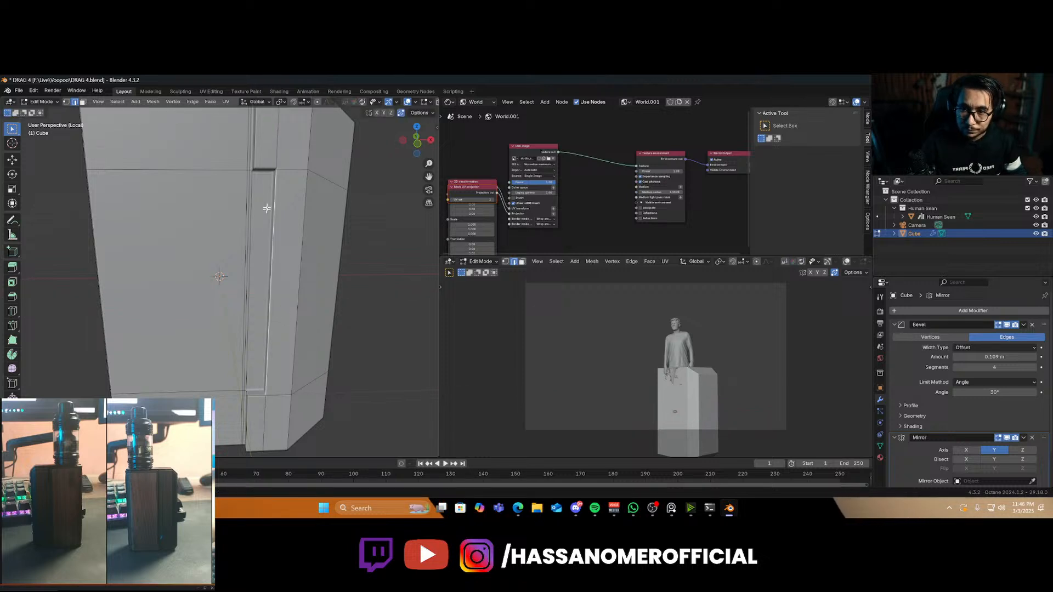
Try to raise the upper horizontal edge of the bracket's notch about 0.079 m along Z and rotate it about 45°
{"action": "key", "text": "alt+z"}
{"action": "left_click", "coordinate": [263, 177]}
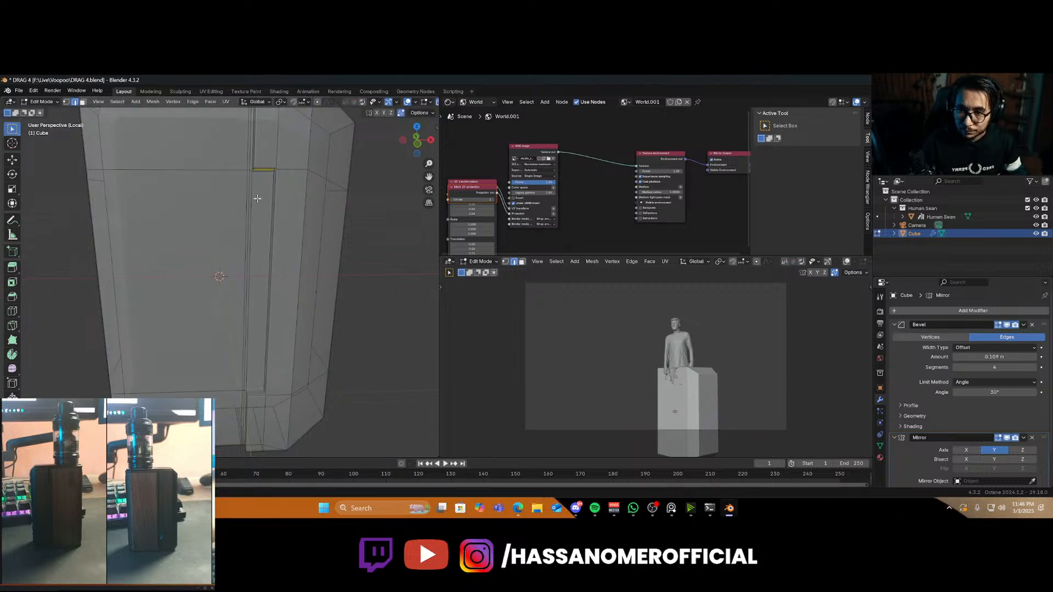
{"action": "key", "text": "g"}
{"action": "key", "text": "z"}
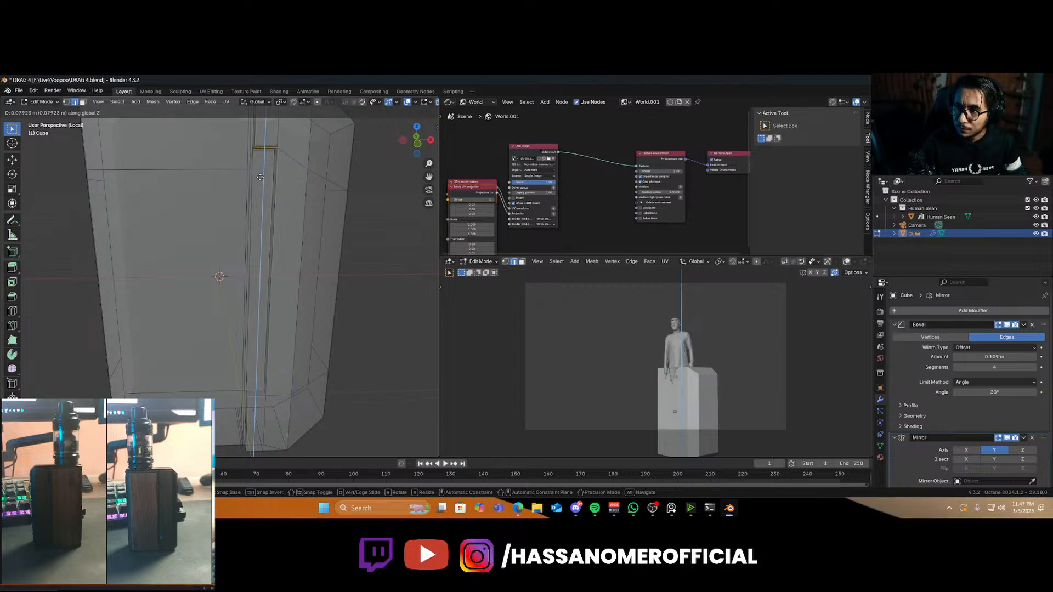
{"action": "left_click", "coordinate": [260, 178]}
{"action": "key", "text": "r"}
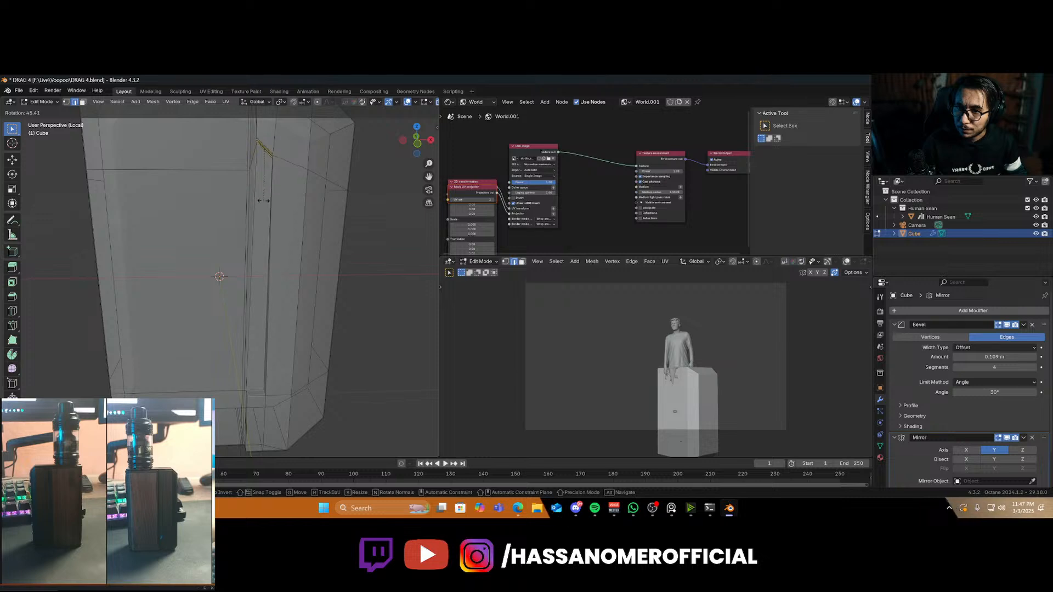
{"action": "left_click", "coordinate": [264, 200]}
Undo the rotation and upward move of the notch's upper horizontal edge
{"action": "scroll", "coordinate": [269, 210], "scroll_direction": "down", "scroll_amount": 5}
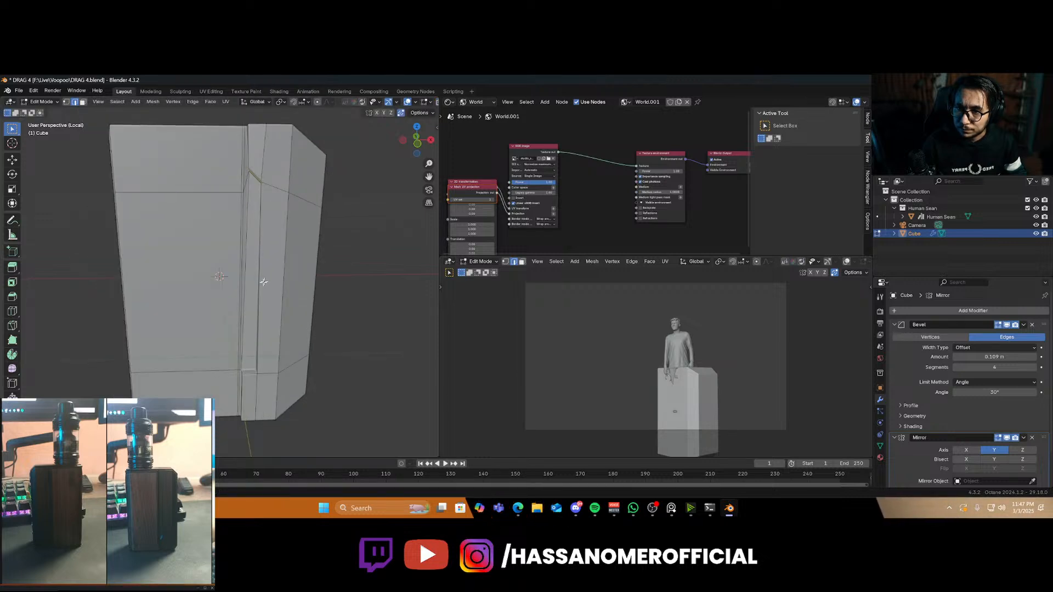
{"action": "middle_click_drag", "start_coordinate": [263, 282], "coordinate": [329, 296]}
{"action": "key", "text": "ctrl+z"}
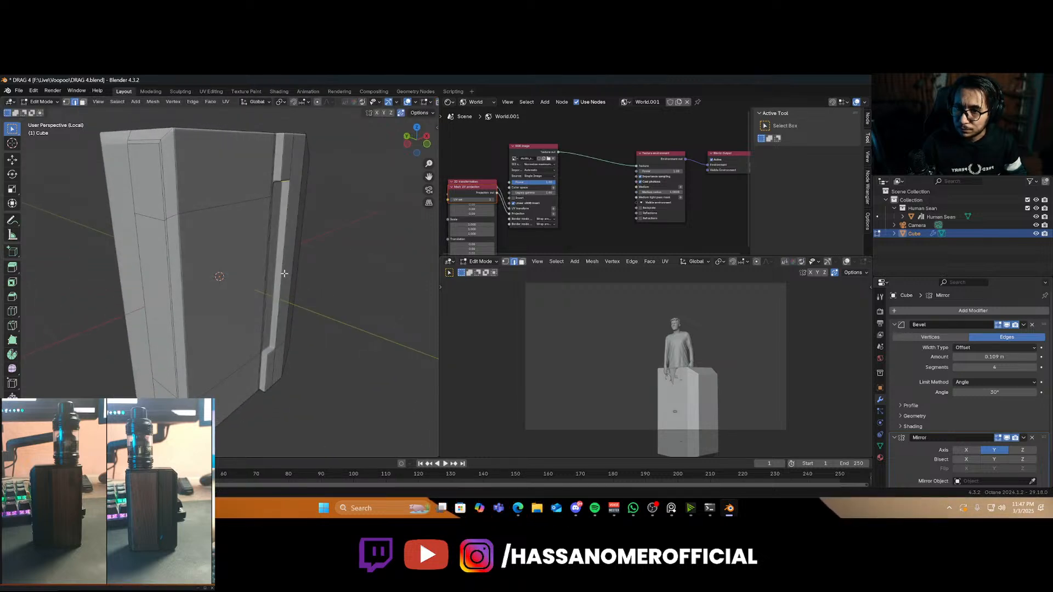
Try to rotate the lower horizontal edge of the bracket's notch in the view plane
{"action": "middle_click_drag", "start_coordinate": [285, 314], "coordinate": [274, 378]}
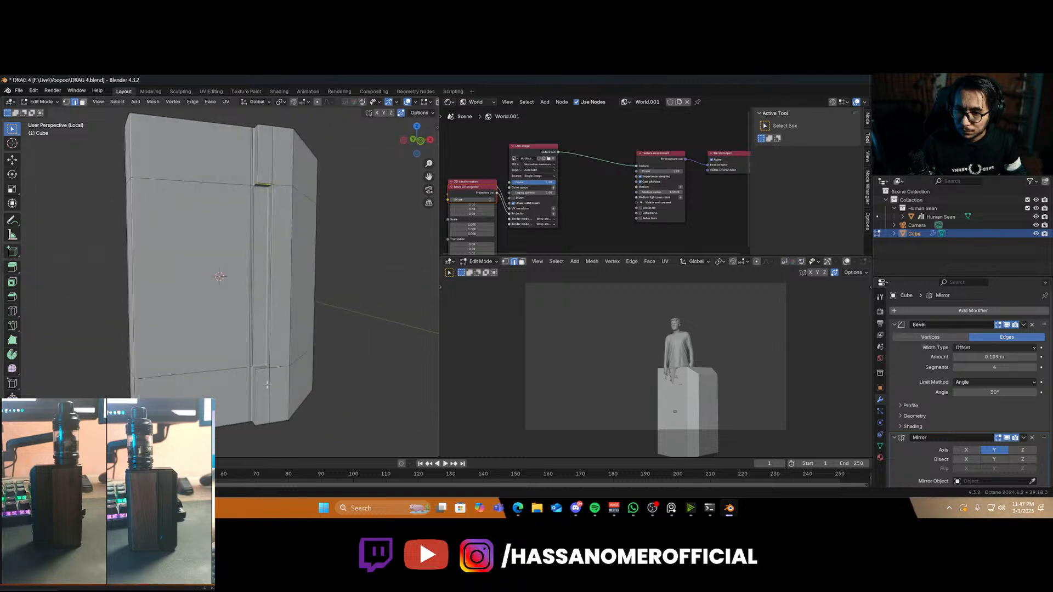
{"action": "key", "text": "r"}
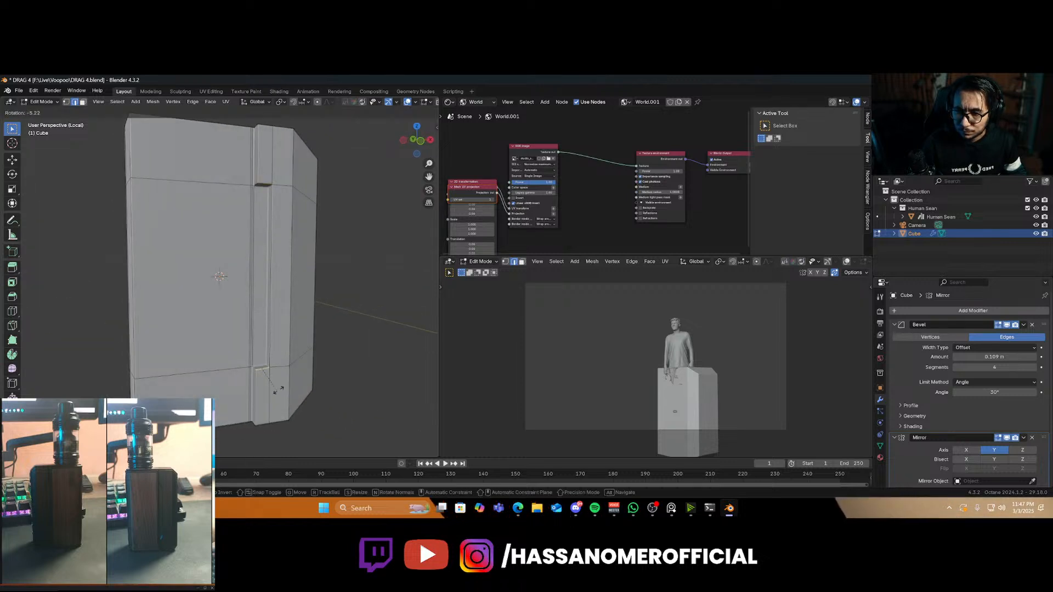
{"action": "left_click", "coordinate": [289, 377]}
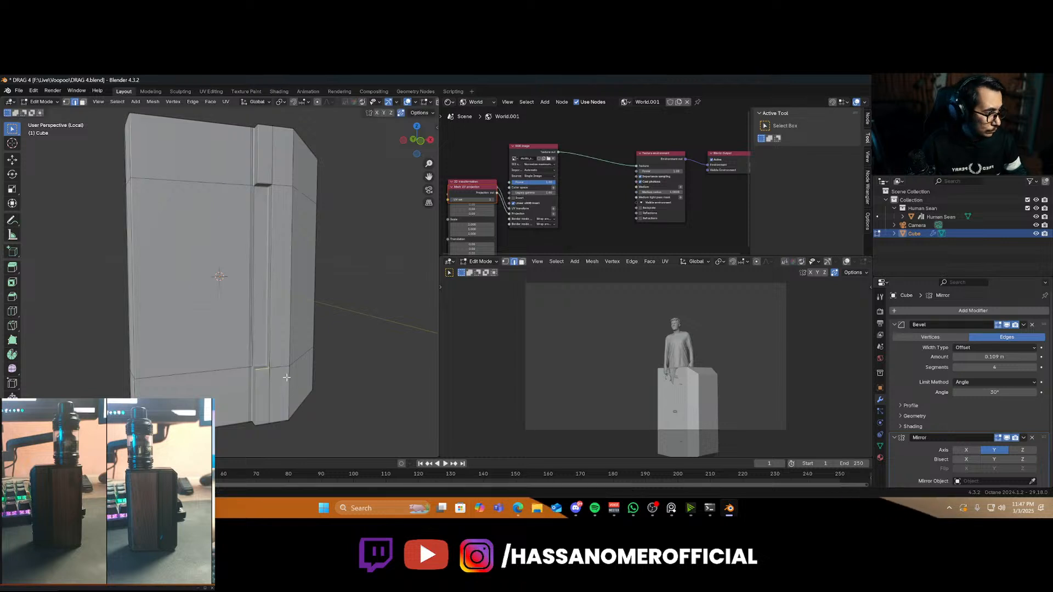
Try to rotate the notch's lower horizontal edge about 45° and shift it about 0.019 m in the negative X direction
{"action": "scroll", "coordinate": [261, 392], "scroll_direction": "up", "scroll_amount": 2}
{"action": "middle_click_drag", "start_coordinate": [262, 393], "coordinate": [295, 350]}
{"action": "key", "text": "r"}
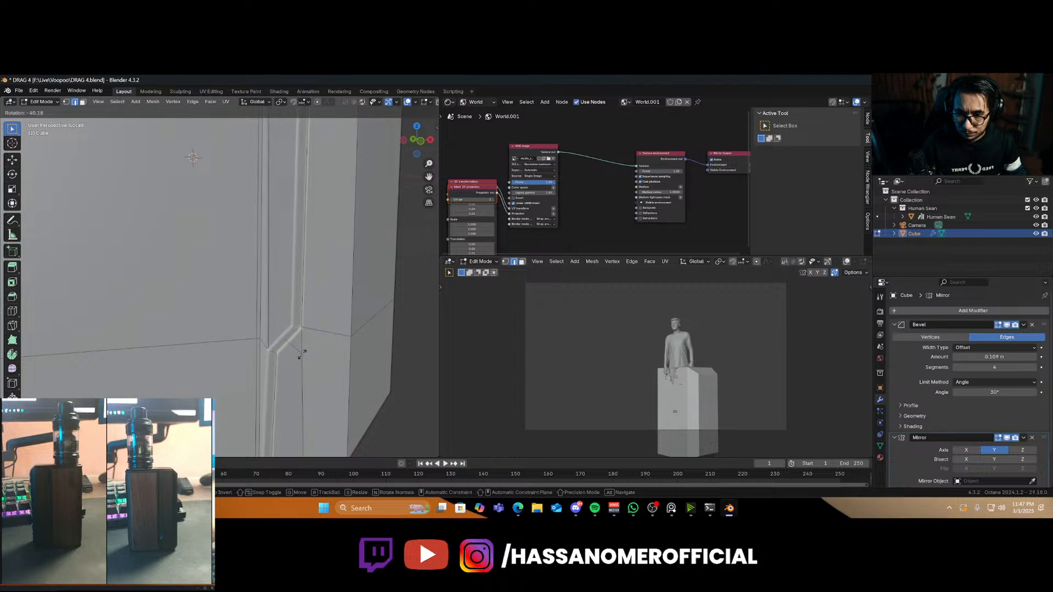
{"action": "left_click", "coordinate": [276, 357]}
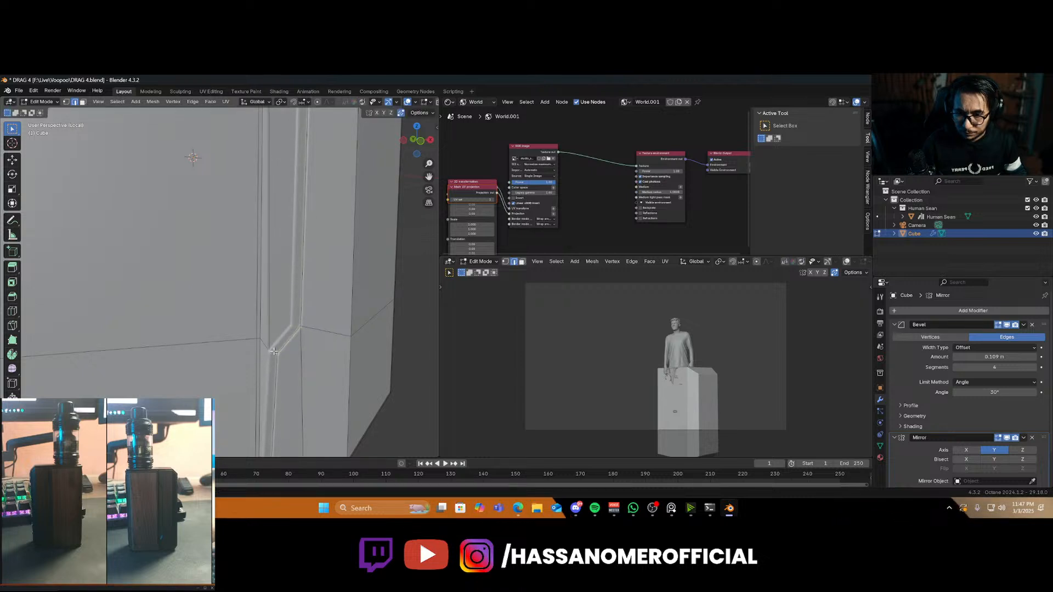
{"action": "key", "text": "g"}
{"action": "key", "text": "x"}
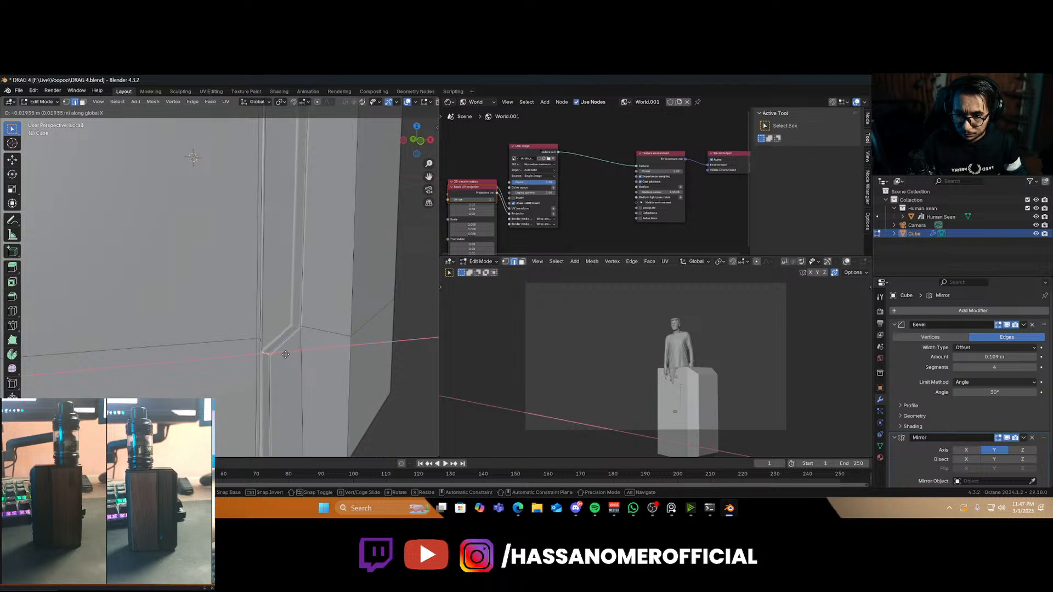
{"action": "left_click", "coordinate": [289, 355]}
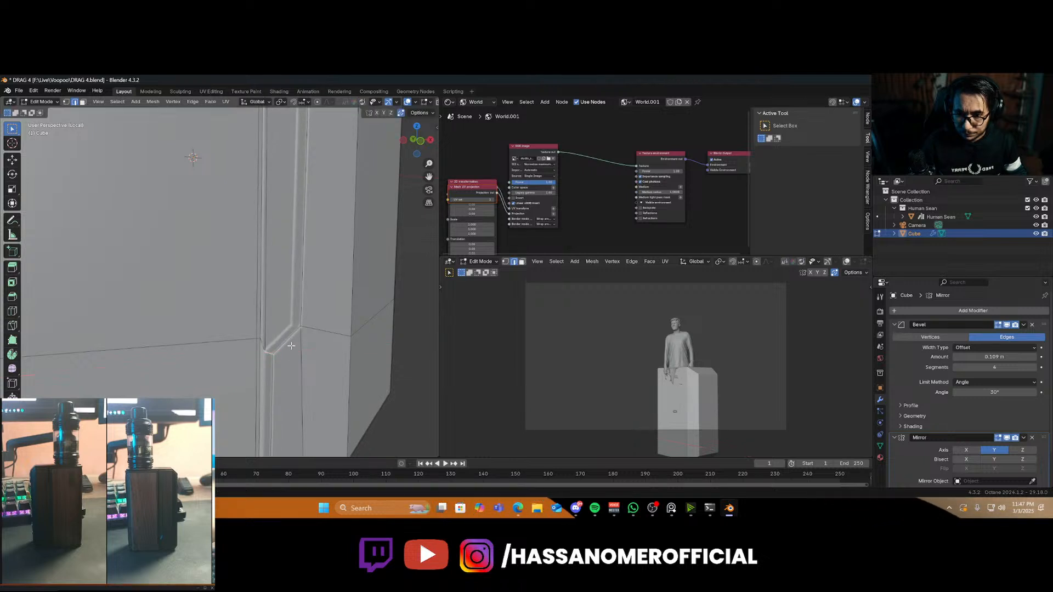
Undo the rotation and X-axis shift of the notch's lower horizontal edge
{"action": "scroll", "coordinate": [249, 330], "scroll_direction": "down", "scroll_amount": 3}
{"action": "middle_click_drag", "start_coordinate": [249, 331], "coordinate": [255, 333]}
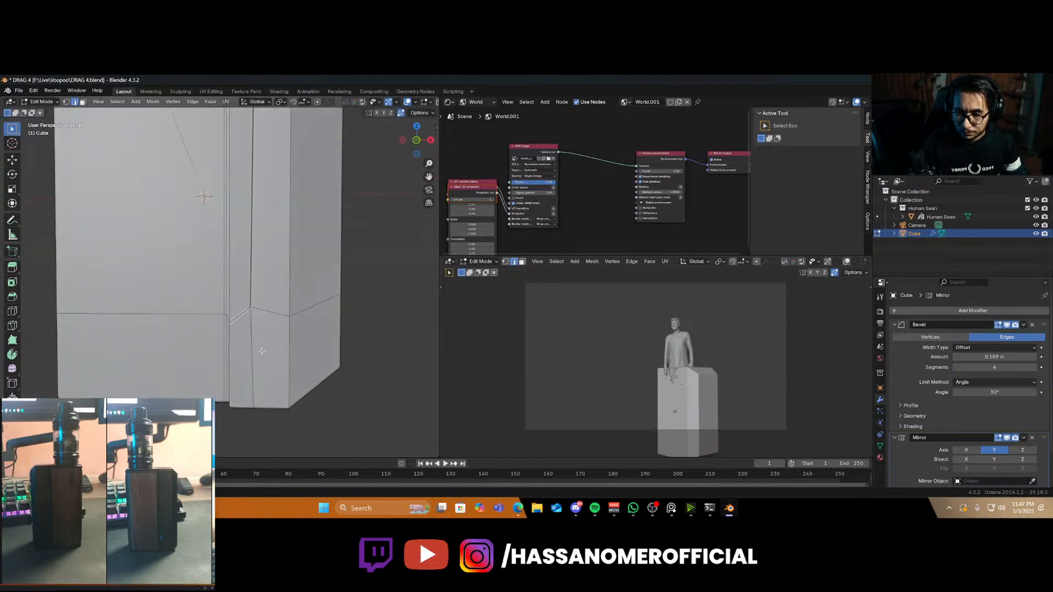
{"action": "key", "text": "ctrl+z"}
{"action": "key", "text": "ctrl+z"}
Rotate the notch's lower horizontal edge into a diagonal and scale it by about 1.5
{"action": "key", "text": "r"}
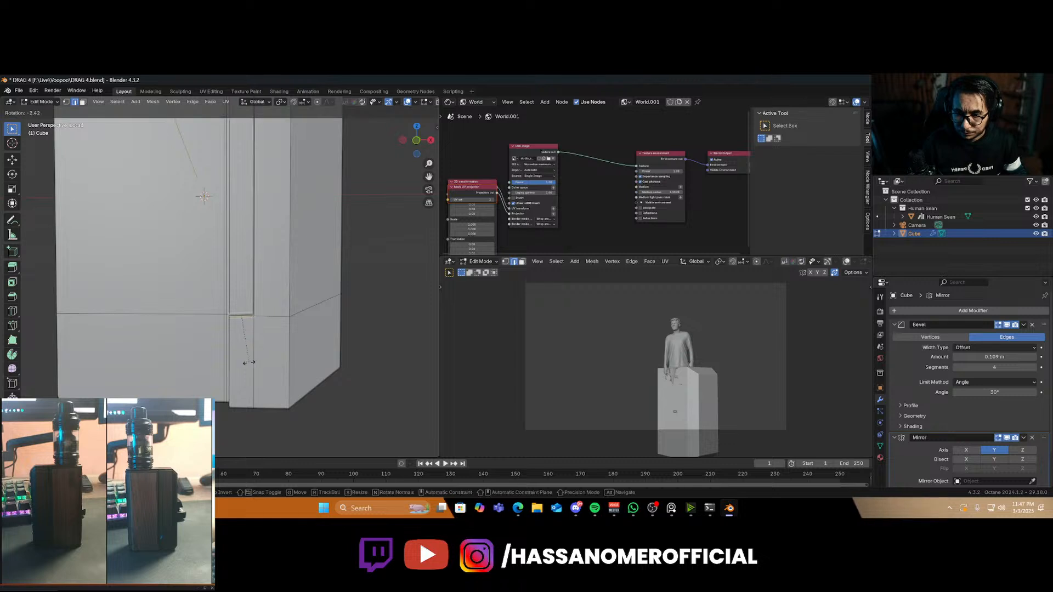
{"action": "left_click", "coordinate": [271, 338]}
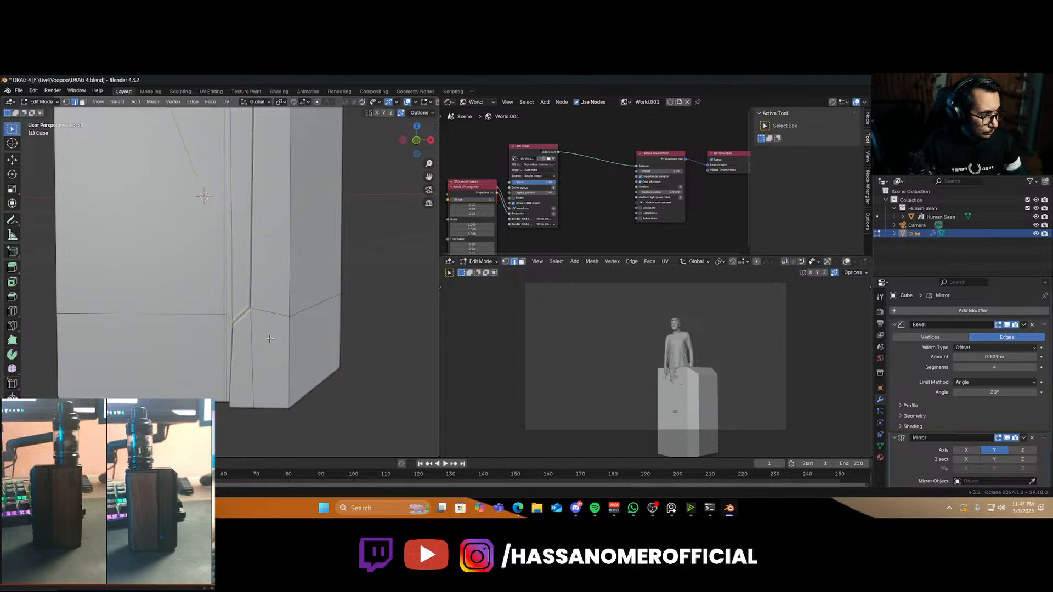
{"action": "key", "text": "s"}
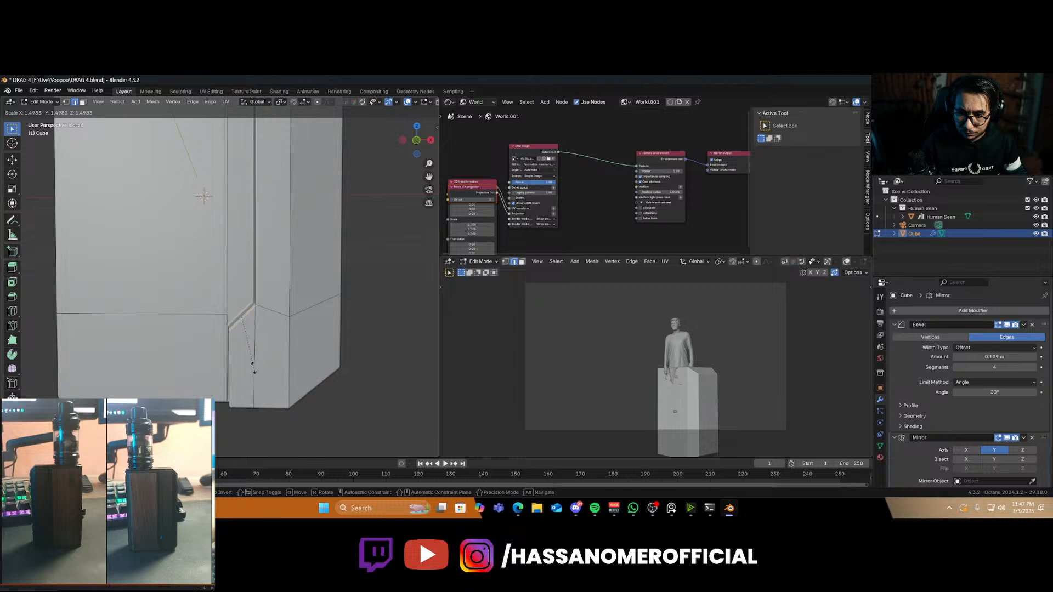
{"action": "left_click", "coordinate": [253, 364]}
Nudge the notch's lower diagonal edge about 0.003 m along the positive X axis
{"action": "key", "text": "g"}
{"action": "key", "text": "x"}
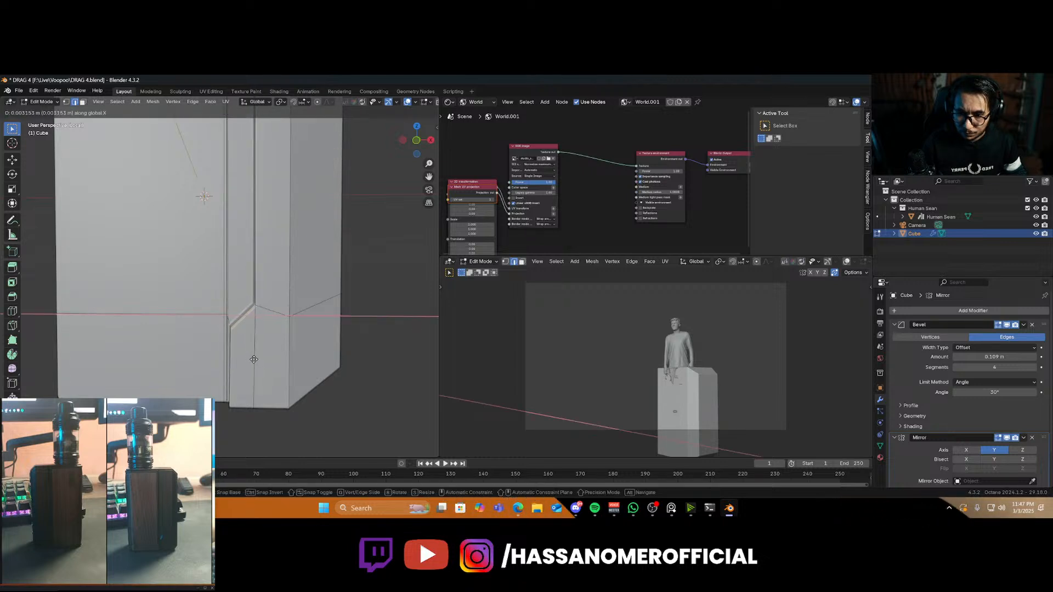
{"action": "left_click", "coordinate": [254, 360]}
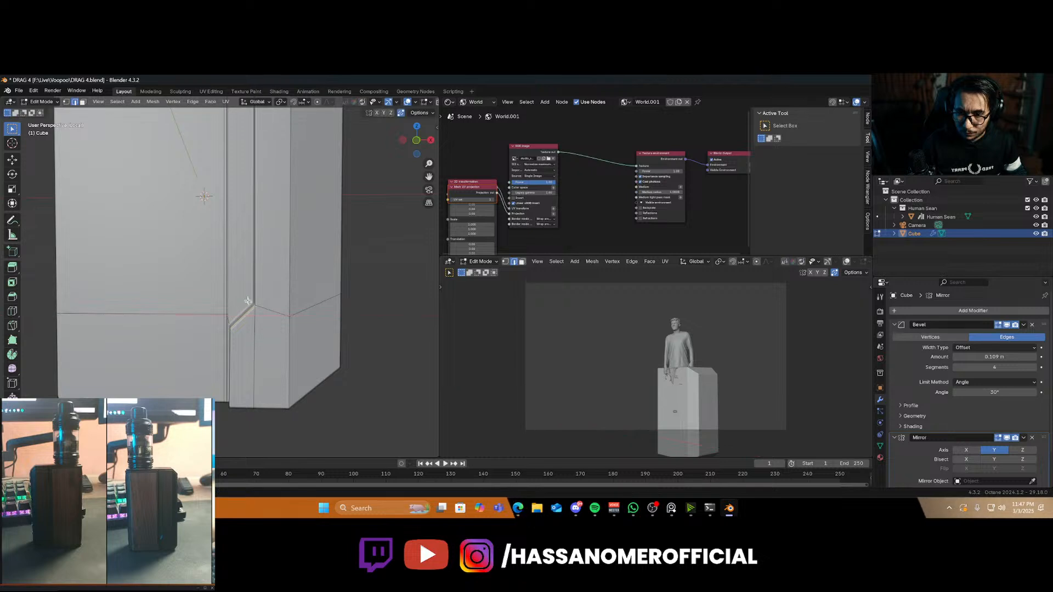
Select the notch's upper horizontal edge and rotate it into a downward diagonal in the front view
{"action": "mouse_move", "coordinate": [253, 360]}
{"action": "middle_mouse_down"}
{"action": "mouse_move", "coordinate": [262, 266]}
{"action": "mouse_move", "coordinate": [257, 369]}
{"action": "middle_mouse_up"}
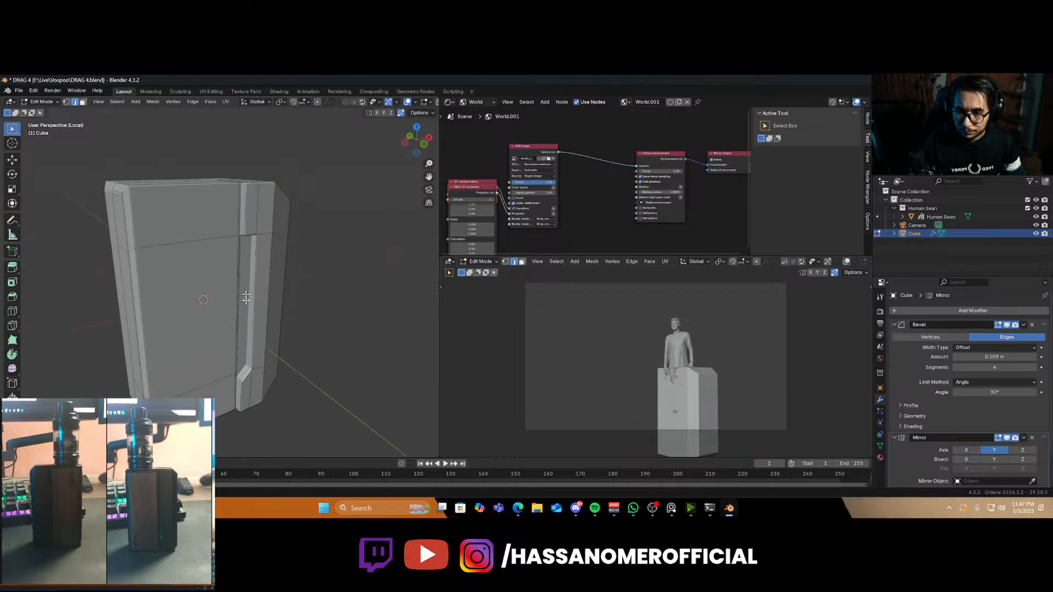
{"action": "scroll", "coordinate": [251, 283], "scroll_direction": "down", "scroll_amount": 1}
{"action": "key", "text": "alt+z"}
{"action": "left_click_drag", "start_coordinate": [249, 250], "coordinate": [250, 275]}
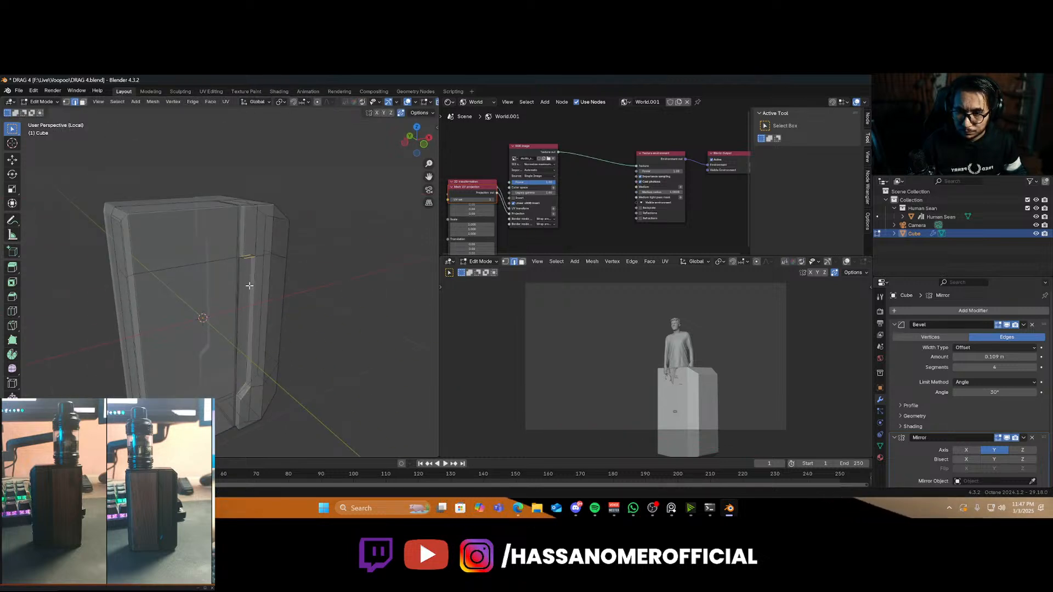
{"action": "key", "text": "alt+z"}
{"action": "key", "text": "KP_1"}
{"action": "scroll", "coordinate": [250, 286], "scroll_direction": "up", "scroll_amount": 4}
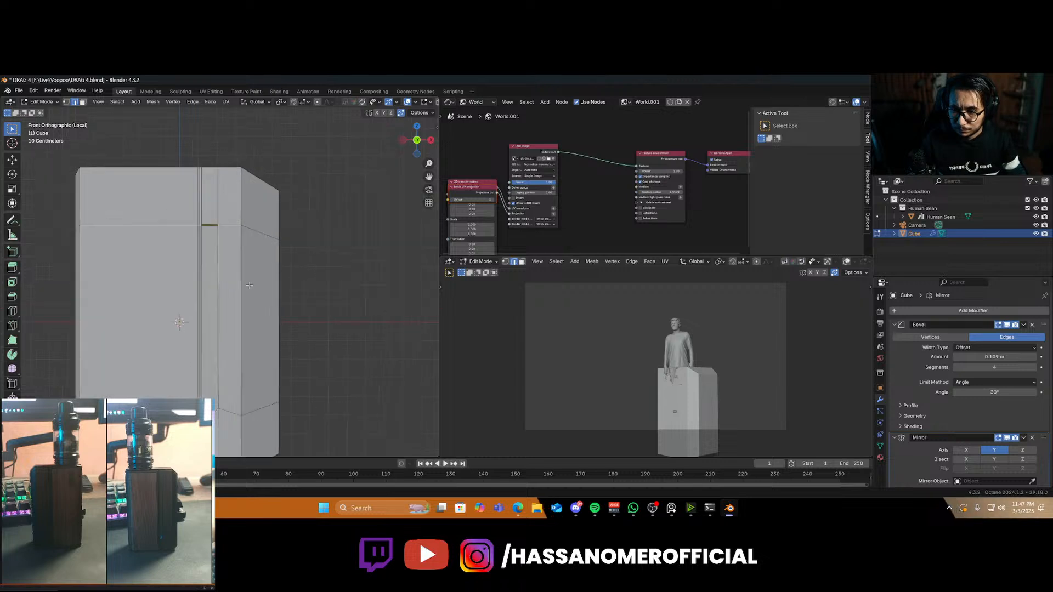
{"action": "key", "text": "r"}
{"action": "left_click", "coordinate": [284, 308]}
{"action": "key", "text": "g"}
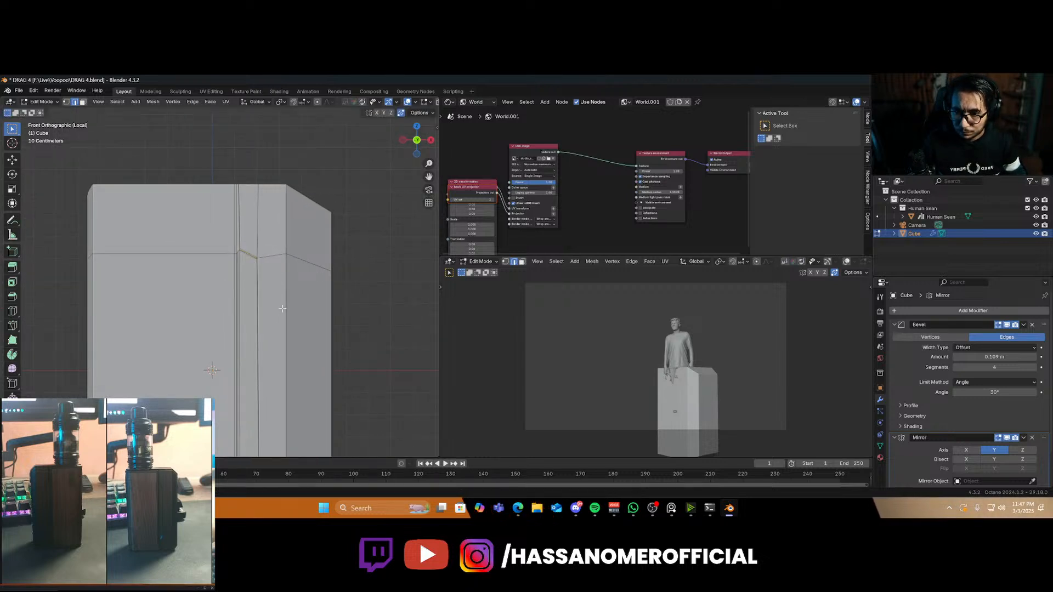
{"action": "key", "text": "z"}
{"action": "left_click", "coordinate": [277, 302]}
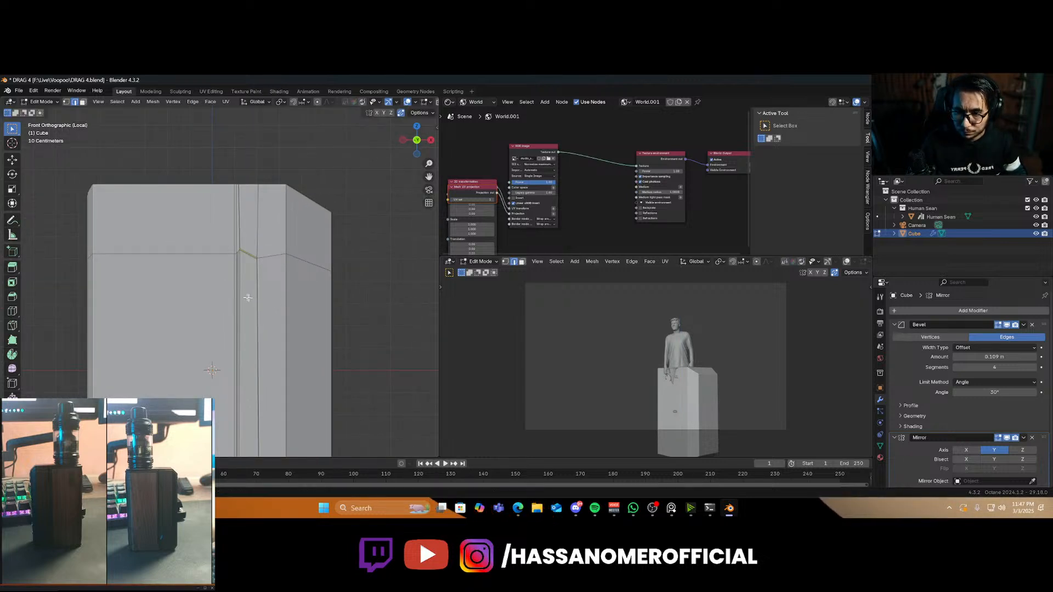
Scale the notch's upper diagonal edge by about 1.07 and nudge it slightly in the negative X direction
{"action": "scroll", "coordinate": [248, 297], "scroll_direction": "up", "scroll_amount": 1}
{"action": "key", "text": "s"}
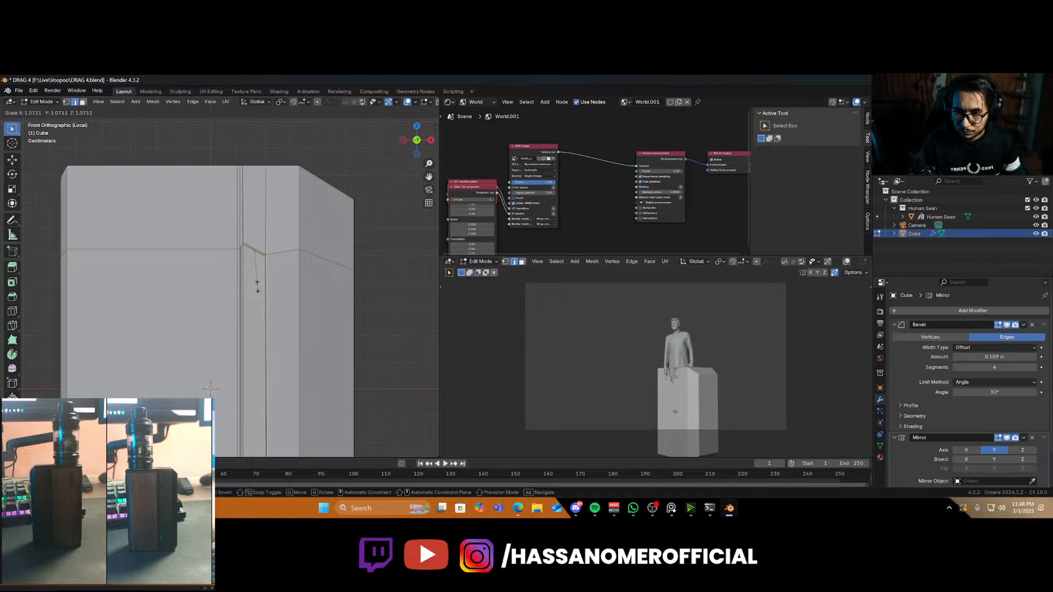
{"action": "left_click", "coordinate": [257, 286]}
{"action": "key", "text": "g"}
{"action": "key", "text": "x"}
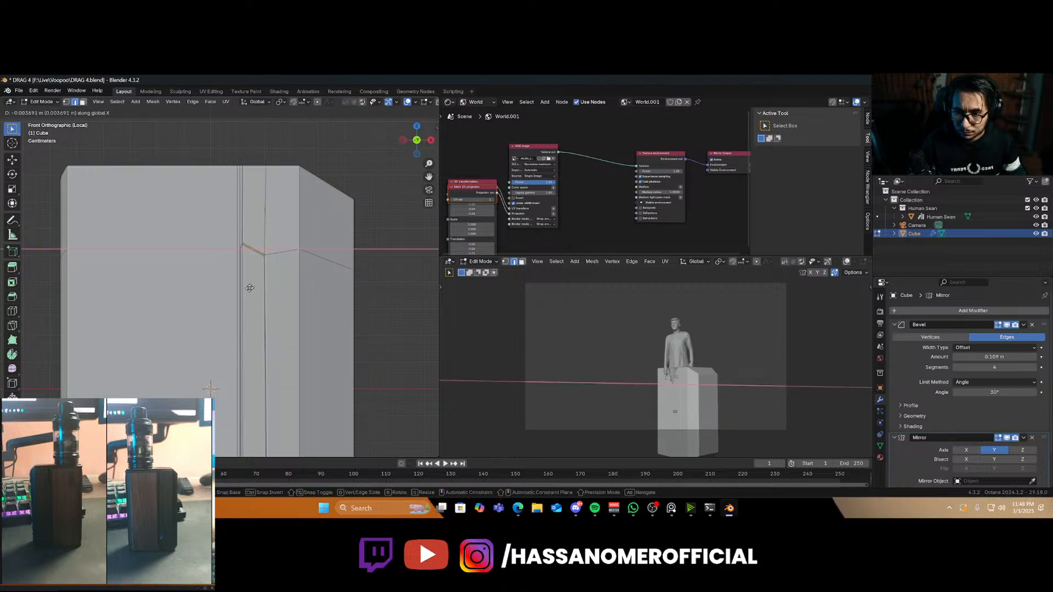
{"action": "left_click", "coordinate": [245, 289]}
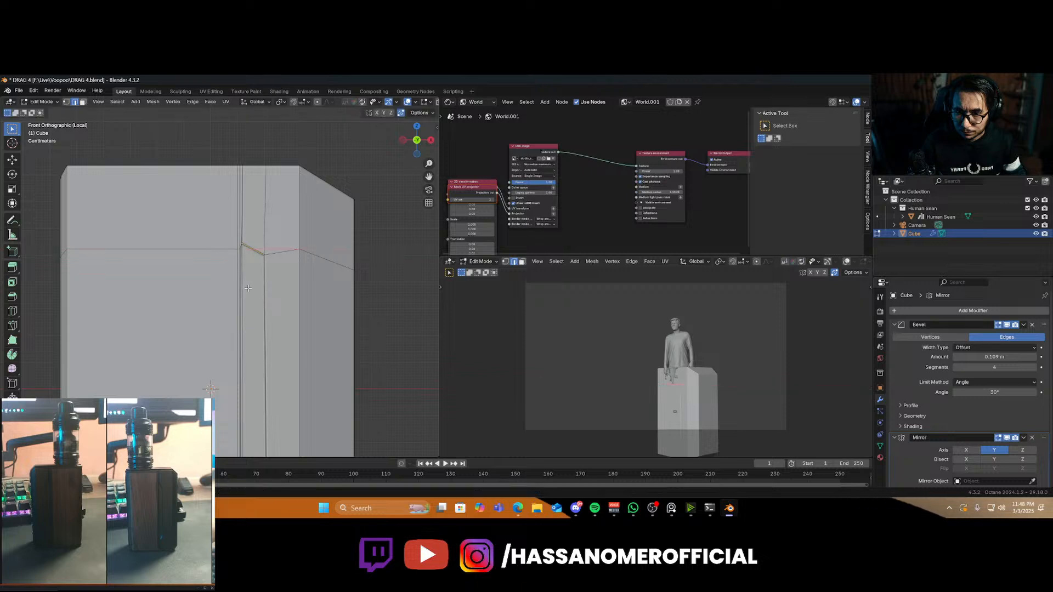
Move the upper end of the notch's vertical inner edge about 0.017 m along X in vertex mode
{"action": "key", "text": "Tab"}
{"action": "scroll", "coordinate": [252, 302], "scroll_direction": "down", "scroll_amount": 2}
{"action": "middle_click_drag", "start_coordinate": [249, 337], "coordinate": [257, 281], "text": "shift"}
{"action": "key", "text": "Tab"}
{"action": "scroll", "coordinate": [259, 266], "scroll_direction": "up", "scroll_amount": 1}
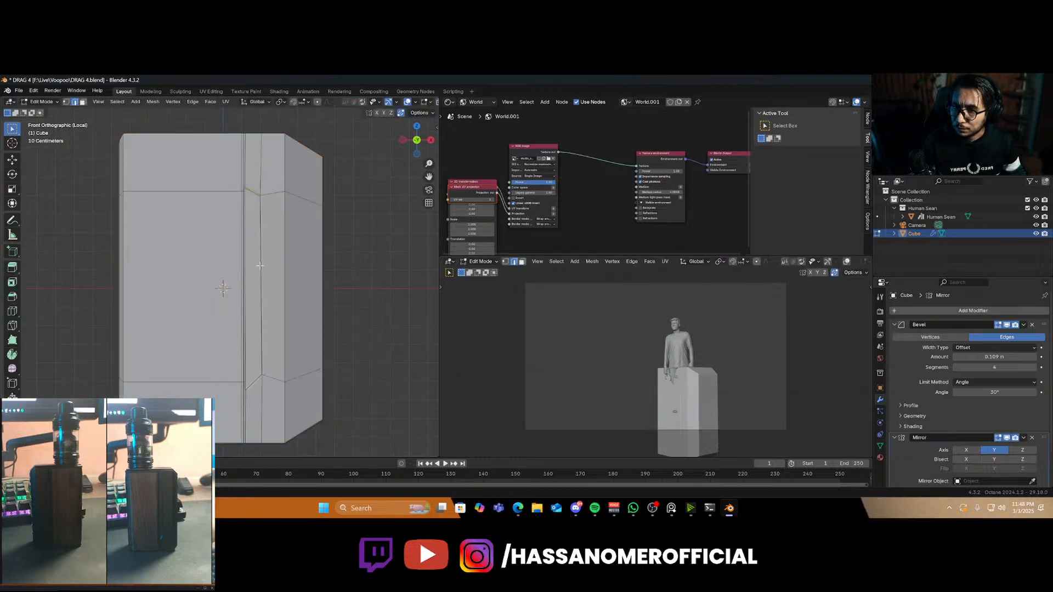
{"action": "key", "text": "alt+z"}
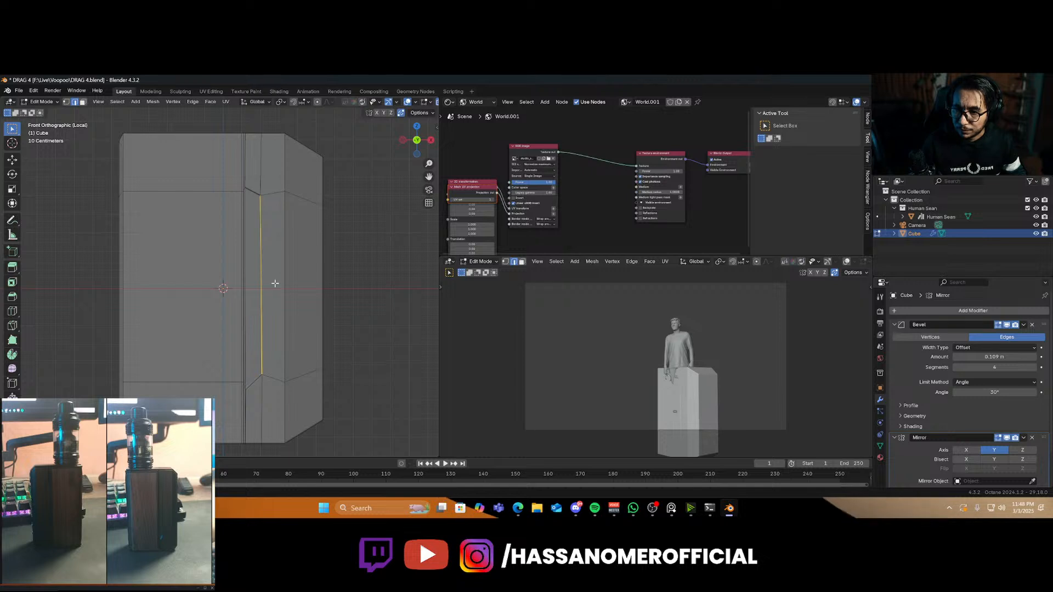
{"action": "scroll", "coordinate": [266, 371], "scroll_direction": "up", "scroll_amount": 1}
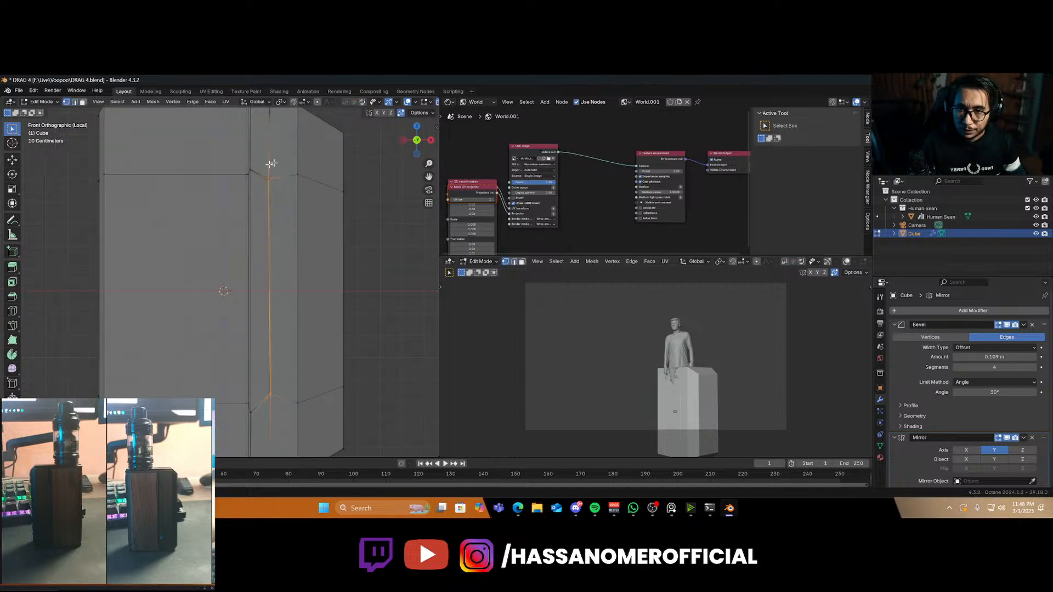
{"action": "key", "text": "1"}
{"action": "key", "text": "g"}
{"action": "key", "text": "x"}
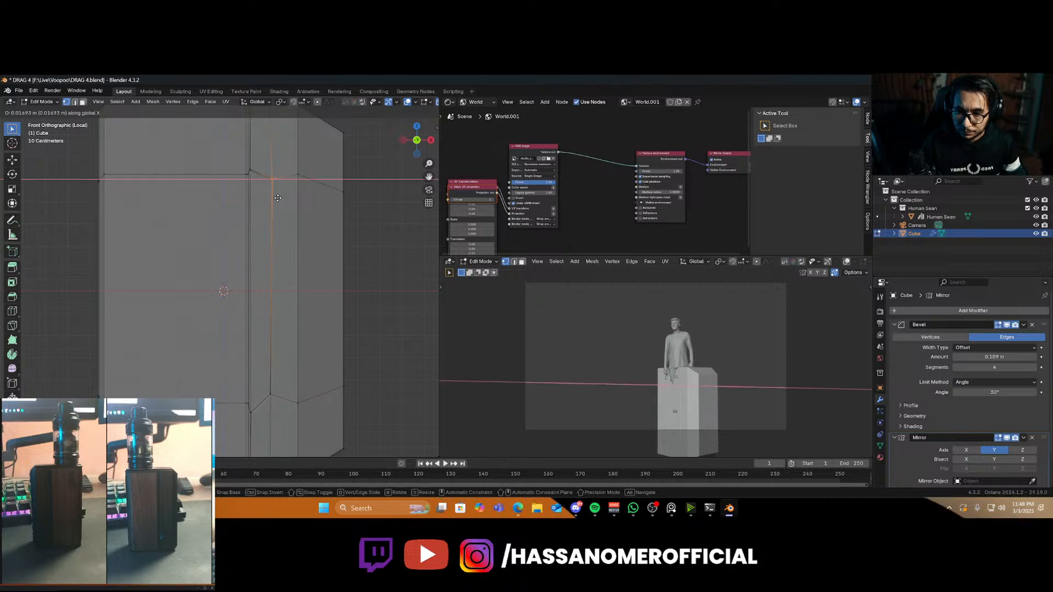
{"action": "left_click", "coordinate": [279, 198]}
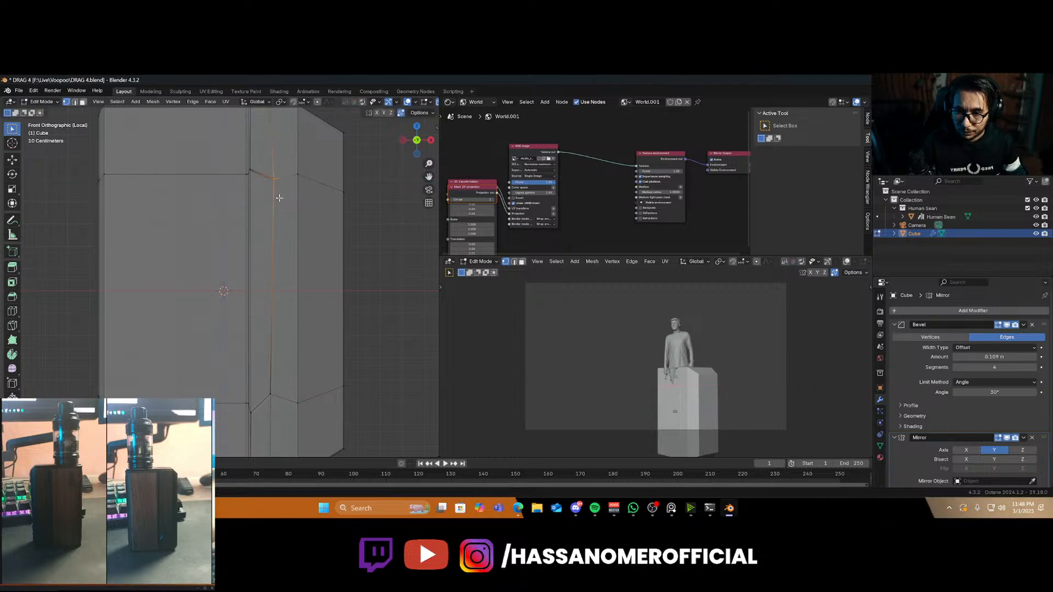
Shift the upper end of the notch's vertical inner edge back about 0.008 m along X and check the outline in Object Mode
{"action": "key", "text": "Tab"}
{"action": "key", "text": "Tab"}
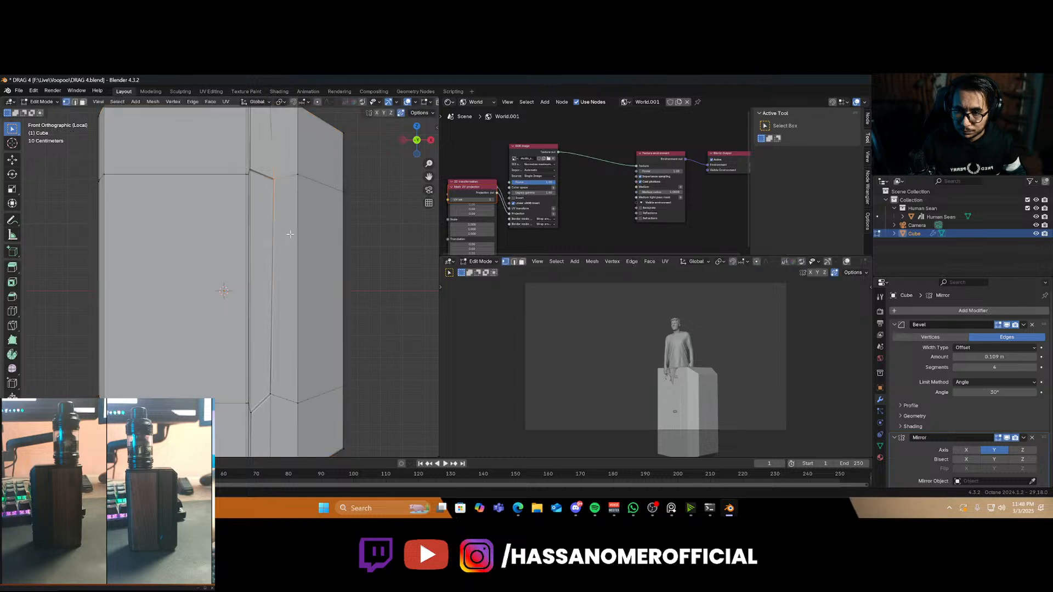
{"action": "key", "text": "g"}
{"action": "key", "text": "x"}
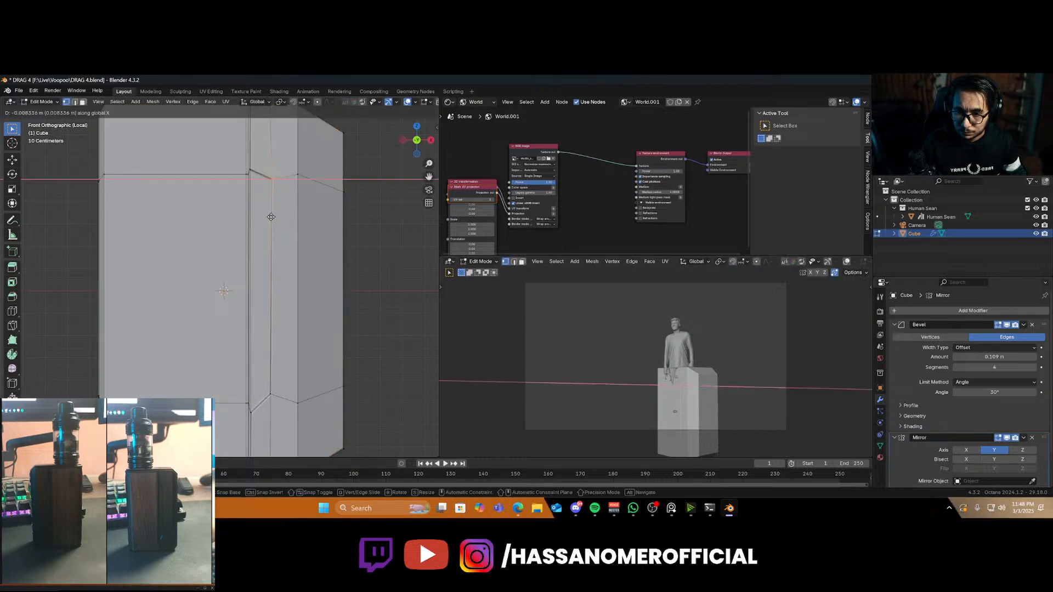
{"action": "left_click", "coordinate": [272, 218]}
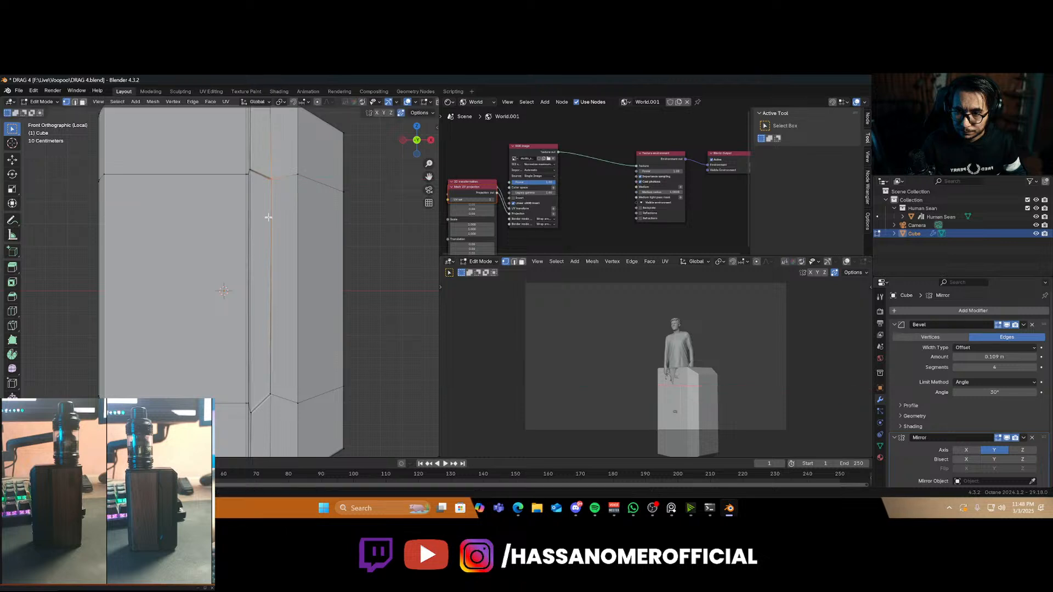
{"action": "key", "text": "Tab"}
{"action": "scroll", "coordinate": [277, 221], "scroll_direction": "down", "scroll_amount": 1}
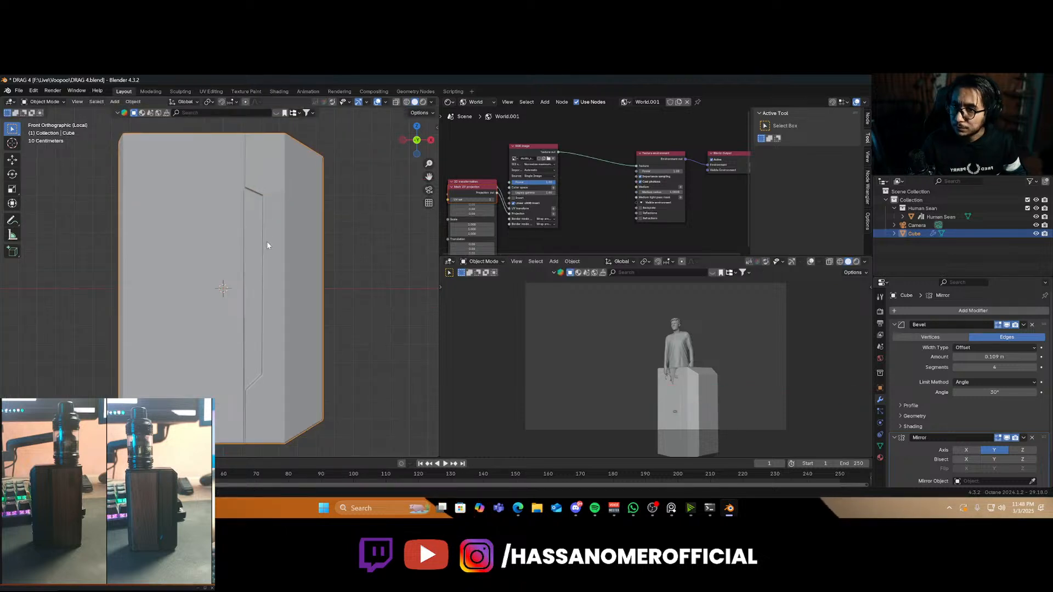
{"action": "key", "text": "alt+z"}
{"action": "key", "text": "alt+z"}
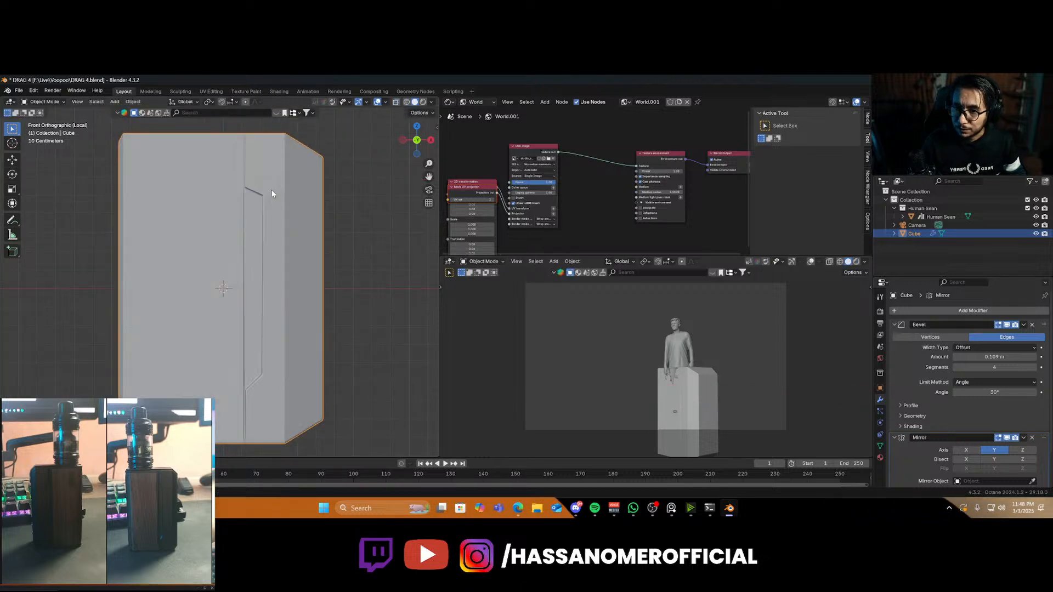
Add the lower end of the notch's vertical inner edge to the selection and move the whole edge about 0.044 m in negative X
{"action": "key", "text": "Tab"}
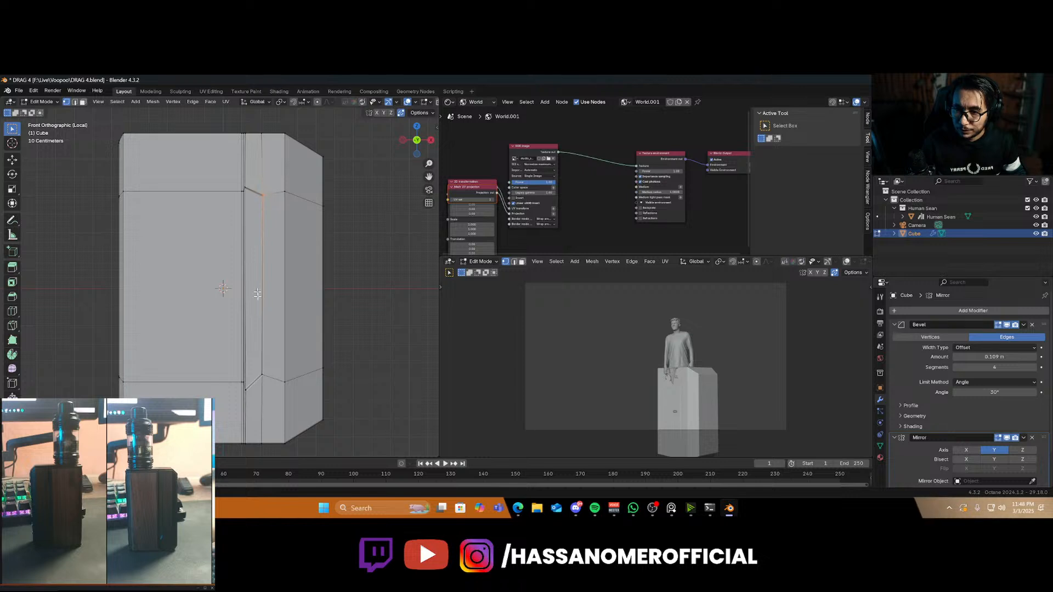
{"action": "left_click_drag", "start_coordinate": [263, 361], "coordinate": [266, 398]}
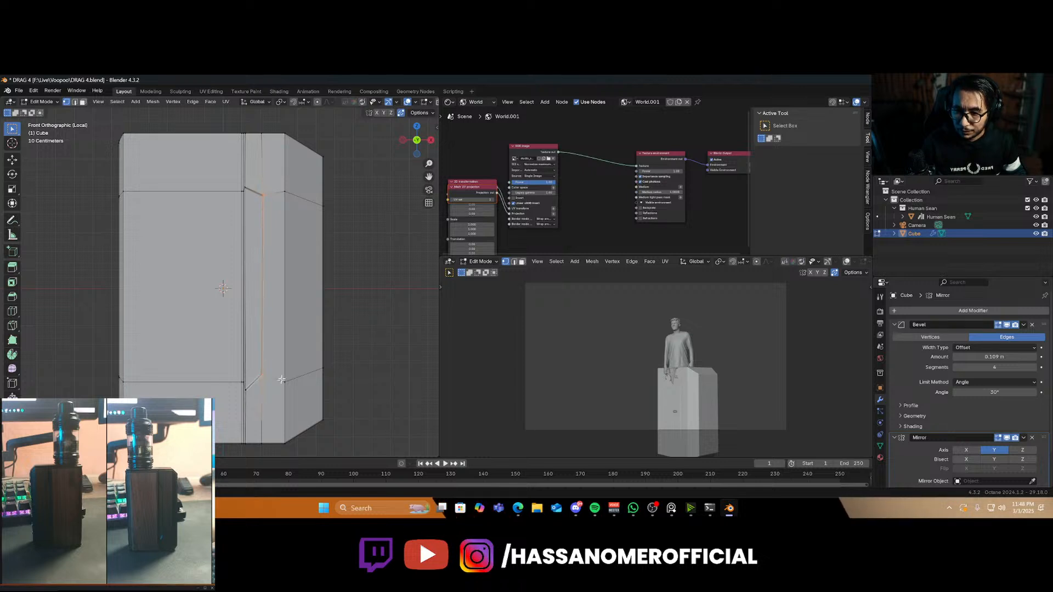
{"action": "key", "text": "g"}
{"action": "key", "text": "x"}
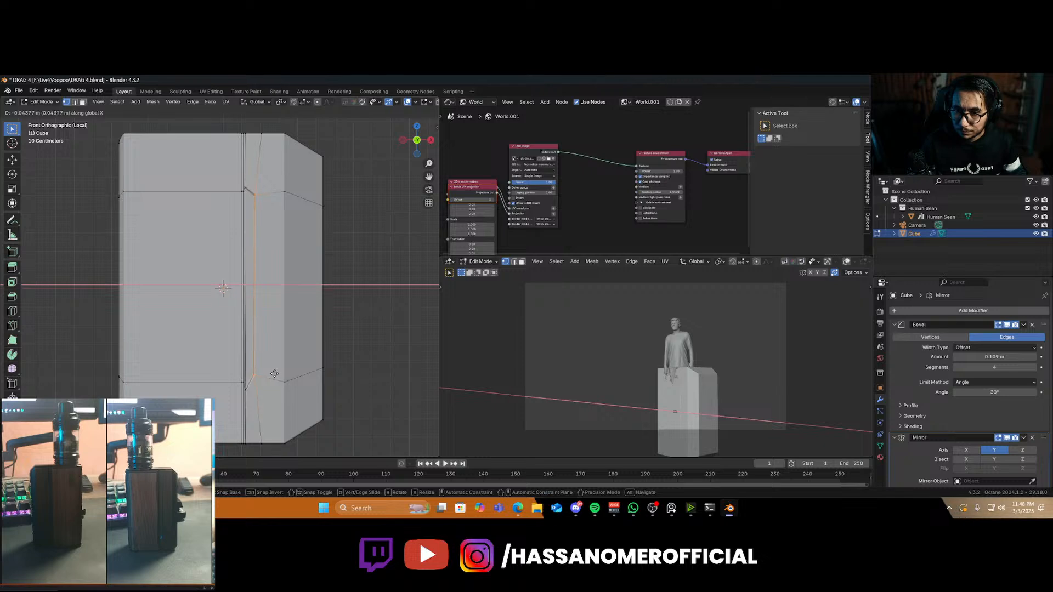
{"action": "left_click", "coordinate": [274, 374]}
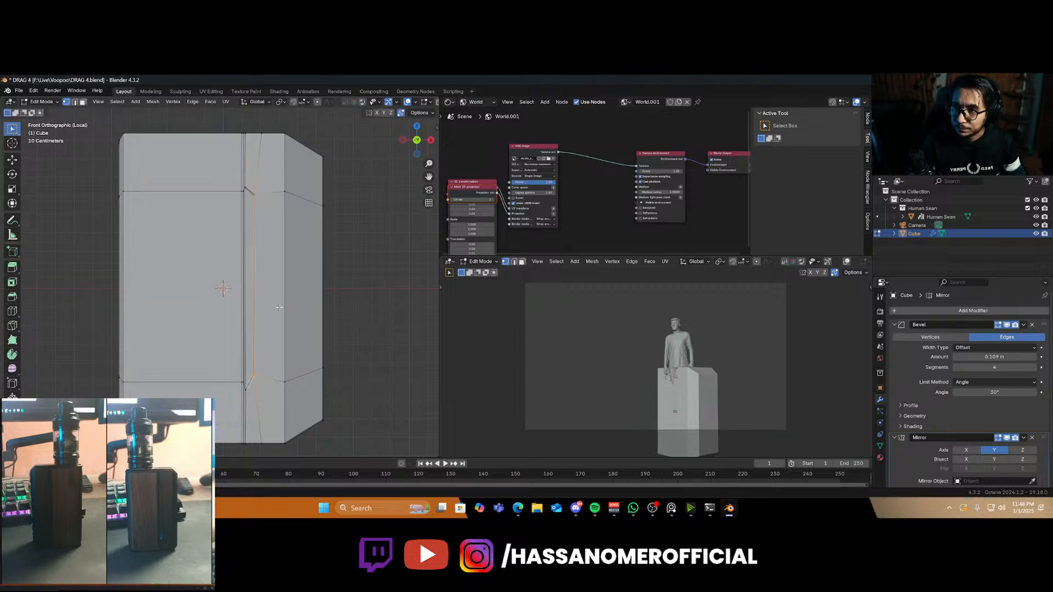
Inspect the notch at an angle in Object Mode and save the DRAG 4 file
{"action": "key", "text": "Tab"}
{"action": "middle_click_drag", "start_coordinate": [263, 299], "coordinate": [297, 295]}
{"action": "key", "text": "ctrl+s"}
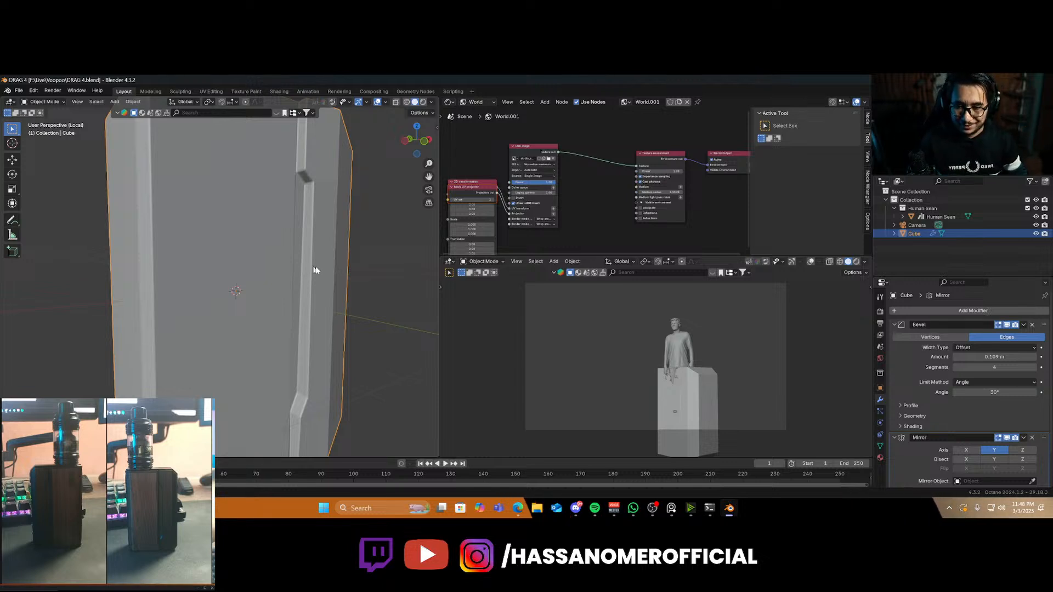
Enter Edit Mode with X-ray on and select the notch's vertical inner face together with both diagonal end faces
{"action": "key", "text": "Tab"}
{"action": "key", "text": "alt+z"}
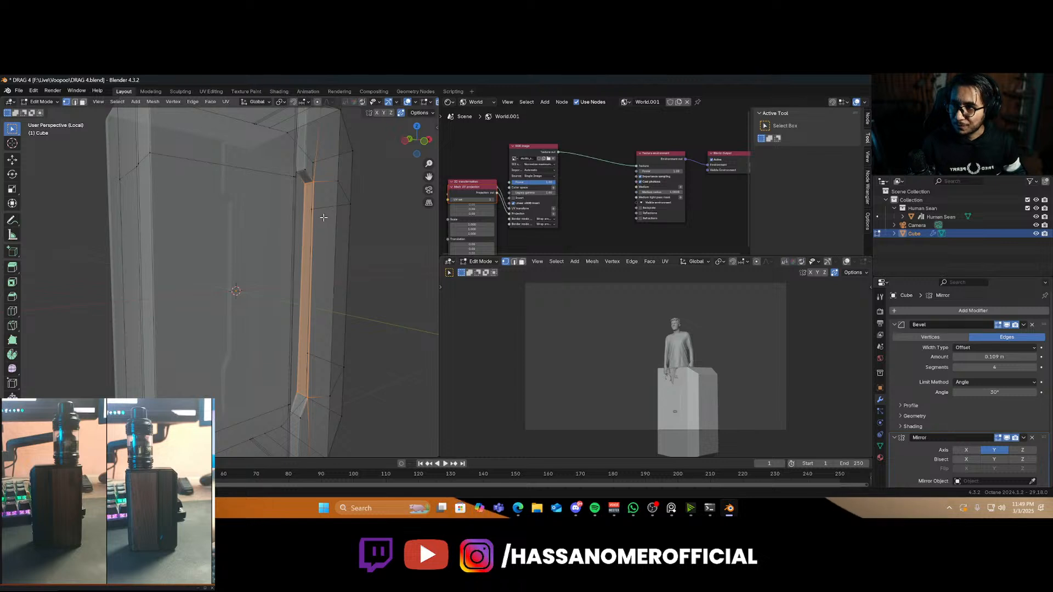
{"action": "key", "text": "alt+z"}
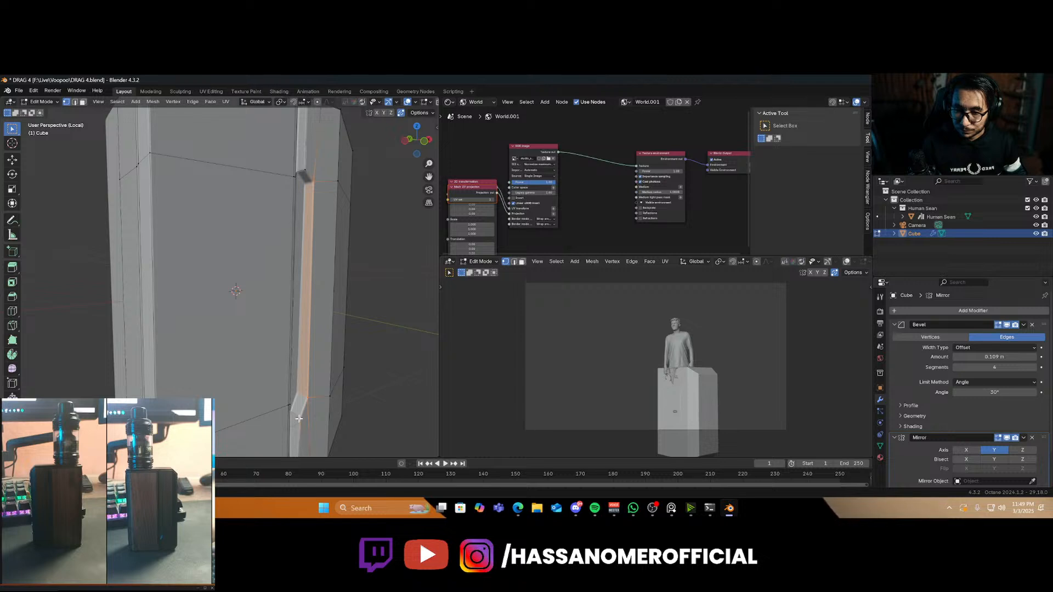
{"action": "key", "text": "alt+z"}
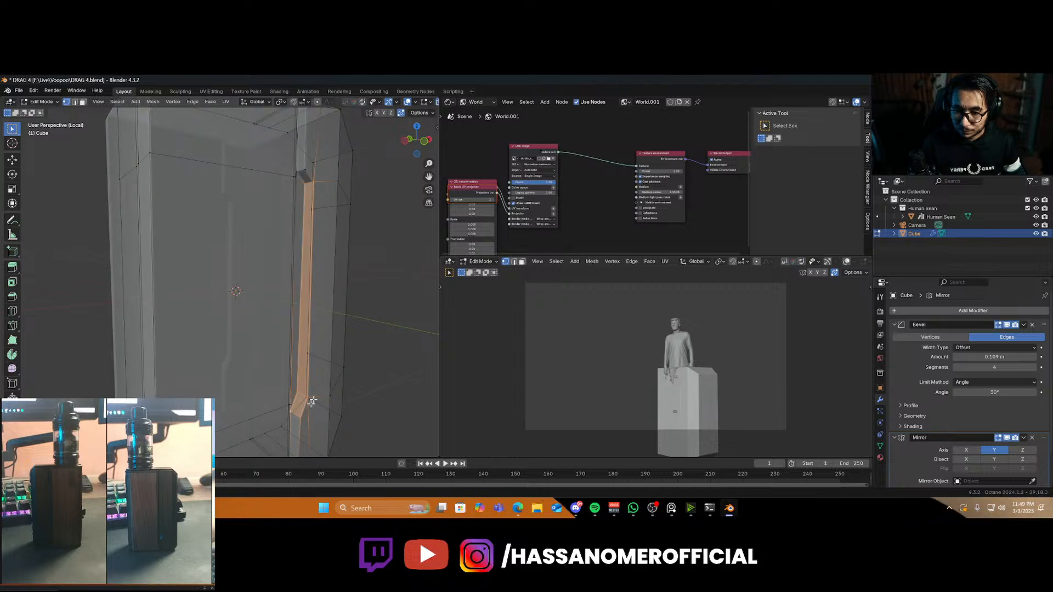
{"action": "left_click", "coordinate": [298, 173], "text": "shift"}
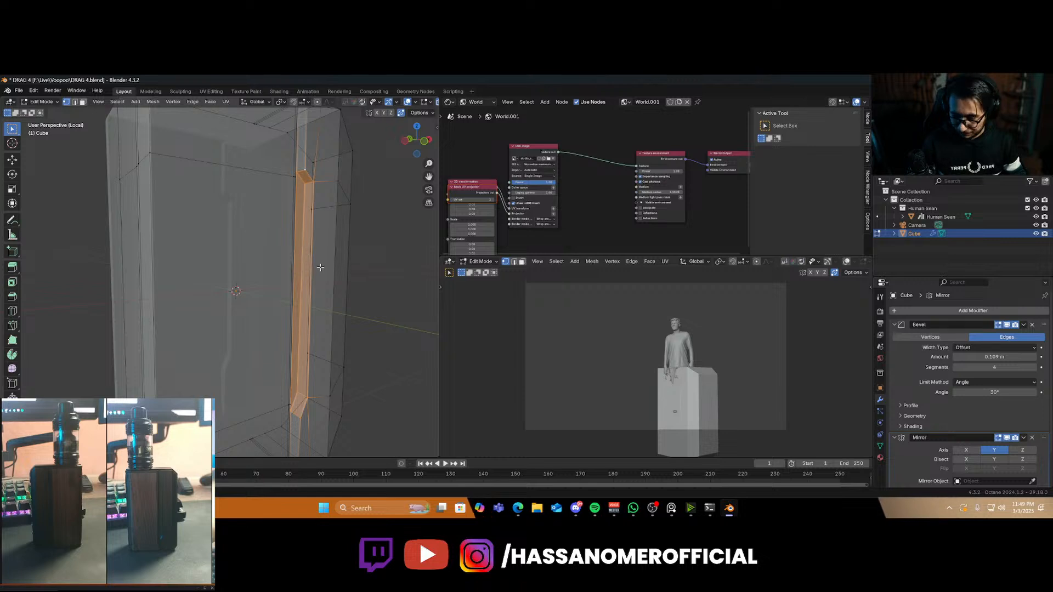
Try to bevel the outer edge of the notch's upper diagonal by about 0.022 m with four segments
{"action": "left_click", "coordinate": [304, 167]}
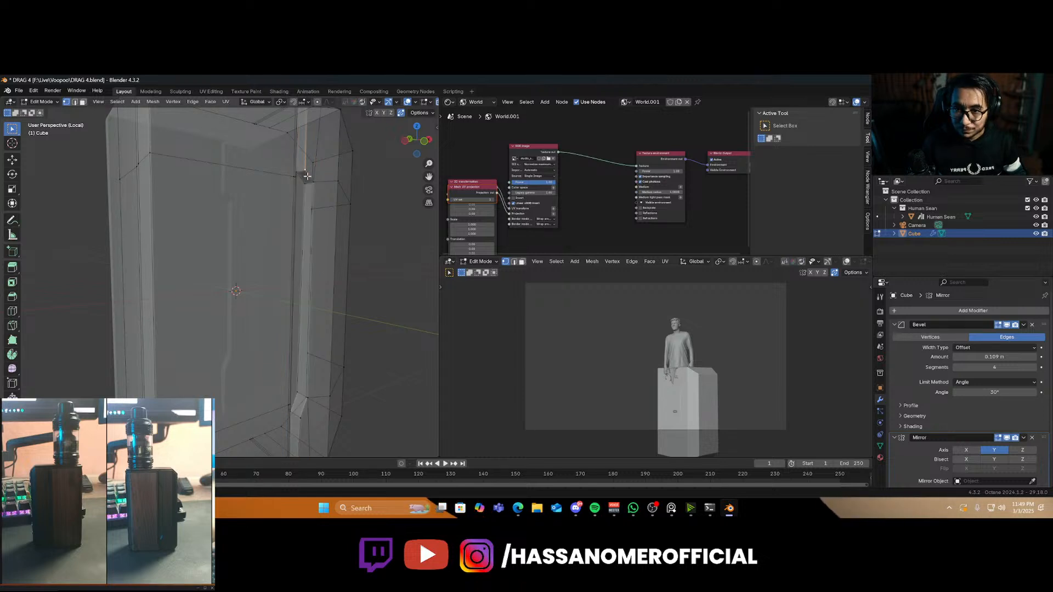
{"action": "left_click", "coordinate": [298, 175], "text": "shift"}
{"action": "left_click", "coordinate": [306, 182], "text": "shift"}
{"action": "left_click", "coordinate": [311, 181], "text": "shift"}
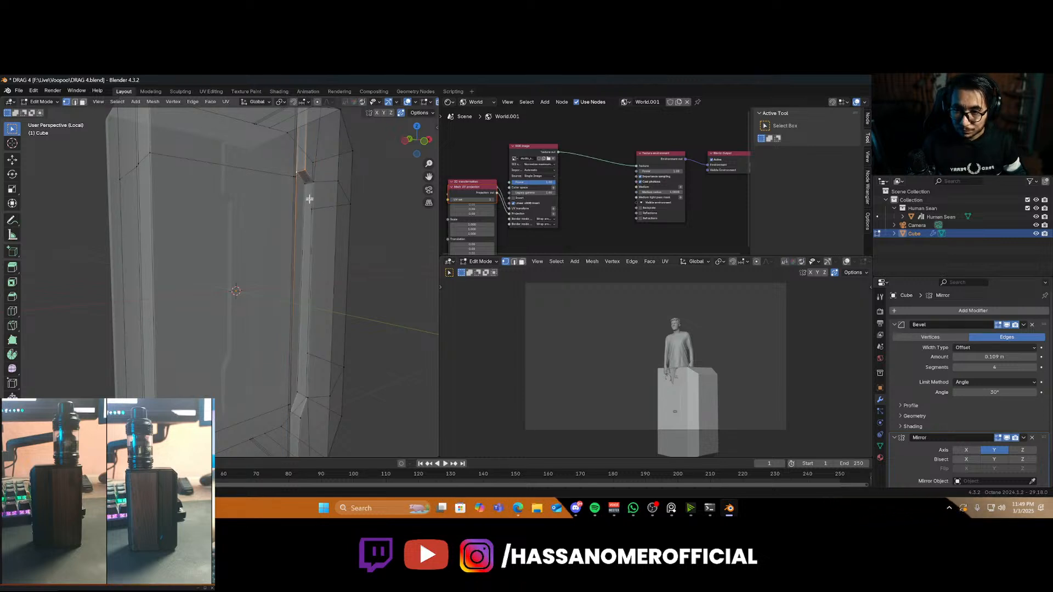
{"action": "key", "text": "ctrl+b"}
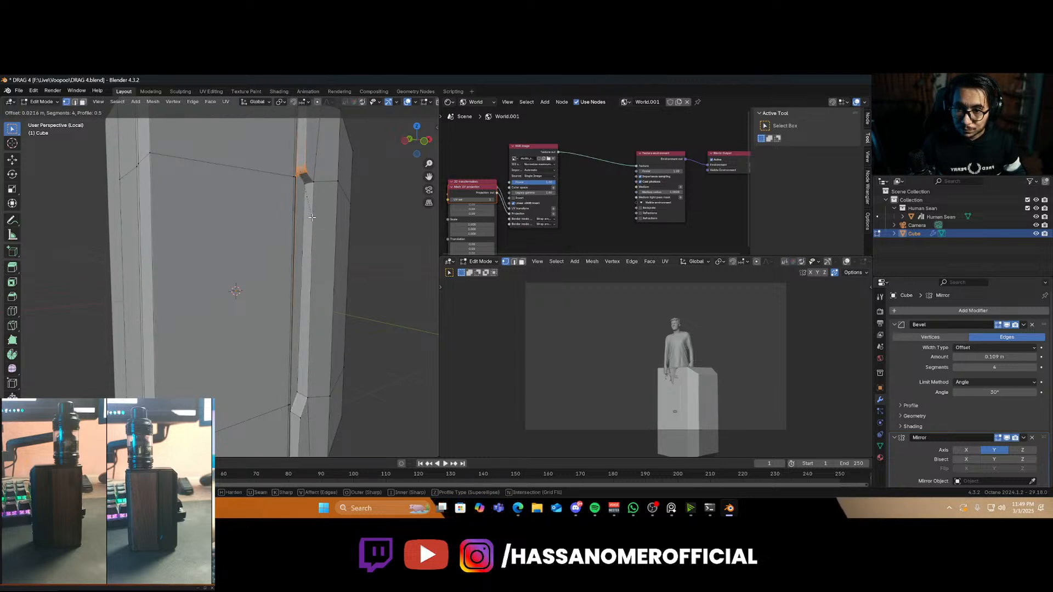
{"action": "left_click", "coordinate": [312, 217]}
{"action": "middle_click_drag", "start_coordinate": [294, 211], "coordinate": [279, 221]}
{"action": "key", "text": "ctrl+z"}
Bevel the outer edge of the notch's upper diagonal by about 0.009 m with four segments
{"action": "scroll", "coordinate": [300, 180], "scroll_direction": "up", "scroll_amount": 4}
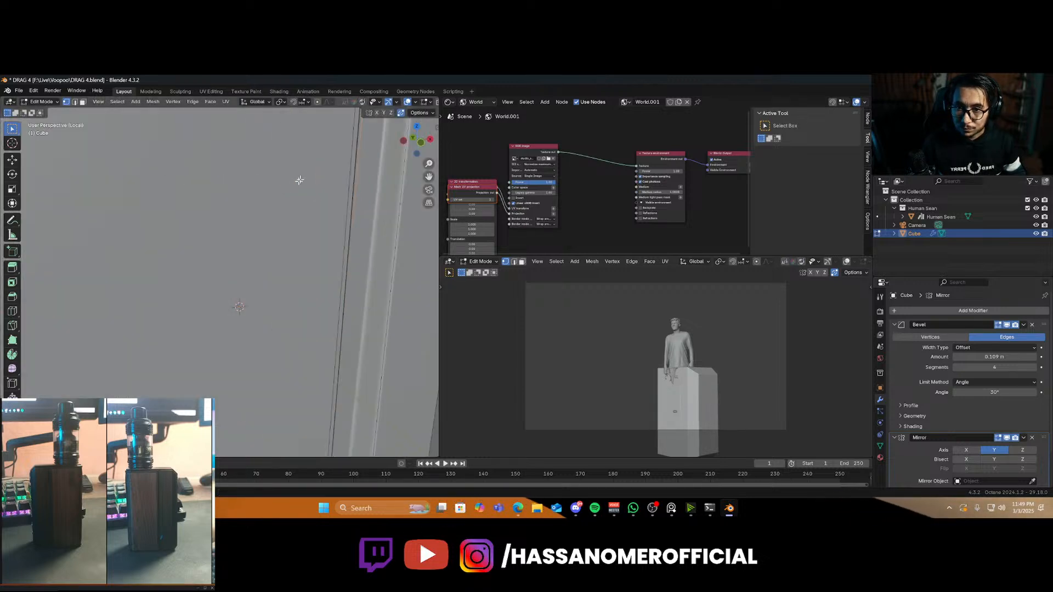
{"action": "middle_click_drag", "start_coordinate": [299, 180], "coordinate": [299, 280], "text": "shift"}
{"action": "scroll", "coordinate": [347, 230], "scroll_direction": "up", "scroll_amount": 2}
{"action": "key", "text": "alt+z"}
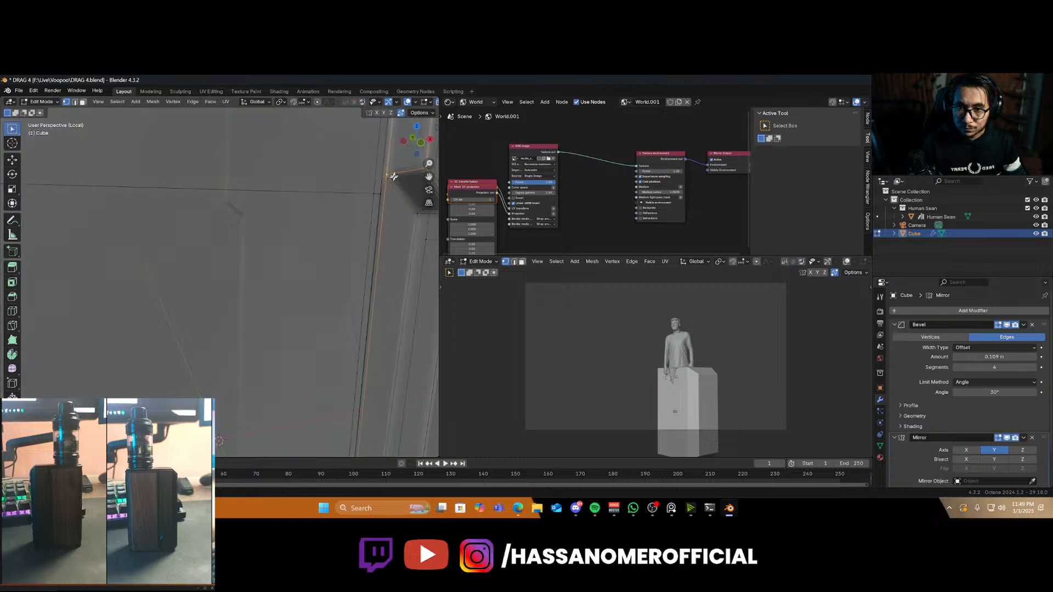
{"action": "middle_click_drag", "start_coordinate": [392, 190], "coordinate": [373, 199]}
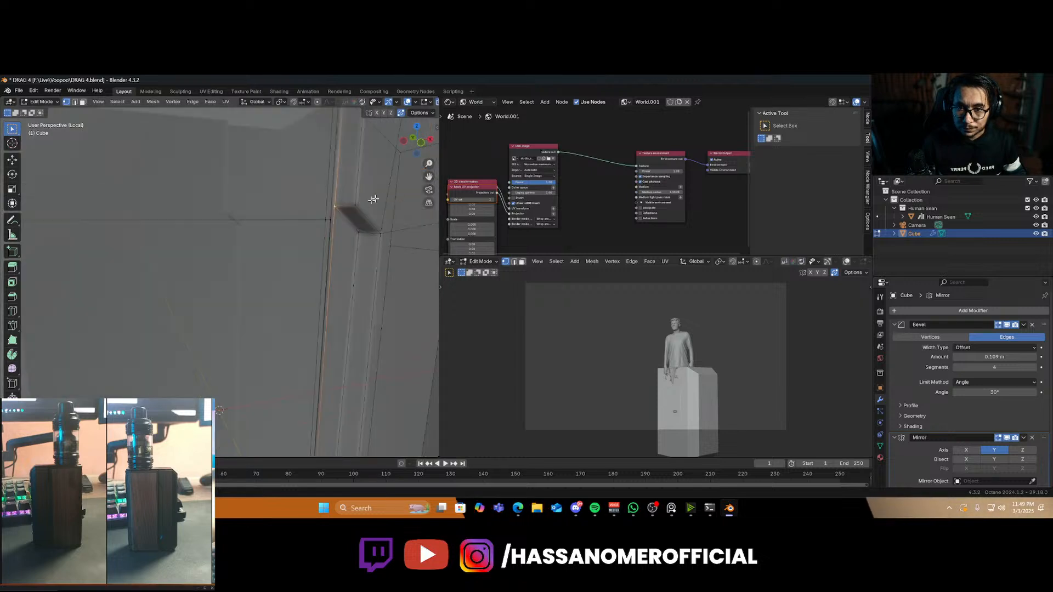
{"action": "left_click", "coordinate": [357, 246], "text": "alt"}
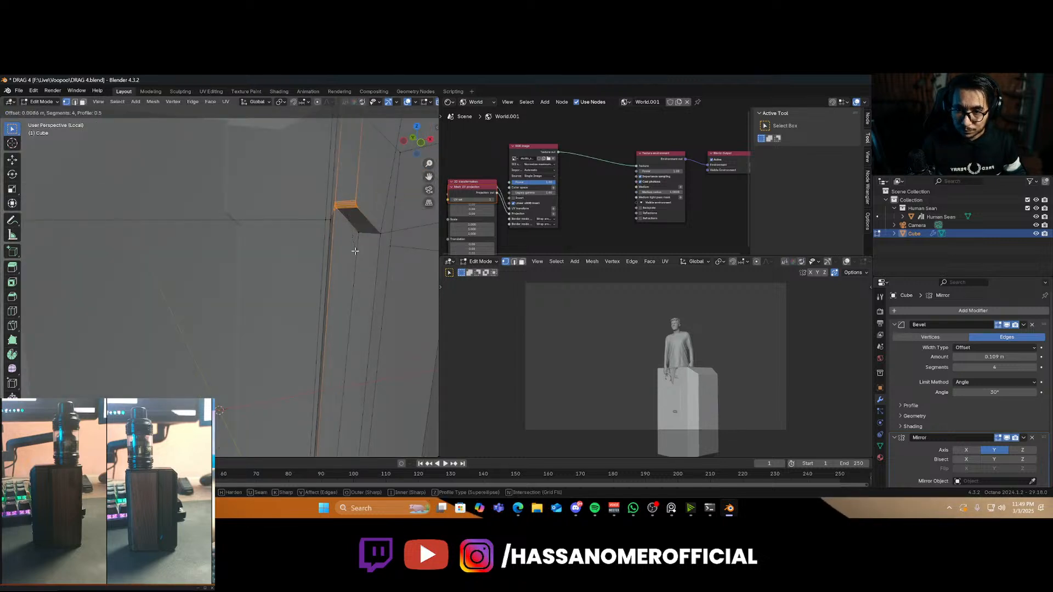
Select the inner edge where the upper diagonal meets the notch's vertical face and round it with a wider four-segment bevel
{"action": "left_click", "coordinate": [359, 235]}
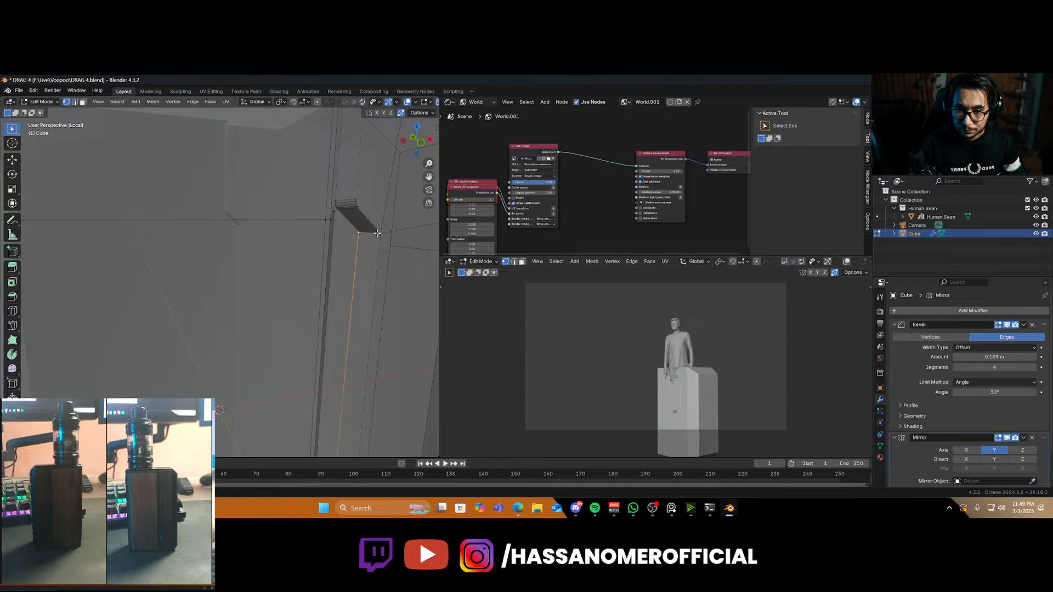
{"action": "right_click", "coordinate": [363, 258]}
{"action": "left_click", "coordinate": [363, 257]}
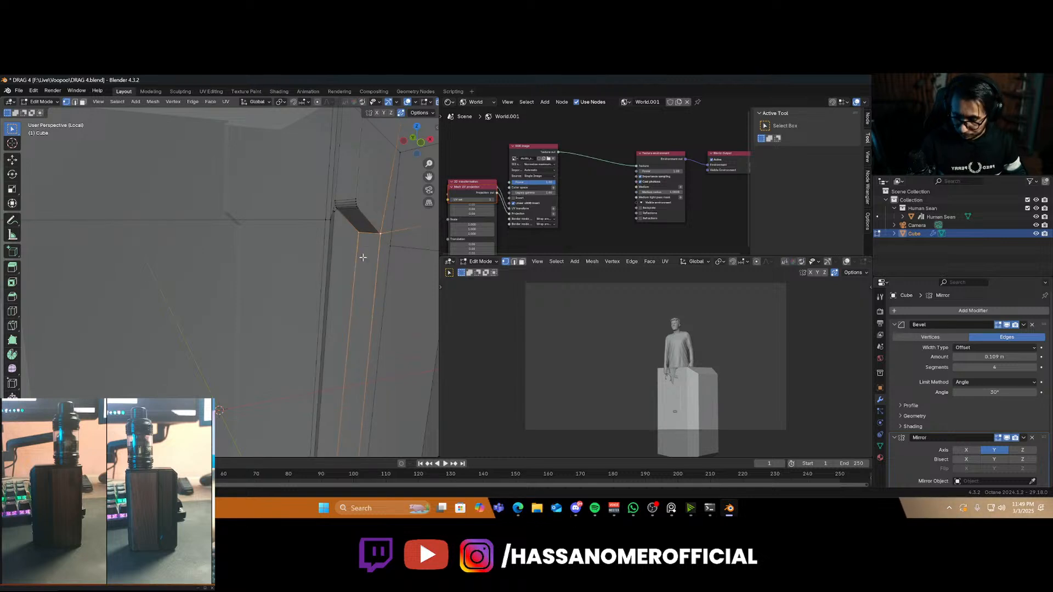
{"action": "key", "text": "ctrl+b"}
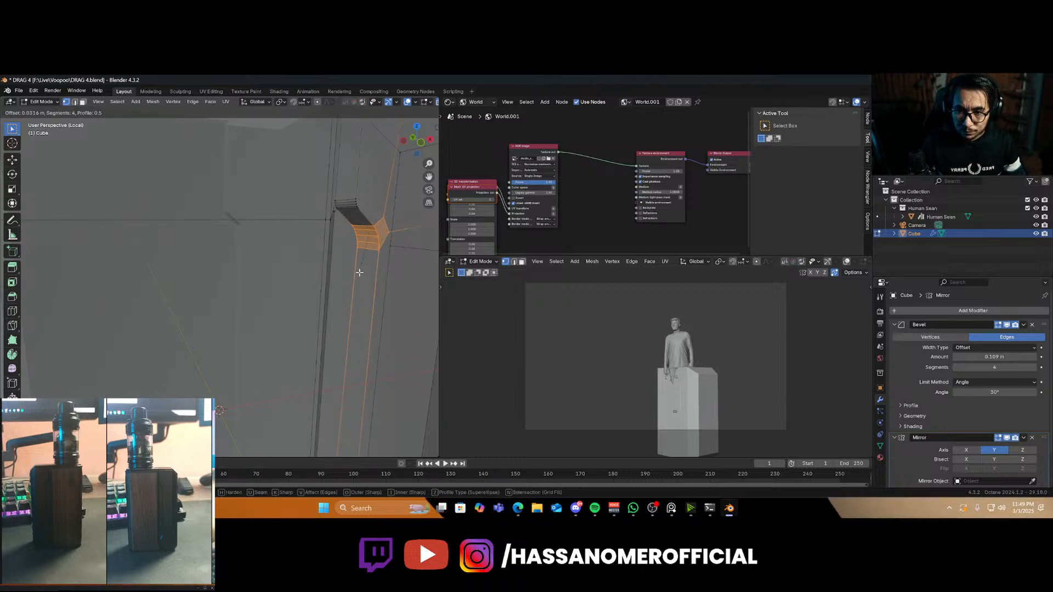
{"action": "left_click", "coordinate": [359, 289]}
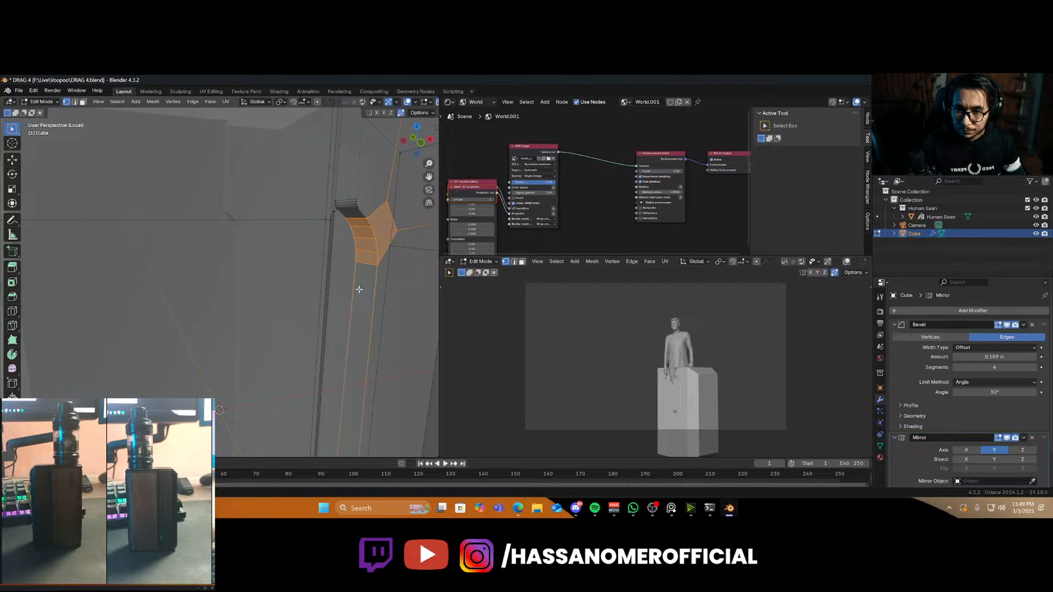
Bevel the outer edge of the notch's lower diagonal by about 0.026 m with four segments
{"action": "scroll", "coordinate": [359, 289], "scroll_direction": "down", "scroll_amount": 2}
{"action": "middle_click_drag", "start_coordinate": [335, 320], "coordinate": [347, 412], "text": "shift"}
{"action": "scroll", "coordinate": [306, 289], "scroll_direction": "up", "scroll_amount": 3}
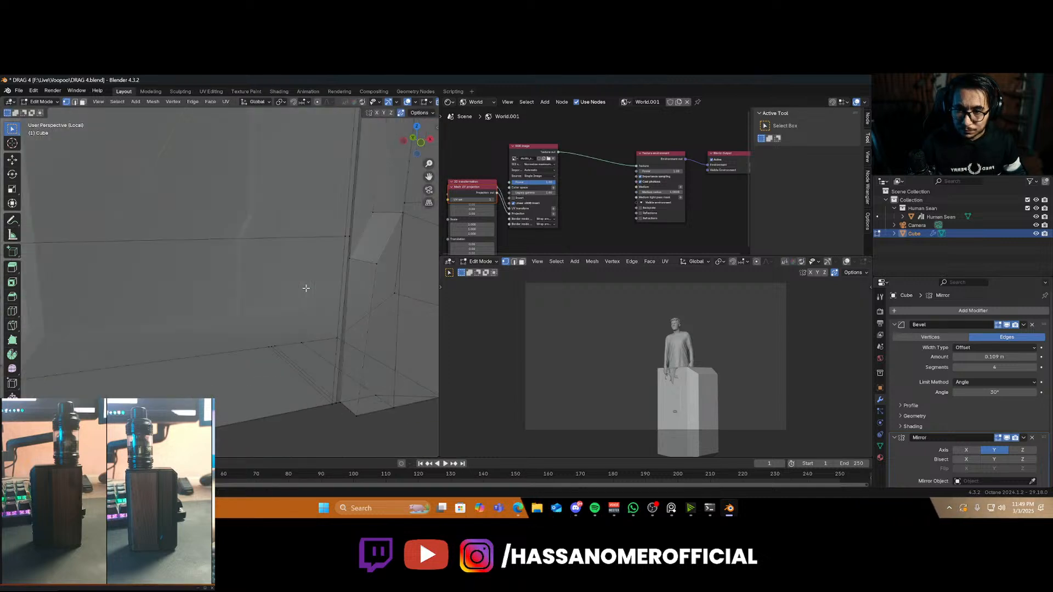
{"action": "left_click", "coordinate": [351, 267], "text": "alt"}
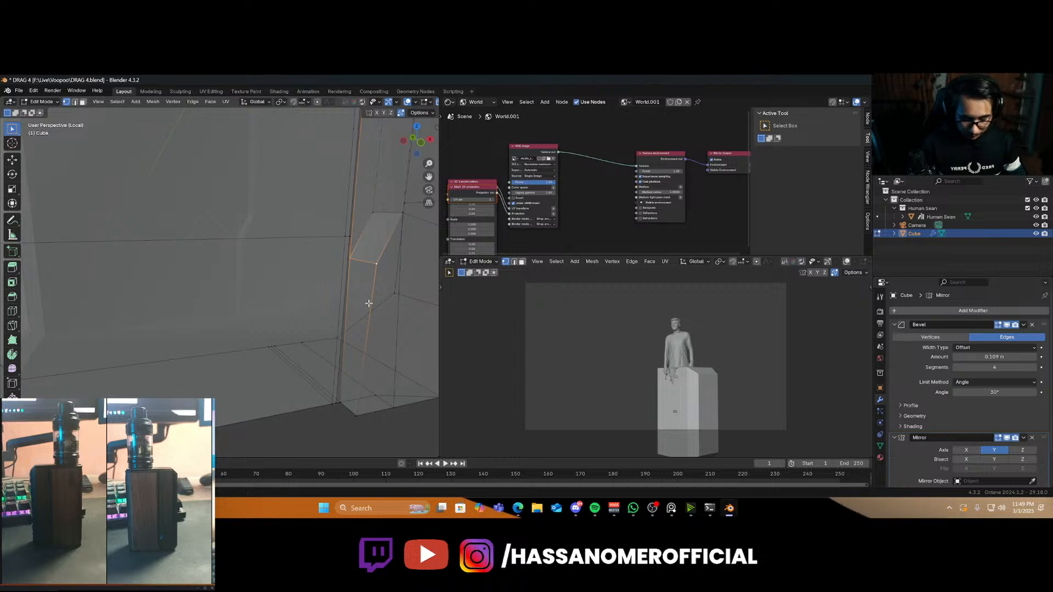
{"action": "key", "text": "ctrl+b"}
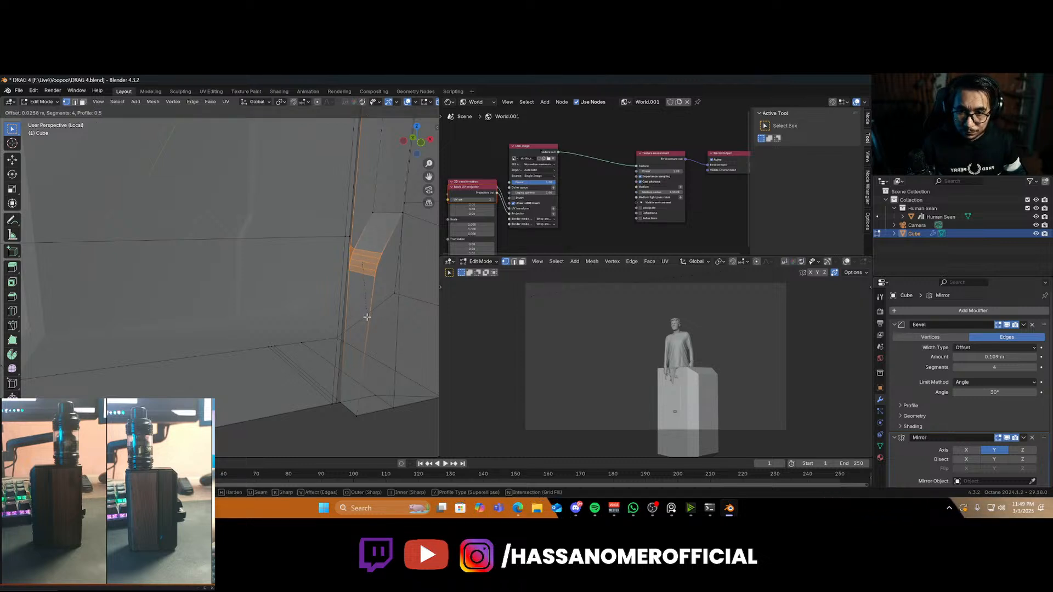
{"action": "left_click", "coordinate": [367, 317]}
Bevel the inner edge of the notch's lower diagonal by about 0.055 m with four segments and check the body in Object Mode
{"action": "left_click", "coordinate": [371, 212]}
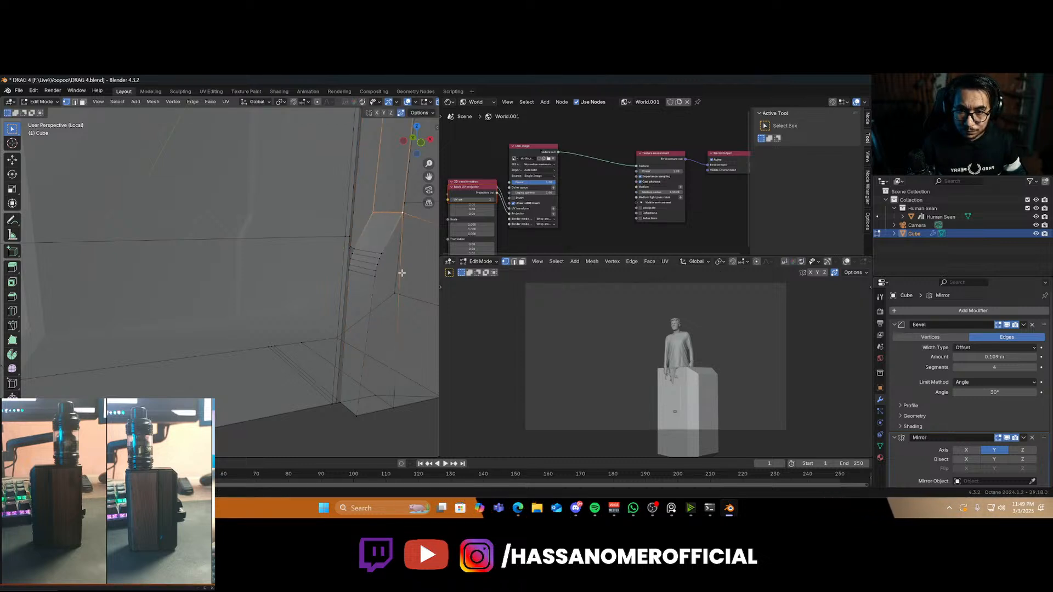
{"action": "middle_click_drag", "start_coordinate": [397, 215], "coordinate": [376, 274]}
{"action": "key", "text": "ctrl+v"}
{"action": "key", "text": "Escape"}
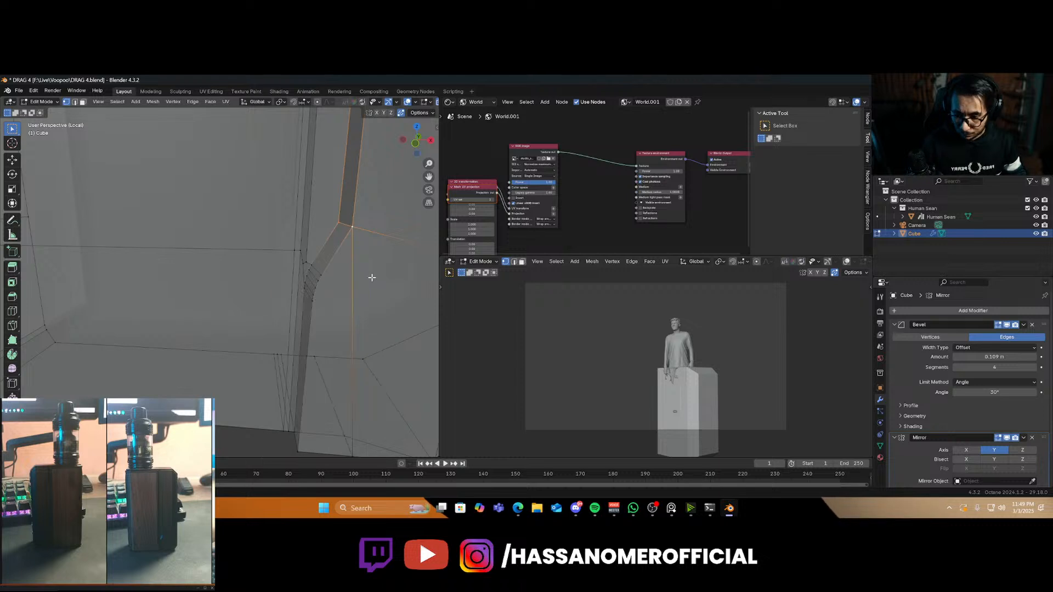
{"action": "key", "text": "ctrl+shift+b"}
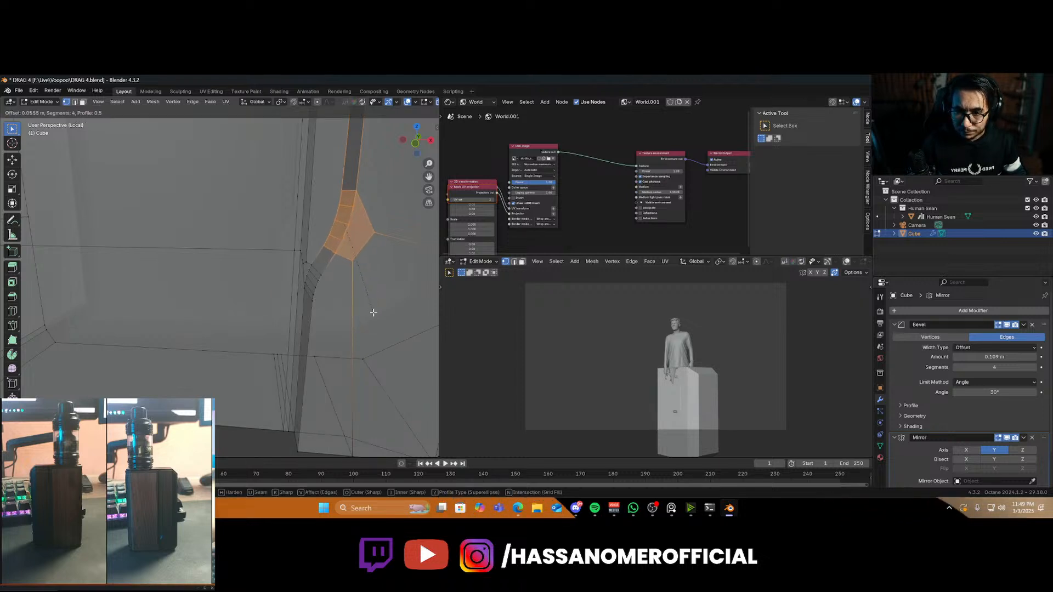
{"action": "left_click", "coordinate": [371, 312]}
{"action": "key", "text": "Tab"}
{"action": "key", "text": "alt+z"}
{"action": "scroll", "coordinate": [360, 302], "scroll_direction": "down", "scroll_amount": 4}
{"action": "scroll", "coordinate": [358, 304], "scroll_direction": "down", "scroll_amount": 2}
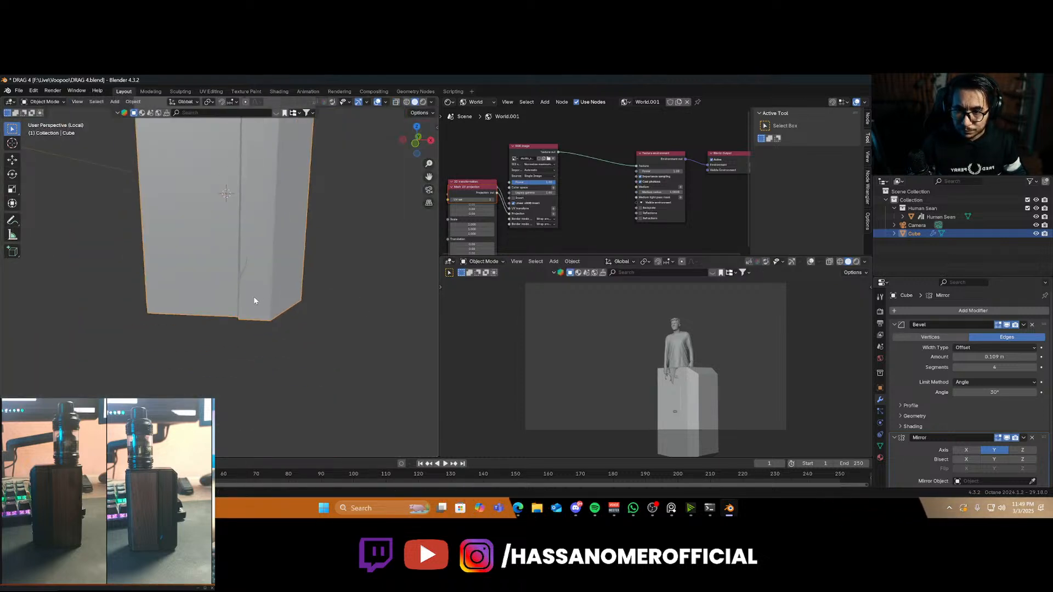
{"action": "middle_click_drag", "start_coordinate": [249, 271], "coordinate": [307, 324], "text": "shift"}
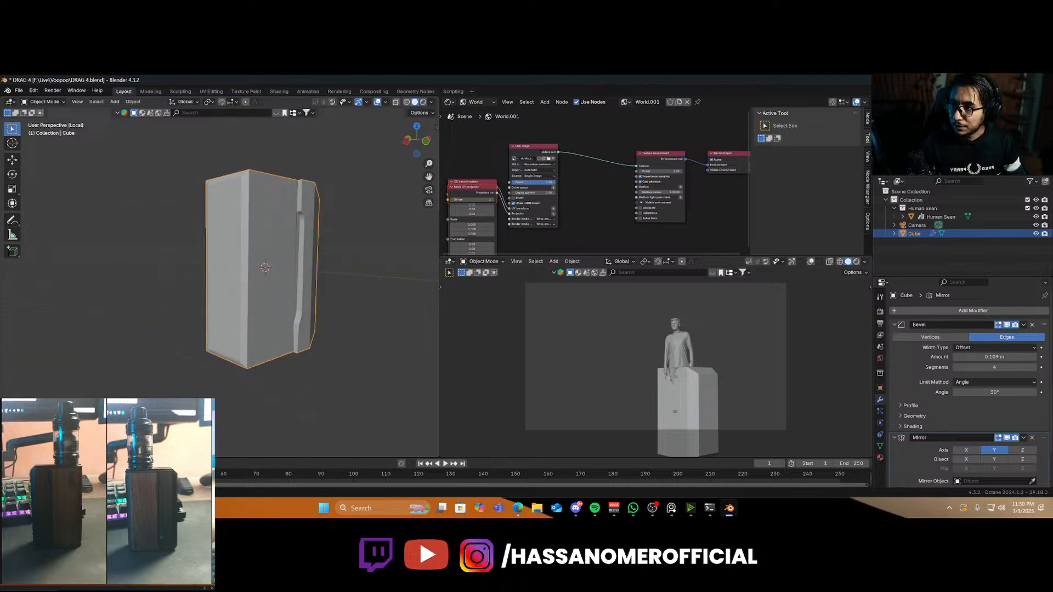
Return to Edit Mode in face selection and select the large side panel beside the notch over the body's full height
{"action": "middle_click_drag", "start_coordinate": [224, 226], "coordinate": [312, 238]}
{"action": "key", "text": "Tab"}
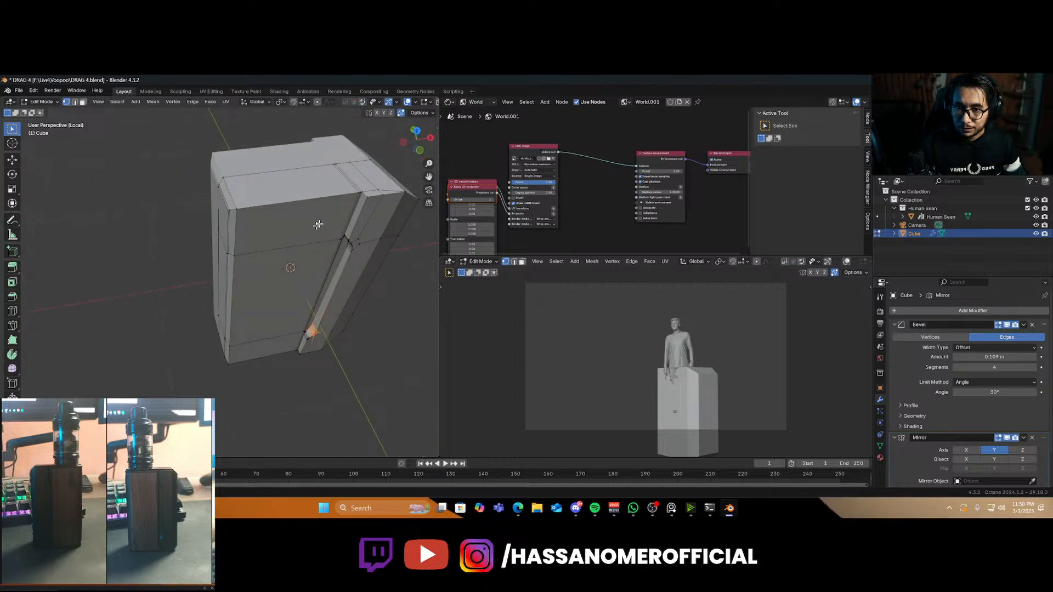
{"action": "key", "text": "3"}
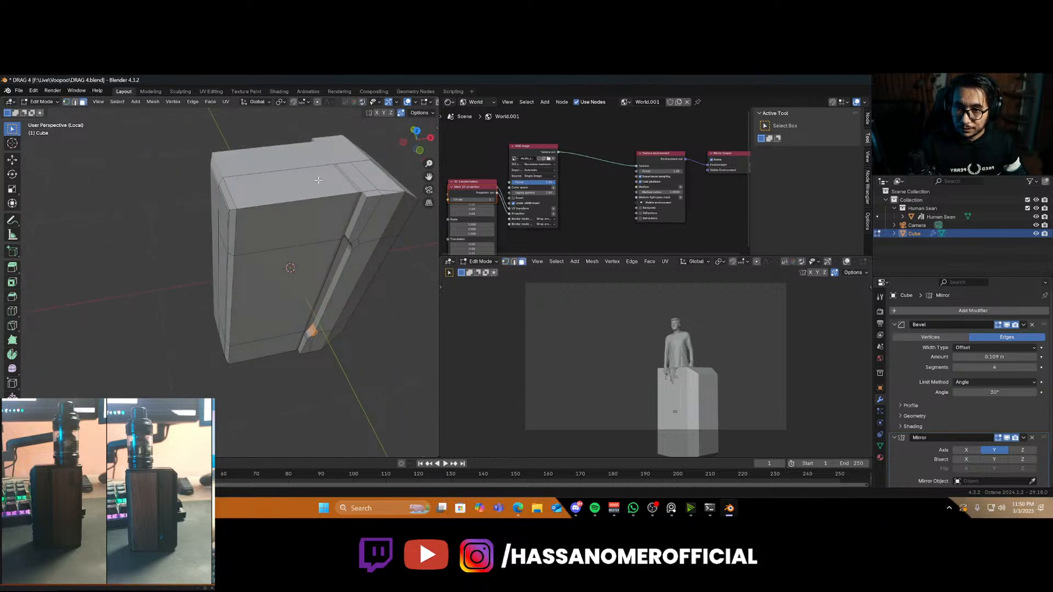
{"action": "left_click_drag", "start_coordinate": [354, 212], "coordinate": [351, 203]}
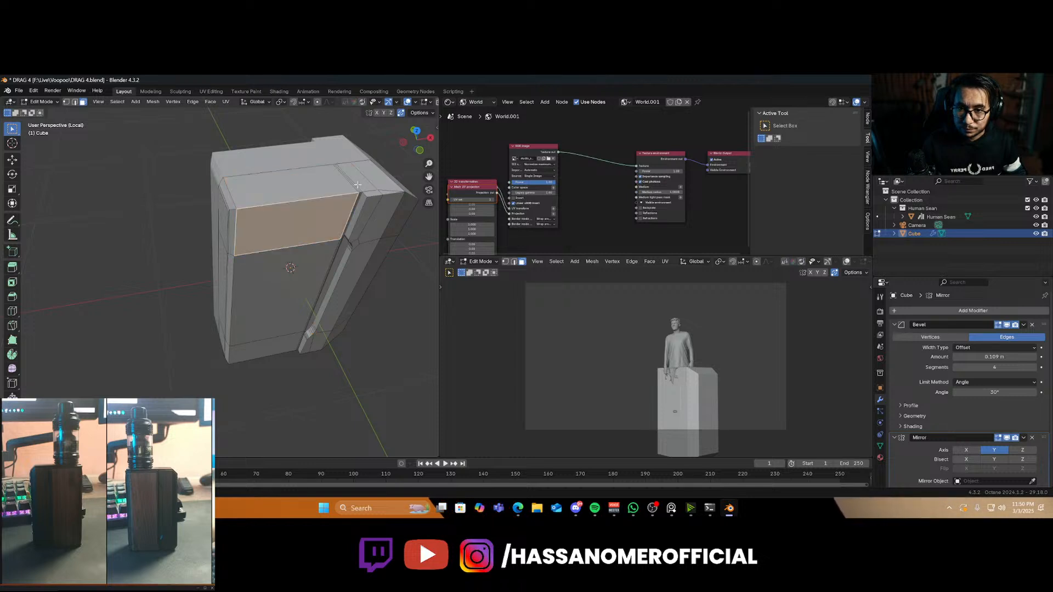
{"action": "left_click", "coordinate": [356, 196]}
{"action": "left_click", "coordinate": [356, 217]}
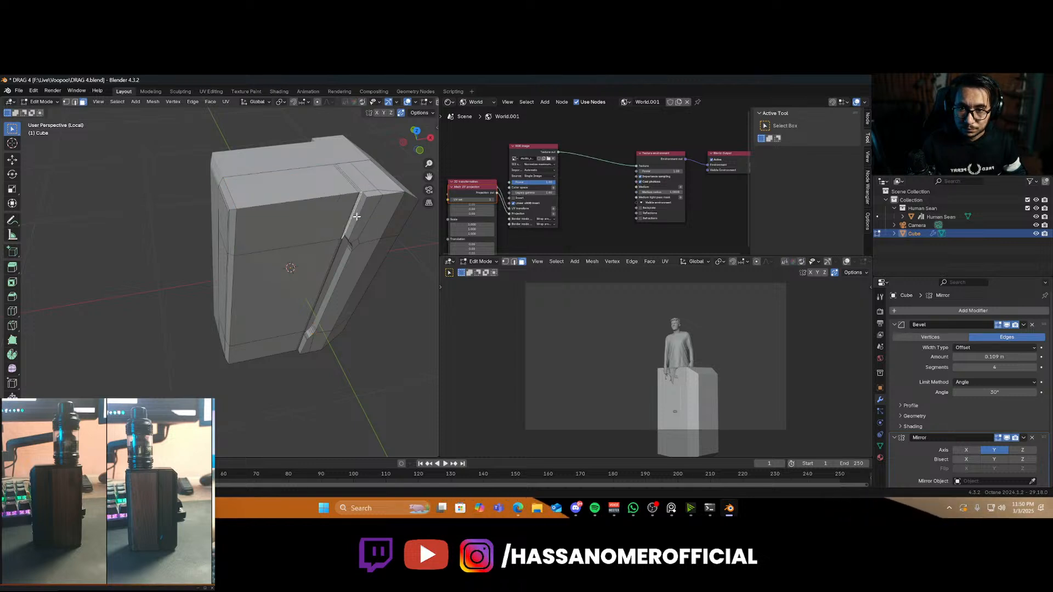
{"action": "middle_click_drag", "start_coordinate": [335, 262], "coordinate": [308, 241]}
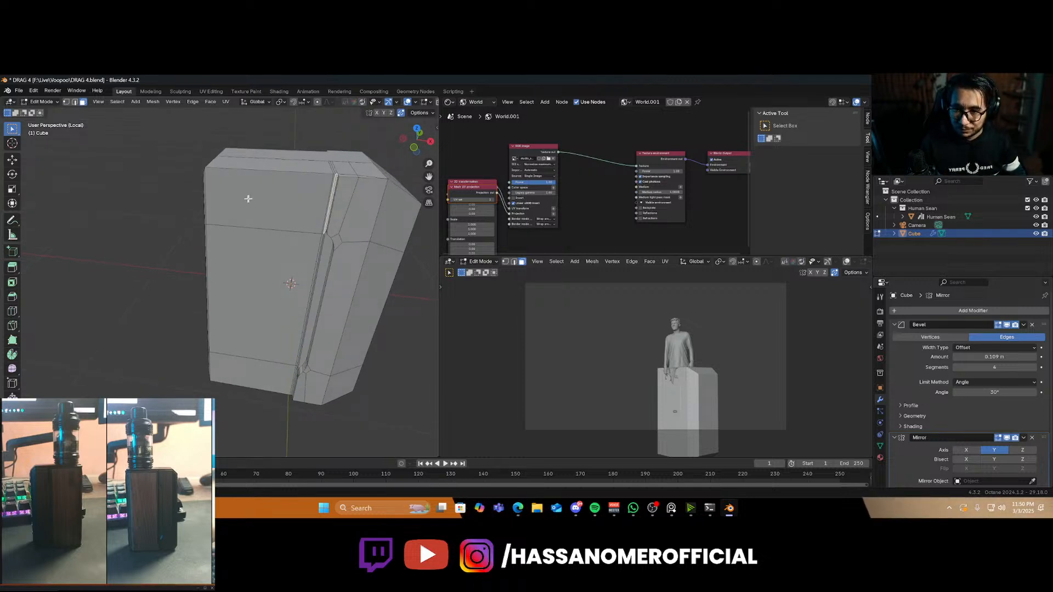
{"action": "left_click_drag", "start_coordinate": [241, 207], "coordinate": [305, 308]}
{"action": "middle_click_drag", "start_coordinate": [300, 317], "coordinate": [325, 284]}
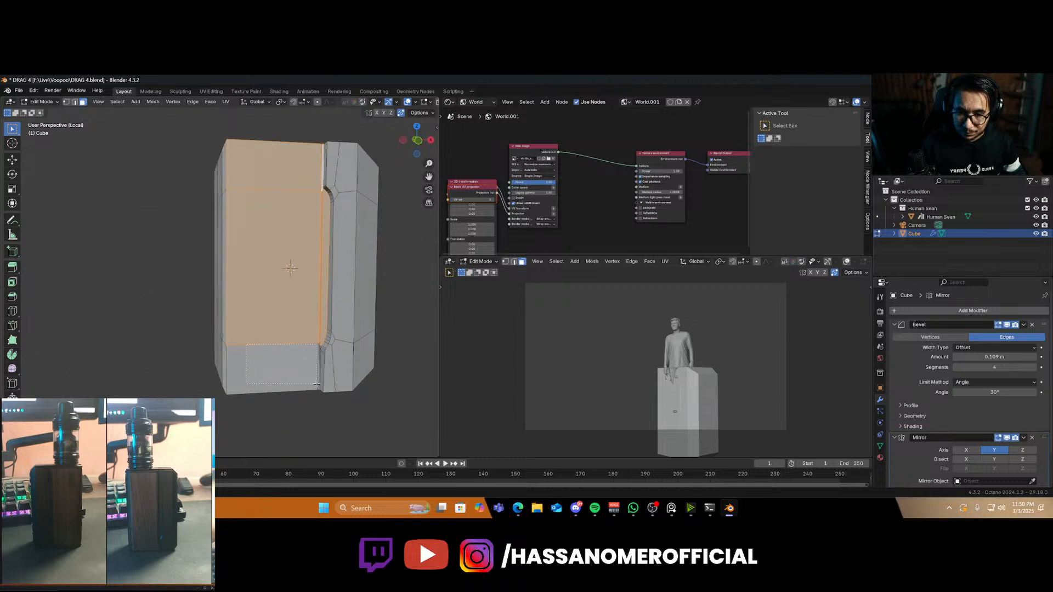
{"action": "left_click_drag", "start_coordinate": [316, 384], "coordinate": [319, 384]}
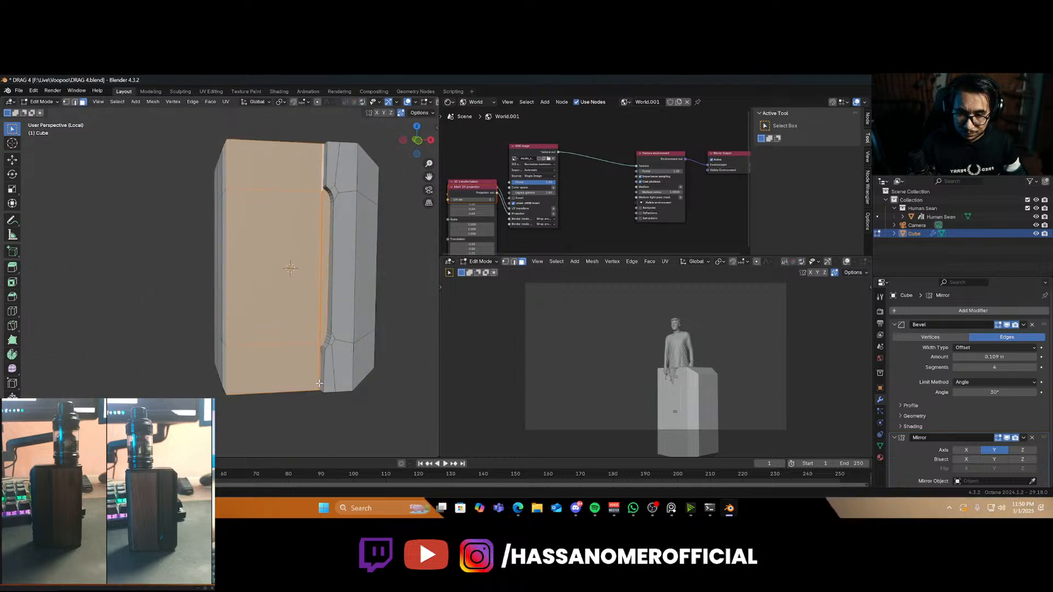
Add the remaining narrow face at the lower end of the notch to the side panel selection
{"action": "scroll", "coordinate": [306, 395], "scroll_direction": "up", "scroll_amount": 5}
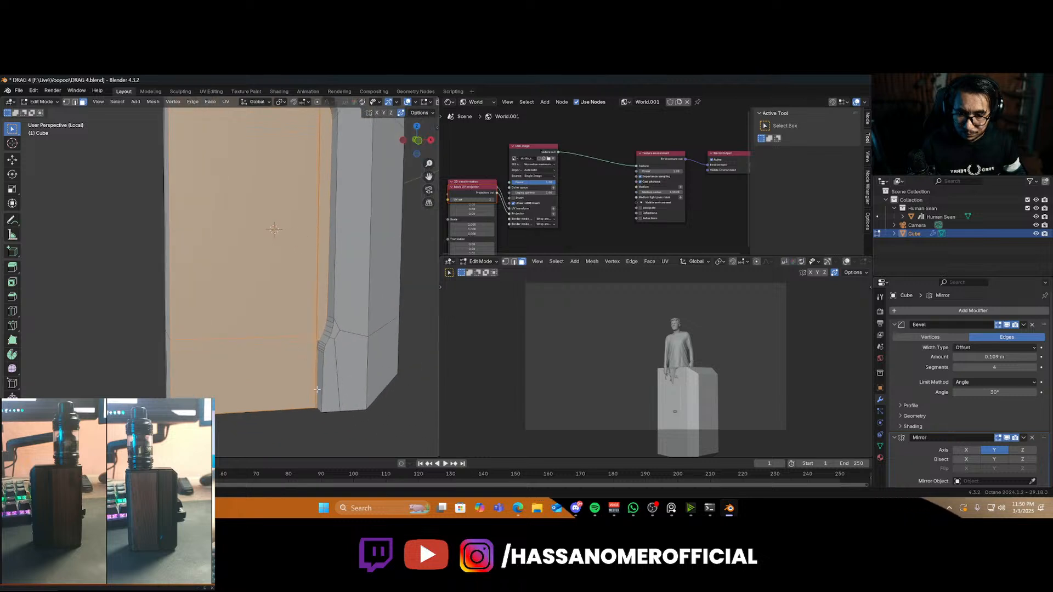
{"action": "middle_click_drag", "start_coordinate": [339, 386], "coordinate": [334, 394]}
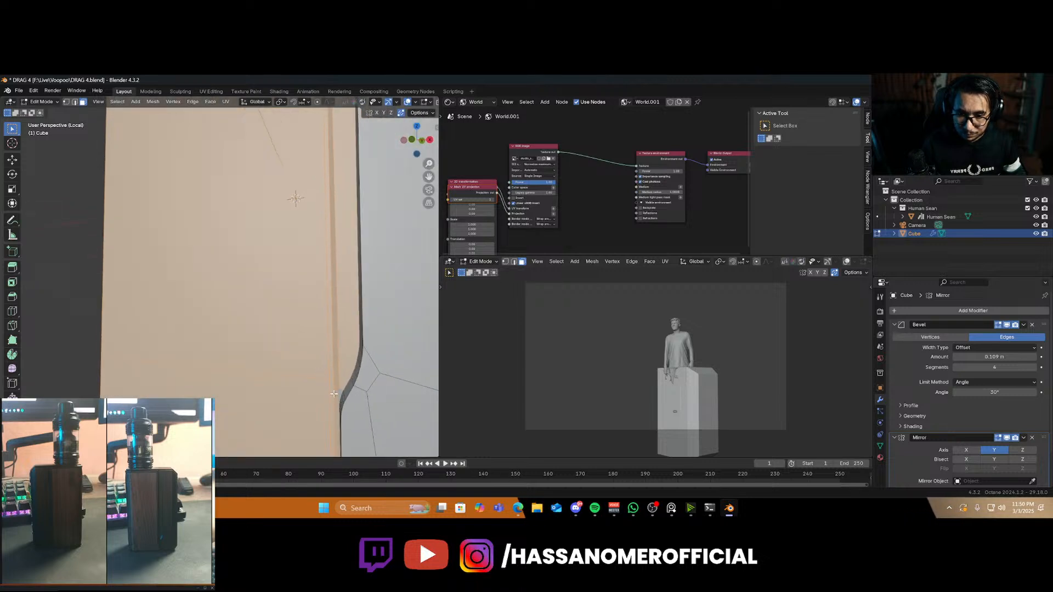
{"action": "left_click_drag", "start_coordinate": [338, 389], "coordinate": [338, 389], "text": "shift"}
{"action": "scroll", "coordinate": [338, 389], "scroll_direction": "down", "scroll_amount": 6}
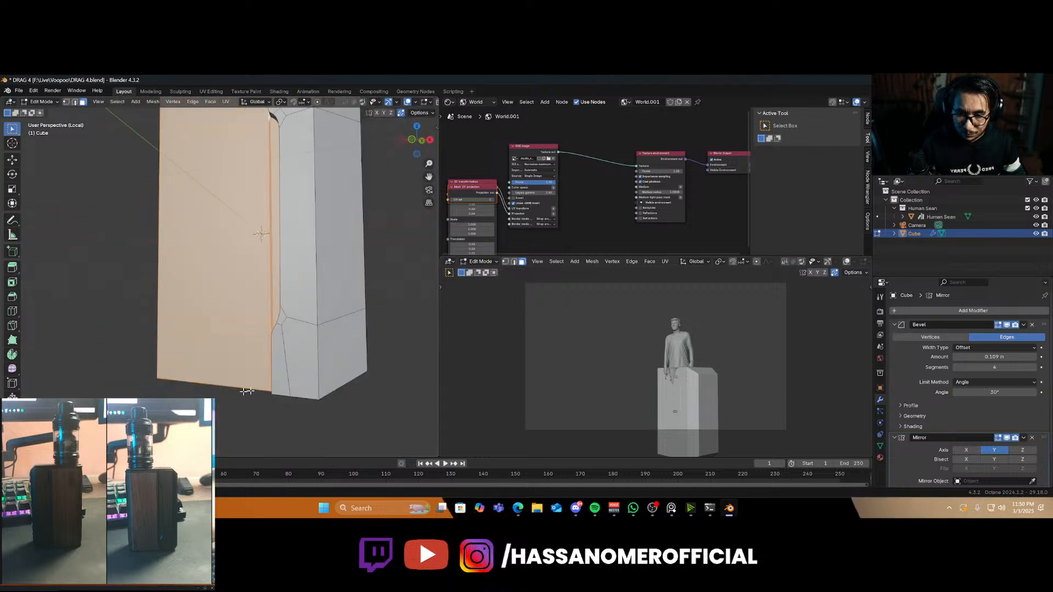
{"action": "middle_click_drag", "start_coordinate": [338, 388], "coordinate": [316, 353]}
{"action": "left_click_drag", "start_coordinate": [278, 320], "coordinate": [274, 371]}
Add the faces of the adjoining end strip around the corner to the side panel selection over the body's full height
{"action": "left_click_drag", "start_coordinate": [198, 306], "coordinate": [208, 339], "text": "shift"}
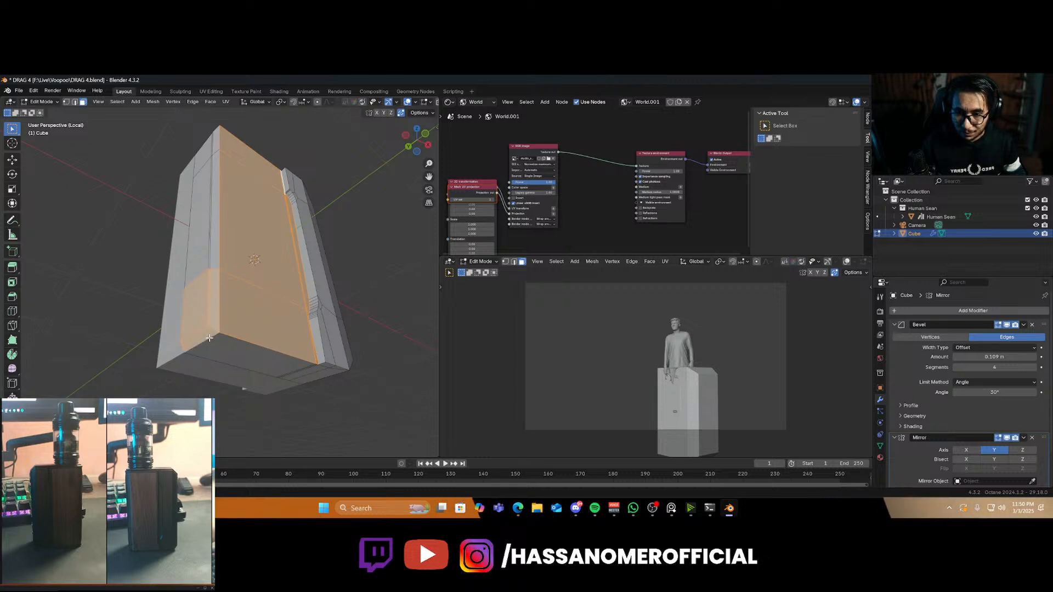
{"action": "middle_click_drag", "start_coordinate": [203, 288], "coordinate": [228, 337]}
{"action": "left_click_drag", "start_coordinate": [242, 265], "coordinate": [243, 265], "text": "shift"}
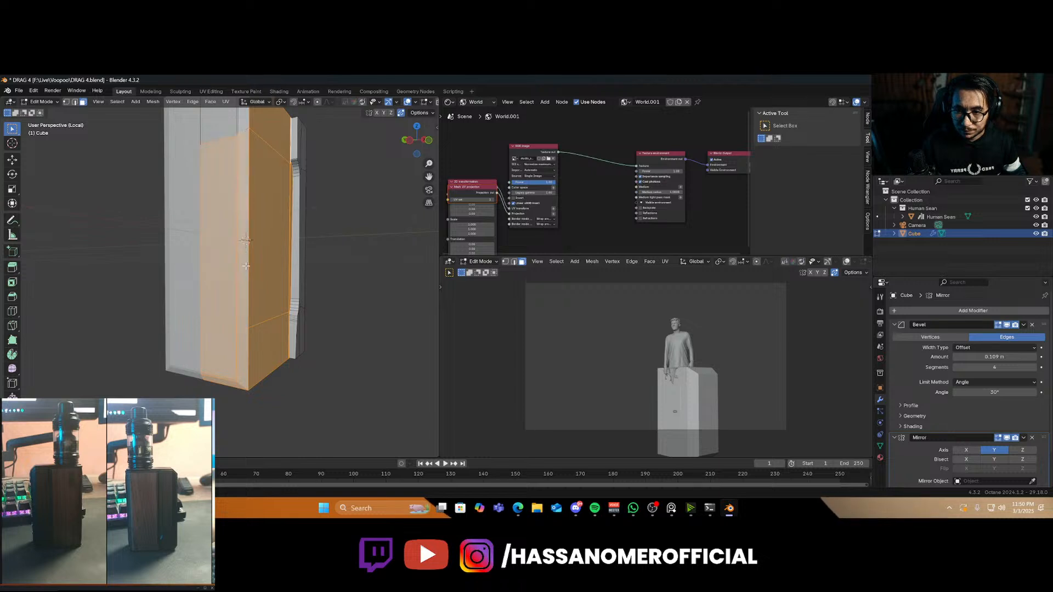
{"action": "middle_click_drag", "start_coordinate": [242, 265], "coordinate": [252, 347], "text": "shift"}
{"action": "left_click_drag", "start_coordinate": [228, 228], "coordinate": [276, 248], "text": "shift"}
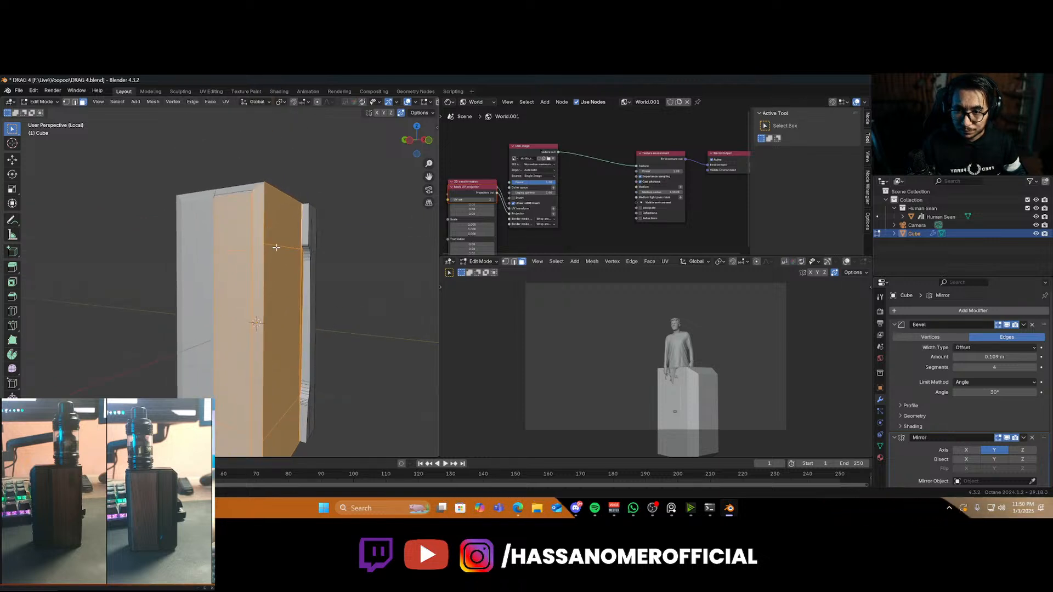
{"action": "middle_click_drag", "start_coordinate": [254, 221], "coordinate": [243, 247]}
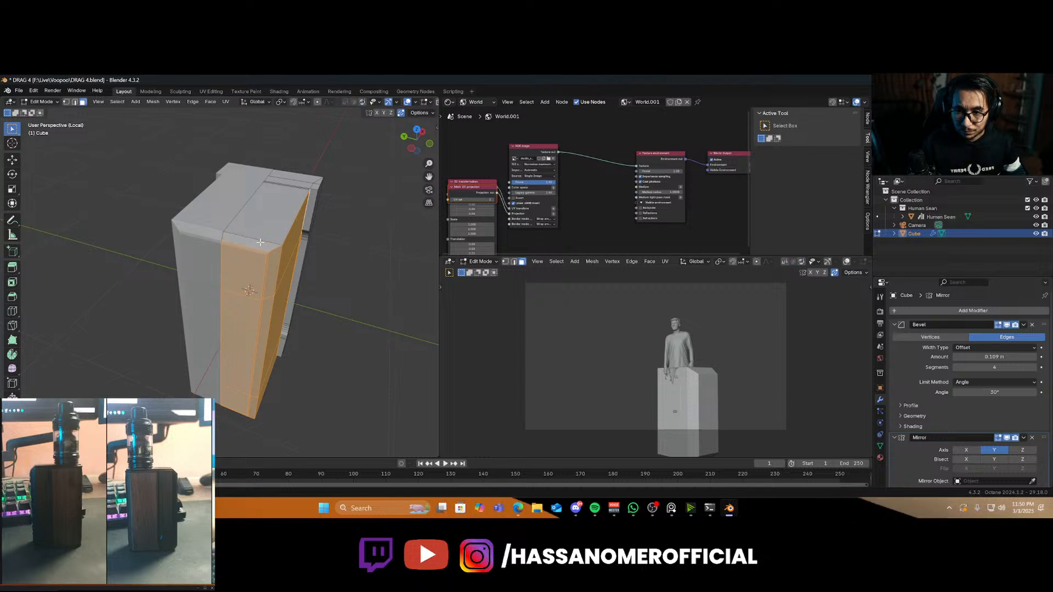
{"action": "middle_click_drag", "start_coordinate": [246, 226], "coordinate": [249, 296]}
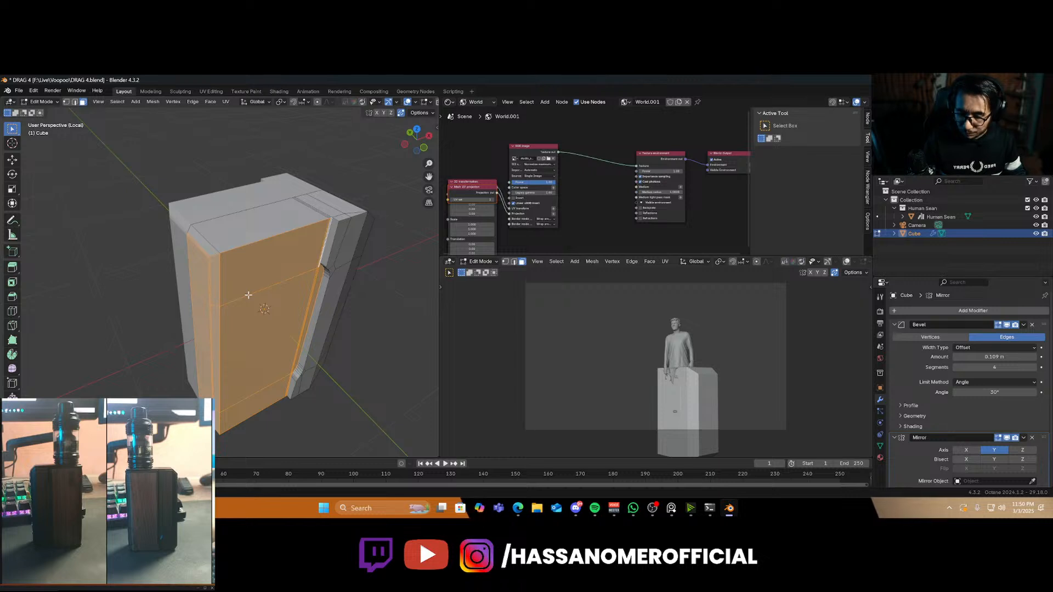
Separate the selected panel faces into their own object and select that object in Object Mode
{"action": "key", "text": "p"}
{"action": "left_click", "coordinate": [248, 299]}
{"action": "key", "text": "Tab"}
{"action": "left_click", "coordinate": [249, 298]}
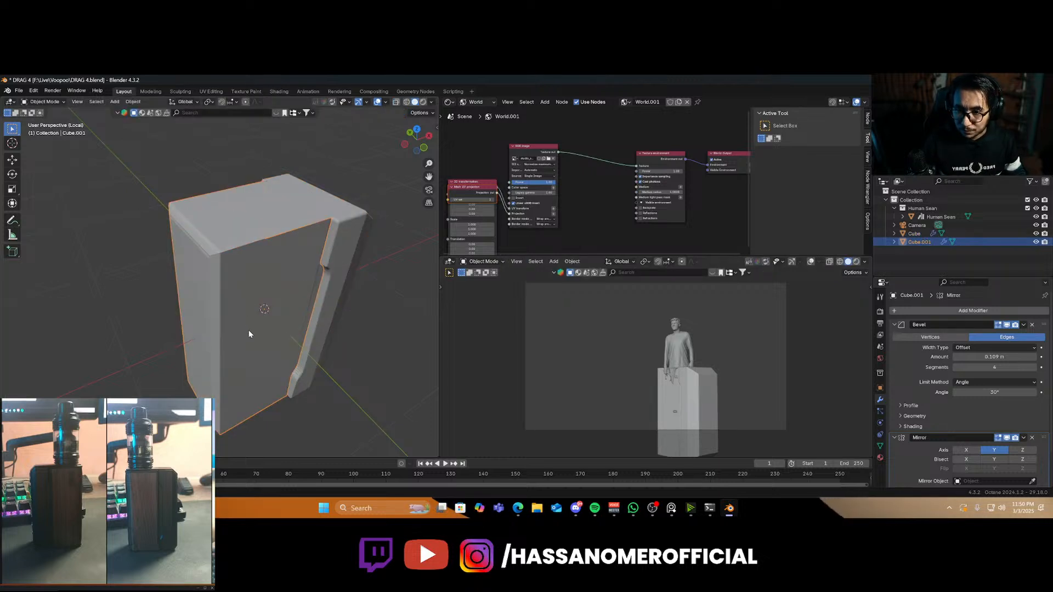
Add a Solidify modifier to the separated panel with a thickness of about -0.036 m
{"action": "left_click", "coordinate": [931, 311]}
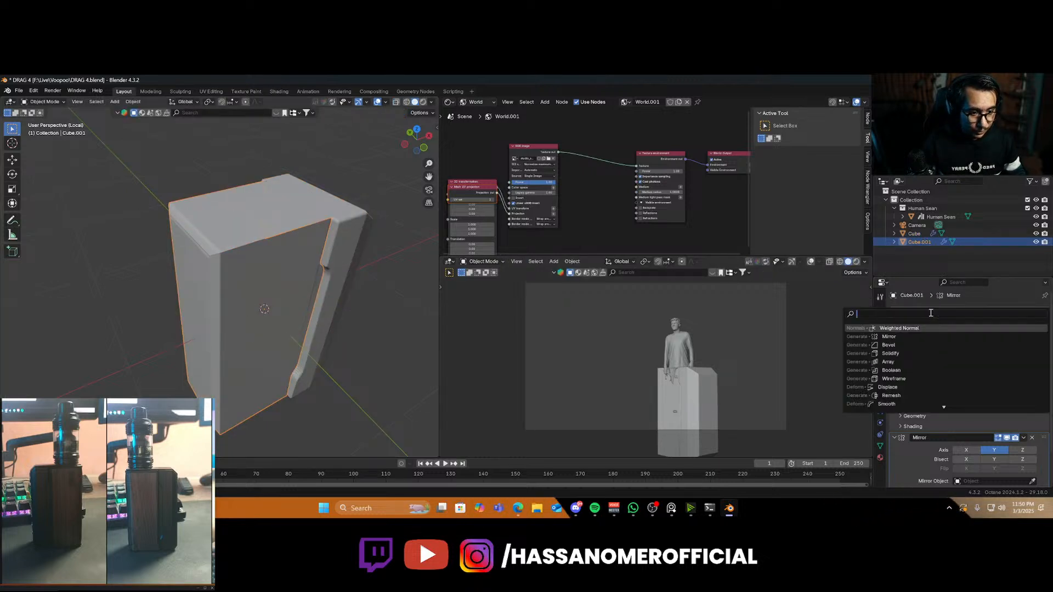
{"action": "type", "text": "s"}
{"action": "left_click", "coordinate": [908, 329]}
{"action": "scroll", "coordinate": [942, 419], "scroll_direction": "down", "scroll_amount": 2}
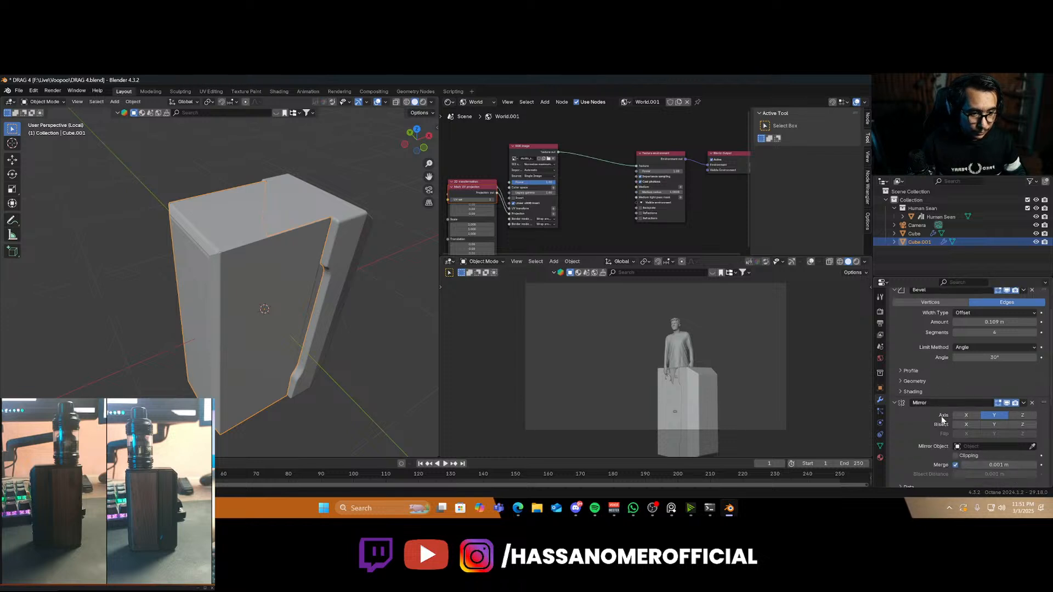
{"action": "scroll", "coordinate": [943, 420], "scroll_direction": "down", "scroll_amount": 3}
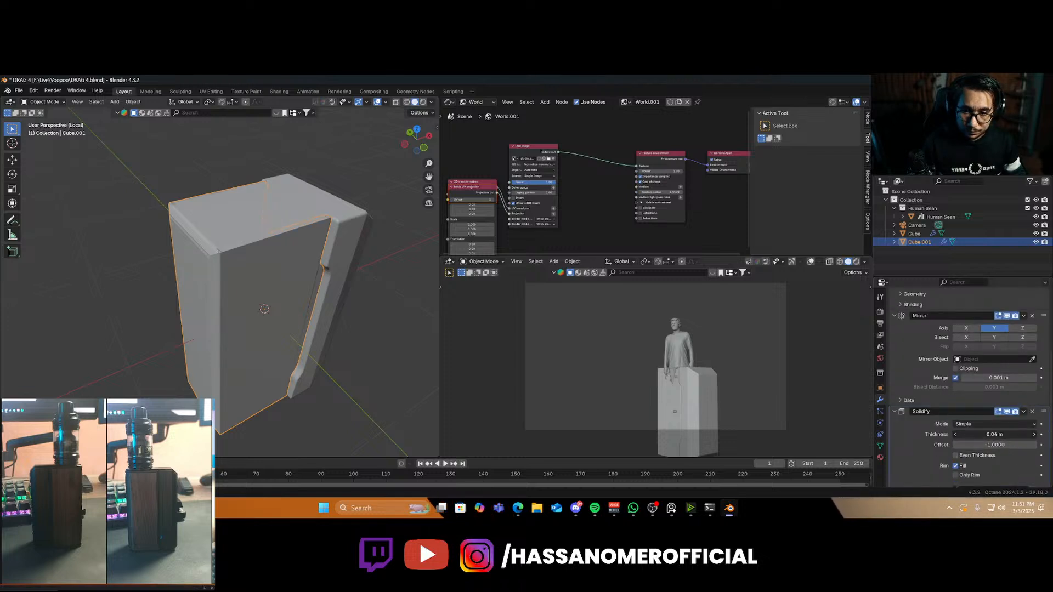
{"action": "left_click_drag", "start_coordinate": [994, 435], "coordinate": [976, 434]}
Move the thickened panel away from the body along the negative X axis and inspect it
{"action": "middle_click_drag", "start_coordinate": [259, 387], "coordinate": [215, 378]}
{"action": "right_click", "coordinate": [292, 335]}
{"action": "left_click", "coordinate": [286, 334]}
{"action": "scroll", "coordinate": [311, 364], "scroll_direction": "down", "scroll_amount": 2}
{"action": "key", "text": "g"}
{"action": "key", "text": "x"}
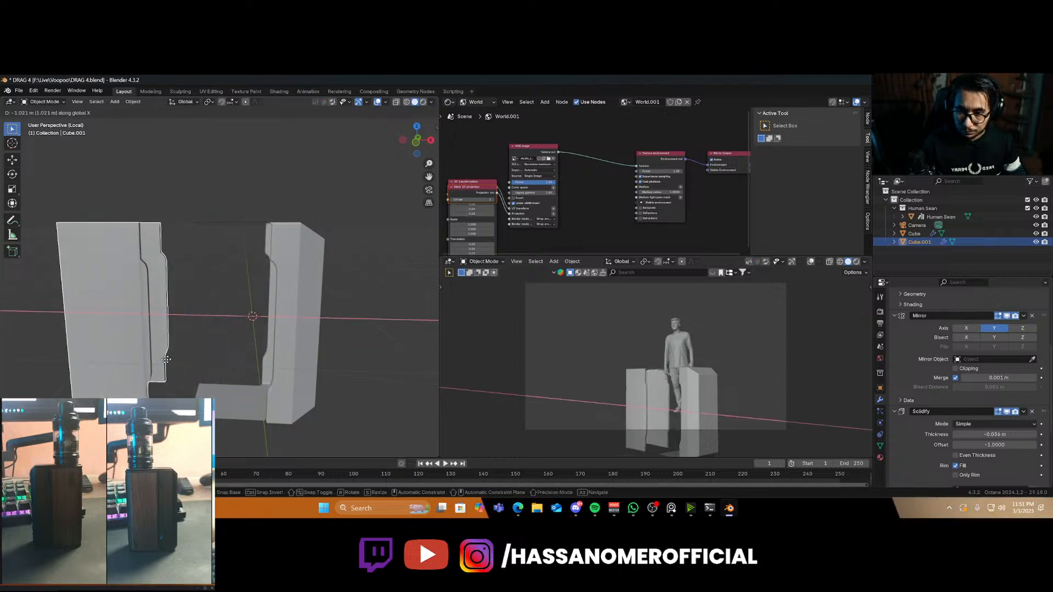
{"action": "left_click", "coordinate": [190, 344]}
{"action": "middle_click_drag", "start_coordinate": [190, 345], "coordinate": [236, 361]}
Undo the panel's move, Solidify modifier and separation to restore the face selection on the body
{"action": "key", "text": "ctrl+z"}
{"action": "key", "text": "ctrl+z"}
{"action": "key", "text": "ctrl+z"}
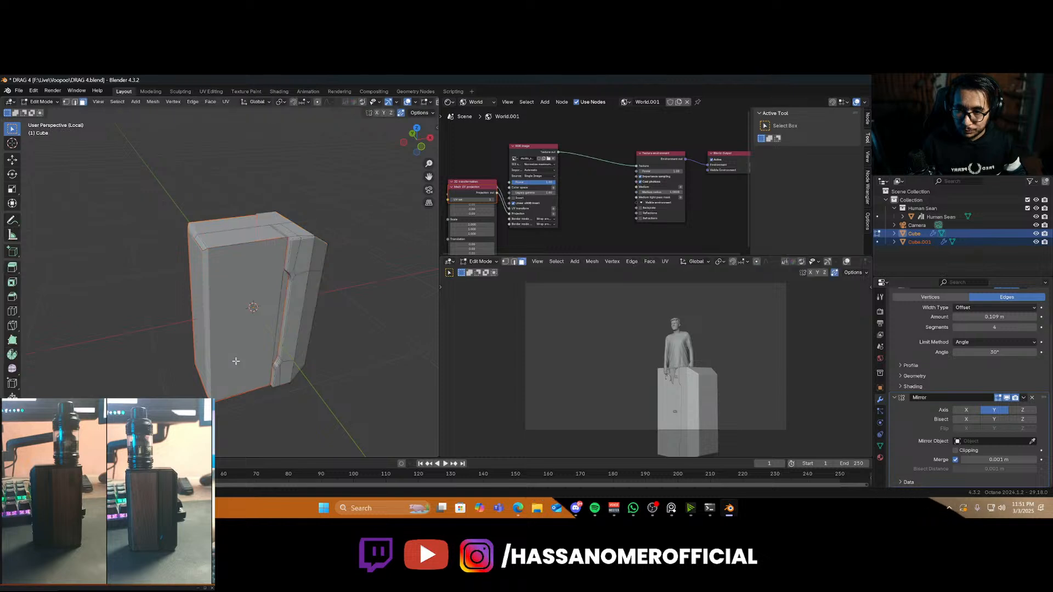
{"action": "key", "text": "ctrl+z"}
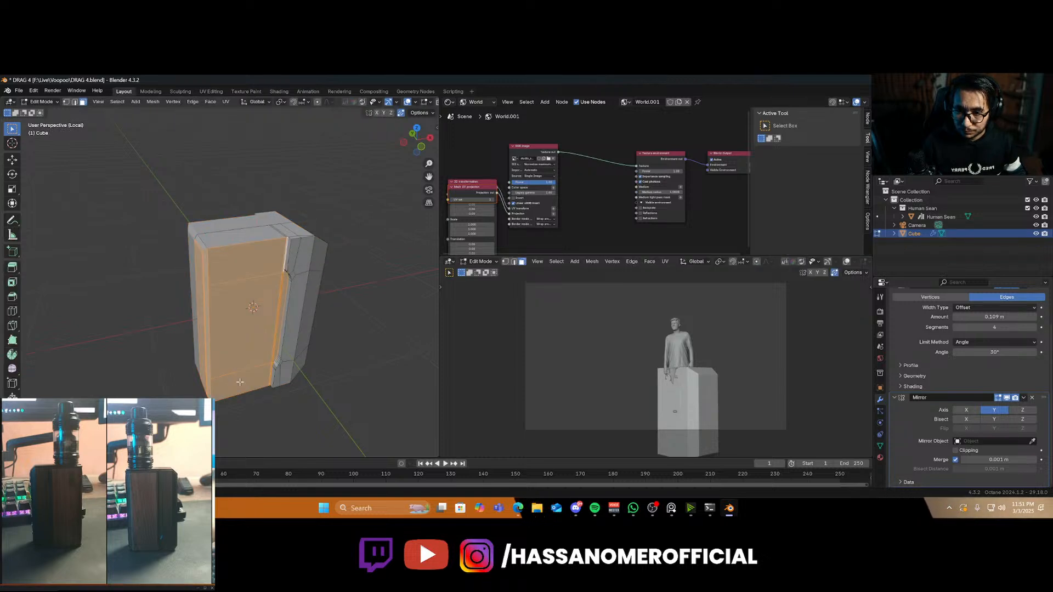
Separate the panel faces from the body again and move the new object aside to inspect the opening
{"action": "middle_click_drag", "start_coordinate": [240, 382], "coordinate": [278, 372]}
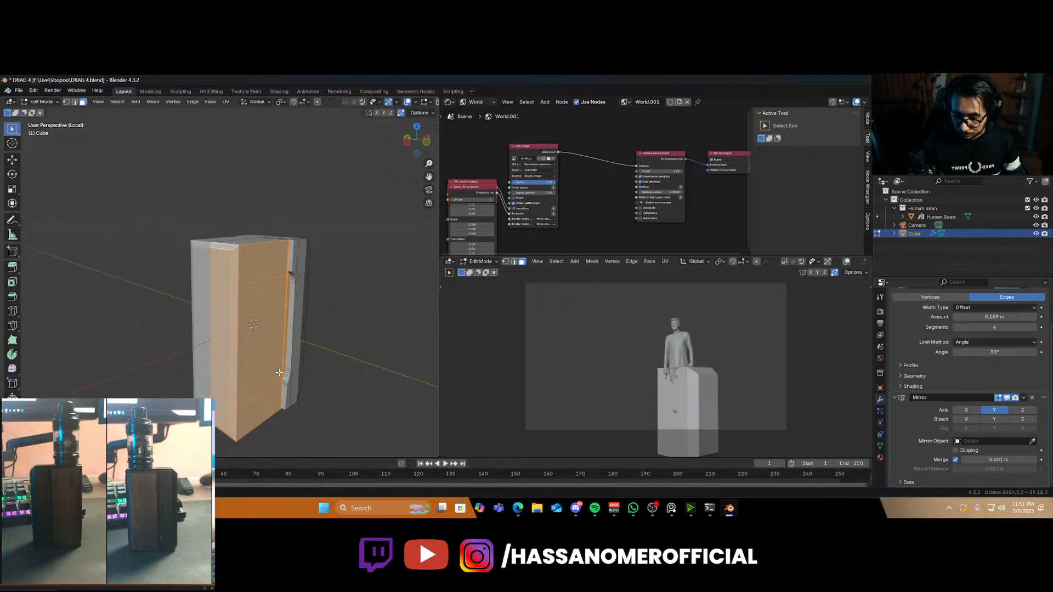
{"action": "key", "text": "p"}
{"action": "left_click", "coordinate": [279, 374]}
{"action": "key", "text": "Tab"}
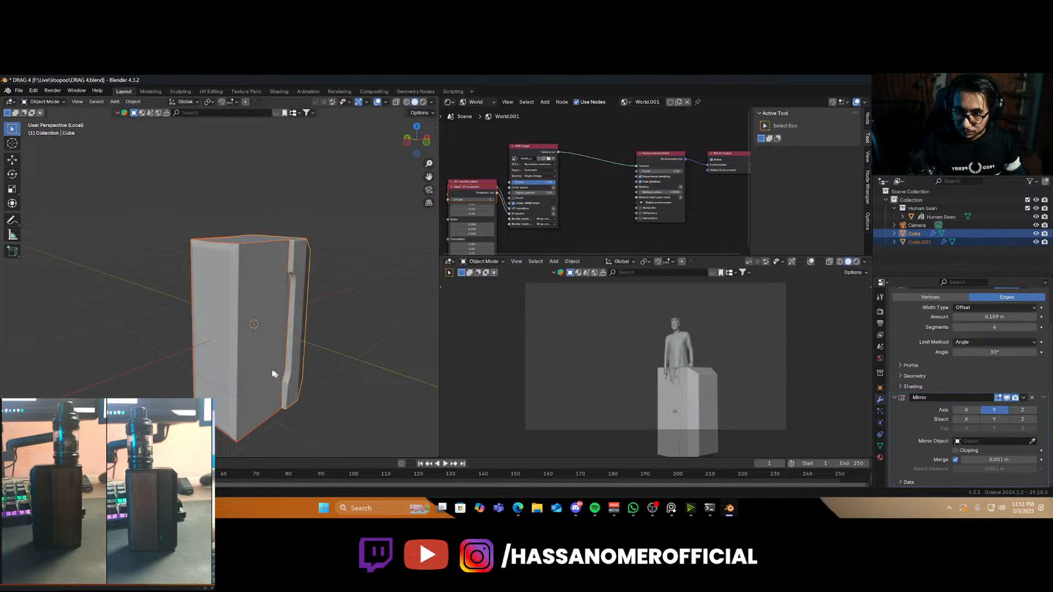
{"action": "left_click", "coordinate": [270, 372]}
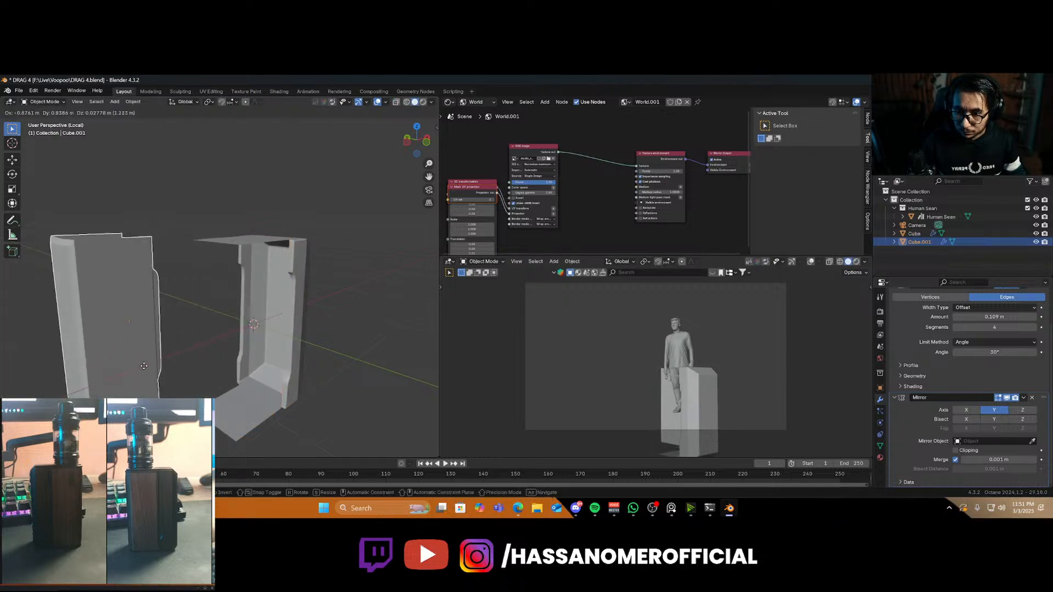
{"action": "left_click", "coordinate": [146, 383]}
{"action": "middle_click_drag", "start_coordinate": [146, 383], "coordinate": [273, 403]}
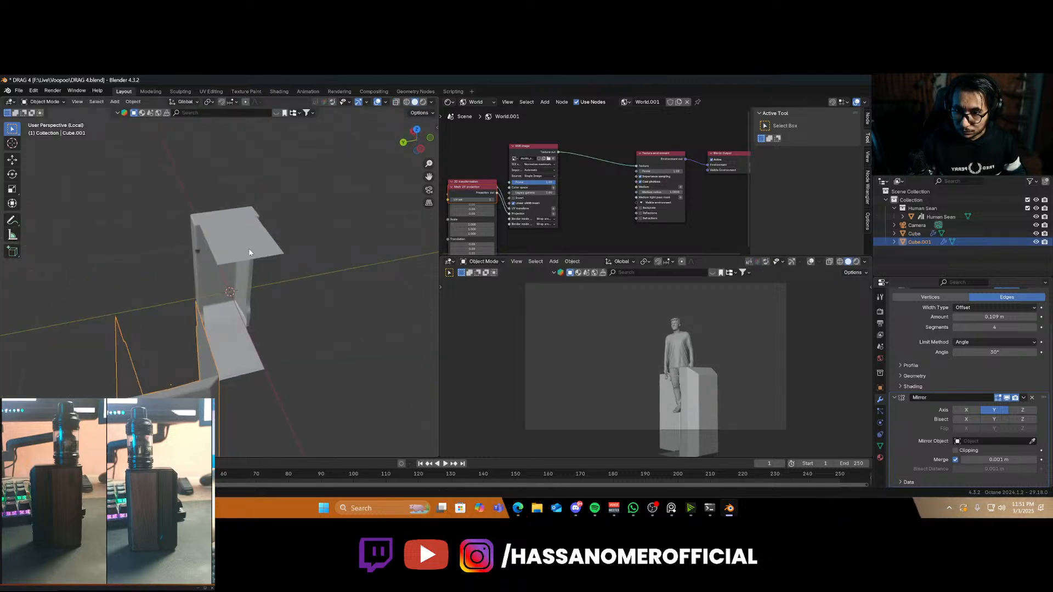
Return the panel faces to the body mesh in Edit Mode and cancel a move of them
{"action": "middle_click_drag", "start_coordinate": [250, 252], "coordinate": [208, 373]}
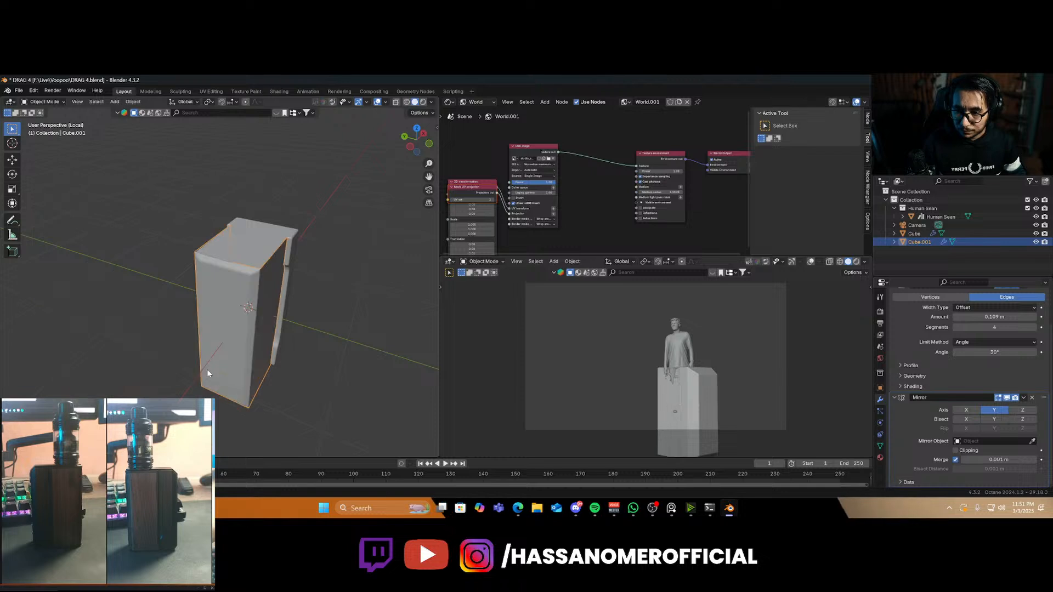
{"action": "left_click", "coordinate": [252, 356], "text": "shift"}
{"action": "key", "text": "Tab"}
{"action": "key", "text": "ctrl+j"}
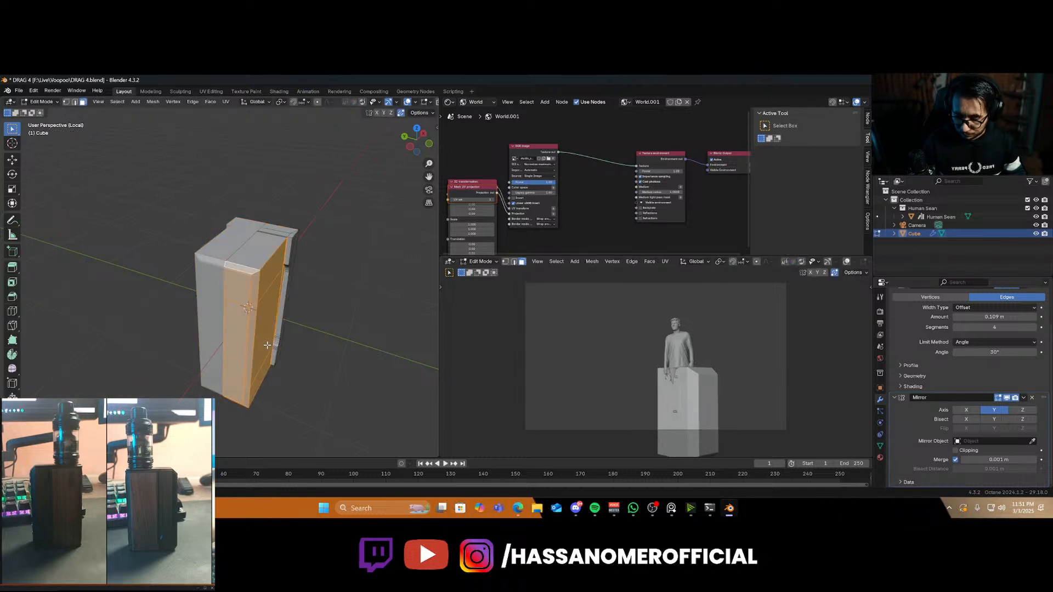
{"action": "key", "text": "g"}
{"action": "key", "text": "Escape"}
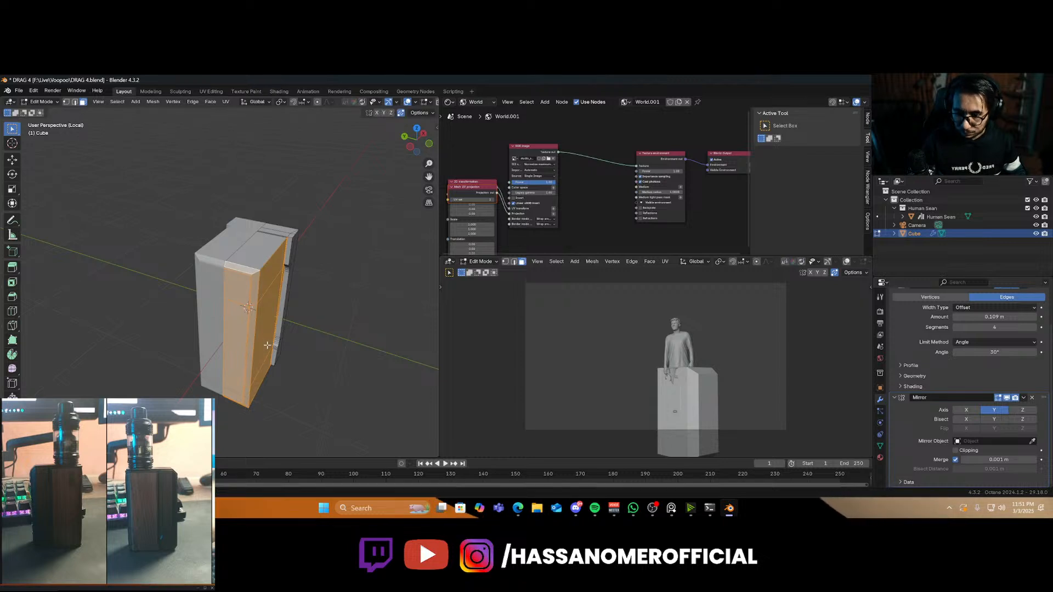
Separate the restored panel faces once more and move the resulting object clear of the body in Object Mode
{"action": "key", "text": "p"}
{"action": "left_click", "coordinate": [267, 345]}
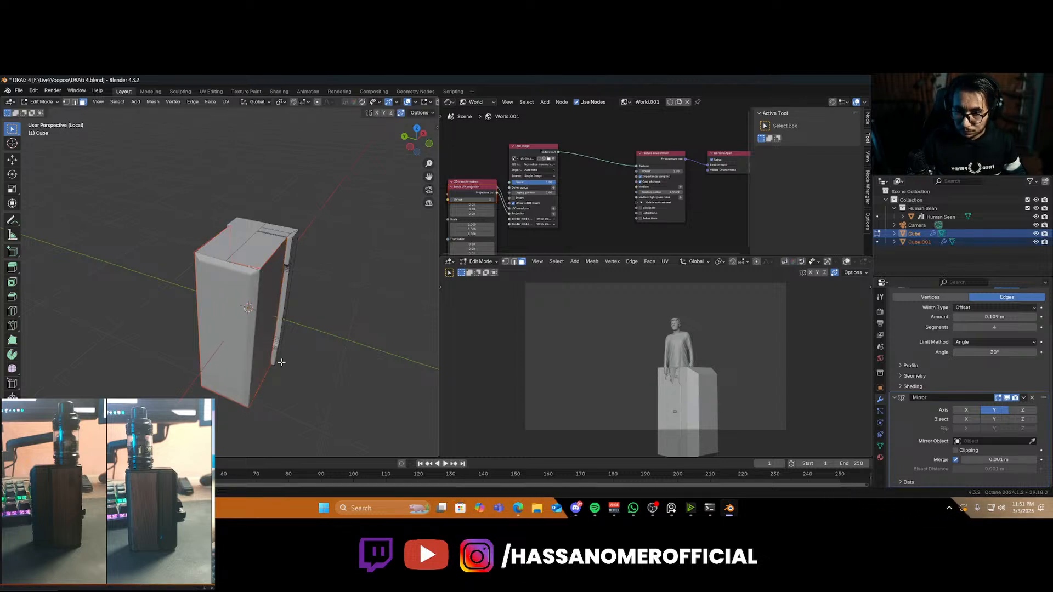
{"action": "middle_click_drag", "start_coordinate": [281, 362], "coordinate": [250, 355]}
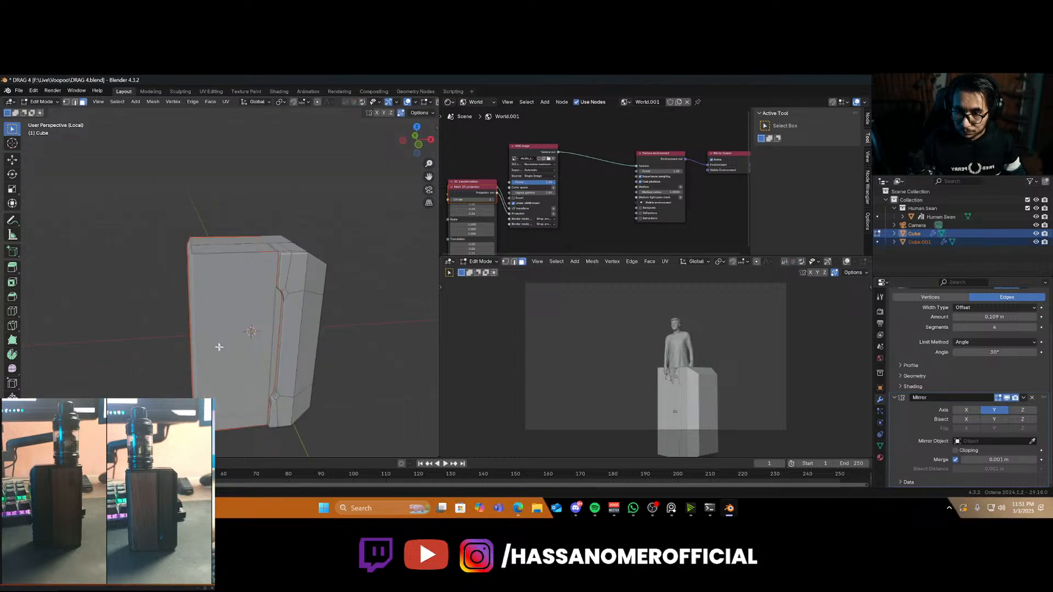
{"action": "key", "text": "Tab"}
{"action": "left_click", "coordinate": [250, 354]}
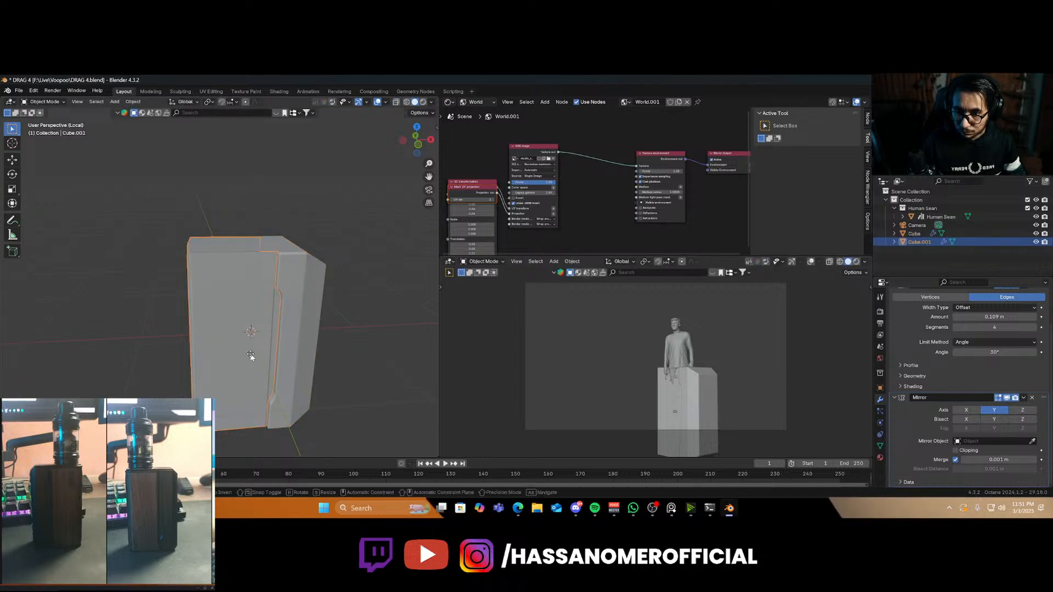
{"action": "key", "text": "g"}
{"action": "left_click", "coordinate": [158, 359]}
{"action": "middle_click_drag", "start_coordinate": [157, 359], "coordinate": [258, 404]}
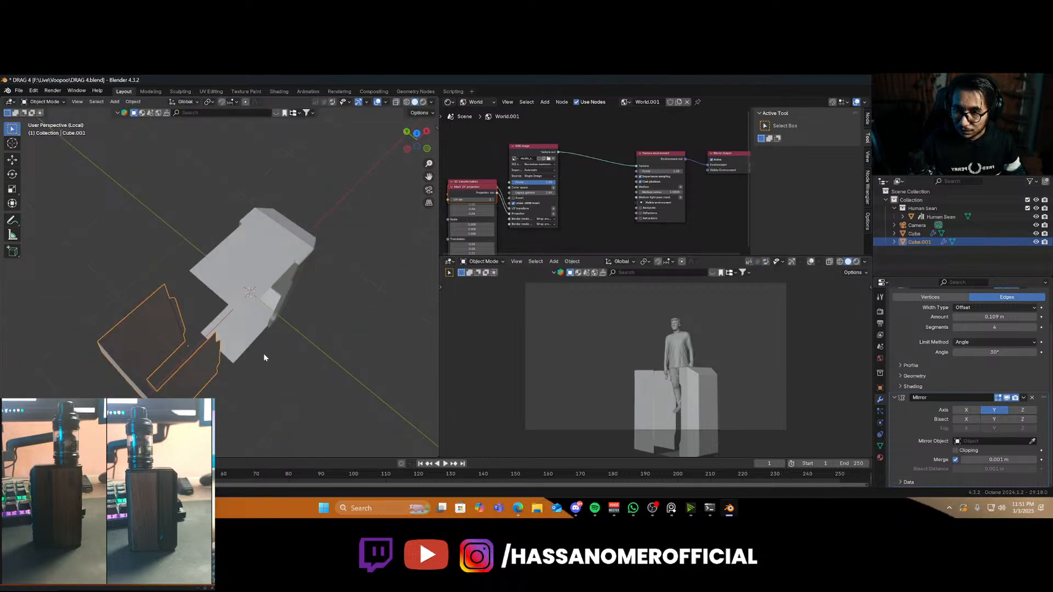
Undo the panel object's last move and separation
{"action": "key", "text": "ctrl+z"}
{"action": "key", "text": "ctrl+z"}
{"action": "key", "text": "ctrl+z"}
{"action": "key", "text": "ctrl+z"}
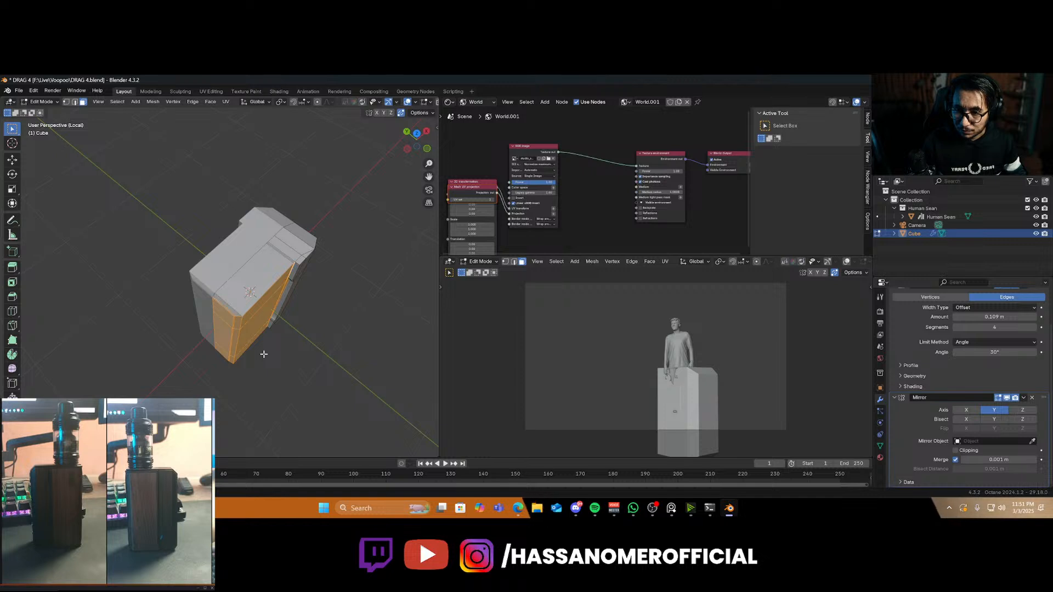
Complete the panel selection by adding the face loop along the end strip beside the corner
{"action": "scroll", "coordinate": [239, 364], "scroll_direction": "up", "scroll_amount": 3}
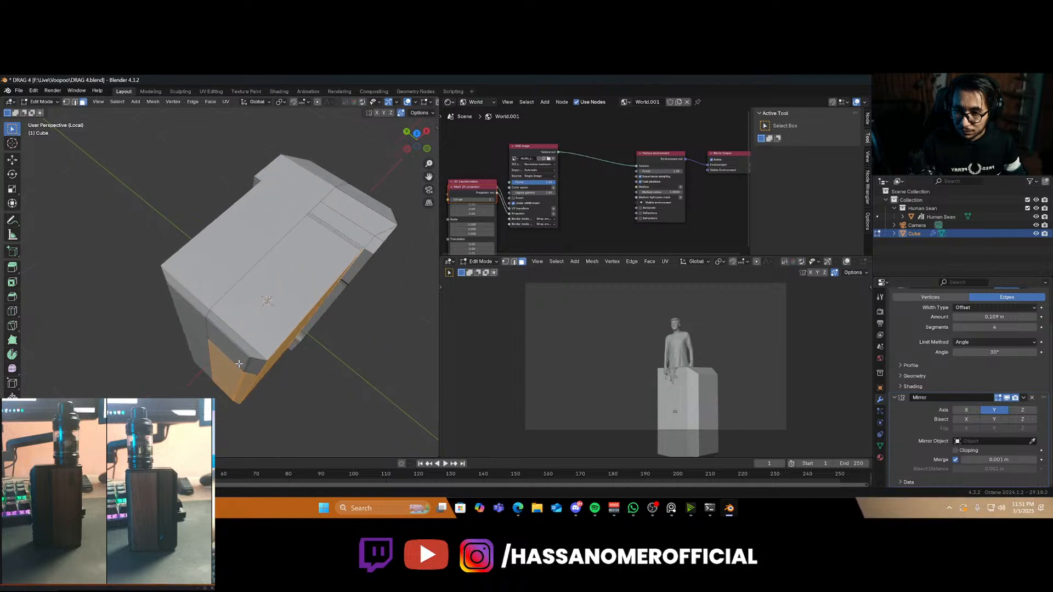
{"action": "middle_click_drag", "start_coordinate": [233, 379], "coordinate": [267, 340]}
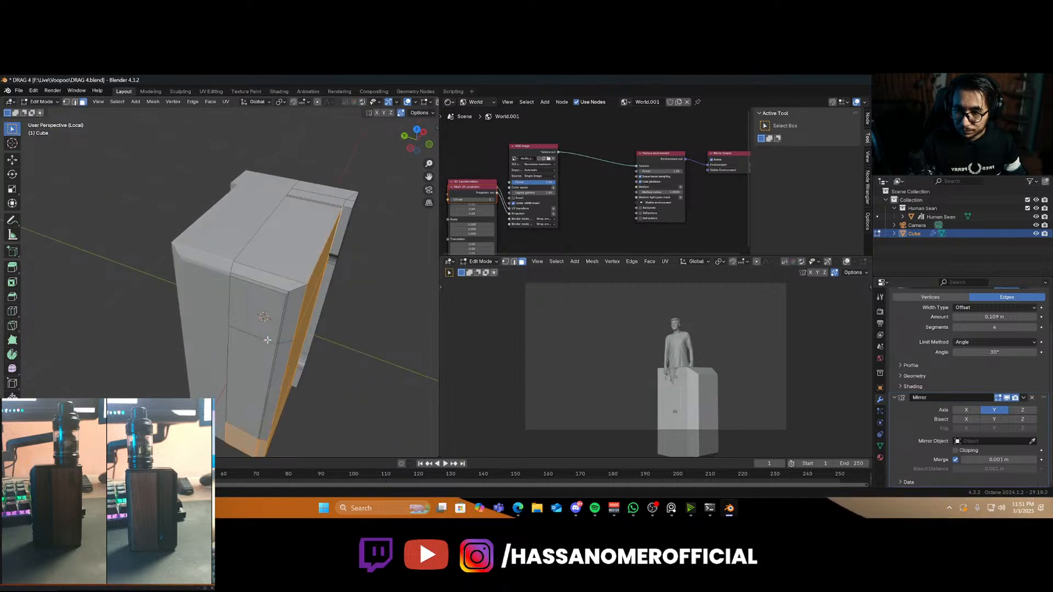
{"action": "left_click", "coordinate": [267, 340], "text": "alt+shift"}
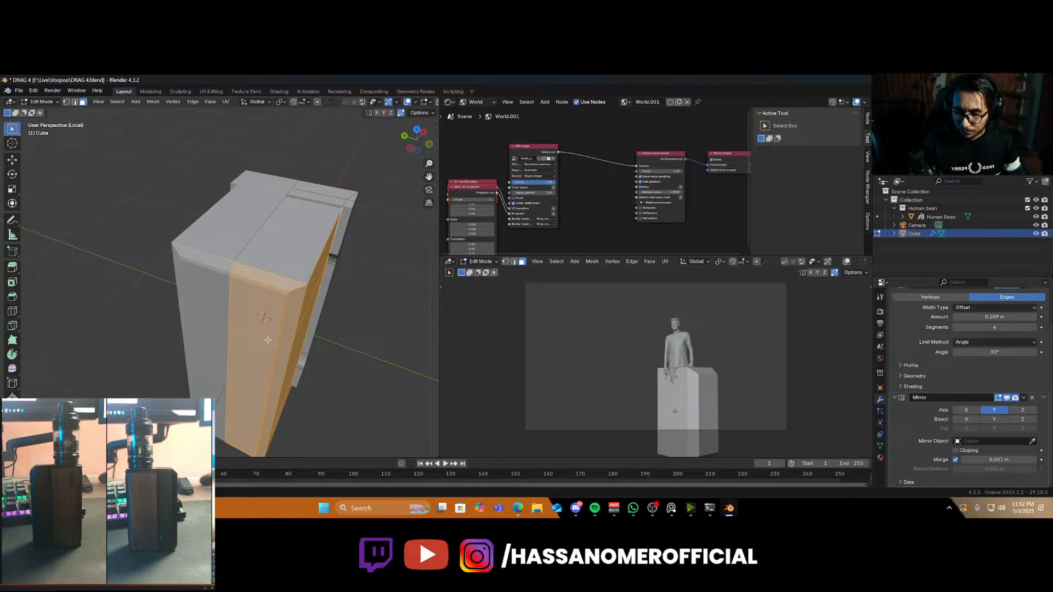
Duplicate the selected panel faces and move the copy out of the body along the negative X axis
{"action": "key", "text": "g"}
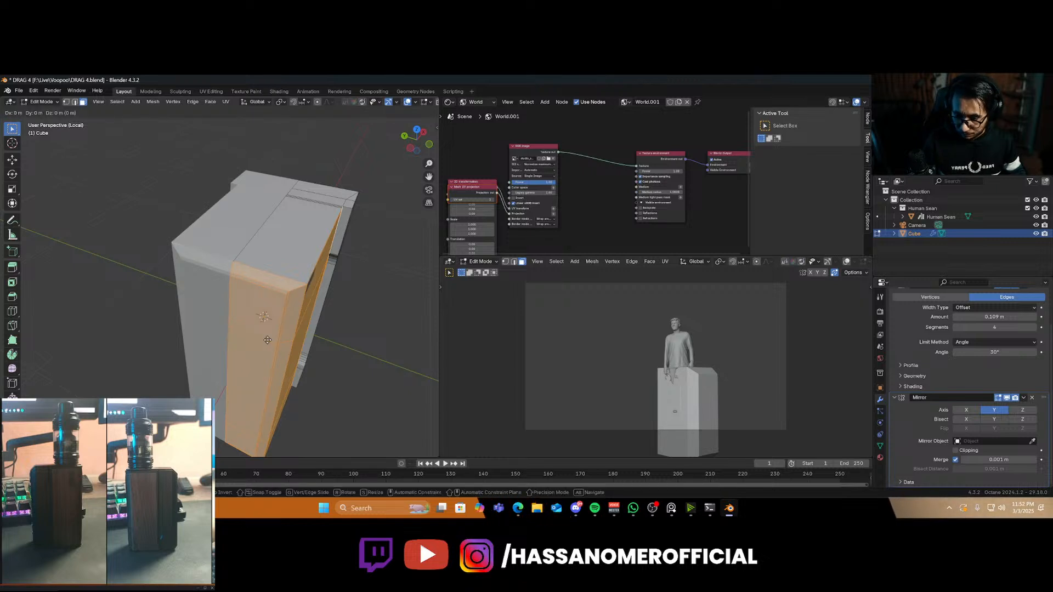
{"action": "key", "text": "g"}
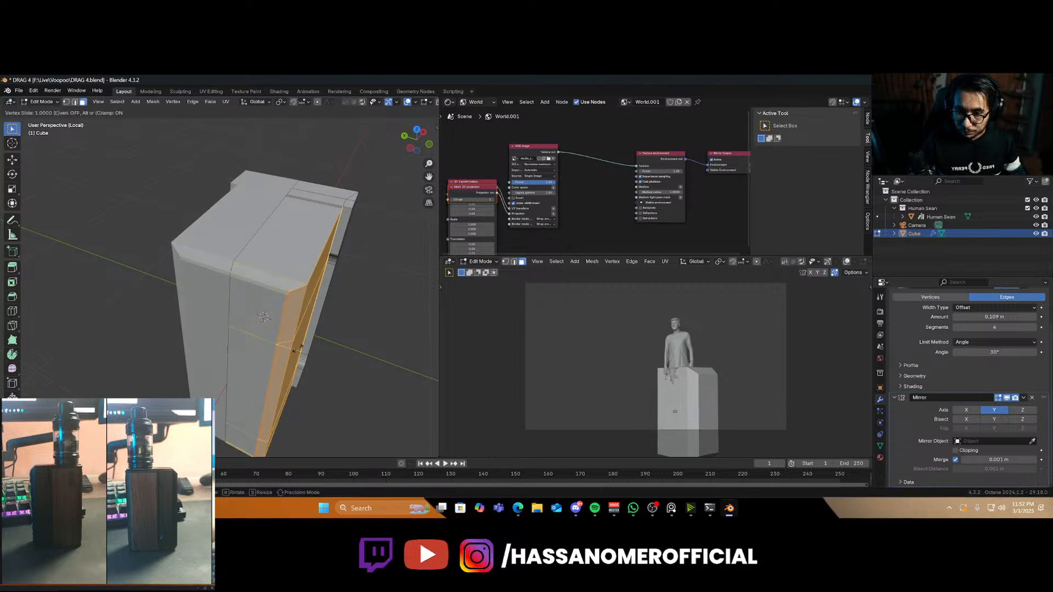
{"action": "right_click", "coordinate": [369, 135]}
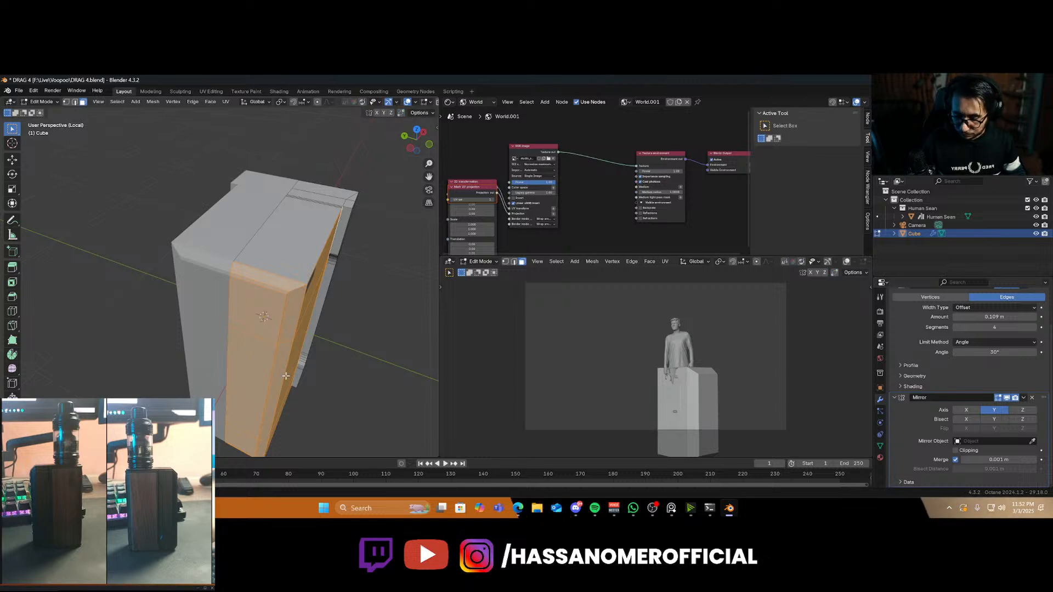
{"action": "key", "text": "g"}
{"action": "key", "text": "x"}
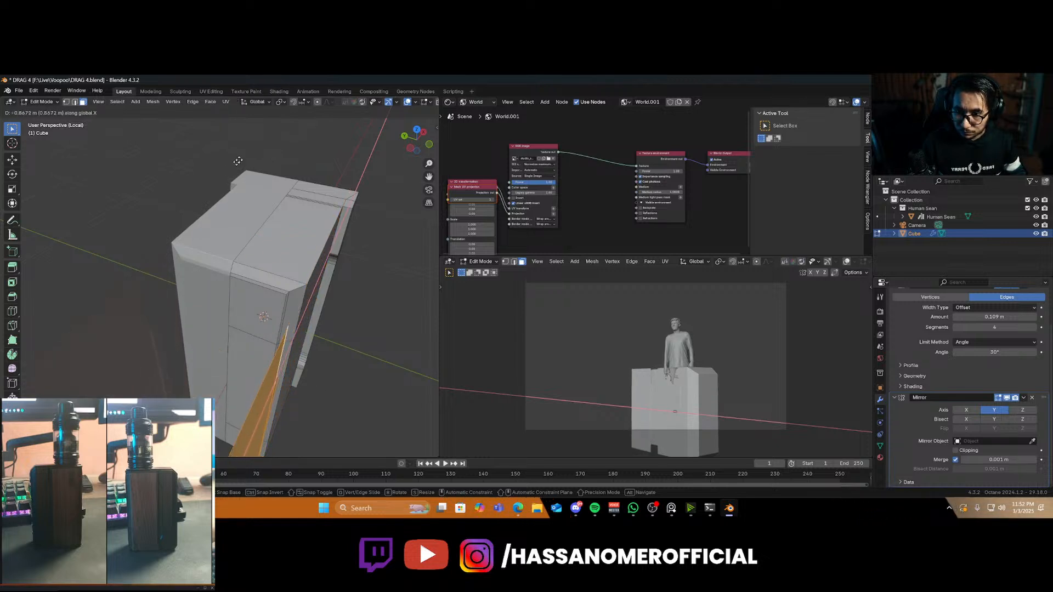
{"action": "left_click", "coordinate": [252, 139]}
{"action": "scroll", "coordinate": [275, 244], "scroll_direction": "down", "scroll_amount": 2}
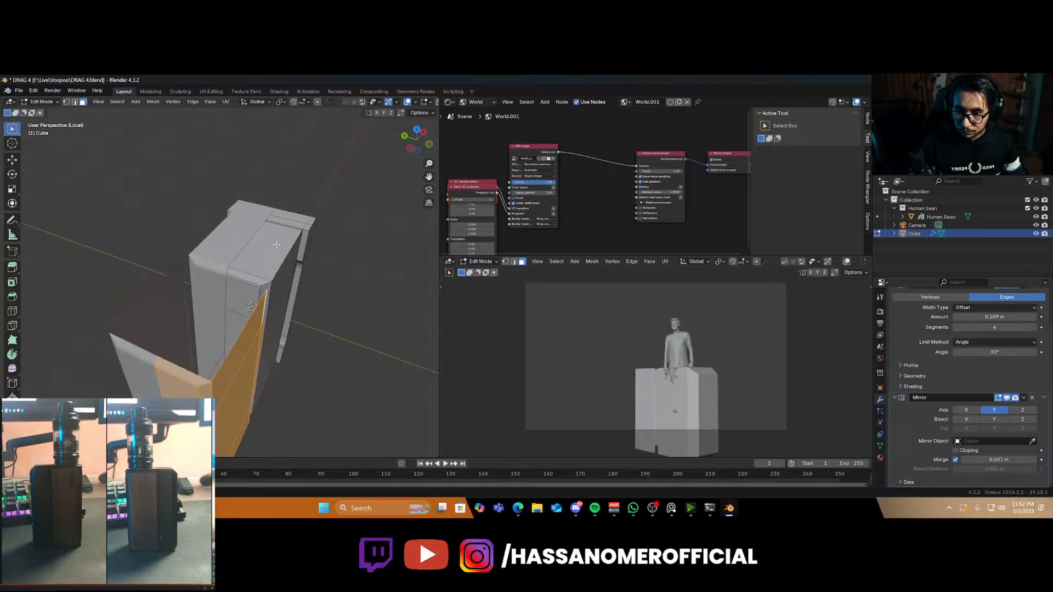
Separate the duplicated panel faces into their own object and select it in Object Mode
{"action": "key", "text": "p"}
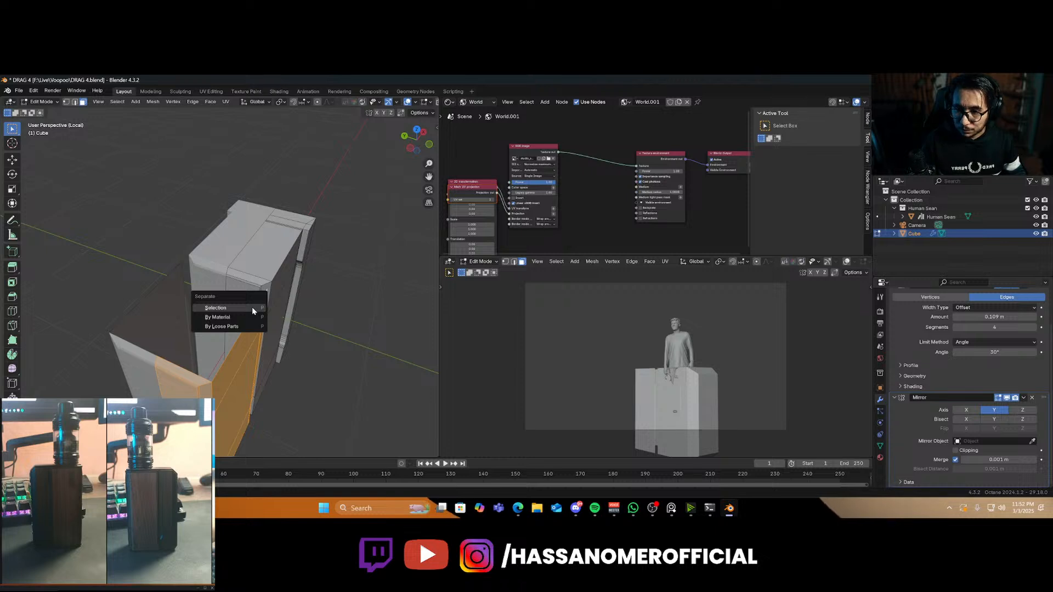
{"action": "left_click", "coordinate": [251, 307]}
{"action": "key", "text": "Tab"}
{"action": "left_click", "coordinate": [271, 273]}
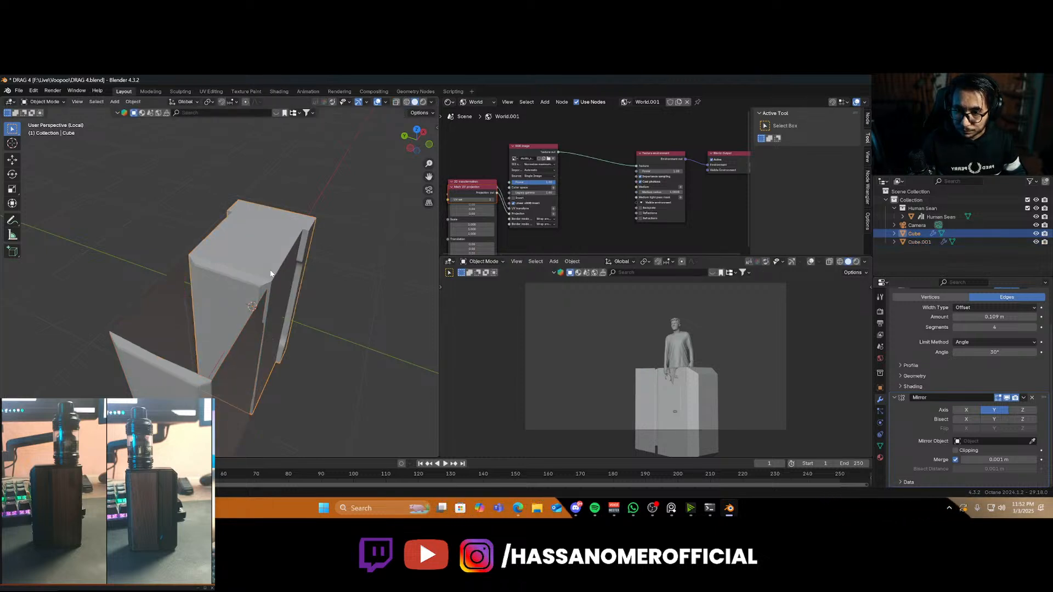
{"action": "middle_click_drag", "start_coordinate": [300, 289], "coordinate": [258, 277]}
{"action": "left_click", "coordinate": [165, 329]}
{"action": "scroll", "coordinate": [263, 373], "scroll_direction": "down", "scroll_amount": 3}
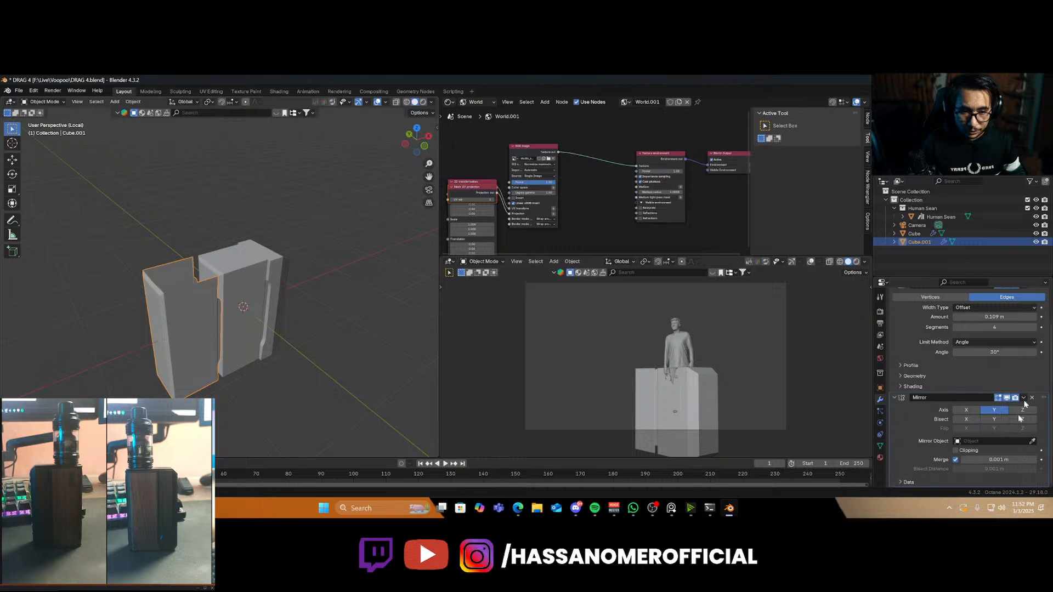
Try a Solidify modifier on the separated panel object with a thickness of about -0.108 m
{"action": "scroll", "coordinate": [946, 371], "scroll_direction": "up", "scroll_amount": 2}
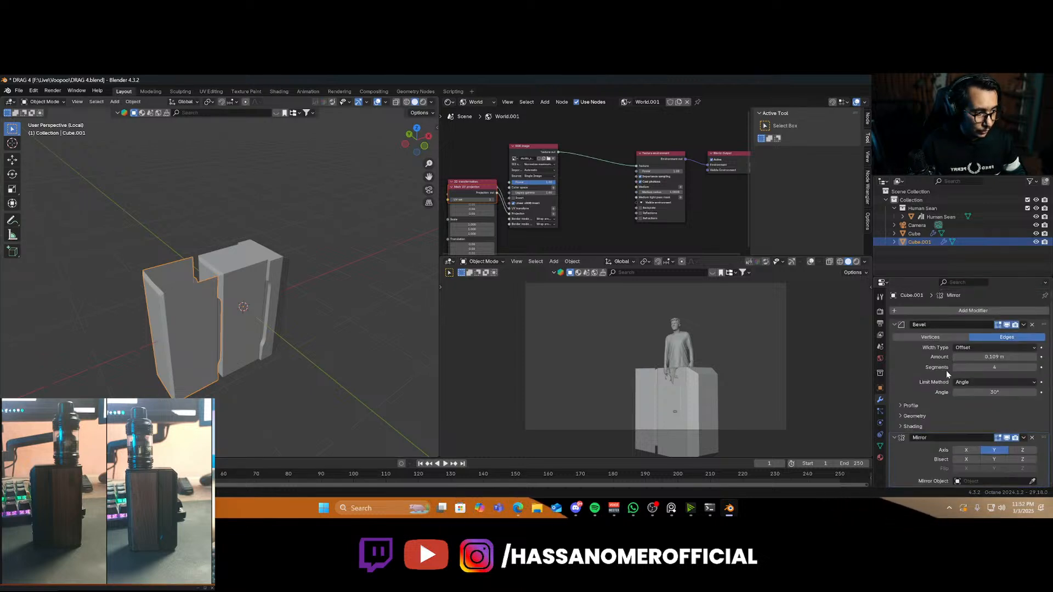
{"action": "left_click", "coordinate": [940, 311]}
{"action": "type", "text": "s"}
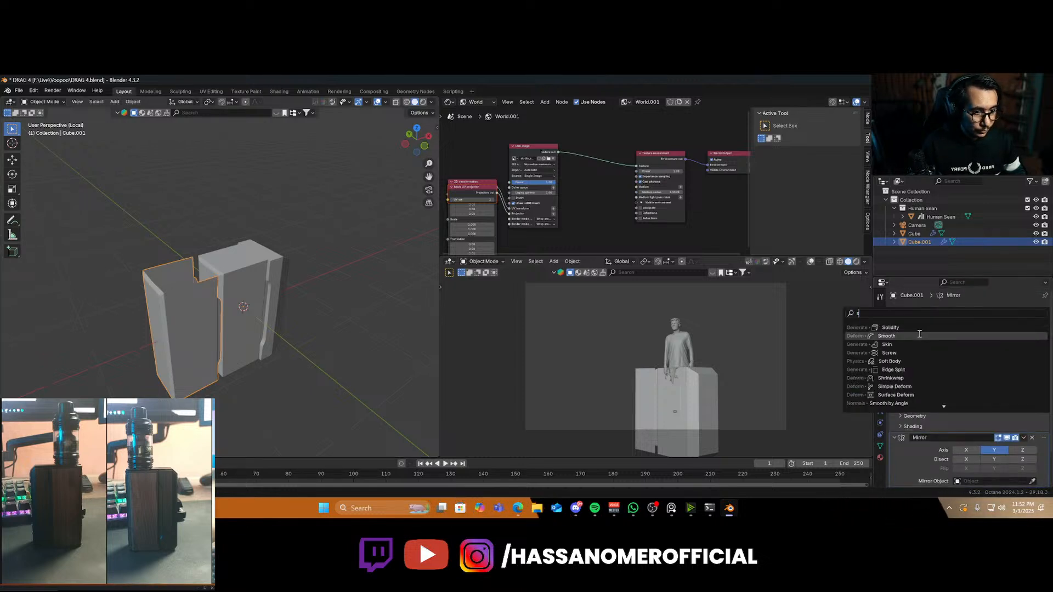
{"action": "left_click", "coordinate": [913, 328]}
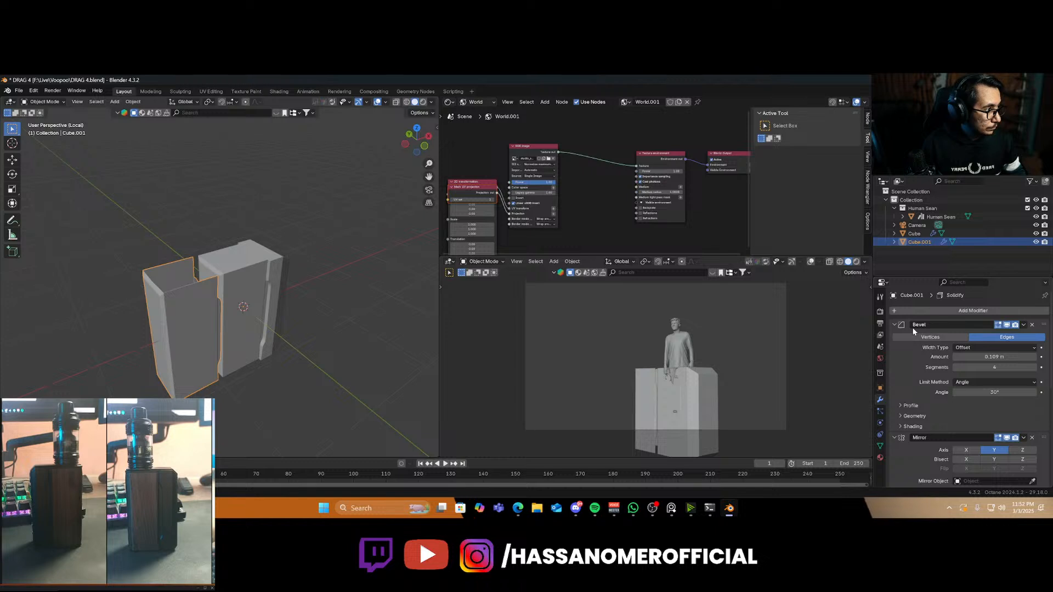
{"action": "scroll", "coordinate": [903, 407], "scroll_direction": "down", "scroll_amount": 8}
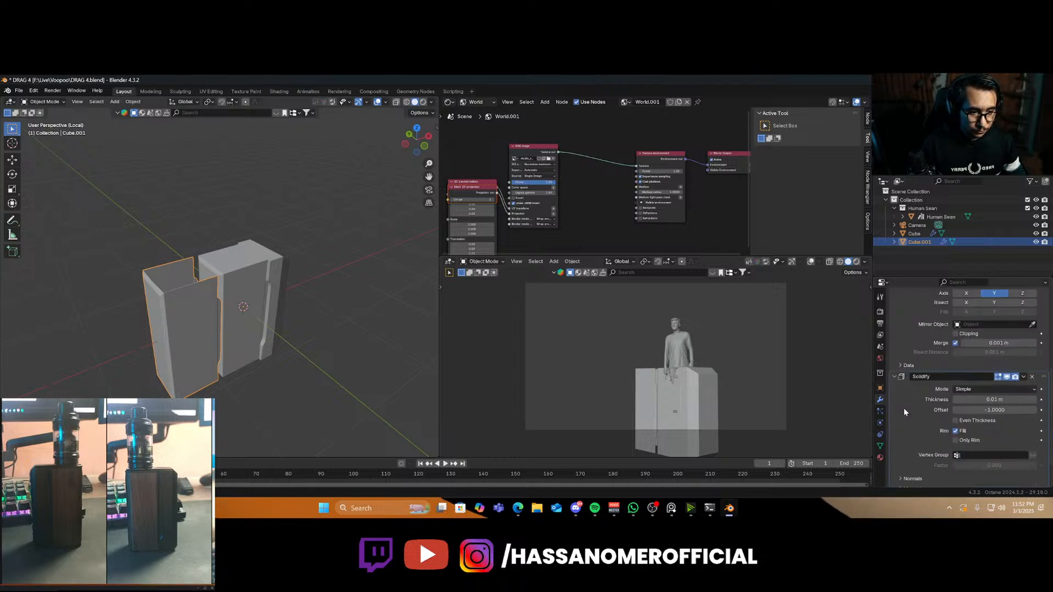
{"action": "left_click_drag", "start_coordinate": [995, 361], "coordinate": [942, 361]}
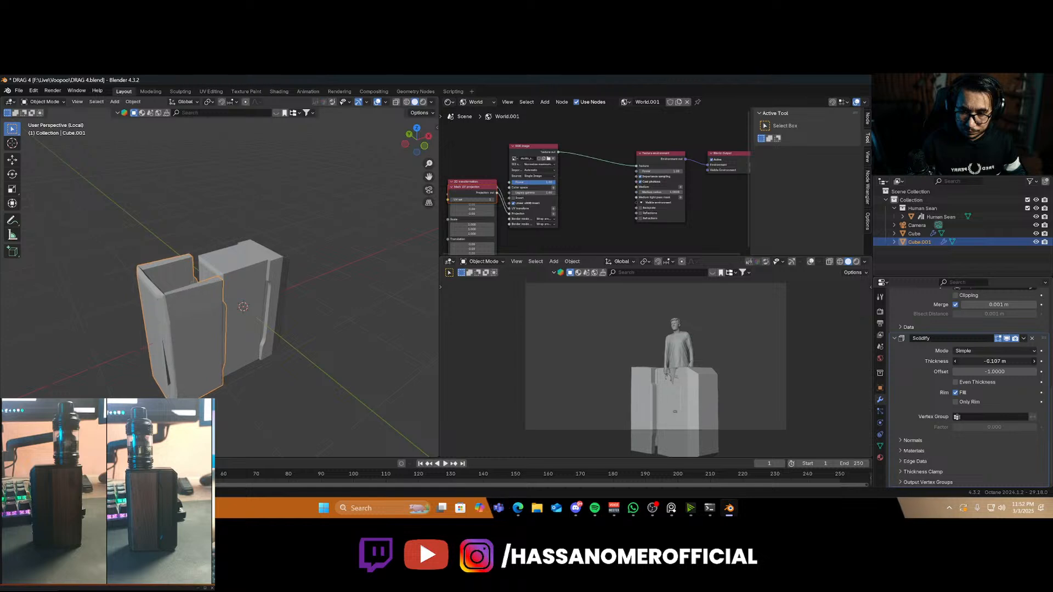
{"action": "scroll", "coordinate": [176, 370], "scroll_direction": "up", "scroll_amount": 3}
{"action": "middle_click_drag", "start_coordinate": [178, 370], "coordinate": [232, 350]}
{"action": "scroll", "coordinate": [232, 350], "scroll_direction": "up", "scroll_amount": 2}
{"action": "scroll", "coordinate": [231, 349], "scroll_direction": "down", "scroll_amount": 2}
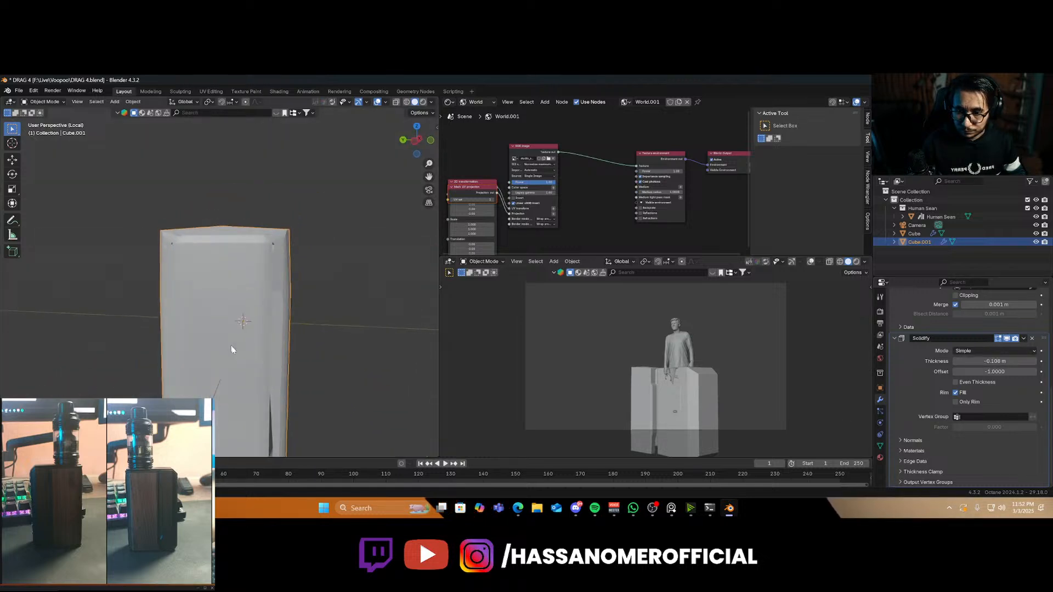
Merge the panel's vertices by distance and remove its Solidify modifier
{"action": "key", "text": "Tab"}
{"action": "key", "text": "m"}
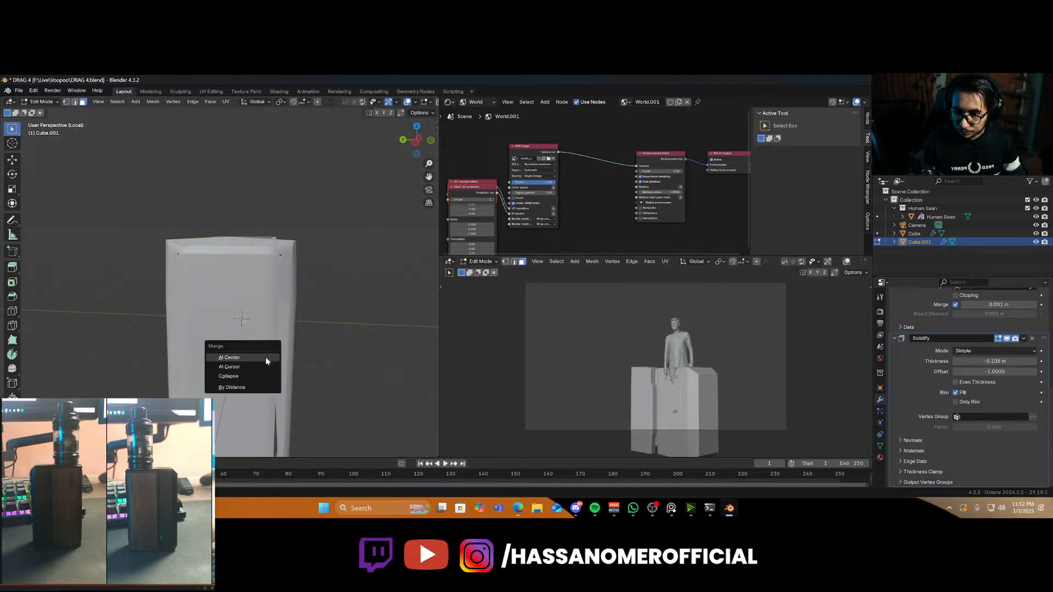
{"action": "left_click", "coordinate": [249, 391]}
{"action": "key", "text": "Tab"}
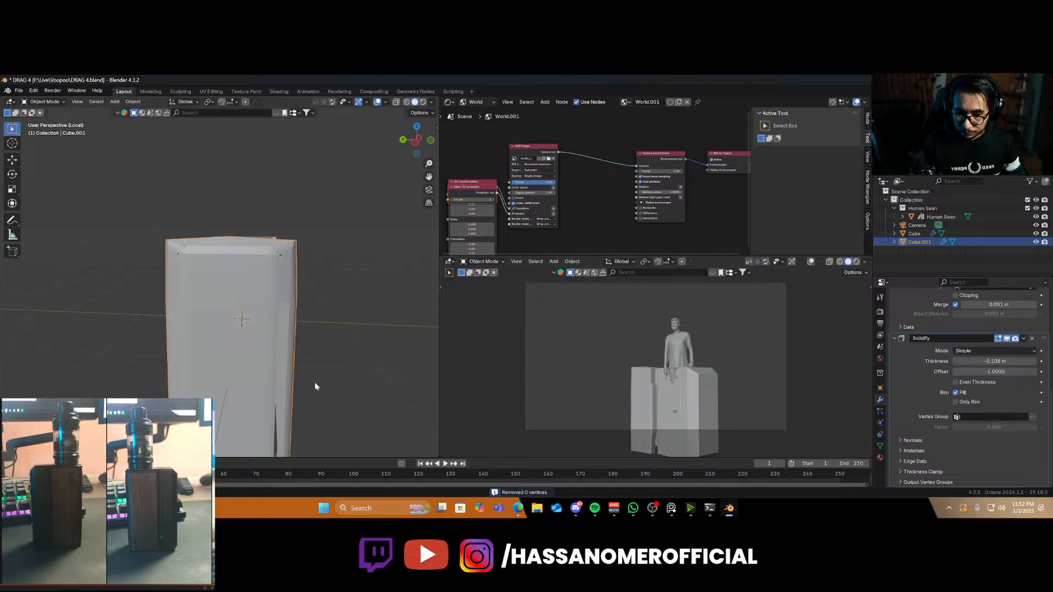
{"action": "middle_click_drag", "start_coordinate": [315, 382], "coordinate": [238, 396]}
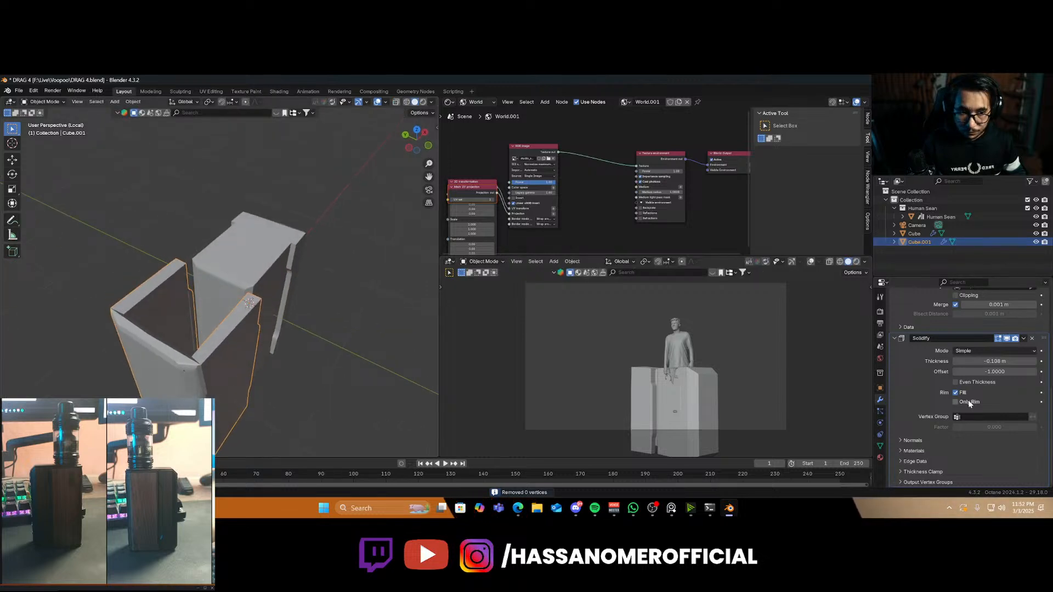
{"action": "scroll", "coordinate": [960, 416], "scroll_direction": "up", "scroll_amount": 1}
{"action": "left_click", "coordinate": [1031, 358]}
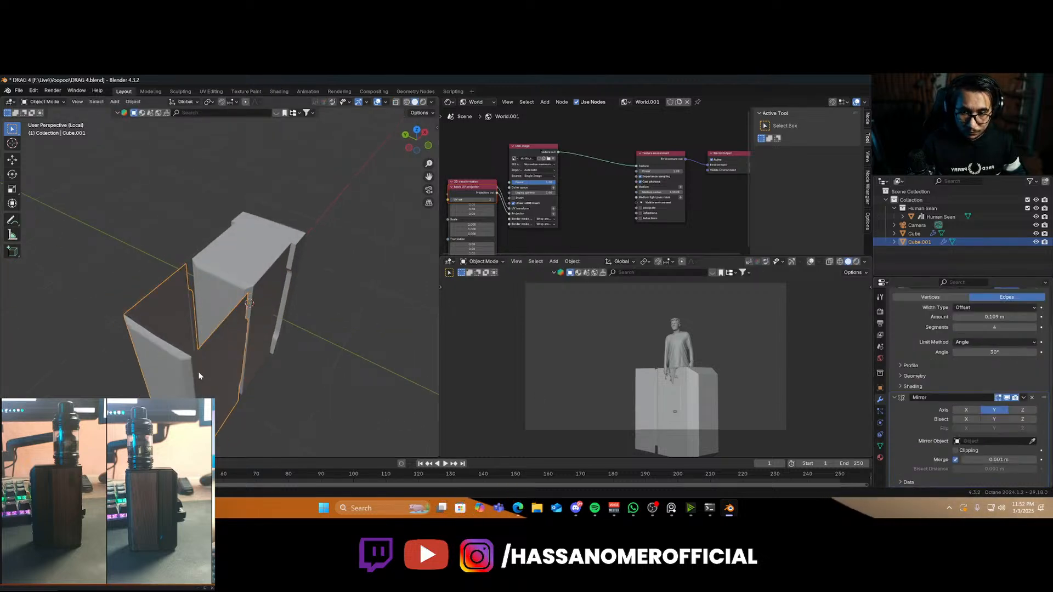
Extrude all the panel's faces outward along their normals by about 0.035 m to give the panel thickness
{"action": "key", "text": "Tab"}
{"action": "left_click", "coordinate": [228, 372]}
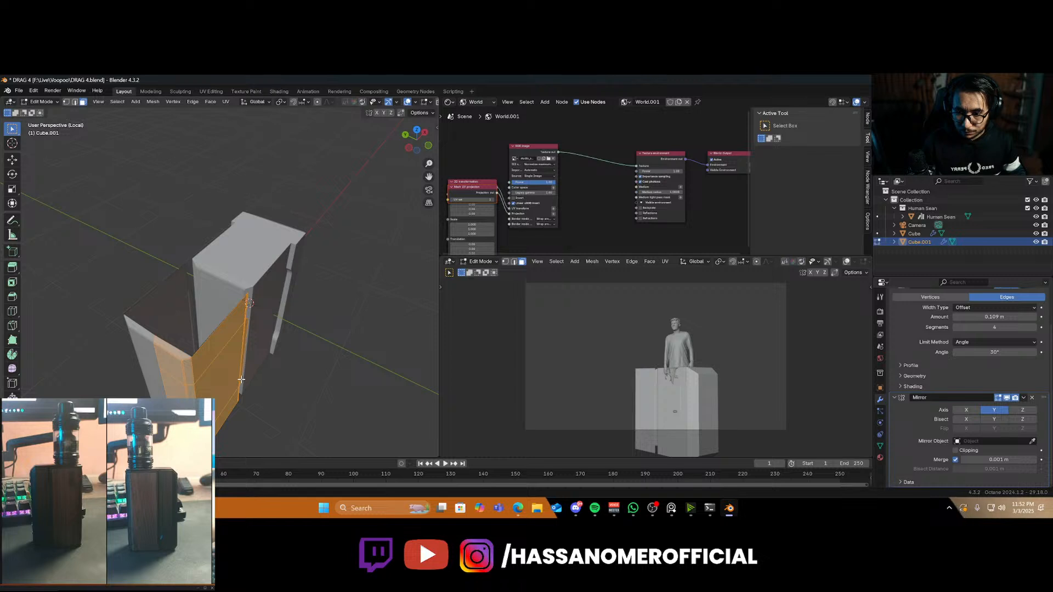
{"action": "right_click", "coordinate": [226, 376]}
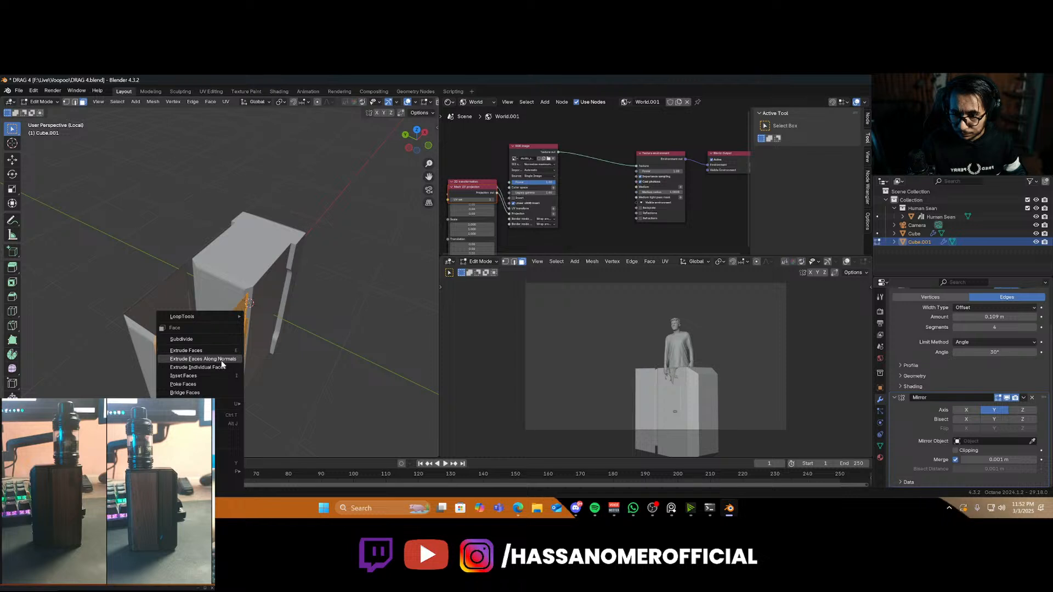
{"action": "left_click", "coordinate": [221, 359]}
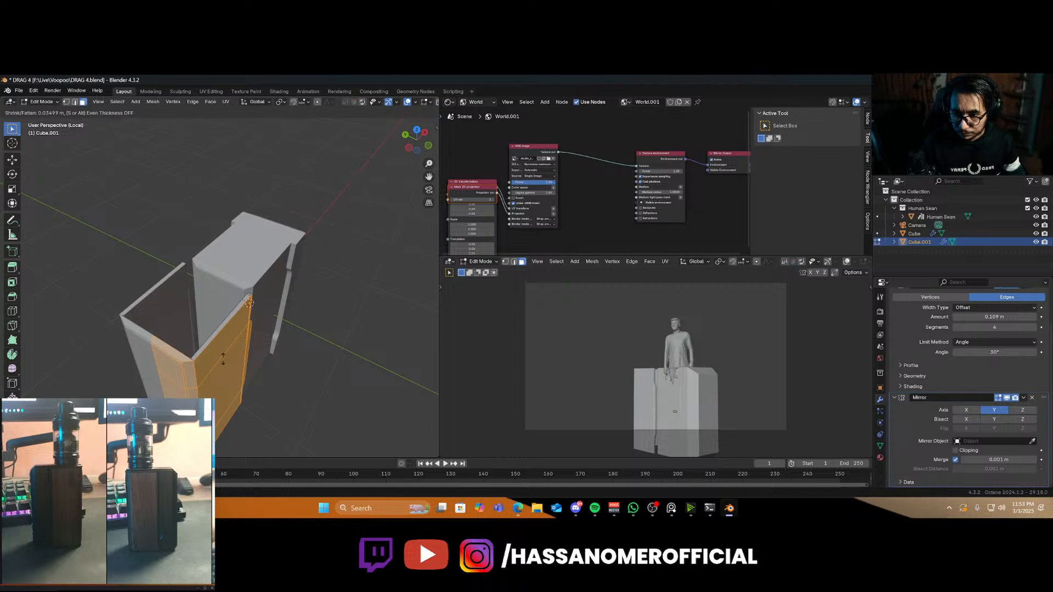
{"action": "left_click", "coordinate": [229, 382]}
{"action": "key", "text": "Tab"}
{"action": "middle_click_drag", "start_coordinate": [227, 379], "coordinate": [196, 343]}
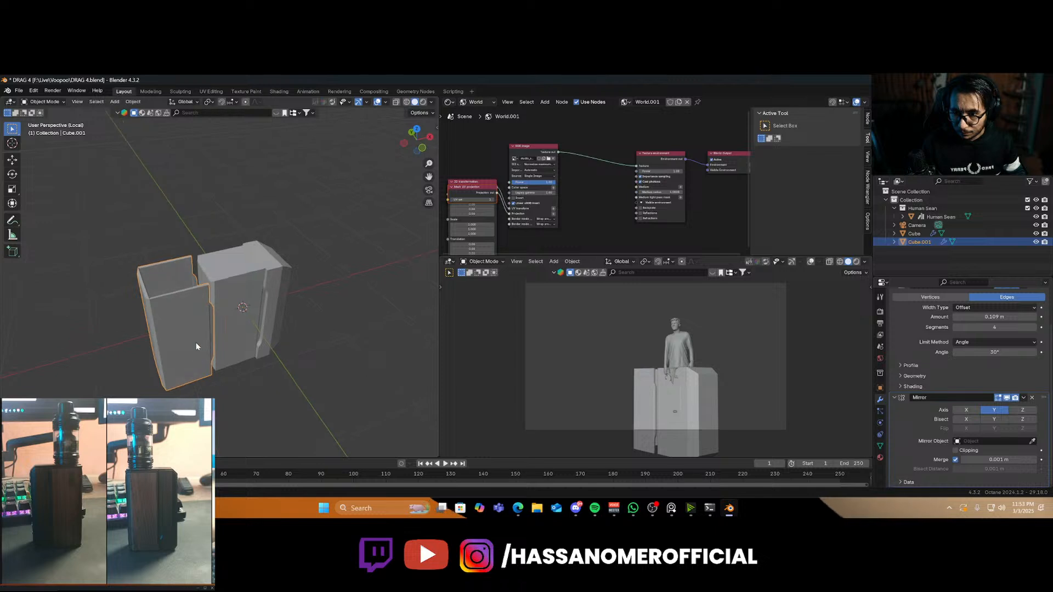
Move the thickened panel about 0.72 m along the global X axis back onto the body and deselect it
{"action": "key", "text": "g"}
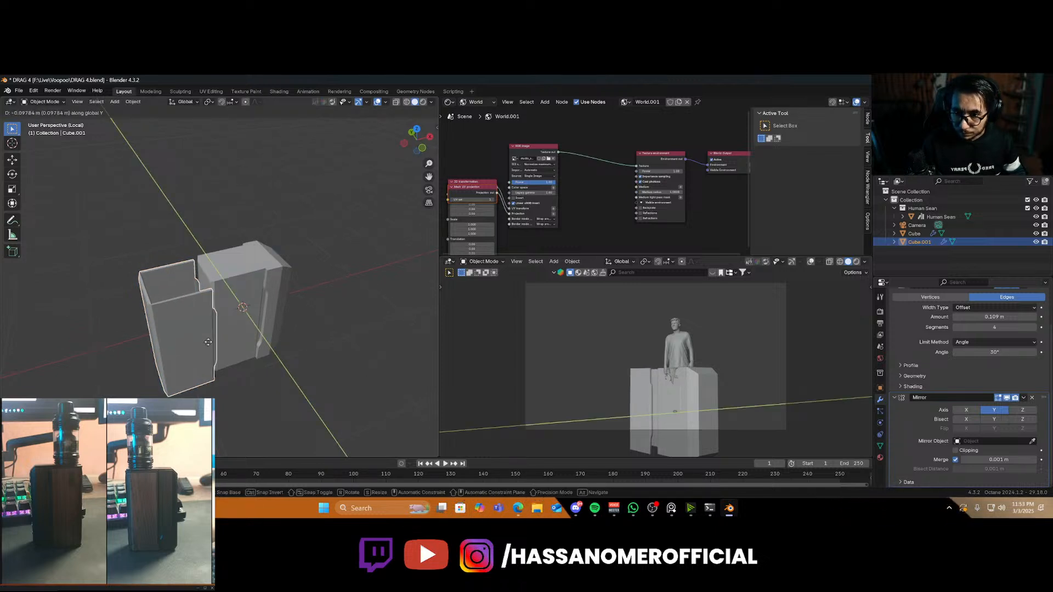
{"action": "key", "text": "x"}
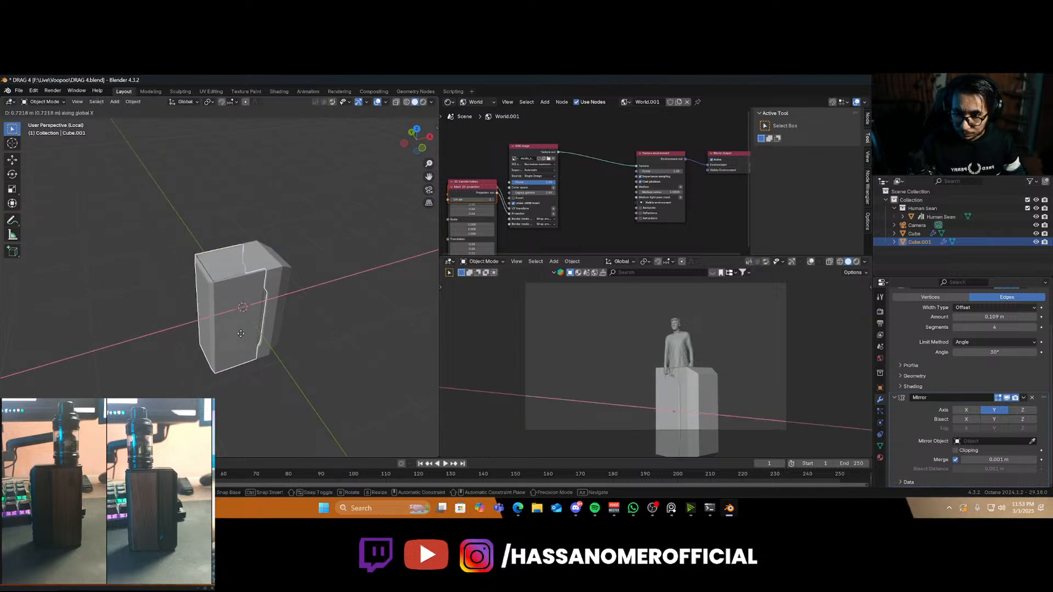
{"action": "left_click", "coordinate": [241, 333]}
{"action": "left_click", "coordinate": [333, 322]}
{"action": "scroll", "coordinate": [326, 333], "scroll_direction": "up", "scroll_amount": 3}
{"action": "middle_click_drag", "start_coordinate": [317, 344], "coordinate": [255, 293]}
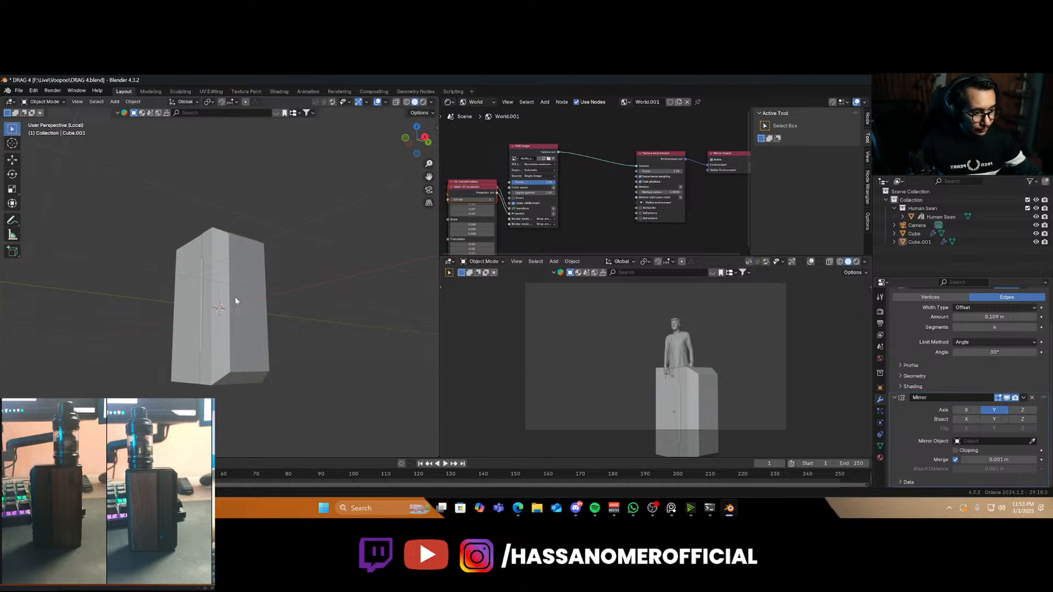
Delete the panel faces that fill the long curved groove along its inner edge, working from the front view
{"action": "middle_click_drag", "start_coordinate": [161, 311], "coordinate": [228, 319]}
{"action": "left_click", "coordinate": [228, 320]}
{"action": "scroll", "coordinate": [234, 329], "scroll_direction": "up", "scroll_amount": 4}
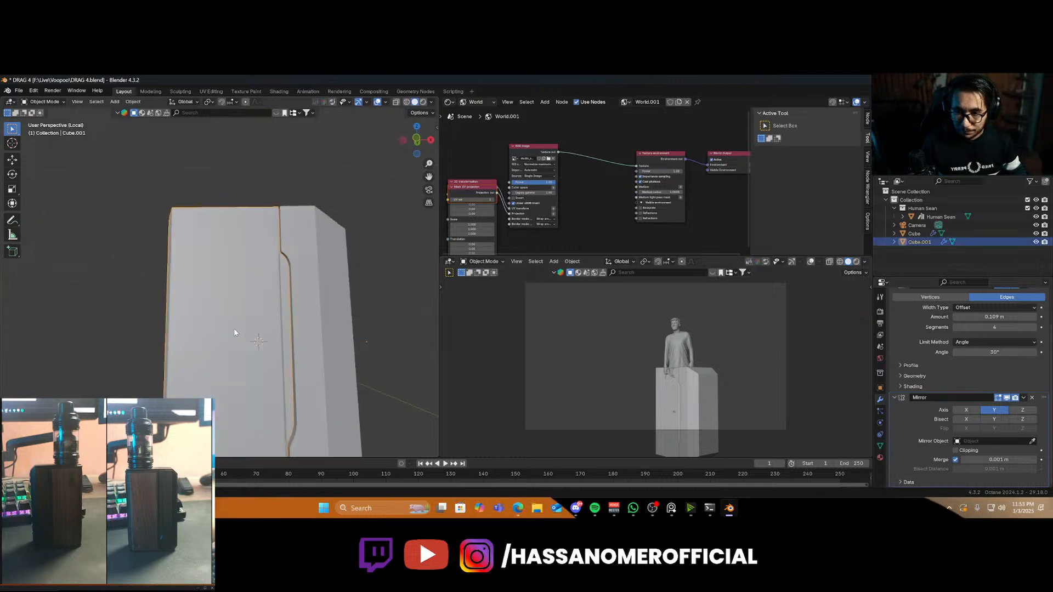
{"action": "key", "text": "Tab"}
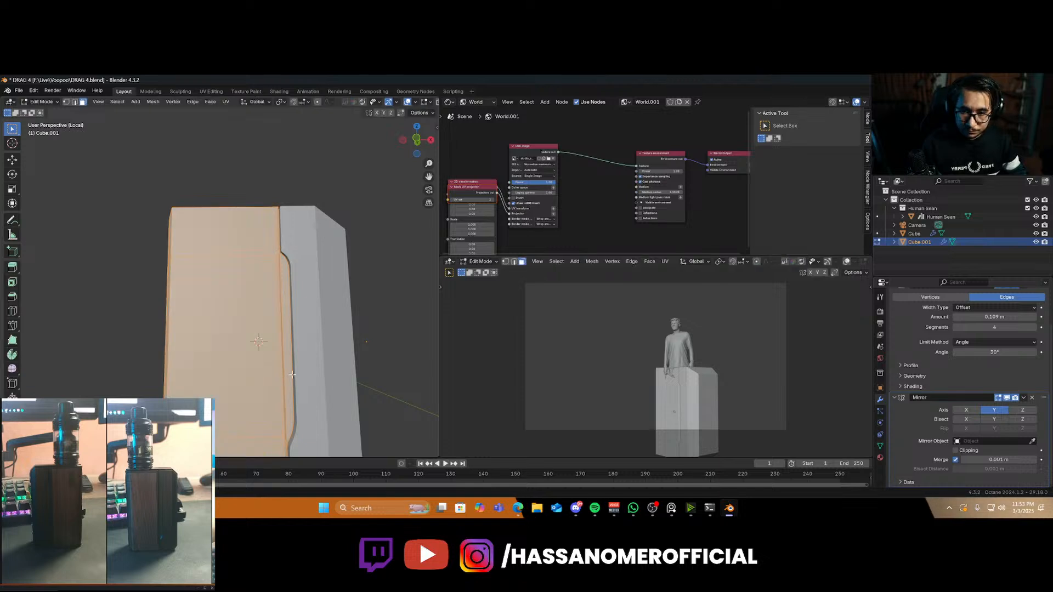
{"action": "scroll", "coordinate": [294, 364], "scroll_direction": "up", "scroll_amount": 1}
{"action": "key", "text": "alt+a"}
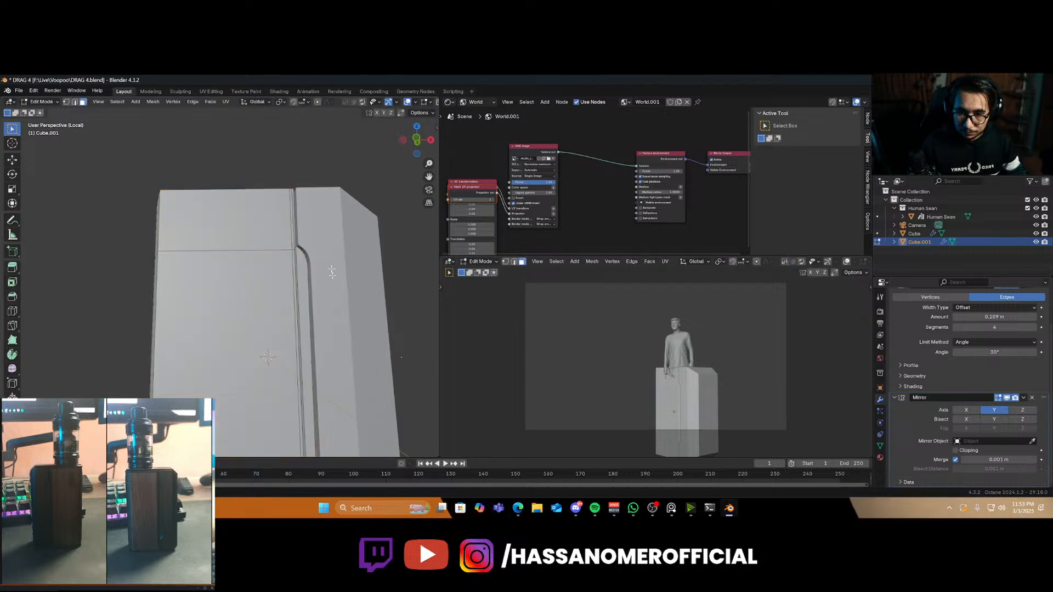
{"action": "scroll", "coordinate": [336, 293], "scroll_direction": "down", "scroll_amount": 3}
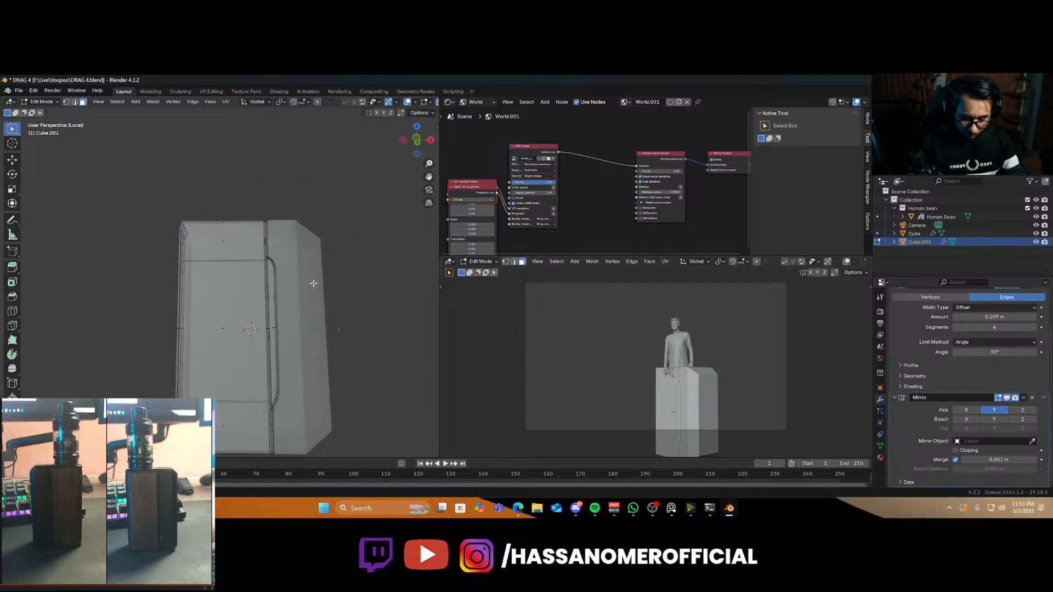
{"action": "key", "text": "KP_1"}
{"action": "scroll", "coordinate": [313, 283], "scroll_direction": "up", "scroll_amount": 3}
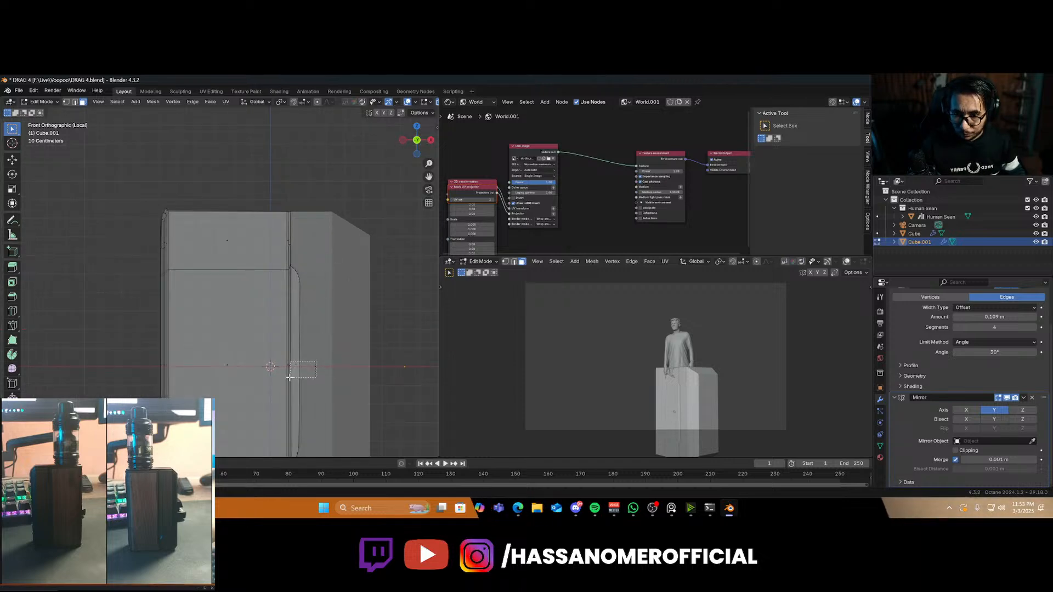
{"action": "left_click", "coordinate": [298, 369]}
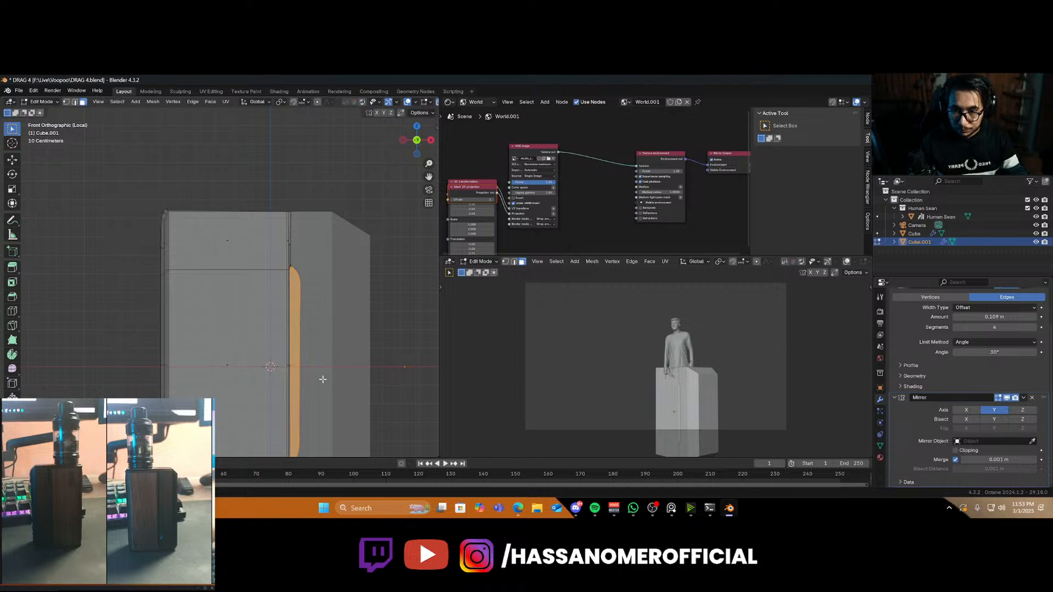
{"action": "key", "text": "x"}
{"action": "left_click", "coordinate": [323, 381]}
{"action": "key", "text": "Tab"}
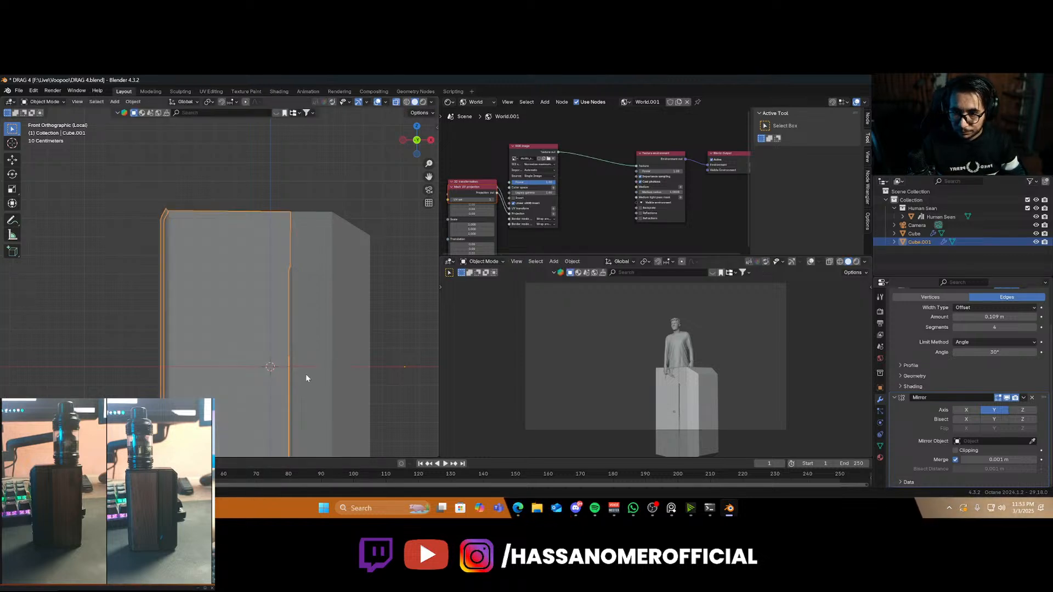
Scale the panel object by about 1.007 along the global Y axis
{"action": "scroll", "coordinate": [305, 375], "scroll_direction": "down", "scroll_amount": 2}
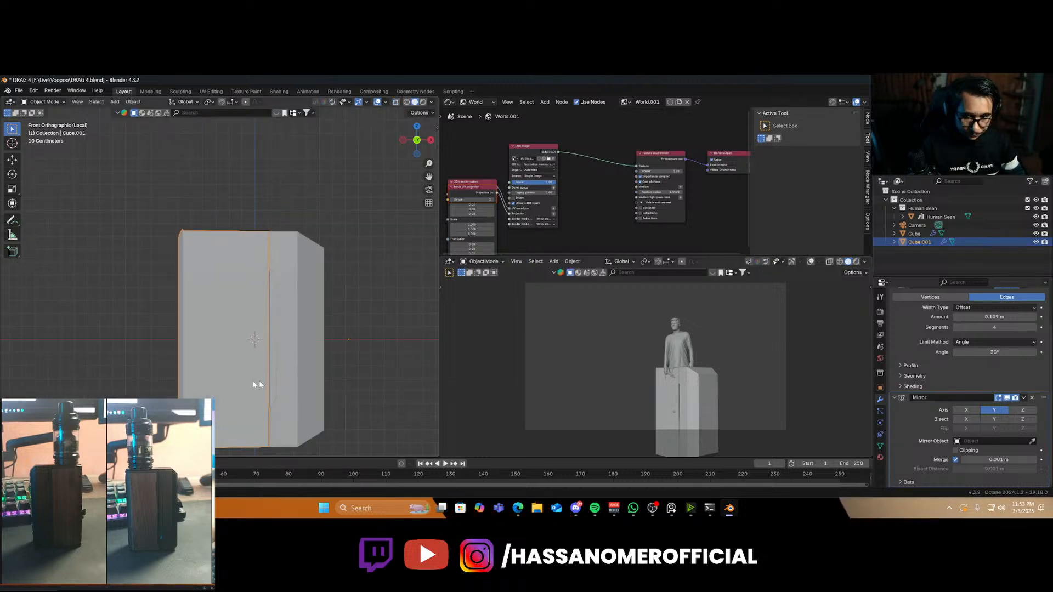
{"action": "middle_click_drag", "start_coordinate": [255, 384], "coordinate": [279, 179]}
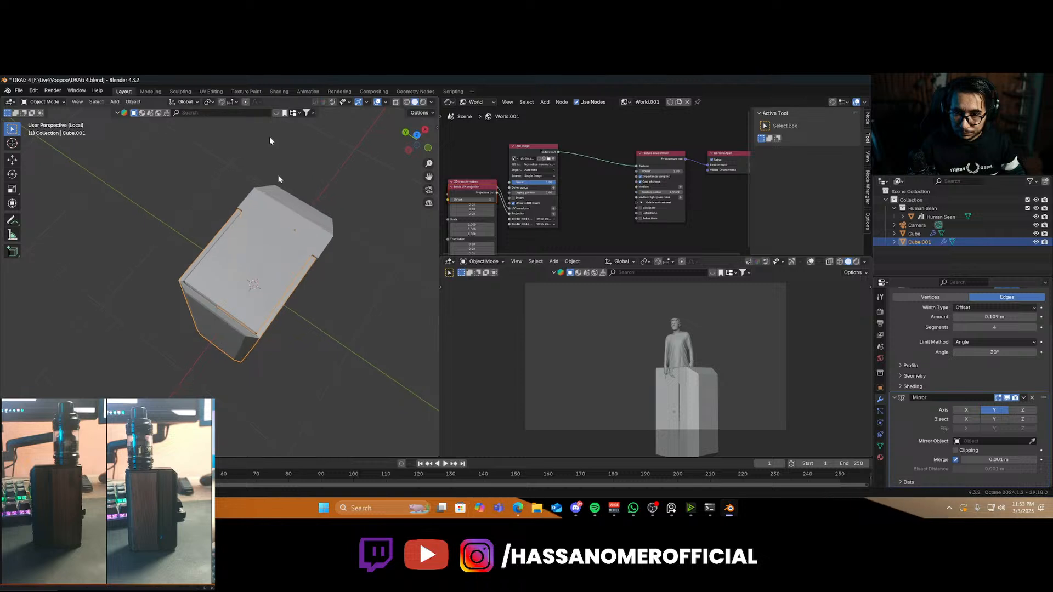
{"action": "key", "text": "s"}
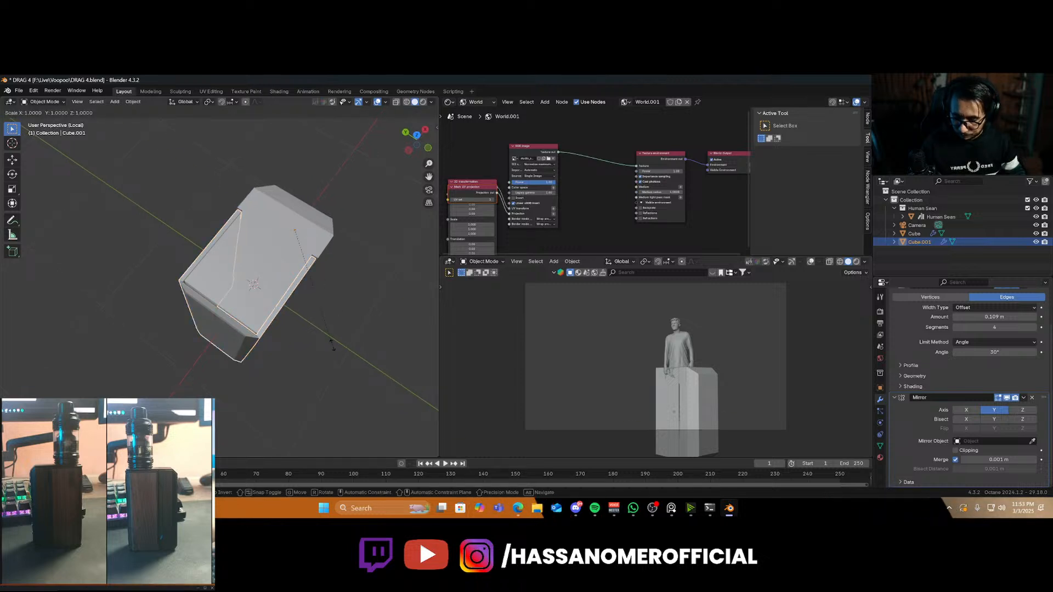
{"action": "key", "text": "y"}
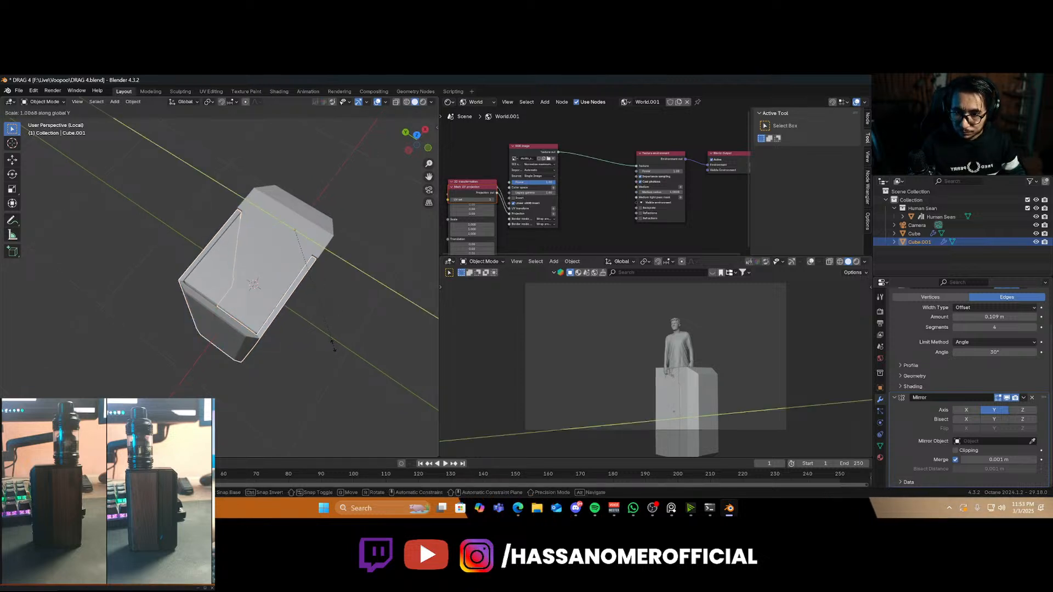
{"action": "left_click", "coordinate": [336, 347]}
Try to reposition the panel object's origin with Set Origin
{"action": "right_click", "coordinate": [281, 325]}
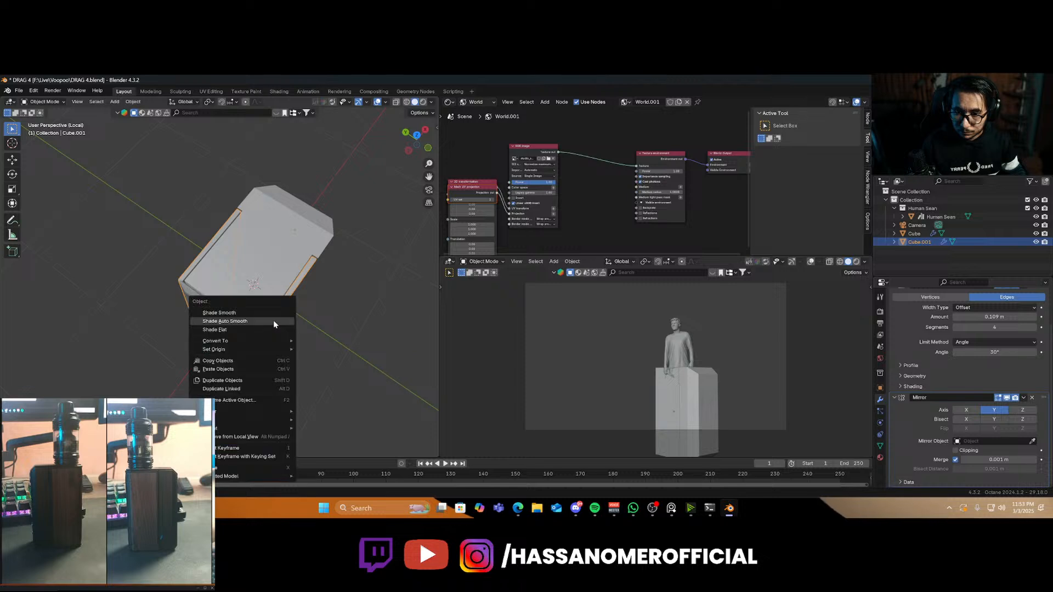
{"action": "right_click", "coordinate": [272, 321]}
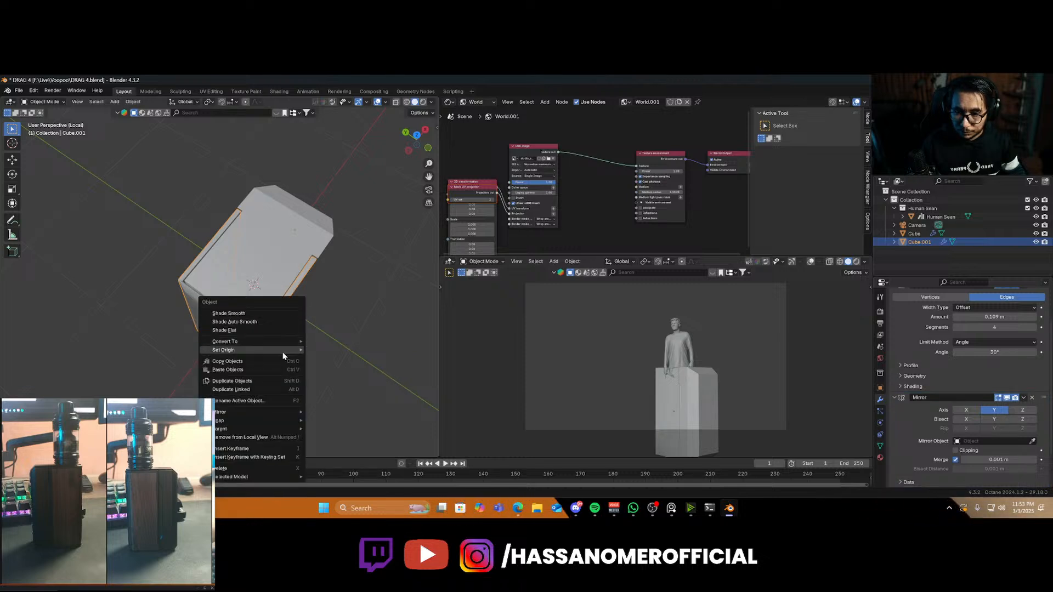
{"action": "mouse_move", "coordinate": [258, 349]}
{"action": "left_click", "coordinate": [356, 378]}
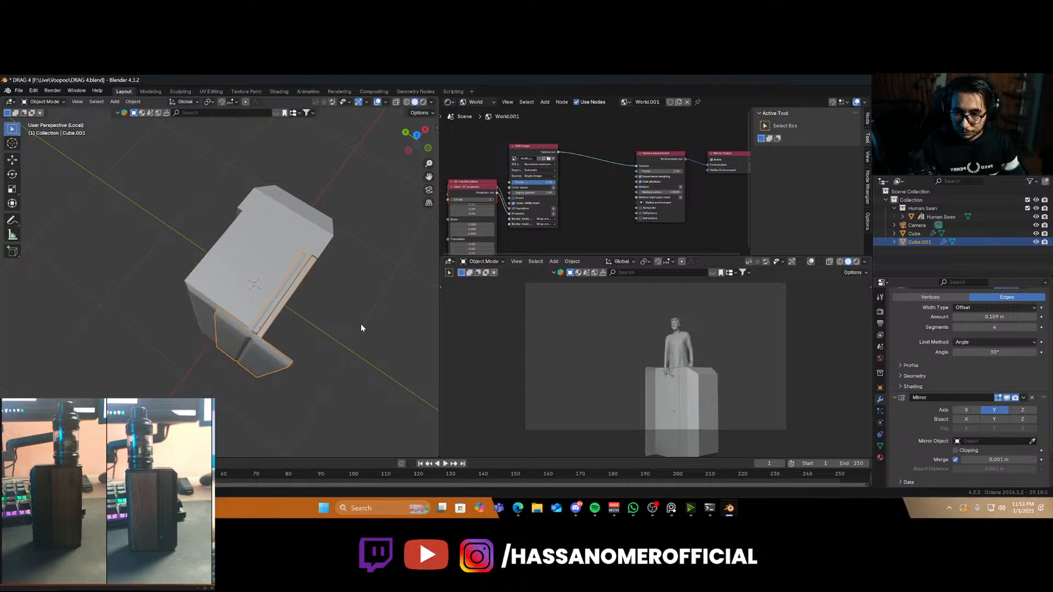
Save the Blender file with the panel in place on the body
{"action": "middle_click_drag", "start_coordinate": [360, 323], "coordinate": [334, 295]}
{"action": "key", "text": "ctrl+s"}
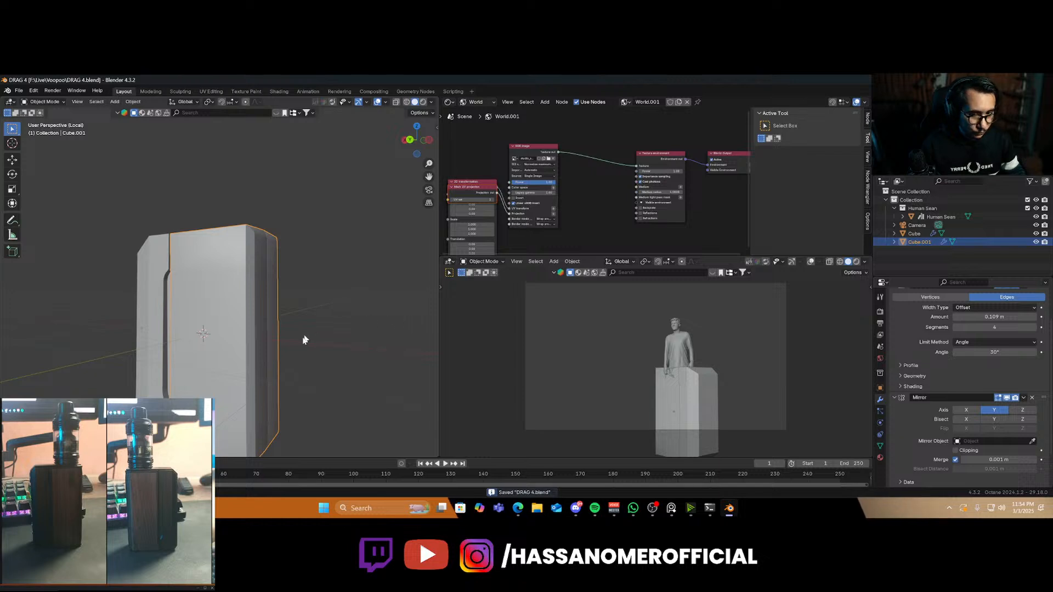
{"action": "middle_click_drag", "start_coordinate": [303, 341], "coordinate": [237, 237]}
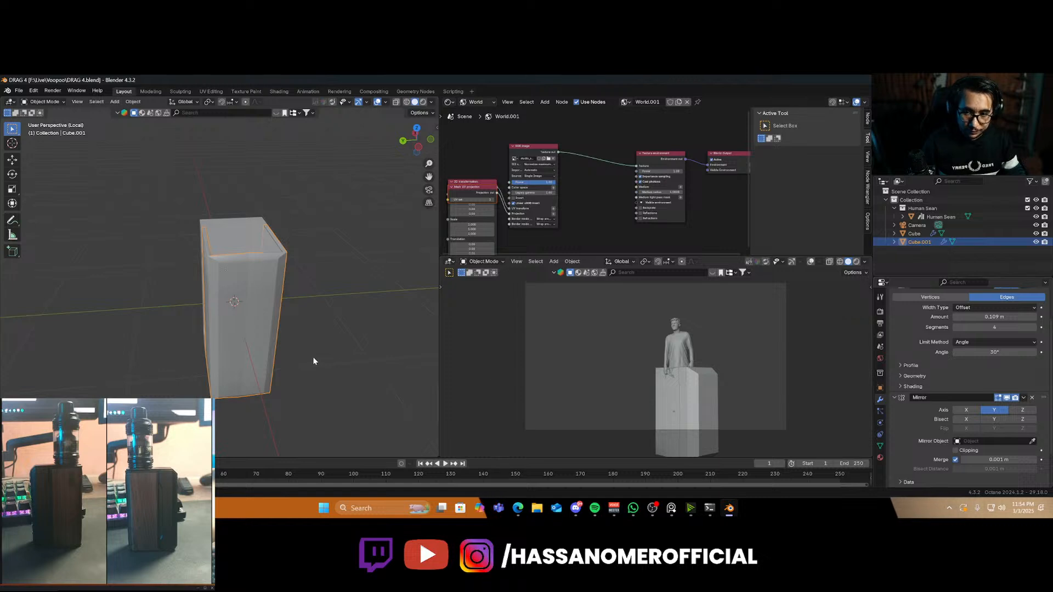
Move the panel's Mirror modifier above its Bevel modifier in the modifier stack
{"action": "left_click_drag", "start_coordinate": [1044, 398], "coordinate": [1026, 273]}
{"action": "scroll", "coordinate": [314, 357], "scroll_direction": "up", "scroll_amount": 3}
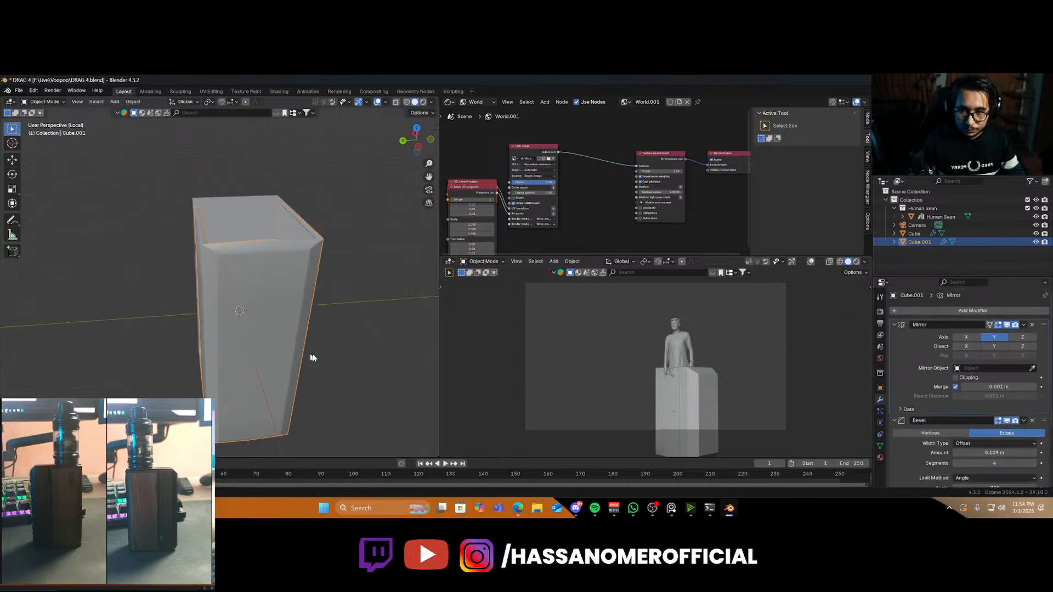
{"action": "middle_click_drag", "start_coordinate": [313, 357], "coordinate": [247, 352]}
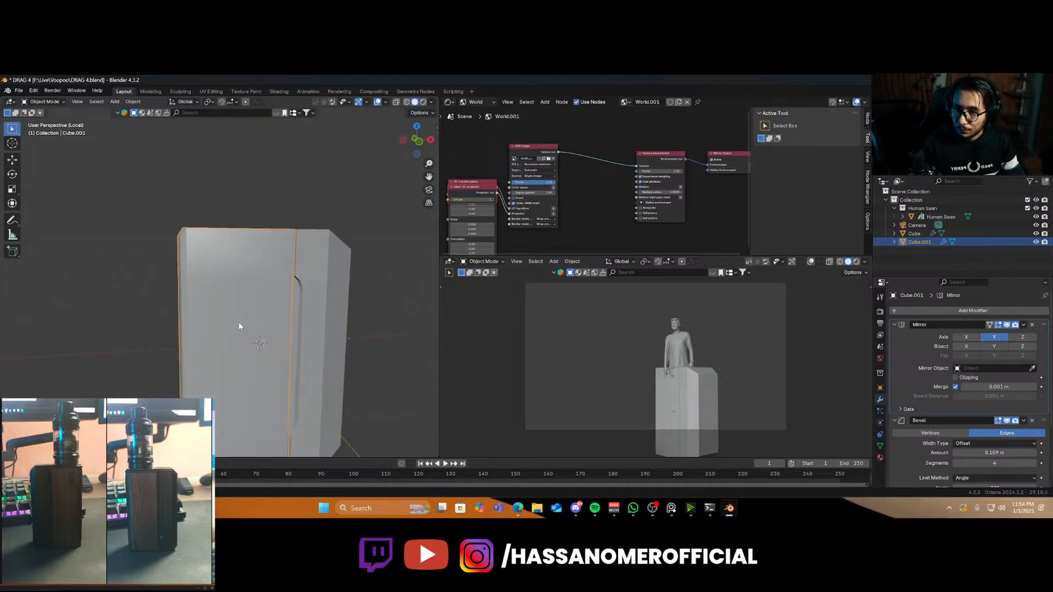
Enter Edit Mode on the panel object and select the large face on its front side
{"action": "key", "text": "Tab"}
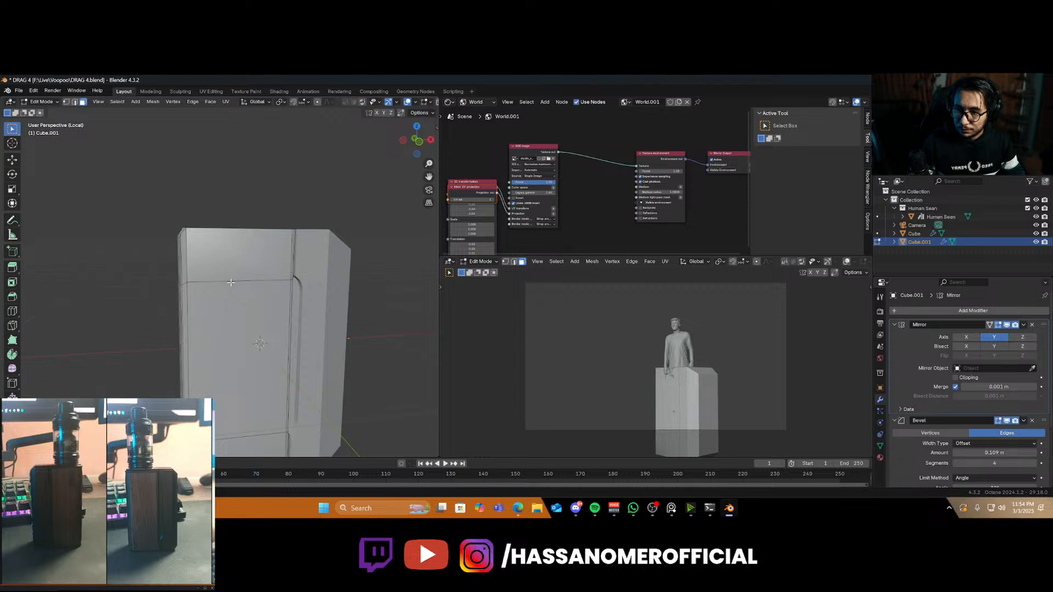
{"action": "left_click", "coordinate": [231, 282]}
{"action": "middle_click_drag", "start_coordinate": [248, 334], "coordinate": [239, 335]}
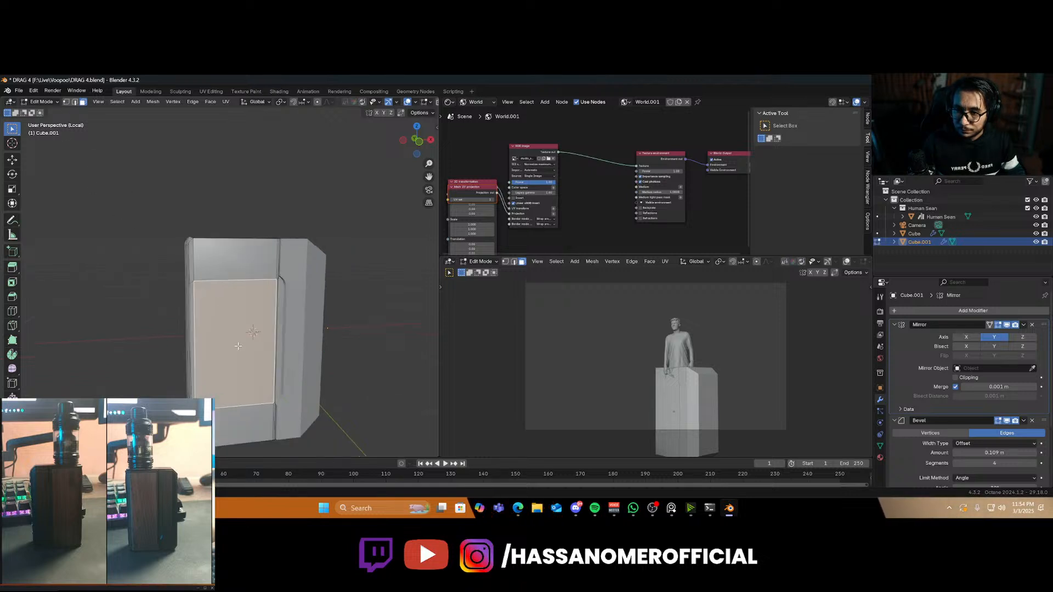
Try to rescale the panel's front face along the global Z and X axes
{"action": "key", "text": "s"}
{"action": "key", "text": "z"}
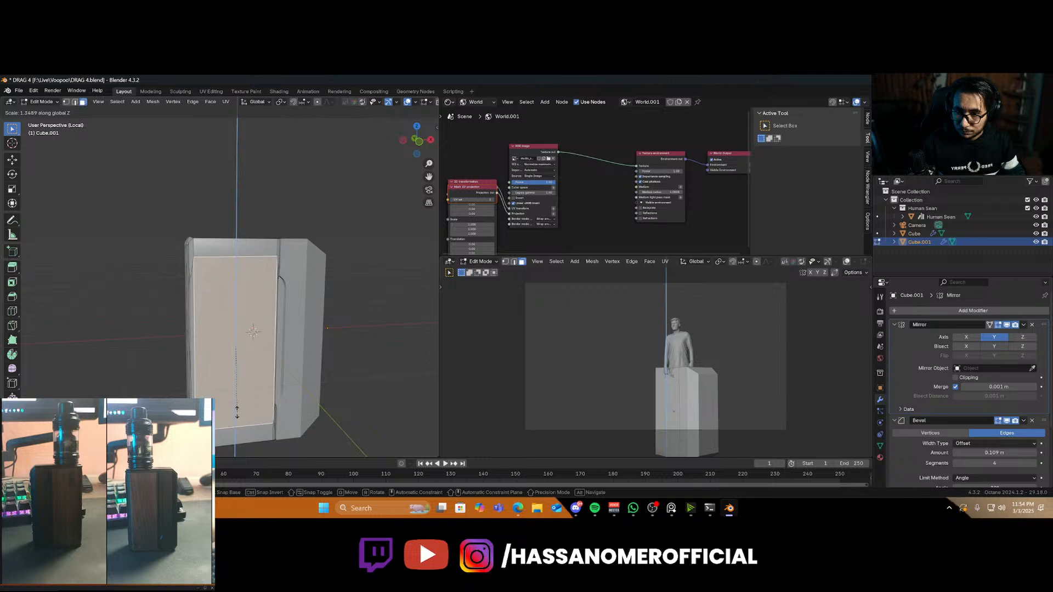
{"action": "key", "text": "Escape"}
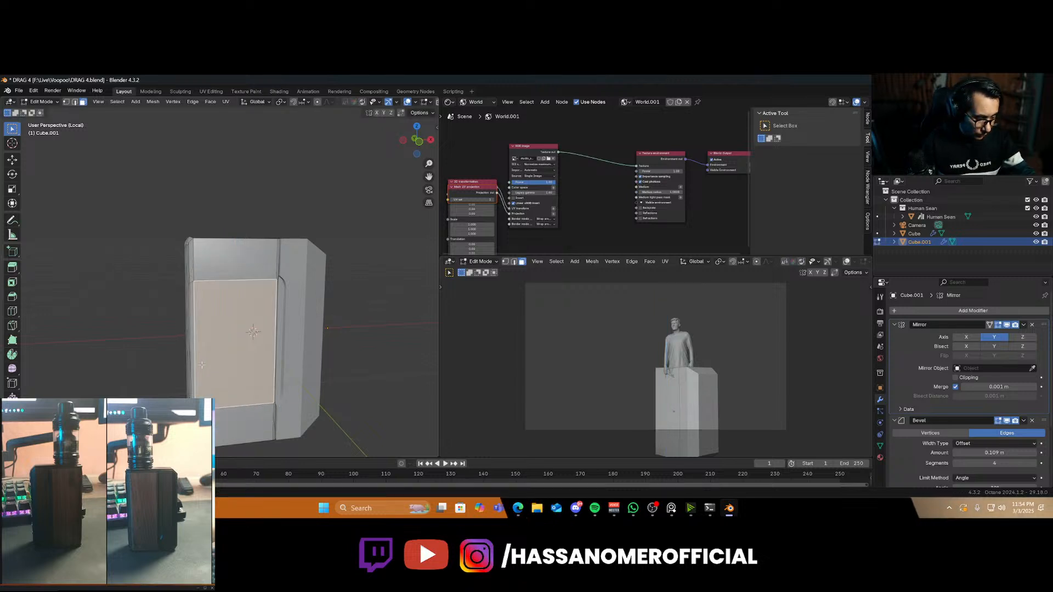
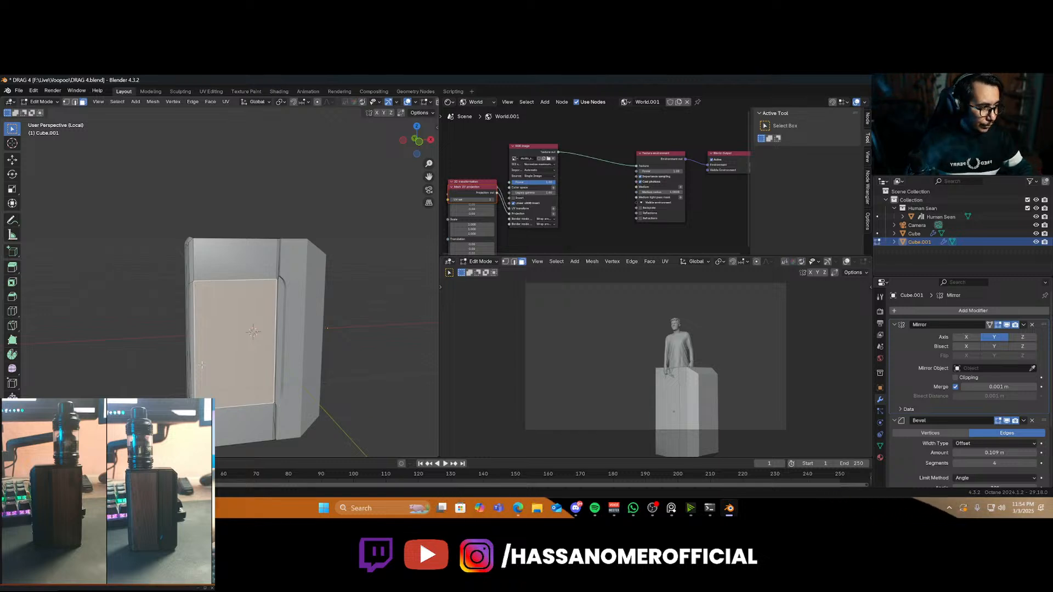
{"action": "scroll", "coordinate": [215, 346], "scroll_direction": "up", "scroll_amount": 2}
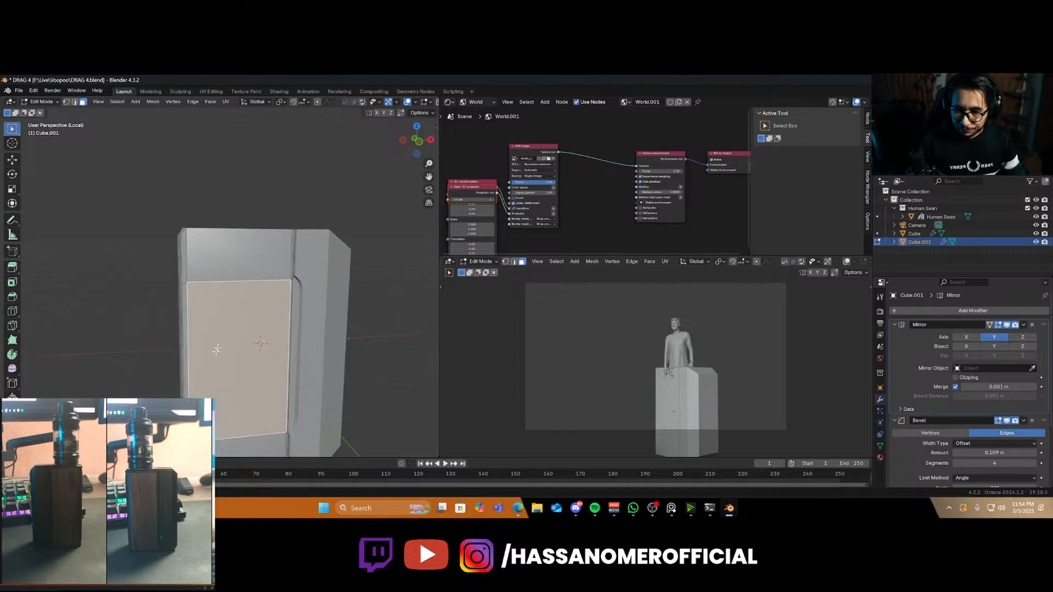
{"action": "key", "text": "s"}
{"action": "key", "text": "x"}
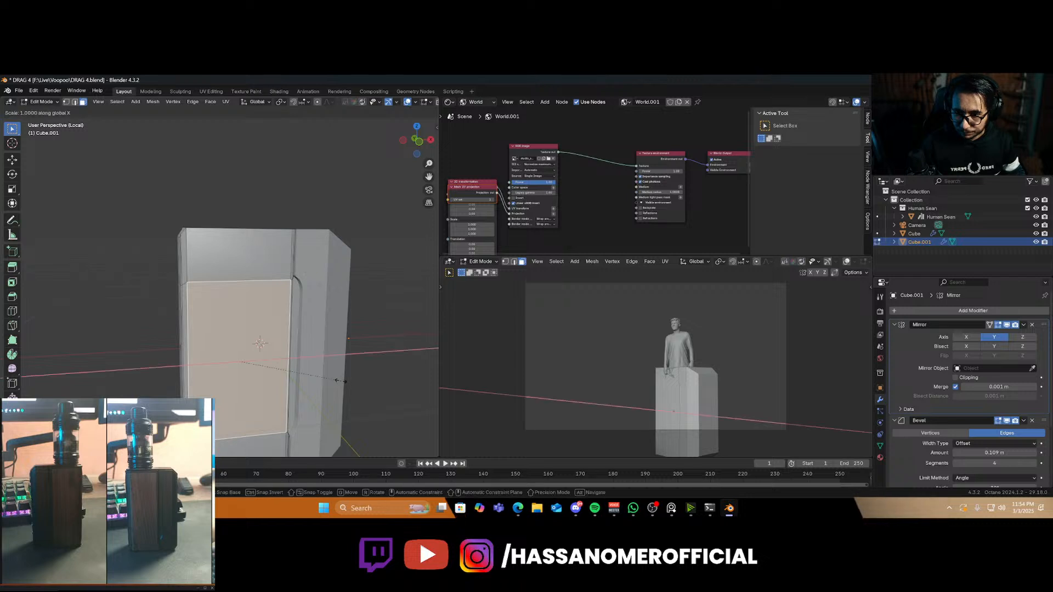
{"action": "left_click", "coordinate": [335, 381]}
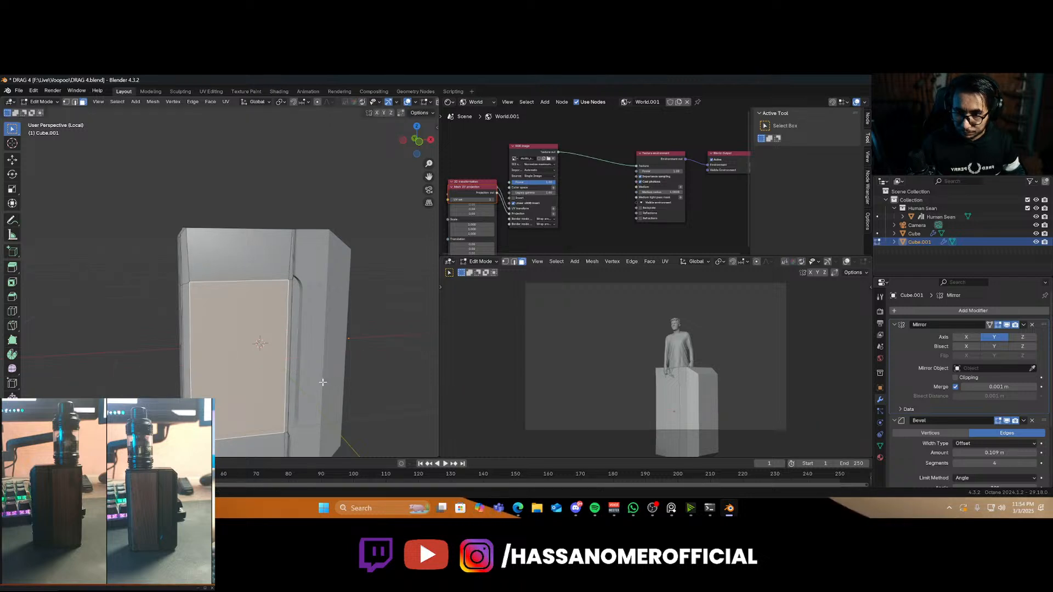
{"action": "key", "text": "ctrl+z"}
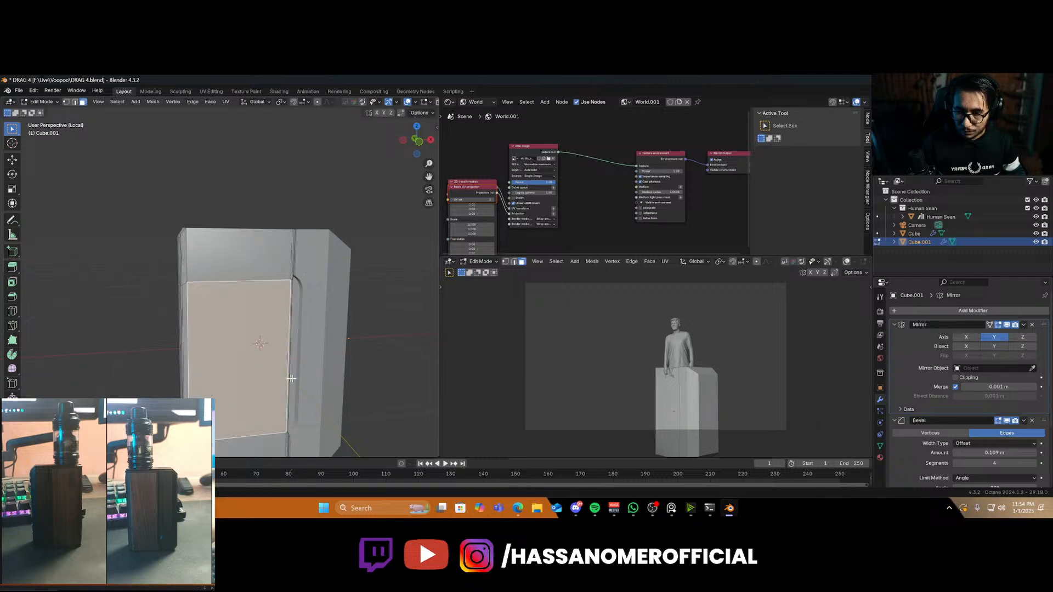
{"action": "key", "text": "s"}
{"action": "key", "text": "z"}
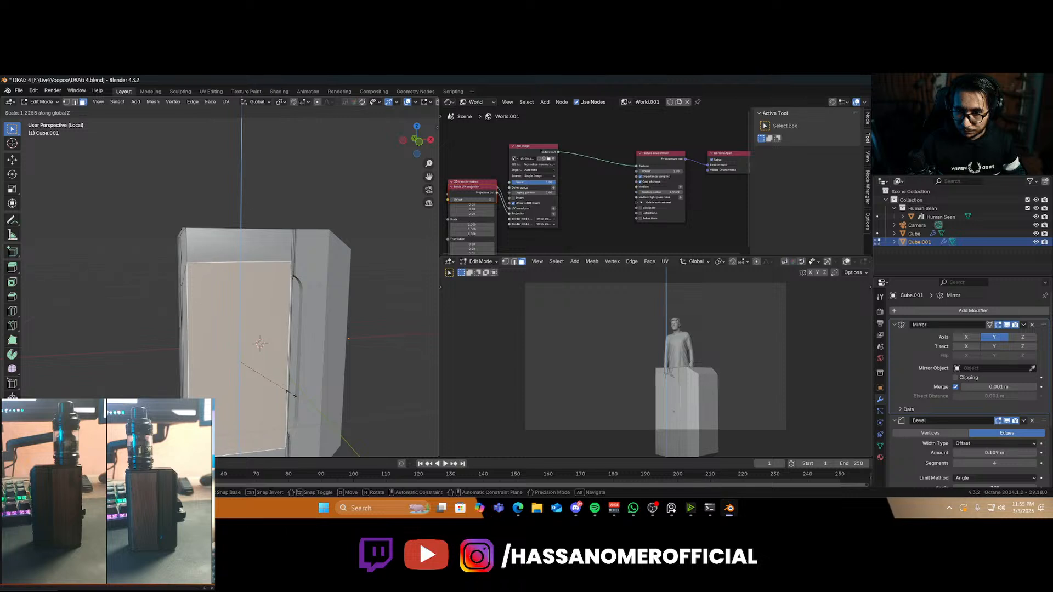
{"action": "left_click", "coordinate": [292, 398]}
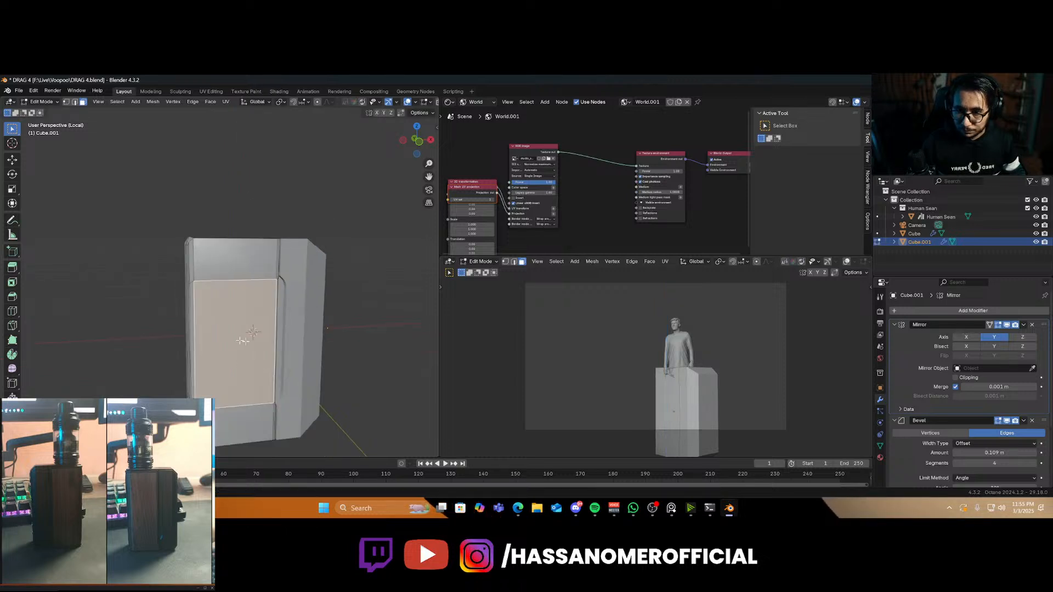
In edge select mode, move the panel face's upper horizontal edge up about 0.28 m along global Z, close to the top edge
{"action": "middle_click_drag", "start_coordinate": [292, 398], "coordinate": [304, 294]}
{"action": "left_click", "coordinate": [287, 289]}
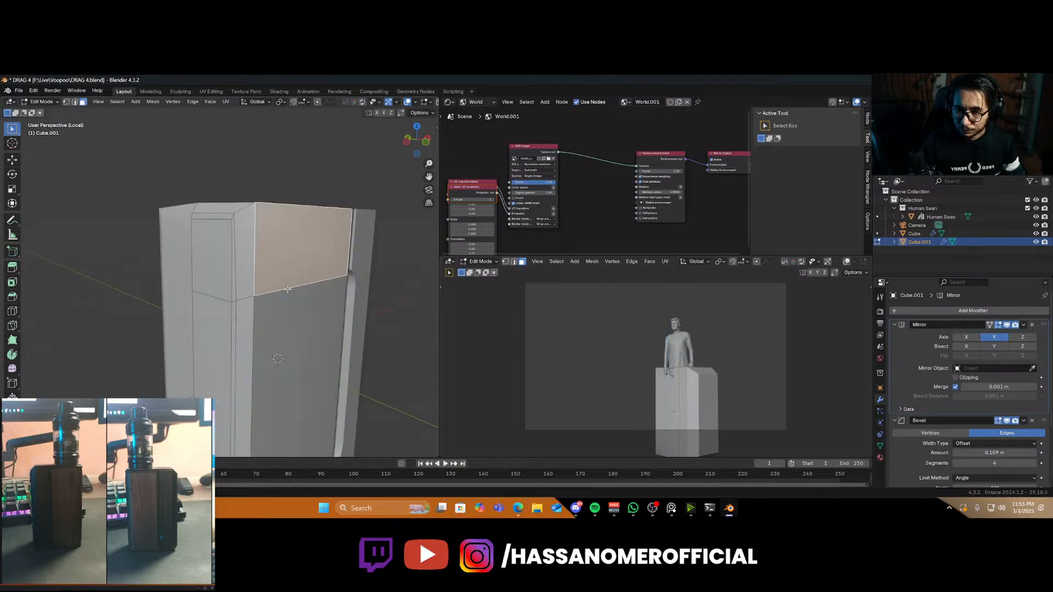
{"action": "left_click", "coordinate": [78, 103]}
{"action": "left_click", "coordinate": [281, 290]}
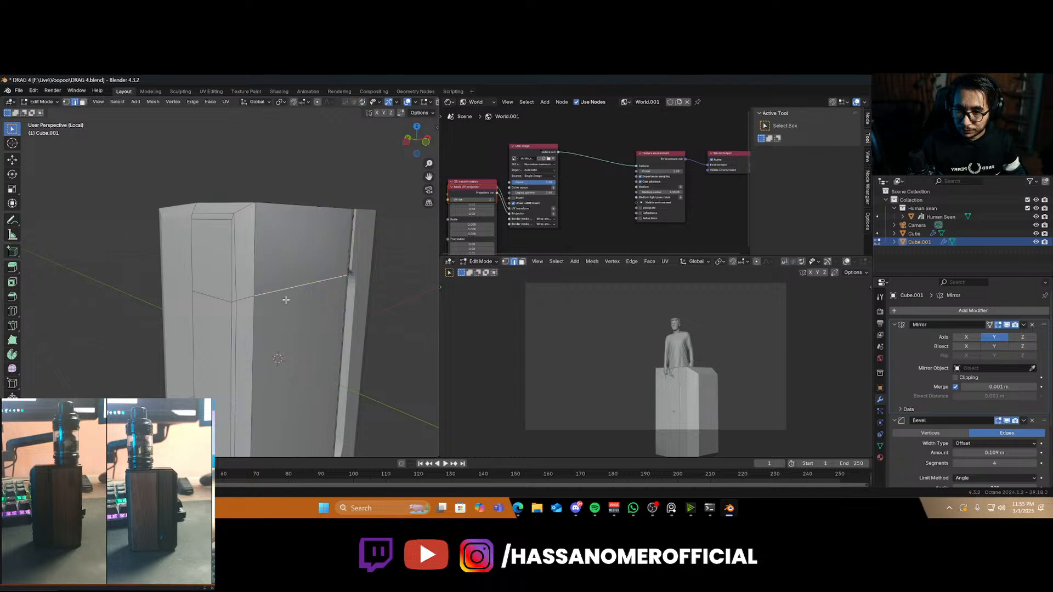
{"action": "key", "text": "g"}
{"action": "key", "text": "z"}
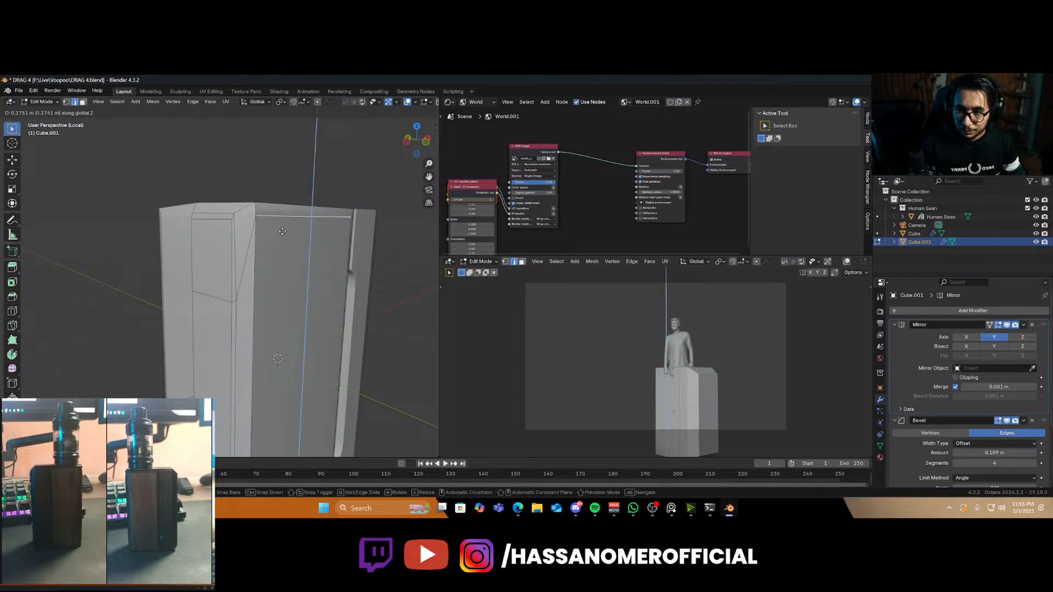
{"action": "left_click", "coordinate": [282, 230]}
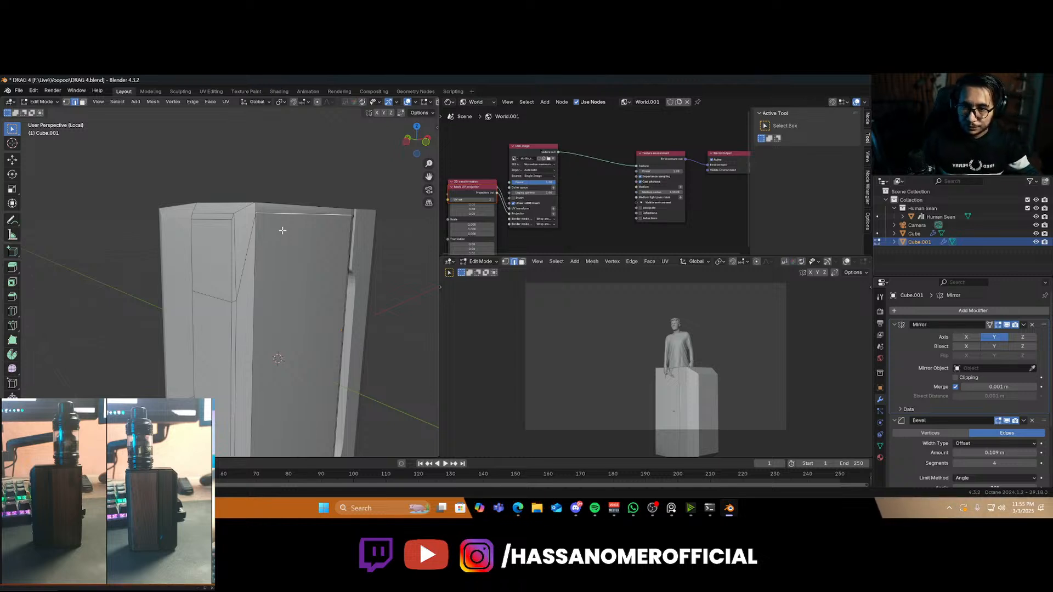
Move the panel face's lower horizontal edge down along global Z to just above the bottom edge
{"action": "middle_click_drag", "start_coordinate": [283, 231], "coordinate": [276, 313]}
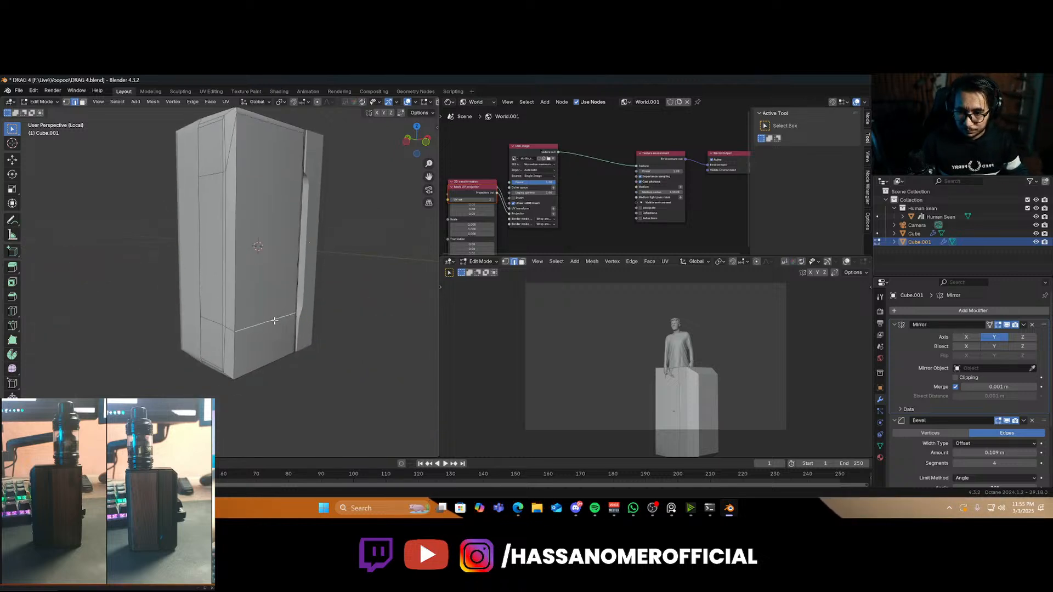
{"action": "scroll", "coordinate": [274, 320], "scroll_direction": "up", "scroll_amount": 2}
{"action": "scroll", "coordinate": [277, 335], "scroll_direction": "up", "scroll_amount": 1}
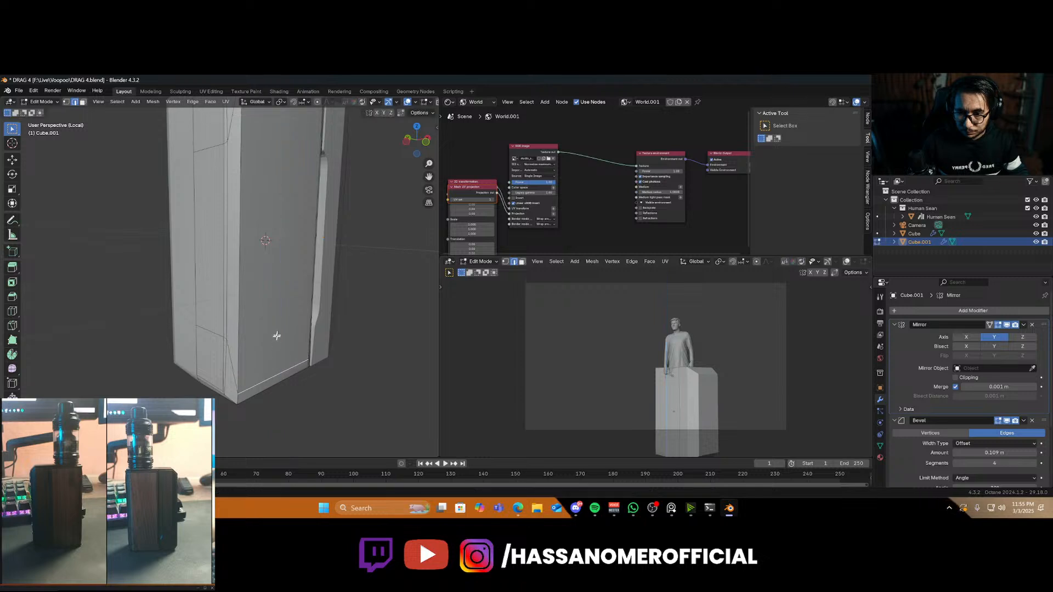
{"action": "middle_click_drag", "start_coordinate": [277, 336], "coordinate": [231, 330]}
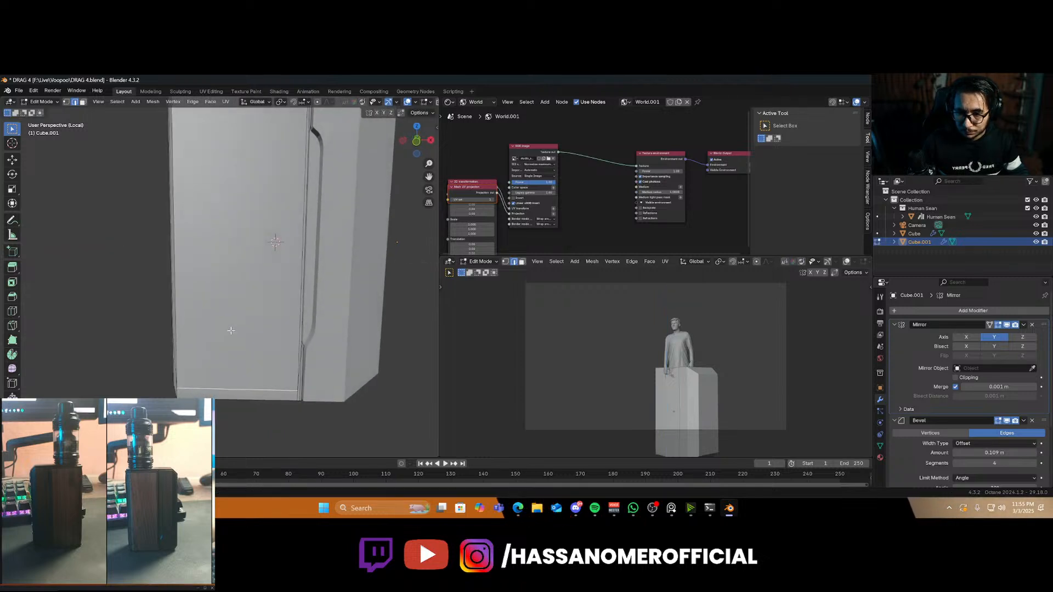
{"action": "scroll", "coordinate": [242, 333], "scroll_direction": "down", "scroll_amount": 2}
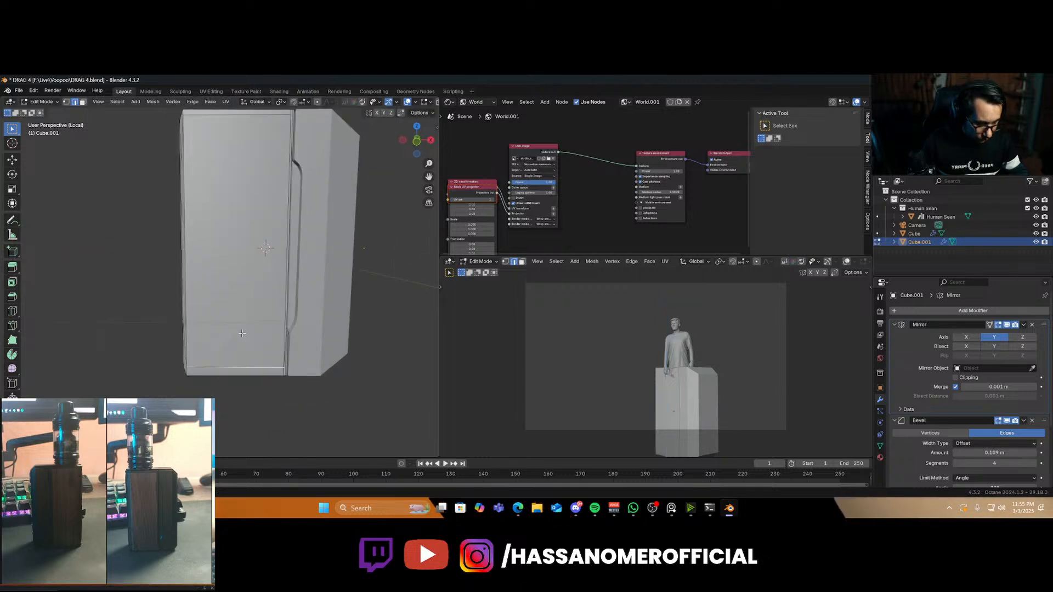
{"action": "key", "text": "g"}
{"action": "key", "text": "z"}
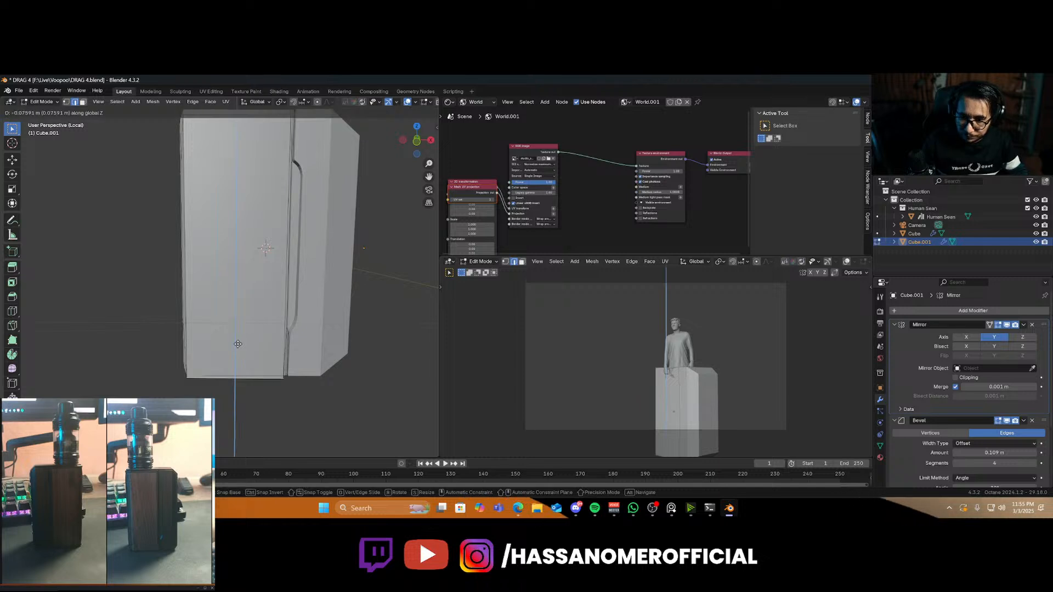
{"action": "left_click", "coordinate": [241, 362]}
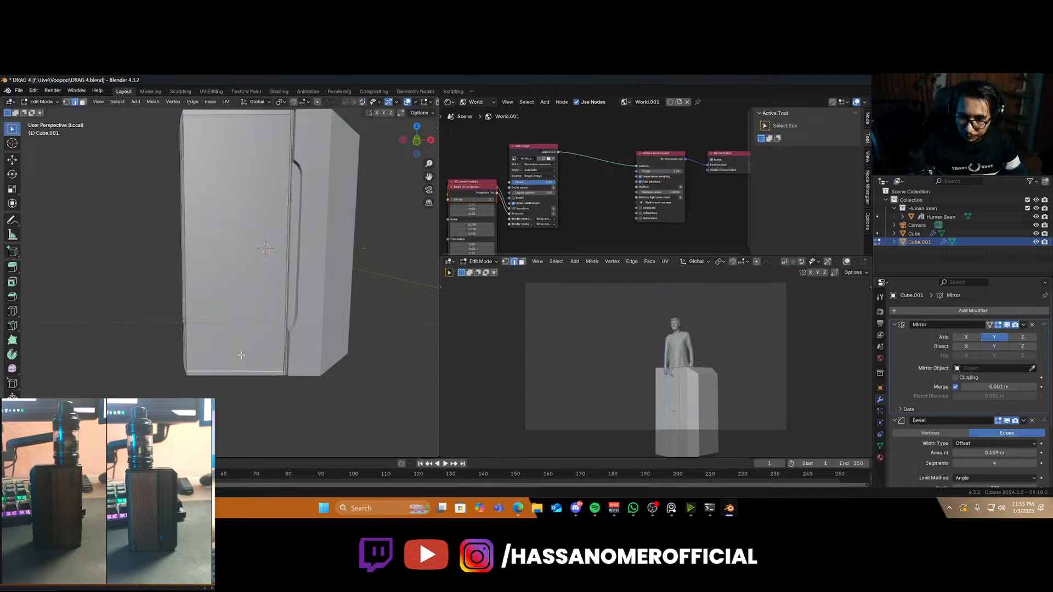
Add a vertical loop cut to the panel's large face and slide it close to the corner edge, factor about -0.93
{"action": "middle_click_drag", "start_coordinate": [235, 331], "coordinate": [263, 258]}
{"action": "middle_click_drag", "start_coordinate": [265, 164], "coordinate": [237, 328]}
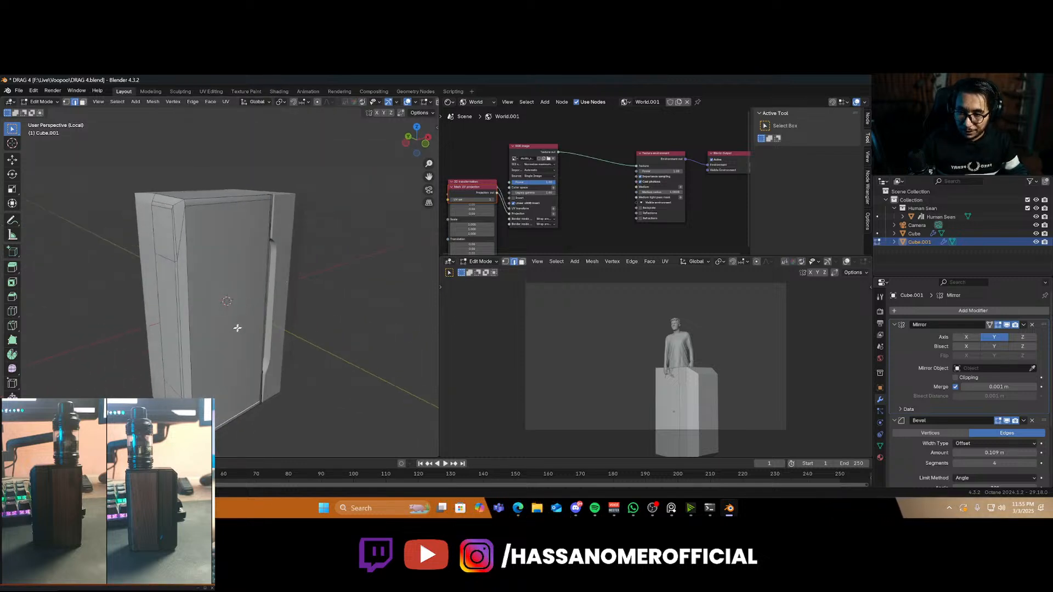
{"action": "key", "text": "ctrl+r"}
{"action": "left_click", "coordinate": [240, 394]}
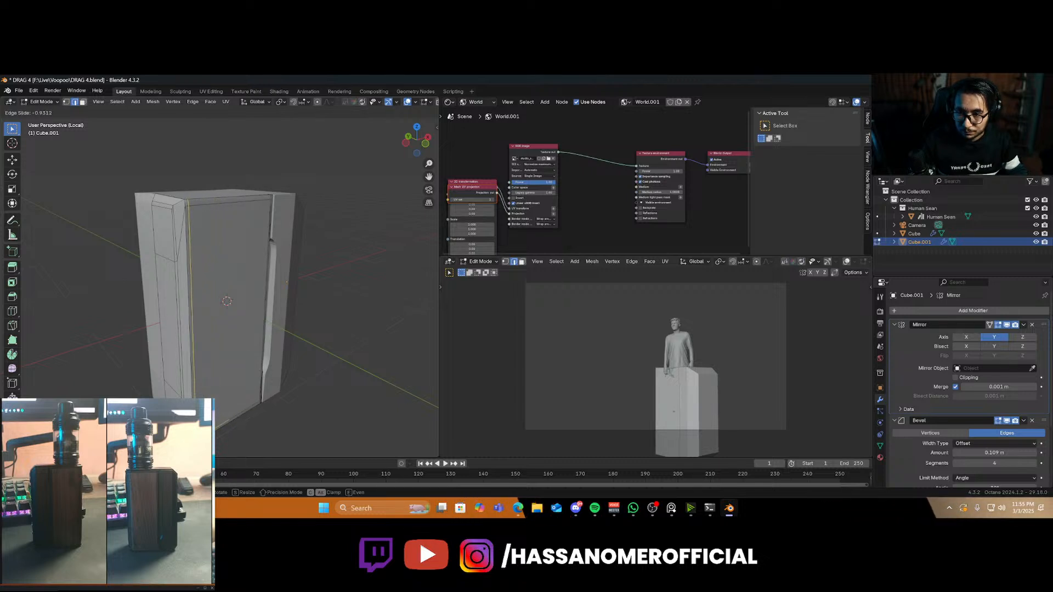
{"action": "left_click", "coordinate": [174, 302]}
In vertex select mode, move the upper corner vertex beside the large face down about 0.29 m along global Z
{"action": "scroll", "coordinate": [180, 282], "scroll_direction": "up", "scroll_amount": 1}
{"action": "scroll", "coordinate": [181, 276], "scroll_direction": "up", "scroll_amount": 1}
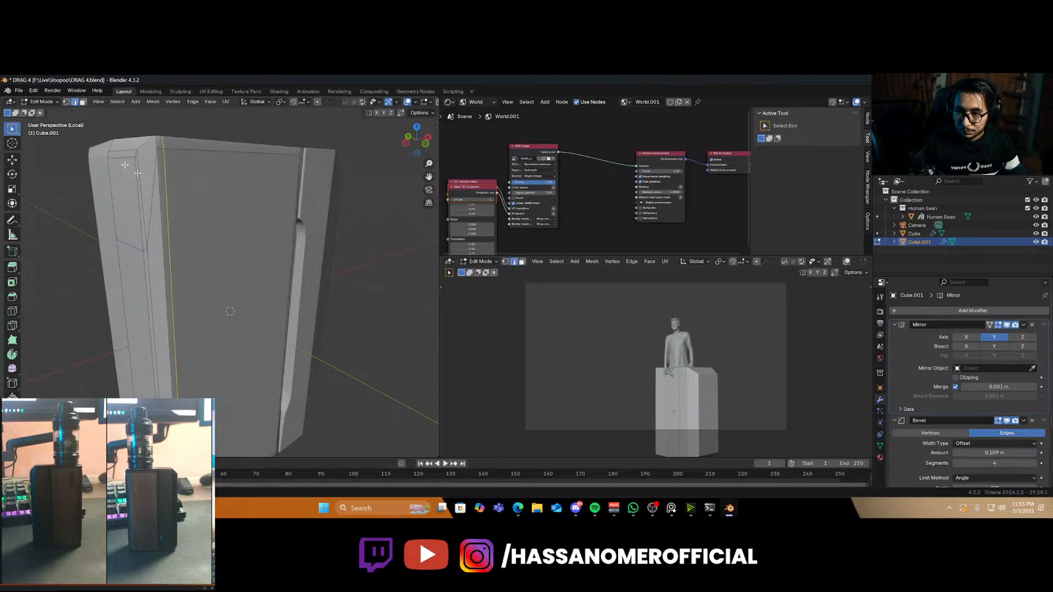
{"action": "left_click", "coordinate": [67, 102]}
{"action": "left_click", "coordinate": [157, 149]}
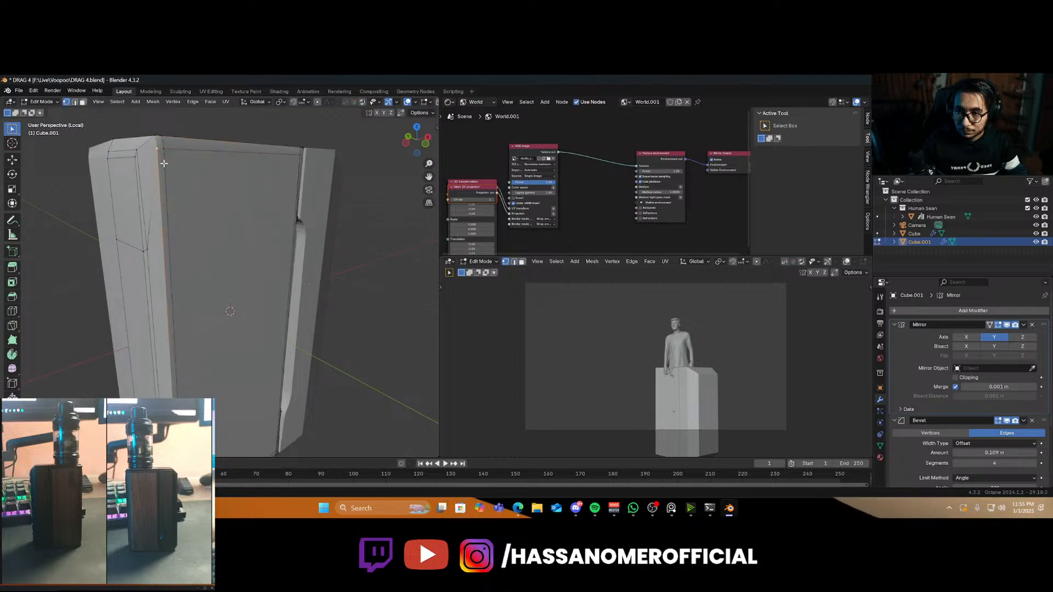
{"action": "key", "text": "g"}
{"action": "key", "text": "z"}
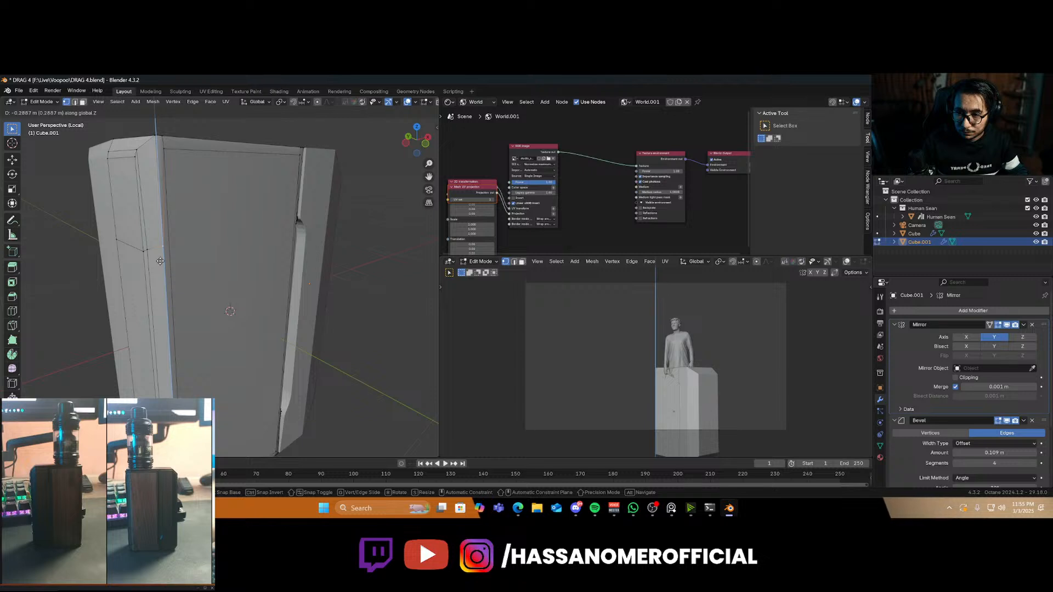
{"action": "left_click", "coordinate": [160, 262]}
Move the matching lower corner vertex up about 0.33 m along global Z
{"action": "middle_click_drag", "start_coordinate": [185, 290], "coordinate": [191, 356]}
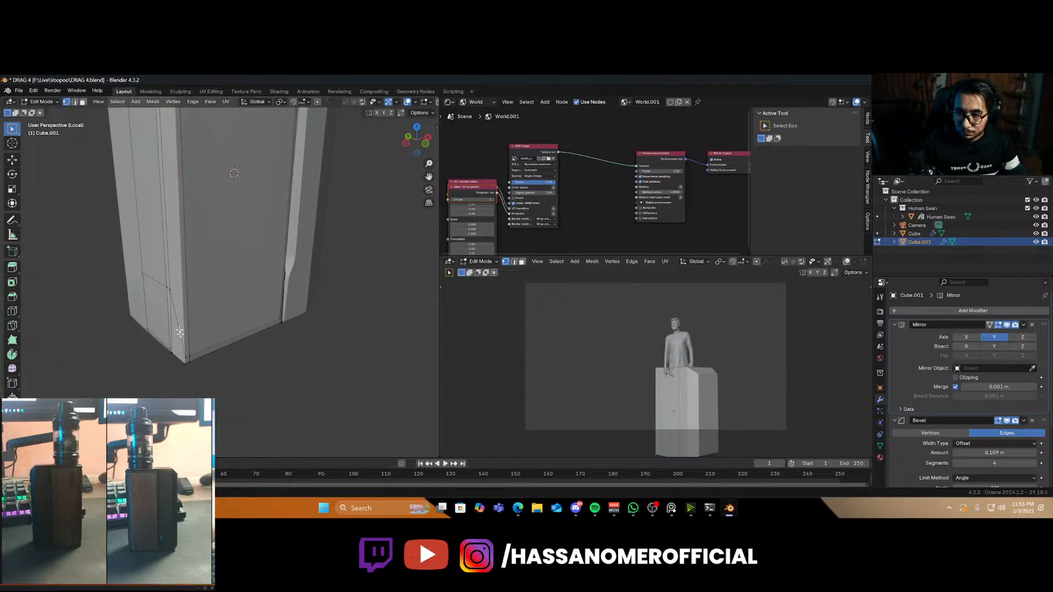
{"action": "key", "text": "g"}
{"action": "key", "text": "z"}
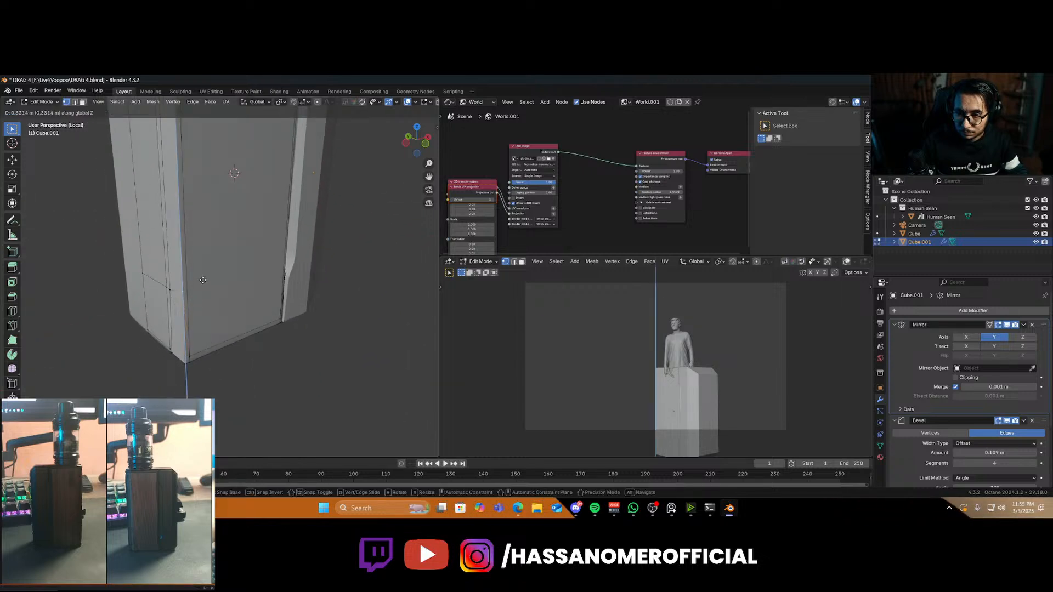
{"action": "left_click", "coordinate": [201, 283]}
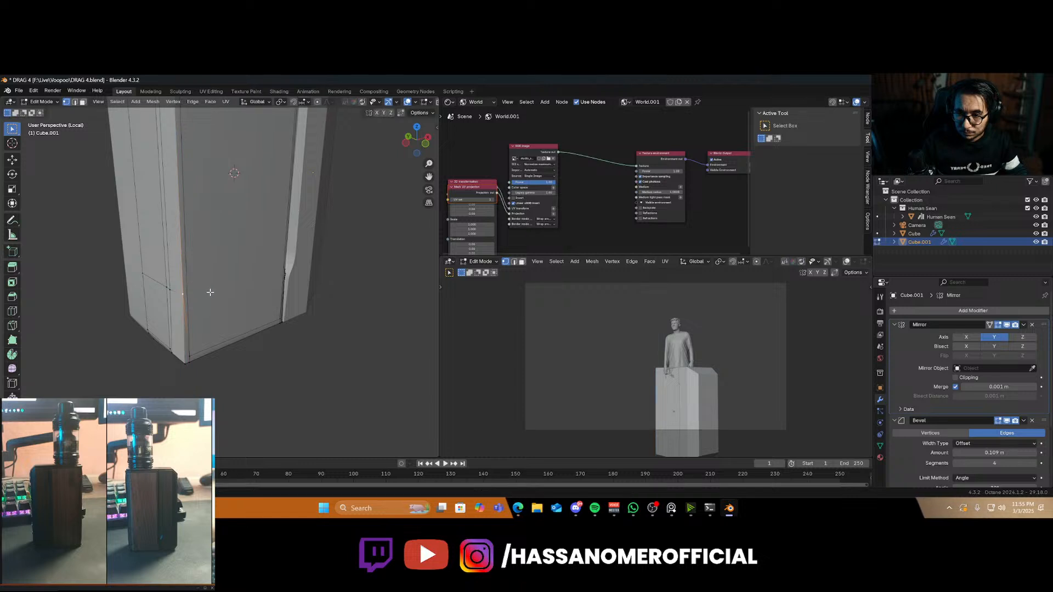
{"action": "middle_click_drag", "start_coordinate": [209, 294], "coordinate": [114, 197]}
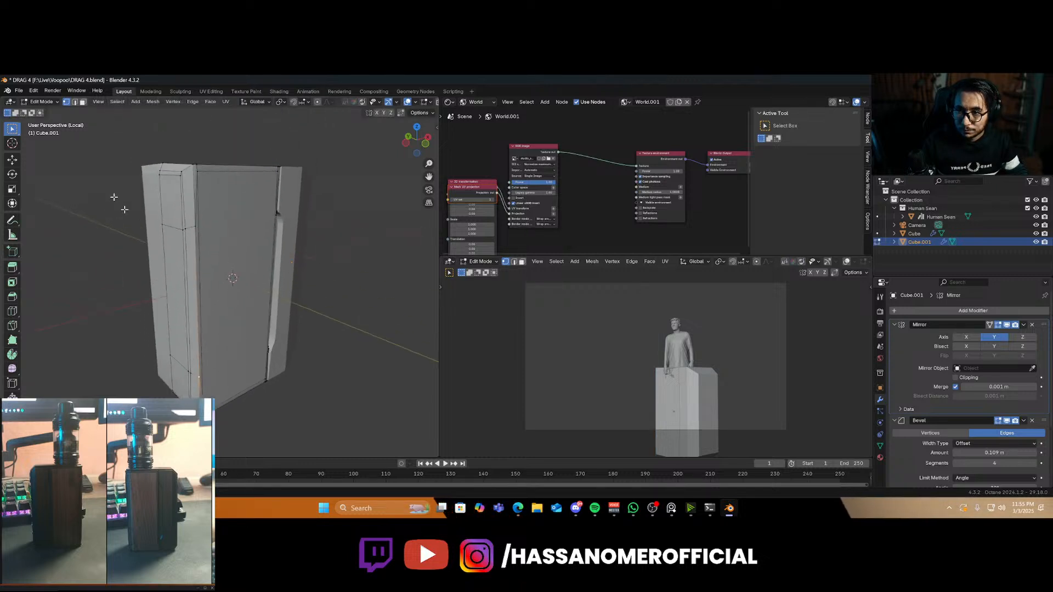
In face select mode, move the panel's large face about 0.015 m along its normal
{"action": "left_click", "coordinate": [237, 260]}
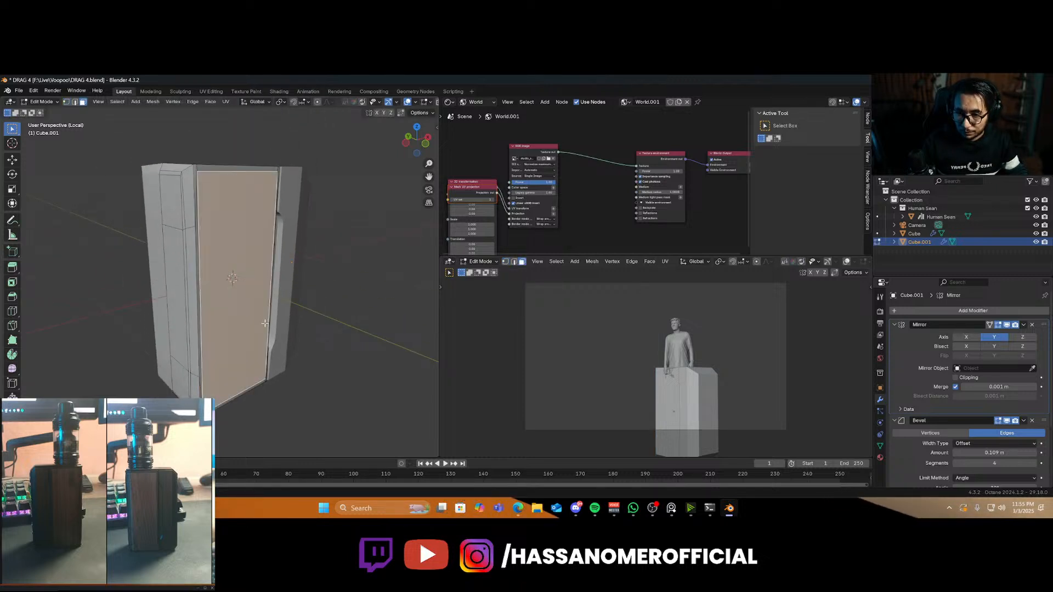
{"action": "key", "text": "g"}
{"action": "key", "text": "z"}
{"action": "key", "text": "z"}
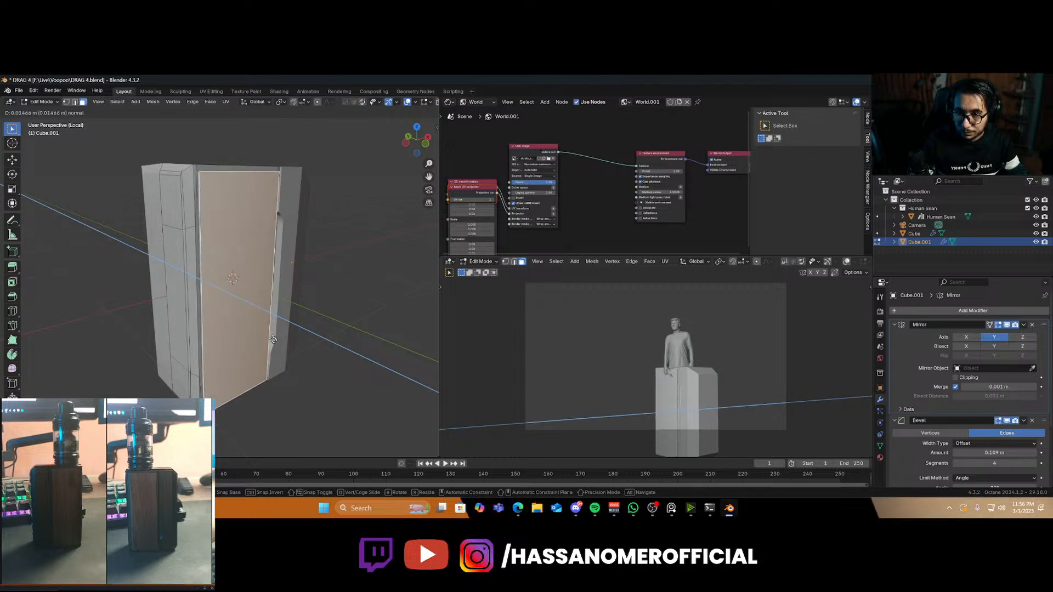
{"action": "left_click", "coordinate": [272, 337]}
Apply Shade Auto Smooth to the panel object in Object Mode and return to Edit Mode
{"action": "key", "text": "Tab"}
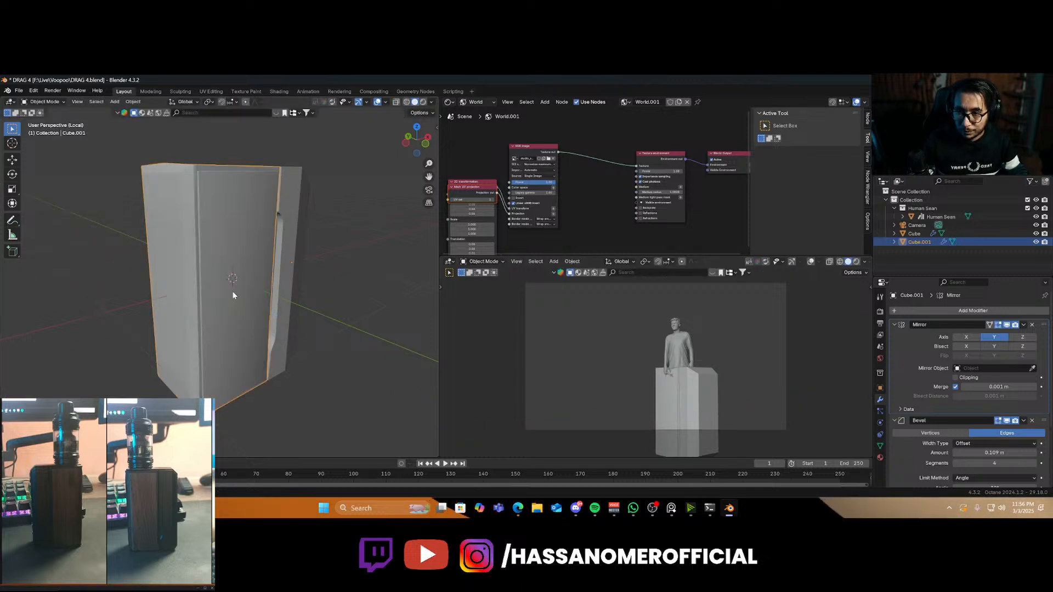
{"action": "middle_click_drag", "start_coordinate": [233, 291], "coordinate": [225, 269]}
{"action": "right_click", "coordinate": [225, 269]}
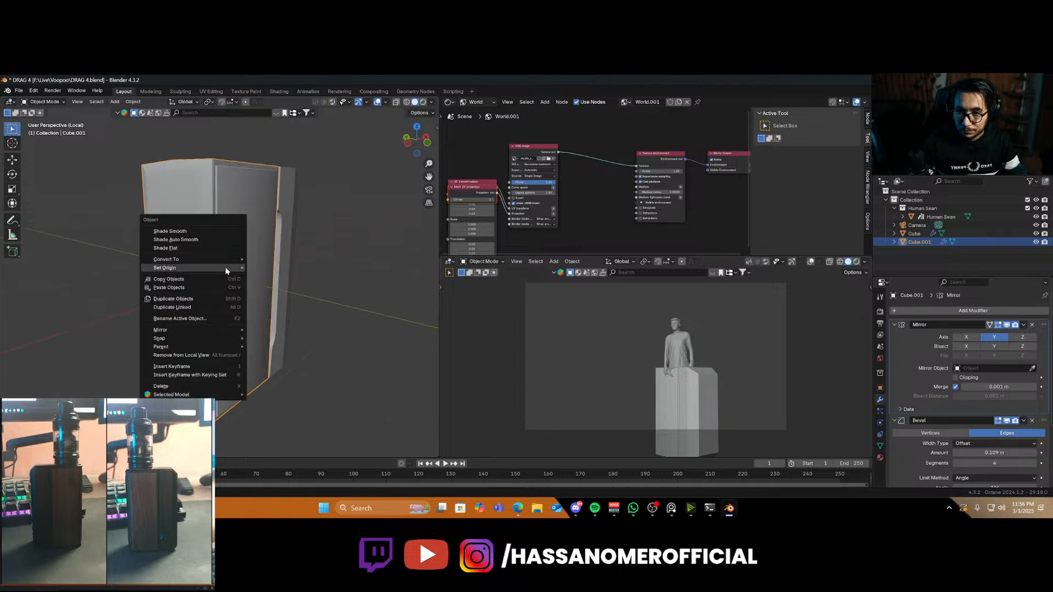
{"action": "left_click", "coordinate": [193, 239]}
{"action": "scroll", "coordinate": [233, 255], "scroll_direction": "up", "scroll_amount": 2}
{"action": "key", "text": "Tab"}
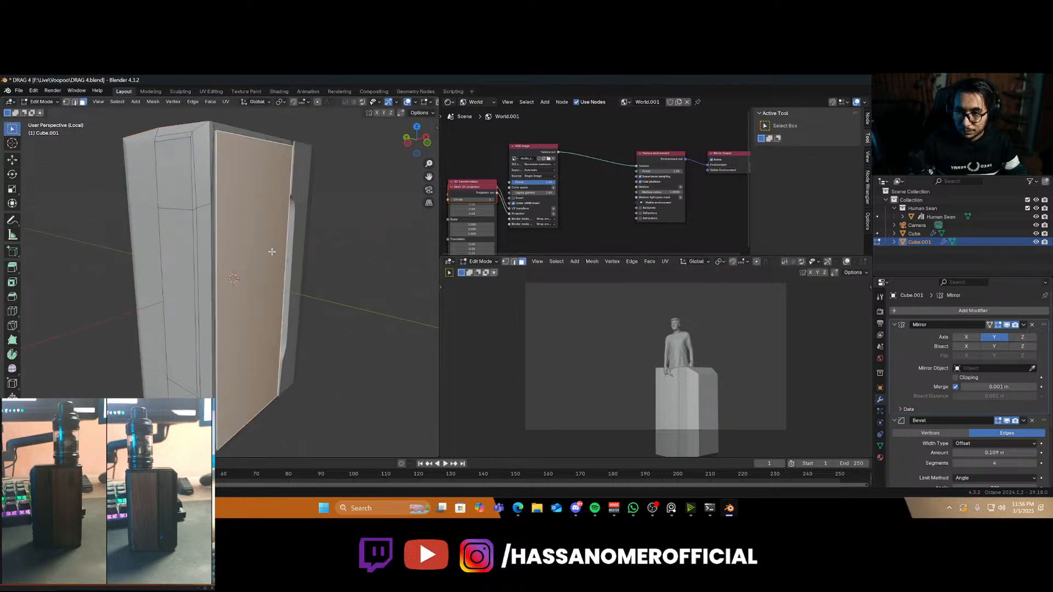
Add a narrow four-segment bevel around the edges of the panel's large face
{"action": "key", "text": "ctrl+b"}
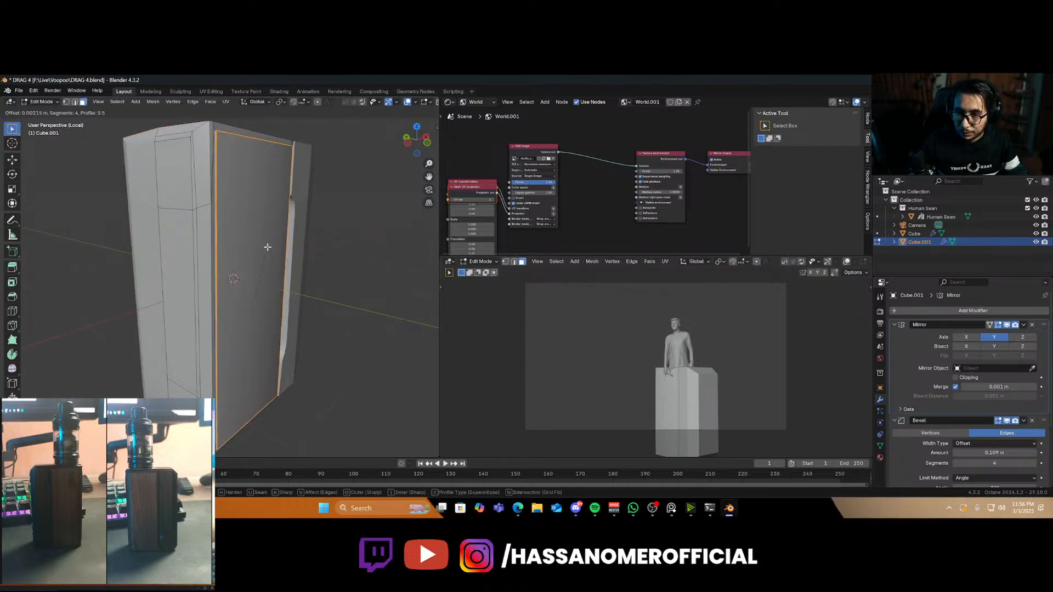
{"action": "left_click", "coordinate": [271, 242]}
{"action": "key", "text": "Tab"}
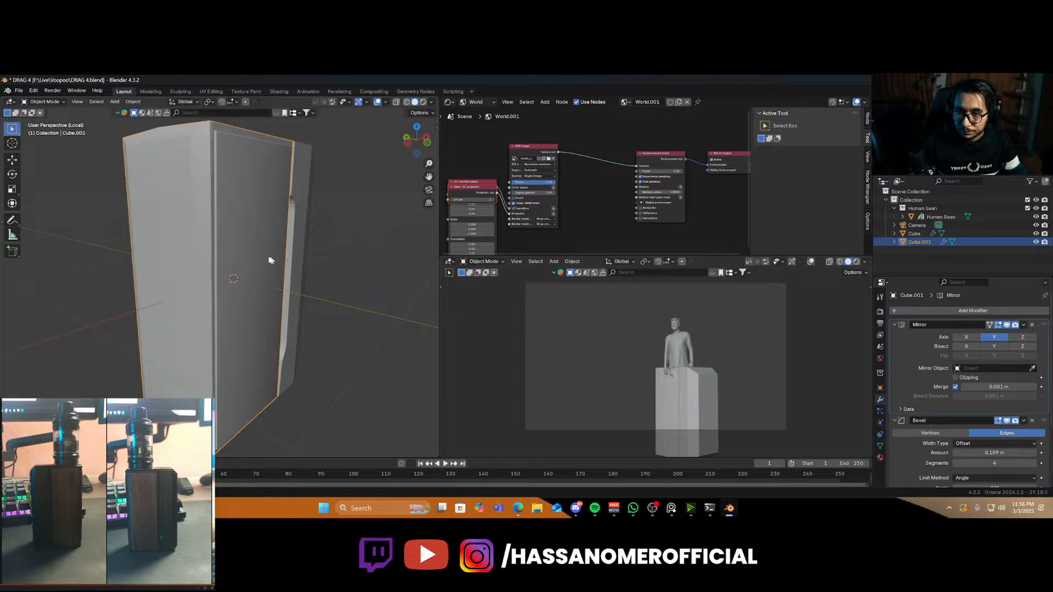
{"action": "mouse_move", "coordinate": [271, 259]}
{"action": "middle_mouse_down"}
{"action": "mouse_move", "coordinate": [220, 286]}
{"action": "mouse_move", "coordinate": [184, 286]}
{"action": "mouse_move", "coordinate": [146, 265]}
{"action": "mouse_move", "coordinate": [176, 249]}
{"action": "mouse_move", "coordinate": [362, 254]}
{"action": "mouse_move", "coordinate": [256, 261]}
{"action": "middle_mouse_up"}
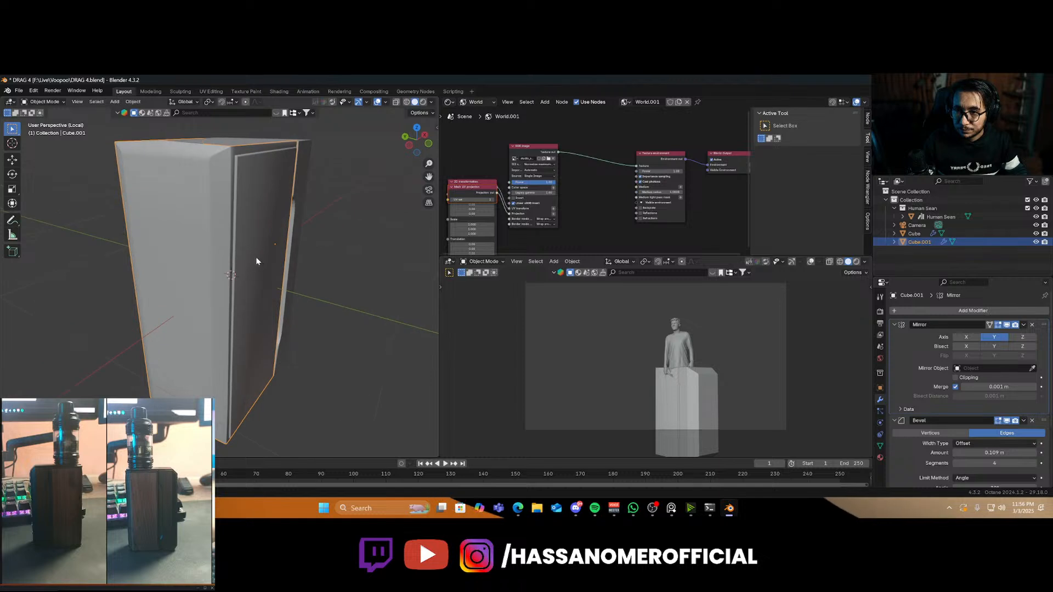
Select the stacked inner faces on the panel's narrow front side and move them about -0.015 m along global X
{"action": "key", "text": "Tab"}
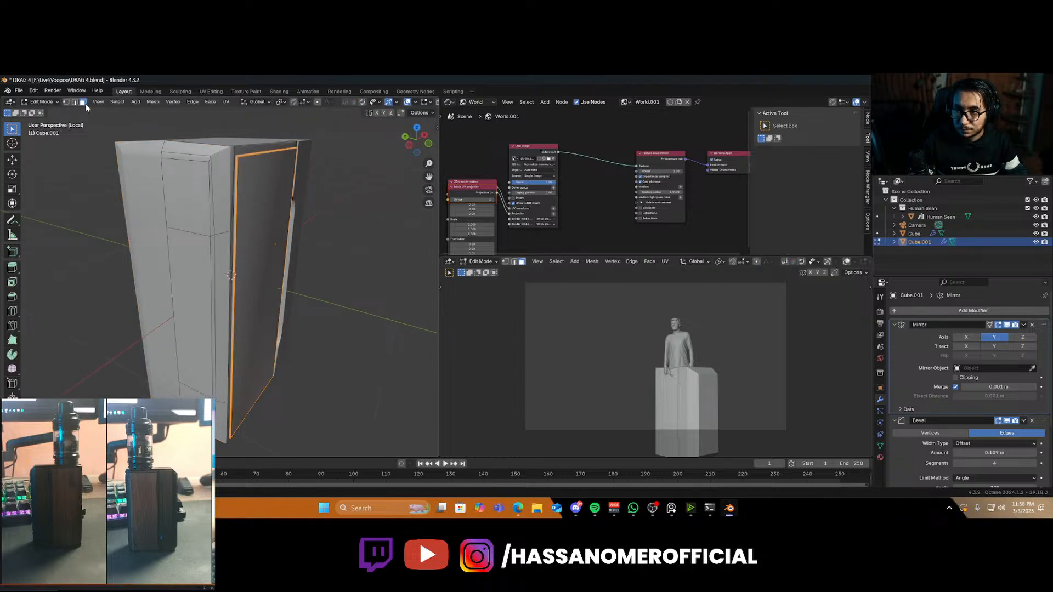
{"action": "left_click", "coordinate": [188, 208]}
{"action": "left_click", "coordinate": [192, 307], "text": "shift"}
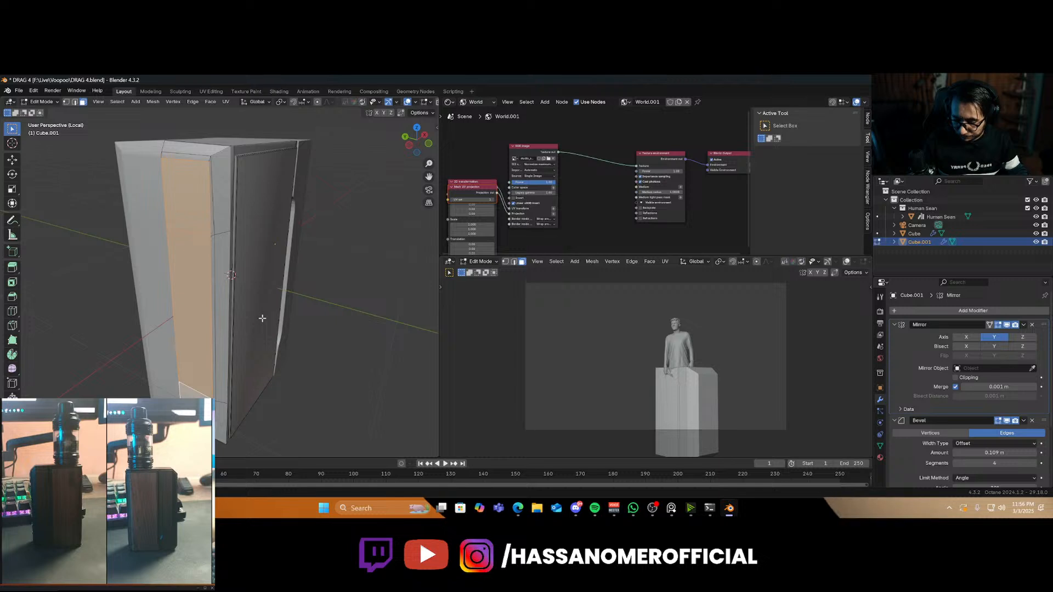
{"action": "key", "text": "g"}
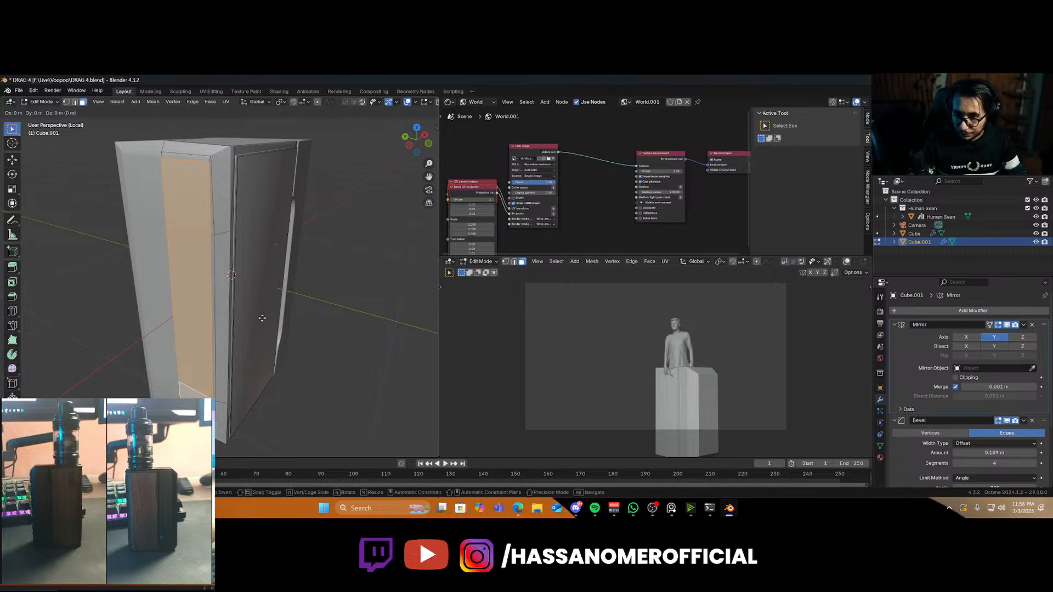
{"action": "key", "text": "x"}
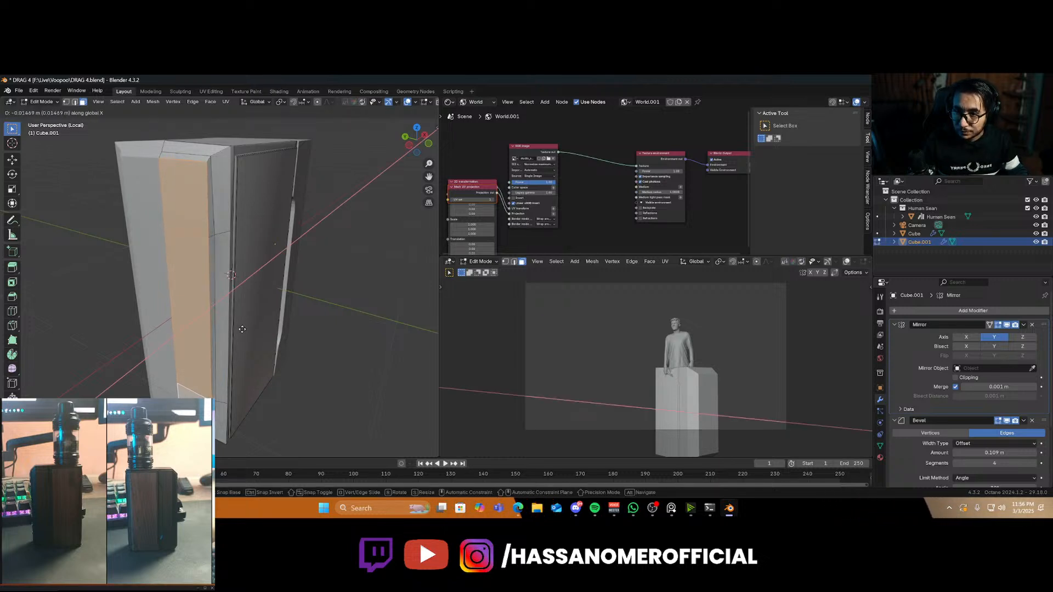
{"action": "left_click", "coordinate": [240, 330]}
{"action": "key", "text": "Tab"}
{"action": "middle_click_drag", "start_coordinate": [206, 307], "coordinate": [268, 347]}
{"action": "key", "text": "Tab"}
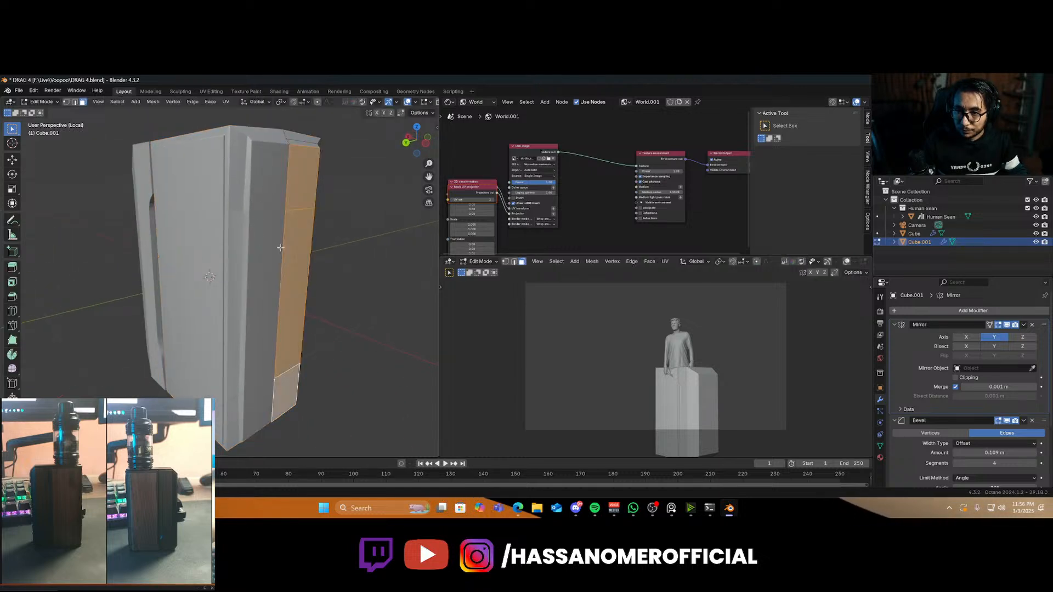
Reapply Shade Auto Smooth to the panel object in Object Mode and return to Edit Mode
{"action": "key", "text": "Tab"}
{"action": "right_click", "coordinate": [276, 245]}
{"action": "left_click", "coordinate": [278, 240]}
{"action": "mouse_move", "coordinate": [297, 249]}
{"action": "middle_mouse_down"}
{"action": "mouse_move", "coordinate": [259, 271]}
{"action": "mouse_move", "coordinate": [228, 261]}
{"action": "middle_mouse_up"}
{"action": "right_click", "coordinate": [229, 261]}
{"action": "left_click", "coordinate": [206, 253]}
{"action": "right_click", "coordinate": [243, 256]}
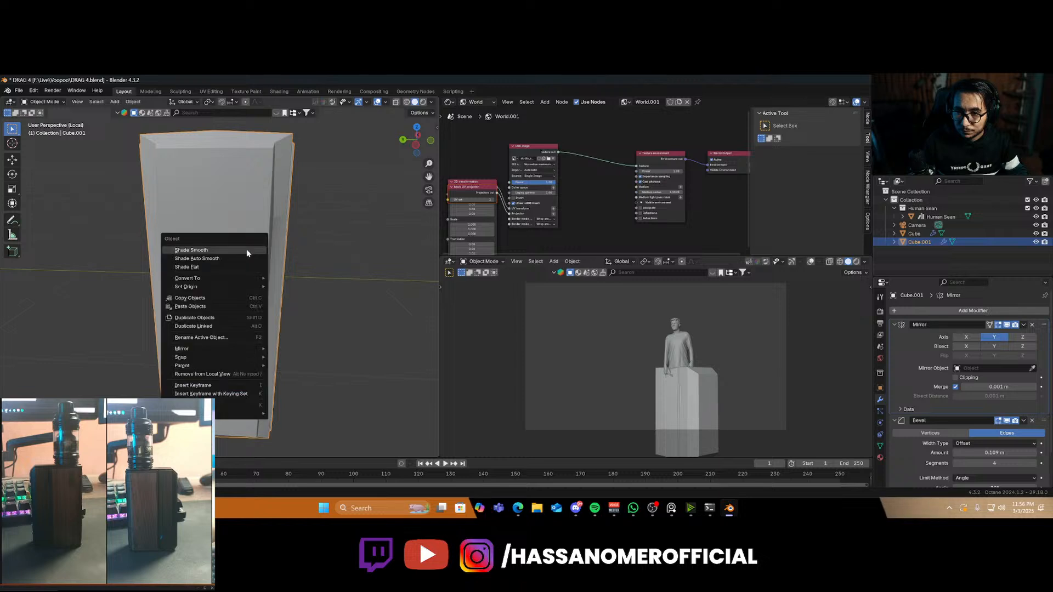
{"action": "left_click", "coordinate": [231, 265]}
{"action": "right_click", "coordinate": [252, 246]}
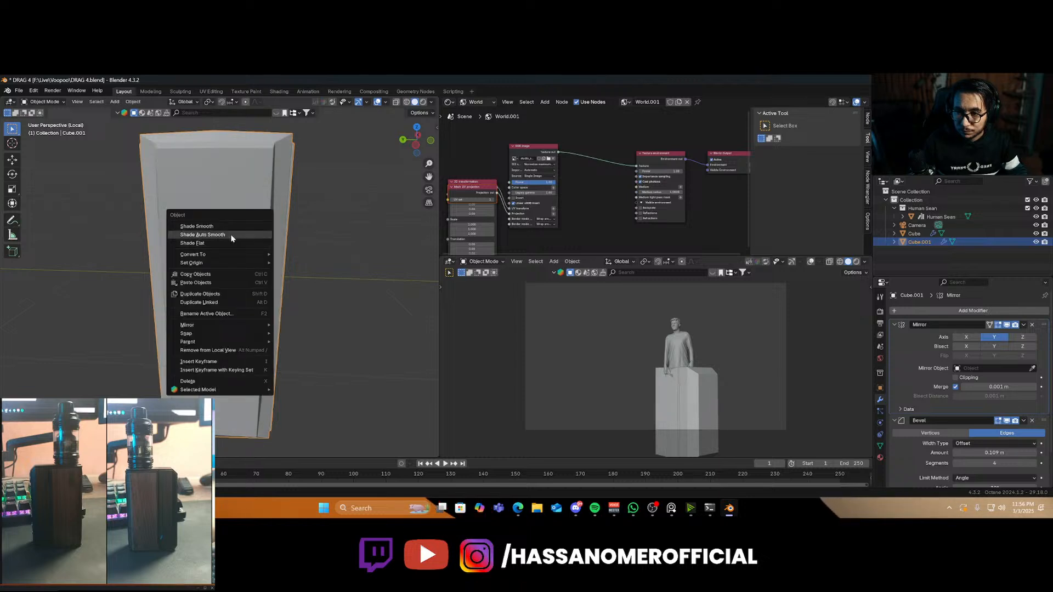
{"action": "left_click", "coordinate": [231, 237]}
{"action": "key", "text": "Tab"}
In vertex select mode, adjust the upper vertex beside the narrow front faces along global Z
{"action": "middle_click_drag", "start_coordinate": [269, 250], "coordinate": [234, 259]}
{"action": "scroll", "coordinate": [234, 260], "scroll_direction": "up", "scroll_amount": 4}
{"action": "scroll", "coordinate": [234, 260], "scroll_direction": "up", "scroll_amount": 1}
{"action": "scroll", "coordinate": [234, 257], "scroll_direction": "down", "scroll_amount": 1}
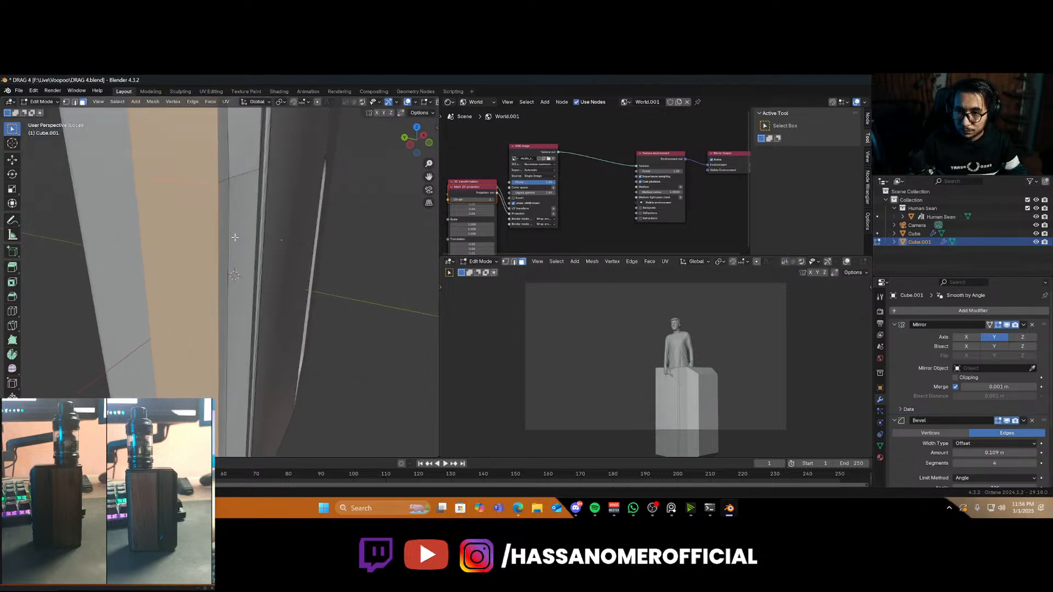
{"action": "middle_click_drag", "start_coordinate": [224, 220], "coordinate": [213, 268], "text": "shift"}
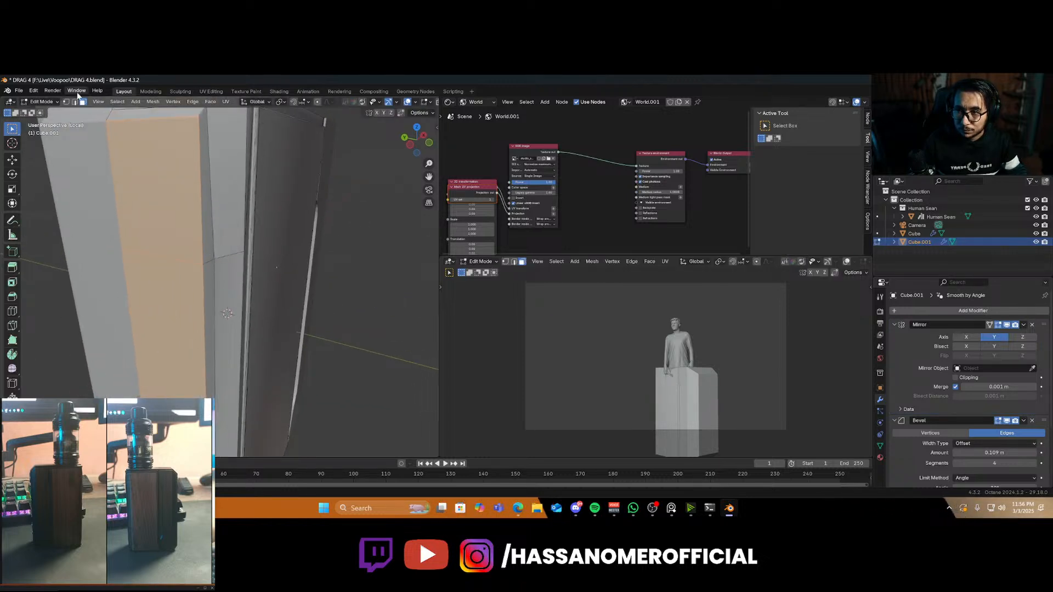
{"action": "left_click", "coordinate": [213, 262]}
{"action": "key", "text": "g"}
{"action": "key", "text": "z"}
{"action": "left_click", "coordinate": [221, 283]}
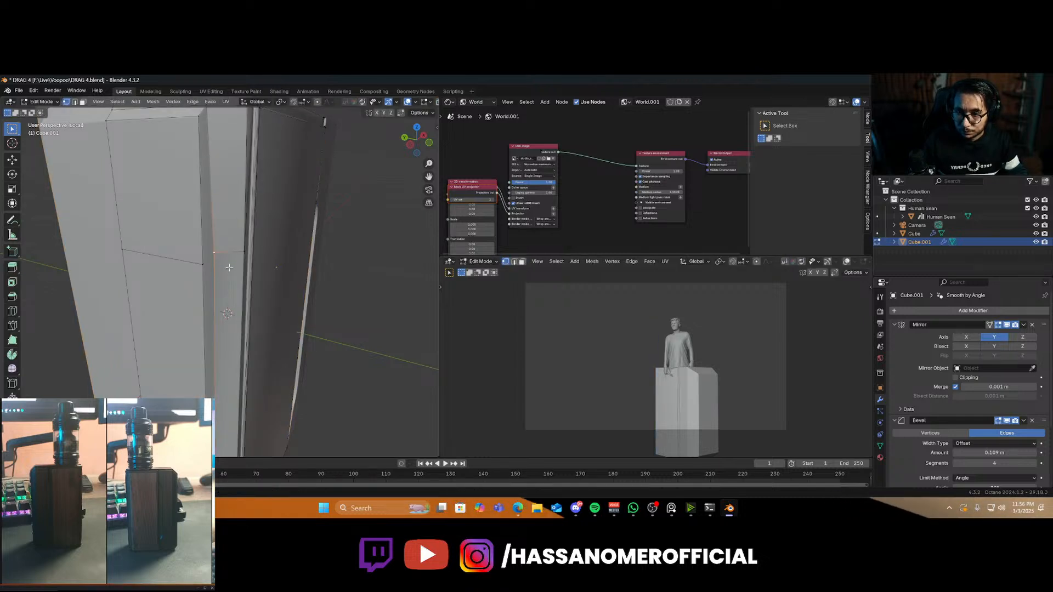
{"action": "key", "text": "g"}
{"action": "key", "text": "x"}
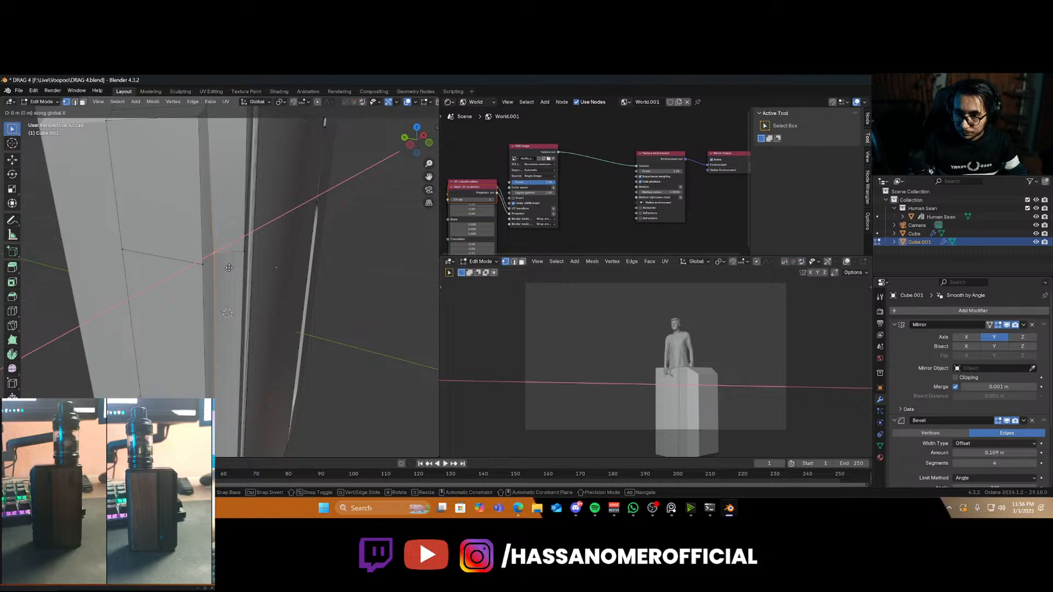
{"action": "key", "text": "Escape"}
Vertex-slide the bottom corner vertex of the narrow side strip along its edge by a factor of about 0.23
{"action": "scroll", "coordinate": [229, 268], "scroll_direction": "down", "scroll_amount": 6}
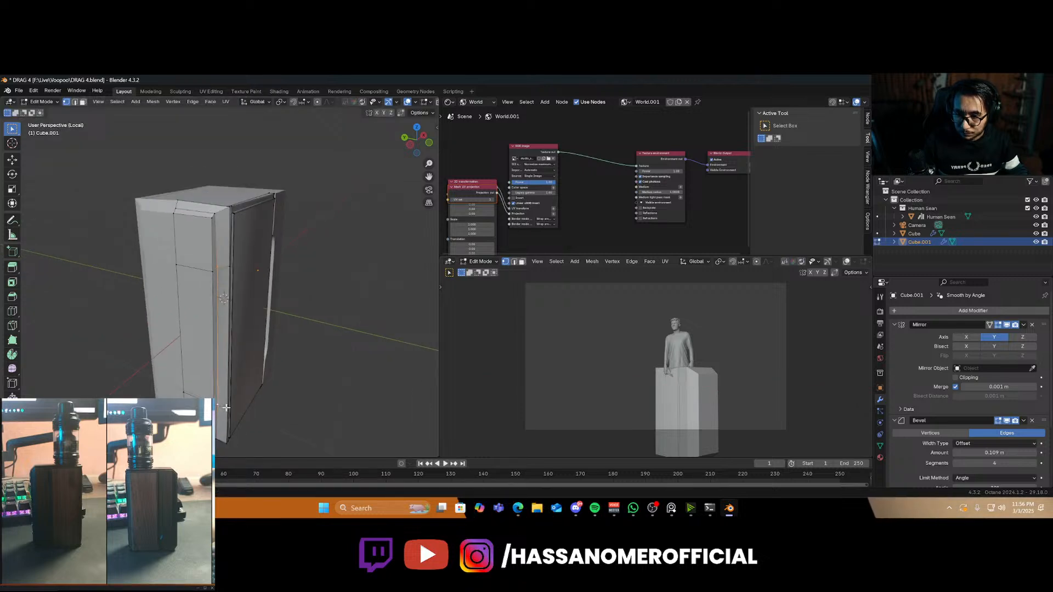
{"action": "scroll", "coordinate": [230, 395], "scroll_direction": "up", "scroll_amount": 4}
{"action": "key", "text": "g"}
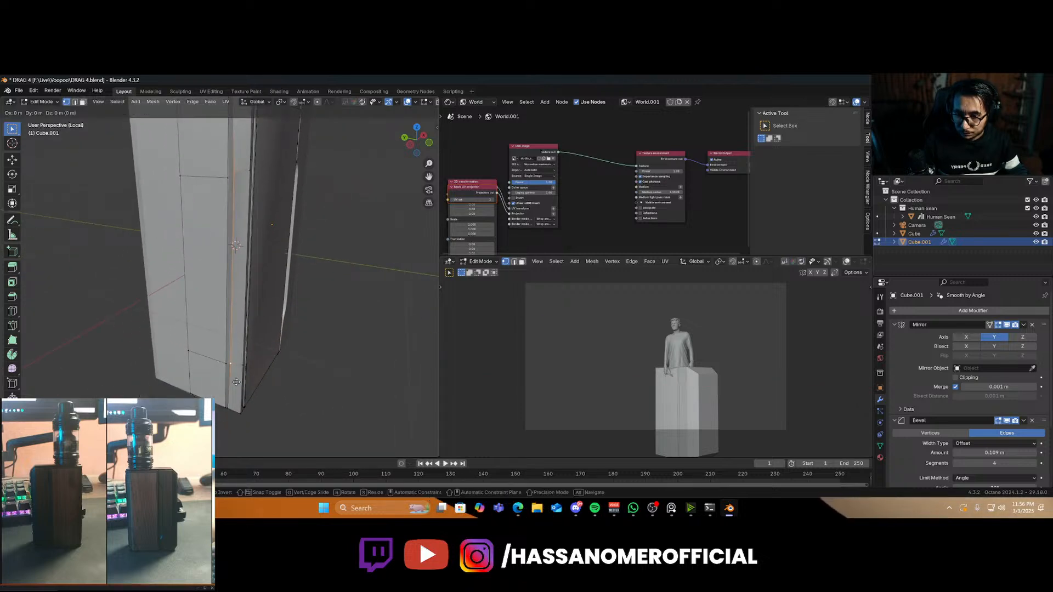
{"action": "key", "text": "Escape"}
{"action": "left_click", "coordinate": [233, 350]}
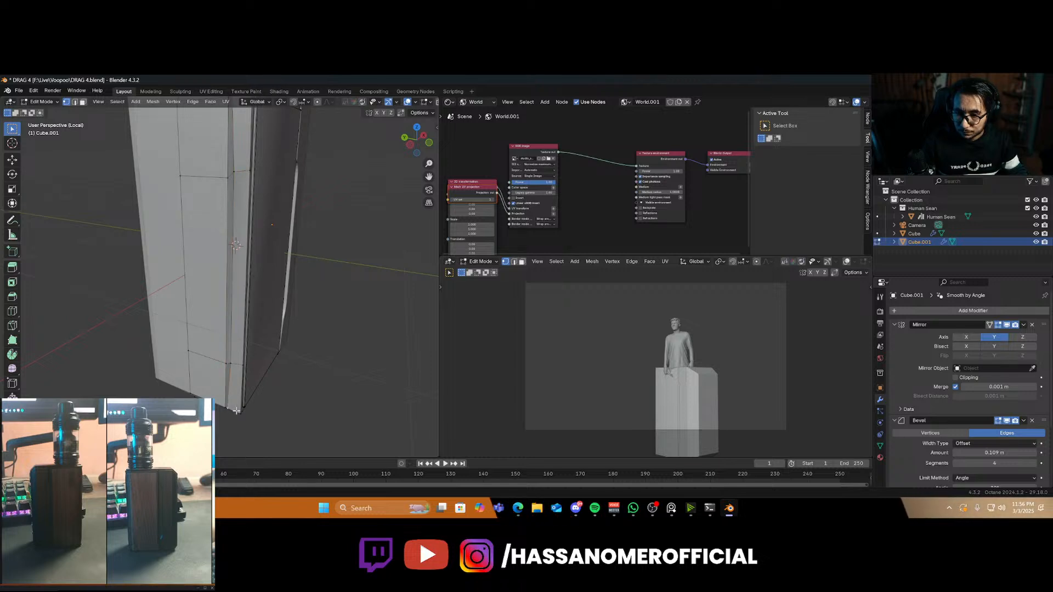
{"action": "middle_click_drag", "start_coordinate": [227, 413], "coordinate": [249, 379]}
{"action": "key", "text": "g"}
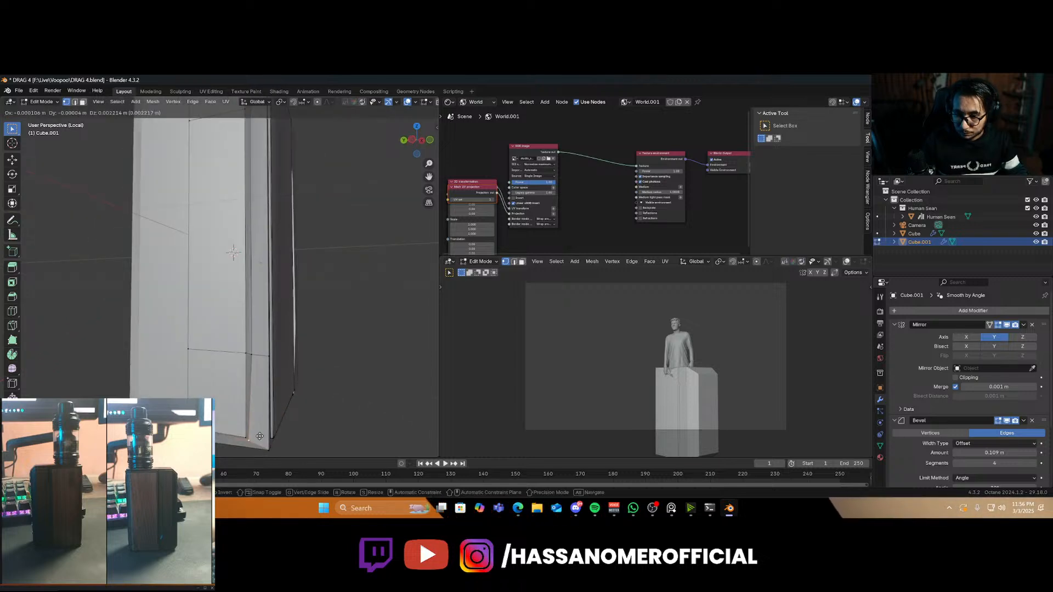
{"action": "key", "text": "g"}
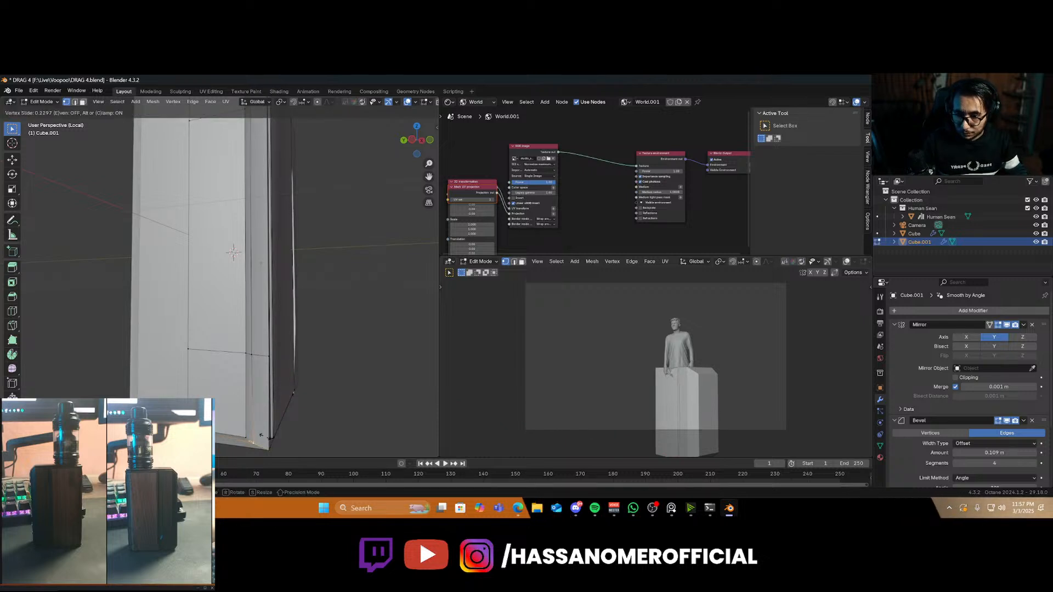
{"action": "left_click", "coordinate": [266, 436]}
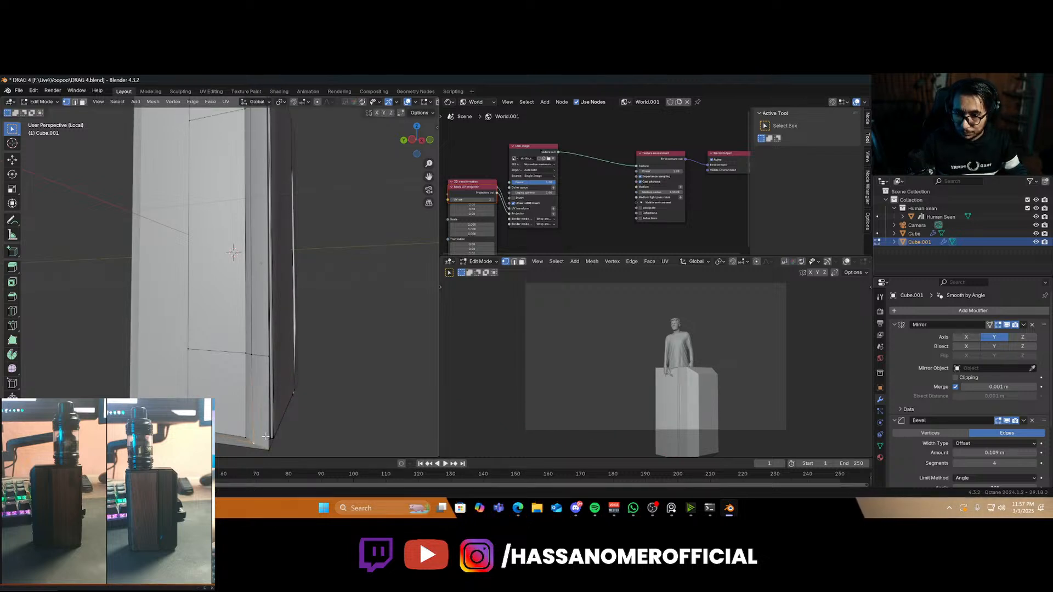
{"action": "key", "text": "Tab"}
{"action": "scroll", "coordinate": [263, 313], "scroll_direction": "down", "scroll_amount": 3}
{"action": "mouse_move", "coordinate": [249, 274]}
{"action": "middle_mouse_down"}
{"action": "mouse_move", "coordinate": [233, 296]}
{"action": "mouse_move", "coordinate": [237, 277]}
{"action": "middle_mouse_up"}
{"action": "key", "text": "Tab"}
{"action": "scroll", "coordinate": [234, 230], "scroll_direction": "up", "scroll_amount": 3}
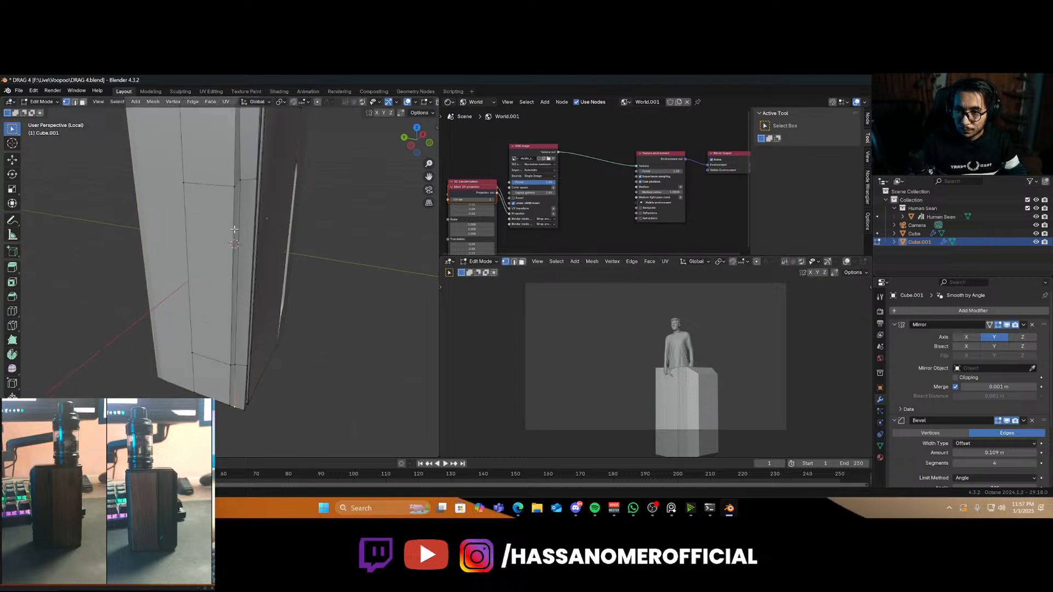
Vertex-slide the upper strip vertex towards the large panel, and the top corner vertex the same way by a factor of about 0.24
{"action": "middle_click_drag", "start_coordinate": [234, 229], "coordinate": [240, 280]}
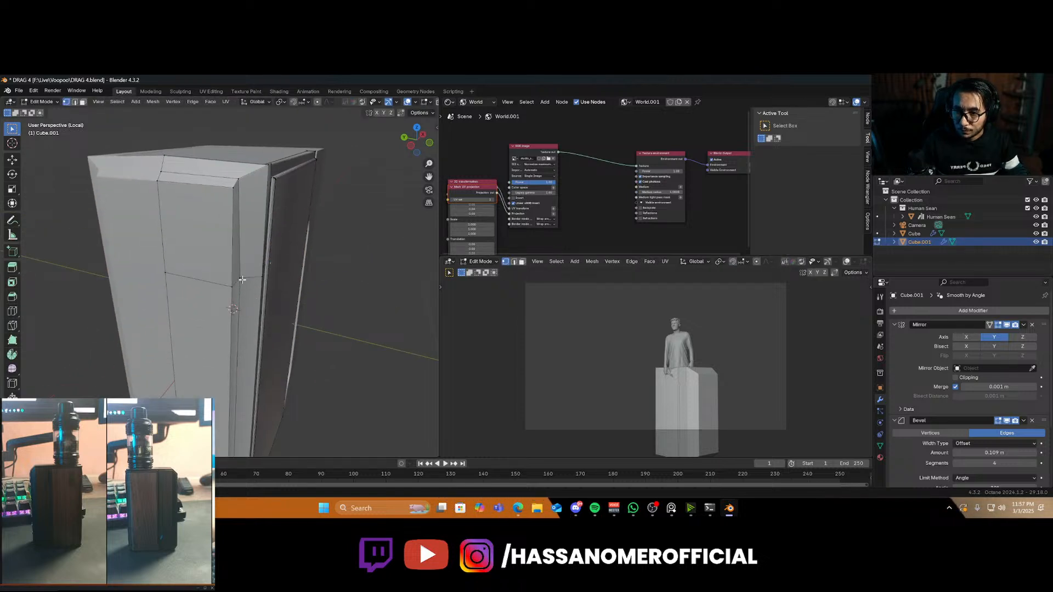
{"action": "key", "text": "shift+v"}
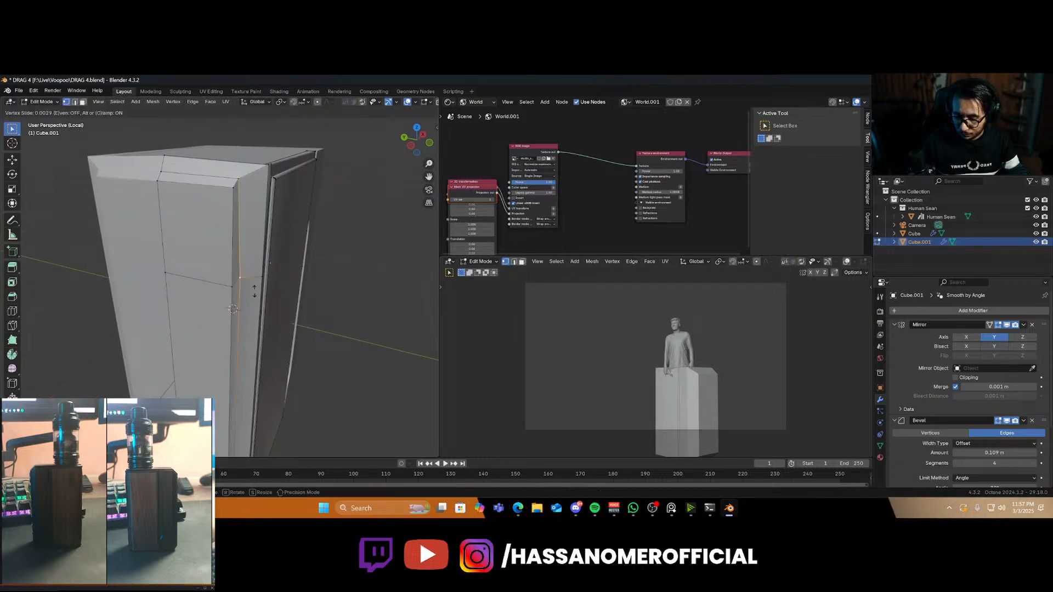
{"action": "left_click", "coordinate": [254, 275]}
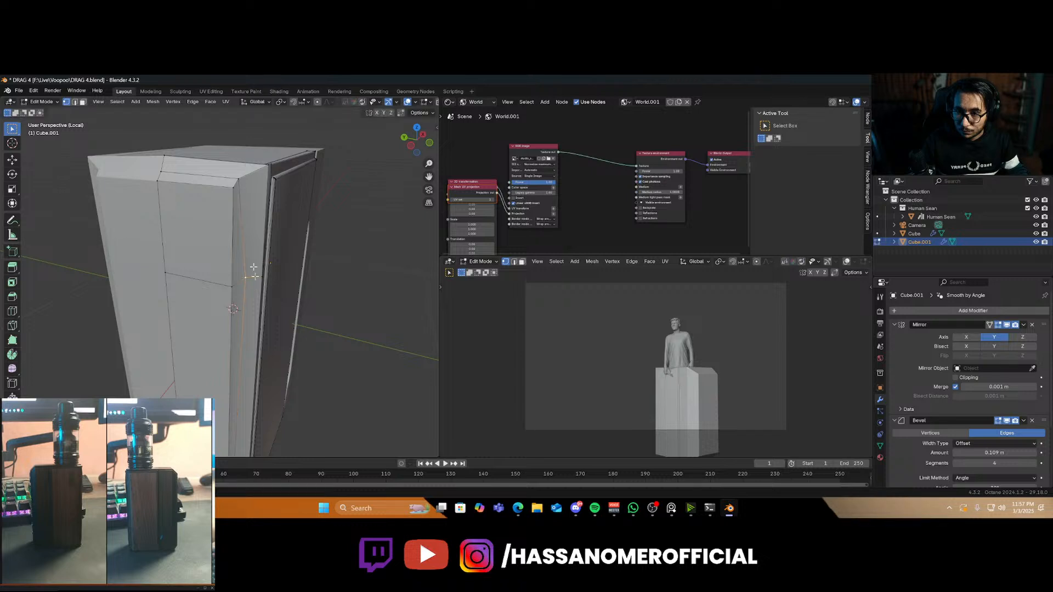
{"action": "left_click", "coordinate": [236, 179]}
{"action": "key", "text": "shift+v"}
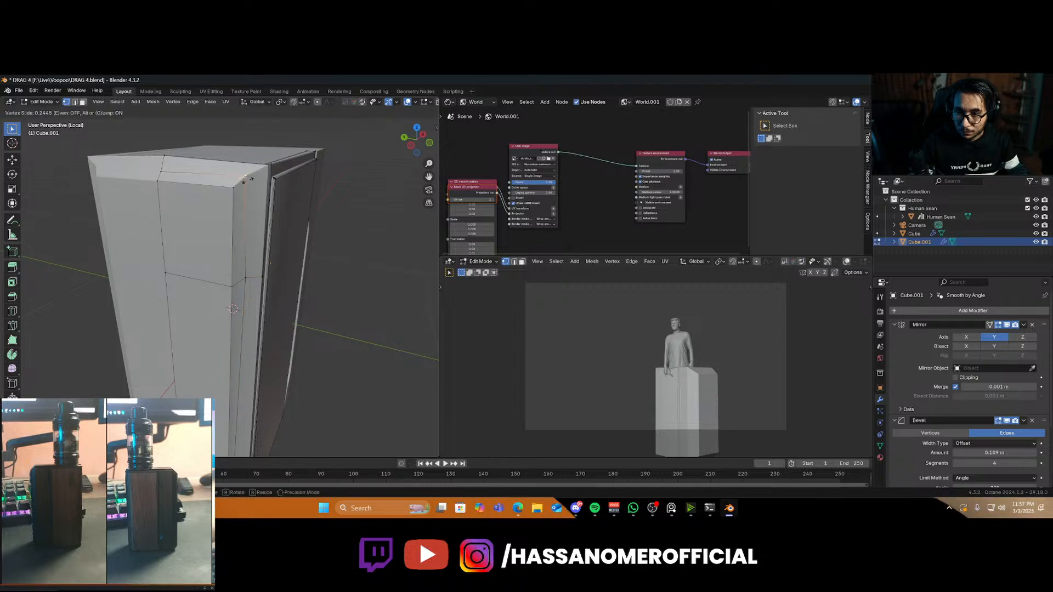
{"action": "left_click", "coordinate": [245, 179]}
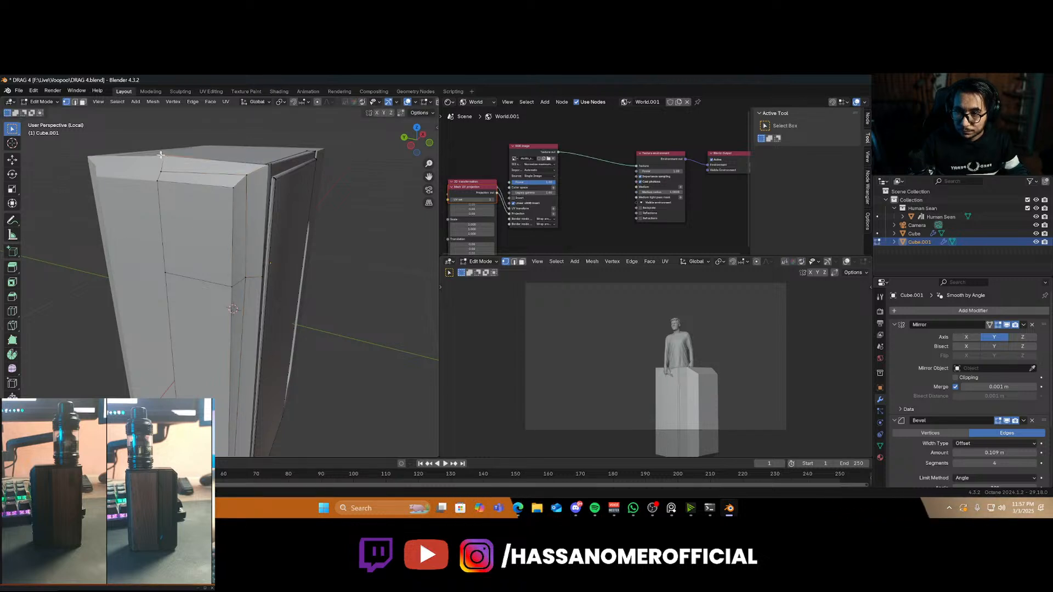
Move the middle vertex on the body's top rim down about 0.016 m along global Z and check the shading in Object Mode
{"action": "left_click", "coordinate": [160, 155]}
{"action": "key", "text": "g"}
{"action": "key", "text": "z"}
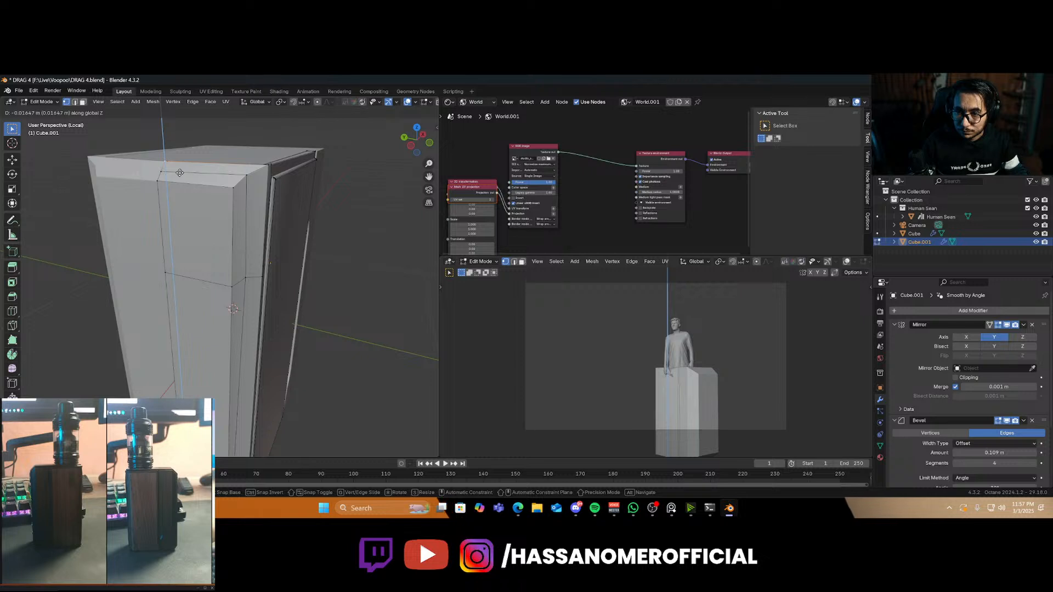
{"action": "left_click", "coordinate": [179, 173]}
{"action": "middle_click_drag", "start_coordinate": [180, 173], "coordinate": [188, 196]}
{"action": "scroll", "coordinate": [219, 292], "scroll_direction": "up", "scroll_amount": 3}
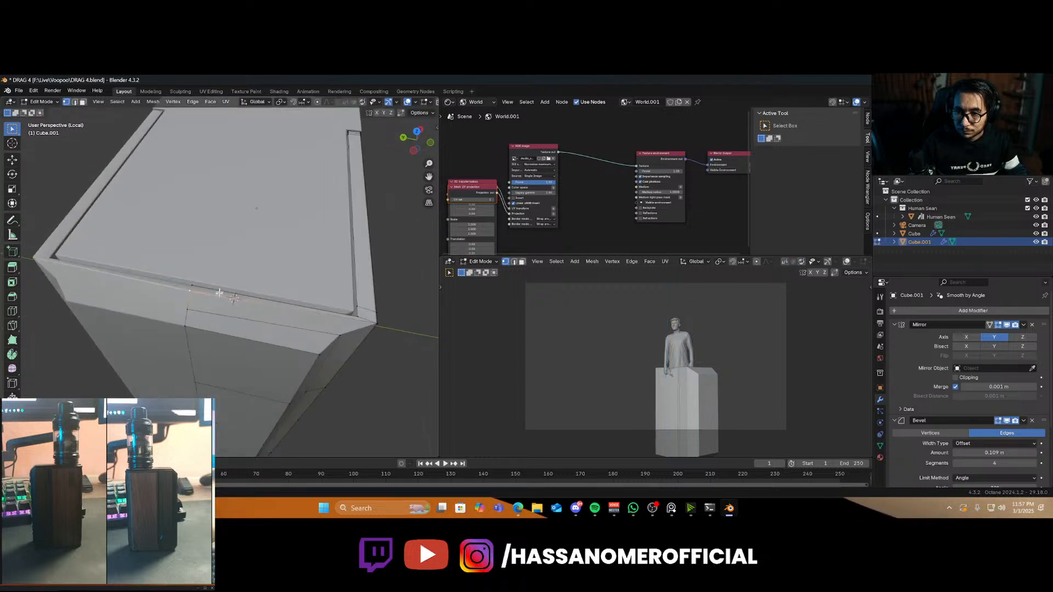
{"action": "scroll", "coordinate": [220, 292], "scroll_direction": "up", "scroll_amount": 4}
{"action": "scroll", "coordinate": [220, 292], "scroll_direction": "down", "scroll_amount": 4}
{"action": "key", "text": "Tab"}
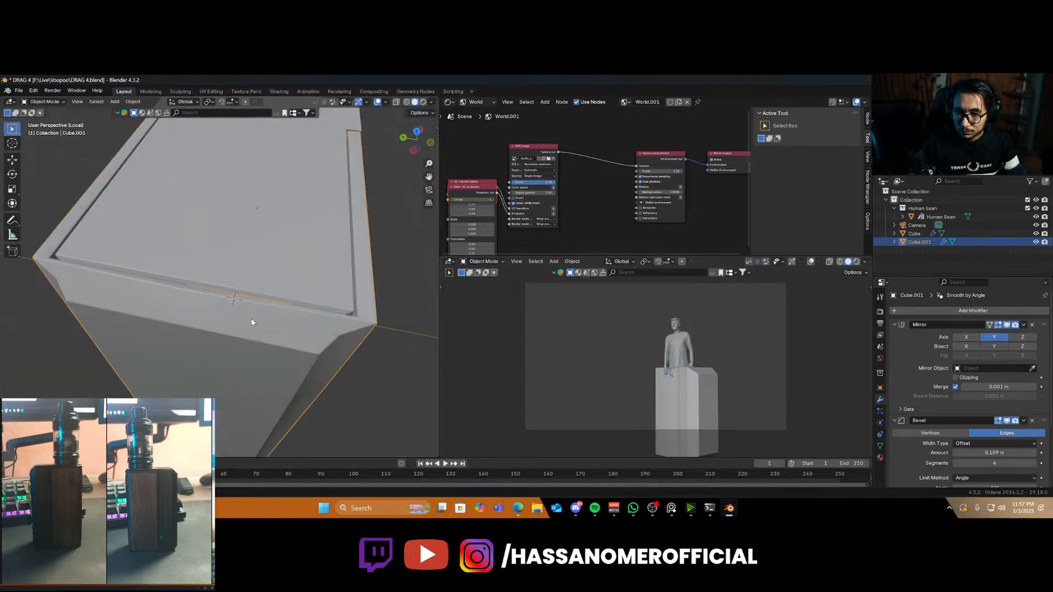
{"action": "scroll", "coordinate": [252, 322], "scroll_direction": "down", "scroll_amount": 5}
{"action": "middle_click_drag", "start_coordinate": [234, 353], "coordinate": [224, 263]}
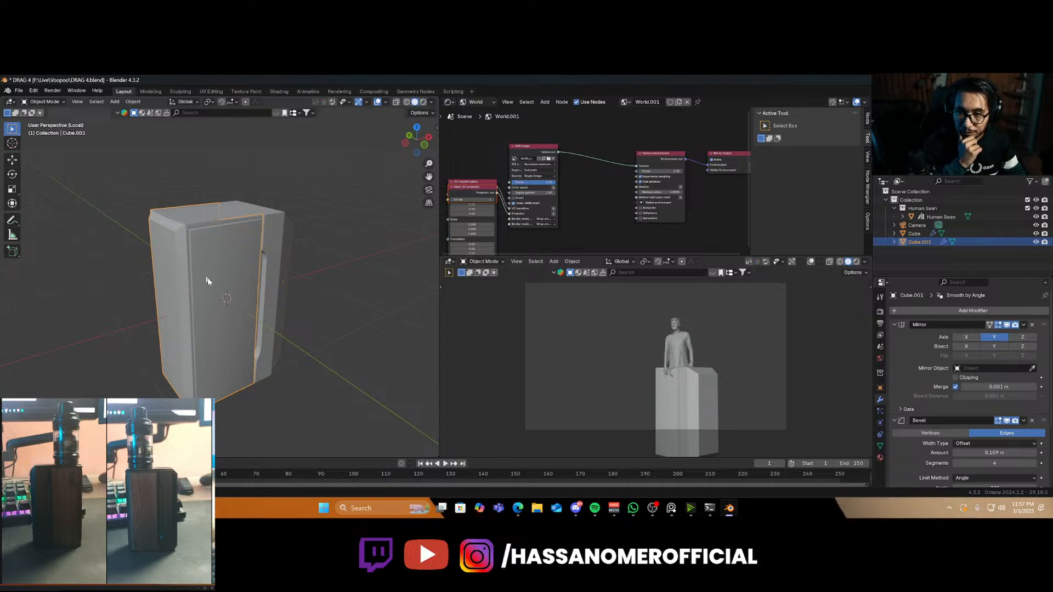
{"action": "middle_click_drag", "start_coordinate": [229, 352], "coordinate": [307, 317]}
In right orthographic view, scale both body objects slightly narrower along global Y and save the file
{"action": "left_click", "coordinate": [278, 322]}
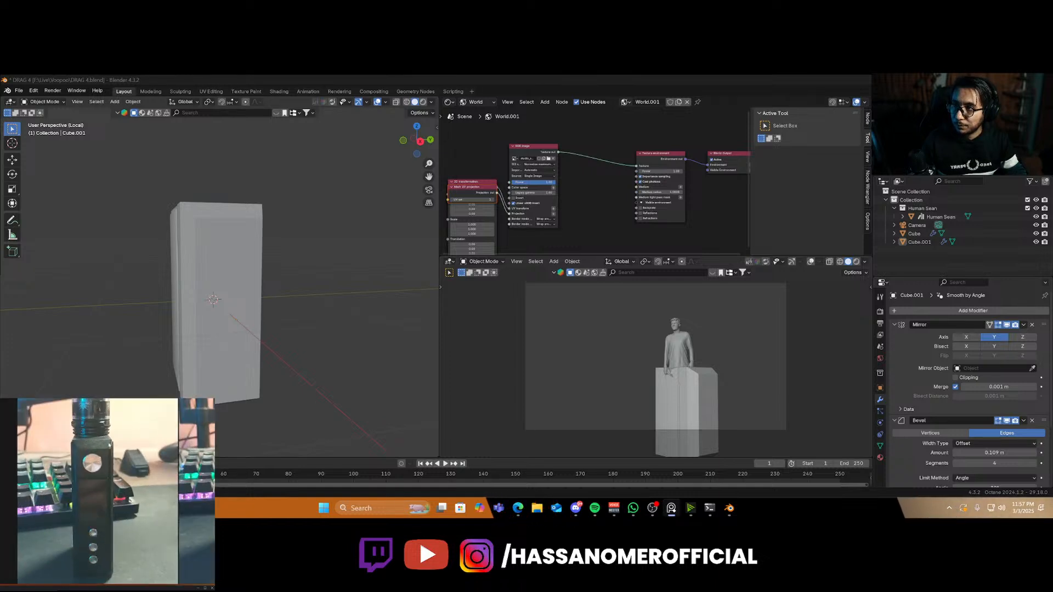
{"action": "mouse_move", "coordinate": [199, 272]}
{"action": "middle_mouse_down"}
{"action": "mouse_move", "coordinate": [169, 258]}
{"action": "mouse_move", "coordinate": [195, 258]}
{"action": "middle_mouse_up"}
{"action": "key", "text": "KP_5"}
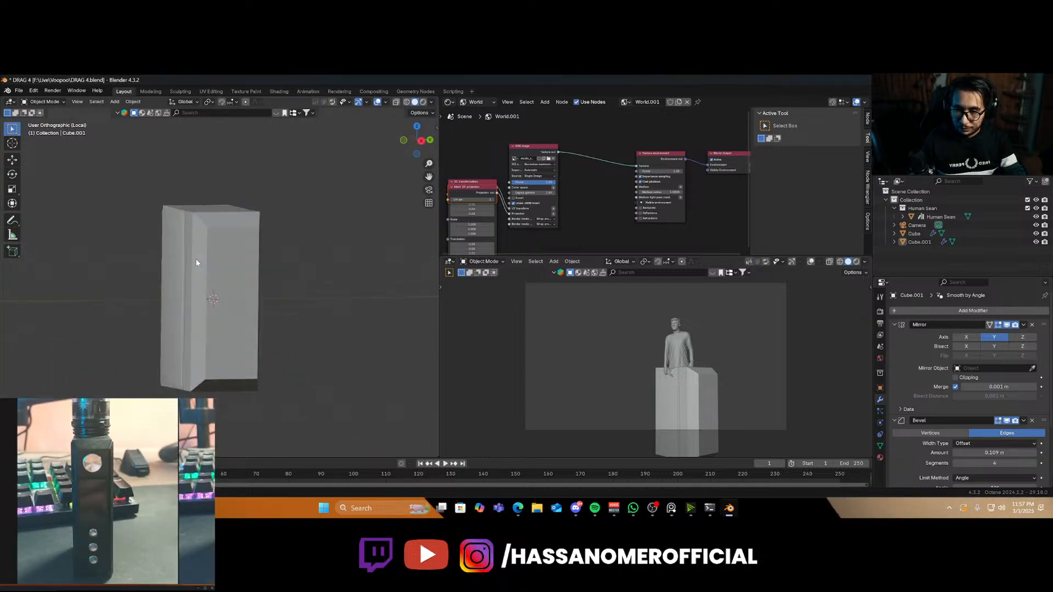
{"action": "key", "text": "KP_3"}
{"action": "left_click_drag", "start_coordinate": [83, 222], "coordinate": [299, 393]}
{"action": "key", "text": "s"}
{"action": "key", "text": "y"}
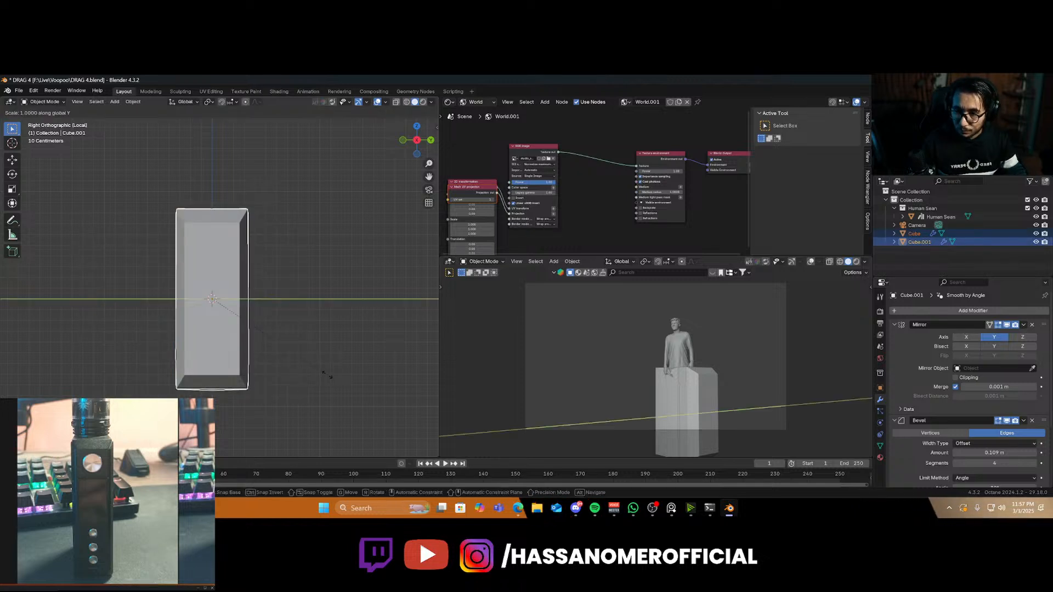
{"action": "left_click", "coordinate": [310, 349]}
{"action": "left_click", "coordinate": [327, 311]}
{"action": "key", "text": "ctrl+s"}
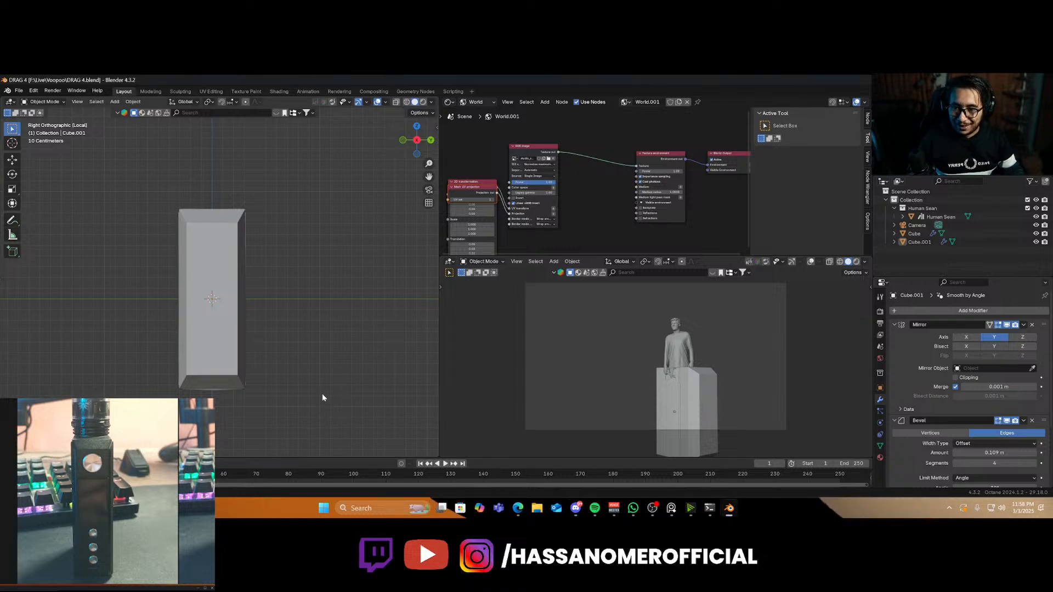
{"action": "middle_click_drag", "start_coordinate": [292, 395], "coordinate": [361, 343]}
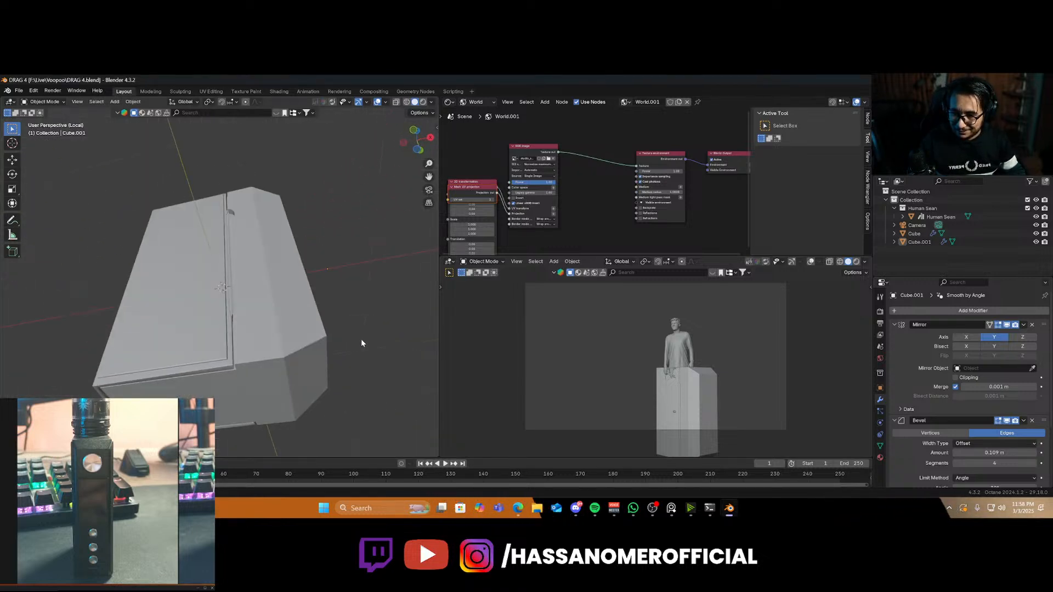
Scale the side panel slightly shorter along global Z, by a factor of about 0.98
{"action": "left_click", "coordinate": [229, 368]}
{"action": "middle_click_drag", "start_coordinate": [229, 387], "coordinate": [269, 449]}
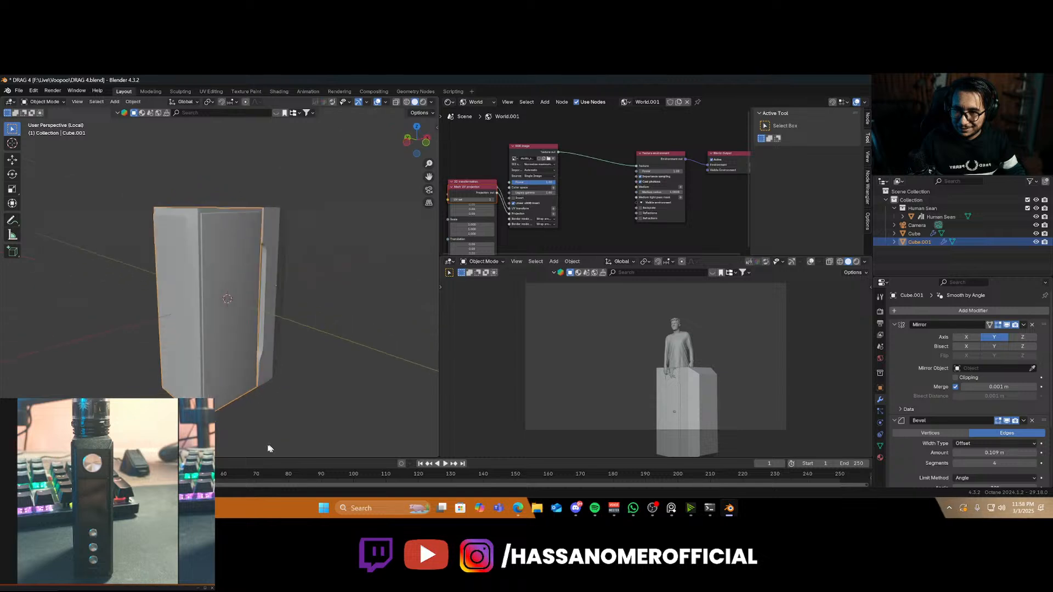
{"action": "key", "text": "s"}
{"action": "key", "text": "z"}
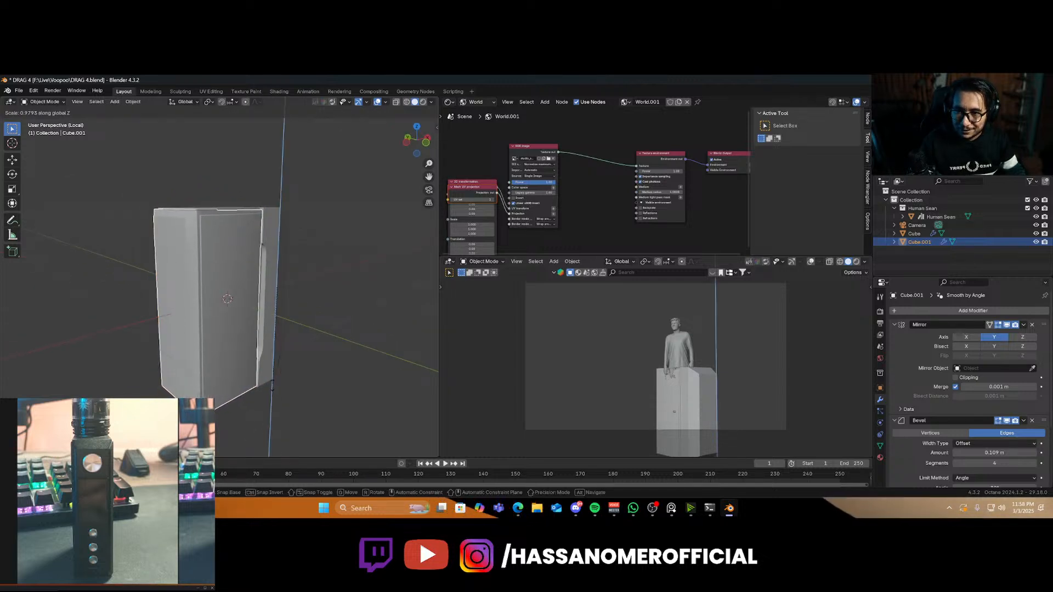
{"action": "left_click", "coordinate": [279, 398]}
{"action": "left_click", "coordinate": [338, 280]}
Add a mesh cylinder on the upper part of the body's narrow front face and scale it down to fire-button size
{"action": "middle_click_drag", "start_coordinate": [306, 370], "coordinate": [242, 252]}
{"action": "left_click", "coordinate": [241, 253]}
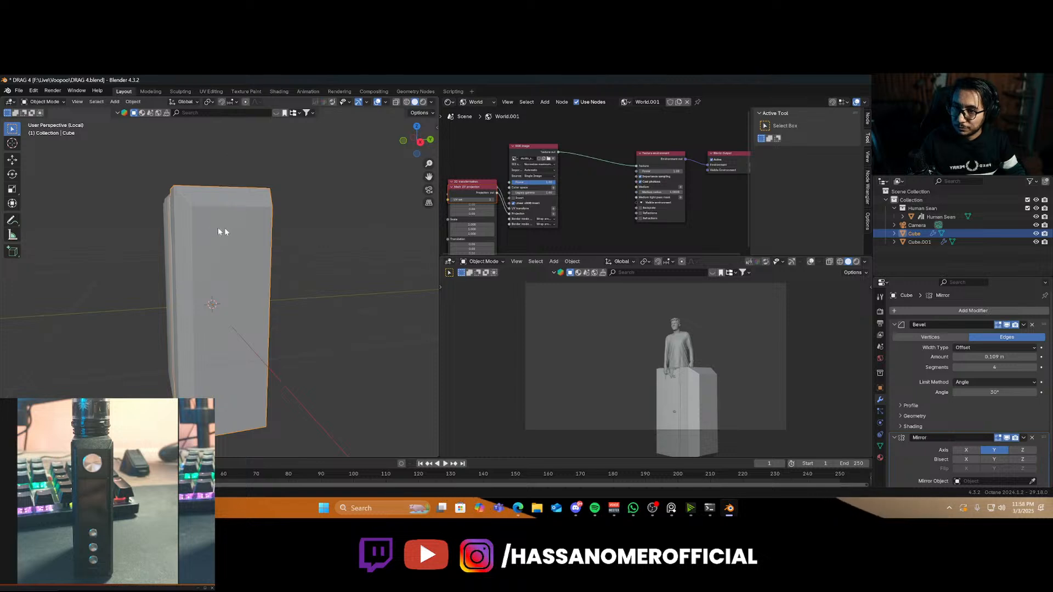
{"action": "key", "text": "shift+a"}
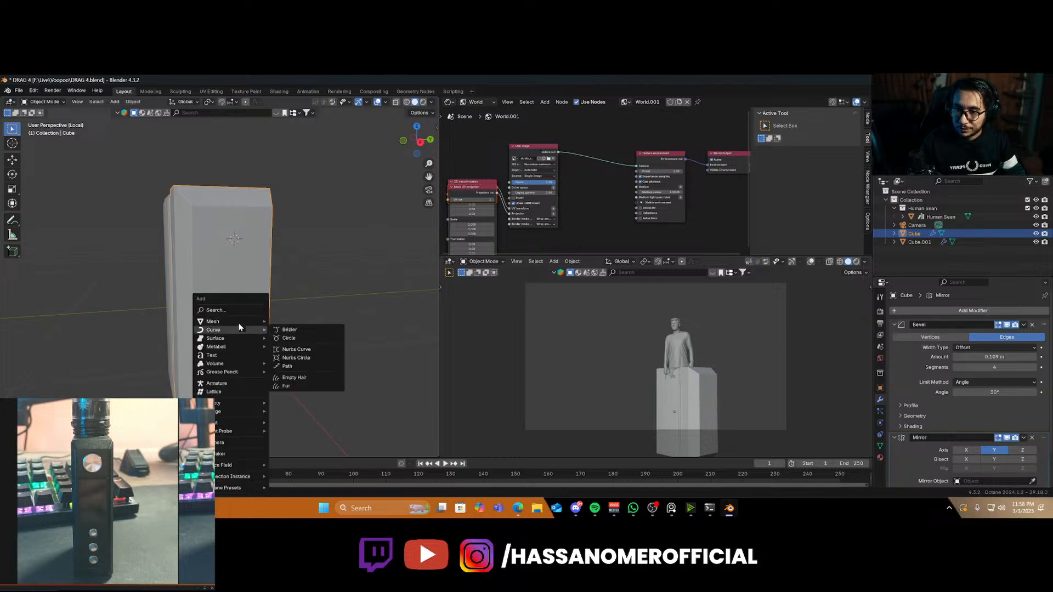
{"action": "mouse_move", "coordinate": [259, 322]}
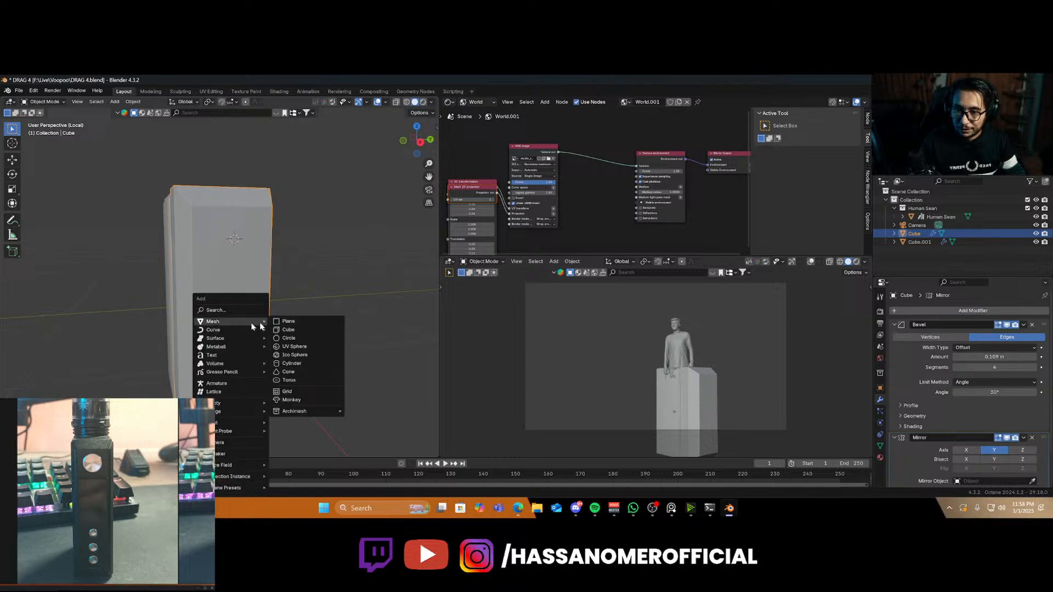
{"action": "left_click", "coordinate": [304, 362]}
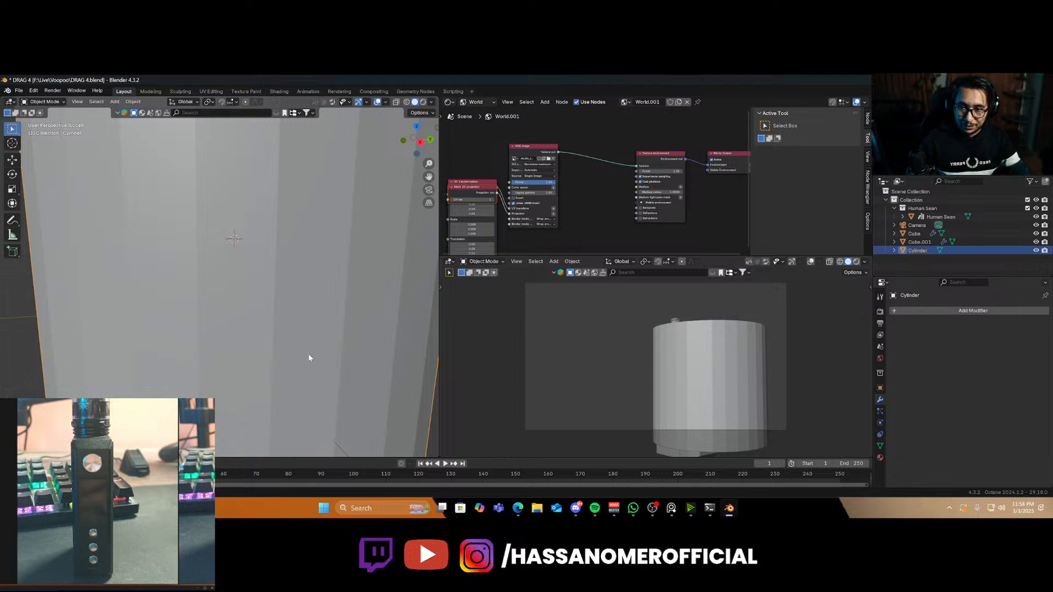
{"action": "key", "text": "s"}
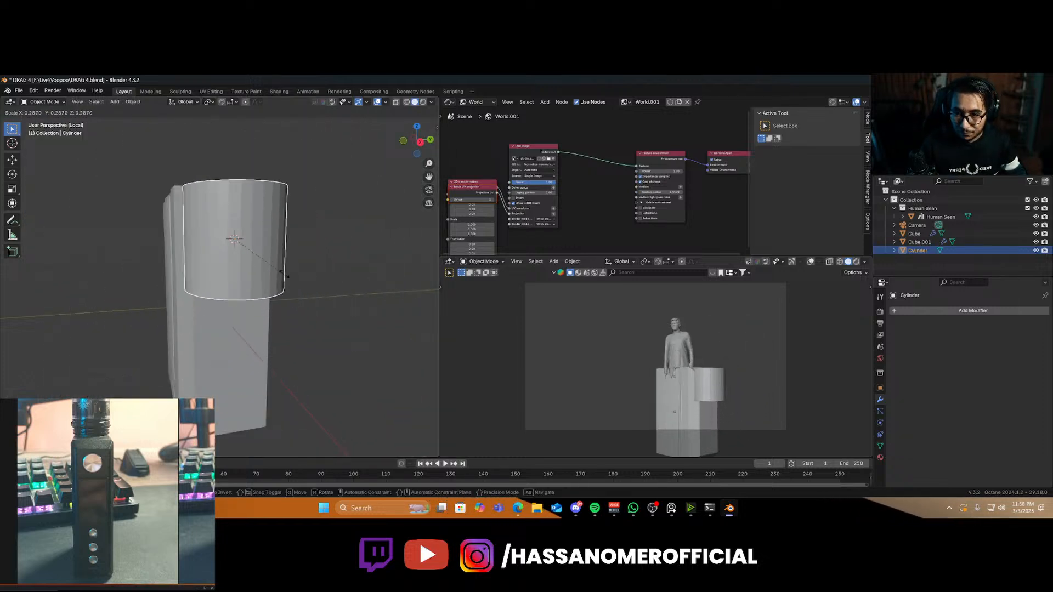
Rotate the button cylinder 90 degrees about global Y so its cap faces out of the front face
{"action": "key", "text": "r"}
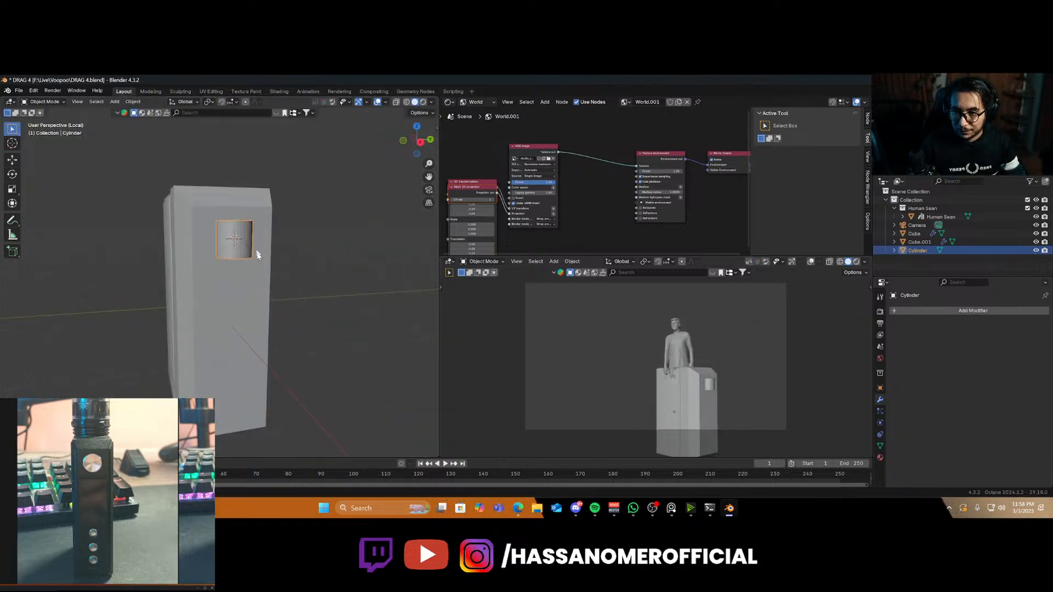
{"action": "key", "text": "y"}
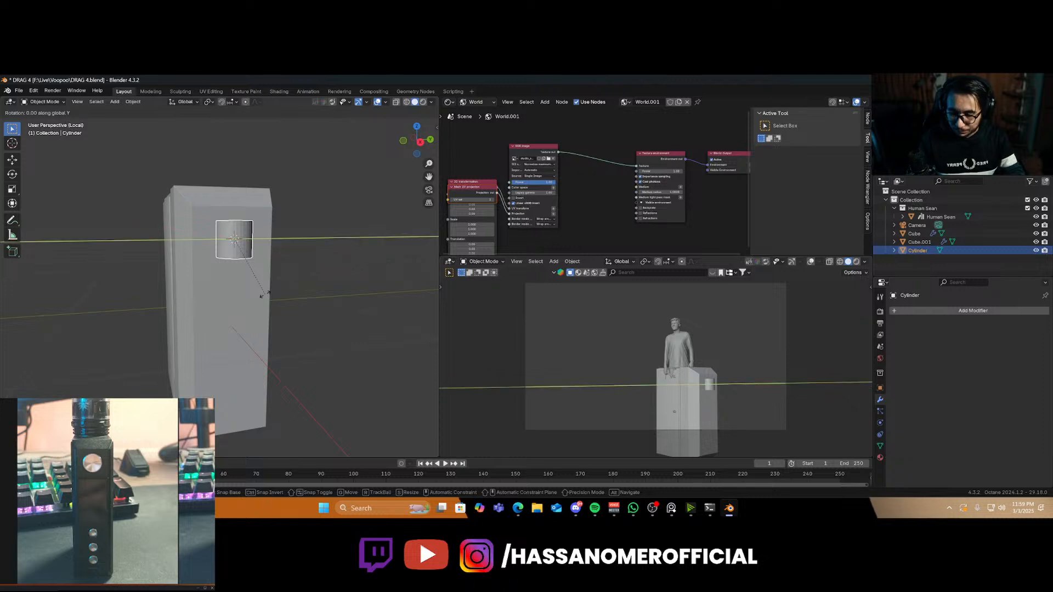
{"action": "type", "text": "90"}
{"action": "key", "text": "Return"}
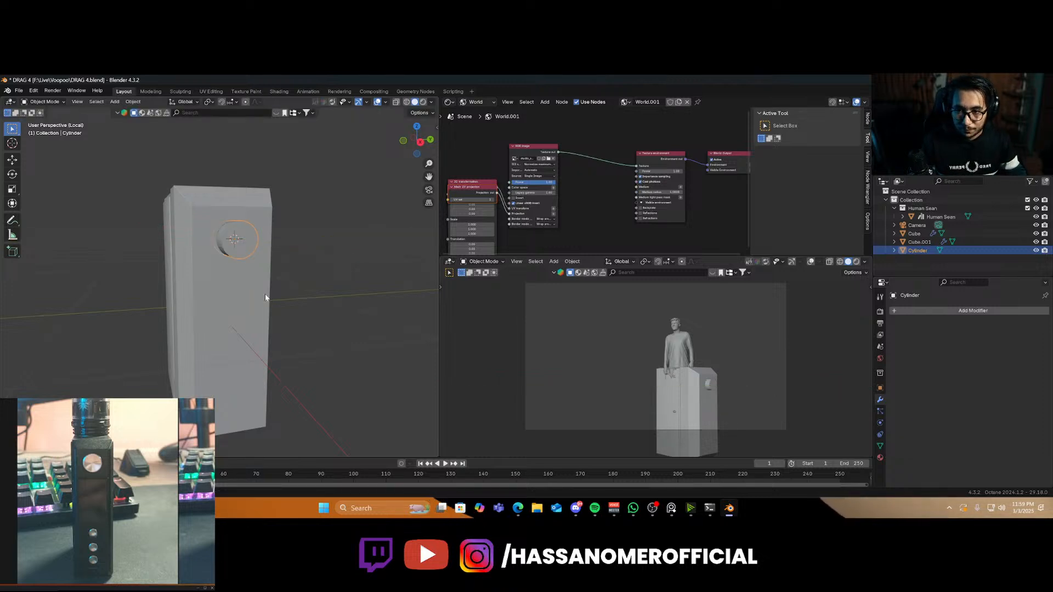
Inset the button's outer cap face by about 0.27 m and move the inner face slightly inward along global X
{"action": "middle_click_drag", "start_coordinate": [265, 298], "coordinate": [178, 318]}
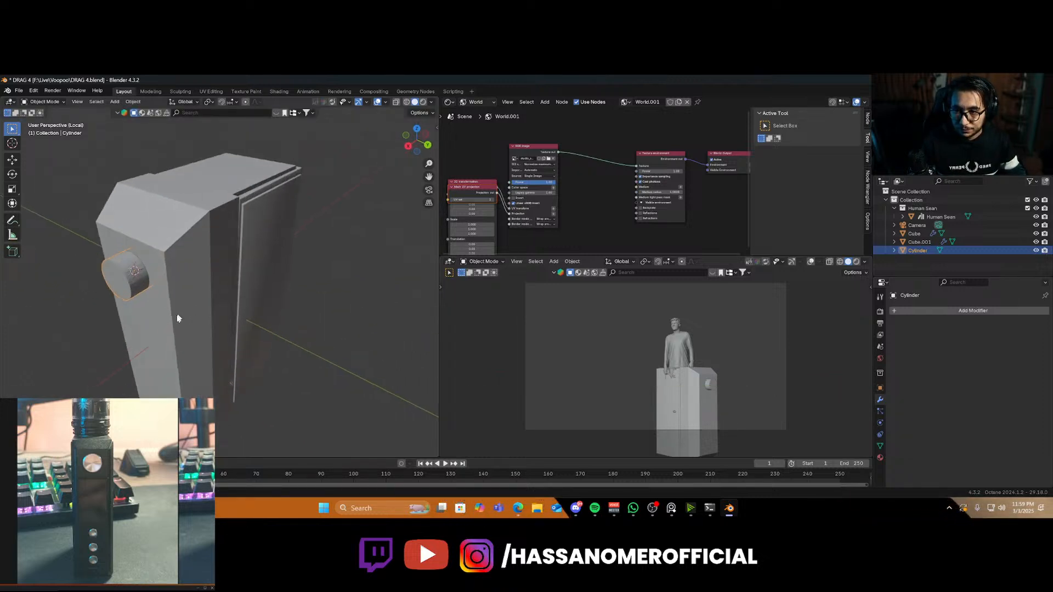
{"action": "key", "text": "Tab"}
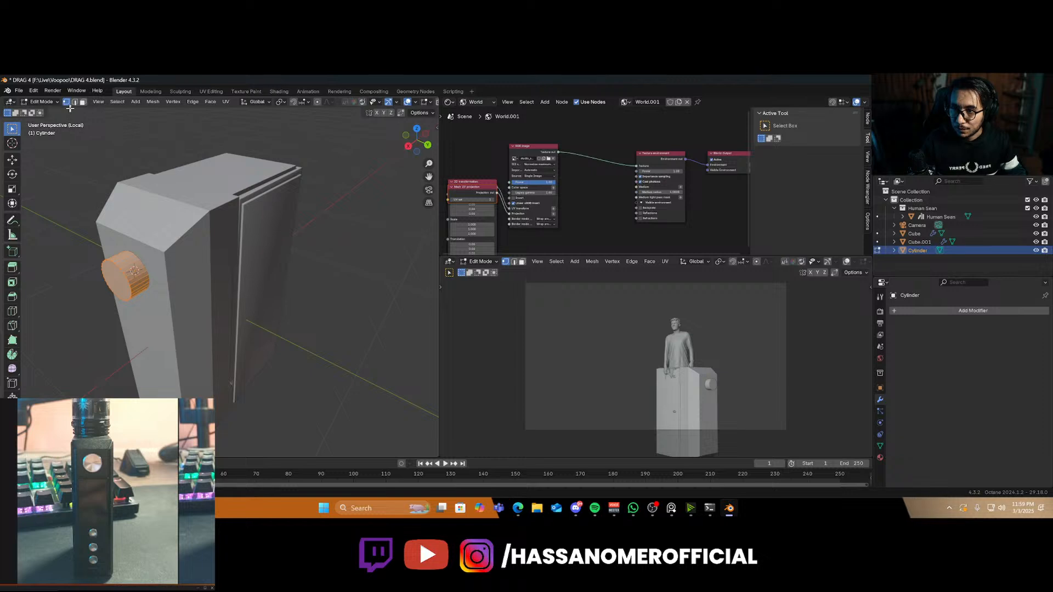
{"action": "left_click", "coordinate": [114, 286]}
{"action": "scroll", "coordinate": [133, 322], "scroll_direction": "up", "scroll_amount": 1}
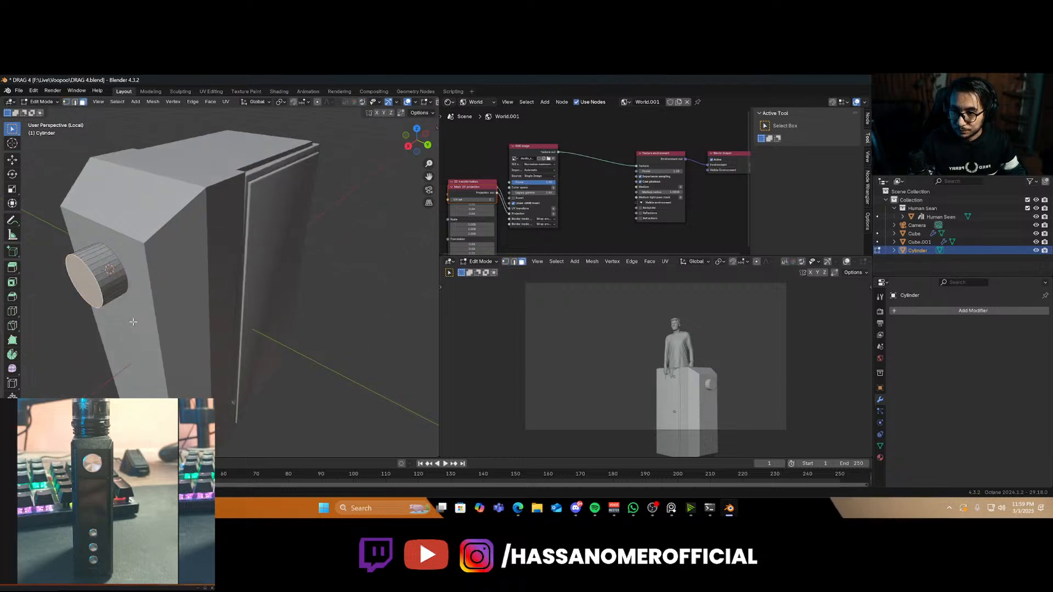
{"action": "key", "text": "i"}
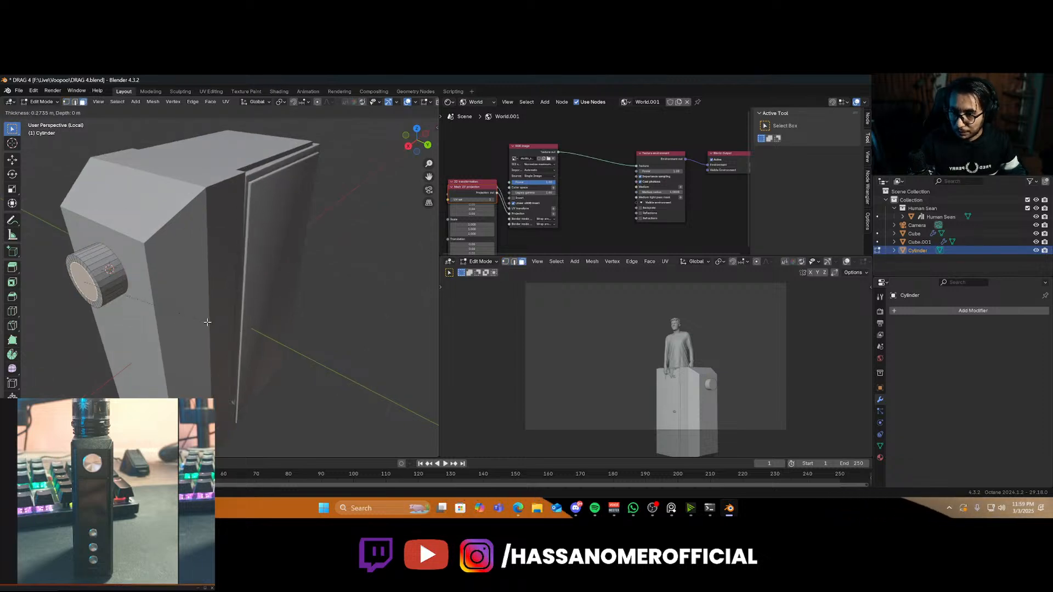
{"action": "left_click", "coordinate": [210, 322]}
{"action": "key", "text": "g"}
{"action": "key", "text": "x"}
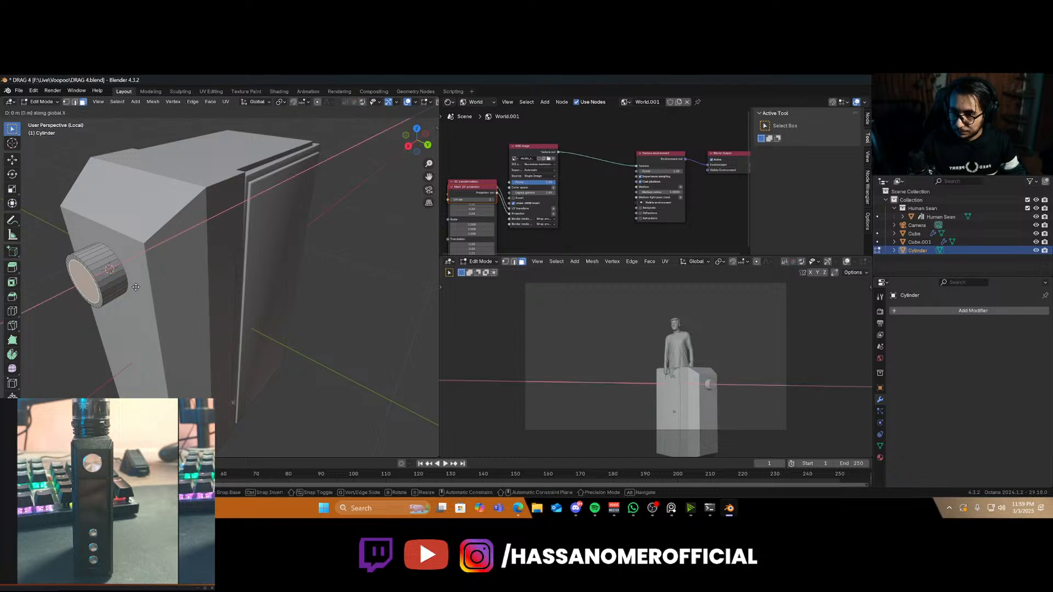
{"action": "left_click", "coordinate": [112, 296]}
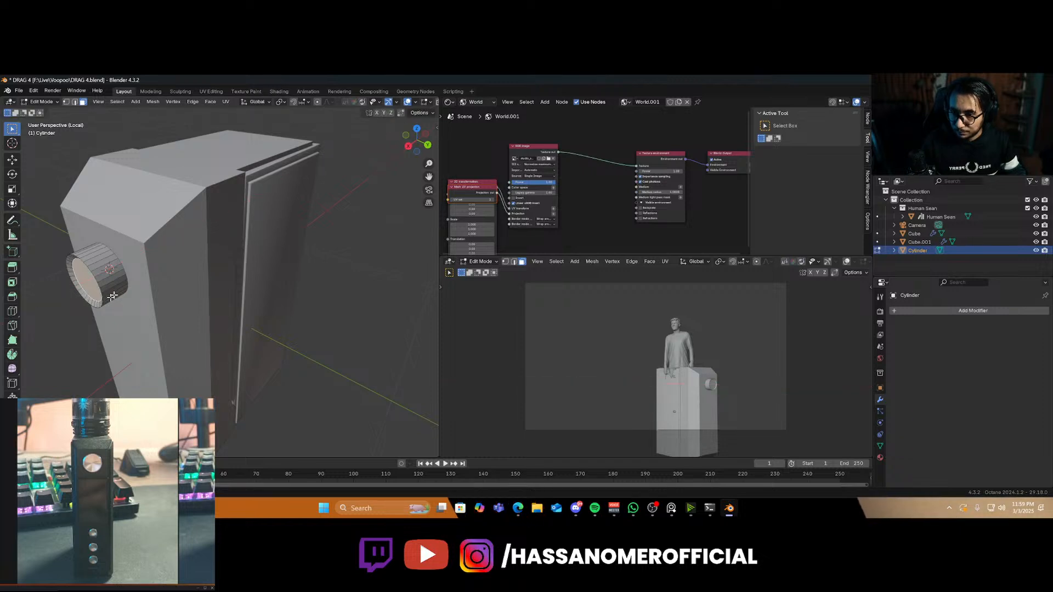
Bevel the border of the button's recessed inner face with 4 segments
{"action": "key", "text": "KP_Decimal"}
{"action": "middle_click_drag", "start_coordinate": [104, 305], "coordinate": [273, 330]}
{"action": "scroll", "coordinate": [205, 309], "scroll_direction": "down", "scroll_amount": 3}
{"action": "key", "text": "ctrl+b"}
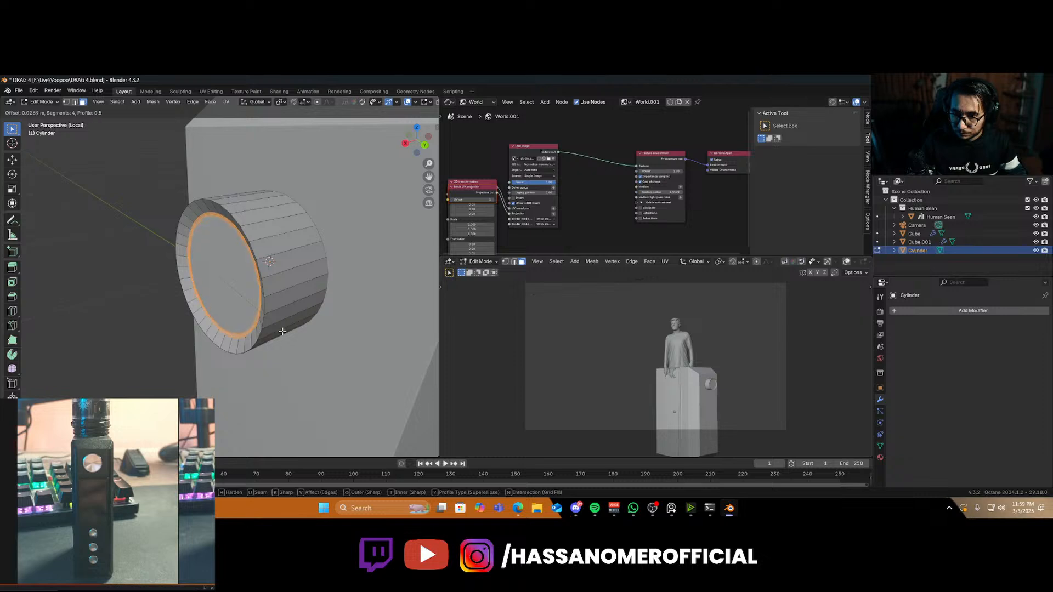
{"action": "left_click", "coordinate": [283, 332]}
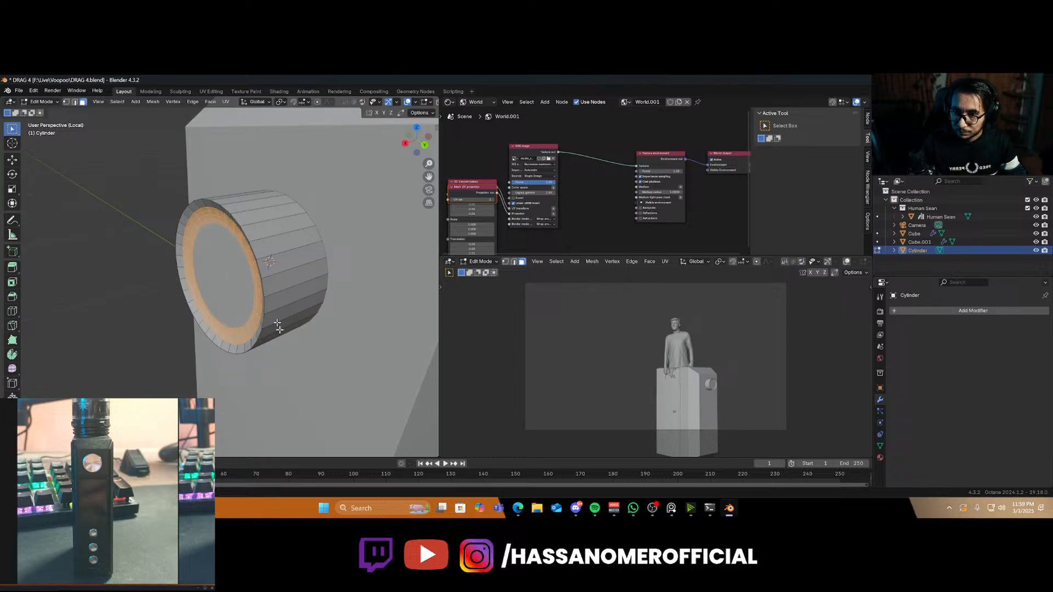
Select the edge loop around the button's outer rim and bevel it narrowly with 4 segments
{"action": "left_click", "coordinate": [239, 224]}
{"action": "key", "text": "2"}
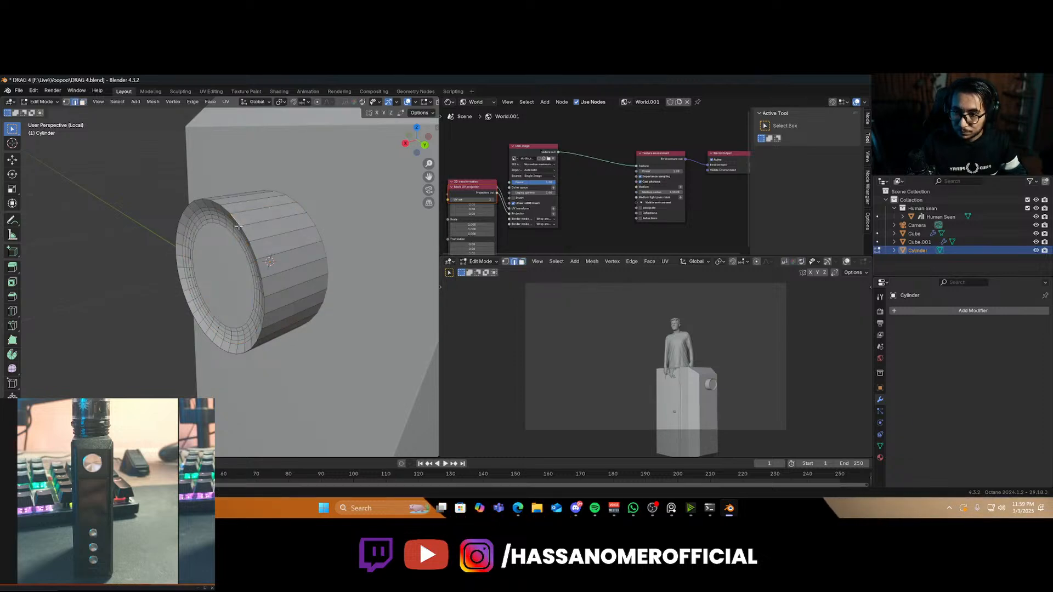
{"action": "left_click", "coordinate": [238, 226], "text": "alt"}
{"action": "key", "text": "ctrl+b"}
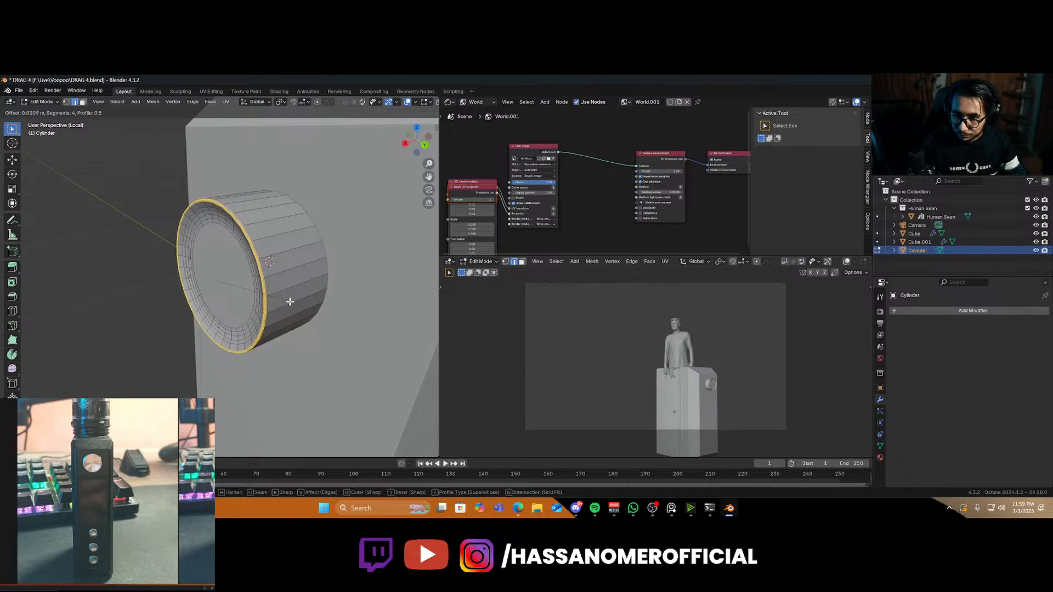
{"action": "left_click", "coordinate": [290, 301]}
Return to Object Mode and apply auto smooth shading to the button with a 30° angle
{"action": "key", "text": "Tab"}
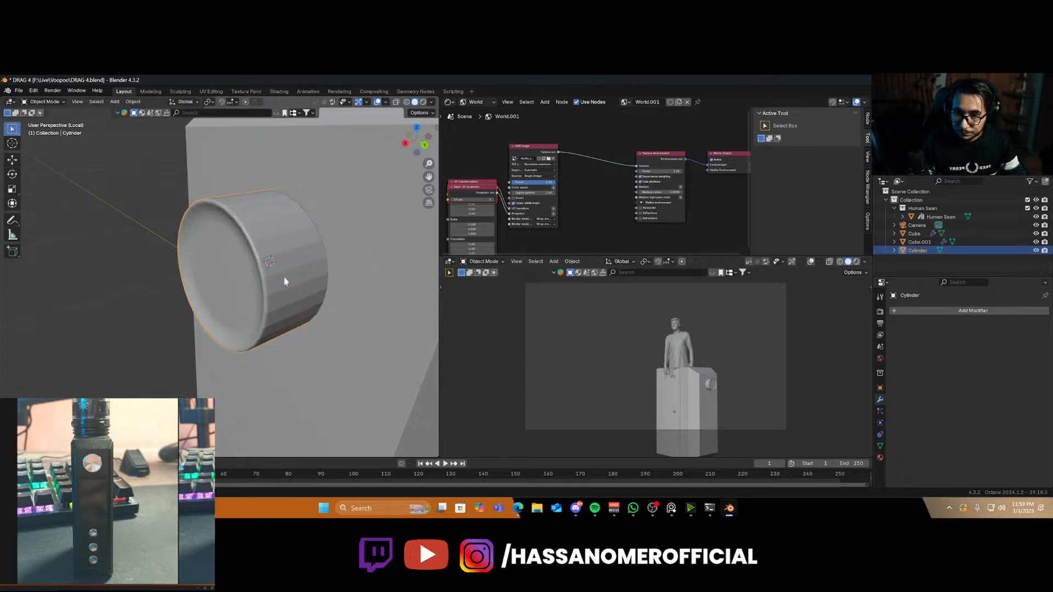
{"action": "right_click", "coordinate": [272, 289]}
{"action": "left_click", "coordinate": [268, 288]}
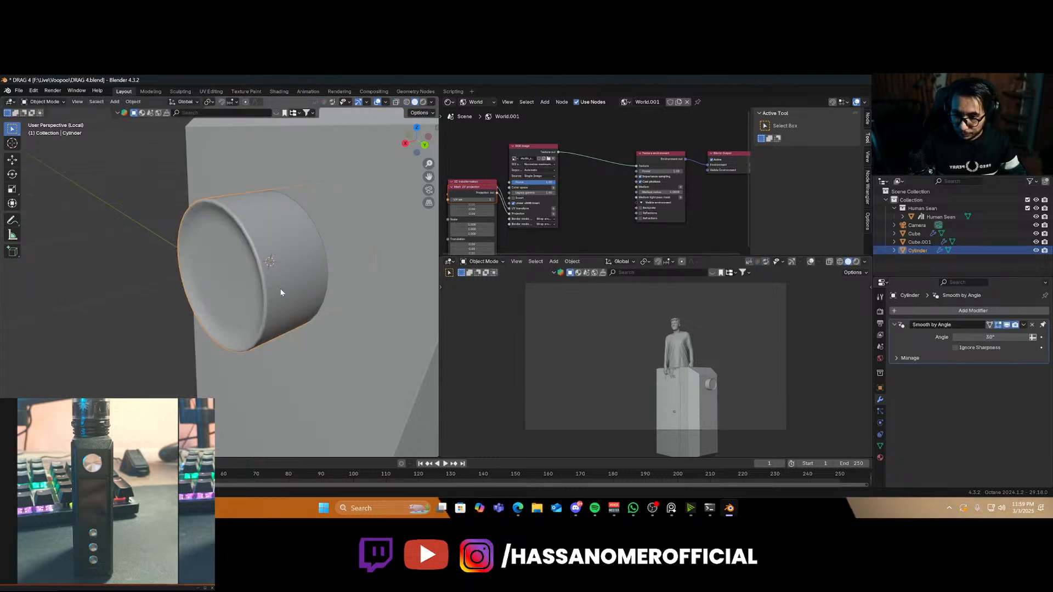
Move the button along its local Z axis to sink it into the body, leaving only its rim protruding
{"action": "key", "text": "g"}
{"action": "key", "text": "z"}
{"action": "key", "text": "z"}
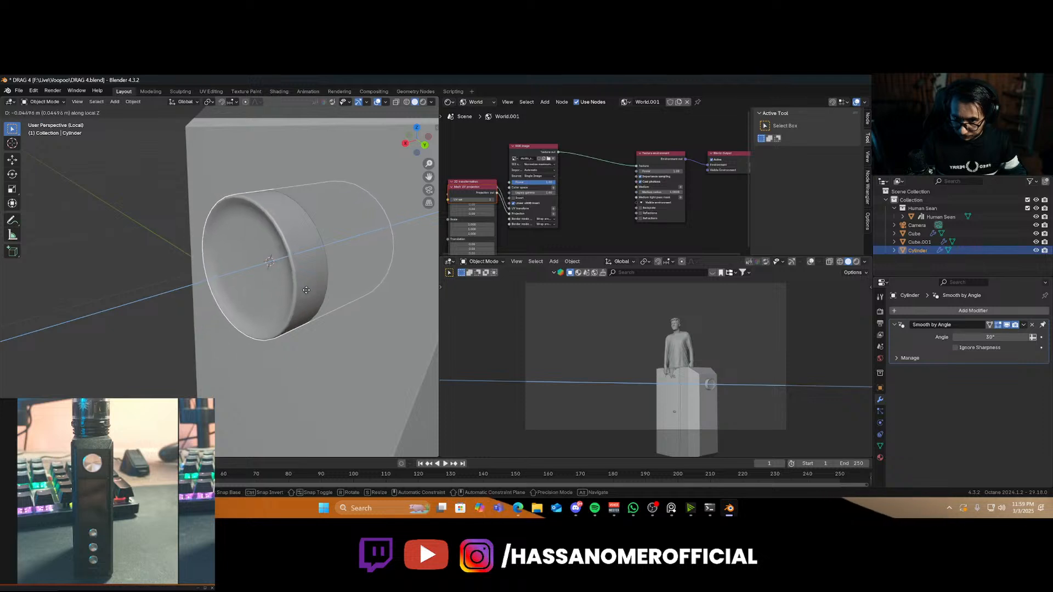
{"action": "left_click", "coordinate": [282, 326]}
{"action": "scroll", "coordinate": [199, 366], "scroll_direction": "down", "scroll_amount": 4}
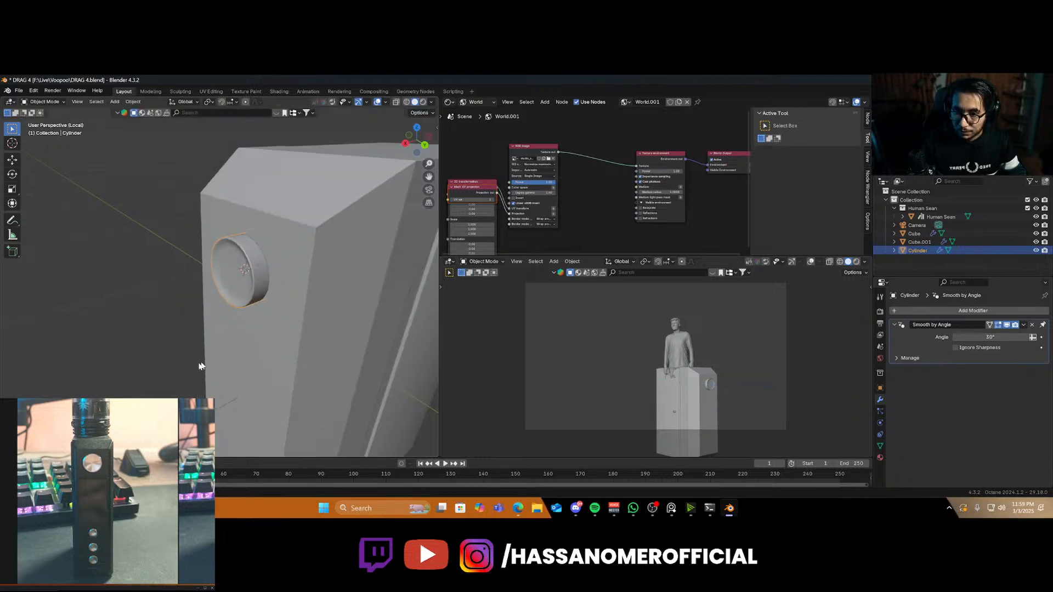
{"action": "middle_click_drag", "start_coordinate": [199, 367], "coordinate": [282, 348]}
{"action": "left_click", "coordinate": [332, 313]}
{"action": "scroll", "coordinate": [275, 346], "scroll_direction": "down", "scroll_amount": 3}
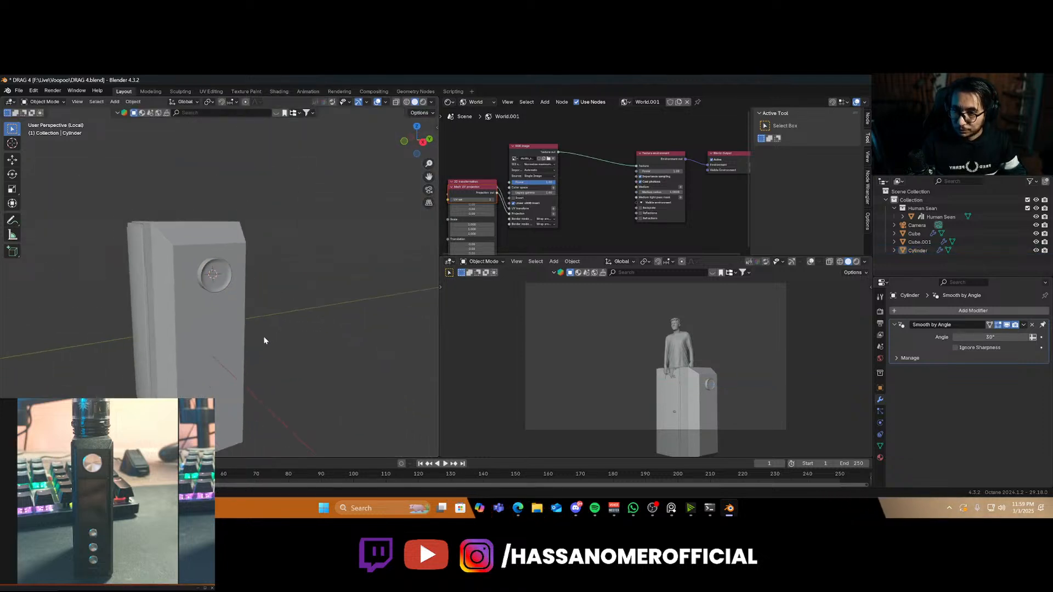
In right orthographic view, centre the button on the front face by moving it about -0.018 m along global Y
{"action": "key", "text": "KP_1"}
{"action": "key", "text": "KP_3"}
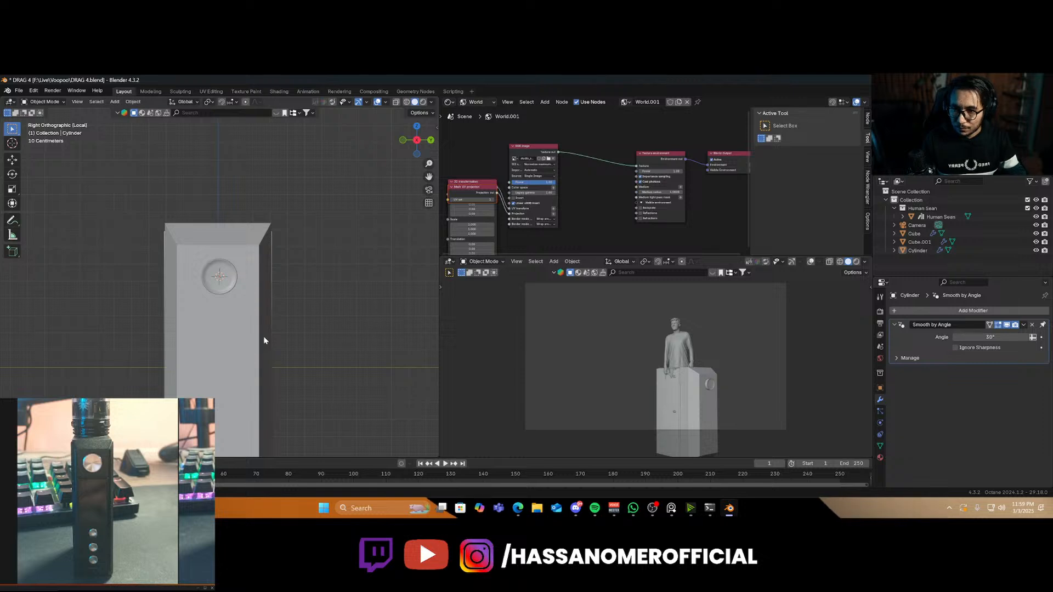
{"action": "left_click", "coordinate": [236, 280]}
{"action": "key", "text": "g"}
{"action": "key", "text": "x"}
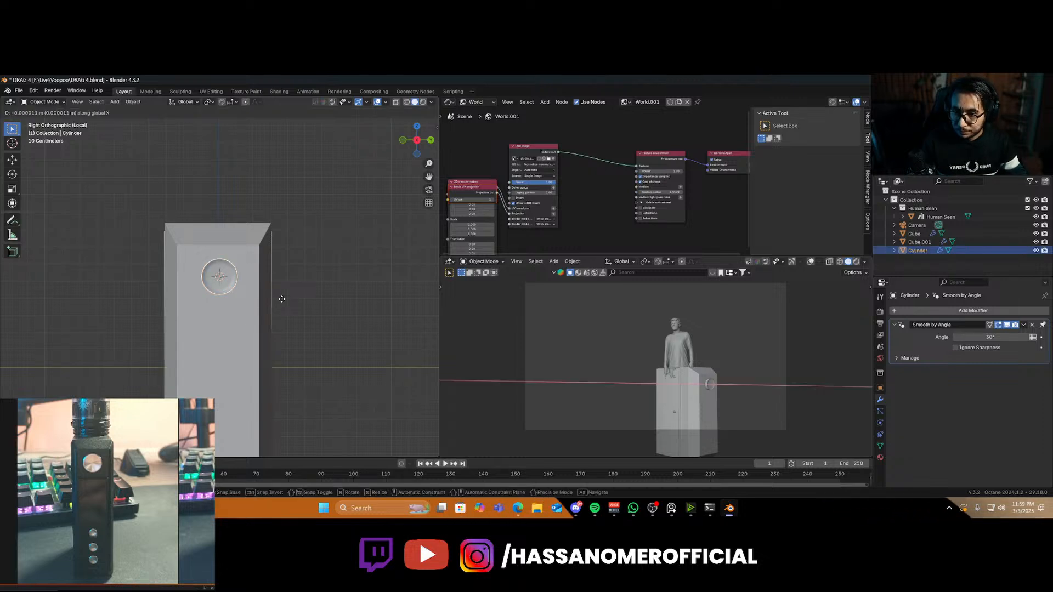
{"action": "key", "text": "y"}
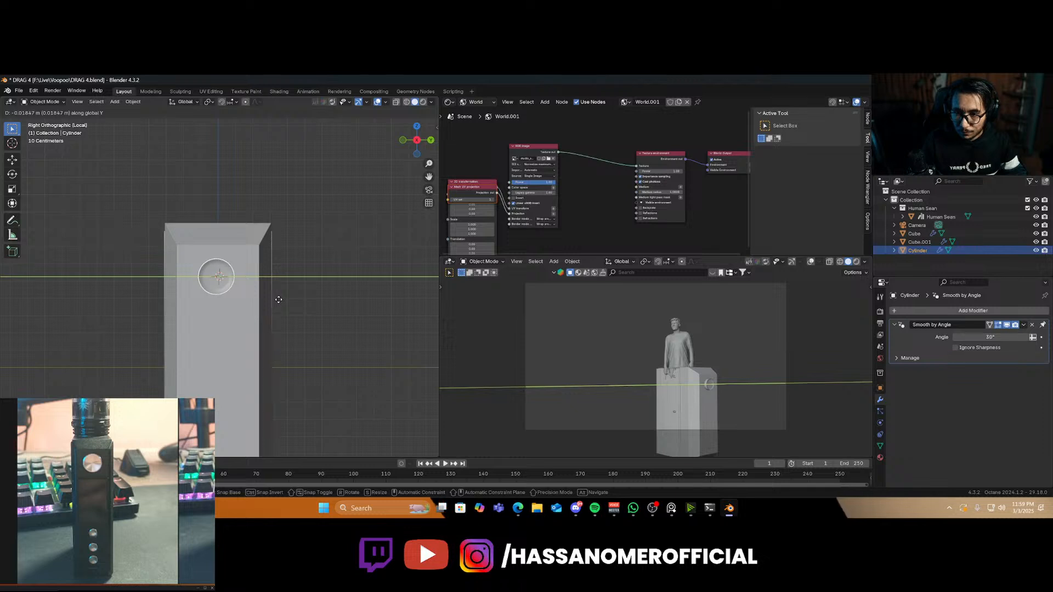
{"action": "left_click", "coordinate": [278, 300]}
In the body's mesh, move the upper horizontal edge of the front face up about 0.067 m along global Z
{"action": "key", "text": "KP_Decimal"}
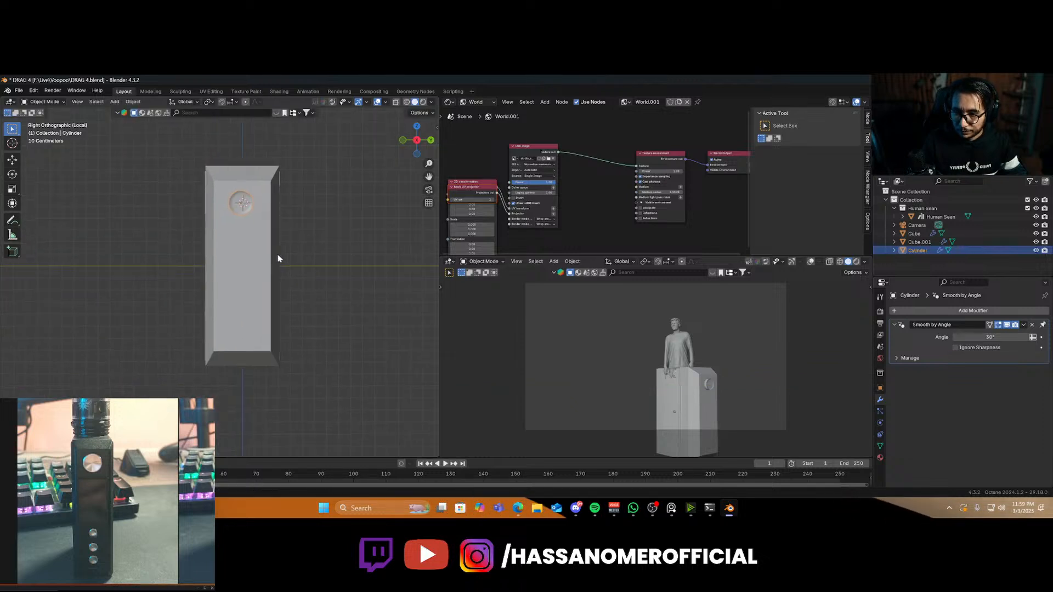
{"action": "scroll", "coordinate": [264, 278], "scroll_direction": "up", "scroll_amount": 3}
{"action": "left_click", "coordinate": [253, 278]}
{"action": "scroll", "coordinate": [244, 278], "scroll_direction": "up", "scroll_amount": 2}
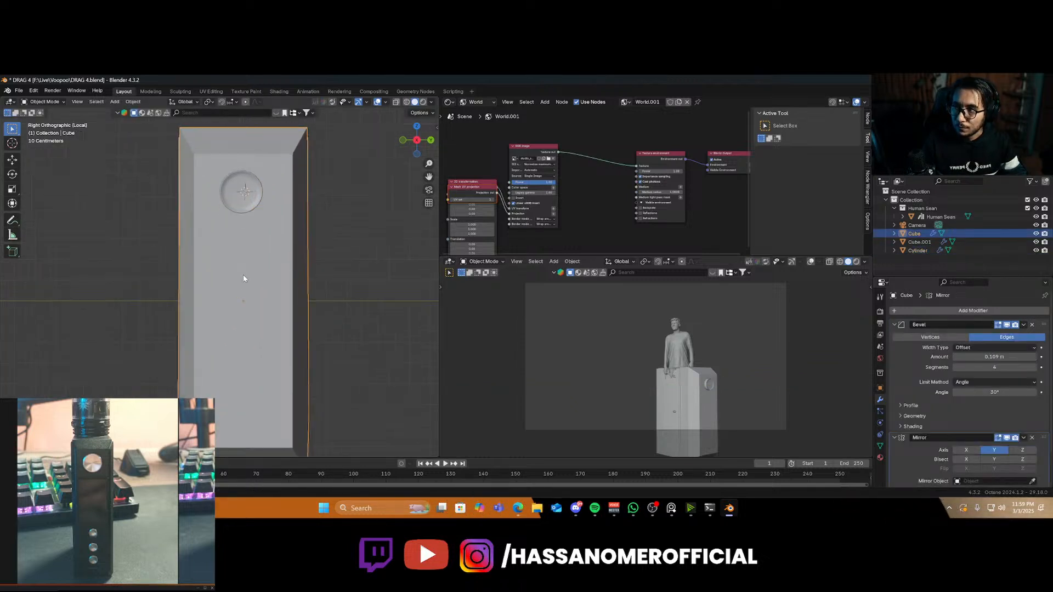
{"action": "key", "text": "Tab"}
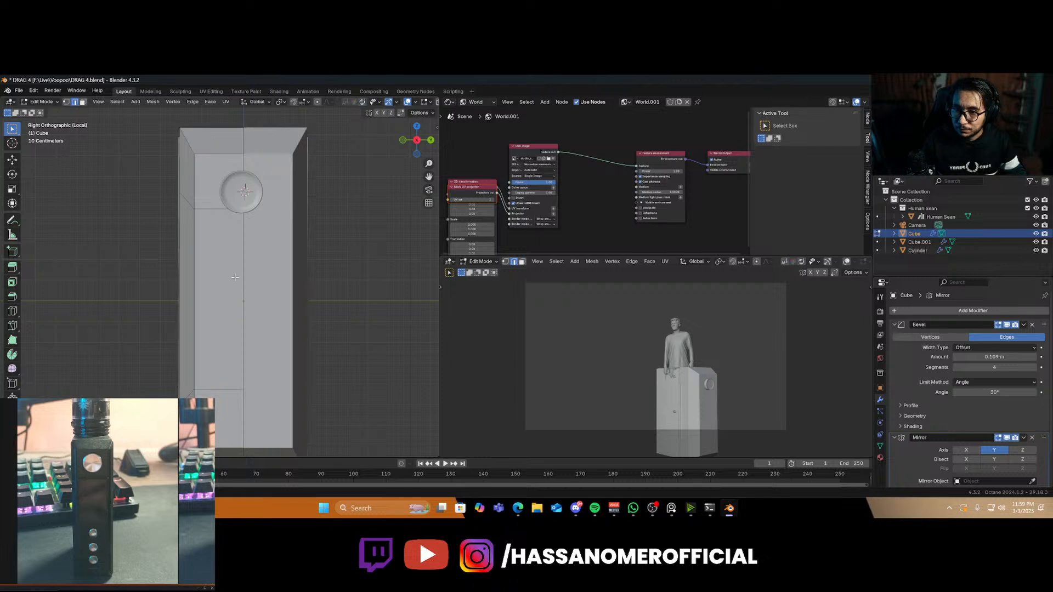
{"action": "middle_click_drag", "start_coordinate": [237, 262], "coordinate": [209, 218]}
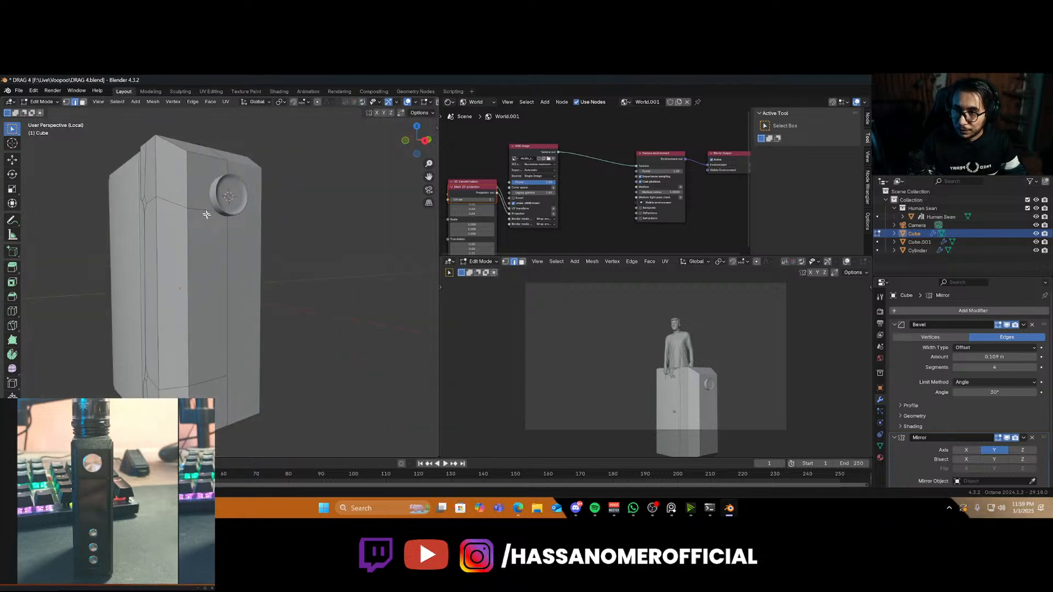
{"action": "key", "text": "g"}
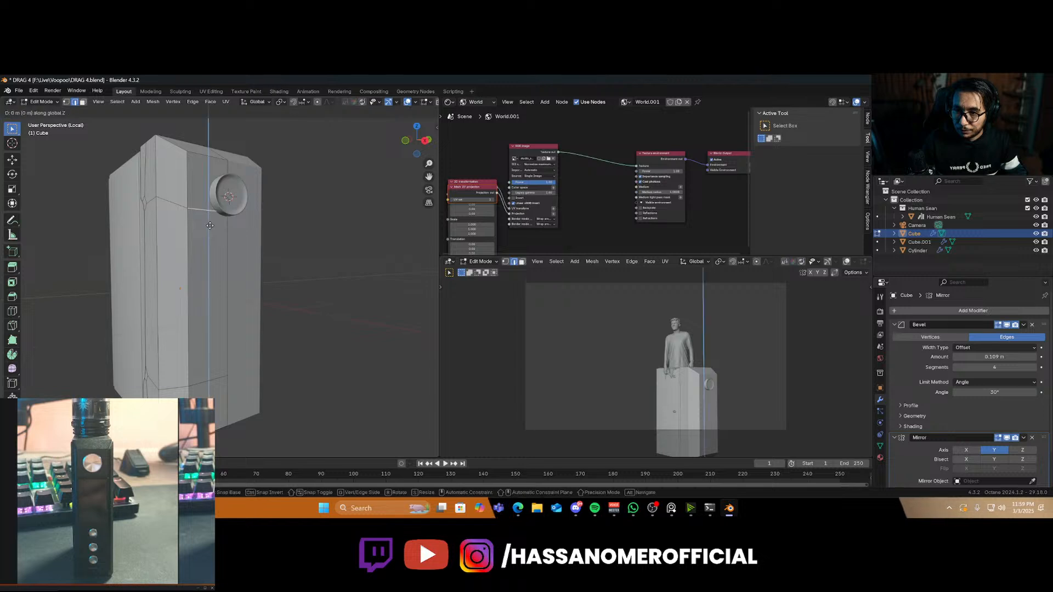
{"action": "key", "text": "z"}
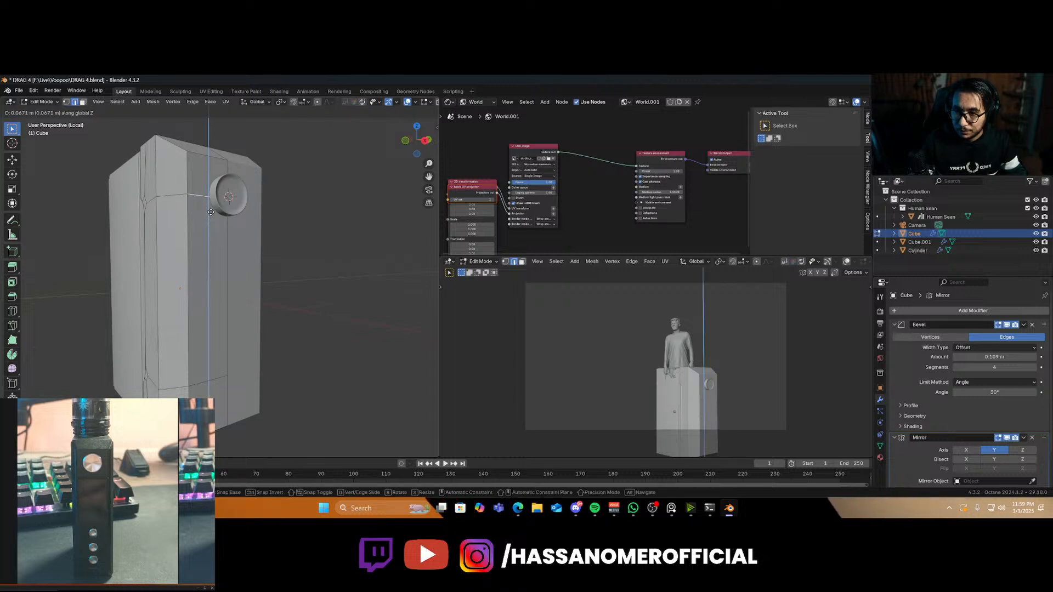
{"action": "left_click", "coordinate": [211, 212]}
{"action": "left_click", "coordinate": [210, 379]}
{"action": "key", "text": "g"}
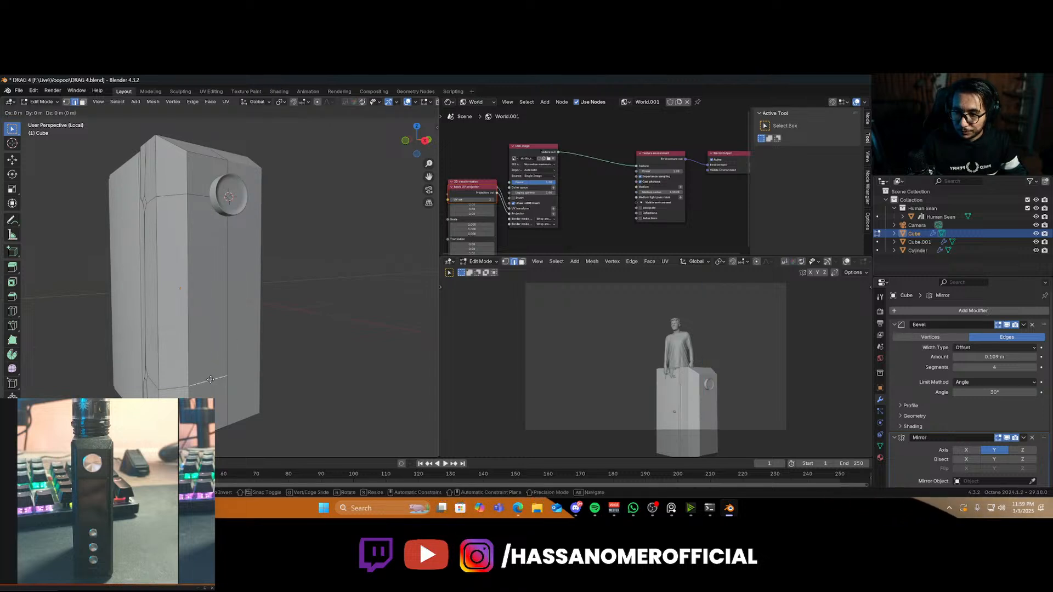
{"action": "right_click", "coordinate": [211, 379]}
{"action": "middle_click_drag", "start_coordinate": [199, 366], "coordinate": [230, 312]}
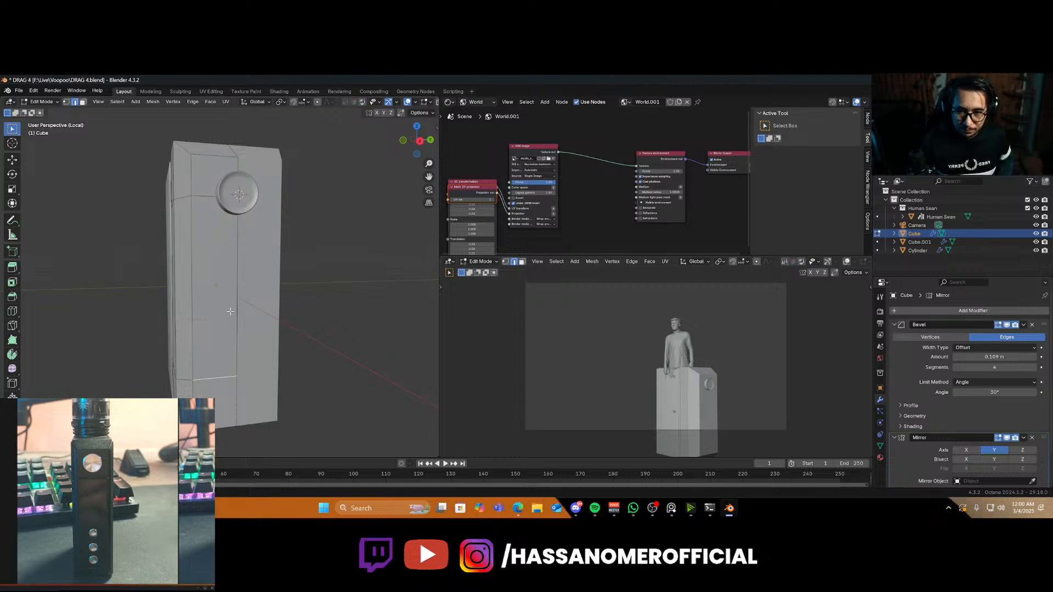
{"action": "scroll", "coordinate": [194, 289], "scroll_direction": "up", "scroll_amount": 1}
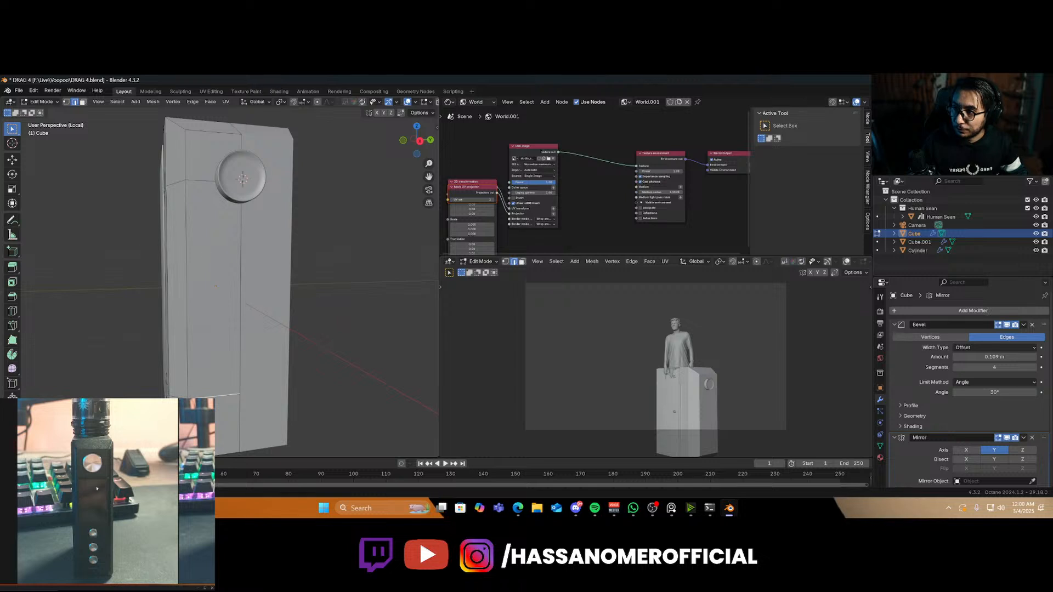
Add two horizontal loop cuts across the body's front, one just below the round button and one lower down as the panel's bottom edge
{"action": "middle_click_drag", "start_coordinate": [231, 255], "coordinate": [233, 248]}
{"action": "key", "text": "ctrl+r"}
{"action": "left_click", "coordinate": [232, 246]}
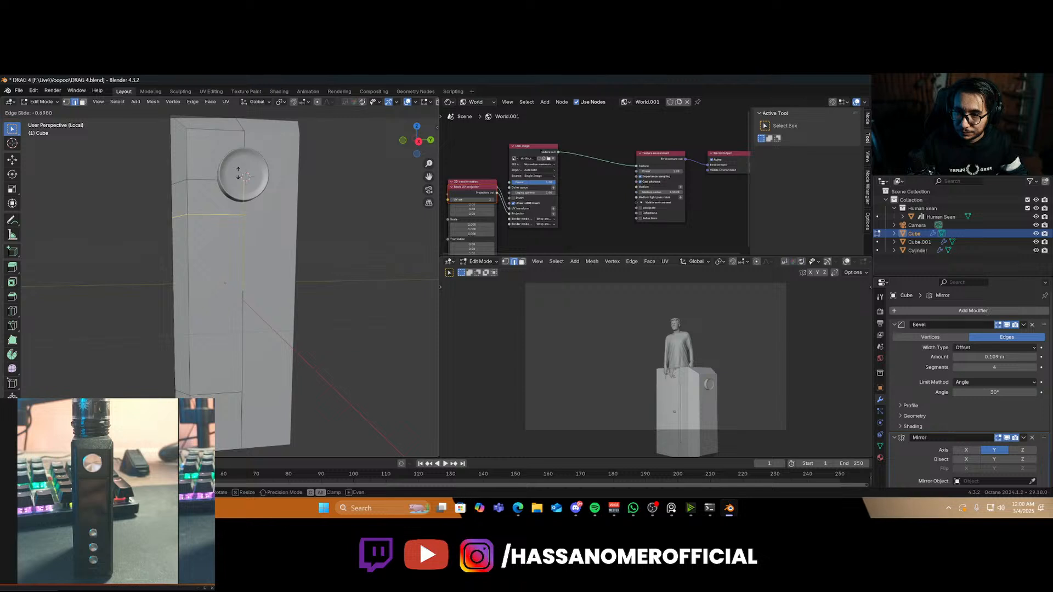
{"action": "left_click", "coordinate": [239, 174]}
{"action": "key", "text": "ctrl+r"}
{"action": "left_click", "coordinate": [234, 286]}
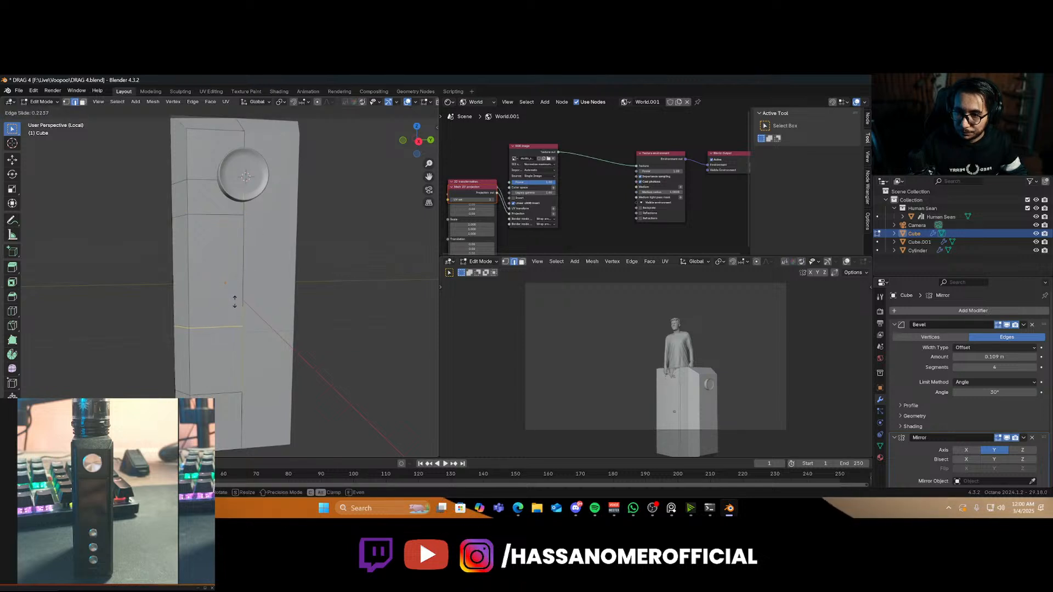
{"action": "left_click", "coordinate": [235, 303]}
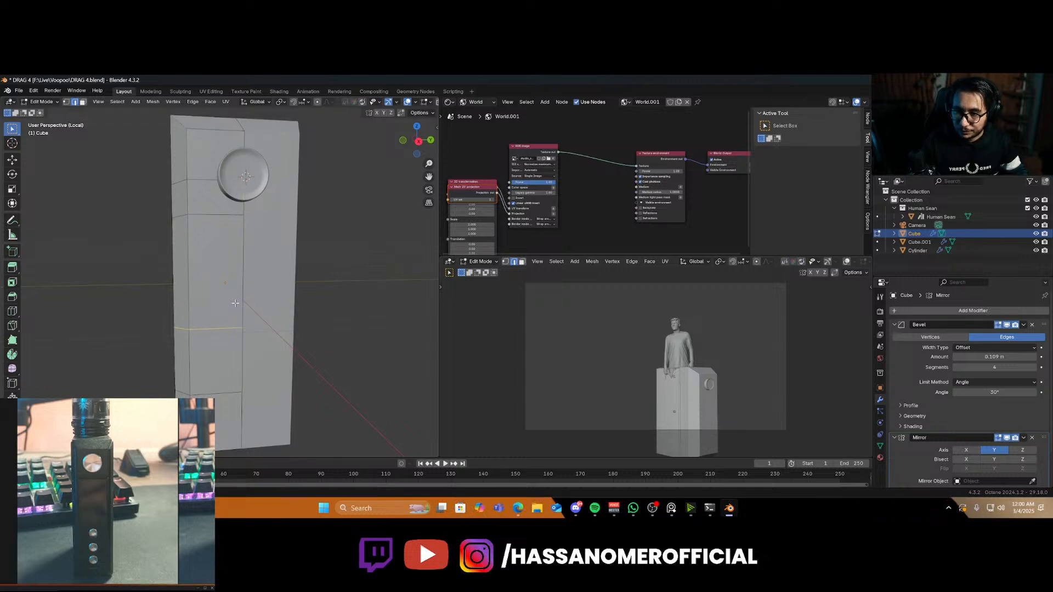
In the right orthographic view, move the panel's lower front edge down about 0.042 m along Z
{"action": "key", "text": "KP_3"}
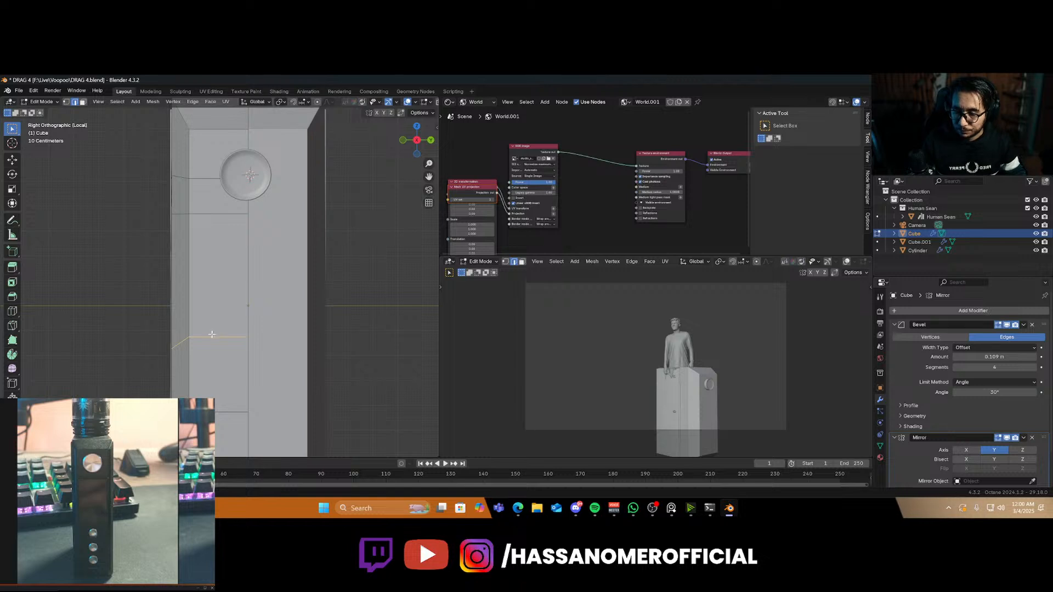
{"action": "key", "text": "1"}
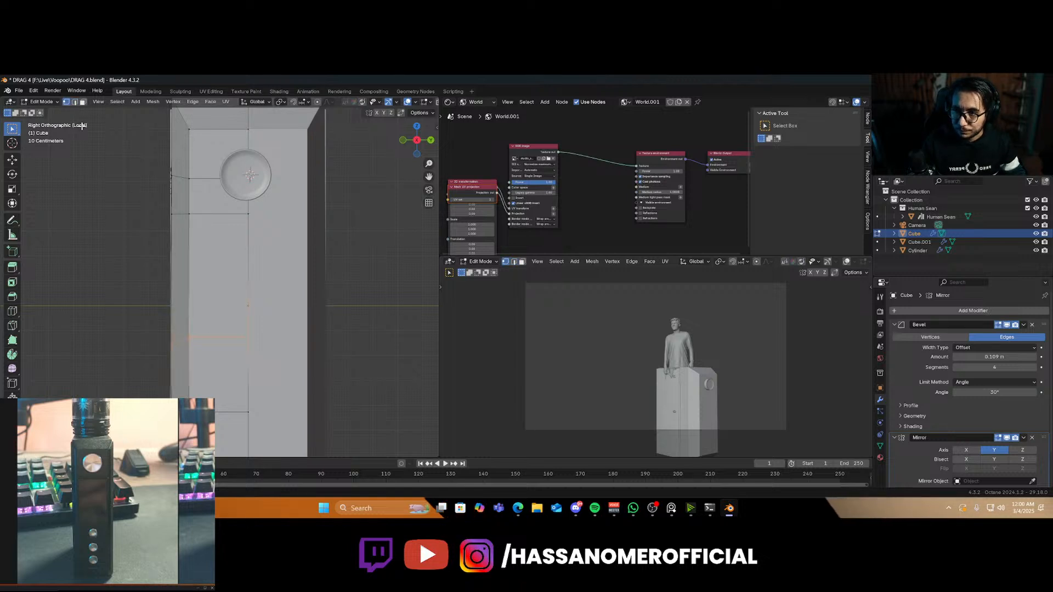
{"action": "left_click", "coordinate": [75, 102]}
{"action": "left_click", "coordinate": [217, 337]}
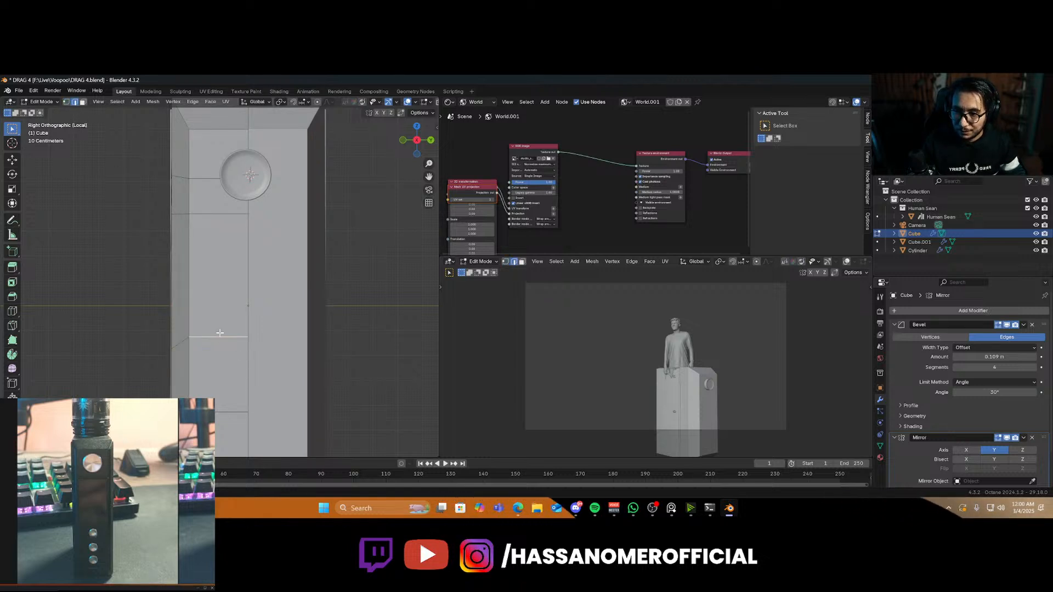
{"action": "key", "text": "g"}
{"action": "key", "text": "z"}
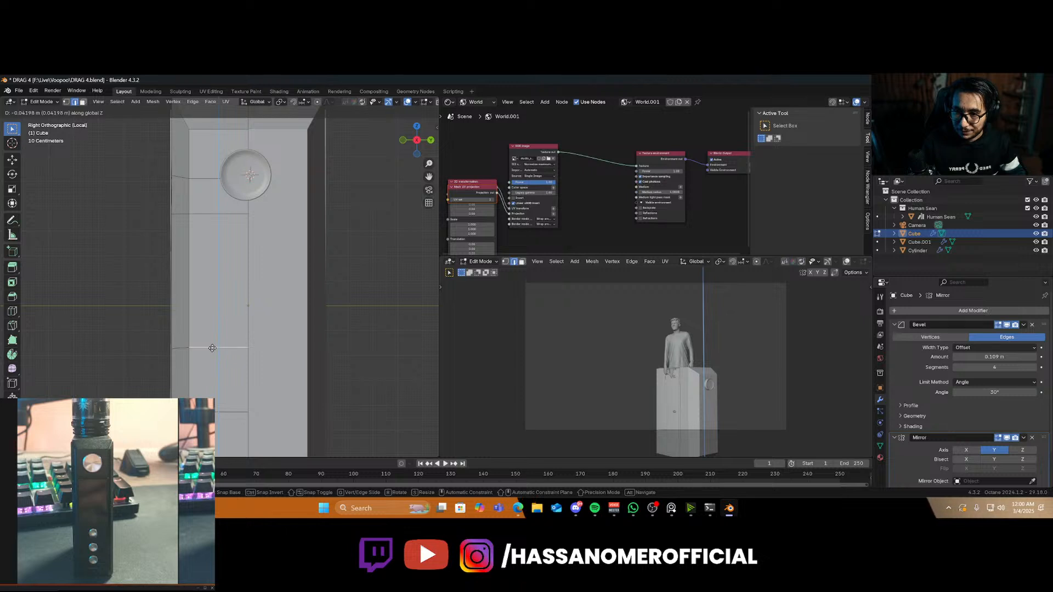
{"action": "left_click", "coordinate": [212, 348]}
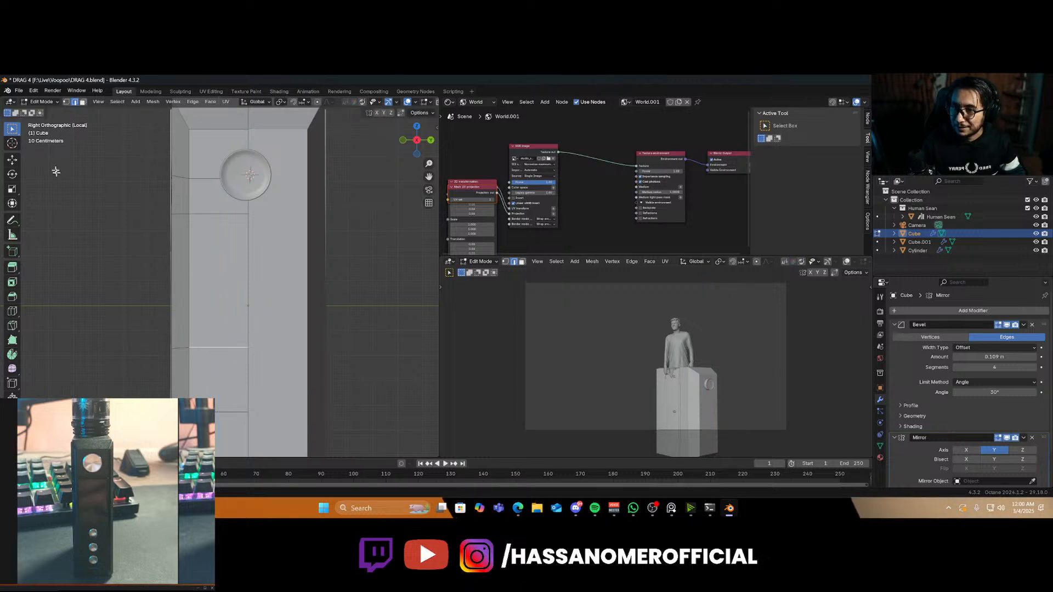
Try insetting the front panel face slightly and shifting it along Y, and undo both operations
{"action": "left_click", "coordinate": [82, 102]}
{"action": "left_click", "coordinate": [218, 280]}
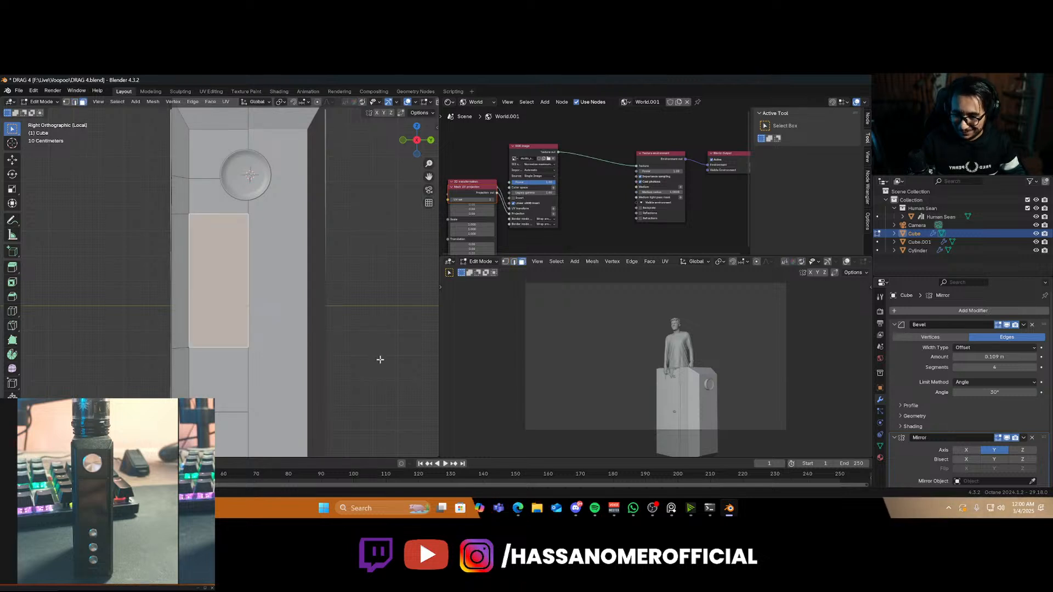
{"action": "key", "text": "i"}
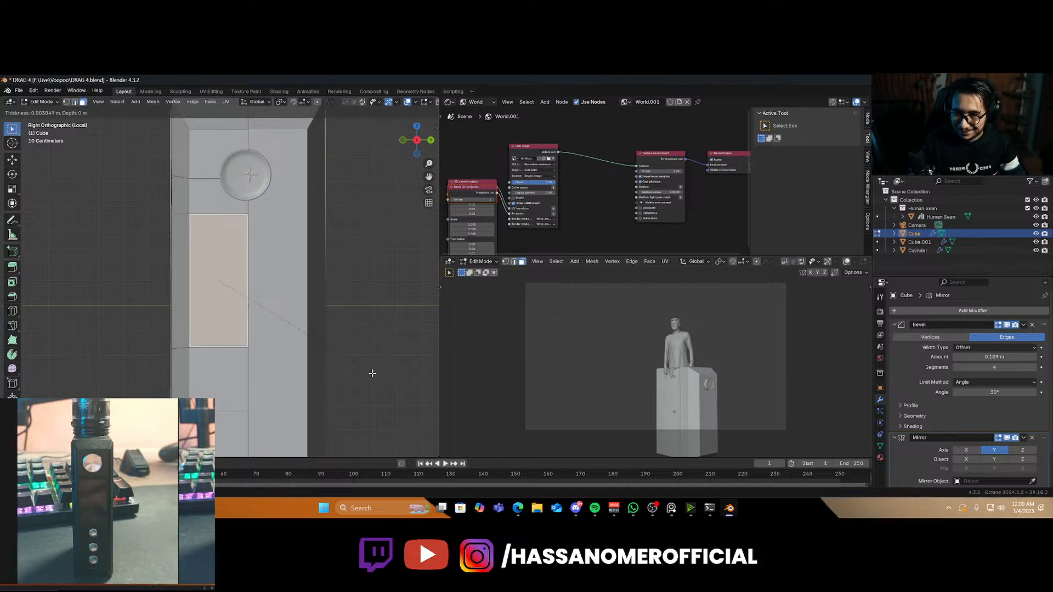
{"action": "left_click", "coordinate": [371, 373]}
{"action": "scroll", "coordinate": [259, 333], "scroll_direction": "up", "scroll_amount": 2}
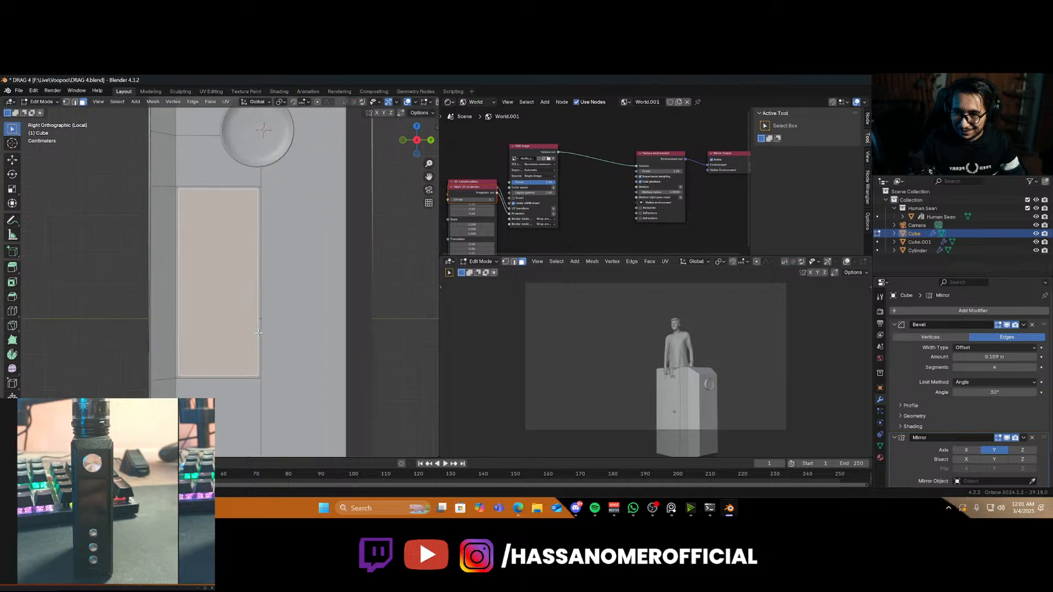
{"action": "key", "text": "g"}
{"action": "key", "text": "x"}
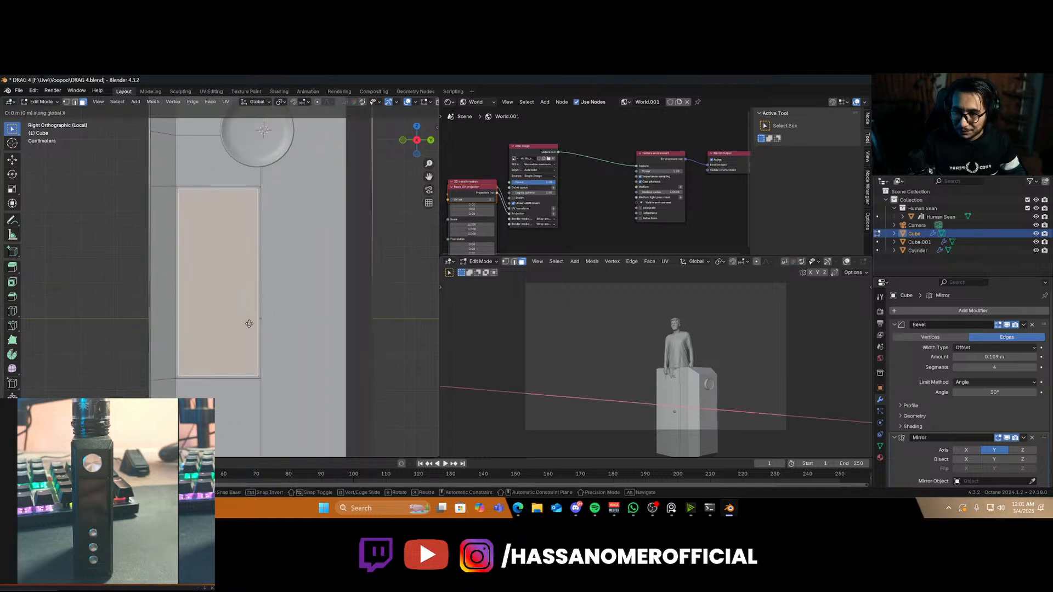
{"action": "key", "text": "y"}
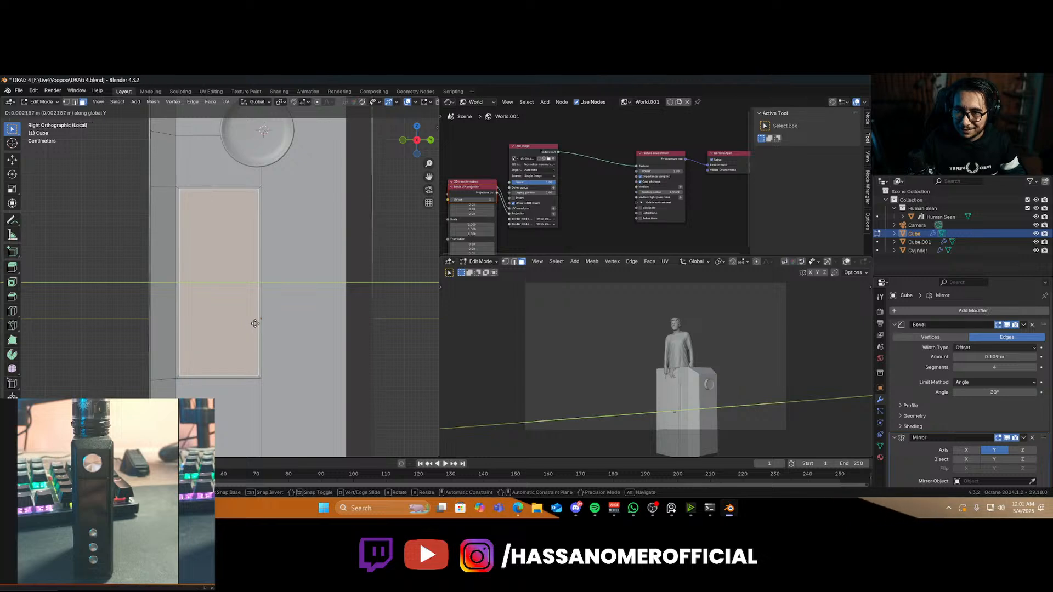
{"action": "left_click", "coordinate": [257, 323]}
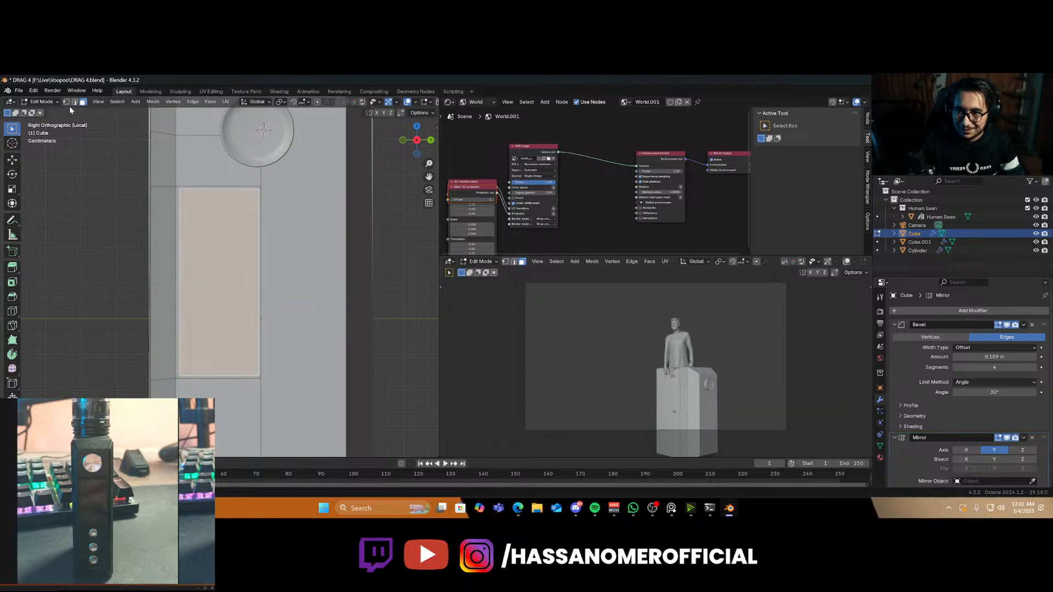
{"action": "key", "text": "ctrl+z"}
{"action": "key", "text": "ctrl+z"}
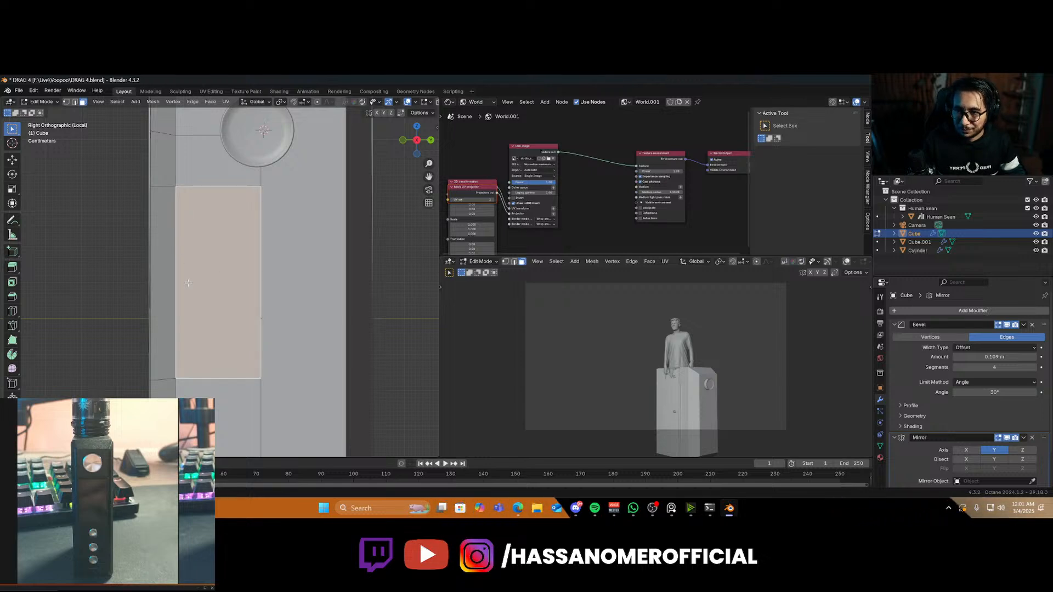
Add a vertical loop cut along the body's front and slide it close to the front face's outer side edge
{"action": "scroll", "coordinate": [188, 283], "scroll_direction": "down", "scroll_amount": 3}
{"action": "scroll", "coordinate": [219, 286], "scroll_direction": "down", "scroll_amount": 1}
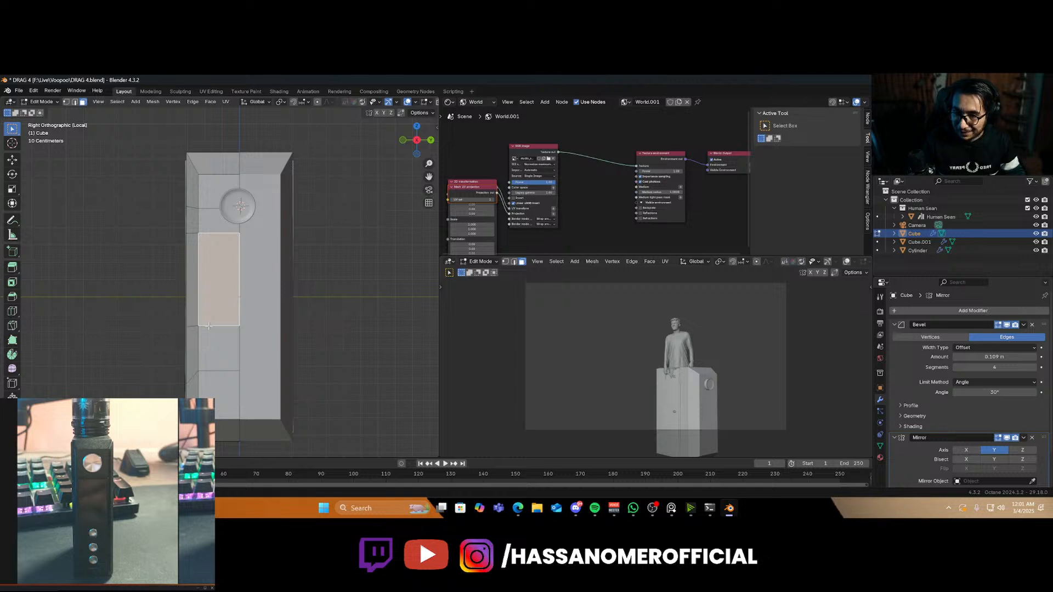
{"action": "scroll", "coordinate": [208, 326], "scroll_direction": "up", "scroll_amount": 3}
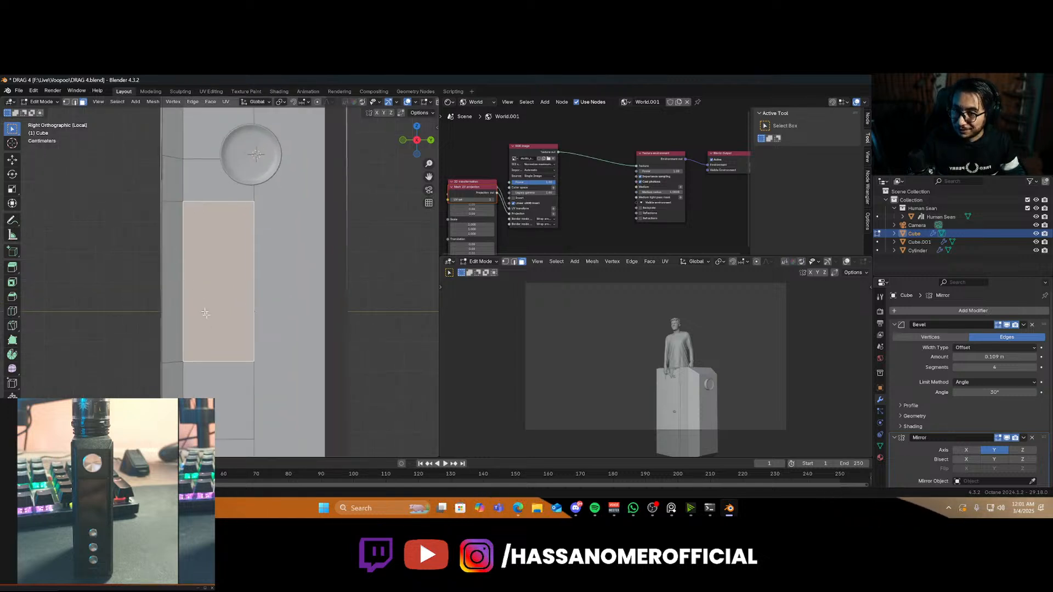
{"action": "scroll", "coordinate": [205, 313], "scroll_direction": "down", "scroll_amount": 4}
{"action": "key", "text": "ctrl+r"}
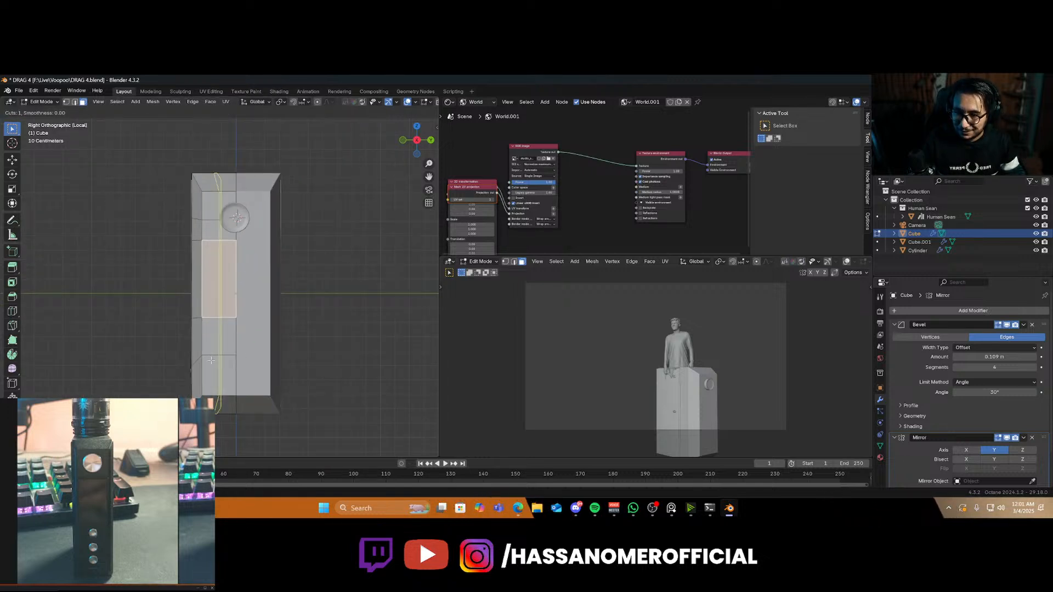
{"action": "left_click", "coordinate": [211, 360]}
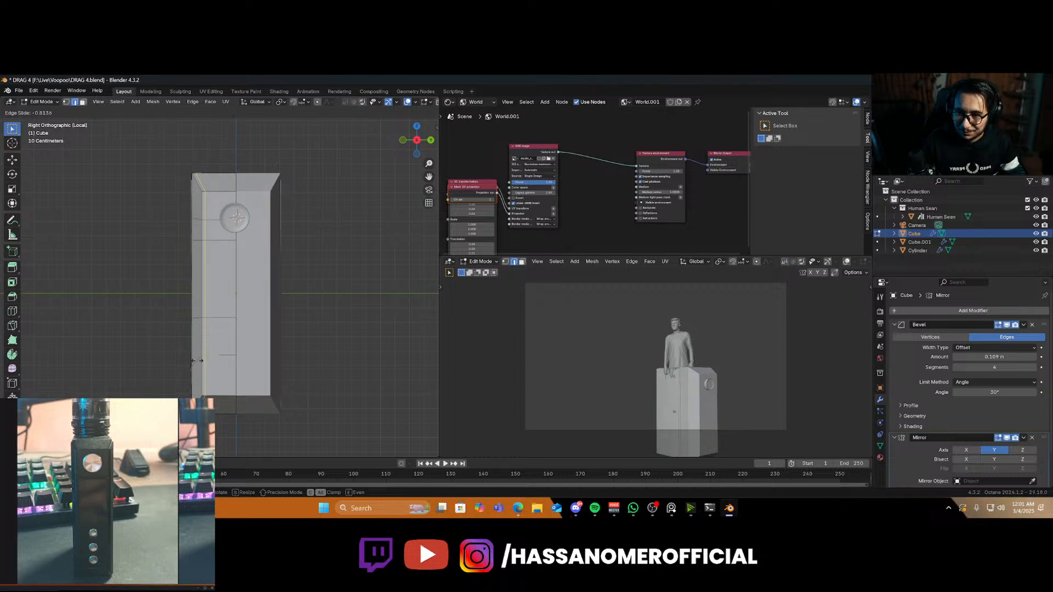
{"action": "left_click", "coordinate": [198, 360]}
Add a horizontal loop cut just above the panel's upper edge, below the round button
{"action": "scroll", "coordinate": [200, 329], "scroll_direction": "up", "scroll_amount": 6}
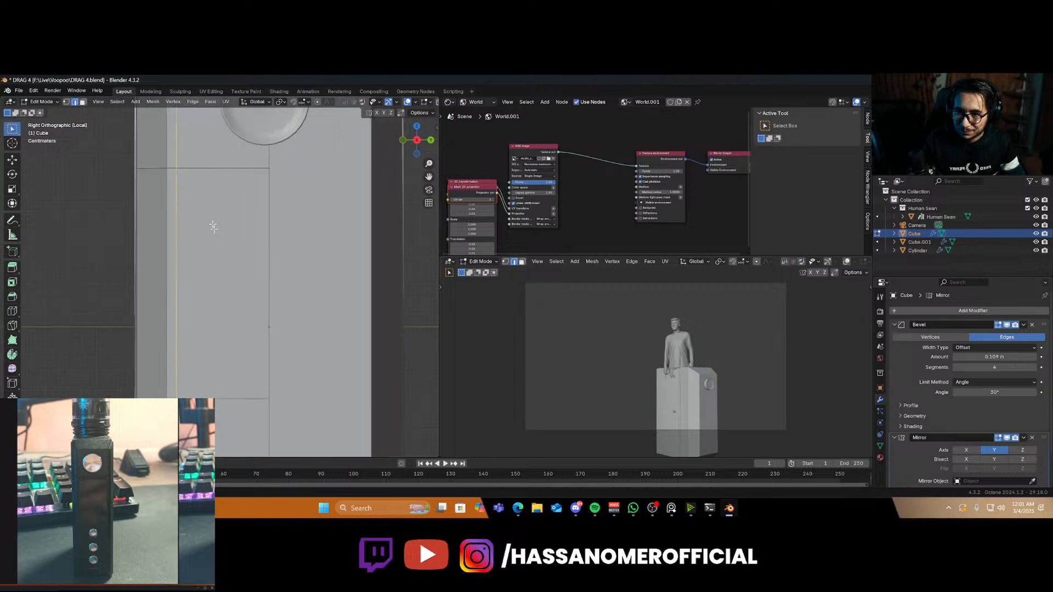
{"action": "left_click", "coordinate": [255, 234]}
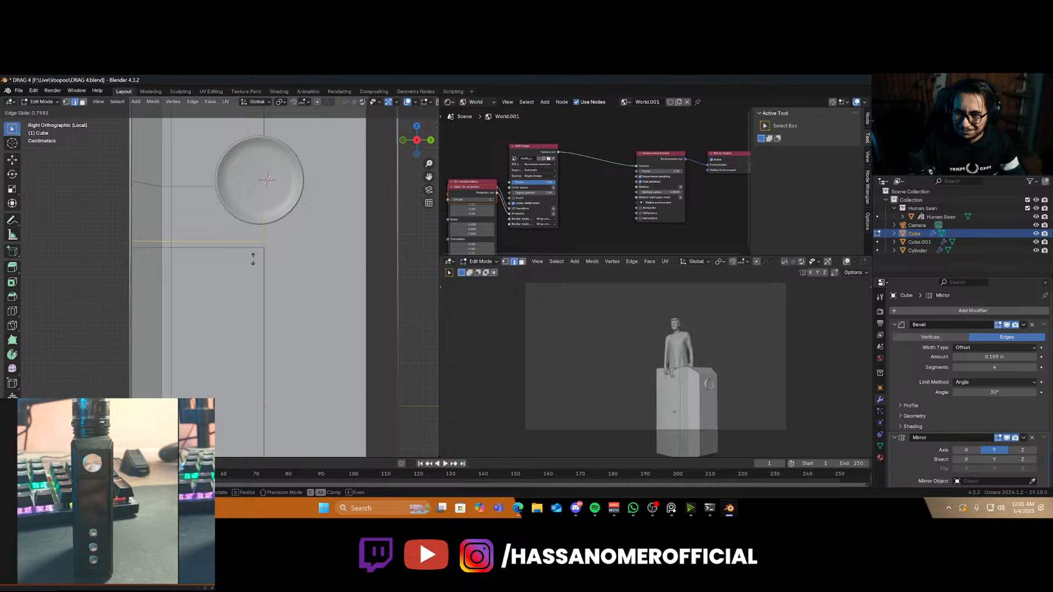
{"action": "left_click", "coordinate": [253, 258]}
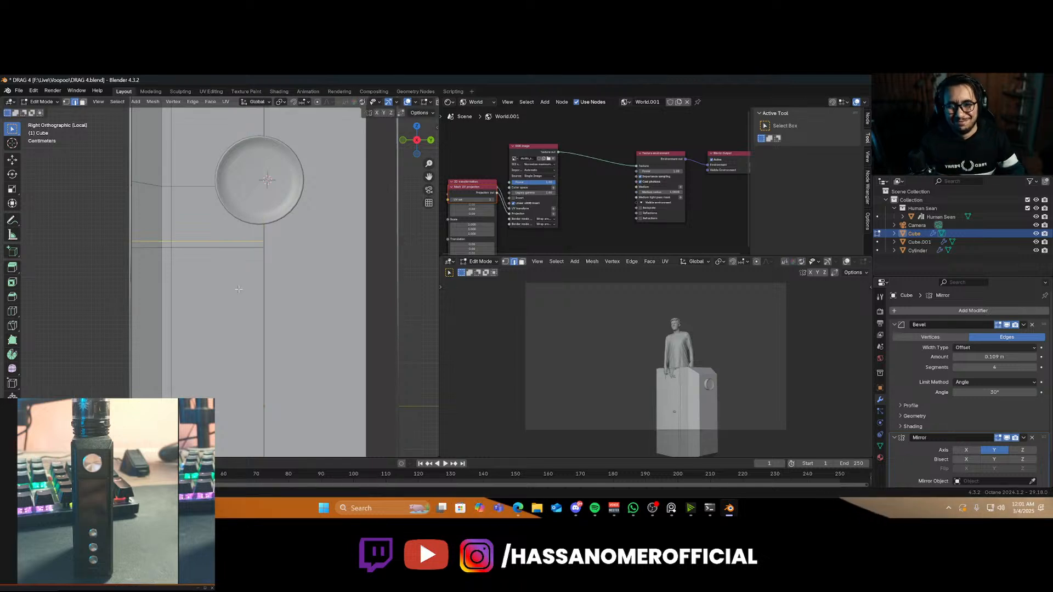
Add a horizontal loop cut and slide it just beneath the panel's lower edge
{"action": "scroll", "coordinate": [238, 289], "scroll_direction": "down", "scroll_amount": 3}
{"action": "middle_click_drag", "start_coordinate": [236, 345], "coordinate": [268, 240], "text": "shift"}
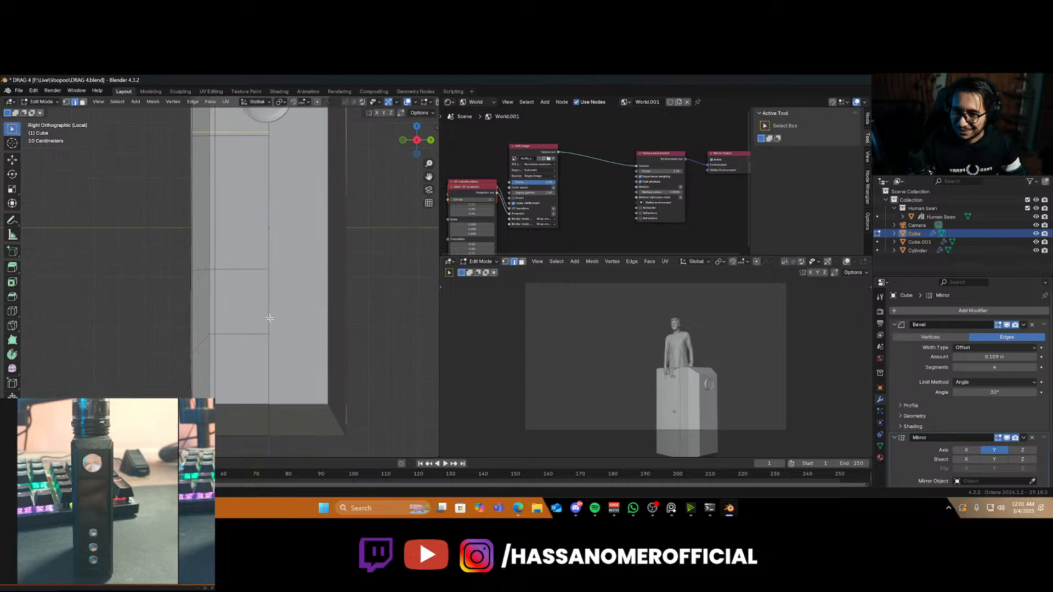
{"action": "scroll", "coordinate": [268, 318], "scroll_direction": "up", "scroll_amount": 1}
{"action": "middle_click_drag", "start_coordinate": [261, 305], "coordinate": [264, 335], "text": "shift"}
{"action": "scroll", "coordinate": [265, 335], "scroll_direction": "up", "scroll_amount": 1}
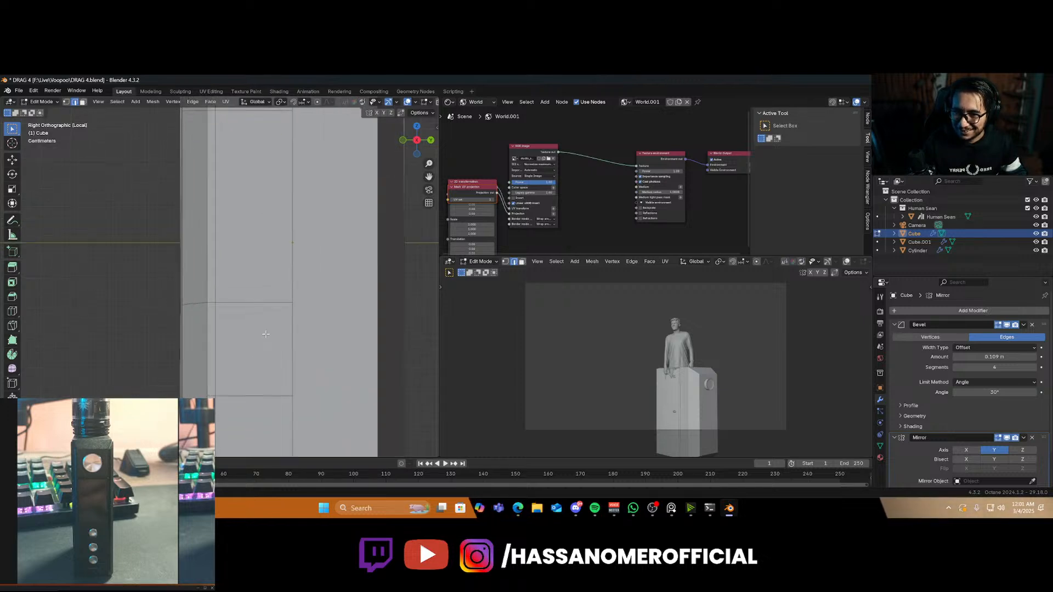
{"action": "key", "text": "ctrl+r"}
{"action": "left_click", "coordinate": [285, 328]}
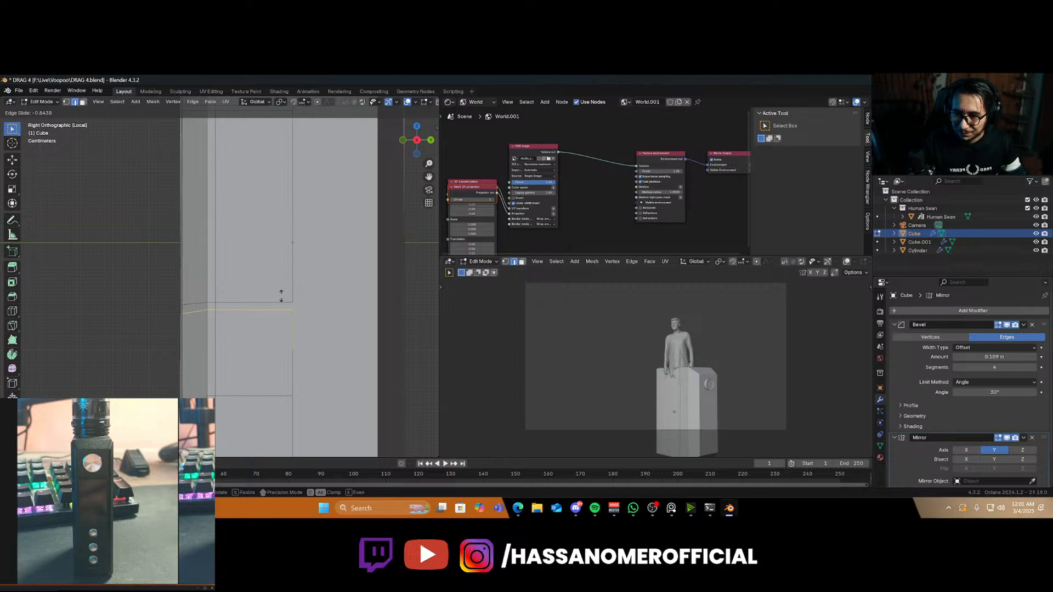
{"action": "left_click", "coordinate": [281, 296]}
Select the thin border faces along the panel's top, outer side and bottom, including the corners, and extrude them about 0.005 m along the normal
{"action": "scroll", "coordinate": [268, 302], "scroll_direction": "down", "scroll_amount": 2}
{"action": "middle_click_drag", "start_coordinate": [255, 259], "coordinate": [256, 308], "text": "shift"}
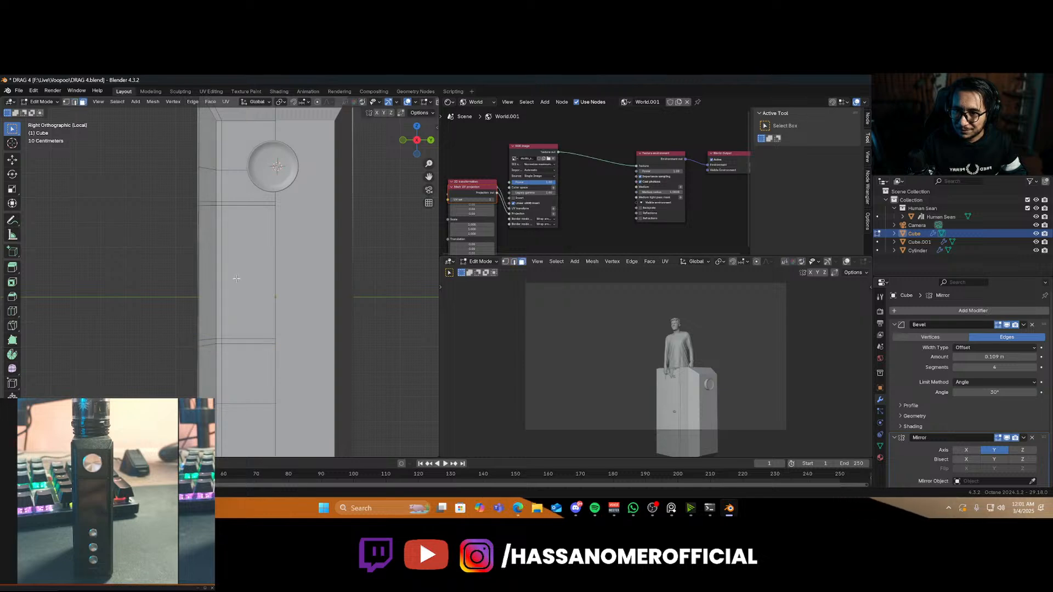
{"action": "left_click", "coordinate": [226, 302]}
{"action": "scroll", "coordinate": [225, 302], "scroll_direction": "up", "scroll_amount": 1}
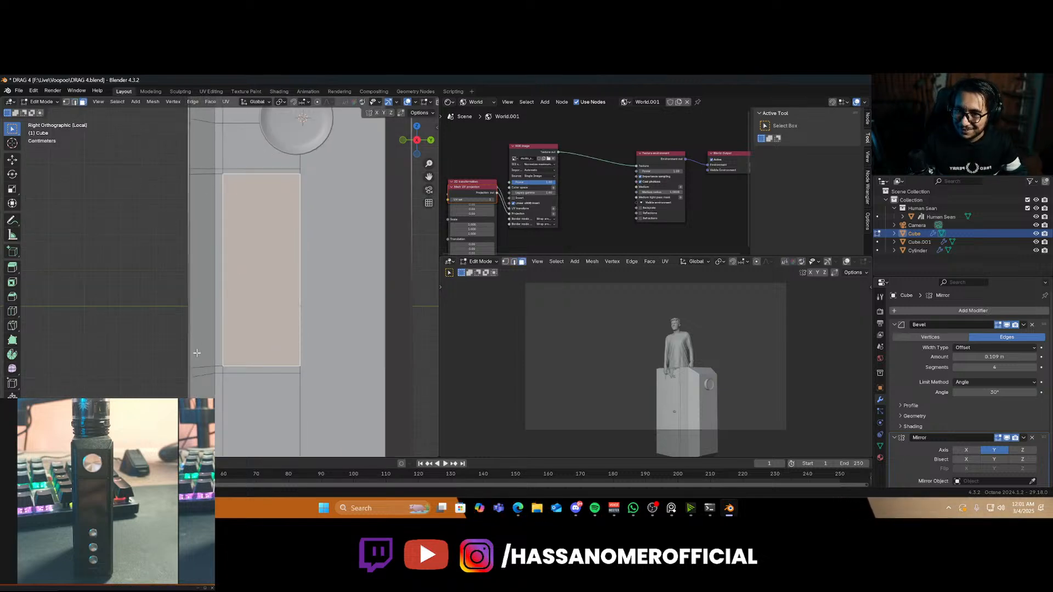
{"action": "middle_click_drag", "start_coordinate": [223, 302], "coordinate": [204, 185]}
{"action": "left_click", "coordinate": [222, 154]}
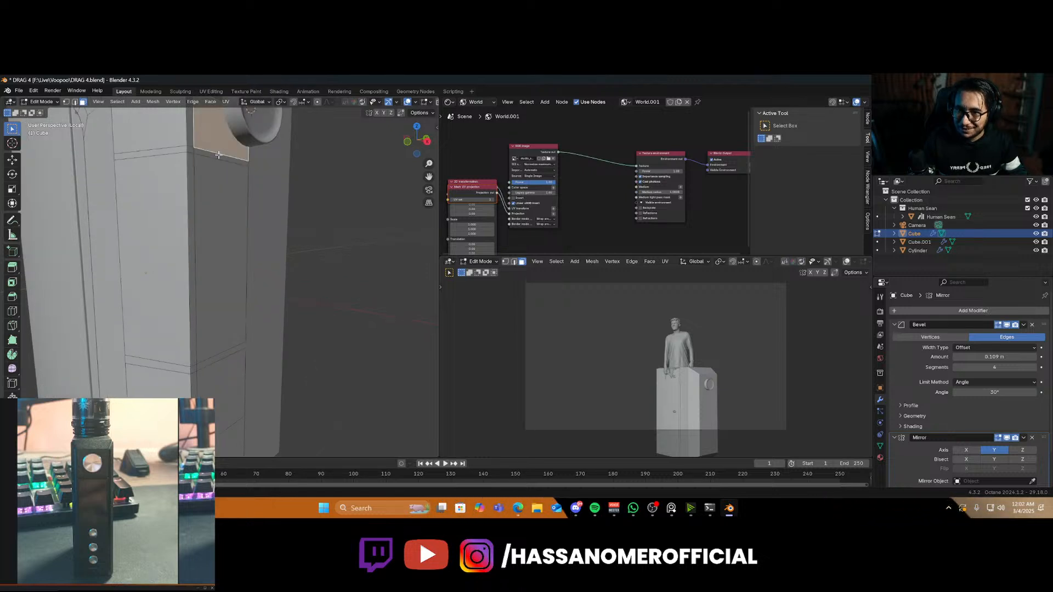
{"action": "left_click", "coordinate": [204, 155]}
{"action": "left_click", "coordinate": [193, 153]}
{"action": "left_click", "coordinate": [197, 153]}
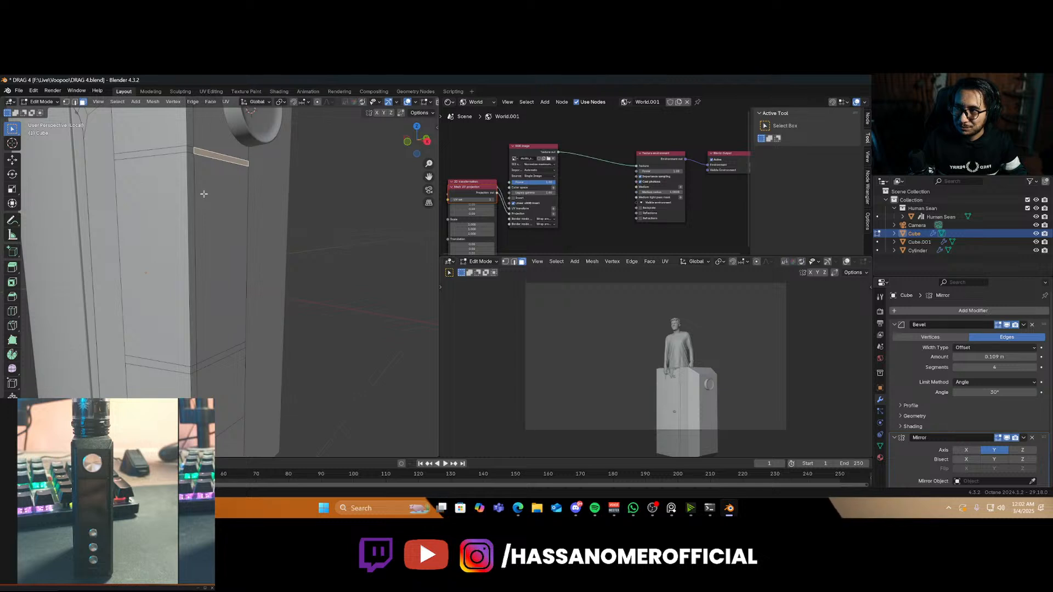
{"action": "middle_click_drag", "start_coordinate": [214, 219], "coordinate": [208, 168]}
{"action": "left_click", "coordinate": [206, 149], "text": "shift"}
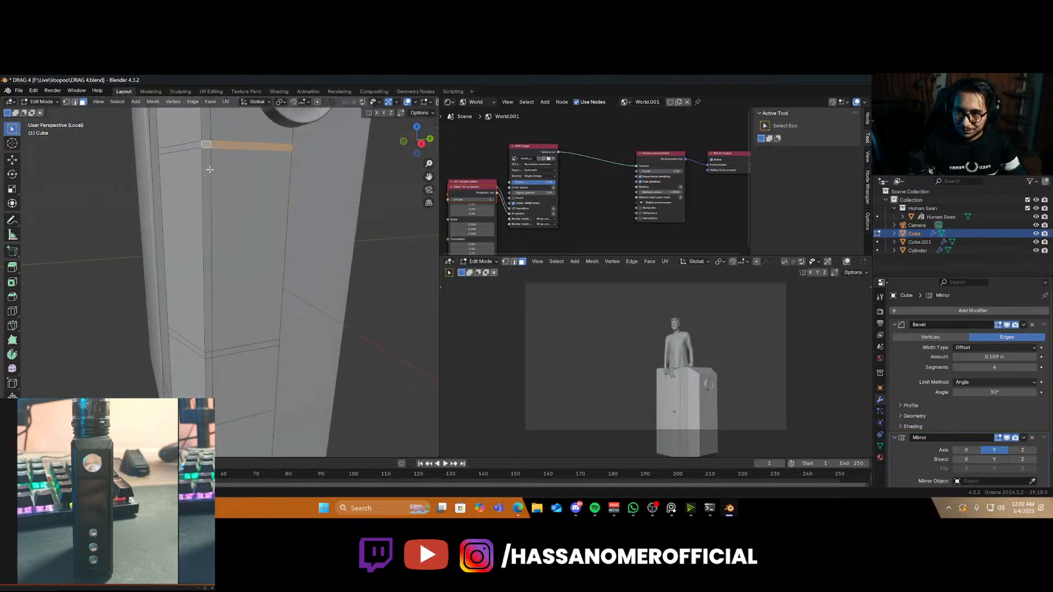
{"action": "left_click", "coordinate": [213, 353], "text": "shift"}
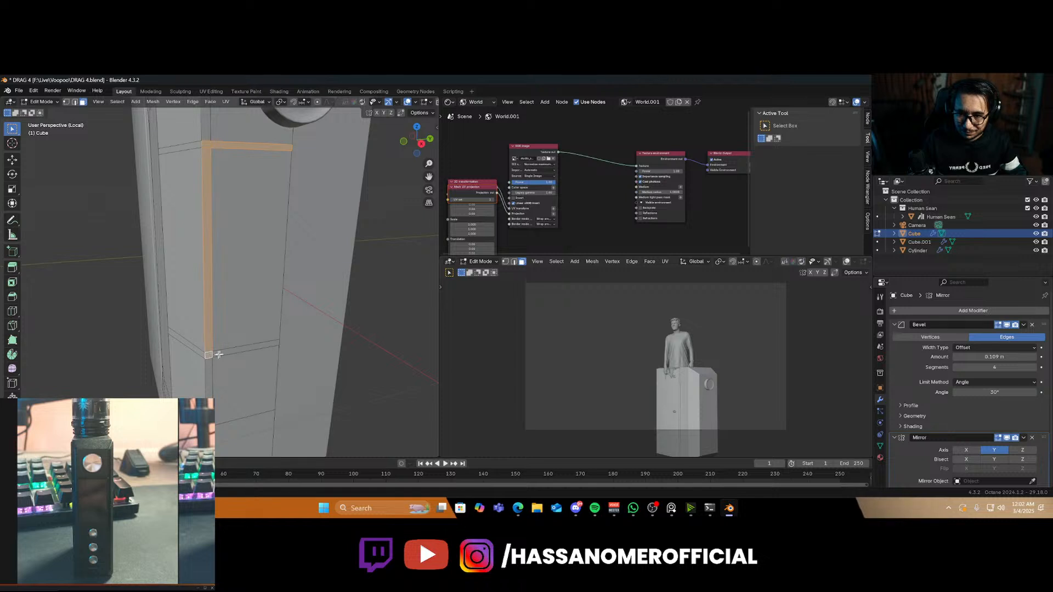
{"action": "key", "text": "e"}
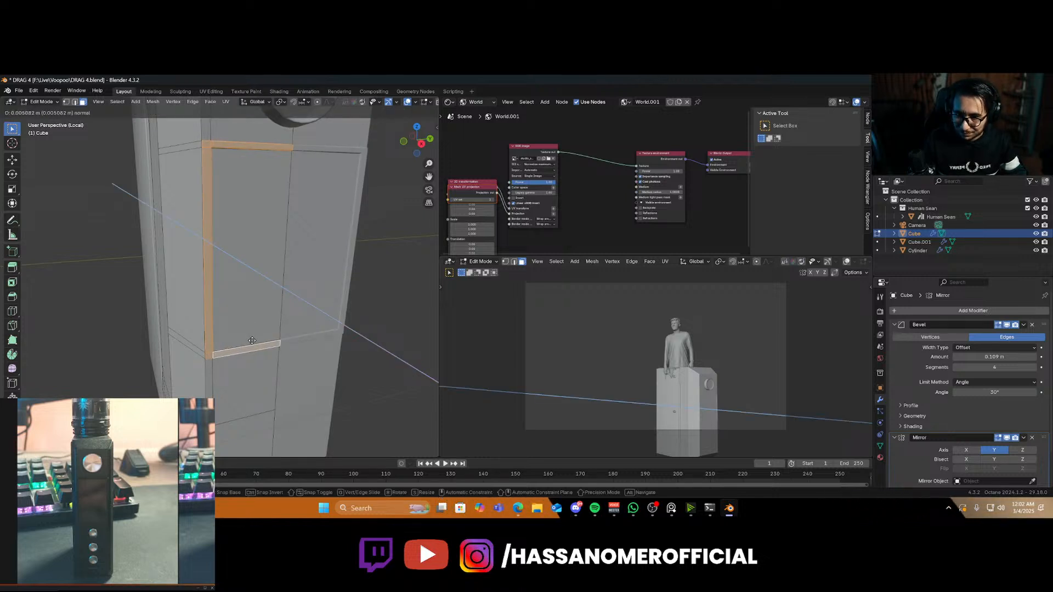
{"action": "left_click", "coordinate": [252, 341]}
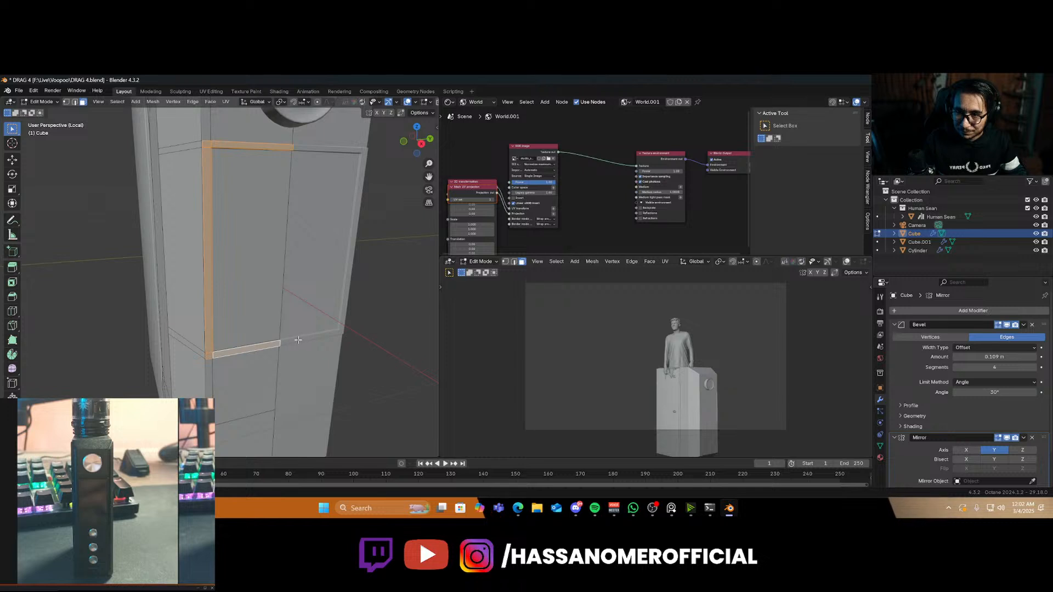
Check the extruded panel border up close in Object Mode, and return to Edit Mode
{"action": "key", "text": "Tab"}
{"action": "scroll", "coordinate": [307, 340], "scroll_direction": "up", "scroll_amount": 5}
{"action": "middle_click_drag", "start_coordinate": [267, 331], "coordinate": [335, 326]}
{"action": "key", "text": "Tab"}
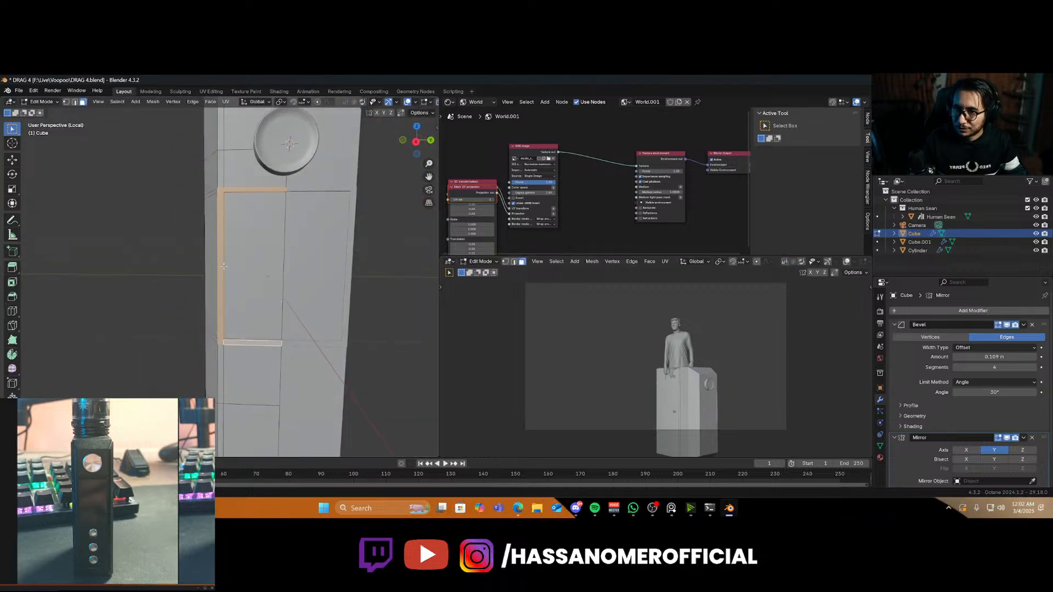
{"action": "scroll", "coordinate": [233, 282], "scroll_direction": "up", "scroll_amount": 1}
{"action": "scroll", "coordinate": [225, 278], "scroll_direction": "up", "scroll_amount": 1}
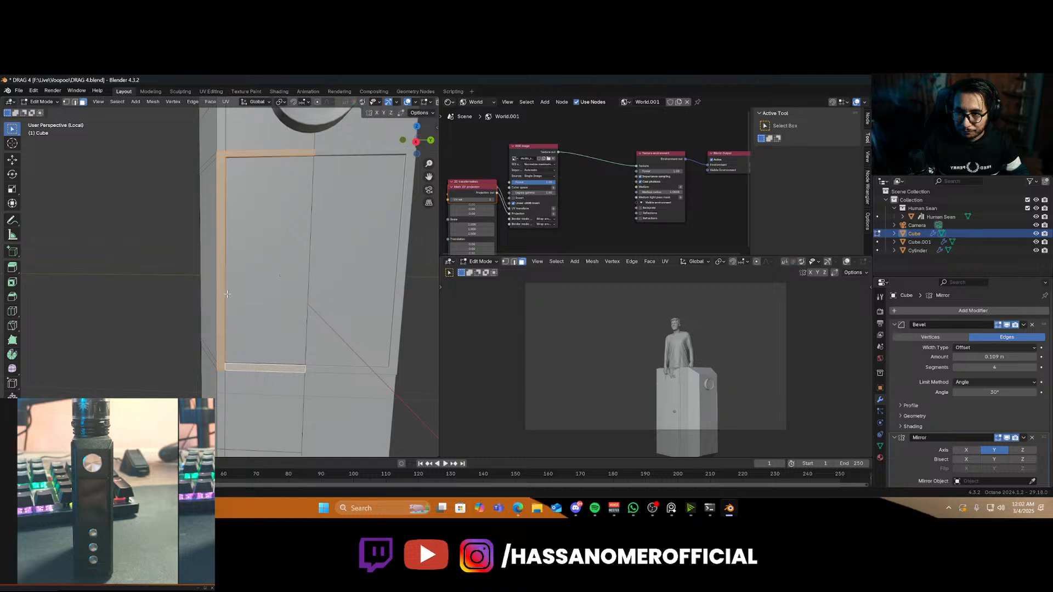
Select the vertical edge along the inside of the panel's outer border and try to slide it
{"action": "left_click", "coordinate": [75, 103]}
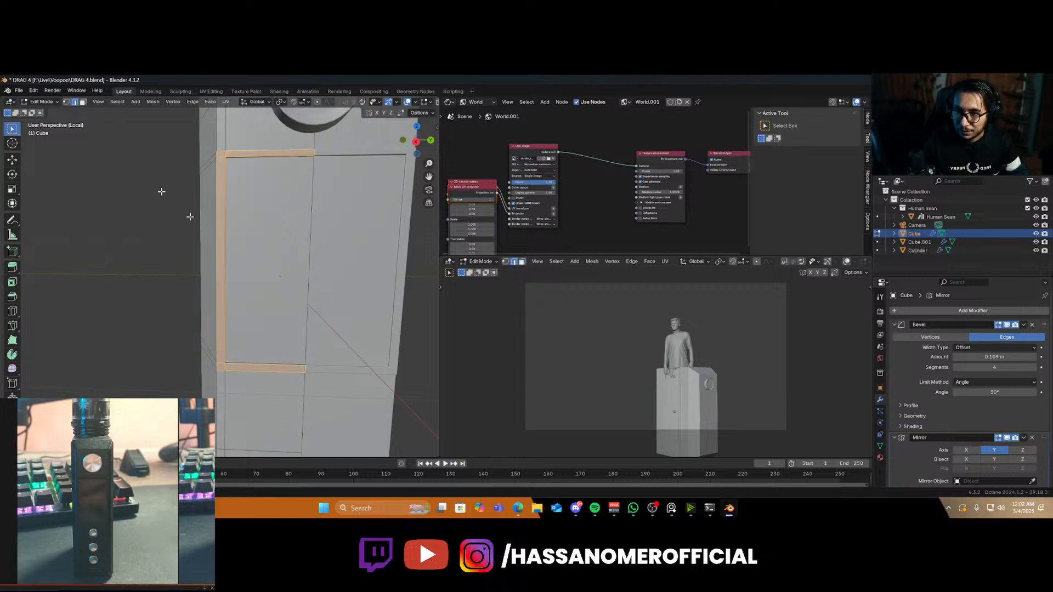
{"action": "left_click", "coordinate": [227, 222]}
{"action": "mouse_move", "coordinate": [228, 231]}
{"action": "middle_mouse_down"}
{"action": "mouse_move", "coordinate": [202, 231]}
{"action": "mouse_move", "coordinate": [279, 242]}
{"action": "mouse_move", "coordinate": [222, 238]}
{"action": "middle_mouse_up"}
{"action": "key", "text": "alt+z"}
{"action": "key", "text": "alt+z"}
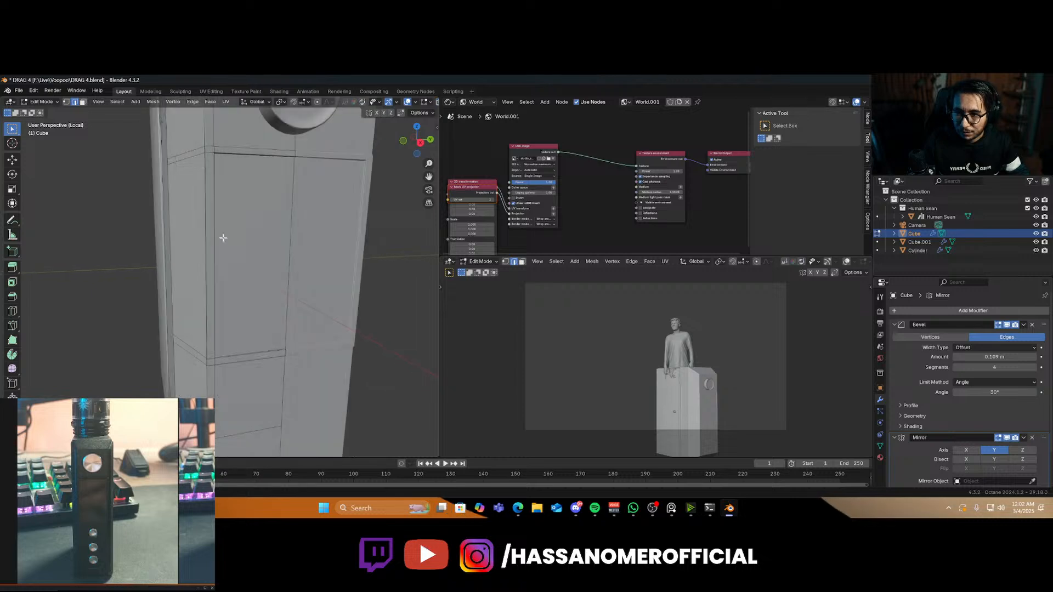
{"action": "left_click_drag", "start_coordinate": [222, 238], "coordinate": [224, 244]}
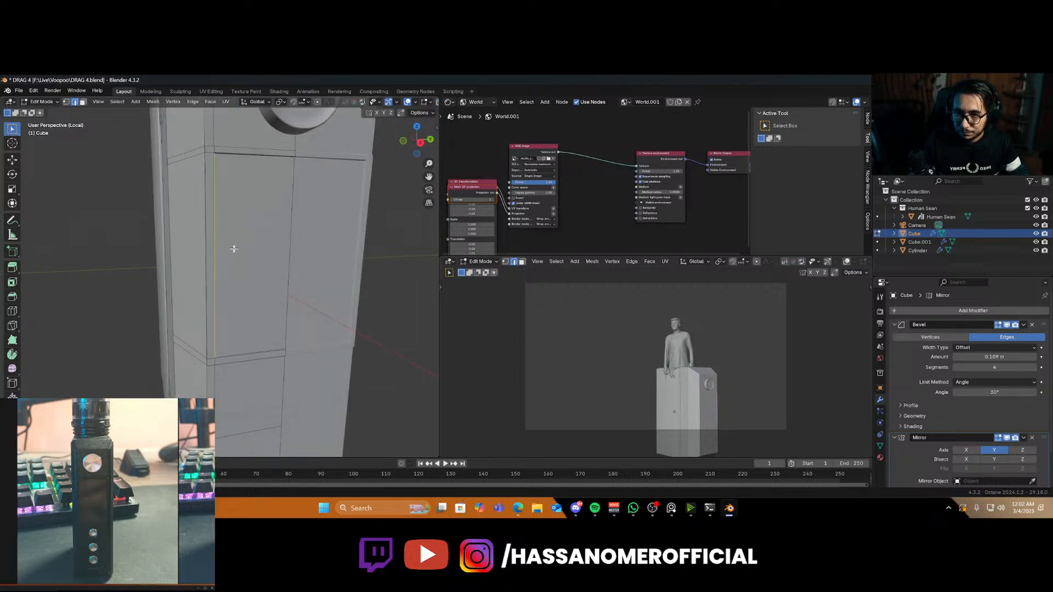
{"action": "key", "text": "g"}
{"action": "key", "text": "g"}
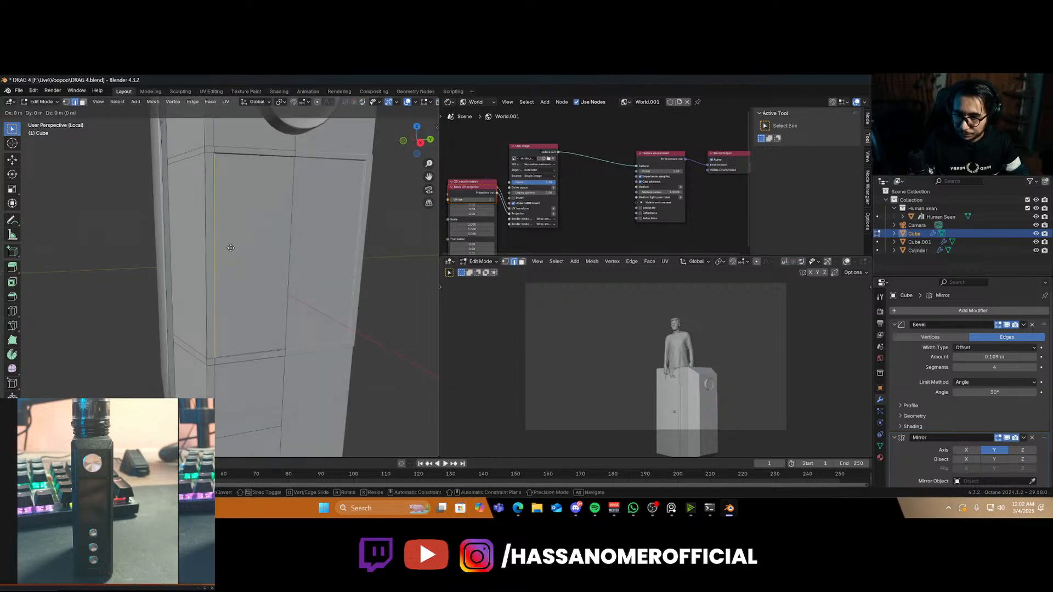
{"action": "right_click", "coordinate": [228, 245]}
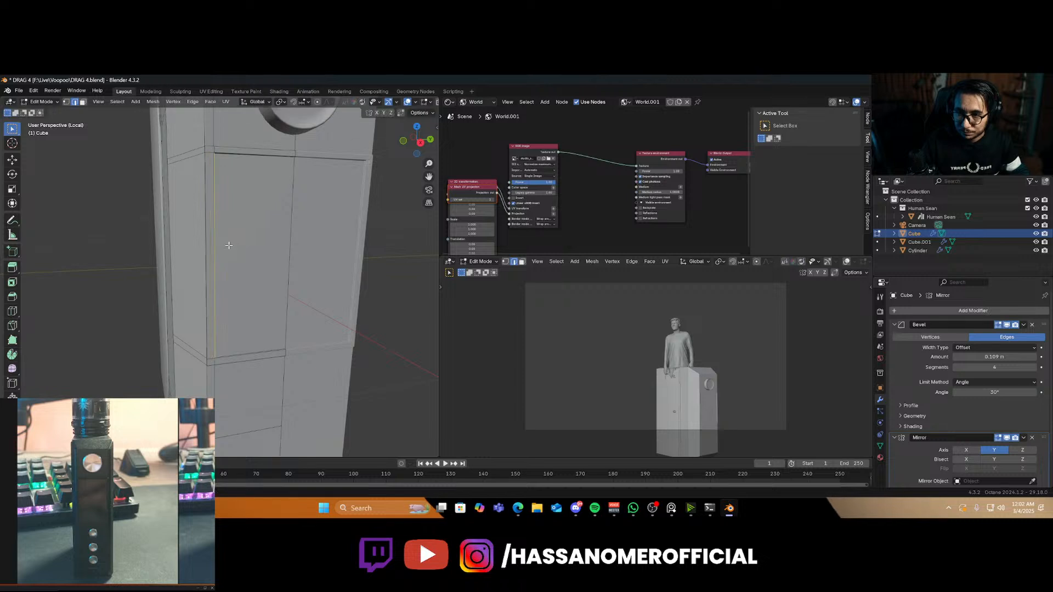
Try moving that vertical border edge about 0.02 m along the Y axis, and undo the move
{"action": "key", "text": "g"}
{"action": "key", "text": "x"}
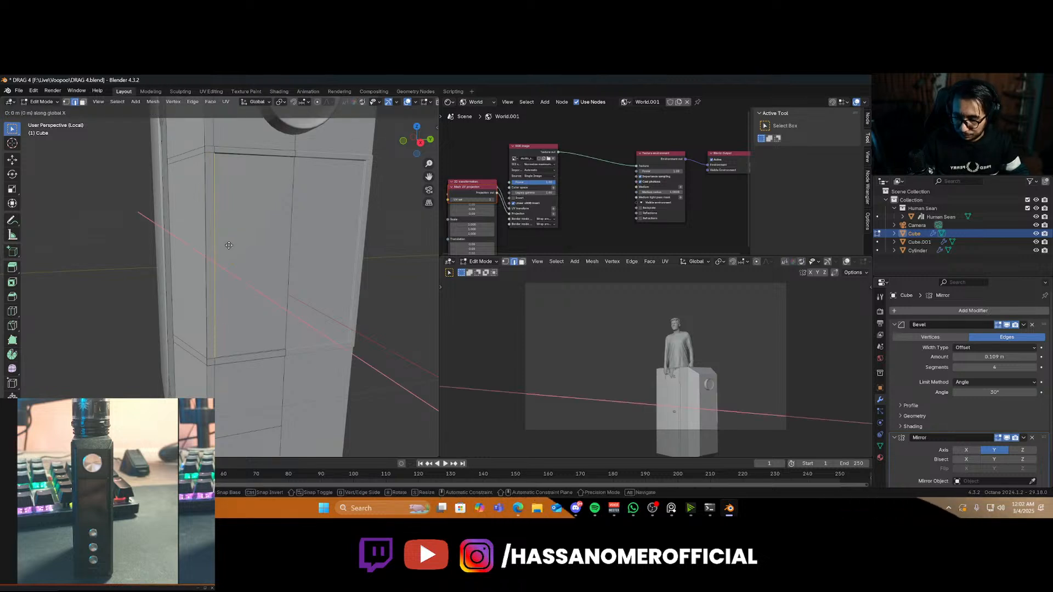
{"action": "key", "text": "y"}
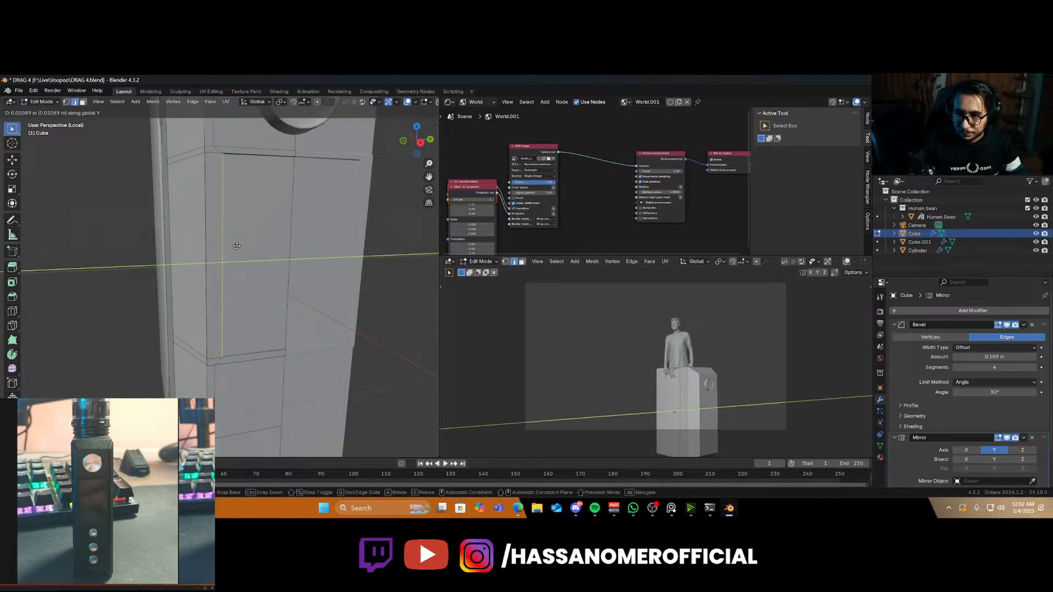
{"action": "left_click", "coordinate": [236, 245]}
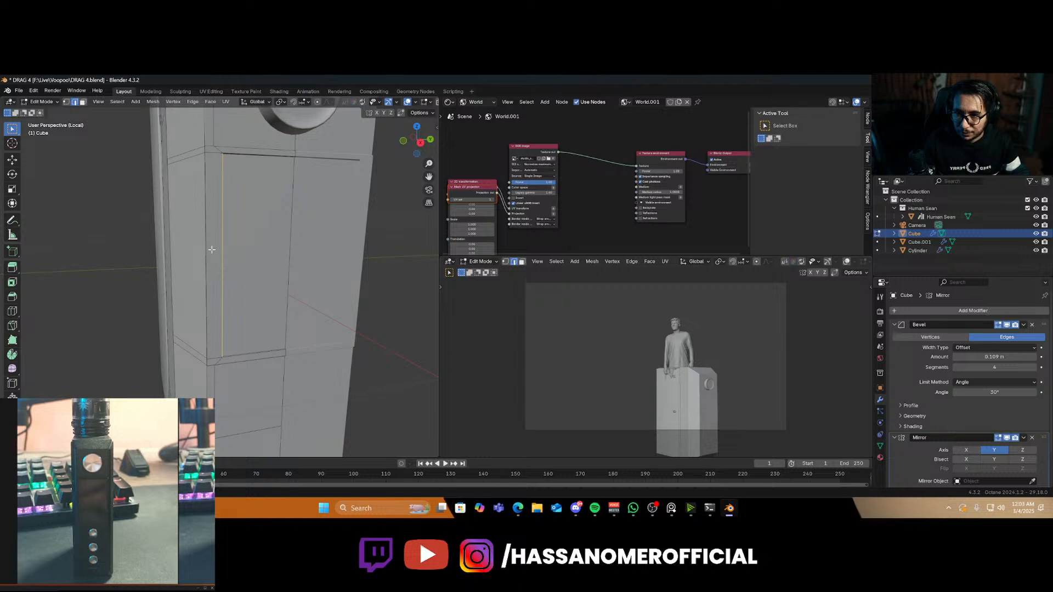
{"action": "left_click", "coordinate": [205, 257]}
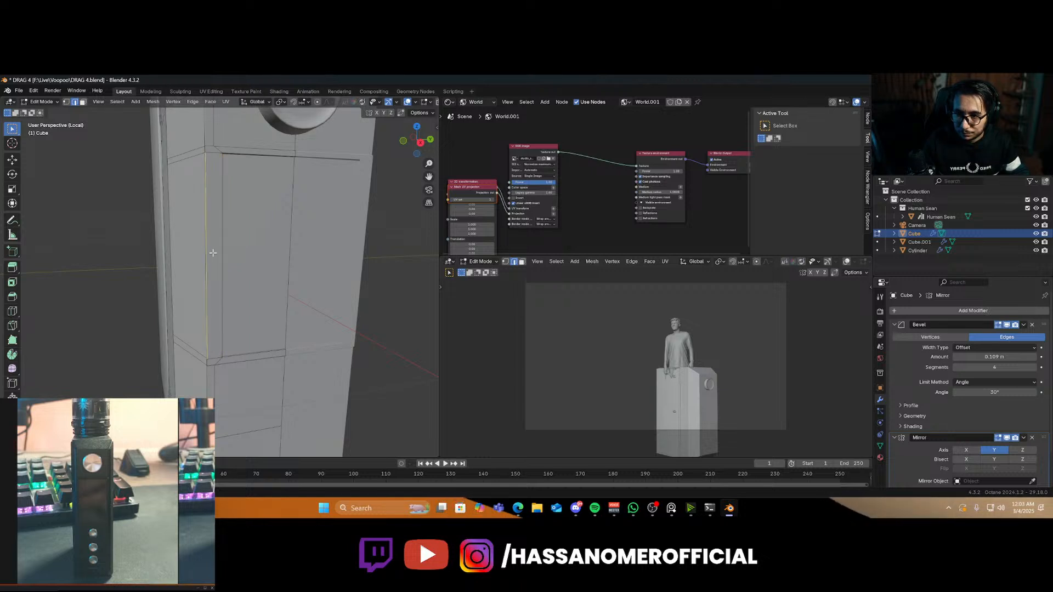
{"action": "key", "text": "ctrl+z"}
{"action": "key", "text": "ctrl+z"}
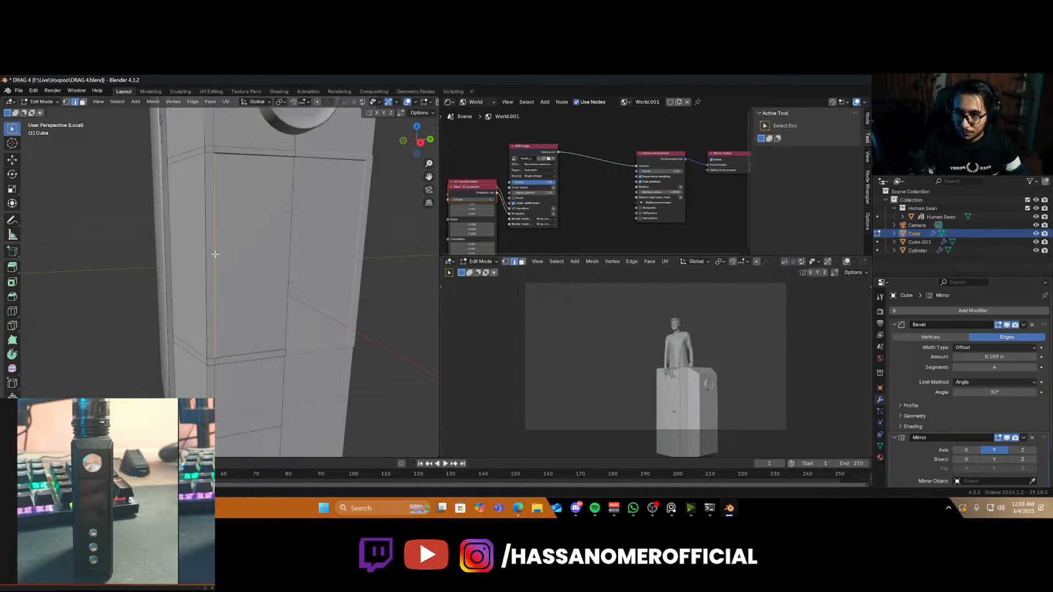
Inspect the front panel's border in Object Mode, and return to Edit Mode for a close look from the side
{"action": "key", "text": "Tab"}
{"action": "scroll", "coordinate": [228, 260], "scroll_direction": "down", "scroll_amount": 3}
{"action": "scroll", "coordinate": [270, 339], "scroll_direction": "down", "scroll_amount": 1}
{"action": "middle_click_drag", "start_coordinate": [270, 339], "coordinate": [234, 331]}
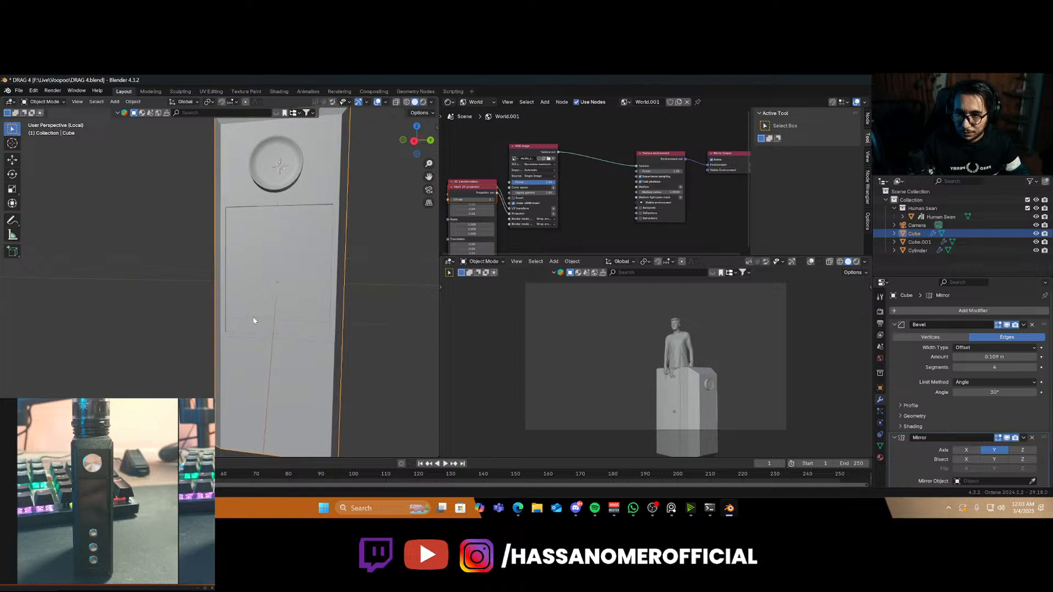
{"action": "key", "text": "Tab"}
{"action": "scroll", "coordinate": [227, 283], "scroll_direction": "up", "scroll_amount": 2}
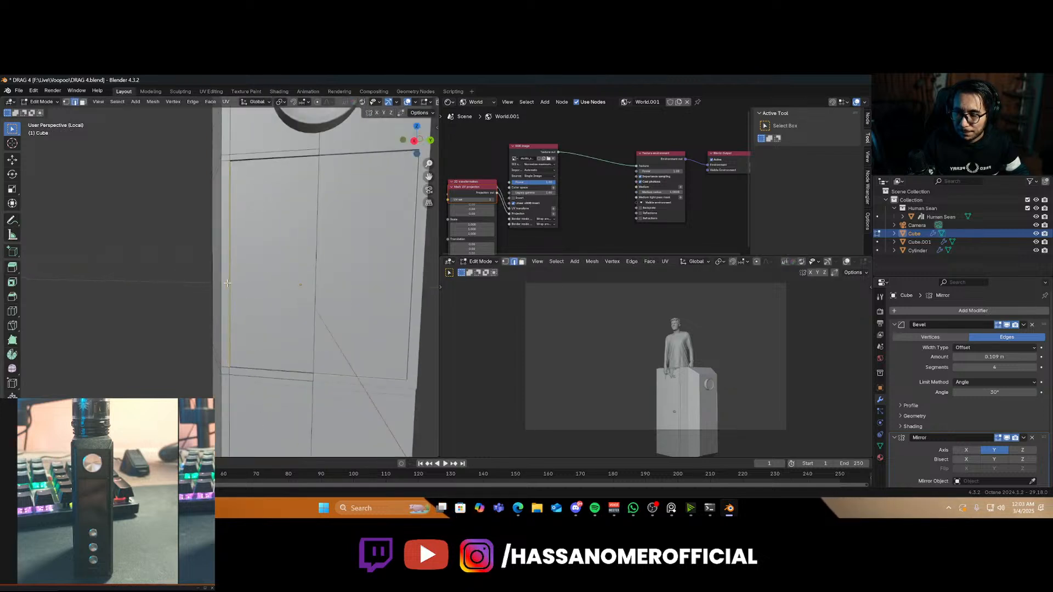
{"action": "middle_click_drag", "start_coordinate": [237, 290], "coordinate": [298, 305]}
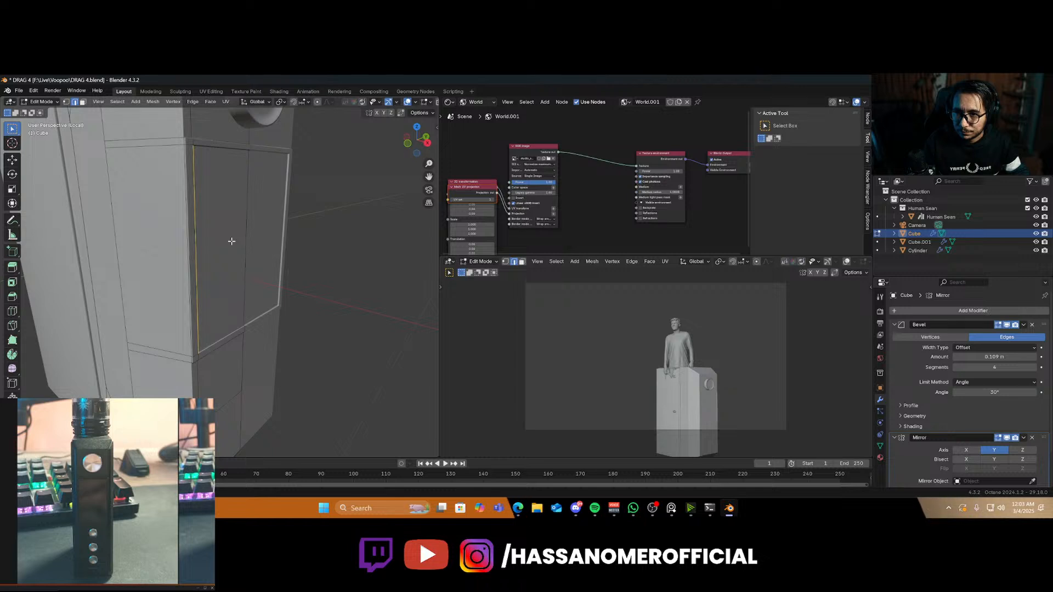
Undo the panel border extrusion and its face selection, back to the flat loop-cut surface
{"action": "key", "text": "ctrl+z"}
{"action": "key", "text": "ctrl+z"}
{"action": "key", "text": "ctrl+z"}
{"action": "key", "text": "ctrl+z"}
{"action": "key", "text": "ctrl+z"}
{"action": "key", "text": "ctrl+z"}
{"action": "key", "text": "ctrl+z"}
{"action": "key", "text": "ctrl+z"}
{"action": "key", "text": "ctrl+z"}
{"action": "key", "text": "ctrl+z"}
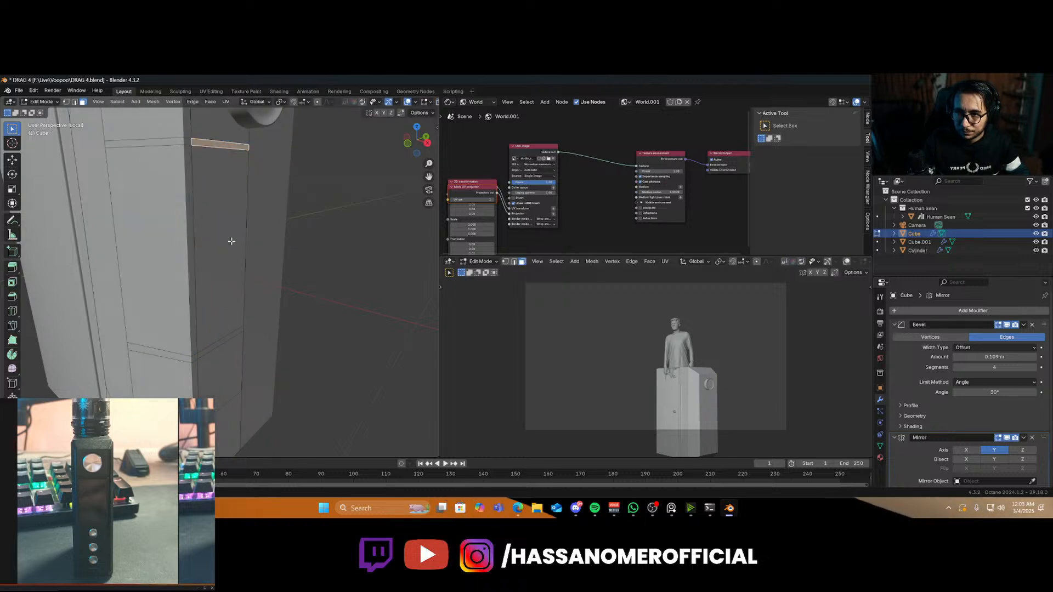
{"action": "key", "text": "ctrl+z"}
{"action": "mouse_move", "coordinate": [230, 240]}
{"action": "middle_mouse_down"}
{"action": "mouse_move", "coordinate": [211, 246]}
{"action": "mouse_move", "coordinate": [230, 182]}
{"action": "mouse_move", "coordinate": [237, 260]}
{"action": "mouse_move", "coordinate": [236, 234]}
{"action": "middle_mouse_up"}
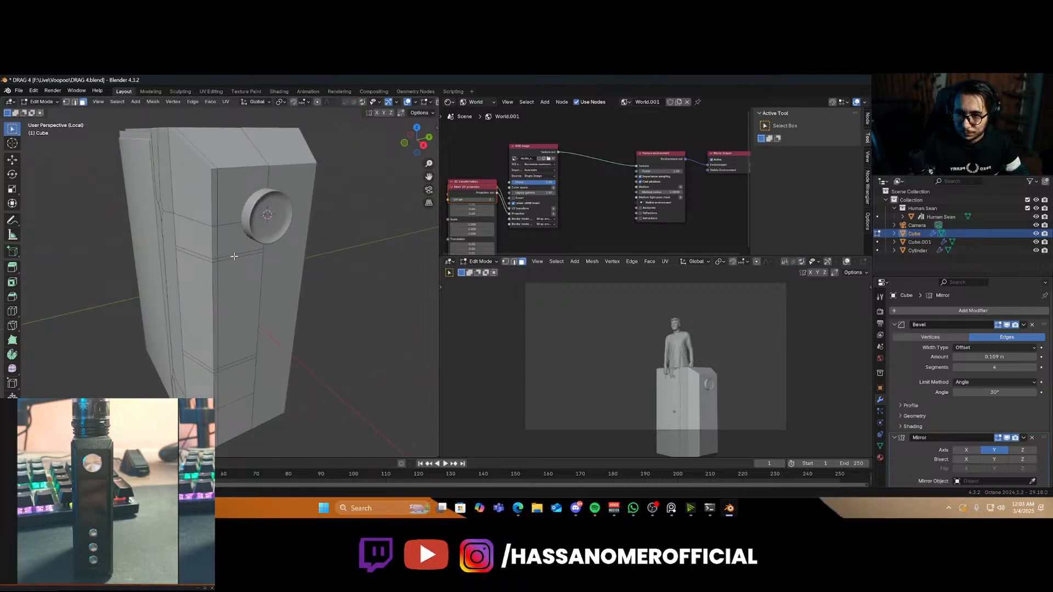
Add a horizontal loop cut inside the narrow band below the round button and slide it toward the band's lower edge
{"action": "scroll", "coordinate": [234, 256], "scroll_direction": "up", "scroll_amount": 5}
{"action": "key", "text": "ctrl+r"}
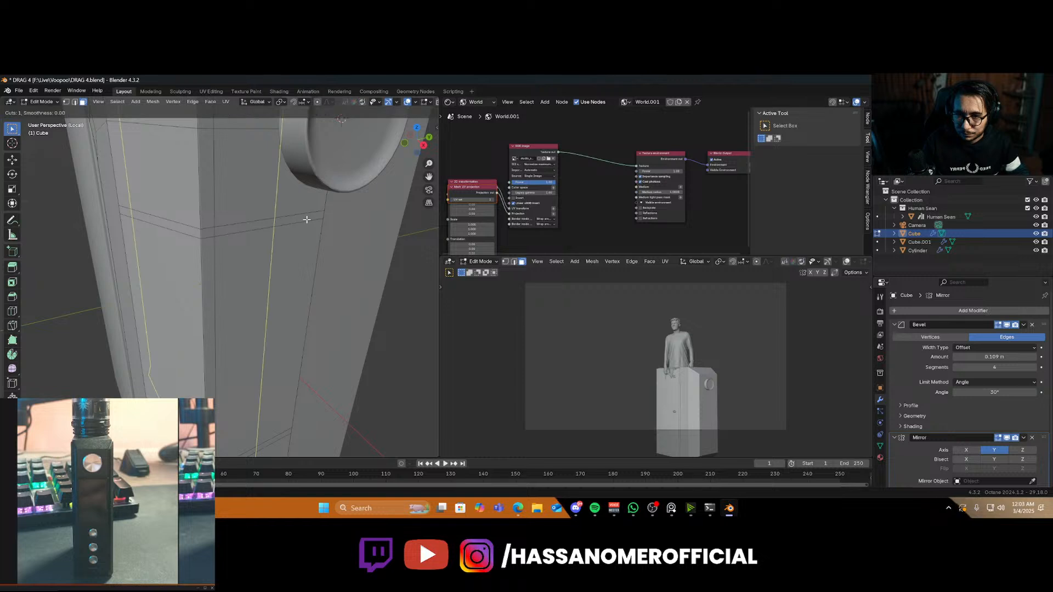
{"action": "left_click", "coordinate": [323, 217]}
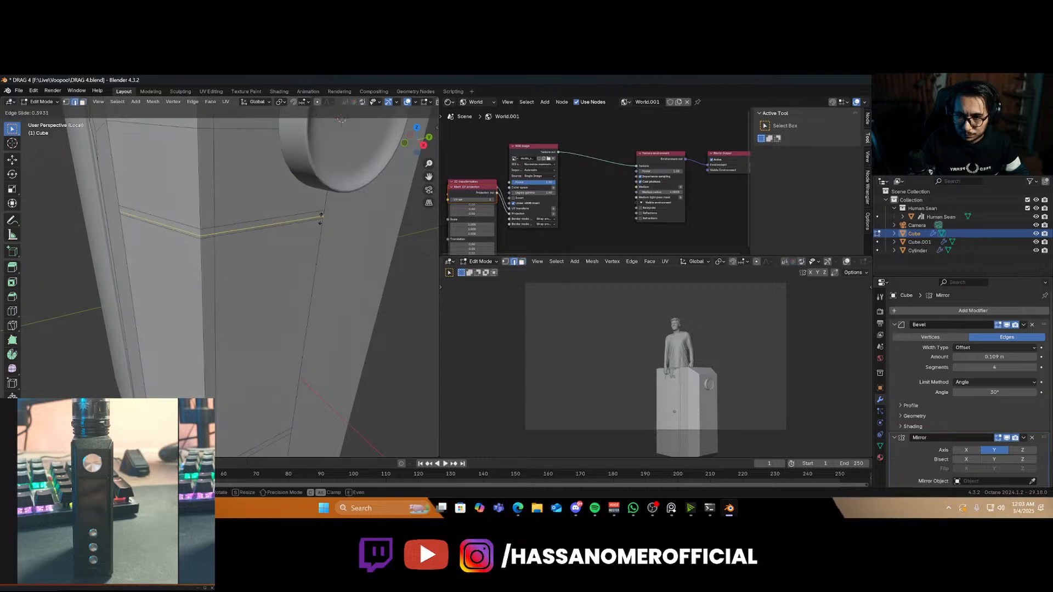
{"action": "left_click", "coordinate": [321, 218]}
Add a second horizontal loop cut inside the same narrow band, narrowing the strip for the groove
{"action": "key", "text": "ctrl+r"}
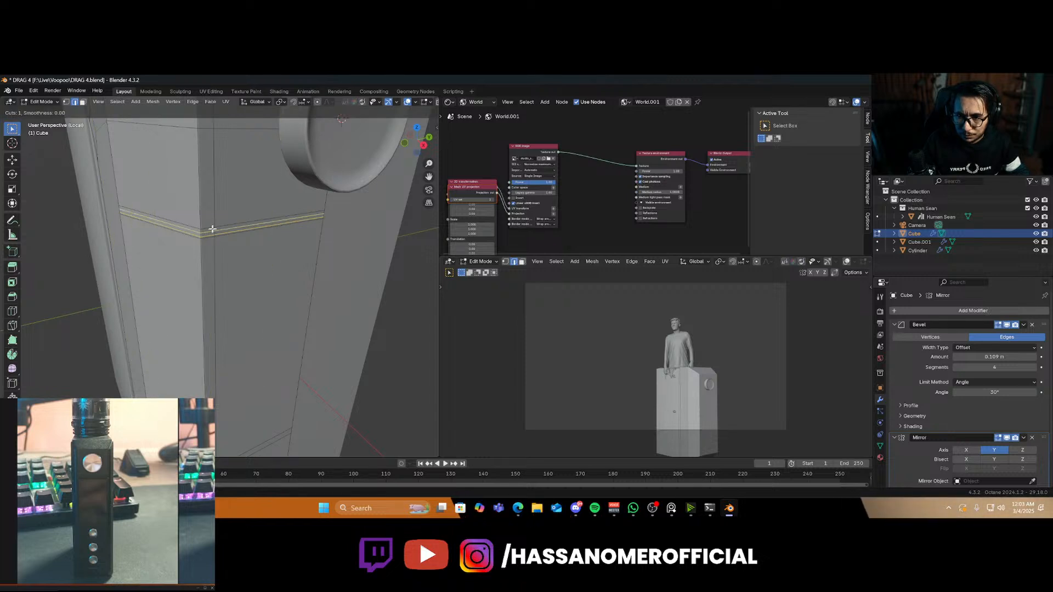
{"action": "left_click", "coordinate": [214, 229]}
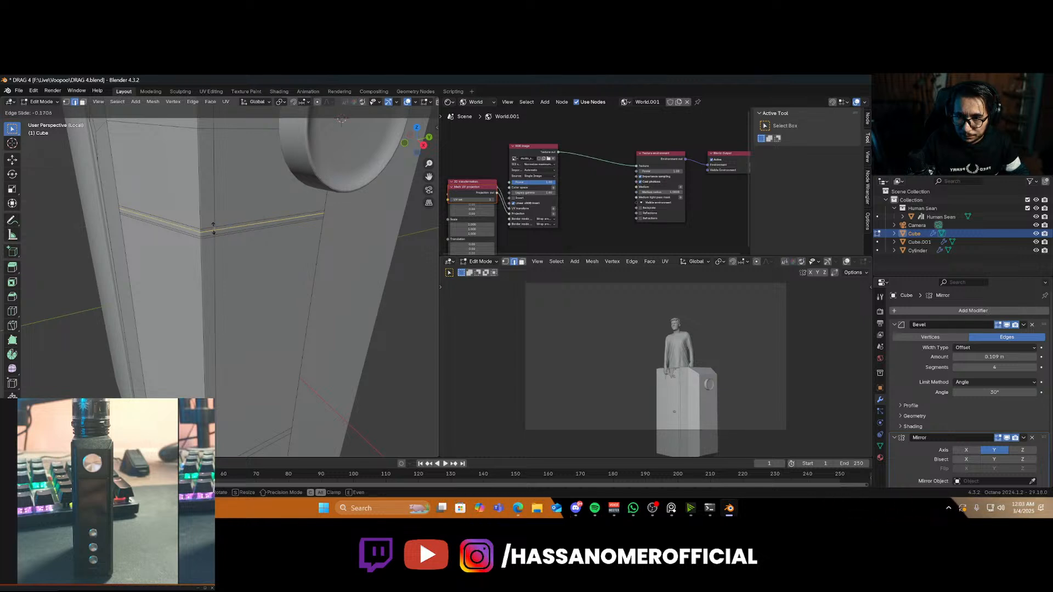
{"action": "left_click", "coordinate": [214, 229]}
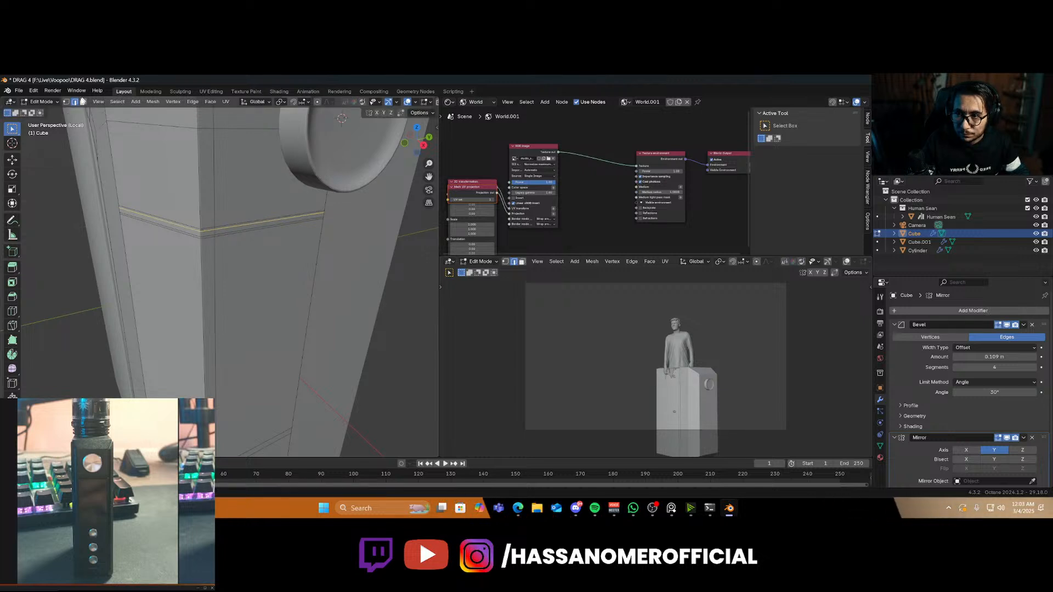
Select the thin front strip face below the button and its small corner face, and move them about -0.005 m along X
{"action": "left_click", "coordinate": [83, 102]}
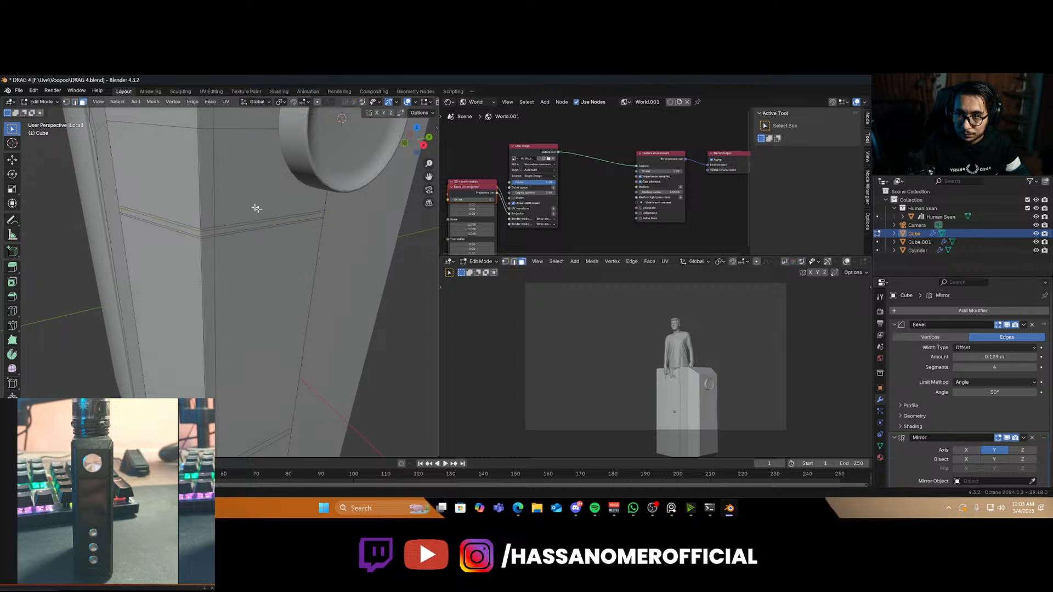
{"action": "left_click", "coordinate": [277, 223]}
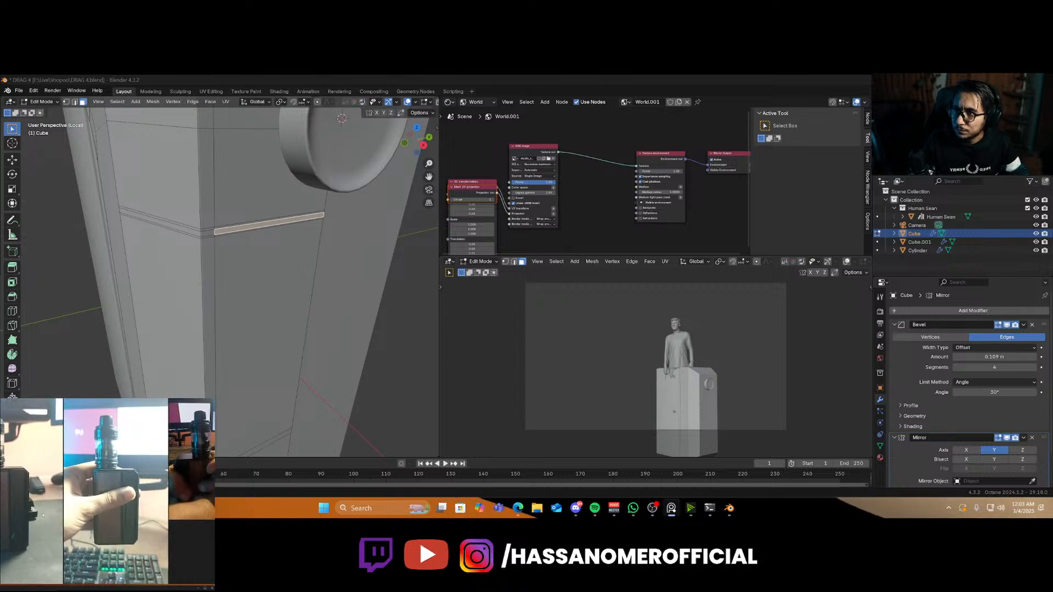
{"action": "scroll", "coordinate": [239, 240], "scroll_direction": "up", "scroll_amount": 2}
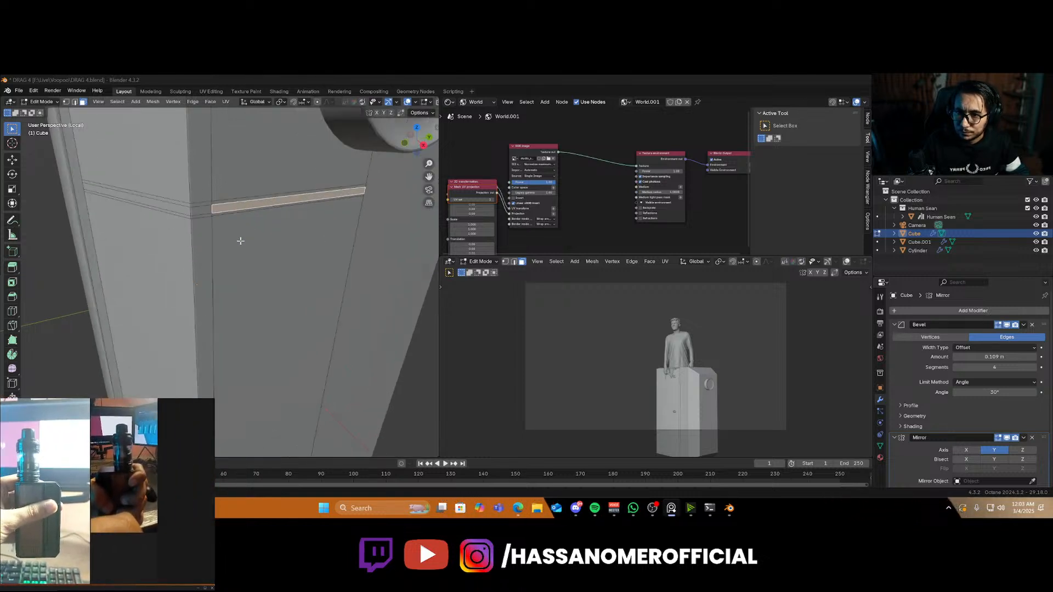
{"action": "middle_click_drag", "start_coordinate": [239, 240], "coordinate": [262, 241]}
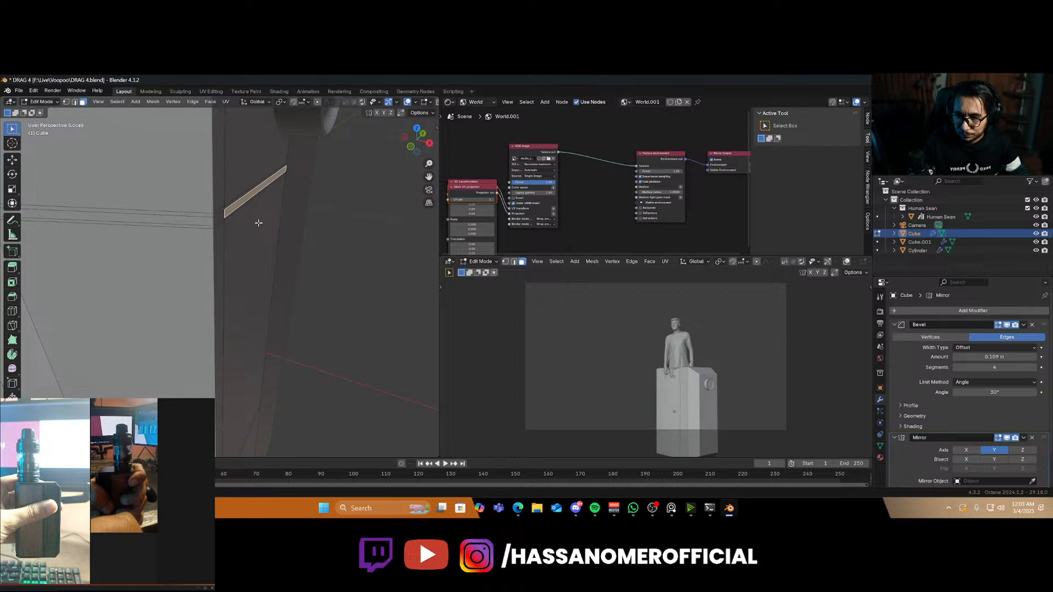
{"action": "left_click", "coordinate": [220, 220], "text": "shift"}
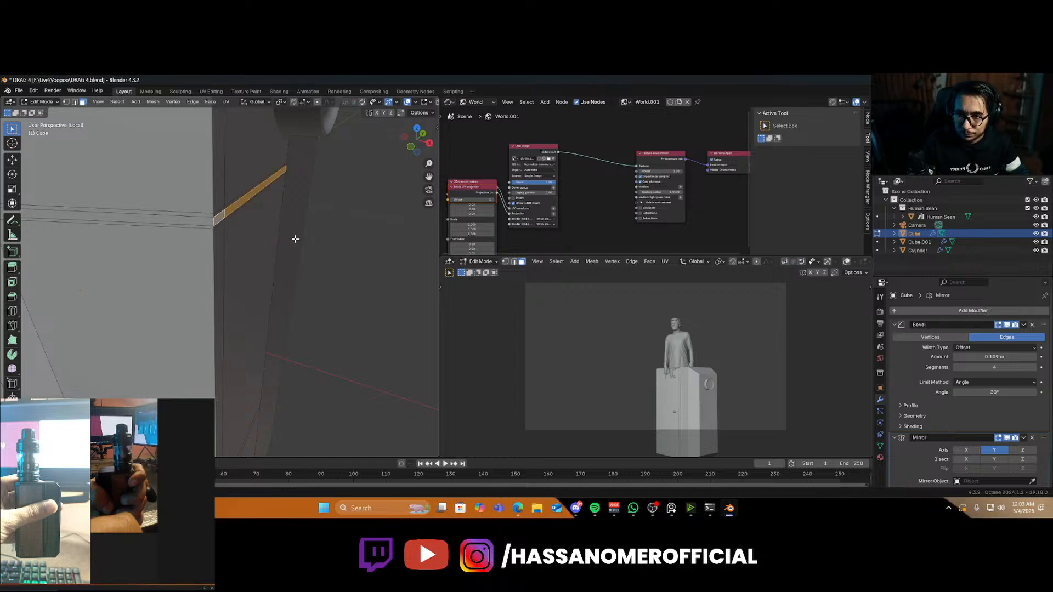
{"action": "key", "text": "g"}
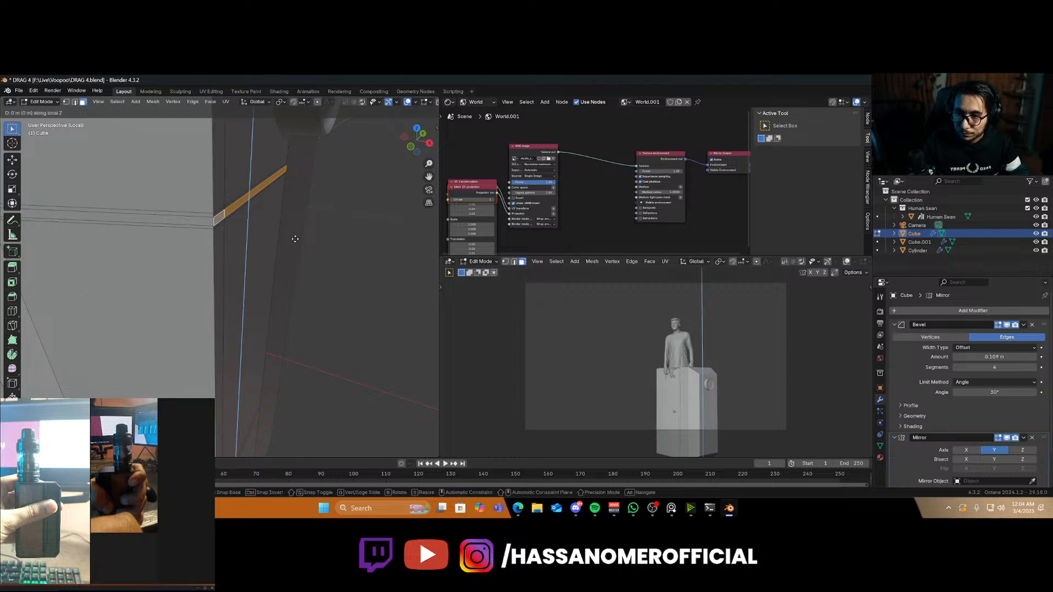
{"action": "key", "text": "x"}
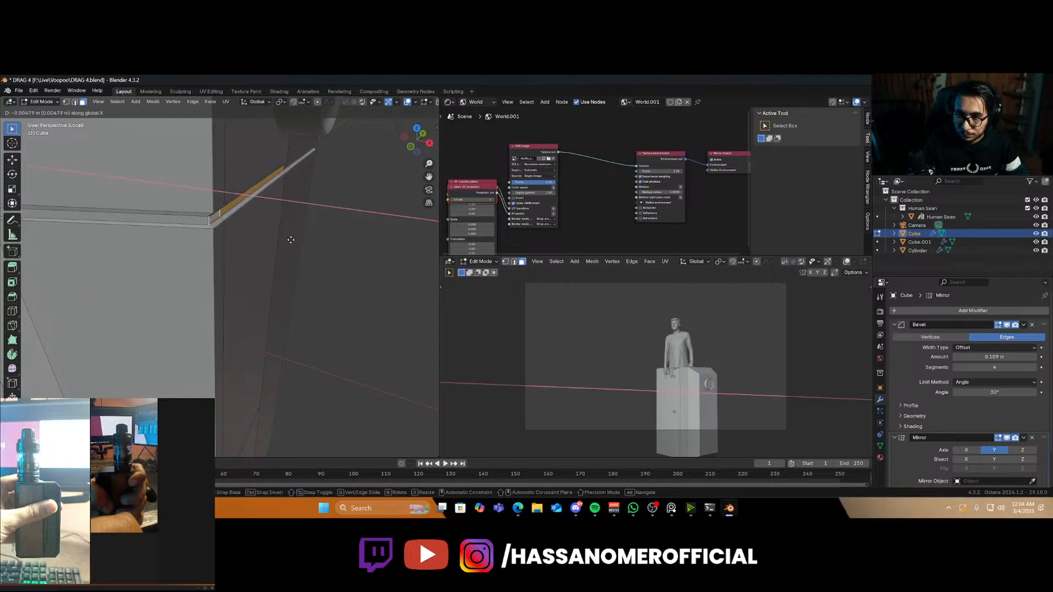
{"action": "left_click", "coordinate": [290, 239]}
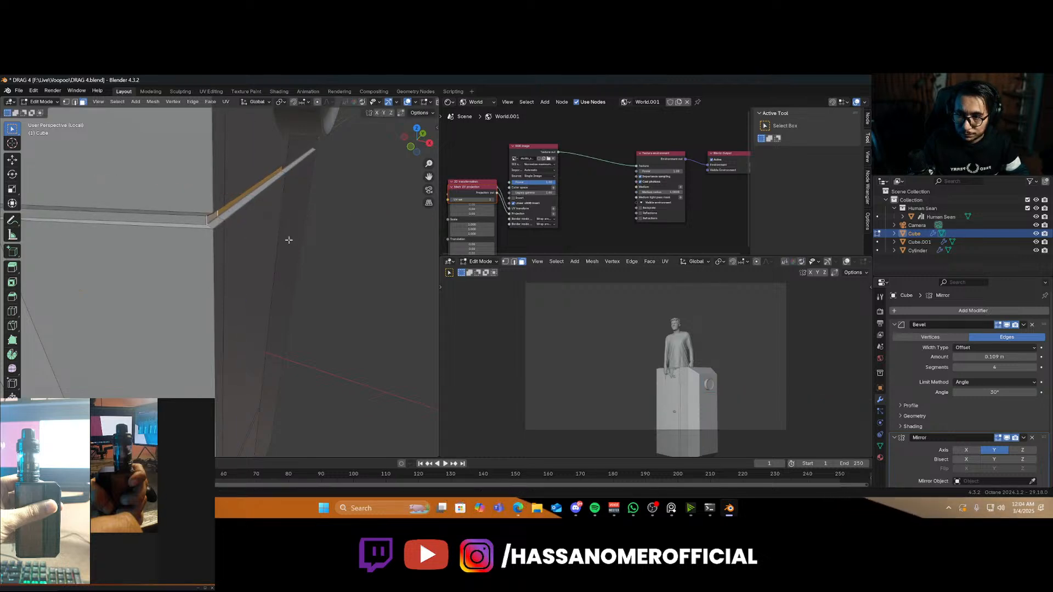
Check the recessed groove below the button in Object Mode, and return to Edit Mode
{"action": "key", "text": "Tab"}
{"action": "middle_click_drag", "start_coordinate": [287, 236], "coordinate": [342, 306]}
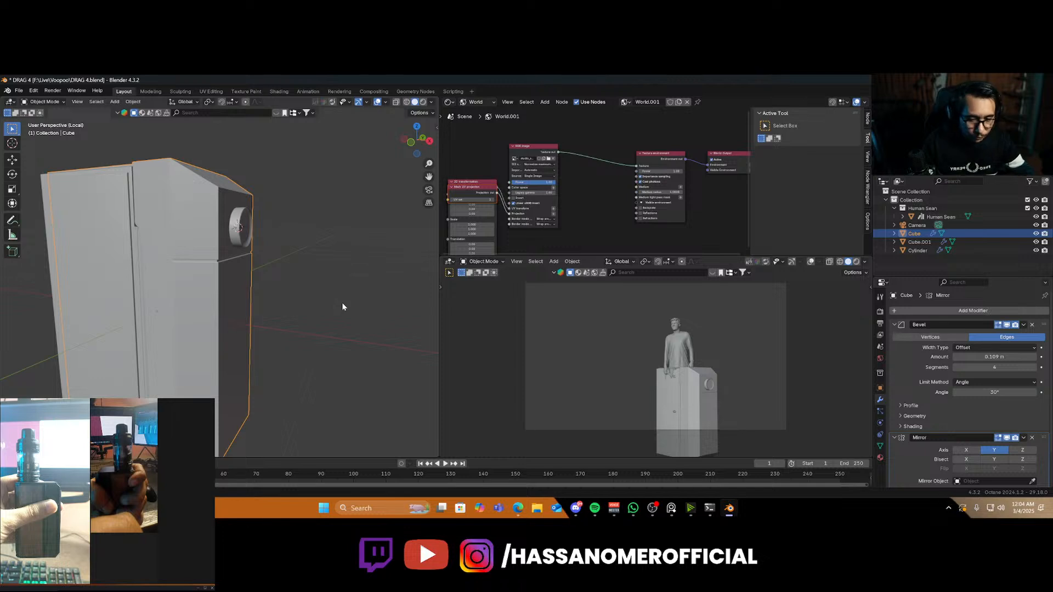
{"action": "scroll", "coordinate": [343, 307], "scroll_direction": "up", "scroll_amount": 6}
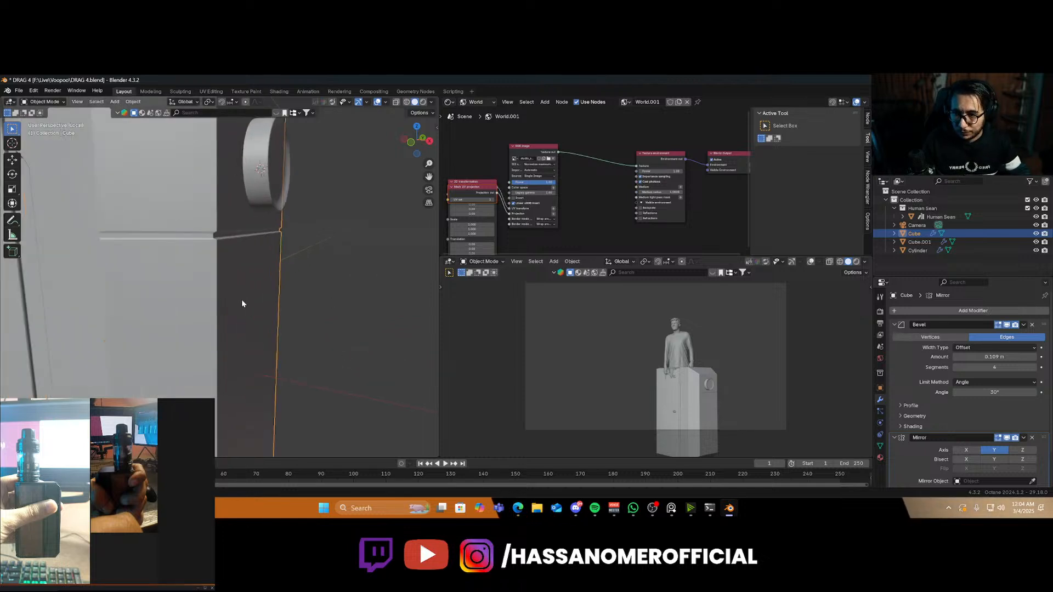
{"action": "middle_click_drag", "start_coordinate": [214, 216], "coordinate": [215, 262]}
{"action": "key", "text": "Tab"}
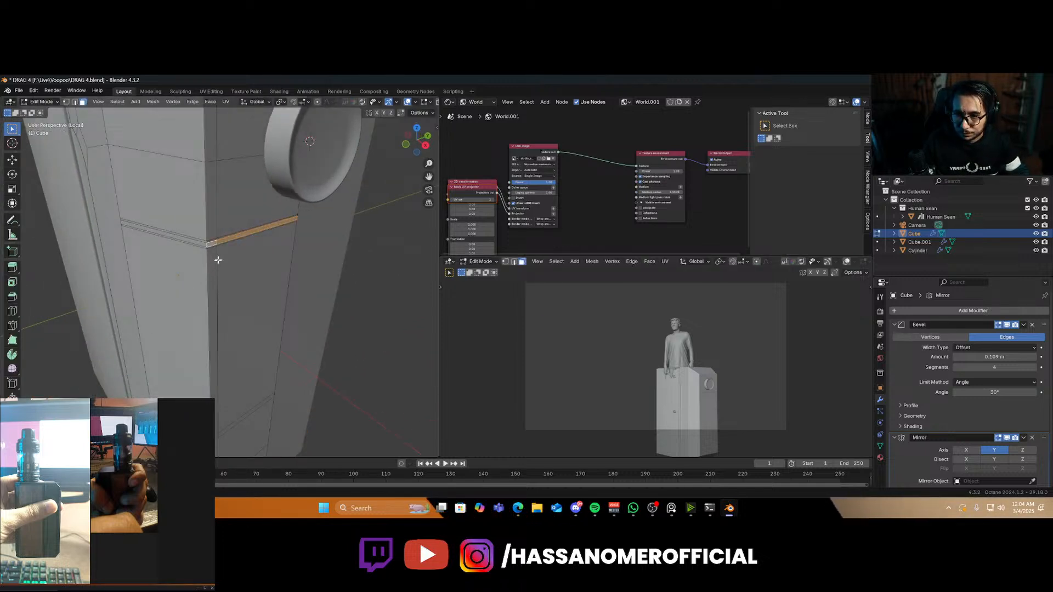
Select only the long thin strip face below the button and move it about -0.011 m along X to deepen the groove
{"action": "left_click", "coordinate": [238, 240]}
{"action": "left_click", "coordinate": [230, 237]}
{"action": "scroll", "coordinate": [226, 245], "scroll_direction": "up", "scroll_amount": 5}
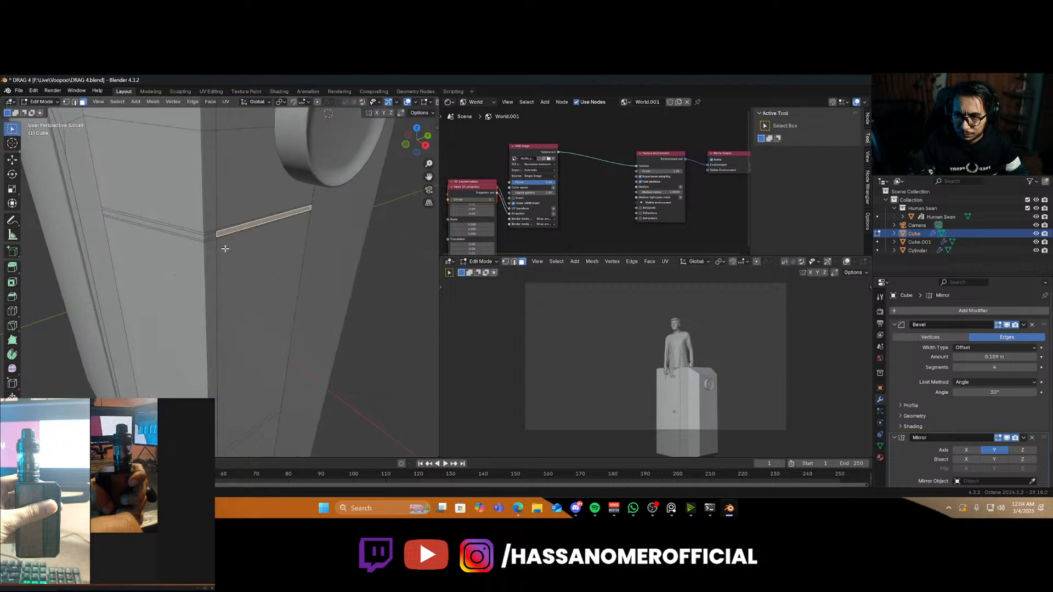
{"action": "middle_click_drag", "start_coordinate": [207, 226], "coordinate": [340, 268]}
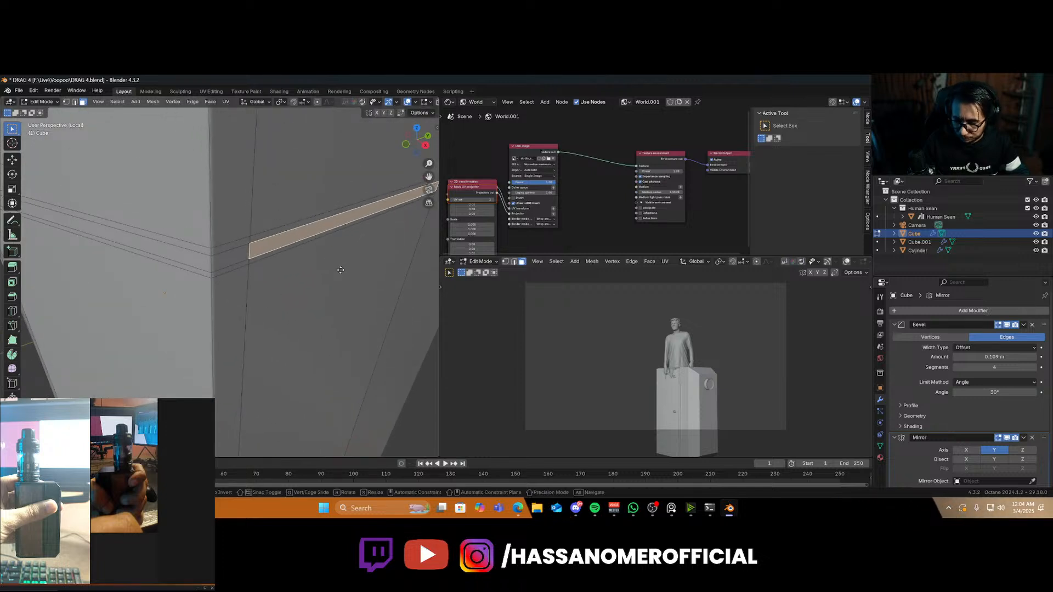
{"action": "key", "text": "g"}
{"action": "key", "text": "y"}
{"action": "key", "text": "x"}
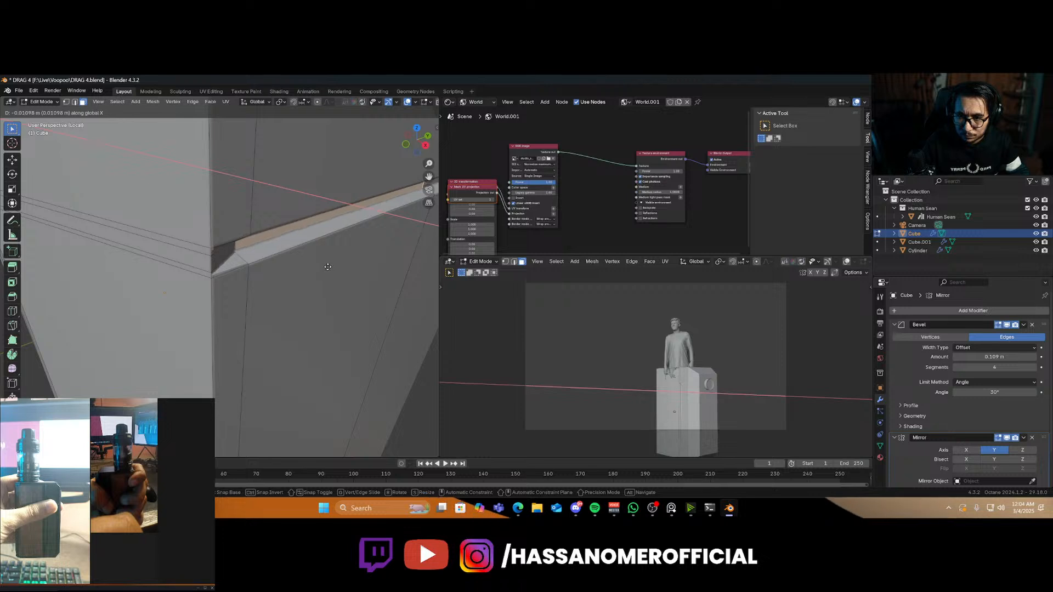
{"action": "left_click", "coordinate": [328, 265]}
{"action": "middle_click_drag", "start_coordinate": [327, 263], "coordinate": [275, 266]}
{"action": "scroll", "coordinate": [328, 267], "scroll_direction": "down", "scroll_amount": 2}
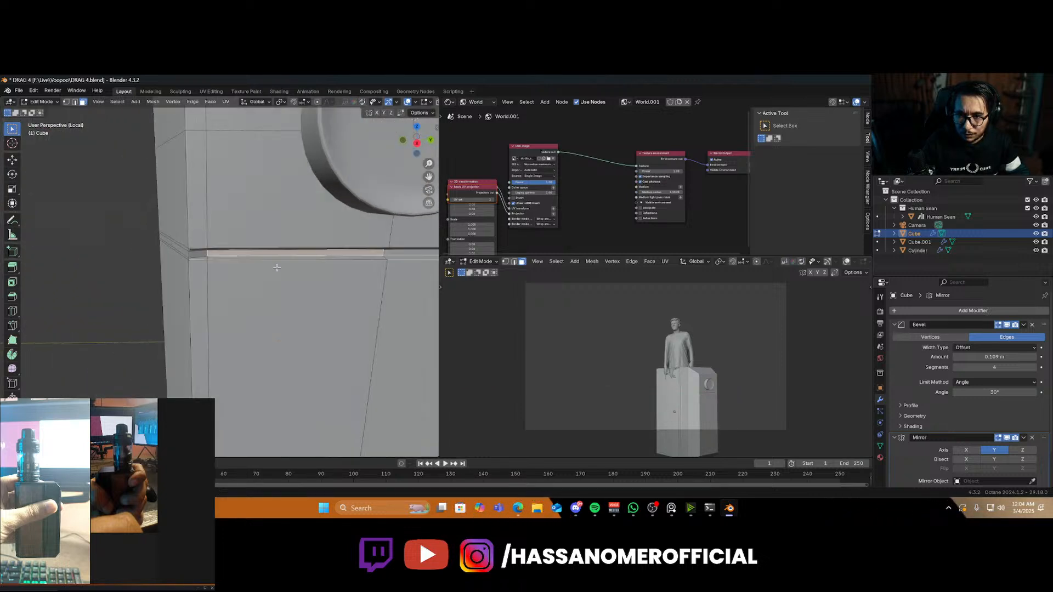
Check the deepened groove below the button in Object Mode from the front, and return to Edit Mode
{"action": "key", "text": "Tab"}
{"action": "scroll", "coordinate": [294, 272], "scroll_direction": "down", "scroll_amount": 5}
{"action": "mouse_move", "coordinate": [315, 308]}
{"action": "middle_mouse_down"}
{"action": "mouse_move", "coordinate": [274, 313]}
{"action": "mouse_move", "coordinate": [314, 318]}
{"action": "middle_mouse_up"}
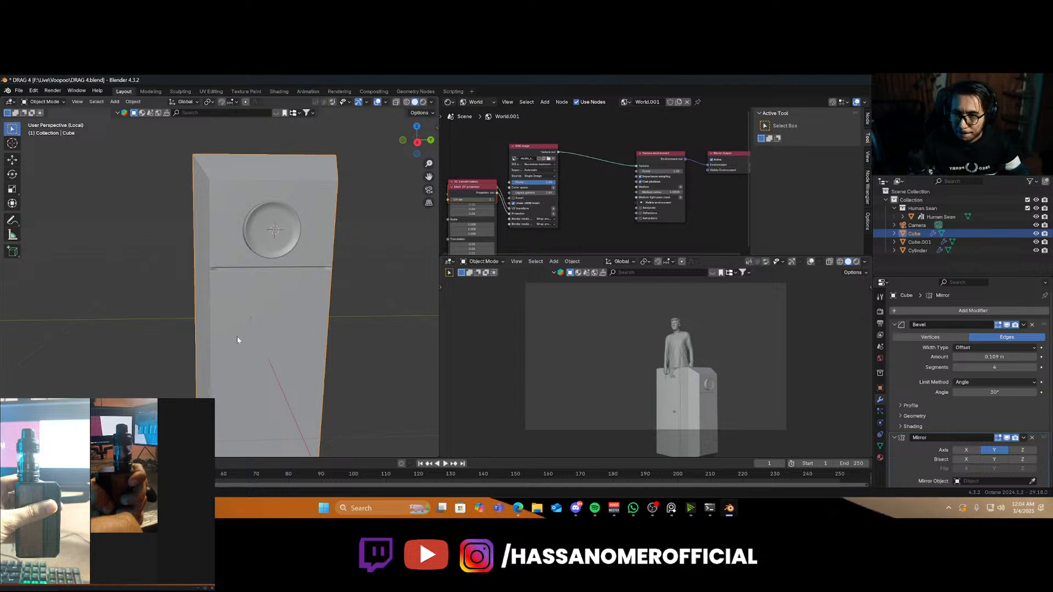
{"action": "mouse_move", "coordinate": [235, 340]}
{"action": "middle_mouse_down"}
{"action": "mouse_move", "coordinate": [259, 337]}
{"action": "mouse_move", "coordinate": [232, 349]}
{"action": "middle_mouse_up"}
{"action": "key", "text": "Tab"}
{"action": "scroll", "coordinate": [232, 349], "scroll_direction": "up", "scroll_amount": 3}
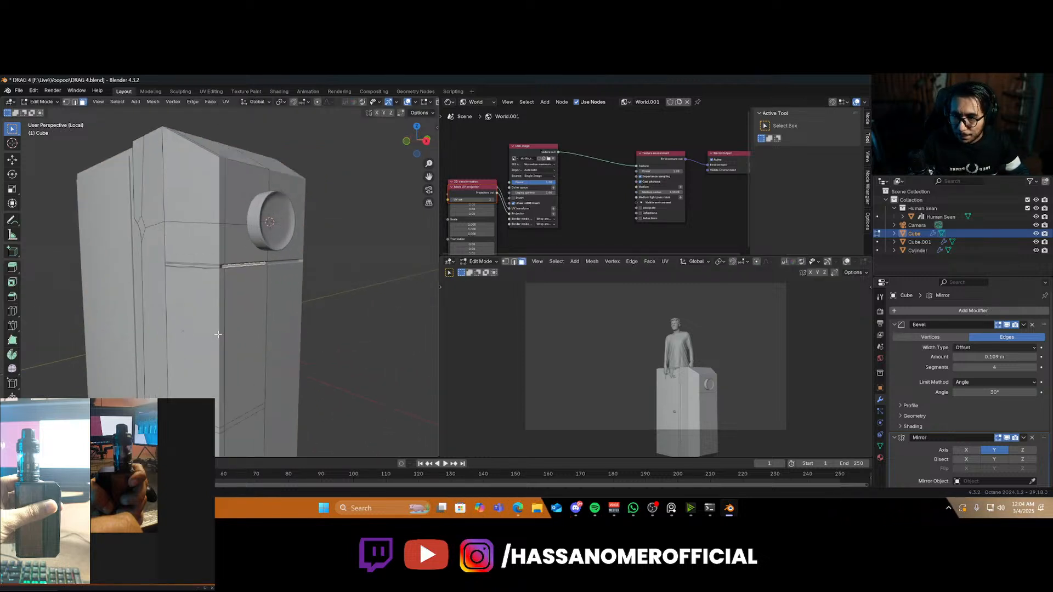
Select the body's vertical front corner edge beside the button and try to edge-slide it across the side face
{"action": "left_click", "coordinate": [219, 222]}
{"action": "key", "text": "2"}
{"action": "left_click", "coordinate": [219, 216]}
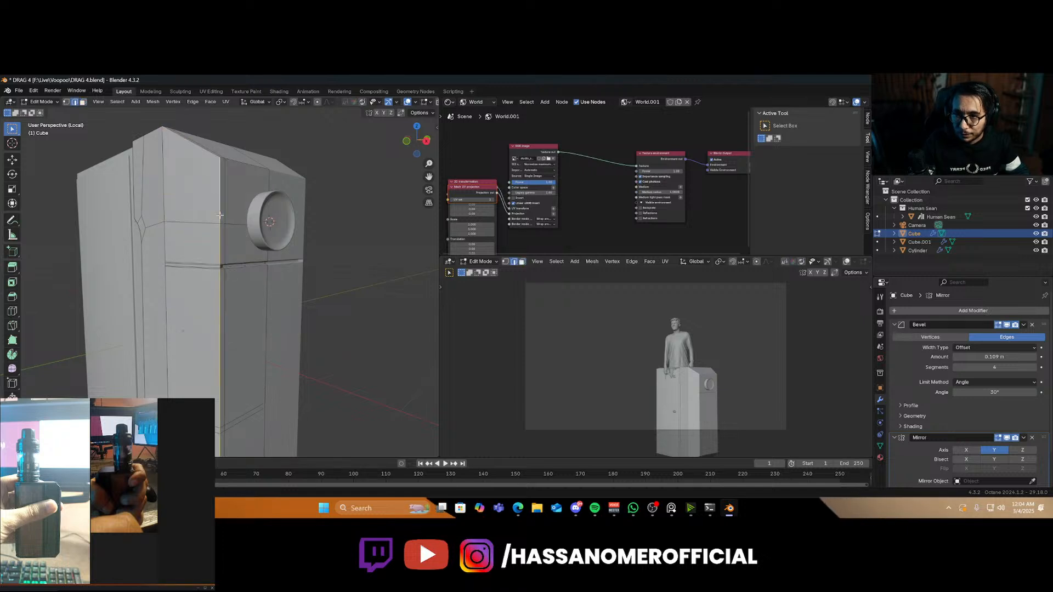
{"action": "scroll", "coordinate": [220, 313], "scroll_direction": "down", "scroll_amount": 3}
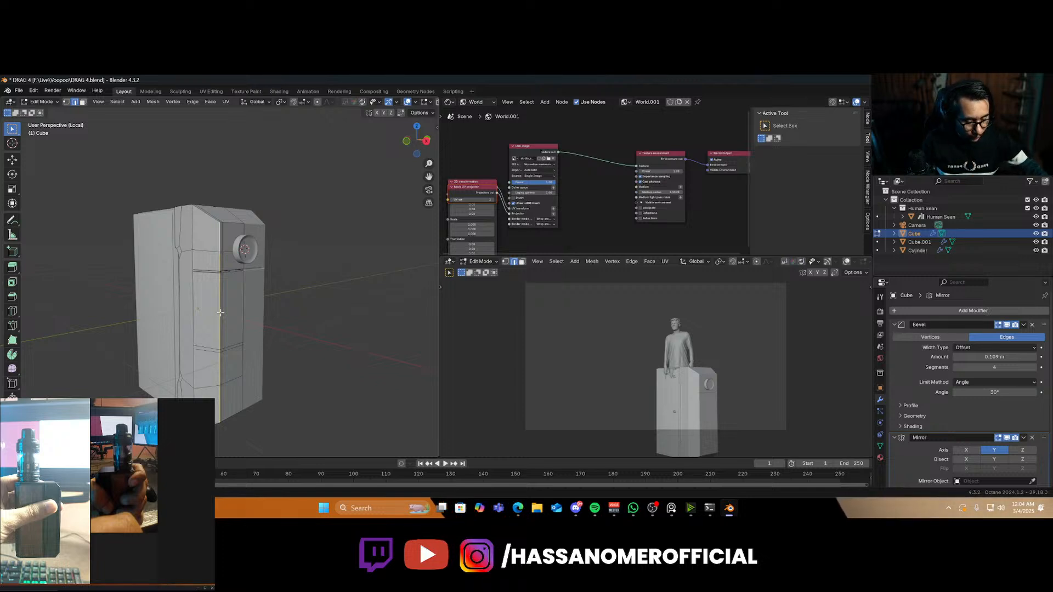
{"action": "scroll", "coordinate": [220, 312], "scroll_direction": "up", "scroll_amount": 3}
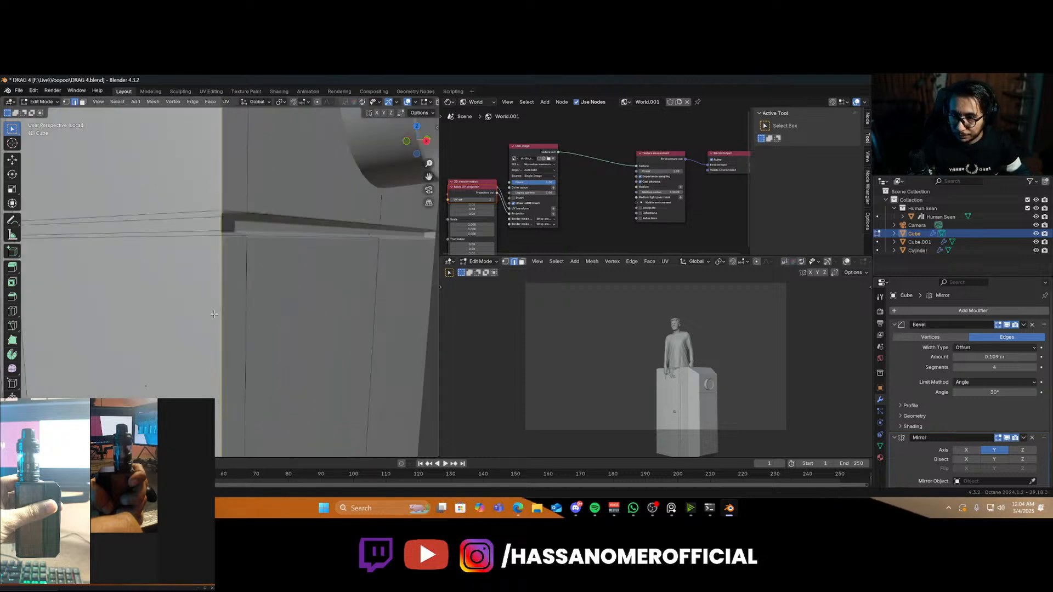
{"action": "scroll", "coordinate": [217, 293], "scroll_direction": "down", "scroll_amount": 1}
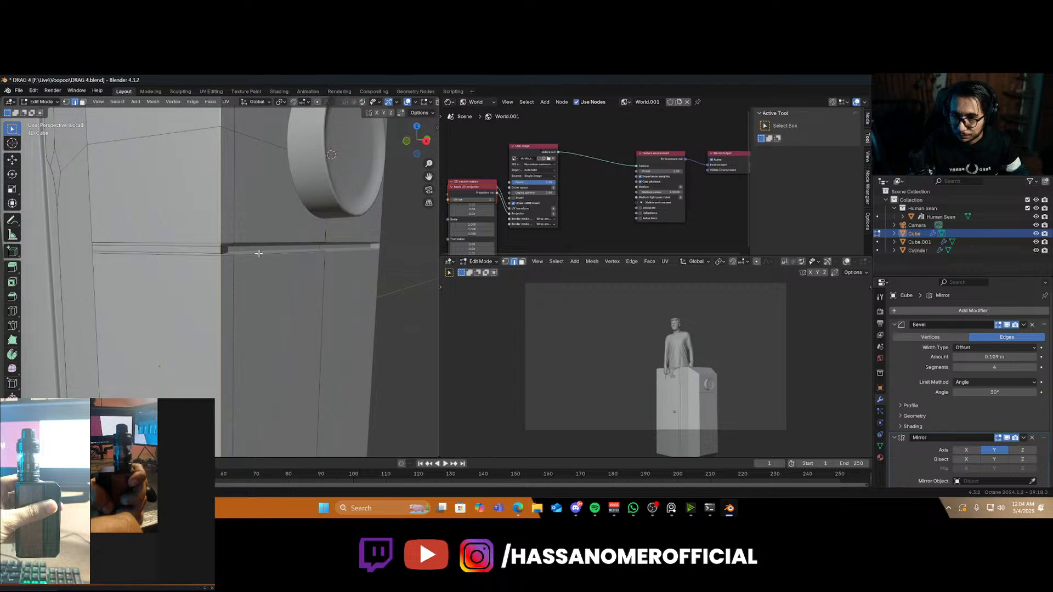
{"action": "scroll", "coordinate": [252, 276], "scroll_direction": "up", "scroll_amount": 1}
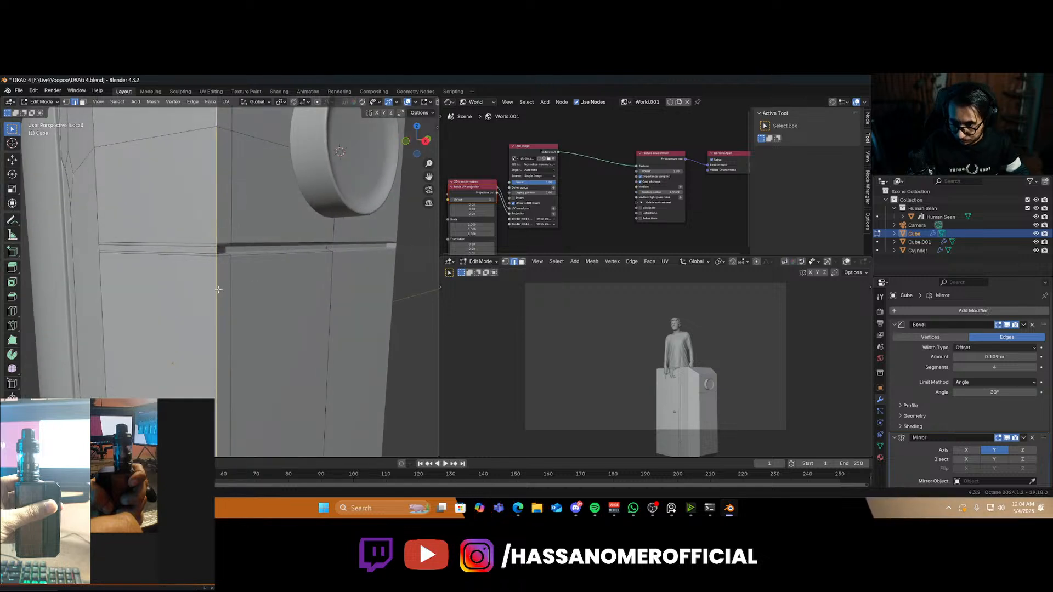
{"action": "key", "text": "g"}
{"action": "key", "text": "g"}
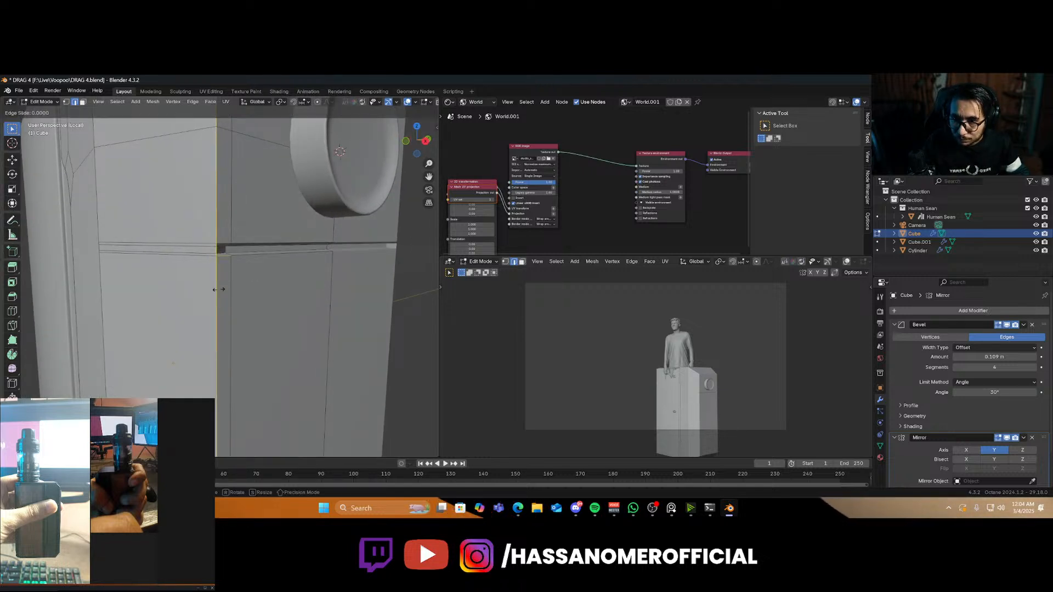
{"action": "left_click", "coordinate": [212, 291]}
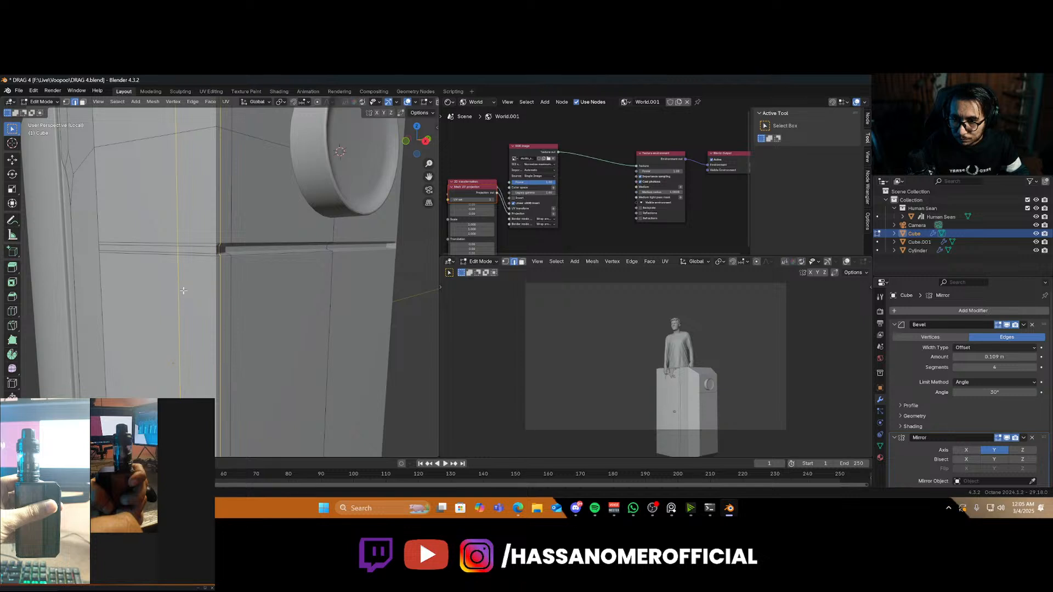
Slide a vertical loop cut on the side face close to the body's front corner
{"action": "left_click", "coordinate": [179, 291]}
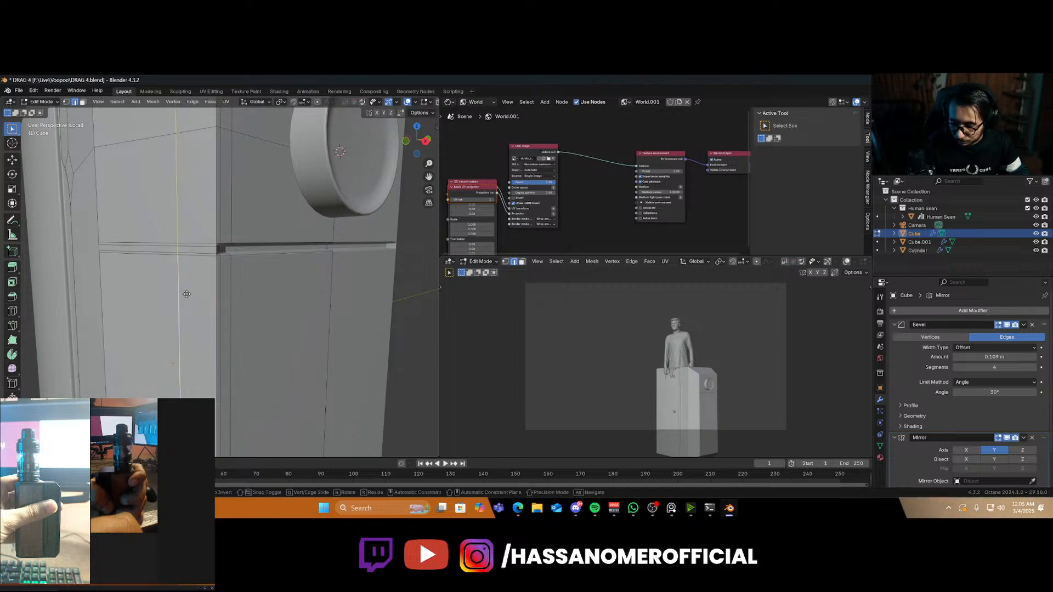
{"action": "key", "text": "g"}
{"action": "key", "text": "g"}
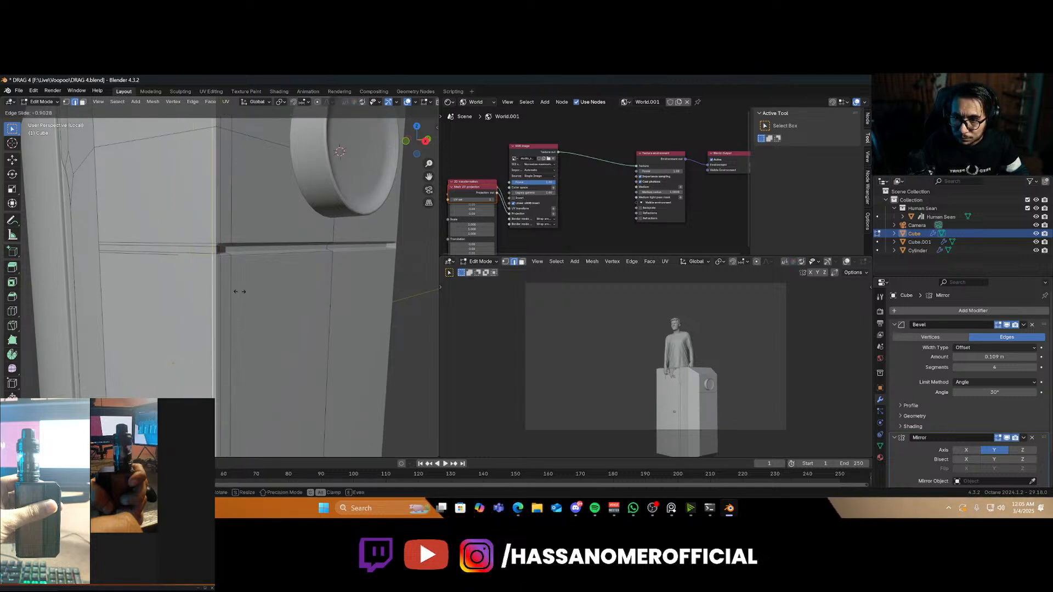
{"action": "left_click", "coordinate": [237, 291]}
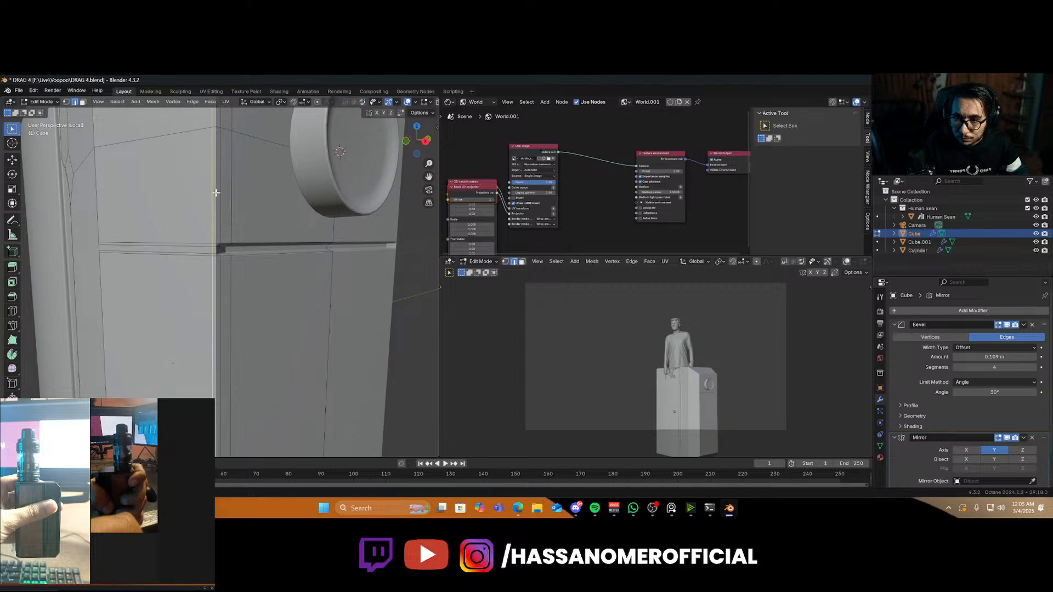
{"action": "scroll", "coordinate": [247, 287], "scroll_direction": "down", "scroll_amount": 10}
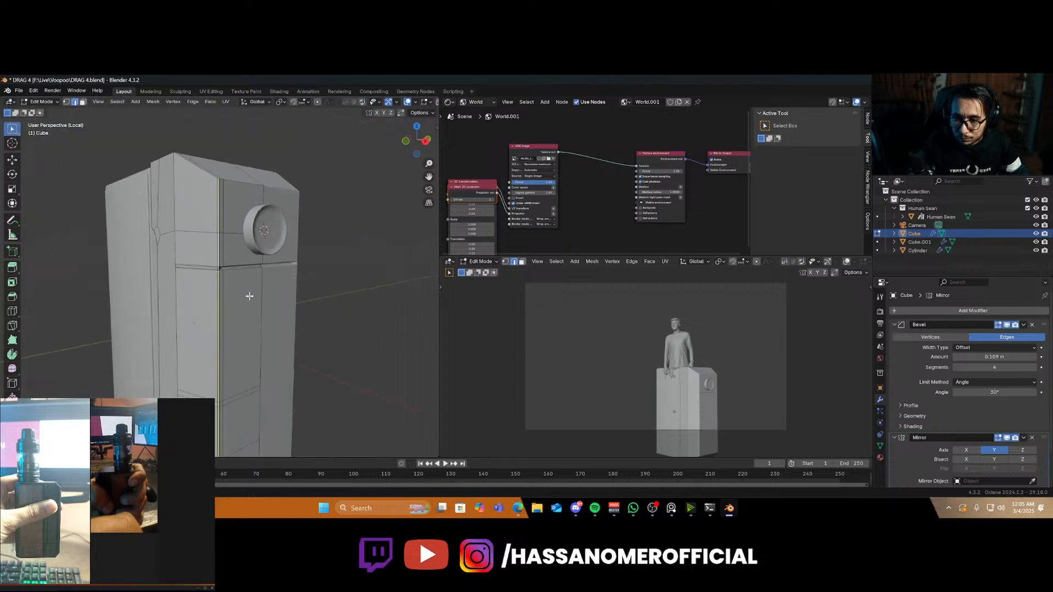
Select the vertical edge at the front corner and try to shrink it inward by about -0.026 m
{"action": "middle_click_drag", "start_coordinate": [252, 302], "coordinate": [273, 329]}
{"action": "scroll", "coordinate": [252, 277], "scroll_direction": "up", "scroll_amount": 5}
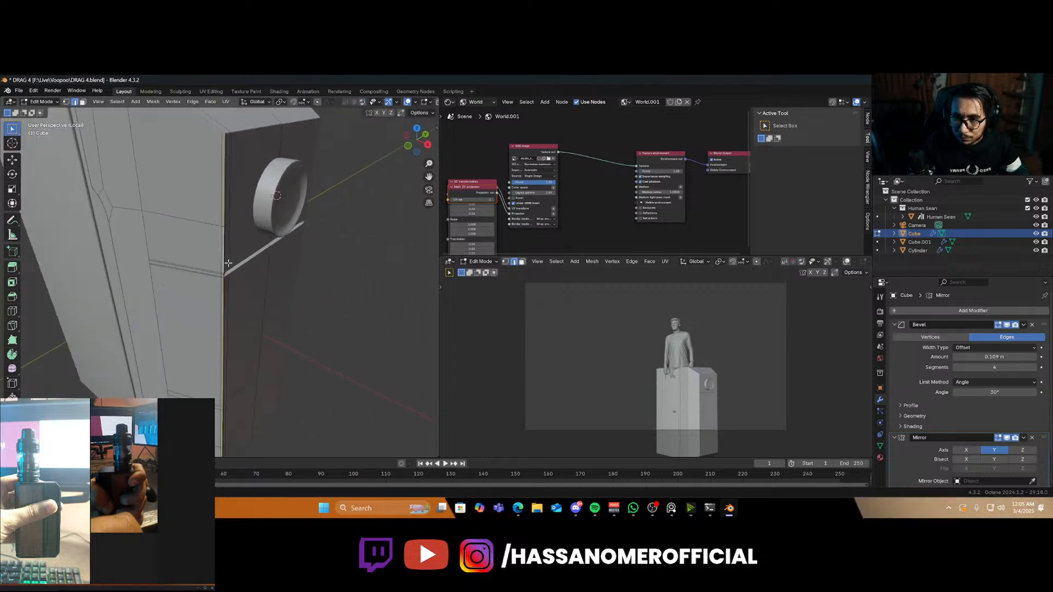
{"action": "scroll", "coordinate": [253, 277], "scroll_direction": "up", "scroll_amount": 5}
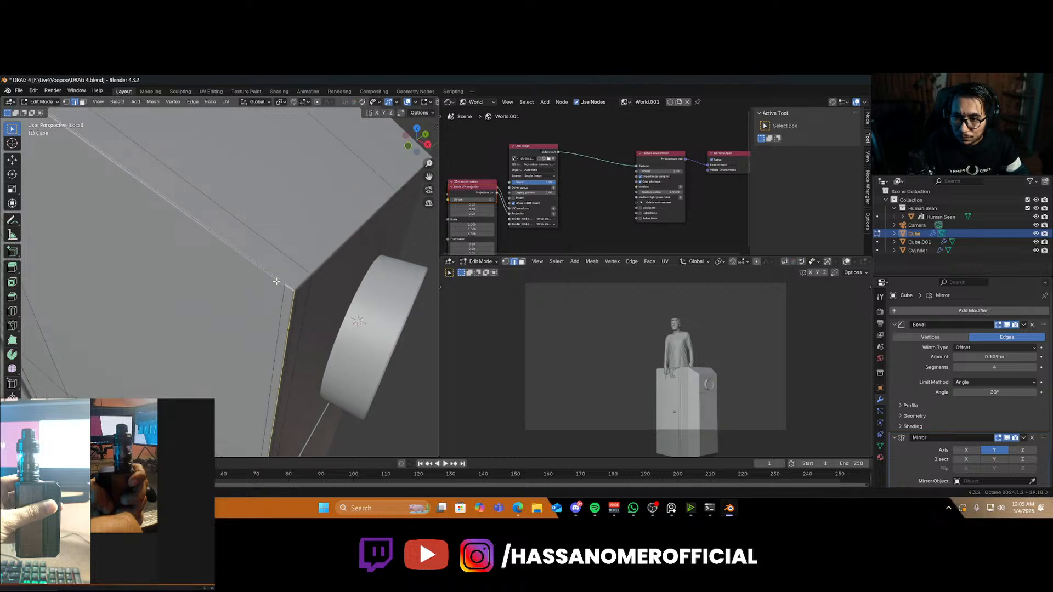
{"action": "left_click", "coordinate": [270, 275]}
{"action": "scroll", "coordinate": [282, 333], "scroll_direction": "down", "scroll_amount": 2}
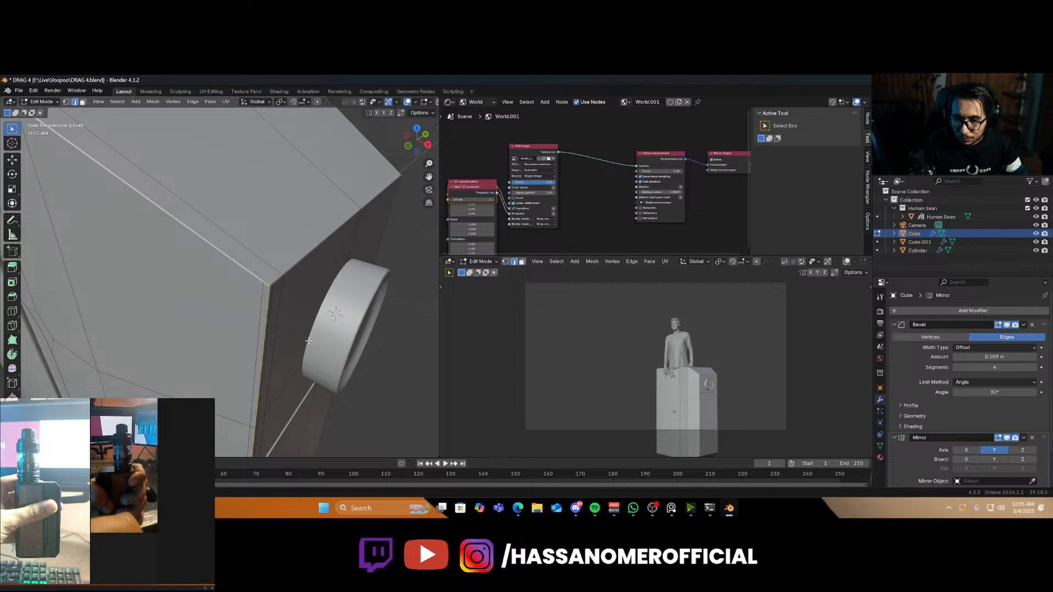
{"action": "key", "text": "alt+s"}
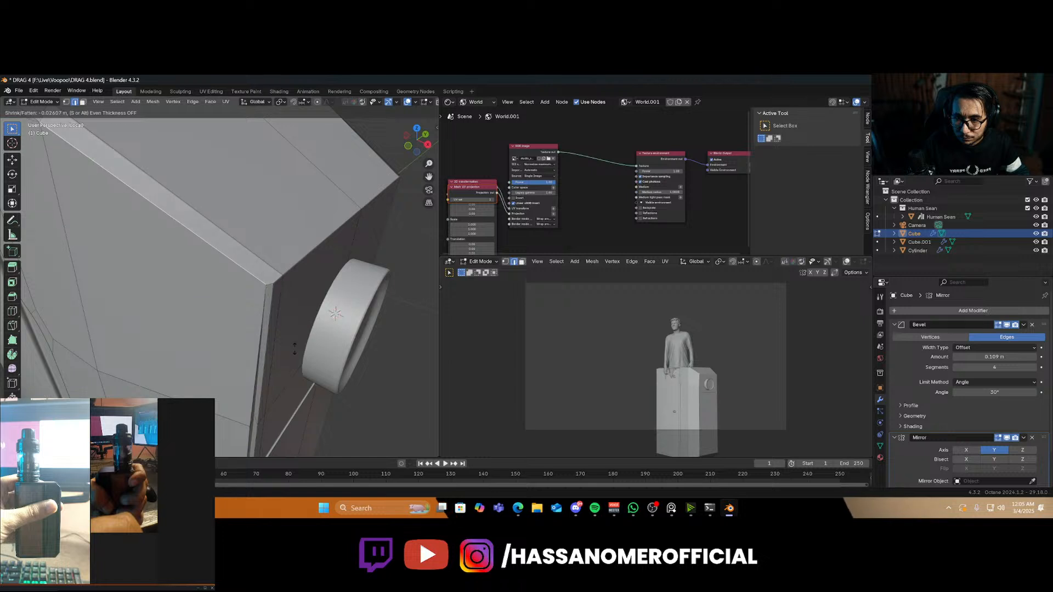
{"action": "left_click", "coordinate": [285, 343]}
Check the shading of the front corner in Object Mode, and return to Edit Mode for a close look
{"action": "key", "text": "Tab"}
{"action": "middle_click_drag", "start_coordinate": [283, 341], "coordinate": [259, 302]}
{"action": "key", "text": "Tab"}
{"action": "scroll", "coordinate": [195, 279], "scroll_direction": "up", "scroll_amount": 3}
{"action": "scroll", "coordinate": [165, 270], "scroll_direction": "up", "scroll_amount": 3}
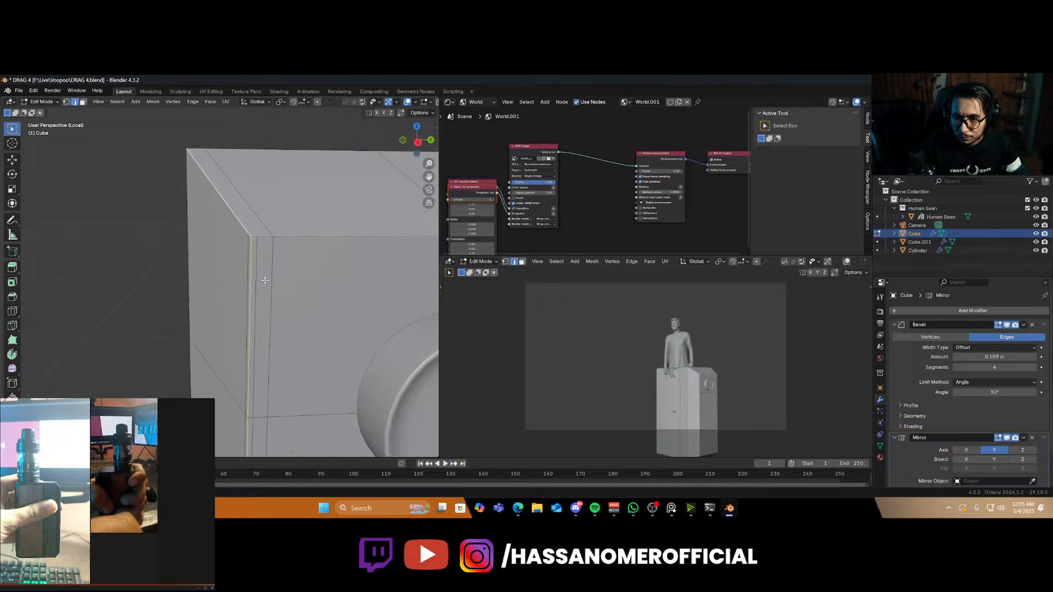
Undo the shrink, the edge slide and the vertical loop cut beside the front corner
{"action": "left_click", "coordinate": [255, 272]}
{"action": "key", "text": "ctrl+z"}
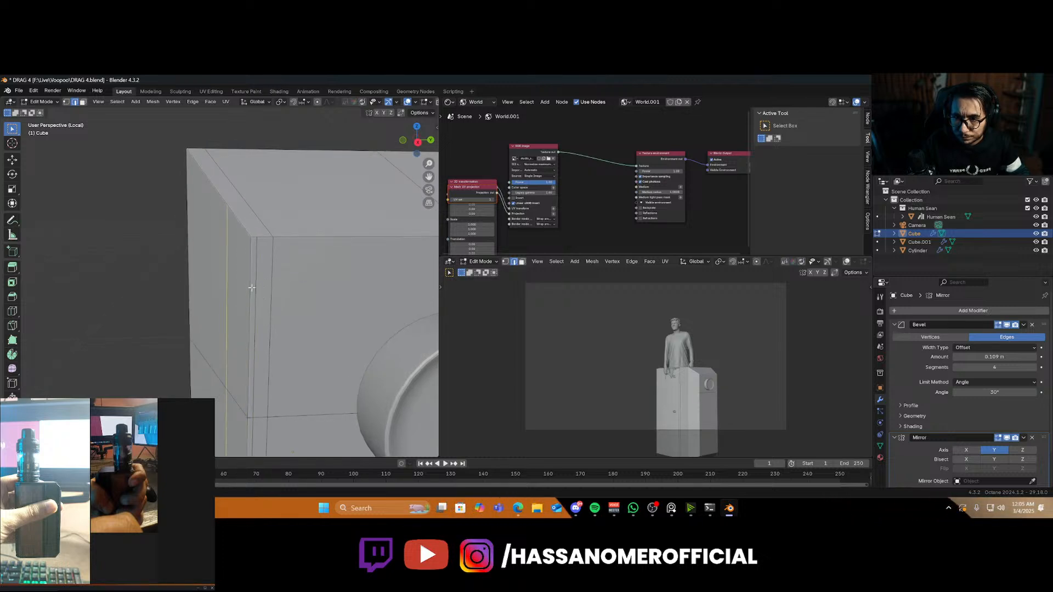
{"action": "scroll", "coordinate": [251, 288], "scroll_direction": "down", "scroll_amount": 2}
{"action": "middle_click_drag", "start_coordinate": [225, 290], "coordinate": [275, 290]}
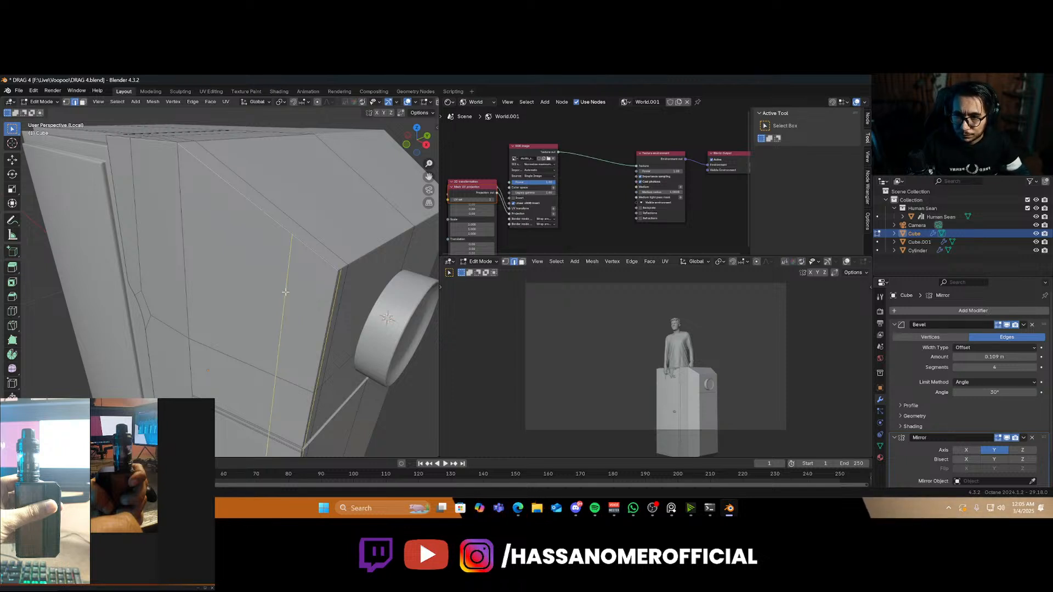
{"action": "middle_click_drag", "start_coordinate": [308, 280], "coordinate": [204, 181]}
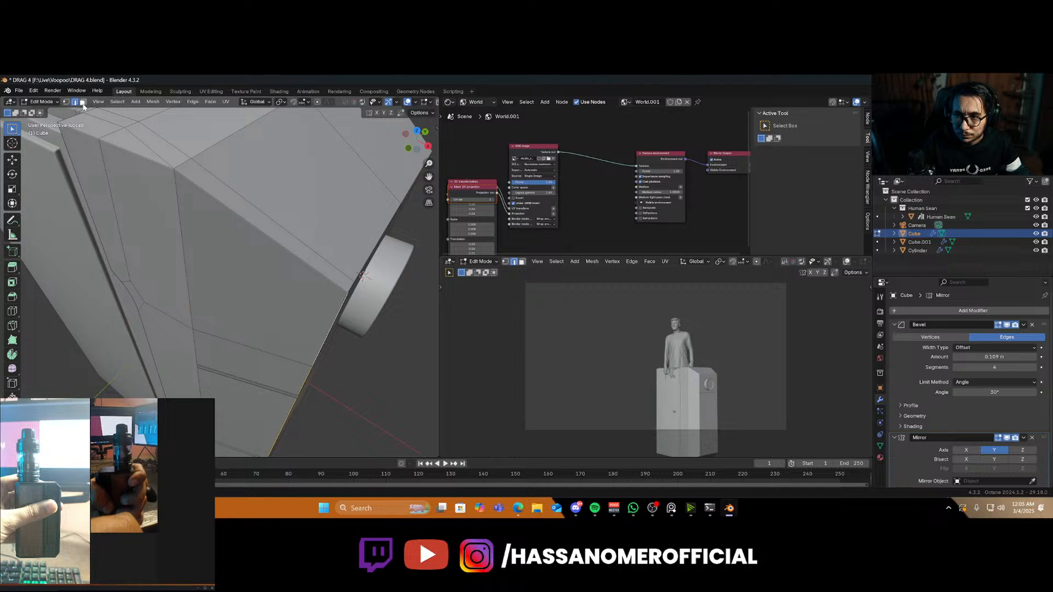
Try a loop cut along the sloped top band, sliding it close to the side faces' upper edge
{"action": "key", "text": "ctrl+r"}
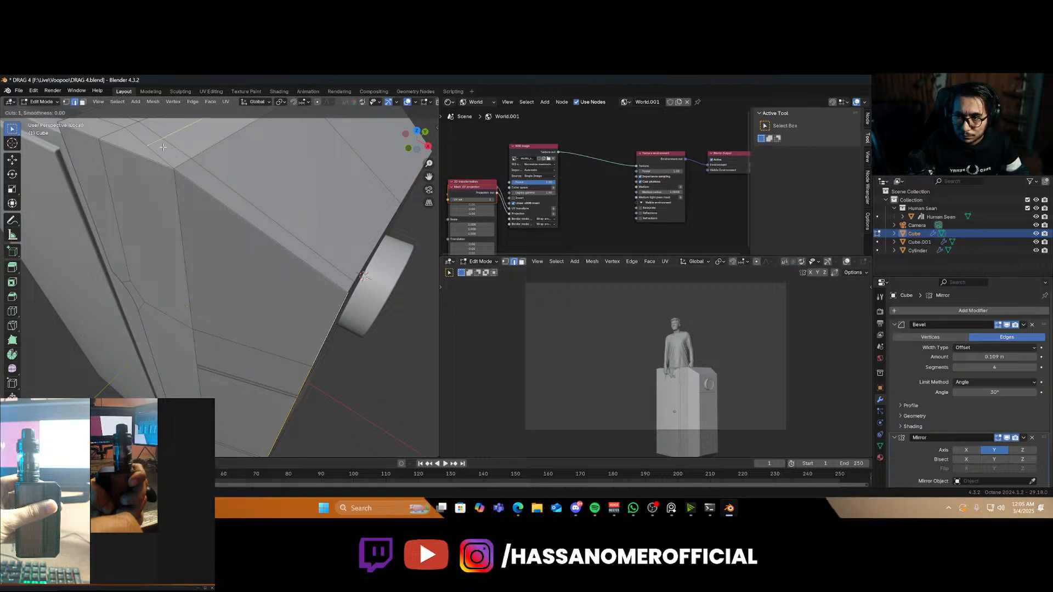
{"action": "left_click", "coordinate": [184, 167]}
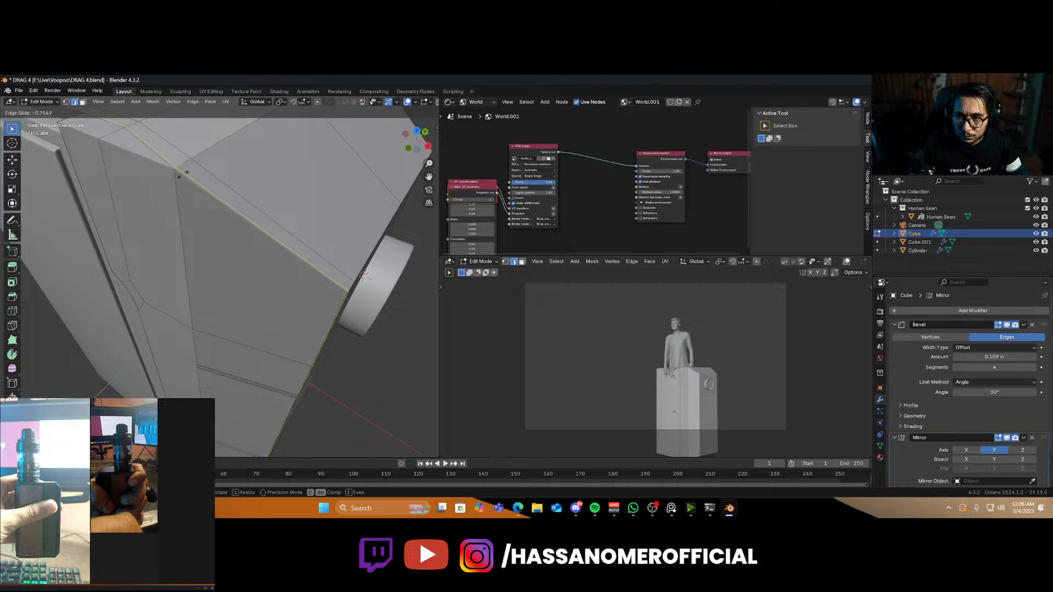
{"action": "left_click", "coordinate": [183, 174]}
{"action": "middle_click_drag", "start_coordinate": [182, 174], "coordinate": [305, 250]}
{"action": "key", "text": "KP_3"}
{"action": "left_click", "coordinate": [288, 242], "text": "alt"}
{"action": "key", "text": "Escape"}
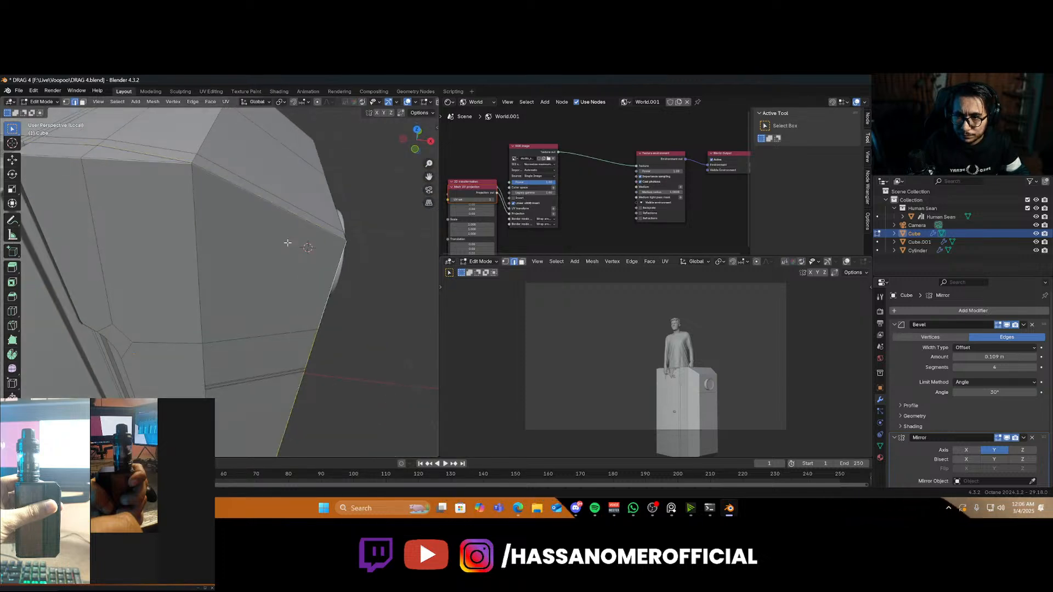
Compare the upper side corner of the body in Object Mode and in Edit Mode with face selection
{"action": "key", "text": "3"}
{"action": "left_click", "coordinate": [288, 243]}
{"action": "key", "text": "Tab"}
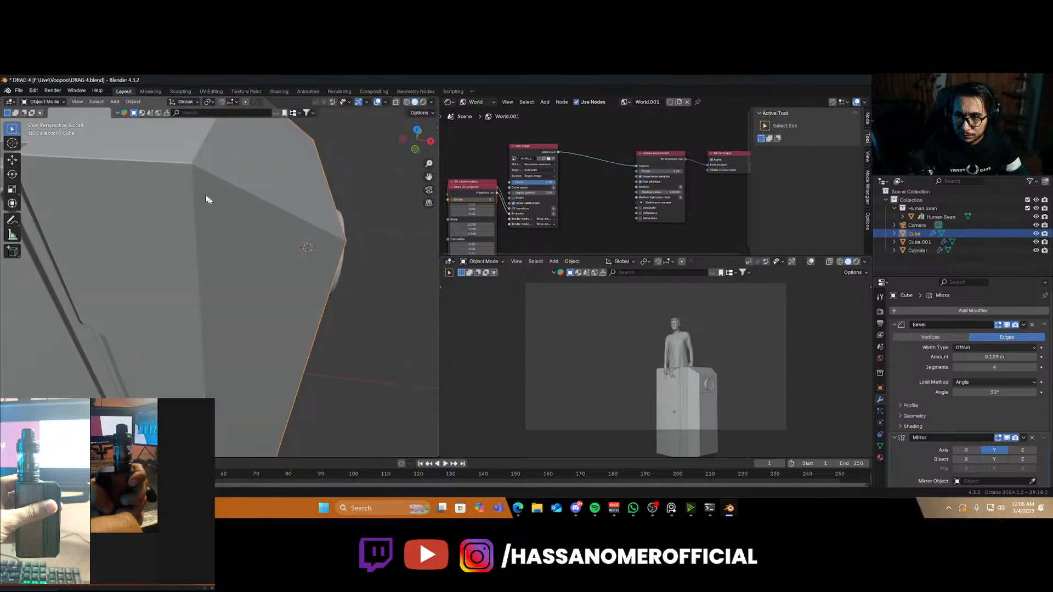
{"action": "key", "text": "Tab"}
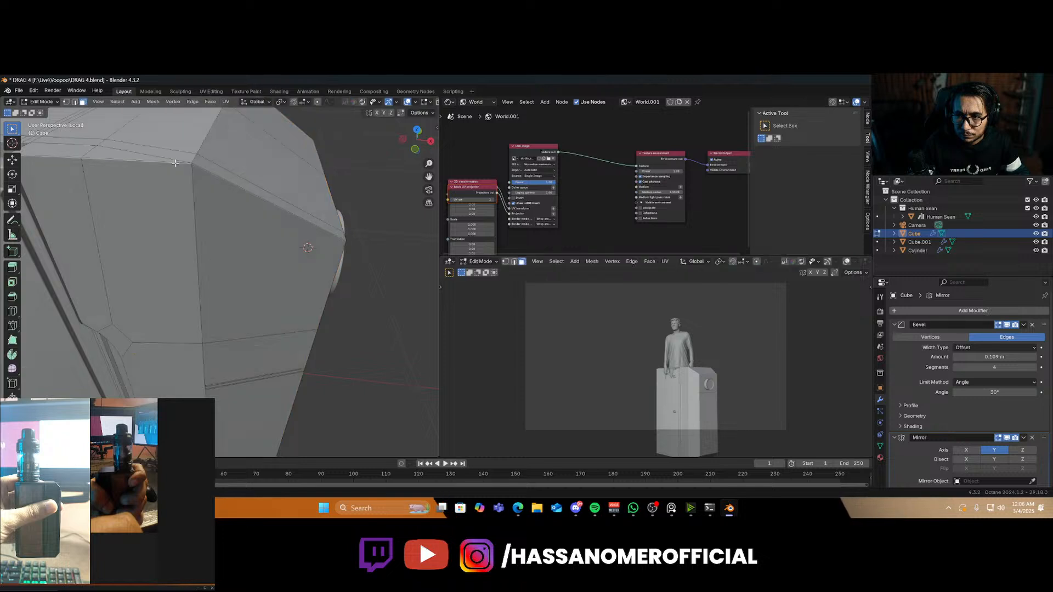
{"action": "key", "text": "Tab"}
{"action": "key", "text": "Tab"}
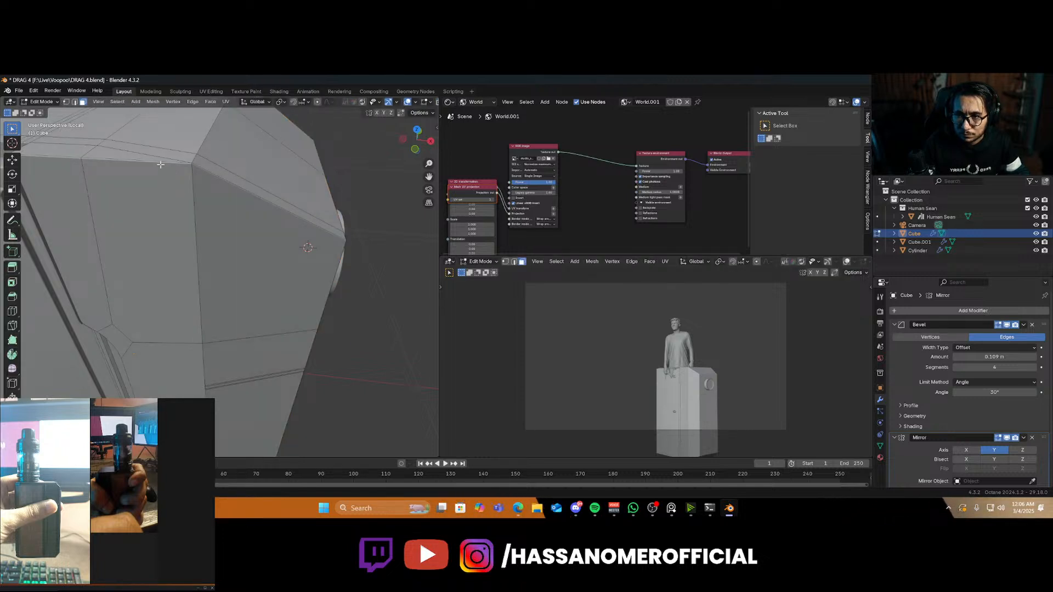
Switch to edge selection and select the edge running along the top of the side faces
{"action": "left_click", "coordinate": [159, 165]}
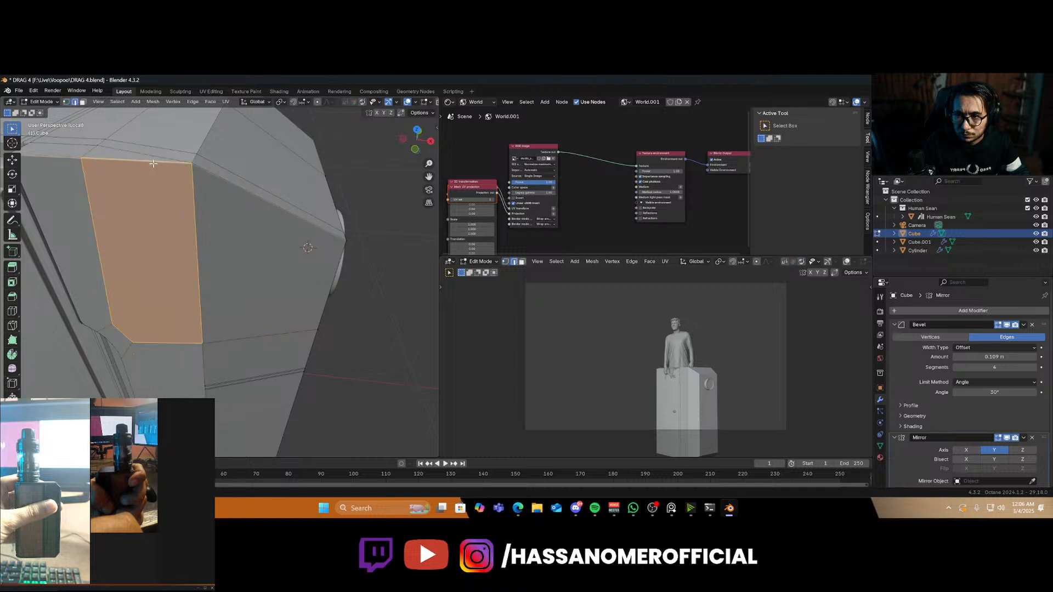
{"action": "key", "text": "2"}
{"action": "left_click", "coordinate": [151, 163]}
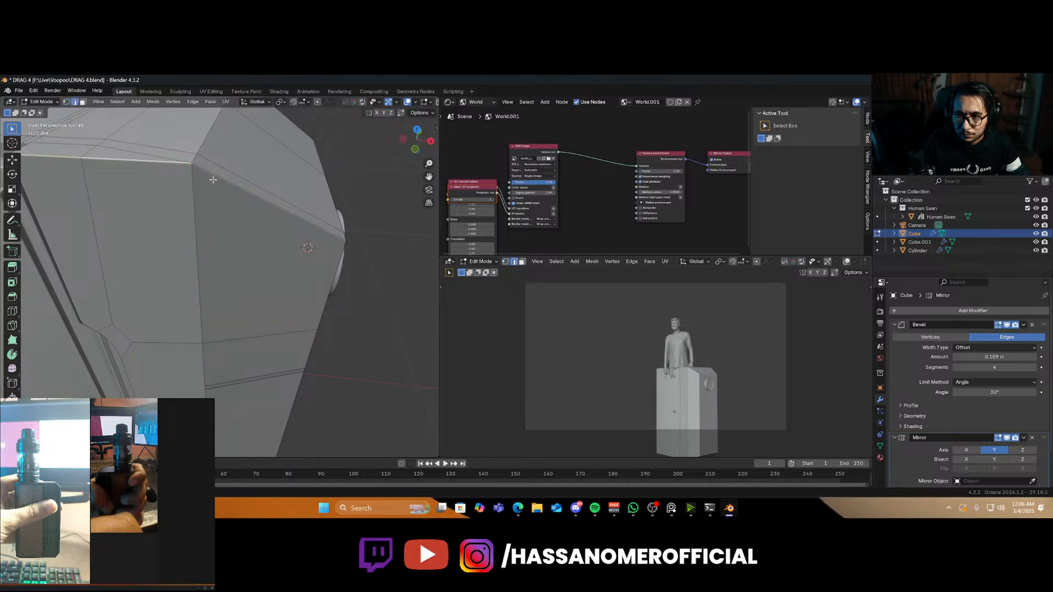
{"action": "mouse_move", "coordinate": [296, 285]}
{"action": "middle_mouse_down"}
{"action": "mouse_move", "coordinate": [259, 261]}
{"action": "mouse_move", "coordinate": [293, 276]}
{"action": "middle_mouse_up"}
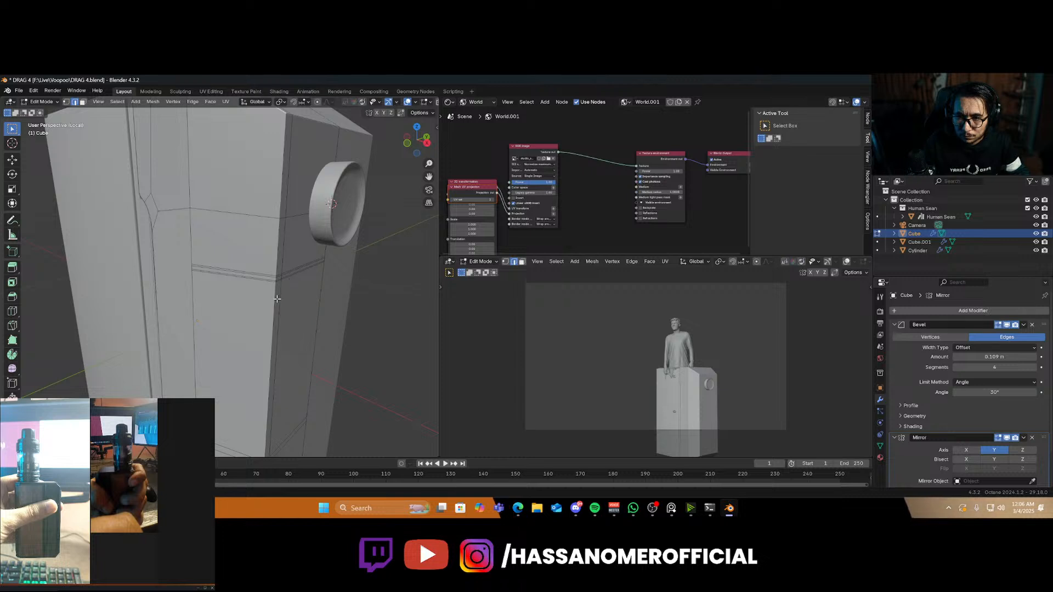
Select the vertical front corner edge loop of the body from the top down to the base
{"action": "left_click", "coordinate": [280, 320]}
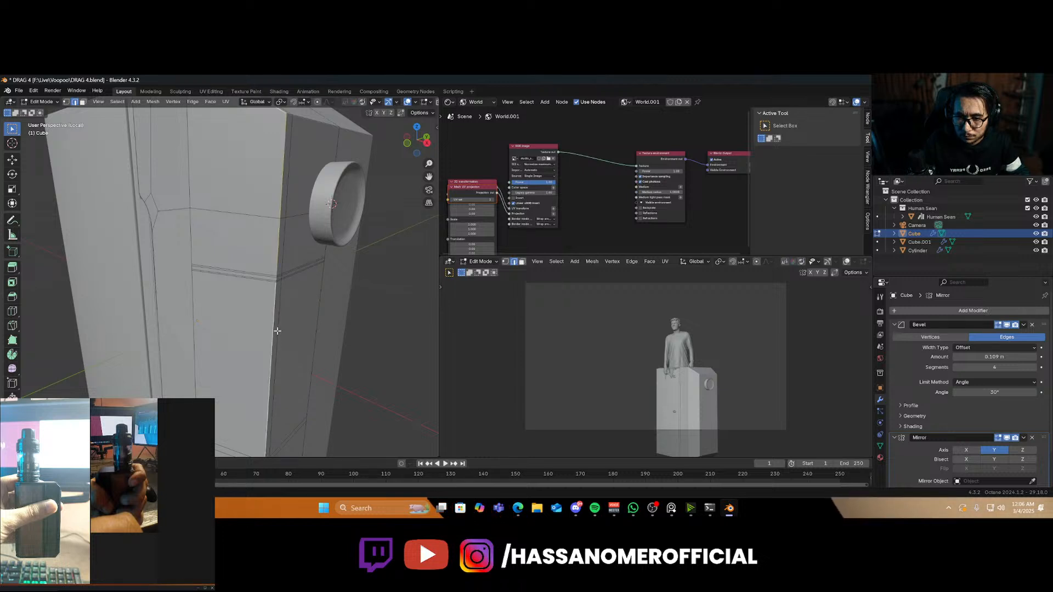
{"action": "middle_click_drag", "start_coordinate": [277, 332], "coordinate": [271, 245]}
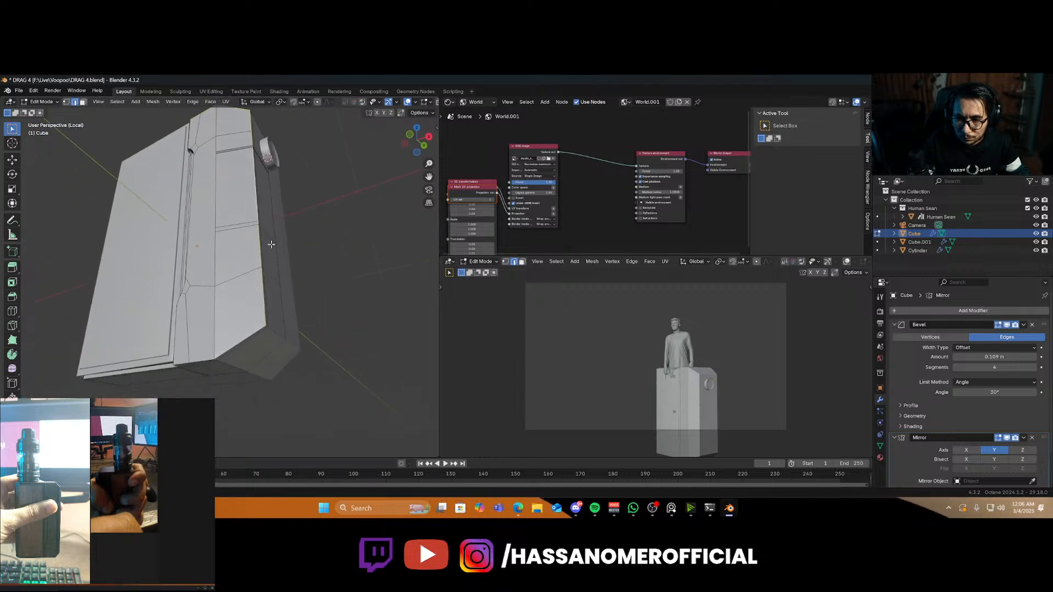
{"action": "scroll", "coordinate": [267, 355], "scroll_direction": "up", "scroll_amount": 5}
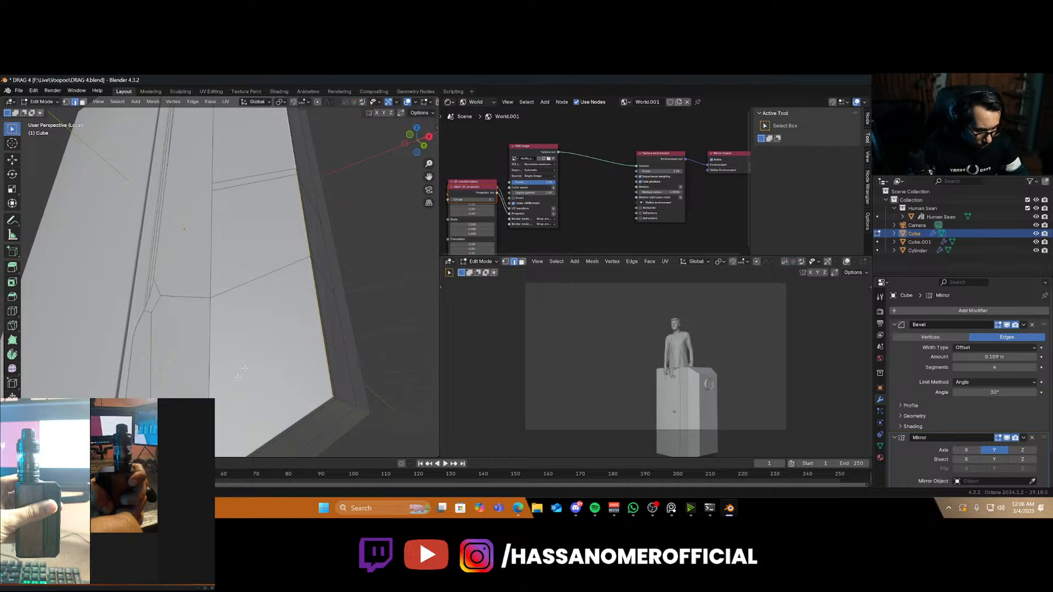
{"action": "middle_click_drag", "start_coordinate": [269, 343], "coordinate": [305, 316]}
{"action": "left_click", "coordinate": [305, 316], "text": "alt"}
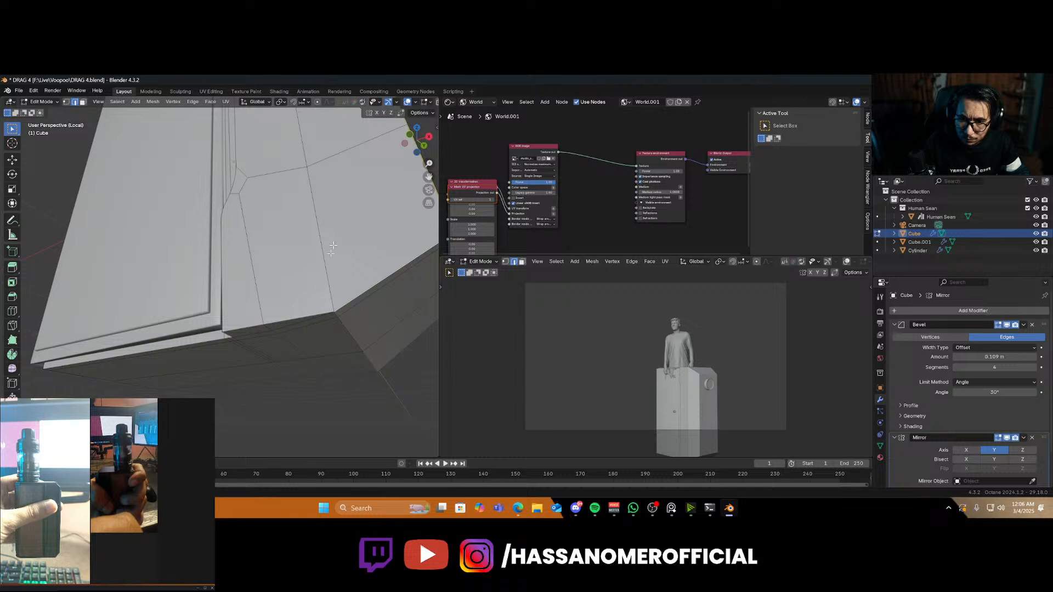
{"action": "middle_click_drag", "start_coordinate": [333, 247], "coordinate": [304, 299]}
{"action": "middle_click_drag", "start_coordinate": [313, 215], "coordinate": [282, 246], "text": "ctrl"}
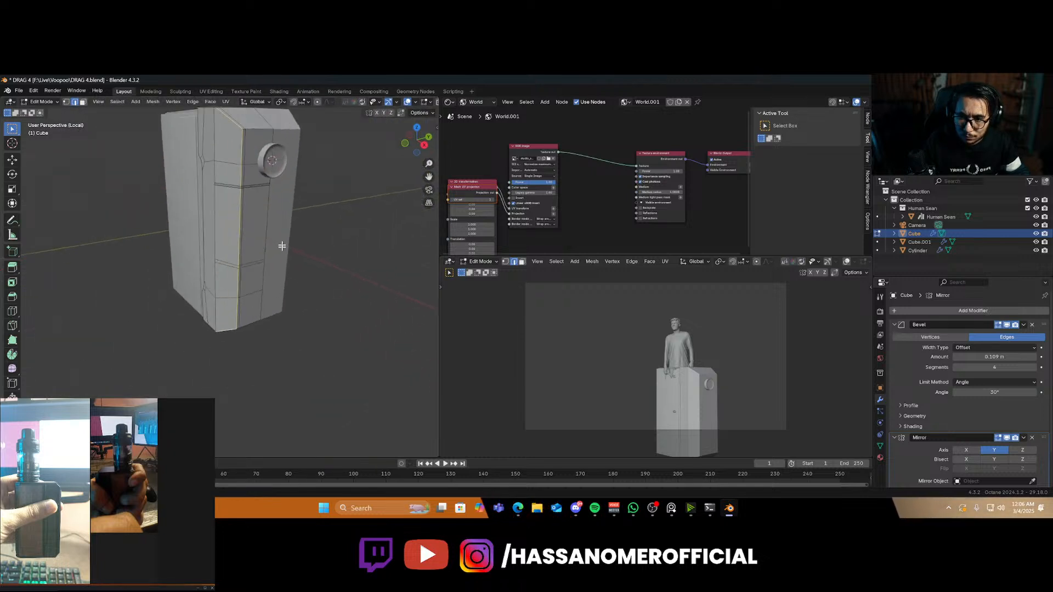
Save the file and add offset edge loops on both sides of the selected front corner edge loop
{"action": "scroll", "coordinate": [282, 246], "scroll_direction": "up", "scroll_amount": 2}
{"action": "middle_click_drag", "start_coordinate": [254, 188], "coordinate": [281, 287], "text": "shift"}
{"action": "scroll", "coordinate": [281, 288], "scroll_direction": "up", "scroll_amount": 2}
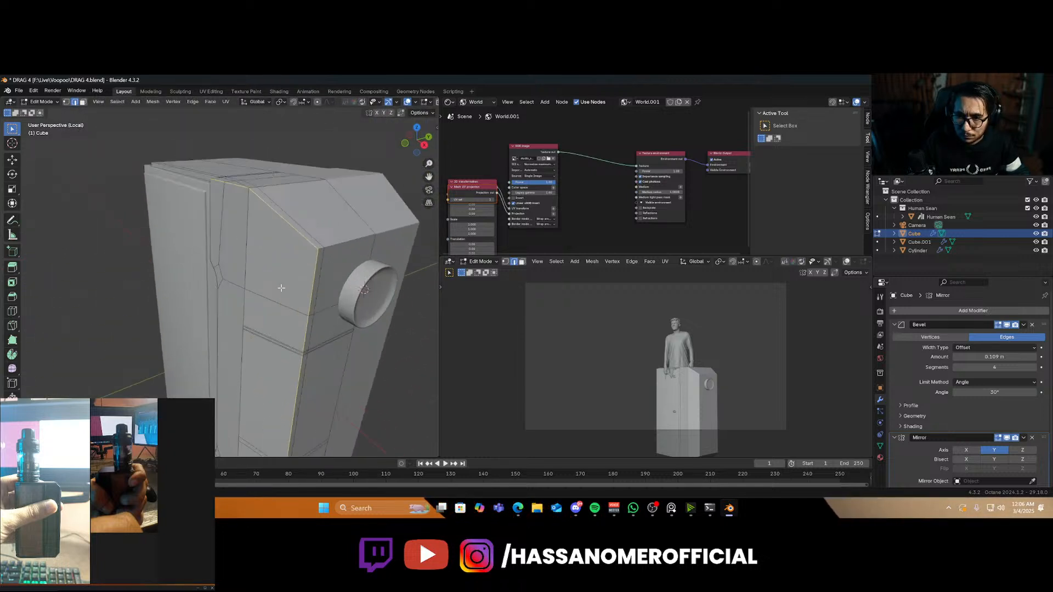
{"action": "scroll", "coordinate": [281, 288], "scroll_direction": "up", "scroll_amount": 2}
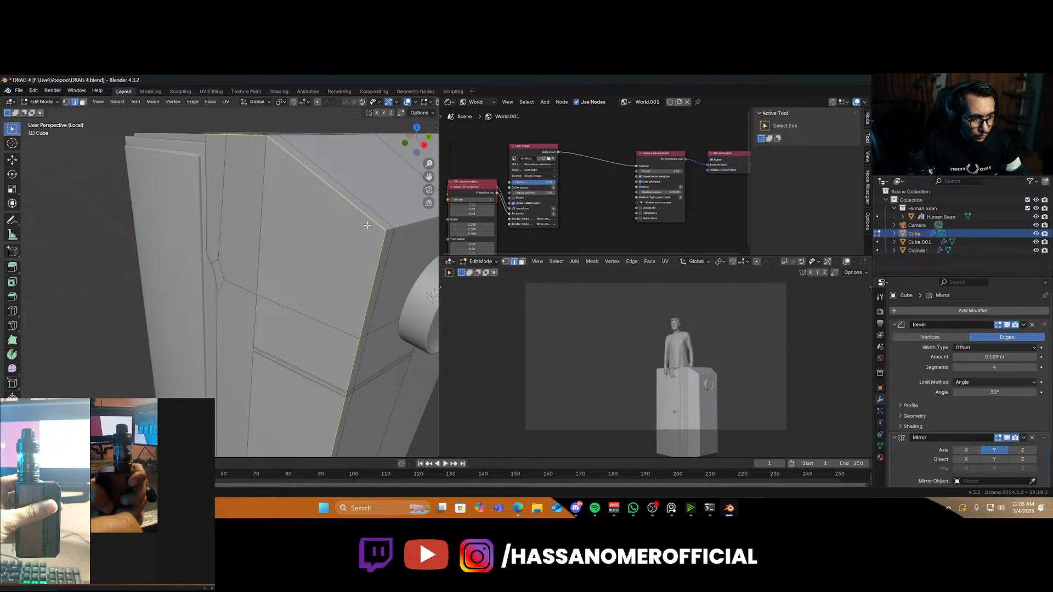
{"action": "key", "text": "ctrl+s"}
{"action": "key", "text": "g"}
{"action": "key", "text": "g"}
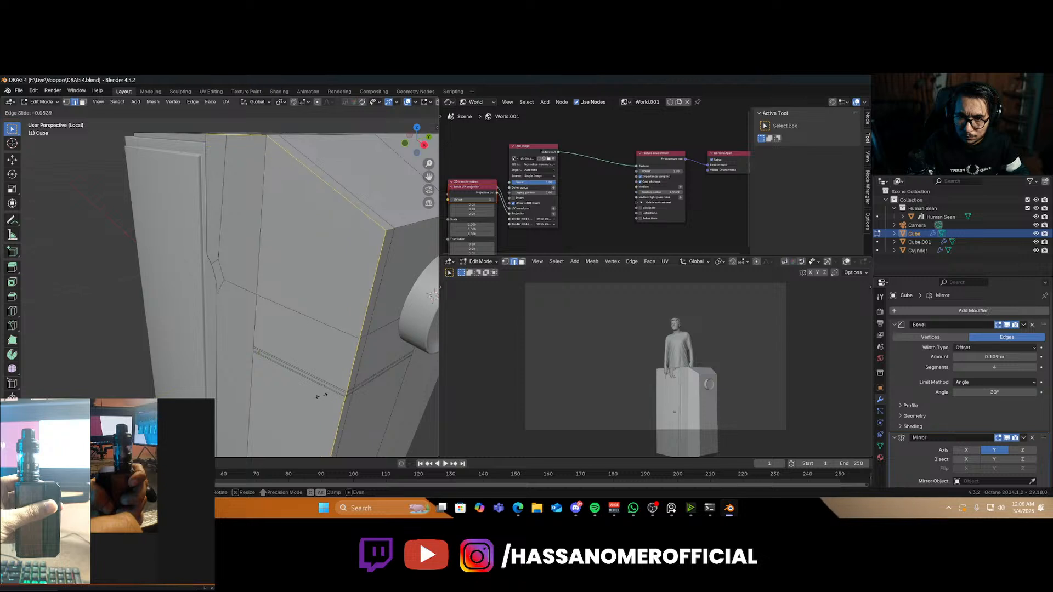
{"action": "left_click", "coordinate": [325, 383]}
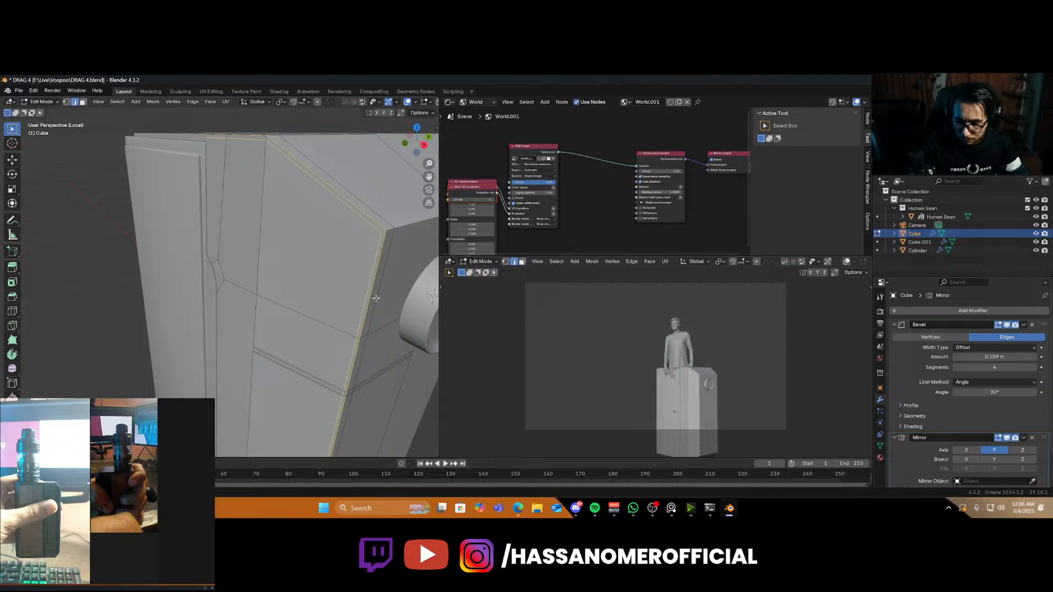
Edge-slide the two new offset loops closer to the front corner edge
{"action": "key", "text": "g"}
{"action": "key", "text": "g"}
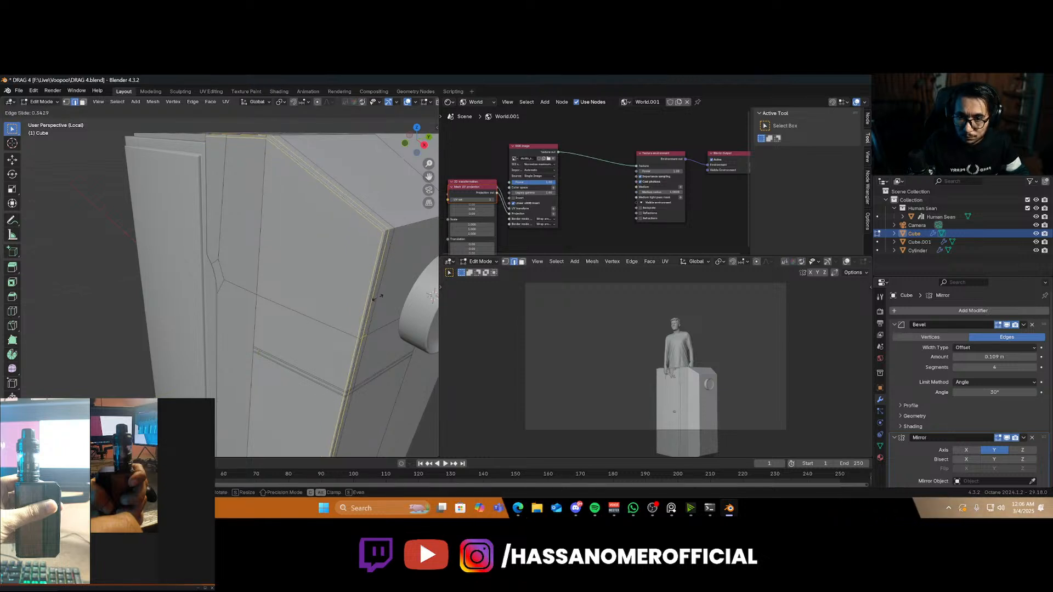
{"action": "left_click", "coordinate": [379, 297]}
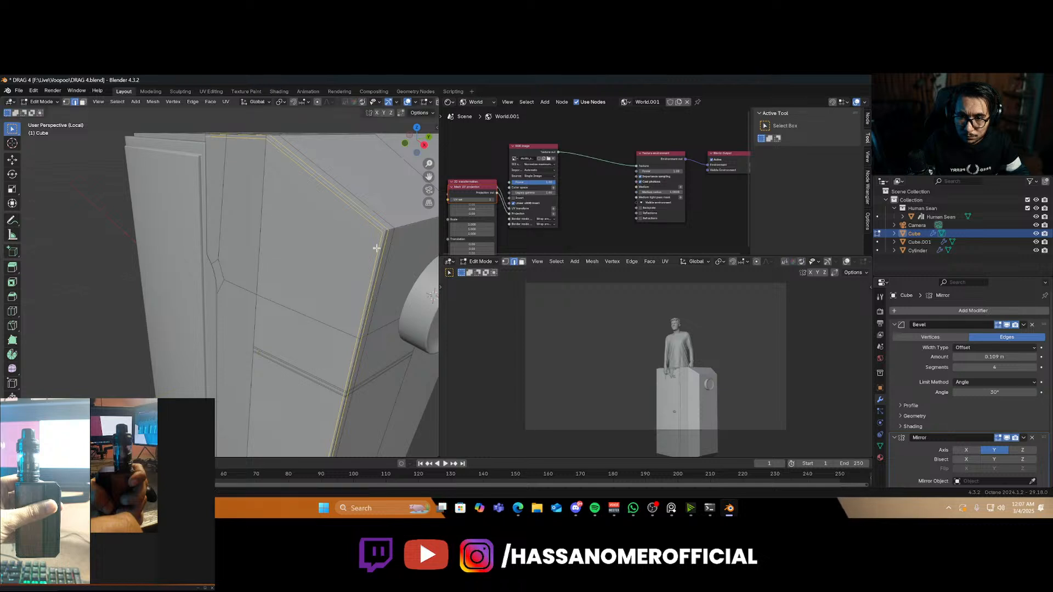
Select the original corner edge loop between the two offset loops and check that it runs down to the base
{"action": "middle_click_drag", "start_coordinate": [379, 298], "coordinate": [323, 304]}
{"action": "scroll", "coordinate": [322, 303], "scroll_direction": "up", "scroll_amount": 1}
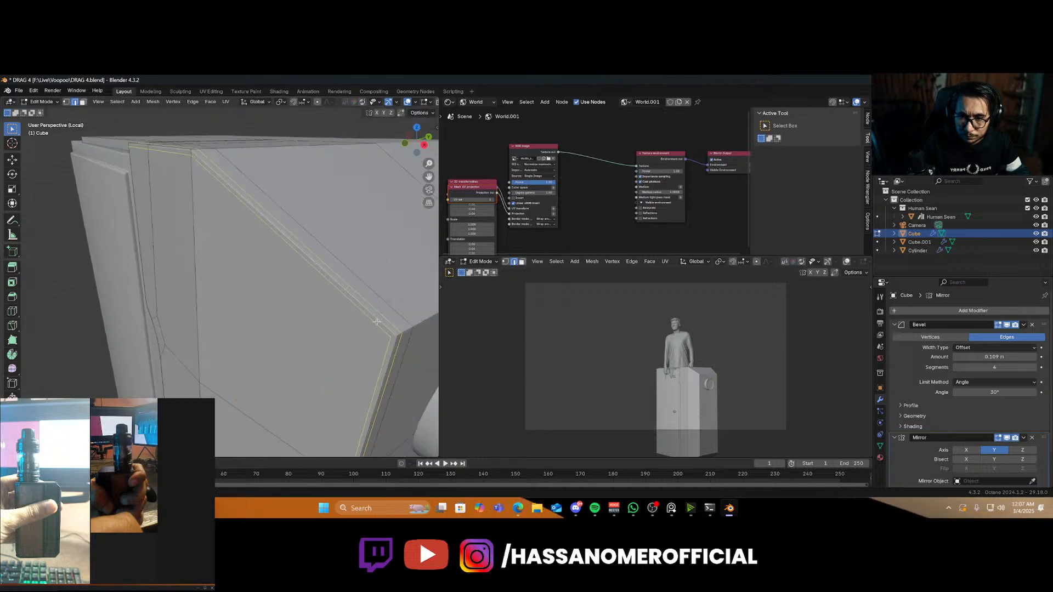
{"action": "left_click", "coordinate": [388, 327], "text": "alt"}
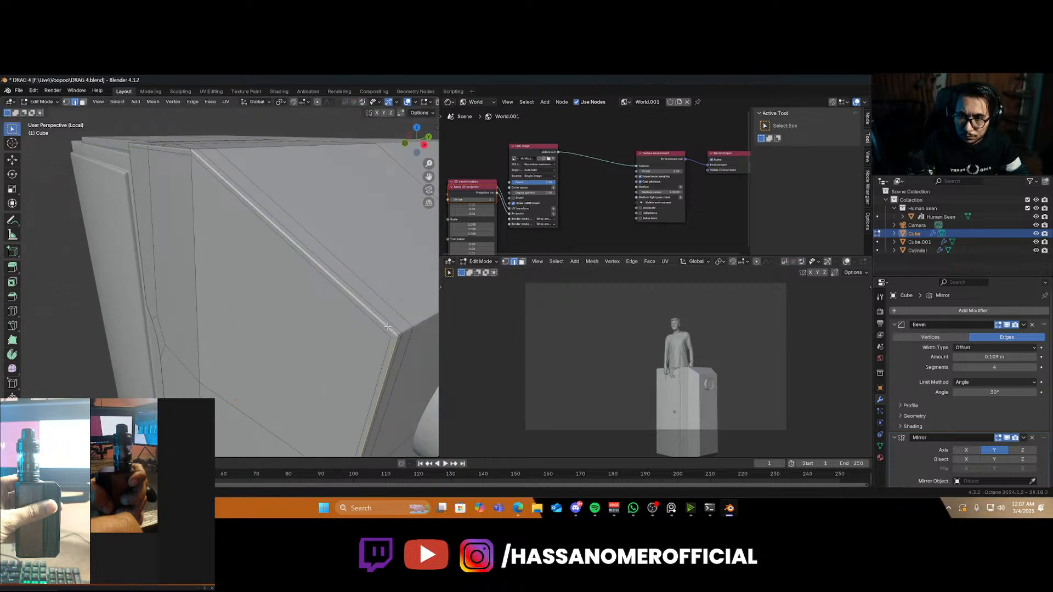
{"action": "scroll", "coordinate": [282, 346], "scroll_direction": "down", "scroll_amount": 3}
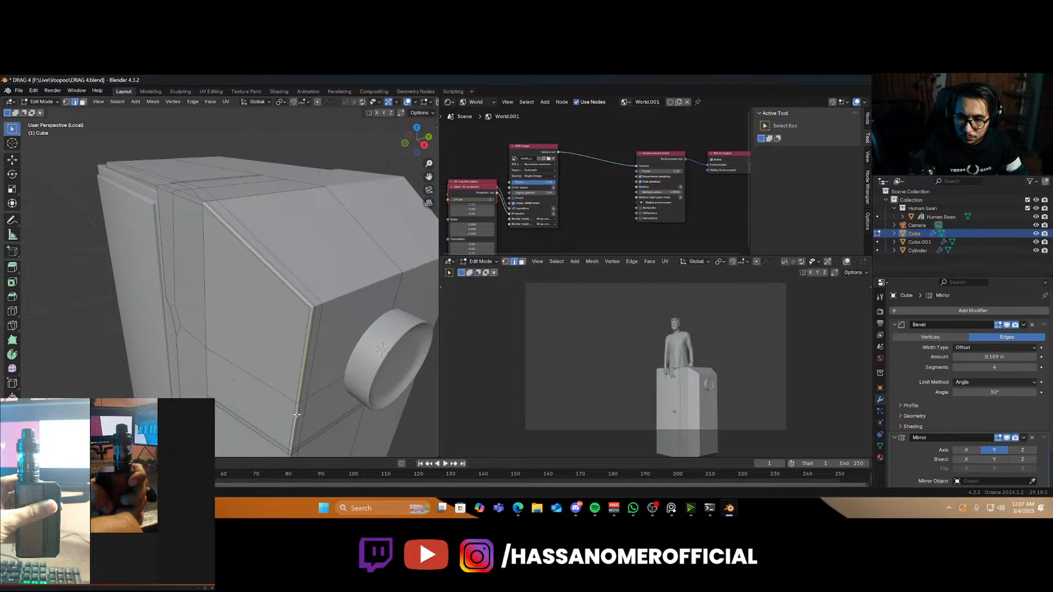
{"action": "middle_click_drag", "start_coordinate": [299, 418], "coordinate": [285, 143]}
{"action": "scroll", "coordinate": [309, 401], "scroll_direction": "down", "scroll_amount": 2}
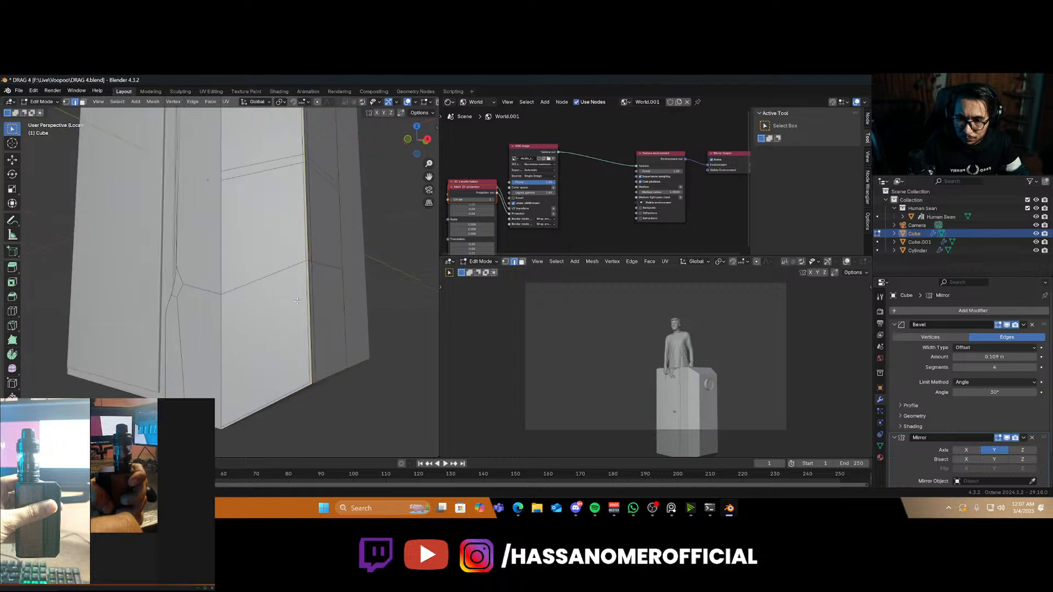
{"action": "middle_click_drag", "start_coordinate": [315, 351], "coordinate": [336, 246], "text": "shift"}
{"action": "scroll", "coordinate": [324, 240], "scroll_direction": "up", "scroll_amount": 2}
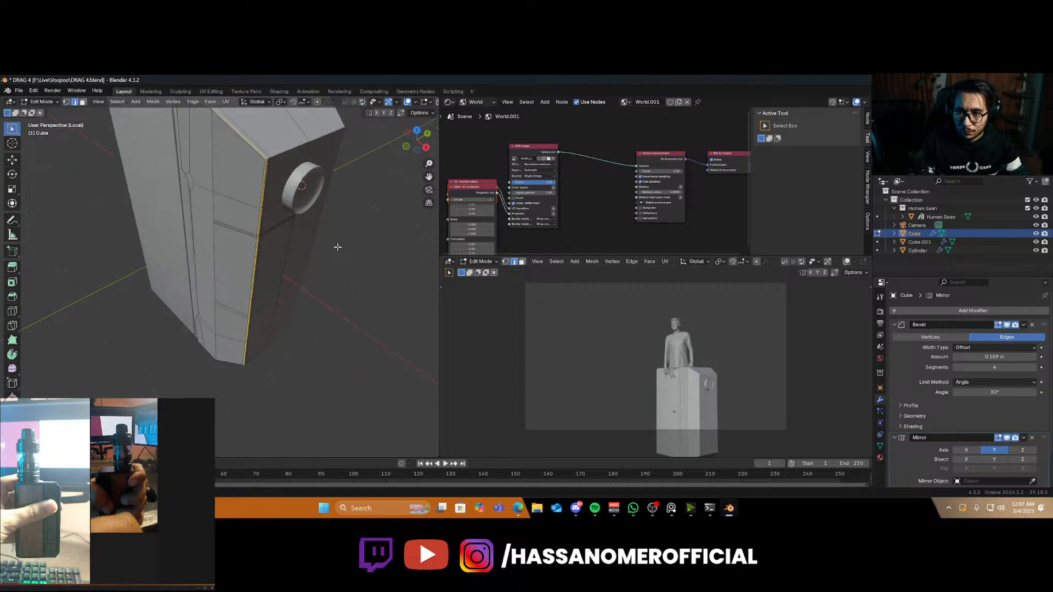
Shrink the selected corner edge loop inward along its normals with Shrink/Fatten
{"action": "key", "text": "s"}
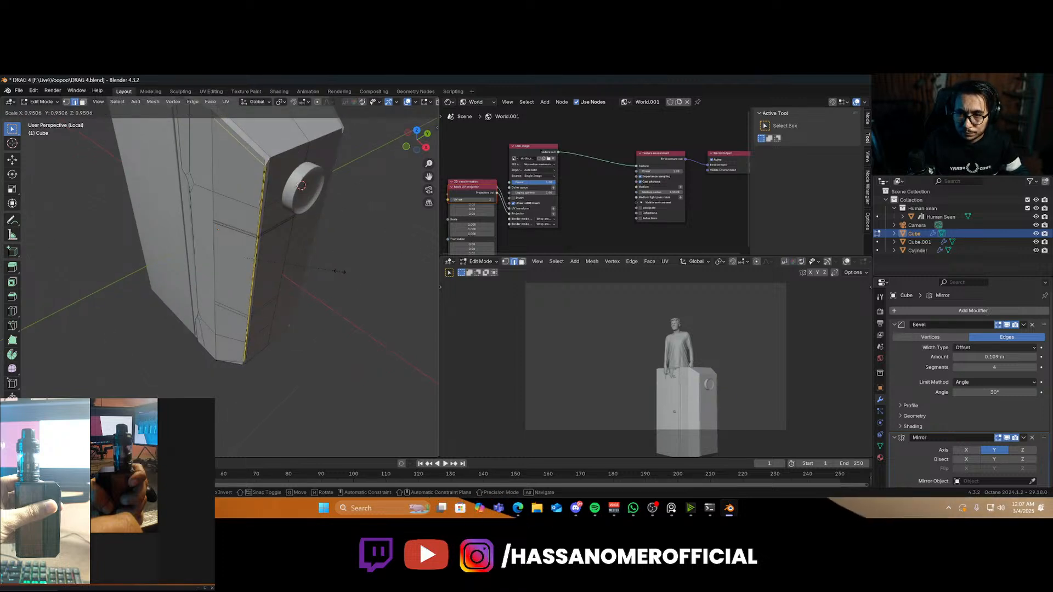
{"action": "right_click", "coordinate": [339, 271]}
{"action": "key", "text": "alt+s"}
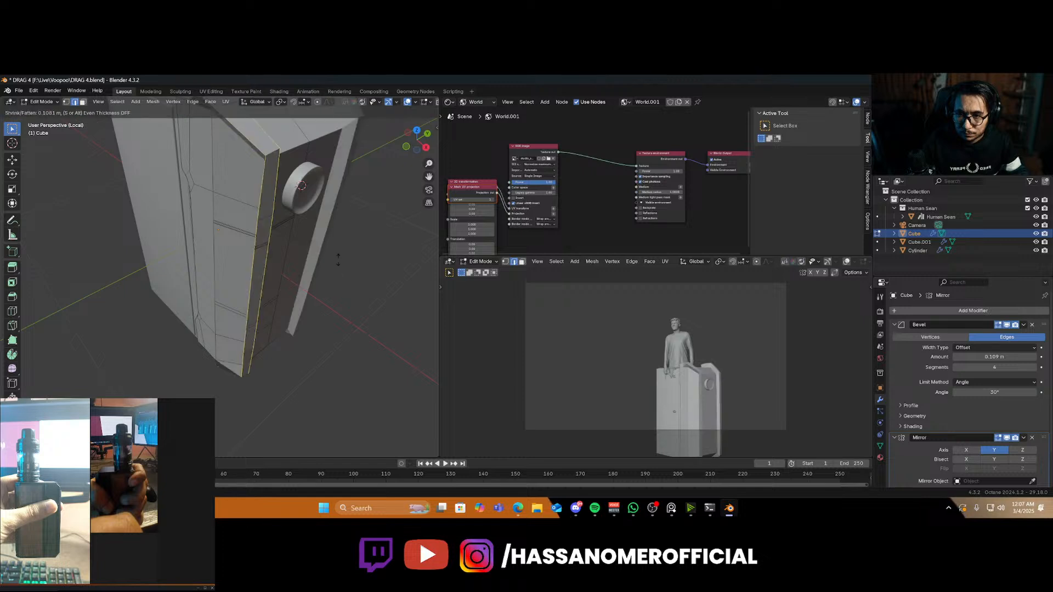
{"action": "left_click", "coordinate": [317, 383]}
Inspect the corner groove in Object Mode, change the body's shading, and return to Edit Mode
{"action": "scroll", "coordinate": [268, 232], "scroll_direction": "up", "scroll_amount": 2}
{"action": "middle_click_drag", "start_coordinate": [268, 233], "coordinate": [289, 304]}
{"action": "scroll", "coordinate": [324, 341], "scroll_direction": "up", "scroll_amount": 2}
{"action": "key", "text": "Tab"}
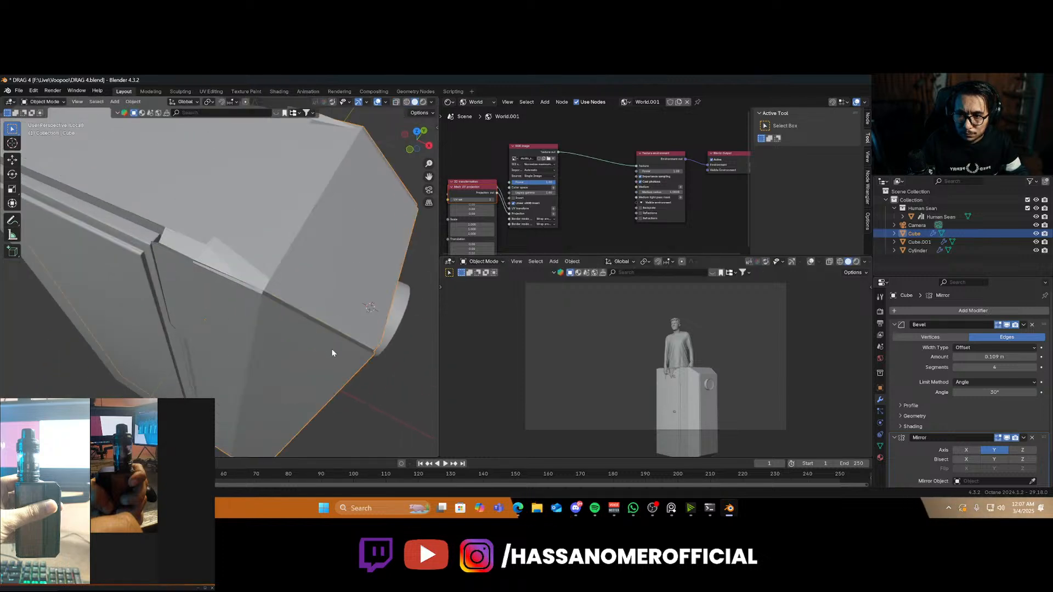
{"action": "right_click", "coordinate": [309, 281]}
{"action": "left_click", "coordinate": [309, 280]}
{"action": "middle_click_drag", "start_coordinate": [309, 281], "coordinate": [291, 311]}
{"action": "key", "text": "Tab"}
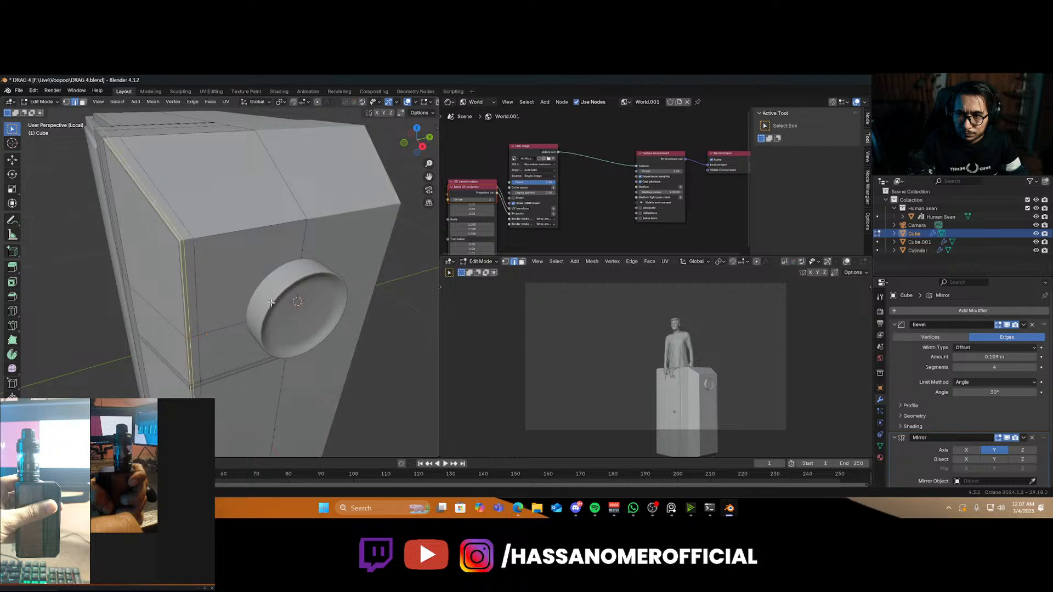
Select the centre edge loop of the front corner, adding its remaining segments down to the base
{"action": "scroll", "coordinate": [192, 266], "scroll_direction": "up", "scroll_amount": 2}
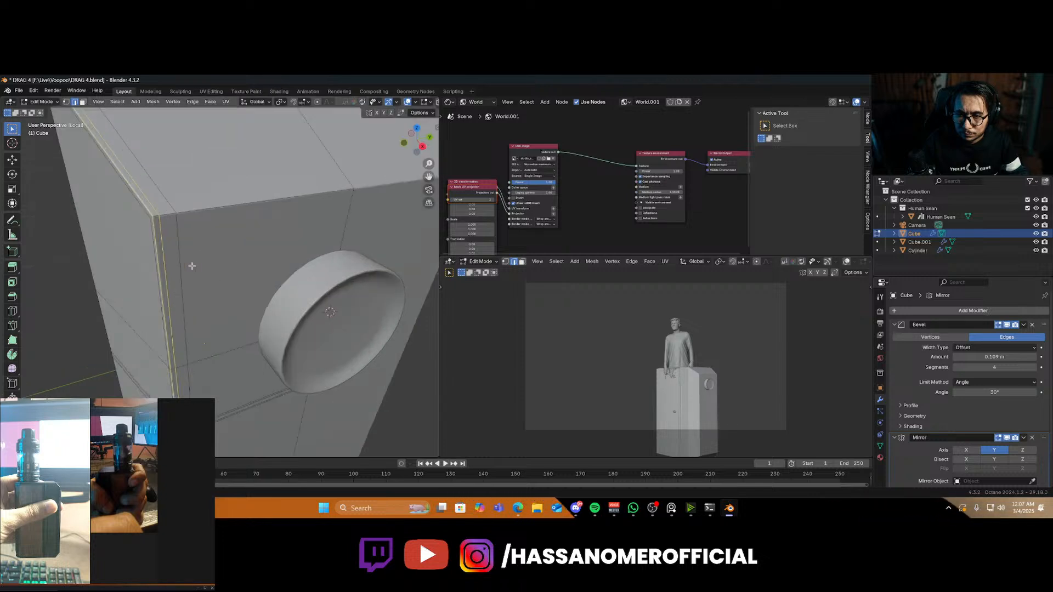
{"action": "left_click", "coordinate": [169, 283]}
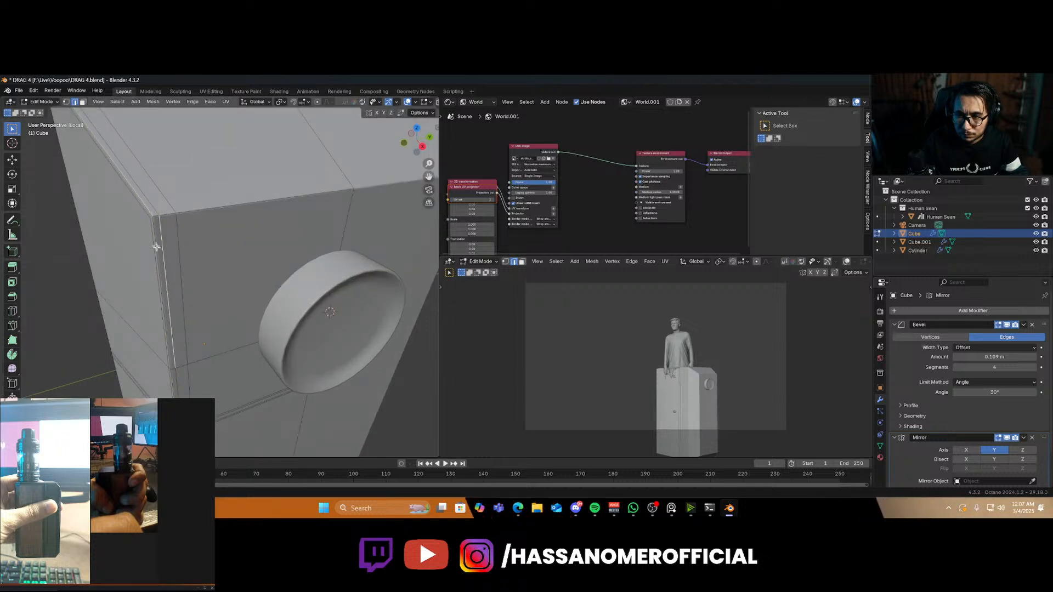
{"action": "left_click", "coordinate": [154, 226], "text": "alt"}
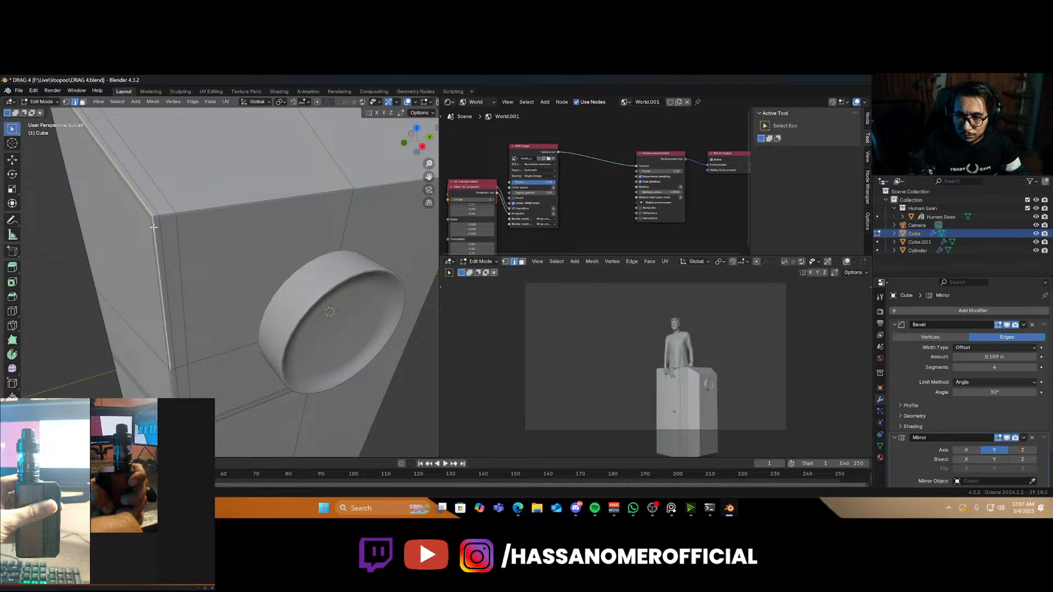
{"action": "left_click", "coordinate": [153, 221], "text": "alt"}
{"action": "middle_click_drag", "start_coordinate": [188, 422], "coordinate": [193, 288], "text": "shift"}
{"action": "scroll", "coordinate": [192, 274], "scroll_direction": "up", "scroll_amount": 2}
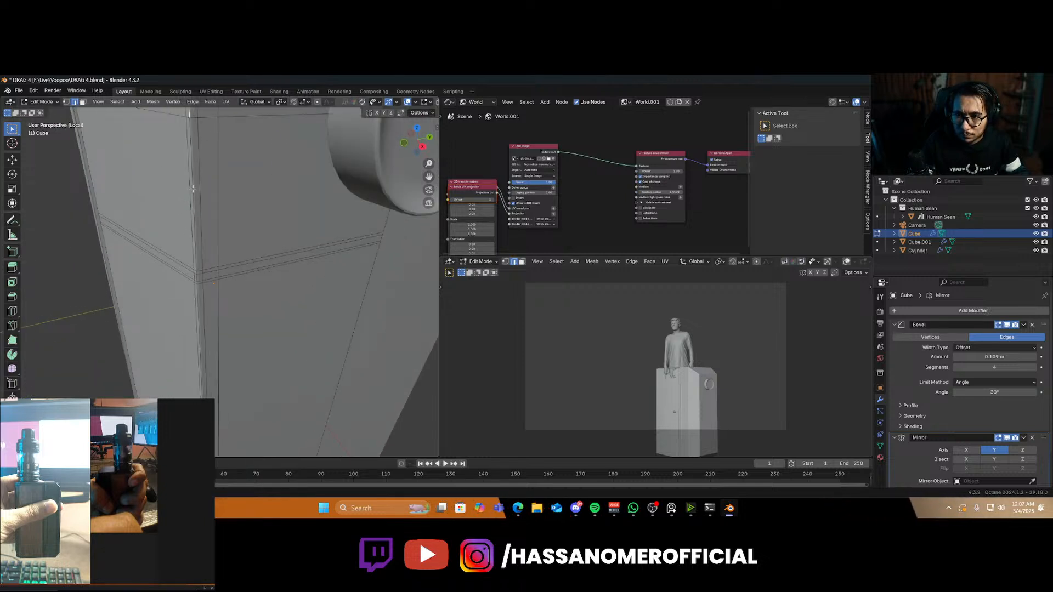
{"action": "left_click", "coordinate": [192, 189], "text": "alt+shift"}
{"action": "scroll", "coordinate": [224, 329], "scroll_direction": "down", "scroll_amount": 2}
{"action": "middle_click_drag", "start_coordinate": [225, 334], "coordinate": [329, 255], "text": "shift"}
{"action": "left_click", "coordinate": [315, 333], "text": "alt+shift"}
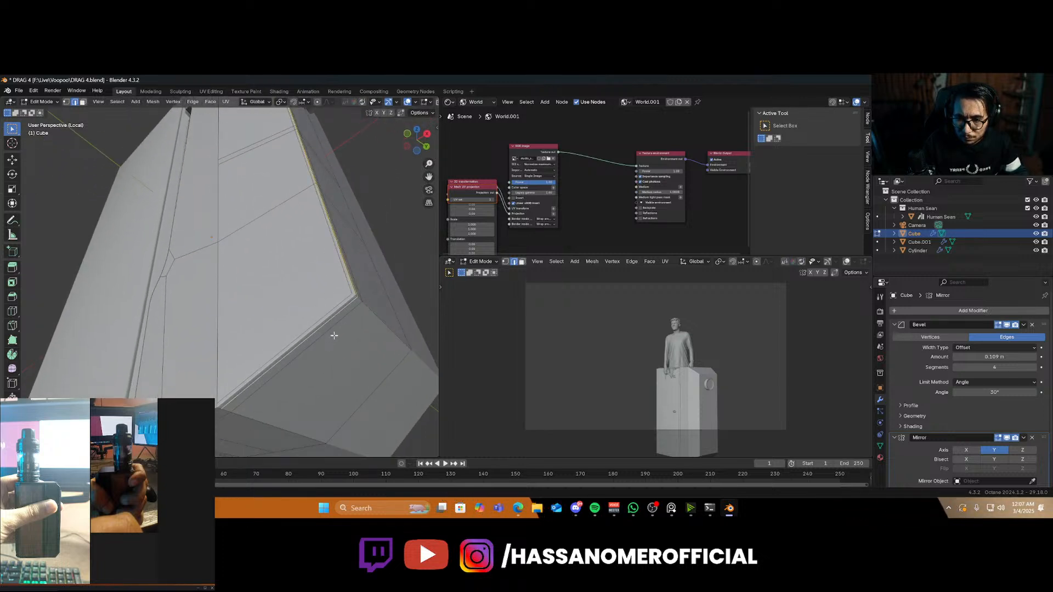
Shrink the full corner loop slightly inward along its normals with Shrink/Fatten
{"action": "key", "text": "alt+s"}
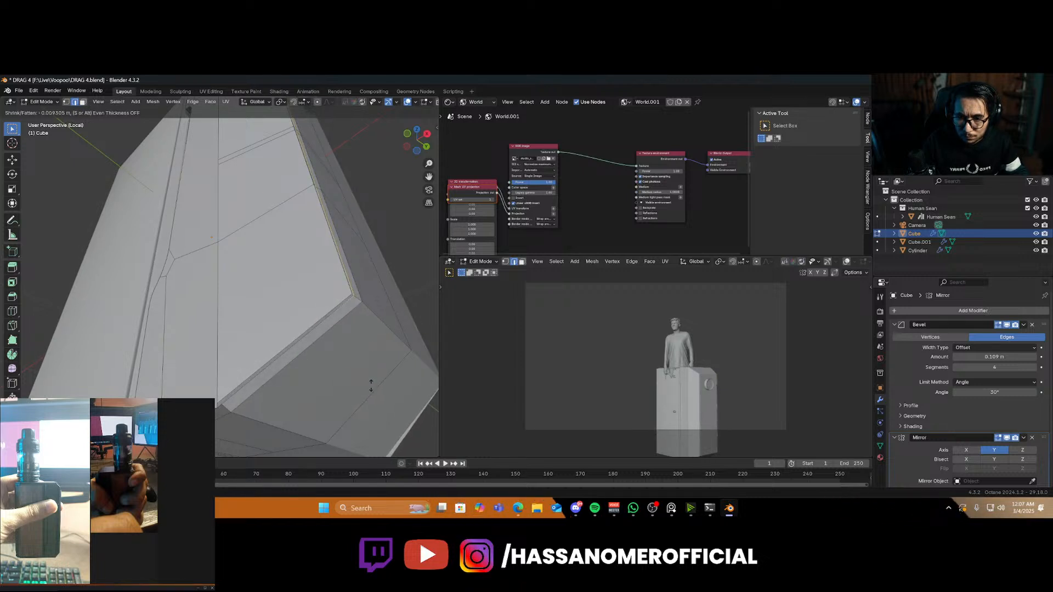
{"action": "left_click", "coordinate": [363, 366]}
{"action": "scroll", "coordinate": [354, 345], "scroll_direction": "down", "scroll_amount": 2}
{"action": "middle_click_drag", "start_coordinate": [289, 178], "coordinate": [292, 230]}
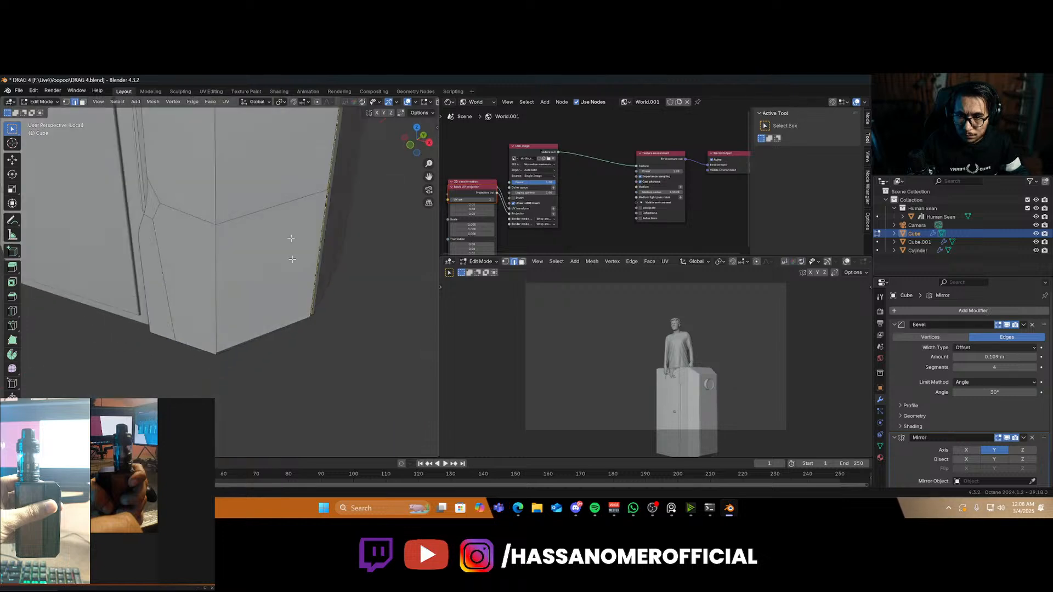
Select the thin horizontal strip face below the round button and move it inward along X to form a groove
{"action": "scroll", "coordinate": [285, 198], "scroll_direction": "down", "scroll_amount": 4}
{"action": "scroll", "coordinate": [284, 178], "scroll_direction": "down", "scroll_amount": 1}
{"action": "middle_click_drag", "start_coordinate": [283, 178], "coordinate": [232, 299], "text": "shift"}
{"action": "scroll", "coordinate": [268, 321], "scroll_direction": "up", "scroll_amount": 4}
{"action": "scroll", "coordinate": [232, 299], "scroll_direction": "up", "scroll_amount": 1}
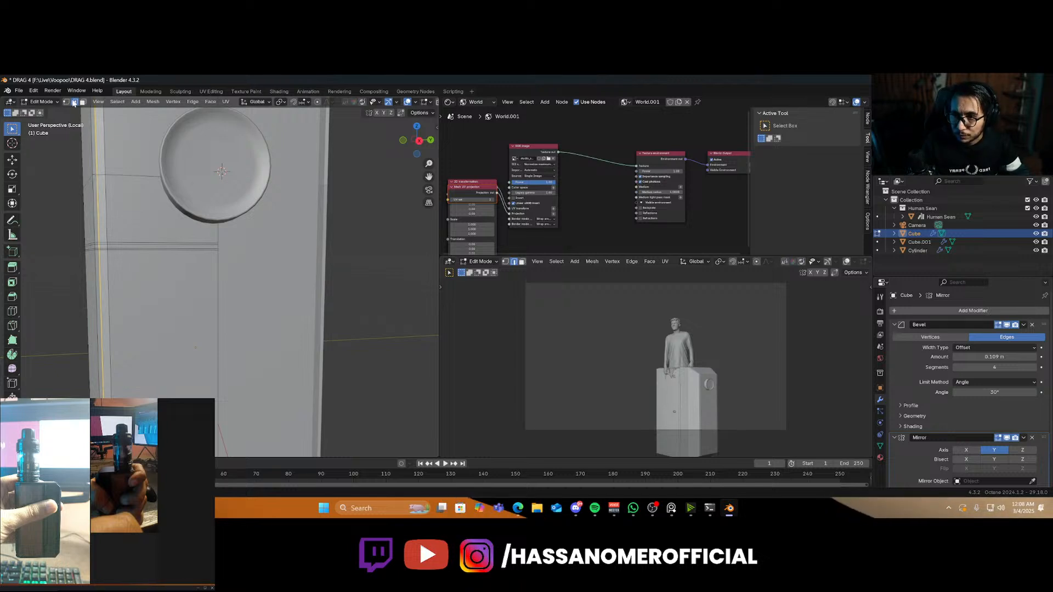
{"action": "key", "text": "3"}
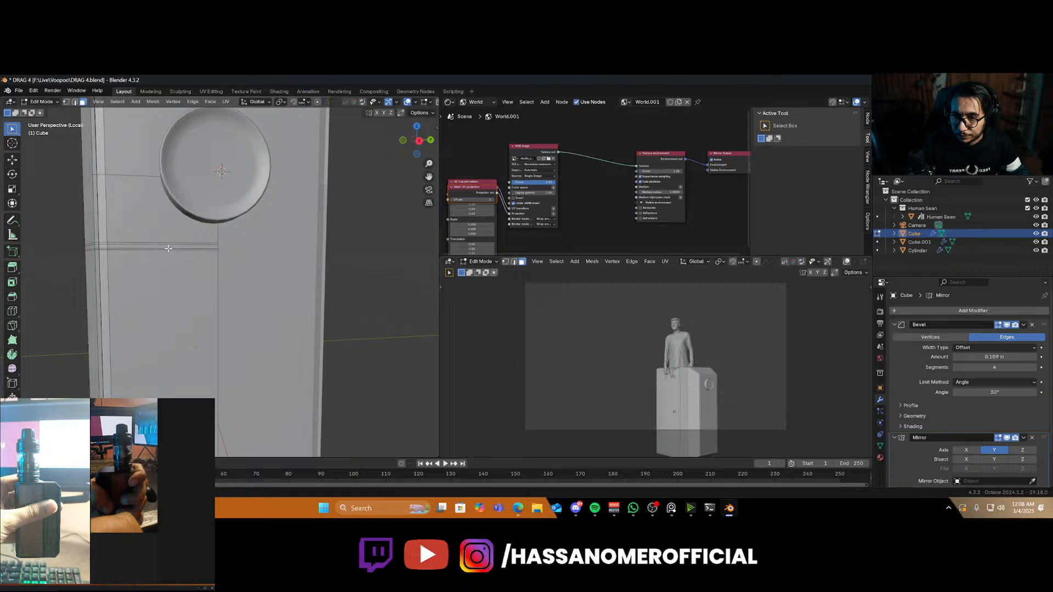
{"action": "left_click", "coordinate": [170, 244]}
{"action": "middle_click_drag", "start_coordinate": [155, 254], "coordinate": [208, 267]}
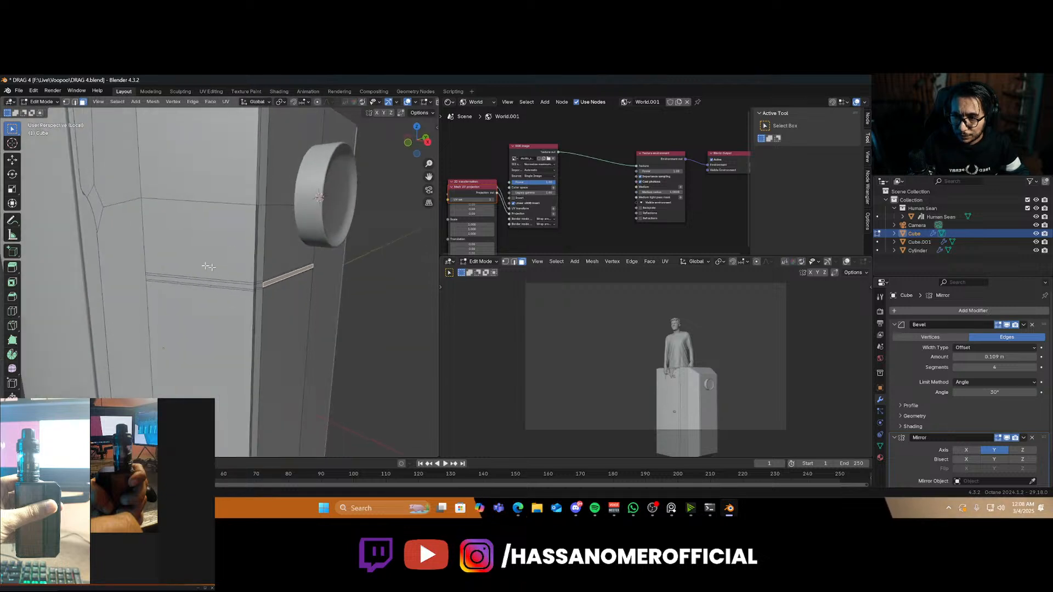
{"action": "key", "text": "g"}
{"action": "key", "text": "x"}
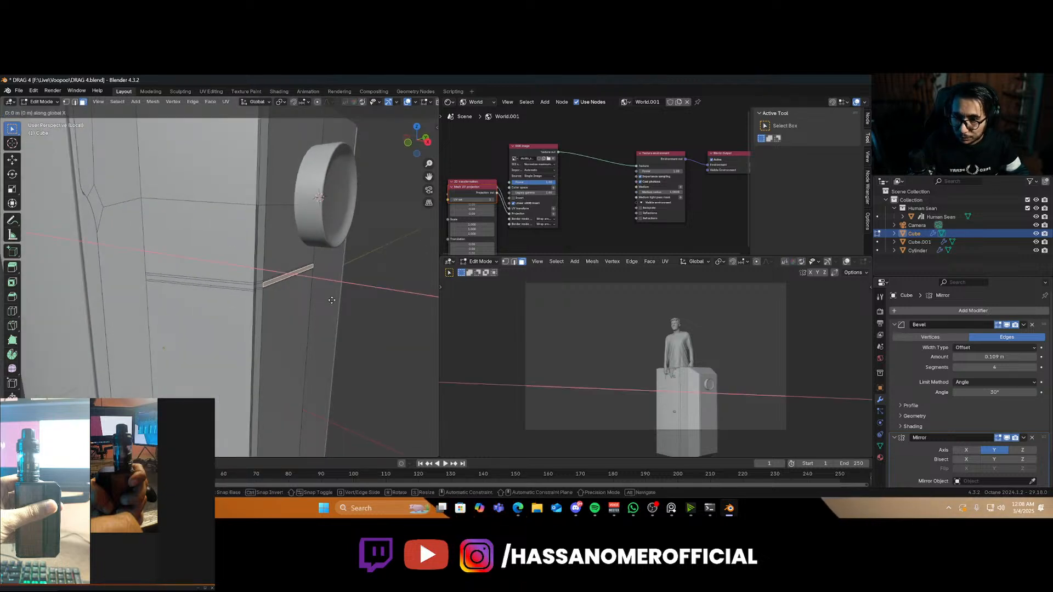
{"action": "left_click", "coordinate": [317, 305]}
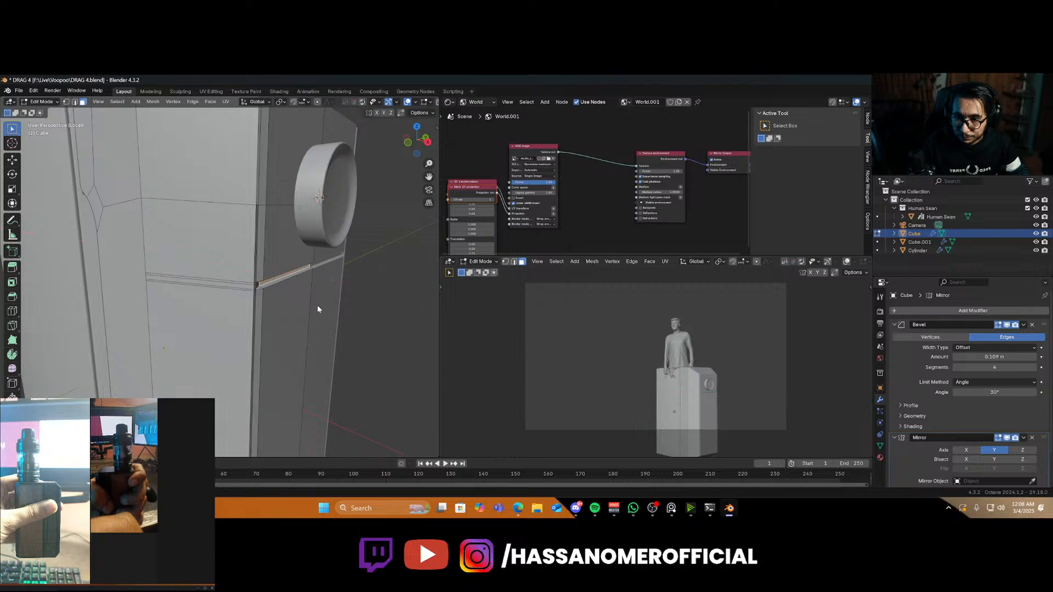
Apply auto smooth shading to the body in Object Mode
{"action": "key", "text": "Tab"}
{"action": "middle_click_drag", "start_coordinate": [317, 309], "coordinate": [193, 304]}
{"action": "right_click", "coordinate": [251, 307]}
{"action": "left_click", "coordinate": [241, 299]}
Add a Weighted Normal modifier to the body
{"action": "scroll", "coordinate": [275, 324], "scroll_direction": "down", "scroll_amount": 3}
{"action": "scroll", "coordinate": [188, 303], "scroll_direction": "up", "scroll_amount": 3}
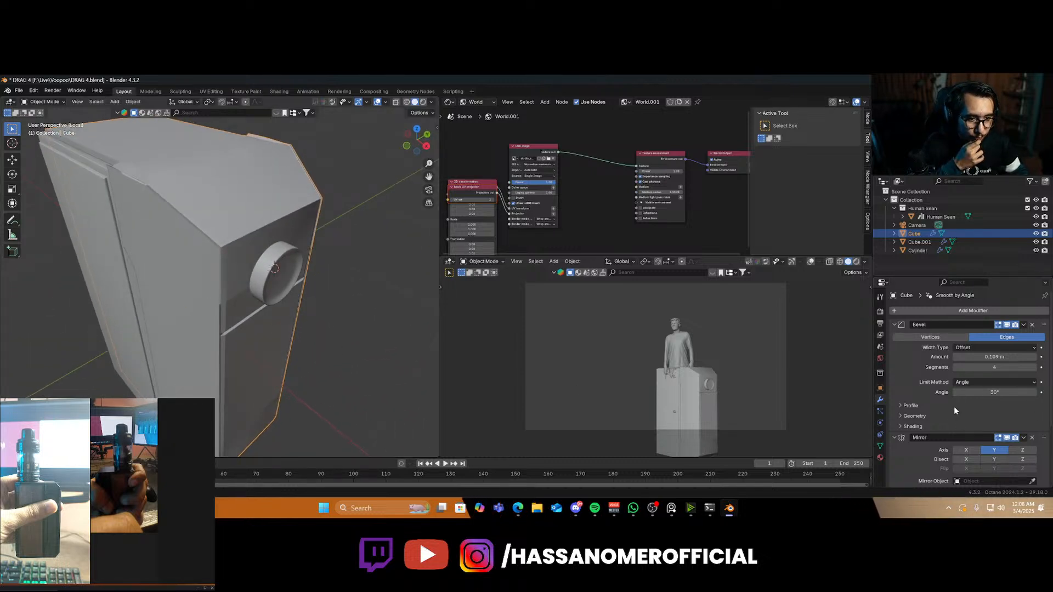
{"action": "scroll", "coordinate": [953, 407], "scroll_direction": "down", "scroll_amount": 4}
{"action": "scroll", "coordinate": [955, 410], "scroll_direction": "up", "scroll_amount": 4}
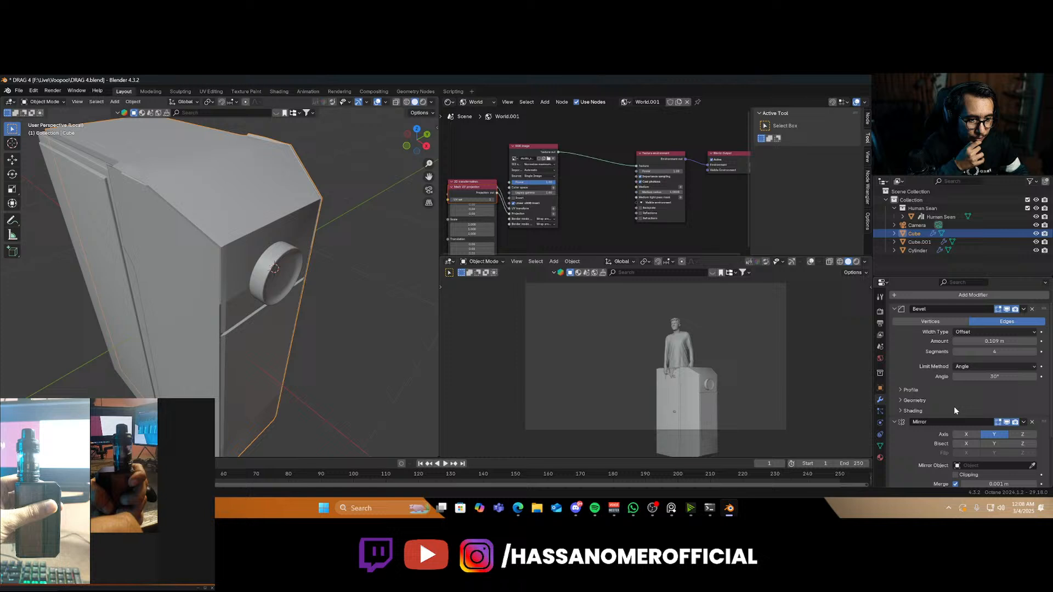
{"action": "left_click", "coordinate": [933, 294]}
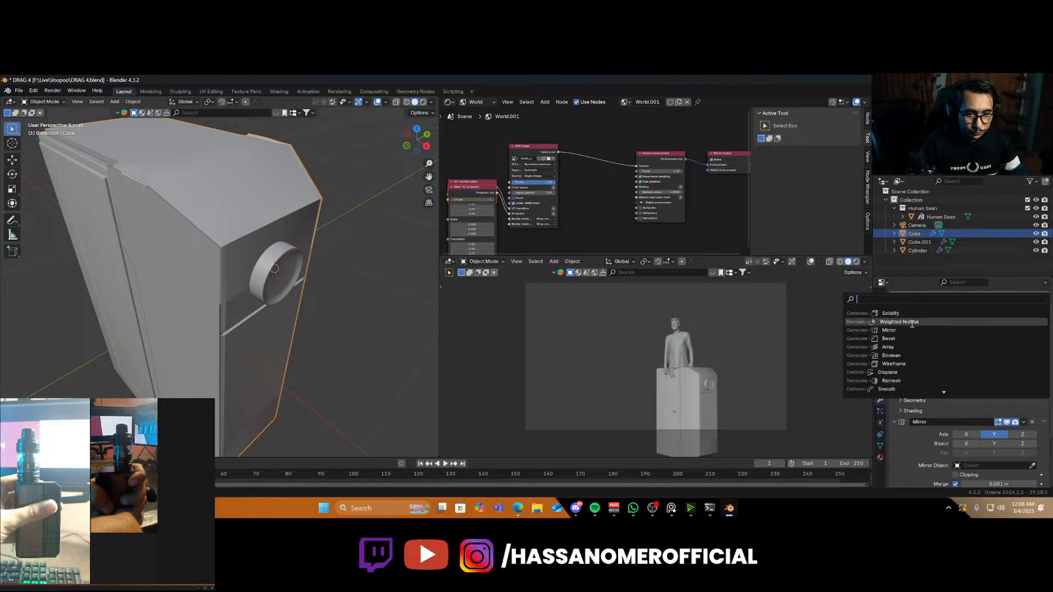
{"action": "left_click", "coordinate": [915, 322]}
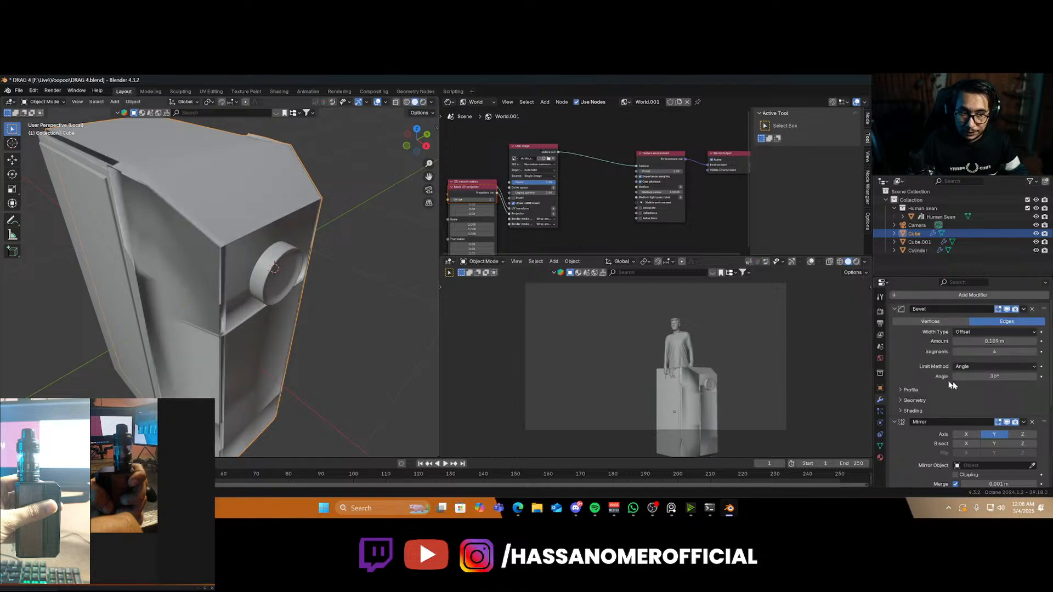
Remove the body's Smooth by Angle modifier and apply its Weighted Normal modifier
{"action": "scroll", "coordinate": [966, 395], "scroll_direction": "down", "scroll_amount": 6}
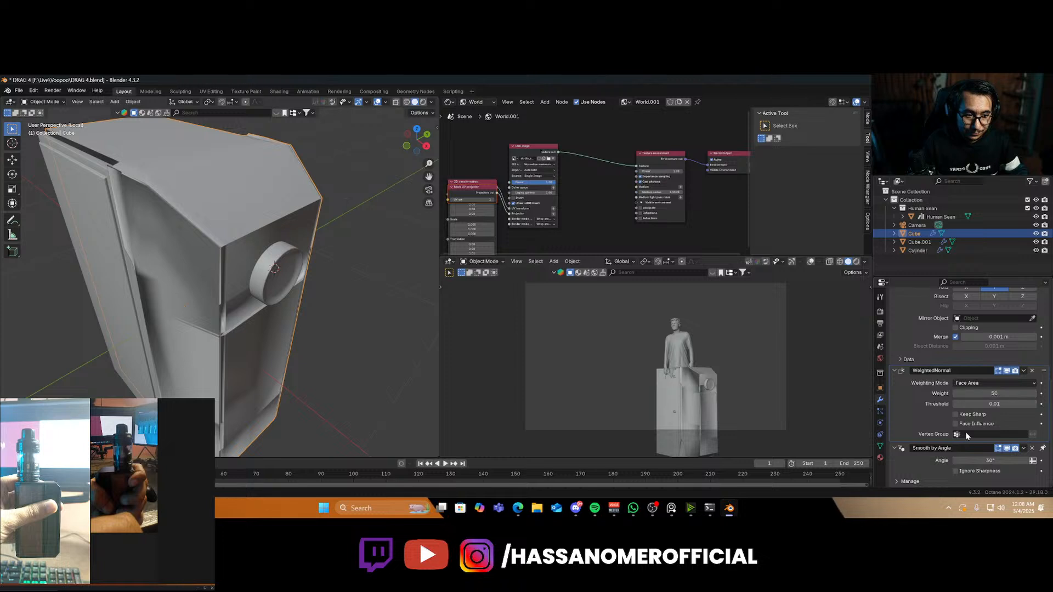
{"action": "left_click_drag", "start_coordinate": [1002, 459], "coordinate": [1024, 460]}
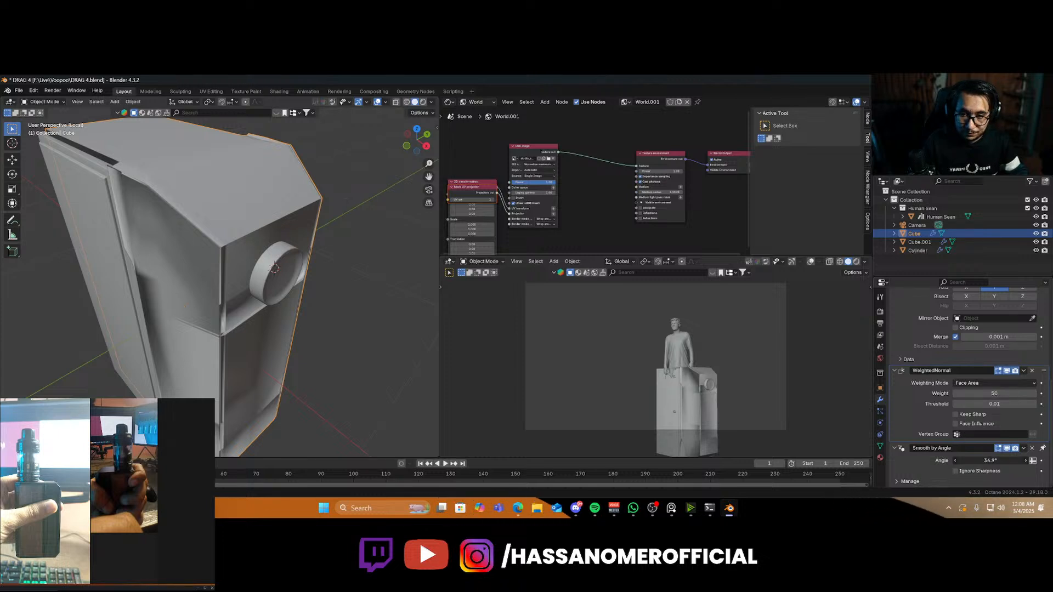
{"action": "left_click", "coordinate": [1032, 449]}
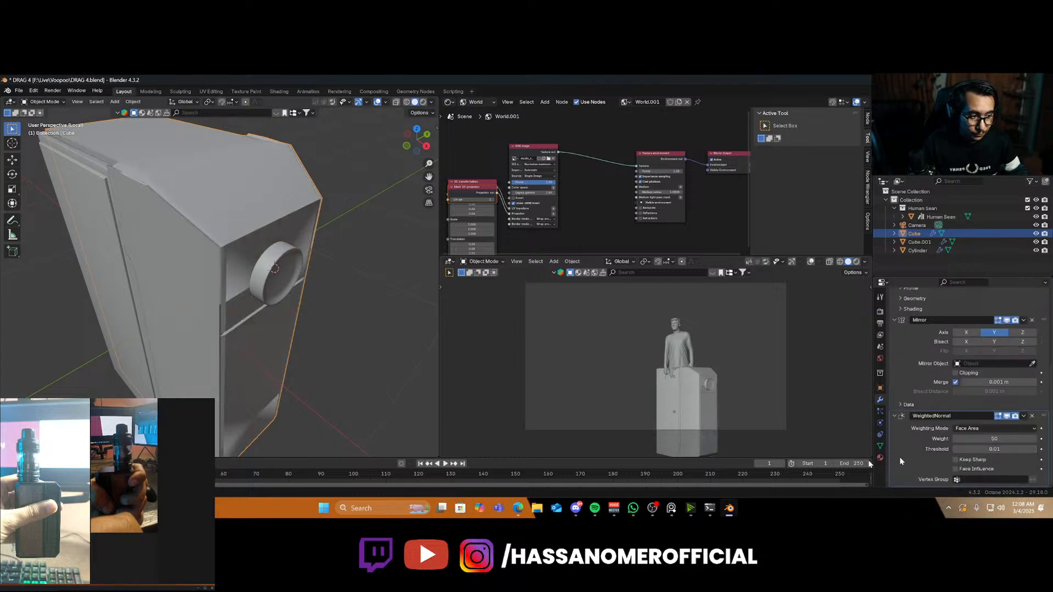
{"action": "left_click", "coordinate": [1024, 416]}
{"action": "left_click", "coordinate": [988, 427]}
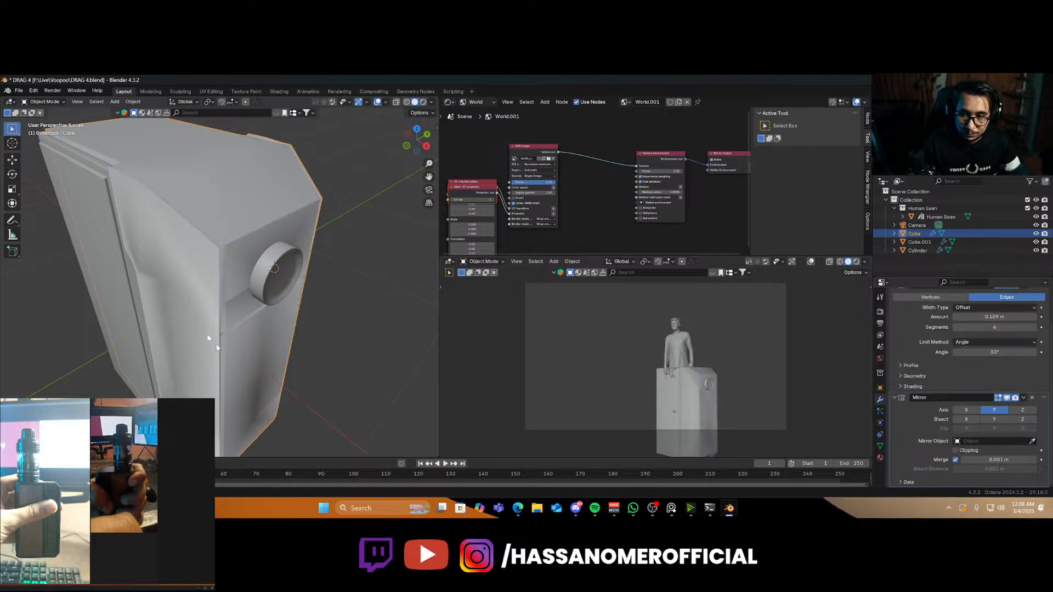
Apply auto smooth shading to the body
{"action": "right_click", "coordinate": [187, 321]}
{"action": "right_click", "coordinate": [190, 305]}
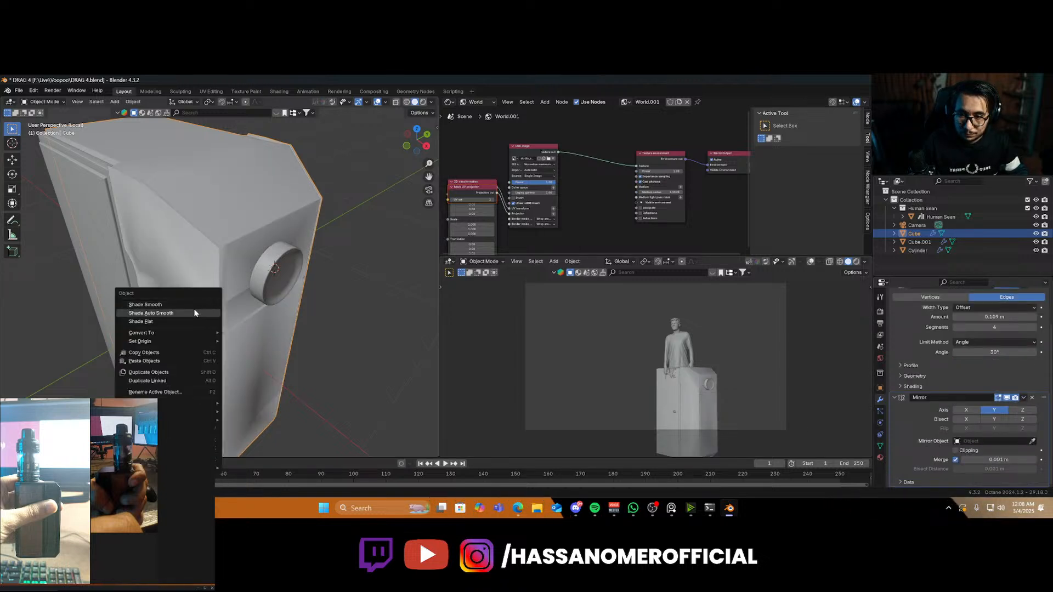
{"action": "left_click", "coordinate": [195, 313]}
Select all of the body's geometry in Edit Mode and merge its vertices by distance
{"action": "middle_click_drag", "start_coordinate": [267, 363], "coordinate": [262, 336]}
{"action": "key", "text": "Tab"}
{"action": "scroll", "coordinate": [181, 246], "scroll_direction": "up", "scroll_amount": 3}
{"action": "key", "text": "alt+z"}
{"action": "key", "text": "alt+z"}
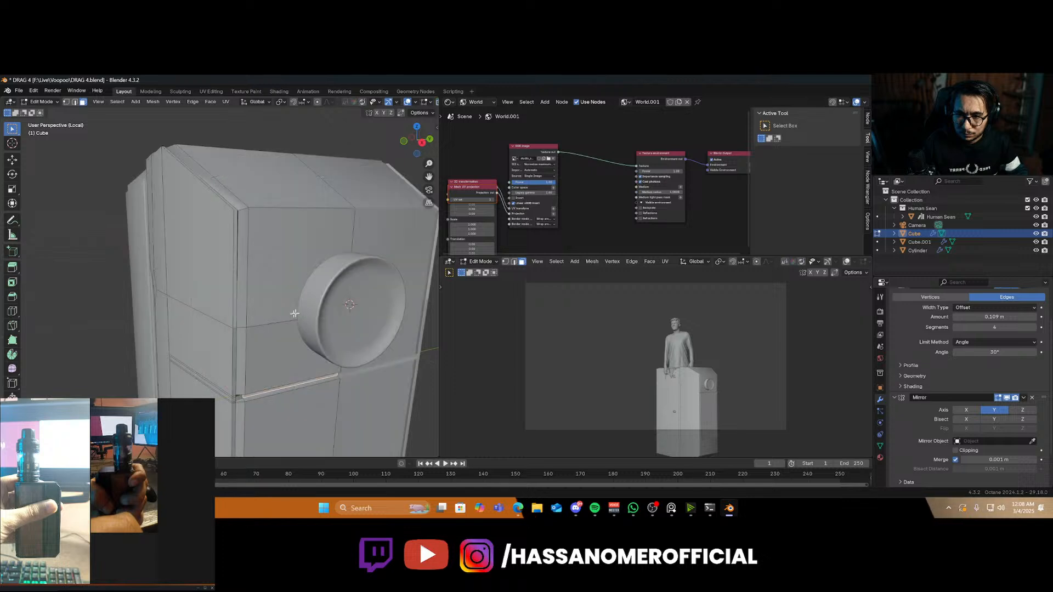
{"action": "key", "text": "a"}
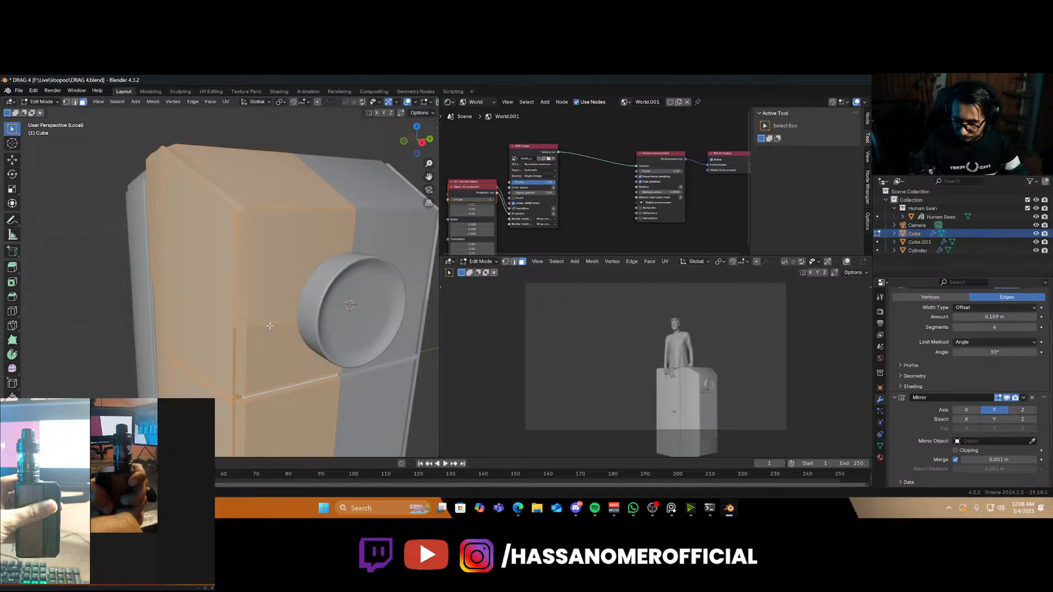
{"action": "key", "text": "m"}
{"action": "left_click", "coordinate": [271, 327]}
{"action": "key", "text": "Tab"}
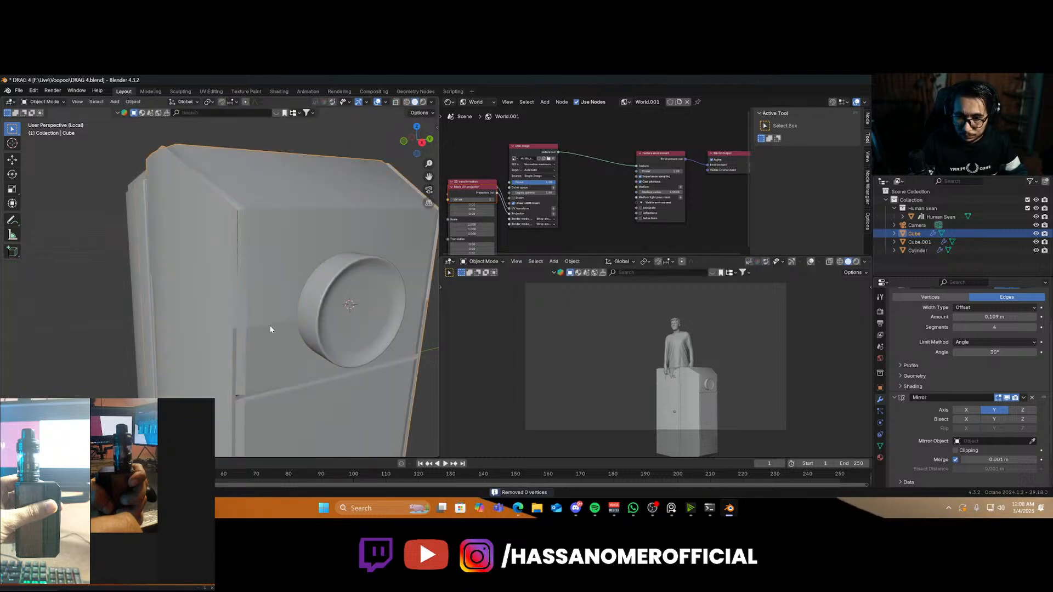
Reapply auto smooth shading to the merged body and check it in the front and right orthographic views
{"action": "right_click", "coordinate": [267, 328]}
{"action": "left_click", "coordinate": [266, 327]}
{"action": "scroll", "coordinate": [275, 328], "scroll_direction": "down", "scroll_amount": 4}
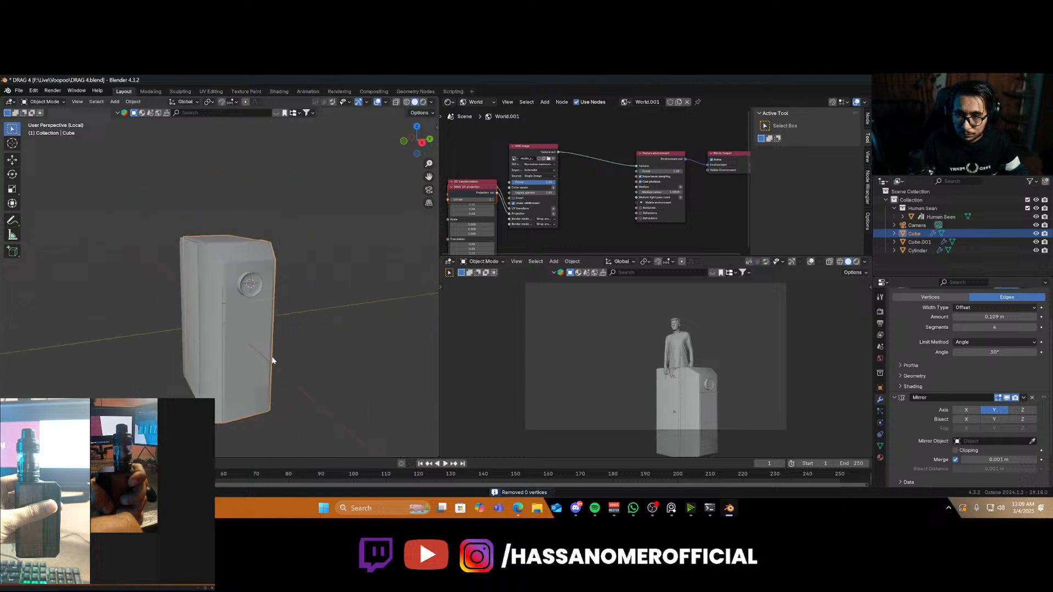
{"action": "mouse_move", "coordinate": [274, 329]}
{"action": "middle_mouse_down"}
{"action": "mouse_move", "coordinate": [152, 341]}
{"action": "mouse_move", "coordinate": [230, 306]}
{"action": "mouse_move", "coordinate": [248, 391]}
{"action": "mouse_move", "coordinate": [240, 277]}
{"action": "mouse_move", "coordinate": [244, 334]}
{"action": "mouse_move", "coordinate": [291, 343]}
{"action": "mouse_move", "coordinate": [272, 344]}
{"action": "middle_mouse_up"}
{"action": "scroll", "coordinate": [248, 391], "scroll_direction": "up", "scroll_amount": 2}
{"action": "key", "text": "KP_1"}
{"action": "key", "text": "KP_3"}
{"action": "key", "text": "KP_1"}
{"action": "key", "text": "KP_3"}
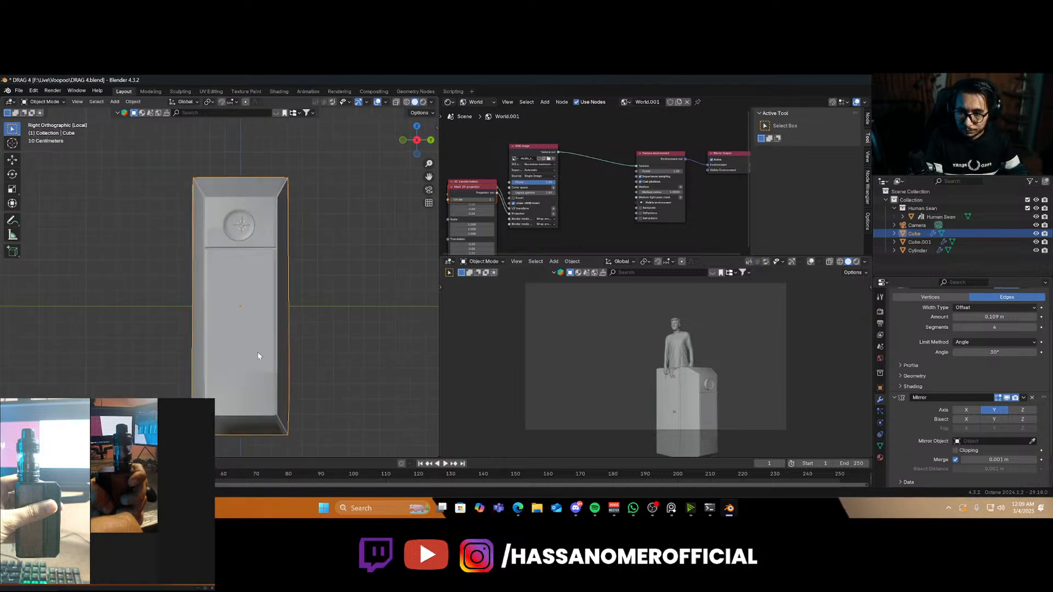
{"action": "middle_click_drag", "start_coordinate": [250, 379], "coordinate": [328, 318]}
{"action": "key", "text": "Tab"}
{"action": "scroll", "coordinate": [274, 386], "scroll_direction": "up", "scroll_amount": 3}
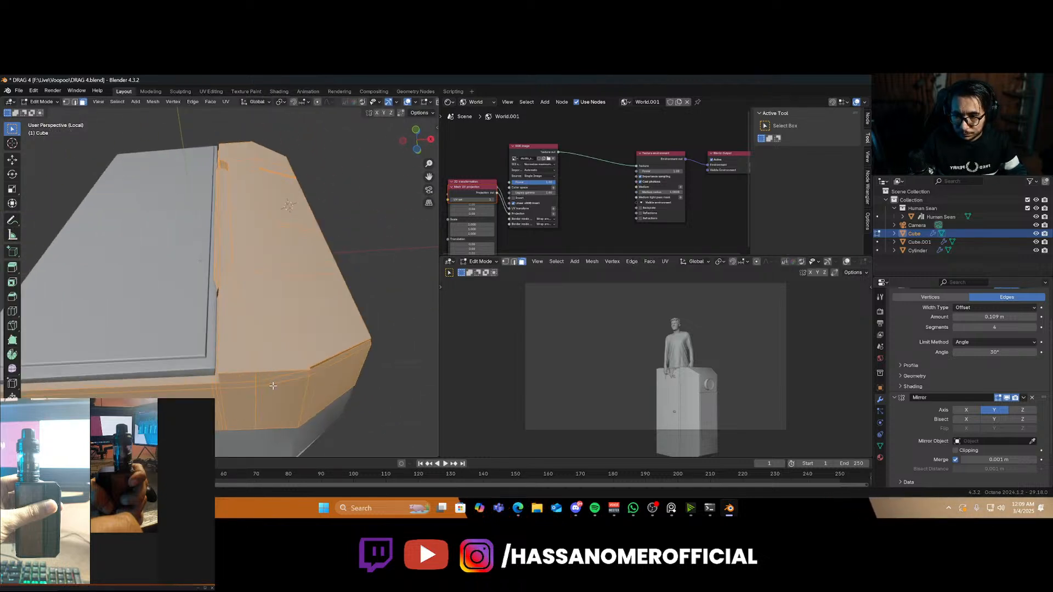
{"action": "left_click", "coordinate": [261, 393]}
{"action": "key", "text": "g"}
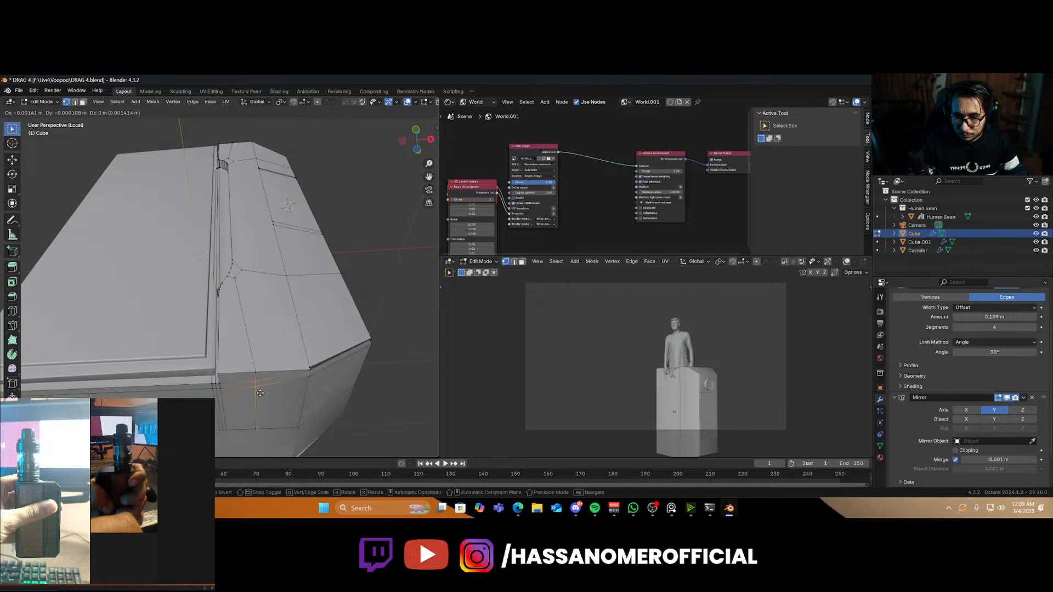
{"action": "key", "text": "z"}
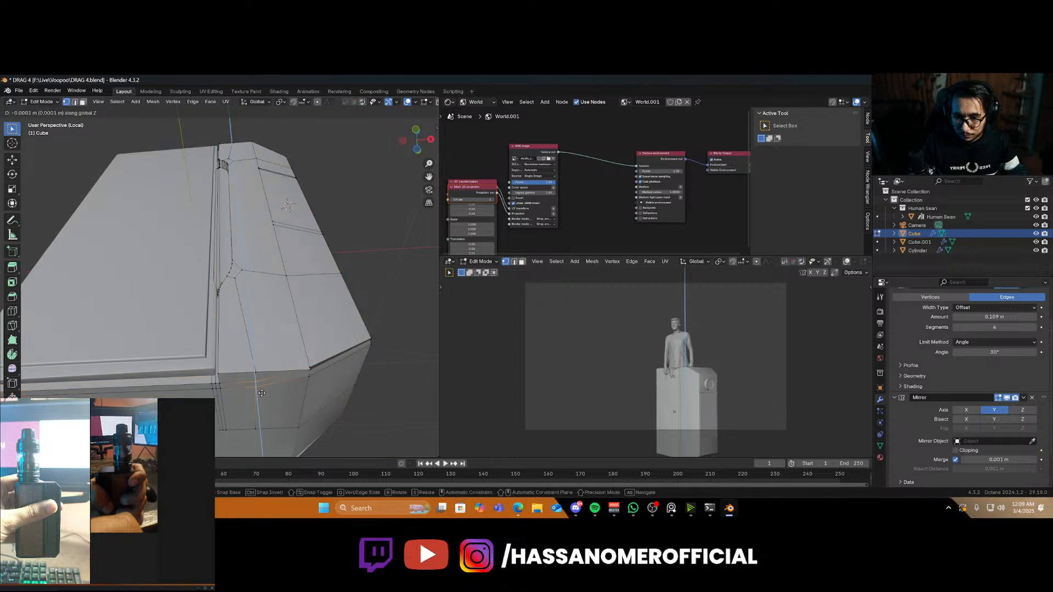
{"action": "right_click", "coordinate": [262, 394]}
{"action": "key", "text": "Tab"}
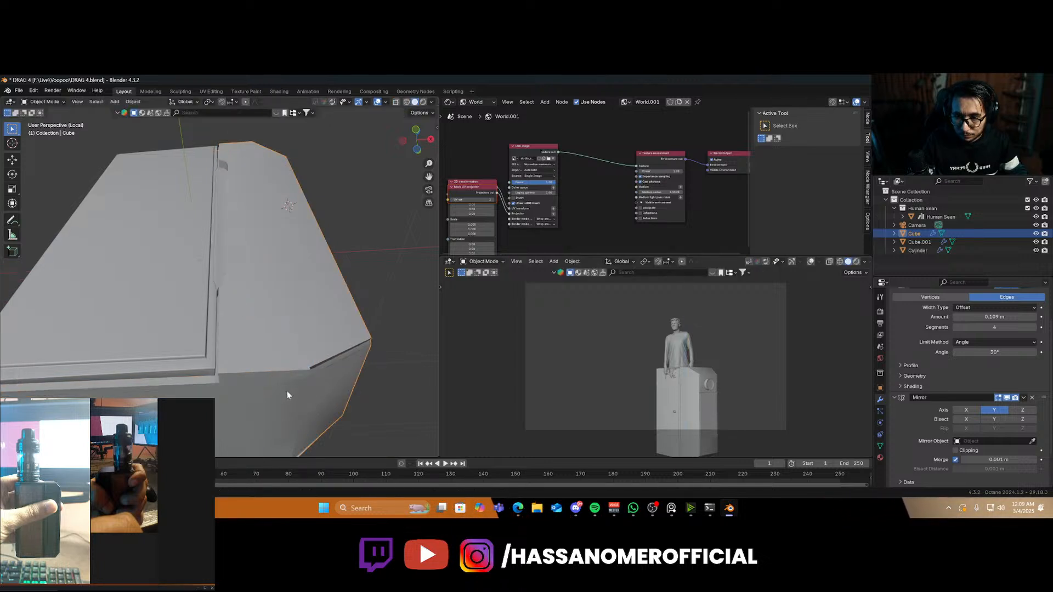
Move the two neighbouring vertices at the body's lower corner edge along the global Z axis
{"action": "middle_click_drag", "start_coordinate": [287, 393], "coordinate": [271, 377]}
{"action": "key", "text": "Tab"}
{"action": "scroll", "coordinate": [227, 408], "scroll_direction": "up", "scroll_amount": 2}
{"action": "key", "text": "g"}
{"action": "key", "text": "x"}
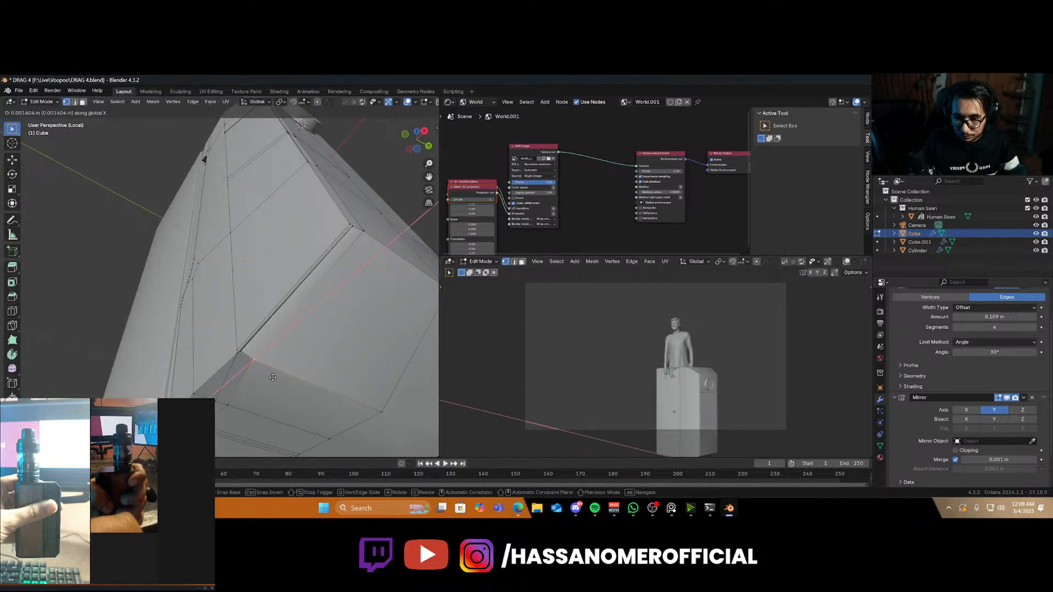
{"action": "key", "text": "z"}
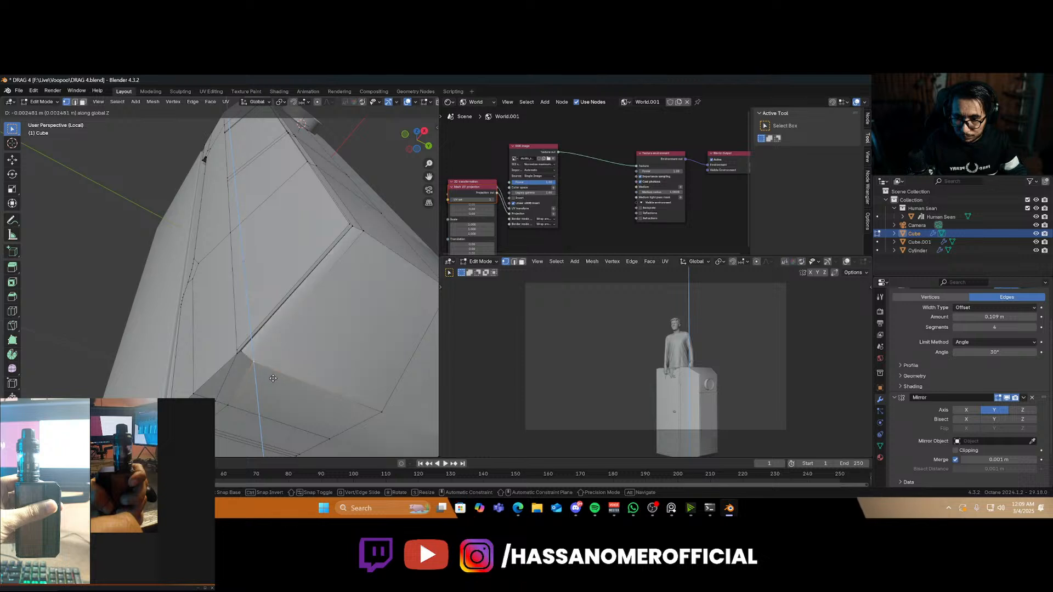
{"action": "left_click", "coordinate": [273, 379]}
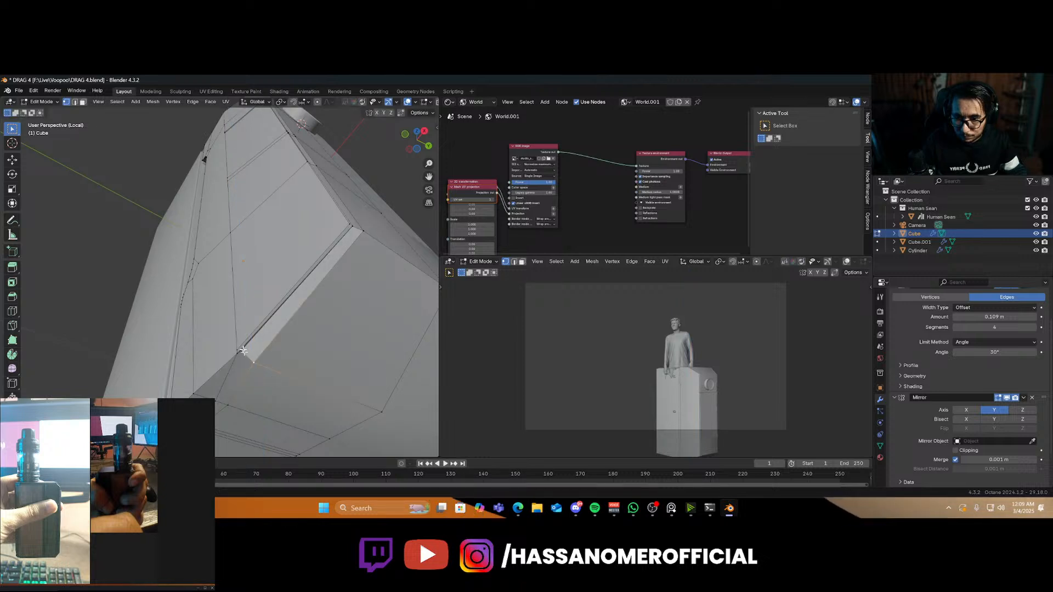
{"action": "key", "text": "g"}
{"action": "key", "text": "z"}
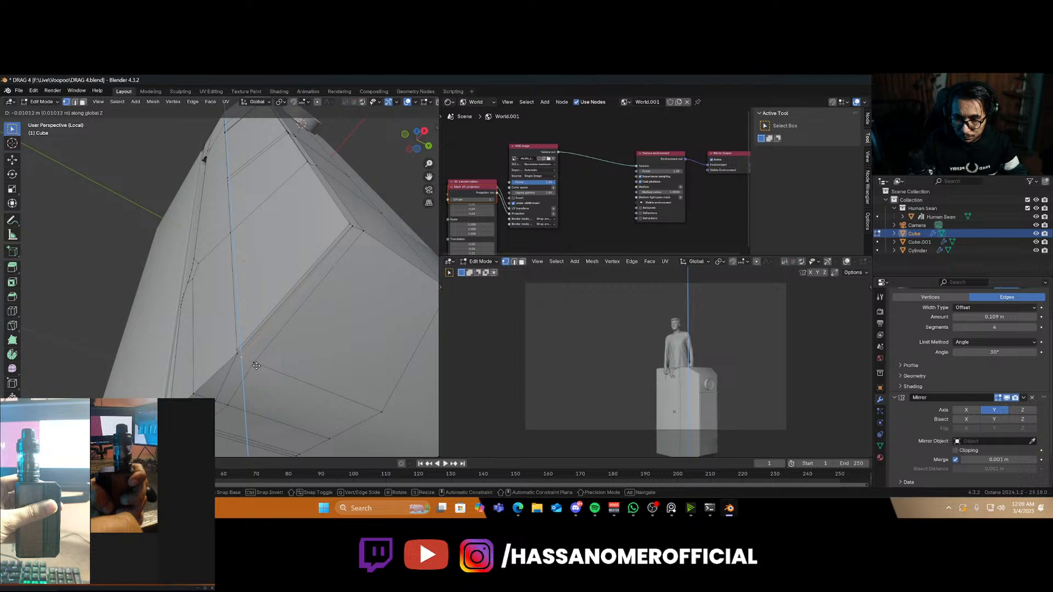
{"action": "left_click", "coordinate": [274, 376]}
Inspect the adjusted body in Object Mode and save the file DRAG 4.blend
{"action": "key", "text": "Tab"}
{"action": "middle_click_drag", "start_coordinate": [278, 375], "coordinate": [181, 335]}
{"action": "scroll", "coordinate": [181, 335], "scroll_direction": "down", "scroll_amount": 8}
{"action": "middle_click_drag", "start_coordinate": [261, 295], "coordinate": [306, 364]}
{"action": "key", "text": "ctrl+s"}
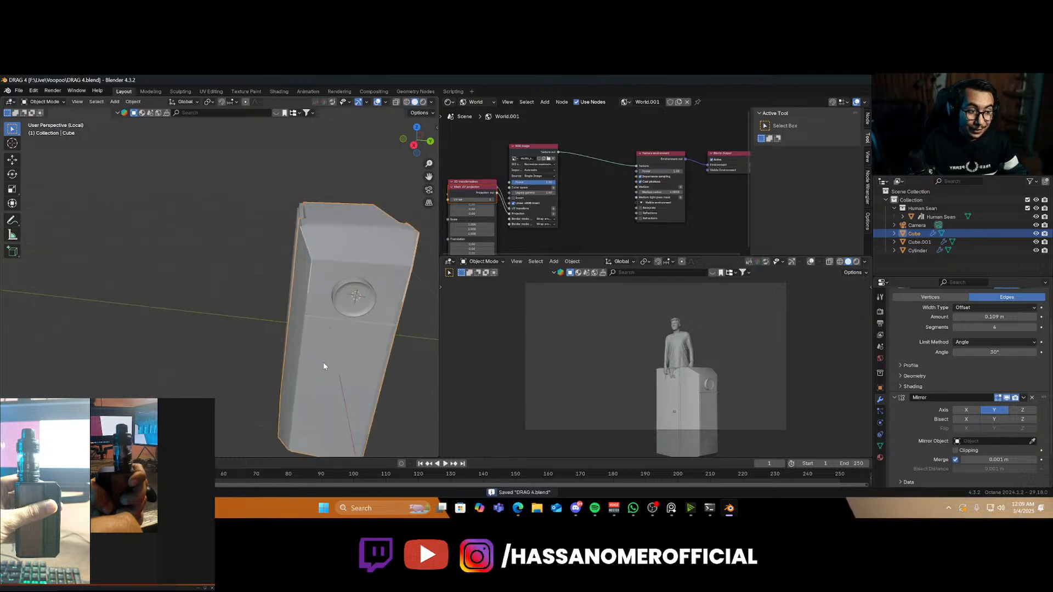
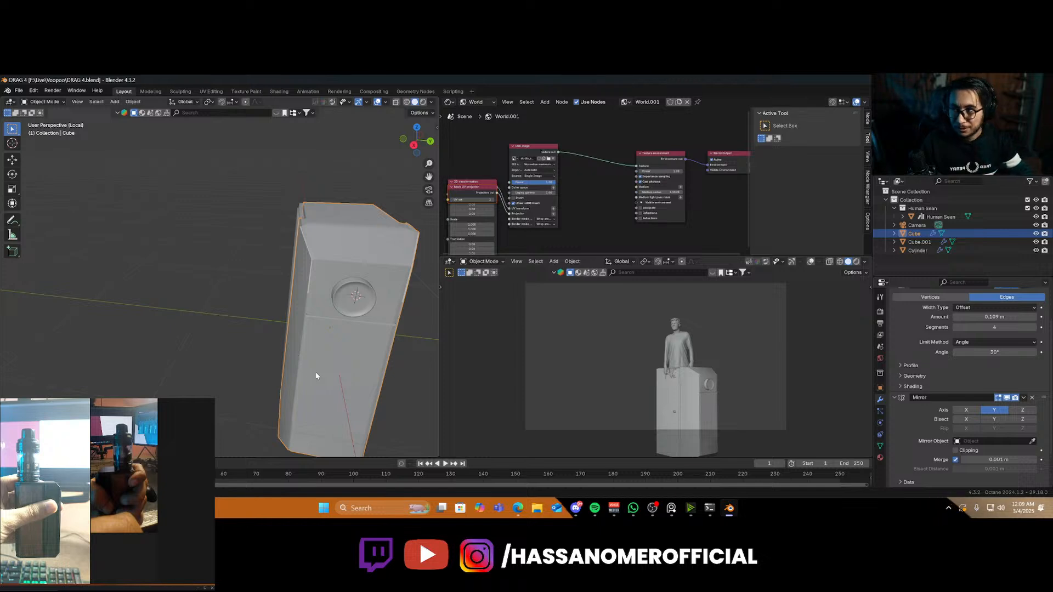
Extrude the tall face below the round button's groove outward by about 0.008 m and check it in Object Mode
{"action": "middle_click_drag", "start_coordinate": [286, 377], "coordinate": [299, 345]}
{"action": "key", "text": "Tab"}
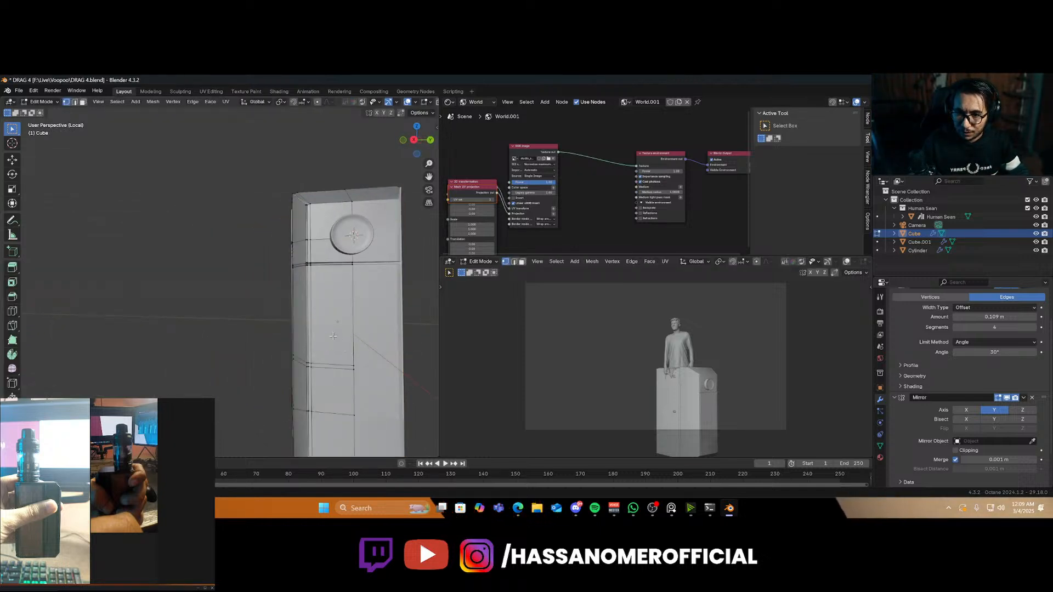
{"action": "left_click", "coordinate": [83, 102]}
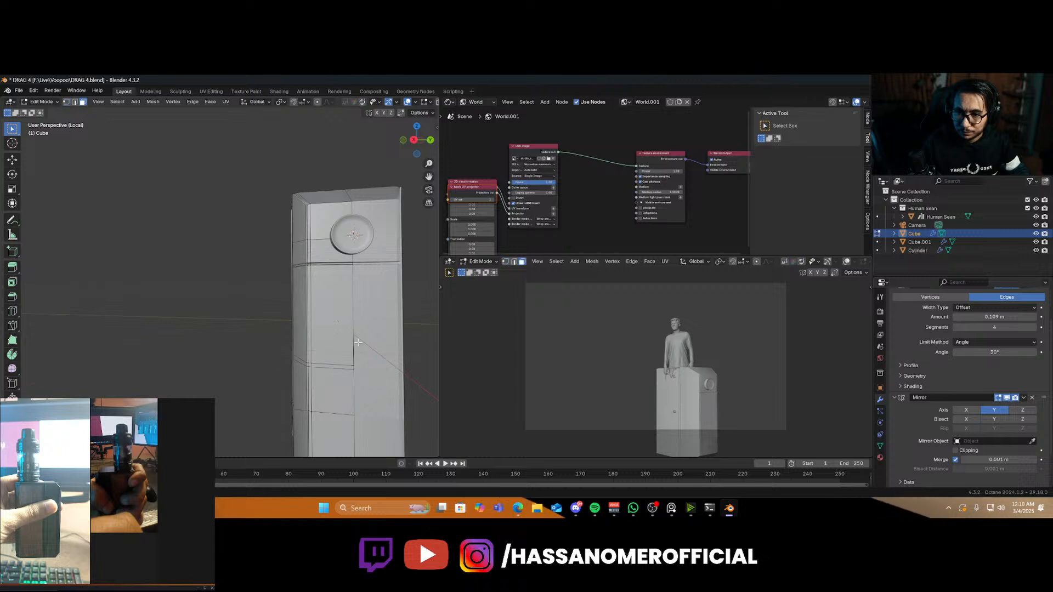
{"action": "left_click", "coordinate": [326, 327]}
{"action": "middle_click_drag", "start_coordinate": [326, 327], "coordinate": [325, 345]}
{"action": "key", "text": "e"}
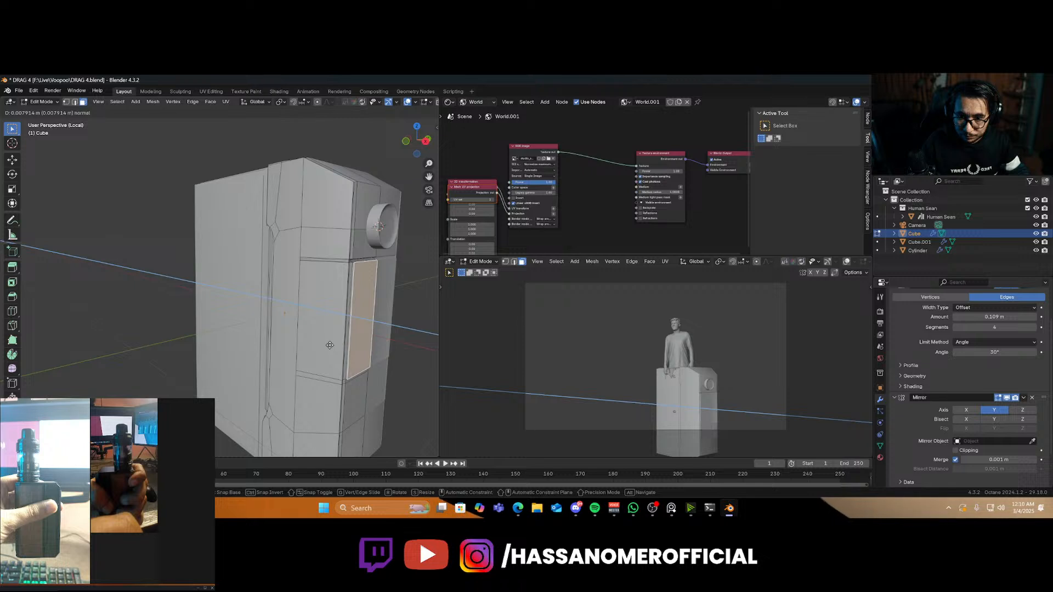
{"action": "left_click", "coordinate": [330, 346]}
{"action": "key", "text": "Tab"}
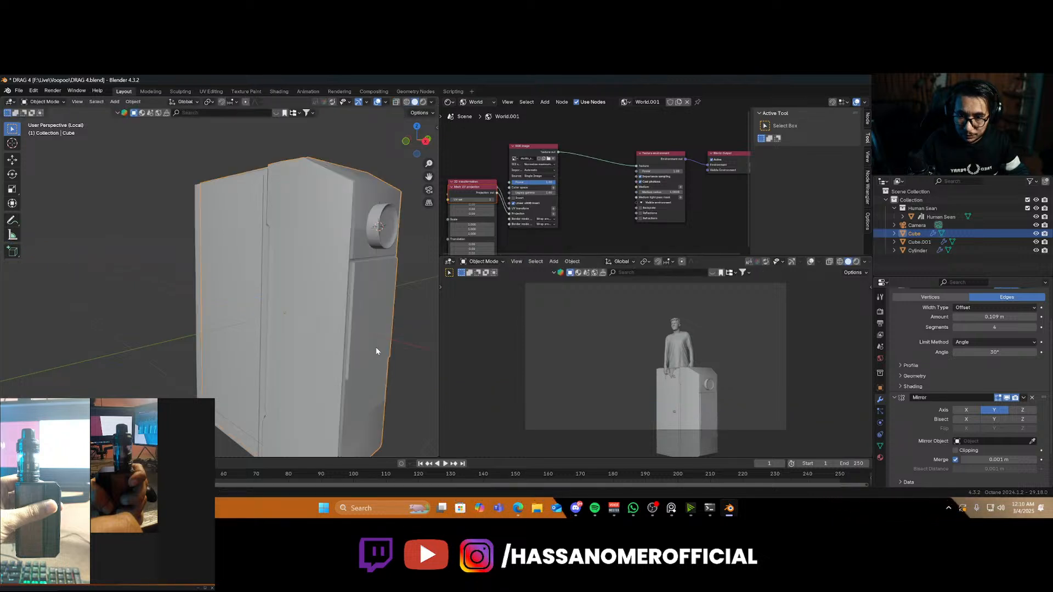
{"action": "mouse_move", "coordinate": [376, 351]}
{"action": "middle_mouse_down"}
{"action": "mouse_move", "coordinate": [320, 340]}
{"action": "mouse_move", "coordinate": [330, 377]}
{"action": "mouse_move", "coordinate": [339, 352]}
{"action": "mouse_move", "coordinate": [258, 357]}
{"action": "mouse_move", "coordinate": [362, 360]}
{"action": "middle_mouse_up"}
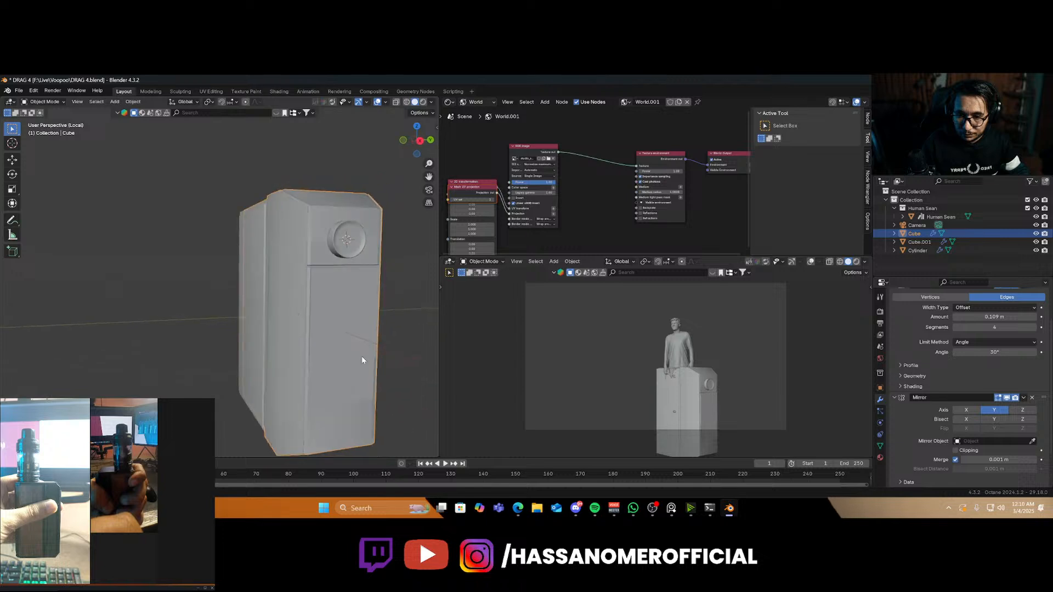
Add the thin strip beneath the tall face to the selection and extrude both faces outward by about 0.019 m
{"action": "scroll", "coordinate": [362, 360], "scroll_direction": "up", "scroll_amount": 5}
{"action": "key", "text": "Tab"}
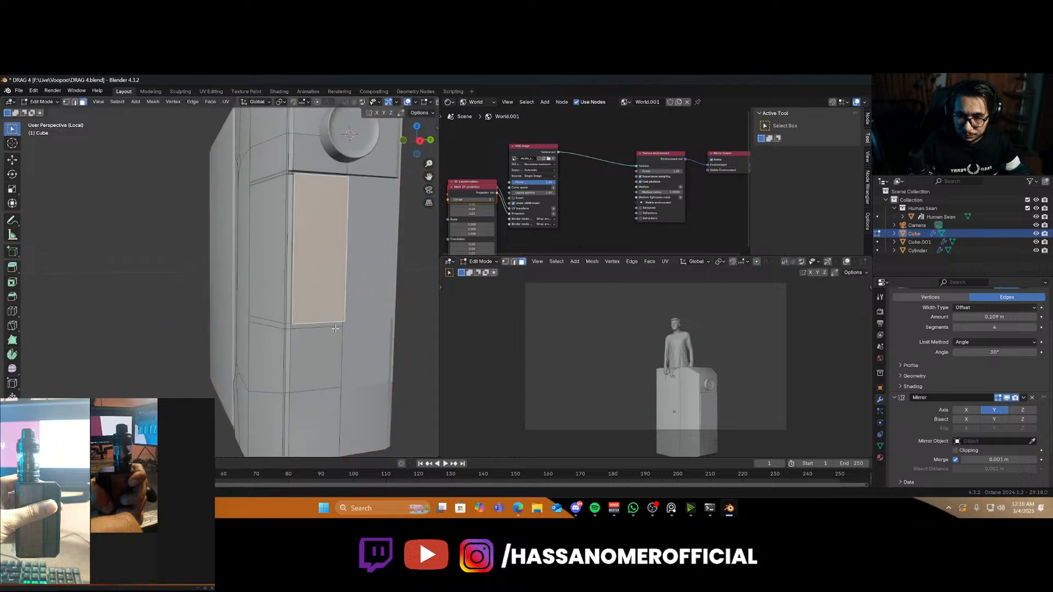
{"action": "key", "text": "Tab"}
{"action": "key", "text": "Tab"}
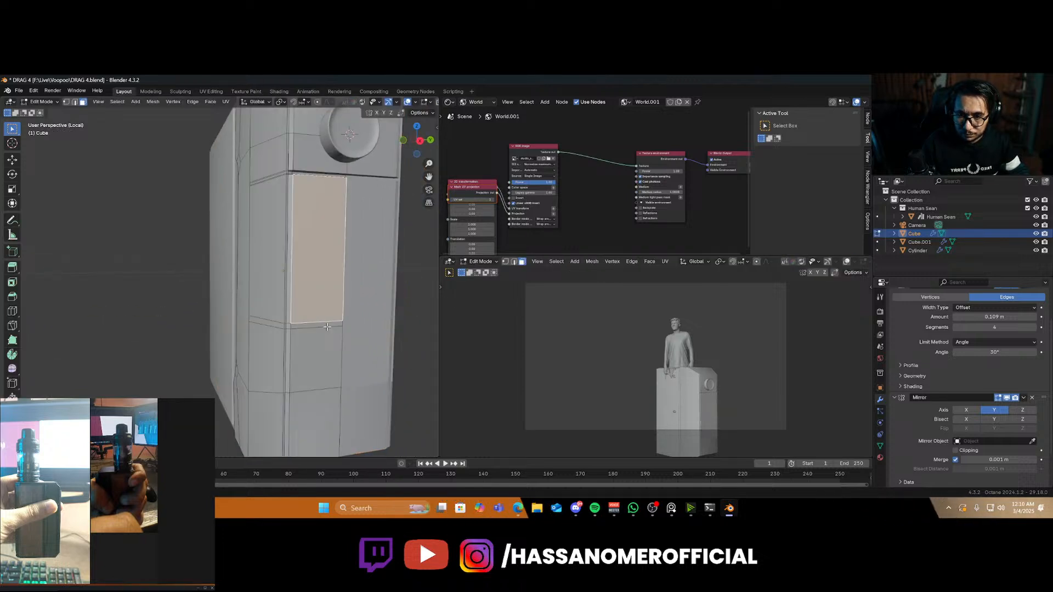
{"action": "left_click", "coordinate": [317, 325], "text": "shift"}
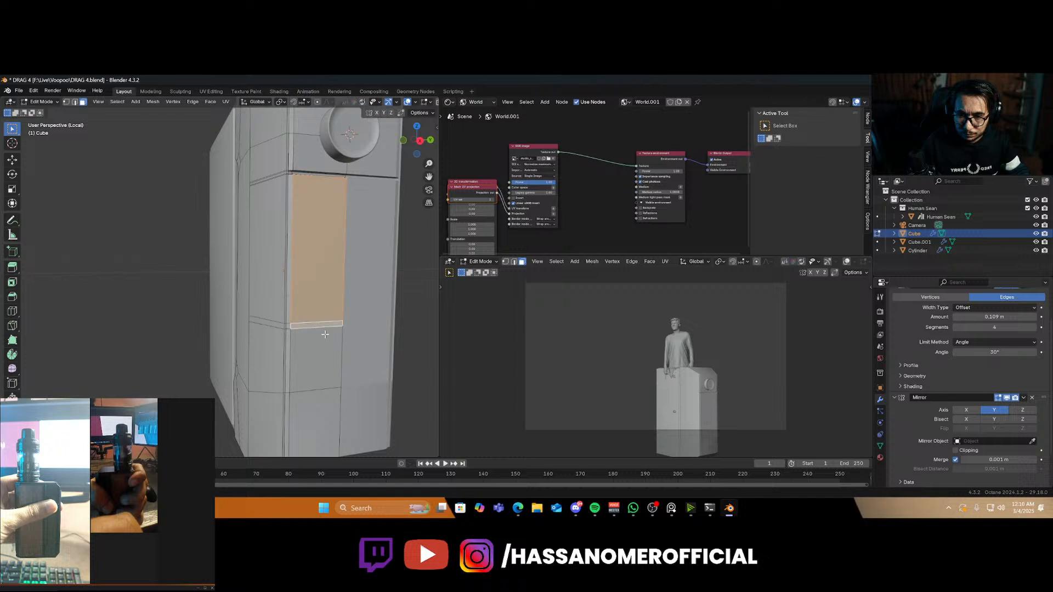
{"action": "key", "text": "e"}
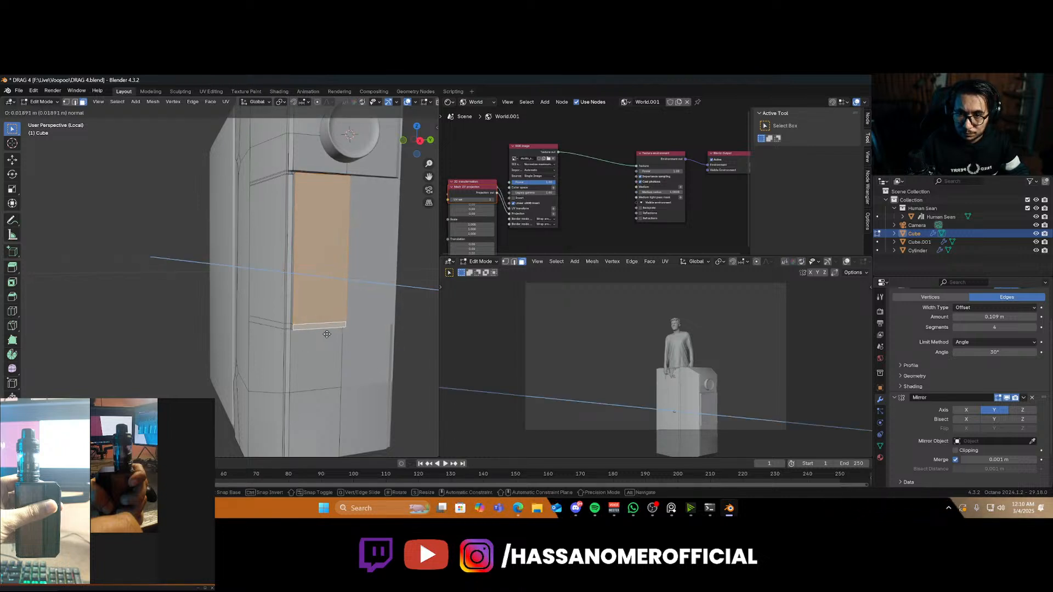
{"action": "left_click", "coordinate": [327, 334]}
Move the extruded faces back inward along X by about 0.012 m and check the body in Object Mode
{"action": "scroll", "coordinate": [227, 331], "scroll_direction": "up", "scroll_amount": 8}
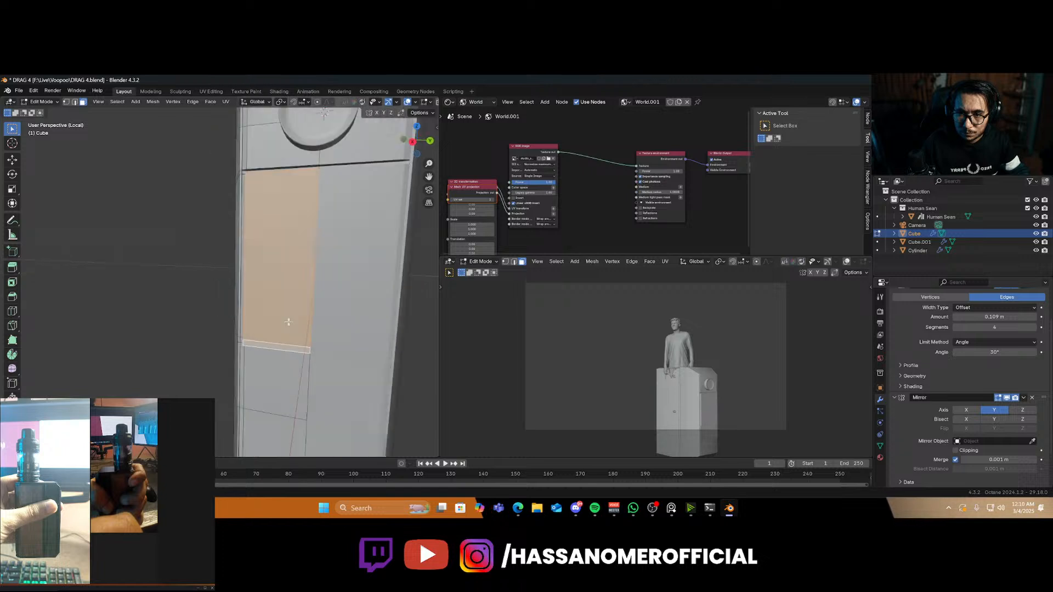
{"action": "key", "text": "g"}
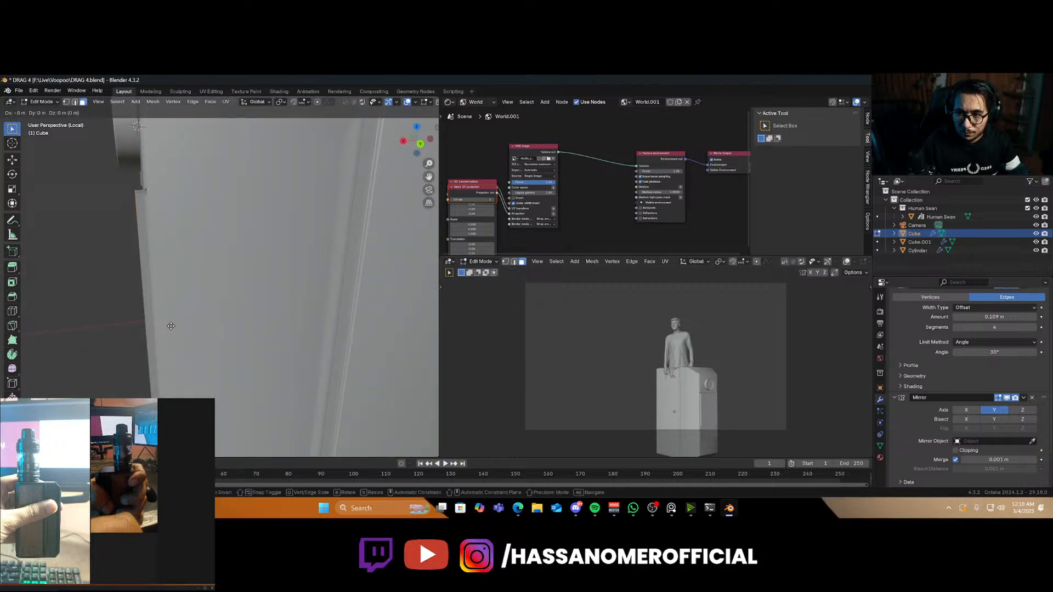
{"action": "key", "text": "x"}
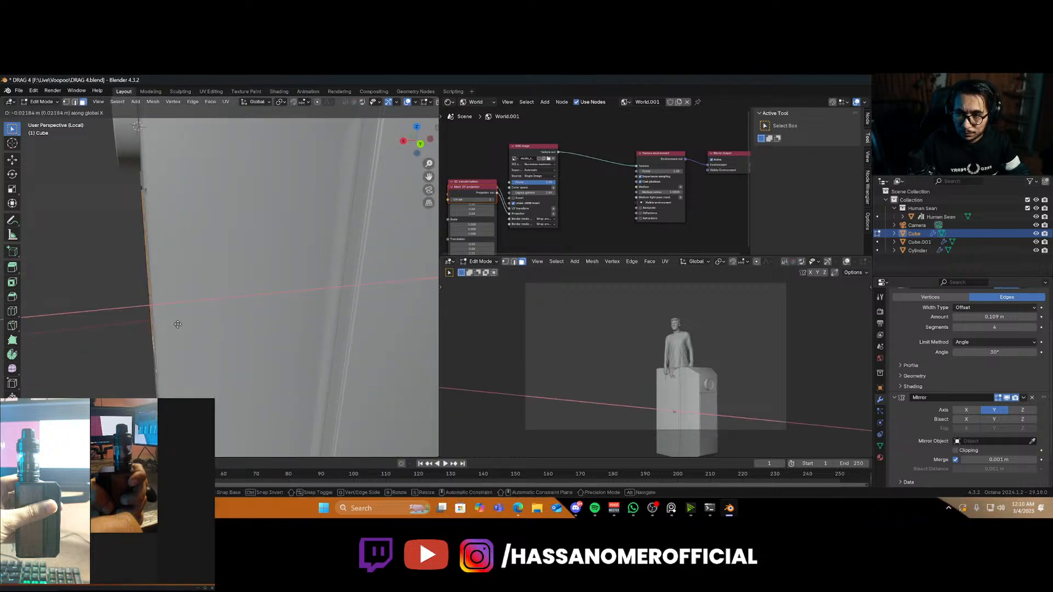
{"action": "left_click", "coordinate": [176, 324]}
{"action": "key", "text": "Tab"}
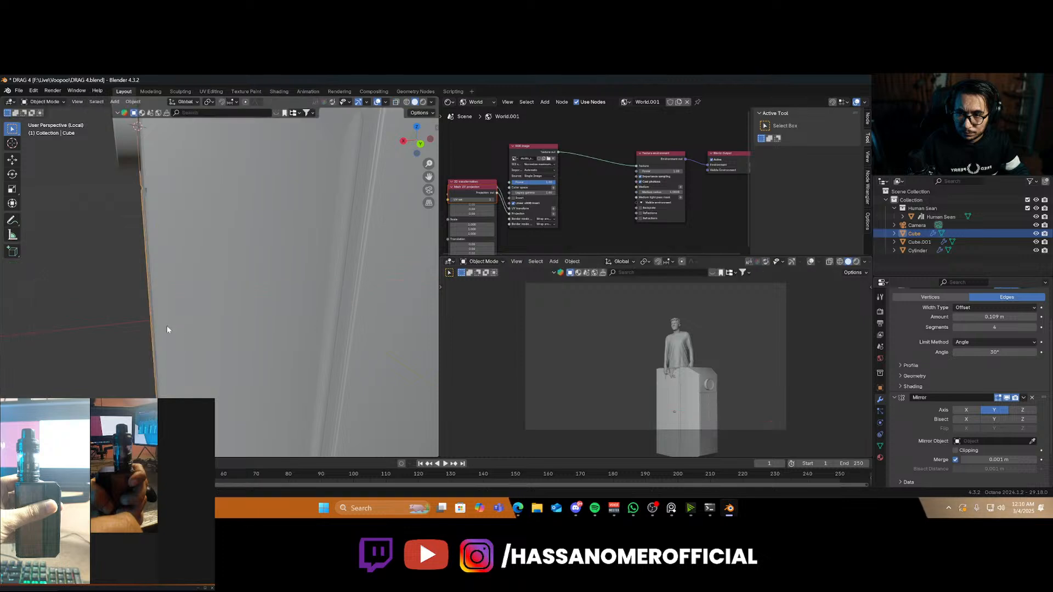
{"action": "scroll", "coordinate": [167, 327], "scroll_direction": "down", "scroll_amount": 6}
{"action": "middle_click_drag", "start_coordinate": [166, 327], "coordinate": [305, 344]}
{"action": "scroll", "coordinate": [341, 343], "scroll_direction": "up", "scroll_amount": 2}
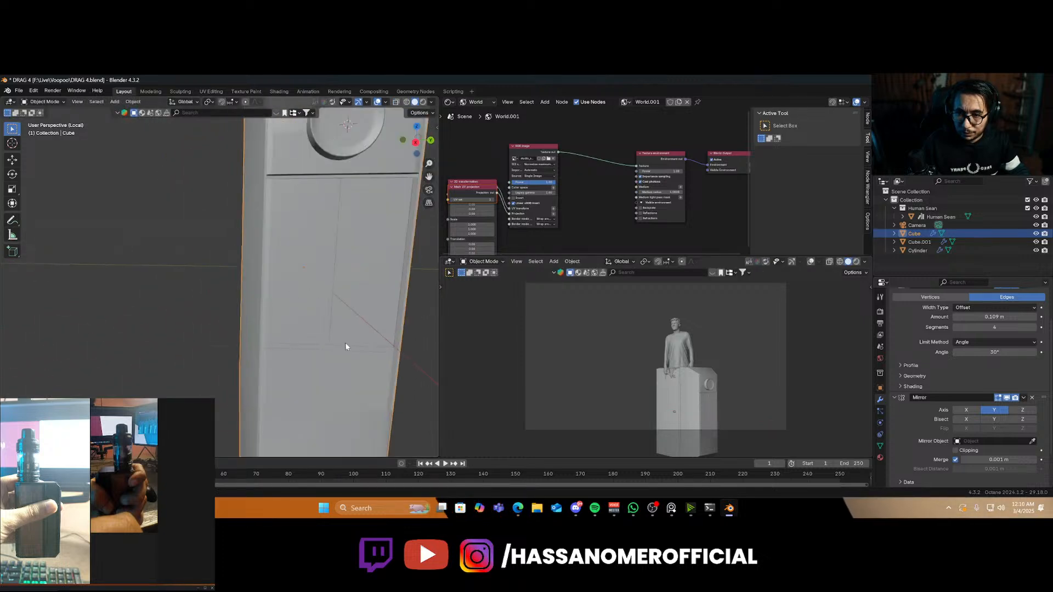
In the front orthographic view, extrude the selected faces below the groove outward by about 0.005 m
{"action": "key", "text": "Tab"}
{"action": "scroll", "coordinate": [348, 323], "scroll_direction": "up", "scroll_amount": 1}
{"action": "middle_click_drag", "start_coordinate": [366, 307], "coordinate": [309, 307]}
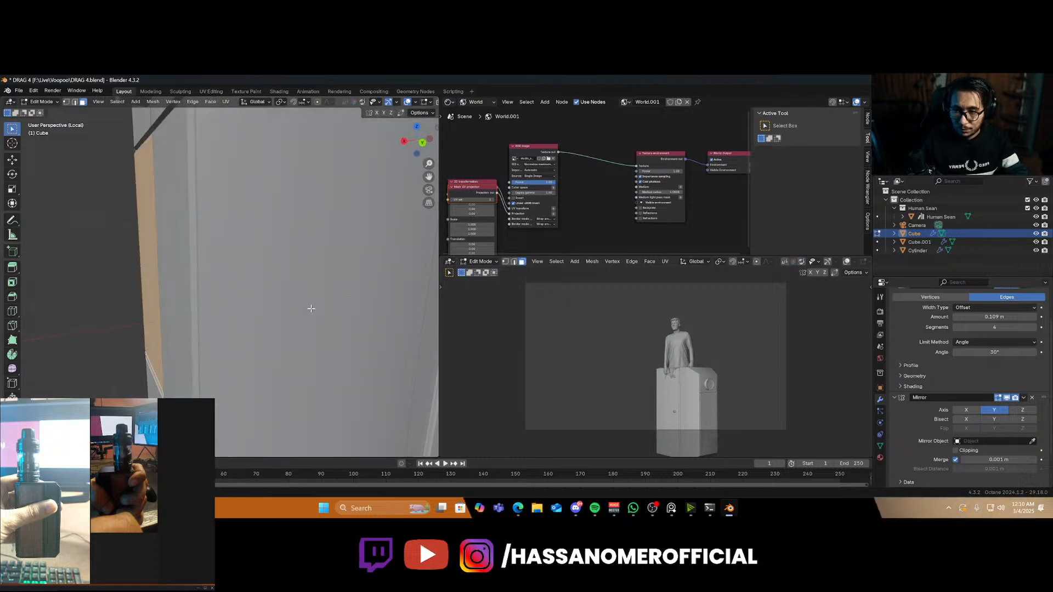
{"action": "key", "text": "KP_3"}
{"action": "key", "text": "KP_1"}
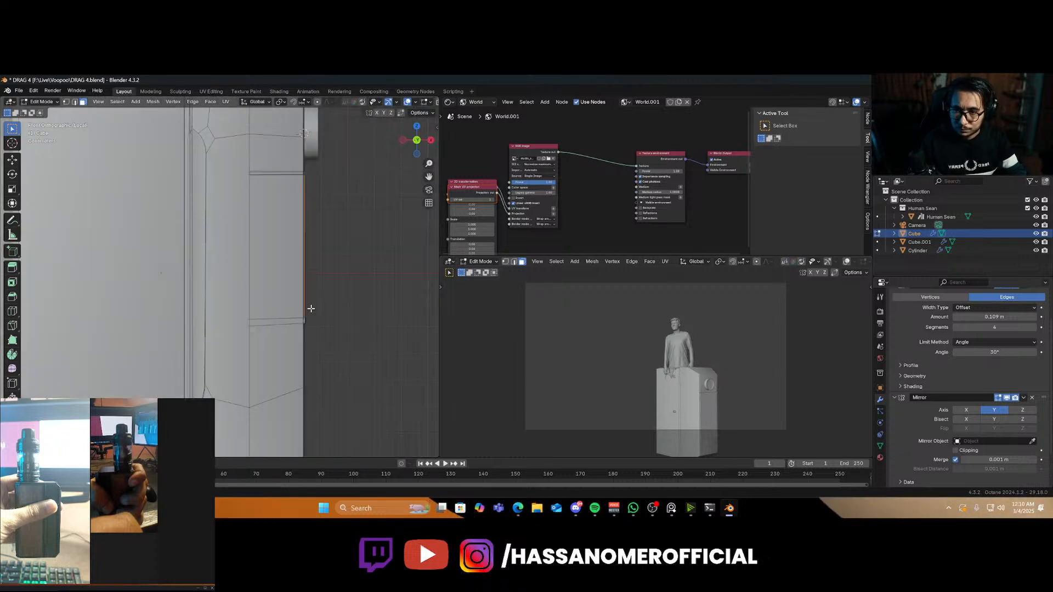
{"action": "scroll", "coordinate": [311, 308], "scroll_direction": "up", "scroll_amount": 3}
{"action": "middle_click_drag", "start_coordinate": [354, 259], "coordinate": [334, 344], "text": "shift"}
{"action": "scroll", "coordinate": [349, 330], "scroll_direction": "up", "scroll_amount": 2}
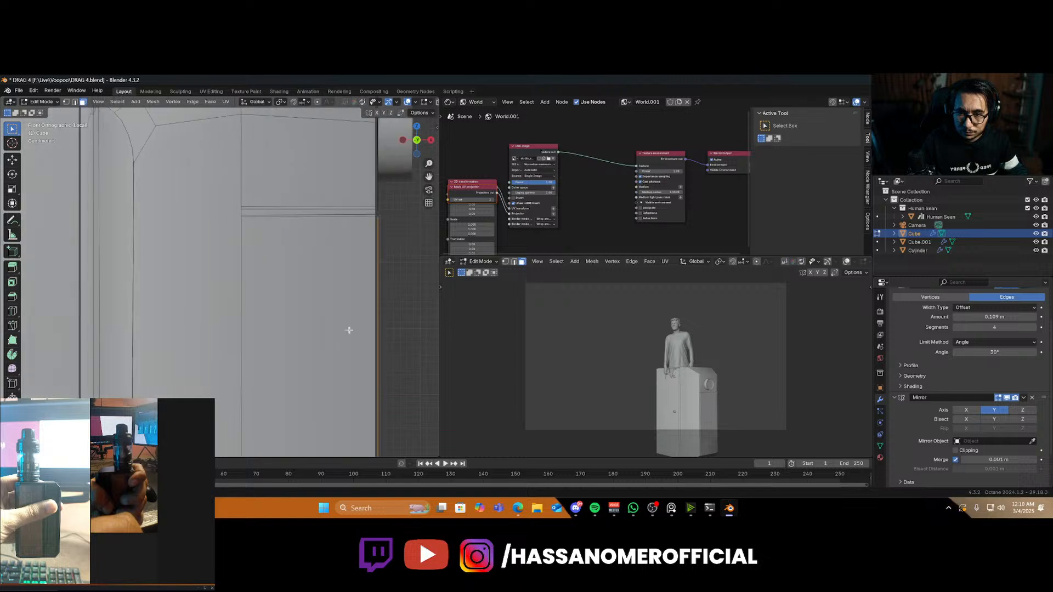
{"action": "key", "text": "e"}
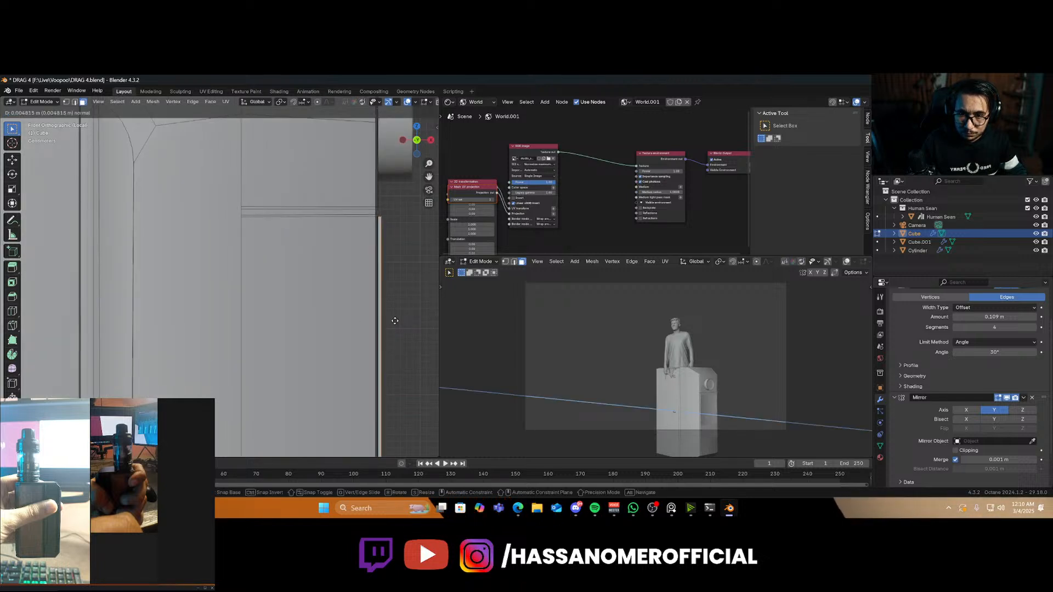
{"action": "left_click", "coordinate": [395, 320]}
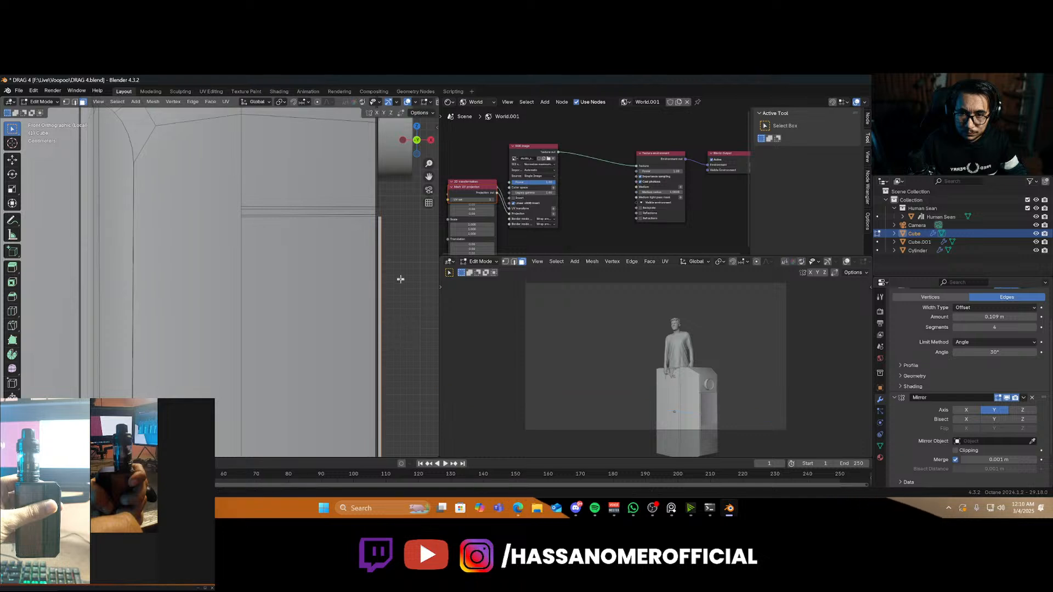
Select the faces beside the round button above the groove and extrude them outward by about 0.004 m, flush with the panel below
{"action": "middle_click_drag", "start_coordinate": [395, 320], "coordinate": [343, 203]}
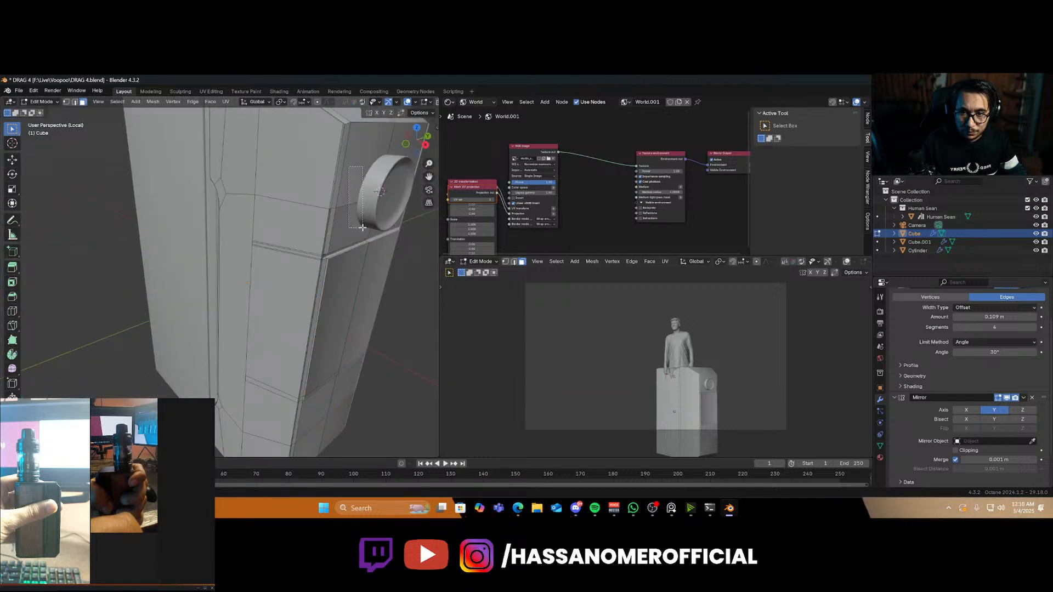
{"action": "left_click_drag", "start_coordinate": [362, 228], "coordinate": [365, 235]}
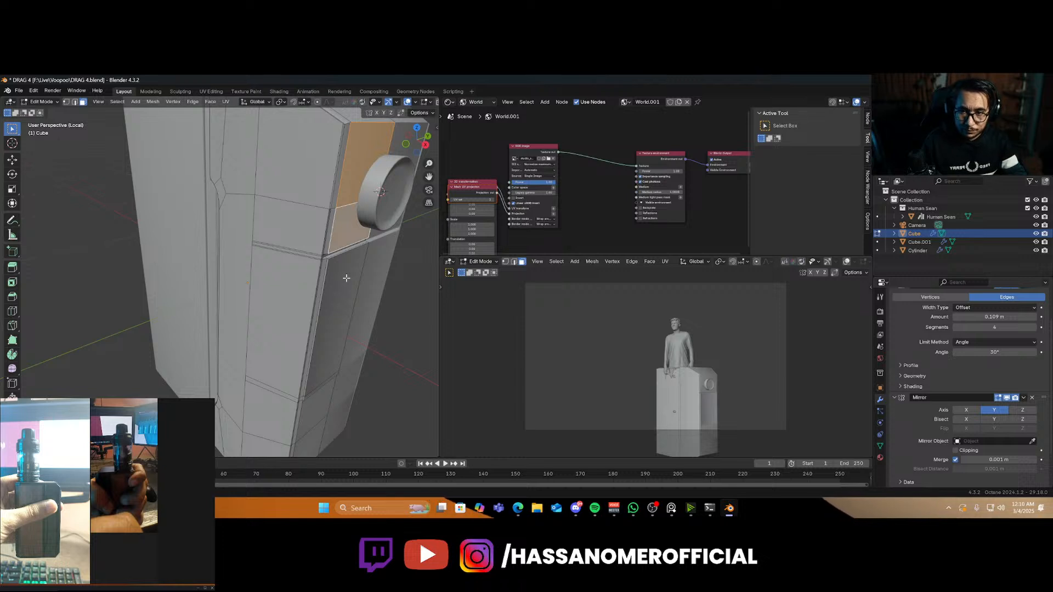
{"action": "key", "text": "KP_1"}
{"action": "scroll", "coordinate": [221, 260], "scroll_direction": "up", "scroll_amount": 5}
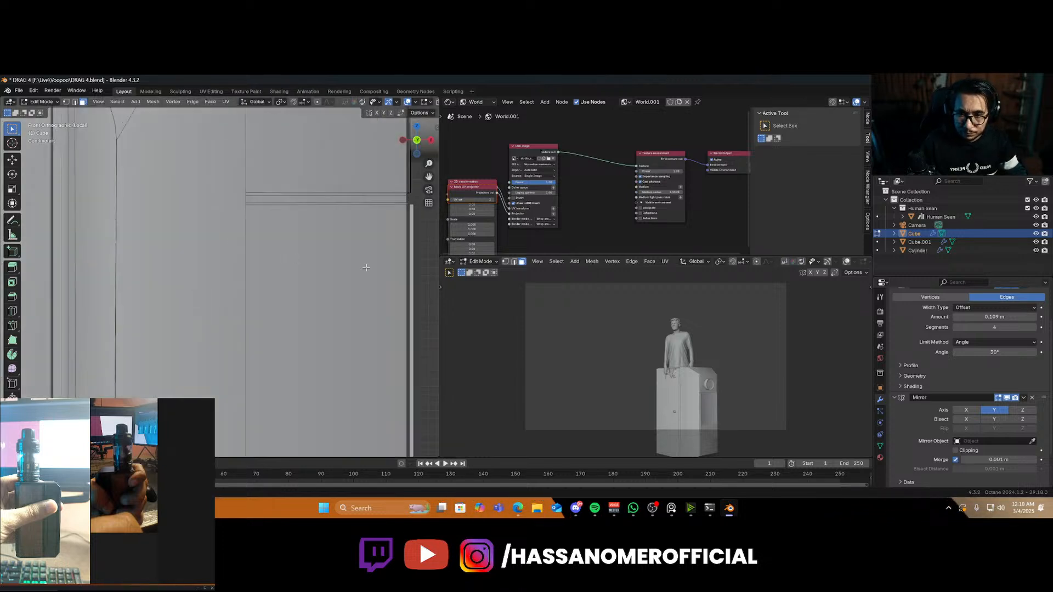
{"action": "middle_click_drag", "start_coordinate": [353, 258], "coordinate": [263, 285], "text": "shift"}
{"action": "scroll", "coordinate": [252, 284], "scroll_direction": "up", "scroll_amount": 3}
{"action": "middle_click_drag", "start_coordinate": [387, 198], "coordinate": [279, 270], "text": "shift"}
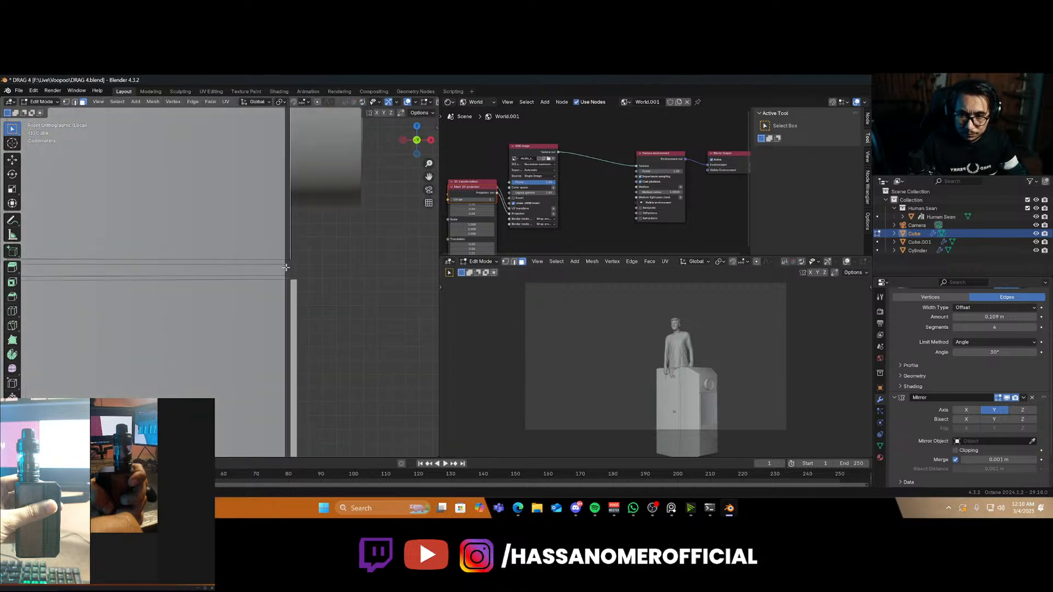
{"action": "key", "text": "e"}
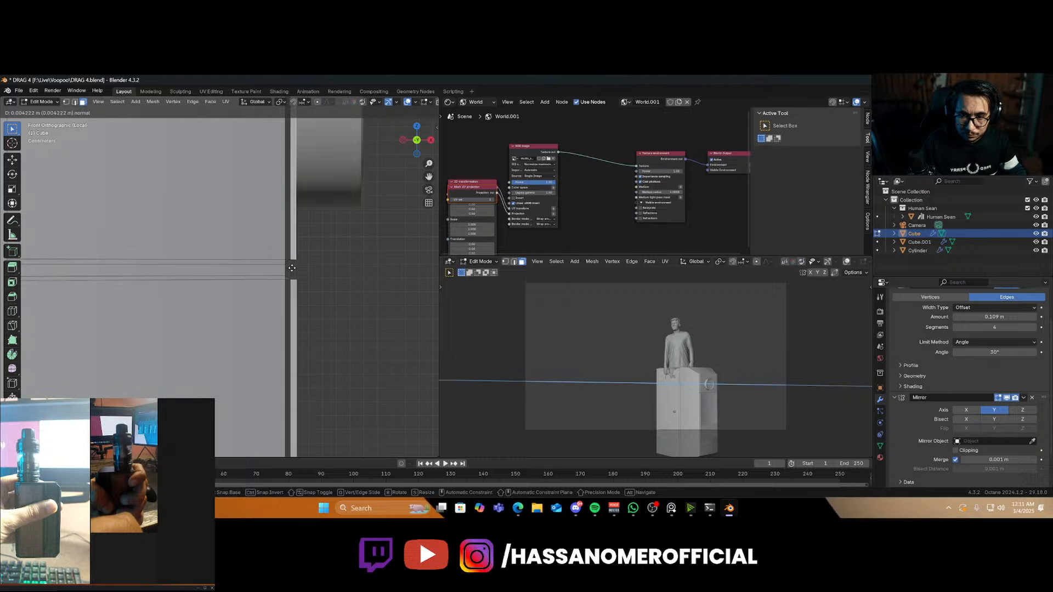
{"action": "left_click", "coordinate": [295, 269]}
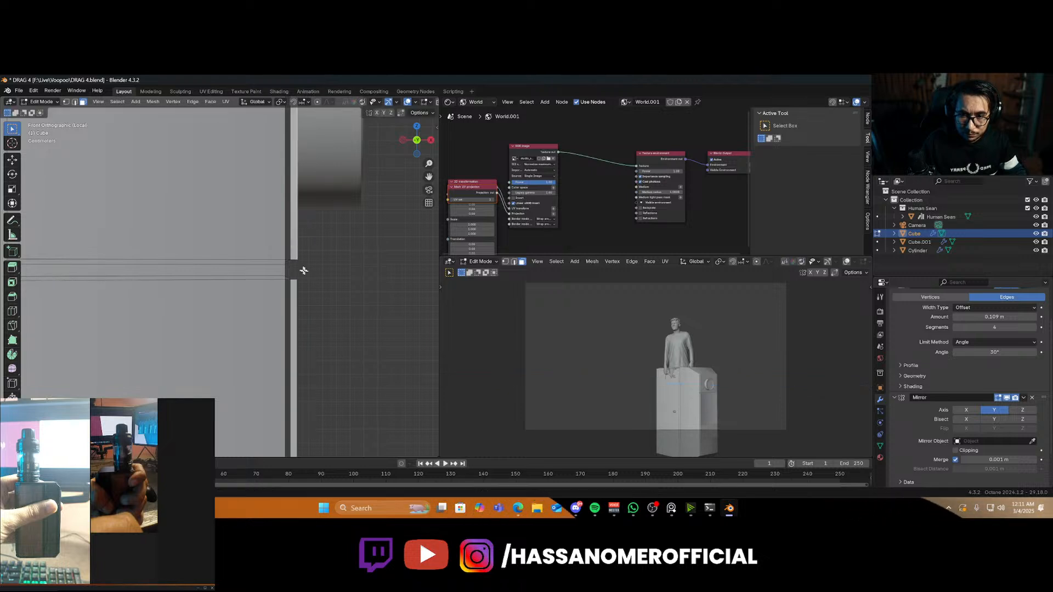
Inspect the extruded faces and the groove below the round button from several angles in Object Mode
{"action": "key", "text": "Tab"}
{"action": "scroll", "coordinate": [309, 277], "scroll_direction": "down", "scroll_amount": 3}
{"action": "mouse_move", "coordinate": [308, 277]}
{"action": "middle_mouse_down"}
{"action": "mouse_move", "coordinate": [268, 293]}
{"action": "mouse_move", "coordinate": [336, 264]}
{"action": "mouse_move", "coordinate": [249, 326]}
{"action": "mouse_move", "coordinate": [307, 258]}
{"action": "middle_mouse_up"}
{"action": "scroll", "coordinate": [307, 284], "scroll_direction": "down", "scroll_amount": 3}
{"action": "right_click", "coordinate": [285, 224]}
{"action": "key", "text": "Escape"}
{"action": "key", "text": "Tab"}
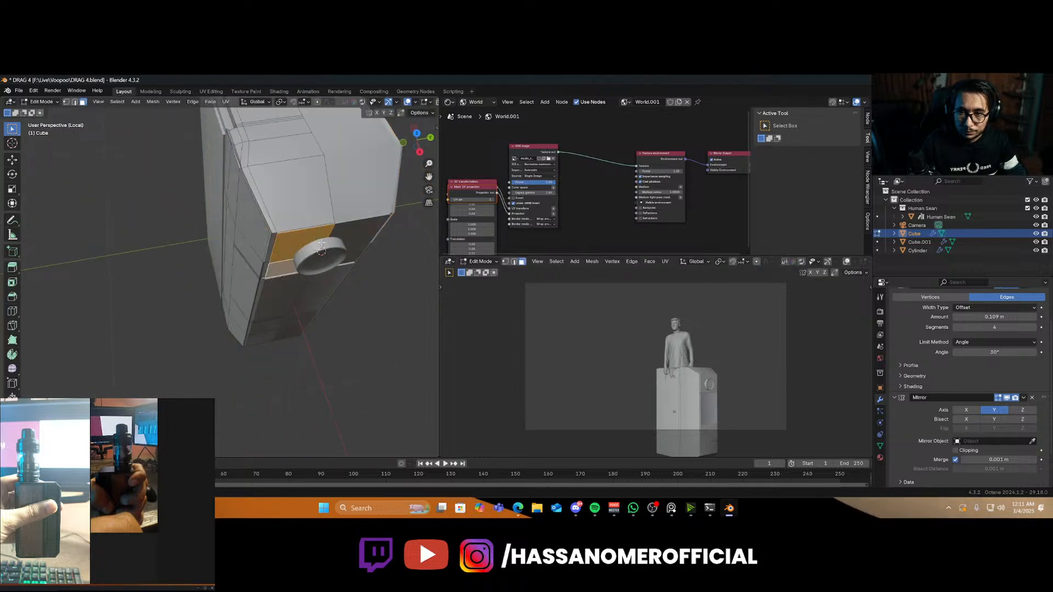
{"action": "key", "text": "Tab"}
{"action": "scroll", "coordinate": [279, 347], "scroll_direction": "down", "scroll_amount": 3}
{"action": "middle_click_drag", "start_coordinate": [277, 347], "coordinate": [271, 270]}
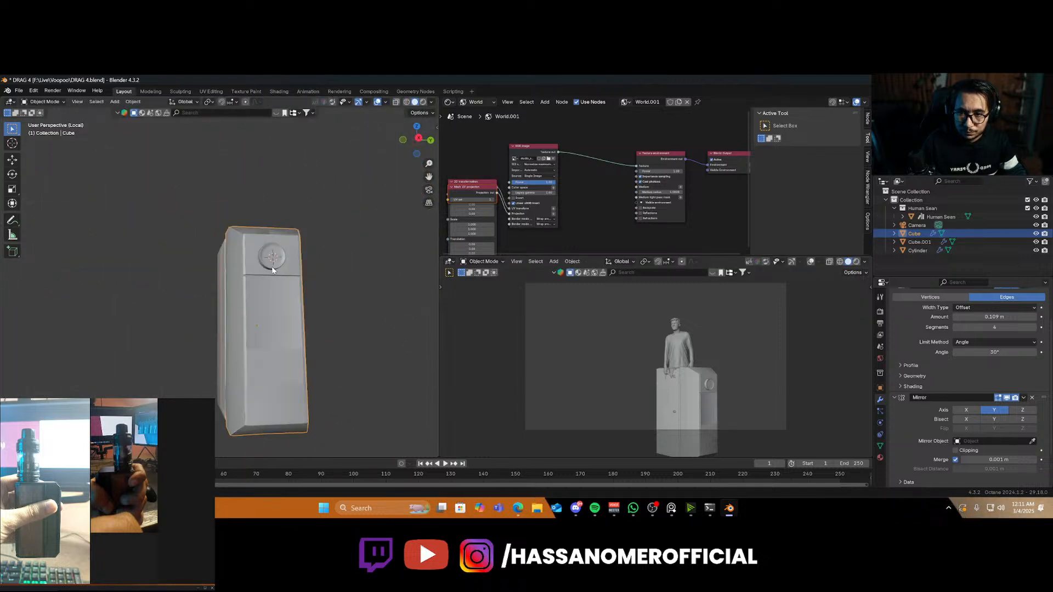
{"action": "scroll", "coordinate": [283, 372], "scroll_direction": "up", "scroll_amount": 2}
{"action": "middle_click_drag", "start_coordinate": [283, 372], "coordinate": [242, 272]}
{"action": "middle_click_drag", "start_coordinate": [227, 358], "coordinate": [262, 329]}
Select the horizontal edge across the front panel and slide it down by a factor of about 0.27
{"action": "key", "text": "Tab"}
{"action": "scroll", "coordinate": [281, 331], "scroll_direction": "up", "scroll_amount": 5}
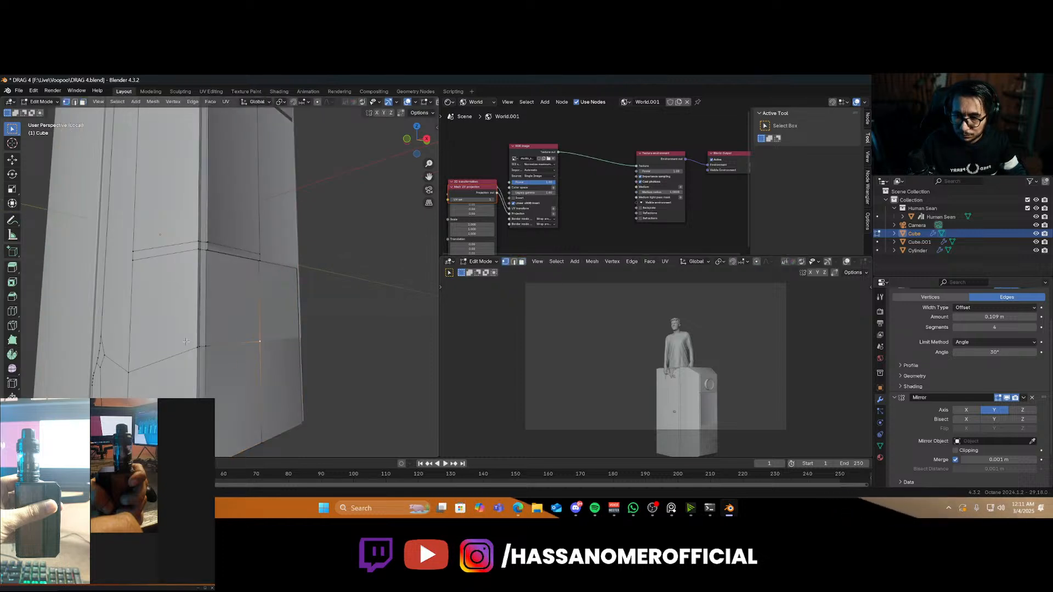
{"action": "left_click_drag", "start_coordinate": [190, 341], "coordinate": [227, 356]}
{"action": "key", "text": "g"}
{"action": "key", "text": "g"}
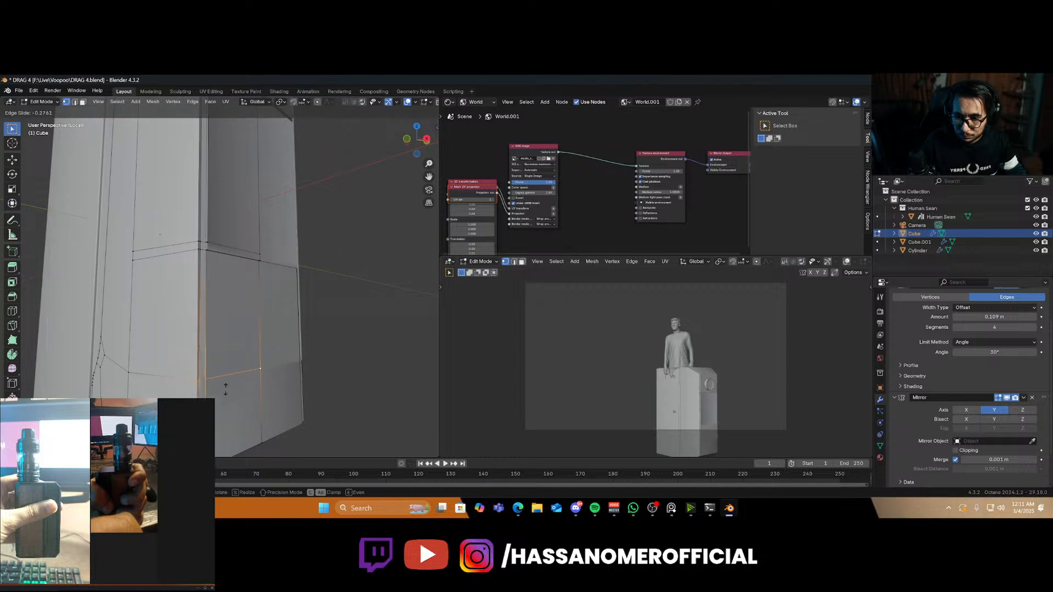
{"action": "left_click", "coordinate": [186, 339]}
{"action": "key", "text": "alt+z"}
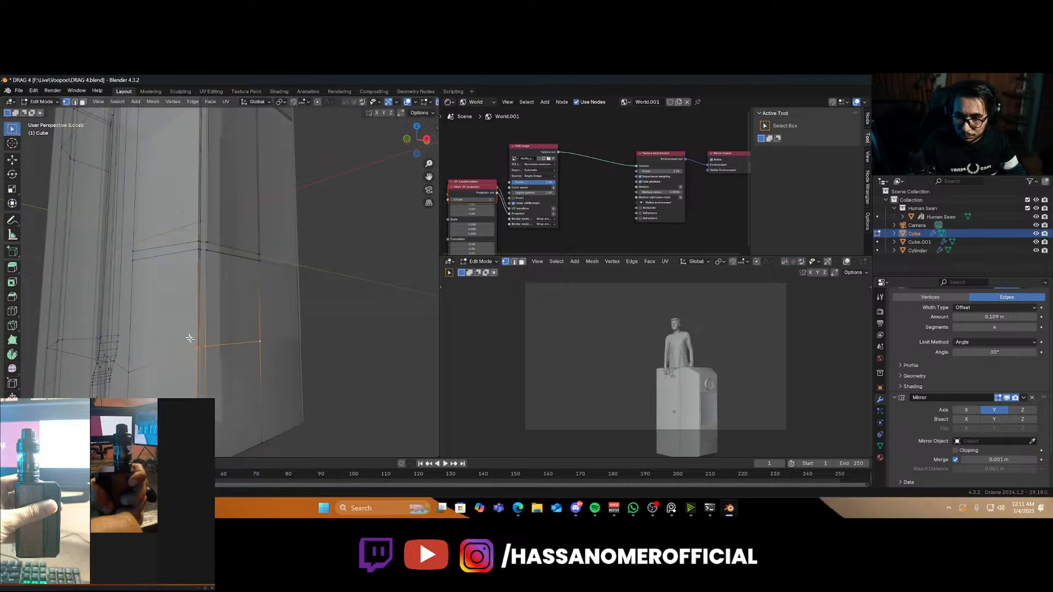
{"action": "key", "text": "alt+z"}
{"action": "key", "text": "g"}
{"action": "key", "text": "g"}
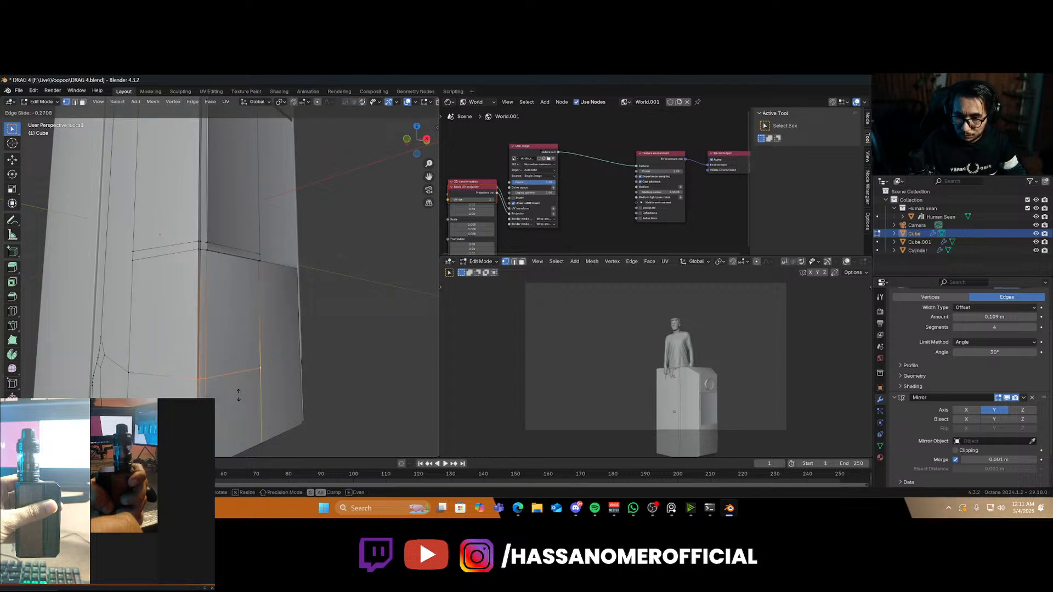
{"action": "left_click", "coordinate": [238, 394]}
Check the front panel's lower edge in Object Mode from several angles and in the right orthographic view
{"action": "key", "text": "Tab"}
{"action": "middle_click_drag", "start_coordinate": [286, 395], "coordinate": [234, 362]}
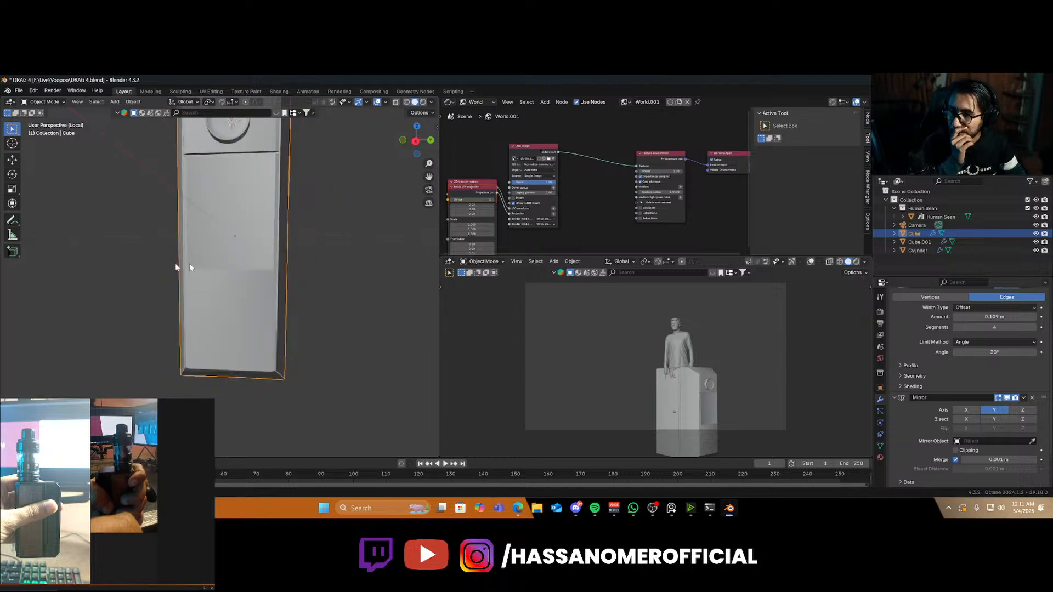
{"action": "scroll", "coordinate": [225, 341], "scroll_direction": "down", "scroll_amount": 1}
{"action": "mouse_move", "coordinate": [196, 278]}
{"action": "middle_mouse_down"}
{"action": "mouse_move", "coordinate": [215, 282]}
{"action": "mouse_move", "coordinate": [186, 292]}
{"action": "middle_mouse_up"}
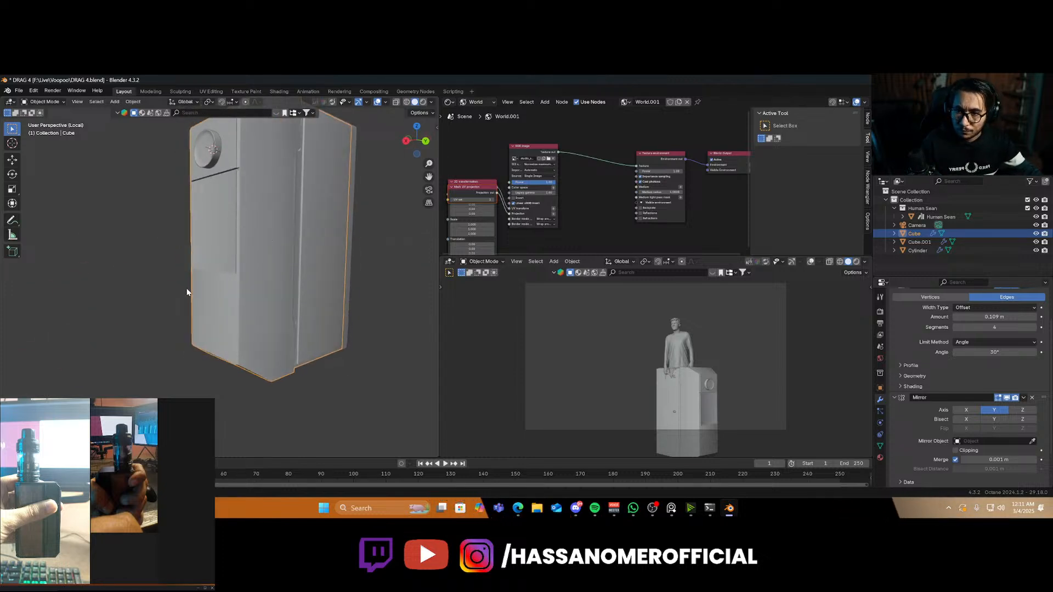
{"action": "key", "text": "KP_1"}
{"action": "key", "text": "KP_3"}
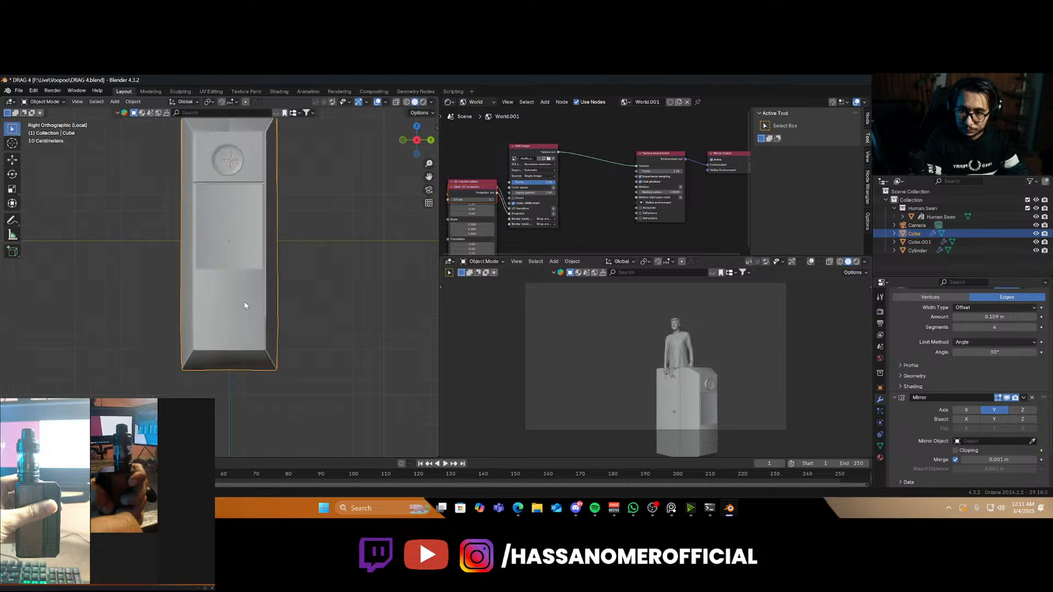
{"action": "middle_click_drag", "start_coordinate": [244, 301], "coordinate": [225, 321], "text": "shift"}
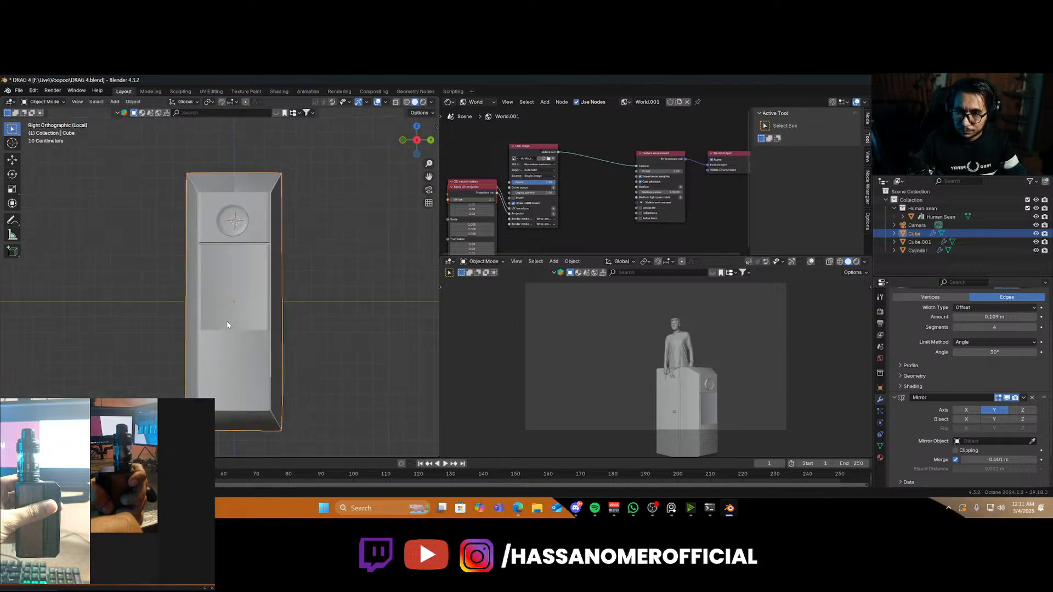
{"action": "key", "text": "Tab"}
{"action": "key", "text": "Tab"}
{"action": "key", "text": "a"}
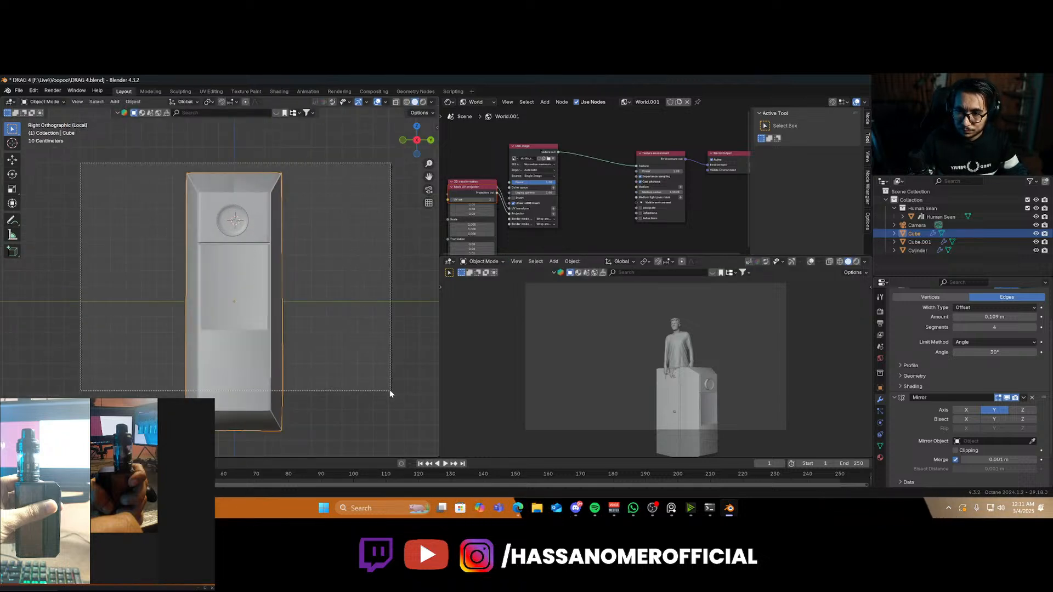
{"action": "key", "text": "s"}
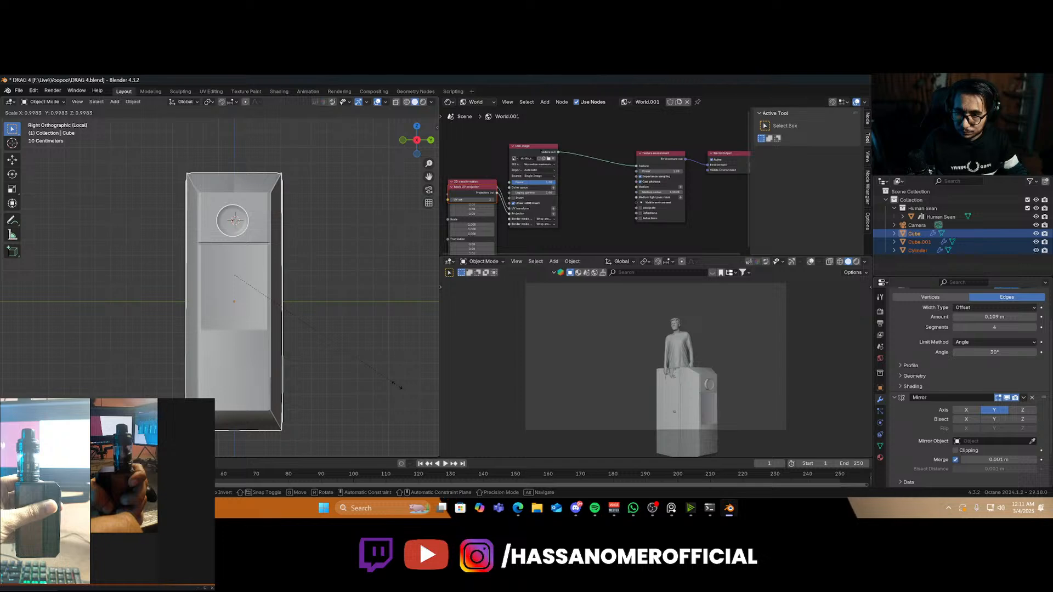
{"action": "right_click", "coordinate": [397, 385]}
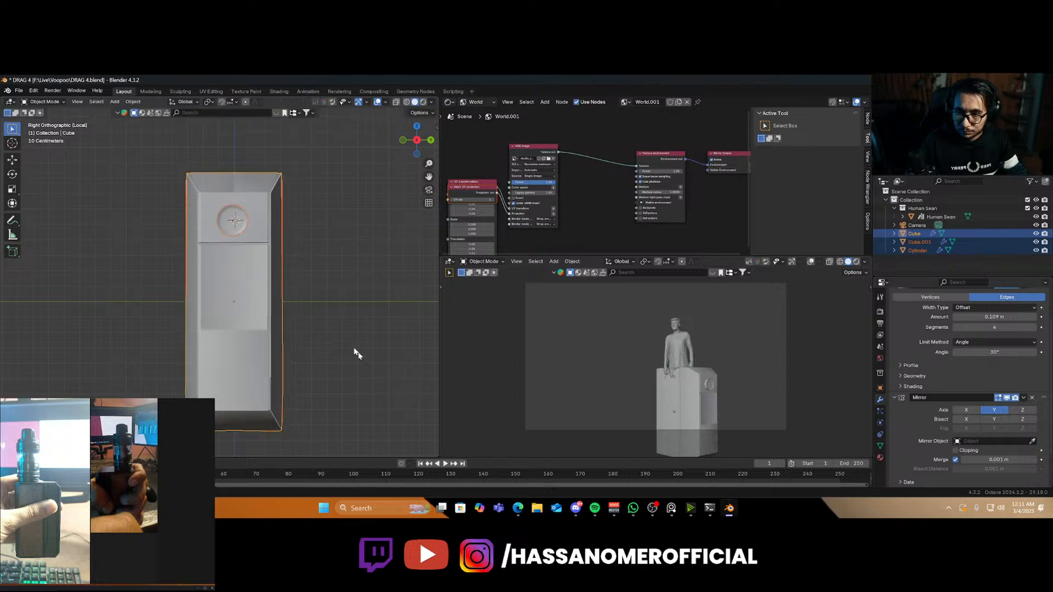
Select the body parts without the round button and scale them narrower along Y
{"action": "left_click", "coordinate": [236, 233]}
{"action": "key", "text": "ctrl+i"}
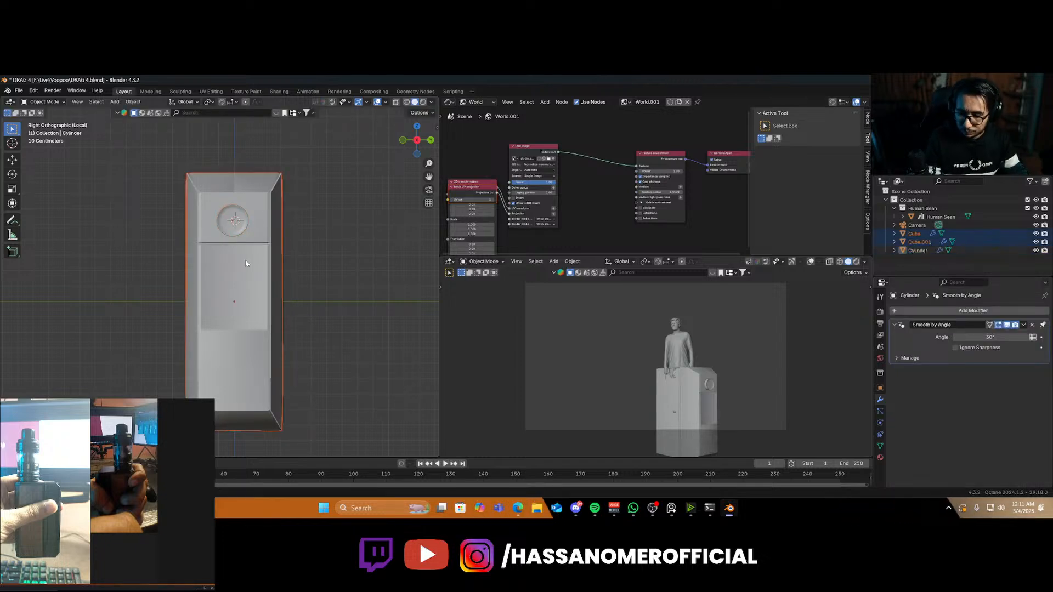
{"action": "key", "text": "s"}
{"action": "key", "text": "y"}
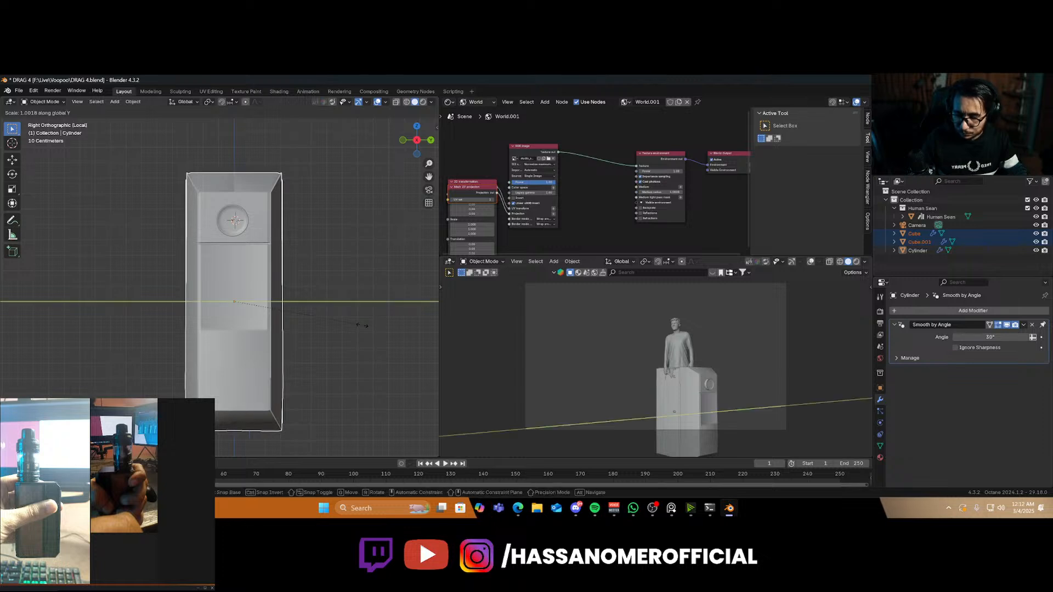
{"action": "left_click", "coordinate": [328, 323]}
{"action": "left_click", "coordinate": [288, 271]}
Examine the body's top corner in Edit Mode, including the top face's vertices and the edges along its rim
{"action": "middle_click_drag", "start_coordinate": [288, 271], "coordinate": [256, 251]}
{"action": "left_click", "coordinate": [220, 206]}
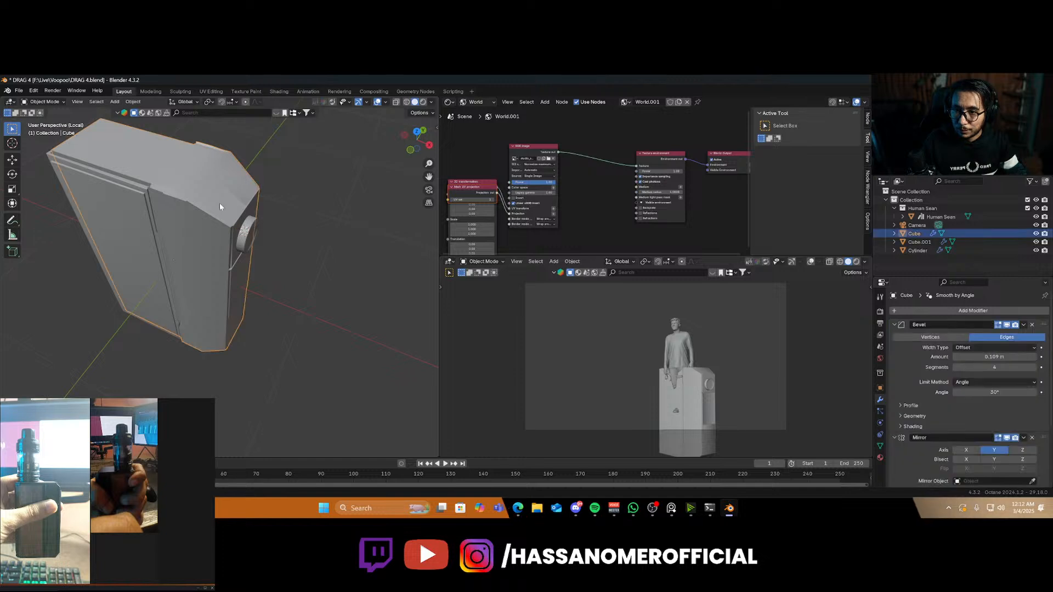
{"action": "key", "text": "Tab"}
{"action": "scroll", "coordinate": [222, 211], "scroll_direction": "up", "scroll_amount": 6}
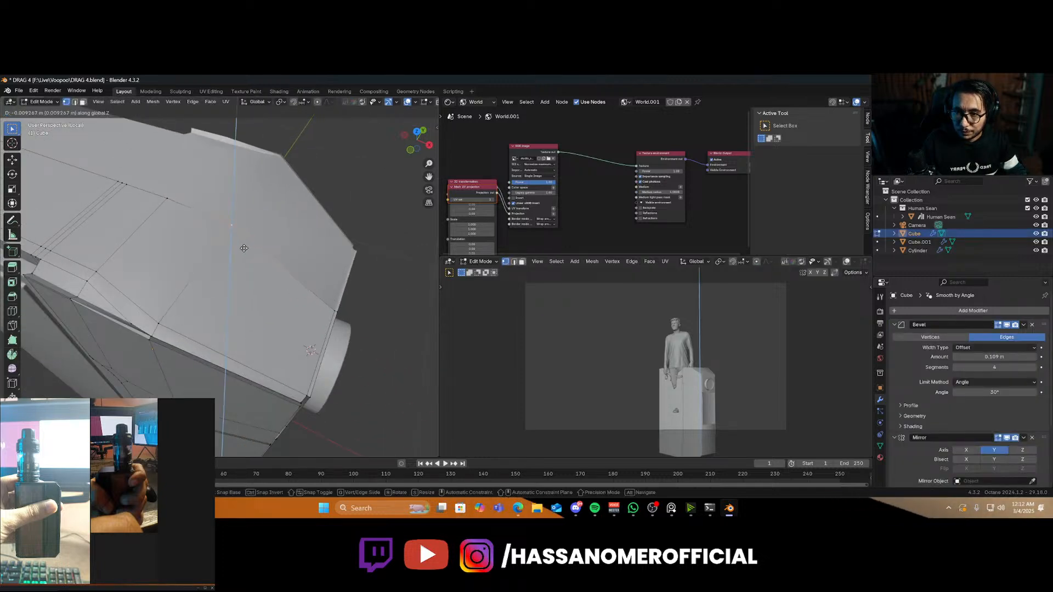
{"action": "middle_click_drag", "start_coordinate": [297, 279], "coordinate": [327, 267]}
{"action": "scroll", "coordinate": [321, 236], "scroll_direction": "up", "scroll_amount": 5}
{"action": "scroll", "coordinate": [316, 221], "scroll_direction": "down", "scroll_amount": 7}
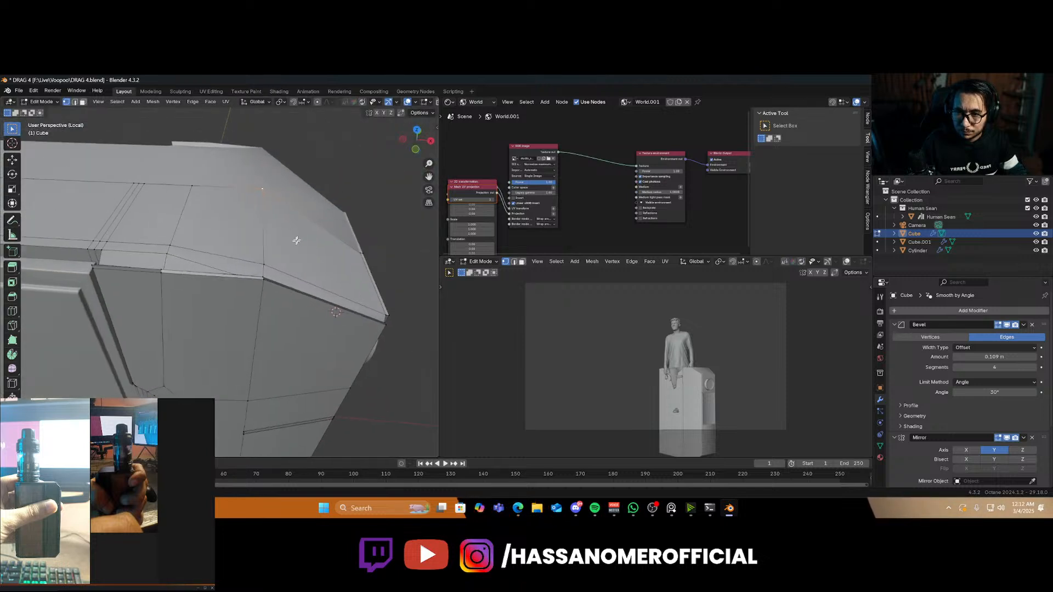
{"action": "scroll", "coordinate": [296, 272], "scroll_direction": "up", "scroll_amount": 4}
{"action": "scroll", "coordinate": [297, 272], "scroll_direction": "up", "scroll_amount": 3}
{"action": "middle_click_drag", "start_coordinate": [311, 266], "coordinate": [299, 267]}
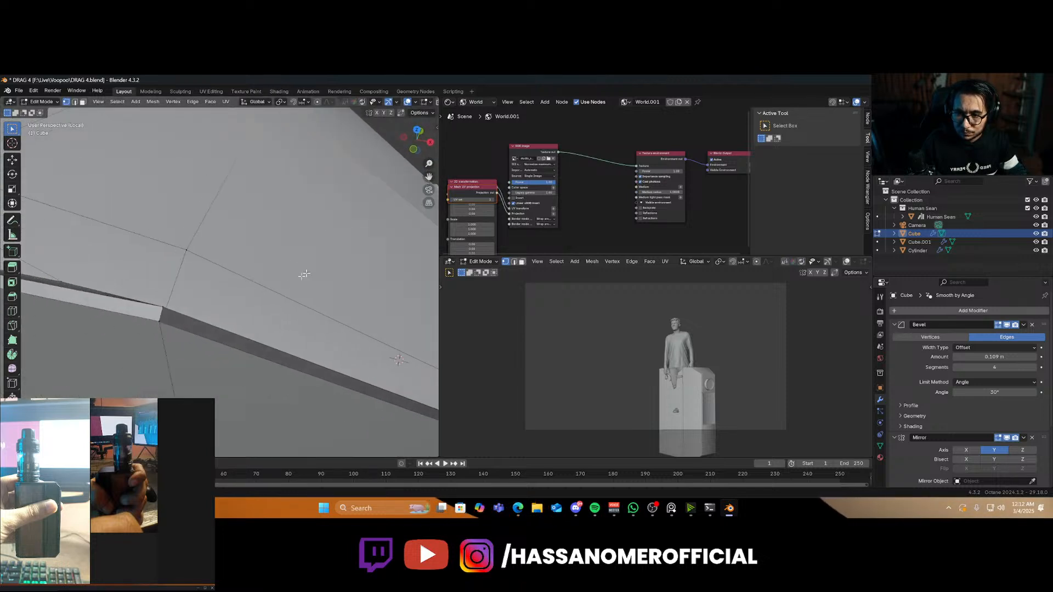
{"action": "left_click", "coordinate": [188, 333], "text": "alt"}
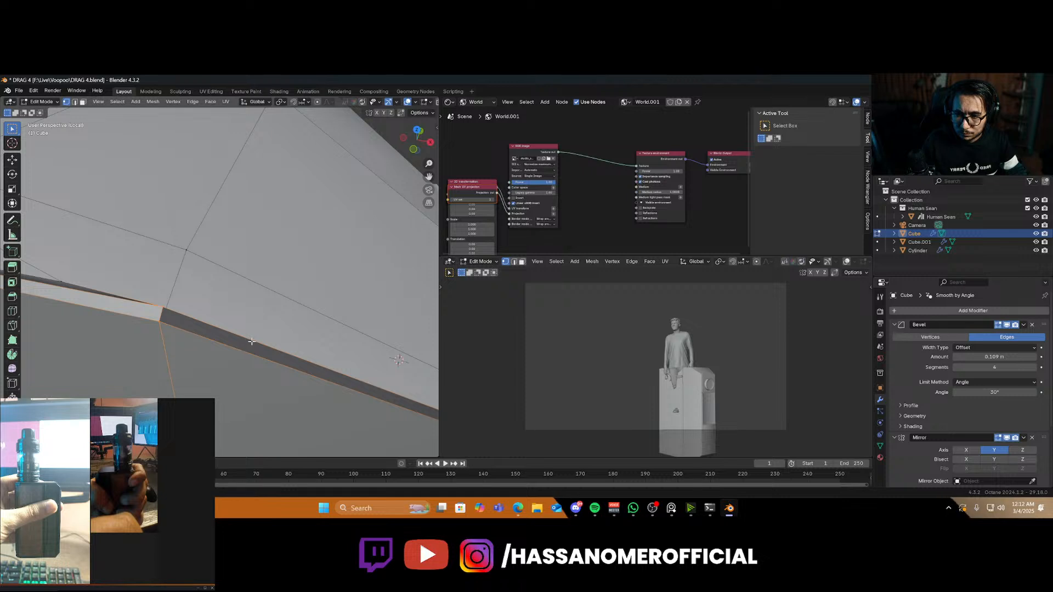
{"action": "scroll", "coordinate": [251, 341], "scroll_direction": "down", "scroll_amount": 5}
{"action": "middle_click_drag", "start_coordinate": [251, 341], "coordinate": [204, 253]}
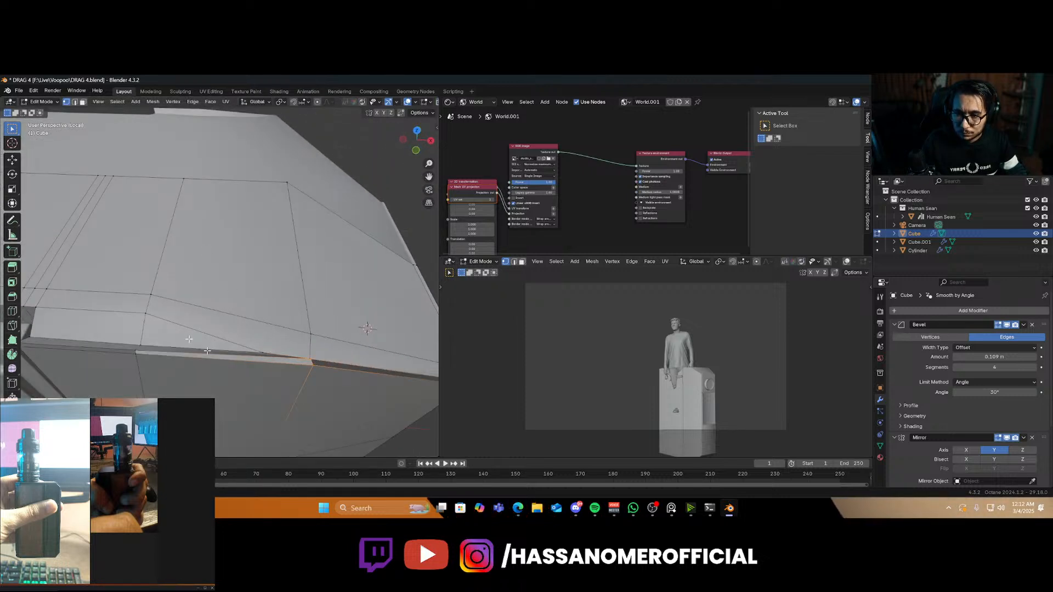
Check the front panel and lower body in Object Mode and save the file
{"action": "key", "text": "Tab"}
{"action": "scroll", "coordinate": [314, 361], "scroll_direction": "down", "scroll_amount": 5}
{"action": "middle_click_drag", "start_coordinate": [315, 360], "coordinate": [279, 322]}
{"action": "left_click", "coordinate": [278, 327]}
{"action": "scroll", "coordinate": [267, 379], "scroll_direction": "up", "scroll_amount": 4}
{"action": "middle_click_drag", "start_coordinate": [266, 381], "coordinate": [250, 362], "text": "shift"}
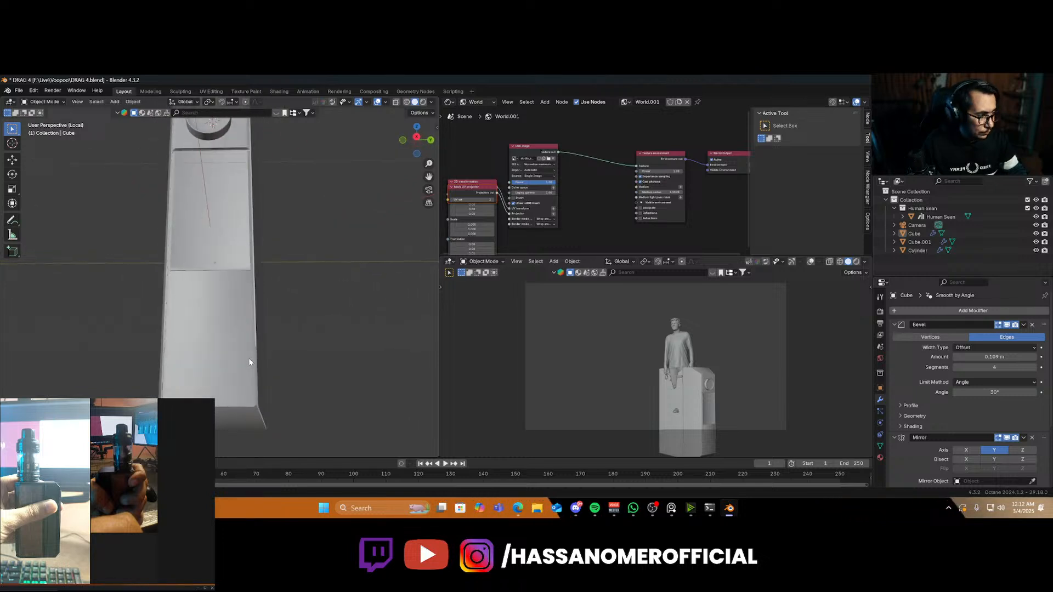
{"action": "key", "text": "ctrl+s"}
In the right orthographic view, place the 3D cursor on the lower front face beneath the tall raised panel
{"action": "key", "text": "KP_1"}
{"action": "key", "text": "KP_3"}
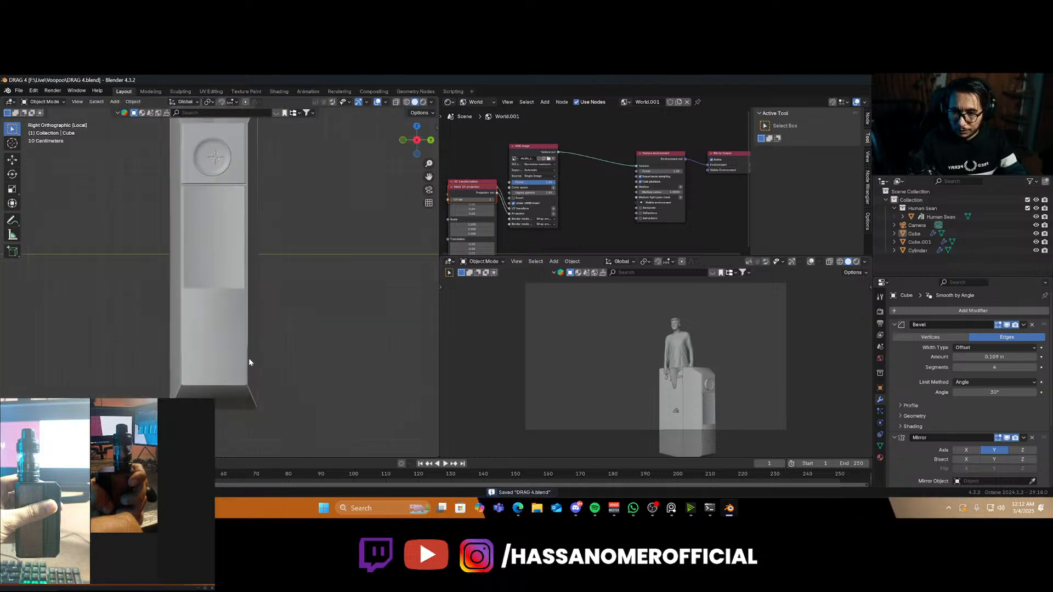
{"action": "scroll", "coordinate": [249, 359], "scroll_direction": "up", "scroll_amount": 2}
{"action": "scroll", "coordinate": [248, 359], "scroll_direction": "down", "scroll_amount": 1}
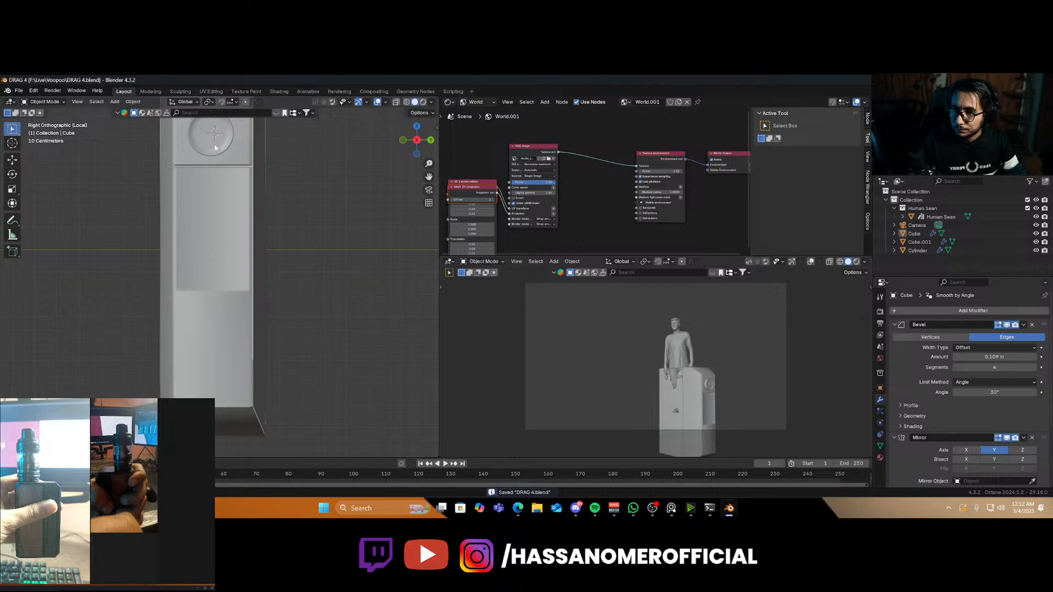
{"action": "scroll", "coordinate": [214, 367], "scroll_direction": "up", "scroll_amount": 1}
{"action": "right_click", "coordinate": [206, 327], "text": "shift"}
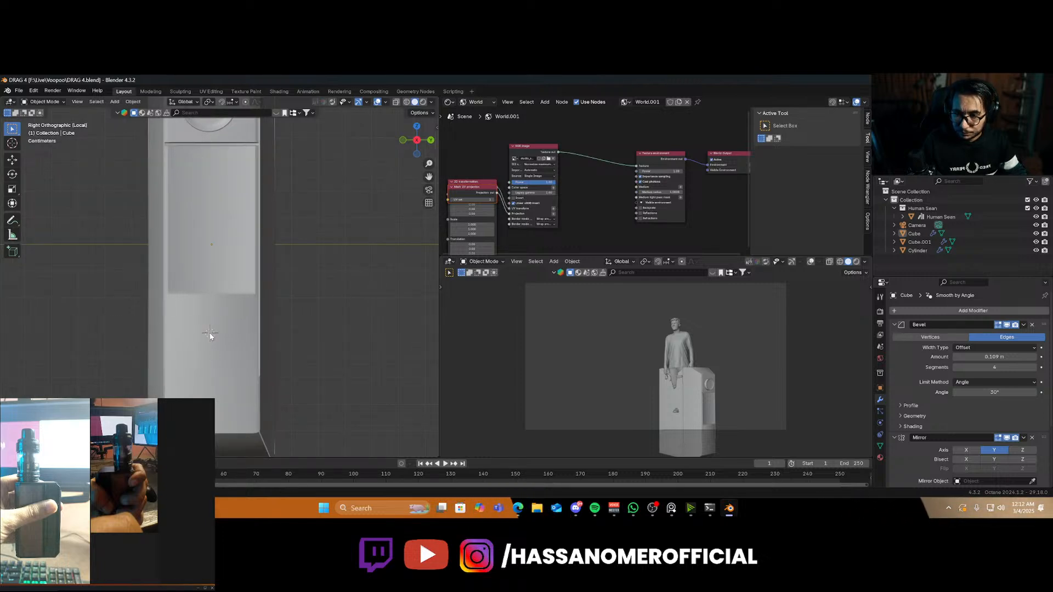
{"action": "scroll", "coordinate": [215, 318], "scroll_direction": "down", "scroll_amount": 1}
Duplicate the round button down along Z onto the lower front face at the 3D cursor and scale the copy to about 0.54
{"action": "left_click", "coordinate": [209, 135]}
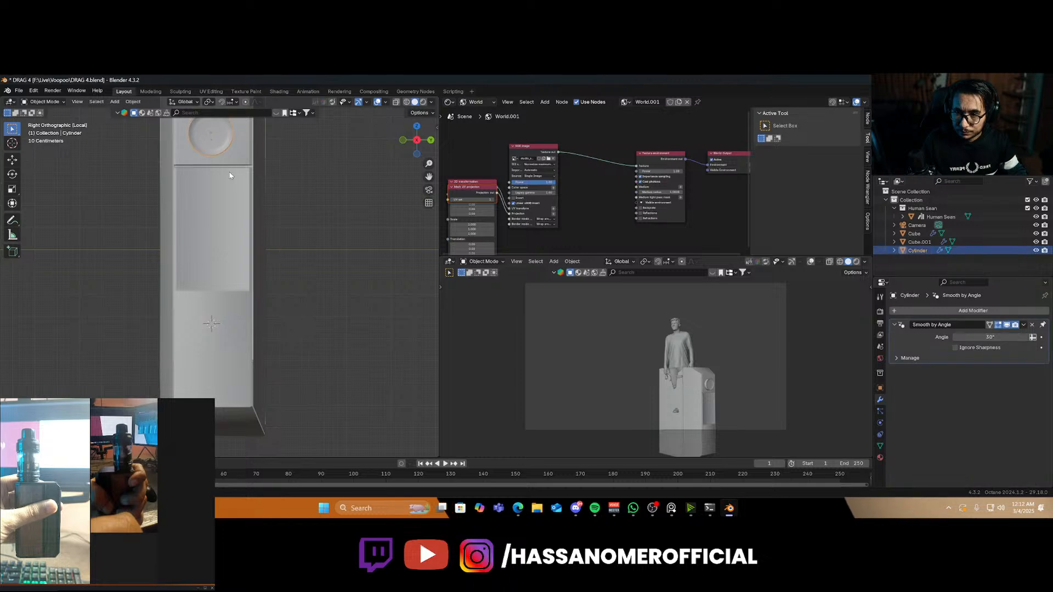
{"action": "key", "text": "shift+s"}
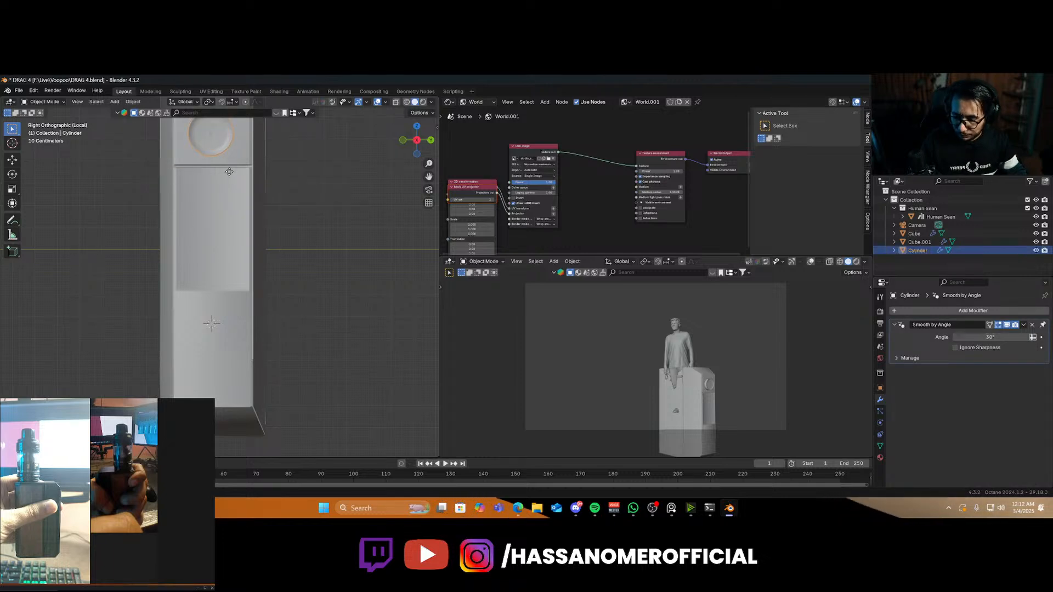
{"action": "key", "text": "shift+d"}
{"action": "key", "text": "z"}
{"action": "left_click", "coordinate": [229, 360]}
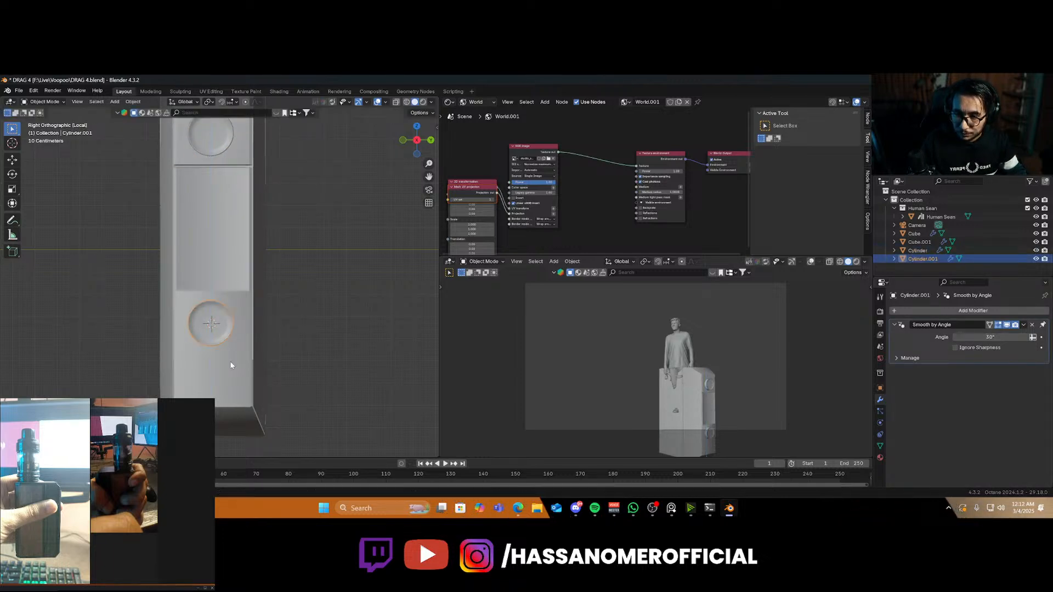
{"action": "key", "text": "s"}
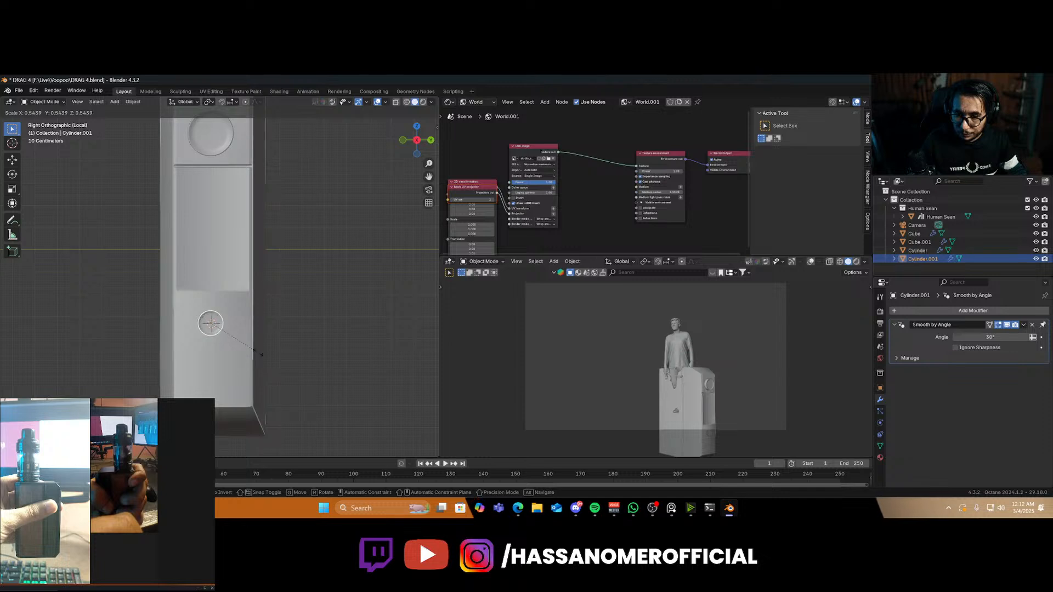
{"action": "left_click", "coordinate": [262, 359]}
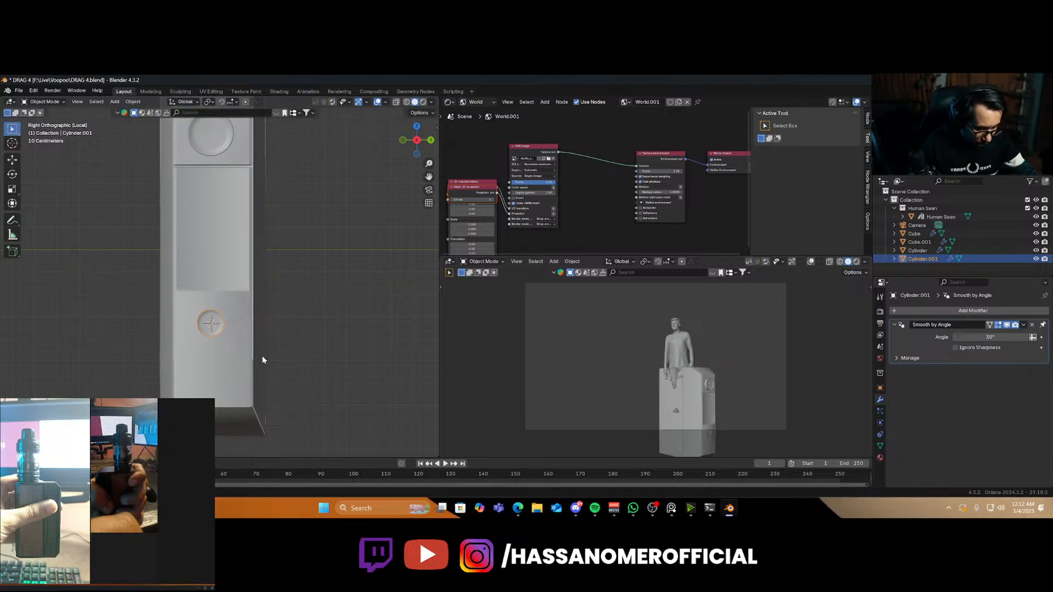
Move the small button outward so it protrudes from the lower front face and scale it down further
{"action": "key", "text": "KP_Decimal"}
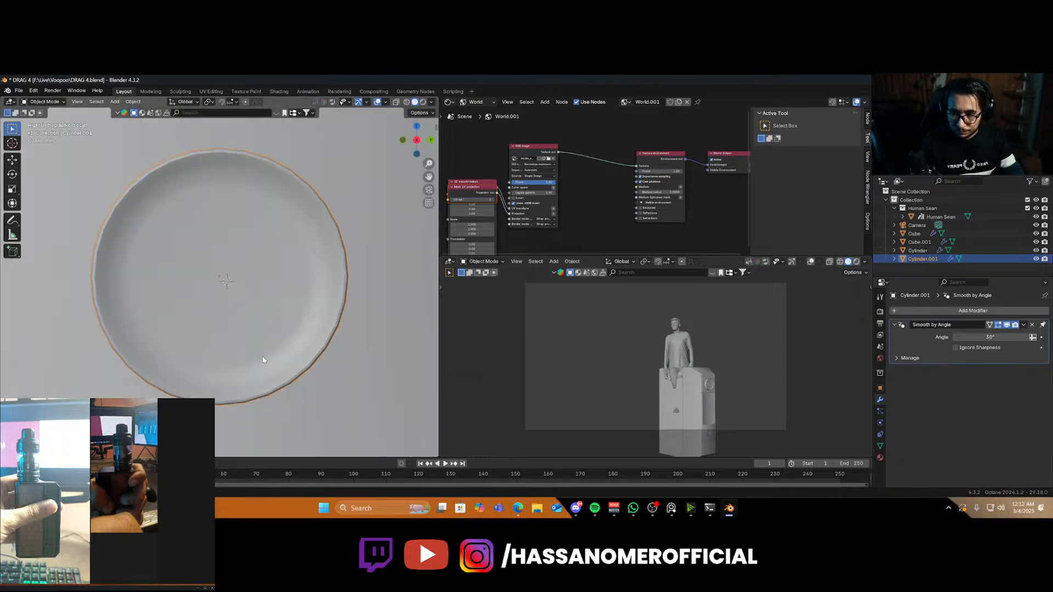
{"action": "middle_click_drag", "start_coordinate": [262, 359], "coordinate": [258, 410], "text": "ctrl"}
{"action": "middle_click_drag", "start_coordinate": [178, 346], "coordinate": [251, 360]}
{"action": "key", "text": "g"}
{"action": "key", "text": "z"}
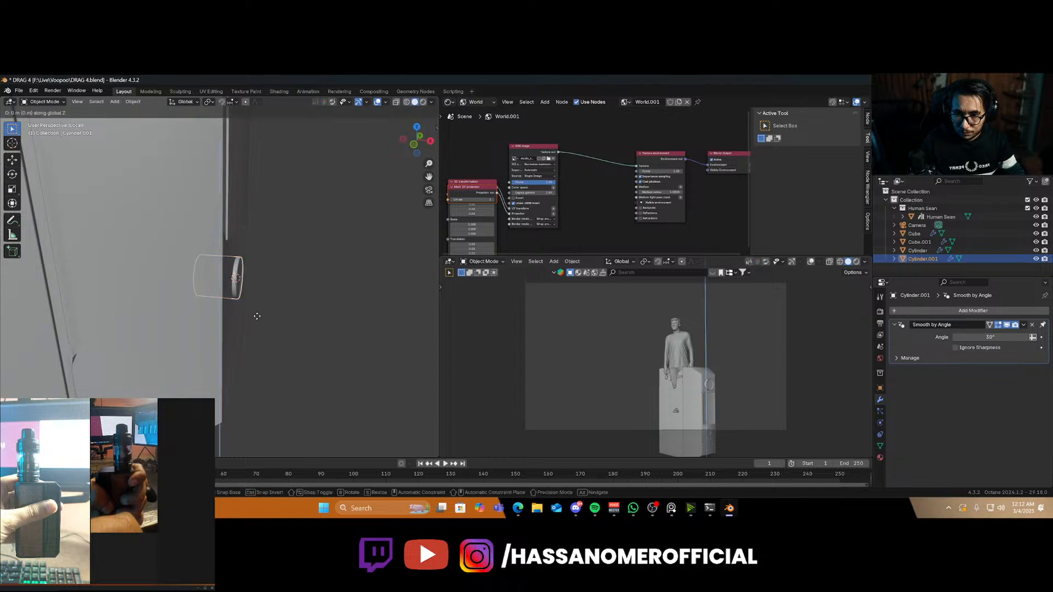
{"action": "left_click", "coordinate": [266, 314]}
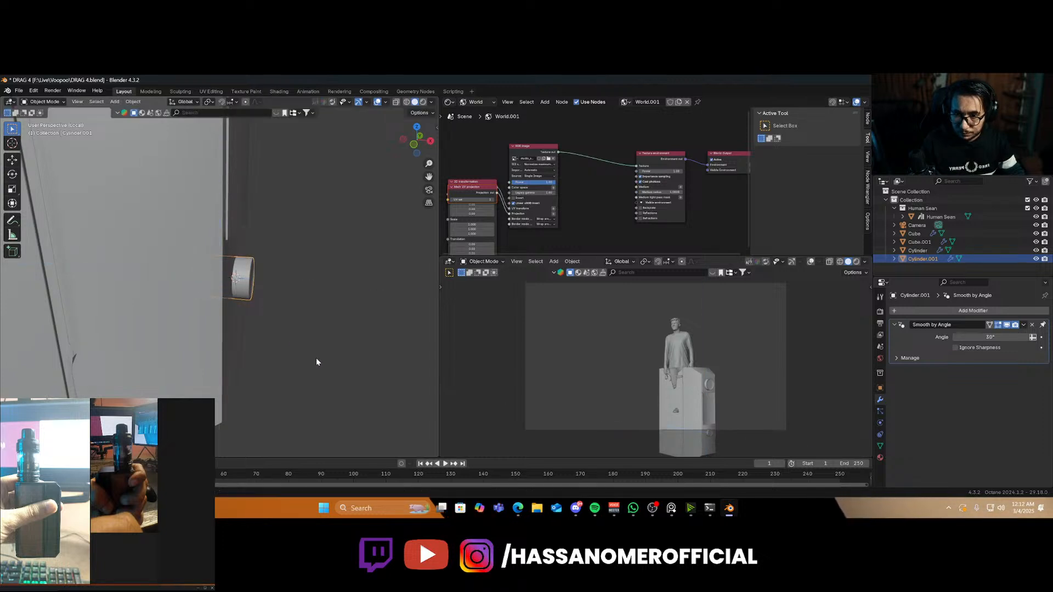
{"action": "key", "text": "s"}
{"action": "left_click", "coordinate": [268, 344]}
In the right orthographic view, raise the small button along Z by about 0.045 m and center it on the face along Y
{"action": "key", "text": "KP_3"}
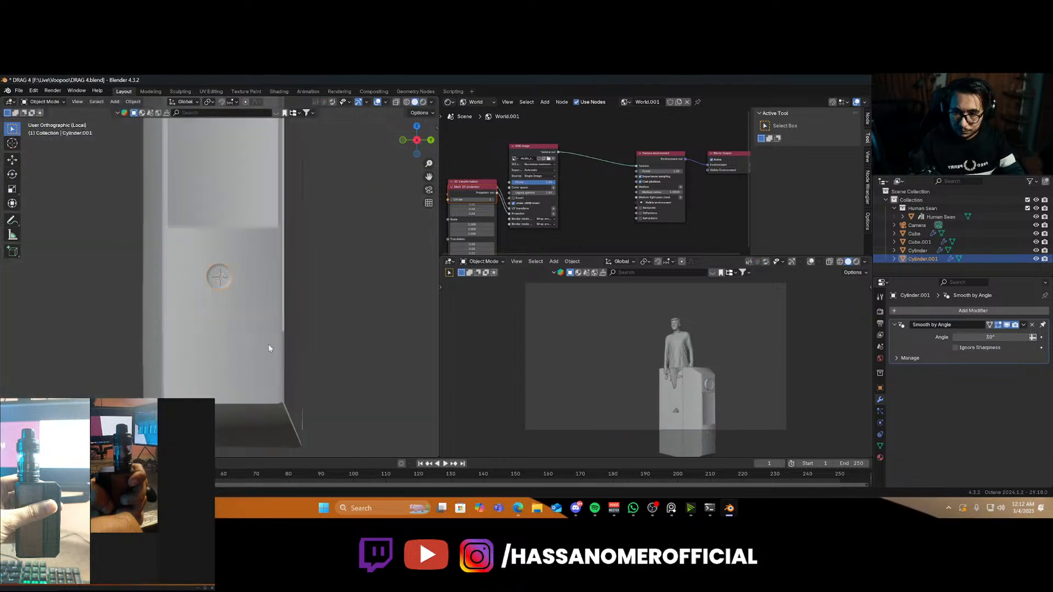
{"action": "scroll", "coordinate": [268, 347], "scroll_direction": "up", "scroll_amount": 1}
{"action": "key", "text": "g"}
{"action": "key", "text": "z"}
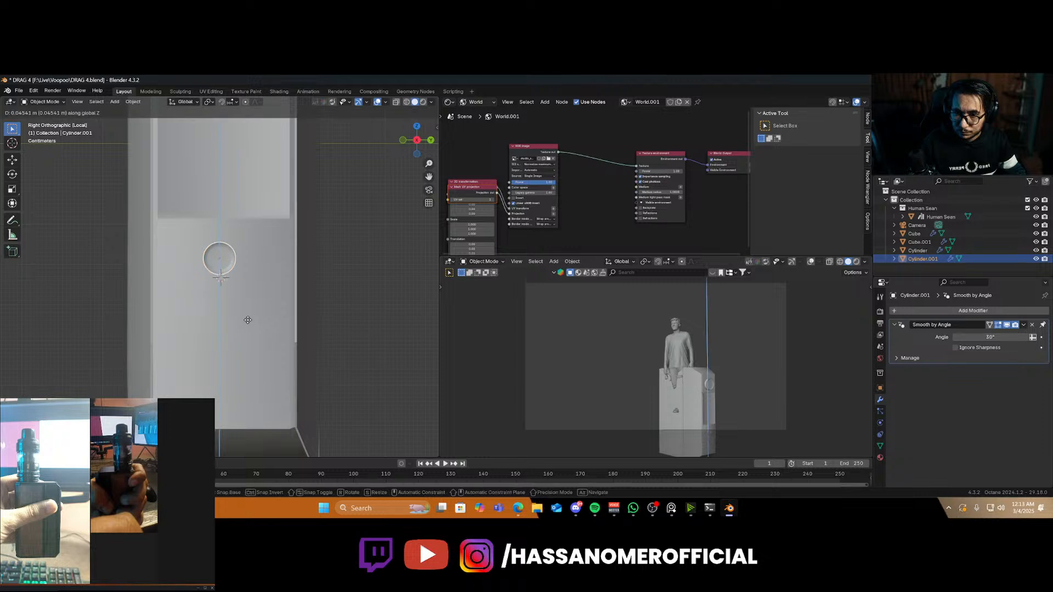
{"action": "left_click", "coordinate": [245, 320]}
{"action": "key", "text": "g"}
{"action": "key", "text": "x"}
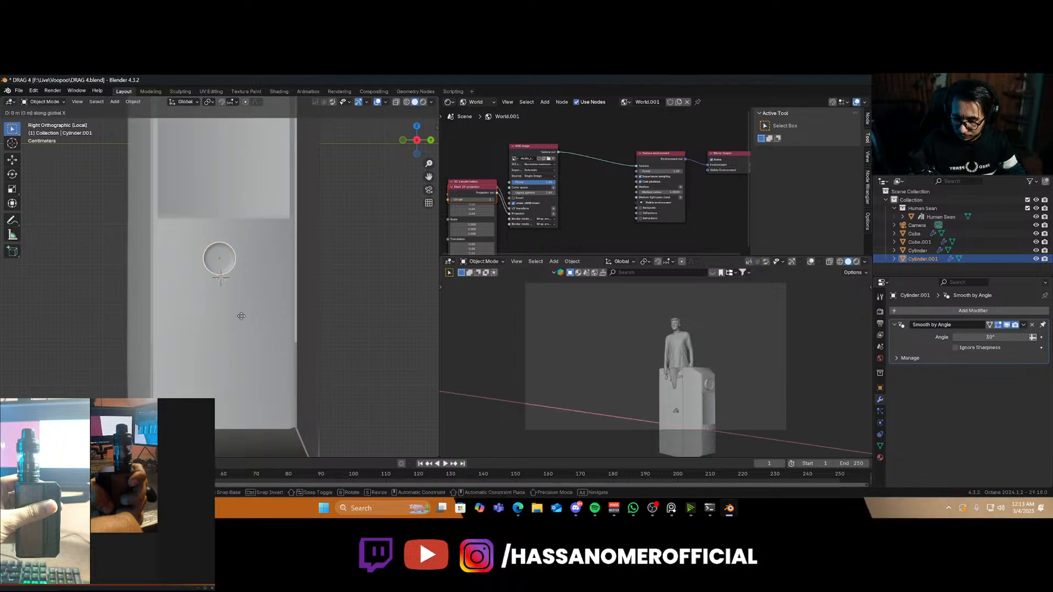
{"action": "key", "text": "y"}
{"action": "left_click", "coordinate": [242, 316]}
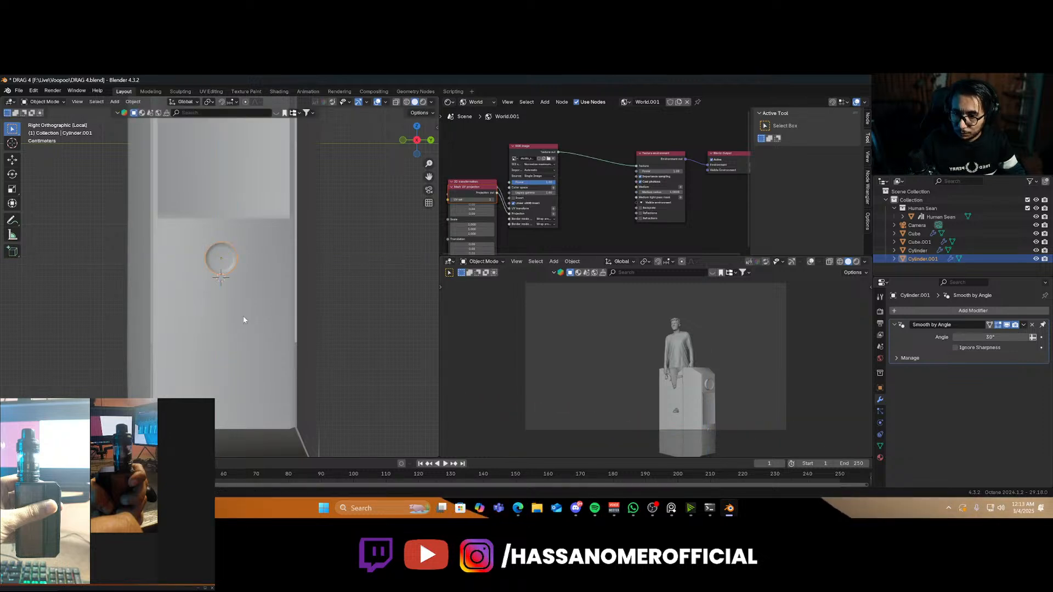
Duplicate the small button twice down along Z to form an evenly spaced column of three
{"action": "key", "text": "shift+d"}
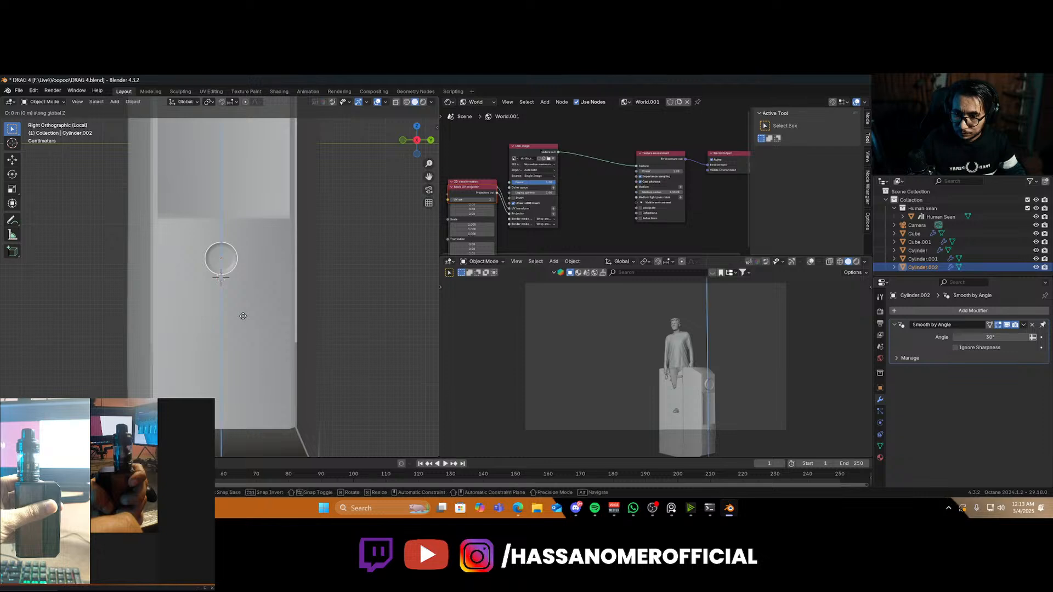
{"action": "left_click", "coordinate": [239, 368]}
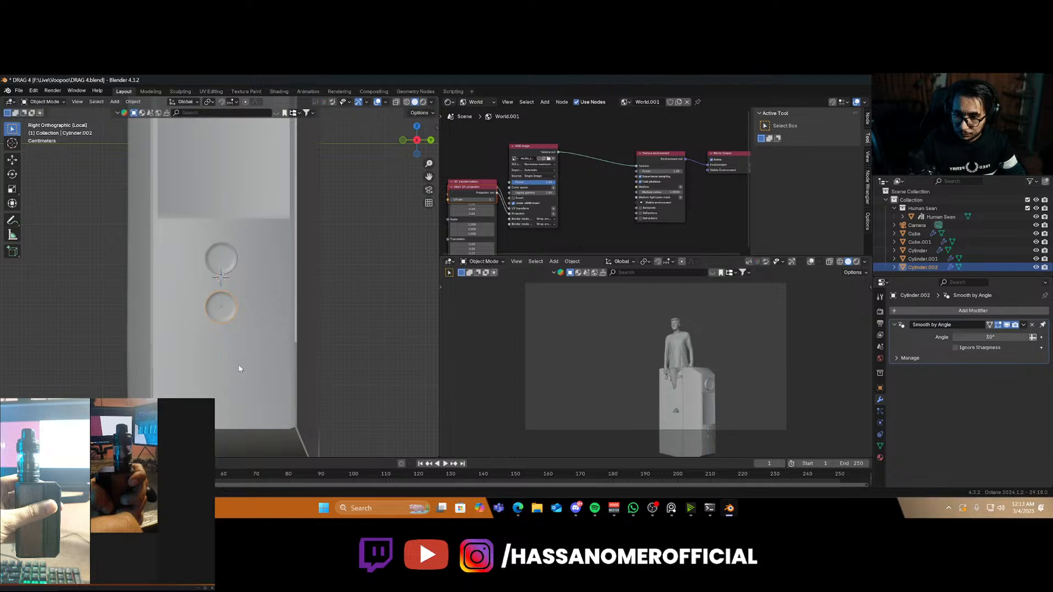
{"action": "key", "text": "shift+d"}
{"action": "key", "text": "z"}
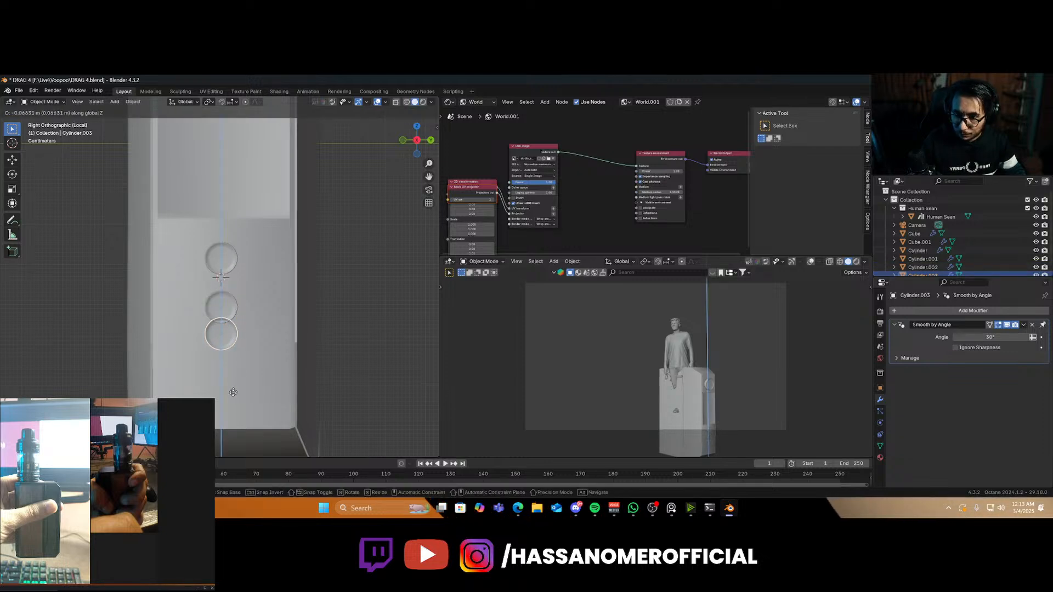
{"action": "left_click", "coordinate": [243, 387]}
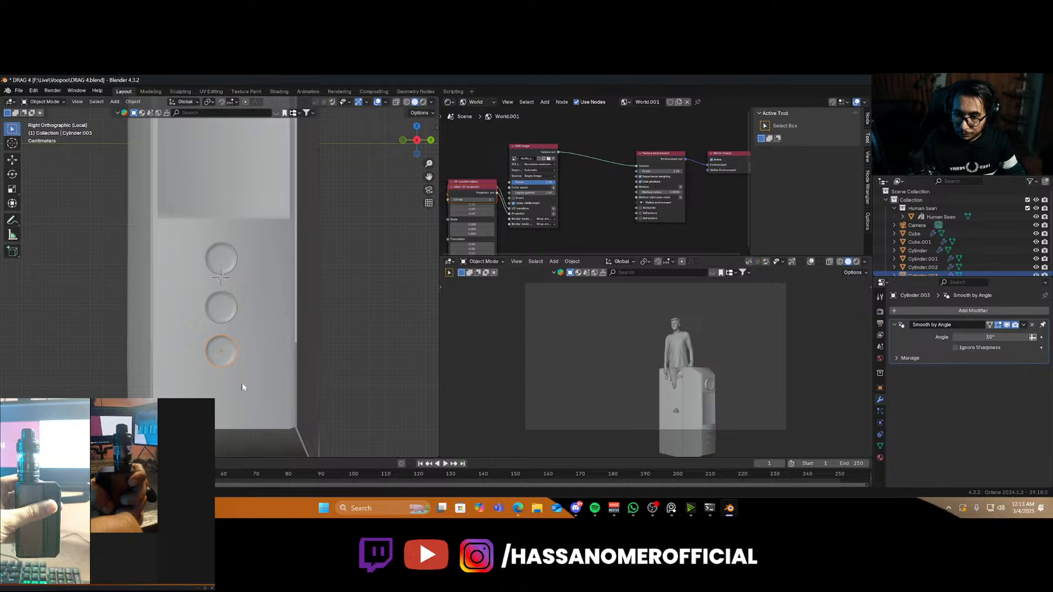
Edit the body mesh and add two horizontal loop cuts, one just above and one just below the uppermost small button
{"action": "left_click", "coordinate": [225, 265]}
{"action": "scroll", "coordinate": [220, 269], "scroll_direction": "up", "scroll_amount": 2}
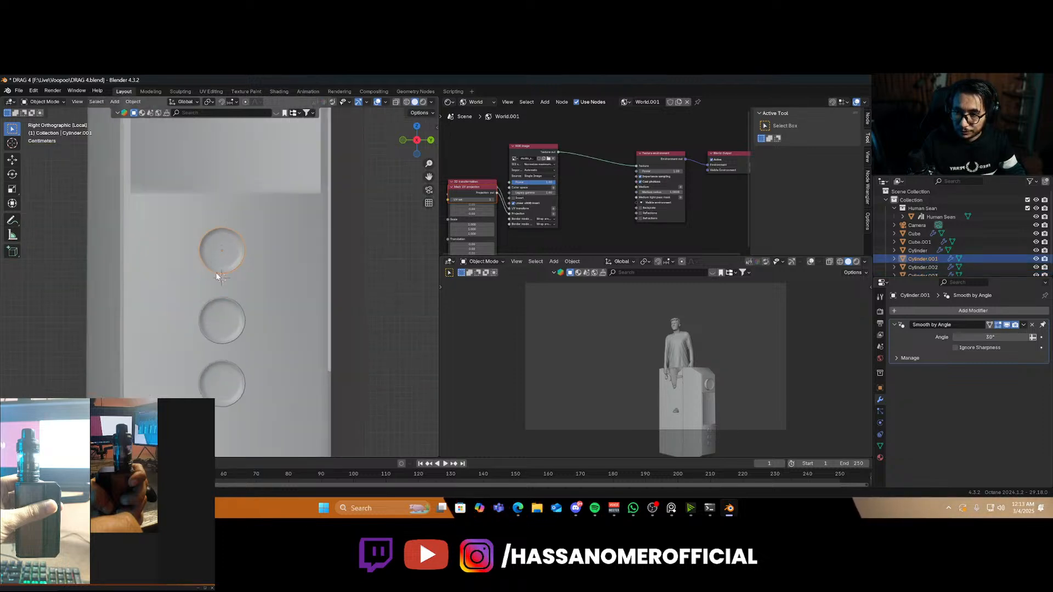
{"action": "middle_click_drag", "start_coordinate": [215, 272], "coordinate": [237, 282]}
{"action": "left_click", "coordinate": [228, 221]}
{"action": "key", "text": "Tab"}
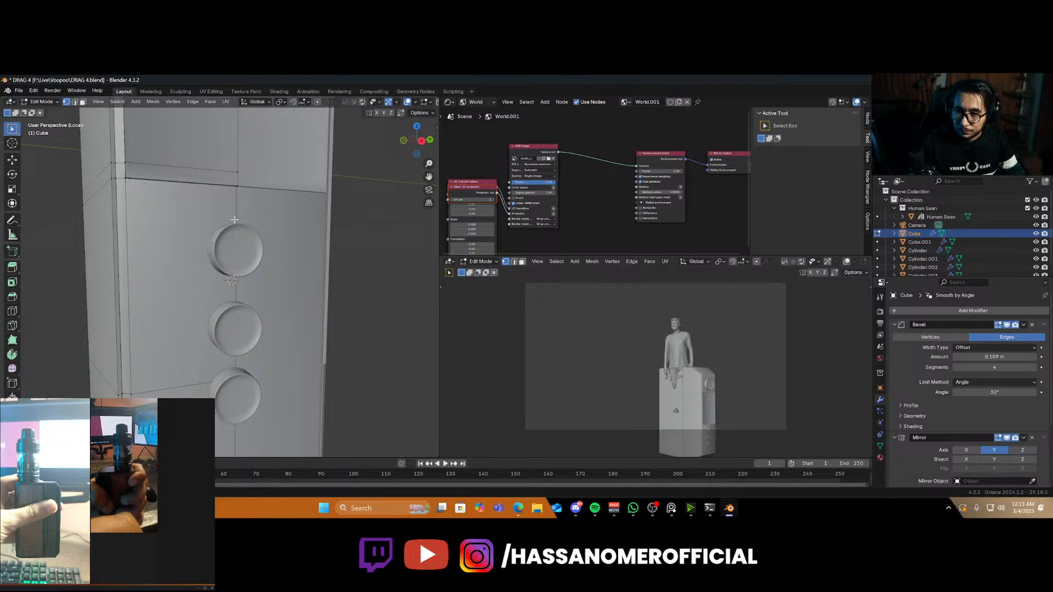
{"action": "key", "text": "ctrl+r"}
{"action": "left_click", "coordinate": [232, 283]}
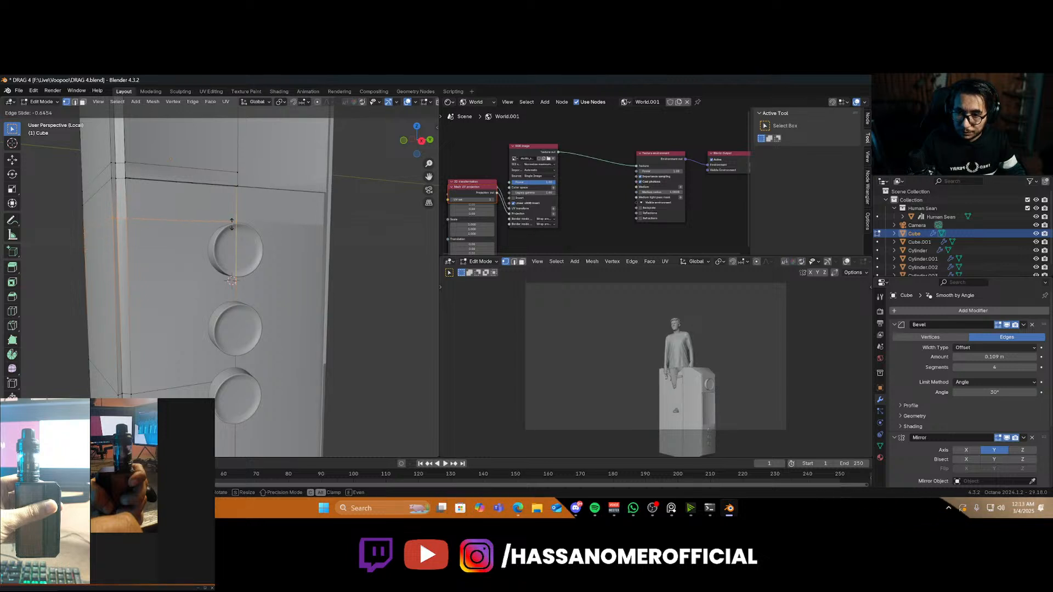
{"action": "left_click", "coordinate": [232, 225]}
{"action": "key", "text": "ctrl+r"}
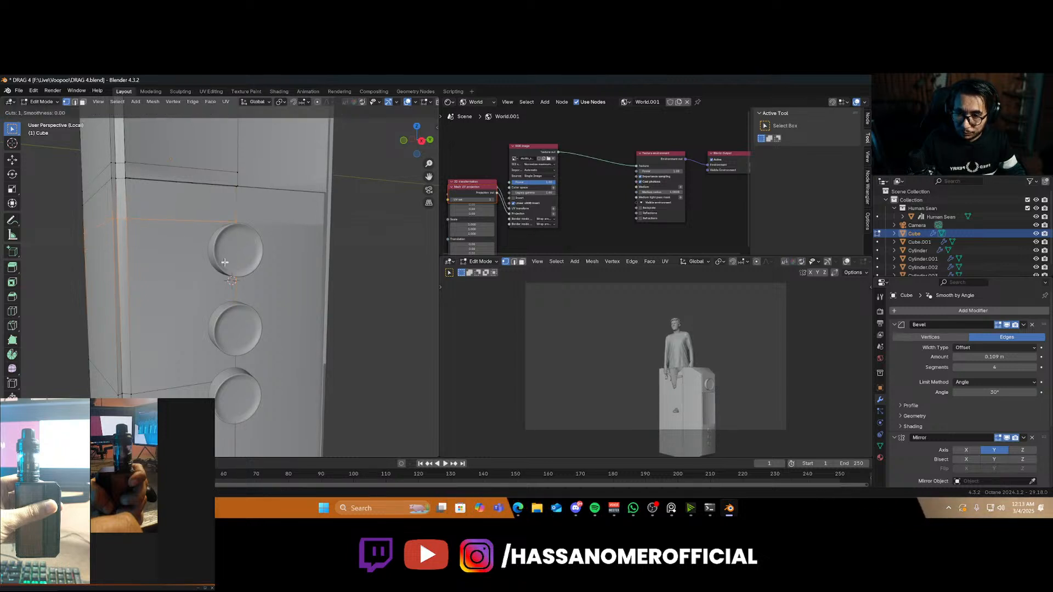
{"action": "left_click", "coordinate": [227, 252]}
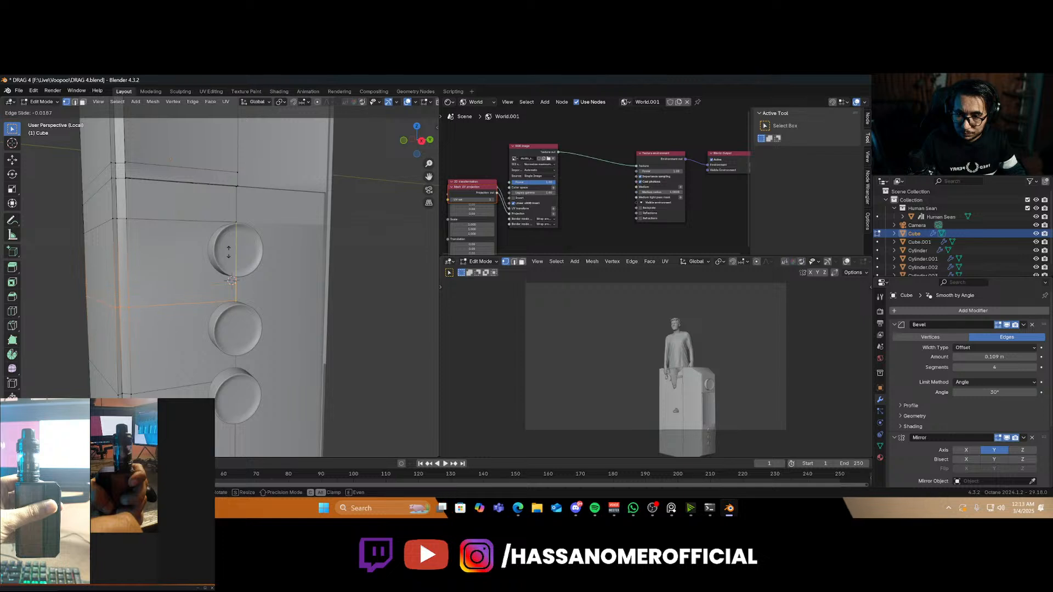
{"action": "left_click", "coordinate": [231, 280]}
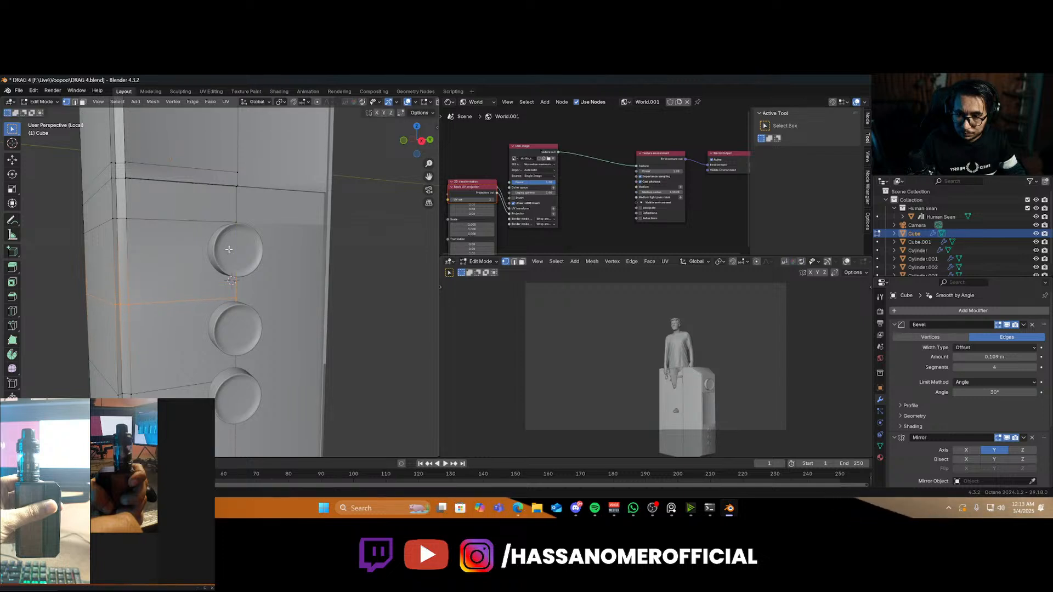
Add a vertical loop cut to the body and slide it to the side edge of the small buttons
{"action": "key", "text": "ctrl+r"}
{"action": "left_click", "coordinate": [190, 287]}
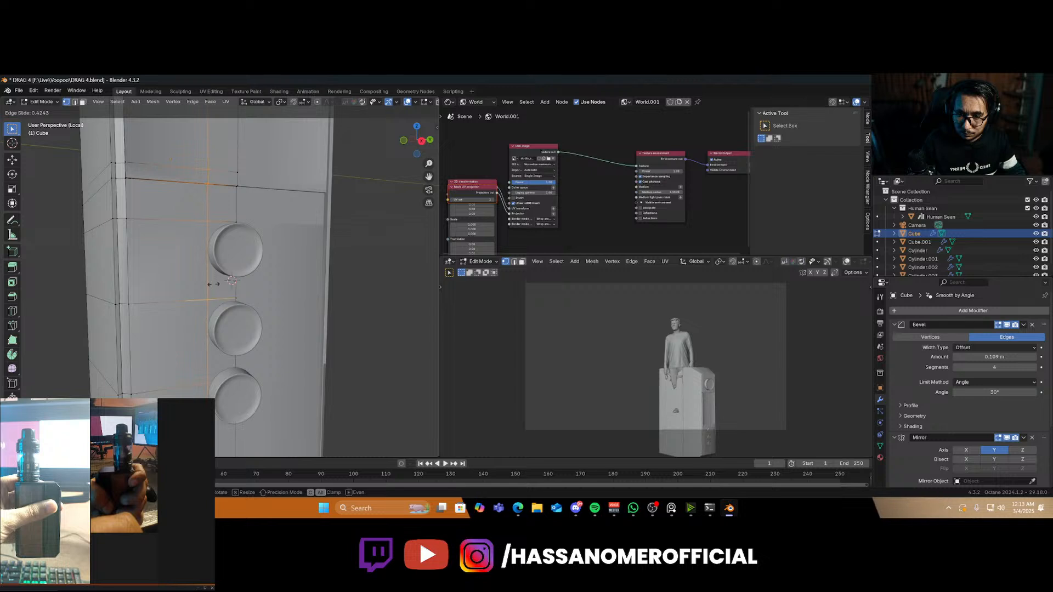
{"action": "left_click", "coordinate": [214, 284]}
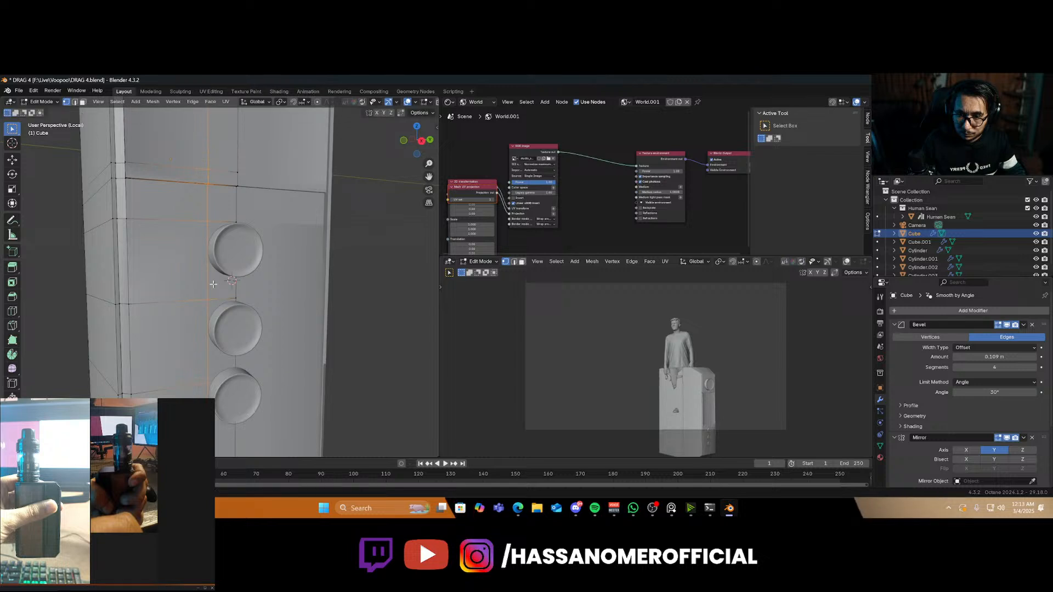
Extrude the body face behind the uppermost small button inward by about 0.005 m to form a rectangular recess
{"action": "left_click", "coordinate": [83, 102]}
{"action": "left_click", "coordinate": [221, 285]}
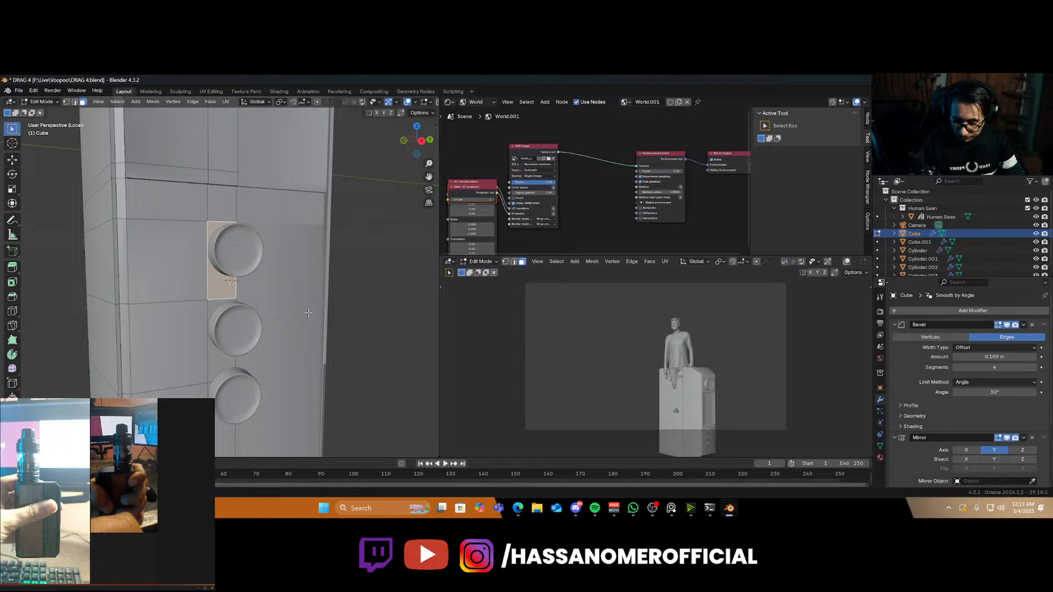
{"action": "key", "text": "e"}
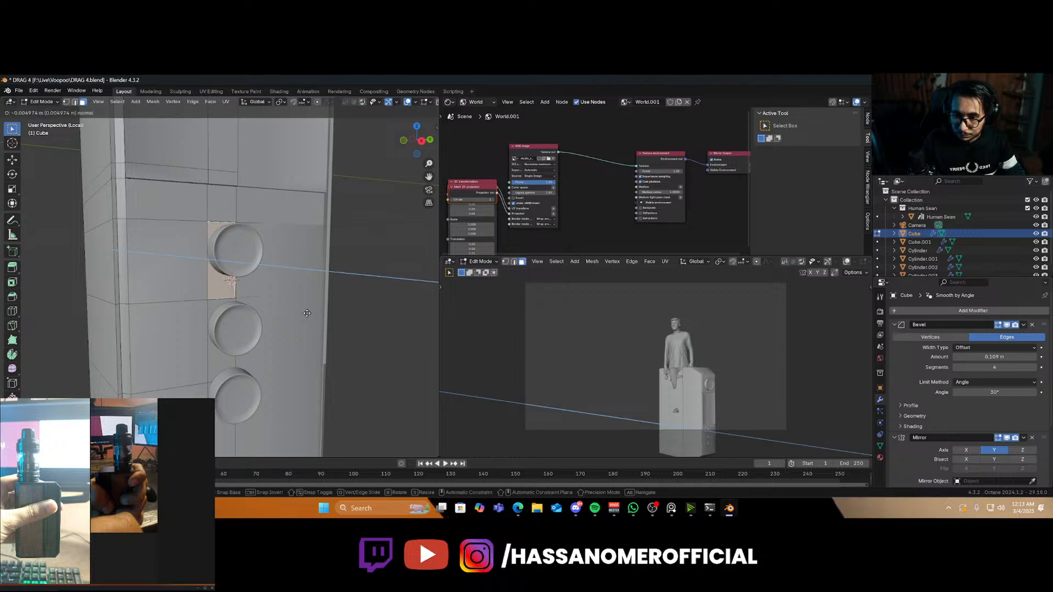
{"action": "left_click", "coordinate": [305, 313]}
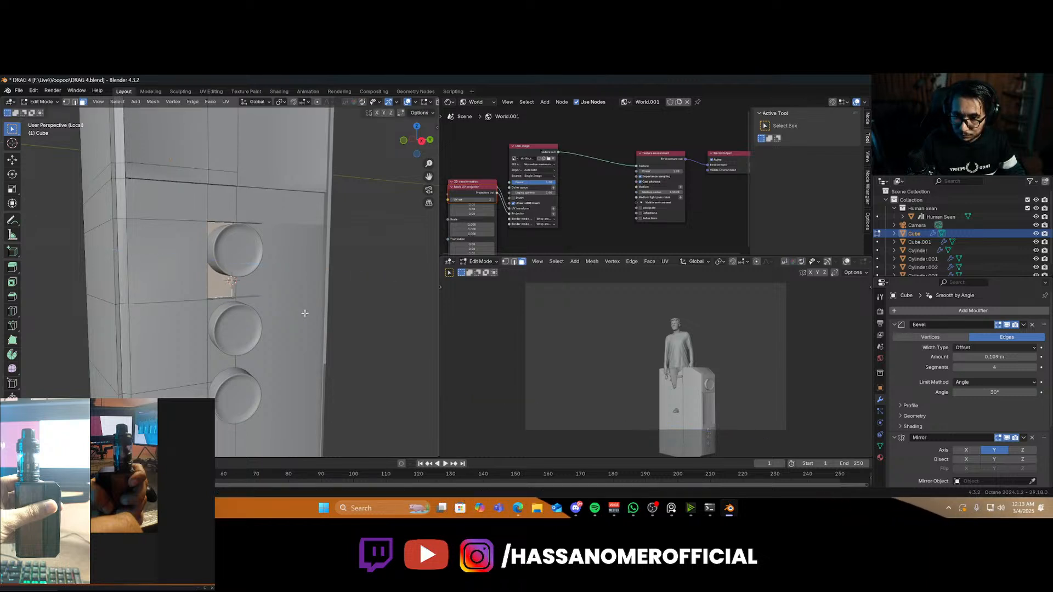
{"action": "middle_click_drag", "start_coordinate": [257, 317], "coordinate": [226, 315]}
{"action": "scroll", "coordinate": [214, 318], "scroll_direction": "up", "scroll_amount": 3}
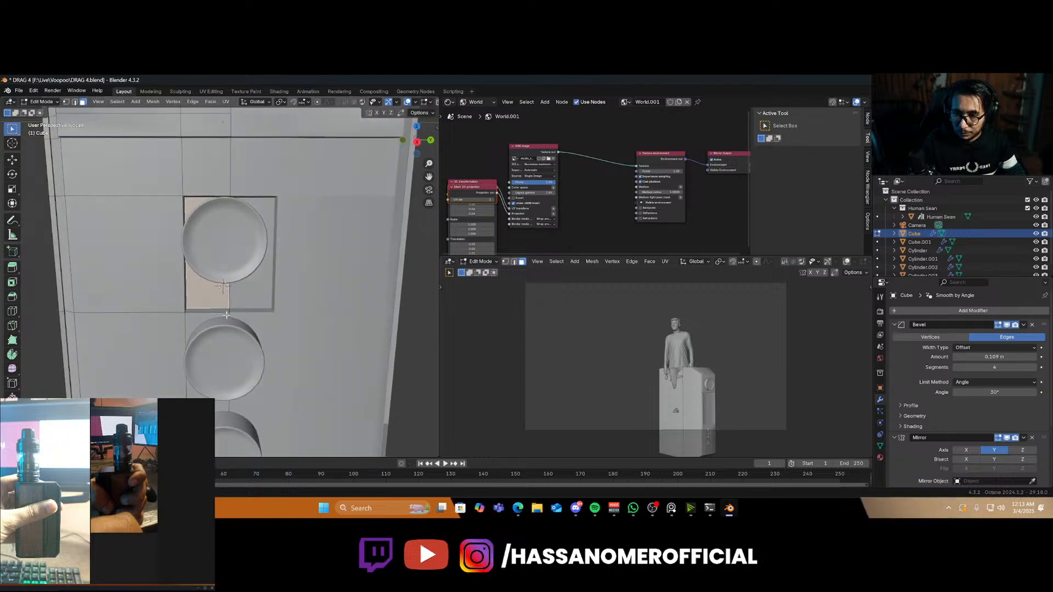
{"action": "scroll", "coordinate": [227, 315], "scroll_direction": "up", "scroll_amount": 2}
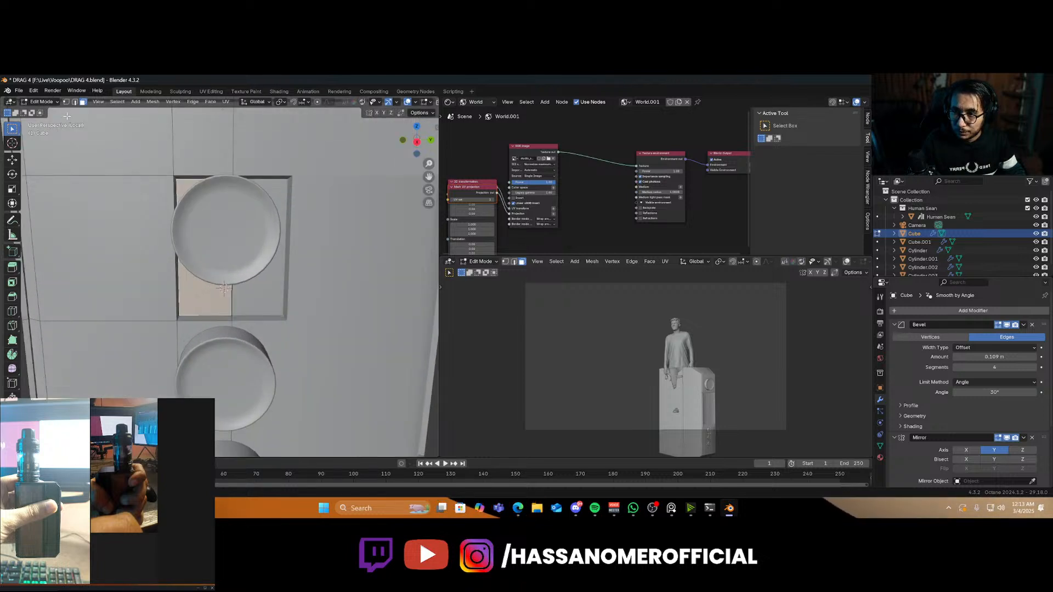
Using X-ray, select the corner vertices along the recess's side wall and try to bevel them
{"action": "key", "text": "2"}
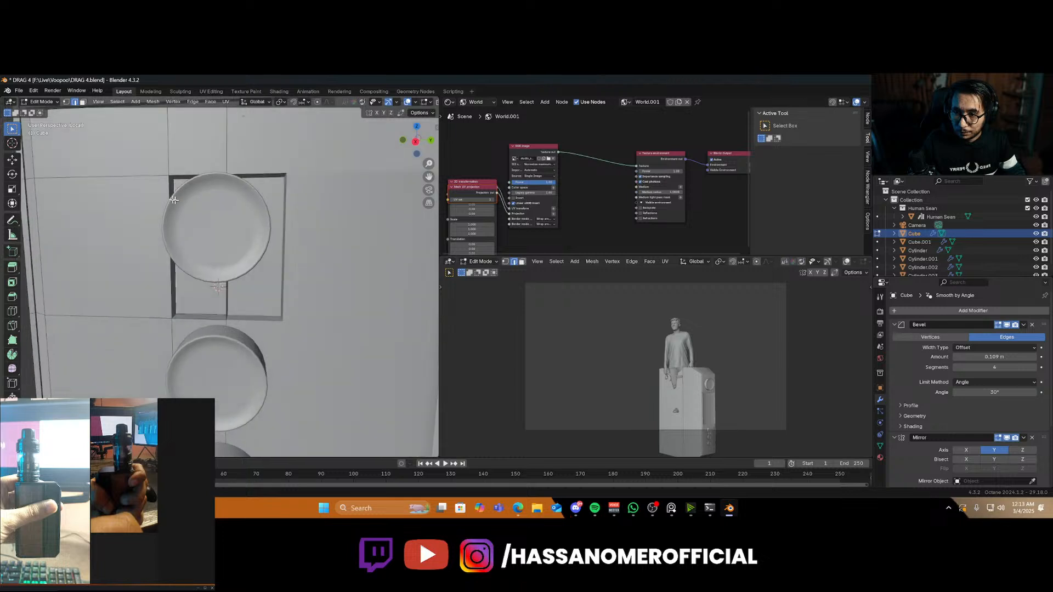
{"action": "key", "text": "alt+z"}
{"action": "left_click", "coordinate": [194, 184]}
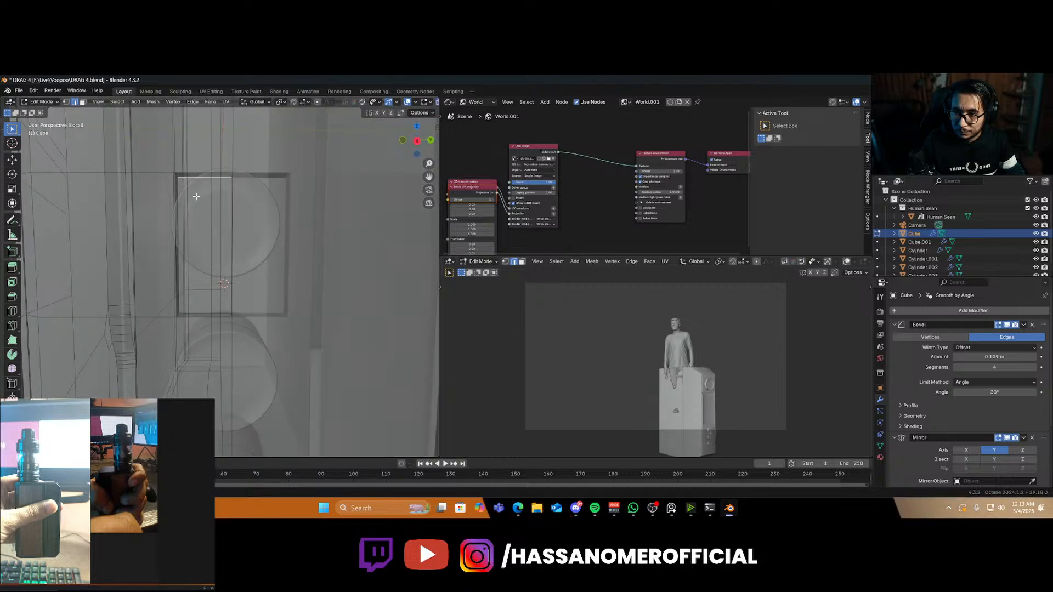
{"action": "middle_click_drag", "start_coordinate": [195, 197], "coordinate": [181, 198]}
{"action": "key", "text": "1"}
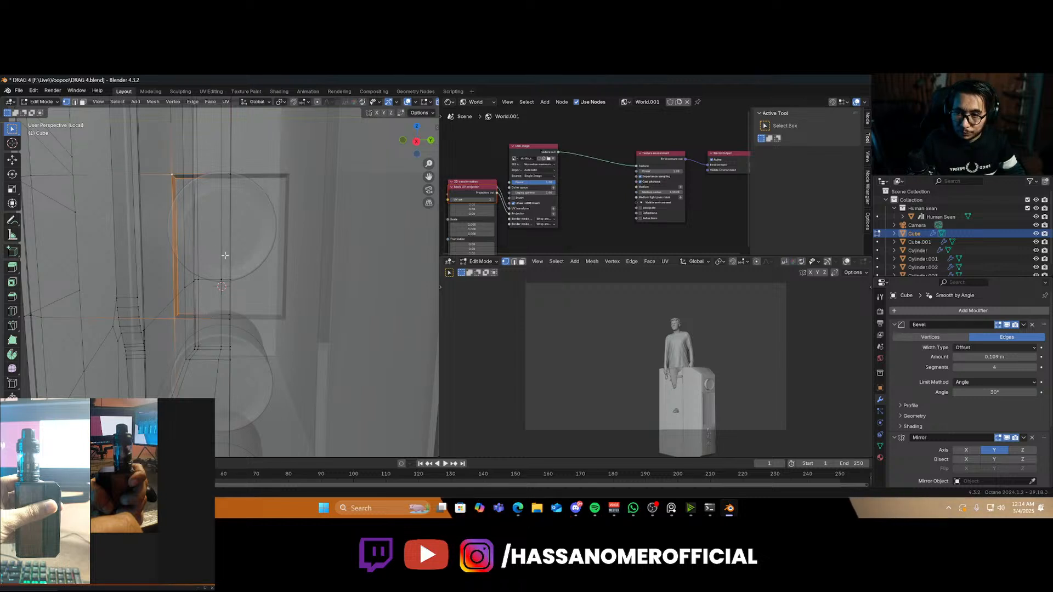
{"action": "key", "text": "alt+z"}
{"action": "key", "text": "ctrl+b"}
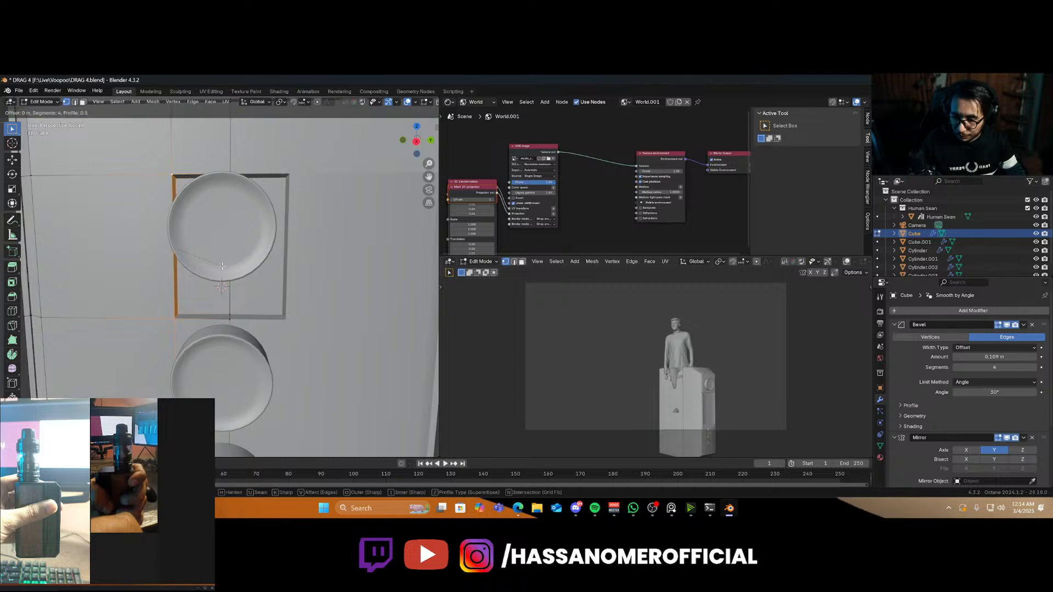
{"action": "key", "text": "Escape"}
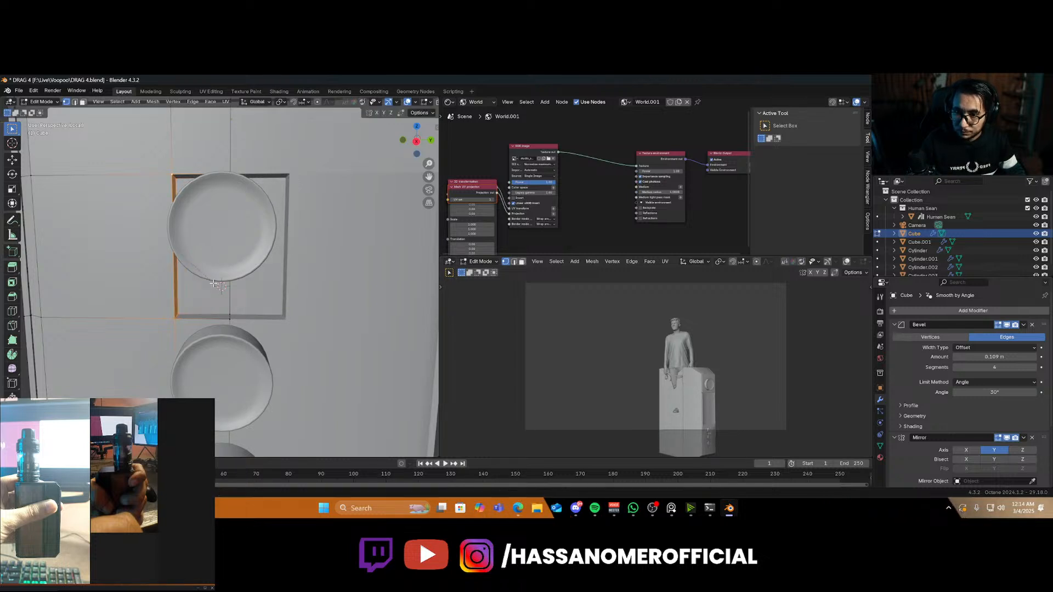
Apply all transforms to the body object and return to editing its mesh
{"action": "key", "text": "Tab"}
{"action": "key", "text": "ctrl+a"}
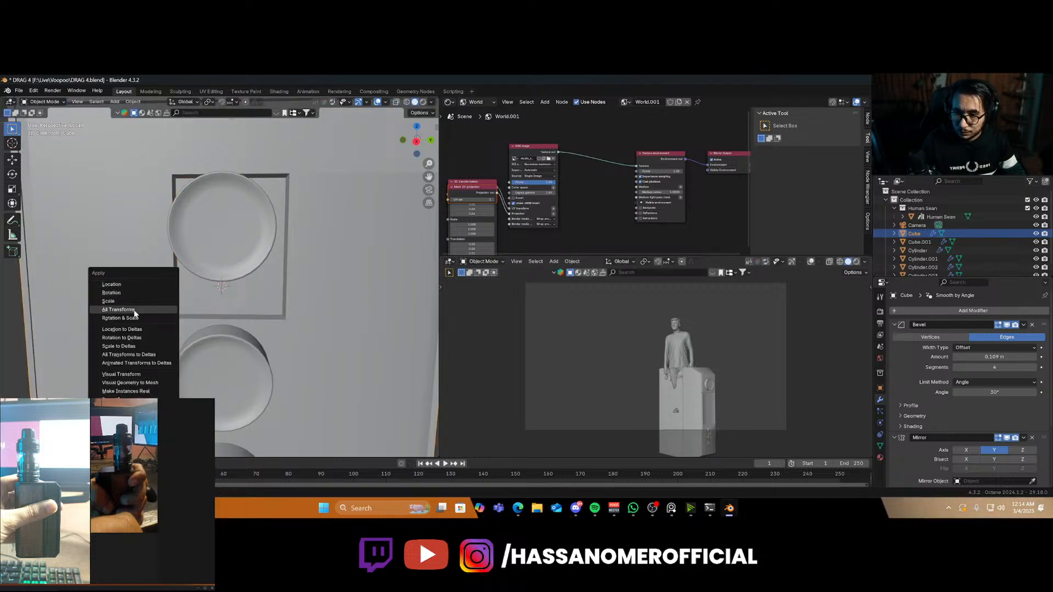
{"action": "left_click", "coordinate": [132, 310]}
{"action": "key", "text": "Tab"}
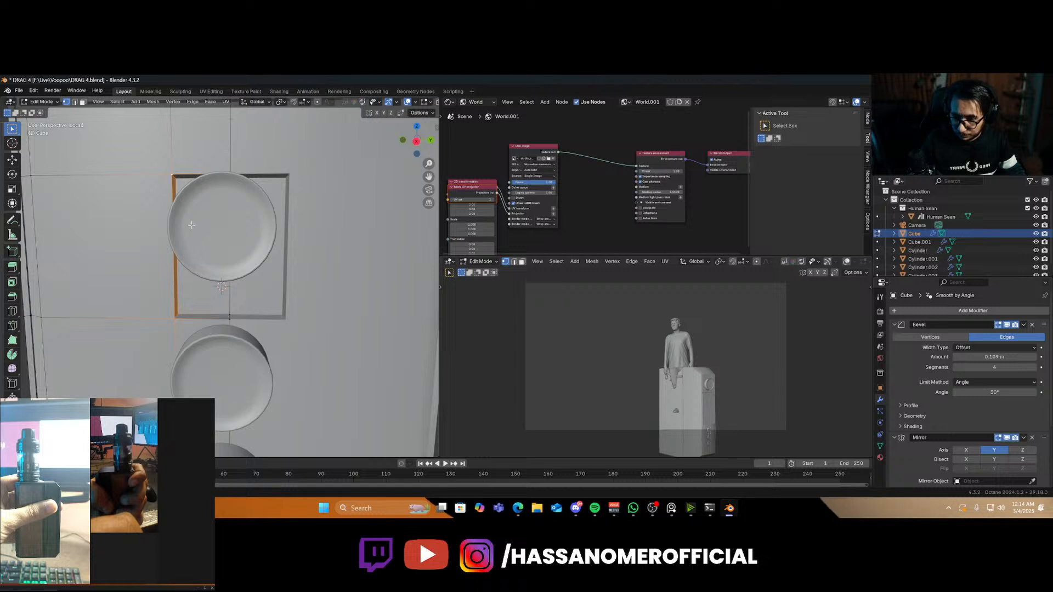
{"action": "key", "text": "ctrl+b"}
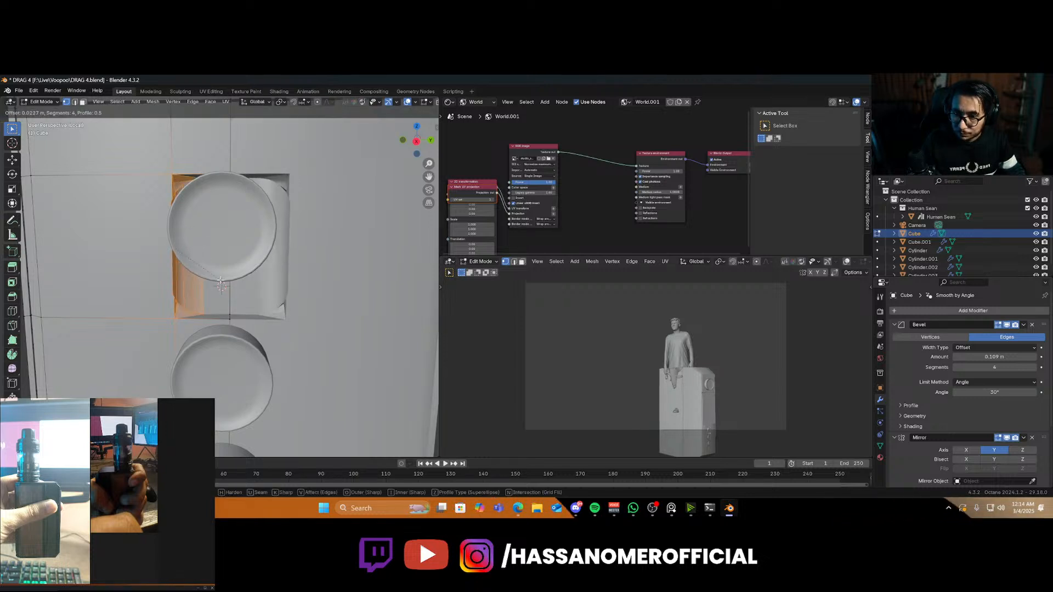
{"action": "right_click", "coordinate": [204, 267]}
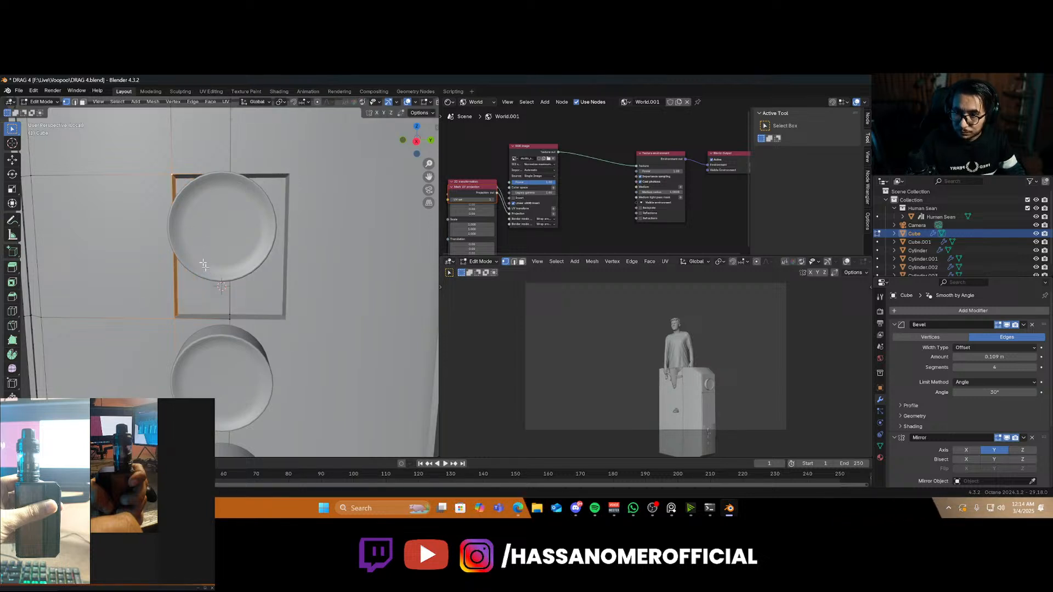
{"action": "left_click", "coordinate": [172, 177]}
{"action": "left_click", "coordinate": [175, 318], "text": "shift"}
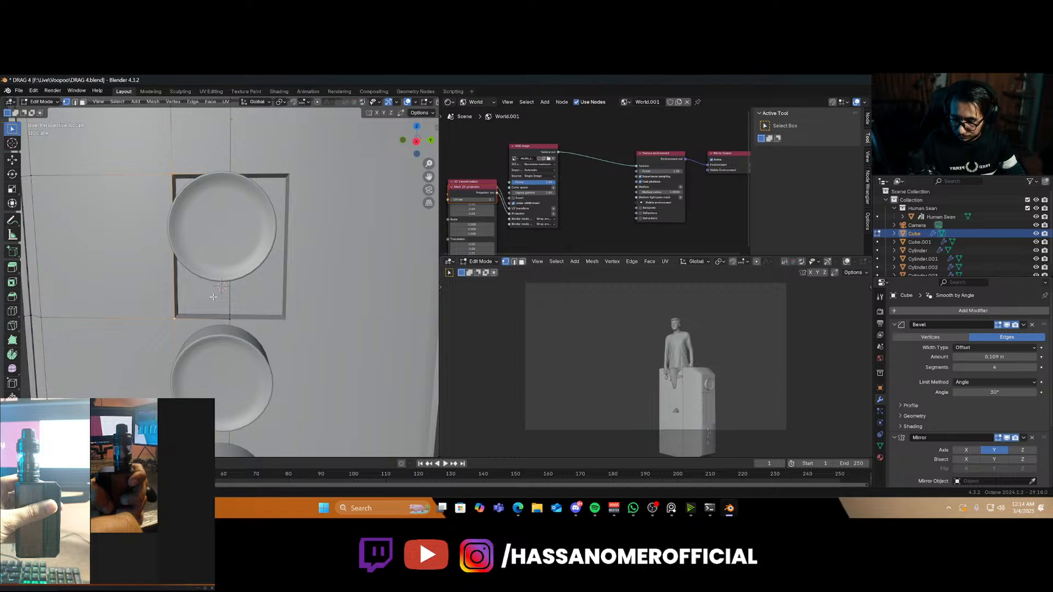
{"action": "key", "text": "ctrl+b"}
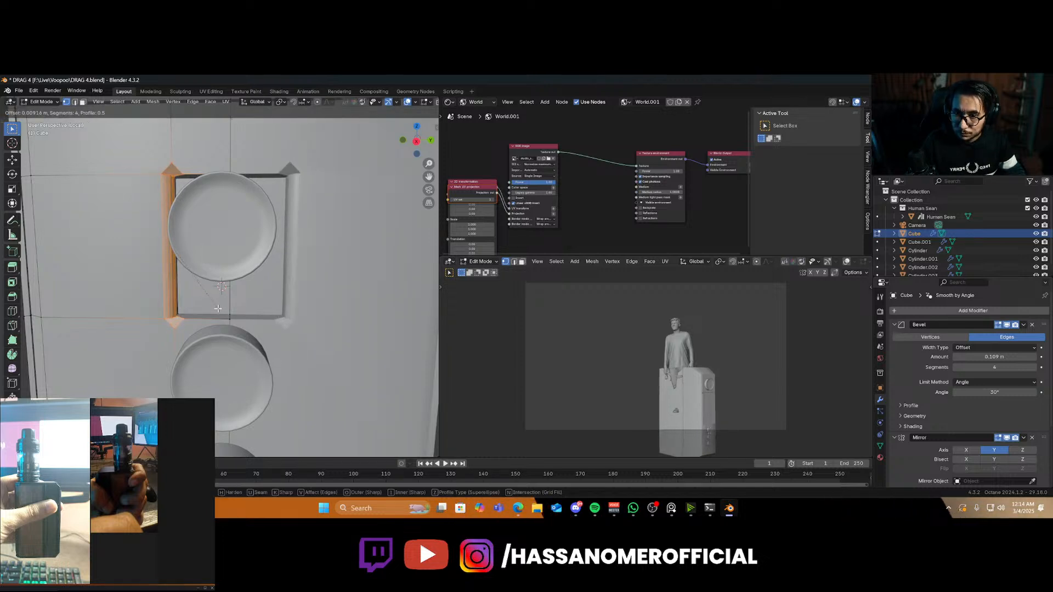
{"action": "right_click", "coordinate": [217, 309]}
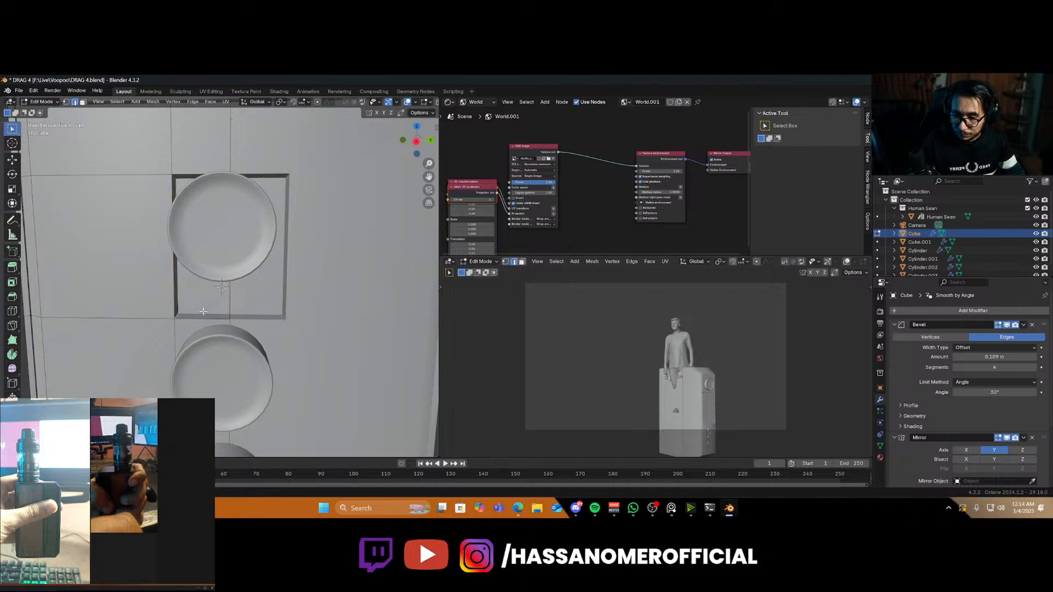
Bevel the recess's lower and upper corner edges individually with 4 segments and an offset of about 0.02 m
{"action": "key", "text": "ctrl+b"}
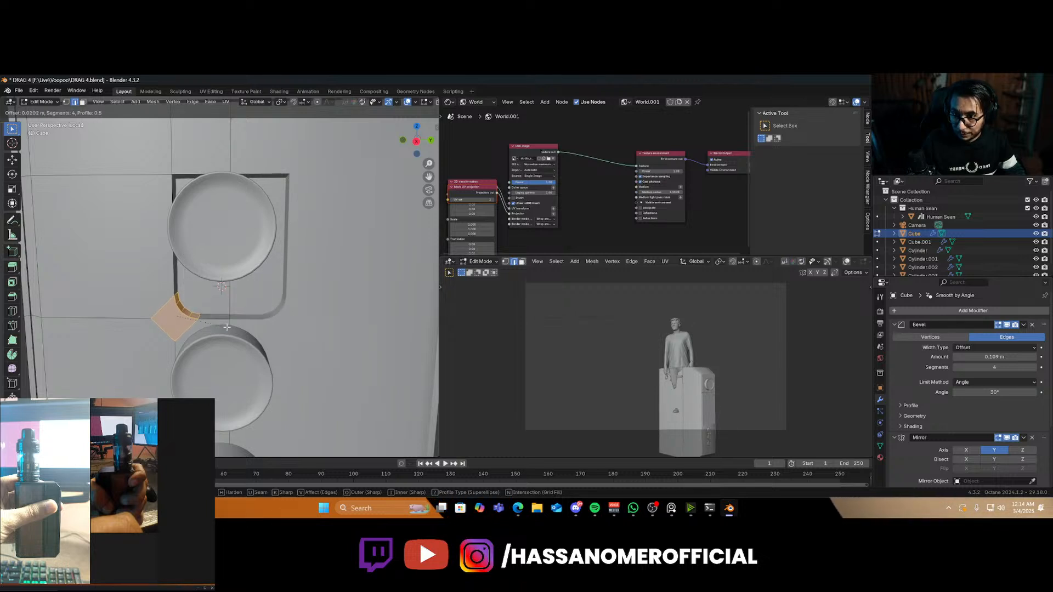
{"action": "left_click", "coordinate": [226, 327]}
{"action": "left_click", "coordinate": [174, 179]}
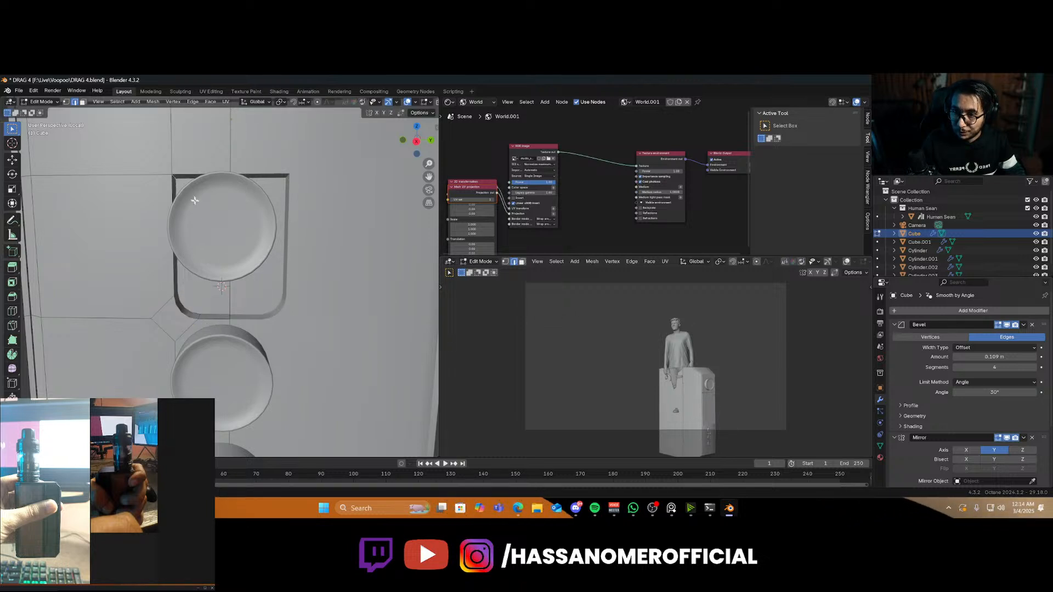
{"action": "key", "text": "ctrl+b"}
{"action": "left_click", "coordinate": [203, 232]}
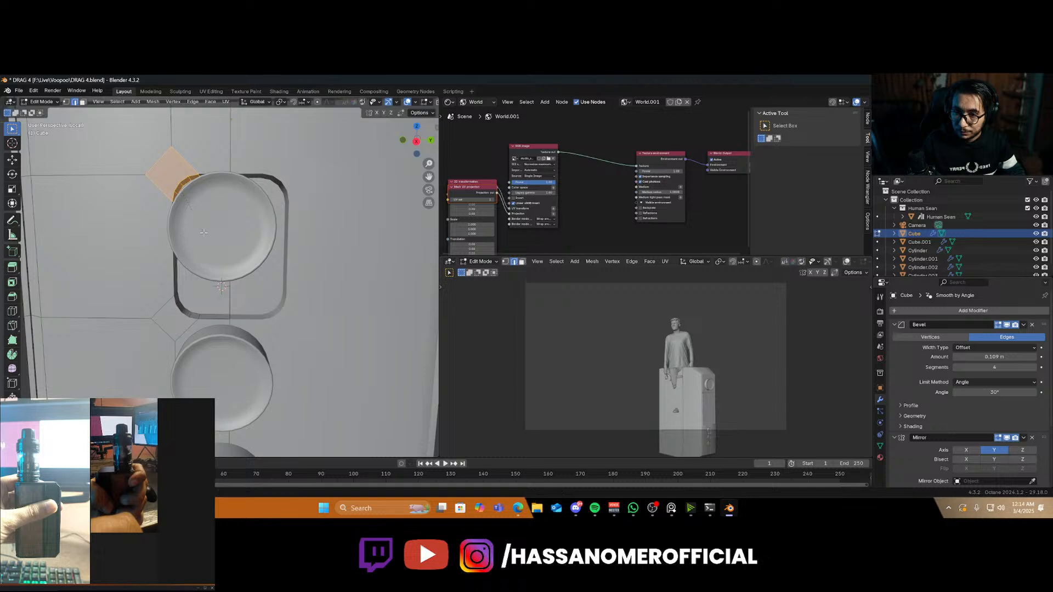
{"action": "key", "text": "Tab"}
Move the uppermost small button down along Z and about 0.005 m along Y to centre it across the recess
{"action": "left_click", "coordinate": [217, 218]}
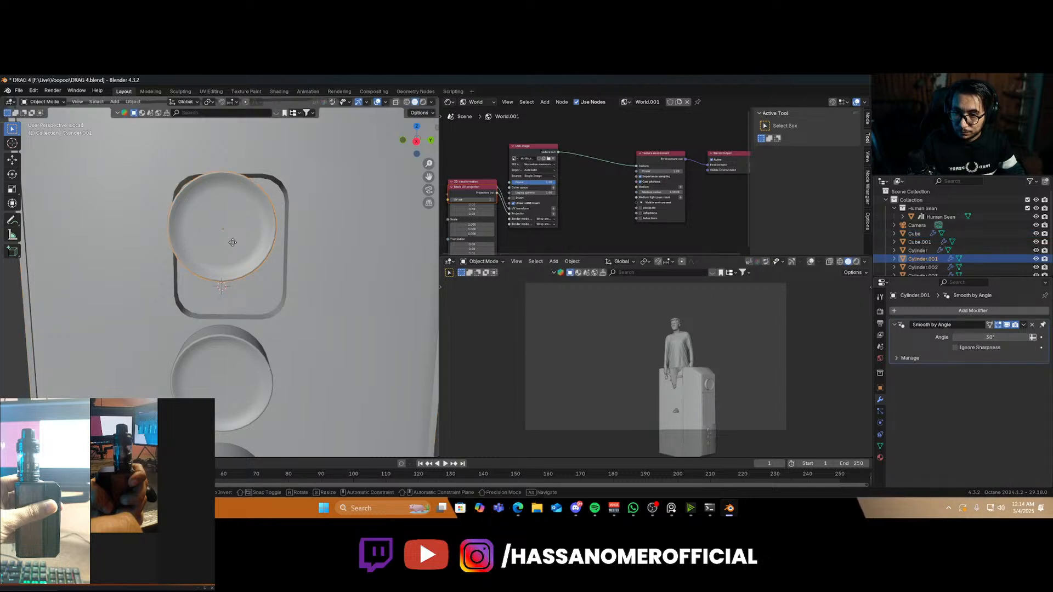
{"action": "key", "text": "g"}
{"action": "key", "text": "z"}
{"action": "key", "text": "x"}
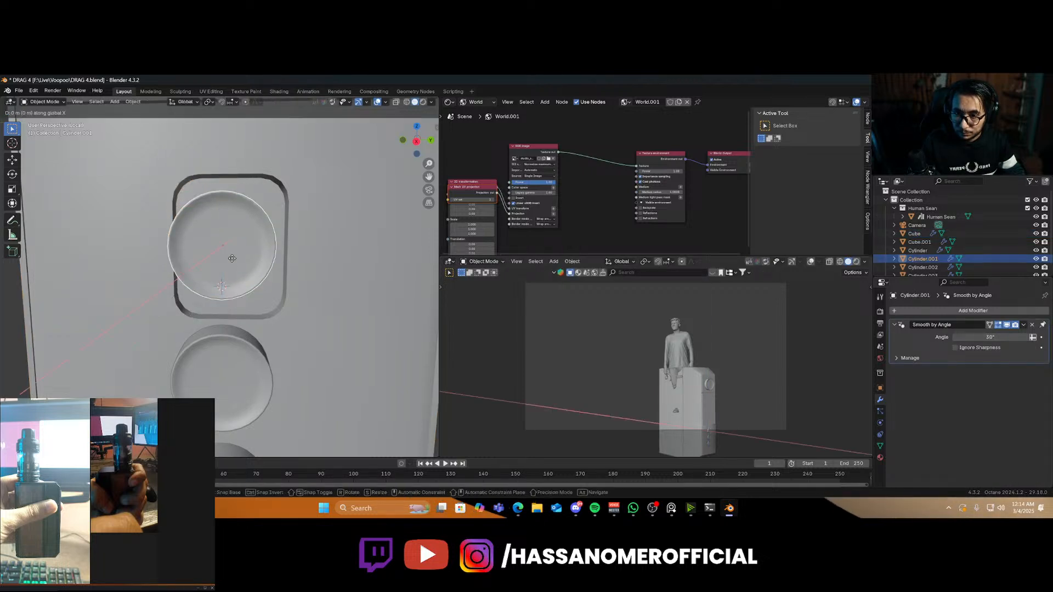
{"action": "key", "text": "y"}
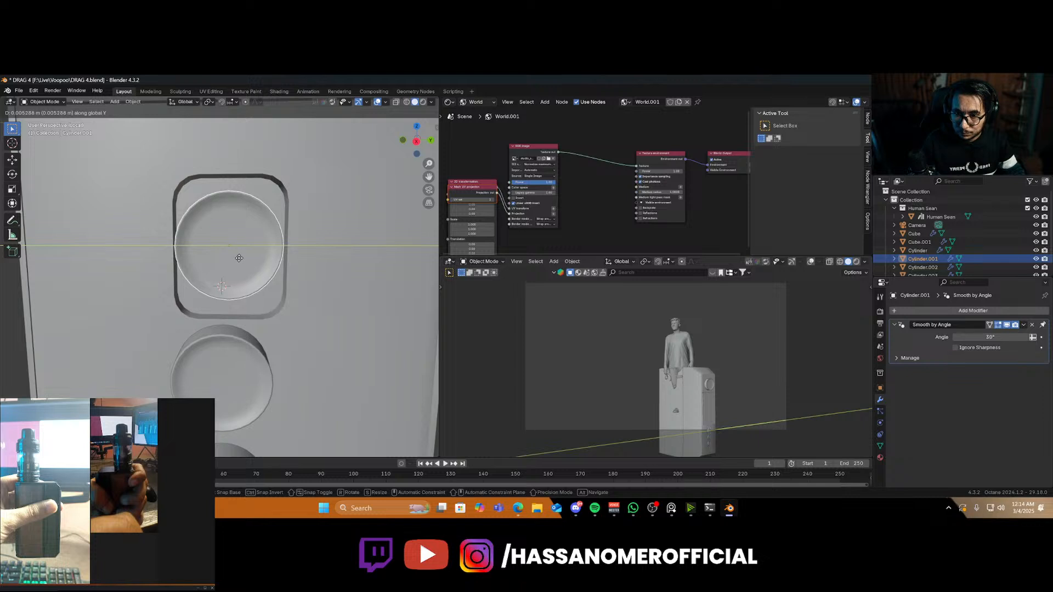
{"action": "left_click", "coordinate": [240, 260]}
Align the two lower buttons under the uppermost one along Y, lower them about 0.006 m, and save the file
{"action": "left_click", "coordinate": [250, 399]}
{"action": "scroll", "coordinate": [250, 392], "scroll_direction": "down", "scroll_amount": 2}
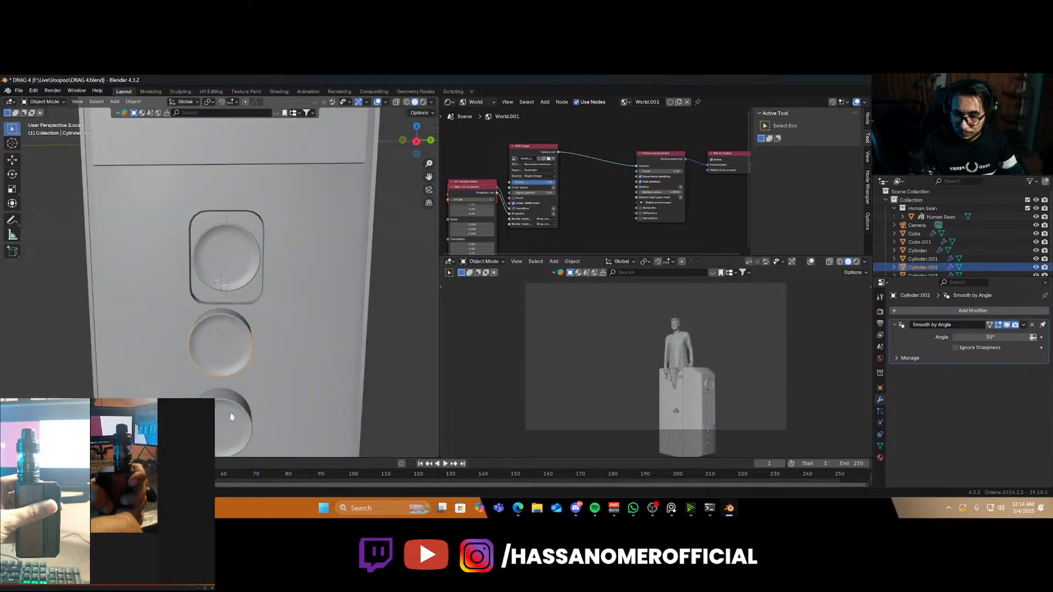
{"action": "key", "text": "shift+d"}
{"action": "key", "text": "y"}
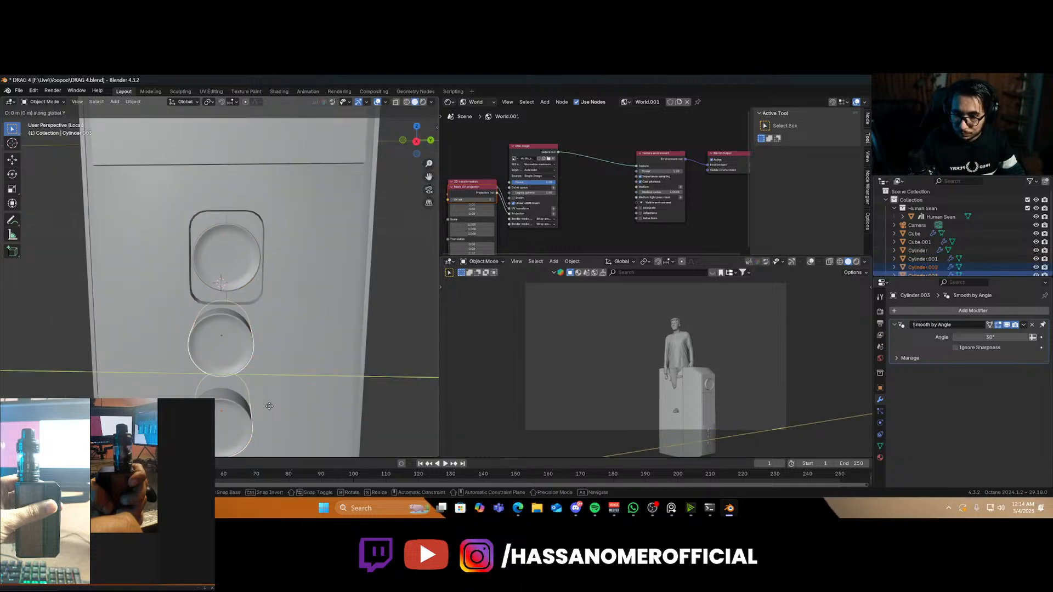
{"action": "key", "text": "z"}
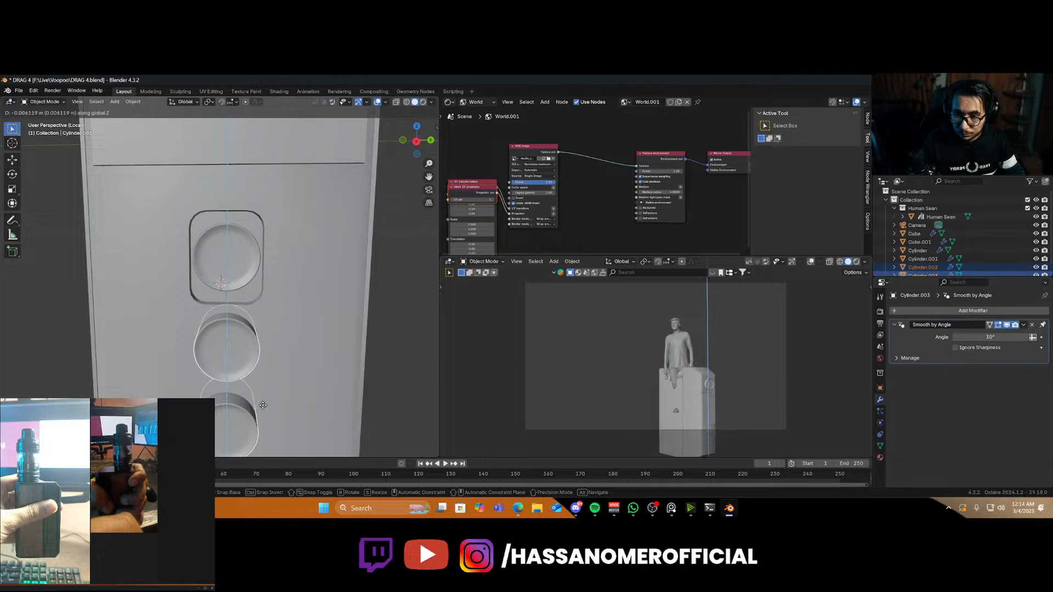
{"action": "left_click", "coordinate": [264, 405]}
{"action": "key", "text": "ctrl+s"}
Delete the floor face of the body's recess behind the uppermost small button
{"action": "scroll", "coordinate": [244, 351], "scroll_direction": "down", "scroll_amount": 4}
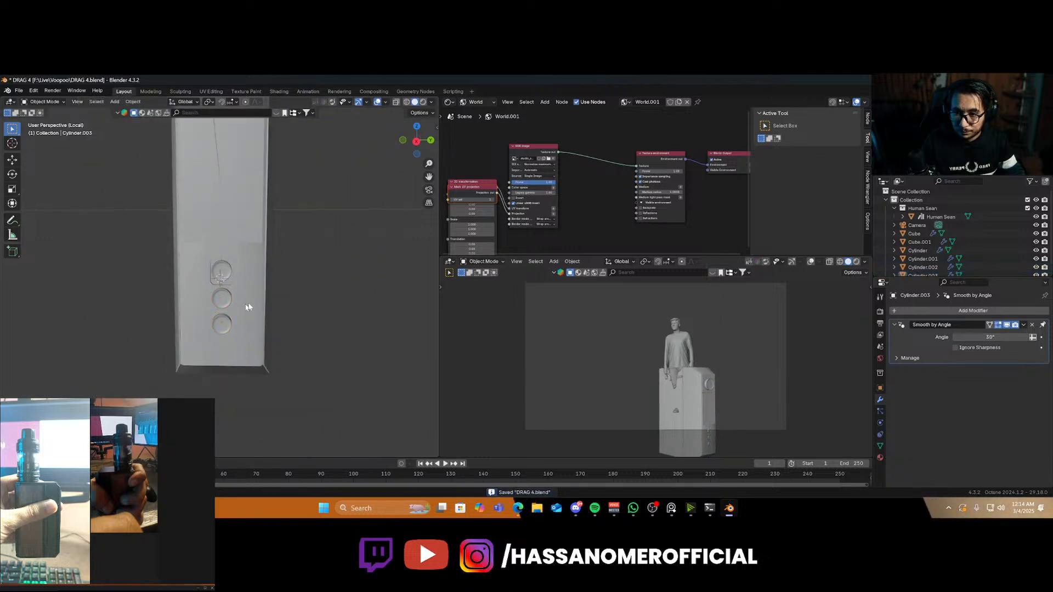
{"action": "mouse_move", "coordinate": [246, 307]}
{"action": "middle_mouse_down"}
{"action": "mouse_move", "coordinate": [294, 296]}
{"action": "mouse_move", "coordinate": [241, 287]}
{"action": "middle_mouse_up"}
{"action": "mouse_move", "coordinate": [254, 286]}
{"action": "middle_mouse_down"}
{"action": "mouse_move", "coordinate": [245, 285]}
{"action": "mouse_move", "coordinate": [254, 287]}
{"action": "middle_mouse_up"}
{"action": "left_click", "coordinate": [228, 226]}
{"action": "key", "text": "Tab"}
{"action": "scroll", "coordinate": [253, 256], "scroll_direction": "up", "scroll_amount": 2}
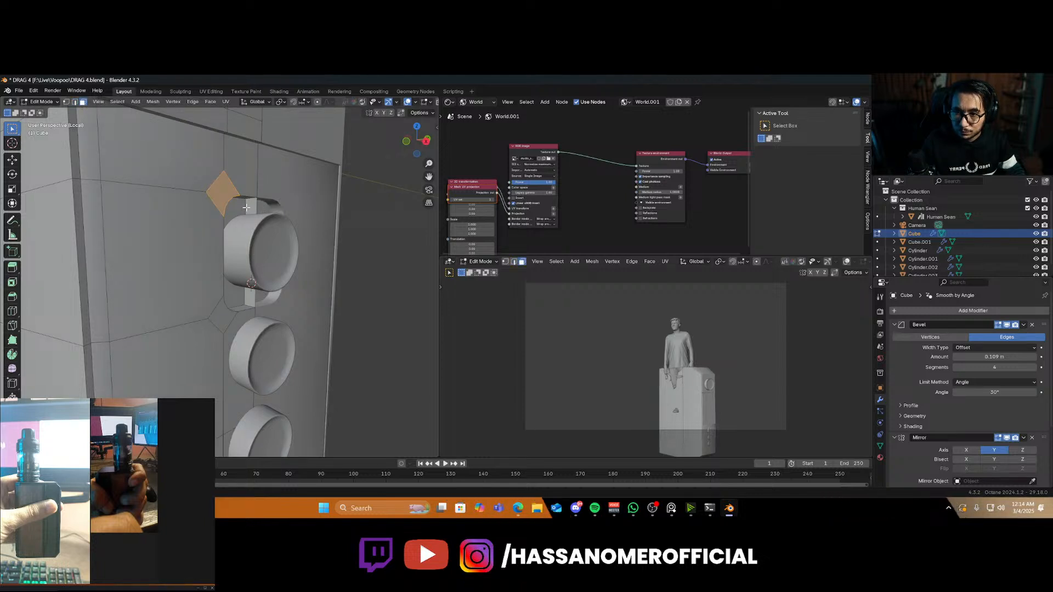
{"action": "left_click", "coordinate": [247, 208]}
{"action": "key", "text": "x"}
{"action": "left_click", "coordinate": [263, 237]}
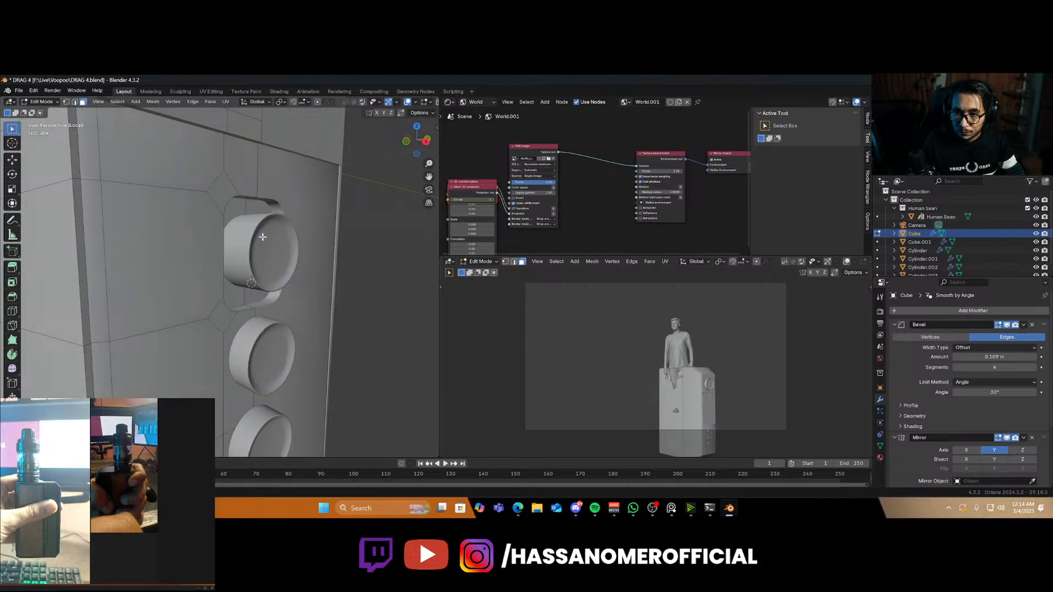
{"action": "key", "text": "Tab"}
{"action": "scroll", "coordinate": [272, 236], "scroll_direction": "down", "scroll_amount": 3}
{"action": "middle_click_drag", "start_coordinate": [272, 235], "coordinate": [183, 292]}
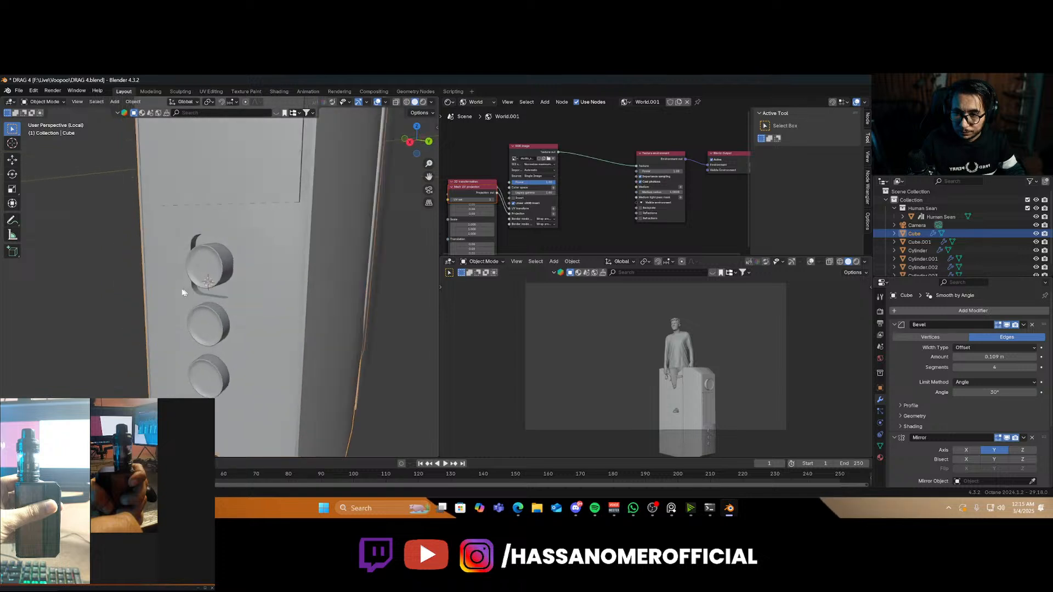
{"action": "left_click", "coordinate": [209, 268]}
{"action": "key", "text": "g"}
{"action": "key", "text": "z"}
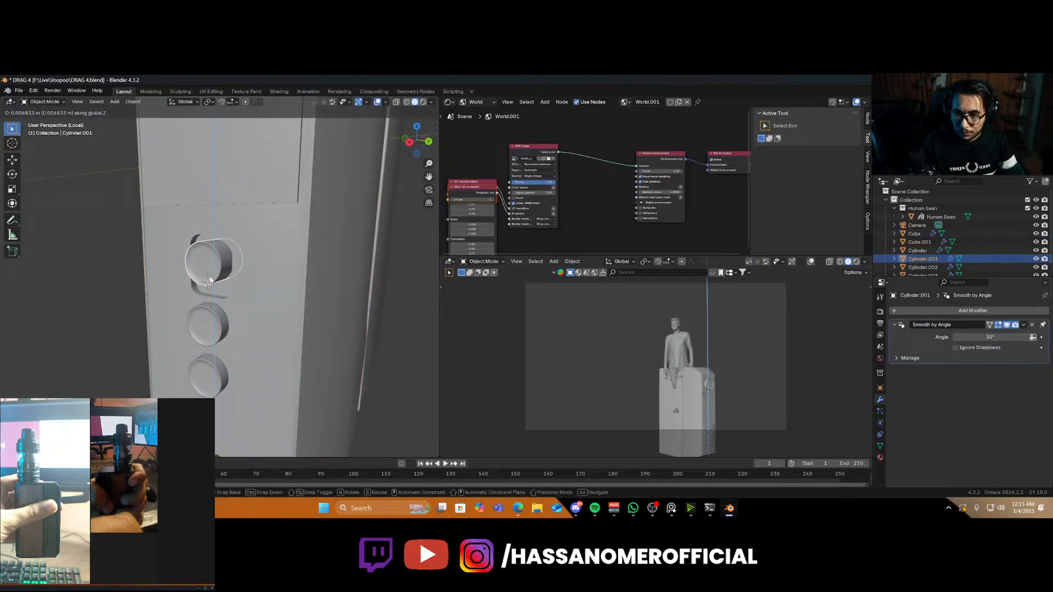
{"action": "right_click", "coordinate": [210, 280]}
Save the file, select the face loop forming the recess's inner wall in the body mesh, and nudge it slightly along Y
{"action": "scroll", "coordinate": [210, 279], "scroll_direction": "up", "scroll_amount": 2}
{"action": "left_click", "coordinate": [255, 307]}
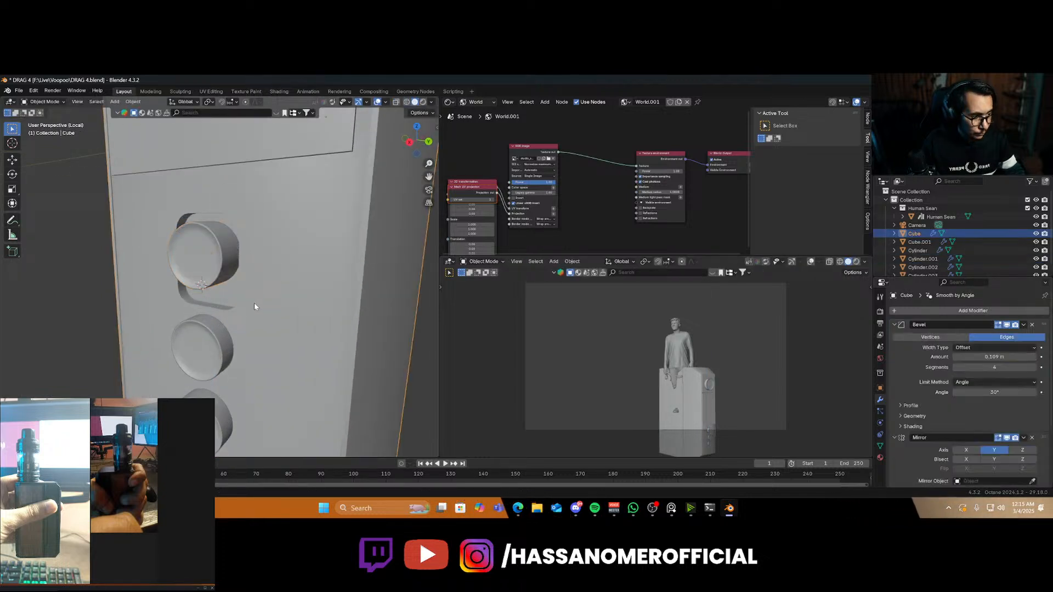
{"action": "key", "text": "Tab"}
{"action": "key", "text": "ctrl+s"}
{"action": "middle_click_drag", "start_coordinate": [255, 305], "coordinate": [164, 263]}
{"action": "scroll", "coordinate": [194, 216], "scroll_direction": "up", "scroll_amount": 4}
{"action": "left_click", "coordinate": [163, 265]}
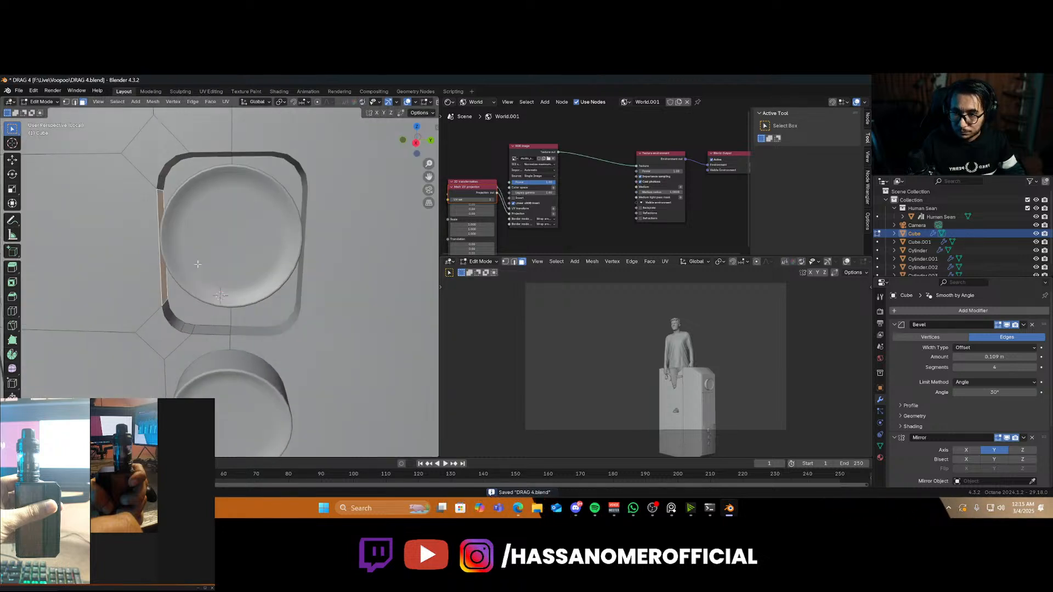
{"action": "key", "text": "ctrl+KP_Add"}
{"action": "key", "text": "ctrl+KP_Subtract"}
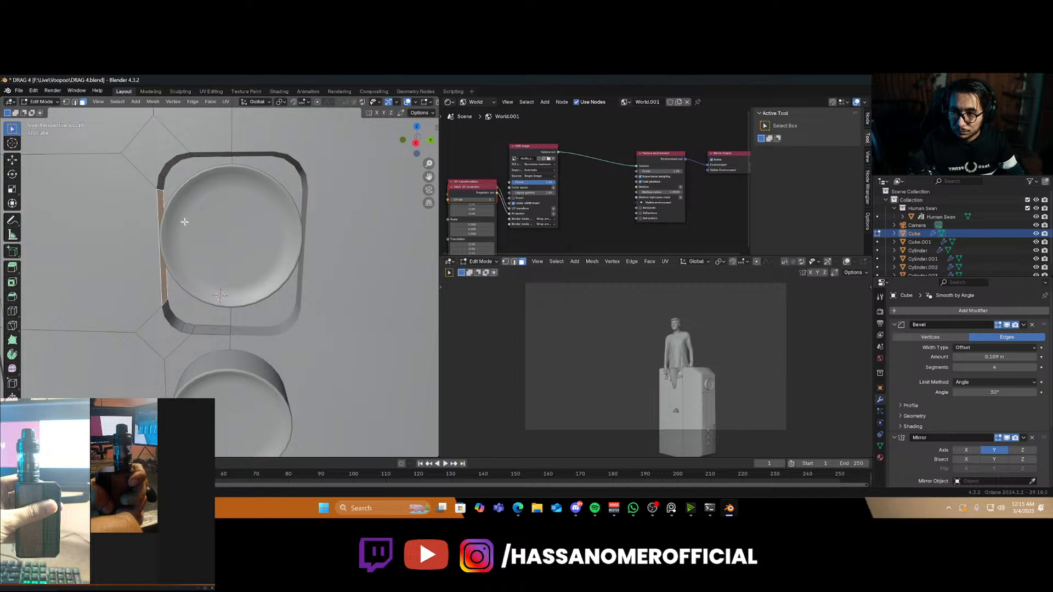
{"action": "left_click", "coordinate": [159, 197], "text": "alt"}
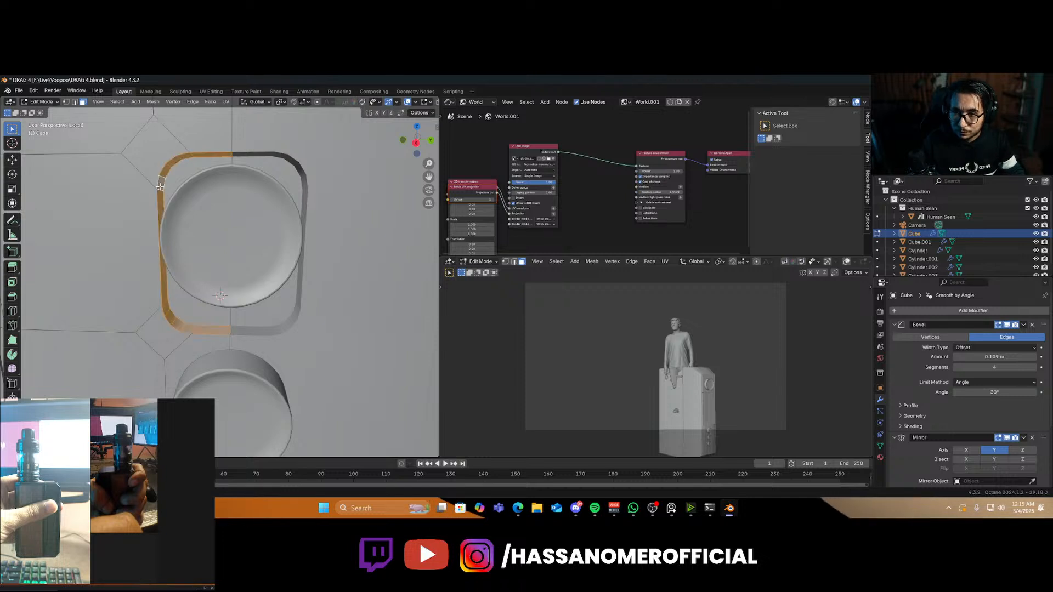
{"action": "key", "text": "g"}
{"action": "key", "text": "x"}
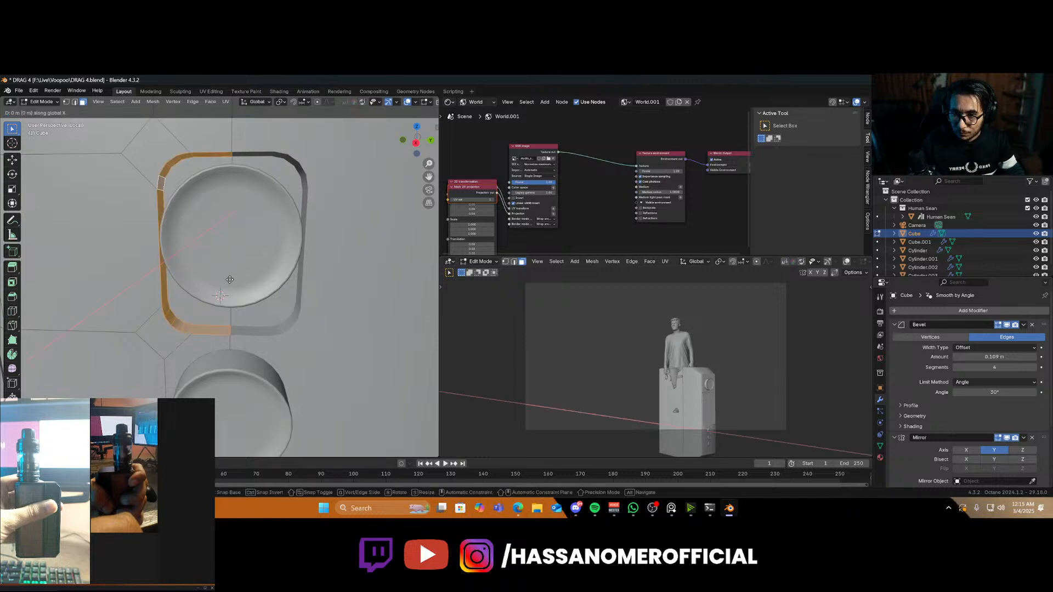
{"action": "key", "text": "y"}
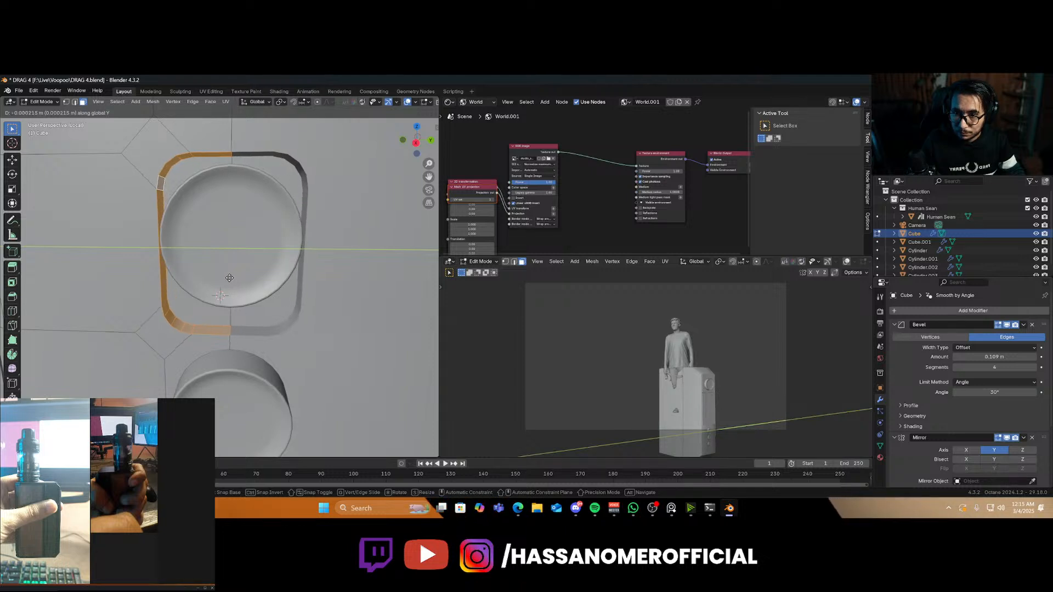
{"action": "left_click", "coordinate": [230, 278]}
{"action": "key", "text": "KP_3"}
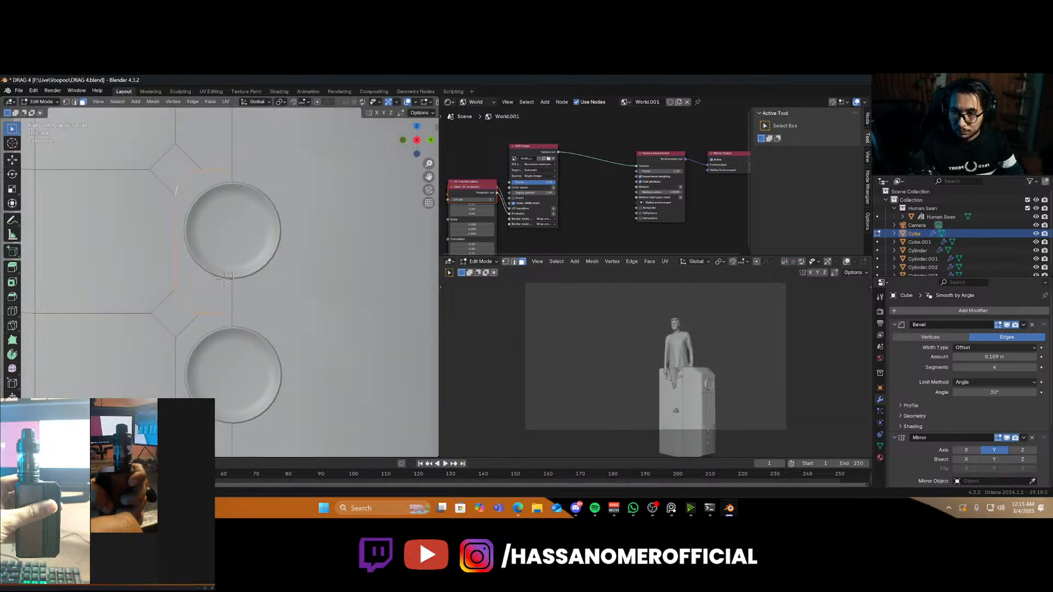
{"action": "key", "text": "g"}
{"action": "key", "text": "x"}
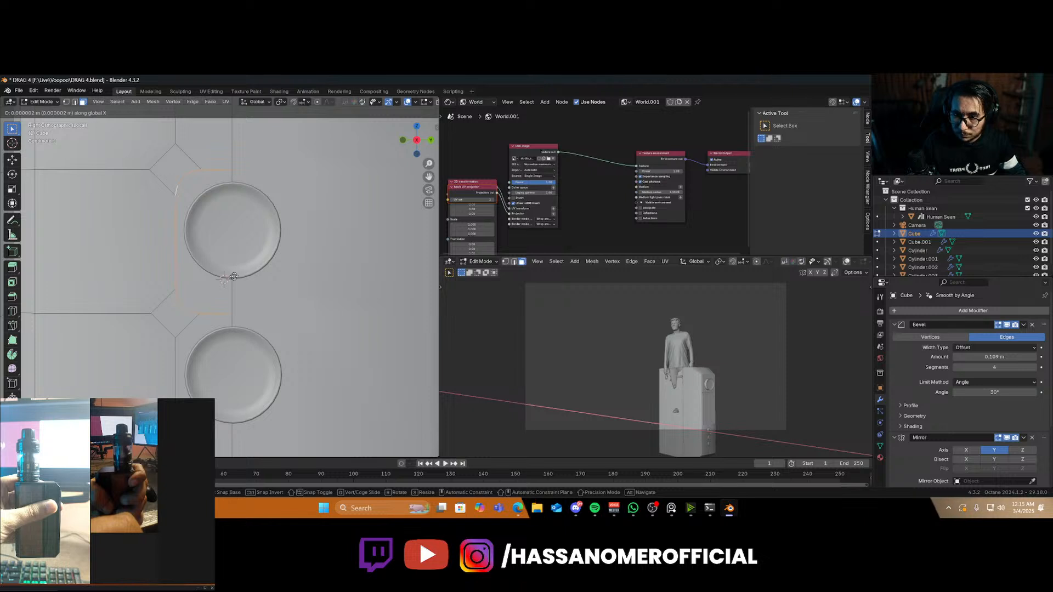
{"action": "key", "text": "y"}
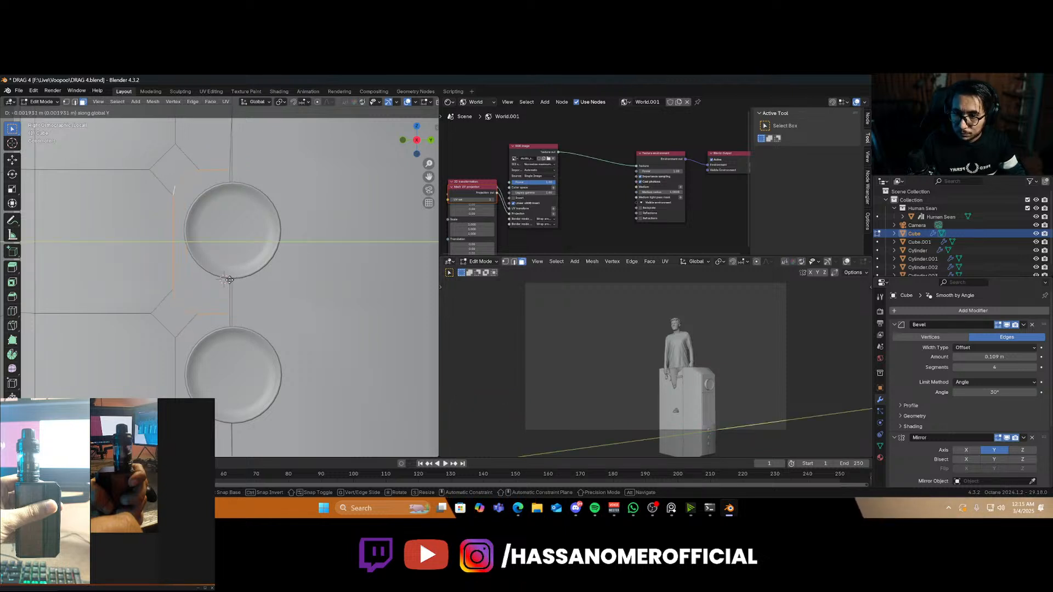
{"action": "key", "text": "Escape"}
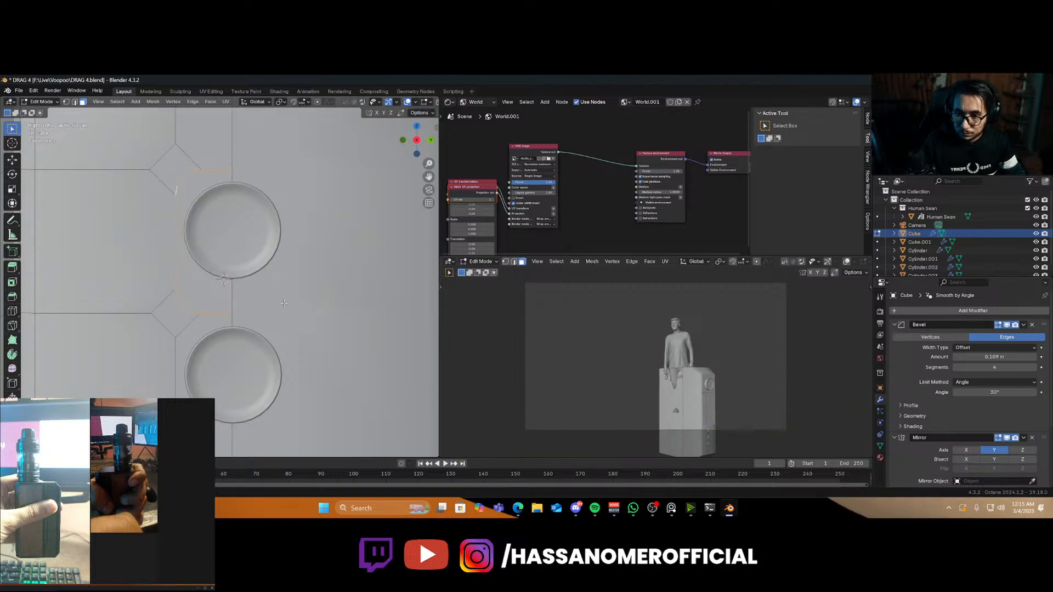
{"action": "key", "text": "s"}
{"action": "key", "text": "y"}
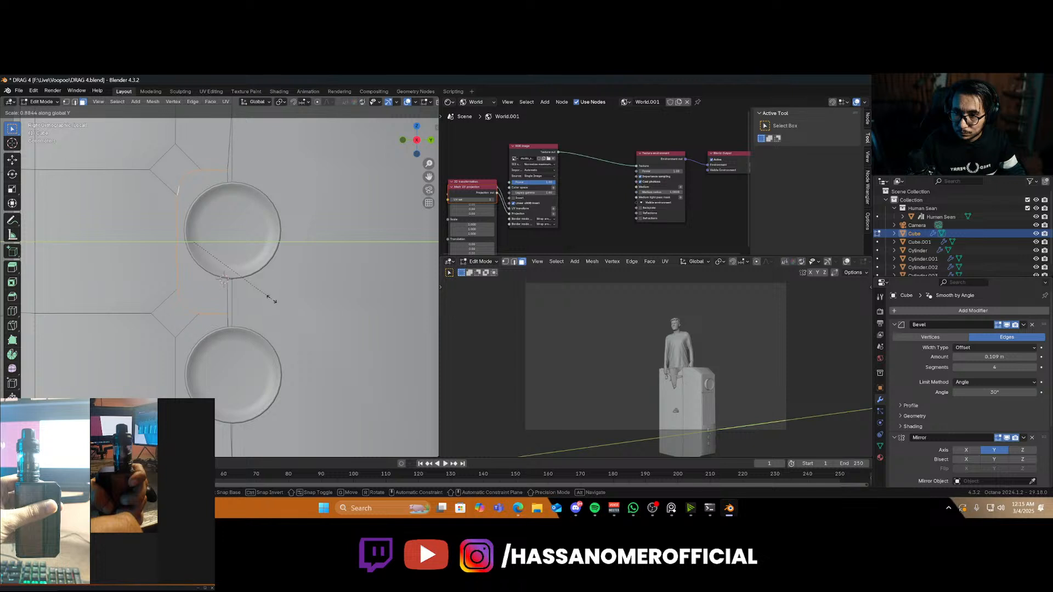
{"action": "key", "text": "Escape"}
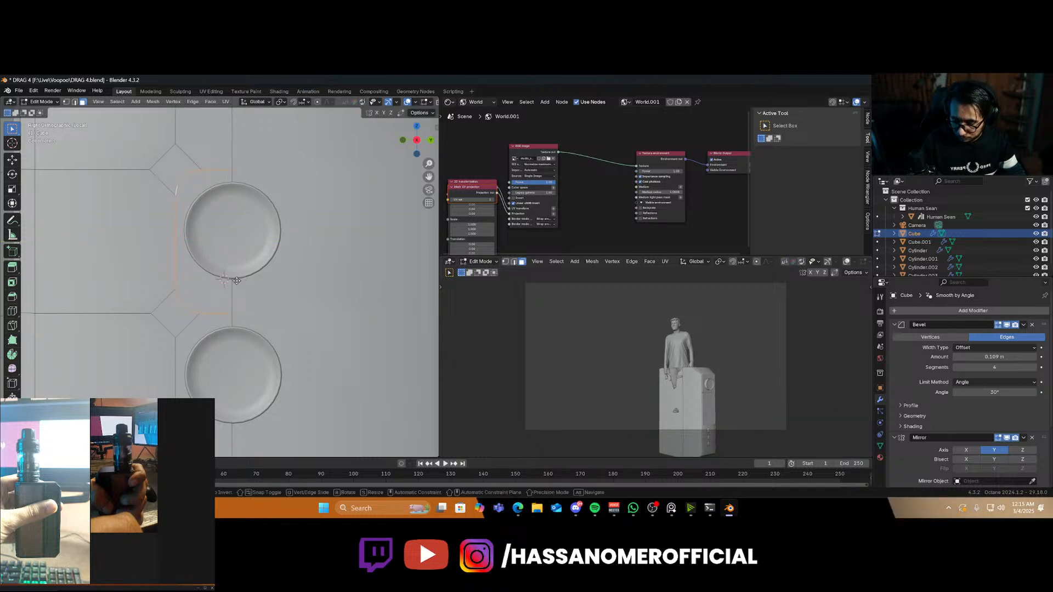
Move the recess's wall loop about 0.007 m along Y in the side view and finish editing the body
{"action": "key", "text": "g"}
{"action": "key", "text": "x"}
{"action": "key", "text": "y"}
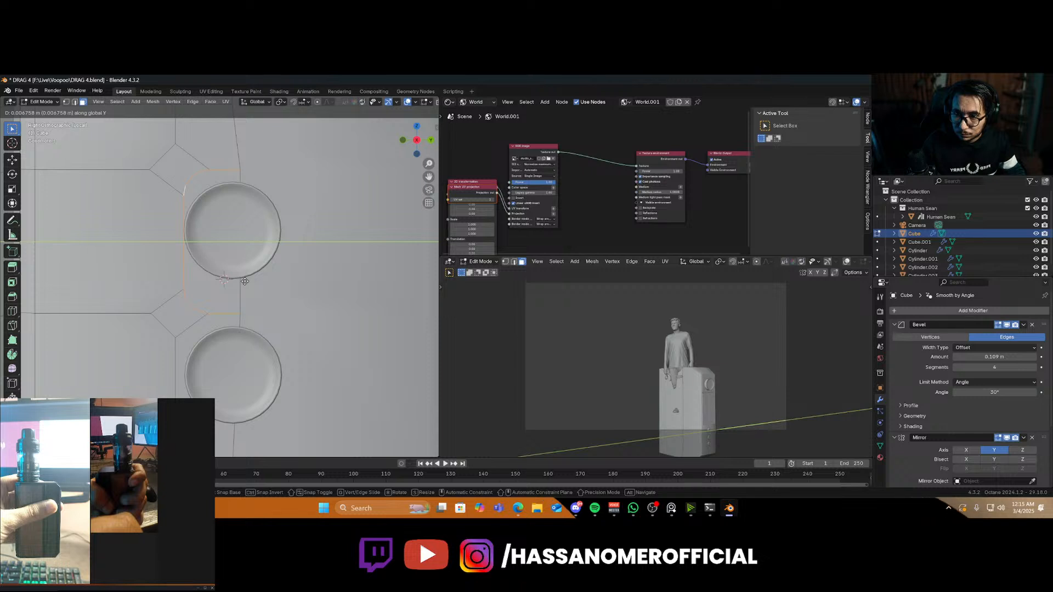
{"action": "left_click", "coordinate": [244, 281]}
{"action": "key", "text": "Tab"}
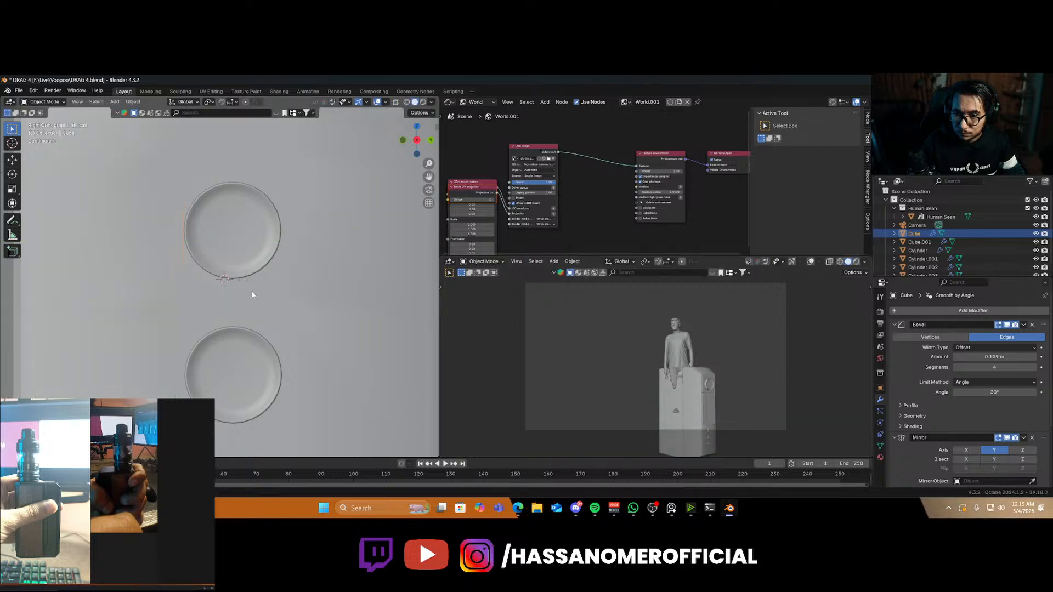
Raise the uppermost small button slightly along Z within its recess
{"action": "middle_click_drag", "start_coordinate": [251, 291], "coordinate": [201, 277]}
{"action": "right_click", "coordinate": [216, 295]}
{"action": "left_click", "coordinate": [216, 296]}
{"action": "scroll", "coordinate": [245, 329], "scroll_direction": "up", "scroll_amount": 2}
{"action": "left_click", "coordinate": [200, 277]}
{"action": "key", "text": "g"}
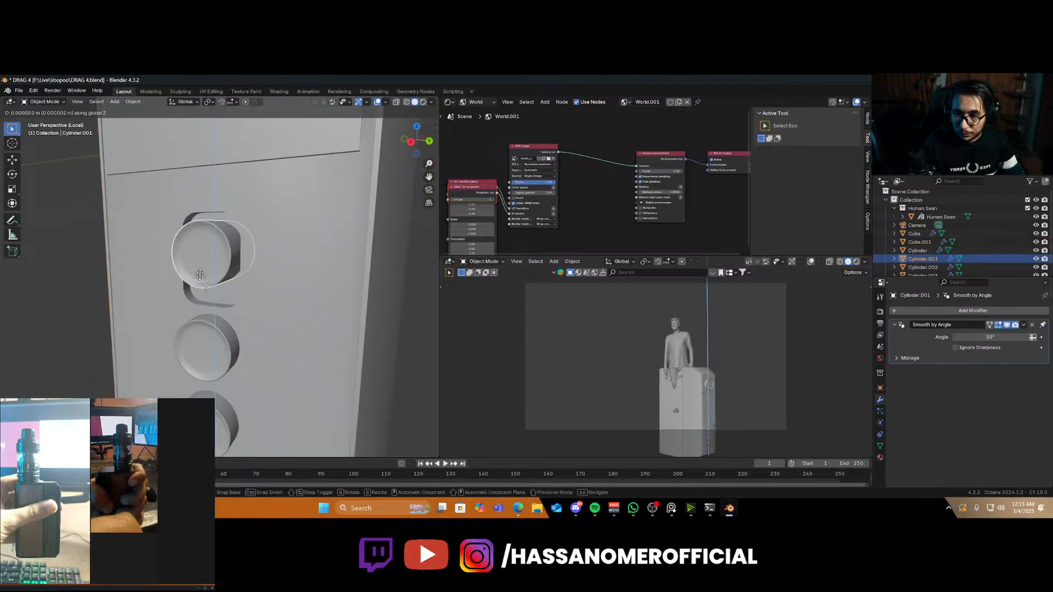
{"action": "key", "text": "z"}
{"action": "left_click", "coordinate": [200, 268]}
{"action": "scroll", "coordinate": [228, 325], "scroll_direction": "down", "scroll_amount": 6}
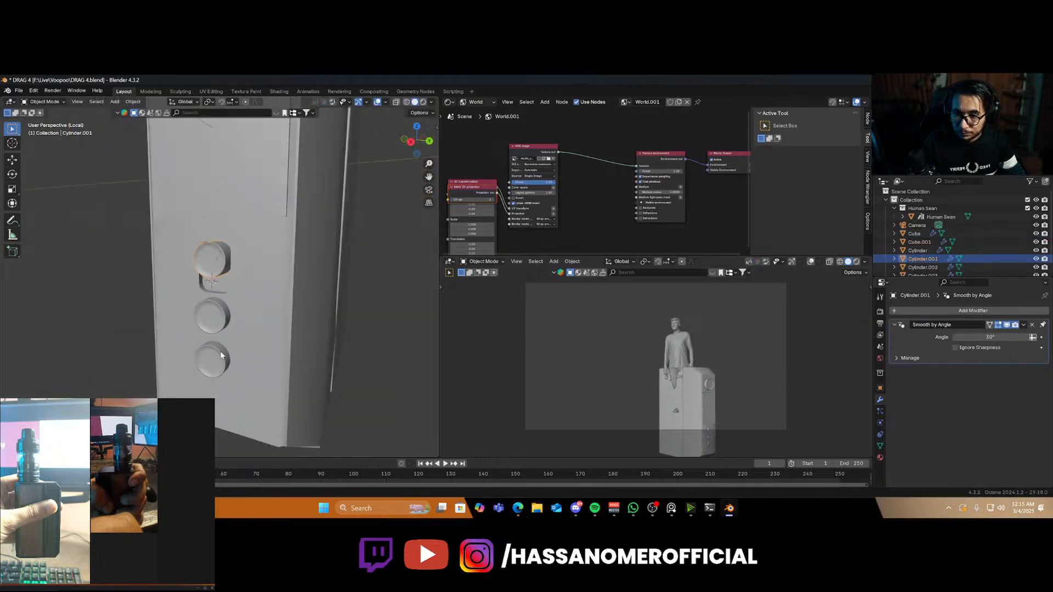
Add two horizontal loop cuts to the body mesh below the lowest small button to outline a charging slot
{"action": "scroll", "coordinate": [238, 384], "scroll_direction": "up", "scroll_amount": 2}
{"action": "middle_click_drag", "start_coordinate": [237, 390], "coordinate": [258, 289], "text": "shift"}
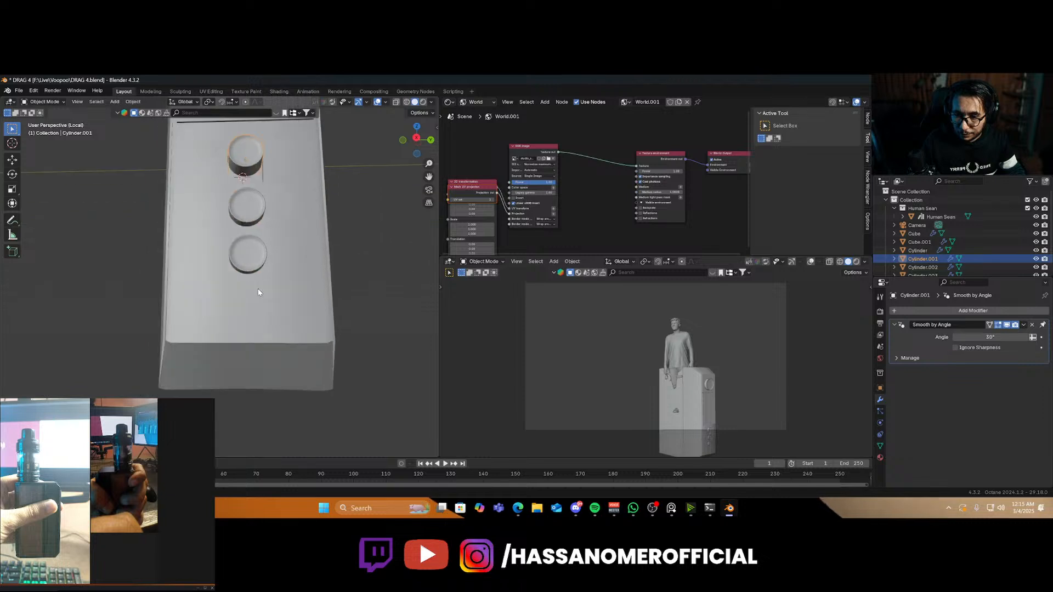
{"action": "scroll", "coordinate": [260, 337], "scroll_direction": "up", "scroll_amount": 1}
{"action": "middle_click_drag", "start_coordinate": [261, 341], "coordinate": [261, 355]}
{"action": "left_click", "coordinate": [260, 355]}
{"action": "key", "text": "Tab"}
{"action": "scroll", "coordinate": [262, 349], "scroll_direction": "up", "scroll_amount": 2}
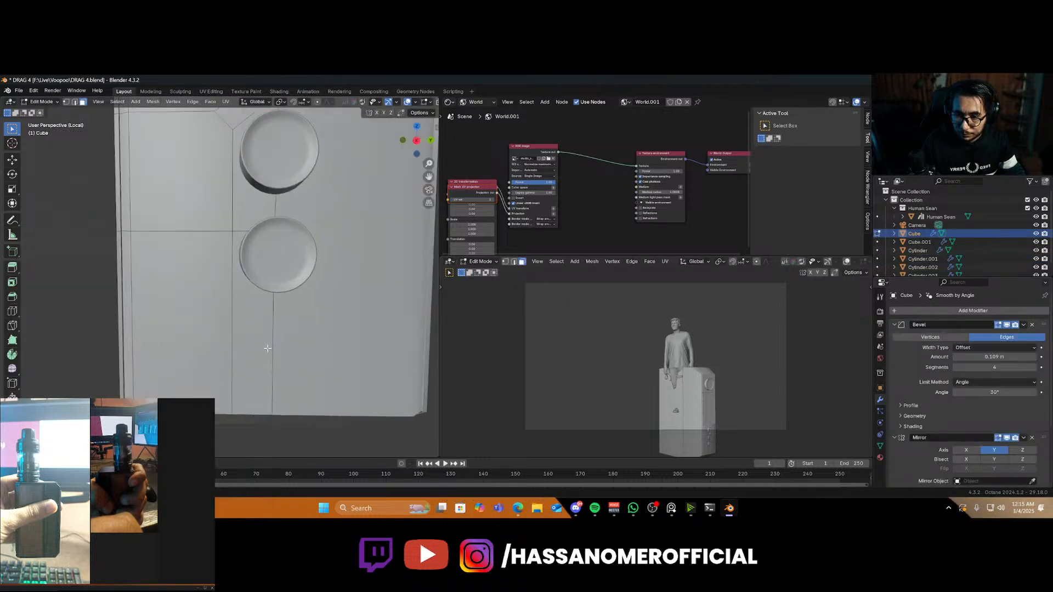
{"action": "key", "text": "ctrl+r"}
{"action": "left_click", "coordinate": [274, 356]}
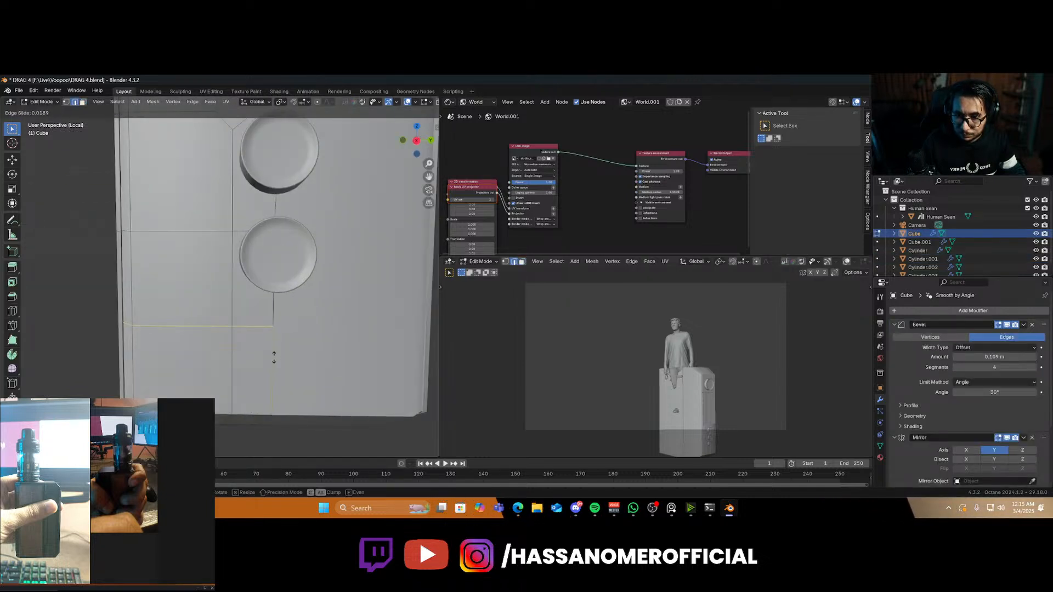
{"action": "left_click", "coordinate": [274, 366]}
{"action": "key", "text": "ctrl+r"}
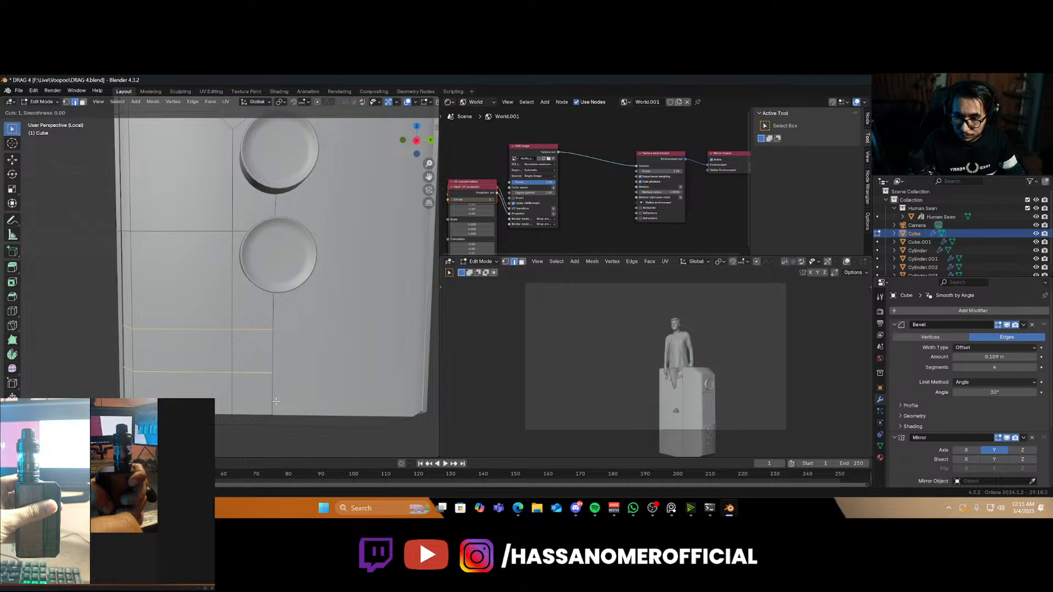
{"action": "left_click", "coordinate": [275, 404]}
{"action": "left_click", "coordinate": [276, 390]}
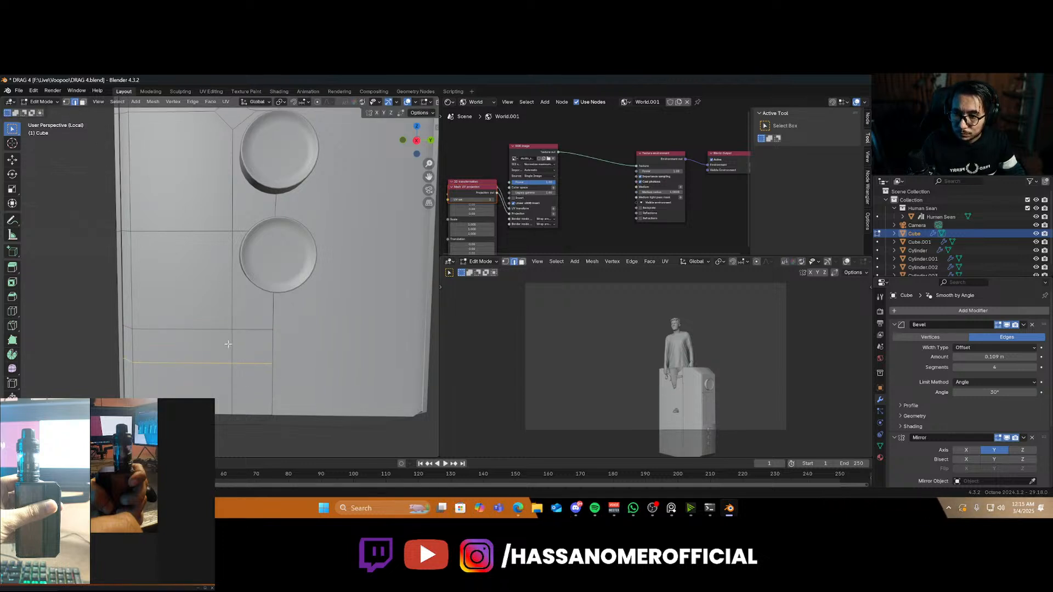
Slide the vertical edge between the two new cuts away from the body's centre line to widen the slot outline
{"action": "key", "text": "g"}
{"action": "key", "text": "g"}
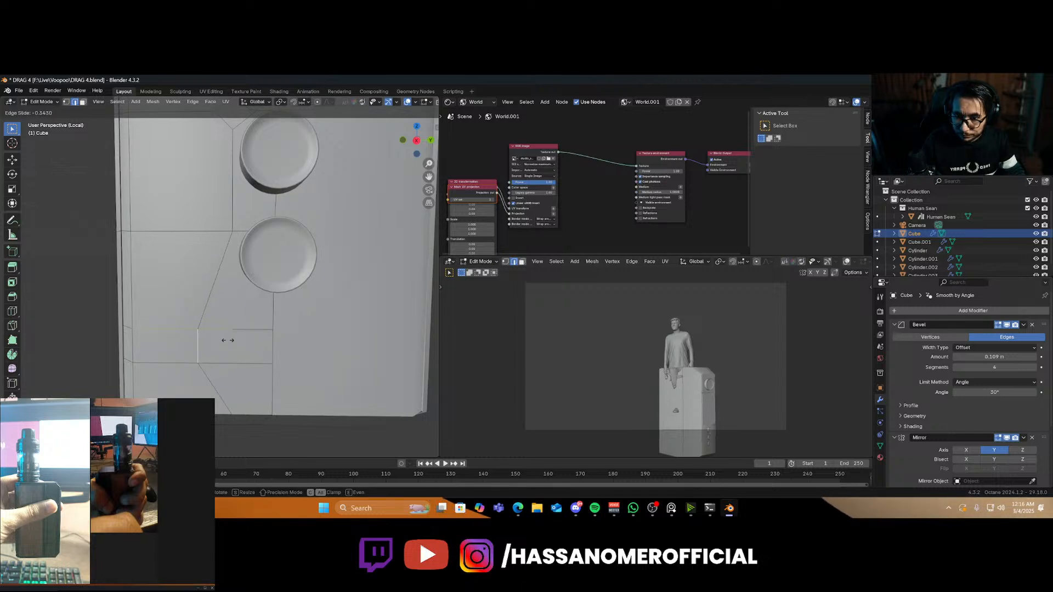
{"action": "left_click", "coordinate": [202, 323]}
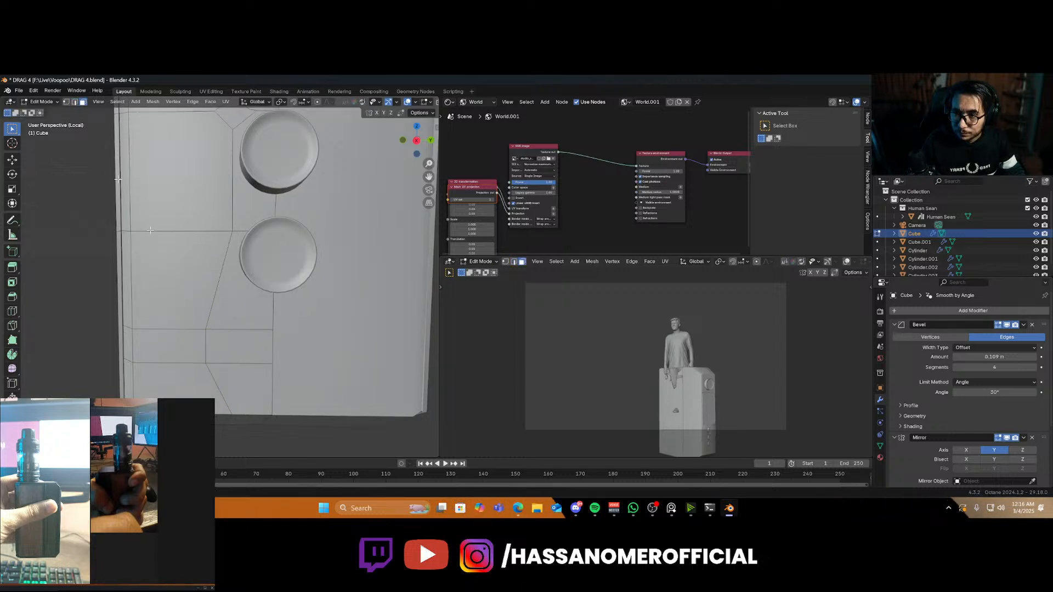
Extrude the slot's face about 0.027 m inward and delete the extra wall face on the mirror line
{"action": "left_click", "coordinate": [264, 361]}
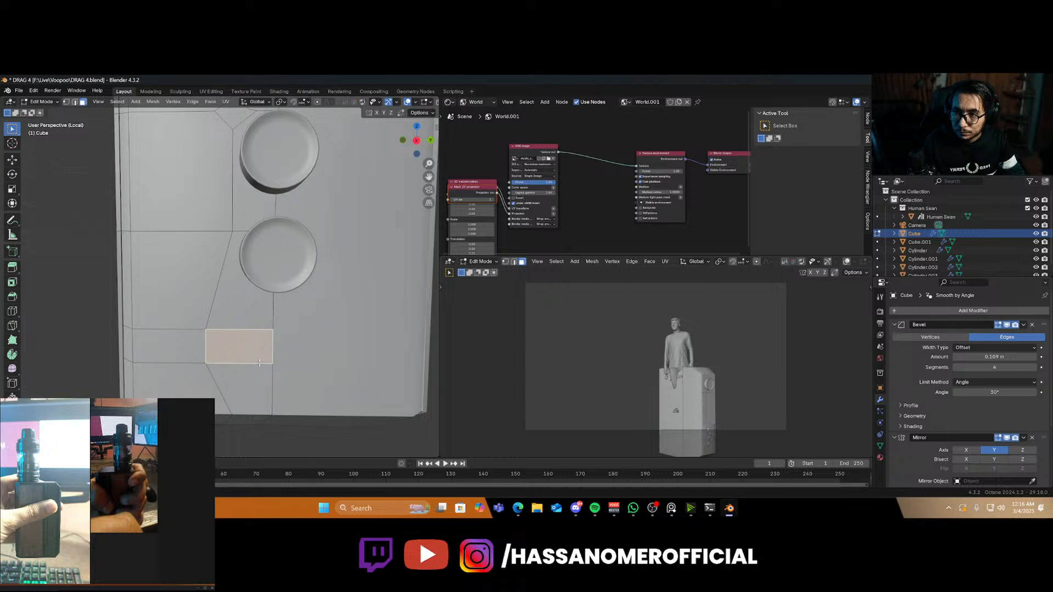
{"action": "key", "text": "e"}
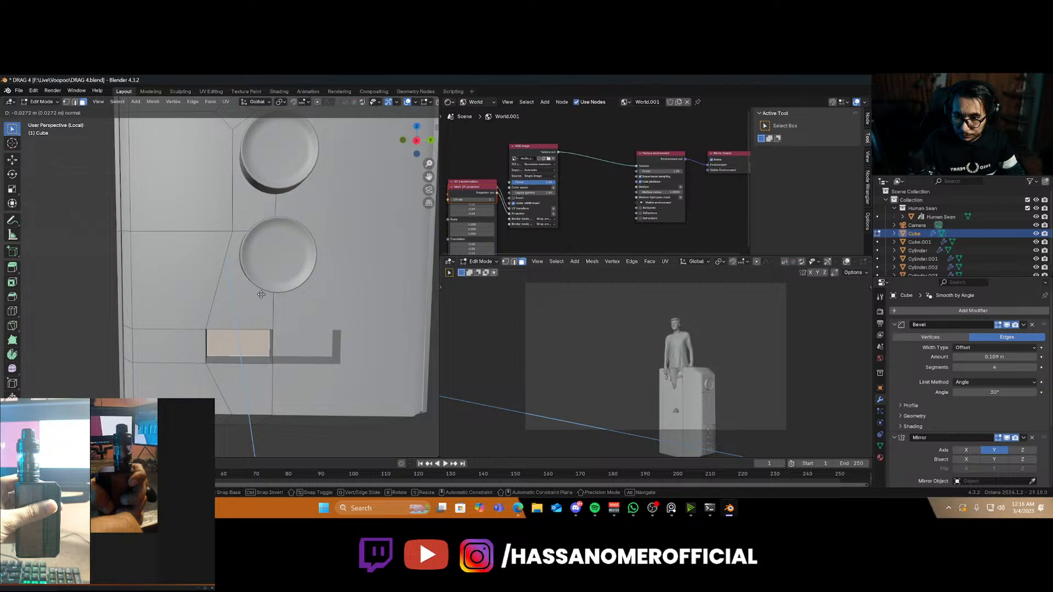
{"action": "left_click", "coordinate": [261, 294]}
{"action": "key", "text": "x"}
{"action": "middle_click_drag", "start_coordinate": [271, 347], "coordinate": [245, 353]}
{"action": "left_click", "coordinate": [291, 351]}
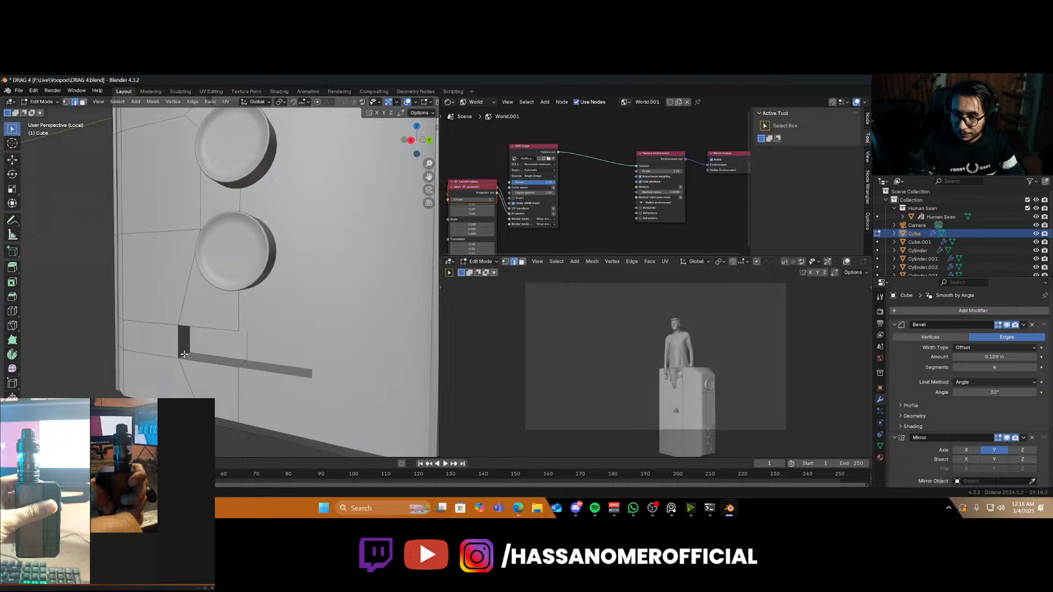
Bevel the corner edges at the slot's outer end with 4 segments to form a rounded end
{"action": "middle_click_drag", "start_coordinate": [192, 344], "coordinate": [235, 362]}
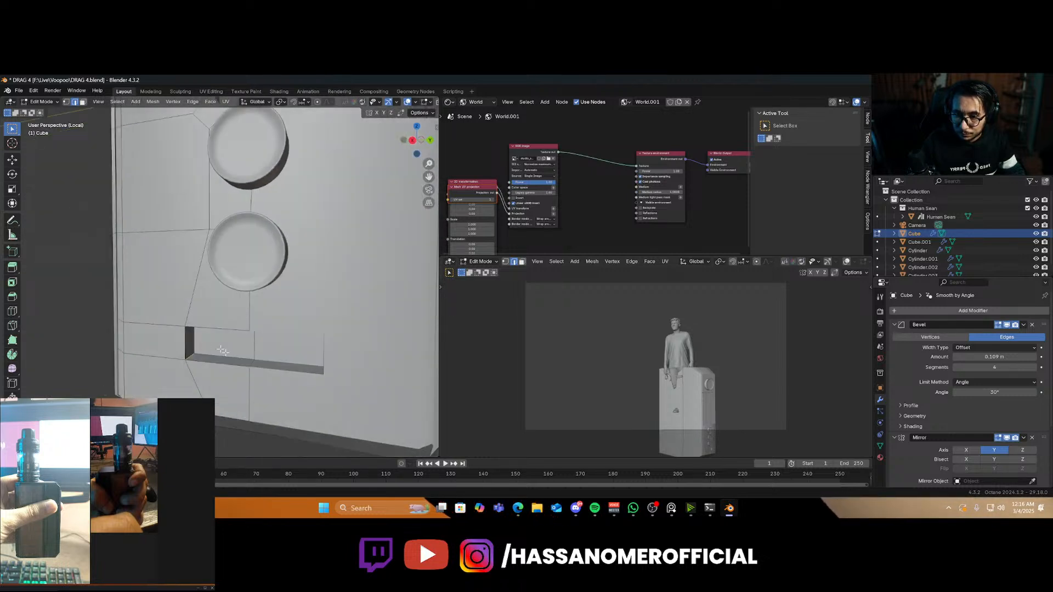
{"action": "key", "text": "ctrl+b"}
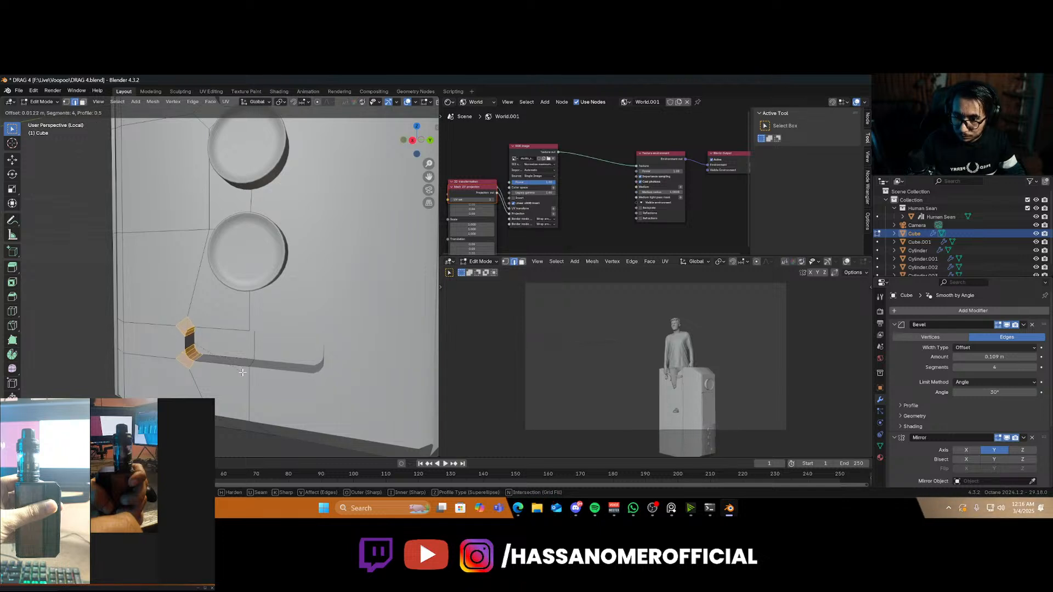
{"action": "left_click", "coordinate": [248, 379]}
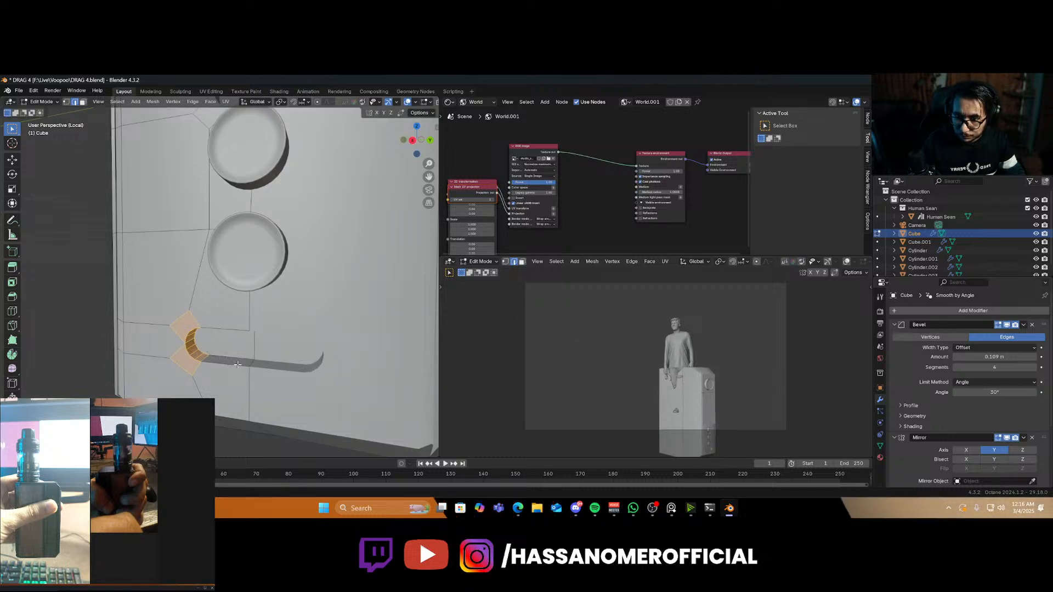
Delete the slot's floor face and finish editing the body
{"action": "left_click", "coordinate": [83, 101]}
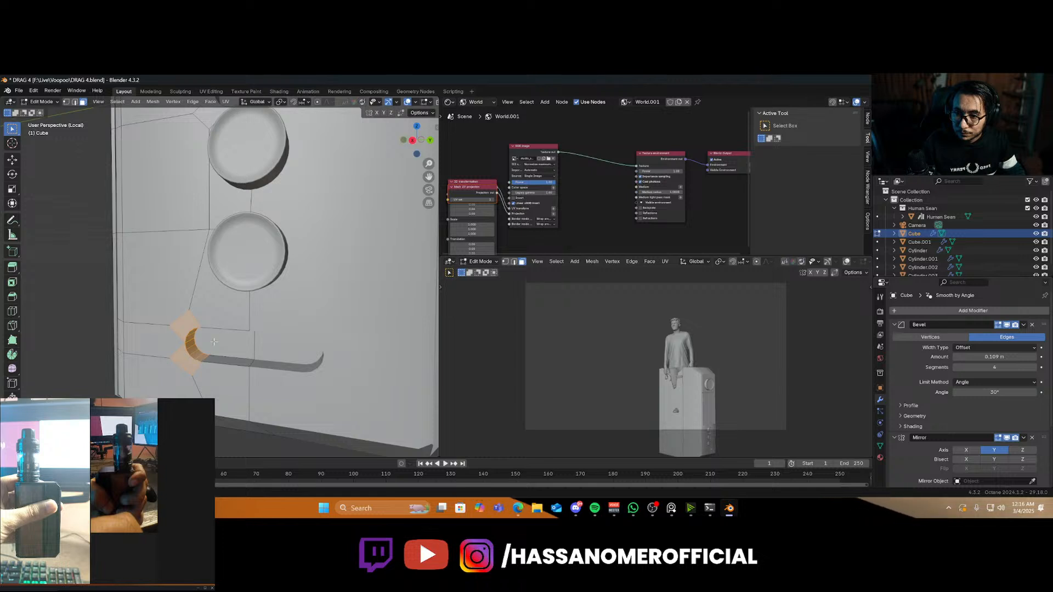
{"action": "left_click", "coordinate": [236, 345]}
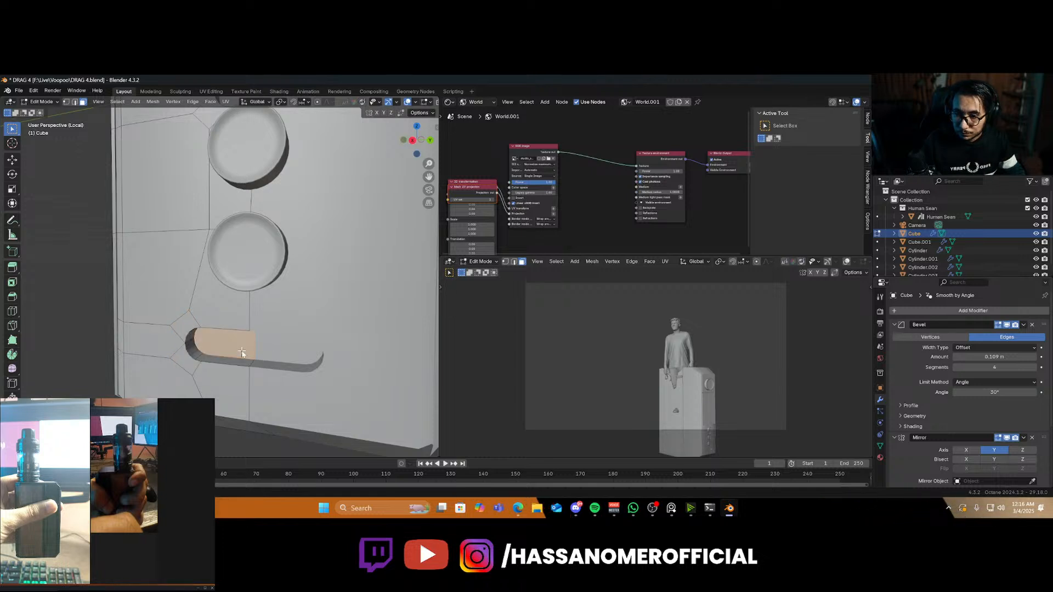
{"action": "key", "text": "x"}
{"action": "left_click", "coordinate": [242, 350]}
{"action": "key", "text": "Tab"}
{"action": "mouse_move", "coordinate": [241, 350]}
{"action": "middle_mouse_down"}
{"action": "mouse_move", "coordinate": [239, 383]}
{"action": "mouse_move", "coordinate": [245, 303]}
{"action": "mouse_move", "coordinate": [230, 238]}
{"action": "mouse_move", "coordinate": [240, 338]}
{"action": "middle_mouse_up"}
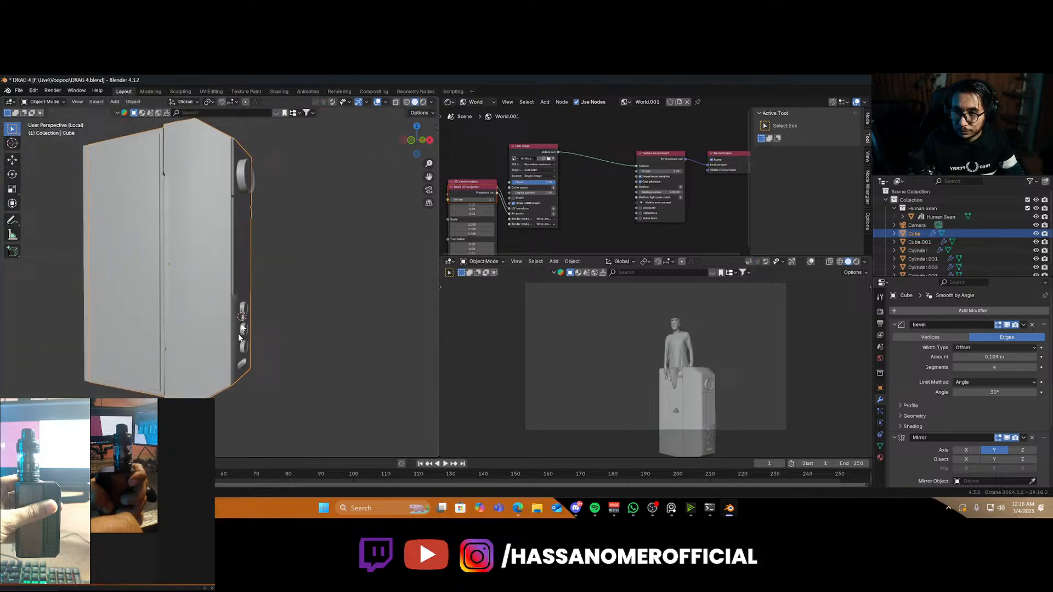
Search the asset library for "type c", place the USB Type-C(Inside) model at the slot, and scale it up to about 78.6
{"action": "left_click", "coordinate": [271, 114]}
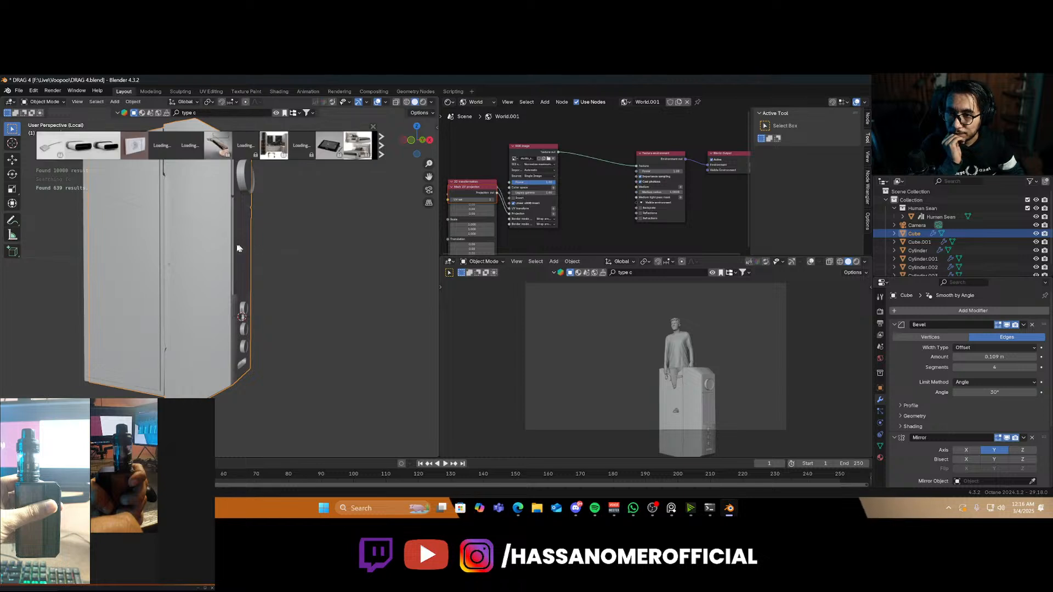
{"action": "mouse_move", "coordinate": [71, 145]}
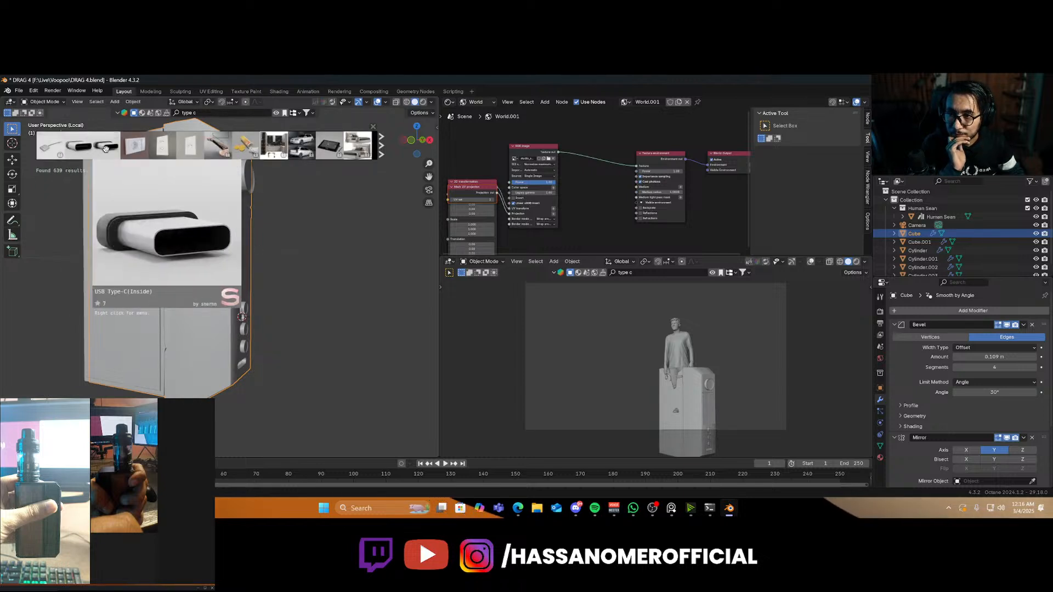
{"action": "left_click_drag", "start_coordinate": [75, 146], "coordinate": [243, 370]}
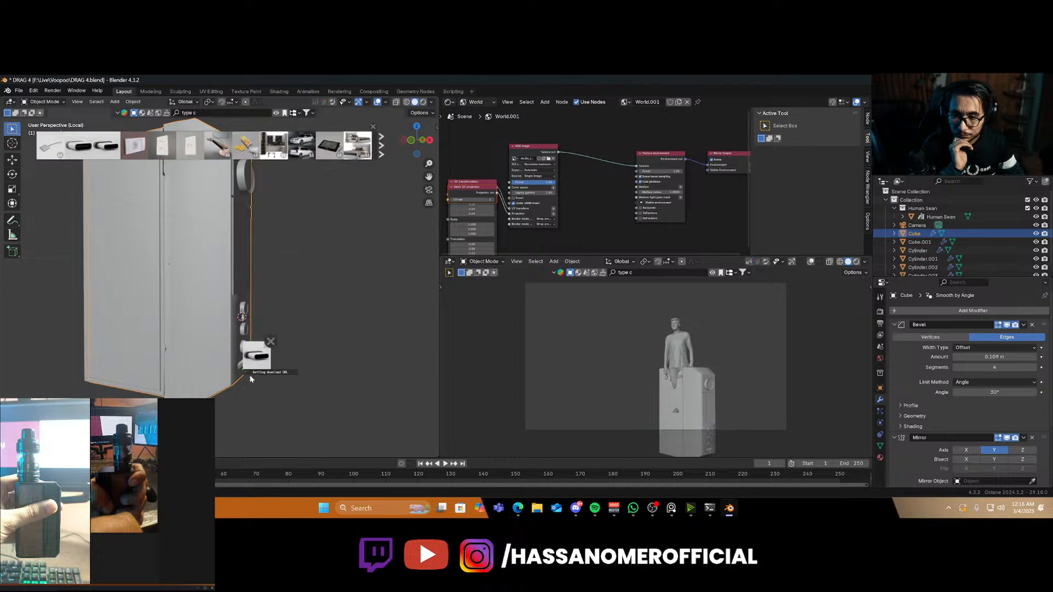
{"action": "key", "text": "s"}
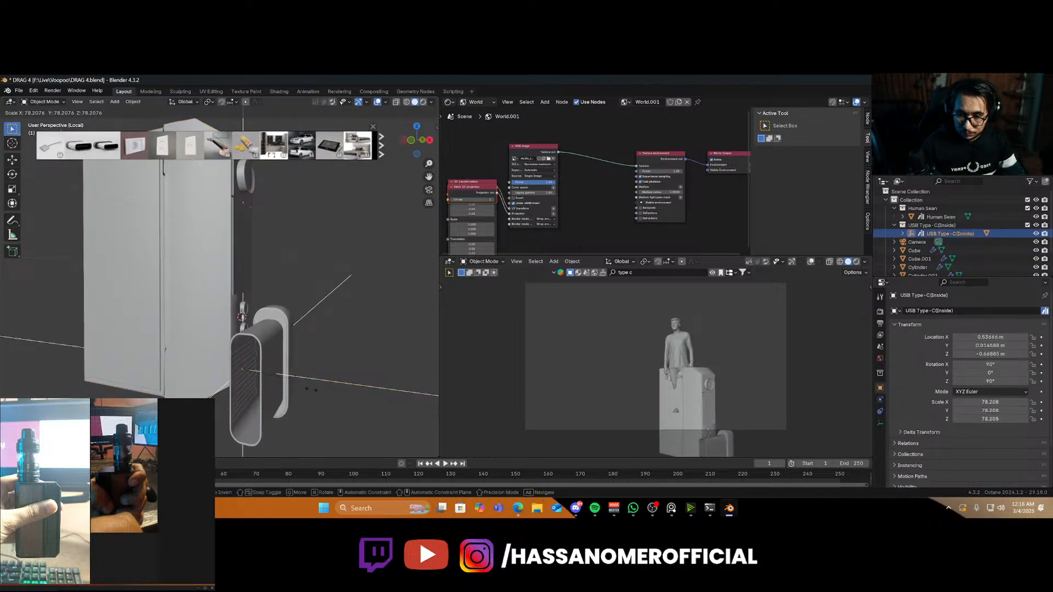
{"action": "left_click", "coordinate": [366, 388]}
{"action": "middle_click_drag", "start_coordinate": [348, 402], "coordinate": [241, 410]}
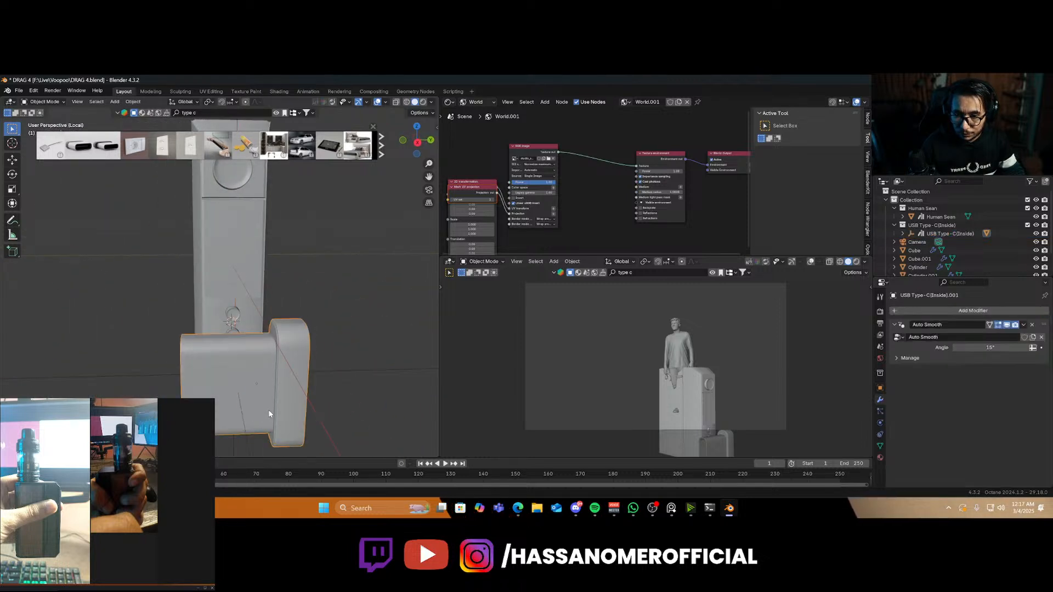
Delete the mesh of the USB Type-C(Inside) model and add the USB Type-C(Outside) model from the search results
{"action": "key", "text": "x"}
{"action": "left_click", "coordinate": [268, 411]}
{"action": "left_click_drag", "start_coordinate": [82, 145], "coordinate": [259, 391]}
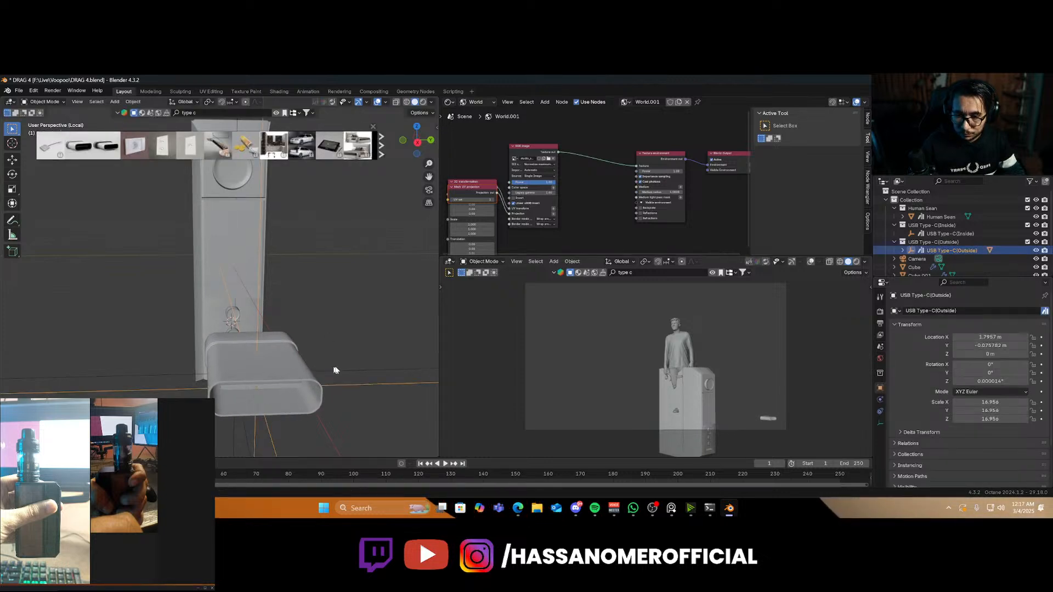
{"action": "key", "text": "shift+d"}
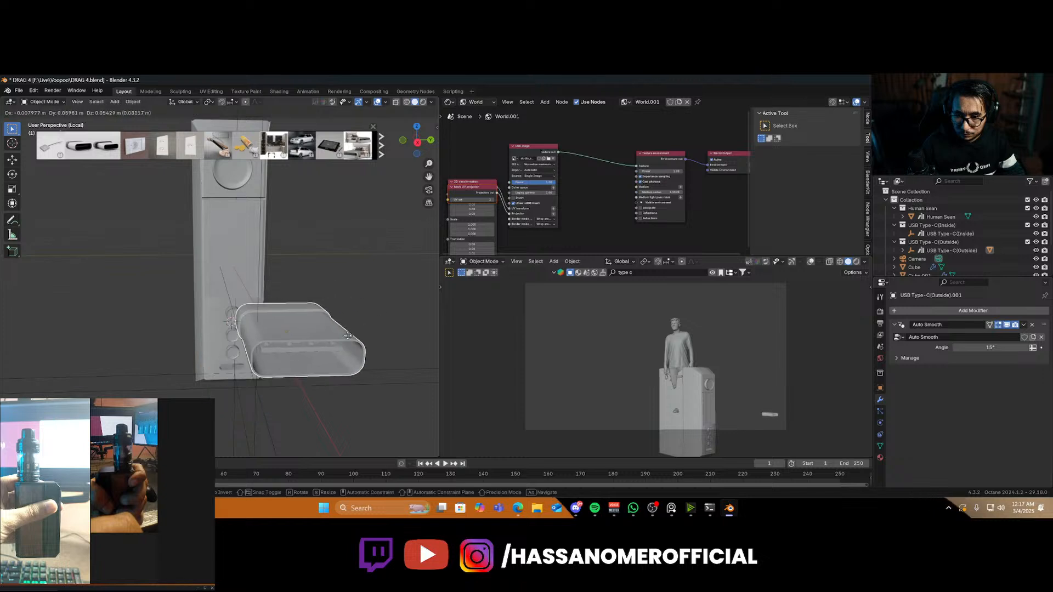
{"action": "left_click", "coordinate": [361, 383]}
{"action": "key", "text": "ctrl+z"}
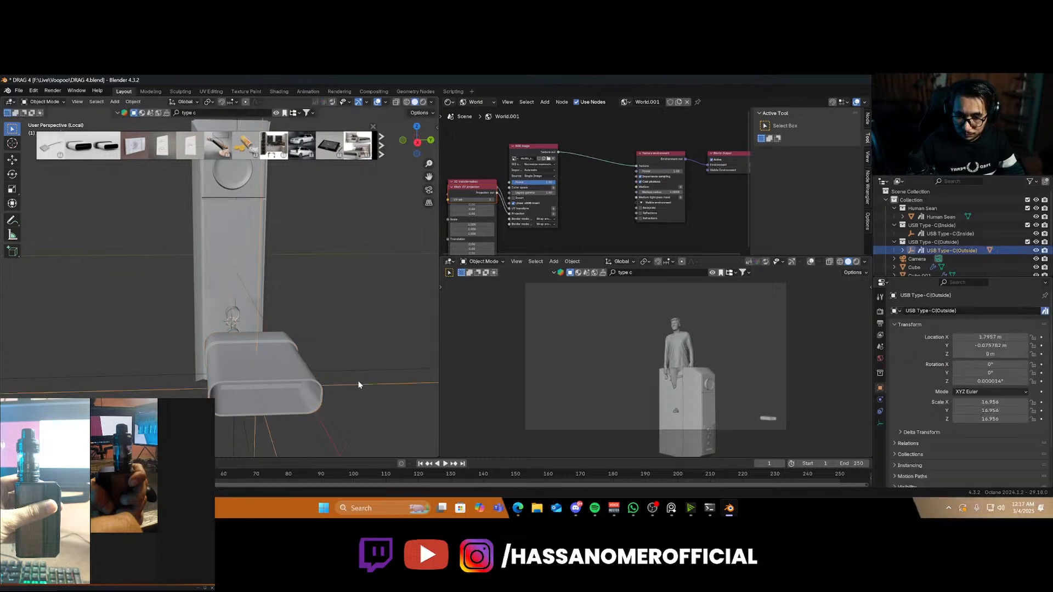
Clear the USB Type-C(Outside) mesh's parent while keeping its transformation, and delete both leftover USB Type-C empties
{"action": "left_click", "coordinate": [281, 355]}
{"action": "key", "text": "alt+p"}
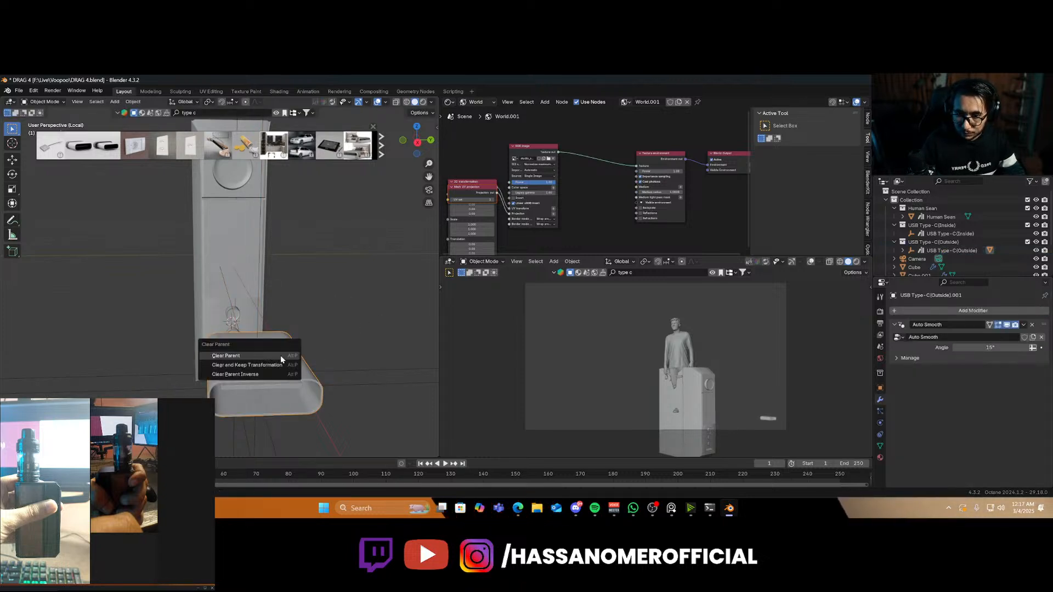
{"action": "left_click", "coordinate": [277, 365]}
{"action": "key", "text": "x"}
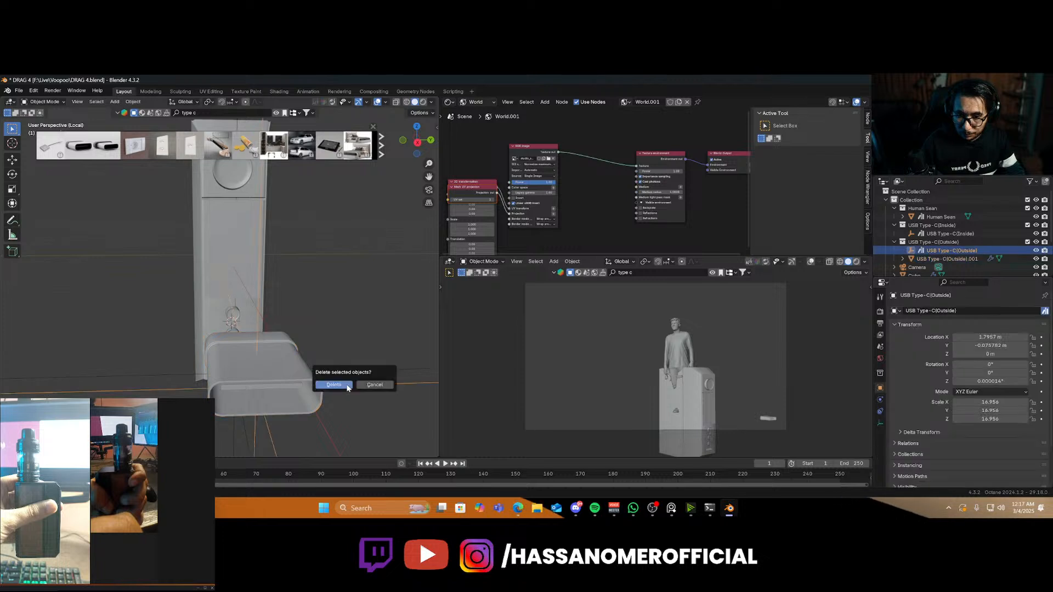
{"action": "left_click", "coordinate": [351, 380]}
{"action": "left_click", "coordinate": [306, 392]}
{"action": "left_click", "coordinate": [347, 373]}
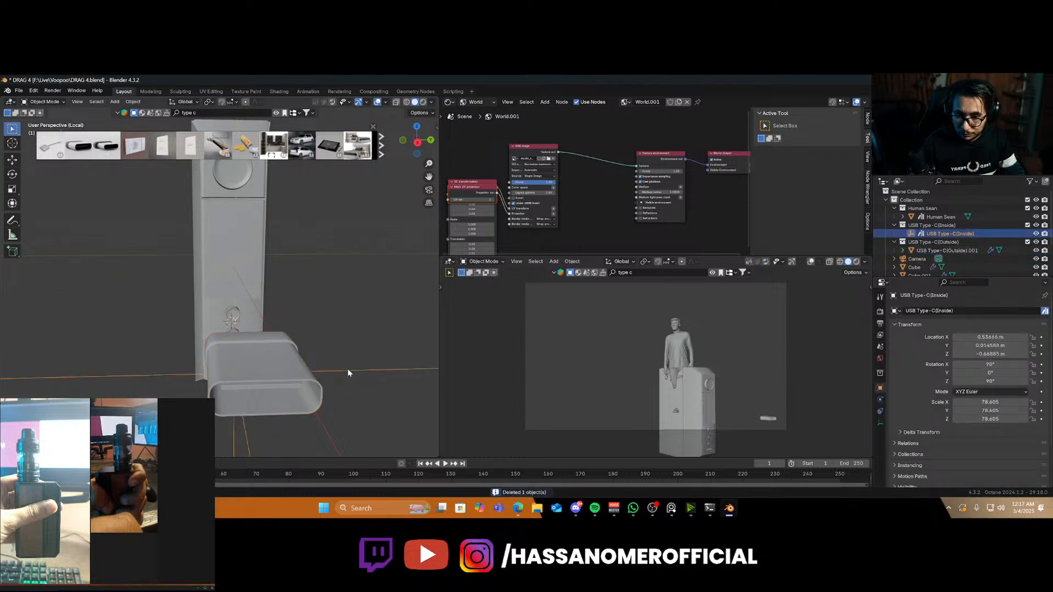
Scale down the USB Type-C(Outside) mesh to about the slot's size and snap it to the 3D cursor by the small buttons
{"action": "left_click", "coordinate": [279, 360]}
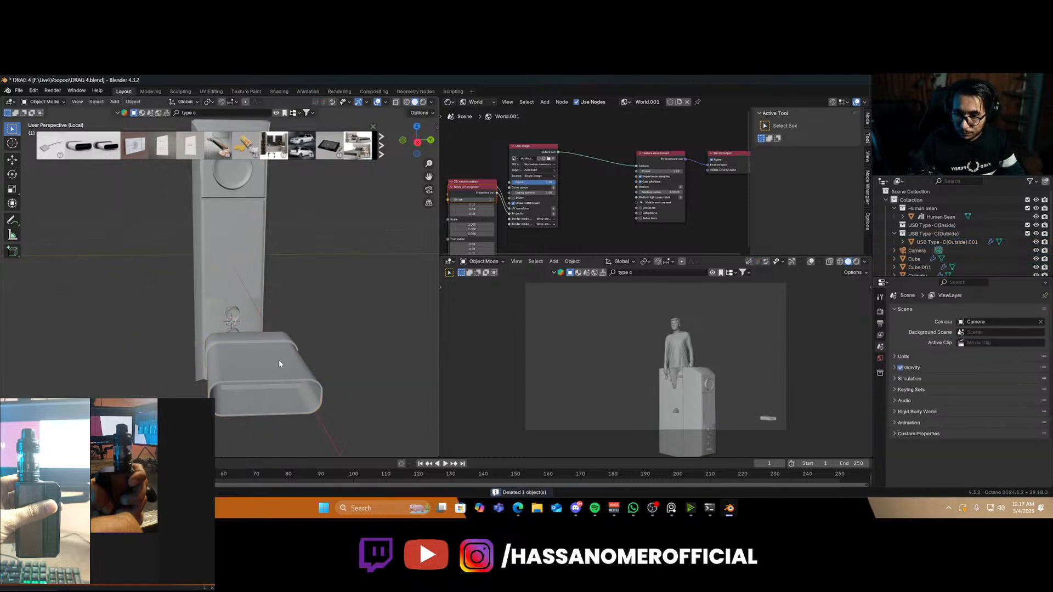
{"action": "key", "text": "s"}
{"action": "left_click", "coordinate": [294, 365]}
{"action": "middle_click_drag", "start_coordinate": [244, 367], "coordinate": [299, 370]}
{"action": "key", "text": "shift+s"}
{"action": "left_click", "coordinate": [321, 291]}
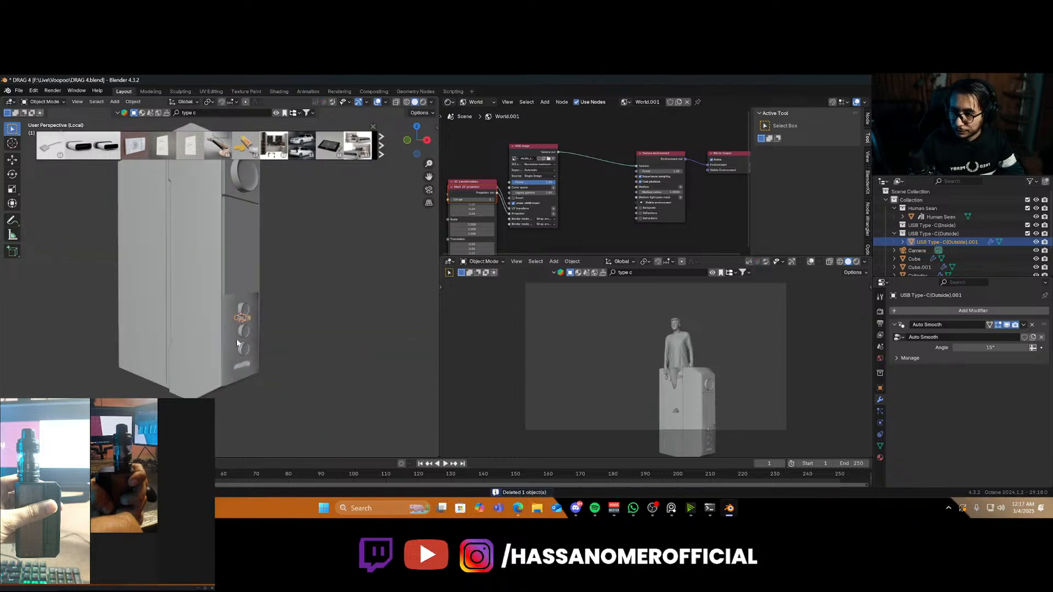
Move the USB Type-C connector down to the slot and push it inward along X
{"action": "key", "text": "g"}
{"action": "left_click", "coordinate": [245, 386]}
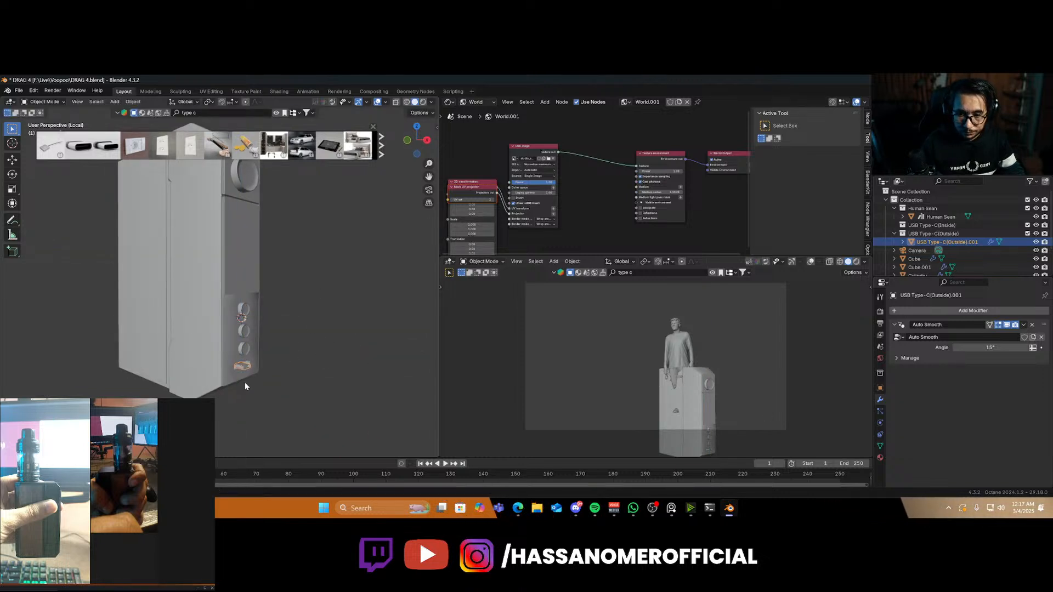
{"action": "key", "text": "KP_Decimal"}
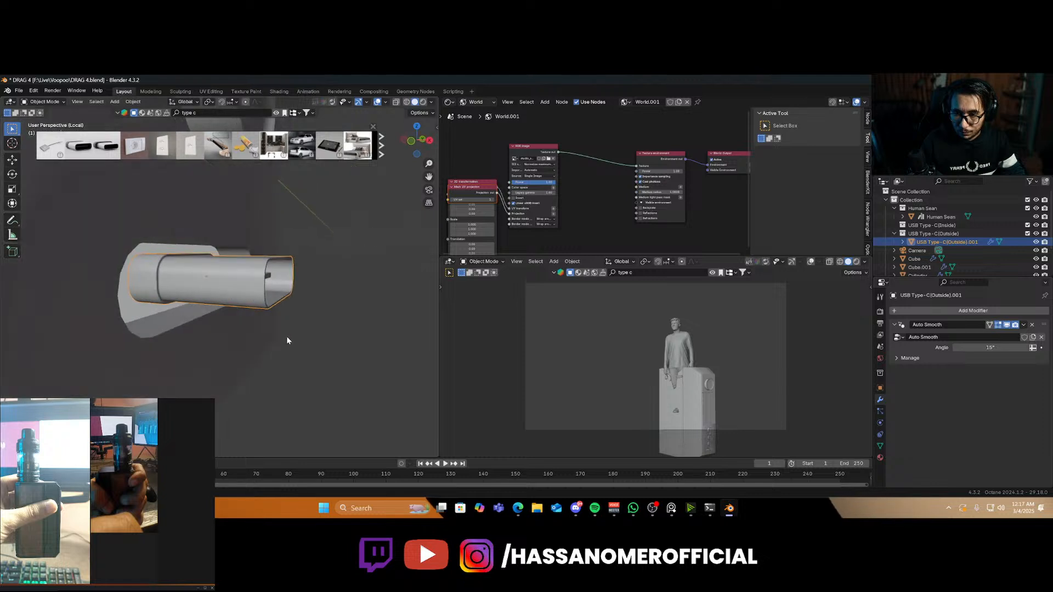
{"action": "key", "text": "g"}
{"action": "key", "text": "x"}
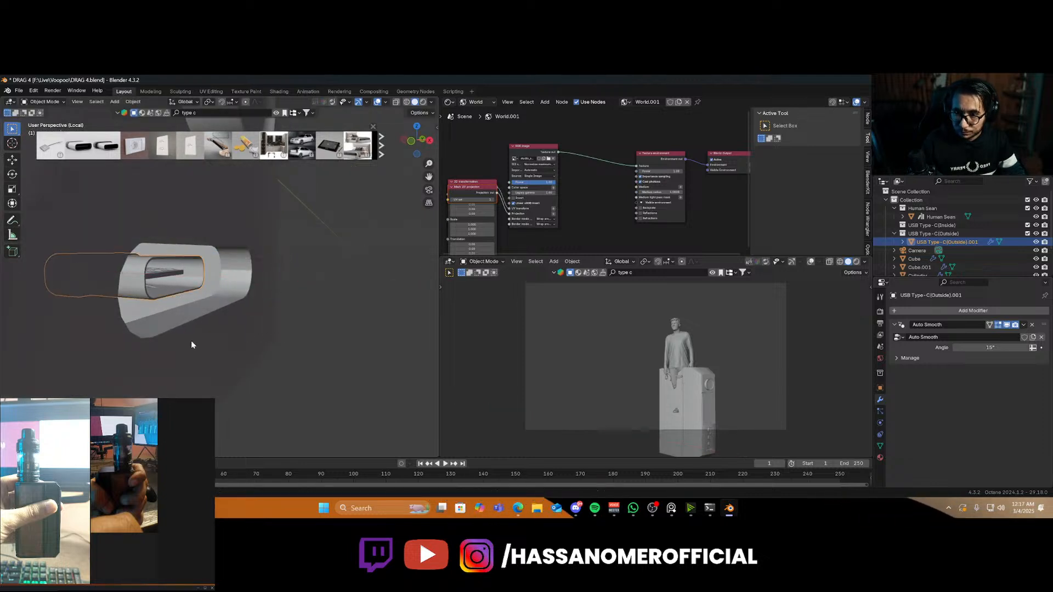
{"action": "left_click", "coordinate": [235, 406]}
Resize the USB Type-C connector and move it along Z and X so it sits recessed inside the body's slot
{"action": "middle_click_drag", "start_coordinate": [306, 296], "coordinate": [220, 326]}
{"action": "key", "text": "s"}
{"action": "left_click", "coordinate": [273, 338]}
{"action": "key", "text": "g"}
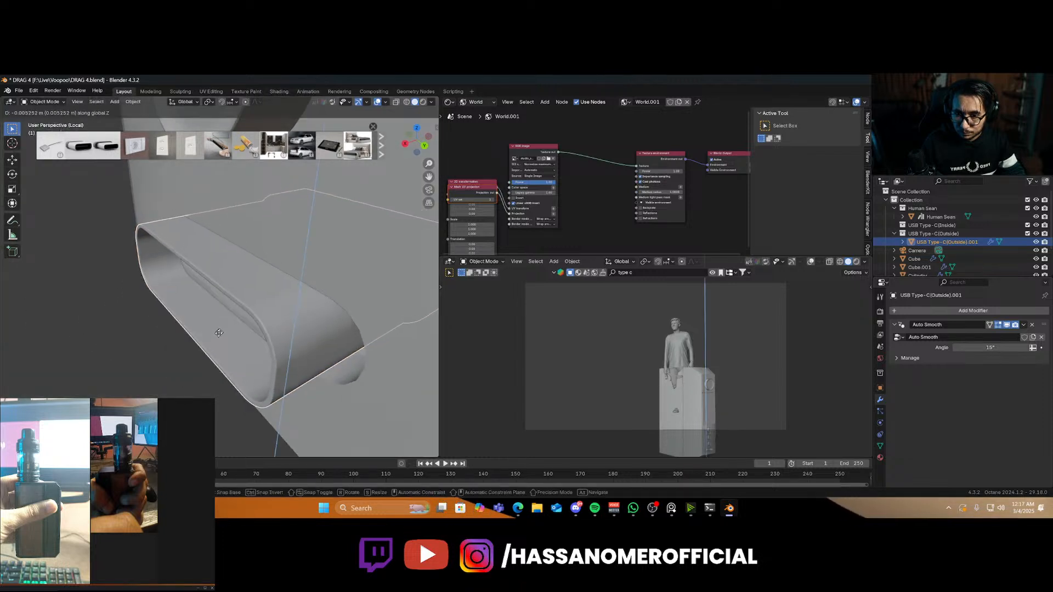
{"action": "left_click", "coordinate": [283, 344]}
{"action": "key", "text": "g"}
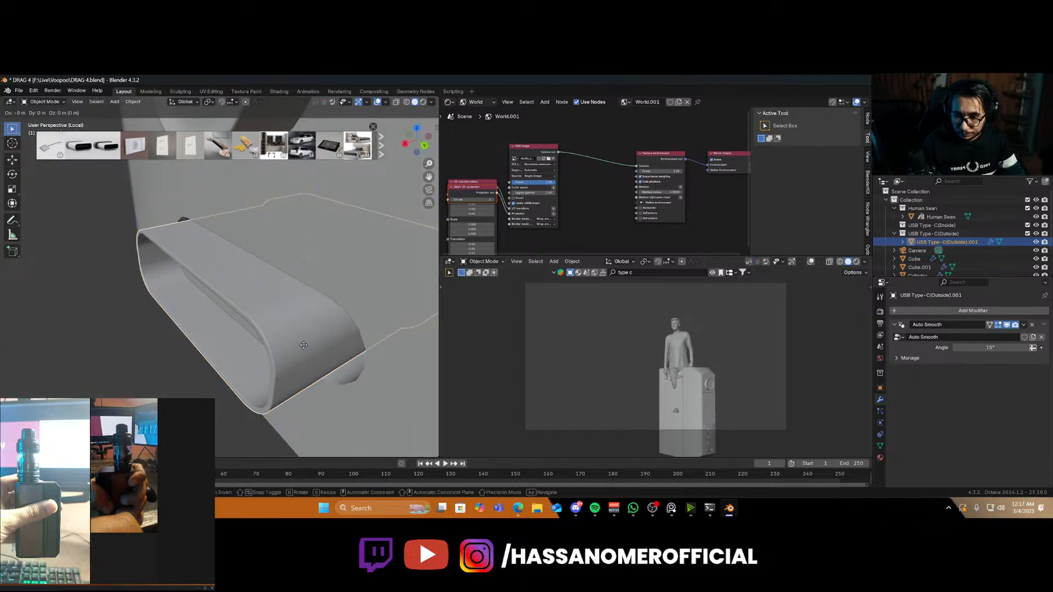
{"action": "key", "text": "y"}
{"action": "key", "text": "x"}
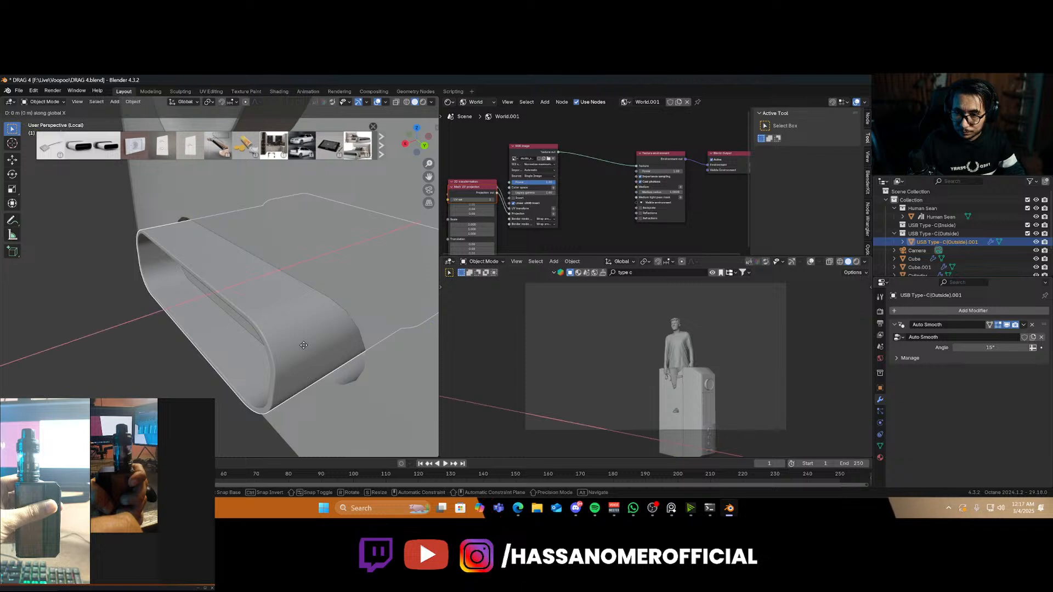
{"action": "left_click", "coordinate": [377, 345]}
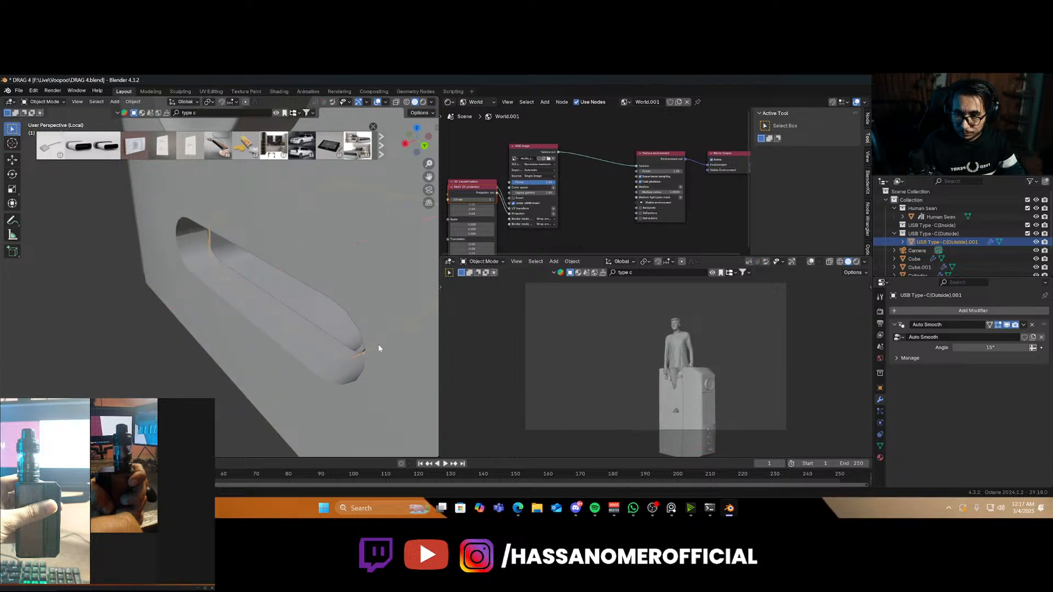
Center the USB Type-C connector in the slot opening with small moves along Z and Y
{"action": "middle_click_drag", "start_coordinate": [378, 344], "coordinate": [345, 348]}
{"action": "key", "text": "g"}
{"action": "key", "text": "z"}
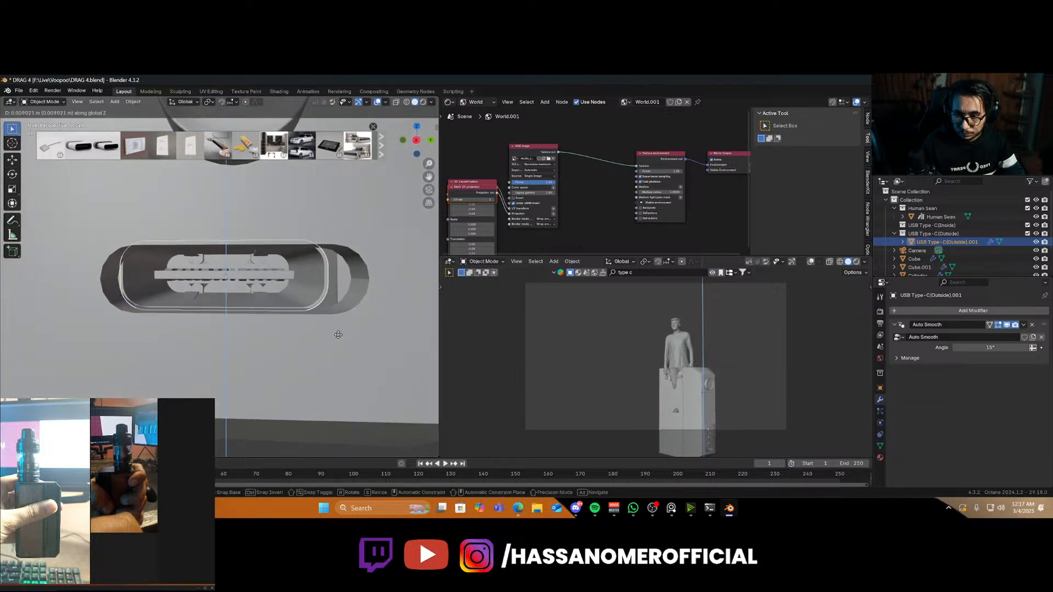
{"action": "left_click", "coordinate": [336, 336]}
{"action": "key", "text": "g"}
{"action": "key", "text": "z"}
{"action": "left_click", "coordinate": [330, 338]}
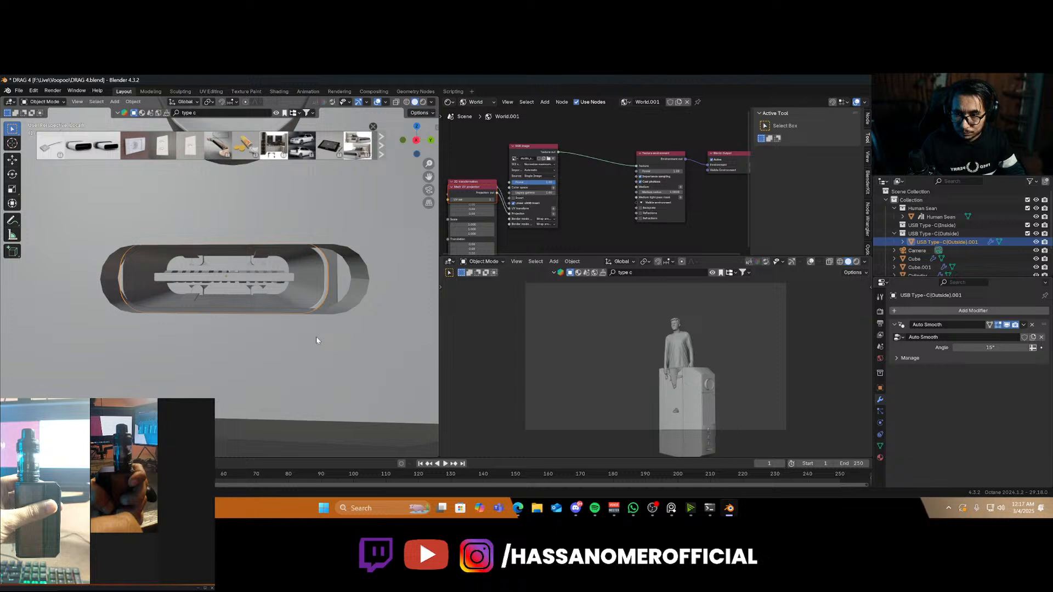
{"action": "key", "text": "g"}
{"action": "key", "text": "y"}
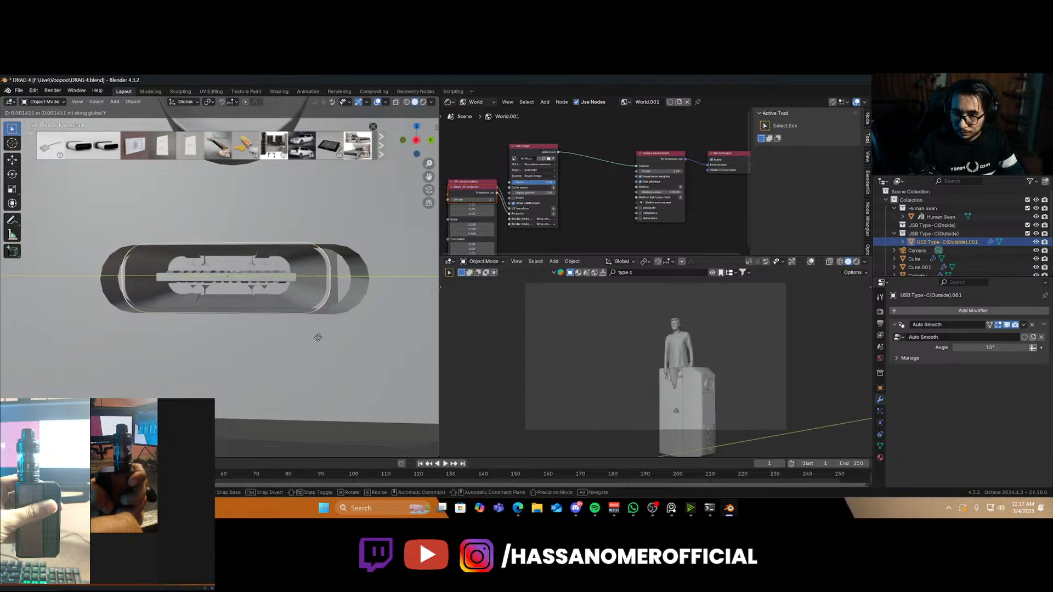
{"action": "left_click", "coordinate": [323, 343]}
Select the loop of inner wall faces around the rounded end of the USB slot in the body mesh
{"action": "left_click", "coordinate": [153, 323]}
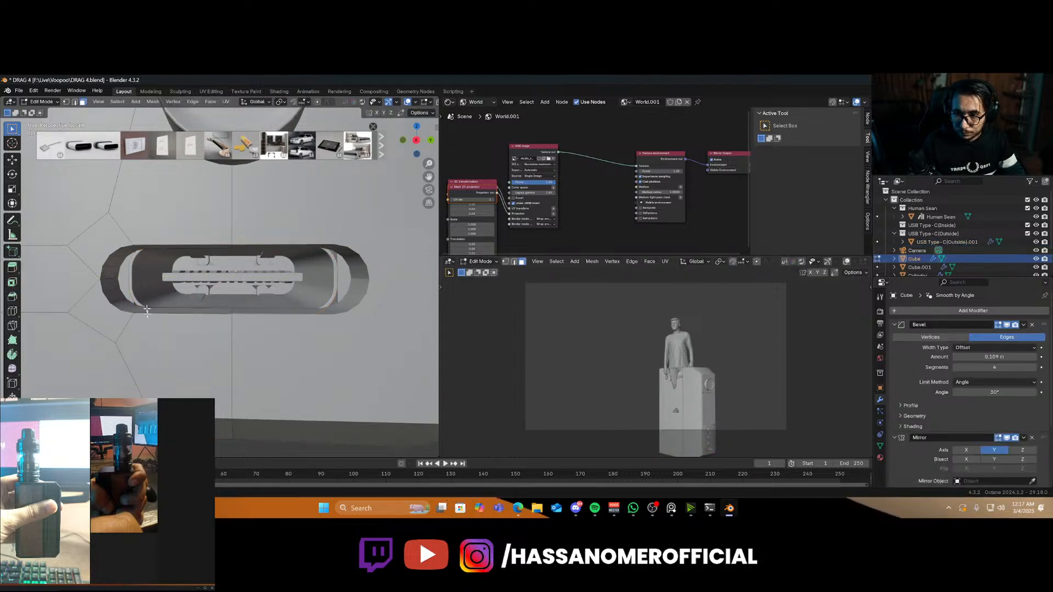
{"action": "key", "text": "Tab"}
{"action": "left_click", "coordinate": [111, 281], "text": "alt"}
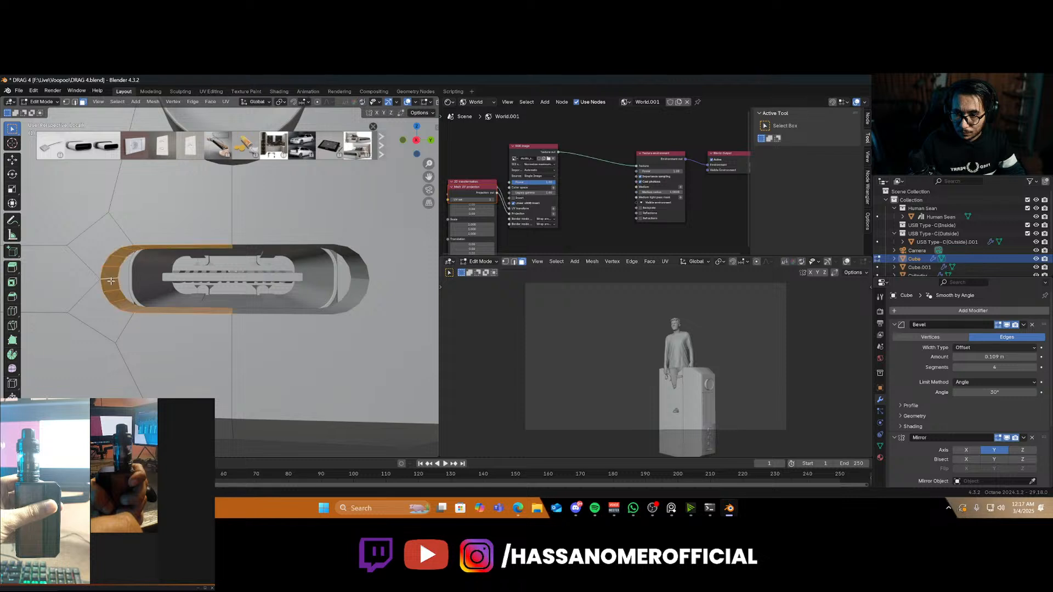
{"action": "left_click", "coordinate": [133, 252]}
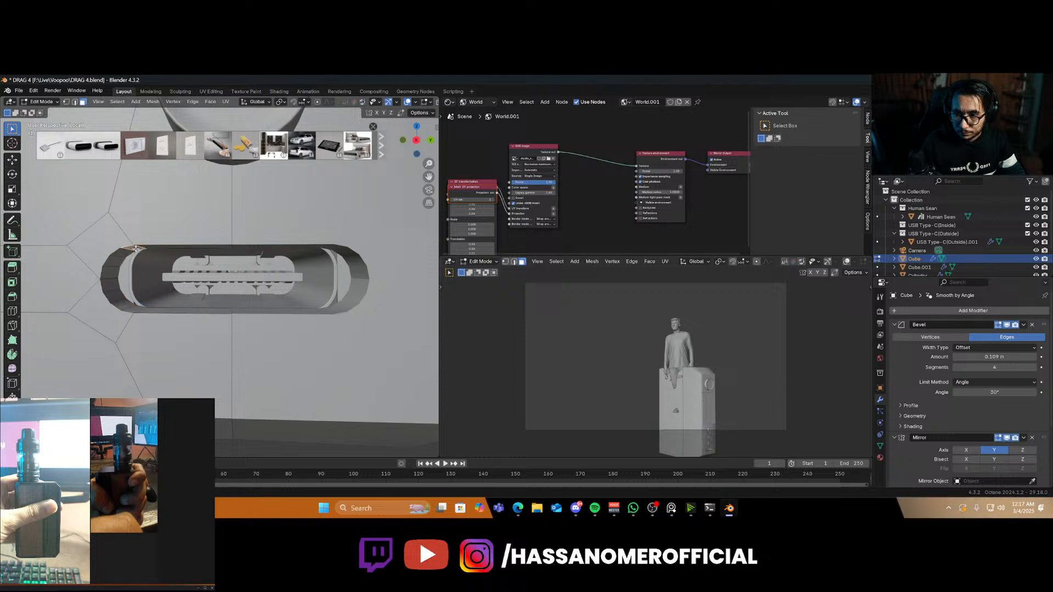
{"action": "left_click", "coordinate": [131, 308], "text": "alt"}
{"action": "key", "text": "s"}
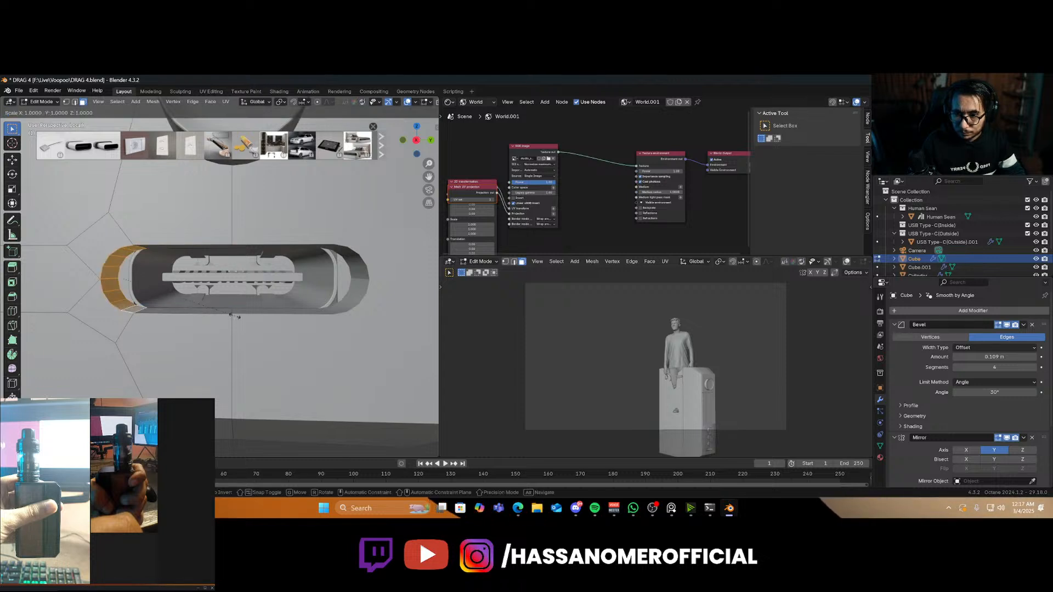
{"action": "key", "text": "x"}
{"action": "key", "text": "y"}
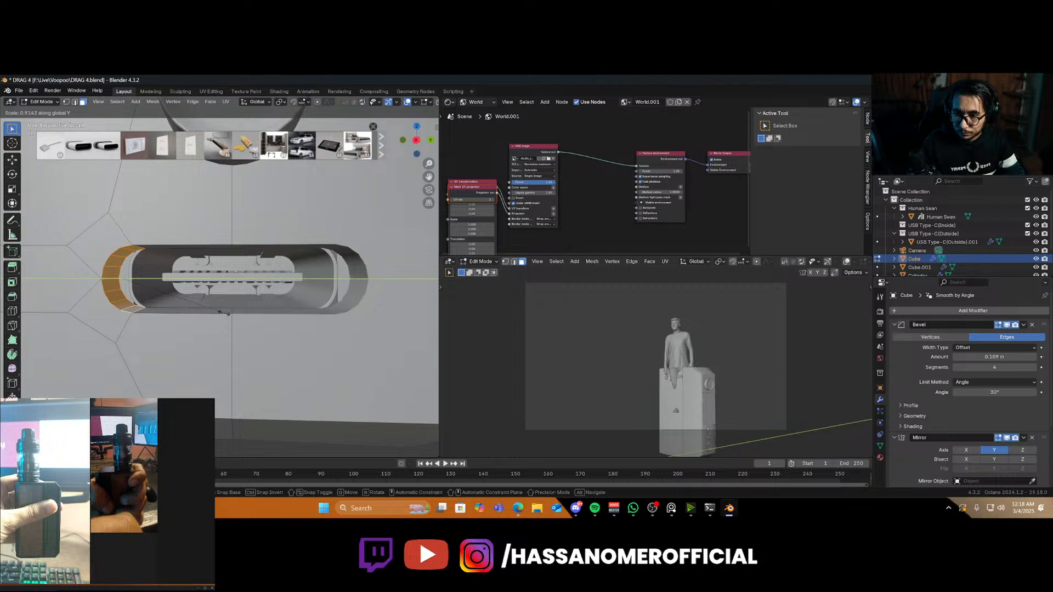
{"action": "key", "text": "Escape"}
Move the slot's rounded end faces inward along Y so the opening fits closely around the connector
{"action": "key", "text": "g"}
{"action": "key", "text": "x"}
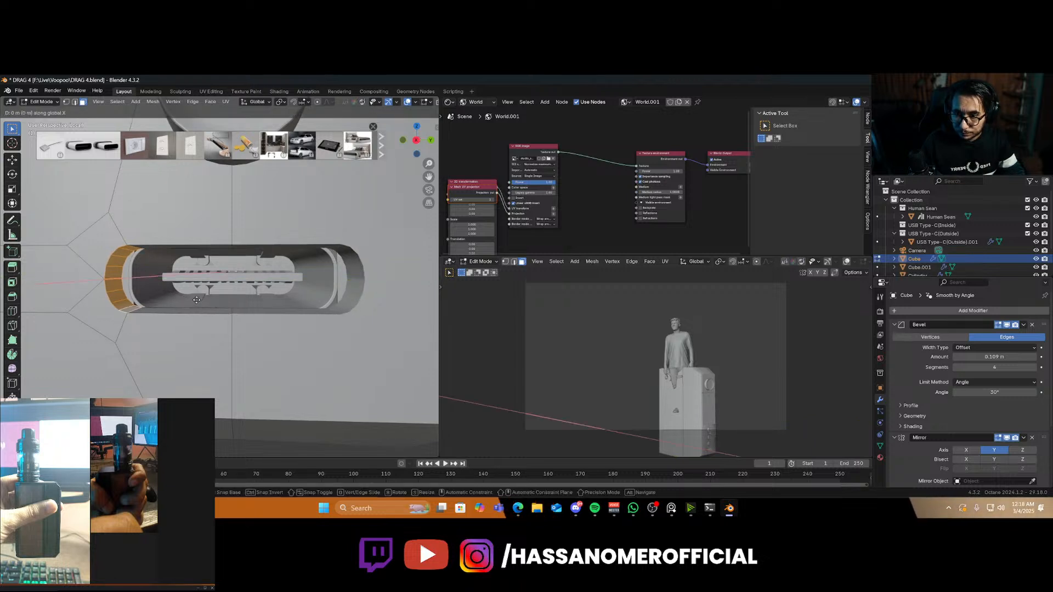
{"action": "key", "text": "y"}
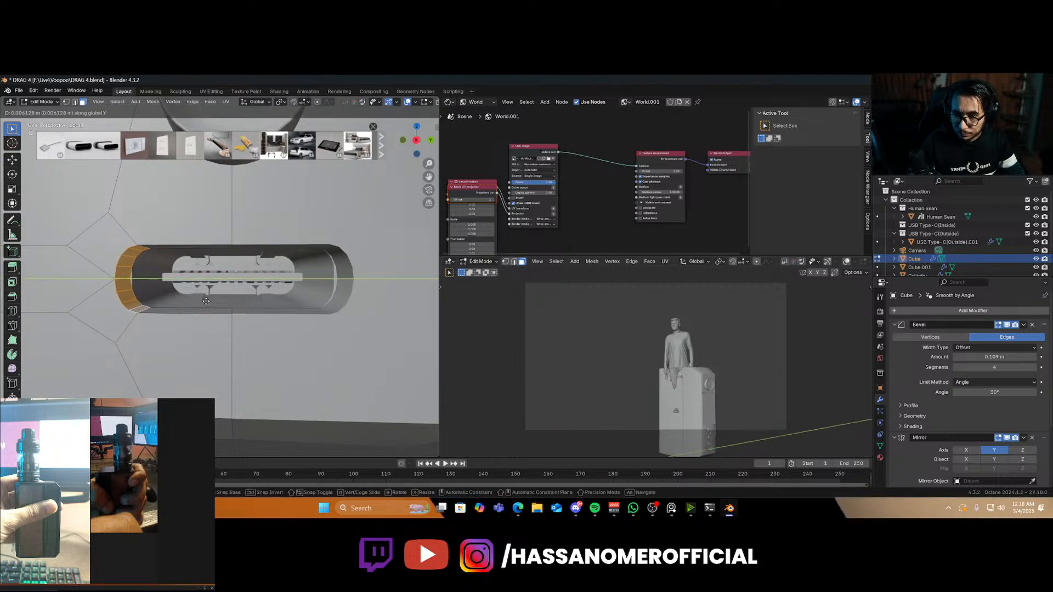
{"action": "left_click", "coordinate": [207, 301]}
{"action": "key", "text": "Tab"}
Save the DRAG 4.blend file
{"action": "middle_click_drag", "start_coordinate": [261, 310], "coordinate": [213, 326]}
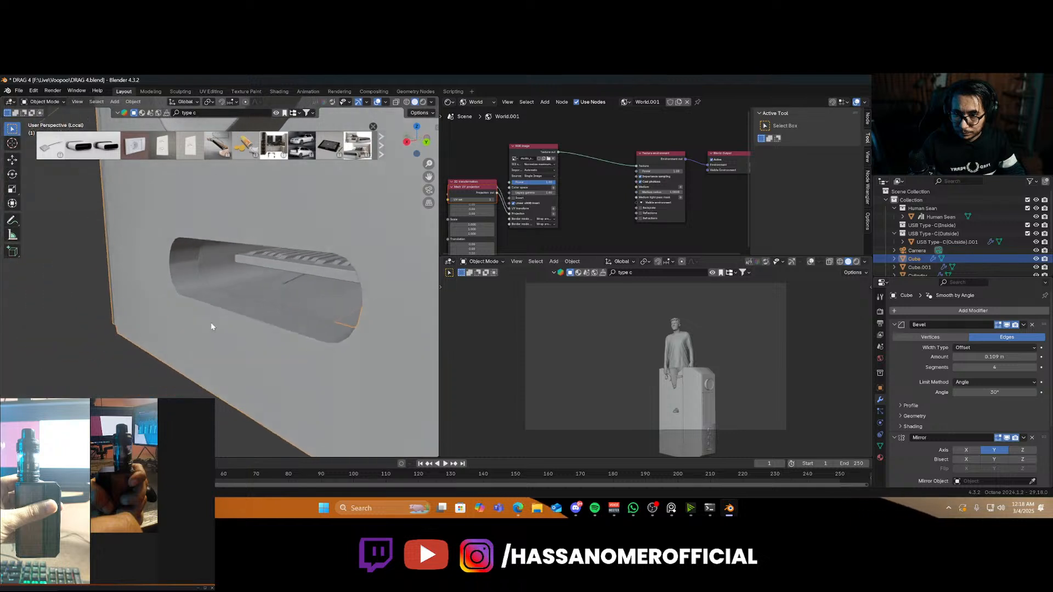
{"action": "scroll", "coordinate": [252, 295], "scroll_direction": "down", "scroll_amount": 9}
{"action": "key", "text": "ctrl+s"}
{"action": "scroll", "coordinate": [252, 295], "scroll_direction": "down", "scroll_amount": 6}
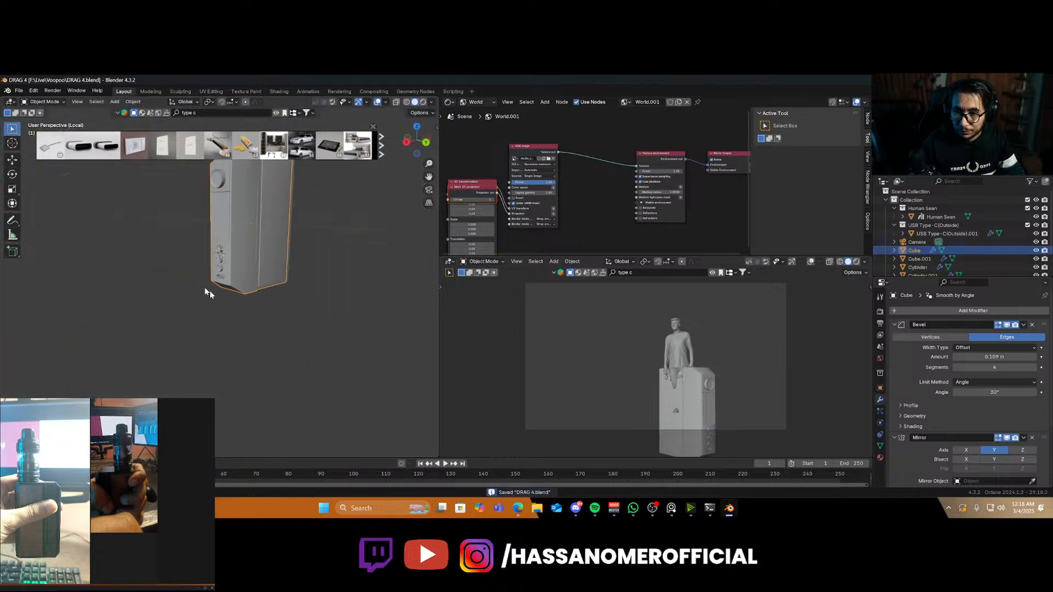
Add a level 1 Subdivision modifier to the device body
{"action": "mouse_move", "coordinate": [210, 291]}
{"action": "middle_mouse_down"}
{"action": "mouse_move", "coordinate": [212, 277]}
{"action": "mouse_move", "coordinate": [224, 305]}
{"action": "middle_mouse_up"}
{"action": "scroll", "coordinate": [219, 261], "scroll_direction": "up", "scroll_amount": 8}
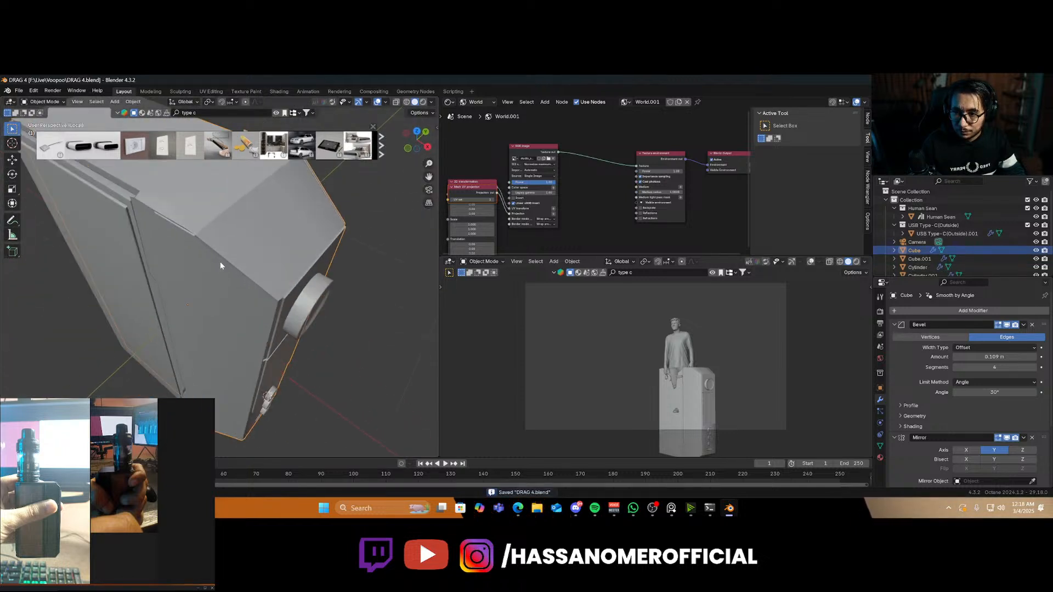
{"action": "key", "text": "ctrl+1"}
Examine the subdivided body's sides, corner edges and top face from several angles
{"action": "scroll", "coordinate": [250, 341], "scroll_direction": "down", "scroll_amount": 7}
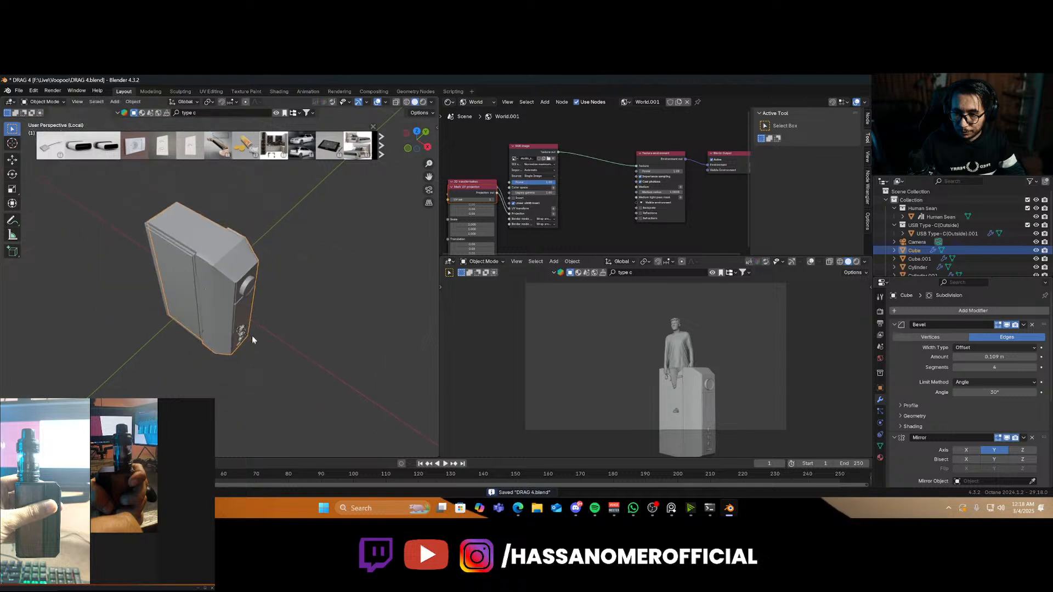
{"action": "middle_click_drag", "start_coordinate": [251, 338], "coordinate": [208, 282]}
{"action": "scroll", "coordinate": [223, 346], "scroll_direction": "up", "scroll_amount": 4}
{"action": "middle_click_drag", "start_coordinate": [223, 346], "coordinate": [329, 310]}
{"action": "scroll", "coordinate": [212, 361], "scroll_direction": "down", "scroll_amount": 5}
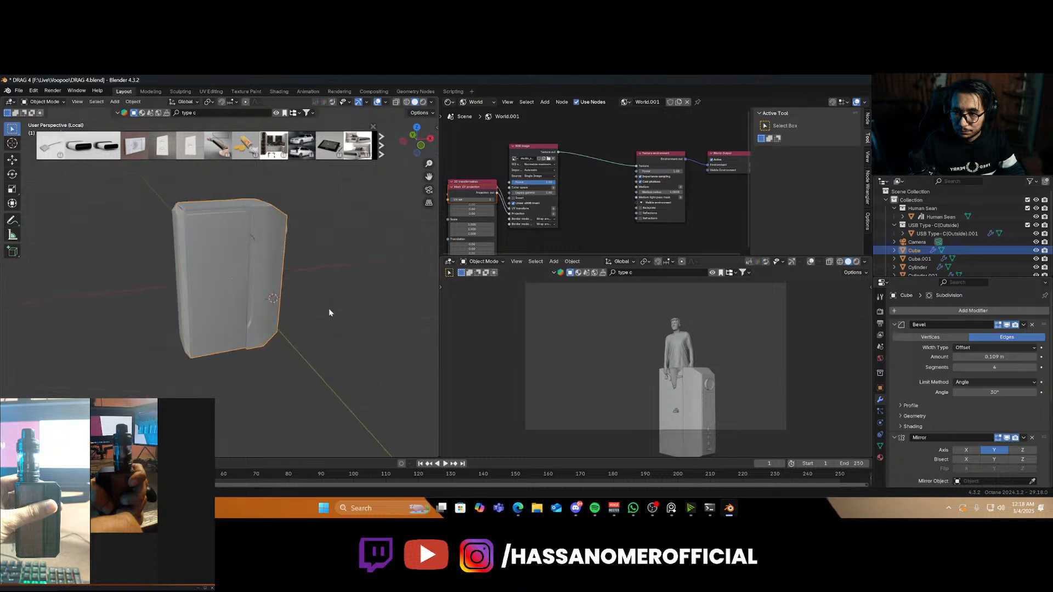
{"action": "scroll", "coordinate": [251, 289], "scroll_direction": "up", "scroll_amount": 3}
{"action": "middle_click_drag", "start_coordinate": [252, 289], "coordinate": [262, 392]}
{"action": "scroll", "coordinate": [260, 349], "scroll_direction": "up", "scroll_amount": 3}
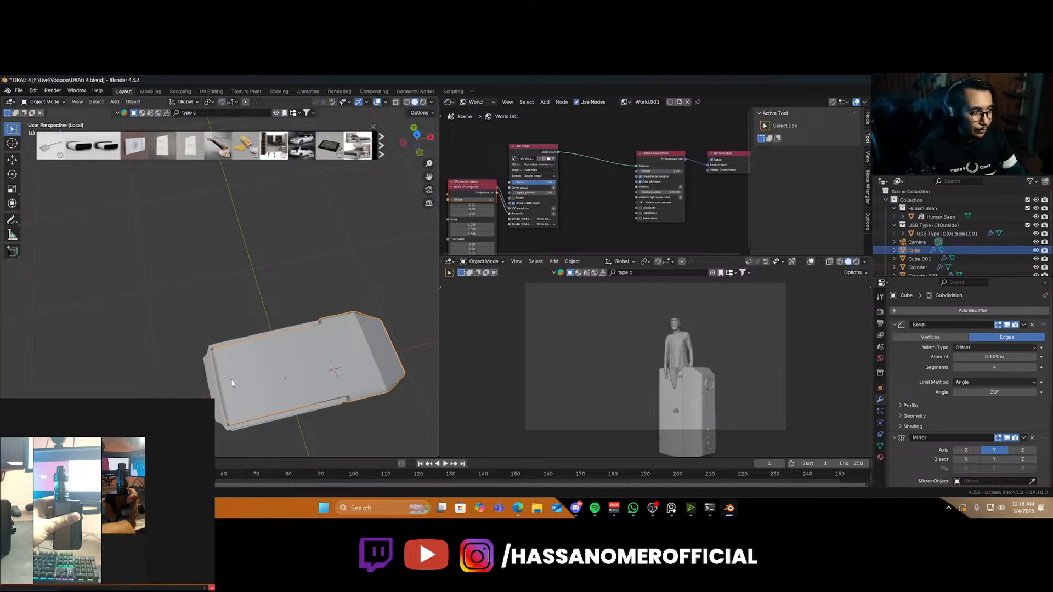
{"action": "middle_click_drag", "start_coordinate": [234, 417], "coordinate": [264, 376]}
{"action": "scroll", "coordinate": [263, 376], "scroll_direction": "up", "scroll_amount": 4}
Try two edge loops across the body's top face, one near its back end and one near the middle, and undo them
{"action": "key", "text": "Tab"}
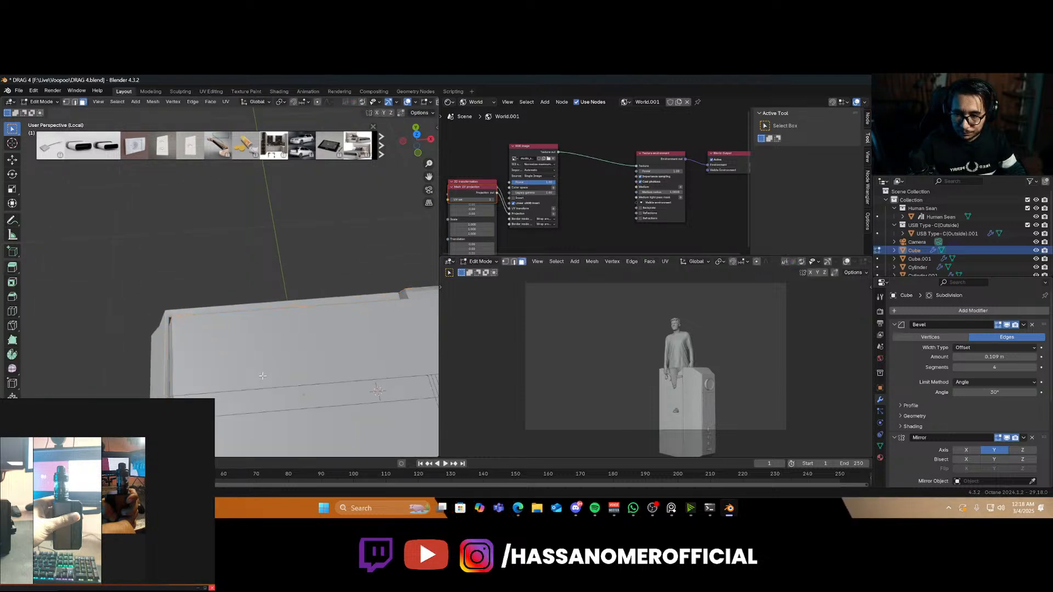
{"action": "scroll", "coordinate": [262, 376], "scroll_direction": "down", "scroll_amount": 2}
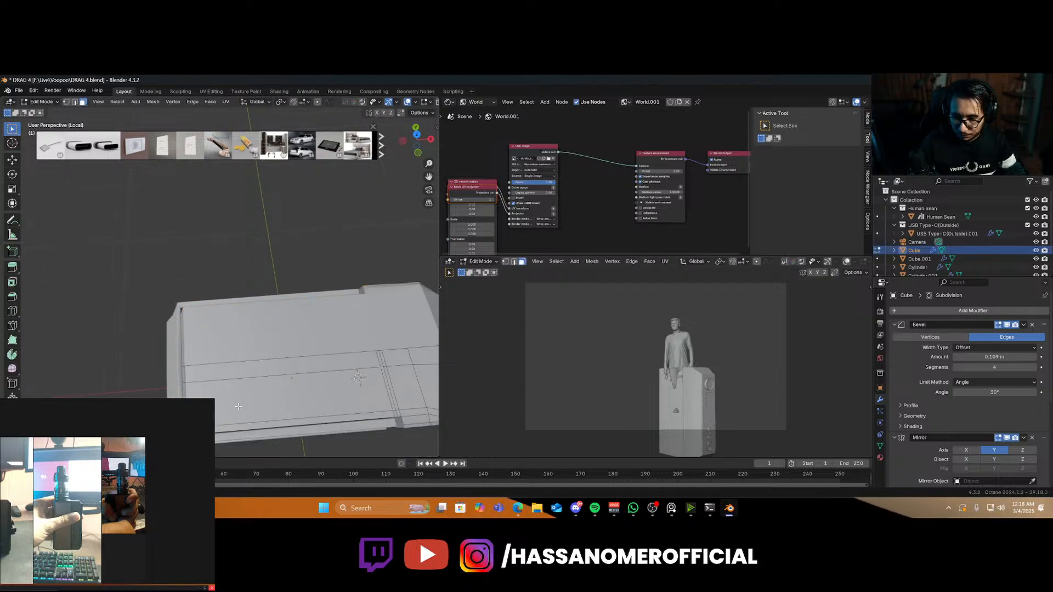
{"action": "key", "text": "ctrl+r"}
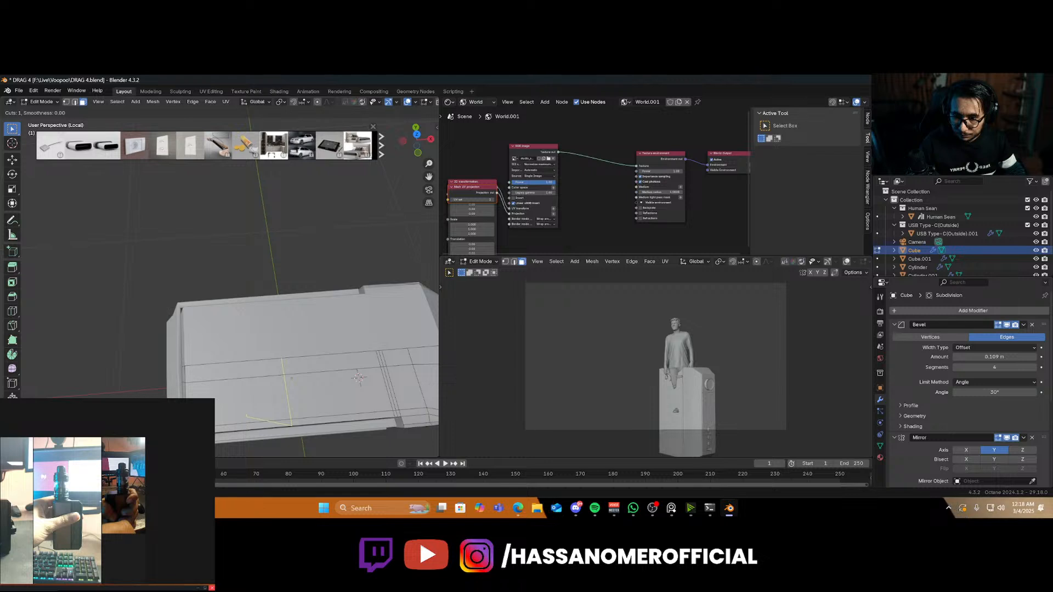
{"action": "left_click", "coordinate": [223, 425]}
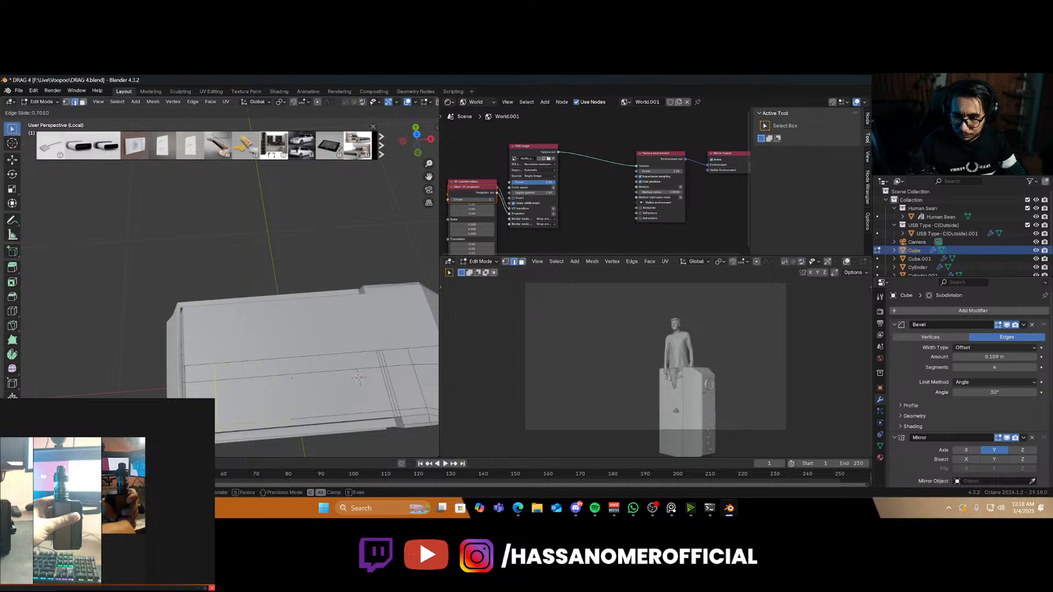
{"action": "left_click", "coordinate": [171, 427]}
{"action": "key", "text": "ctrl+r"}
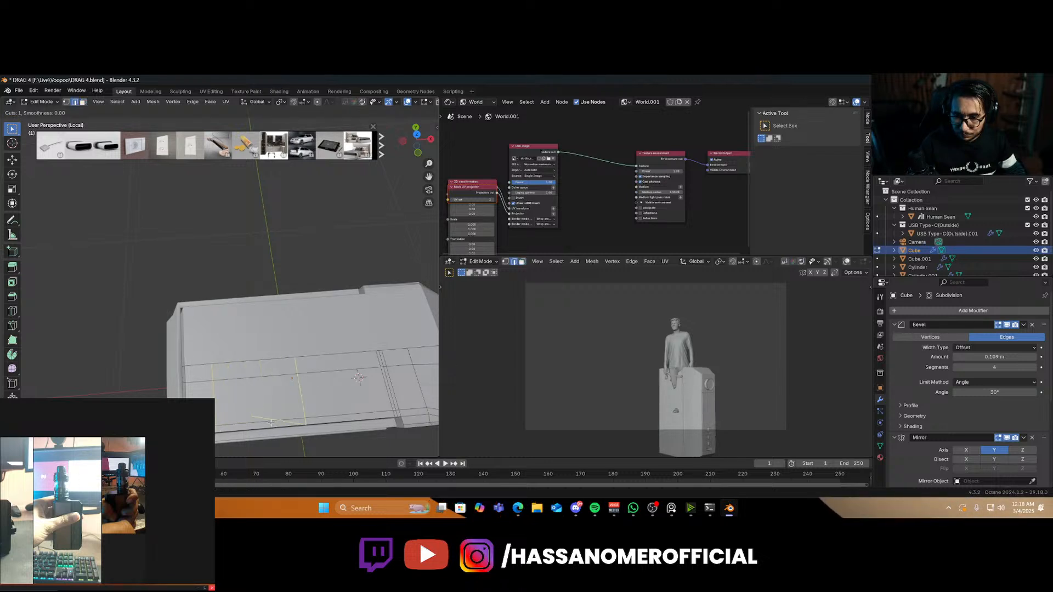
{"action": "left_click", "coordinate": [271, 423]}
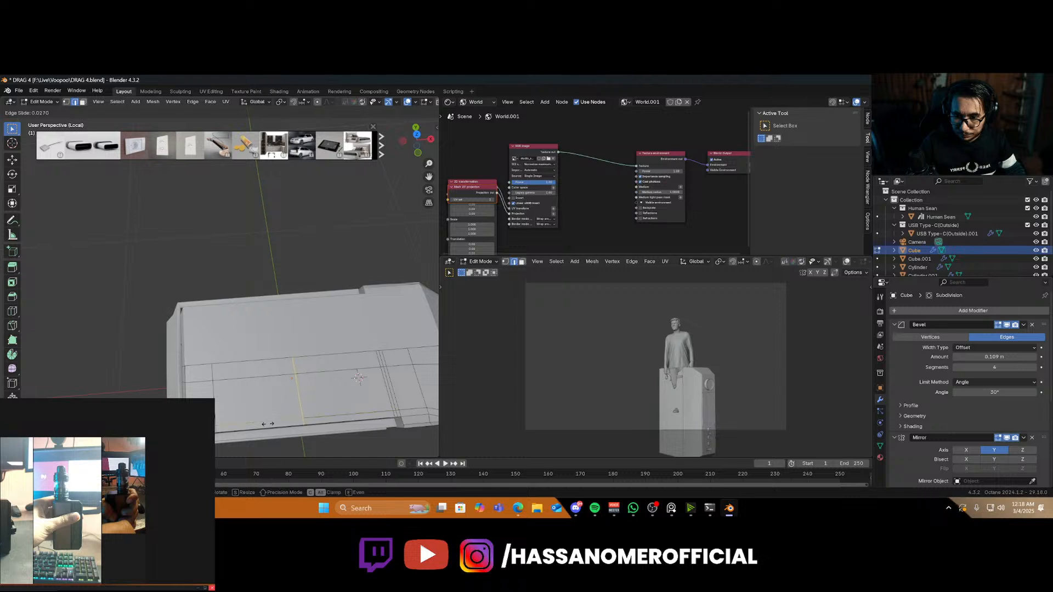
{"action": "left_click", "coordinate": [268, 424]}
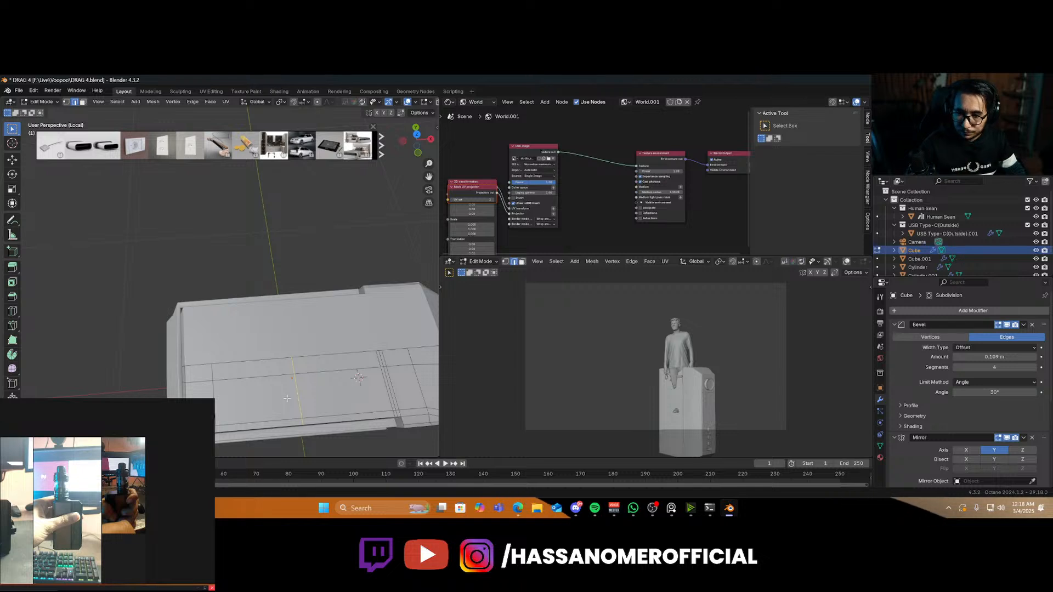
{"action": "key", "text": "ctrl+z"}
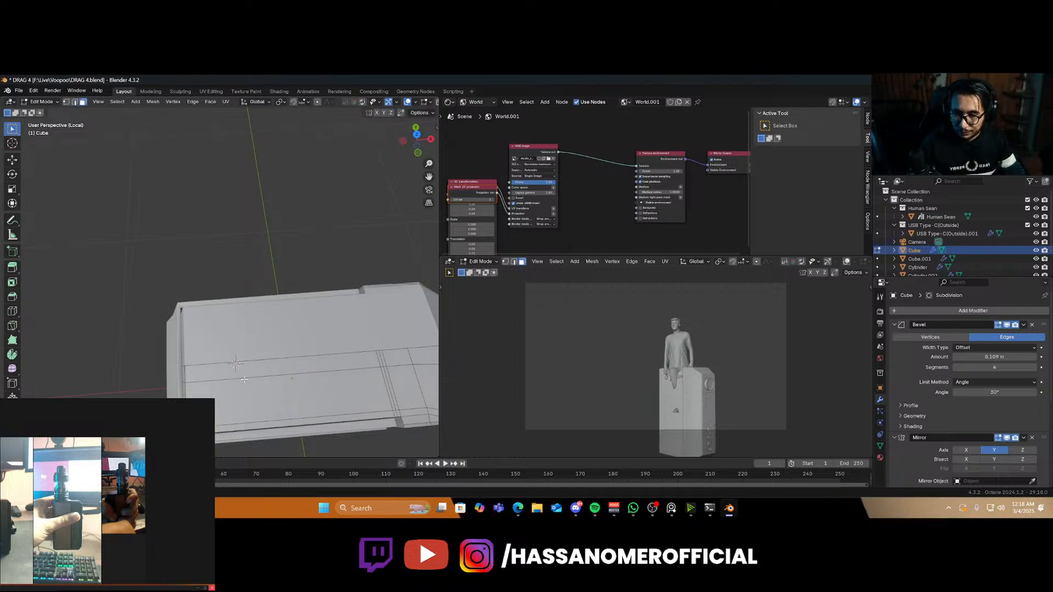
Add a circle mesh as a separate object at the 3D cursor over the body's top face, working from the top view
{"action": "key", "text": "KP_7"}
{"action": "scroll", "coordinate": [244, 378], "scroll_direction": "up", "scroll_amount": 3}
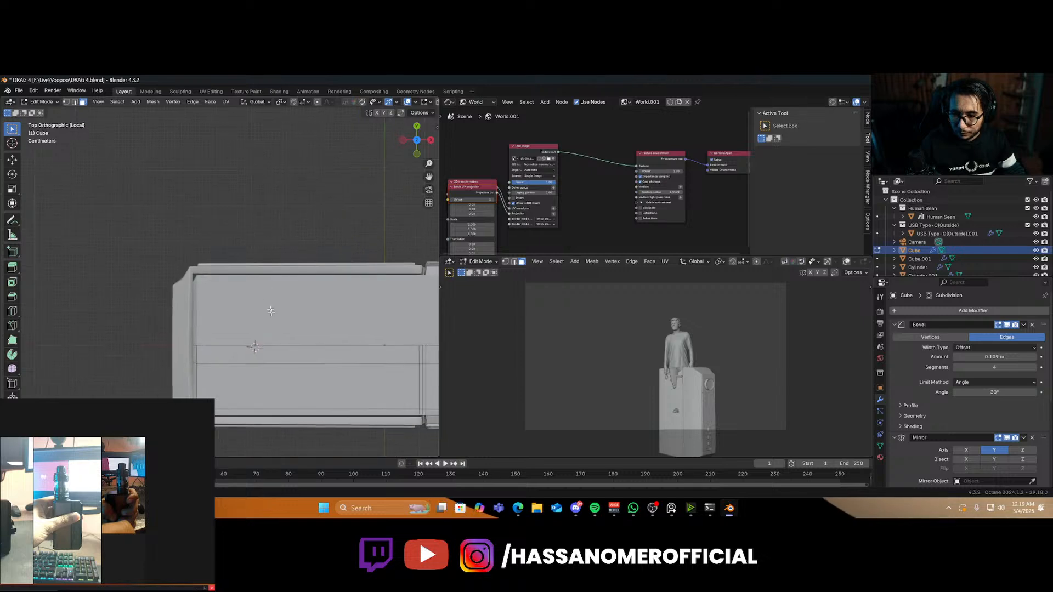
{"action": "key", "text": "shift+a"}
{"action": "left_click", "coordinate": [268, 364]}
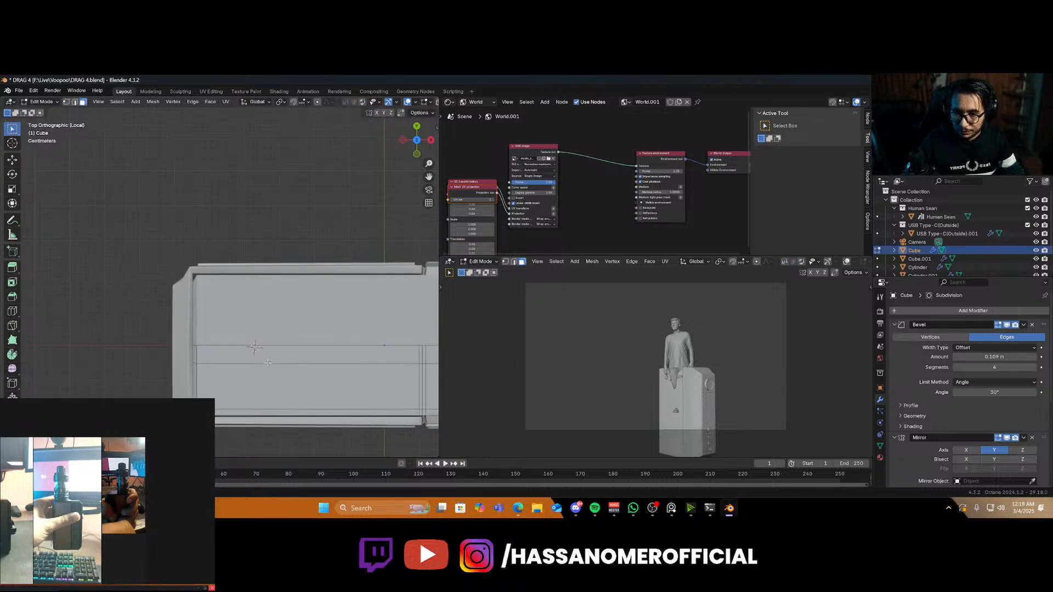
{"action": "key", "text": "Tab"}
{"action": "key", "text": "shift+a"}
{"action": "mouse_move", "coordinate": [246, 322]}
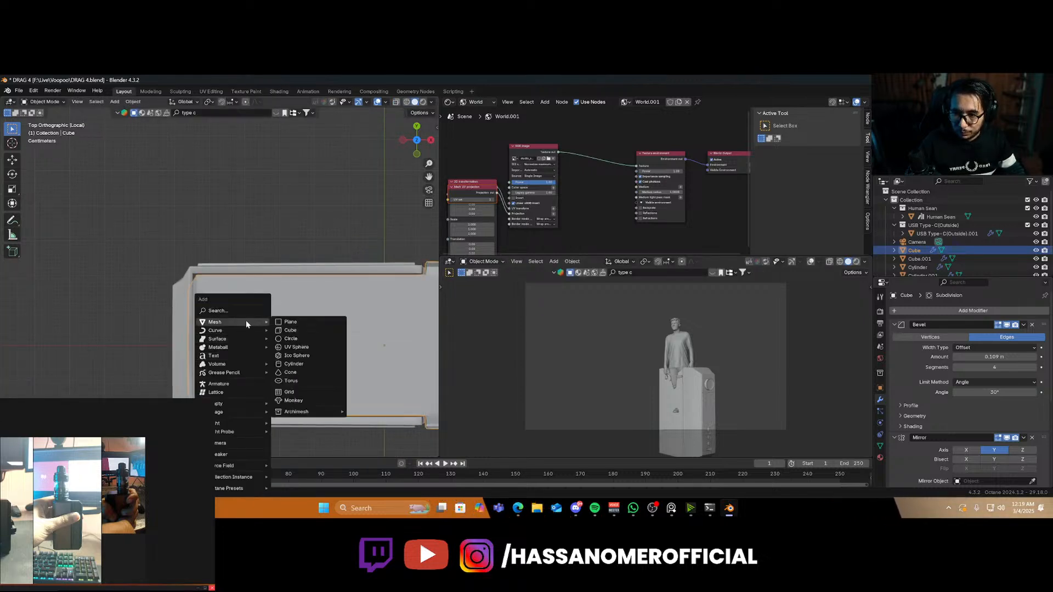
{"action": "left_click", "coordinate": [299, 337]}
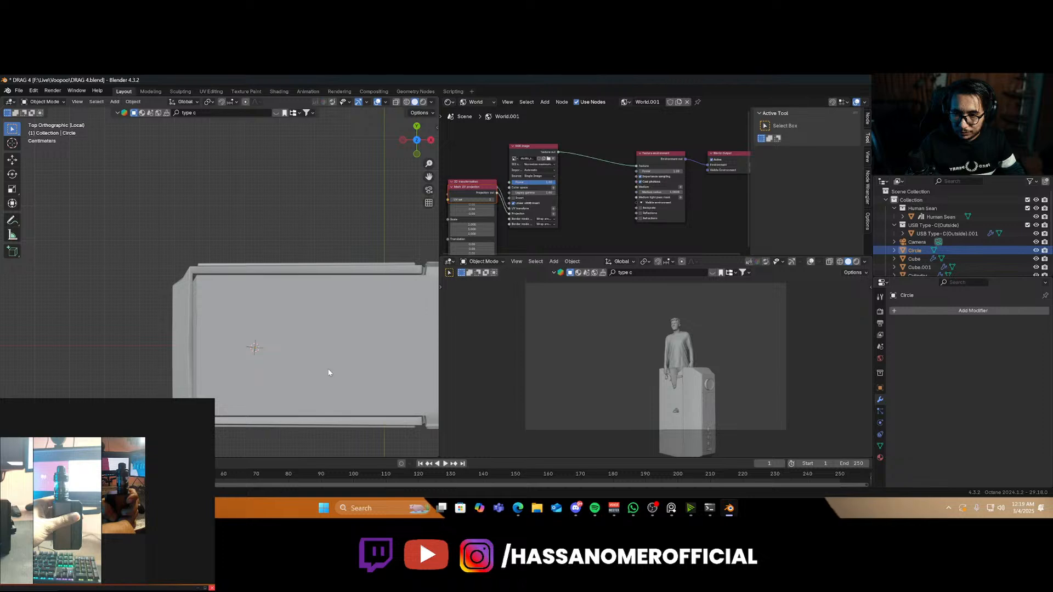
Scale the circle down to fit between the long edges of the body's top face and centre it across the face along Y
{"action": "key", "text": "s"}
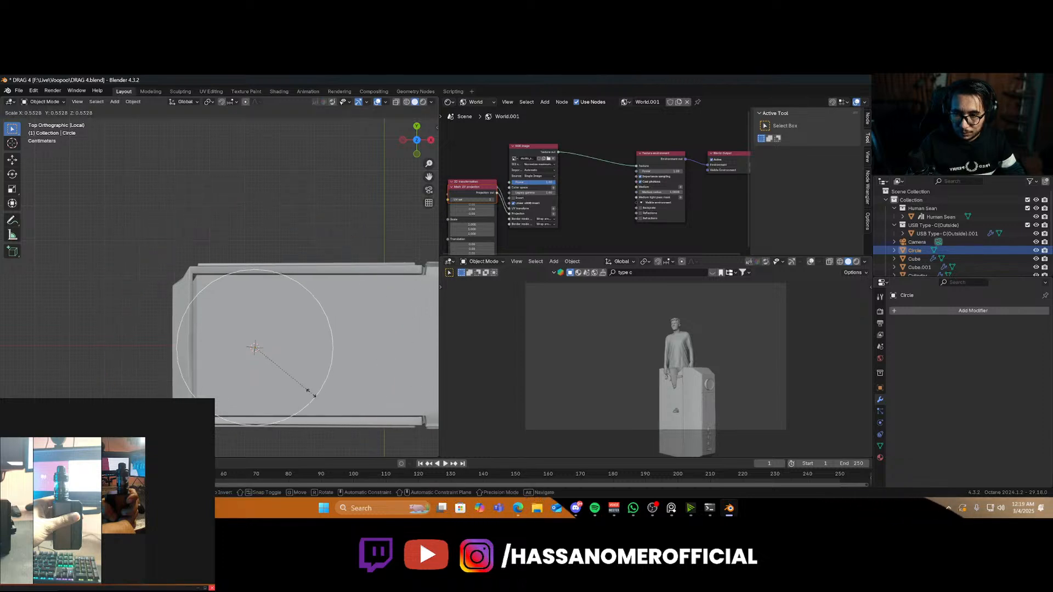
{"action": "left_click", "coordinate": [288, 385]}
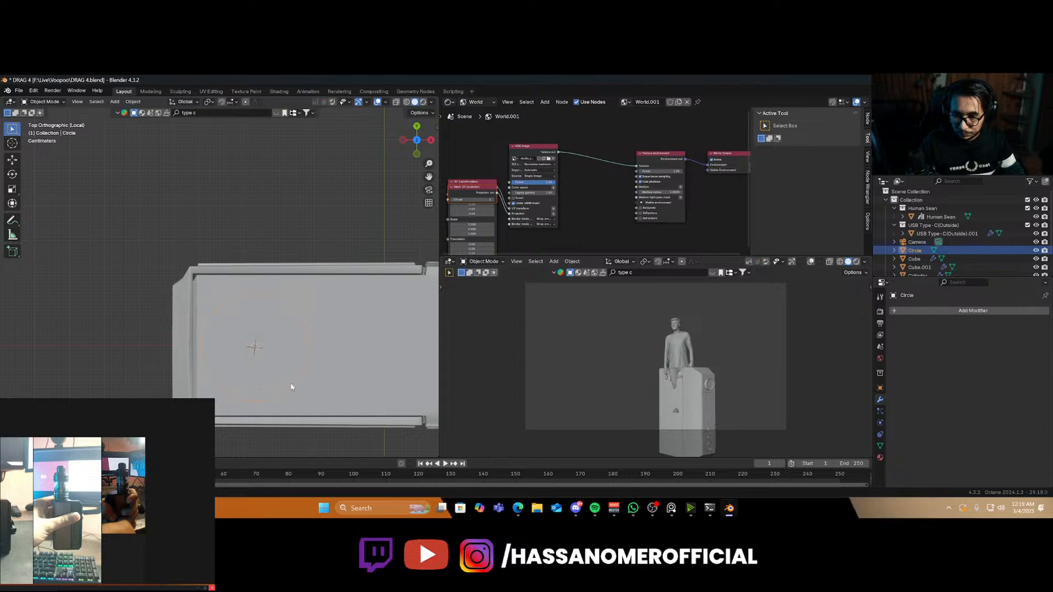
{"action": "key", "text": "g"}
{"action": "key", "text": "y"}
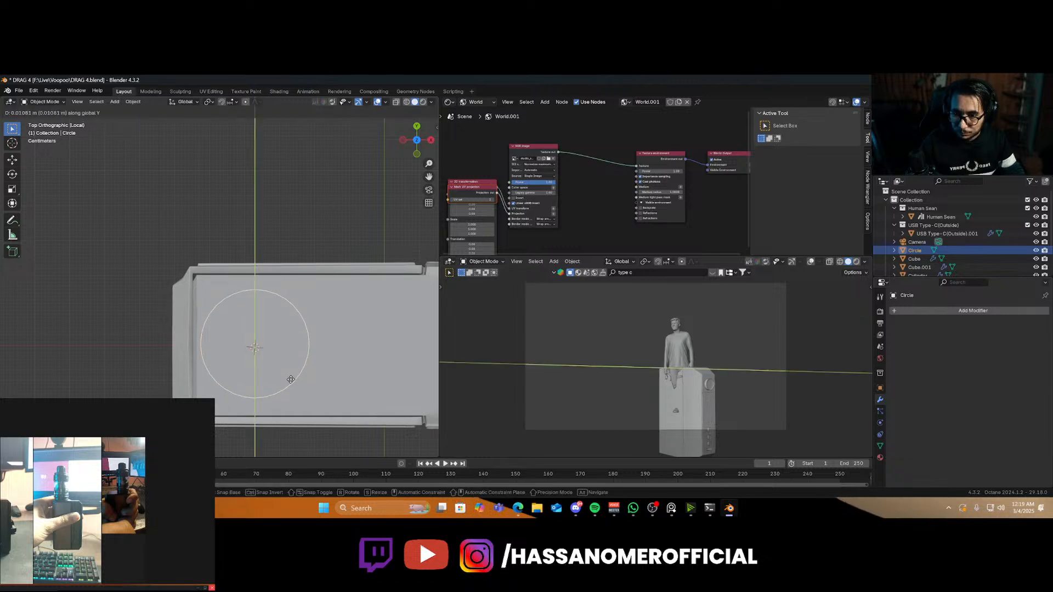
{"action": "left_click", "coordinate": [290, 382]}
Raise the circle along Z about 0.09 m so it floats above the body's top face
{"action": "key", "text": "Tab"}
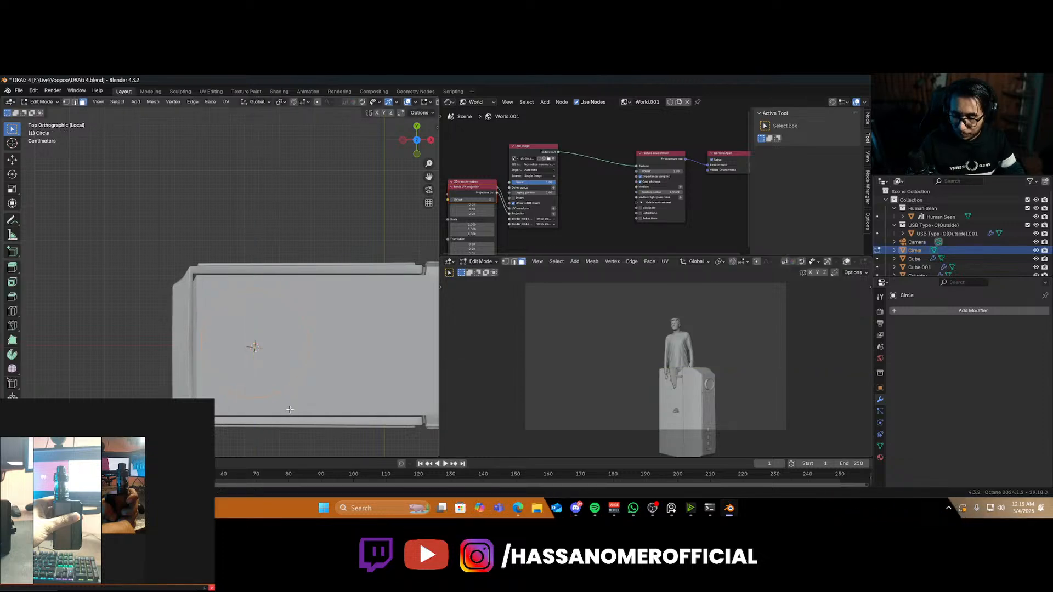
{"action": "middle_click_drag", "start_coordinate": [304, 395], "coordinate": [300, 345]}
{"action": "key", "text": "Tab"}
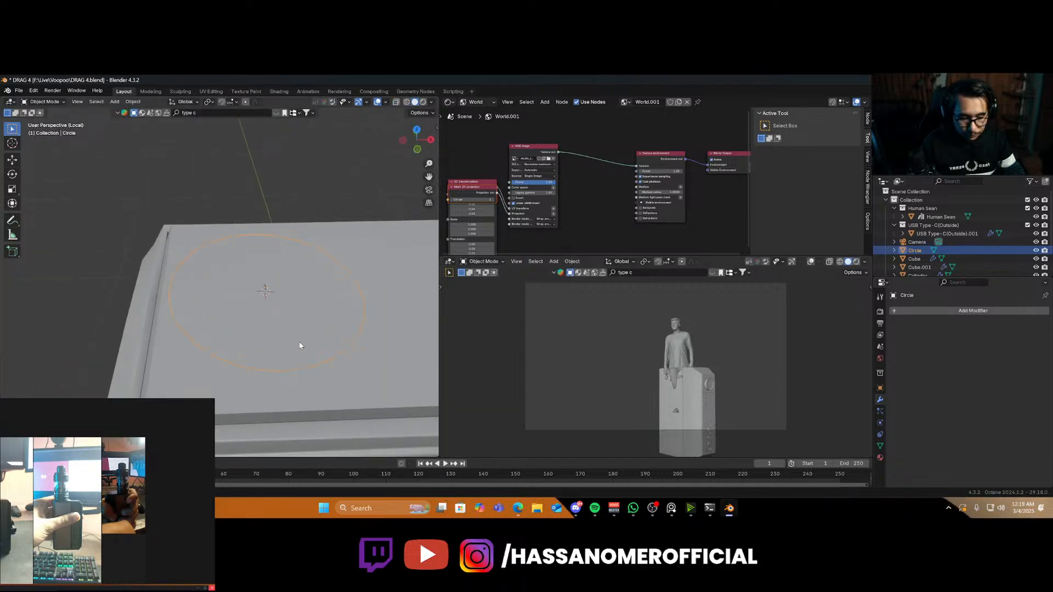
{"action": "key", "text": "g"}
{"action": "key", "text": "z"}
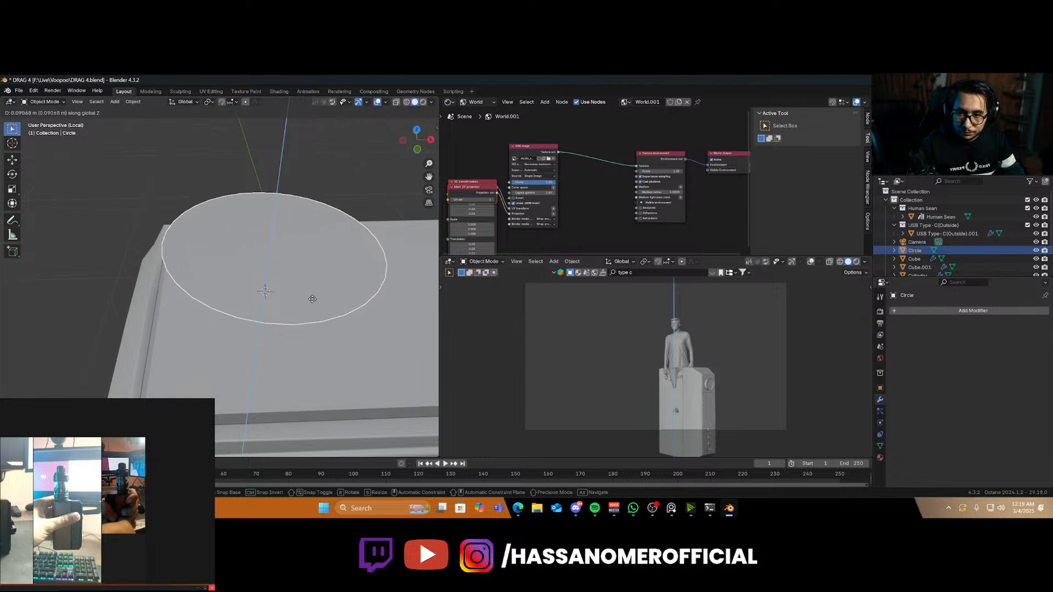
{"action": "left_click", "coordinate": [307, 297]}
Fill the circle with a face and inset it twice, leaving a small centre face about a third of the diameter
{"action": "key", "text": "Tab"}
{"action": "key", "text": "f"}
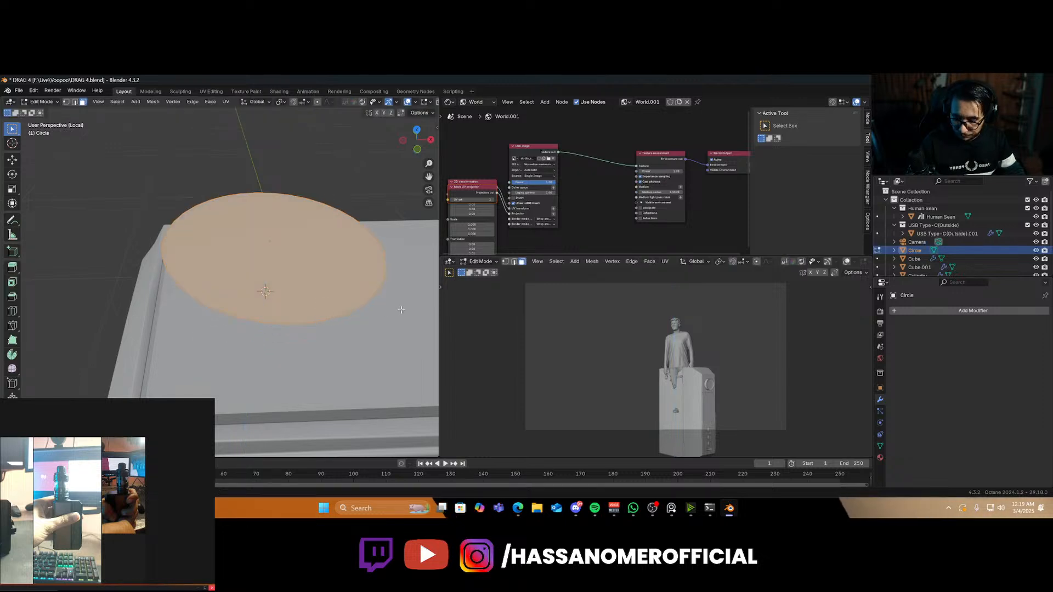
{"action": "key", "text": "i"}
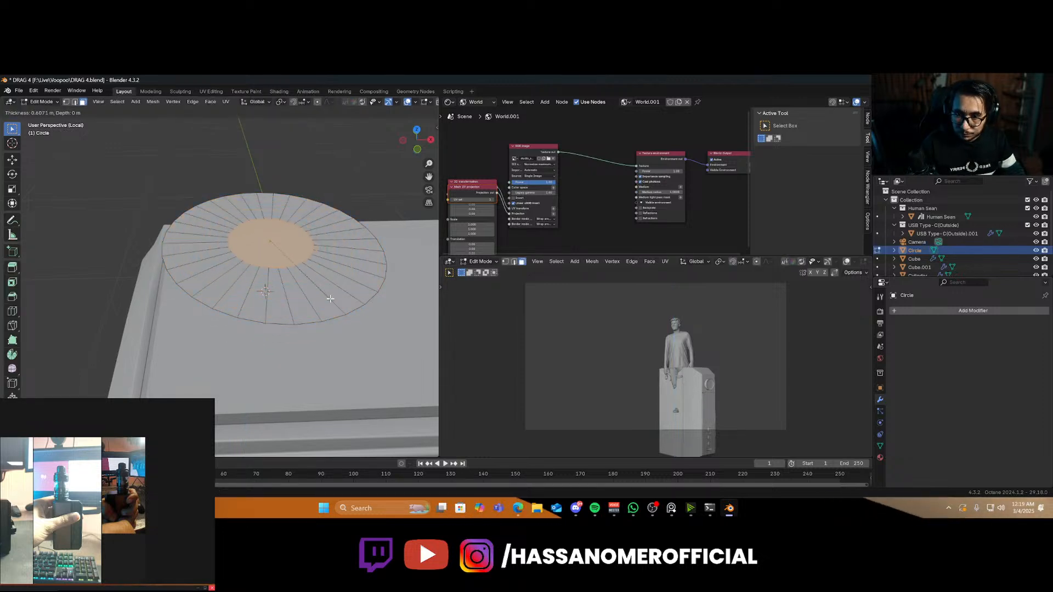
{"action": "left_click", "coordinate": [323, 296]}
{"action": "key", "text": "i"}
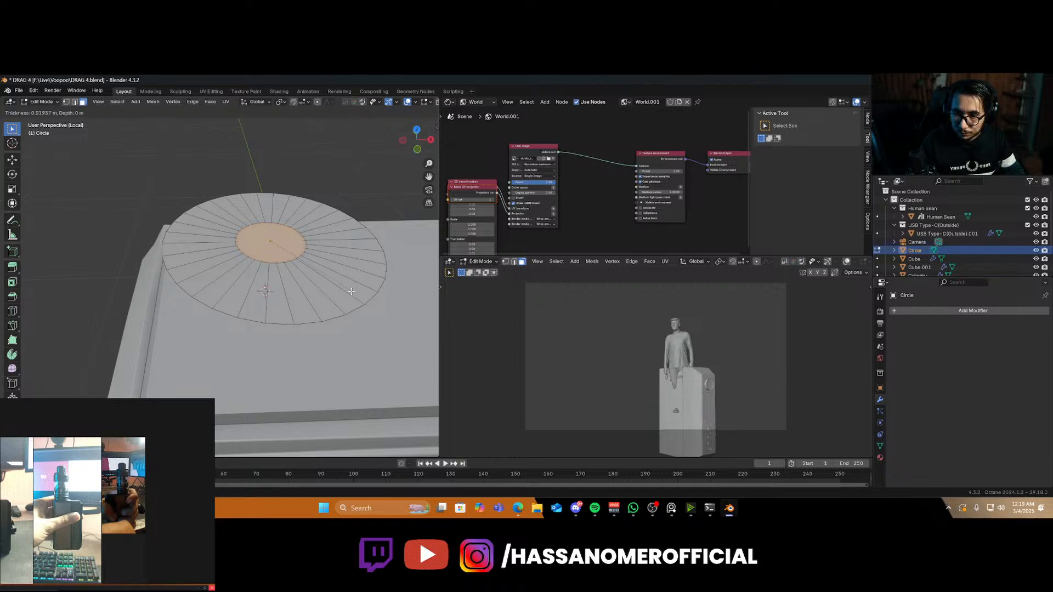
{"action": "left_click", "coordinate": [348, 291]}
Extrude the small centre face downward into a round socket and extrude the whole shape to give the disc thickness
{"action": "key", "text": "e"}
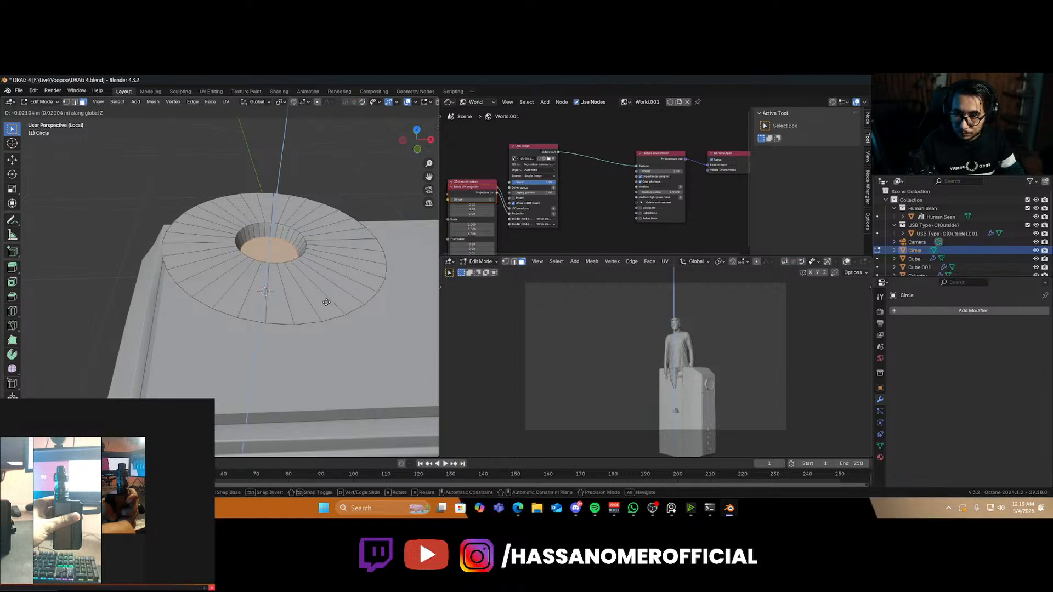
{"action": "left_click", "coordinate": [322, 311]}
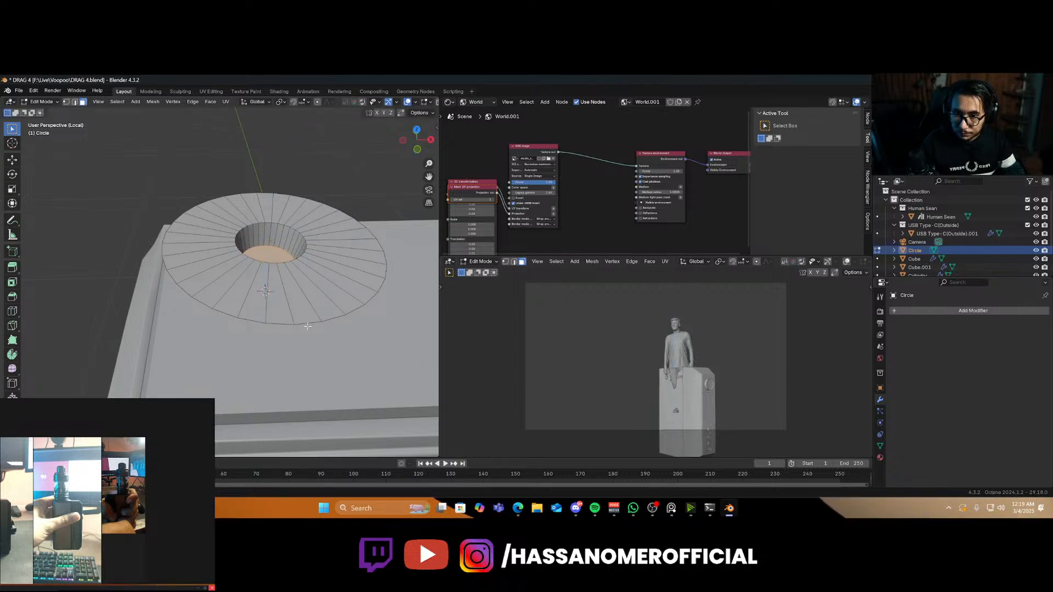
{"action": "middle_click_drag", "start_coordinate": [308, 326], "coordinate": [265, 190]}
{"action": "key", "text": "a"}
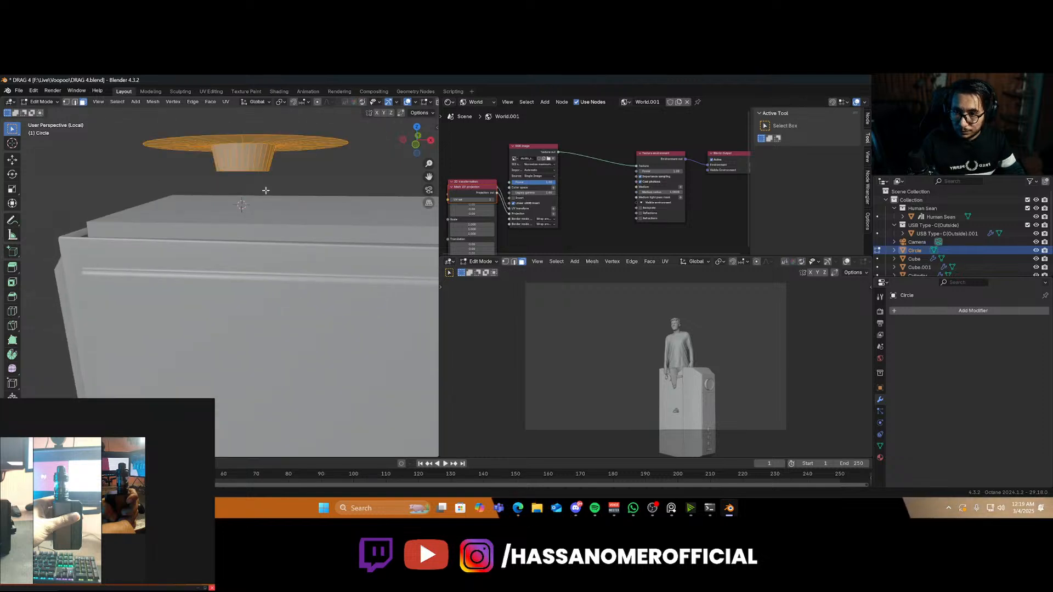
{"action": "key", "text": "e"}
{"action": "left_click", "coordinate": [270, 202]}
{"action": "key", "text": "Tab"}
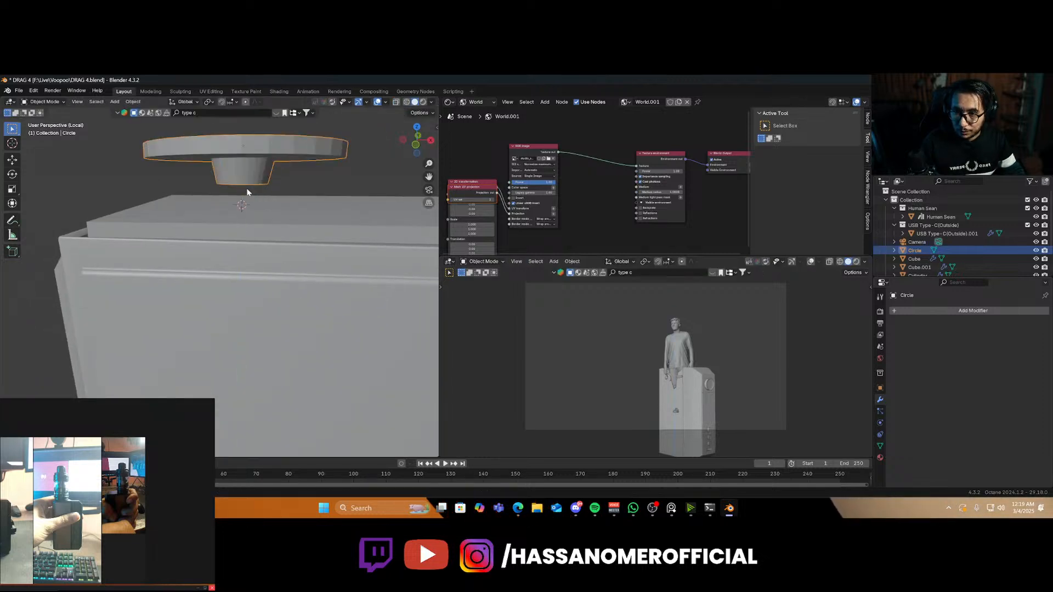
Lower the disc along Z until it sits almost flush in the body's top face and shade it smooth by angle
{"action": "middle_click_drag", "start_coordinate": [247, 192], "coordinate": [274, 212]}
{"action": "key", "text": "g"}
{"action": "key", "text": "z"}
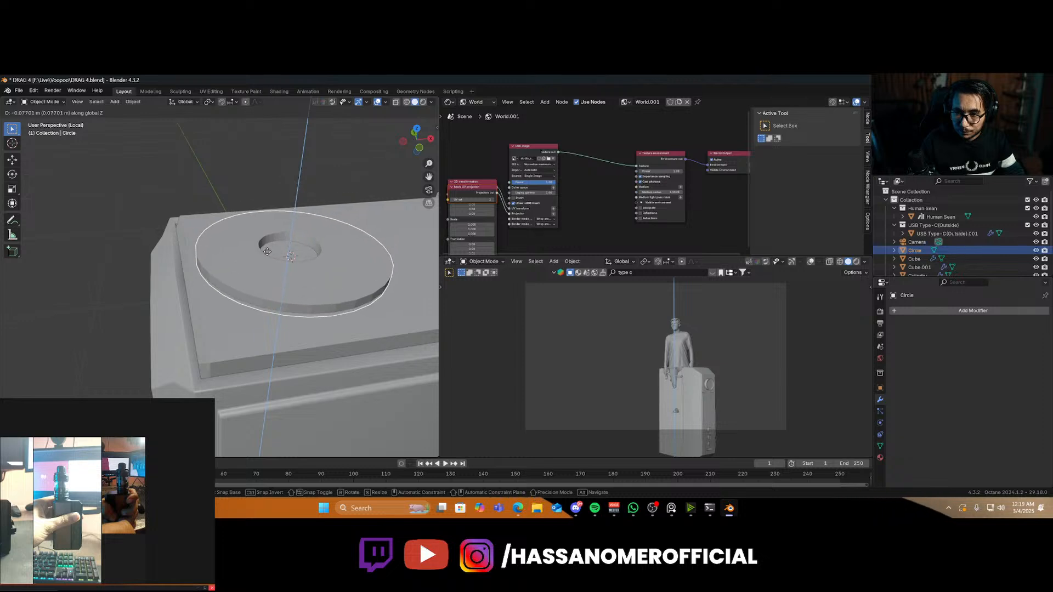
{"action": "left_click", "coordinate": [267, 254]}
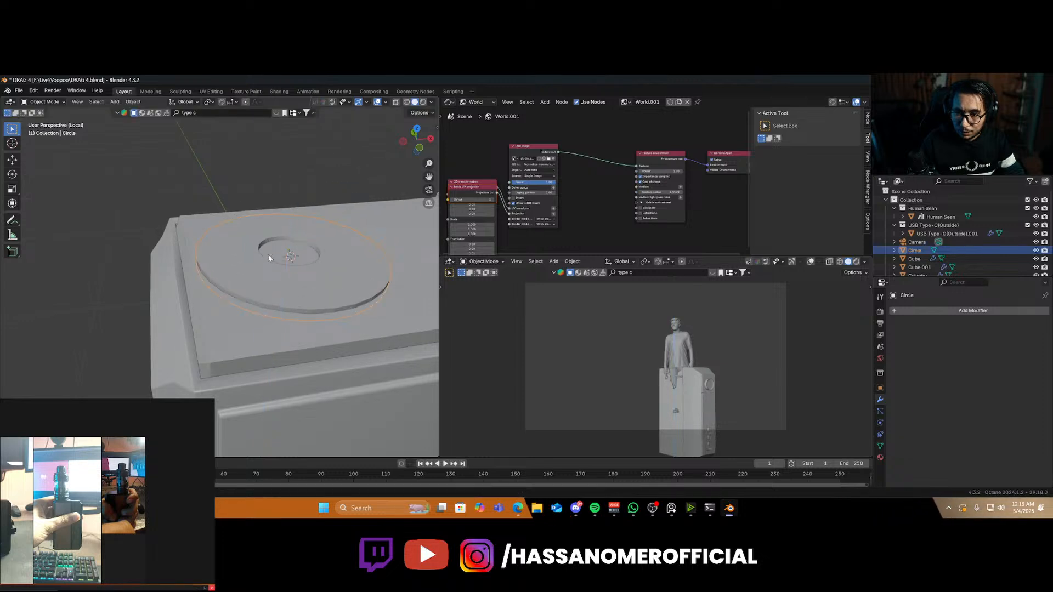
{"action": "right_click", "coordinate": [354, 274]}
{"action": "left_click", "coordinate": [354, 274]}
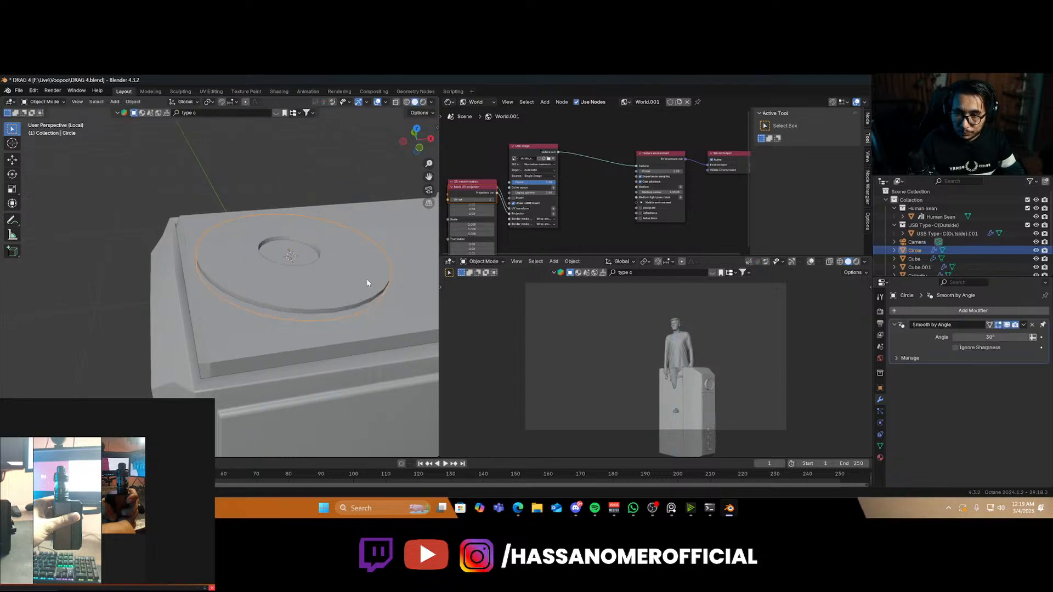
Add a Boolean modifier in Difference mode to the device body, using the circular disc as the cutting object
{"action": "middle_click_drag", "start_coordinate": [367, 279], "coordinate": [343, 290]}
{"action": "left_click", "coordinate": [363, 383]}
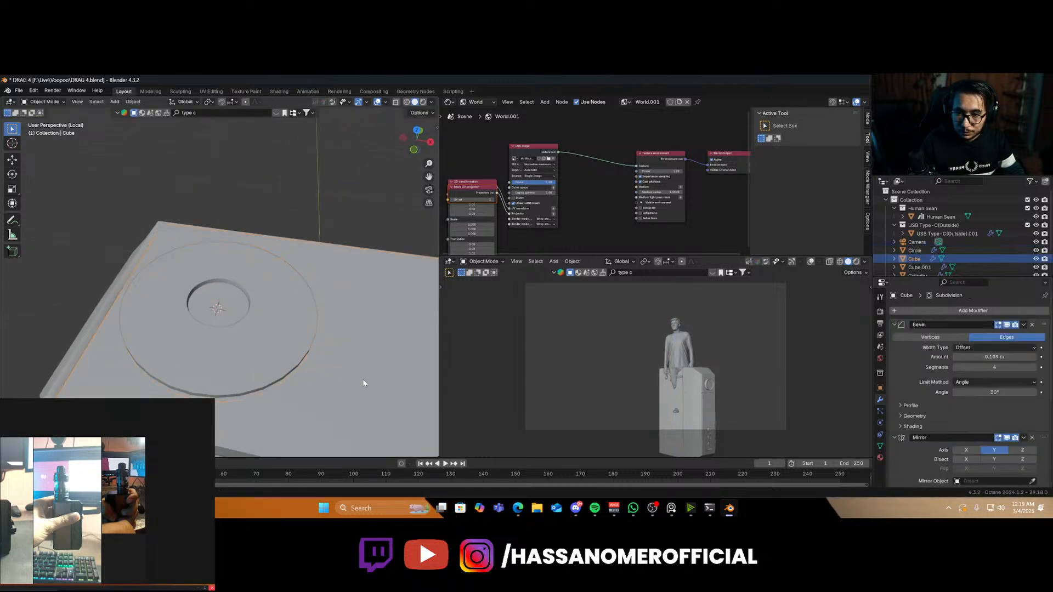
{"action": "left_click", "coordinate": [931, 311]}
{"action": "type", "text": "boo"}
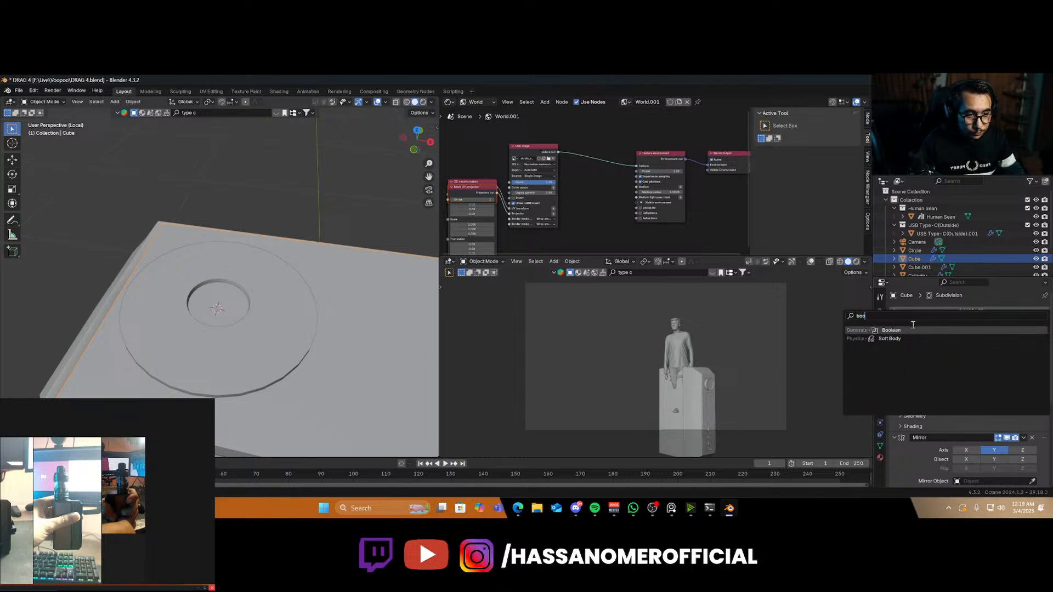
{"action": "key", "text": "Return"}
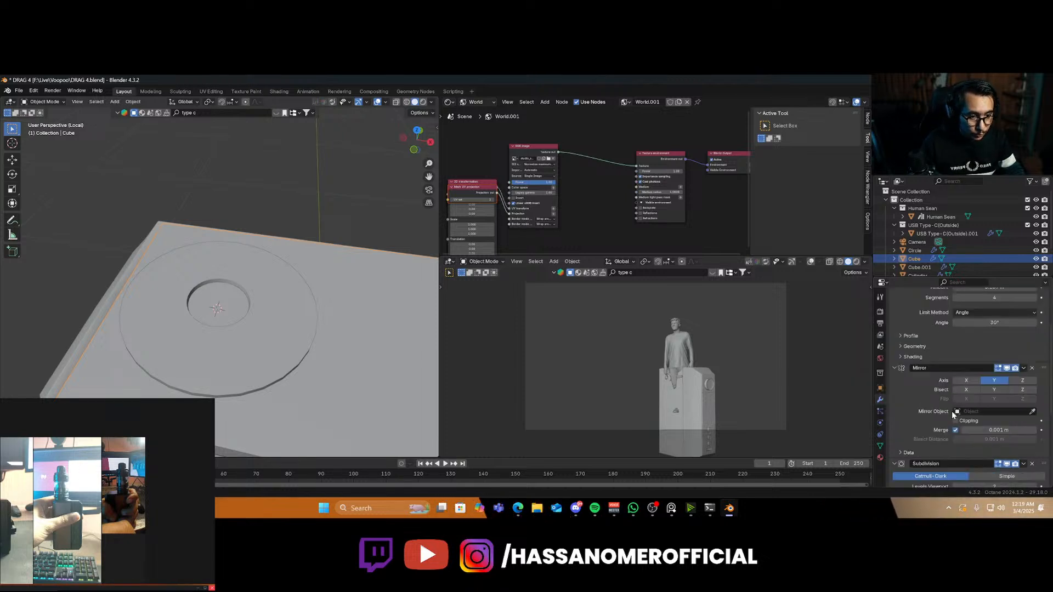
{"action": "scroll", "coordinate": [953, 410], "scroll_direction": "down", "scroll_amount": 8}
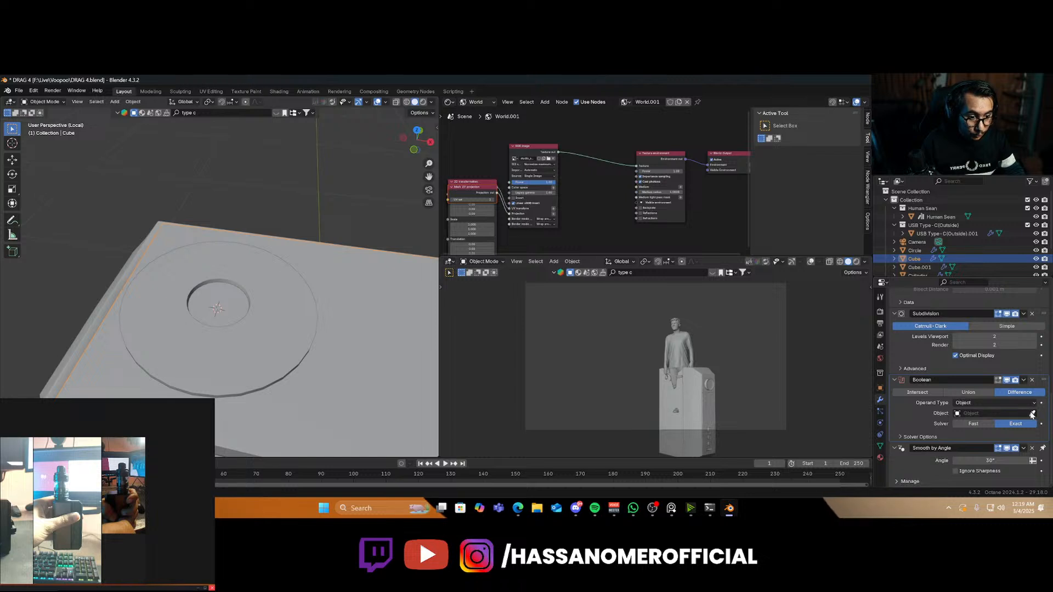
{"action": "left_click", "coordinate": [1033, 414]}
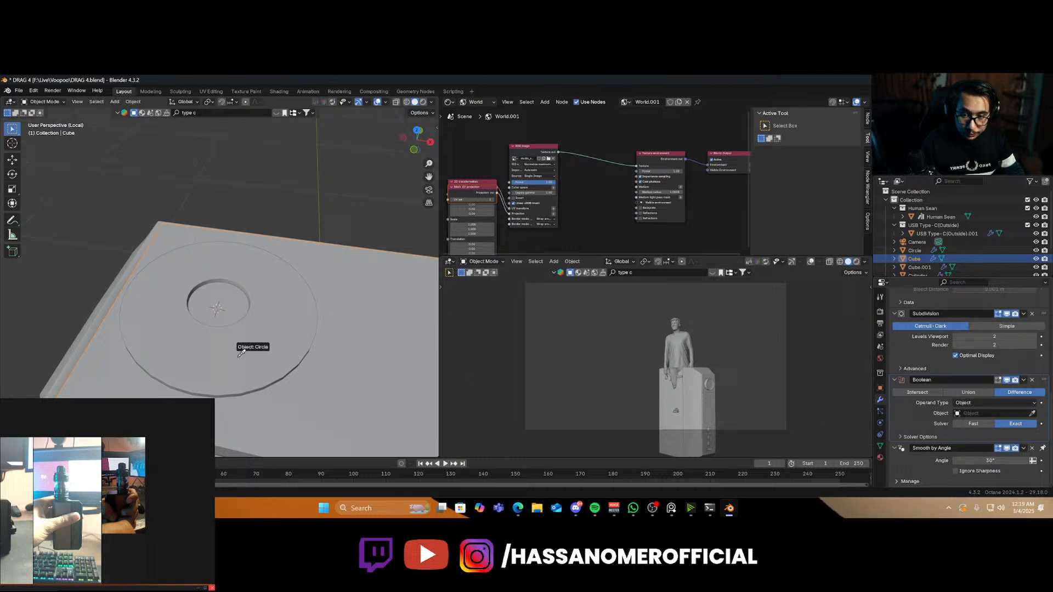
{"action": "left_click", "coordinate": [300, 389]}
Apply the Boolean modifier on the device body
{"action": "scroll", "coordinate": [262, 334], "scroll_direction": "up", "scroll_amount": 2}
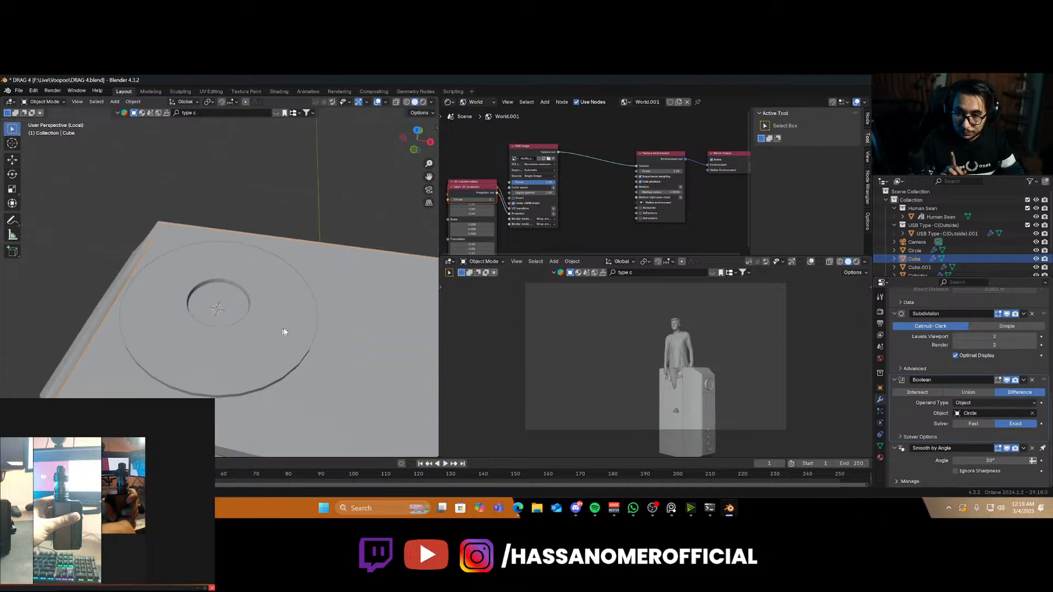
{"action": "left_click", "coordinate": [296, 352]}
{"action": "left_click", "coordinate": [414, 359]}
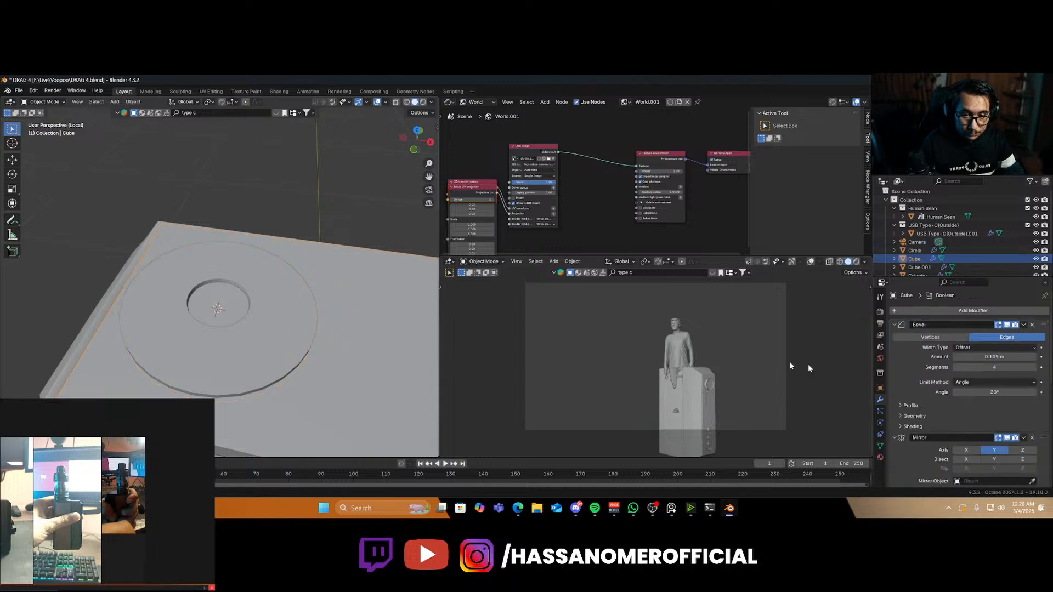
{"action": "scroll", "coordinate": [946, 437], "scroll_direction": "down", "scroll_amount": 6}
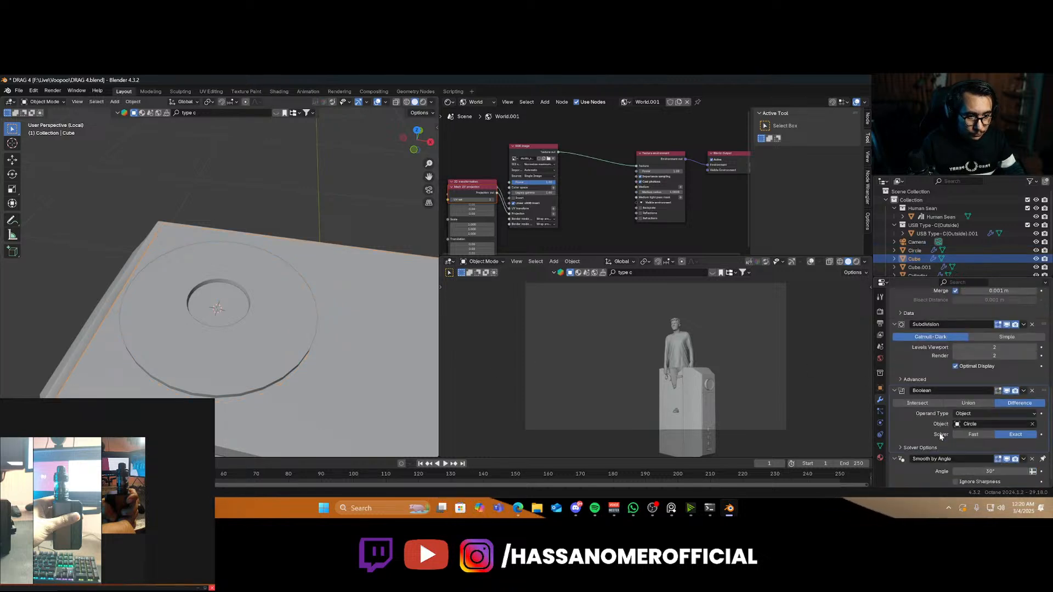
{"action": "key", "text": "ctrl+a"}
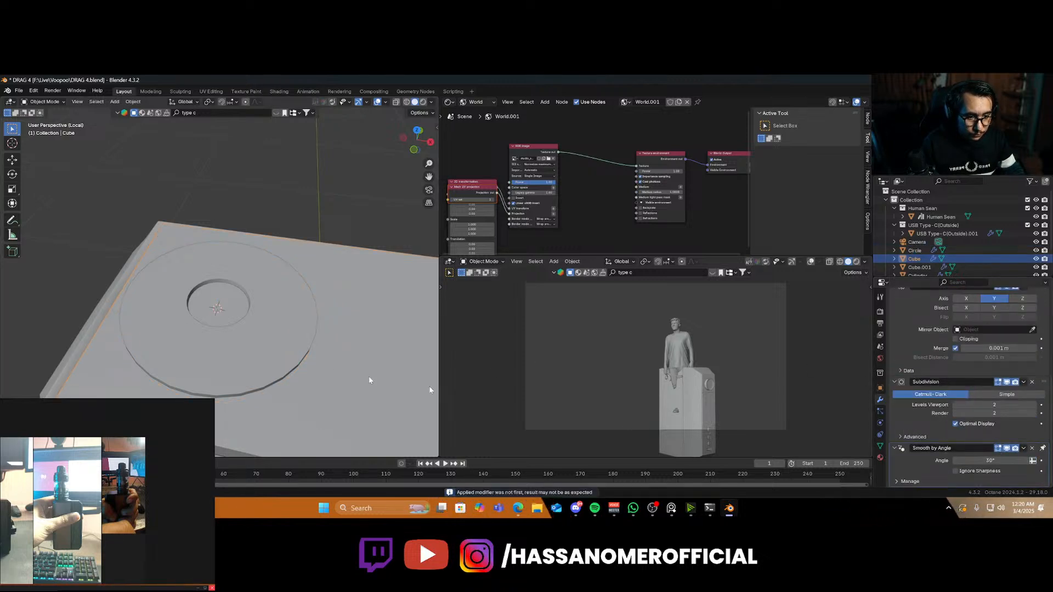
Hide the disc and delete the body's faces inside the circular cut on its top face
{"action": "key", "text": "Tab"}
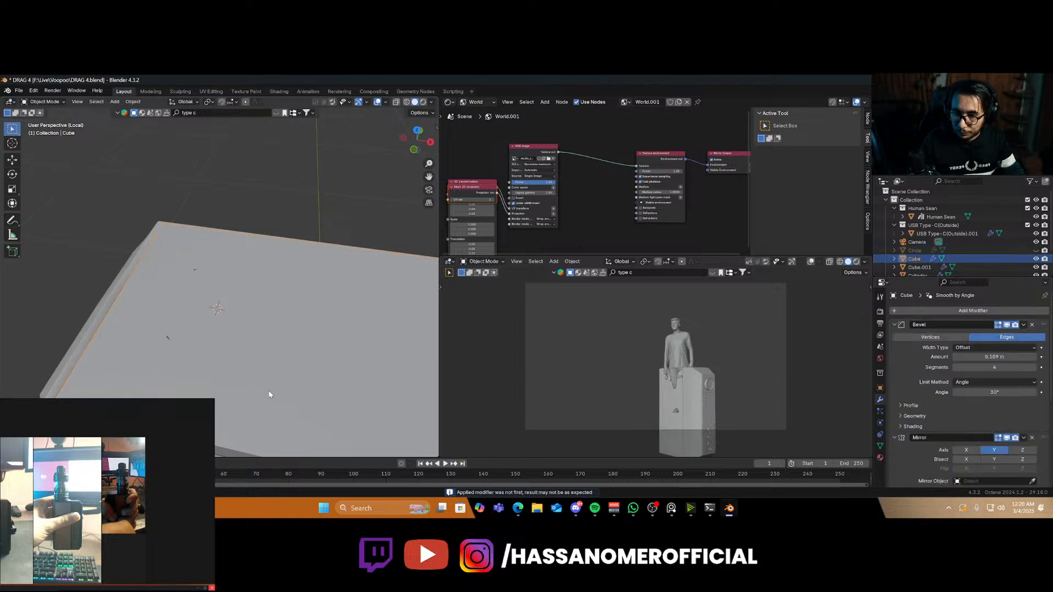
{"action": "left_click", "coordinate": [165, 310]}
{"action": "left_click", "coordinate": [233, 362], "text": "shift"}
{"action": "key", "text": "x"}
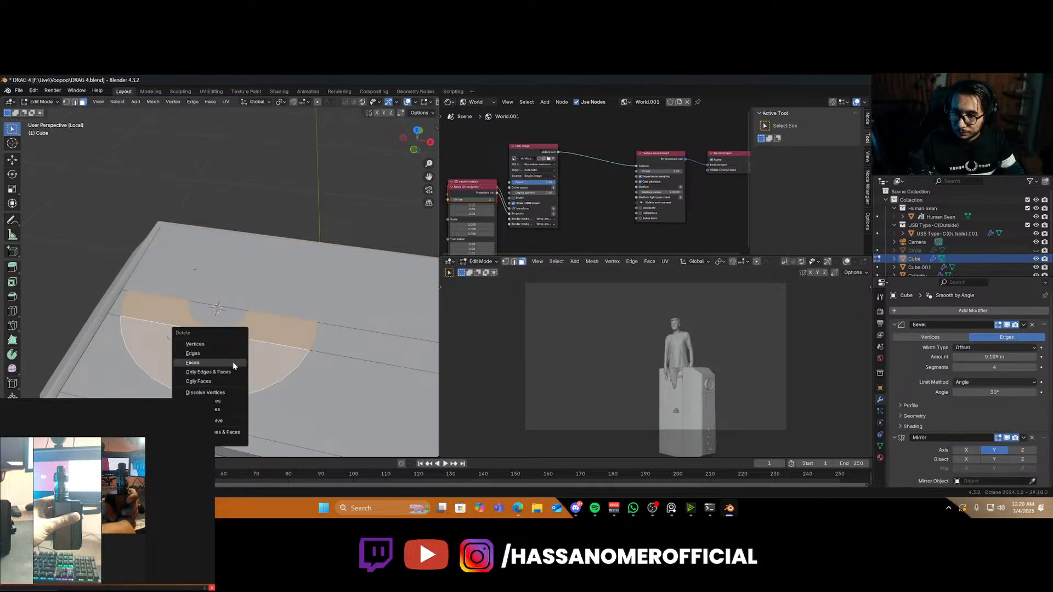
{"action": "left_click", "coordinate": [225, 316], "text": "shift"}
{"action": "key", "text": "x"}
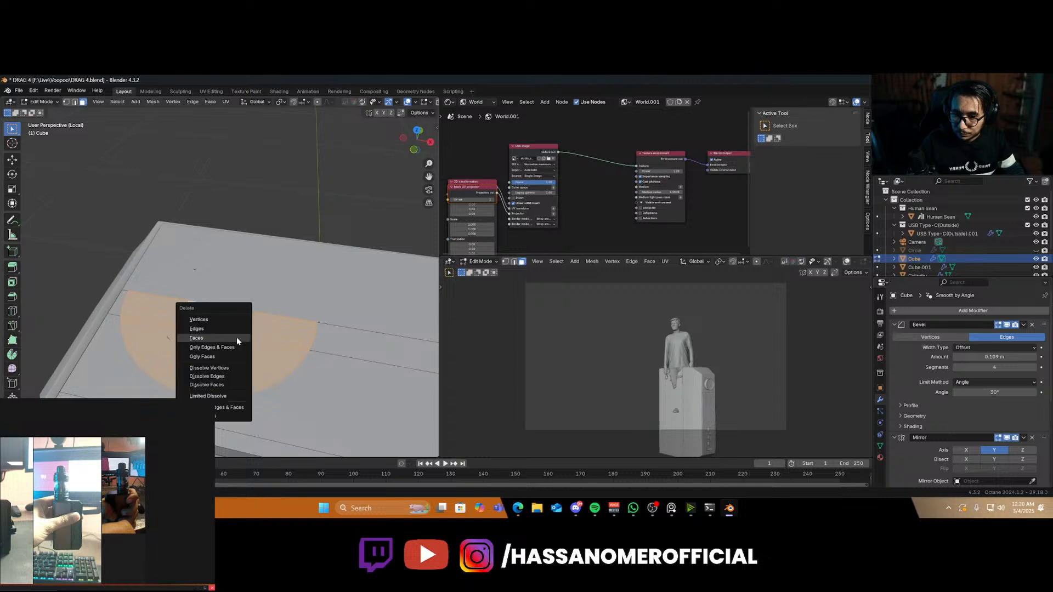
{"action": "left_click", "coordinate": [244, 339]}
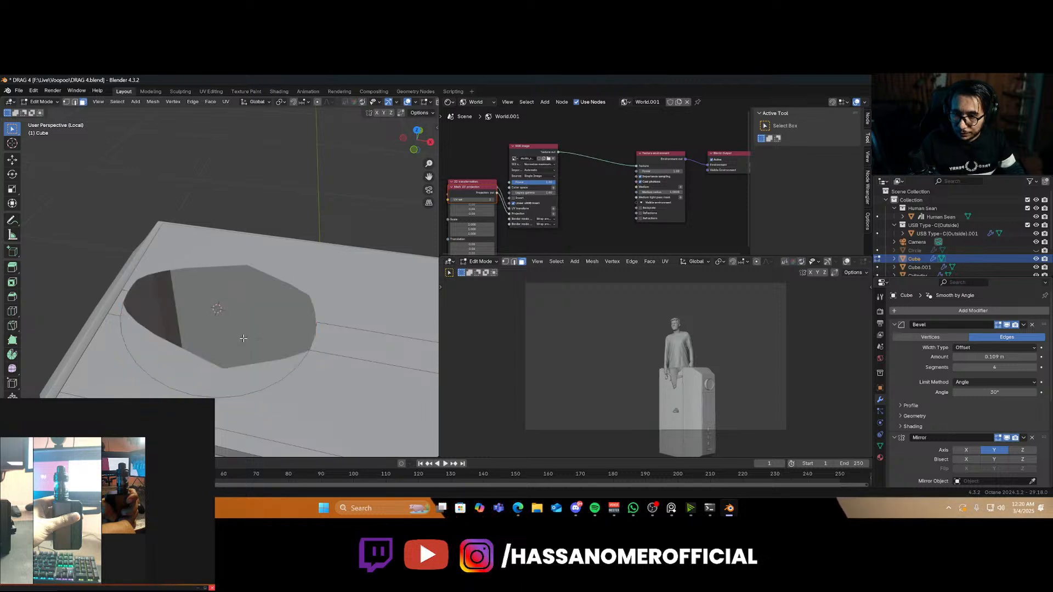
Unhide the circular disc and fine-tune its height along Z so it sits nearly flush in the body's opening
{"action": "mouse_move", "coordinate": [240, 346]}
{"action": "middle_mouse_down"}
{"action": "mouse_move", "coordinate": [258, 340]}
{"action": "mouse_move", "coordinate": [224, 349]}
{"action": "middle_mouse_up"}
{"action": "key", "text": "Tab"}
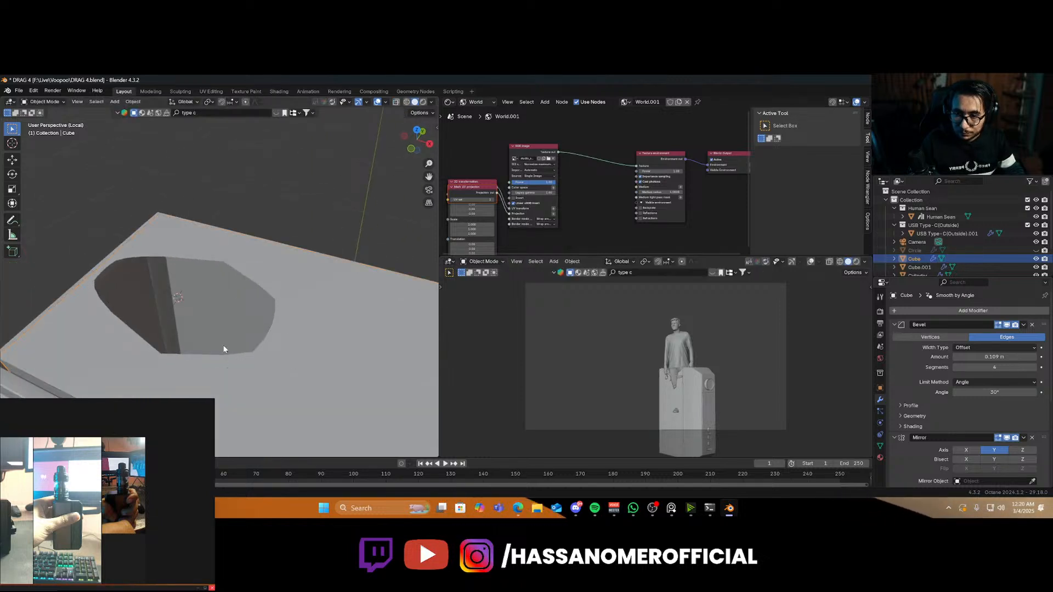
{"action": "key", "text": "alt+h"}
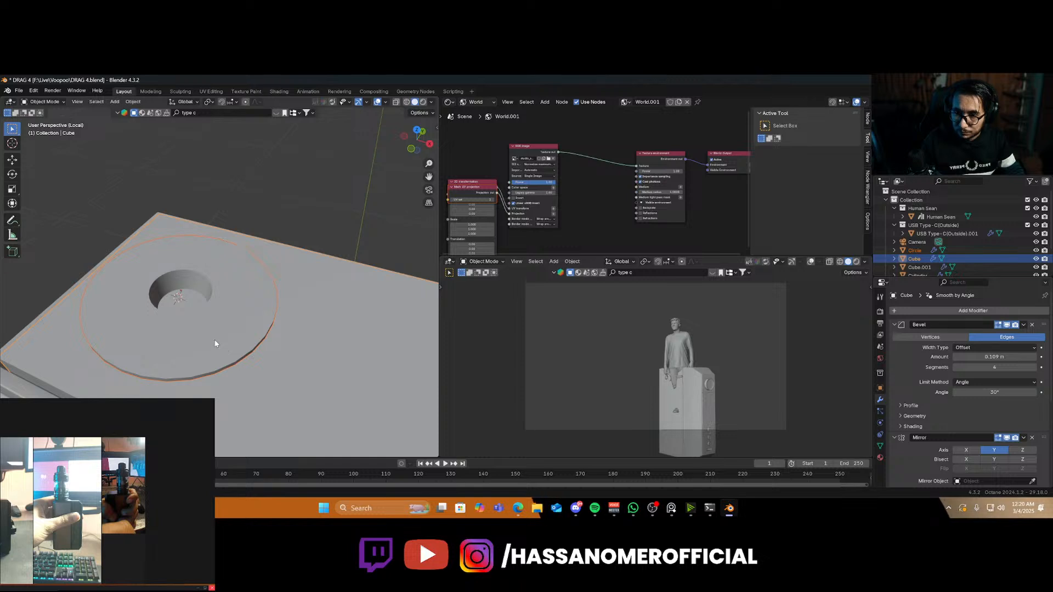
{"action": "left_click", "coordinate": [219, 336]}
{"action": "key", "text": "g"}
{"action": "key", "text": "z"}
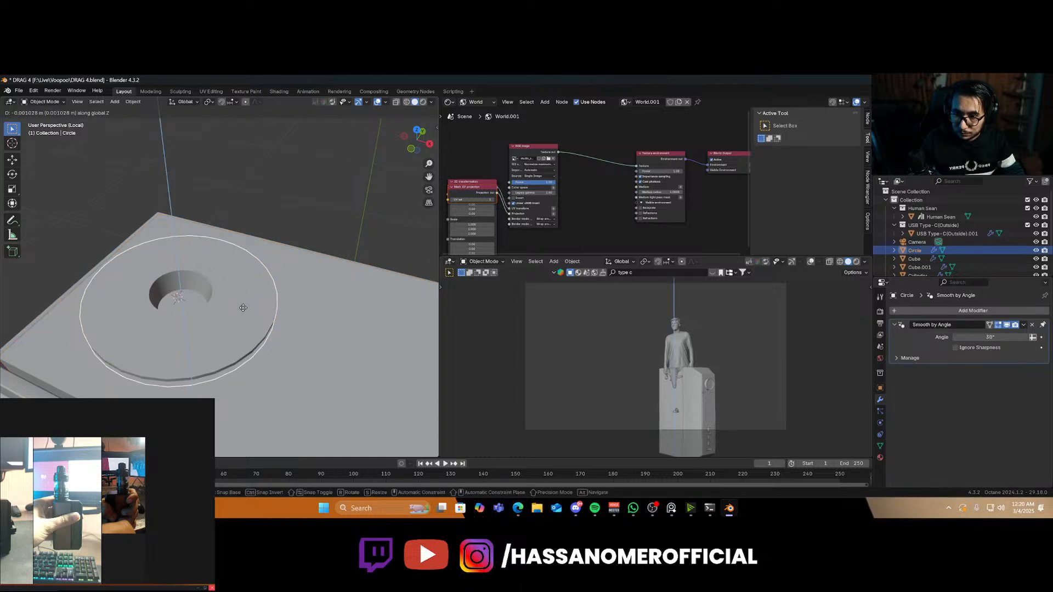
{"action": "left_click", "coordinate": [243, 308]}
{"action": "left_click", "coordinate": [357, 205]}
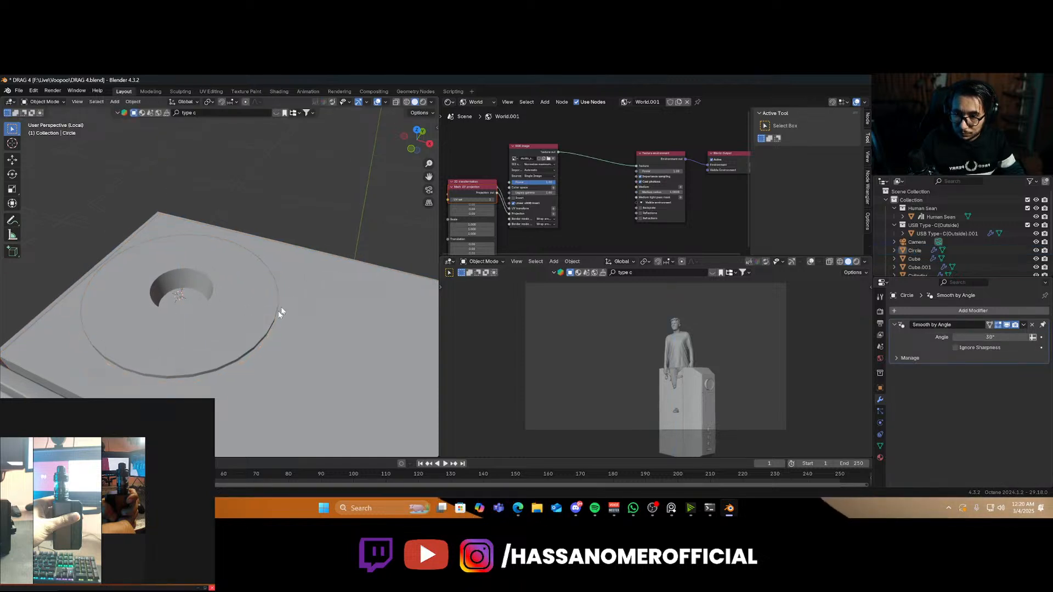
Examine the fitted disc and its socket on the body's top face from several angles
{"action": "middle_click_drag", "start_coordinate": [279, 313], "coordinate": [248, 351]}
{"action": "left_click", "coordinate": [269, 263]}
{"action": "key", "text": "alt+a"}
{"action": "middle_click_drag", "start_coordinate": [248, 282], "coordinate": [169, 254]}
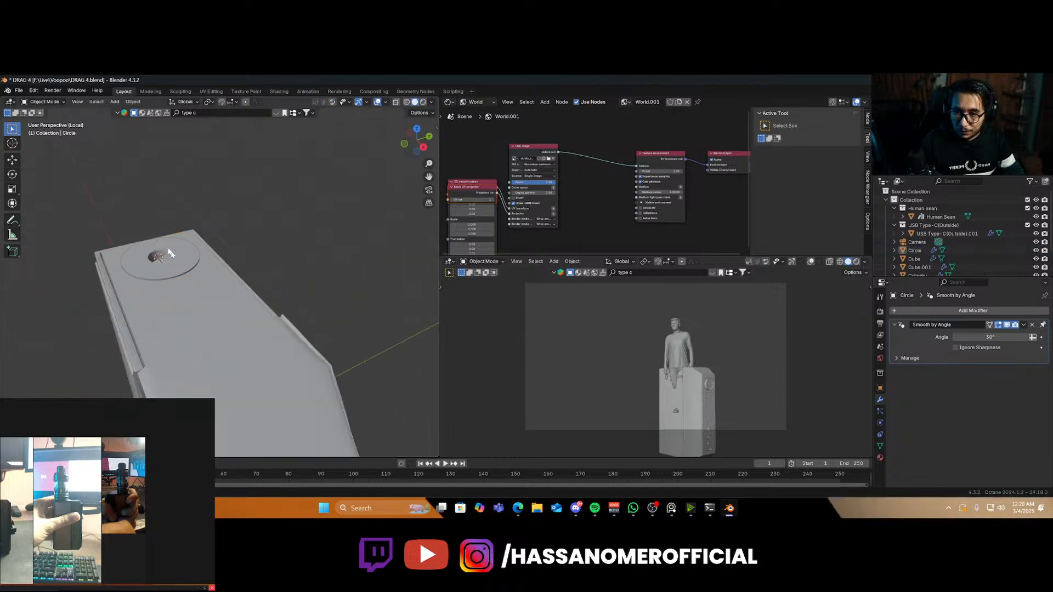
{"action": "scroll", "coordinate": [174, 306], "scroll_direction": "up", "scroll_amount": 2}
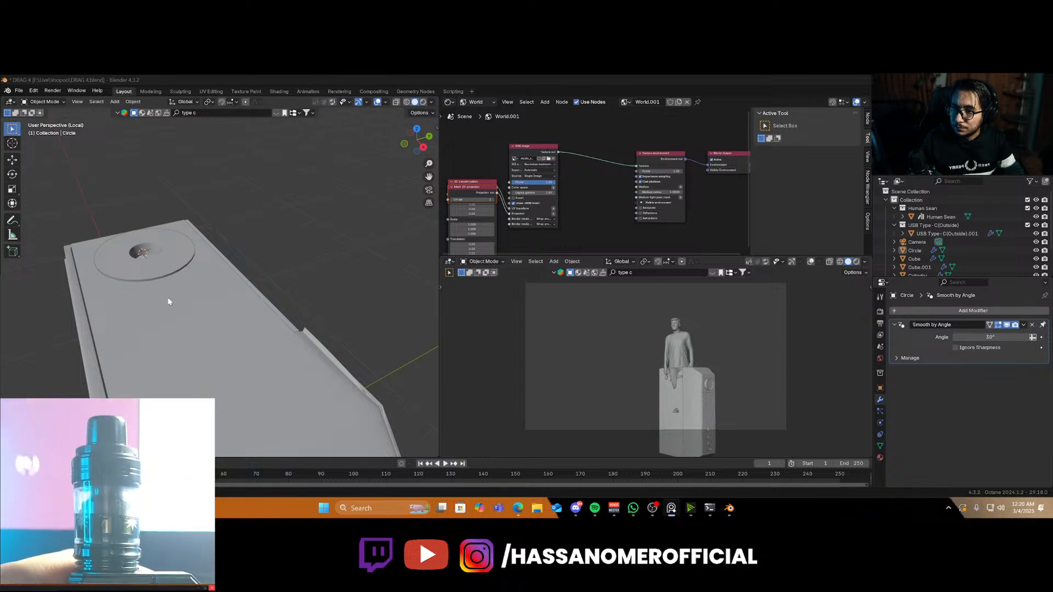
Scale up the floor face of the disc's central hole by about 1.14 and save the file
{"action": "middle_click_drag", "start_coordinate": [169, 301], "coordinate": [237, 375]}
{"action": "scroll", "coordinate": [237, 374], "scroll_direction": "up", "scroll_amount": 2}
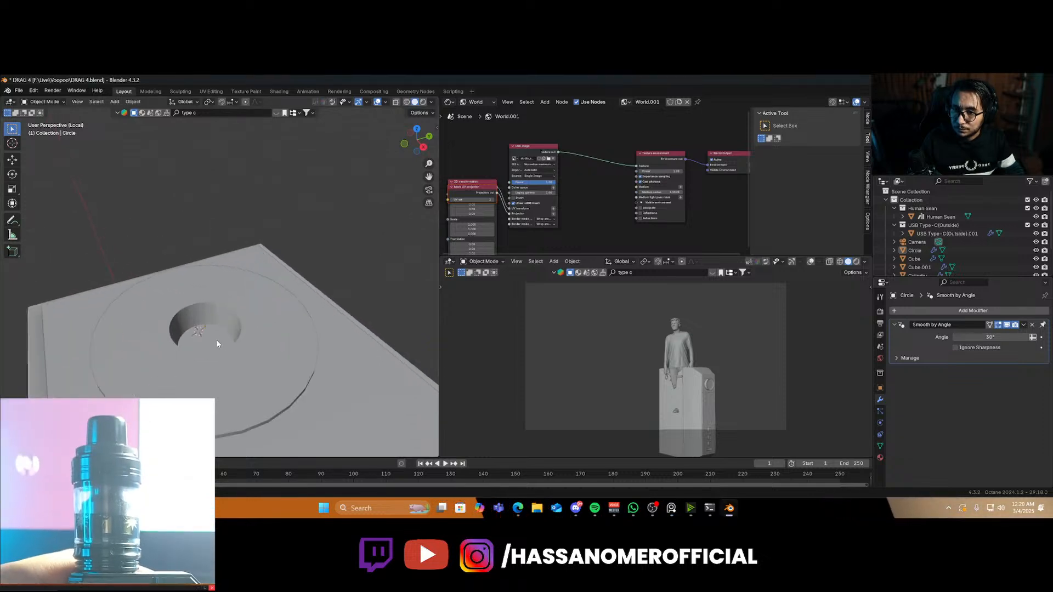
{"action": "left_click", "coordinate": [219, 338]}
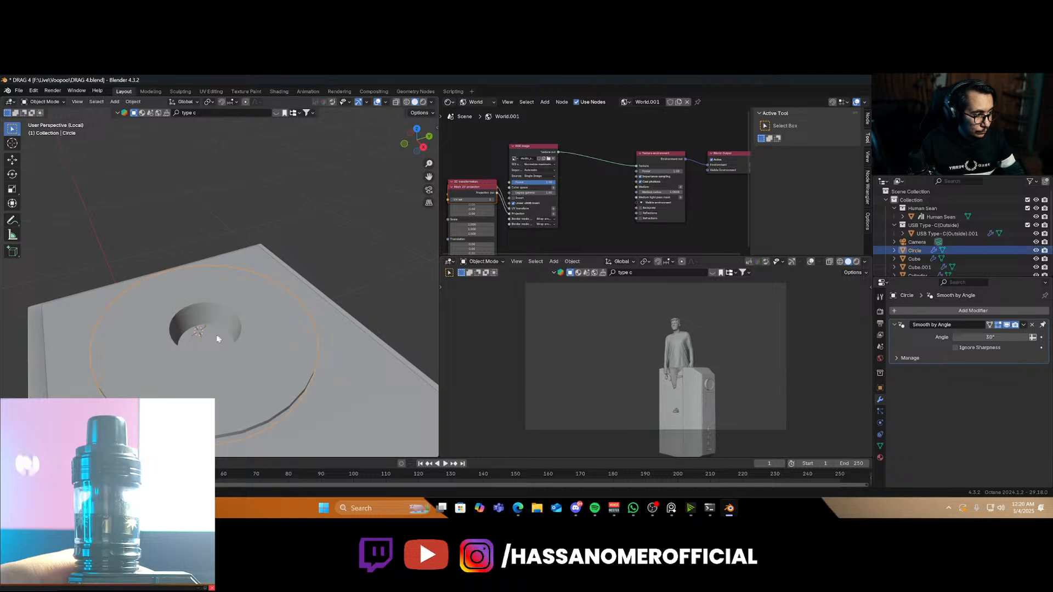
{"action": "key", "text": "Tab"}
{"action": "left_click", "coordinate": [217, 346]}
{"action": "key", "text": "s"}
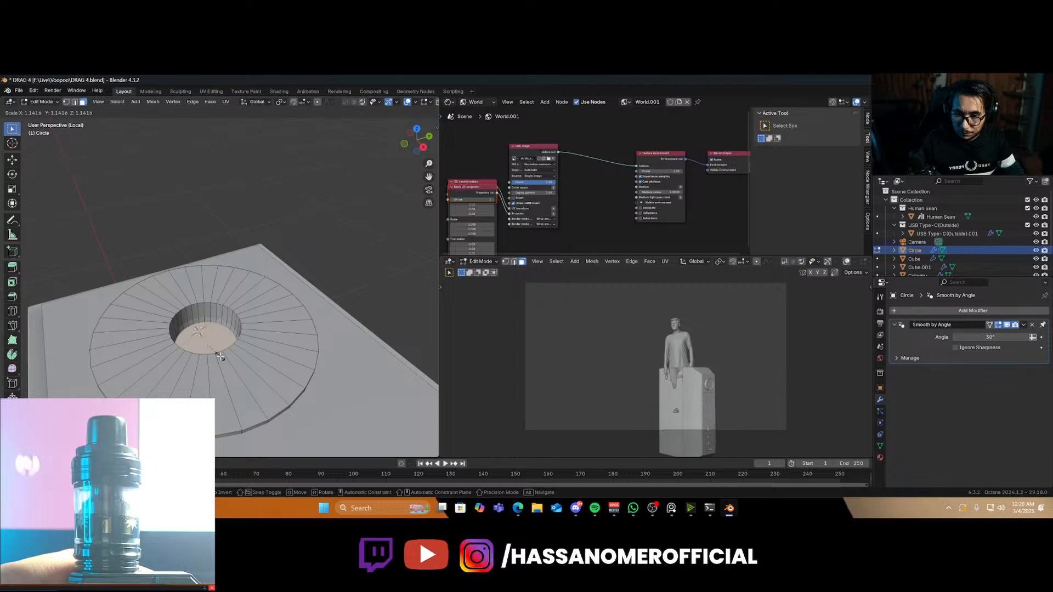
{"action": "left_click", "coordinate": [220, 357]}
{"action": "key", "text": "Tab"}
{"action": "right_click", "coordinate": [210, 337]}
{"action": "left_click", "coordinate": [210, 336]}
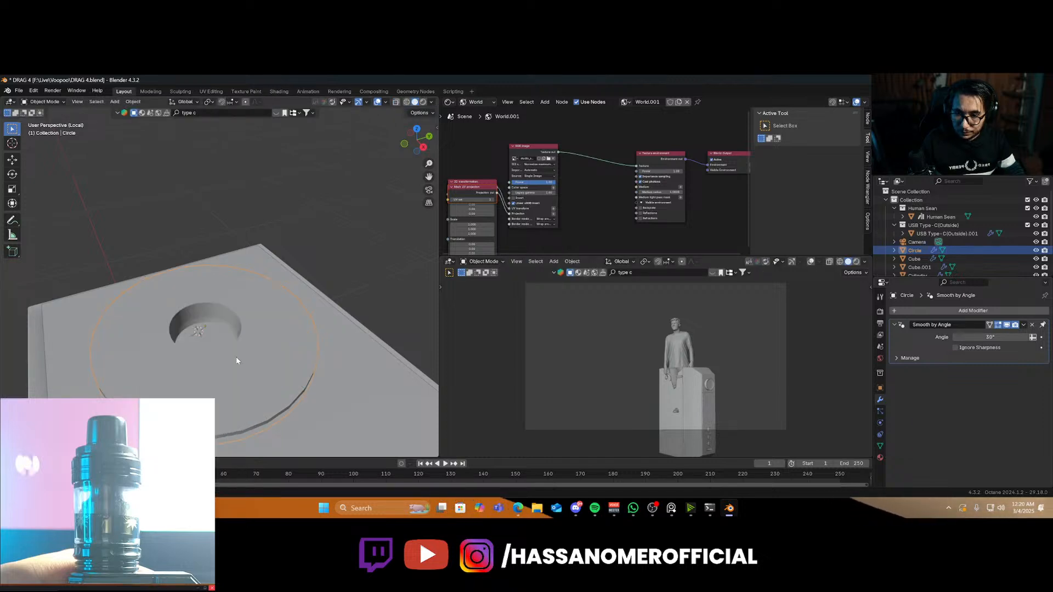
{"action": "scroll", "coordinate": [236, 357], "scroll_direction": "down", "scroll_amount": 5}
{"action": "key", "text": "ctrl+s"}
Inspect the device body's mesh around its open end and bring up its Subdivision modifier settings
{"action": "scroll", "coordinate": [233, 380], "scroll_direction": "down", "scroll_amount": 2}
{"action": "middle_click_drag", "start_coordinate": [233, 383], "coordinate": [278, 354]}
{"action": "scroll", "coordinate": [290, 316], "scroll_direction": "up", "scroll_amount": 4}
{"action": "left_click", "coordinate": [303, 321]}
{"action": "key", "text": "Tab"}
{"action": "scroll", "coordinate": [291, 339], "scroll_direction": "up", "scroll_amount": 4}
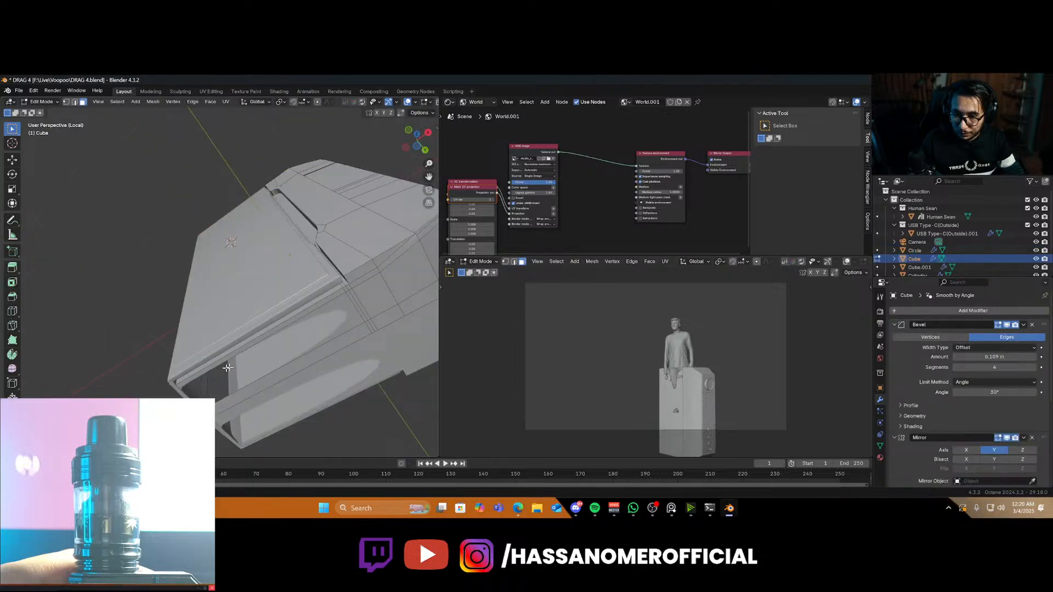
{"action": "key", "text": "Tab"}
{"action": "scroll", "coordinate": [944, 403], "scroll_direction": "down", "scroll_amount": 6}
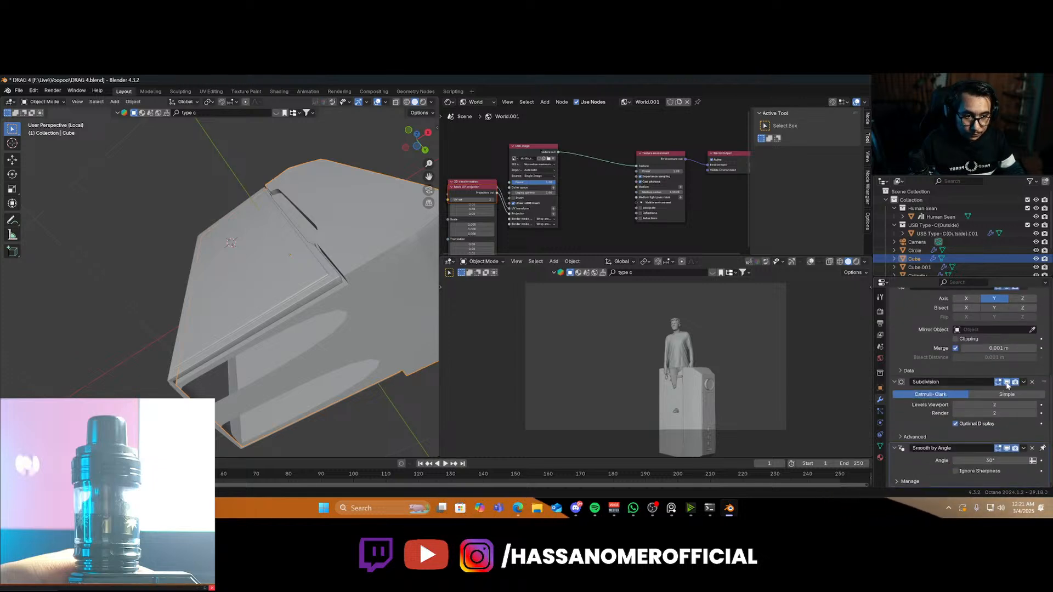
Disable the Subdivision modifier's viewport display on the mod body and fill the openings at the body's open end
{"action": "left_click", "coordinate": [1006, 381]}
{"action": "key", "text": "Tab"}
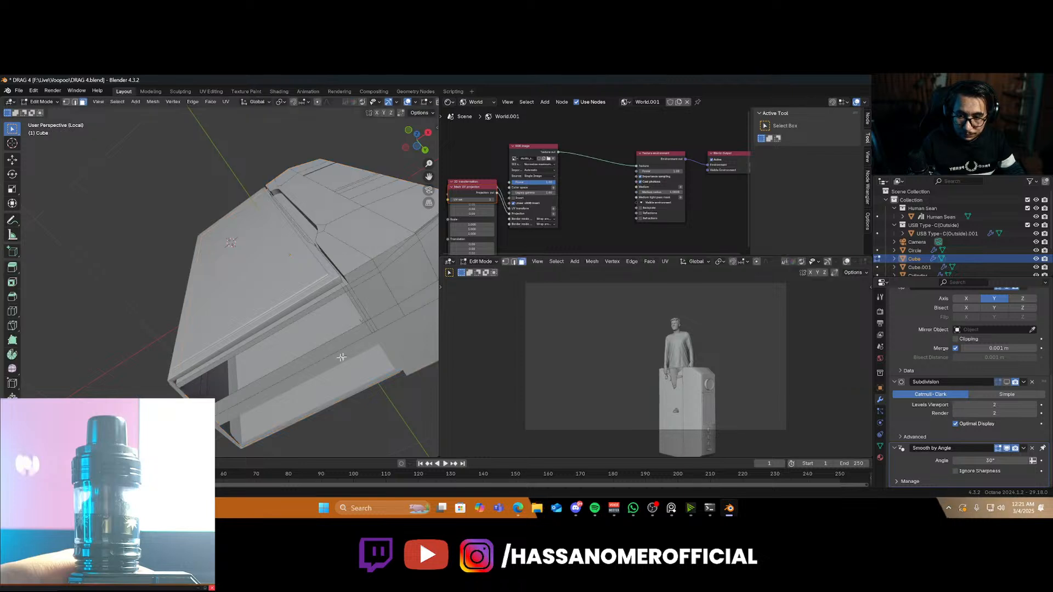
{"action": "left_click", "coordinate": [75, 102]}
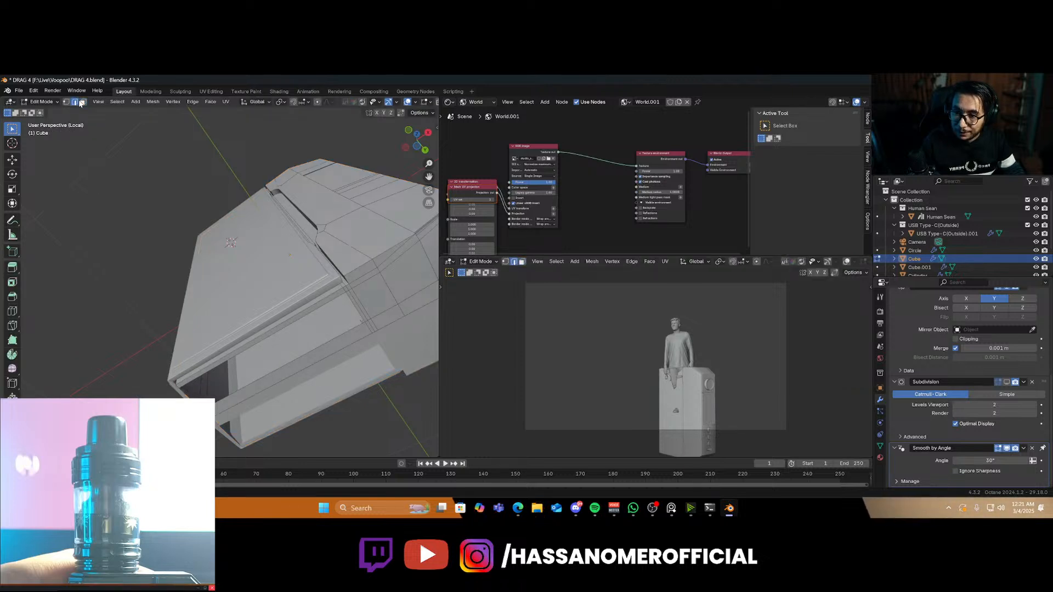
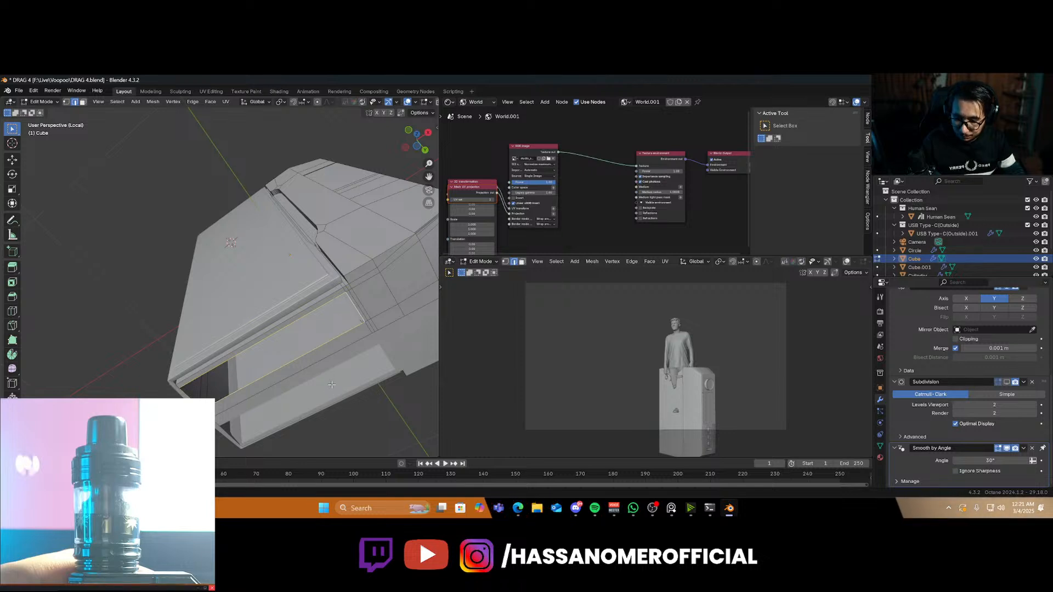
{"action": "key", "text": "ctrl+z"}
{"action": "key", "text": "Tab"}
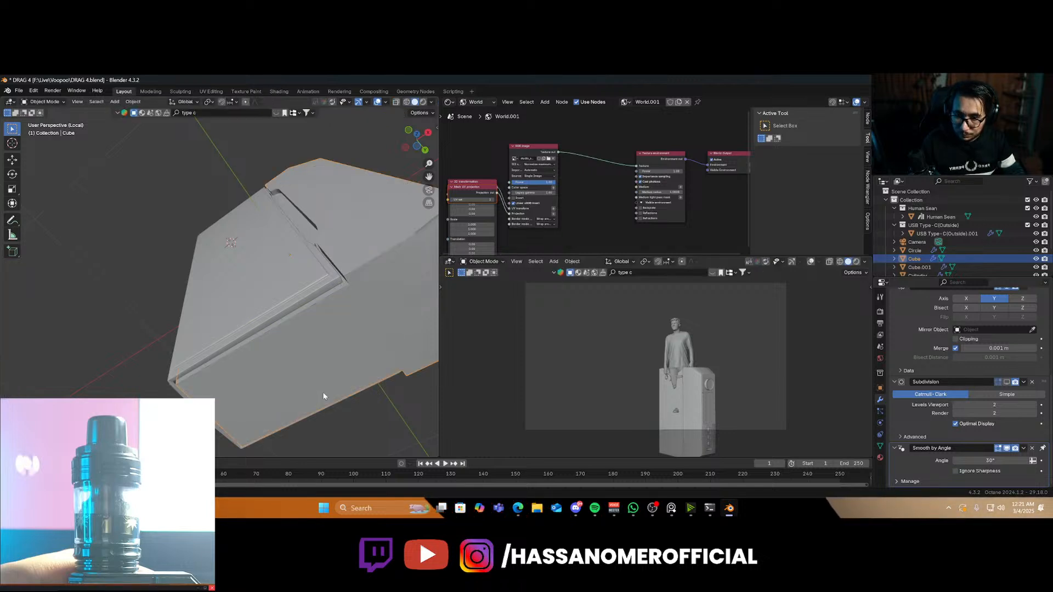
Duplicate the floor face of the circular recess on the mod's top plate and separate it into its own object
{"action": "middle_click_drag", "start_coordinate": [271, 364], "coordinate": [188, 364]}
{"action": "left_click", "coordinate": [331, 334]}
{"action": "left_click", "coordinate": [261, 385]}
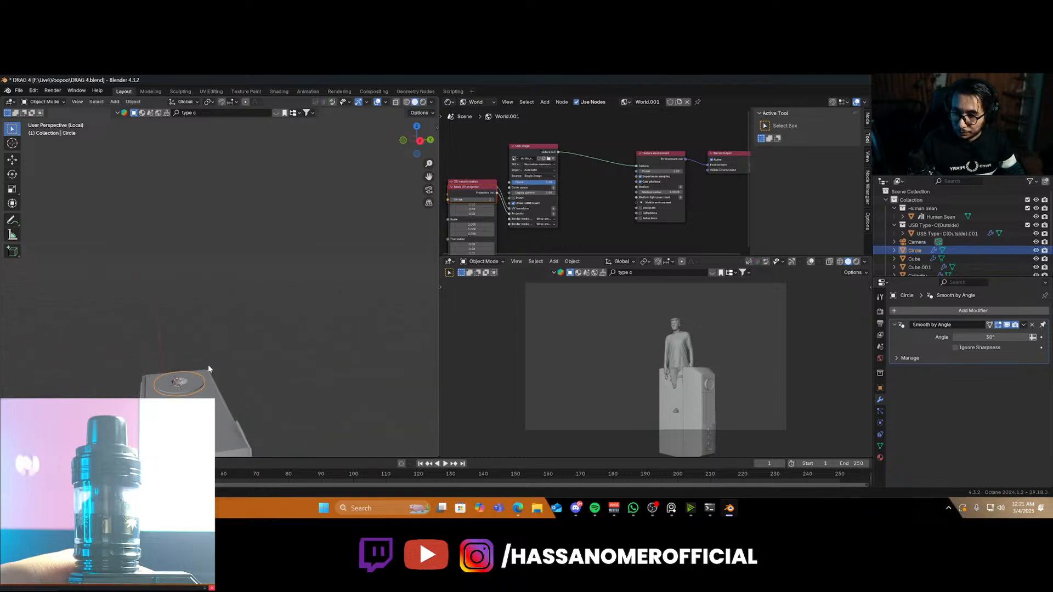
{"action": "key", "text": "KP_3"}
{"action": "key", "text": "KP_1"}
{"action": "scroll", "coordinate": [208, 364], "scroll_direction": "up", "scroll_amount": 5}
{"action": "middle_click_drag", "start_coordinate": [340, 399], "coordinate": [284, 253], "text": "shift"}
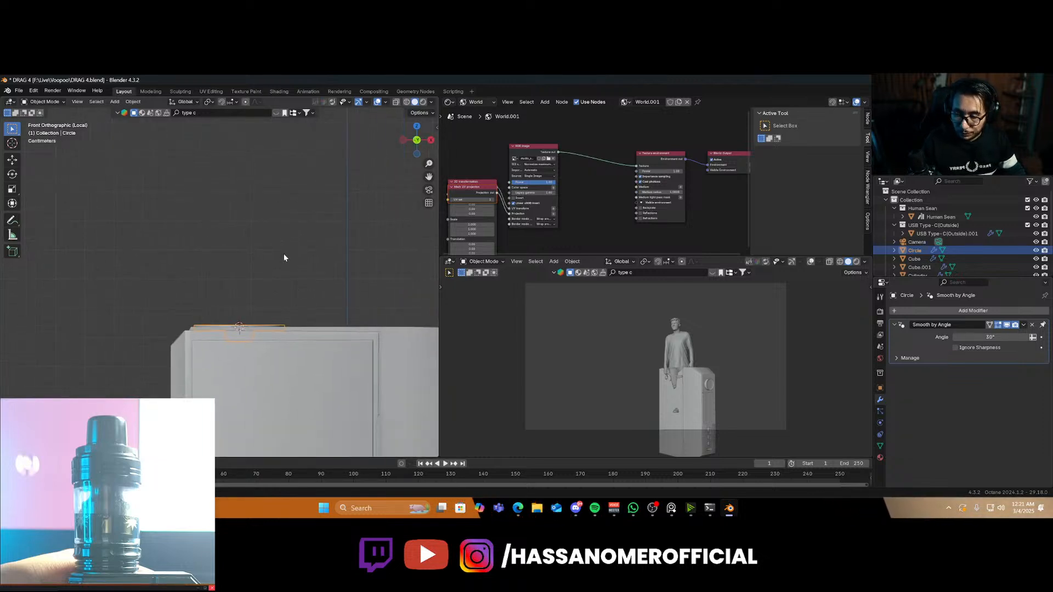
{"action": "scroll", "coordinate": [283, 296], "scroll_direction": "up", "scroll_amount": 2}
{"action": "scroll", "coordinate": [299, 359], "scroll_direction": "up", "scroll_amount": 1}
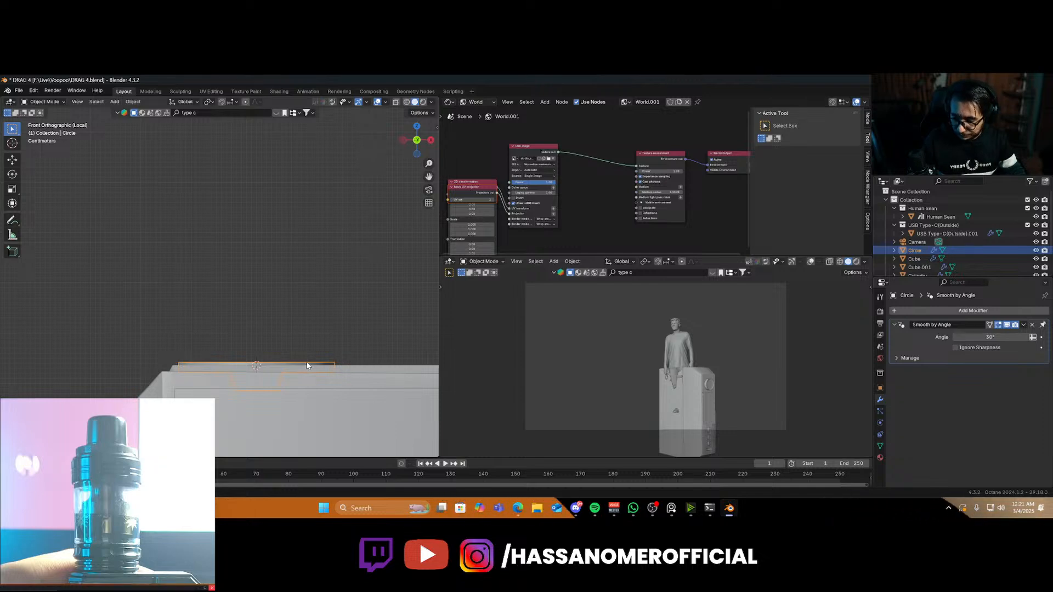
{"action": "middle_click_drag", "start_coordinate": [306, 363], "coordinate": [296, 391]}
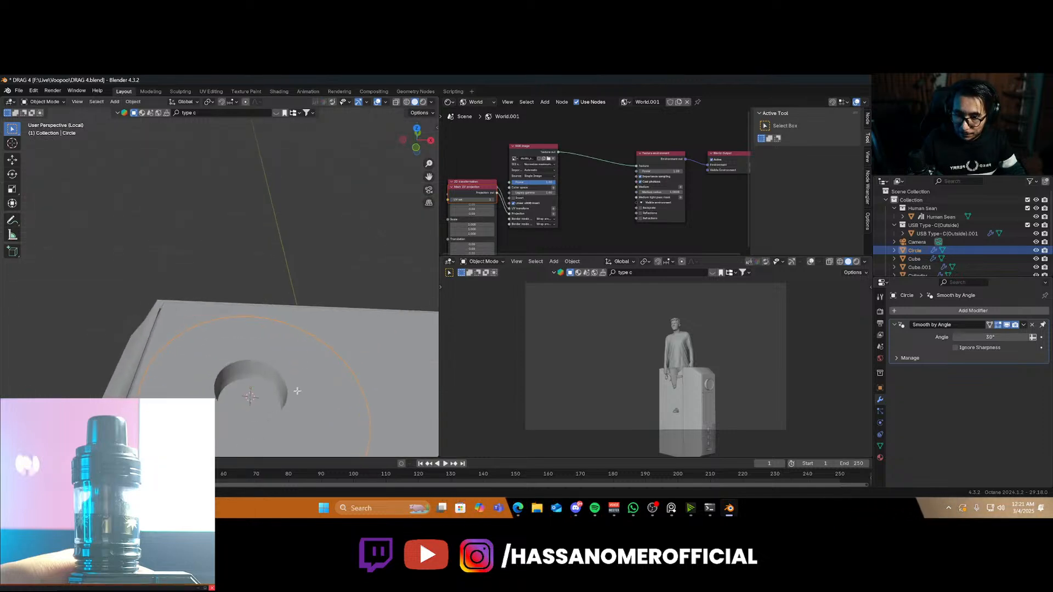
{"action": "key", "text": "Tab"}
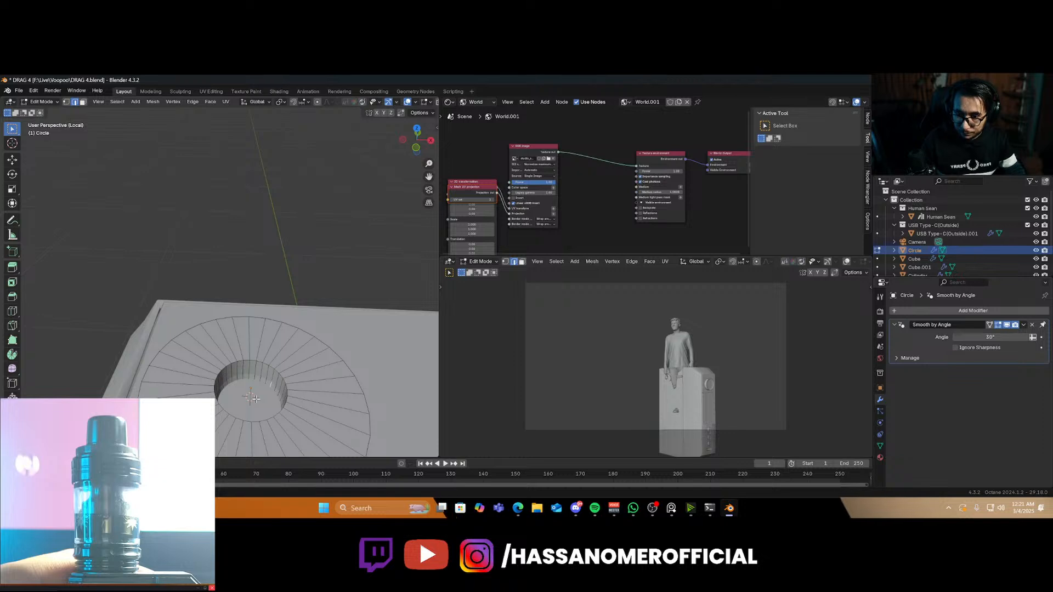
{"action": "left_click", "coordinate": [254, 399]}
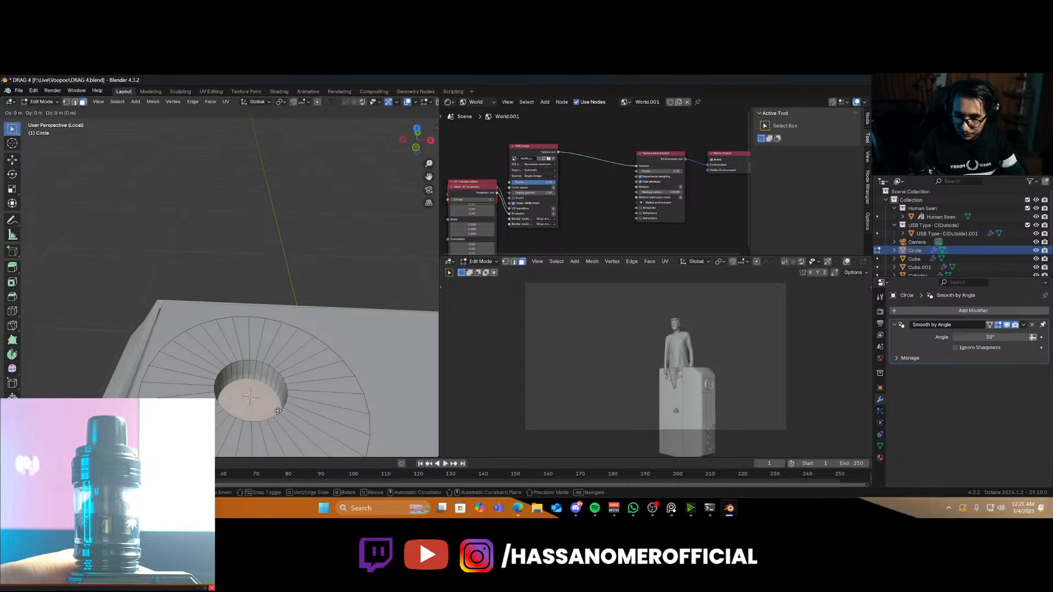
{"action": "key", "text": "p"}
{"action": "left_click", "coordinate": [277, 411]}
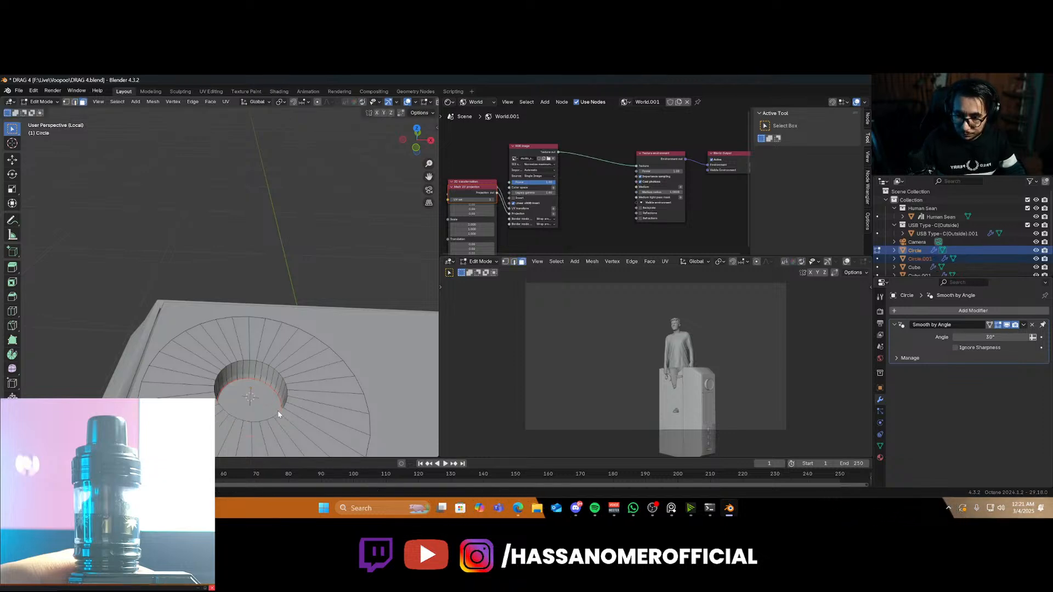
Extrude the separated disc upward about 0.042 m so it rises just above the top plate
{"action": "key", "text": "Tab"}
{"action": "left_click", "coordinate": [273, 411]}
{"action": "key", "text": "KP_1"}
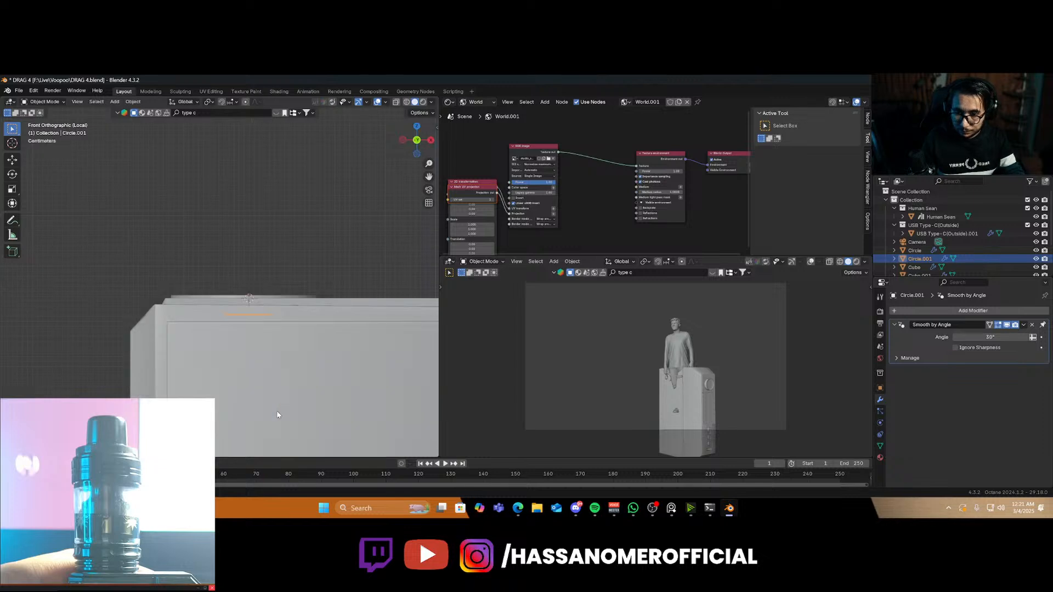
{"action": "scroll", "coordinate": [270, 370], "scroll_direction": "up", "scroll_amount": 1}
{"action": "key", "text": "Tab"}
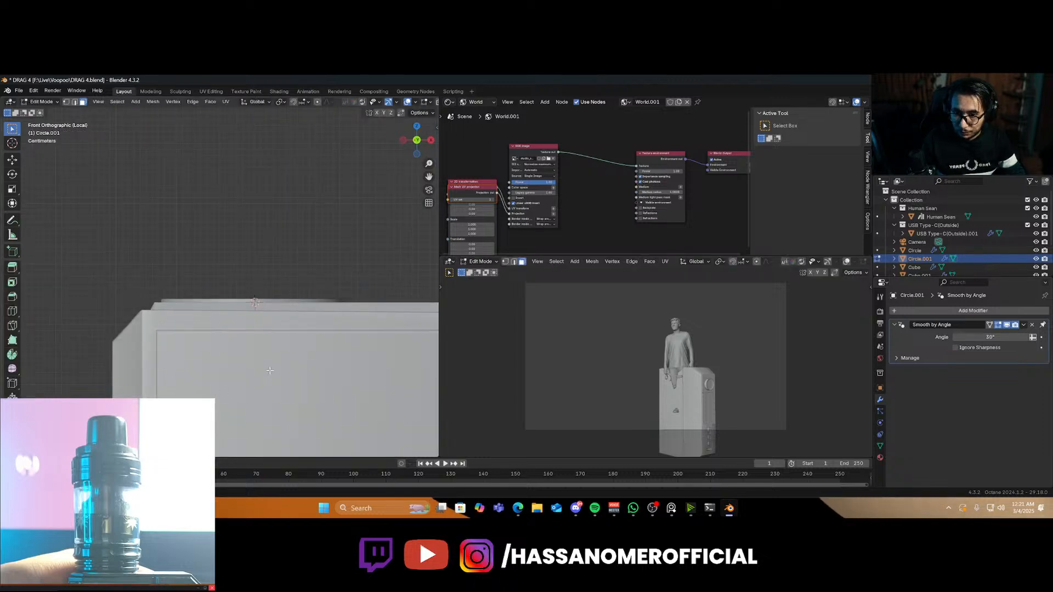
{"action": "key", "text": "alt+z"}
{"action": "key", "text": "g"}
{"action": "key", "text": "z"}
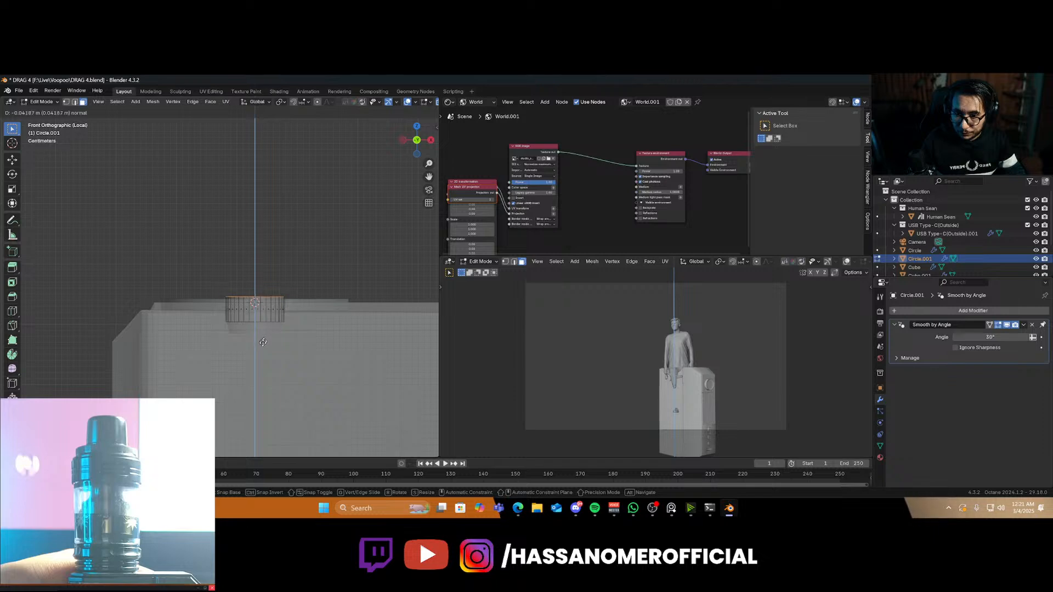
{"action": "left_click", "coordinate": [264, 342]}
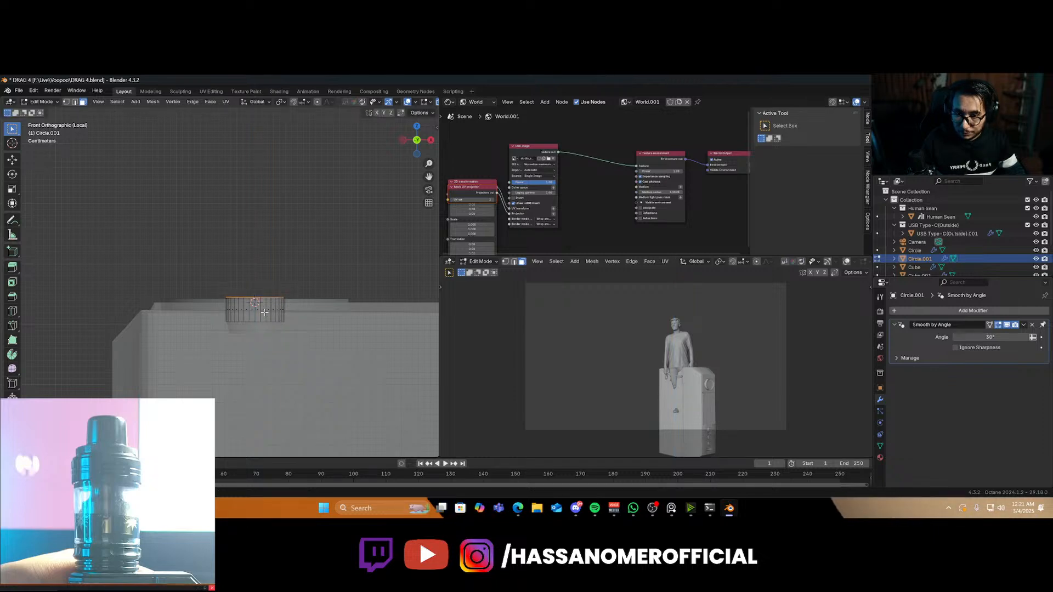
Extrude the cylinder's top face in place, scale it out to about 3.4 times, and extrude it upward about 0.027 m
{"action": "key", "text": "e"}
{"action": "left_click", "coordinate": [265, 311]}
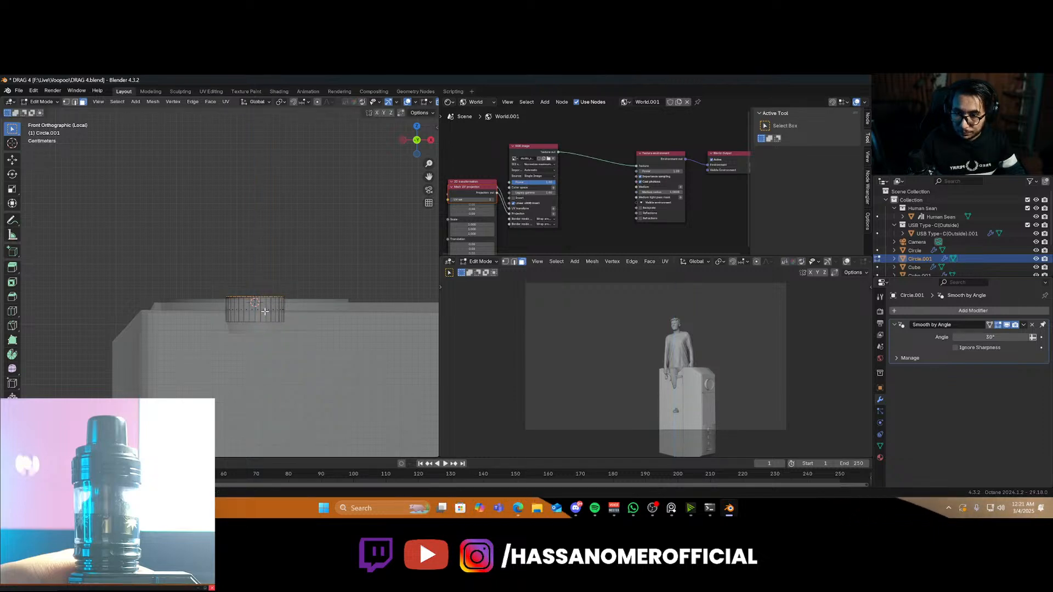
{"action": "key", "text": "s"}
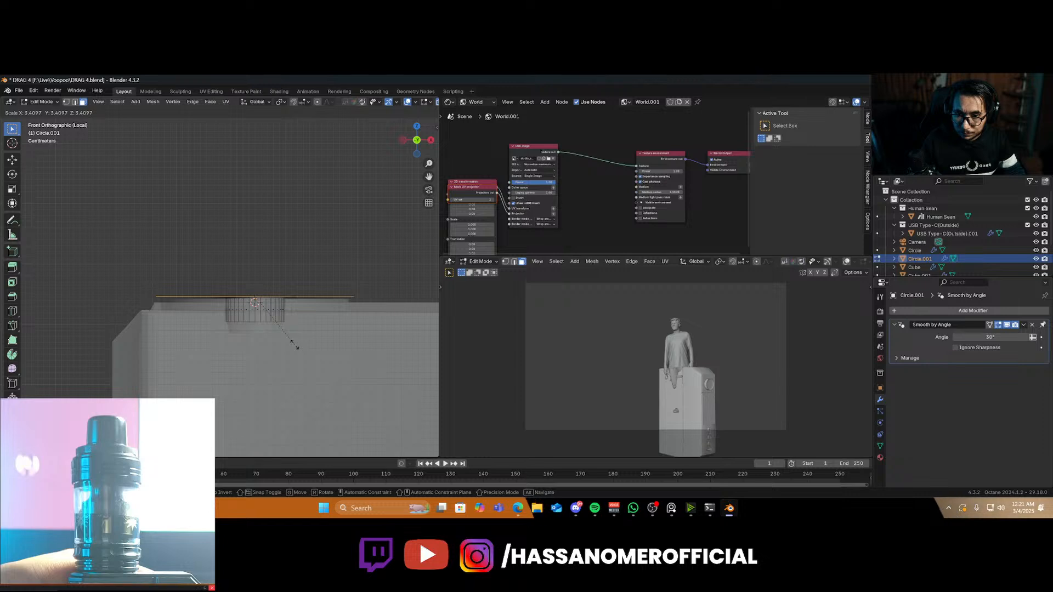
{"action": "left_click", "coordinate": [294, 343]}
{"action": "key", "text": "e"}
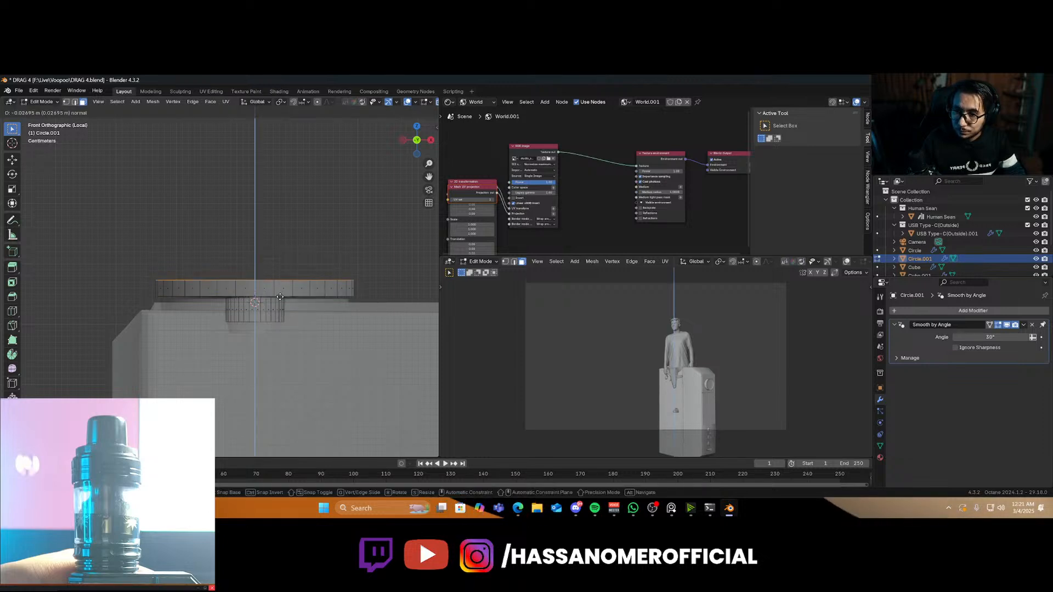
{"action": "left_click", "coordinate": [282, 300]}
{"action": "middle_click_drag", "start_coordinate": [282, 300], "coordinate": [282, 344], "text": "shift"}
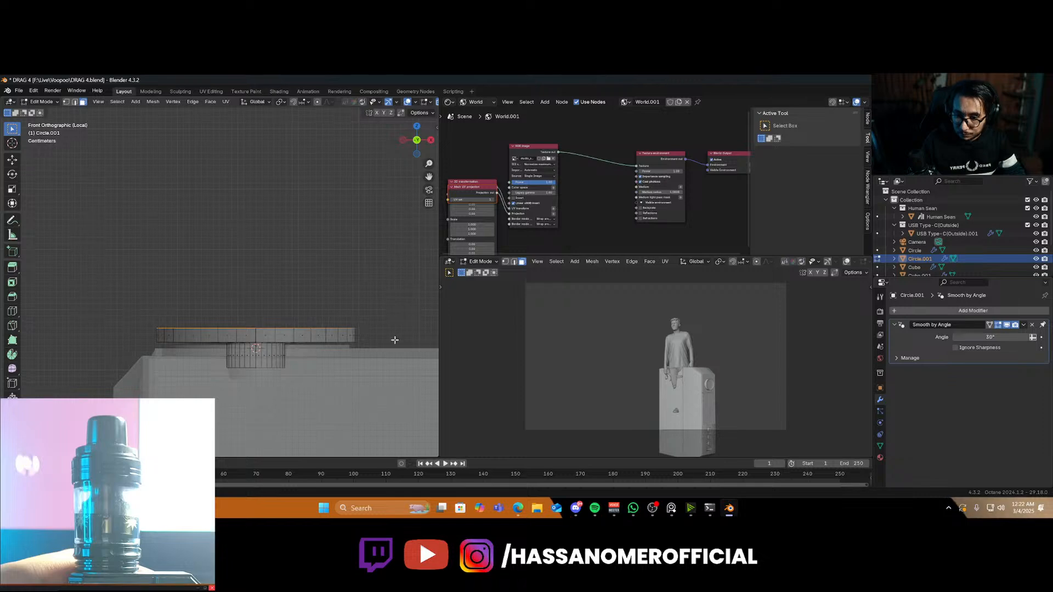
Inset the top face of the wide disc slightly to leave a thin rim
{"action": "middle_click_drag", "start_coordinate": [387, 338], "coordinate": [388, 345]}
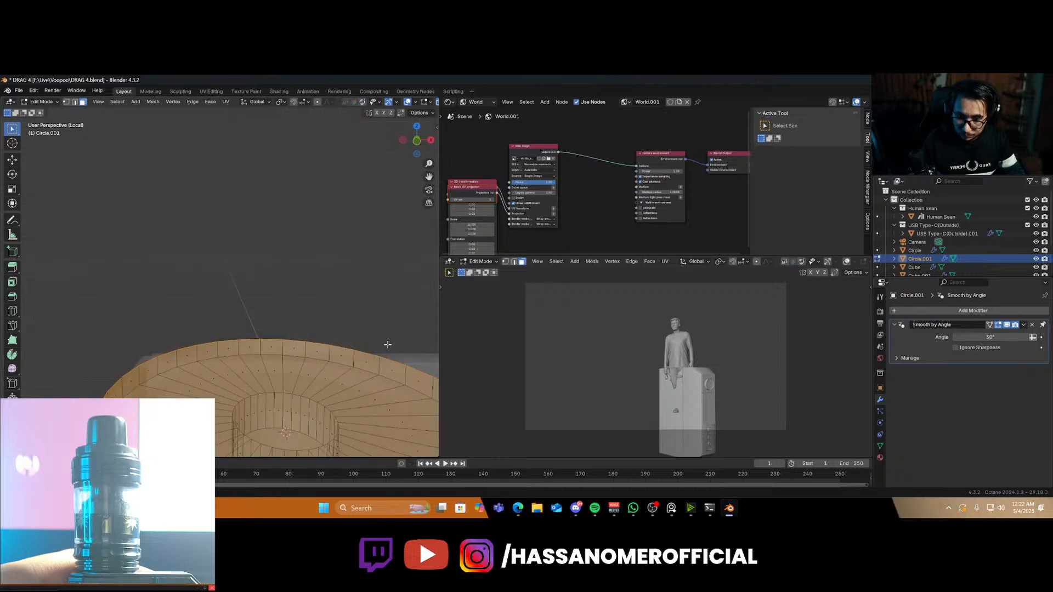
{"action": "key", "text": "alt+z"}
{"action": "scroll", "coordinate": [388, 345], "scroll_direction": "down", "scroll_amount": 3}
{"action": "key", "text": "i"}
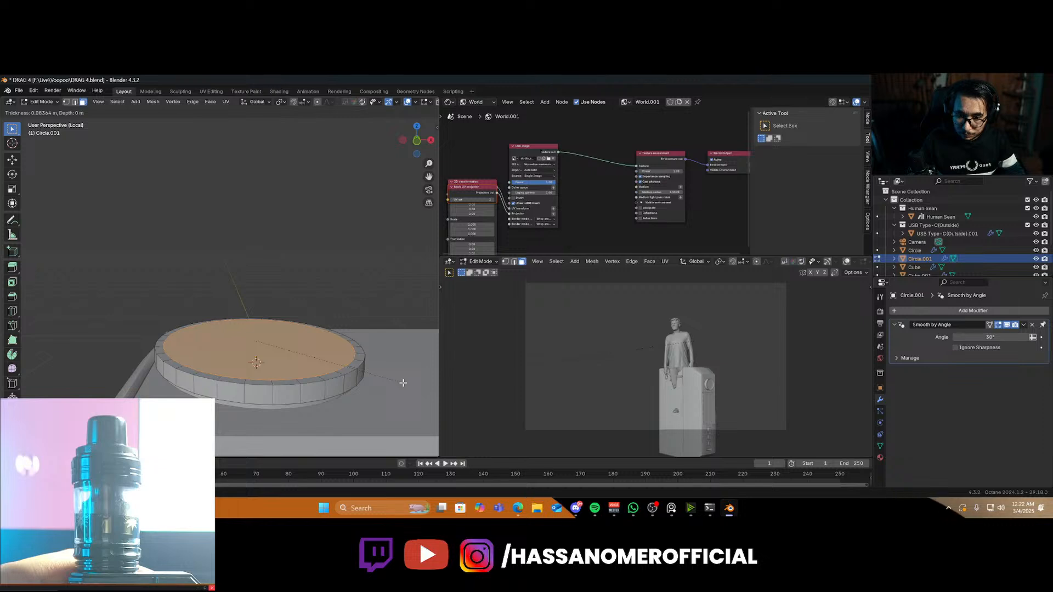
{"action": "left_click", "coordinate": [404, 383]}
Raise the inset face slightly along Z and extrude it upward about 0.004 m
{"action": "key", "text": "KP_1"}
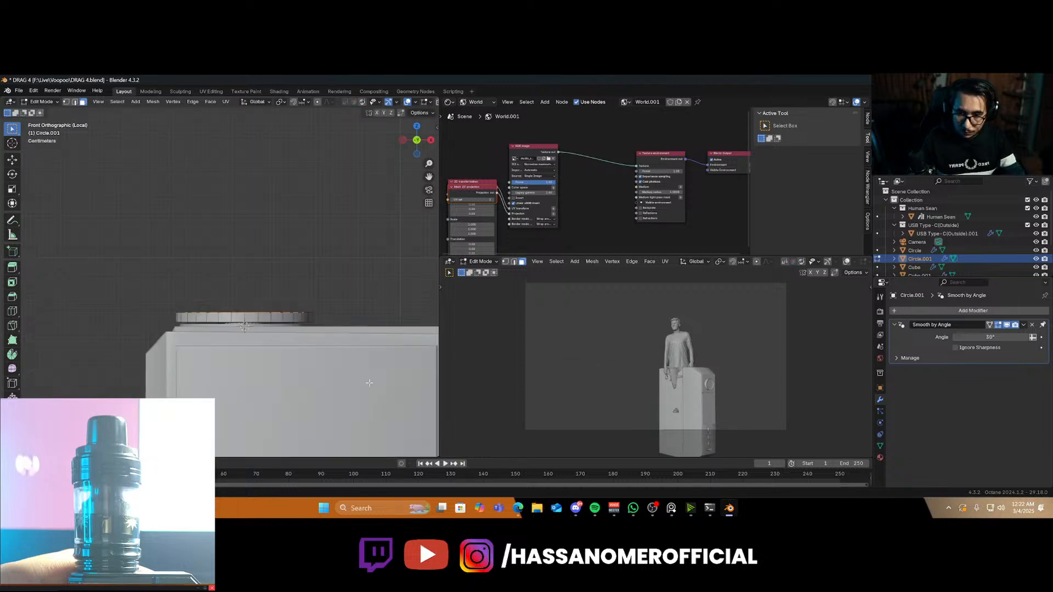
{"action": "scroll", "coordinate": [369, 383], "scroll_direction": "up", "scroll_amount": 3}
{"action": "key", "text": "g"}
{"action": "key", "text": "z"}
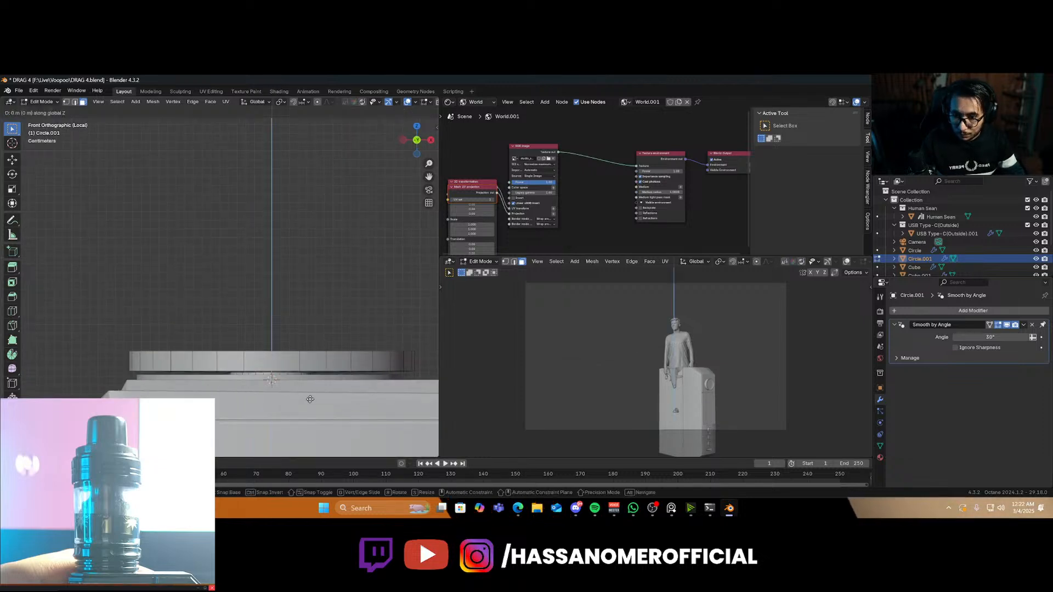
{"action": "left_click", "coordinate": [310, 381]}
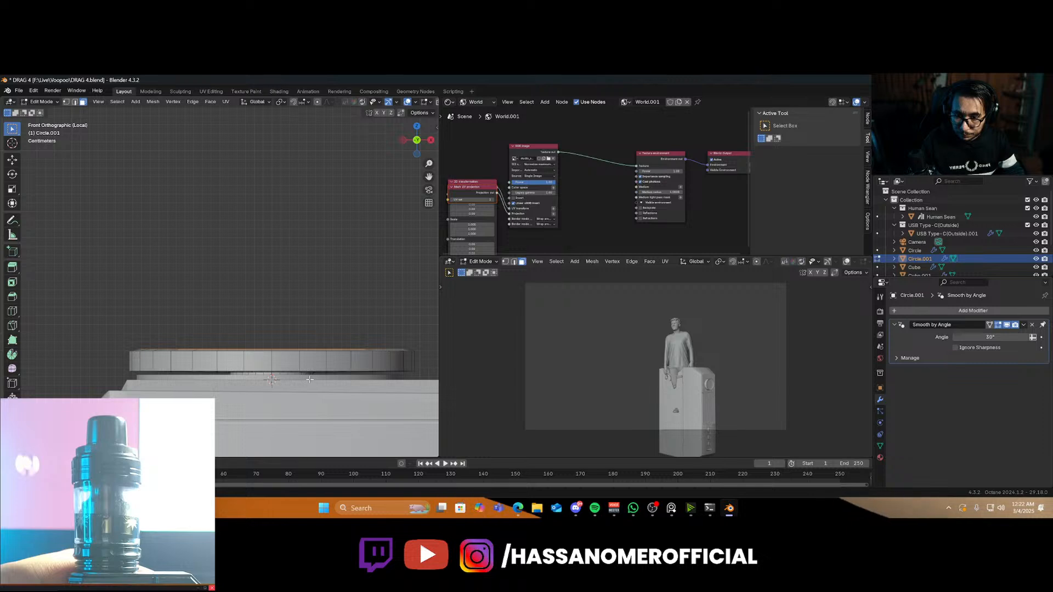
{"action": "key", "text": "e"}
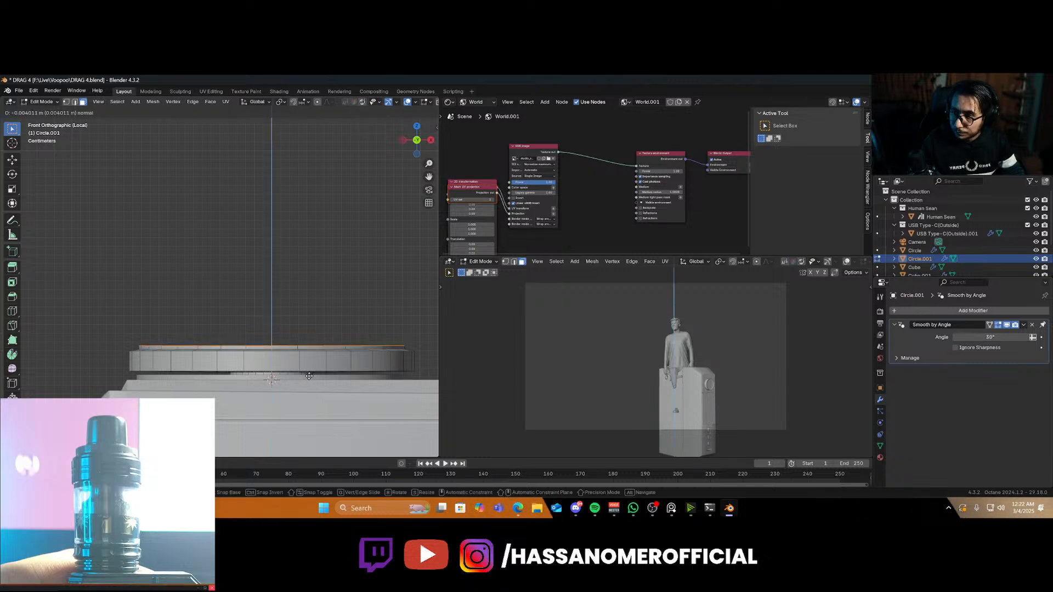
{"action": "left_click", "coordinate": [310, 376]}
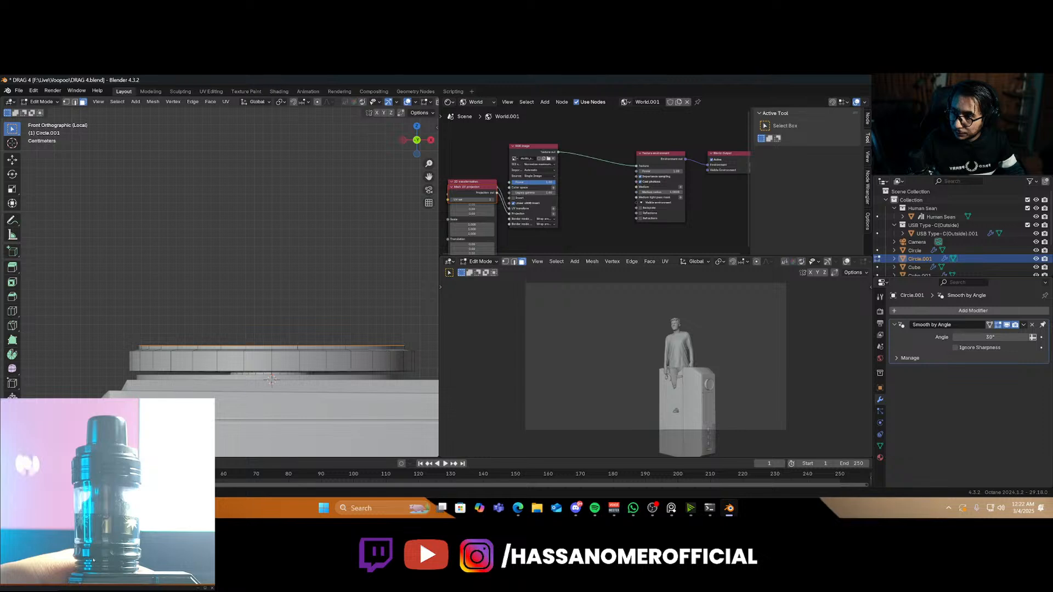
Extrude the narrow neck's top face about 0.005 m and scale it outward by about 1.07 to match the lower ring
{"action": "scroll", "coordinate": [271, 379], "scroll_direction": "up", "scroll_amount": 1}
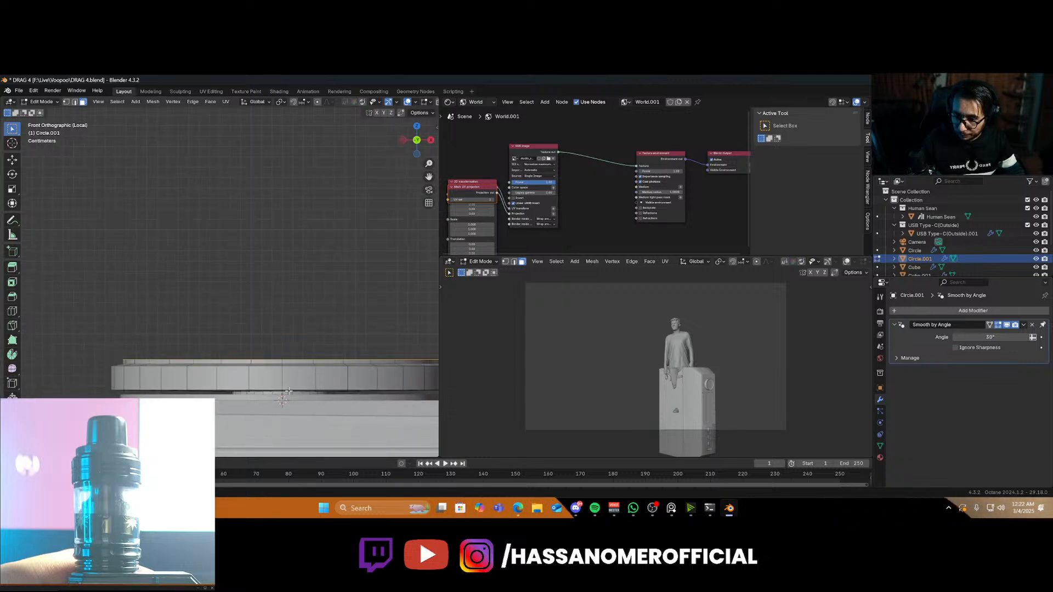
{"action": "key", "text": "e"}
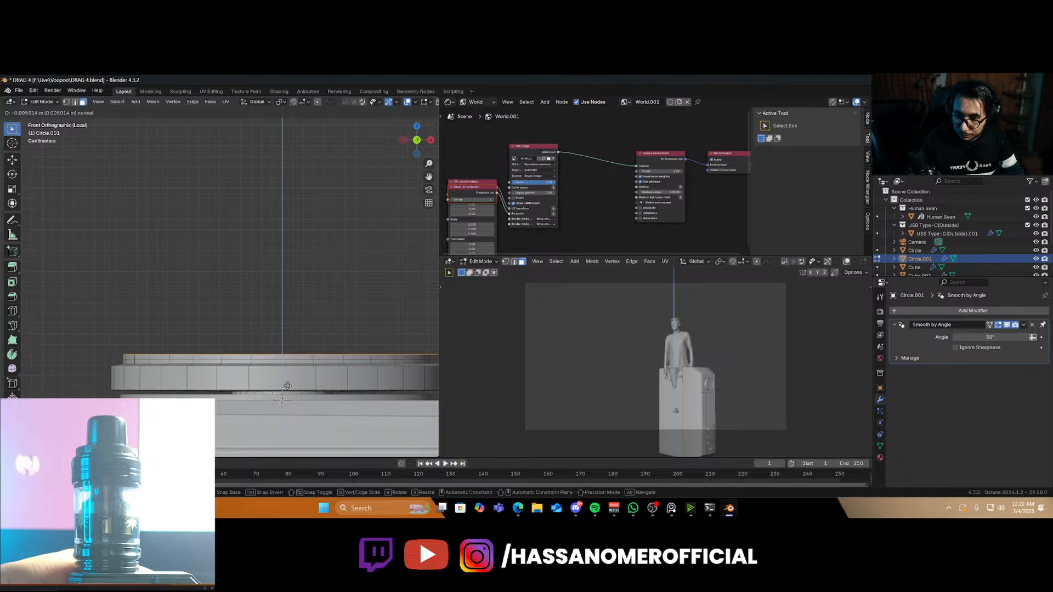
{"action": "left_click", "coordinate": [288, 384]}
{"action": "key", "text": "s"}
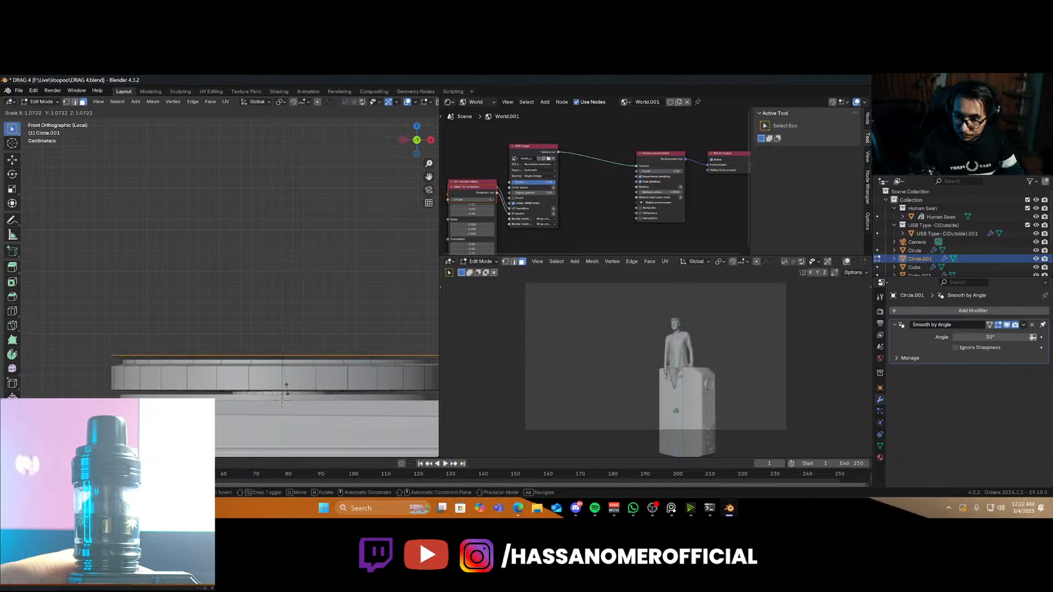
{"action": "left_click", "coordinate": [286, 388]}
{"action": "scroll", "coordinate": [301, 377], "scroll_direction": "down", "scroll_amount": 1}
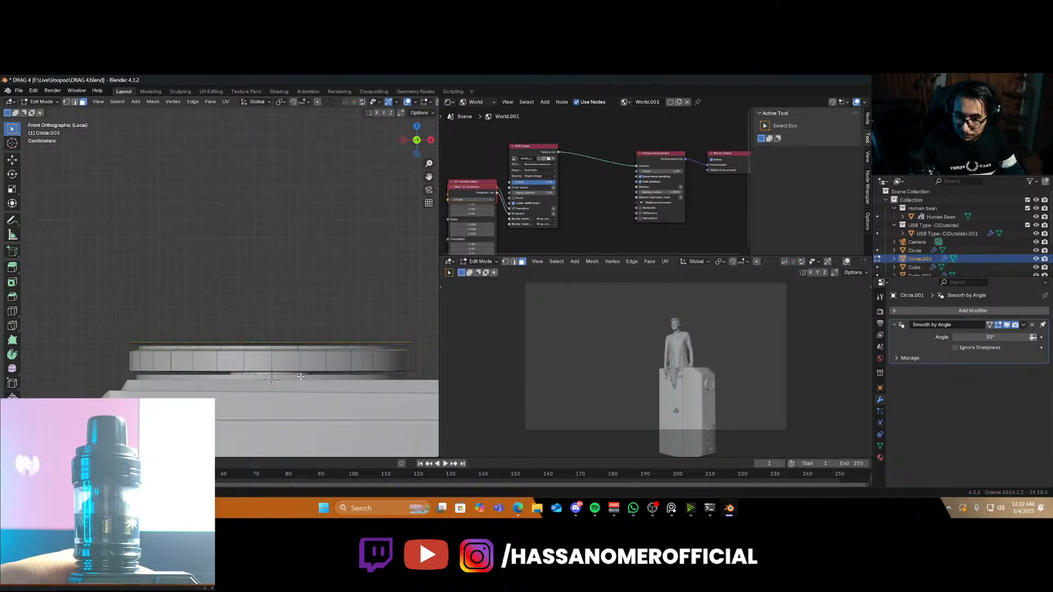
Extrude the widened top face upward about 0.012 m to form a second ring
{"action": "key", "text": "e"}
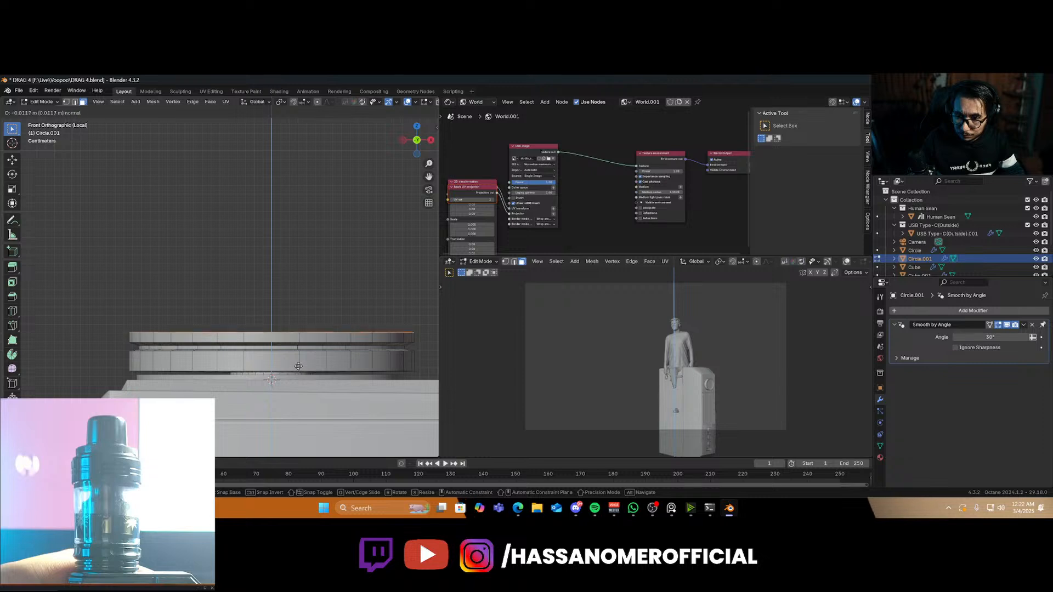
{"action": "left_click", "coordinate": [298, 367]}
{"action": "scroll", "coordinate": [297, 363], "scroll_direction": "up", "scroll_amount": 1}
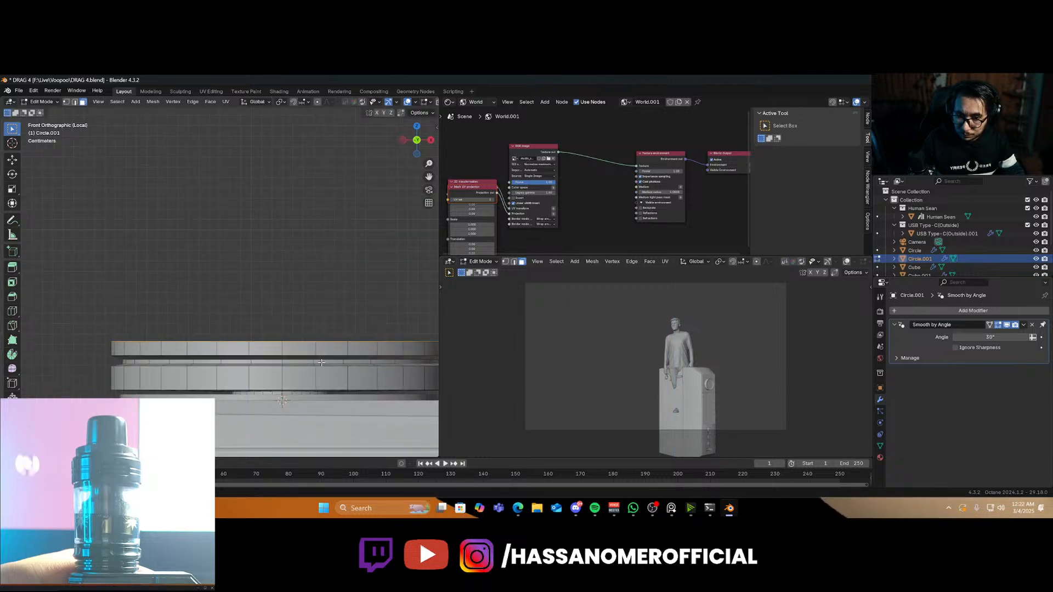
Inset the top face of the upper ring slightly
{"action": "middle_click_drag", "start_coordinate": [321, 362], "coordinate": [365, 354]}
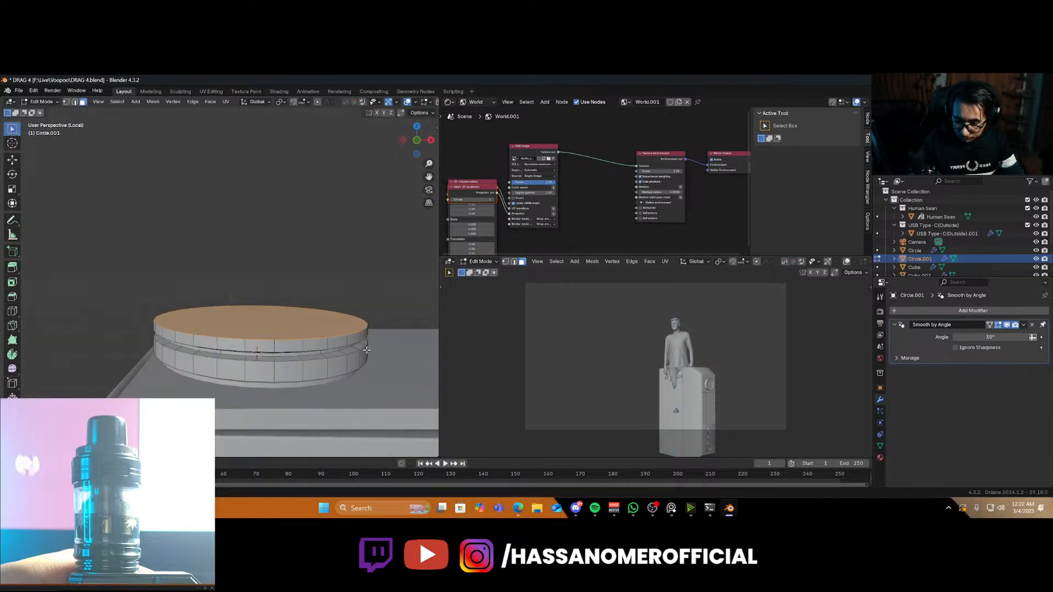
{"action": "key", "text": "i"}
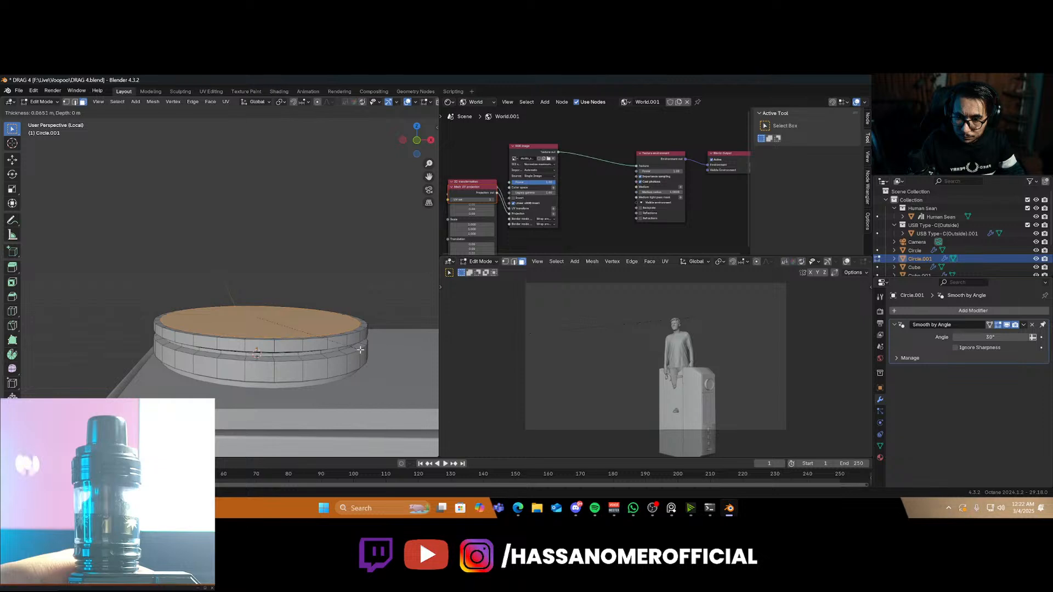
{"action": "left_click", "coordinate": [338, 354]}
{"action": "key", "text": "KP_1"}
{"action": "scroll", "coordinate": [268, 340], "scroll_direction": "up", "scroll_amount": 4}
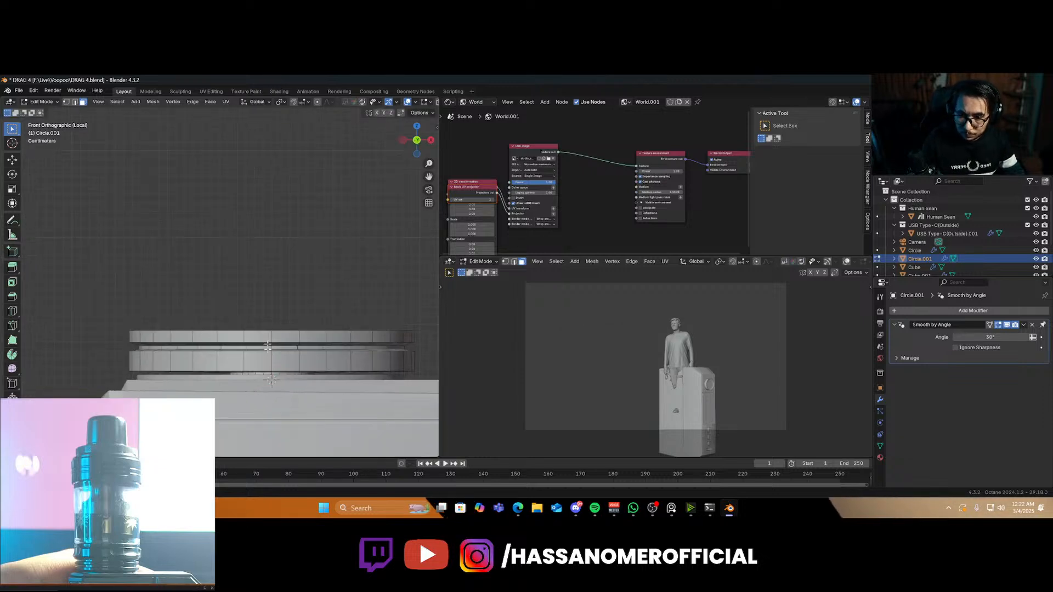
Extrude the inset face upward about 0.007 m and scale the new band inward to about 0.99
{"action": "key", "text": "e"}
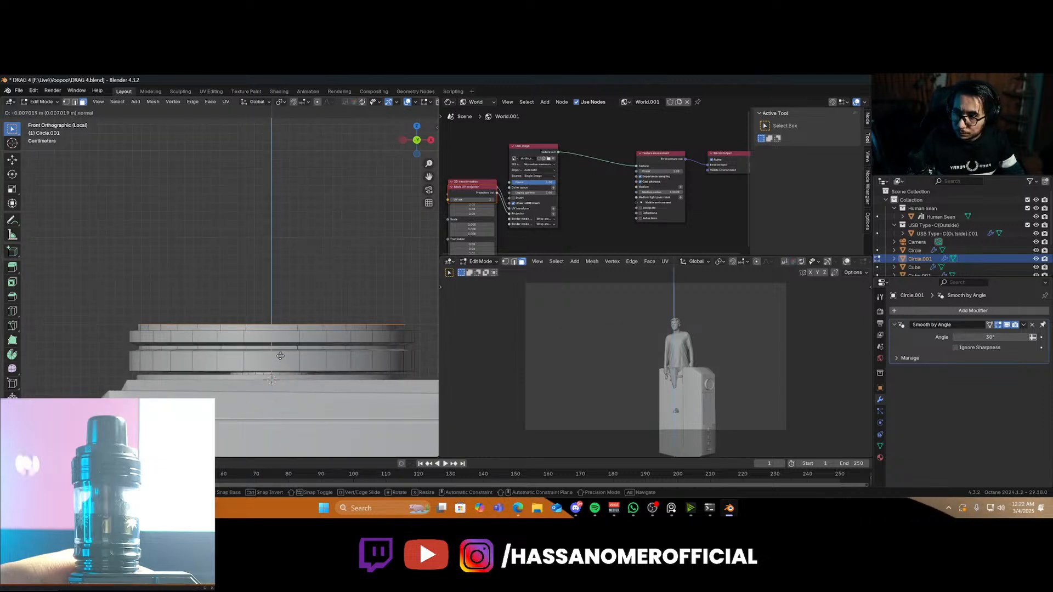
{"action": "left_click", "coordinate": [280, 356]}
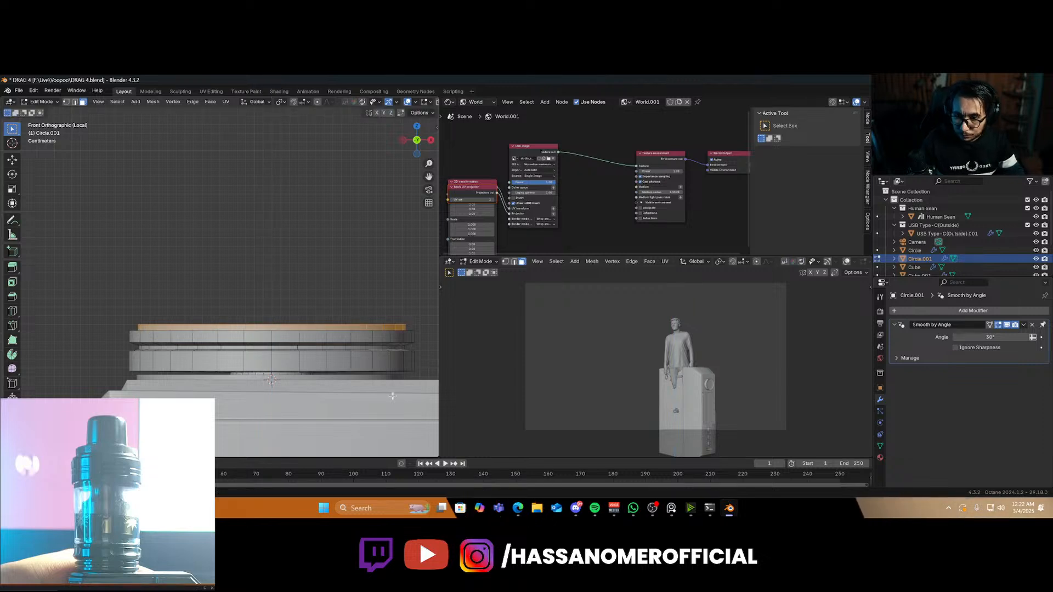
{"action": "key", "text": "s"}
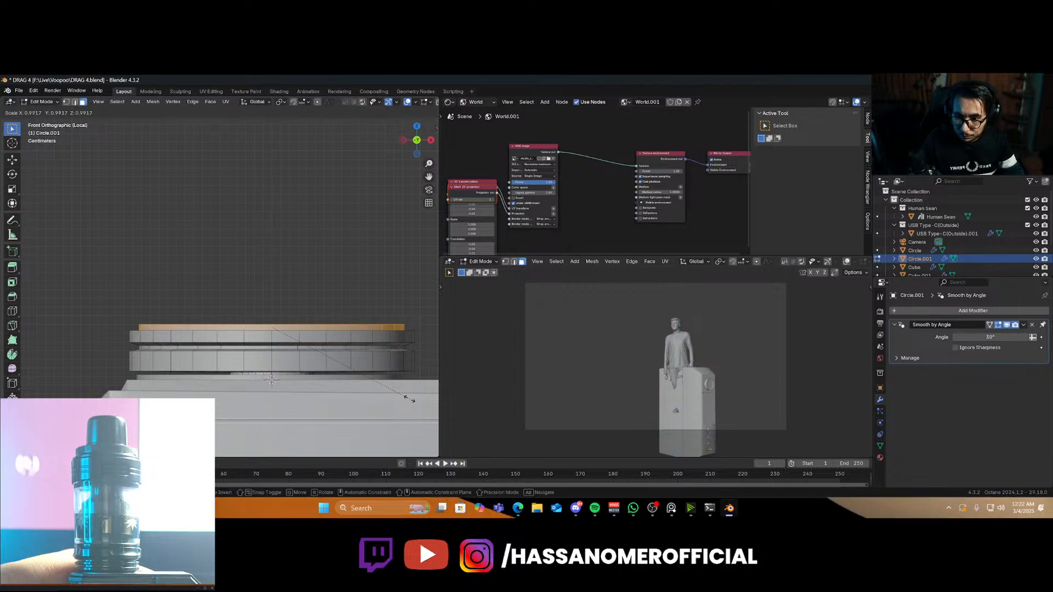
{"action": "left_click", "coordinate": [410, 396]}
Extrude the narrow band's top face upward about 0.008 m and scale it outward to match the rings below
{"action": "middle_click_drag", "start_coordinate": [298, 342], "coordinate": [301, 356]}
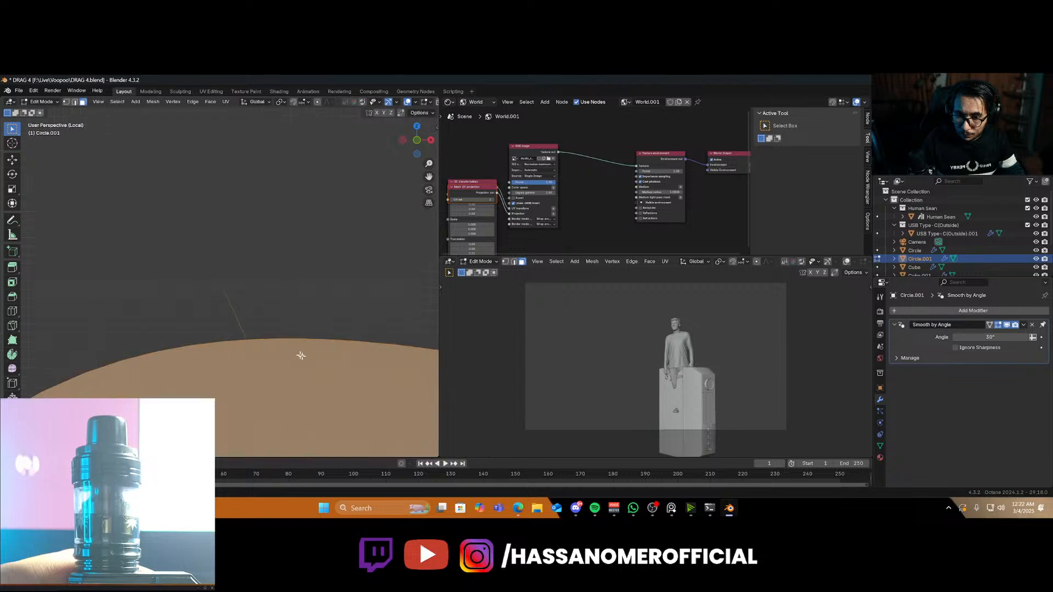
{"action": "left_click", "coordinate": [306, 389]}
{"action": "scroll", "coordinate": [306, 389], "scroll_direction": "down", "scroll_amount": 3}
{"action": "key", "text": "KP_1"}
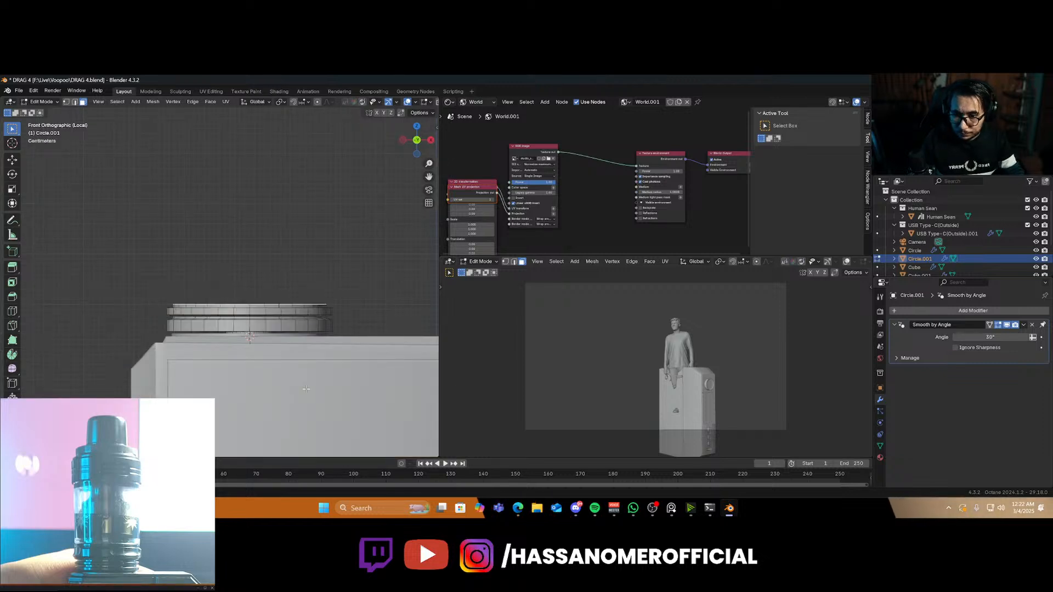
{"action": "scroll", "coordinate": [306, 389], "scroll_direction": "up", "scroll_amount": 3}
{"action": "key", "text": "e"}
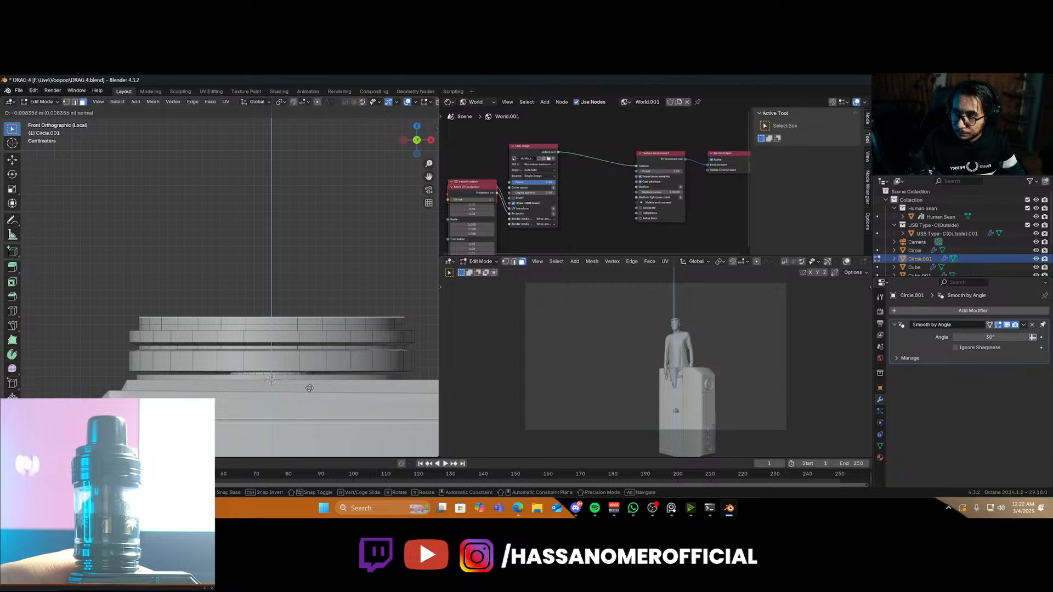
{"action": "left_click", "coordinate": [310, 388]}
{"action": "key", "text": "s"}
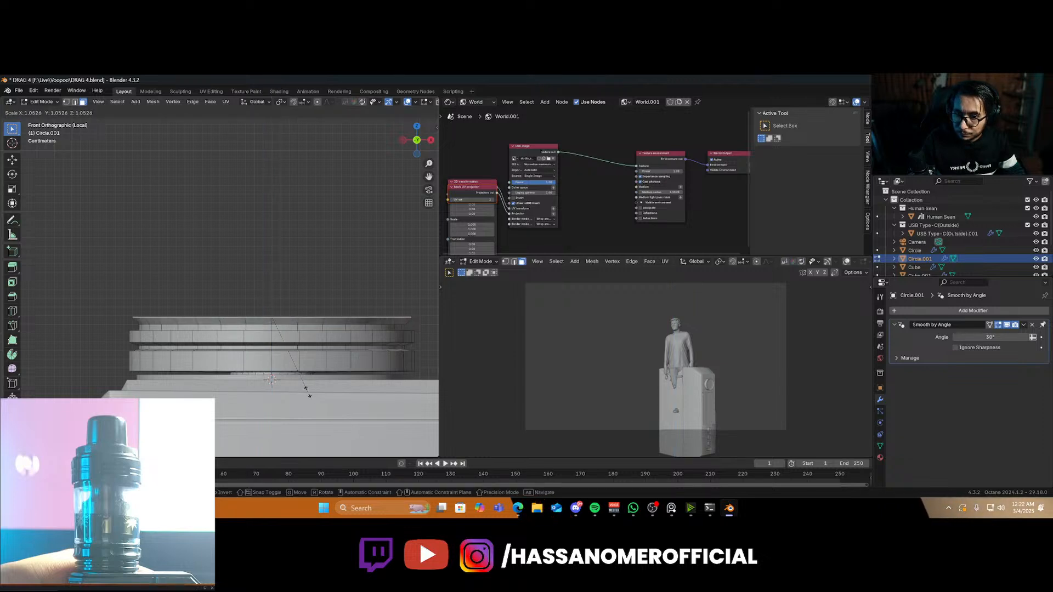
{"action": "left_click", "coordinate": [306, 394]}
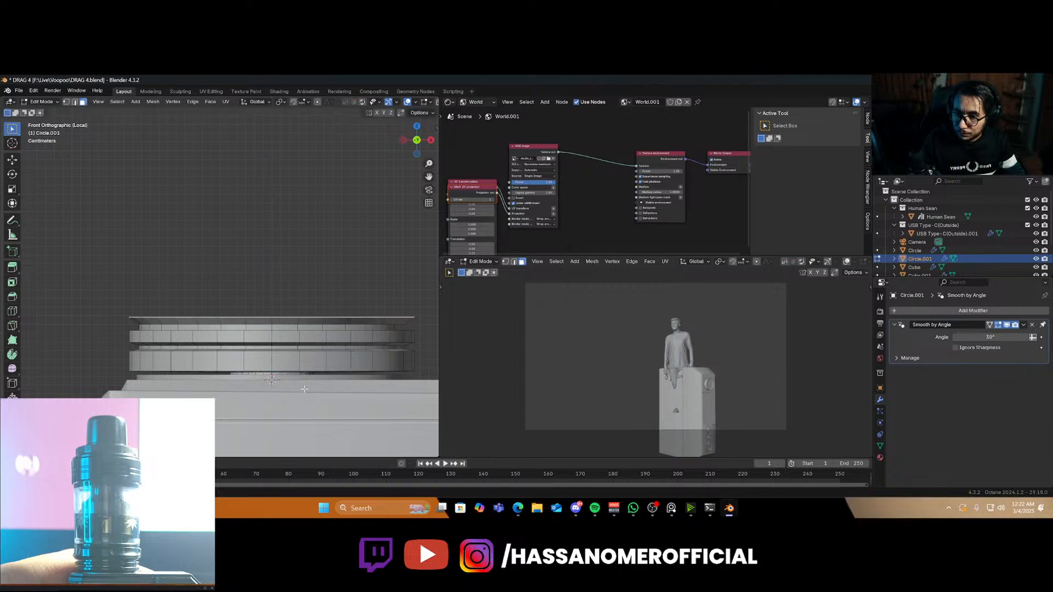
Extrude the widened face upward into a taller third section and scale its top inward to about 0.91
{"action": "key", "text": "e"}
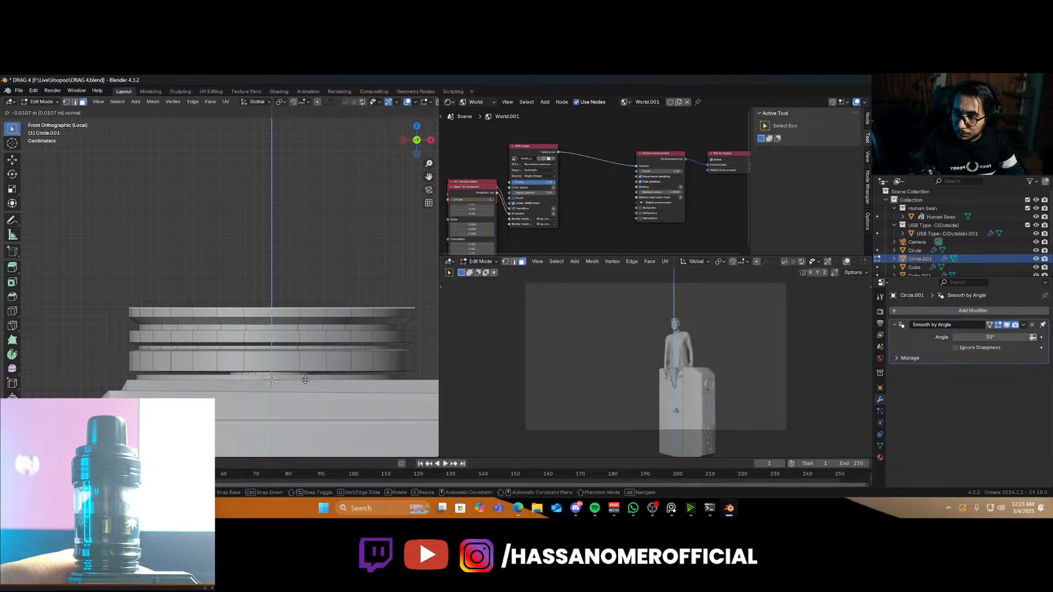
{"action": "left_click", "coordinate": [304, 359]}
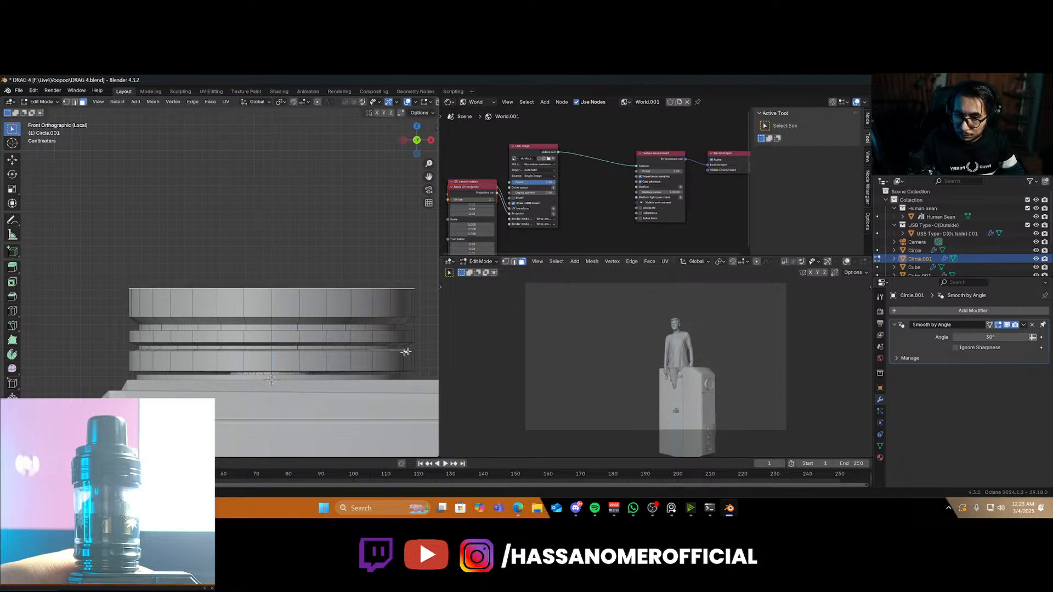
{"action": "key", "text": "s"}
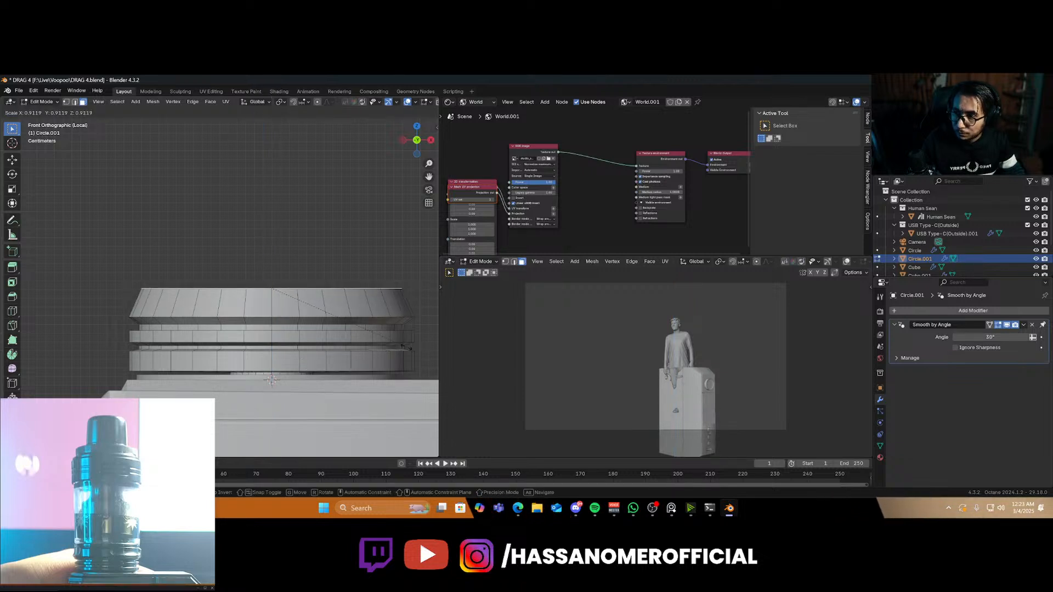
{"action": "left_click", "coordinate": [407, 348]}
Add an edge loop low around the tapered section and scale it inward to about 0.96
{"action": "key", "text": "ctrl+r"}
{"action": "left_click", "coordinate": [406, 315]}
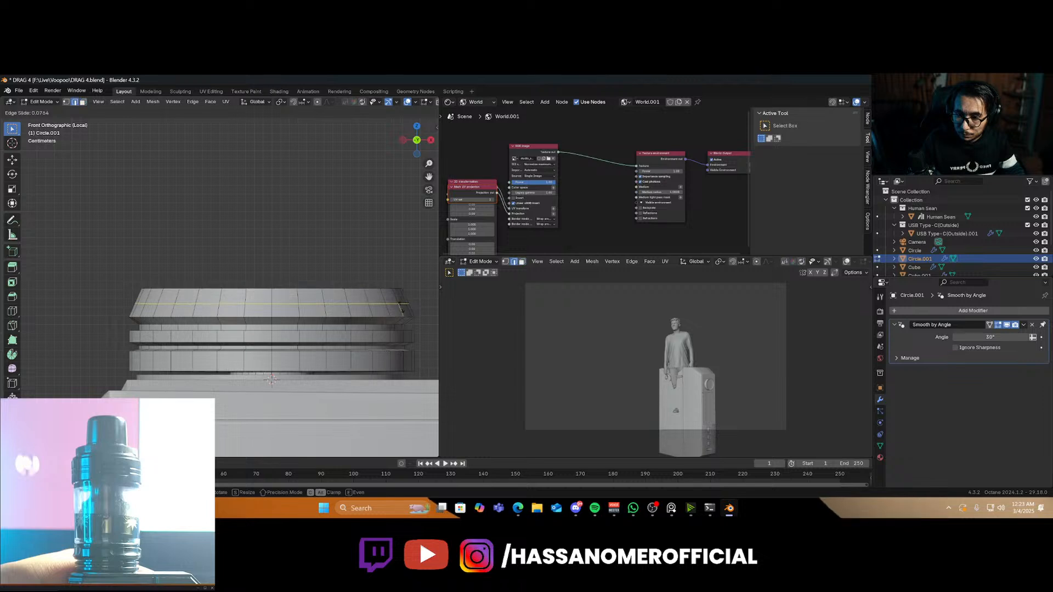
{"action": "left_click", "coordinate": [414, 325]}
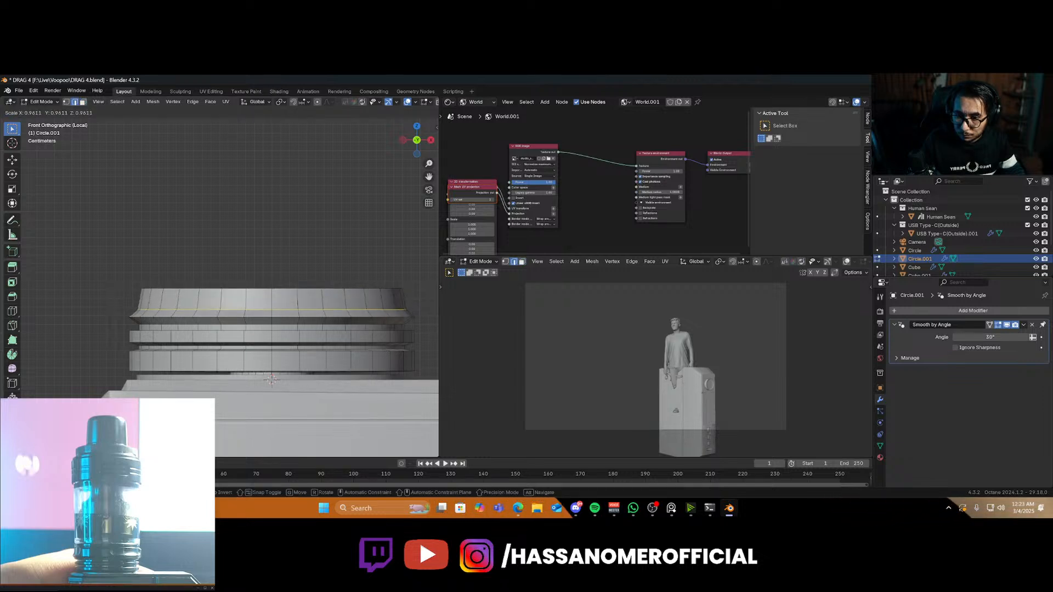
Apply Shade Auto Smooth to the tank base and bevel the new edge loop with several segments into a concave flare
{"action": "key", "text": "Tab"}
{"action": "right_click", "coordinate": [277, 329]}
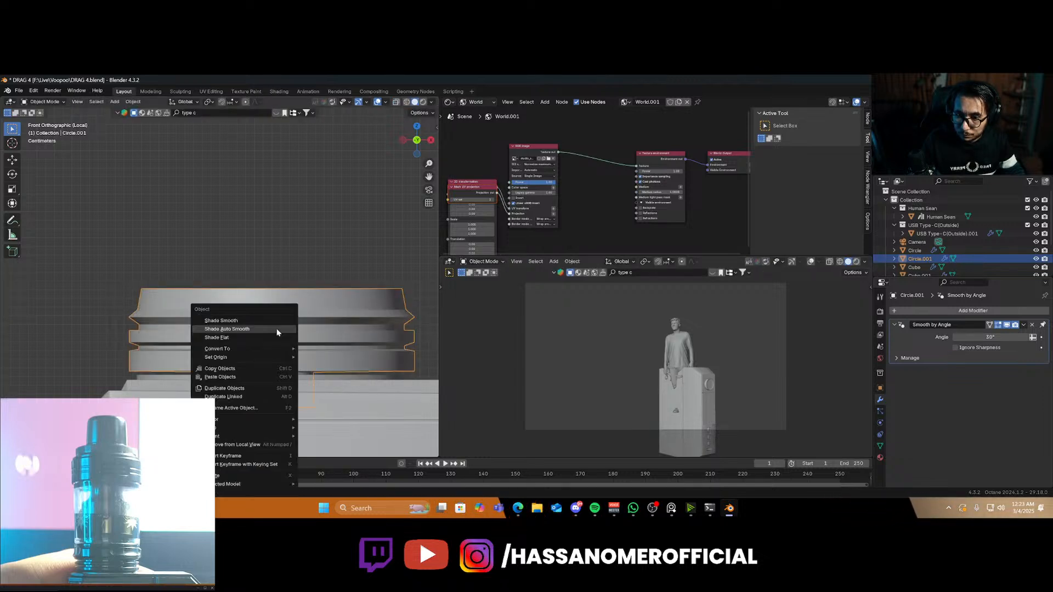
{"action": "left_click", "coordinate": [277, 330]}
{"action": "scroll", "coordinate": [277, 331], "scroll_direction": "up", "scroll_amount": 2}
{"action": "key", "text": "Tab"}
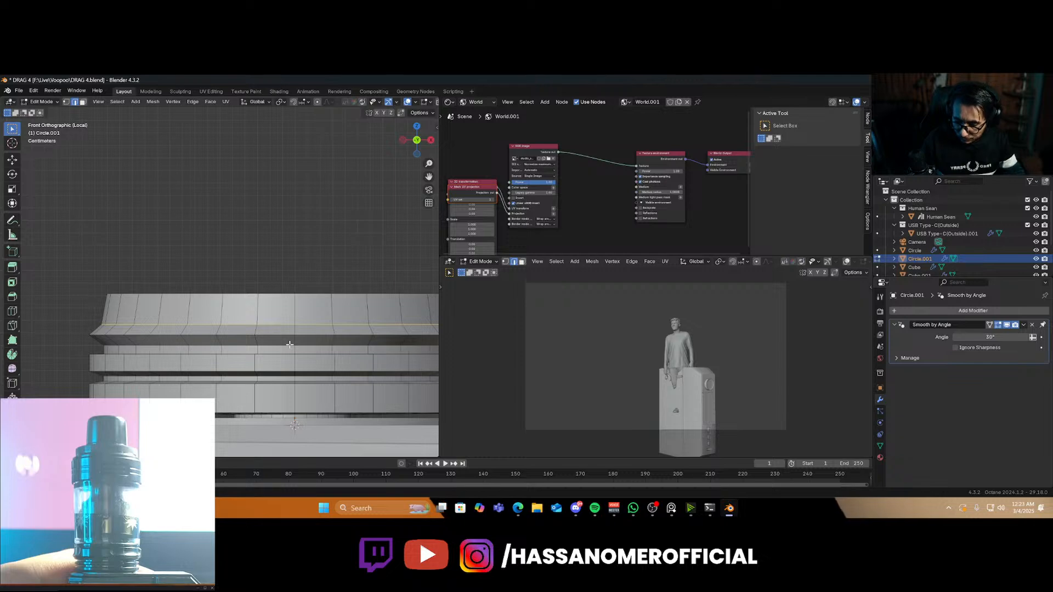
{"action": "key", "text": "ctrl+b"}
{"action": "scroll", "coordinate": [287, 356], "scroll_direction": "up", "scroll_amount": 3}
{"action": "left_click", "coordinate": [287, 359]}
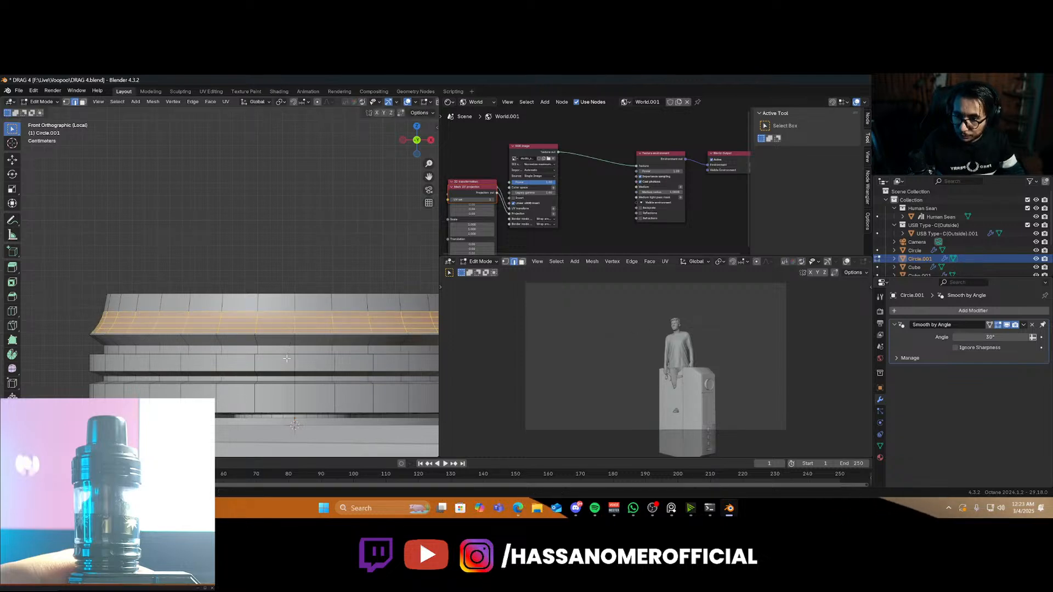
{"action": "key", "text": "Tab"}
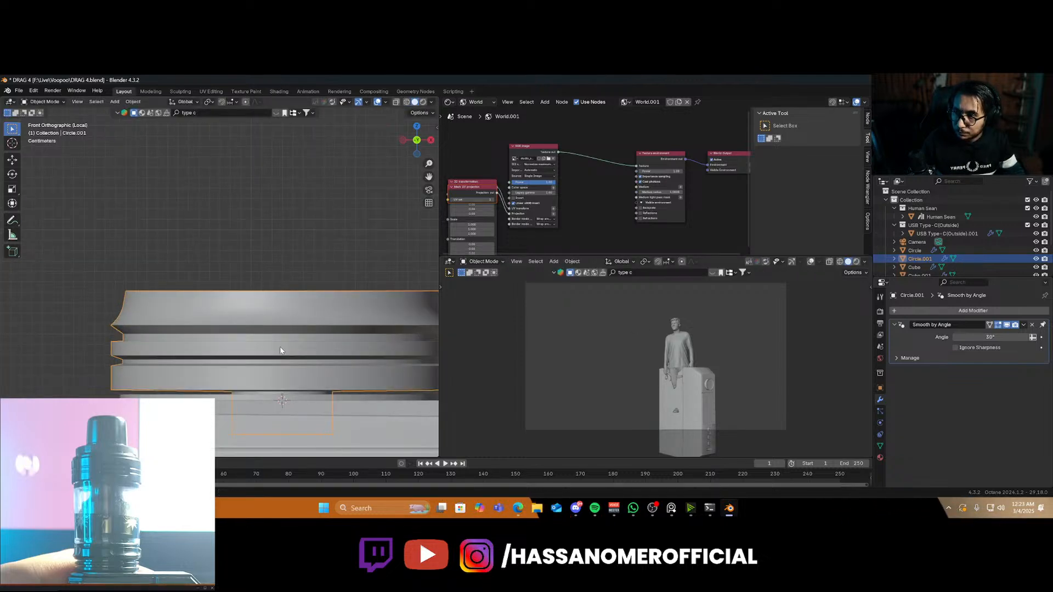
Select the flared section's top rim and extrude it straight upward to form a short collar
{"action": "key", "text": "Tab"}
{"action": "left_click", "coordinate": [267, 294], "text": "alt"}
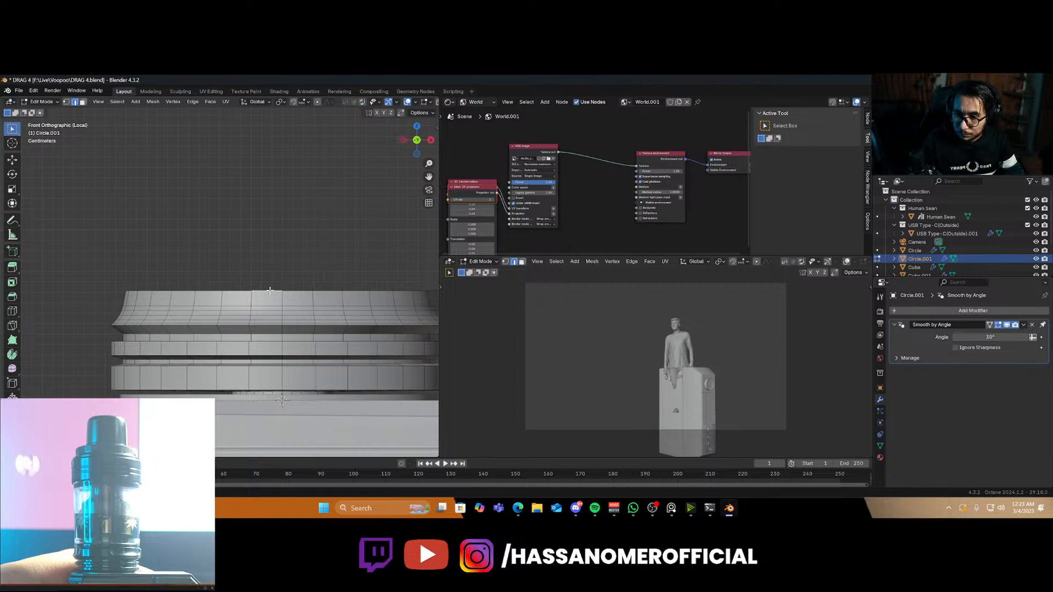
{"action": "key", "text": "f"}
{"action": "middle_click_drag", "start_coordinate": [267, 294], "coordinate": [272, 302]}
{"action": "key", "text": "KP_1"}
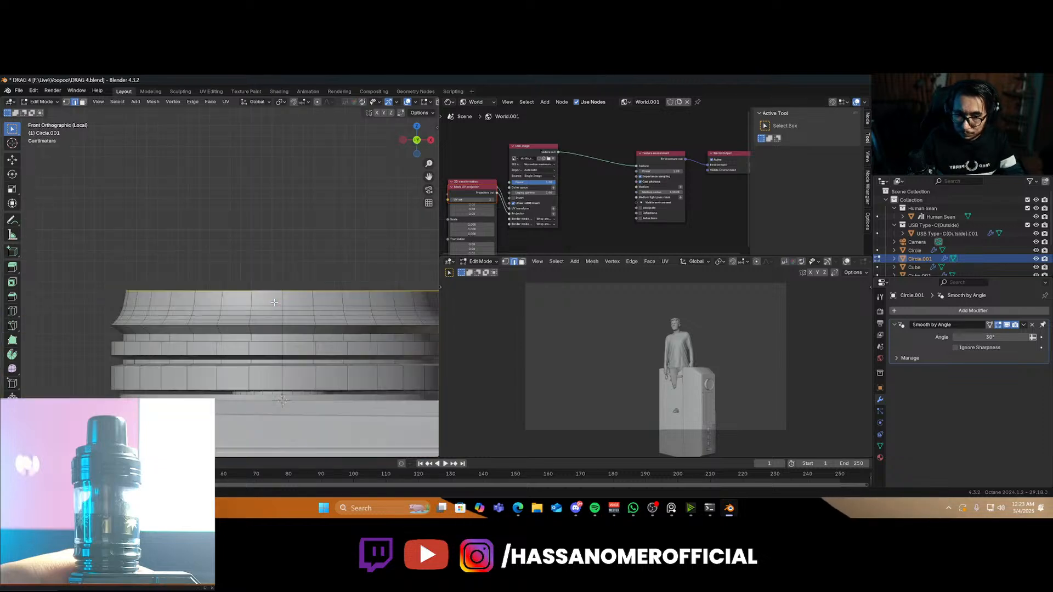
{"action": "scroll", "coordinate": [274, 302], "scroll_direction": "down", "scroll_amount": 3}
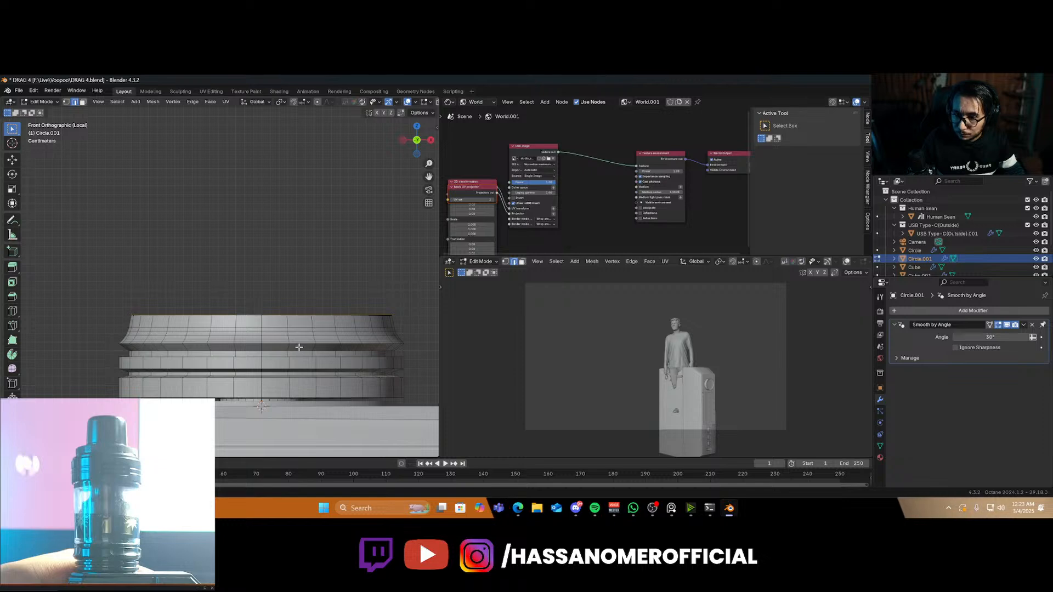
{"action": "key", "text": "g"}
{"action": "key", "text": "z"}
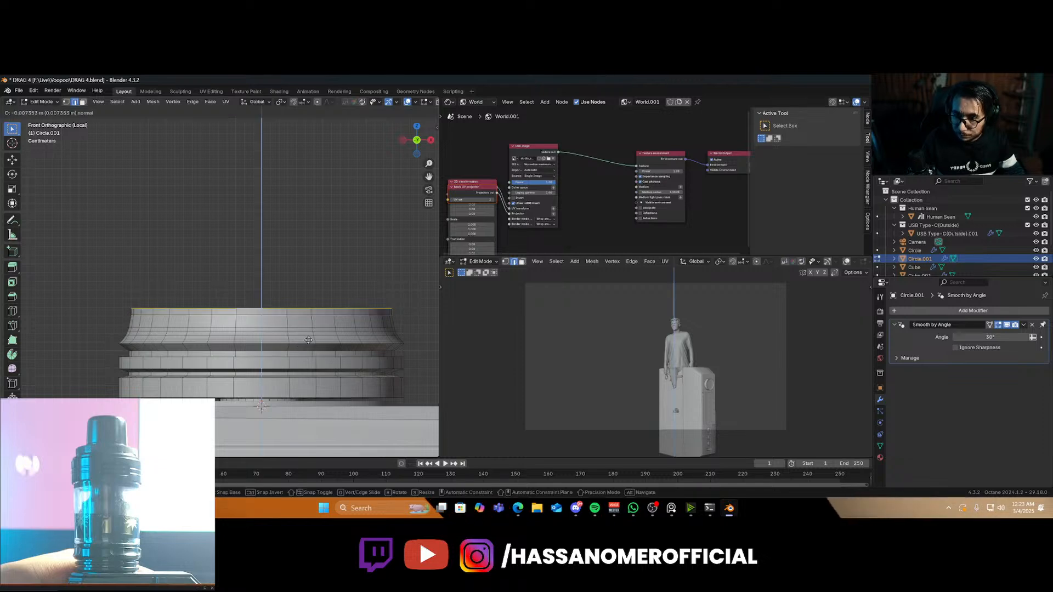
{"action": "left_click", "coordinate": [281, 317]}
Cut new edges around the collar just below its rim and scale them inward to form a narrow groove
{"action": "key", "text": "alt+a"}
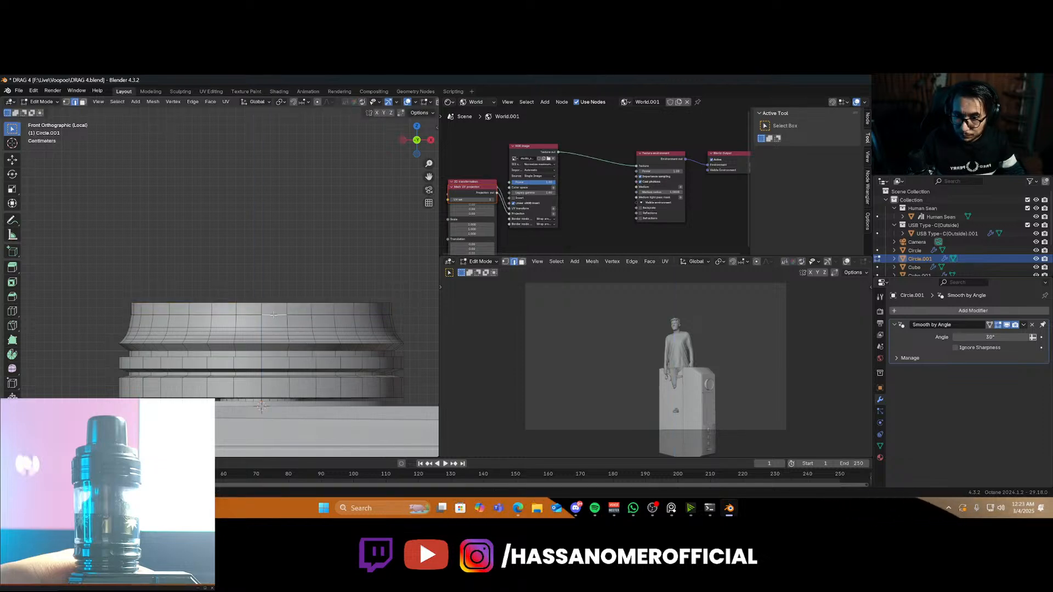
{"action": "left_click", "coordinate": [280, 325]}
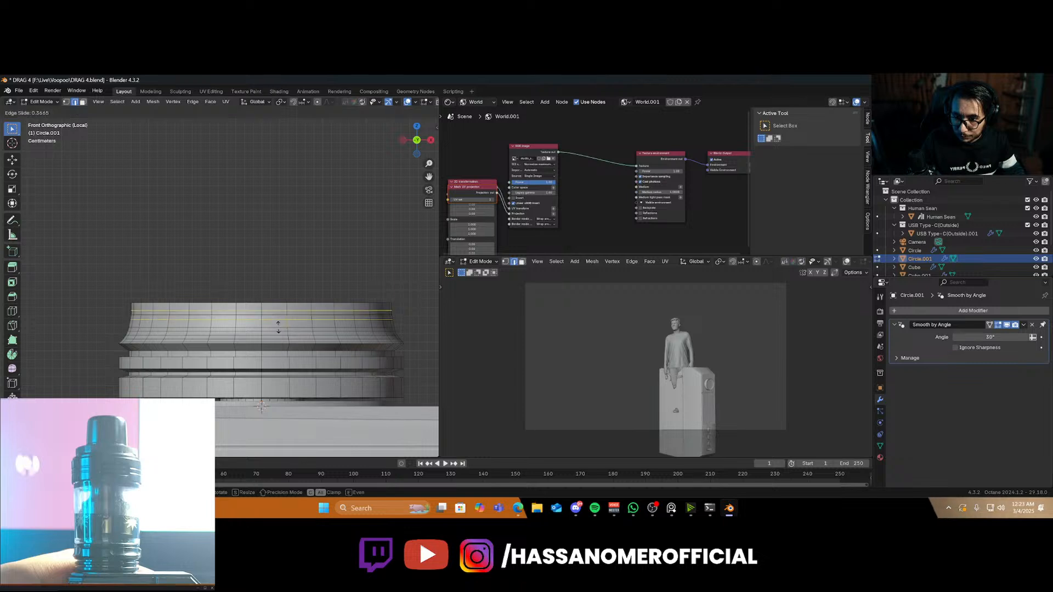
{"action": "left_click", "coordinate": [266, 319]}
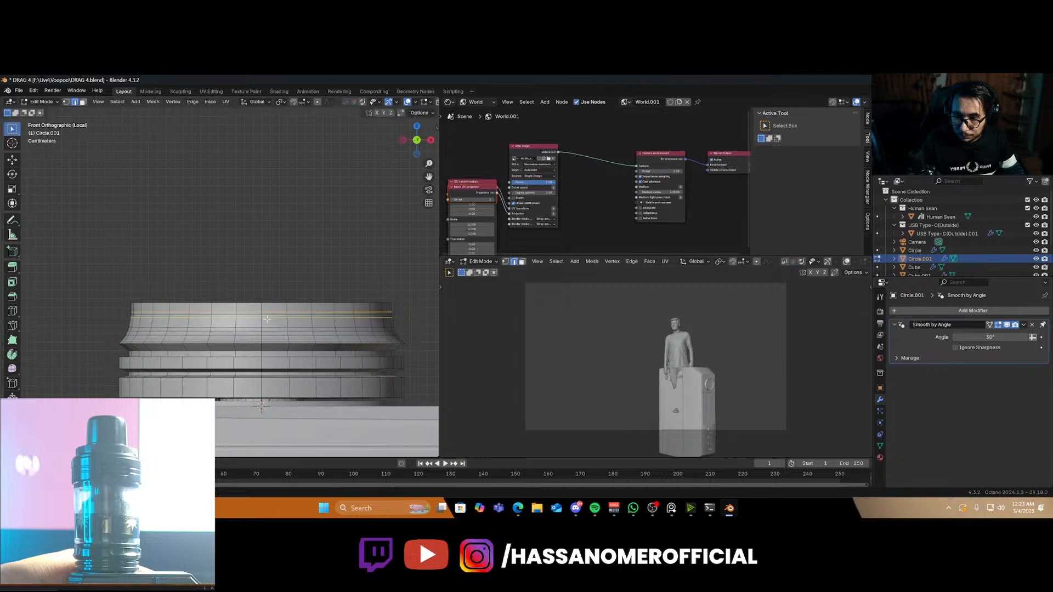
{"action": "key", "text": "alt+a"}
{"action": "key", "text": "s"}
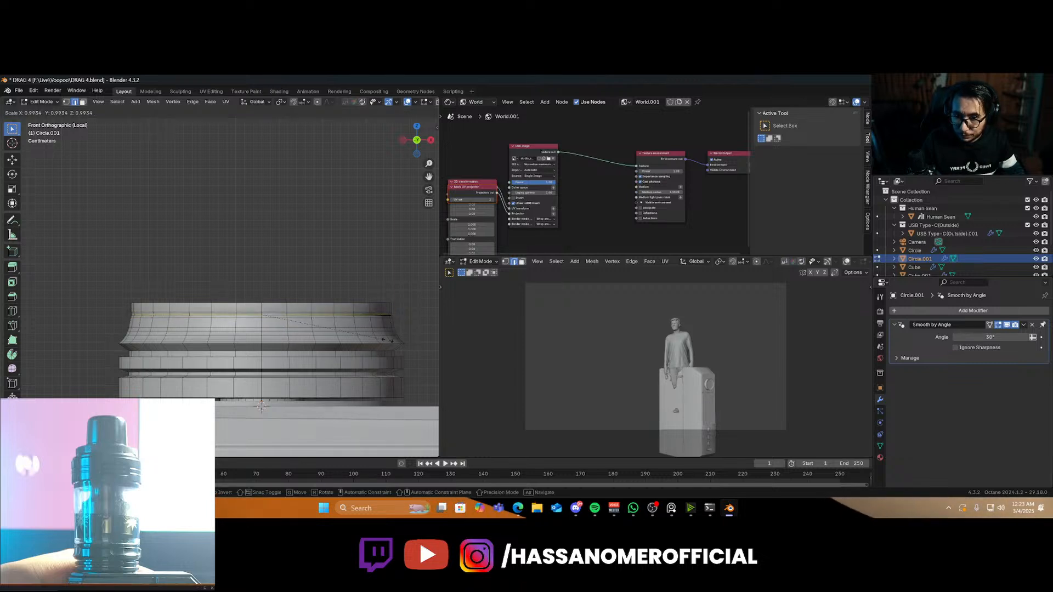
{"action": "left_click", "coordinate": [338, 342]}
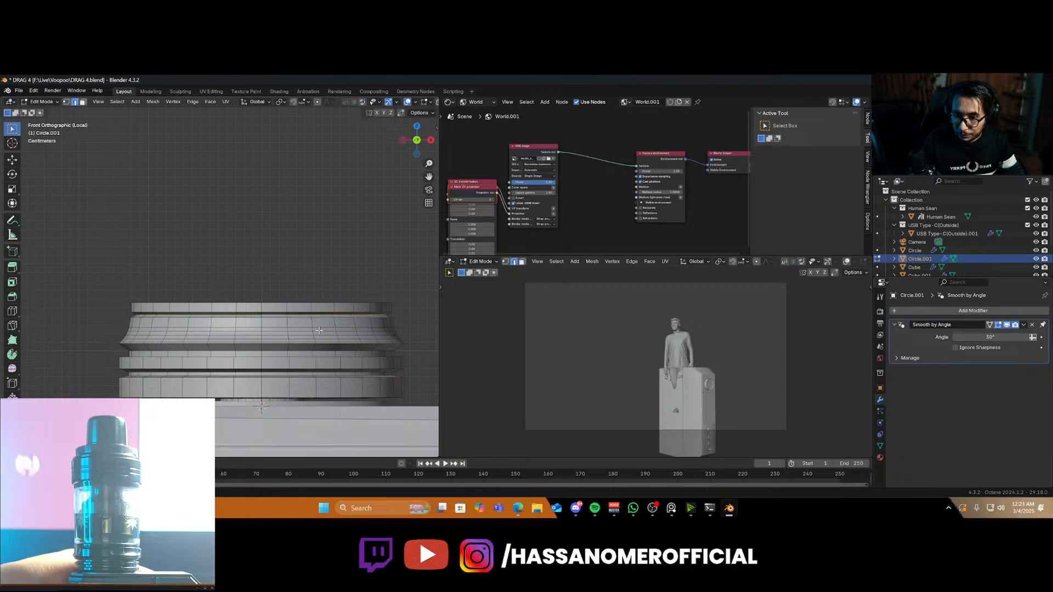
{"action": "key", "text": "g"}
{"action": "key", "text": "z"}
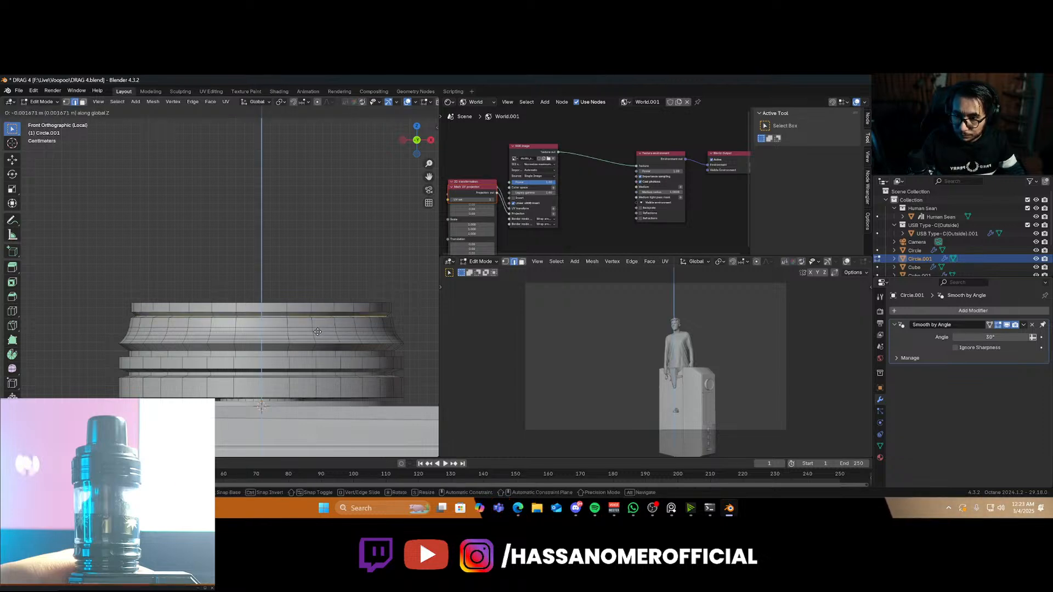
{"action": "key", "text": "Escape"}
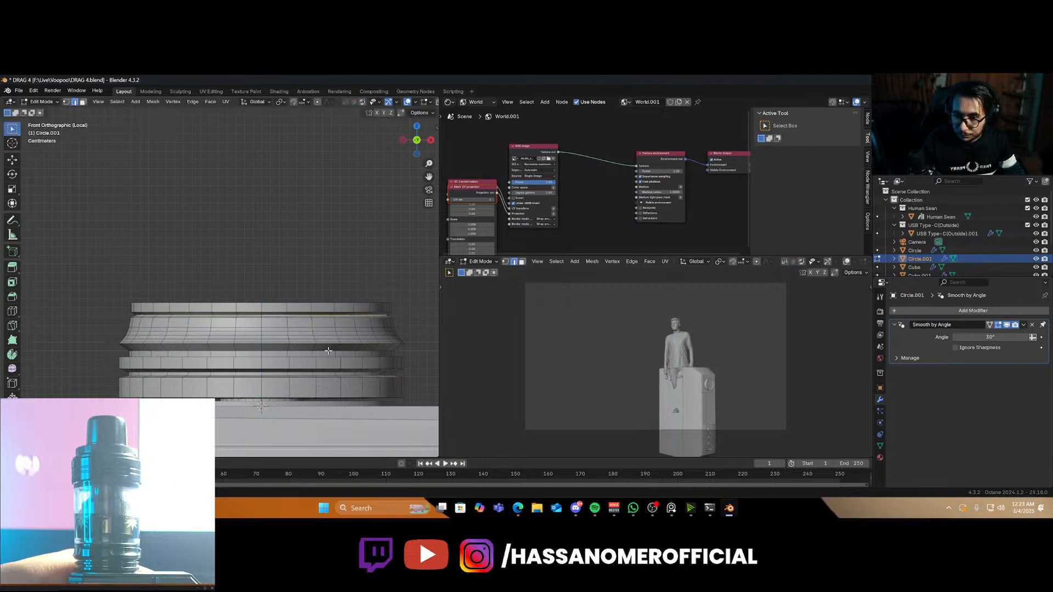
Reapply Shade Auto Smooth to the grooved tank base in Object Mode
{"action": "key", "text": "Tab"}
{"action": "right_click", "coordinate": [297, 334]}
{"action": "left_click", "coordinate": [297, 333]}
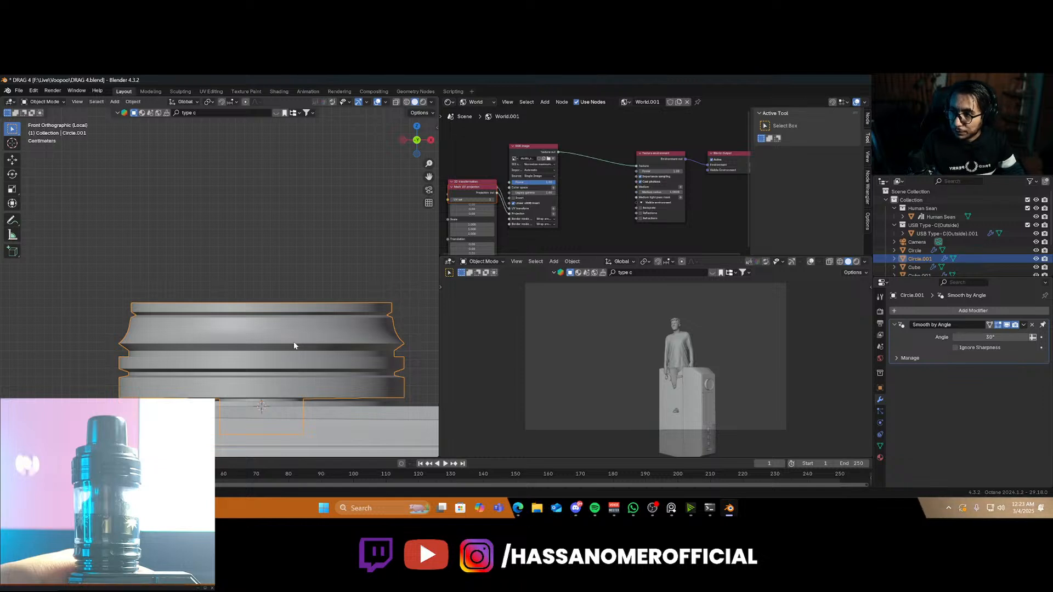
Select the collar's top face in Edit Mode and extrude it about 0.3 m straight upward to form a tall cylinder
{"action": "scroll", "coordinate": [265, 285], "scroll_direction": "down", "scroll_amount": 2}
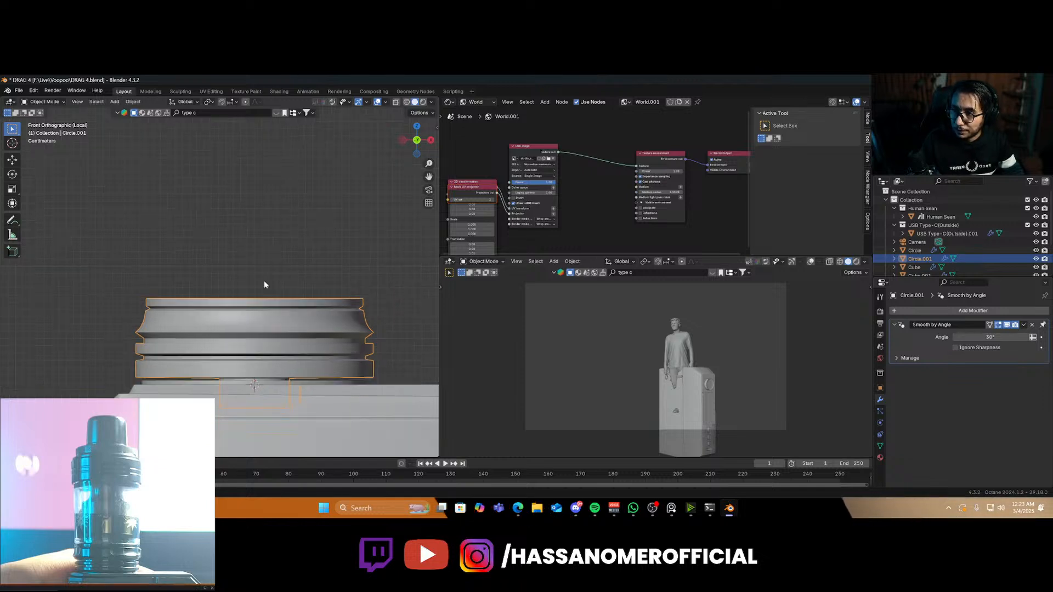
{"action": "scroll", "coordinate": [265, 284], "scroll_direction": "down", "scroll_amount": 2}
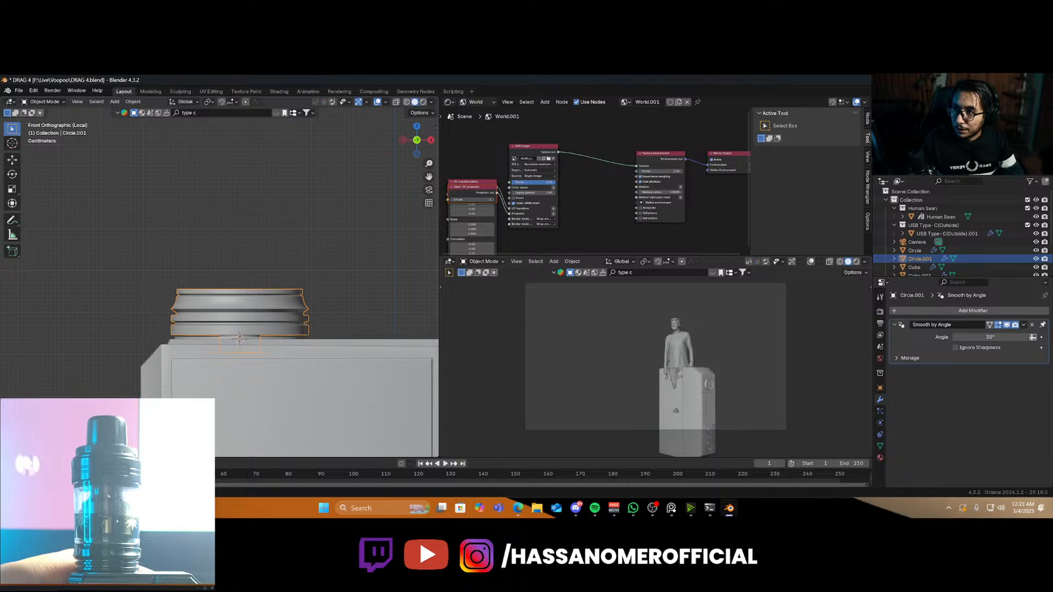
{"action": "middle_click_drag", "start_coordinate": [261, 287], "coordinate": [260, 305]}
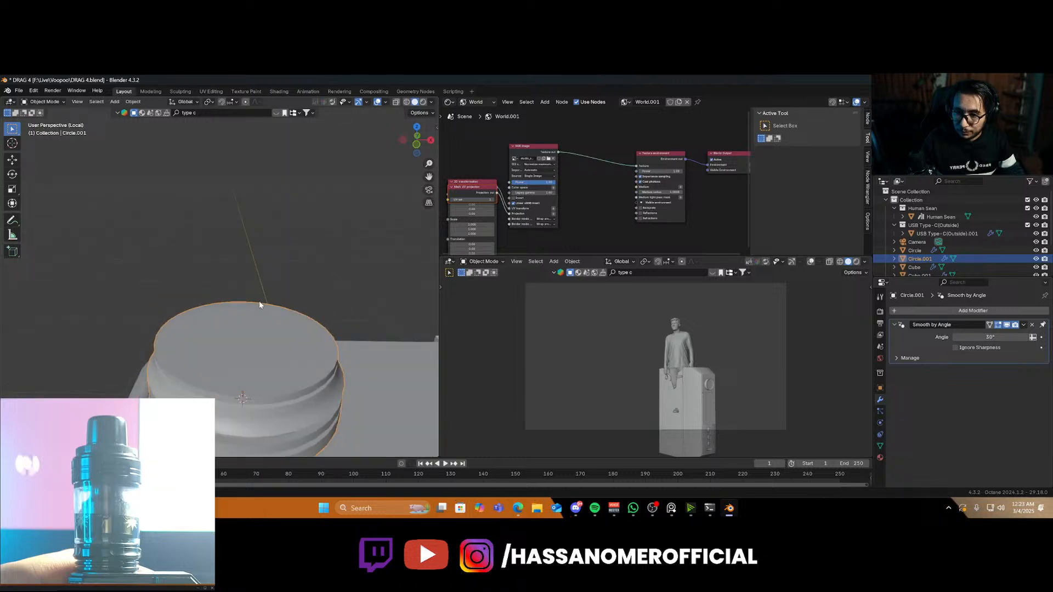
{"action": "key", "text": "Tab"}
{"action": "left_click", "coordinate": [83, 101]}
{"action": "left_click", "coordinate": [266, 354]}
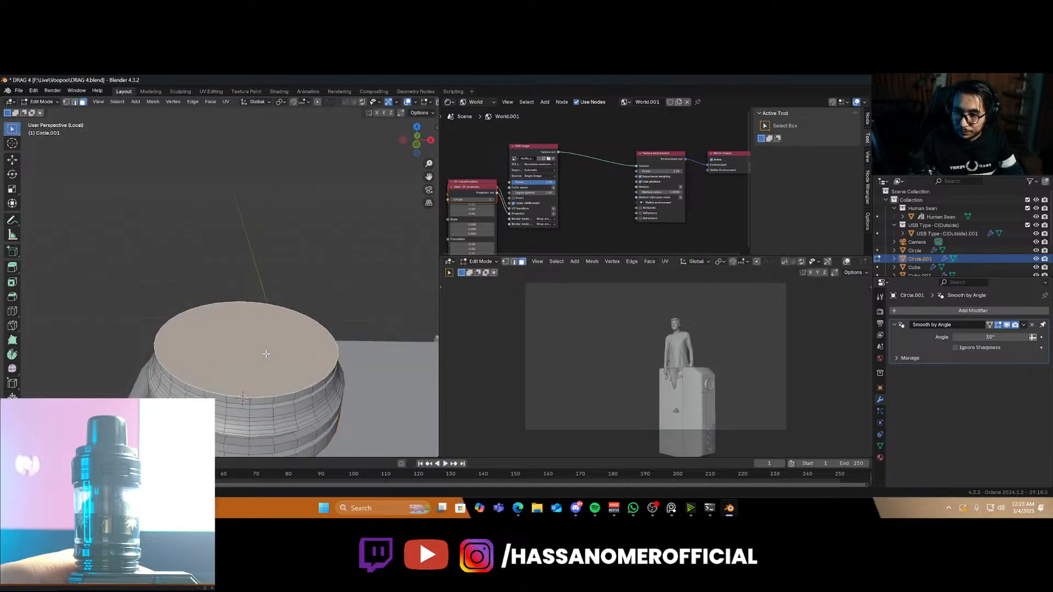
{"action": "key", "text": "KP_1"}
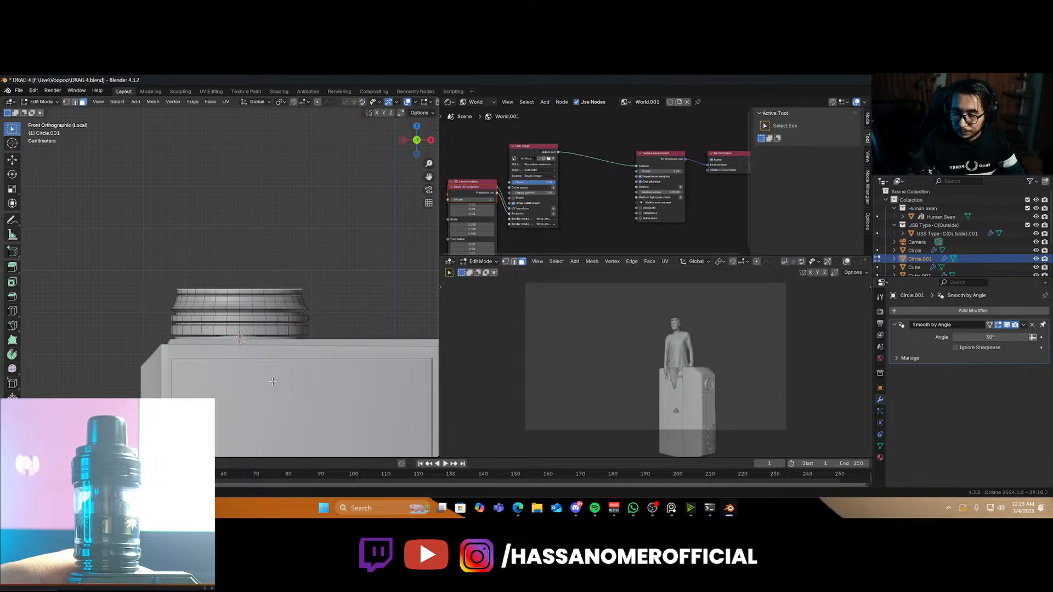
{"action": "scroll", "coordinate": [257, 383], "scroll_direction": "down", "scroll_amount": 2}
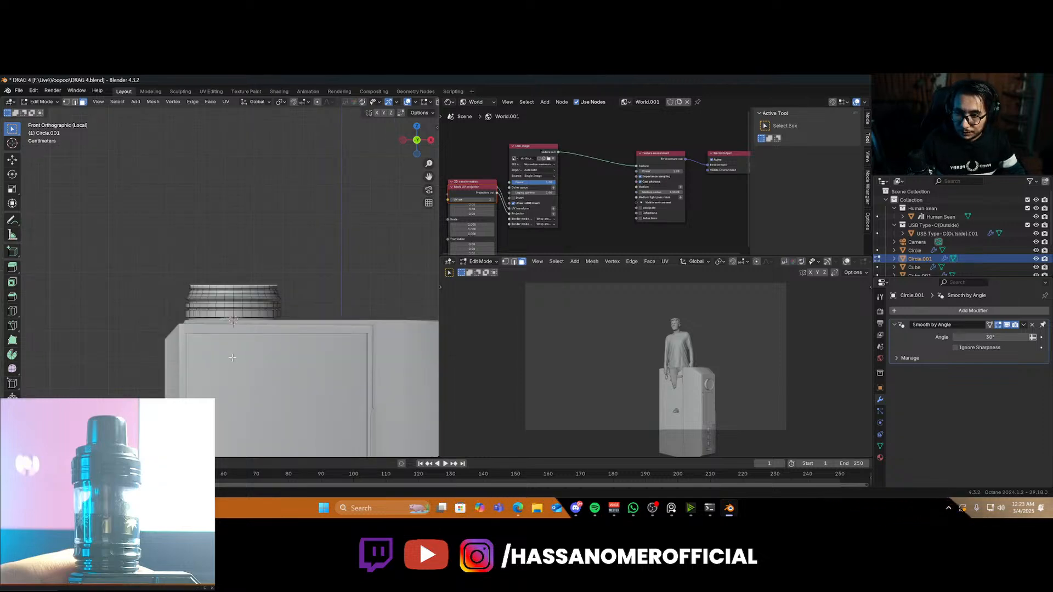
{"action": "key", "text": "e"}
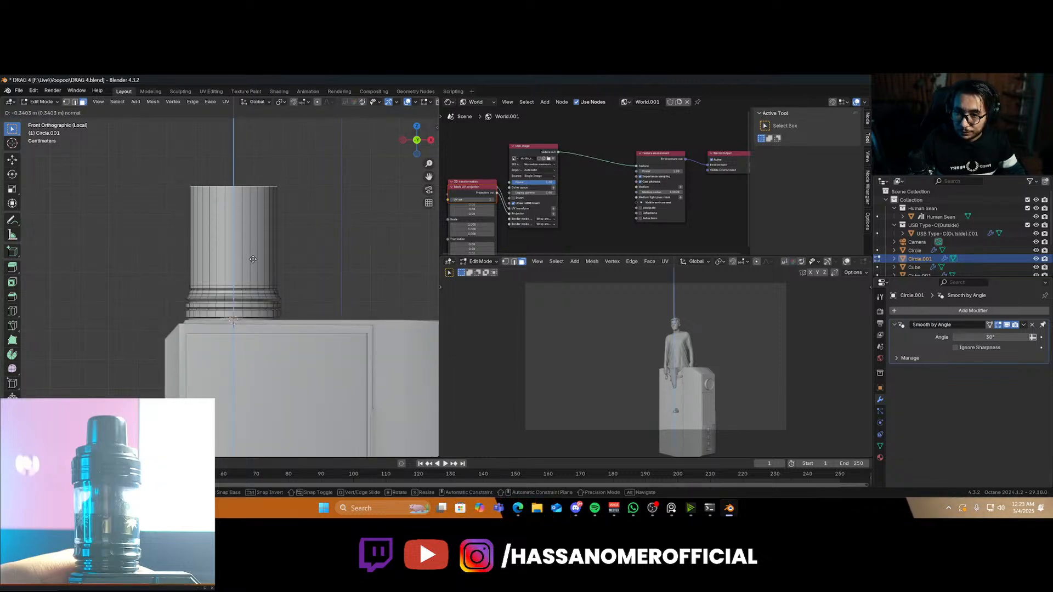
{"action": "left_click", "coordinate": [251, 263]}
{"action": "scroll", "coordinate": [248, 267], "scroll_direction": "up", "scroll_amount": 1}
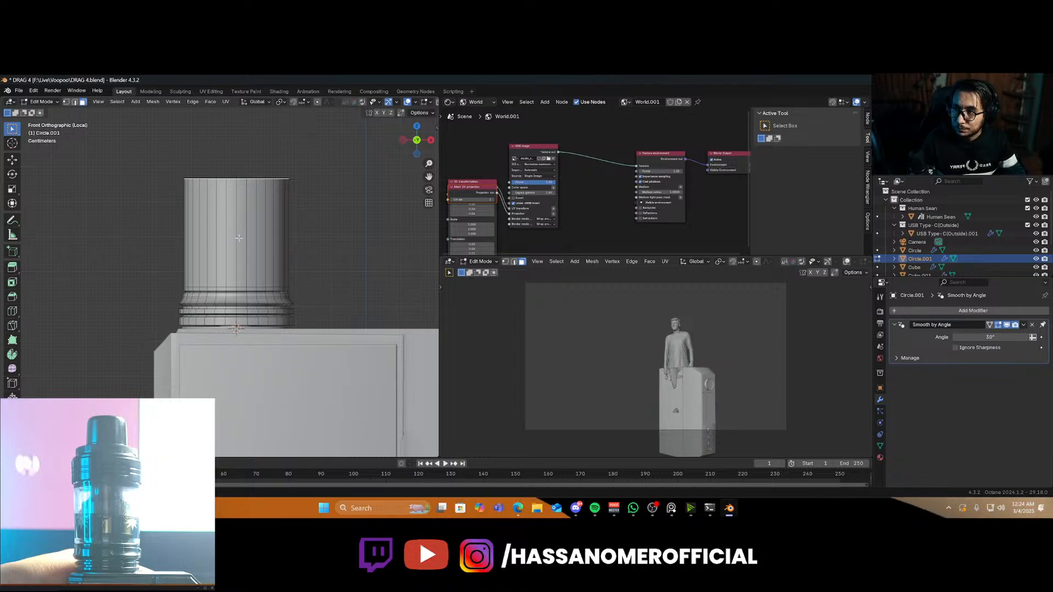
Select the tall cylinder's faces and separate them from the tank base into their own object
{"action": "middle_click_drag", "start_coordinate": [238, 238], "coordinate": [245, 267], "text": "shift"}
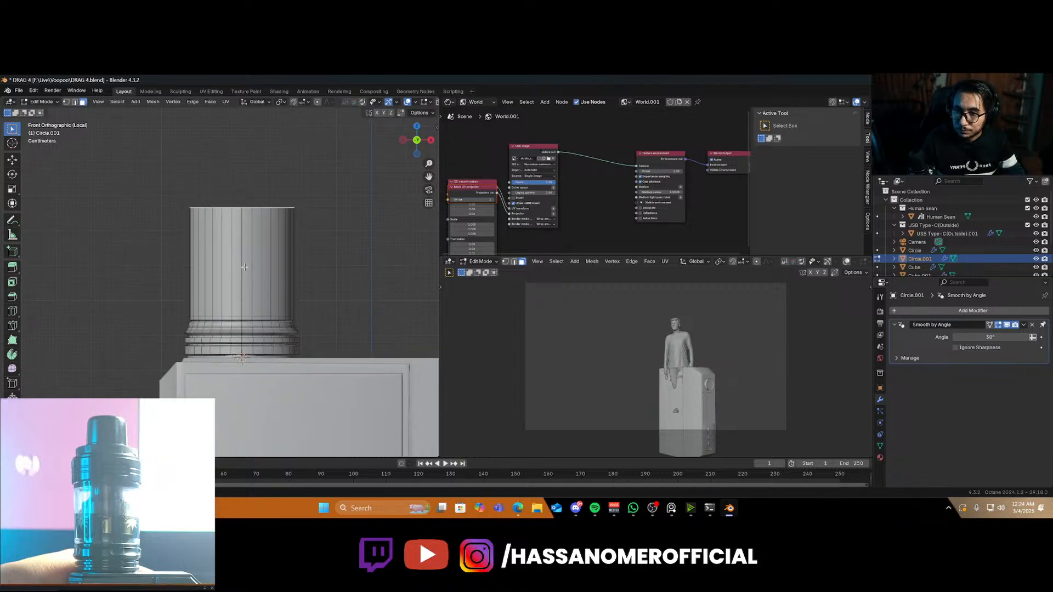
{"action": "left_click", "coordinate": [255, 316], "text": "alt"}
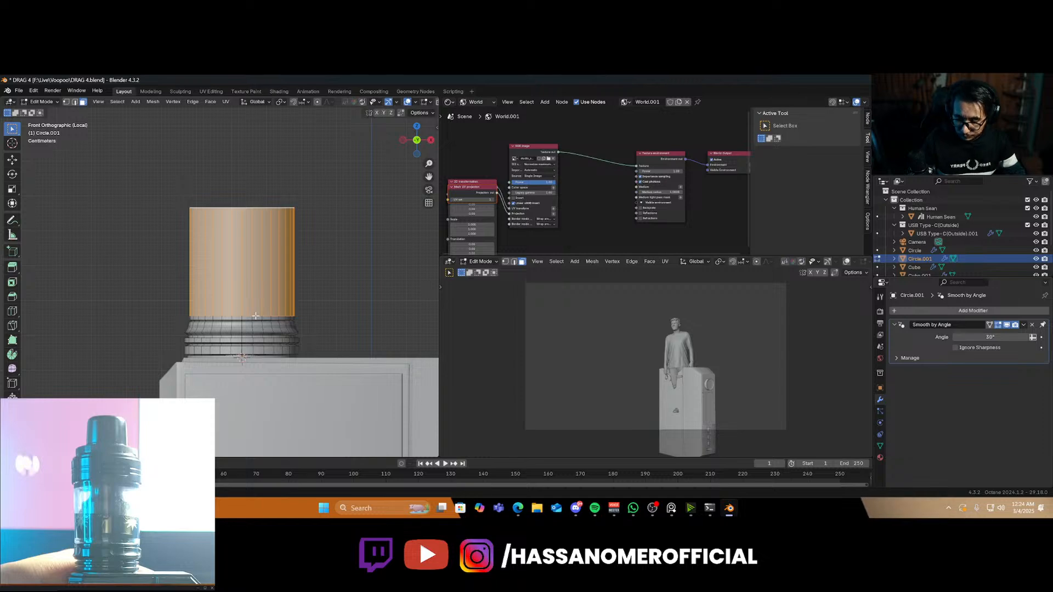
{"action": "key", "text": "p"}
{"action": "left_click", "coordinate": [256, 316]}
{"action": "key", "text": "Tab"}
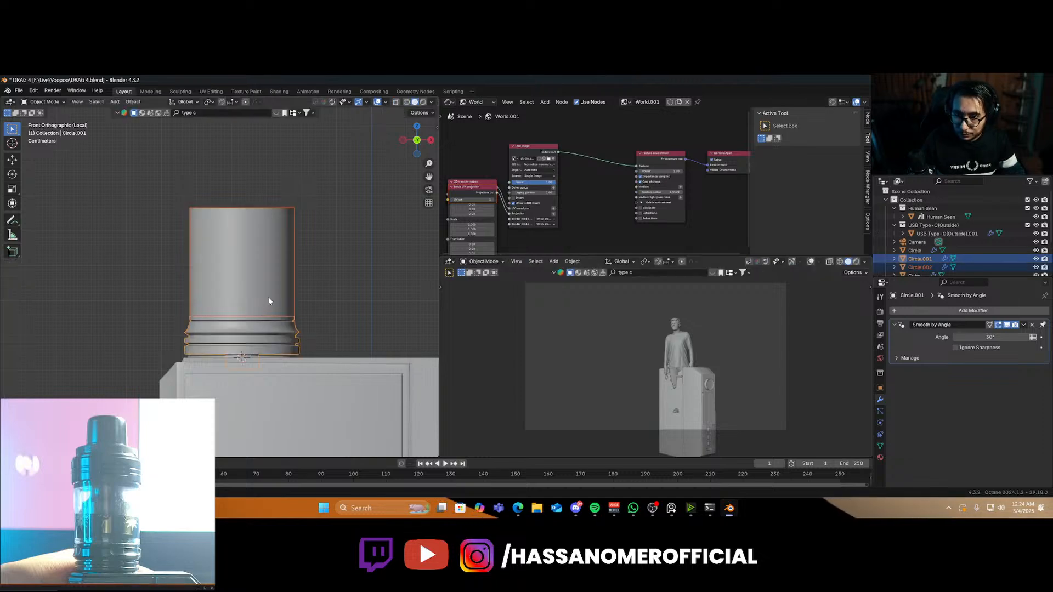
Select the open top edge loop of the tank base and fill it with a face
{"action": "left_click", "coordinate": [268, 298]}
{"action": "middle_click_drag", "start_coordinate": [268, 300], "coordinate": [293, 275]}
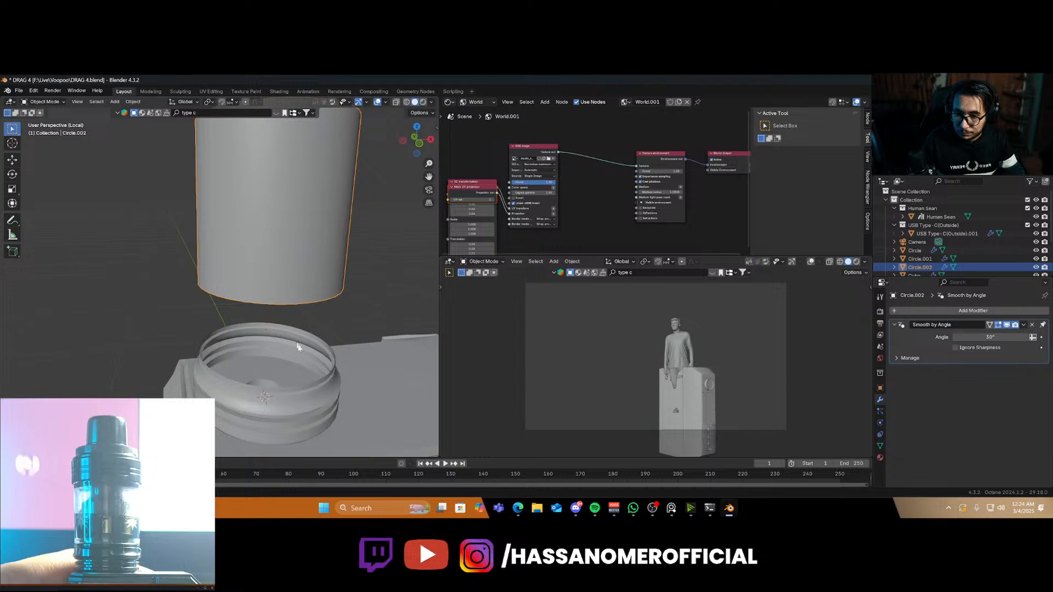
{"action": "left_click", "coordinate": [332, 400]}
{"action": "key", "text": "Tab"}
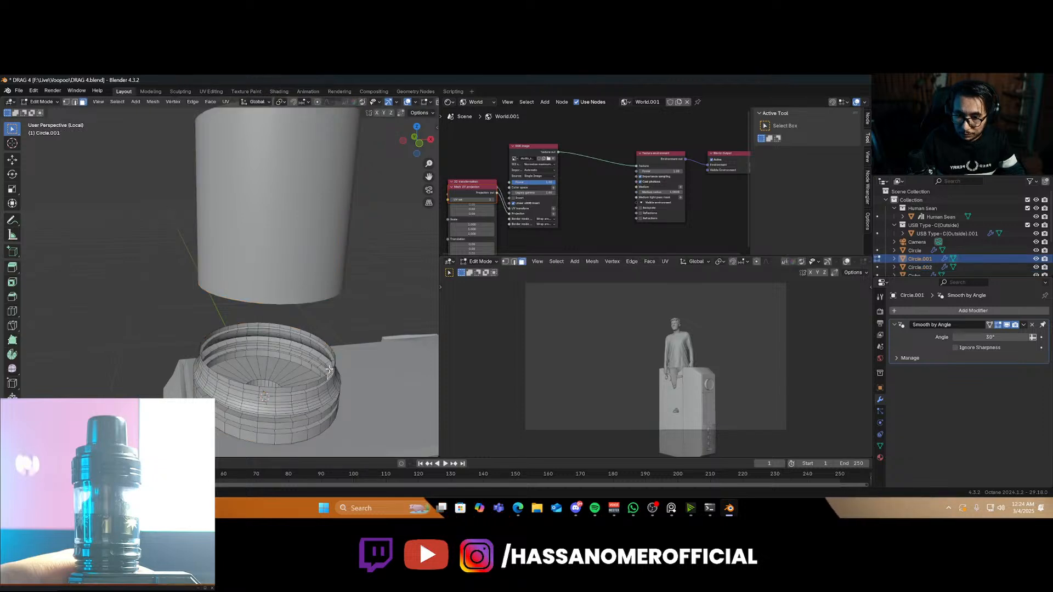
{"action": "key", "text": "2"}
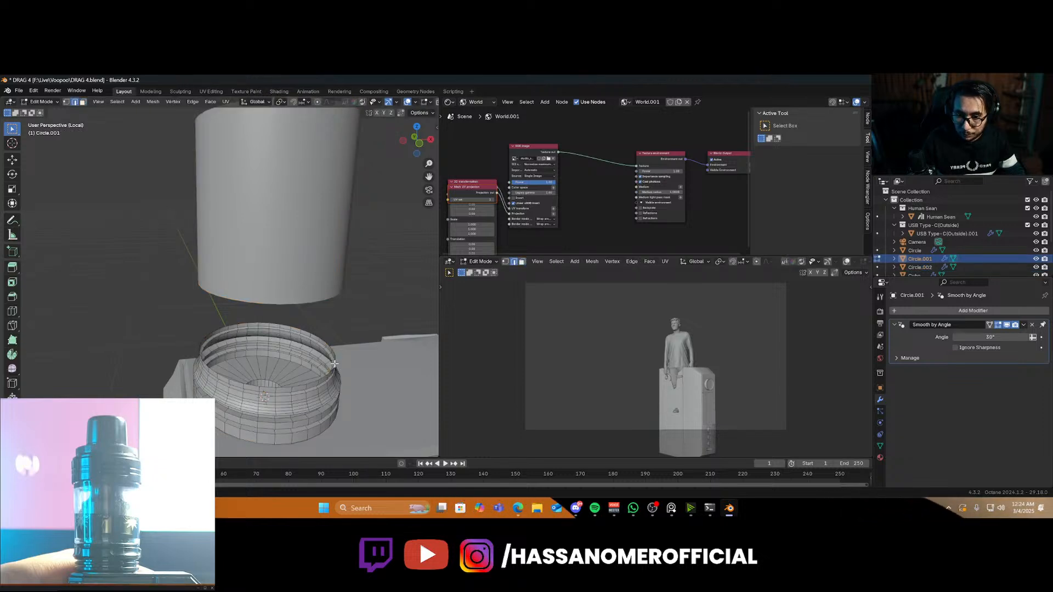
{"action": "left_click", "coordinate": [336, 364], "text": "alt"}
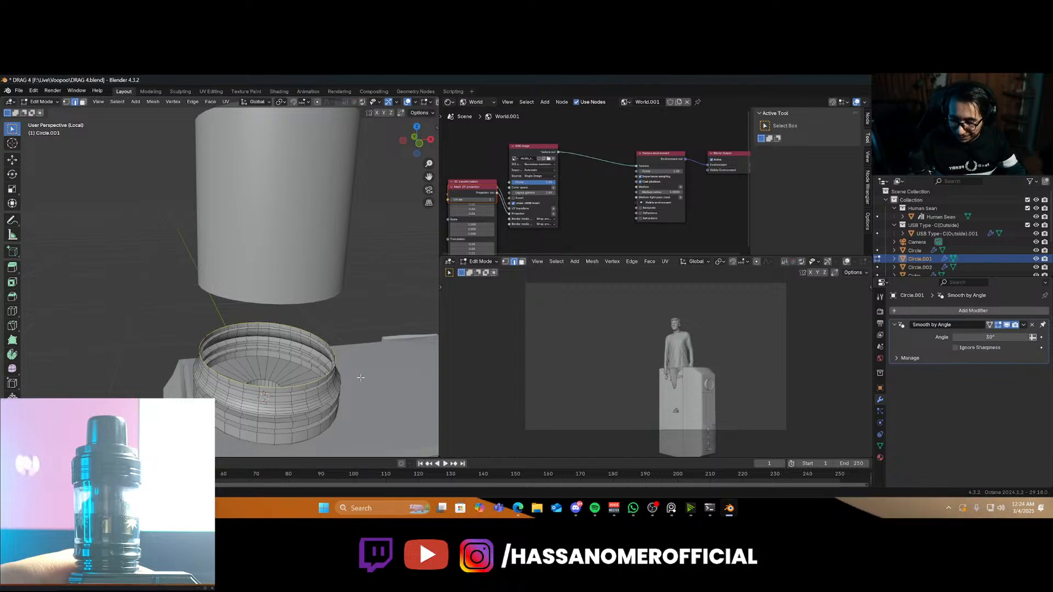
{"action": "key", "text": "f"}
{"action": "scroll", "coordinate": [373, 389], "scroll_direction": "up", "scroll_amount": 1}
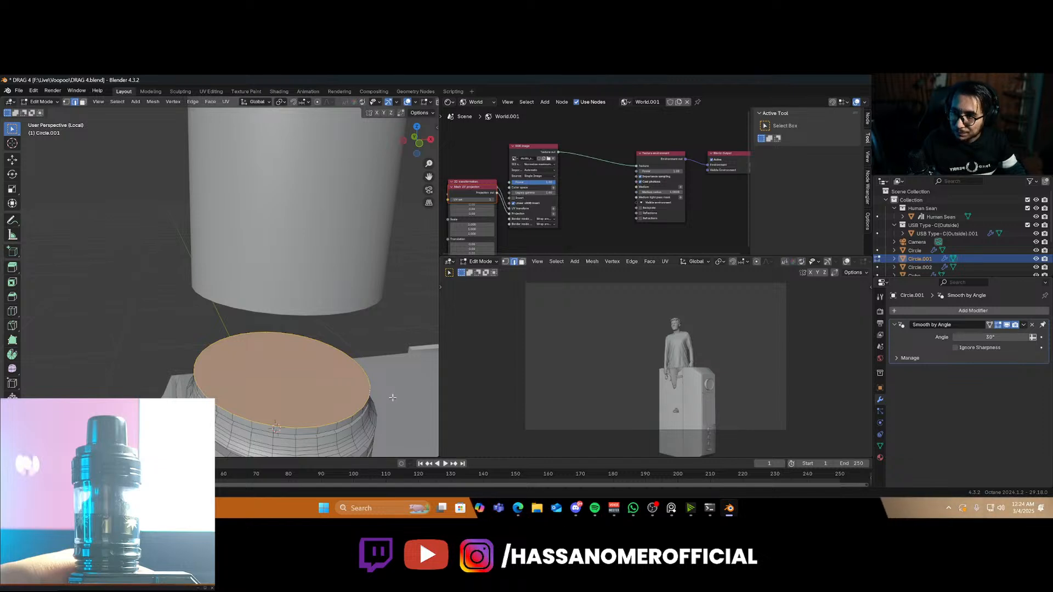
{"action": "scroll", "coordinate": [386, 400], "scroll_direction": "down", "scroll_amount": 3}
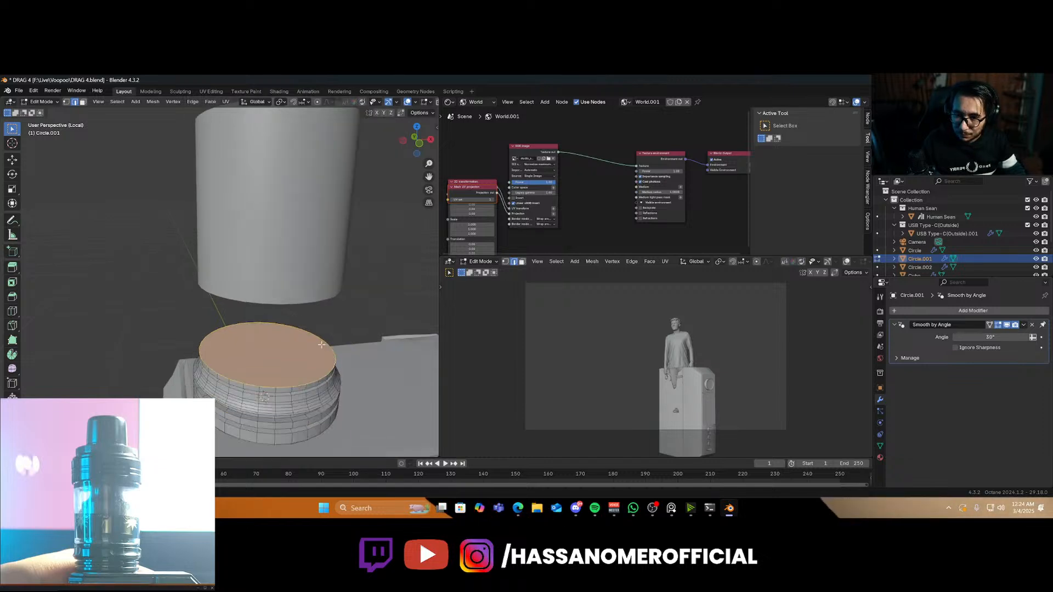
Delete the top cap face of the separated cylinder so it becomes an open tube
{"action": "key", "text": "Tab"}
{"action": "left_click", "coordinate": [276, 276]}
{"action": "middle_click_drag", "start_coordinate": [289, 296], "coordinate": [291, 323]}
{"action": "key", "text": "Tab"}
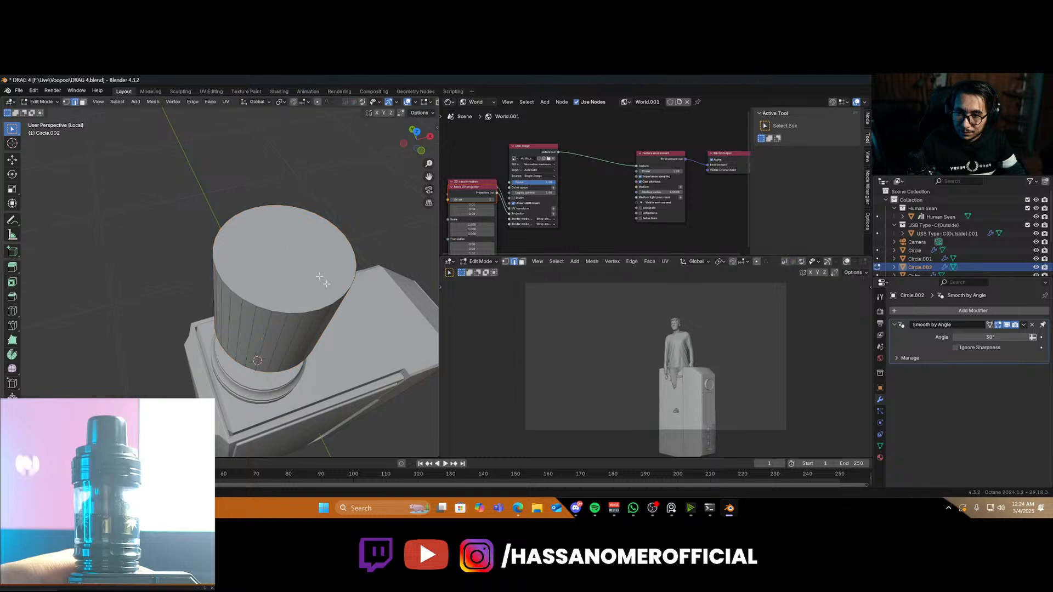
{"action": "key", "text": "3"}
{"action": "key", "text": "x"}
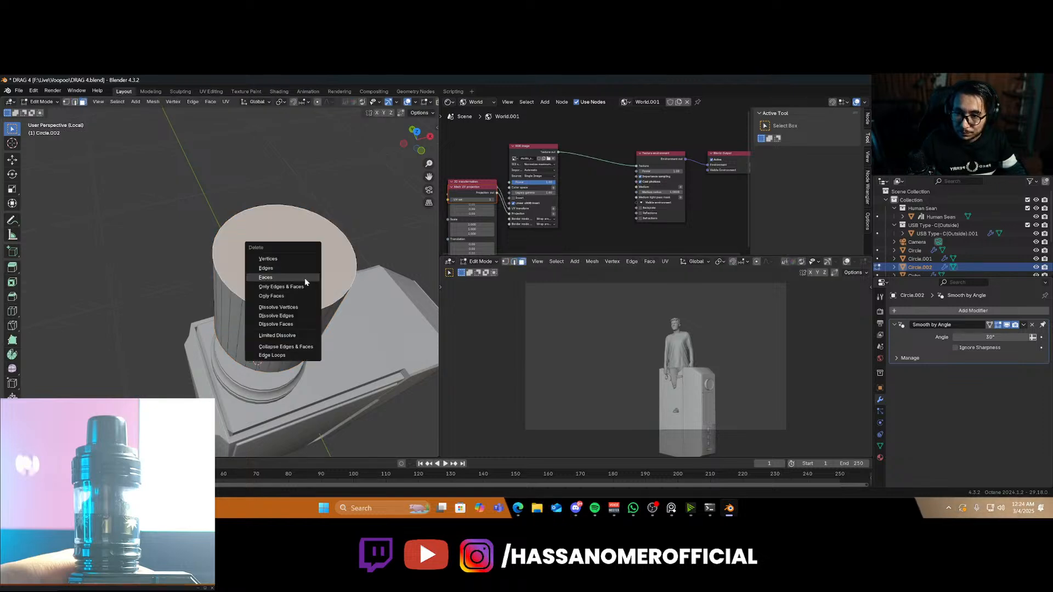
{"action": "left_click", "coordinate": [322, 296]}
{"action": "key", "text": "Tab"}
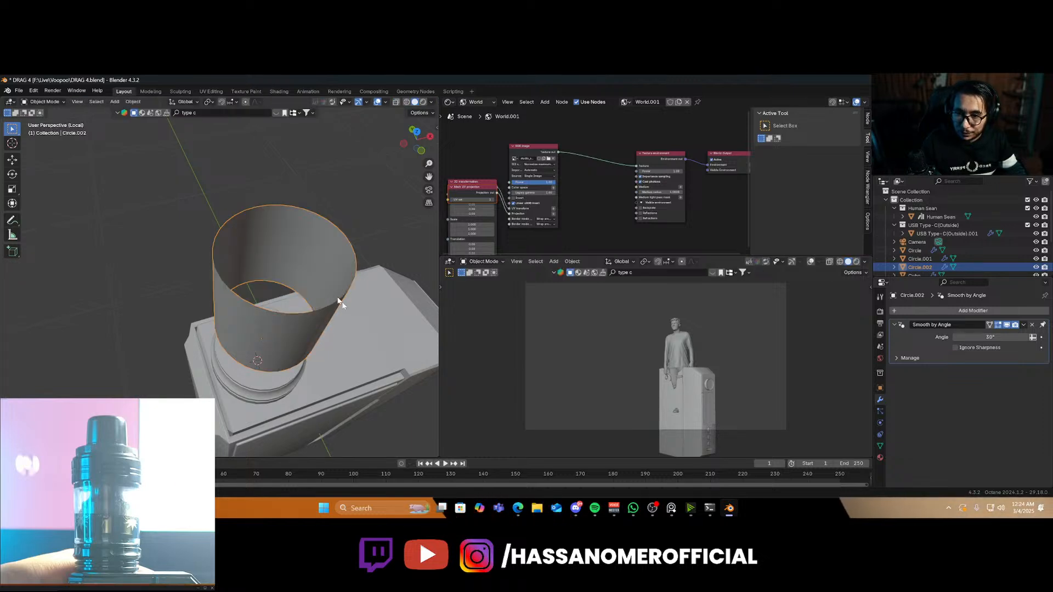
Select all of the tube's faces and extrude them inward along their normals to give the wall a thin thickness
{"action": "key", "text": "Tab"}
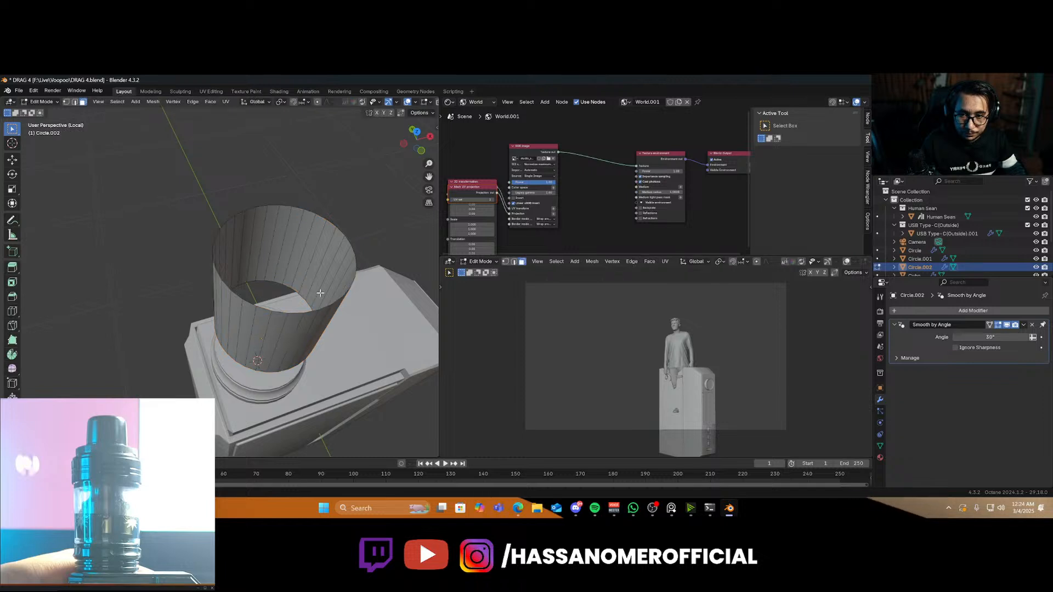
{"action": "key", "text": "a"}
{"action": "key", "text": "e"}
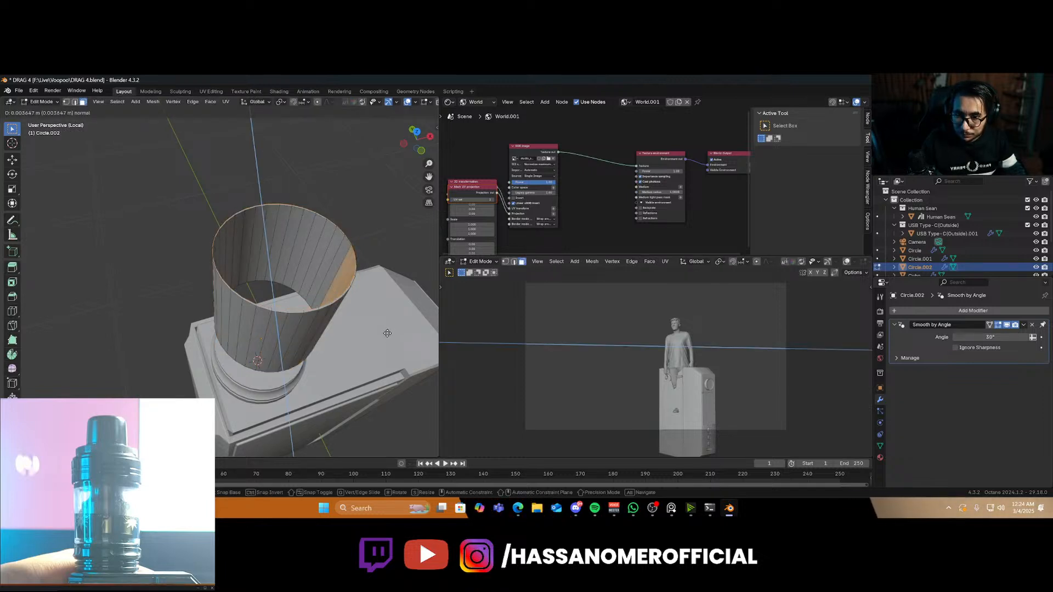
{"action": "left_click", "coordinate": [385, 335]}
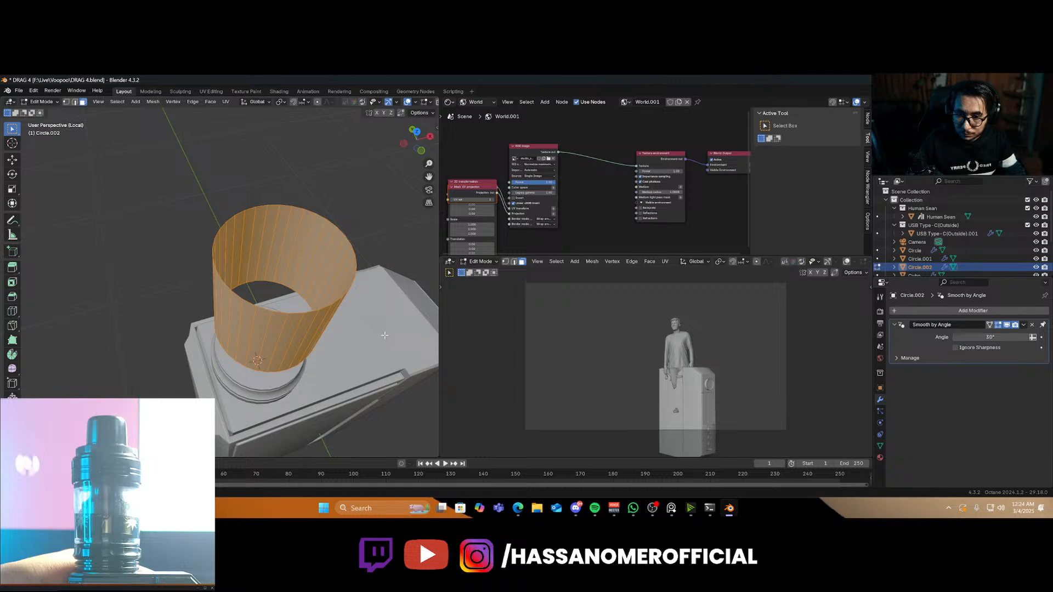
{"action": "right_click", "coordinate": [331, 308]}
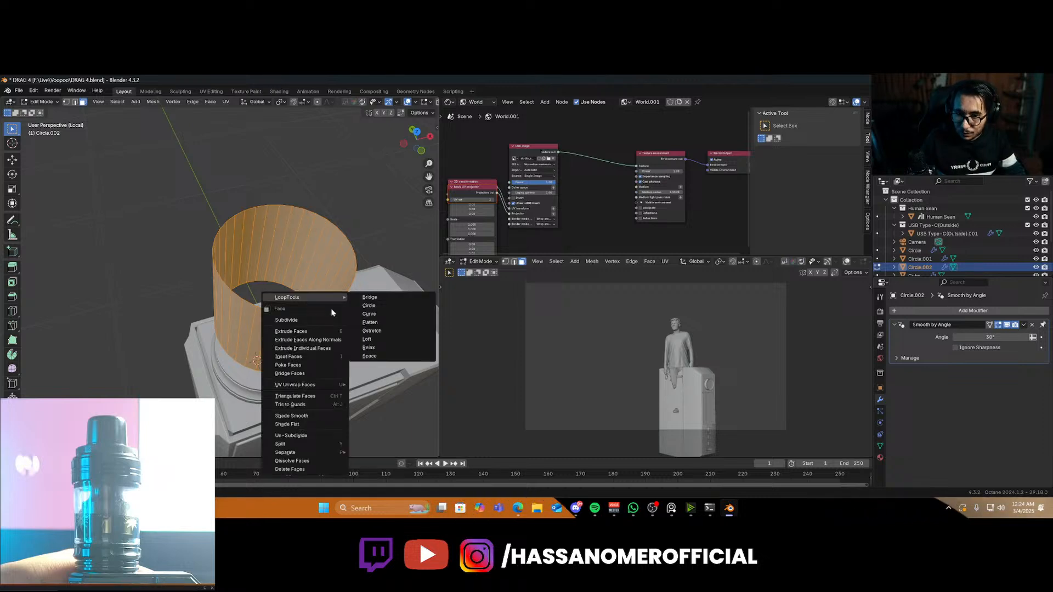
{"action": "left_click", "coordinate": [336, 349]}
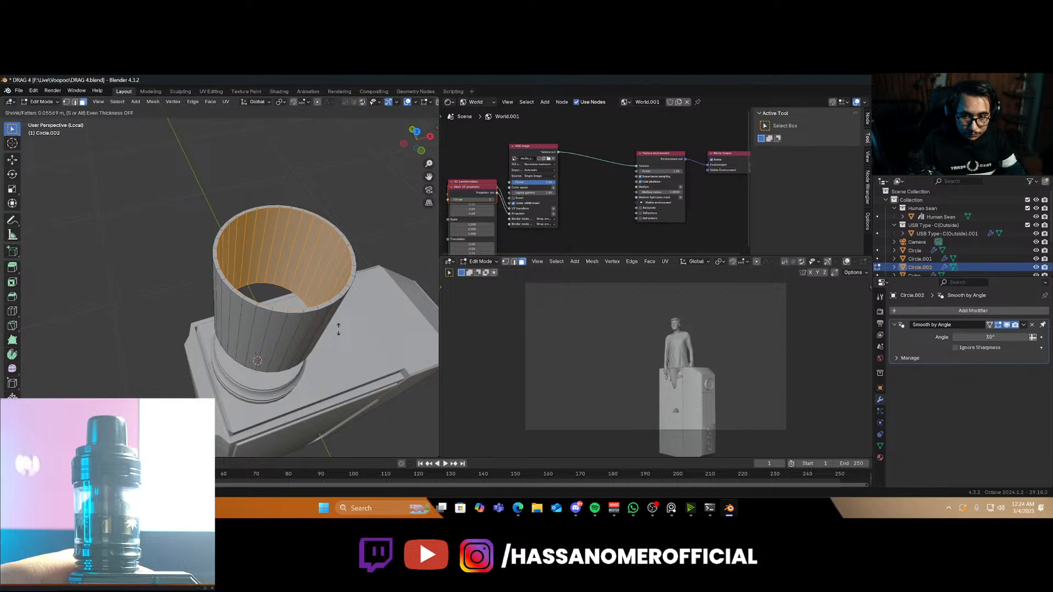
{"action": "left_click", "coordinate": [338, 329]}
{"action": "key", "text": "Tab"}
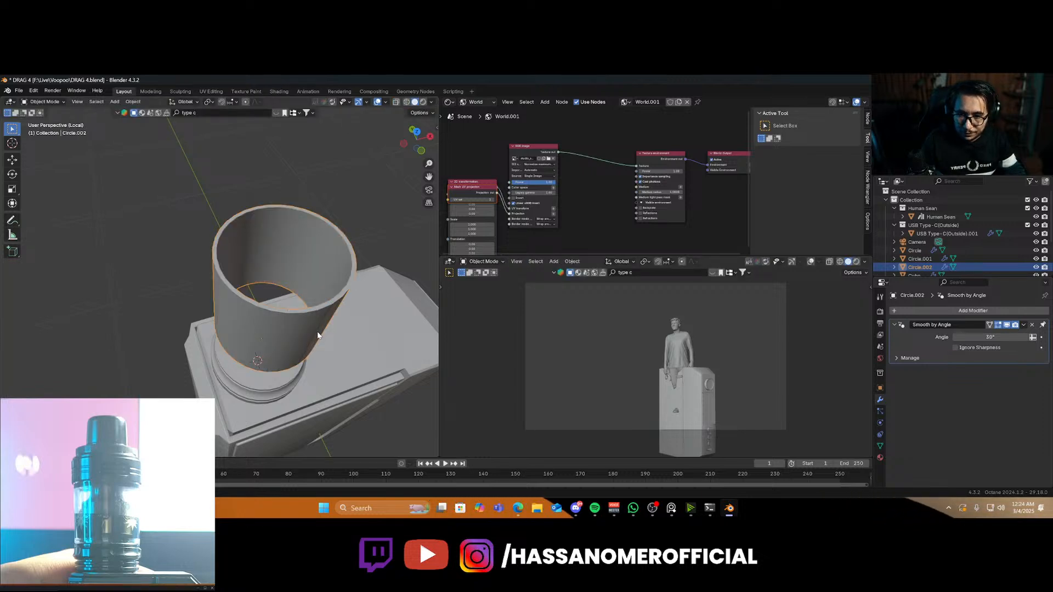
Lower the hollow tube along the Z axis until it sits on the tank base's collar
{"action": "key", "text": "g"}
{"action": "key", "text": "z"}
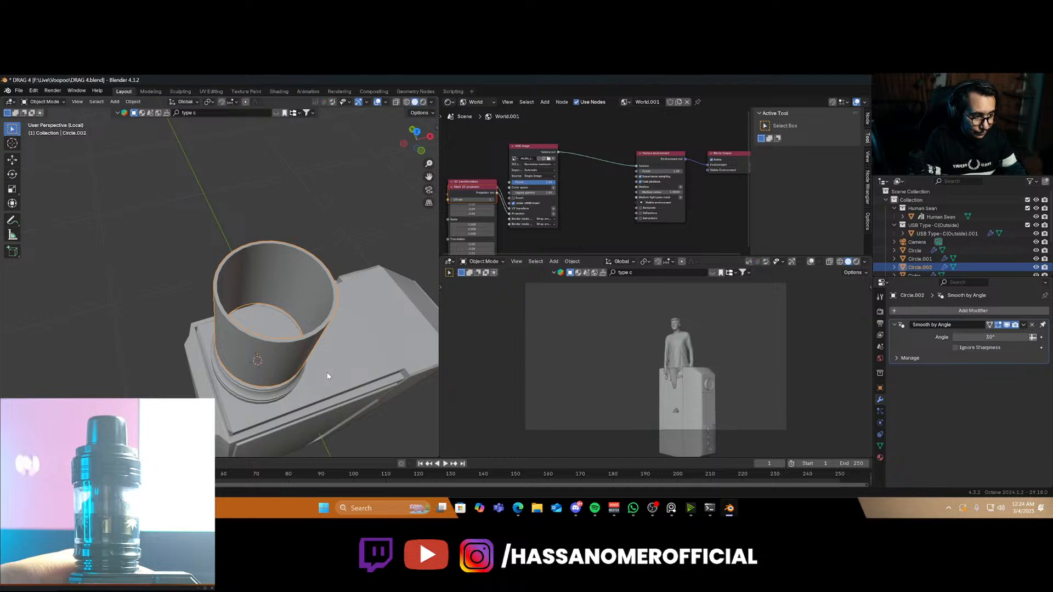
{"action": "scroll", "coordinate": [297, 379], "scroll_direction": "up", "scroll_amount": 3}
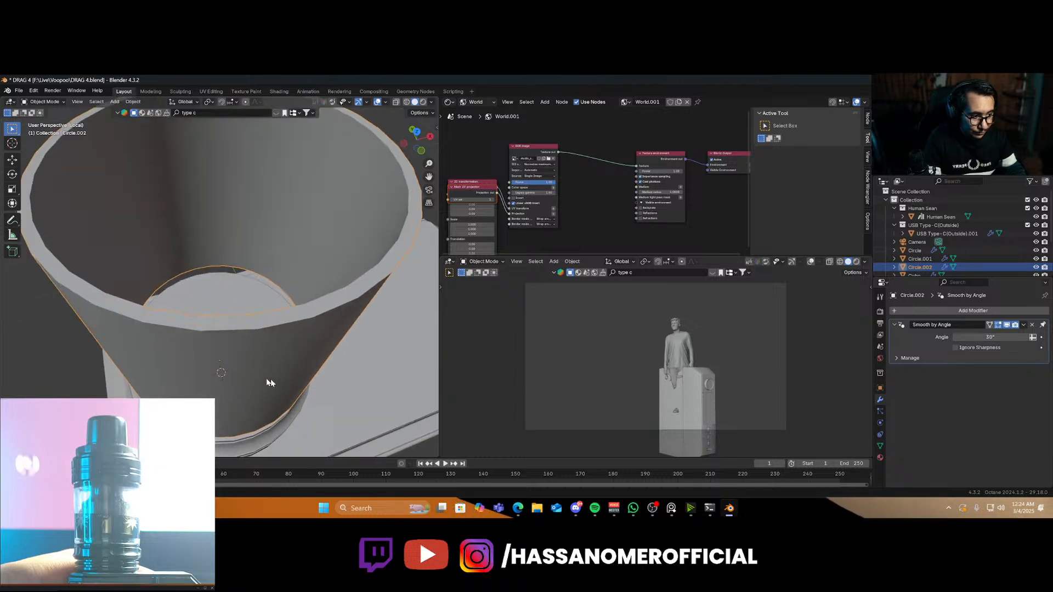
{"action": "scroll", "coordinate": [253, 383], "scroll_direction": "down", "scroll_amount": 2}
{"action": "middle_click_drag", "start_coordinate": [278, 369], "coordinate": [315, 331]}
{"action": "right_click", "coordinate": [246, 305]}
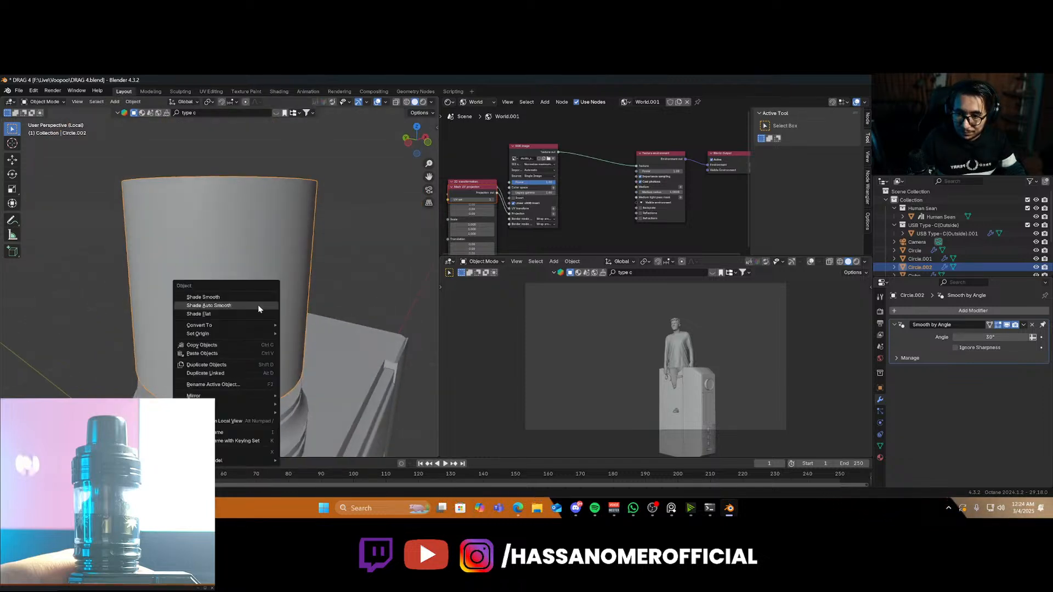
{"action": "key", "text": "Escape"}
{"action": "middle_click_drag", "start_coordinate": [296, 386], "coordinate": [308, 357]}
{"action": "key", "text": "g"}
{"action": "key", "text": "z"}
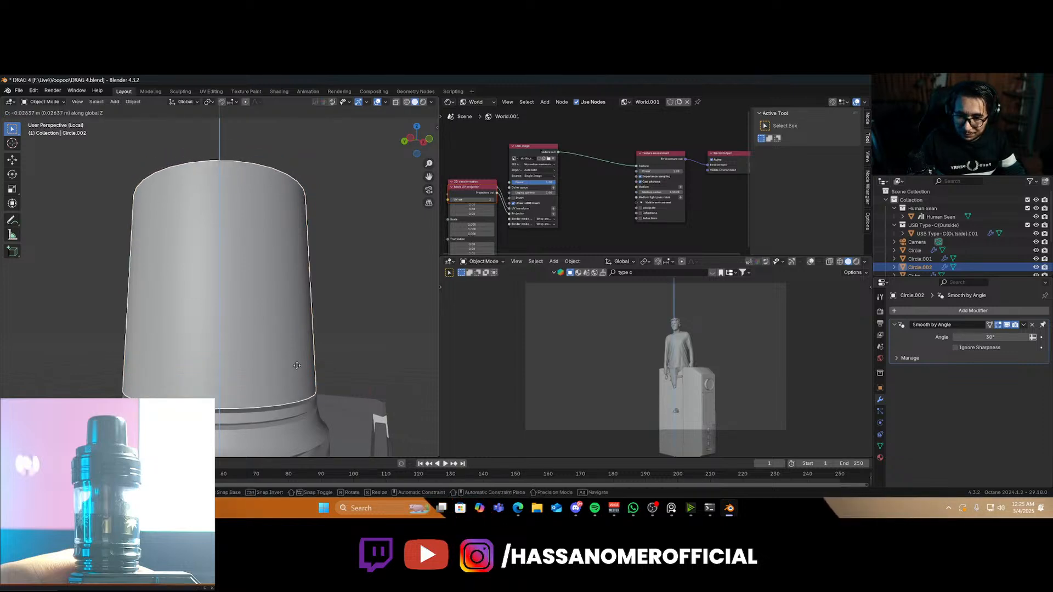
{"action": "left_click", "coordinate": [286, 360]}
{"action": "middle_click_drag", "start_coordinate": [285, 359], "coordinate": [285, 390]}
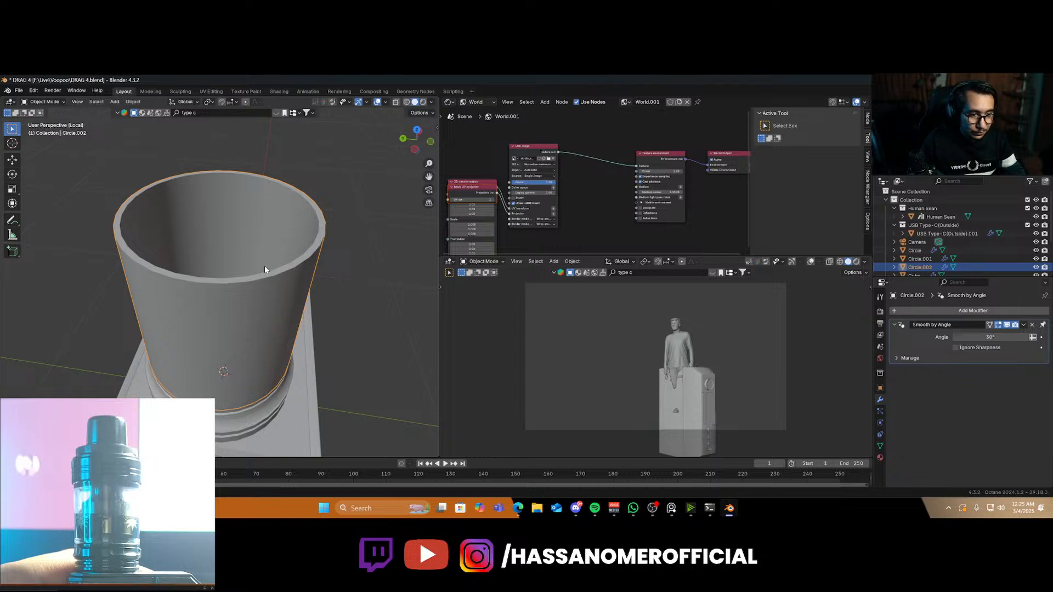
Try to cut a new edge loop around the tube's top rim
{"action": "key", "text": "Tab"}
{"action": "left_click", "coordinate": [293, 255]}
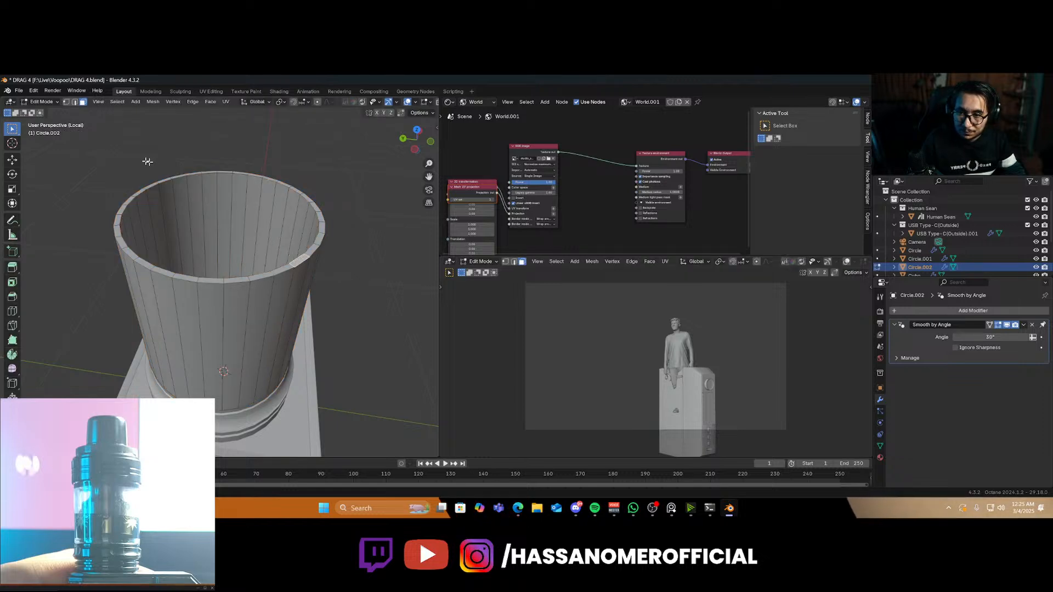
{"action": "left_click", "coordinate": [75, 102]}
{"action": "key", "text": "ctrl+r"}
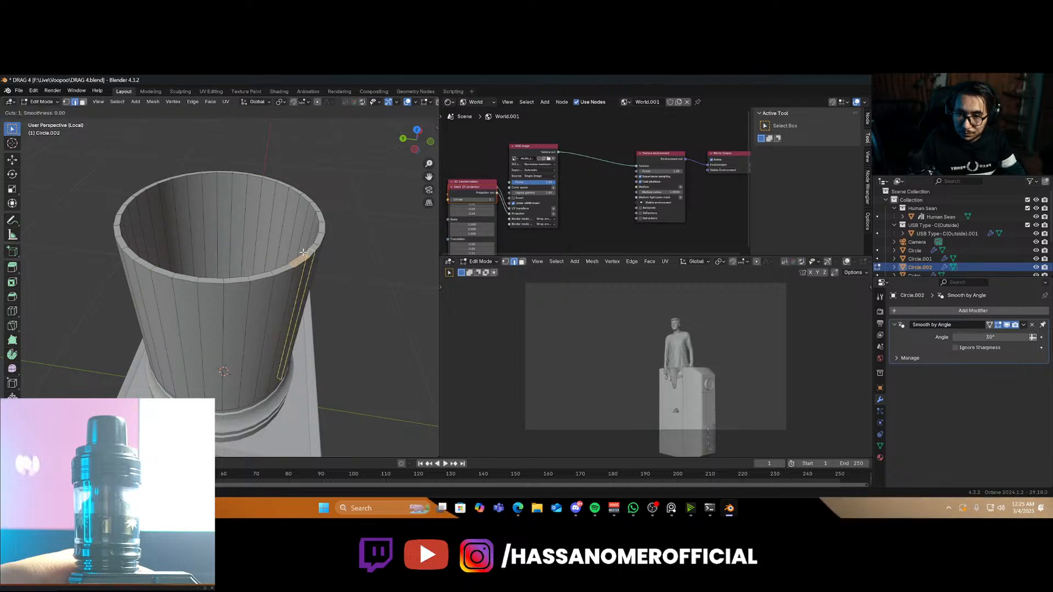
{"action": "left_click", "coordinate": [315, 256]}
{"action": "right_click", "coordinate": [316, 257]}
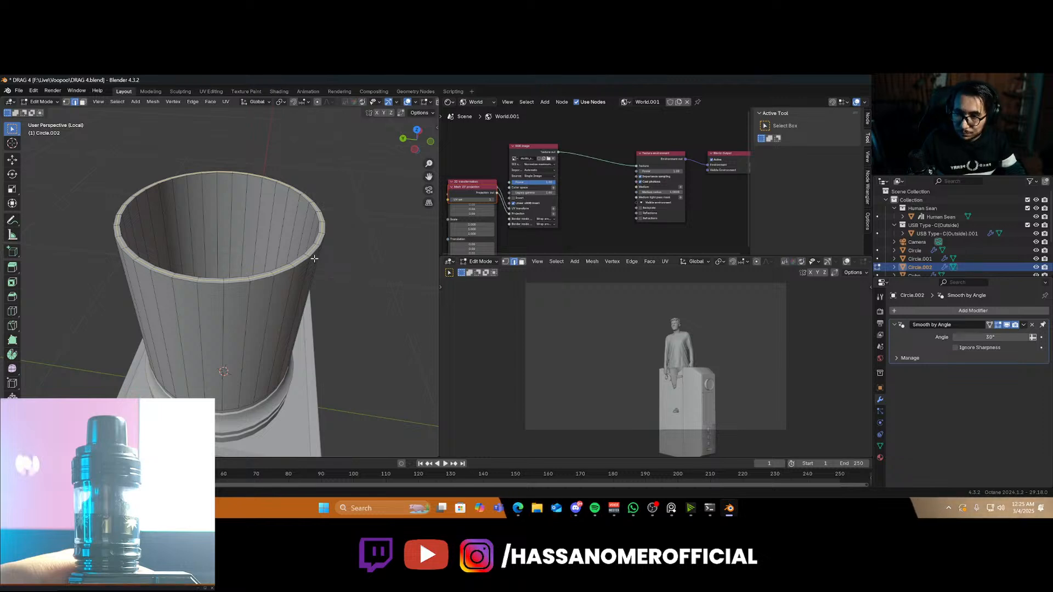
{"action": "key", "text": "ctrl+z"}
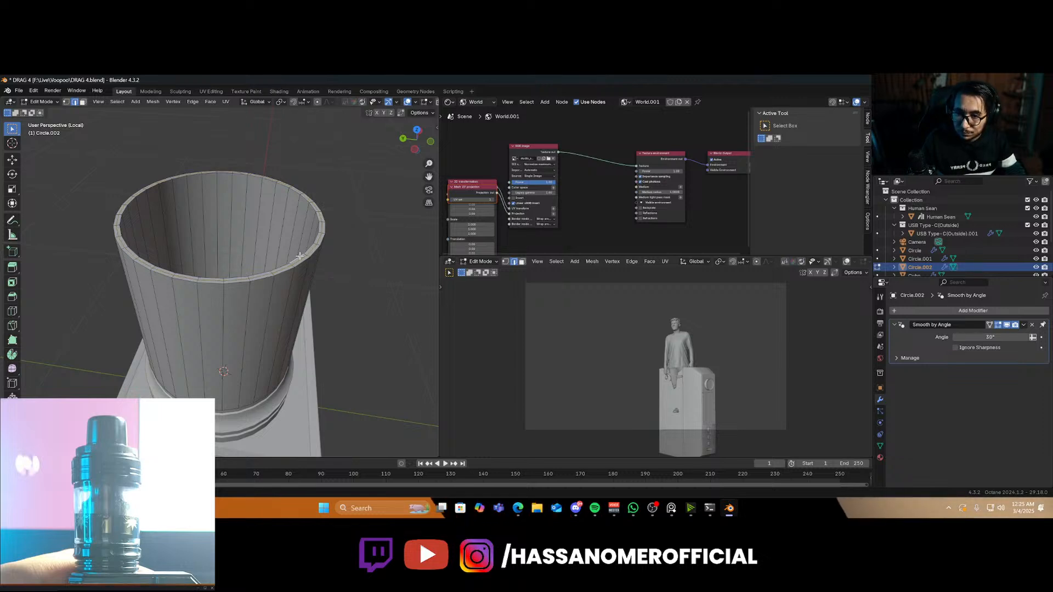
Duplicate the tube's inner top edge loop in place and separate the copy into its own object
{"action": "left_click", "coordinate": [300, 256], "text": "alt"}
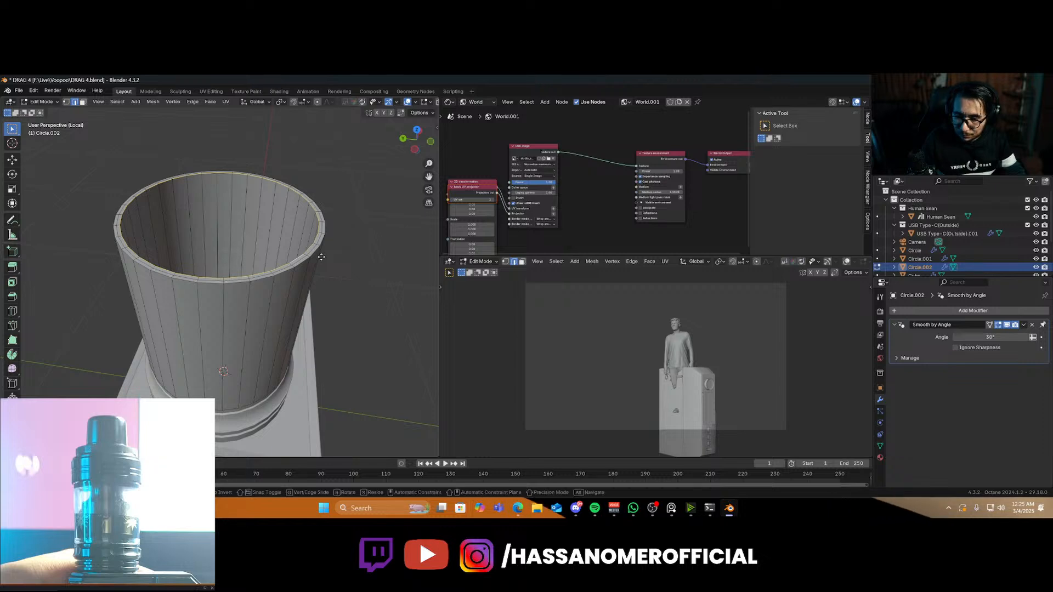
{"action": "key", "text": "ctrl+z"}
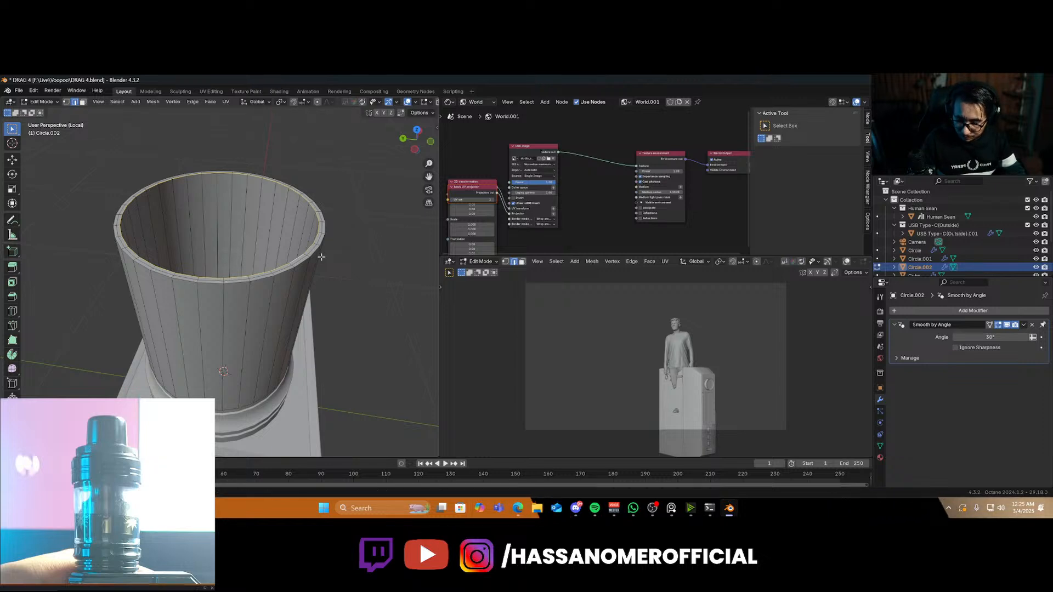
{"action": "key", "text": "p"}
{"action": "left_click", "coordinate": [314, 255]}
{"action": "key", "text": "Tab"}
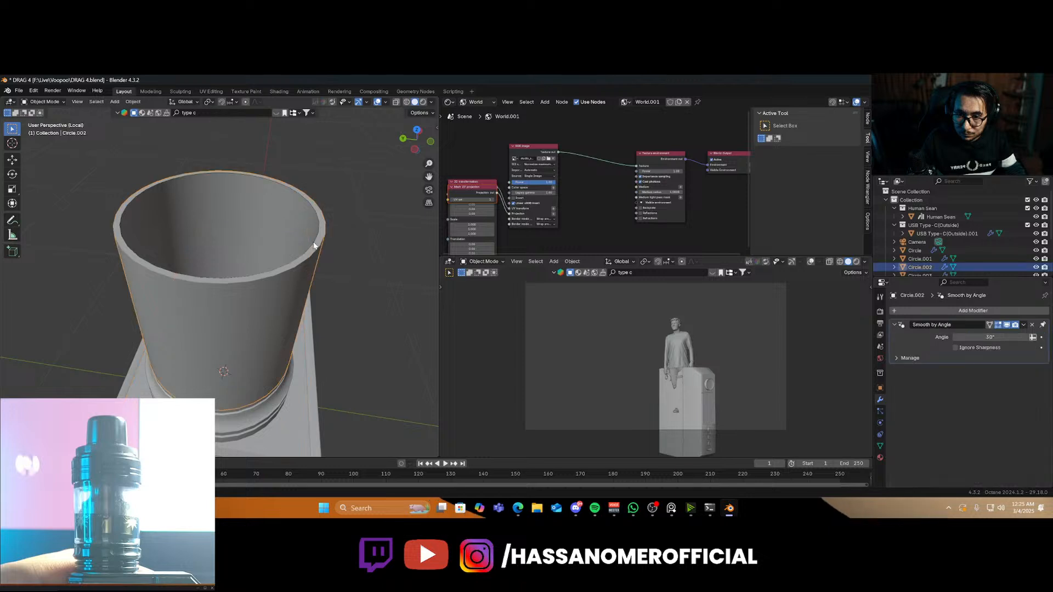
Fill the separated rim loop with a face and extrude it up about 0.004 m into a thin disc
{"action": "left_click", "coordinate": [315, 244]}
{"action": "key", "text": "Tab"}
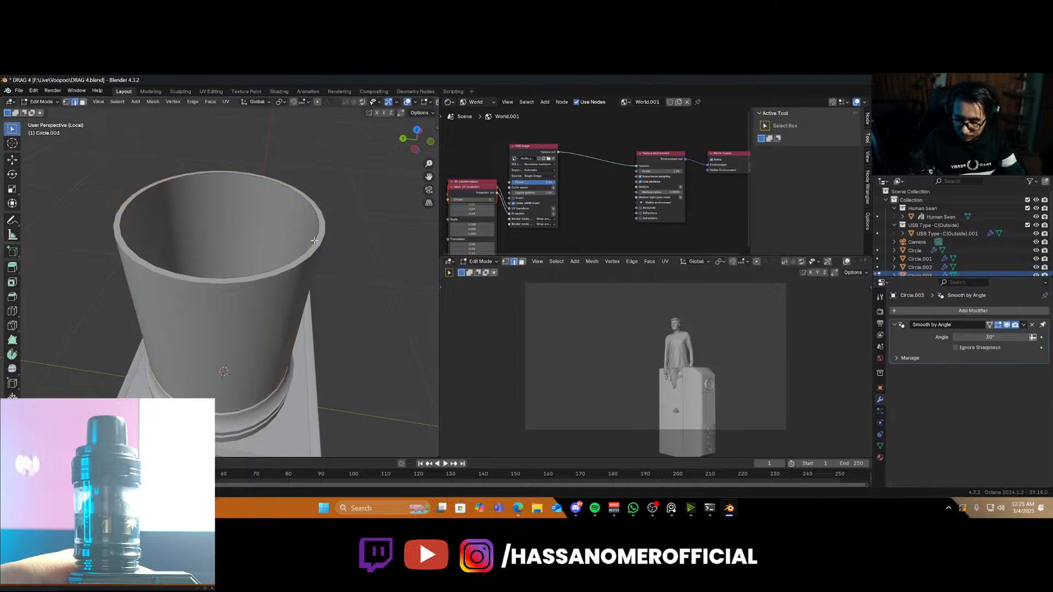
{"action": "key", "text": "f"}
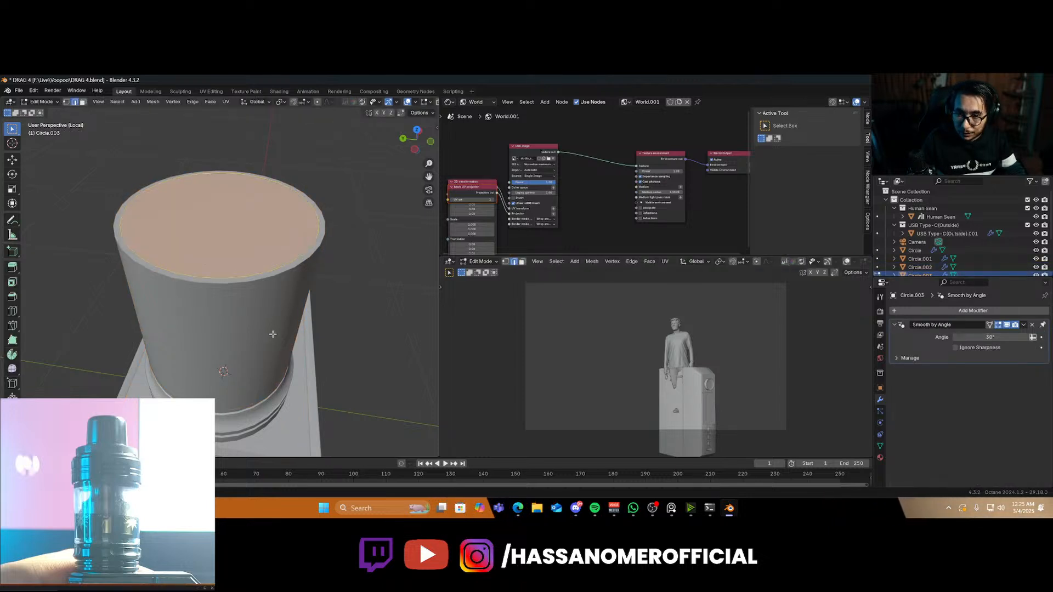
{"action": "middle_click_drag", "start_coordinate": [275, 334], "coordinate": [242, 301]}
{"action": "key", "text": "e"}
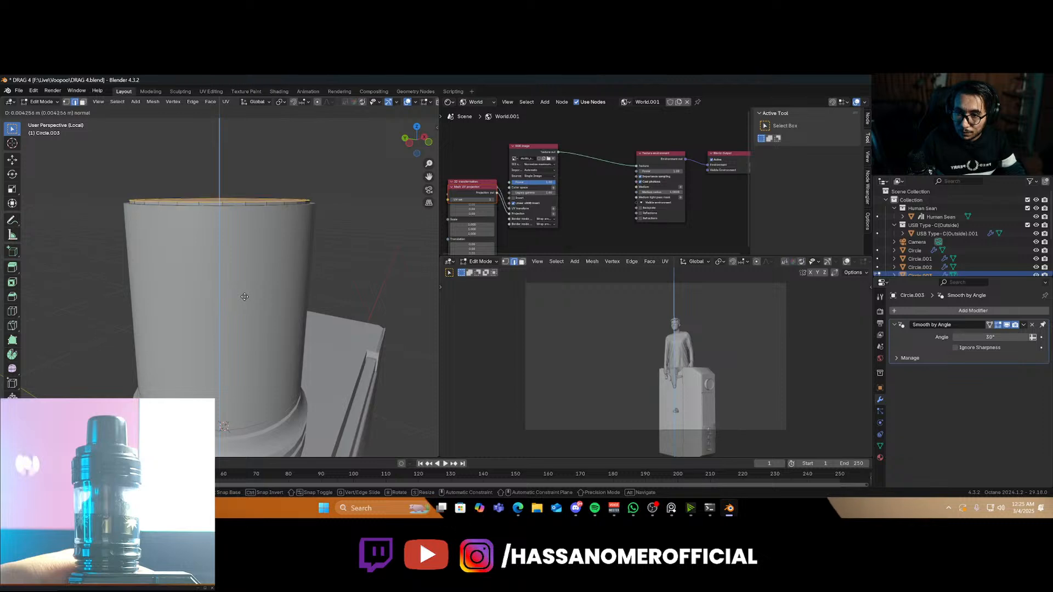
{"action": "left_click", "coordinate": [243, 297]}
{"action": "key", "text": "g"}
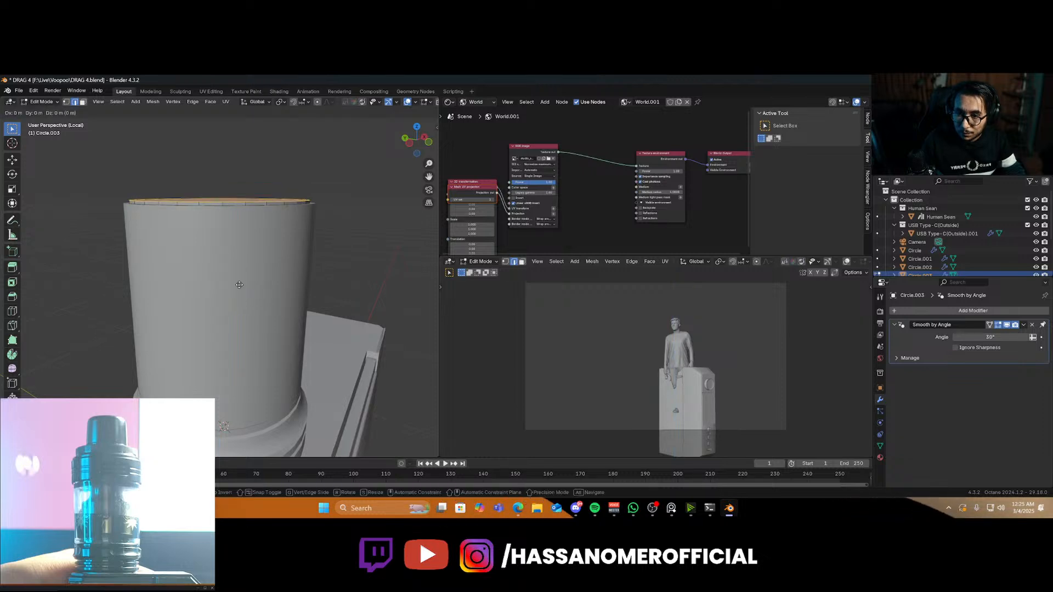
{"action": "right_click", "coordinate": [239, 285]}
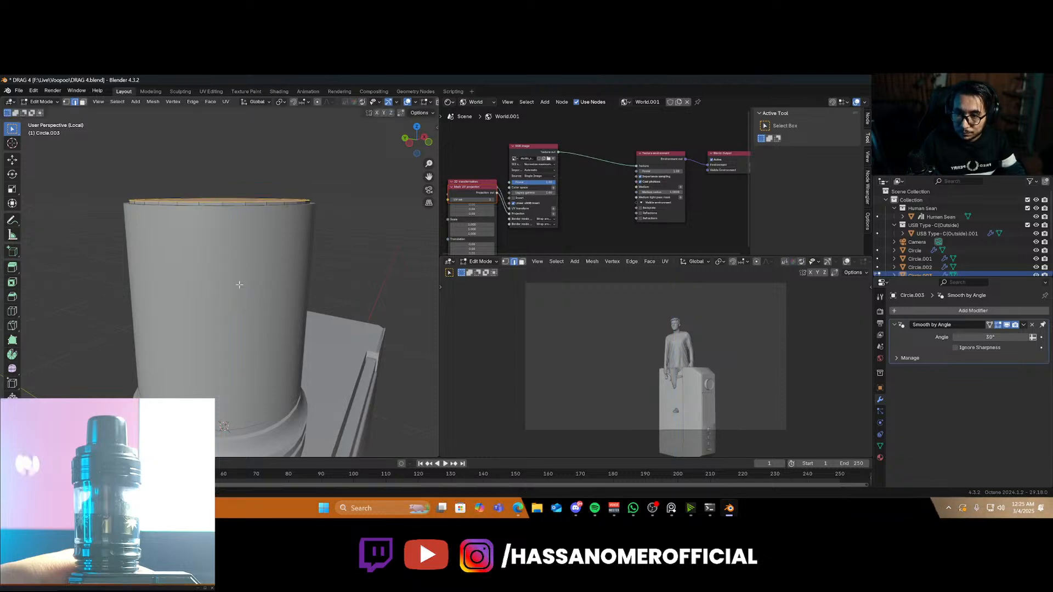
Lower the thin disc about 0.002 m along the Z axis so it sits in the tube's rim
{"action": "key", "text": "Tab"}
{"action": "scroll", "coordinate": [239, 241], "scroll_direction": "up", "scroll_amount": 3}
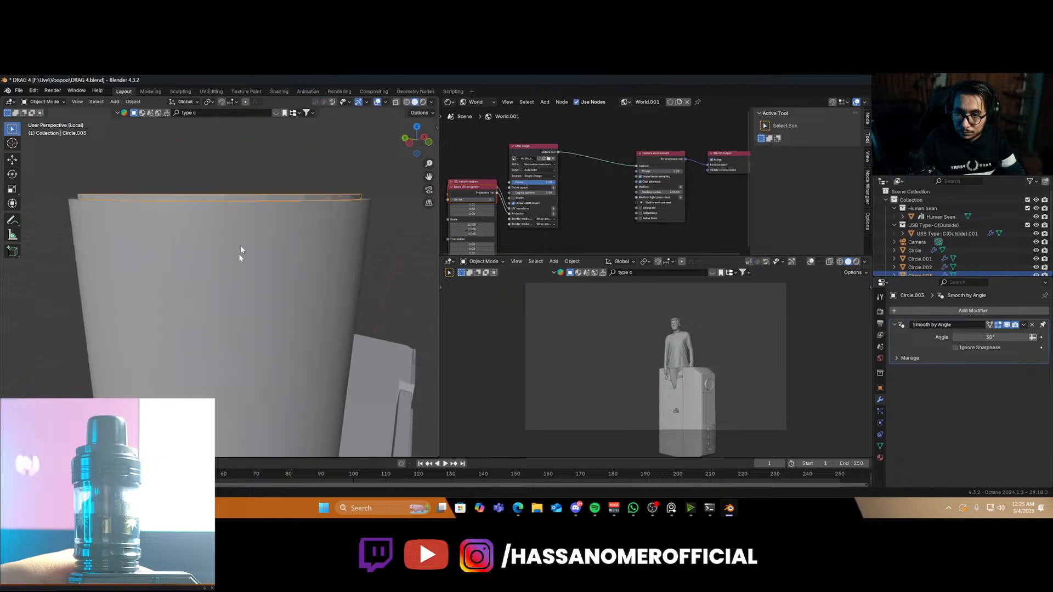
{"action": "middle_click_drag", "start_coordinate": [240, 245], "coordinate": [275, 248]}
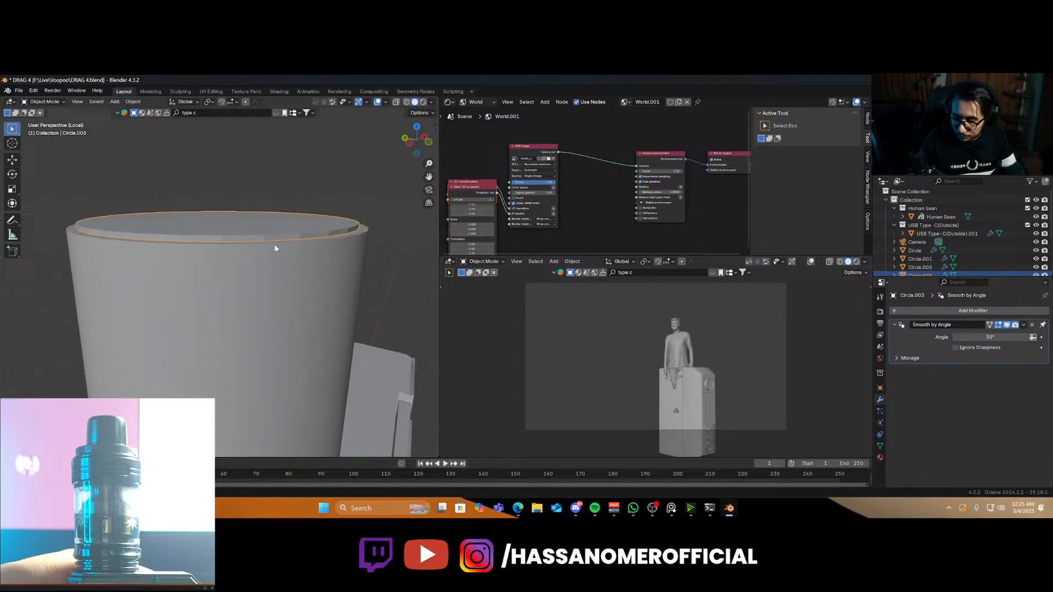
{"action": "key", "text": "g"}
{"action": "key", "text": "z"}
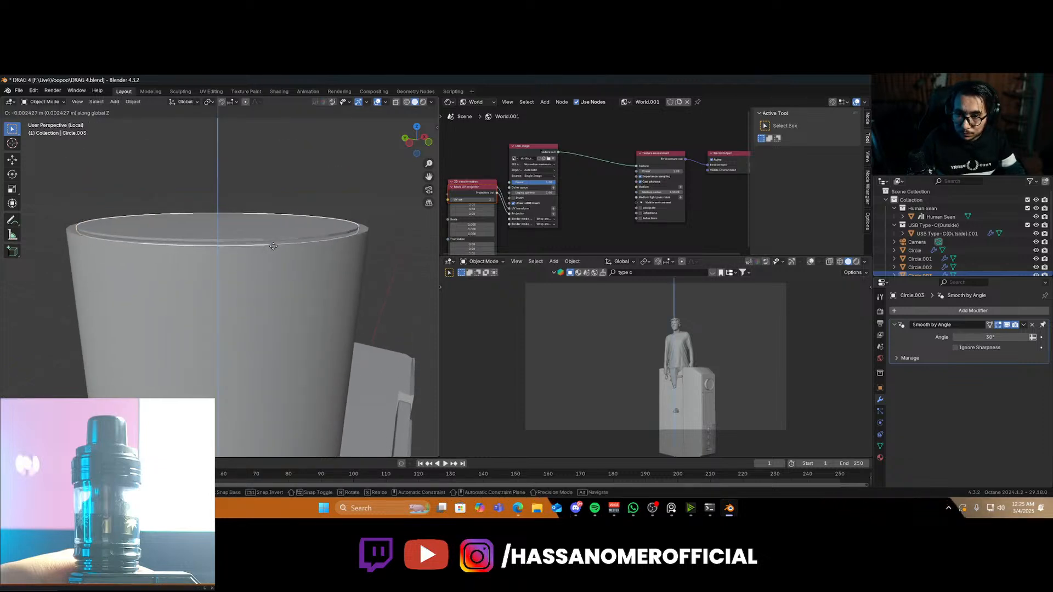
{"action": "left_click", "coordinate": [272, 247]}
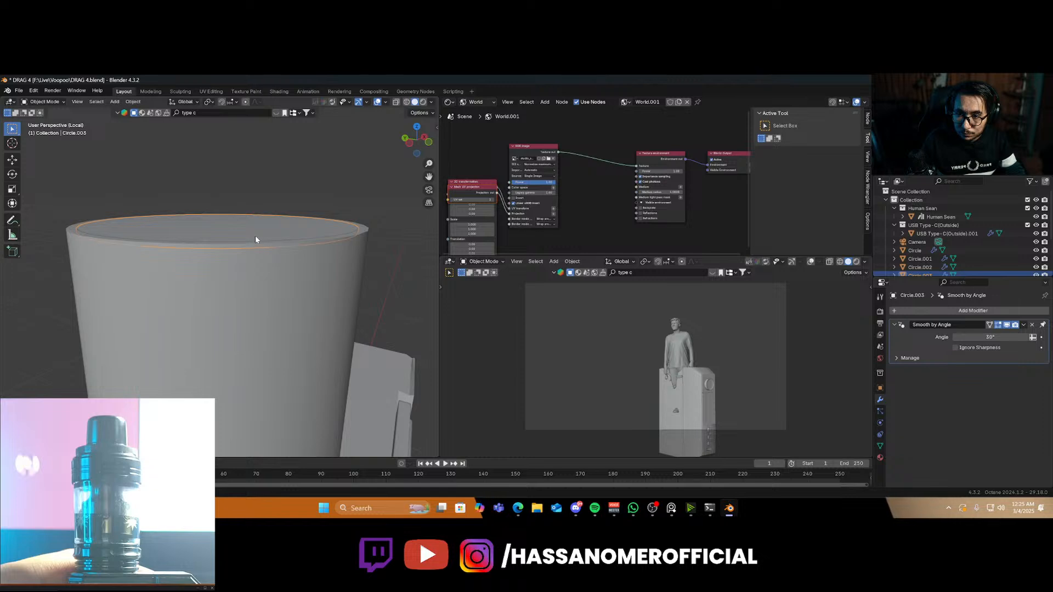
Extrude the disc's top face upward by about 0.007 m
{"action": "key", "text": "Tab"}
{"action": "key", "text": "alt+a"}
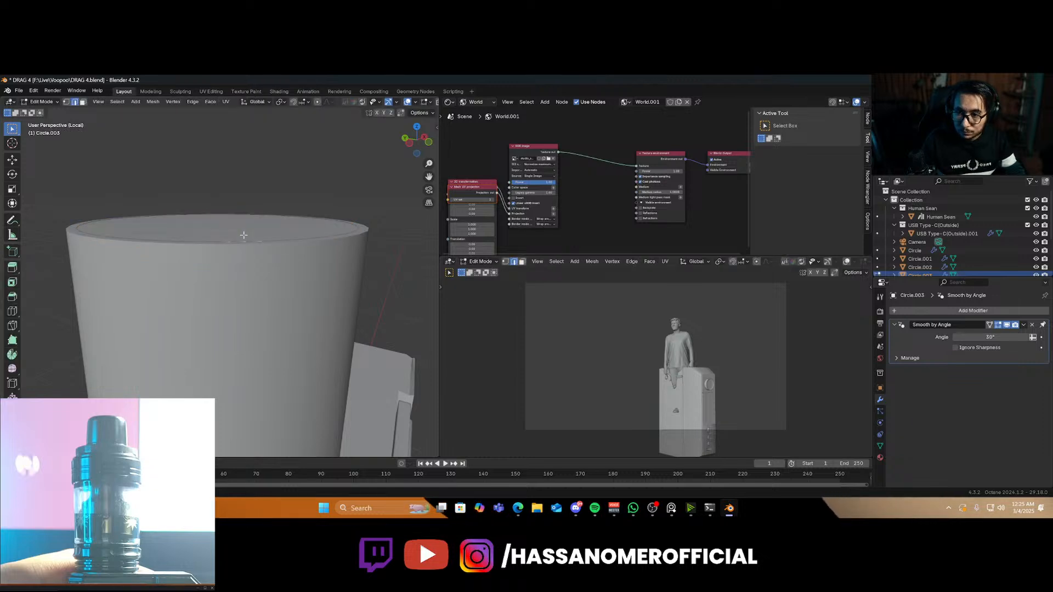
{"action": "left_click", "coordinate": [243, 235]}
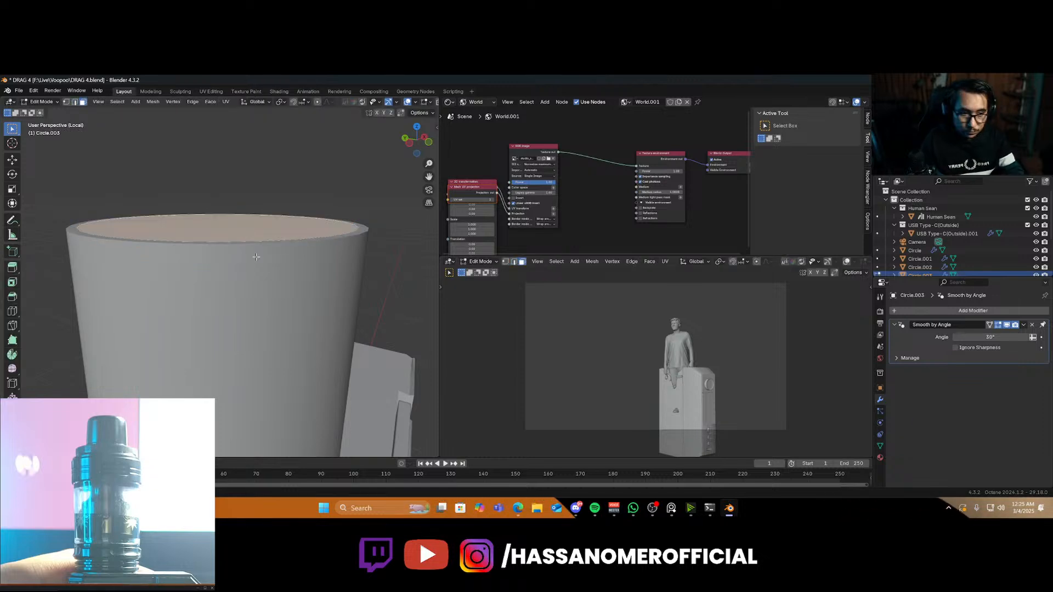
{"action": "key", "text": "KP_3"}
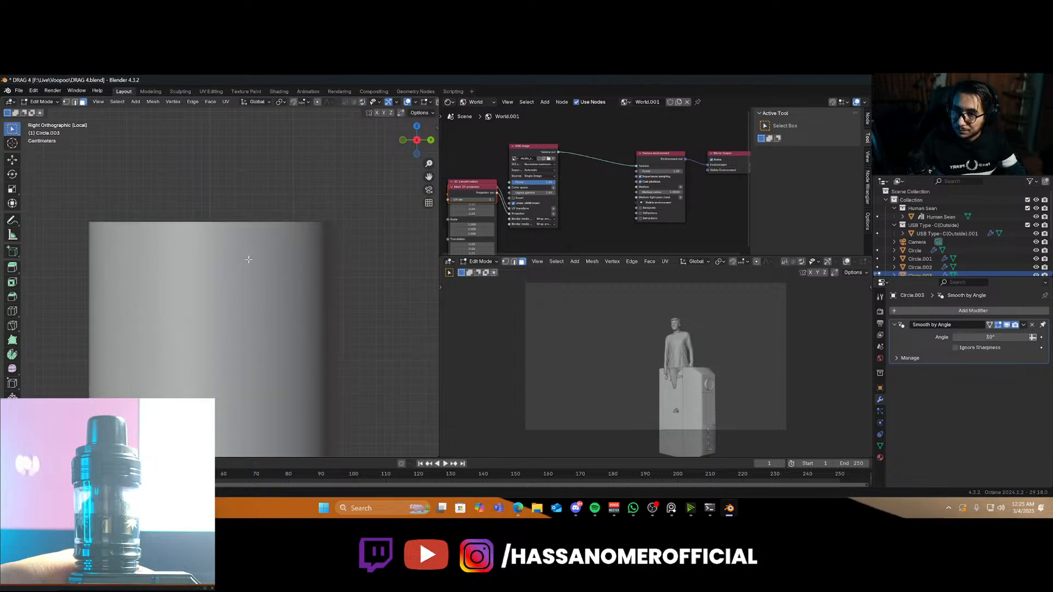
{"action": "key", "text": "e"}
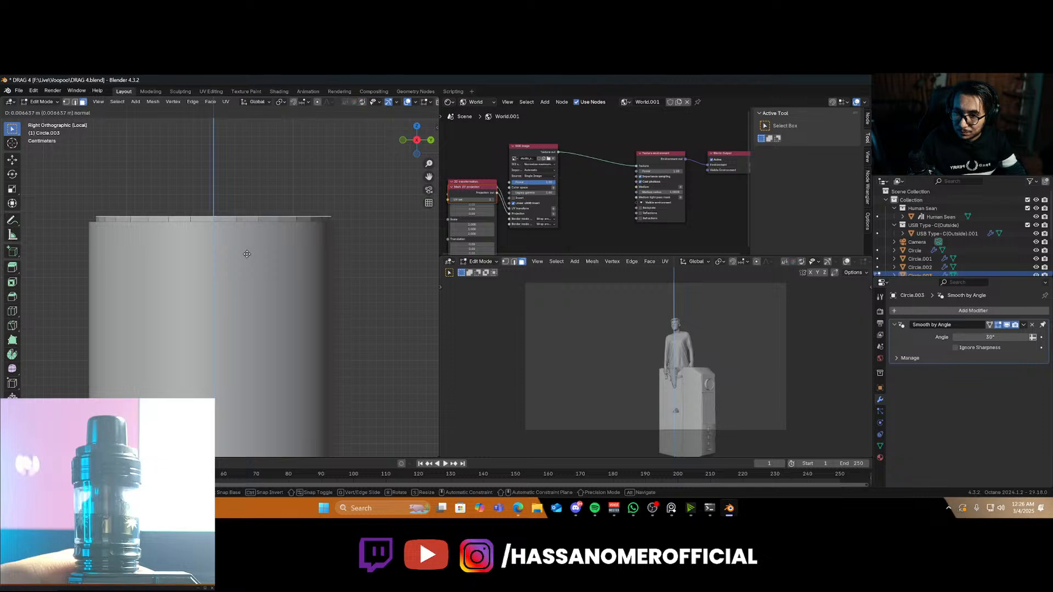
{"action": "left_click", "coordinate": [247, 255]}
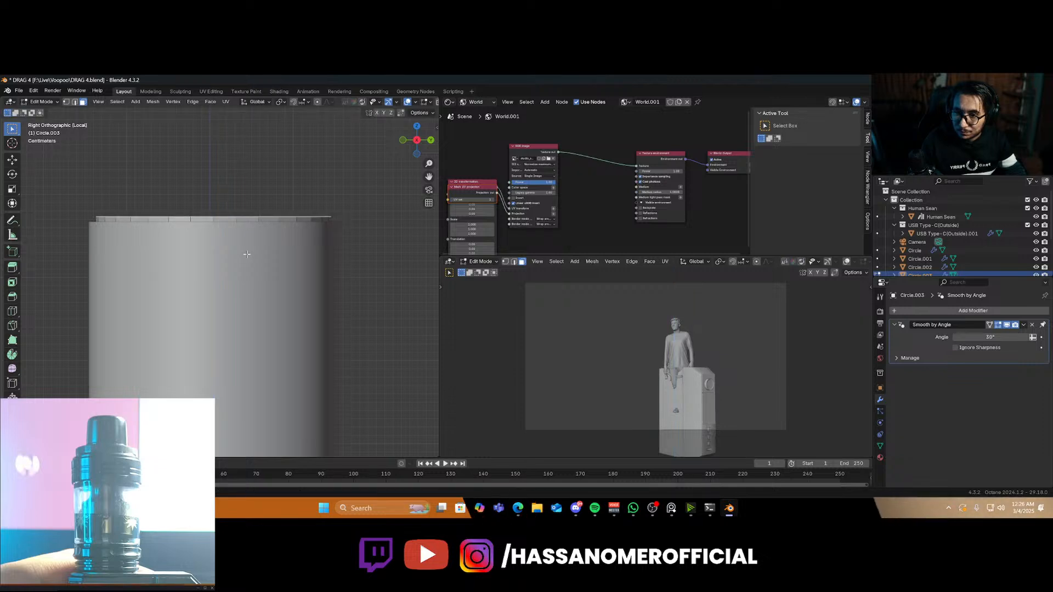
Scale the raised face outward past the tube's wall and extrude it downward to form an overhanging lip
{"action": "key", "text": "s"}
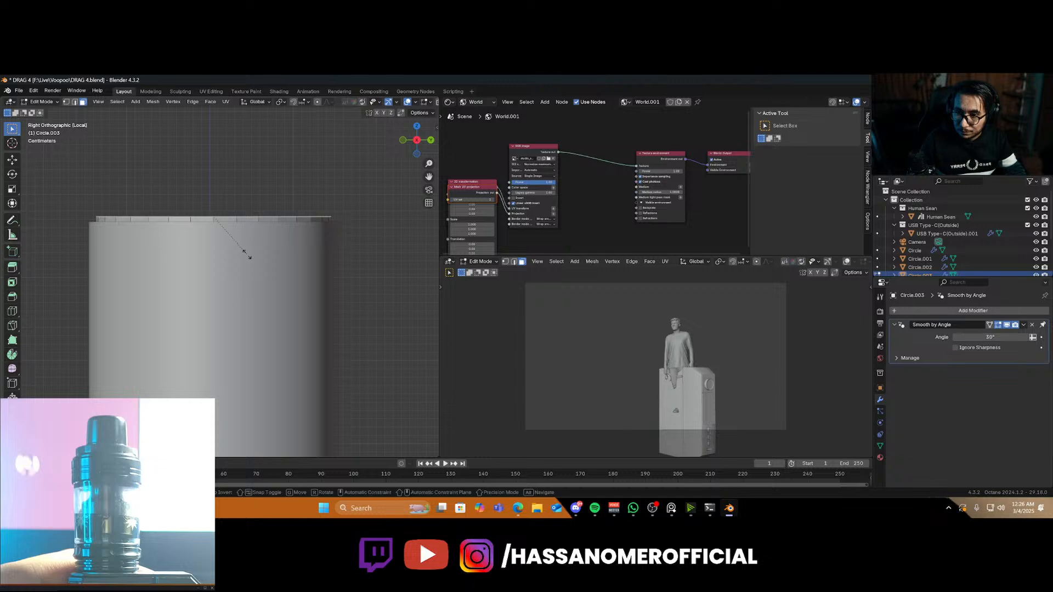
{"action": "left_click", "coordinate": [245, 266]}
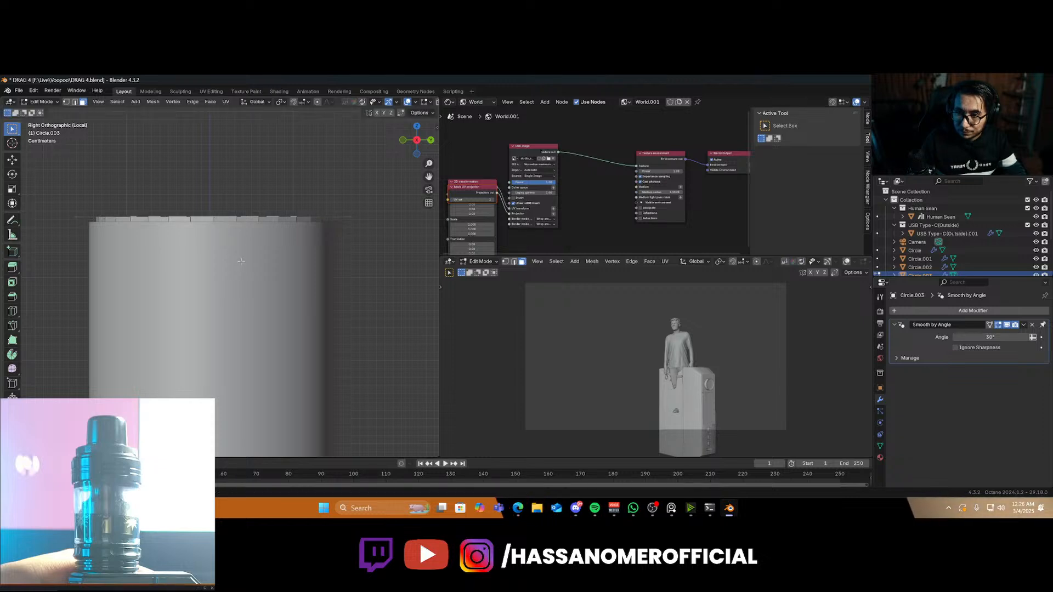
{"action": "key", "text": "g"}
{"action": "key", "text": "z"}
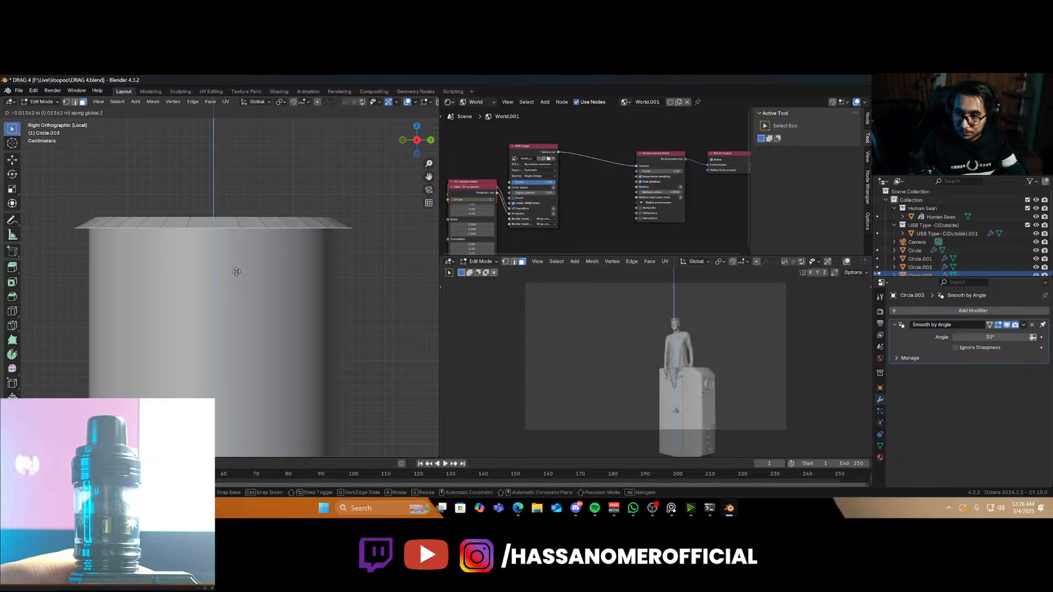
{"action": "left_click", "coordinate": [234, 263]}
{"action": "key", "text": "e"}
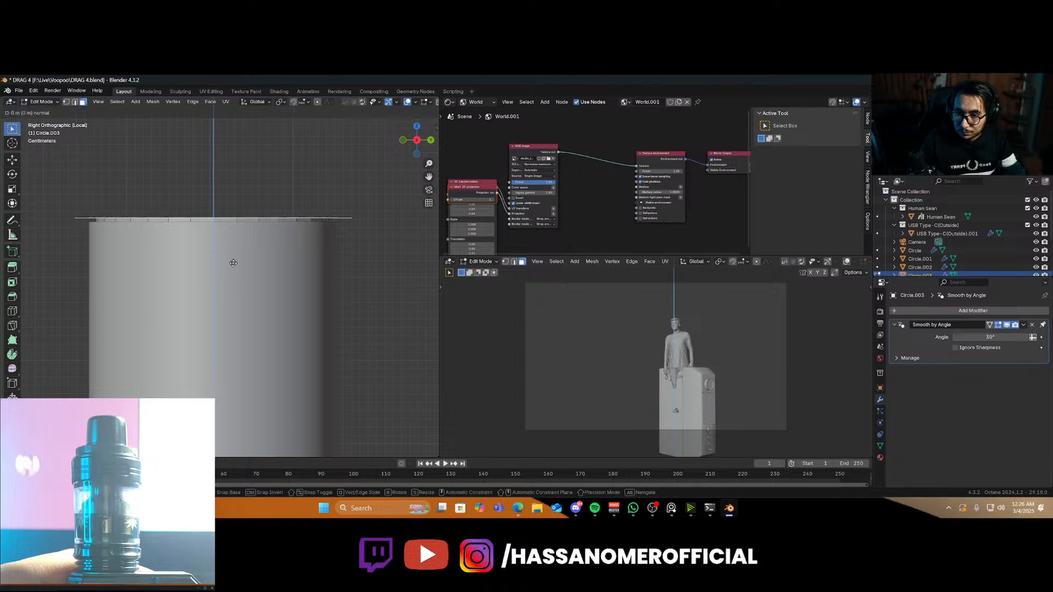
{"action": "left_click", "coordinate": [230, 278]}
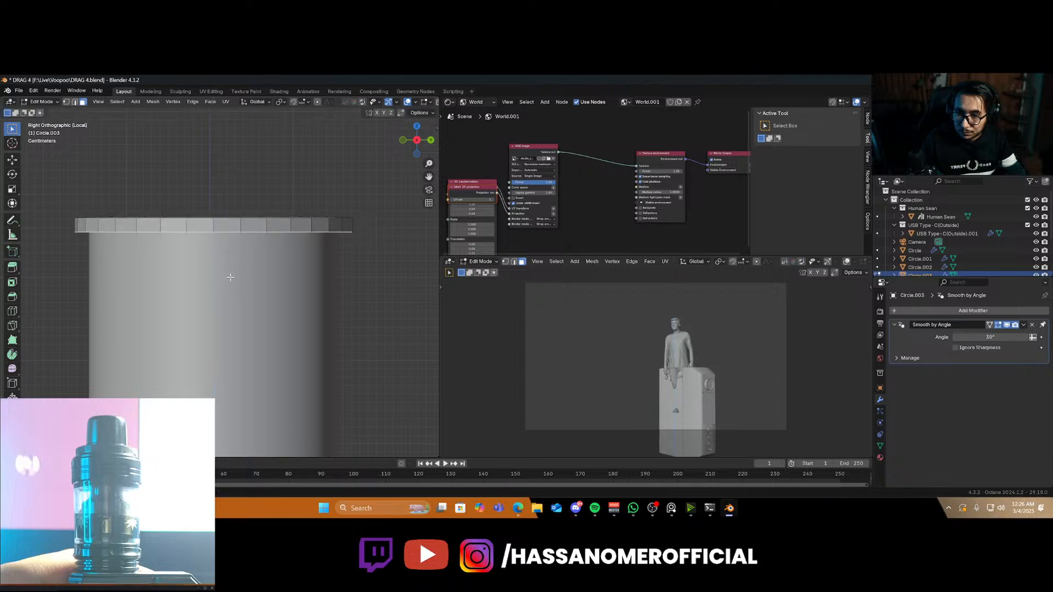
Select the lip's outer band of faces and scale it to about 0.92 to bring it closer to the tube wall
{"action": "key", "text": "a"}
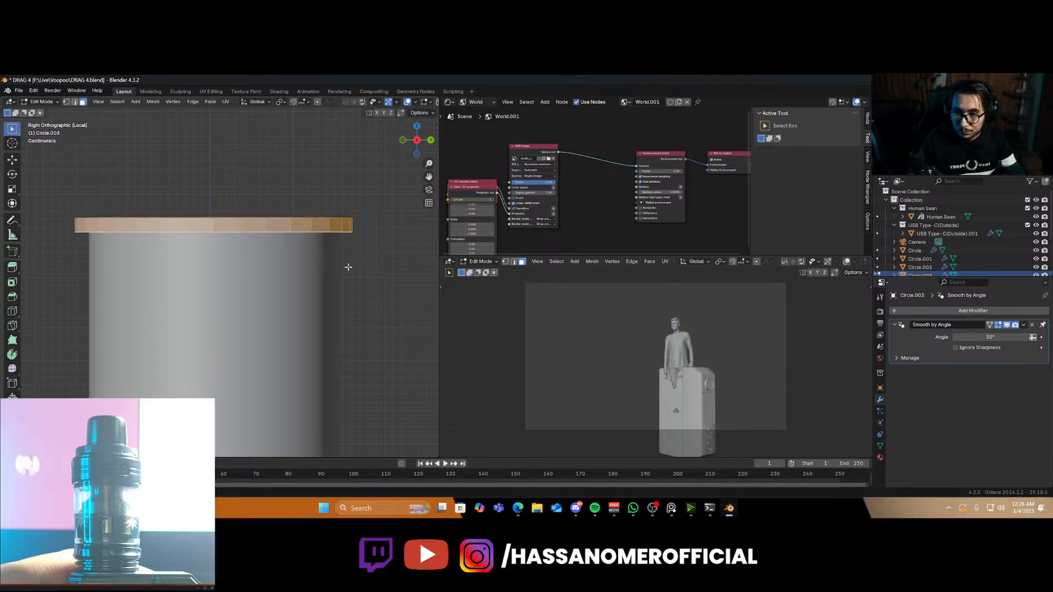
{"action": "key", "text": "s"}
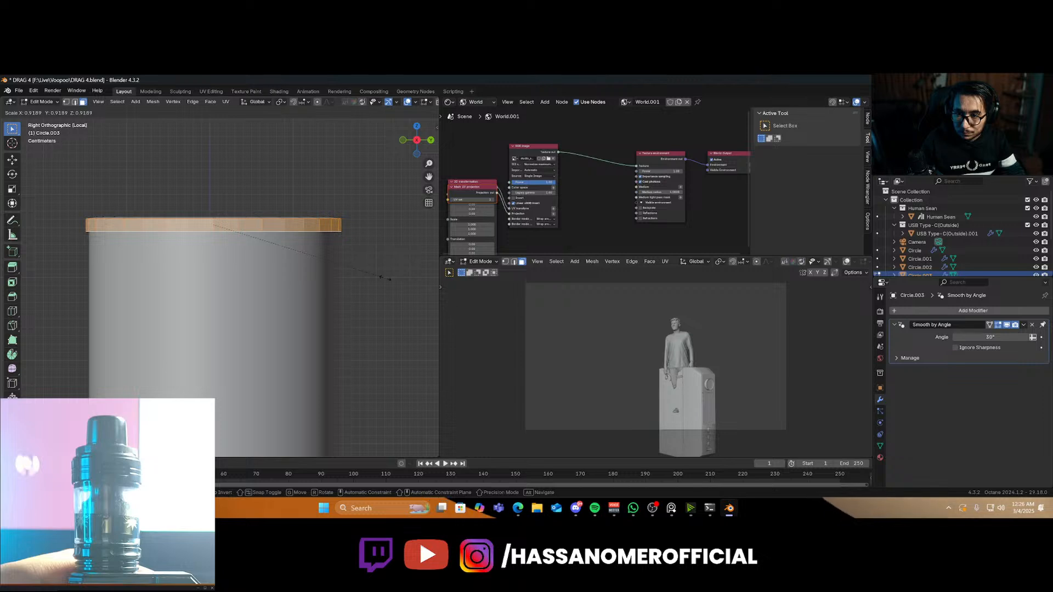
{"action": "left_click", "coordinate": [332, 250]}
Try to raise the cap's recessed inner face along the Z axis to the level of the lip
{"action": "middle_click_drag", "start_coordinate": [332, 249], "coordinate": [291, 237]}
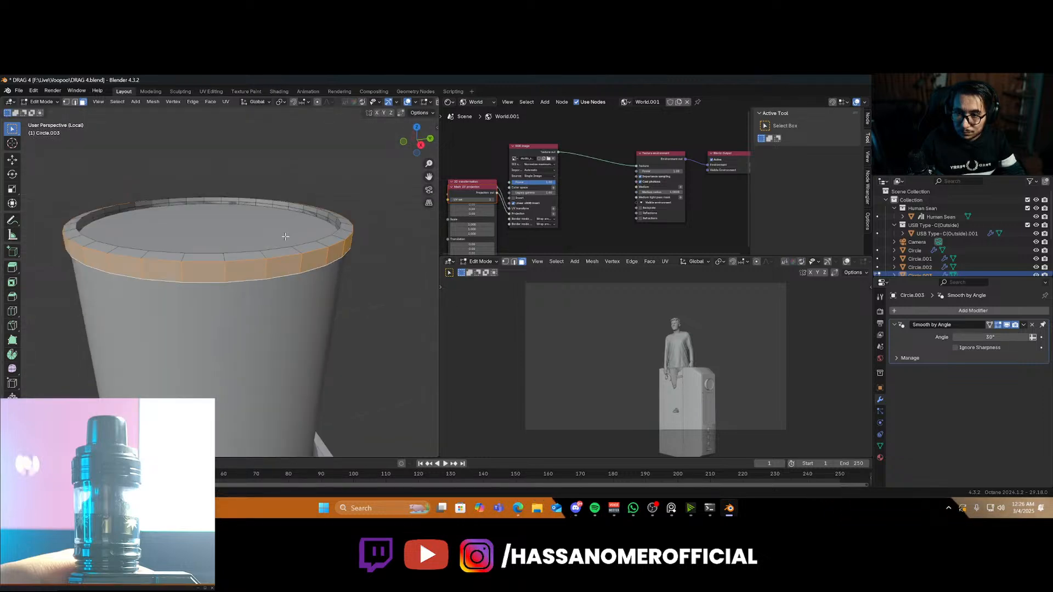
{"action": "left_click", "coordinate": [285, 237]}
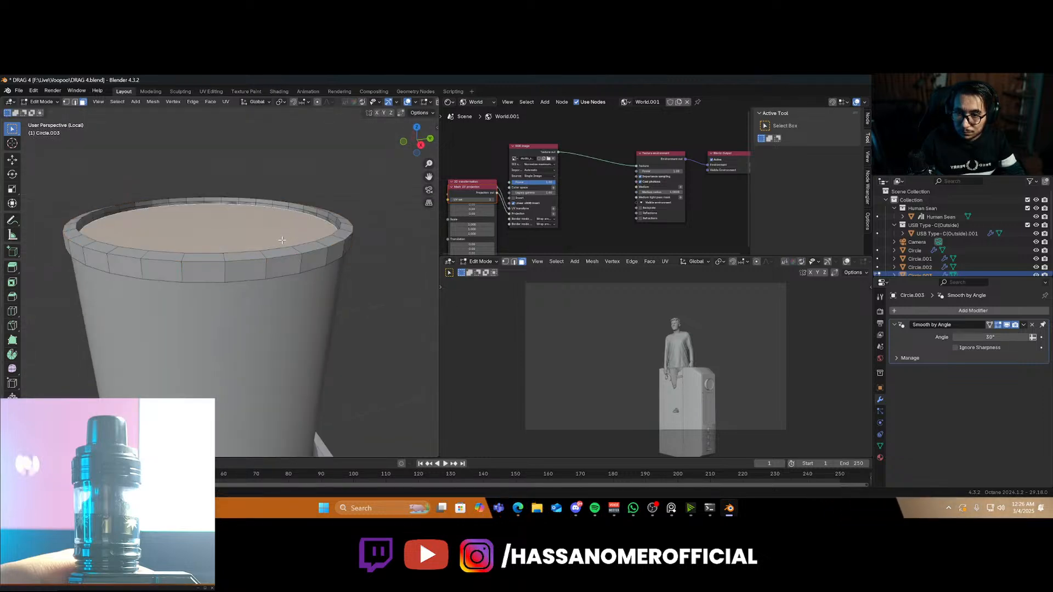
{"action": "key", "text": "g"}
{"action": "key", "text": "z"}
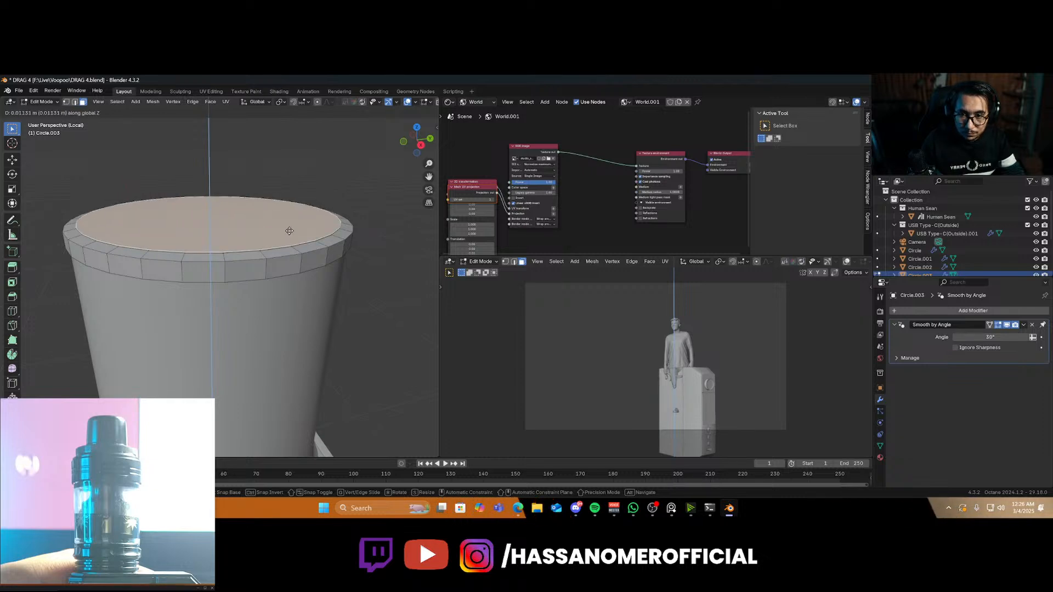
{"action": "left_click", "coordinate": [289, 231]}
{"action": "key", "text": "KP_1"}
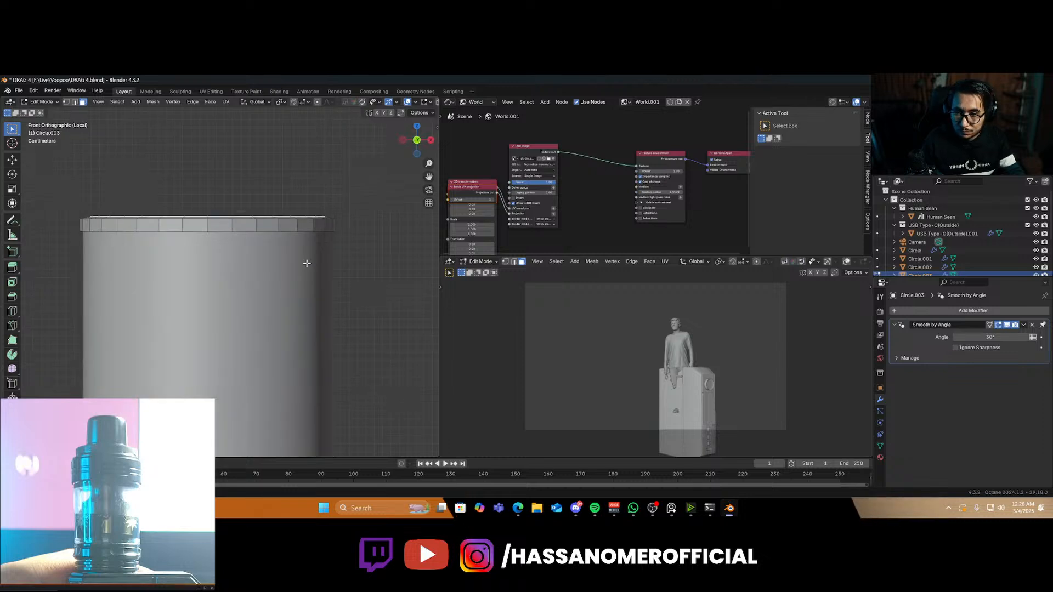
{"action": "scroll", "coordinate": [300, 263], "scroll_direction": "up", "scroll_amount": 1}
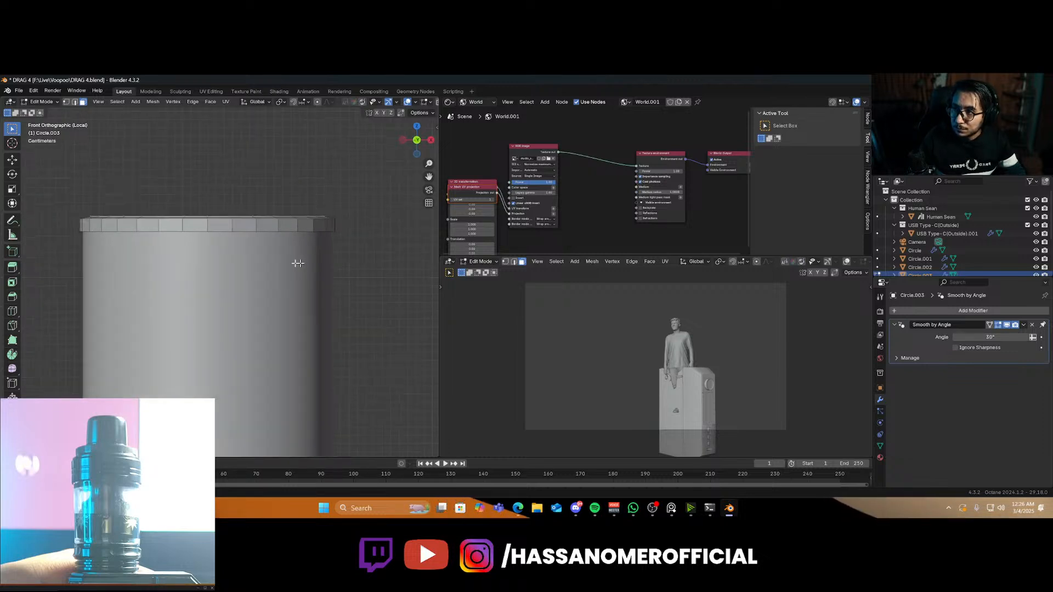
{"action": "mouse_move", "coordinate": [245, 251]}
{"action": "middle_mouse_down"}
{"action": "mouse_move", "coordinate": [249, 281]}
{"action": "mouse_move", "coordinate": [235, 248]}
{"action": "middle_mouse_up"}
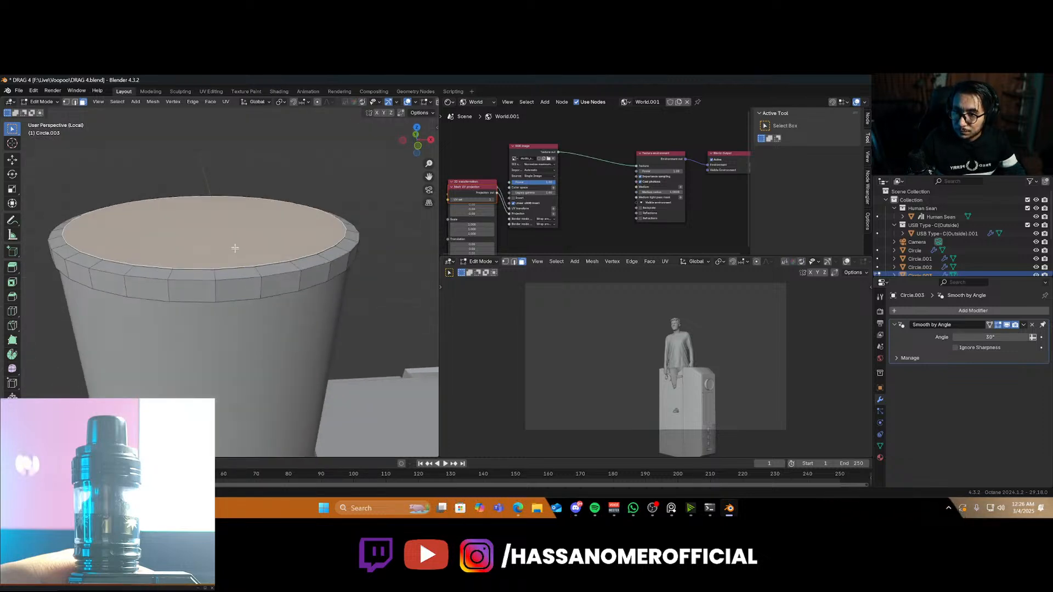
{"action": "key", "text": "ctrl+z"}
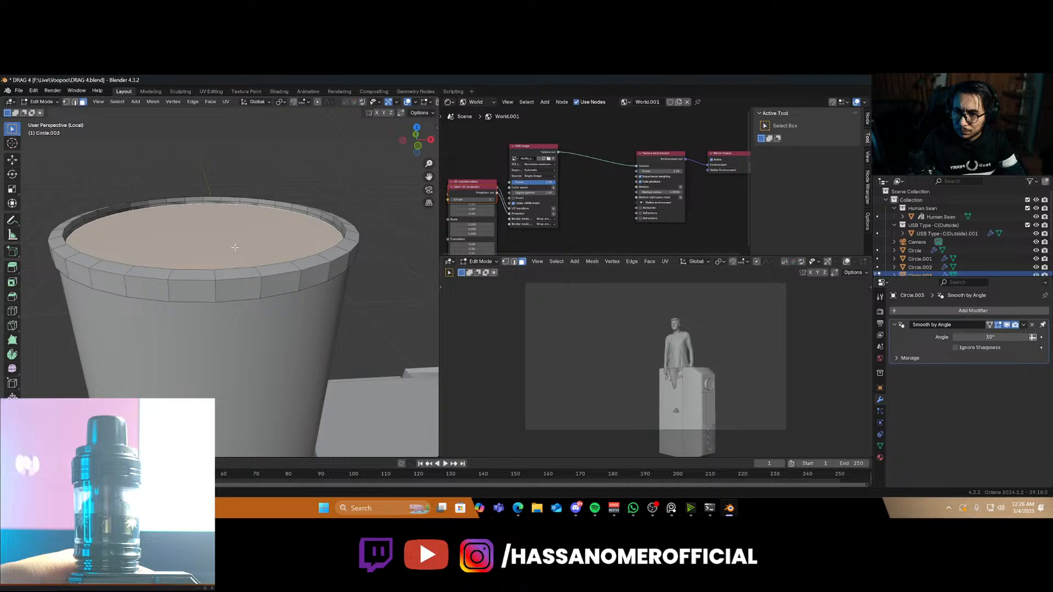
Fill the lip's inner top edge loop with a face and grow the selection over the surrounding ring
{"action": "left_click", "coordinate": [75, 102]}
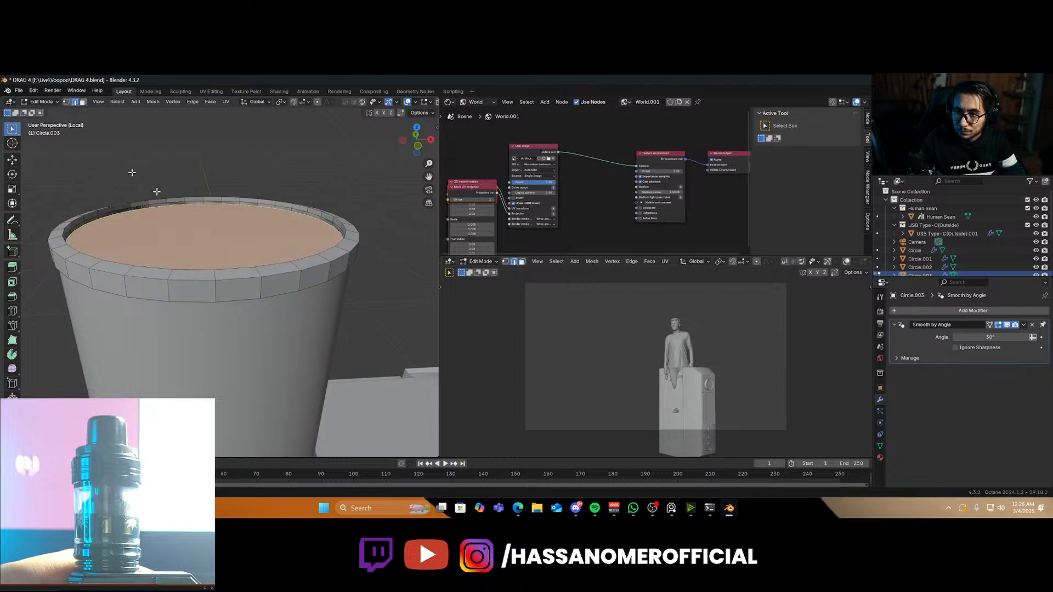
{"action": "left_click", "coordinate": [307, 256], "text": "alt"}
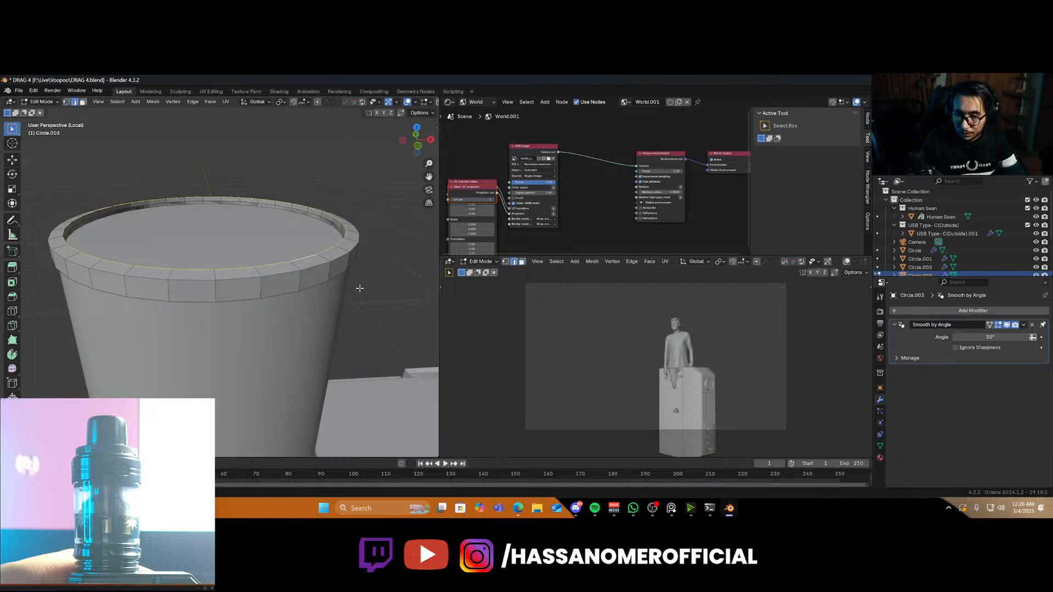
{"action": "key", "text": "f"}
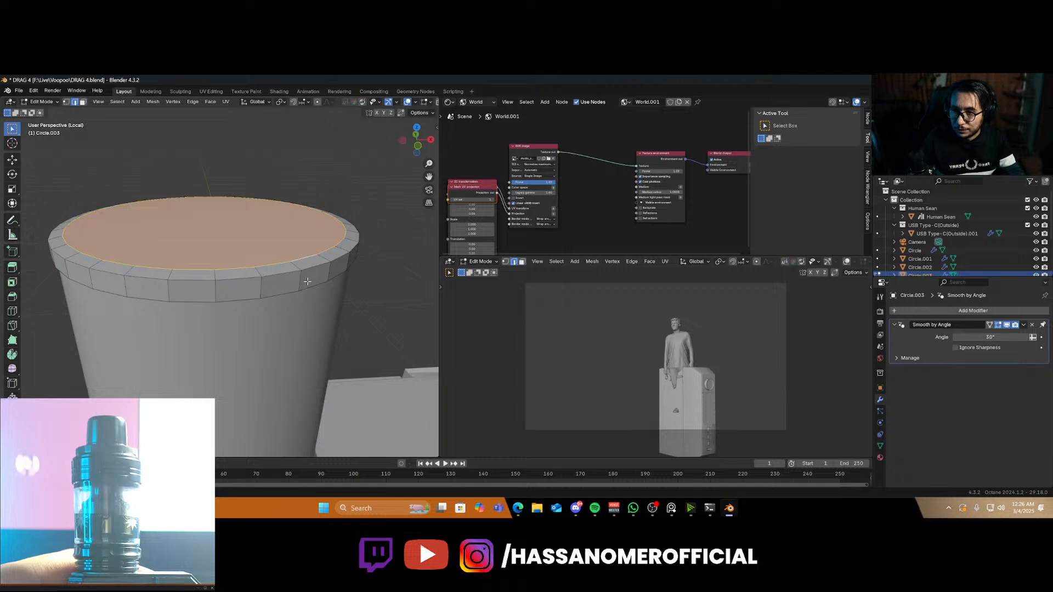
{"action": "key", "text": "ctrl+KP_Add"}
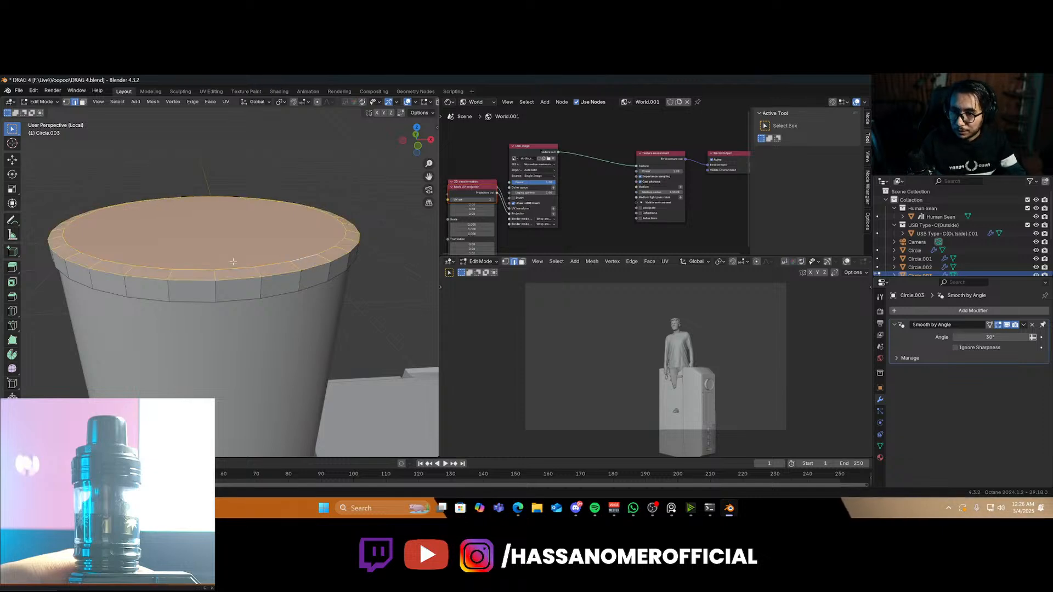
Raise the cap's top face and surrounding ring about 0.058 m along the Z axis to make the cap taller
{"action": "key", "text": "KP_1"}
{"action": "scroll", "coordinate": [198, 257], "scroll_direction": "down", "scroll_amount": 2}
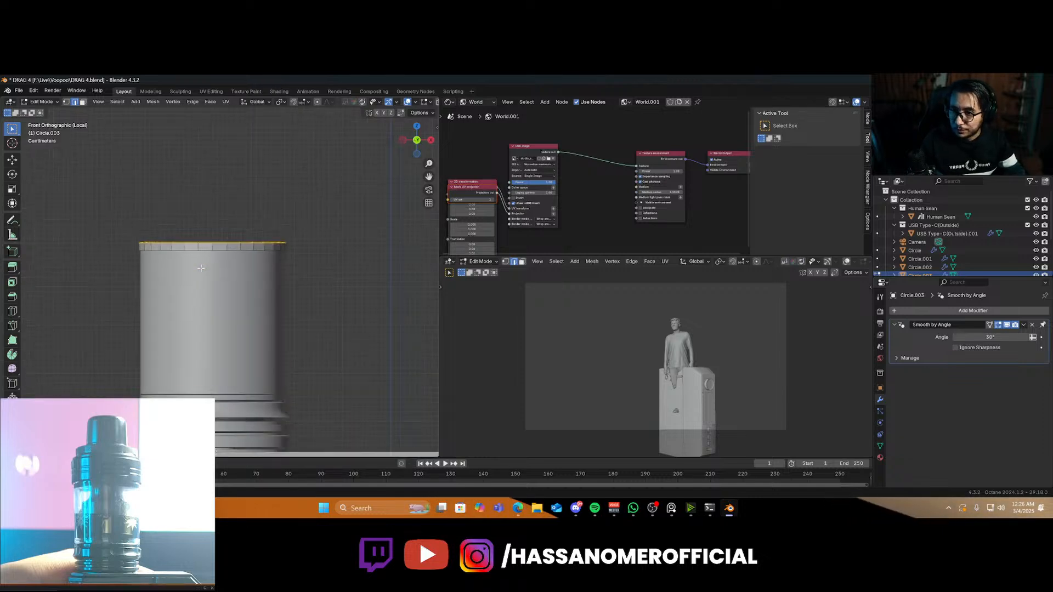
{"action": "key", "text": "g"}
{"action": "key", "text": "z"}
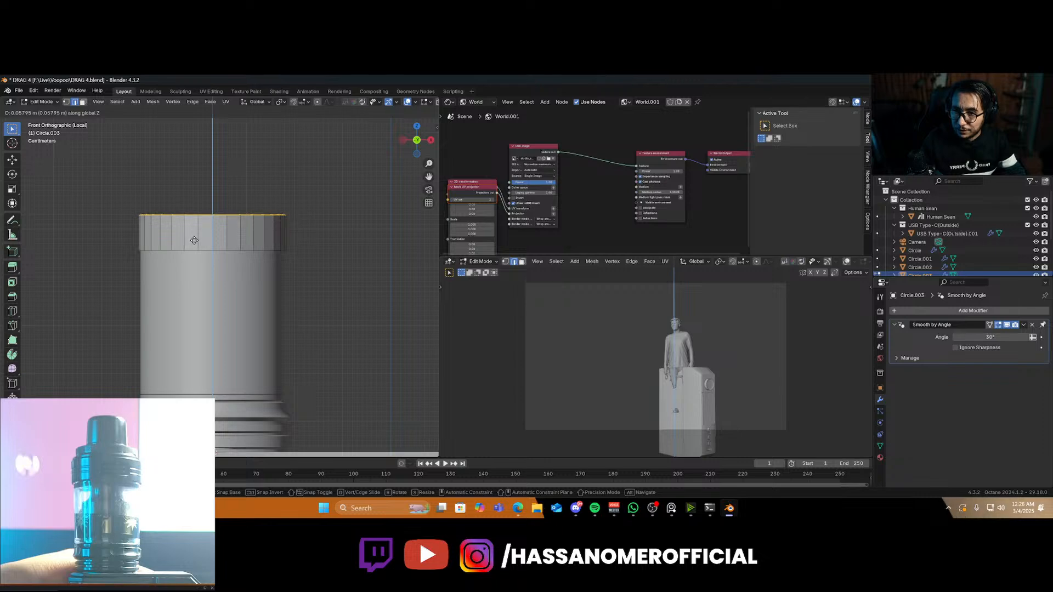
{"action": "left_click", "coordinate": [194, 241]}
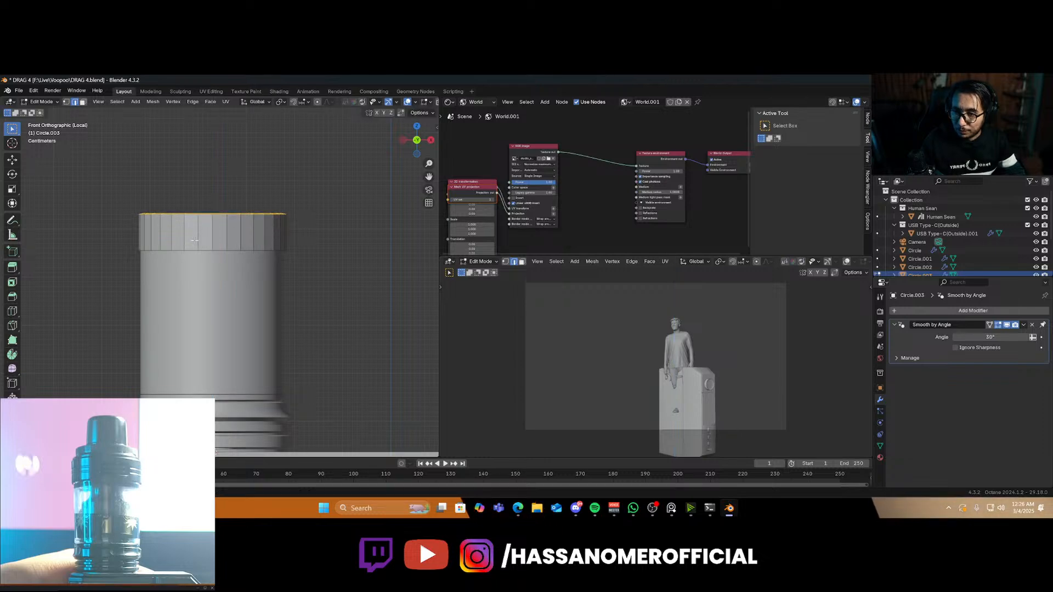
Try to shift the whole cap slightly along the X axis to align it with the tube
{"action": "scroll", "coordinate": [313, 254], "scroll_direction": "up", "scroll_amount": 1}
{"action": "key", "text": "g"}
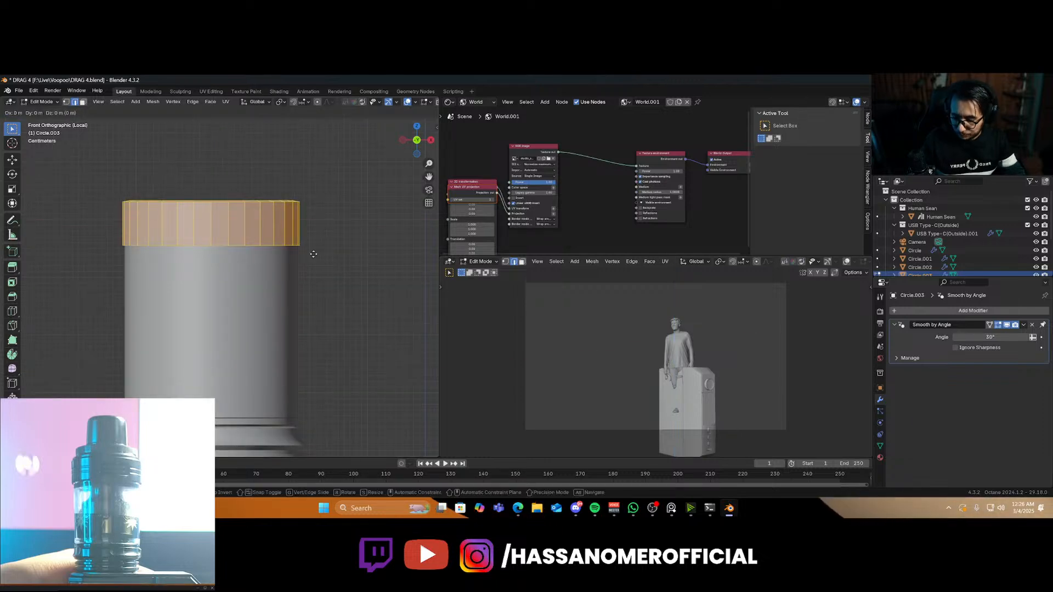
{"action": "key", "text": "x"}
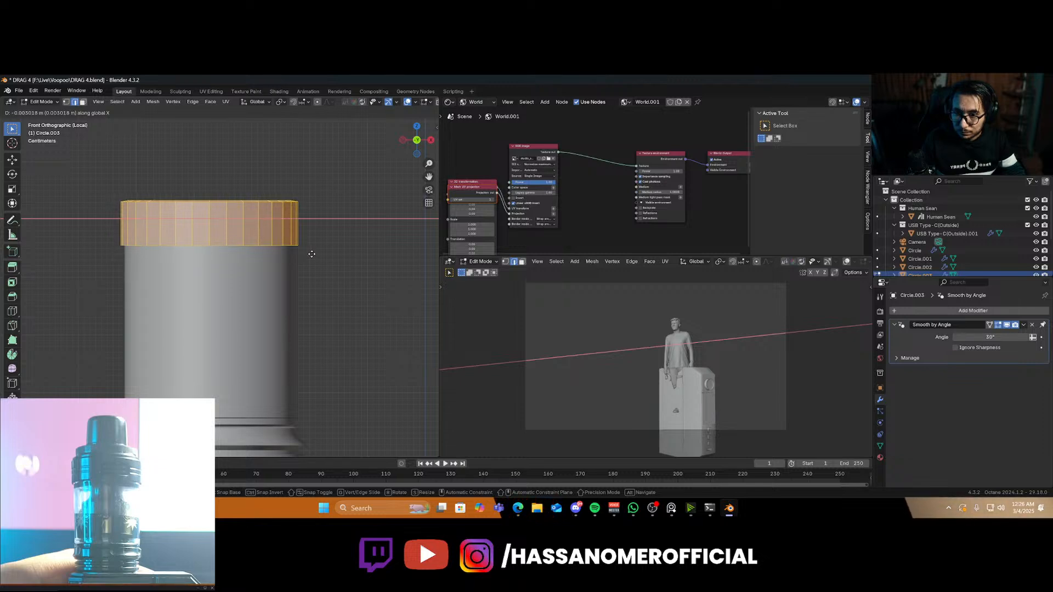
{"action": "left_click", "coordinate": [312, 254]}
{"action": "scroll", "coordinate": [223, 237], "scroll_direction": "up", "scroll_amount": 3}
{"action": "scroll", "coordinate": [222, 237], "scroll_direction": "down", "scroll_amount": 3}
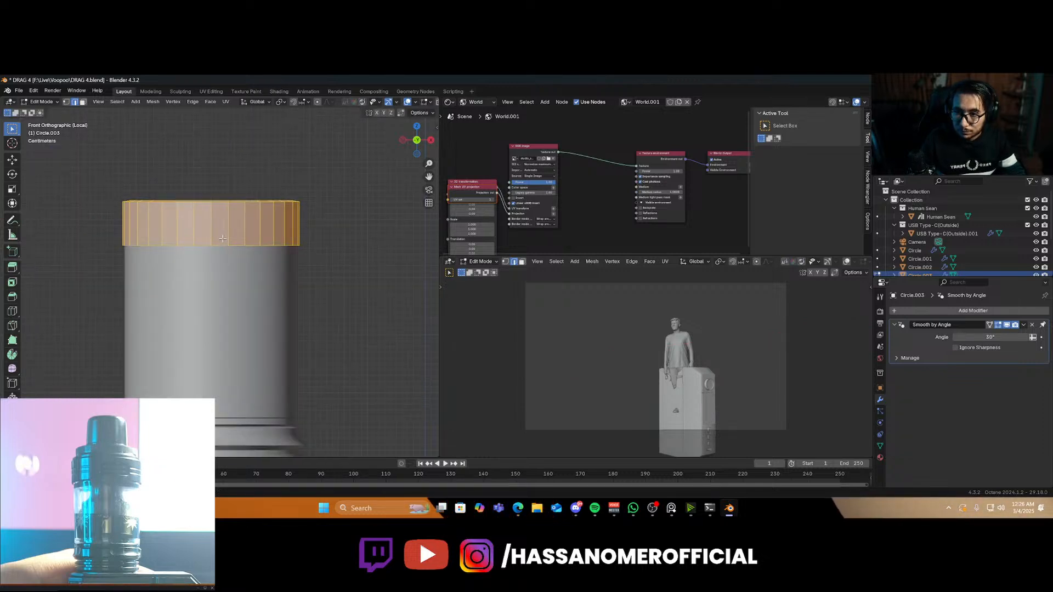
Reselect only the cap's top face with its surrounding ring and raise it further along the Z axis
{"action": "middle_click_drag", "start_coordinate": [222, 238], "coordinate": [249, 271]}
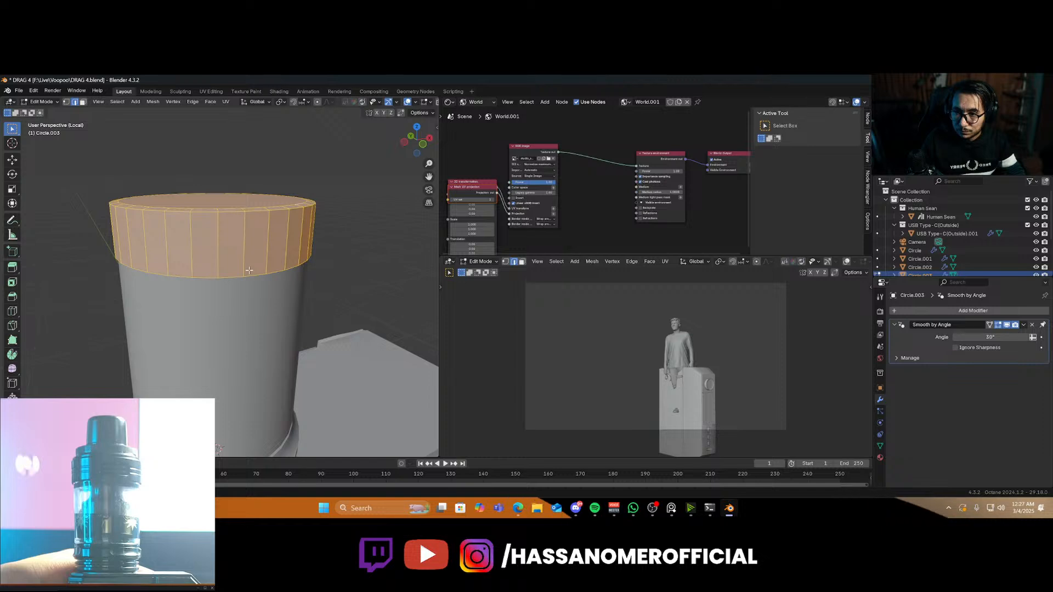
{"action": "key", "text": "alt+a"}
{"action": "key", "text": "3"}
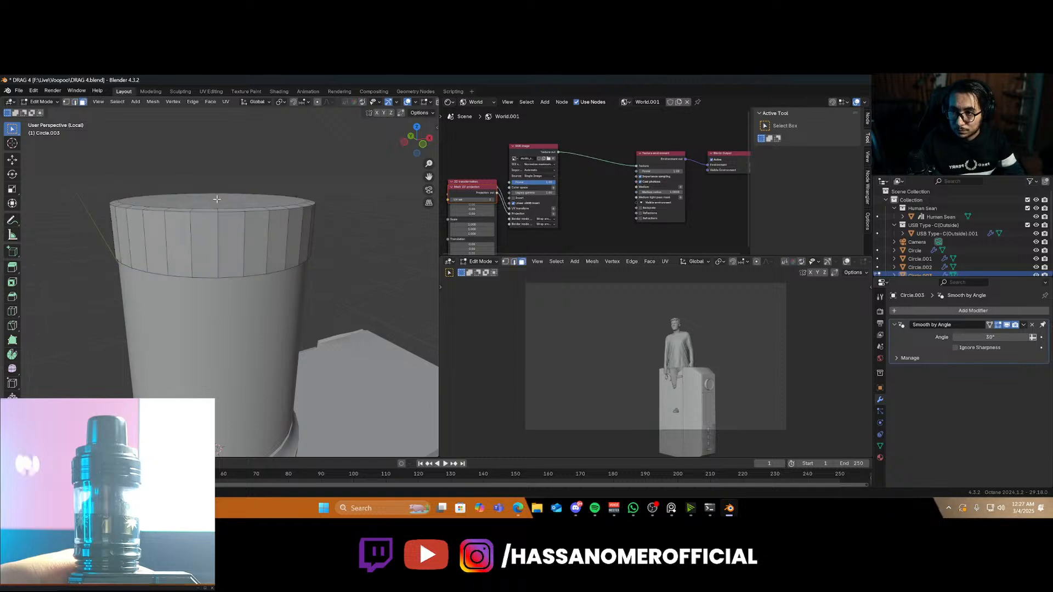
{"action": "left_click", "coordinate": [217, 200]}
{"action": "key", "text": "ctrl+KP_Add"}
{"action": "key", "text": "KP_1"}
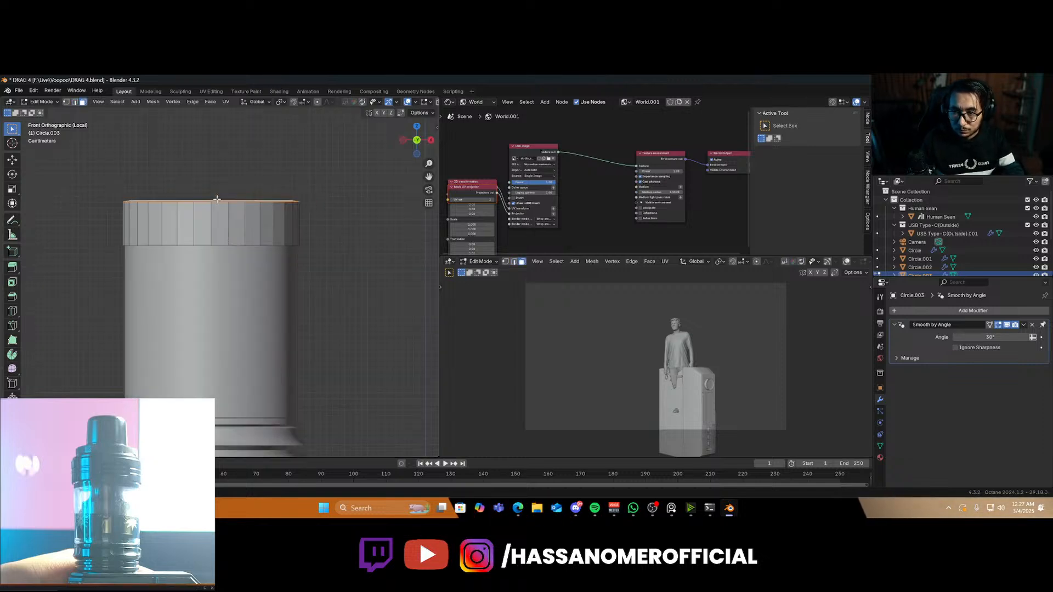
{"action": "scroll", "coordinate": [217, 200], "scroll_direction": "down", "scroll_amount": 1}
{"action": "key", "text": "g"}
{"action": "key", "text": "z"}
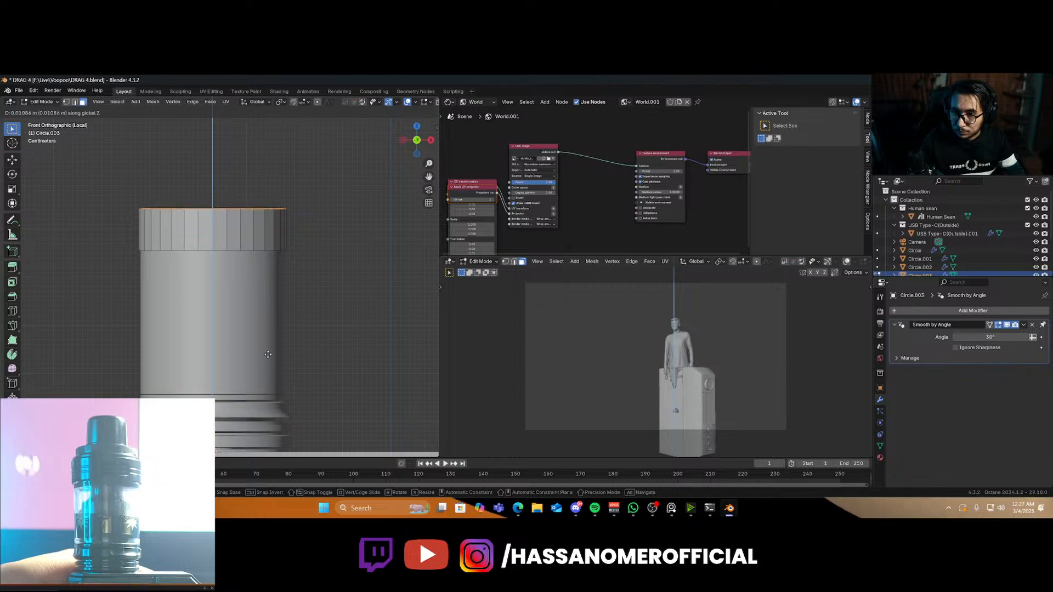
{"action": "left_click", "coordinate": [275, 348]}
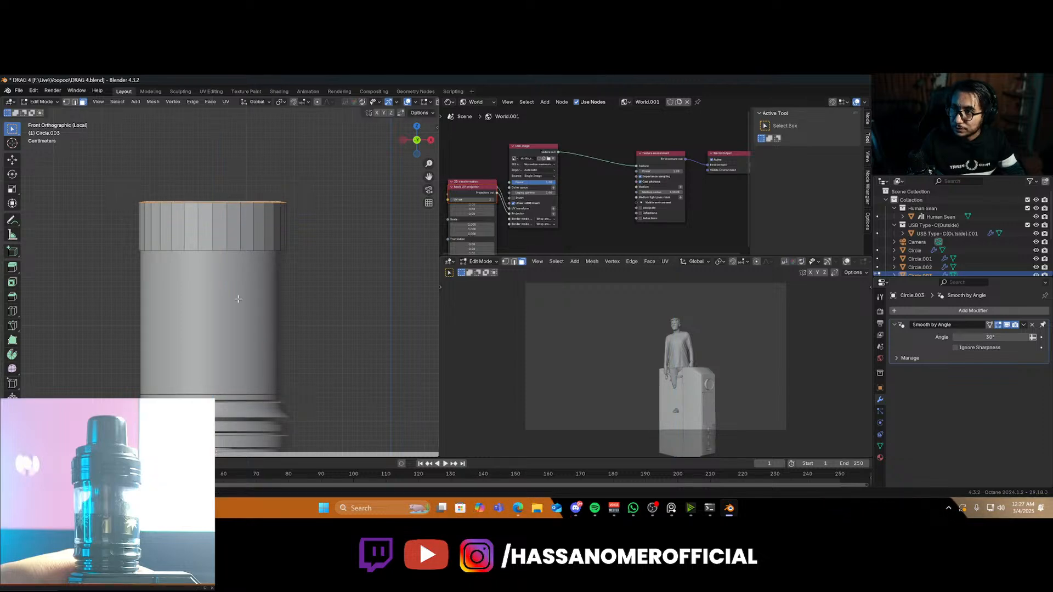
Save the changes to the DRAG 4.blend file
{"action": "scroll", "coordinate": [238, 299], "scroll_direction": "up", "scroll_amount": 1}
{"action": "scroll", "coordinate": [258, 210], "scroll_direction": "up", "scroll_amount": 2}
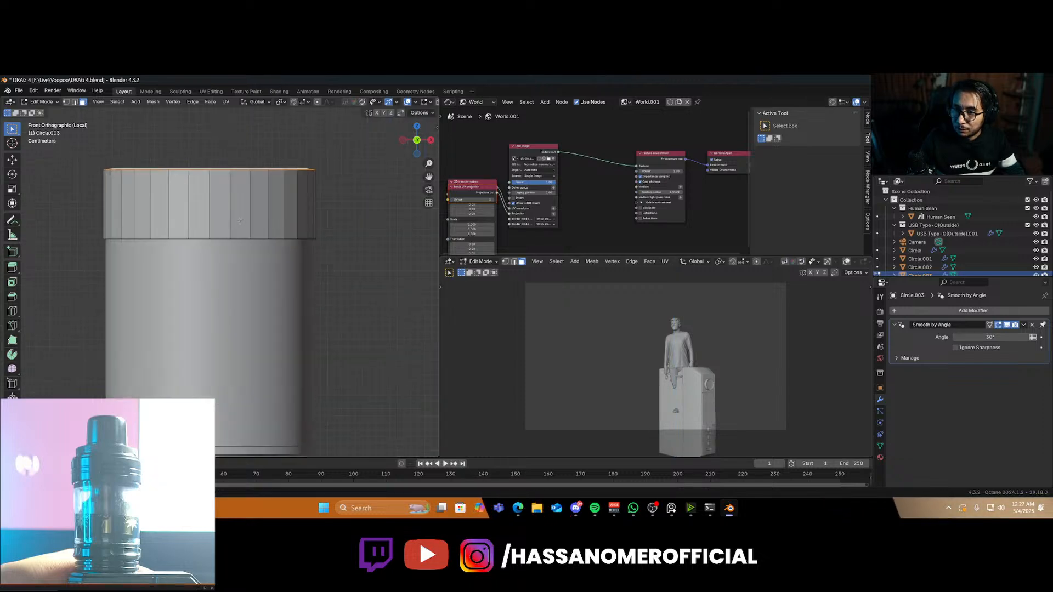
{"action": "key", "text": "ctrl+s"}
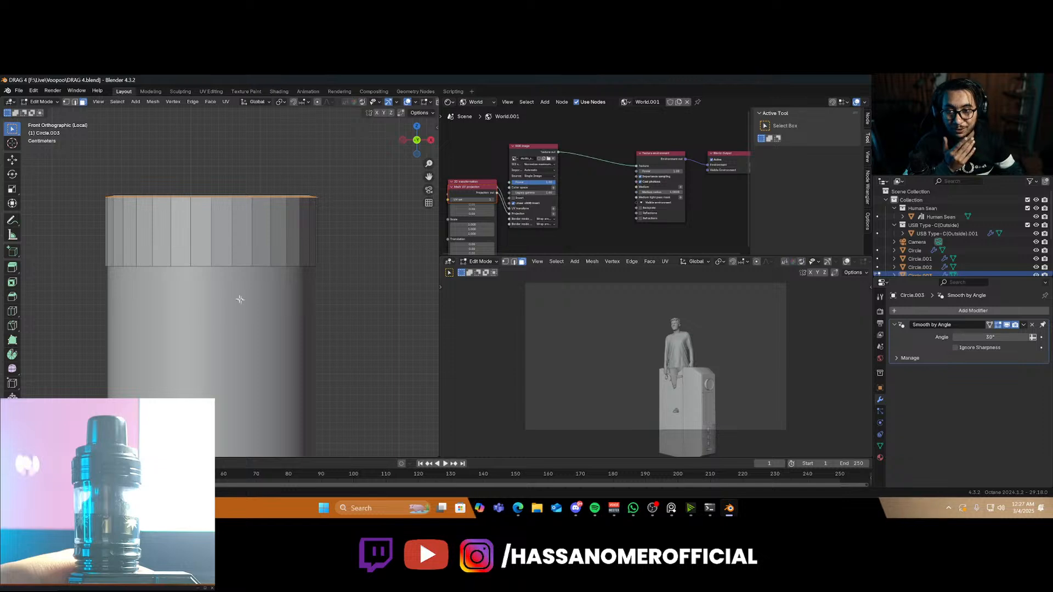
In Object Mode, select all tank parts, hiding and unhiding the upper ones to reach the base disc, and scale them to about 1.29
{"action": "scroll", "coordinate": [237, 298], "scroll_direction": "down", "scroll_amount": 6}
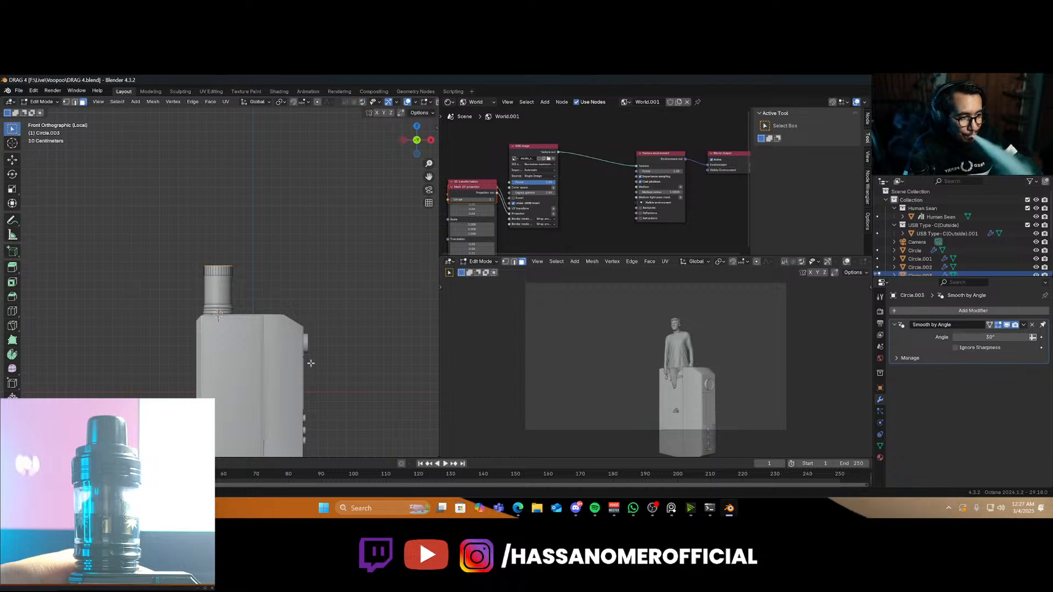
{"action": "scroll", "coordinate": [250, 359], "scroll_direction": "up", "scroll_amount": 7}
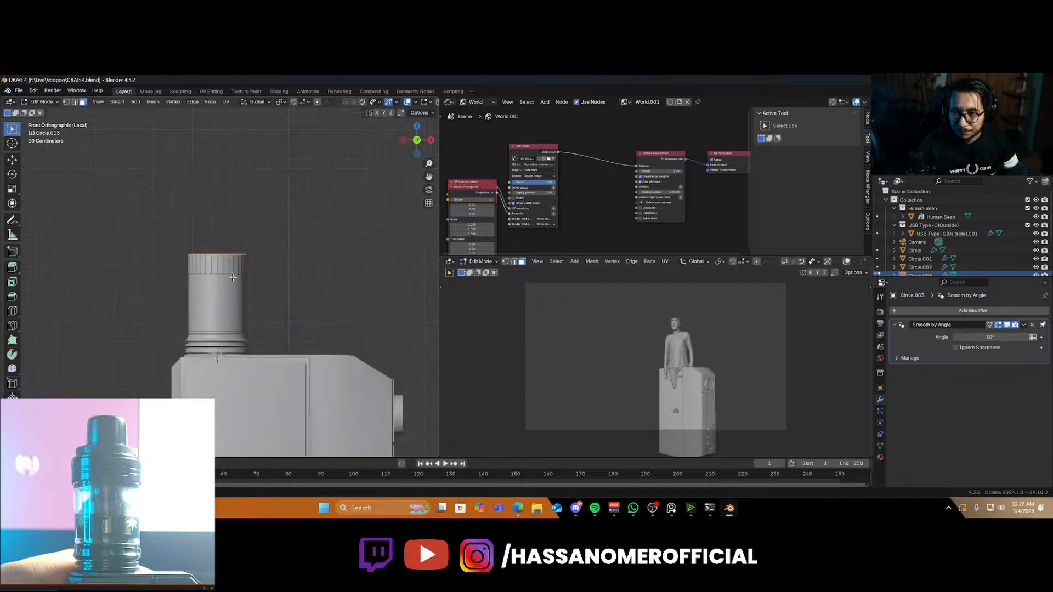
{"action": "scroll", "coordinate": [228, 323], "scroll_direction": "down", "scroll_amount": 4}
{"action": "key", "text": "Tab"}
{"action": "middle_click_drag", "start_coordinate": [228, 321], "coordinate": [304, 363]}
{"action": "scroll", "coordinate": [256, 330], "scroll_direction": "up", "scroll_amount": 2}
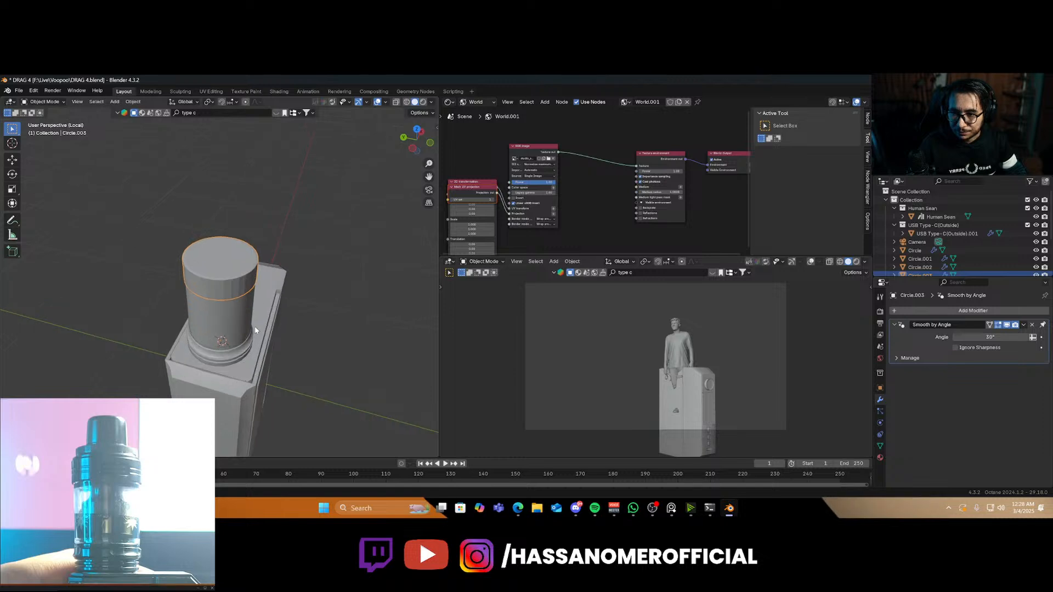
{"action": "left_click", "coordinate": [241, 349], "text": "shift"}
{"action": "left_click", "coordinate": [248, 353], "text": "shift"}
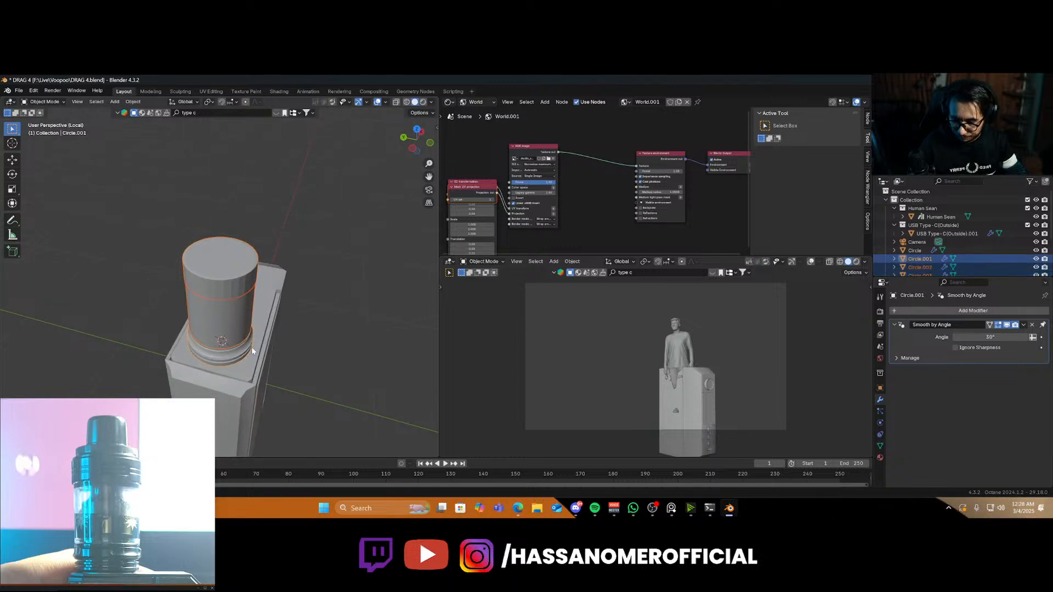
{"action": "key", "text": "h"}
{"action": "left_click", "coordinate": [236, 350]}
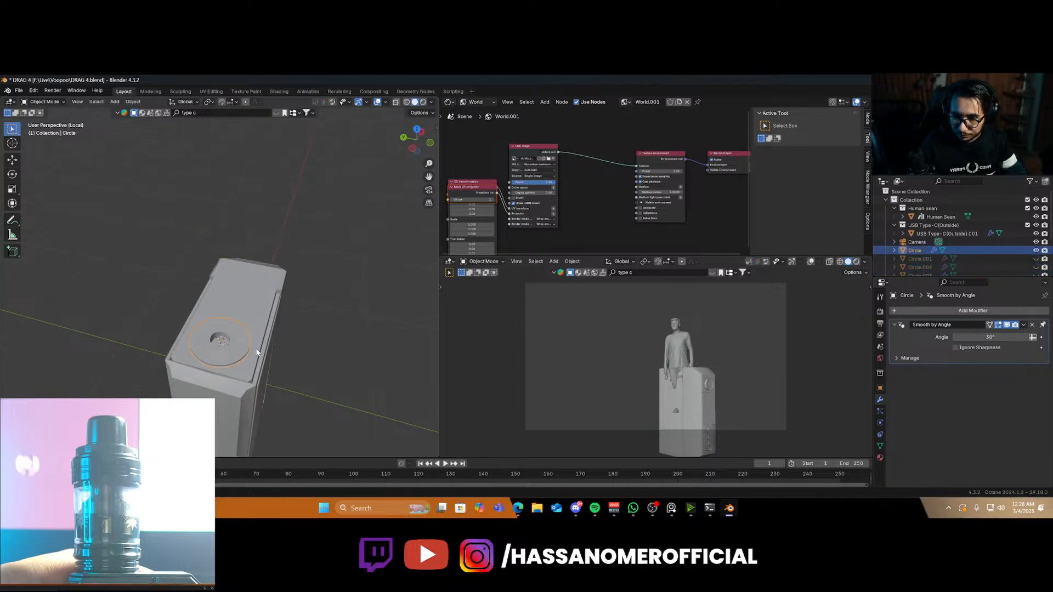
{"action": "key", "text": "alt+h"}
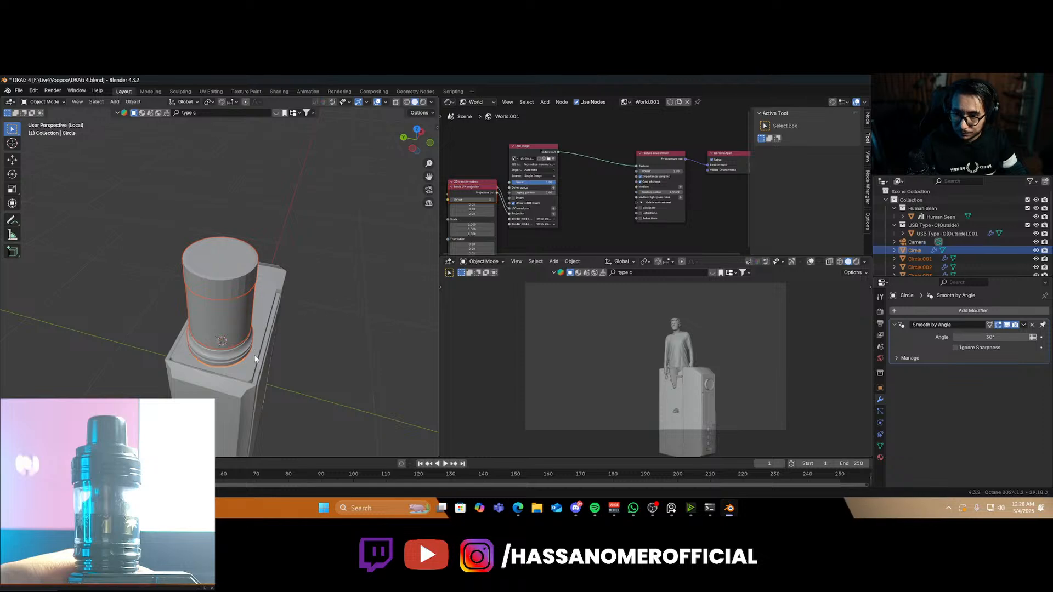
{"action": "key", "text": "s"}
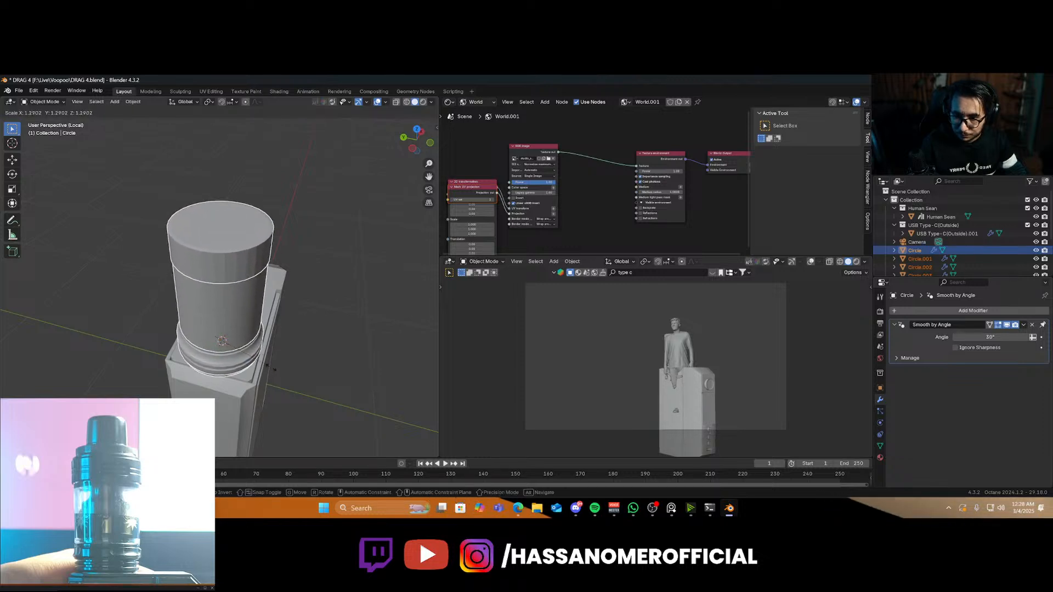
{"action": "left_click", "coordinate": [272, 368]}
Raise the tank parts about 0.035 m along Z and lower them about 0.01 m to seat the base on the mod
{"action": "middle_click_drag", "start_coordinate": [271, 379], "coordinate": [226, 382]}
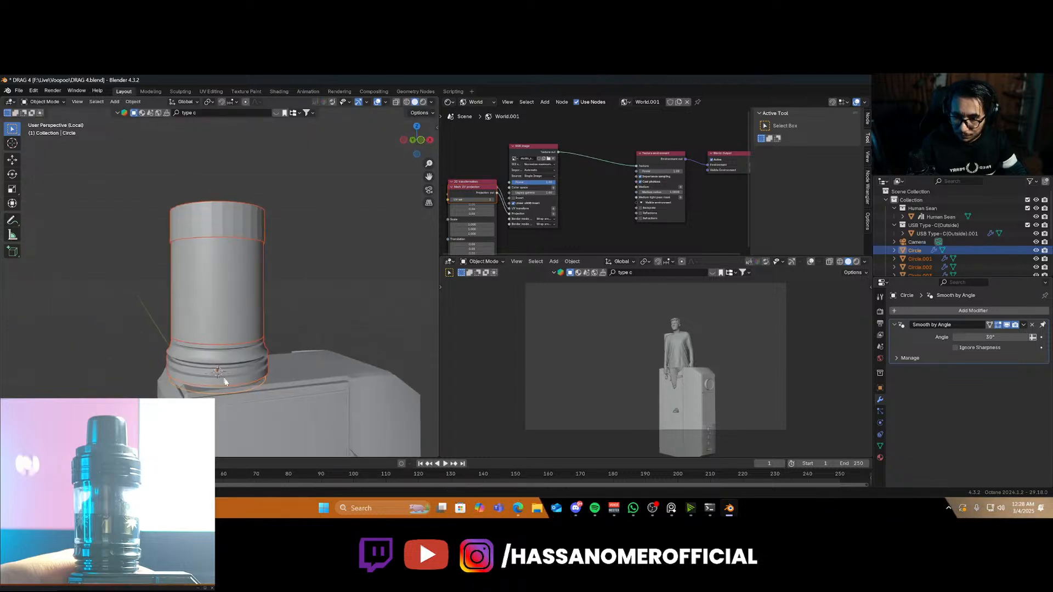
{"action": "key", "text": "g"}
{"action": "key", "text": "z"}
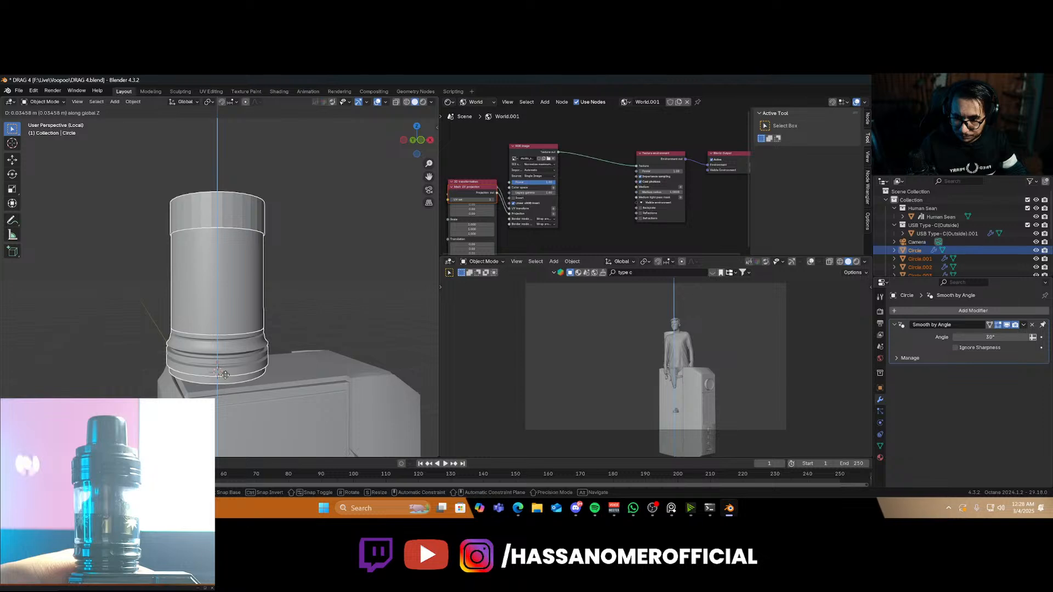
{"action": "left_click", "coordinate": [225, 375]}
{"action": "middle_click_drag", "start_coordinate": [224, 376], "coordinate": [204, 371]}
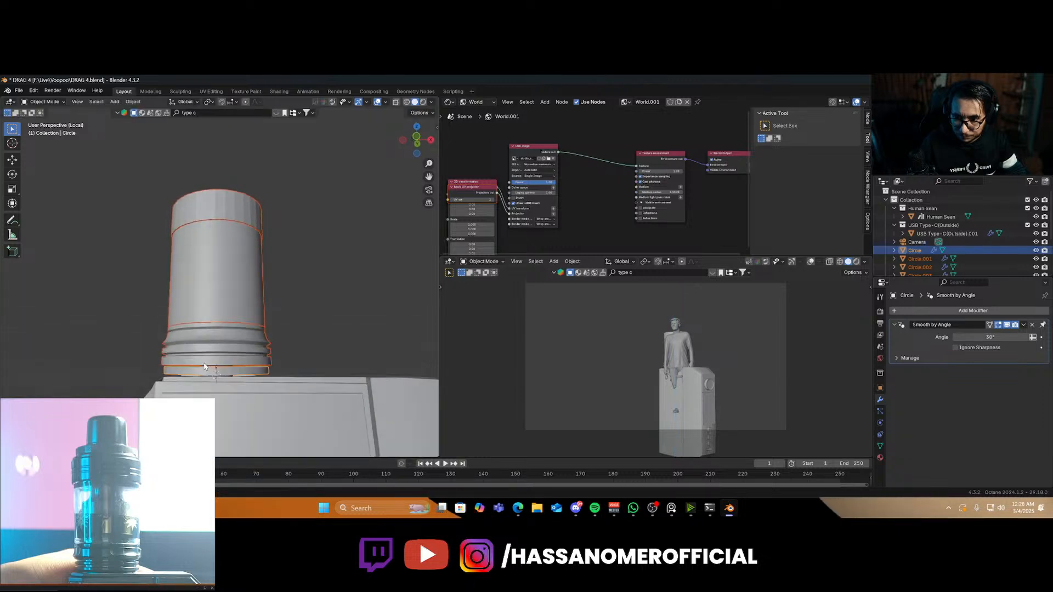
{"action": "key", "text": "g"}
{"action": "key", "text": "z"}
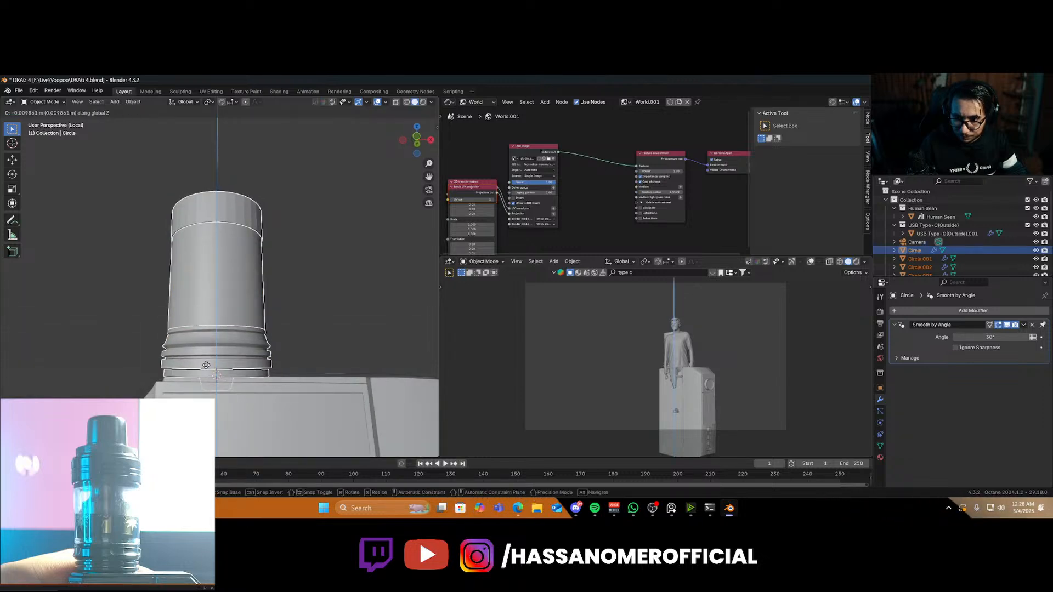
{"action": "left_click", "coordinate": [207, 365]}
Nudge all tank parts slightly along the positive X axis on the mod's top and deselect them
{"action": "middle_click_drag", "start_coordinate": [206, 365], "coordinate": [250, 380]}
{"action": "key", "text": "g"}
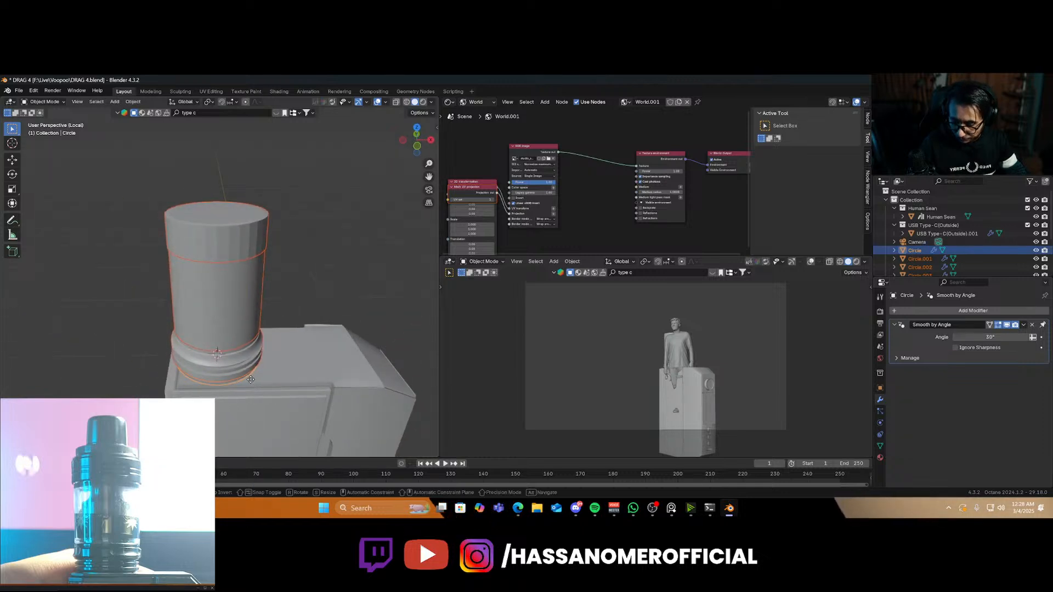
{"action": "key", "text": "y"}
{"action": "key", "text": "x"}
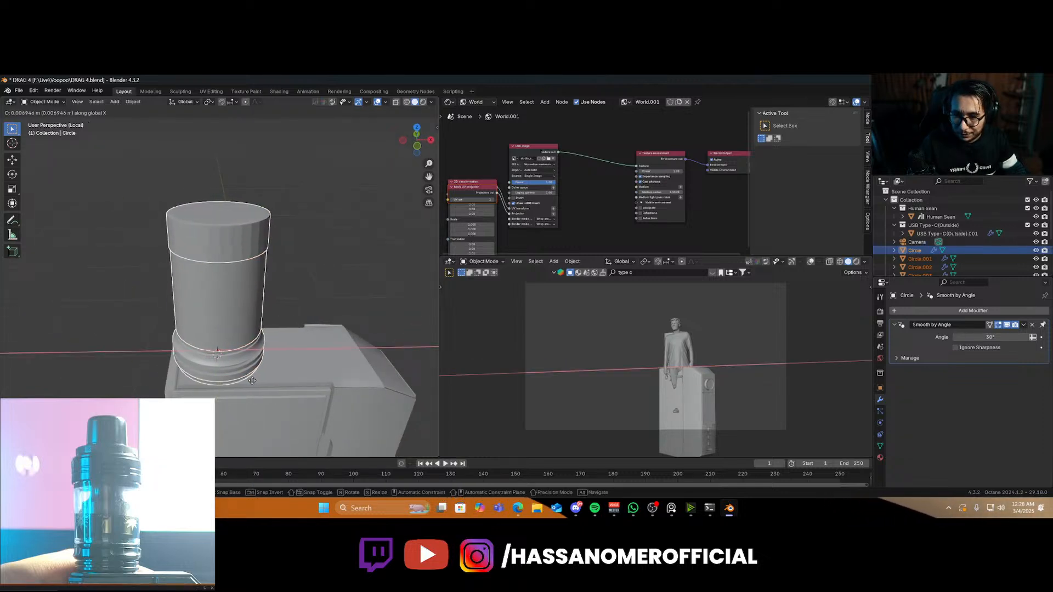
{"action": "left_click", "coordinate": [254, 381]}
{"action": "mouse_move", "coordinate": [254, 381]}
{"action": "middle_mouse_down"}
{"action": "mouse_move", "coordinate": [245, 391]}
{"action": "mouse_move", "coordinate": [258, 387]}
{"action": "middle_mouse_up"}
{"action": "scroll", "coordinate": [262, 385], "scroll_direction": "down", "scroll_amount": 2}
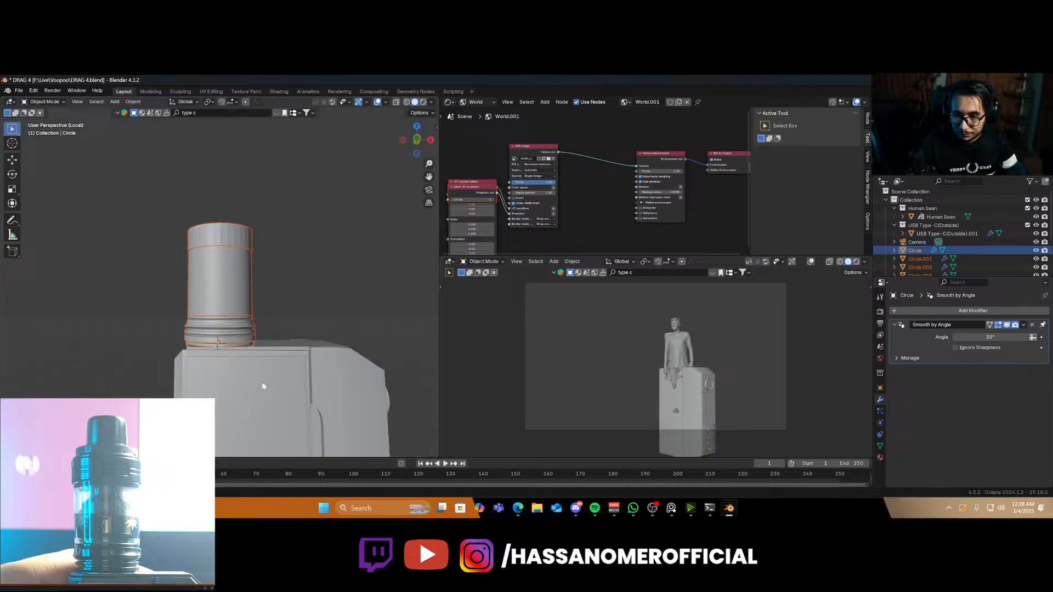
{"action": "left_click", "coordinate": [278, 303]}
{"action": "middle_click_drag", "start_coordinate": [278, 344], "coordinate": [322, 348]}
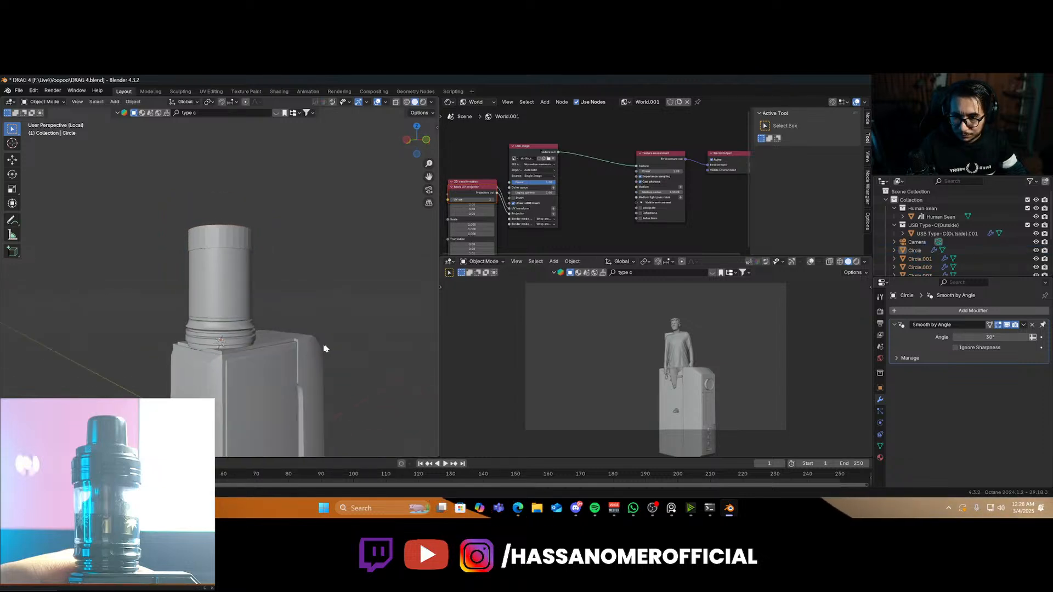
Reselect every tank part and shift the whole tank further along positive X, away from the mod's edge, in front view
{"action": "scroll", "coordinate": [225, 375], "scroll_direction": "up", "scroll_amount": 3}
{"action": "left_click", "coordinate": [250, 407]}
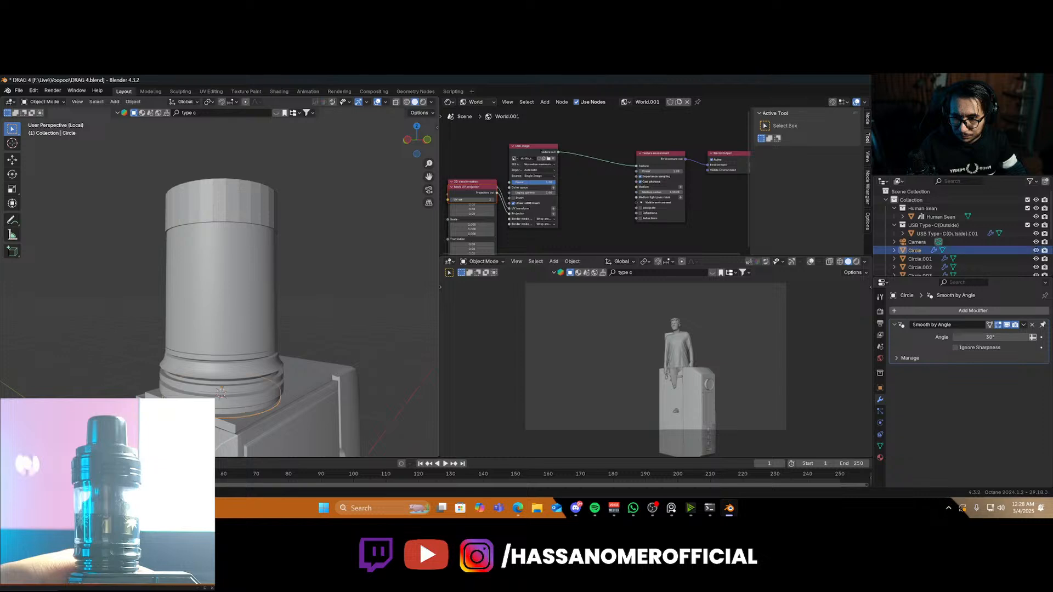
{"action": "left_click", "coordinate": [249, 389], "text": "shift"}
{"action": "left_click", "coordinate": [207, 225], "text": "shift"}
{"action": "left_click", "coordinate": [236, 206], "text": "shift"}
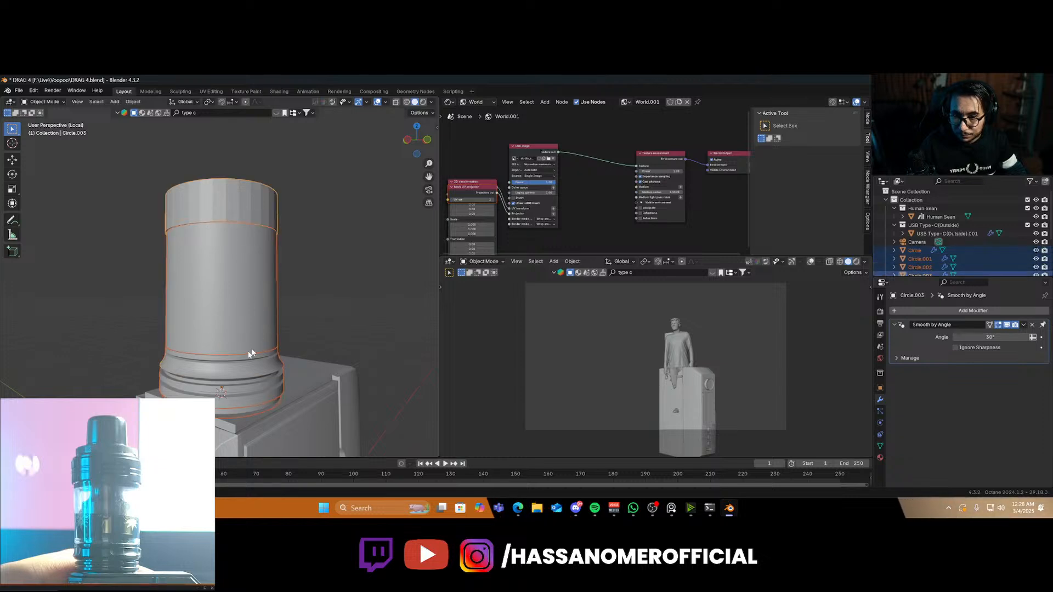
{"action": "key", "text": "KP_1"}
{"action": "key", "text": "g"}
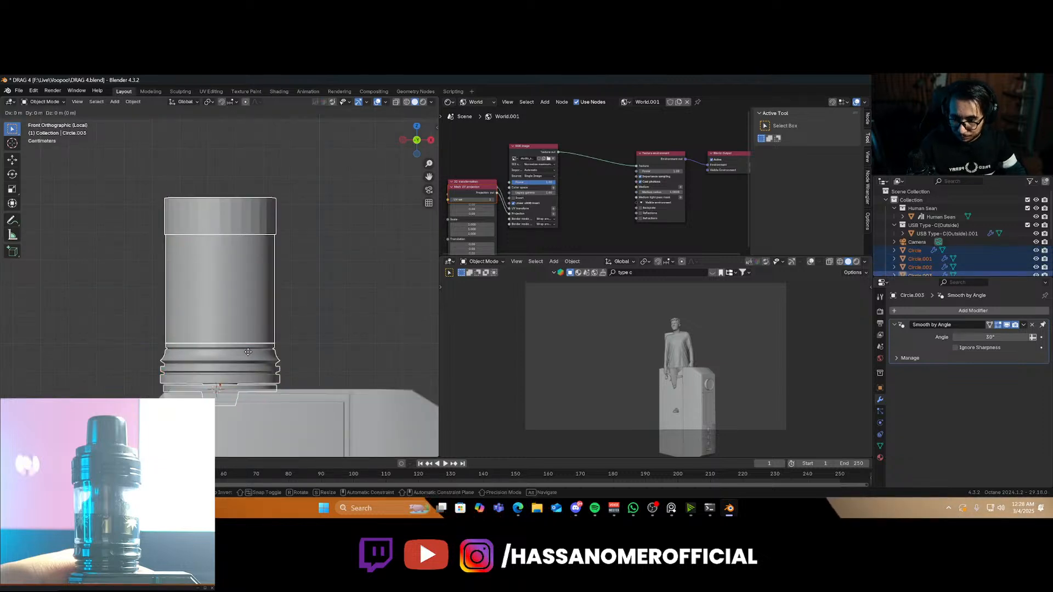
{"action": "key", "text": "x"}
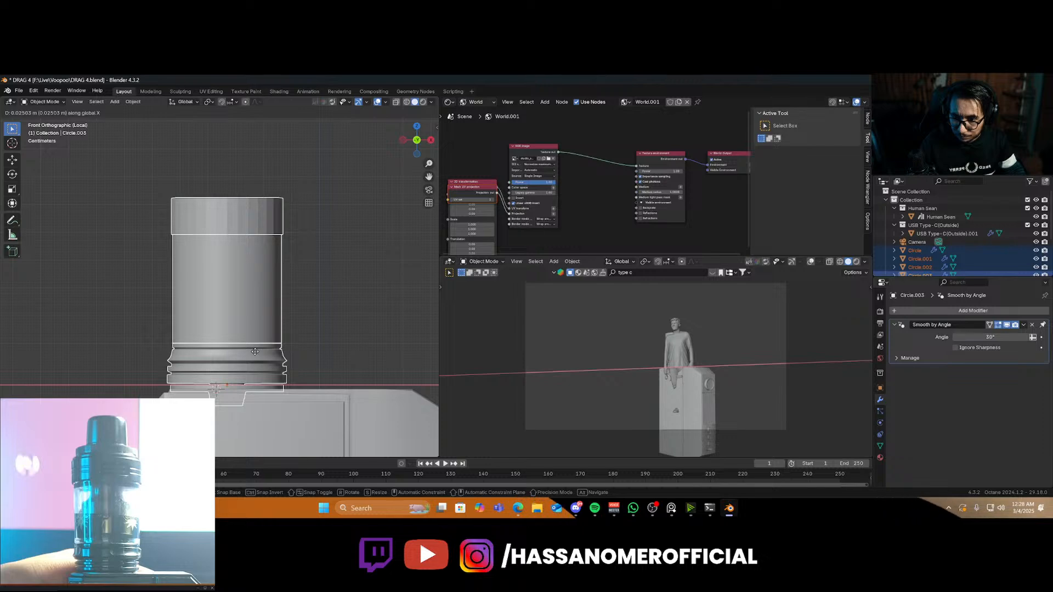
{"action": "left_click", "coordinate": [261, 355]}
{"action": "left_click", "coordinate": [330, 345]}
{"action": "scroll", "coordinate": [329, 344], "scroll_direction": "down", "scroll_amount": 2}
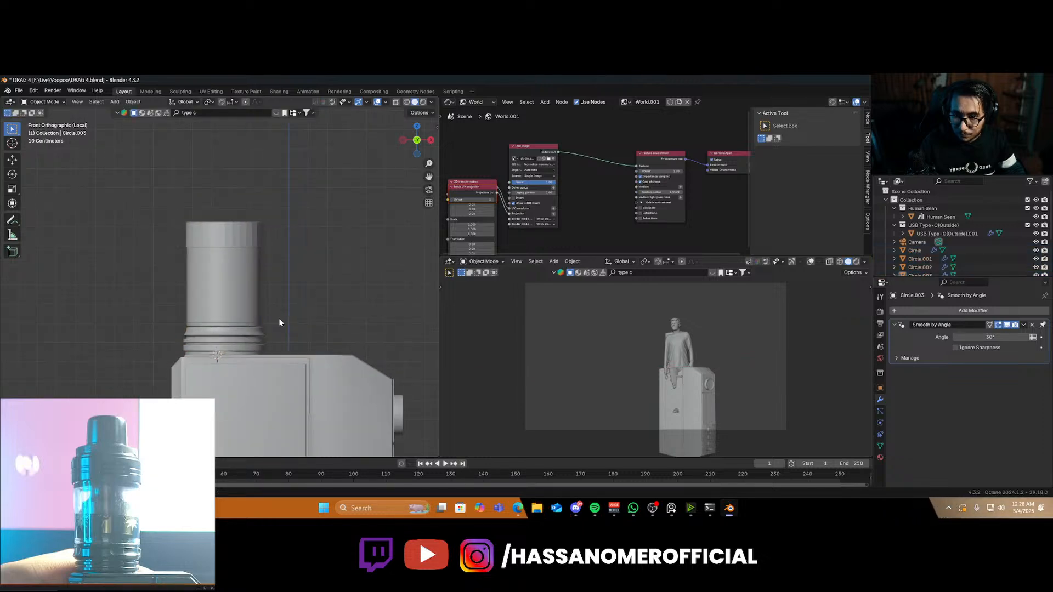
Apply smooth shading to the tank's top cap
{"action": "left_click", "coordinate": [229, 245]}
{"action": "right_click", "coordinate": [228, 243]}
{"action": "left_click", "coordinate": [250, 239]}
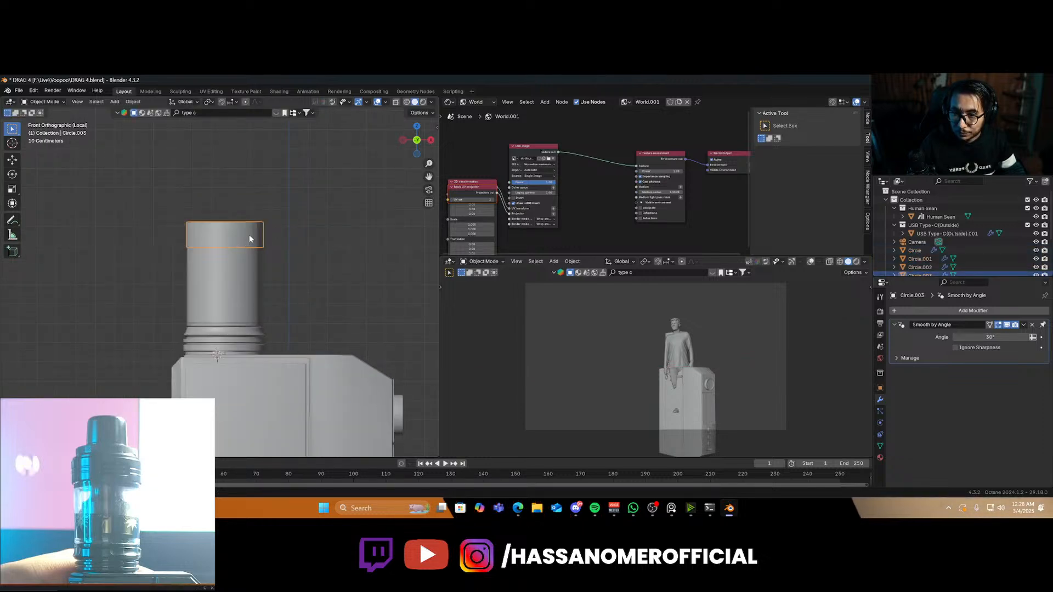
{"action": "scroll", "coordinate": [249, 239], "scroll_direction": "up", "scroll_amount": 3}
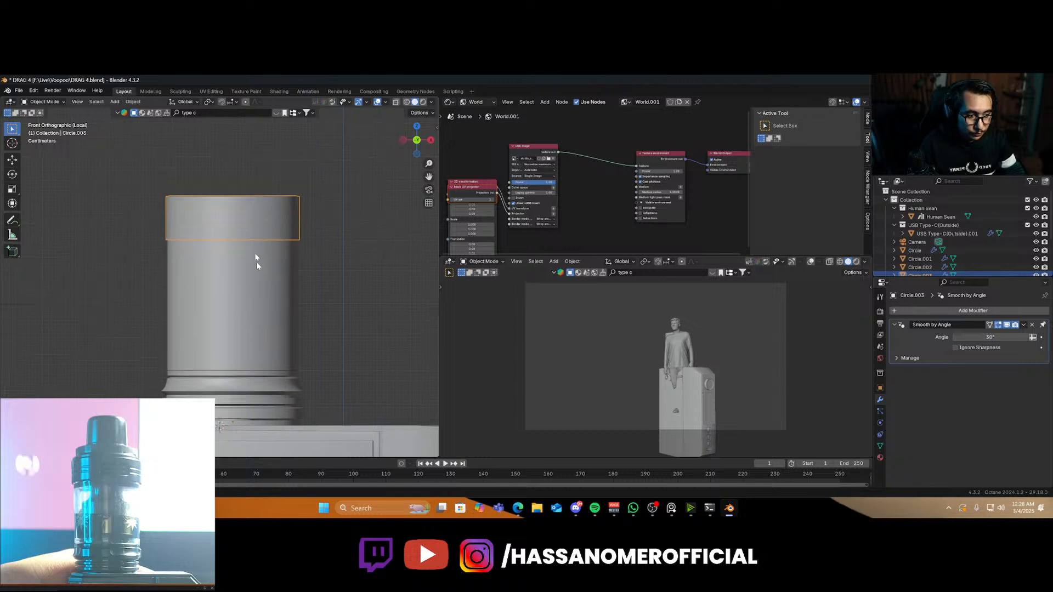
Extrude the top face of the tank's top cap upward by about 0.019 m in front view
{"action": "middle_click_drag", "start_coordinate": [265, 274], "coordinate": [263, 297]}
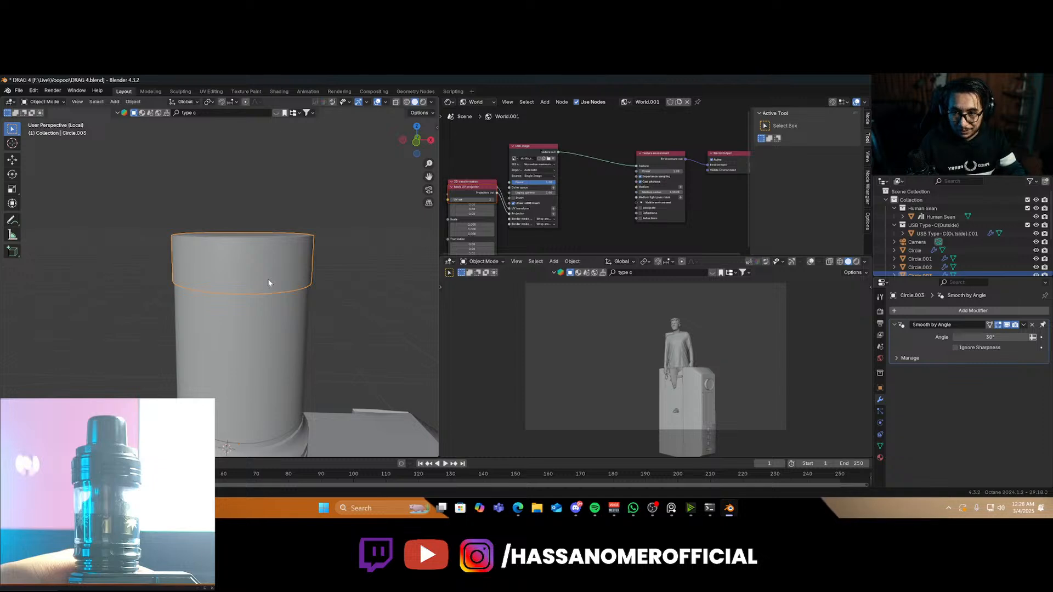
{"action": "key", "text": "KP_1"}
{"action": "middle_click_drag", "start_coordinate": [268, 282], "coordinate": [249, 349]}
{"action": "key", "text": "Tab"}
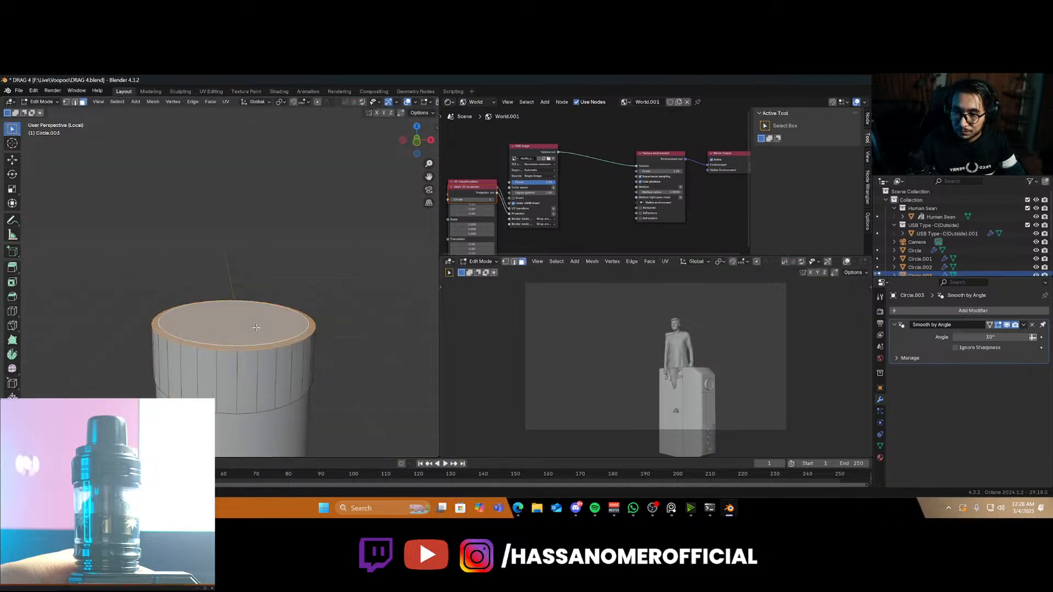
{"action": "left_click", "coordinate": [270, 334]}
{"action": "key", "text": "KP_1"}
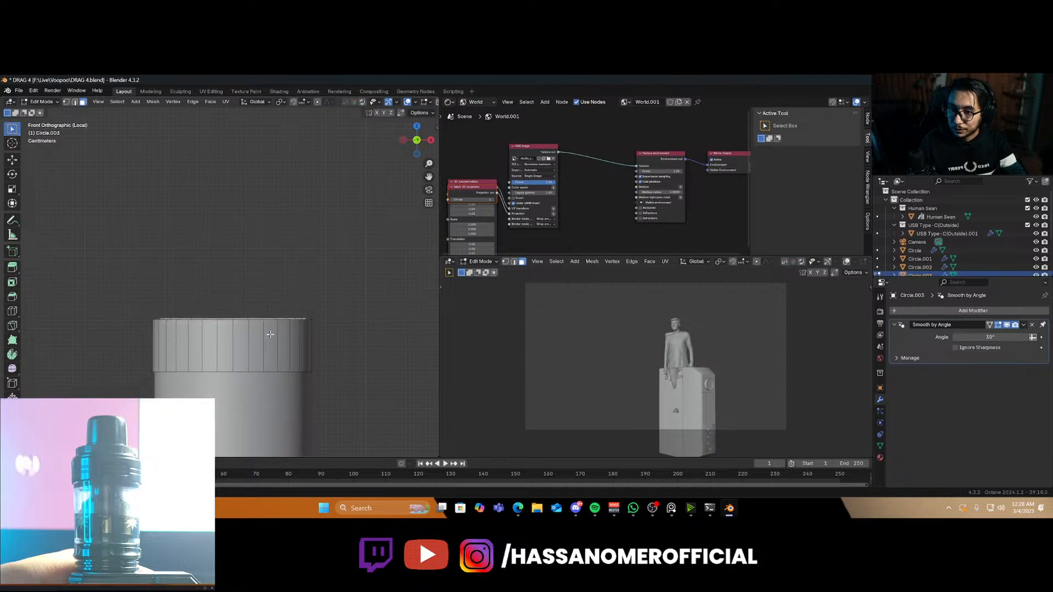
{"action": "key", "text": "e"}
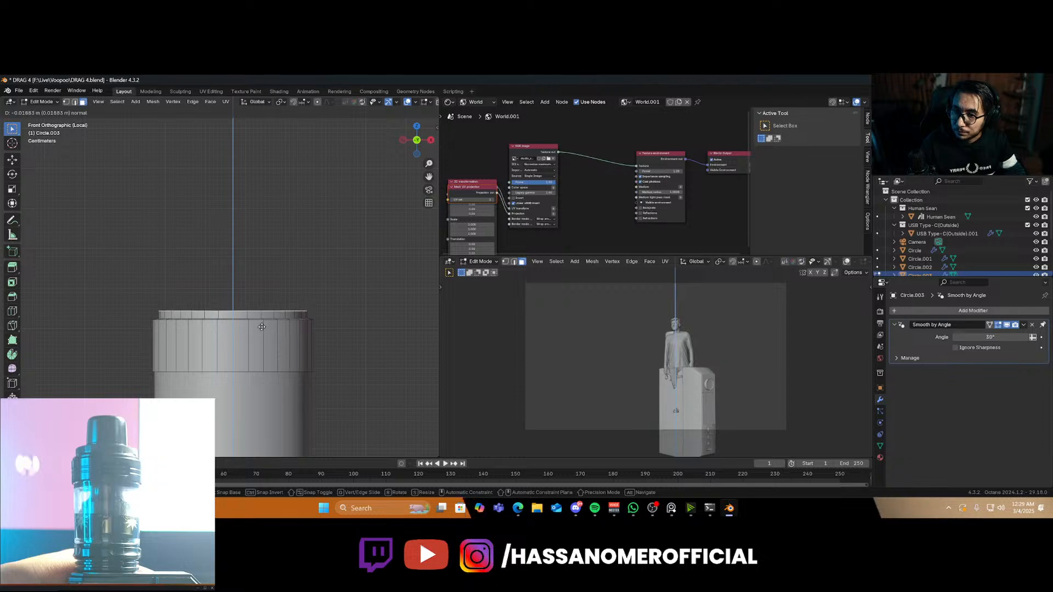
{"action": "left_click", "coordinate": [260, 328]}
Inset the cap's raised top face slightly and extrude it up about 0.012 m to form a second step
{"action": "middle_click_drag", "start_coordinate": [261, 327], "coordinate": [355, 318]}
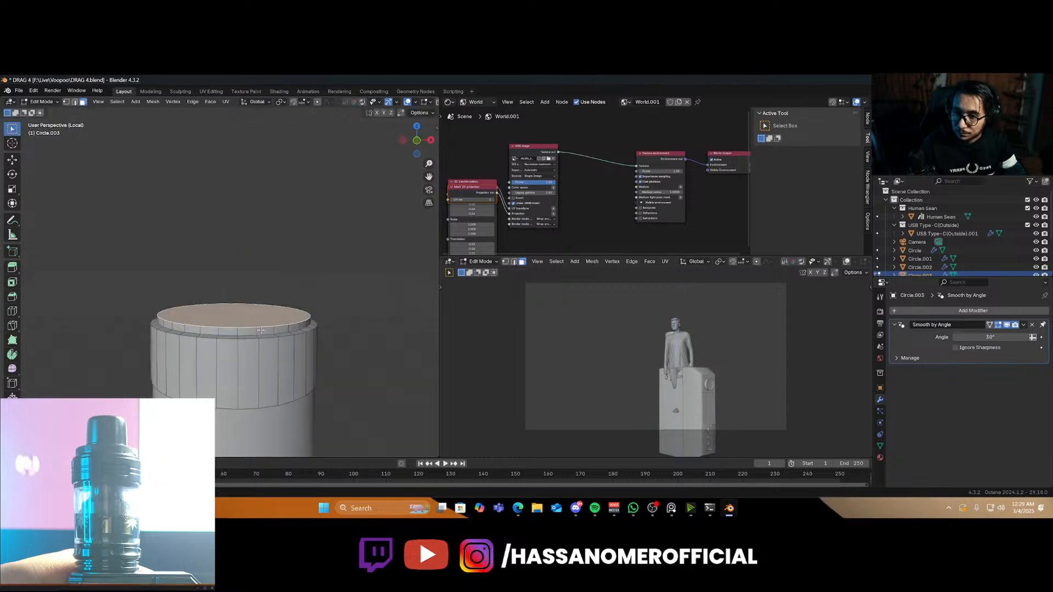
{"action": "key", "text": "i"}
{"action": "left_click", "coordinate": [350, 320]}
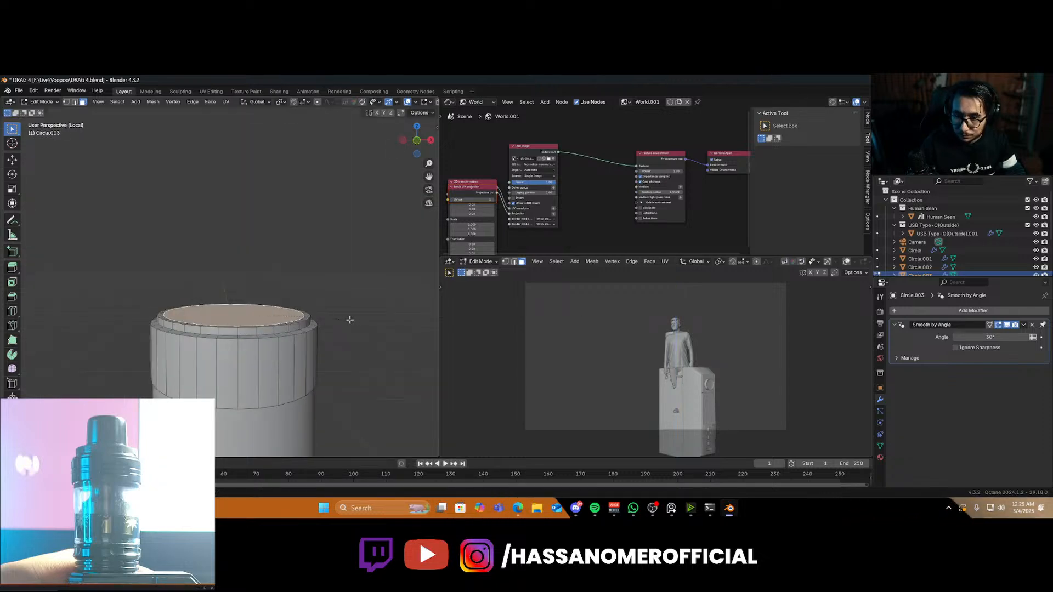
{"action": "key", "text": "KP_1"}
{"action": "key", "text": "e"}
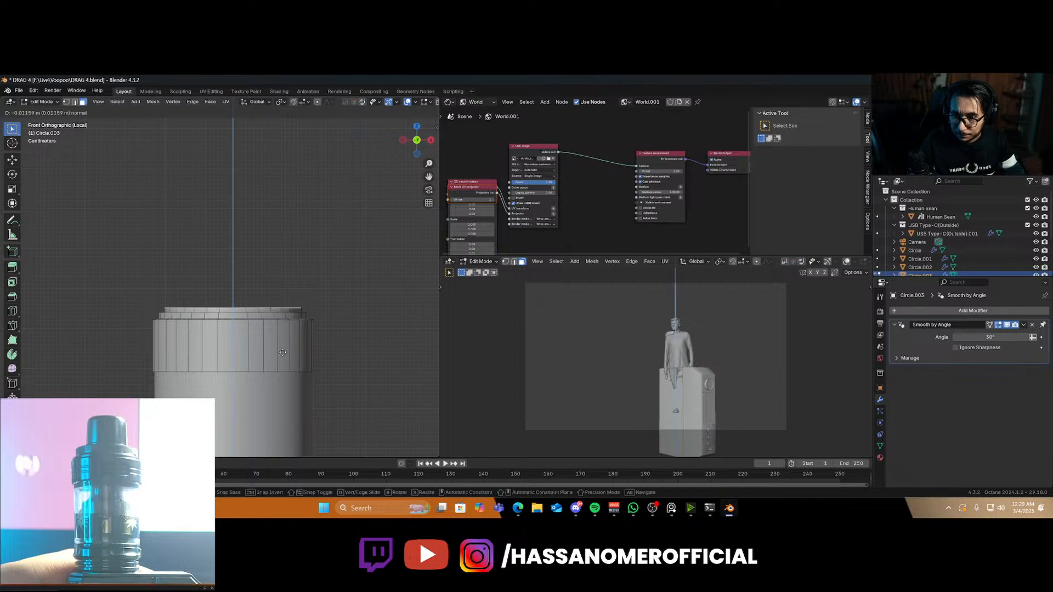
{"action": "left_click", "coordinate": [279, 352]}
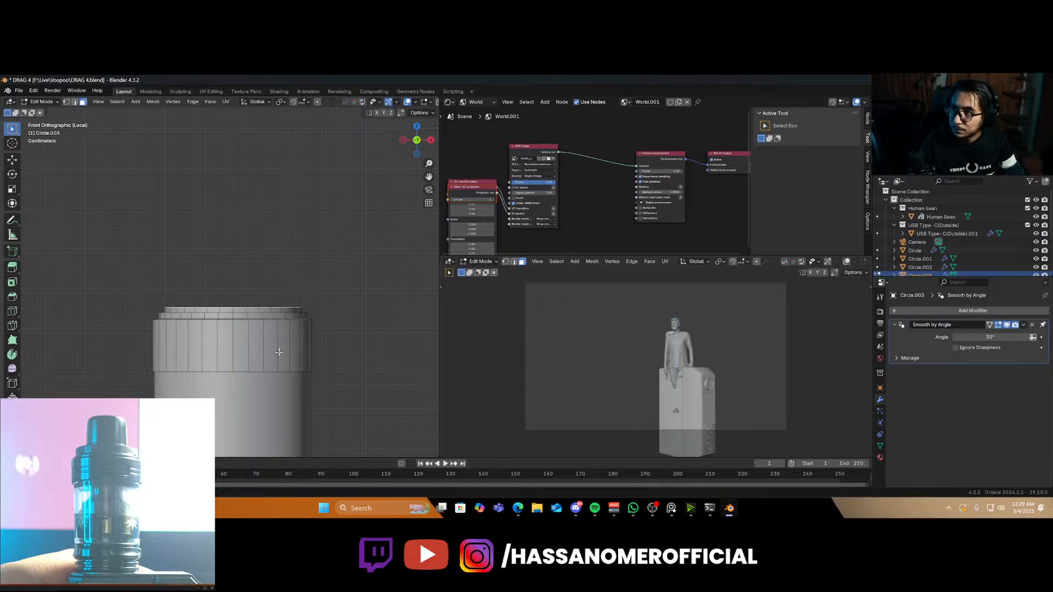
Inset the top face slightly again and extrude it up about 0.035 m to form a taller third step
{"action": "middle_click_drag", "start_coordinate": [268, 350], "coordinate": [377, 335]}
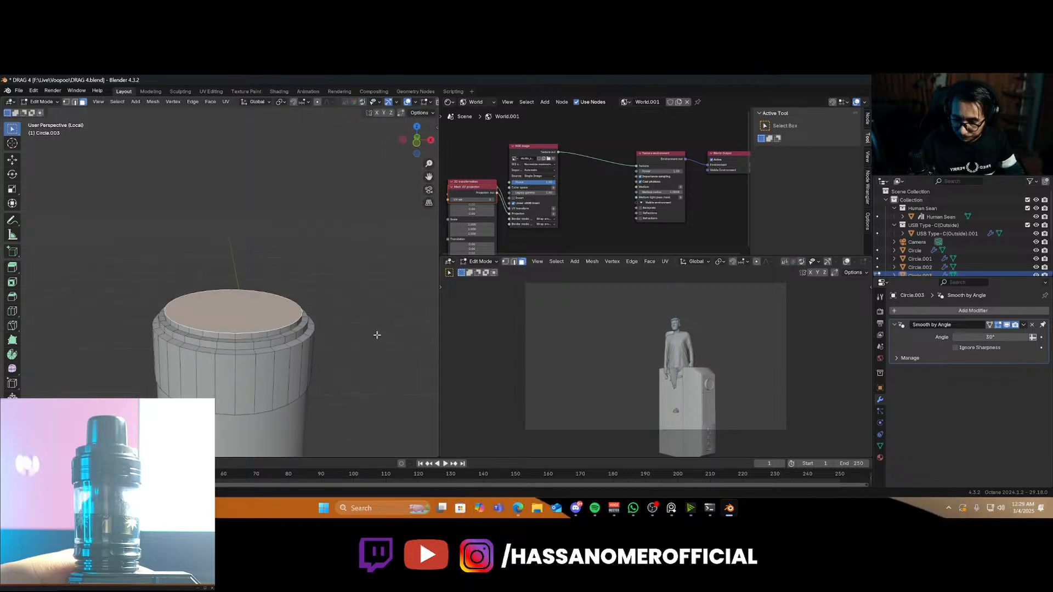
{"action": "key", "text": "i"}
{"action": "left_click", "coordinate": [372, 334]}
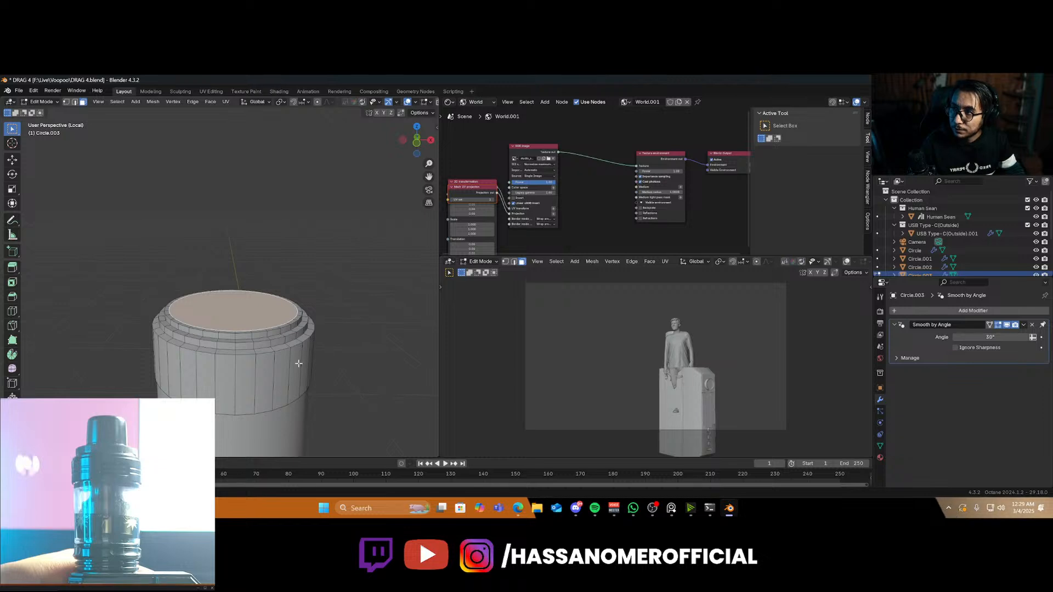
{"action": "key", "text": "KP_1"}
{"action": "key", "text": "e"}
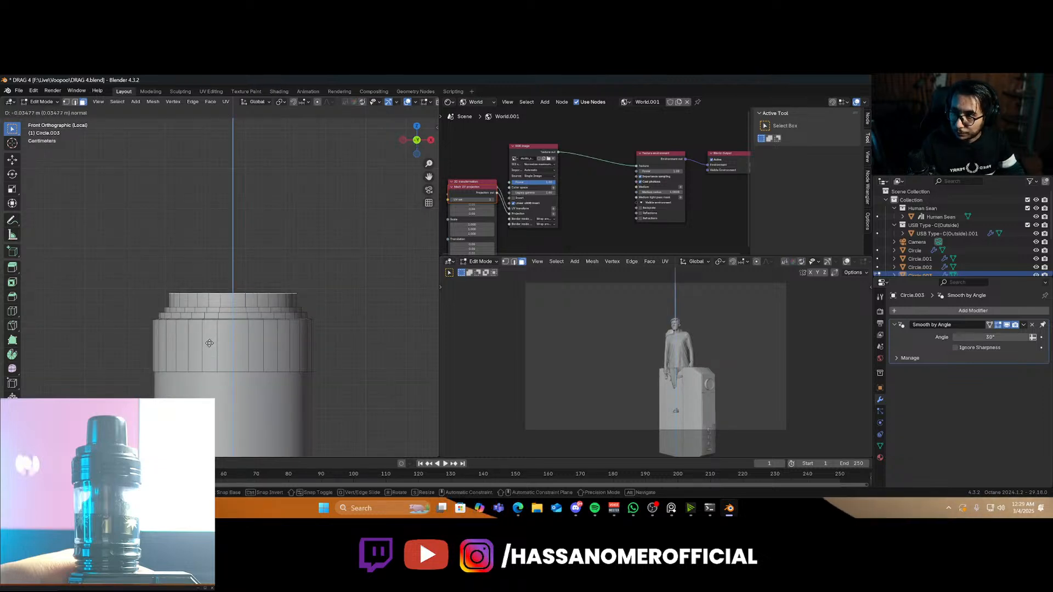
{"action": "left_click", "coordinate": [209, 343]}
Inset the top face by about 0.19 m and extrude it up about 0.02 m as the mouthpiece's base
{"action": "middle_click_drag", "start_coordinate": [209, 342], "coordinate": [221, 346]}
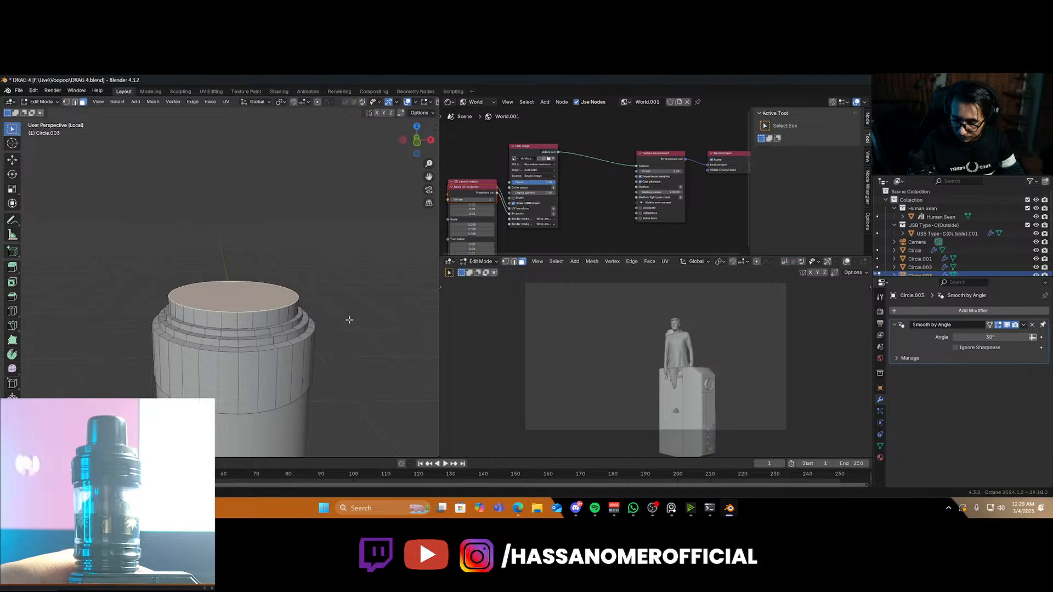
{"action": "key", "text": "i"}
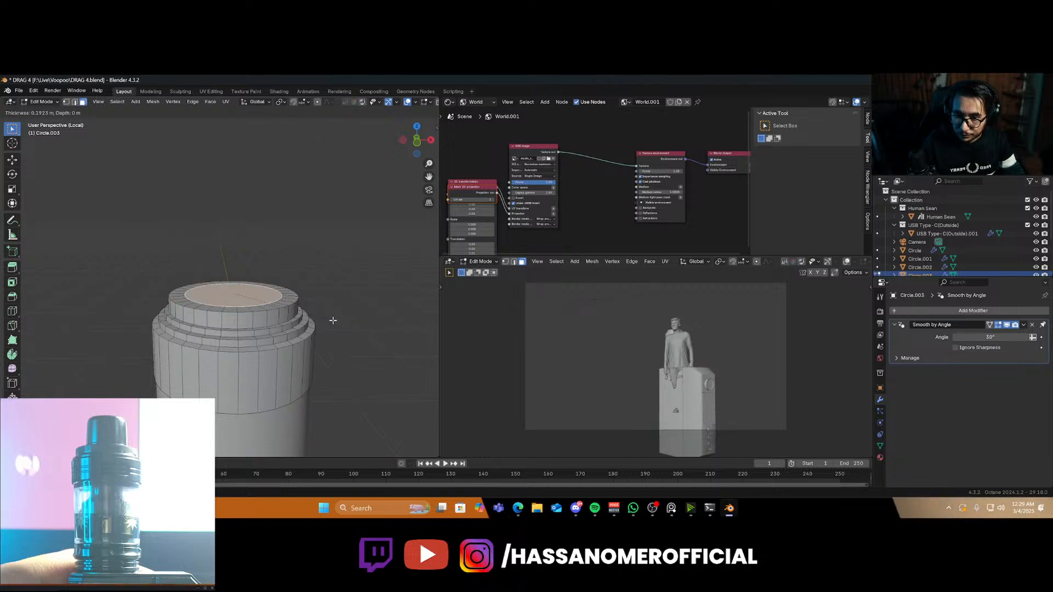
{"action": "left_click", "coordinate": [333, 320]}
{"action": "key", "text": "KP_1"}
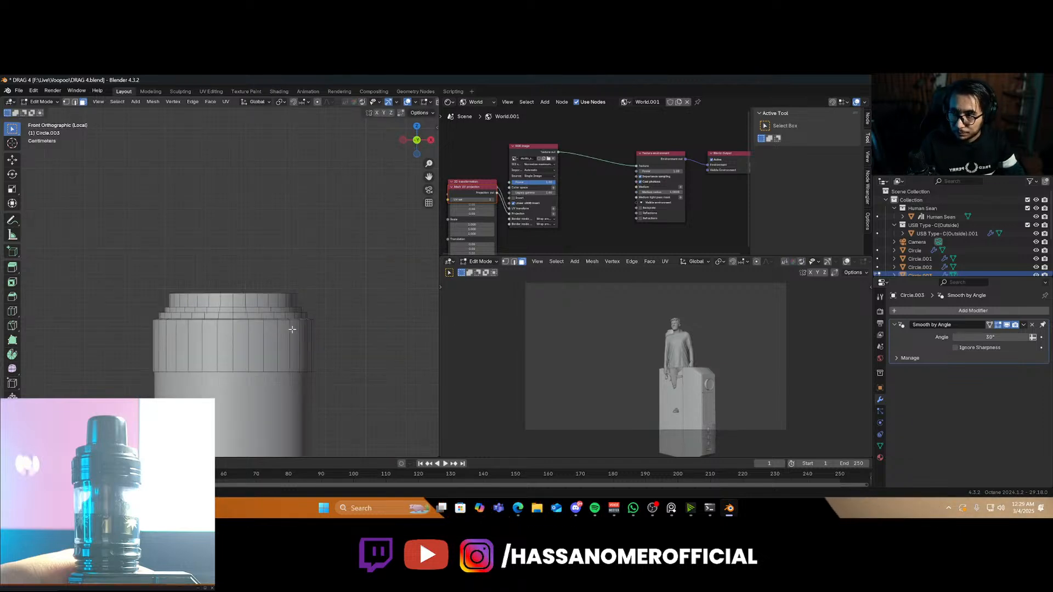
{"action": "key", "text": "e"}
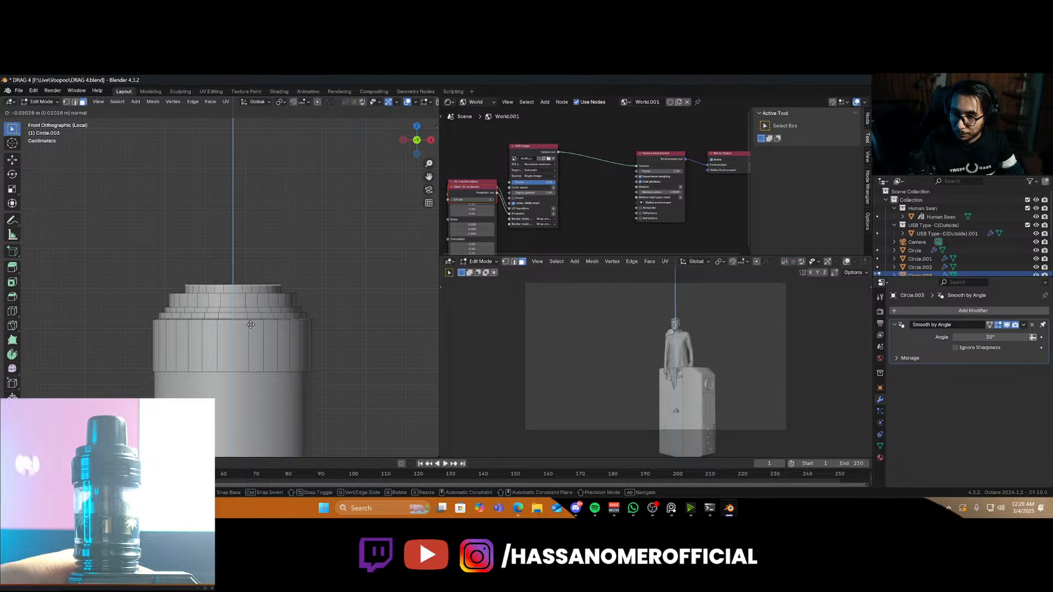
{"action": "left_click", "coordinate": [250, 324]}
Extrude the mouthpiece up a further 0.143 m or so and scale its top face down slightly for a taper
{"action": "key", "text": "e"}
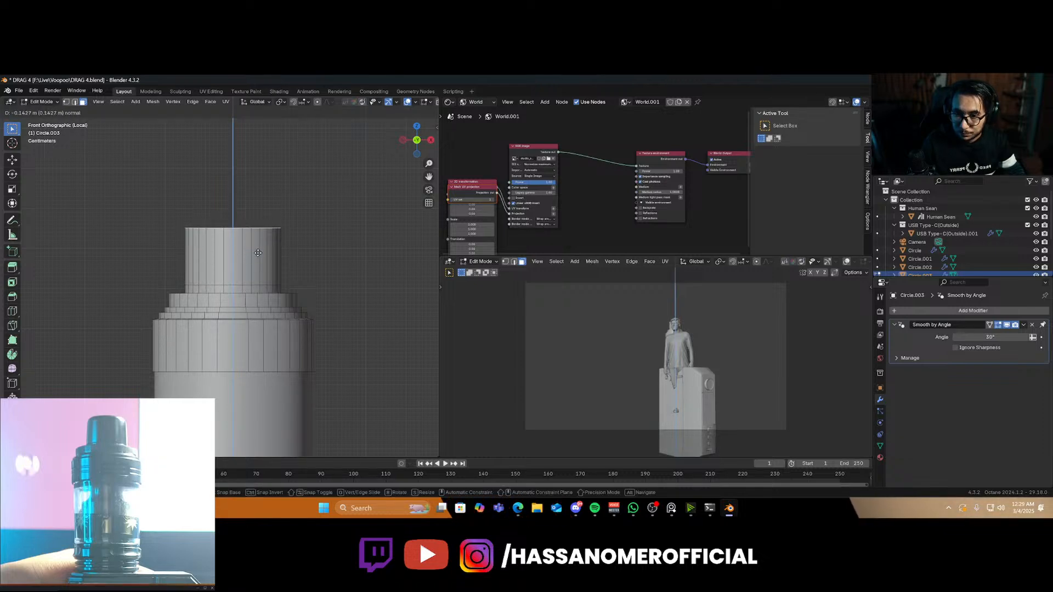
{"action": "left_click", "coordinate": [258, 254]}
{"action": "key", "text": "s"}
{"action": "left_click", "coordinate": [351, 262]}
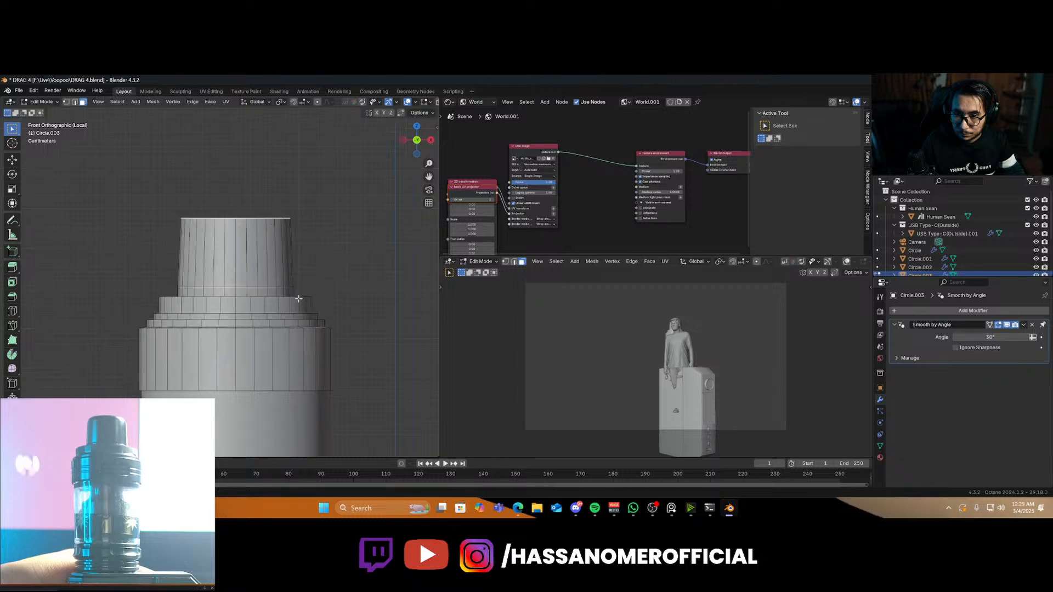
Add an edge loop on each side of the seam near the mouthpiece's base and scale the seam loop inward into a groove
{"action": "scroll", "coordinate": [140, 198], "scroll_direction": "up", "scroll_amount": 2}
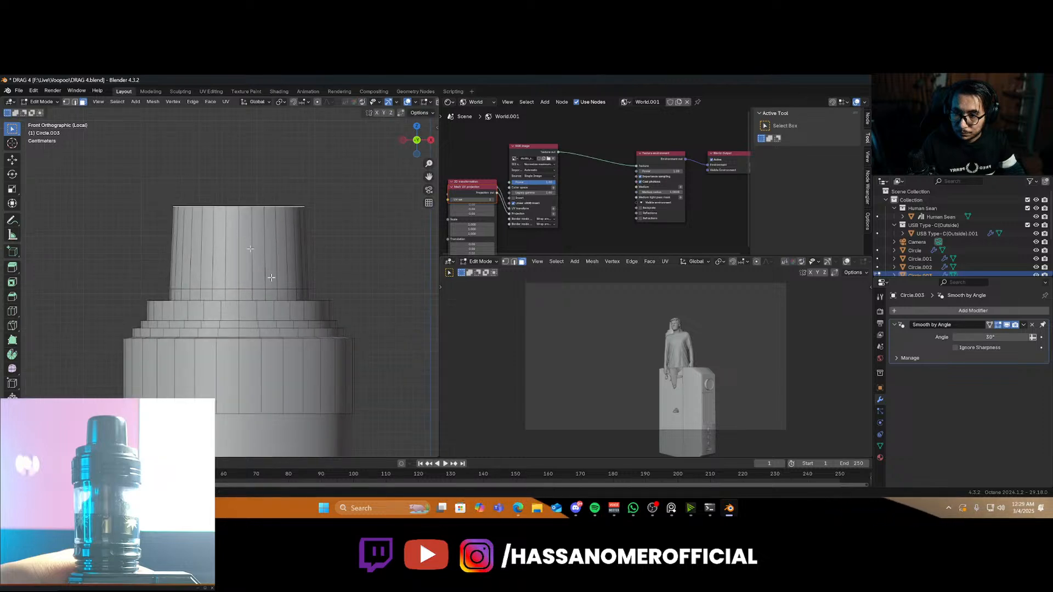
{"action": "left_click", "coordinate": [75, 102]}
{"action": "key", "text": "ctrl+r"}
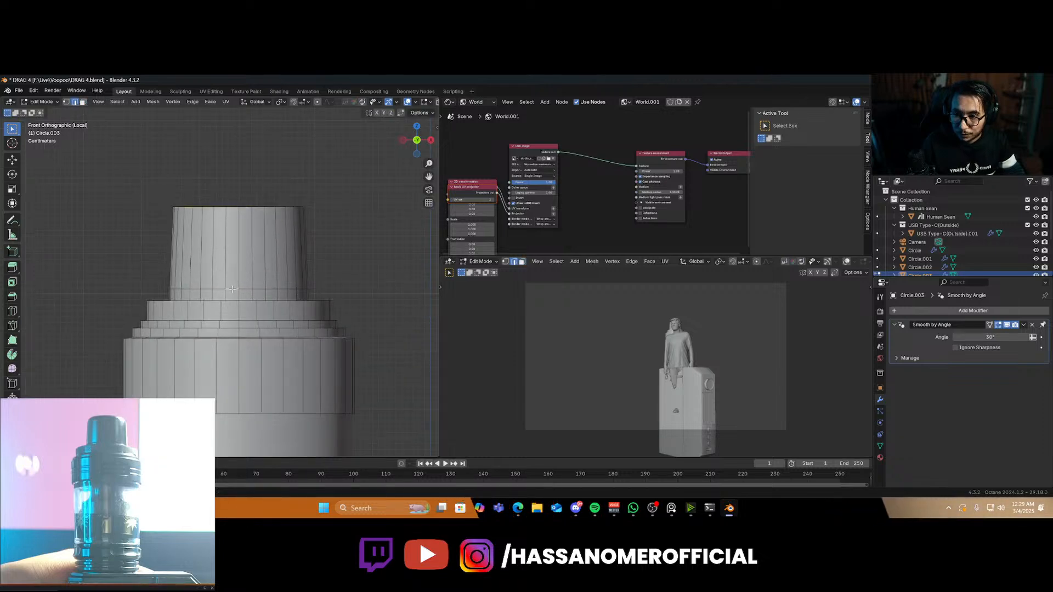
{"action": "left_click", "coordinate": [276, 287]}
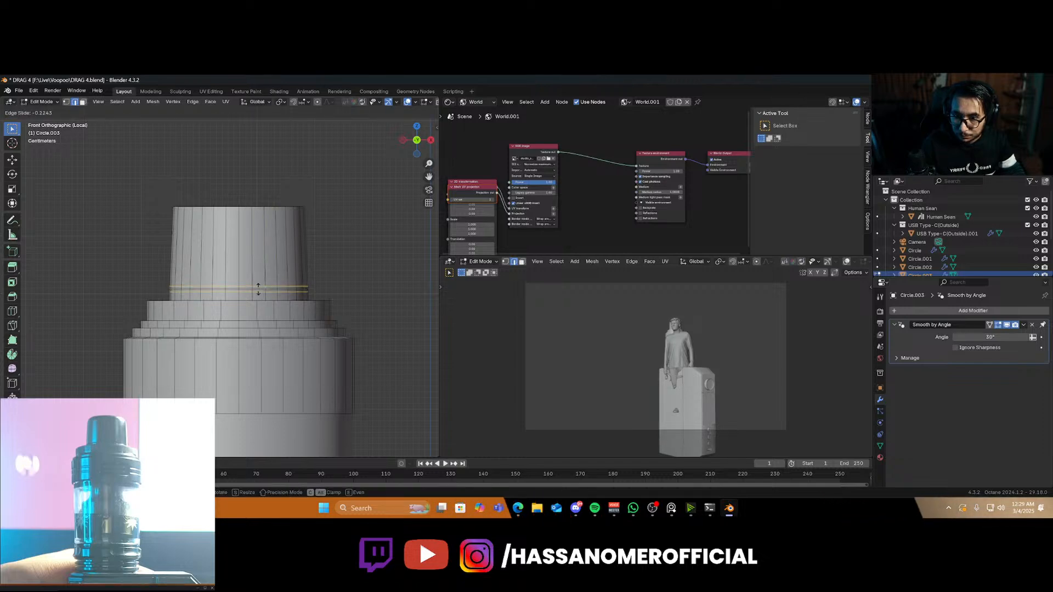
{"action": "left_click", "coordinate": [257, 287]}
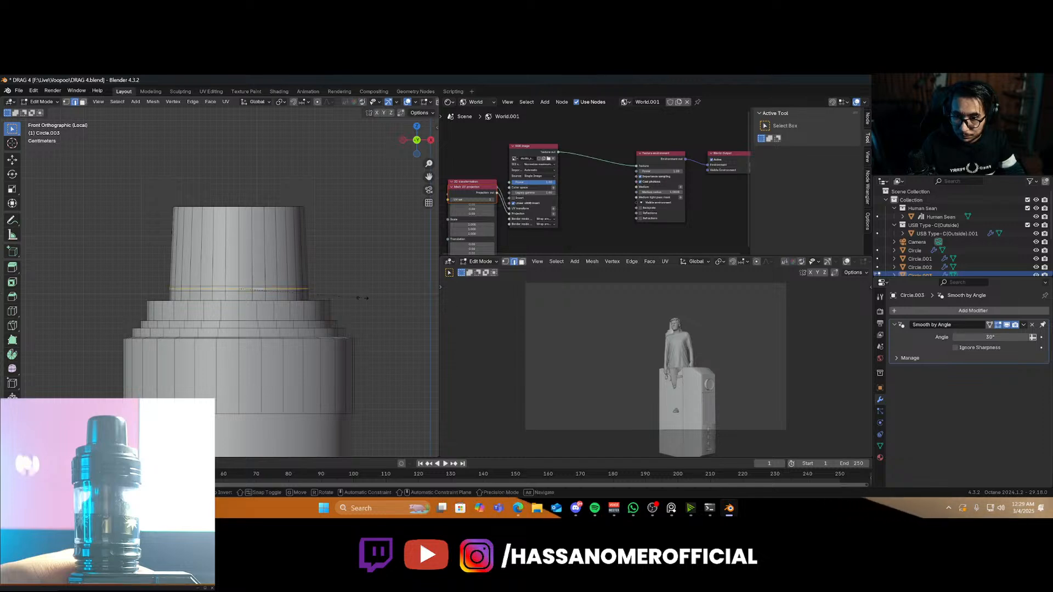
{"action": "key", "text": "s"}
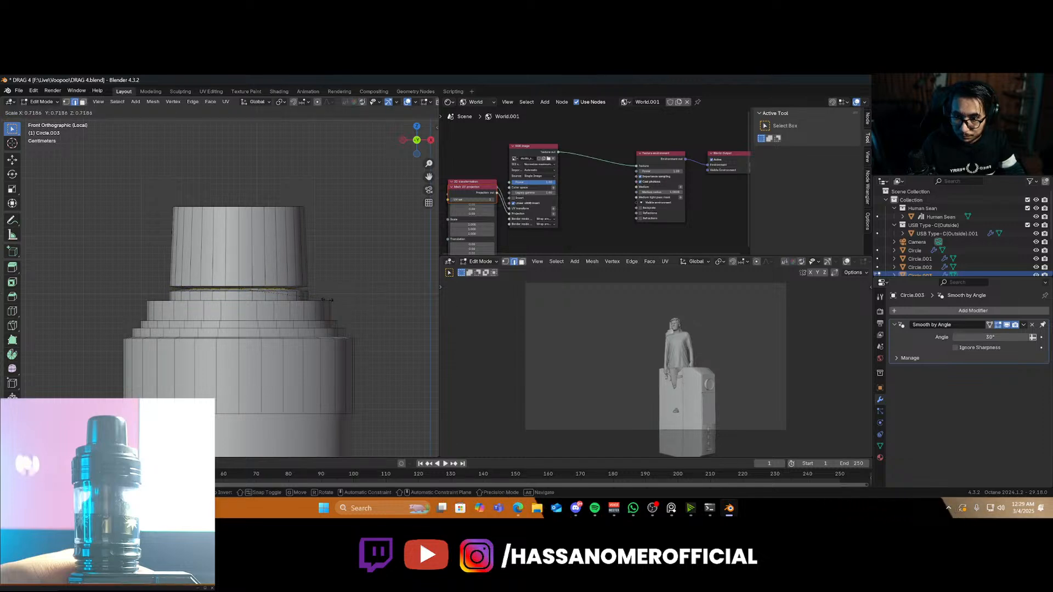
{"action": "left_click", "coordinate": [356, 309]}
Lower the groove's upper edge loop about 0.0034 m along Z to narrow the gap
{"action": "scroll", "coordinate": [261, 308], "scroll_direction": "up", "scroll_amount": 5}
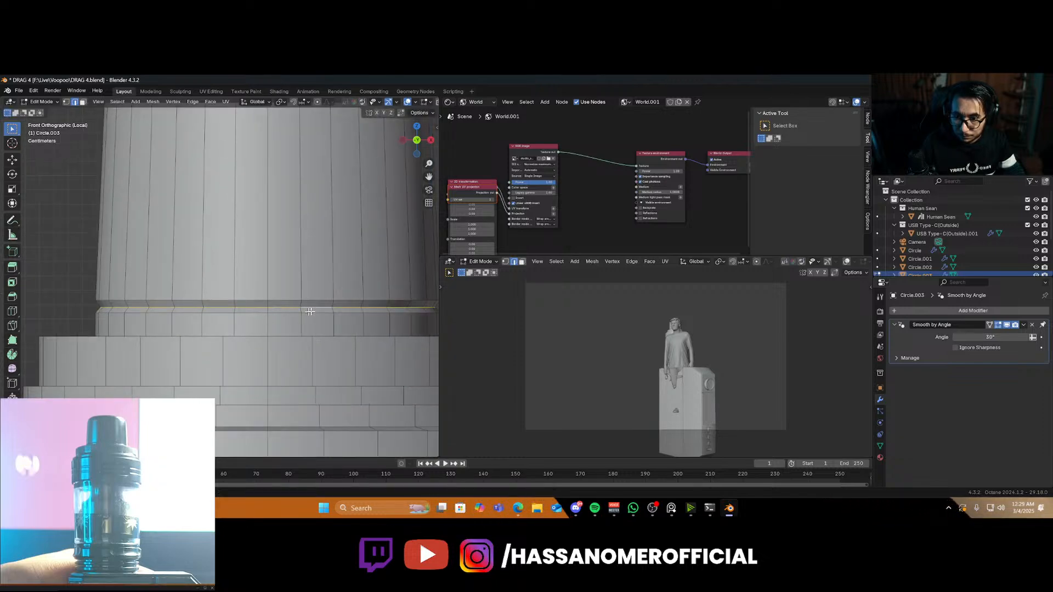
{"action": "left_click", "coordinate": [262, 325]}
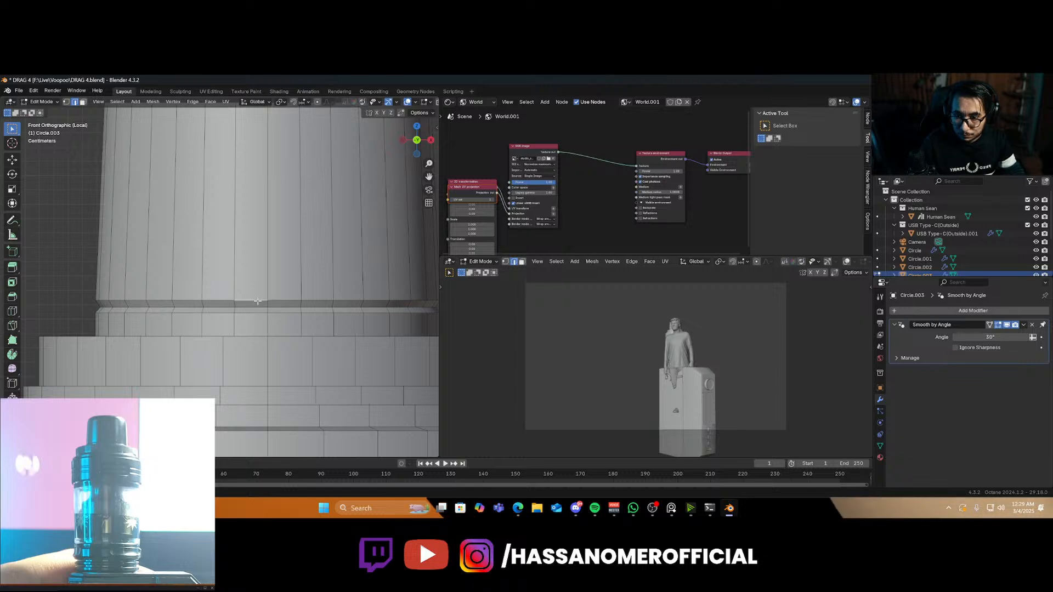
{"action": "left_click", "coordinate": [257, 300], "text": "alt"}
{"action": "key", "text": "g"}
{"action": "key", "text": "g"}
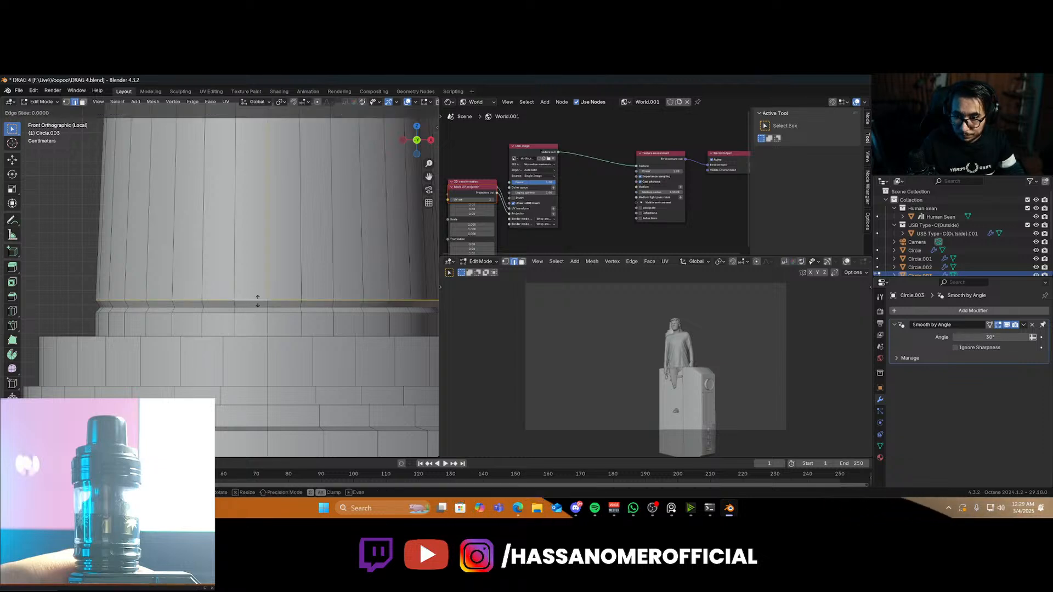
{"action": "right_click", "coordinate": [264, 313]}
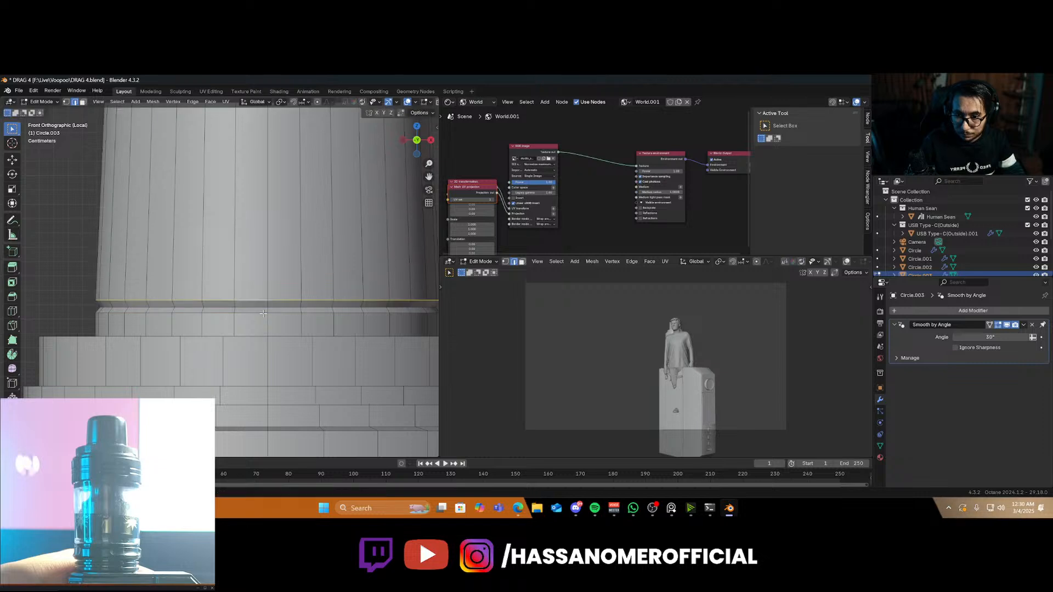
{"action": "key", "text": "g"}
{"action": "key", "text": "z"}
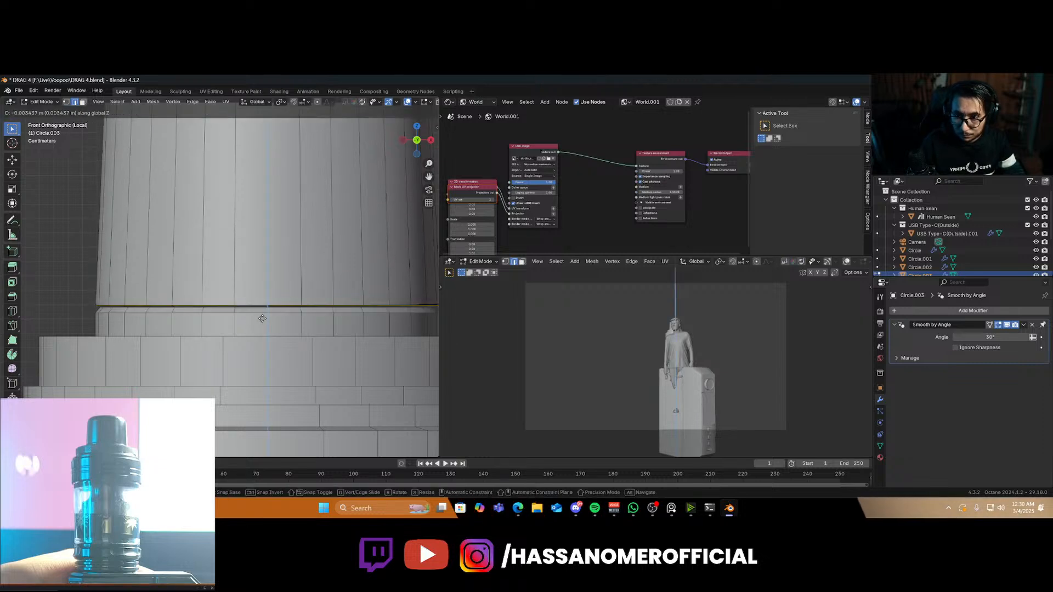
{"action": "left_click", "coordinate": [259, 314]}
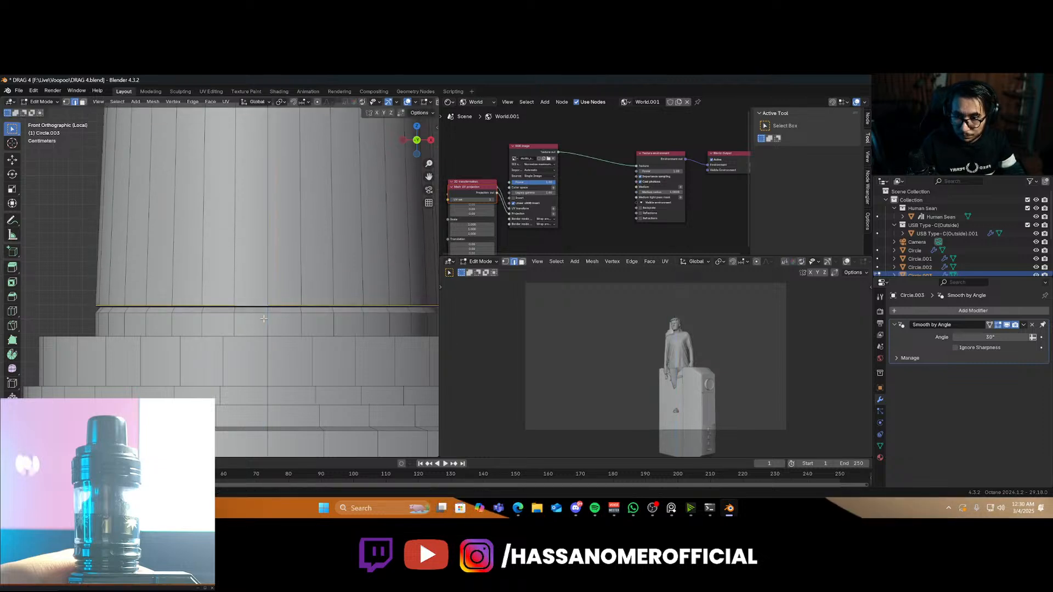
Raise the groove's lower edge loop about 0.0034 m along Z to close the groove into a thin seam
{"action": "left_click", "coordinate": [259, 314]}
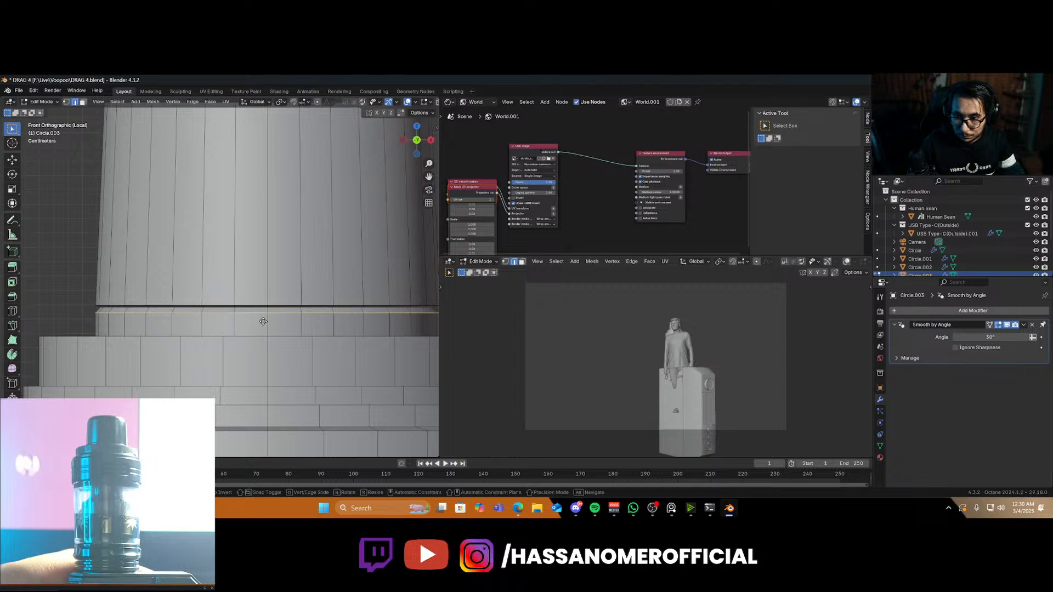
{"action": "key", "text": "g"}
{"action": "key", "text": "z"}
{"action": "left_click", "coordinate": [264, 318]}
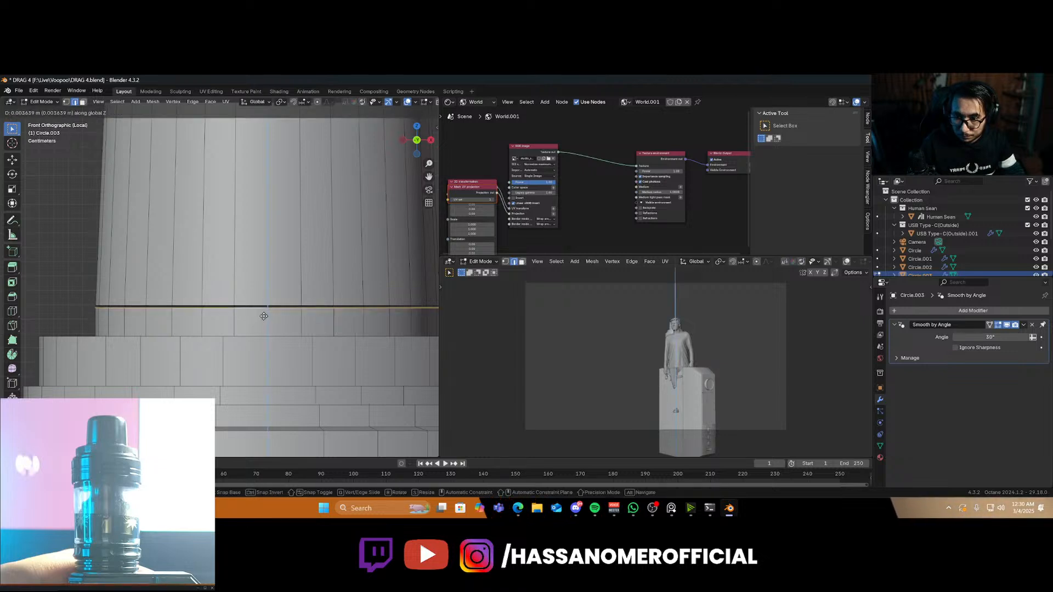
Add two horizontal loop cuts around the cap's widest band, slide them slightly downward, and select only the upper loop
{"action": "scroll", "coordinate": [264, 316], "scroll_direction": "down", "scroll_amount": 5}
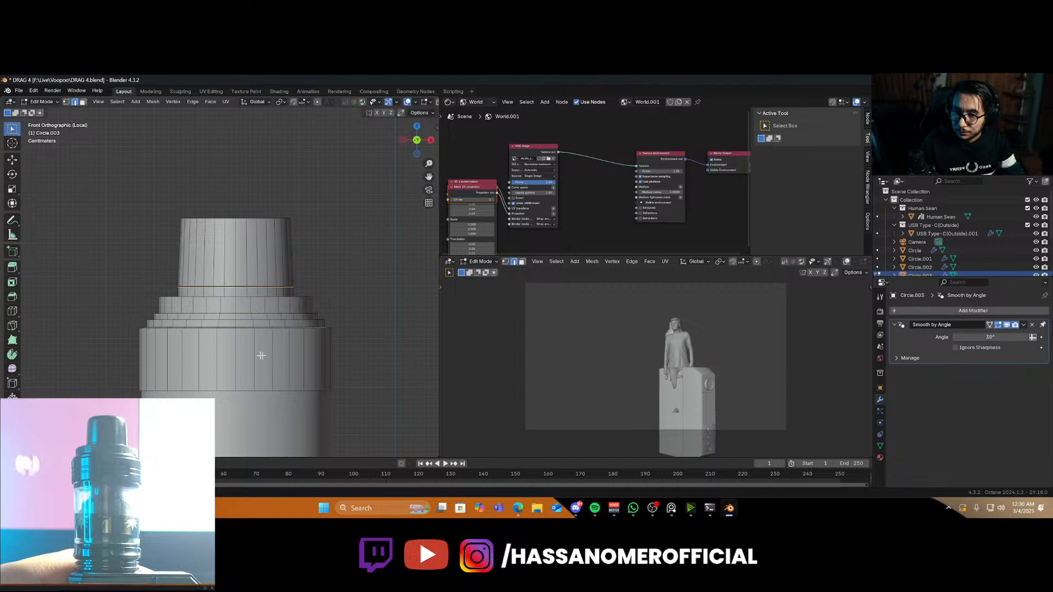
{"action": "key", "text": "ctrl+r"}
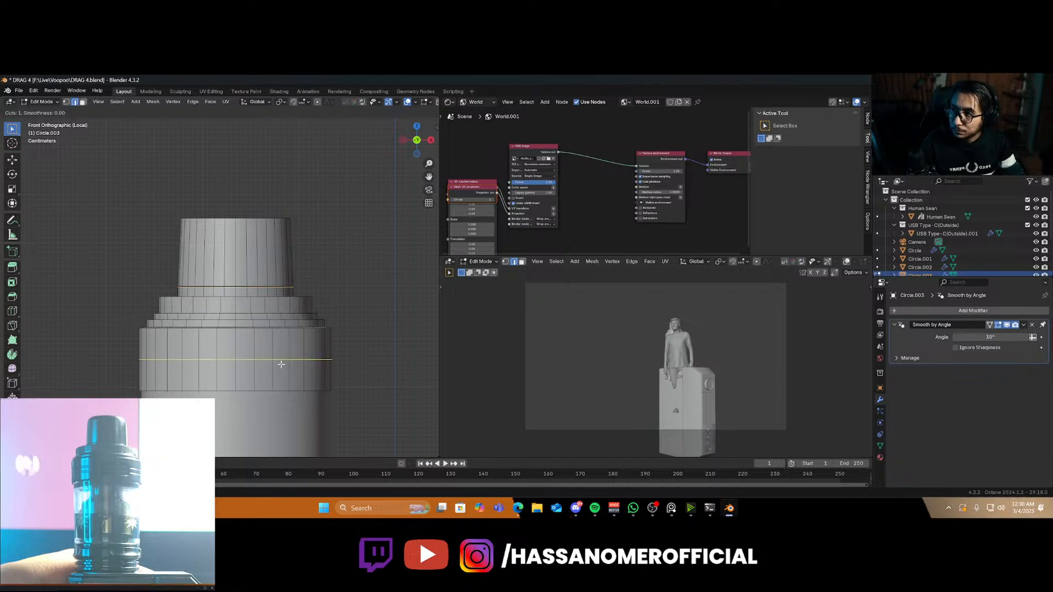
{"action": "scroll", "coordinate": [281, 364], "scroll_direction": "up", "scroll_amount": 1}
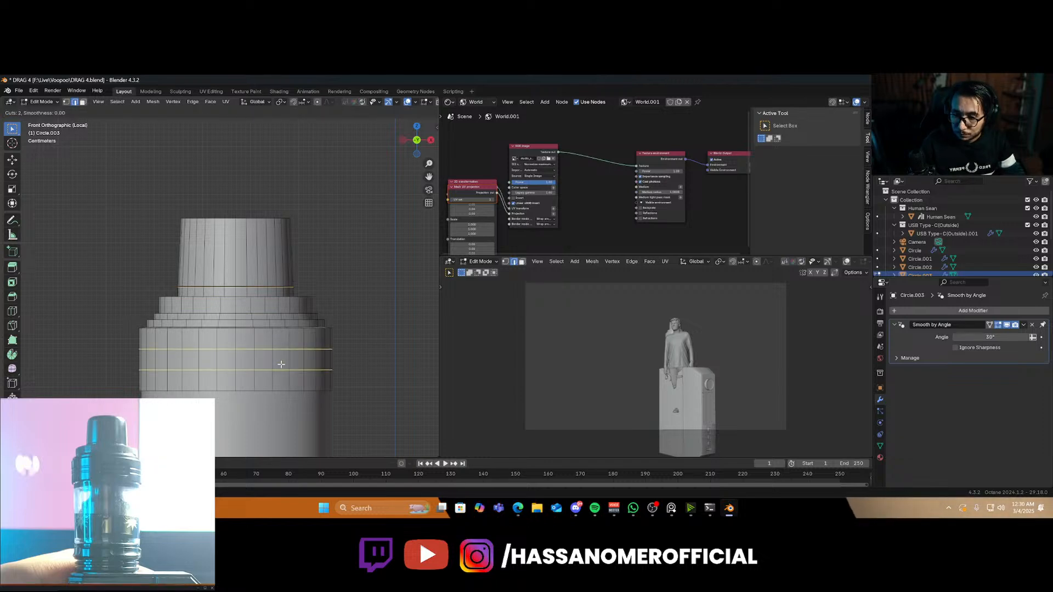
{"action": "left_click", "coordinate": [281, 365]}
{"action": "left_click", "coordinate": [282, 367]}
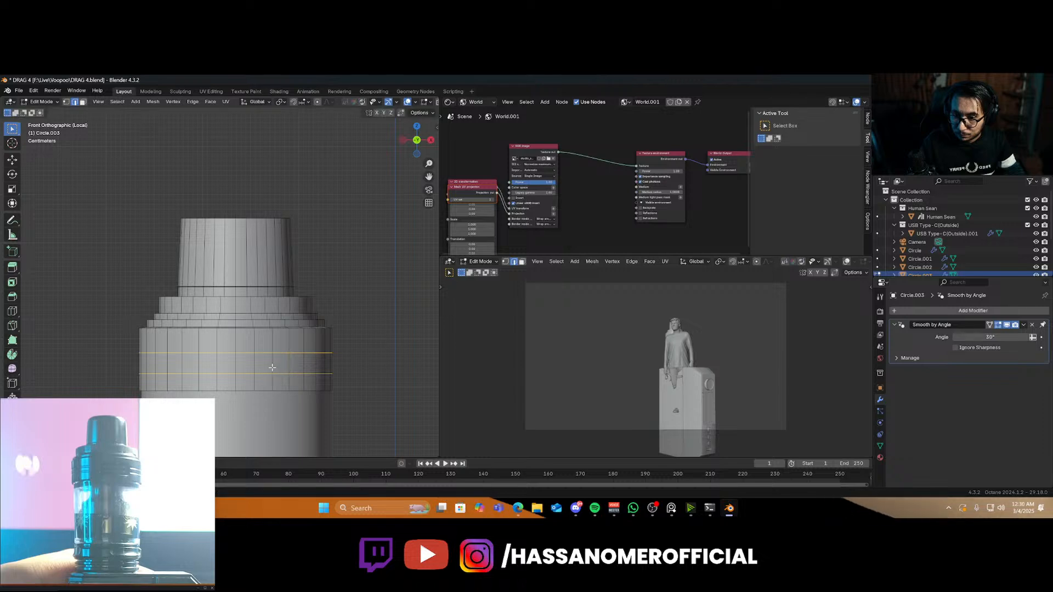
{"action": "left_click", "coordinate": [248, 352], "text": "alt"}
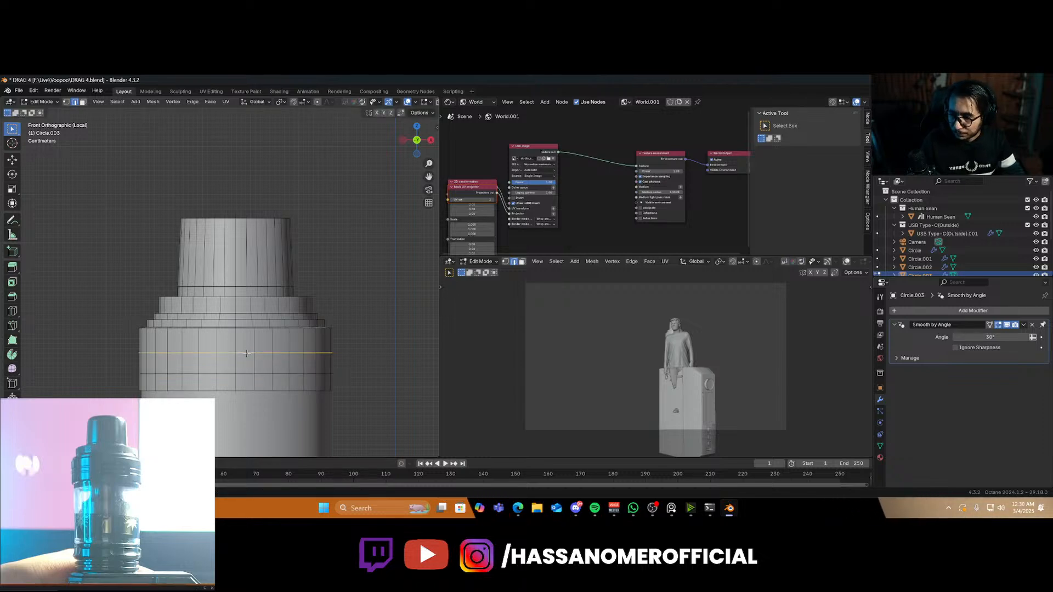
Add an edge loop on each side of the upper loop around the cap's widest band
{"action": "key", "text": "g"}
{"action": "key", "text": "g"}
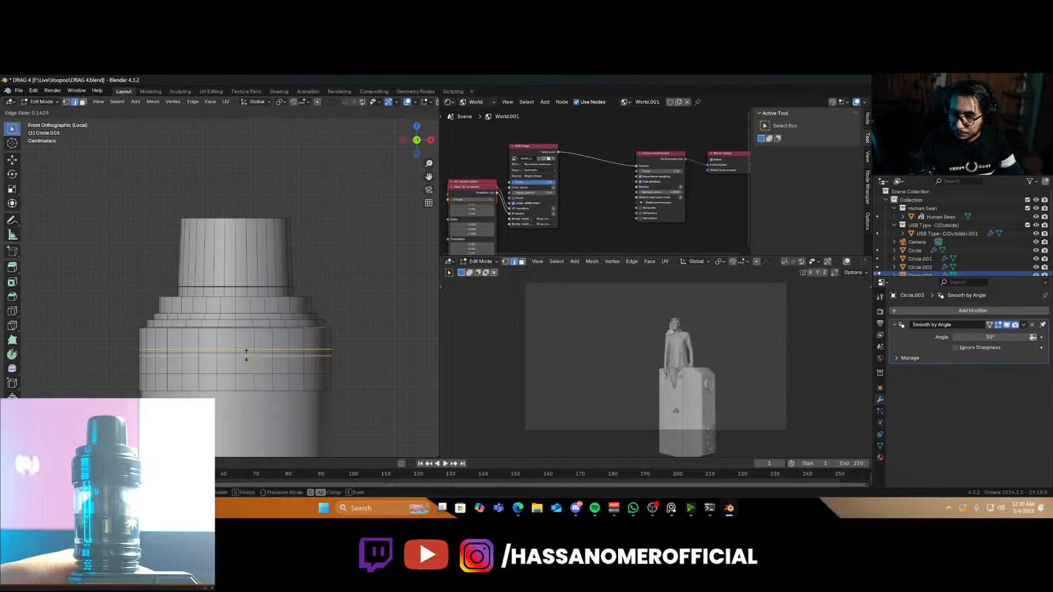
{"action": "left_click", "coordinate": [245, 354]}
{"action": "scroll", "coordinate": [246, 369], "scroll_direction": "up", "scroll_amount": 2}
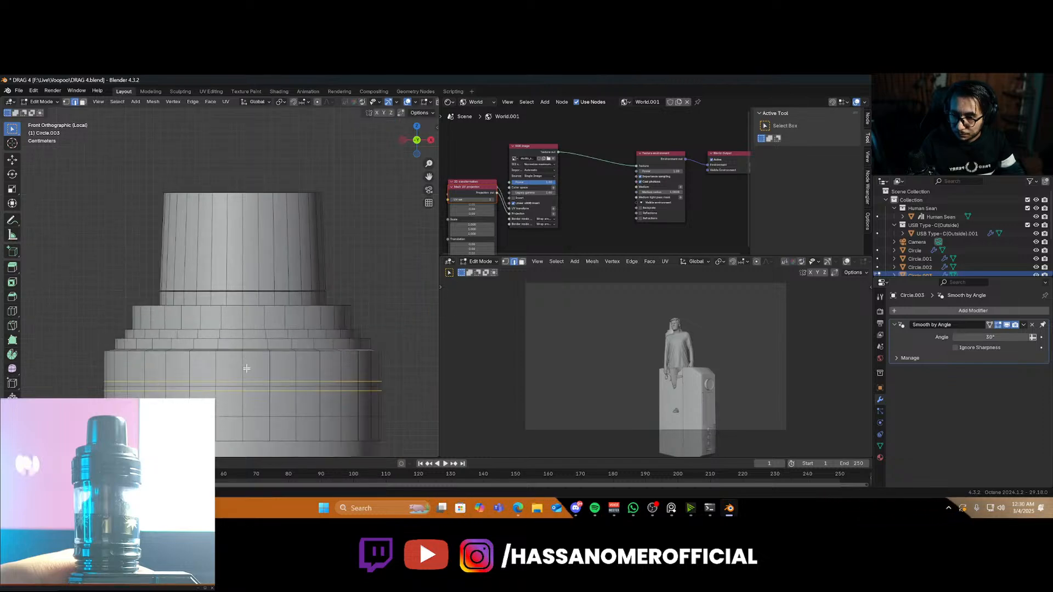
{"action": "scroll", "coordinate": [246, 368], "scroll_direction": "up", "scroll_amount": 2}
{"action": "key", "text": "g"}
{"action": "key", "text": "g"}
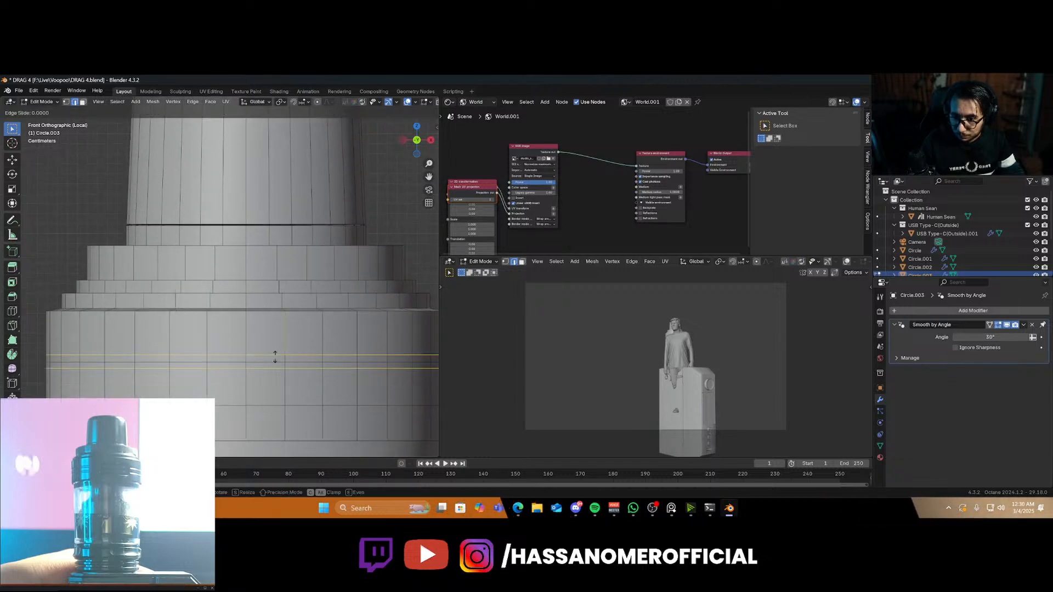
{"action": "left_click", "coordinate": [274, 358]}
Slide the lower and upper flanking loops closer to the central loop on the cap's widest band
{"action": "left_click", "coordinate": [270, 368], "text": "alt"}
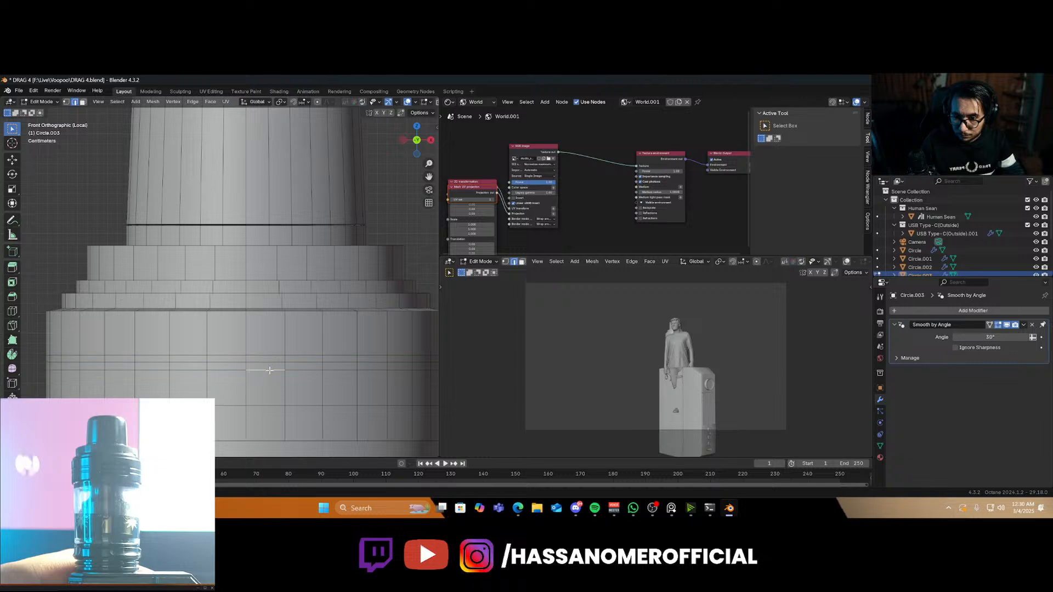
{"action": "key", "text": "g"}
{"action": "key", "text": "g"}
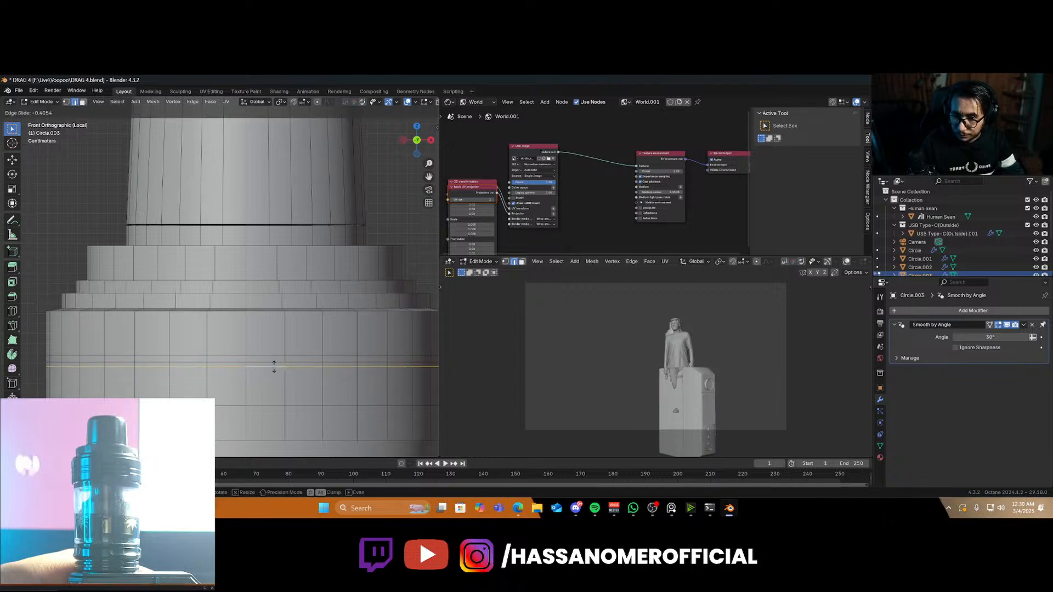
{"action": "left_click", "coordinate": [273, 365]}
{"action": "double_click", "coordinate": [271, 356]}
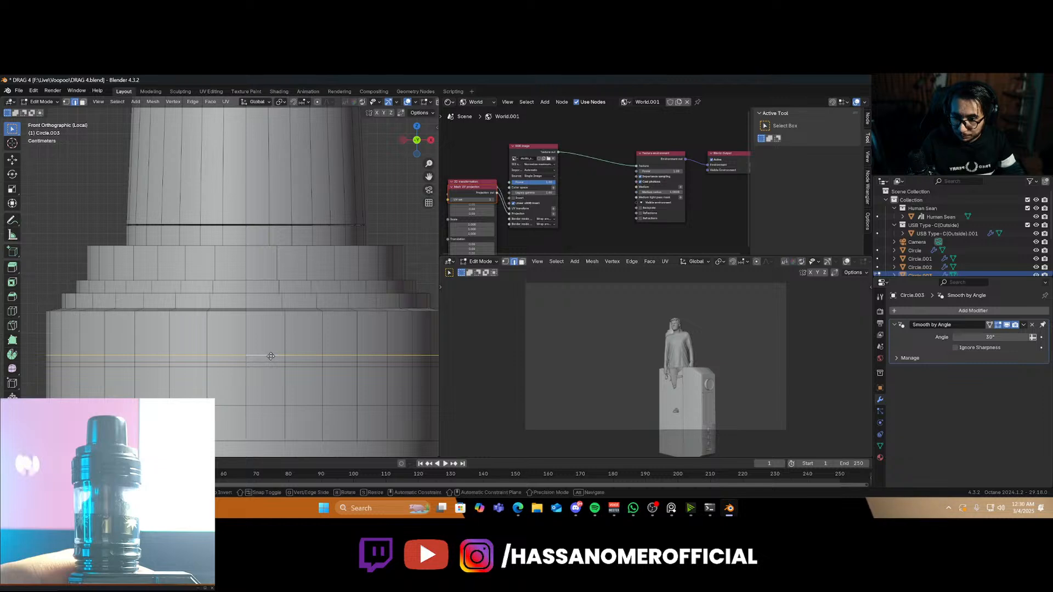
{"action": "key", "text": "g"}
{"action": "key", "text": "g"}
{"action": "left_click", "coordinate": [269, 369]}
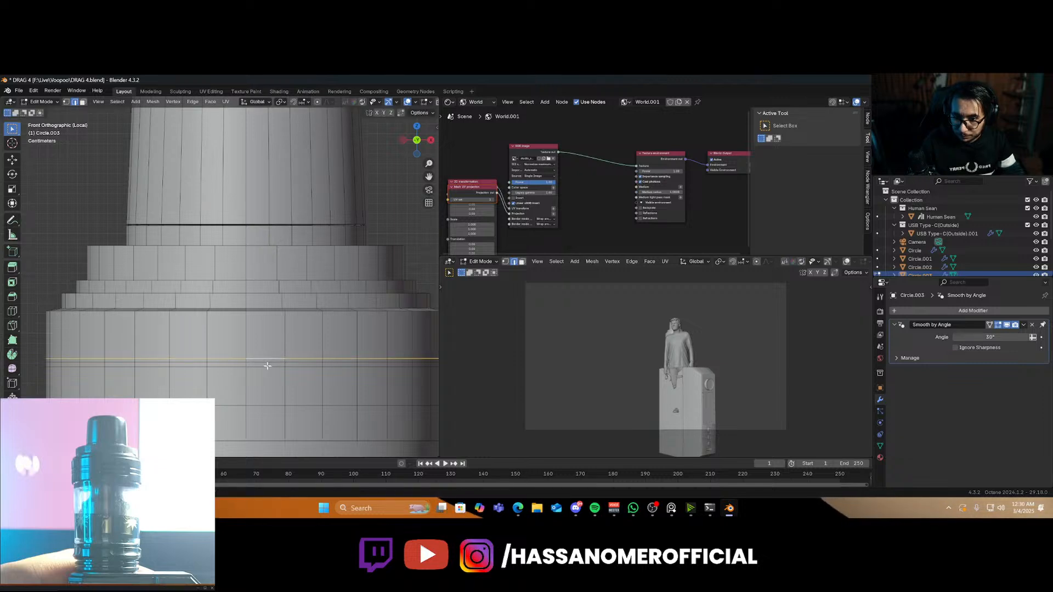
Save the file, and scale the central loop of the three to about 0.97 to form a groove
{"action": "double_click", "coordinate": [264, 363]}
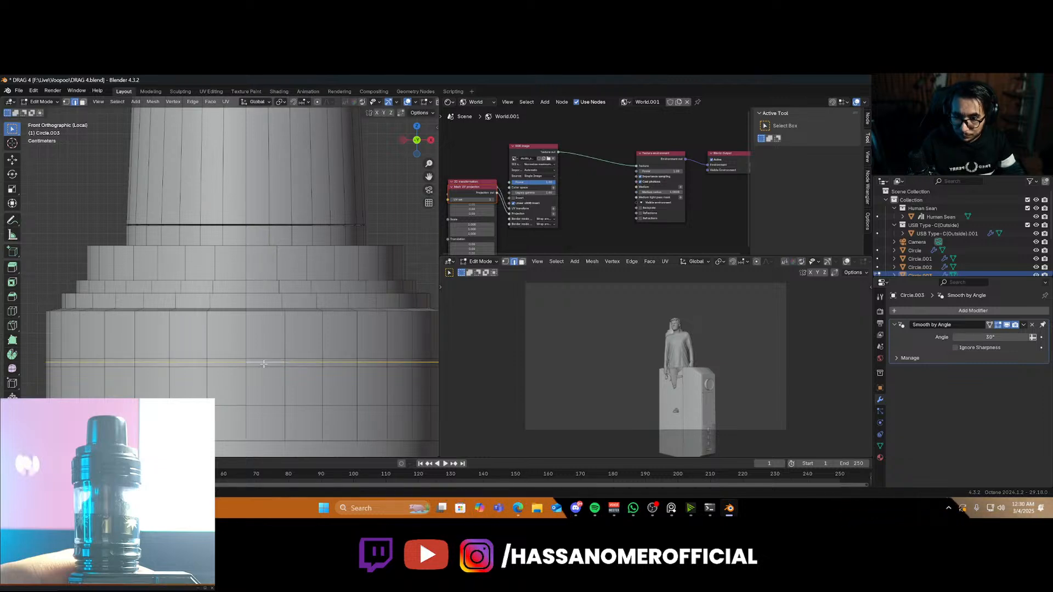
{"action": "key", "text": "ctrl+s"}
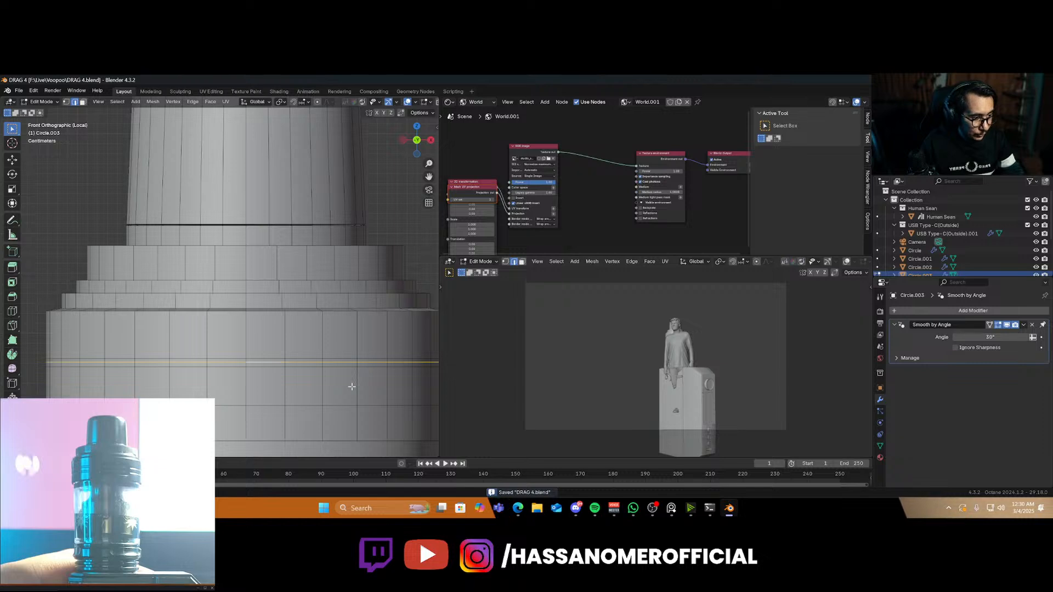
{"action": "scroll", "coordinate": [354, 385], "scroll_direction": "down", "scroll_amount": 3}
{"action": "key", "text": "s"}
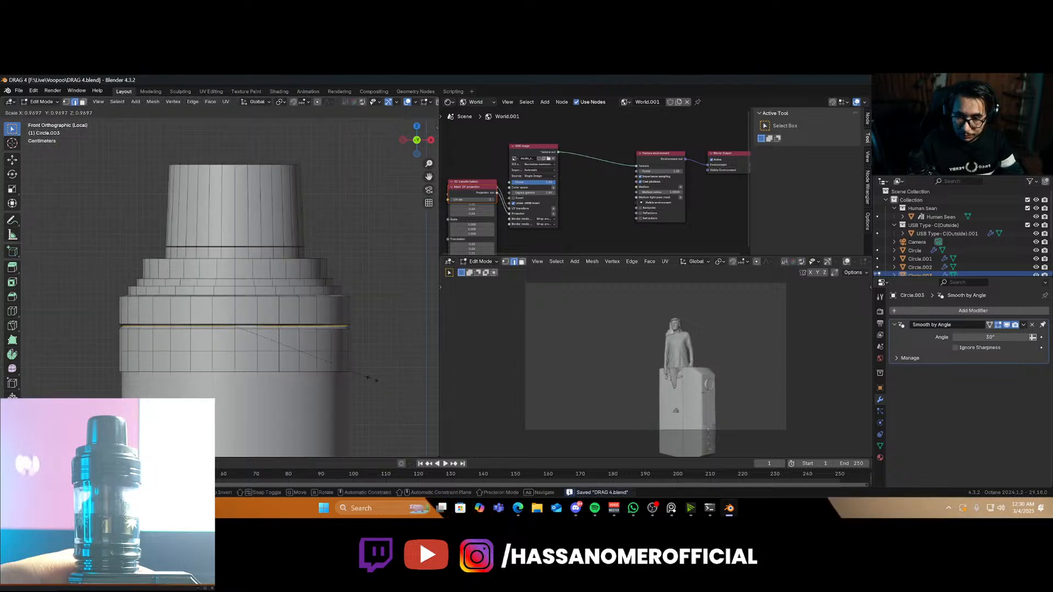
{"action": "left_click", "coordinate": [351, 375]}
Lower the groove's inner loop about 0.002 m along Z and scale it to about 1.02 to make the groove shallower
{"action": "scroll", "coordinate": [340, 372], "scroll_direction": "up", "scroll_amount": 2}
{"action": "key", "text": "g"}
{"action": "key", "text": "z"}
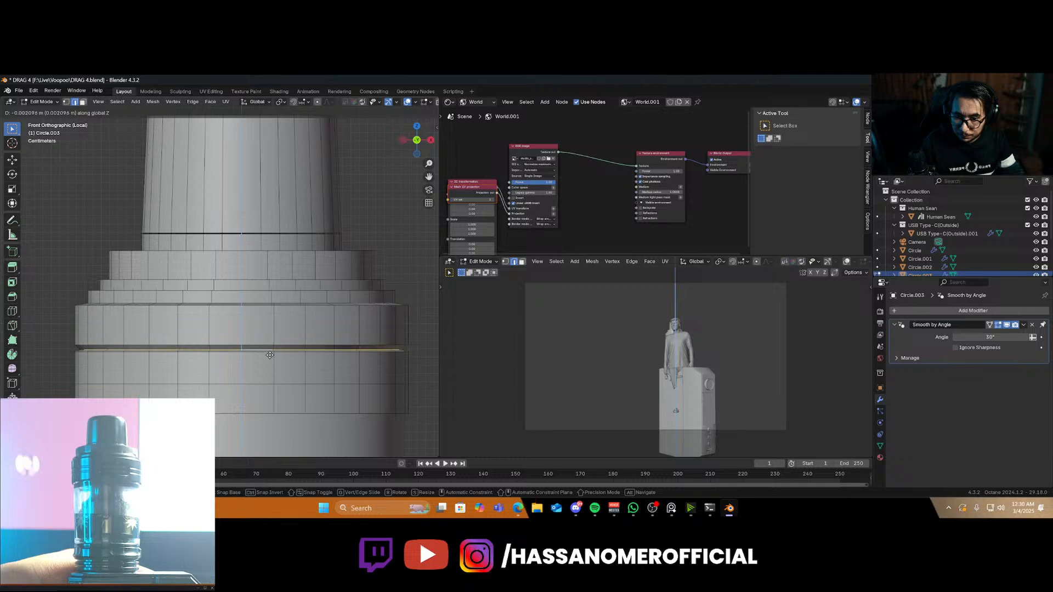
{"action": "left_click", "coordinate": [270, 355]}
{"action": "key", "text": "s"}
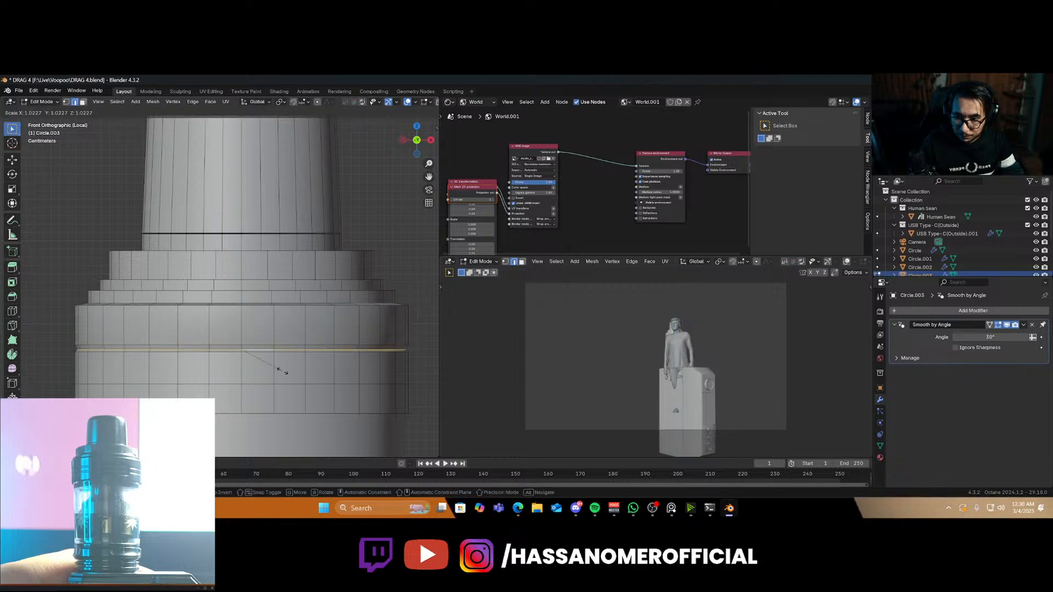
{"action": "left_click", "coordinate": [277, 369]}
Add a closely spaced edge loop on each side of the lower loop around the cap's widest band
{"action": "scroll", "coordinate": [279, 357], "scroll_direction": "up", "scroll_amount": 3}
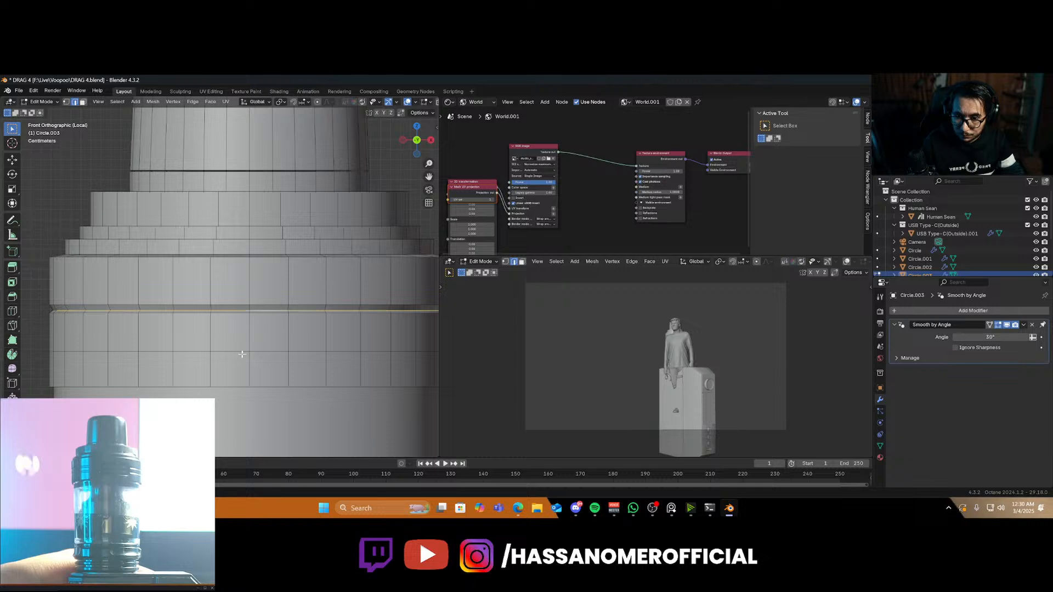
{"action": "key", "text": "ctrl+r"}
{"action": "left_click", "coordinate": [256, 354]}
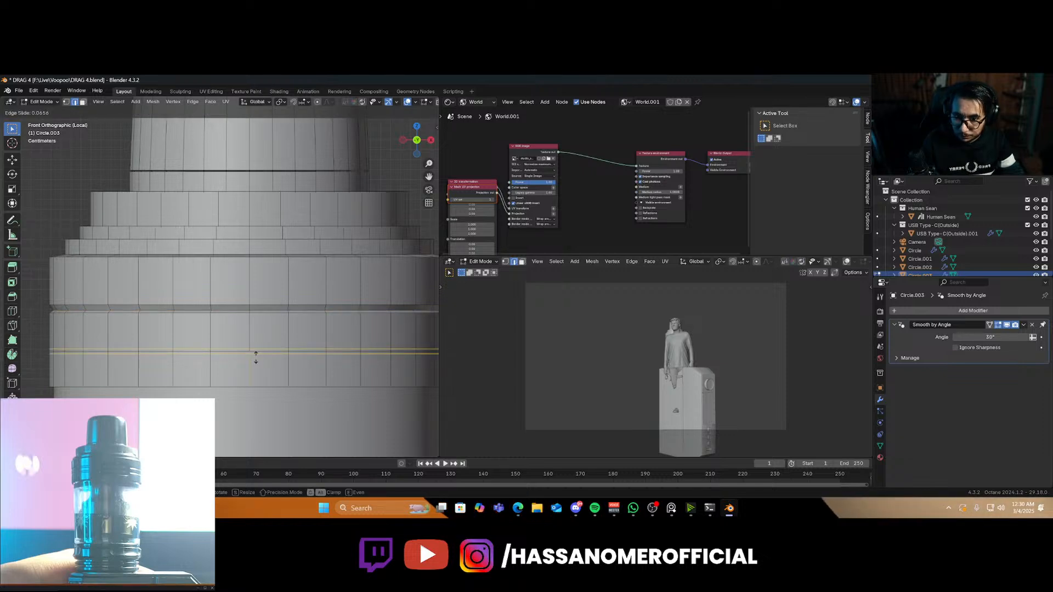
{"action": "left_click", "coordinate": [256, 355]}
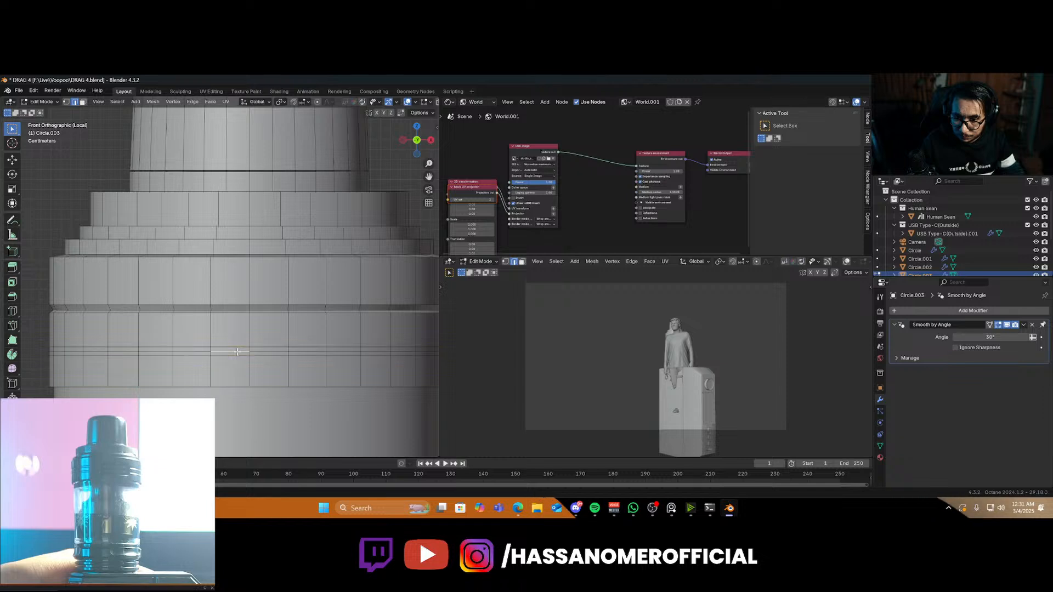
Scale the lower central loop to about 0.966 to form a second groove and lower it about 0.001 m along Z
{"action": "key", "text": "s"}
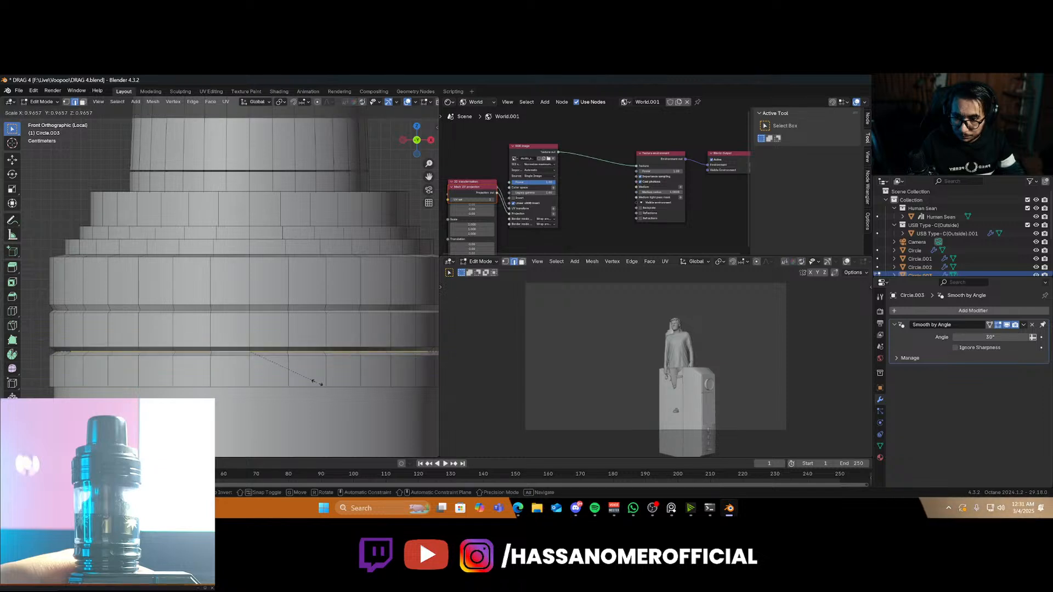
{"action": "left_click", "coordinate": [318, 383]}
{"action": "key", "text": "g"}
{"action": "key", "text": "z"}
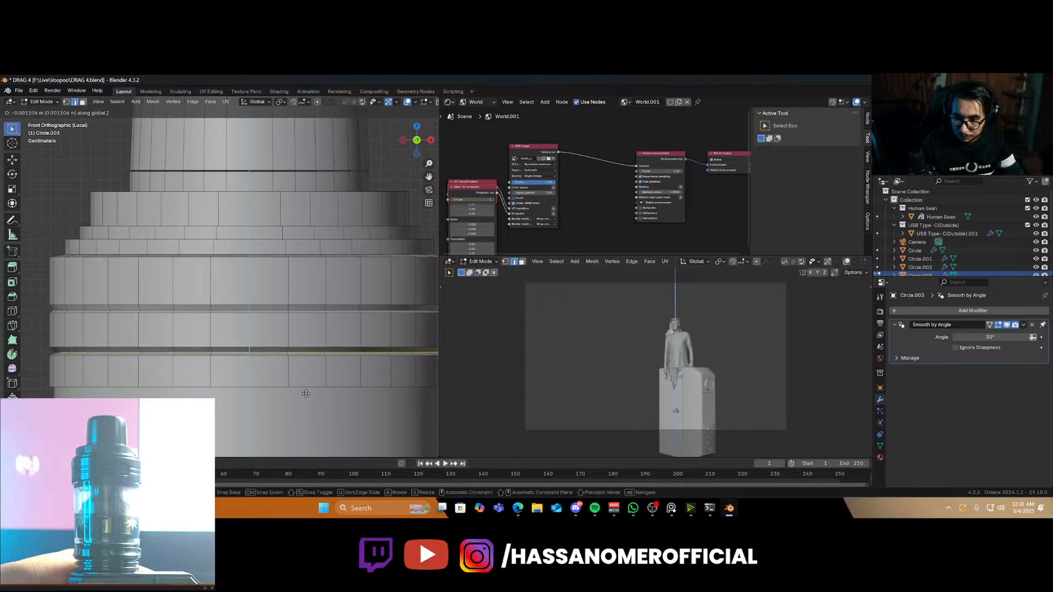
{"action": "left_click", "coordinate": [306, 390]}
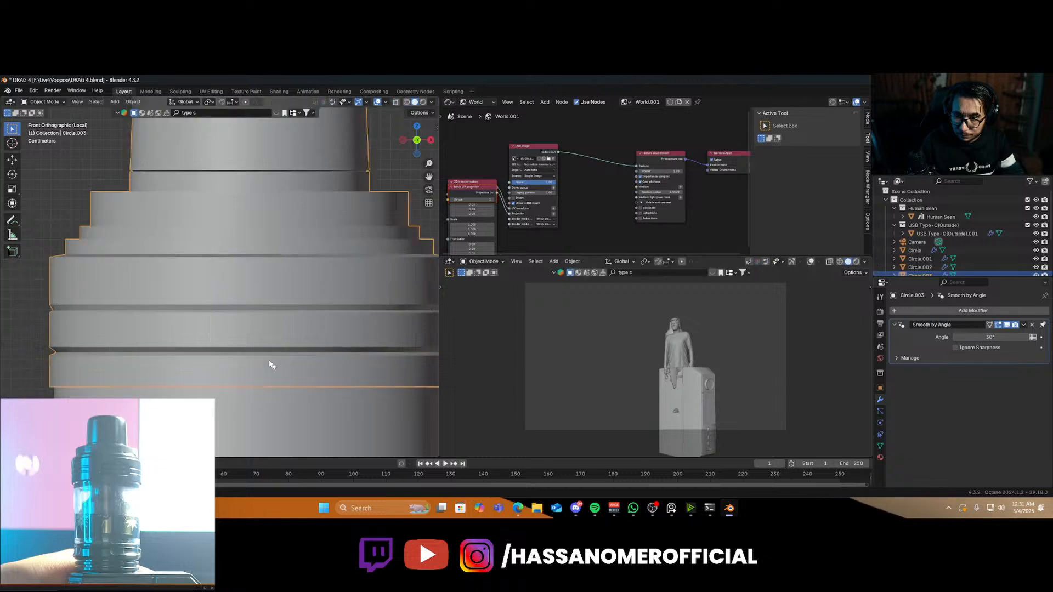
Try a level 2 Subdivision modifier on the cap, undo it and return to mesh editing
{"action": "key", "text": "Tab"}
{"action": "key", "text": "ctrl+2"}
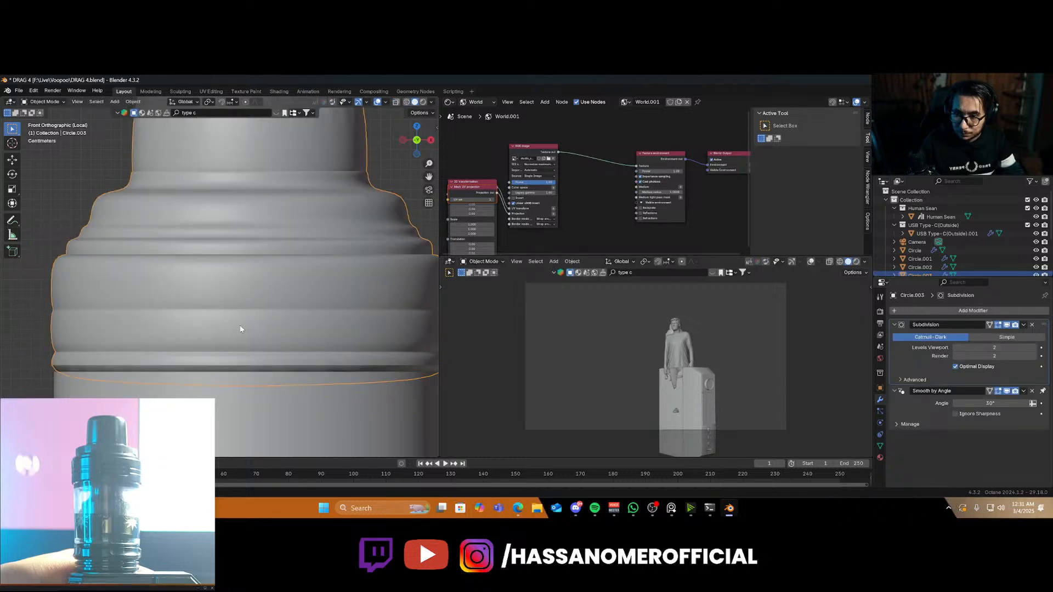
{"action": "key", "text": "ctrl+z"}
{"action": "scroll", "coordinate": [219, 323], "scroll_direction": "up", "scroll_amount": 1}
{"action": "key", "text": "Tab"}
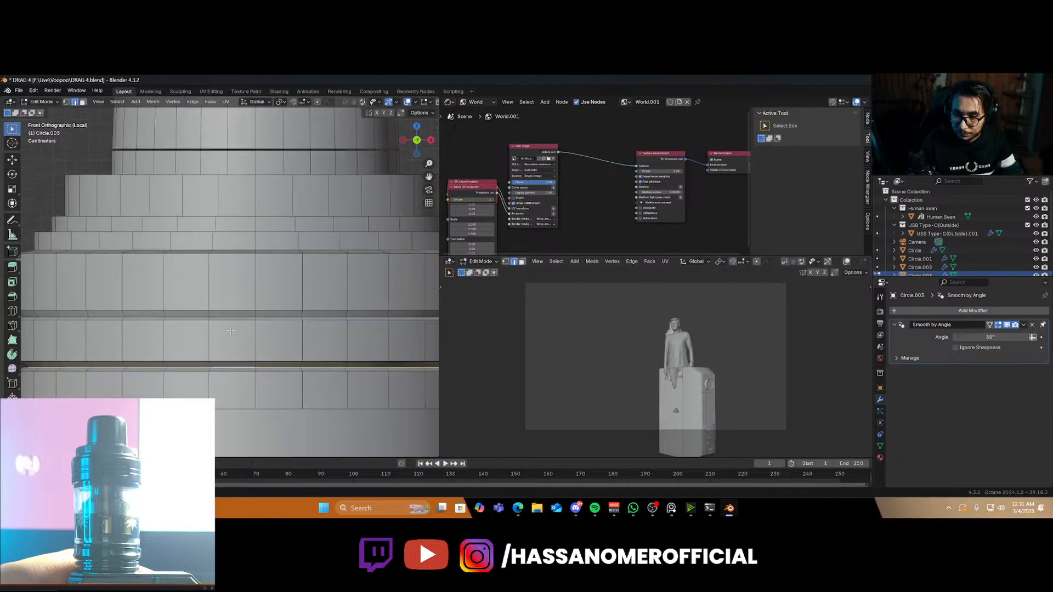
Bevel the upper and lower edge loops of both grooves on the cap's widest band with 4 segments
{"action": "left_click", "coordinate": [183, 310], "text": "alt"}
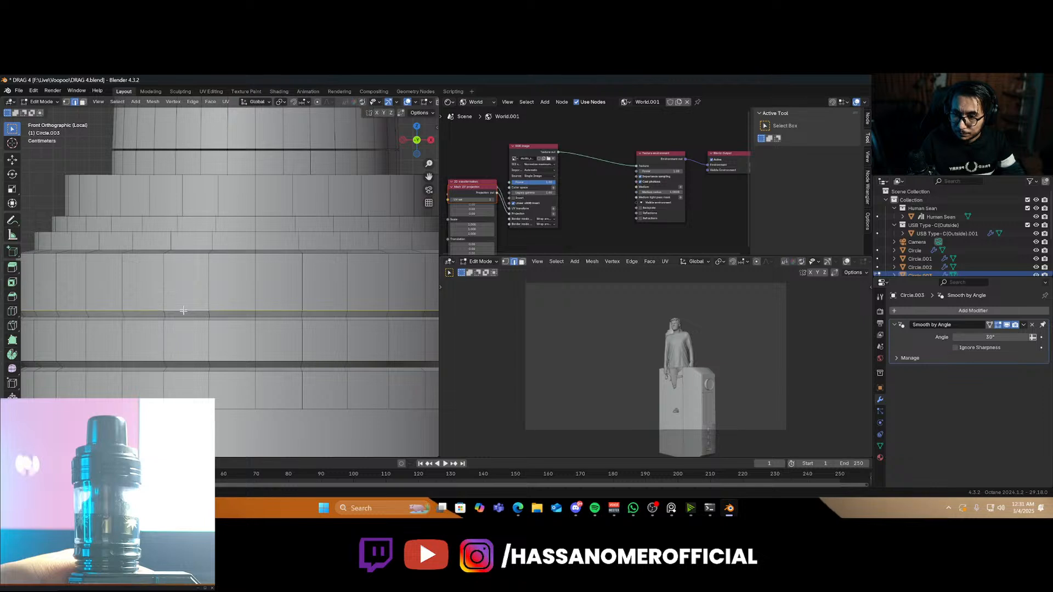
{"action": "left_click", "coordinate": [186, 320], "text": "alt"}
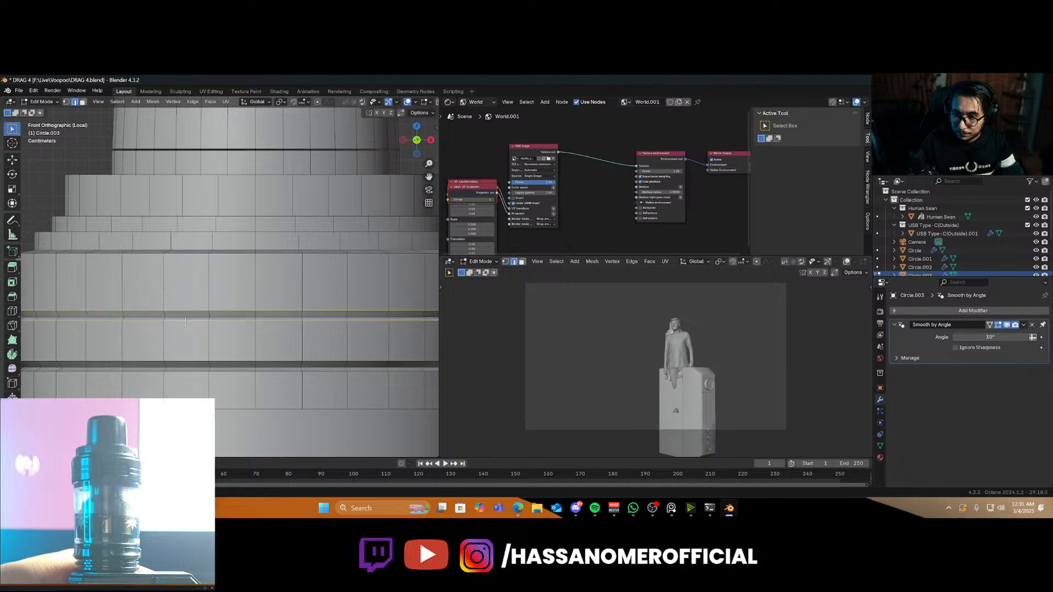
{"action": "left_click", "coordinate": [196, 364], "text": "alt+shift"}
{"action": "left_click", "coordinate": [214, 372], "text": "alt+shift"}
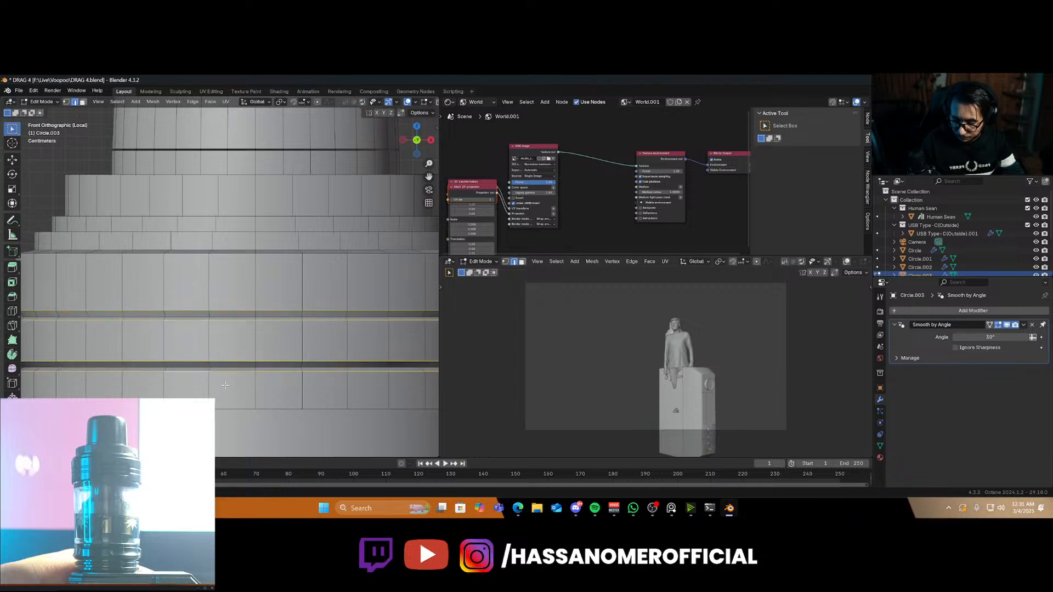
{"action": "key", "text": "ctrl+b"}
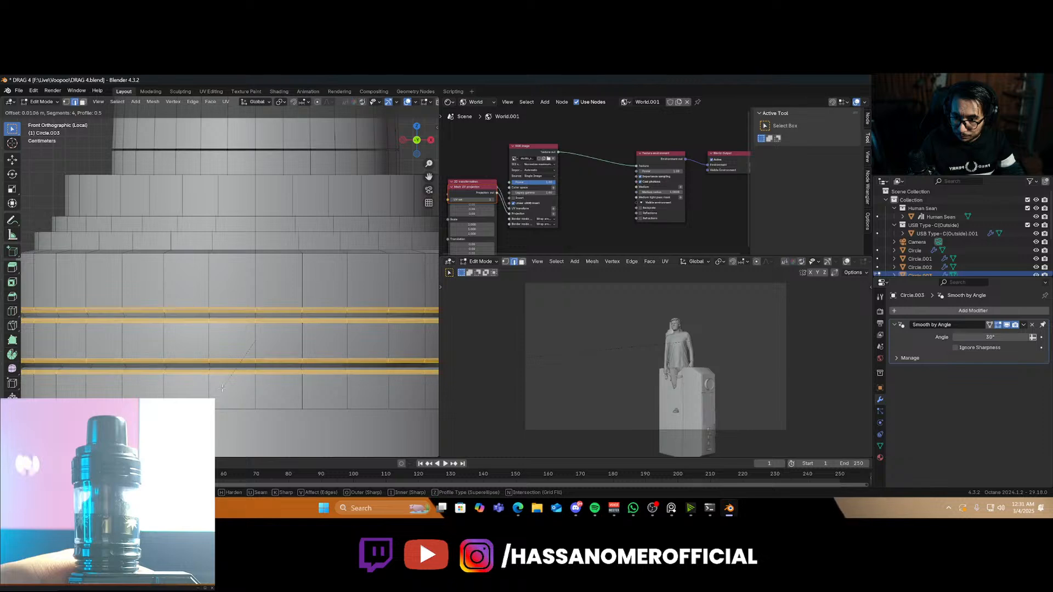
{"action": "left_click", "coordinate": [226, 377]}
Return to Object Mode and apply Shade Auto Smooth to the cap
{"action": "key", "text": "Tab"}
{"action": "scroll", "coordinate": [226, 375], "scroll_direction": "down", "scroll_amount": 2}
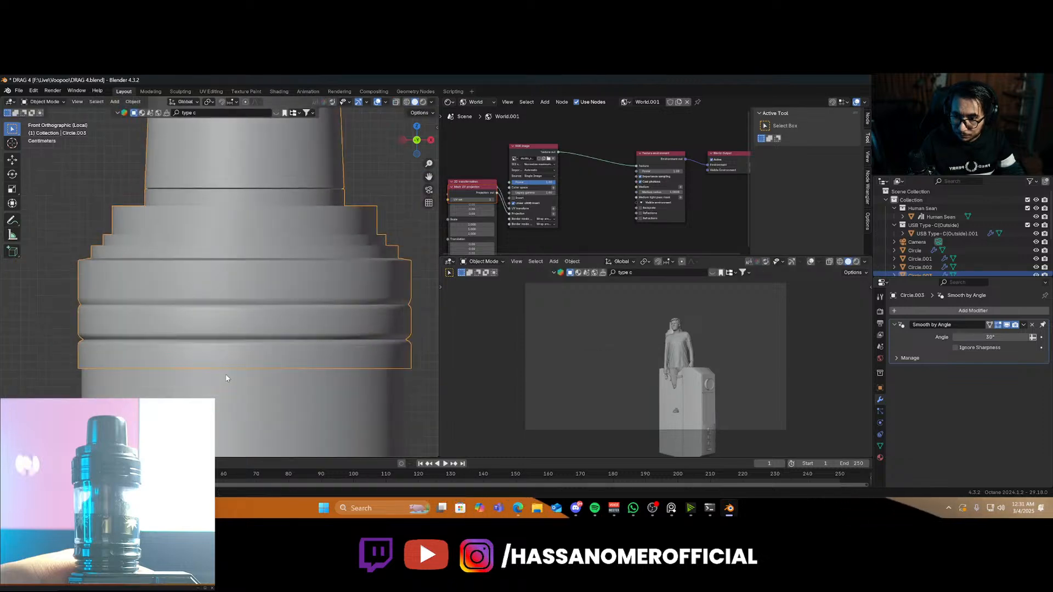
{"action": "middle_click_drag", "start_coordinate": [226, 378], "coordinate": [186, 335]}
{"action": "right_click", "coordinate": [223, 328]}
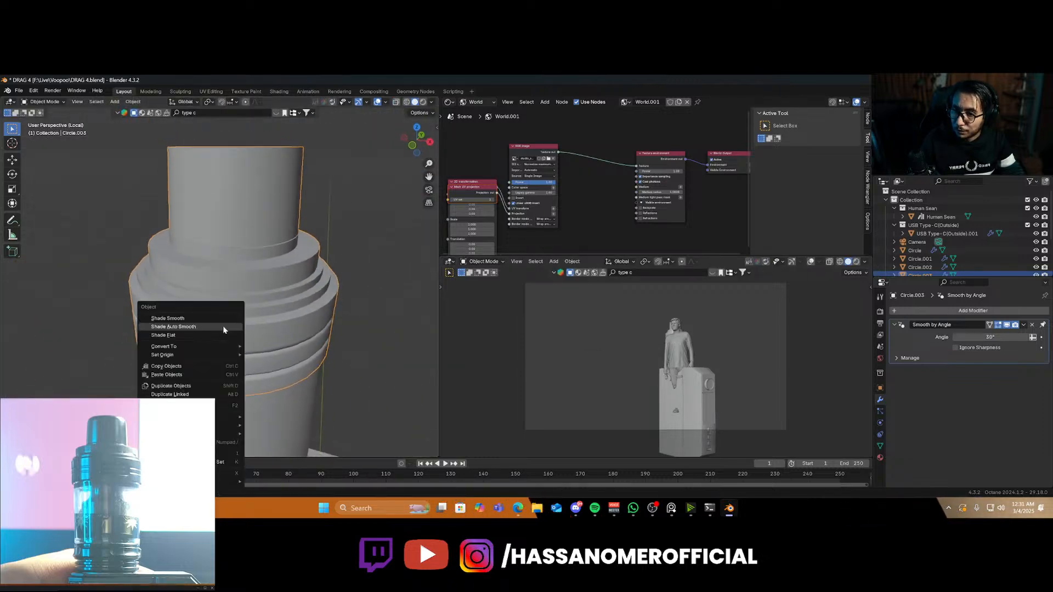
{"action": "left_click", "coordinate": [222, 326]}
Scale the mouthpiece's top face slightly inward and inset it to leave a thin rim
{"action": "middle_click_drag", "start_coordinate": [251, 284], "coordinate": [236, 268]}
{"action": "key", "text": "Tab"}
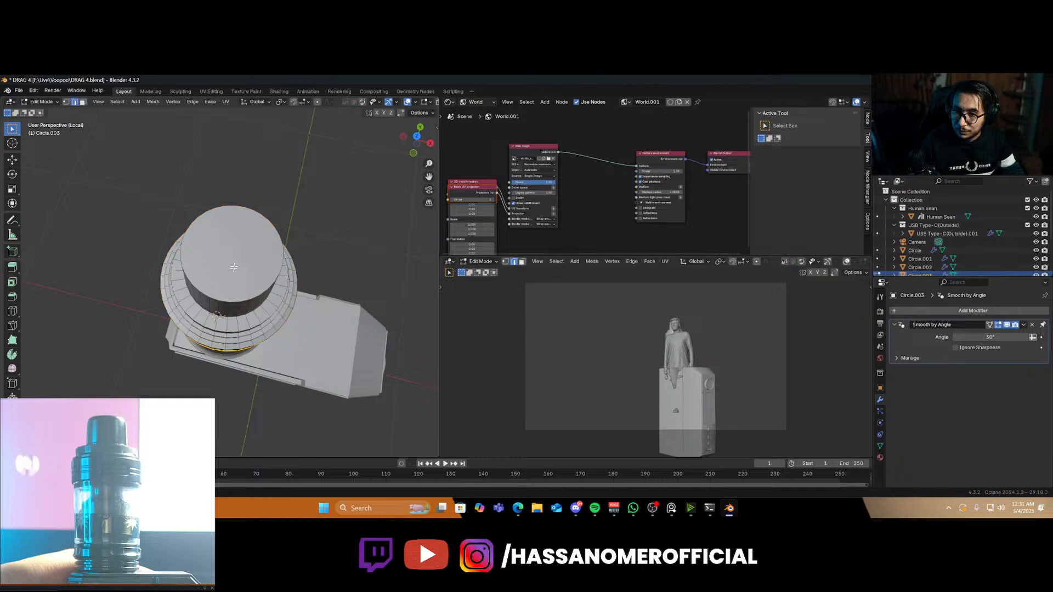
{"action": "left_click", "coordinate": [83, 101]}
{"action": "left_click", "coordinate": [232, 242]}
{"action": "key", "text": "s"}
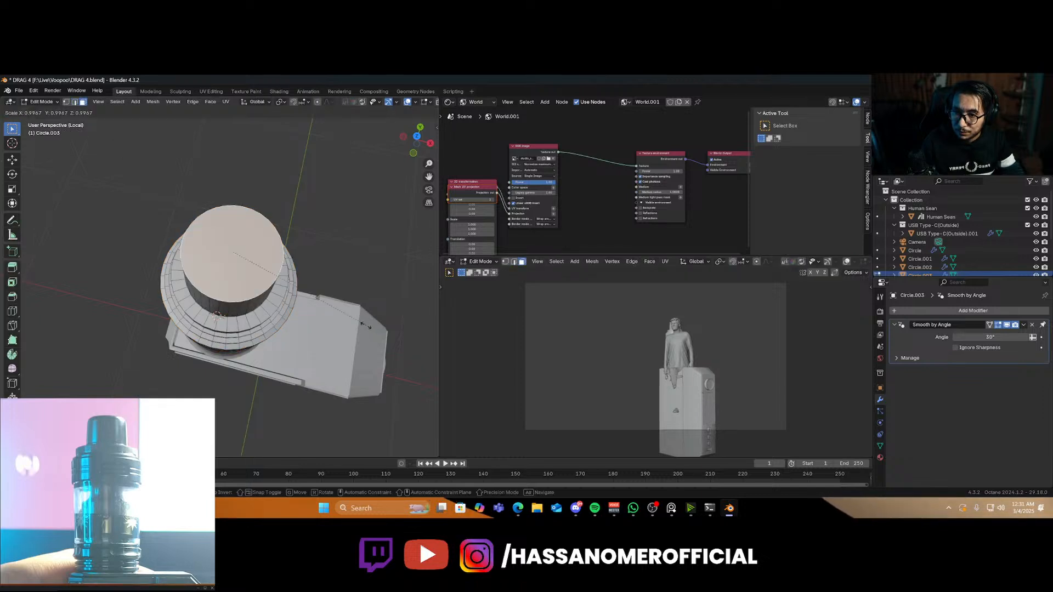
{"action": "left_click", "coordinate": [349, 324]}
{"action": "middle_click_drag", "start_coordinate": [322, 321], "coordinate": [268, 231]}
{"action": "key", "text": "i"}
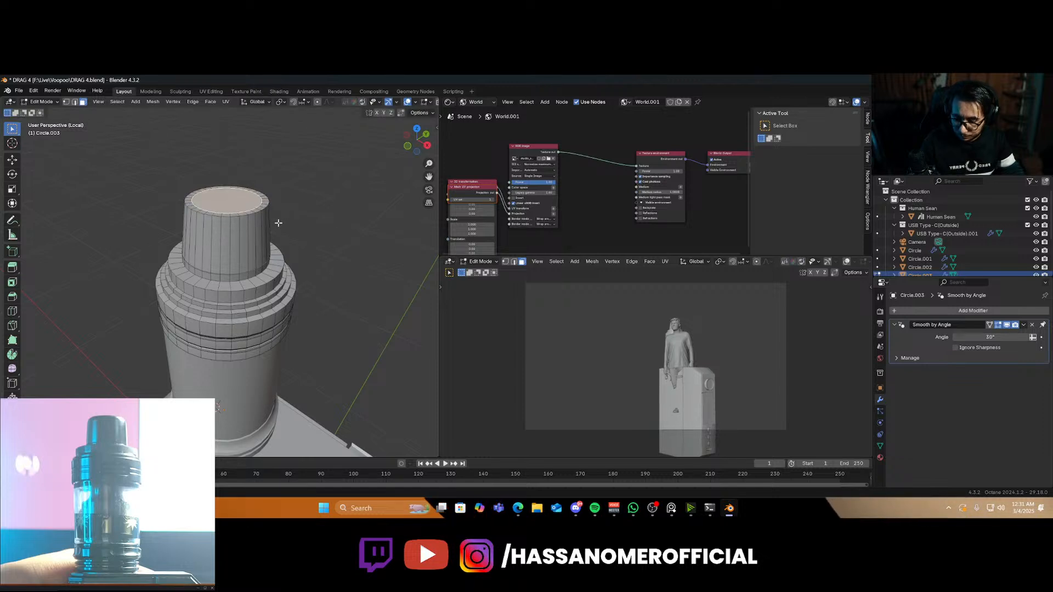
Lower the inset face along Z deep into the mouthpiece to hollow it out
{"action": "key", "text": "g"}
{"action": "key", "text": "z"}
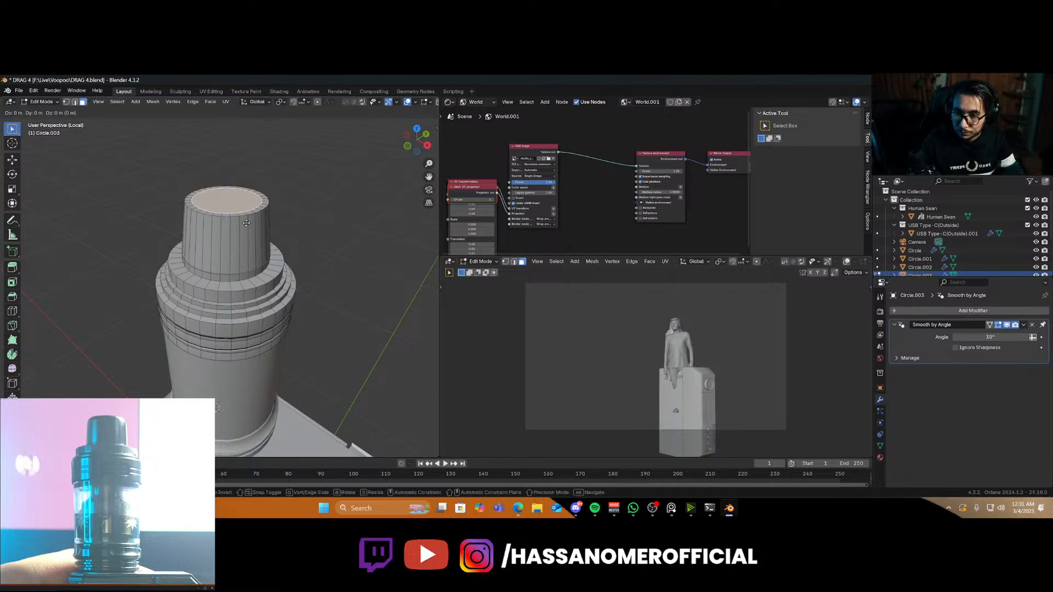
{"action": "left_click", "coordinate": [242, 257]}
{"action": "scroll", "coordinate": [210, 209], "scroll_direction": "up", "scroll_amount": 2}
{"action": "middle_click_drag", "start_coordinate": [210, 209], "coordinate": [216, 257], "text": "shift"}
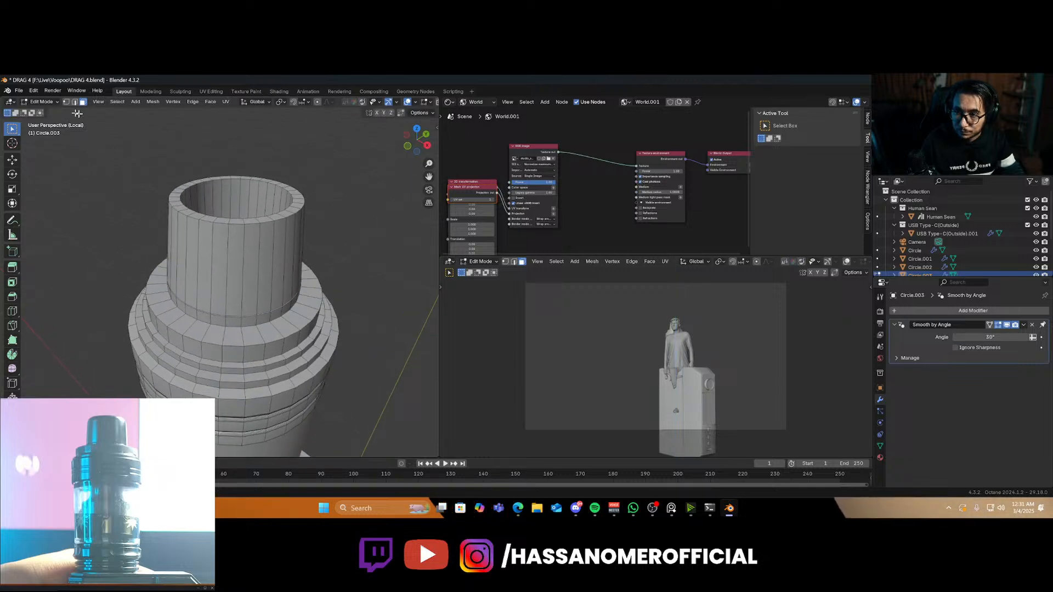
Raise the edge loop around the mouthpiece rim about 0.007 m along Z and bevel it with 4 segments into a rounded lip
{"action": "left_click", "coordinate": [181, 208], "text": "alt"}
{"action": "key", "text": "g"}
{"action": "key", "text": "g"}
{"action": "key", "text": "Escape"}
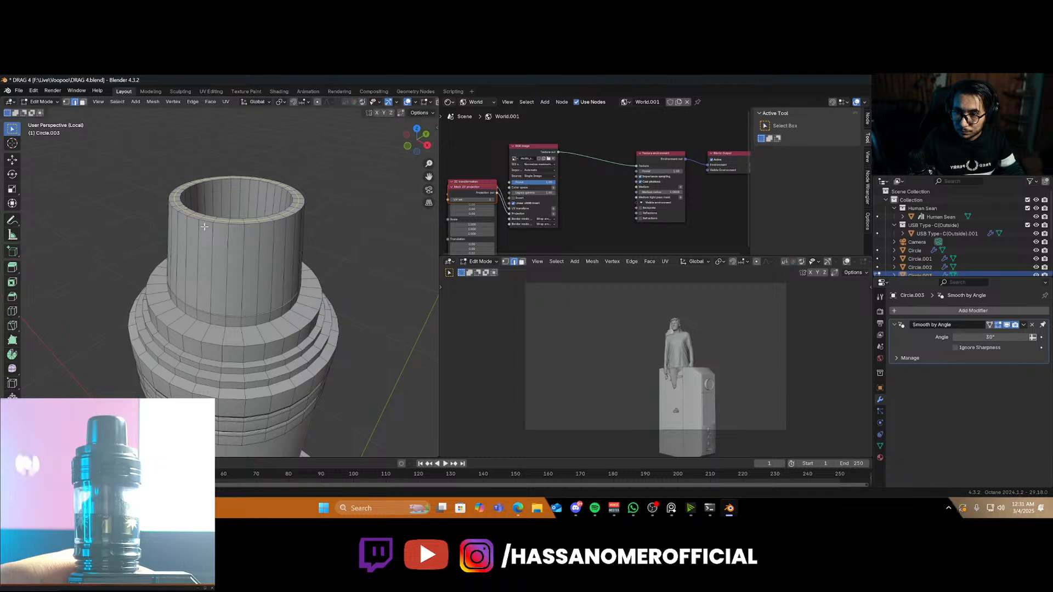
{"action": "key", "text": "g"}
{"action": "key", "text": "z"}
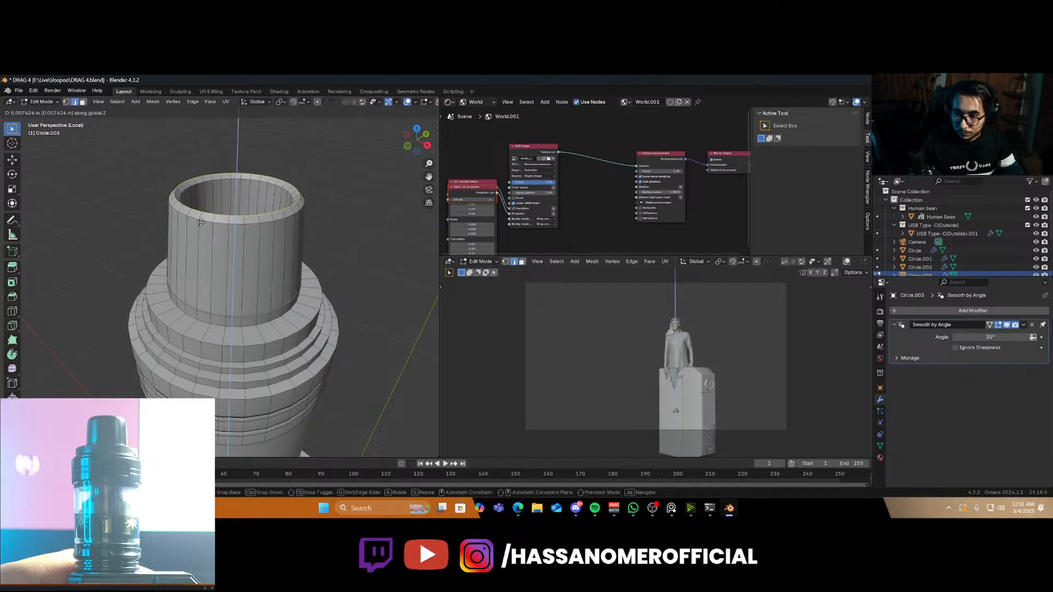
{"action": "left_click", "coordinate": [221, 223]}
{"action": "key", "text": "ctrl+b"}
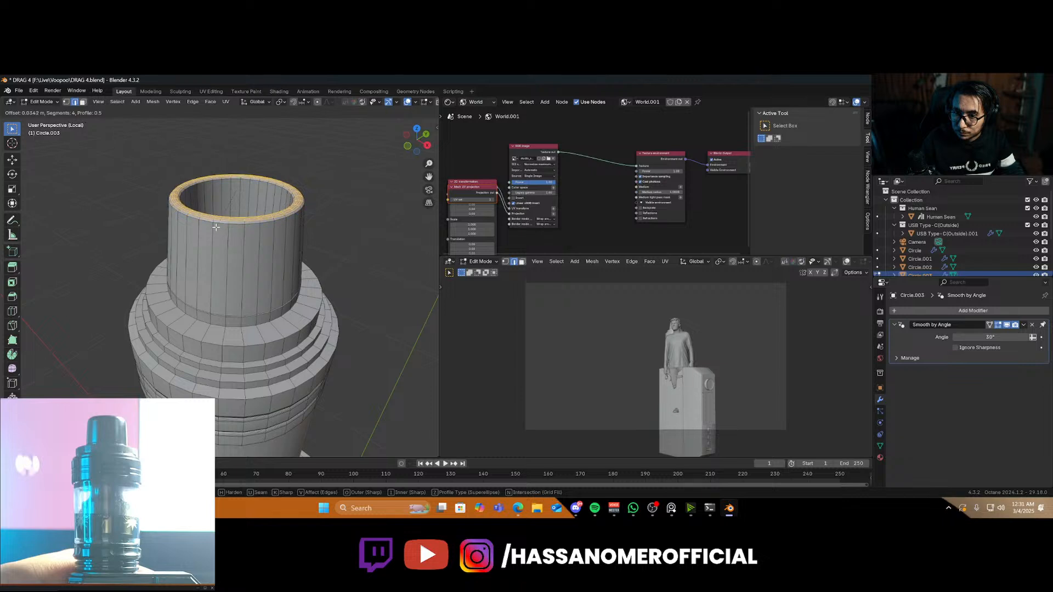
{"action": "left_click", "coordinate": [214, 228]}
Return to Object Mode and apply Shade Auto Smooth to the cap with its hollow mouthpiece
{"action": "key", "text": "Tab"}
{"action": "scroll", "coordinate": [244, 255], "scroll_direction": "down", "scroll_amount": 2}
{"action": "right_click", "coordinate": [229, 280]}
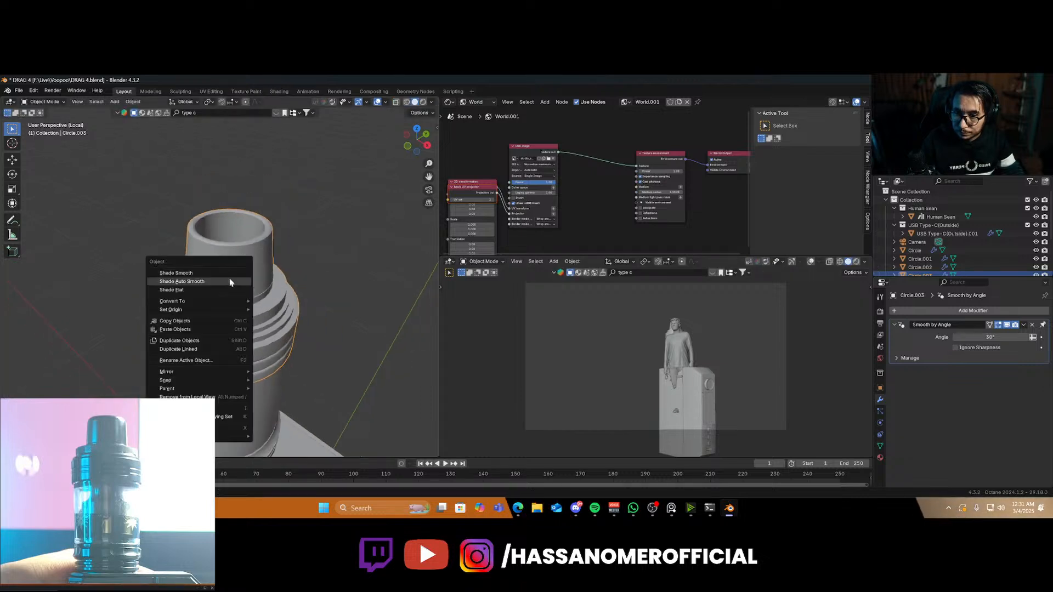
{"action": "left_click", "coordinate": [229, 282]}
{"action": "mouse_move", "coordinate": [228, 285]}
{"action": "middle_mouse_down"}
{"action": "mouse_move", "coordinate": [212, 354]}
{"action": "mouse_move", "coordinate": [231, 393]}
{"action": "mouse_move", "coordinate": [246, 289]}
{"action": "middle_mouse_up"}
{"action": "key", "text": "Tab"}
{"action": "key", "text": "alt+a"}
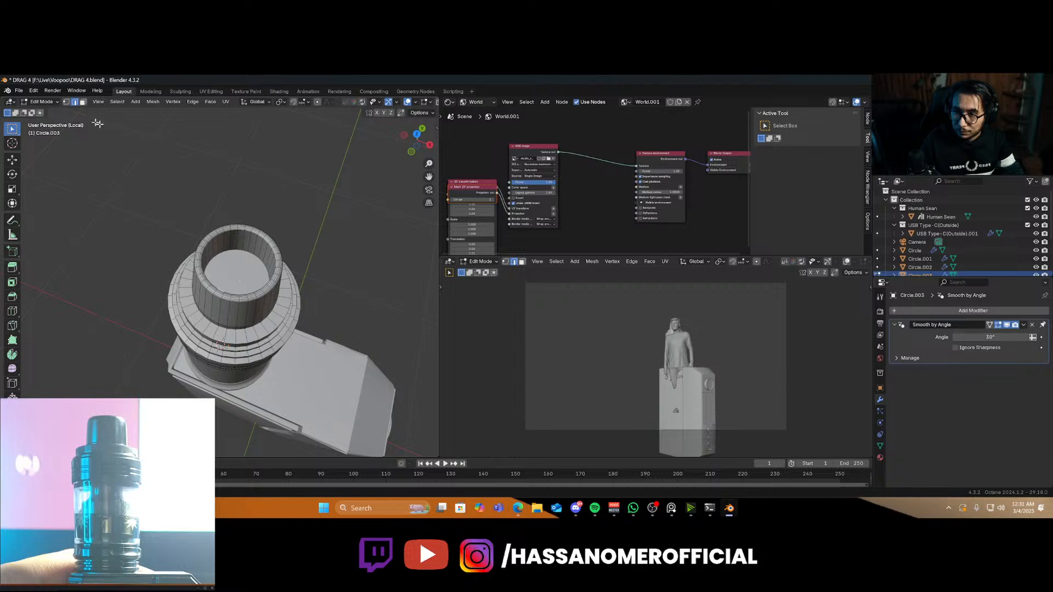
{"action": "right_click", "coordinate": [250, 270]}
{"action": "key", "text": "Escape"}
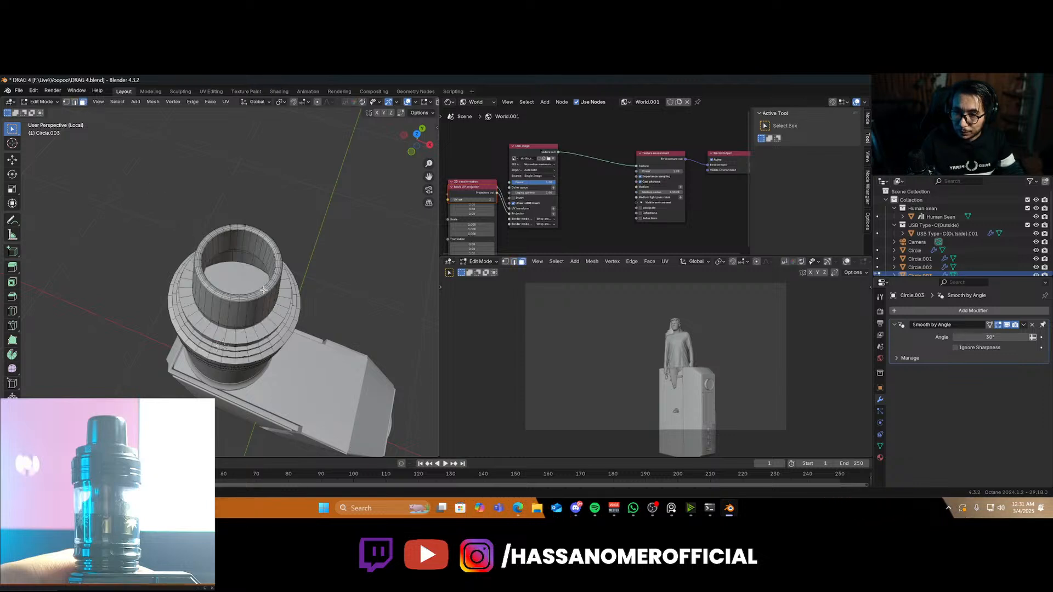
{"action": "middle_click_drag", "start_coordinate": [250, 271], "coordinate": [280, 334]}
{"action": "key", "text": "Tab"}
{"action": "scroll", "coordinate": [235, 310], "scroll_direction": "up", "scroll_amount": 1}
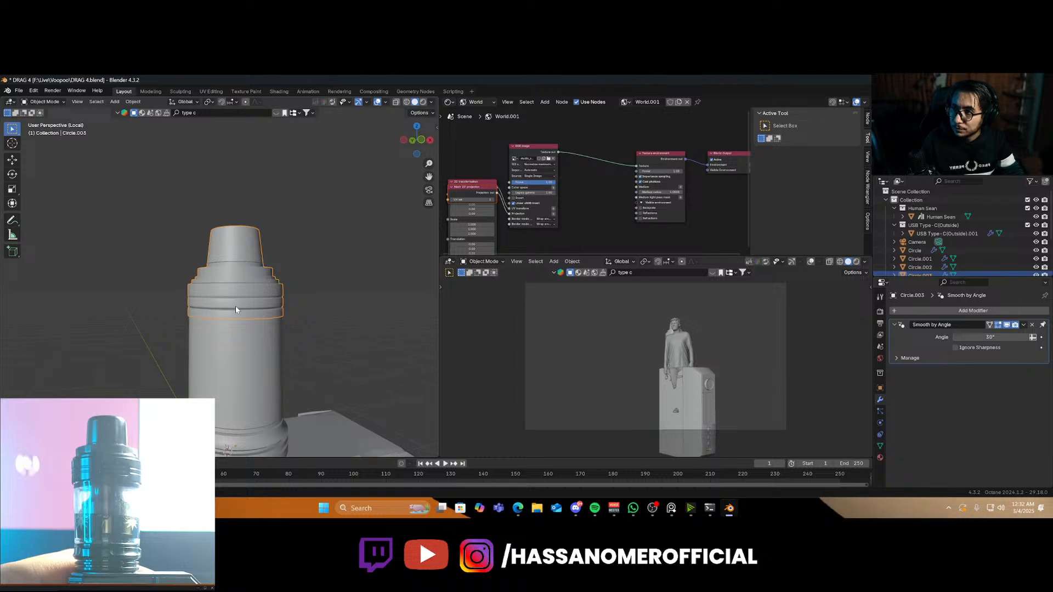
{"action": "scroll", "coordinate": [236, 310], "scroll_direction": "up", "scroll_amount": 2}
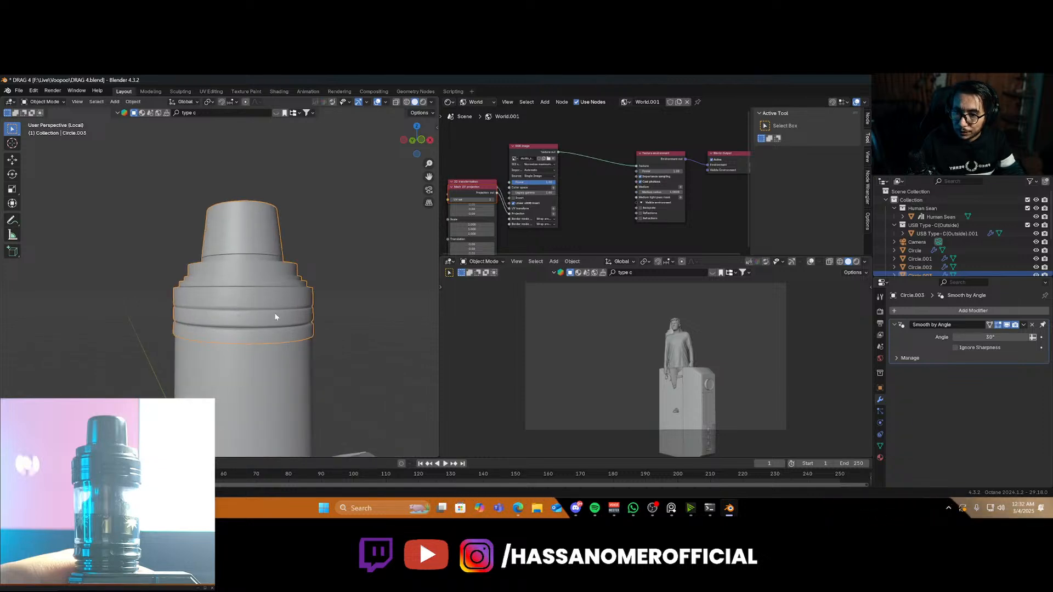
{"action": "key", "text": "Tab"}
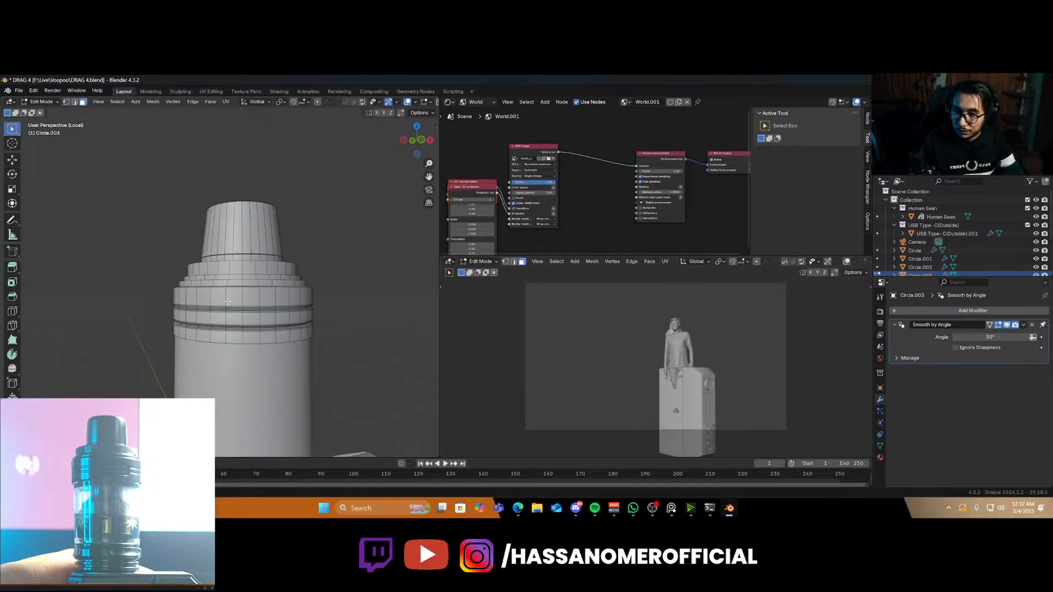
{"action": "left_click", "coordinate": [263, 336], "text": "alt"}
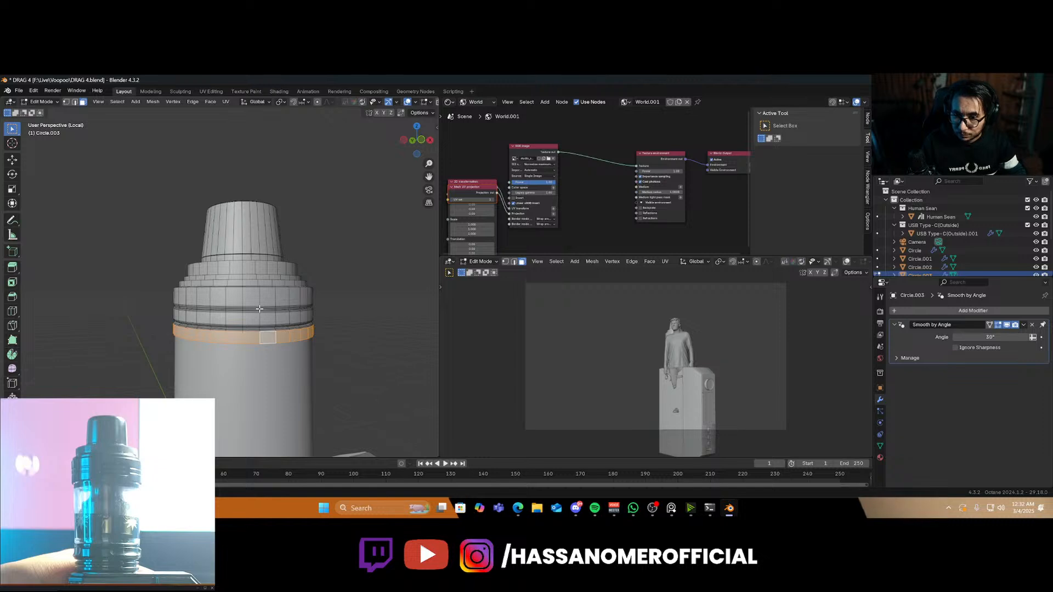
{"action": "key", "text": "alt+a"}
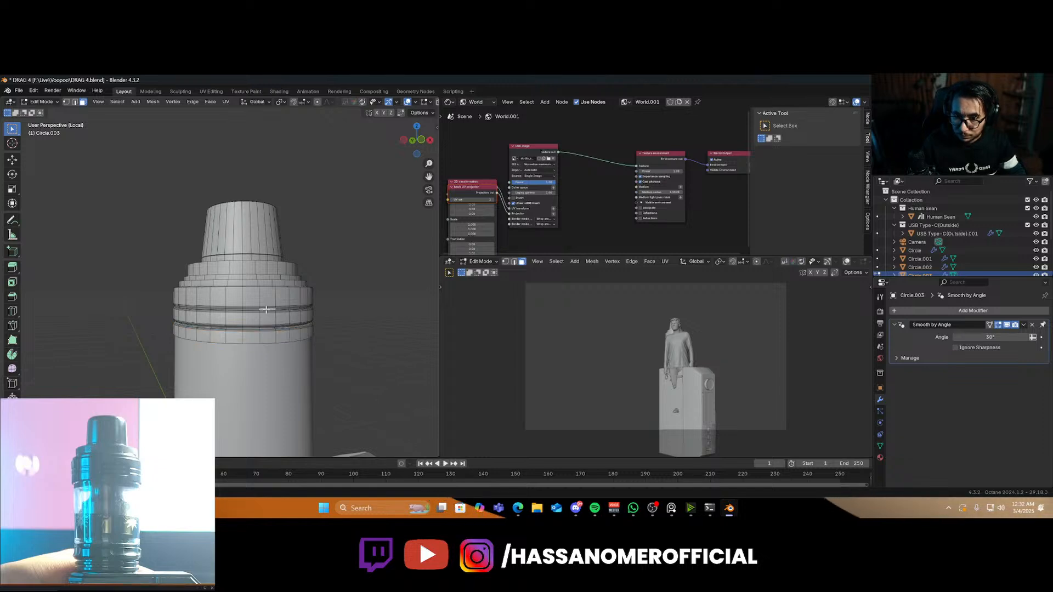
{"action": "left_click", "coordinate": [267, 309], "text": "alt"}
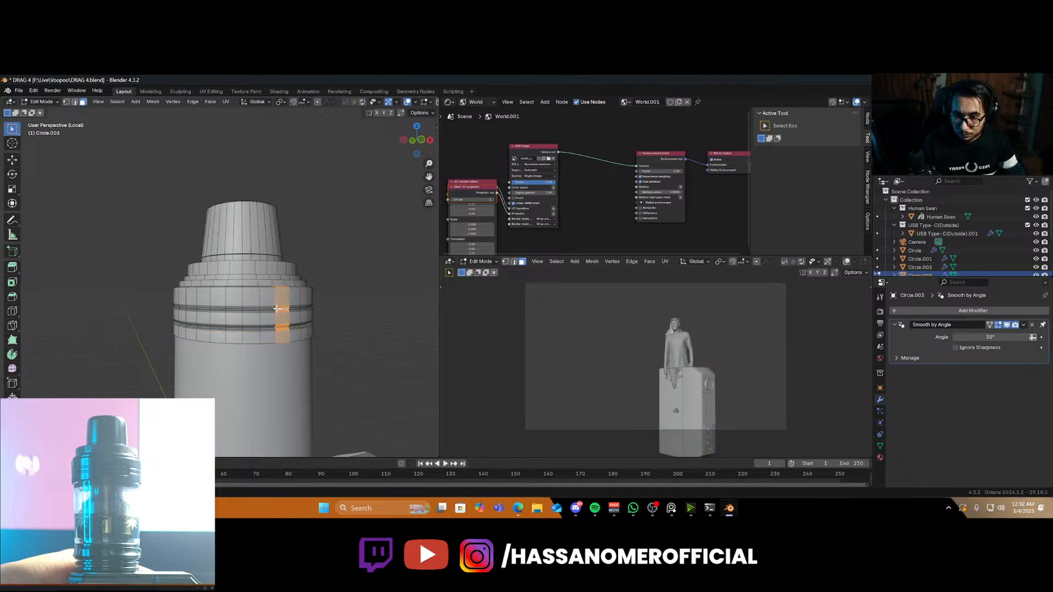
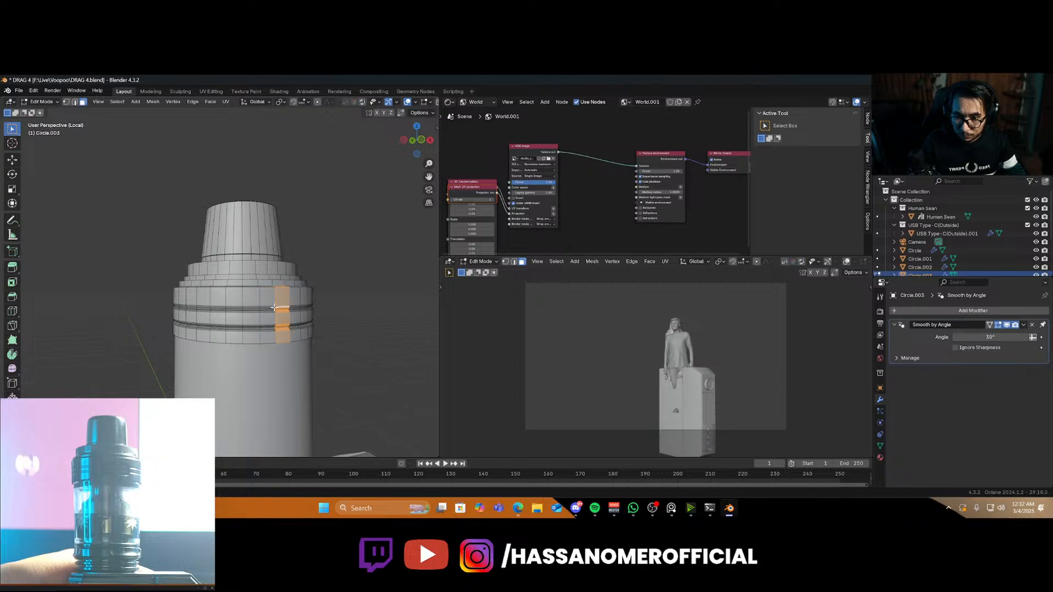
{"action": "scroll", "coordinate": [275, 308], "scroll_direction": "up", "scroll_amount": 5}
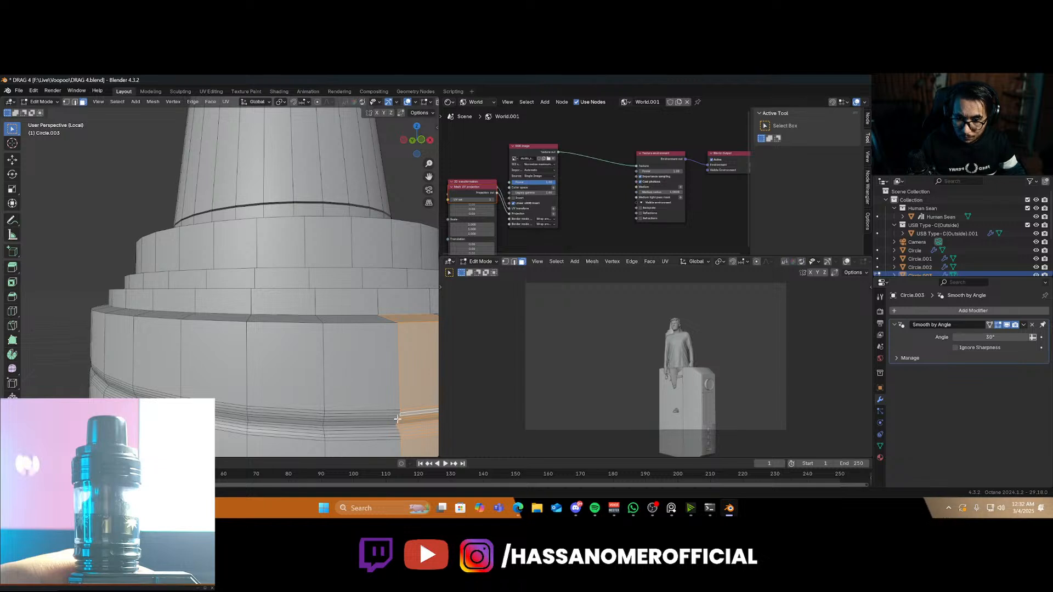
{"action": "scroll", "coordinate": [399, 414], "scroll_direction": "down", "scroll_amount": 6}
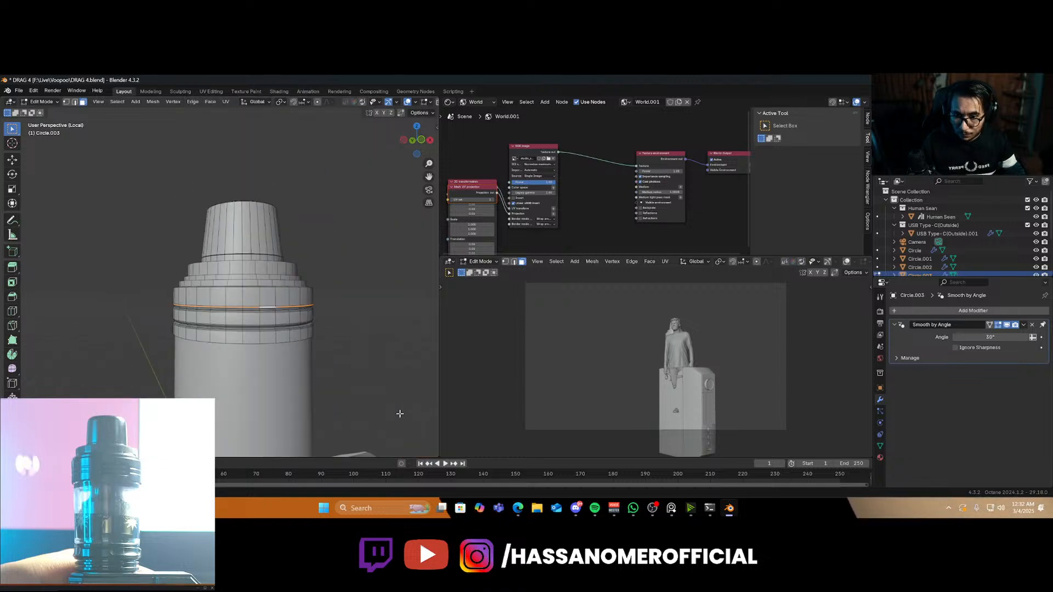
{"action": "key", "text": "ctrl+KP_Add"}
{"action": "key", "text": "ctrl+KP_Add"}
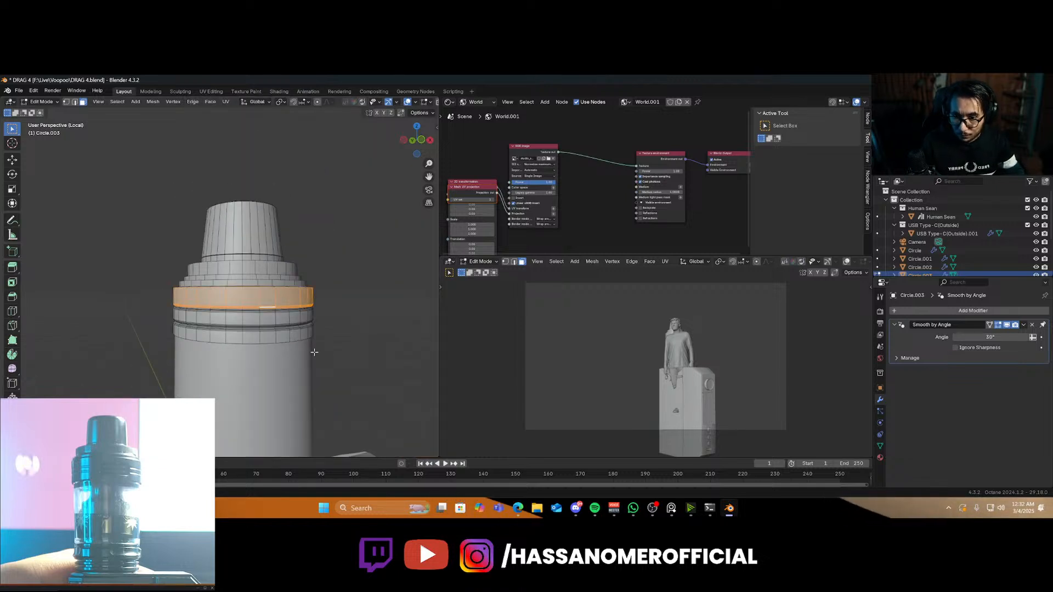
Select the cap's middle band face loop and grow the selection to cover the whole grooved outer section with both grooves
{"action": "key", "text": "alt+a"}
{"action": "left_click", "coordinate": [276, 318], "text": "alt"}
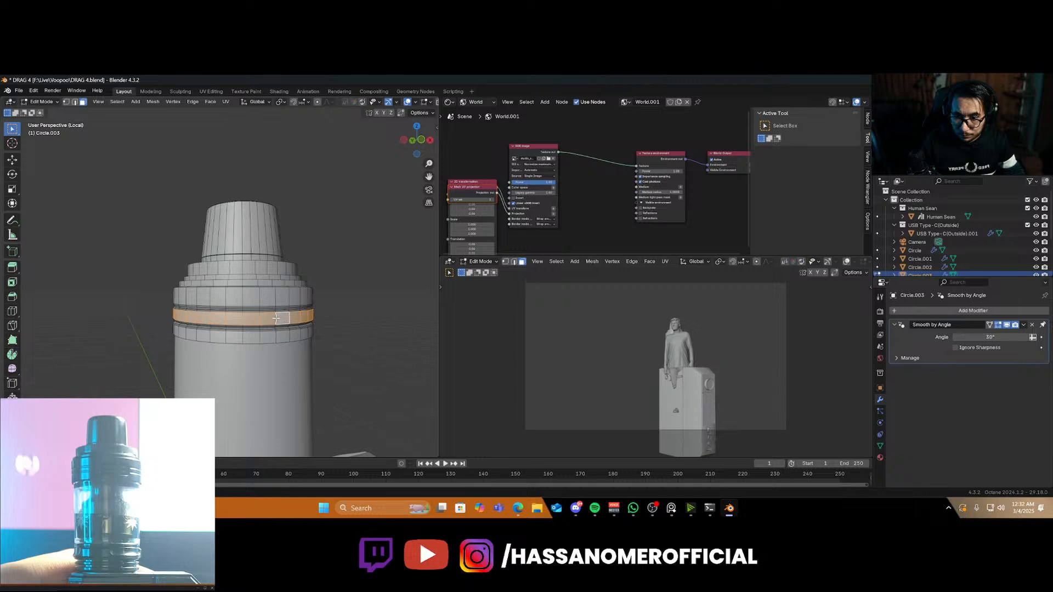
{"action": "key", "text": "ctrl+KP_Add"}
{"action": "key", "text": "ctrl+KP_Add"}
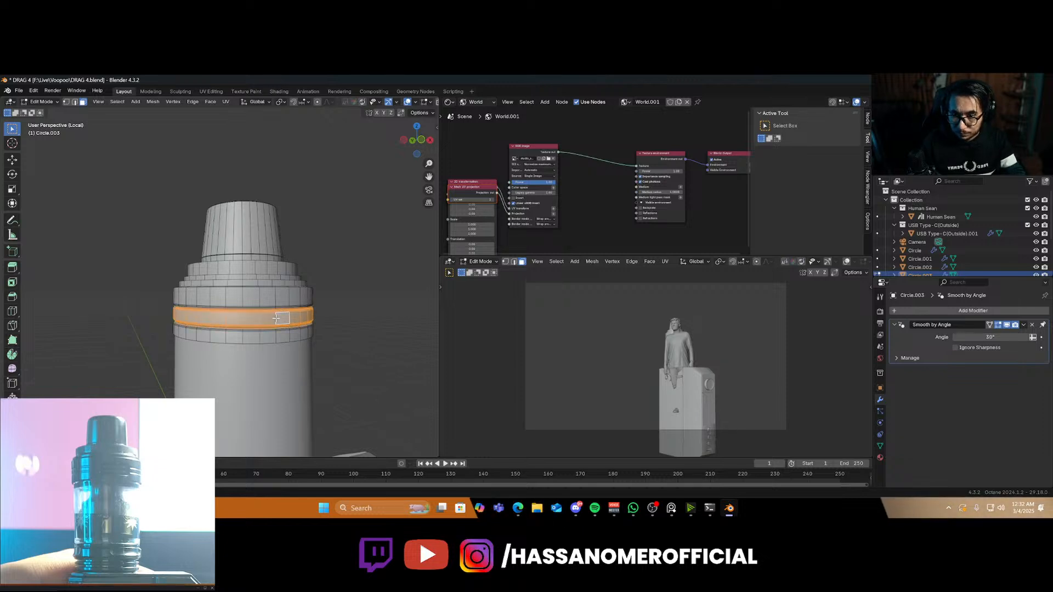
{"action": "key", "text": "ctrl+KP_Add"}
{"action": "key", "text": "ctrl+KP_Add"}
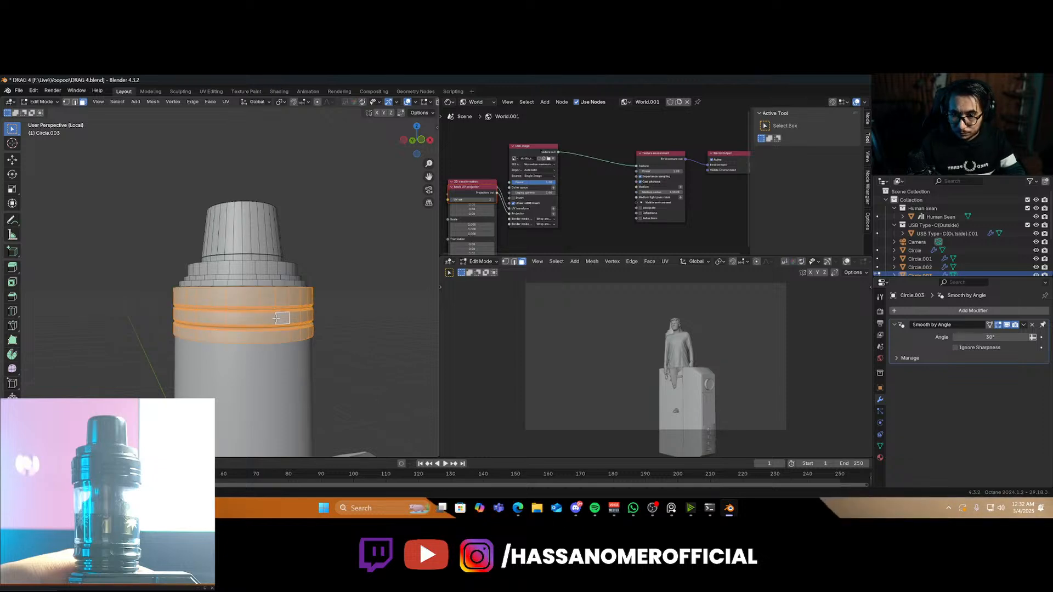
{"action": "middle_click_drag", "start_coordinate": [276, 318], "coordinate": [294, 330]}
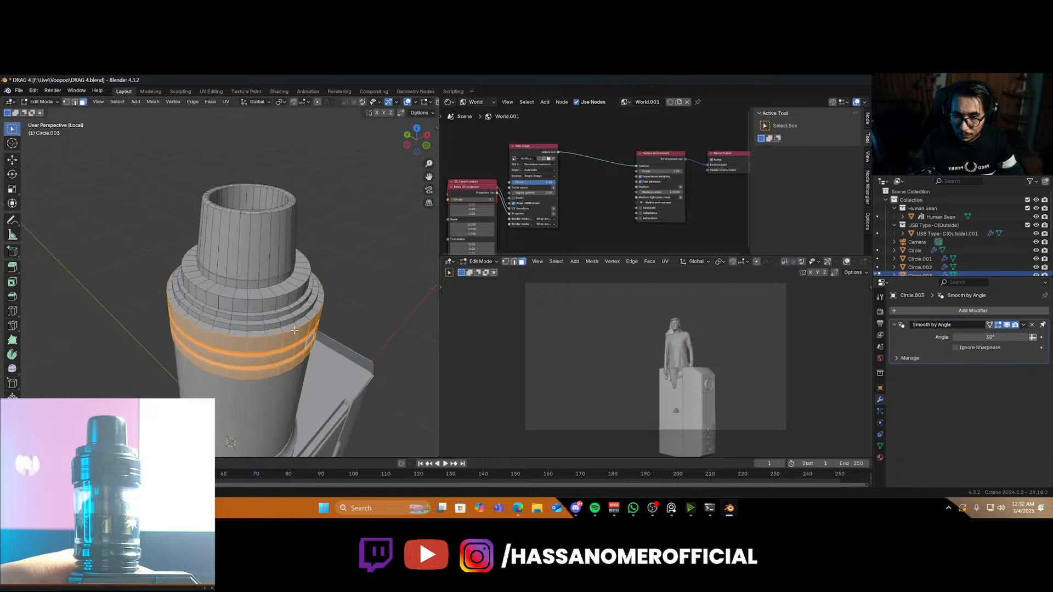
Try separating the grooved outer band into its own object and fattening all its faces outward along their normals
{"action": "key", "text": "p"}
{"action": "left_click", "coordinate": [318, 350]}
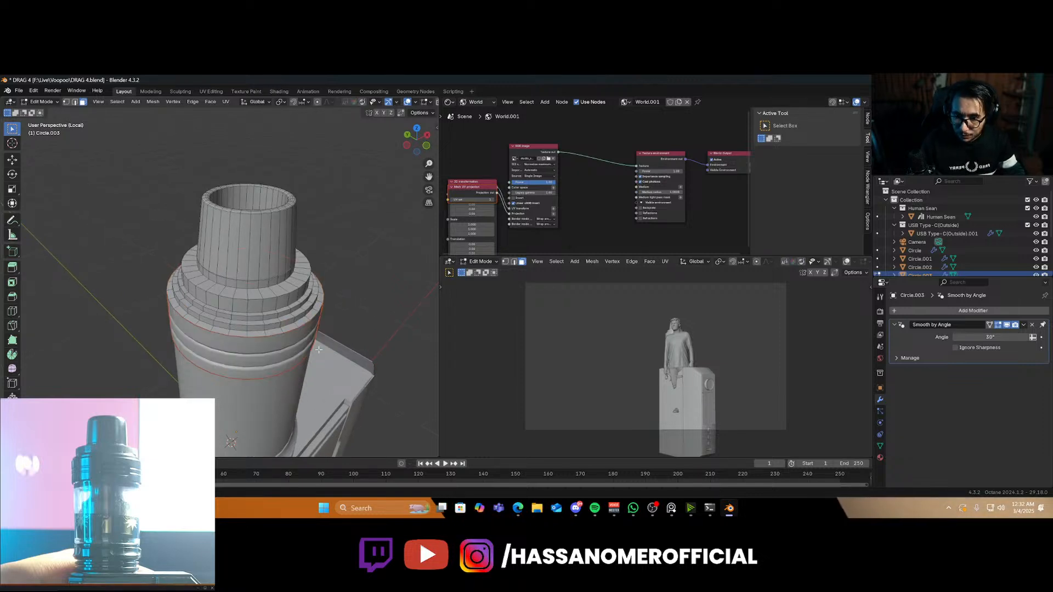
{"action": "key", "text": "Tab"}
{"action": "left_click", "coordinate": [306, 344]}
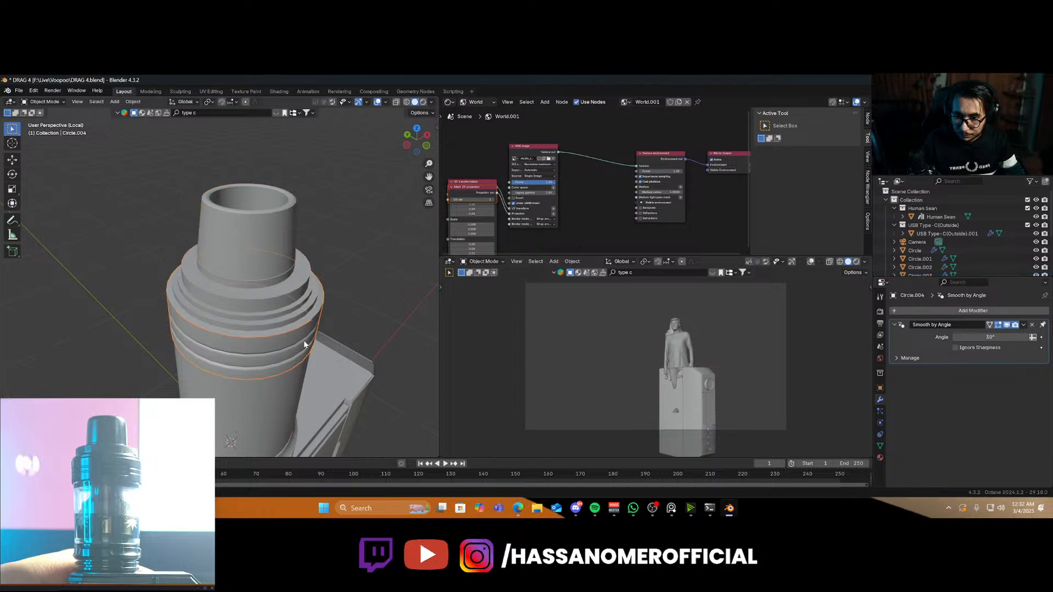
{"action": "key", "text": "Tab"}
{"action": "key", "text": "a"}
{"action": "key", "text": "alt+s"}
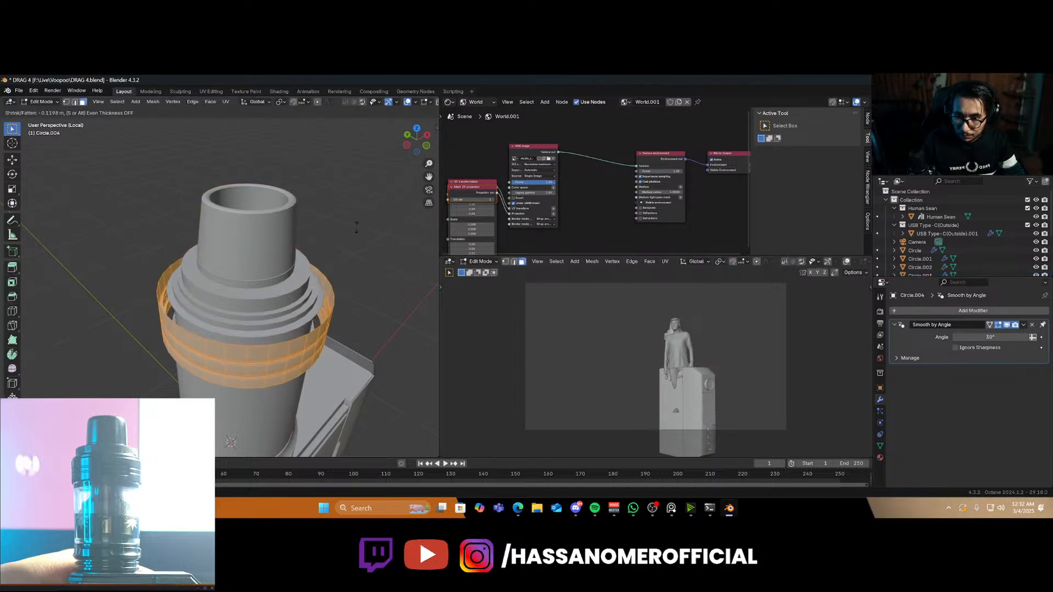
{"action": "left_click", "coordinate": [337, 379]}
Undo the band's fattening and separation, back to the selected grooved faces on the cap
{"action": "key", "text": "ctrl+z"}
{"action": "key", "text": "ctrl+z"}
{"action": "key", "text": "ctrl+z"}
{"action": "key", "text": "ctrl+z"}
{"action": "key", "text": "ctrl+z"}
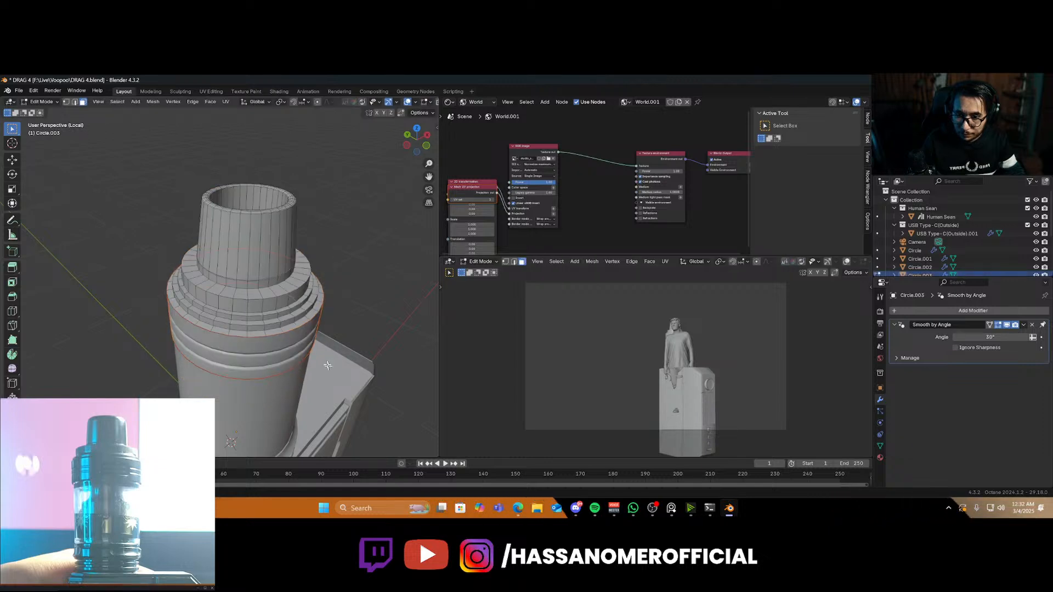
{"action": "key", "text": "ctrl+z"}
{"action": "key", "text": "ctrl+z"}
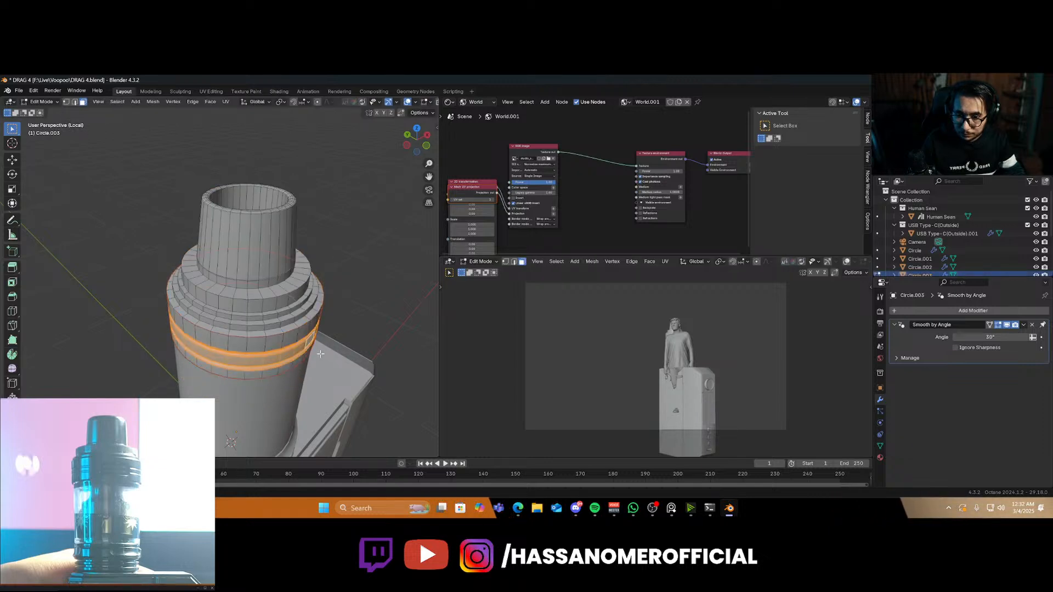
{"action": "key", "text": "ctrl+shift+z"}
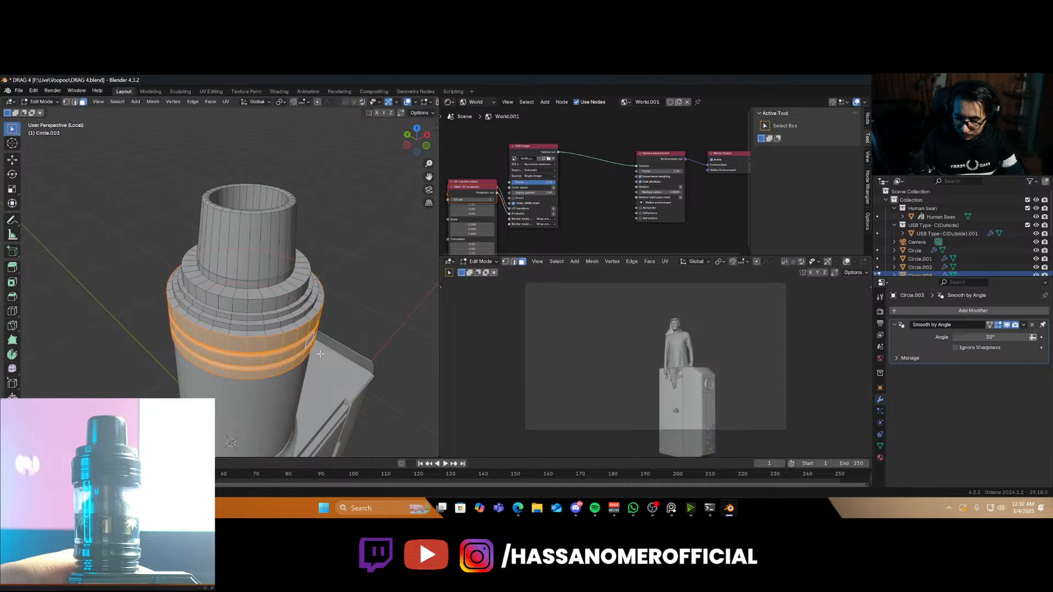
Separate the selected grooved band from the cap as its own object and select it in Object Mode
{"action": "key", "text": "p"}
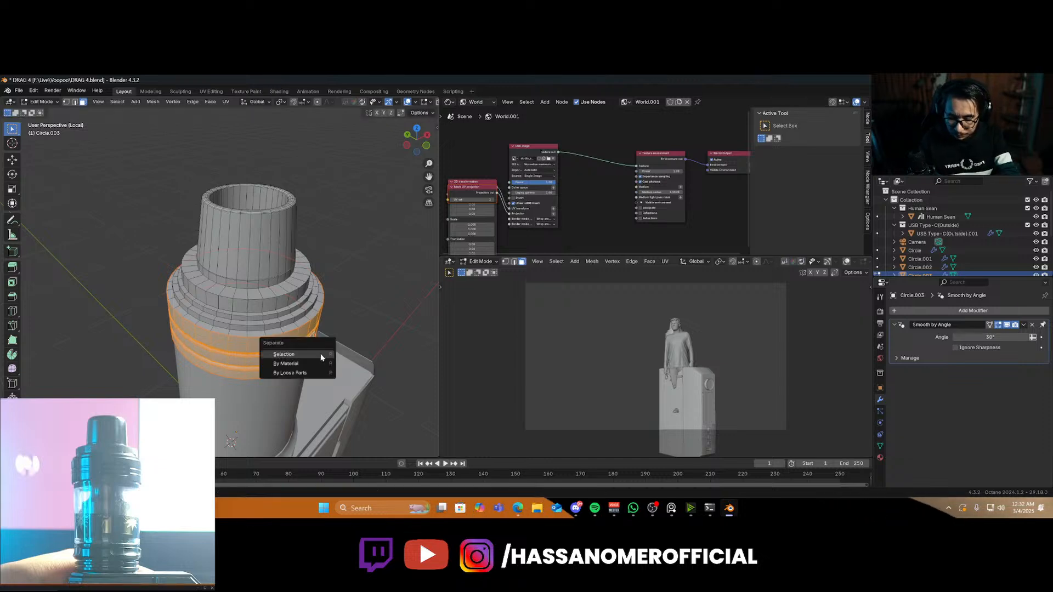
{"action": "key", "text": "Down"}
{"action": "left_click", "coordinate": [320, 355]}
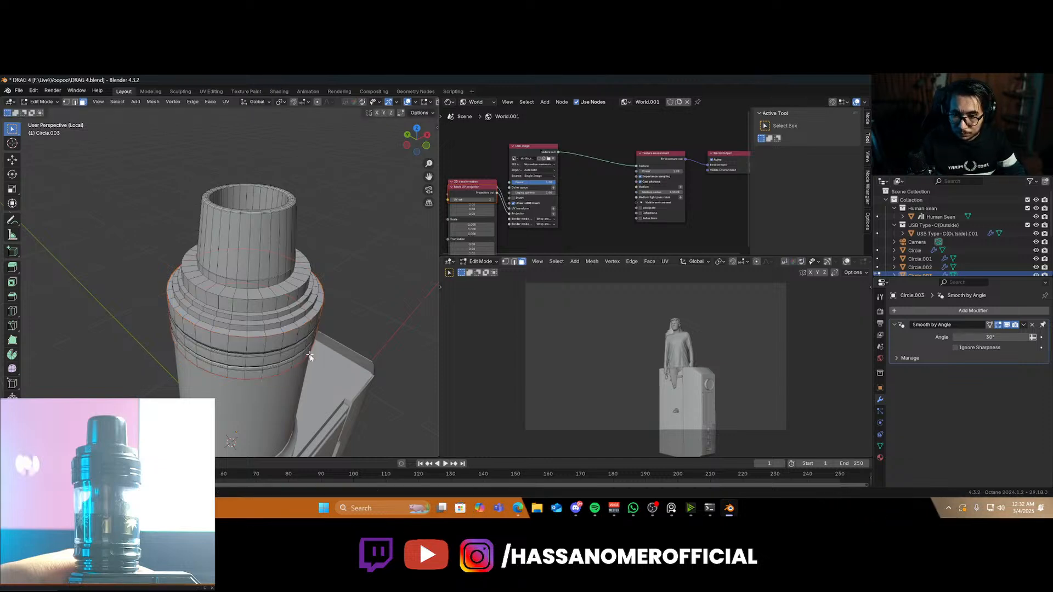
{"action": "key", "text": "Tab"}
{"action": "left_click", "coordinate": [312, 359]}
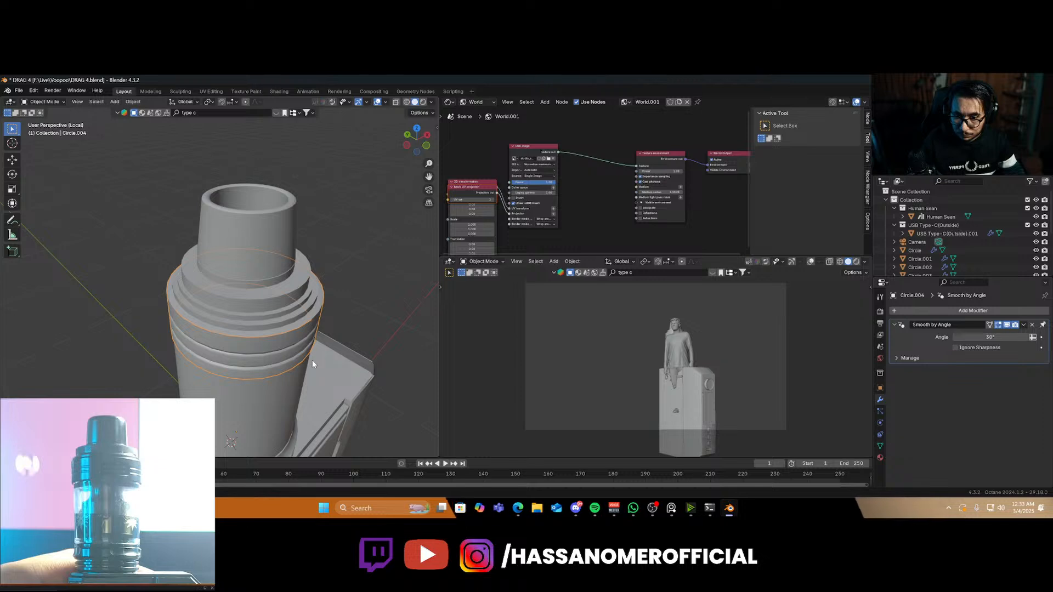
Select all faces of the separated band and push them slightly outward with Shrink/Fatten
{"action": "key", "text": "g"}
{"action": "key", "text": "Escape"}
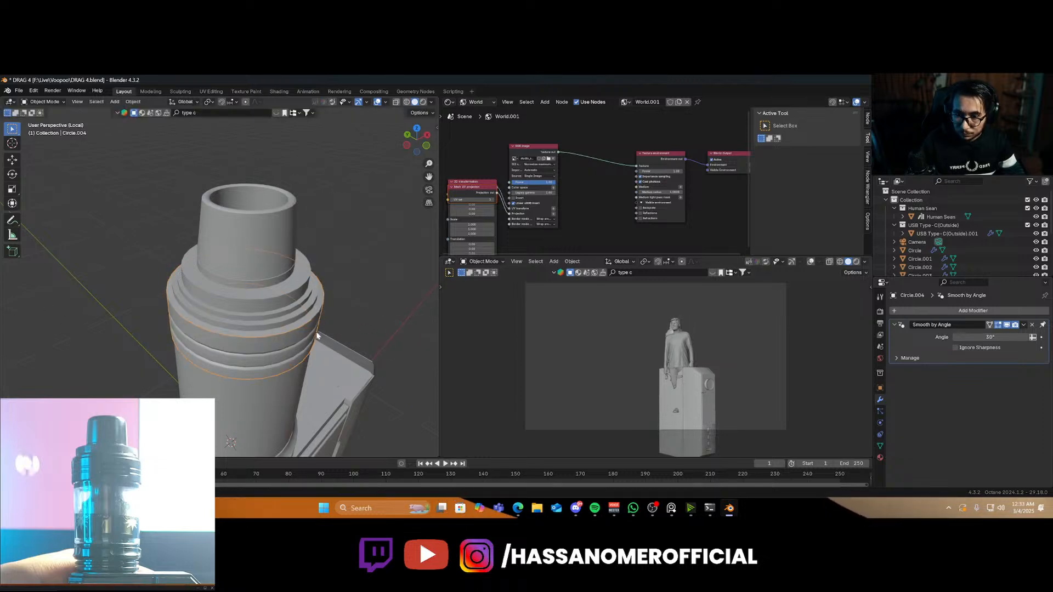
{"action": "key", "text": "Tab"}
{"action": "key", "text": "a"}
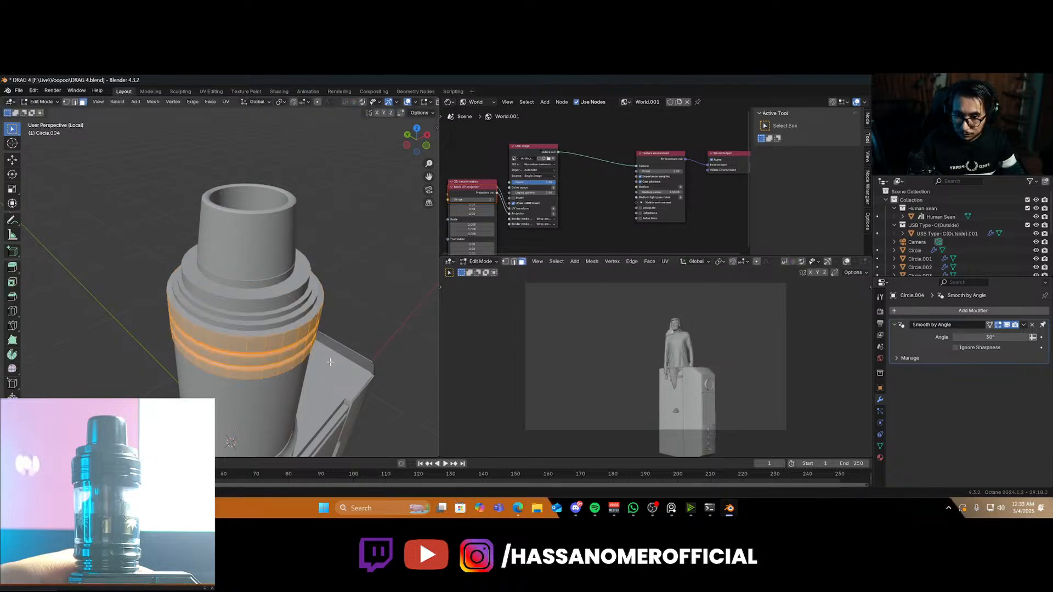
{"action": "key", "text": "alt+s"}
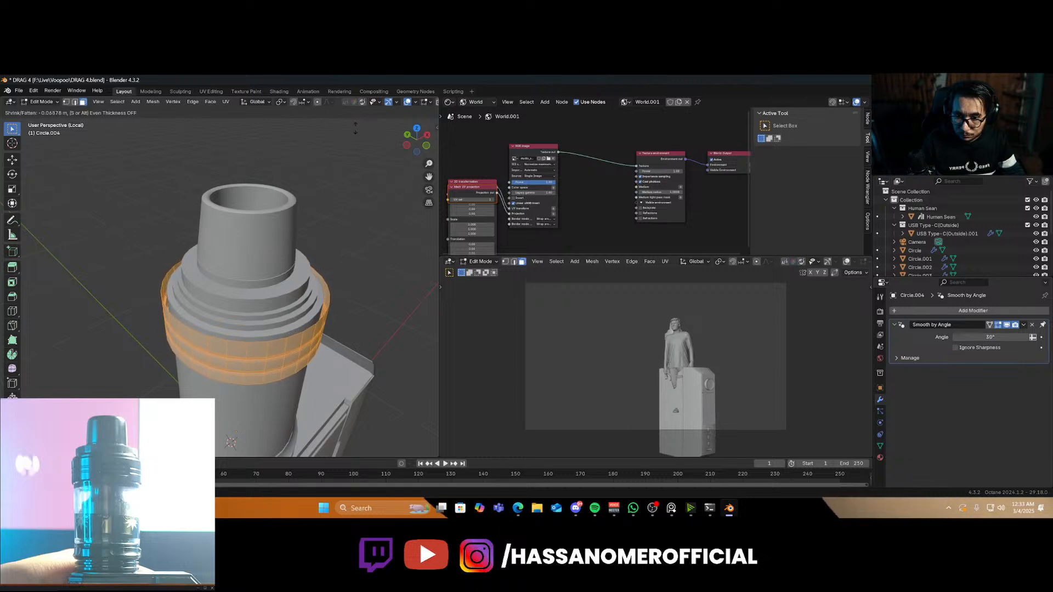
{"action": "left_click", "coordinate": [353, 445]}
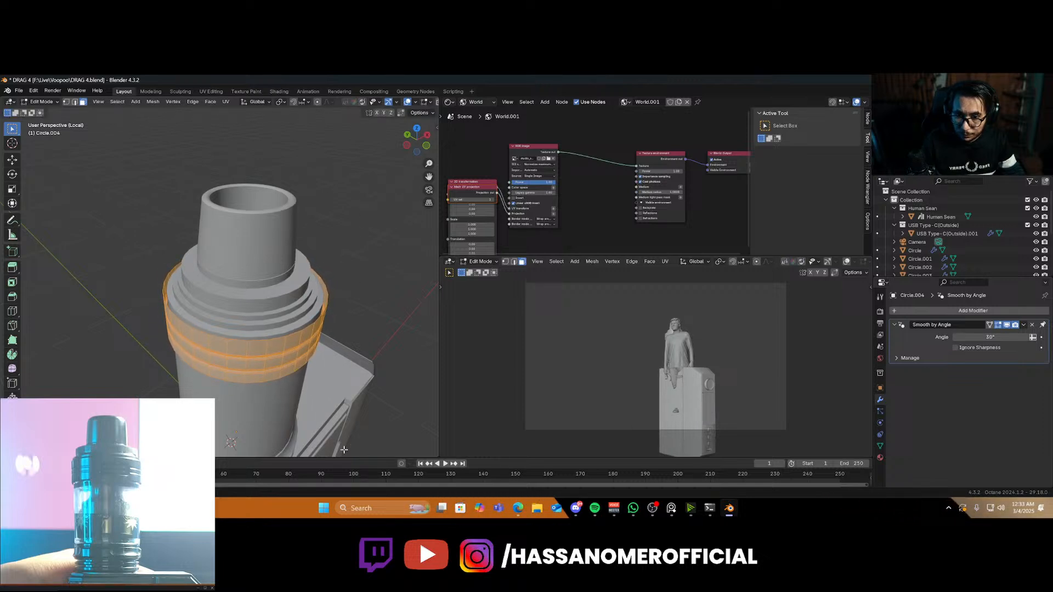
Add a Solidify modifier to the band, set its thickness to about 0.07 m and return to Object Mode
{"action": "left_click", "coordinate": [952, 311]}
{"action": "type", "text": "s"}
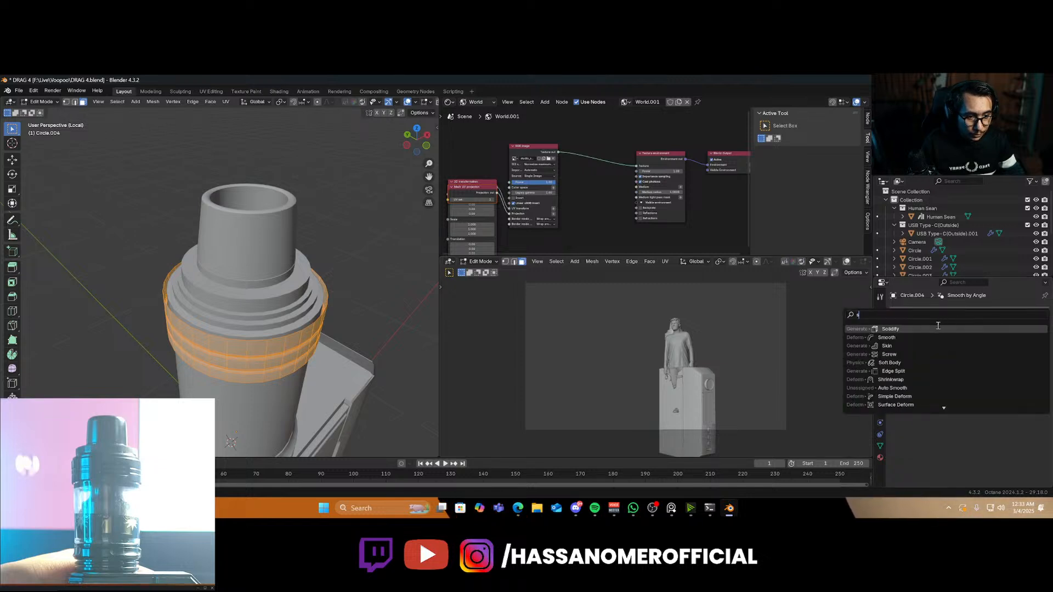
{"action": "left_click", "coordinate": [936, 328]}
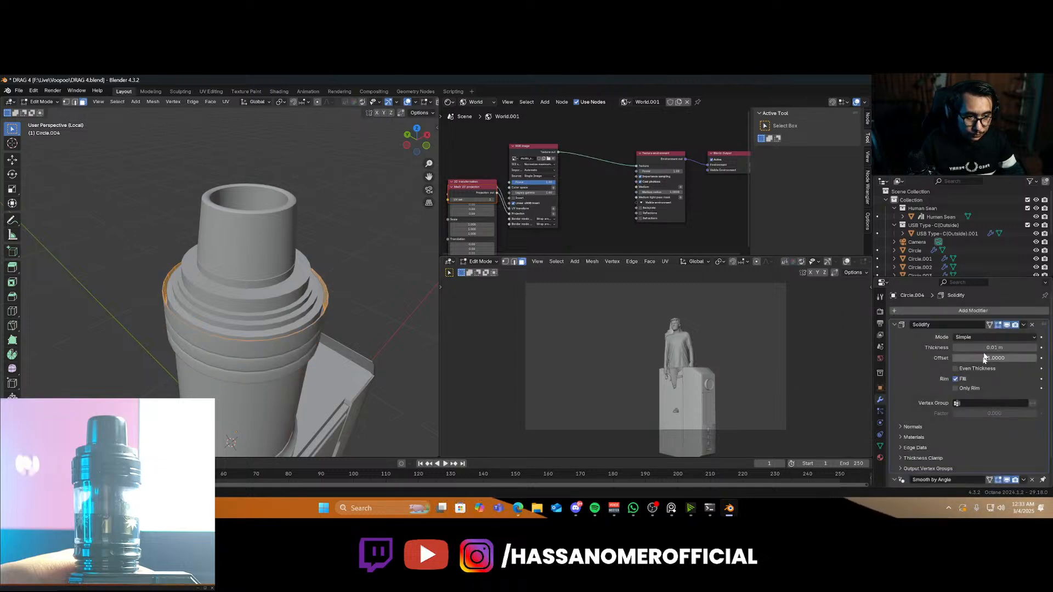
{"action": "left_click_drag", "start_coordinate": [993, 347], "coordinate": [1029, 347]}
{"action": "key", "text": "Tab"}
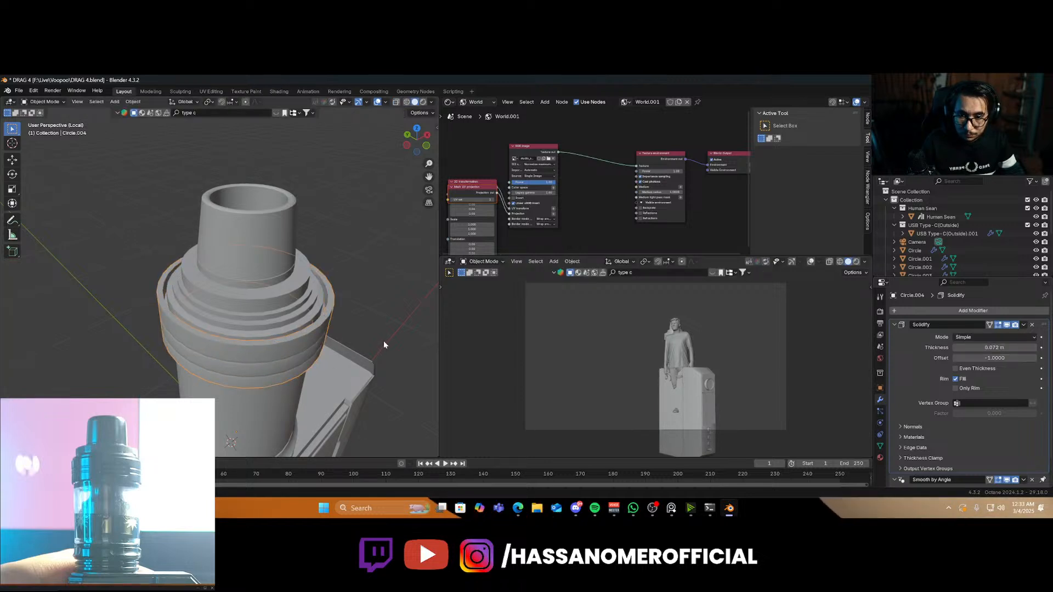
{"action": "scroll", "coordinate": [362, 361], "scroll_direction": "down", "scroll_amount": 3}
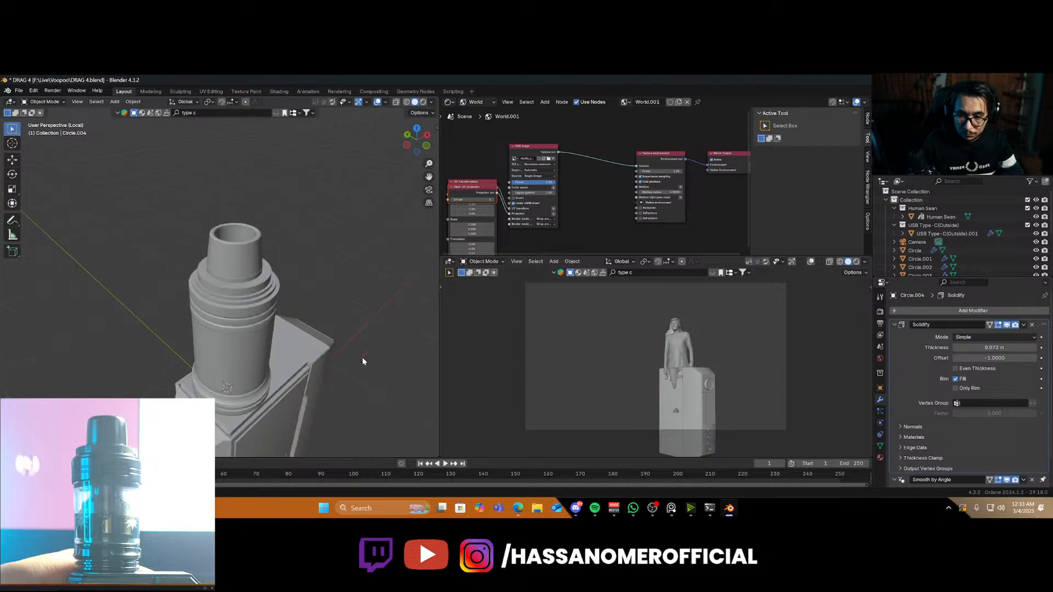
{"action": "scroll", "coordinate": [306, 340], "scroll_direction": "up", "scroll_amount": 3}
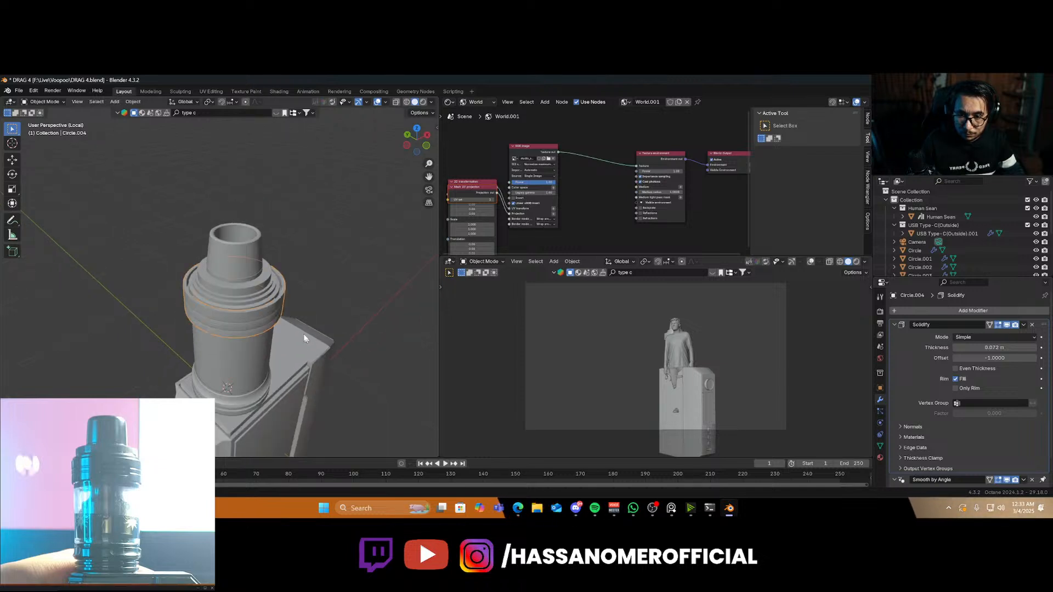
Try scaling the separated band's faces slightly inward in Edit Mode, after cancelling a Shrink/Fatten adjustment
{"action": "key", "text": "Tab"}
{"action": "key", "text": "s"}
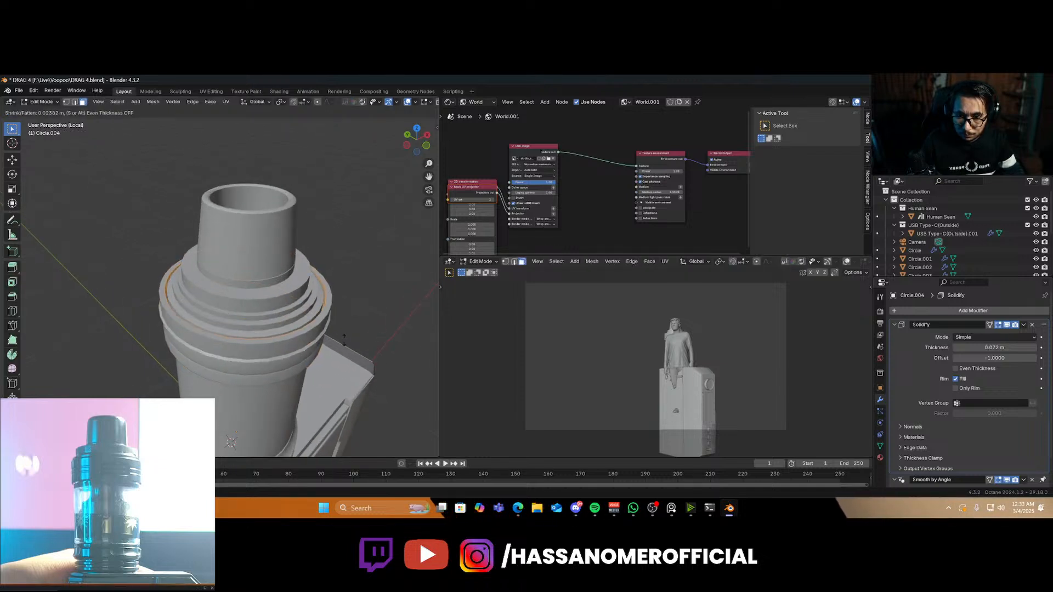
{"action": "right_click", "coordinate": [345, 341]}
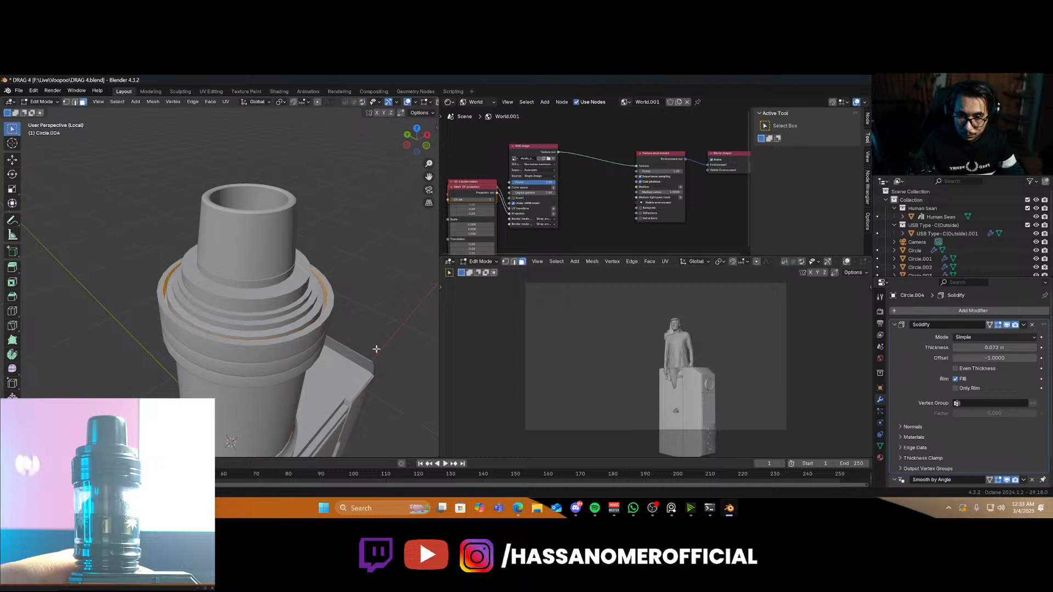
{"action": "key", "text": "s"}
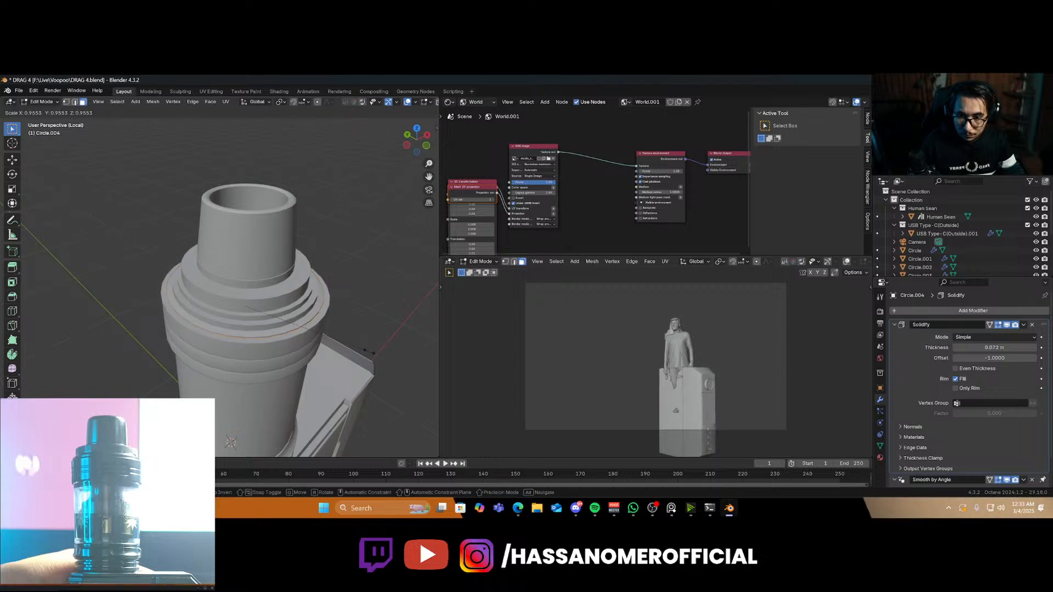
{"action": "left_click", "coordinate": [332, 357]}
{"action": "key", "text": "Tab"}
Delete the separated thickened band object from around the cap
{"action": "middle_click_drag", "start_coordinate": [330, 379], "coordinate": [269, 346]}
{"action": "left_click", "coordinate": [419, 314]}
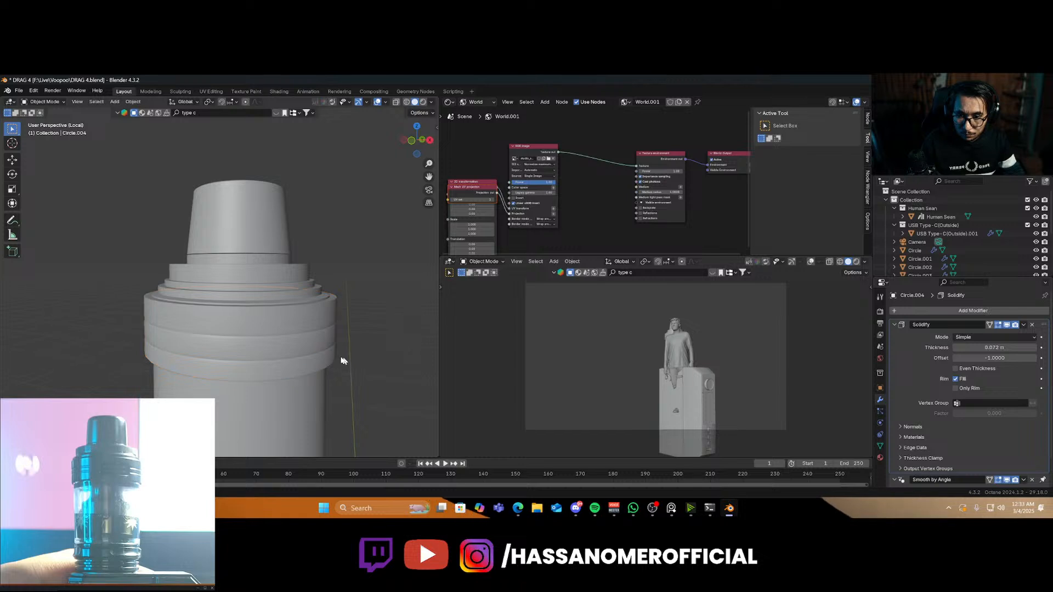
{"action": "left_click", "coordinate": [339, 358]}
{"action": "key", "text": "x"}
{"action": "left_click", "coordinate": [340, 353]}
Select a face loop on the cap's grooved band in Edit Mode and grow the selection to cover the whole band
{"action": "left_click", "coordinate": [289, 347]}
{"action": "key", "text": "Tab"}
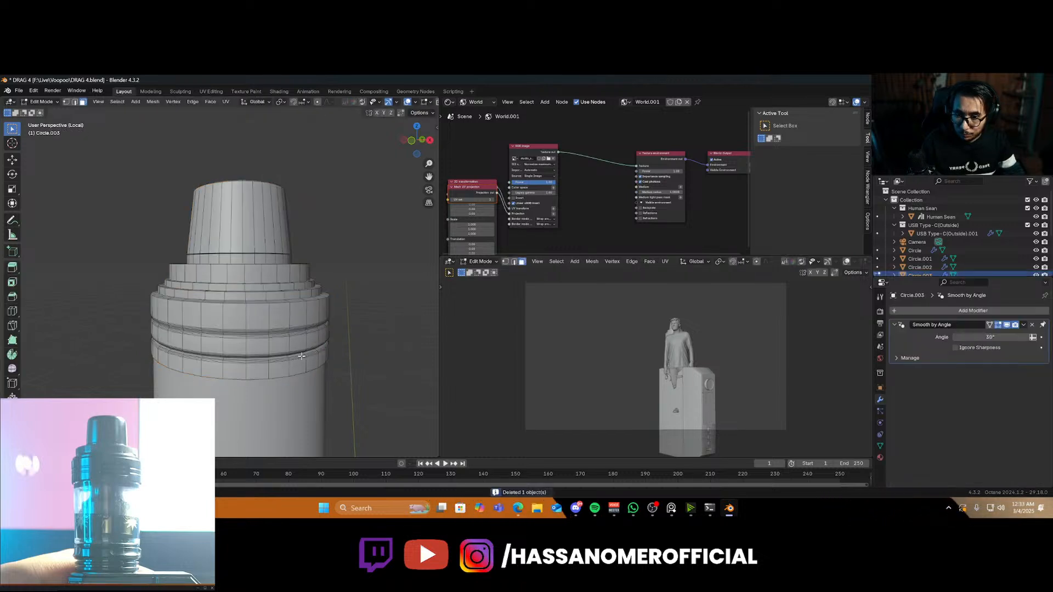
{"action": "scroll", "coordinate": [301, 355], "scroll_direction": "up", "scroll_amount": 2}
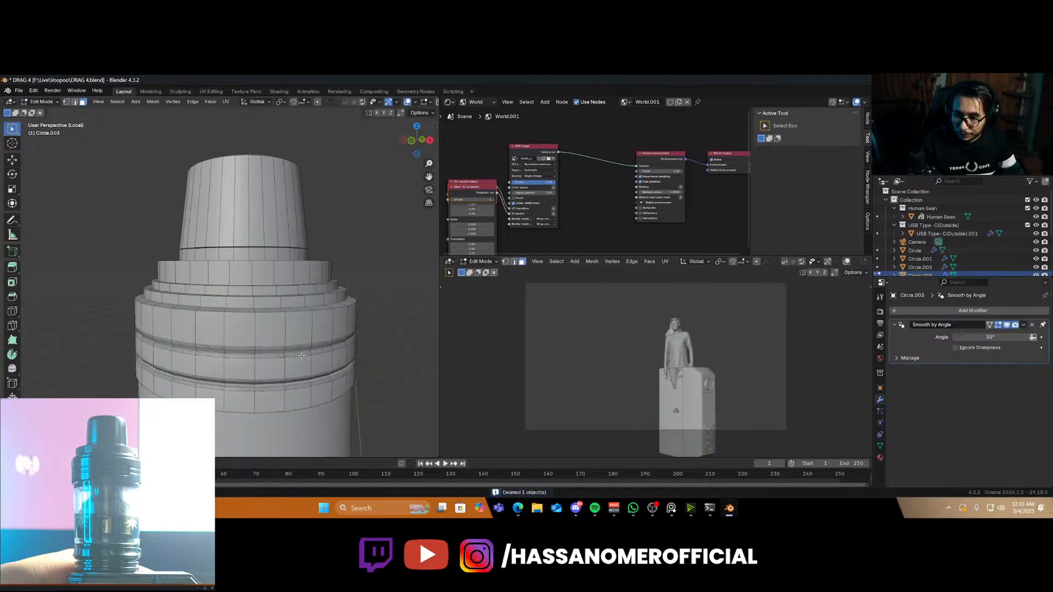
{"action": "key", "text": "Tab"}
{"action": "key", "text": "Tab"}
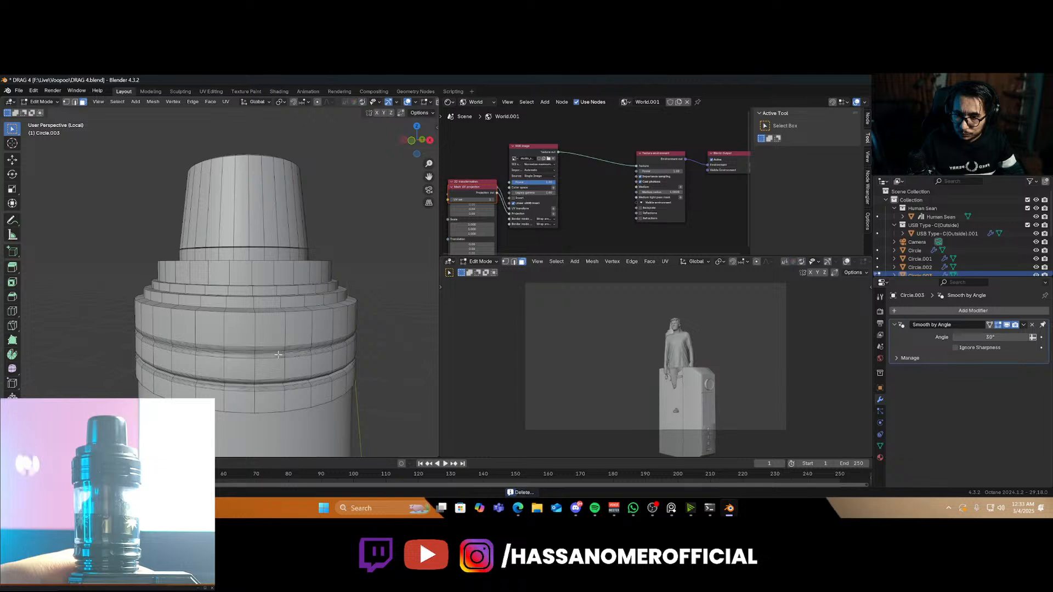
{"action": "left_click", "coordinate": [263, 364]}
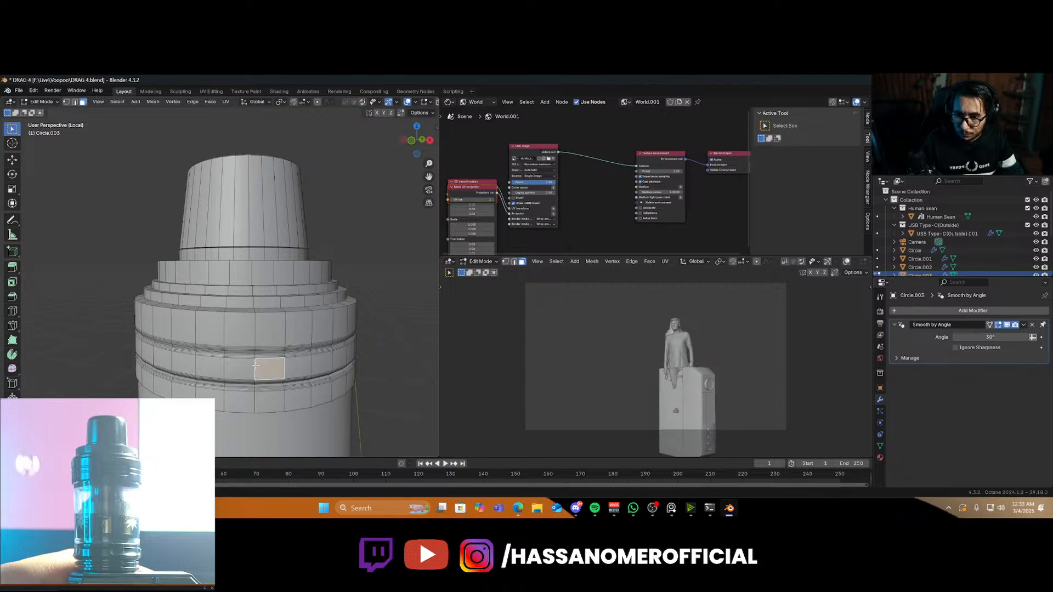
{"action": "left_click", "coordinate": [260, 365], "text": "alt"}
{"action": "key", "text": "ctrl+KP_Add"}
{"action": "key", "text": "ctrl+KP_Add"}
{"action": "key", "text": "ctrl+KP_Add"}
{"action": "key", "text": "ctrl+KP_Add"}
{"action": "key", "text": "ctrl+KP_Add"}
{"action": "key", "text": "ctrl+KP_Add"}
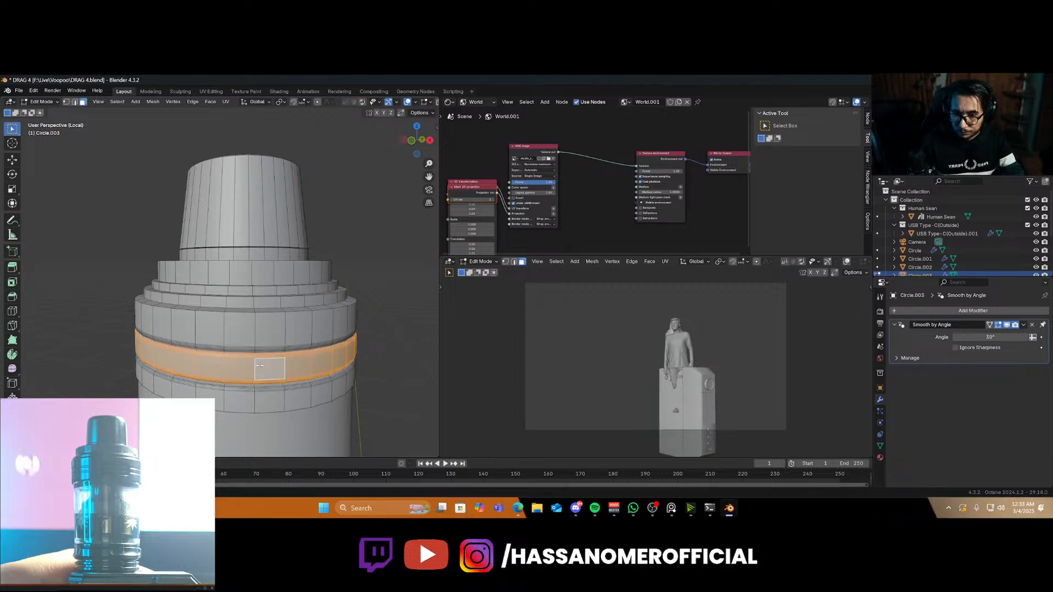
{"action": "key", "text": "ctrl+KP_Add"}
{"action": "key", "text": "ctrl+KP_Add"}
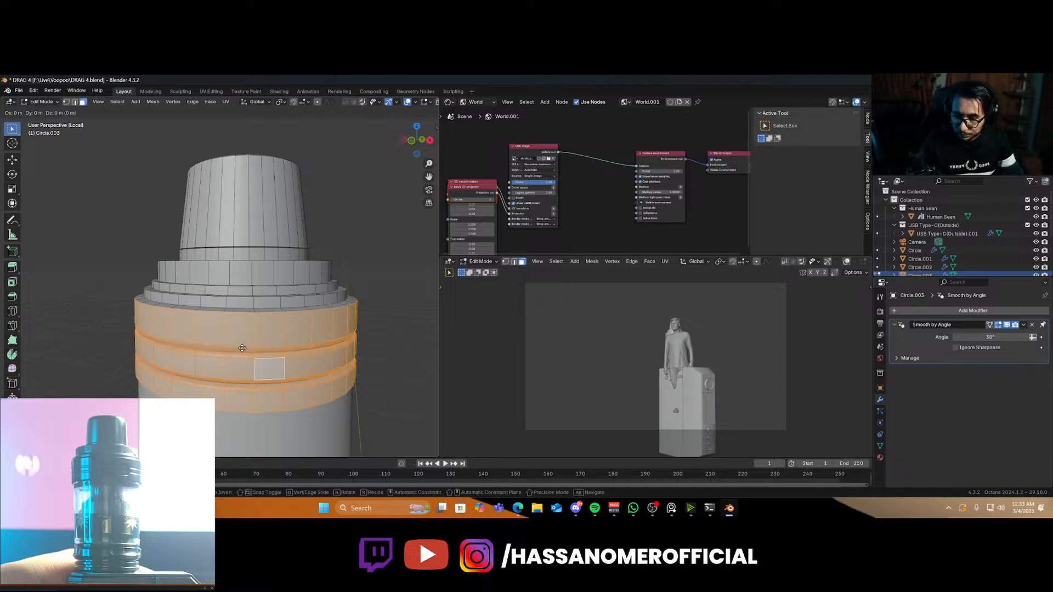
Duplicate the selected grooved faces in place, separate them as a new object and select it in Object Mode
{"action": "key", "text": "p"}
{"action": "left_click", "coordinate": [243, 350]}
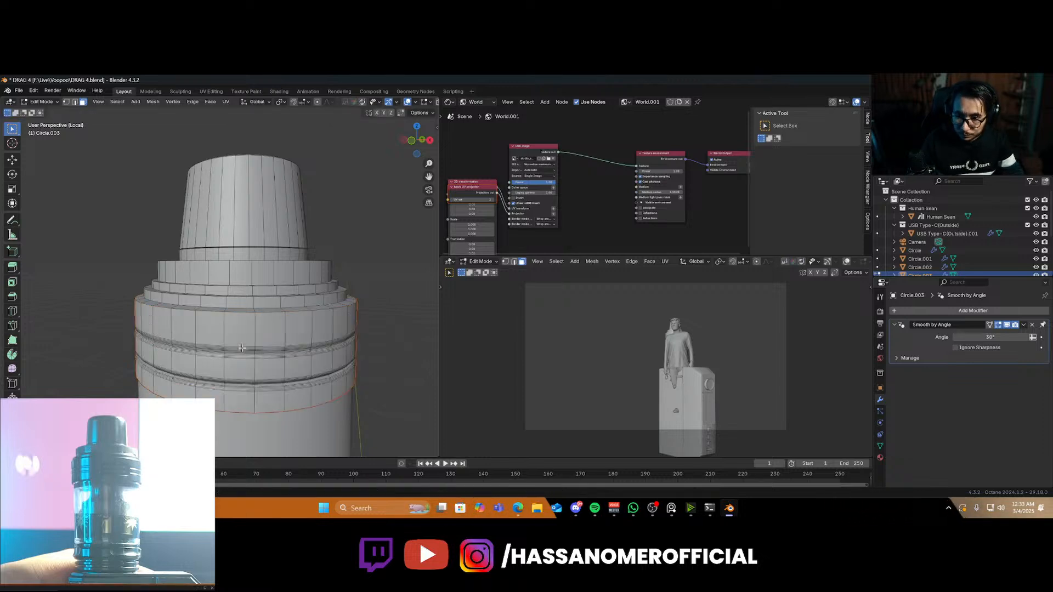
{"action": "key", "text": "Tab"}
{"action": "middle_click_drag", "start_coordinate": [280, 362], "coordinate": [368, 378]}
{"action": "left_click", "coordinate": [341, 348]}
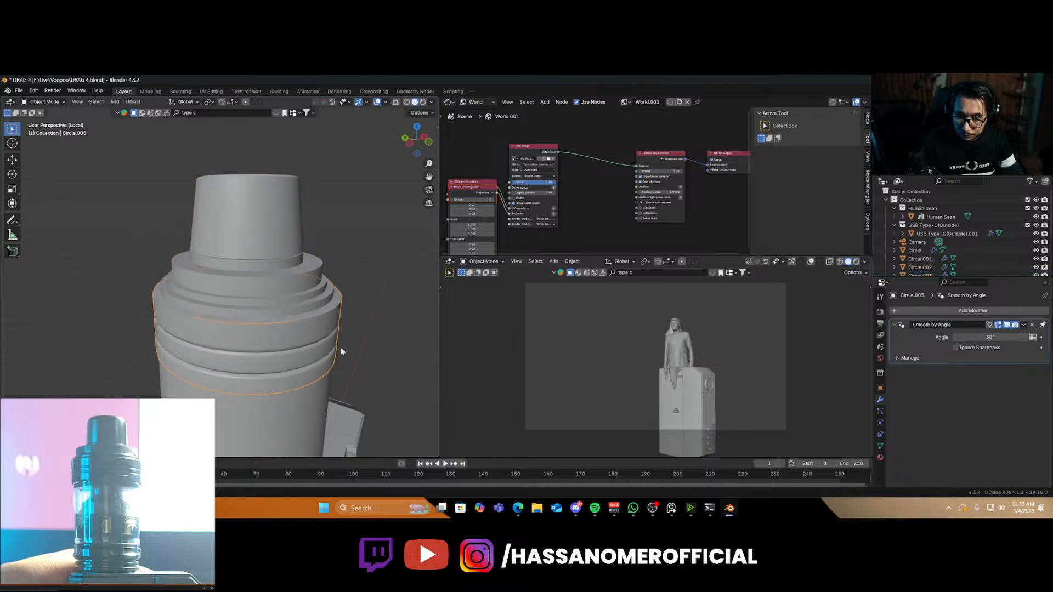
Add a Solidify modifier to the new grooved band and set its thickness to about 0.026 m
{"action": "left_click", "coordinate": [924, 310]}
{"action": "left_click", "coordinate": [924, 316]}
{"action": "left_click", "coordinate": [916, 329]}
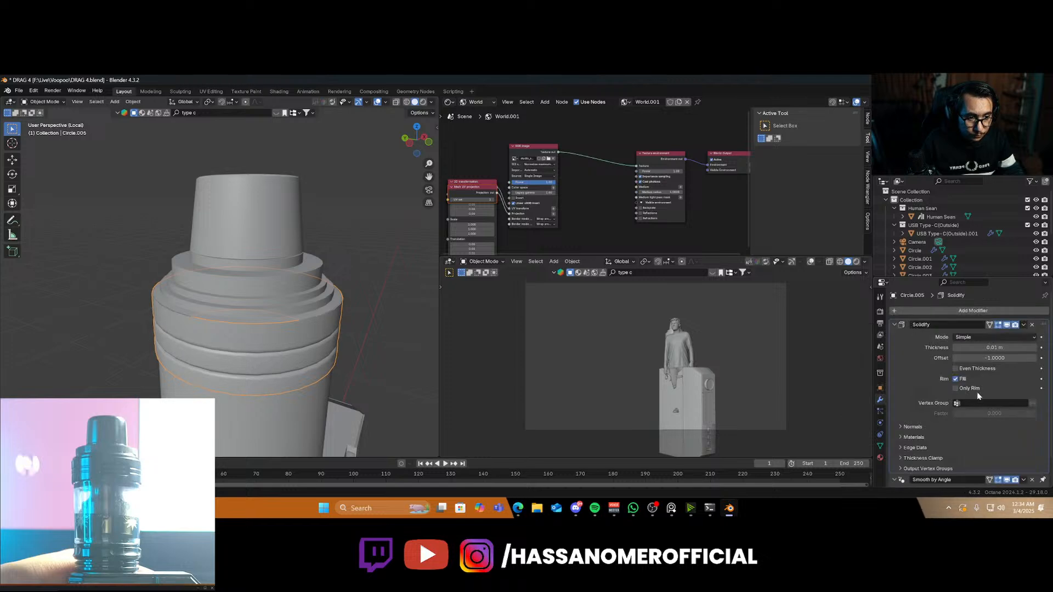
{"action": "left_click_drag", "start_coordinate": [994, 348], "coordinate": [1004, 348]}
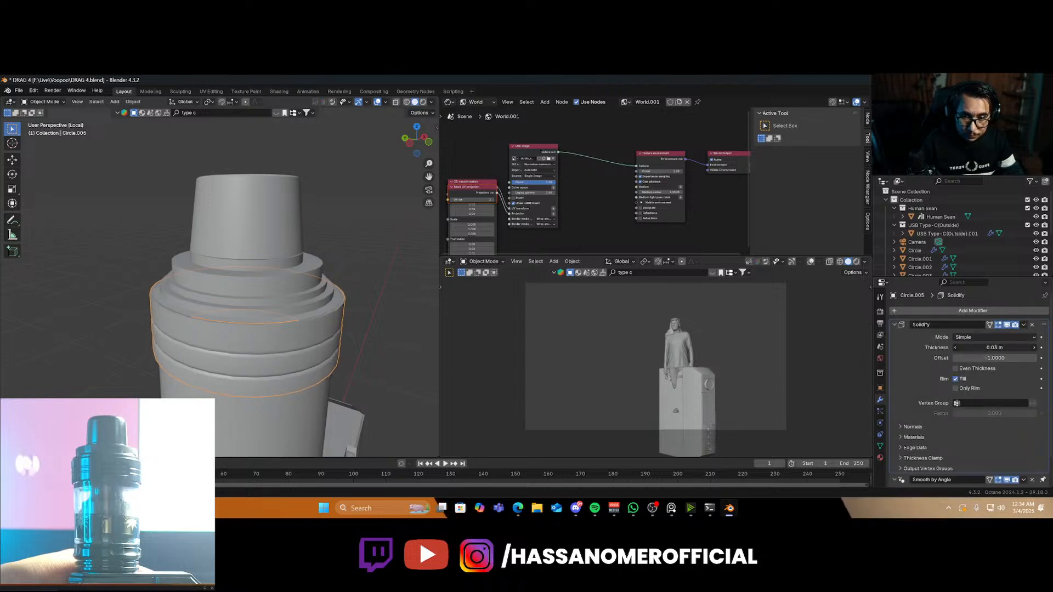
{"action": "left_click", "coordinate": [387, 336]}
{"action": "scroll", "coordinate": [385, 344], "scroll_direction": "up", "scroll_amount": 1}
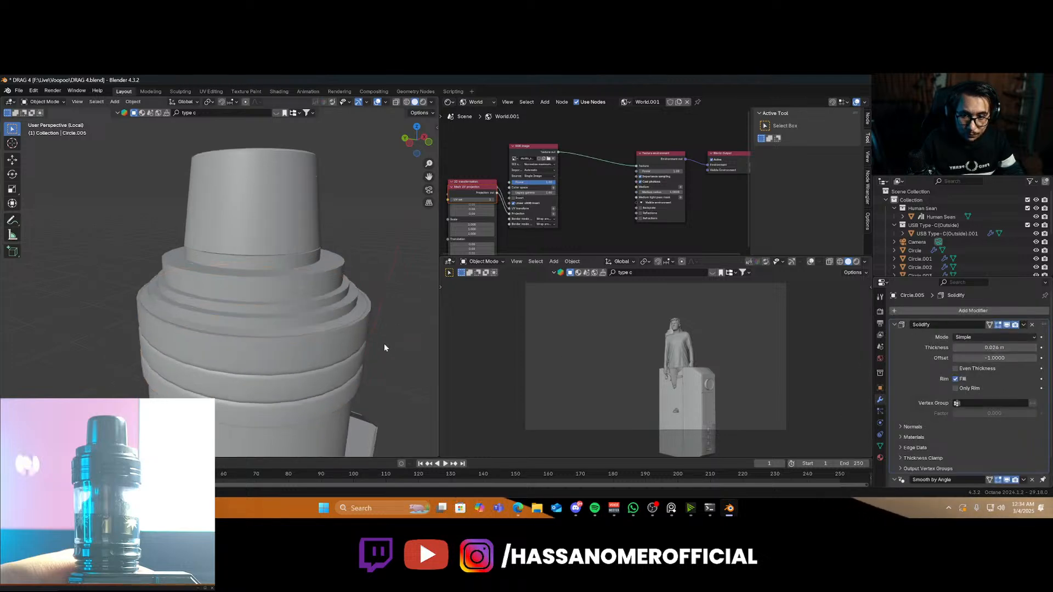
{"action": "middle_click_drag", "start_coordinate": [388, 366], "coordinate": [341, 360]}
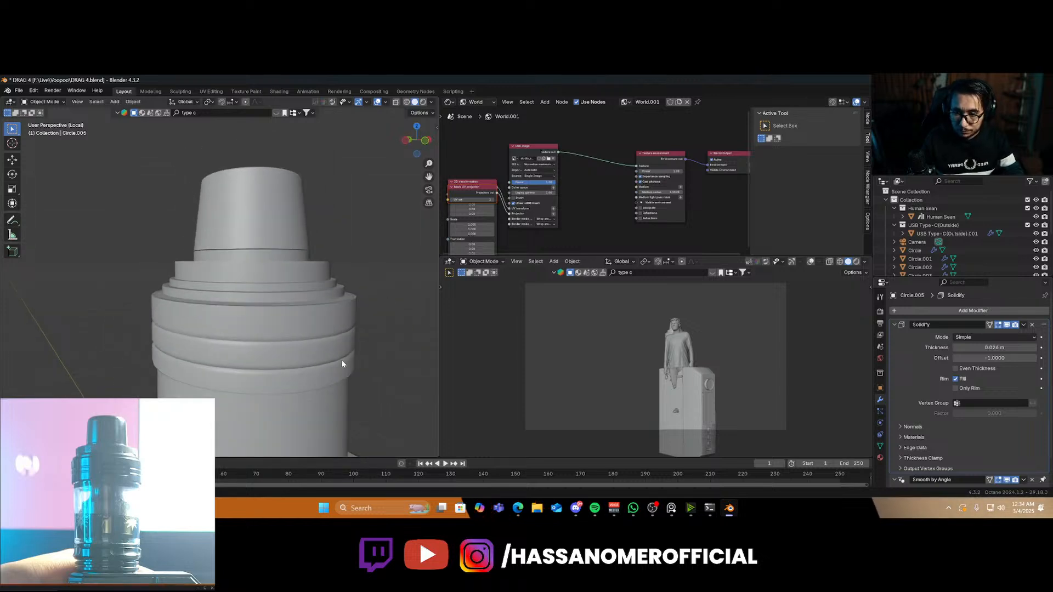
Isolate the thickened grooved ring in local view and check its shape and mesh
{"action": "left_click", "coordinate": [341, 360]}
{"action": "key", "text": "KP_Divide"}
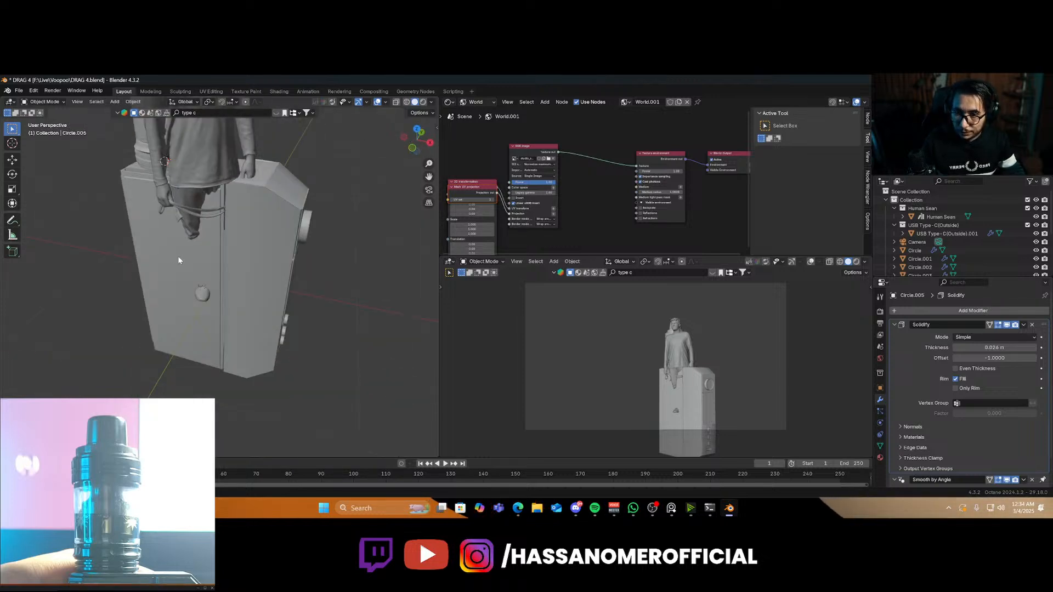
{"action": "key", "text": "KP_Divide"}
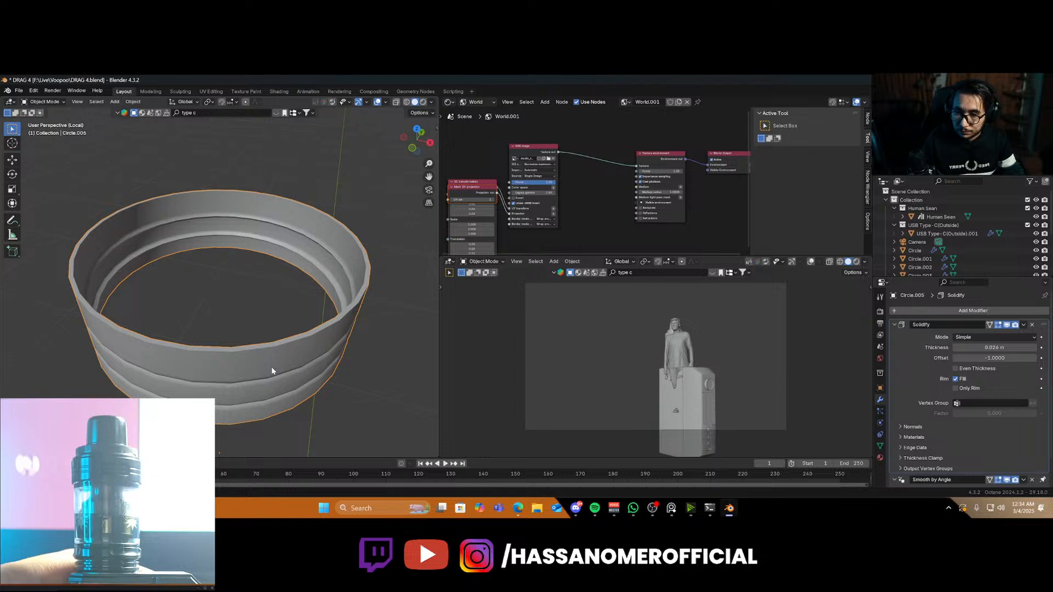
{"action": "scroll", "coordinate": [271, 367], "scroll_direction": "down", "scroll_amount": 2}
{"action": "middle_click_drag", "start_coordinate": [254, 369], "coordinate": [347, 377]}
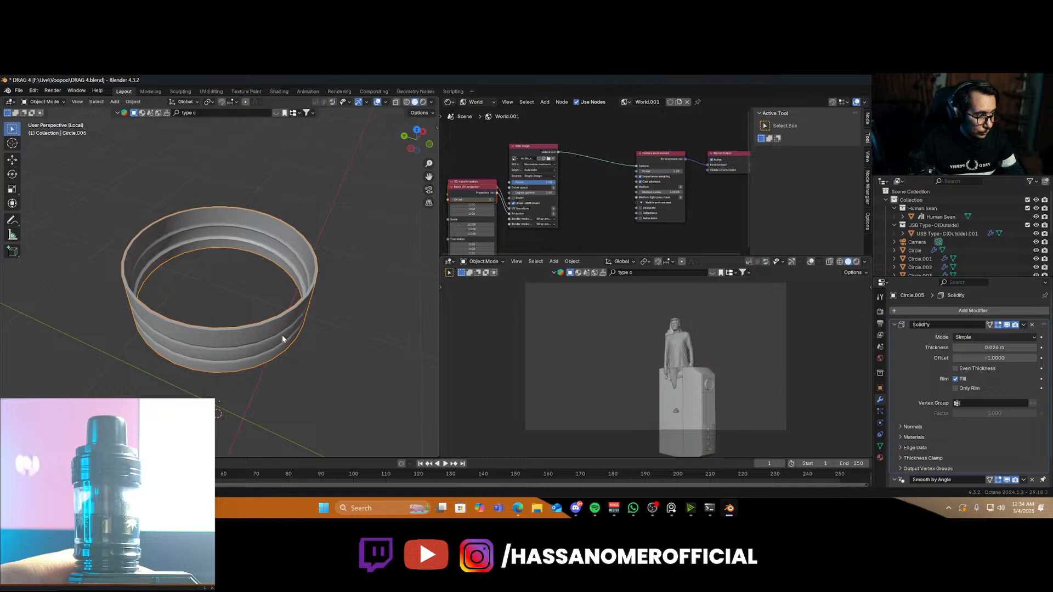
{"action": "key", "text": "Tab"}
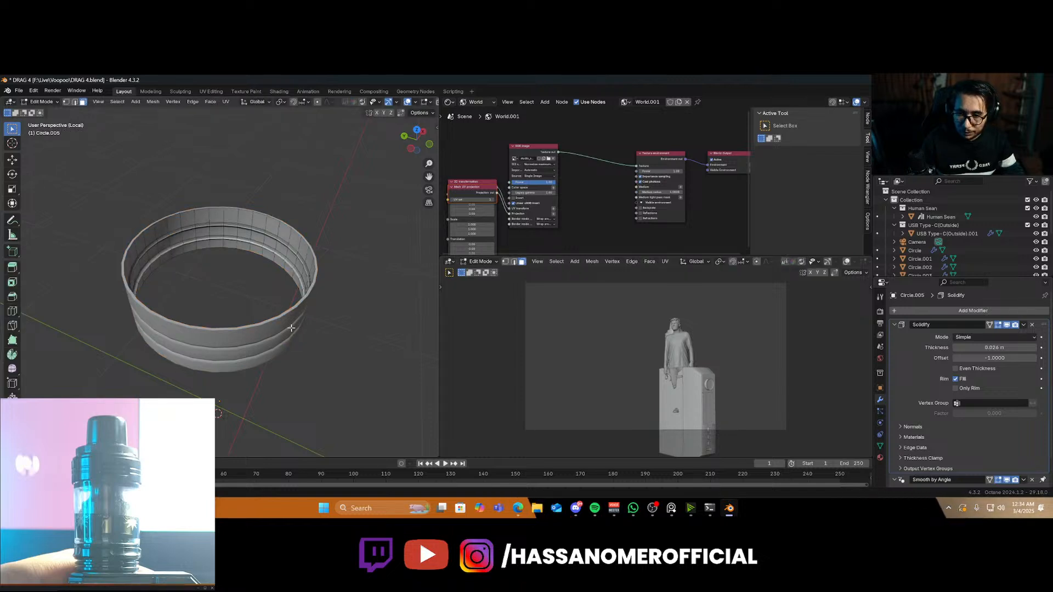
{"action": "key", "text": "Tab"}
{"action": "middle_click_drag", "start_coordinate": [306, 348], "coordinate": [236, 314]}
Add a cube at the ring's front, scale it down, turn it about Z and stretch it along its local X axis
{"action": "key", "text": "shift+a"}
{"action": "mouse_move", "coordinate": [246, 313]}
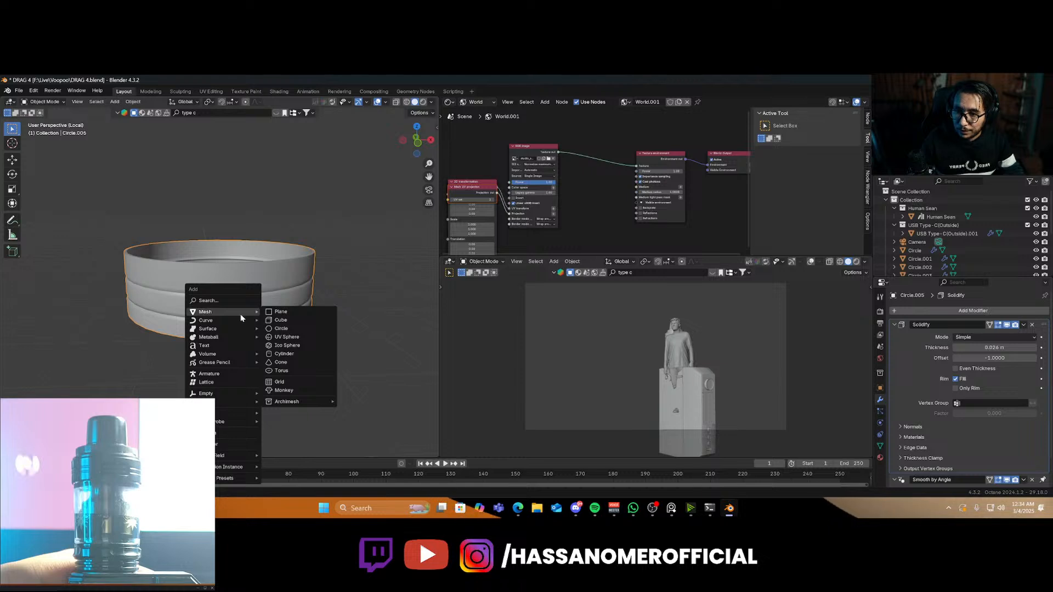
{"action": "left_click", "coordinate": [286, 325]}
{"action": "key", "text": "s"}
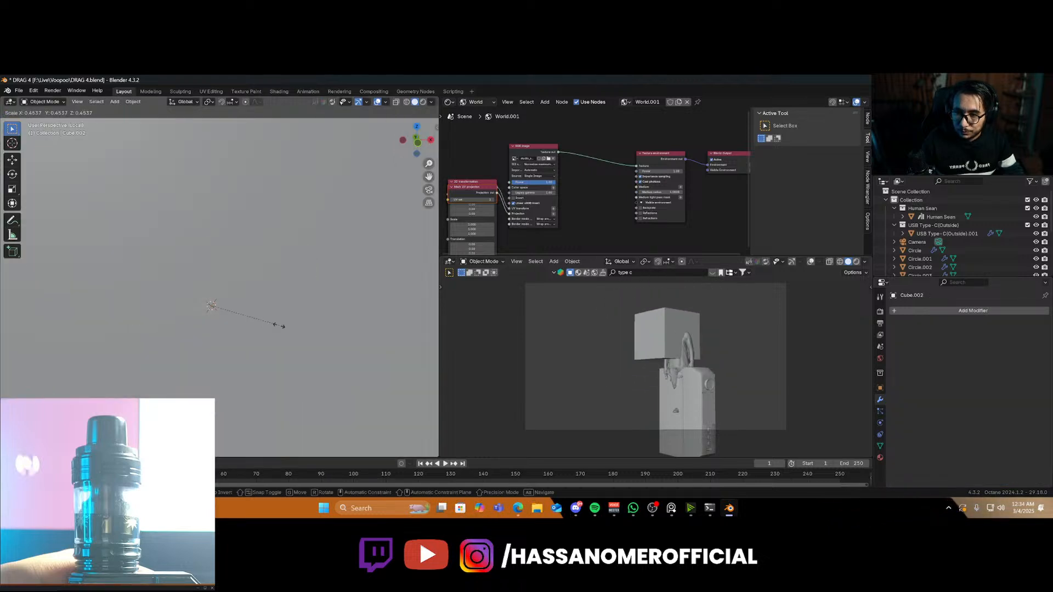
{"action": "left_click", "coordinate": [262, 335]}
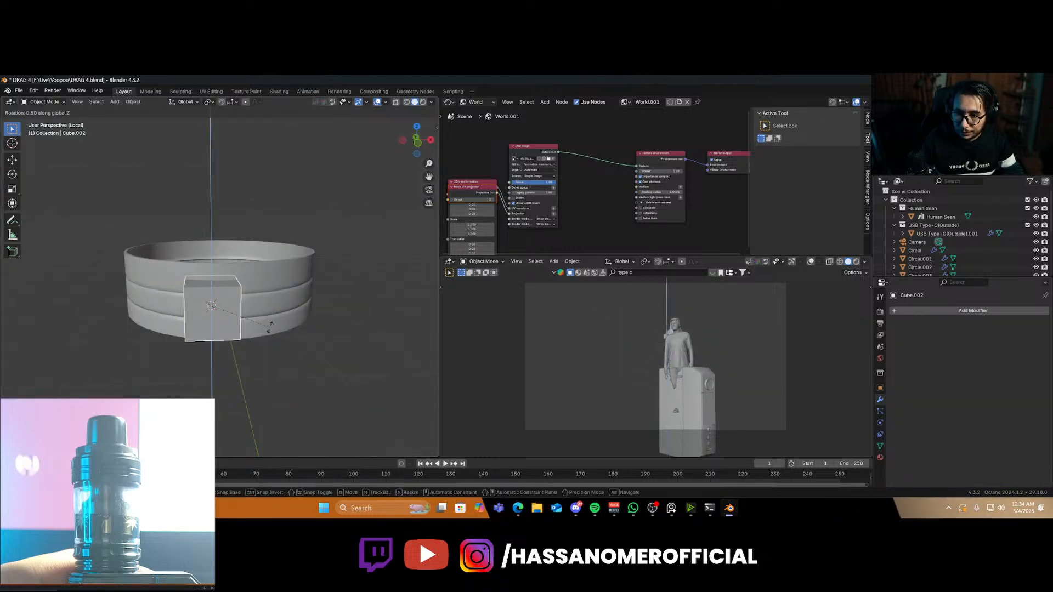
{"action": "key", "text": "s"}
{"action": "key", "text": "x"}
{"action": "key", "text": "x"}
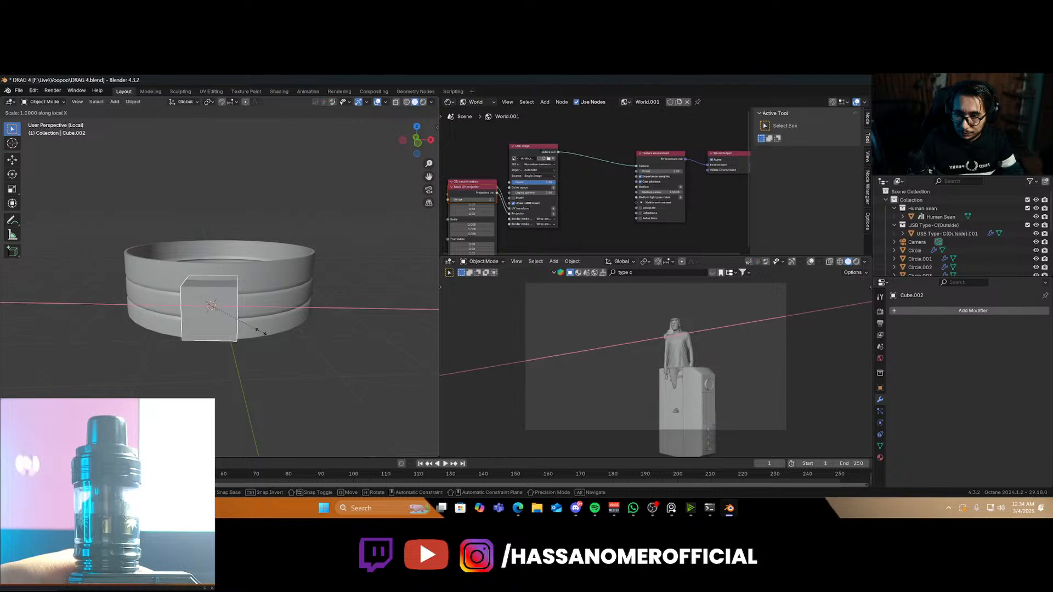
{"action": "left_click", "coordinate": [300, 343]}
Bevel the block's four front-to-back corner edges by about 0.29 m with 4 segments and return to Object Mode
{"action": "key", "text": "Tab"}
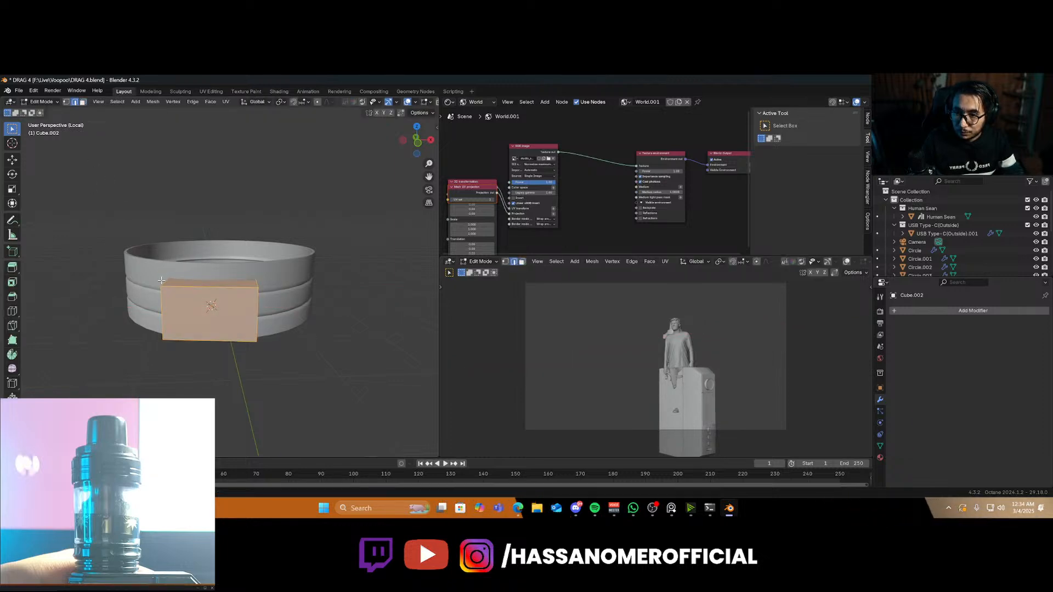
{"action": "key", "text": "alt+a"}
{"action": "middle_click_drag", "start_coordinate": [162, 280], "coordinate": [195, 288]}
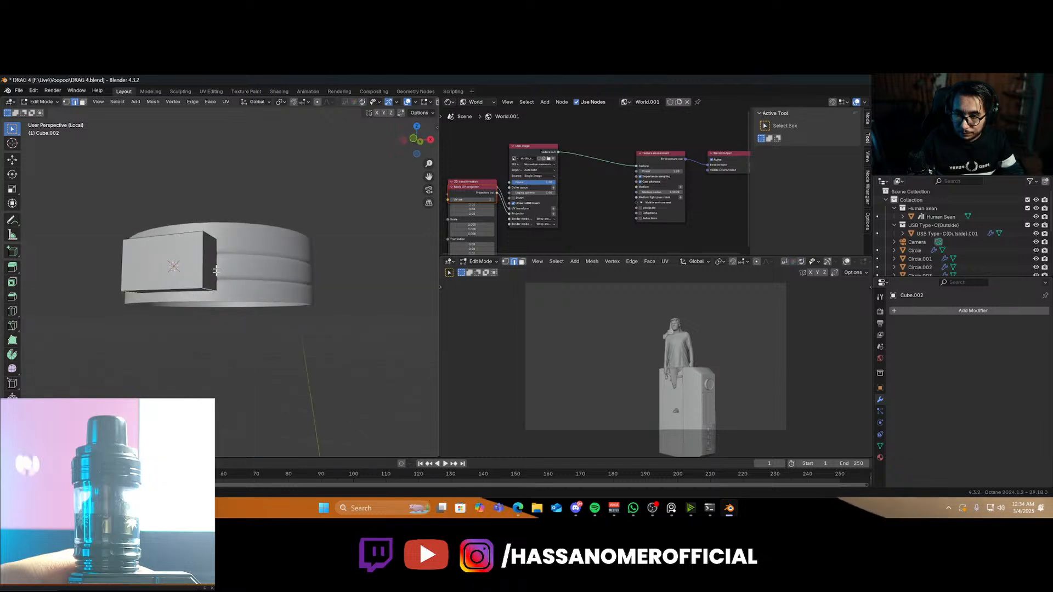
{"action": "middle_click_drag", "start_coordinate": [216, 243], "coordinate": [263, 324]}
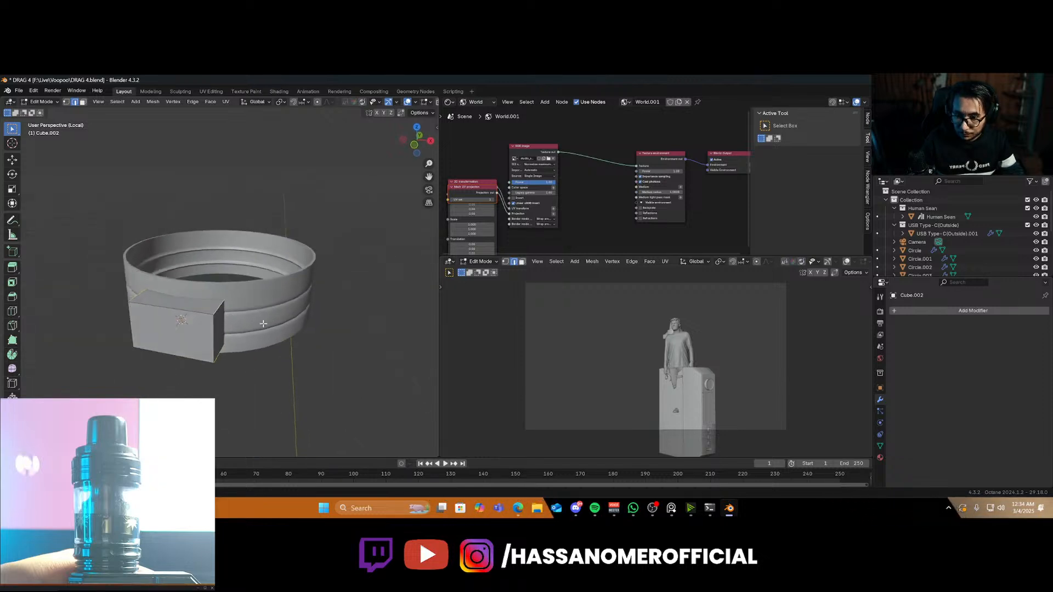
{"action": "key", "text": "ctrl+b"}
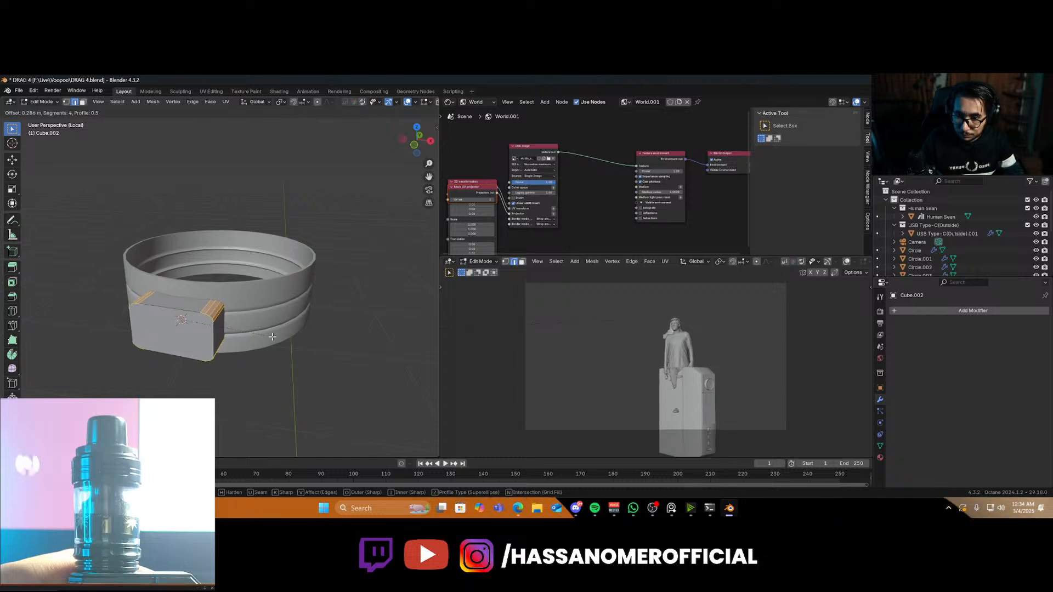
{"action": "left_click", "coordinate": [274, 336]}
{"action": "key", "text": "Tab"}
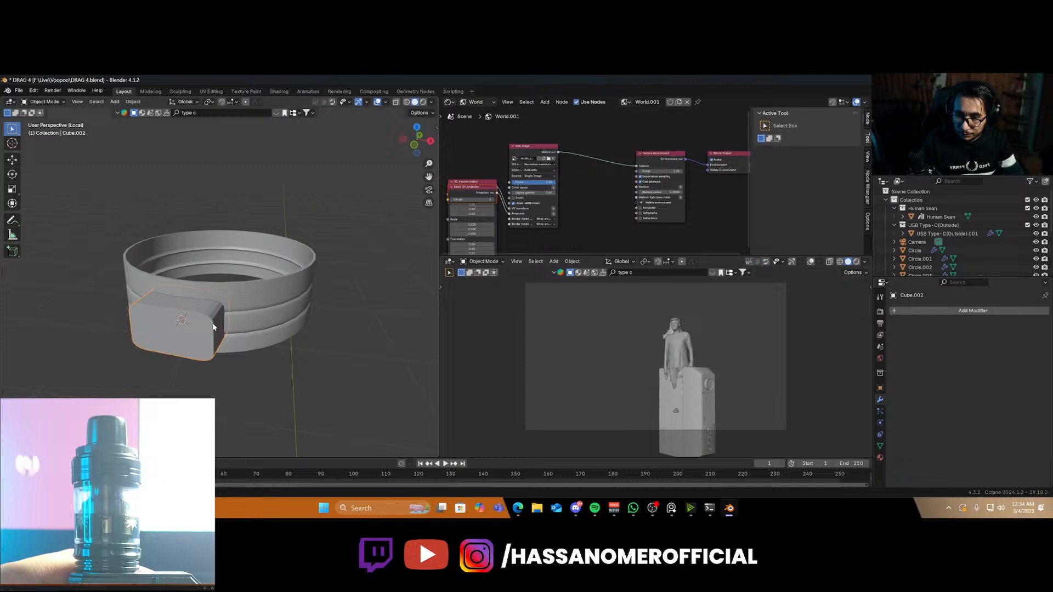
Add a Boolean modifier to the grooved ring, set to Difference with the rounded block Cube.002 as its object
{"action": "middle_click_drag", "start_coordinate": [213, 328], "coordinate": [234, 312]}
{"action": "left_click", "coordinate": [217, 288]}
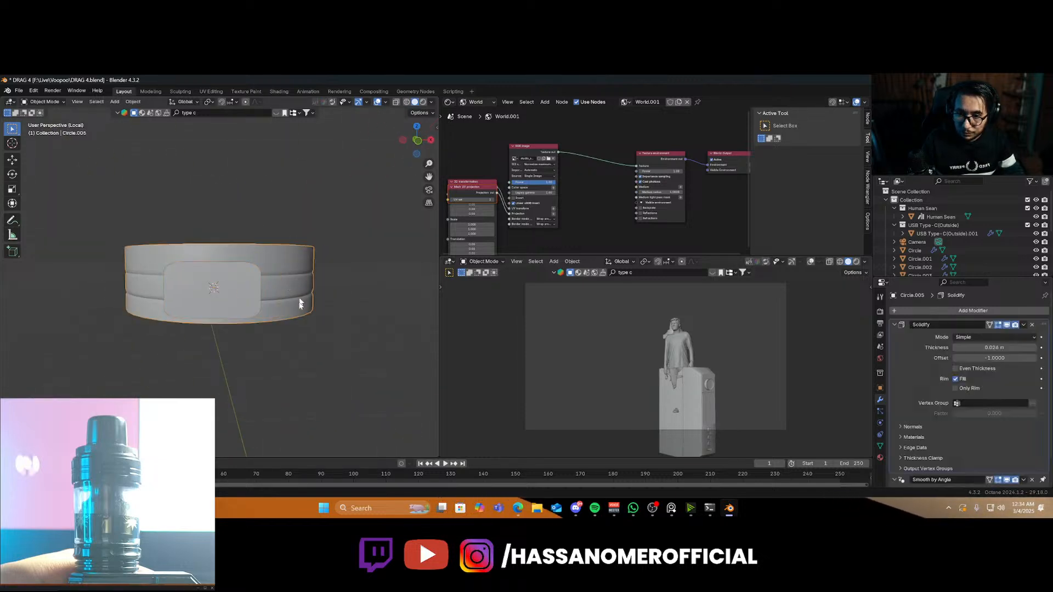
{"action": "left_click", "coordinate": [943, 311]}
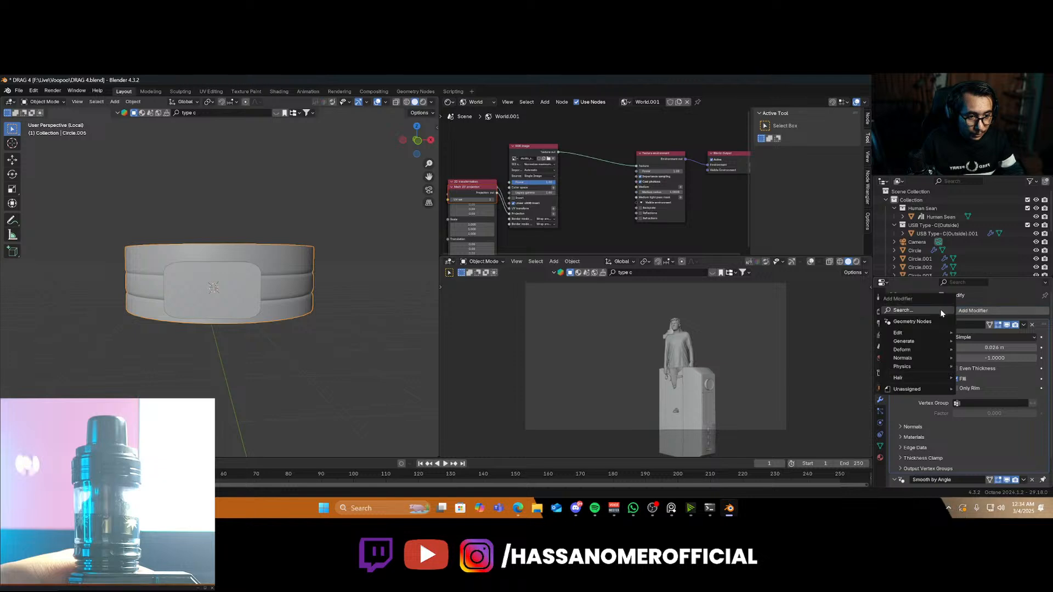
{"action": "key", "text": "space"}
{"action": "left_click", "coordinate": [910, 333]}
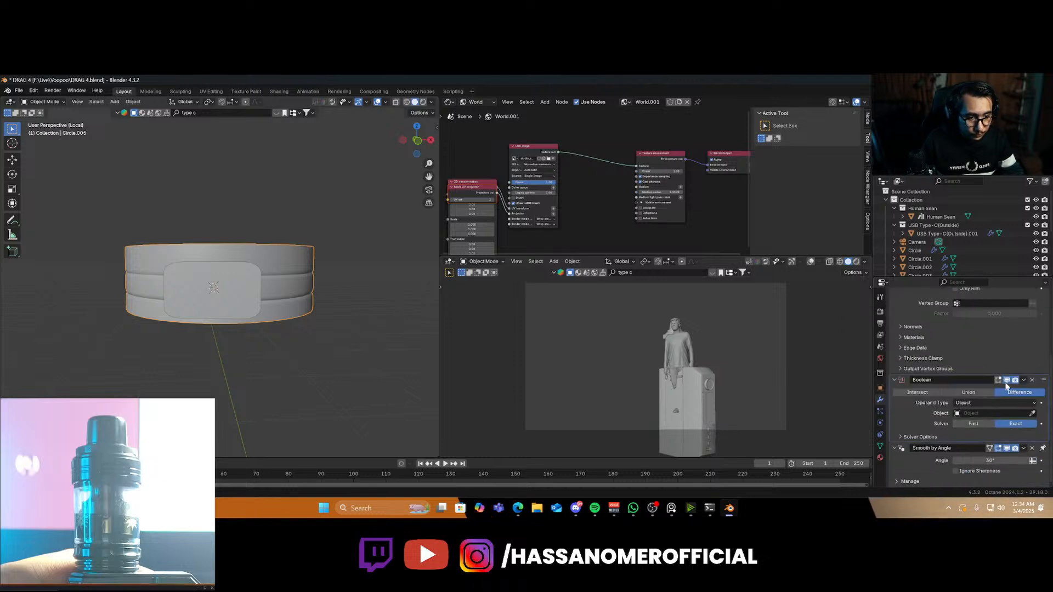
{"action": "left_click", "coordinate": [245, 289]}
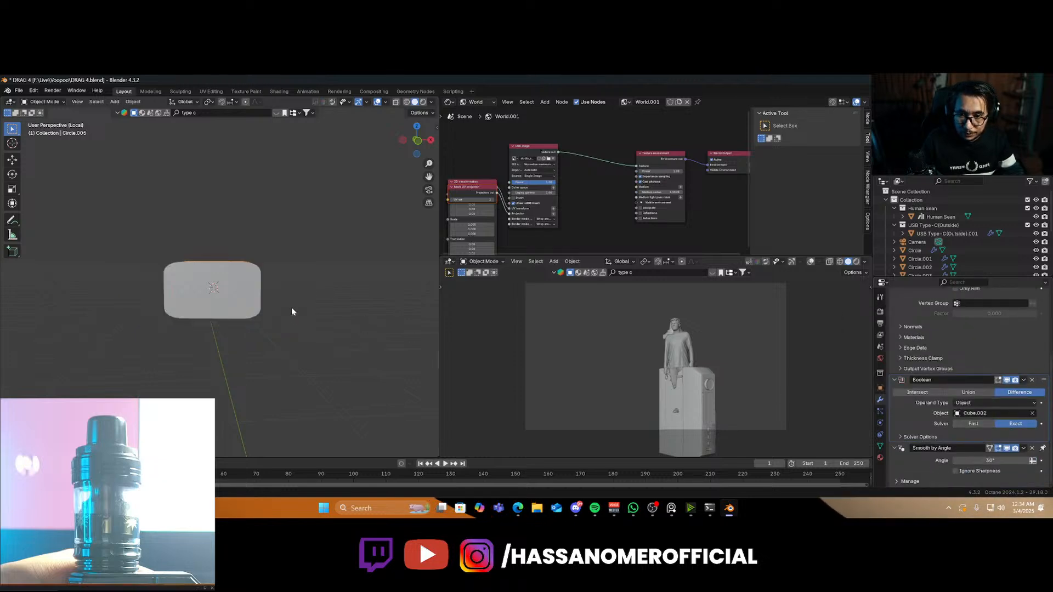
Shift the rounded cutter block along Y and stretch it lengthwise along Y so it passes fully through the ring's wall
{"action": "left_click", "coordinate": [237, 313]}
{"action": "middle_click_drag", "start_coordinate": [236, 312], "coordinate": [183, 360]}
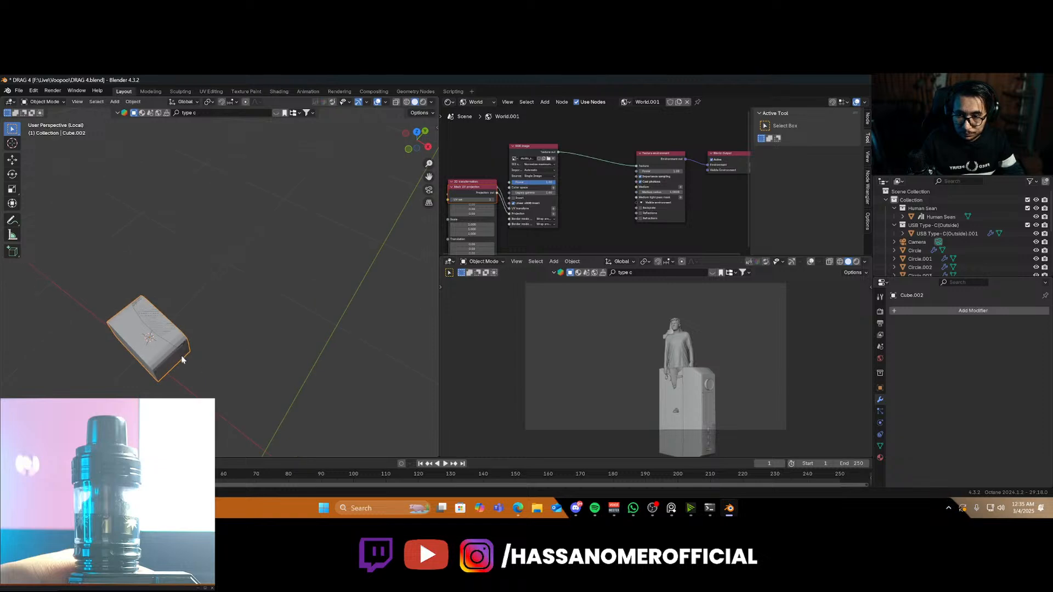
{"action": "key", "text": "g"}
{"action": "key", "text": "y"}
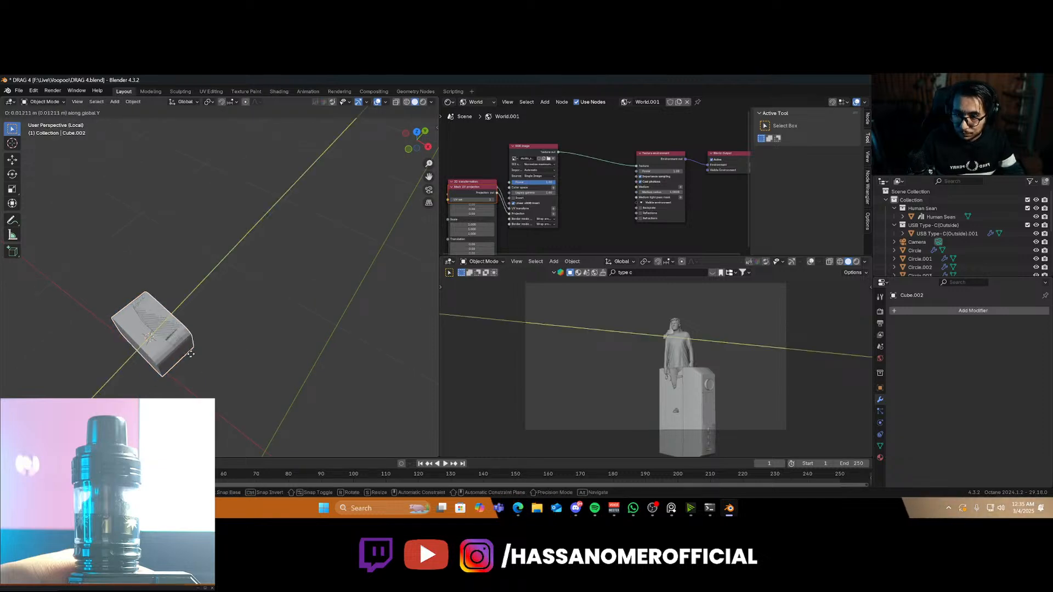
{"action": "key", "text": "s"}
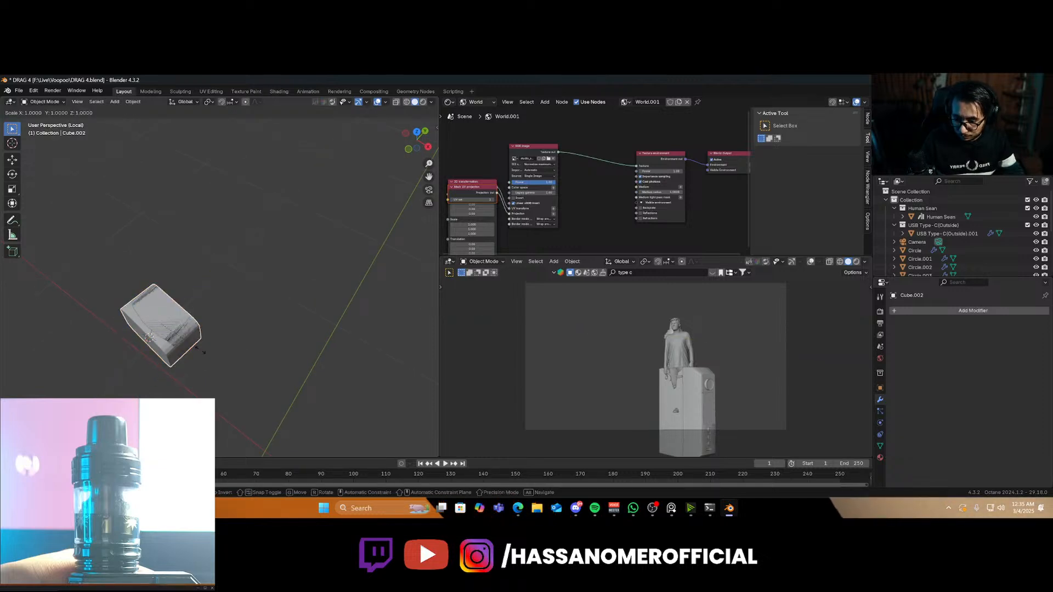
{"action": "key", "text": "y"}
{"action": "left_click", "coordinate": [177, 372]}
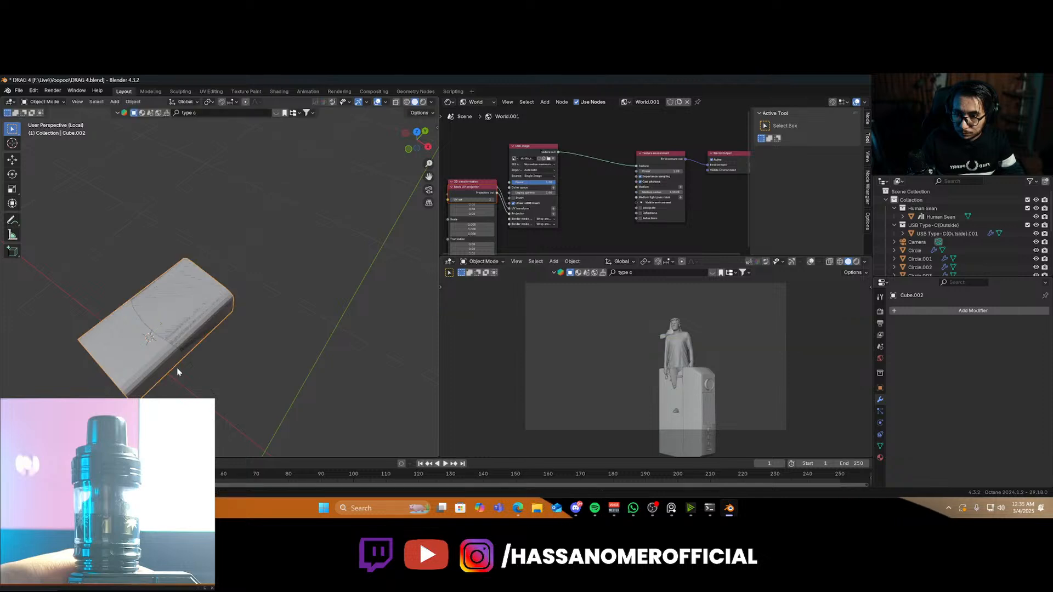
{"action": "middle_click_drag", "start_coordinate": [178, 372], "coordinate": [148, 278]}
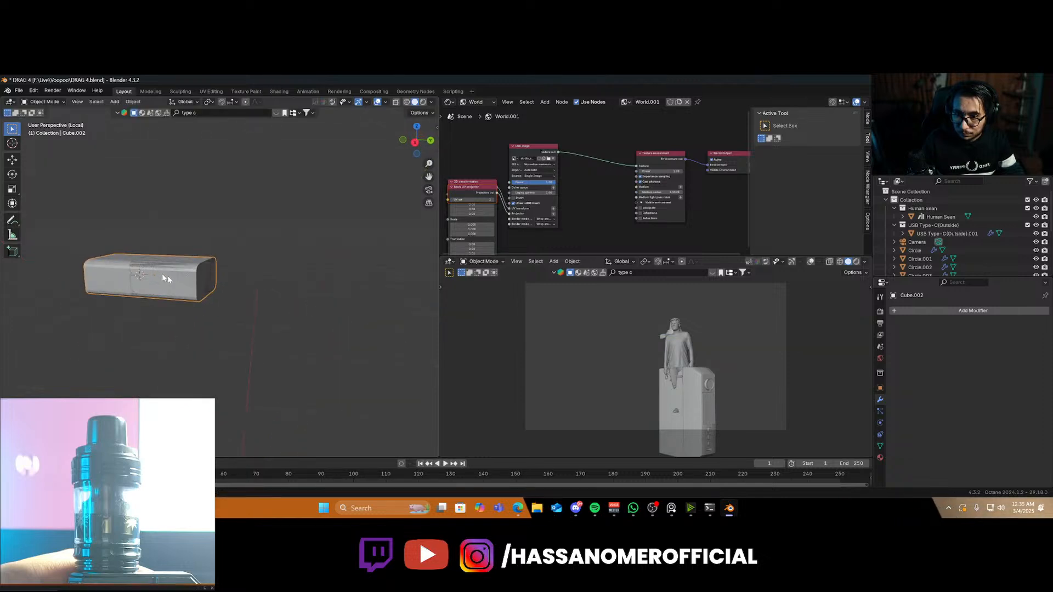
Switch the solver of the grooved ring's Boolean modifier to Fast
{"action": "left_click", "coordinate": [207, 280]}
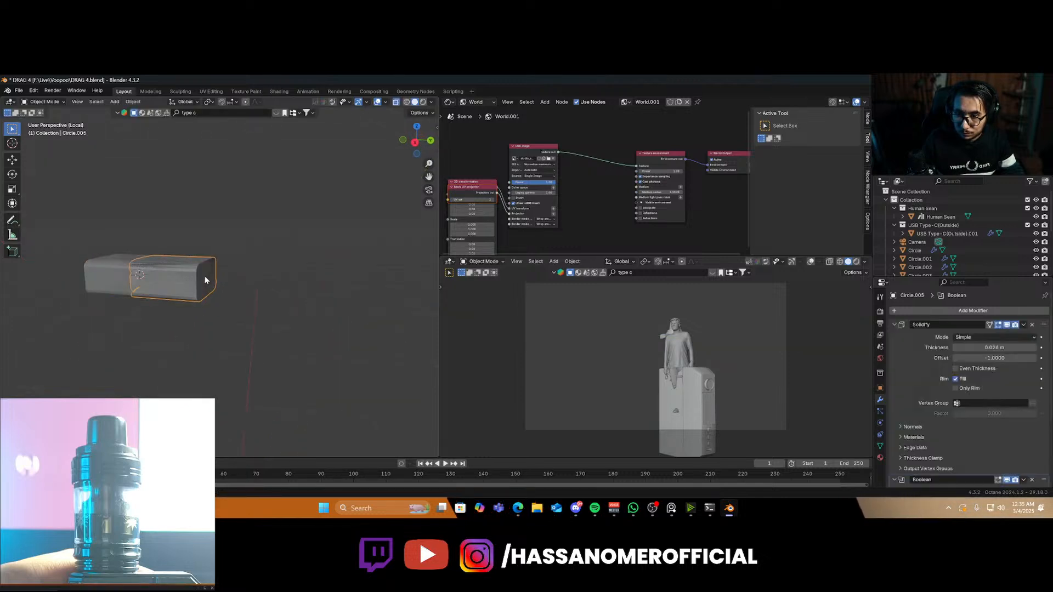
{"action": "scroll", "coordinate": [936, 417], "scroll_direction": "down", "scroll_amount": 5}
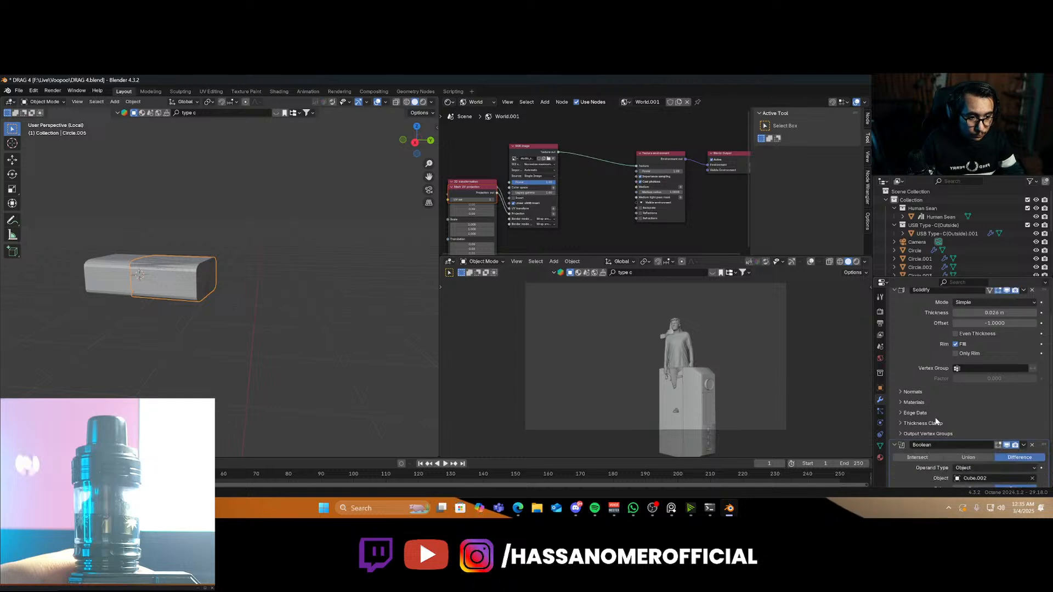
{"action": "left_click", "coordinate": [983, 427]}
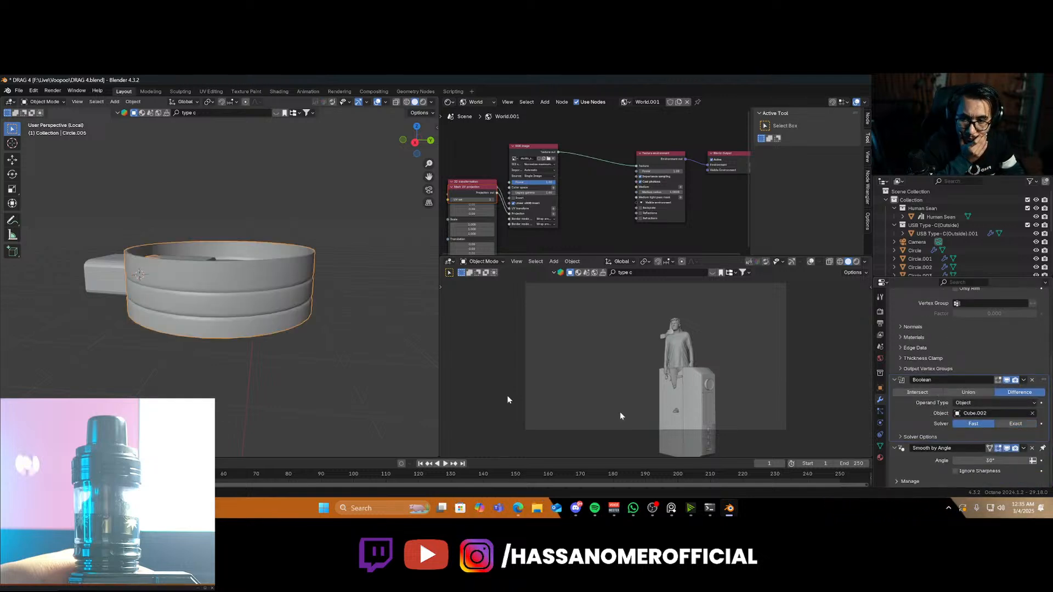
{"action": "middle_click_drag", "start_coordinate": [175, 357], "coordinate": [198, 390]}
Duplicate the cutter block's mesh in Edit Mode and rotate the copy about Z around the ring's centre, roughly a third of a turn
{"action": "left_click", "coordinate": [195, 393]}
{"action": "key", "text": "Tab"}
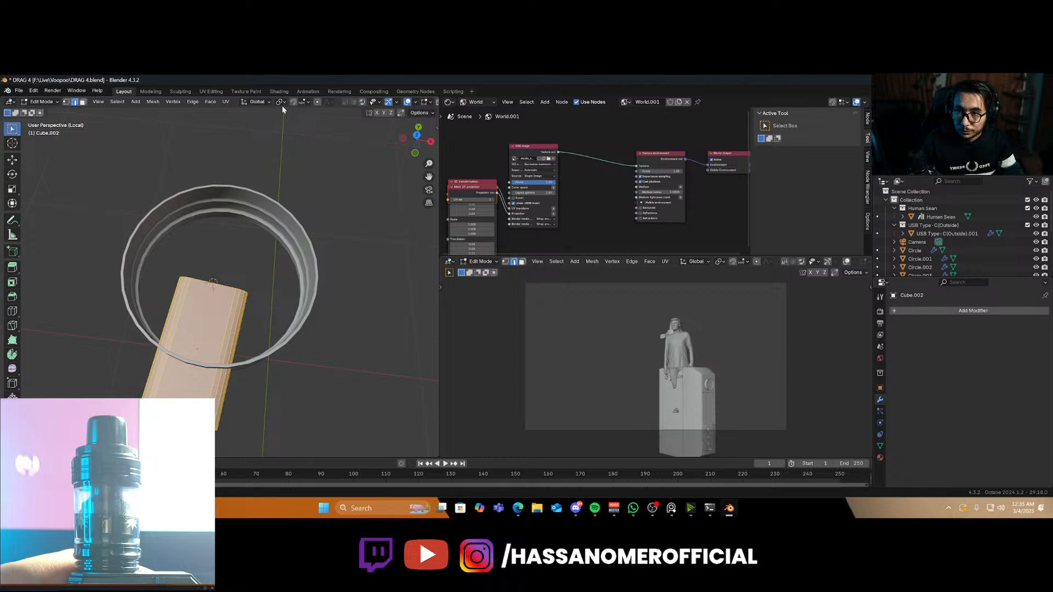
{"action": "key", "text": "KP_7"}
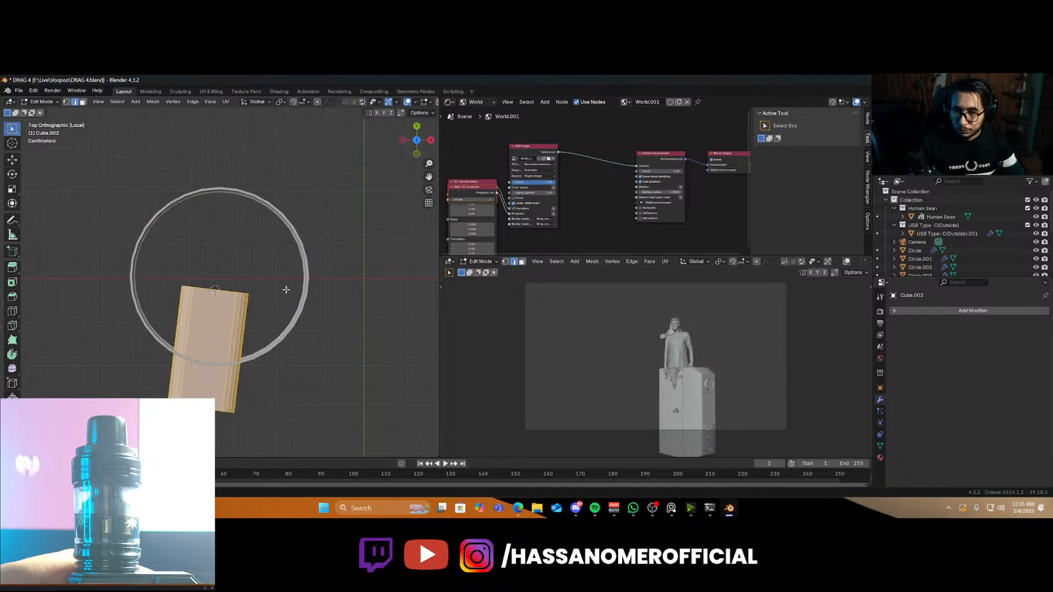
{"action": "left_click", "coordinate": [258, 102]}
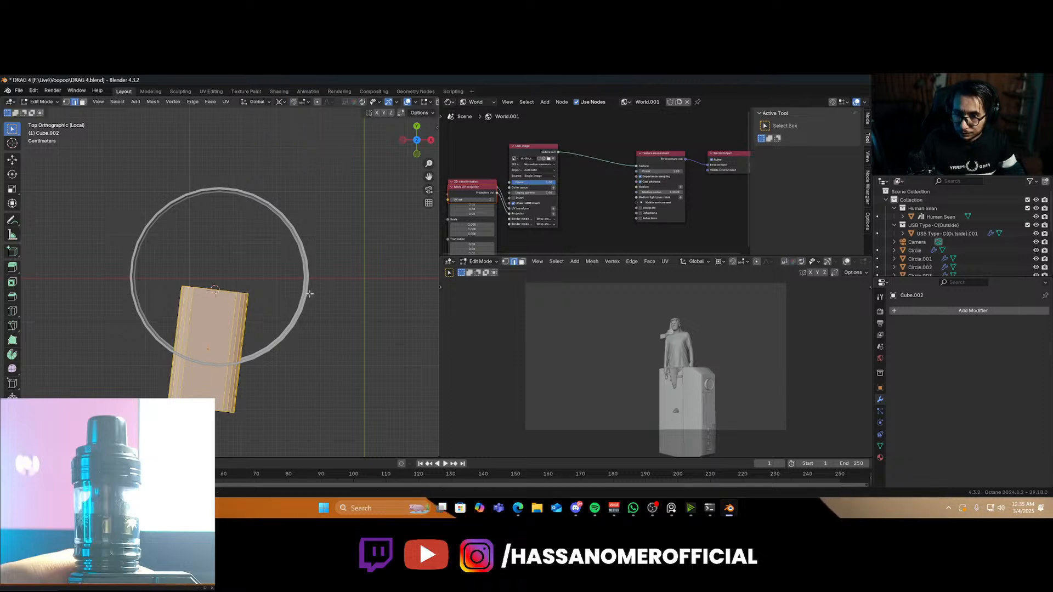
{"action": "key", "text": "r"}
{"action": "key", "text": "o"}
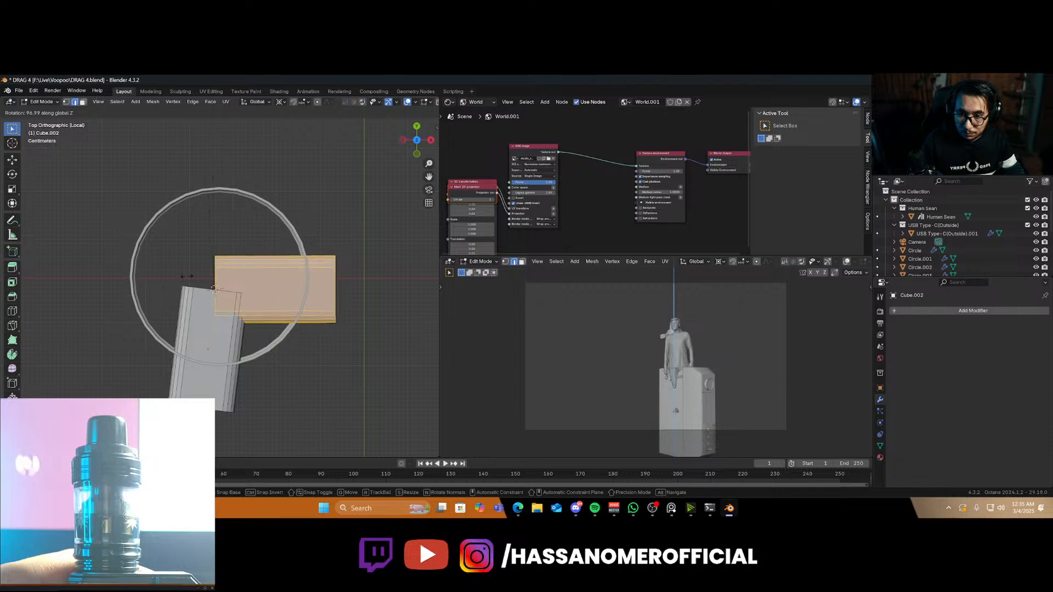
{"action": "left_click", "coordinate": [127, 317]}
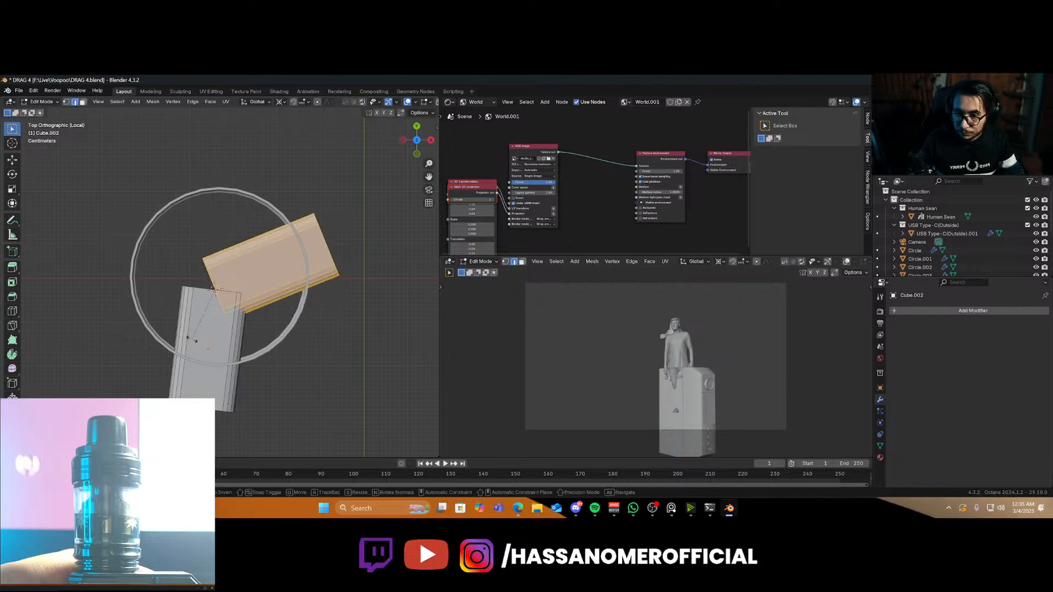
Add another rotated copy of the block about Z so three cutters radiate evenly, and return to Object Mode
{"action": "key", "text": "shift+d"}
{"action": "key", "text": "r"}
{"action": "key", "text": "z"}
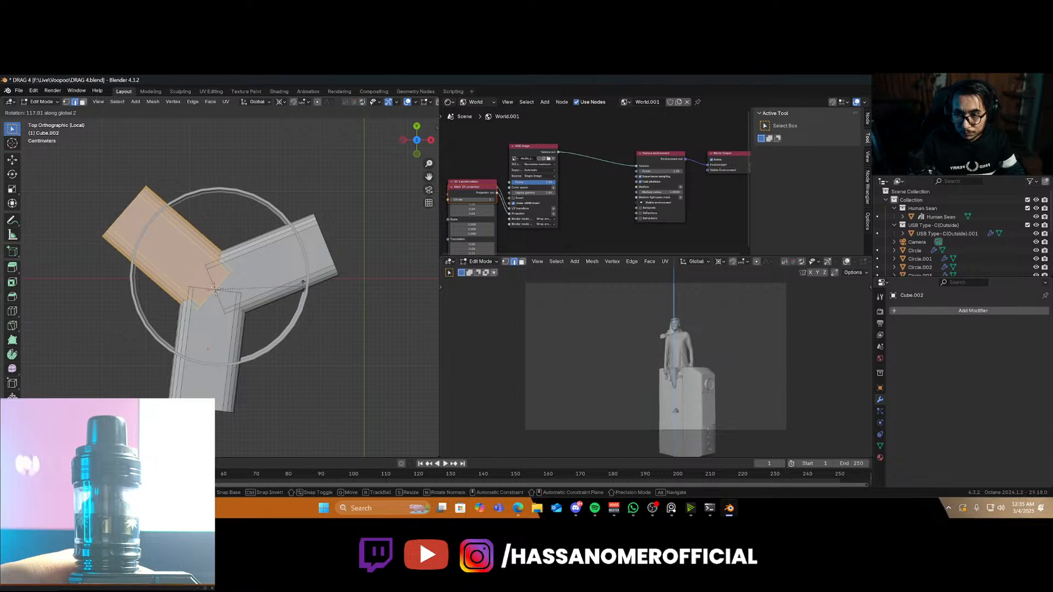
{"action": "left_click", "coordinate": [284, 323]}
{"action": "key", "text": "Tab"}
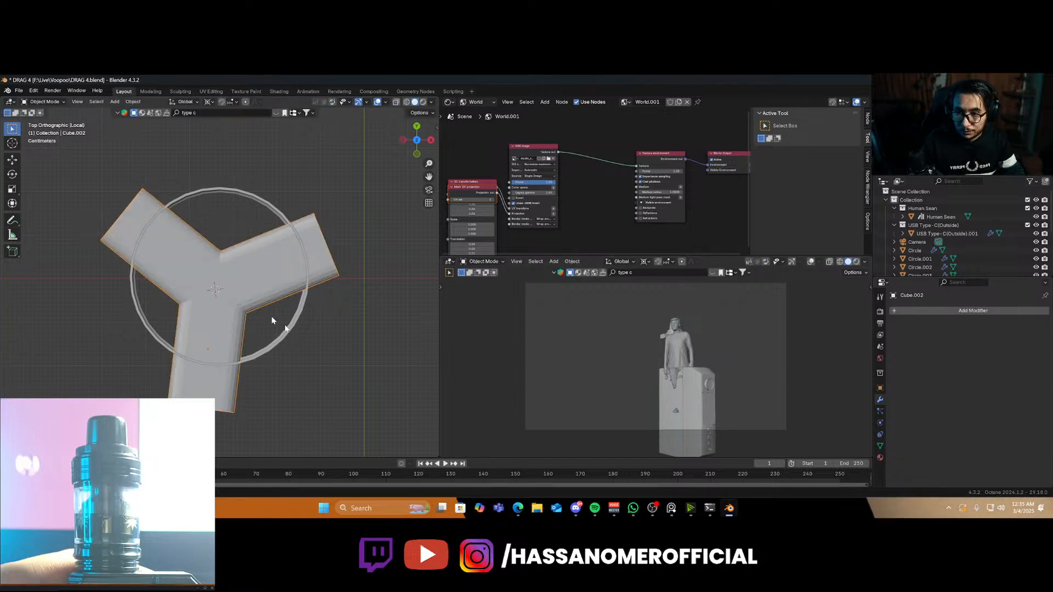
Apply the grooved ring's Boolean modifier and delete the three-armed cutter object
{"action": "left_click", "coordinate": [287, 340]}
{"action": "middle_click_drag", "start_coordinate": [294, 360], "coordinate": [275, 313]}
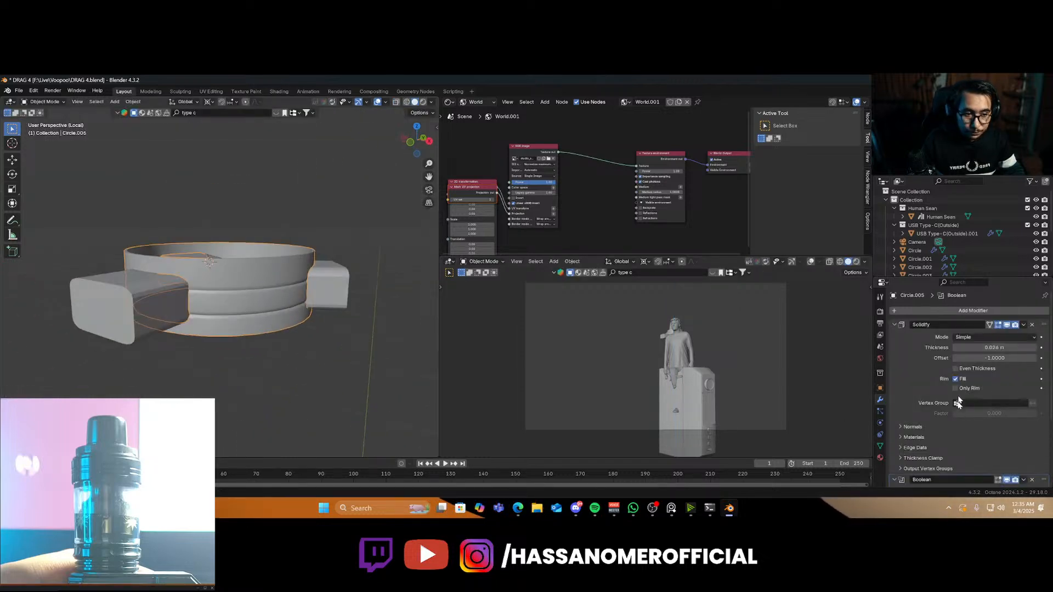
{"action": "scroll", "coordinate": [958, 402], "scroll_direction": "down", "scroll_amount": 5}
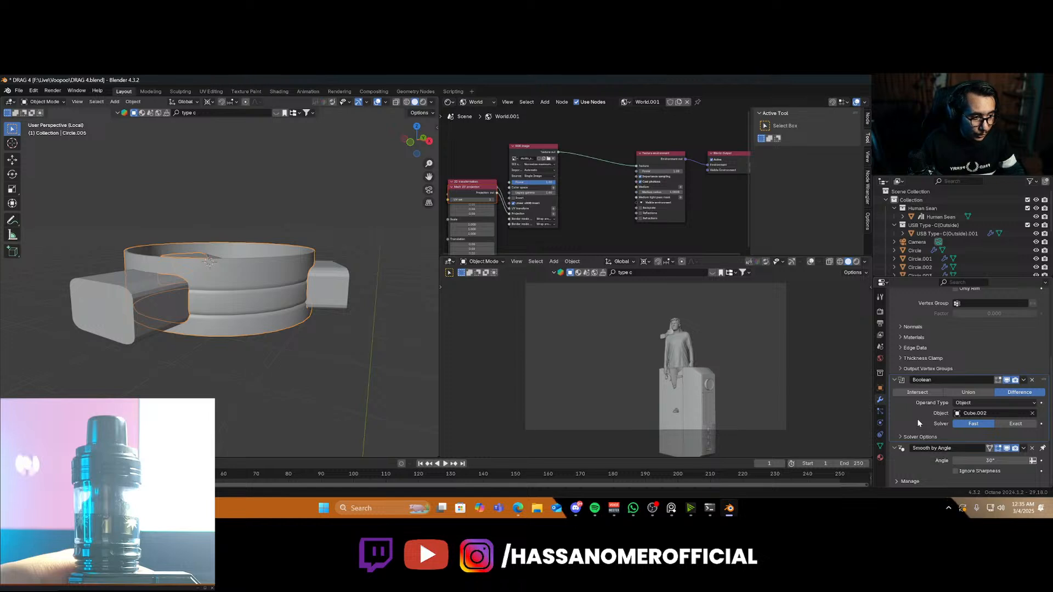
{"action": "key", "text": "ctrl+a"}
{"action": "left_click", "coordinate": [169, 304]}
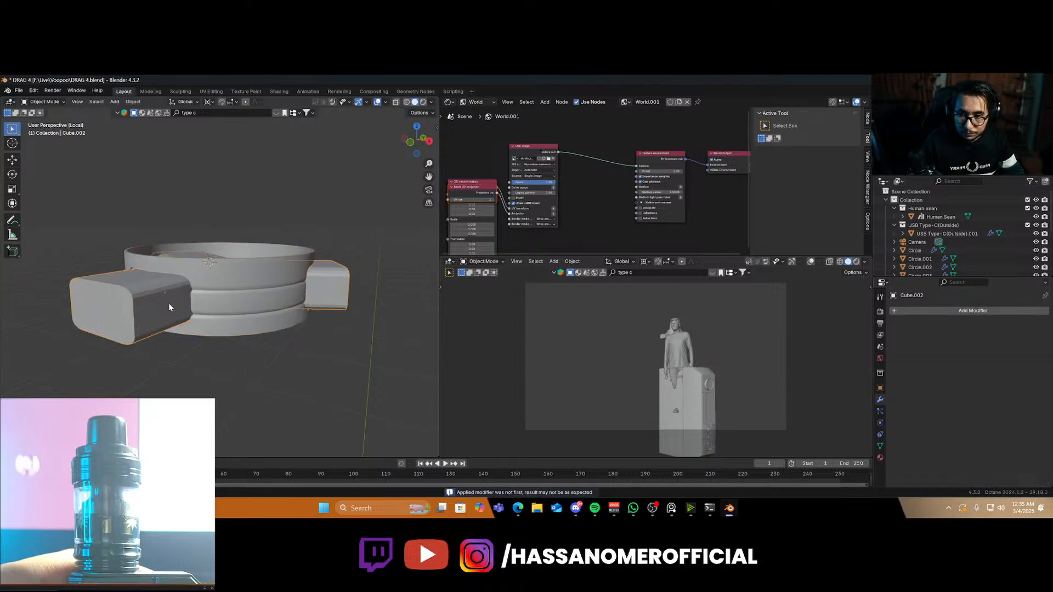
{"action": "key", "text": "Delete"}
Open the cut ring's mesh in Edit Mode and turn on X-ray to reach the leftover cutter geometry inside
{"action": "left_click", "coordinate": [229, 297]}
{"action": "middle_click_drag", "start_coordinate": [230, 298], "coordinate": [307, 357]}
{"action": "key", "text": "Tab"}
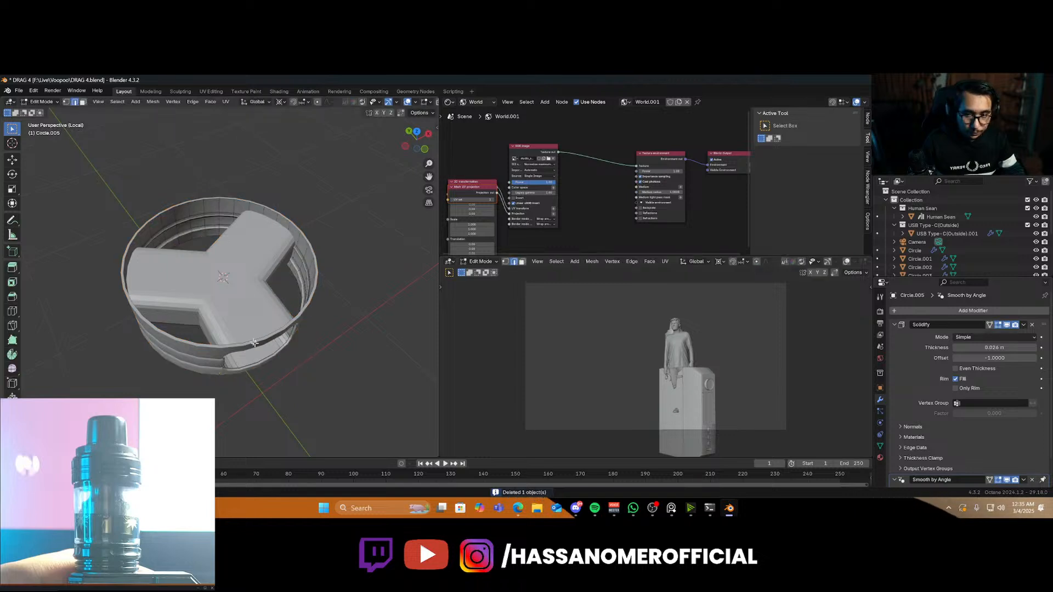
{"action": "left_click", "coordinate": [990, 325]}
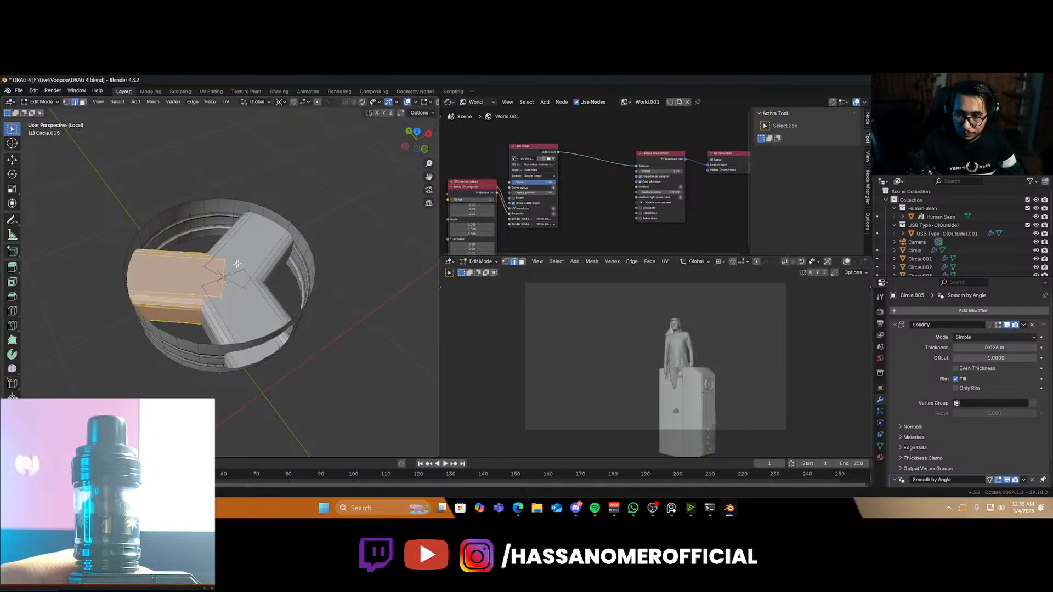
{"action": "key", "text": "a"}
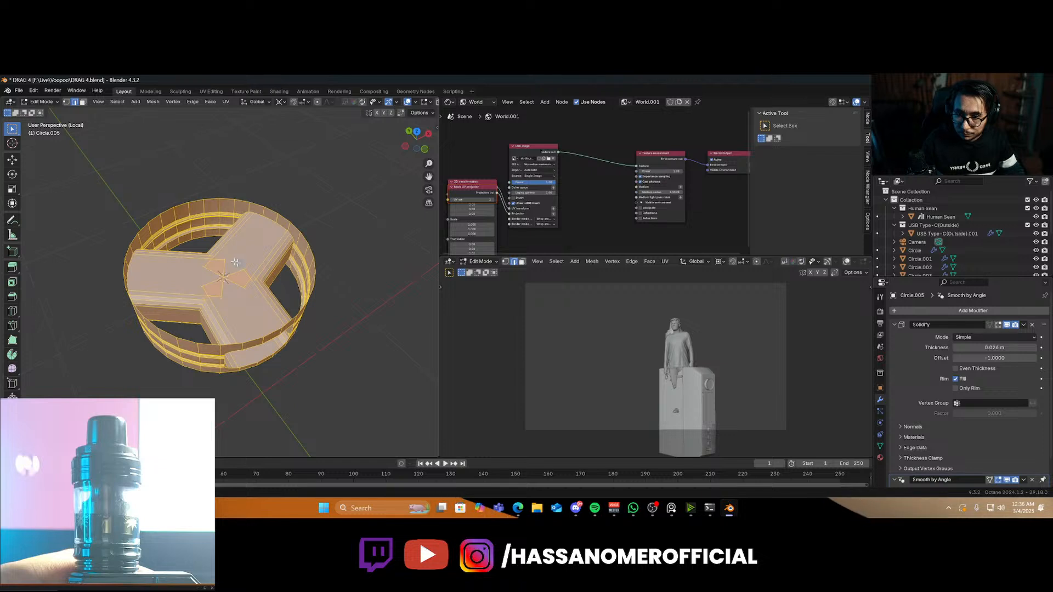
{"action": "key", "text": "ctrl+z"}
{"action": "key", "text": "alt+z"}
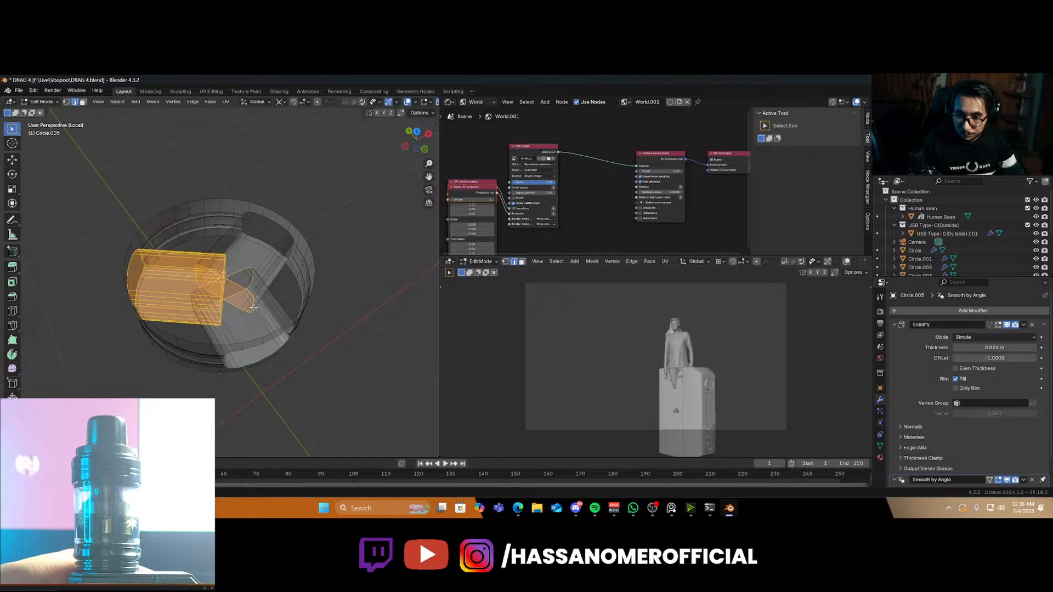
{"action": "left_click_drag", "start_coordinate": [233, 266], "coordinate": [277, 305], "text": "shift"}
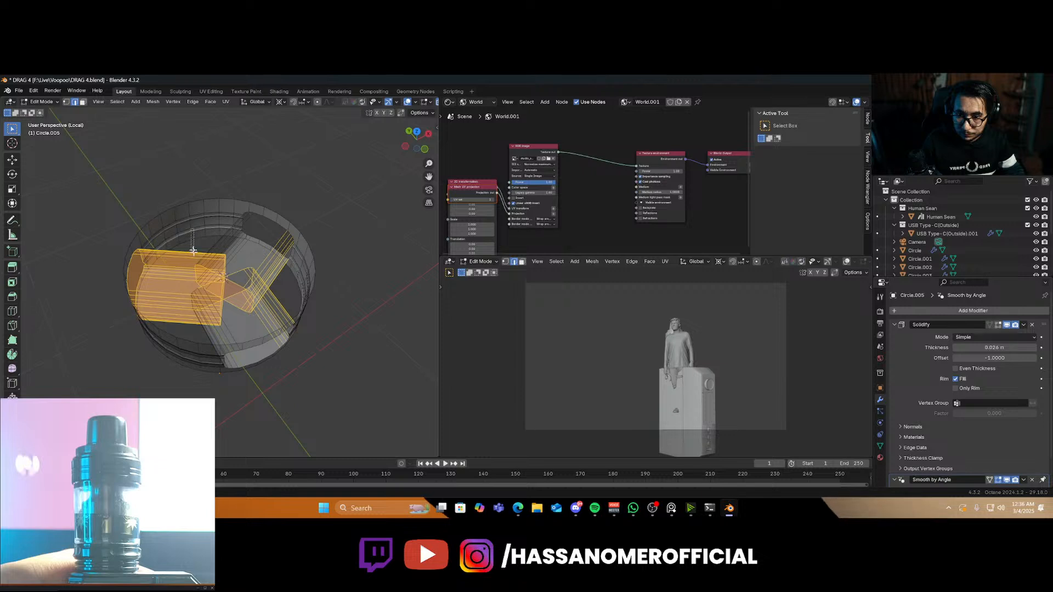
{"action": "left_click_drag", "start_coordinate": [210, 276], "coordinate": [195, 245], "text": "shift"}
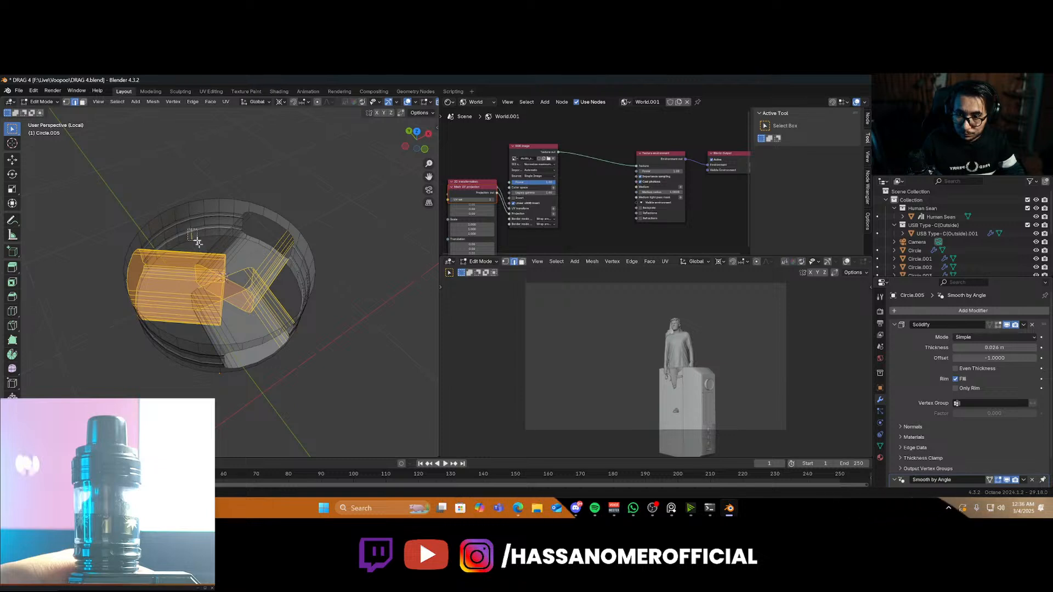
{"action": "left_click_drag", "start_coordinate": [231, 280], "coordinate": [195, 226], "text": "shift"}
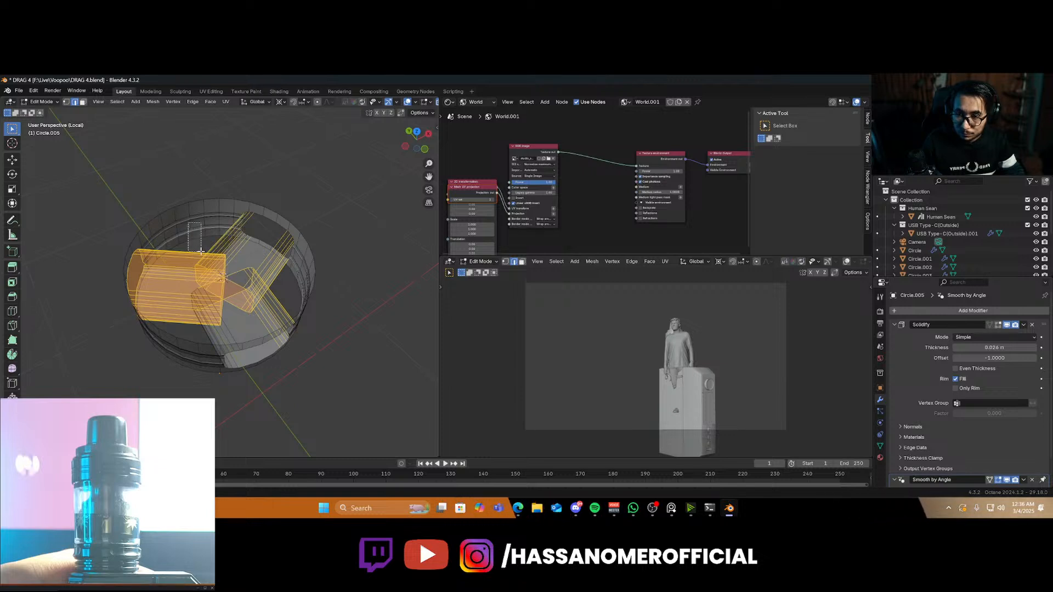
{"action": "left_click_drag", "start_coordinate": [210, 269], "coordinate": [214, 324], "text": "shift"}
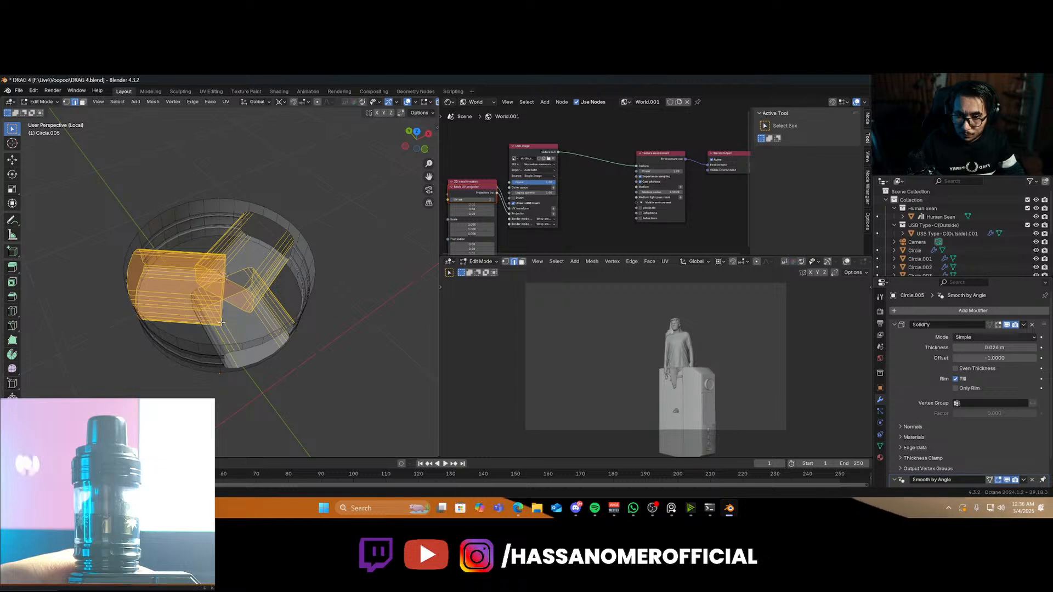
Box-select the leftover cutter geometry at the ring's centre, delete its vertices and return to Object Mode
{"action": "middle_click_drag", "start_coordinate": [204, 307], "coordinate": [226, 302]}
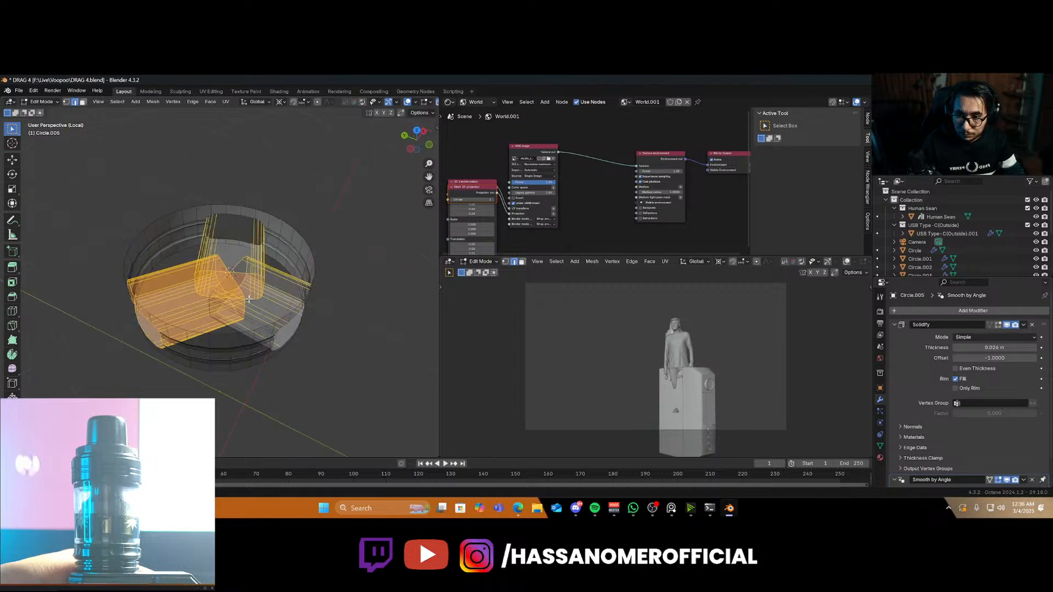
{"action": "left_click", "coordinate": [203, 261]}
{"action": "left_click_drag", "start_coordinate": [203, 272], "coordinate": [273, 328]}
{"action": "key", "text": "x"}
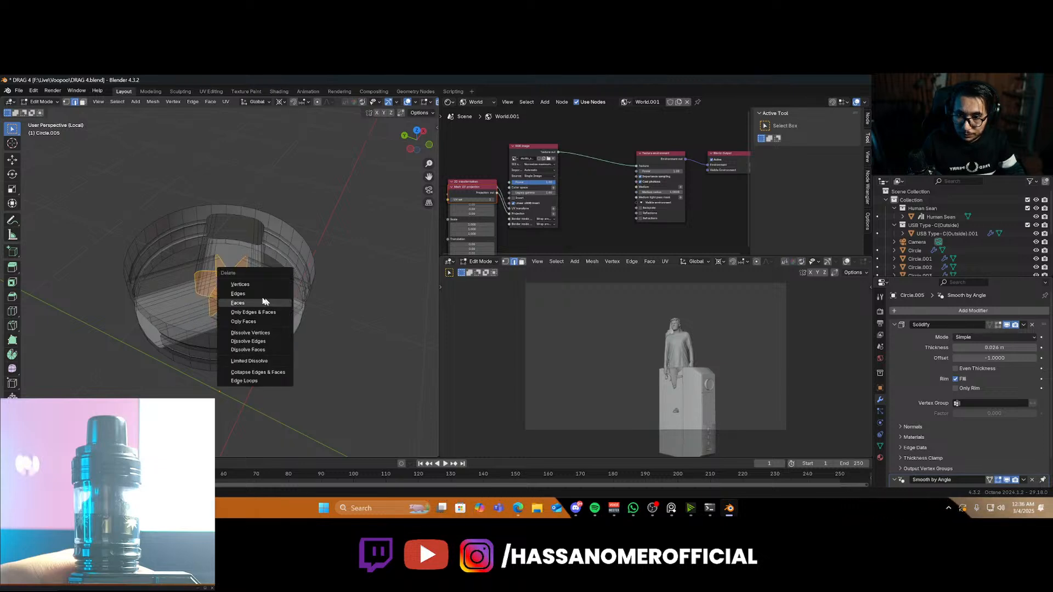
{"action": "left_click", "coordinate": [248, 285]}
{"action": "key", "text": "Tab"}
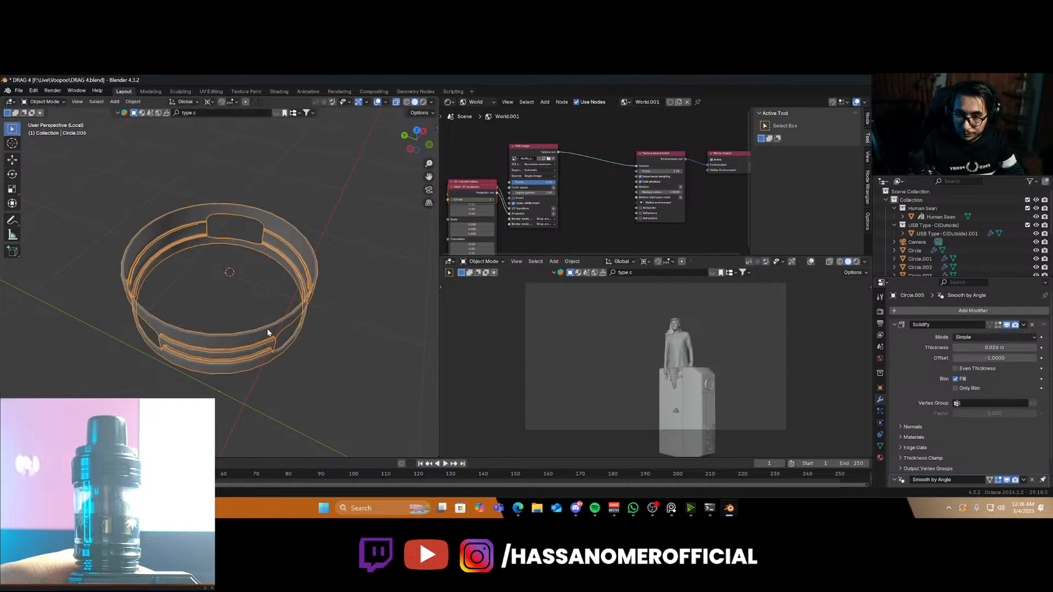
Turn off X-ray and save the file
{"action": "key", "text": "alt+z"}
{"action": "mouse_move", "coordinate": [278, 345]}
{"action": "middle_mouse_down"}
{"action": "mouse_move", "coordinate": [190, 295]}
{"action": "mouse_move", "coordinate": [144, 290]}
{"action": "mouse_move", "coordinate": [279, 327]}
{"action": "middle_mouse_up"}
{"action": "key", "text": "ctrl+s"}
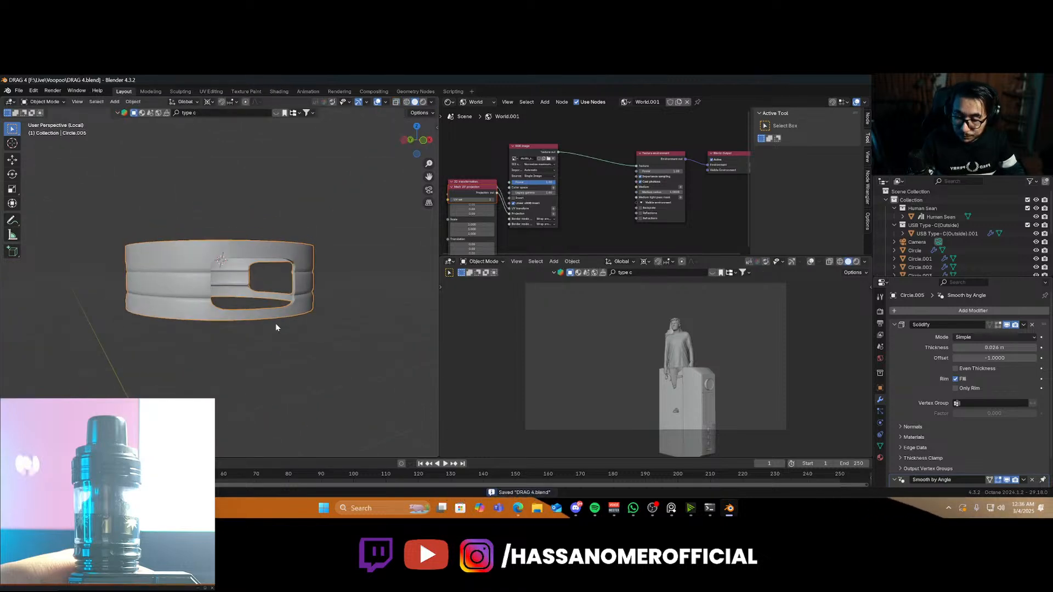
Leave local view and hide the human figure sitting on the device
{"action": "key", "text": "slash"}
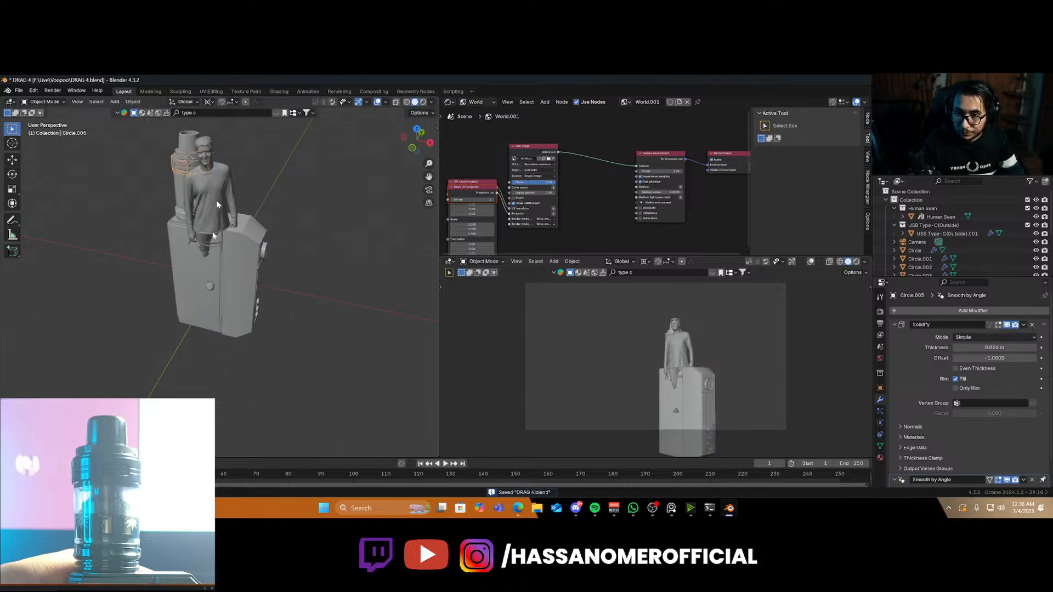
{"action": "left_click", "coordinate": [941, 216]}
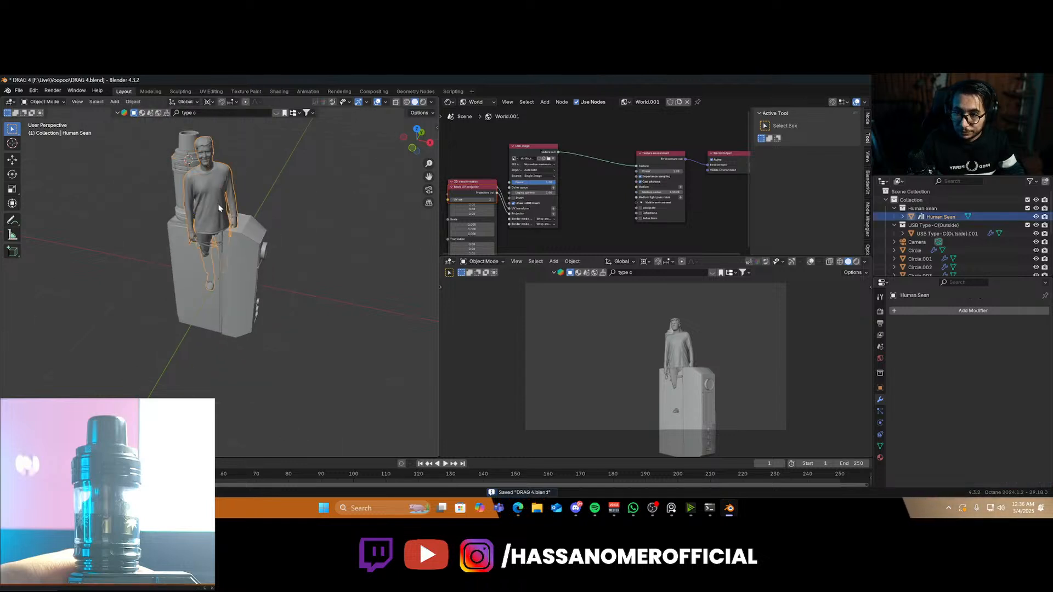
{"action": "left_click", "coordinate": [1036, 217]}
Examine the ring's rounded cutout on the assembled tank and select the surface directly behind it
{"action": "scroll", "coordinate": [169, 218], "scroll_direction": "up", "scroll_amount": 2}
{"action": "middle_click_drag", "start_coordinate": [169, 218], "coordinate": [258, 302], "text": "shift"}
{"action": "left_click", "coordinate": [213, 276]}
{"action": "scroll", "coordinate": [207, 320], "scroll_direction": "up", "scroll_amount": 4}
{"action": "middle_click_drag", "start_coordinate": [248, 339], "coordinate": [271, 299], "text": "shift"}
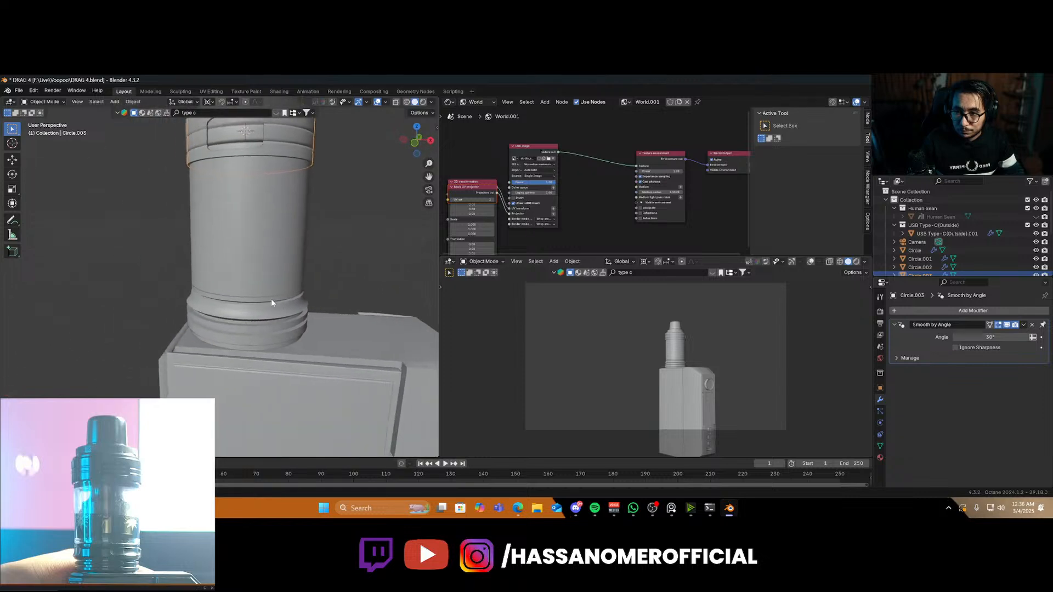
{"action": "scroll", "coordinate": [270, 300], "scroll_direction": "down", "scroll_amount": 2}
{"action": "scroll", "coordinate": [252, 281], "scroll_direction": "up", "scroll_amount": 5}
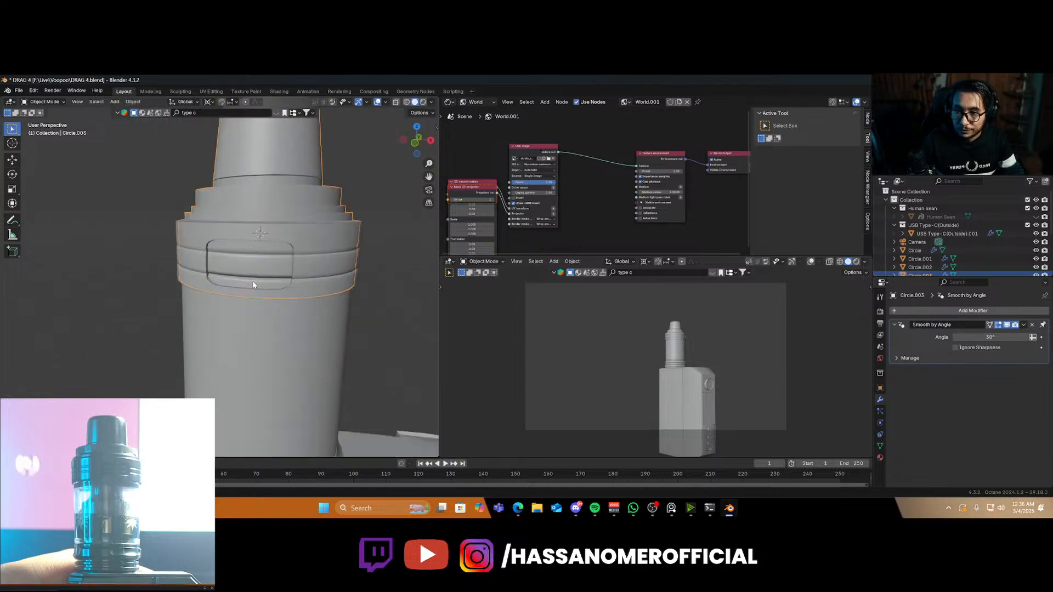
{"action": "left_click", "coordinate": [260, 252]}
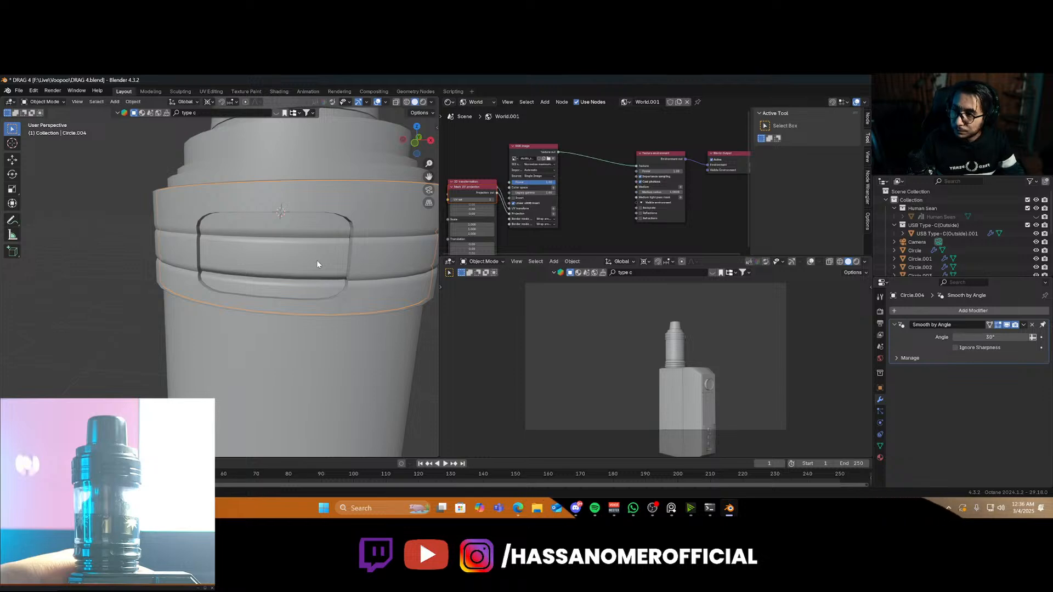
Select the ring with the rounded cutouts and set its origin to the centre of mass (surface)
{"action": "scroll", "coordinate": [308, 283], "scroll_direction": "down", "scroll_amount": 2}
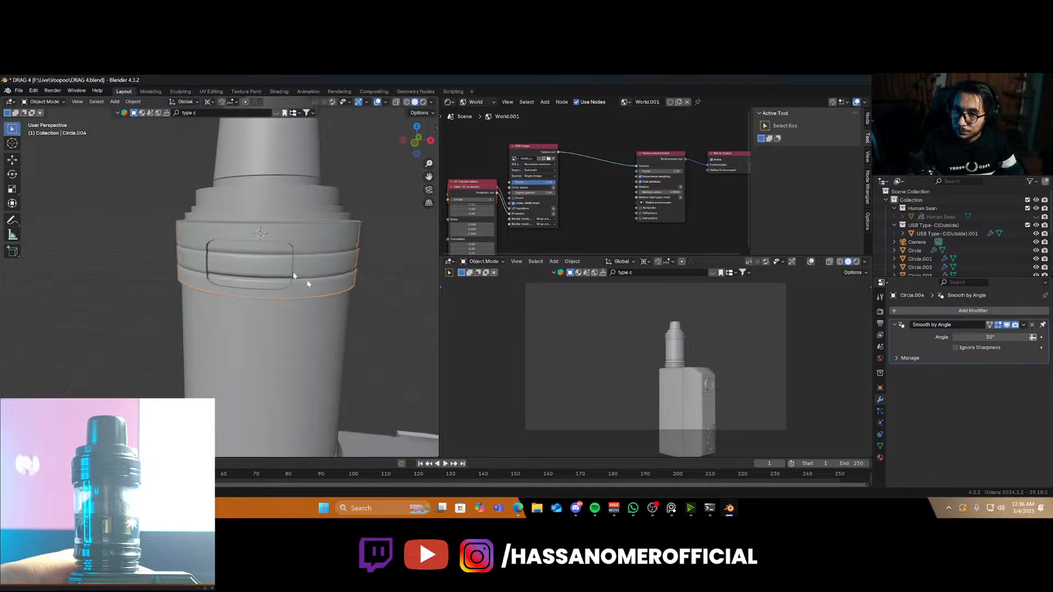
{"action": "scroll", "coordinate": [281, 276], "scroll_direction": "up", "scroll_amount": 2}
{"action": "left_click", "coordinate": [344, 279]}
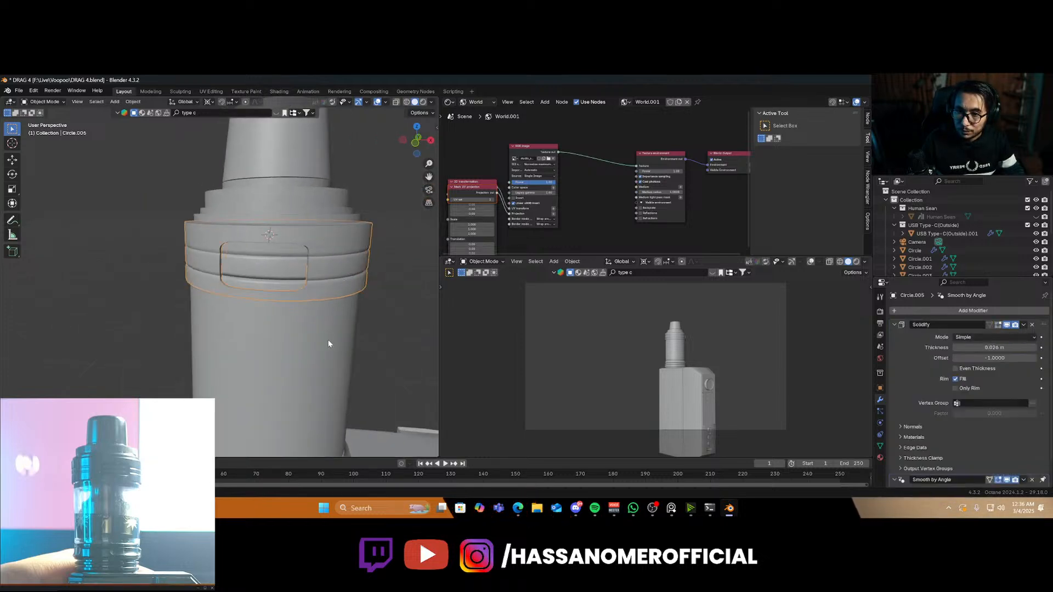
{"action": "key", "text": "z"}
{"action": "right_click", "coordinate": [307, 242]}
{"action": "mouse_move", "coordinate": [341, 278]}
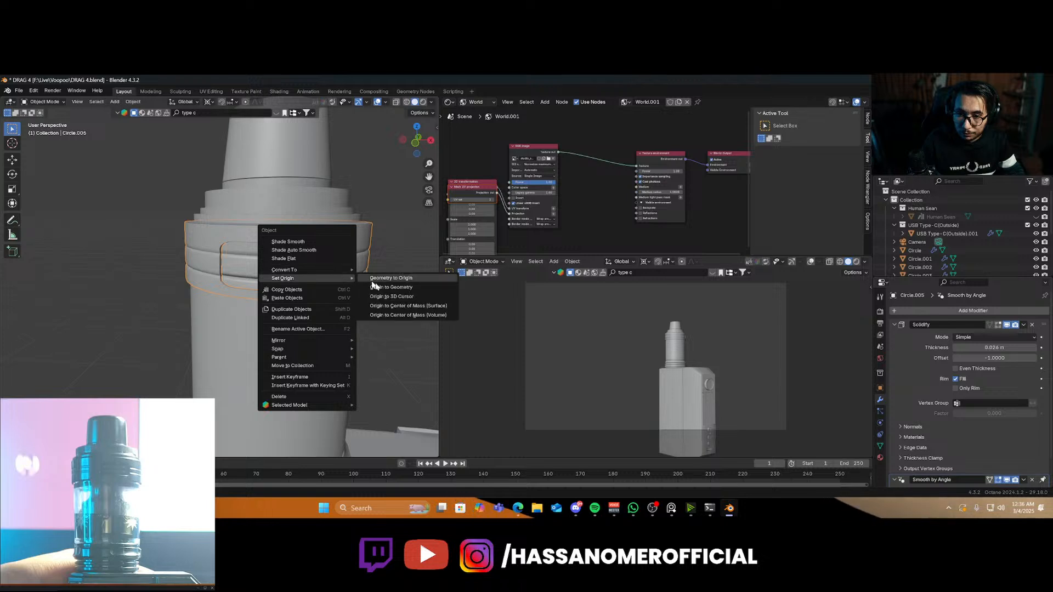
{"action": "left_click", "coordinate": [390, 306]}
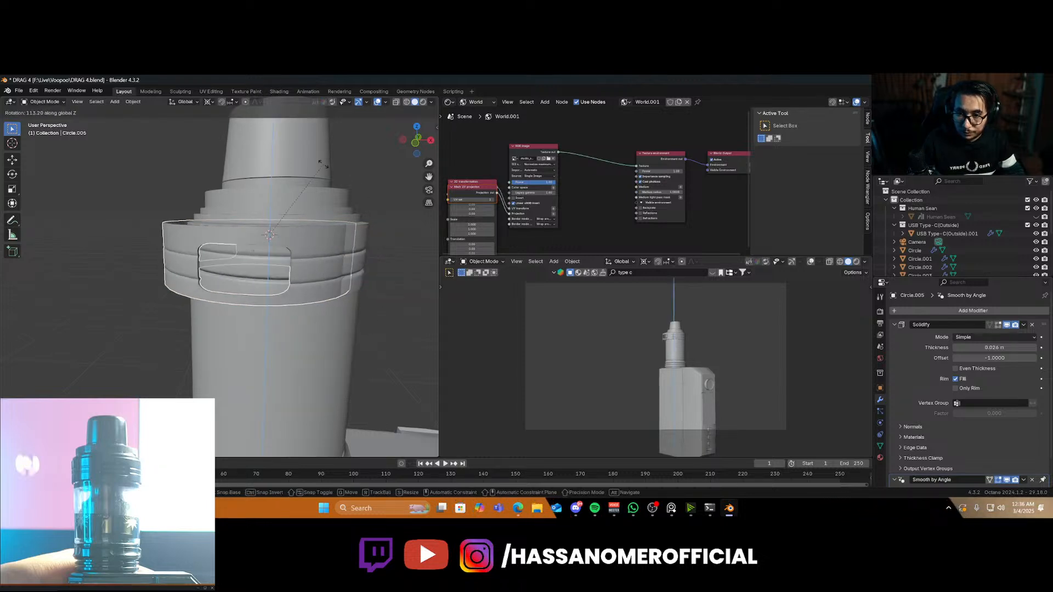
From the top view, change the transform pivot point and try rotating the ring about the global Z axis
{"action": "middle_click_drag", "start_coordinate": [328, 193], "coordinate": [301, 295]}
{"action": "scroll", "coordinate": [310, 395], "scroll_direction": "down", "scroll_amount": 3}
{"action": "key", "text": "KP_7"}
{"action": "scroll", "coordinate": [310, 393], "scroll_direction": "up", "scroll_amount": 2}
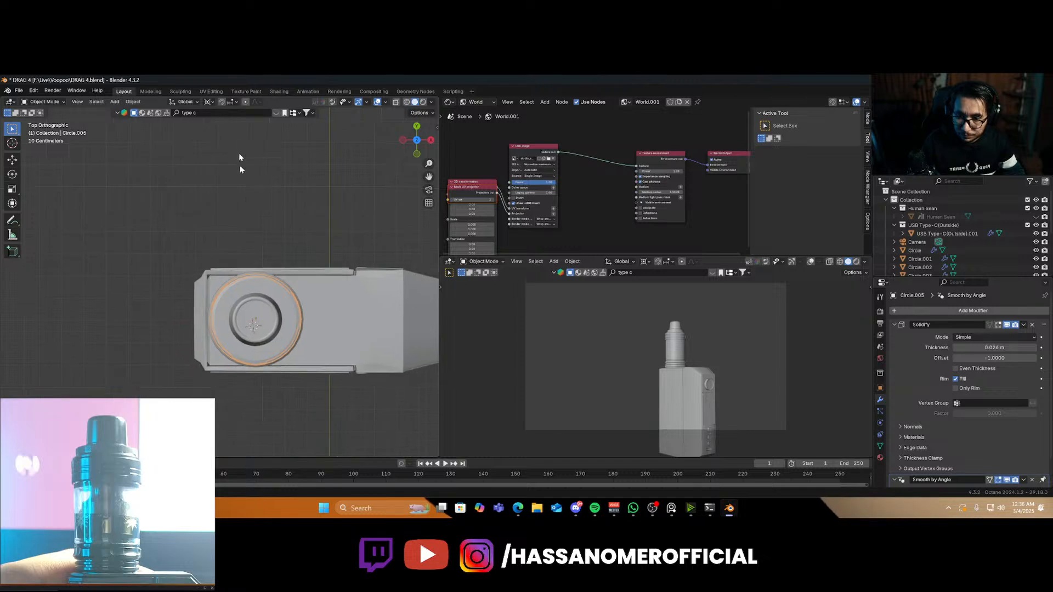
{"action": "left_click", "coordinate": [208, 105]}
{"action": "left_click", "coordinate": [230, 122]}
{"action": "key", "text": "r"}
{"action": "key", "text": "z"}
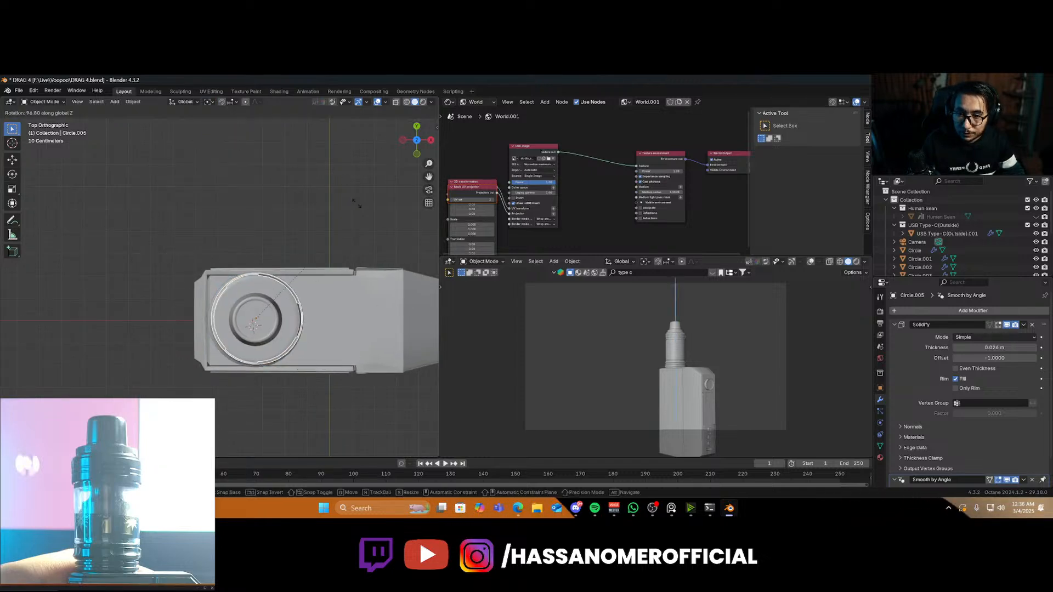
{"action": "left_click", "coordinate": [159, 210]}
Set the ring's origin to the centre of mass (volume) and rotate the ring about the global Z axis
{"action": "right_click", "coordinate": [258, 325]}
{"action": "mouse_move", "coordinate": [296, 325]}
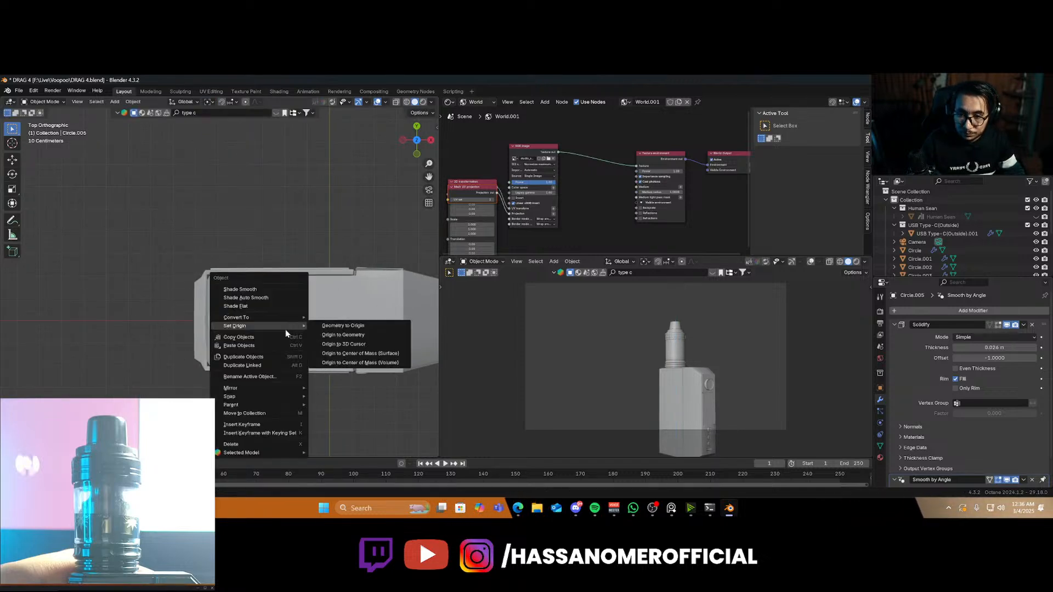
{"action": "left_click", "coordinate": [361, 362]}
{"action": "key", "text": "r"}
{"action": "key", "text": "z"}
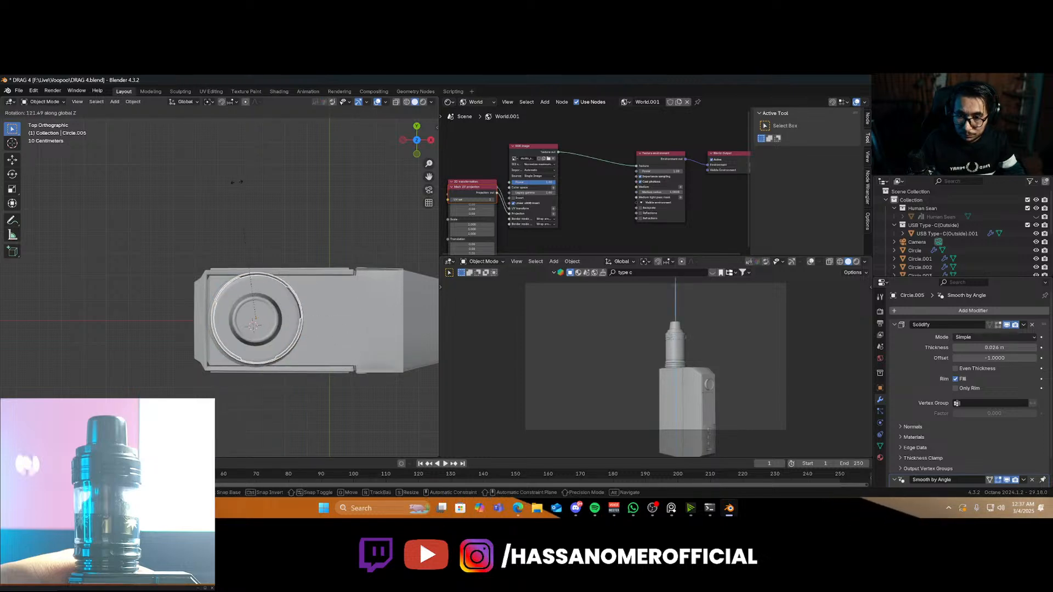
{"action": "left_click", "coordinate": [247, 364]}
{"action": "scroll", "coordinate": [336, 382], "scroll_direction": "up", "scroll_amount": 1}
{"action": "middle_click_drag", "start_coordinate": [335, 381], "coordinate": [321, 290]}
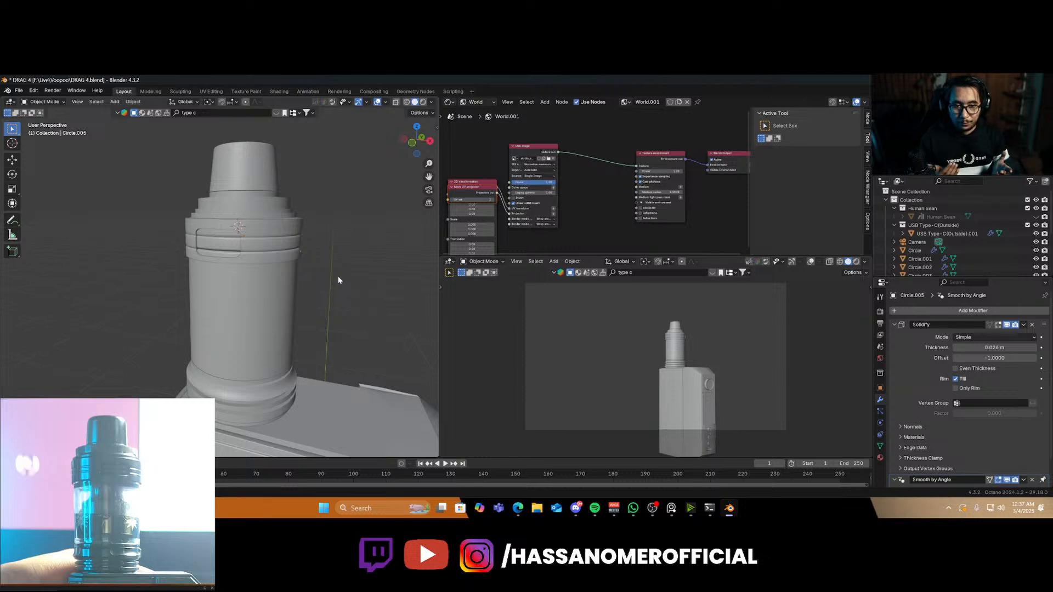
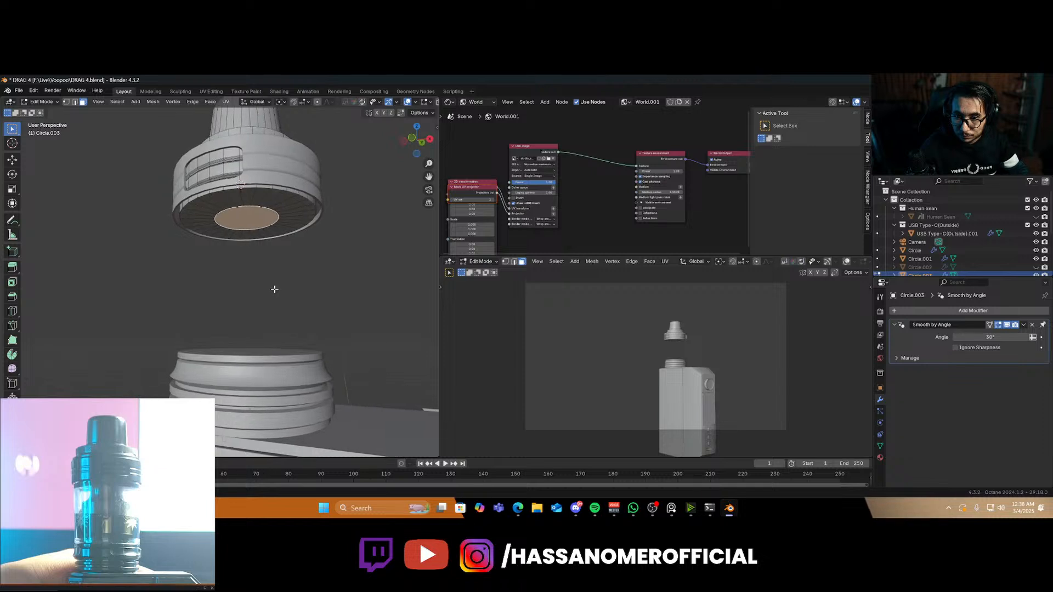
In front view, extrude the round face under the cap down as a neck and extrude it again to the base
{"action": "key", "text": "KP_1"}
{"action": "key", "text": "alt+h"}
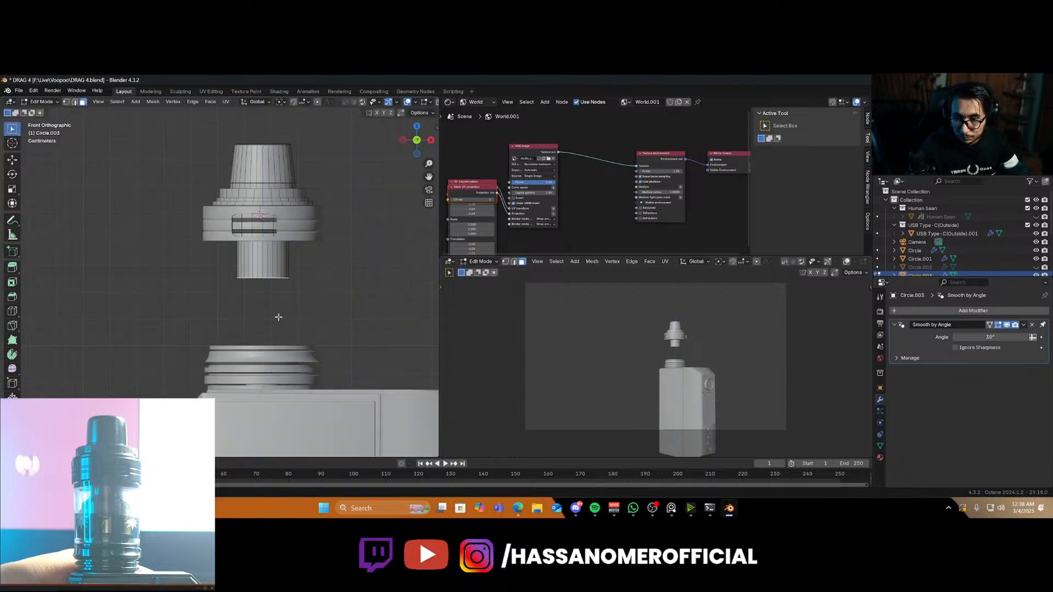
{"action": "key", "text": "e"}
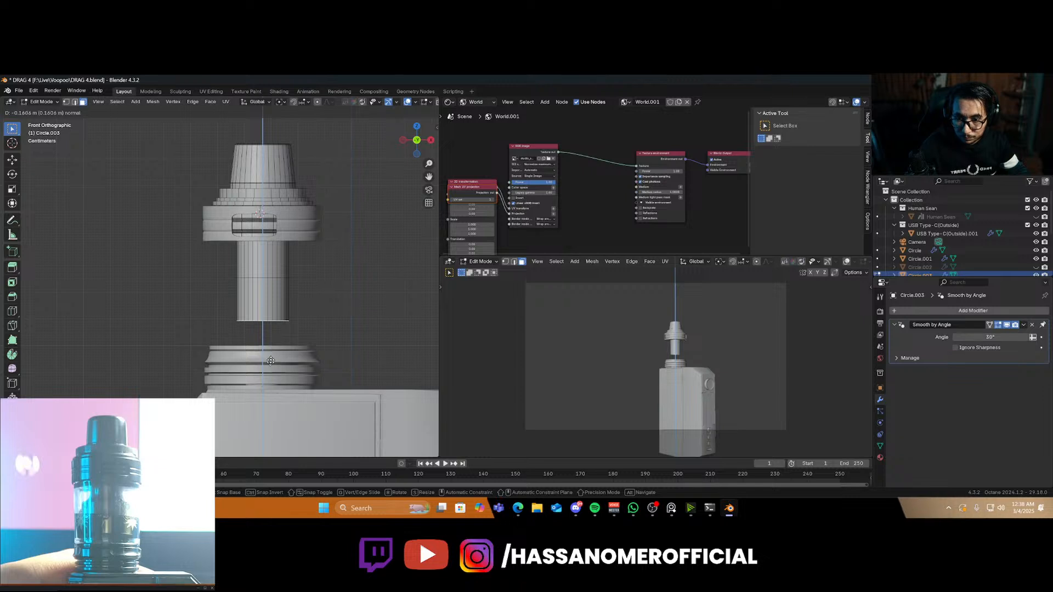
{"action": "left_click", "coordinate": [263, 380]}
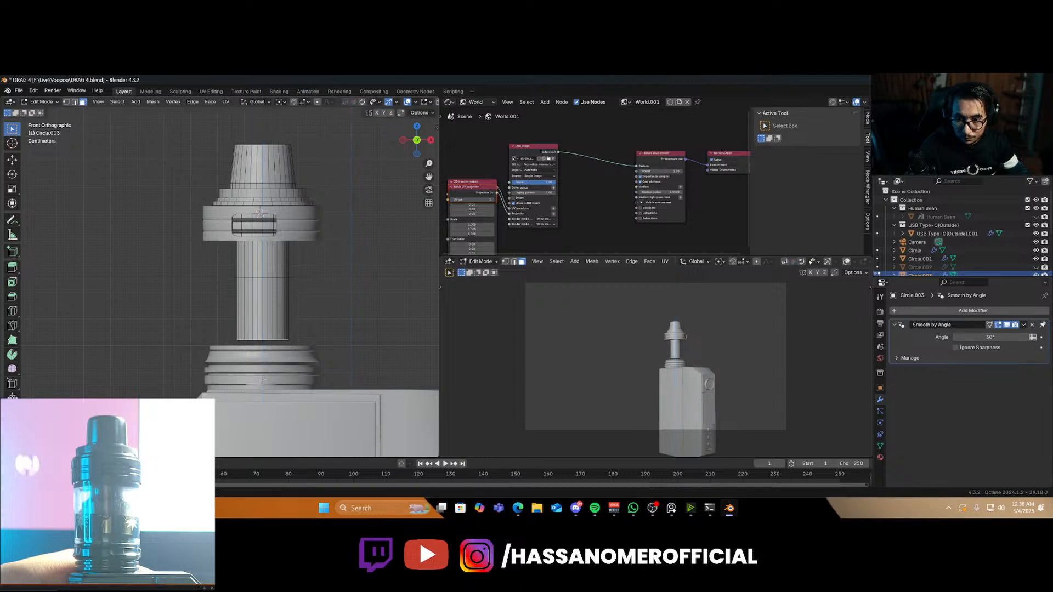
Scale up the neck's bottom face into a wide flare and move it down along Z onto the base
{"action": "key", "text": "s"}
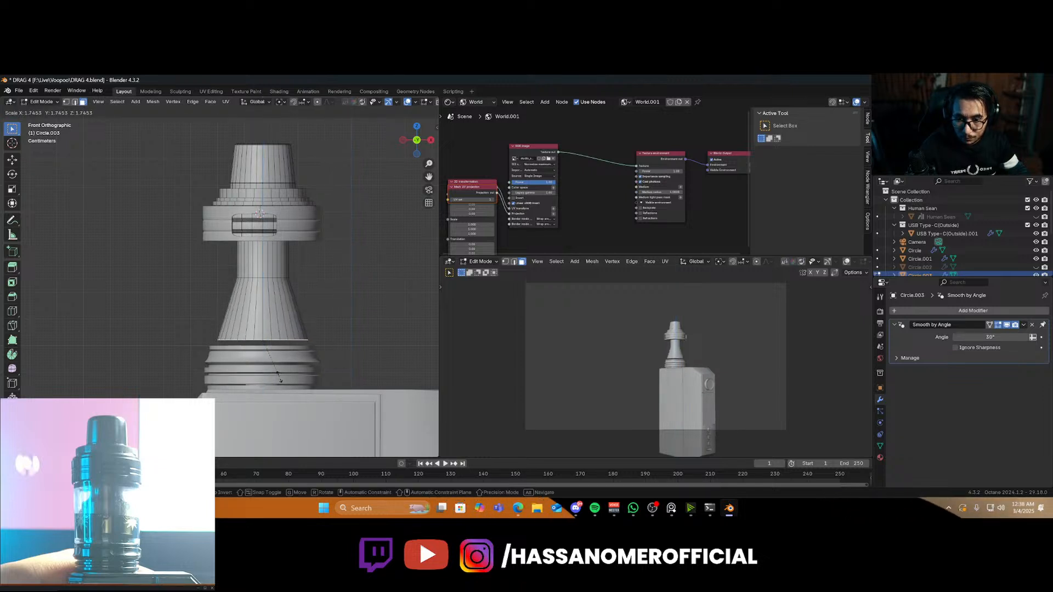
{"action": "left_click", "coordinate": [281, 382]}
{"action": "scroll", "coordinate": [290, 378], "scroll_direction": "up", "scroll_amount": 3}
{"action": "key", "text": "g"}
{"action": "key", "text": "z"}
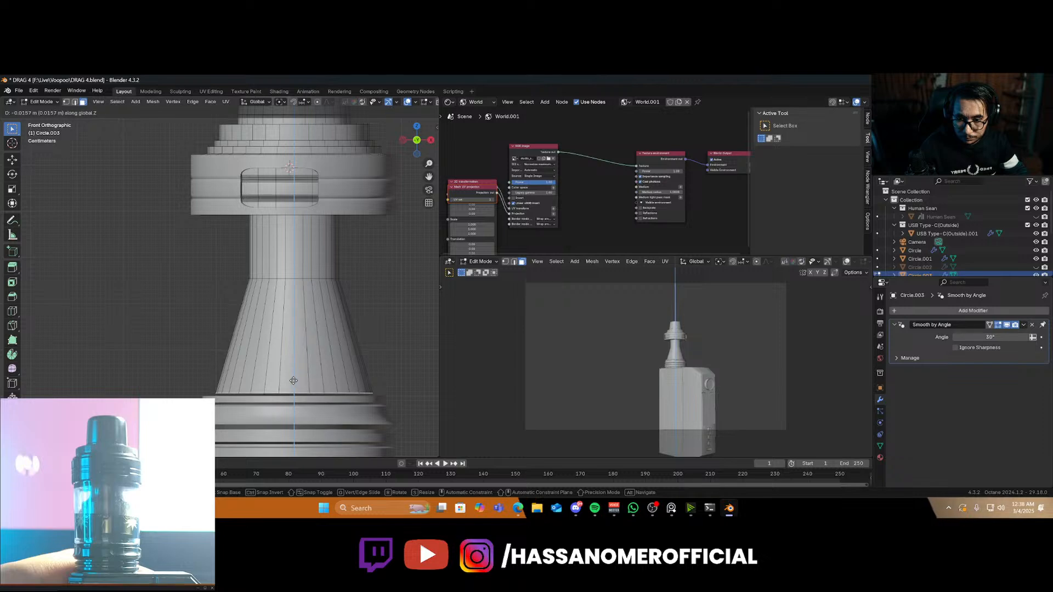
{"action": "left_click", "coordinate": [296, 377]}
Add a loop cut near the top of the flare and scale it out to match the bottom width, forming a straight-walled body
{"action": "key", "text": "ctrl+r"}
{"action": "left_click", "coordinate": [327, 361]}
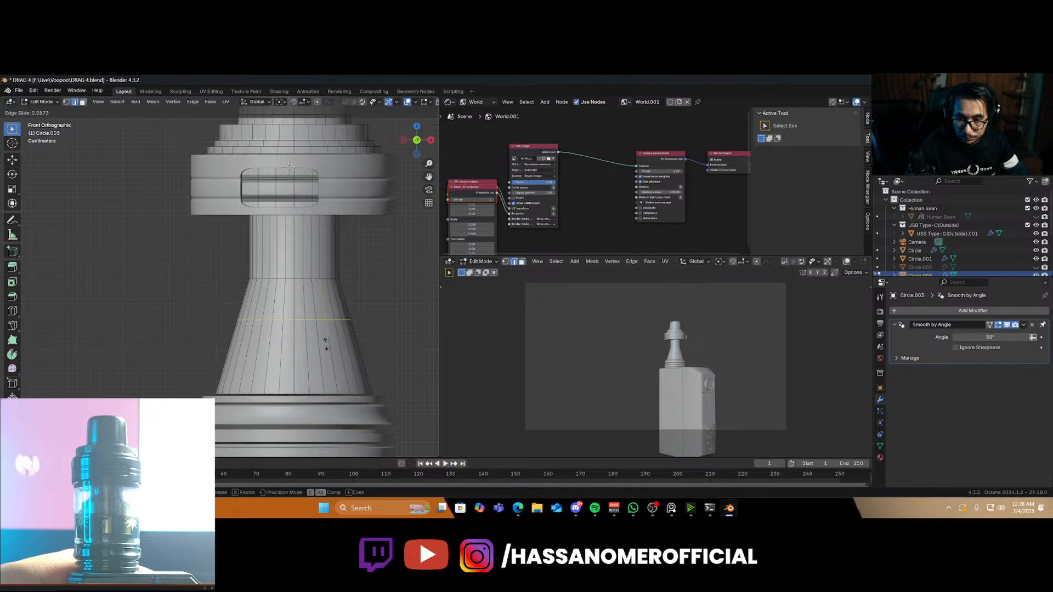
{"action": "left_click", "coordinate": [321, 322]}
{"action": "key", "text": "s"}
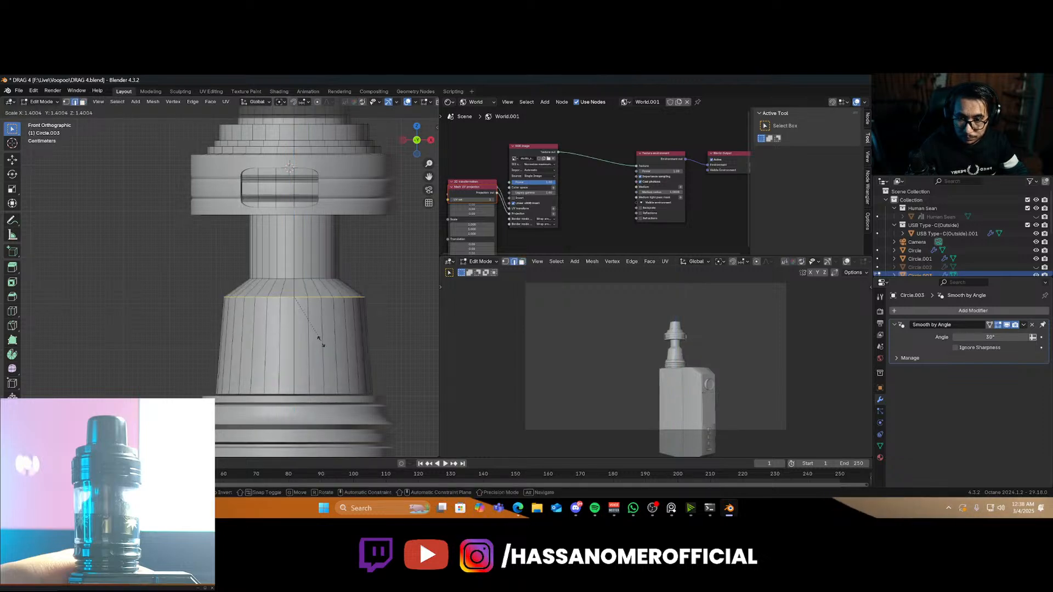
{"action": "left_click", "coordinate": [317, 349]}
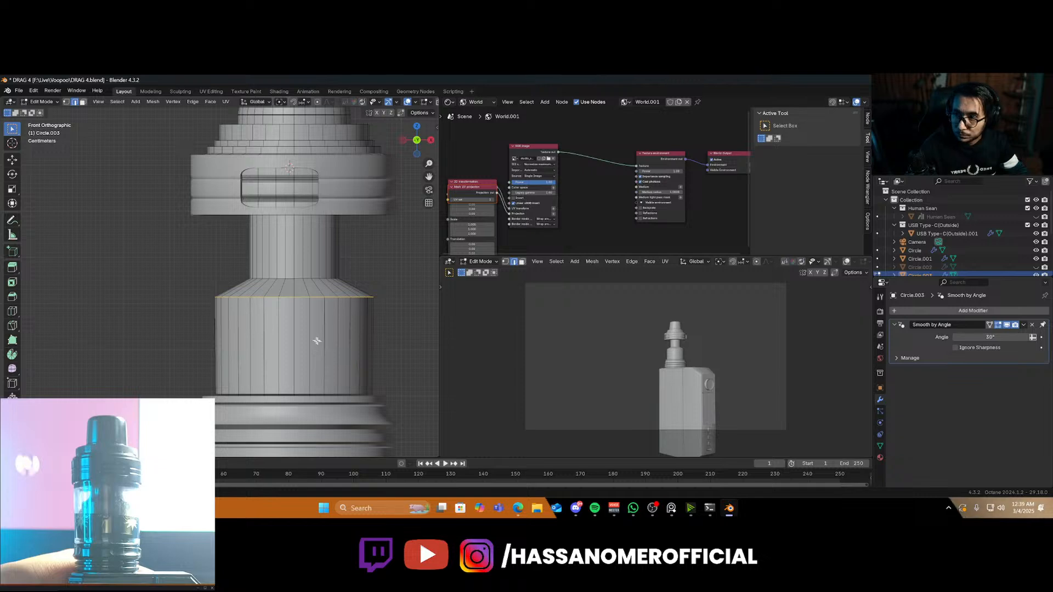
Slide the edge loop between the neck and the sloped shoulder upward to make the shoulder taller
{"action": "scroll", "coordinate": [312, 340], "scroll_direction": "up", "scroll_amount": 1}
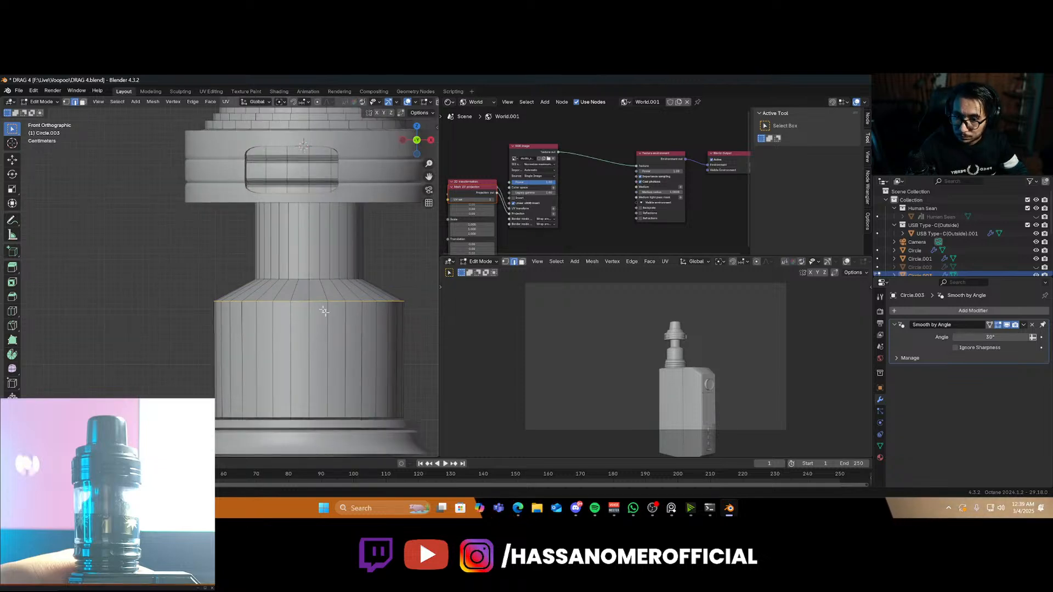
{"action": "left_click", "coordinate": [320, 277], "text": "alt"}
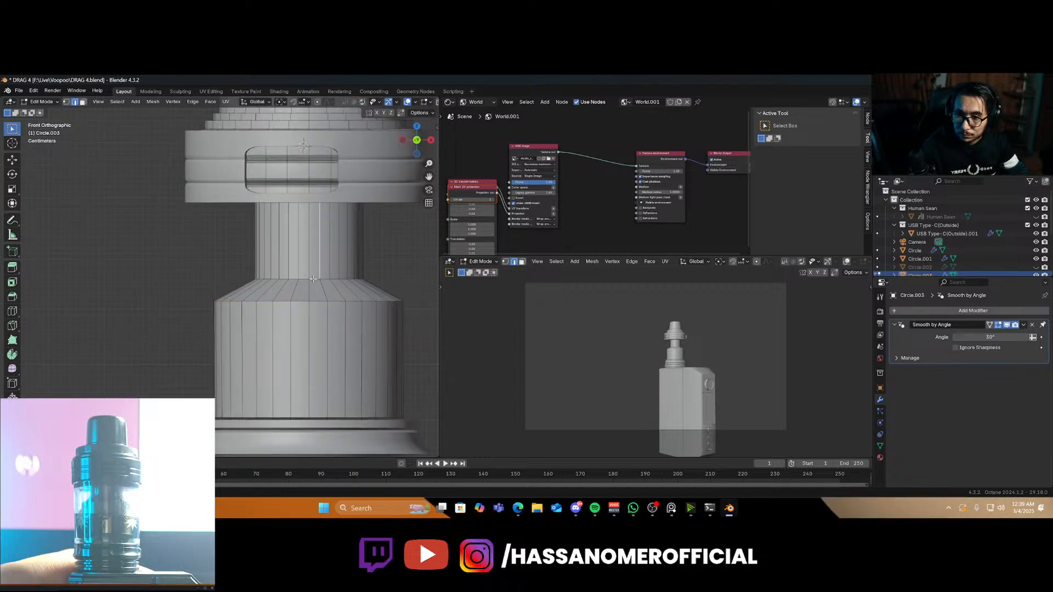
{"action": "key", "text": "g"}
{"action": "key", "text": "g"}
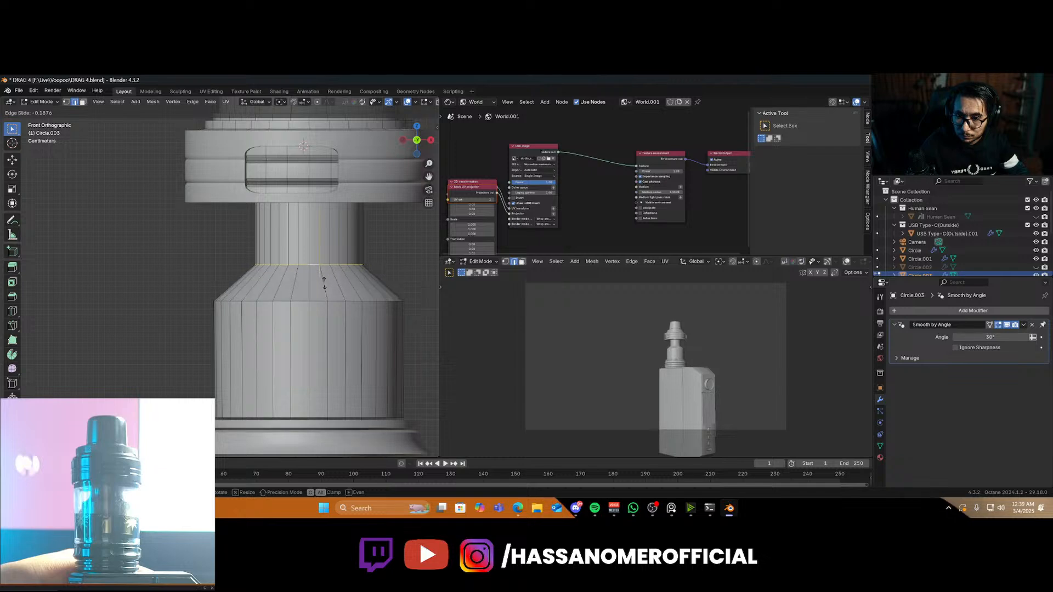
{"action": "left_click", "coordinate": [324, 281]}
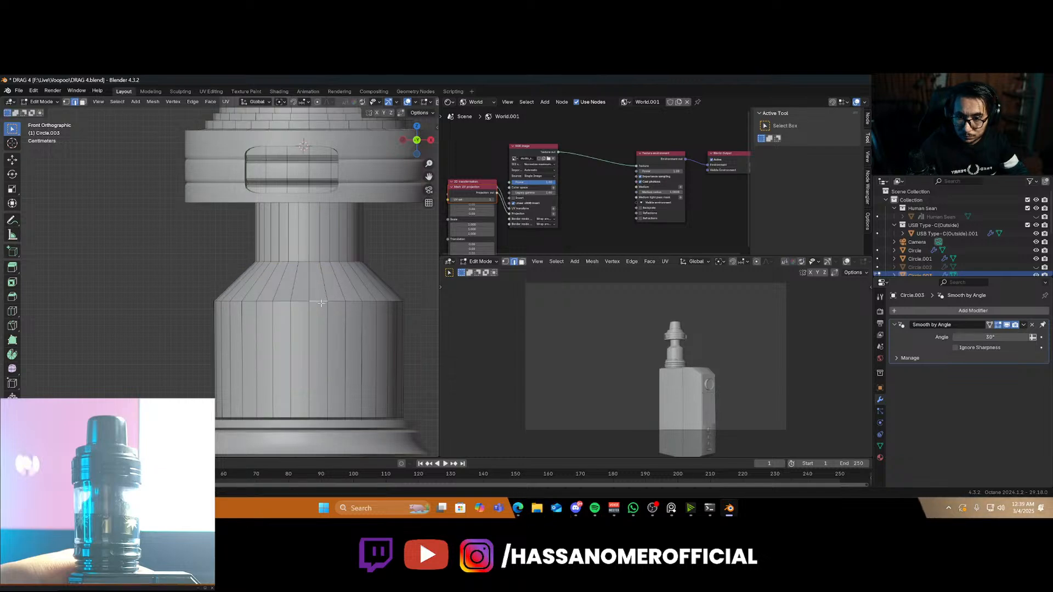
Bevel the shoulder's lower and upper edge loops with 4 segments each, return to Object Mode and check the shape
{"action": "key", "text": "ctrl+b"}
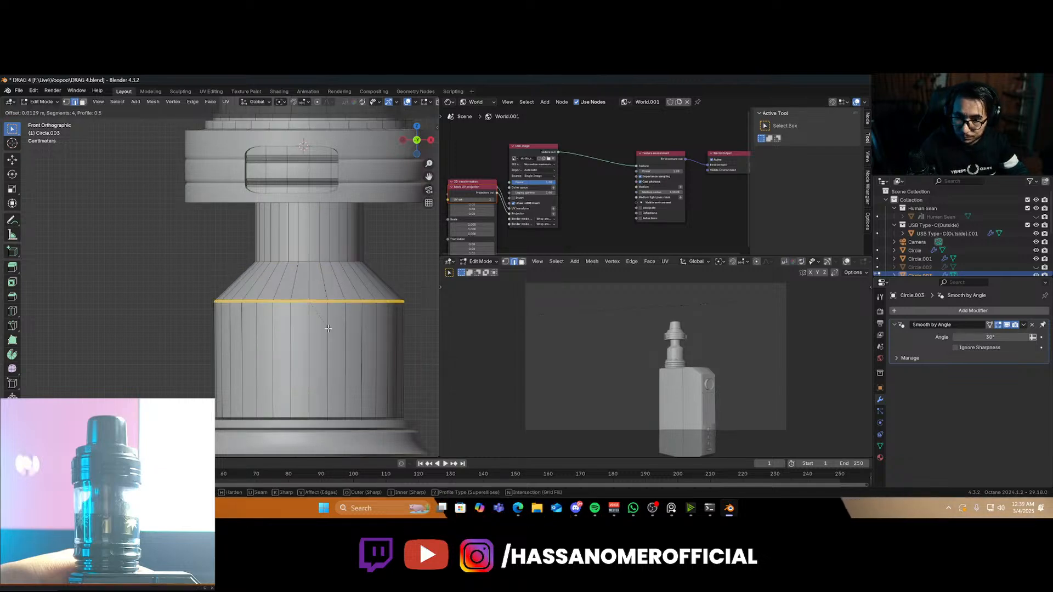
{"action": "left_click", "coordinate": [306, 262]}
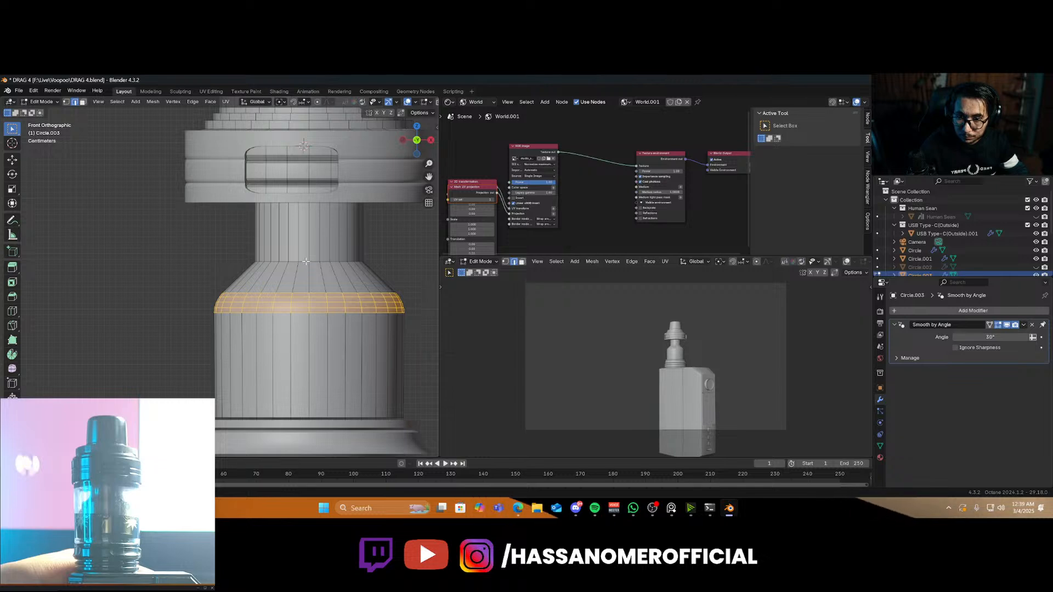
{"action": "key", "text": "alt+a"}
{"action": "key", "text": "ctrl+b"}
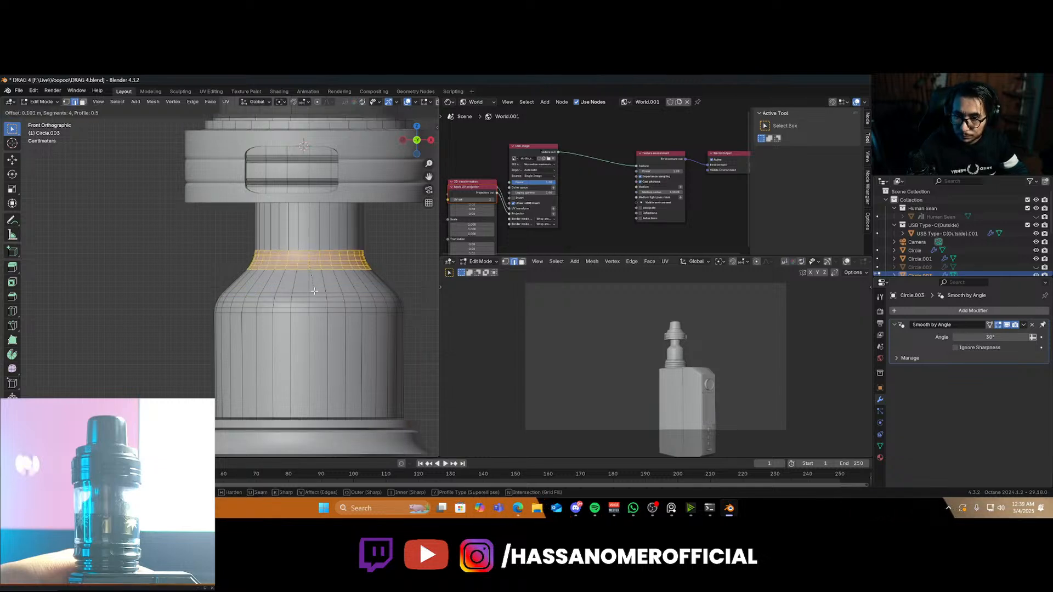
{"action": "left_click", "coordinate": [327, 301]}
{"action": "key", "text": "Tab"}
{"action": "scroll", "coordinate": [330, 313], "scroll_direction": "down", "scroll_amount": 2}
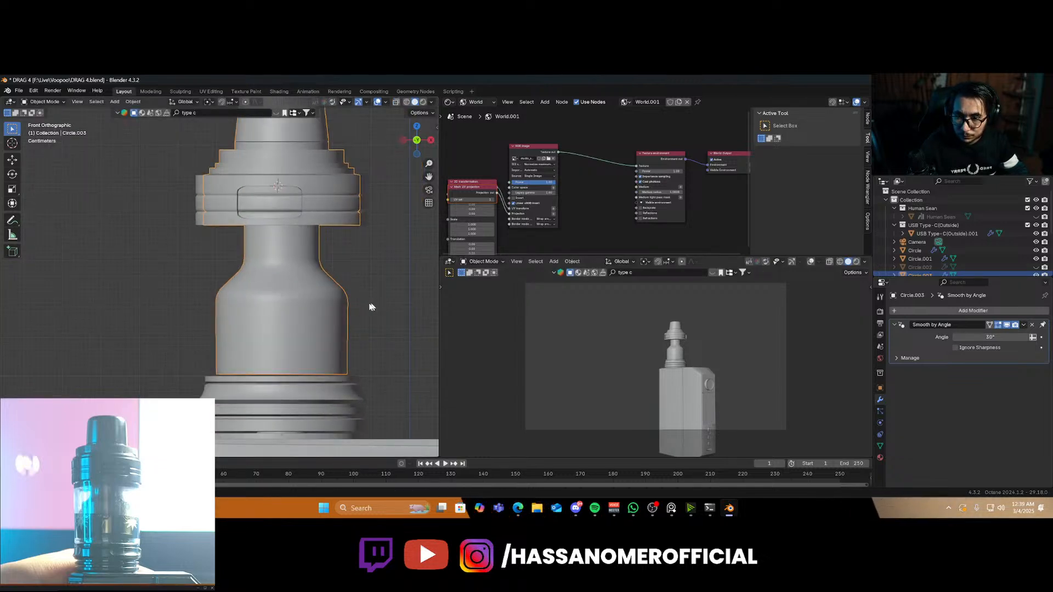
{"action": "mouse_move", "coordinate": [368, 305]}
{"action": "middle_mouse_down"}
{"action": "mouse_move", "coordinate": [330, 304]}
{"action": "mouse_move", "coordinate": [354, 312]}
{"action": "middle_mouse_up"}
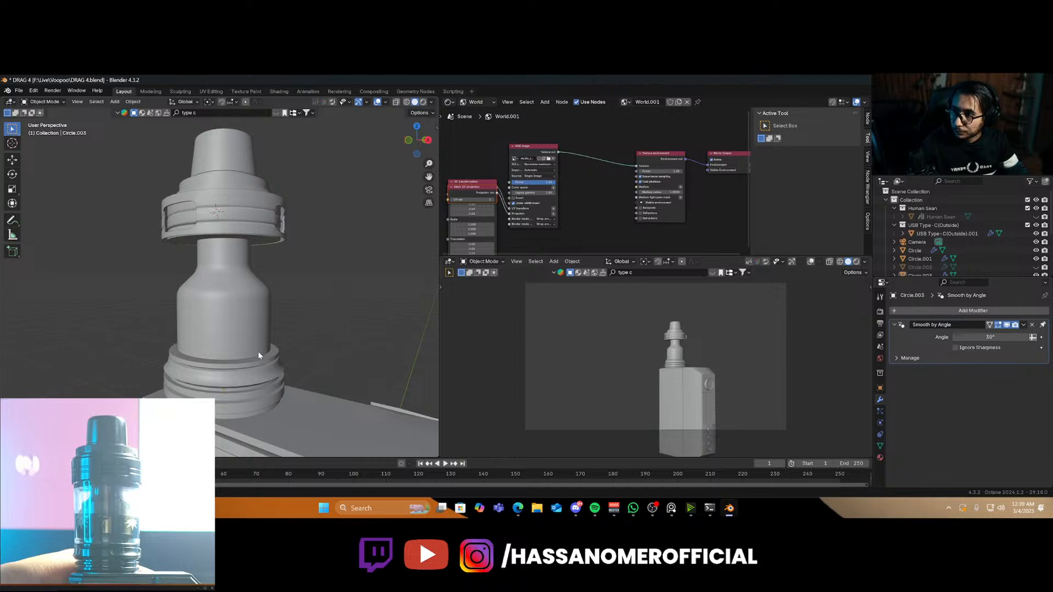
{"action": "middle_click_drag", "start_coordinate": [235, 349], "coordinate": [286, 342]}
In Edit Mode, add a loop cut around the straight body wall and slide it close to the bottom edge
{"action": "key", "text": "Tab"}
{"action": "scroll", "coordinate": [296, 346], "scroll_direction": "up", "scroll_amount": 3}
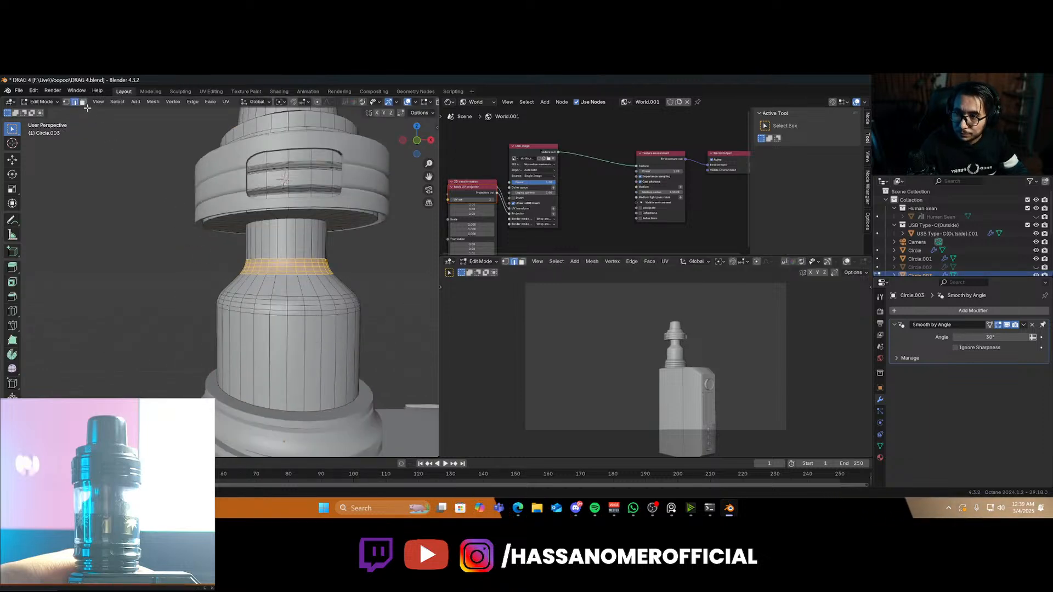
{"action": "key", "text": "ctrl+r"}
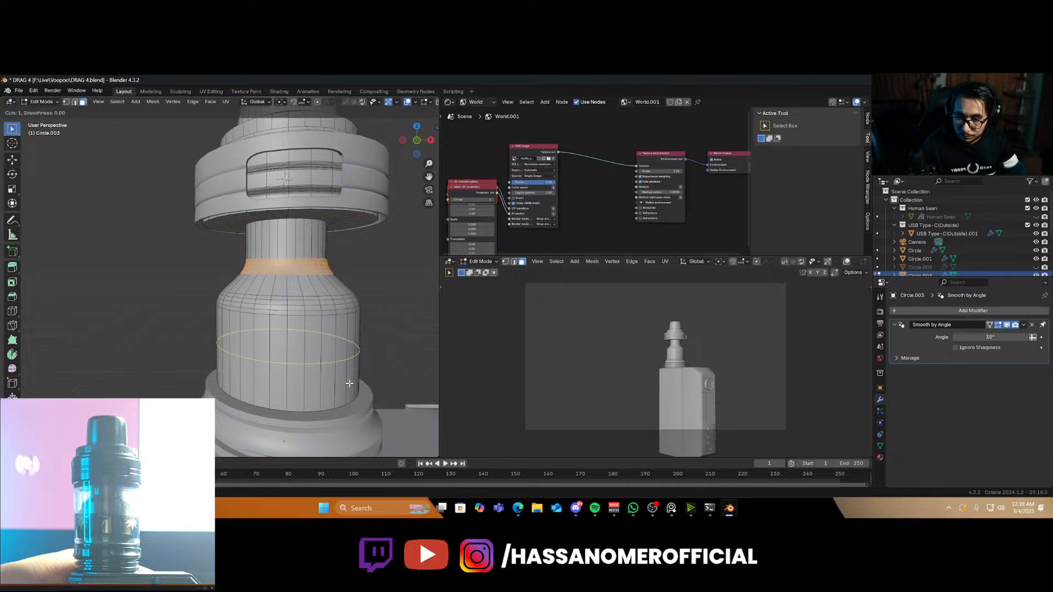
{"action": "left_click", "coordinate": [337, 362]}
{"action": "left_click", "coordinate": [344, 414]}
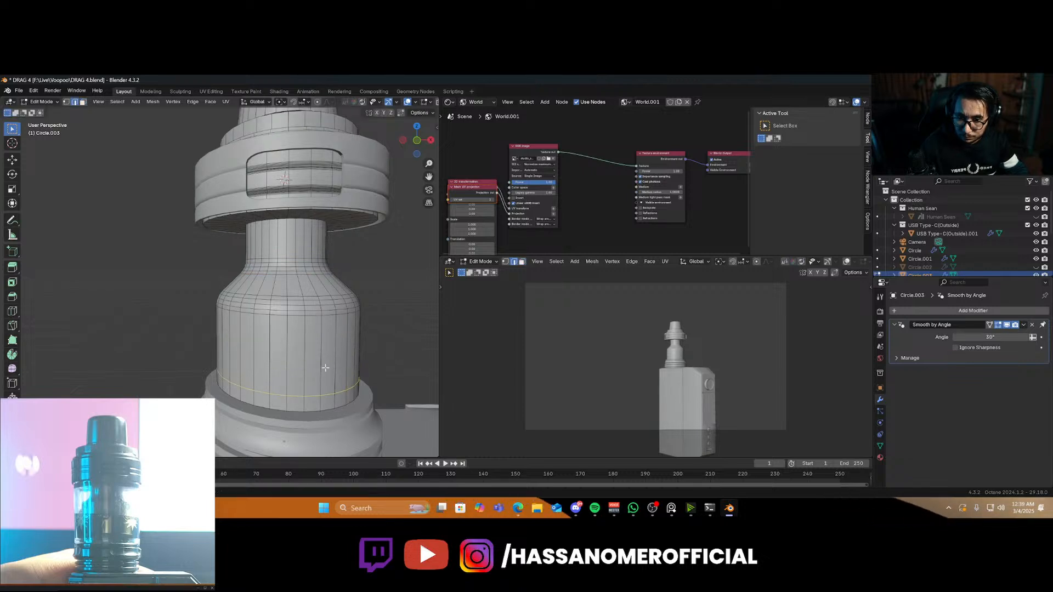
Select groups of three adjacent wall faces around the straight body and delete the faces to cut tall rectangular openings
{"action": "left_click", "coordinate": [329, 366]}
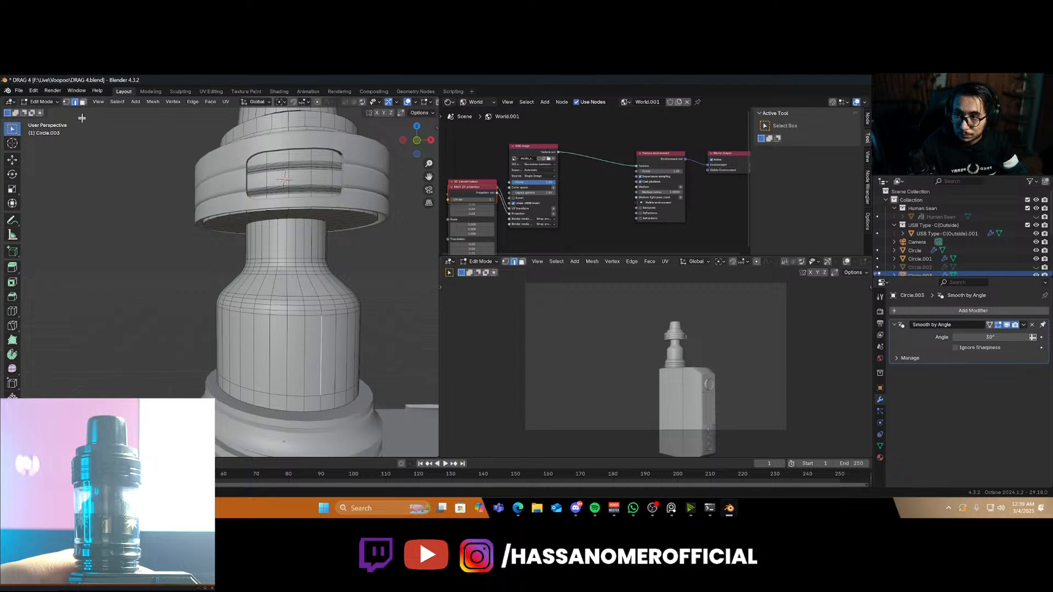
{"action": "left_click", "coordinate": [321, 376]}
{"action": "left_click", "coordinate": [329, 362], "text": "shift"}
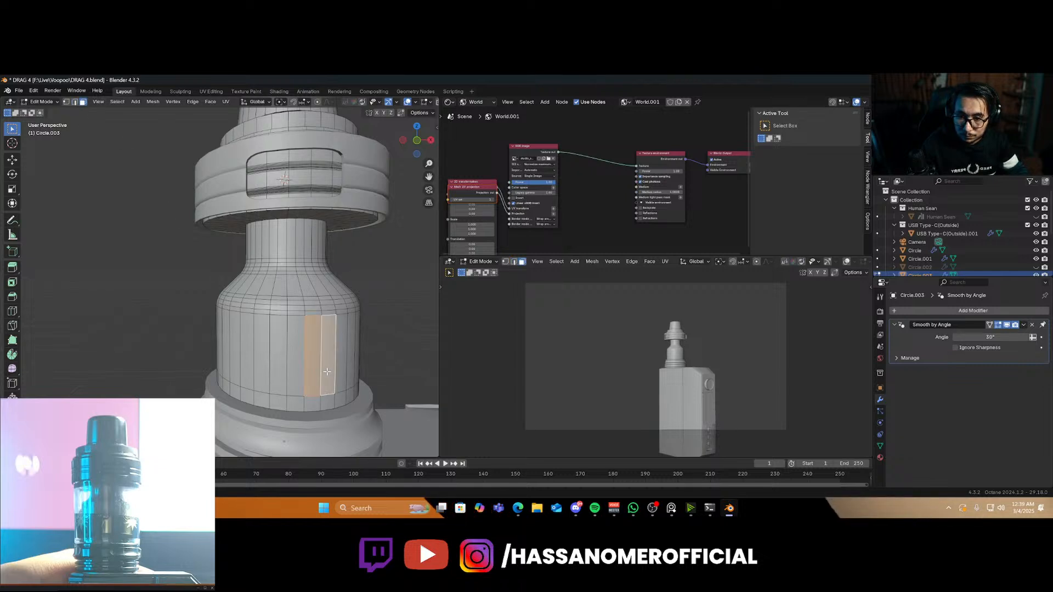
{"action": "left_click", "coordinate": [343, 362], "text": "shift"}
{"action": "middle_click_drag", "start_coordinate": [343, 362], "coordinate": [249, 367]}
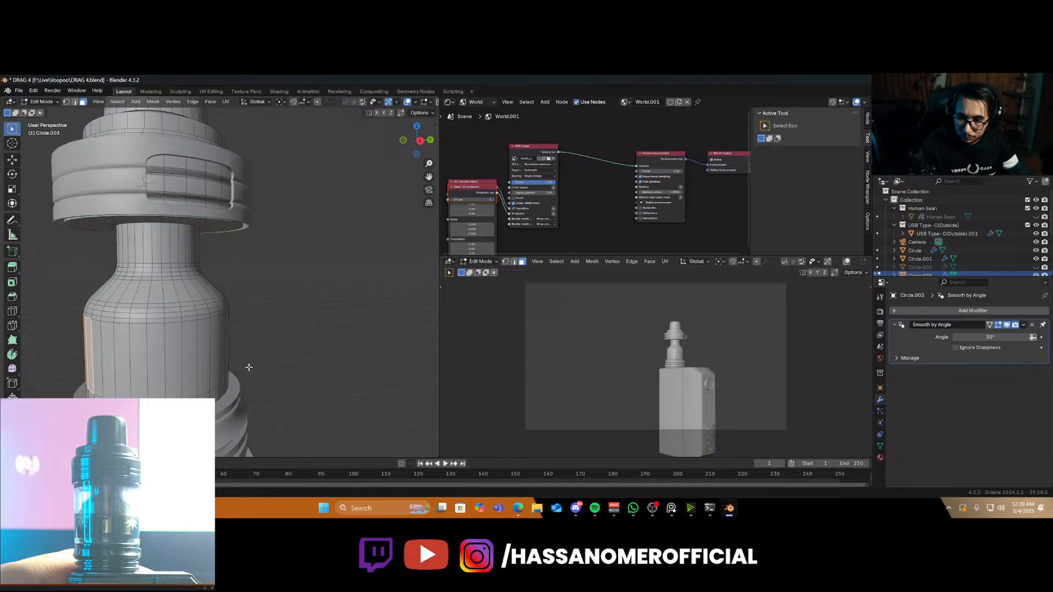
{"action": "left_click", "coordinate": [178, 363], "text": "shift"}
{"action": "left_click", "coordinate": [191, 362], "text": "shift"}
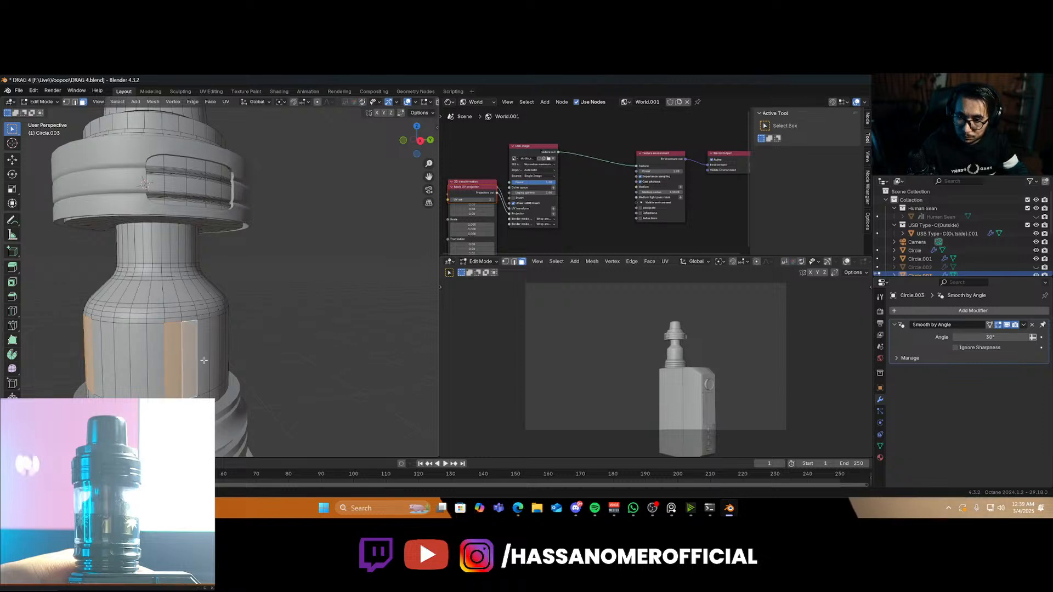
{"action": "left_click", "coordinate": [204, 360], "text": "shift"}
{"action": "middle_click_drag", "start_coordinate": [204, 360], "coordinate": [65, 362]}
{"action": "left_click", "coordinate": [228, 323], "text": "shift"}
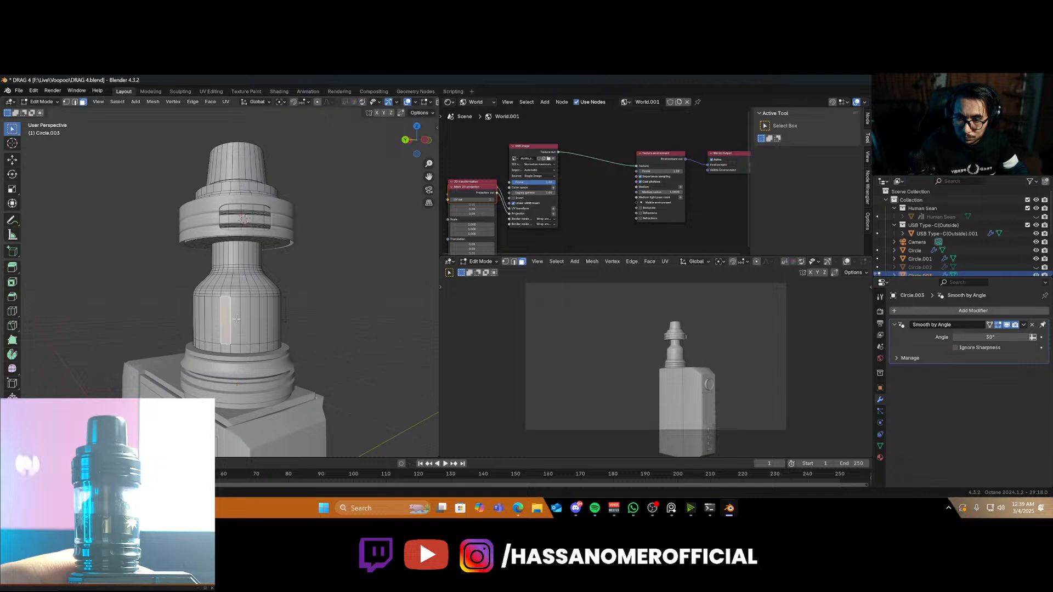
{"action": "left_click", "coordinate": [243, 322], "text": "shift"}
{"action": "left_click", "coordinate": [253, 322], "text": "shift"}
{"action": "scroll", "coordinate": [245, 354], "scroll_direction": "up", "scroll_amount": 2}
{"action": "key", "text": "x"}
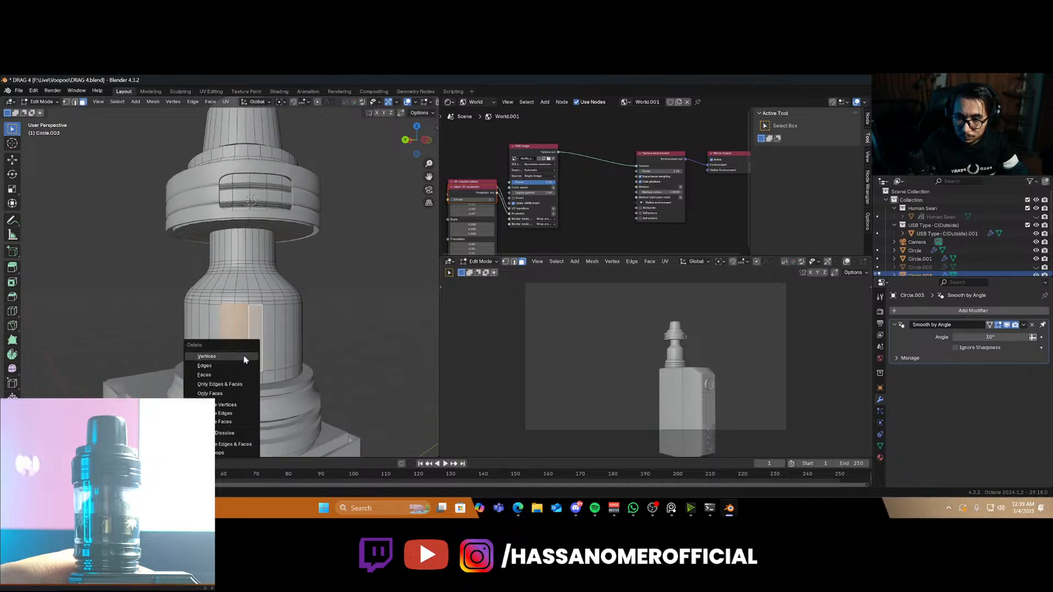
{"action": "left_click", "coordinate": [229, 373]}
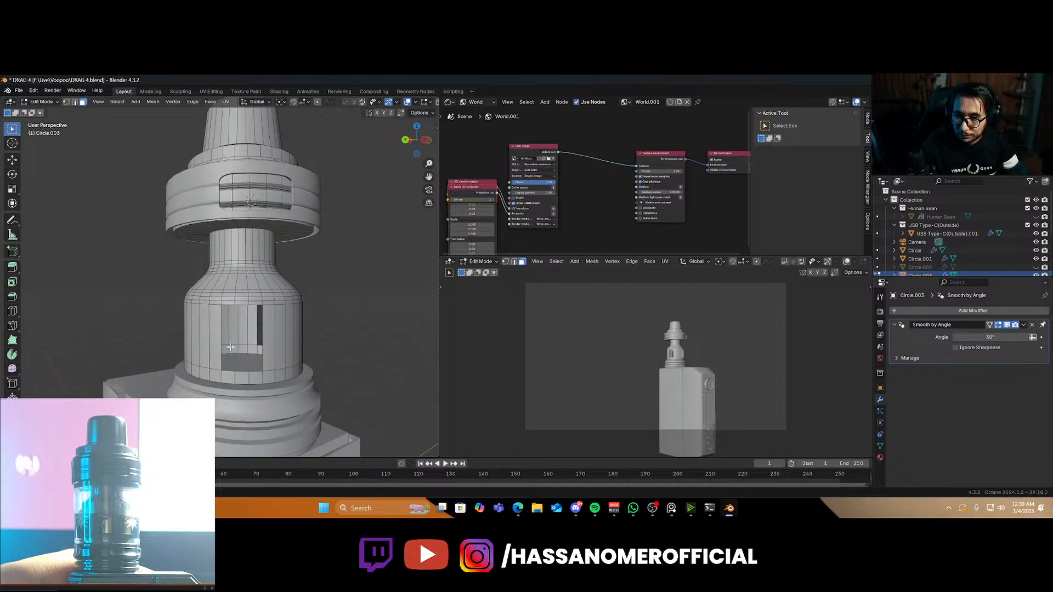
Switch to vertex selection, save the file and return to Object Mode to check the openings
{"action": "key", "text": "1"}
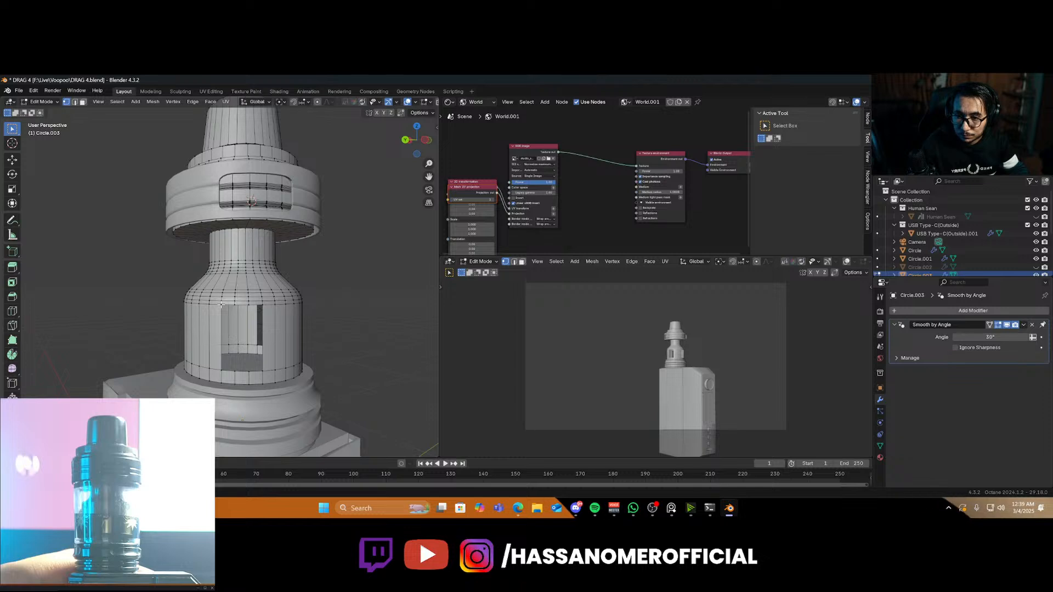
{"action": "scroll", "coordinate": [237, 330], "scroll_direction": "up", "scroll_amount": 1}
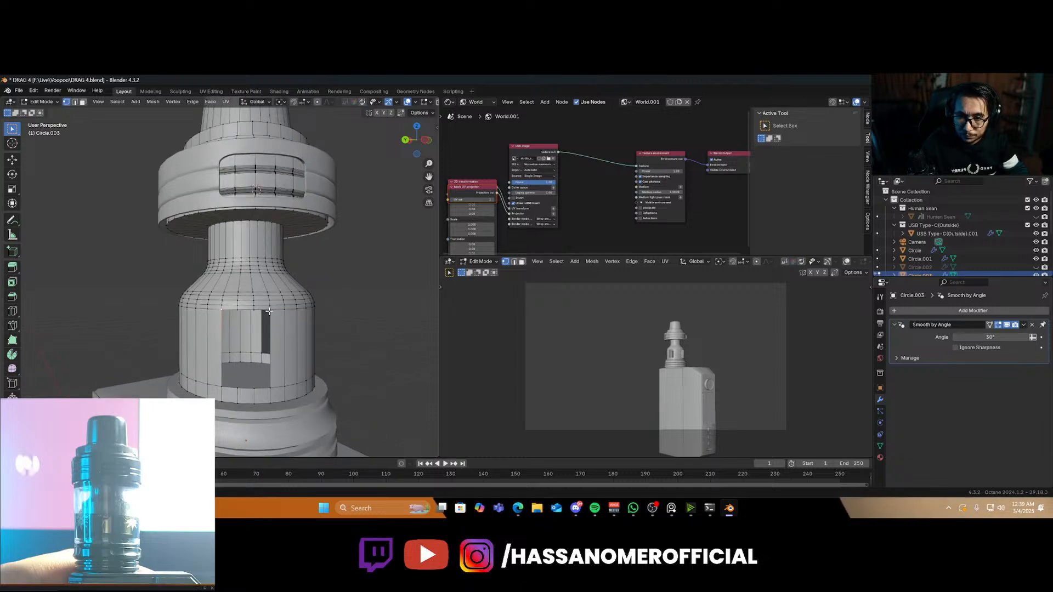
{"action": "key", "text": "ctrl+s"}
{"action": "key", "text": "Tab"}
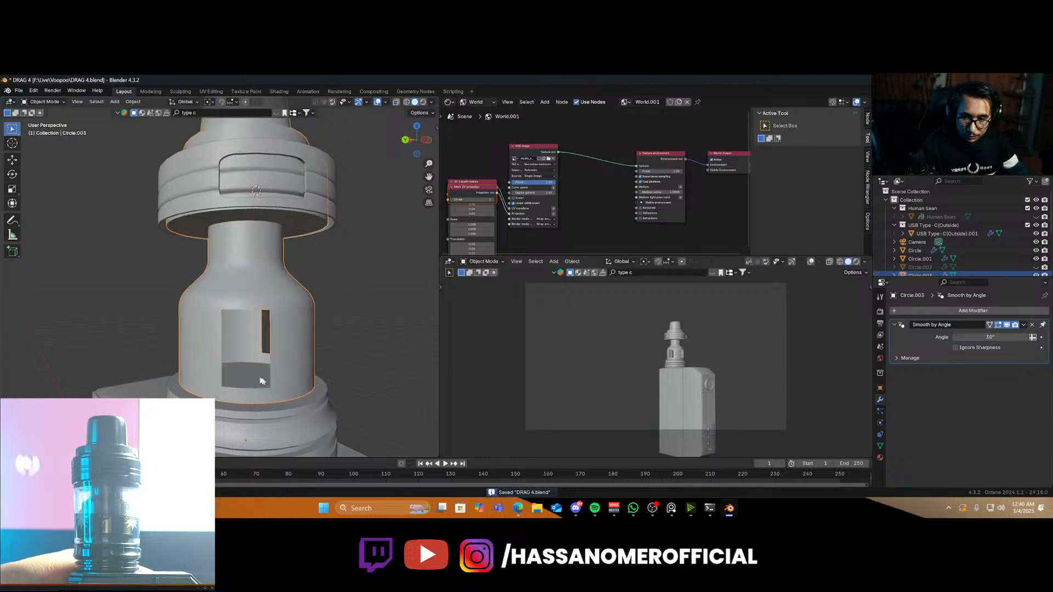
In Edit Mode, start a 4-segment bevel on the chimney body with the rectangular openings
{"action": "middle_click_drag", "start_coordinate": [274, 379], "coordinate": [204, 389]}
{"action": "key", "text": "Tab"}
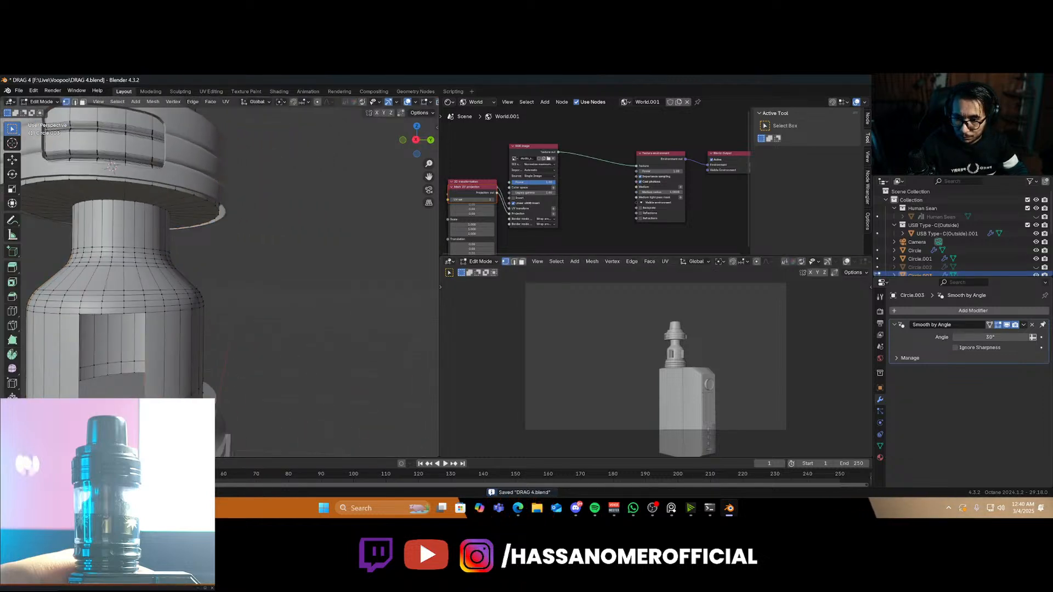
{"action": "key", "text": "ctrl+b"}
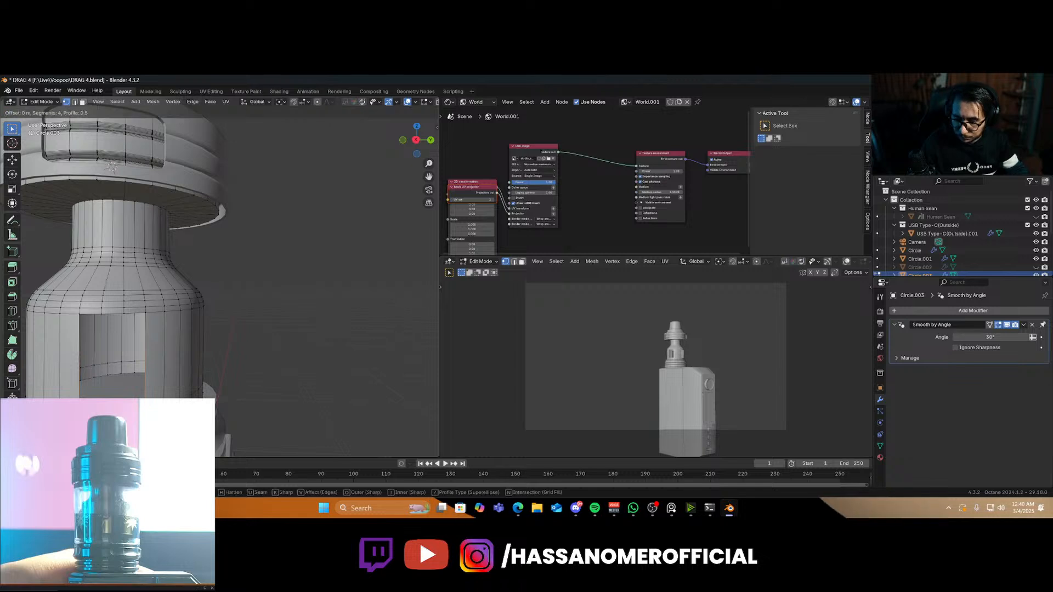
Cancel the pending bevel, return to Object Mode and save the file
{"action": "key", "text": "Escape"}
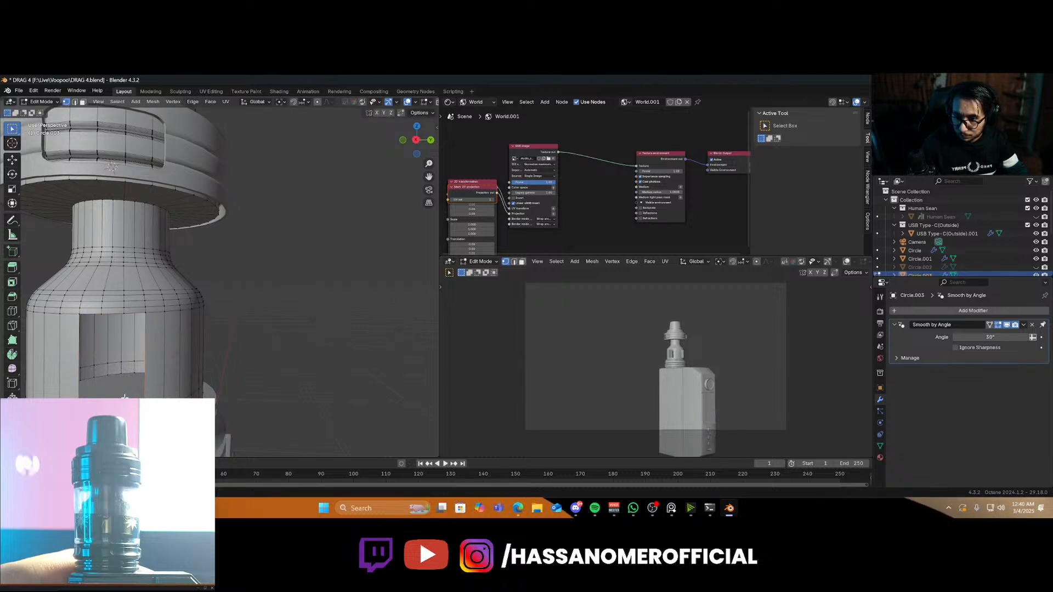
{"action": "key", "text": "Tab"}
{"action": "scroll", "coordinate": [166, 371], "scroll_direction": "down", "scroll_amount": 3}
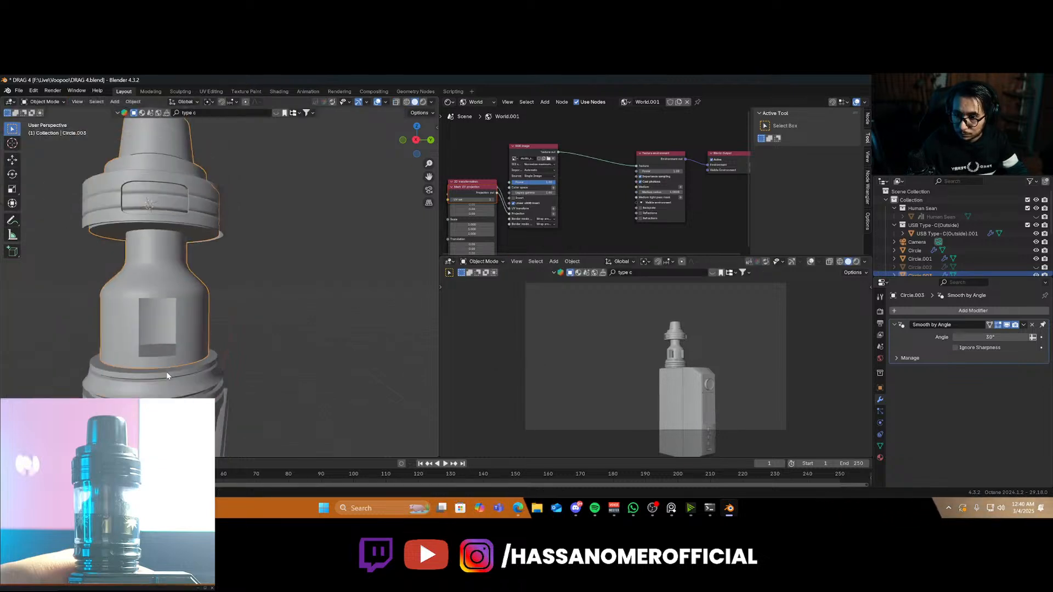
{"action": "key", "text": "ctrl+s"}
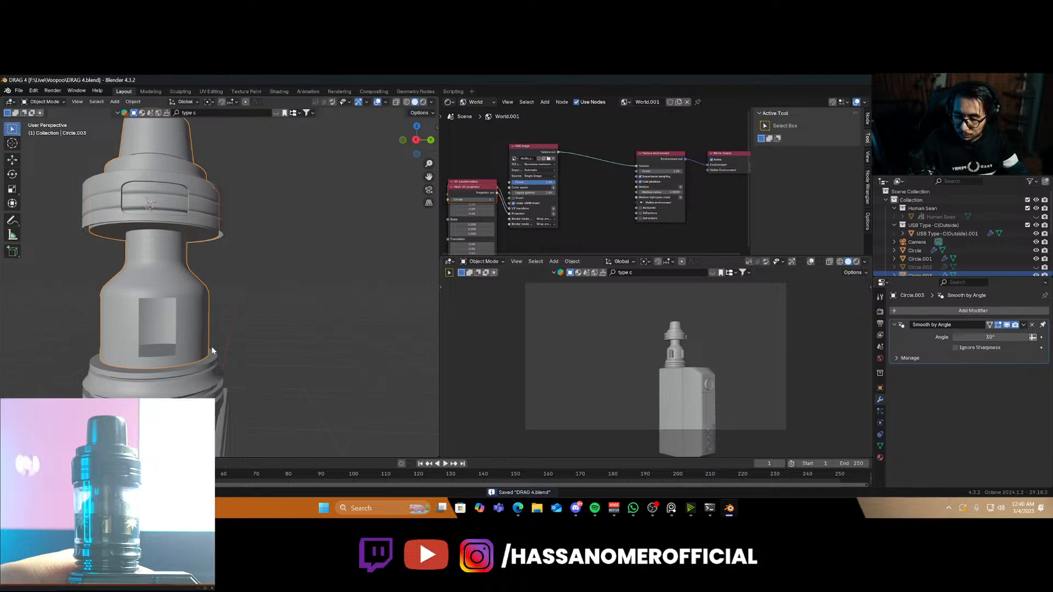
Raise the two middle vertices of the chimney window's top edge about 0.004 m along Z
{"action": "scroll", "coordinate": [196, 357], "scroll_direction": "up", "scroll_amount": 2}
{"action": "middle_click_drag", "start_coordinate": [196, 359], "coordinate": [247, 368]}
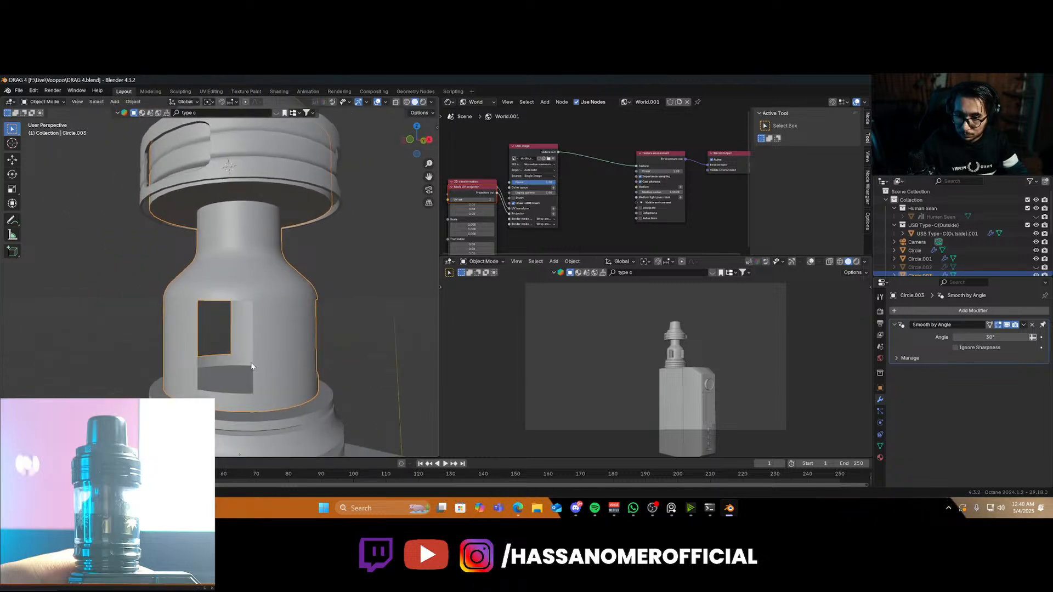
{"action": "key", "text": "Tab"}
{"action": "key", "text": "Tab"}
{"action": "key", "text": "Tab"}
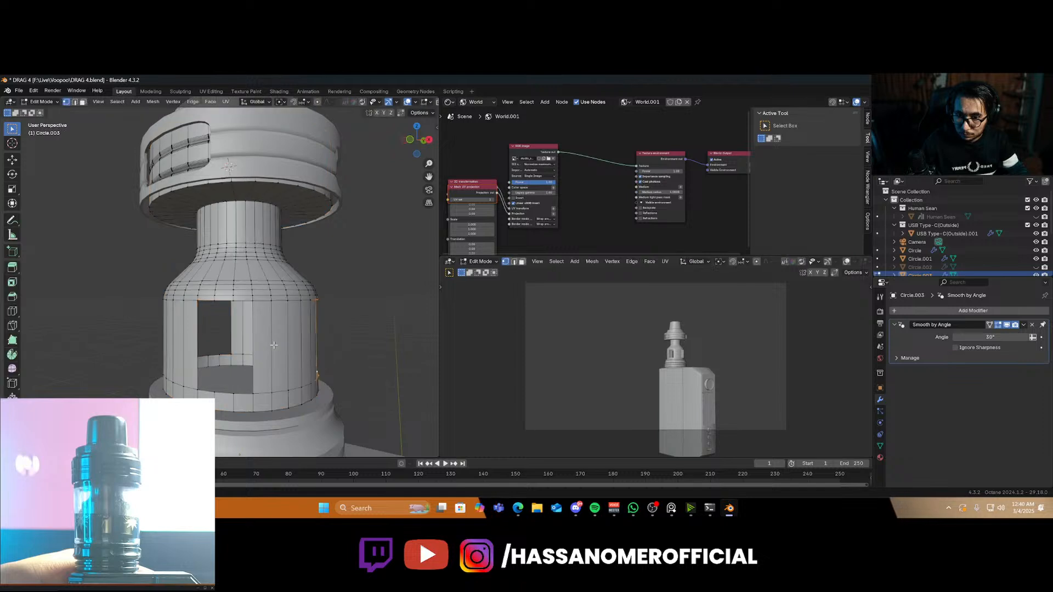
{"action": "key", "text": "Tab"}
{"action": "key", "text": "Tab"}
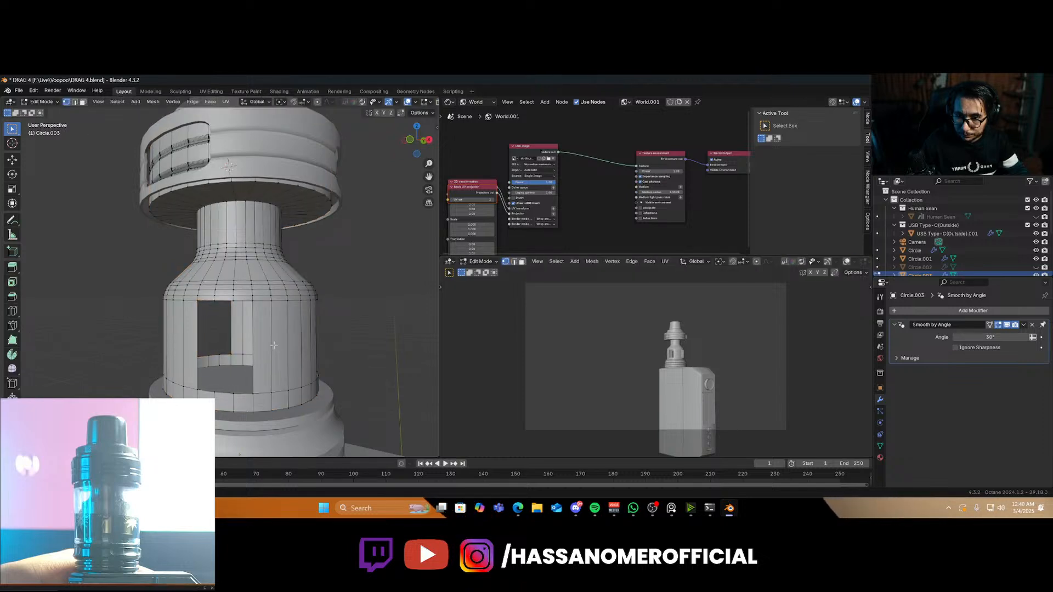
{"action": "scroll", "coordinate": [274, 345], "scroll_direction": "up", "scroll_amount": 3}
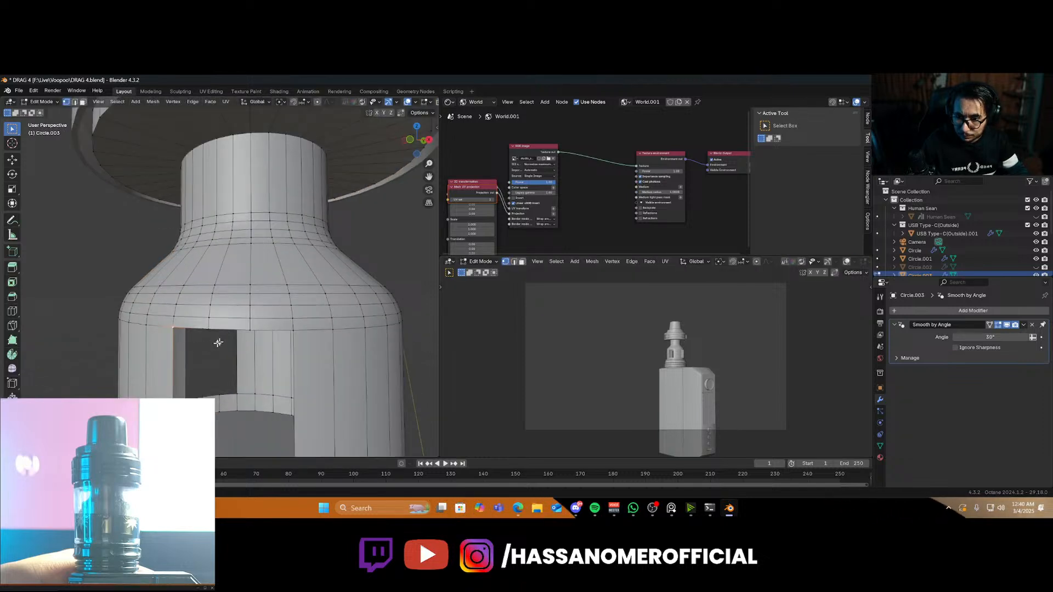
{"action": "left_click", "coordinate": [248, 331]}
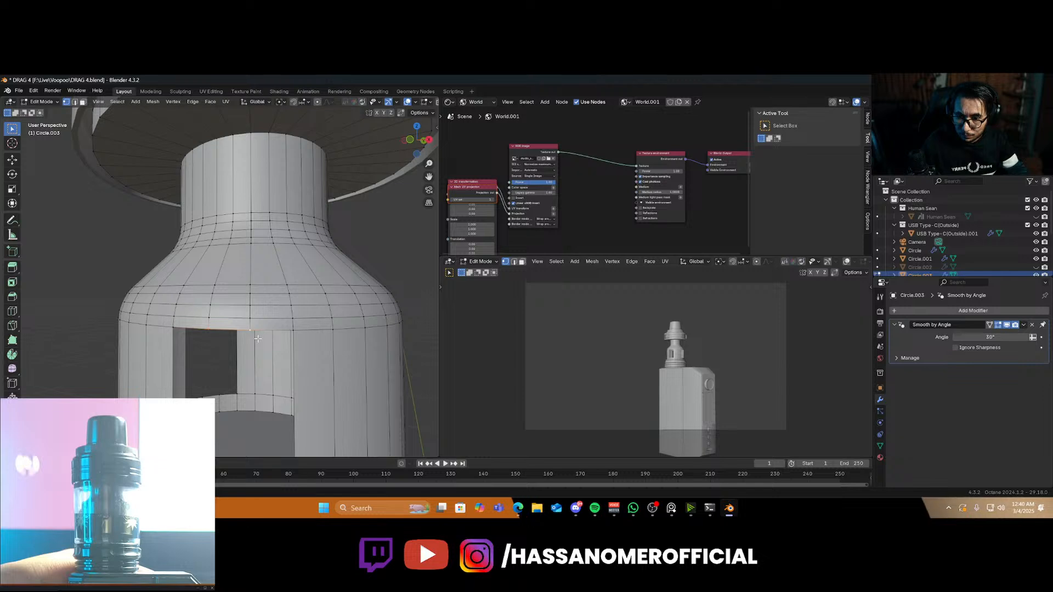
{"action": "key", "text": "g"}
{"action": "key", "text": "z"}
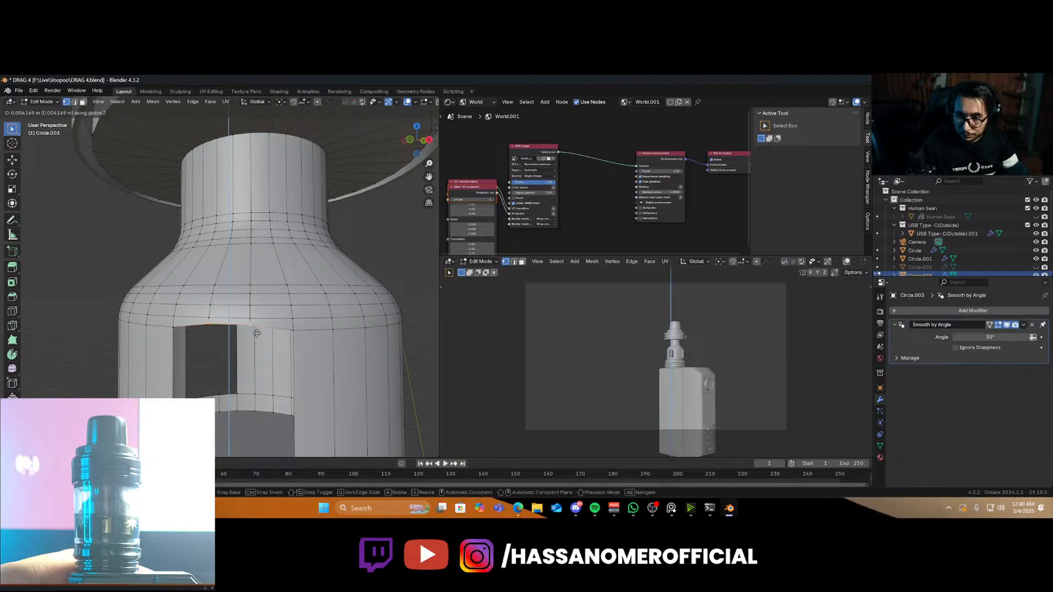
{"action": "left_click", "coordinate": [254, 333]}
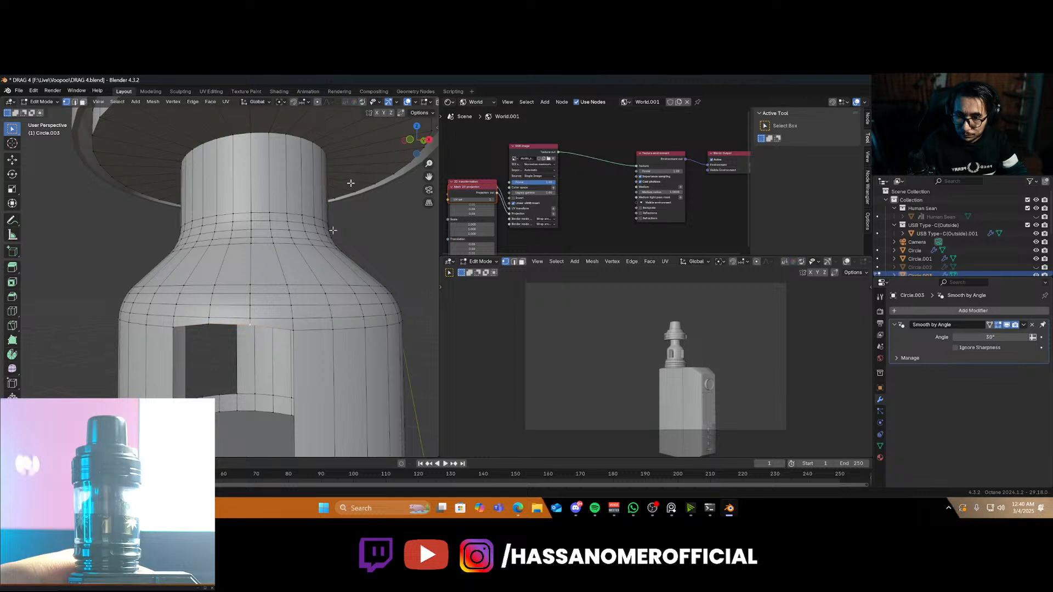
Slide the two middle vertices of the window's top edge up along their vertical edges to the next edge loop
{"action": "key", "text": "g"}
{"action": "key", "text": "g"}
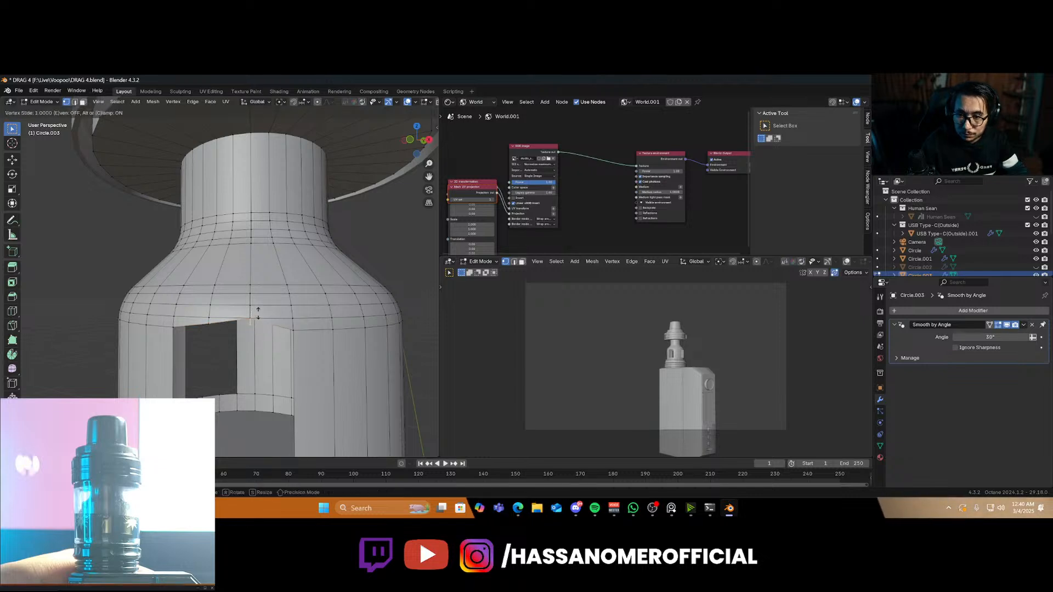
{"action": "left_click", "coordinate": [255, 316]}
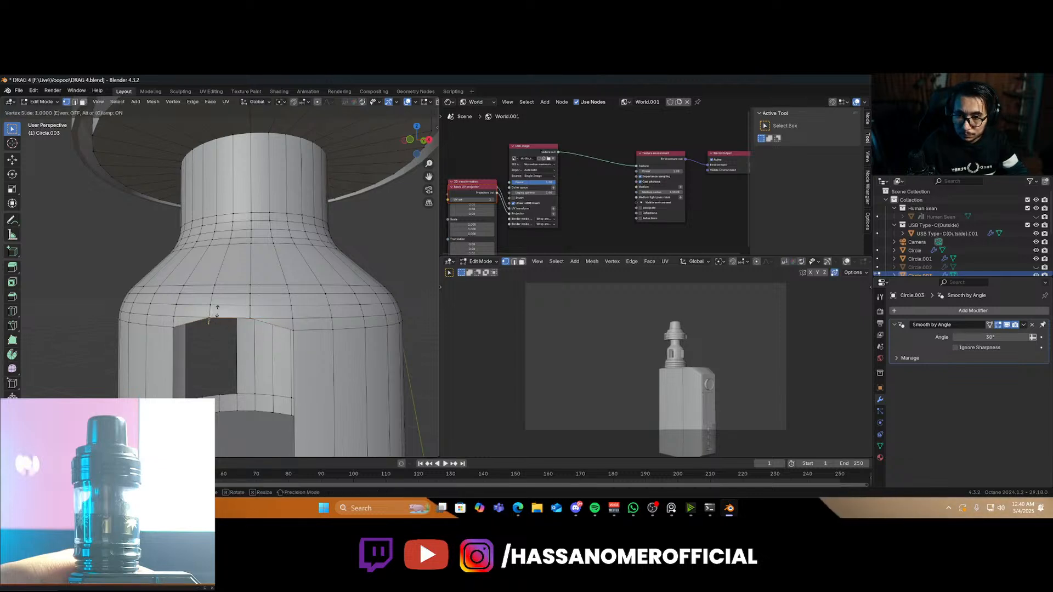
Lower the middle vertices of the window's bottom edge about 0.006 m along Z
{"action": "scroll", "coordinate": [278, 351], "scroll_direction": "down", "scroll_amount": 2}
{"action": "scroll", "coordinate": [278, 351], "scroll_direction": "up", "scroll_amount": 3}
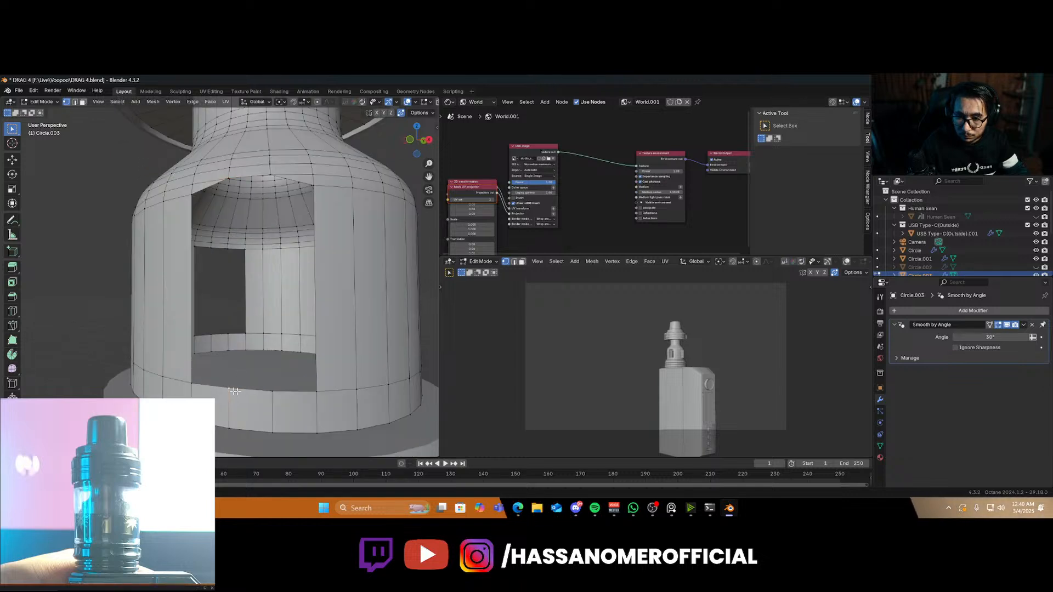
{"action": "key", "text": "g"}
{"action": "key", "text": "z"}
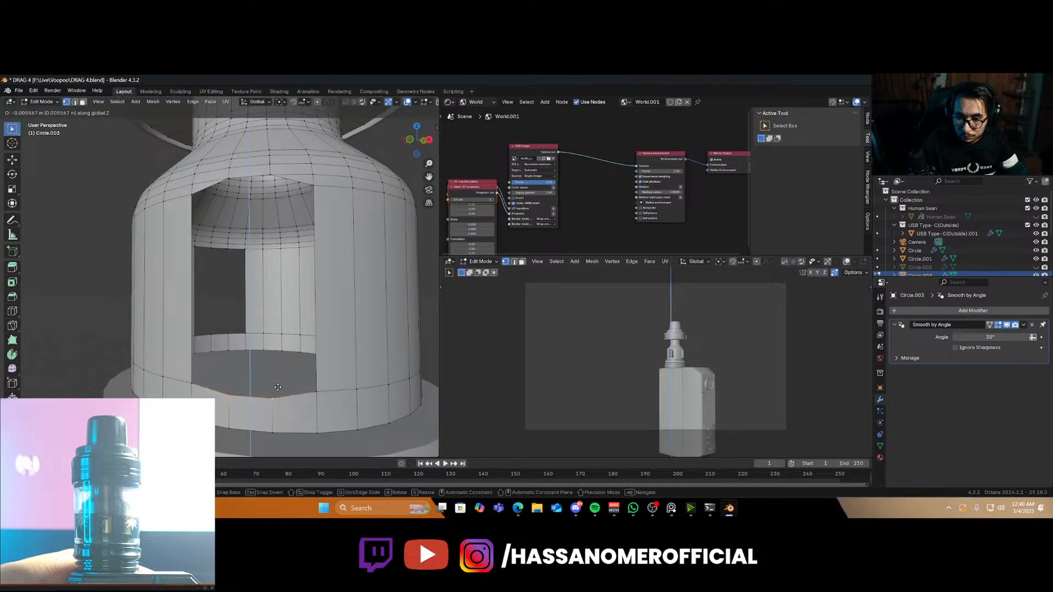
{"action": "left_click", "coordinate": [278, 386]}
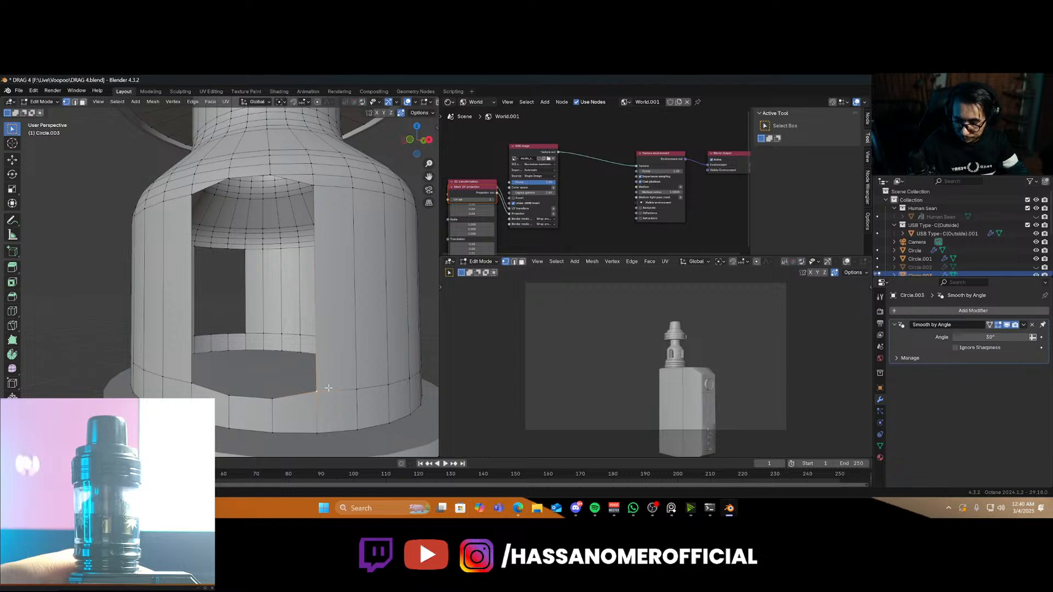
Round both lower corners of the window with 4-segment vertex bevels
{"action": "key", "text": "ctrl+b"}
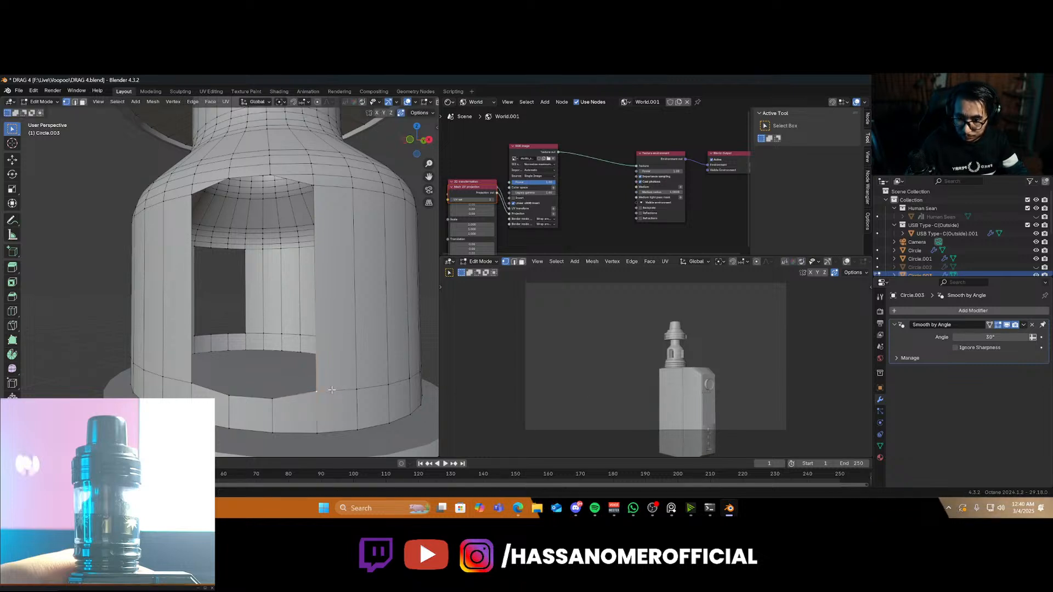
{"action": "key", "text": "v"}
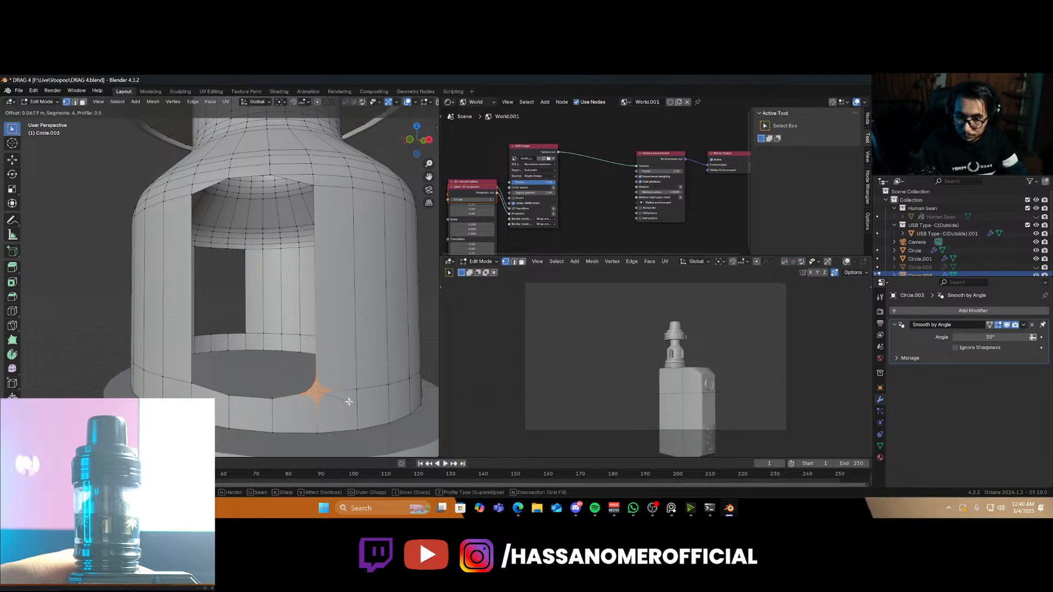
{"action": "left_click", "coordinate": [351, 404]}
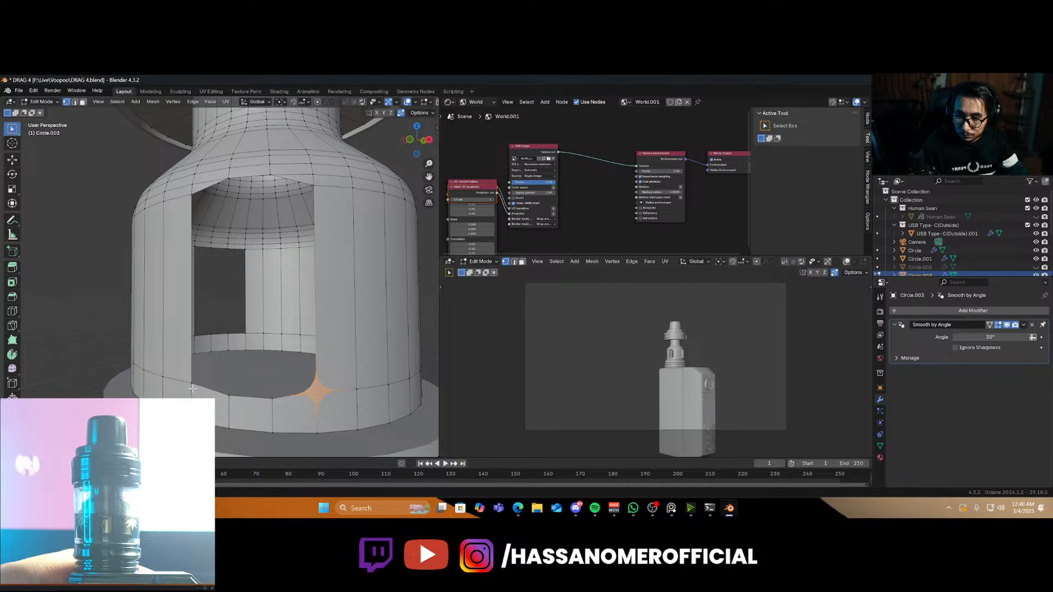
{"action": "left_click", "coordinate": [193, 384]}
{"action": "key", "text": "ctrl+shift+b"}
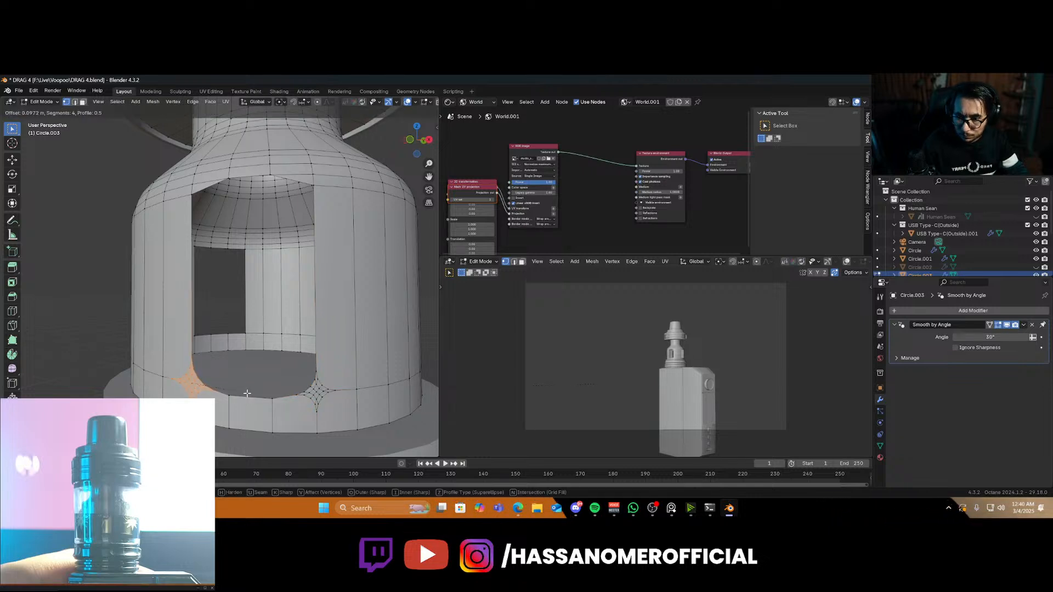
{"action": "left_click", "coordinate": [246, 393]}
Round both upper corners of the window with smaller 4-segment vertex bevels
{"action": "left_click", "coordinate": [189, 196]}
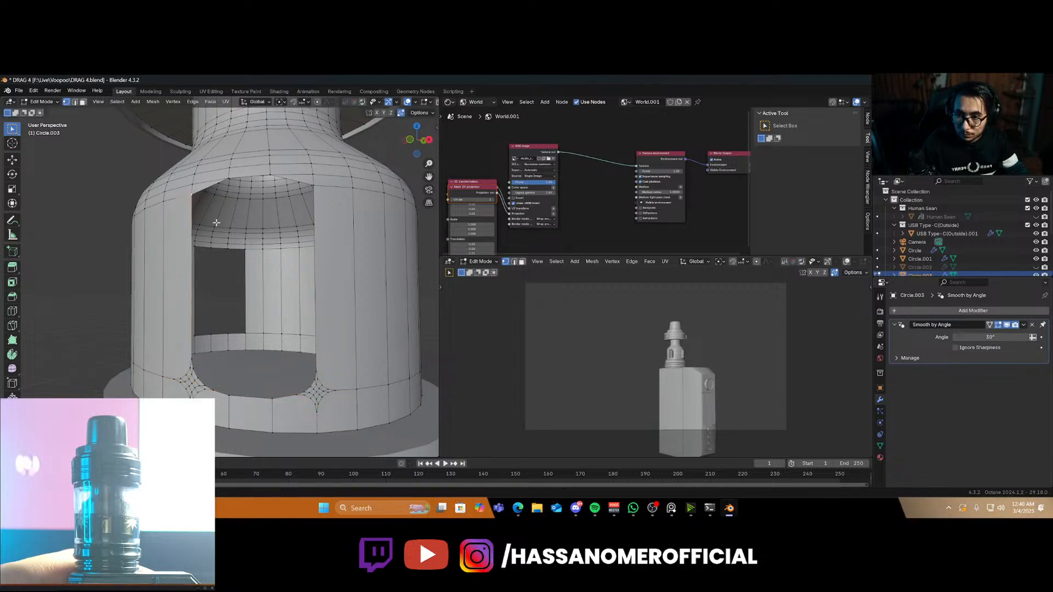
{"action": "key", "text": "ctrl+shift+b"}
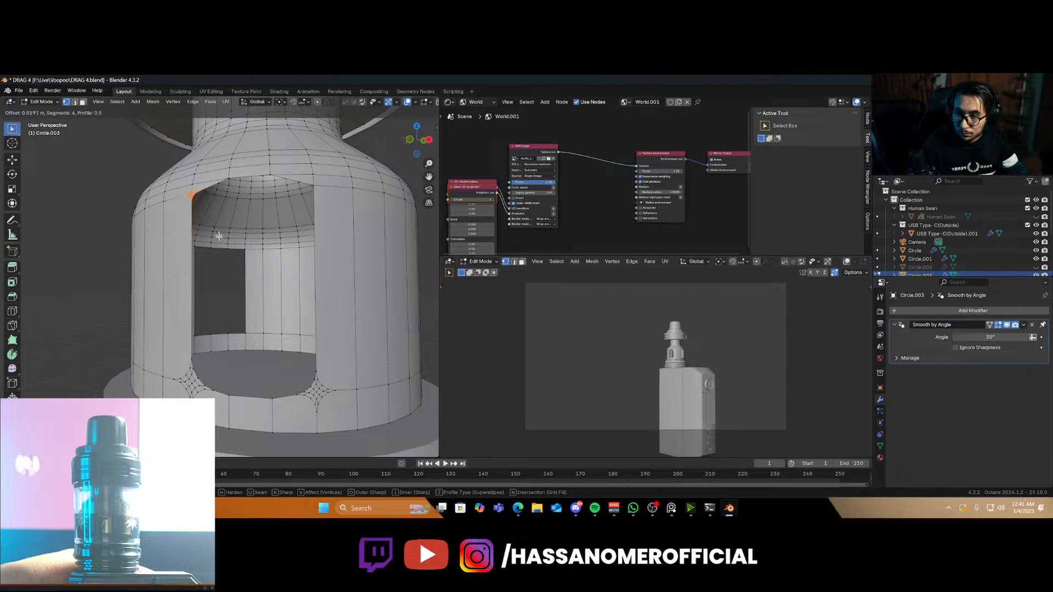
{"action": "left_click", "coordinate": [220, 242]}
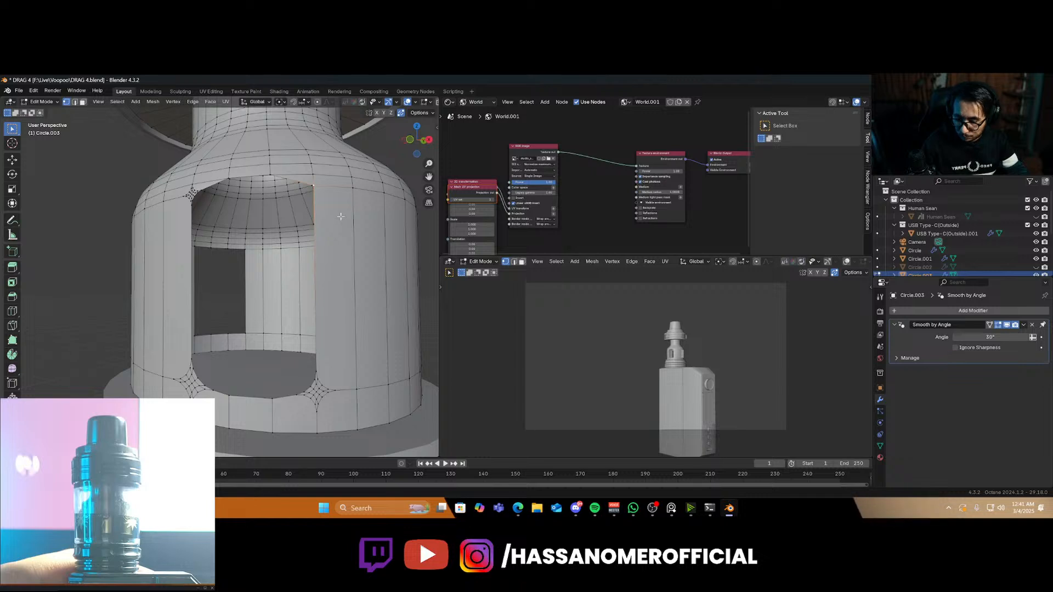
{"action": "key", "text": "ctrl+shift+b"}
{"action": "left_click", "coordinate": [348, 232]}
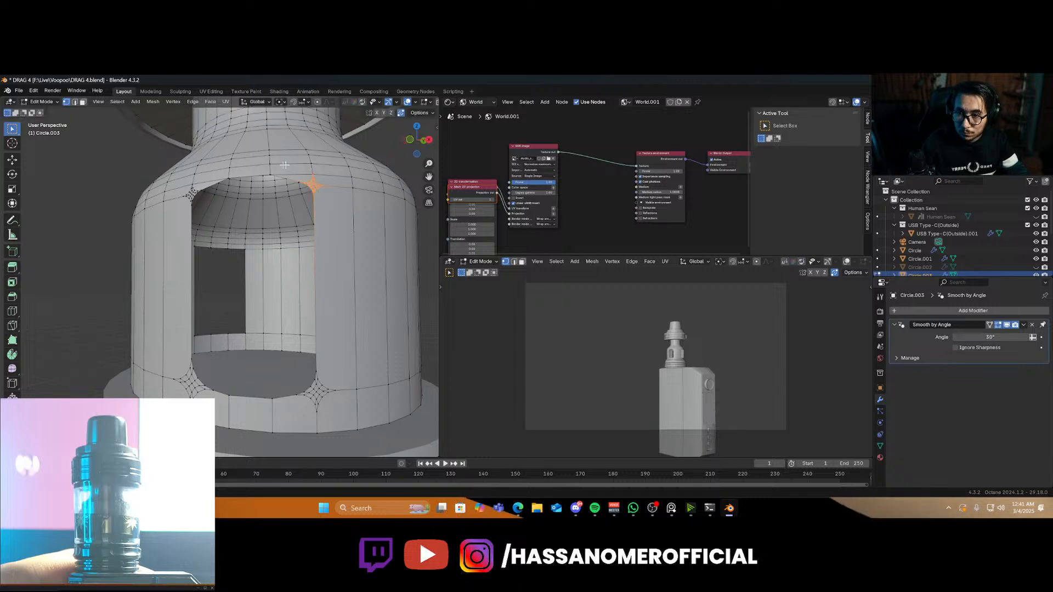
{"action": "scroll", "coordinate": [281, 208], "scroll_direction": "up", "scroll_amount": 3}
{"action": "scroll", "coordinate": [258, 187], "scroll_direction": "down", "scroll_amount": 3}
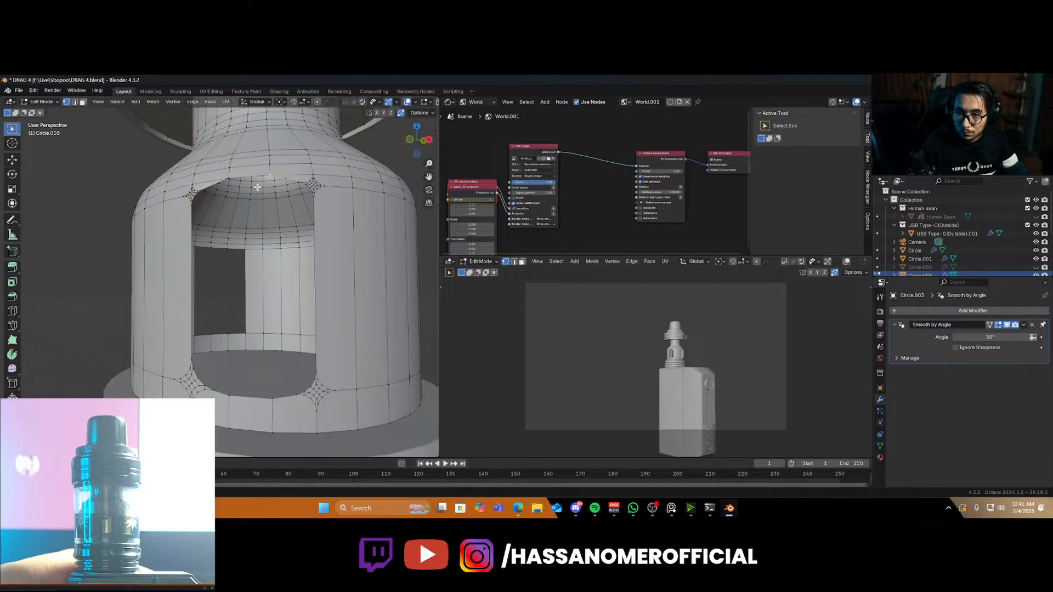
Undo the vertex bevels on all four window corners
{"action": "left_click", "coordinate": [75, 102]}
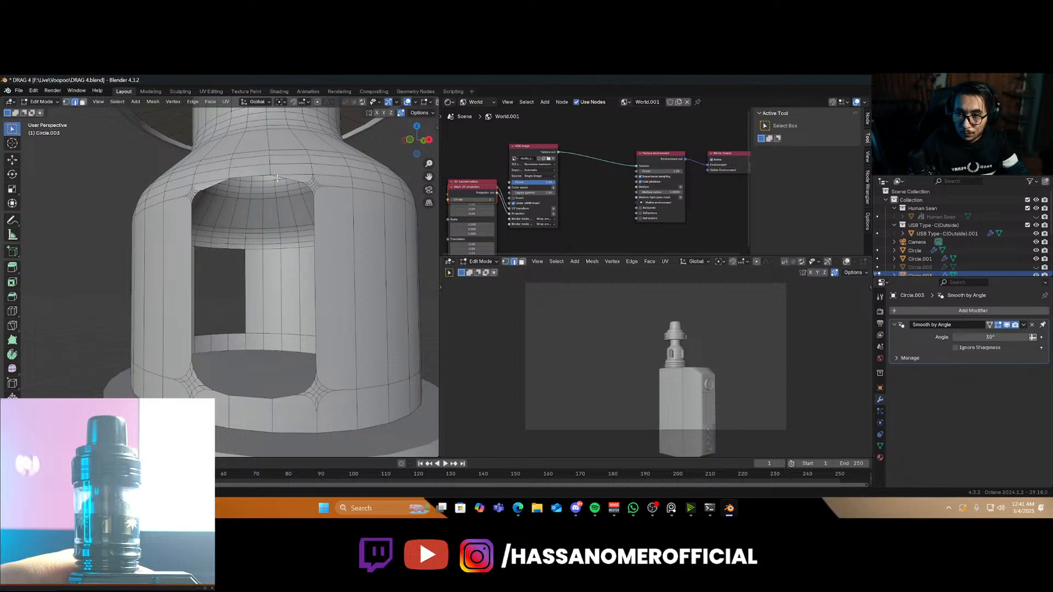
{"action": "key", "text": "ctrl+z"}
{"action": "key", "text": "ctrl+z"}
{"action": "key", "text": "ctrl+z"}
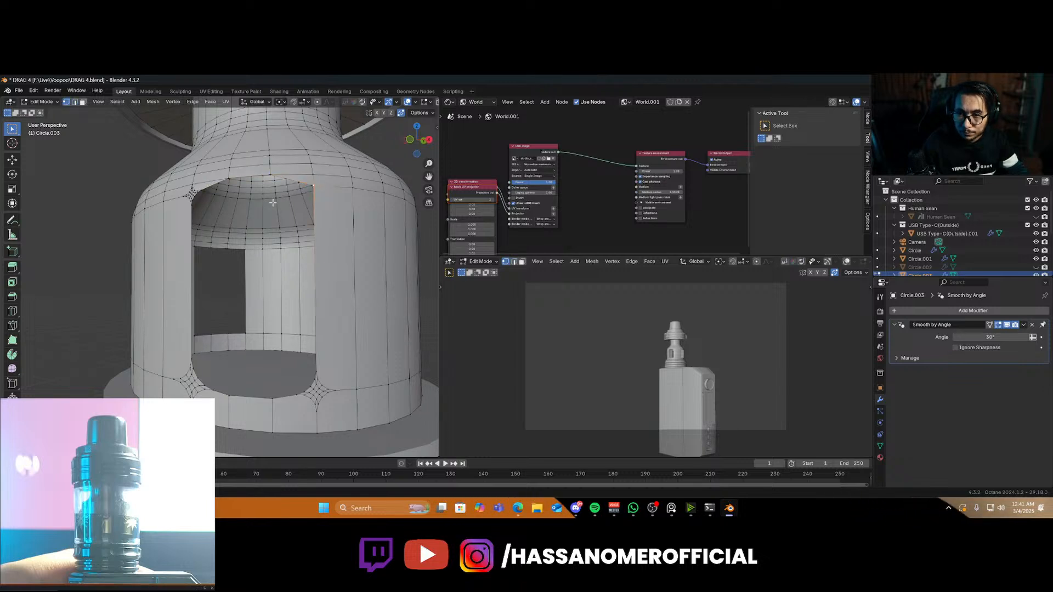
{"action": "key", "text": "ctrl+z"}
{"action": "key", "text": "ctrl+z"}
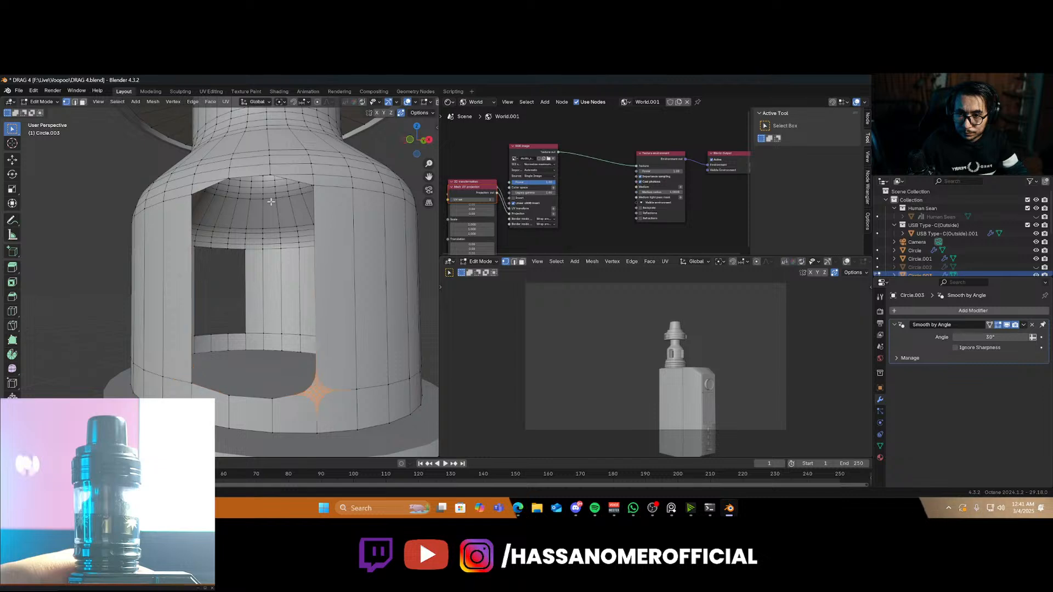
{"action": "left_click", "coordinate": [210, 390], "text": "alt"}
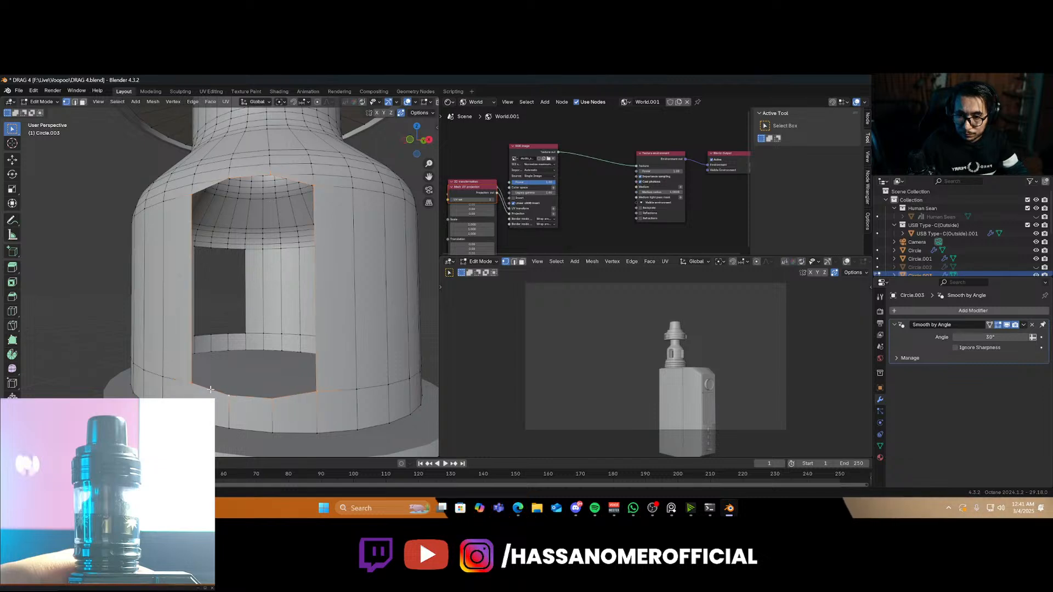
{"action": "key", "text": "ctrl+b"}
{"action": "right_click", "coordinate": [345, 358]}
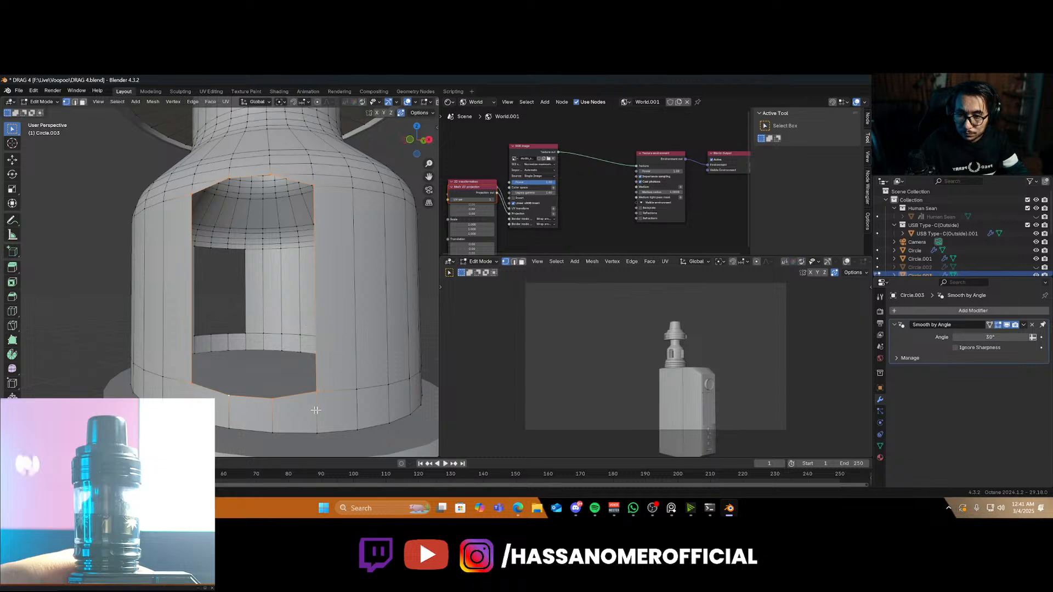
Undo the lowering of the window's bottom edge vertices
{"action": "left_click", "coordinate": [302, 405], "text": "alt"}
{"action": "left_click", "coordinate": [303, 405], "text": "alt"}
{"action": "left_click", "coordinate": [303, 404], "text": "alt"}
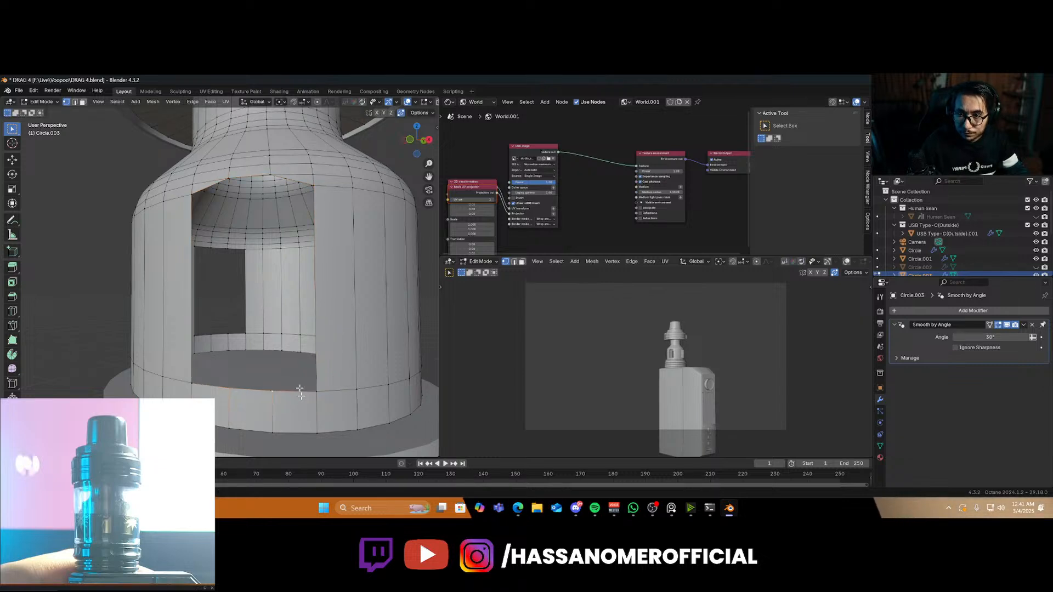
Vertex-bevel the corner and middle vertices along the window's top edge to round its arch, then return to Object Mode
{"action": "left_click", "coordinate": [318, 187]}
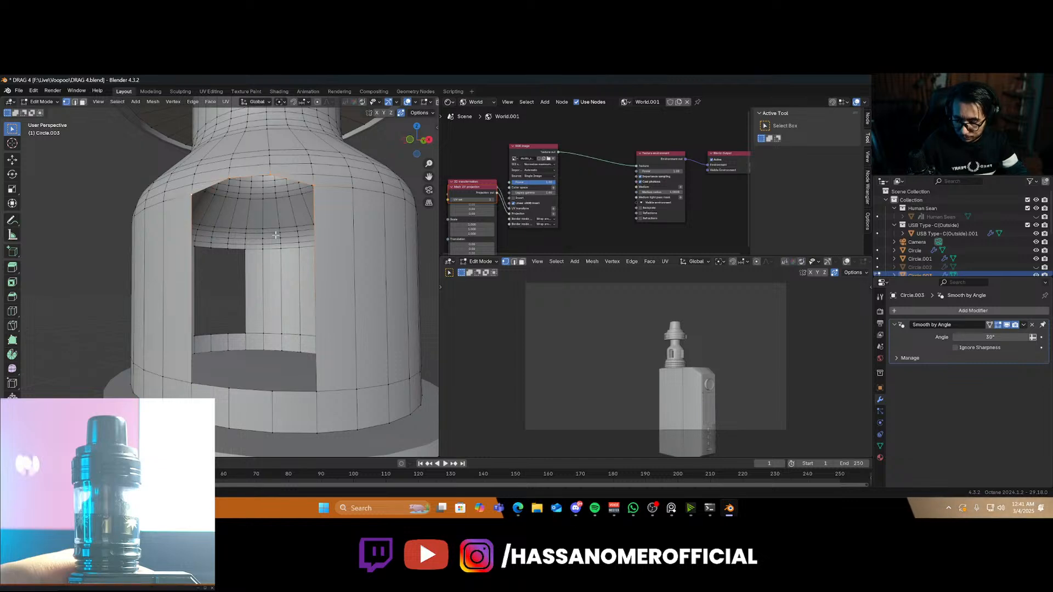
{"action": "key", "text": "ctrl+b"}
{"action": "left_click", "coordinate": [277, 268]}
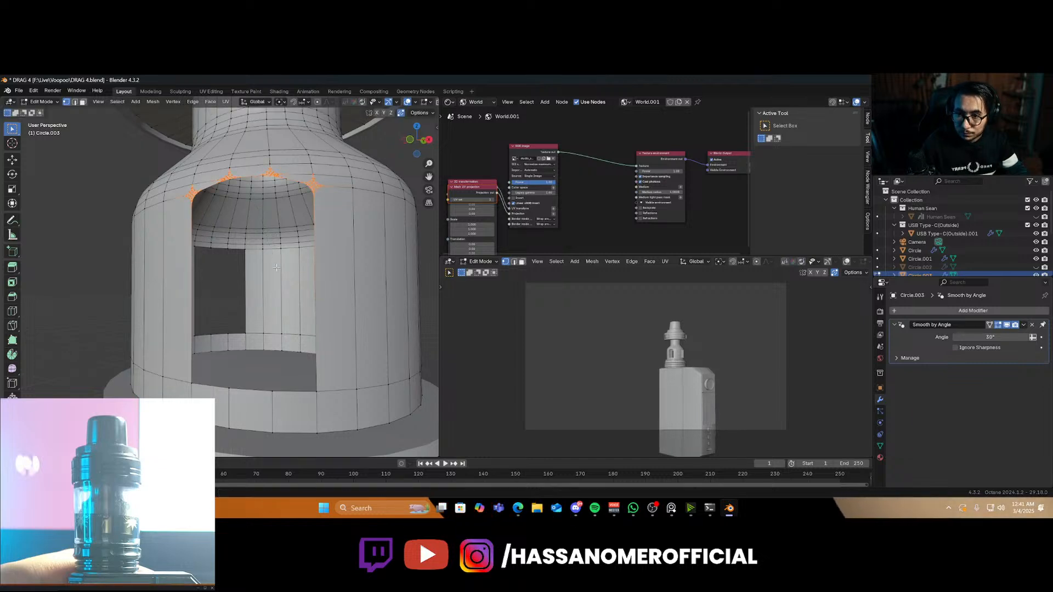
{"action": "key", "text": "Tab"}
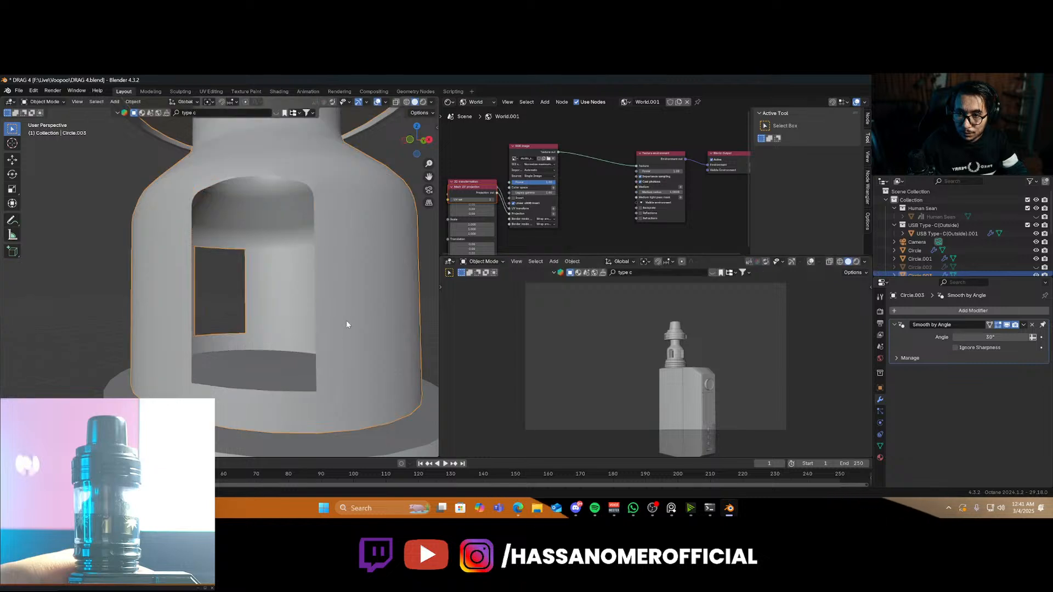
In Edit Mode on the chimney, slide the middle vertices of the next window's top edge upward to form an arch
{"action": "scroll", "coordinate": [347, 320], "scroll_direction": "down", "scroll_amount": 2}
{"action": "middle_click_drag", "start_coordinate": [346, 320], "coordinate": [309, 333]}
{"action": "key", "text": "Tab"}
{"action": "scroll", "coordinate": [235, 272], "scroll_direction": "up", "scroll_amount": 3}
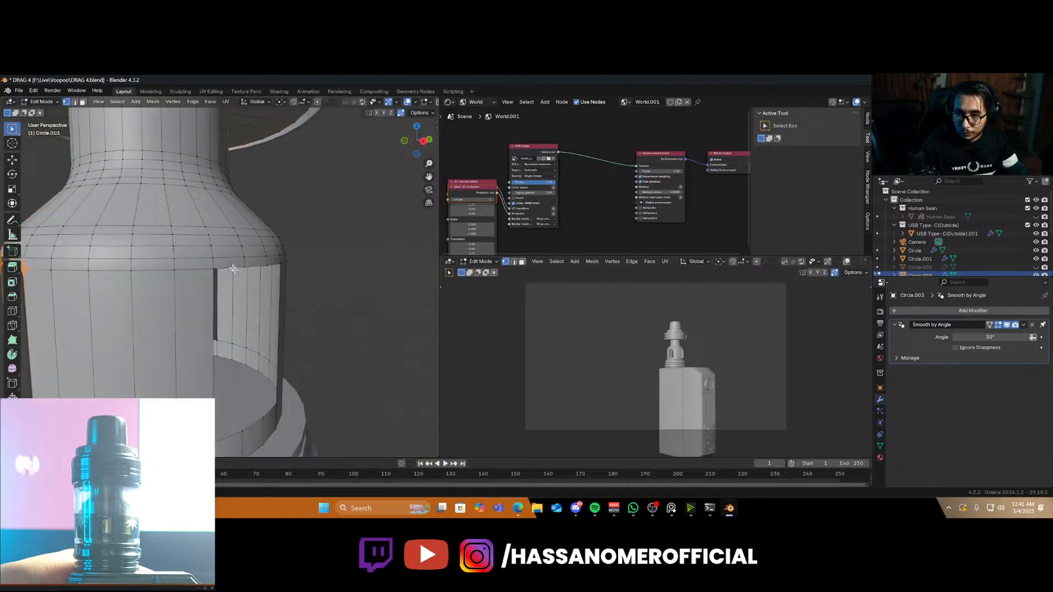
{"action": "left_click", "coordinate": [108, 285]}
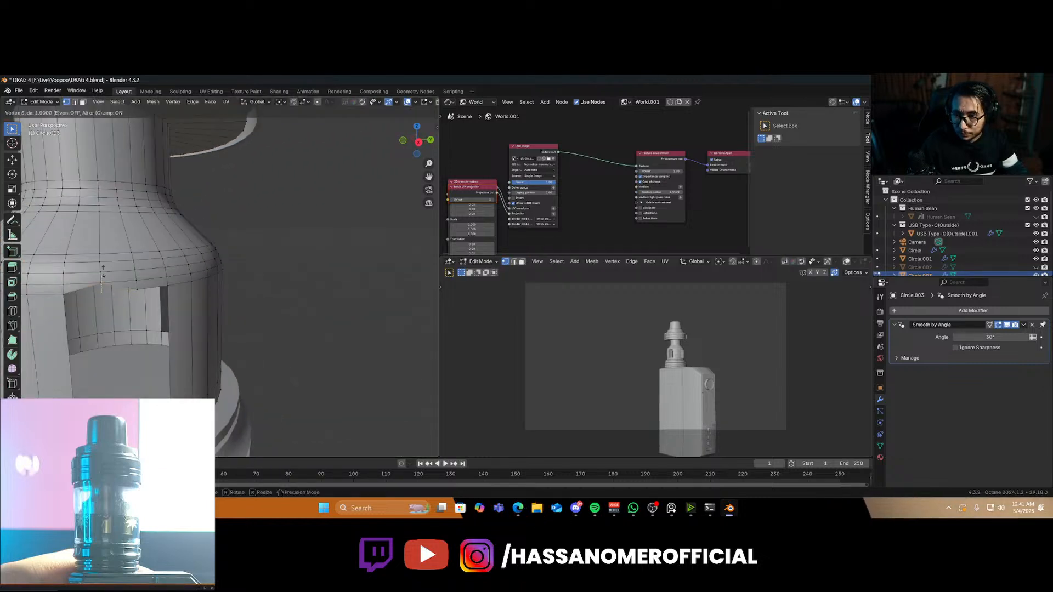
{"action": "left_click", "coordinate": [139, 289]}
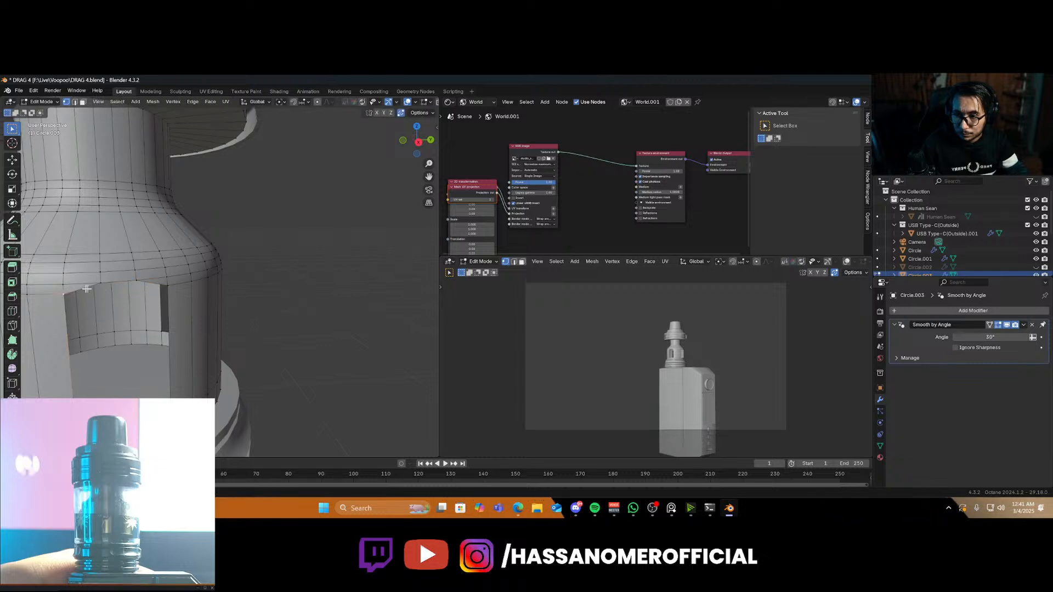
Vertex-bevel the corner and middle vertices along that window's arched top edge with 4 segments
{"action": "key", "text": "ctrl+b"}
{"action": "left_click", "coordinate": [183, 307]}
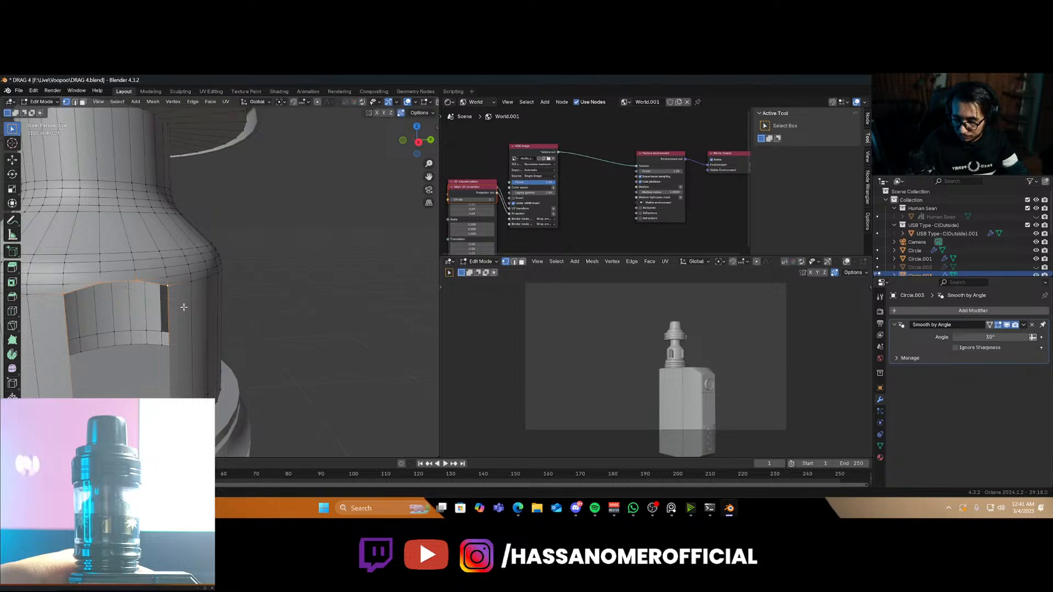
{"action": "key", "text": "ctrl+b"}
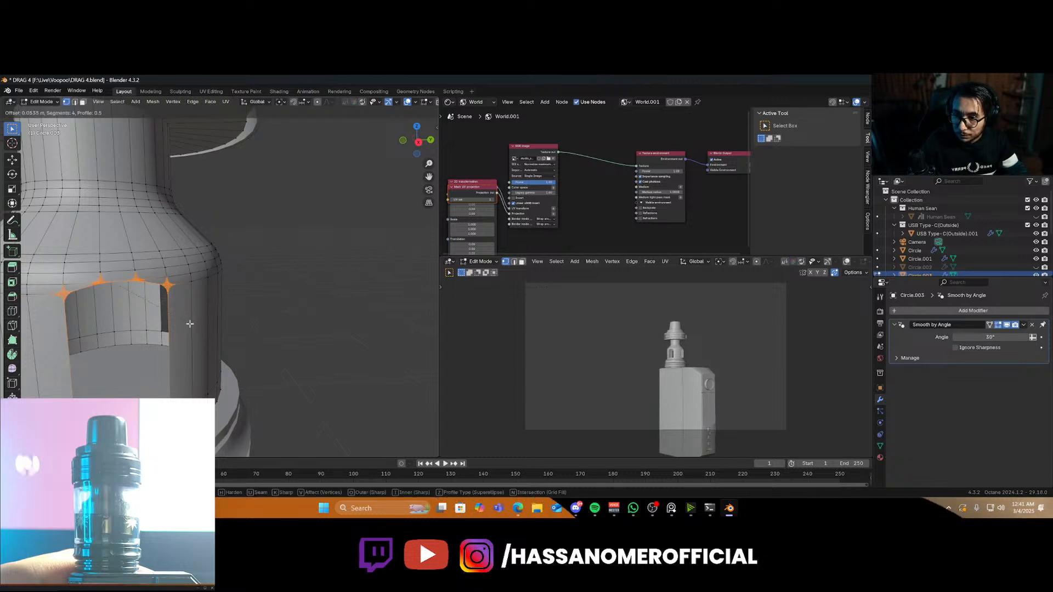
{"action": "left_click", "coordinate": [187, 323]}
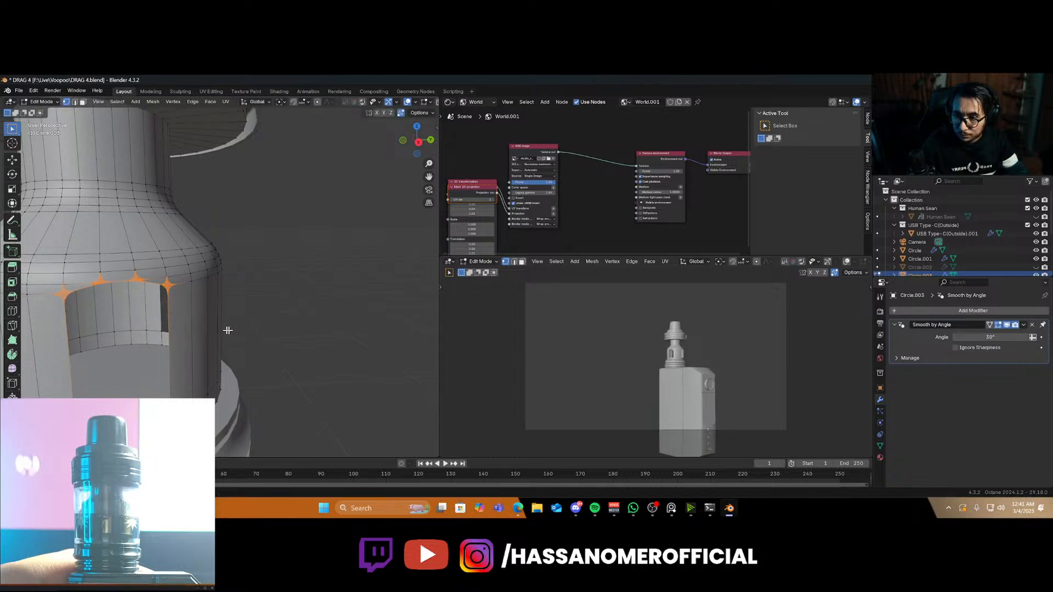
Slide the middle vertices of the remaining square window's top edge upward and select the vertices along its arch
{"action": "middle_click_drag", "start_coordinate": [228, 330], "coordinate": [172, 238]}
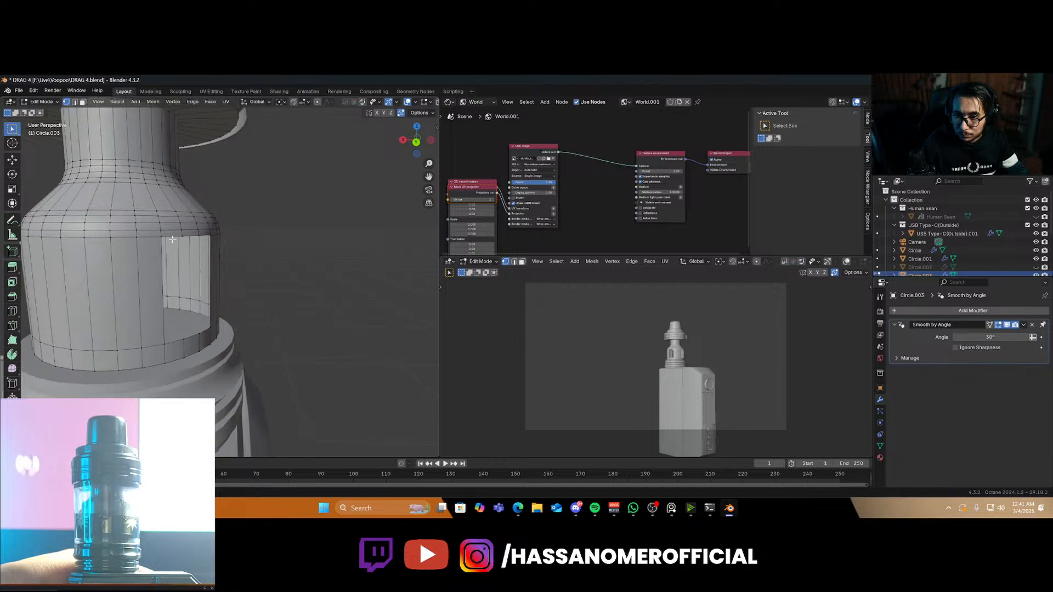
{"action": "left_click", "coordinate": [188, 233]}
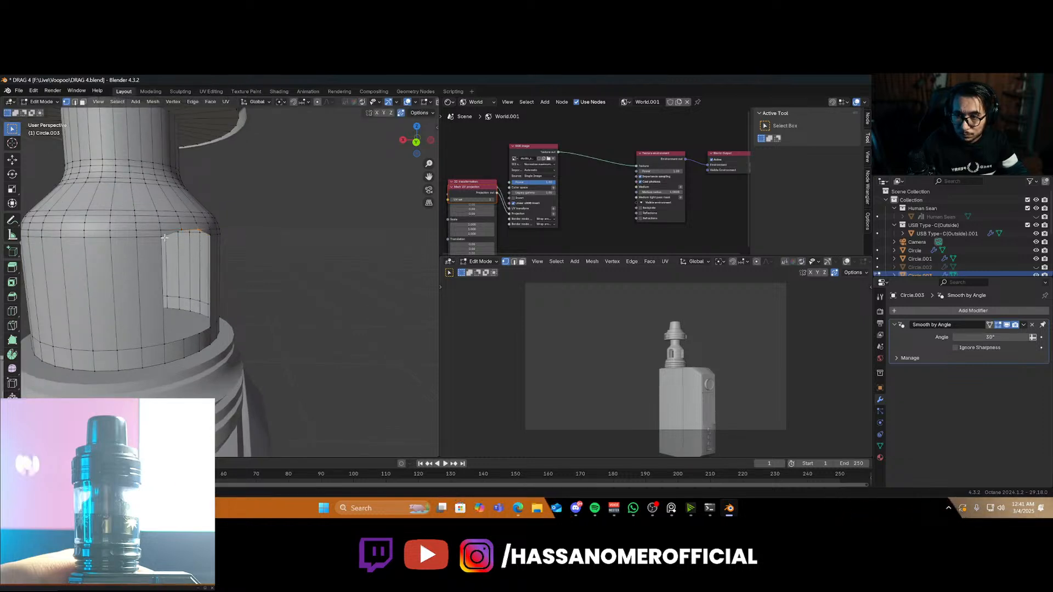
{"action": "middle_click_drag", "start_coordinate": [215, 247], "coordinate": [163, 256]}
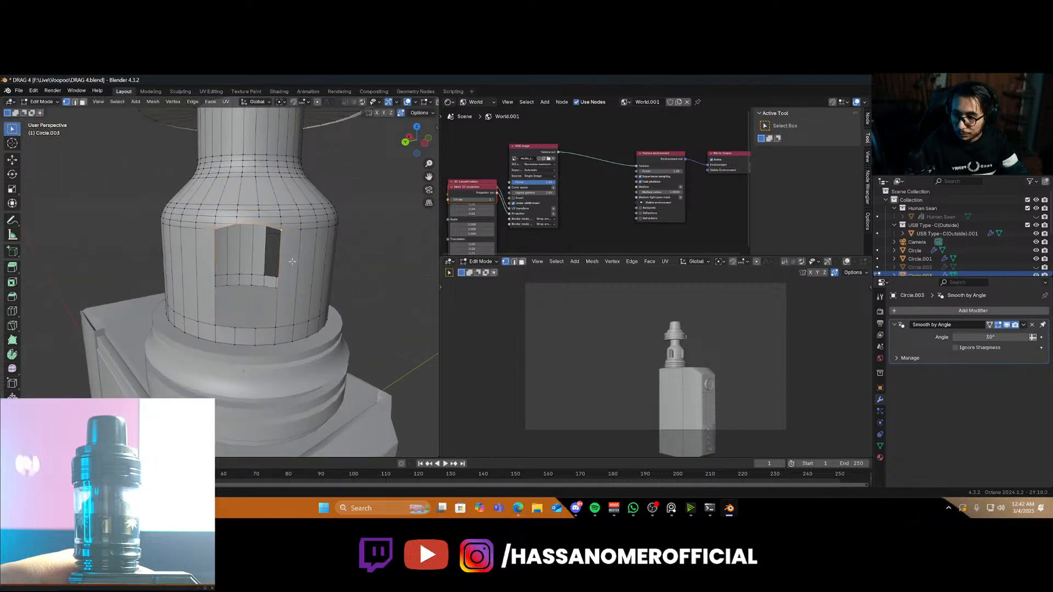
Round the remaining window's arch with a 4-segment vertex bevel, then apply Shade Auto Smooth to the chimney in Object Mode
{"action": "key", "text": "ctrl+shift+b"}
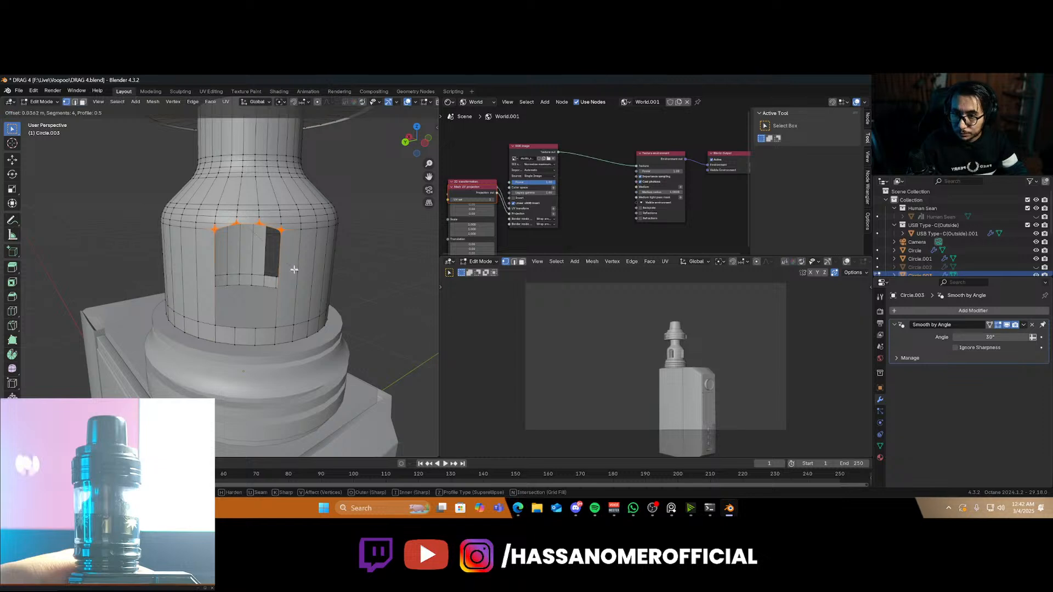
{"action": "left_click", "coordinate": [300, 280]}
{"action": "key", "text": "Tab"}
{"action": "right_click", "coordinate": [297, 276]}
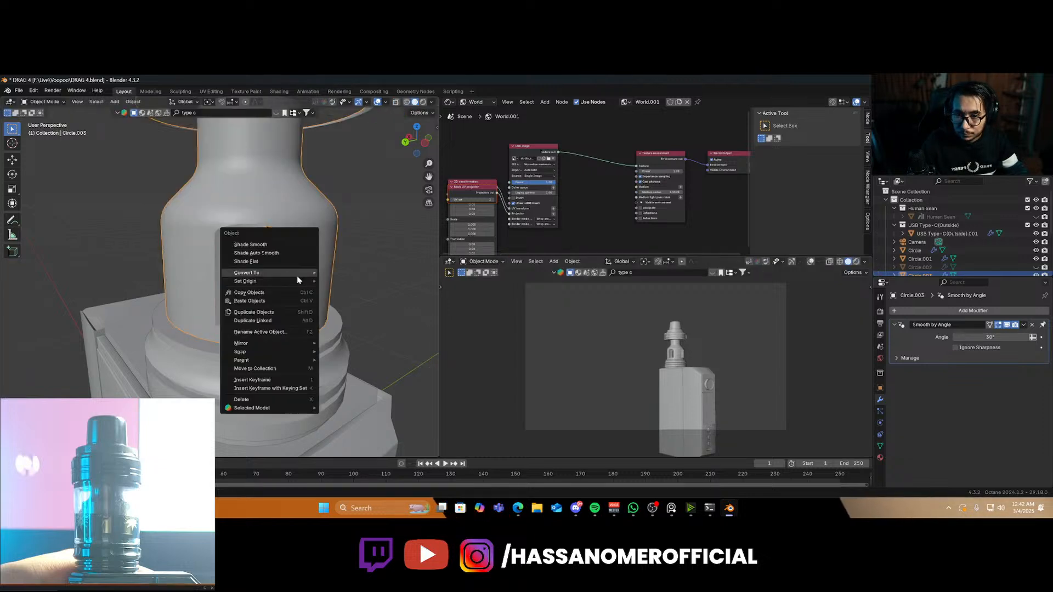
{"action": "left_click", "coordinate": [277, 255]}
Check the rounded windows around the chimney and save the DRAG 4.blend file
{"action": "middle_click_drag", "start_coordinate": [307, 289], "coordinate": [211, 286]}
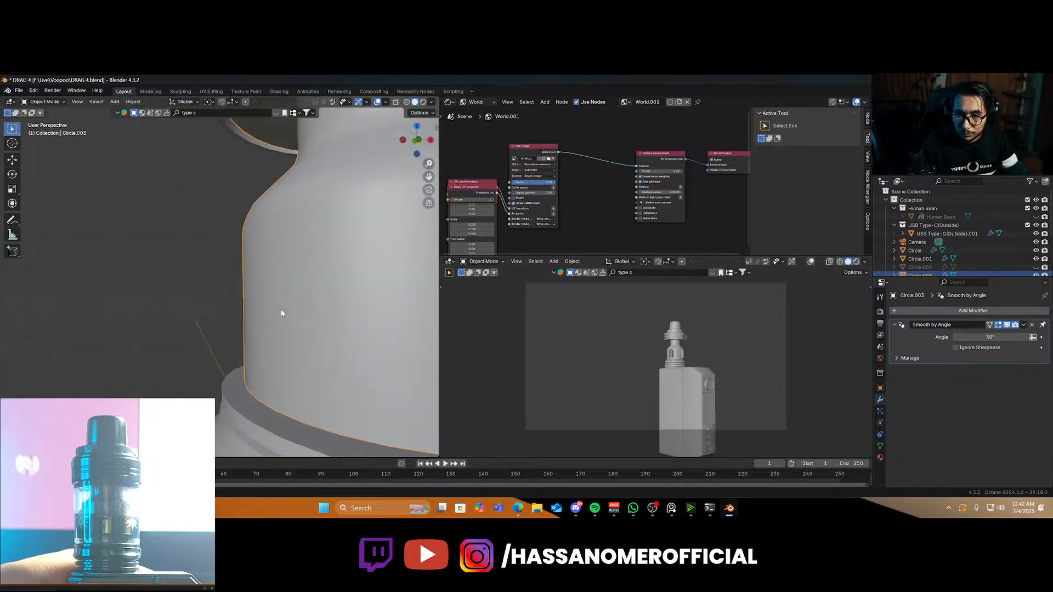
{"action": "scroll", "coordinate": [281, 308], "scroll_direction": "down", "scroll_amount": 4}
{"action": "middle_click_drag", "start_coordinate": [324, 304], "coordinate": [304, 313]}
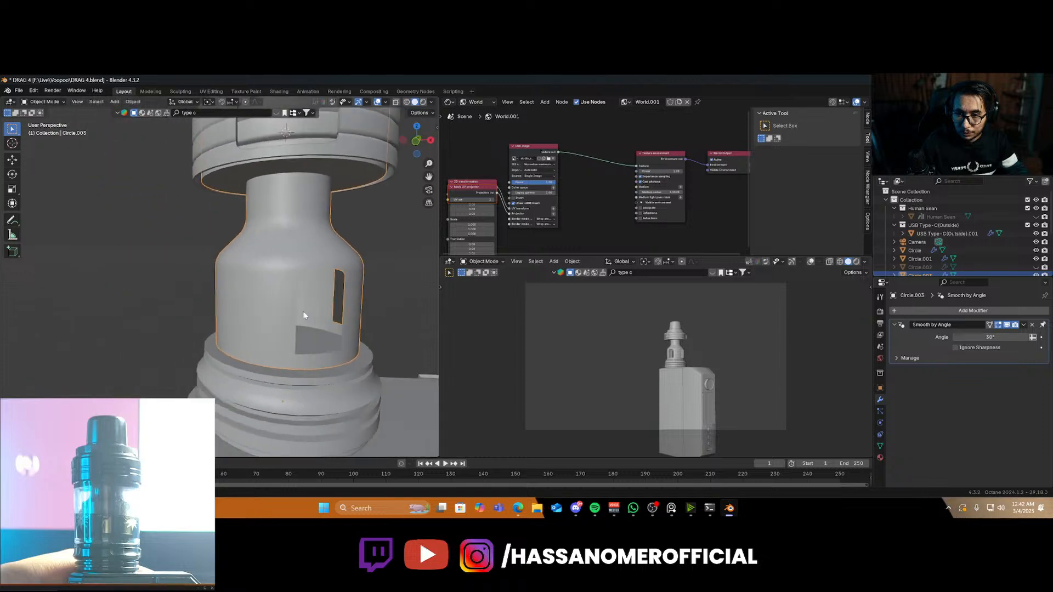
{"action": "scroll", "coordinate": [321, 344], "scroll_direction": "up", "scroll_amount": 2}
{"action": "scroll", "coordinate": [323, 351], "scroll_direction": "down", "scroll_amount": 2}
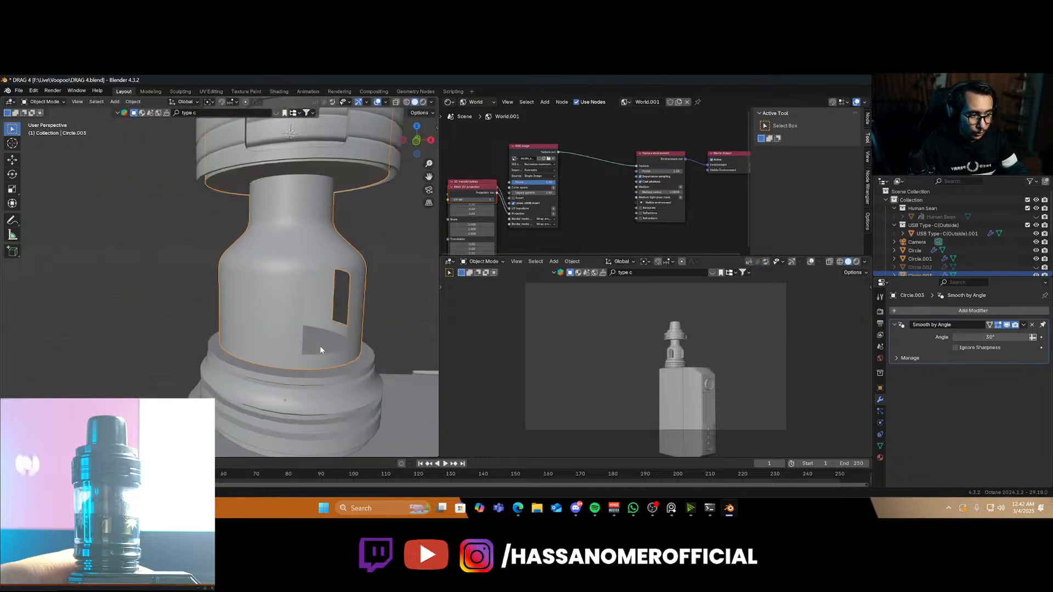
{"action": "key", "text": "ctrl+s"}
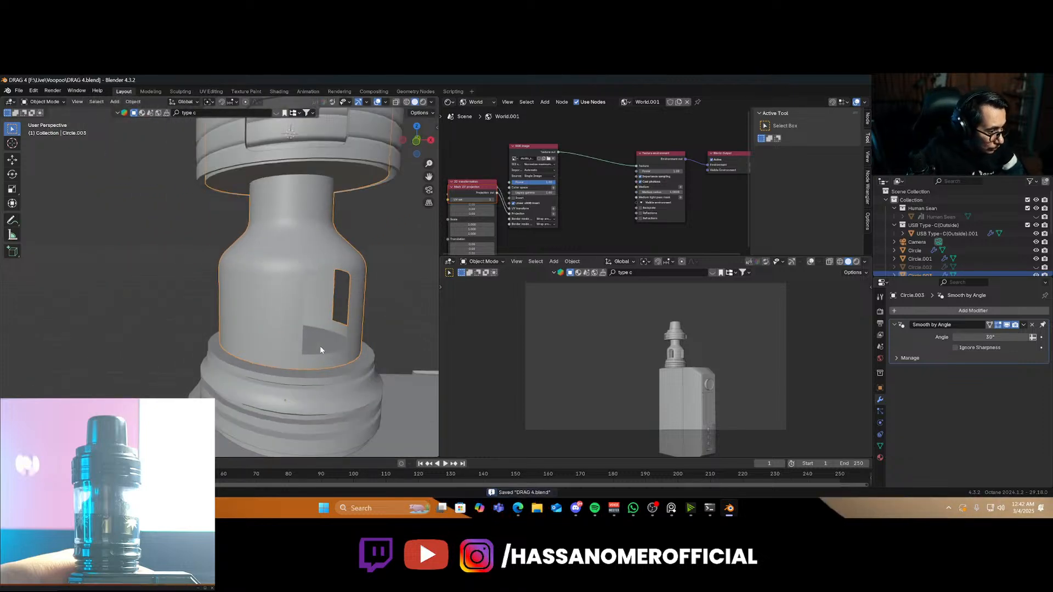
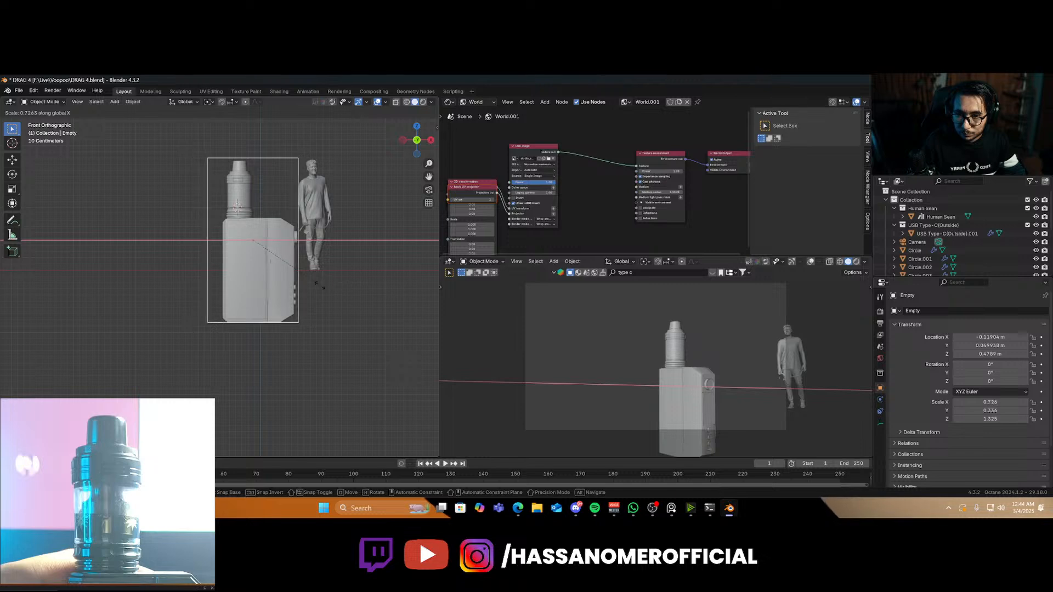
Narrow the cube empty to an X scale of about 0.616 and center it around the device along X and Y
{"action": "key", "text": "g"}
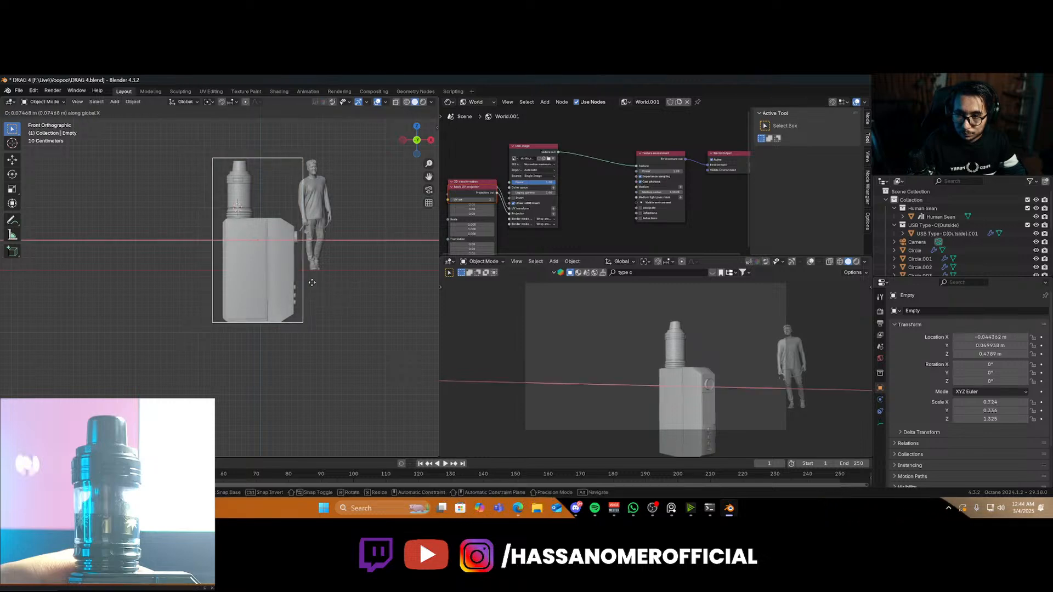
{"action": "key", "text": "s"}
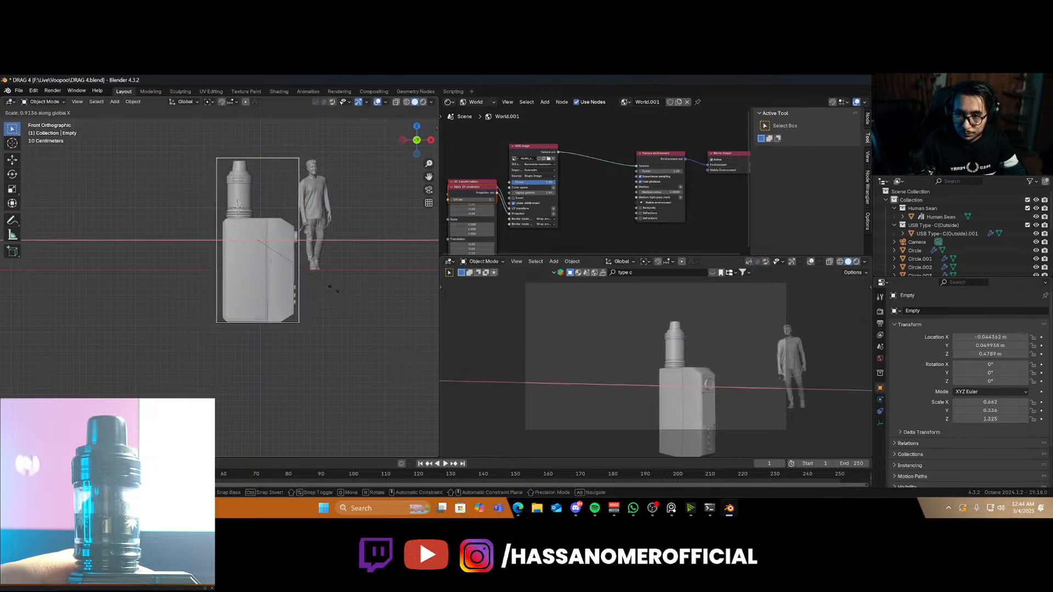
{"action": "left_click", "coordinate": [316, 288]}
{"action": "middle_click_drag", "start_coordinate": [315, 288], "coordinate": [249, 342]}
{"action": "key", "text": "g"}
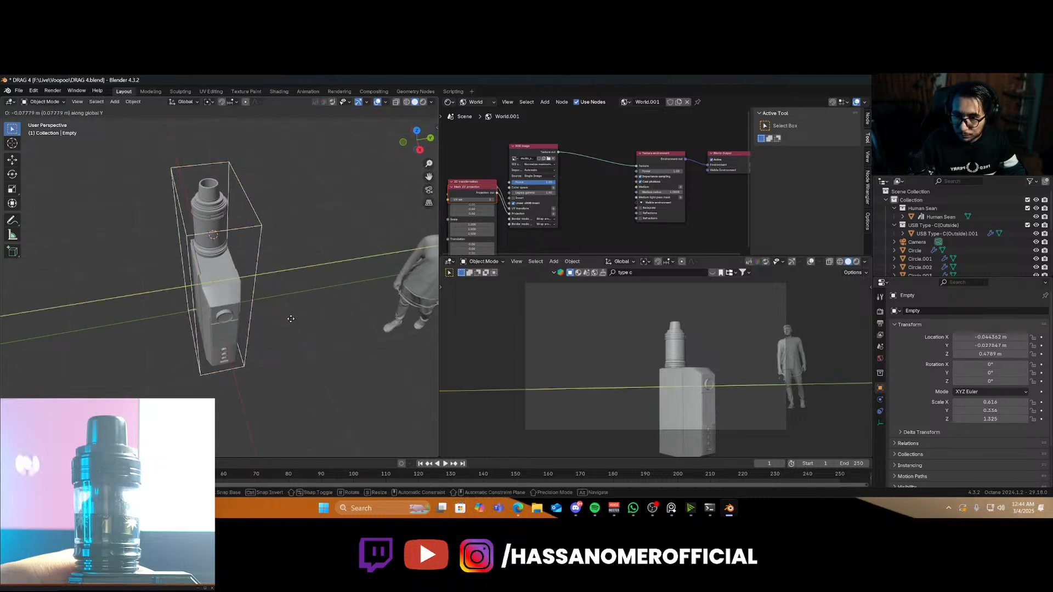
{"action": "left_click", "coordinate": [291, 318]}
Hide the human reference figure
{"action": "scroll", "coordinate": [256, 287], "scroll_direction": "down", "scroll_amount": 3}
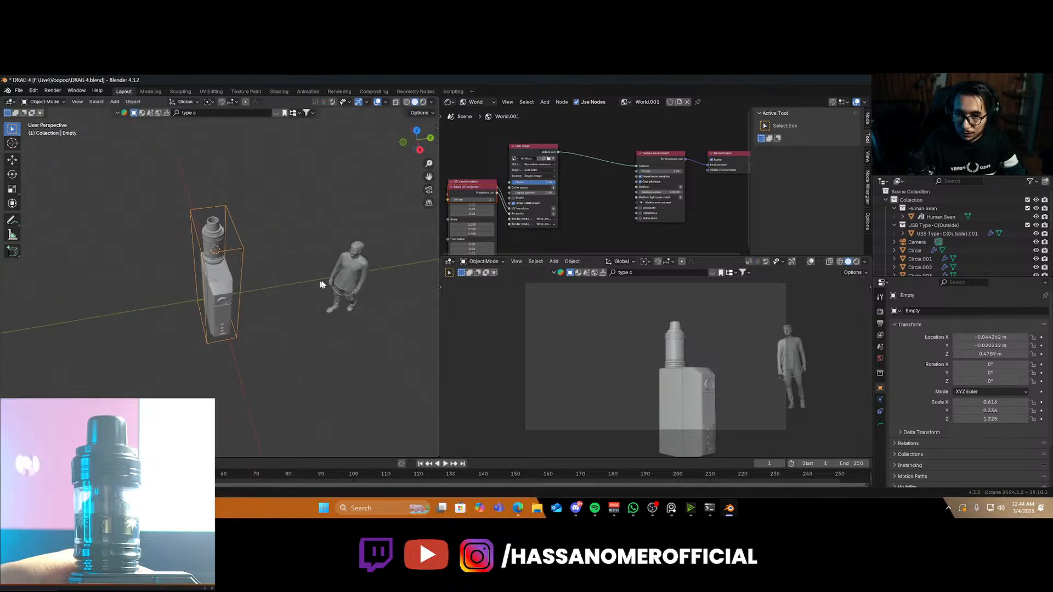
{"action": "left_click", "coordinate": [351, 271]}
{"action": "key", "text": "h"}
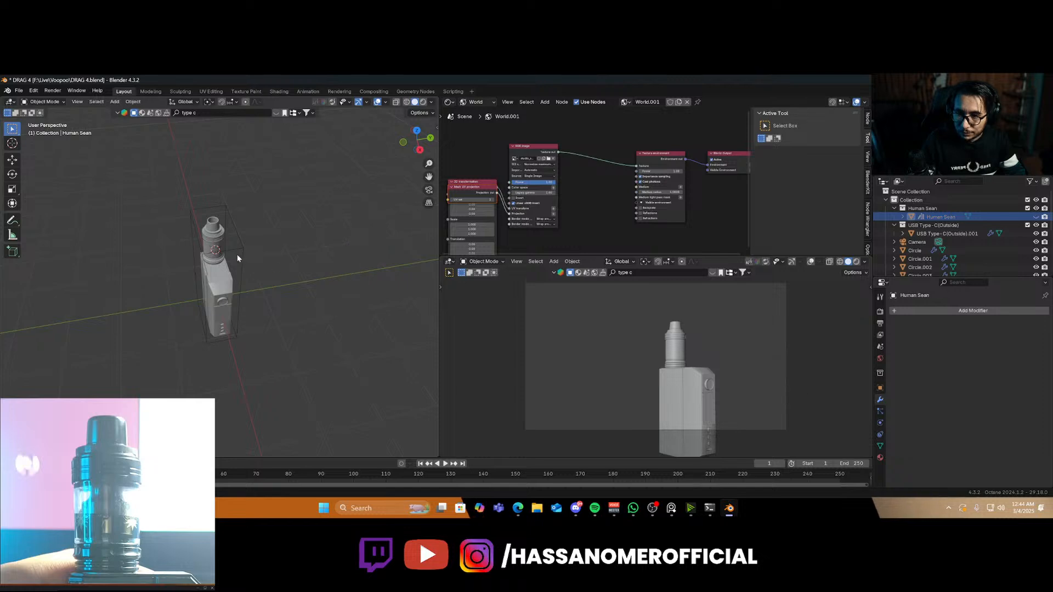
Parent all the device's parts to the cube empty
{"action": "left_click", "coordinate": [241, 250]}
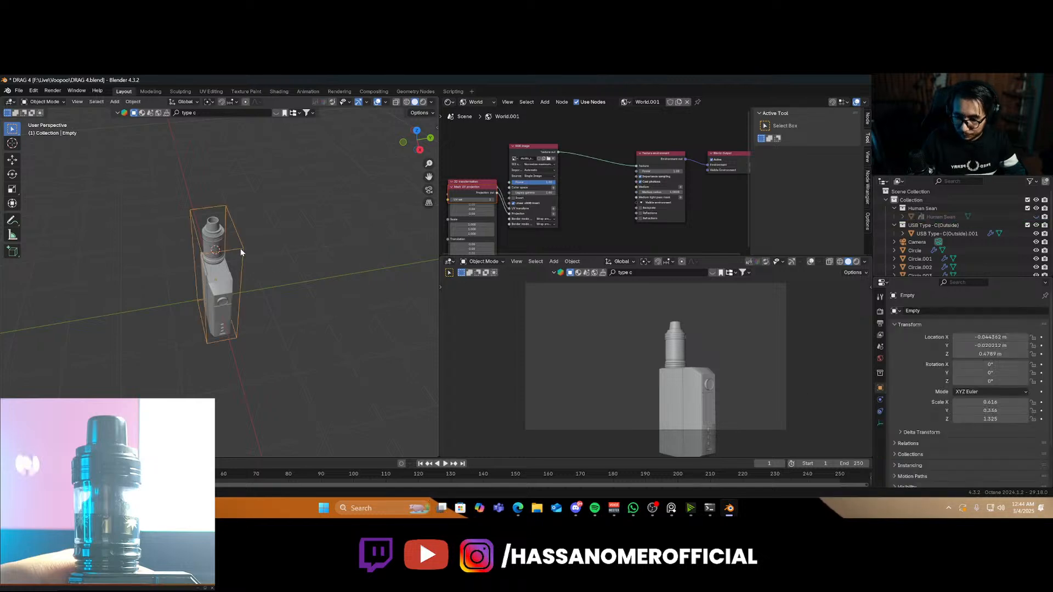
{"action": "key", "text": "ctrl+i"}
{"action": "scroll", "coordinate": [269, 310], "scroll_direction": "down", "scroll_amount": 6}
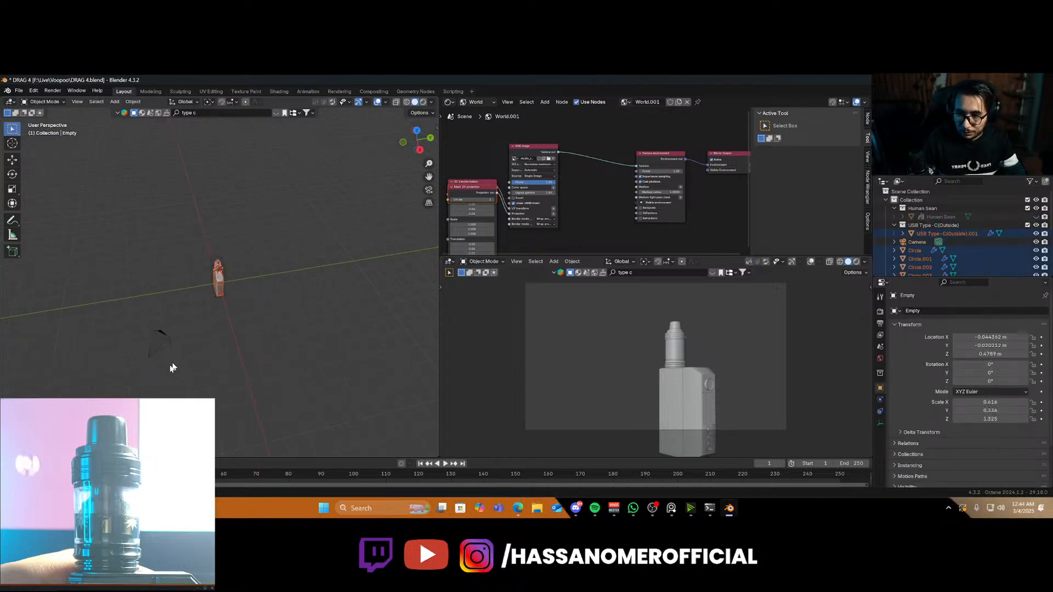
{"action": "scroll", "coordinate": [200, 357], "scroll_direction": "up", "scroll_amount": 10}
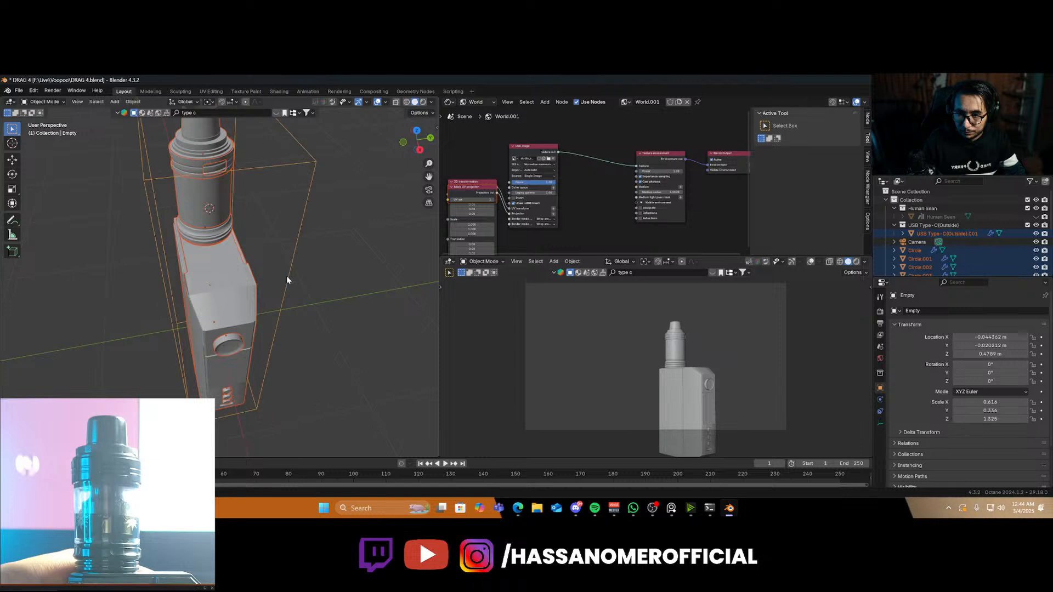
{"action": "key", "text": "x"}
{"action": "left_click", "coordinate": [286, 283]}
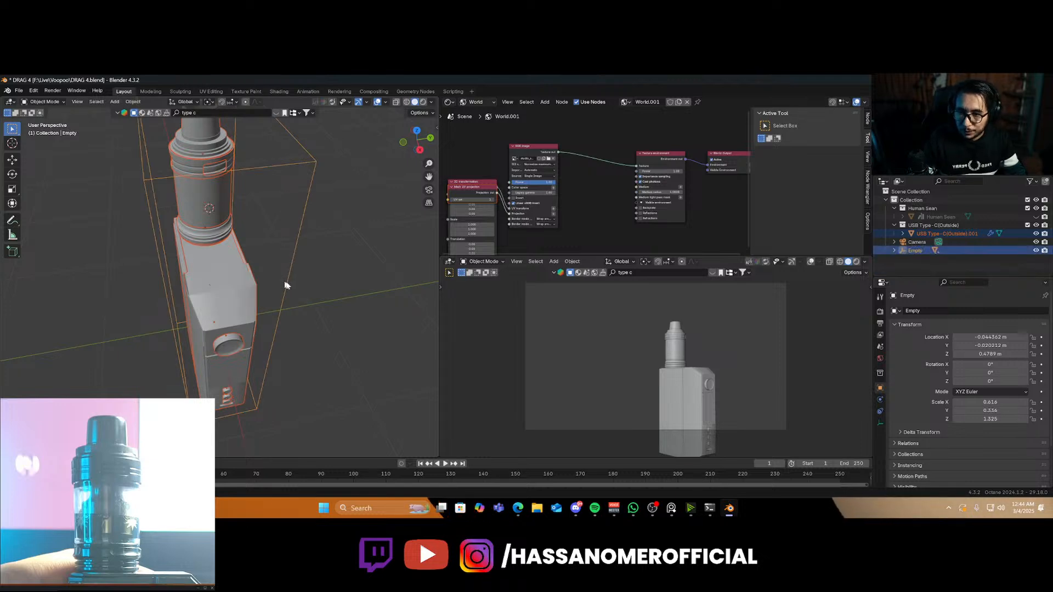
Try moving the empty to test whether the device's parts follow it
{"action": "left_click", "coordinate": [293, 292]}
{"action": "key", "text": "g"}
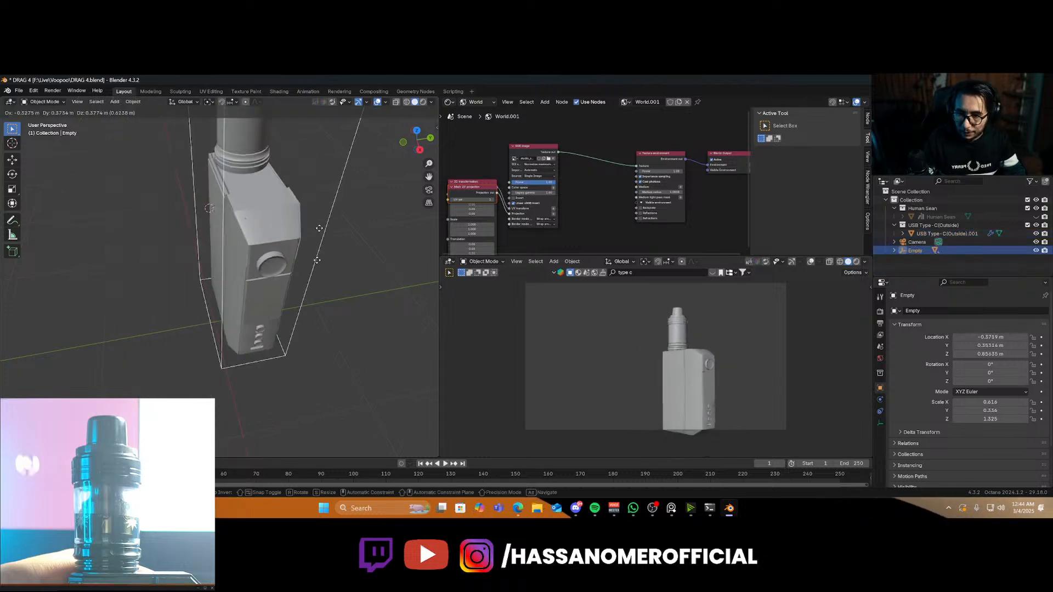
{"action": "right_click", "coordinate": [320, 230]}
Switch to the camera view and set the render resolution to 1080 by 1920 px for a portrait frame
{"action": "scroll", "coordinate": [320, 252], "scroll_direction": "down", "scroll_amount": 7}
{"action": "key", "text": "KP_0"}
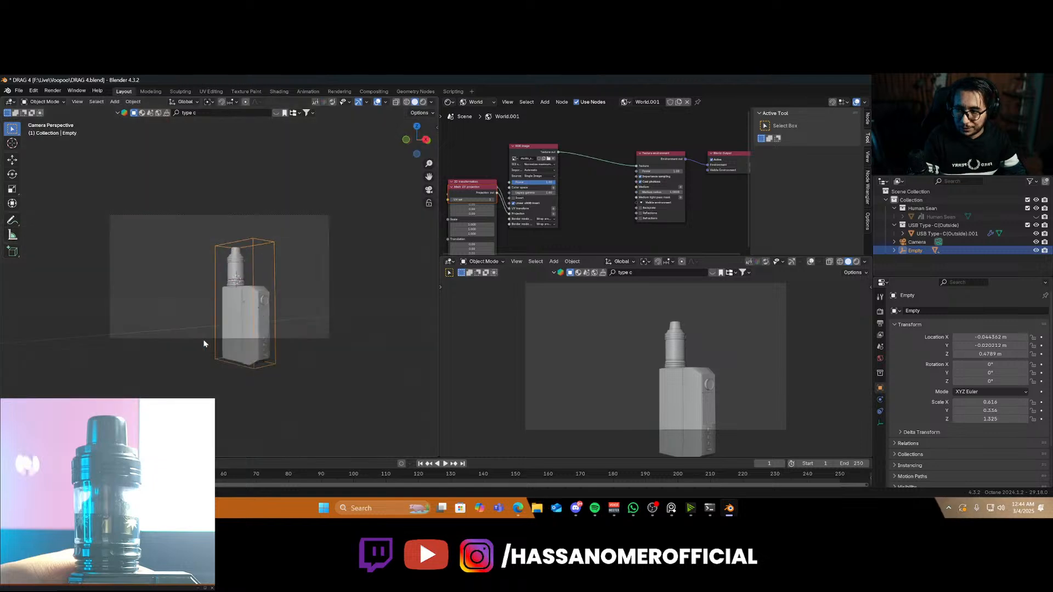
{"action": "left_click", "coordinate": [300, 340]}
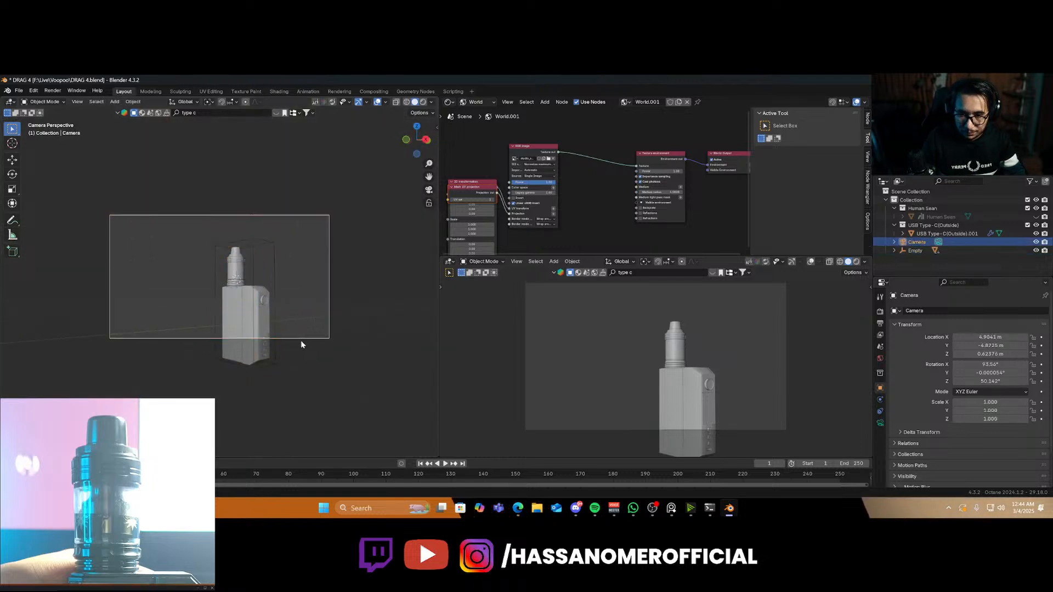
{"action": "left_click", "coordinate": [880, 324]}
{"action": "double_click", "coordinate": [990, 322]}
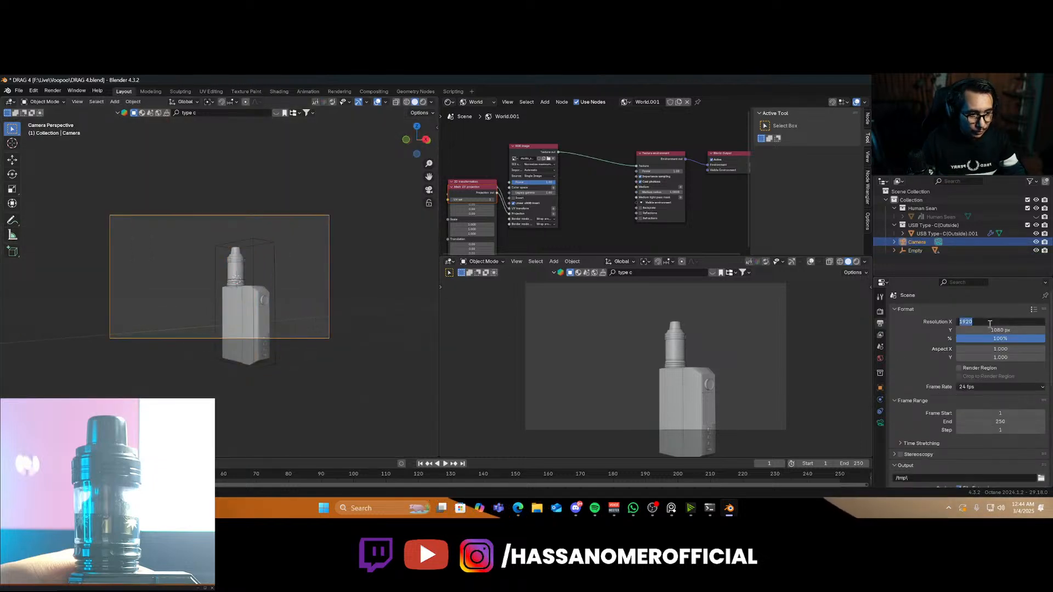
{"action": "type", "text": "1080"}
{"action": "key", "text": "Tab"}
{"action": "type", "text": "192"}
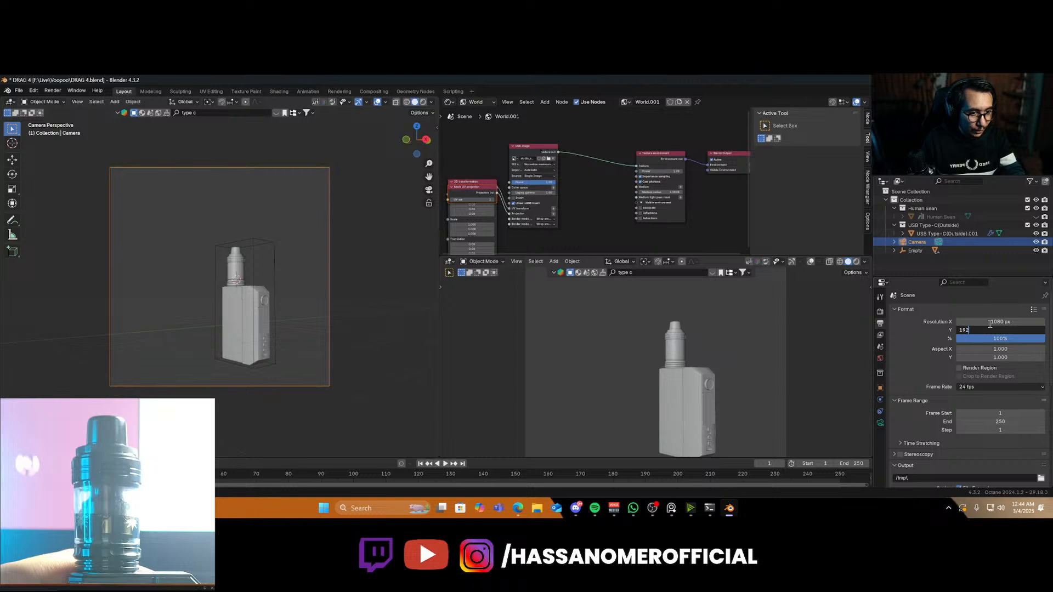
{"action": "type", "text": "0"}
{"action": "key", "text": "Return"}
Fly the camera forward so the device fills more of the portrait frame
{"action": "key", "text": "shift+grave"}
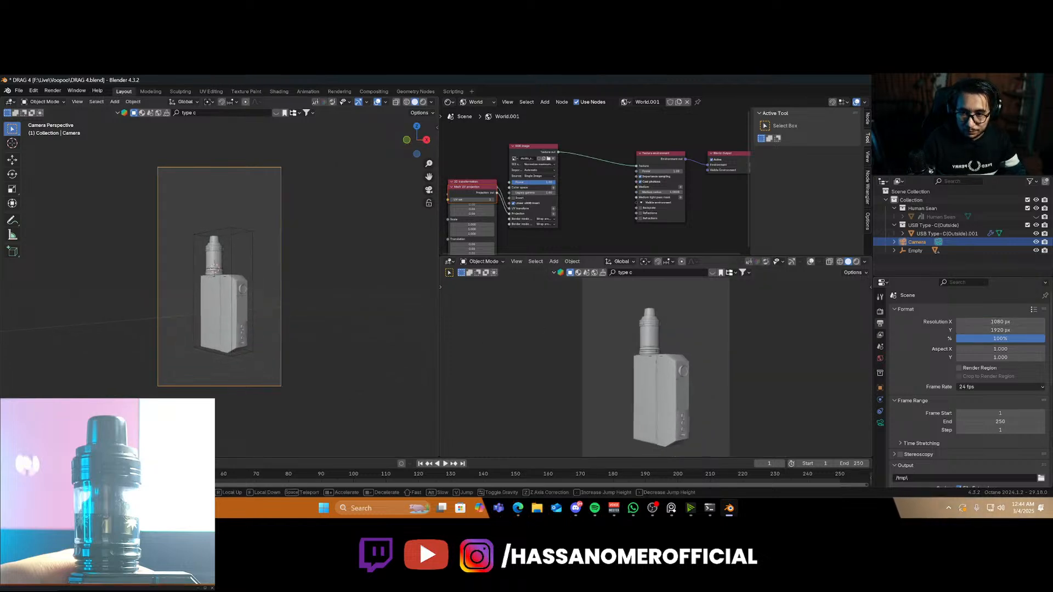
{"action": "key", "text": "w"}
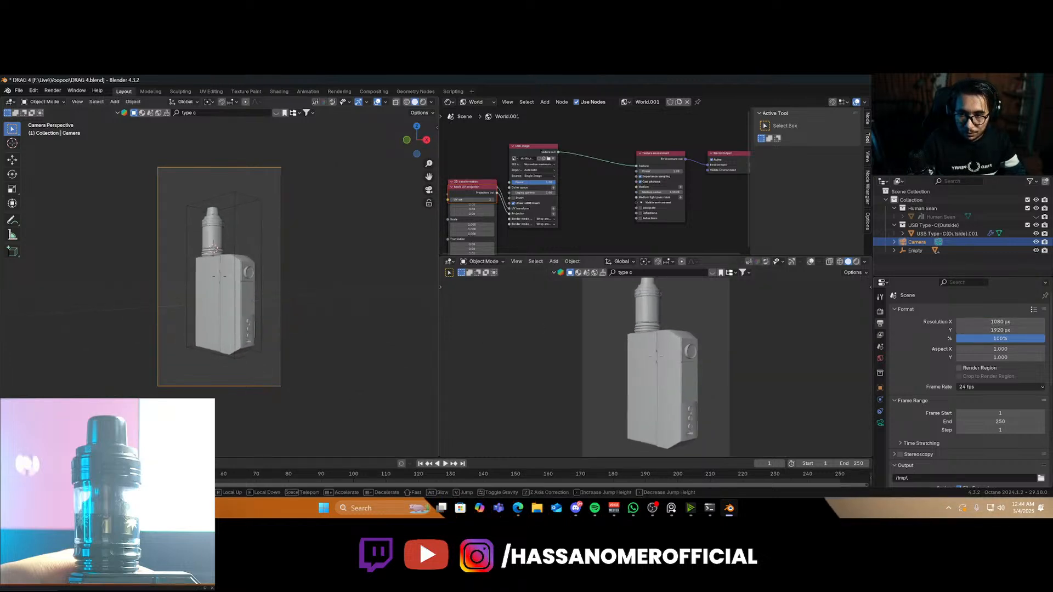
{"action": "left_click", "coordinate": [722, 392]}
Replace the node editor area by extending the camera viewport over it, and split that viewport into two side-by-side views
{"action": "scroll", "coordinate": [696, 364], "scroll_direction": "down", "scroll_amount": 3}
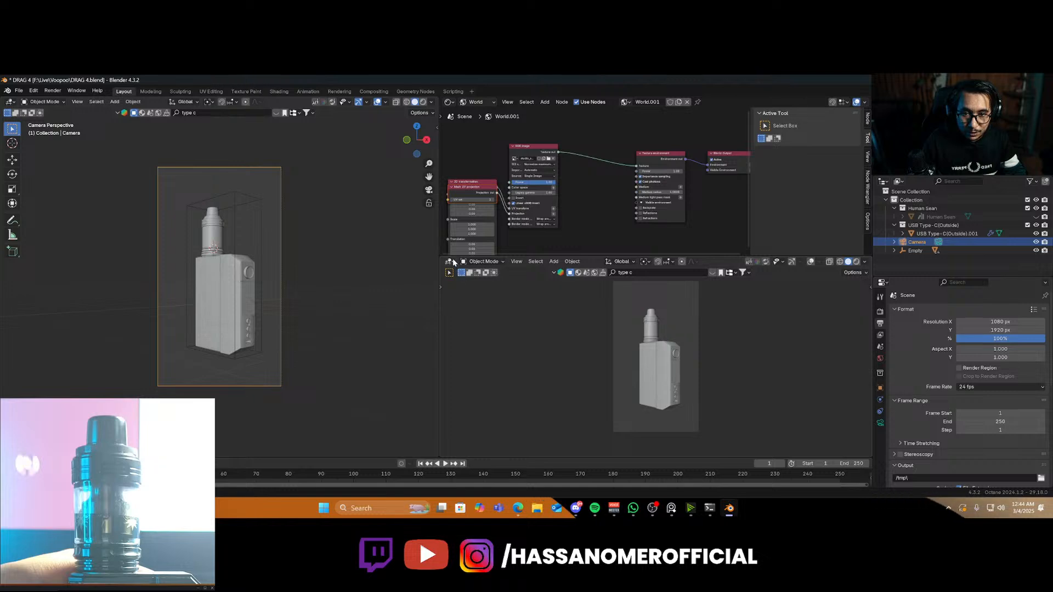
{"action": "left_click_drag", "start_coordinate": [443, 258], "coordinate": [667, 188]}
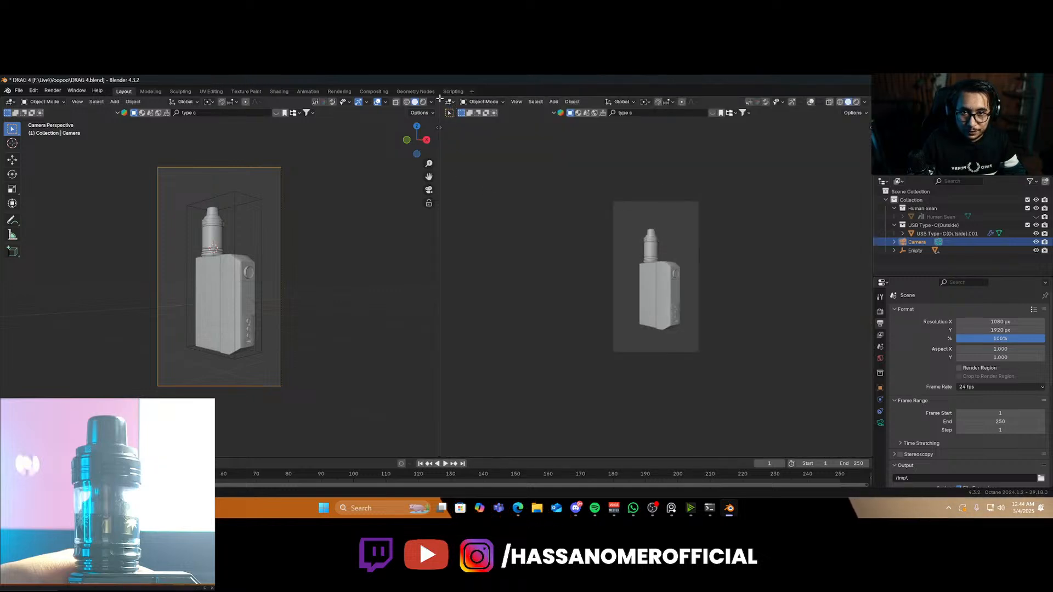
{"action": "left_click_drag", "start_coordinate": [442, 100], "coordinate": [610, 125]}
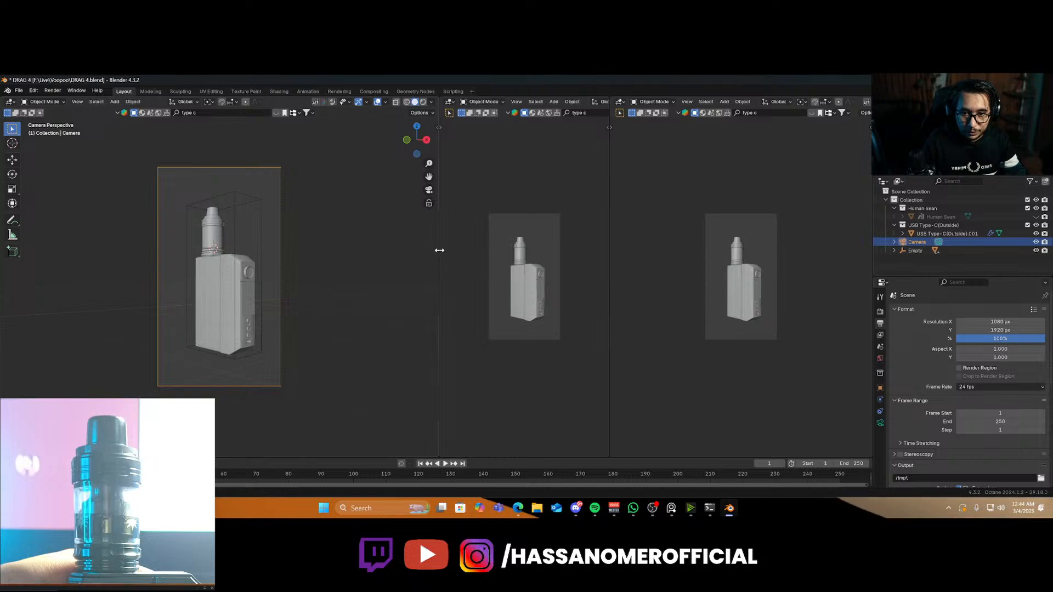
Widen the middle viewport, enlarge the camera frame in the third viewport, and turn the middle one into a Shader Editor
{"action": "left_click_drag", "start_coordinate": [438, 252], "coordinate": [298, 261]}
{"action": "scroll", "coordinate": [409, 294], "scroll_direction": "up", "scroll_amount": 1}
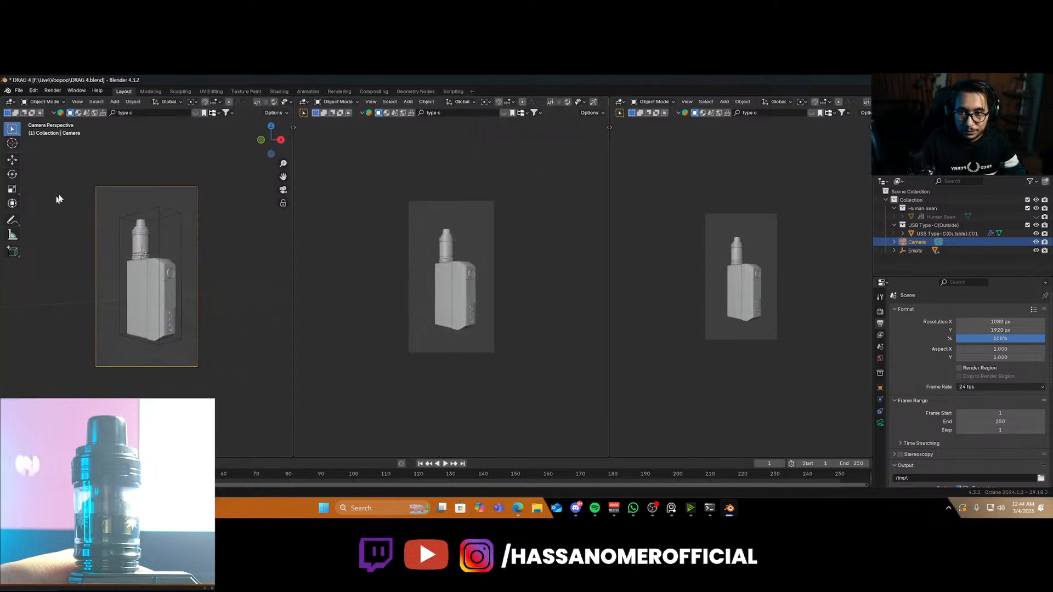
{"action": "scroll", "coordinate": [784, 333], "scroll_direction": "up", "scroll_amount": 5}
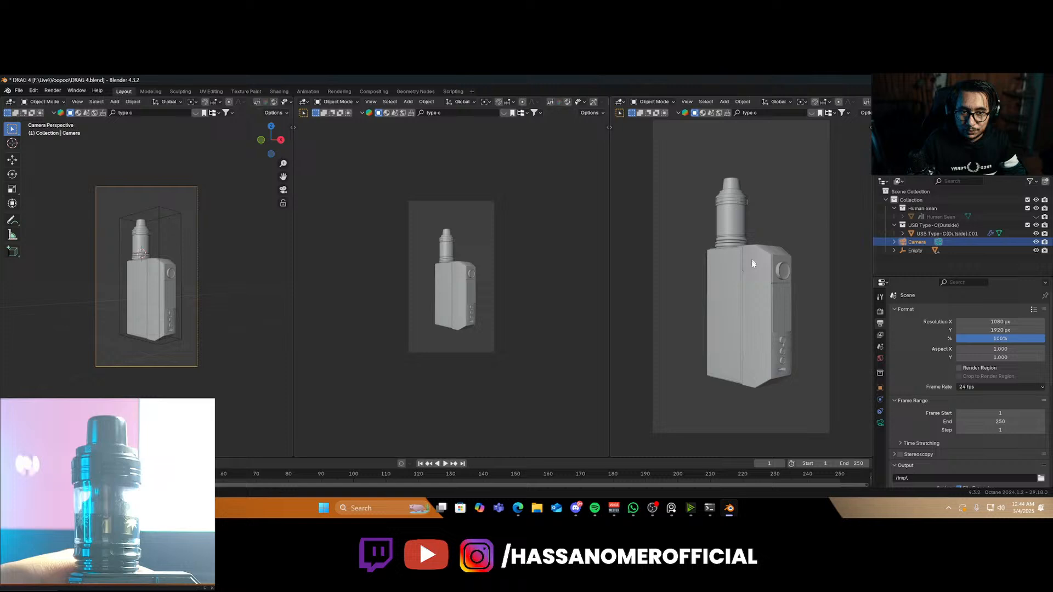
{"action": "middle_click_drag", "start_coordinate": [752, 261], "coordinate": [755, 284], "text": "shift"}
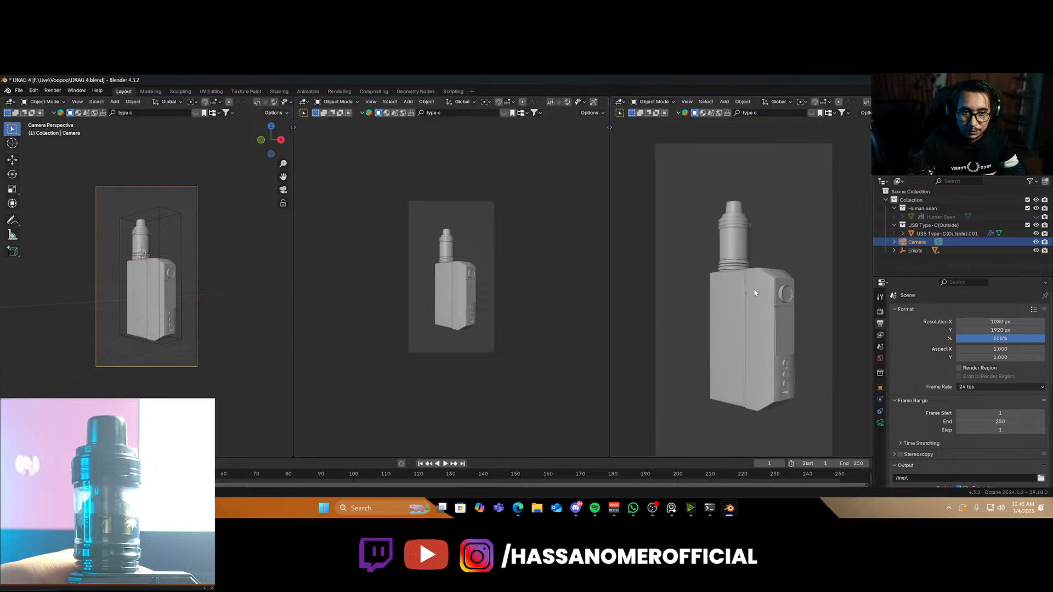
{"action": "left_click", "coordinate": [304, 102]}
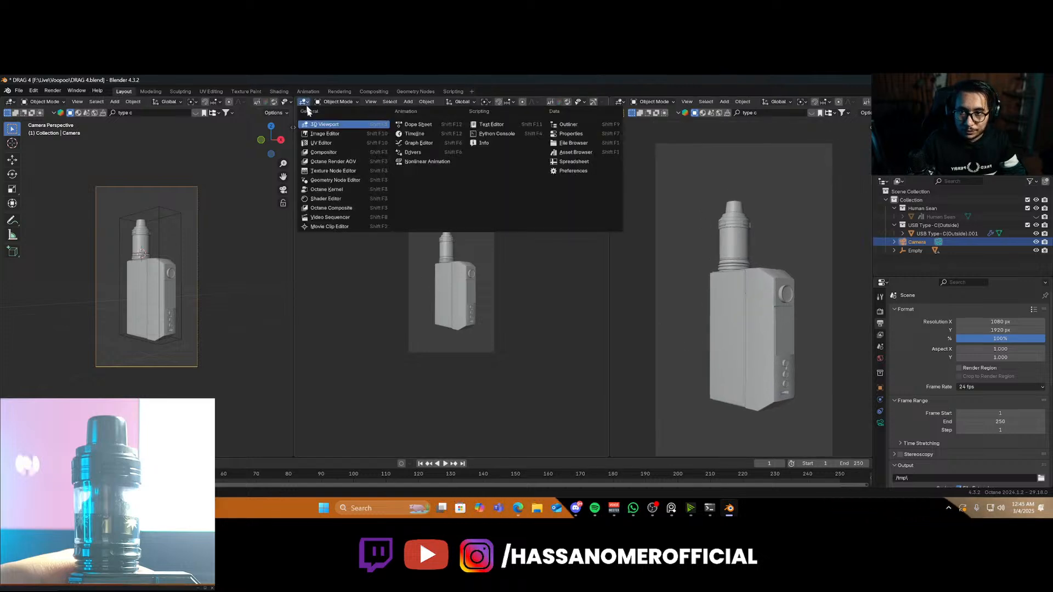
{"action": "left_click", "coordinate": [335, 202]}
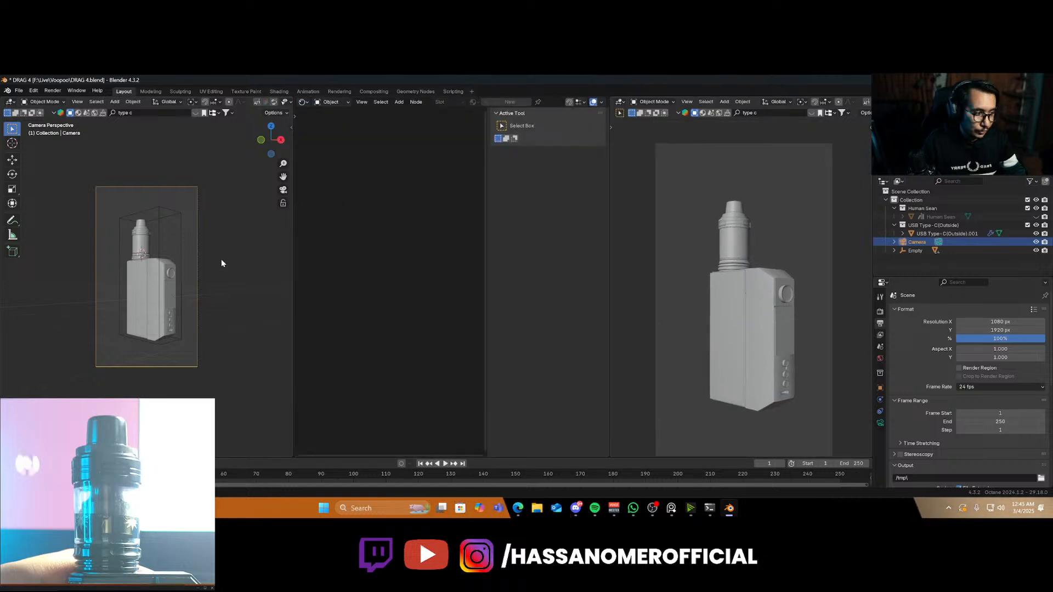
Save the file and show the Octane render settings, widening the Shader Editor beside the rendered camera view
{"action": "key", "text": "ctrl+s"}
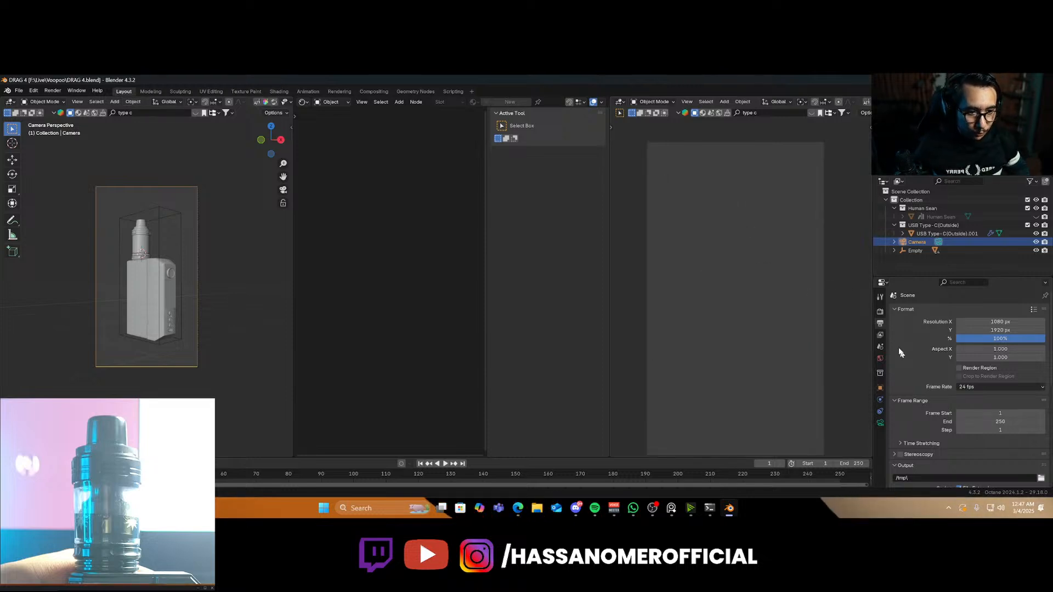
{"action": "left_click", "coordinate": [880, 311]}
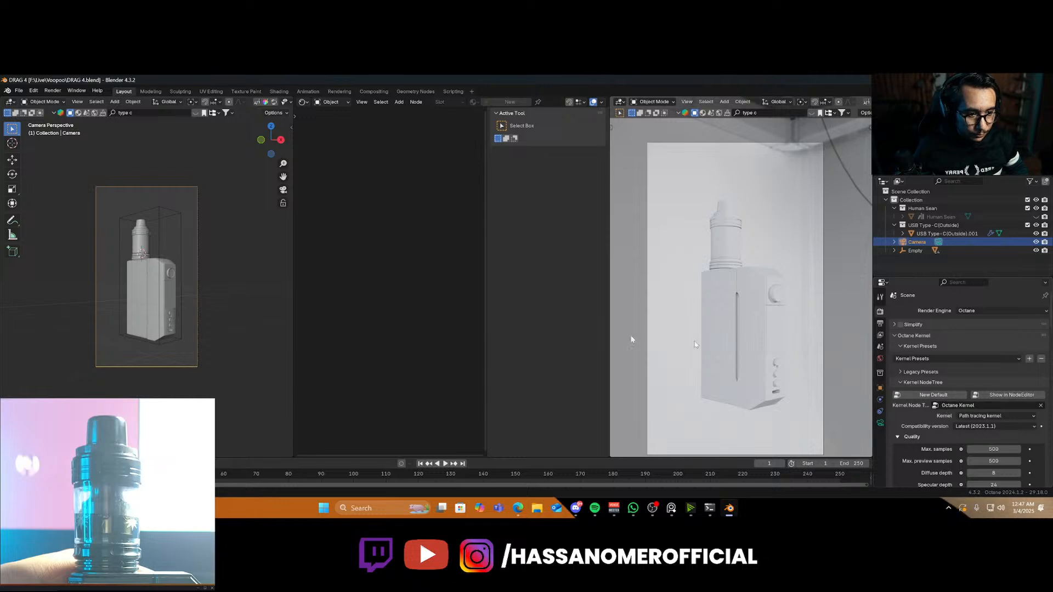
{"action": "left_click_drag", "start_coordinate": [611, 316], "coordinate": [667, 317]}
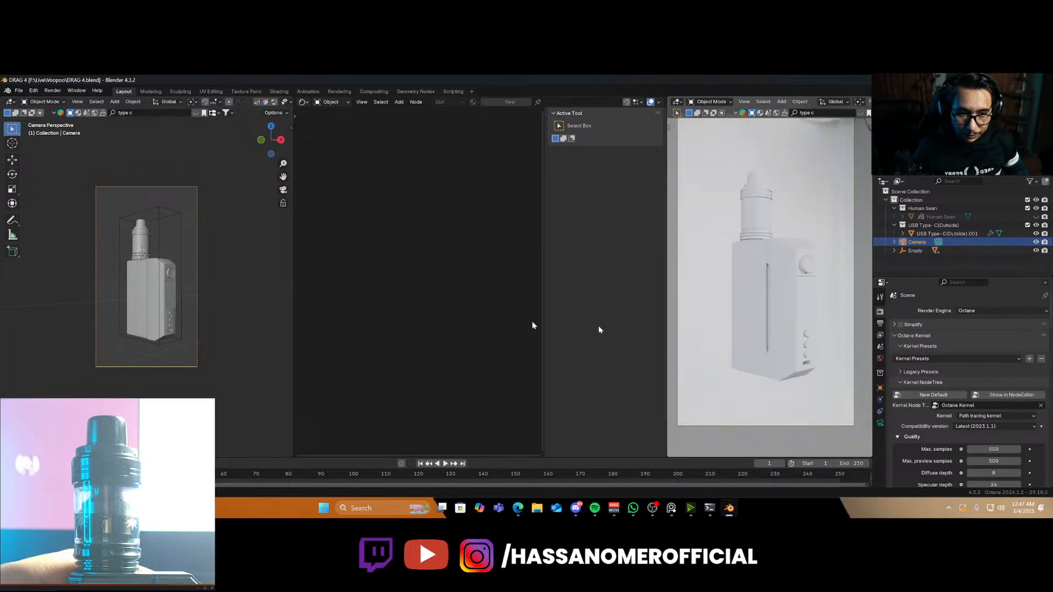
Select the device body, give it a new universal material, and set its albedo to dark grey
{"action": "scroll", "coordinate": [168, 320], "scroll_direction": "up", "scroll_amount": 4}
{"action": "scroll", "coordinate": [173, 318], "scroll_direction": "up", "scroll_amount": 3}
{"action": "left_click", "coordinate": [172, 331]}
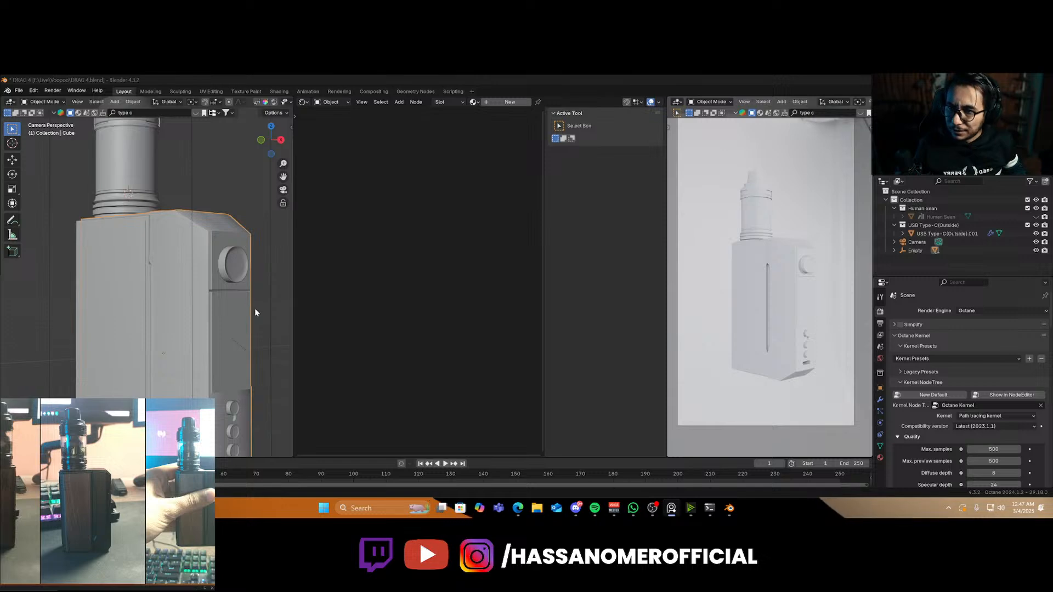
{"action": "left_click", "coordinate": [510, 103]}
{"action": "scroll", "coordinate": [413, 367], "scroll_direction": "up", "scroll_amount": 5}
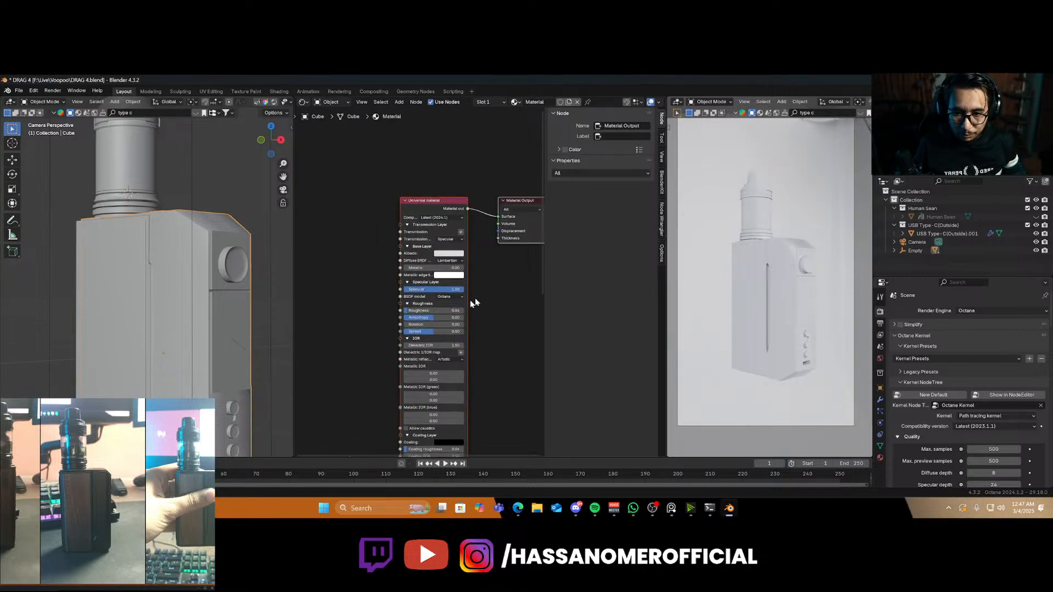
{"action": "left_click", "coordinate": [466, 235]}
{"action": "left_click_drag", "start_coordinate": [551, 247], "coordinate": [551, 311]}
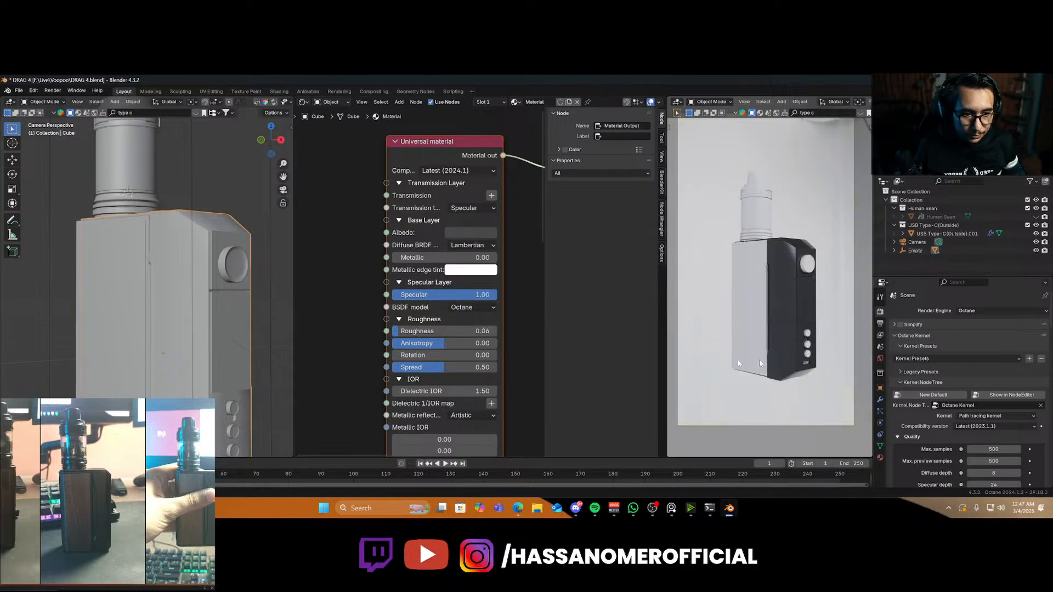
Check the Octane imager's tone mapping and denoiser settings, and examine the rendered body up close
{"action": "key", "text": "n"}
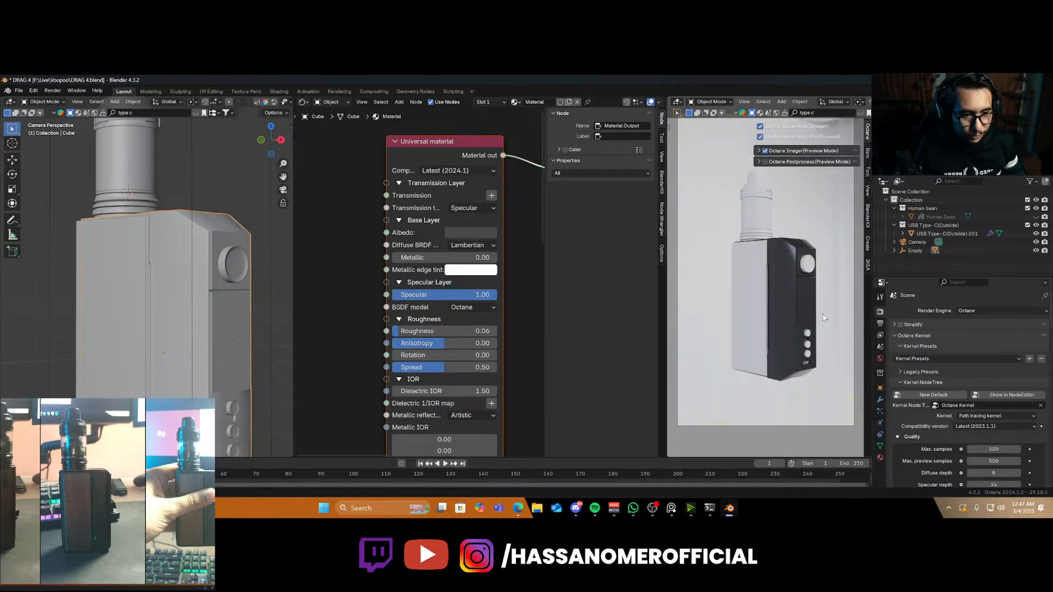
{"action": "left_click", "coordinate": [760, 151]}
{"action": "scroll", "coordinate": [783, 381], "scroll_direction": "down", "scroll_amount": 3}
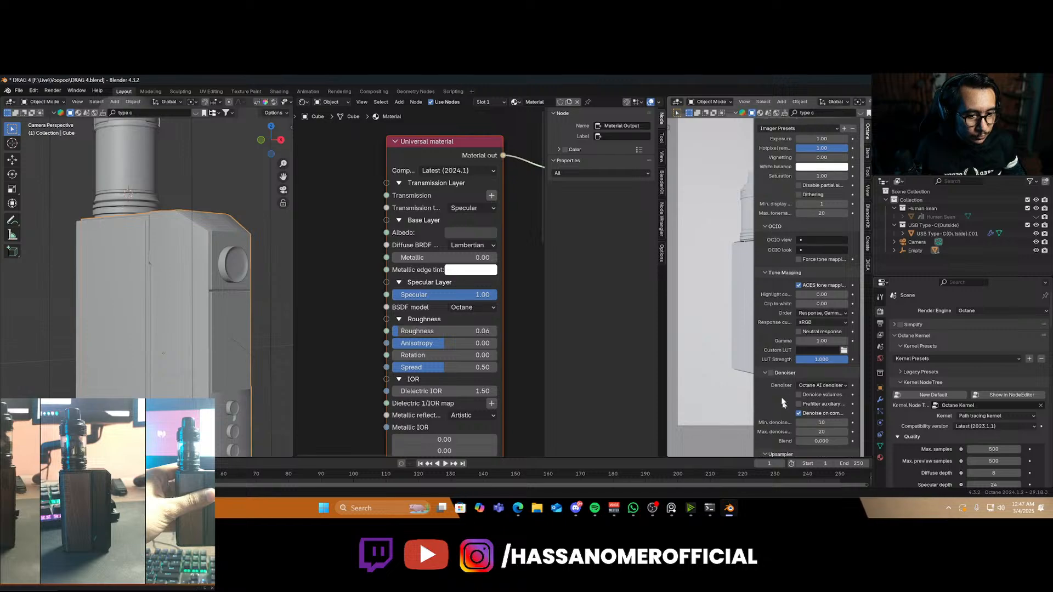
{"action": "key", "text": "n"}
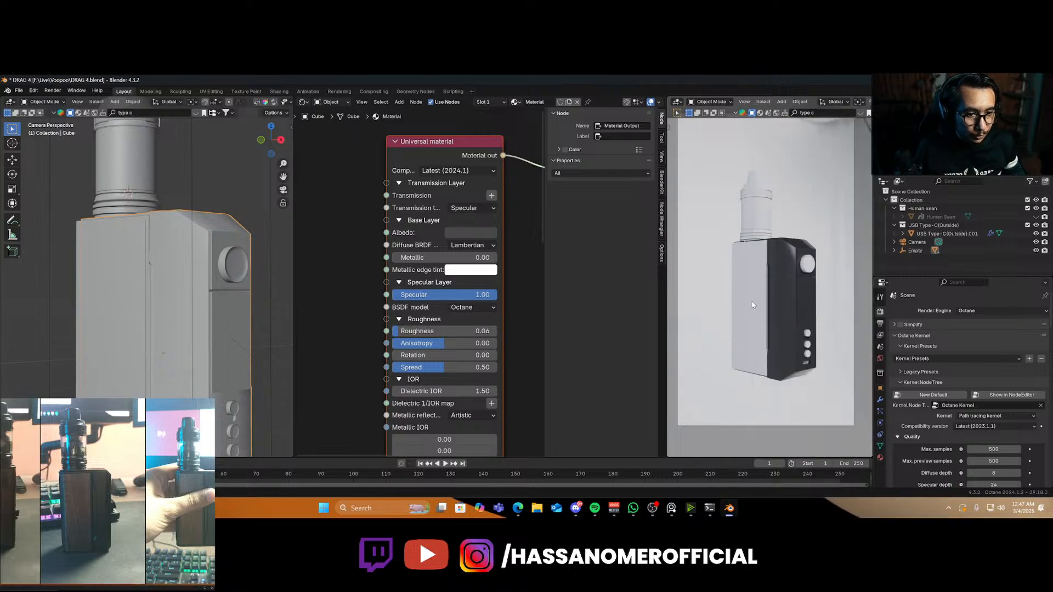
{"action": "scroll", "coordinate": [786, 336], "scroll_direction": "up", "scroll_amount": 5}
{"action": "scroll", "coordinate": [786, 336], "scroll_direction": "down", "scroll_amount": 5}
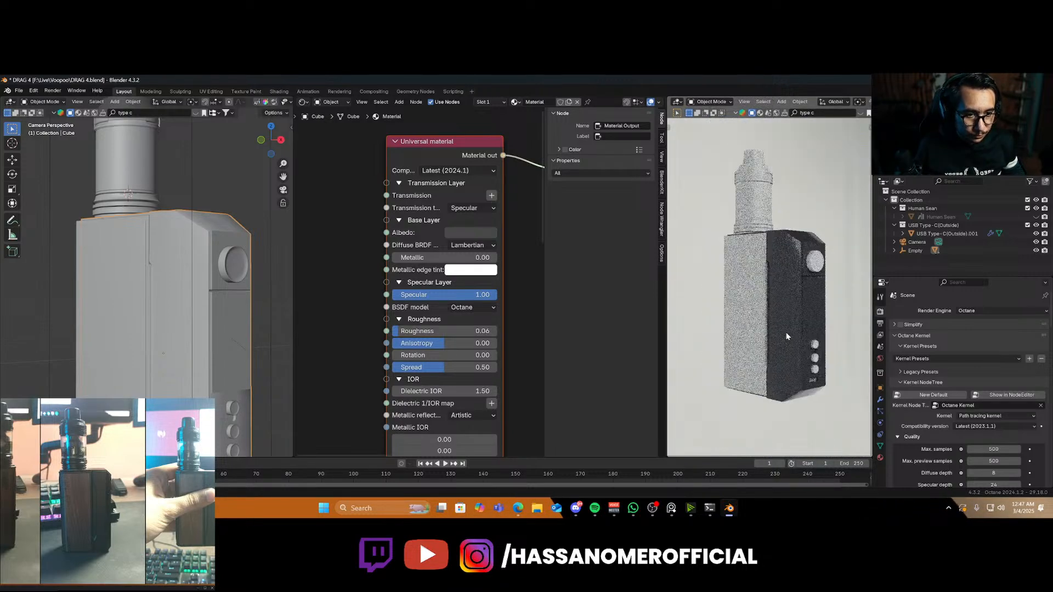
{"action": "scroll", "coordinate": [787, 336], "scroll_direction": "up", "scroll_amount": 7}
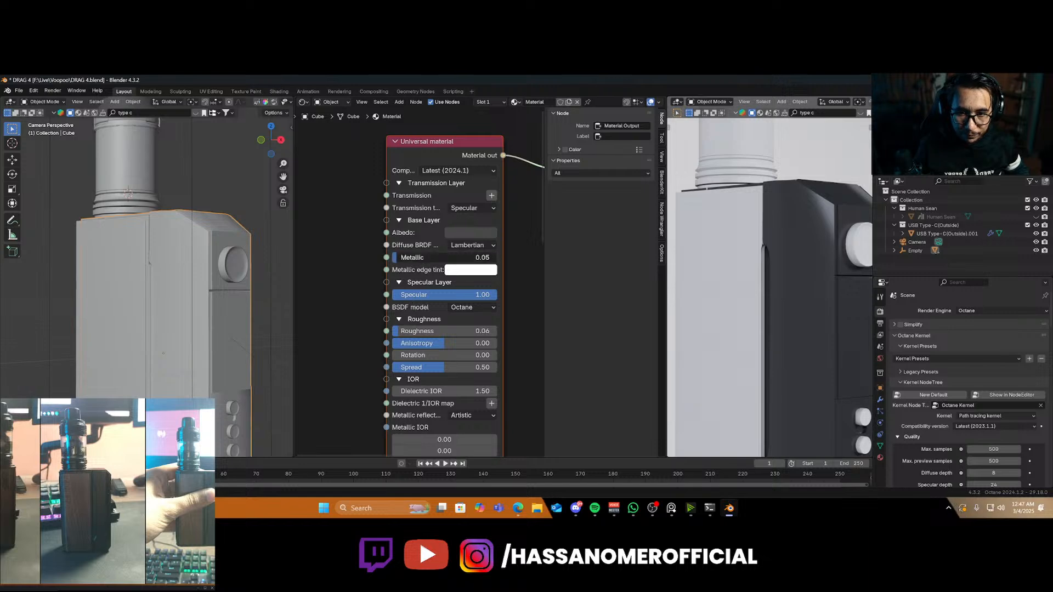
Set the body material's Metallic value to 1.00
{"action": "left_click_drag", "start_coordinate": [406, 257], "coordinate": [493, 257]}
{"action": "scroll", "coordinate": [367, 310], "scroll_direction": "down", "scroll_amount": 2}
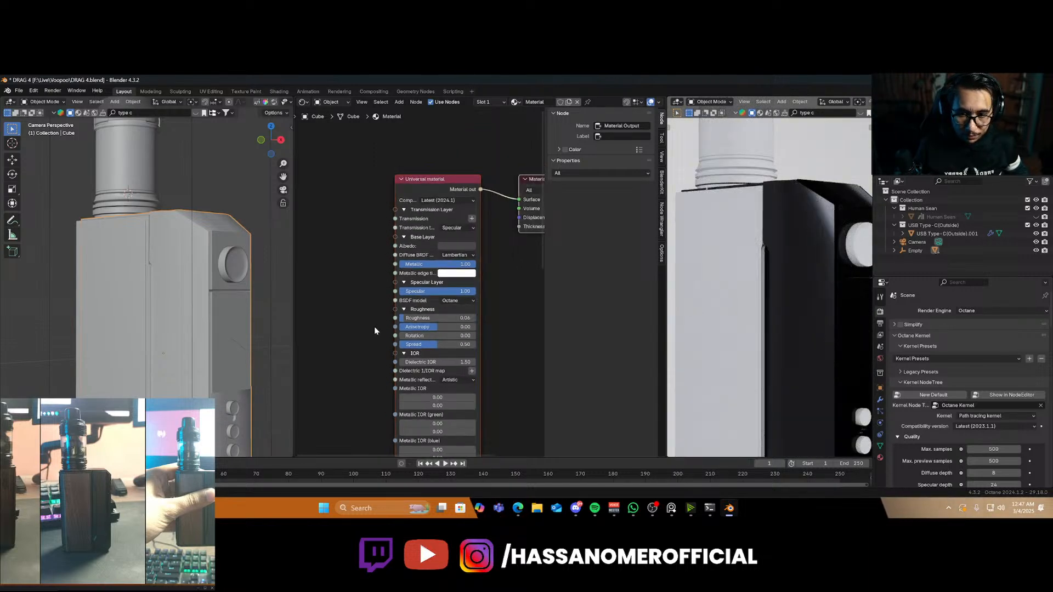
{"action": "middle_click_drag", "start_coordinate": [363, 328], "coordinate": [405, 325]}
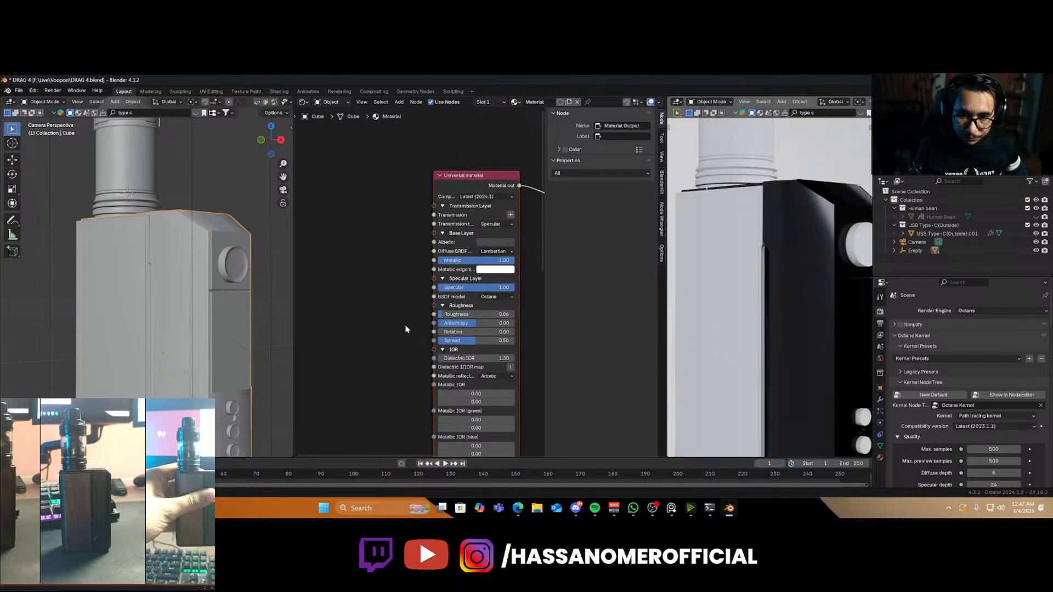
Add a Flakes texture node beside the universal material and preview it on the device body
{"action": "key", "text": "shift+a"}
{"action": "type", "text": "s"}
{"action": "key", "text": "BackSpace"}
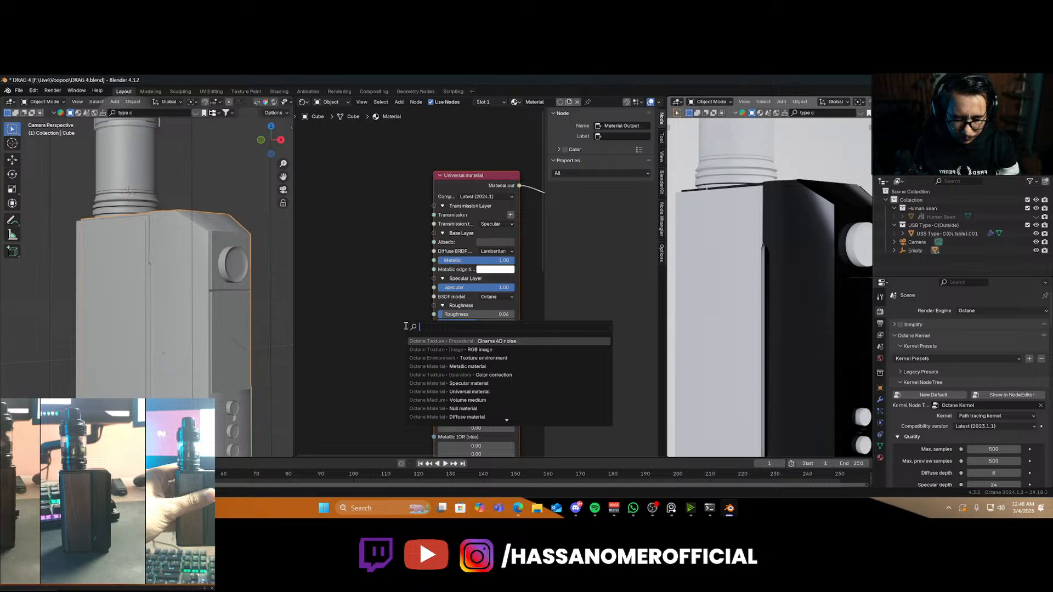
{"action": "type", "text": "fl"}
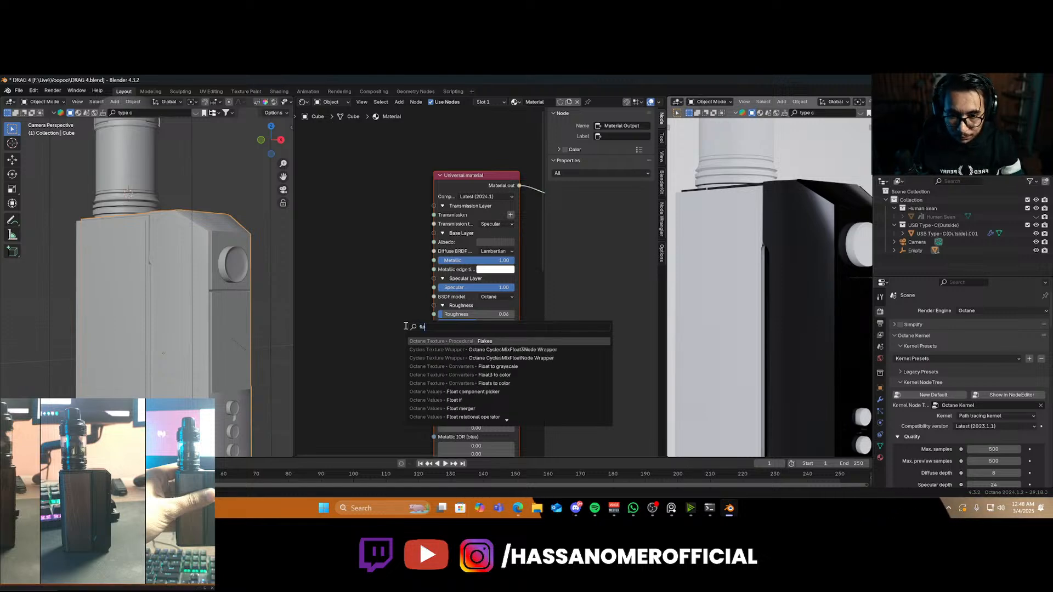
{"action": "key", "text": "Return"}
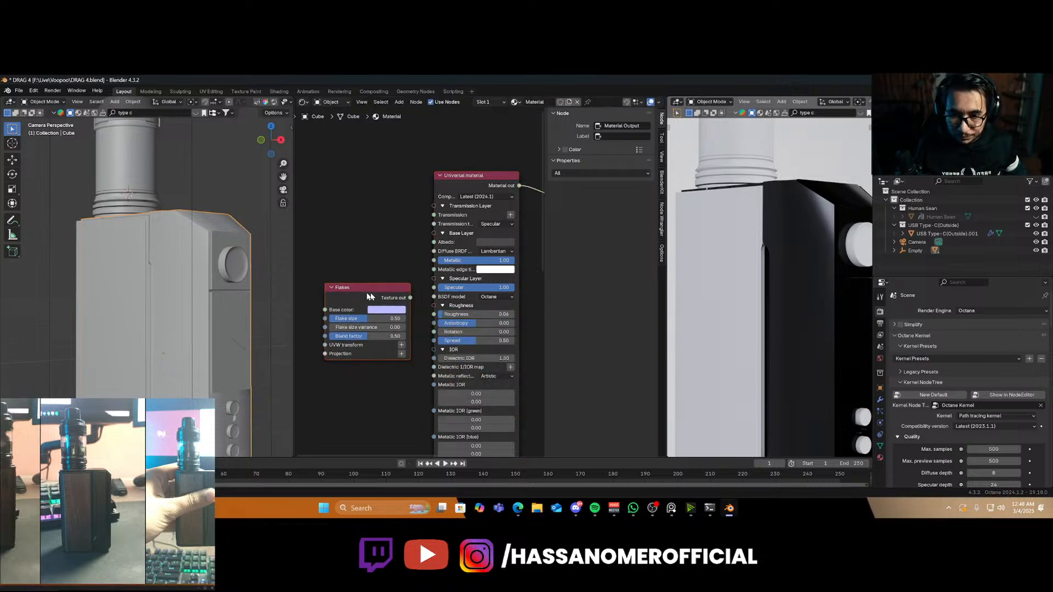
{"action": "left_click", "coordinate": [373, 292]}
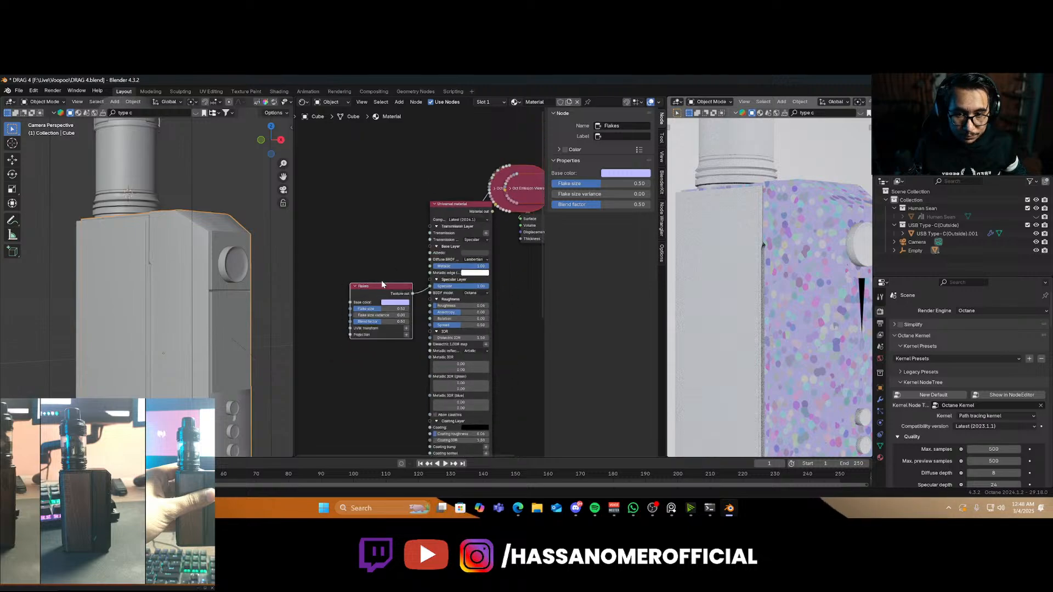
Set the flake size to 0.44, size variance to 0.07 and blend factor to 0.51, and make the flakes' base color near-black
{"action": "left_click_drag", "start_coordinate": [382, 320], "coordinate": [367, 337]}
{"action": "left_click", "coordinate": [387, 310]}
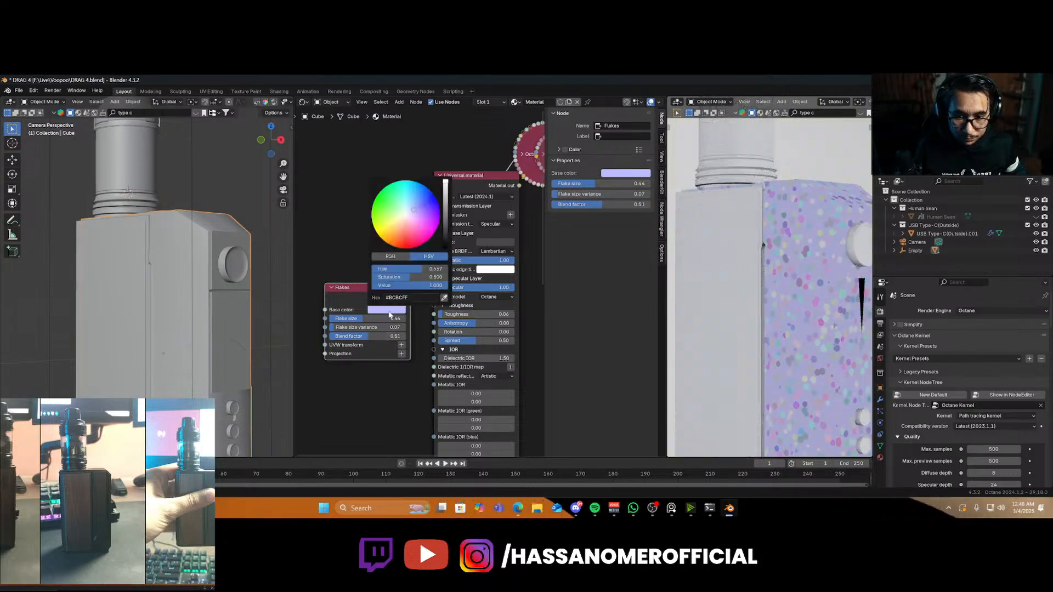
{"action": "left_click_drag", "start_coordinate": [448, 237], "coordinate": [447, 248]}
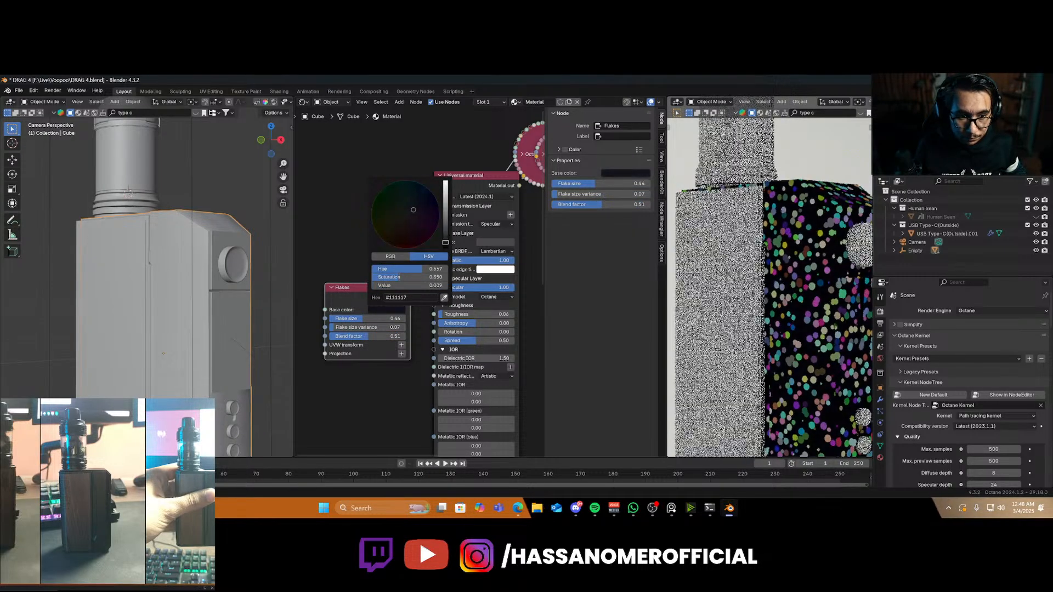
Add 3D transformation and XYZ to UVW projection nodes to the Flakes node, and scale the texture uniformly to about 0.17
{"action": "left_click", "coordinate": [401, 347]}
{"action": "scroll", "coordinate": [389, 377], "scroll_direction": "down", "scroll_amount": 2}
{"action": "middle_click_drag", "start_coordinate": [364, 387], "coordinate": [409, 394]}
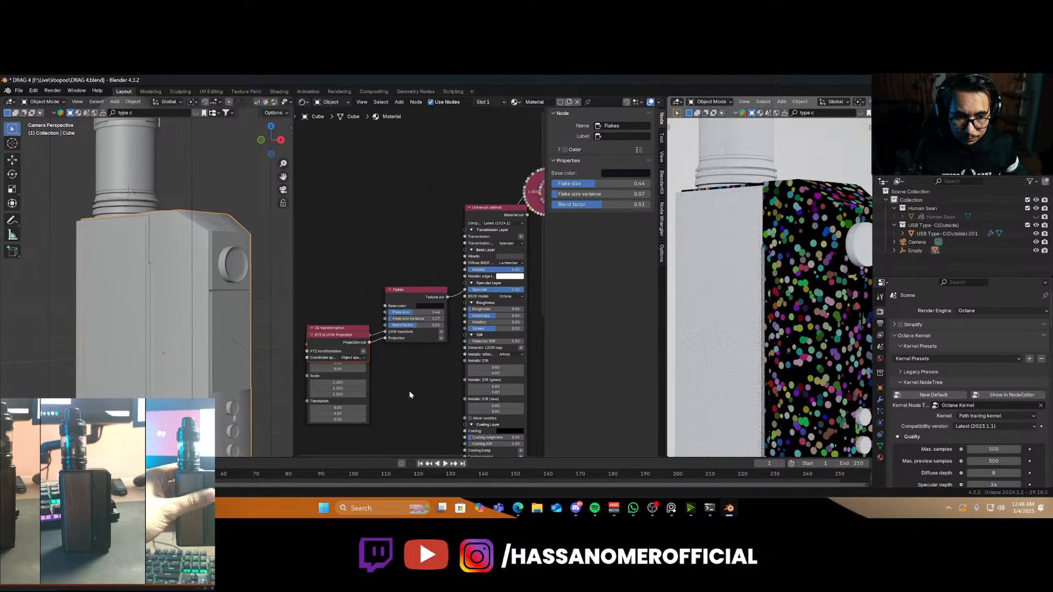
{"action": "left_click_drag", "start_coordinate": [343, 348], "coordinate": [340, 309]}
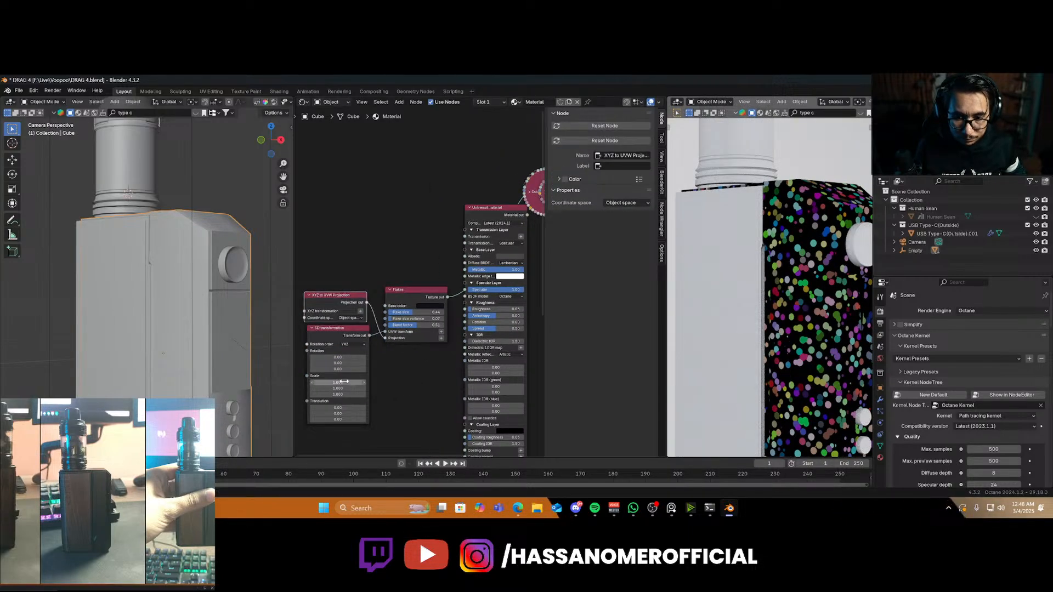
{"action": "mouse_move", "coordinate": [348, 382]}
{"action": "left_mouse_down"}
{"action": "mouse_move", "coordinate": [326, 382]}
{"action": "mouse_move", "coordinate": [348, 381]}
{"action": "left_mouse_up"}
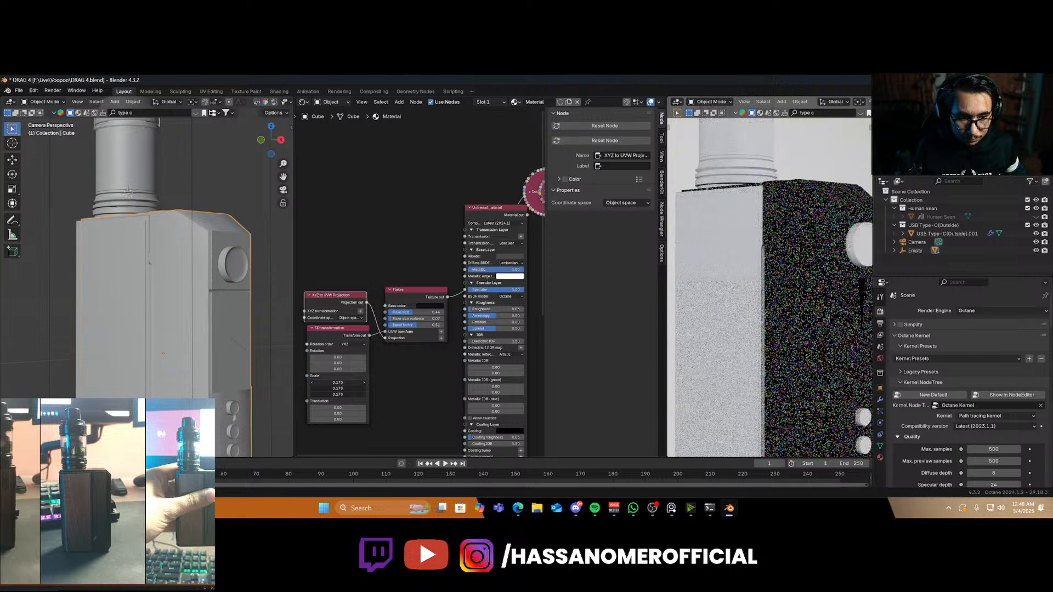
Move the flakes nodes away from the universal material and insert a Gradient map node after the Flakes output
{"action": "scroll", "coordinate": [433, 366], "scroll_direction": "down", "scroll_amount": 5}
{"action": "left_click_drag", "start_coordinate": [360, 266], "coordinate": [423, 363]}
{"action": "key", "text": "g"}
{"action": "left_click", "coordinate": [344, 321]}
{"action": "key", "text": "shift+a"}
{"action": "left_click", "coordinate": [387, 322]}
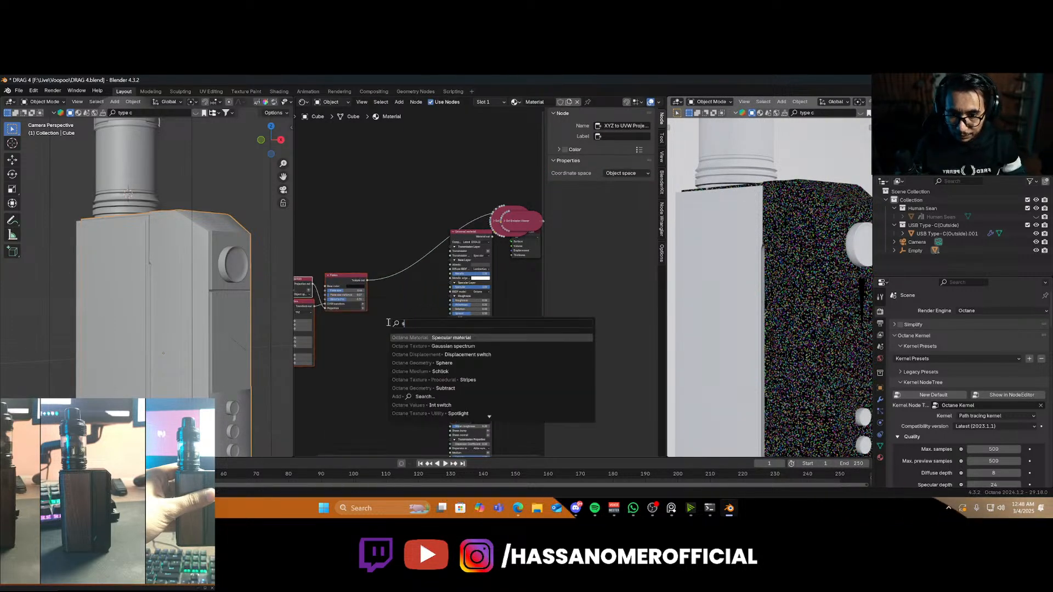
{"action": "type", "text": "gra"}
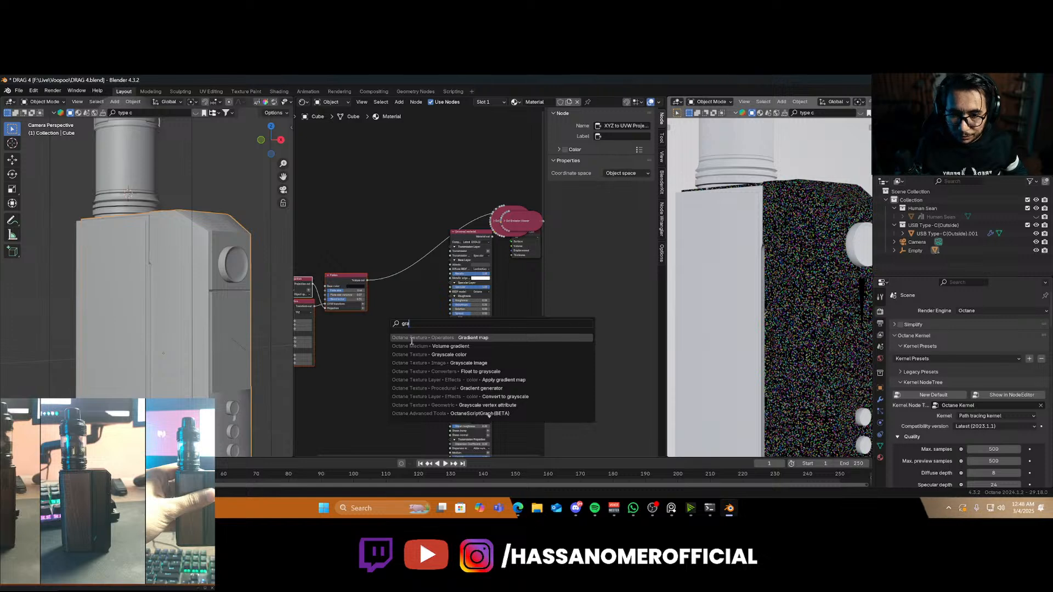
{"action": "left_click", "coordinate": [412, 338]}
{"action": "left_click", "coordinate": [400, 265]}
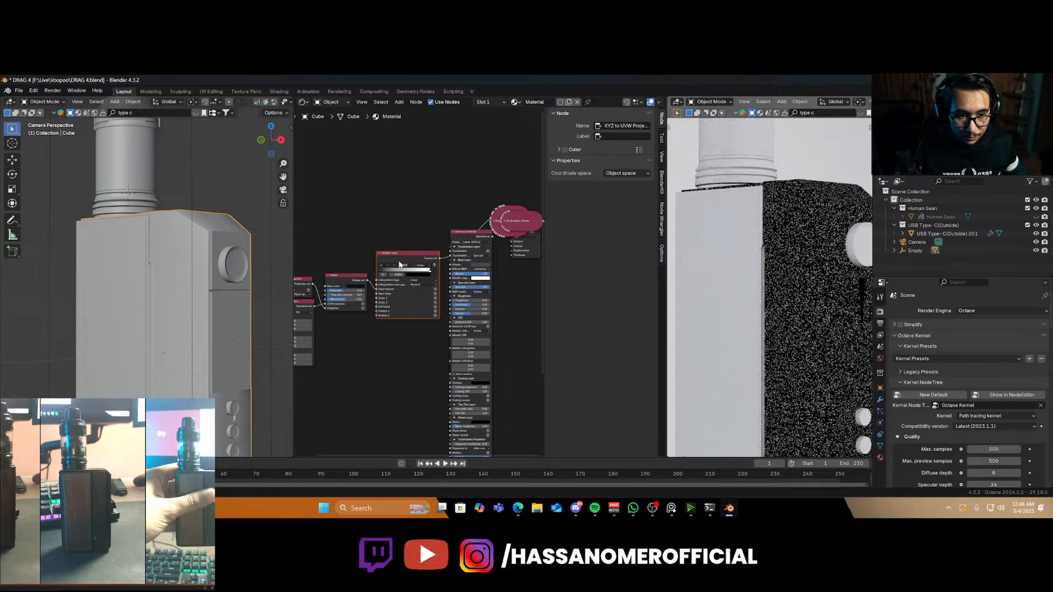
Shift the gradient map's black stop inward to thin out the flakes, and connect the map to the universal material's albedo
{"action": "scroll", "coordinate": [400, 265], "scroll_direction": "up", "scroll_amount": 1}
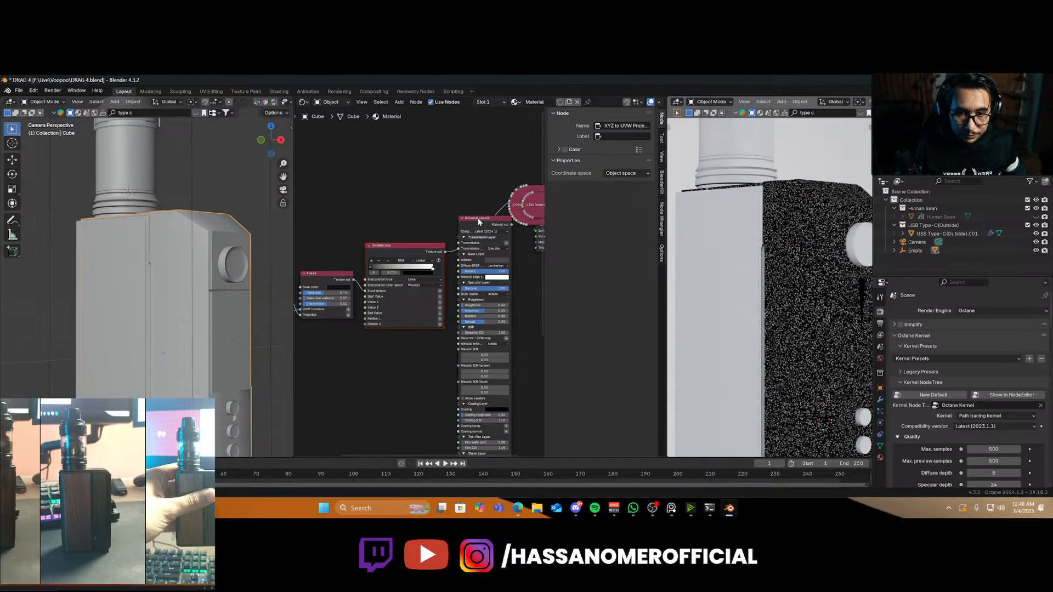
{"action": "left_click_drag", "start_coordinate": [432, 270], "coordinate": [395, 271]}
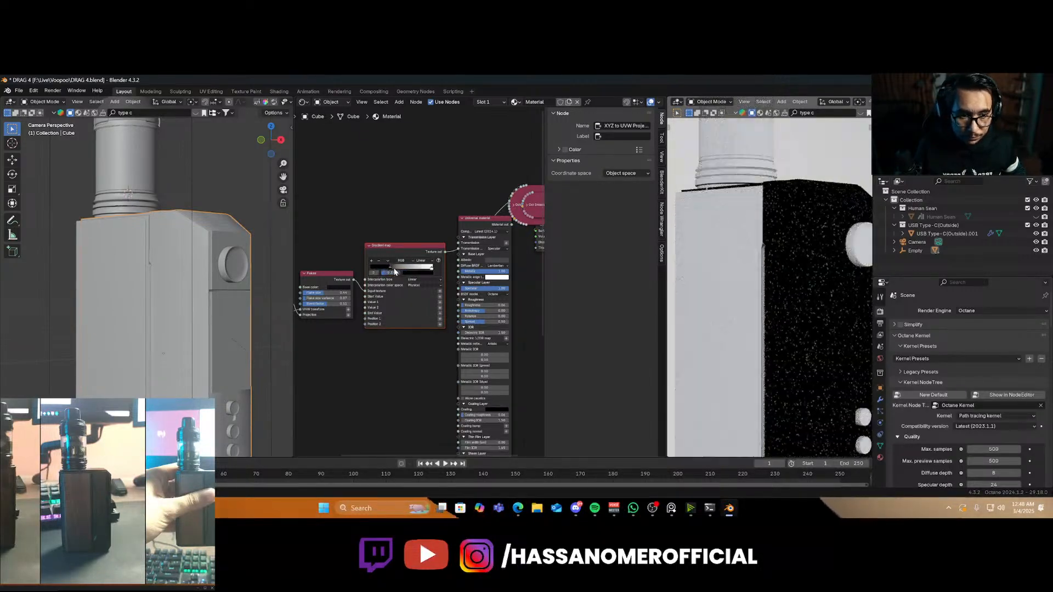
{"action": "left_click", "coordinate": [484, 222]}
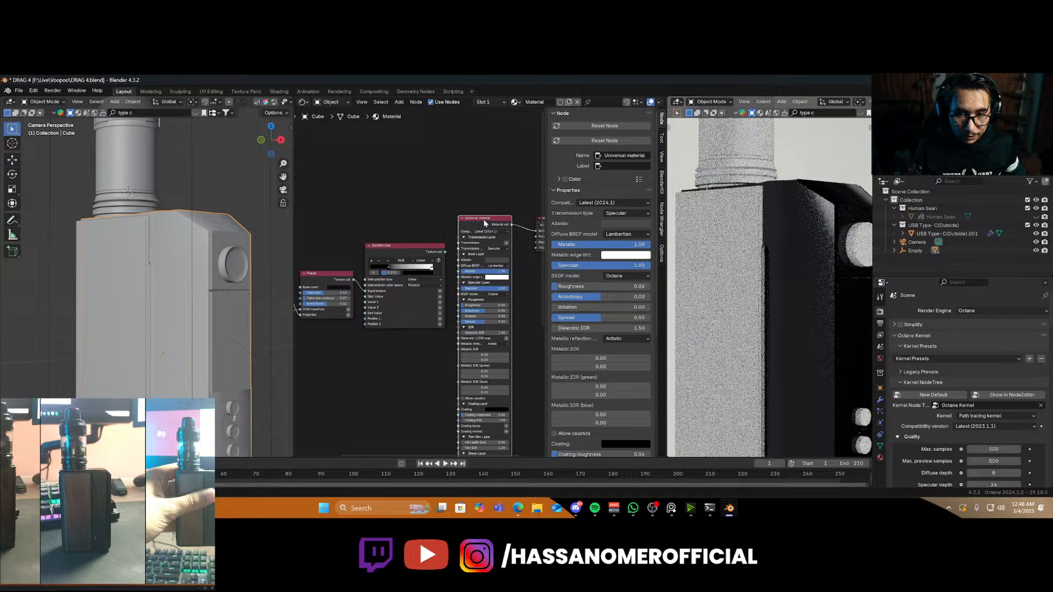
{"action": "left_click", "coordinate": [442, 257]}
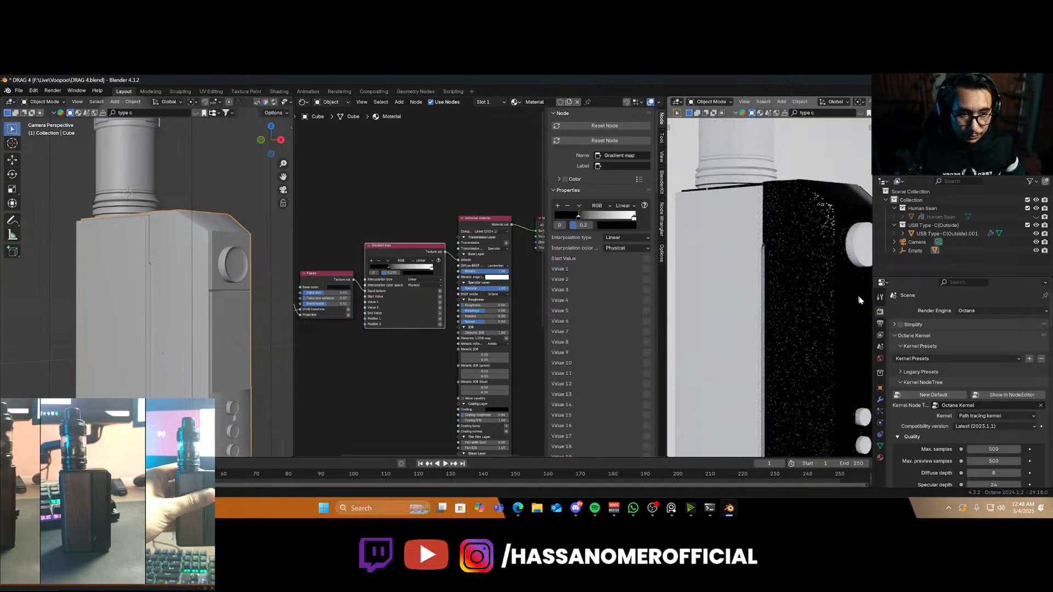
{"action": "middle_click_drag", "start_coordinate": [836, 325], "coordinate": [811, 308]}
{"action": "scroll", "coordinate": [790, 318], "scroll_direction": "up", "scroll_amount": 8}
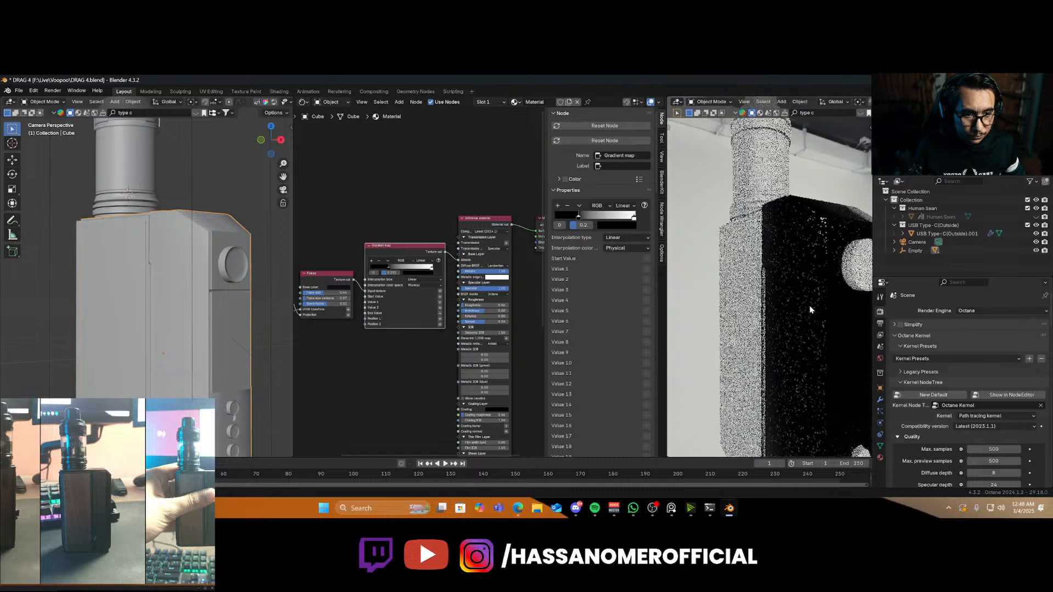
Reduce the flakes texture's 3D transformation scale uniformly to 0.041
{"action": "scroll", "coordinate": [382, 286], "scroll_direction": "up", "scroll_amount": 3}
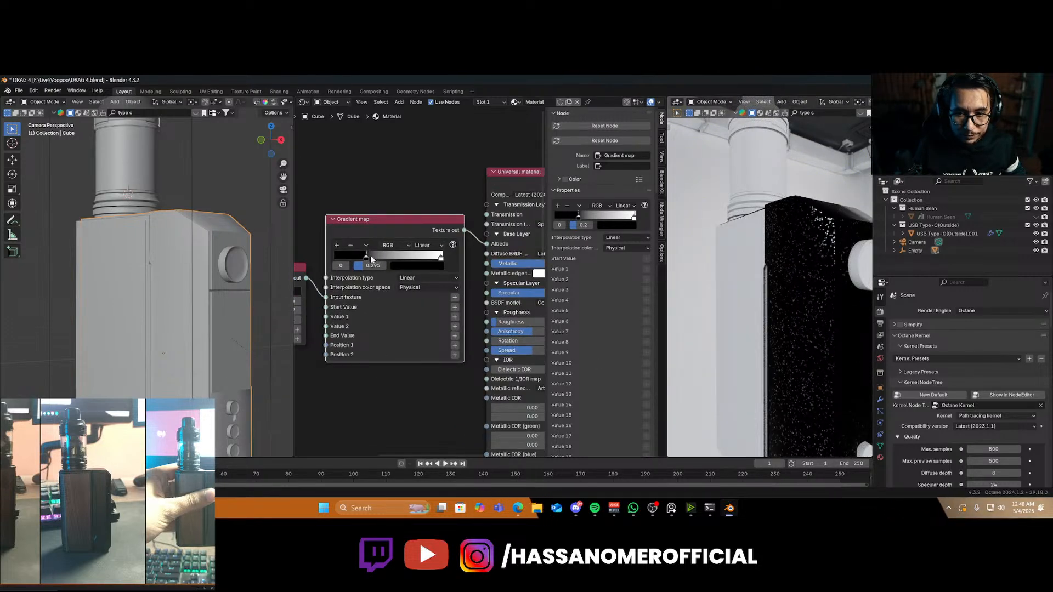
{"action": "scroll", "coordinate": [372, 346], "scroll_direction": "down", "scroll_amount": 4}
{"action": "middle_click_drag", "start_coordinate": [370, 400], "coordinate": [480, 346]}
{"action": "scroll", "coordinate": [369, 345], "scroll_direction": "up", "scroll_amount": 4}
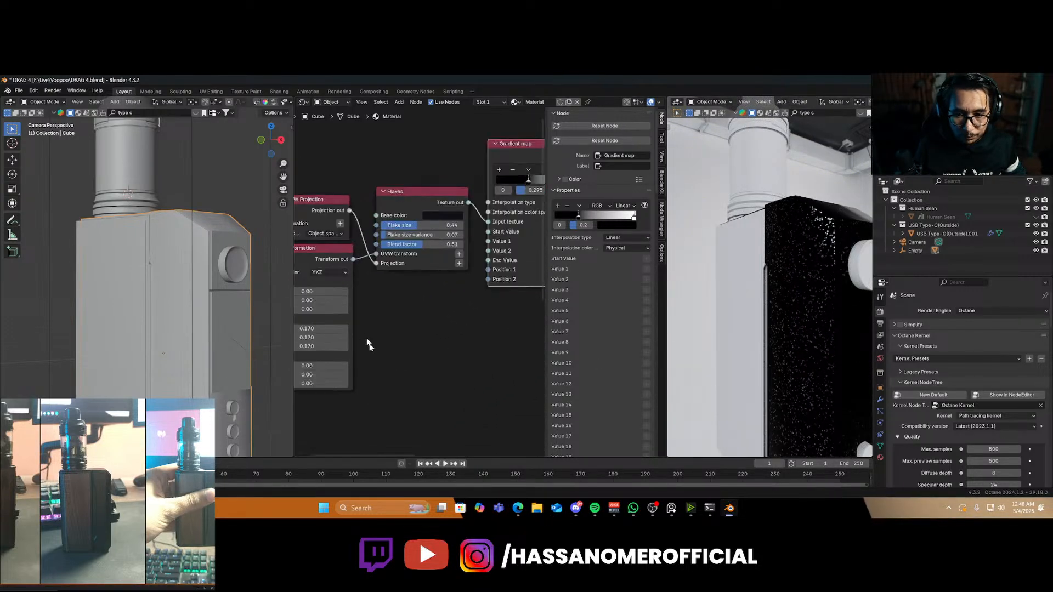
{"action": "left_click_drag", "start_coordinate": [334, 329], "coordinate": [314, 347]}
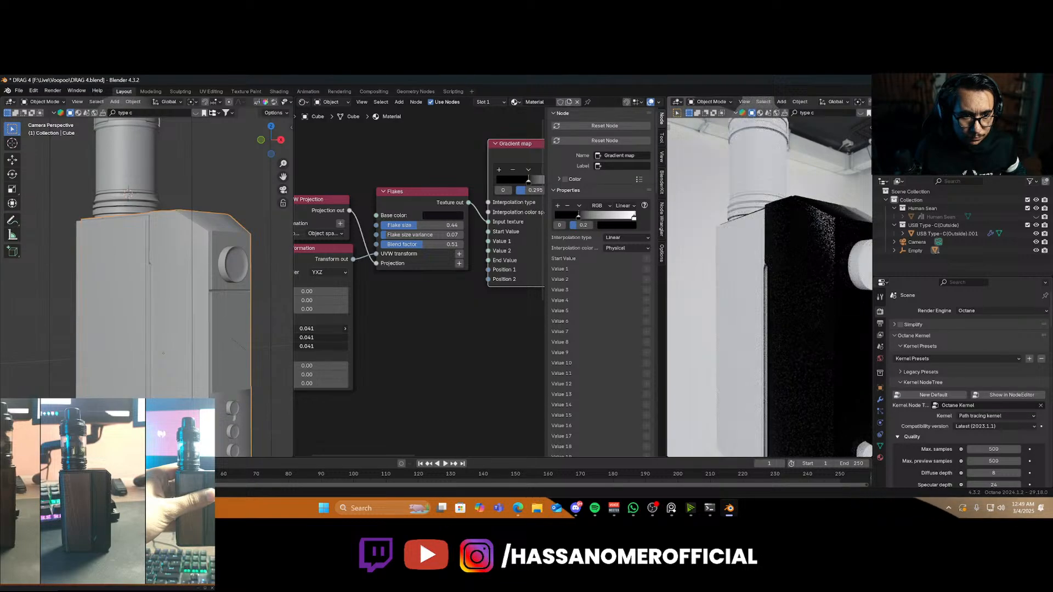
{"action": "middle_click_drag", "start_coordinate": [799, 291], "coordinate": [829, 302]}
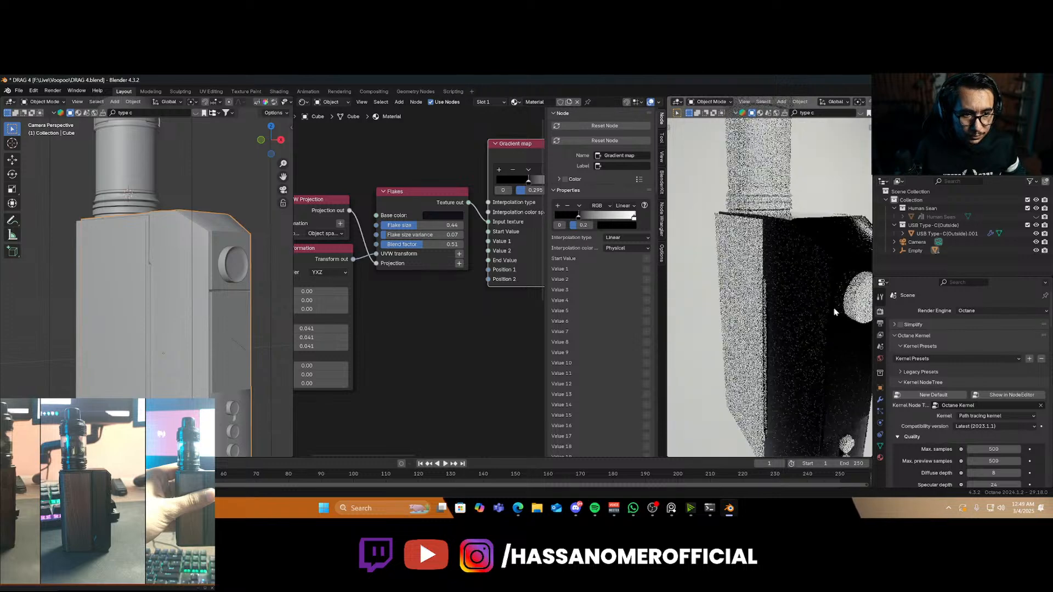
Lighten the gradient map's black stop to a dark grey
{"action": "scroll", "coordinate": [494, 219], "scroll_direction": "up", "scroll_amount": 2}
{"action": "middle_click_drag", "start_coordinate": [494, 221], "coordinate": [368, 338]}
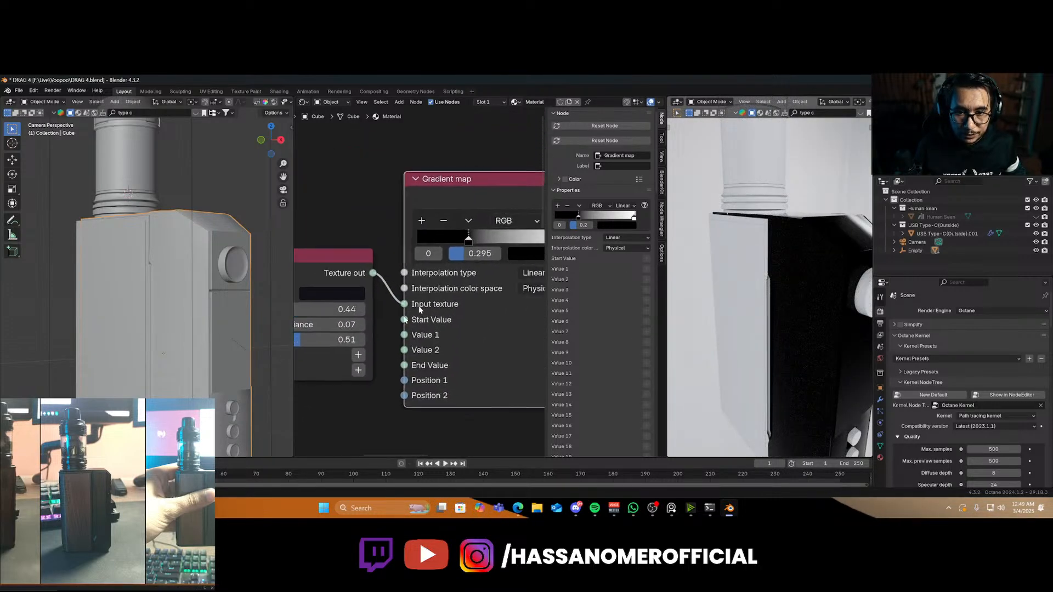
{"action": "left_click", "coordinate": [528, 256]}
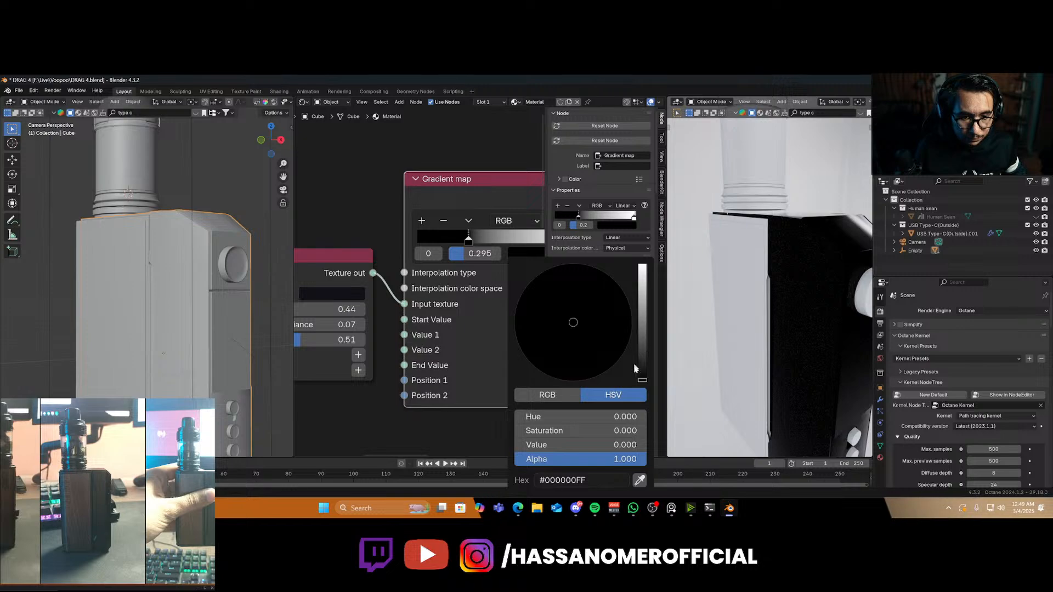
{"action": "left_click_drag", "start_coordinate": [642, 379], "coordinate": [642, 355]}
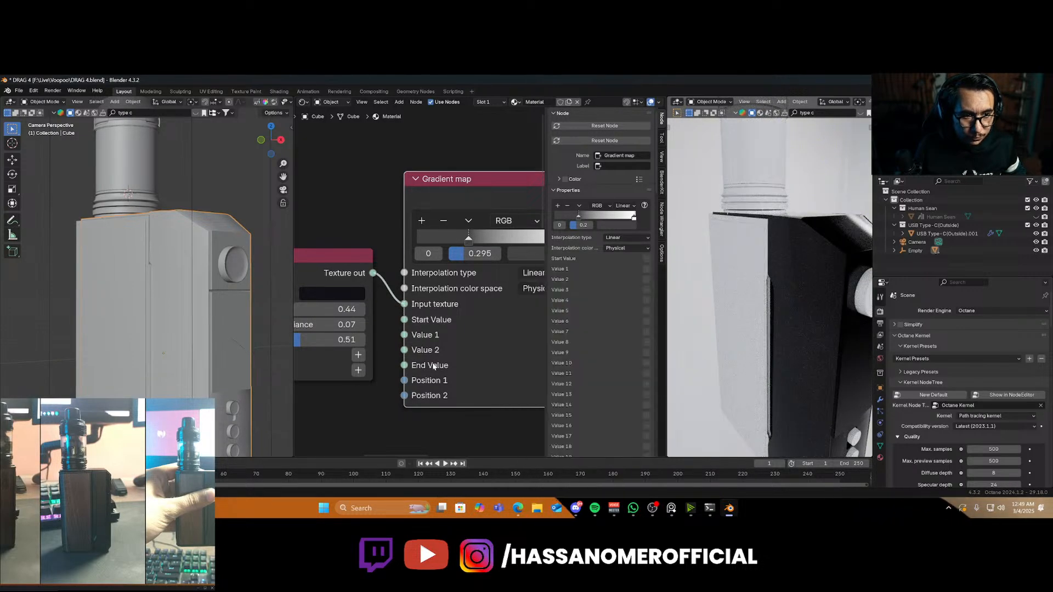
Fine-tune the gradient map's dark stop to grey 4C4C4C, and save the file
{"action": "scroll", "coordinate": [819, 331], "scroll_direction": "down", "scroll_amount": 3}
{"action": "mouse_move", "coordinate": [819, 331]}
{"action": "middle_mouse_down"}
{"action": "mouse_move", "coordinate": [792, 345]}
{"action": "mouse_move", "coordinate": [754, 331]}
{"action": "mouse_move", "coordinate": [806, 320]}
{"action": "middle_mouse_up"}
{"action": "scroll", "coordinate": [470, 336], "scroll_direction": "down", "scroll_amount": 4}
{"action": "middle_click_drag", "start_coordinate": [503, 321], "coordinate": [438, 333]}
{"action": "left_click", "coordinate": [418, 272]}
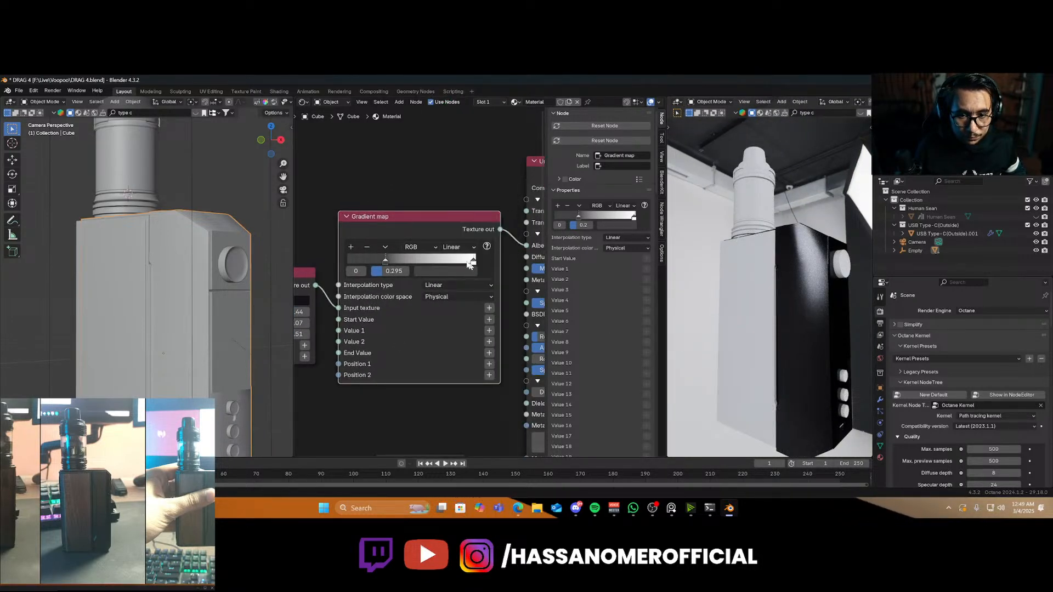
{"action": "left_click", "coordinate": [464, 271]}
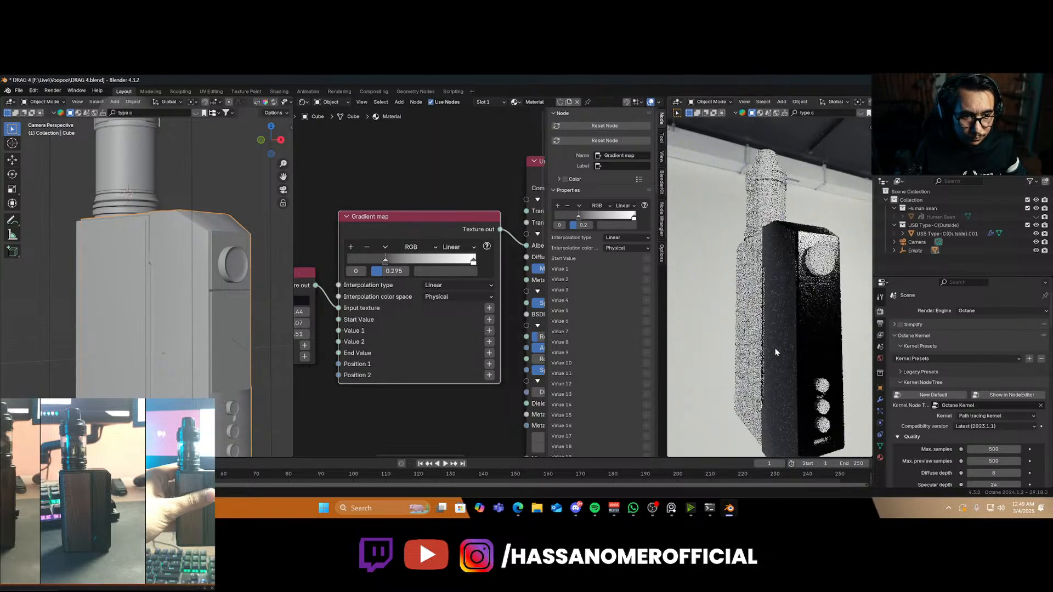
{"action": "key", "text": "ctrl+s"}
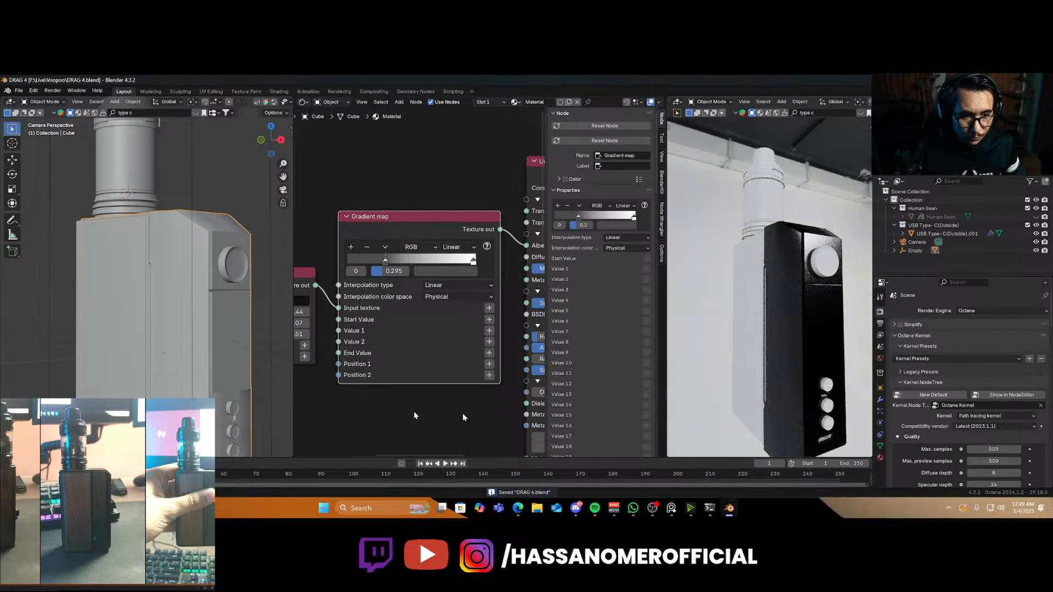
Set the universal material's roughness to 0.17, save the file, and check the body's reflections in the render preview
{"action": "scroll", "coordinate": [426, 305], "scroll_direction": "down", "scroll_amount": 5}
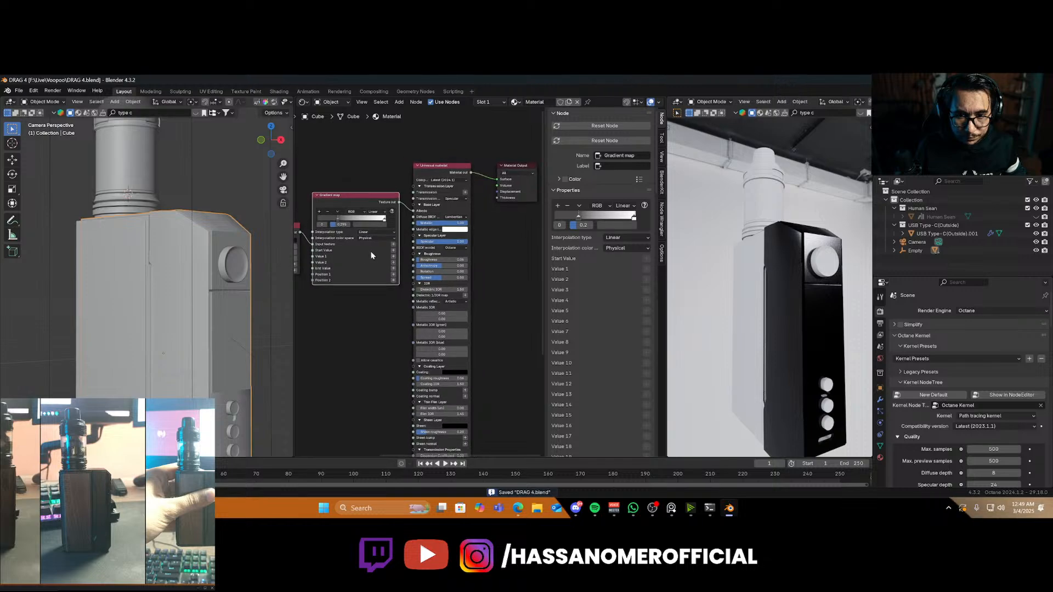
{"action": "scroll", "coordinate": [428, 259], "scroll_direction": "up", "scroll_amount": 2}
{"action": "left_click_drag", "start_coordinate": [427, 247], "coordinate": [437, 246]}
{"action": "key", "text": "ctrl+s"}
{"action": "mouse_move", "coordinate": [790, 300]}
{"action": "middle_mouse_down"}
{"action": "mouse_move", "coordinate": [790, 315]}
{"action": "mouse_move", "coordinate": [827, 318]}
{"action": "mouse_move", "coordinate": [782, 321]}
{"action": "mouse_move", "coordinate": [798, 332]}
{"action": "mouse_move", "coordinate": [813, 321]}
{"action": "mouse_move", "coordinate": [795, 335]}
{"action": "mouse_move", "coordinate": [835, 415]}
{"action": "mouse_move", "coordinate": [773, 311]}
{"action": "middle_mouse_up"}
{"action": "scroll", "coordinate": [801, 308], "scroll_direction": "up", "scroll_amount": 2}
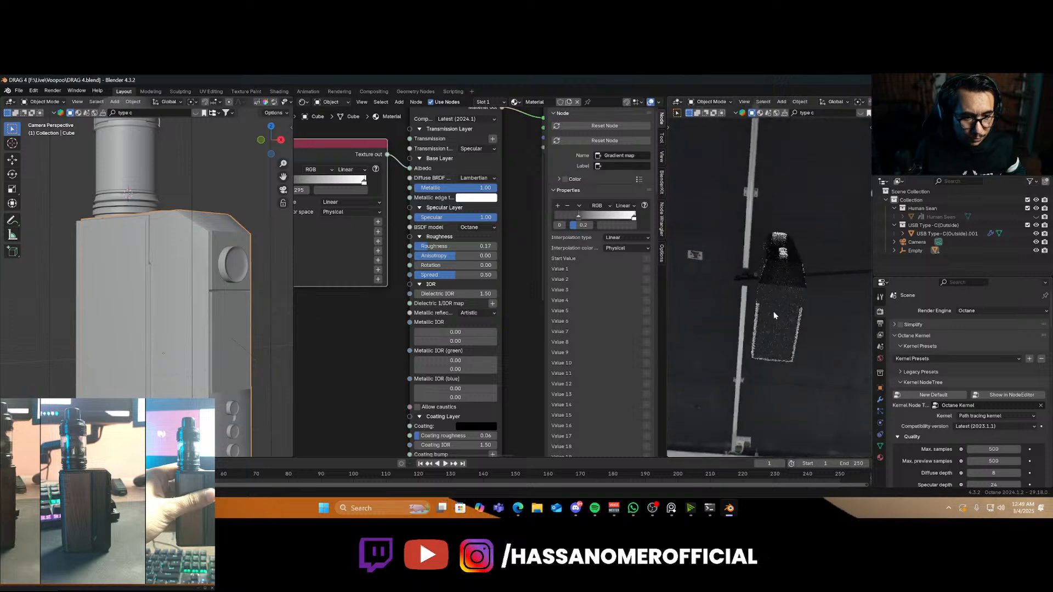
{"action": "middle_click_drag", "start_coordinate": [762, 348], "coordinate": [771, 354]}
{"action": "scroll", "coordinate": [774, 353], "scroll_direction": "up", "scroll_amount": 3}
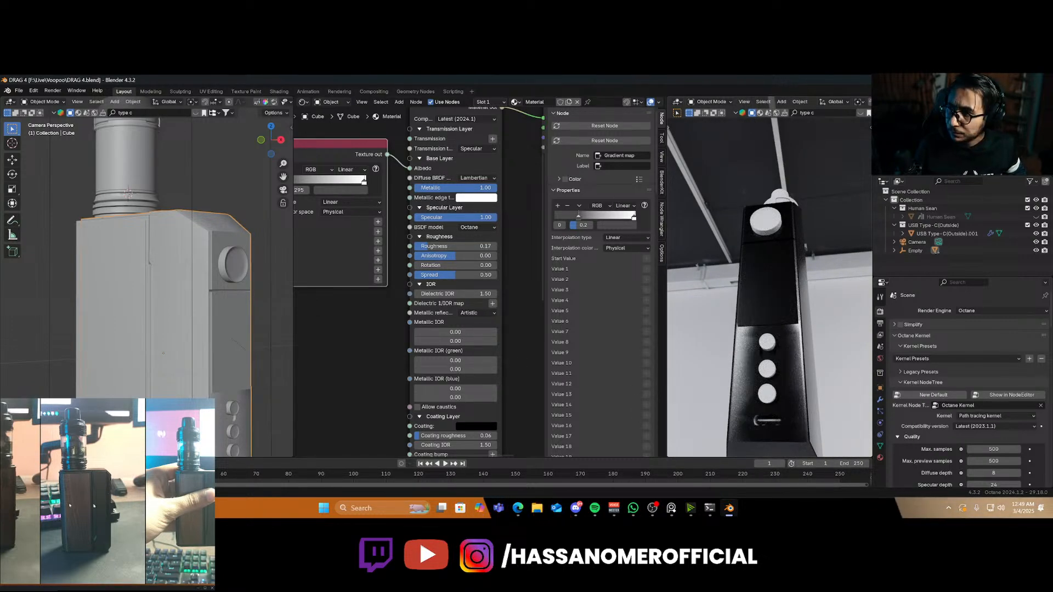
Brighten the grey of the gradient map's dark stop slightly
{"action": "scroll", "coordinate": [368, 275], "scroll_direction": "down", "scroll_amount": 2}
{"action": "middle_click_drag", "start_coordinate": [369, 278], "coordinate": [432, 317]}
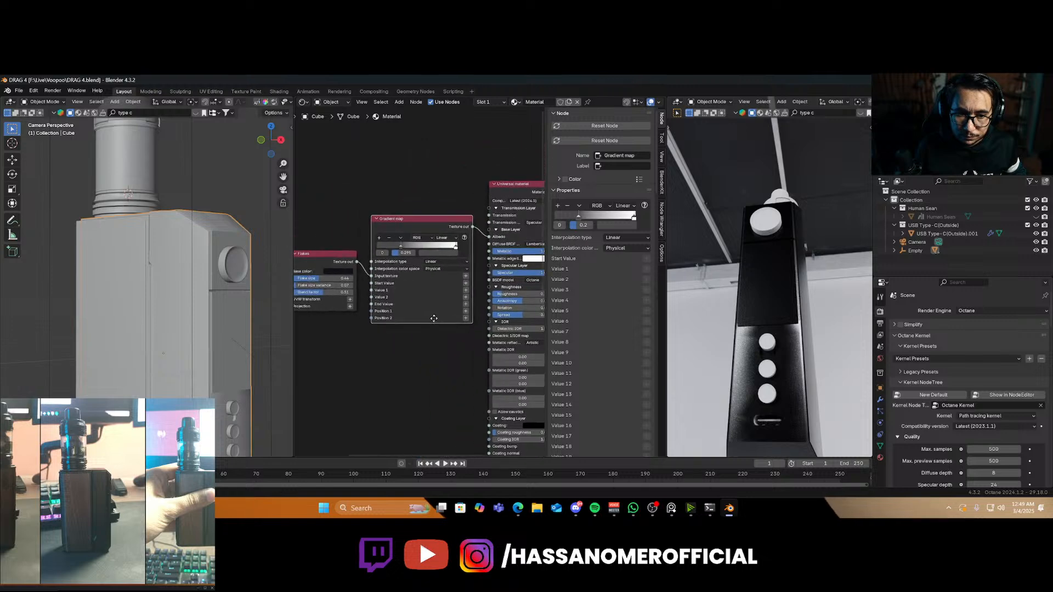
{"action": "scroll", "coordinate": [427, 318], "scroll_direction": "up", "scroll_amount": 3}
{"action": "left_click", "coordinate": [439, 227]}
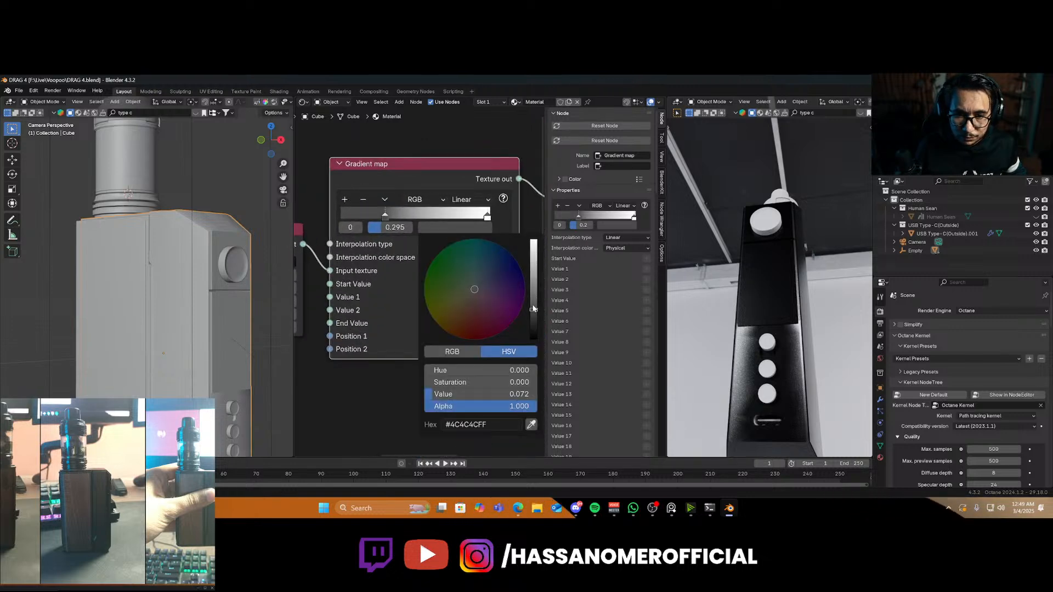
{"action": "left_click_drag", "start_coordinate": [533, 310], "coordinate": [534, 303]}
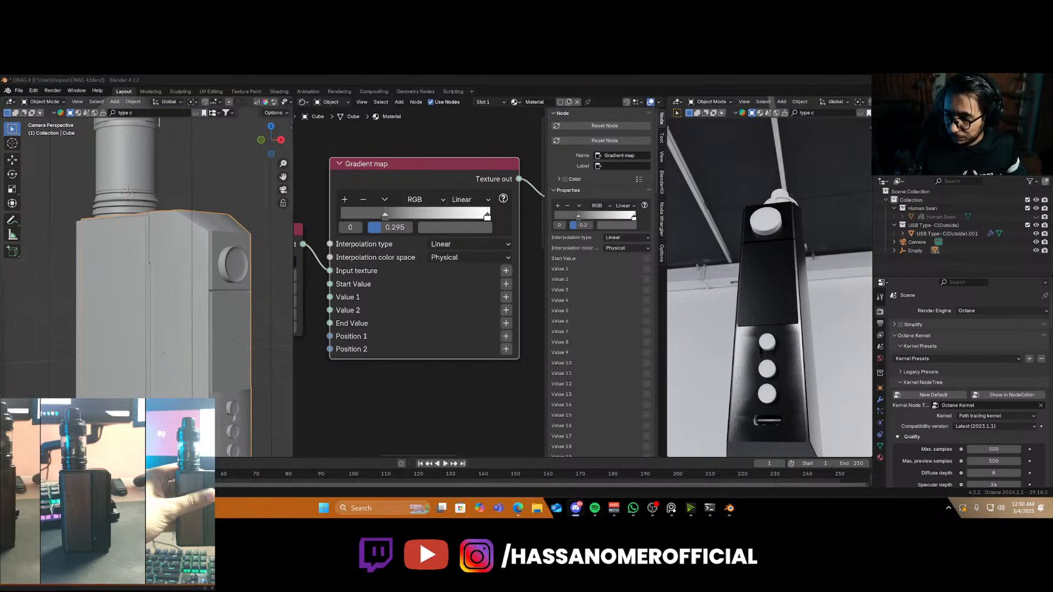
Examine the dark flake material on the body's front and side faces in the render preview
{"action": "middle_click_drag", "start_coordinate": [748, 364], "coordinate": [816, 381]}
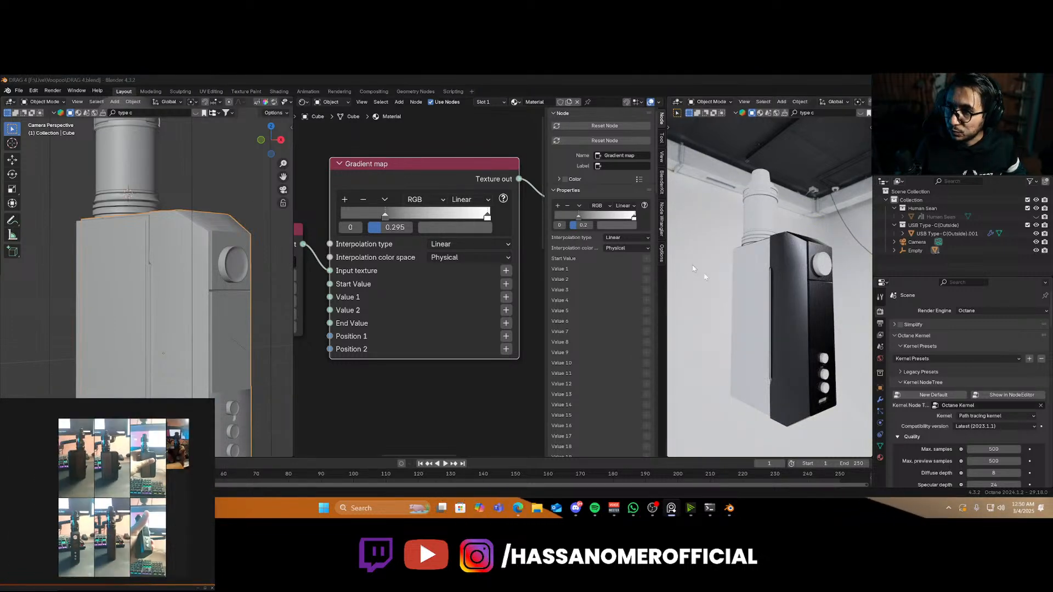
{"action": "scroll", "coordinate": [779, 356], "scroll_direction": "up", "scroll_amount": 4}
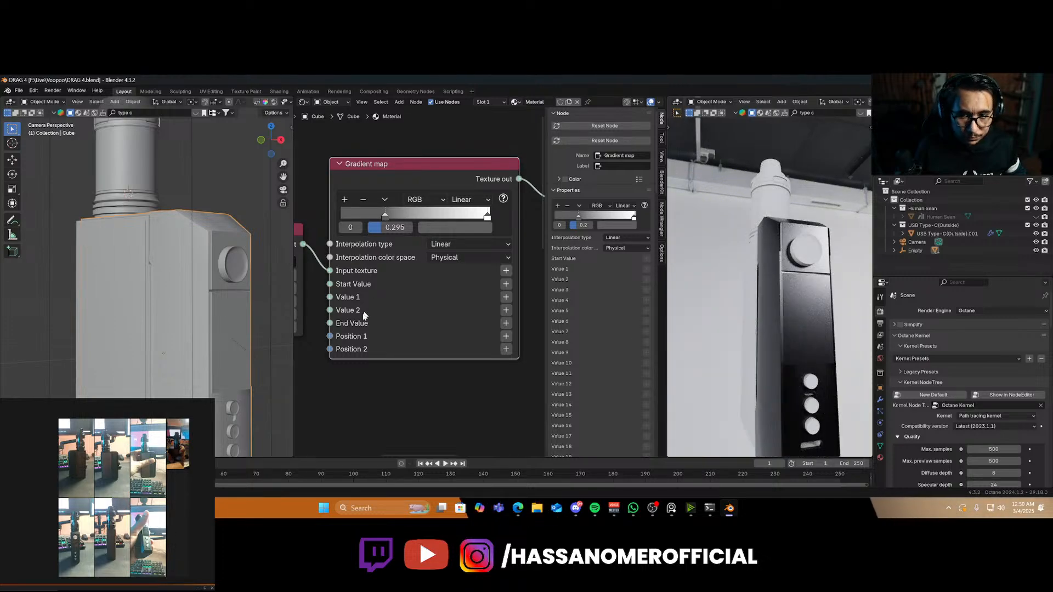
{"action": "middle_click_drag", "start_coordinate": [842, 377], "coordinate": [758, 369]}
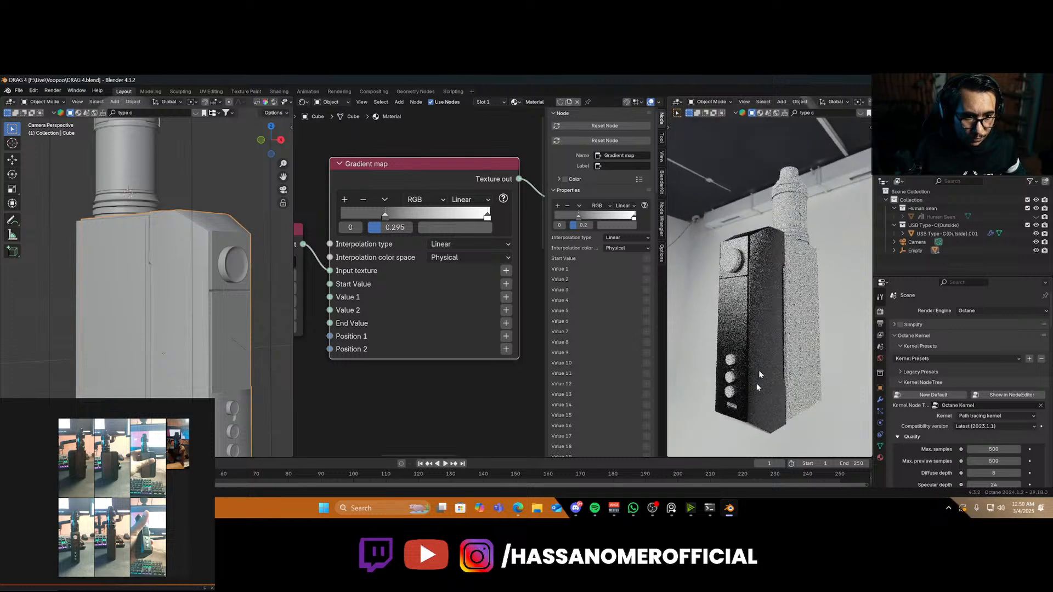
{"action": "middle_click_drag", "start_coordinate": [756, 324], "coordinate": [756, 346]}
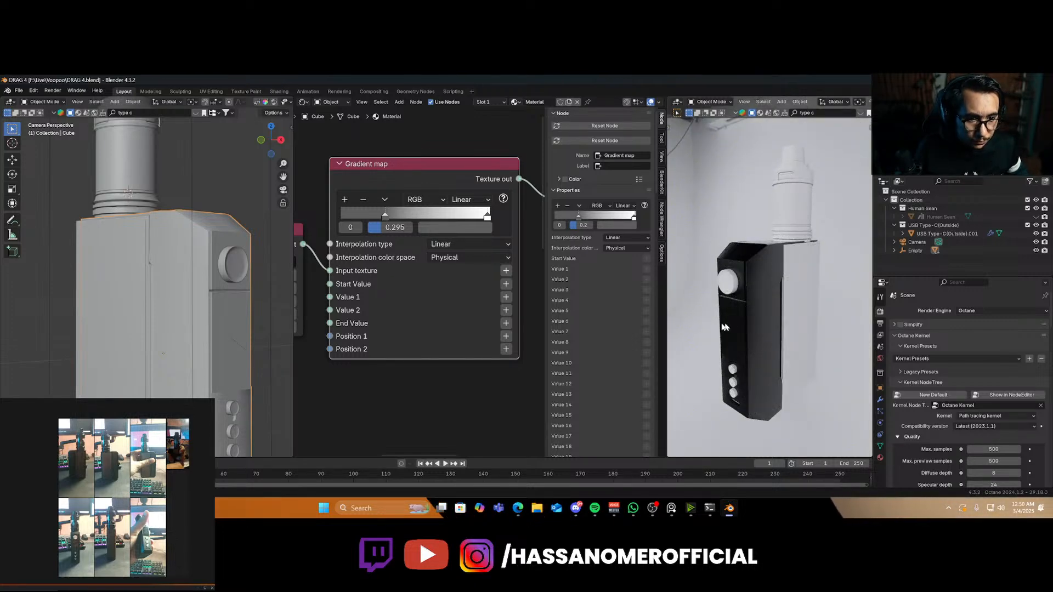
{"action": "middle_click_drag", "start_coordinate": [725, 328], "coordinate": [702, 345]}
{"action": "scroll", "coordinate": [834, 315], "scroll_direction": "up", "scroll_amount": 4}
In edge-select mode, select the upper border edges of the body's side face together with its vertical front corner edge
{"action": "key", "text": "Tab"}
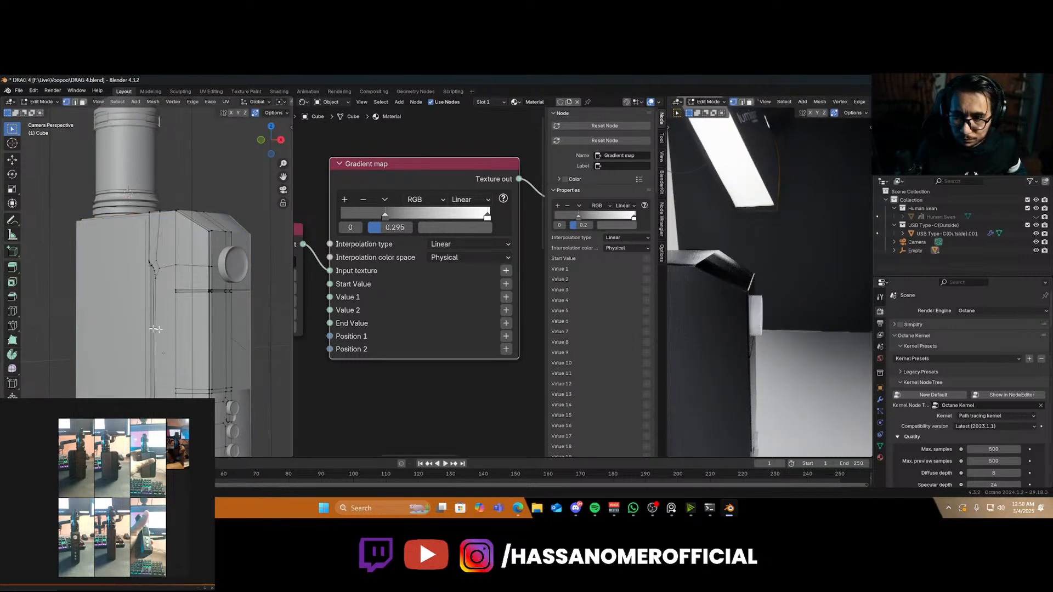
{"action": "middle_click_drag", "start_coordinate": [155, 329], "coordinate": [207, 336]}
{"action": "scroll", "coordinate": [189, 269], "scroll_direction": "up", "scroll_amount": 7}
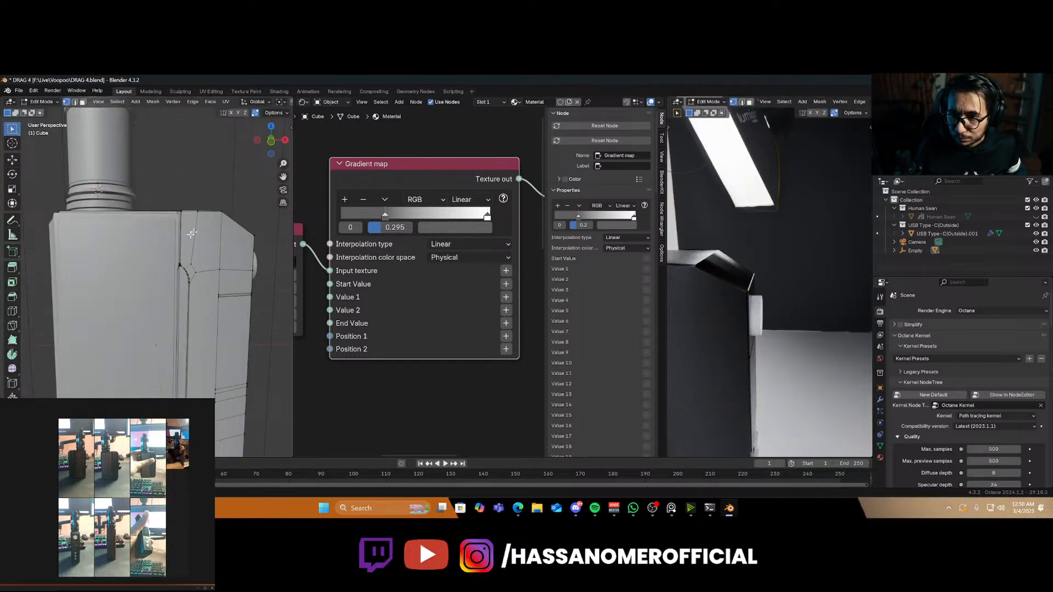
{"action": "scroll", "coordinate": [191, 233], "scroll_direction": "up", "scroll_amount": 4}
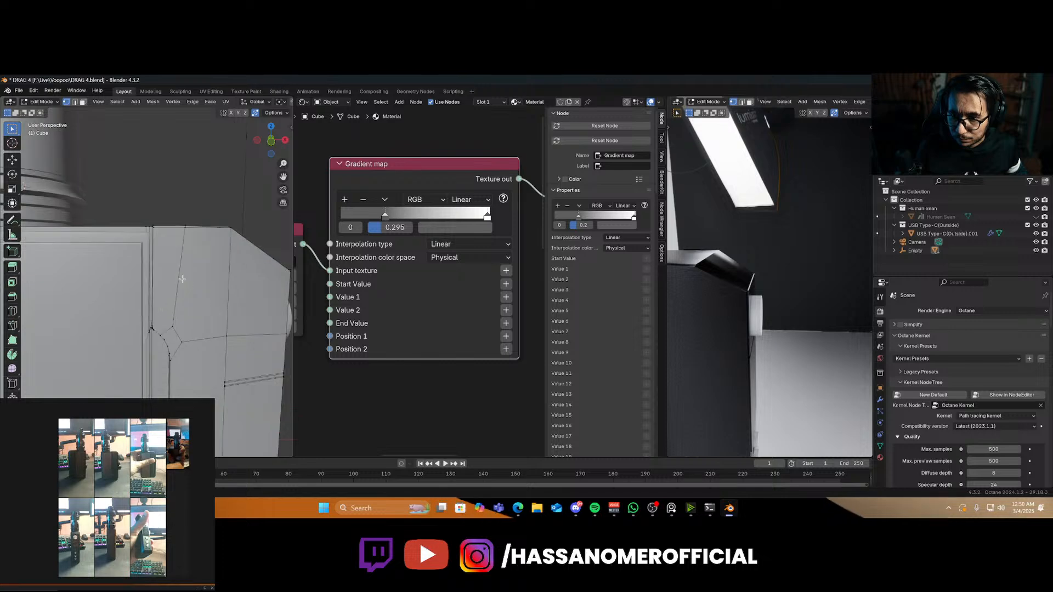
{"action": "left_click", "coordinate": [74, 102]}
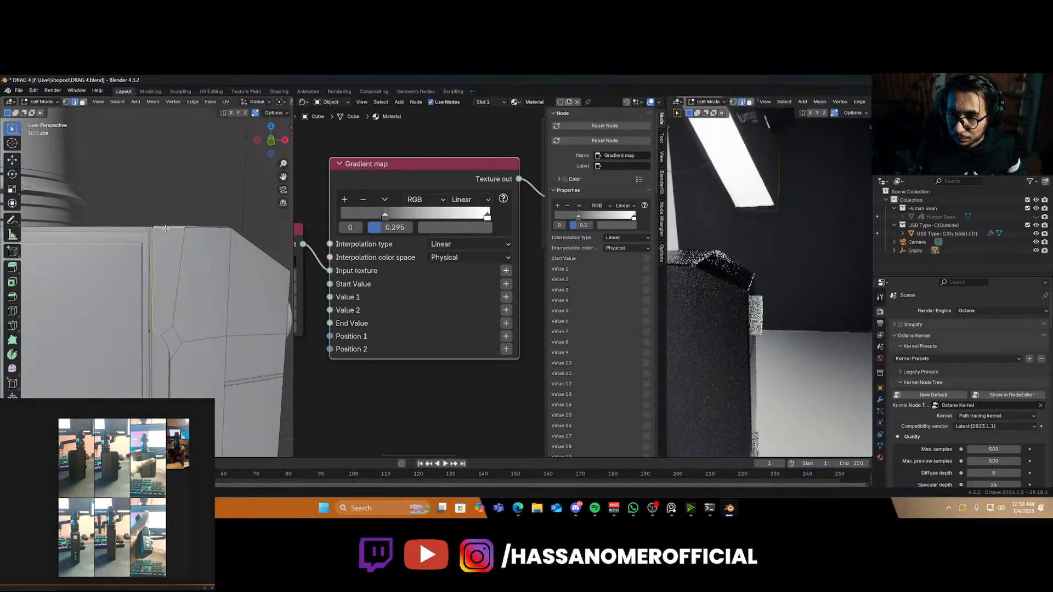
{"action": "middle_click_drag", "start_coordinate": [166, 228], "coordinate": [177, 280]}
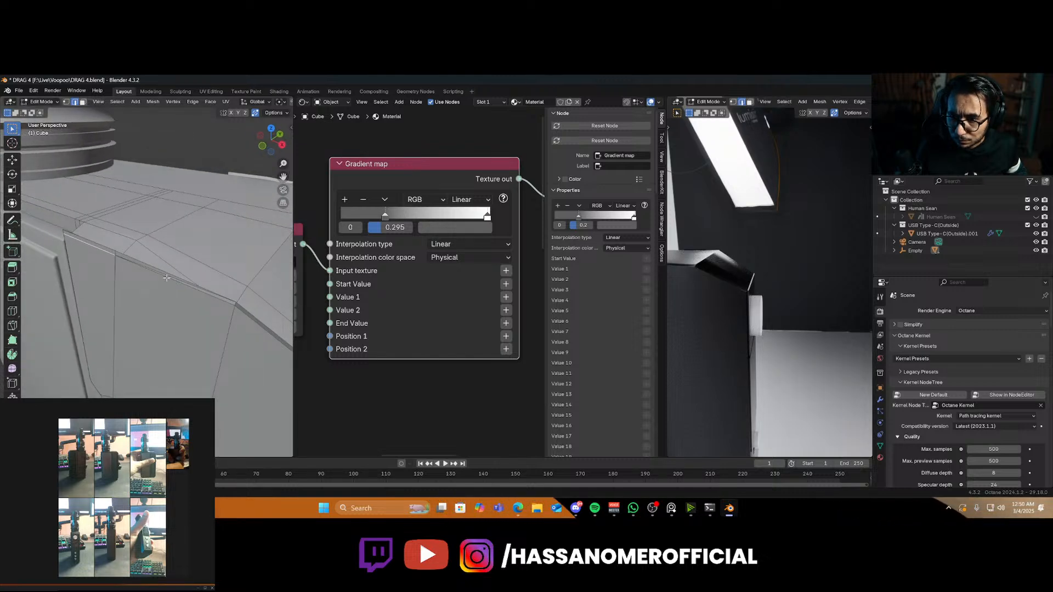
{"action": "left_click", "coordinate": [170, 279]}
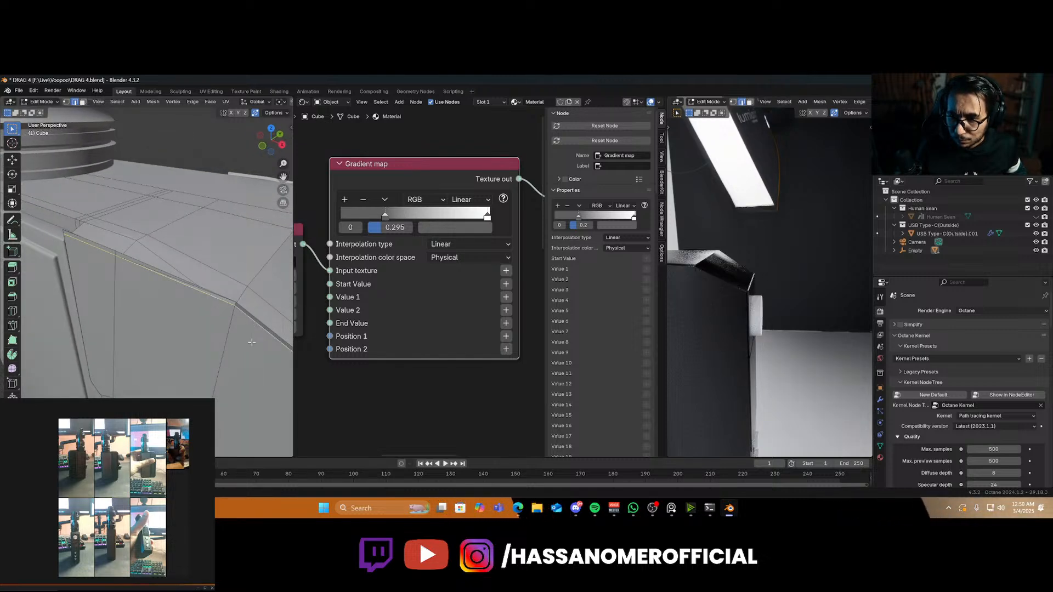
{"action": "scroll", "coordinate": [181, 310], "scroll_direction": "down", "scroll_amount": 5}
{"action": "middle_click_drag", "start_coordinate": [181, 309], "coordinate": [167, 313]}
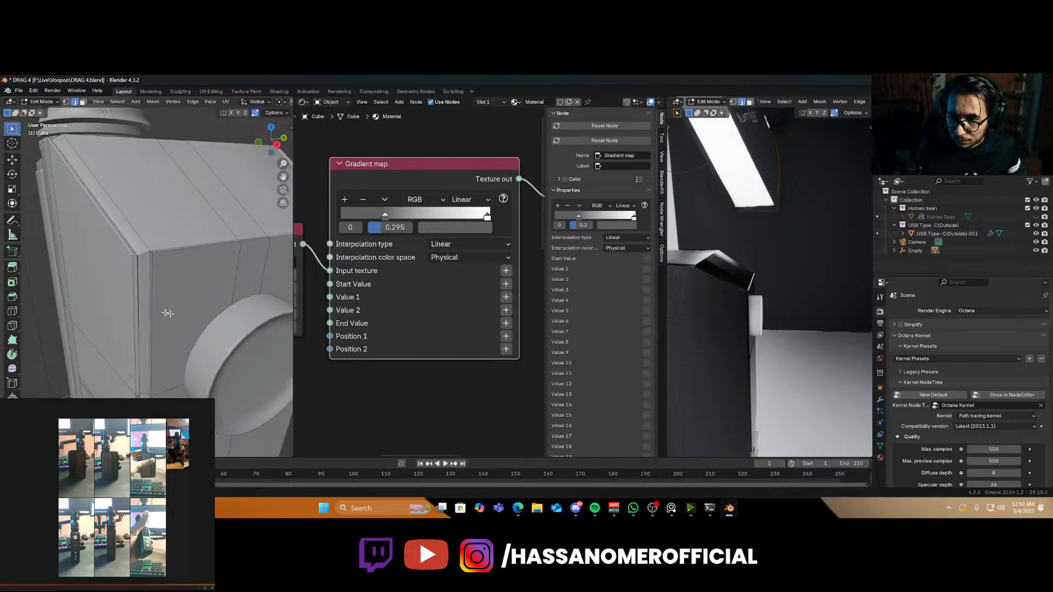
{"action": "left_click", "coordinate": [136, 284], "text": "shift"}
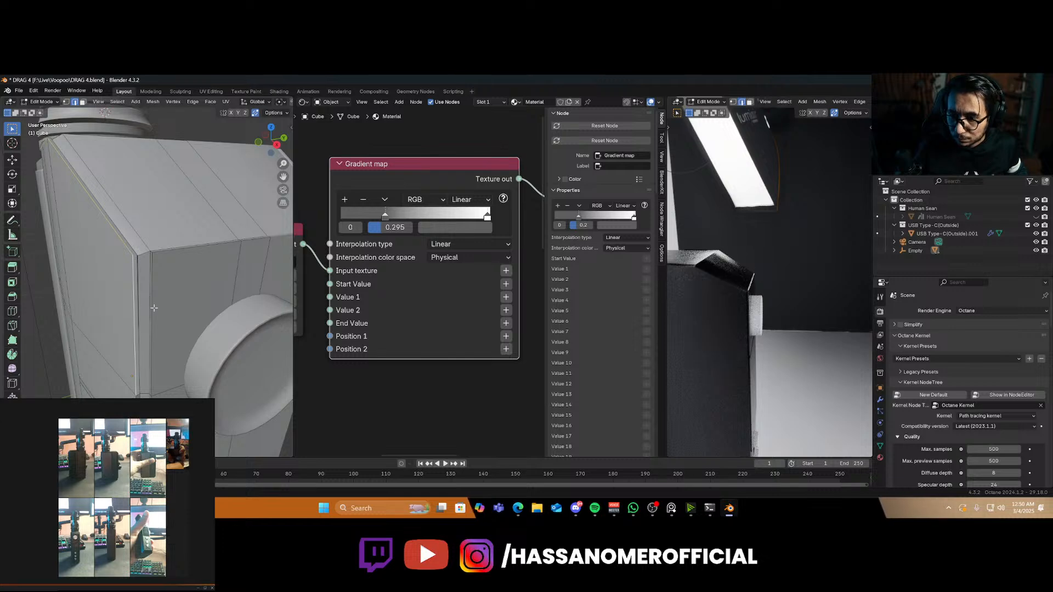
{"action": "middle_click_drag", "start_coordinate": [157, 307], "coordinate": [179, 296]}
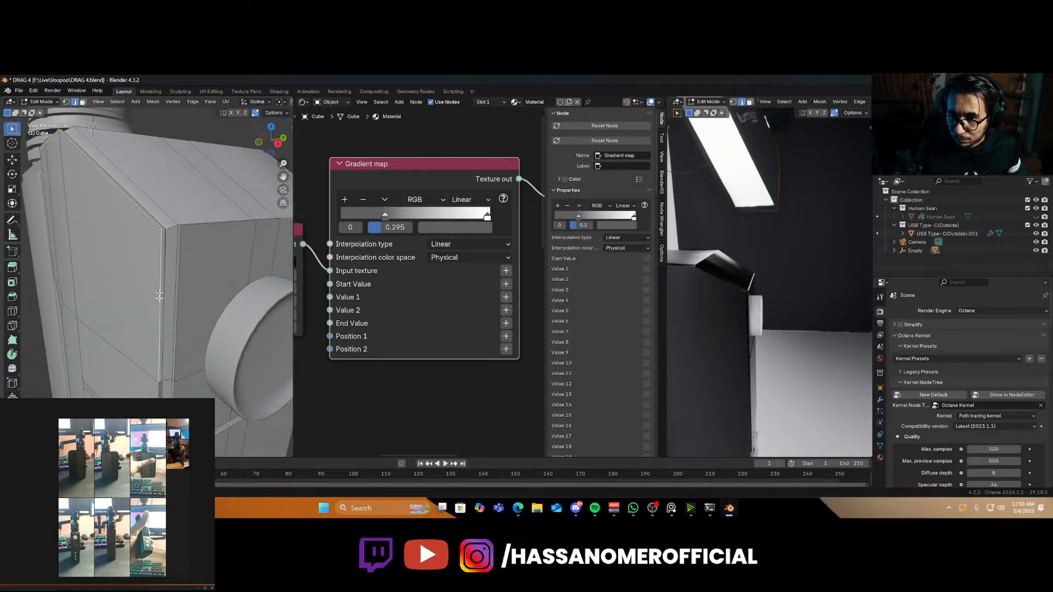
Try to scale the selected border edges slightly inward, and inspect the bevelled corner
{"action": "key", "text": "s"}
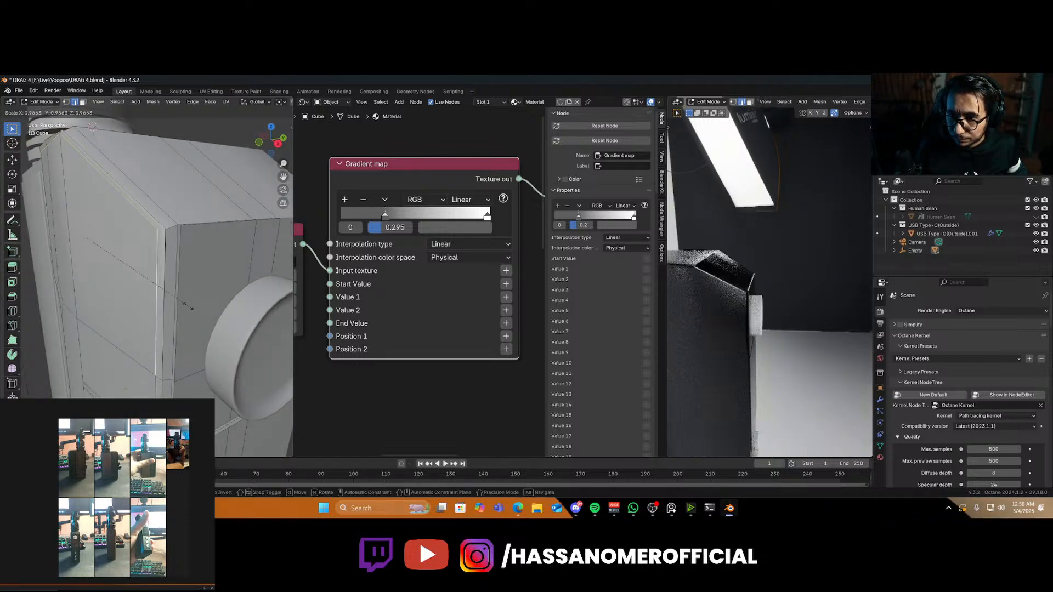
{"action": "mouse_move", "coordinate": [185, 303]}
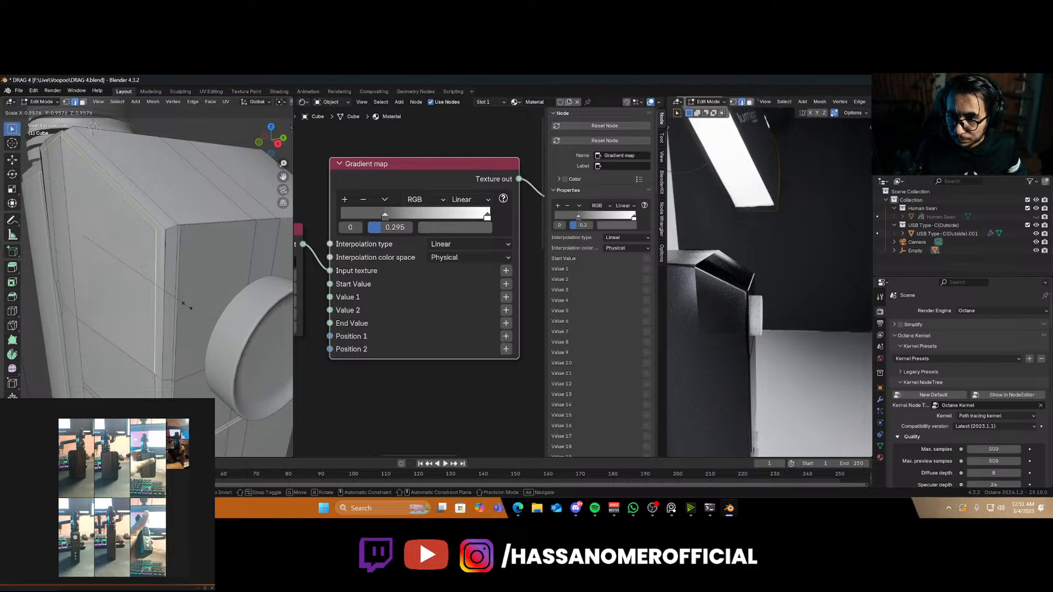
{"action": "left_click", "coordinate": [186, 305]}
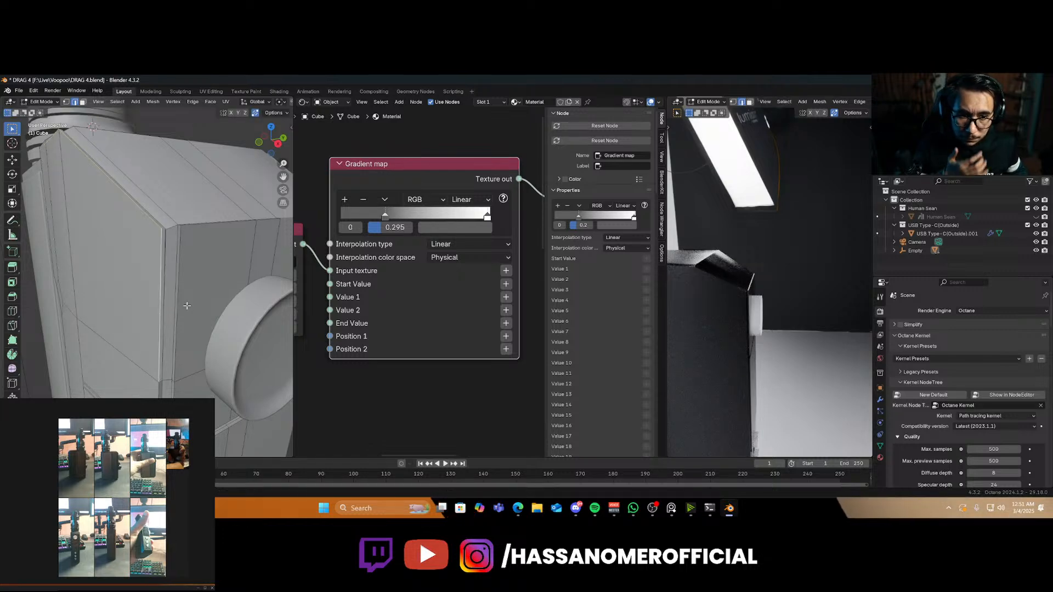
{"action": "middle_click_drag", "start_coordinate": [792, 362], "coordinate": [747, 333]}
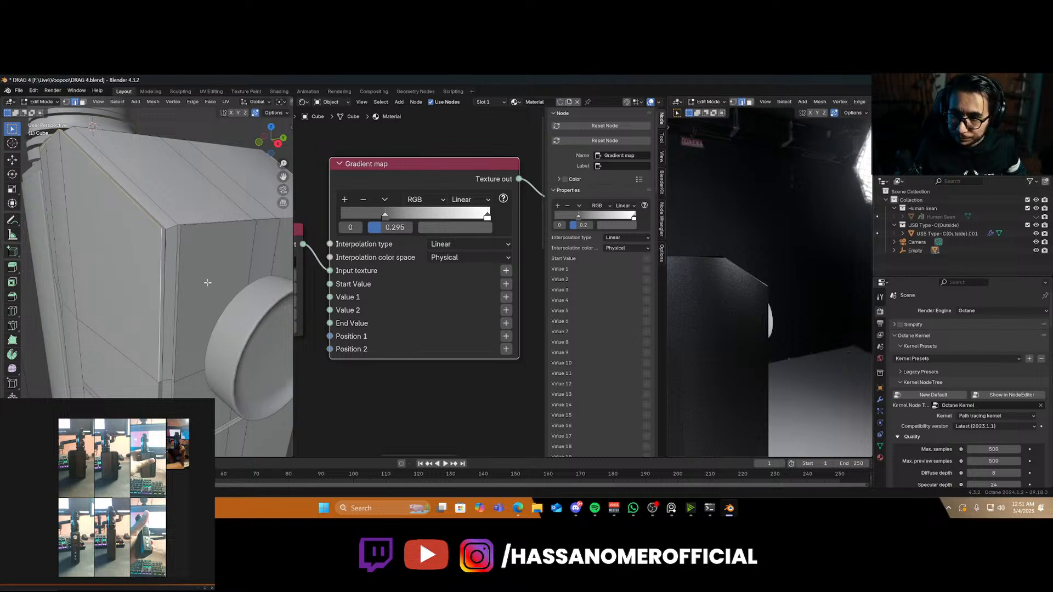
{"action": "scroll", "coordinate": [171, 285], "scroll_direction": "up", "scroll_amount": 2}
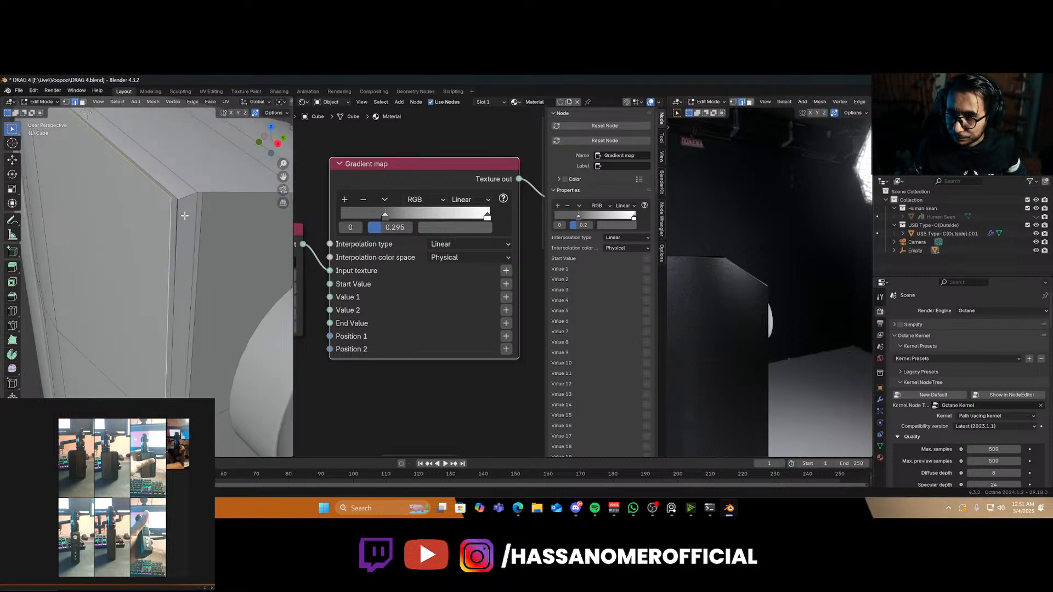
{"action": "scroll", "coordinate": [174, 296], "scroll_direction": "down", "scroll_amount": 2}
{"action": "middle_click_drag", "start_coordinate": [175, 296], "coordinate": [217, 309]}
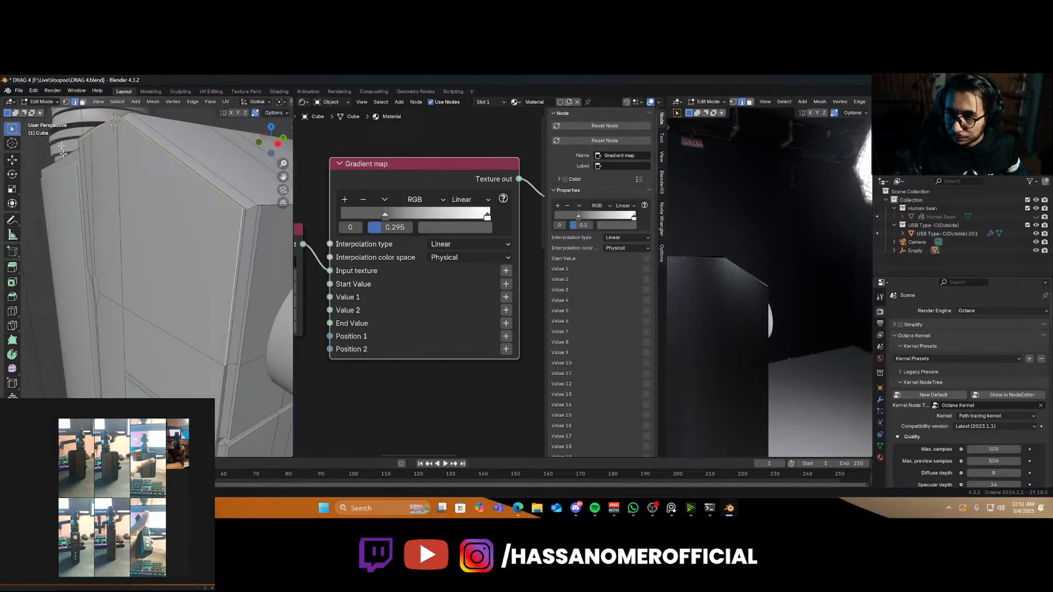
In vertex-select mode, lower the top corner vertex of the body's side face slightly along the Z axis
{"action": "left_click", "coordinate": [83, 103]}
{"action": "left_click", "coordinate": [106, 203]}
{"action": "middle_click_drag", "start_coordinate": [117, 217], "coordinate": [119, 186]}
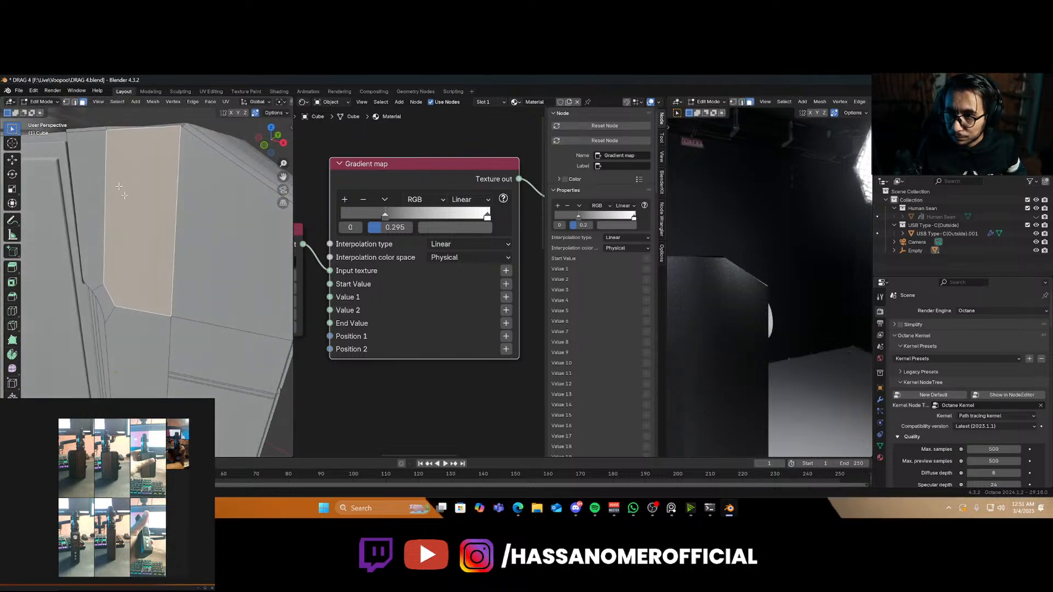
{"action": "left_click", "coordinate": [66, 103]}
{"action": "left_click", "coordinate": [180, 132]}
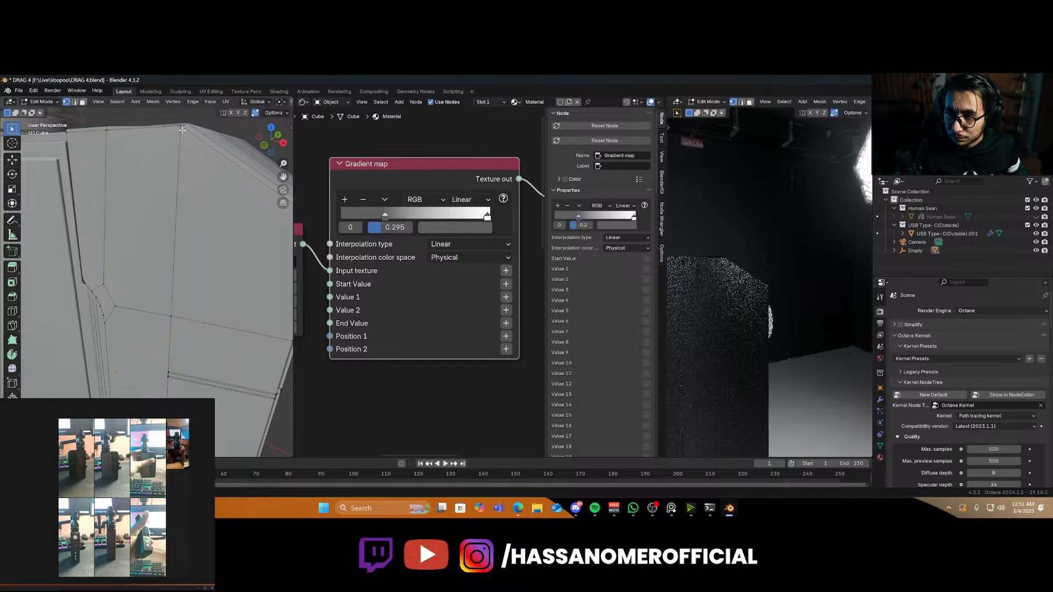
{"action": "key", "text": "g"}
{"action": "left_click", "coordinate": [180, 127]}
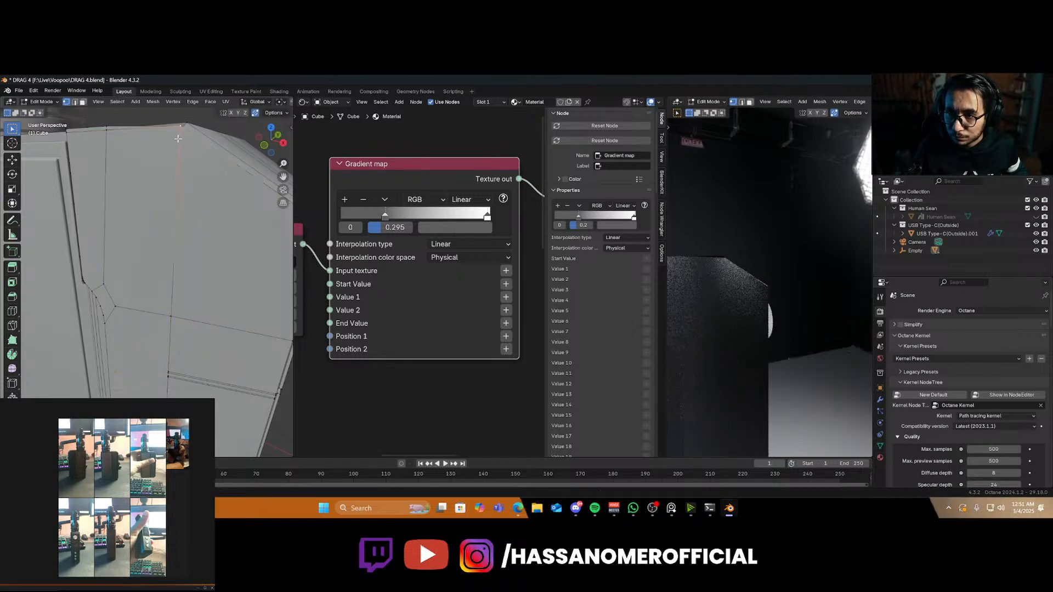
{"action": "key", "text": "g"}
{"action": "key", "text": "z"}
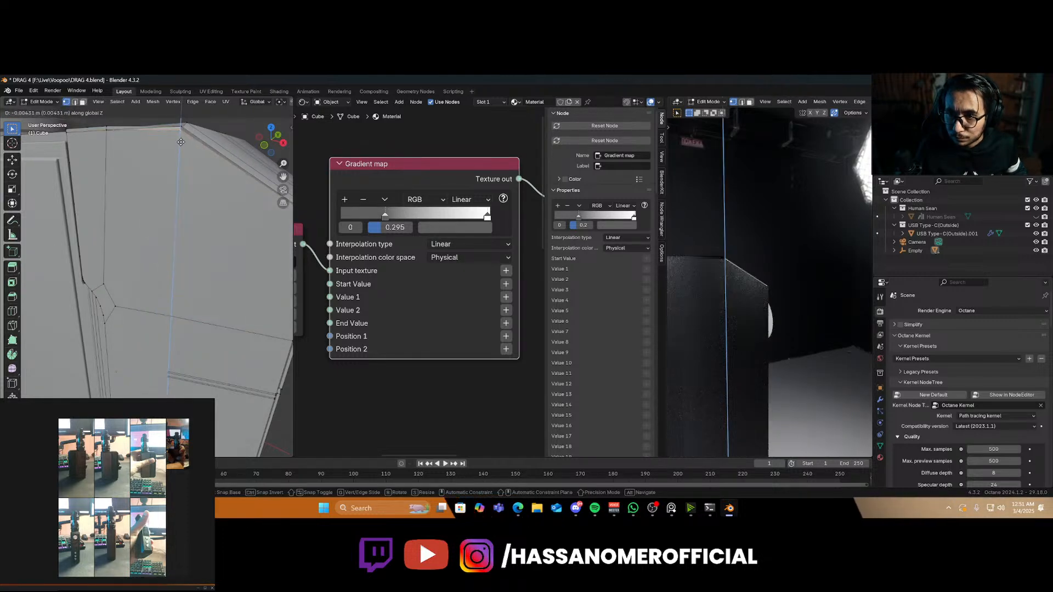
{"action": "left_click", "coordinate": [180, 142]}
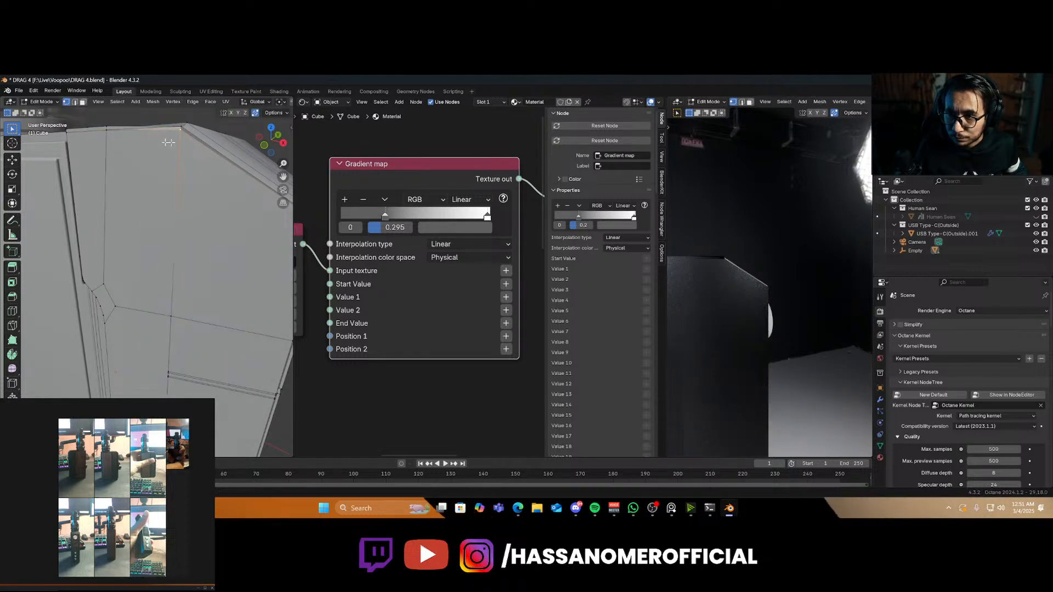
Adjust the neighbouring vertex on the side face's upper edge slightly along the Z axis
{"action": "left_click", "coordinate": [108, 134]}
{"action": "key", "text": "g"}
{"action": "key", "text": "z"}
{"action": "left_click", "coordinate": [108, 134]}
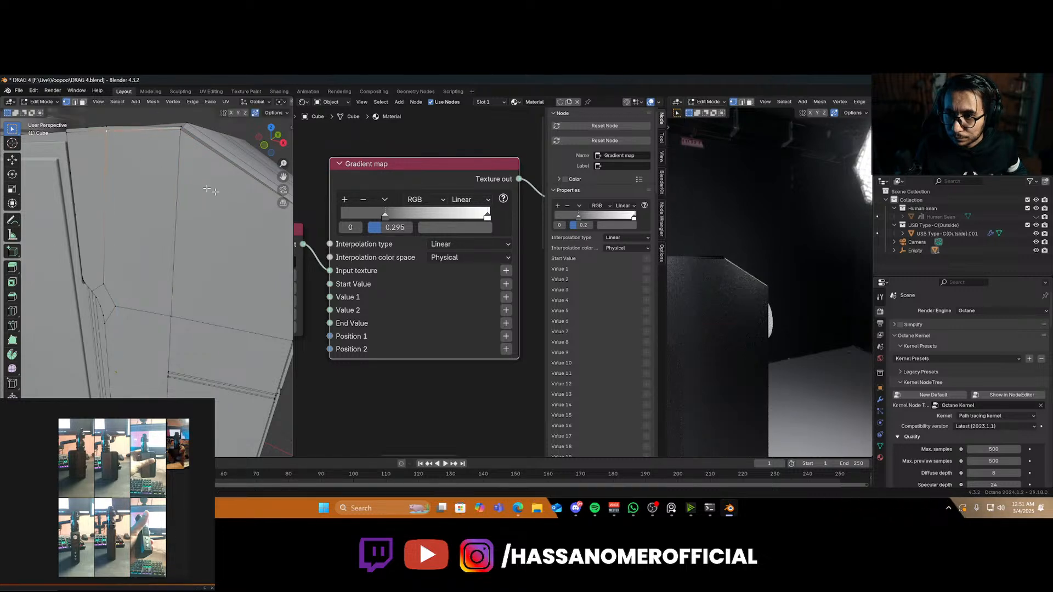
Try to move the side face's front corner vertex freely, and inspect the fold around the corner
{"action": "middle_click_drag", "start_coordinate": [241, 205], "coordinate": [244, 212]}
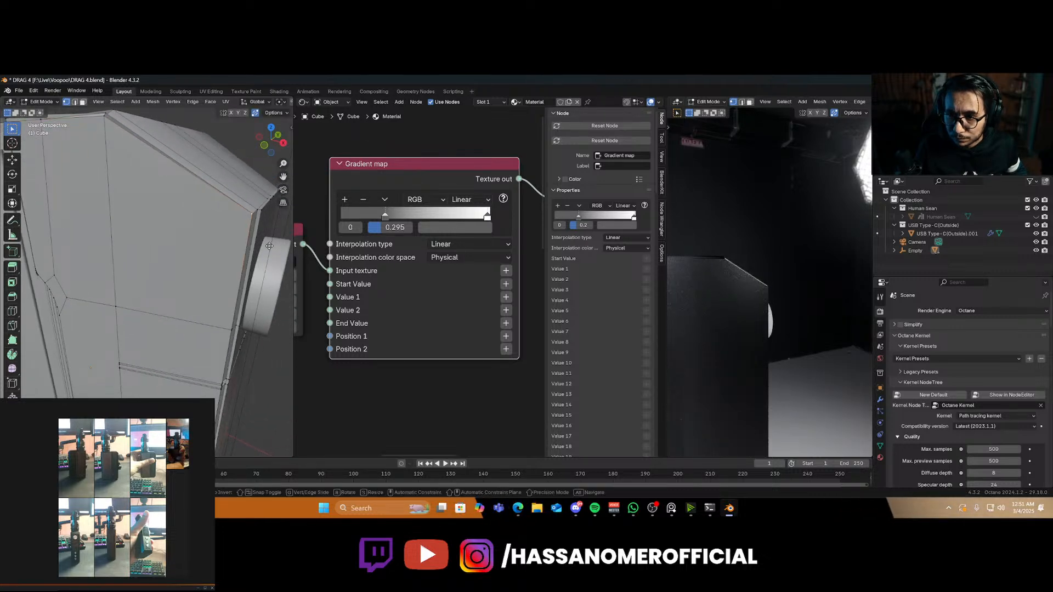
{"action": "key", "text": "g"}
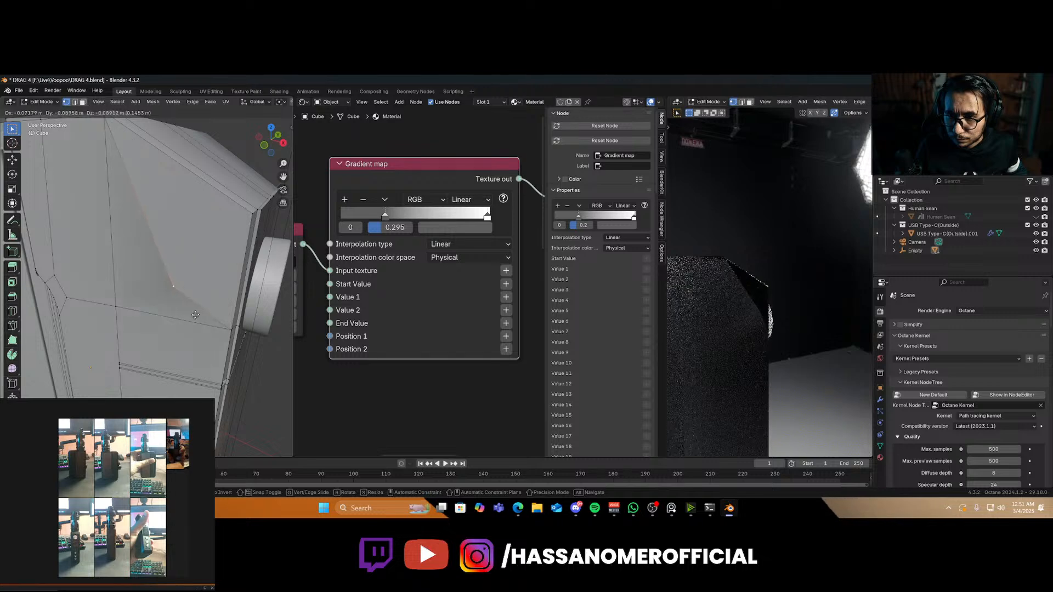
{"action": "left_click", "coordinate": [237, 260]}
{"action": "middle_click_drag", "start_coordinate": [237, 260], "coordinate": [137, 307]}
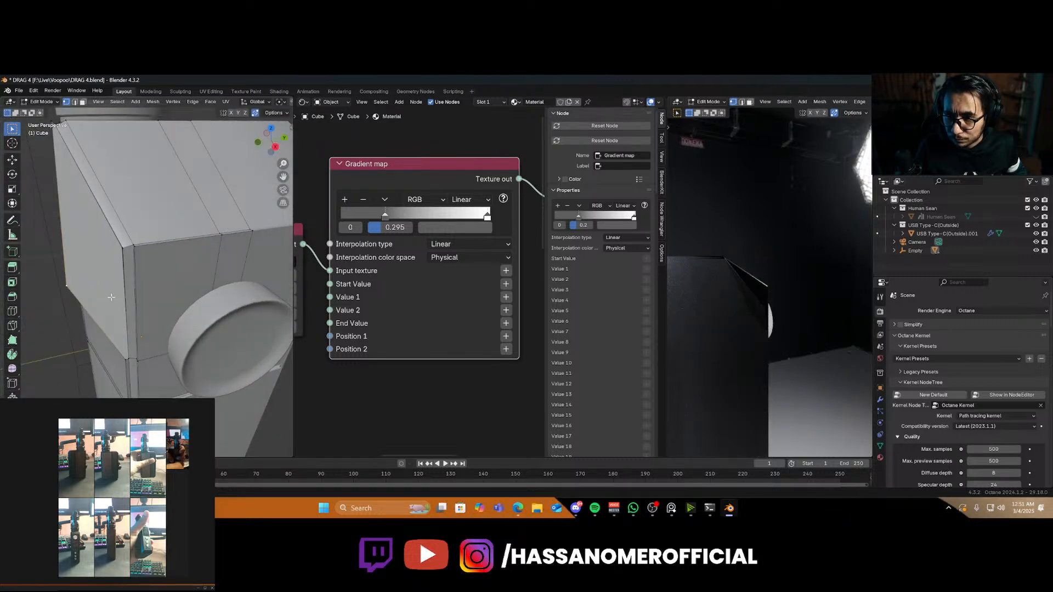
Try to delete the selected geometry at the body's front corner, and undo the deletion
{"action": "key", "text": "x"}
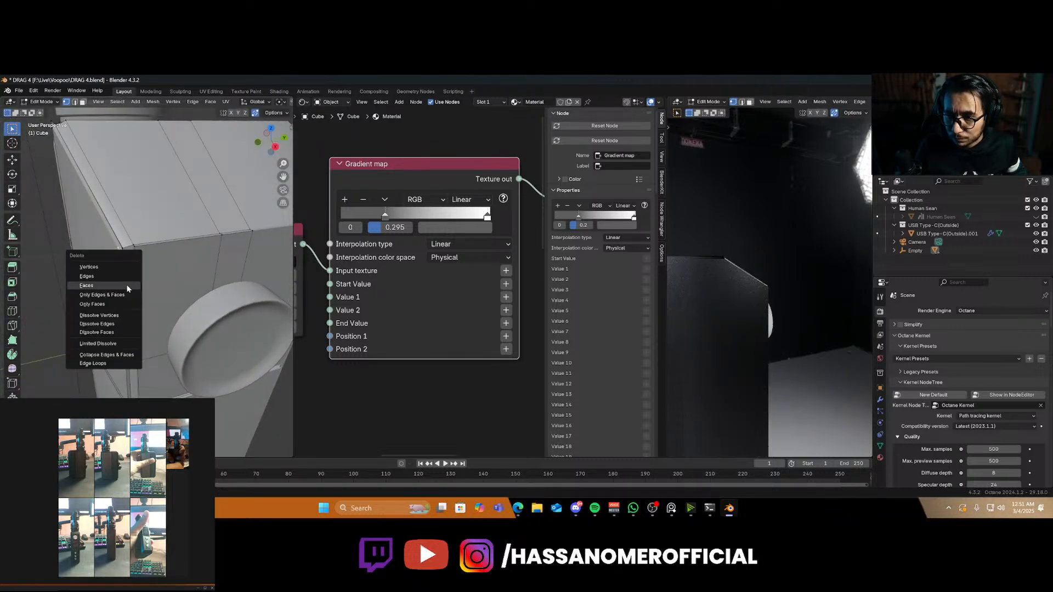
{"action": "left_click", "coordinate": [104, 270]}
{"action": "middle_click_drag", "start_coordinate": [111, 277], "coordinate": [169, 269]}
{"action": "key", "text": "ctrl+z"}
Merge the selected vertices at the body's upper front corner, first by distance and then at the last vertex
{"action": "scroll", "coordinate": [157, 282], "scroll_direction": "up", "scroll_amount": 3}
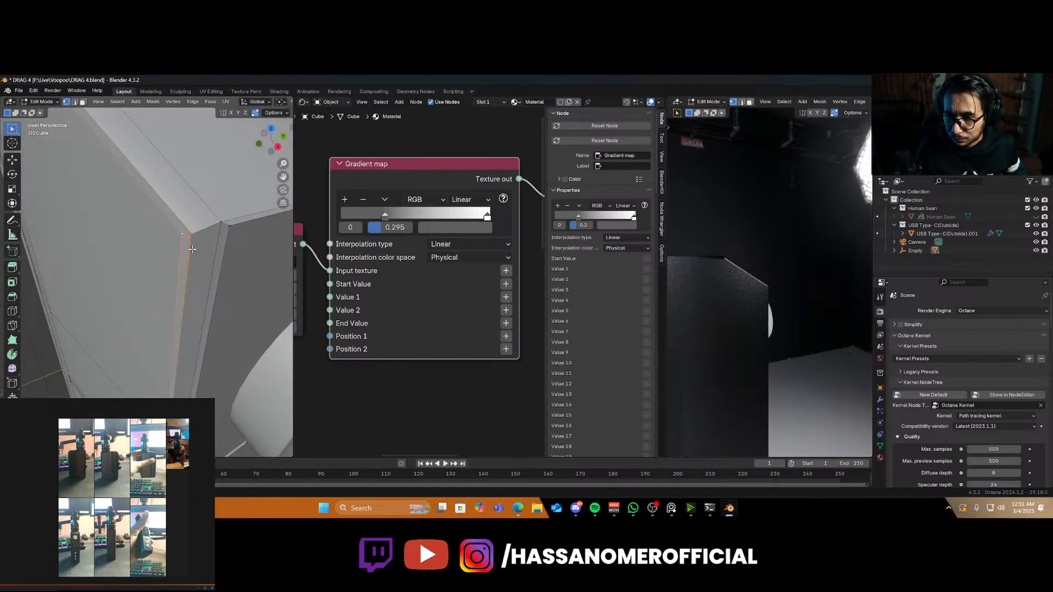
{"action": "key", "text": "m"}
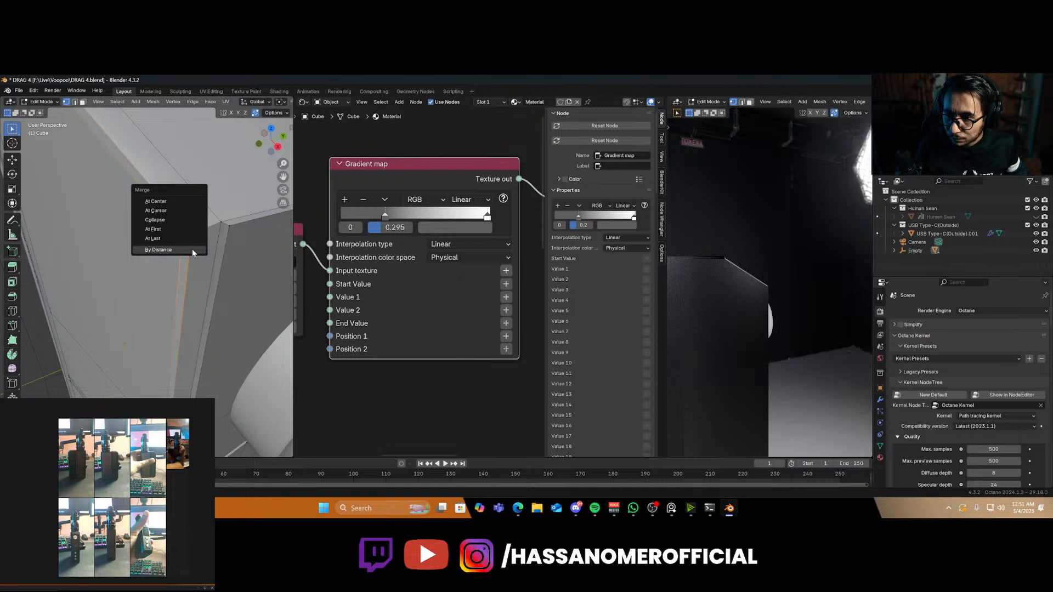
{"action": "left_click", "coordinate": [192, 251]}
{"action": "key", "text": "m"}
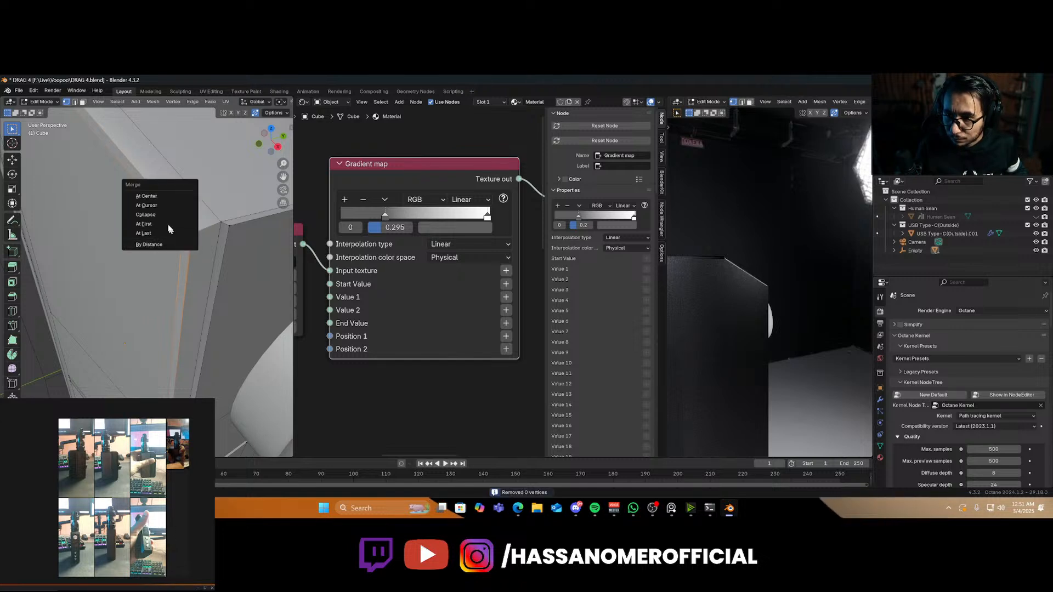
{"action": "left_click", "coordinate": [174, 232]}
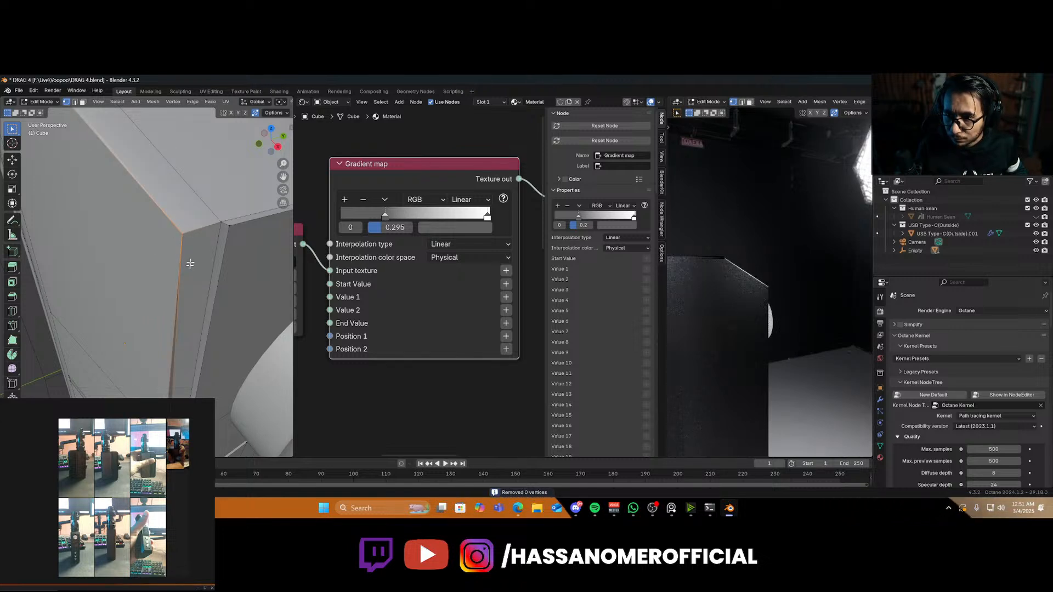
Examine the bevelled front corner of the body from several angles in the mesh view and the render preview
{"action": "middle_click_drag", "start_coordinate": [828, 333], "coordinate": [737, 349]}
{"action": "scroll", "coordinate": [736, 348], "scroll_direction": "up", "scroll_amount": 2}
{"action": "middle_click_drag", "start_coordinate": [256, 335], "coordinate": [162, 325]}
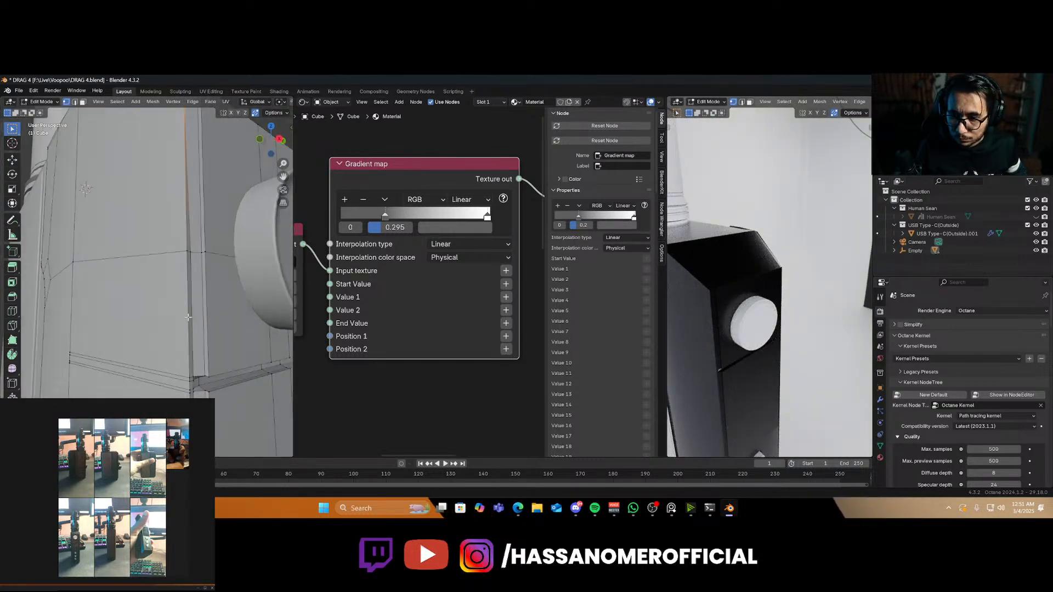
{"action": "scroll", "coordinate": [163, 324], "scroll_direction": "up", "scroll_amount": 3}
{"action": "scroll", "coordinate": [50, 290], "scroll_direction": "down", "scroll_amount": 2}
{"action": "middle_click_drag", "start_coordinate": [50, 290], "coordinate": [82, 266]}
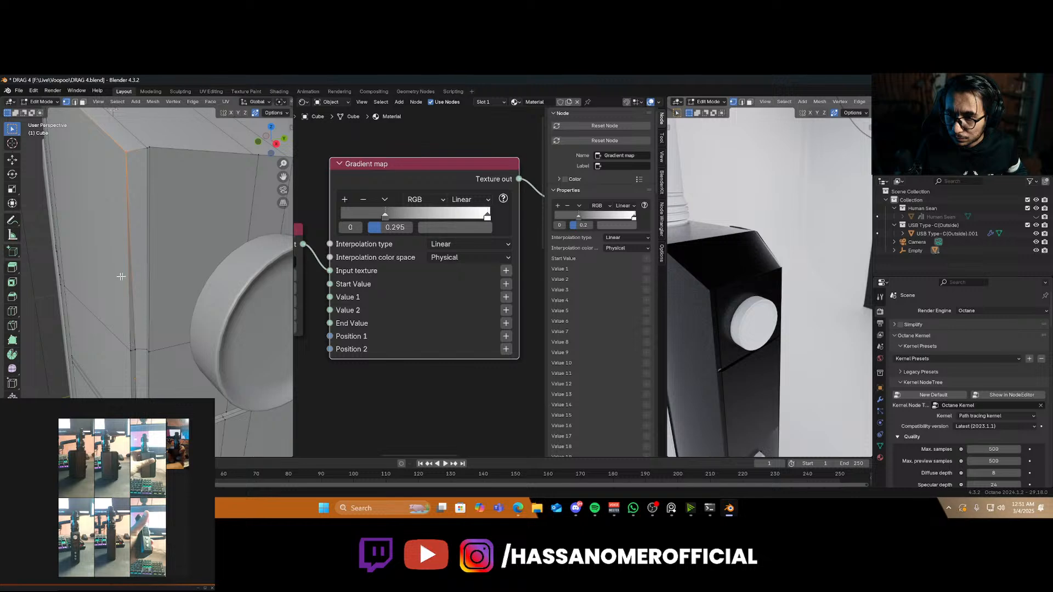
{"action": "middle_click_drag", "start_coordinate": [121, 276], "coordinate": [105, 254]}
Select the two adjacent vertices at the bevelled corner to check them, and return to Object Mode
{"action": "left_click", "coordinate": [114, 354]}
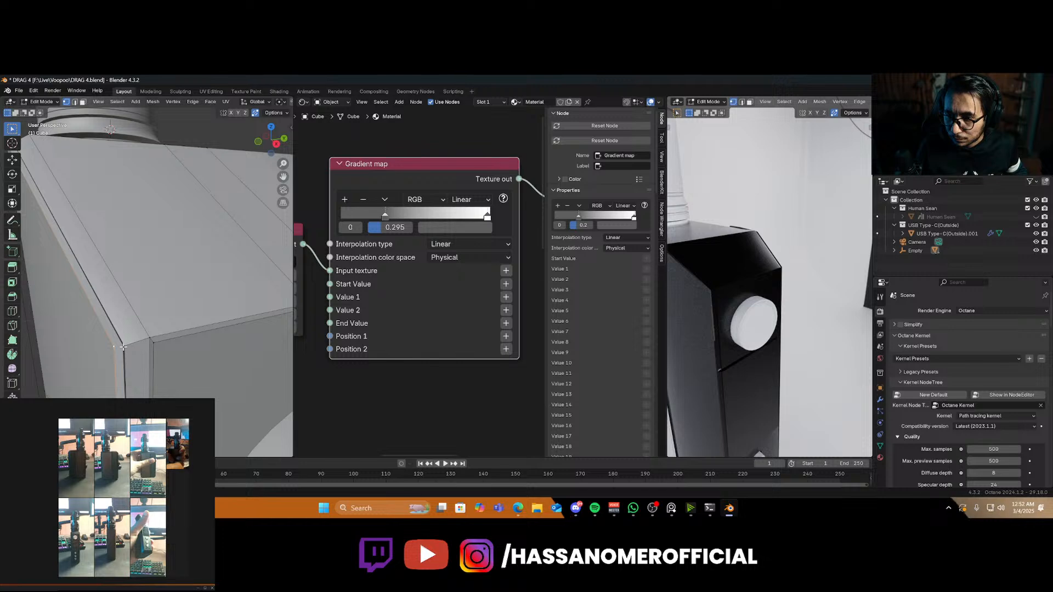
{"action": "left_click", "coordinate": [123, 347], "text": "shift"}
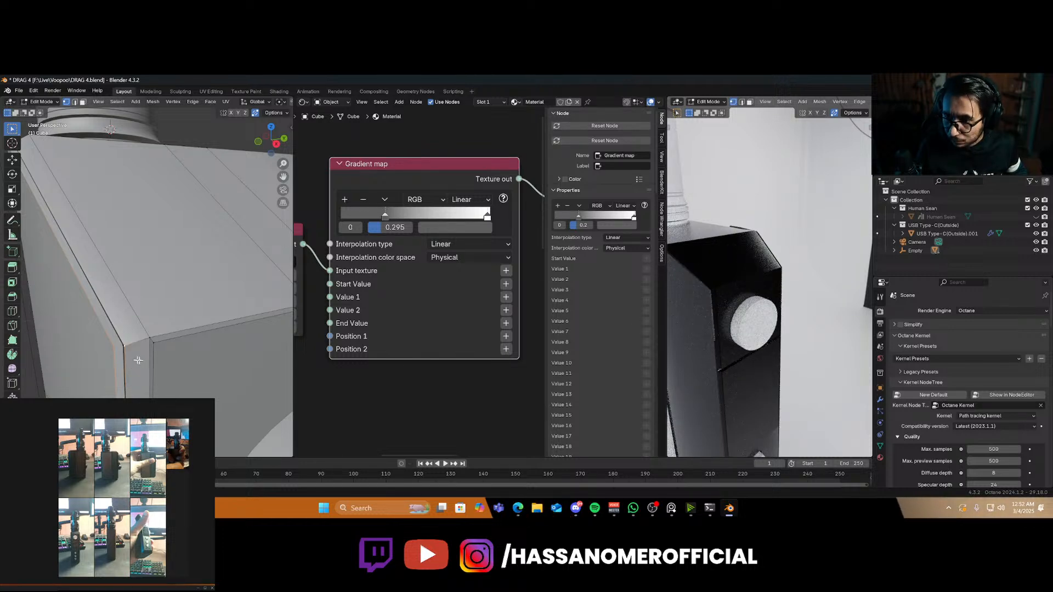
{"action": "scroll", "coordinate": [135, 362], "scroll_direction": "down", "scroll_amount": 3}
{"action": "middle_click_drag", "start_coordinate": [105, 283], "coordinate": [165, 330]}
{"action": "key", "text": "Tab"}
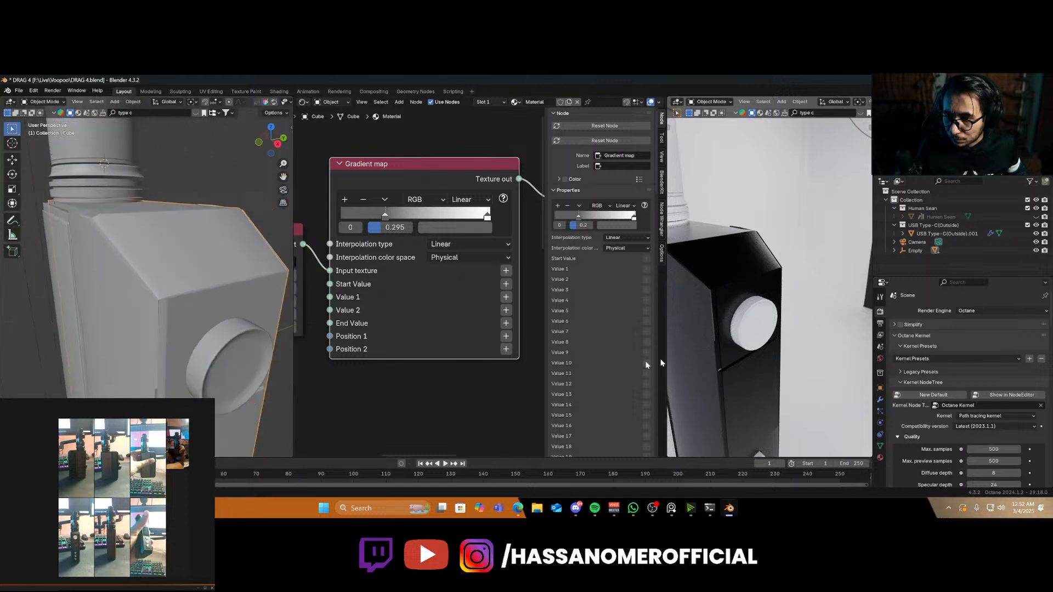
Return the render preview to the camera view and save the file
{"action": "middle_click_drag", "start_coordinate": [713, 332], "coordinate": [670, 318]}
{"action": "scroll", "coordinate": [962, 316], "scroll_direction": "down", "scroll_amount": 1}
{"action": "scroll", "coordinate": [758, 357], "scroll_direction": "down", "scroll_amount": 5}
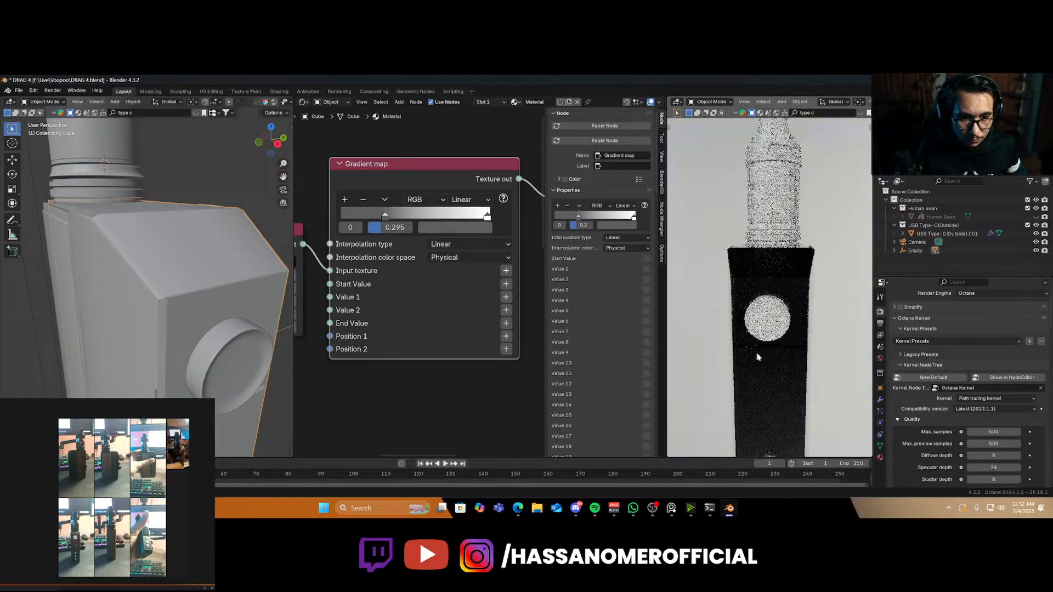
{"action": "key", "text": "KP_0"}
{"action": "key", "text": "ctrl+s"}
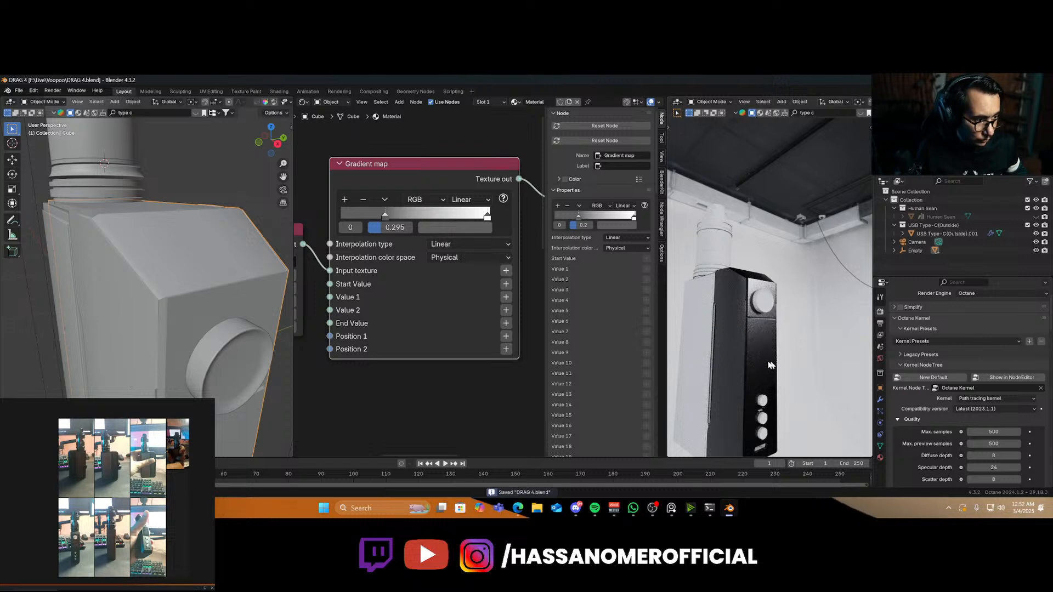
Examine the body's front and side in the render preview, and select the unpainted body part to inspect it
{"action": "left_click", "coordinate": [752, 363]}
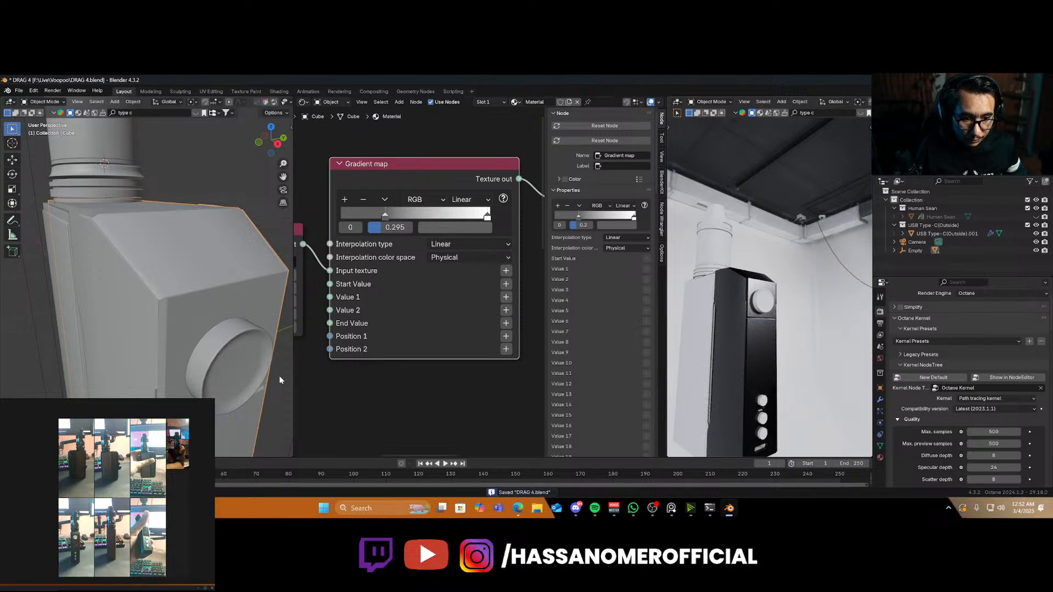
{"action": "middle_click_drag", "start_coordinate": [756, 414], "coordinate": [778, 441]}
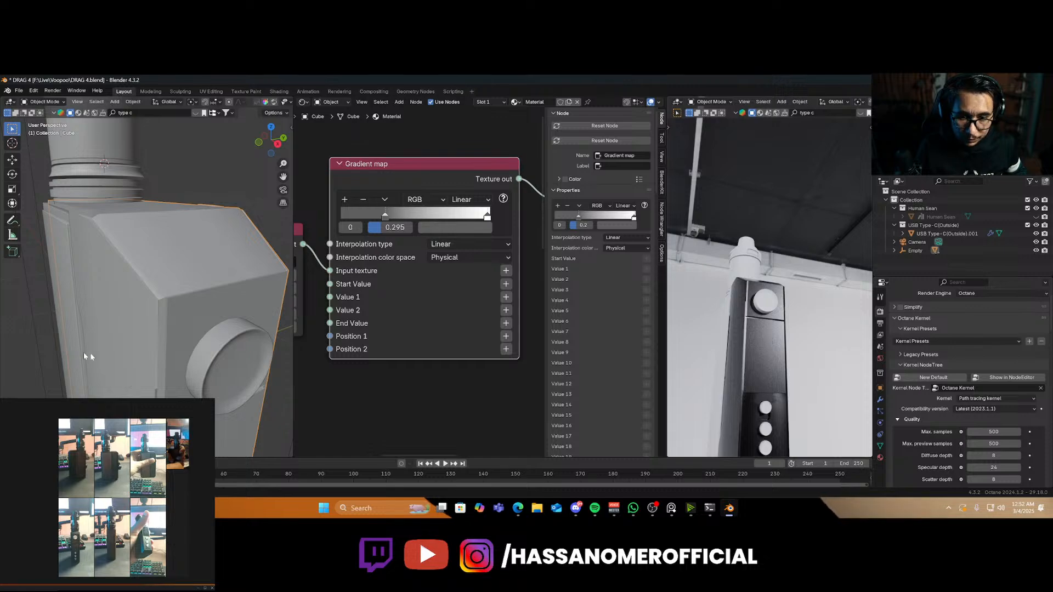
{"action": "scroll", "coordinate": [83, 352], "scroll_direction": "down", "scroll_amount": 5}
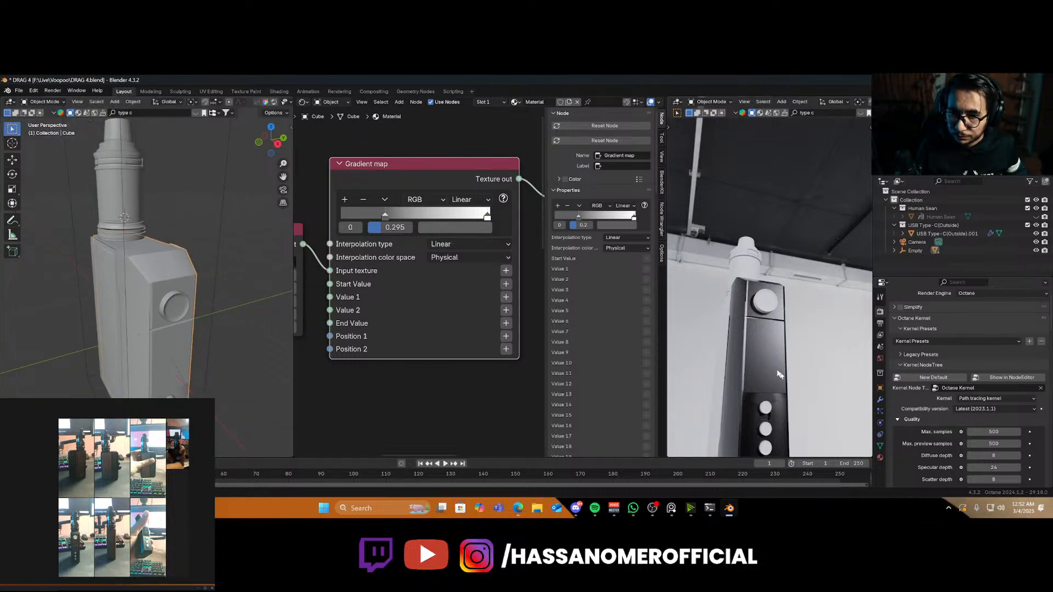
{"action": "middle_click_drag", "start_coordinate": [760, 365], "coordinate": [809, 361]}
{"action": "scroll", "coordinate": [746, 366], "scroll_direction": "down", "scroll_amount": 1}
{"action": "left_click", "coordinate": [762, 357]}
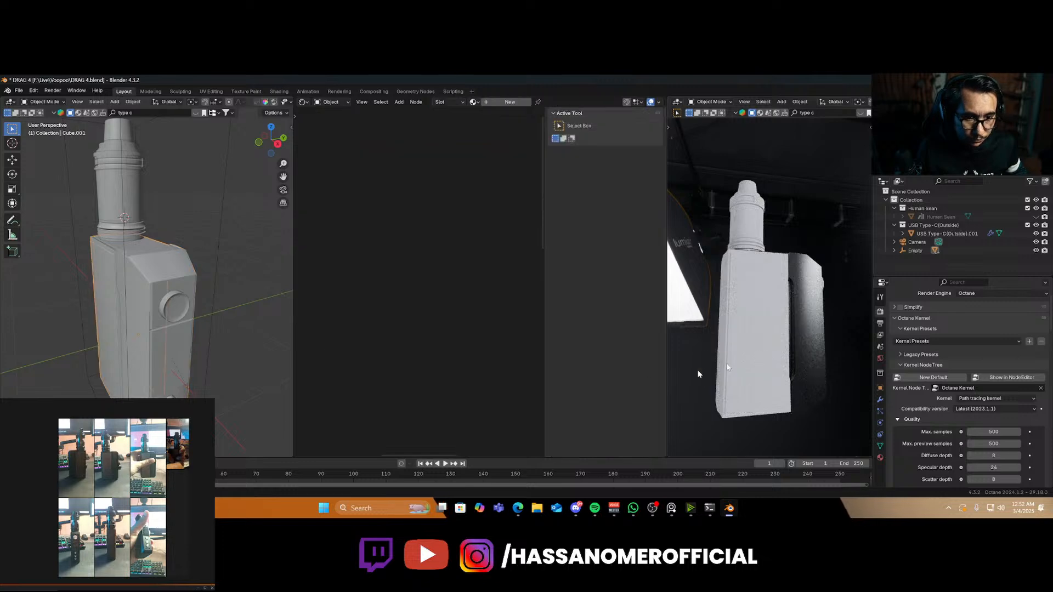
{"action": "middle_click_drag", "start_coordinate": [145, 353], "coordinate": [246, 332]}
{"action": "scroll", "coordinate": [70, 314], "scroll_direction": "down", "scroll_amount": 1}
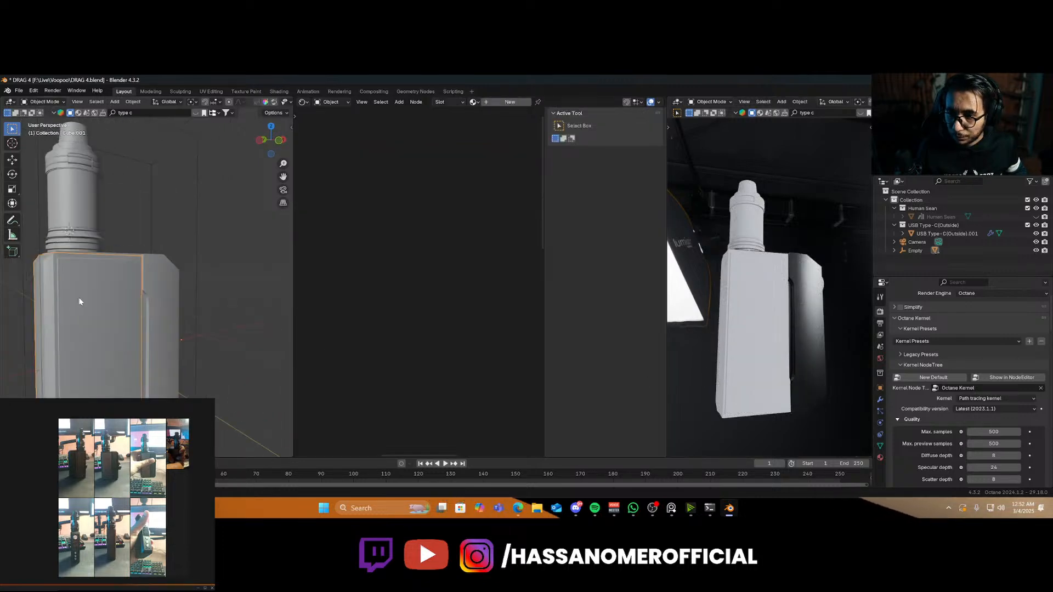
{"action": "middle_click_drag", "start_coordinate": [80, 301], "coordinate": [91, 341]}
Rename the dark flake material on the front body part as PAINT
{"action": "left_click", "coordinate": [142, 269]}
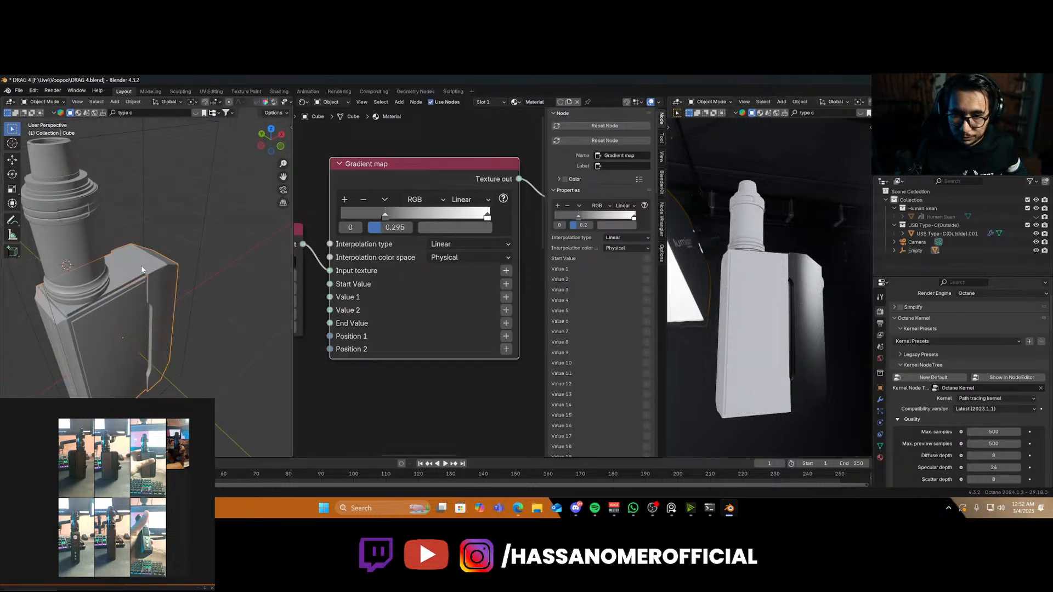
{"action": "left_click", "coordinate": [898, 341]}
{"action": "left_click", "coordinate": [880, 457]}
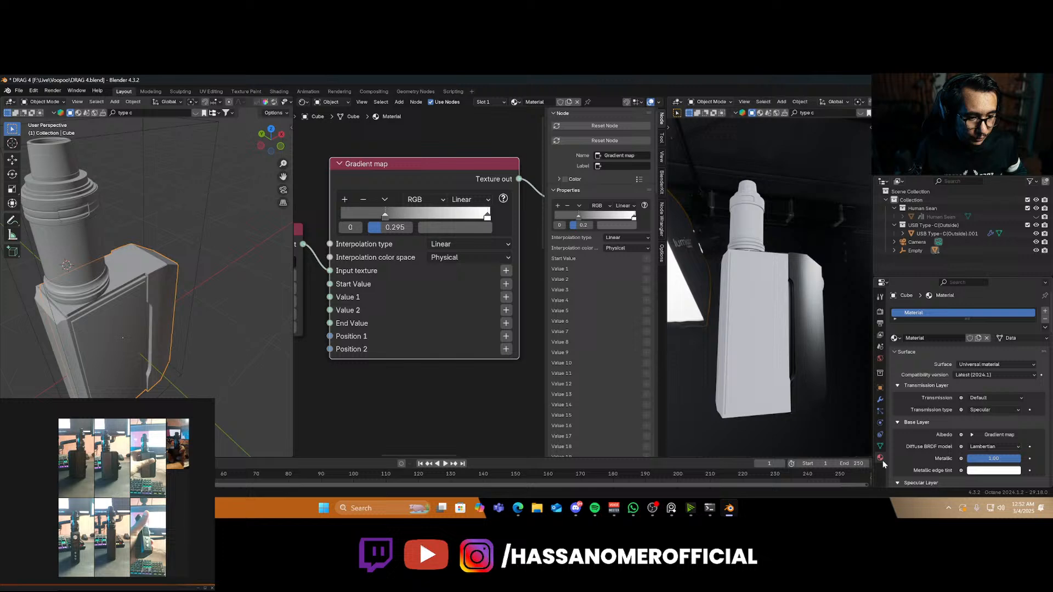
{"action": "double_click", "coordinate": [926, 337]}
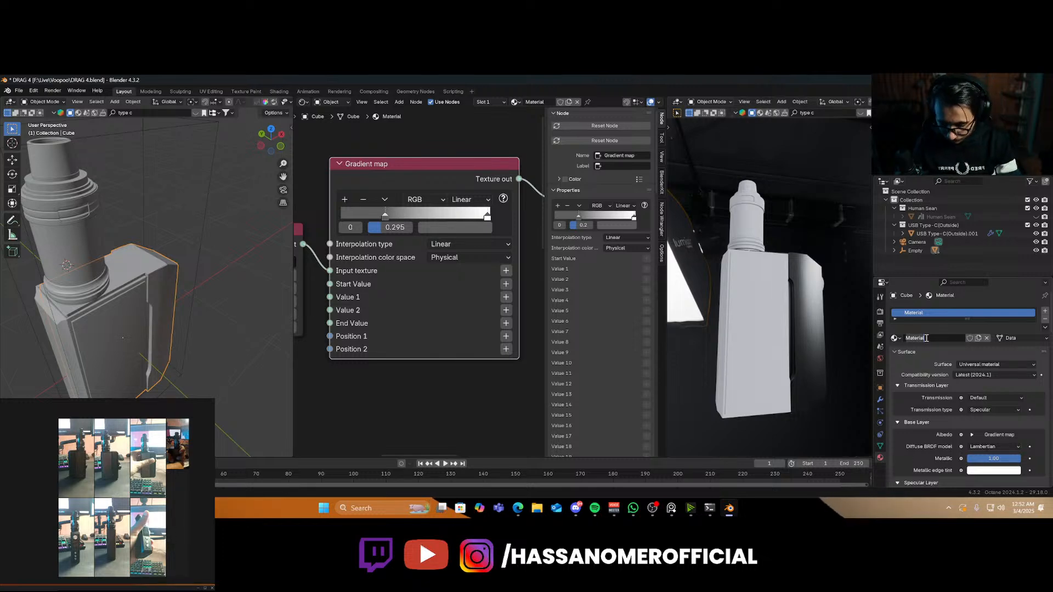
{"action": "type", "text": "PAINT"}
{"action": "key", "text": "Return"}
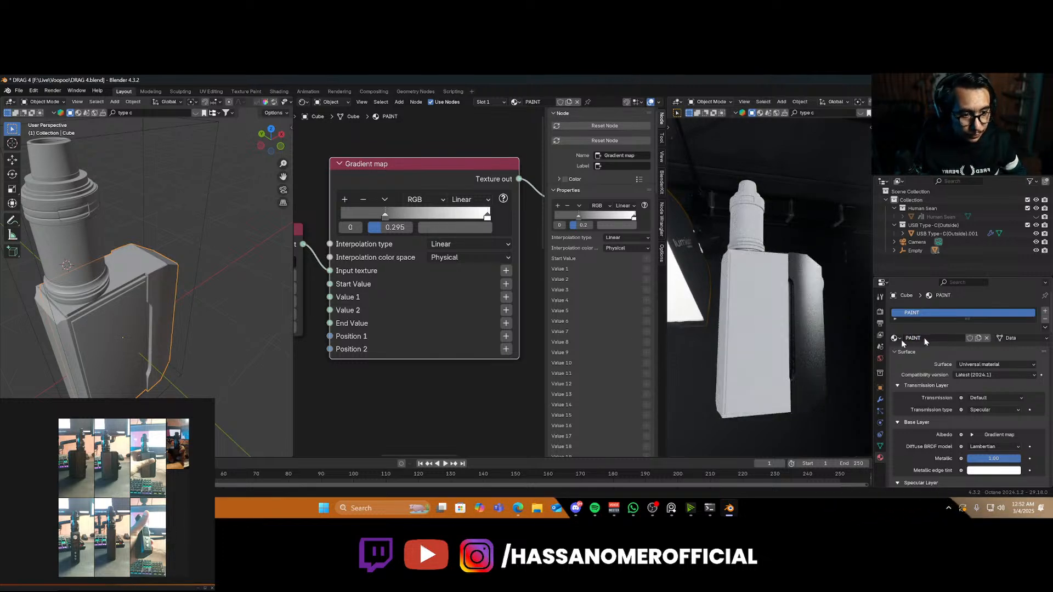
Assign the existing PAINT material to the unpainted body part, and check it from the side and back
{"action": "left_click", "coordinate": [110, 283]}
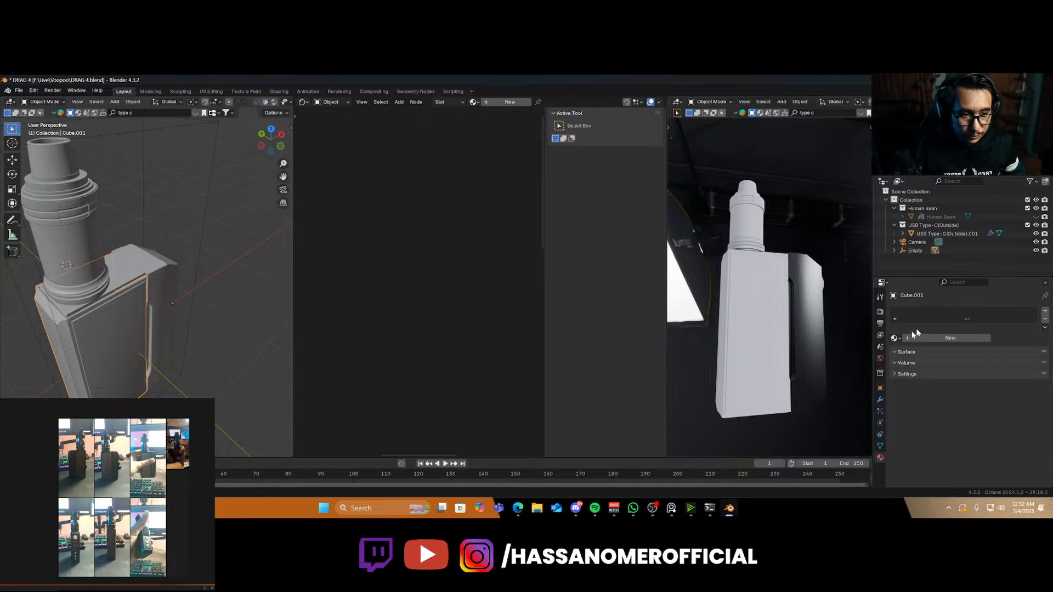
{"action": "left_click", "coordinate": [895, 338]}
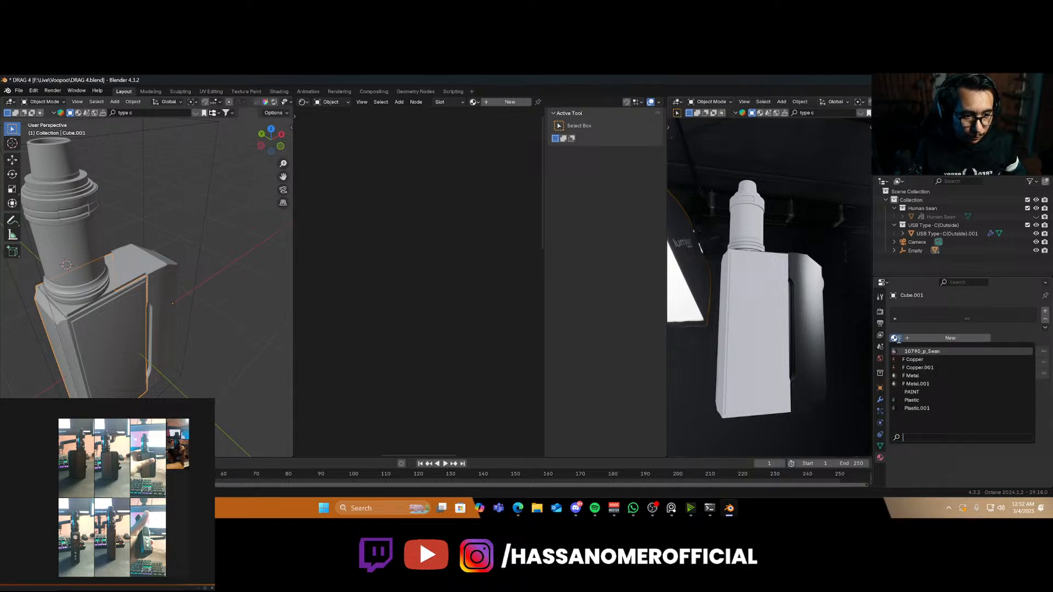
{"action": "left_click", "coordinate": [932, 392]}
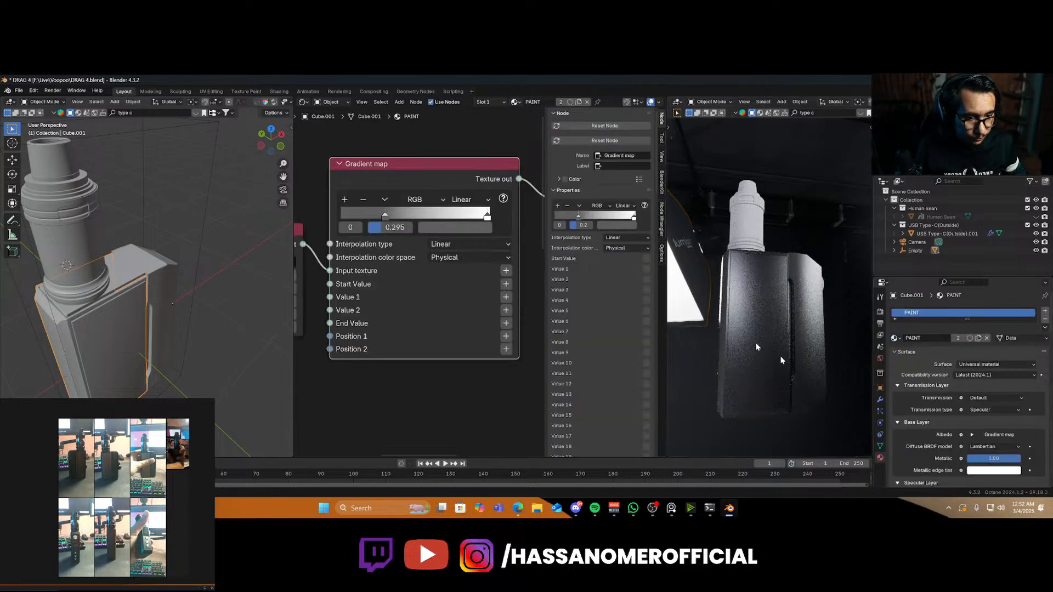
{"action": "middle_click_drag", "start_coordinate": [750, 345], "coordinate": [814, 361]}
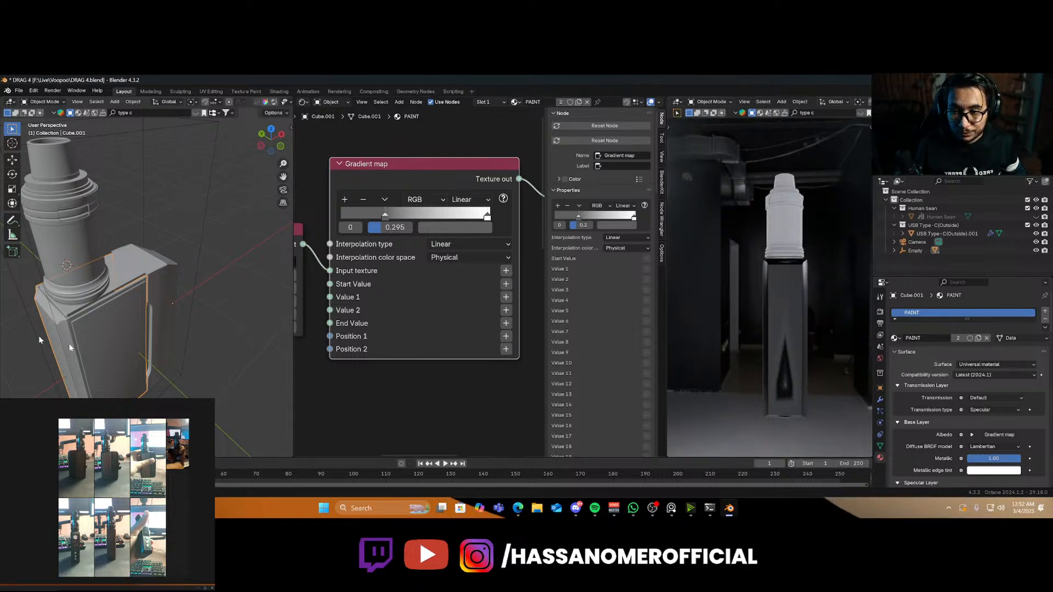
{"action": "middle_click_drag", "start_coordinate": [136, 354], "coordinate": [195, 336]}
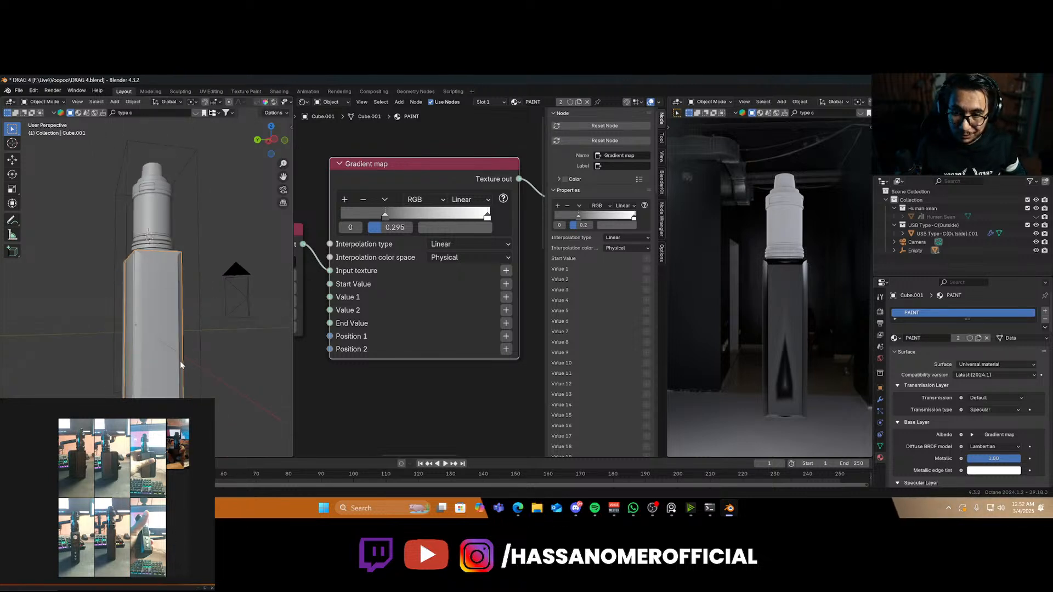
Unwrap the painted body part's side geometry with Smart UV Project, accepting the default options
{"action": "key", "text": "Tab"}
{"action": "left_click", "coordinate": [170, 348]}
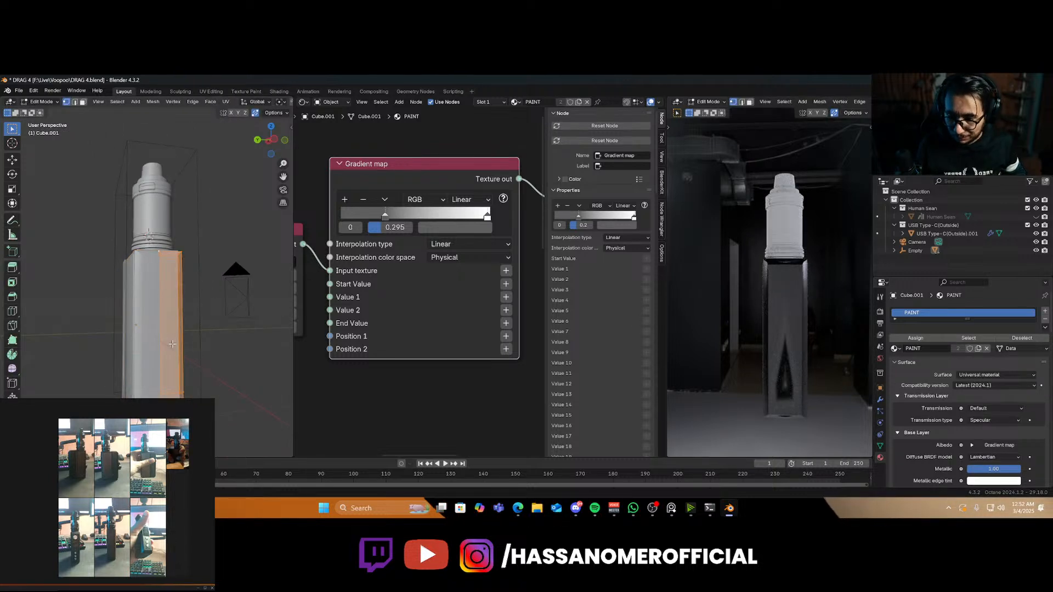
{"action": "key", "text": "u"}
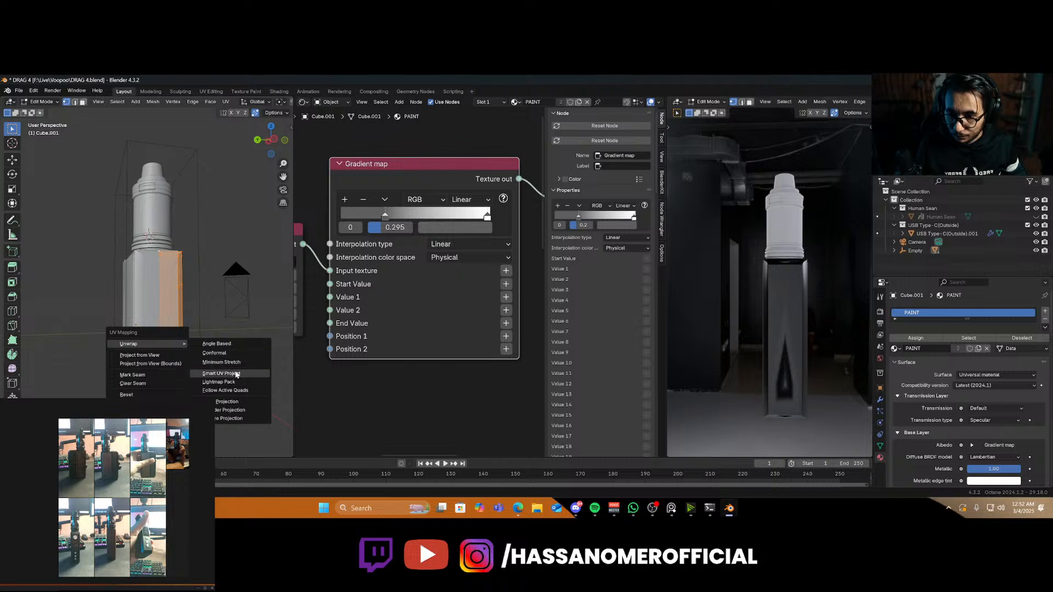
{"action": "left_click", "coordinate": [217, 383]}
{"action": "left_click", "coordinate": [230, 451]}
{"action": "key", "text": "Tab"}
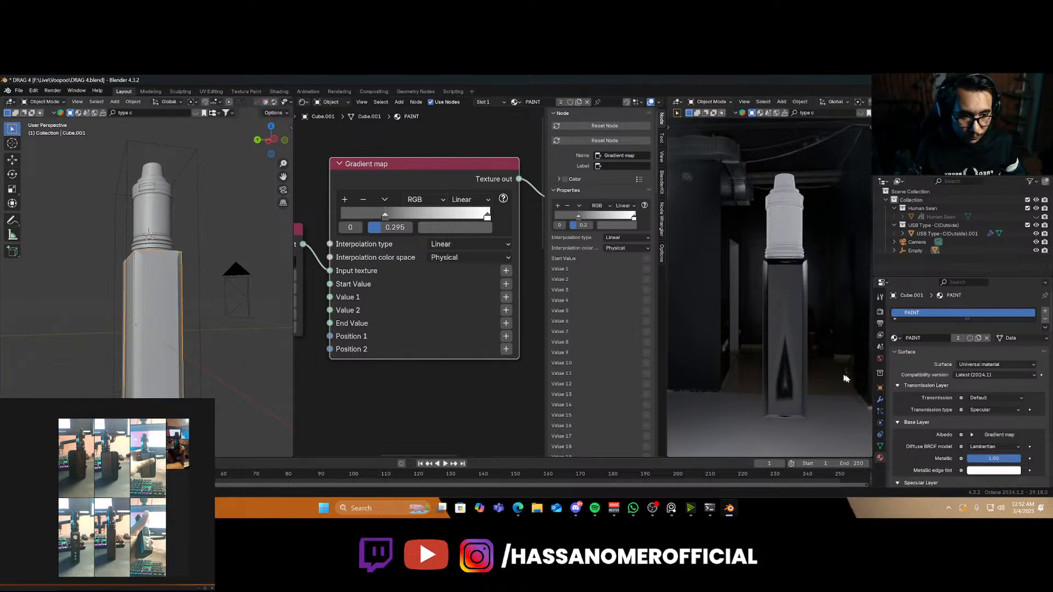
Apply the Mirror modifier on the painted body part and merge its vertices by distance
{"action": "left_click", "coordinate": [885, 391]}
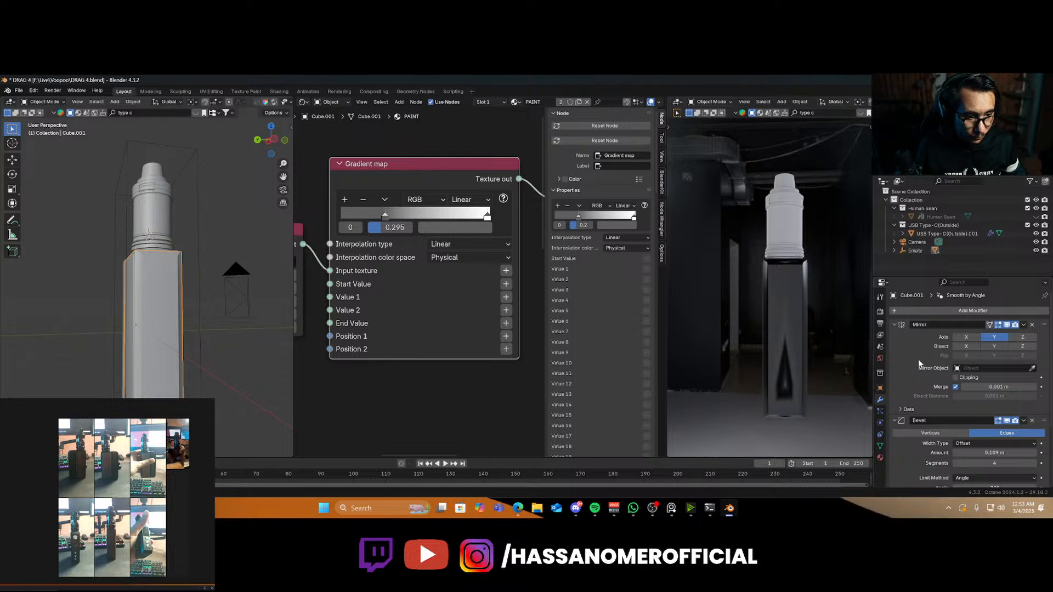
{"action": "key", "text": "ctrl+a"}
{"action": "key", "text": "Tab"}
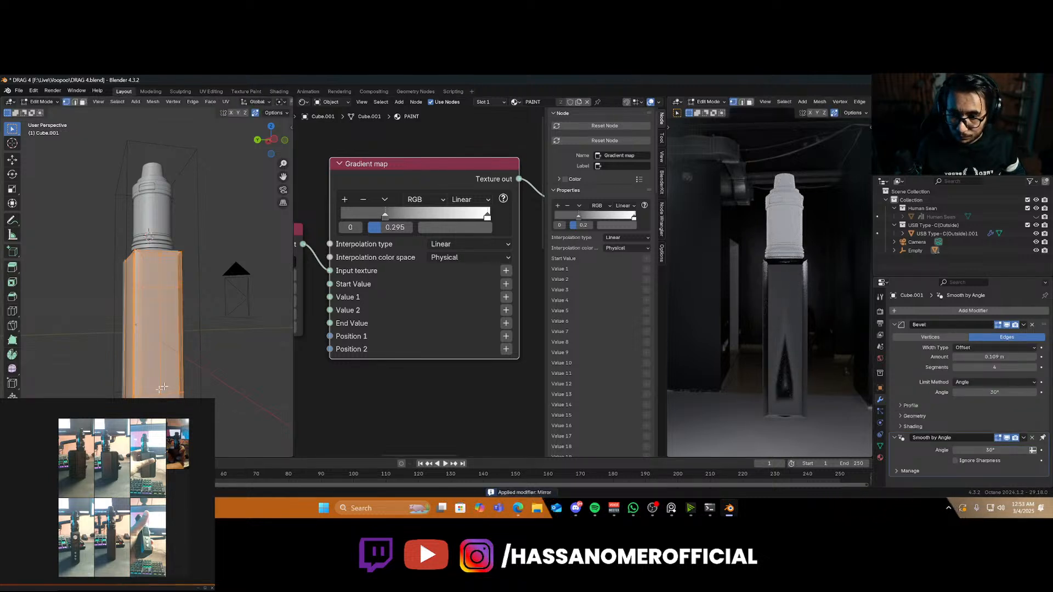
{"action": "key", "text": "m"}
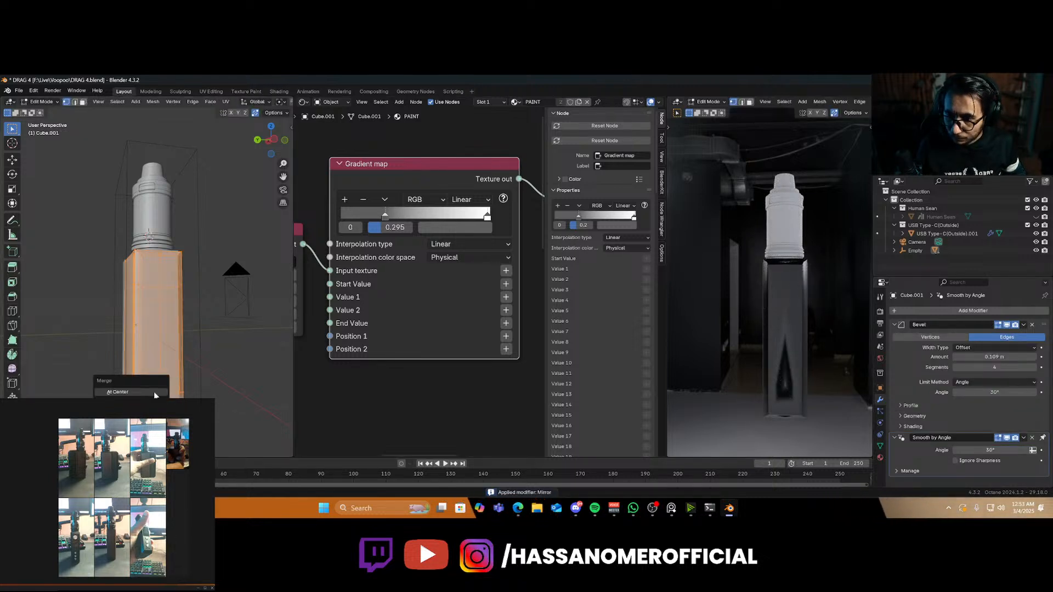
{"action": "left_click", "coordinate": [118, 392]}
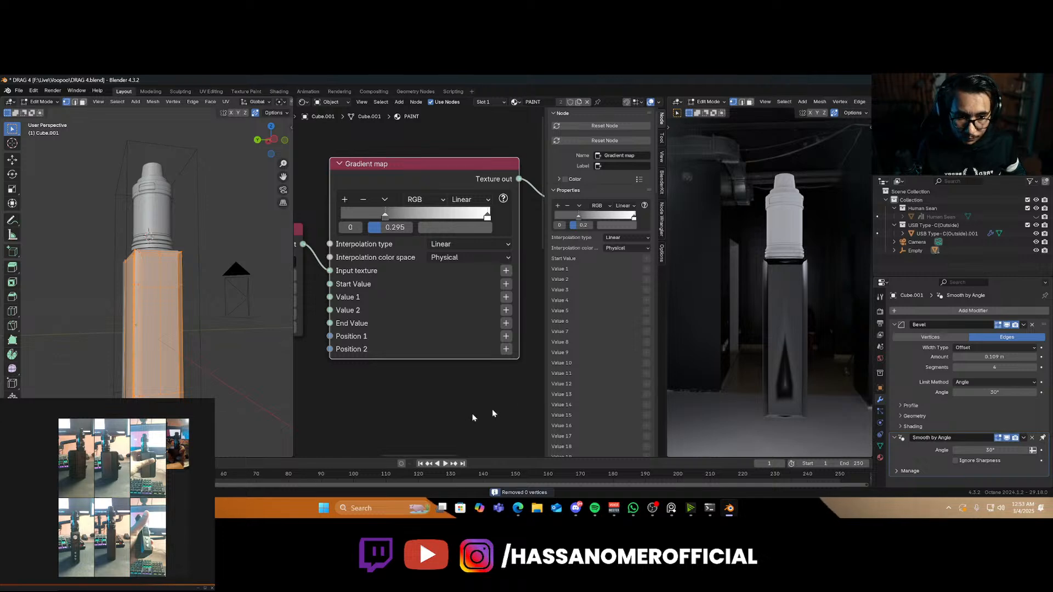
{"action": "key", "text": "Tab"}
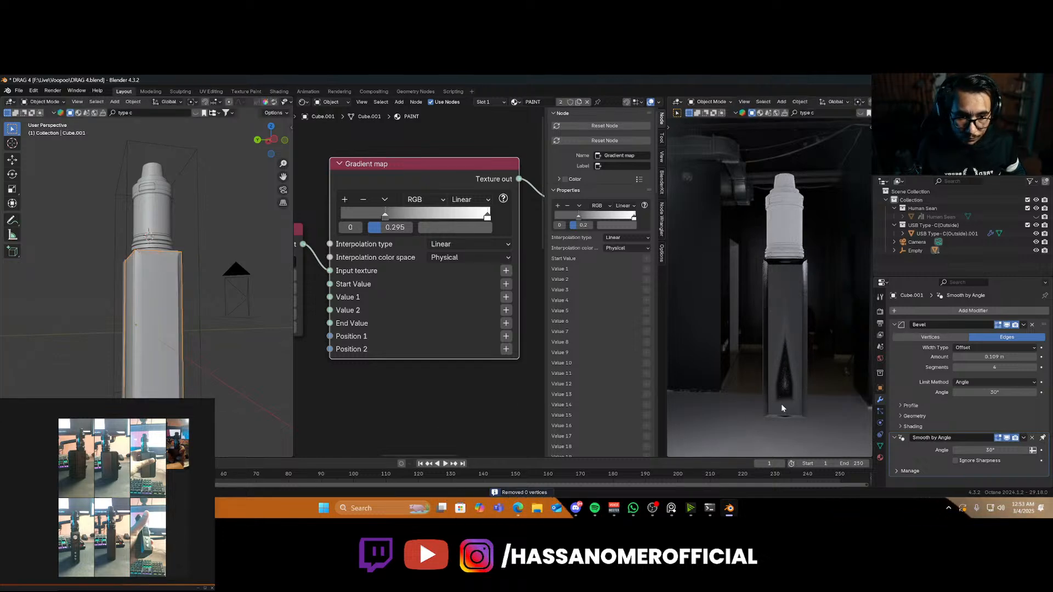
{"action": "middle_click_drag", "start_coordinate": [781, 404], "coordinate": [722, 403]}
{"action": "scroll", "coordinate": [159, 329], "scroll_direction": "up", "scroll_amount": 3}
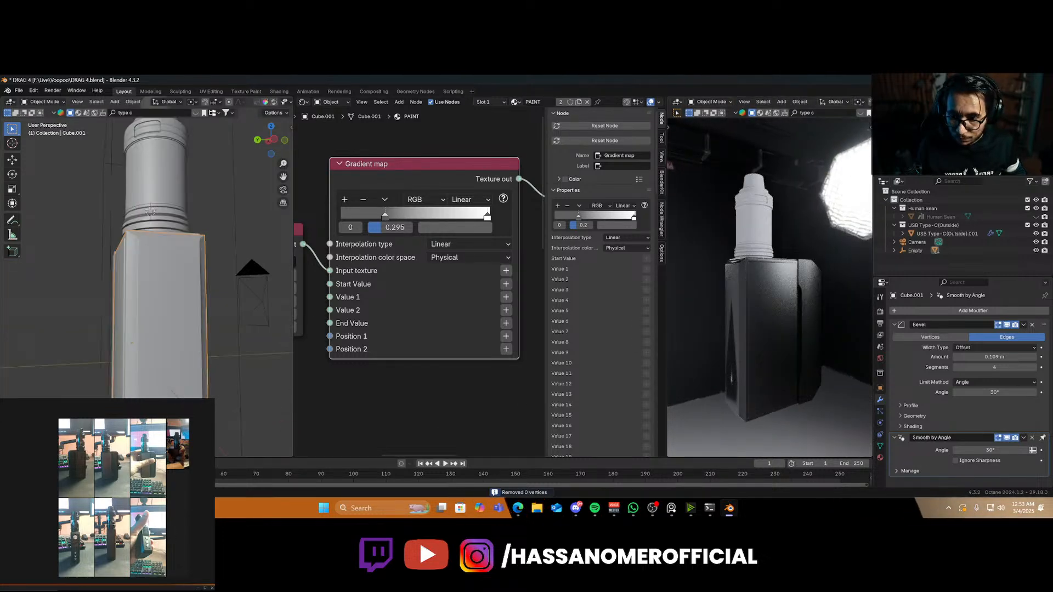
{"action": "middle_click_drag", "start_coordinate": [174, 393], "coordinate": [192, 377]}
{"action": "scroll", "coordinate": [192, 376], "scroll_direction": "down", "scroll_amount": 4}
{"action": "key", "text": "Tab"}
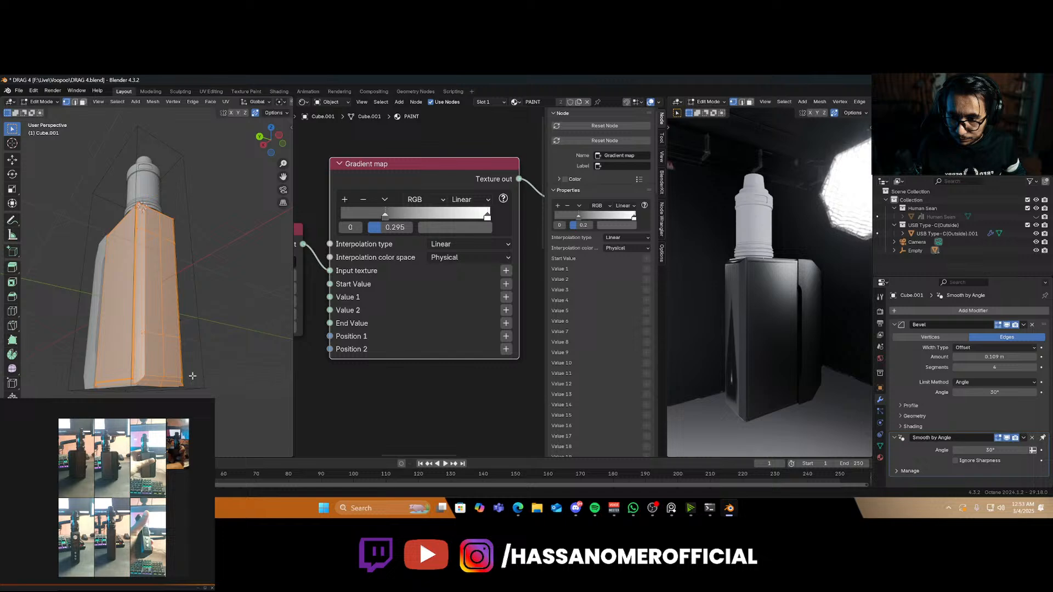
{"action": "left_click", "coordinate": [166, 346]}
{"action": "key", "text": "g"}
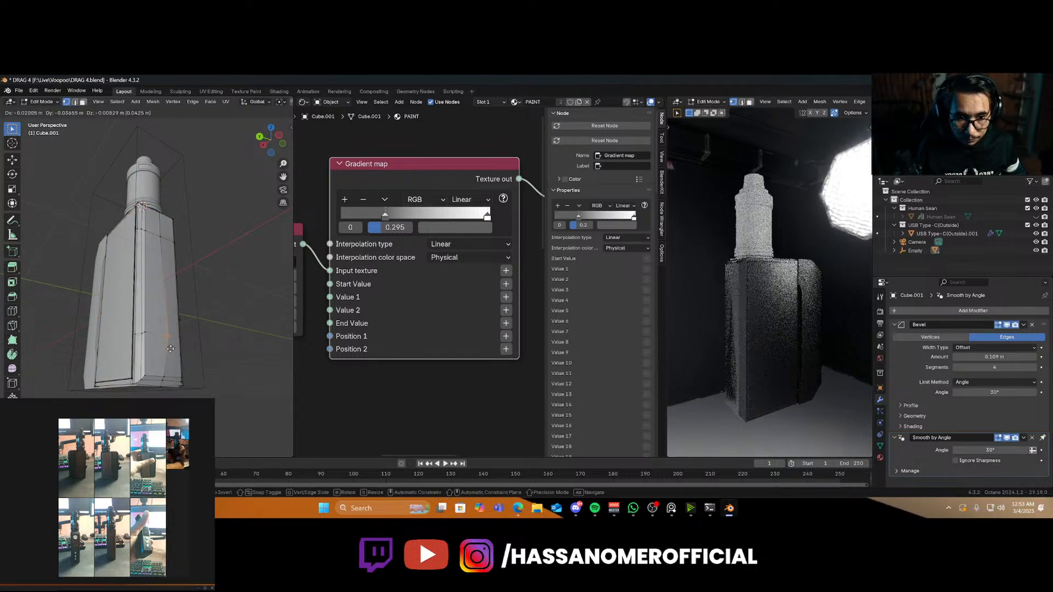
{"action": "right_click", "coordinate": [183, 342]}
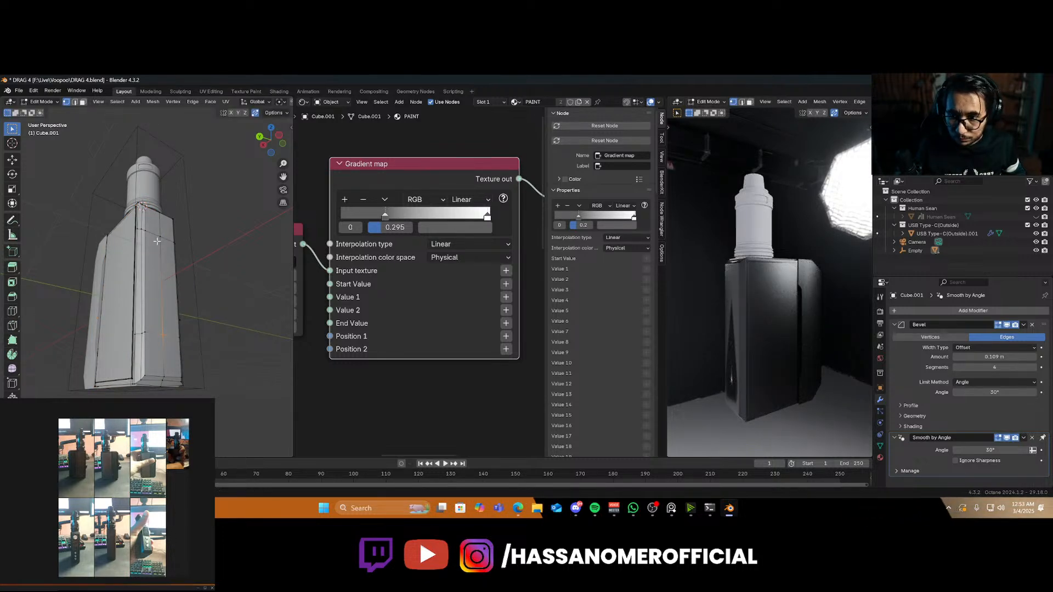
Select the body part's linked geometry and run the merge by distance on it once more
{"action": "key", "text": "l"}
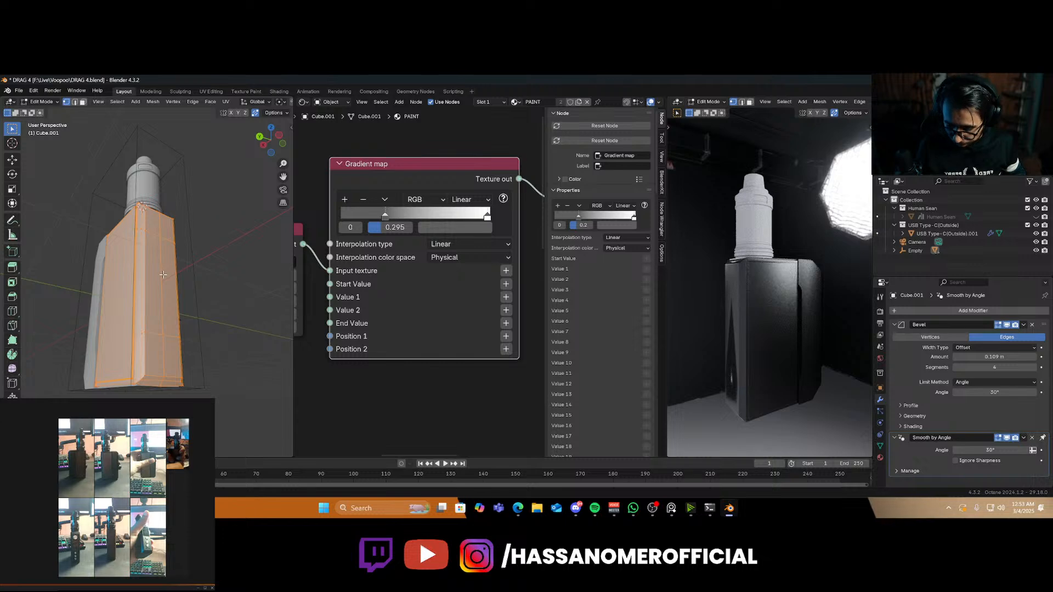
{"action": "key", "text": "m"}
{"action": "left_click", "coordinate": [163, 274]}
{"action": "key", "text": "Tab"}
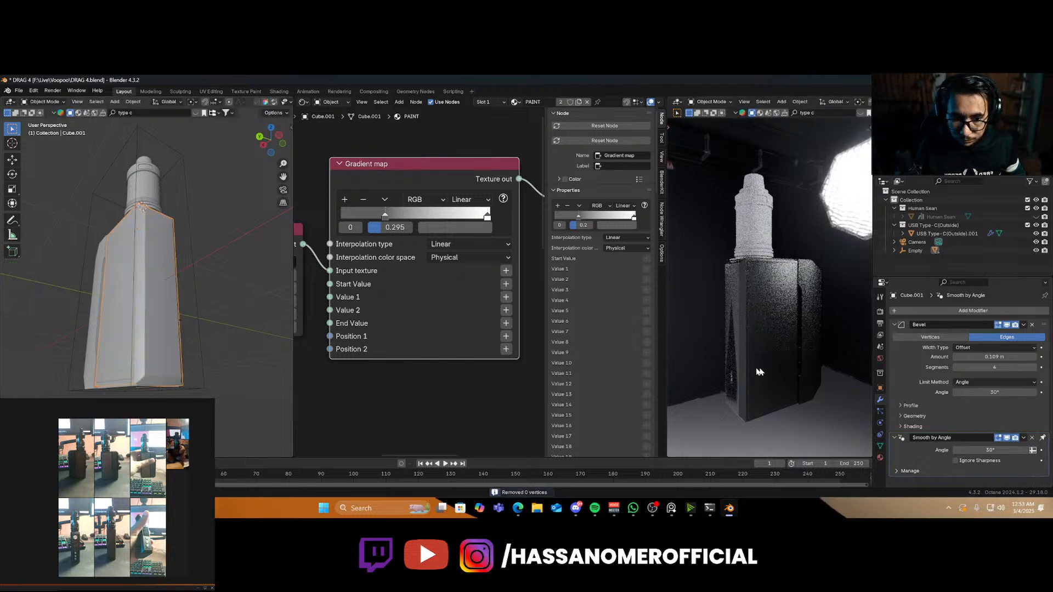
Select the narrow face strip along the body's upper side edge and move it about -0.005 m along X
{"action": "middle_click_drag", "start_coordinate": [768, 329], "coordinate": [759, 364]}
{"action": "middle_click_drag", "start_coordinate": [174, 217], "coordinate": [198, 329]}
{"action": "scroll", "coordinate": [202, 329], "scroll_direction": "up", "scroll_amount": 3}
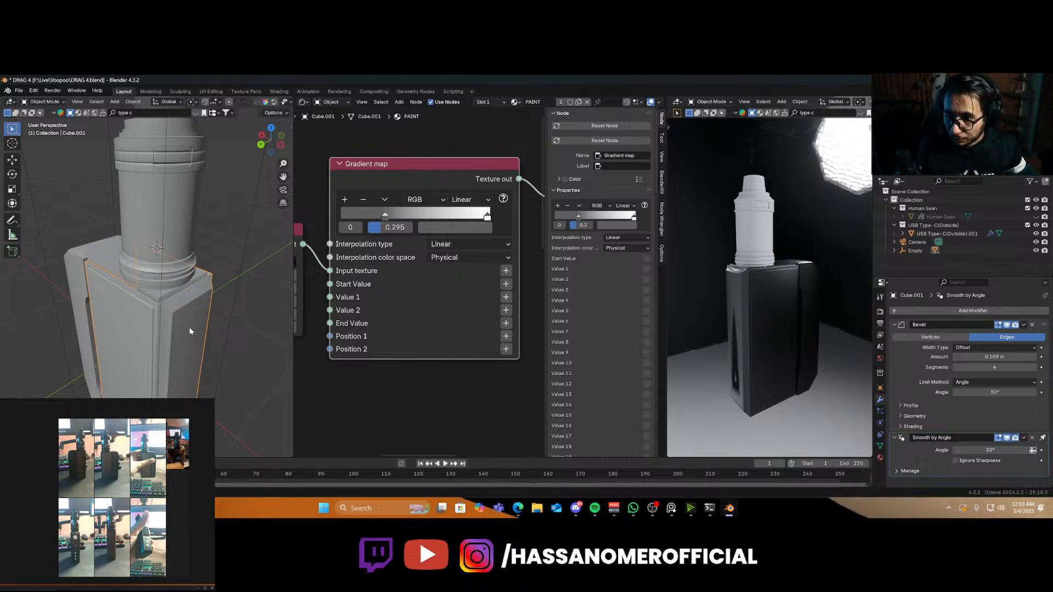
{"action": "scroll", "coordinate": [189, 328], "scroll_direction": "up", "scroll_amount": 3}
{"action": "key", "text": "Tab"}
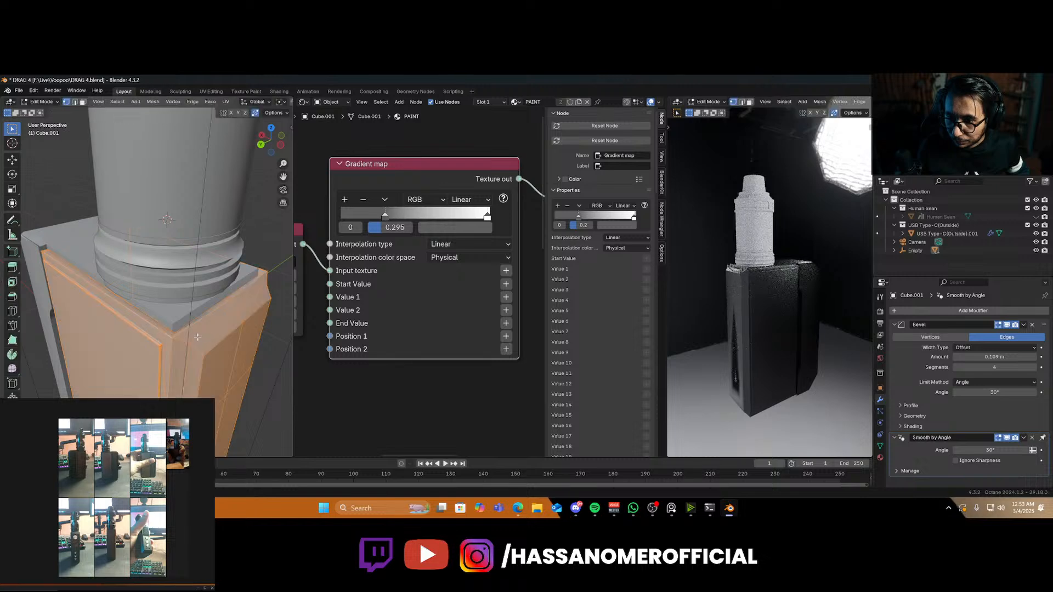
{"action": "key", "text": "alt+a"}
{"action": "scroll", "coordinate": [188, 339], "scroll_direction": "up", "scroll_amount": 2}
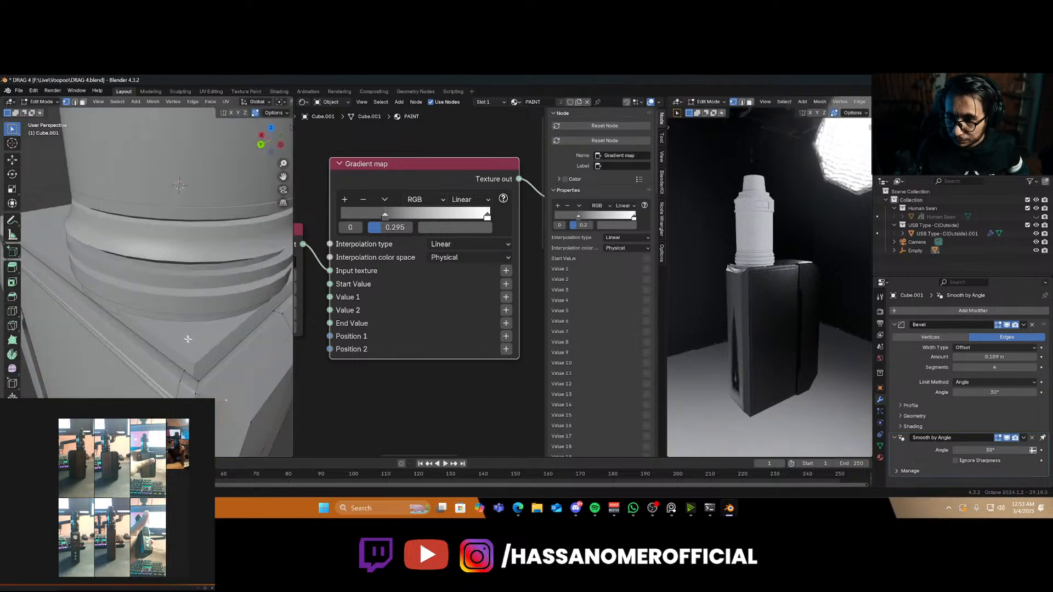
{"action": "middle_click_drag", "start_coordinate": [232, 354], "coordinate": [106, 286]}
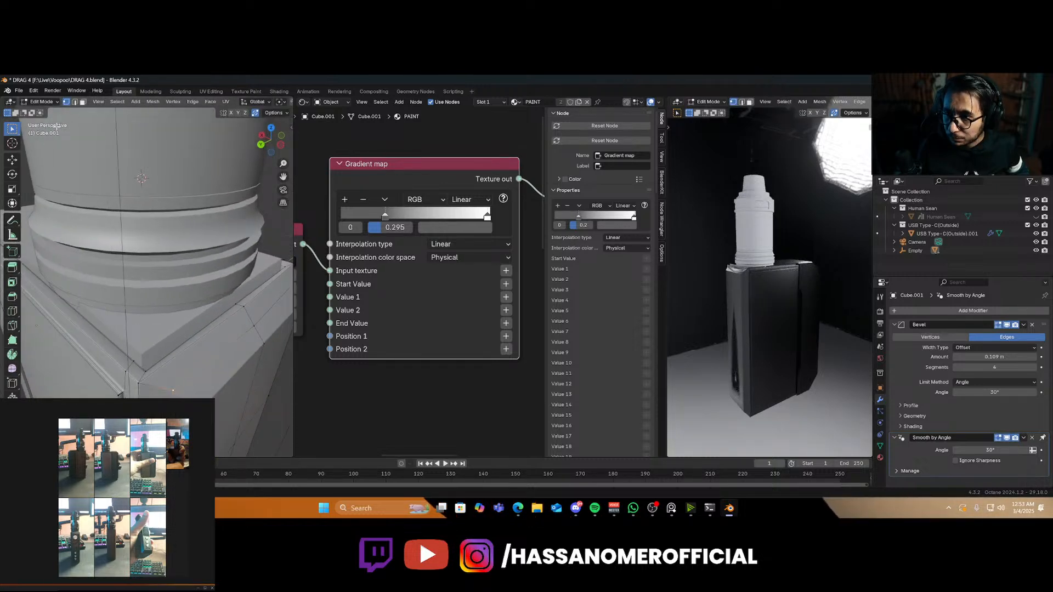
{"action": "left_click", "coordinate": [83, 102]}
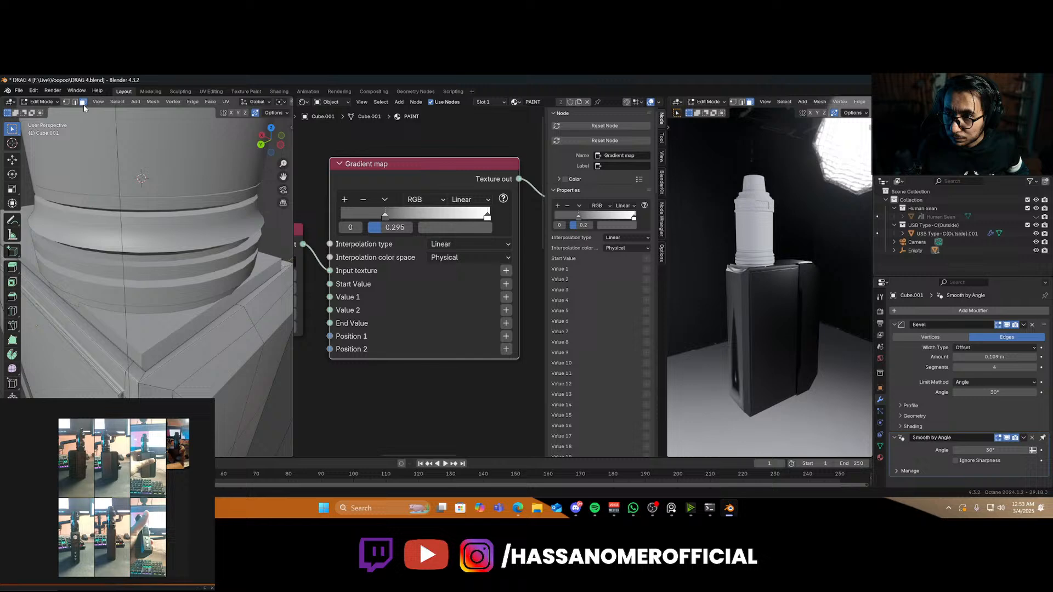
{"action": "left_click", "coordinate": [154, 367]}
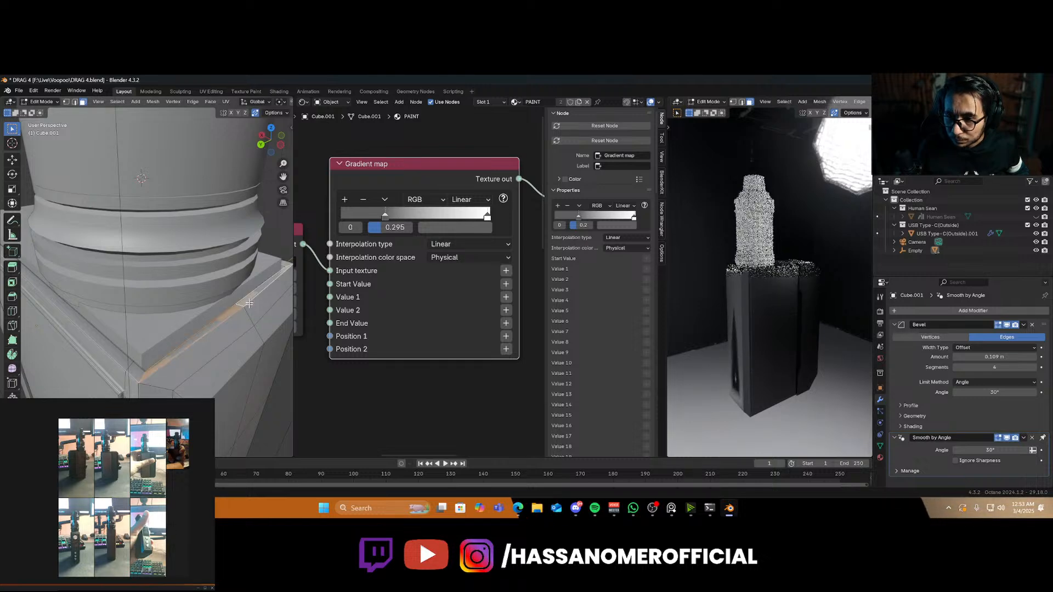
{"action": "key", "text": "g"}
{"action": "key", "text": "x"}
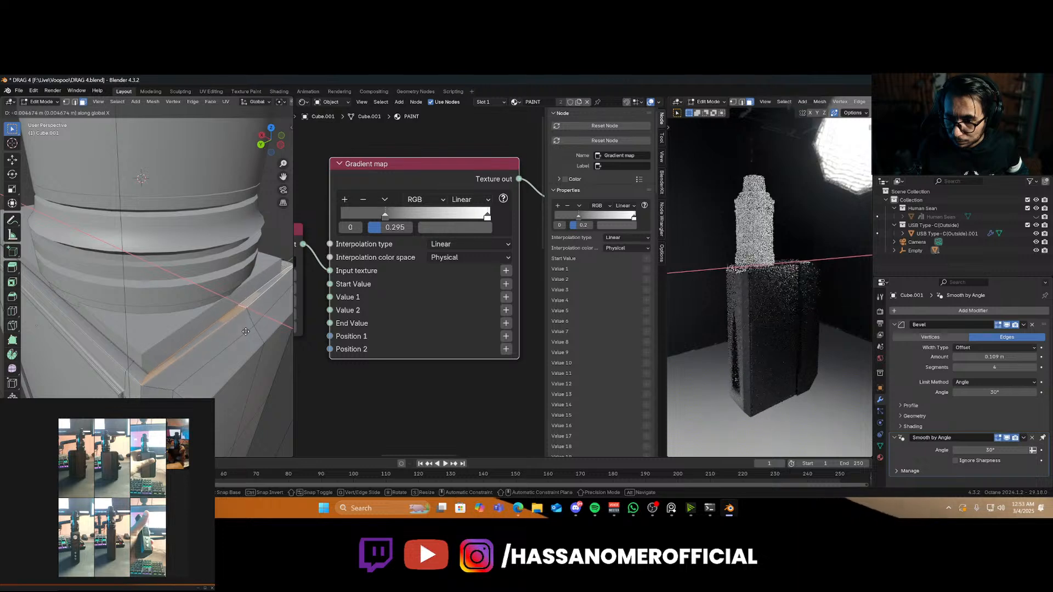
{"action": "left_click", "coordinate": [247, 334]}
Widen the strip of faces on the upper side edge by scaling it along X
{"action": "key", "text": "s"}
{"action": "key", "text": "x"}
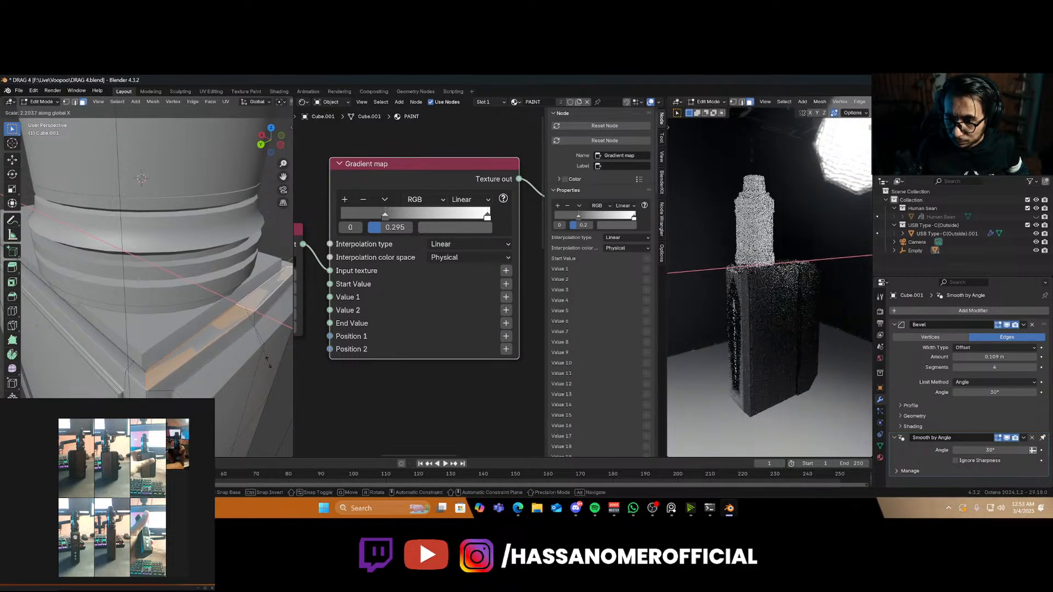
{"action": "left_click", "coordinate": [231, 350]}
{"action": "scroll", "coordinate": [232, 349], "scroll_direction": "down", "scroll_amount": 5}
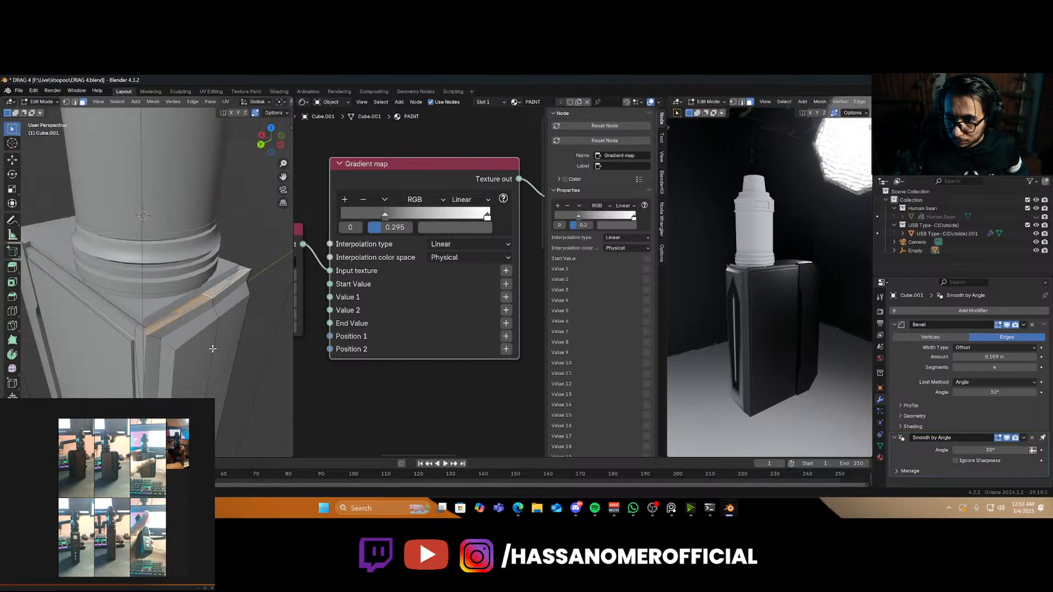
Select the face strip along the body's underside edge and scale it down along X
{"action": "middle_click_drag", "start_coordinate": [208, 379], "coordinate": [189, 281]}
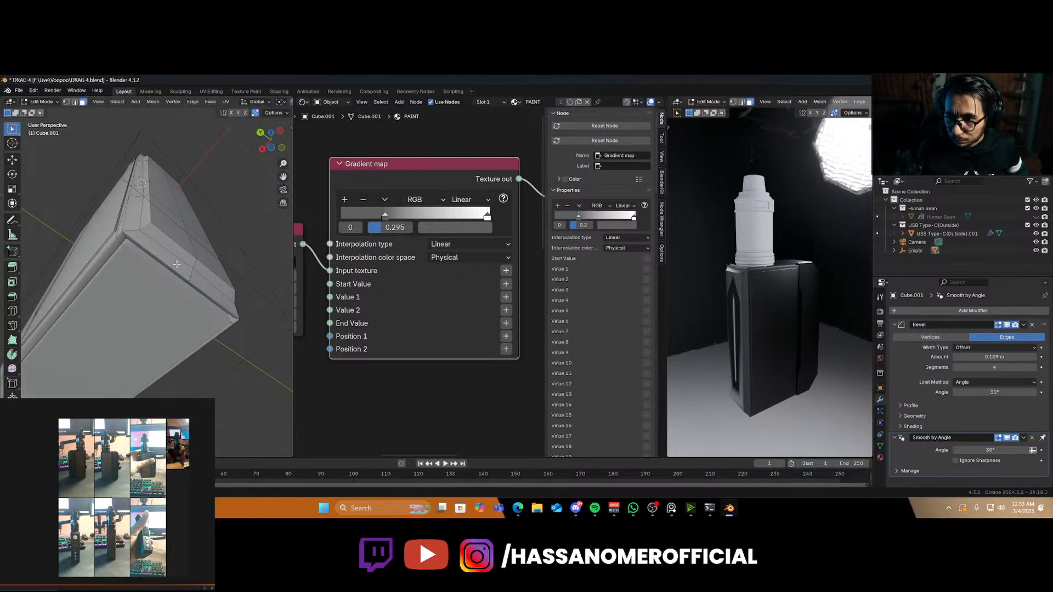
{"action": "left_click", "coordinate": [176, 264], "text": "alt"}
{"action": "key", "text": "s"}
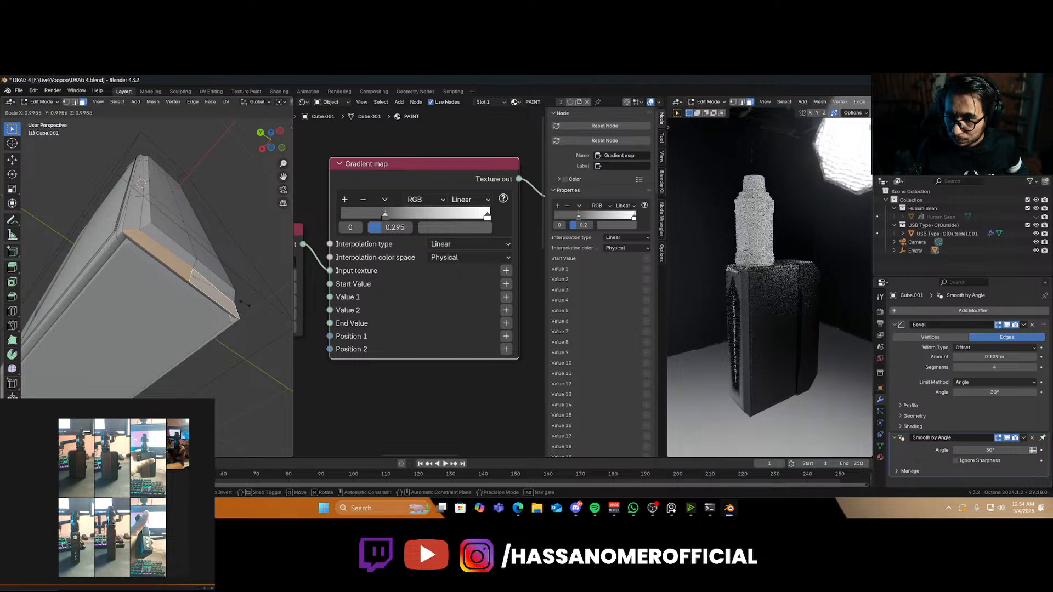
{"action": "key", "text": "x"}
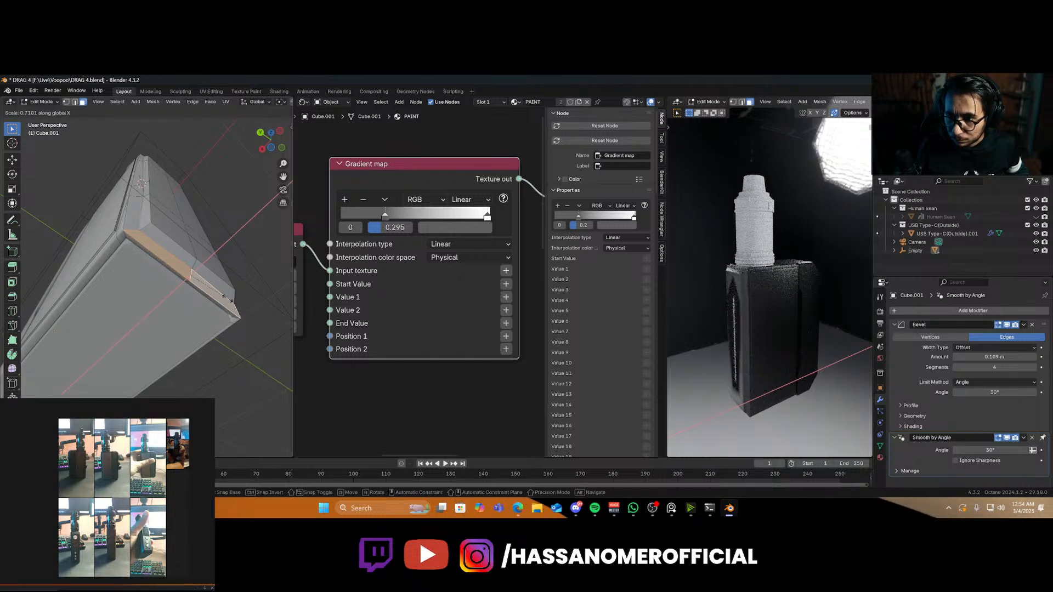
{"action": "left_click", "coordinate": [225, 299]}
Adjust the narrow face strip at the underside edge by scaling it and shifting it slightly along X
{"action": "key", "text": "alt+a"}
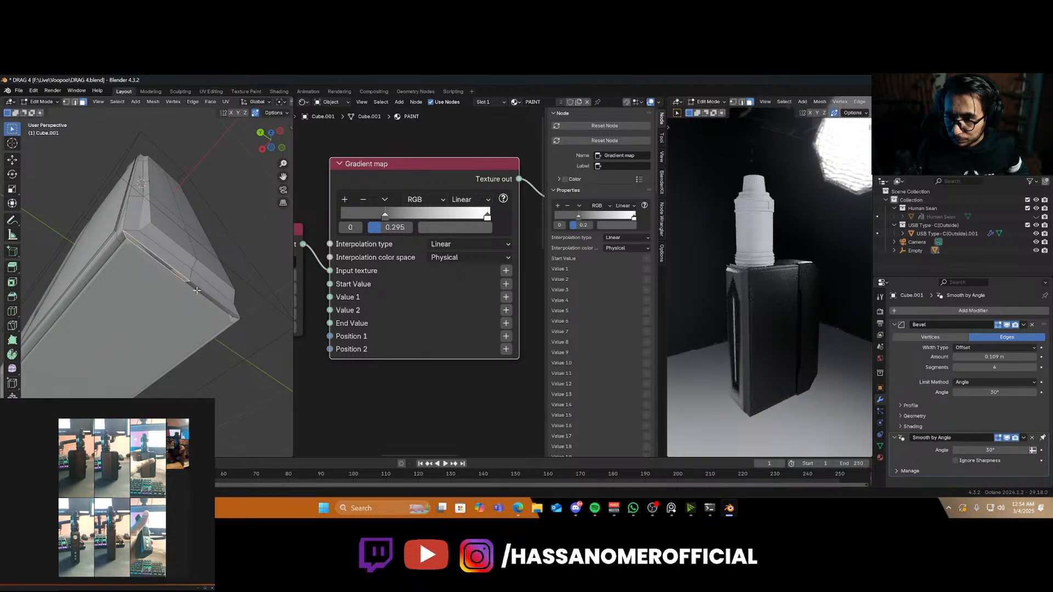
{"action": "key", "text": "s"}
{"action": "key", "text": "x"}
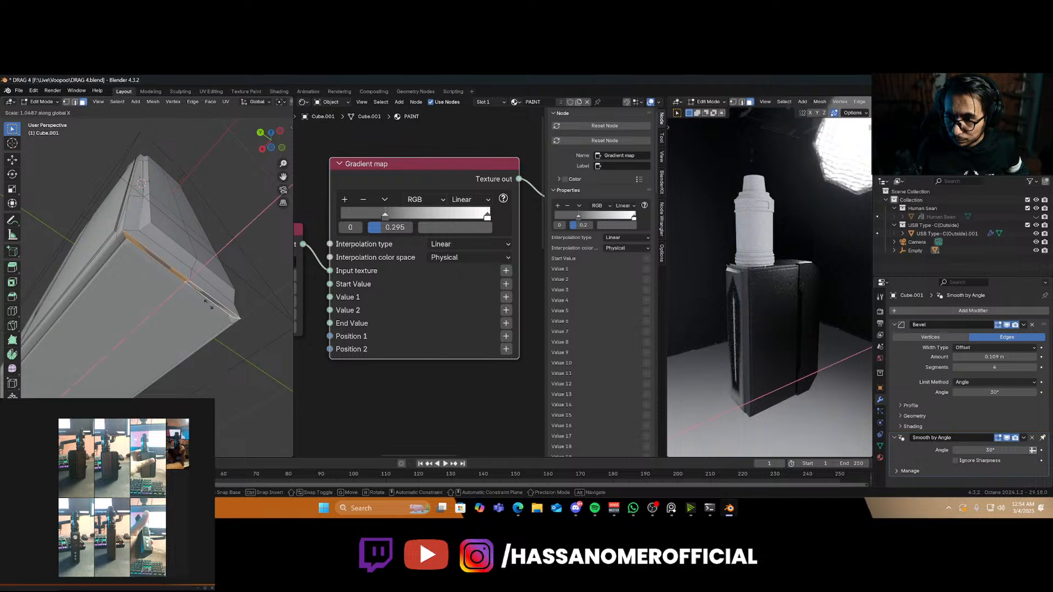
{"action": "key", "text": "g"}
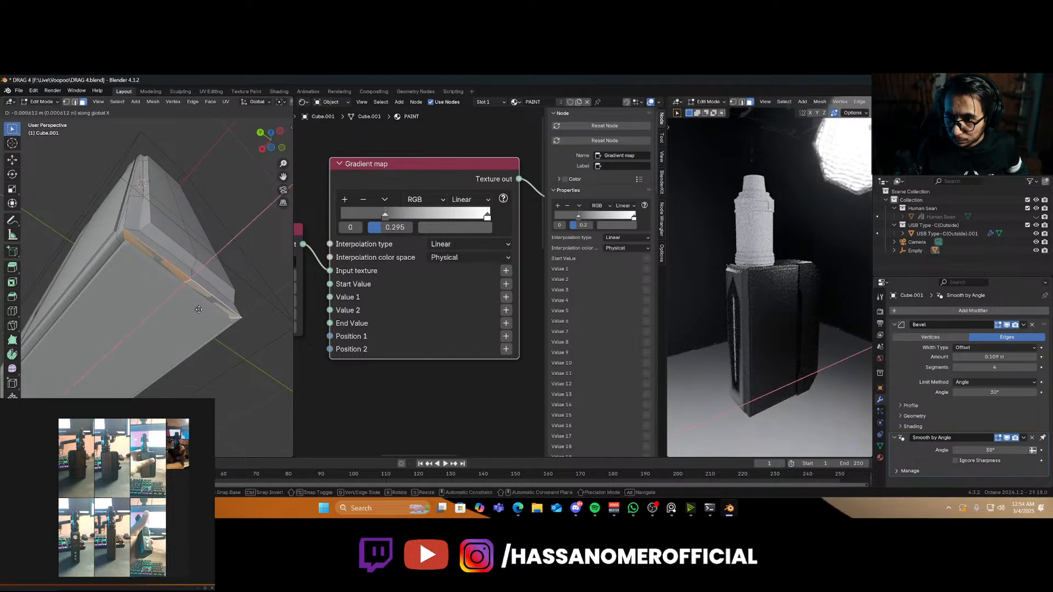
{"action": "left_click", "coordinate": [203, 309]}
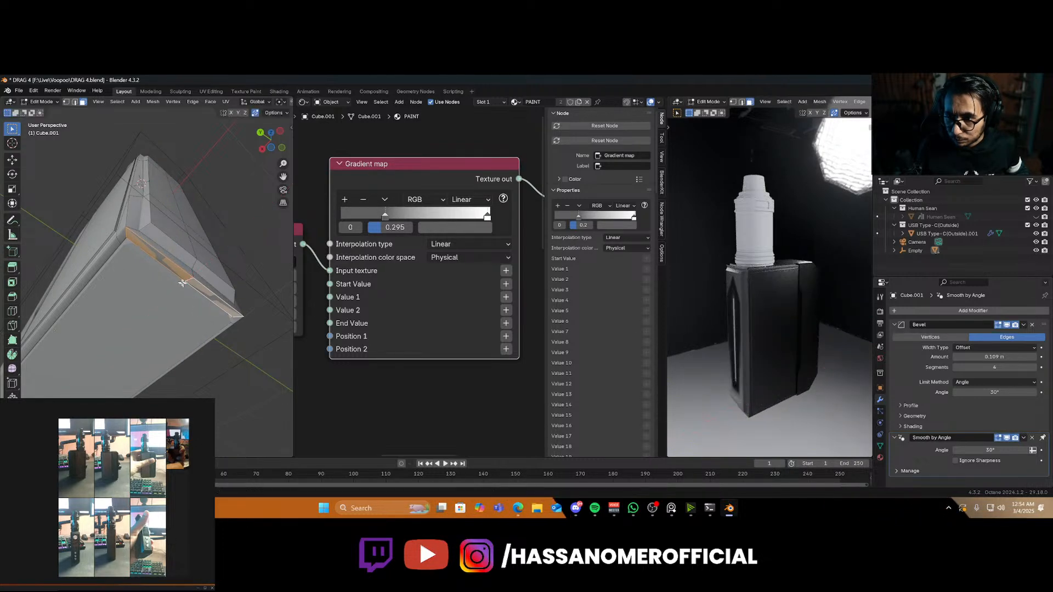
Switch to vertex selection and move the out-of-line vertex on the body's lower vertical edge along X
{"action": "middle_click_drag", "start_coordinate": [182, 283], "coordinate": [198, 332]}
{"action": "middle_click_drag", "start_coordinate": [185, 338], "coordinate": [181, 274]}
{"action": "scroll", "coordinate": [237, 369], "scroll_direction": "up", "scroll_amount": 3}
{"action": "scroll", "coordinate": [186, 318], "scroll_direction": "up", "scroll_amount": 1}
{"action": "key", "text": "Tab"}
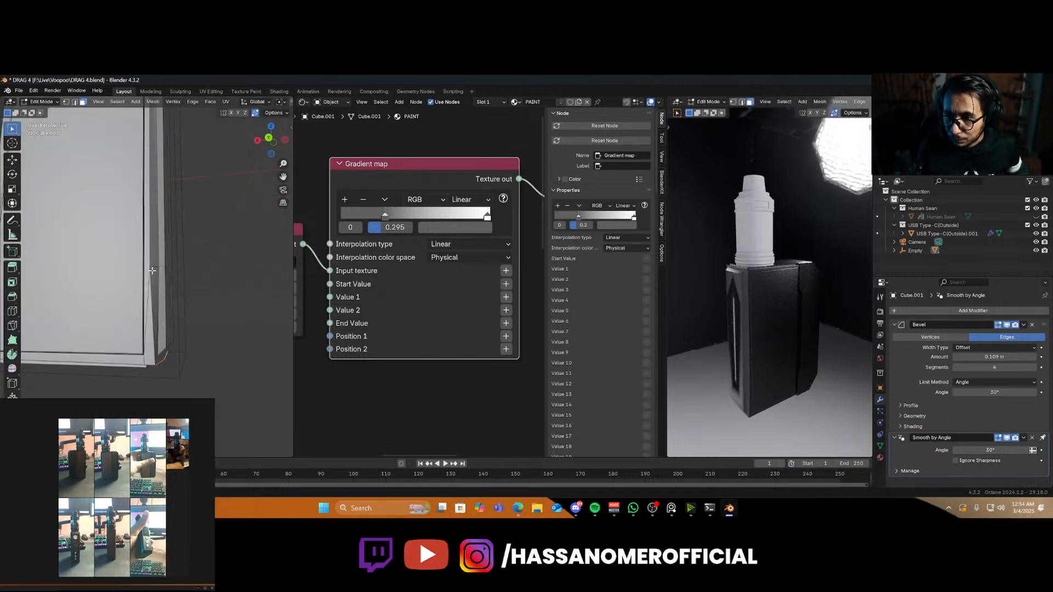
{"action": "scroll", "coordinate": [152, 269], "scroll_direction": "up", "scroll_amount": 2}
{"action": "left_click", "coordinate": [156, 253]}
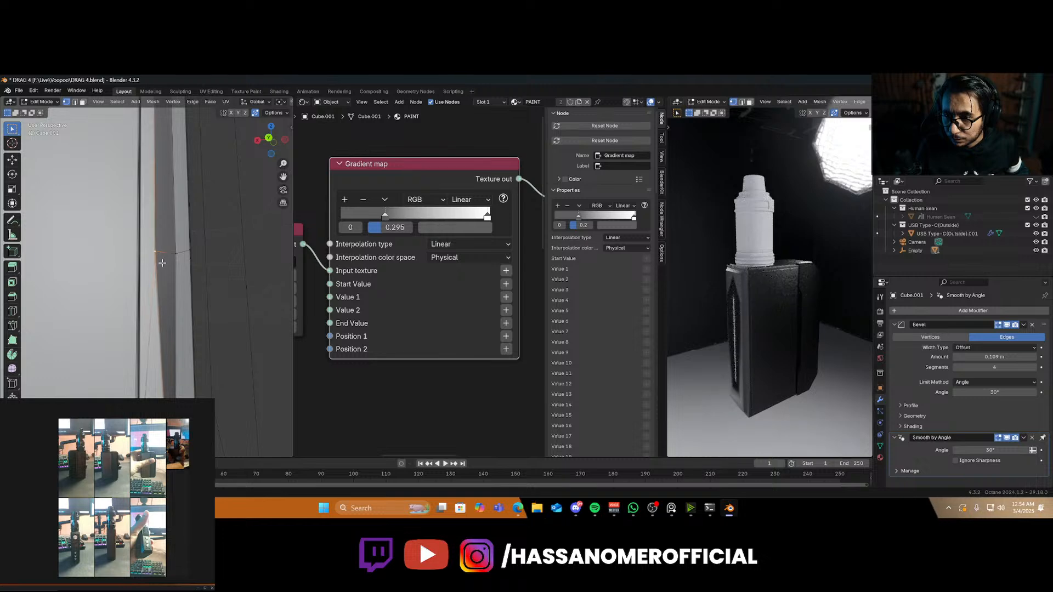
{"action": "key", "text": "g"}
{"action": "key", "text": "x"}
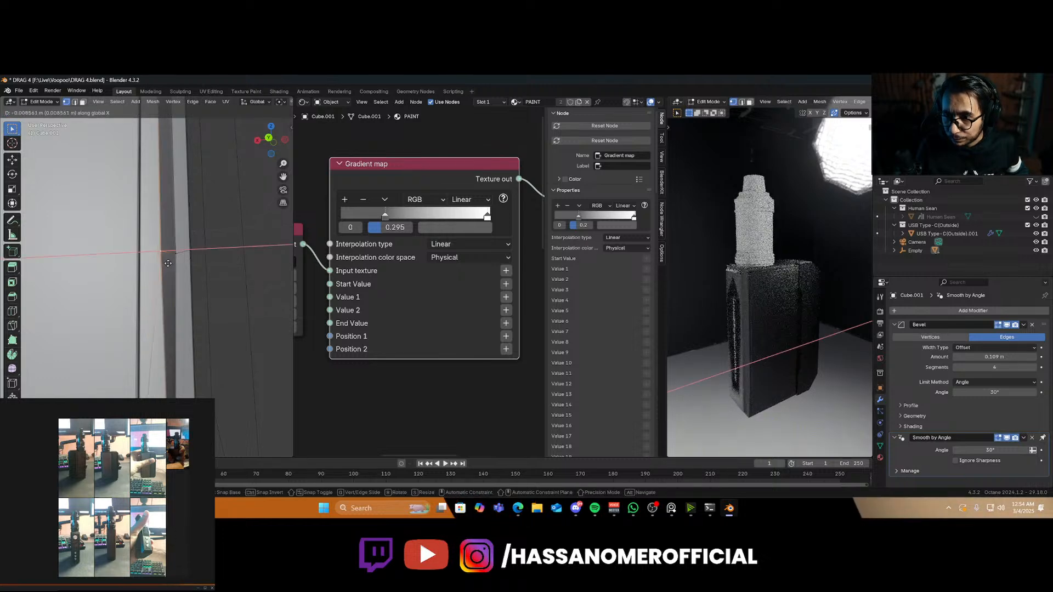
{"action": "left_click", "coordinate": [173, 265]}
{"action": "scroll", "coordinate": [138, 280], "scroll_direction": "down", "scroll_amount": 5}
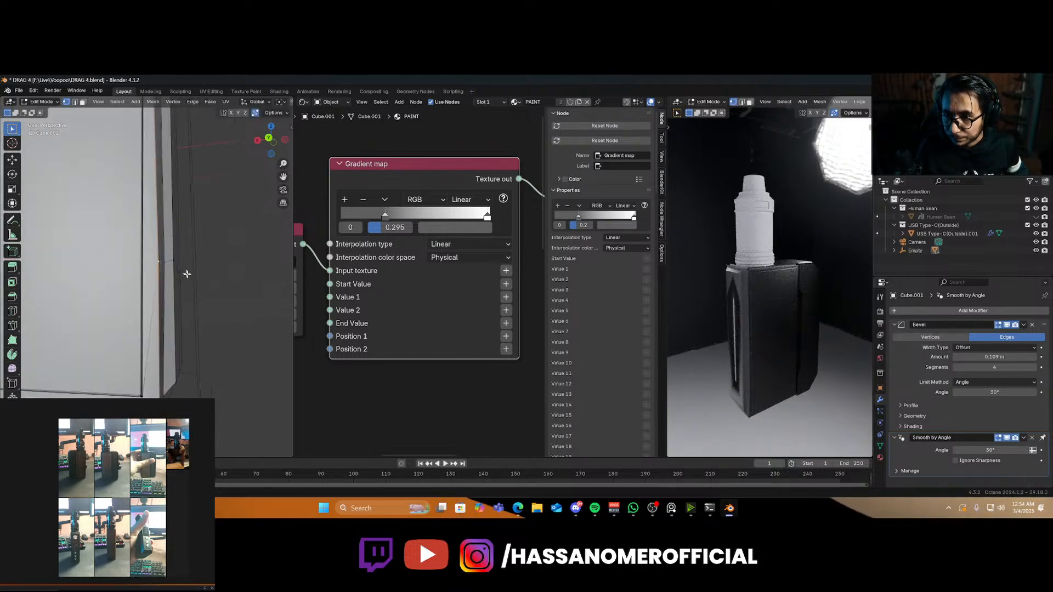
{"action": "middle_click_drag", "start_coordinate": [136, 283], "coordinate": [96, 296]}
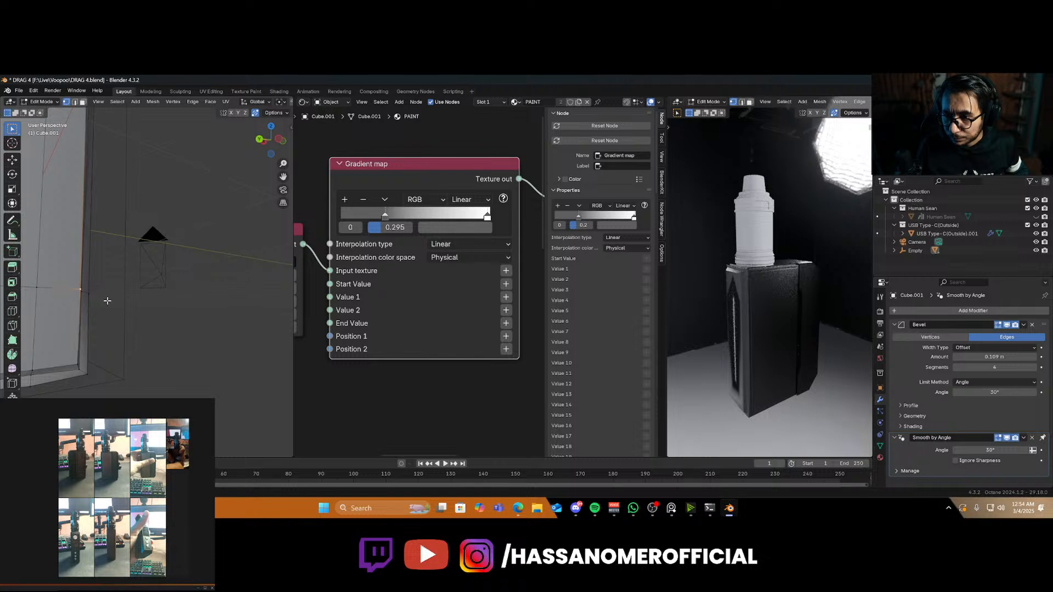
Return to object mode and examine the body part's edges and surfaces from several sides
{"action": "scroll", "coordinate": [110, 307], "scroll_direction": "up", "scroll_amount": 6}
{"action": "middle_click_drag", "start_coordinate": [142, 334], "coordinate": [208, 305]}
{"action": "key", "text": "Tab"}
{"action": "scroll", "coordinate": [150, 305], "scroll_direction": "down", "scroll_amount": 5}
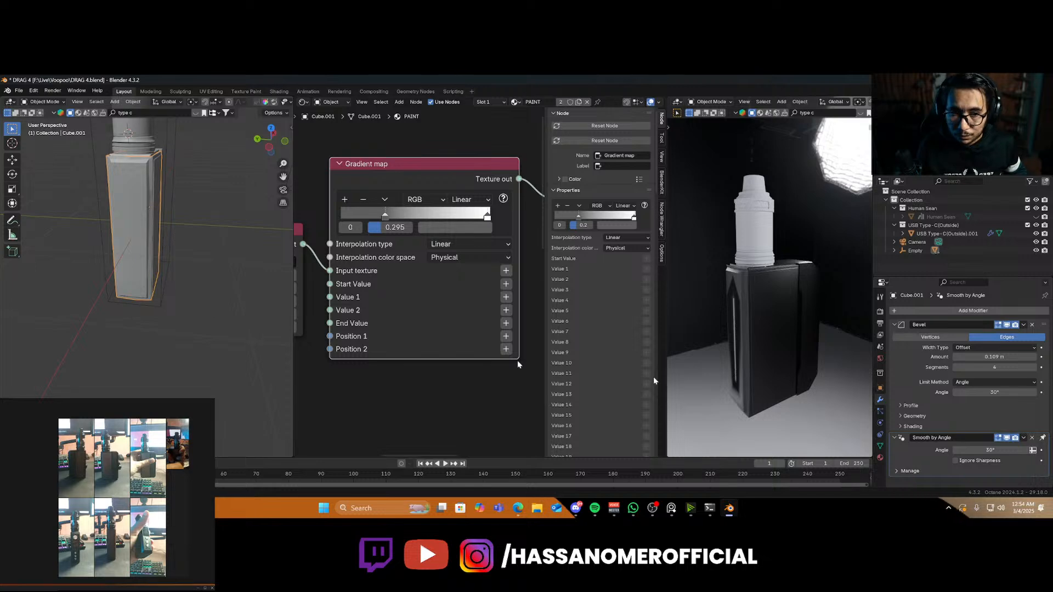
{"action": "middle_click_drag", "start_coordinate": [756, 344], "coordinate": [734, 329]}
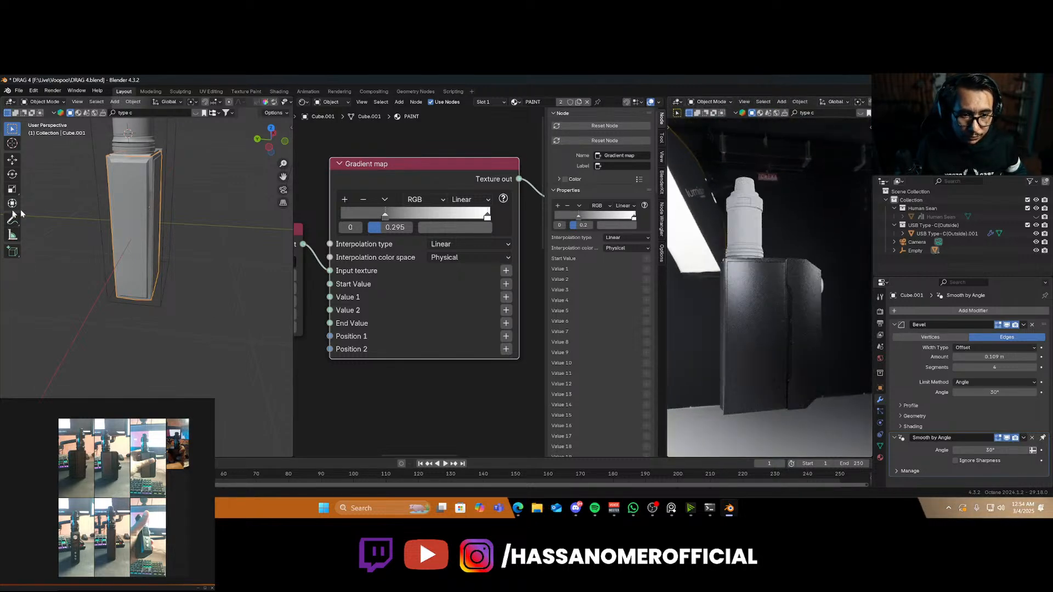
{"action": "middle_click_drag", "start_coordinate": [149, 210], "coordinate": [219, 242]}
{"action": "scroll", "coordinate": [219, 242], "scroll_direction": "up", "scroll_amount": 3}
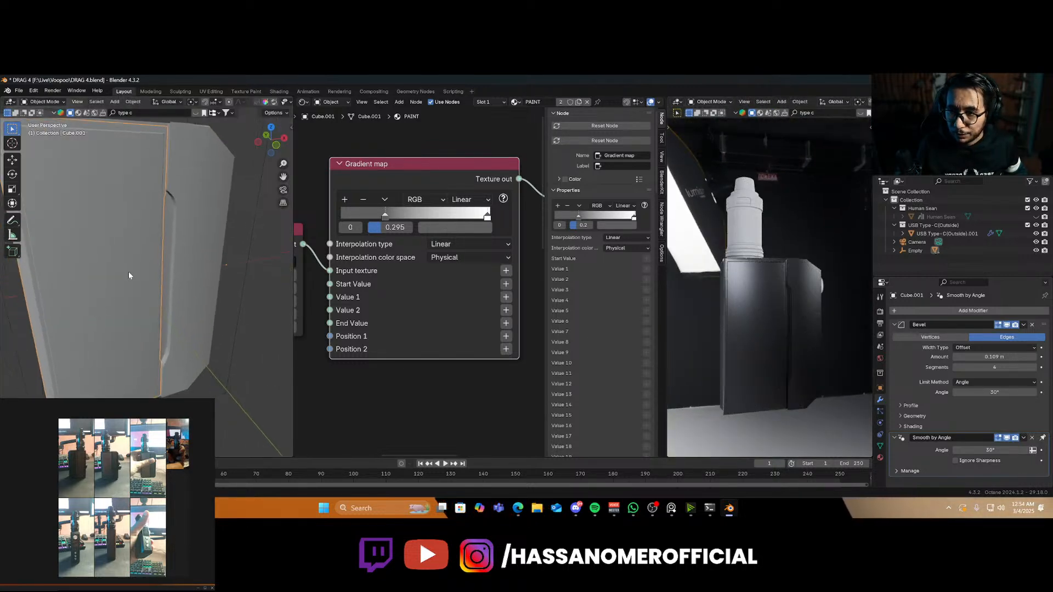
{"action": "scroll", "coordinate": [128, 273], "scroll_direction": "down", "scroll_amount": 3}
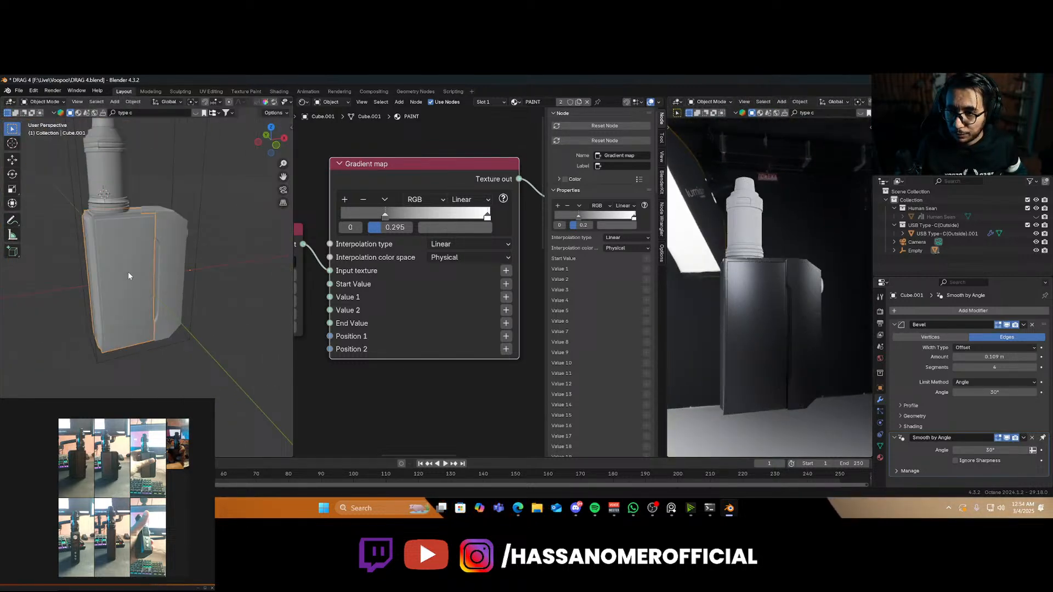
Search the BlenderKit material library for "wood" with results limited to texture-based materials
{"action": "left_click", "coordinate": [197, 114]}
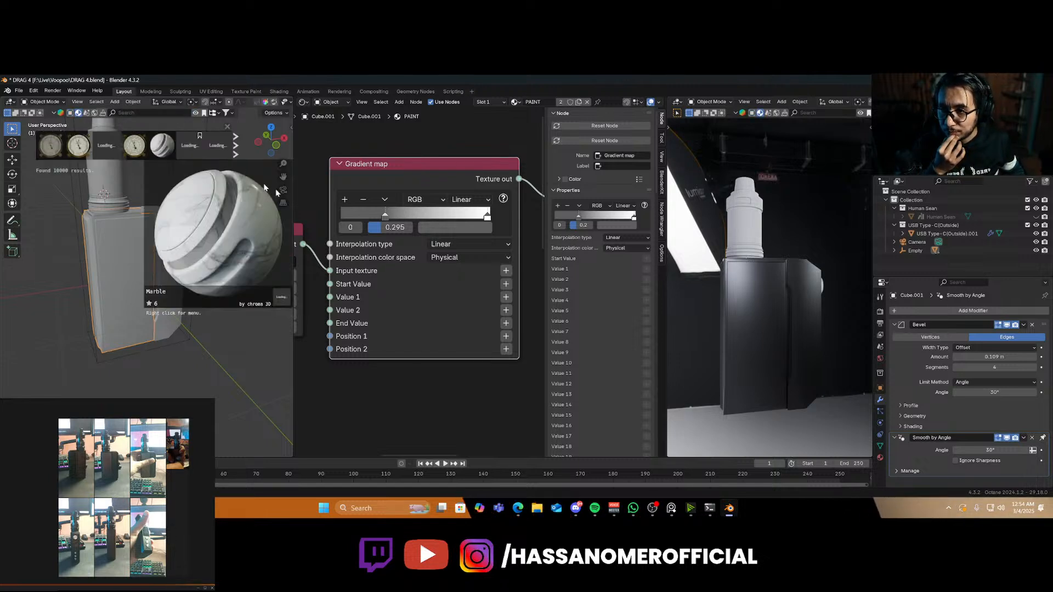
{"action": "key", "text": "n"}
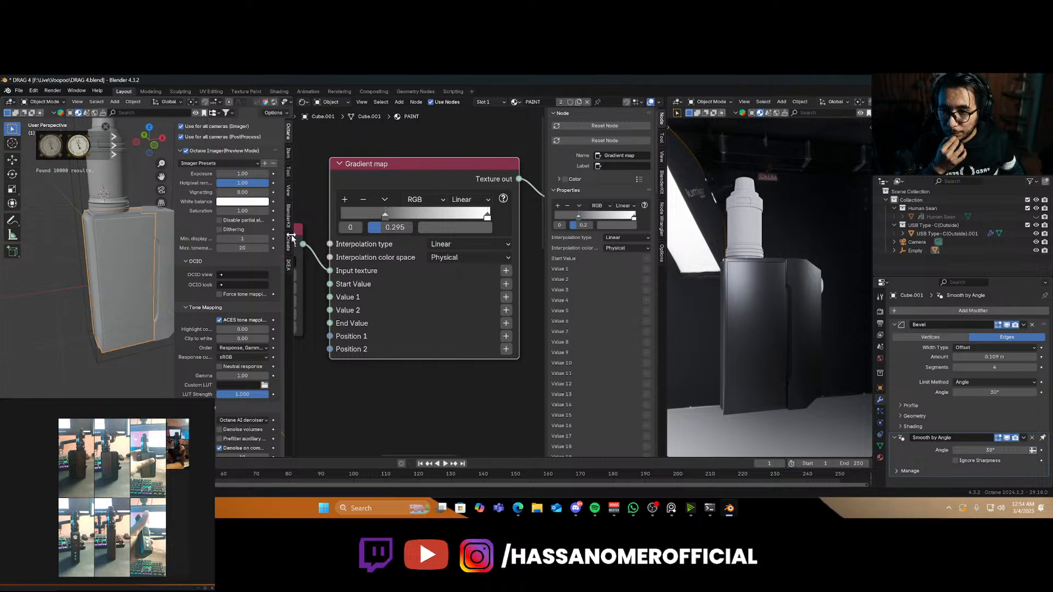
{"action": "left_click", "coordinate": [289, 215]}
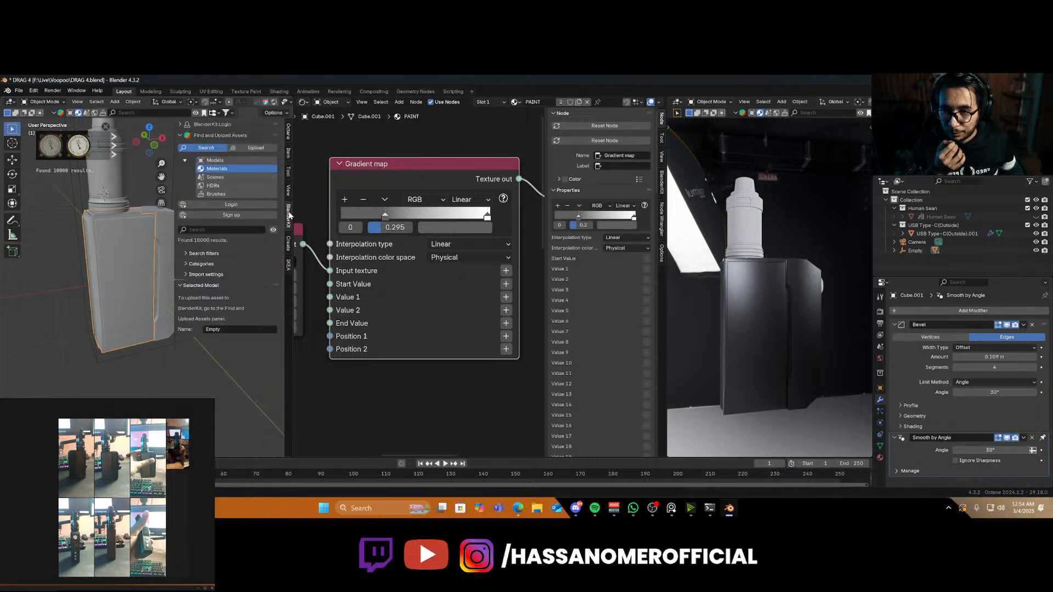
{"action": "left_click", "coordinate": [189, 264]}
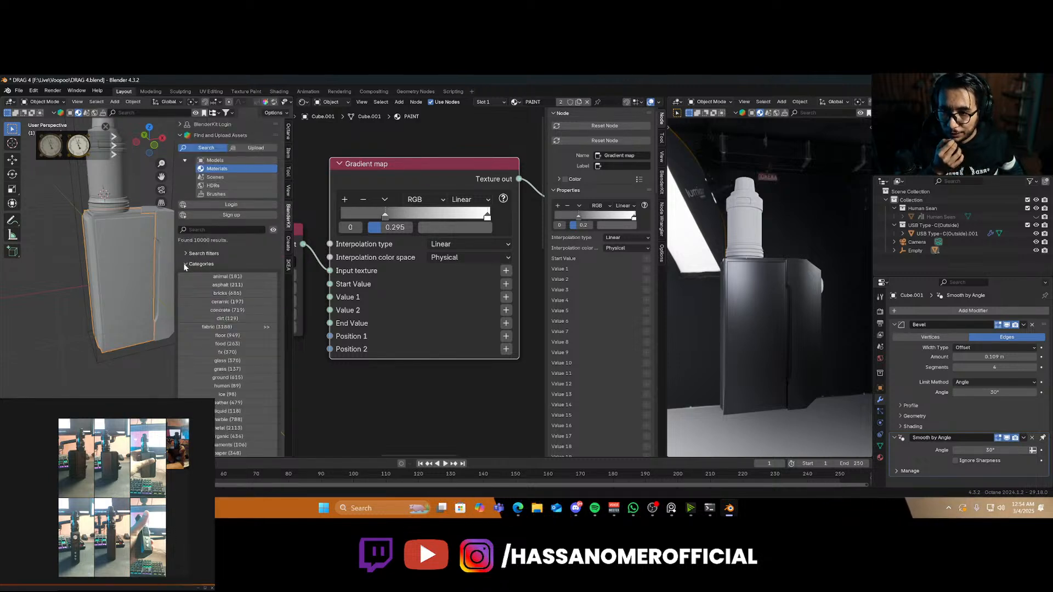
{"action": "left_click", "coordinate": [189, 264]}
{"action": "left_click", "coordinate": [186, 253]}
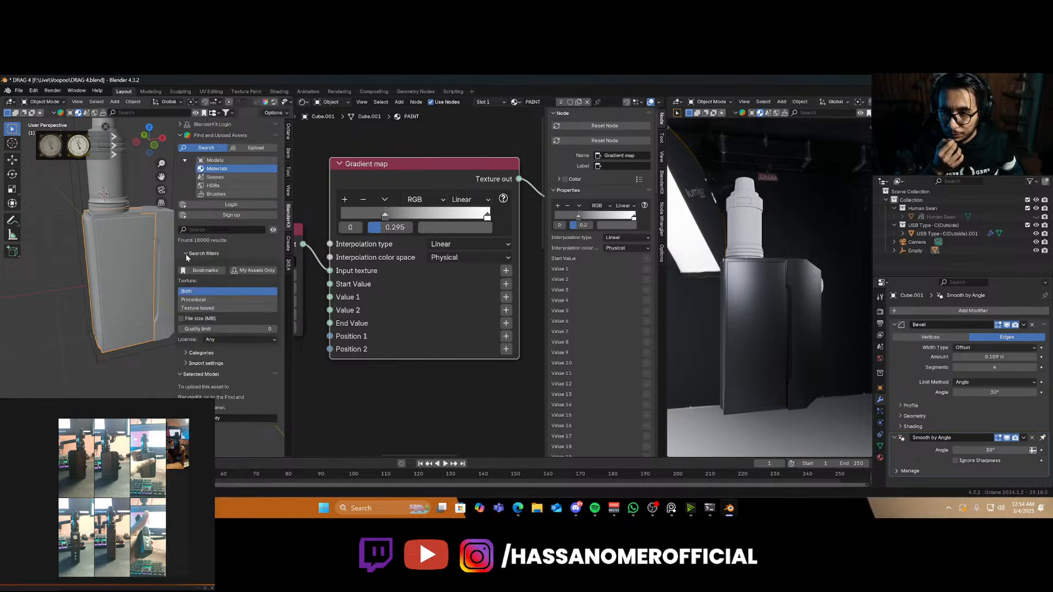
{"action": "left_click", "coordinate": [201, 308]}
{"action": "left_click", "coordinate": [222, 230]}
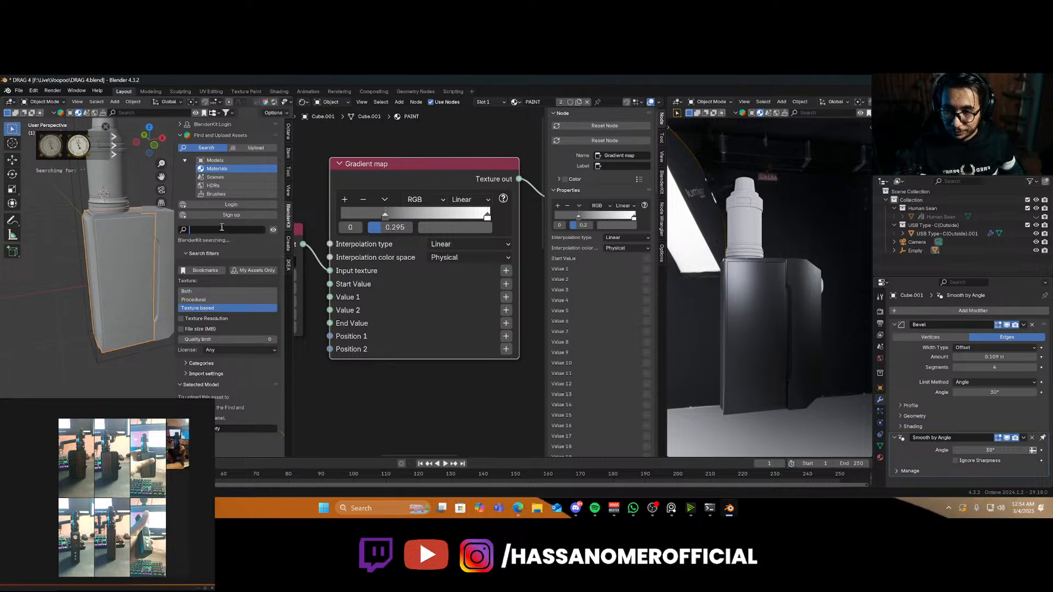
{"action": "type", "text": "wood"}
{"action": "key", "text": "Return"}
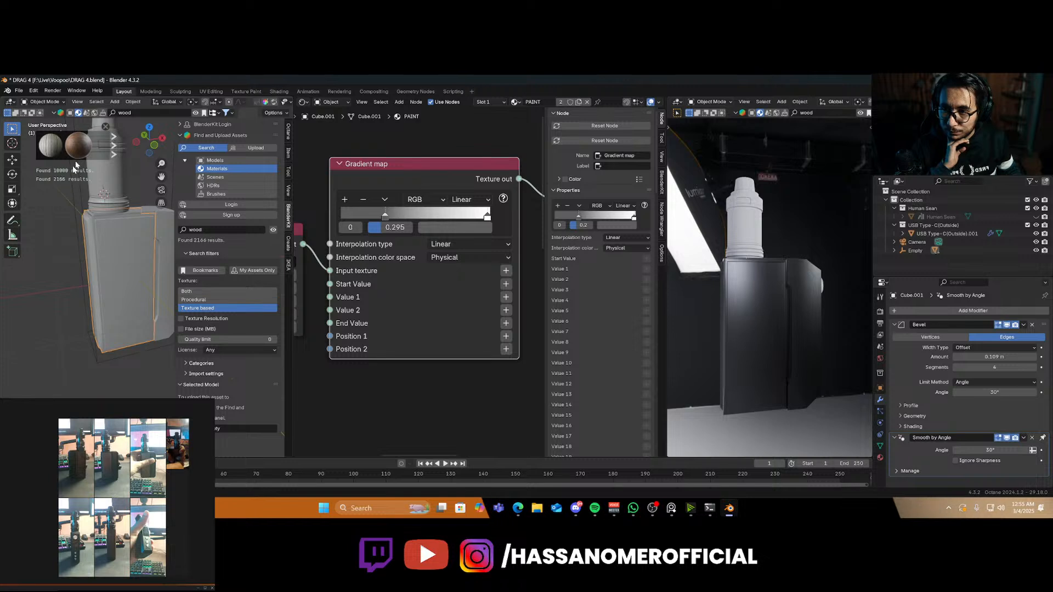
{"action": "mouse_move", "coordinate": [85, 151]}
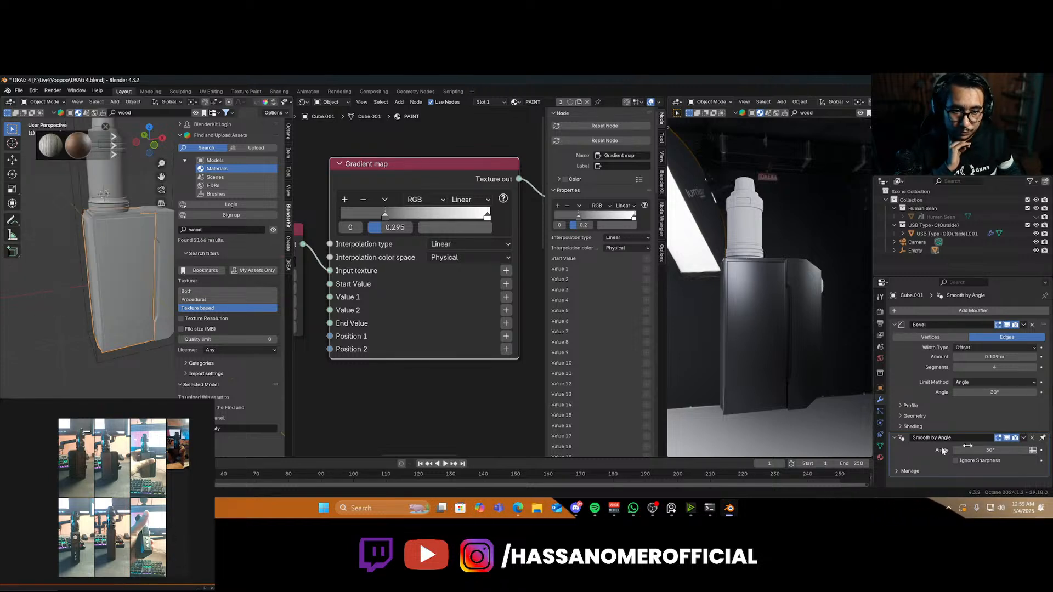
Add an empty second material slot to the body part and select its large flat side face
{"action": "left_click", "coordinate": [881, 456]}
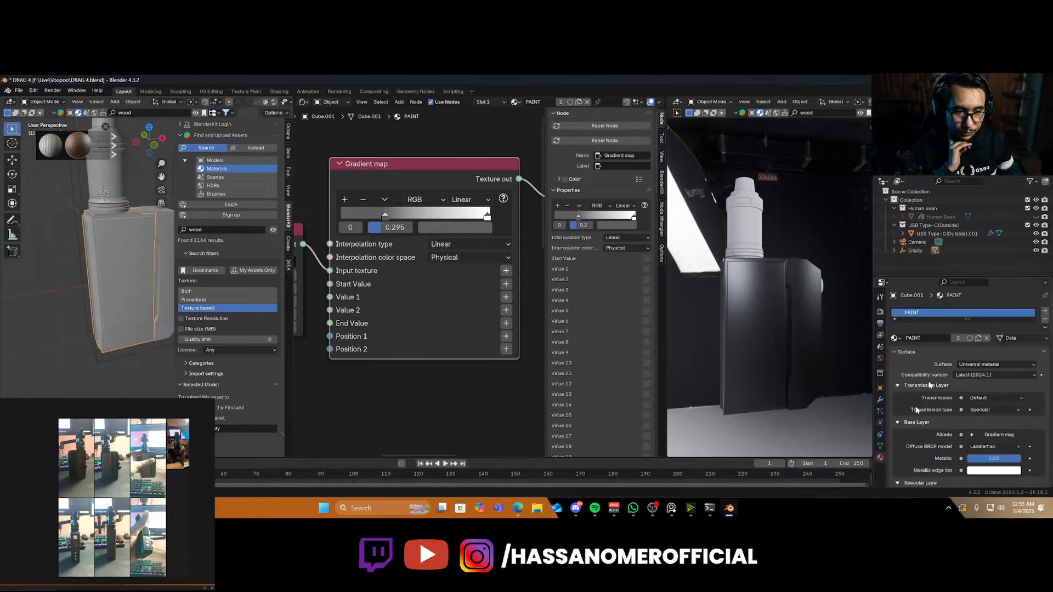
{"action": "left_click", "coordinate": [1044, 311]}
{"action": "key", "text": "Tab"}
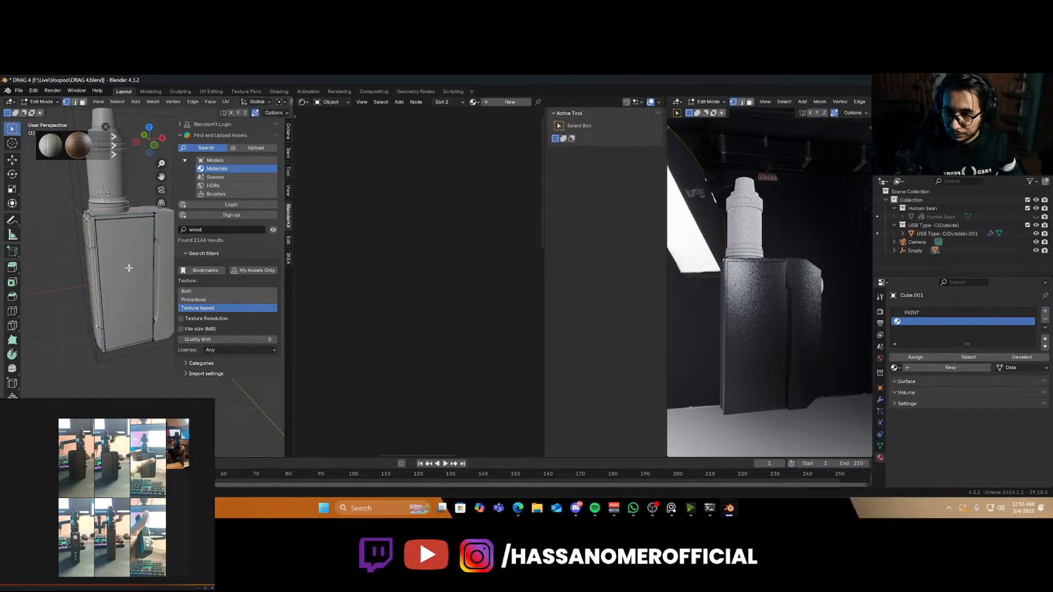
{"action": "key", "text": "3"}
{"action": "left_click", "coordinate": [141, 297]}
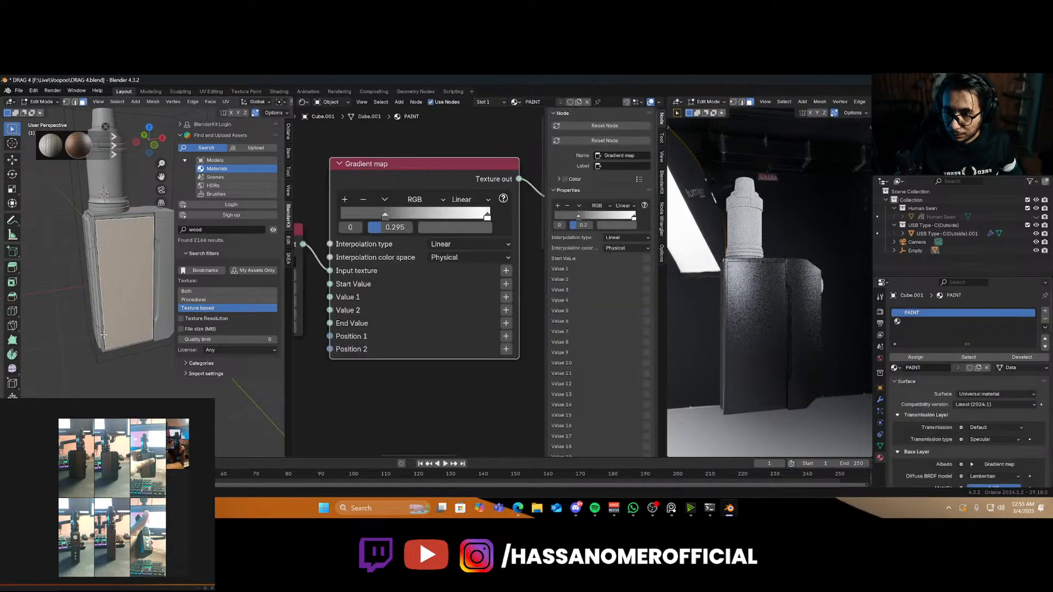
Add the opposite large side face to the selection so both flat side panels are selected
{"action": "middle_click_drag", "start_coordinate": [121, 332], "coordinate": [146, 336]}
{"action": "key", "text": "KP_Decimal"}
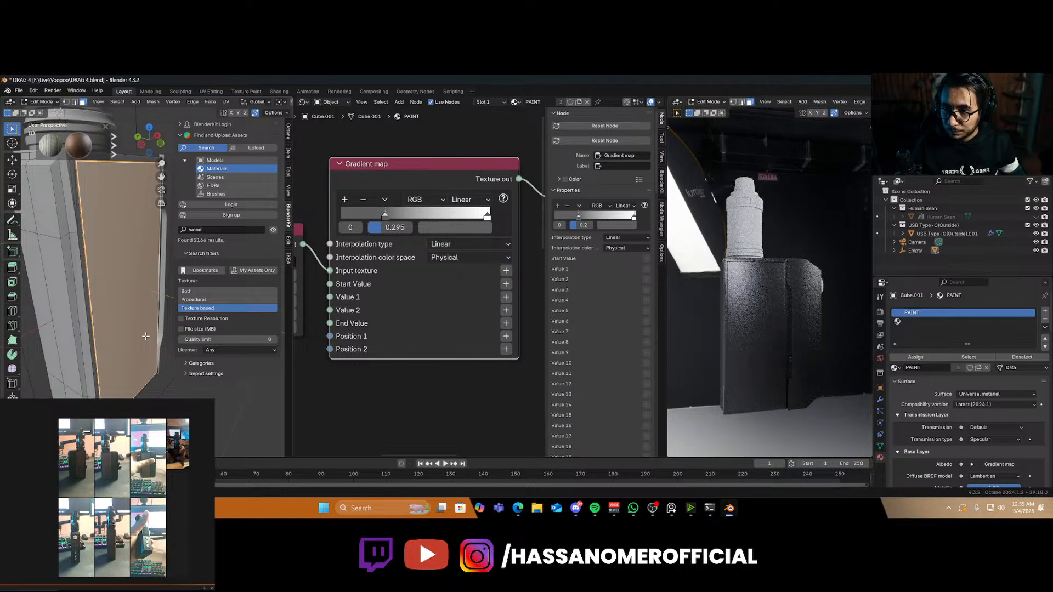
{"action": "key", "text": "ctrl+z"}
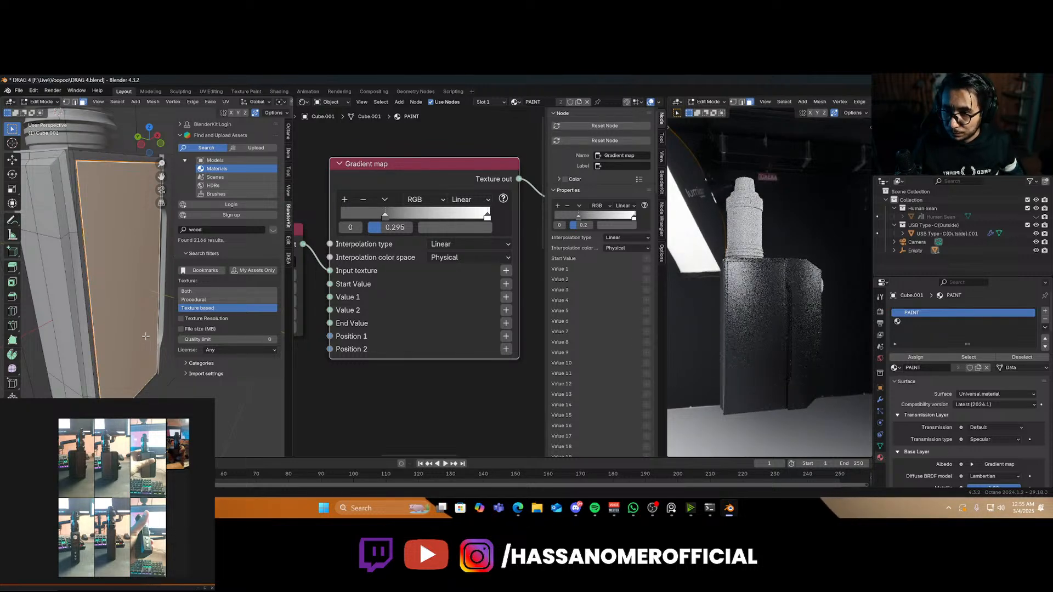
{"action": "left_click", "coordinate": [139, 308]}
{"action": "left_click", "coordinate": [133, 301]}
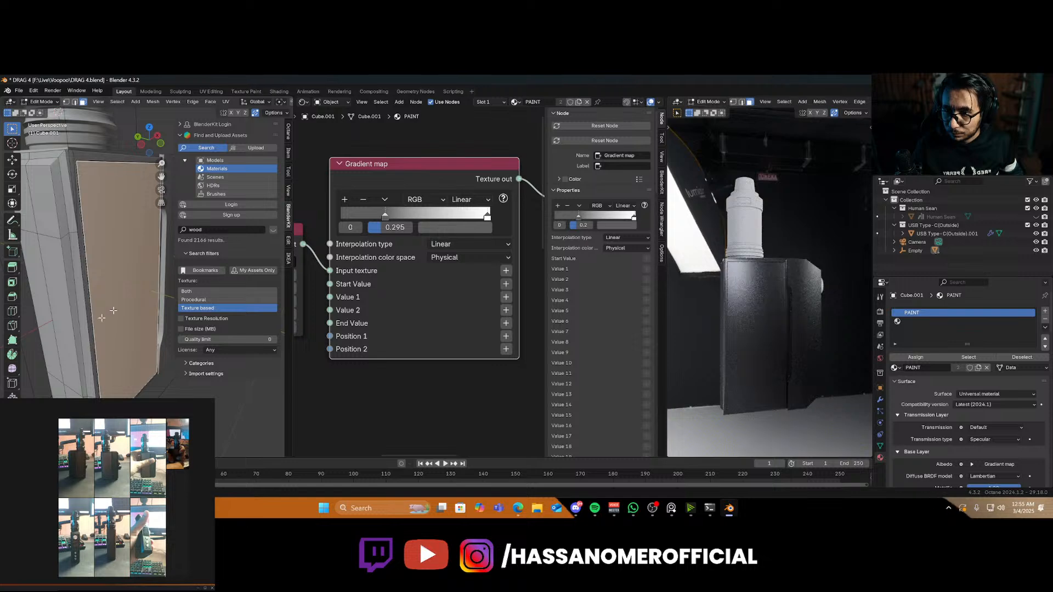
{"action": "scroll", "coordinate": [77, 333], "scroll_direction": "down", "scroll_amount": 2}
{"action": "middle_click_drag", "start_coordinate": [73, 336], "coordinate": [134, 319]}
{"action": "left_click", "coordinate": [133, 320]}
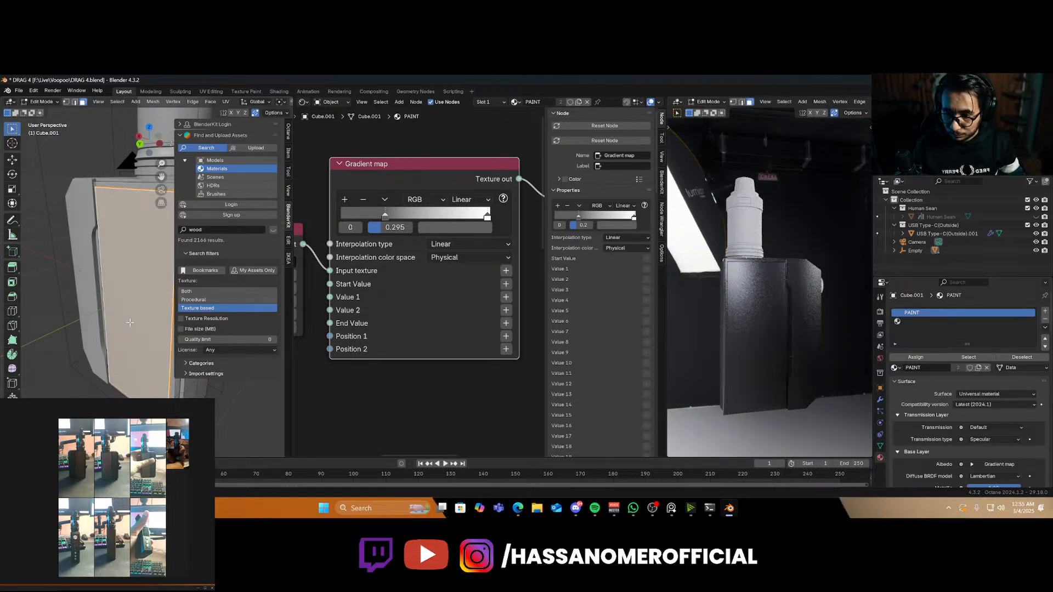
{"action": "scroll", "coordinate": [130, 323], "scroll_direction": "down", "scroll_amount": 3}
{"action": "middle_click_drag", "start_coordinate": [130, 323], "coordinate": [159, 318]}
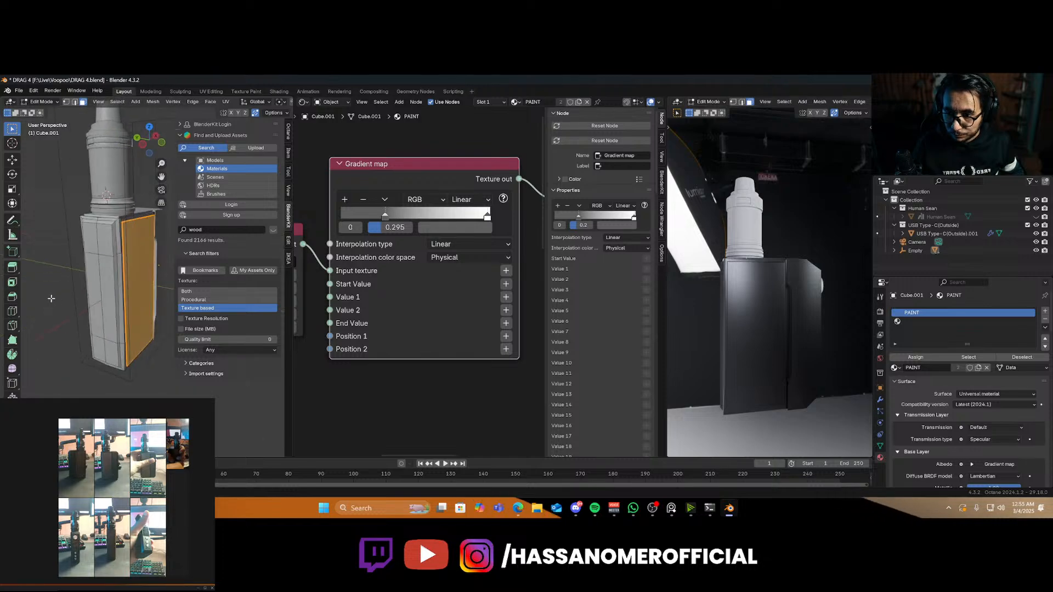
Assign the empty material slot to the selected side panels and return to object mode
{"action": "left_click", "coordinate": [933, 322]}
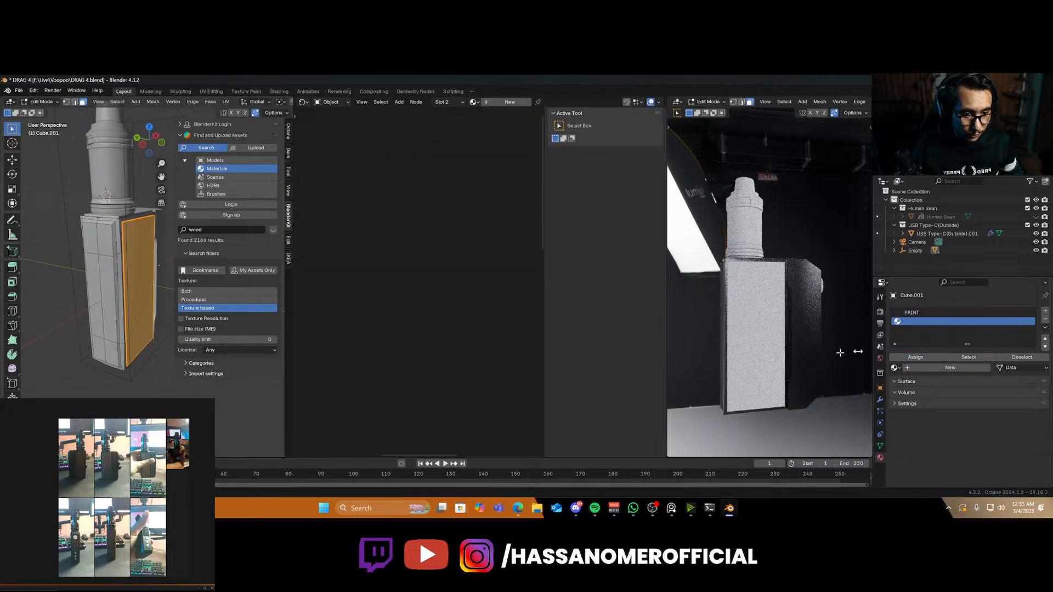
{"action": "scroll", "coordinate": [751, 361], "scroll_direction": "up", "scroll_amount": 3}
{"action": "middle_click_drag", "start_coordinate": [752, 361], "coordinate": [792, 360]}
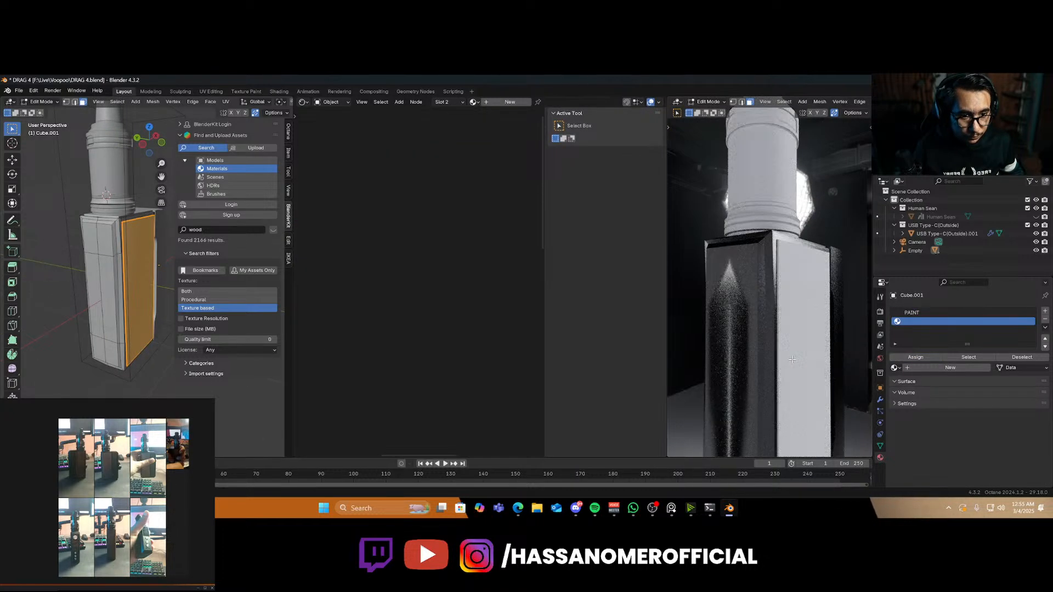
{"action": "key", "text": "Tab"}
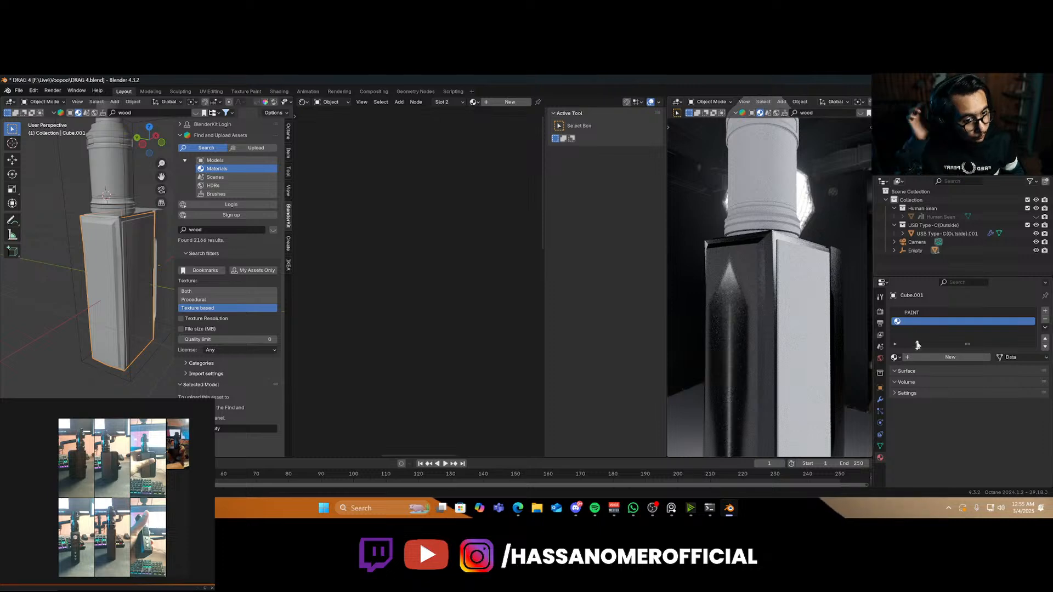
Apply the brown wood material from the BlenderKit results to the body part's second material slot
{"action": "left_click", "coordinate": [194, 114]}
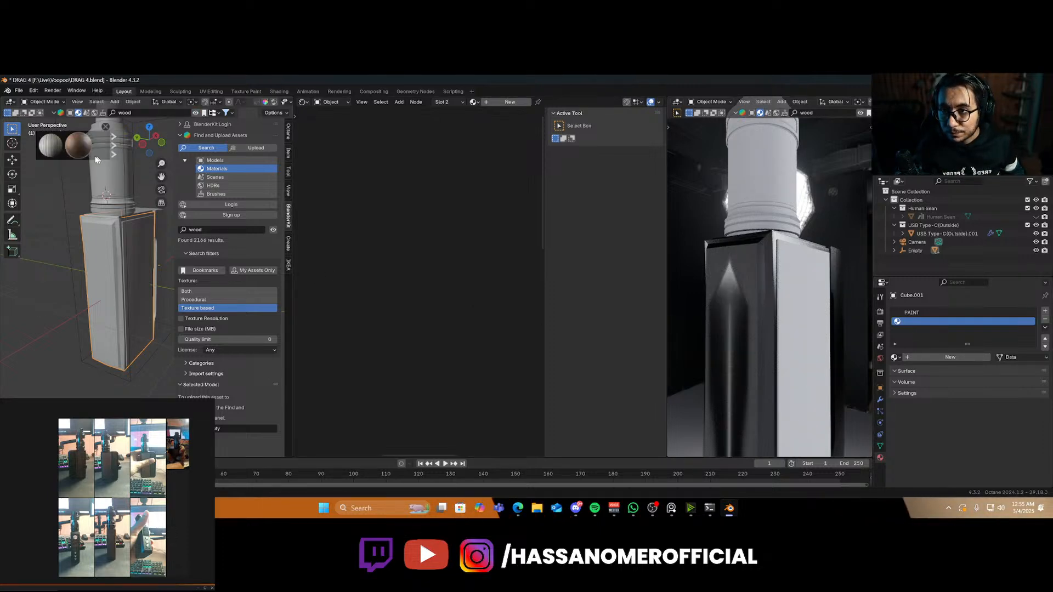
{"action": "left_click", "coordinate": [79, 146]}
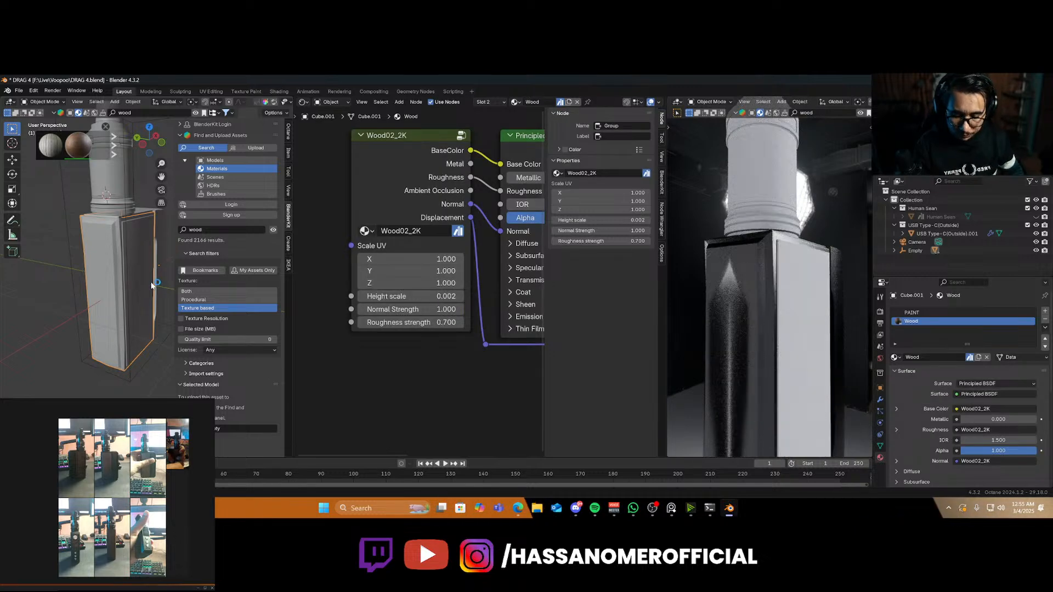
{"action": "scroll", "coordinate": [399, 299], "scroll_direction": "down", "scroll_amount": 4}
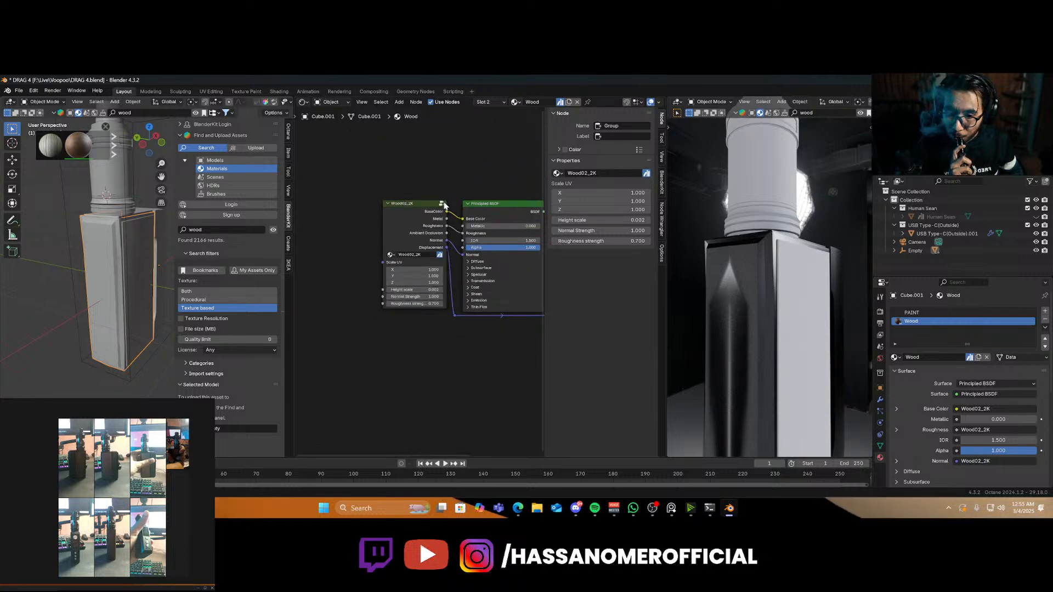
Inside the Wood02_2K node group, remove the four image textures together with their texture coordinate, mapping and scale input nodes
{"action": "key", "text": "Tab"}
{"action": "scroll", "coordinate": [430, 257], "scroll_direction": "down", "scroll_amount": 2}
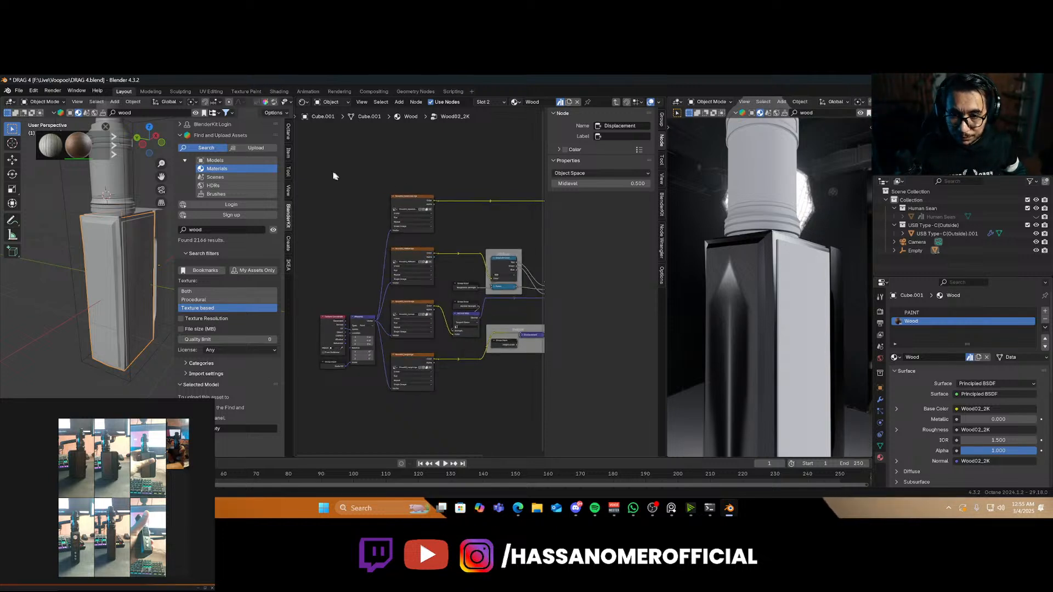
{"action": "left_click_drag", "start_coordinate": [333, 176], "coordinate": [445, 400]}
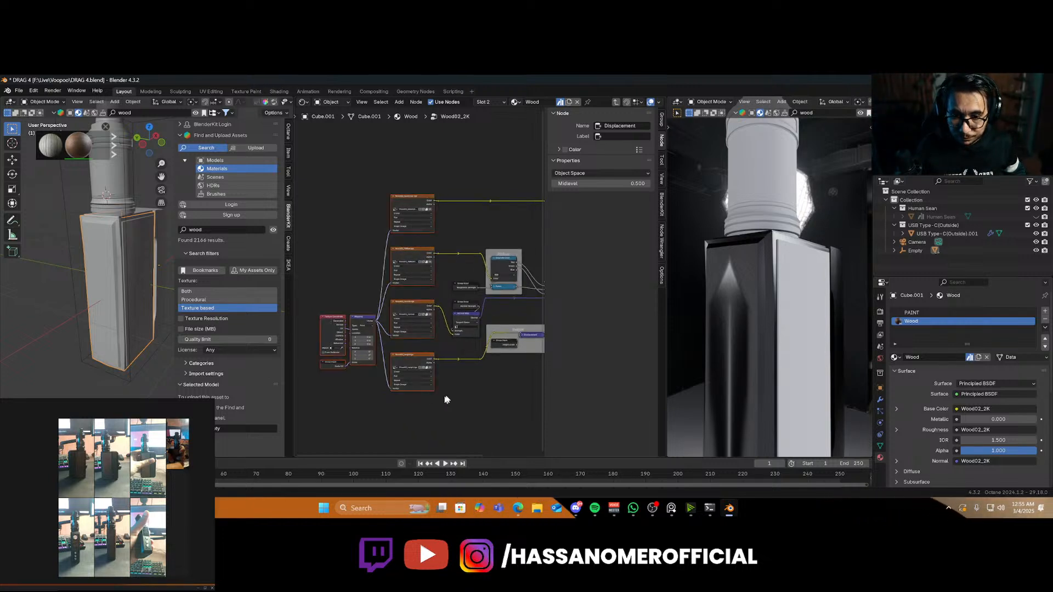
{"action": "key", "text": "Delete"}
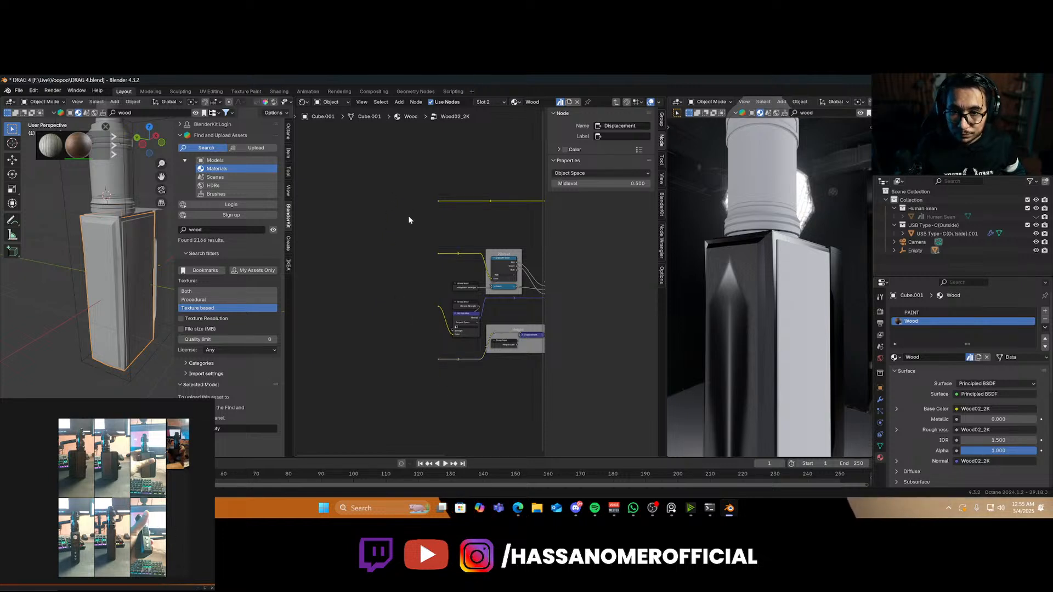
Move the Wood02_2K group aside and try to paste the removed nodes into the Wood material's main node tree
{"action": "key", "text": "Tab"}
{"action": "scroll", "coordinate": [412, 280], "scroll_direction": "up", "scroll_amount": 2}
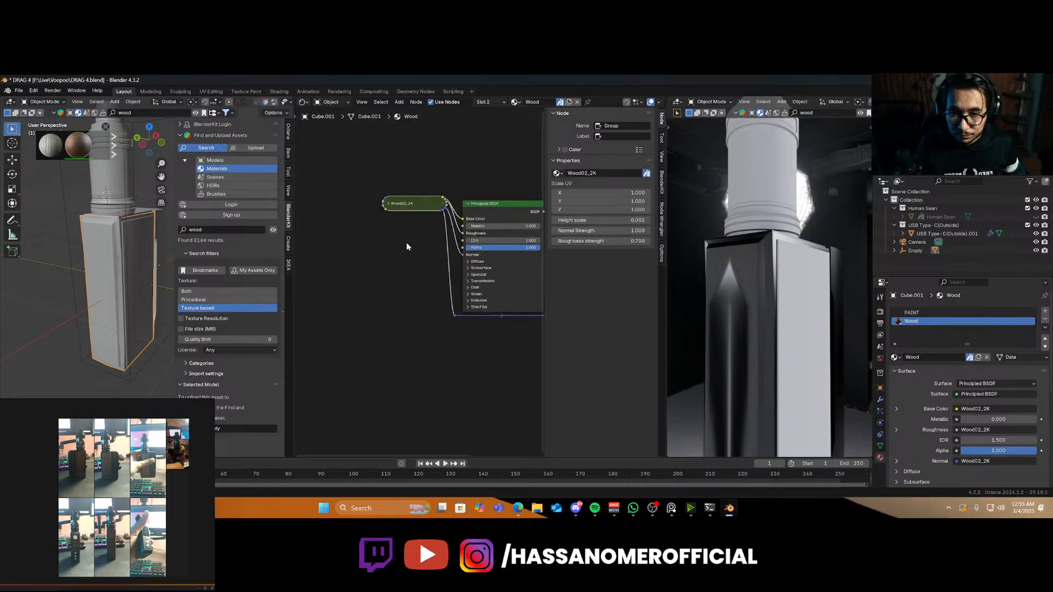
{"action": "left_click", "coordinate": [391, 204]}
{"action": "left_click_drag", "start_coordinate": [406, 204], "coordinate": [317, 197]}
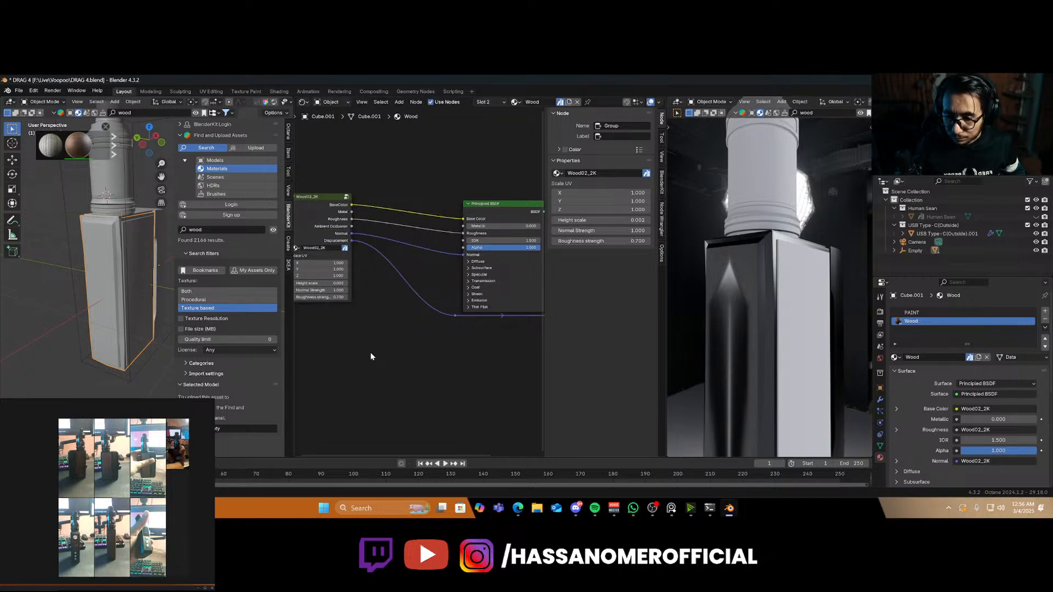
{"action": "key", "text": "ctrl+v"}
{"action": "key", "text": "ctrl+z"}
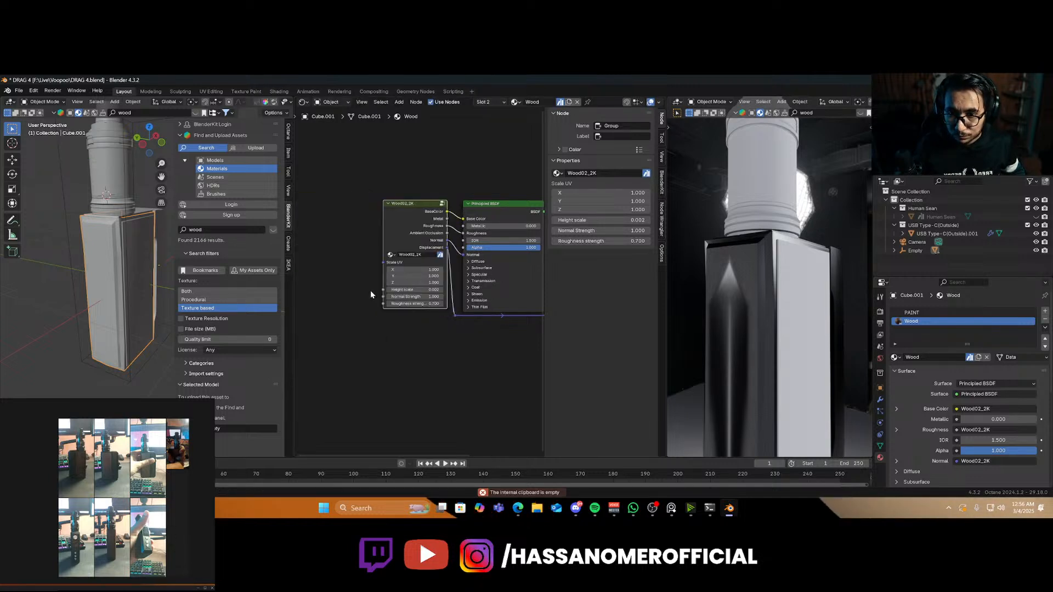
{"action": "key", "text": "Tab"}
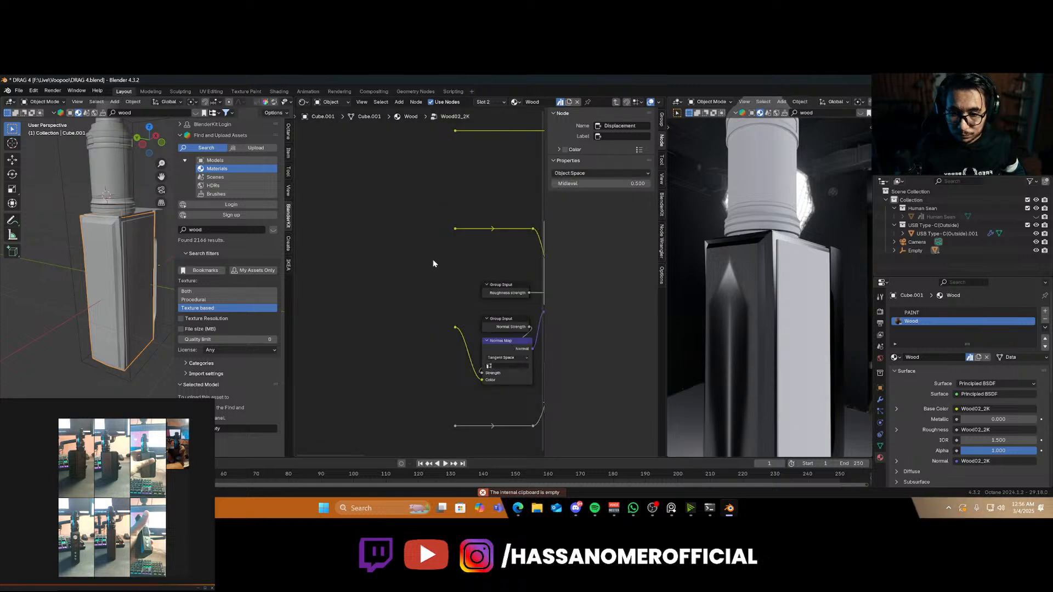
{"action": "key", "text": "shift+a"}
{"action": "key", "text": "Escape"}
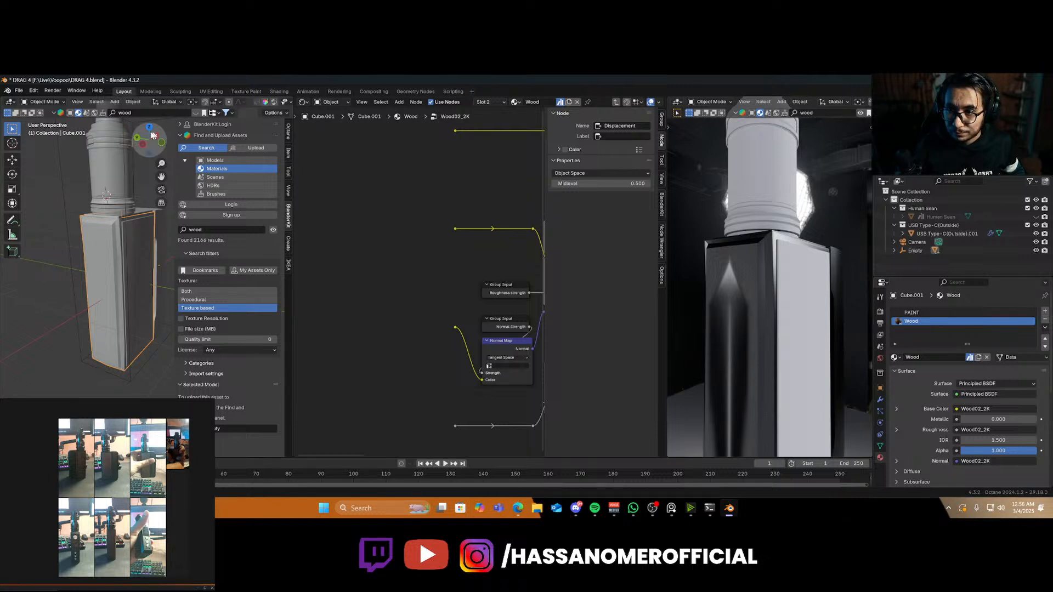
Browse the BlenderKit wood results and apply another brown Wood material to the body part's second material slot
{"action": "left_click", "coordinate": [196, 115]}
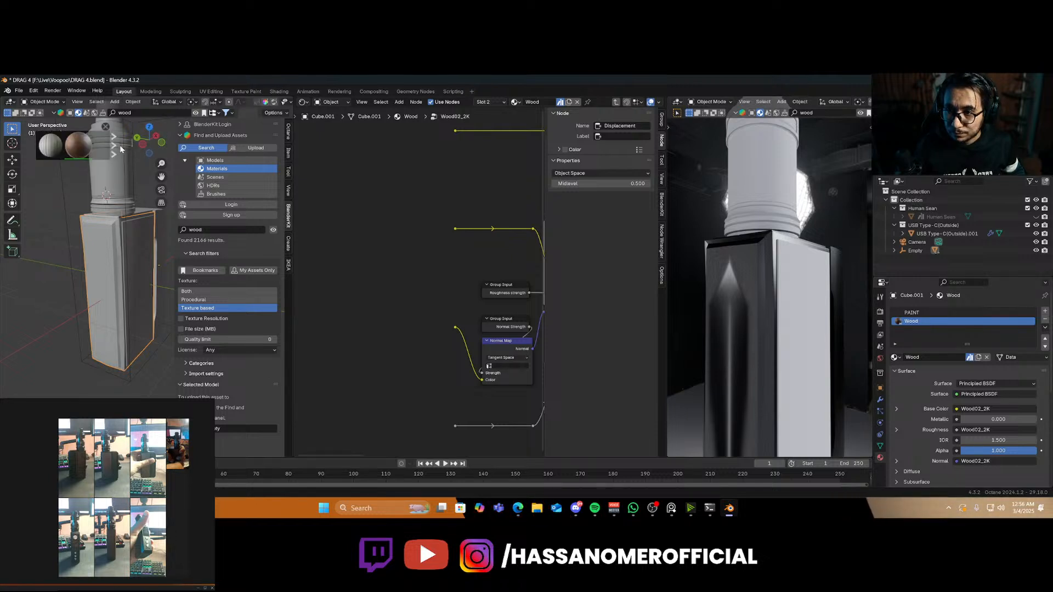
{"action": "left_click", "coordinate": [119, 144]}
{"action": "mouse_move", "coordinate": [63, 155]}
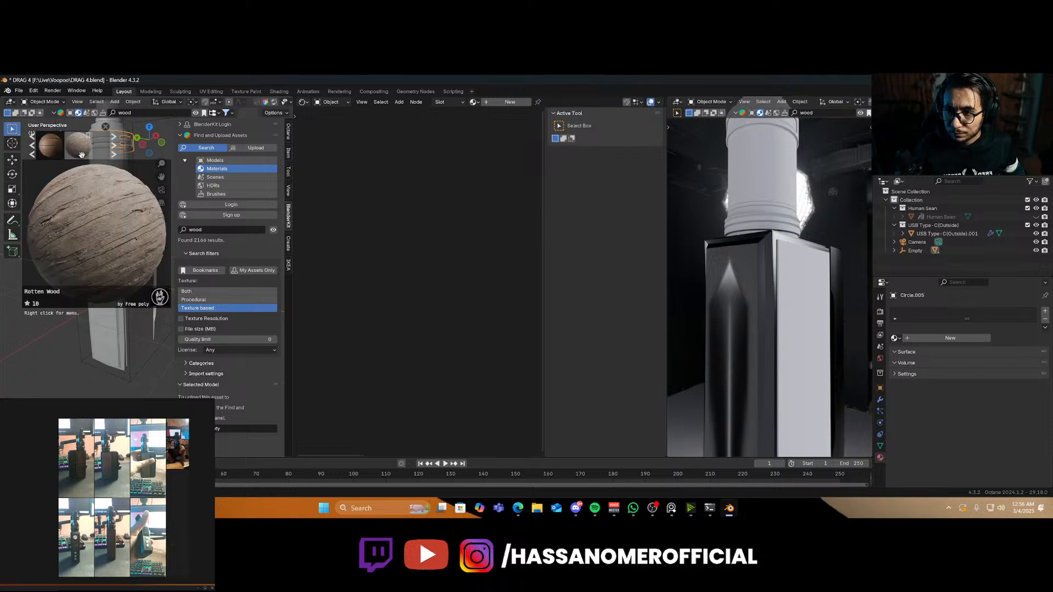
{"action": "left_click", "coordinate": [114, 155]}
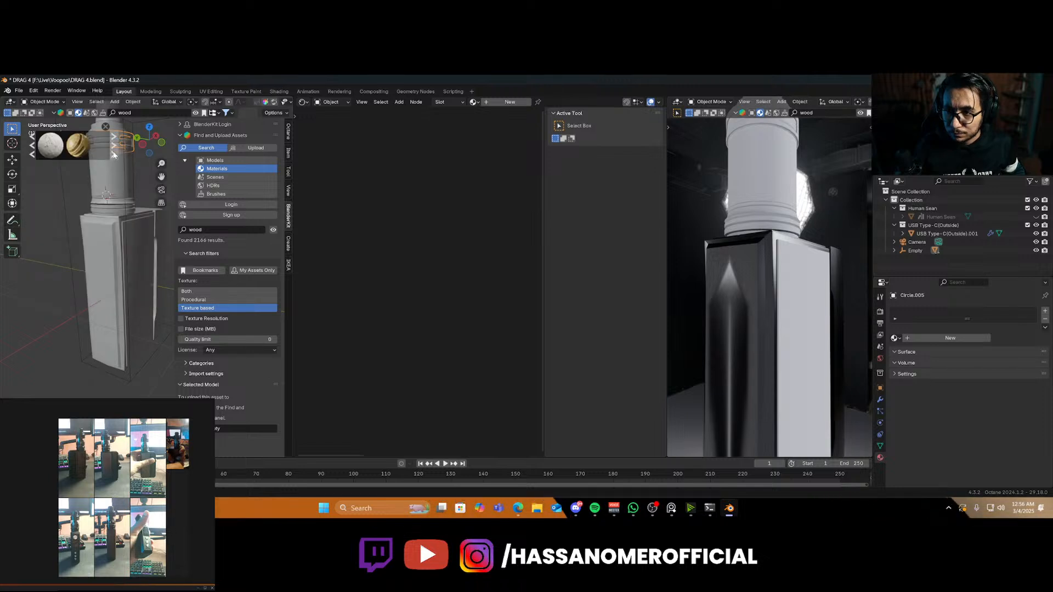
{"action": "left_click", "coordinate": [152, 264]}
{"action": "left_click", "coordinate": [113, 154]}
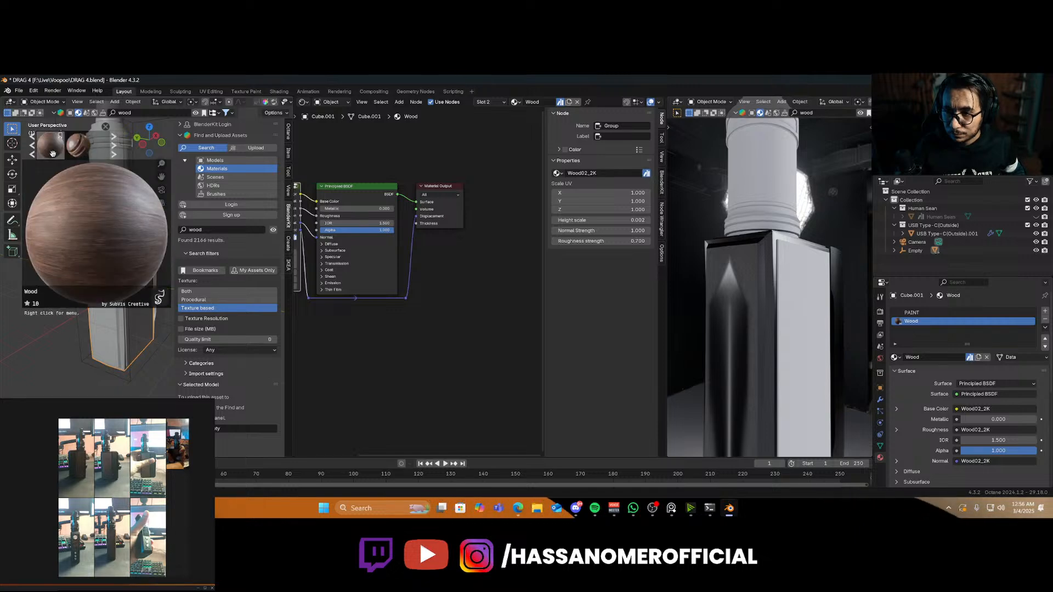
{"action": "left_click", "coordinate": [53, 154]}
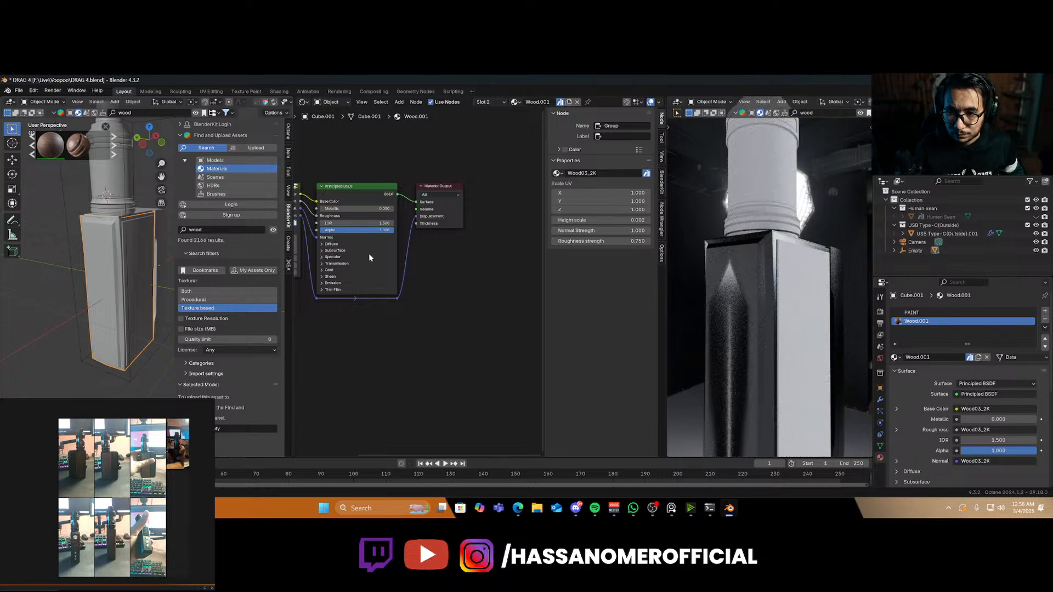
Open the Wood03_2K node group and examine how its image textures feed the roughness, normal and height nodes
{"action": "scroll", "coordinate": [369, 257], "scroll_direction": "down", "scroll_amount": 2}
{"action": "middle_click_drag", "start_coordinate": [341, 274], "coordinate": [420, 285]}
{"action": "scroll", "coordinate": [420, 285], "scroll_direction": "up", "scroll_amount": 5}
{"action": "left_click", "coordinate": [380, 179]}
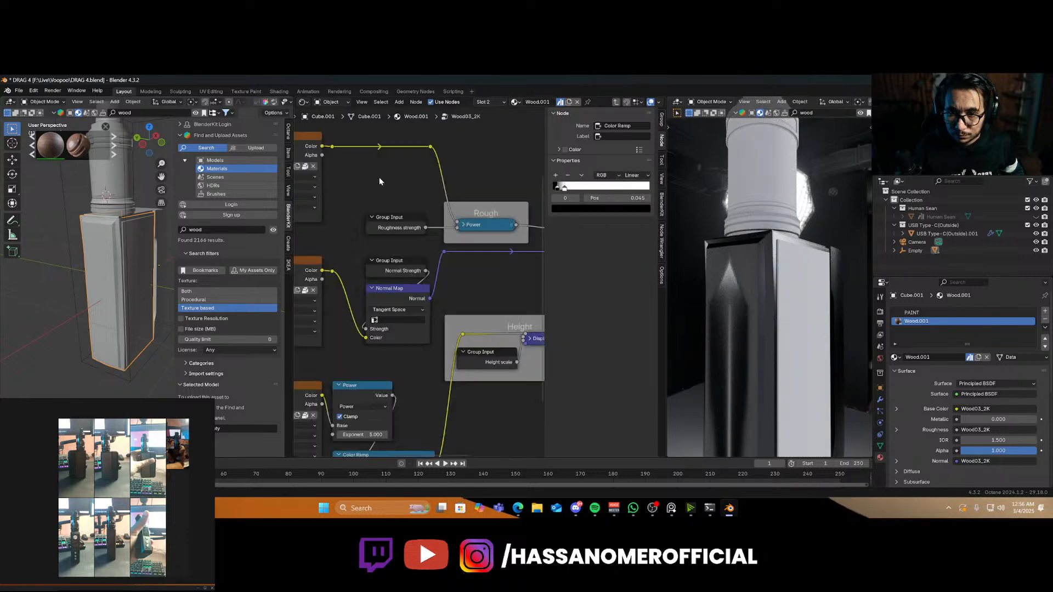
{"action": "scroll", "coordinate": [406, 258], "scroll_direction": "down", "scroll_amount": 3}
{"action": "scroll", "coordinate": [407, 256], "scroll_direction": "up", "scroll_amount": 1}
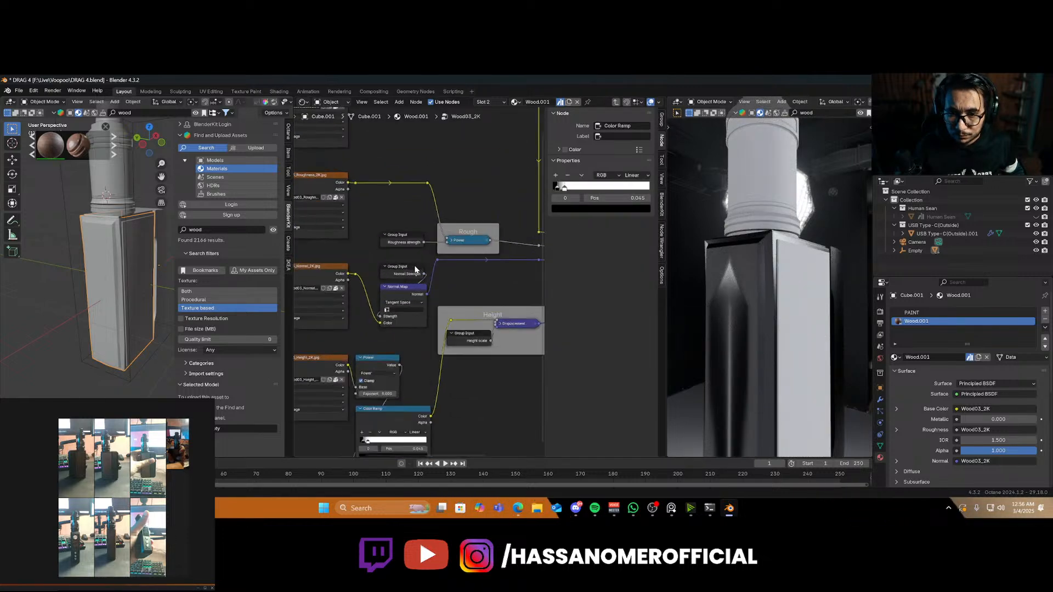
{"action": "scroll", "coordinate": [414, 262], "scroll_direction": "down", "scroll_amount": 3}
{"action": "scroll", "coordinate": [401, 273], "scroll_direction": "up", "scroll_amount": 2}
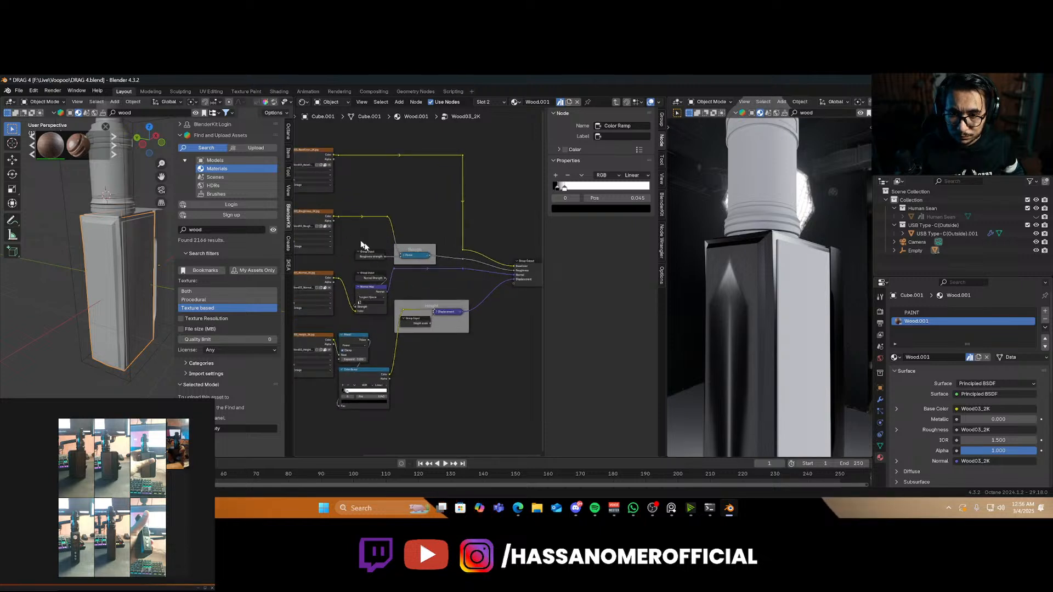
{"action": "scroll", "coordinate": [406, 263], "scroll_direction": "up", "scroll_amount": 2}
{"action": "left_click", "coordinate": [402, 248]}
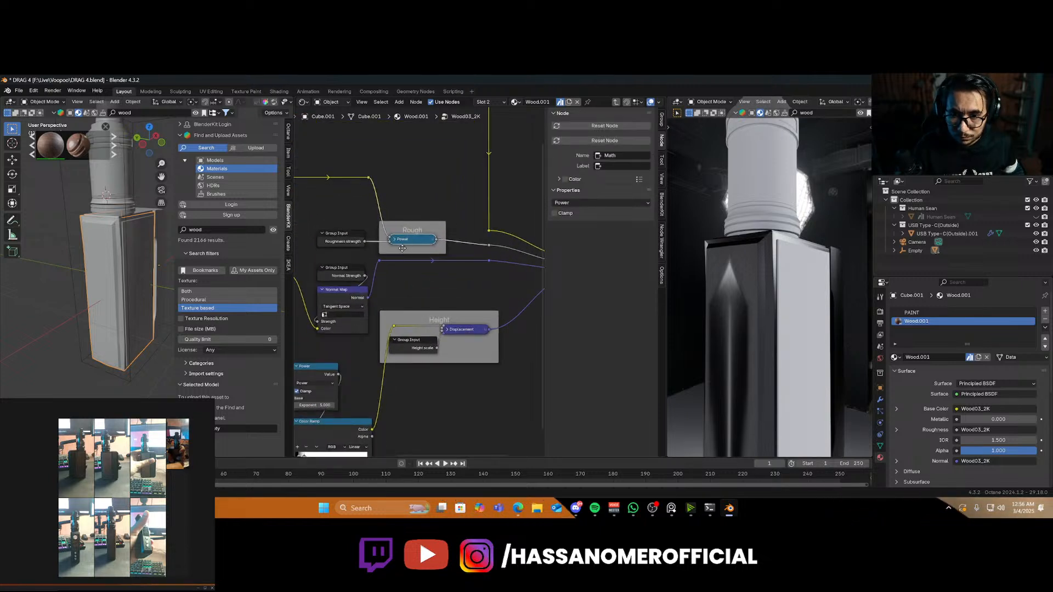
{"action": "left_click_drag", "start_coordinate": [325, 226], "coordinate": [362, 251]}
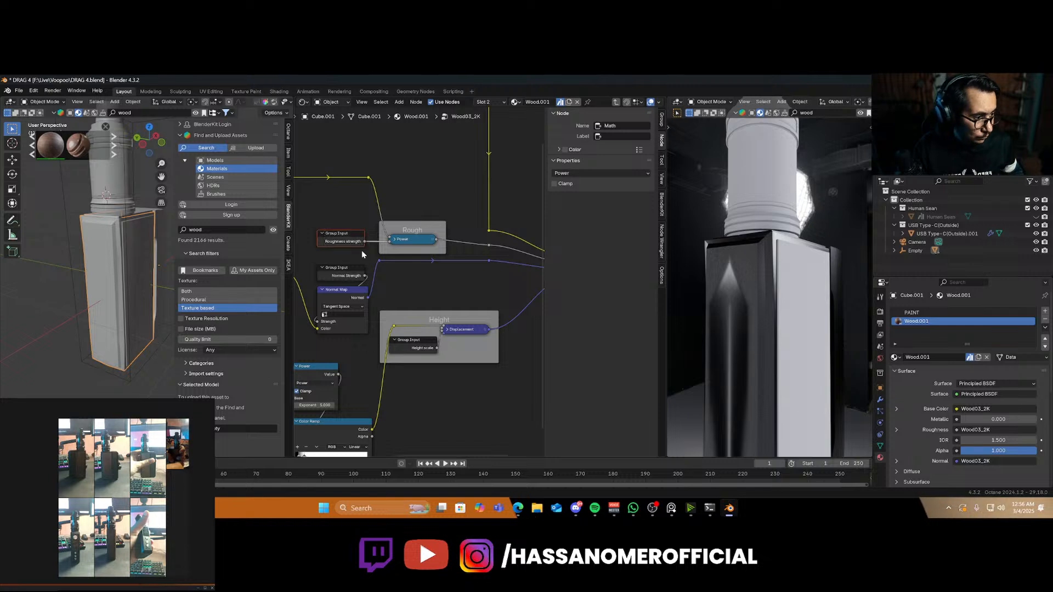
{"action": "scroll", "coordinate": [361, 250], "scroll_direction": "down", "scroll_amount": 4}
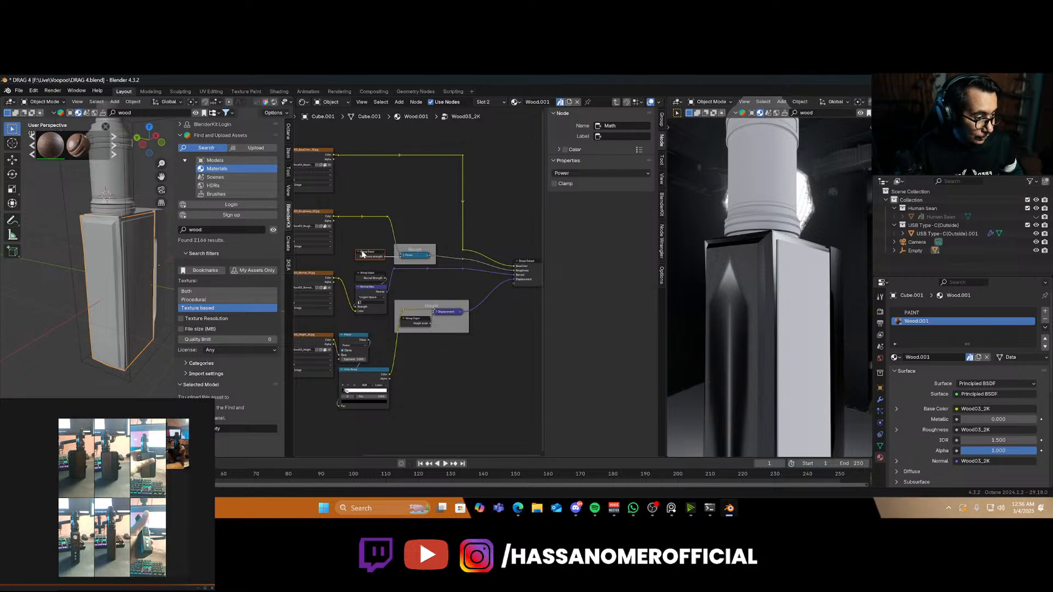
{"action": "scroll", "coordinate": [361, 251], "scroll_direction": "down", "scroll_amount": 5}
{"action": "middle_click_drag", "start_coordinate": [361, 251], "coordinate": [431, 242]}
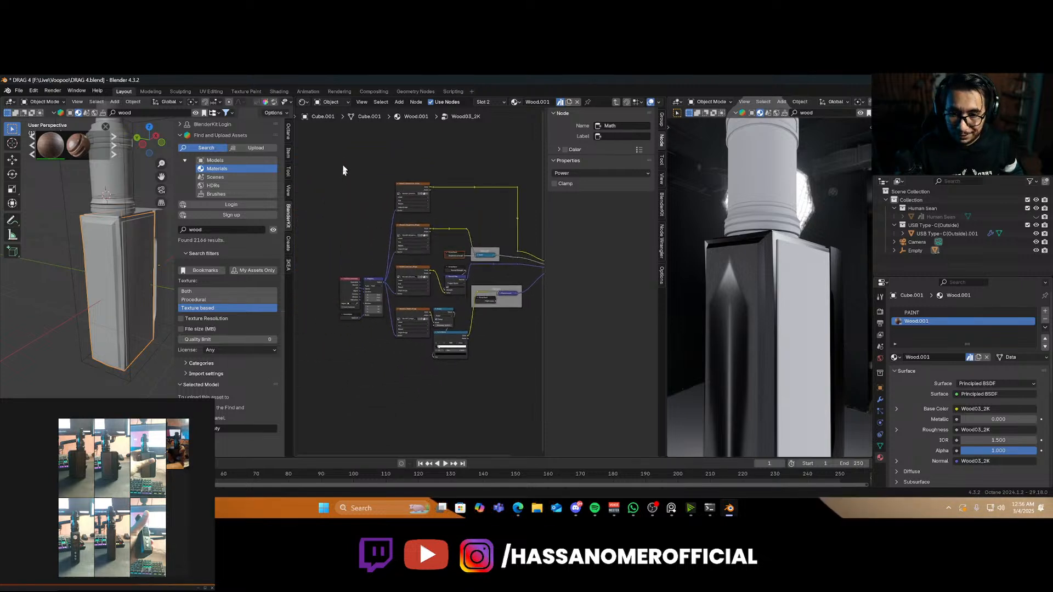
Copy the four image textures together with their texture coordinate, mapping and scale input nodes from the Wood03_2K group
{"action": "left_click_drag", "start_coordinate": [319, 155], "coordinate": [425, 351]}
{"action": "scroll", "coordinate": [420, 350], "scroll_direction": "up", "scroll_amount": 2}
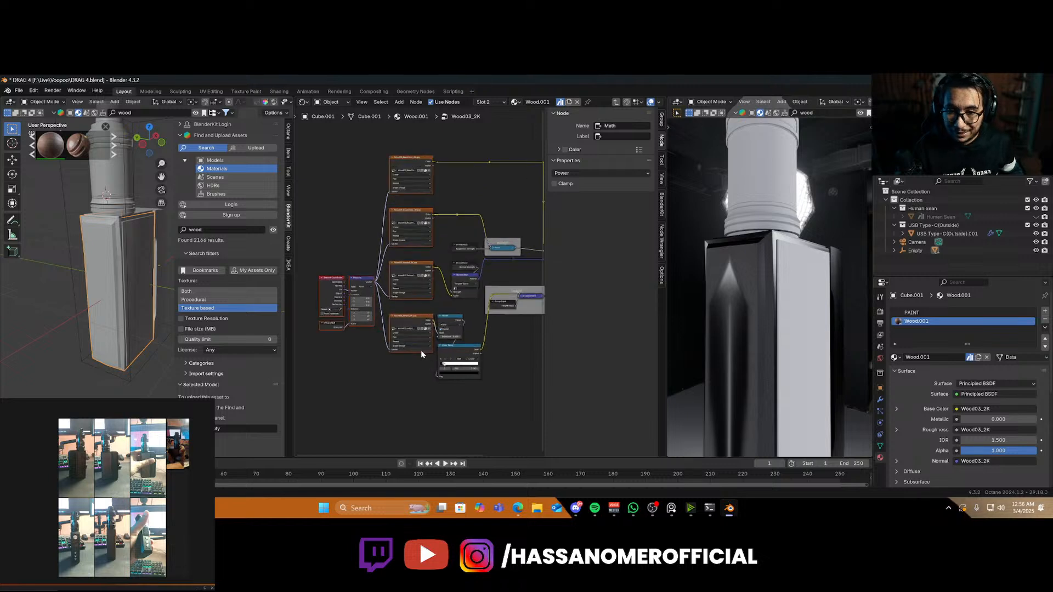
{"action": "scroll", "coordinate": [414, 348], "scroll_direction": "up", "scroll_amount": 3}
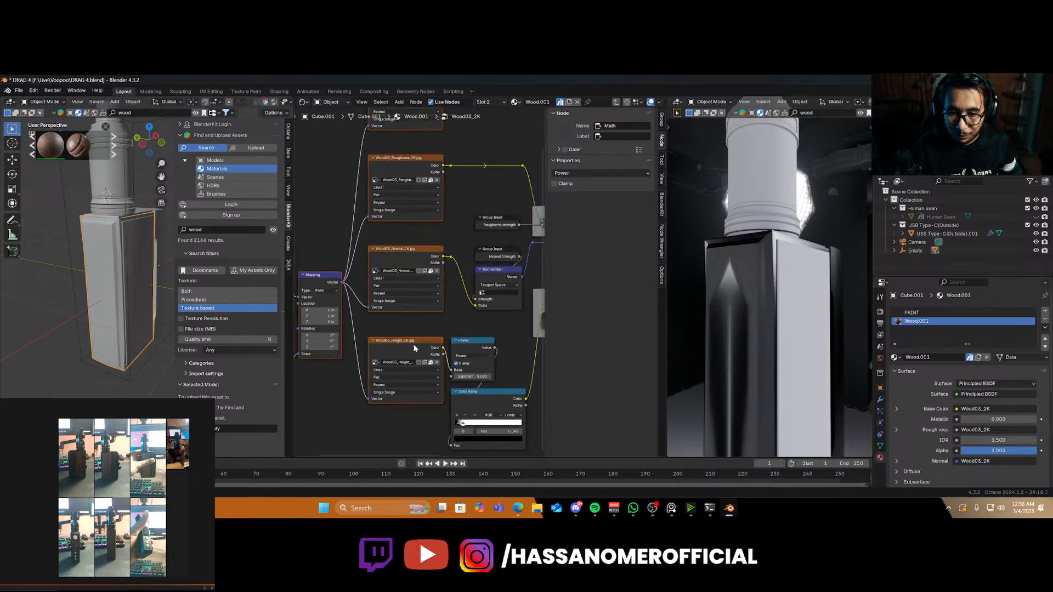
{"action": "right_click", "coordinate": [407, 246]}
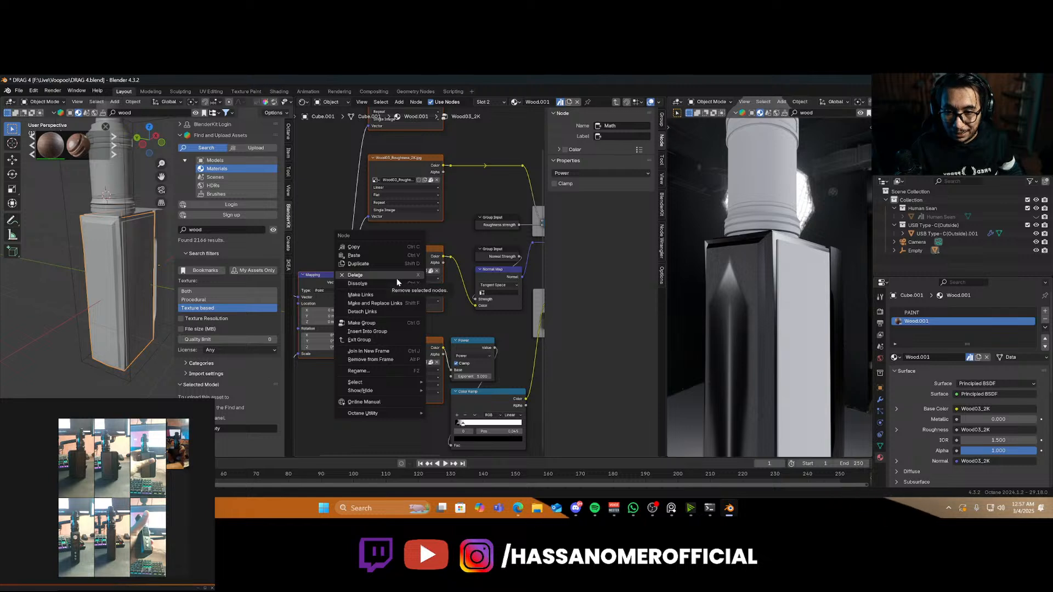
{"action": "left_click", "coordinate": [370, 245]}
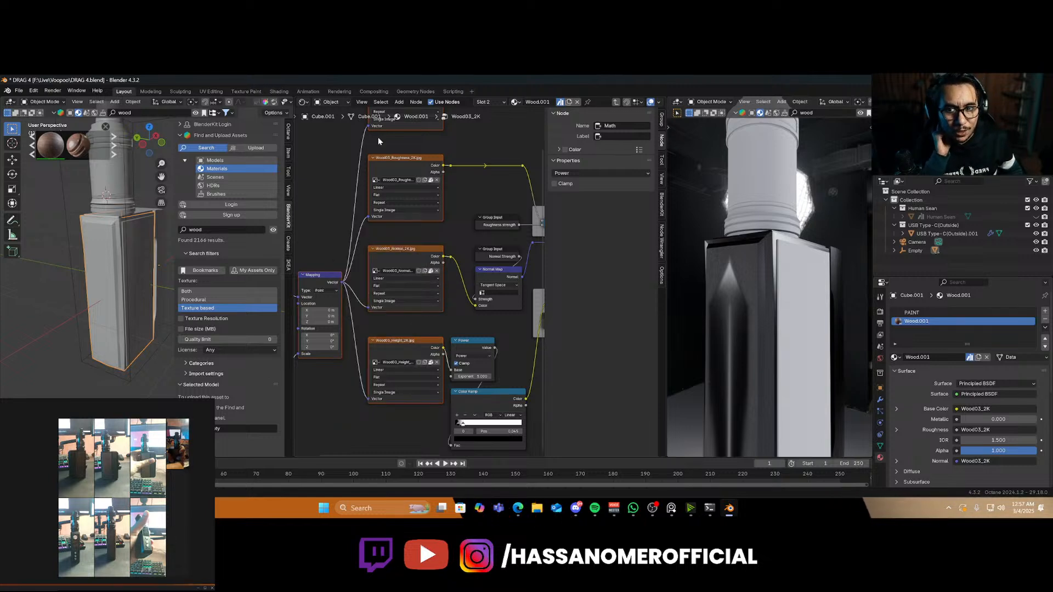
{"action": "left_click", "coordinate": [335, 197]}
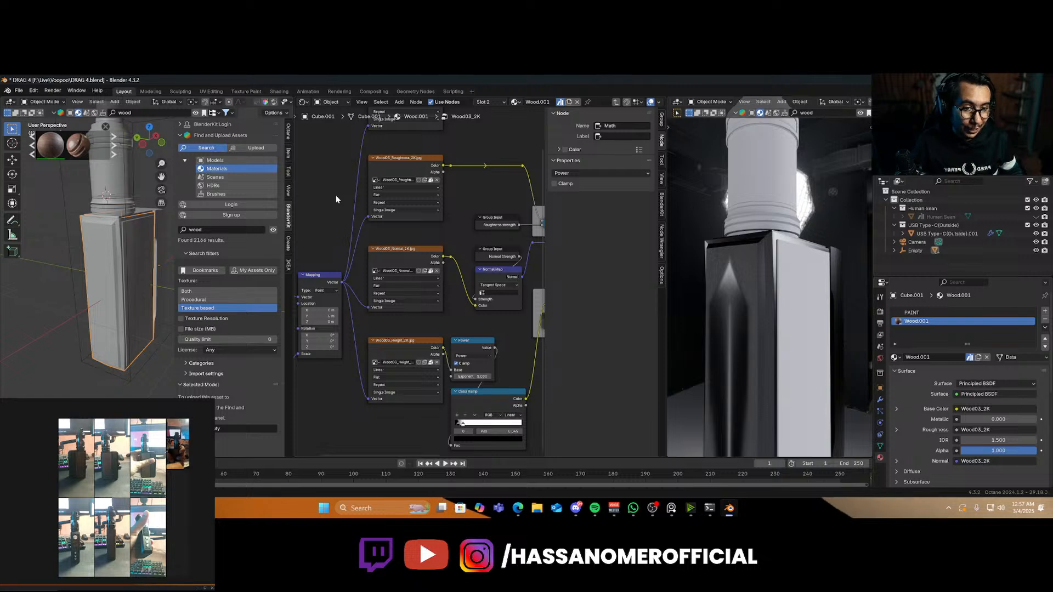
In the main node tree, replace the Wood03_2K group with the copied nodes and delete the leftover group input node
{"action": "key", "text": "Tab"}
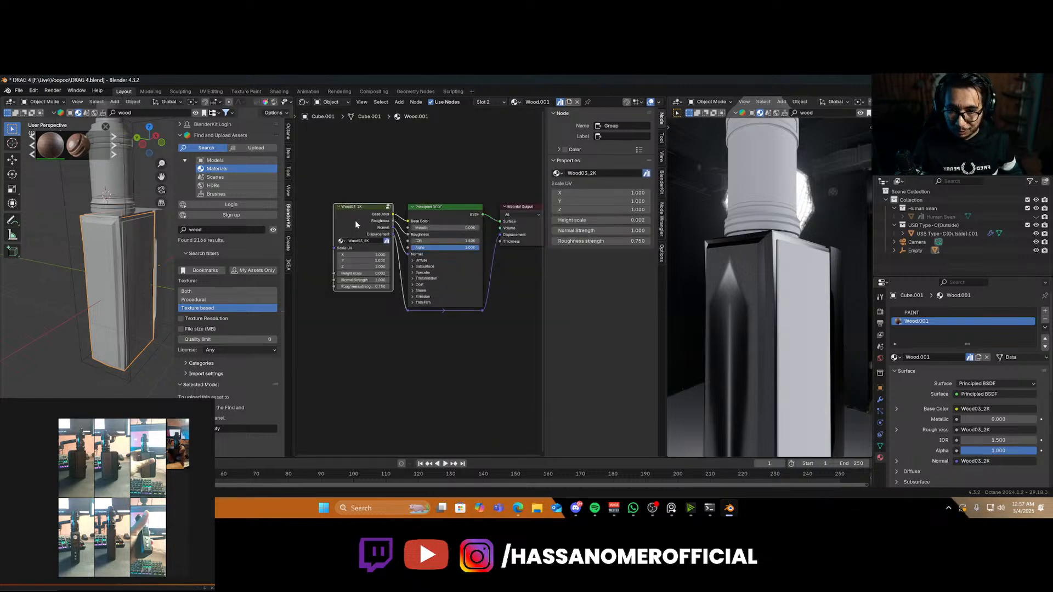
{"action": "key", "text": "x"}
{"action": "key", "text": "ctrl+z"}
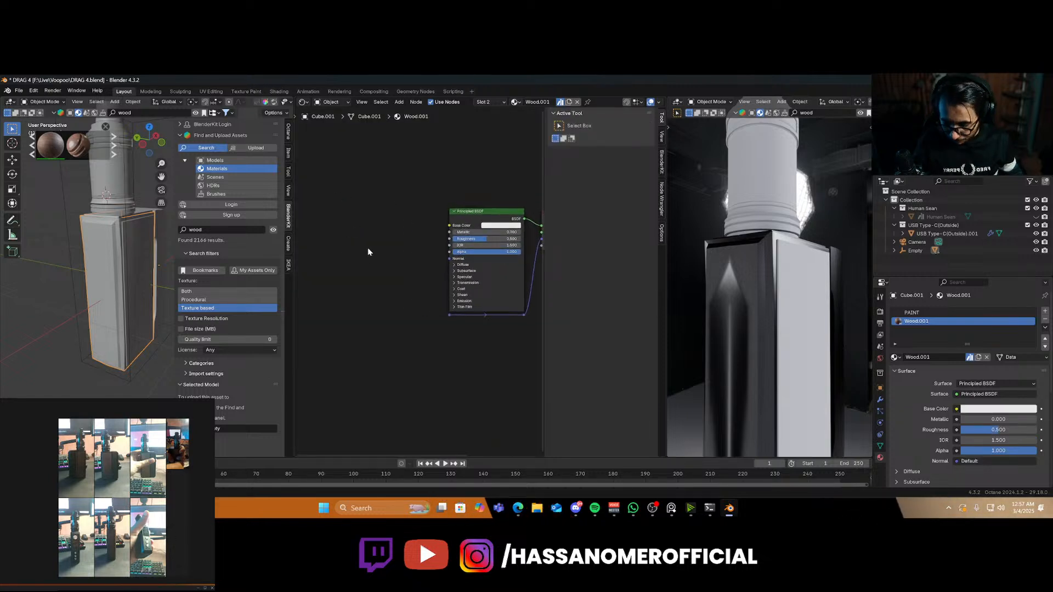
{"action": "key", "text": "ctrl+z"}
{"action": "left_click_drag", "start_coordinate": [400, 217], "coordinate": [341, 270]}
{"action": "scroll", "coordinate": [339, 274], "scroll_direction": "down", "scroll_amount": 4}
{"action": "middle_click_drag", "start_coordinate": [305, 348], "coordinate": [383, 283]}
{"action": "left_click", "coordinate": [345, 288]}
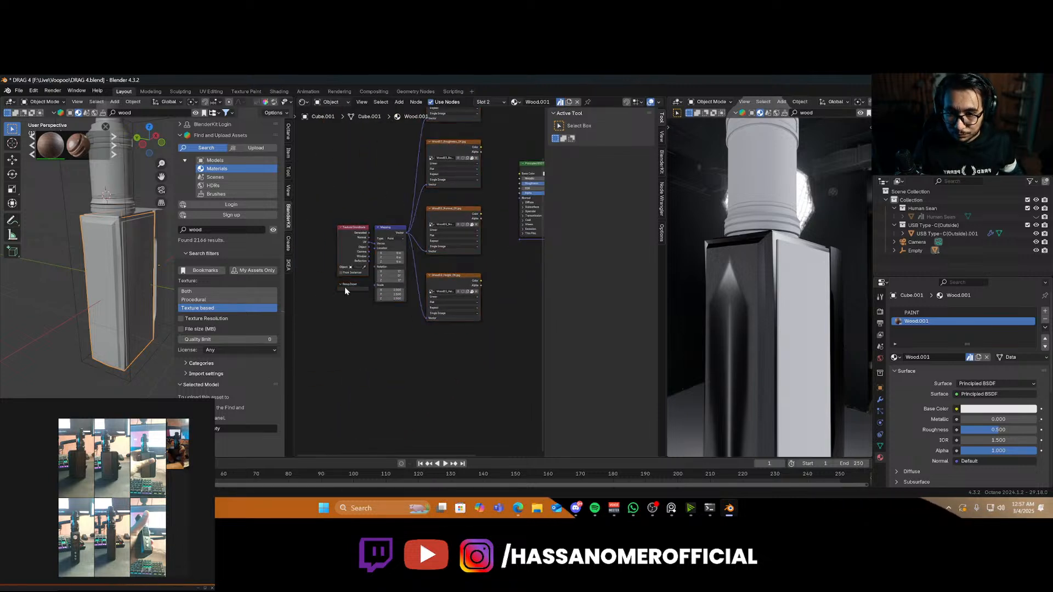
{"action": "key", "text": "x"}
Link the base colour, roughness and normal textures to the Principled BSDF and the height texture to the material output's displacement
{"action": "scroll", "coordinate": [365, 309], "scroll_direction": "up", "scroll_amount": 7}
{"action": "middle_click_drag", "start_coordinate": [444, 236], "coordinate": [326, 359]}
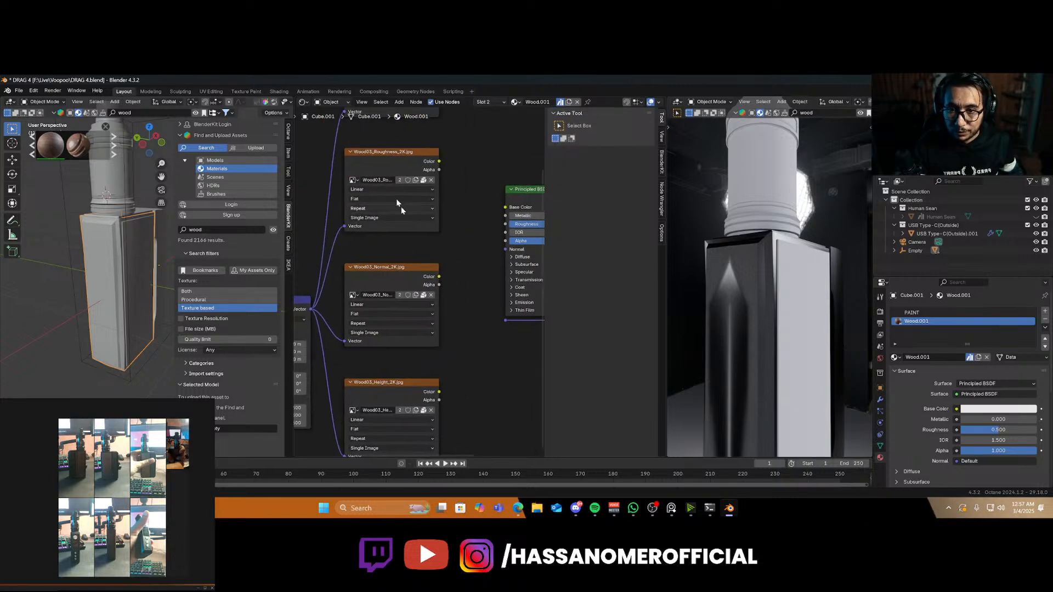
{"action": "middle_click_drag", "start_coordinate": [391, 198], "coordinate": [336, 337]}
{"action": "left_click_drag", "start_coordinate": [386, 188], "coordinate": [454, 348]}
{"action": "left_click_drag", "start_coordinate": [387, 303], "coordinate": [453, 364]}
{"action": "middle_click_drag", "start_coordinate": [422, 423], "coordinate": [394, 343]}
{"action": "left_click_drag", "start_coordinate": [387, 335], "coordinate": [453, 309]}
{"action": "scroll", "coordinate": [408, 401], "scroll_direction": "down", "scroll_amount": 2}
{"action": "middle_click_drag", "start_coordinate": [407, 401], "coordinate": [374, 353]}
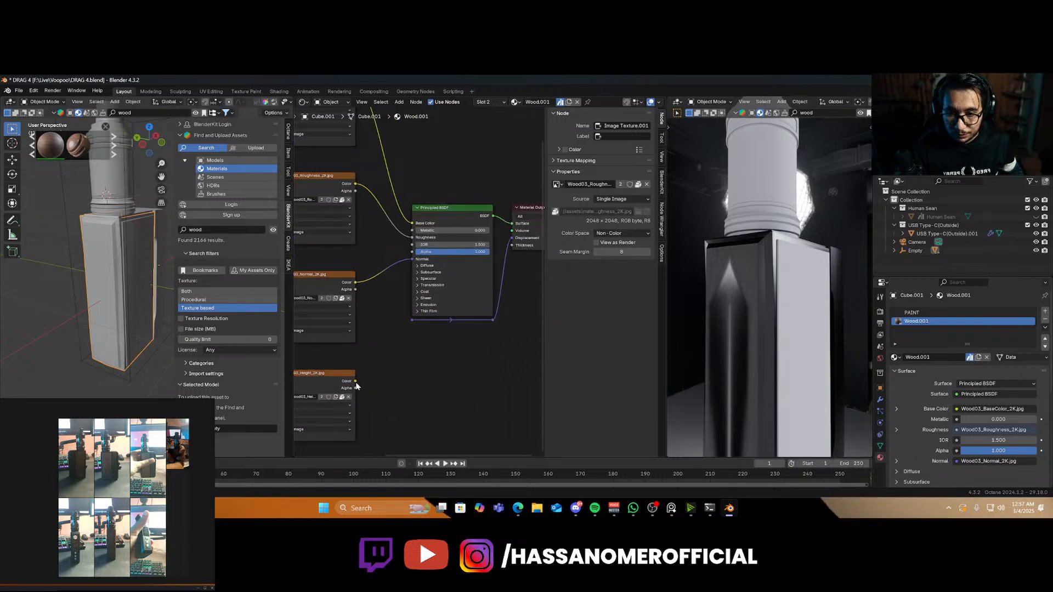
{"action": "left_click_drag", "start_coordinate": [356, 381], "coordinate": [512, 238]}
{"action": "scroll", "coordinate": [410, 349], "scroll_direction": "down", "scroll_amount": 3}
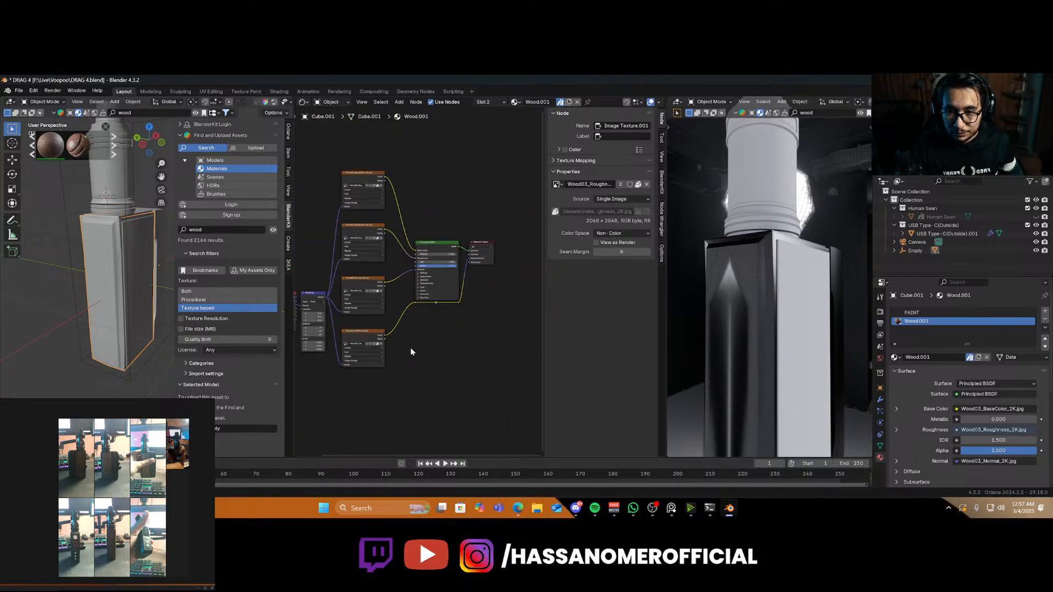
Convert only the selected wood material to an Octane material and view the side panel in the render
{"action": "key", "text": "a"}
{"action": "scroll", "coordinate": [930, 440], "scroll_direction": "down", "scroll_amount": 8}
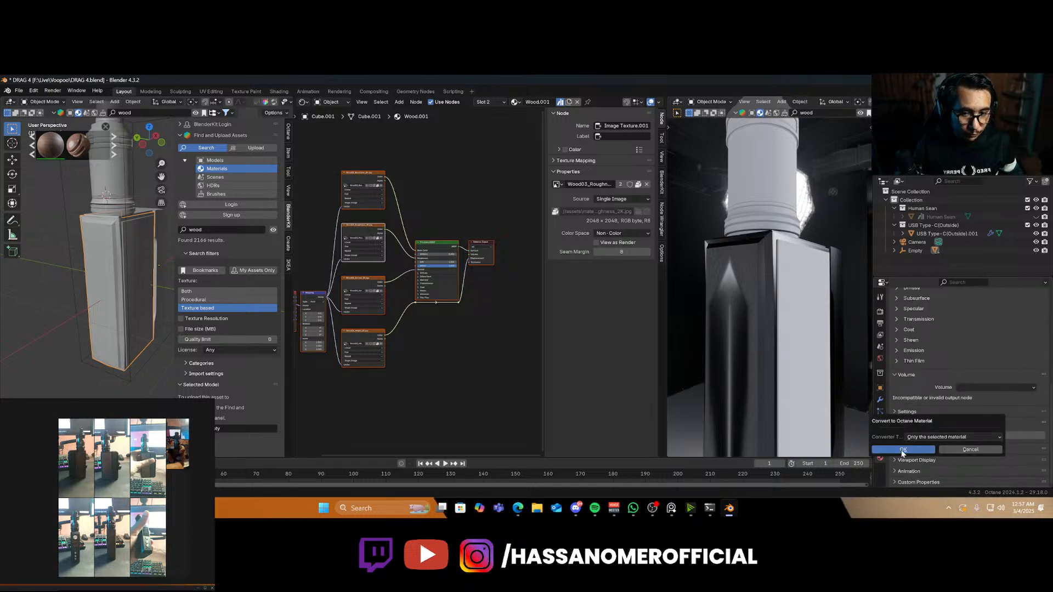
{"action": "left_click", "coordinate": [904, 449]}
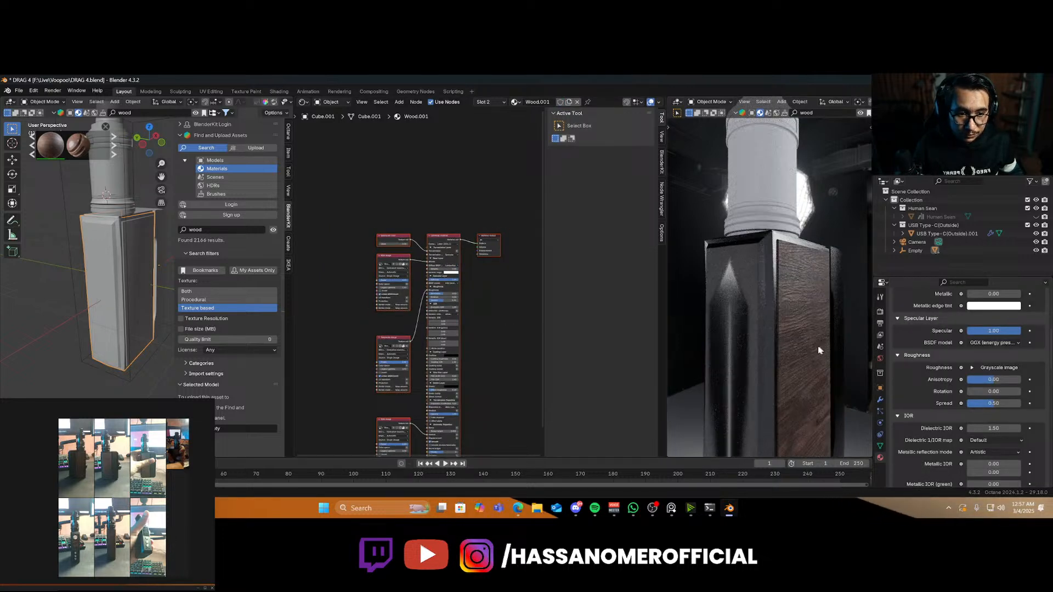
{"action": "middle_click_drag", "start_coordinate": [797, 343], "coordinate": [693, 357]}
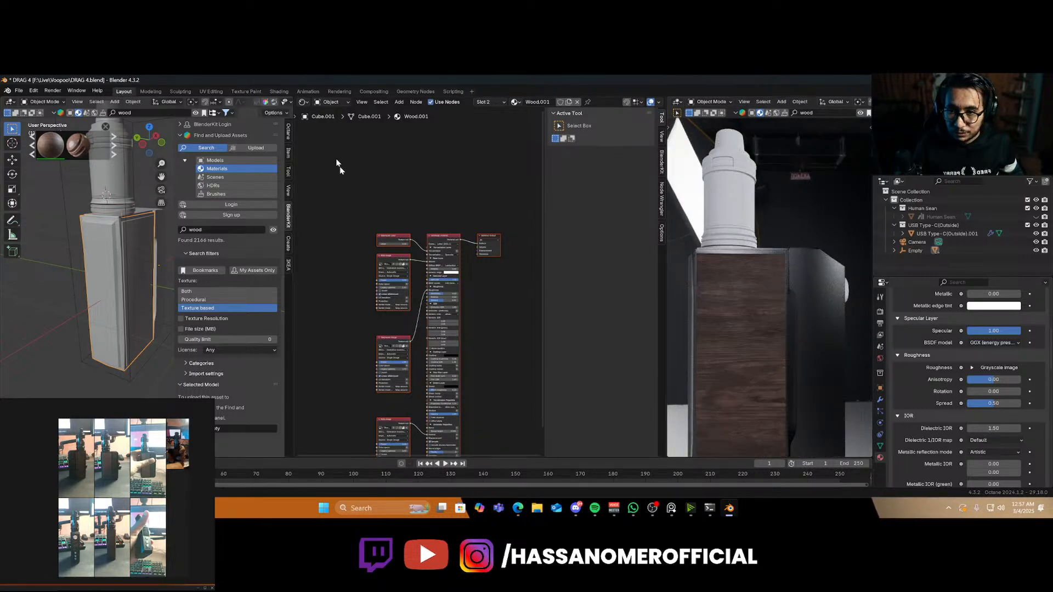
Switch the node editor area to the UV Editor and load the Wood02_basecolor.tga image in it
{"action": "left_click", "coordinate": [302, 104]}
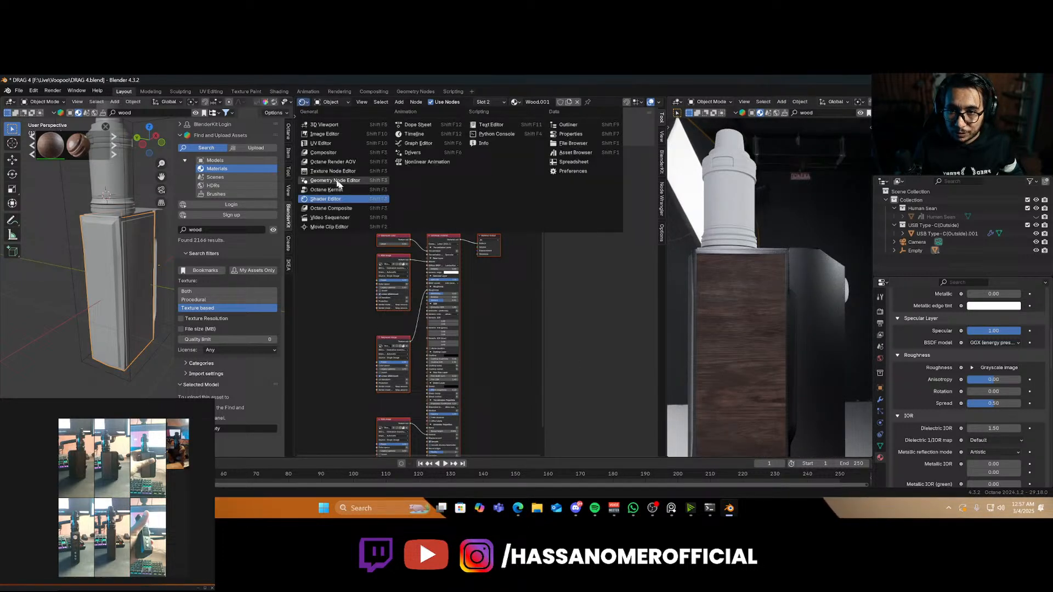
{"action": "left_click", "coordinate": [341, 146]}
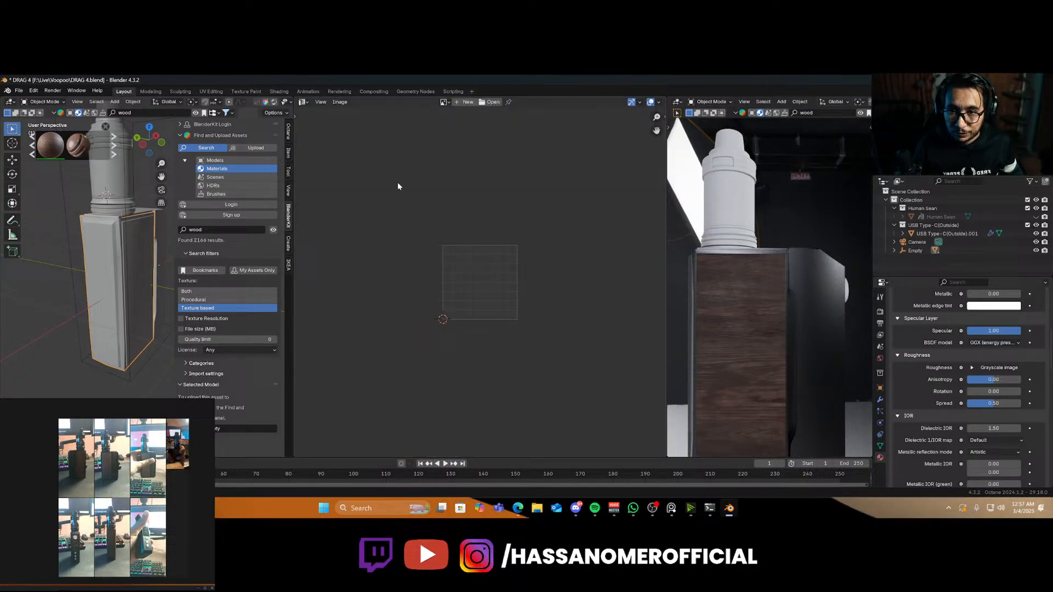
{"action": "left_click", "coordinate": [466, 102]}
{"action": "left_click", "coordinate": [510, 189]}
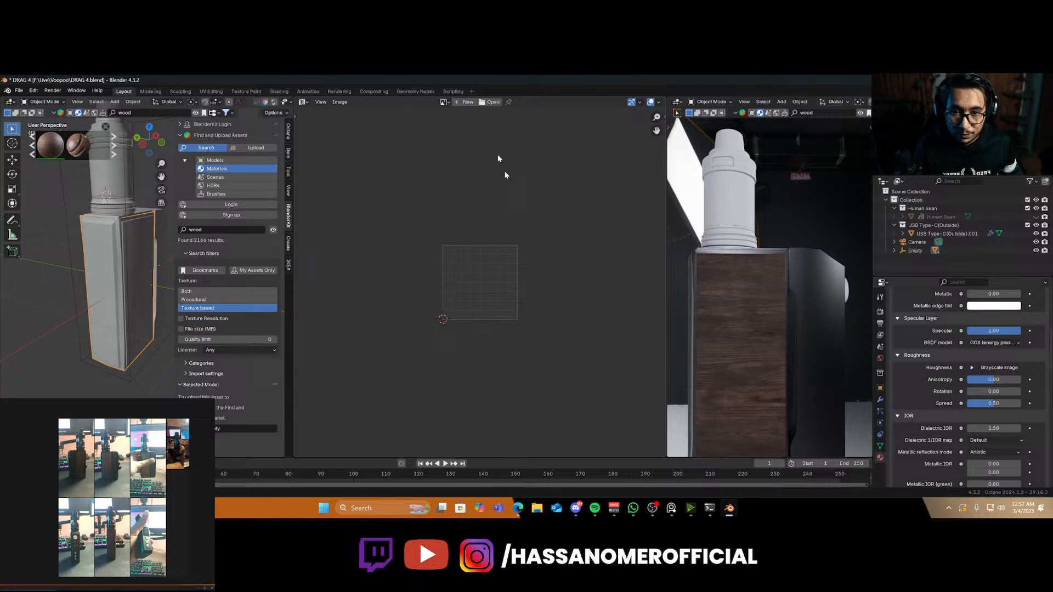
{"action": "left_click", "coordinate": [444, 102]}
{"action": "type", "text": "w"}
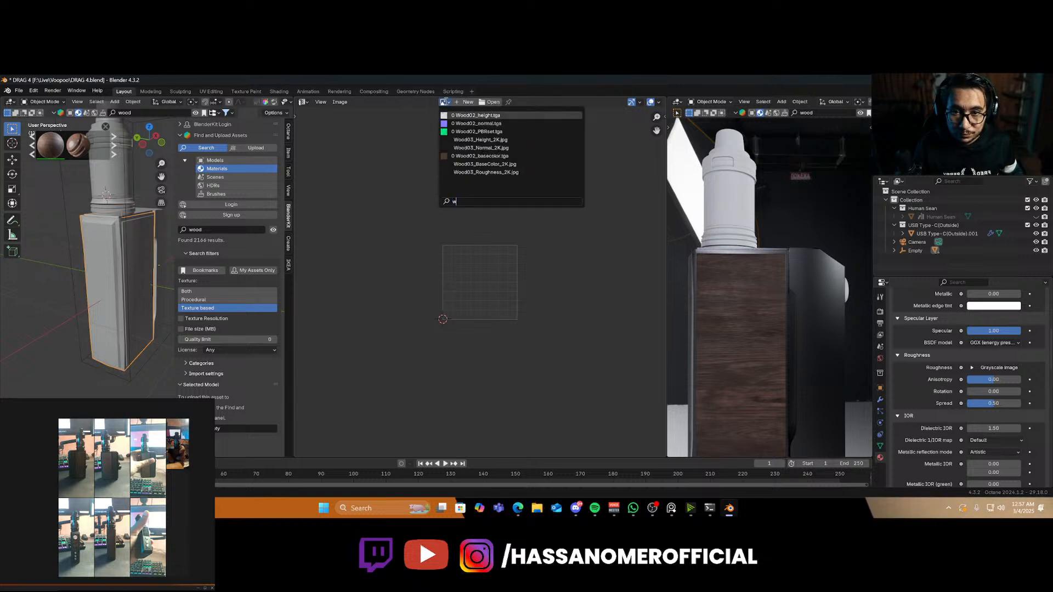
{"action": "left_click", "coordinate": [469, 156]}
{"action": "scroll", "coordinate": [120, 296], "scroll_direction": "down", "scroll_amount": 3}
Rotate the wood side panel's UV island 90 degrees and enlarge it so the grain runs along the panel's height
{"action": "key", "text": "Tab"}
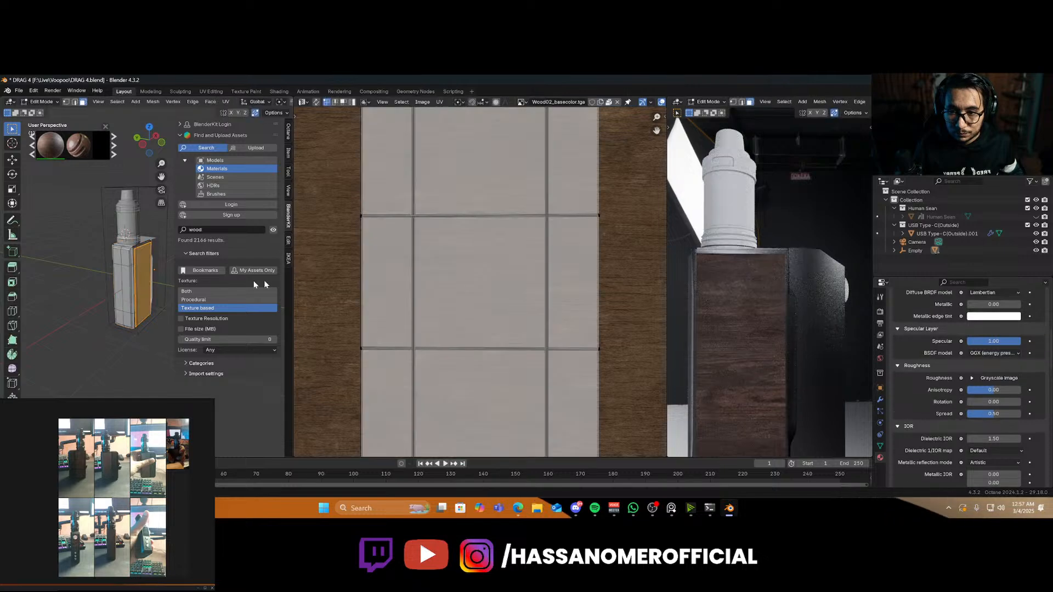
{"action": "scroll", "coordinate": [469, 283], "scroll_direction": "down", "scroll_amount": 3}
{"action": "left_click_drag", "start_coordinate": [400, 188], "coordinate": [561, 384]}
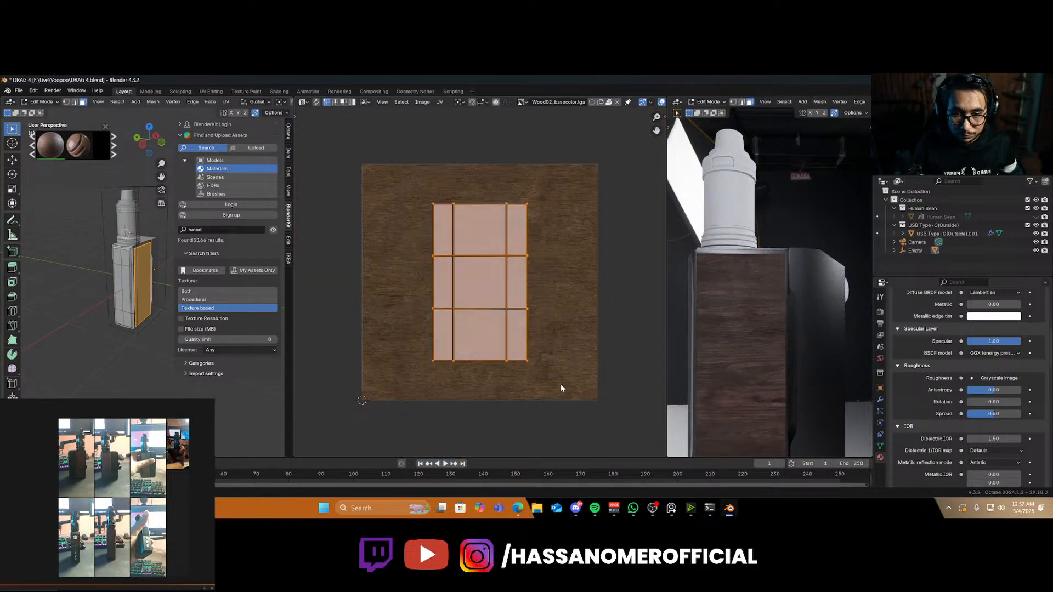
{"action": "key", "text": "r"}
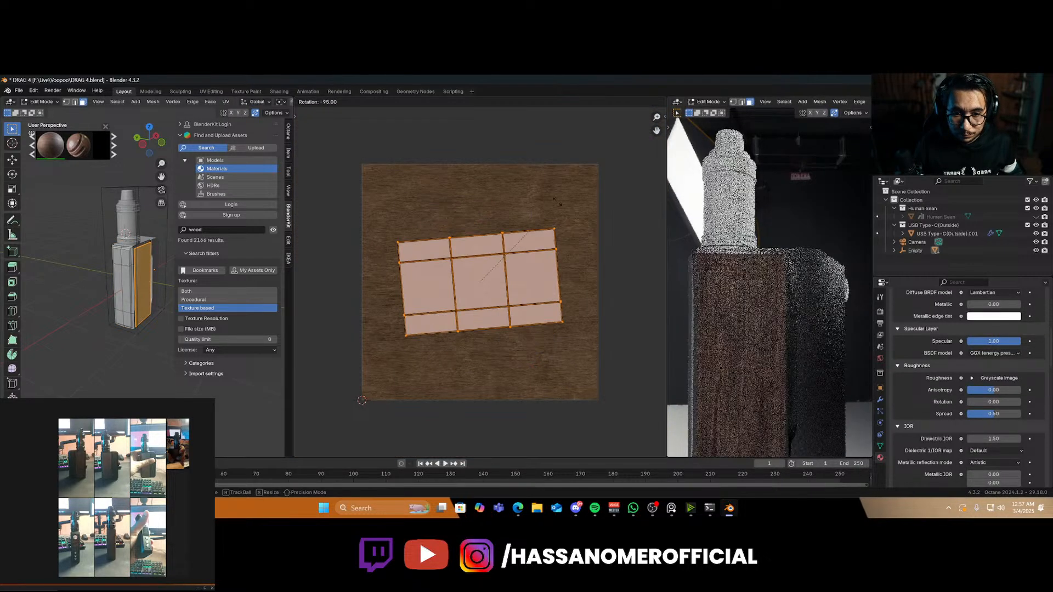
{"action": "left_click", "coordinate": [560, 213]}
{"action": "key", "text": "s"}
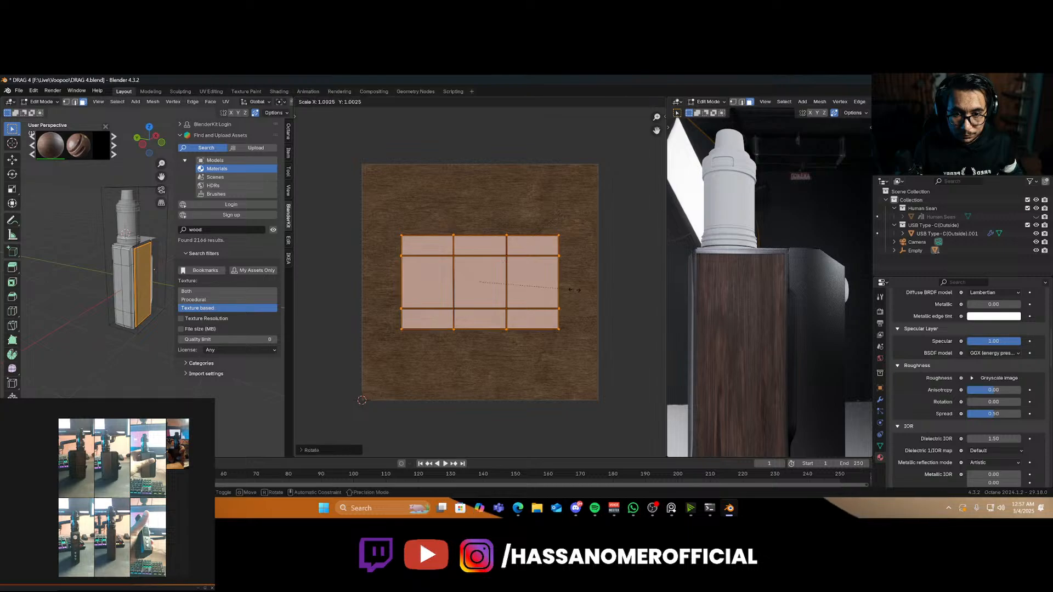
{"action": "left_click", "coordinate": [620, 299]}
{"action": "key", "text": "Tab"}
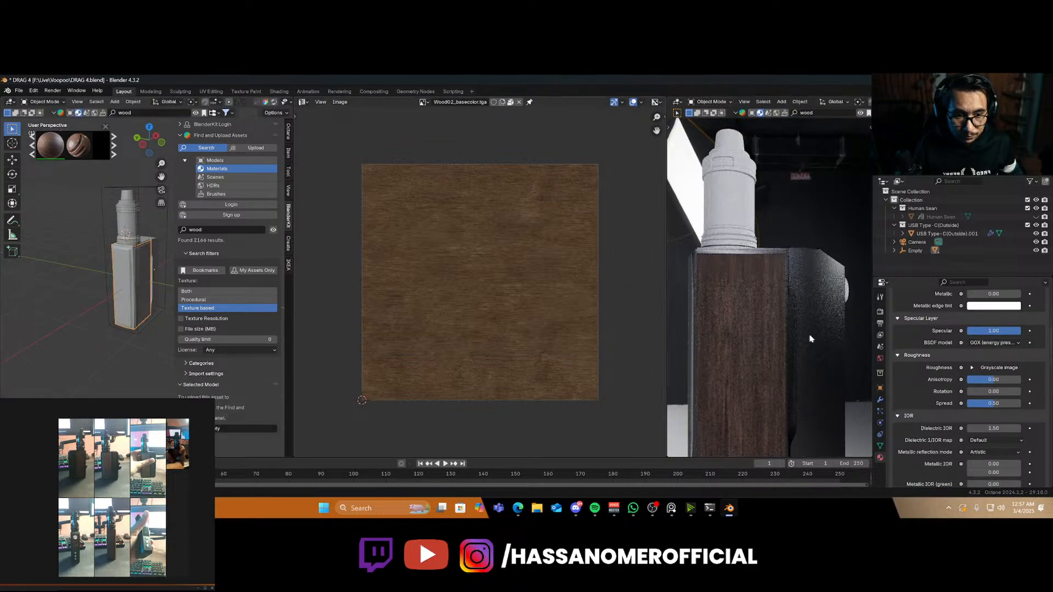
{"action": "middle_click_drag", "start_coordinate": [755, 339], "coordinate": [864, 333]}
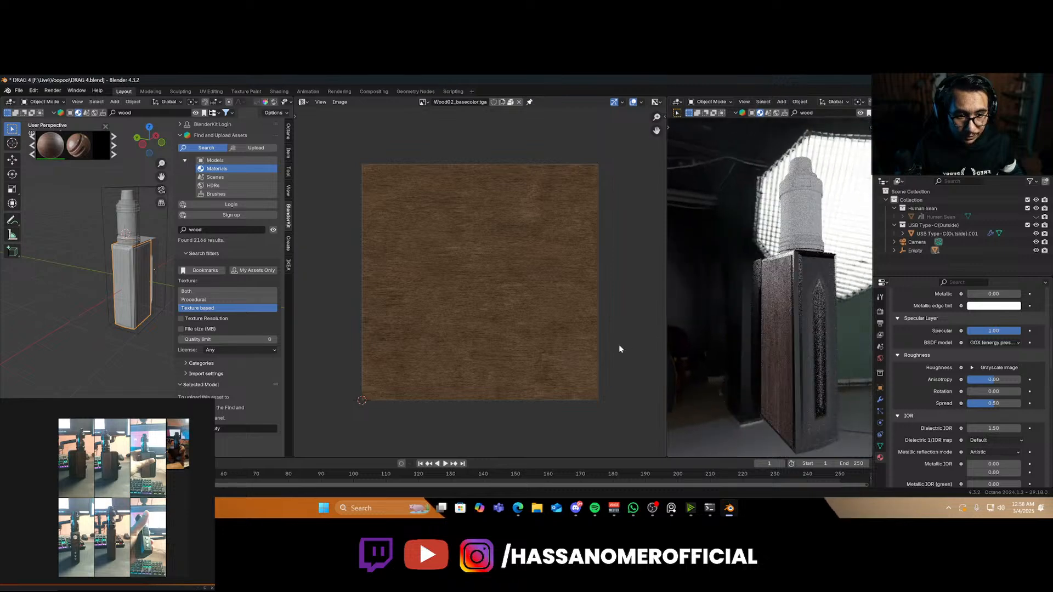
{"action": "middle_click_drag", "start_coordinate": [790, 328], "coordinate": [723, 344]}
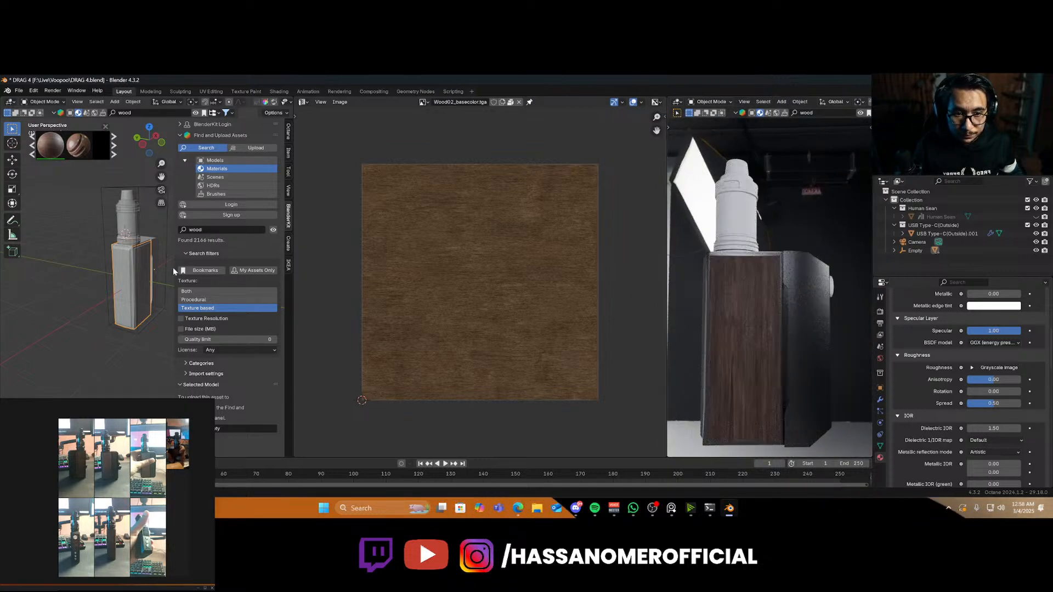
Switch the UV Editor area back to the shader nodes of the Wood.001 material and save the file
{"action": "scroll", "coordinate": [147, 288], "scroll_direction": "up", "scroll_amount": 3}
{"action": "left_click", "coordinate": [302, 102]}
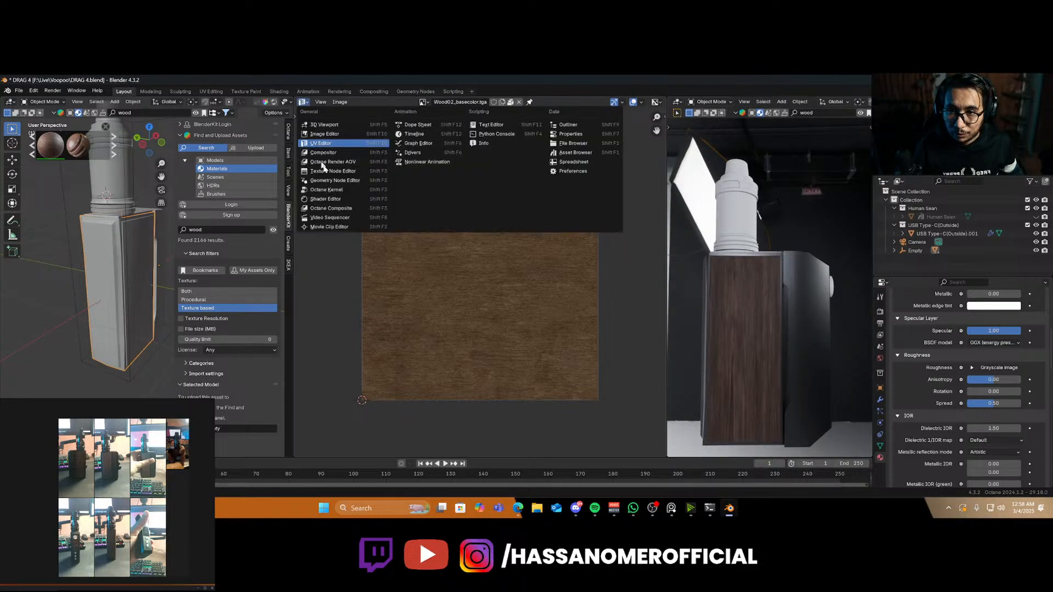
{"action": "left_click", "coordinate": [329, 189]}
{"action": "scroll", "coordinate": [363, 272], "scroll_direction": "up", "scroll_amount": 2}
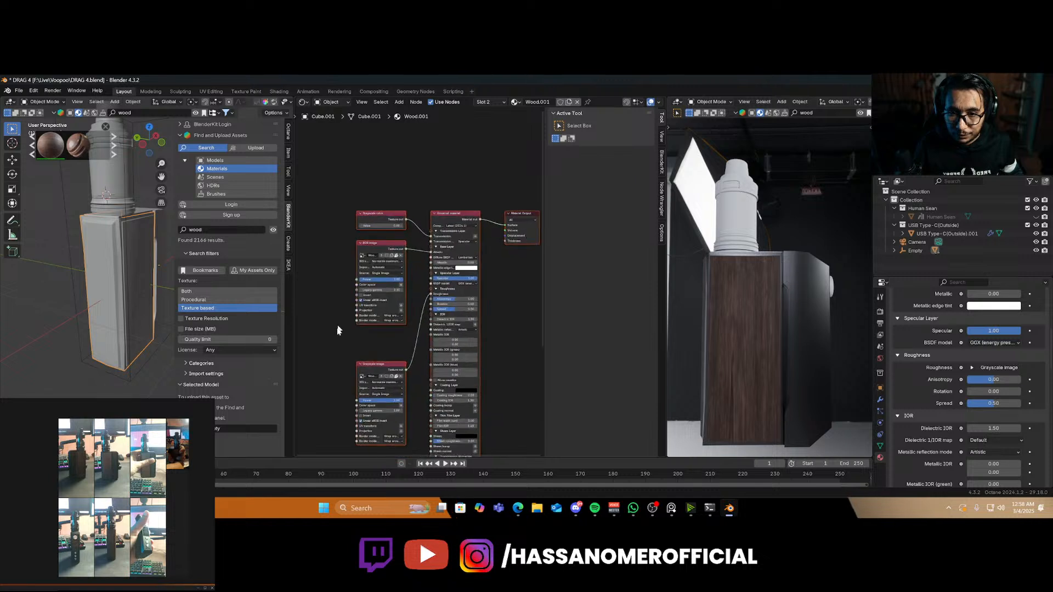
{"action": "key", "text": "ctrl+s"}
Move the RGB image node aside and insert a Color correction node between it and the Universal material's albedo
{"action": "left_click_drag", "start_coordinate": [363, 244], "coordinate": [306, 251]}
{"action": "key", "text": "shift+a"}
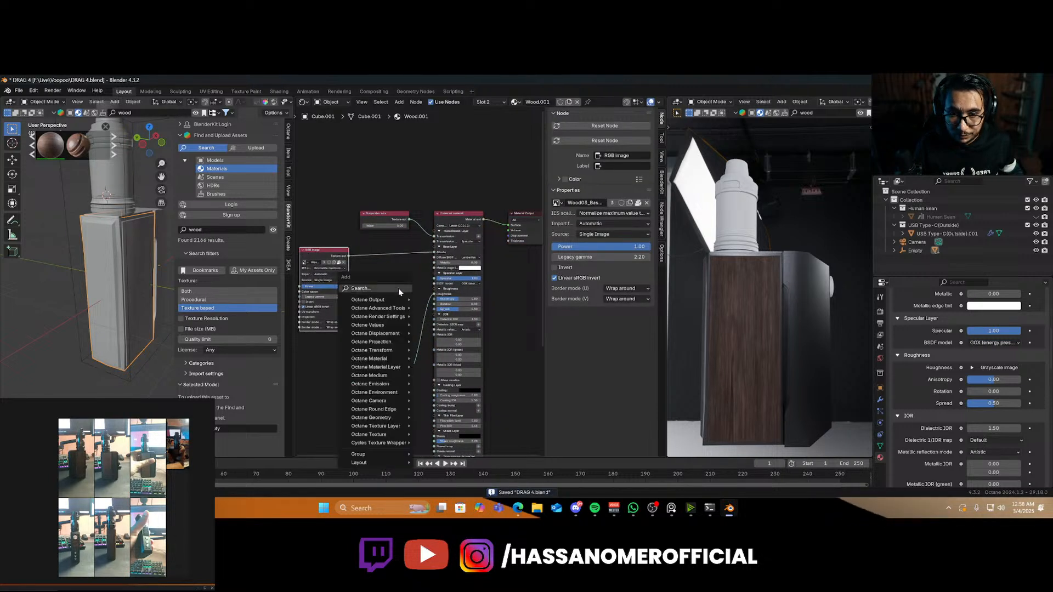
{"action": "type", "text": "s"}
{"action": "key", "text": "BackSpace"}
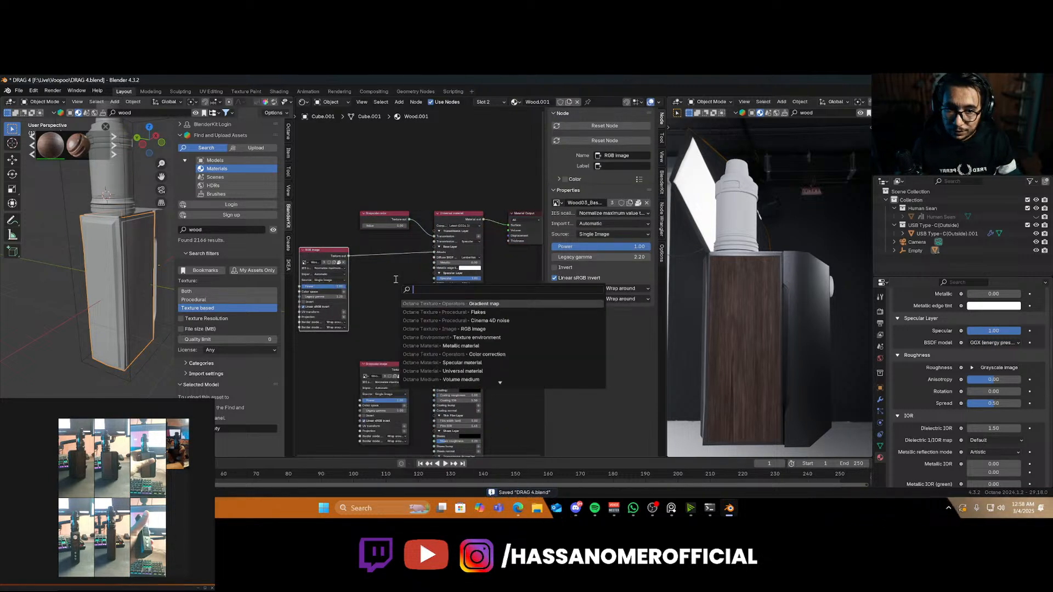
{"action": "type", "text": "col"}
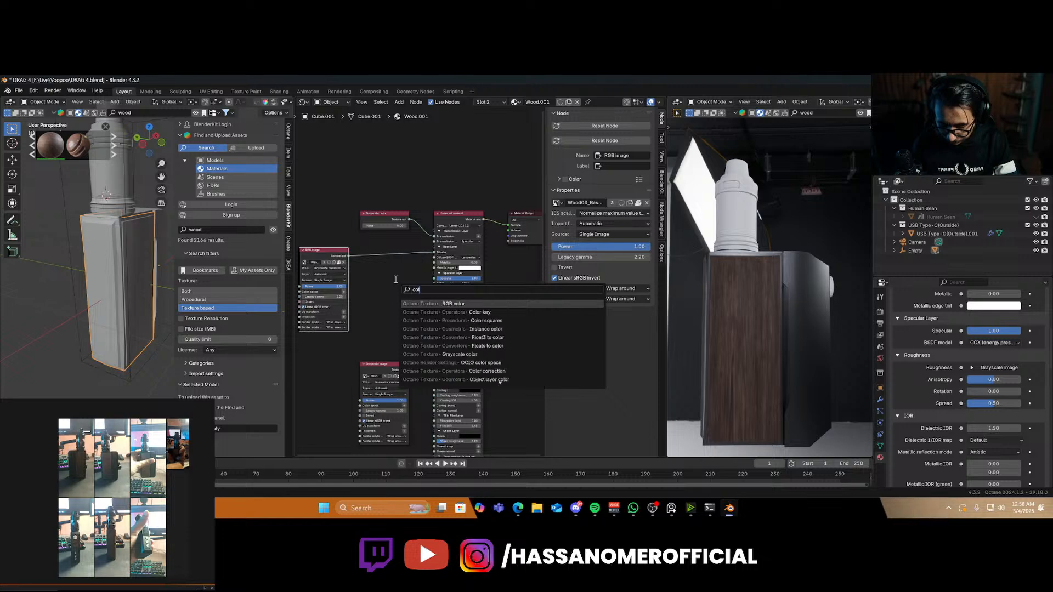
{"action": "type", "text": "or xc"}
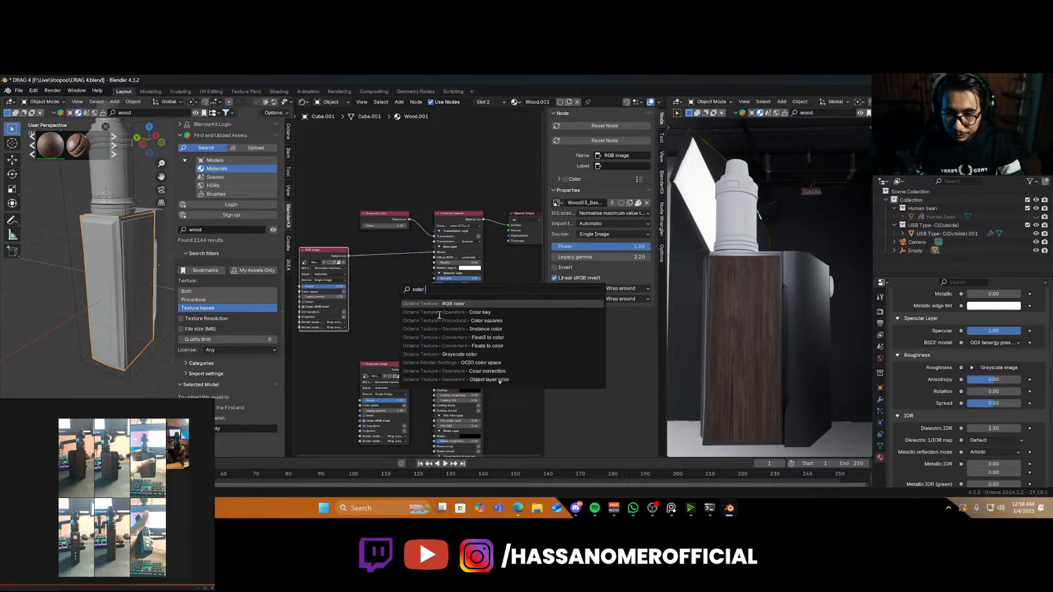
{"action": "key", "text": "BackSpace"}
{"action": "type", "text": "c"}
{"action": "key", "text": "Return"}
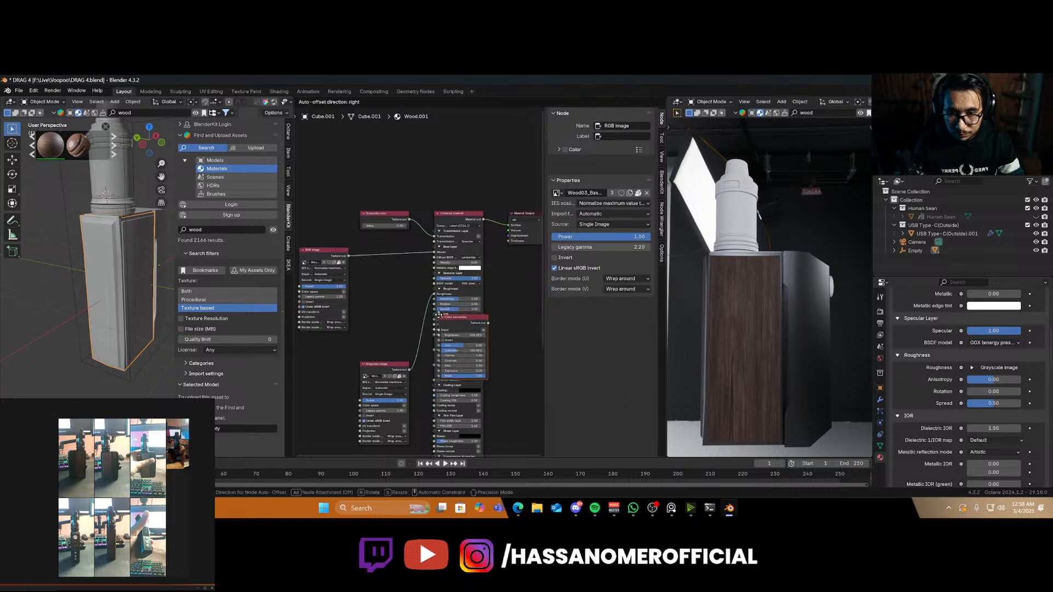
{"action": "left_click", "coordinate": [369, 274]}
Raise the Color correction brightness to 247.60% and check the wood panel in the render
{"action": "scroll", "coordinate": [369, 275], "scroll_direction": "up", "scroll_amount": 8}
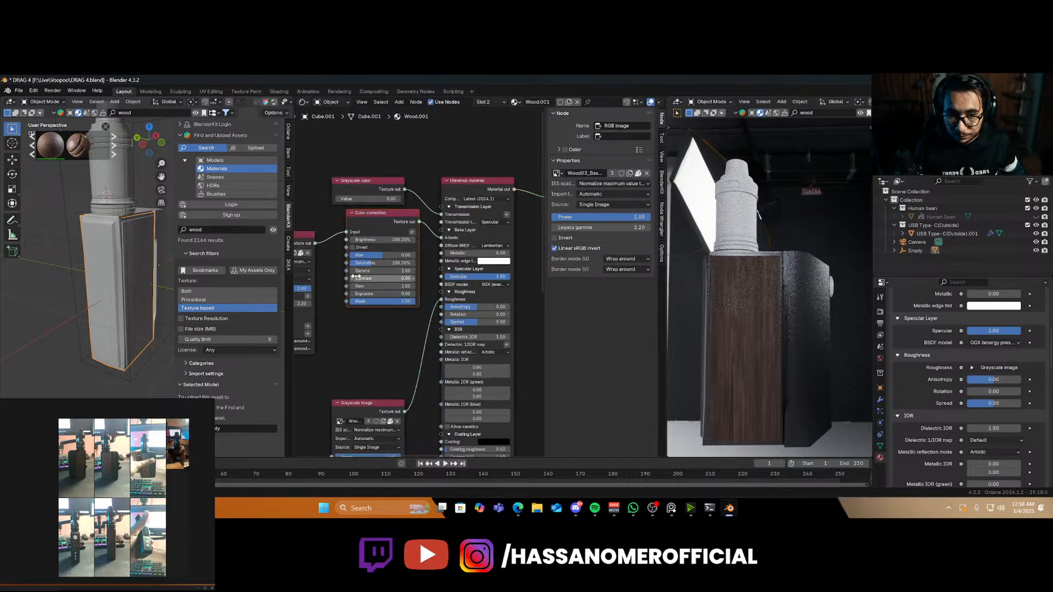
{"action": "left_click_drag", "start_coordinate": [354, 225], "coordinate": [351, 225]}
{"action": "middle_click_drag", "start_coordinate": [720, 348], "coordinate": [729, 316]}
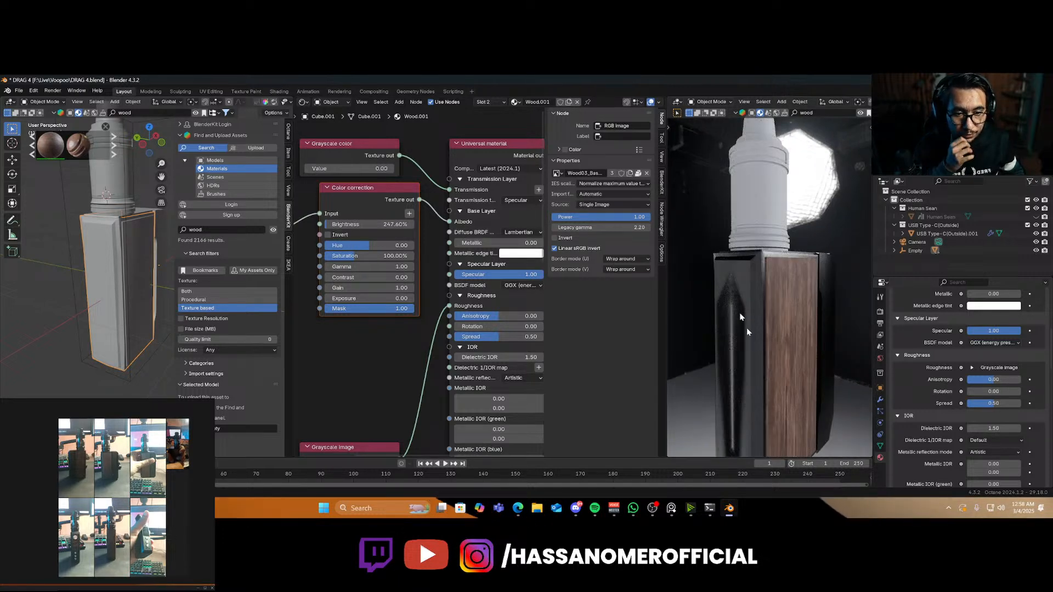
Edit the body mesh in edge mode and select the long border edges of its narrow end face
{"action": "scroll", "coordinate": [79, 245], "scroll_direction": "up", "scroll_amount": 5}
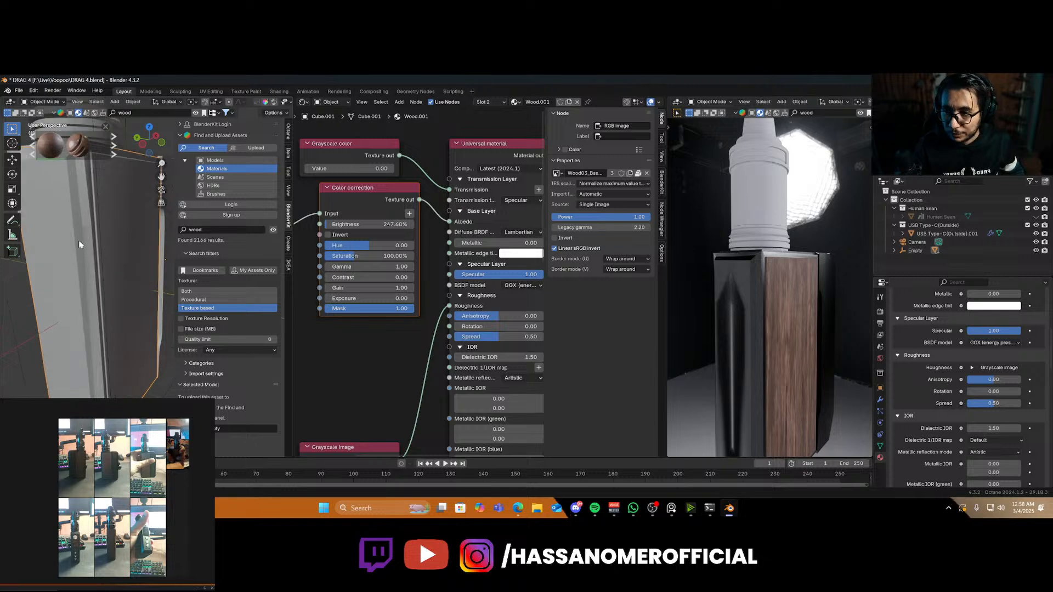
{"action": "scroll", "coordinate": [80, 266], "scroll_direction": "down", "scroll_amount": 4}
{"action": "key", "text": "Tab"}
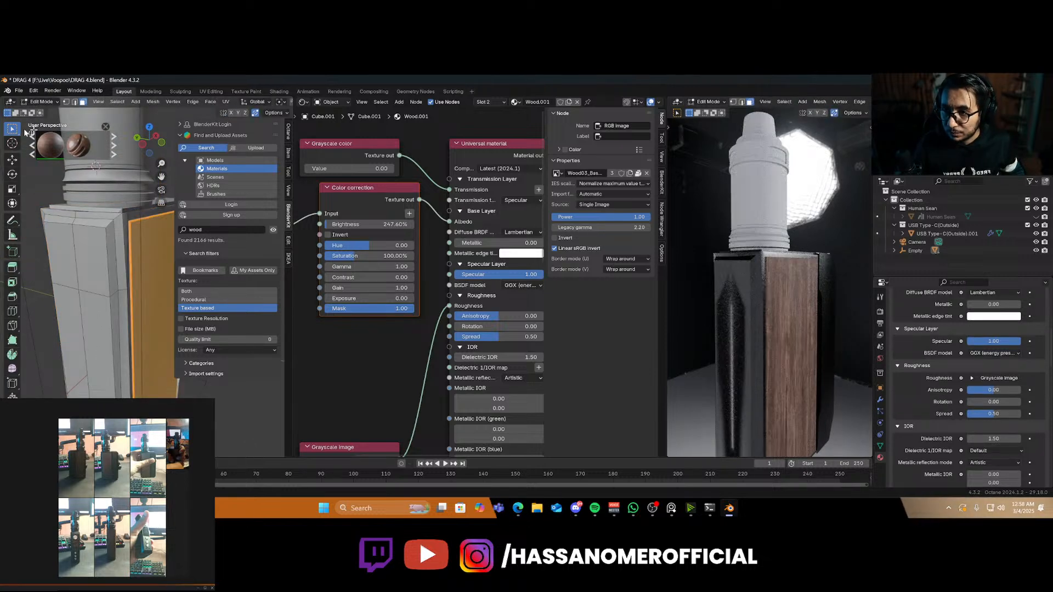
{"action": "key", "text": "2"}
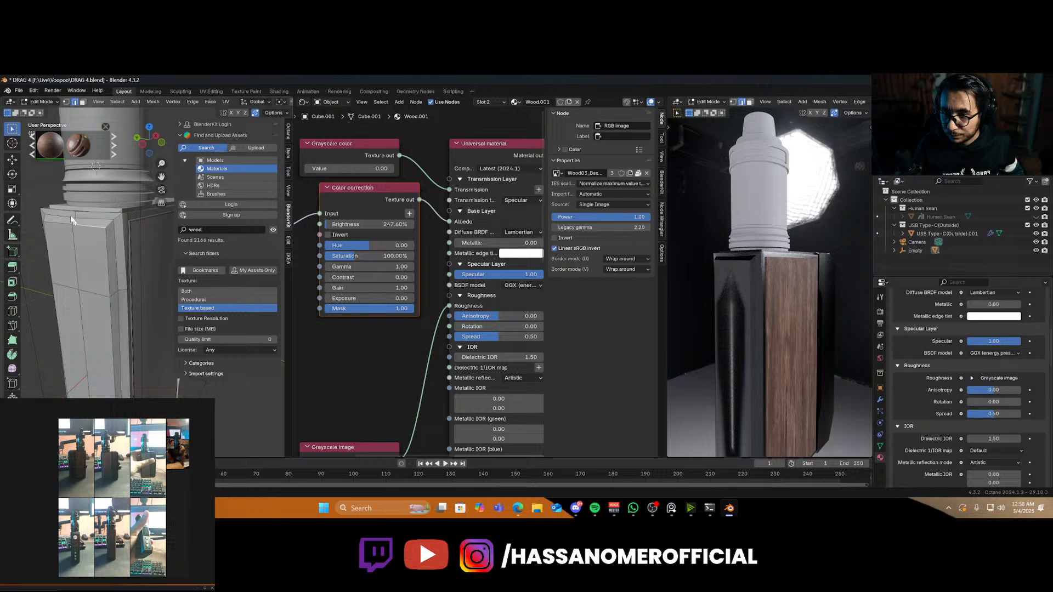
{"action": "left_click", "coordinate": [52, 224], "text": "alt"}
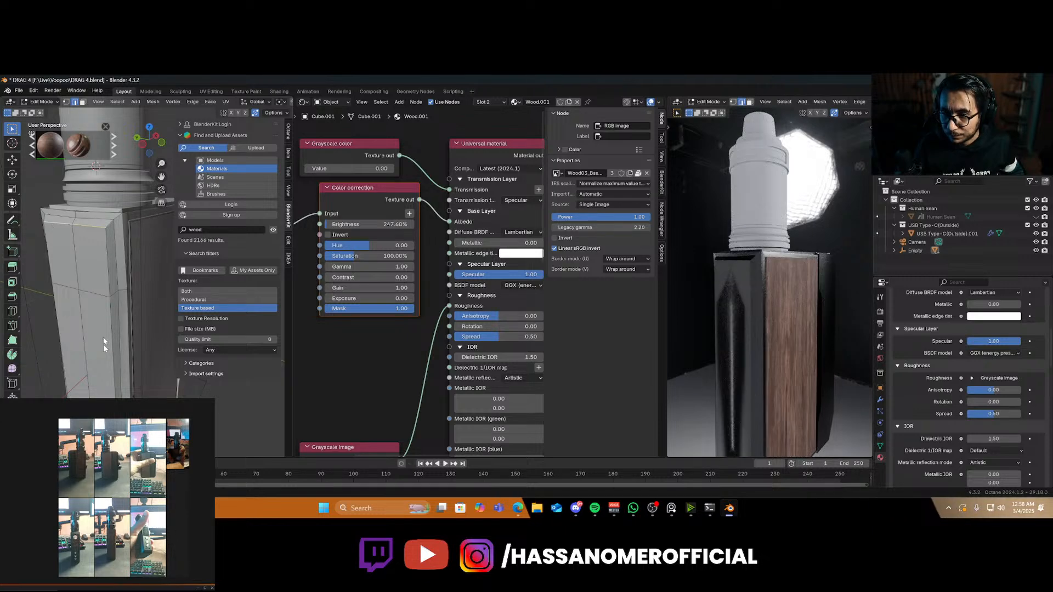
{"action": "left_click", "coordinate": [114, 379], "text": "alt+shift"}
Extend the edge selection around the lower end of the narrow face to complete its outline
{"action": "scroll", "coordinate": [127, 357], "scroll_direction": "down", "scroll_amount": 2}
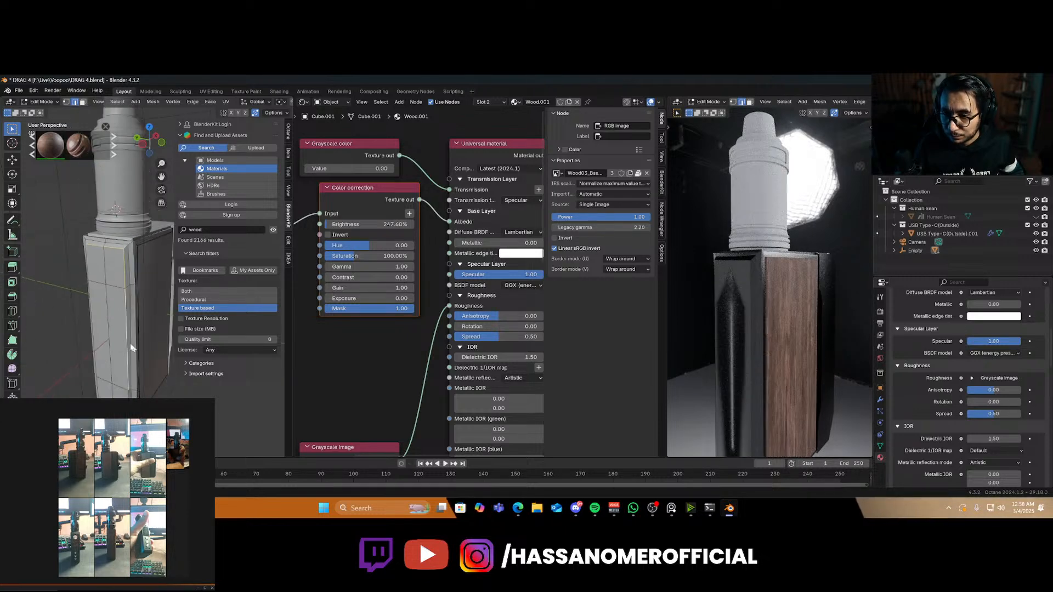
{"action": "middle_click_drag", "start_coordinate": [131, 351], "coordinate": [136, 297], "text": "shift"}
{"action": "scroll", "coordinate": [138, 308], "scroll_direction": "up", "scroll_amount": 2}
{"action": "left_click", "coordinate": [137, 337], "text": "shift"}
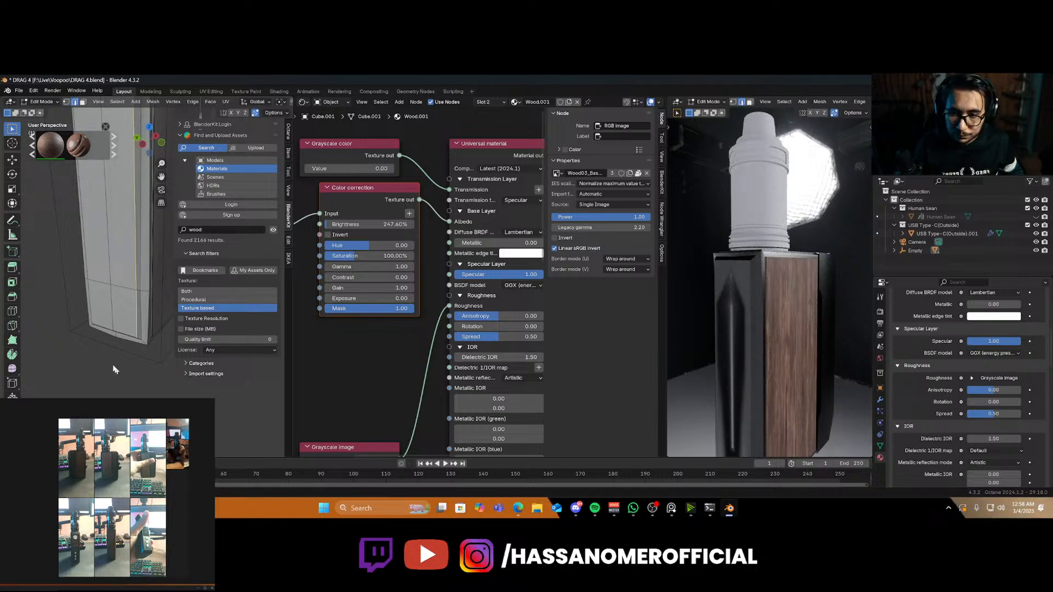
{"action": "middle_click_drag", "start_coordinate": [115, 369], "coordinate": [125, 304]}
{"action": "left_click", "coordinate": [108, 293], "text": "ctrl"}
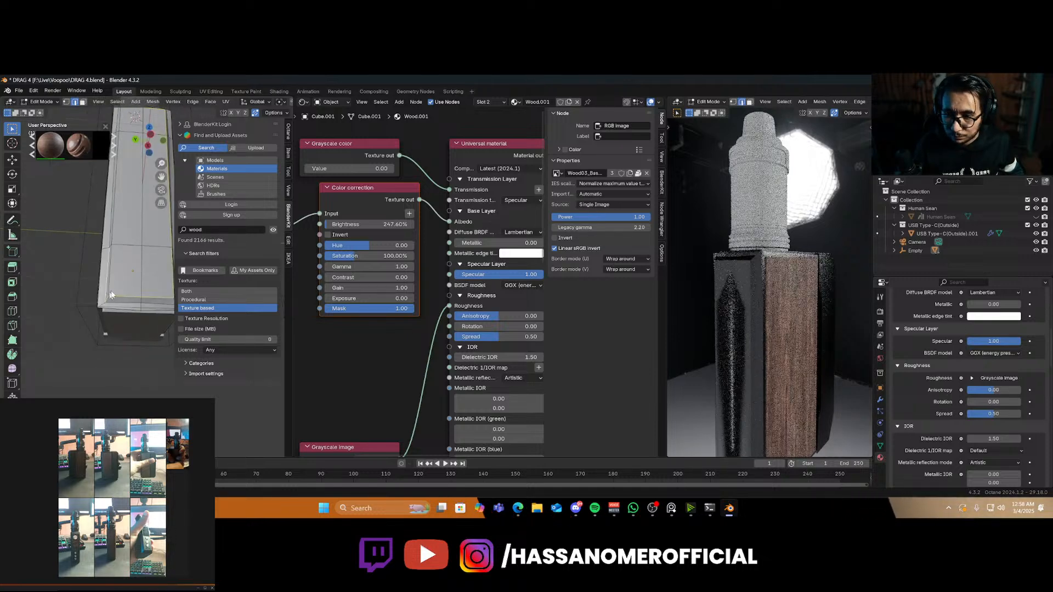
{"action": "key", "text": "ctrl+z"}
{"action": "left_click", "coordinate": [109, 282], "text": "ctrl"}
{"action": "key", "text": "ctrl+z"}
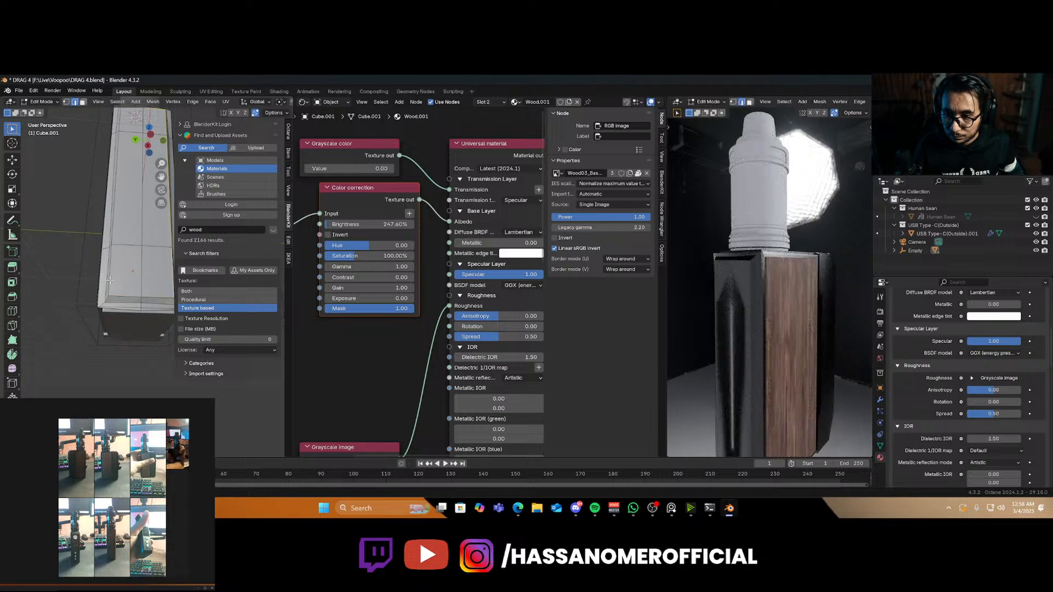
{"action": "left_click", "coordinate": [112, 276], "text": "ctrl"}
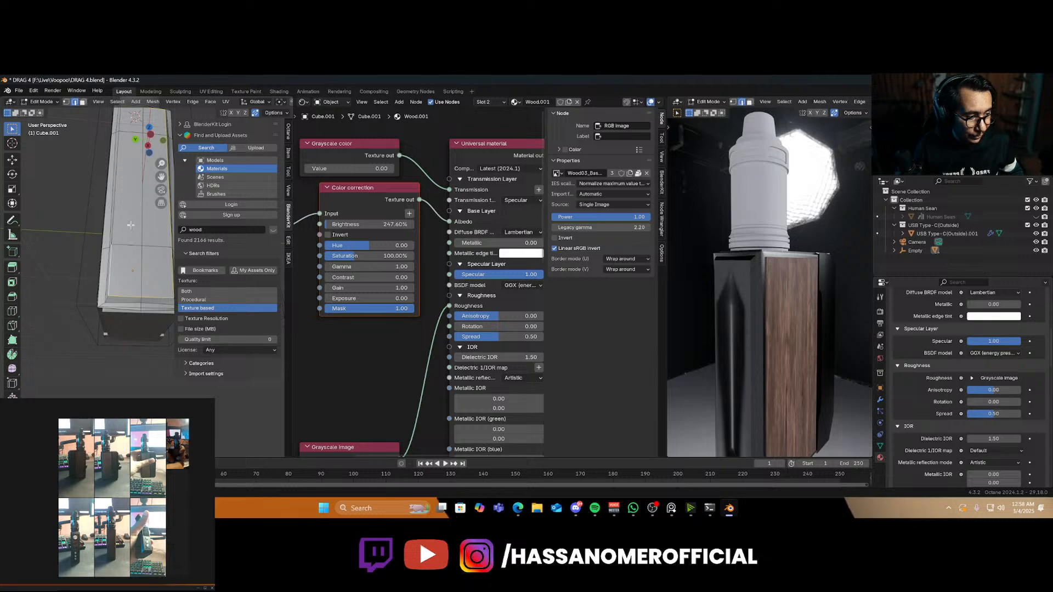
{"action": "middle_click_drag", "start_coordinate": [128, 223], "coordinate": [154, 267]}
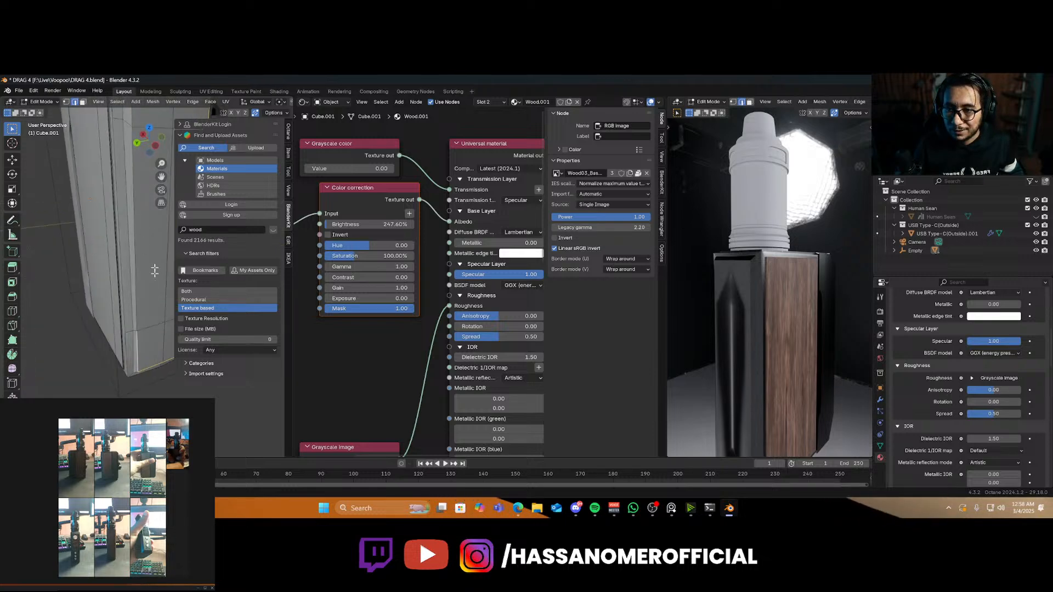
{"action": "middle_click_drag", "start_coordinate": [144, 170], "coordinate": [132, 268], "text": "shift"}
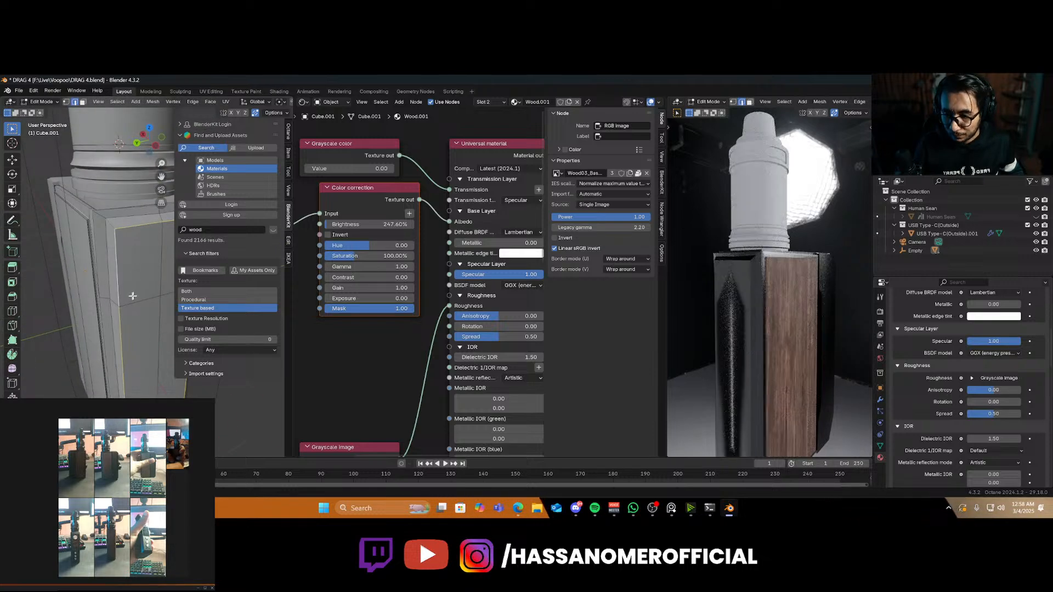
Bevel the narrow face's outline edges with 4 segments and an offset of about 0.036 m, and check the result
{"action": "key", "text": "ctrl+b"}
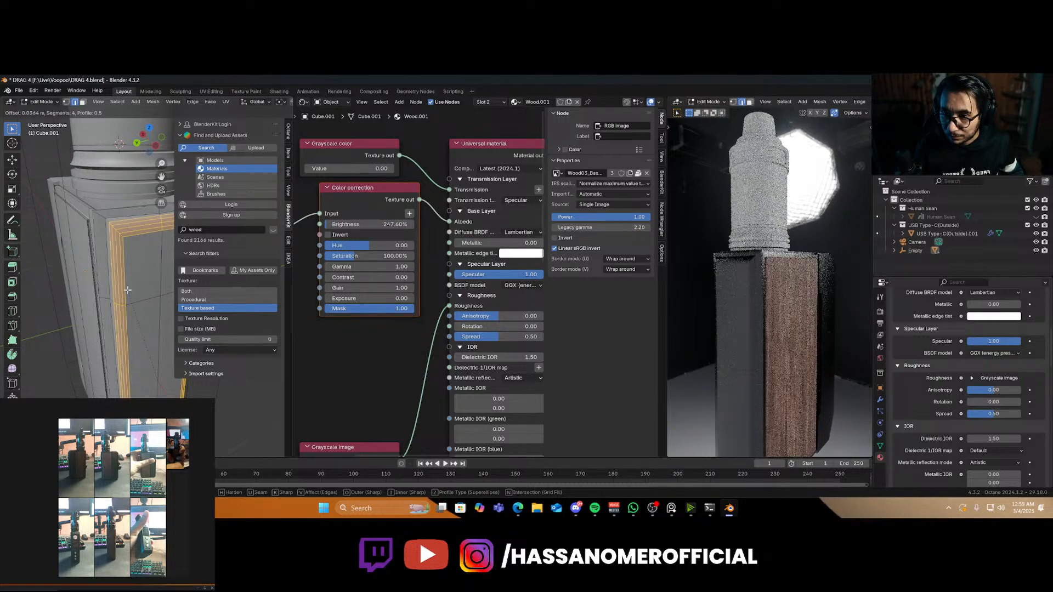
{"action": "left_click", "coordinate": [125, 290]}
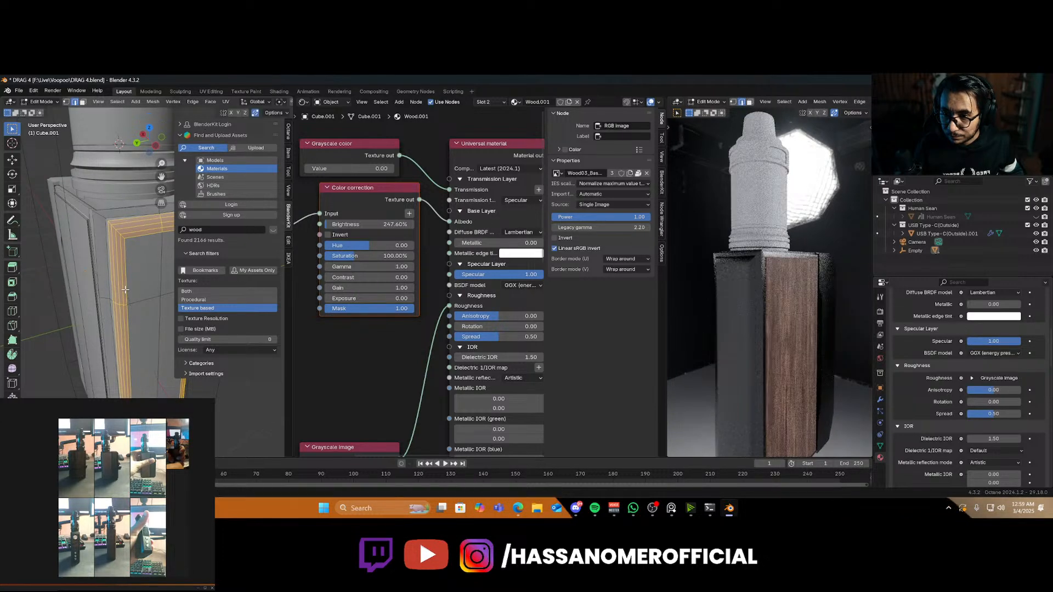
{"action": "key", "text": "Tab"}
{"action": "scroll", "coordinate": [144, 286], "scroll_direction": "down", "scroll_amount": 2}
{"action": "key", "text": "Tab"}
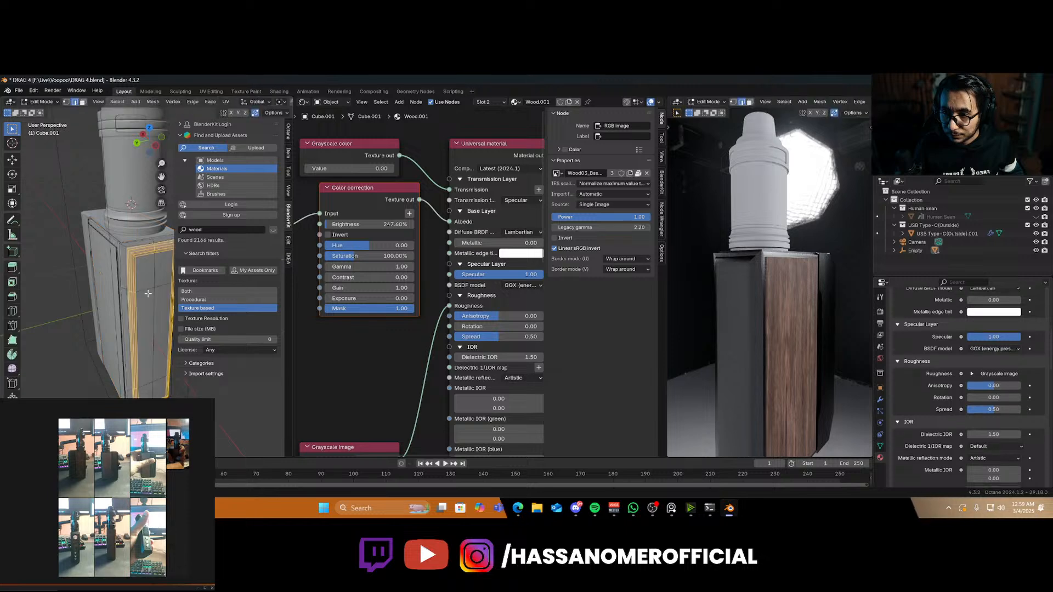
{"action": "key", "text": "ctrl+e"}
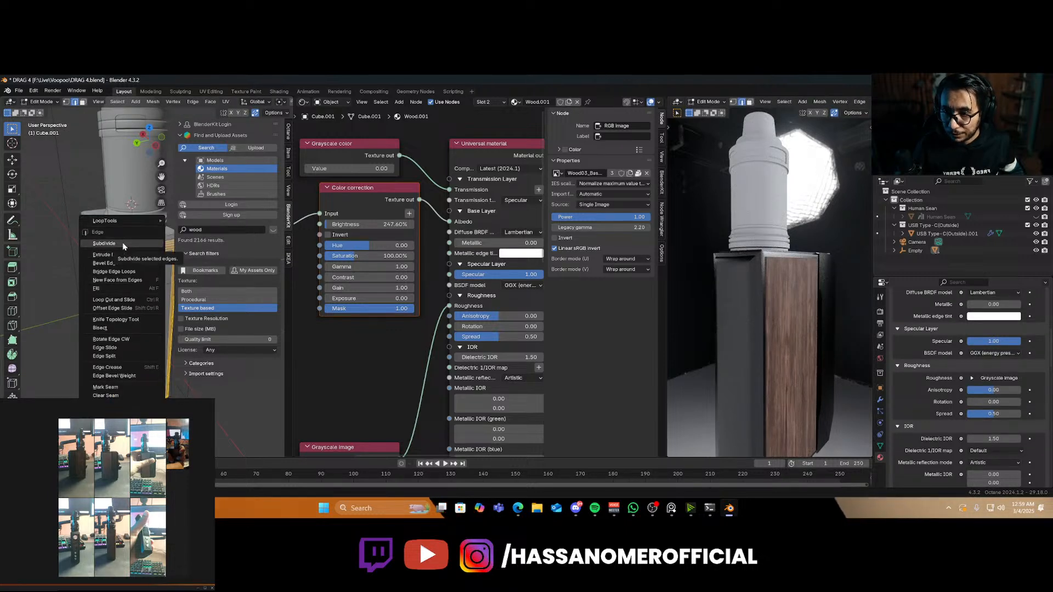
{"action": "left_click", "coordinate": [123, 245]}
Switch the body mesh to face selection and select all the flat faces of its narrow end
{"action": "left_click", "coordinate": [136, 267]}
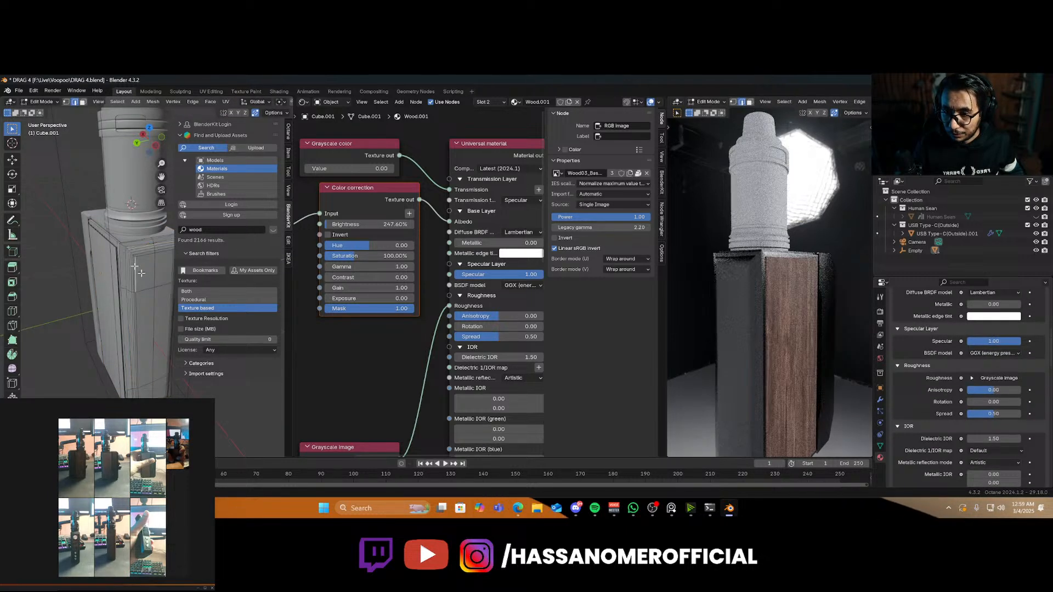
{"action": "left_click", "coordinate": [84, 104]}
{"action": "left_click", "coordinate": [145, 272]}
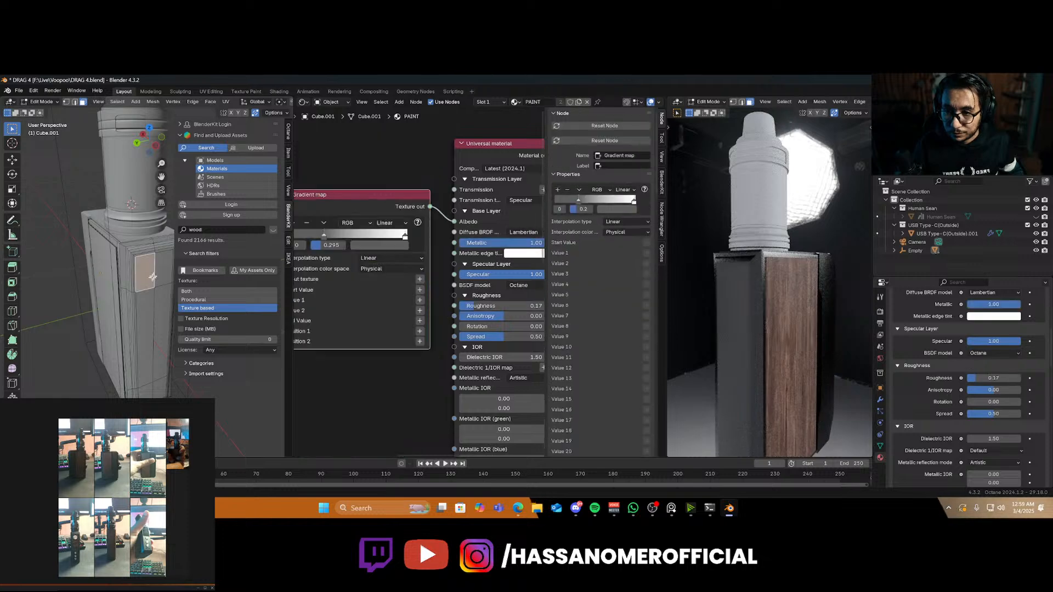
{"action": "left_click", "coordinate": [163, 271], "text": "shift"}
{"action": "left_click", "coordinate": [159, 325], "text": "shift"}
{"action": "left_click", "coordinate": [145, 336], "text": "shift"}
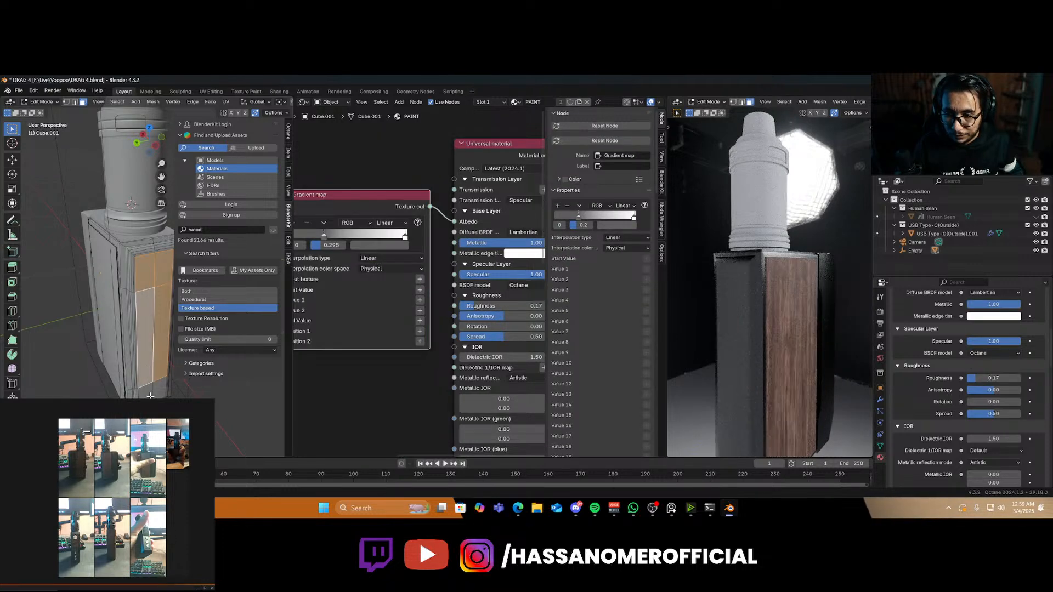
{"action": "left_click", "coordinate": [145, 388], "text": "shift"}
{"action": "left_click", "coordinate": [159, 387], "text": "shift"}
{"action": "middle_click_drag", "start_coordinate": [159, 387], "coordinate": [75, 374]}
{"action": "scroll", "coordinate": [76, 374], "scroll_direction": "down", "scroll_amount": 1}
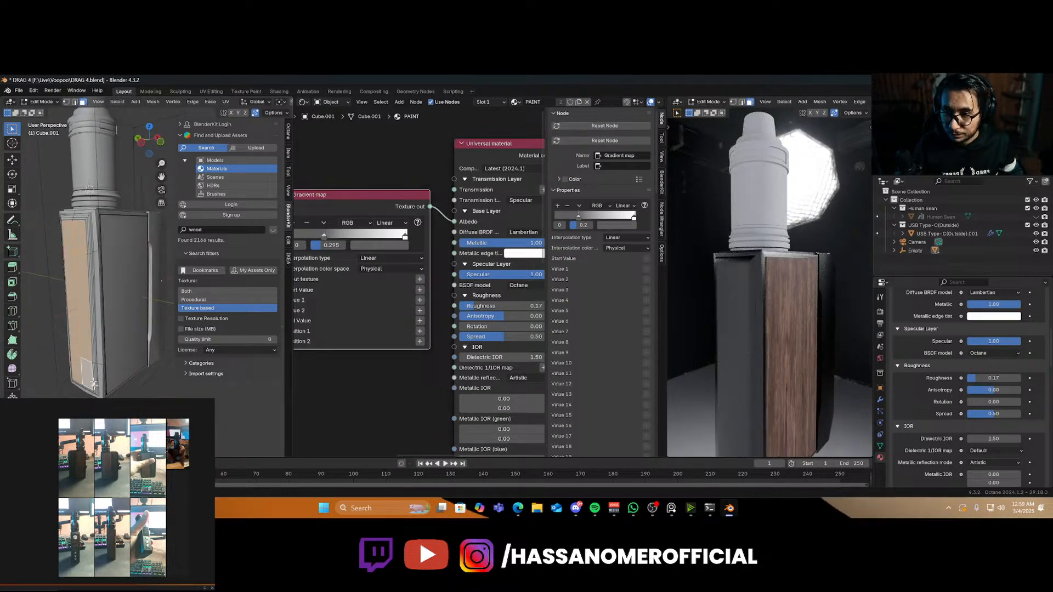
Add a new empty material slot to the body object below Wood.001
{"action": "scroll", "coordinate": [76, 374], "scroll_direction": "up", "scroll_amount": 1}
{"action": "scroll", "coordinate": [971, 363], "scroll_direction": "up", "scroll_amount": 8}
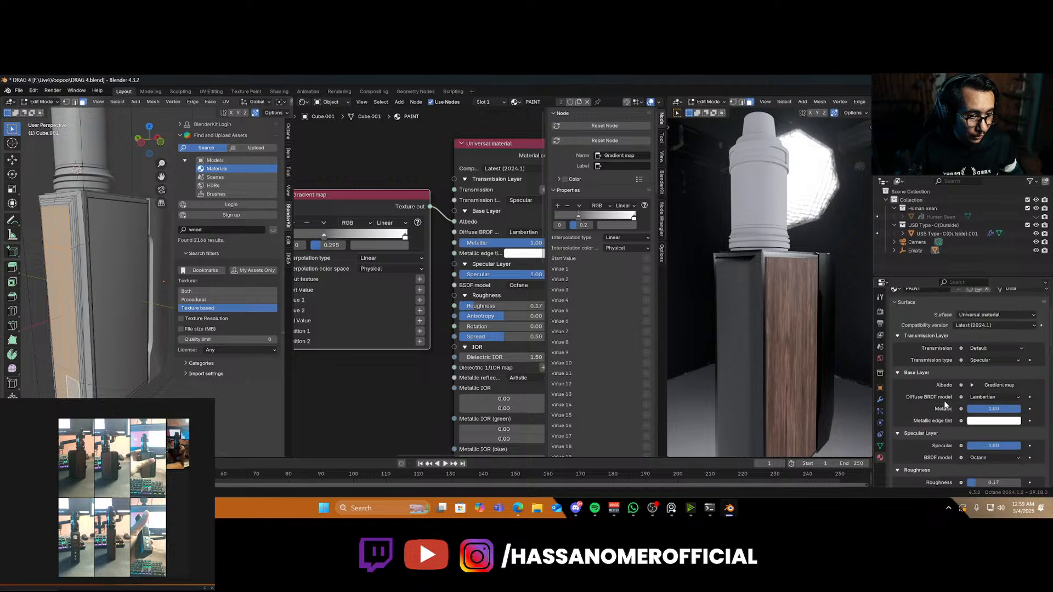
{"action": "left_click", "coordinate": [1045, 311]}
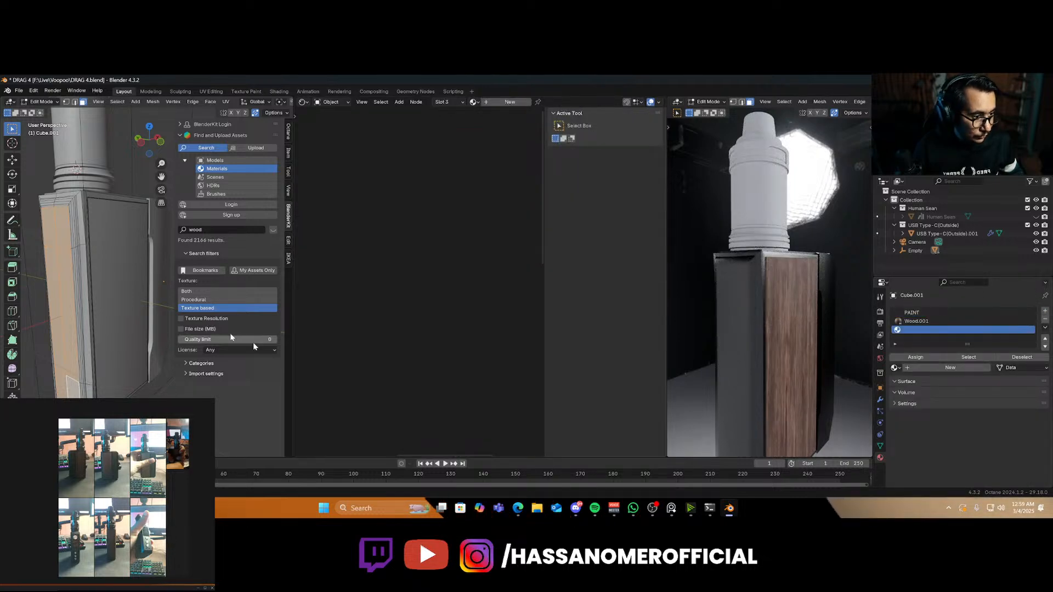
{"action": "scroll", "coordinate": [83, 332], "scroll_direction": "down", "scroll_amount": 1}
{"action": "scroll", "coordinate": [83, 332], "scroll_direction": "up", "scroll_amount": 1}
{"action": "middle_click_drag", "start_coordinate": [83, 332], "coordinate": [101, 333]}
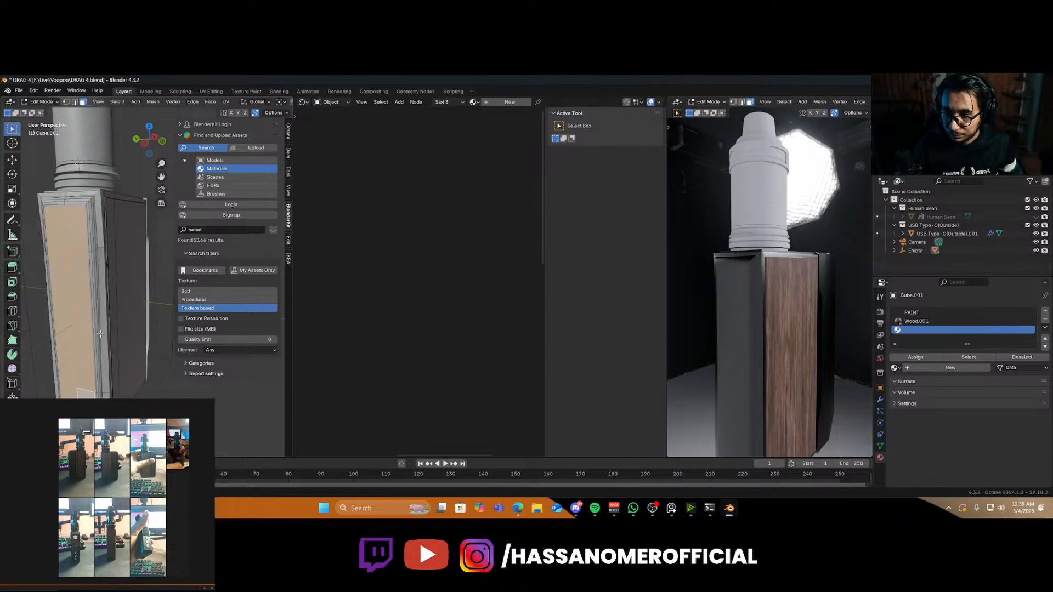
Grow the face selection outward over the surrounding bevel and add the missing strip of faces along its long edge
{"action": "key", "text": "ctrl+KP_Add"}
{"action": "key", "text": "ctrl+KP_Add"}
{"action": "key", "text": "ctrl+KP_Add"}
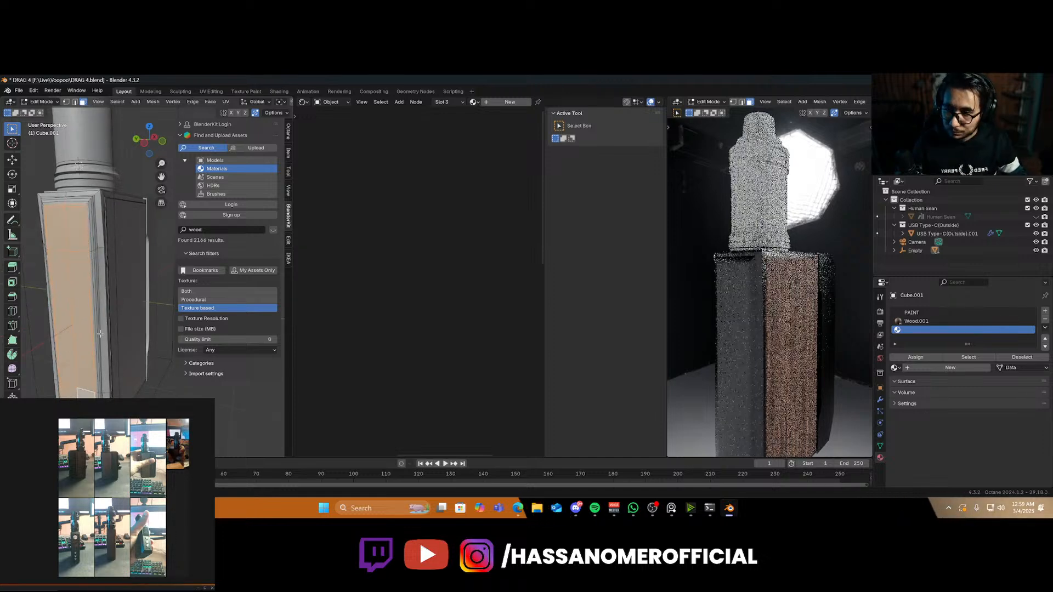
{"action": "key", "text": "ctrl+KP_Subtract"}
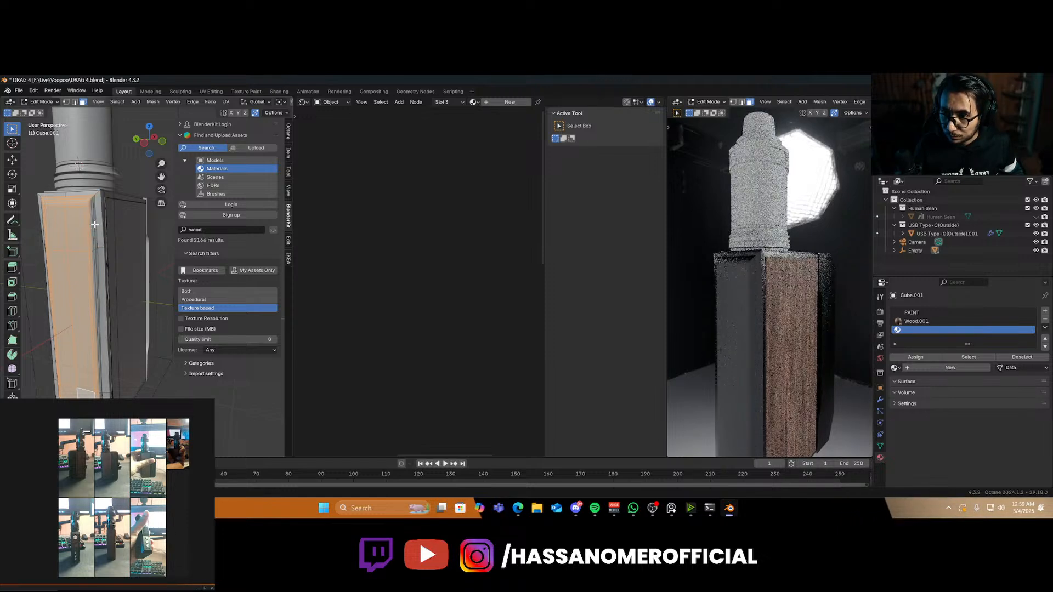
{"action": "left_click", "coordinate": [107, 264], "text": "shift"}
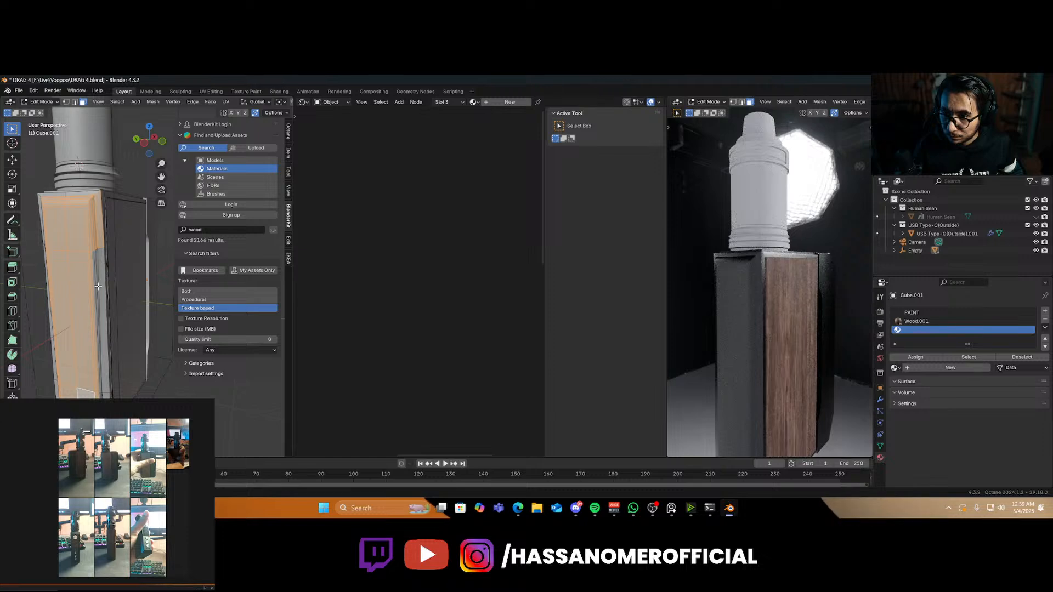
{"action": "left_click", "coordinate": [94, 286], "text": "shift"}
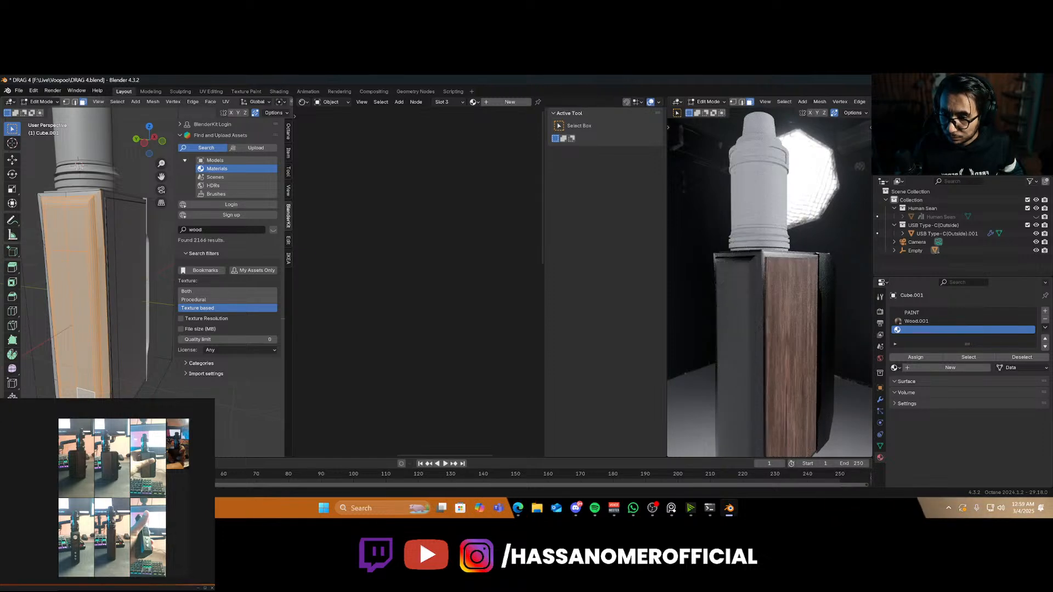
Check the selection from all sides, assign the selected end faces to the new material slot, and view that end in the render
{"action": "middle_click_drag", "start_coordinate": [93, 290], "coordinate": [119, 261]}
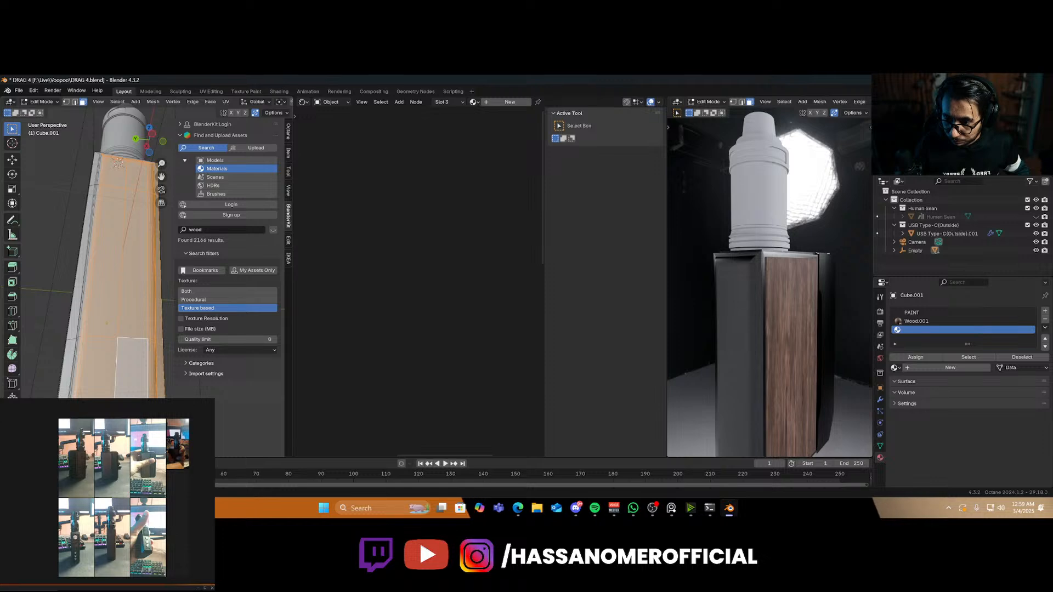
{"action": "middle_click_drag", "start_coordinate": [116, 264], "coordinate": [129, 263]}
{"action": "mouse_move", "coordinate": [148, 378]}
{"action": "middle_mouse_down"}
{"action": "mouse_move", "coordinate": [190, 384]}
{"action": "mouse_move", "coordinate": [156, 388]}
{"action": "middle_mouse_up"}
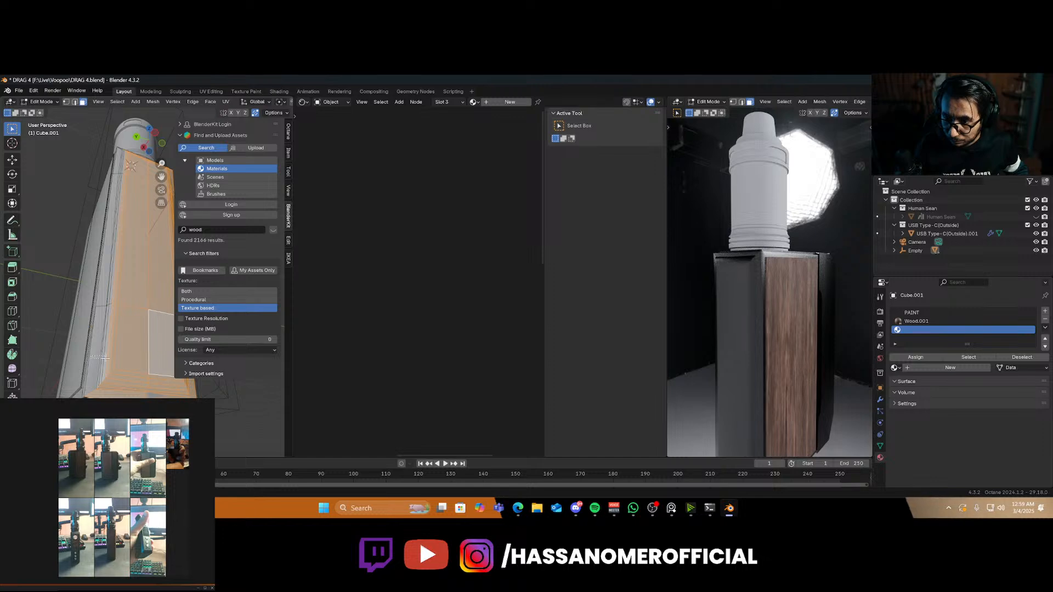
{"action": "middle_click_drag", "start_coordinate": [105, 358], "coordinate": [146, 376]}
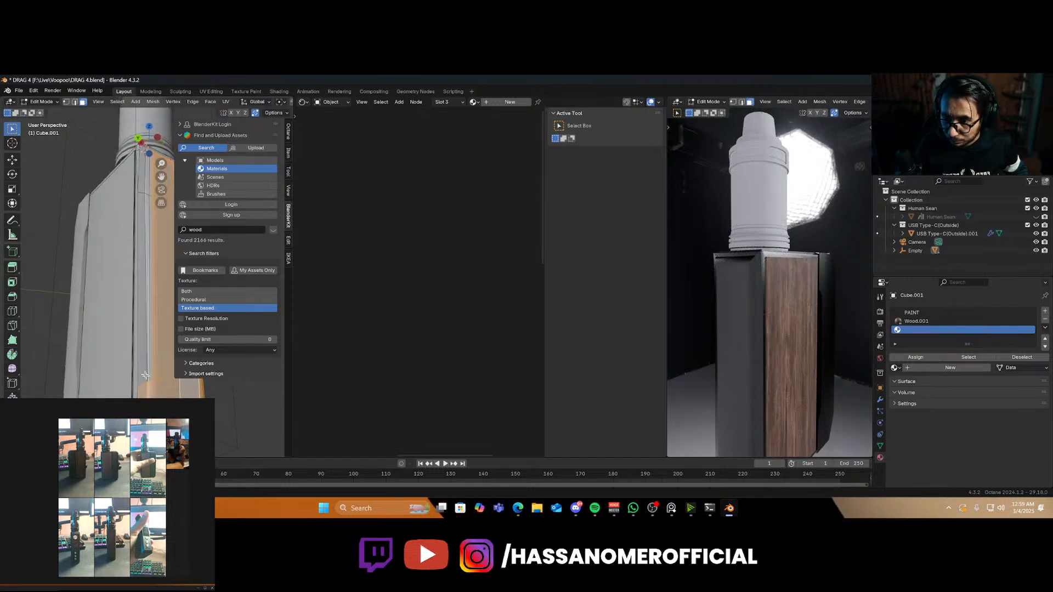
{"action": "scroll", "coordinate": [148, 346], "scroll_direction": "down", "scroll_amount": 5}
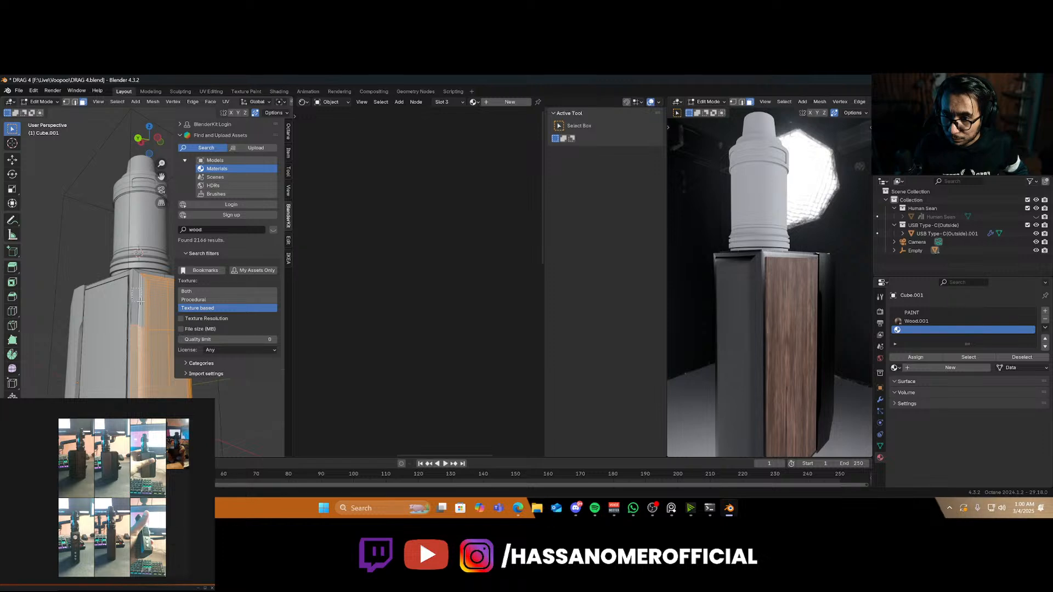
{"action": "scroll", "coordinate": [144, 291], "scroll_direction": "up", "scroll_amount": 4}
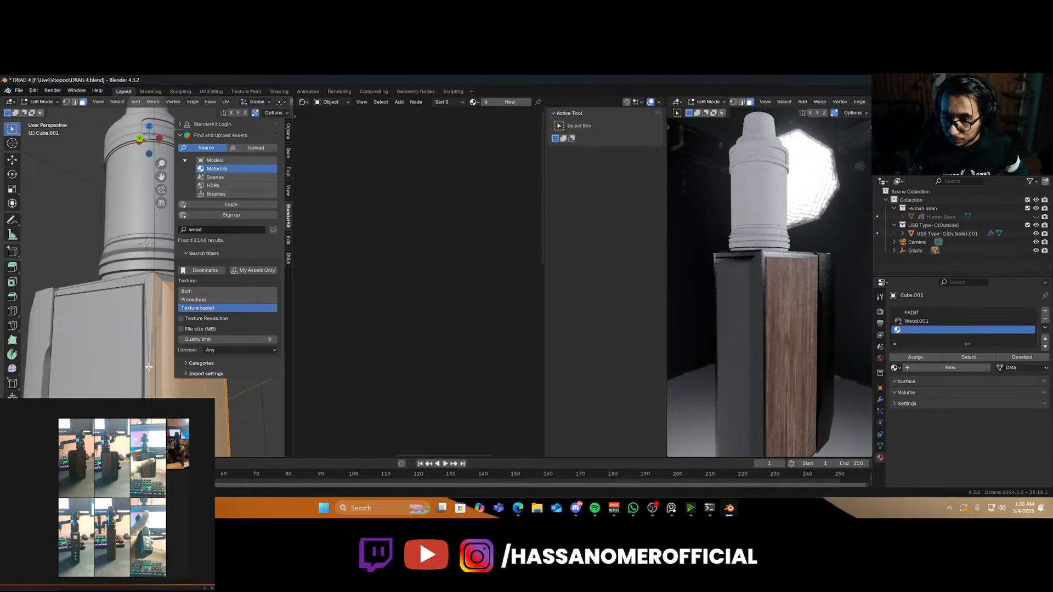
{"action": "middle_click_drag", "start_coordinate": [161, 359], "coordinate": [122, 396]}
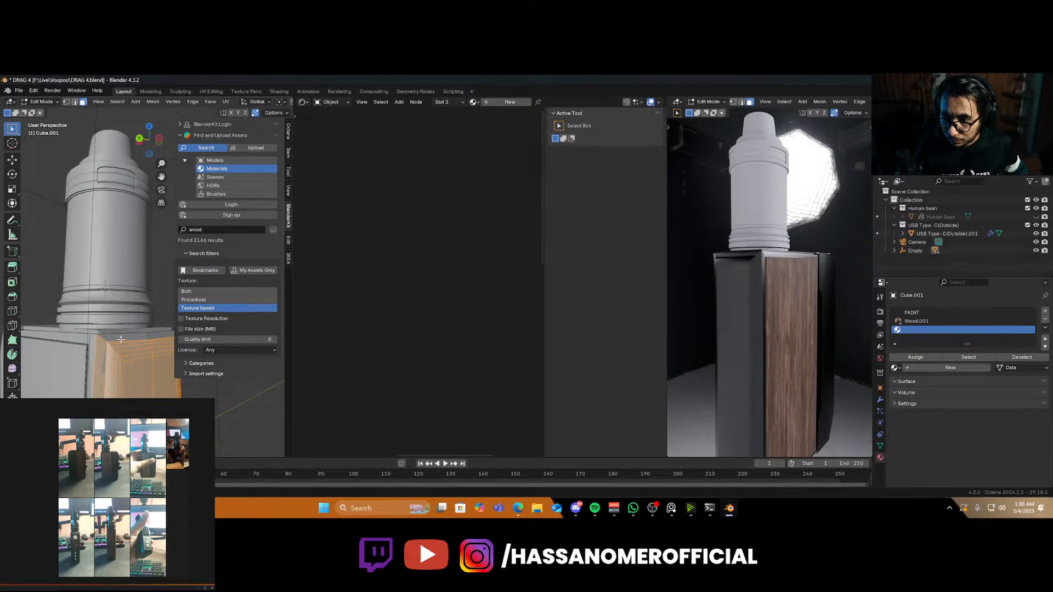
{"action": "middle_click_drag", "start_coordinate": [150, 357], "coordinate": [168, 367]}
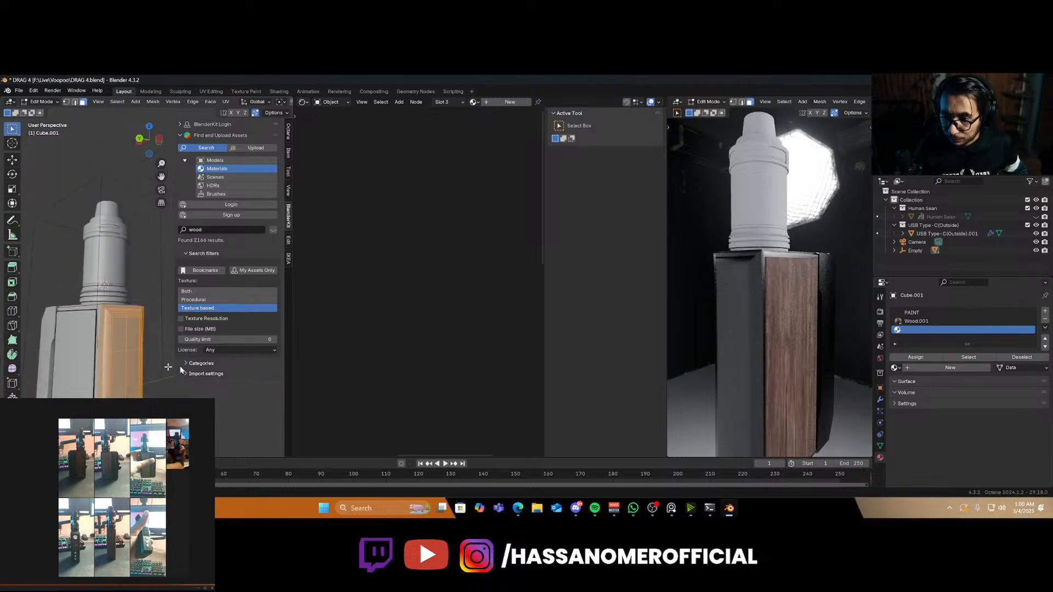
{"action": "left_click", "coordinate": [915, 357]}
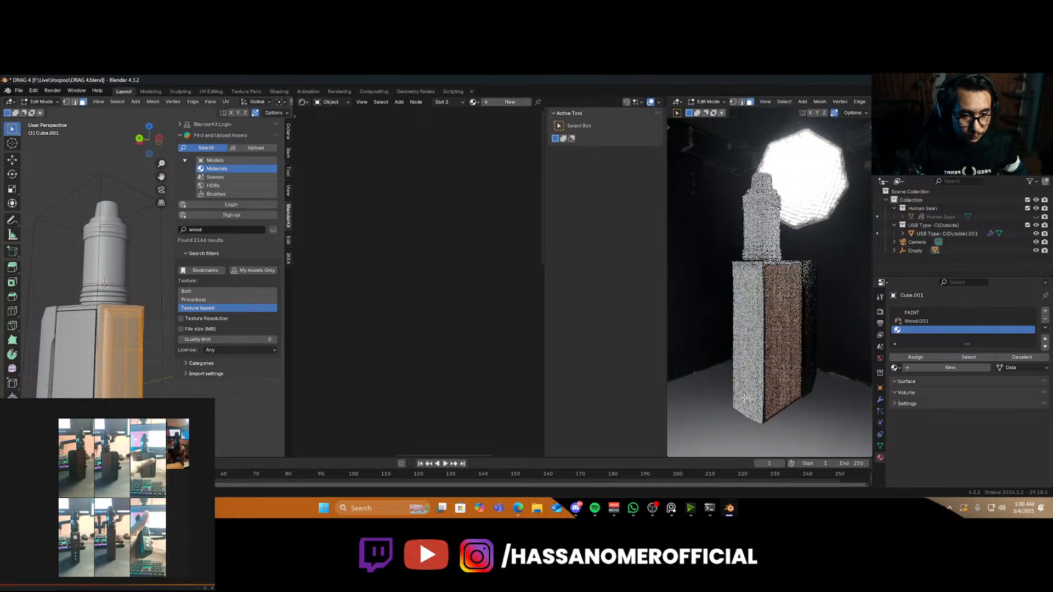
{"action": "middle_click_drag", "start_coordinate": [779, 356], "coordinate": [823, 378]}
{"action": "scroll", "coordinate": [116, 356], "scroll_direction": "down", "scroll_amount": 3}
{"action": "middle_click_drag", "start_coordinate": [116, 356], "coordinate": [135, 342]}
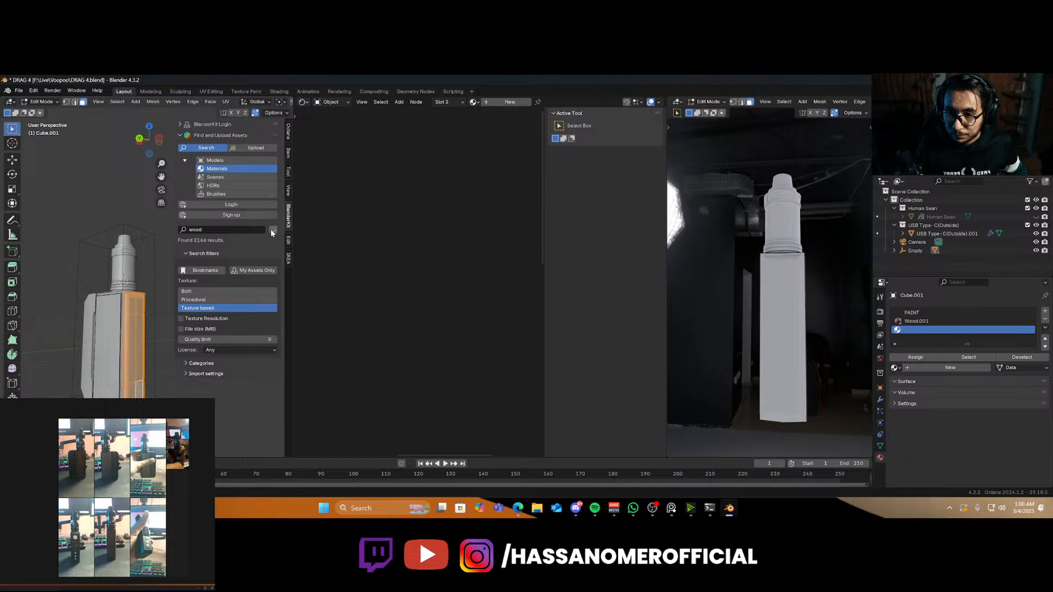
Search the BlenderKit materials for leather and apply the red Leather material to the body's new slot
{"action": "double_click", "coordinate": [248, 229]}
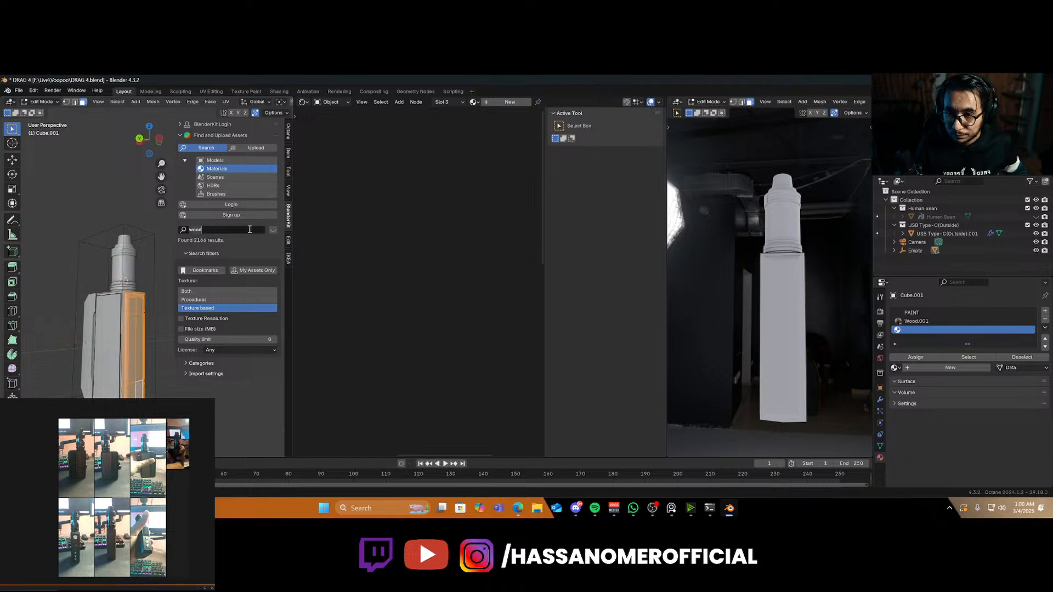
{"action": "key", "text": "Tab"}
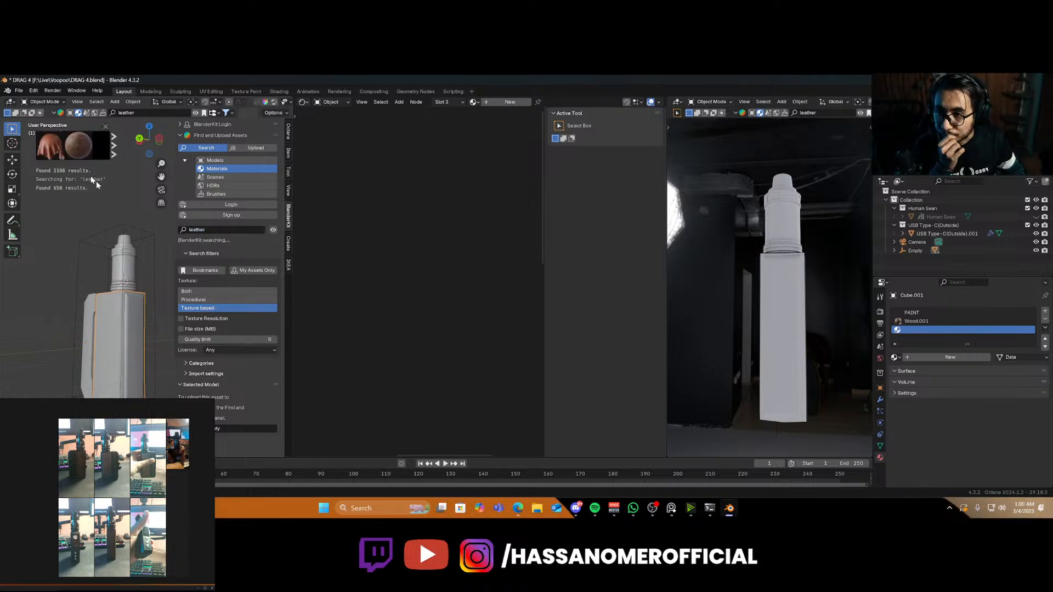
{"action": "mouse_move", "coordinate": [50, 147]}
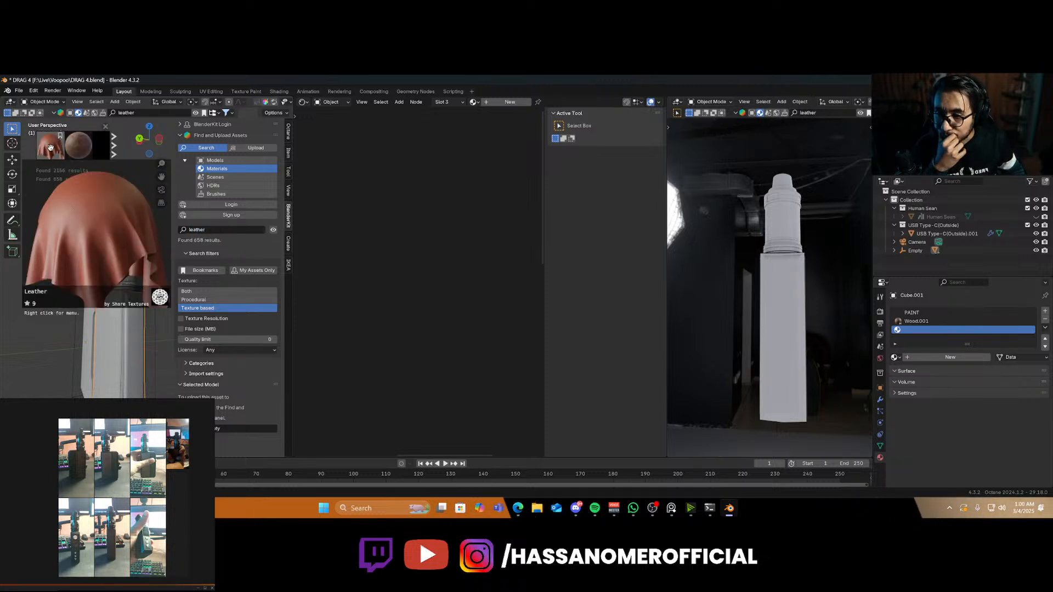
{"action": "left_click_drag", "start_coordinate": [50, 148], "coordinate": [130, 312]}
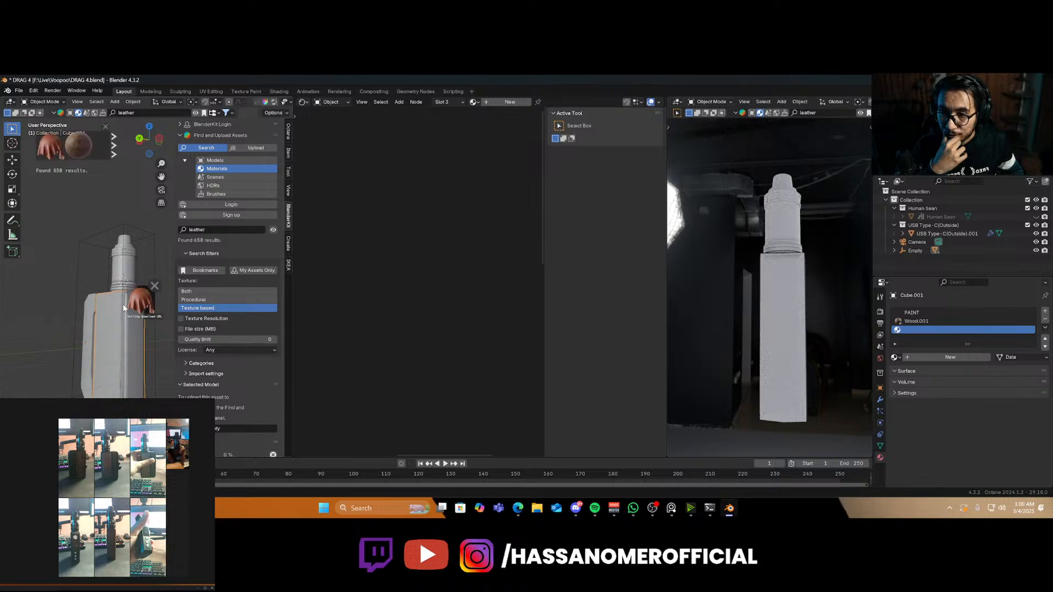
Dissolve the RGB channel nodes feeding the Normal Map and convert only the selected Leather material to an Octane material
{"action": "middle_click_drag", "start_coordinate": [452, 327], "coordinate": [390, 331]}
{"action": "left_click_drag", "start_coordinate": [337, 300], "coordinate": [396, 351]}
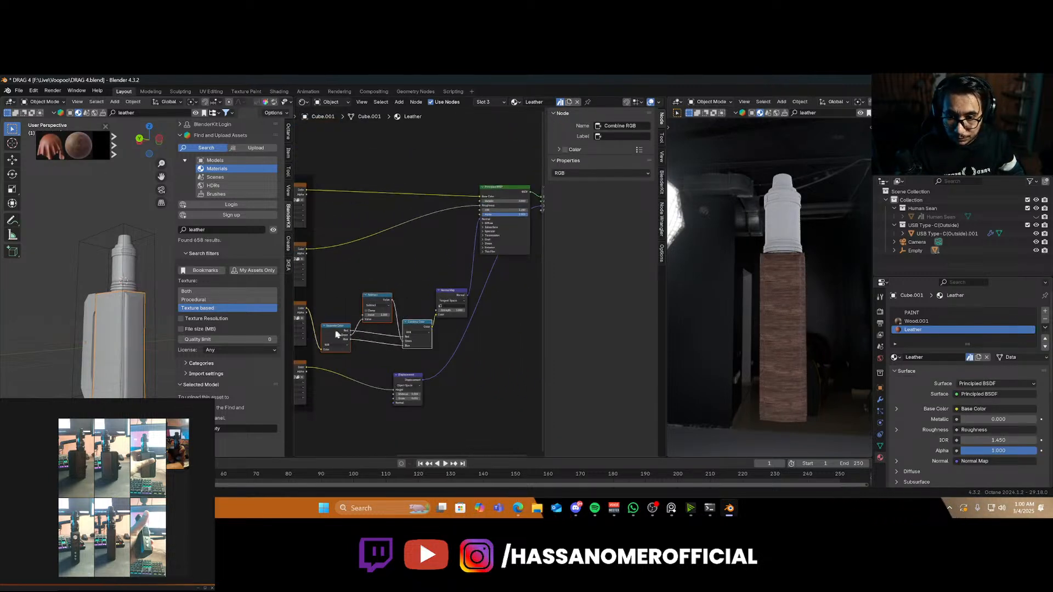
{"action": "key", "text": "ctrl+x"}
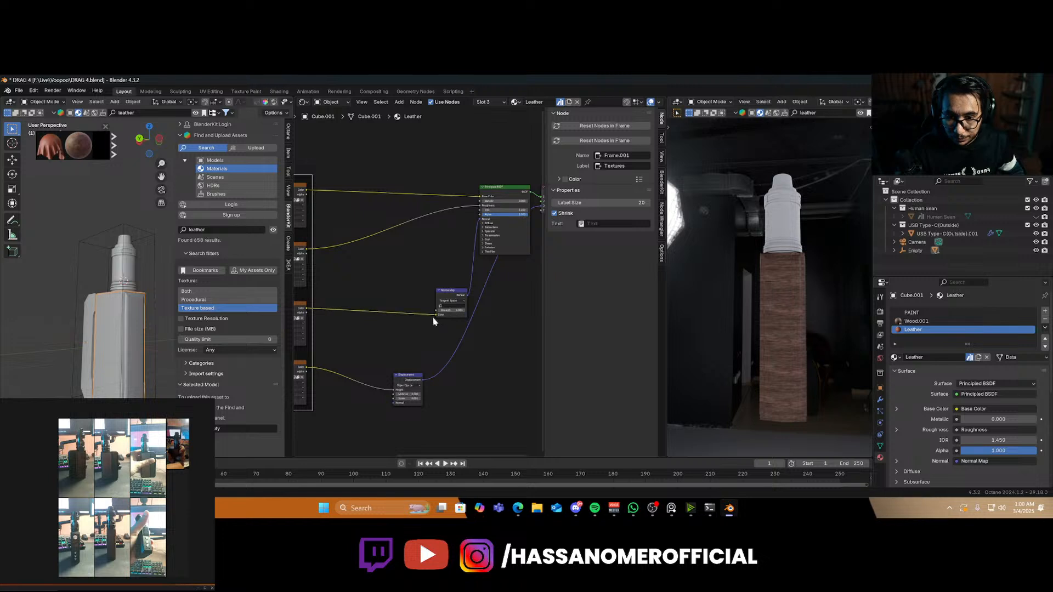
{"action": "scroll", "coordinate": [911, 429], "scroll_direction": "down", "scroll_amount": 8}
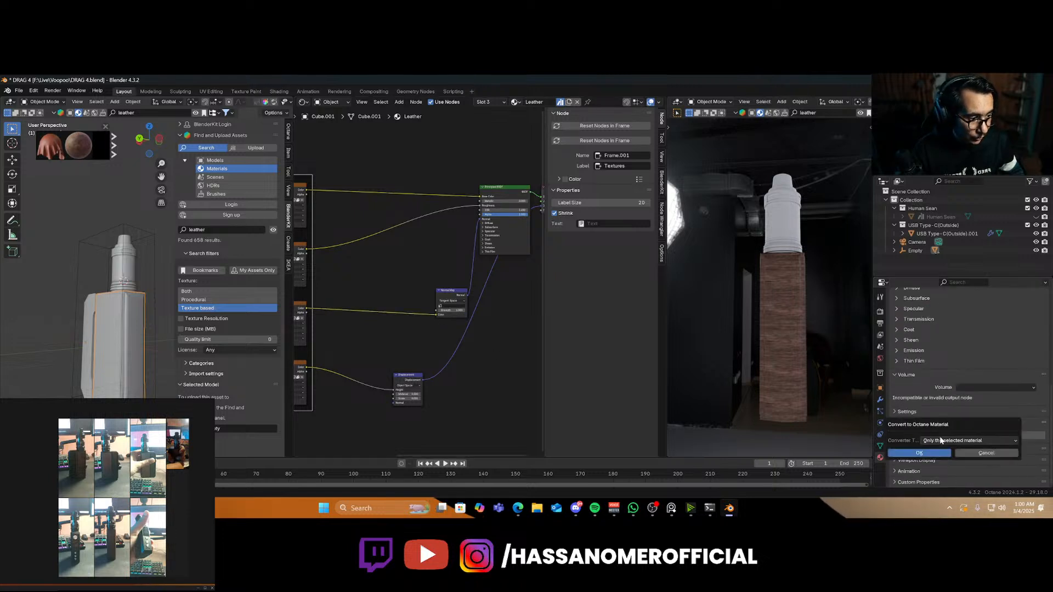
{"action": "left_click", "coordinate": [940, 436]}
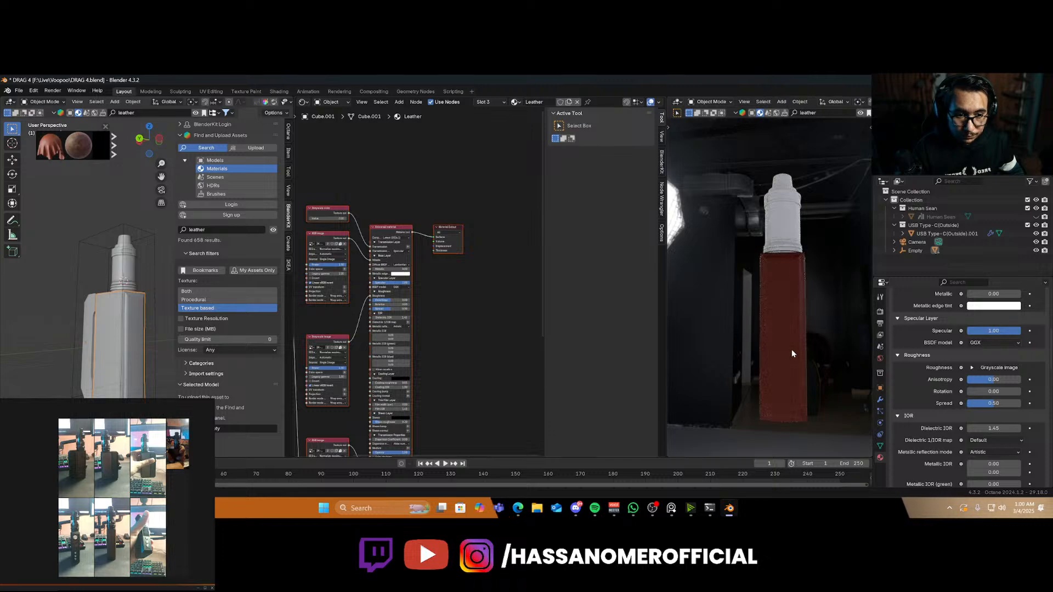
Examine the leather end face in the render from close up and from a low angle beside the wood panel
{"action": "mouse_move", "coordinate": [792, 350]}
{"action": "middle_mouse_down"}
{"action": "mouse_move", "coordinate": [720, 357]}
{"action": "mouse_move", "coordinate": [781, 357]}
{"action": "middle_mouse_up"}
{"action": "scroll", "coordinate": [783, 359], "scroll_direction": "up", "scroll_amount": 2}
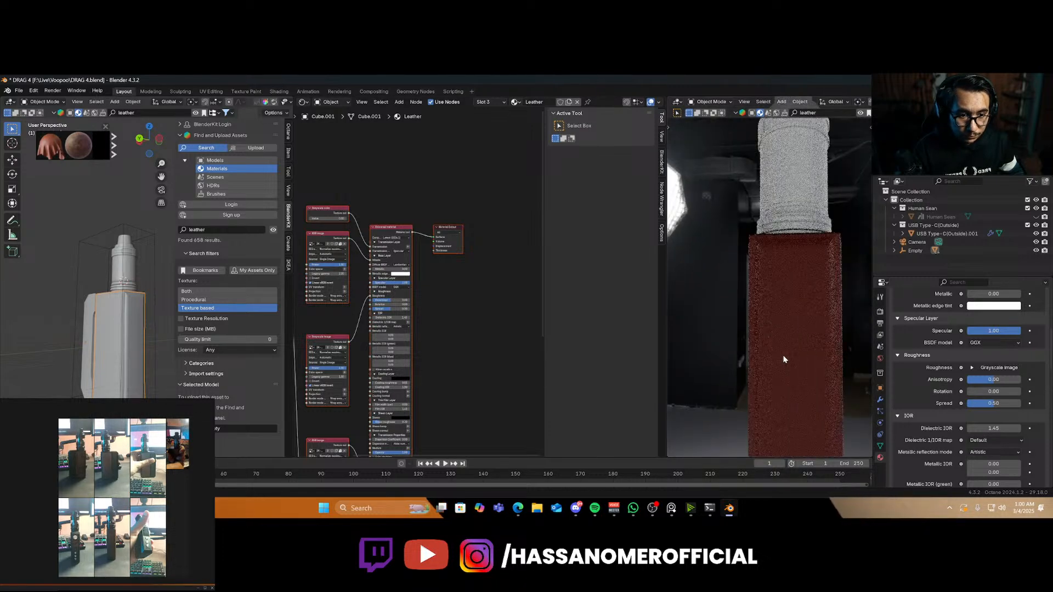
{"action": "middle_click_drag", "start_coordinate": [330, 278], "coordinate": [405, 313]}
{"action": "scroll", "coordinate": [446, 292], "scroll_direction": "up", "scroll_amount": 5}
{"action": "middle_click_drag", "start_coordinate": [764, 371], "coordinate": [752, 390]}
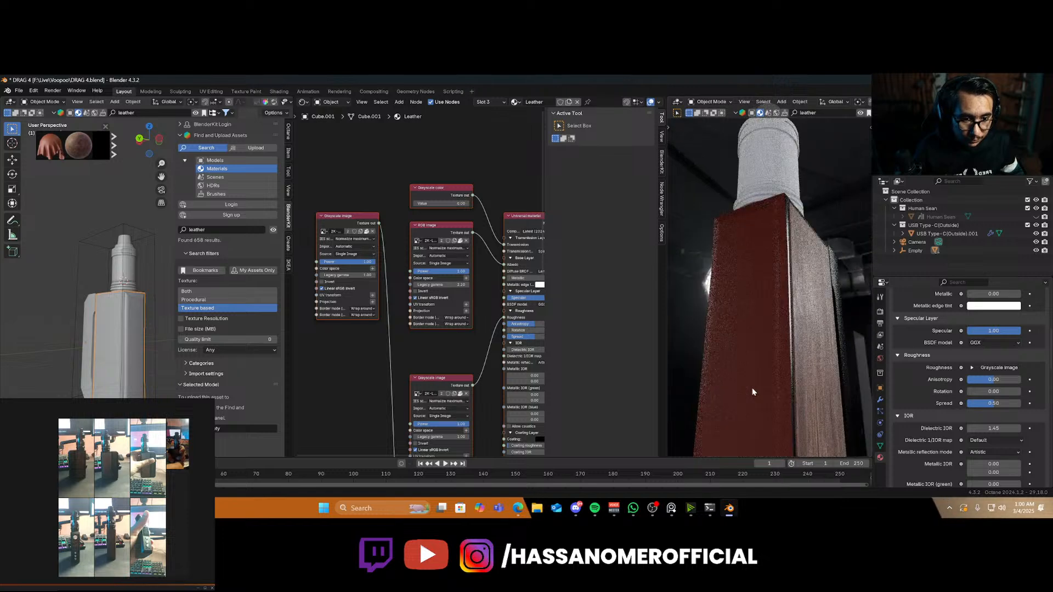
{"action": "scroll", "coordinate": [752, 390], "scroll_direction": "up", "scroll_amount": 3}
{"action": "scroll", "coordinate": [752, 391], "scroll_direction": "down", "scroll_amount": 4}
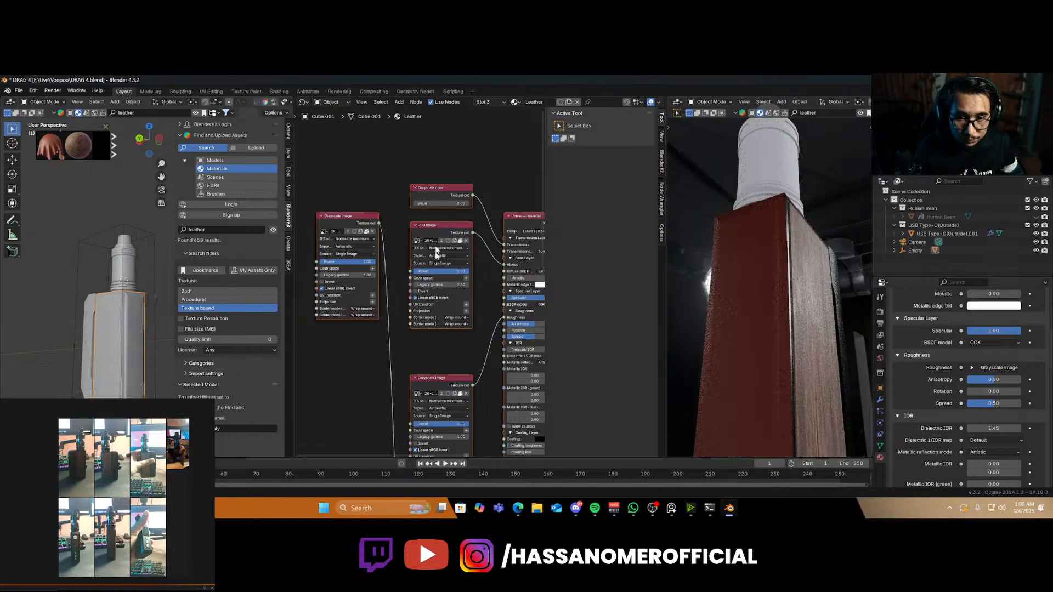
Spread out the leather image nodes and insert a Color correction node between the RGB image and the Albedo input
{"action": "left_click_drag", "start_coordinate": [431, 224], "coordinate": [433, 225]}
{"action": "left_click_drag", "start_coordinate": [351, 217], "coordinate": [308, 367]}
{"action": "left_click_drag", "start_coordinate": [419, 227], "coordinate": [332, 236]}
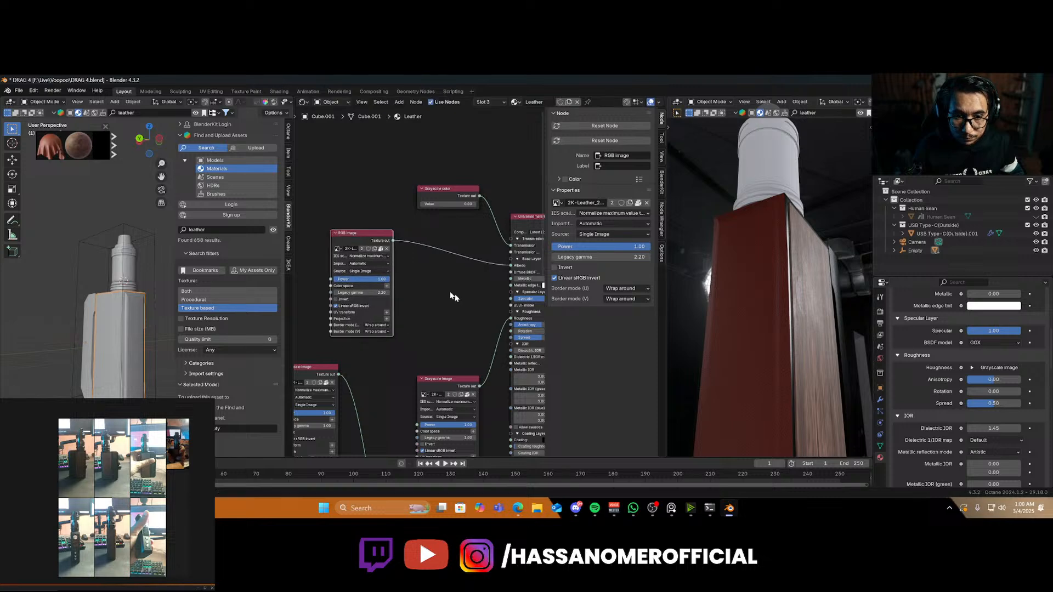
{"action": "key", "text": "shift+a"}
{"action": "type", "text": "colo"}
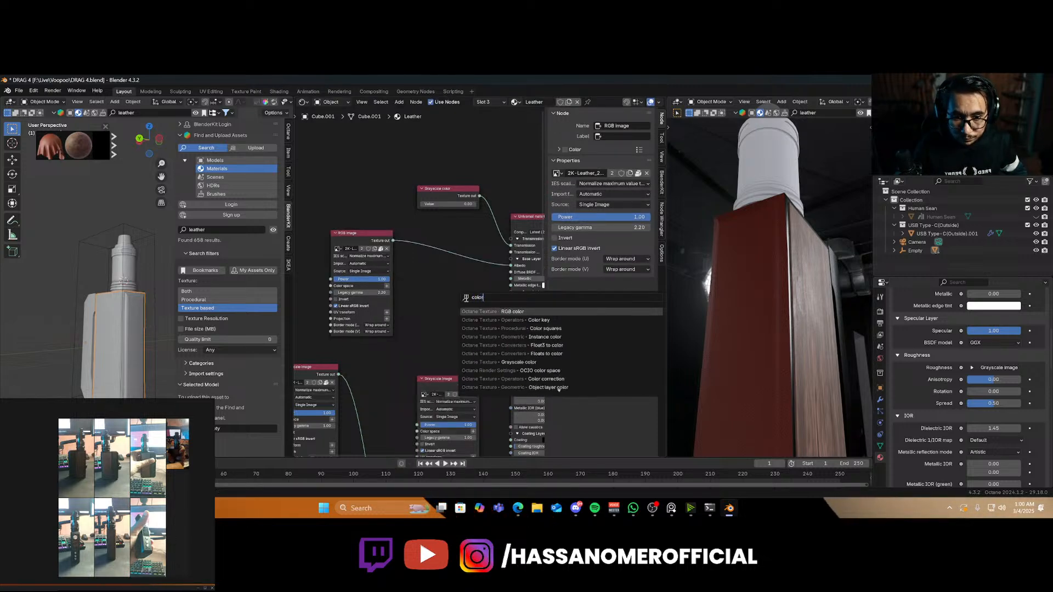
{"action": "type", "text": "r"}
{"action": "left_click", "coordinate": [546, 379]}
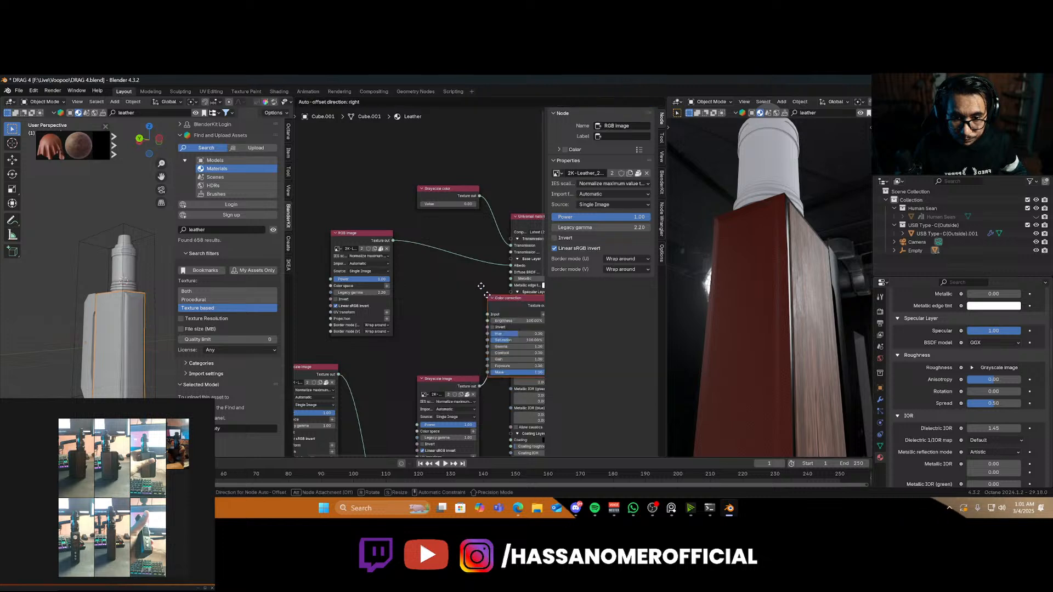
{"action": "left_click", "coordinate": [415, 220]}
{"action": "scroll", "coordinate": [458, 278], "scroll_direction": "up", "scroll_amount": 5}
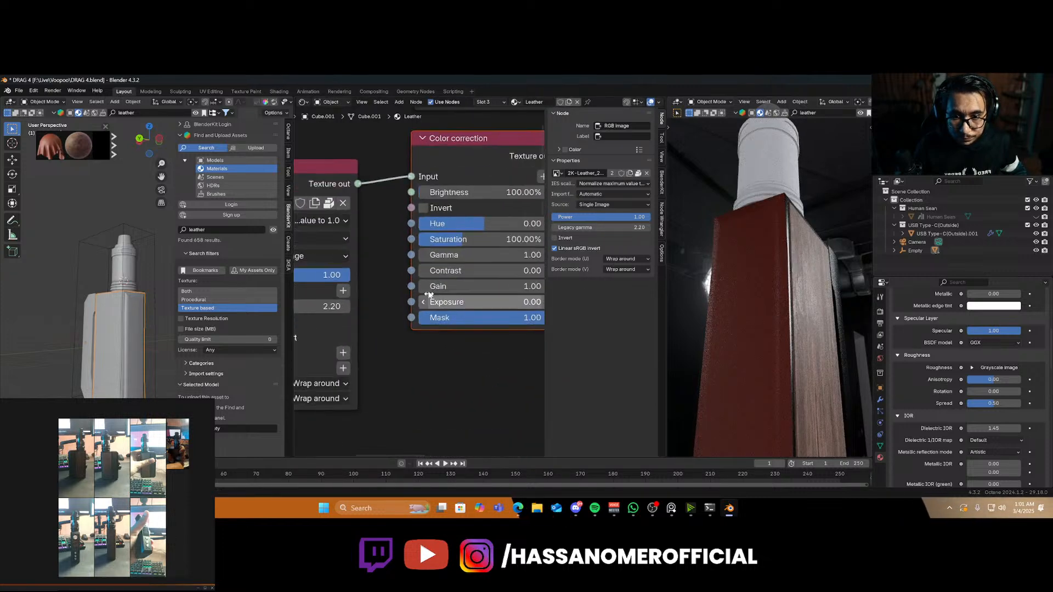
Set the leather Color correction node's saturation to 50% and its contrast to 0.50
{"action": "left_click", "coordinate": [434, 248]}
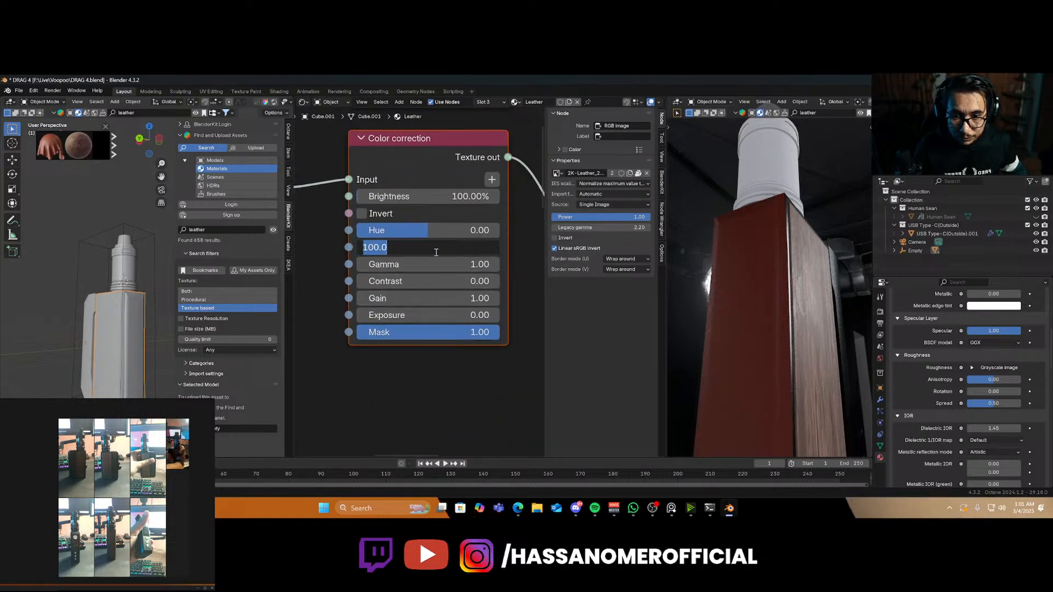
{"action": "type", "text": "50"}
{"action": "key", "text": "Return"}
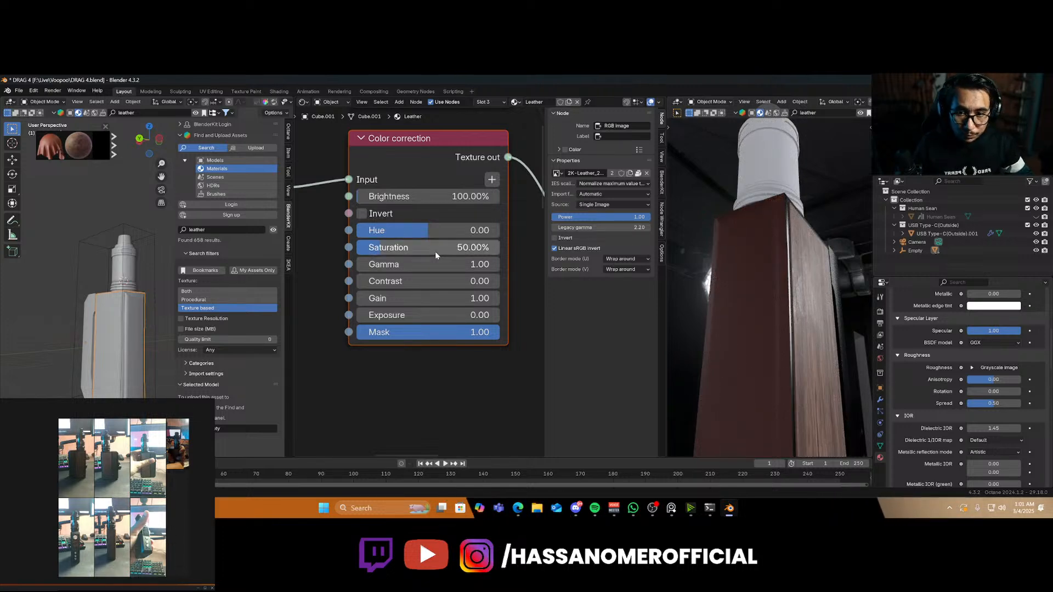
{"action": "left_click", "coordinate": [399, 282]}
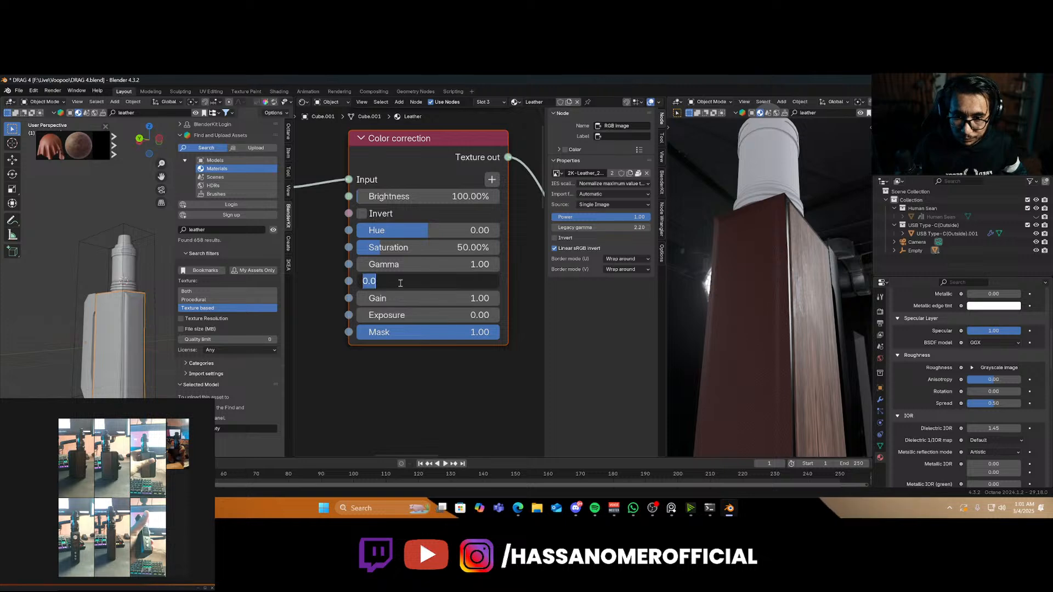
{"action": "key", "text": "BackSpace"}
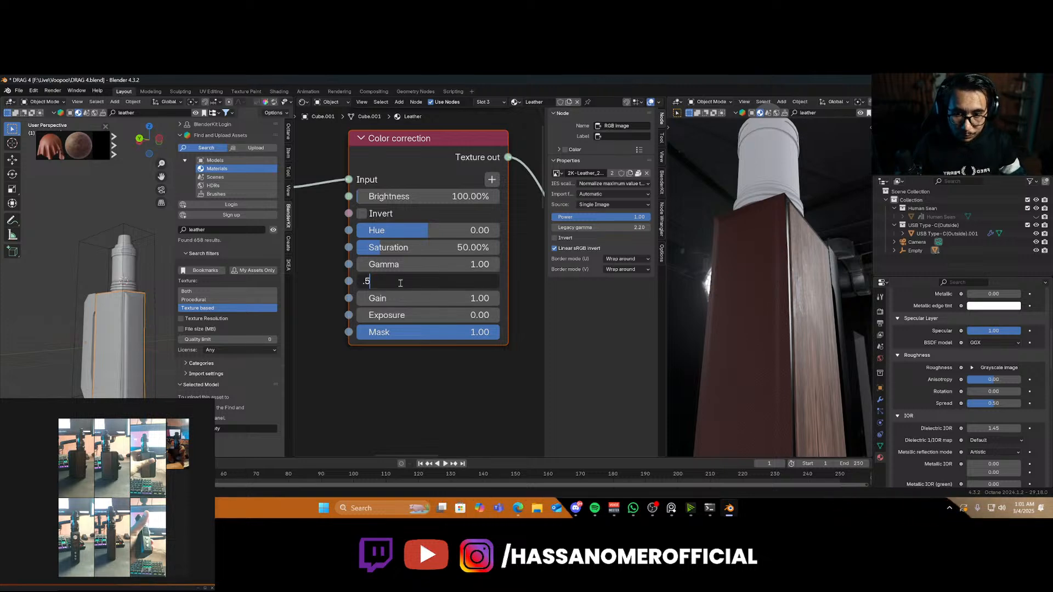
{"action": "type", "text": ".5"}
{"action": "key", "text": "Return"}
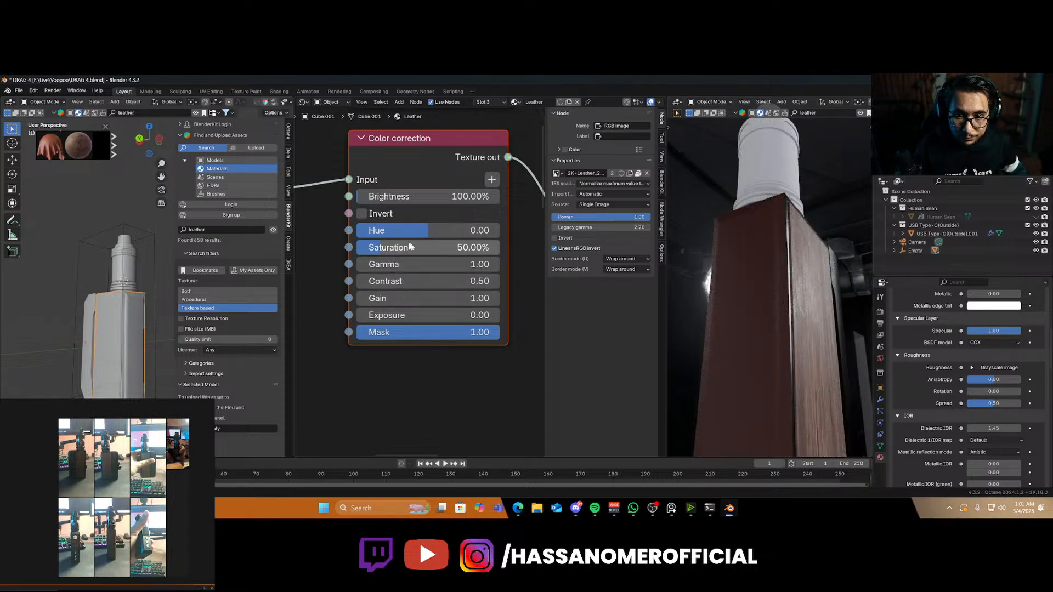
Reduce the leather Color correction node's saturation further, to 25%
{"action": "left_click", "coordinate": [404, 248]}
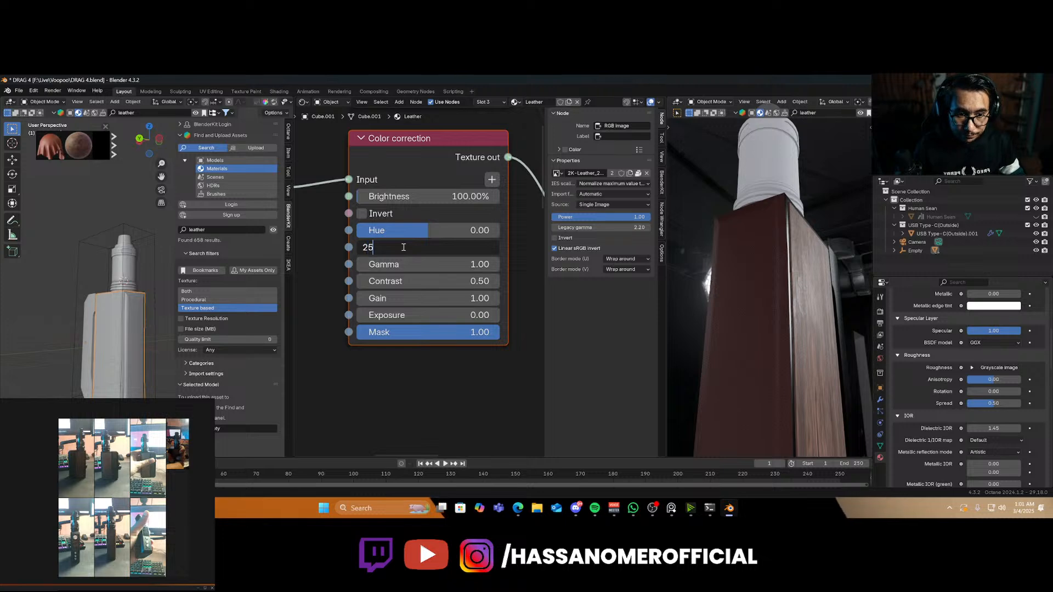
{"action": "type", "text": "25"}
{"action": "key", "text": "Return"}
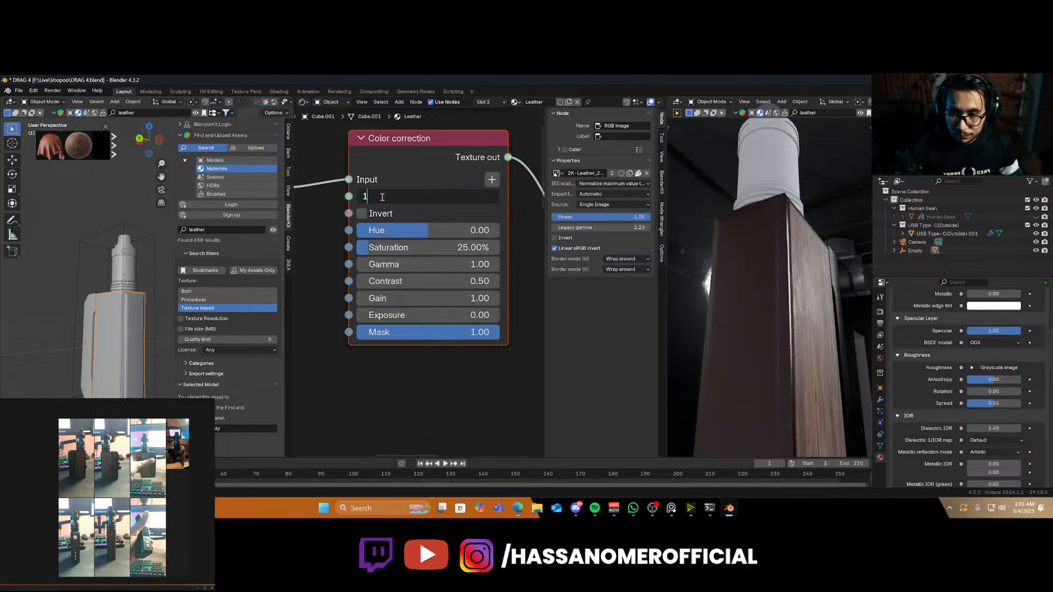
Try the leather Color correction brightness at 110% and 150%, compare it in the render, and restore it to 100%
{"action": "left_click", "coordinate": [382, 197]}
{"action": "type", "text": "110"}
{"action": "key", "text": "Return"}
{"action": "left_click", "coordinate": [382, 196]}
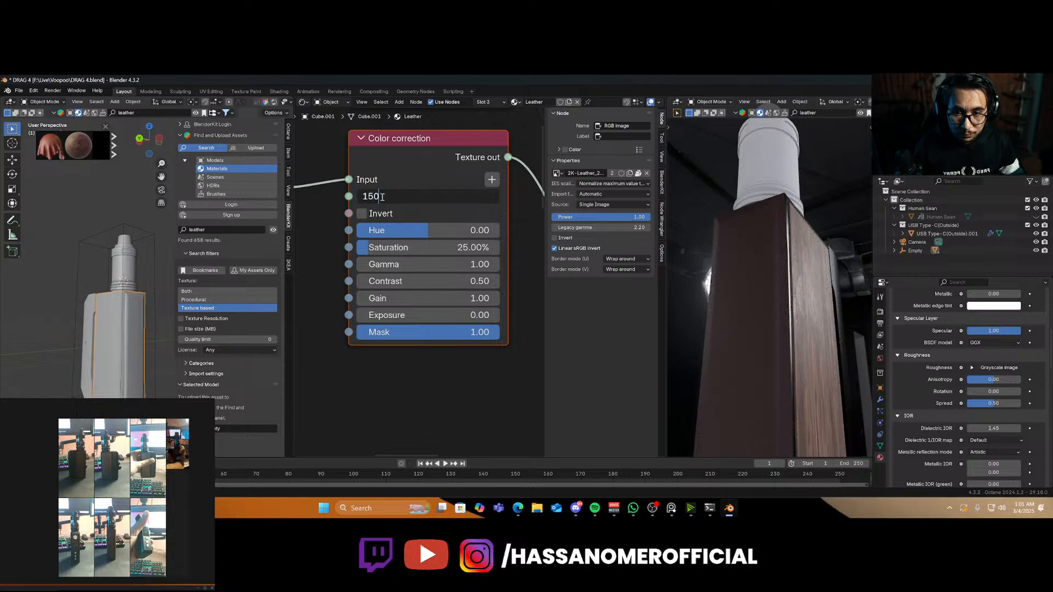
{"action": "key", "text": "Return"}
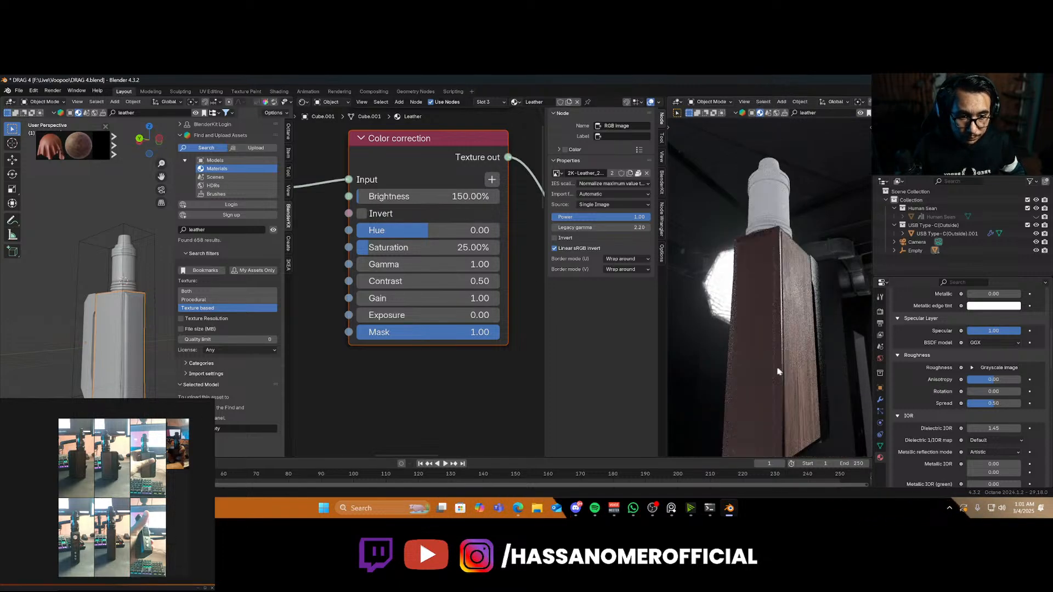
{"action": "mouse_move", "coordinate": [778, 372]}
{"action": "middle_mouse_down"}
{"action": "mouse_move", "coordinate": [735, 376]}
{"action": "mouse_move", "coordinate": [749, 371]}
{"action": "mouse_move", "coordinate": [739, 399]}
{"action": "mouse_move", "coordinate": [768, 379]}
{"action": "mouse_move", "coordinate": [741, 371]}
{"action": "mouse_move", "coordinate": [788, 329]}
{"action": "mouse_move", "coordinate": [692, 363]}
{"action": "mouse_move", "coordinate": [754, 331]}
{"action": "mouse_move", "coordinate": [775, 337]}
{"action": "mouse_move", "coordinate": [744, 344]}
{"action": "mouse_move", "coordinate": [797, 356]}
{"action": "mouse_move", "coordinate": [722, 363]}
{"action": "mouse_move", "coordinate": [768, 357]}
{"action": "middle_mouse_up"}
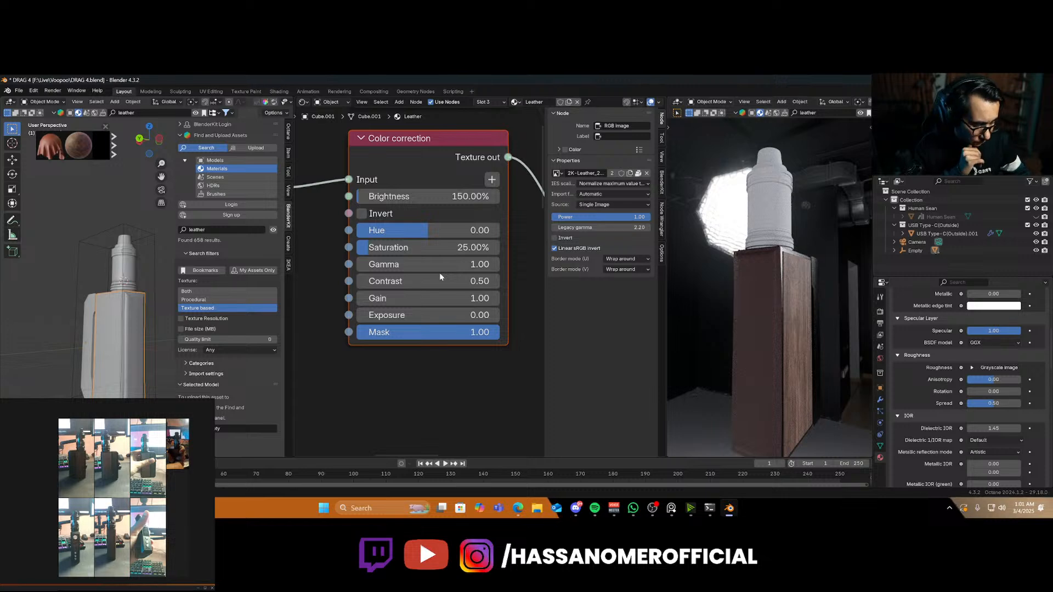
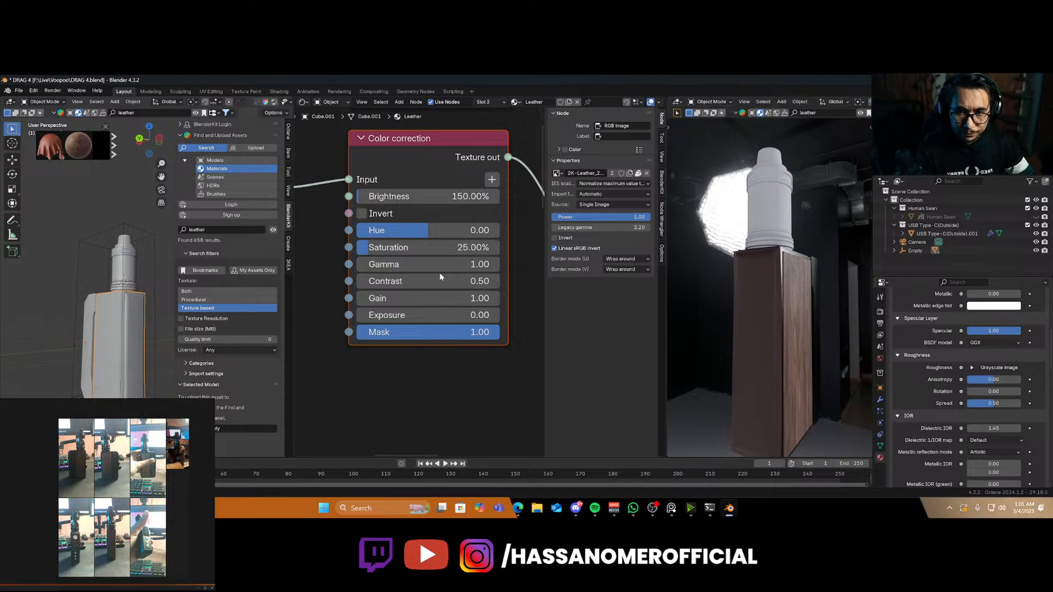
{"action": "left_click", "coordinate": [436, 197]}
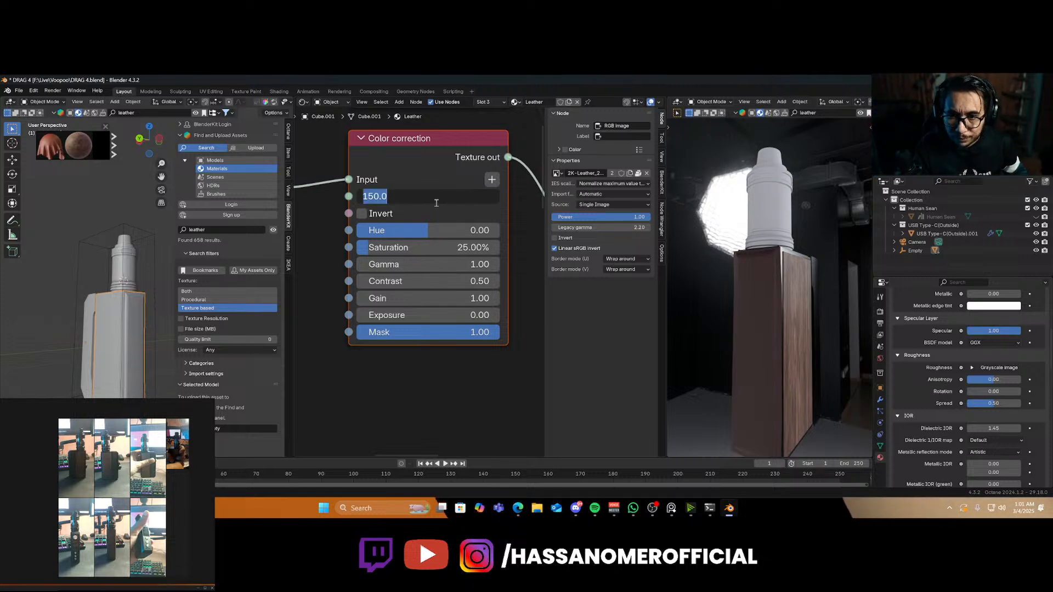
{"action": "key", "text": "Return"}
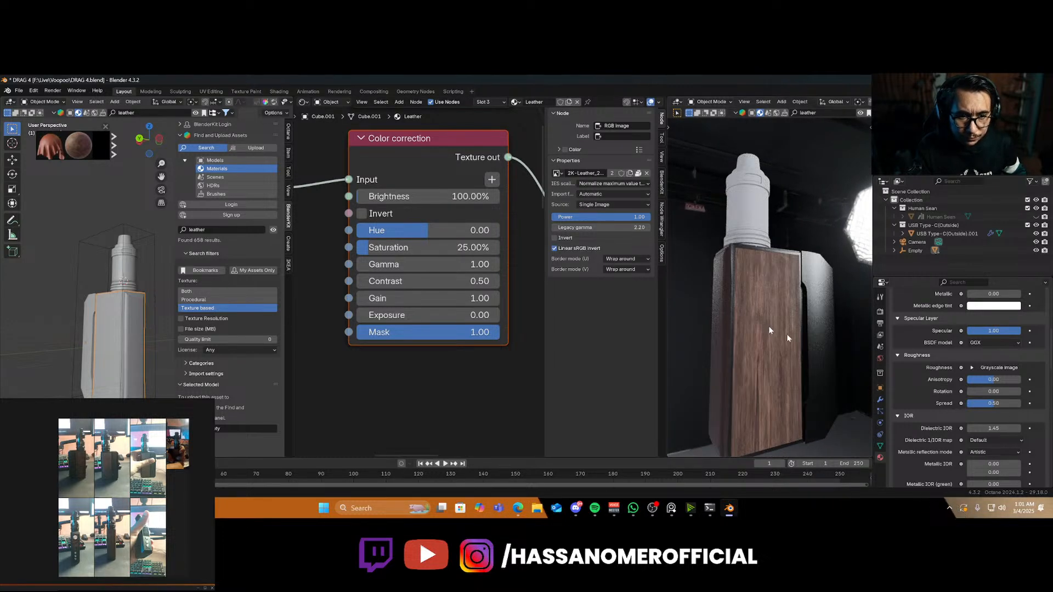
Set the Wood.001 material's Color correction brightness to 100% and check the darker wood beside the leather in the render
{"action": "scroll", "coordinate": [960, 423], "scroll_direction": "up", "scroll_amount": 5}
{"action": "scroll", "coordinate": [960, 423], "scroll_direction": "up", "scroll_amount": 5}
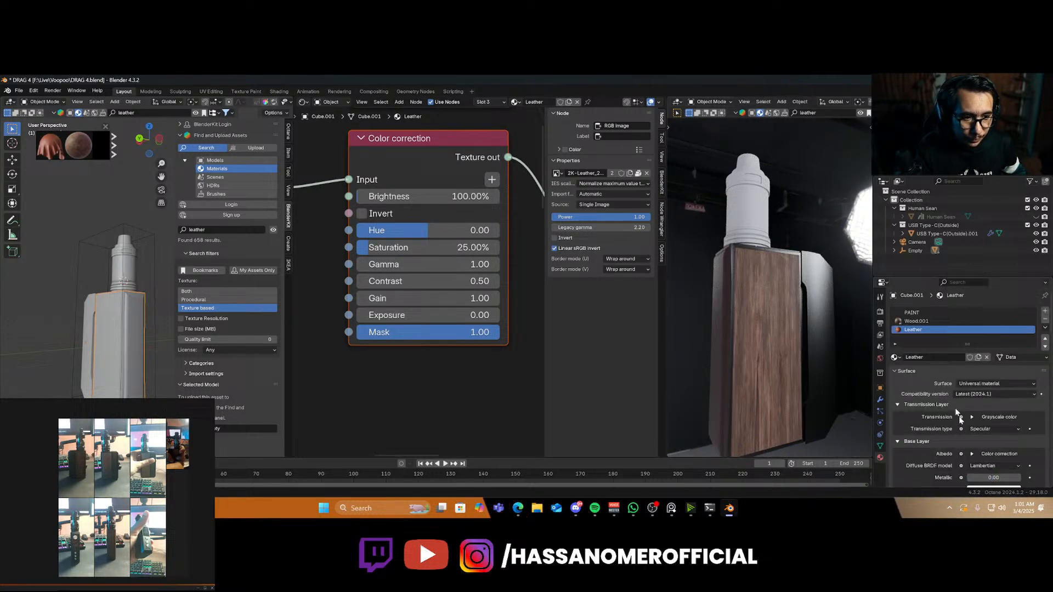
{"action": "left_click", "coordinate": [914, 322]}
{"action": "double_click", "coordinate": [453, 253]}
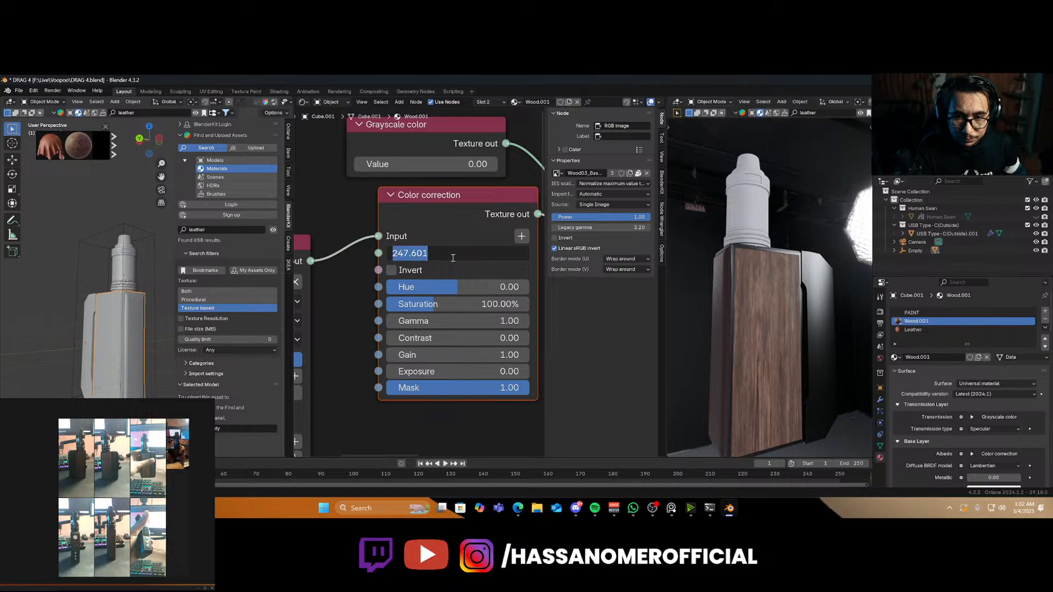
{"action": "type", "text": "100"}
{"action": "key", "text": "Return"}
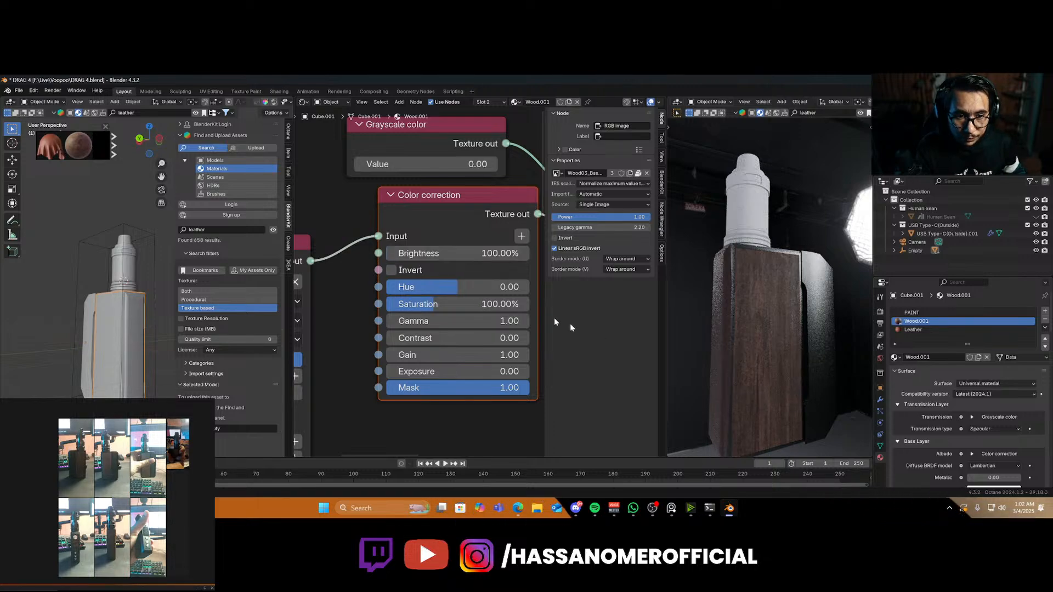
{"action": "middle_click_drag", "start_coordinate": [712, 380], "coordinate": [766, 366]}
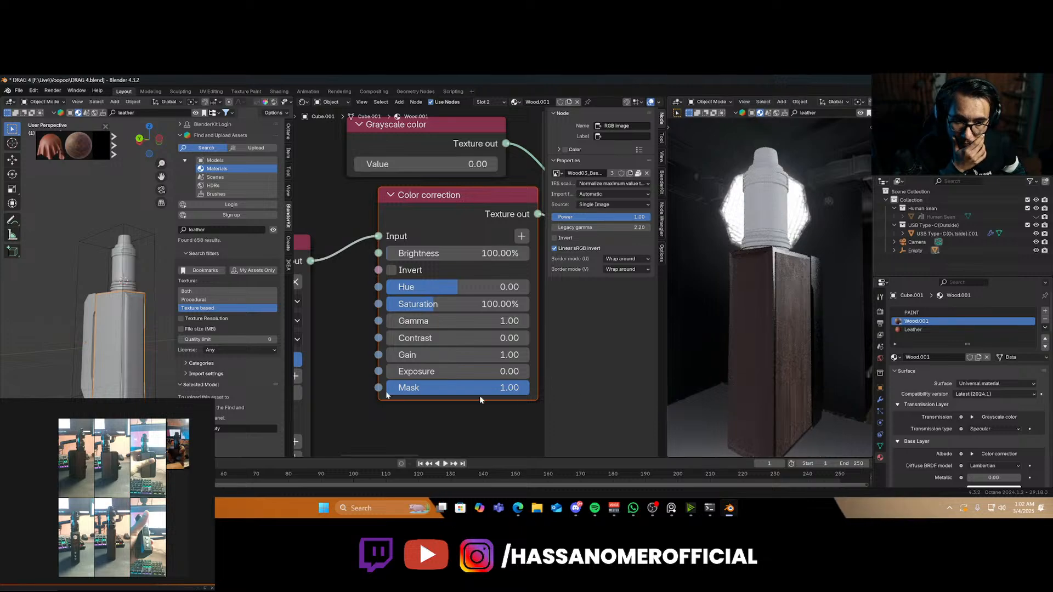
{"action": "middle_click_drag", "start_coordinate": [745, 383], "coordinate": [740, 354]}
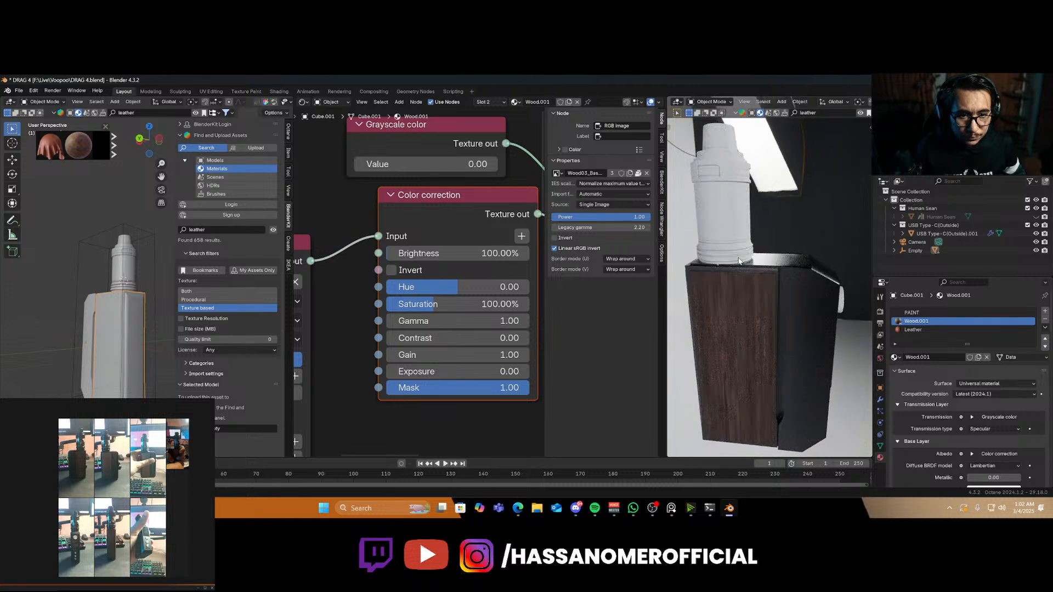
Assign the existing PAINT material to the ribbed ring at the base of the tank
{"action": "left_click", "coordinate": [123, 287]}
{"action": "scroll", "coordinate": [129, 334], "scroll_direction": "up", "scroll_amount": 8}
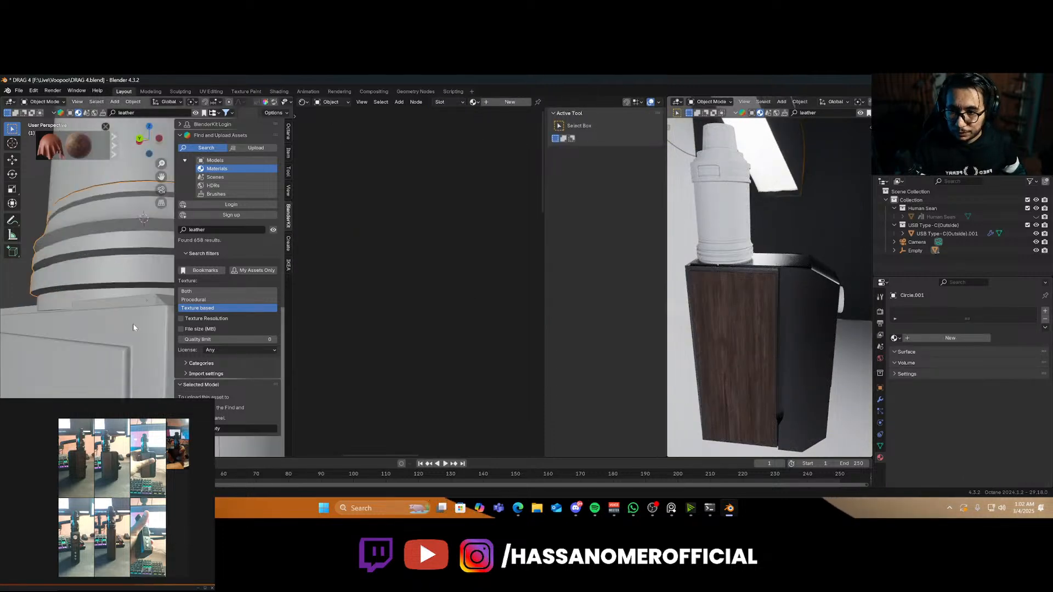
{"action": "scroll", "coordinate": [131, 324], "scroll_direction": "down", "scroll_amount": 4}
{"action": "scroll", "coordinate": [129, 314], "scroll_direction": "up", "scroll_amount": 2}
{"action": "middle_click_drag", "start_coordinate": [129, 314], "coordinate": [38, 346], "text": "shift"}
{"action": "left_click", "coordinate": [894, 338]}
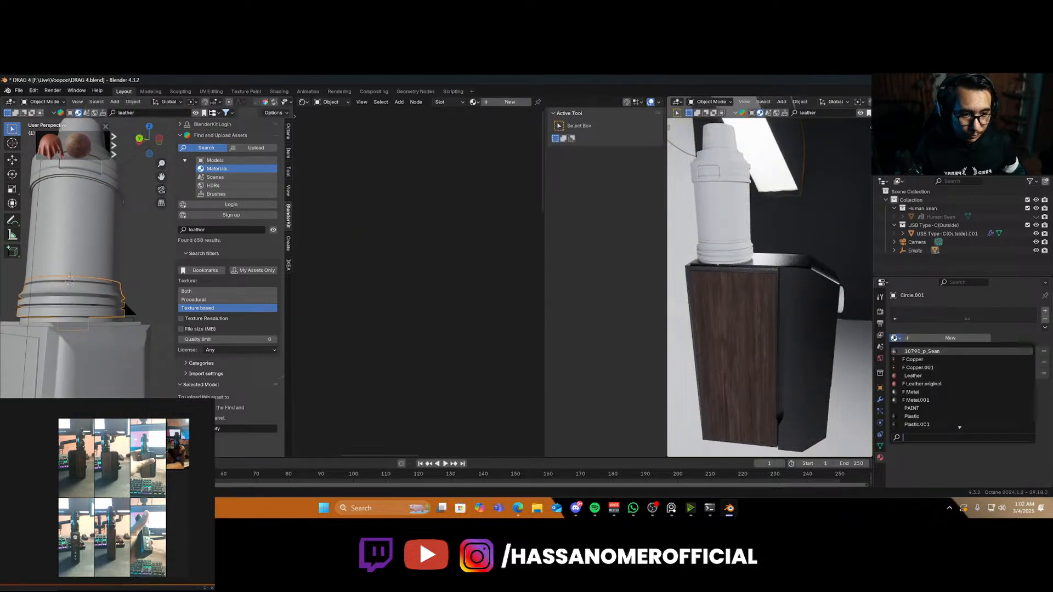
{"action": "type", "text": "paint"}
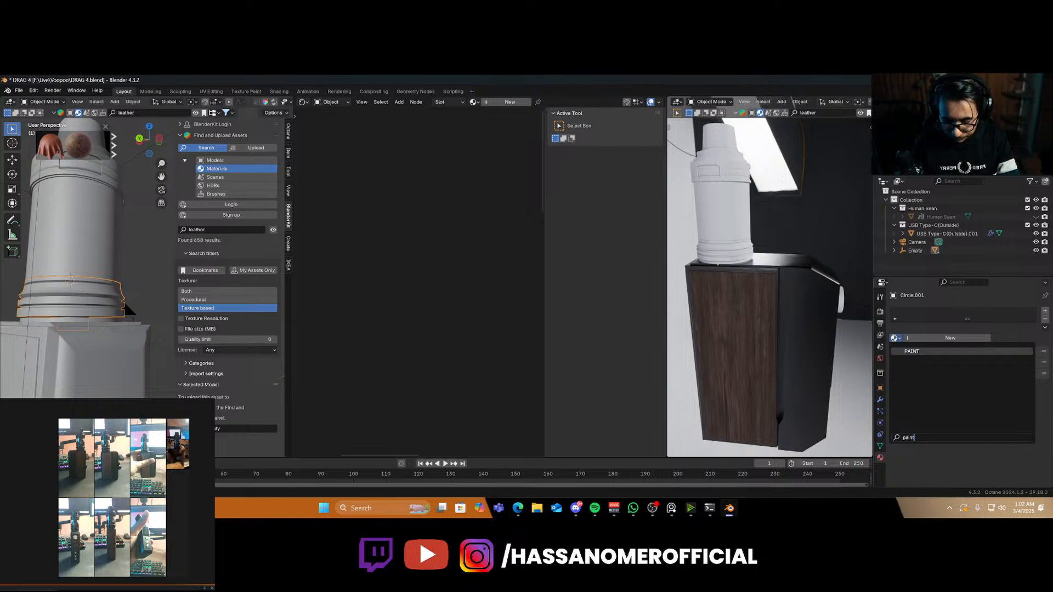
{"action": "left_click", "coordinate": [923, 354]}
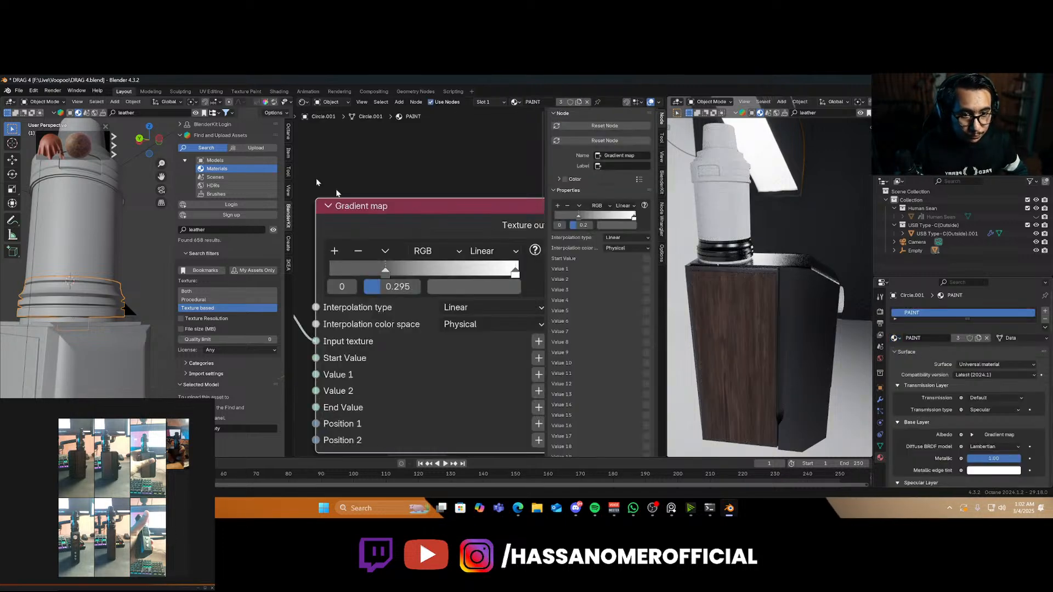
Give the thin disc beneath the tank's ribbed ring a new Universal material with metallic 1.00
{"action": "left_click", "coordinate": [87, 321]}
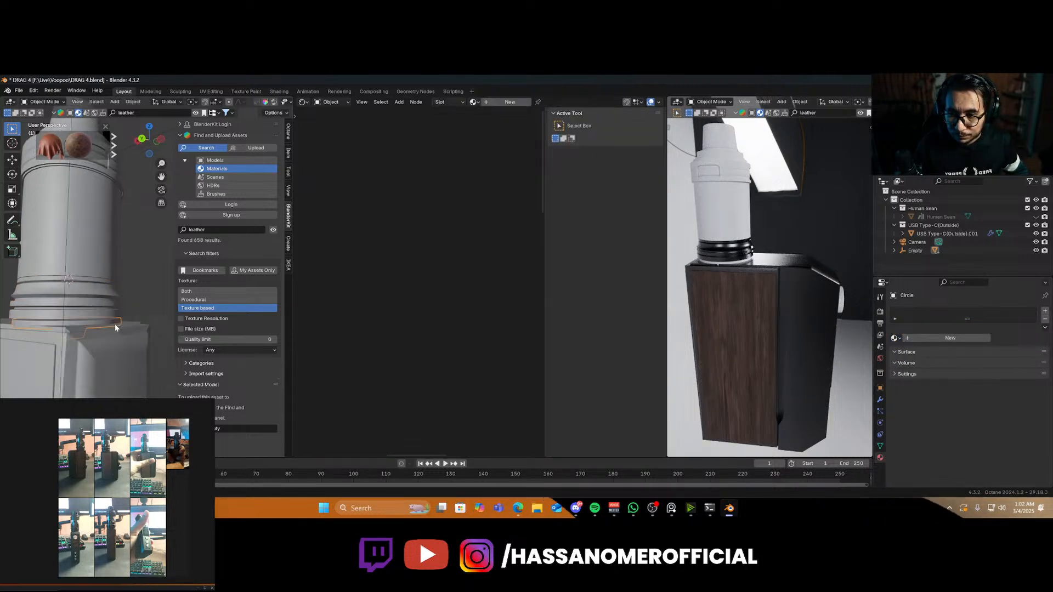
{"action": "left_click", "coordinate": [508, 102]}
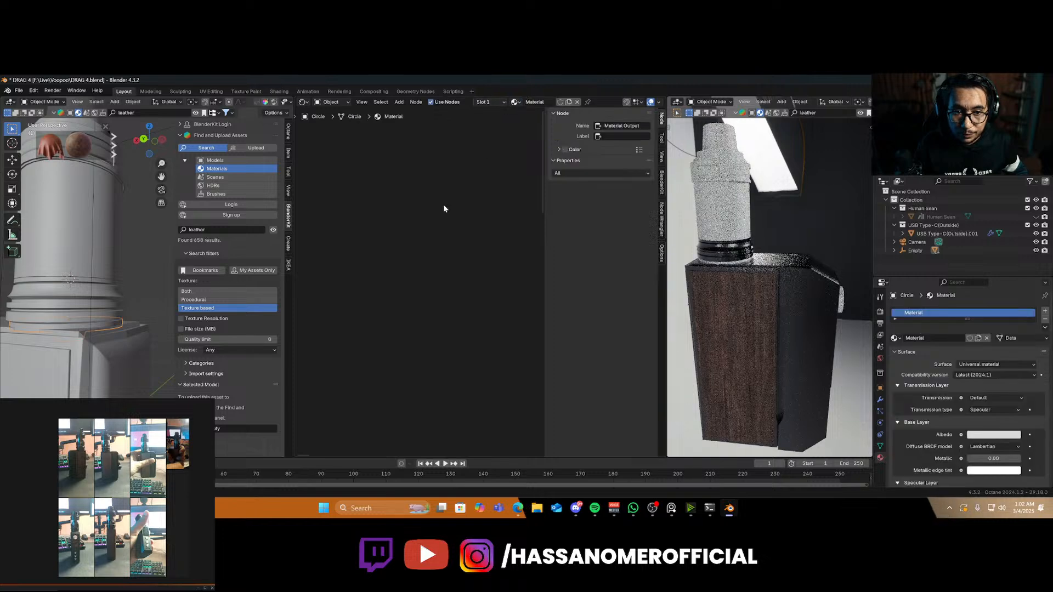
{"action": "scroll", "coordinate": [433, 205], "scroll_direction": "up", "scroll_amount": 4}
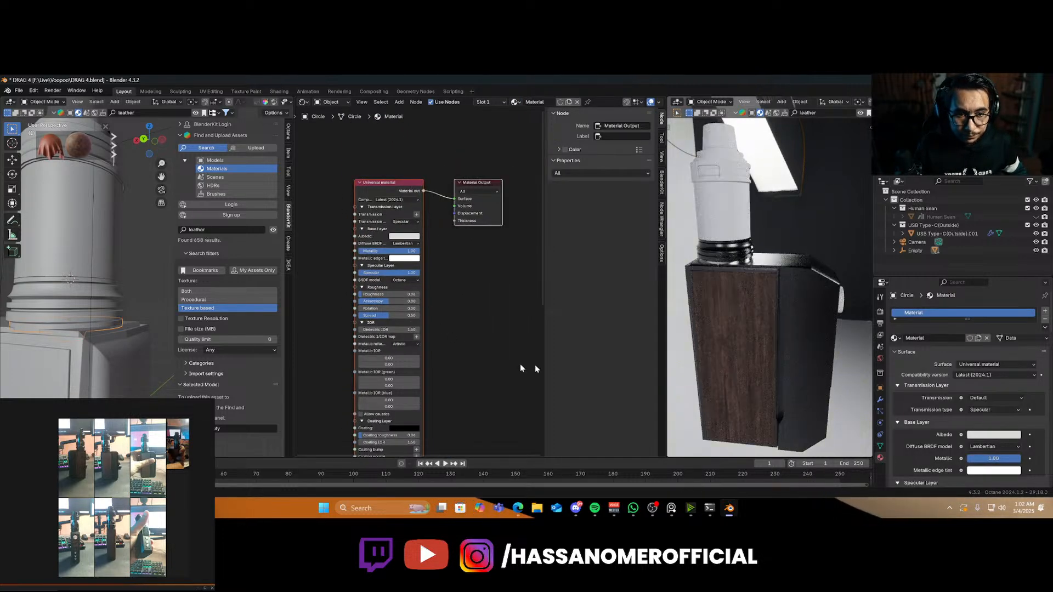
Create a new material for the tank's glass tube, replacing its Universal material node with a Specular material connected to the output
{"action": "left_click", "coordinate": [733, 211]}
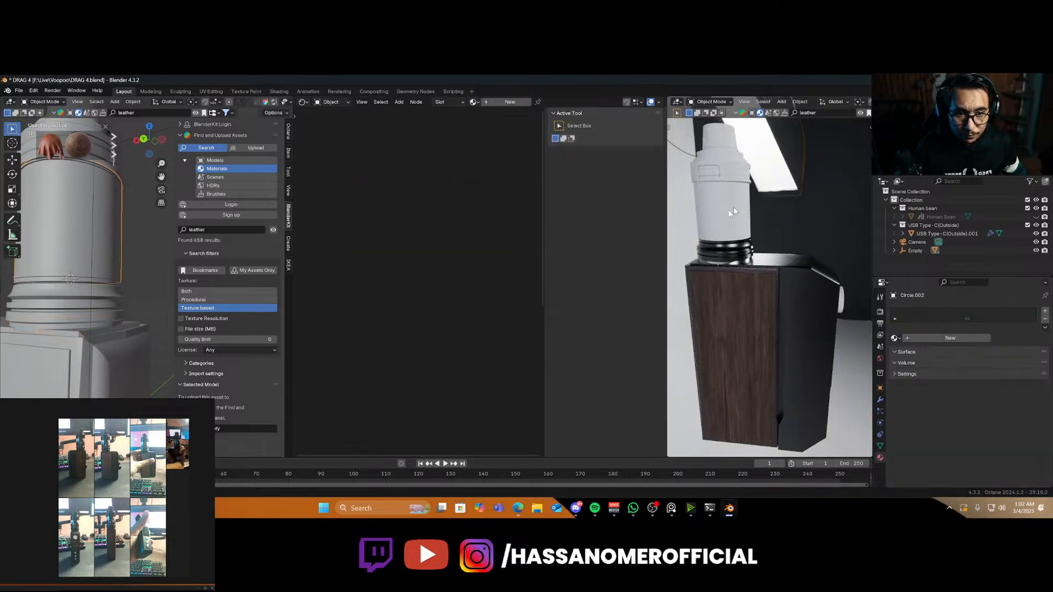
{"action": "left_click", "coordinate": [498, 103]}
{"action": "key", "text": "a"}
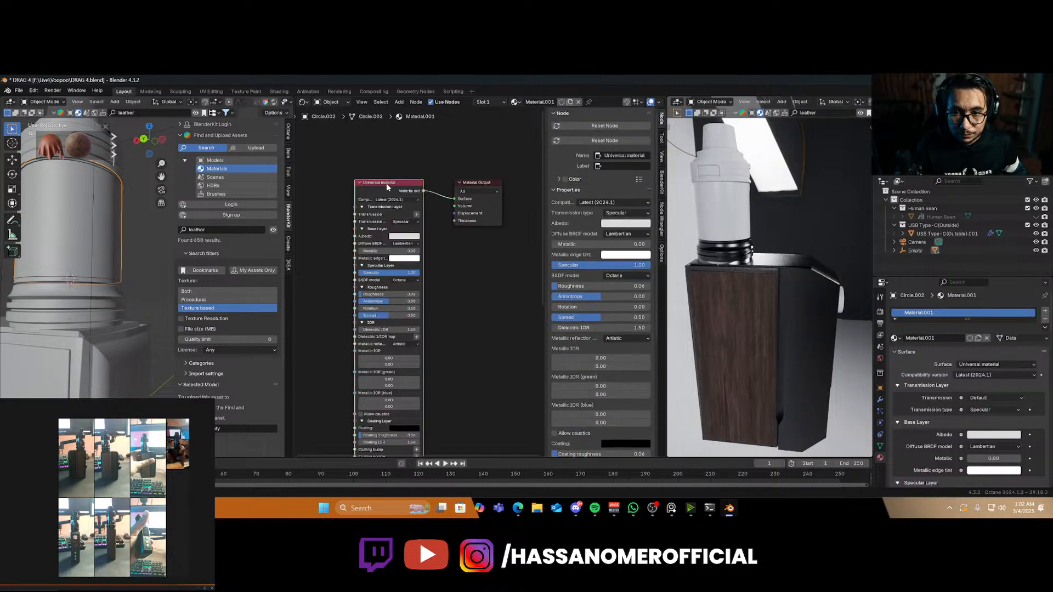
{"action": "key", "text": "Delete"}
{"action": "key", "text": "shift+a"}
{"action": "type", "text": "spec"}
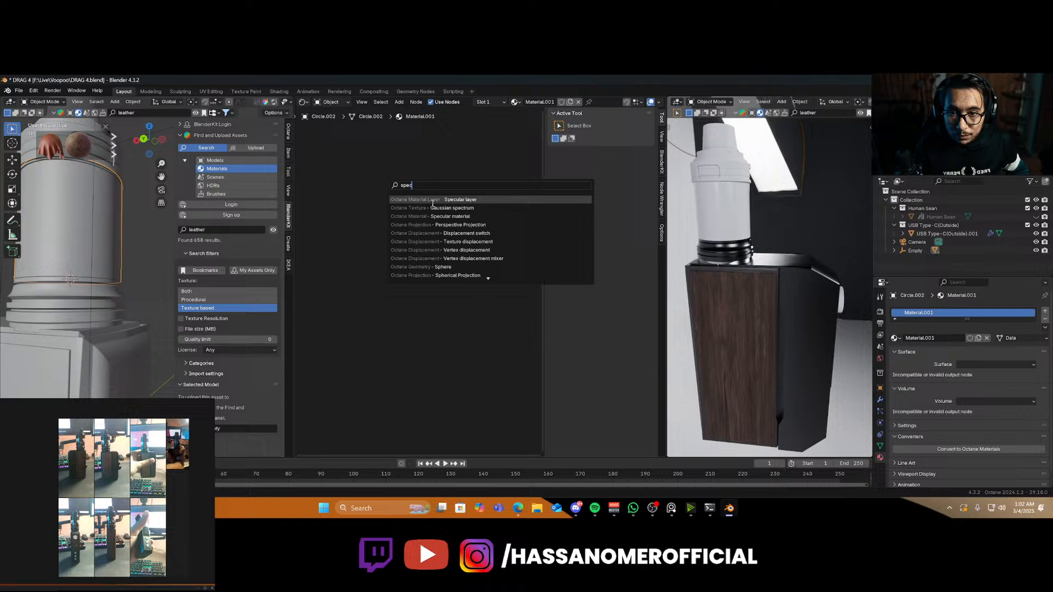
{"action": "left_click", "coordinate": [433, 216]}
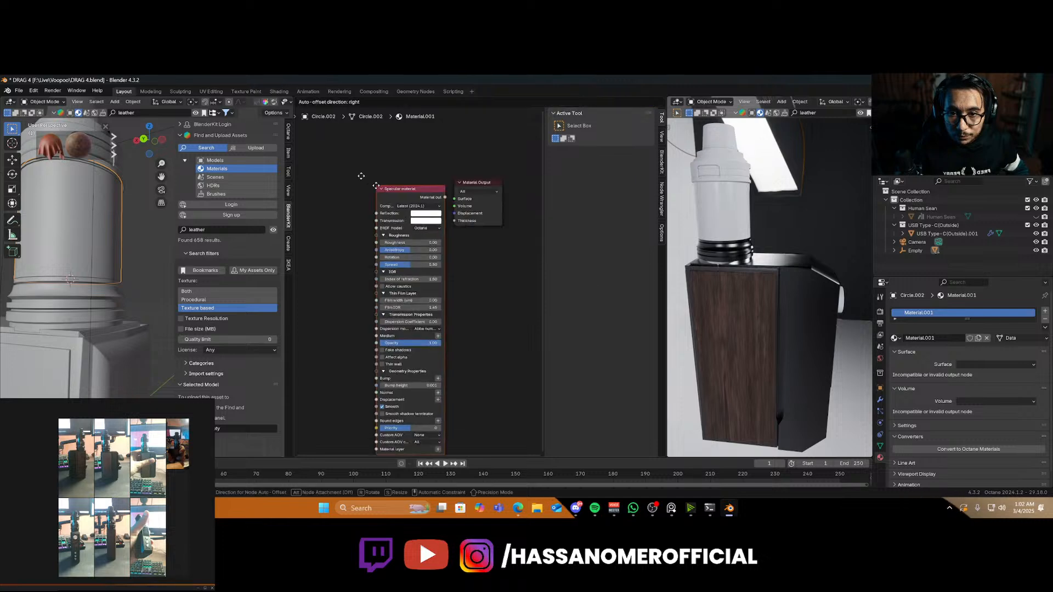
{"action": "left_click", "coordinate": [322, 156]}
{"action": "left_click", "coordinate": [354, 164], "text": "ctrl+shift"}
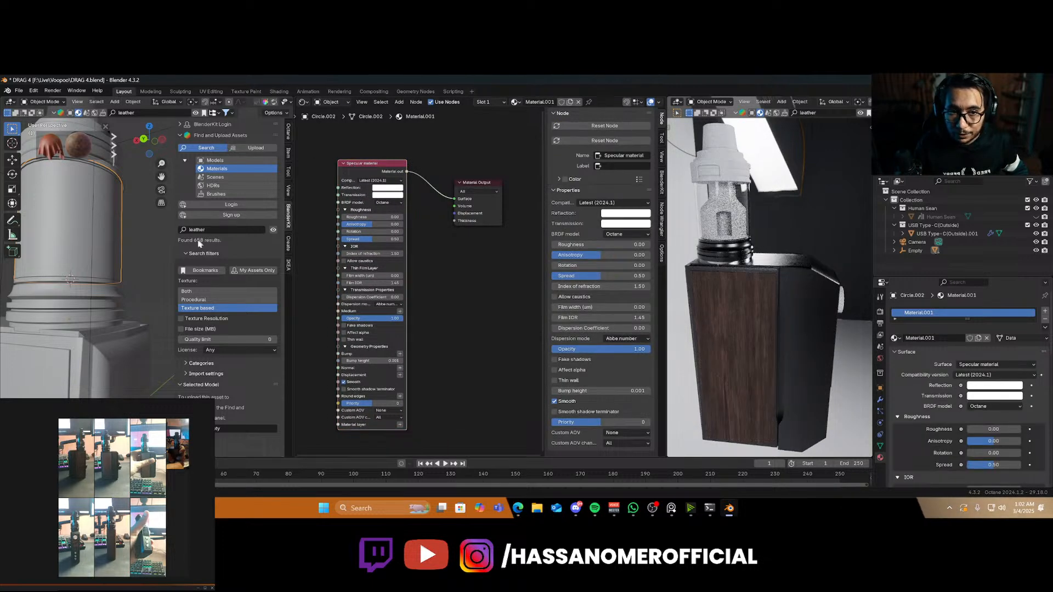
Assign the existing PAINT material to the ring around the top of the tank
{"action": "scroll", "coordinate": [99, 231], "scroll_direction": "down", "scroll_amount": 3}
{"action": "left_click", "coordinate": [81, 271]}
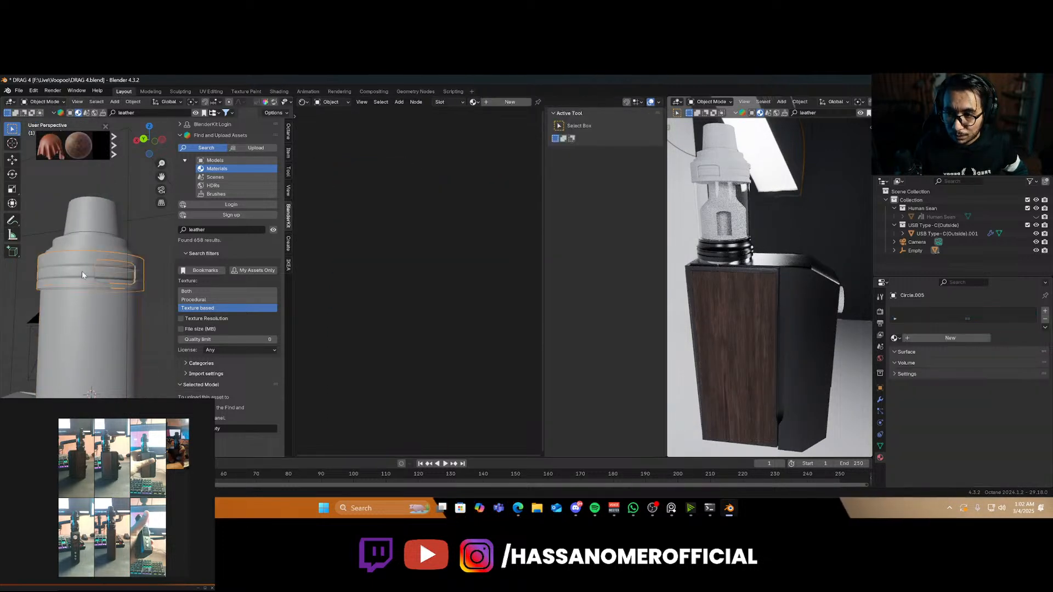
{"action": "left_click", "coordinate": [473, 102]}
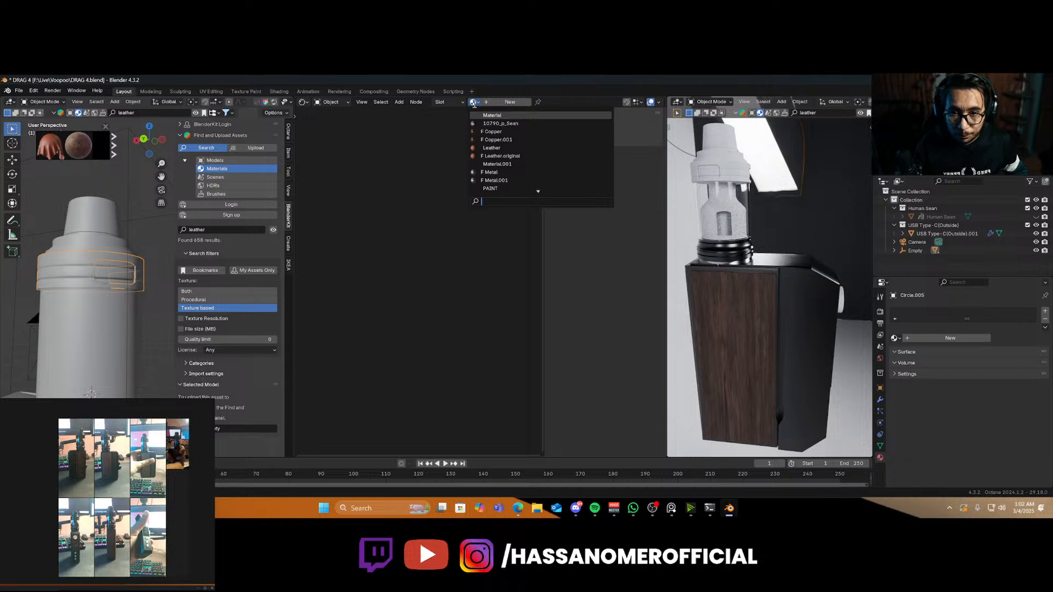
{"action": "type", "text": "paint"}
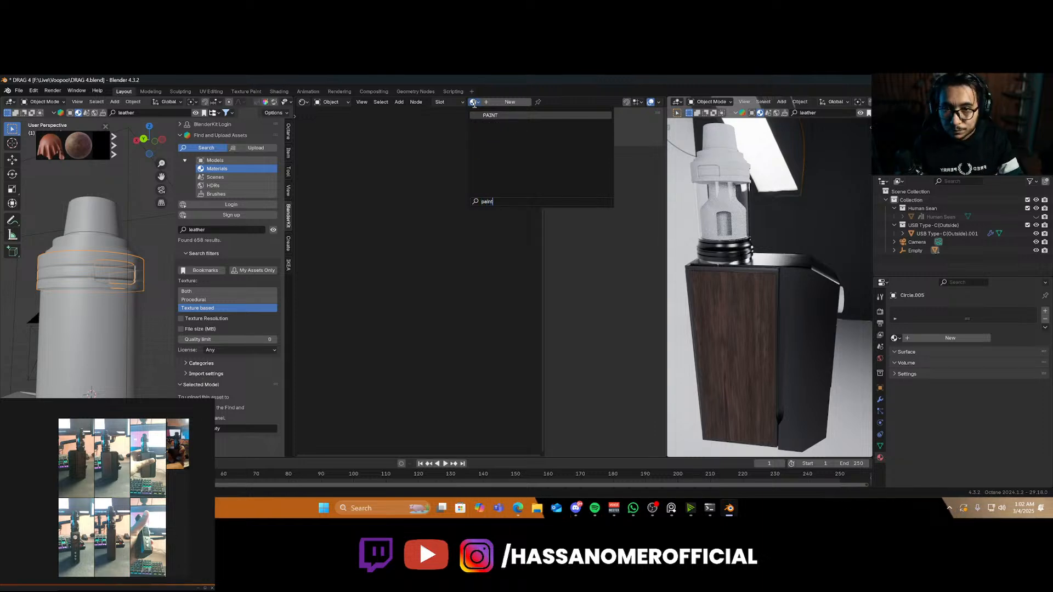
{"action": "key", "text": "Return"}
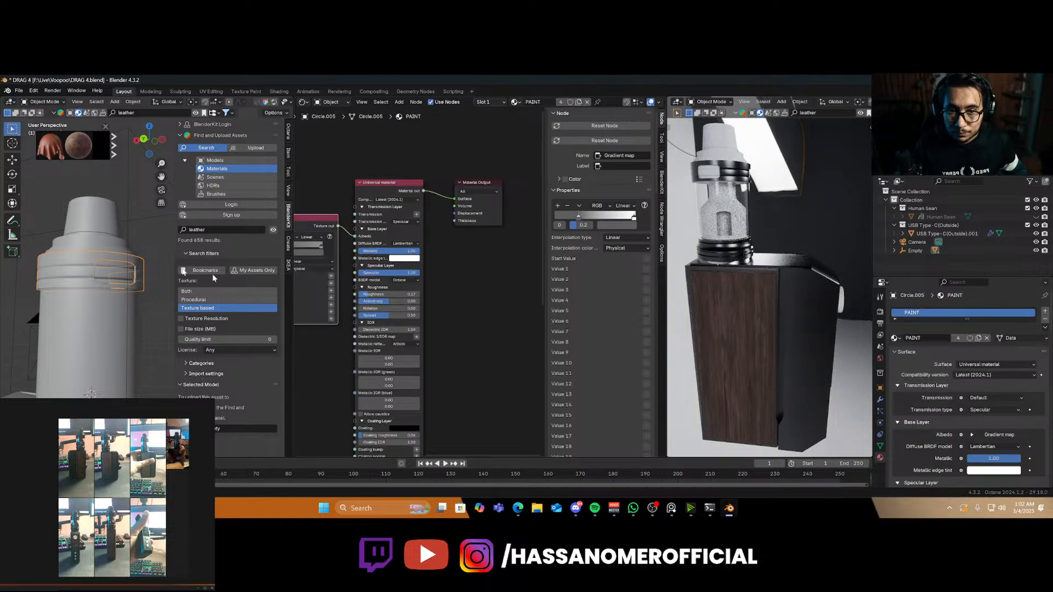
{"action": "left_click", "coordinate": [108, 270]}
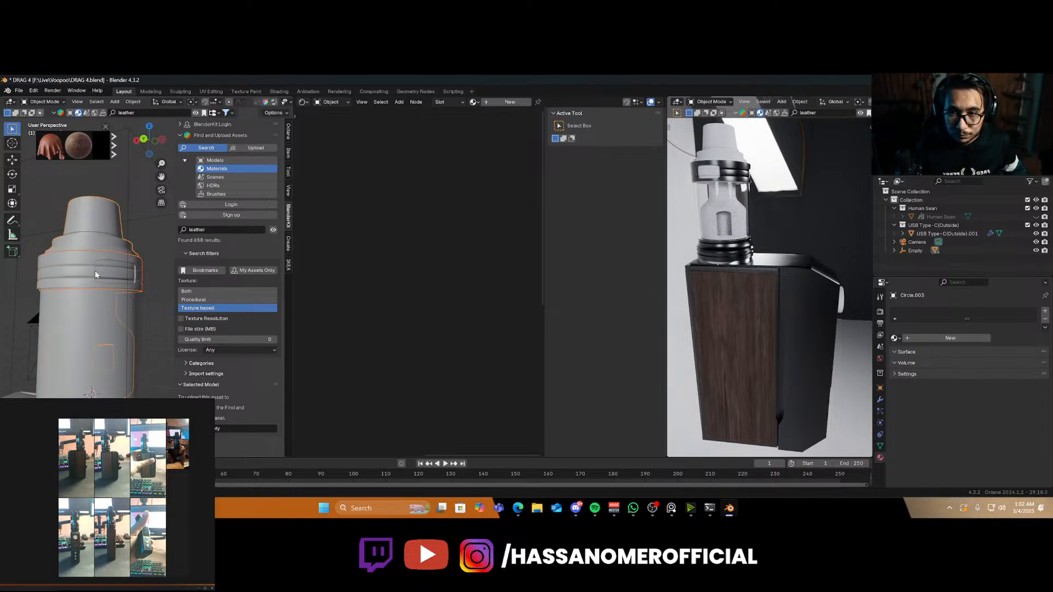
{"action": "left_click", "coordinate": [74, 277]}
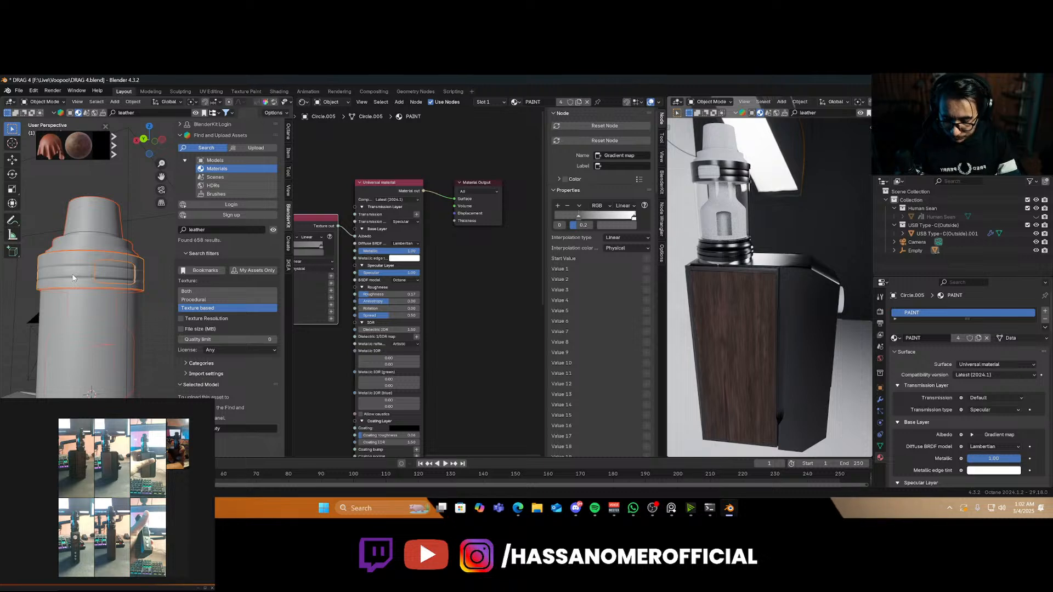
{"action": "key", "text": "ctrl+p"}
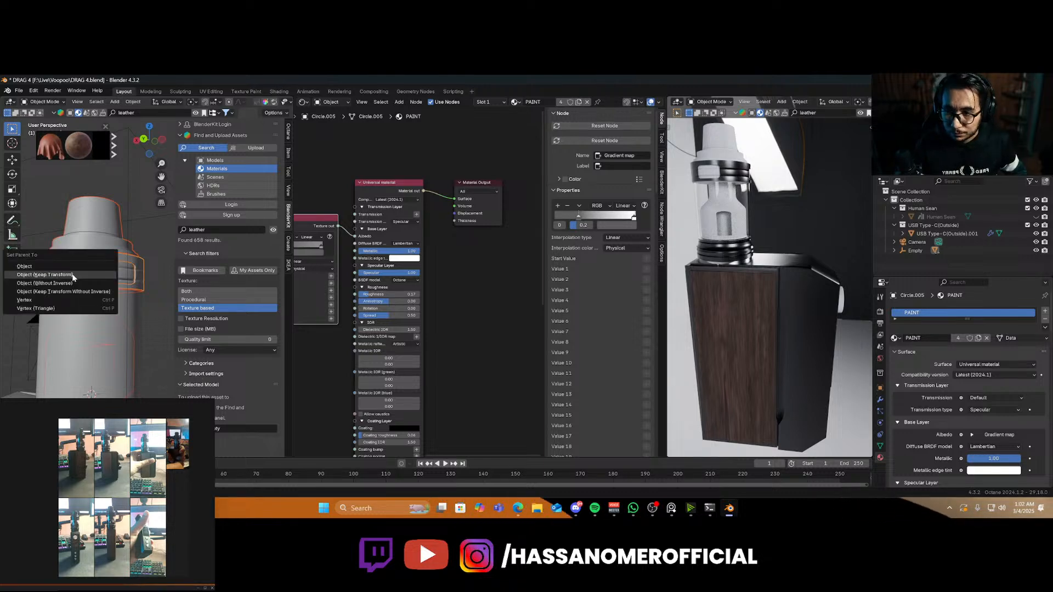
{"action": "left_click", "coordinate": [73, 275]}
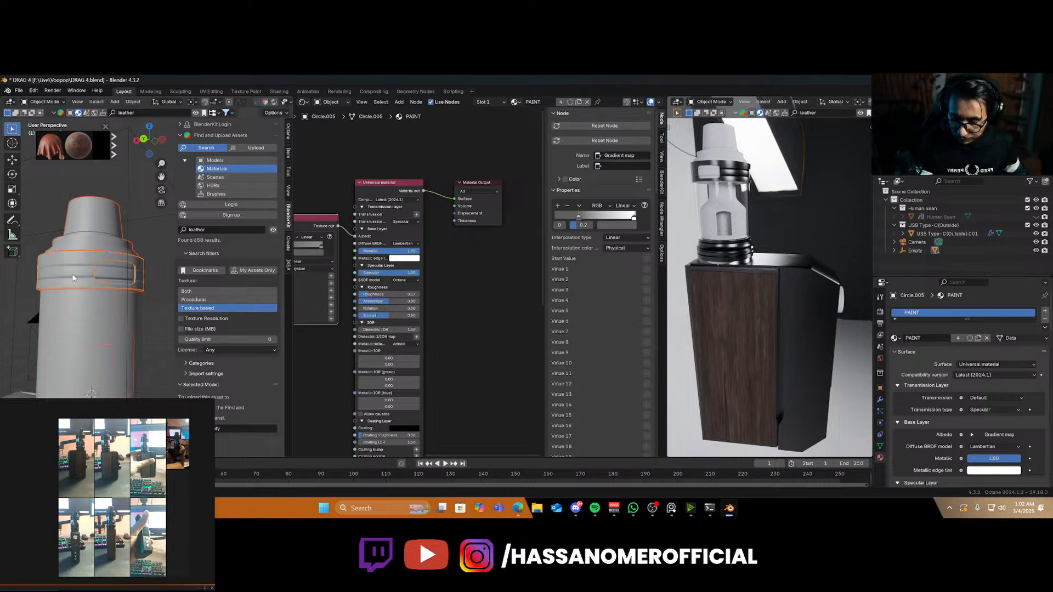
Link the PAINT material from the ring around the tank's top to the mouthpiece and inner tank body
{"action": "left_click", "coordinate": [102, 221]}
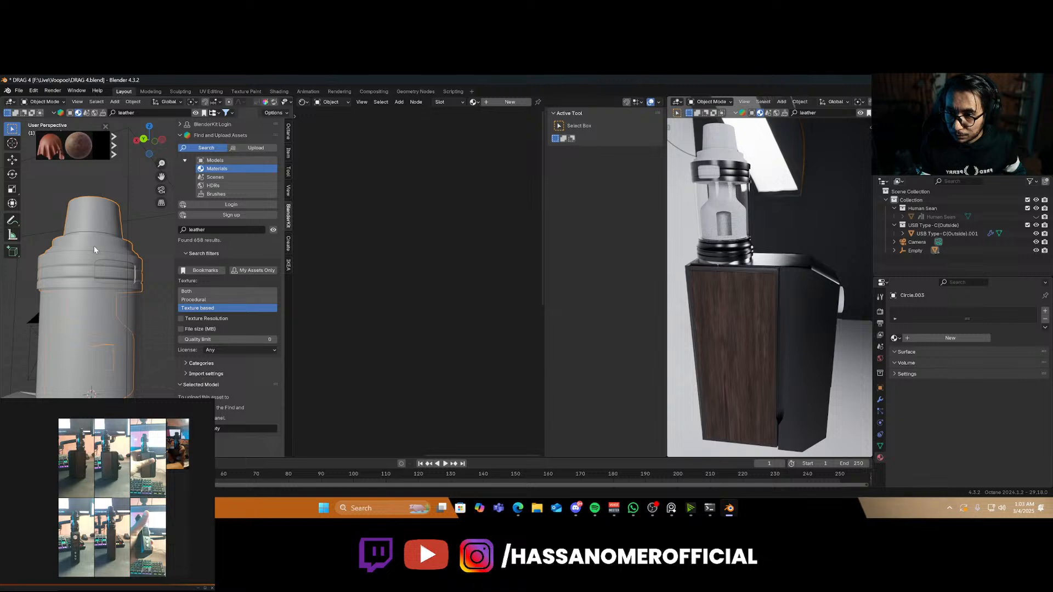
{"action": "left_click", "coordinate": [73, 270], "text": "shift"}
{"action": "key", "text": "ctrl+l"}
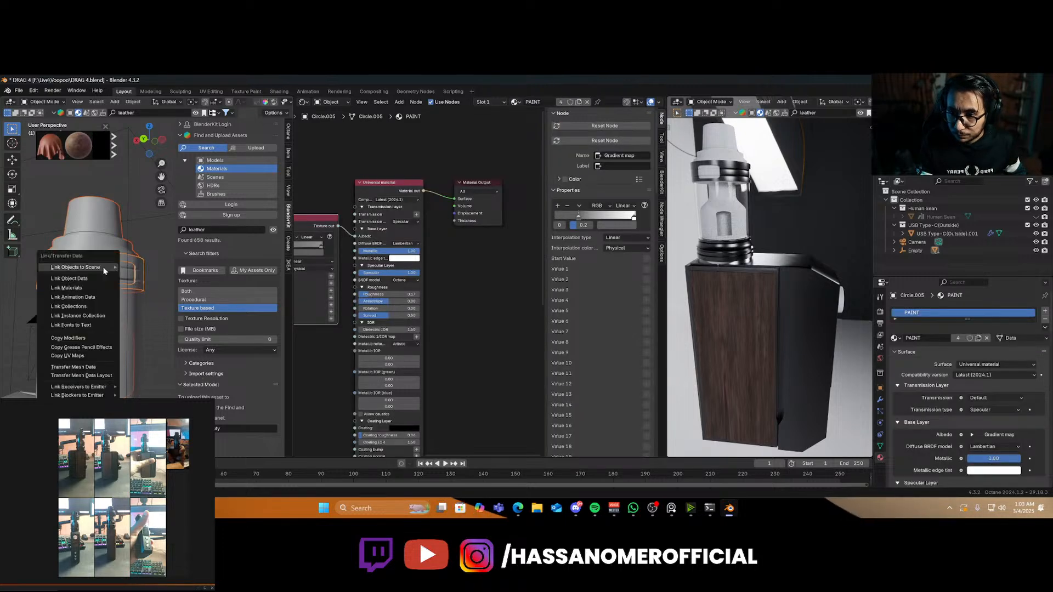
{"action": "left_click", "coordinate": [77, 288]}
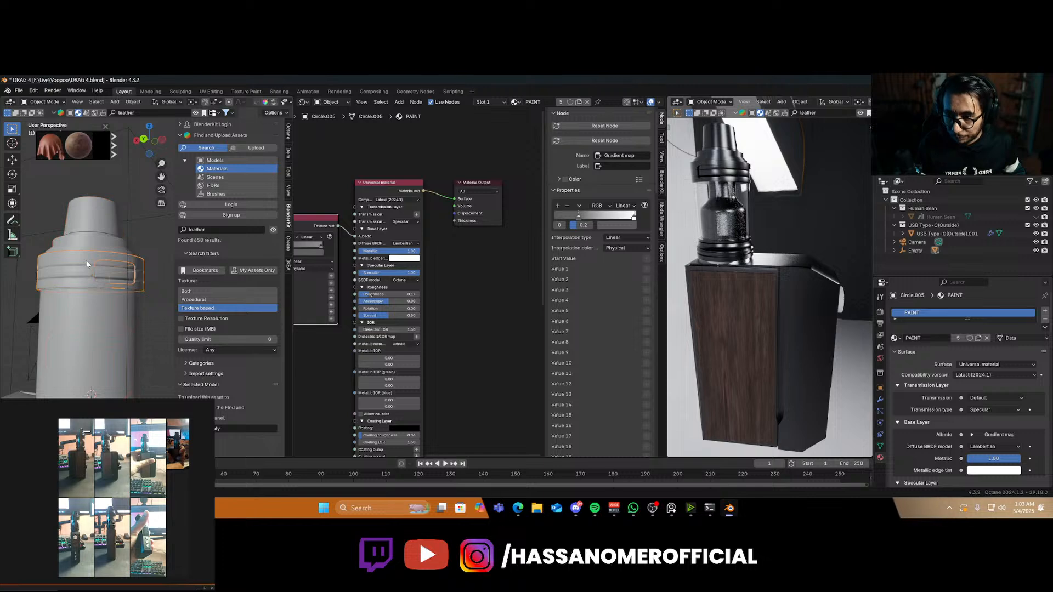
Hide the tank's glass tube and select the cylindrical part in the inner chamber's window
{"action": "left_click", "coordinate": [87, 371]}
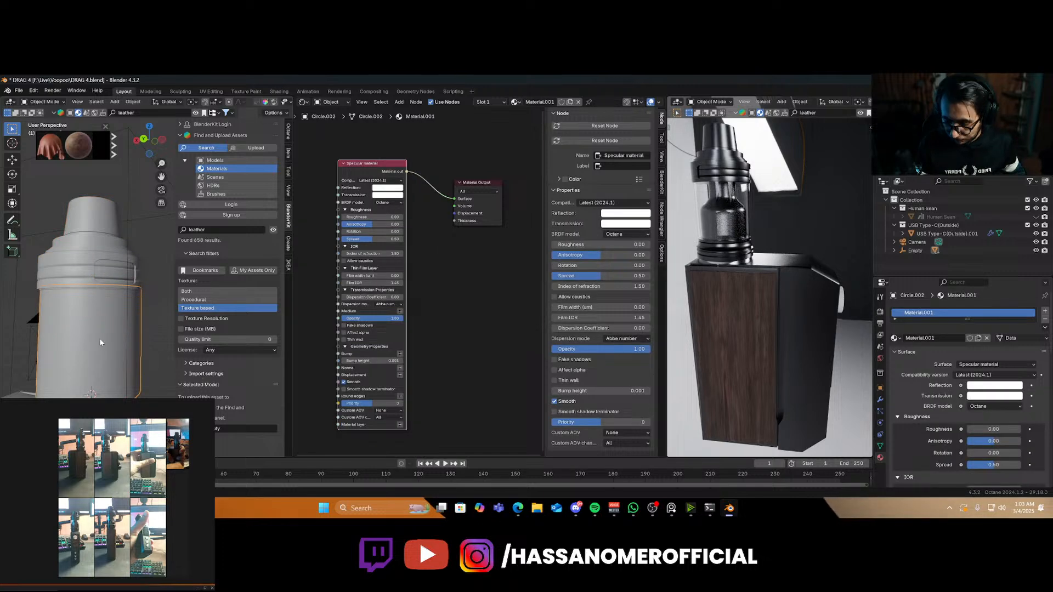
{"action": "key", "text": "h"}
{"action": "left_click", "coordinate": [100, 370]}
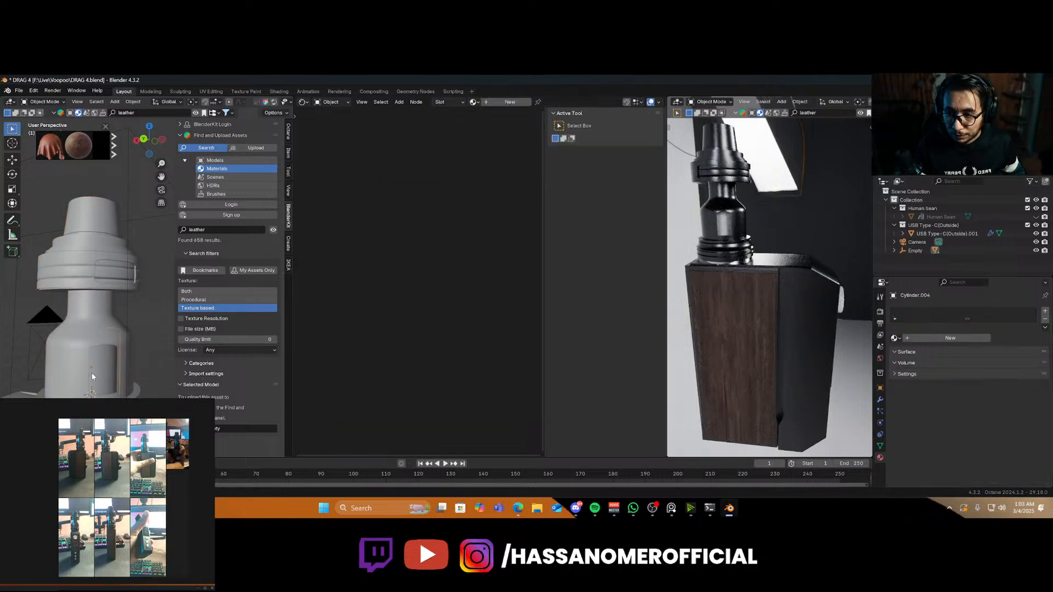
{"action": "scroll", "coordinate": [100, 371], "scroll_direction": "down", "scroll_amount": 1}
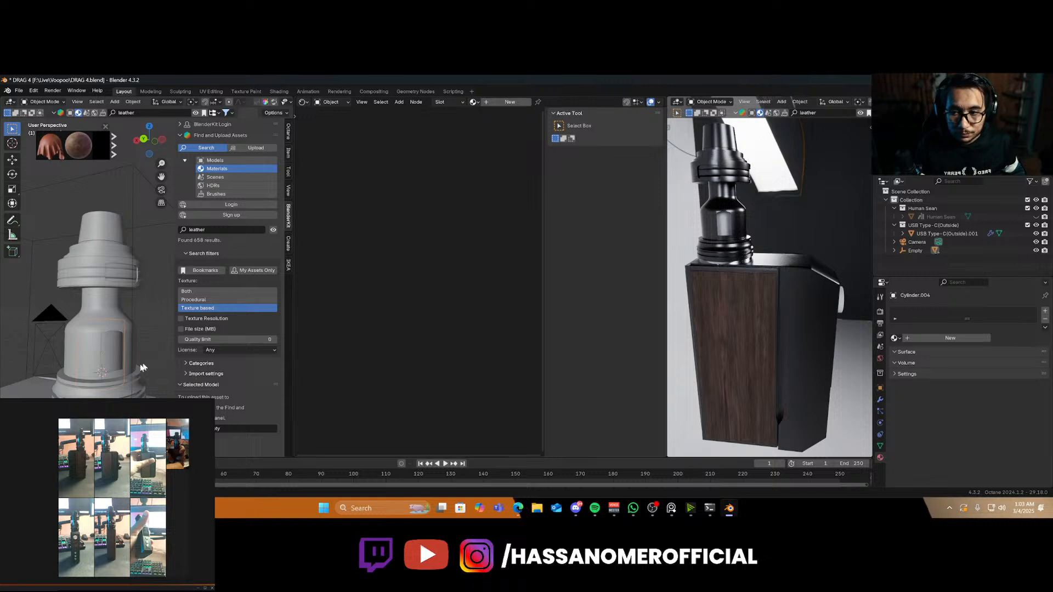
Link the metallic material of the adjoining Circle object to the Cylinder.004 part inside the atomizer tank
{"action": "left_click", "coordinate": [101, 352], "text": "shift"}
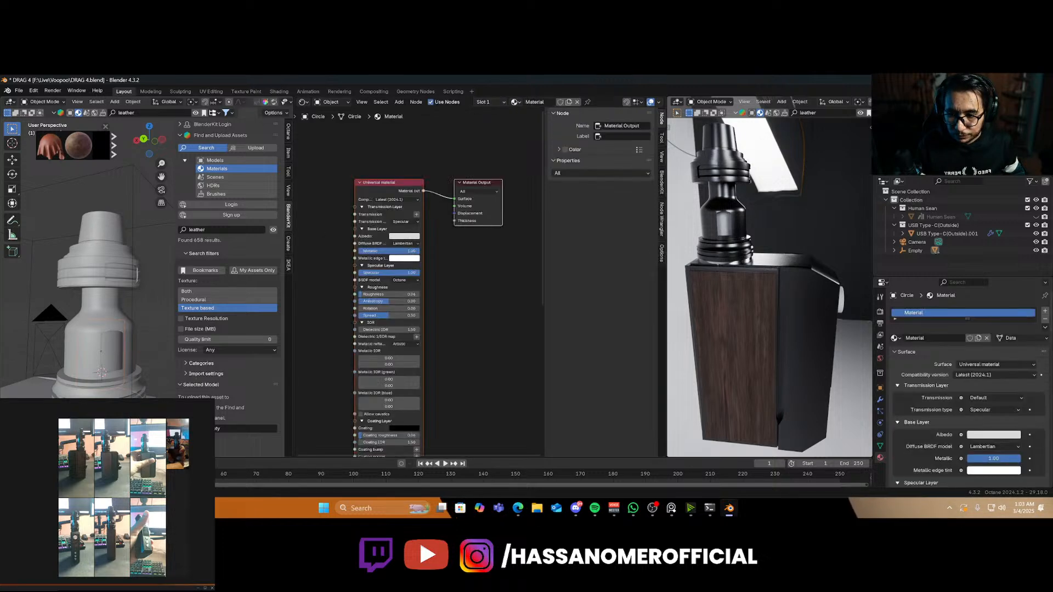
{"action": "key", "text": "ctrl+l"}
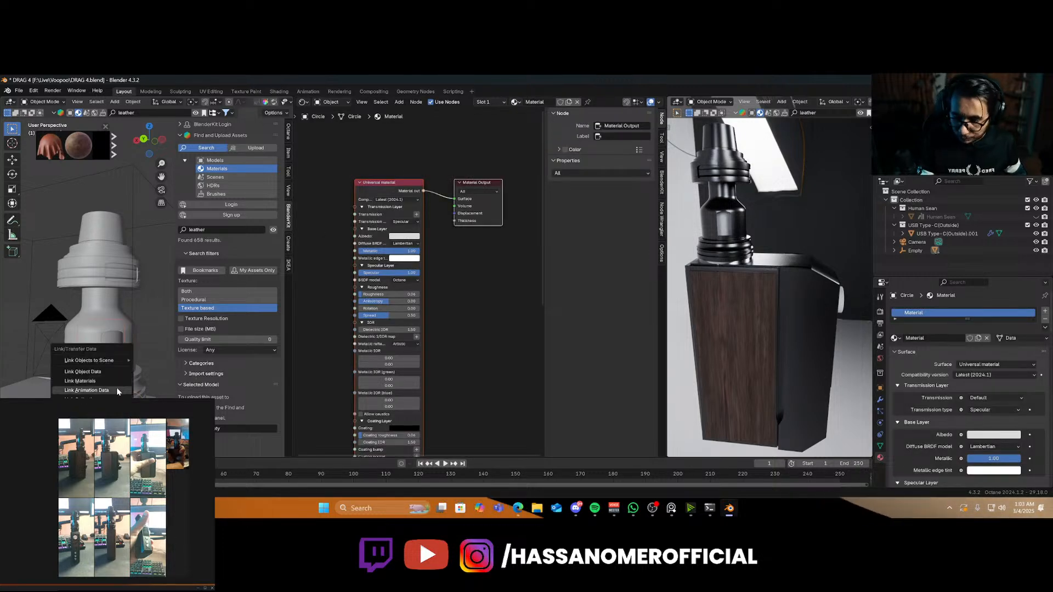
{"action": "left_click", "coordinate": [113, 376]}
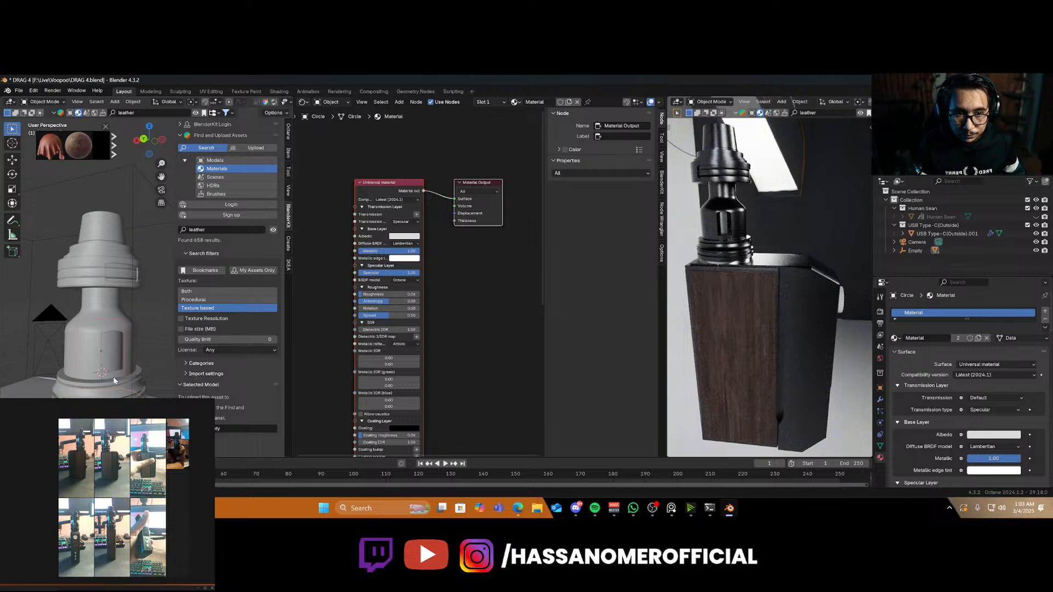
Unhide all hidden objects and hide only the human reference figure
{"action": "left_click", "coordinate": [58, 285]}
{"action": "key", "text": "alt+h"}
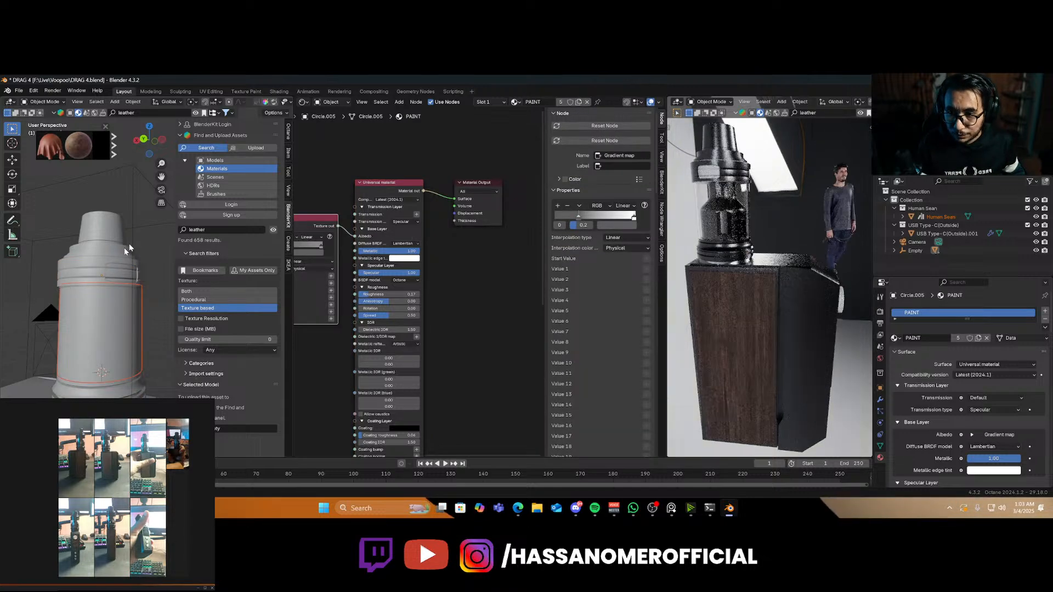
{"action": "left_click", "coordinate": [836, 193]}
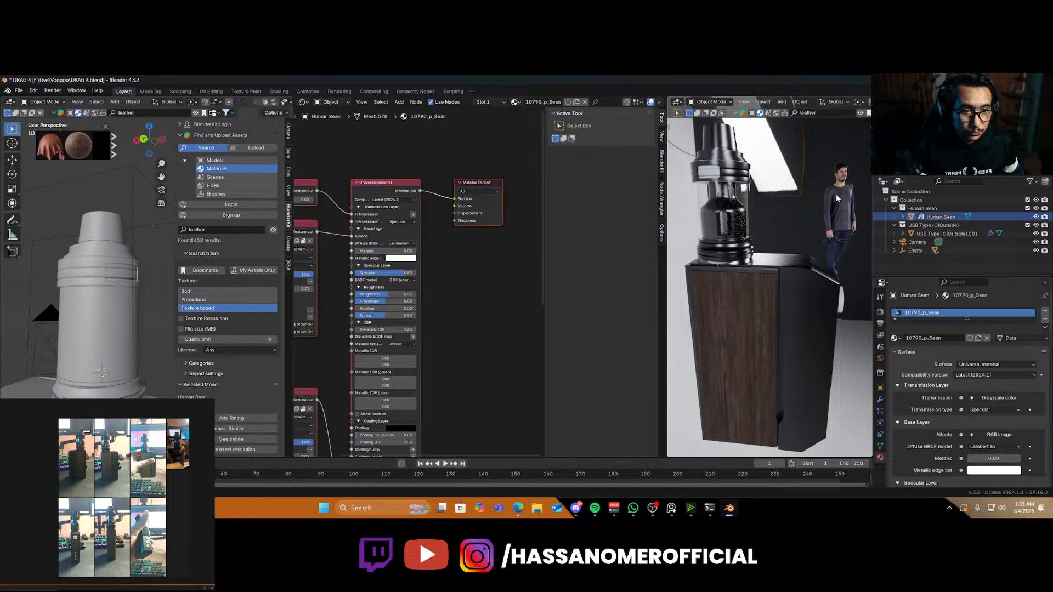
{"action": "key", "text": "h"}
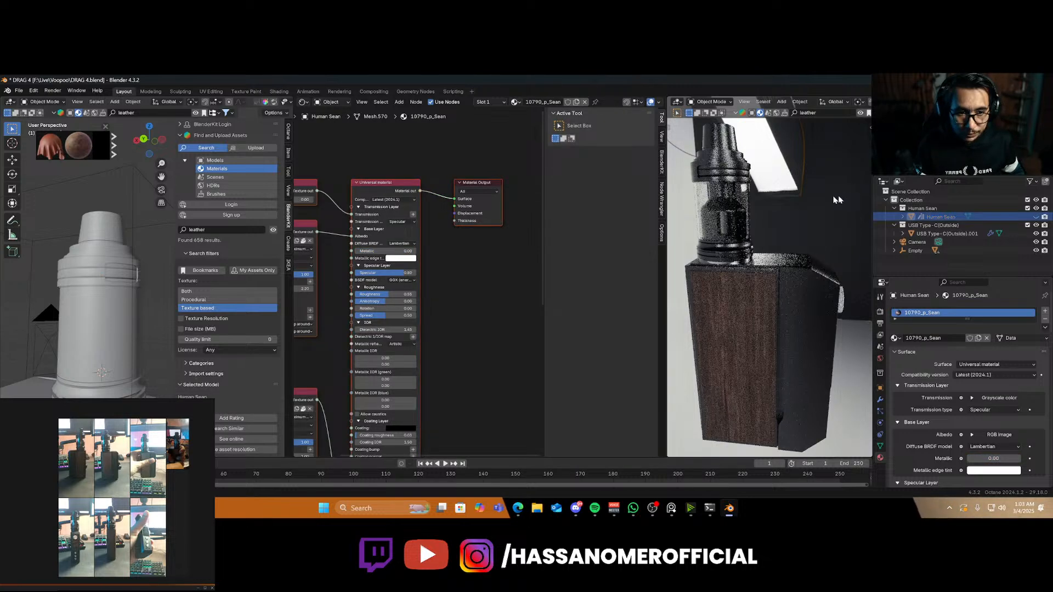
Assign the rim, outer and inner faces of the atomizer's mouthpiece to a new second material slot
{"action": "middle_click_drag", "start_coordinate": [766, 282], "coordinate": [692, 266]}
{"action": "middle_click_drag", "start_coordinate": [745, 238], "coordinate": [802, 258]}
{"action": "left_click", "coordinate": [106, 241]}
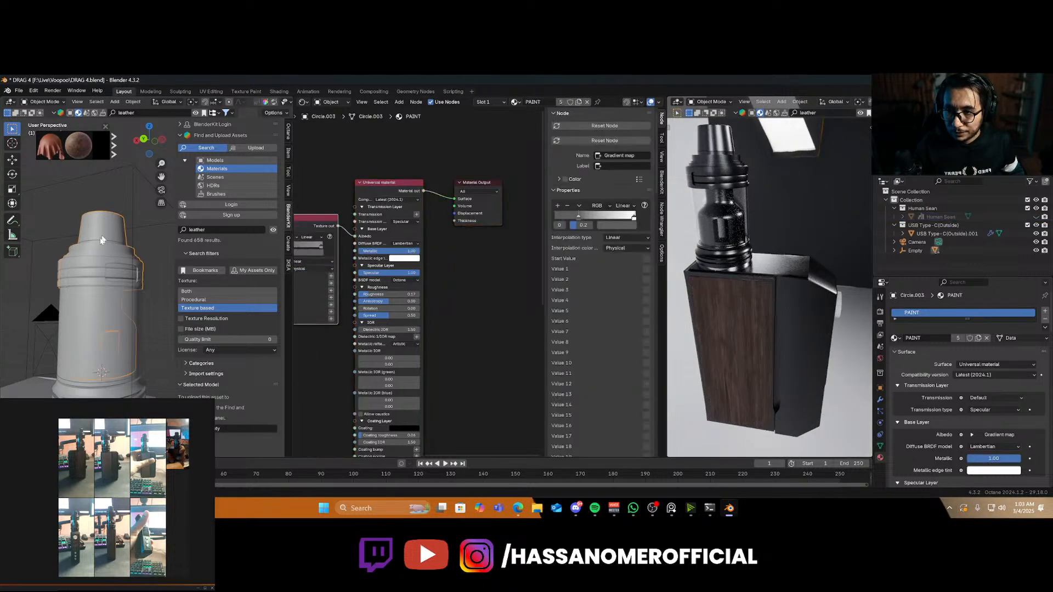
{"action": "scroll", "coordinate": [106, 240], "scroll_direction": "up", "scroll_amount": 3}
{"action": "key", "text": "Tab"}
{"action": "middle_click_drag", "start_coordinate": [122, 240], "coordinate": [137, 237]}
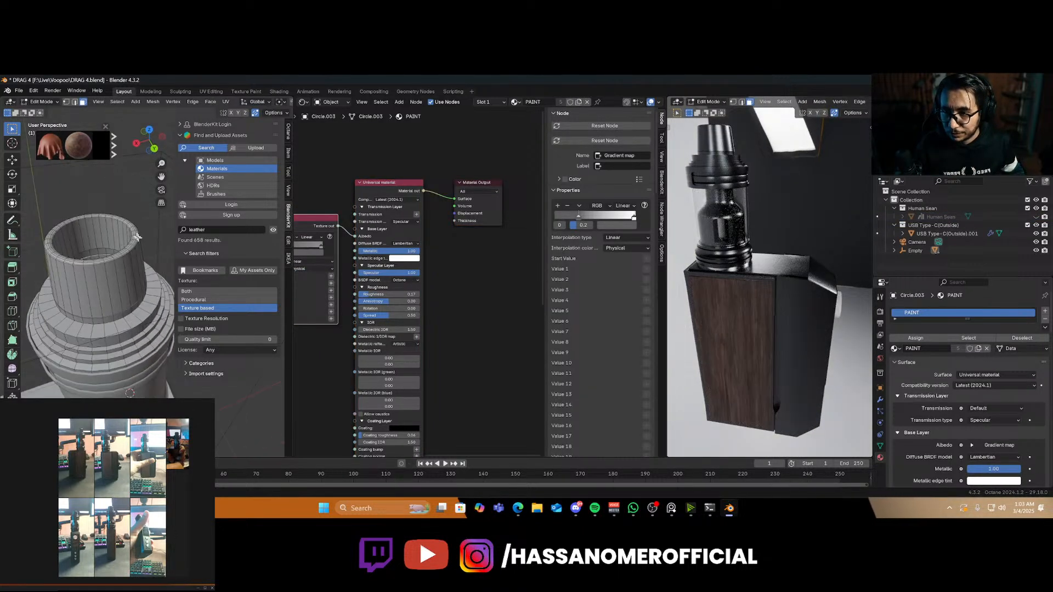
{"action": "left_click", "coordinate": [135, 235], "text": "alt"}
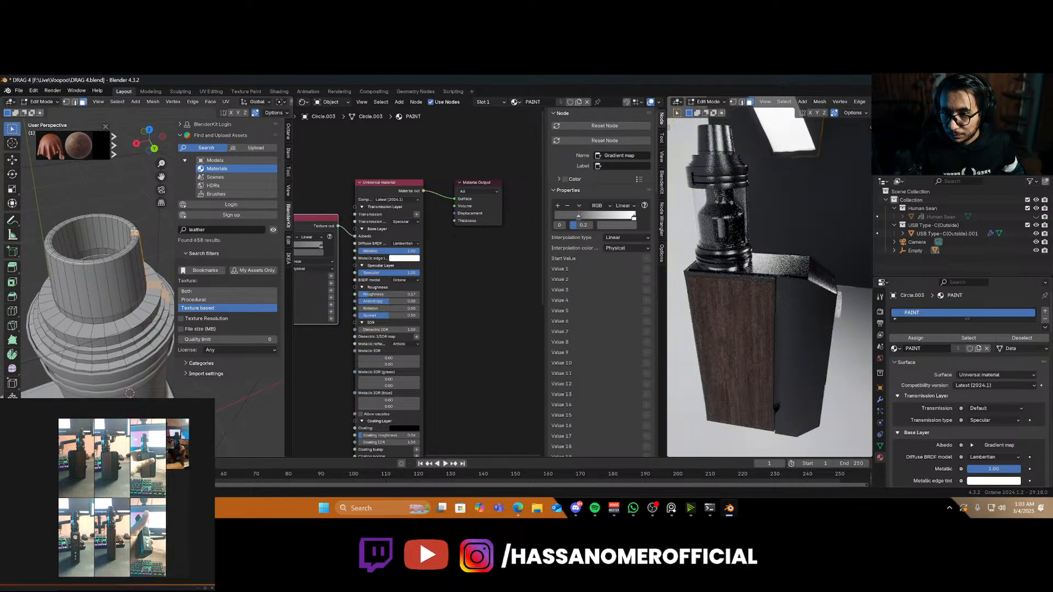
{"action": "left_click", "coordinate": [134, 231], "text": "alt"}
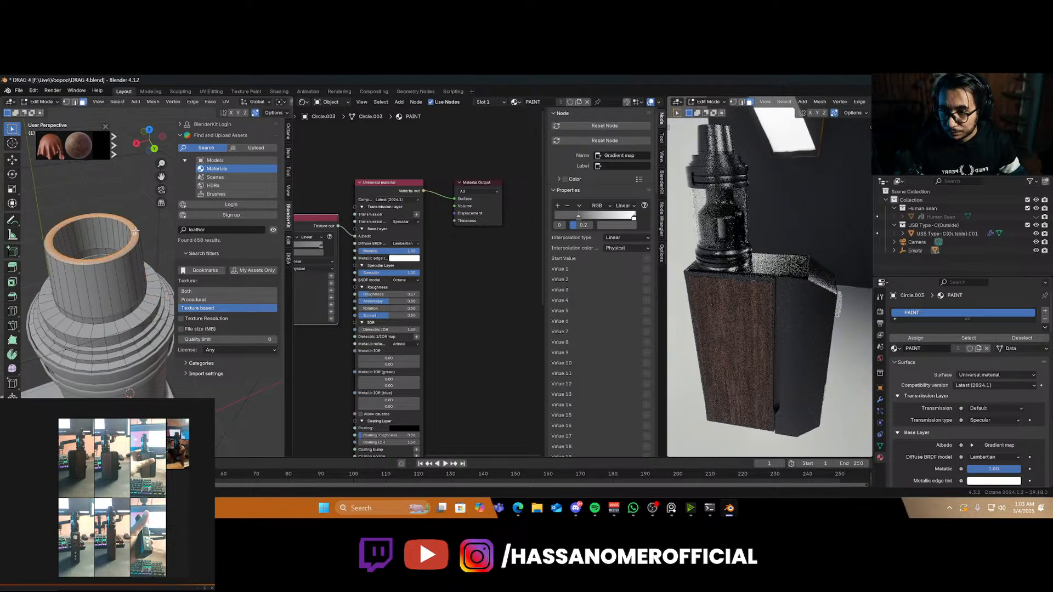
{"action": "left_click", "coordinate": [135, 231], "text": "alt"}
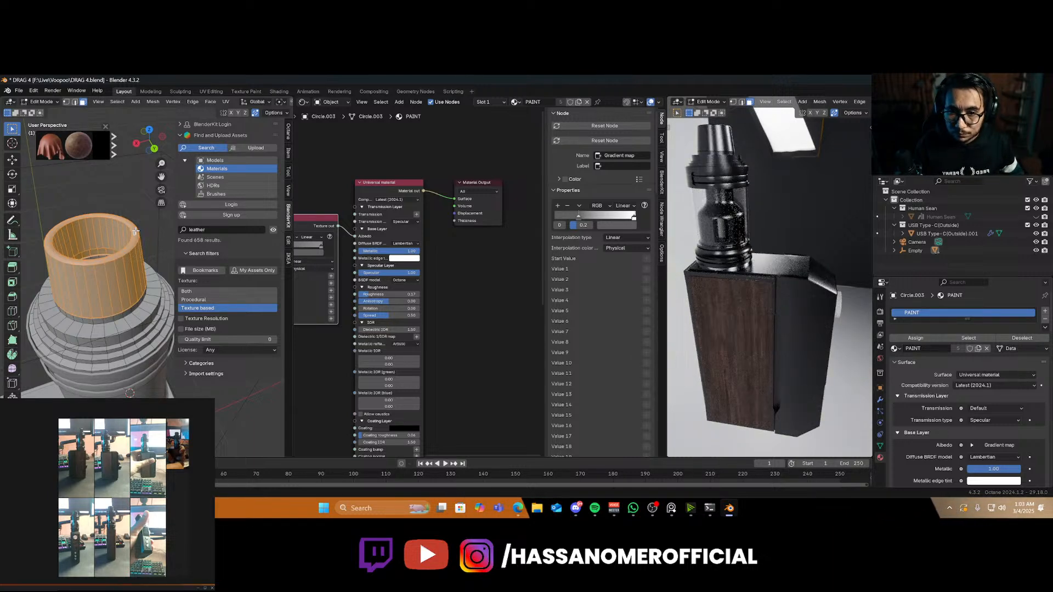
{"action": "left_click", "coordinate": [1044, 311]}
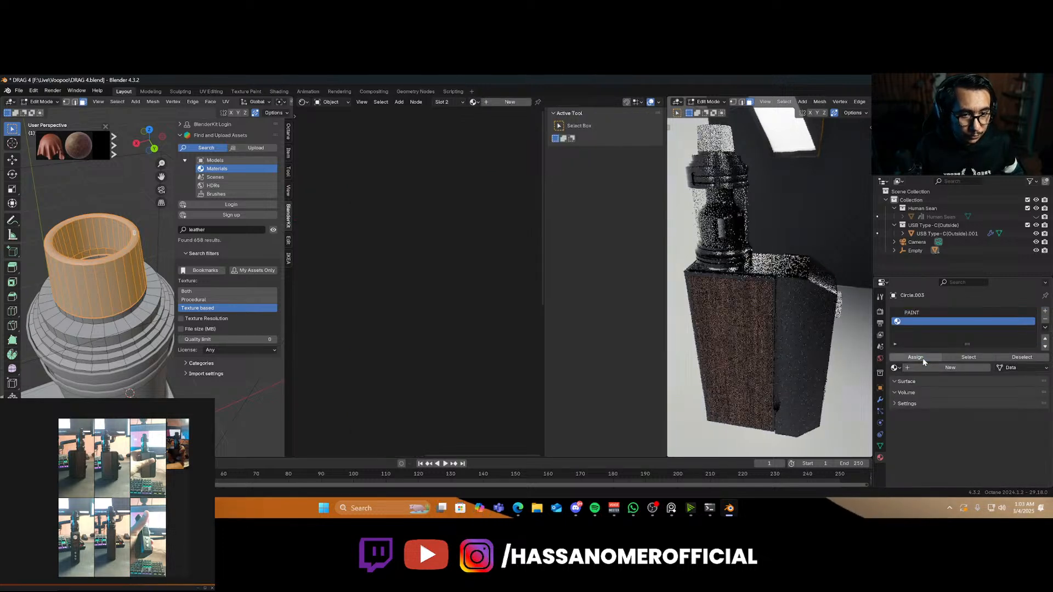
{"action": "key", "text": "Tab"}
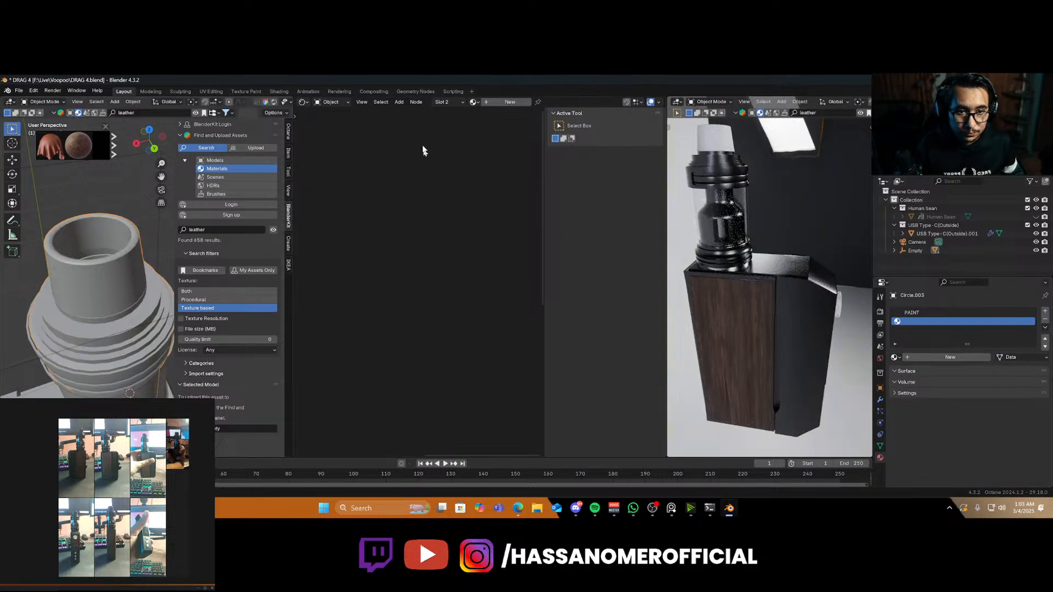
Create a new material in the mouthpiece slot and replace its shader with a Universal material node connected to the output
{"action": "left_click", "coordinate": [516, 103]}
{"action": "left_click", "coordinate": [384, 201]}
{"action": "key", "text": "x"}
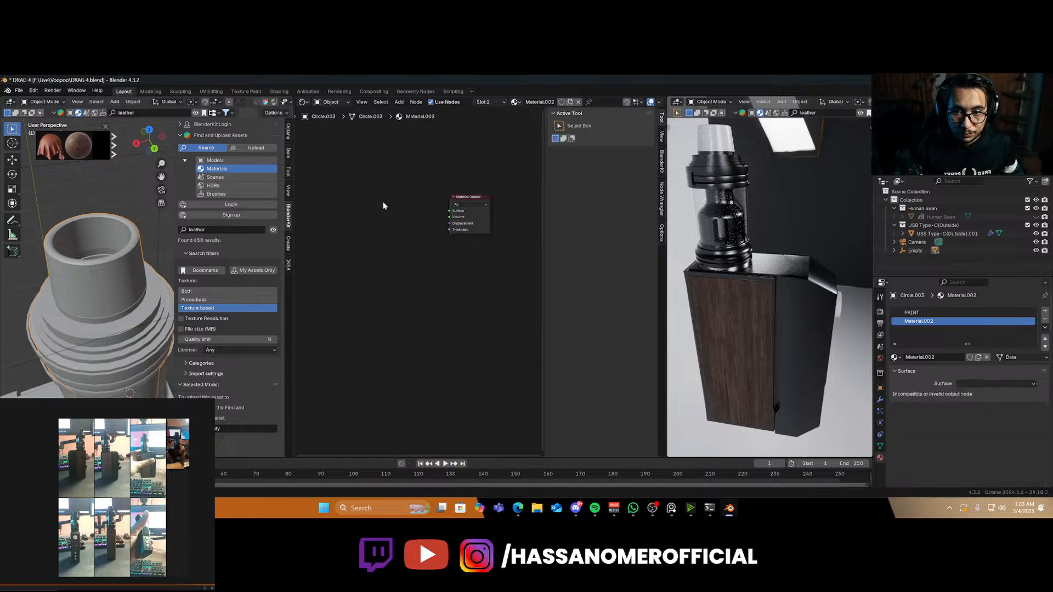
{"action": "key", "text": "shift+a"}
{"action": "left_click", "coordinate": [383, 202]}
{"action": "type", "text": "univer"}
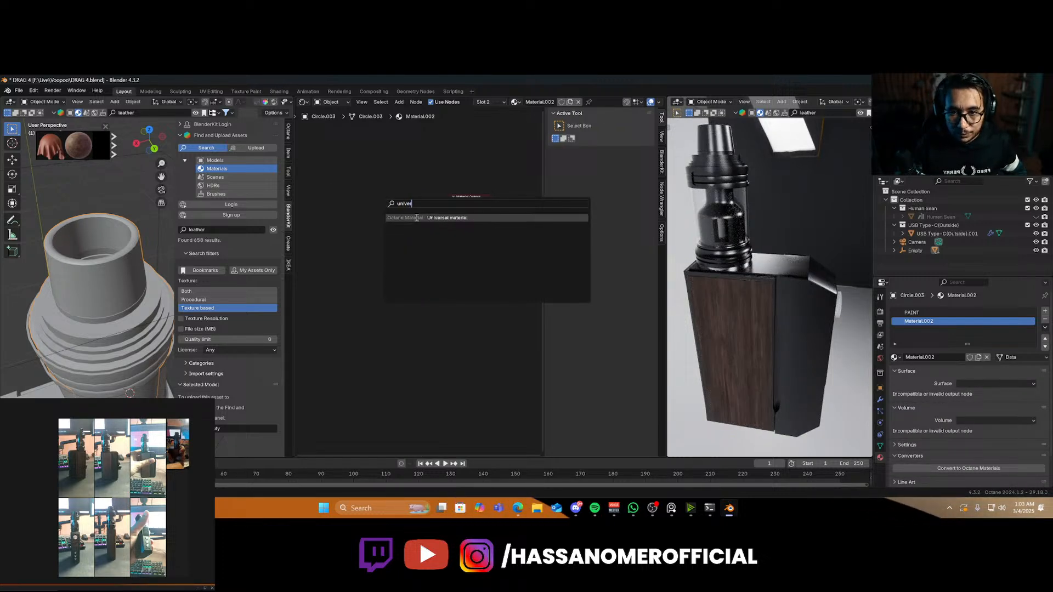
{"action": "key", "text": "Return"}
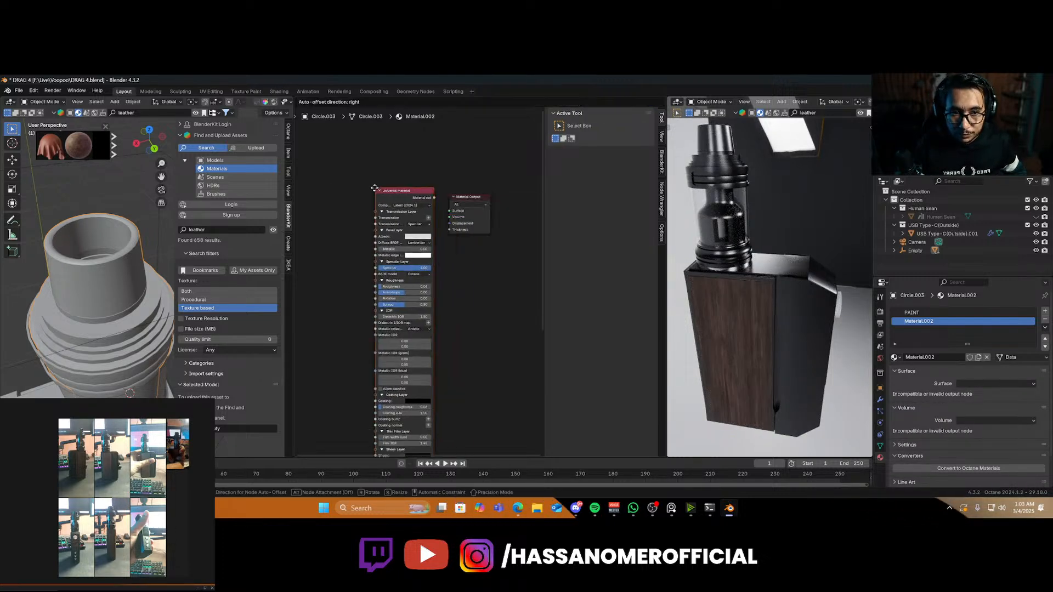
{"action": "left_click", "coordinate": [387, 195], "text": "ctrl+shift"}
Give the mouthpiece material a dark grey albedo with value 0.027 and a roughness of 0.47, and save the file
{"action": "scroll", "coordinate": [351, 227], "scroll_direction": "up", "scroll_amount": 4}
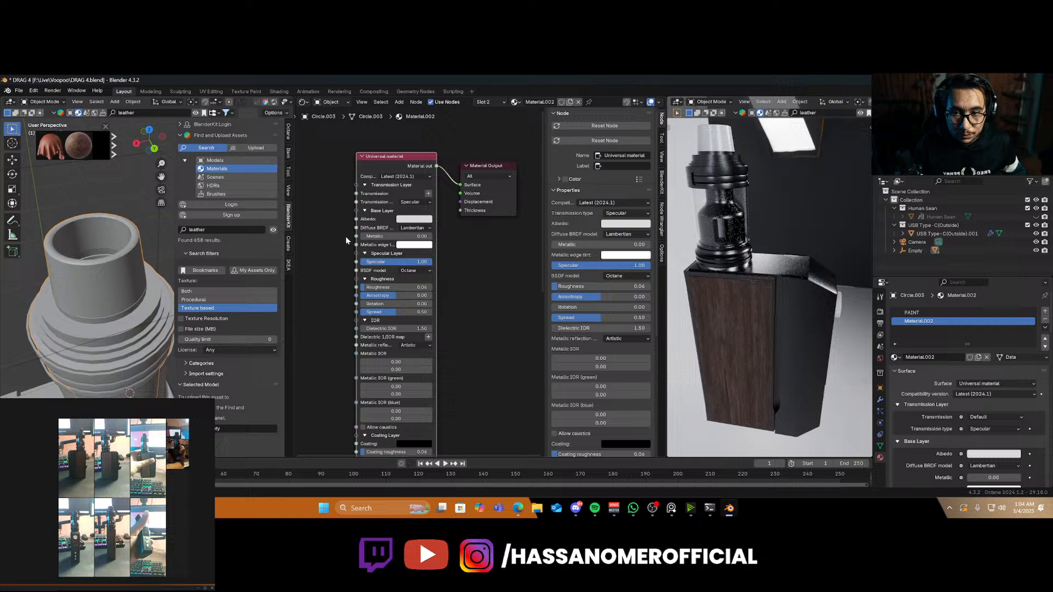
{"action": "left_click", "coordinate": [411, 220]}
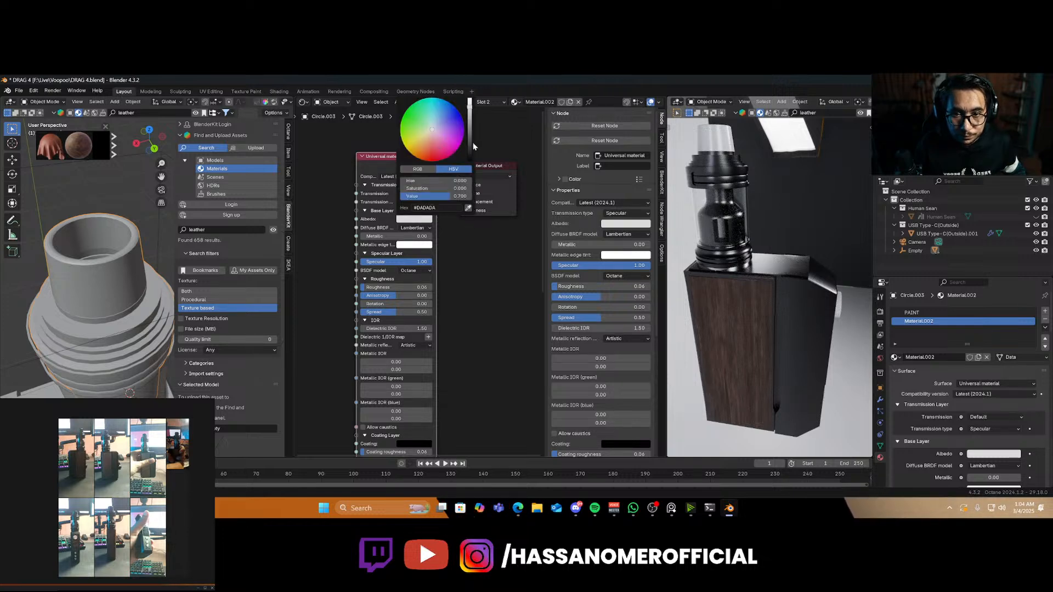
{"action": "left_click_drag", "start_coordinate": [470, 147], "coordinate": [470, 152]}
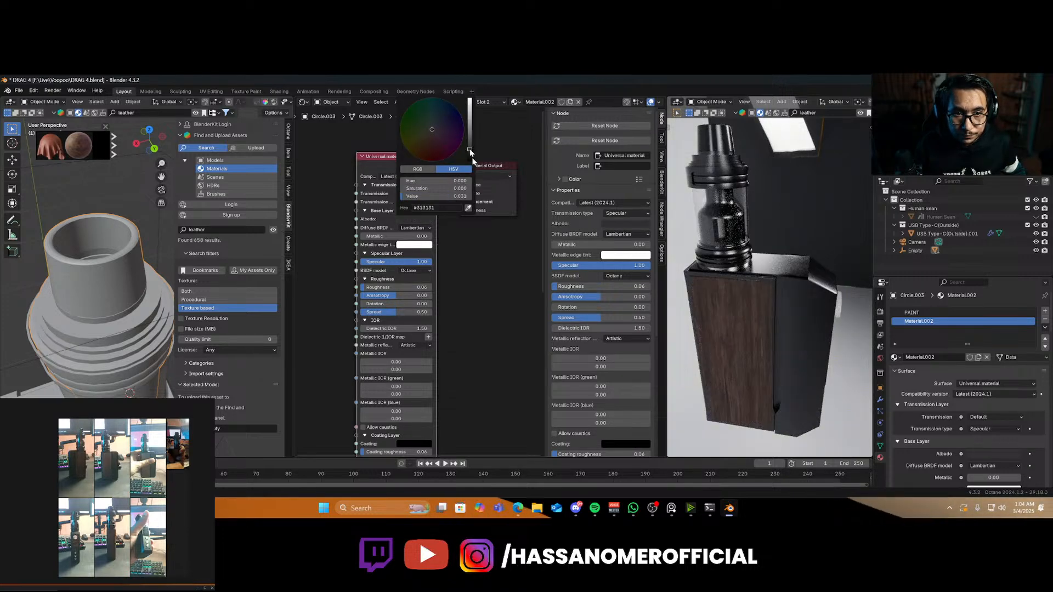
{"action": "left_click", "coordinate": [423, 222]}
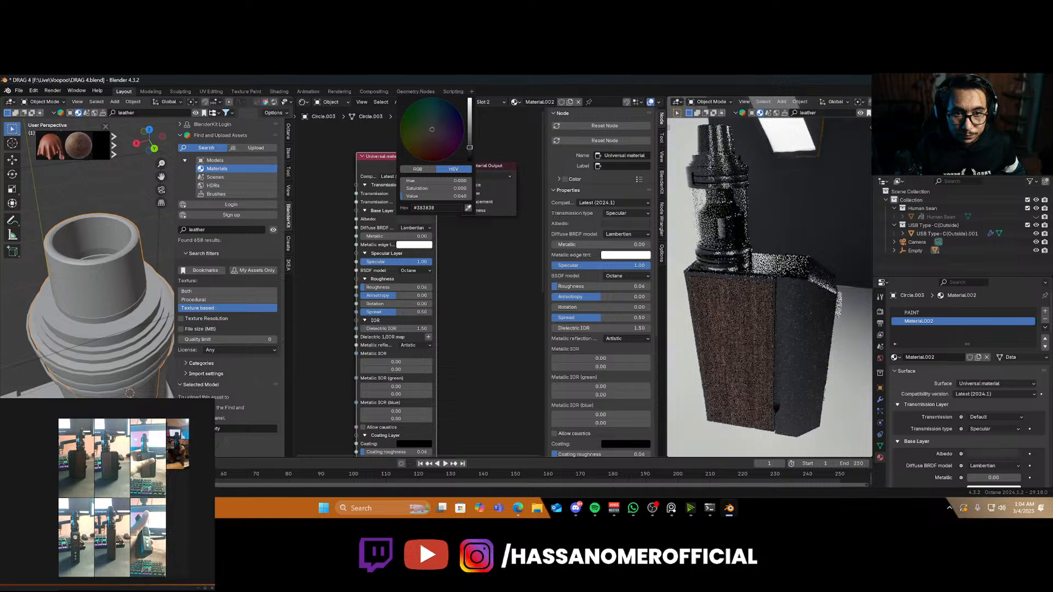
{"action": "left_click_drag", "start_coordinate": [471, 152], "coordinate": [470, 147]}
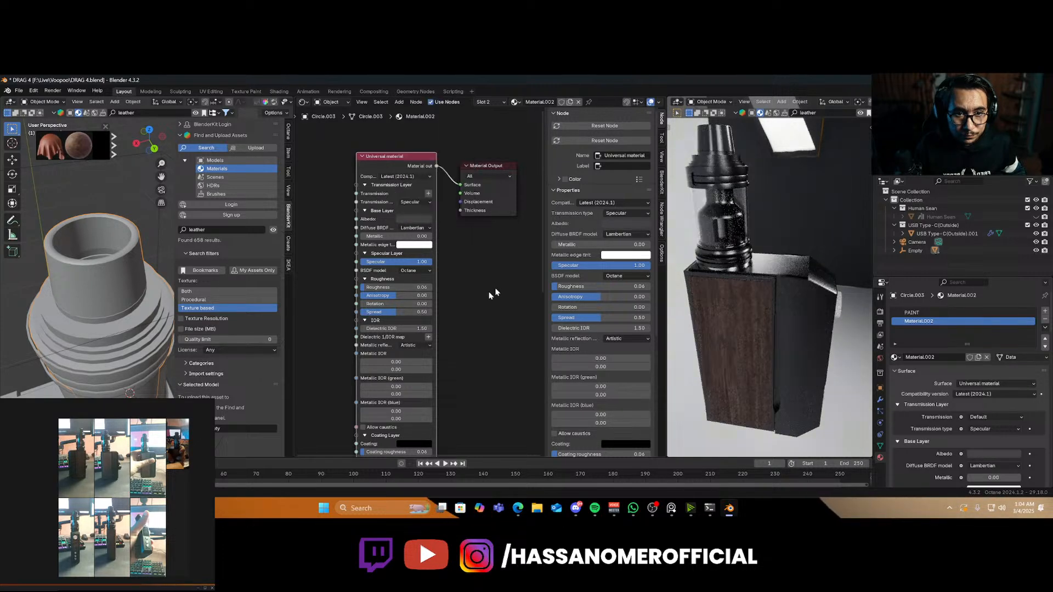
{"action": "left_click_drag", "start_coordinate": [375, 288], "coordinate": [381, 288]}
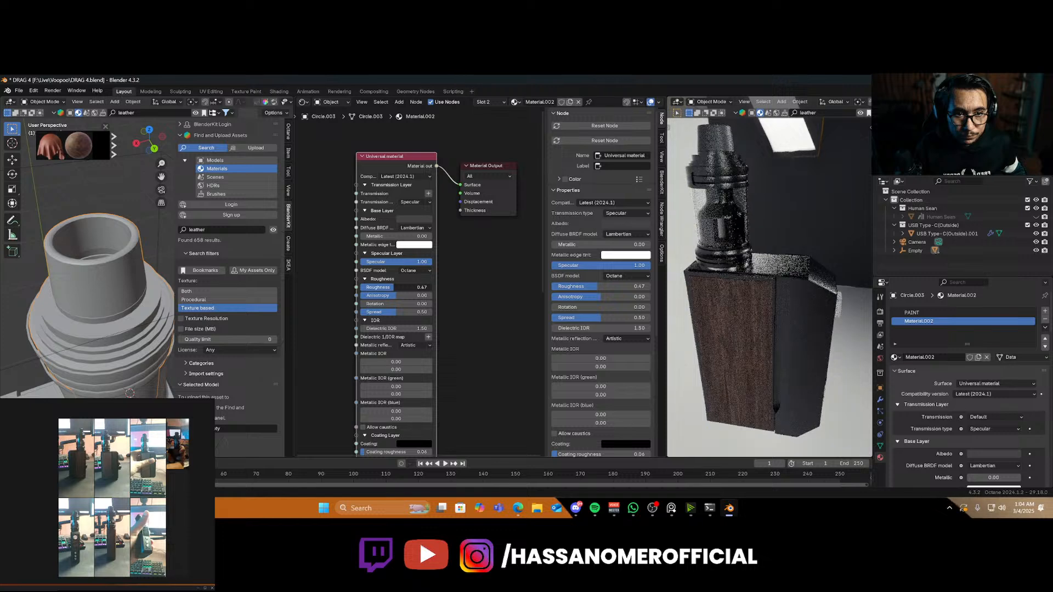
{"action": "left_click", "coordinate": [426, 219]}
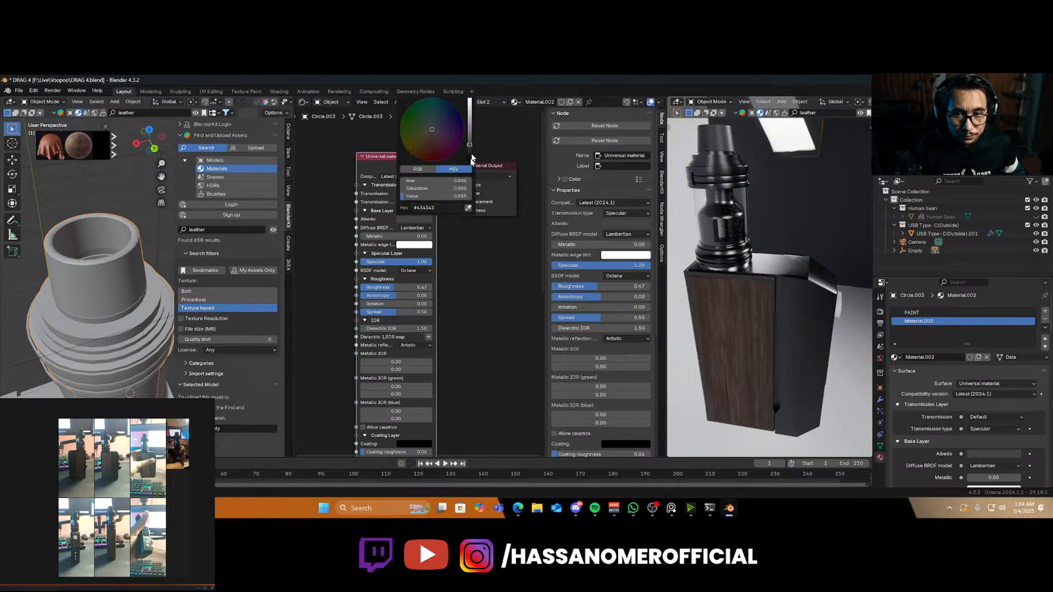
{"action": "left_click_drag", "start_coordinate": [469, 145], "coordinate": [469, 151]}
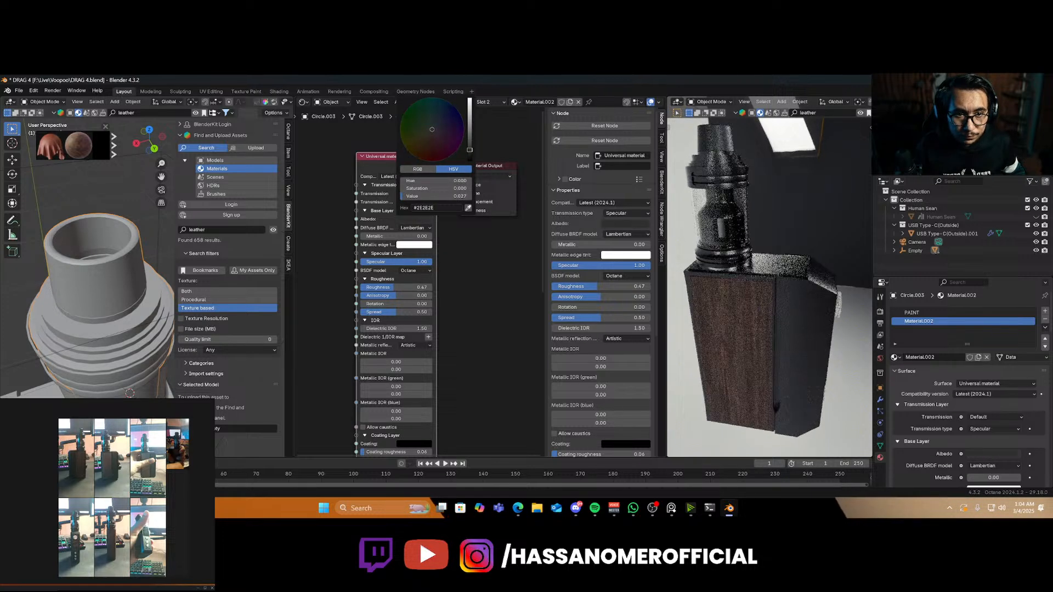
{"action": "key", "text": "ctrl+s"}
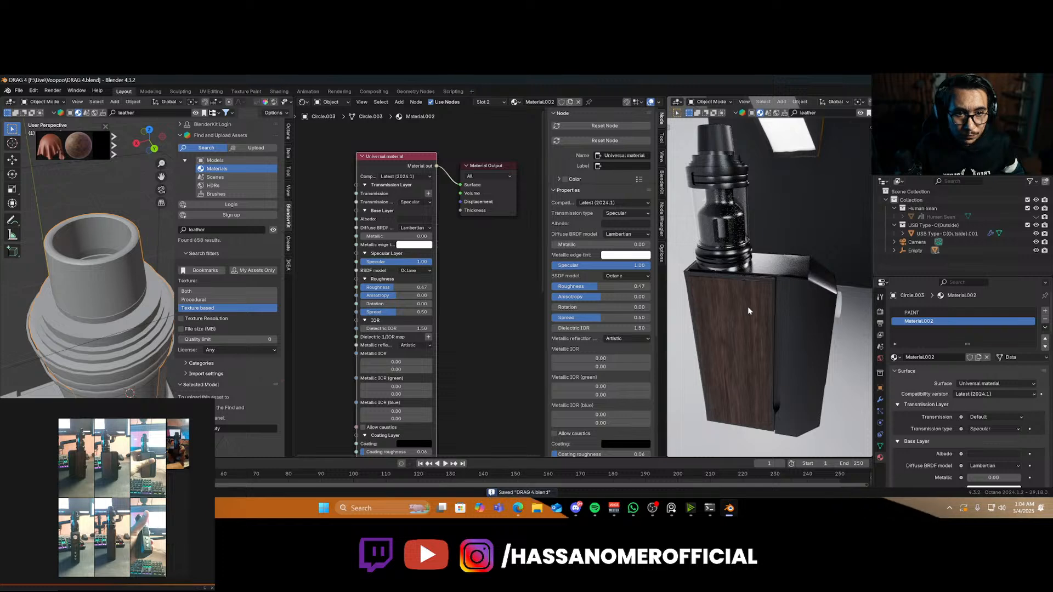
Create a new material for the large round button on the front of the device
{"action": "middle_click_drag", "start_coordinate": [748, 307], "coordinate": [740, 341]}
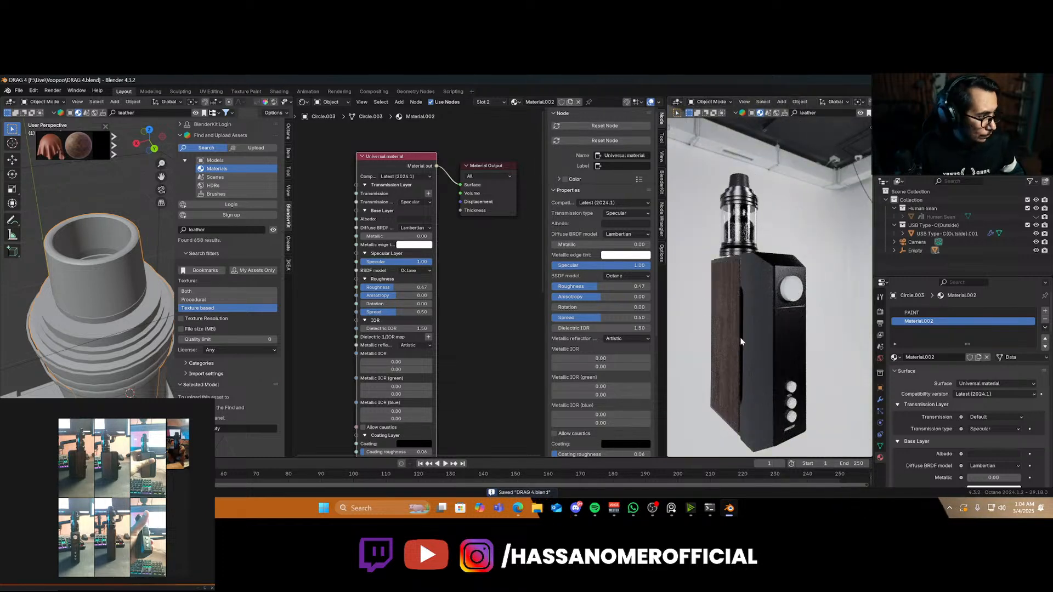
{"action": "left_click", "coordinate": [795, 300]}
{"action": "scroll", "coordinate": [135, 297], "scroll_direction": "down", "scroll_amount": 3}
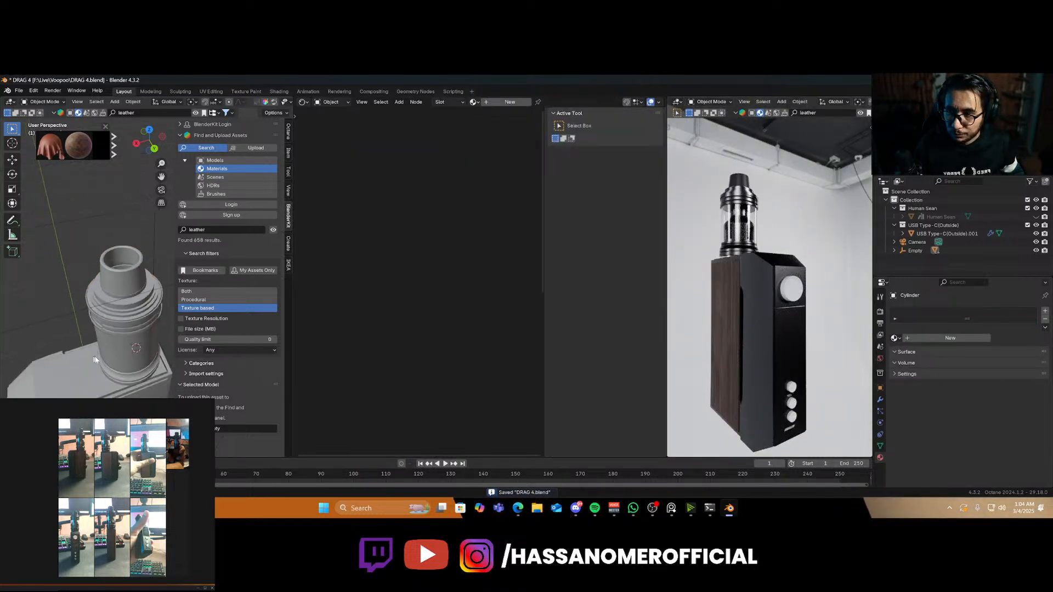
{"action": "key", "text": "a"}
{"action": "key", "text": "KP_Decimal"}
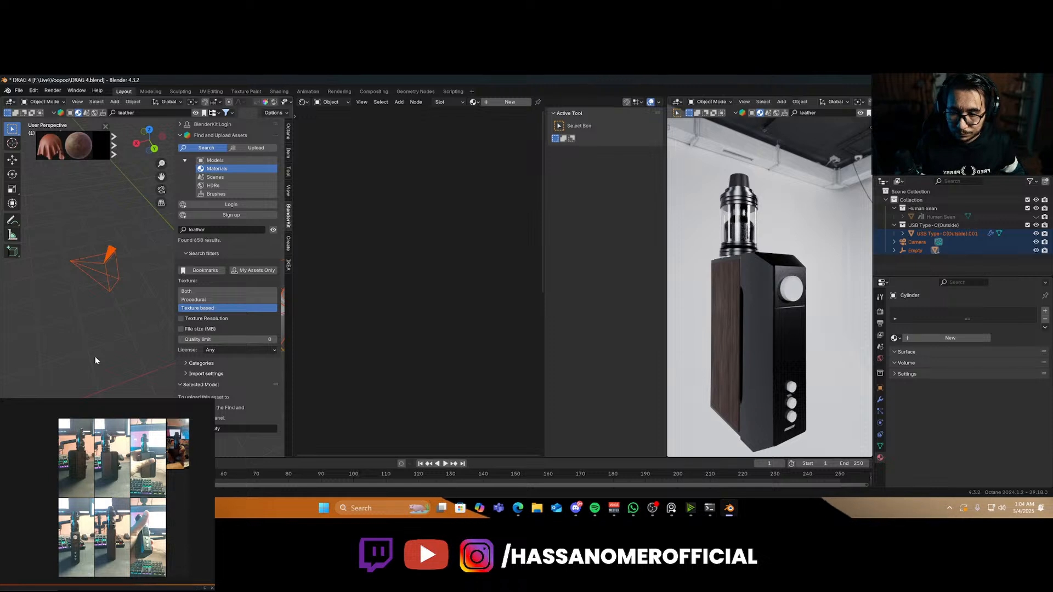
{"action": "left_click", "coordinate": [95, 357]}
{"action": "key", "text": "KP_Decimal"}
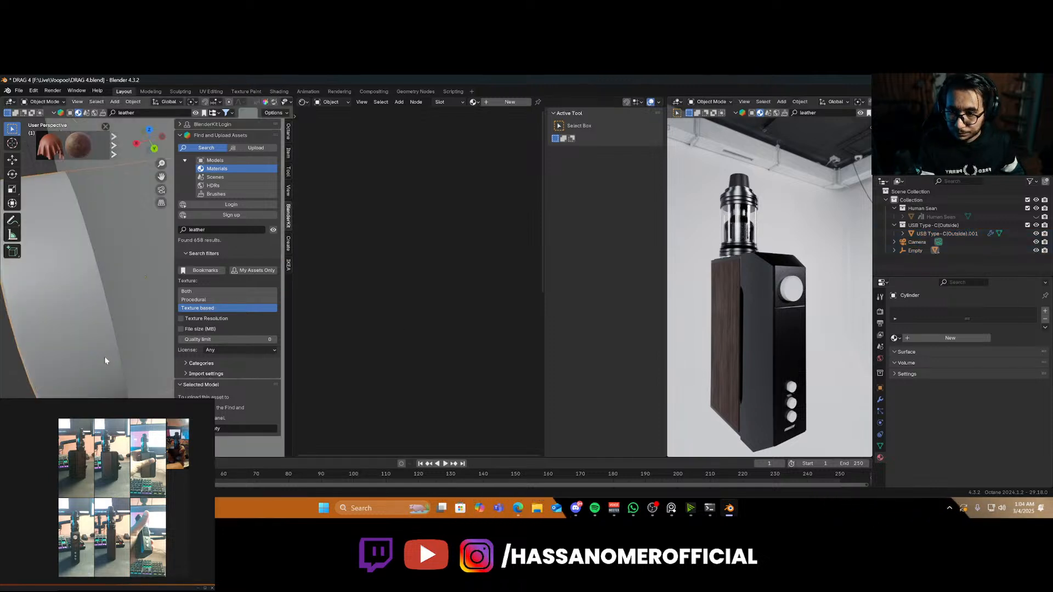
{"action": "scroll", "coordinate": [107, 351], "scroll_direction": "down", "scroll_amount": 5}
{"action": "middle_click_drag", "start_coordinate": [97, 345], "coordinate": [123, 328]}
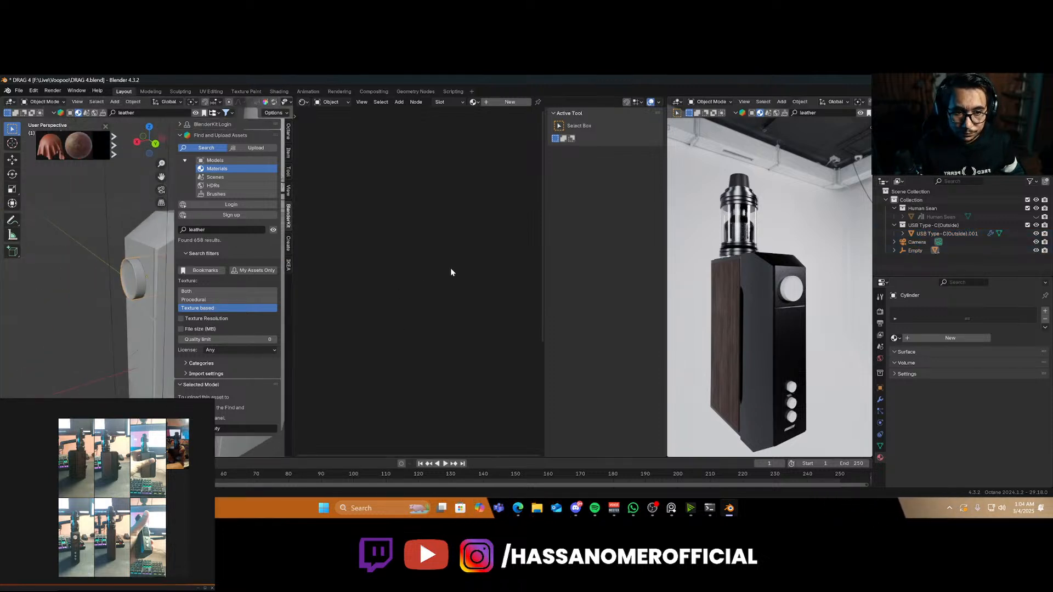
{"action": "left_click", "coordinate": [510, 102]}
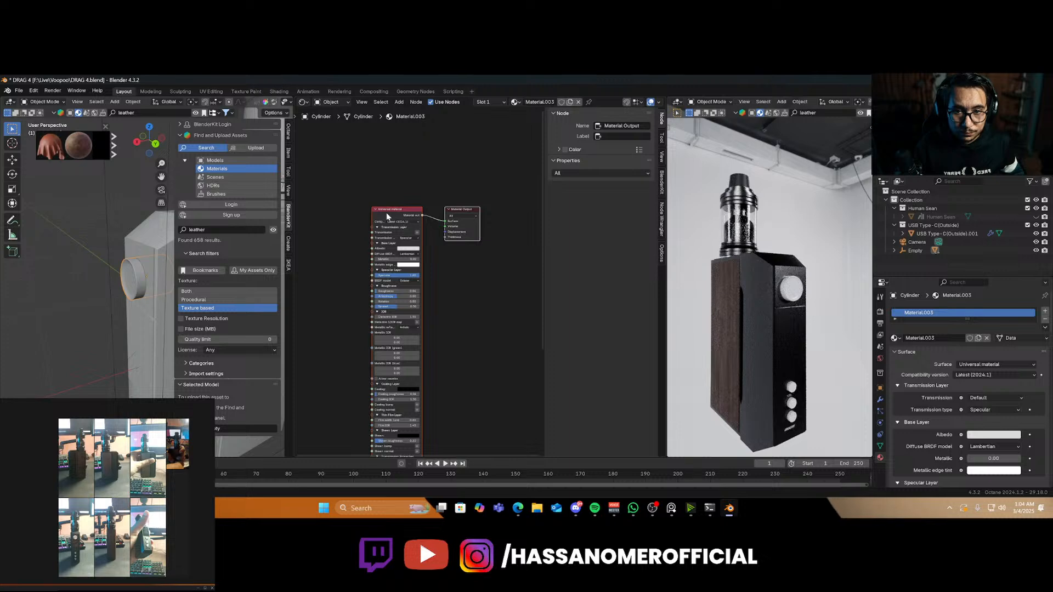
Set the large round button material's metallic to 1.00 and its roughness to about 0.24
{"action": "scroll", "coordinate": [338, 286], "scroll_direction": "up", "scroll_amount": 2}
{"action": "left_click_drag", "start_coordinate": [383, 248], "coordinate": [451, 249]}
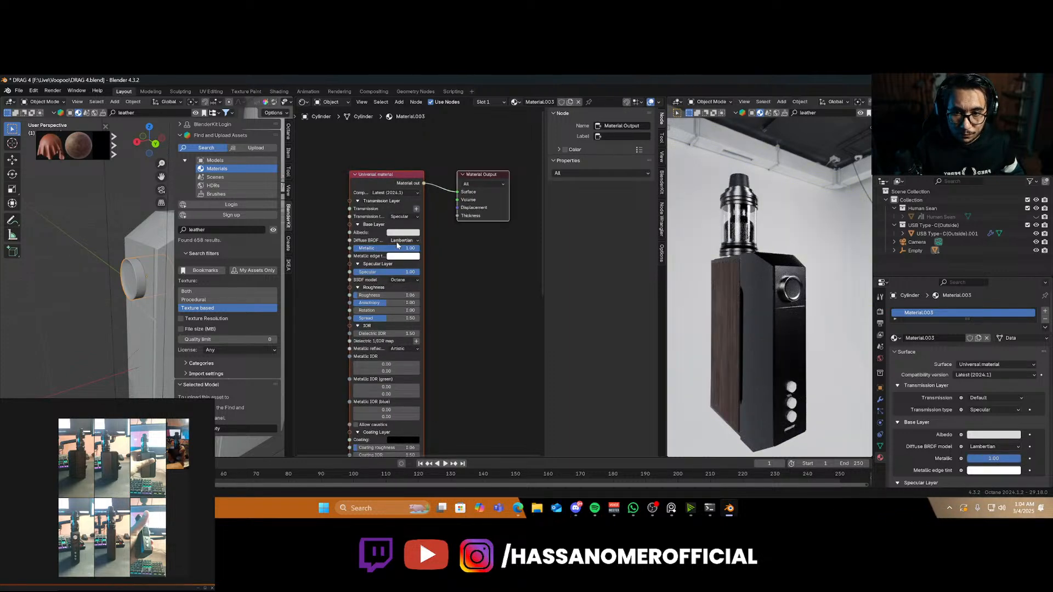
{"action": "left_click_drag", "start_coordinate": [374, 296], "coordinate": [387, 295]}
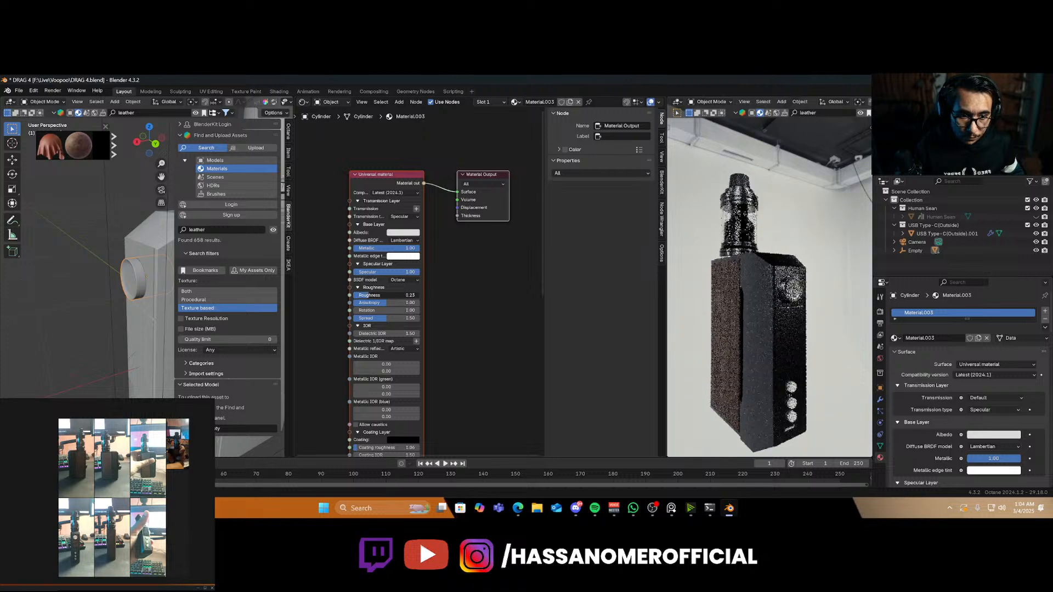
Link the large round button's material to the three small round buttons below it
{"action": "scroll", "coordinate": [161, 368], "scroll_direction": "down", "scroll_amount": 1}
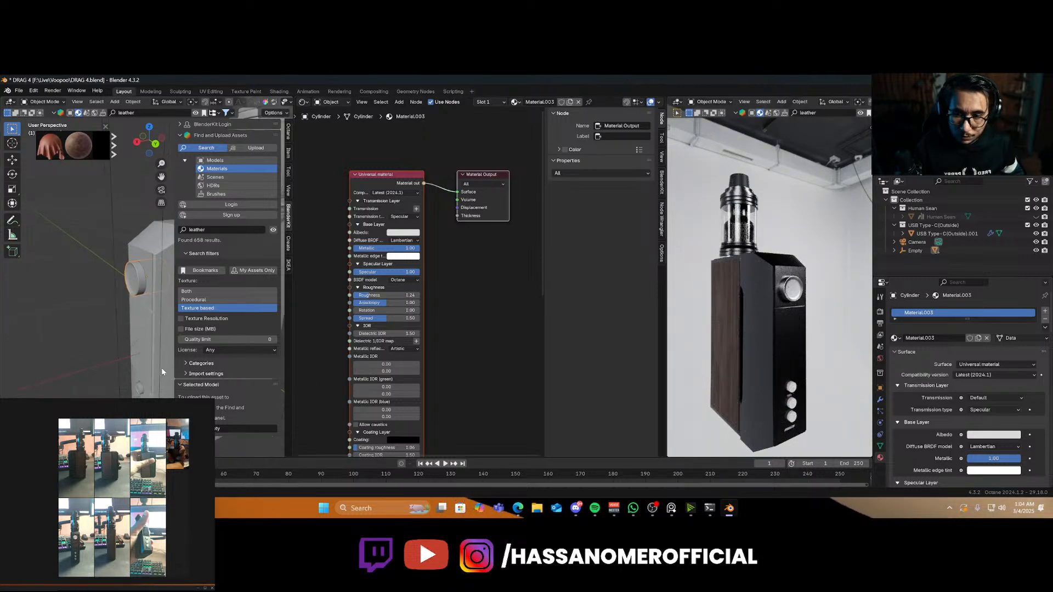
{"action": "middle_click_drag", "start_coordinate": [125, 350], "coordinate": [142, 331]}
{"action": "left_click", "coordinate": [142, 413]}
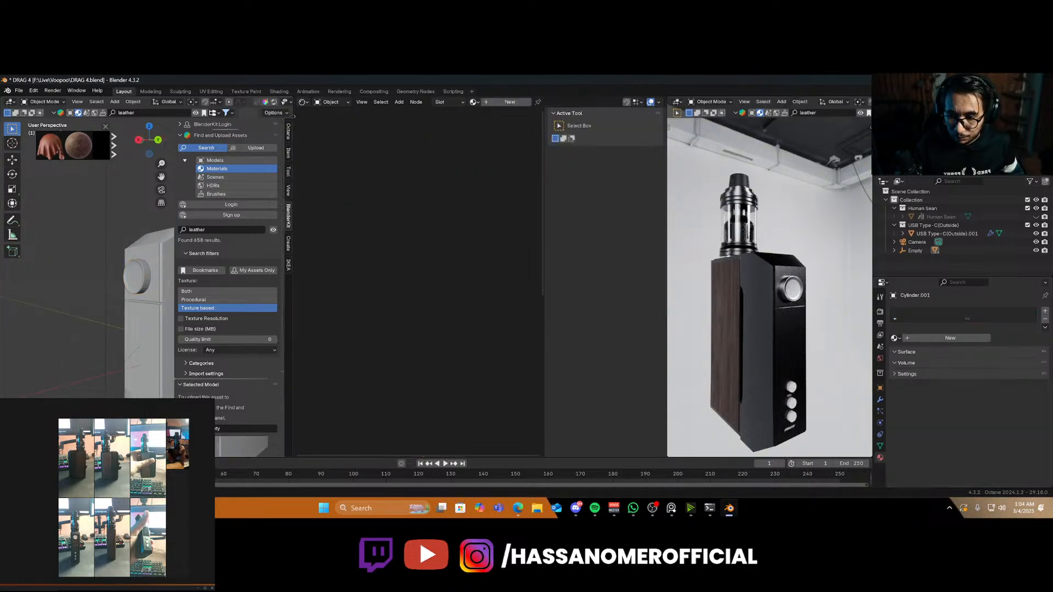
{"action": "middle_click_drag", "start_coordinate": [148, 398], "coordinate": [151, 327], "text": "shift"}
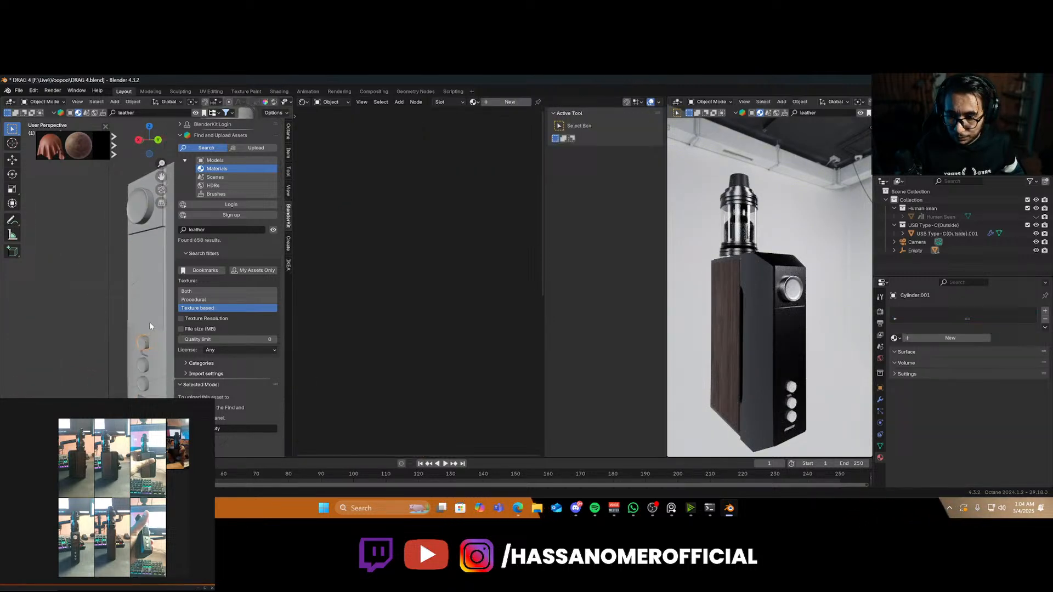
{"action": "left_click", "coordinate": [143, 222], "text": "shift"}
{"action": "key", "text": "ctrl+l"}
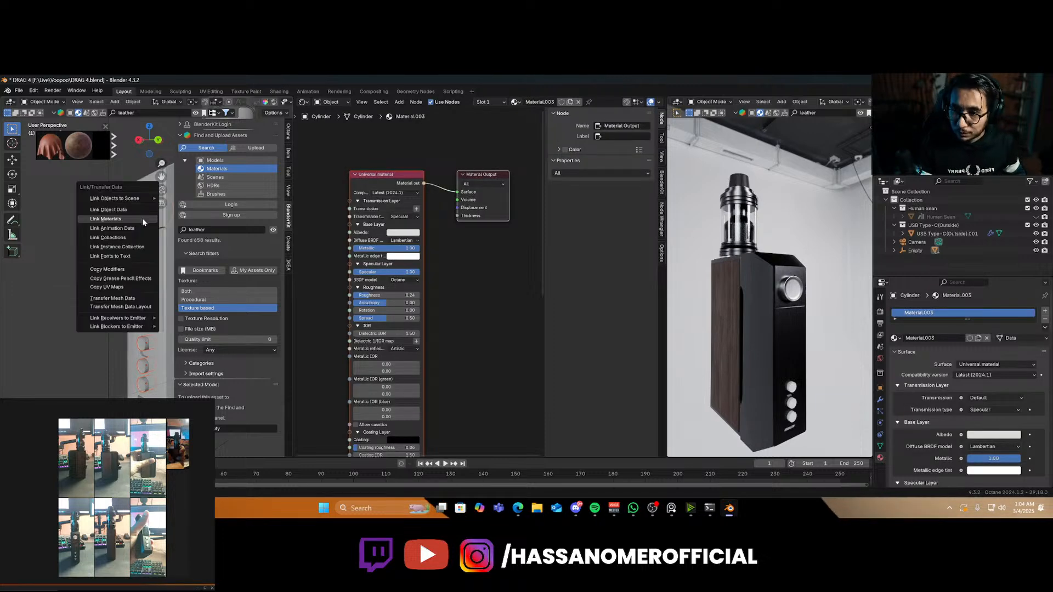
{"action": "left_click", "coordinate": [142, 218]}
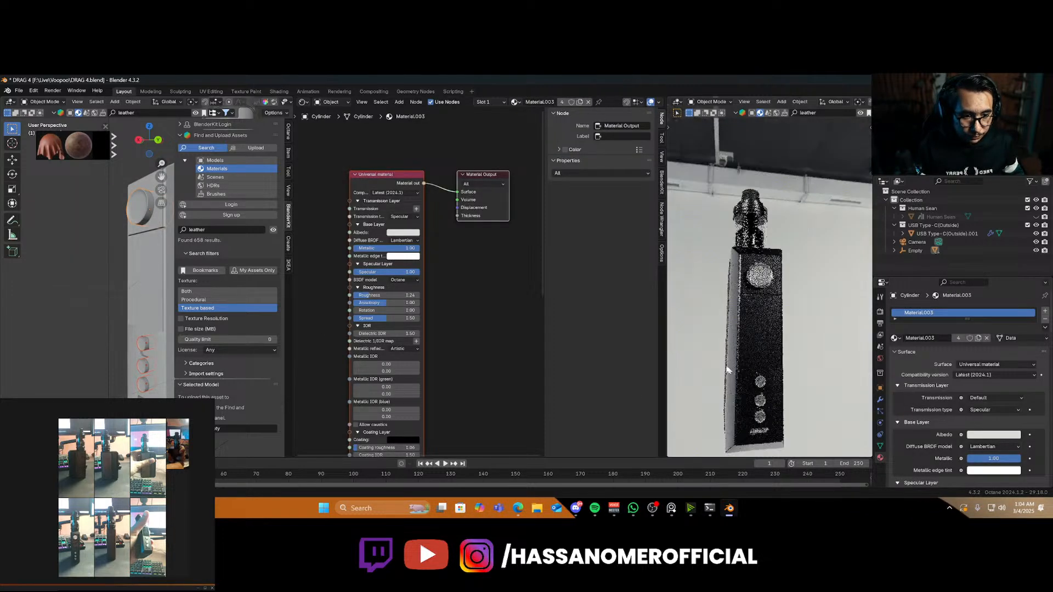
Add a second material slot to the device body and assign it to the front screen panel faces between the buttons
{"action": "left_click", "coordinate": [131, 299]}
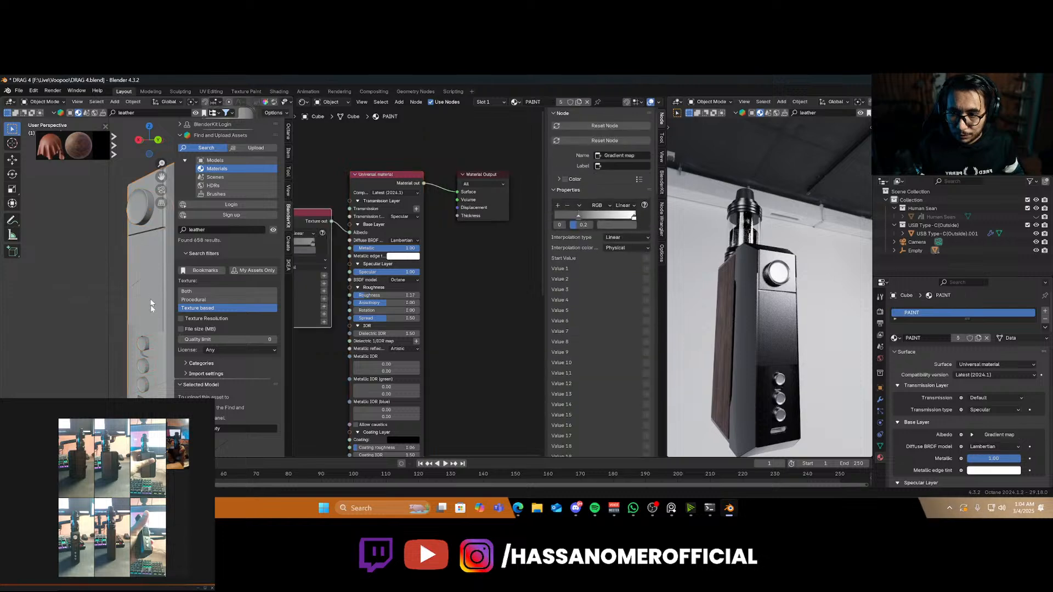
{"action": "key", "text": "Tab"}
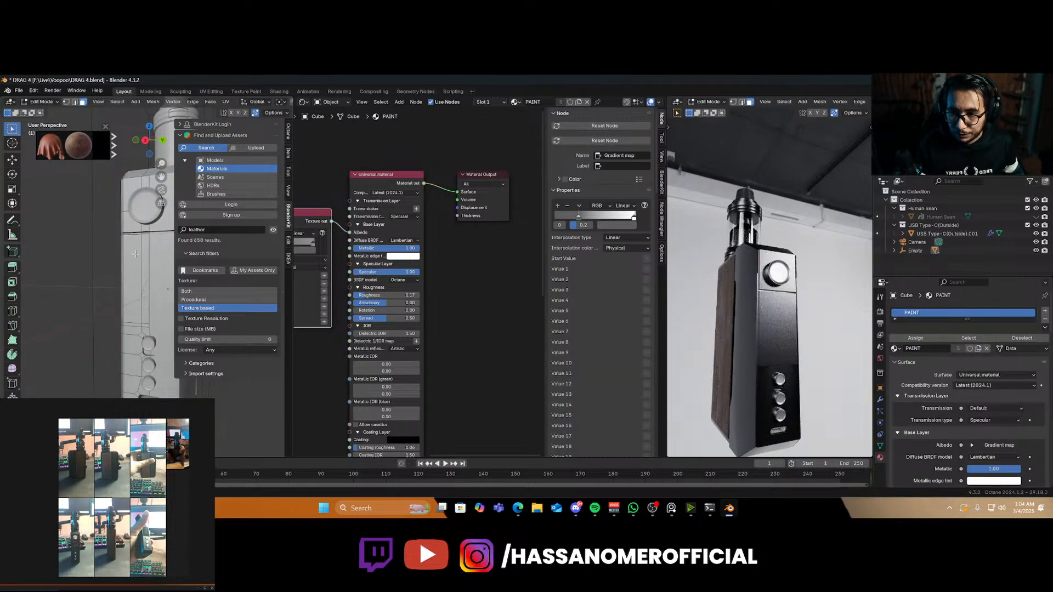
{"action": "middle_click_drag", "start_coordinate": [144, 288], "coordinate": [133, 267]}
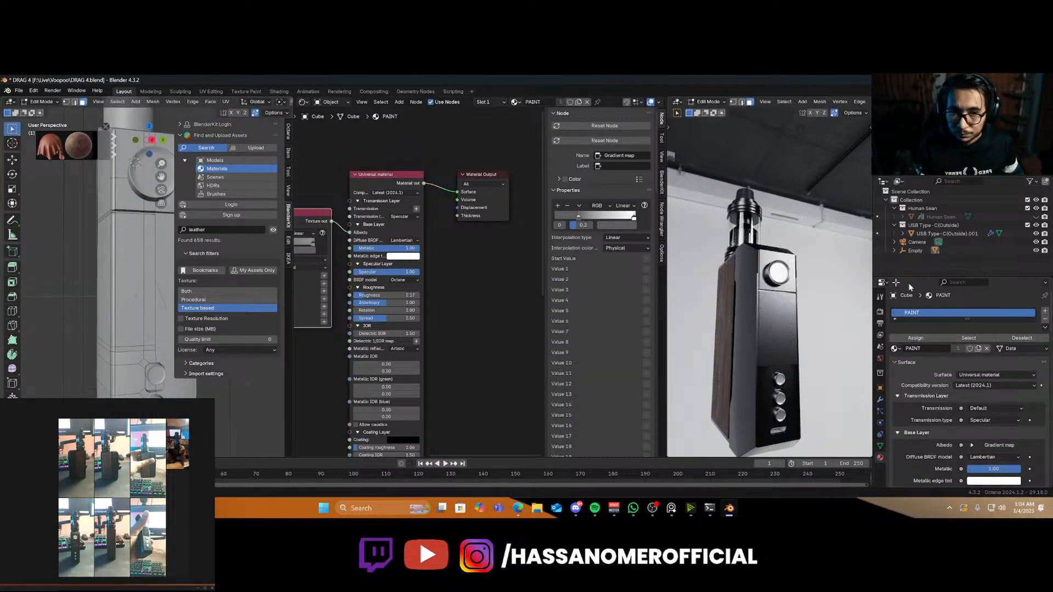
{"action": "left_click", "coordinate": [1044, 312]}
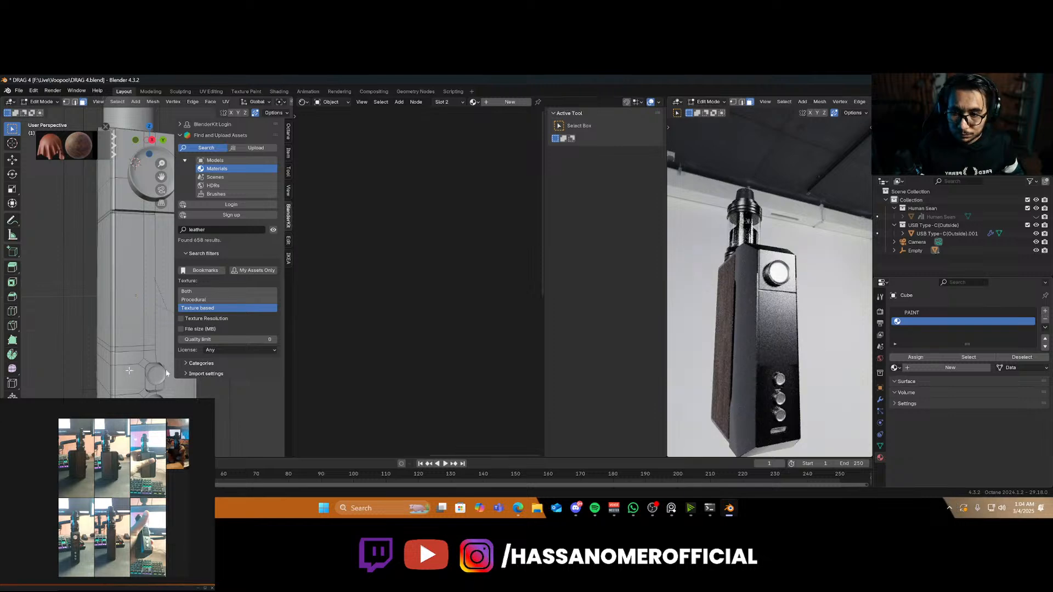
{"action": "left_click", "coordinate": [148, 259]}
{"action": "left_click", "coordinate": [133, 265], "text": "shift"}
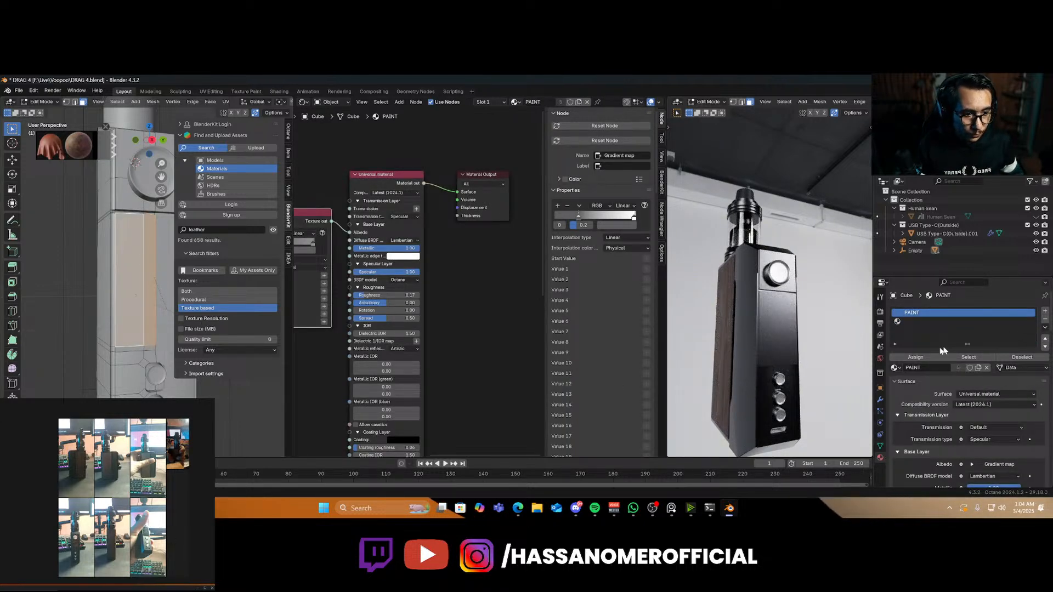
{"action": "left_click", "coordinate": [911, 321]}
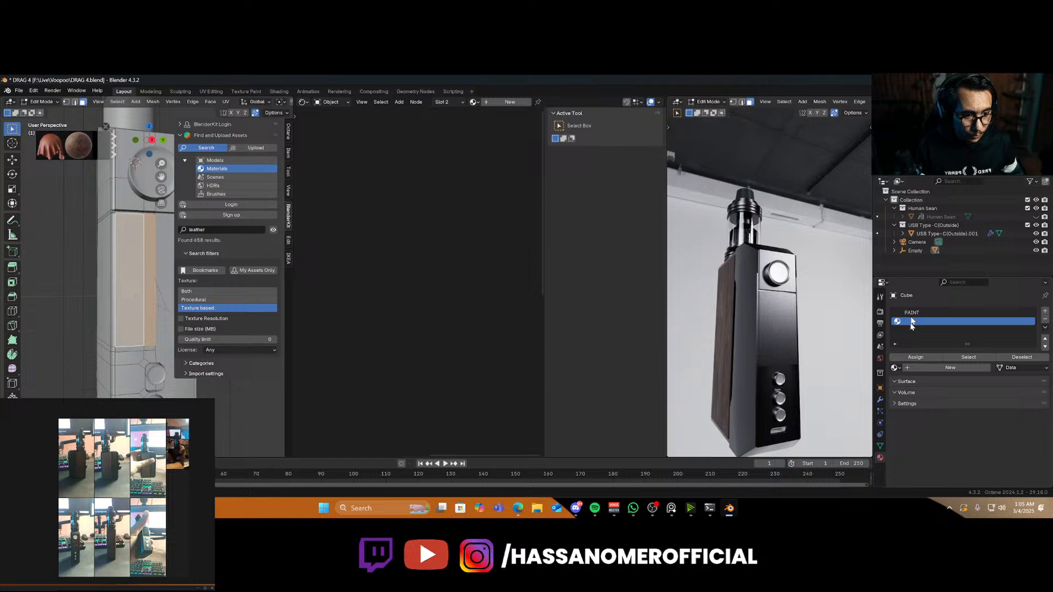
{"action": "left_click", "coordinate": [916, 357]}
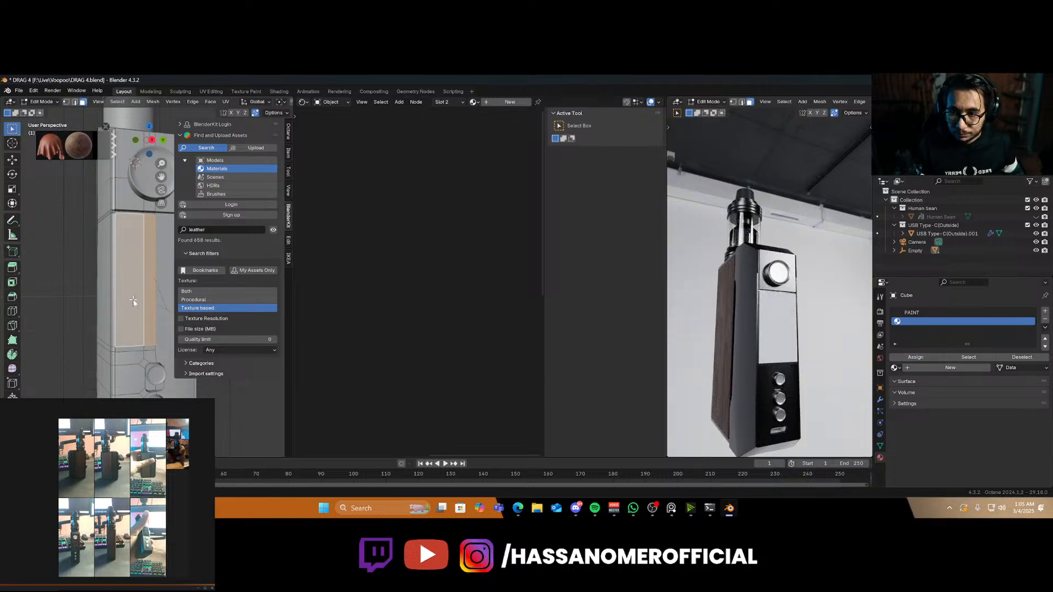
Leave mesh editing and create a new material in the screen panel's slot with a black albedo
{"action": "key", "text": "Tab"}
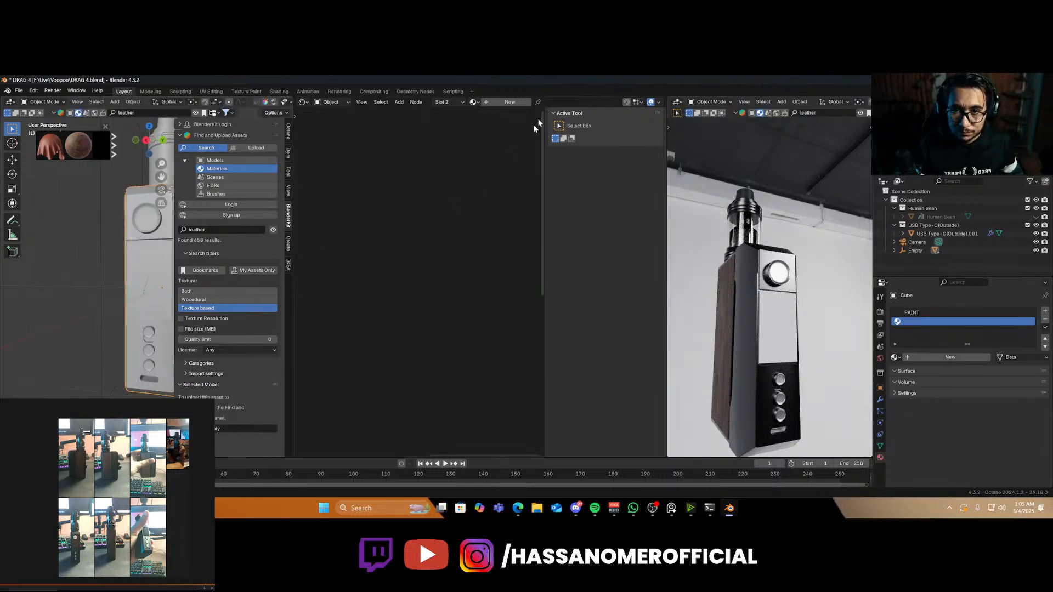
{"action": "left_click", "coordinate": [508, 103]}
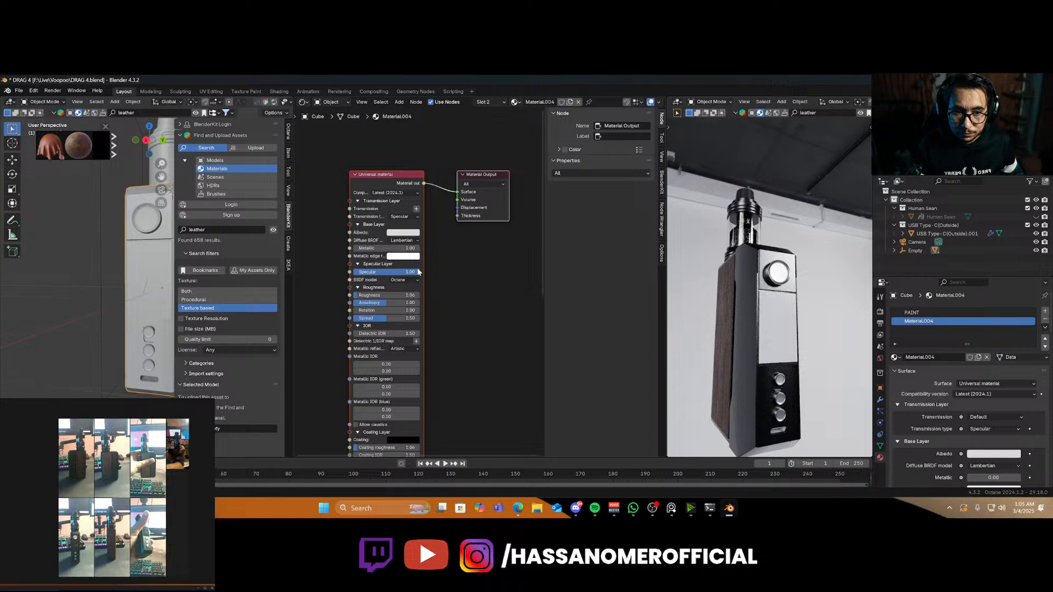
{"action": "left_click", "coordinate": [409, 233]}
{"action": "left_click", "coordinate": [455, 178]}
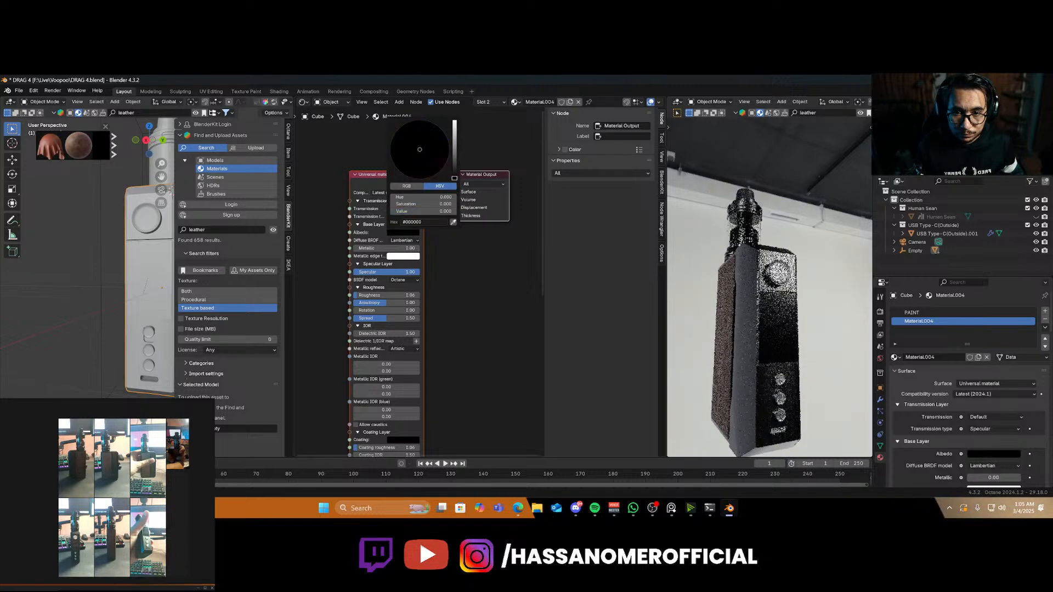
Set the screen panel material's metallic to 0.10 and save the file
{"action": "left_click_drag", "start_coordinate": [372, 249], "coordinate": [404, 248]}
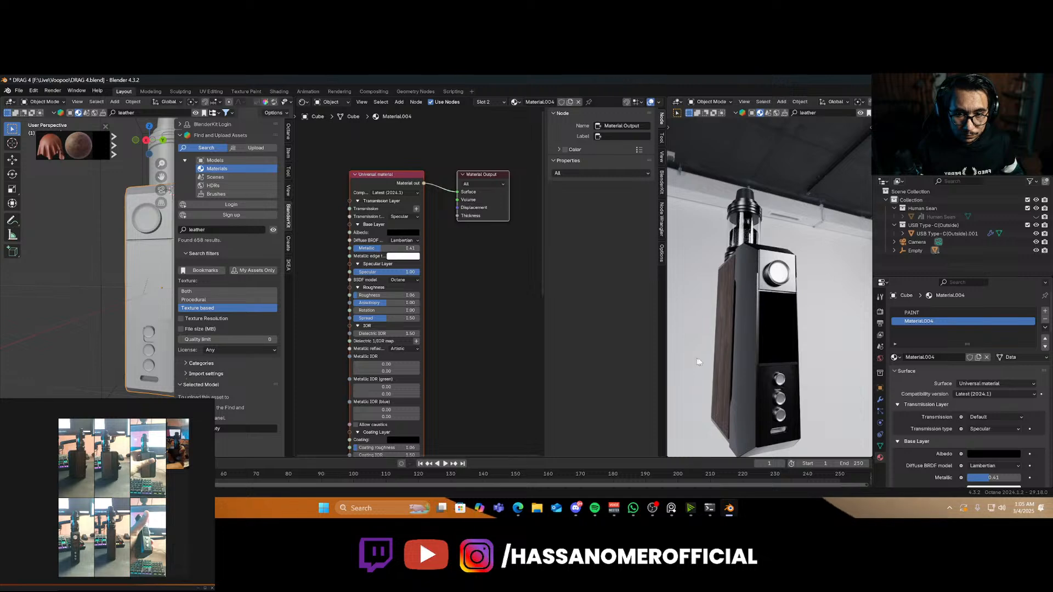
{"action": "middle_click_drag", "start_coordinate": [698, 362], "coordinate": [628, 329]}
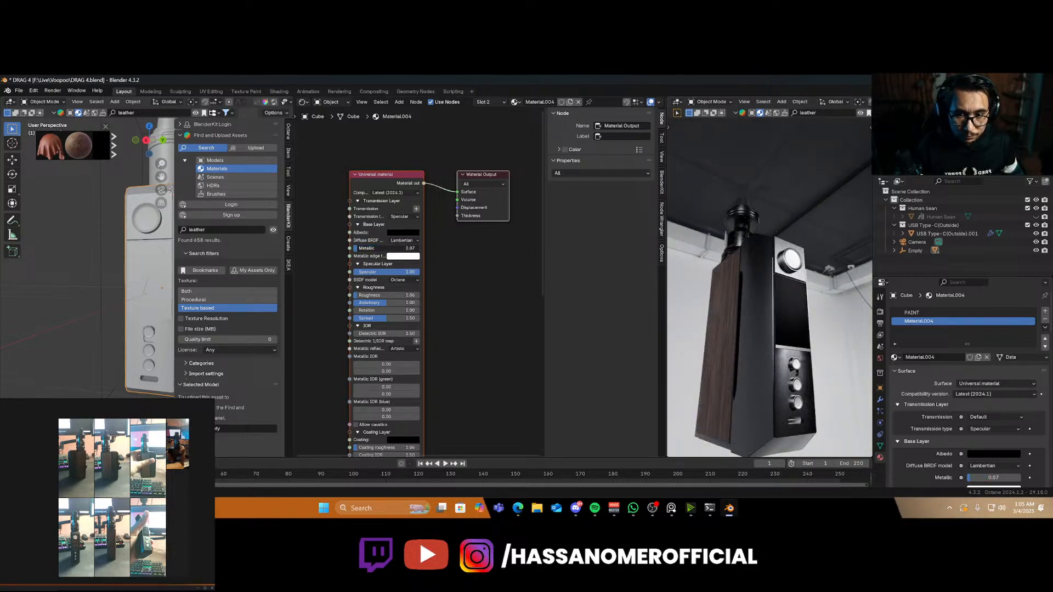
{"action": "middle_click_drag", "start_coordinate": [783, 319], "coordinate": [713, 324]}
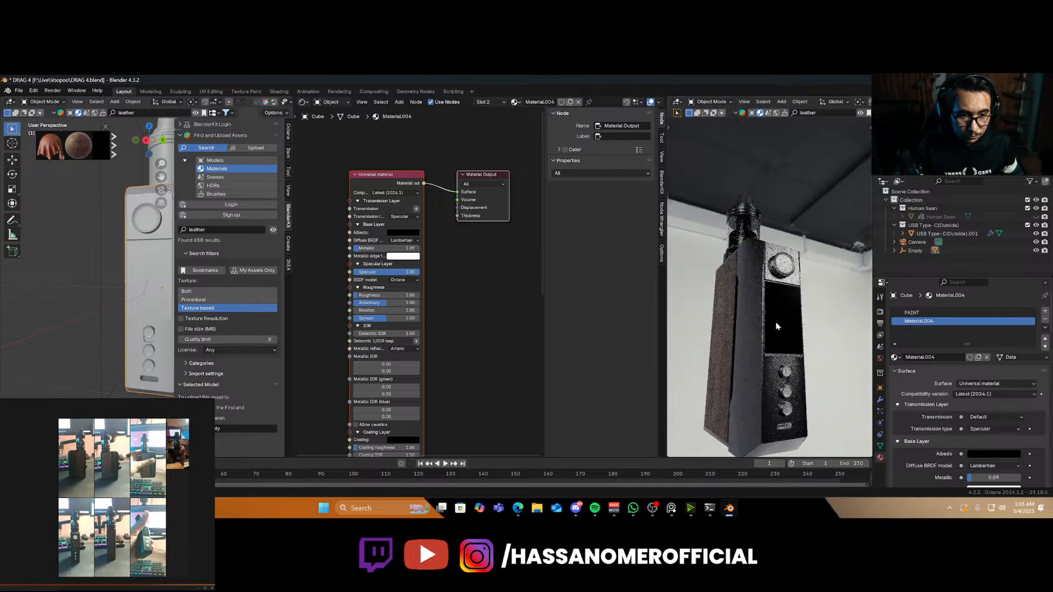
{"action": "key", "text": "ctrl+s"}
{"action": "left_click_drag", "start_coordinate": [378, 249], "coordinate": [363, 249]}
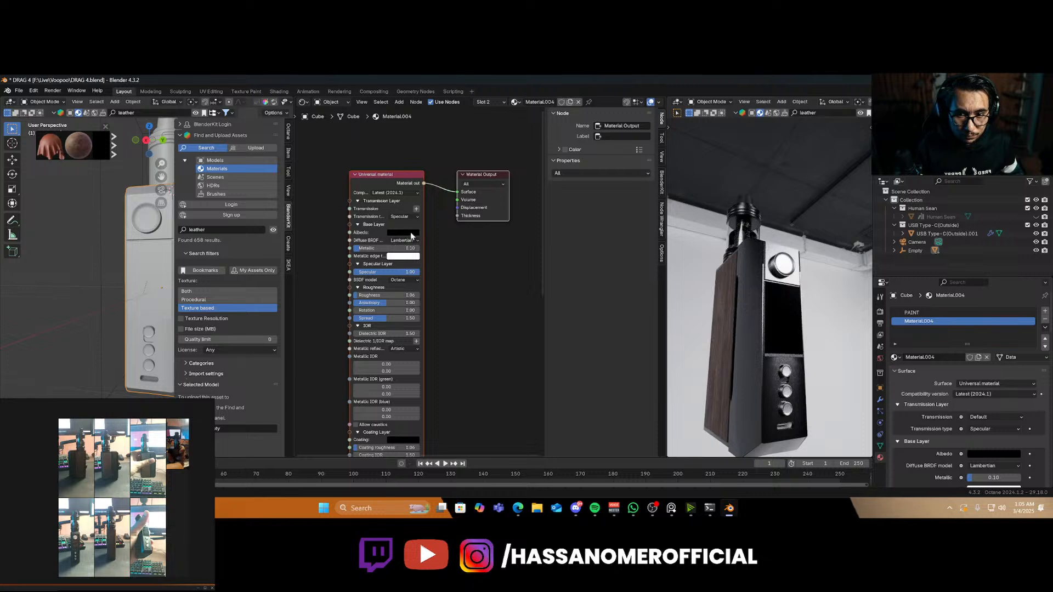
Lighten the screen material's albedo slightly from pure black, set its roughness to about 0.04, and save the file
{"action": "left_click", "coordinate": [411, 233]}
{"action": "mouse_move", "coordinate": [454, 178]}
{"action": "left_mouse_down"}
{"action": "mouse_move", "coordinate": [454, 163]}
{"action": "mouse_move", "coordinate": [454, 176]}
{"action": "left_mouse_up"}
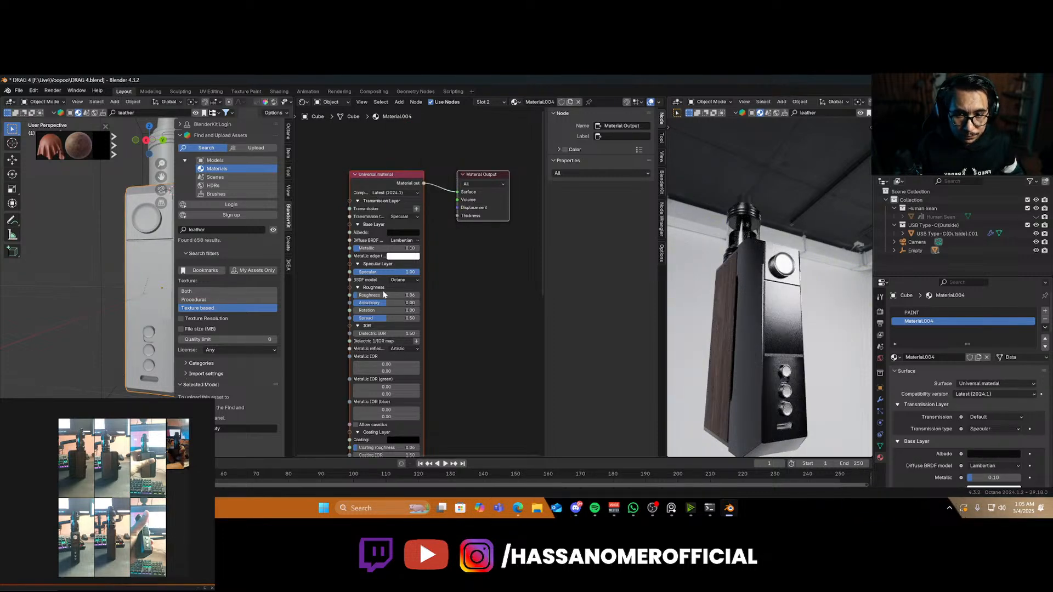
{"action": "left_click_drag", "start_coordinate": [377, 297], "coordinate": [373, 297]}
{"action": "middle_click_drag", "start_coordinate": [787, 364], "coordinate": [800, 430]}
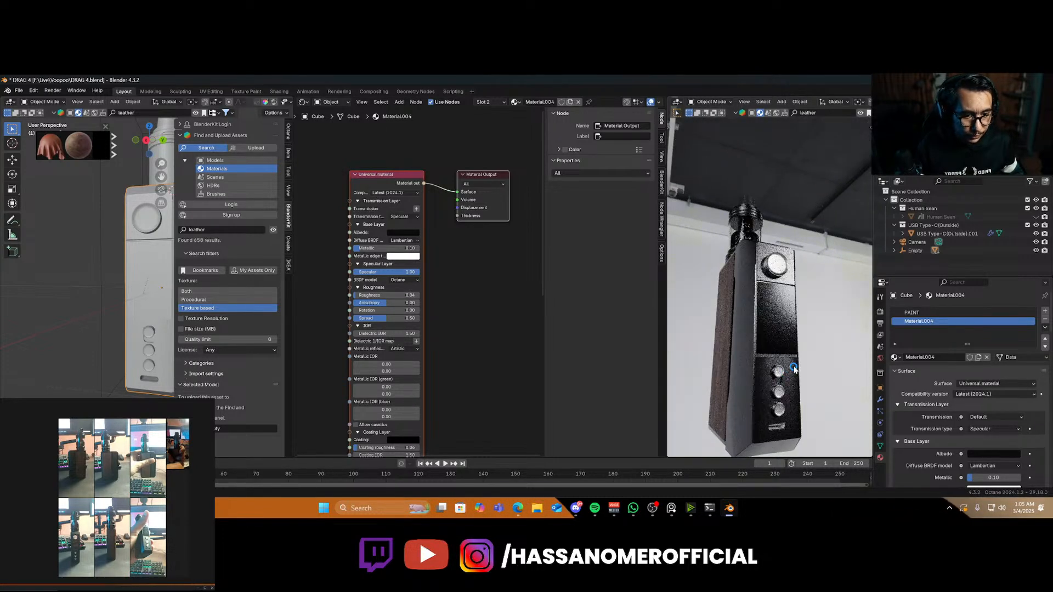
{"action": "key", "text": "ctrl+s"}
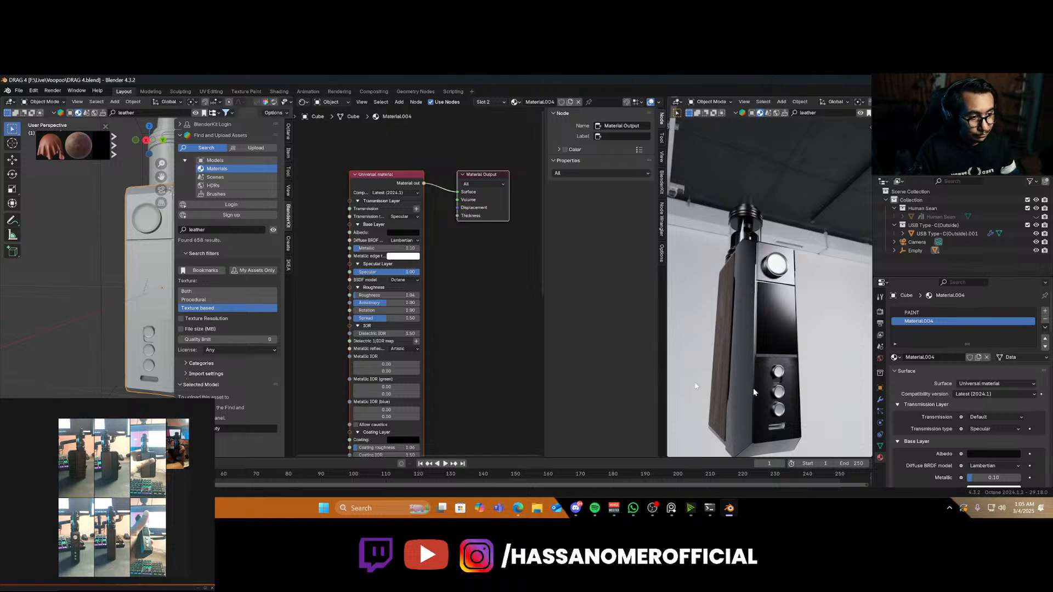
Select the device body and open its mesh for editing
{"action": "scroll", "coordinate": [718, 340], "scroll_direction": "down", "scroll_amount": 3}
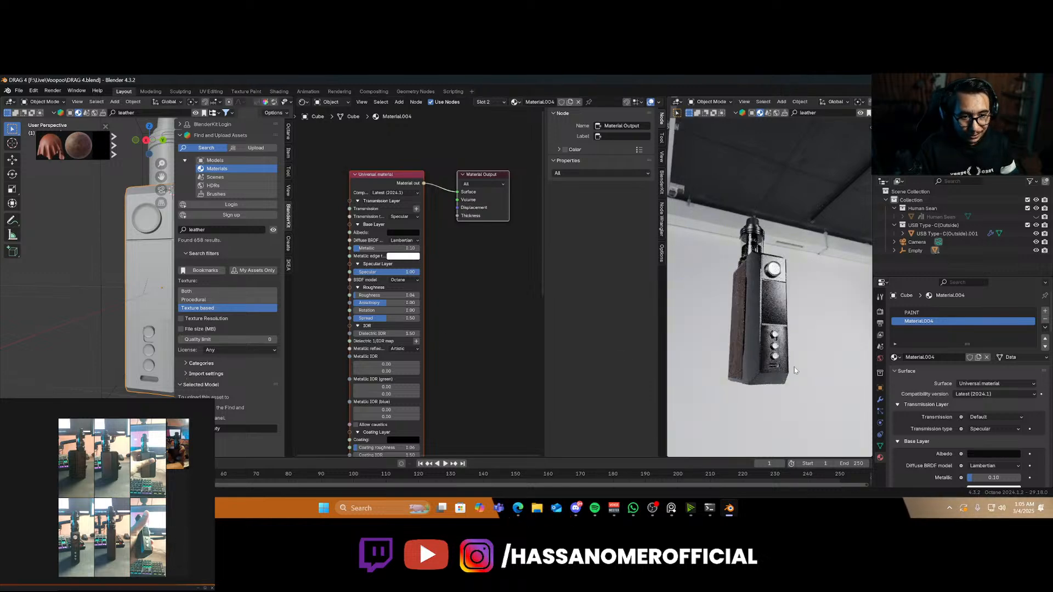
{"action": "middle_click_drag", "start_coordinate": [724, 339], "coordinate": [774, 334]}
{"action": "scroll", "coordinate": [788, 324], "scroll_direction": "up", "scroll_amount": 5}
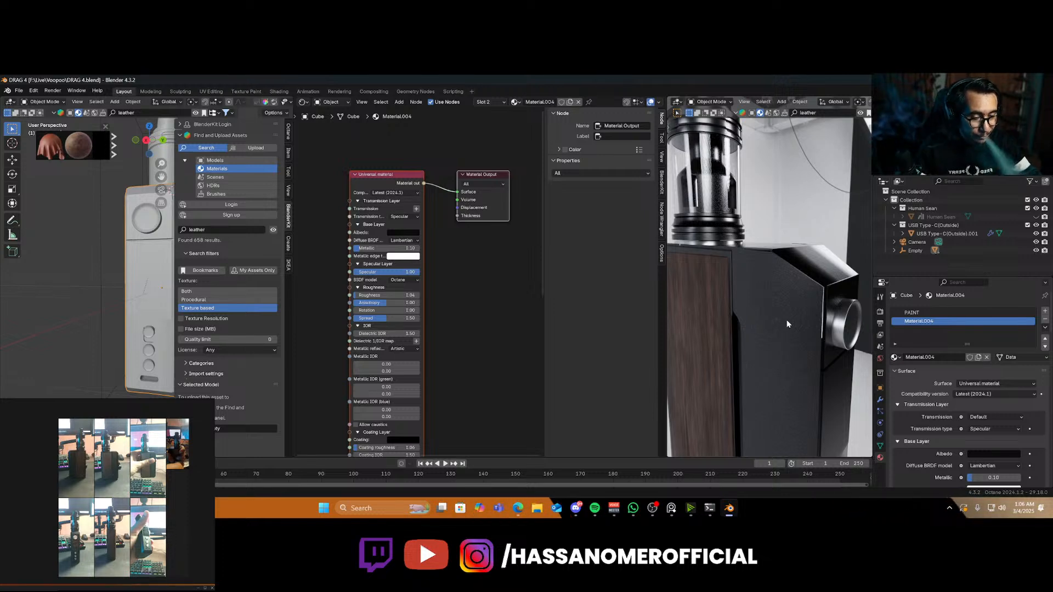
{"action": "middle_click_drag", "start_coordinate": [110, 280], "coordinate": [150, 280]}
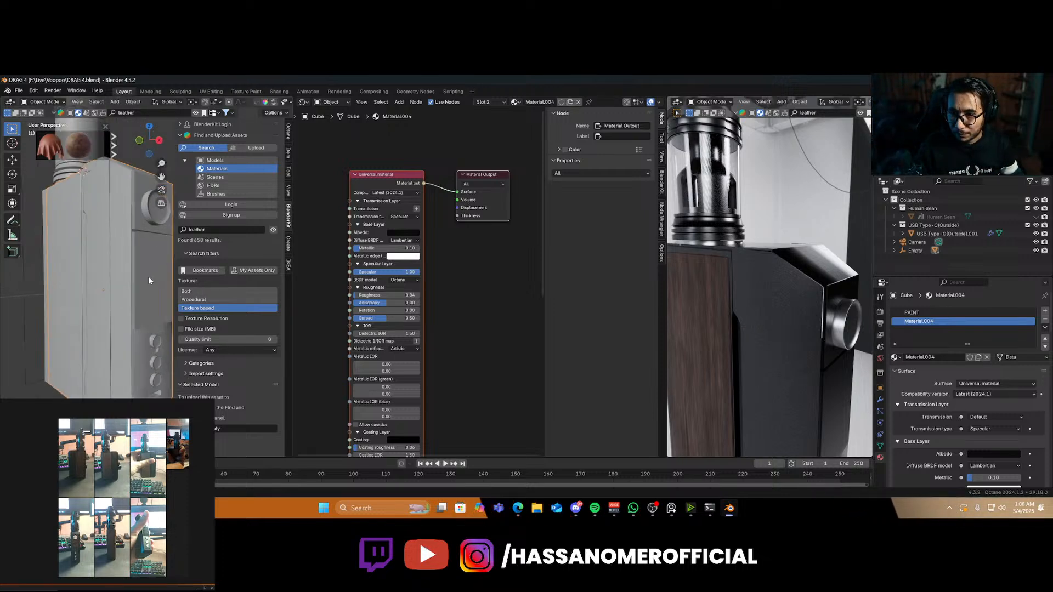
{"action": "scroll", "coordinate": [123, 276], "scroll_direction": "up", "scroll_amount": 1}
{"action": "scroll", "coordinate": [111, 264], "scroll_direction": "down", "scroll_amount": 1}
{"action": "left_click", "coordinate": [111, 249]}
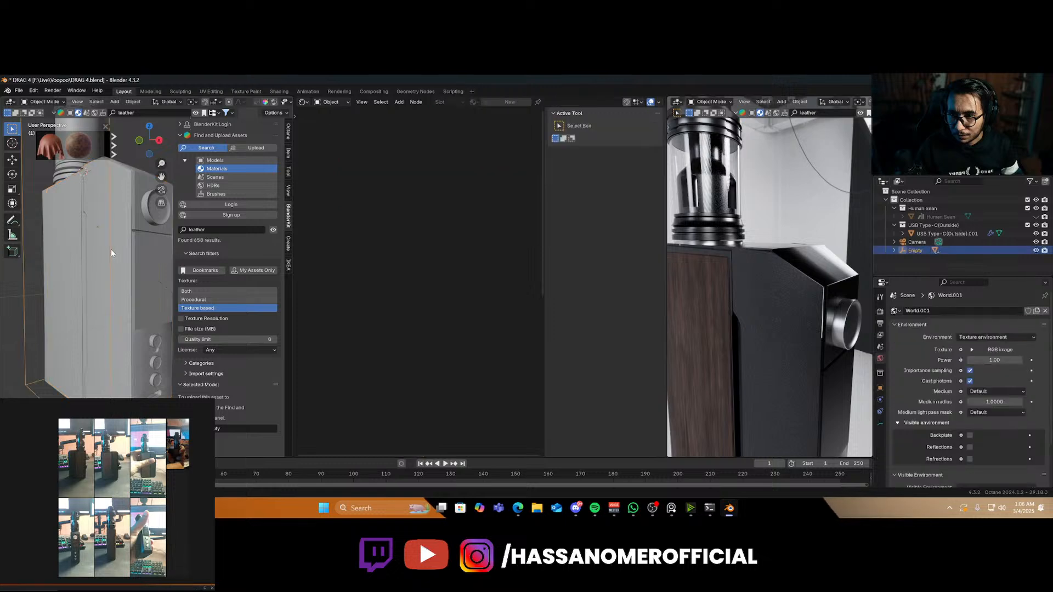
{"action": "left_click", "coordinate": [119, 246]}
{"action": "key", "text": "Tab"}
Select the long vertical edge on the body's side face and move it about -0.017 m along the Y axis
{"action": "middle_click_drag", "start_coordinate": [114, 245], "coordinate": [119, 282]}
{"action": "scroll", "coordinate": [121, 241], "scroll_direction": "up", "scroll_amount": 1}
{"action": "scroll", "coordinate": [121, 241], "scroll_direction": "down", "scroll_amount": 1}
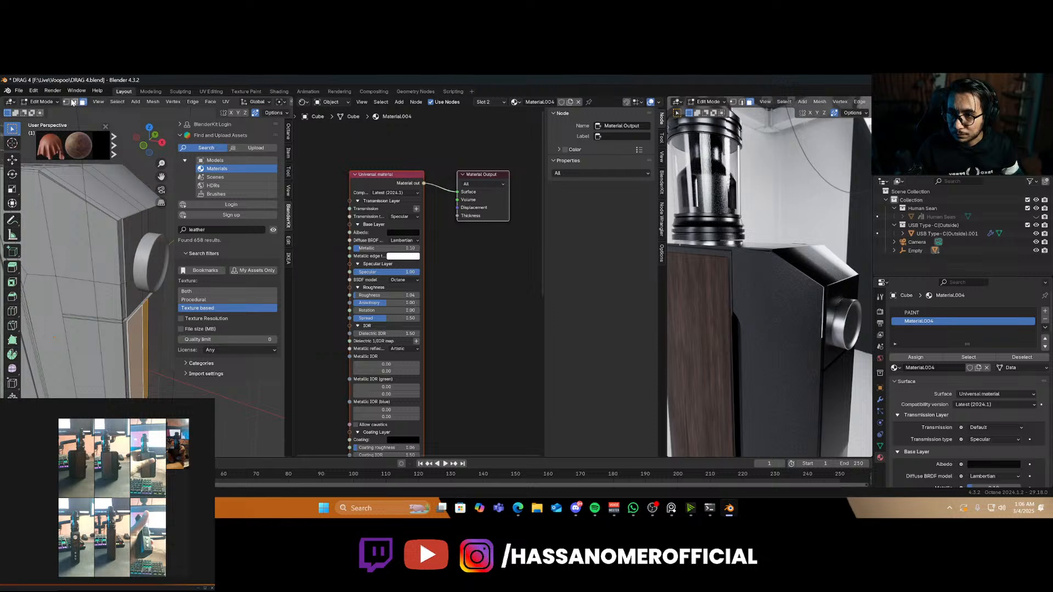
{"action": "middle_click_drag", "start_coordinate": [88, 265], "coordinate": [149, 347]}
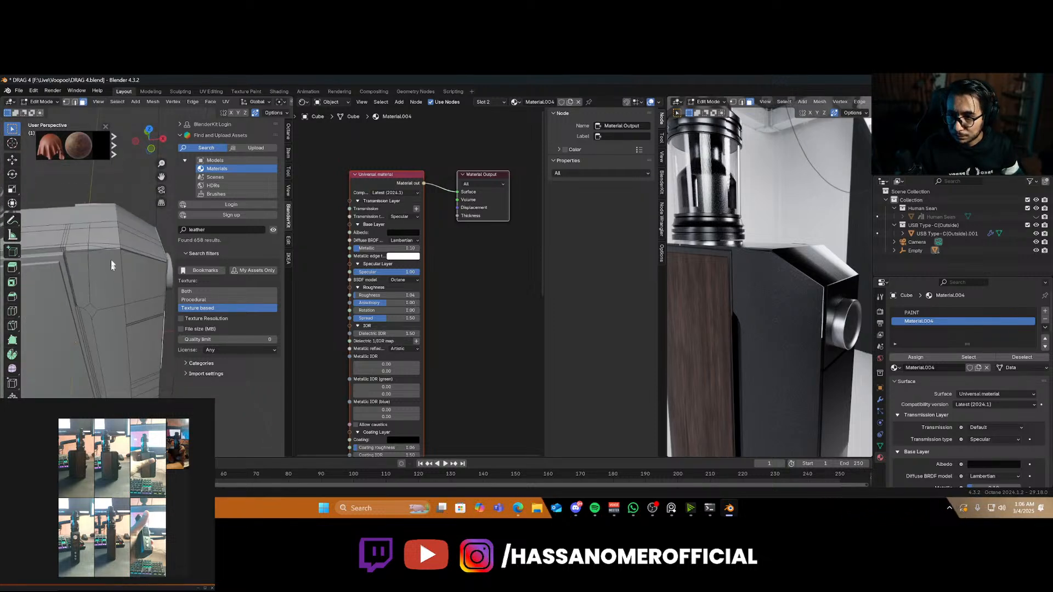
{"action": "left_click", "coordinate": [120, 271]}
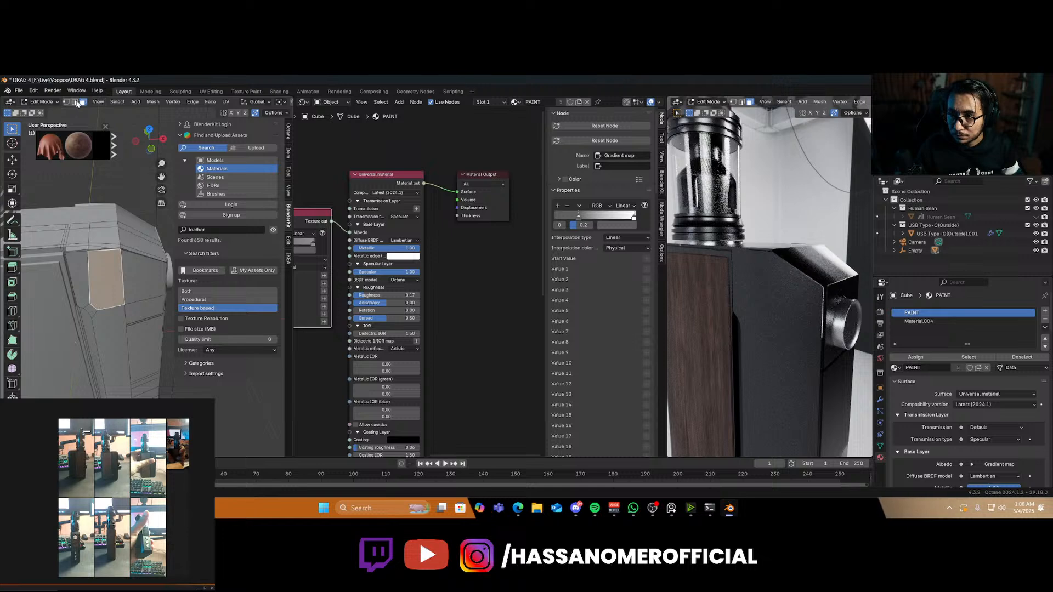
{"action": "left_click", "coordinate": [124, 280], "text": "alt"}
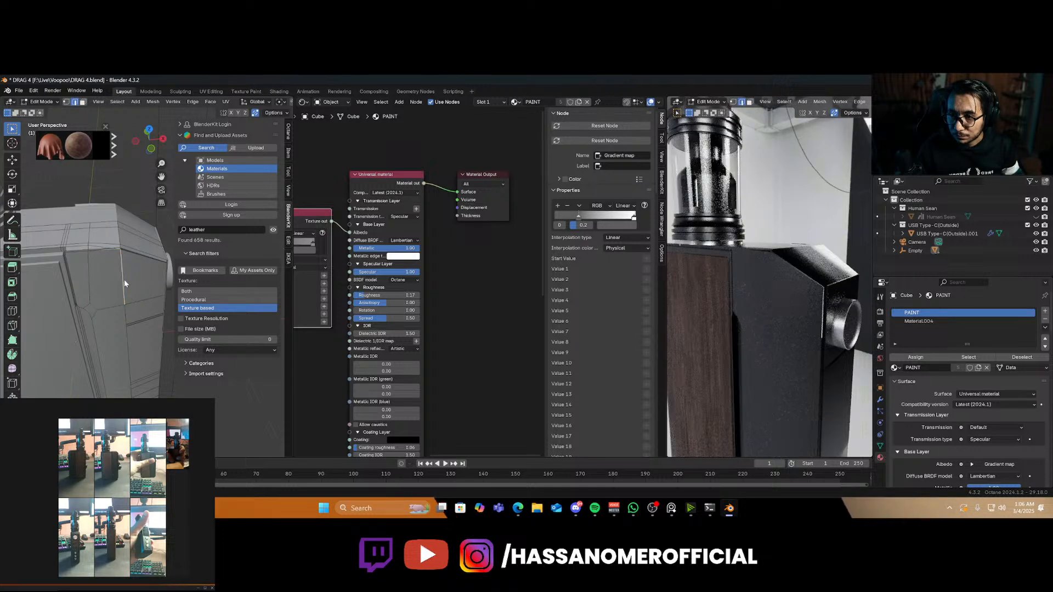
{"action": "left_click", "coordinate": [129, 366], "text": "alt"}
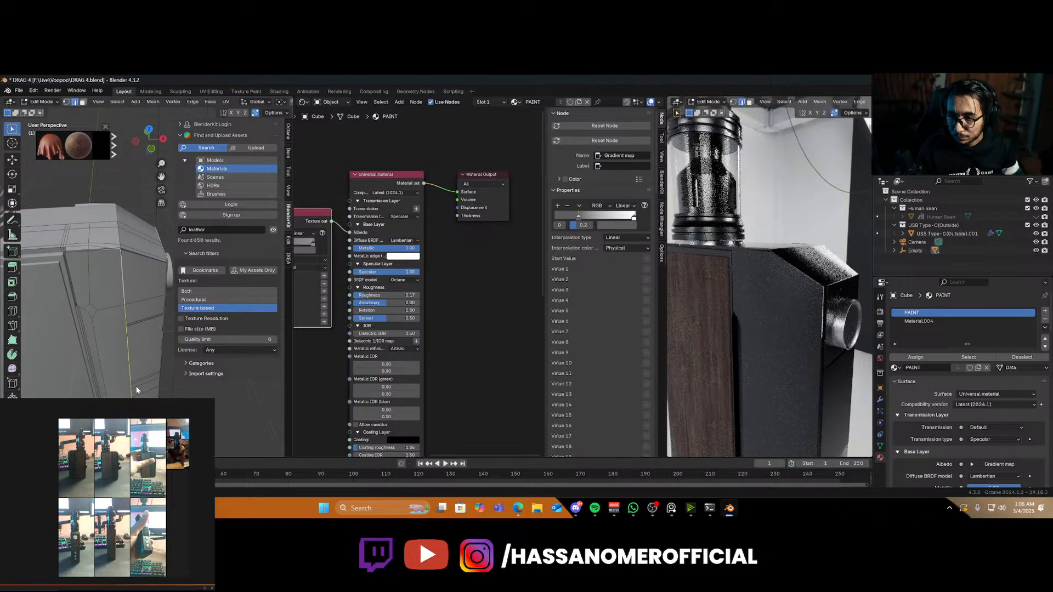
{"action": "middle_click_drag", "start_coordinate": [135, 384], "coordinate": [135, 331]}
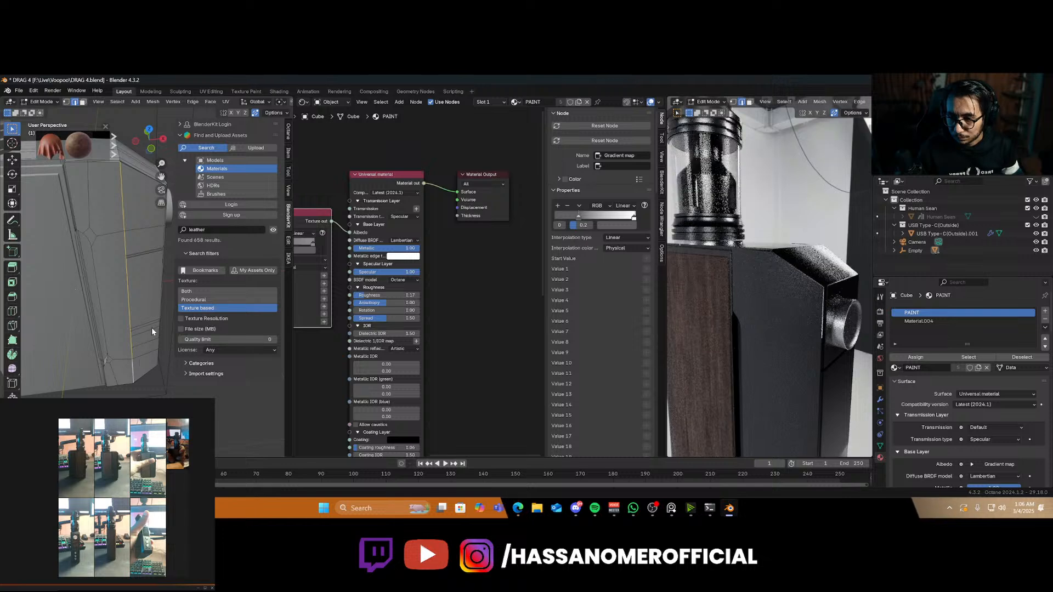
{"action": "middle_click_drag", "start_coordinate": [145, 328], "coordinate": [152, 313]}
{"action": "key", "text": "g"}
{"action": "key", "text": "x"}
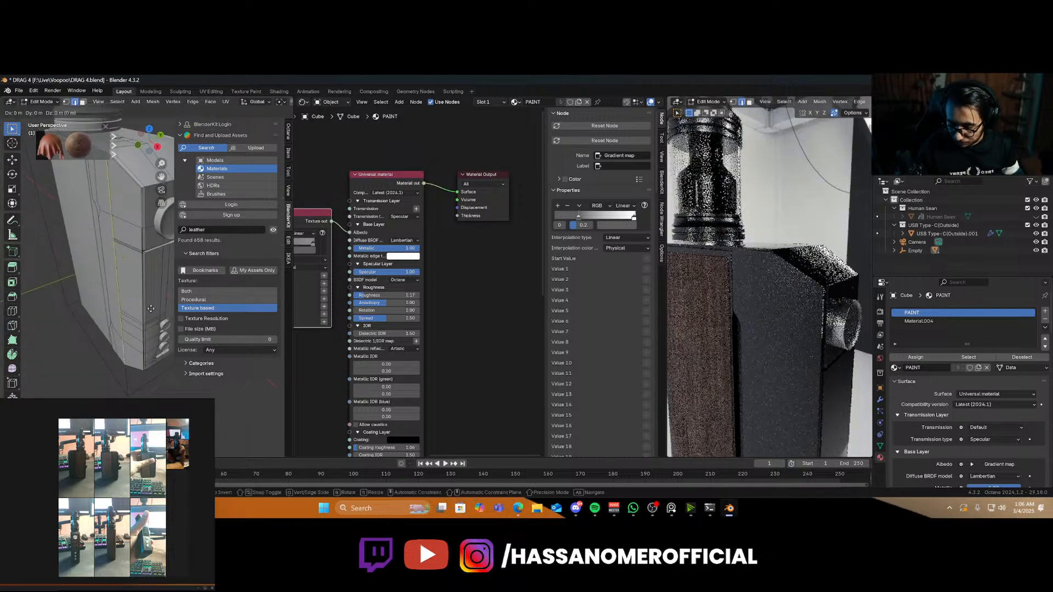
{"action": "key", "text": "y"}
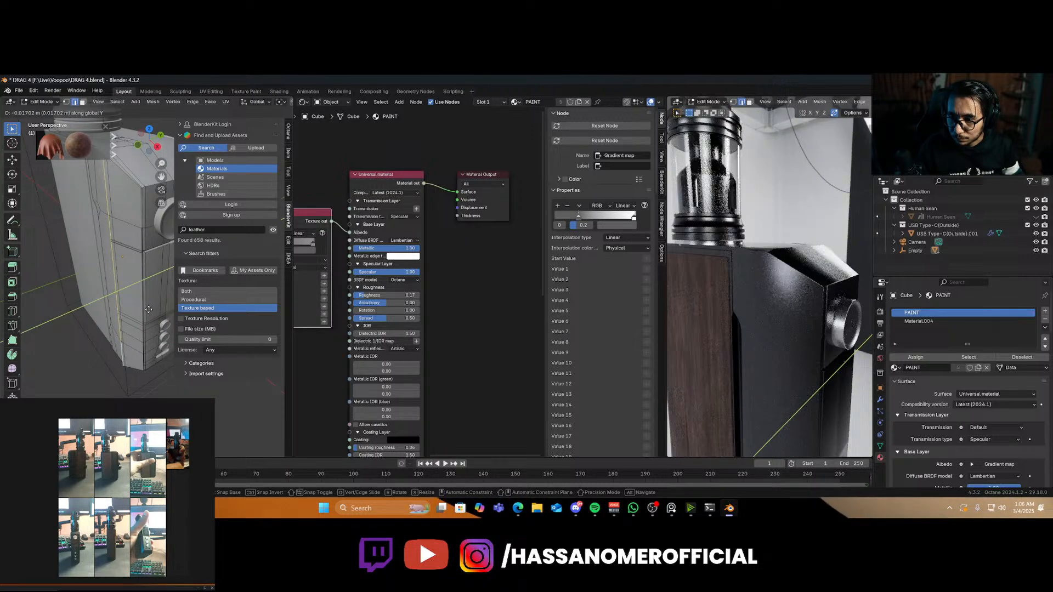
{"action": "left_click", "coordinate": [148, 309]}
Bevel the long vertical side edge of the body with 4 segments and leave mesh editing
{"action": "key", "text": "ctrl+b"}
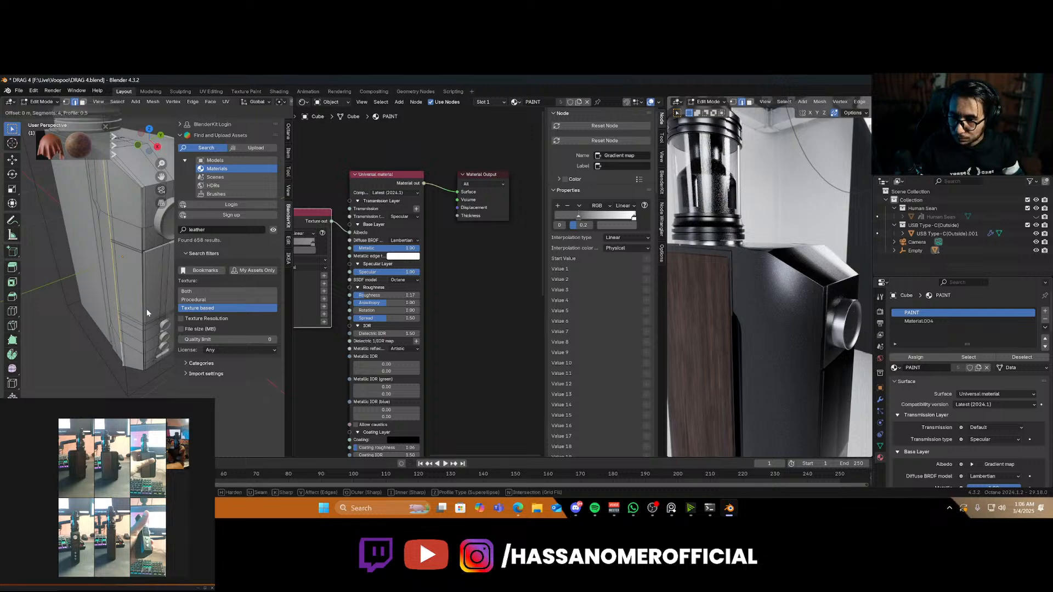
{"action": "left_click", "coordinate": [150, 311]}
{"action": "key", "text": "Tab"}
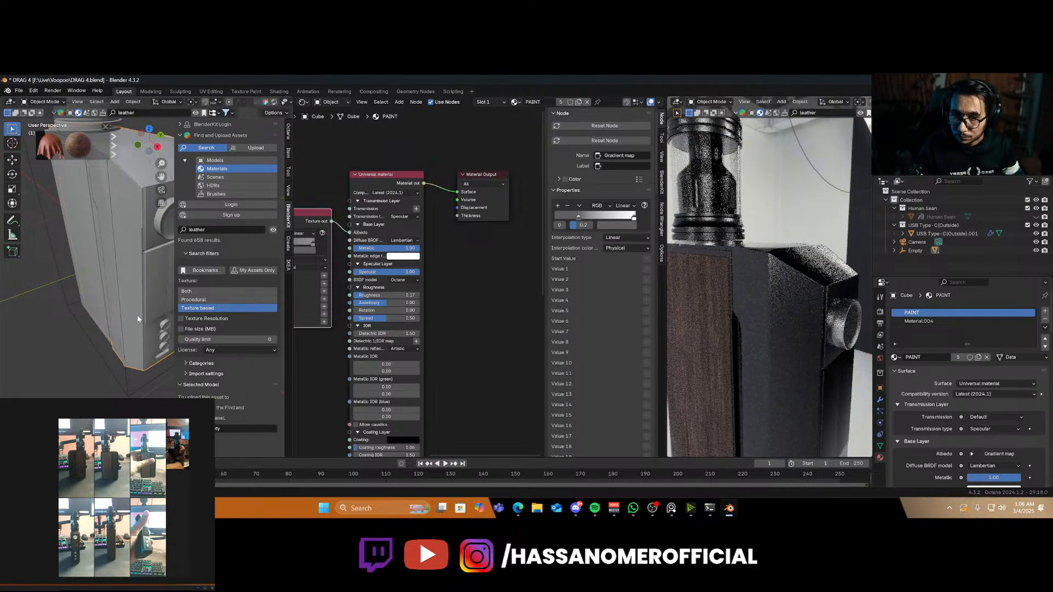
{"action": "scroll", "coordinate": [804, 384], "scroll_direction": "down", "scroll_amount": 4}
{"action": "middle_click_drag", "start_coordinate": [804, 389], "coordinate": [744, 329]}
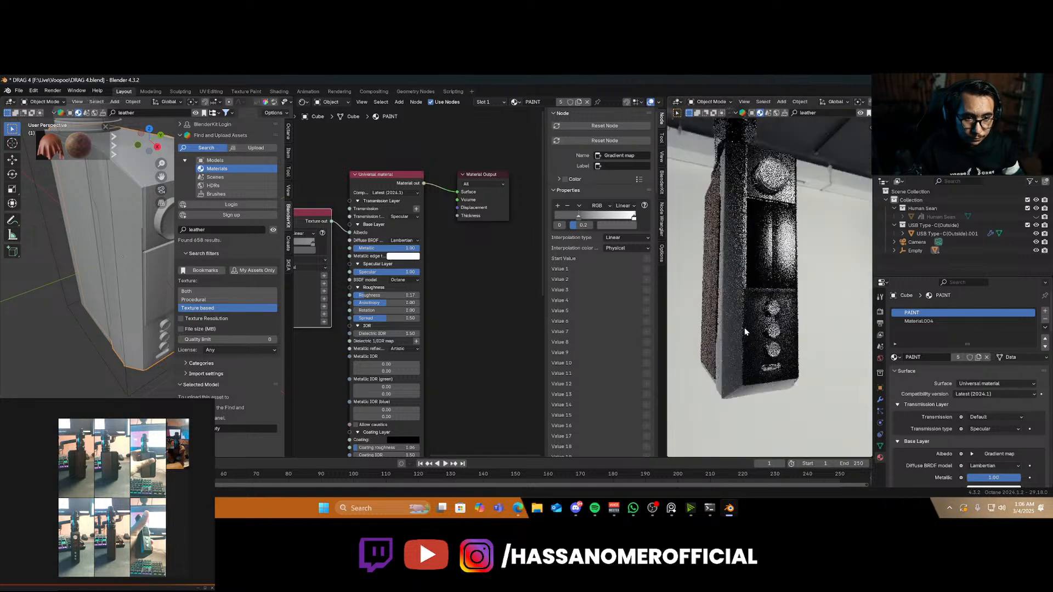
Try to move the vertical edge in the middle of the screen panel about 0.059 m along the X axis
{"action": "middle_click_drag", "start_coordinate": [151, 317], "coordinate": [114, 296]}
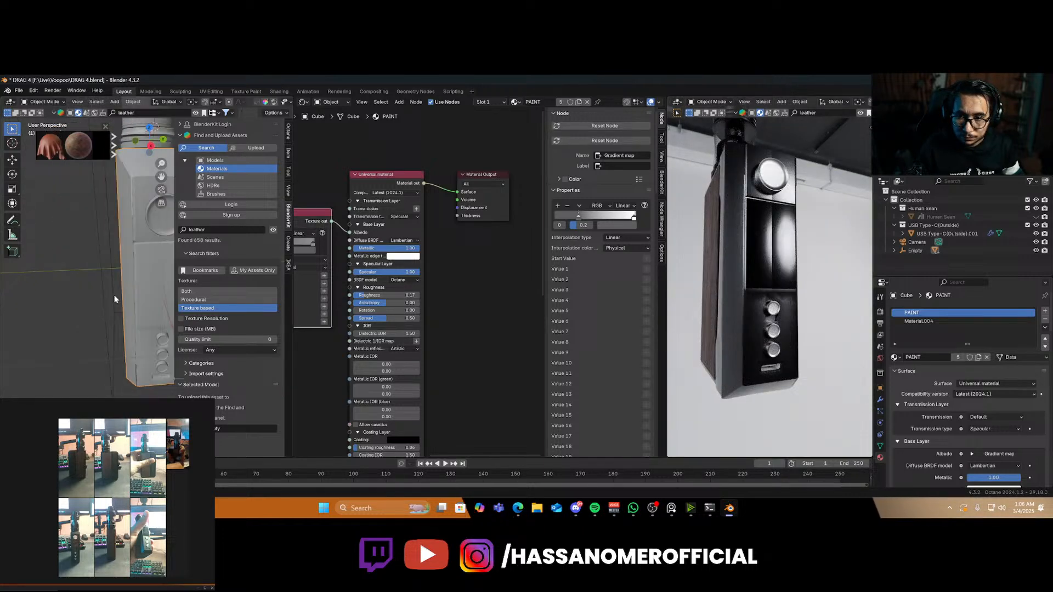
{"action": "key", "text": "Tab"}
{"action": "left_click", "coordinate": [160, 286]}
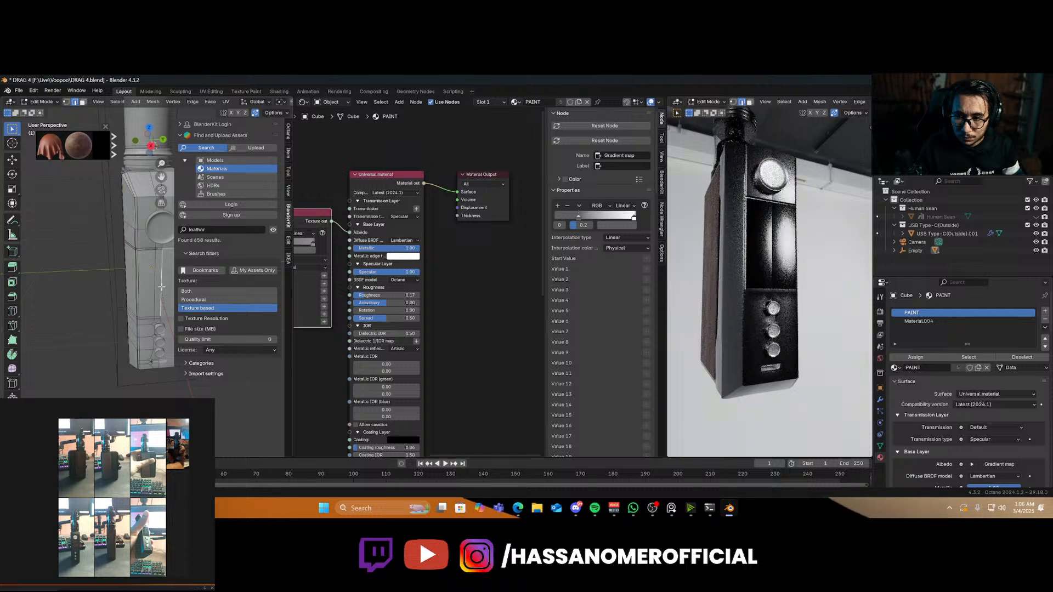
{"action": "key", "text": "g"}
{"action": "key", "text": "x"}
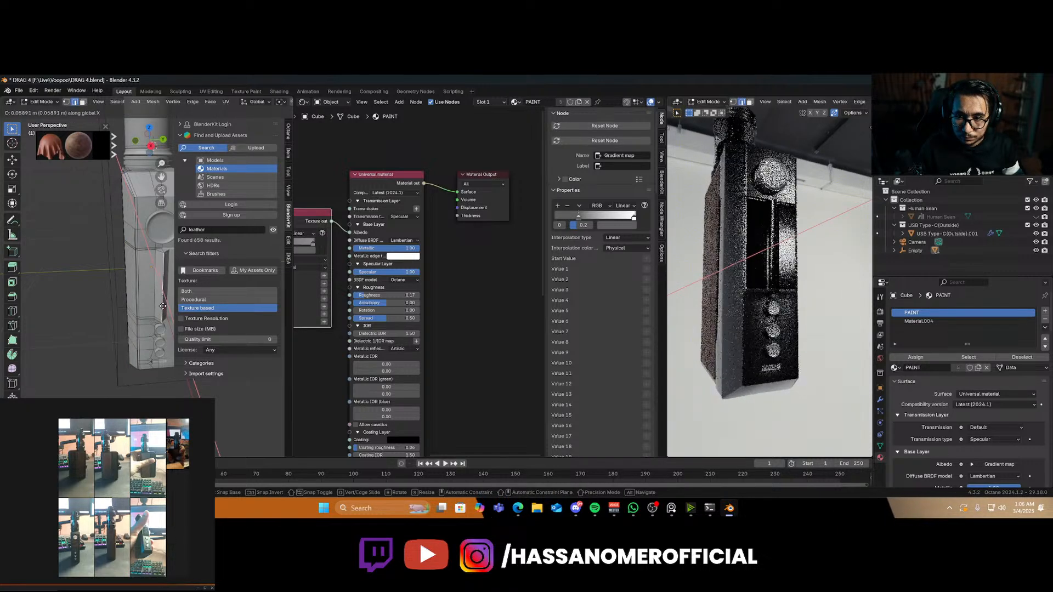
{"action": "left_click", "coordinate": [162, 302]}
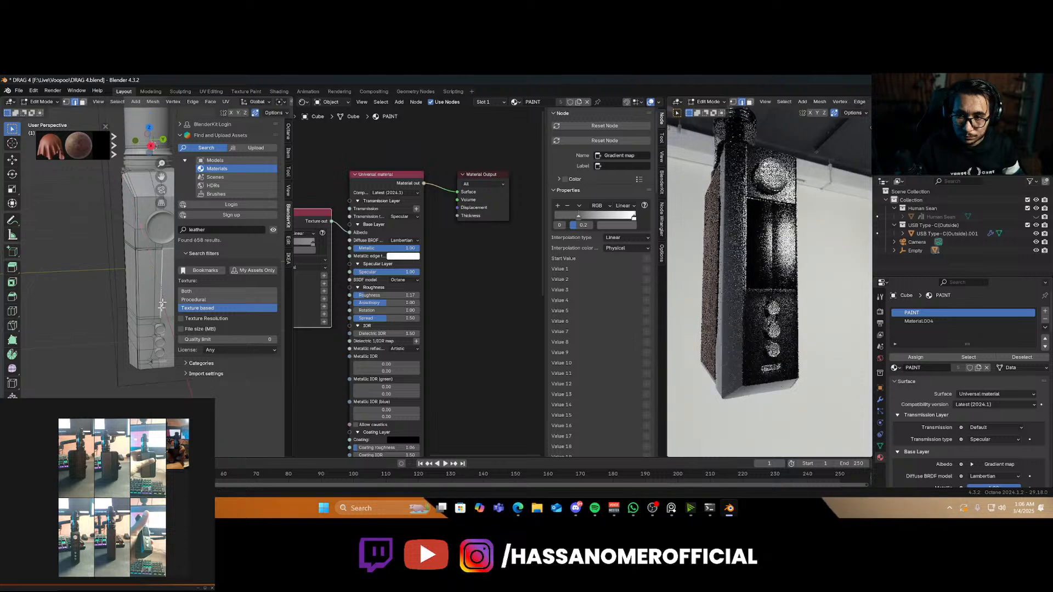
{"action": "key", "text": "Tab"}
{"action": "key", "text": "Tab"}
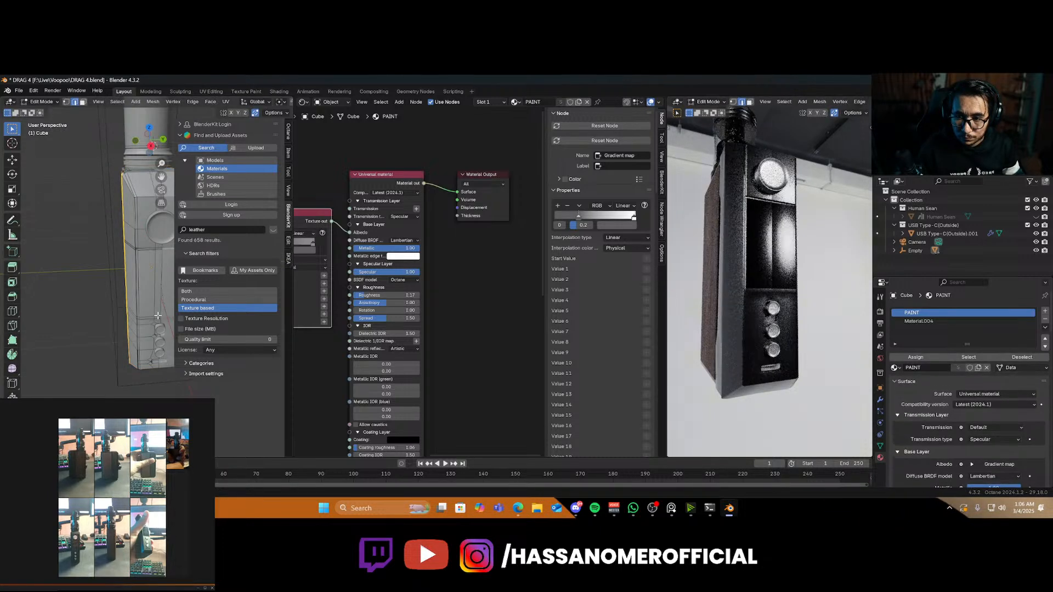
Select the connected segments of the long vertical edge running down the body's side face
{"action": "scroll", "coordinate": [158, 316], "scroll_direction": "up", "scroll_amount": 6}
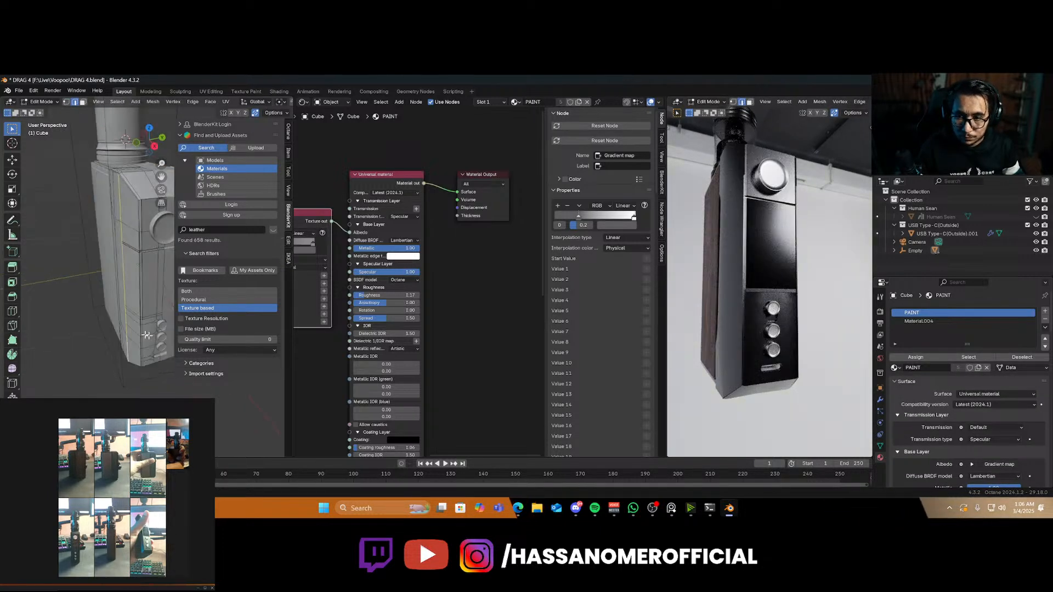
{"action": "middle_click_drag", "start_coordinate": [130, 293], "coordinate": [138, 348]}
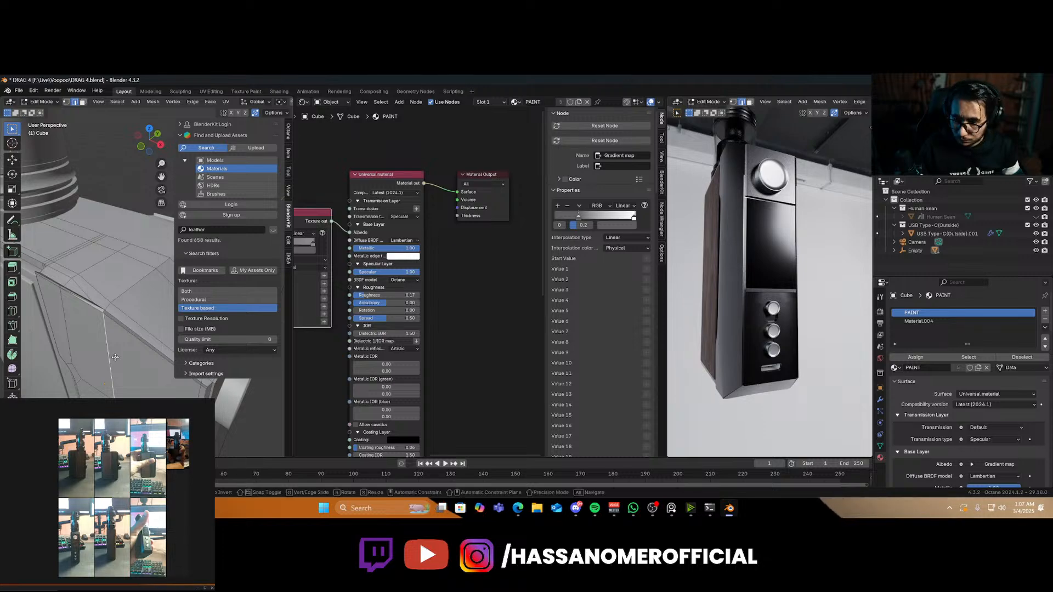
{"action": "key", "text": "g"}
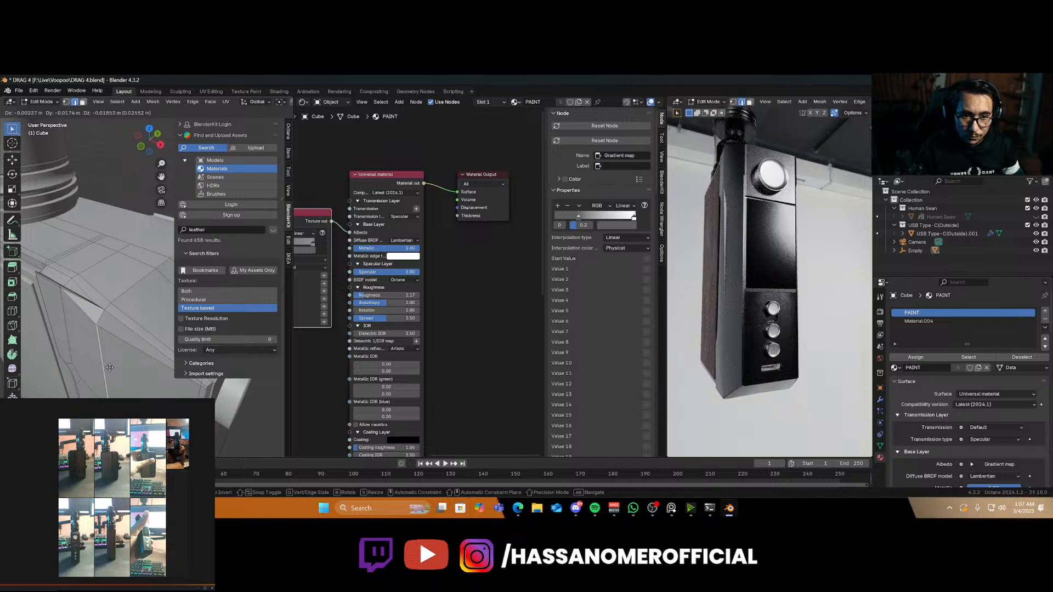
{"action": "left_click", "coordinate": [104, 367]}
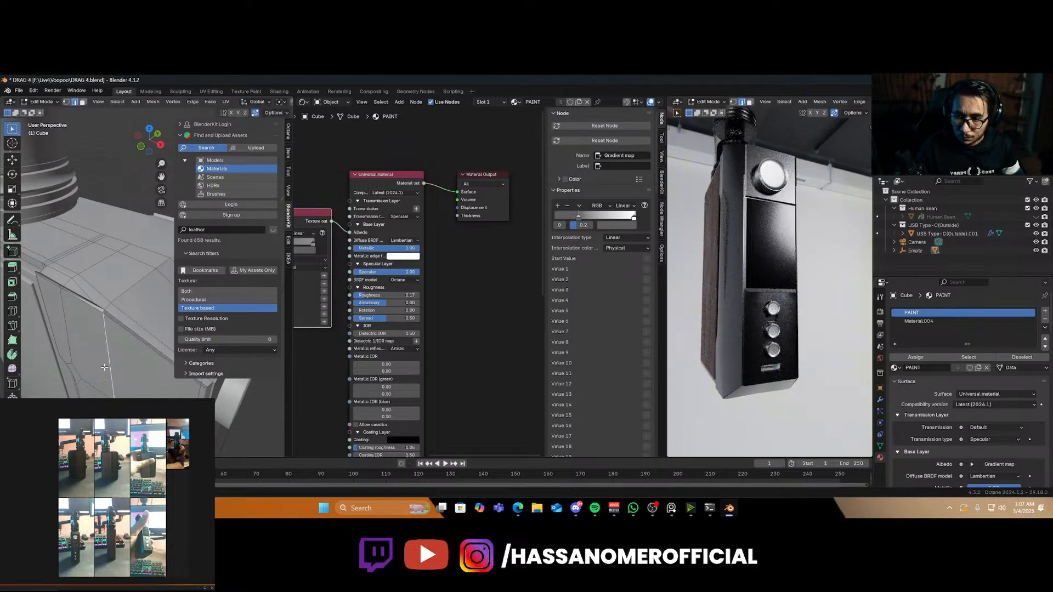
{"action": "scroll", "coordinate": [112, 365], "scroll_direction": "down", "scroll_amount": 3, "text": "shift"}
{"action": "left_click", "coordinate": [108, 364], "text": "shift"}
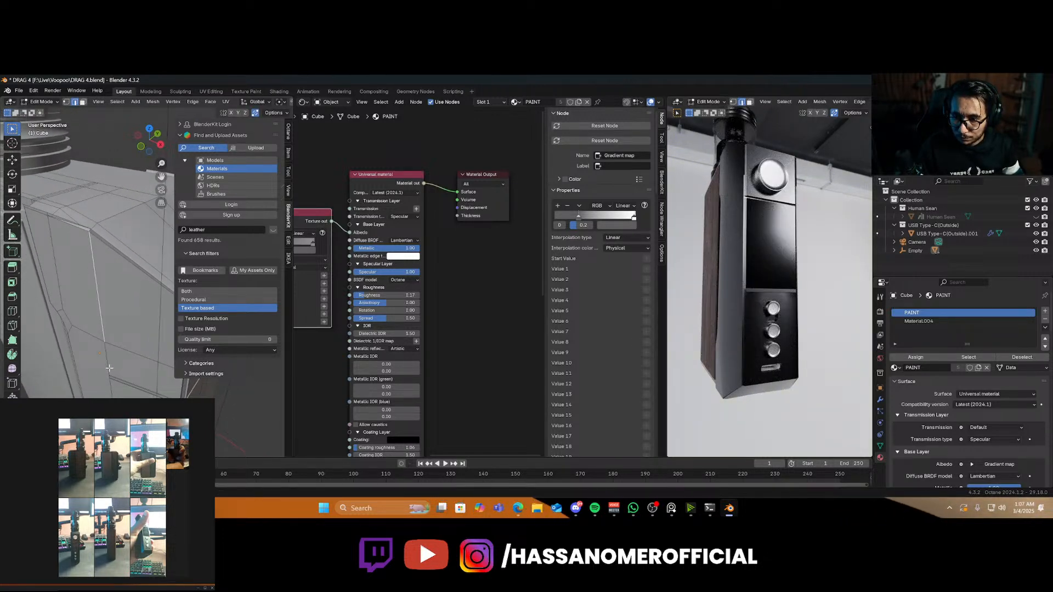
{"action": "left_click", "coordinate": [112, 388], "text": "shift"}
Move the selected vertical side edge about -0.017 m along the Y axis
{"action": "middle_click_drag", "start_coordinate": [112, 386], "coordinate": [133, 365]}
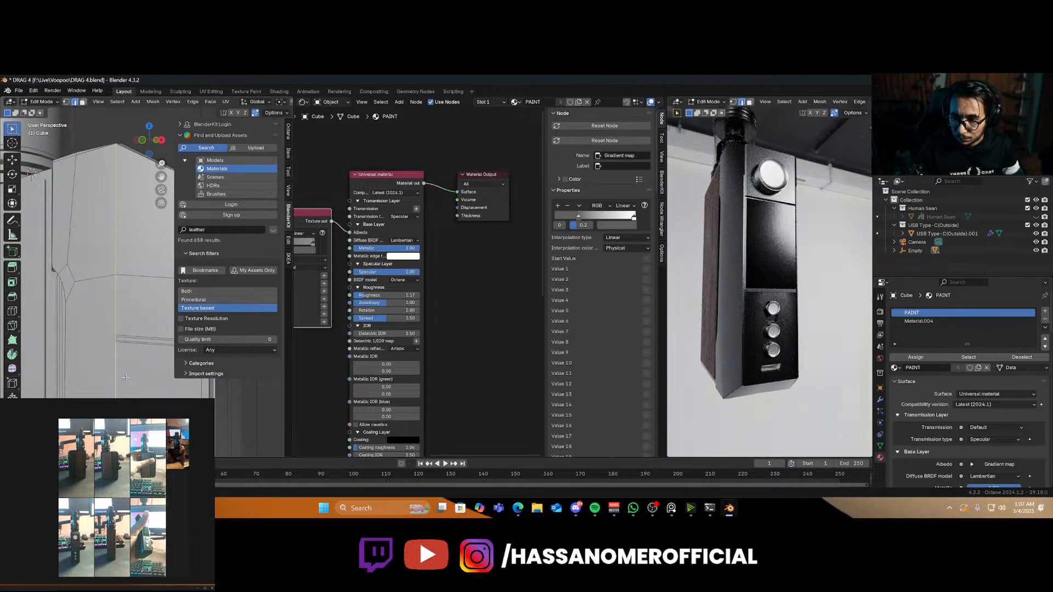
{"action": "middle_click_drag", "start_coordinate": [116, 314], "coordinate": [127, 368]}
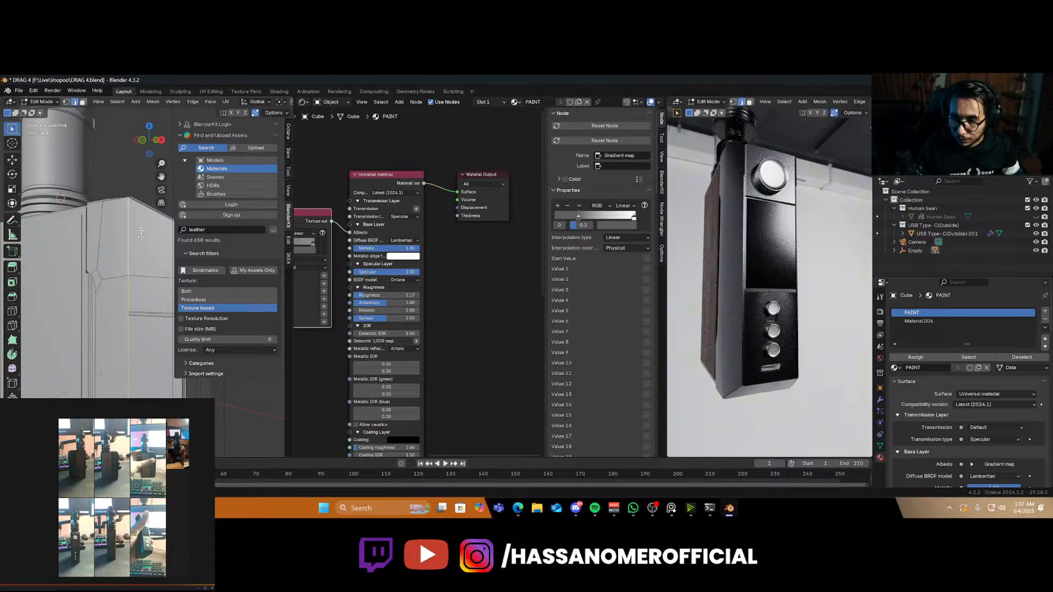
{"action": "scroll", "coordinate": [144, 337], "scroll_direction": "down", "scroll_amount": 2}
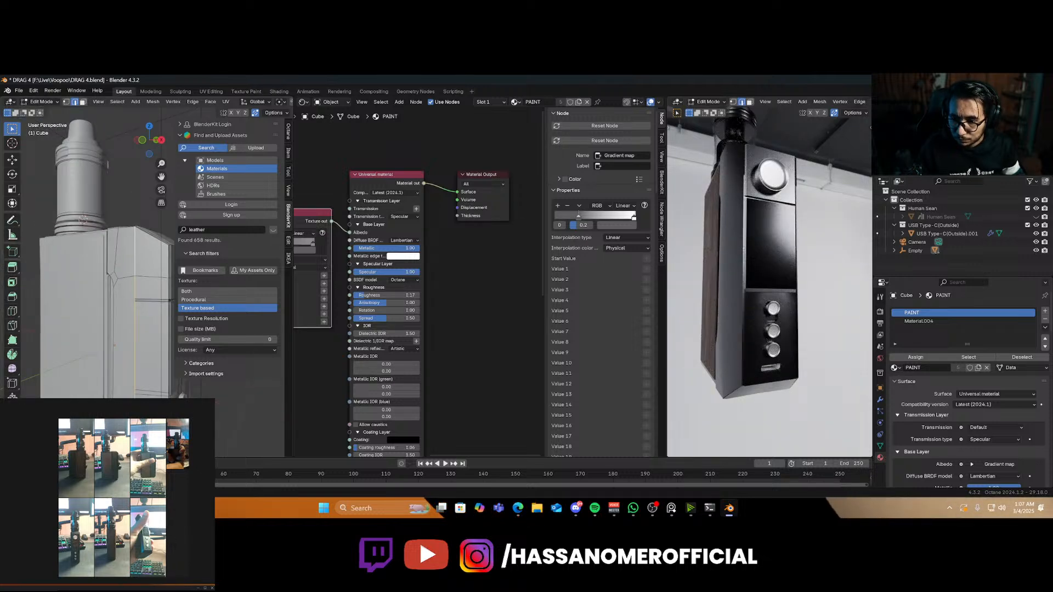
{"action": "scroll", "coordinate": [141, 340], "scroll_direction": "up", "scroll_amount": 3}
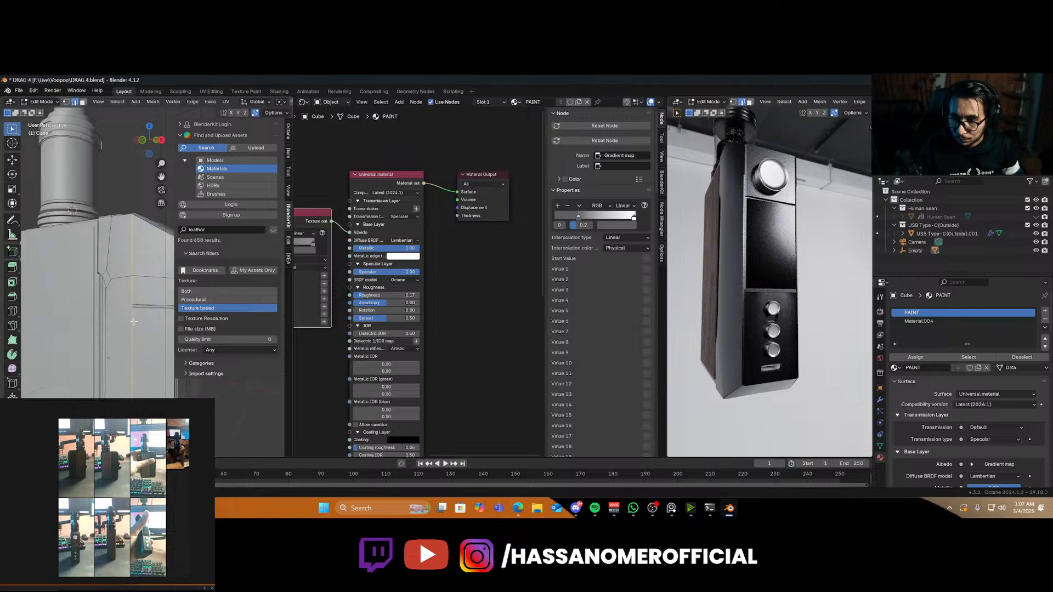
{"action": "key", "text": "g"}
{"action": "key", "text": "x"}
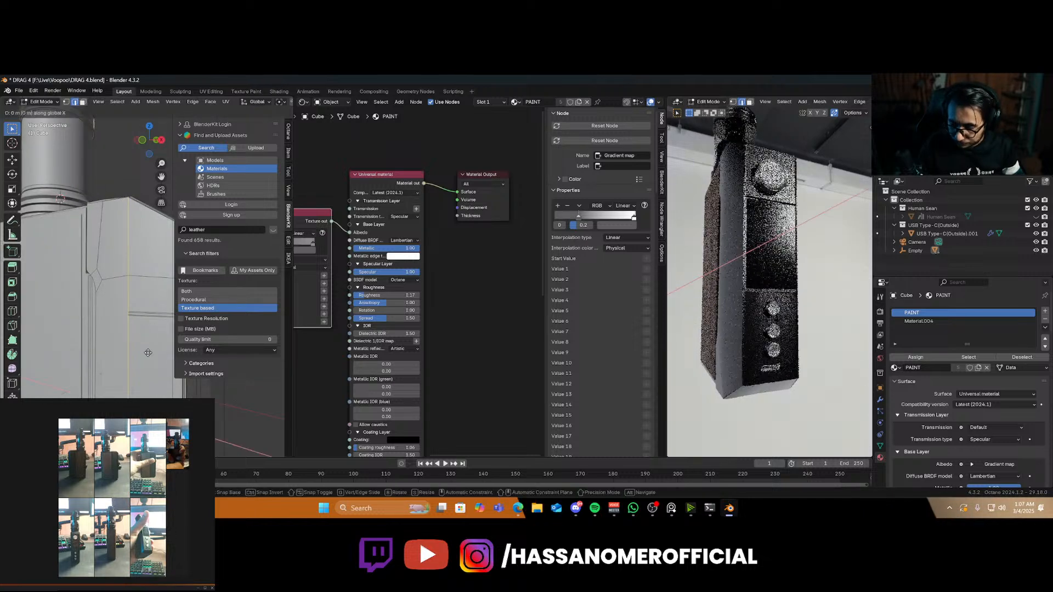
{"action": "key", "text": "y"}
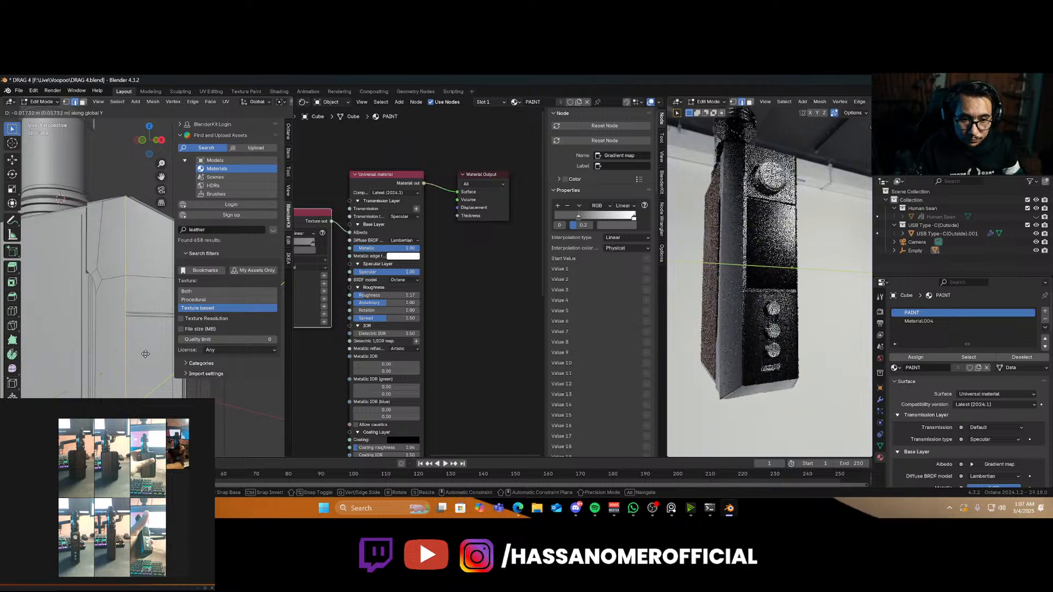
{"action": "left_click", "coordinate": [146, 354]}
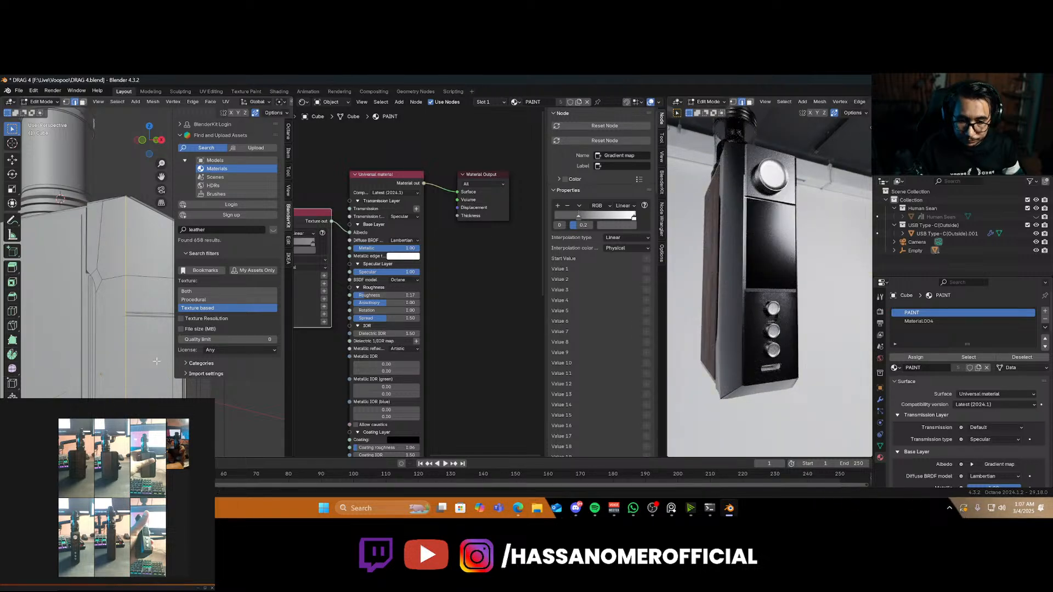
Give the moved side edge a narrow 4-segment bevel, save the file, and leave mesh editing
{"action": "key", "text": "ctrl+b"}
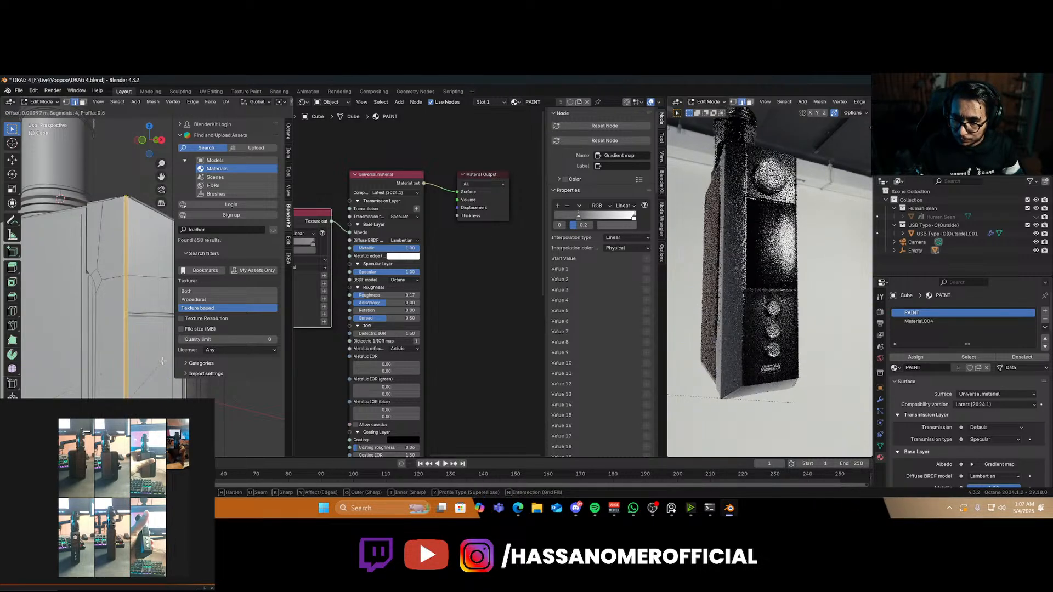
{"action": "left_click", "coordinate": [163, 361]}
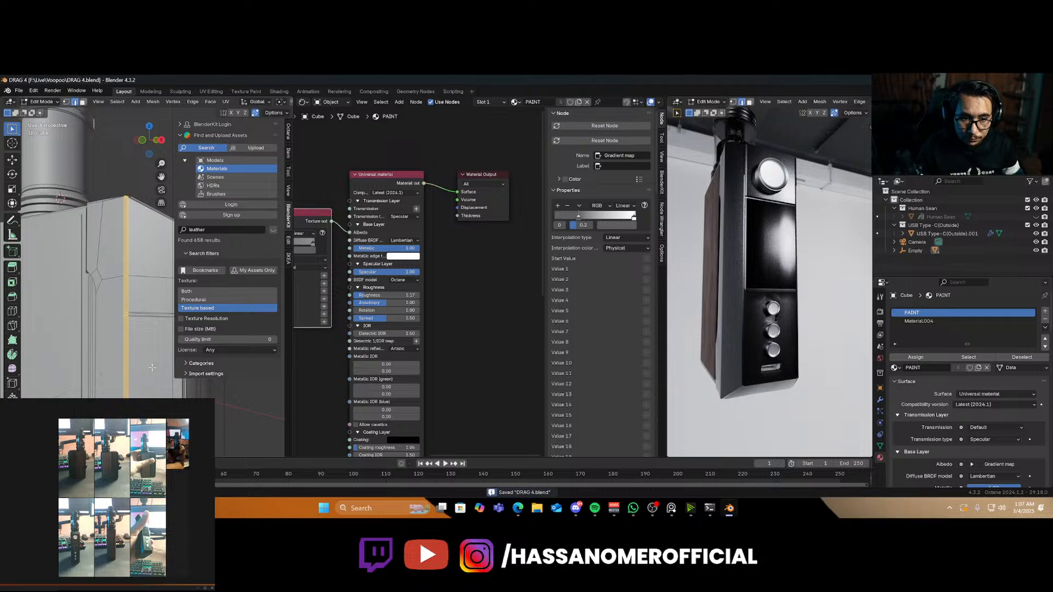
{"action": "mouse_move", "coordinate": [152, 367]}
{"action": "middle_mouse_down"}
{"action": "mouse_move", "coordinate": [175, 384]}
{"action": "mouse_move", "coordinate": [124, 383]}
{"action": "mouse_move", "coordinate": [148, 378]}
{"action": "middle_mouse_up"}
{"action": "key", "text": "Tab"}
Examine the device's proportions and refined side edges from several angles in the rendered and solid views
{"action": "middle_click_drag", "start_coordinate": [802, 348], "coordinate": [742, 328]}
{"action": "scroll", "coordinate": [764, 318], "scroll_direction": "up", "scroll_amount": 3}
{"action": "scroll", "coordinate": [741, 331], "scroll_direction": "up", "scroll_amount": 1}
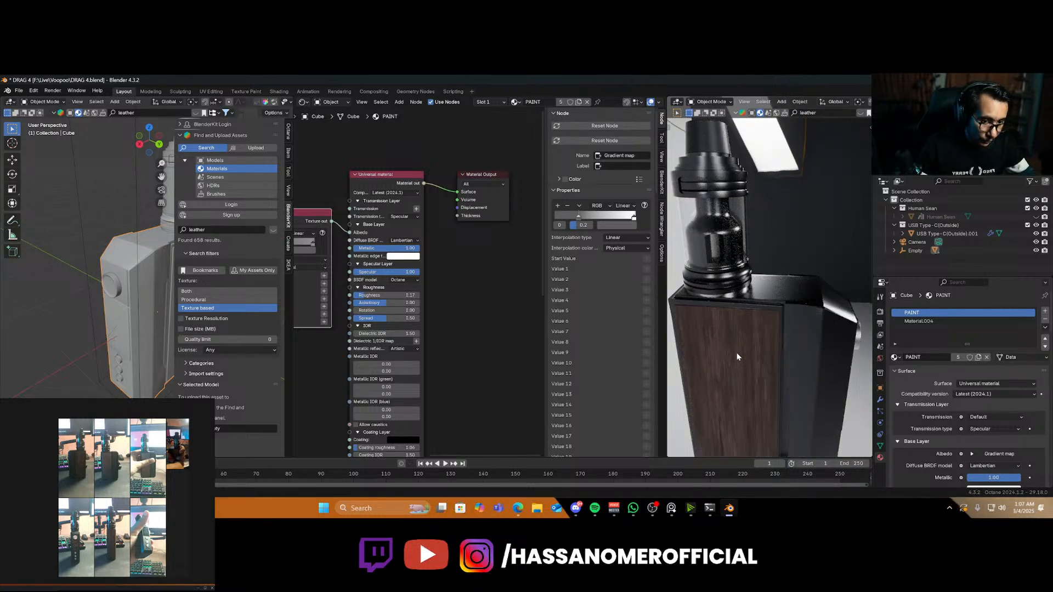
{"action": "scroll", "coordinate": [736, 357], "scroll_direction": "down", "scroll_amount": 4}
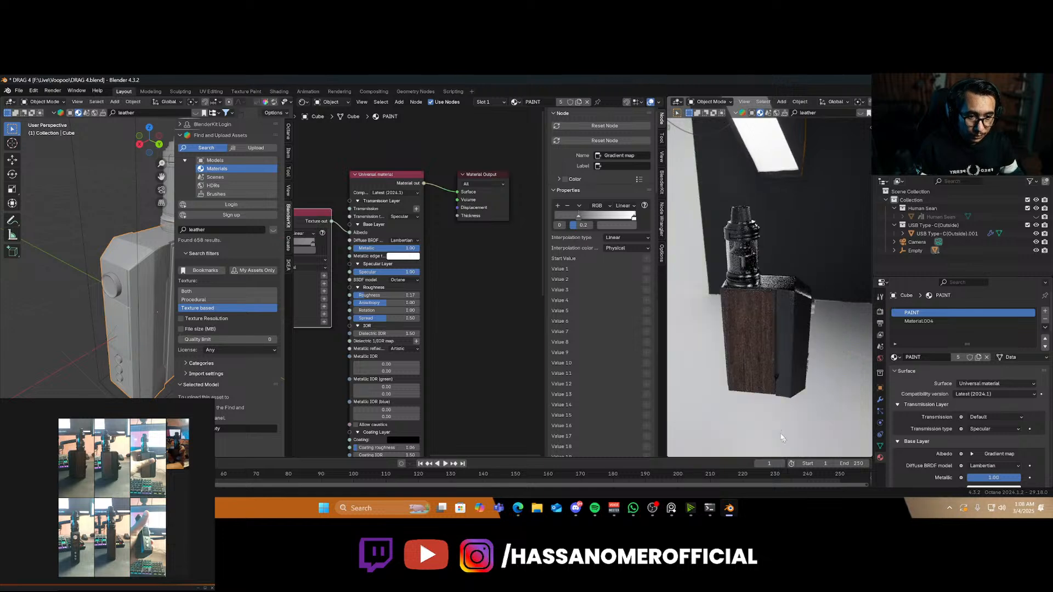
{"action": "middle_click_drag", "start_coordinate": [735, 357], "coordinate": [713, 356]}
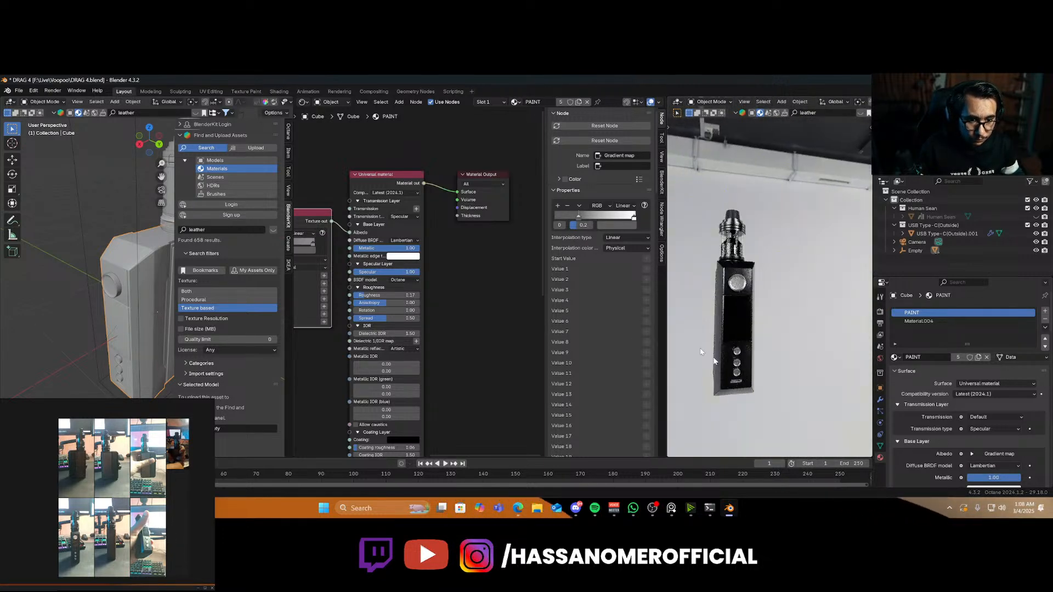
{"action": "middle_click_drag", "start_coordinate": [118, 406], "coordinate": [55, 400]}
{"action": "scroll", "coordinate": [106, 349], "scroll_direction": "up", "scroll_amount": 2}
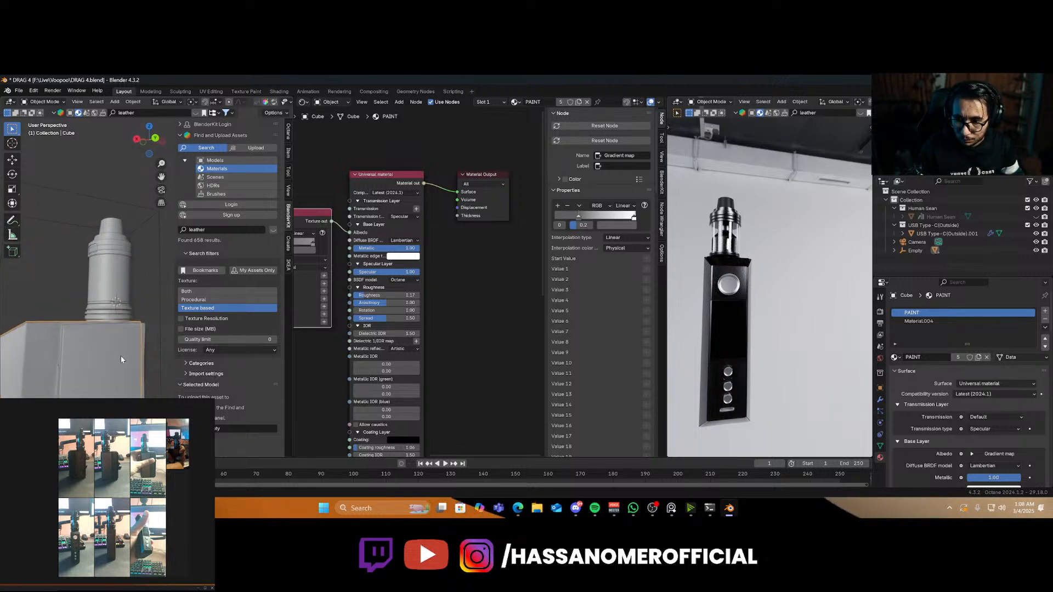
{"action": "middle_click_drag", "start_coordinate": [121, 355], "coordinate": [139, 391]}
{"action": "middle_click_drag", "start_coordinate": [733, 375], "coordinate": [852, 372]}
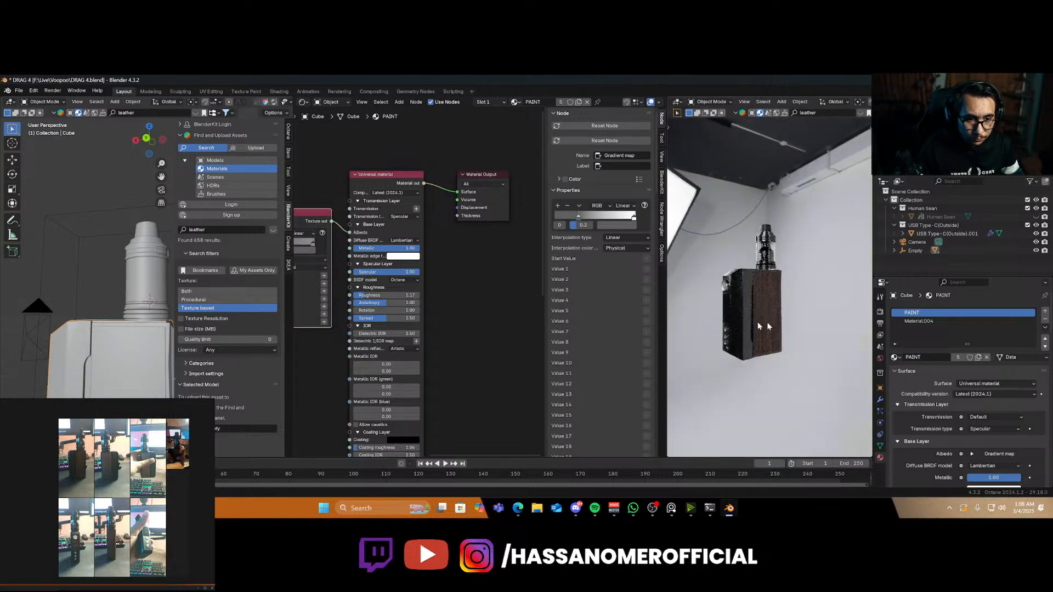
{"action": "middle_click_drag", "start_coordinate": [766, 322], "coordinate": [719, 325]}
{"action": "scroll", "coordinate": [97, 379], "scroll_direction": "down", "scroll_amount": 8}
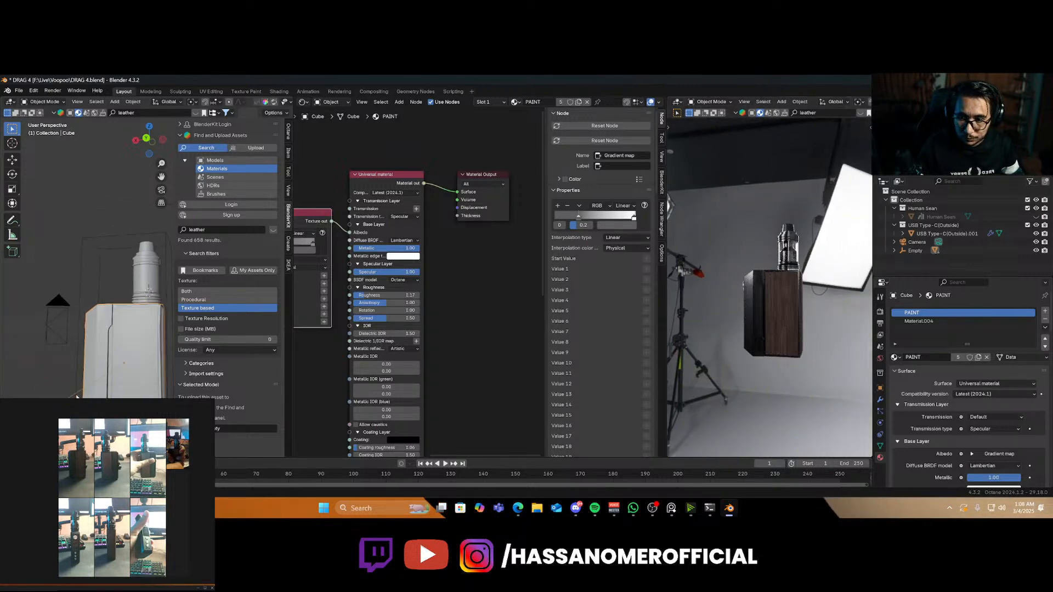
{"action": "scroll", "coordinate": [112, 364], "scroll_direction": "up", "scroll_amount": 2}
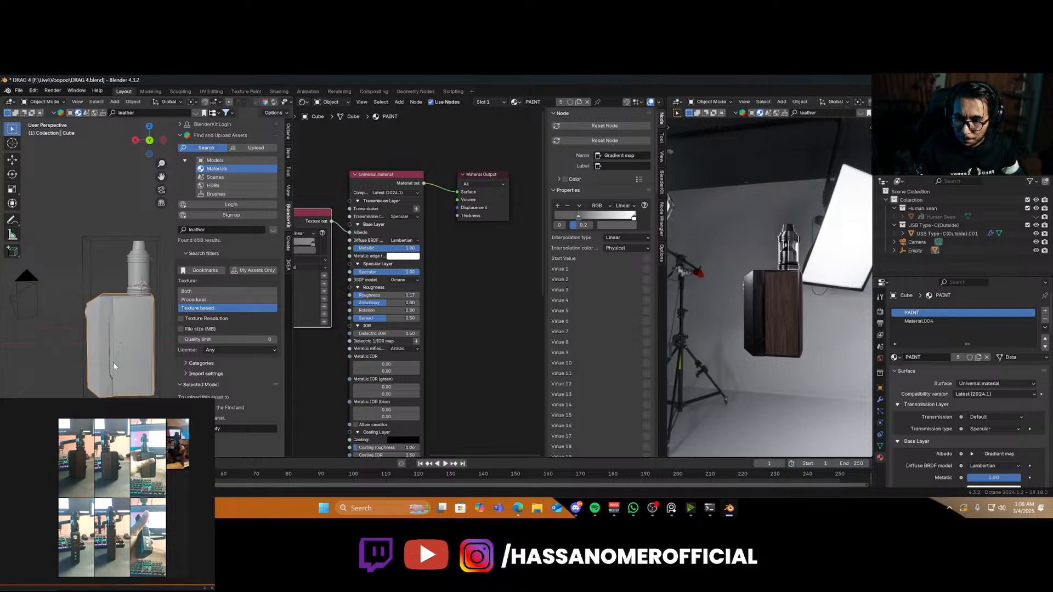
{"action": "middle_click_drag", "start_coordinate": [113, 363], "coordinate": [138, 371]}
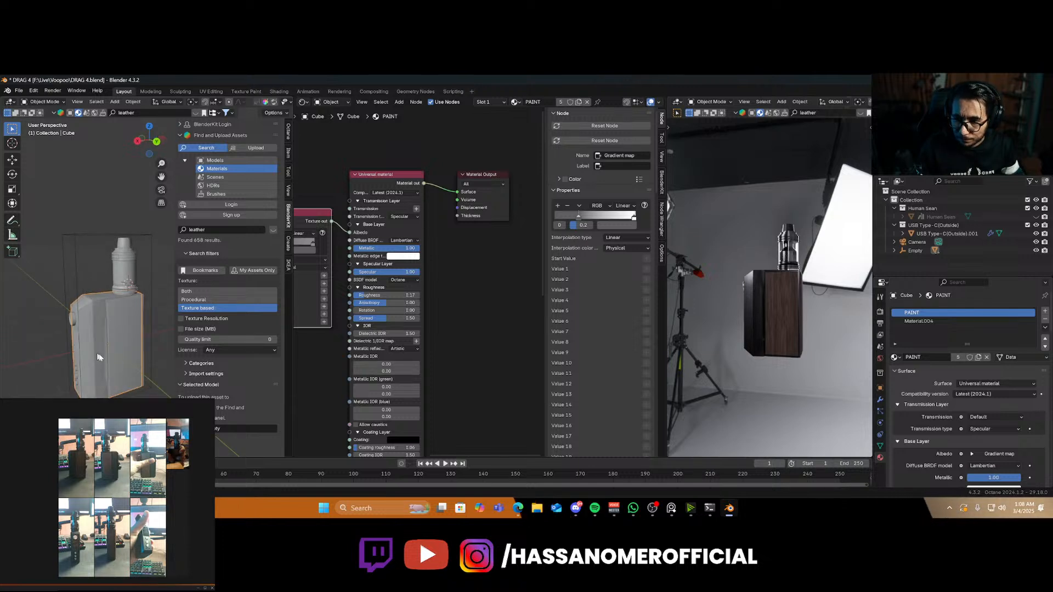
Scale the body part carrying the wood panel slightly narrower along the X axis
{"action": "left_click", "coordinate": [131, 356]}
{"action": "key", "text": "s"}
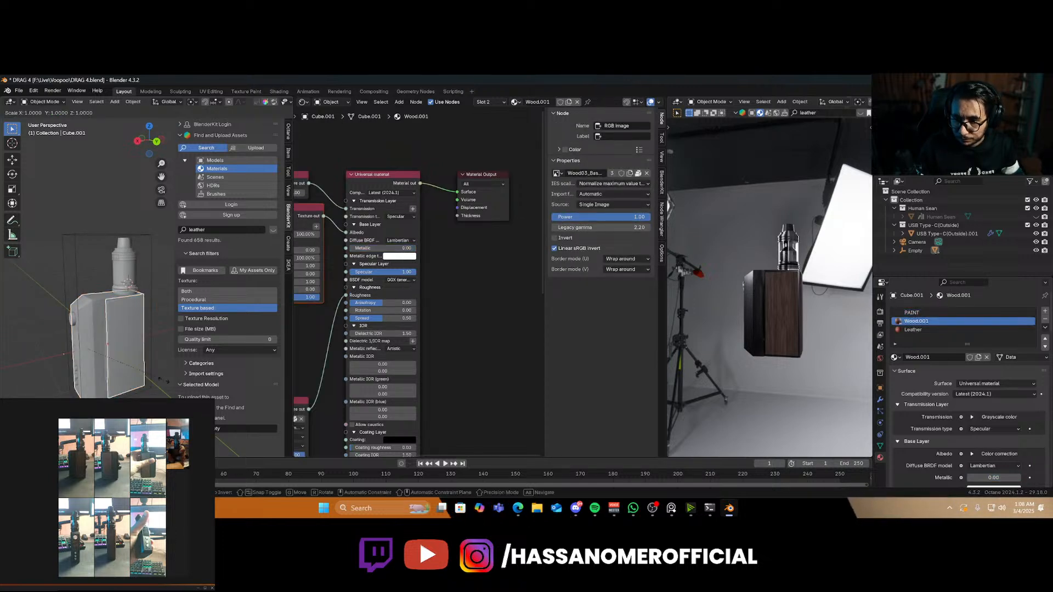
{"action": "key", "text": "x"}
{"action": "left_click", "coordinate": [131, 371]}
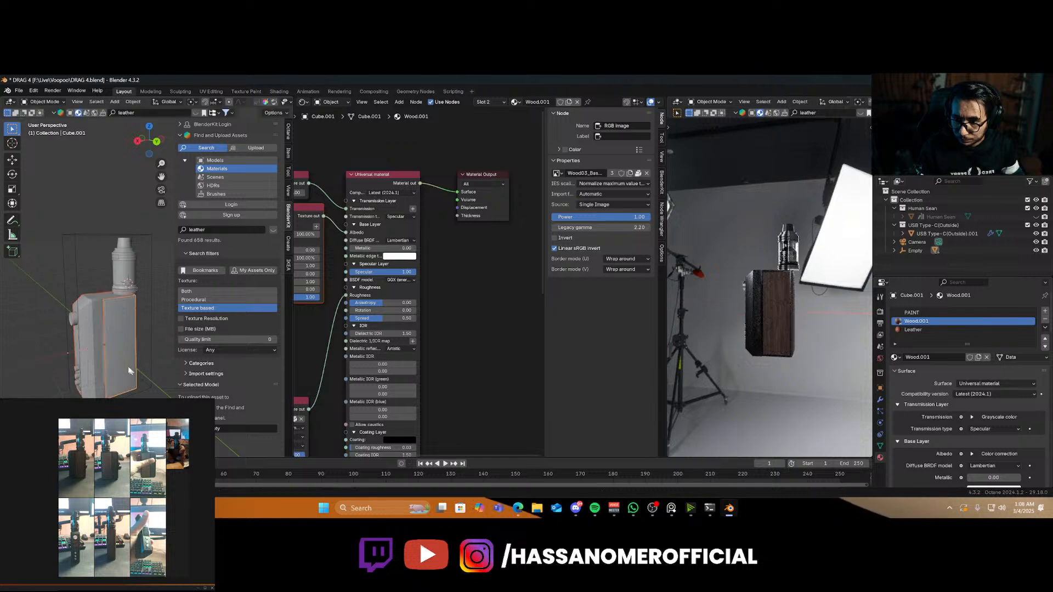
Select the round fire button and the small lower buttons on the device's front and shift them about -0.04 m along the X axis
{"action": "scroll", "coordinate": [75, 358], "scroll_direction": "up", "scroll_amount": 3}
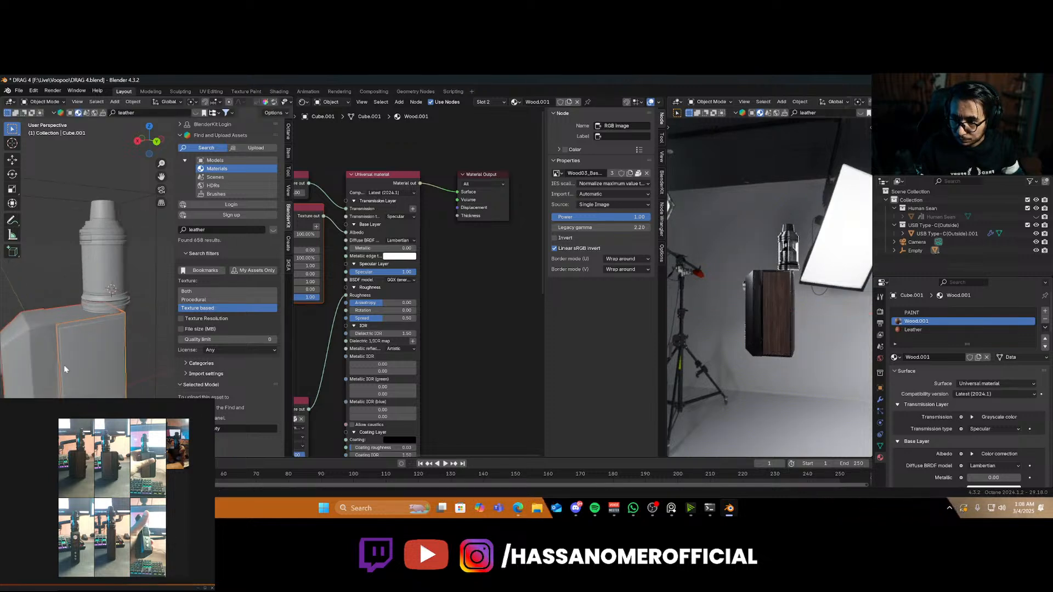
{"action": "left_click", "coordinate": [20, 362]}
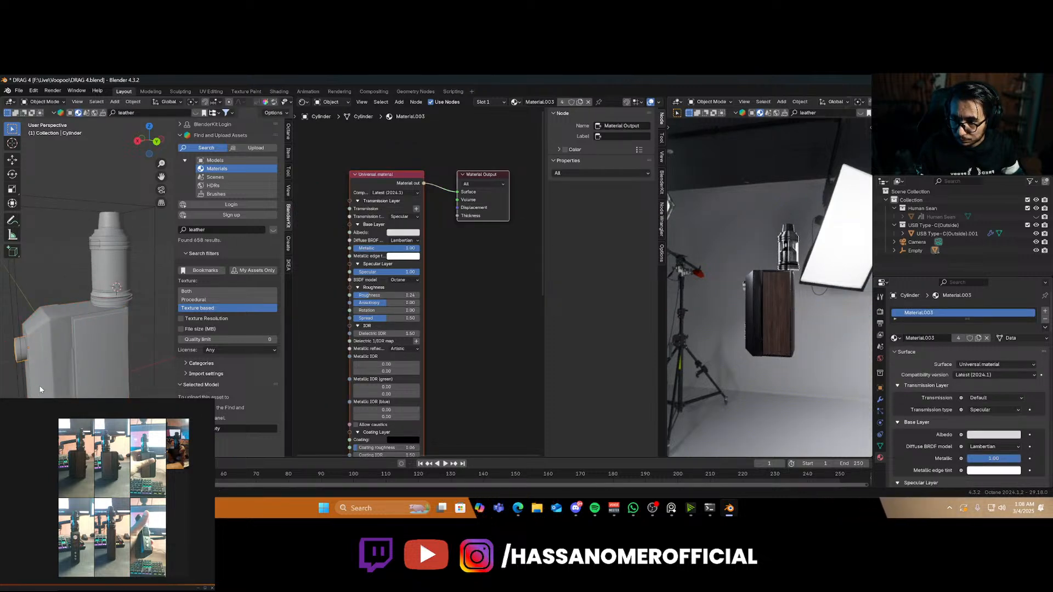
{"action": "middle_click_drag", "start_coordinate": [38, 384], "coordinate": [71, 341], "text": "shift"}
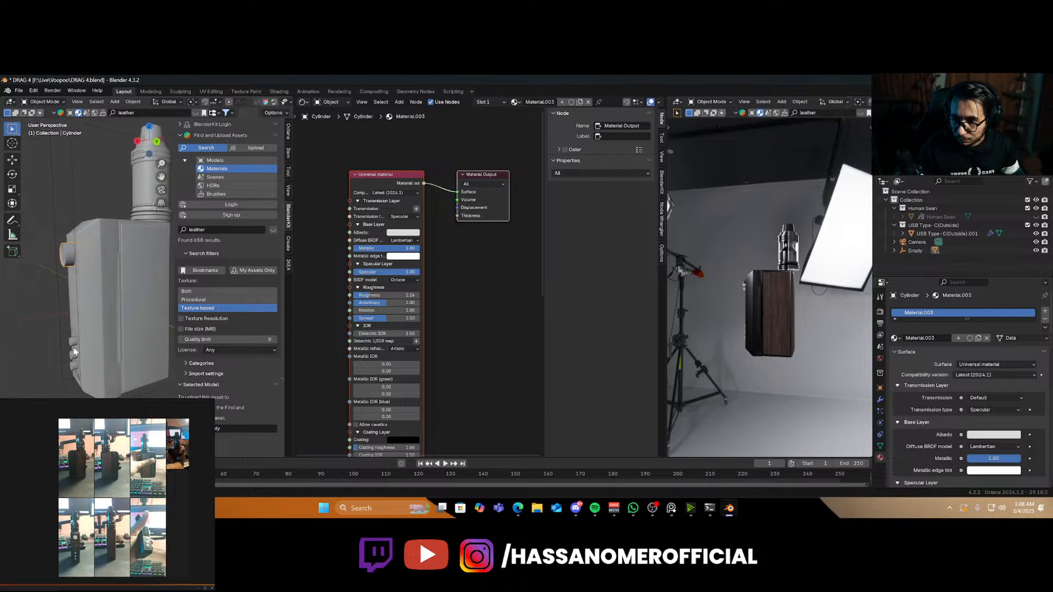
{"action": "left_click", "coordinate": [72, 341], "text": "shift"}
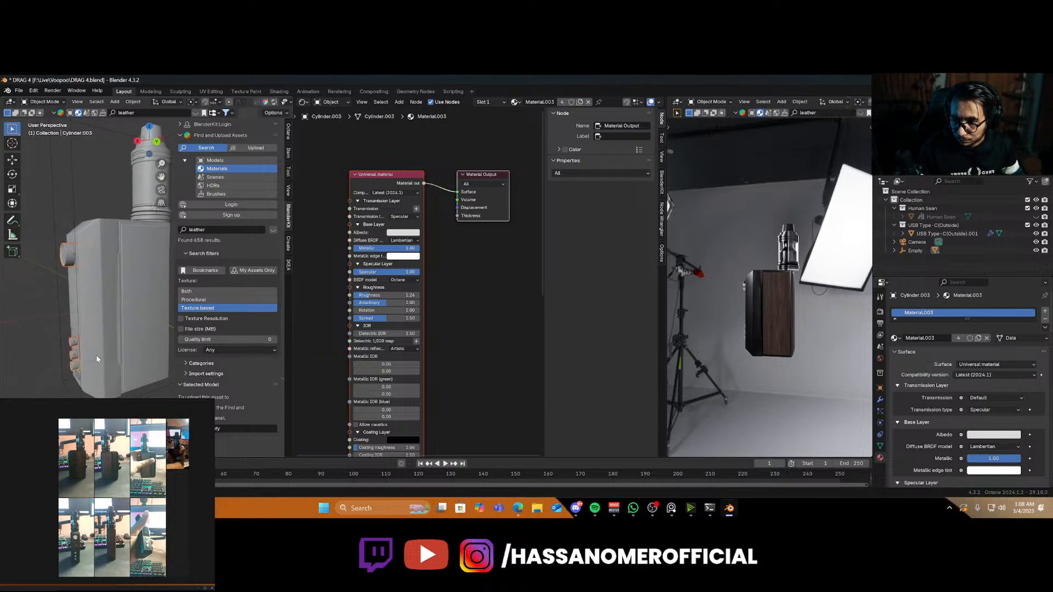
{"action": "key", "text": "g"}
{"action": "key", "text": "x"}
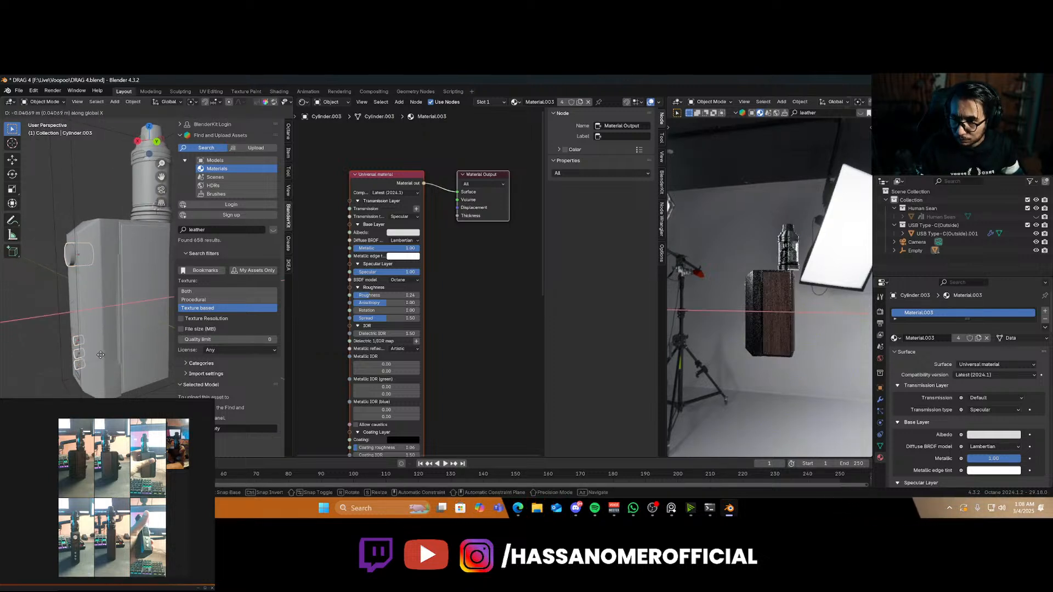
{"action": "left_click", "coordinate": [100, 355]}
Select the tank's base ring together with the tank parts above it, including those hidden behind the outer surfaces
{"action": "middle_click_drag", "start_coordinate": [117, 233], "coordinate": [90, 348], "text": "shift"}
{"action": "scroll", "coordinate": [90, 348], "scroll_direction": "up", "scroll_amount": 4}
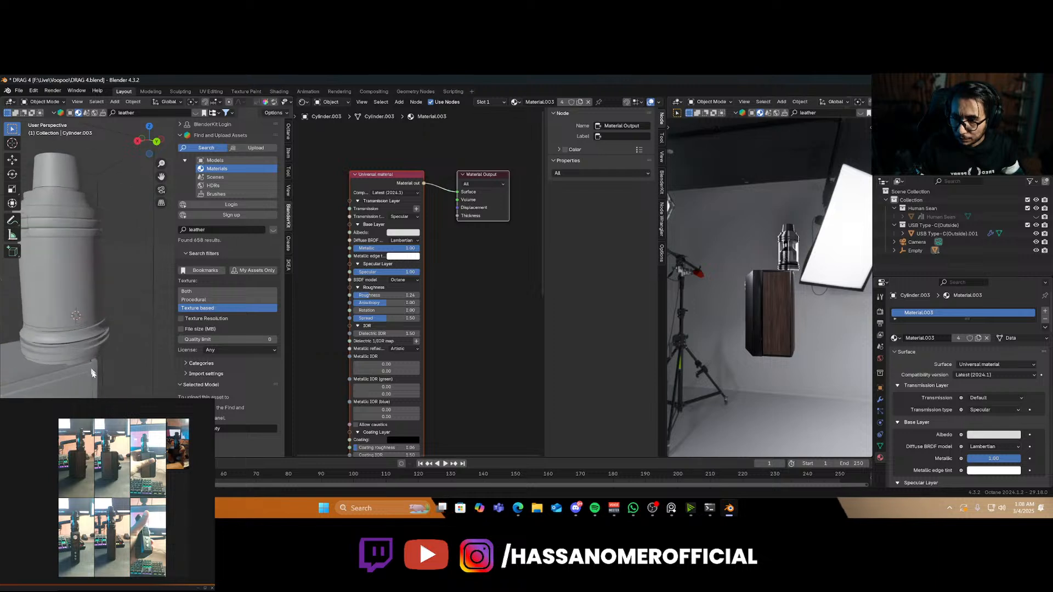
{"action": "left_click", "coordinate": [107, 344]}
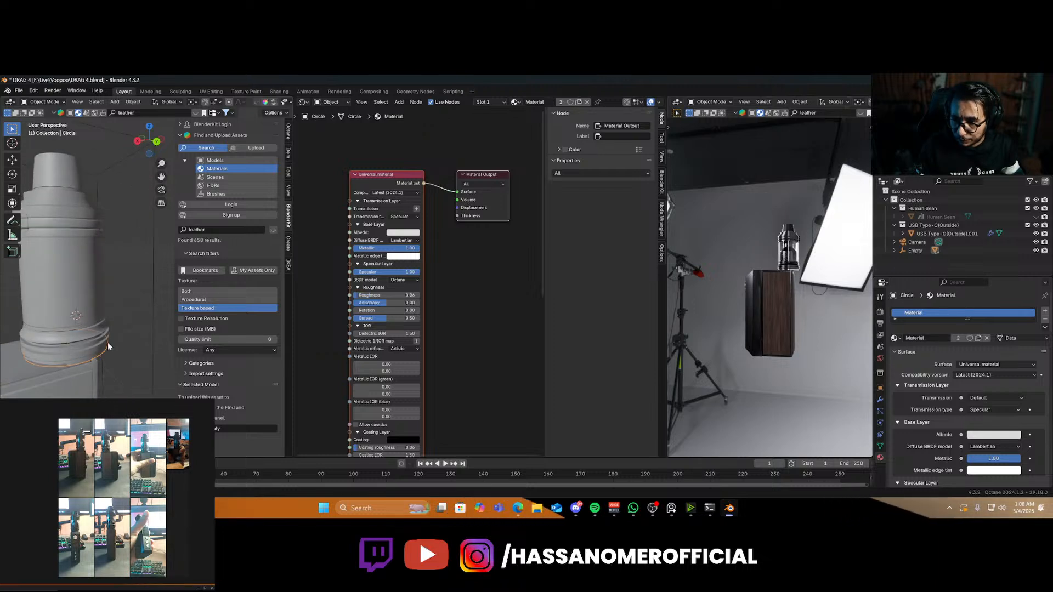
{"action": "left_click", "coordinate": [108, 343]}
{"action": "scroll", "coordinate": [104, 259], "scroll_direction": "down", "scroll_amount": 1}
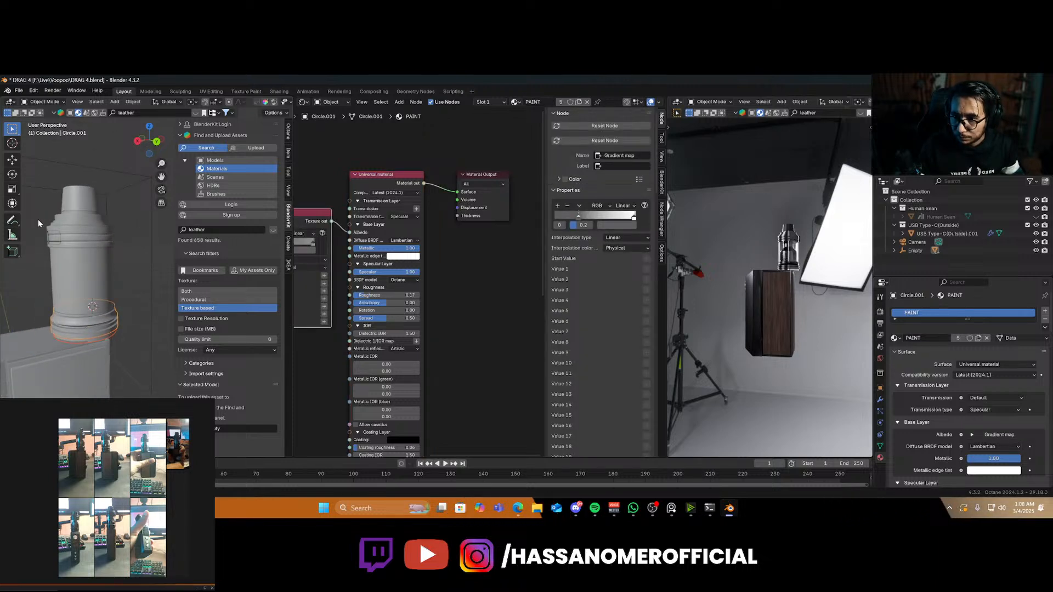
{"action": "key", "text": "alt+z"}
{"action": "left_click_drag", "start_coordinate": [39, 220], "coordinate": [91, 273], "text": "shift"}
{"action": "key", "text": "alt+z"}
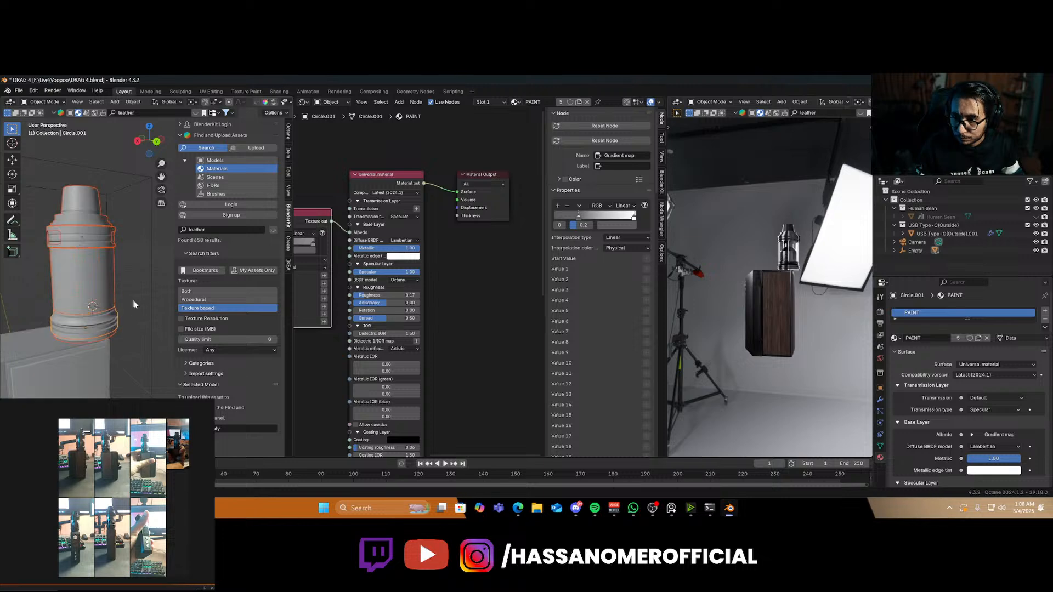
{"action": "key", "text": "g"}
{"action": "key", "text": "x"}
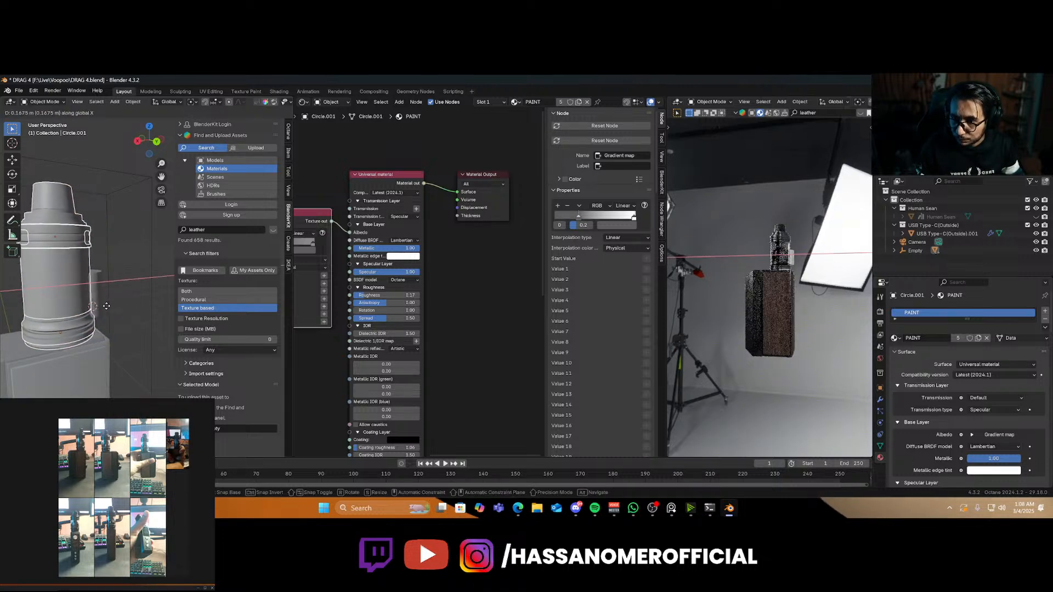
{"action": "key", "text": "Escape"}
Add the tank's remaining inner parts to the selection and shift the whole tank slightly along the X axis on top of the body
{"action": "key", "text": "alt+z"}
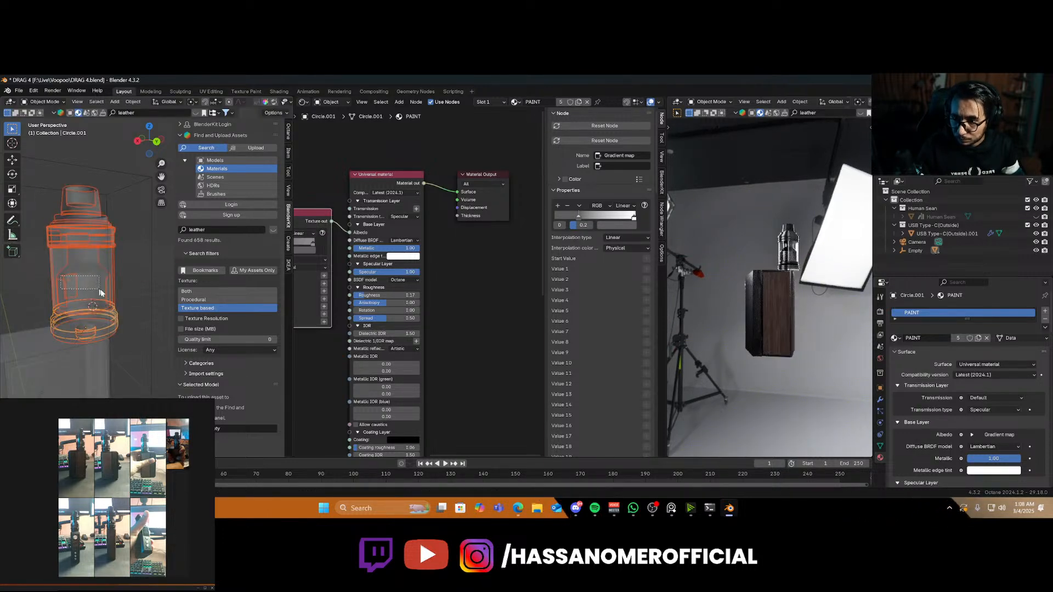
{"action": "key", "text": "alt+z"}
{"action": "key", "text": "g"}
{"action": "key", "text": "x"}
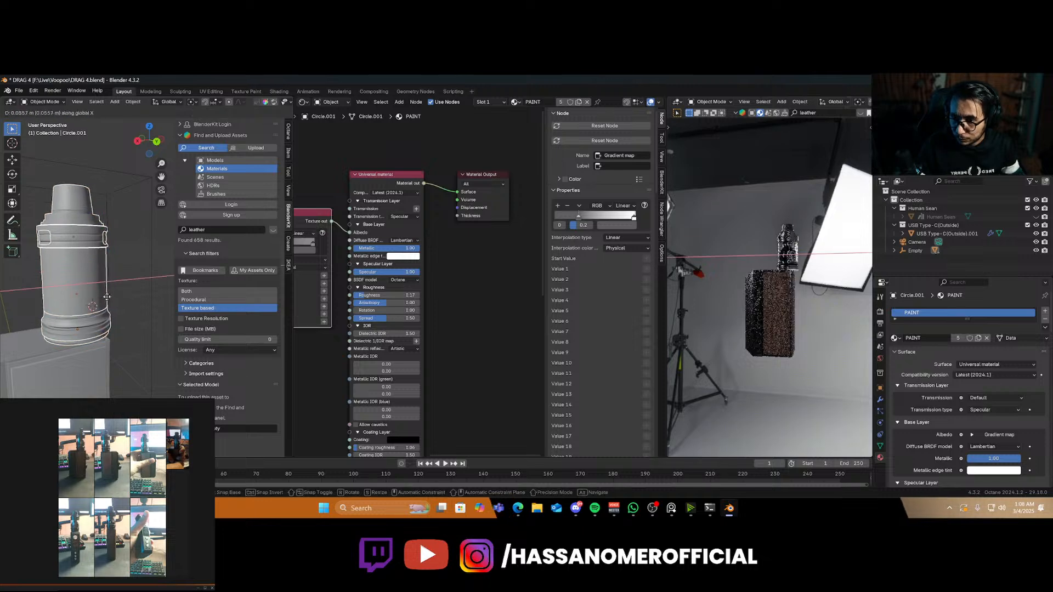
{"action": "key", "text": "Escape"}
{"action": "scroll", "coordinate": [97, 331], "scroll_direction": "down", "scroll_amount": 3}
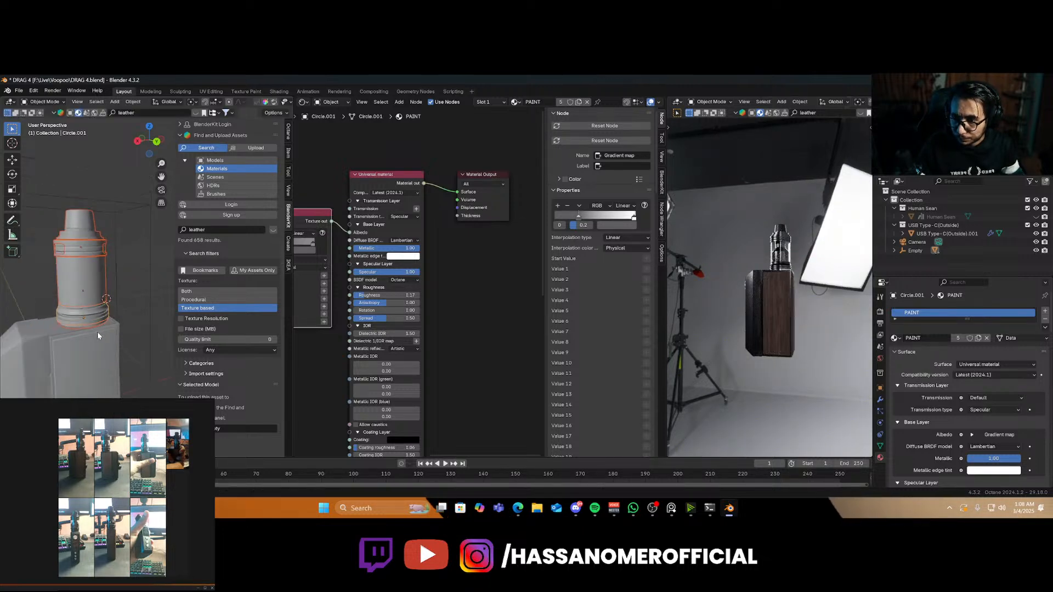
{"action": "left_click", "coordinate": [152, 362]}
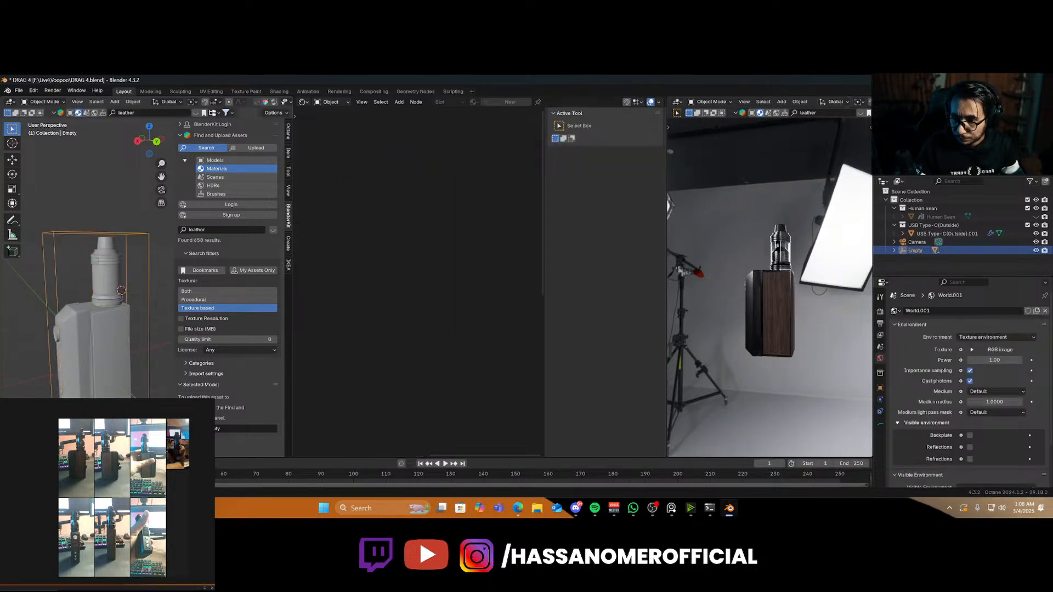
Examine the repositioned tank, wood panel and body edges from several angles and distances in the rendered view
{"action": "middle_click_drag", "start_coordinate": [123, 357], "coordinate": [161, 358]}
{"action": "middle_click_drag", "start_coordinate": [754, 348], "coordinate": [837, 357]}
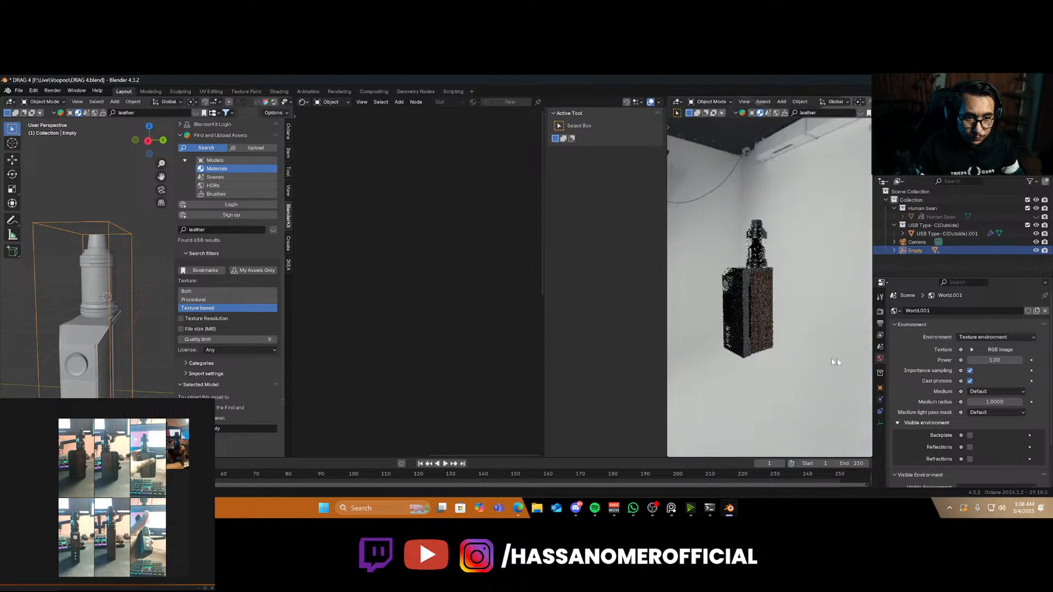
{"action": "middle_click_drag", "start_coordinate": [740, 329], "coordinate": [845, 328]}
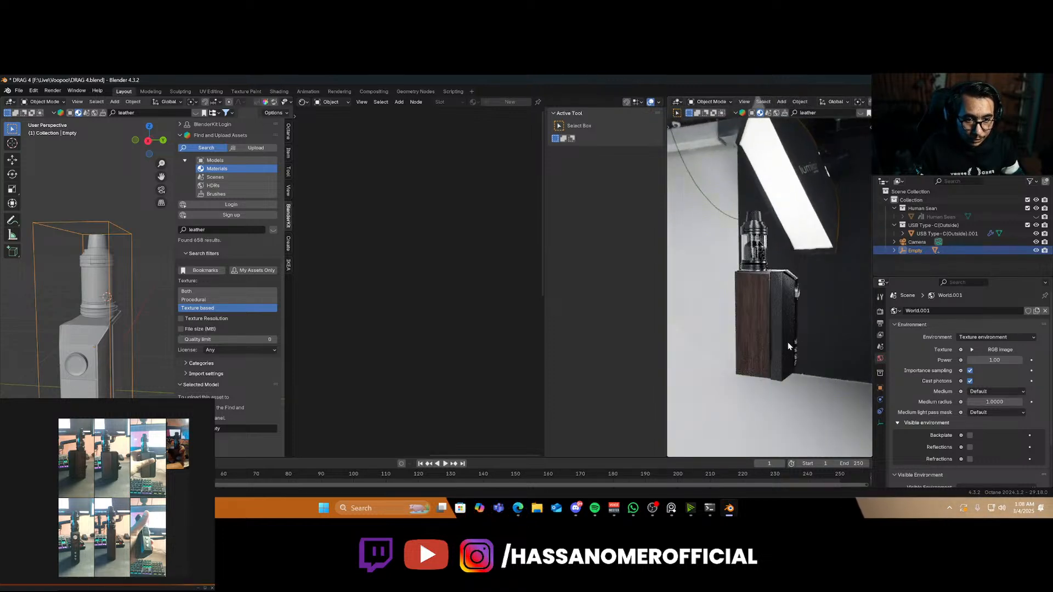
{"action": "middle_click_drag", "start_coordinate": [789, 347], "coordinate": [823, 355]}
{"action": "scroll", "coordinate": [801, 367], "scroll_direction": "up", "scroll_amount": 6}
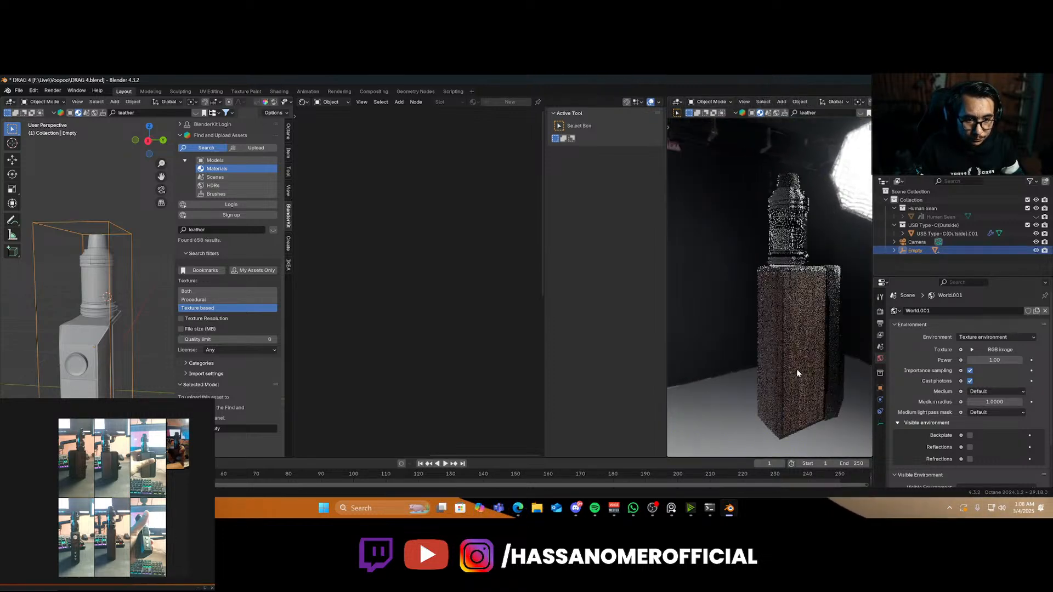
{"action": "scroll", "coordinate": [768, 344], "scroll_direction": "up", "scroll_amount": 2}
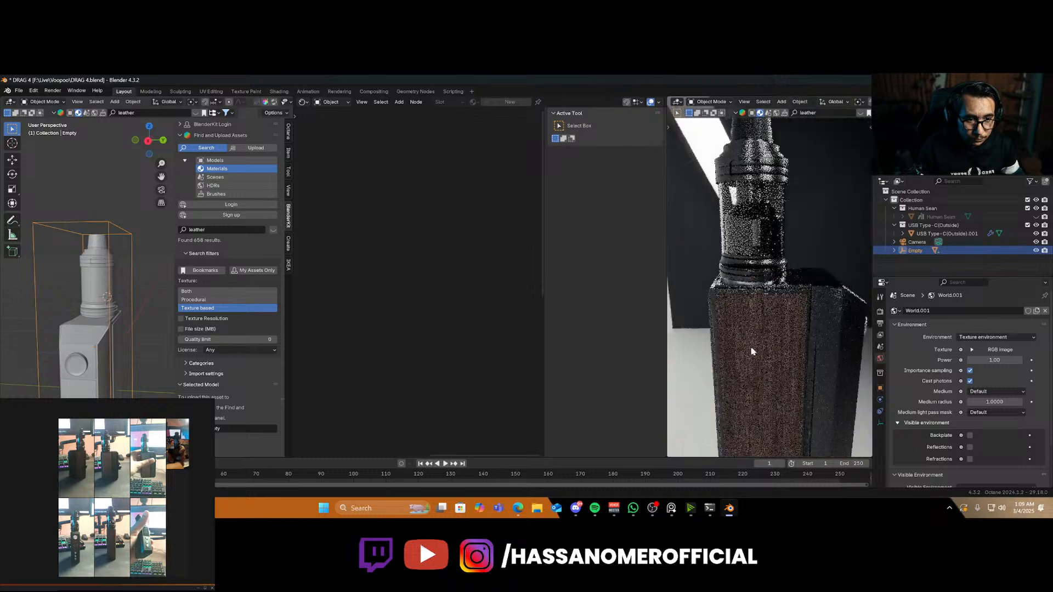
{"action": "scroll", "coordinate": [766, 347], "scroll_direction": "up", "scroll_amount": 5}
{"action": "scroll", "coordinate": [768, 351], "scroll_direction": "down", "scroll_amount": 3}
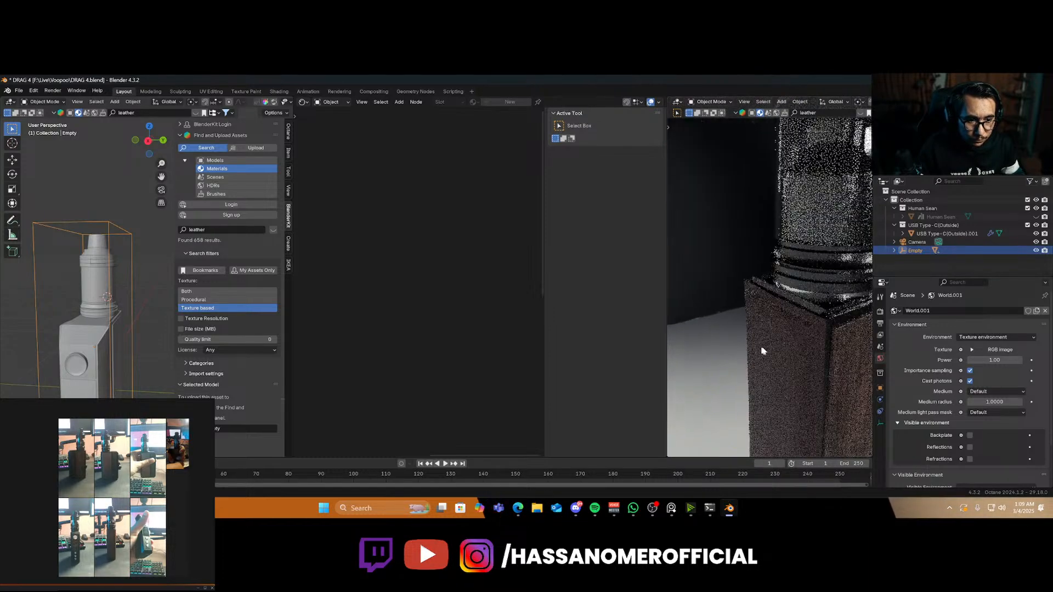
{"action": "scroll", "coordinate": [816, 326], "scroll_direction": "down", "scroll_amount": 2}
{"action": "scroll", "coordinate": [813, 339], "scroll_direction": "down", "scroll_amount": 3}
{"action": "middle_click_drag", "start_coordinate": [813, 339], "coordinate": [778, 345]}
{"action": "scroll", "coordinate": [753, 339], "scroll_direction": "up", "scroll_amount": 5}
{"action": "scroll", "coordinate": [783, 365], "scroll_direction": "down", "scroll_amount": 3}
Save the file and check up close where the tank meets the body in the rendered and solid views
{"action": "key", "text": "ctrl+s"}
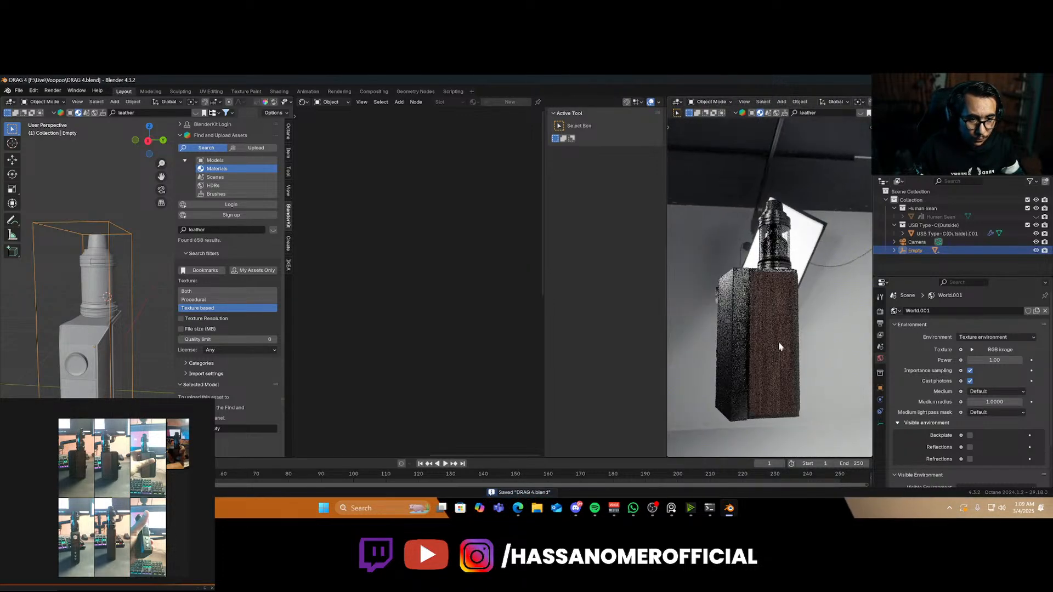
{"action": "scroll", "coordinate": [783, 329], "scroll_direction": "up", "scroll_amount": 6}
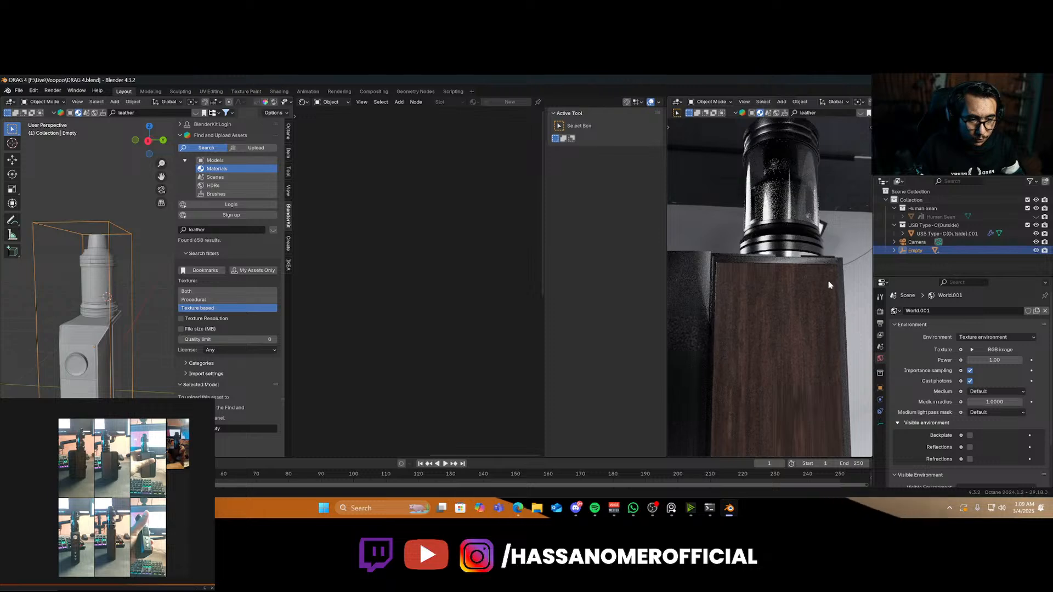
{"action": "middle_click_drag", "start_coordinate": [821, 296], "coordinate": [772, 357]}
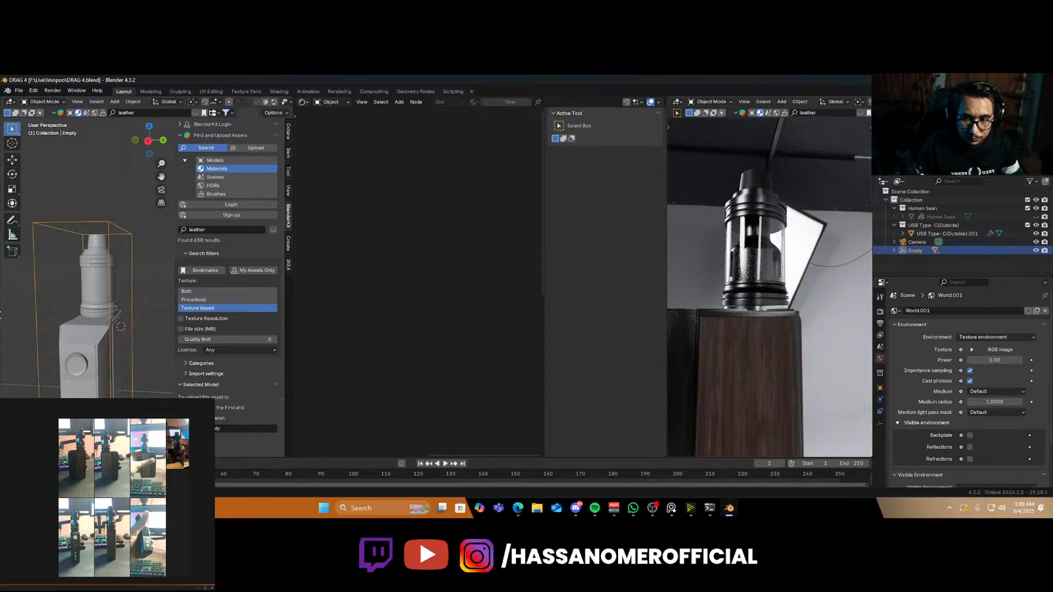
{"action": "middle_click_drag", "start_coordinate": [112, 355], "coordinate": [20, 353]}
{"action": "scroll", "coordinate": [91, 366], "scroll_direction": "up", "scroll_amount": 4}
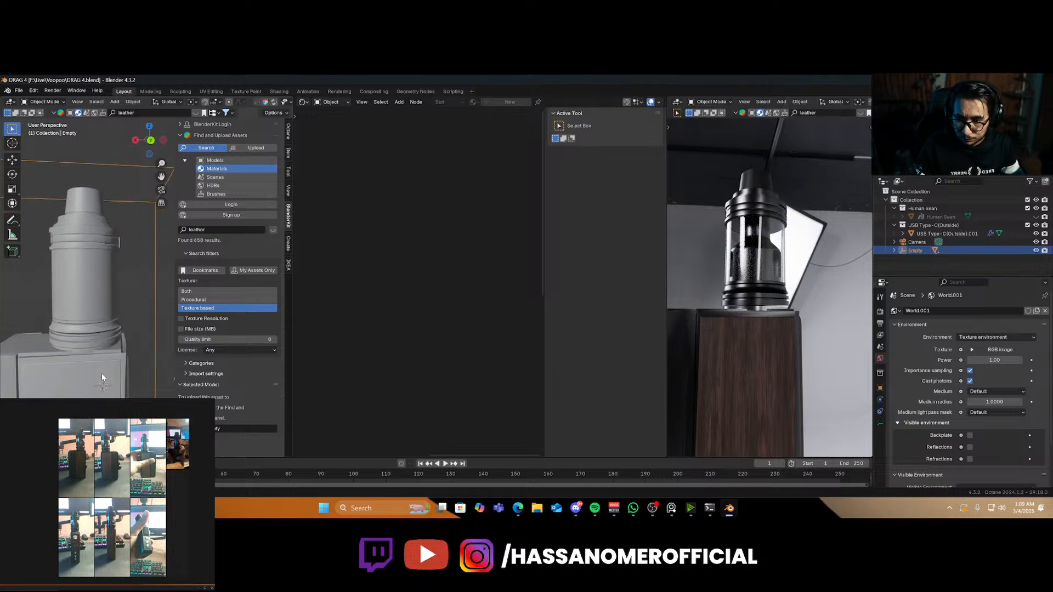
{"action": "middle_click_drag", "start_coordinate": [102, 374], "coordinate": [122, 316], "text": "shift"}
{"action": "scroll", "coordinate": [114, 362], "scroll_direction": "up", "scroll_amount": 2}
{"action": "key", "text": "shift+a"}
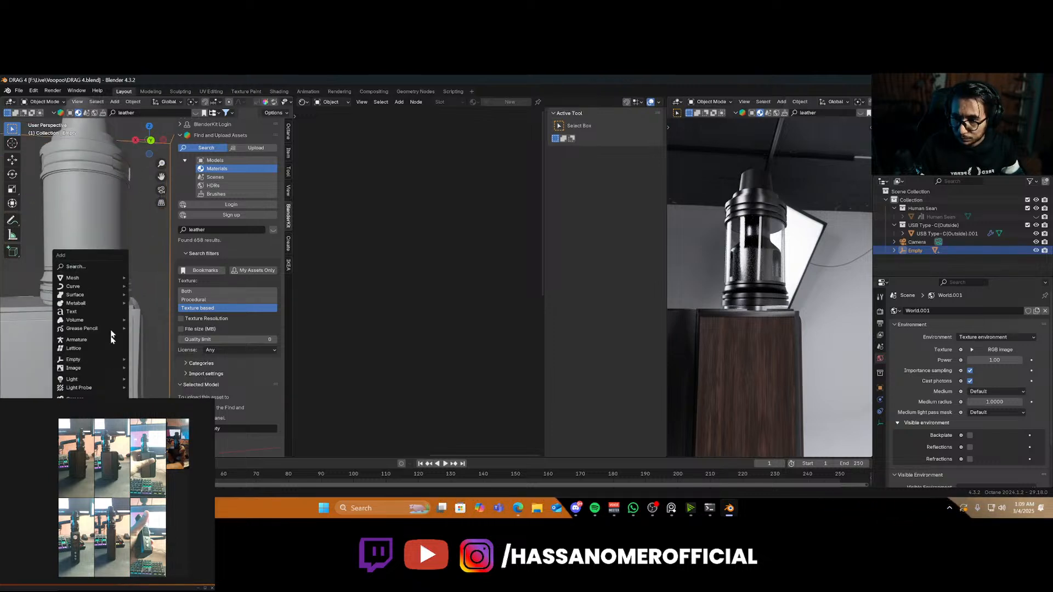
{"action": "mouse_move", "coordinate": [97, 277]}
{"action": "key", "text": "Escape"}
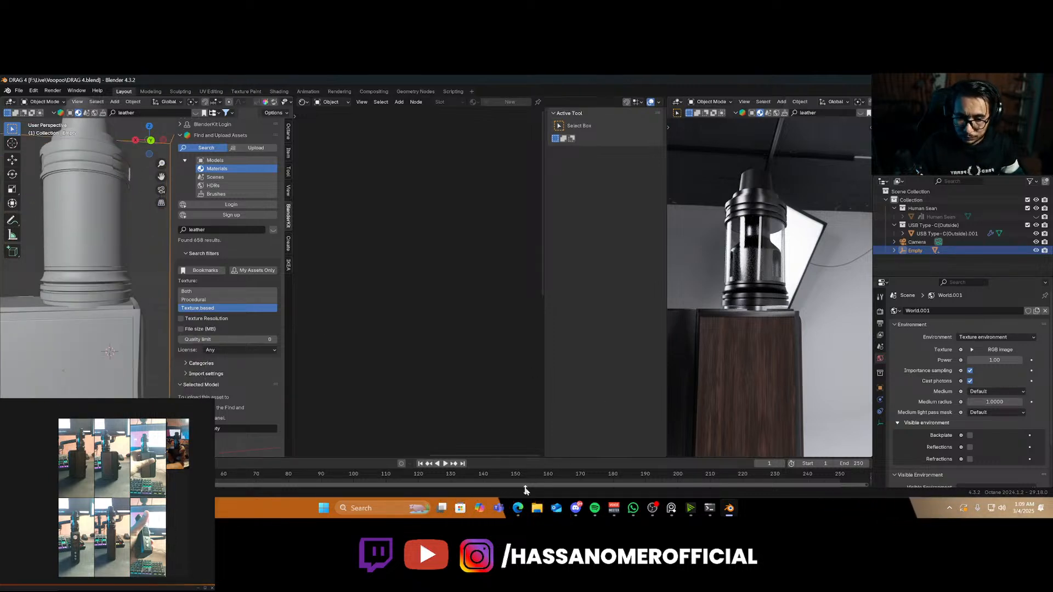
Switch to a new Microsoft Edge window and search the web for "Voopoo drag 4 logo"
{"action": "mouse_move", "coordinate": [522, 510]}
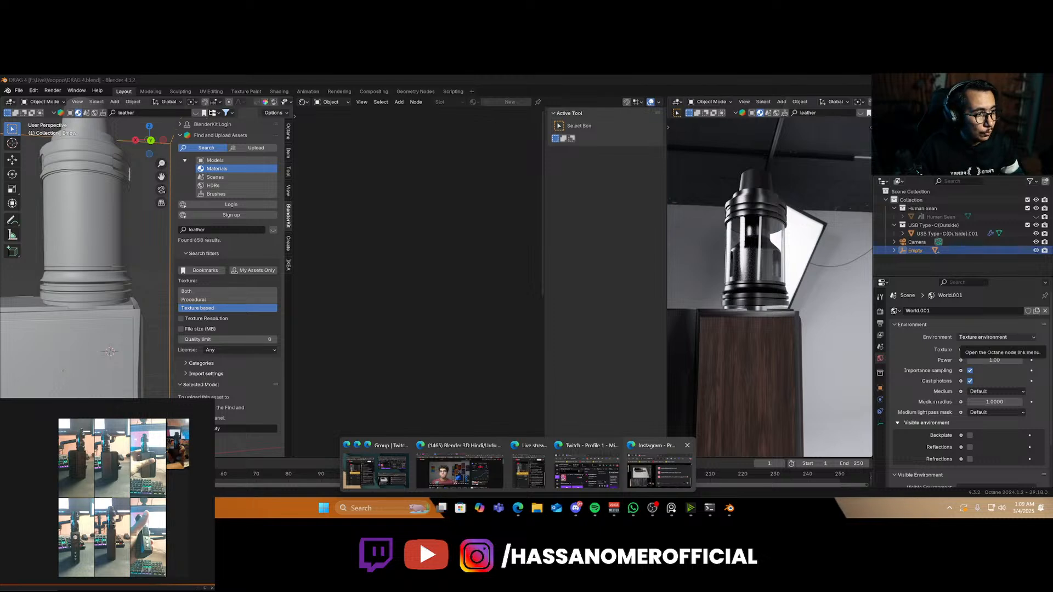
{"action": "left_click_drag", "start_coordinate": [927, 329], "coordinate": [458, 337]}
{"action": "left_click", "coordinate": [628, 337]}
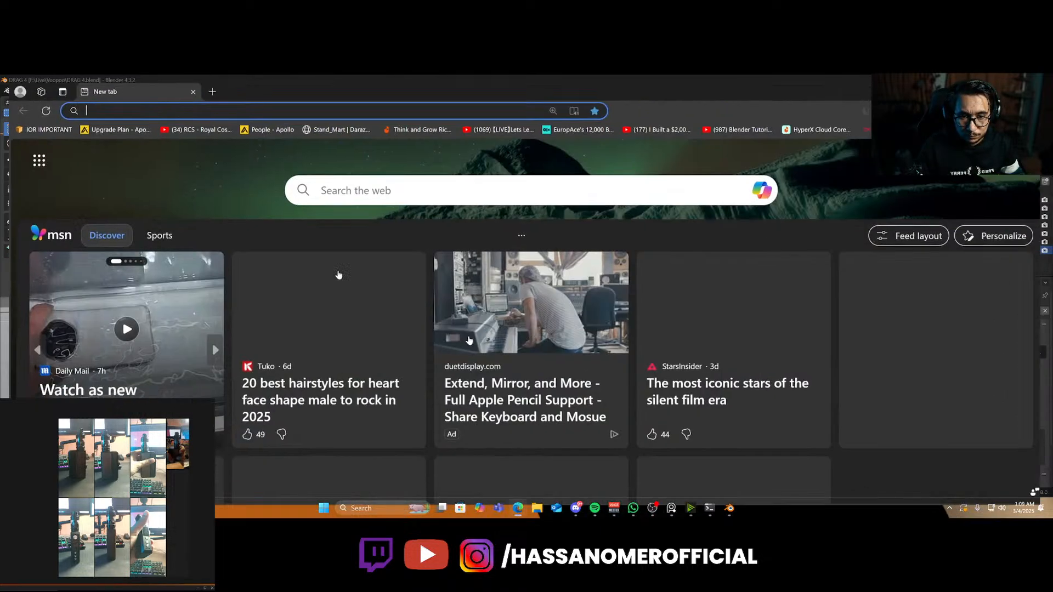
{"action": "left_click", "coordinate": [226, 100]}
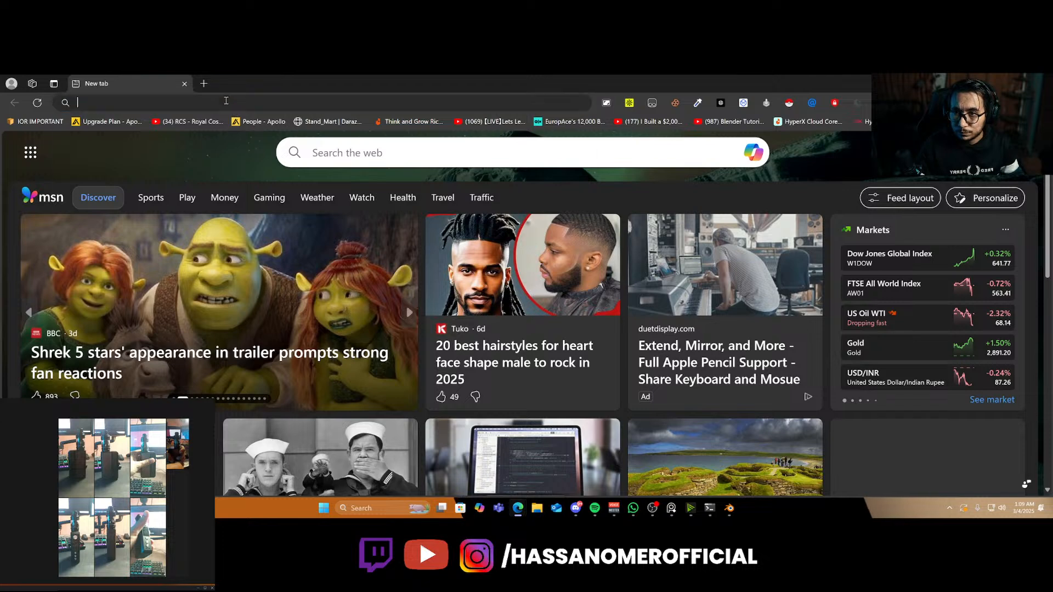
{"action": "type", "text": "Voopoo"}
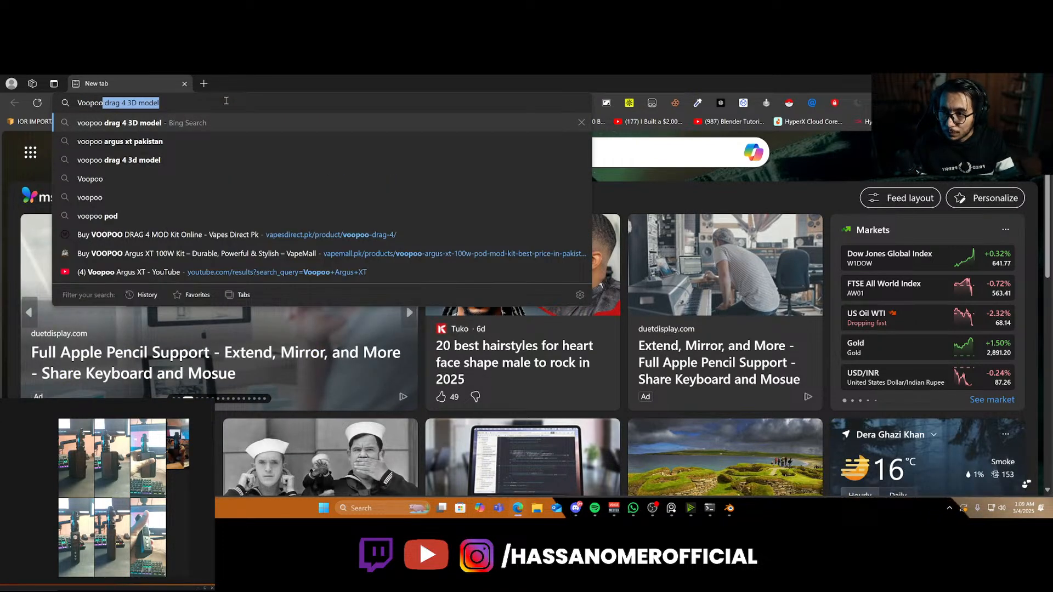
{"action": "type", "text": " drag"}
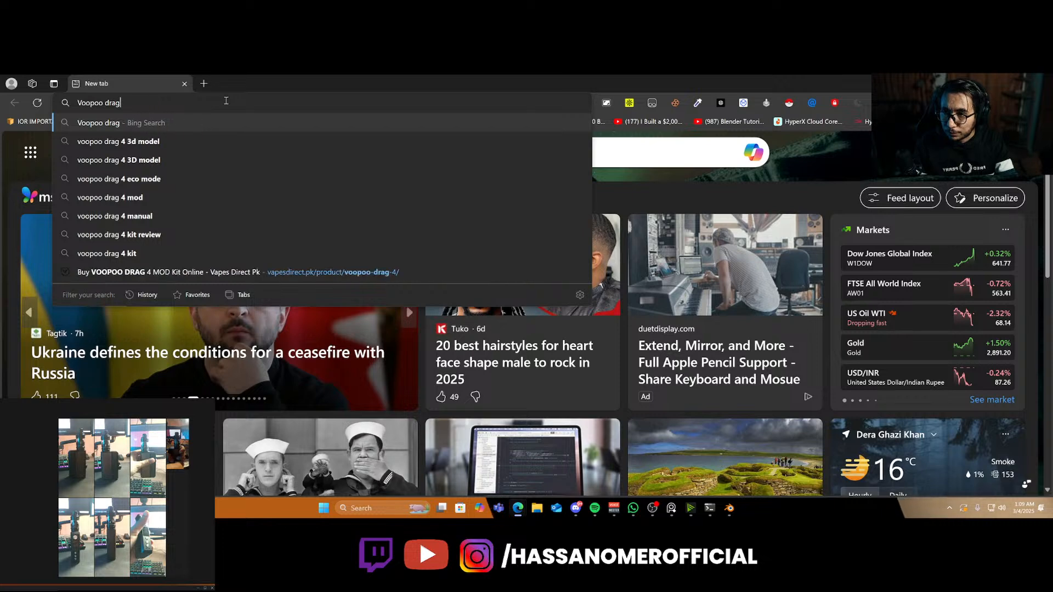
{"action": "type", "text": "4 logo"}
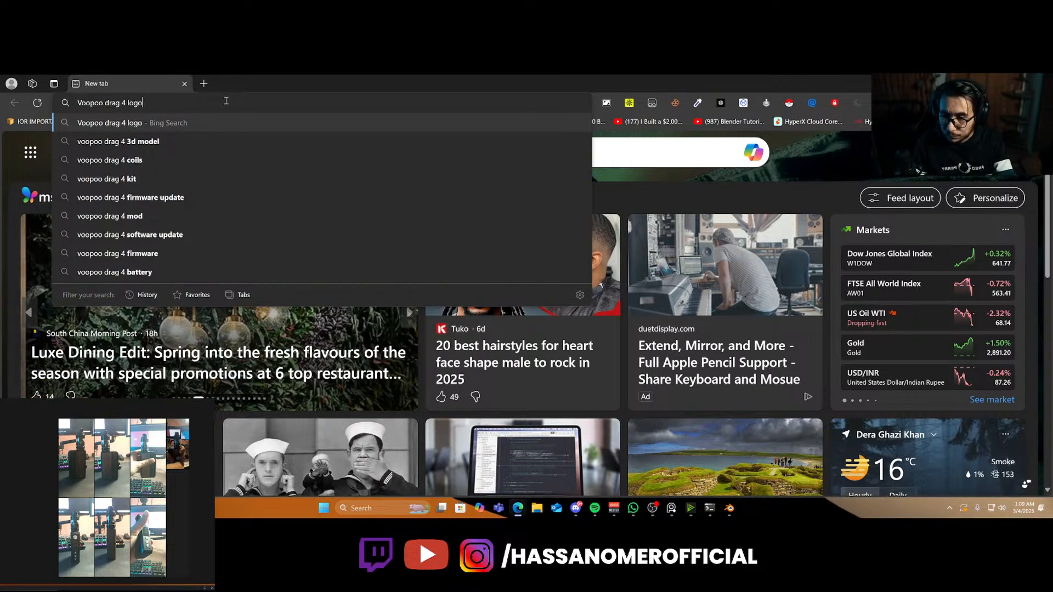
{"action": "key", "text": "Return"}
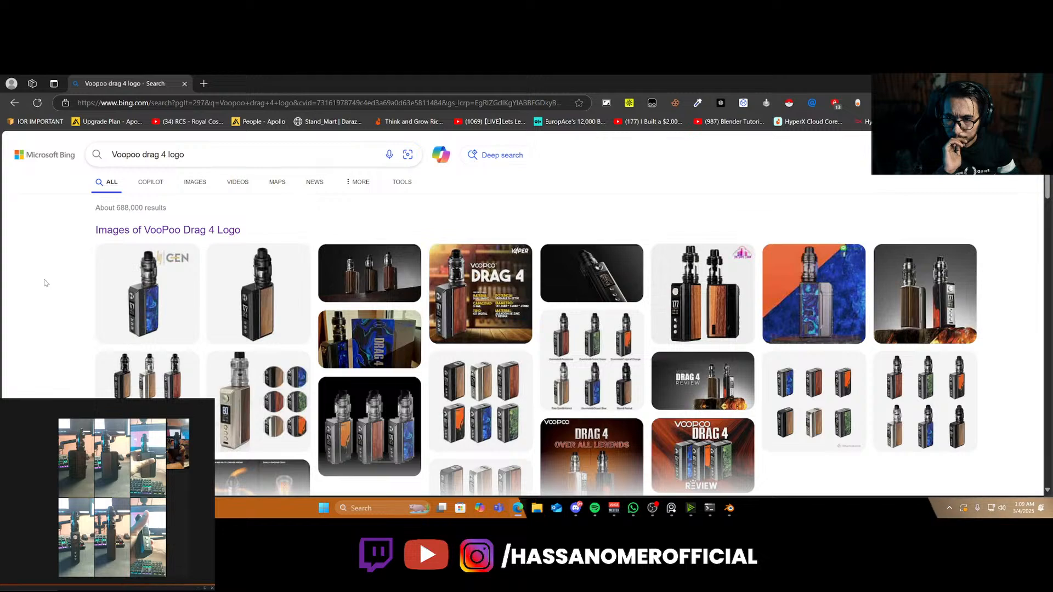
Look through the web results for the Voopoo Drag 4 logo and bring up the image results
{"action": "scroll", "coordinate": [46, 284], "scroll_direction": "down", "scroll_amount": 5}
{"action": "scroll", "coordinate": [45, 283], "scroll_direction": "down", "scroll_amount": 6}
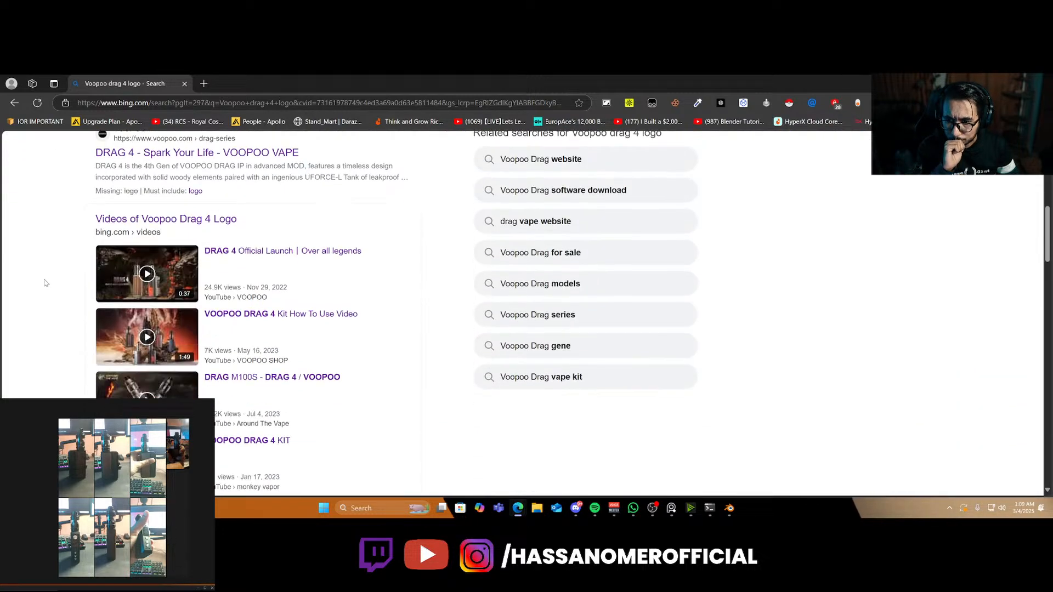
{"action": "scroll", "coordinate": [47, 283], "scroll_direction": "up", "scroll_amount": 11}
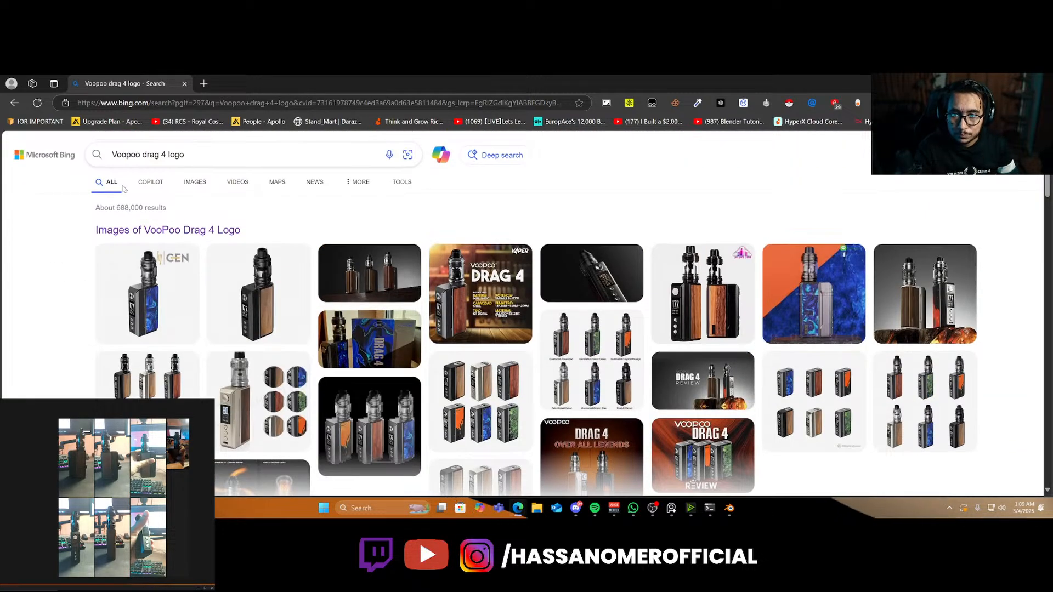
{"action": "left_click", "coordinate": [199, 184]}
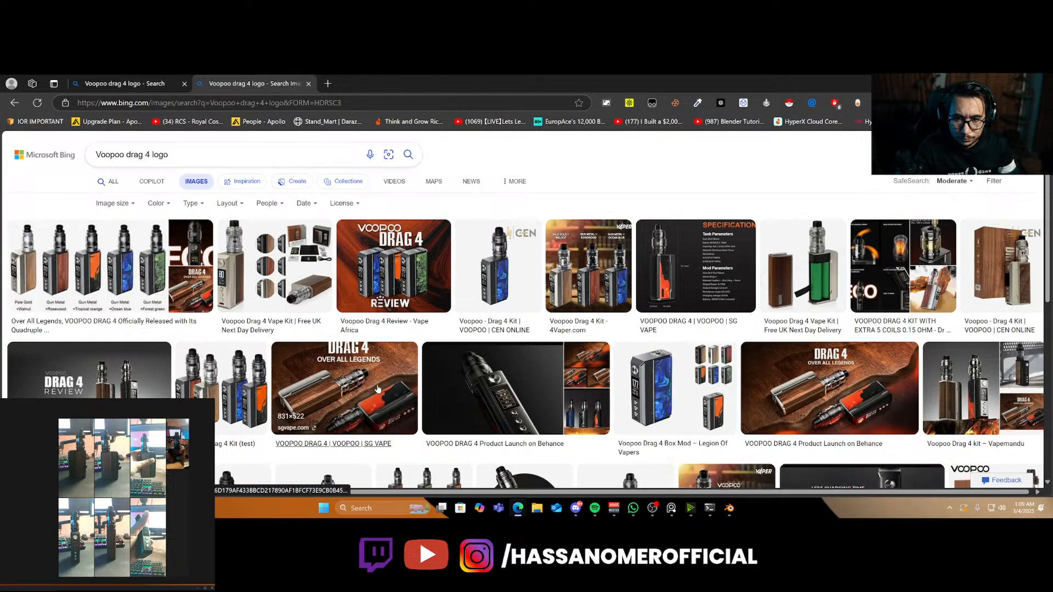
Enlarge the Drag 4 Review image and capture just its "DRAG 4" lettering with the Snipping Tool
{"action": "left_click", "coordinate": [326, 384]}
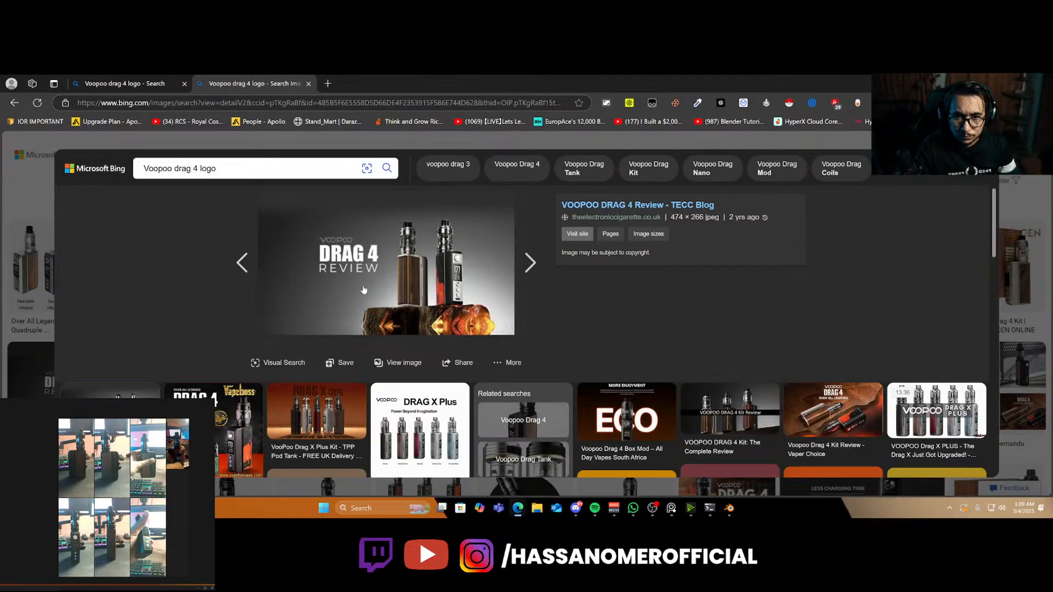
{"action": "key", "text": "super"}
{"action": "type", "text": "s"}
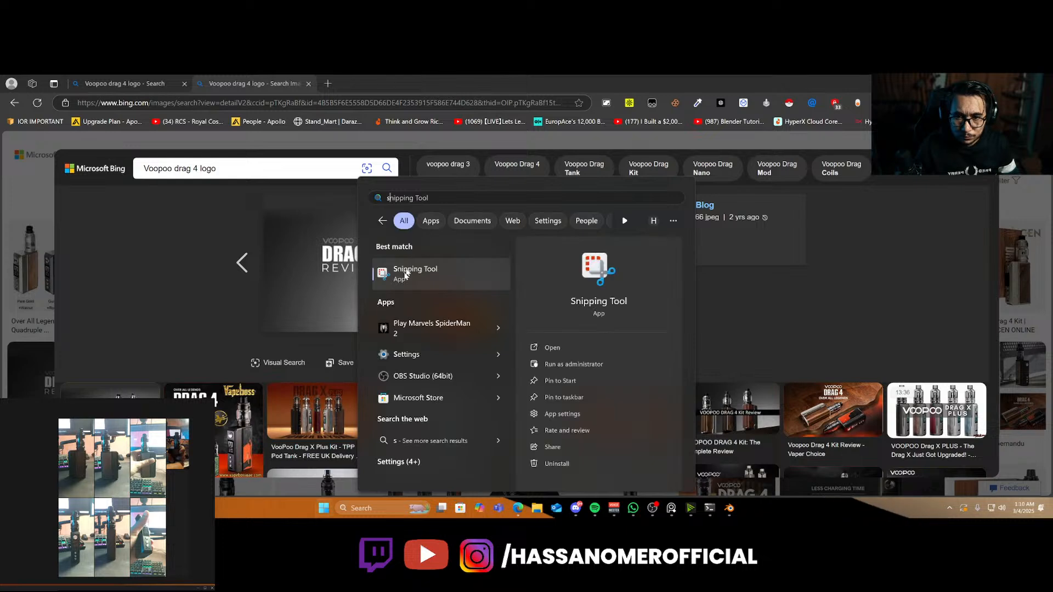
{"action": "left_click", "coordinate": [404, 274]}
{"action": "left_click", "coordinate": [264, 99]}
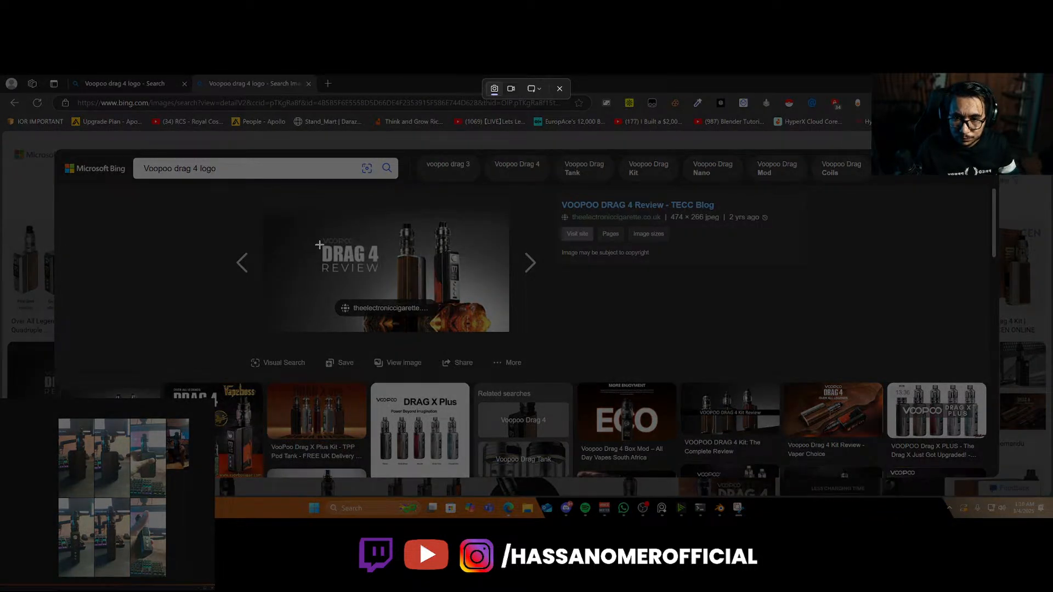
{"action": "left_click_drag", "start_coordinate": [319, 245], "coordinate": [379, 263]}
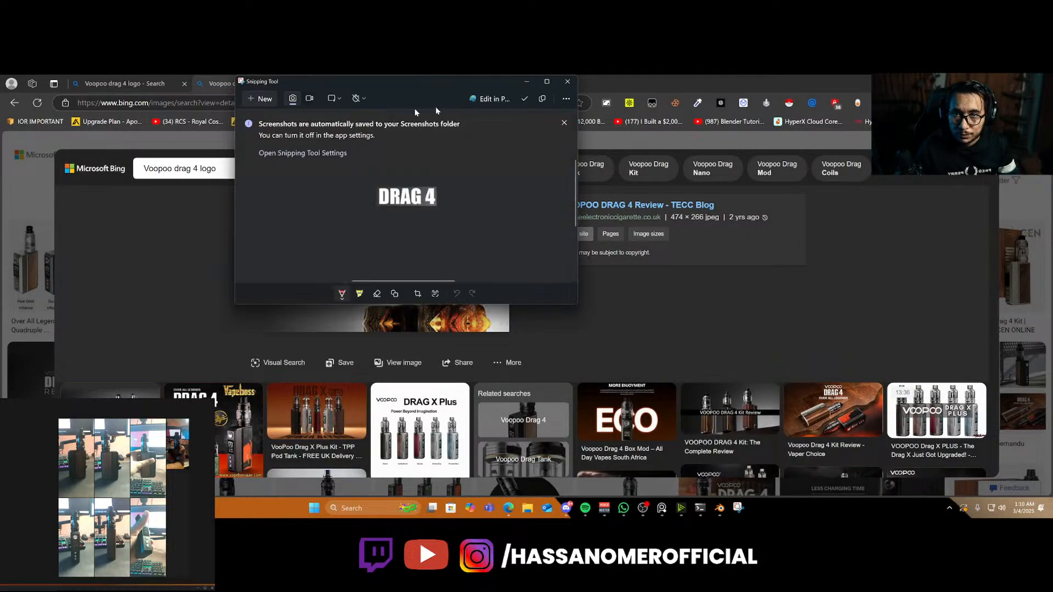
{"action": "left_click", "coordinate": [525, 82]}
Search the web for "what a font" and open the WhatTheFont Font Finder page on MyFonts
{"action": "left_click", "coordinate": [373, 104]}
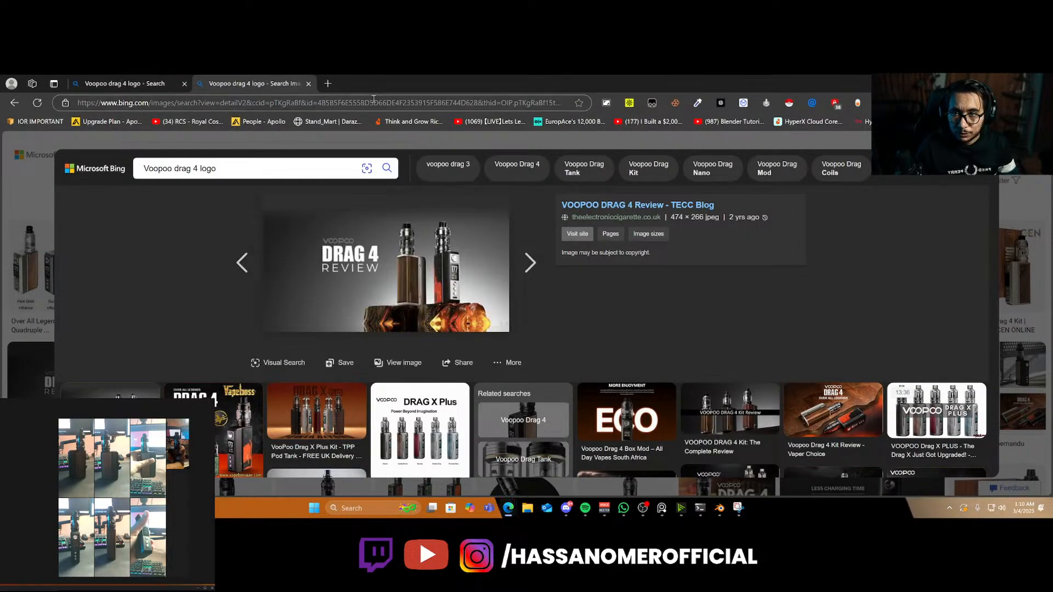
{"action": "type", "text": "what a font"}
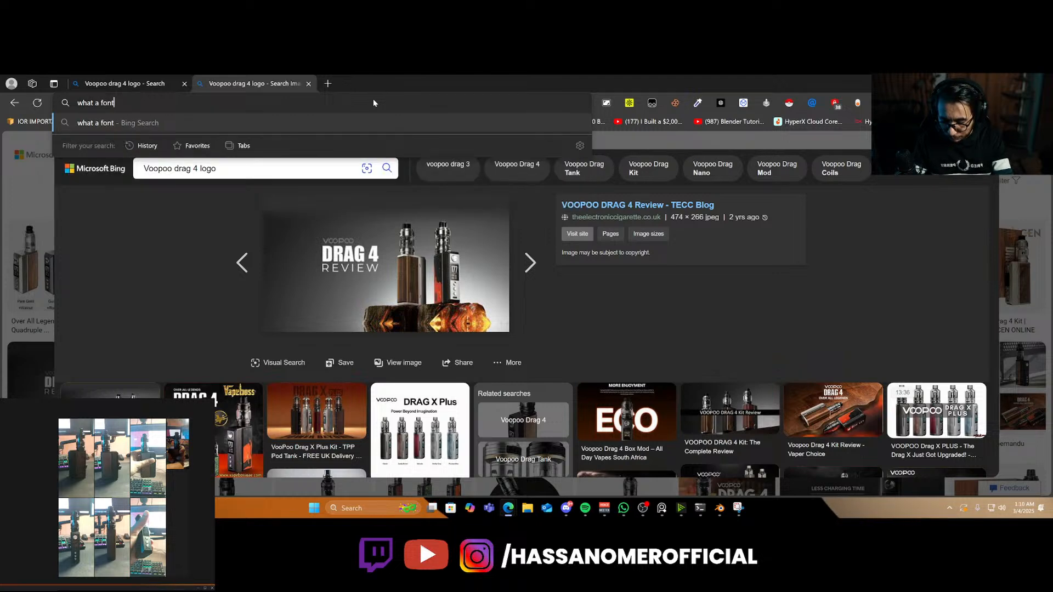
{"action": "key", "text": "Return"}
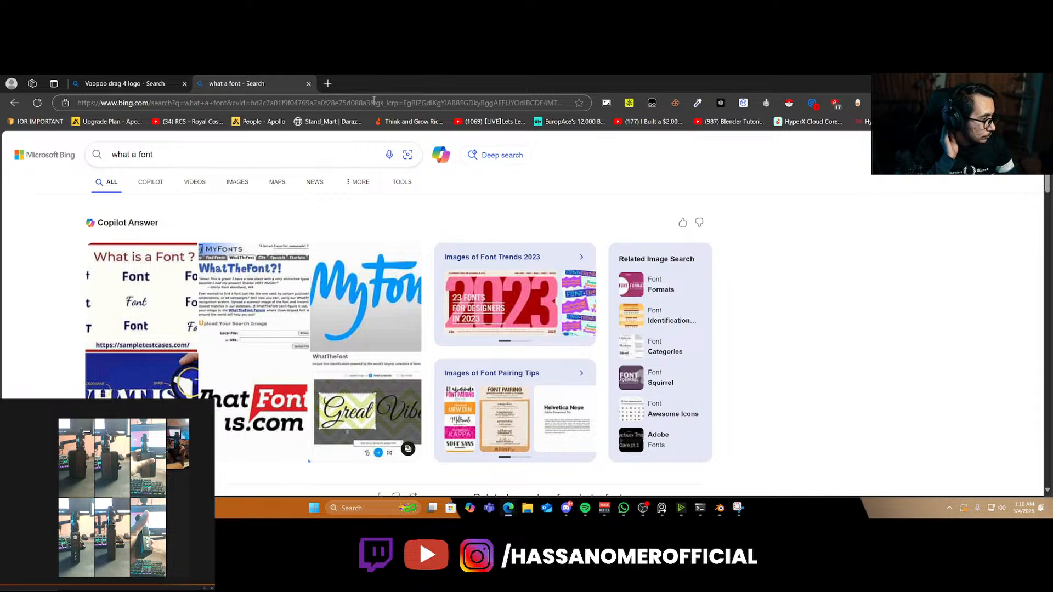
{"action": "scroll", "coordinate": [162, 348], "scroll_direction": "down", "scroll_amount": 3}
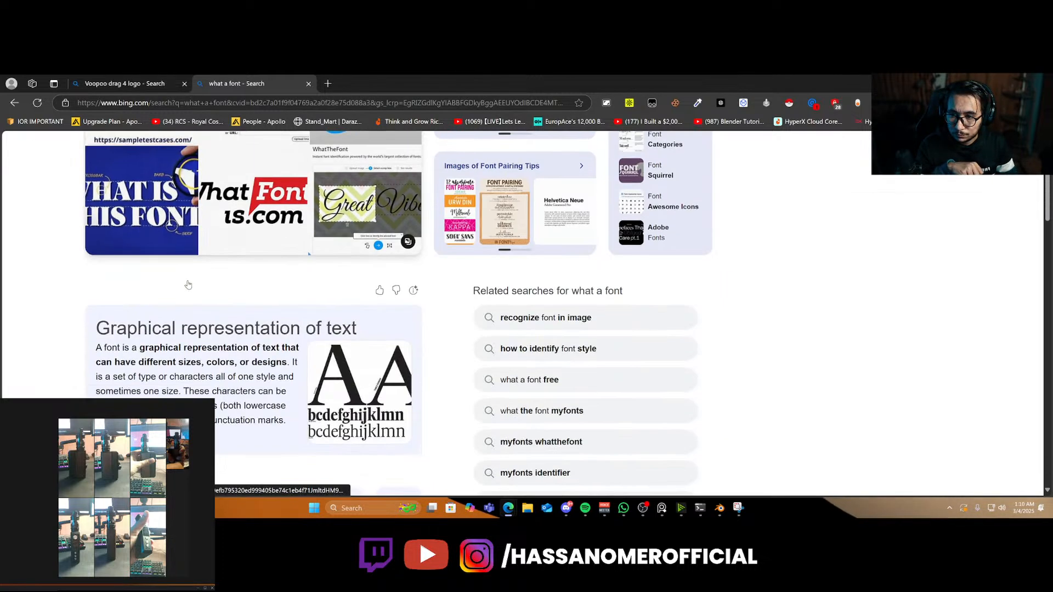
{"action": "scroll", "coordinate": [162, 348], "scroll_direction": "down", "scroll_amount": 3}
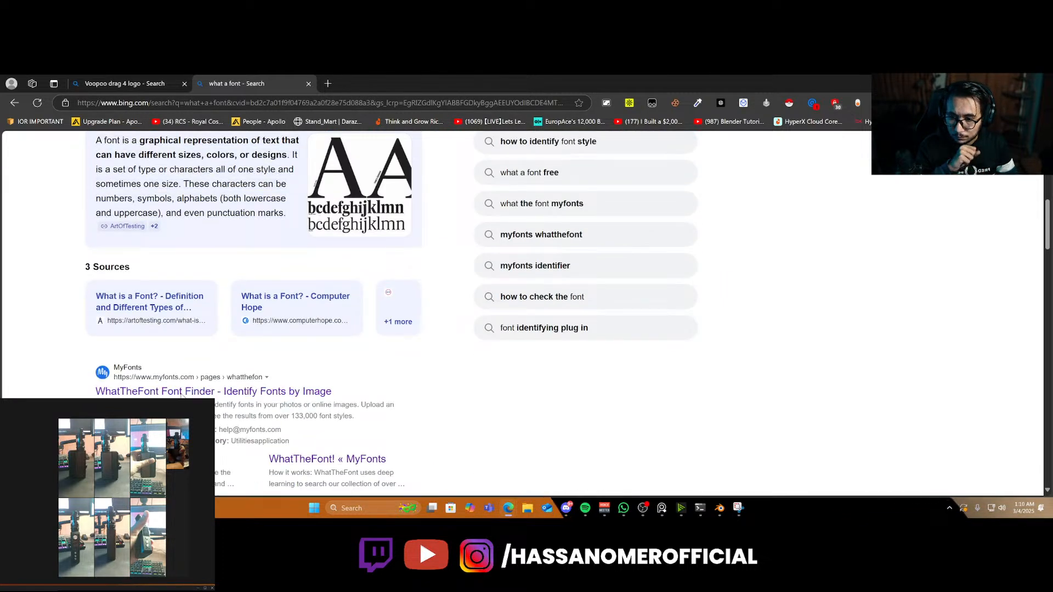
{"action": "left_click", "coordinate": [212, 391]}
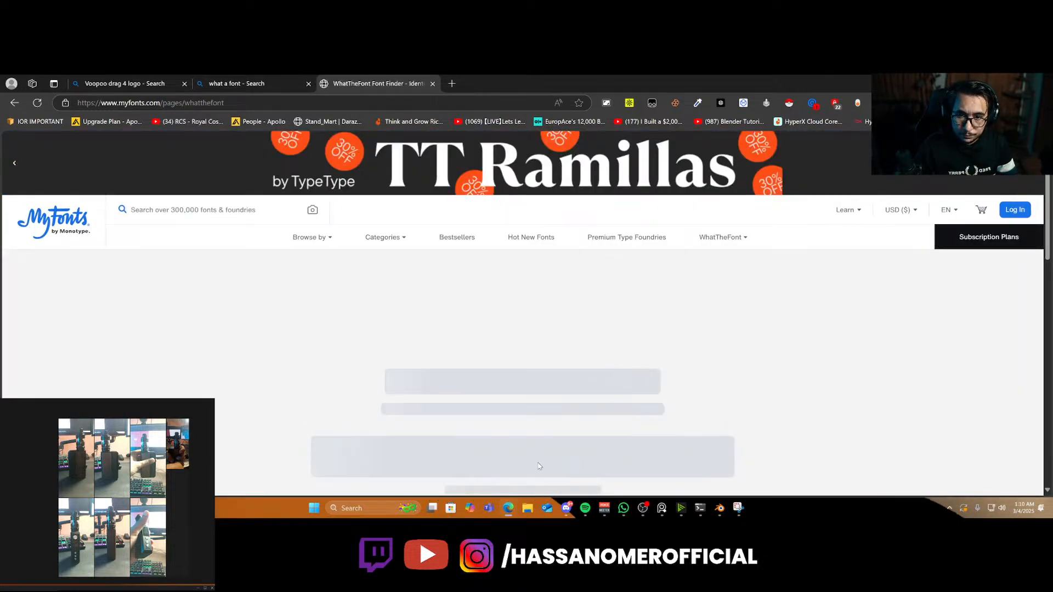
Submit the copied "DRAG 4" snip to WhatTheFont, dismiss the sign-up offer and identify the font of the word DRAG
{"action": "key", "text": "ctrl+v"}
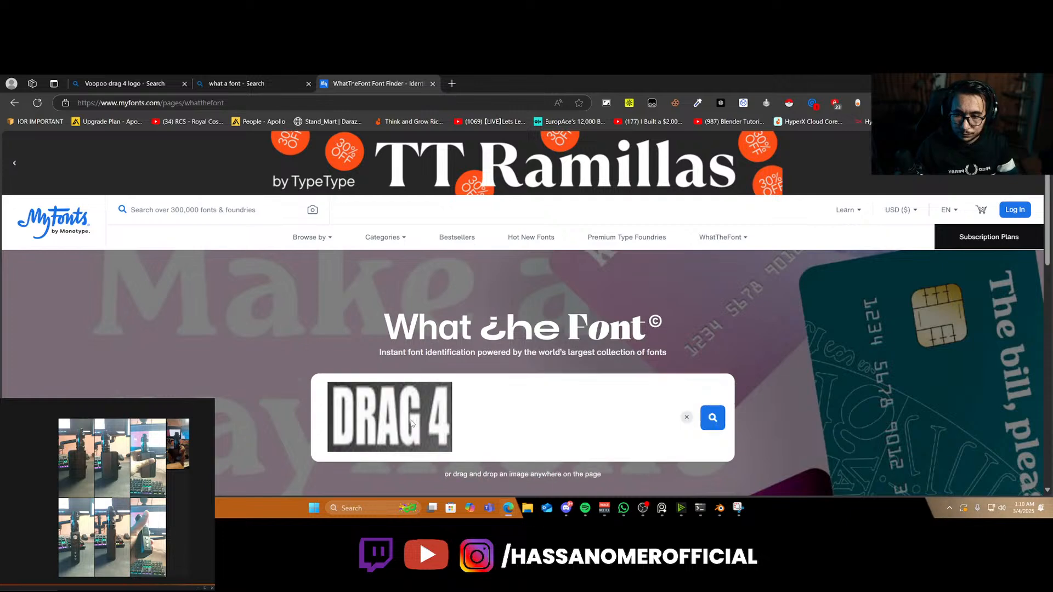
{"action": "key", "text": "Return"}
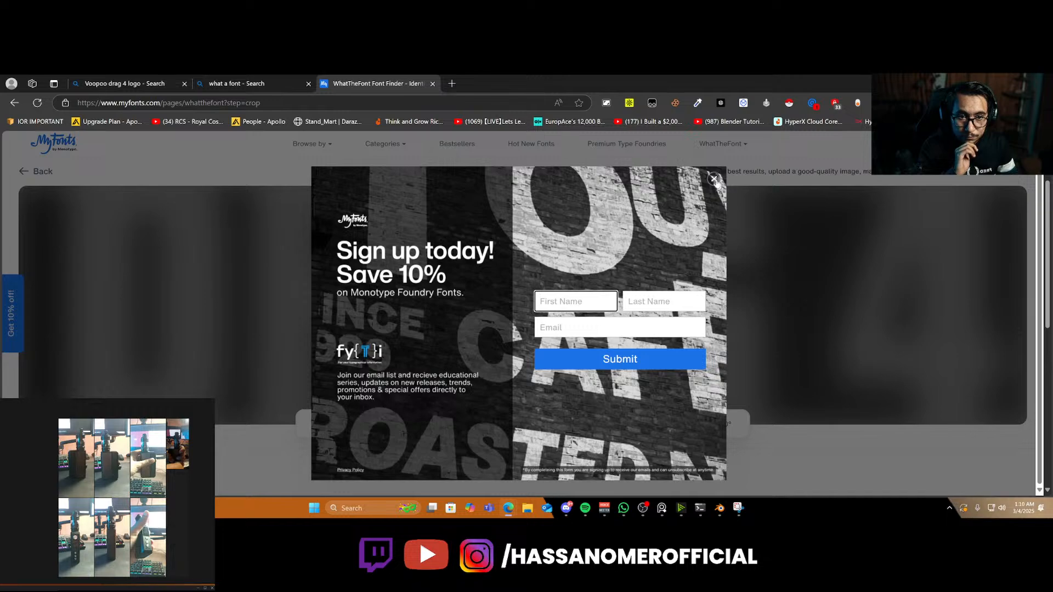
{"action": "left_click", "coordinate": [713, 179]}
{"action": "scroll", "coordinate": [550, 366], "scroll_direction": "down", "scroll_amount": 10}
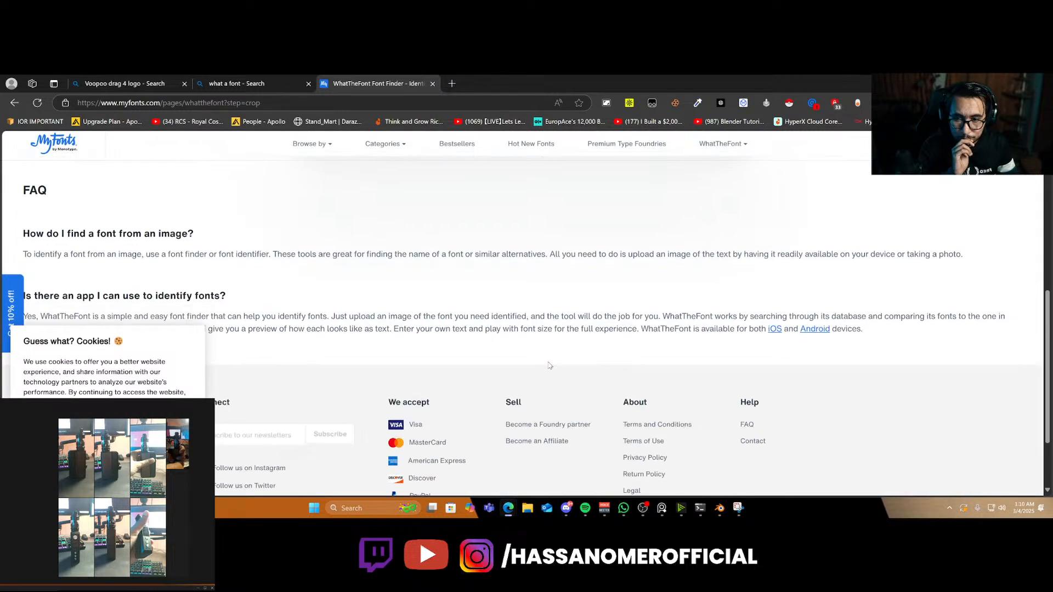
{"action": "scroll", "coordinate": [545, 364], "scroll_direction": "up", "scroll_amount": 12}
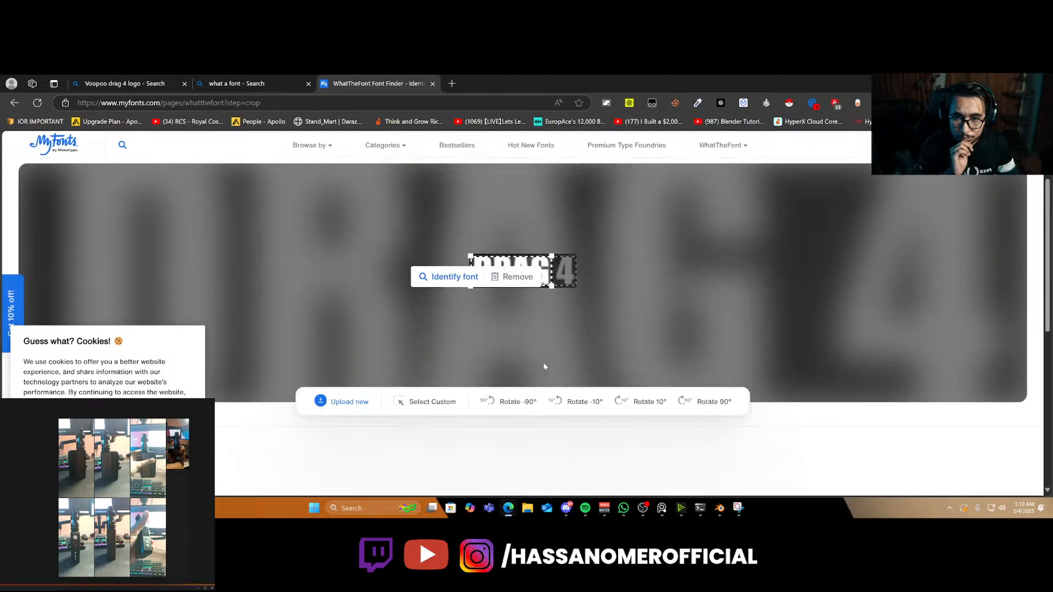
{"action": "left_click", "coordinate": [443, 282]}
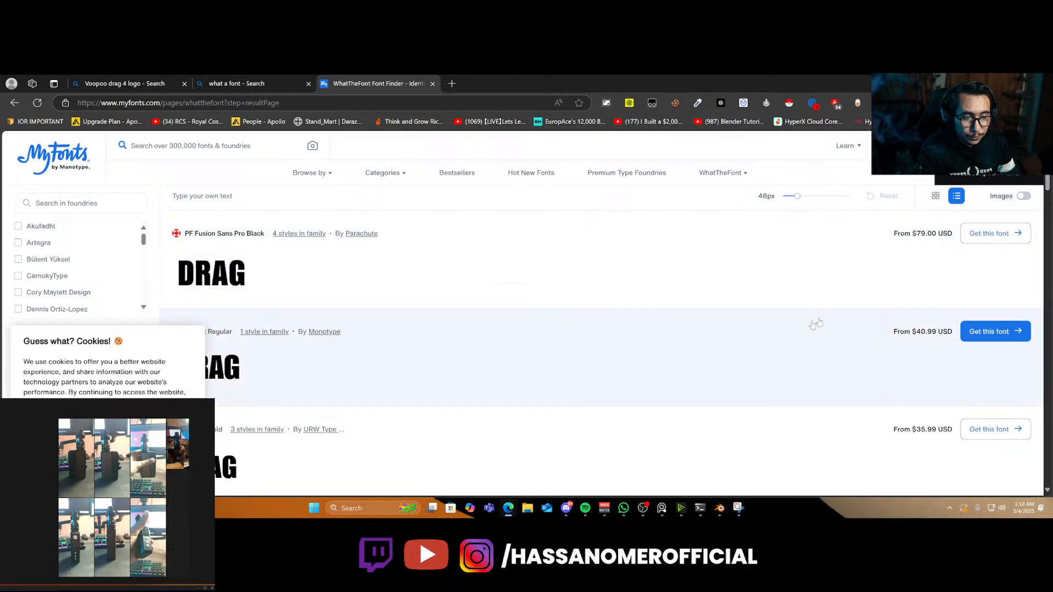
Look through the font matches, open PF Fusion Sans Pro Black and copy its full name from the product page
{"action": "scroll", "coordinate": [713, 330], "scroll_direction": "up", "scroll_amount": 5}
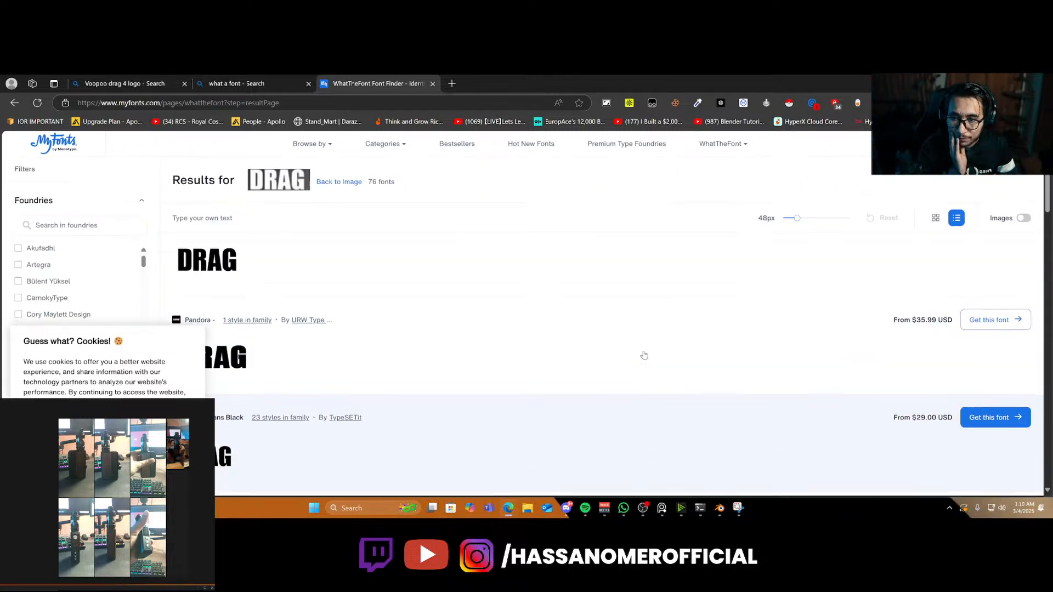
{"action": "scroll", "coordinate": [448, 346], "scroll_direction": "up", "scroll_amount": 2}
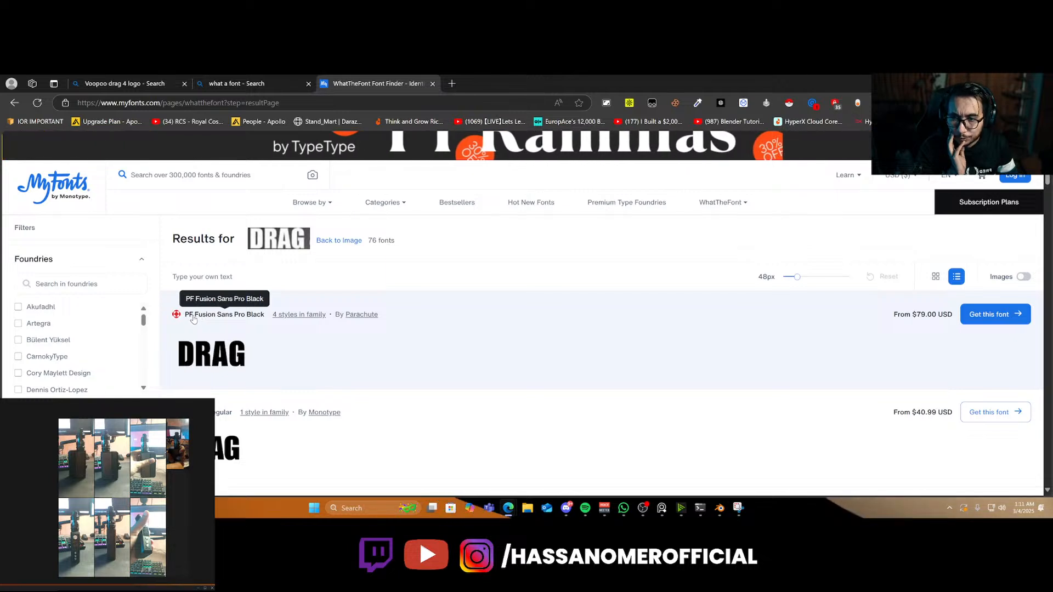
{"action": "left_click_drag", "start_coordinate": [185, 317], "coordinate": [212, 318]}
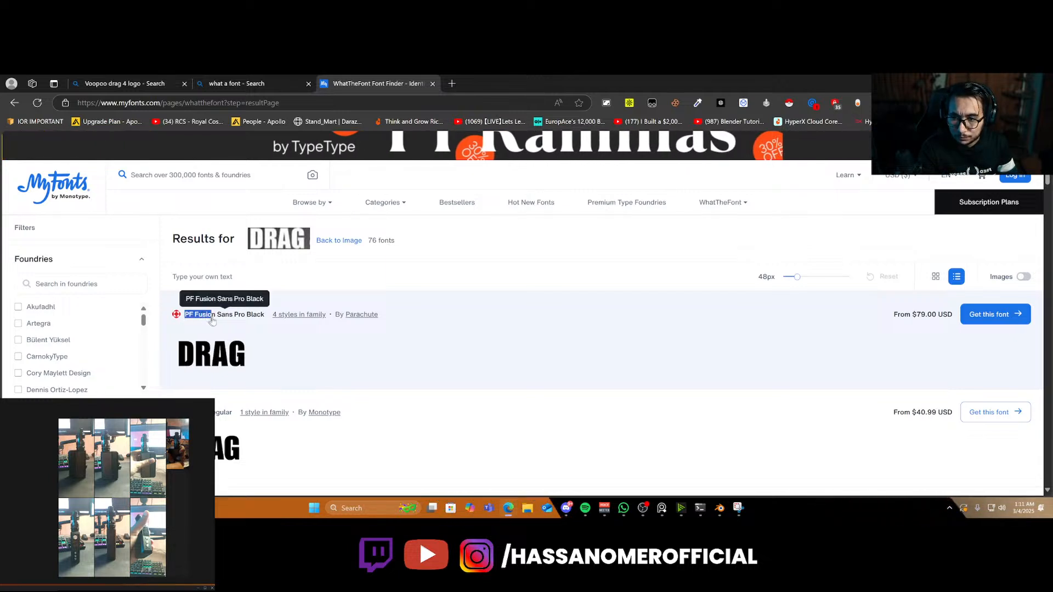
{"action": "left_click", "coordinate": [263, 318]}
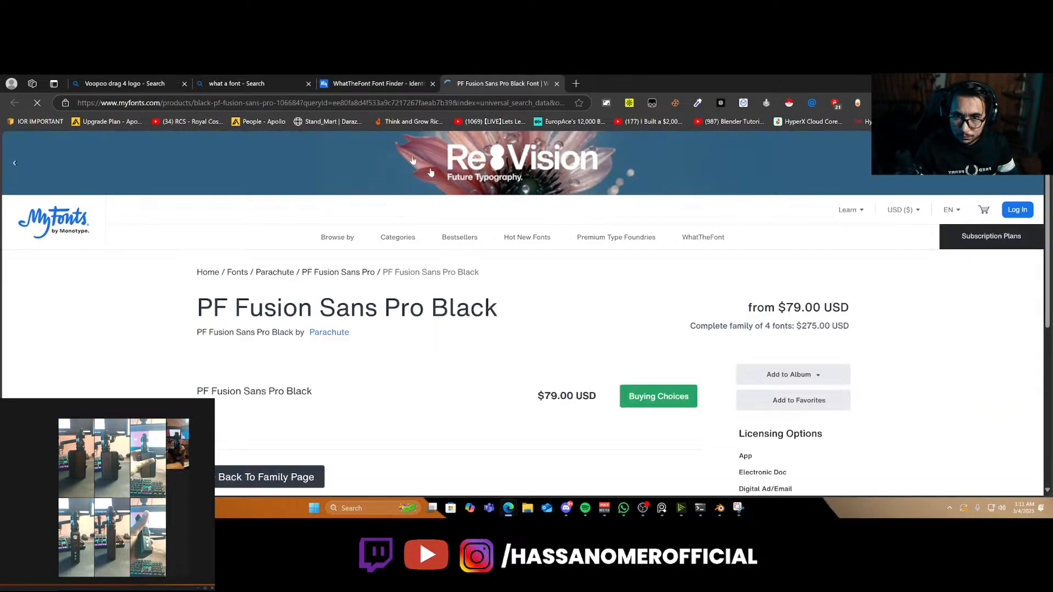
{"action": "left_click_drag", "start_coordinate": [197, 307], "coordinate": [508, 308]}
{"action": "key", "text": "ctrl+c"}
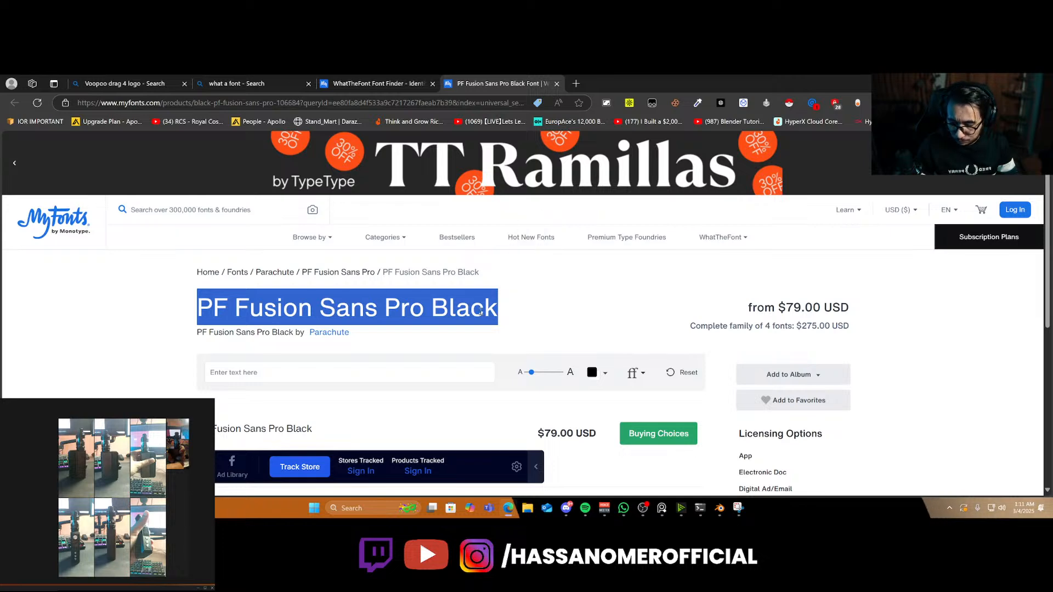
{"action": "left_click", "coordinate": [141, 356]}
{"action": "scroll", "coordinate": [157, 373], "scroll_direction": "down", "scroll_amount": 5}
{"action": "scroll", "coordinate": [158, 373], "scroll_direction": "up", "scroll_amount": 4}
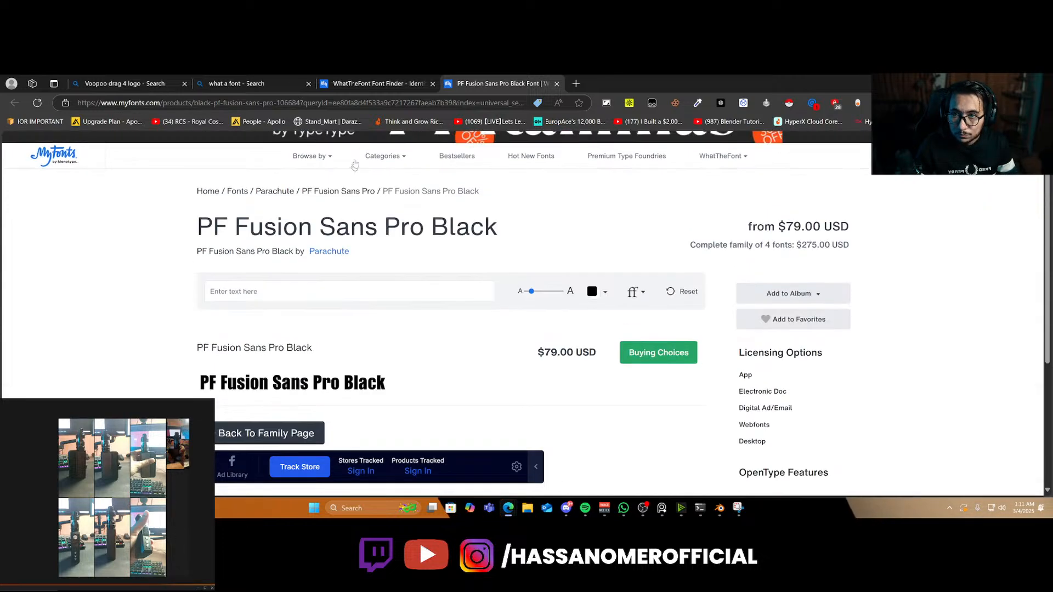
Search Google for "PF Fusion Sans Pro Black free alternative" and open the WhatFontIs page of similar fonts
{"action": "left_click", "coordinate": [388, 111]}
{"action": "type", "text": "google.com"}
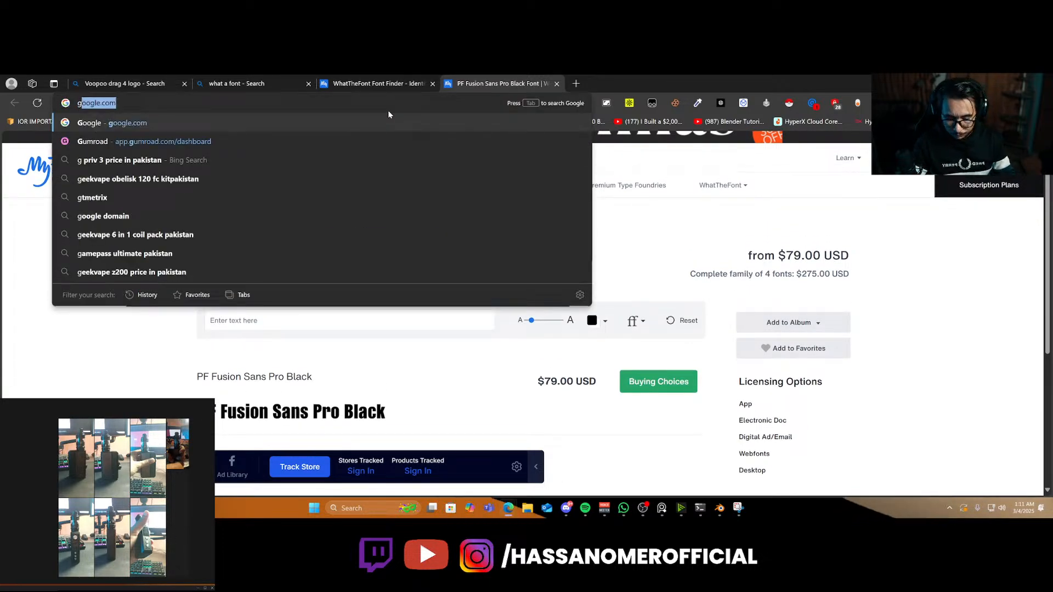
{"action": "key", "text": "Return"}
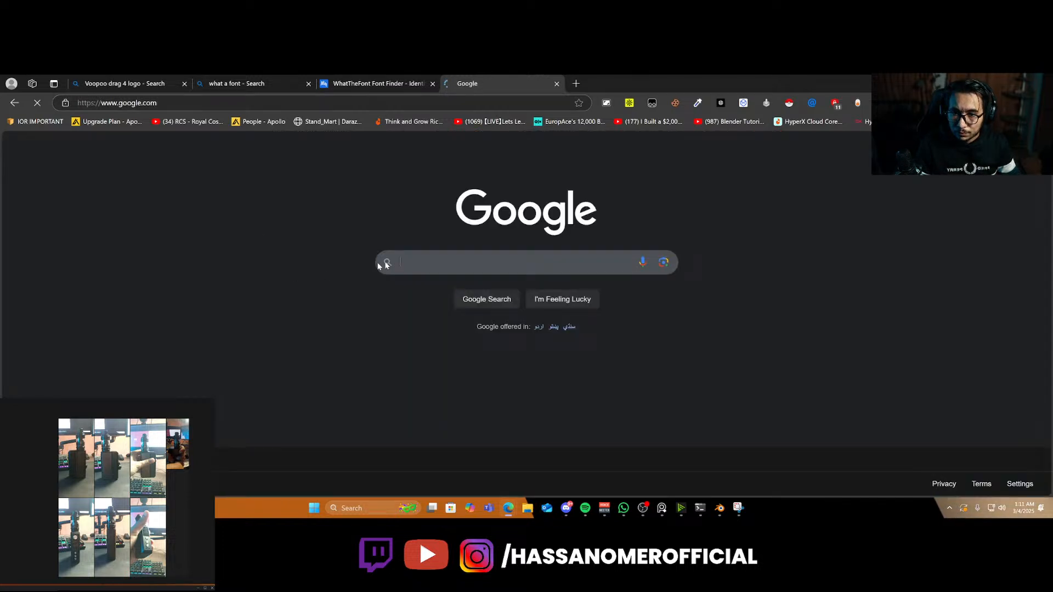
{"action": "left_click", "coordinate": [407, 264]}
{"action": "key", "text": "ctrl+v"}
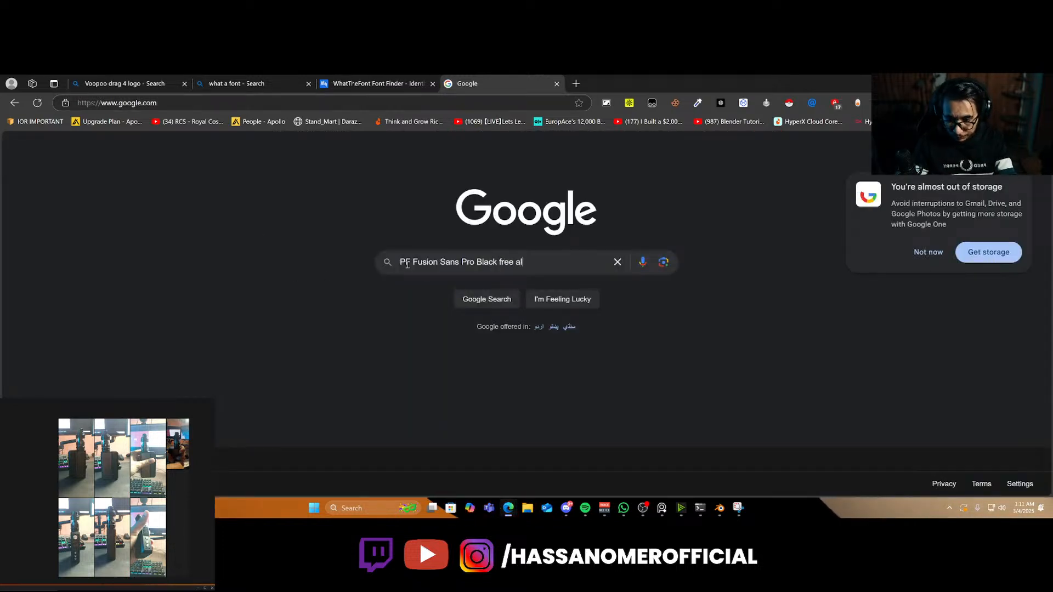
{"action": "type", "text": "free alternative"}
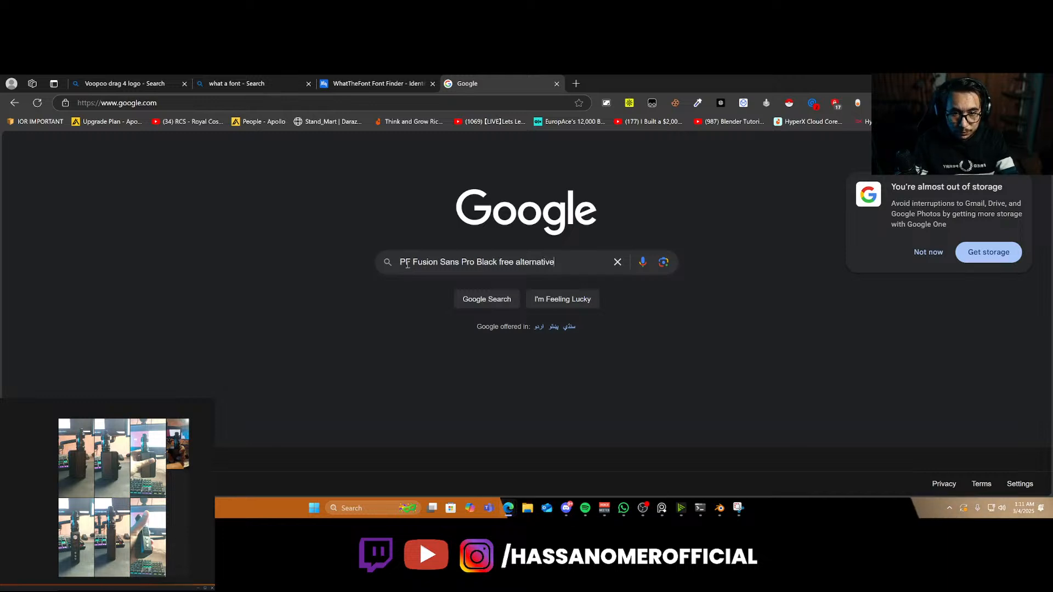
{"action": "key", "text": "Return"}
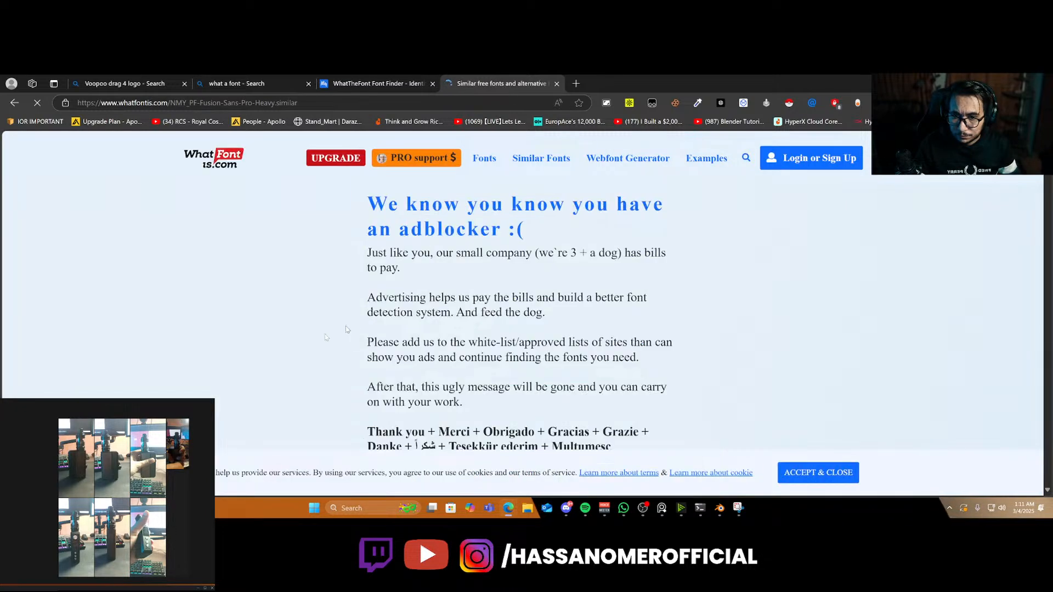
Choose the Anton font from the list of free alternatives and follow its download to the FFonts site
{"action": "scroll", "coordinate": [293, 329], "scroll_direction": "down", "scroll_amount": 5}
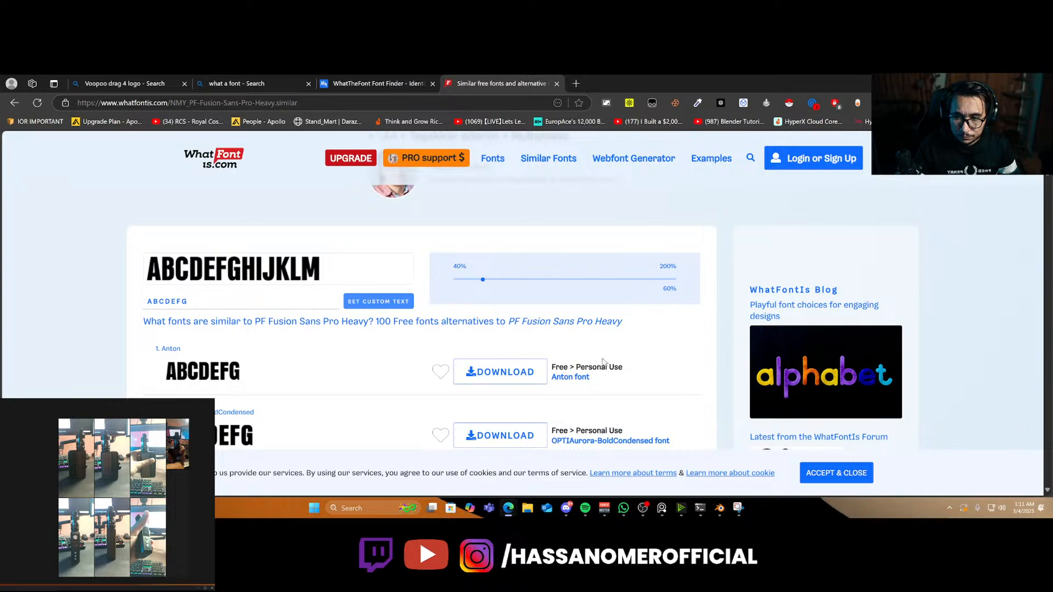
{"action": "scroll", "coordinate": [603, 362], "scroll_direction": "down", "scroll_amount": 1}
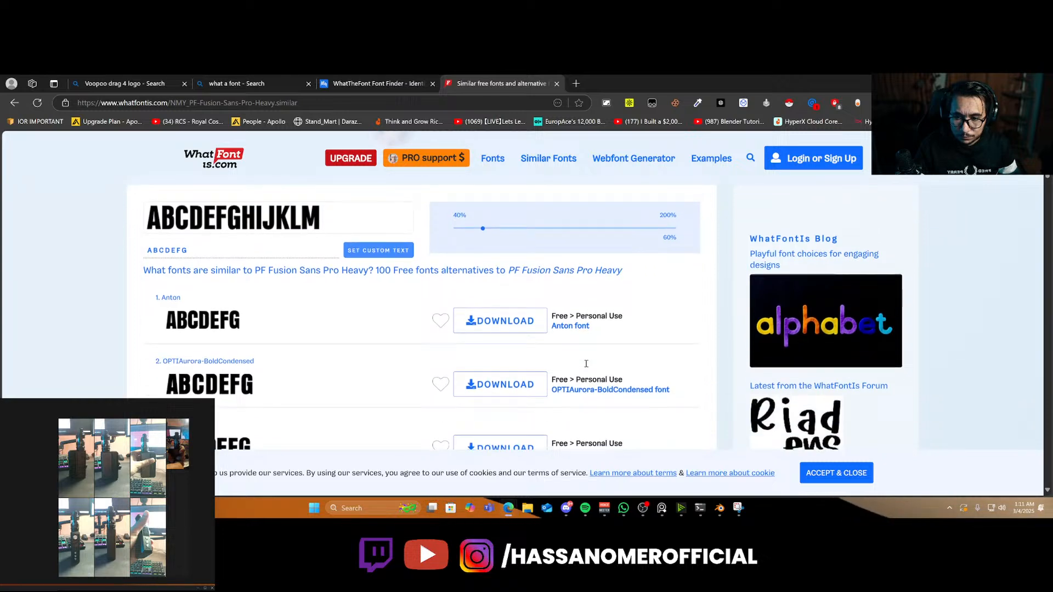
{"action": "left_click", "coordinate": [516, 321]}
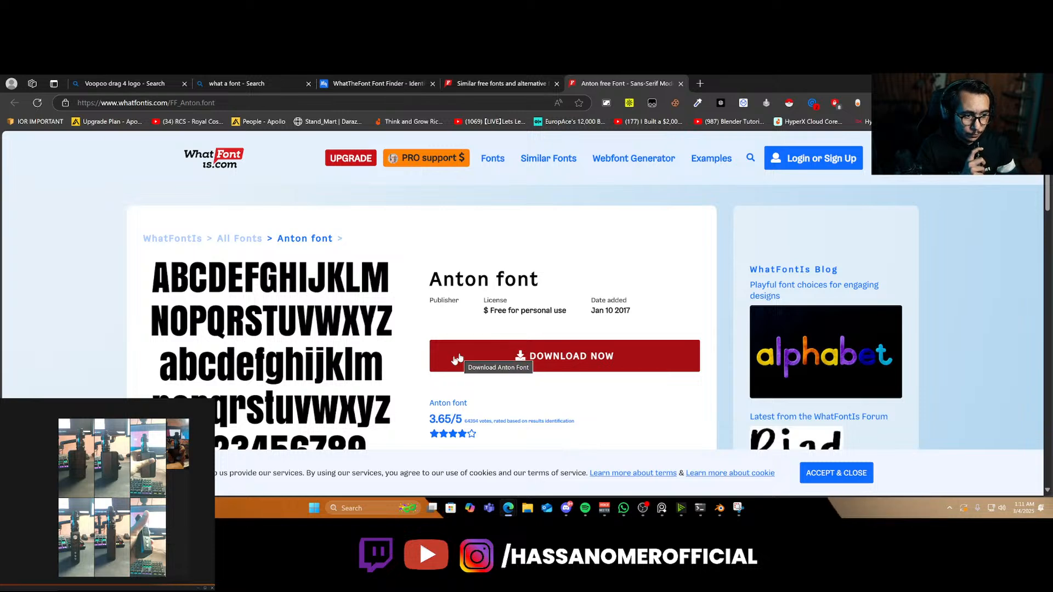
{"action": "left_click", "coordinate": [508, 354]}
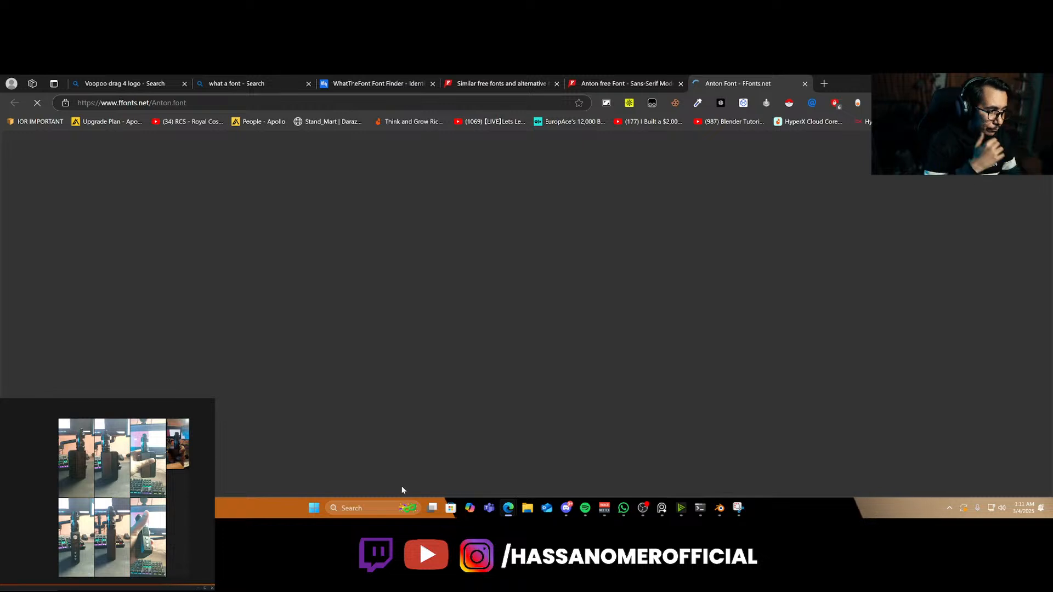
Download the Anton font as Anton.zip, open the archive in WinRAR and dismiss the extra WinRAR window
{"action": "scroll", "coordinate": [609, 472], "scroll_direction": "down", "scroll_amount": 2}
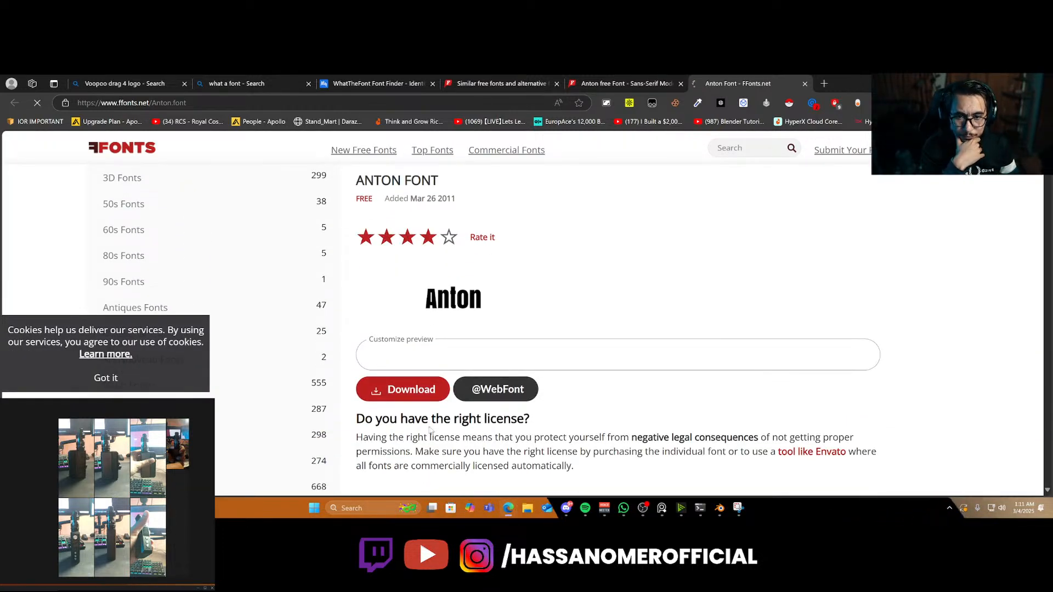
{"action": "left_click", "coordinate": [405, 390]}
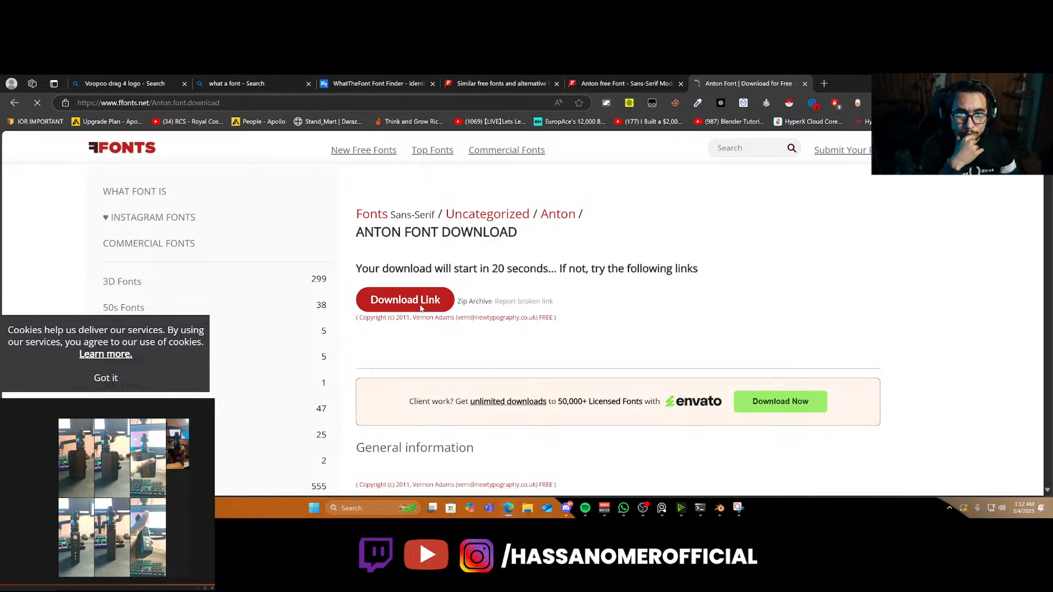
{"action": "left_click", "coordinate": [420, 307]}
{"action": "left_click", "coordinate": [510, 335]}
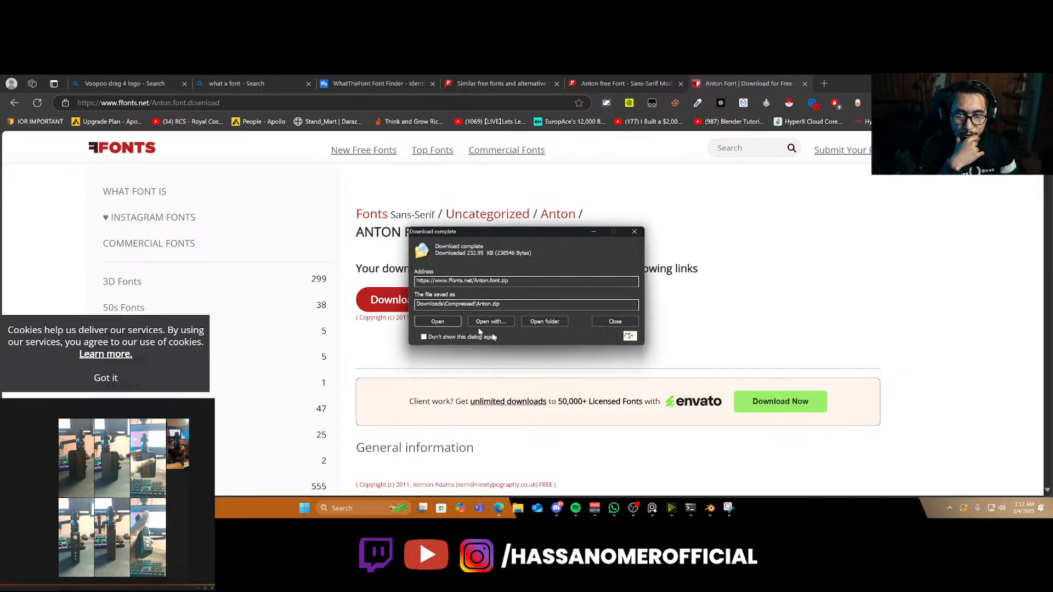
{"action": "left_click", "coordinate": [438, 321]}
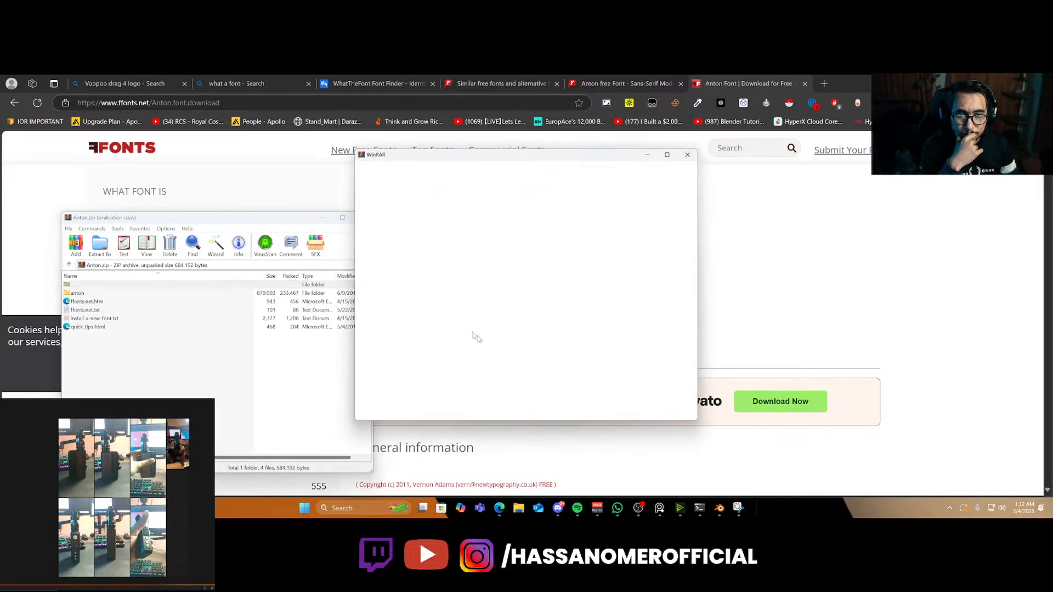
{"action": "left_click", "coordinate": [689, 154]}
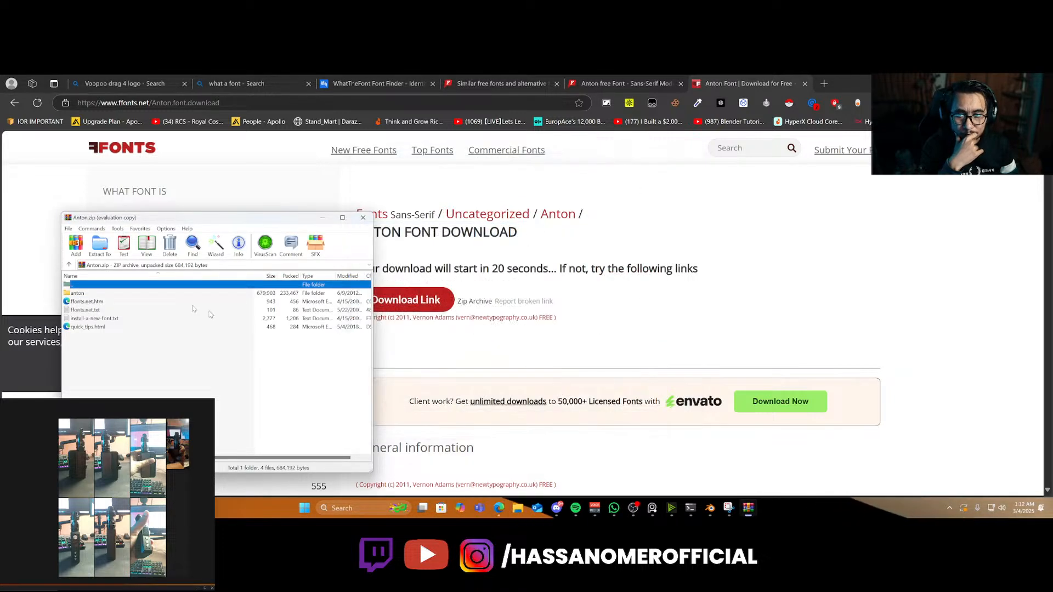
Install Anton.ttf from the archive's anton folder, then close the font preview and the archive
{"action": "left_click", "coordinate": [88, 310]}
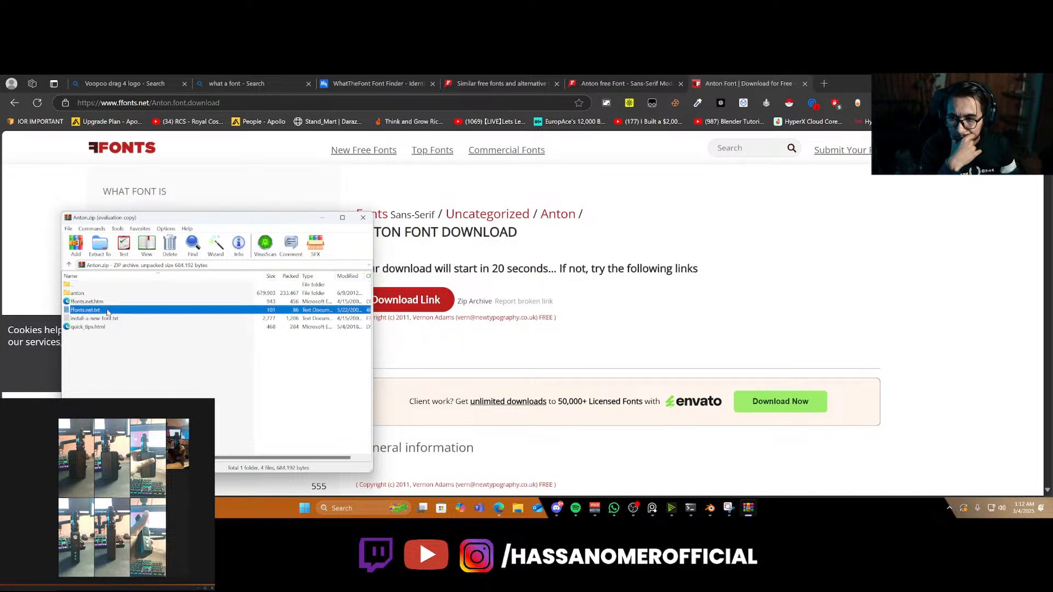
{"action": "left_click", "coordinate": [119, 302]}
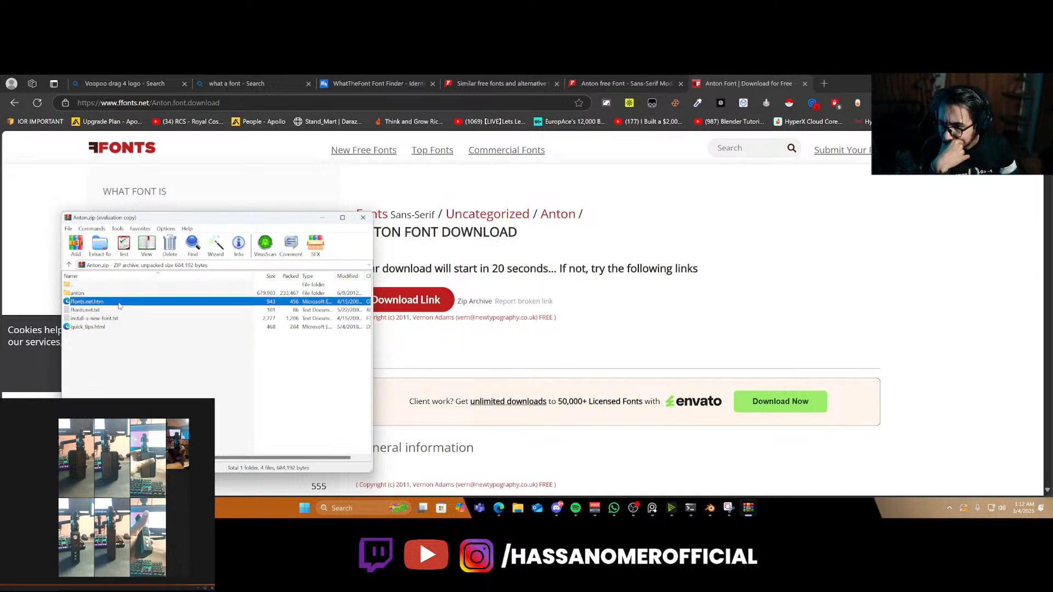
{"action": "double_click", "coordinate": [105, 293]}
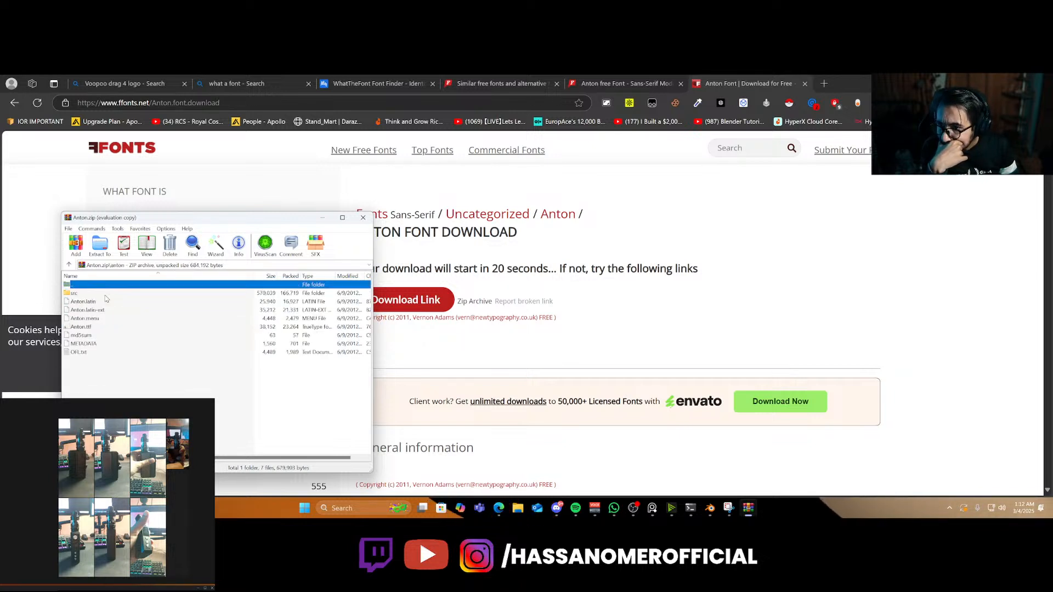
{"action": "left_click", "coordinate": [103, 337]}
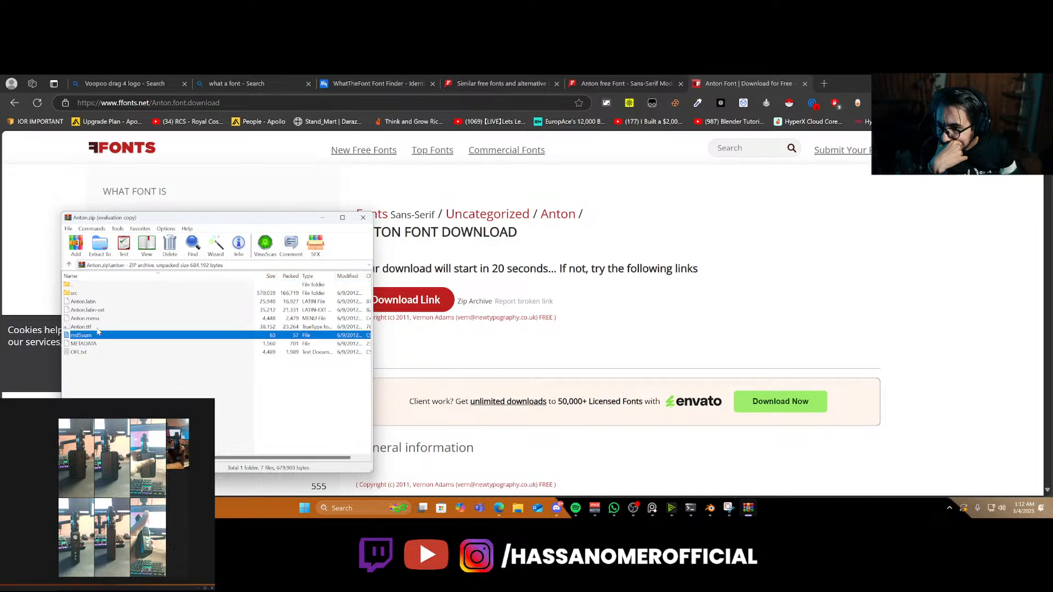
{"action": "left_click", "coordinate": [103, 327]}
{"action": "double_click", "coordinate": [104, 328]}
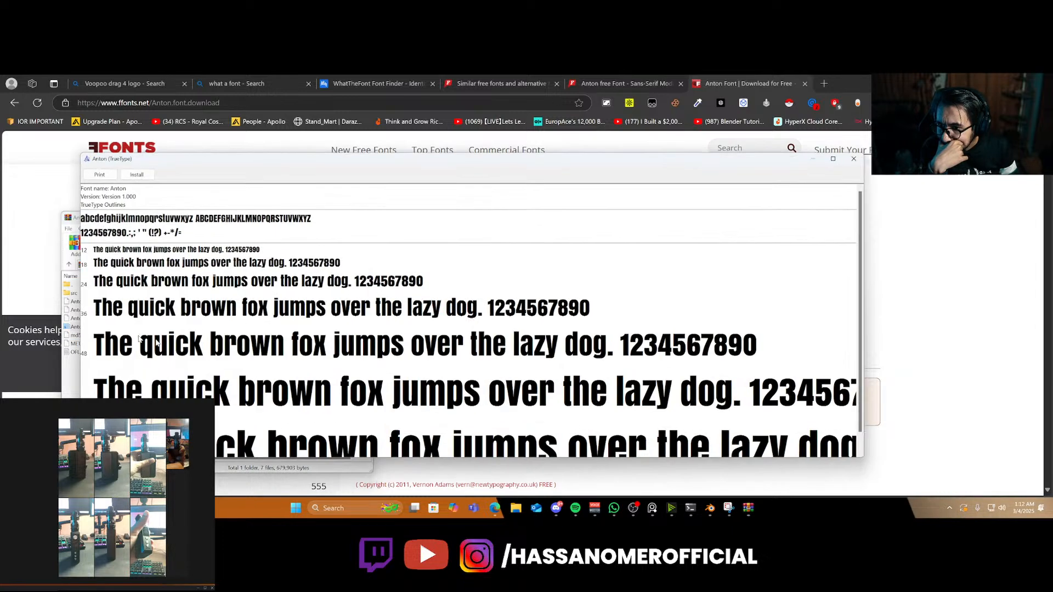
{"action": "left_click", "coordinate": [137, 174]}
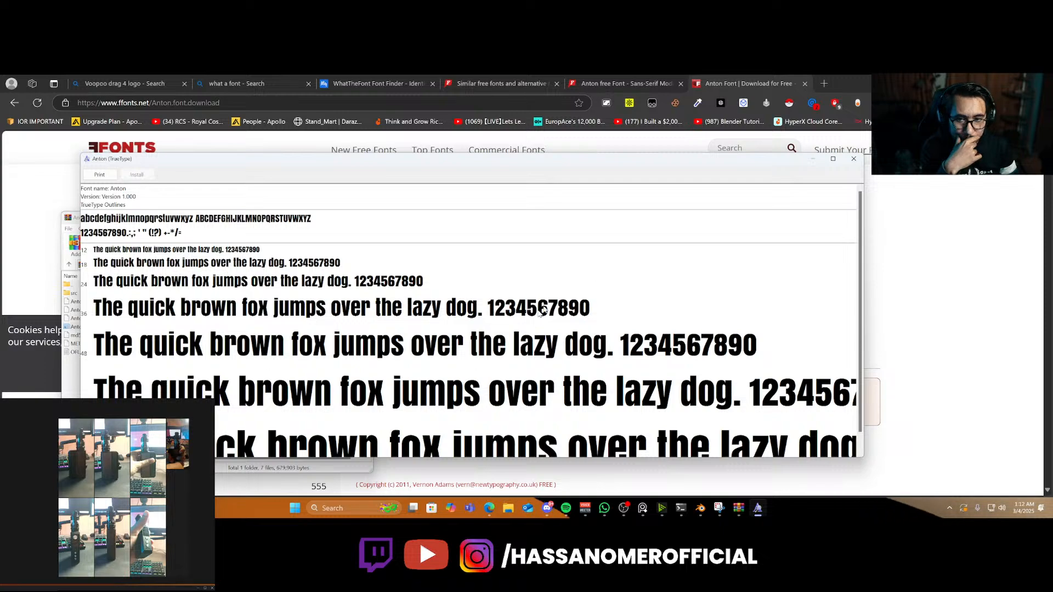
{"action": "left_click", "coordinate": [854, 158]}
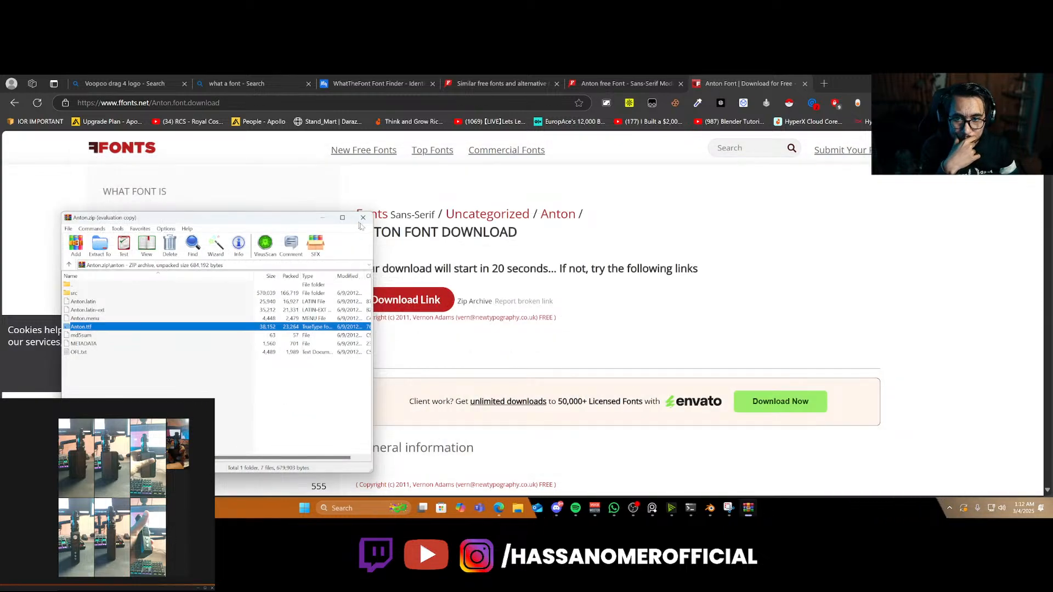
{"action": "left_click", "coordinate": [869, 189]}
Return to Blender, switch the rendered viewport to solid shading and save the DRAG 4 file
{"action": "left_click", "coordinate": [1006, 82]}
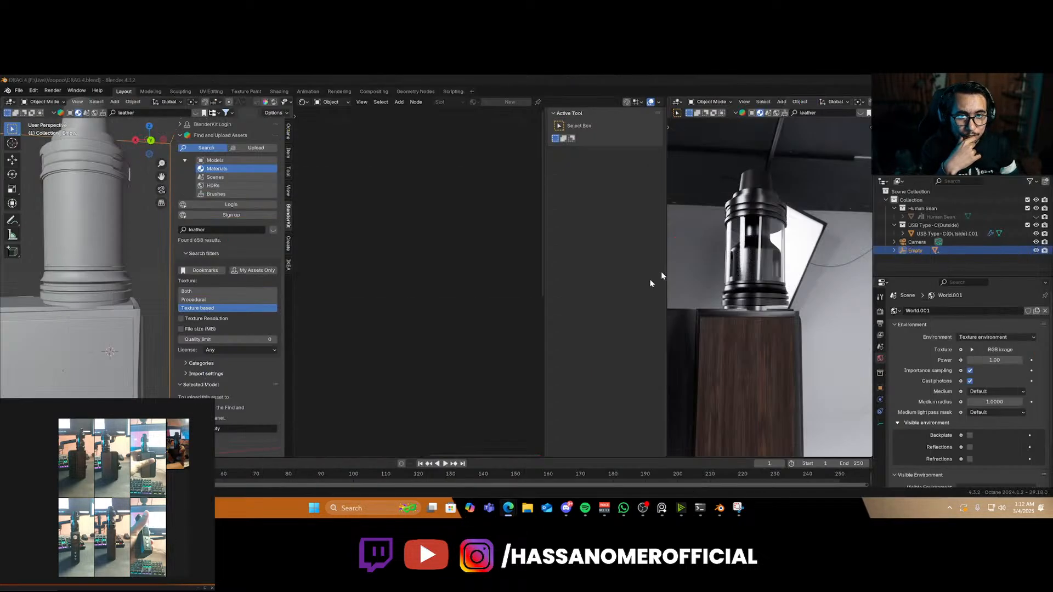
{"action": "left_click", "coordinate": [726, 281]}
{"action": "key", "text": "z"}
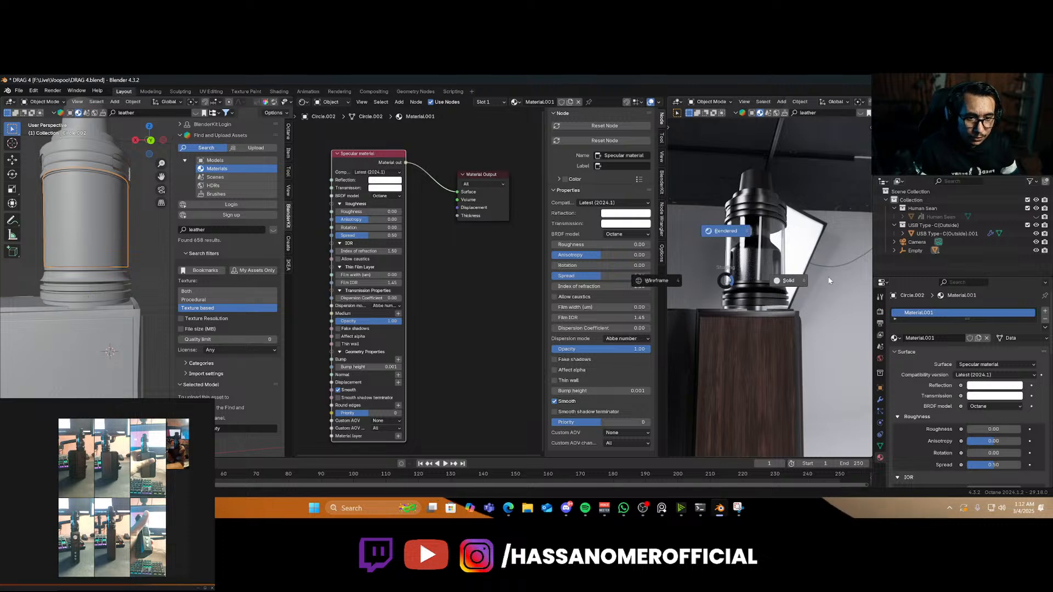
{"action": "left_click", "coordinate": [828, 280]}
{"action": "key", "text": "ctrl+s"}
Open Photoshop and create a new 4500 x 3000 px document at 72 pixels per inch
{"action": "key", "text": "super+d"}
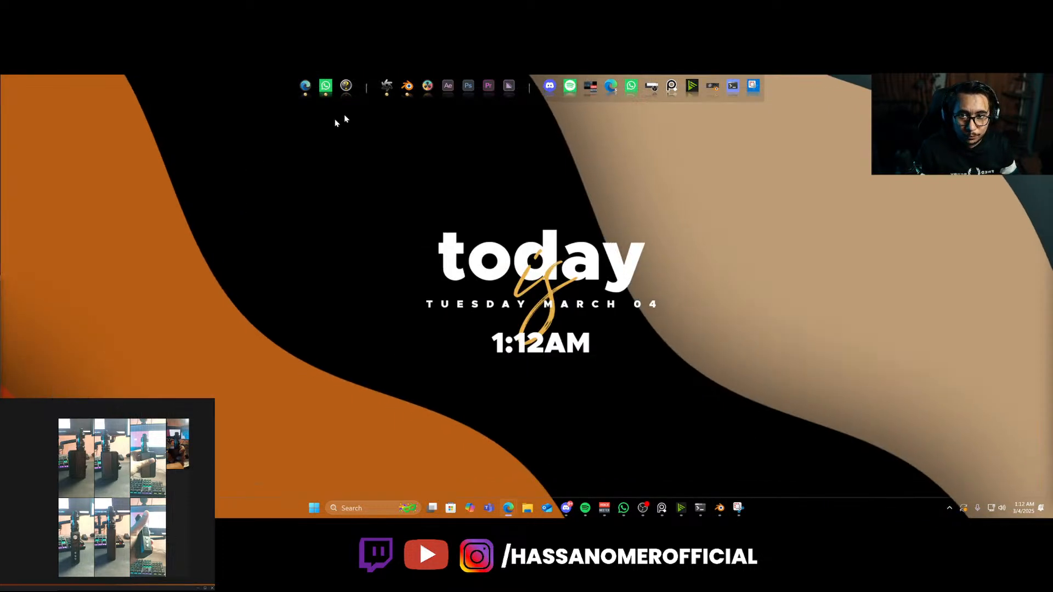
{"action": "left_click", "coordinate": [468, 88]}
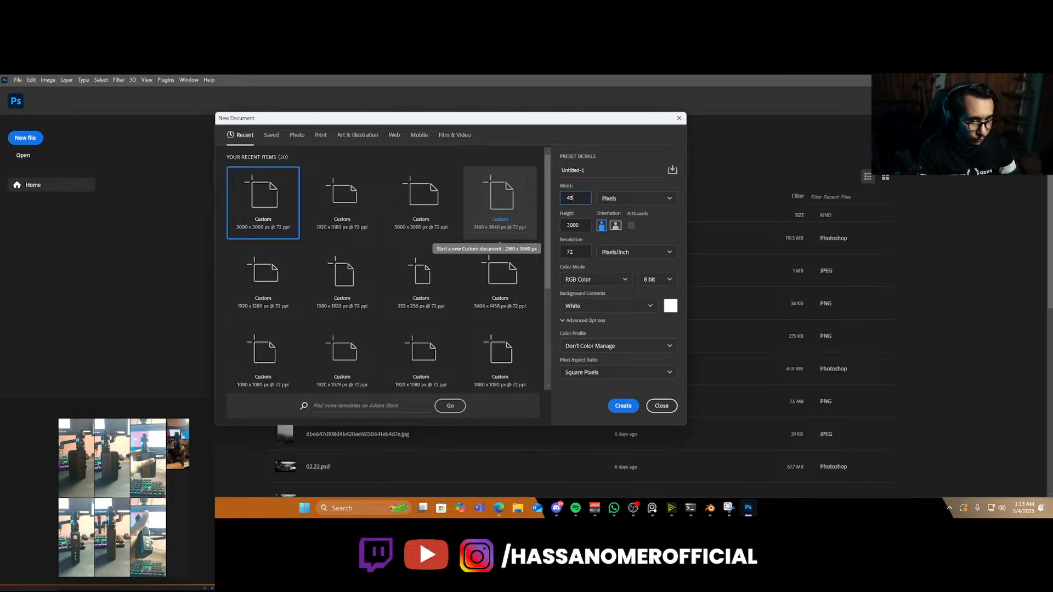
{"action": "left_click", "coordinate": [623, 406]}
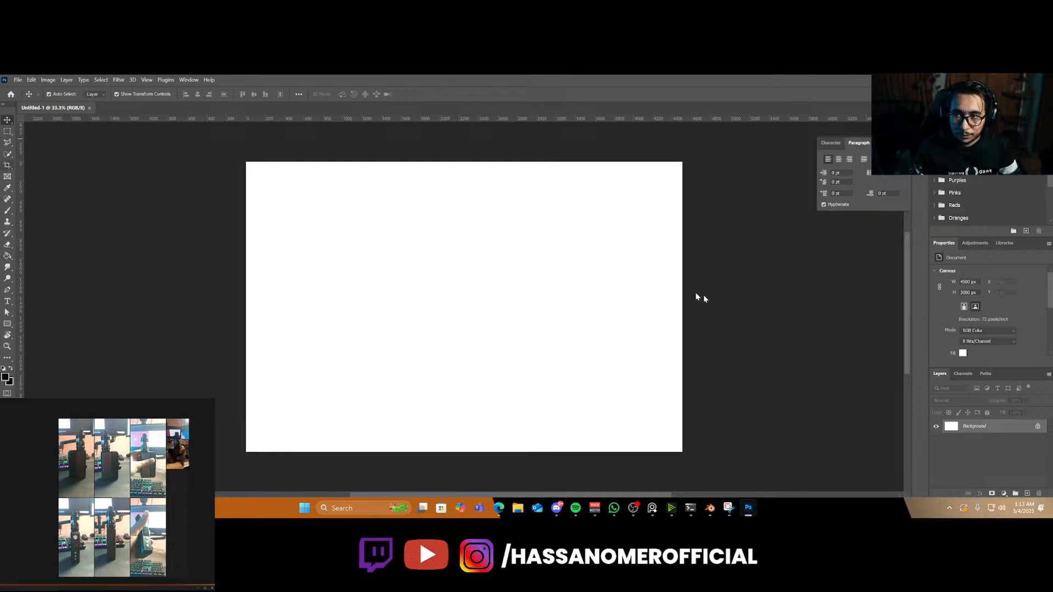
Extend the canvas sideways with the Crop tool to about 6768 px wide
{"action": "key", "text": "c"}
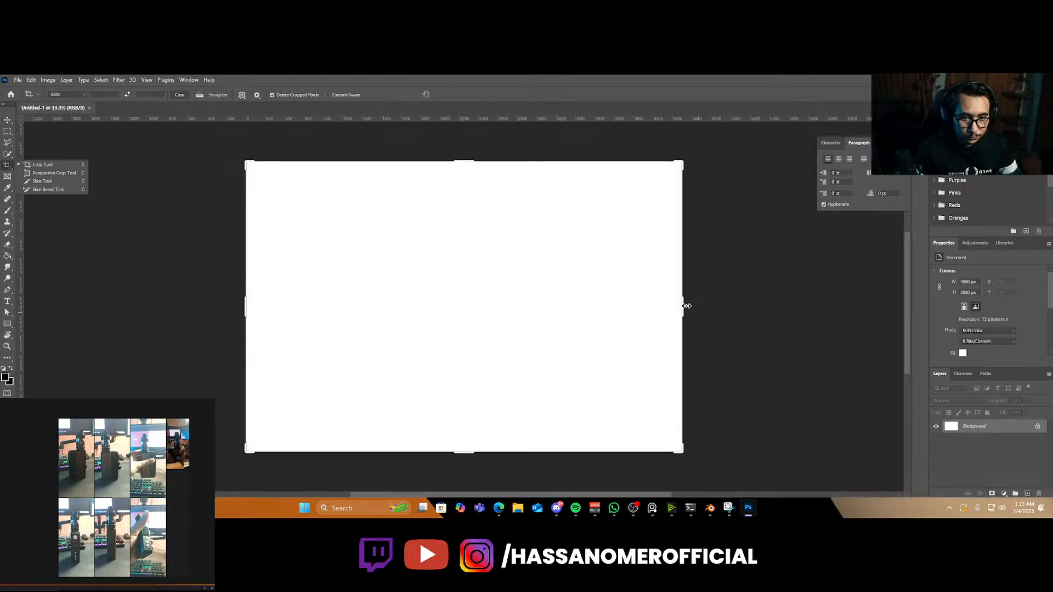
{"action": "left_click_drag", "start_coordinate": [738, 307], "coordinate": [797, 312]}
{"action": "key", "text": "Return"}
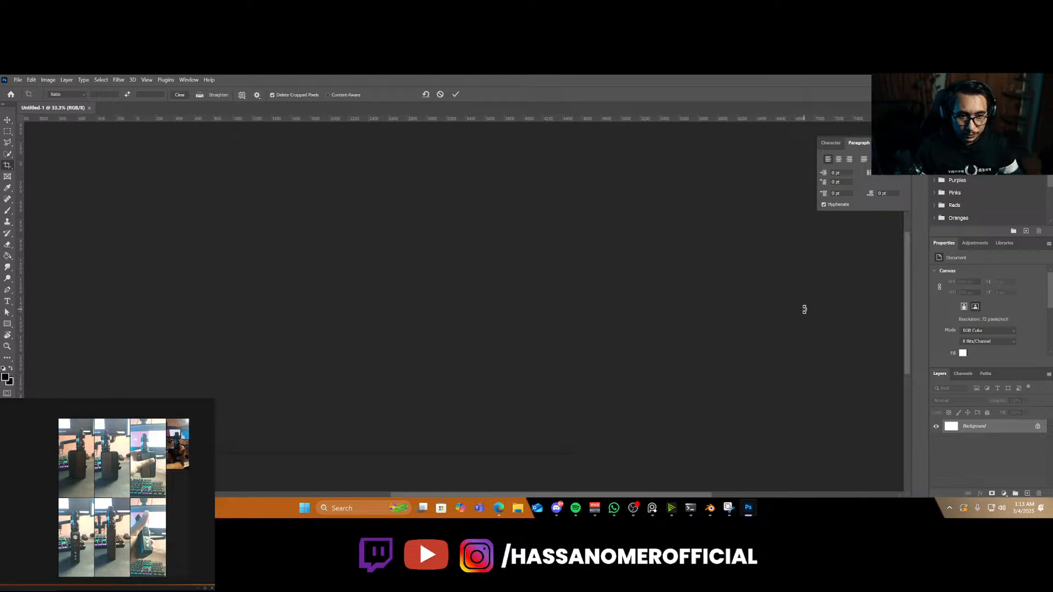
Paint the black extended area of the canvas white with a large brush
{"action": "key", "text": "b"}
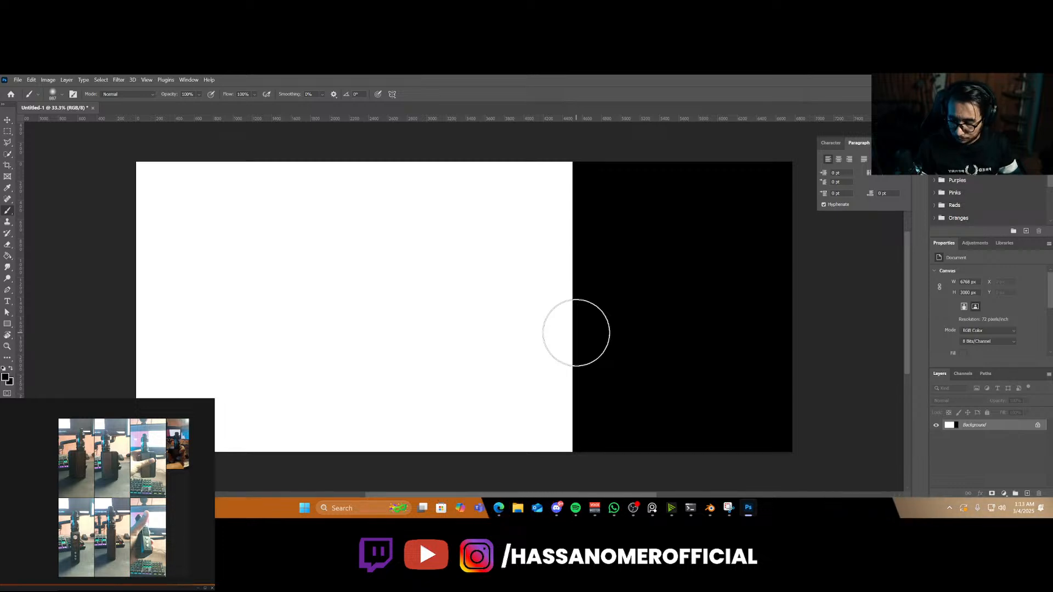
{"action": "key", "text": "d"}
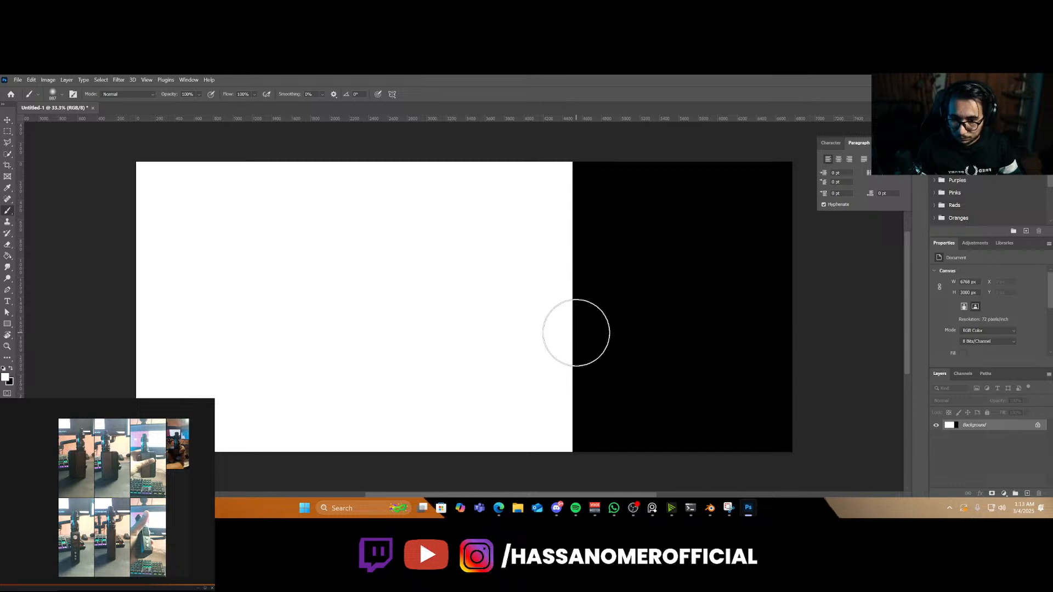
{"action": "right_click_drag", "start_coordinate": [576, 333], "coordinate": [658, 345], "text": "alt"}
{"action": "mouse_move", "coordinate": [646, 205]}
{"action": "left_mouse_down"}
{"action": "mouse_move", "coordinate": [613, 414]}
{"action": "mouse_move", "coordinate": [576, 477]}
{"action": "mouse_move", "coordinate": [771, 188]}
{"action": "mouse_move", "coordinate": [764, 305]}
{"action": "left_mouse_up"}
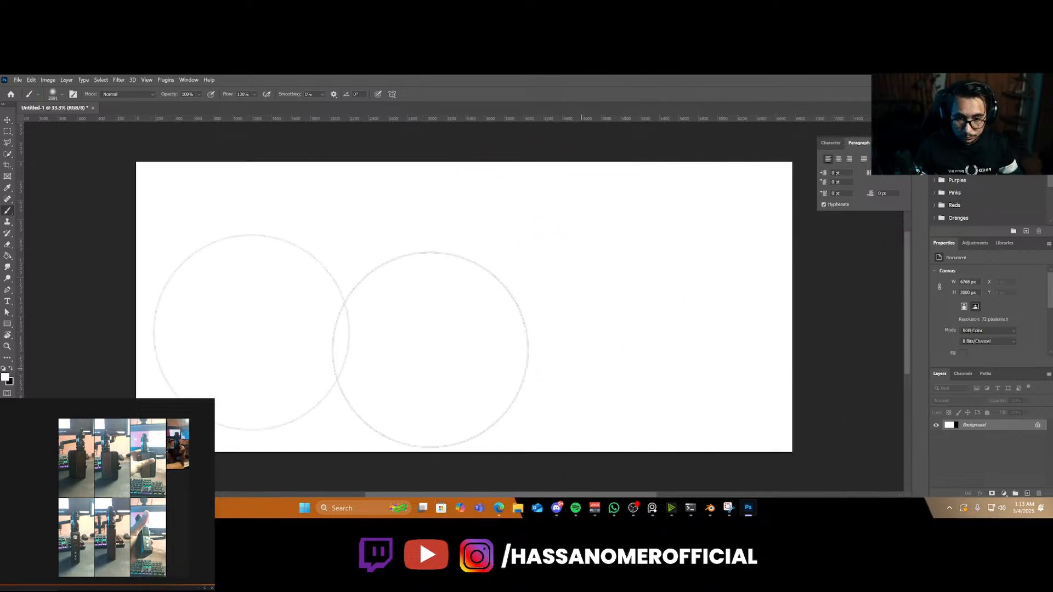
Add a text layer reading "DRAG 4" on the white canvas
{"action": "key", "text": "v"}
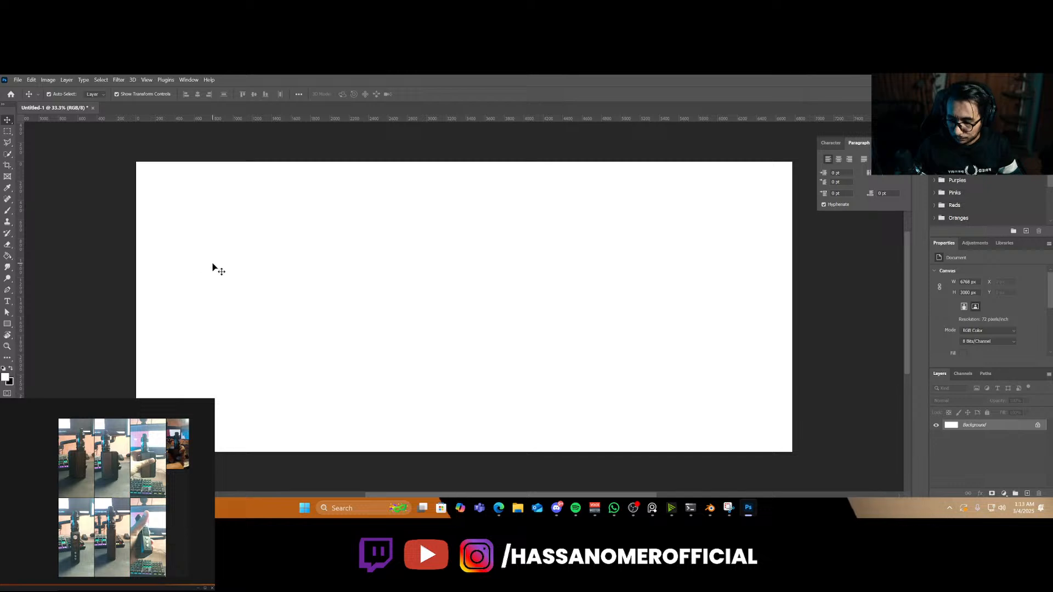
{"action": "key", "text": "t"}
{"action": "left_click", "coordinate": [344, 309]}
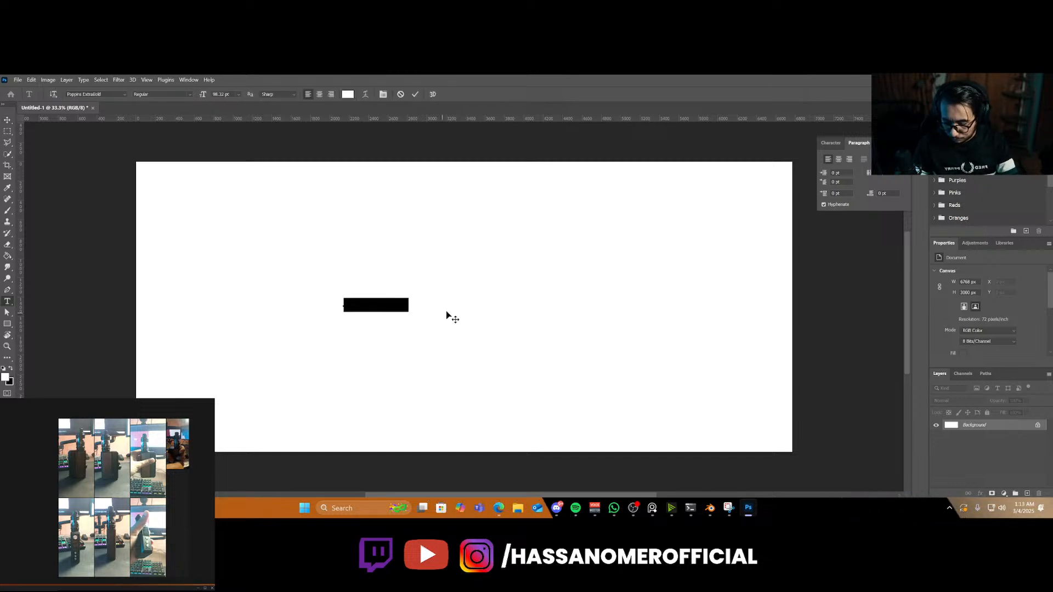
{"action": "type", "text": "vape"}
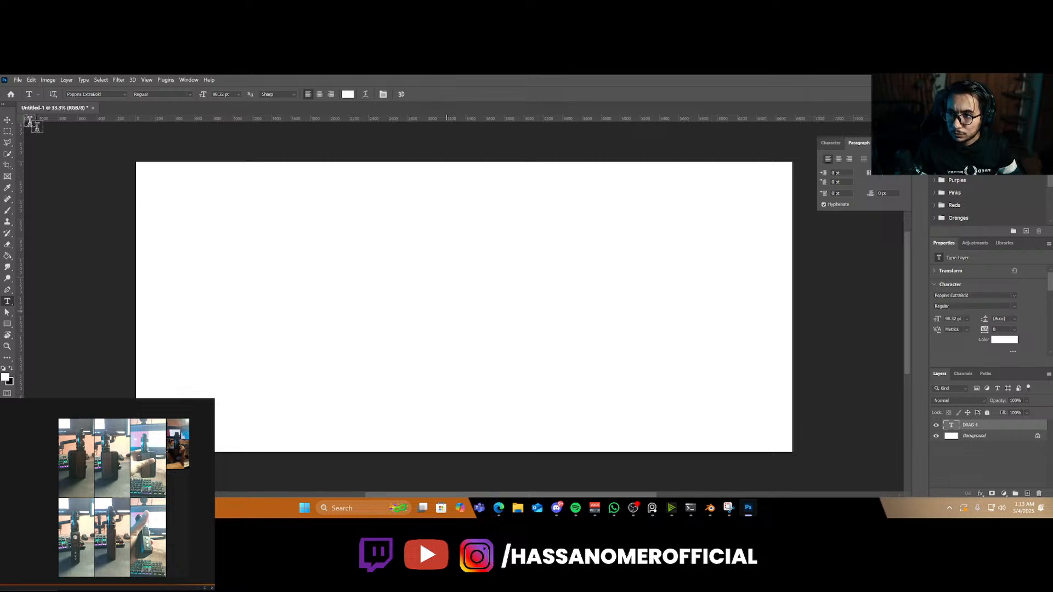
{"action": "key", "text": "ctrl+Return"}
Set the DRAG 4 text colour to 000000 and its font to Anton Regular
{"action": "key", "text": "v"}
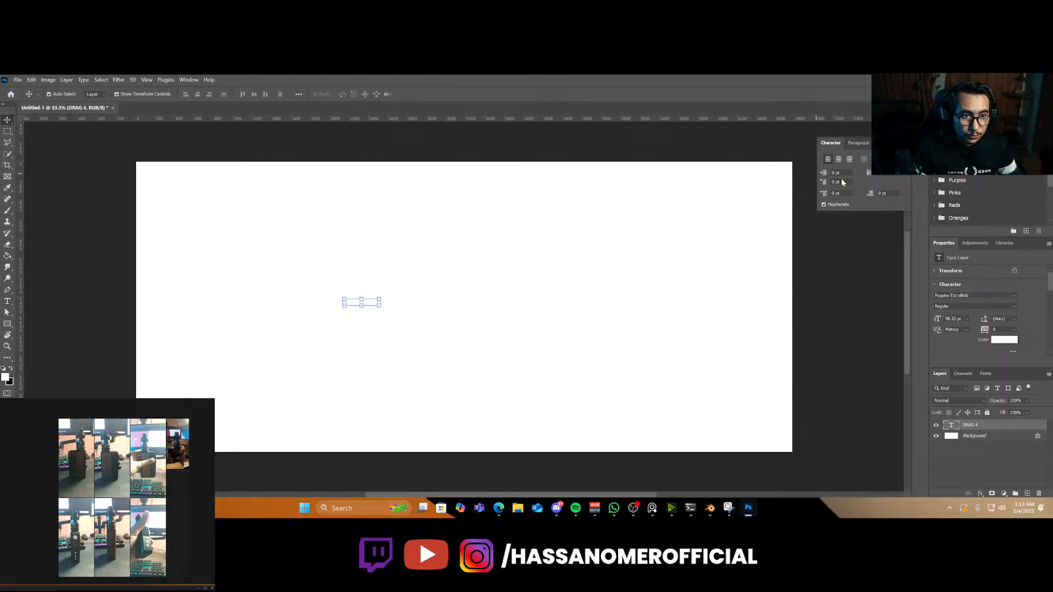
{"action": "left_click", "coordinate": [830, 142]}
{"action": "left_click", "coordinate": [895, 196]}
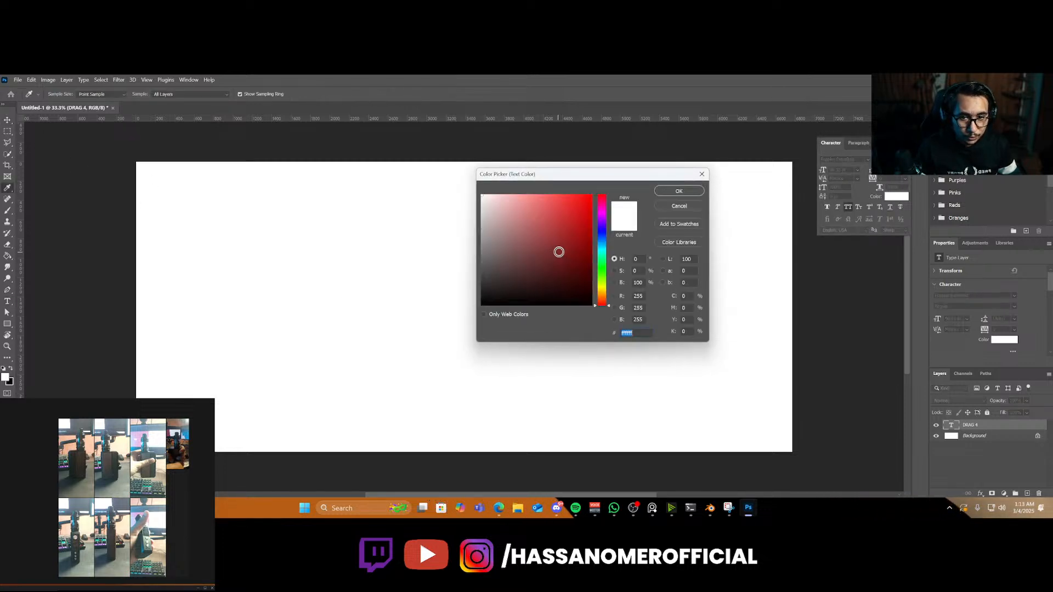
{"action": "type", "text": "000000"}
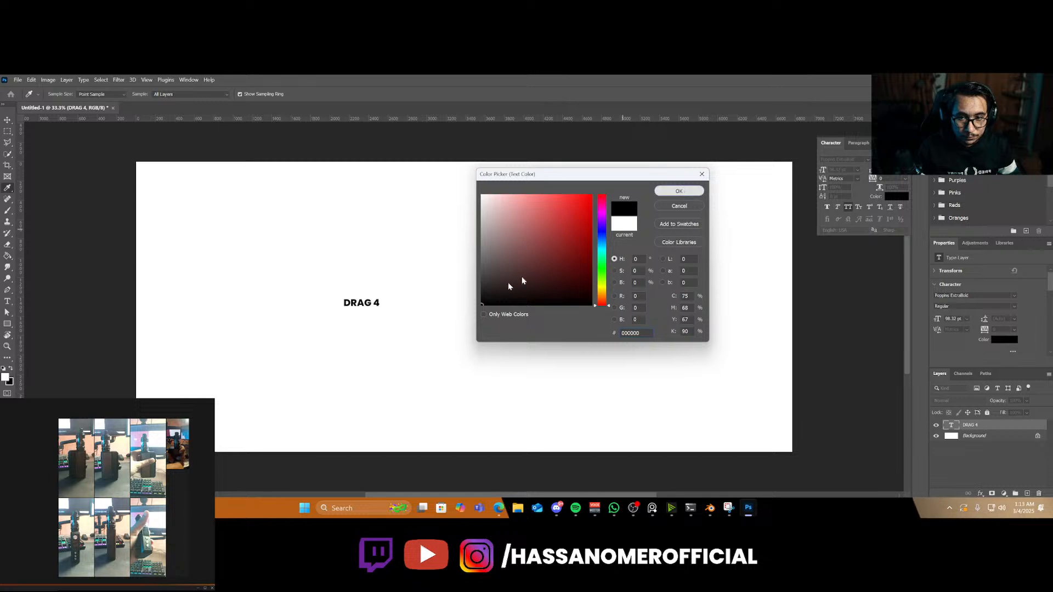
{"action": "key", "text": "Return"}
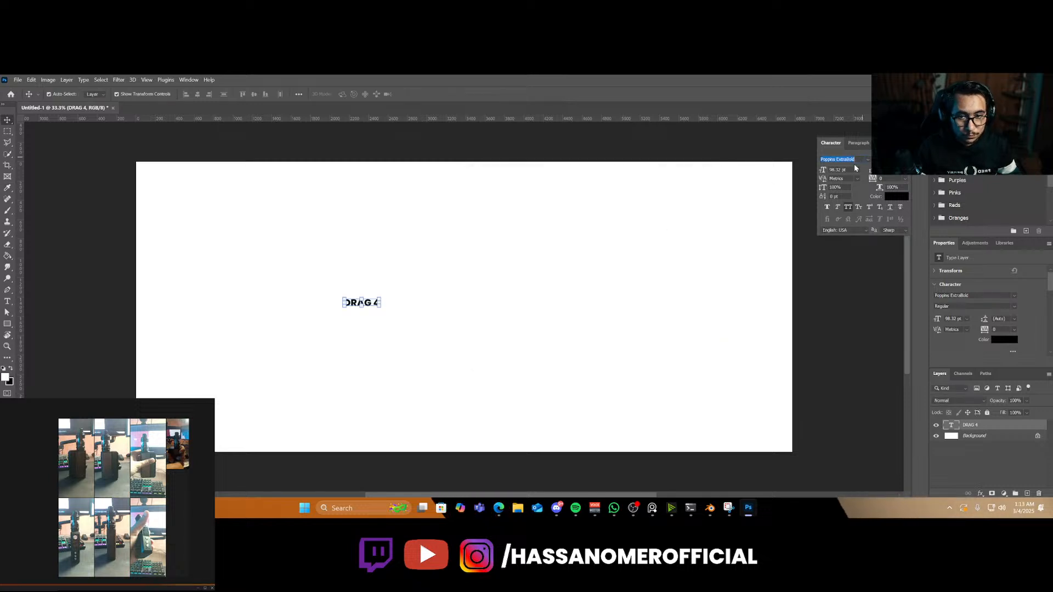
{"action": "type", "text": "ton"}
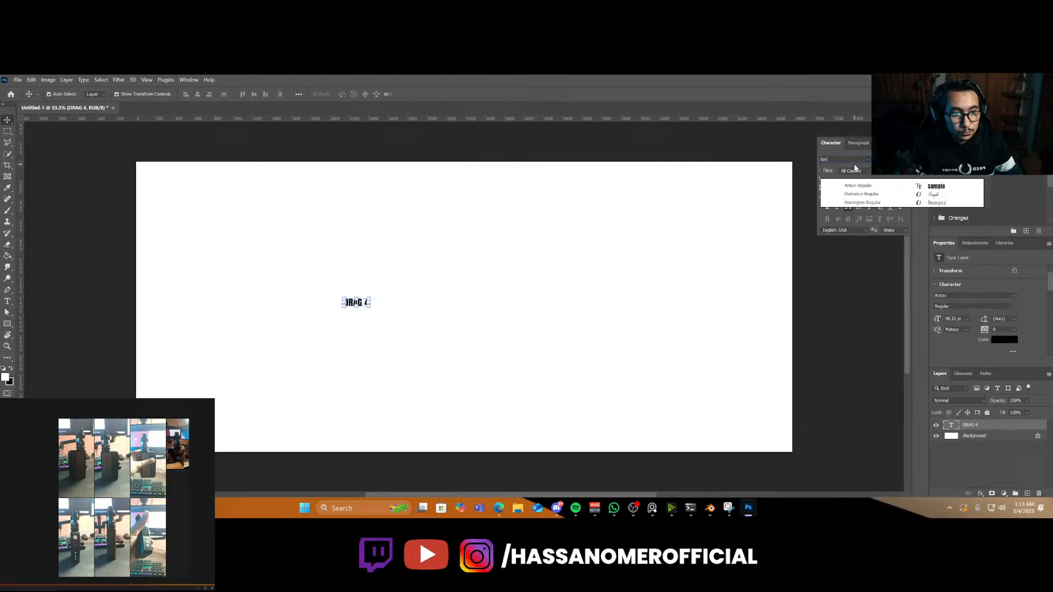
{"action": "left_click", "coordinate": [858, 185]}
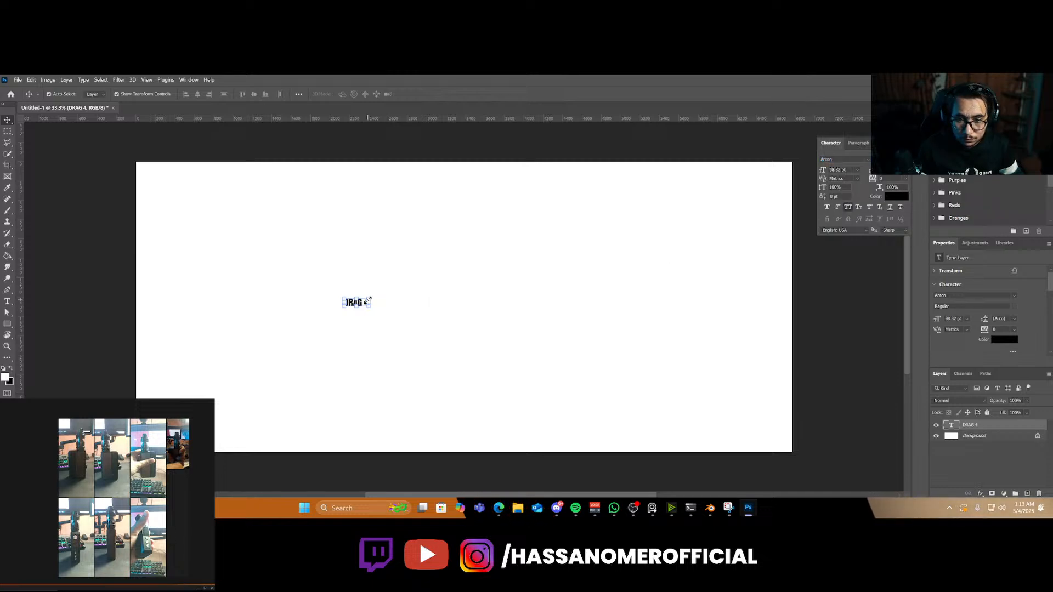
Scale the DRAG 4 text up to about 1955 pt, centre it on the canvas and hide the Background layer
{"action": "left_click_drag", "start_coordinate": [370, 298], "coordinate": [658, 287]}
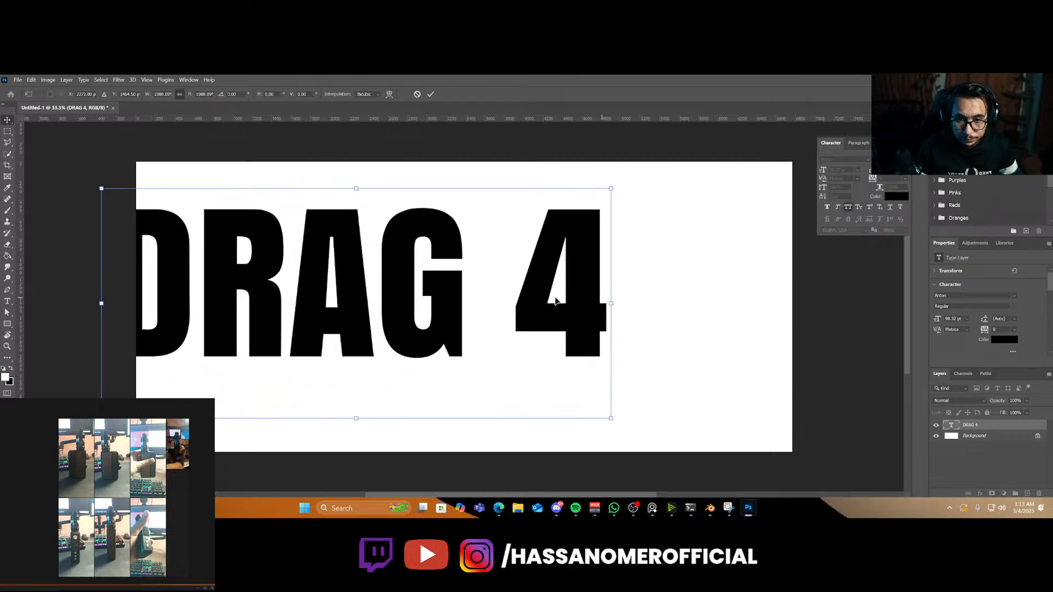
{"action": "left_click_drag", "start_coordinate": [565, 305], "coordinate": [660, 316]}
{"action": "key", "text": "Return"}
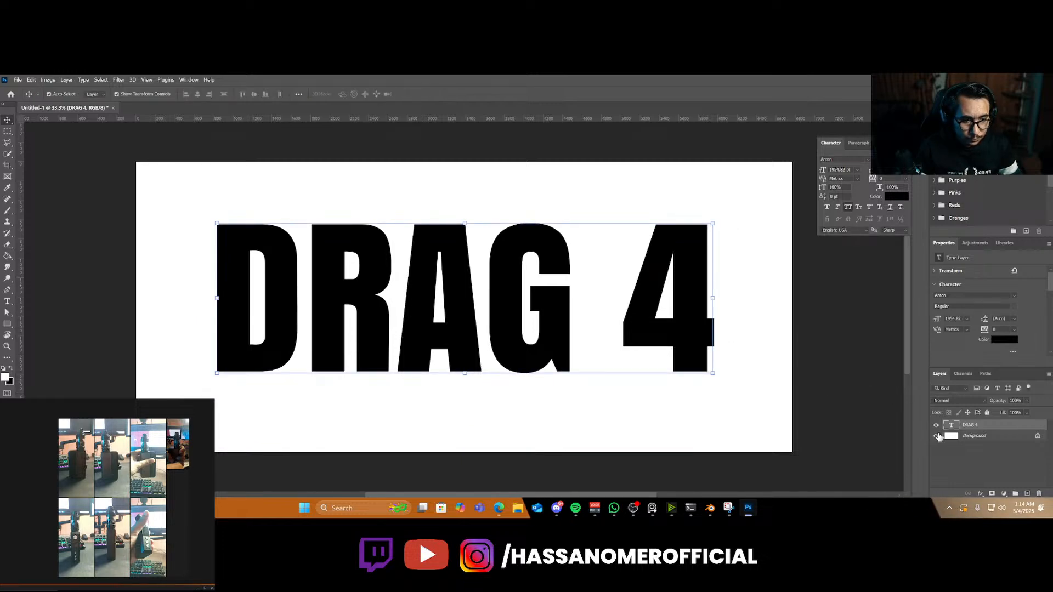
{"action": "left_click", "coordinate": [937, 436]}
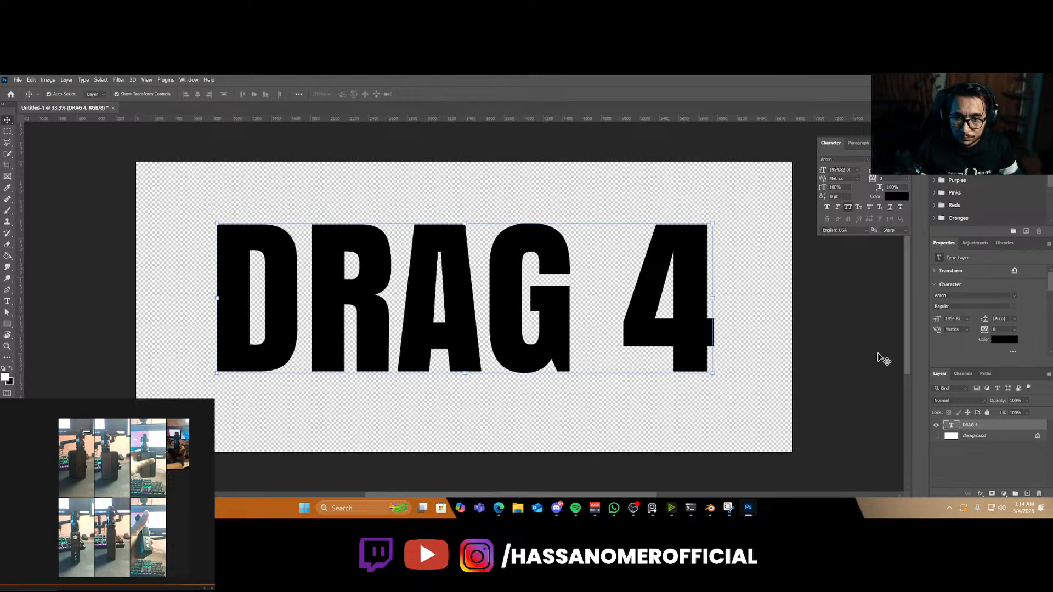
{"action": "left_click", "coordinate": [985, 374]}
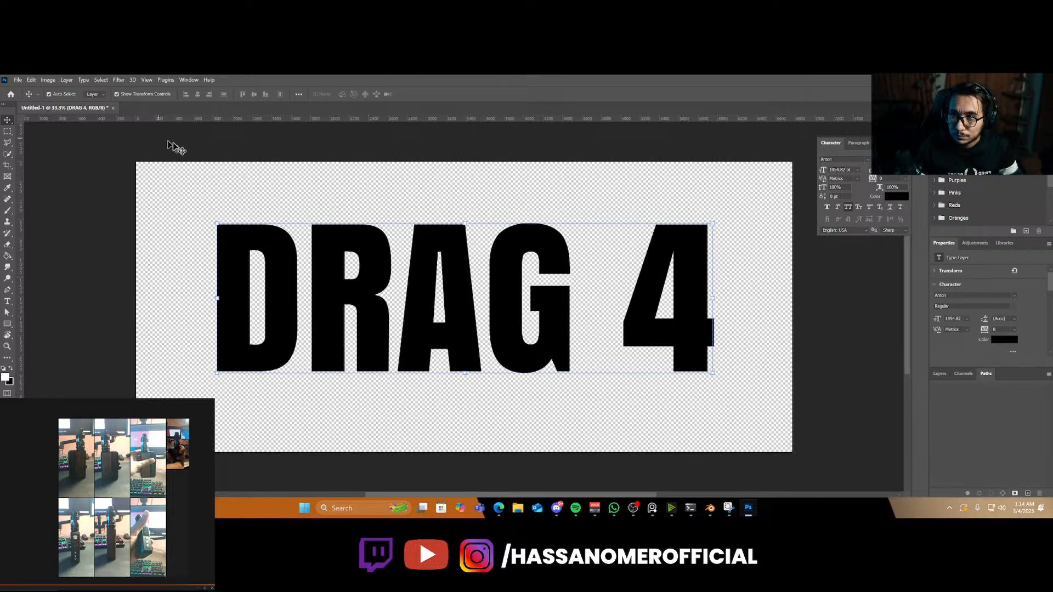
{"action": "left_click_drag", "start_coordinate": [195, 186], "coordinate": [393, 316]}
{"action": "left_click_drag", "start_coordinate": [757, 415], "coordinate": [757, 416]}
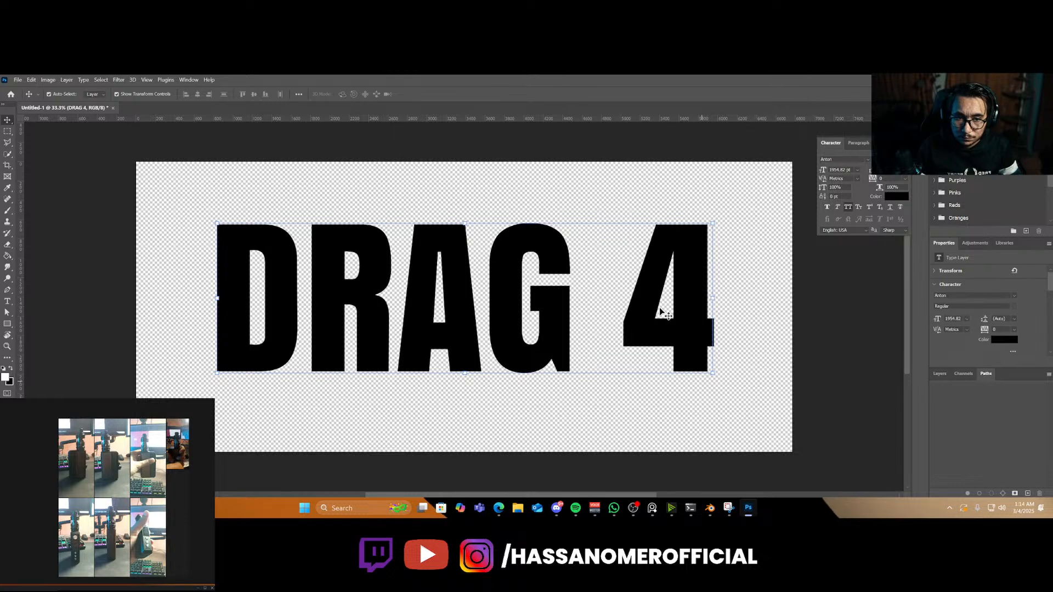
{"action": "right_click", "coordinate": [648, 311]}
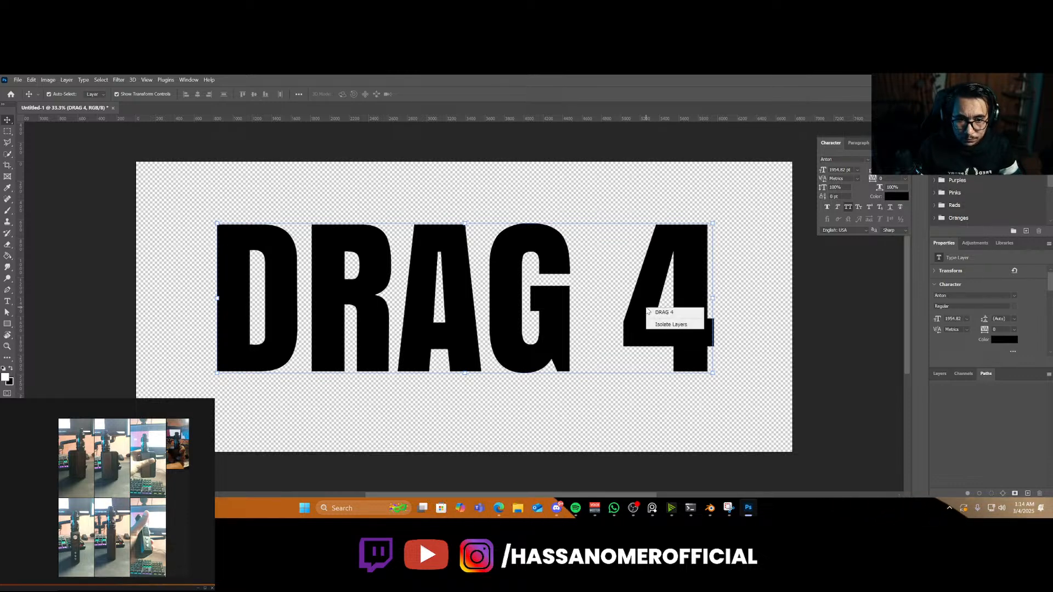
{"action": "left_click", "coordinate": [649, 312]}
{"action": "left_click", "coordinate": [153, 81]}
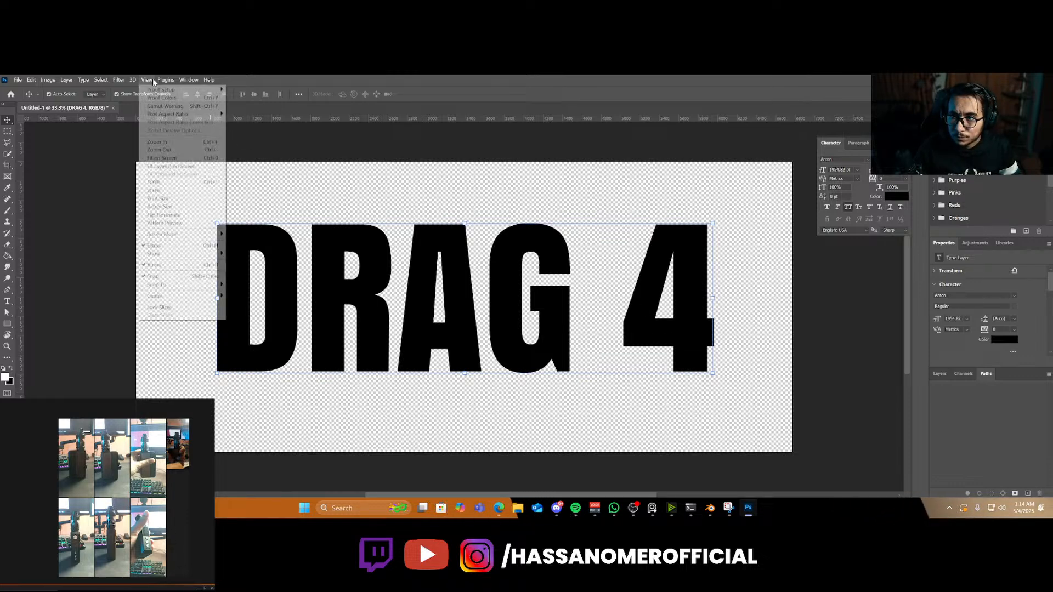
{"action": "left_click", "coordinate": [154, 81]}
{"action": "left_click", "coordinate": [82, 301]}
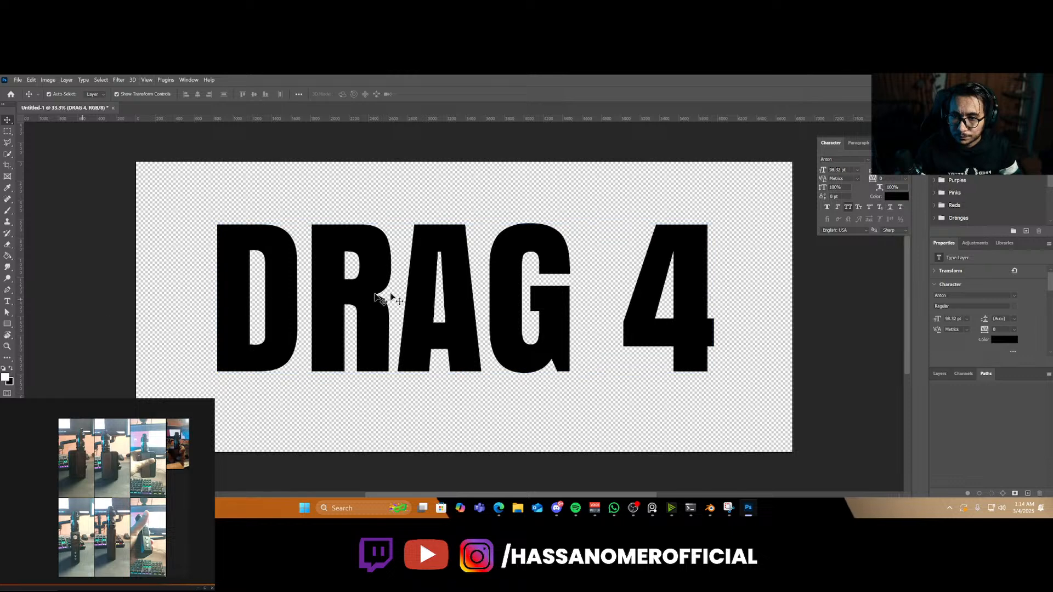
{"action": "left_click", "coordinate": [511, 346]}
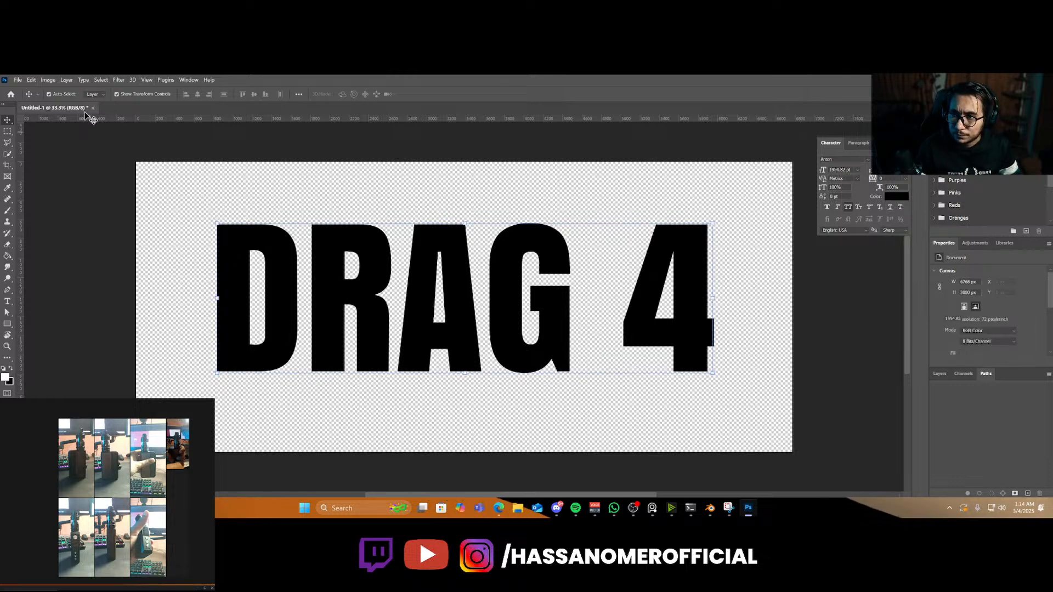
{"action": "left_click", "coordinate": [117, 80]}
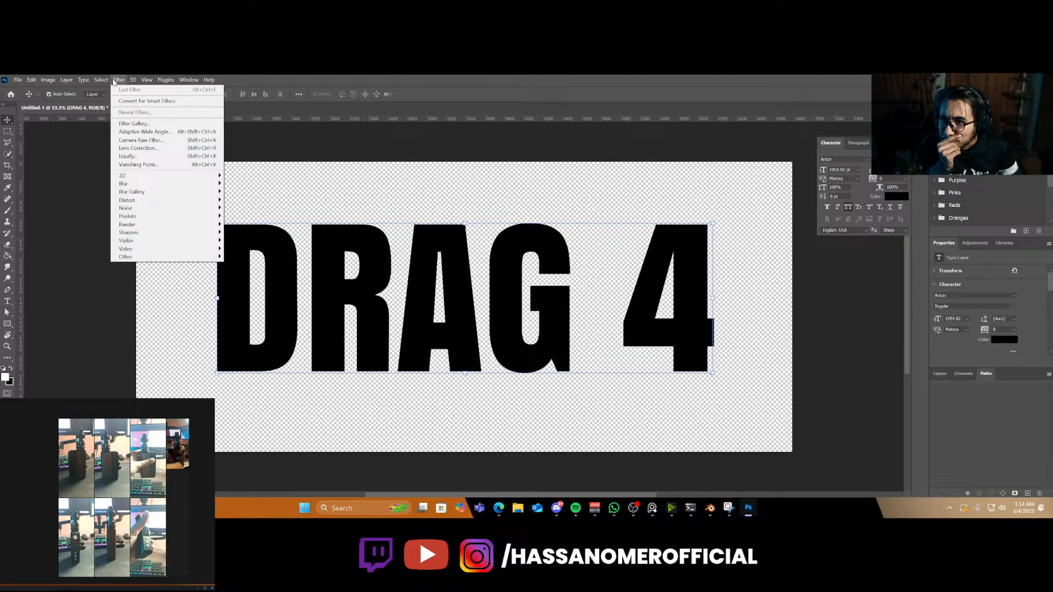
{"action": "left_click", "coordinate": [53, 311]}
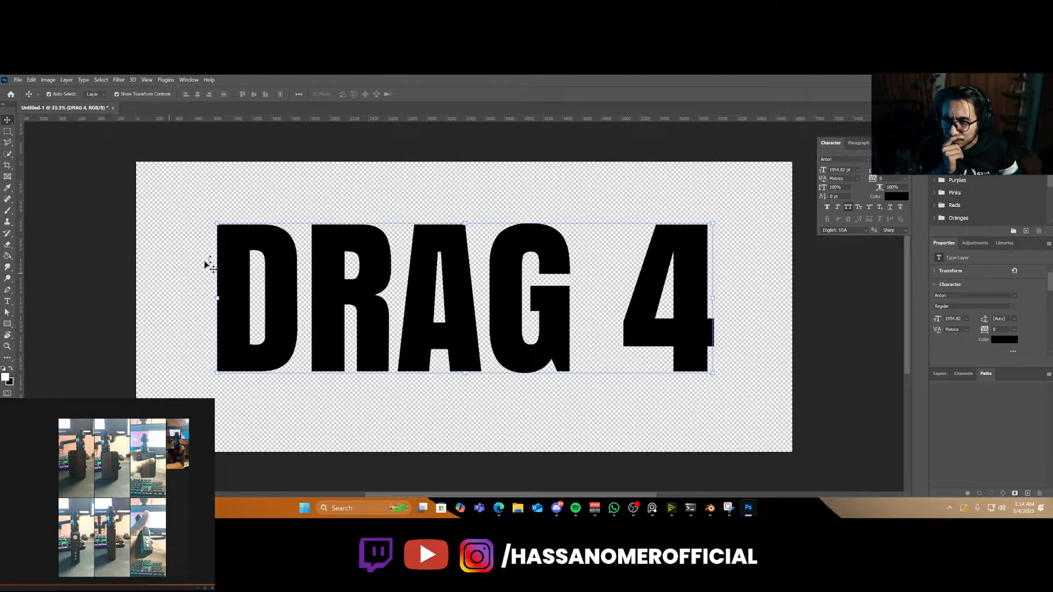
Load the outline of the DRAG 4 text layer as a selection and convert it into a work path
{"action": "left_click", "coordinate": [939, 374]}
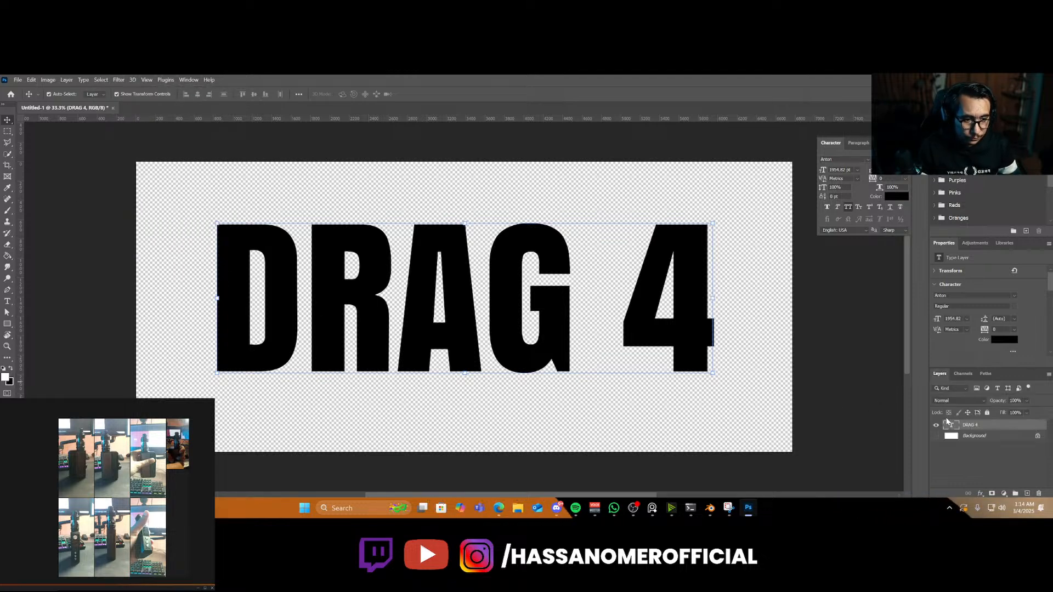
{"action": "left_click", "coordinate": [952, 426], "text": "ctrl"}
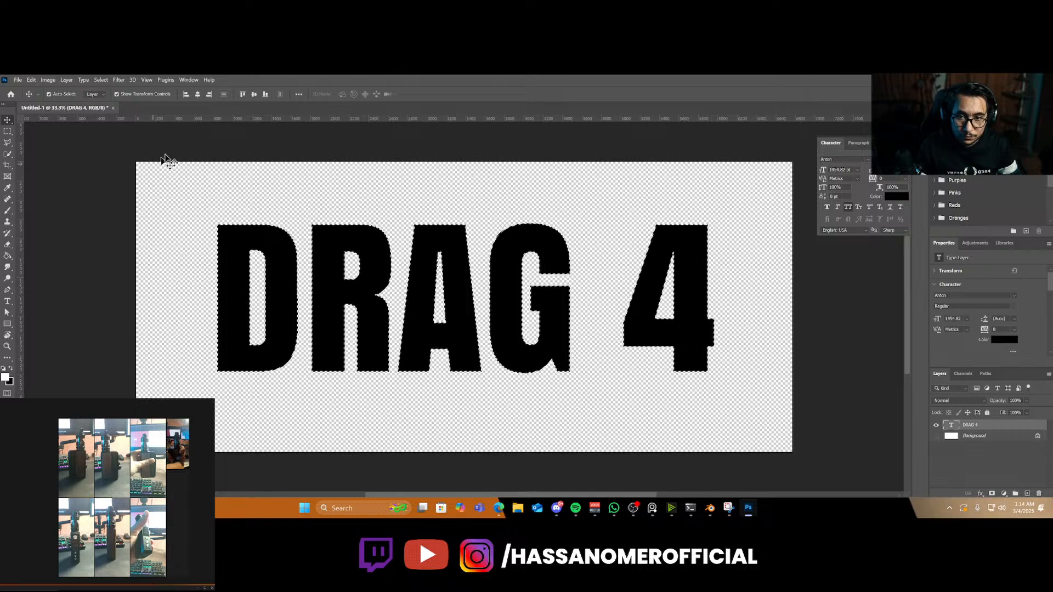
{"action": "right_click", "coordinate": [337, 281]}
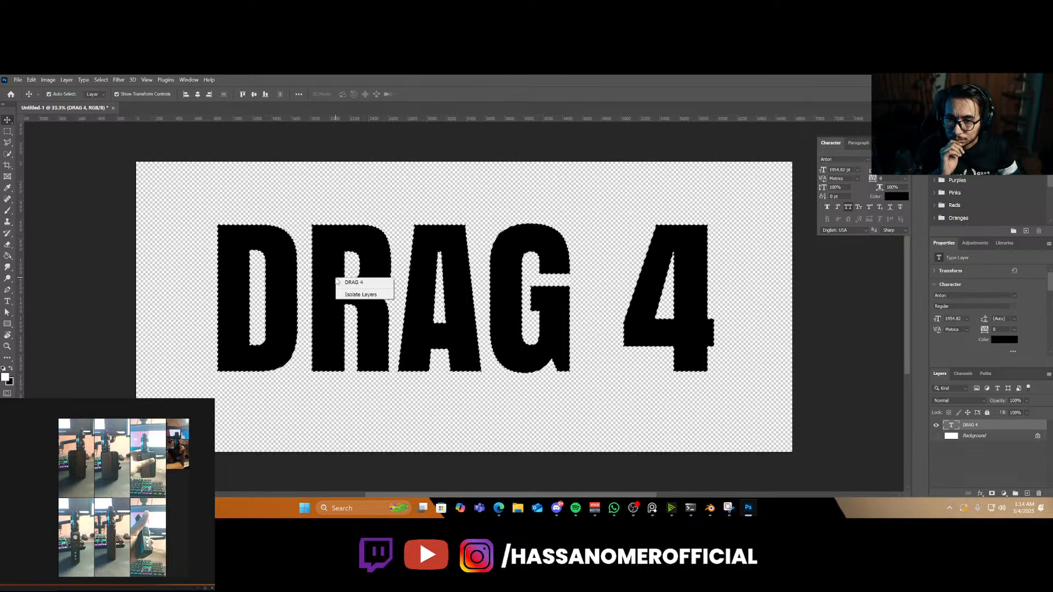
{"action": "left_click", "coordinate": [327, 276]}
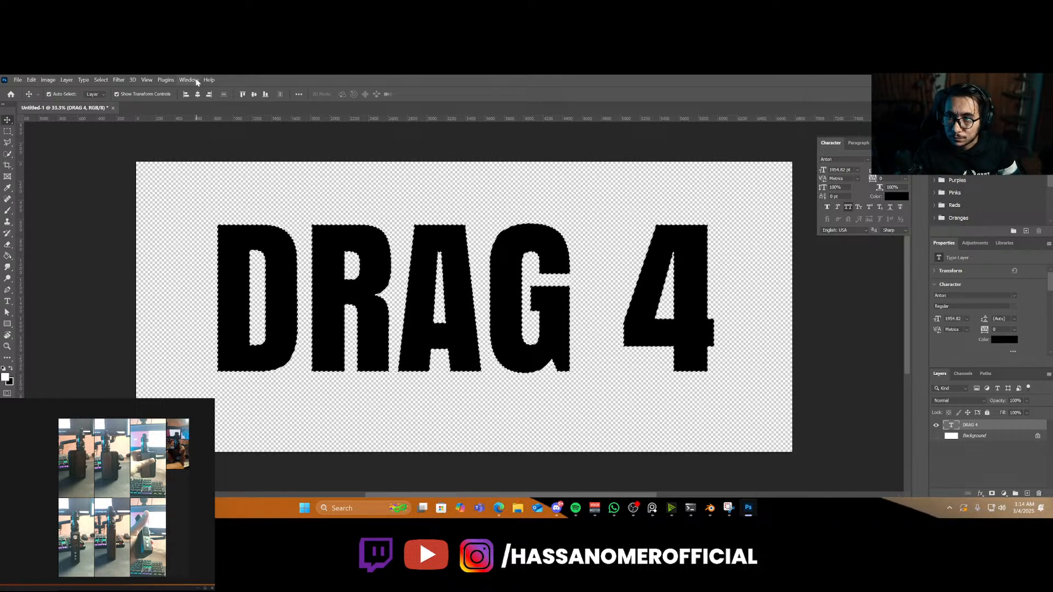
{"action": "left_click", "coordinate": [101, 80]}
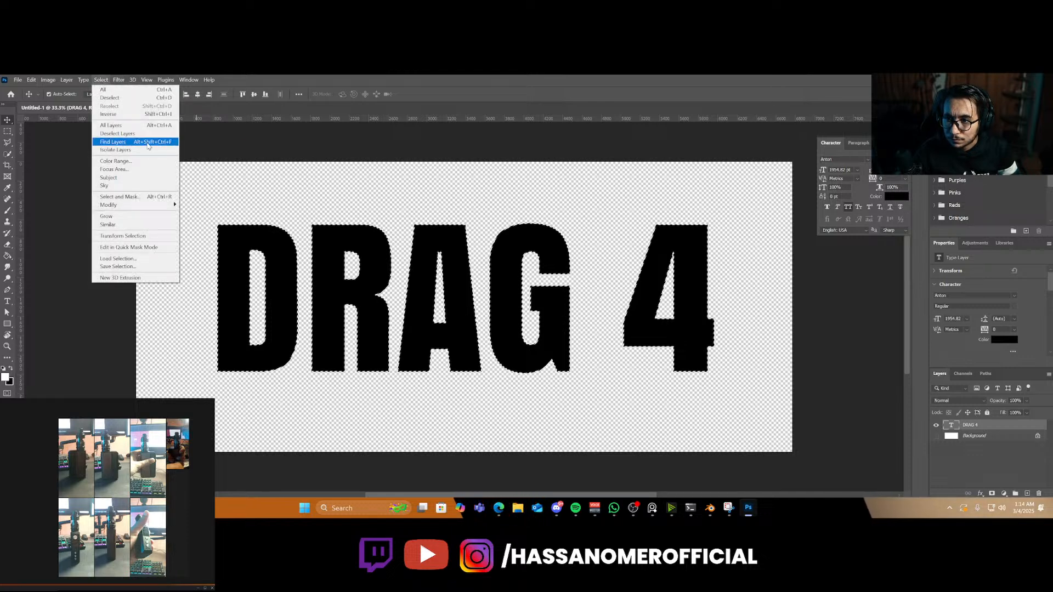
{"action": "mouse_move", "coordinate": [148, 206]}
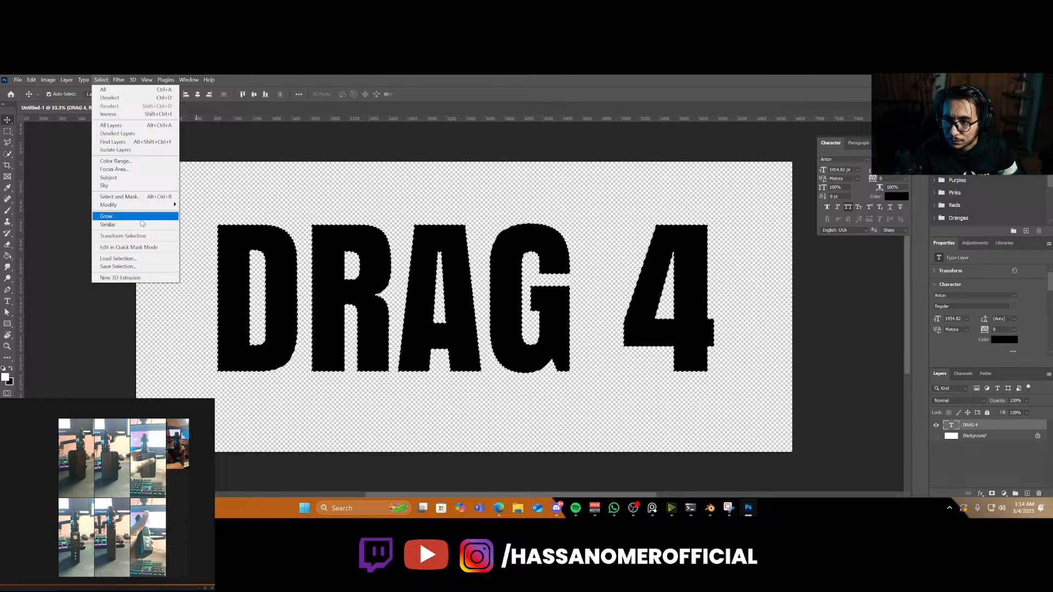
{"action": "left_click", "coordinate": [158, 177]}
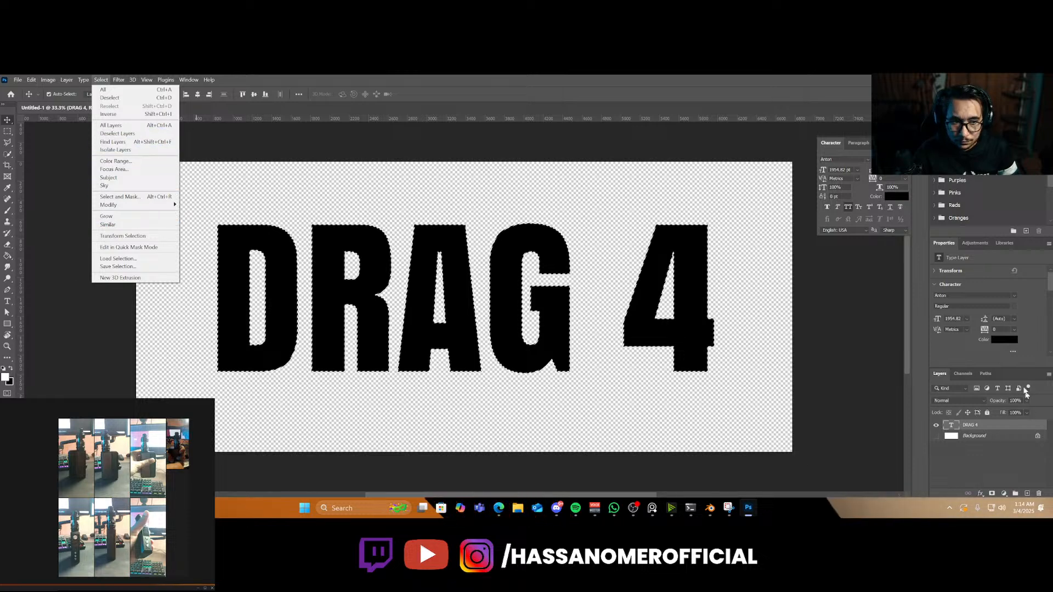
{"action": "left_click", "coordinate": [986, 373]}
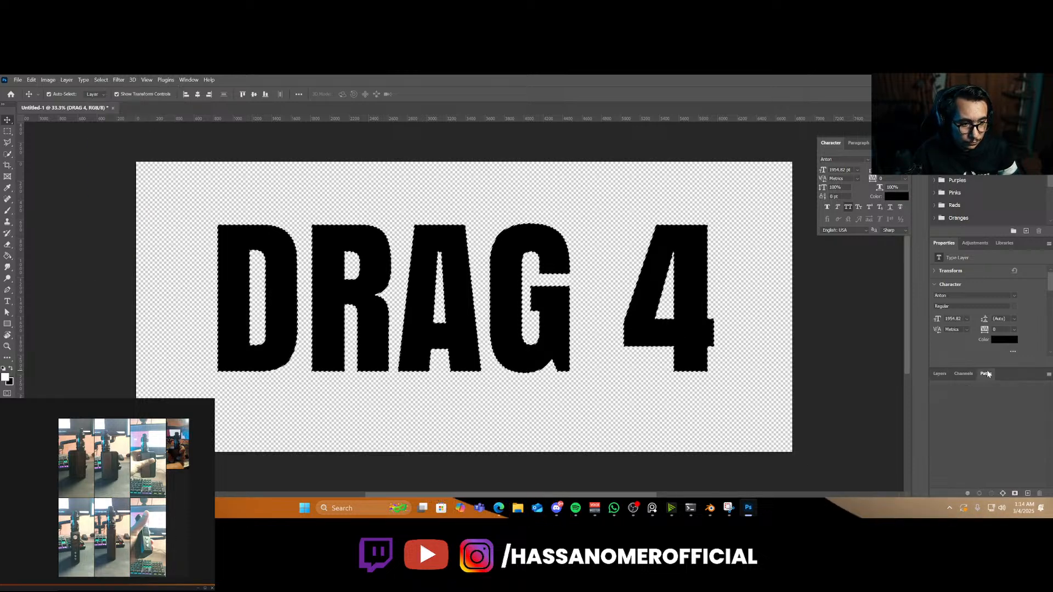
{"action": "left_click", "coordinate": [1003, 494]}
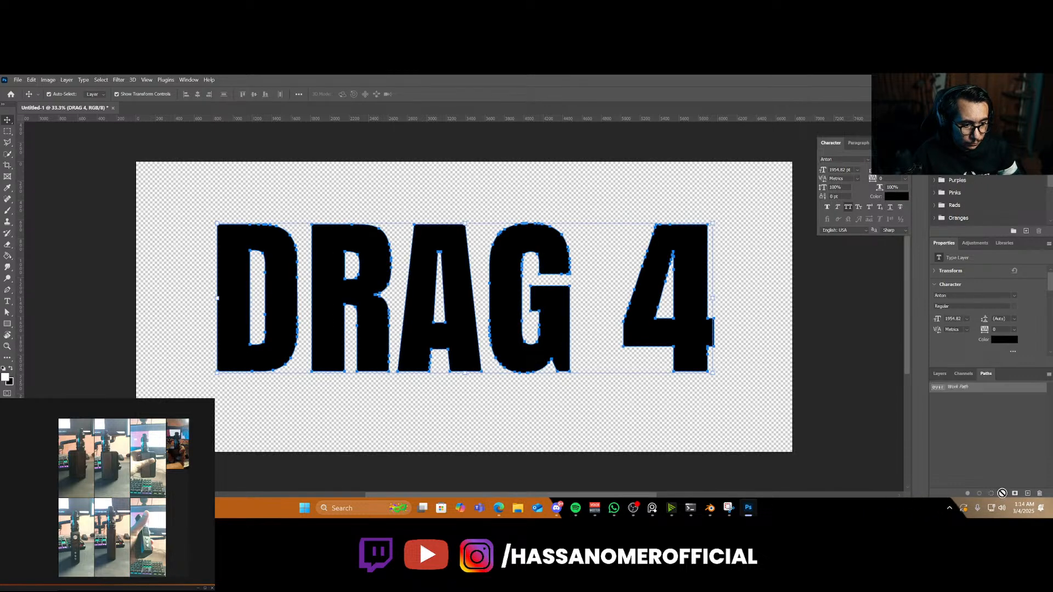
Hide the DRAG 4 text layer so only its work path is shown, and deselect the layer
{"action": "left_click", "coordinate": [940, 374]}
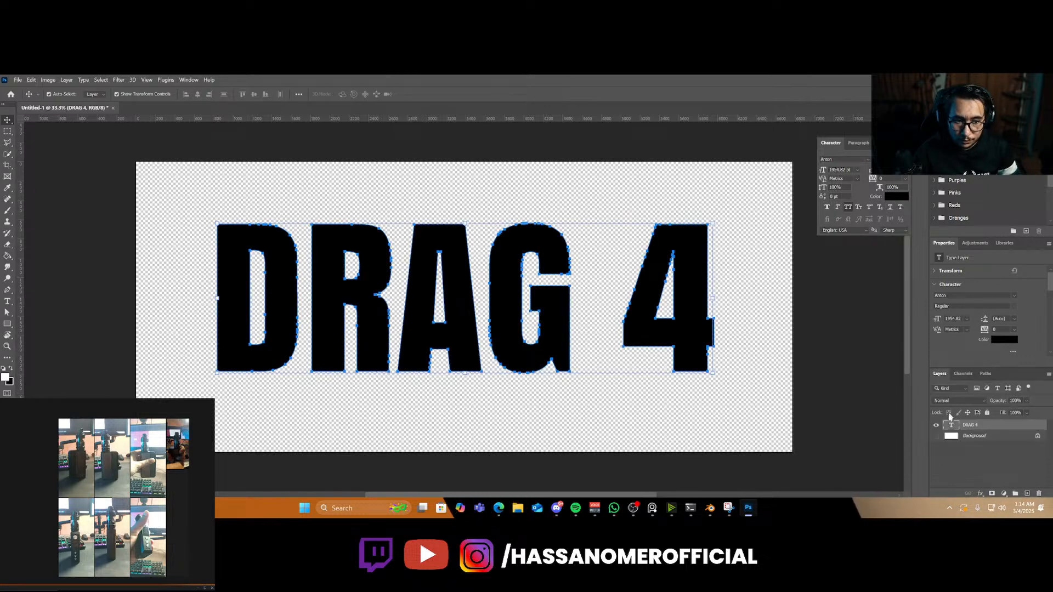
{"action": "left_click", "coordinate": [939, 425]}
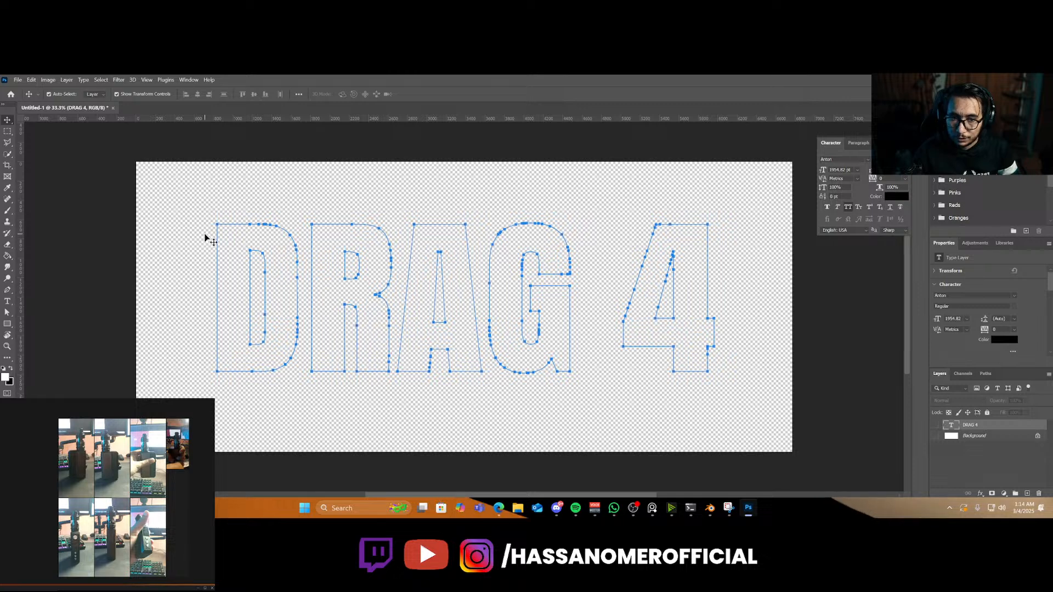
{"action": "left_click_drag", "start_coordinate": [199, 192], "coordinate": [770, 416]}
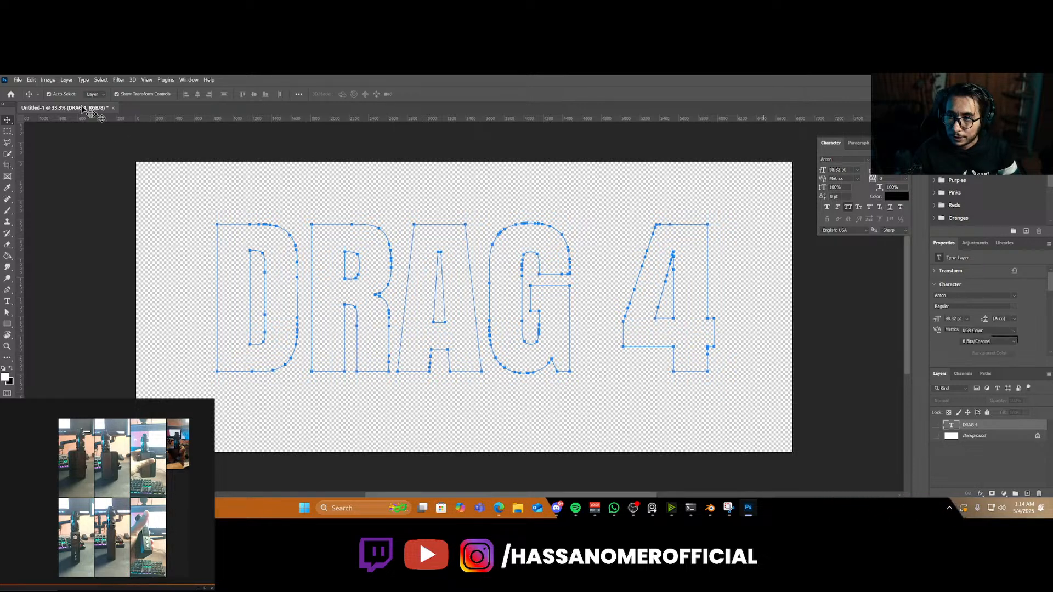
{"action": "left_click", "coordinate": [12, 80]}
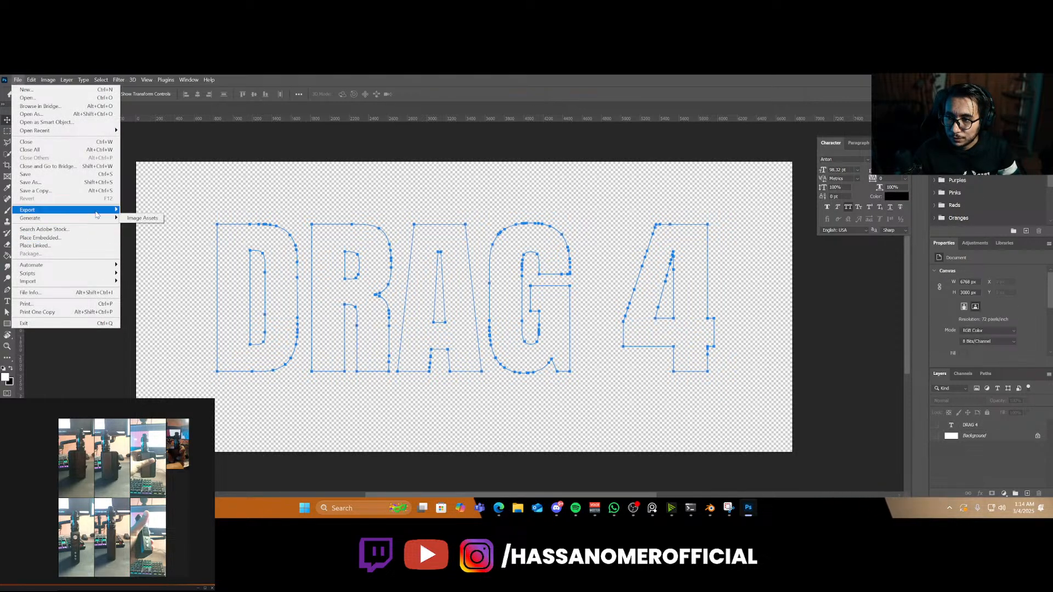
{"action": "mouse_move", "coordinate": [96, 211]}
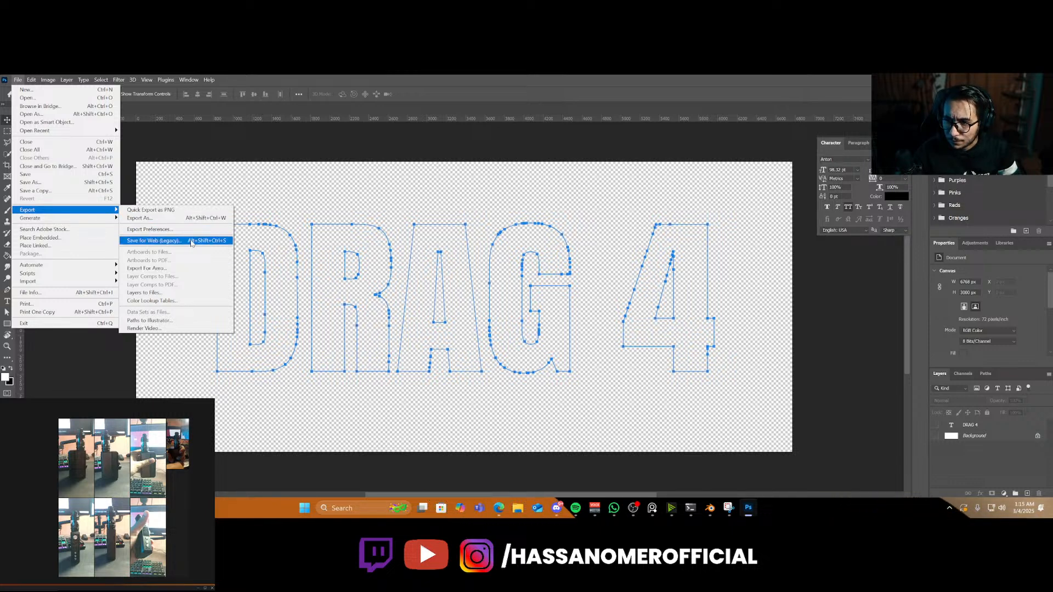
{"action": "left_click", "coordinate": [169, 217]}
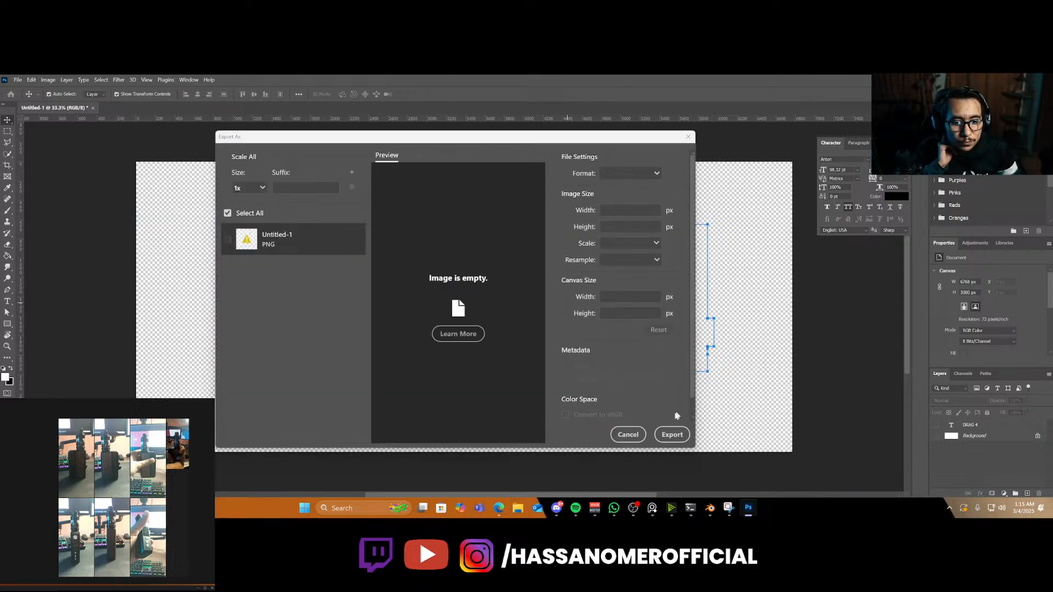
{"action": "left_click", "coordinate": [629, 434]}
{"action": "left_click", "coordinate": [938, 427]}
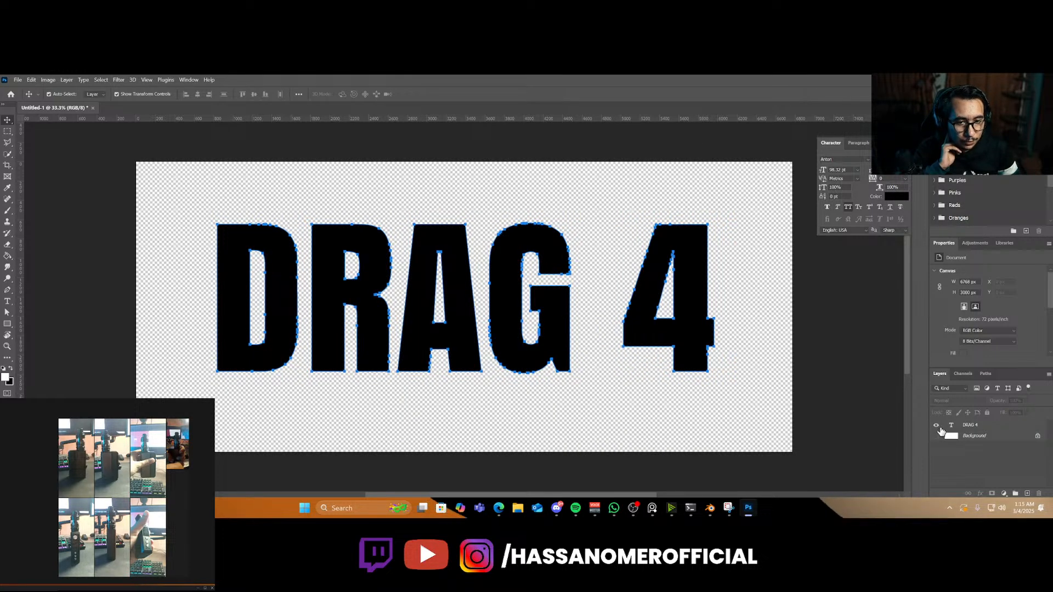
{"action": "left_click", "coordinate": [937, 427]}
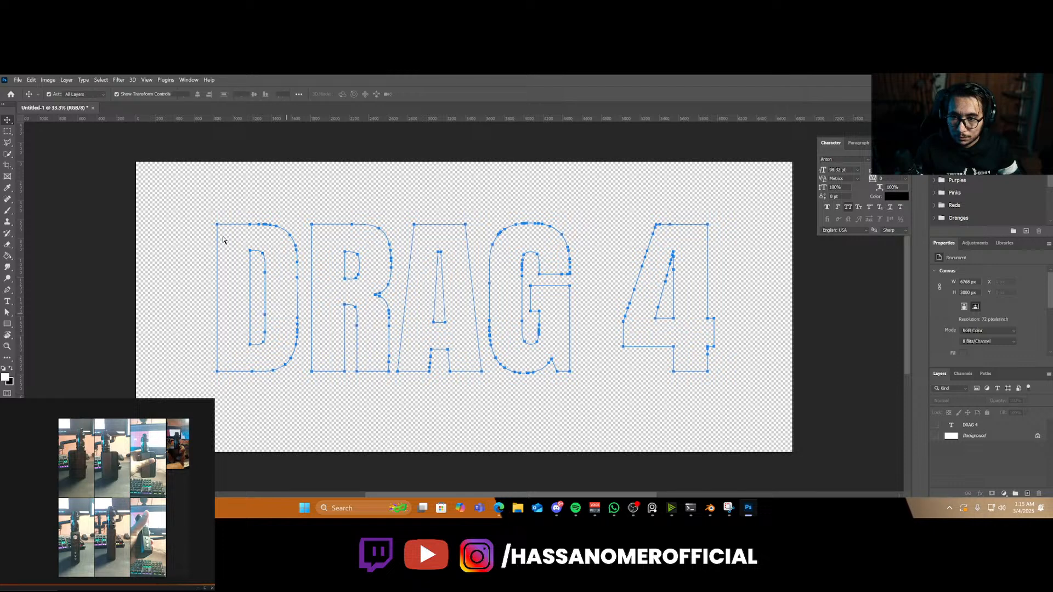
Try turning the DRAG 4 work path into a symmetry path, and disable the symmetry again
{"action": "key", "text": "a"}
{"action": "left_click_drag", "start_coordinate": [174, 197], "coordinate": [767, 444]}
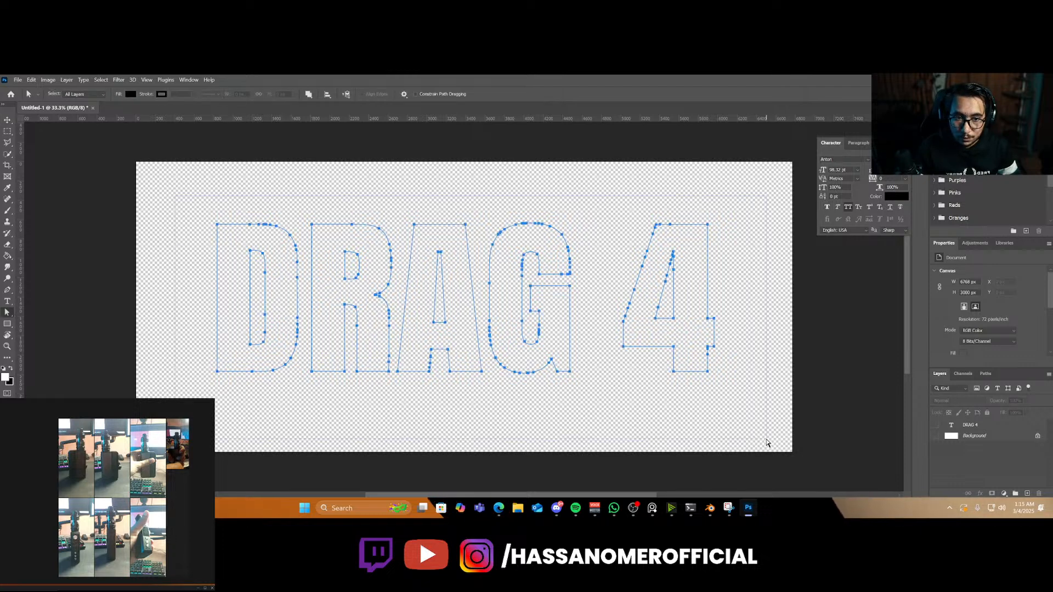
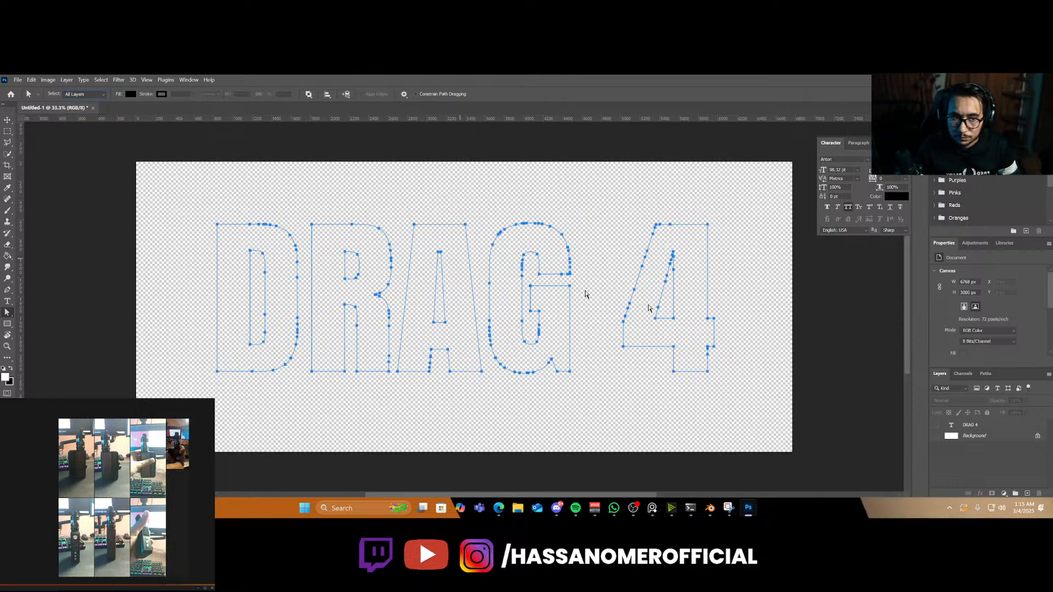
{"action": "left_click", "coordinate": [986, 374]}
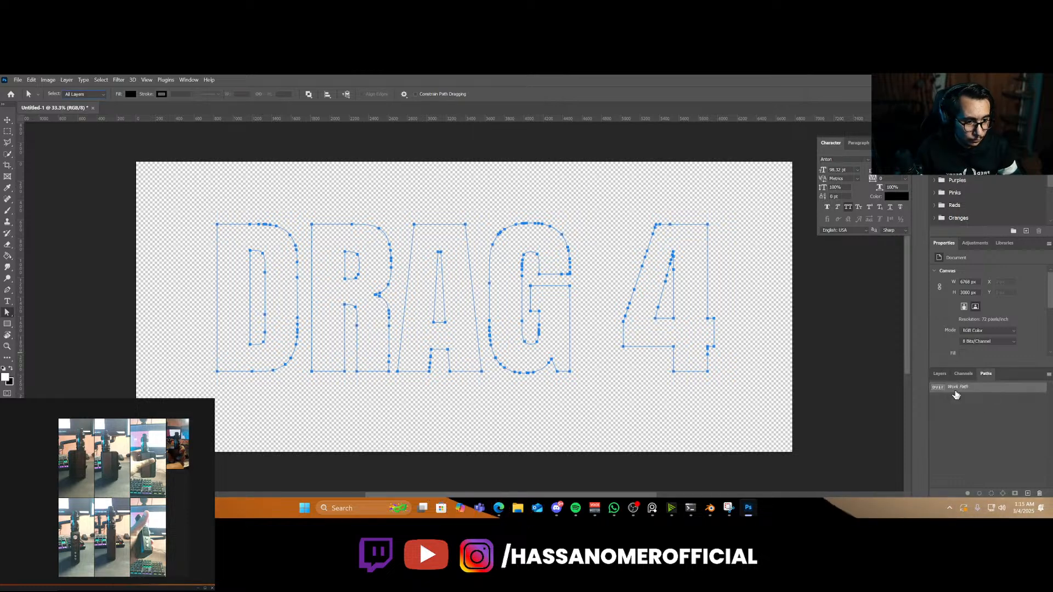
{"action": "right_click", "coordinate": [955, 388]}
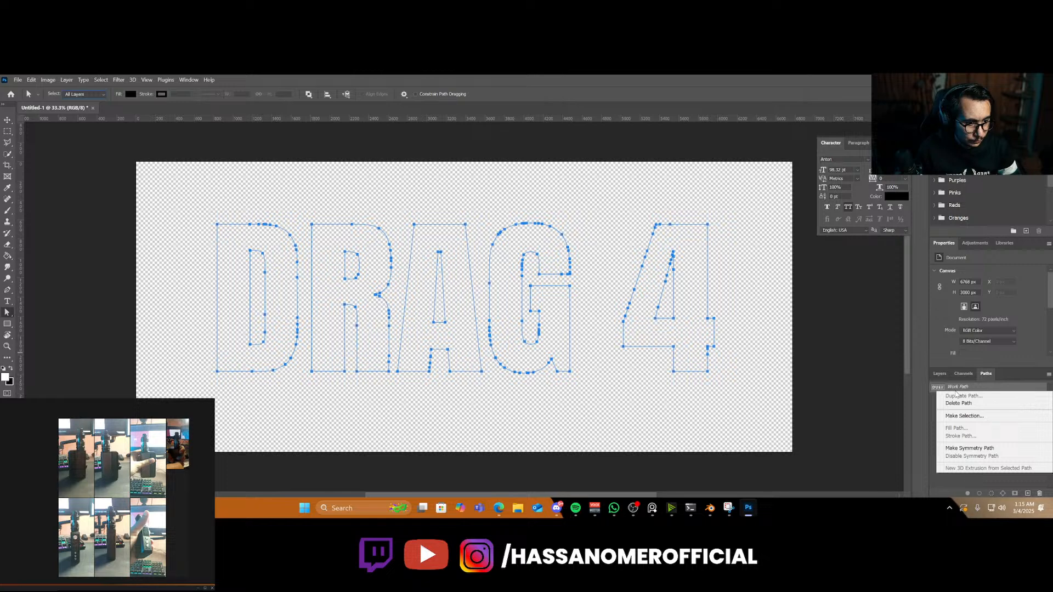
{"action": "left_click", "coordinate": [978, 449]}
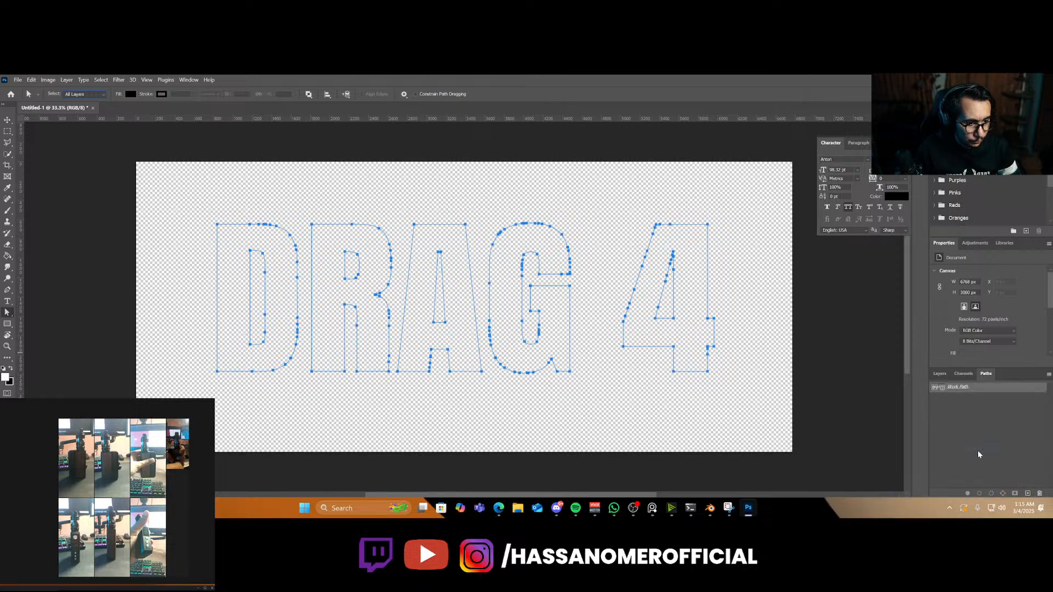
{"action": "right_click", "coordinate": [940, 388]}
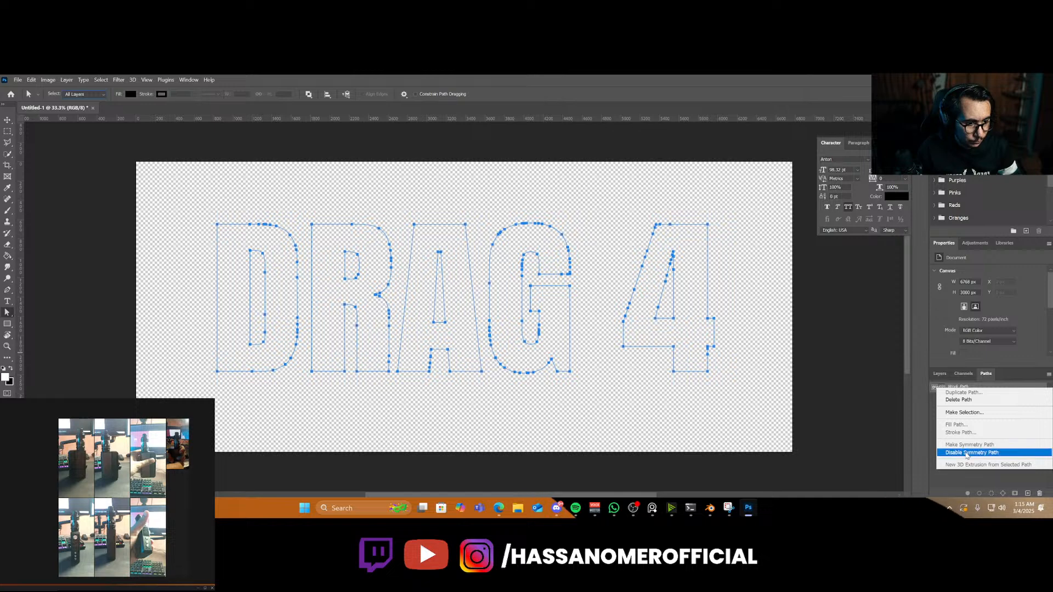
{"action": "left_click", "coordinate": [973, 453]}
{"action": "left_click", "coordinate": [973, 427]}
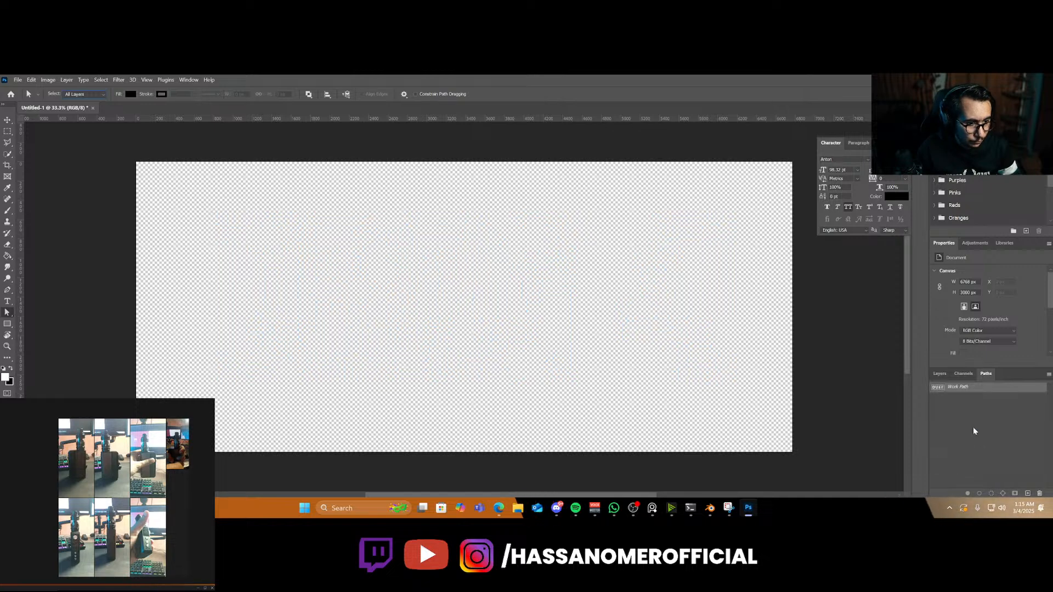
{"action": "left_click", "coordinate": [939, 388]}
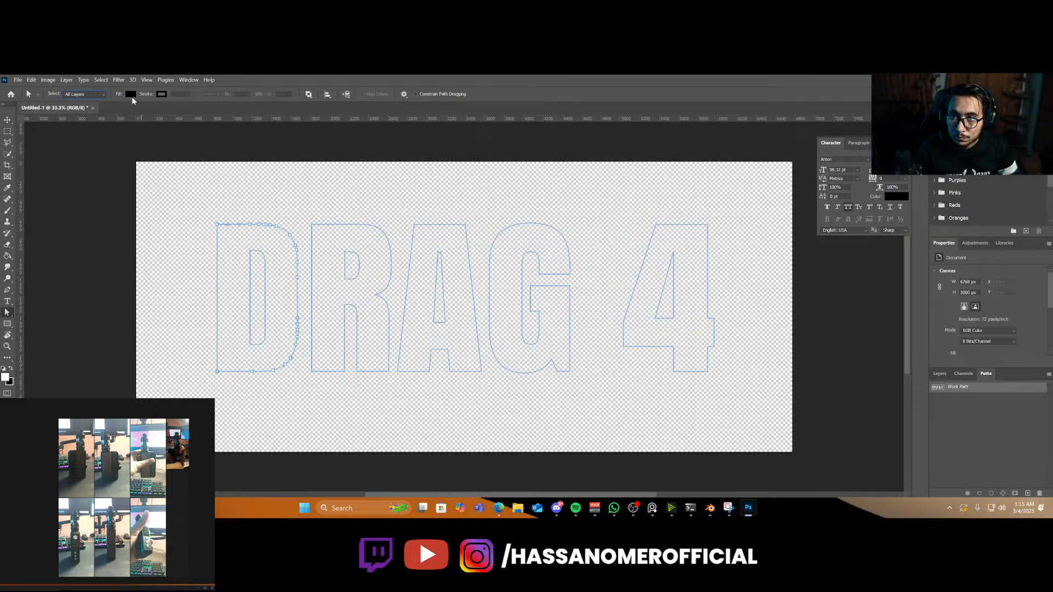
{"action": "left_click", "coordinate": [96, 95]}
{"action": "left_click", "coordinate": [97, 95]}
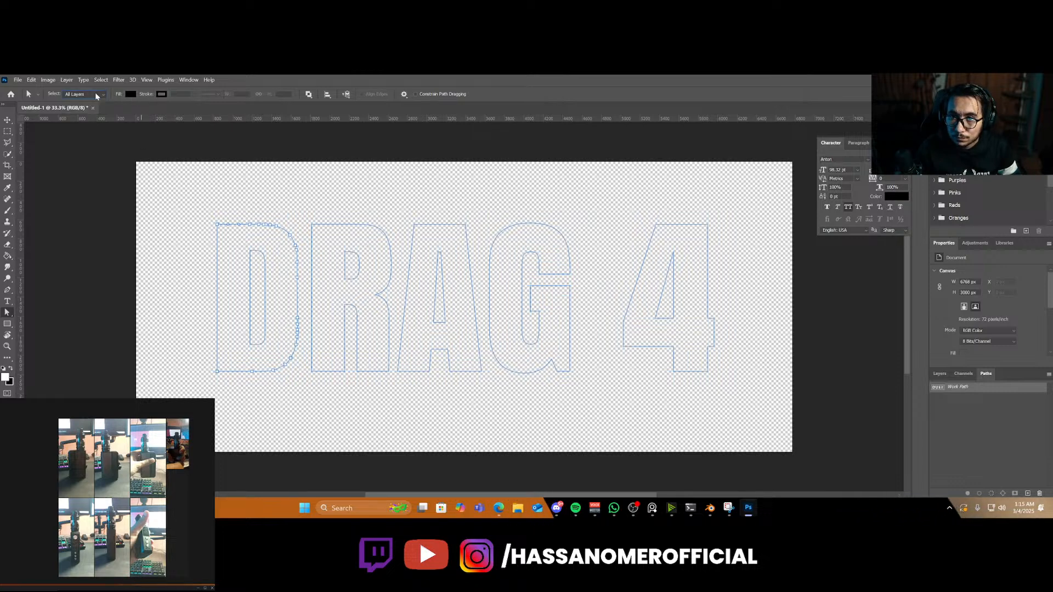
{"action": "left_click", "coordinate": [146, 81]}
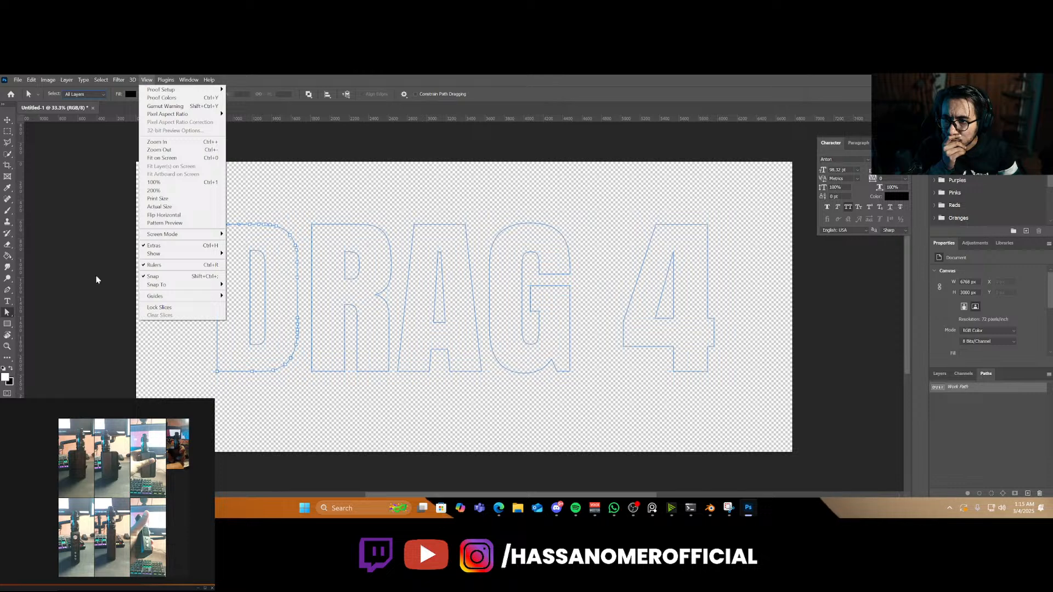
Show the DRAG 4 text layer again and select all the letter outlines of its work path
{"action": "left_click", "coordinate": [97, 280]}
{"action": "left_click", "coordinate": [942, 374]}
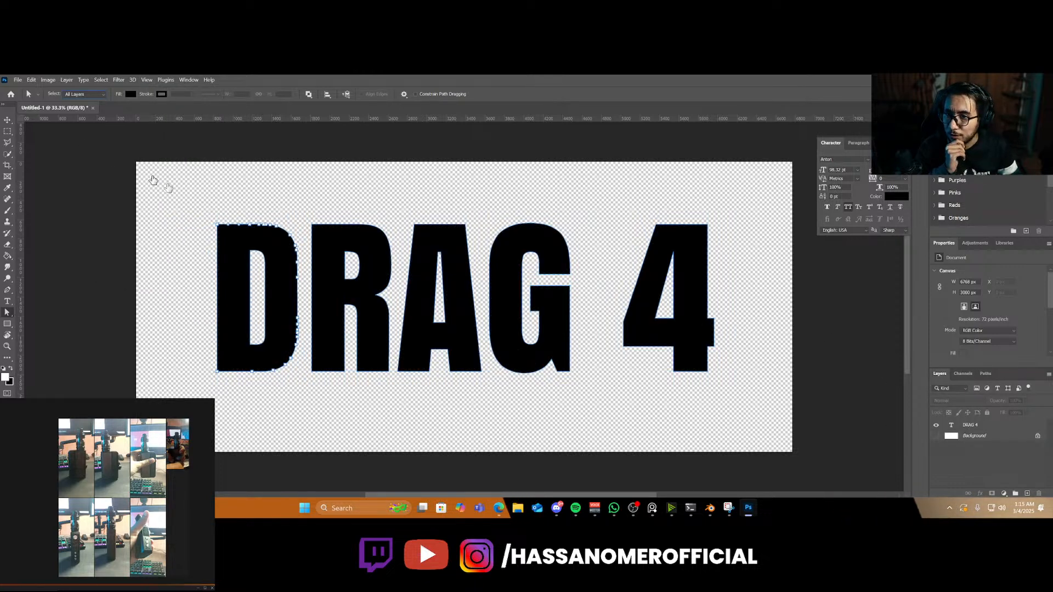
{"action": "left_click_drag", "start_coordinate": [176, 183], "coordinate": [662, 381]}
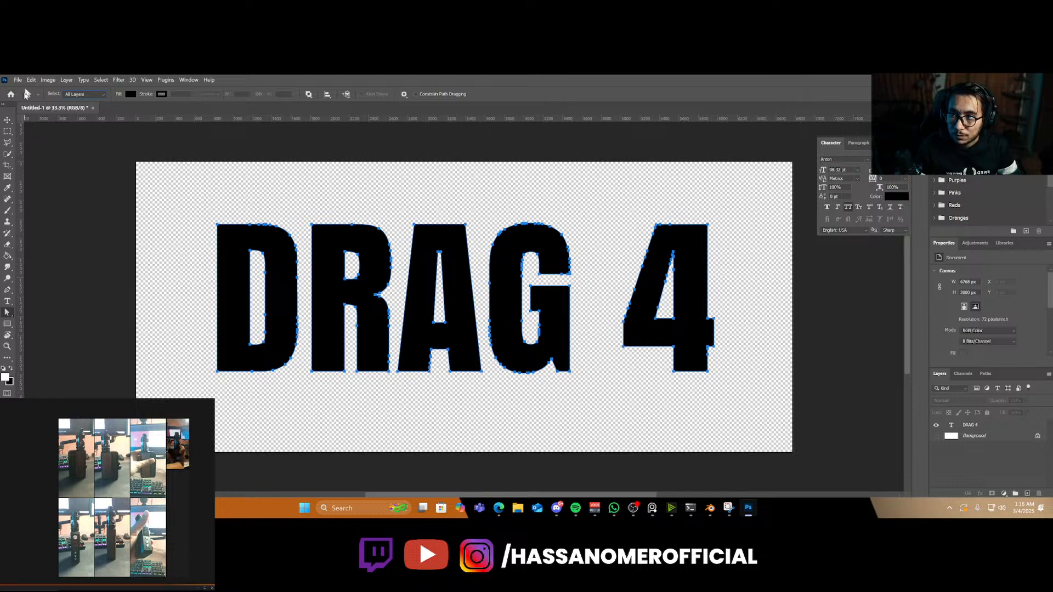
Start exporting the DRAG 4 document with Export As and set the file format to SVG
{"action": "left_click", "coordinate": [21, 82]}
{"action": "left_click", "coordinate": [184, 354]}
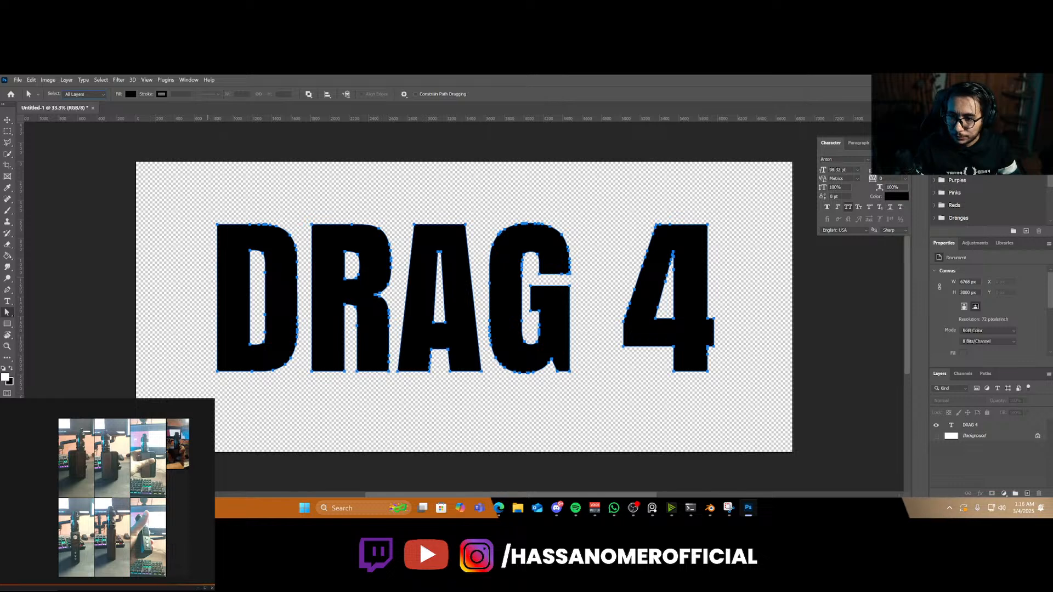
{"action": "left_click", "coordinate": [9, 122]}
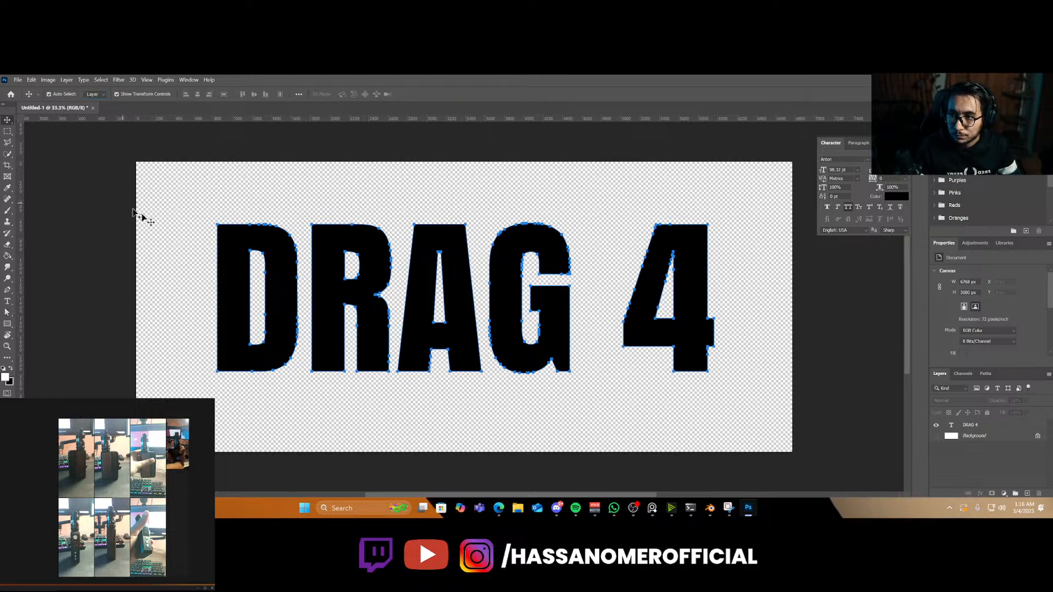
{"action": "key", "text": "ctrl+shift+alt+w"}
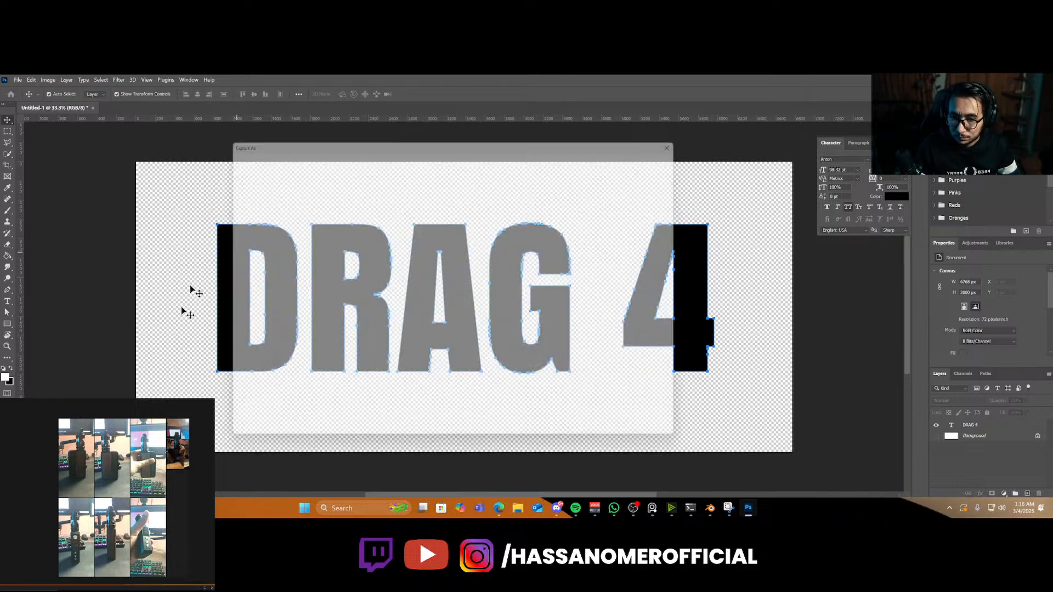
{"action": "left_click", "coordinate": [626, 176]}
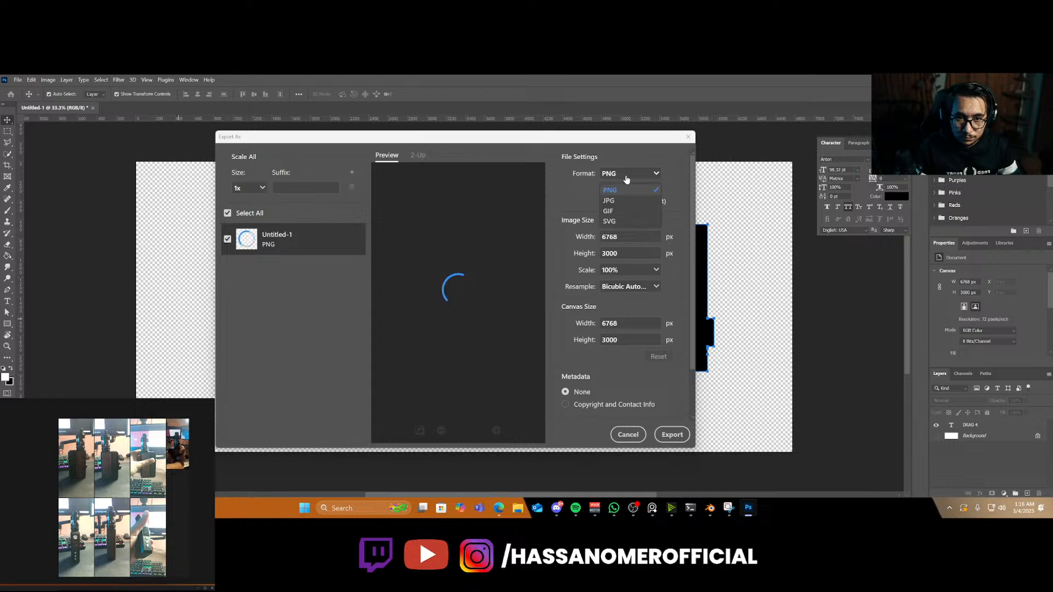
{"action": "left_click", "coordinate": [610, 222]}
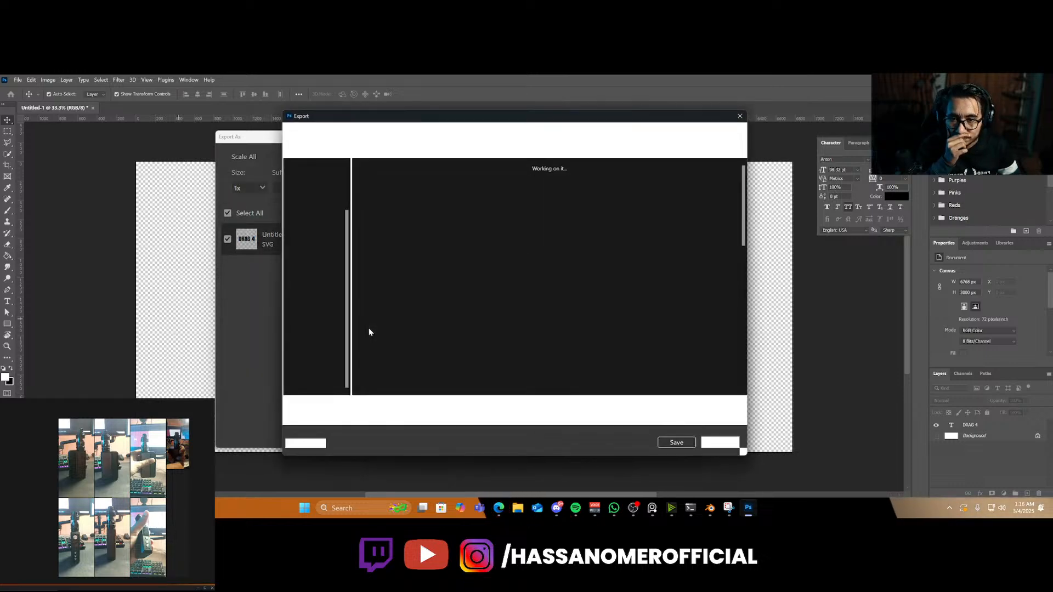
Find the Voopoo folder inside the Live folder and save the exported SVG there as DRAG LOGO
{"action": "scroll", "coordinate": [581, 227], "scroll_direction": "down", "scroll_amount": 8}
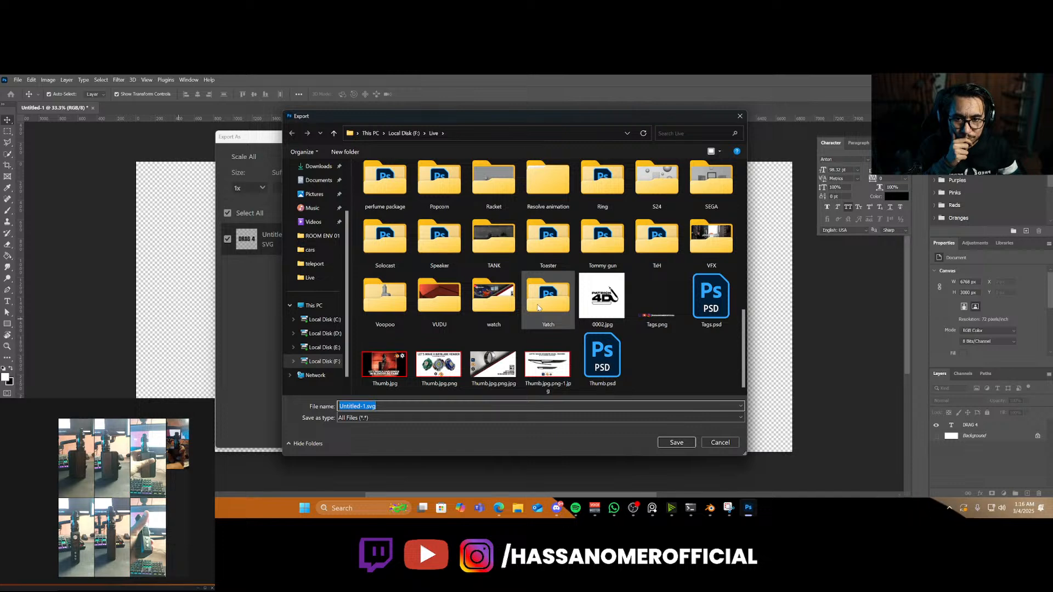
{"action": "scroll", "coordinate": [537, 307], "scroll_direction": "up", "scroll_amount": 5}
{"action": "left_click", "coordinate": [689, 133]}
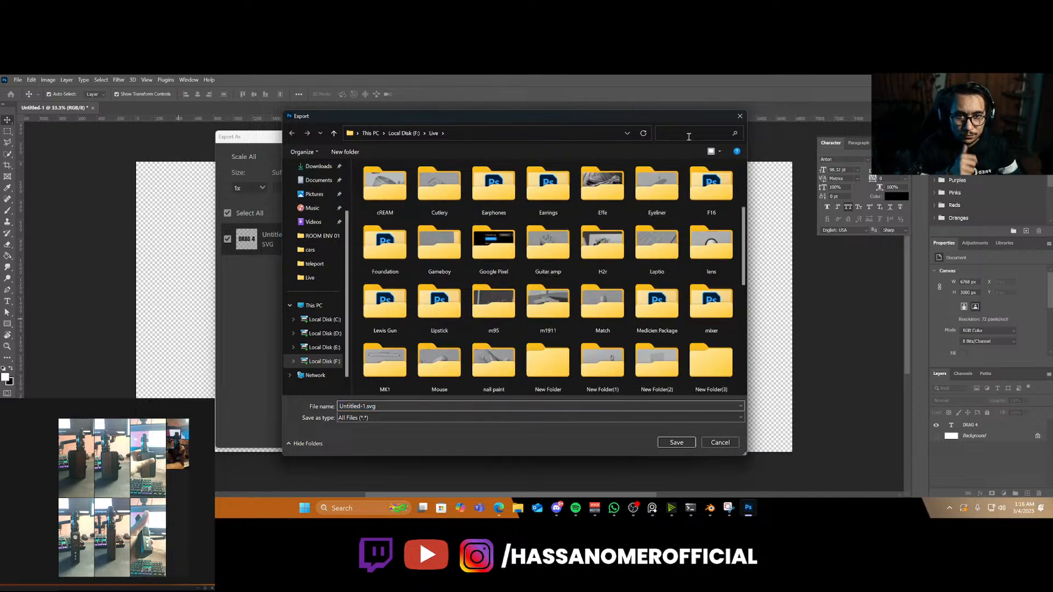
{"action": "type", "text": "voo"}
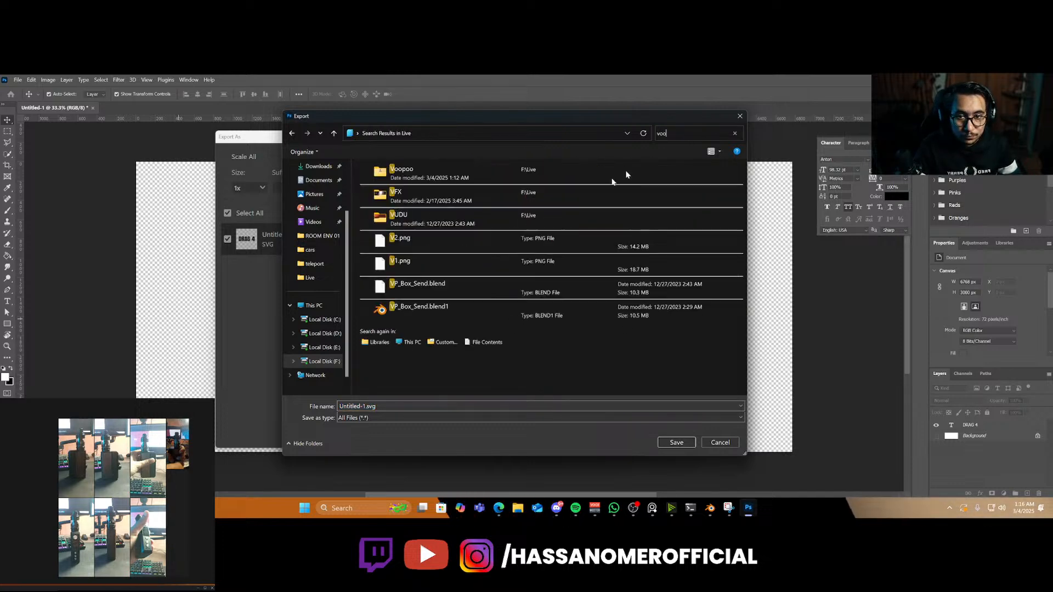
{"action": "double_click", "coordinate": [459, 173]}
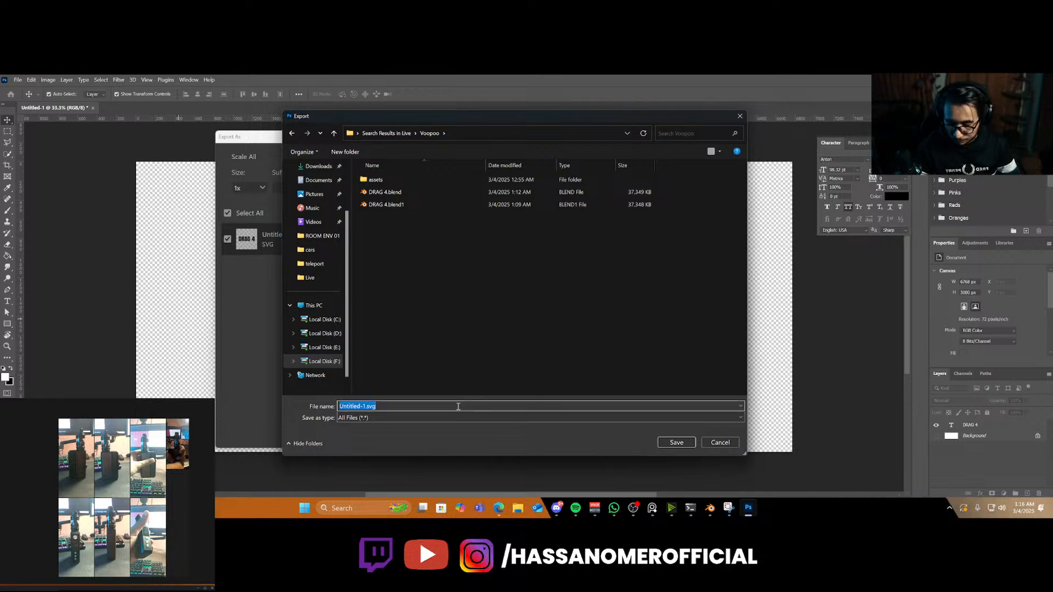
{"action": "type", "text": "DRAG"}
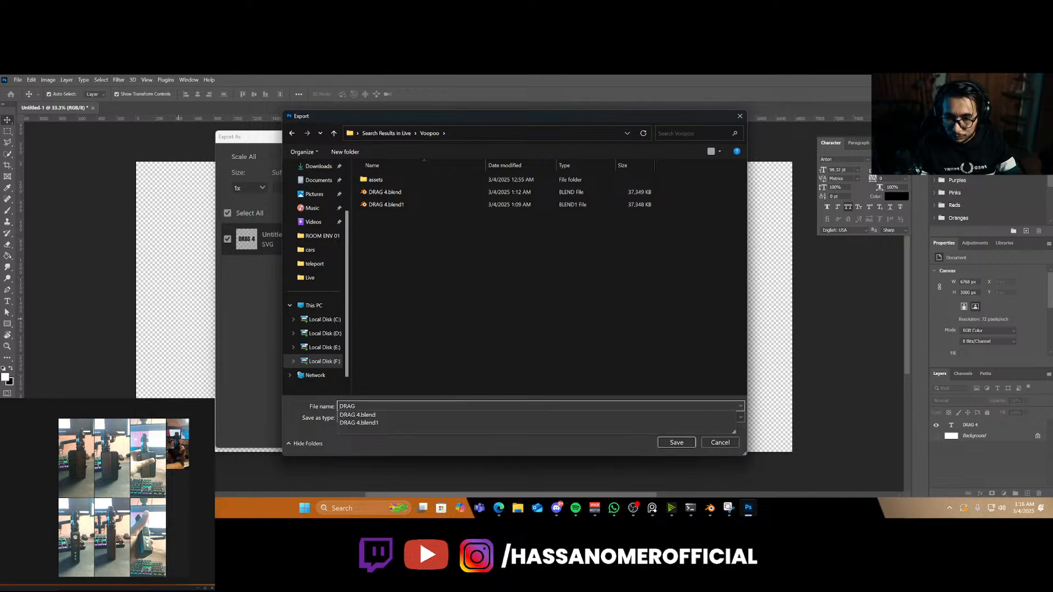
{"action": "type", "text": " LOGO"}
{"action": "key", "text": "Return"}
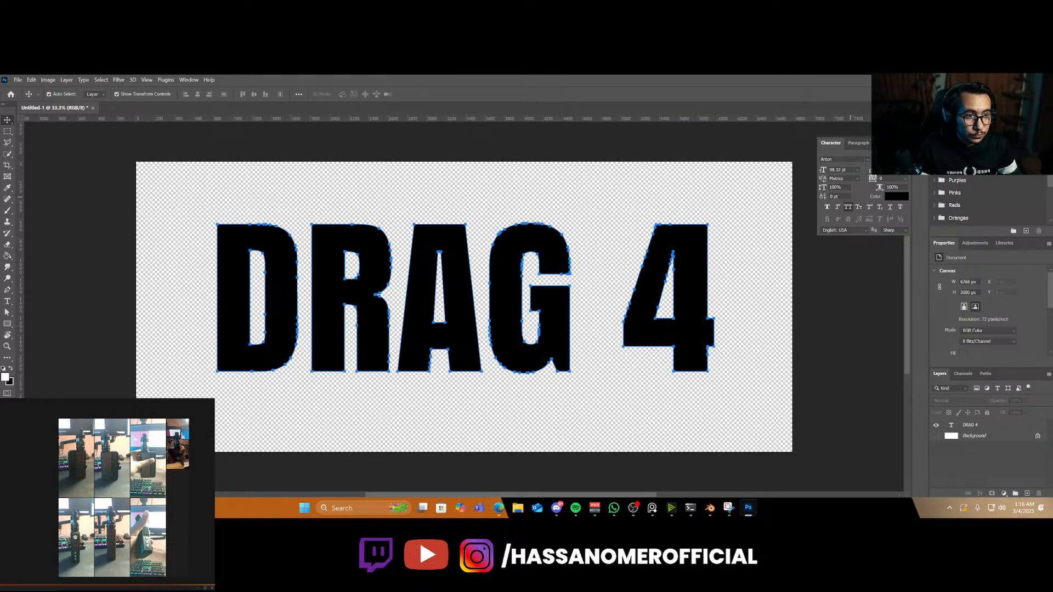
Switch to Blender and import DRAG LOGO.svg from the Voopoo folder as a Scalable Vector Graphics file
{"action": "left_click", "coordinate": [1043, 80]}
{"action": "left_click", "coordinate": [590, 243]}
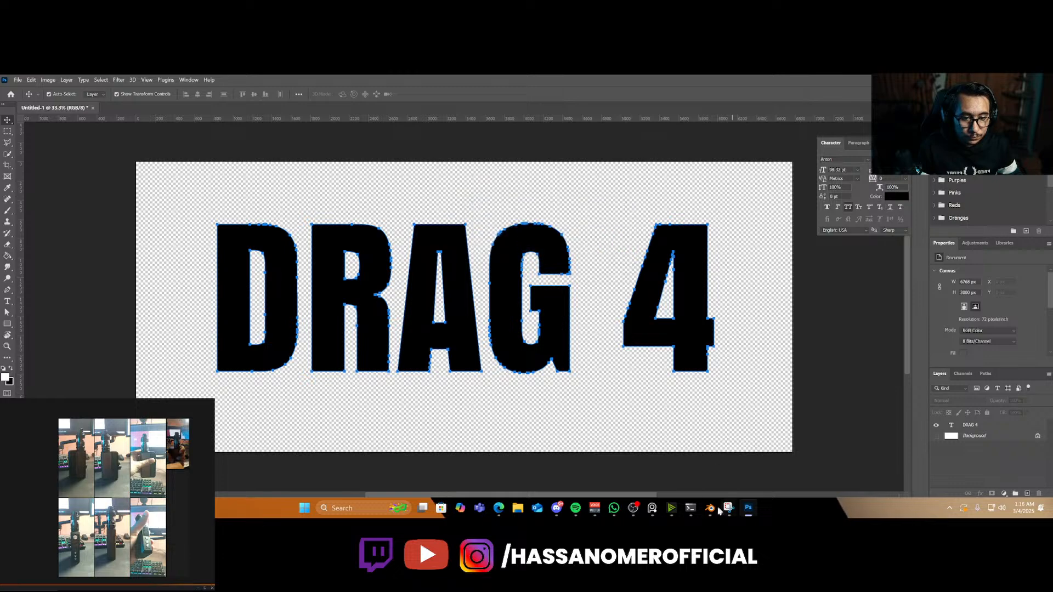
{"action": "left_click", "coordinate": [714, 510]}
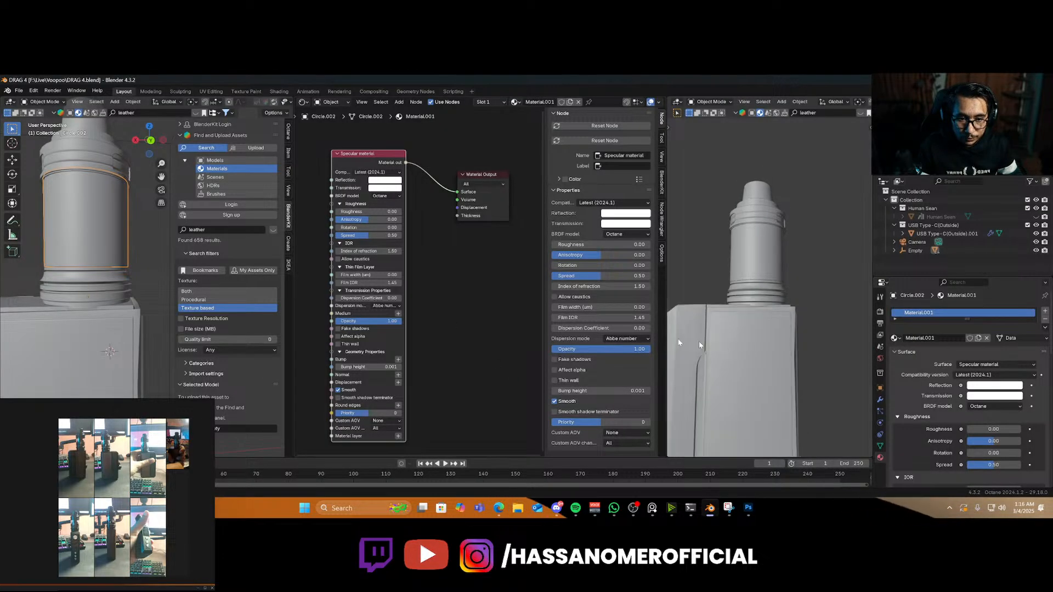
{"action": "middle_click_drag", "start_coordinate": [111, 285], "coordinate": [76, 349]}
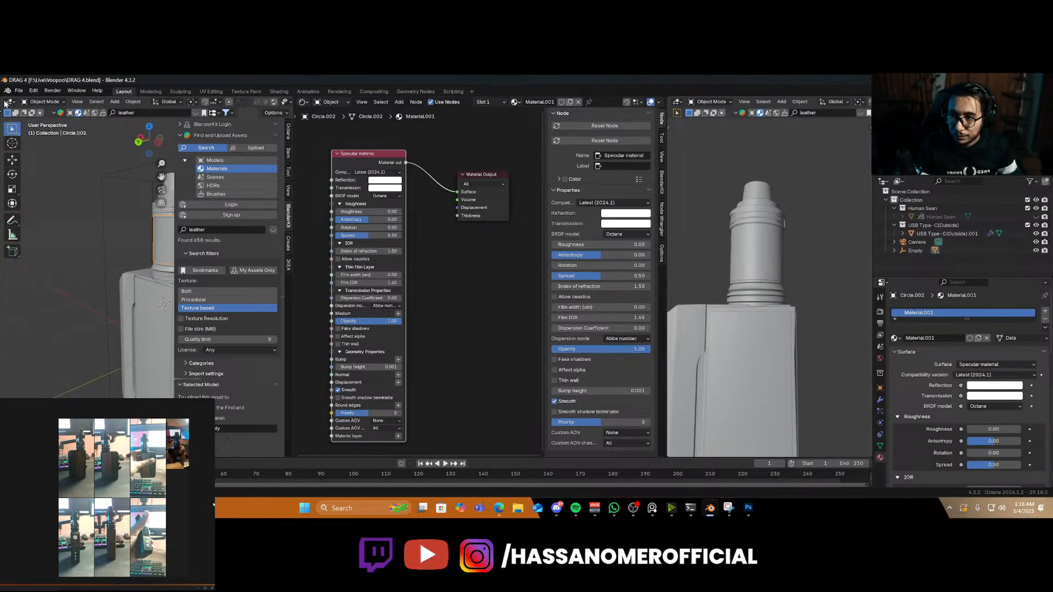
{"action": "left_click", "coordinate": [19, 90]}
{"action": "mouse_move", "coordinate": [53, 211]}
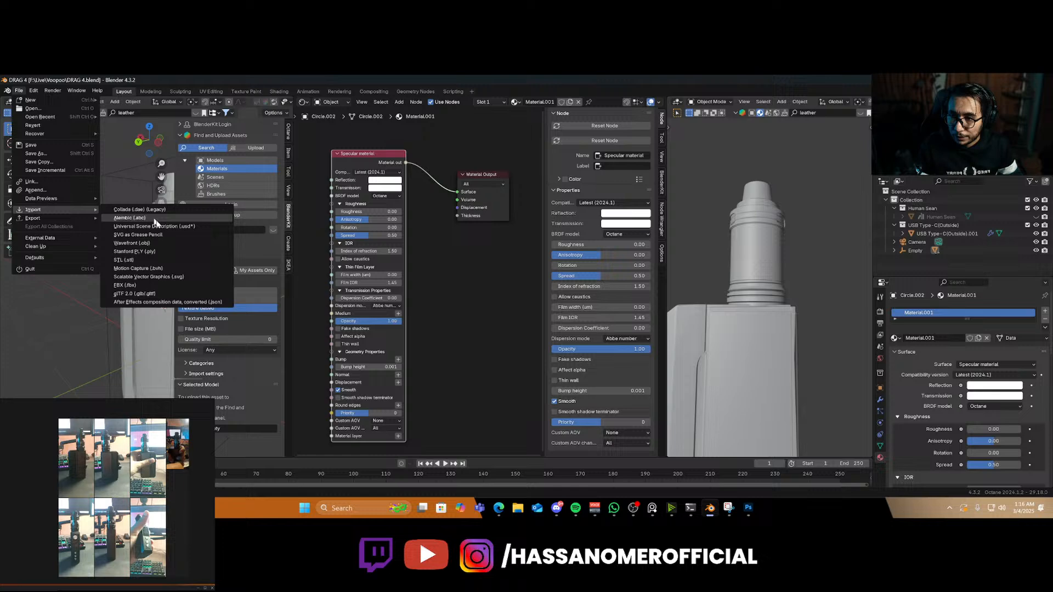
{"action": "left_click", "coordinate": [170, 278]}
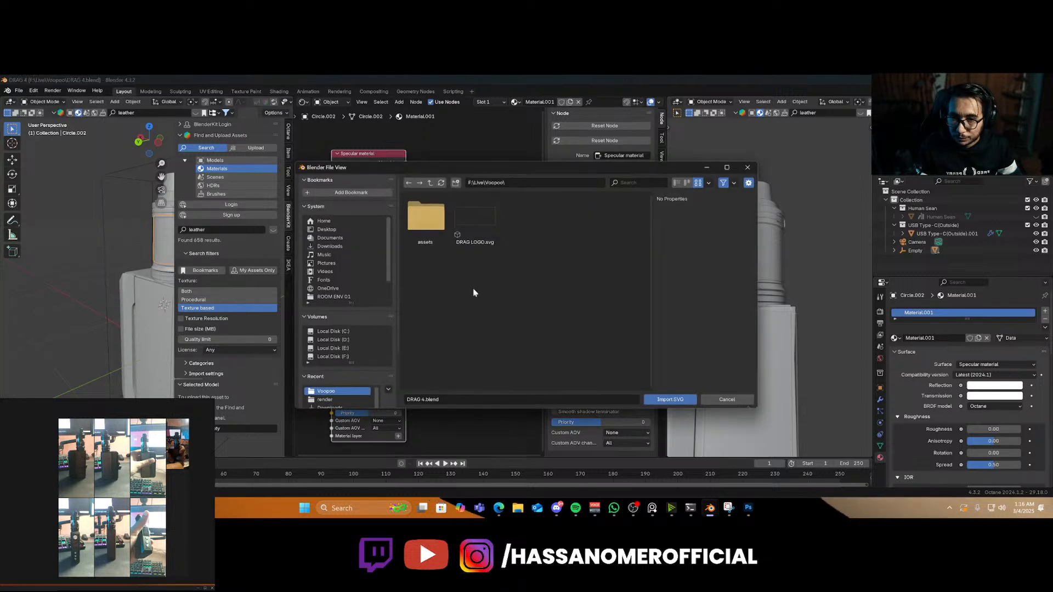
{"action": "left_click", "coordinate": [477, 219]}
{"action": "double_click", "coordinate": [485, 215]}
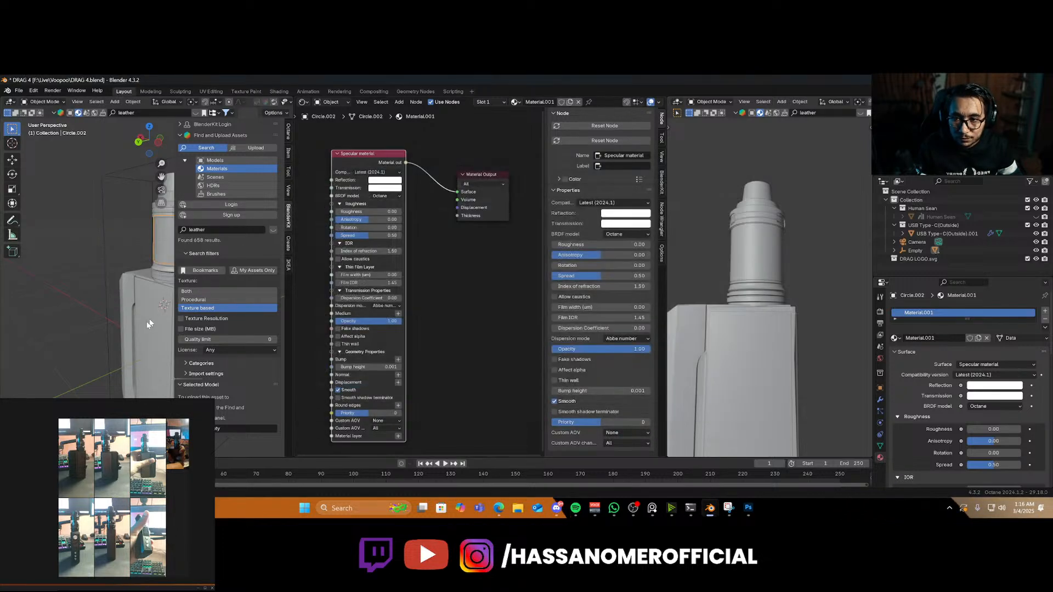
Check the scene for the imported logo and delete the DRAG LOGO.svg collection
{"action": "scroll", "coordinate": [122, 343], "scroll_direction": "down", "scroll_amount": 5}
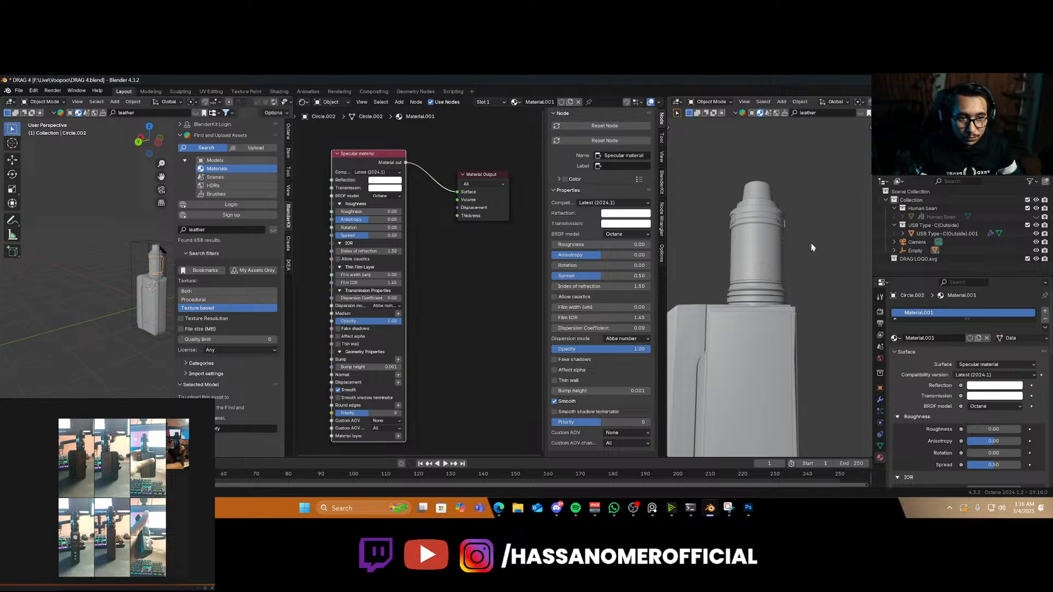
{"action": "left_click", "coordinate": [919, 260]}
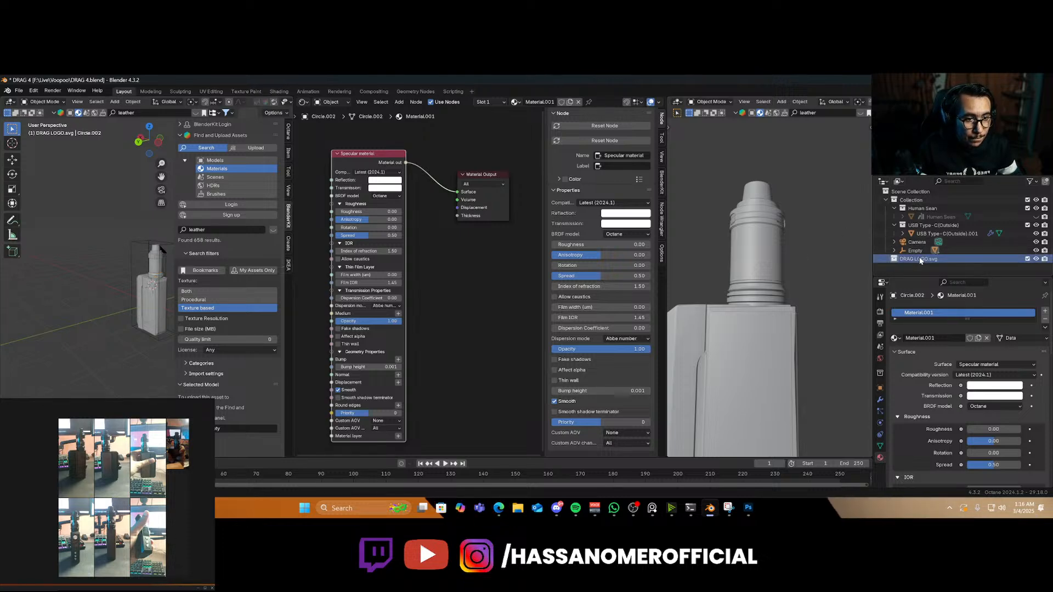
{"action": "key", "text": "Delete"}
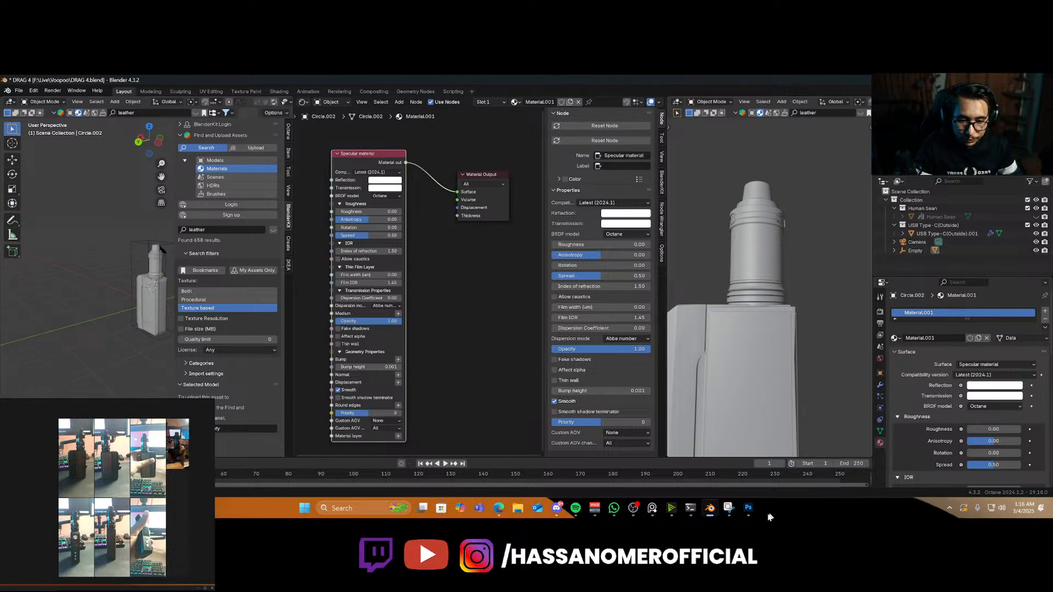
Switch back to Photoshop, load the DRAG 4 text layer's outline as a selection and convert it into a new work path
{"action": "left_click", "coordinate": [748, 508]}
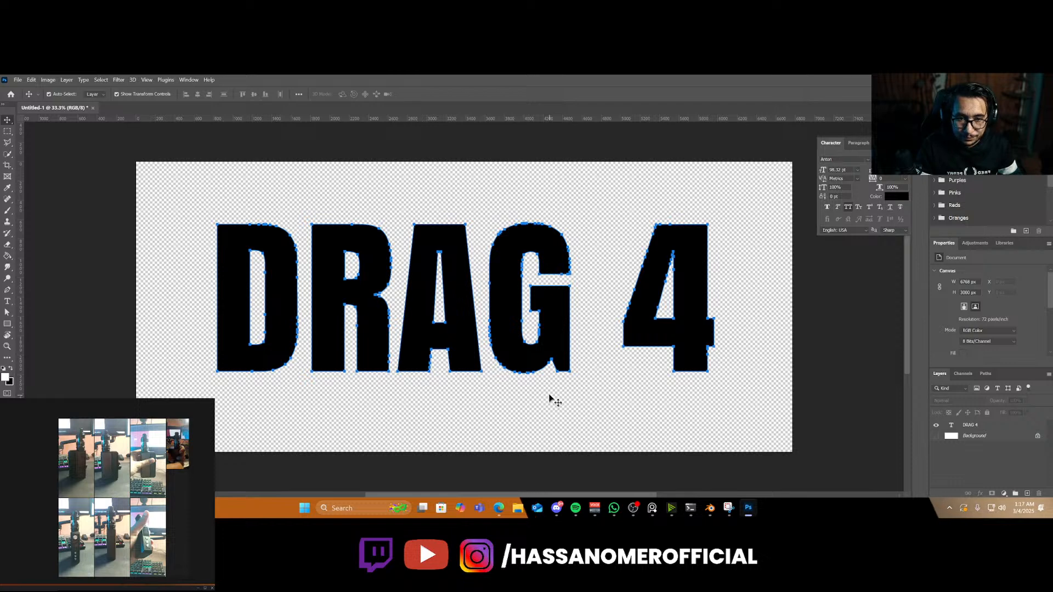
{"action": "left_click", "coordinate": [270, 282]}
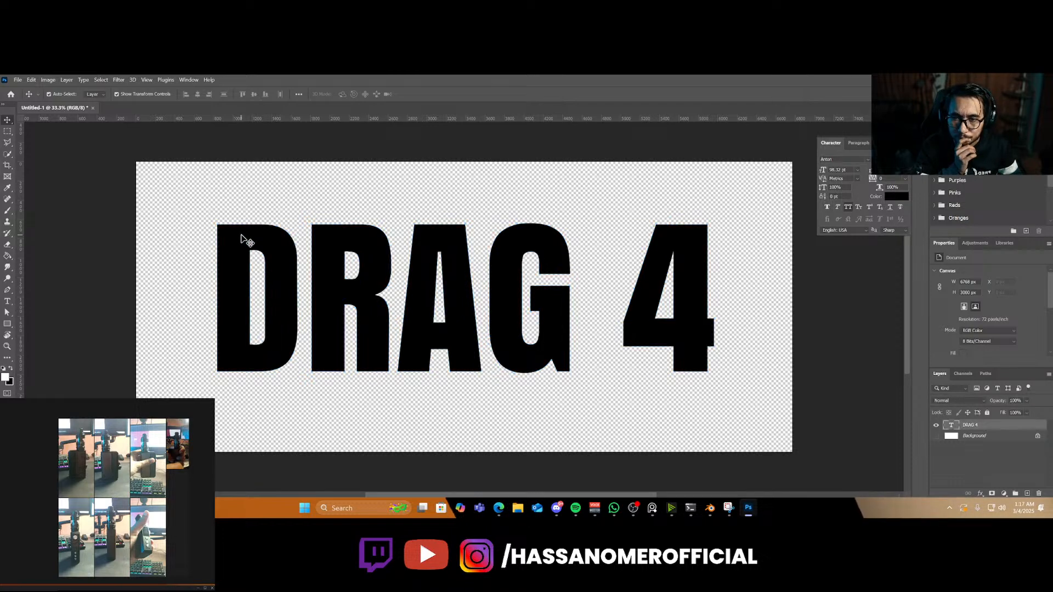
{"action": "left_click", "coordinate": [986, 373]}
{"action": "left_click", "coordinate": [972, 390]}
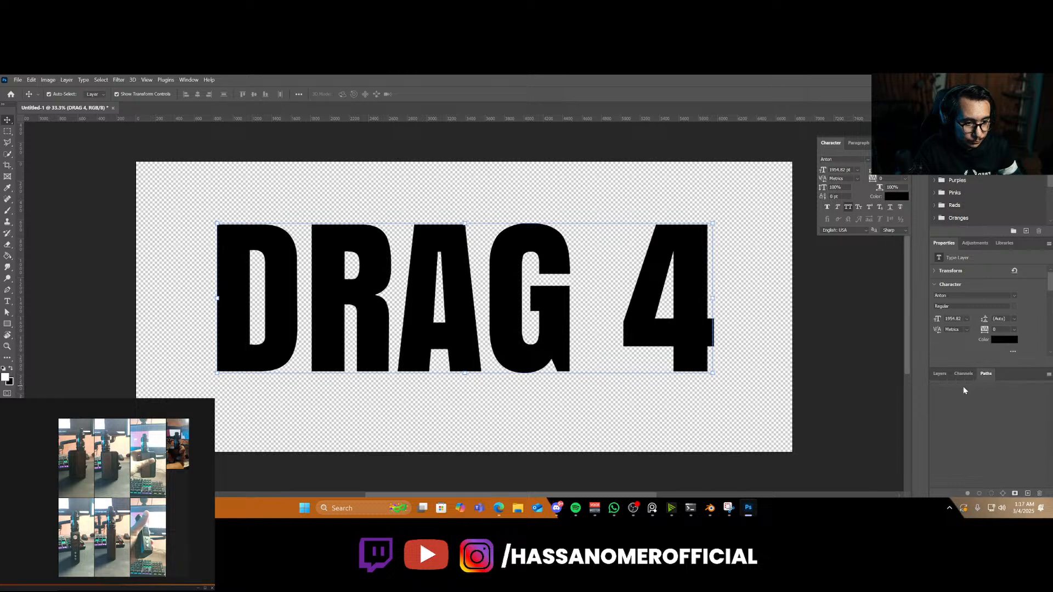
{"action": "left_click", "coordinate": [940, 374]}
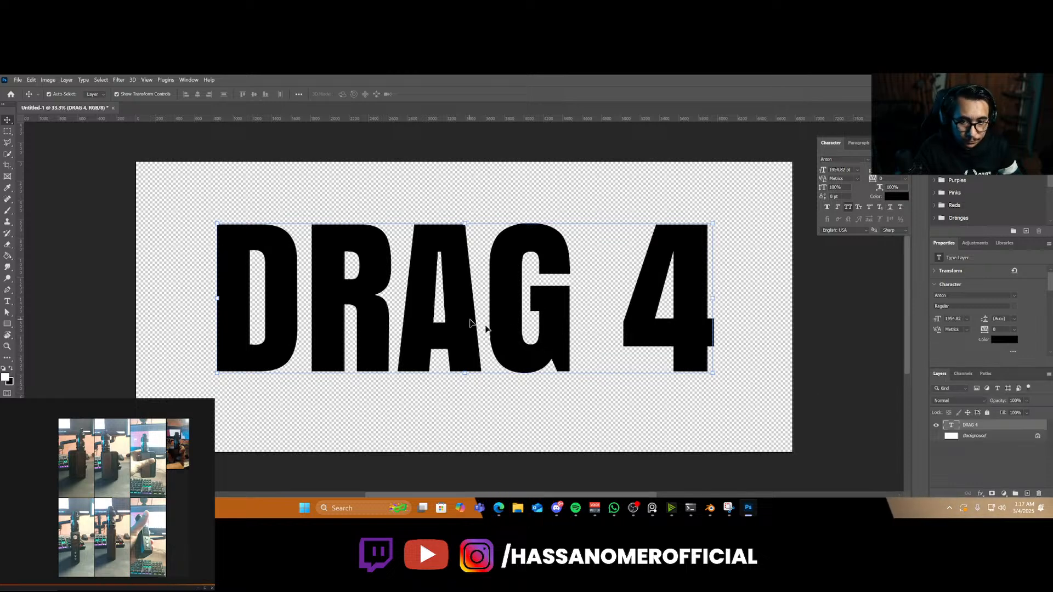
{"action": "left_click", "coordinate": [951, 425], "text": "ctrl"}
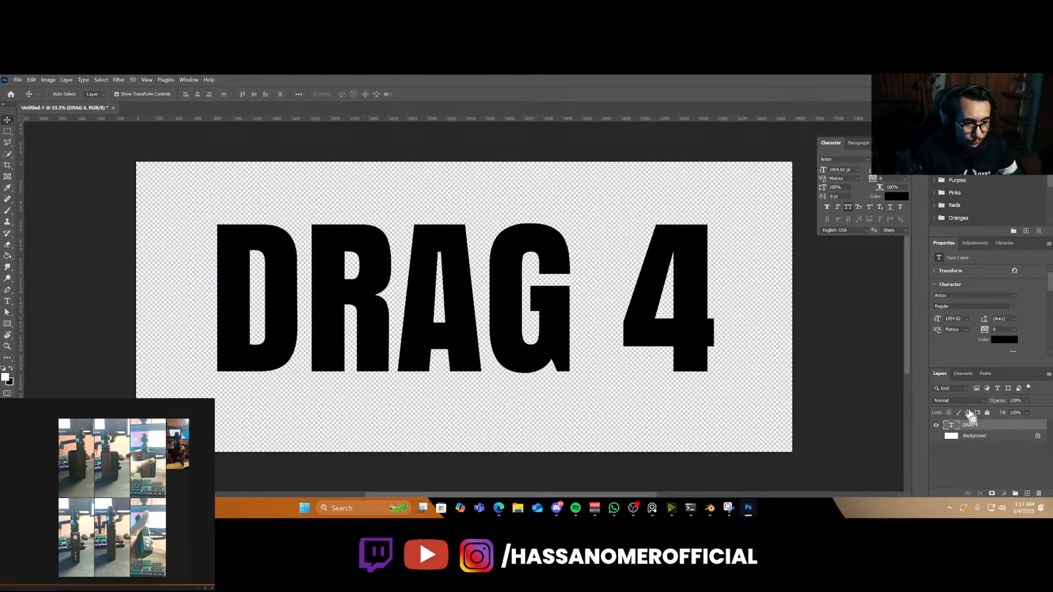
{"action": "left_click", "coordinate": [986, 374]}
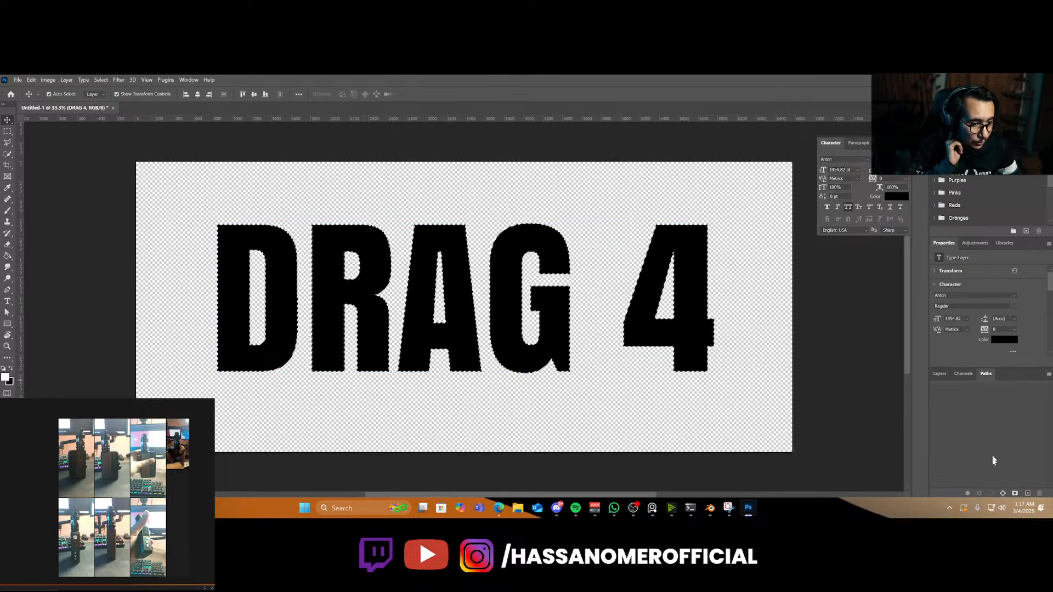
{"action": "left_click", "coordinate": [1004, 494]}
{"action": "right_click", "coordinate": [956, 390]}
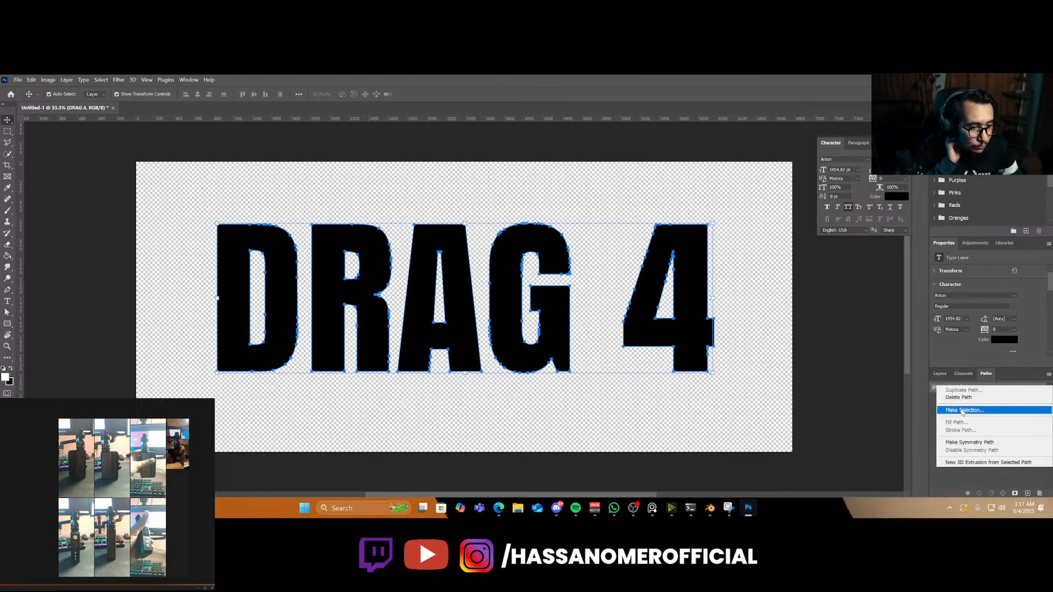
{"action": "left_click", "coordinate": [962, 411]}
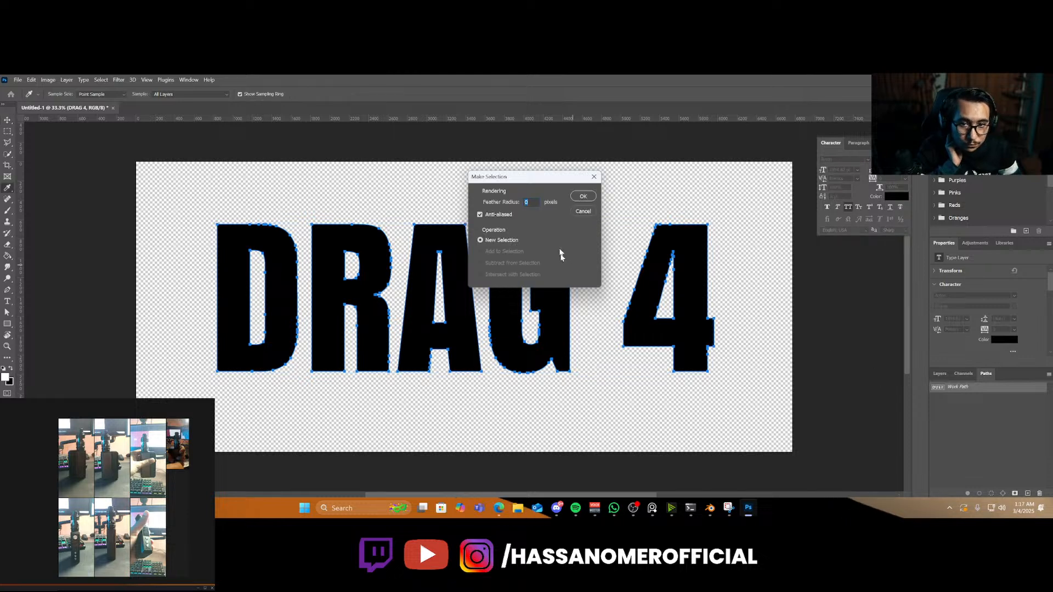
{"action": "left_click", "coordinate": [583, 211]}
{"action": "key", "text": "v"}
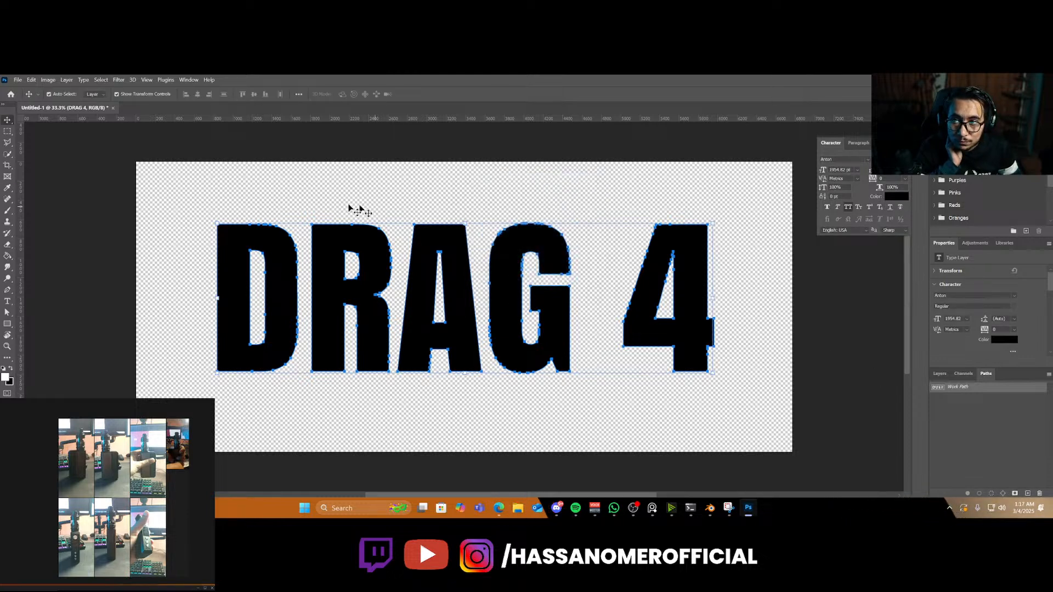
Define the DRAG 4 work path as a custom shape named DRAG
{"action": "key", "text": "a"}
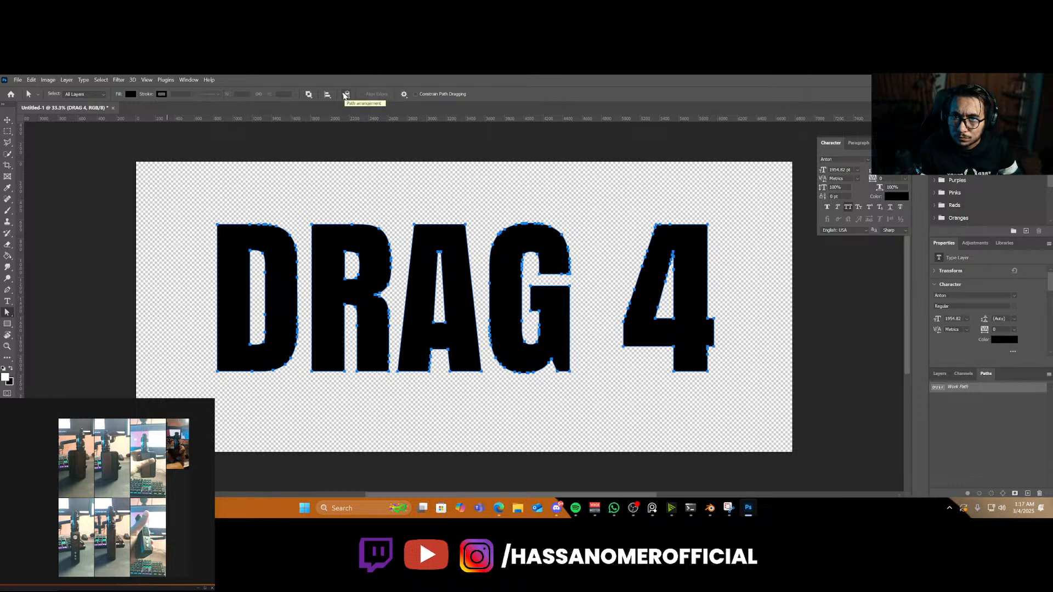
{"action": "right_click", "coordinate": [384, 245]}
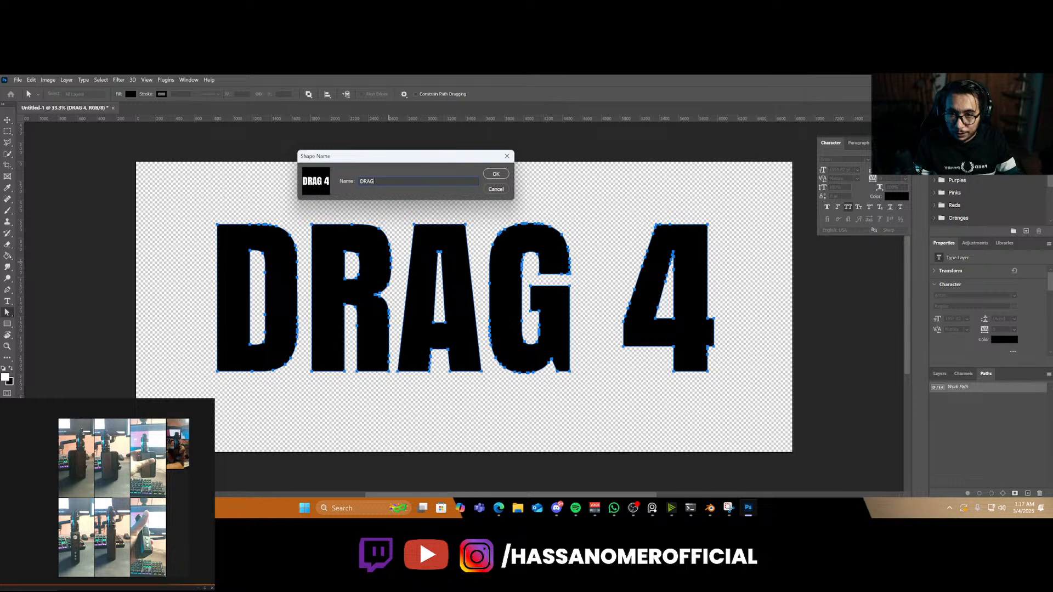
{"action": "key", "text": "Return"}
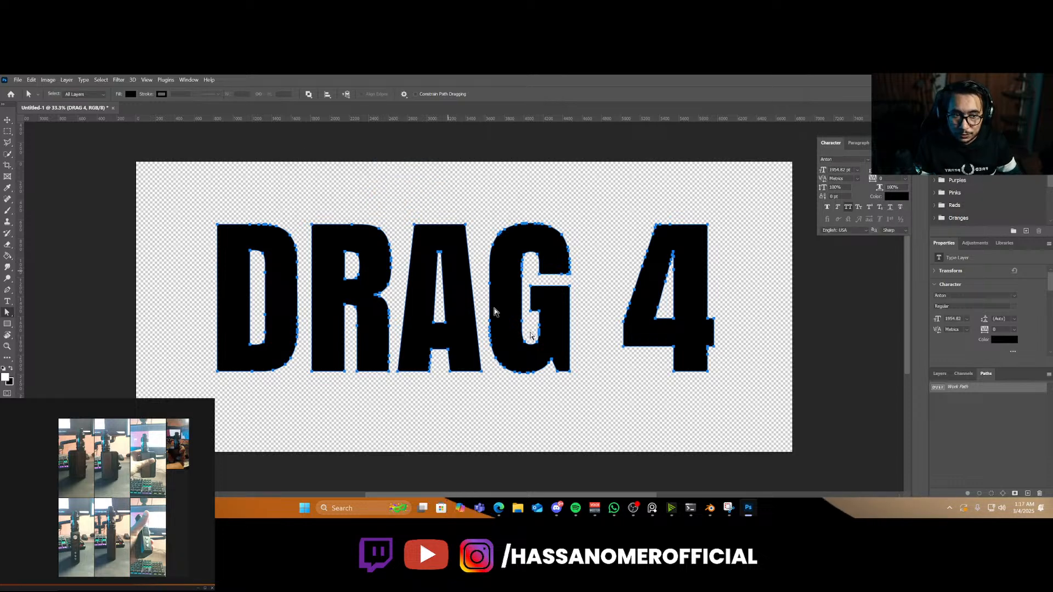
Delete the work path and hide the DRAG 4 text layer
{"action": "right_click", "coordinate": [954, 391]}
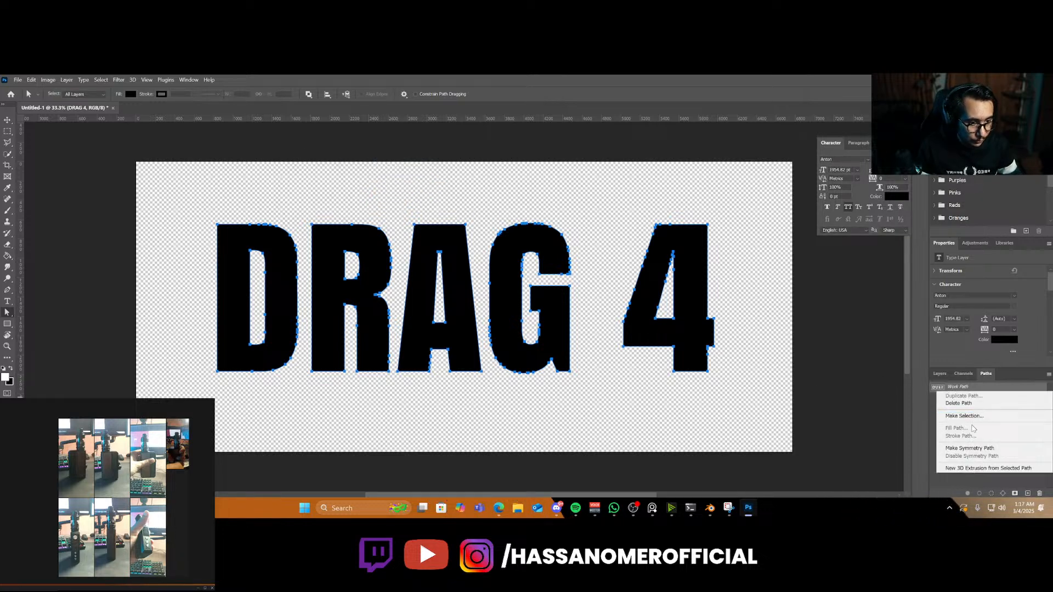
{"action": "left_click", "coordinate": [959, 403]}
{"action": "left_click", "coordinate": [939, 373]}
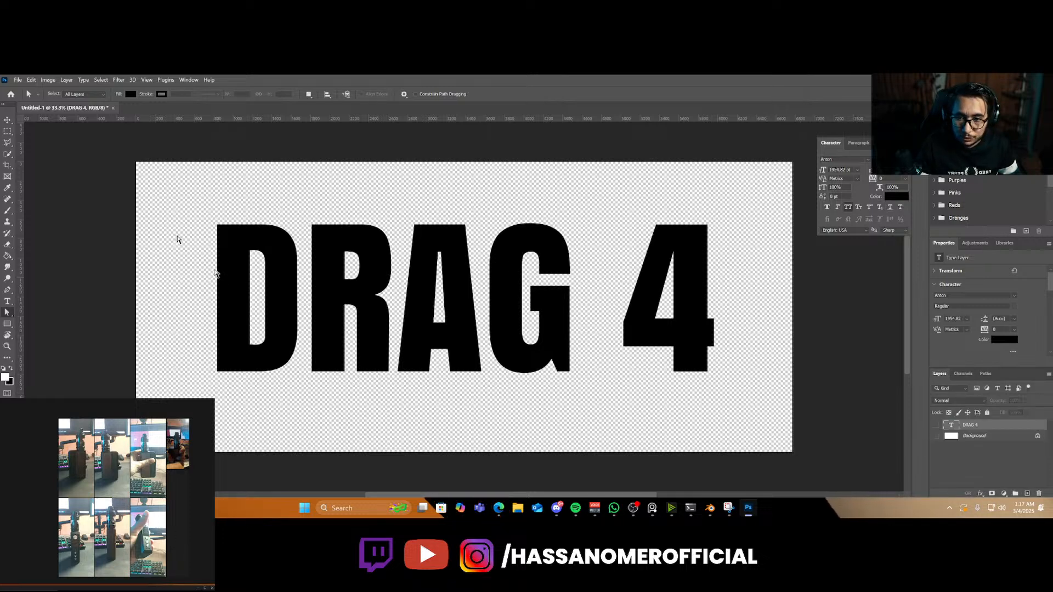
{"action": "key", "text": "ctrl+comma"}
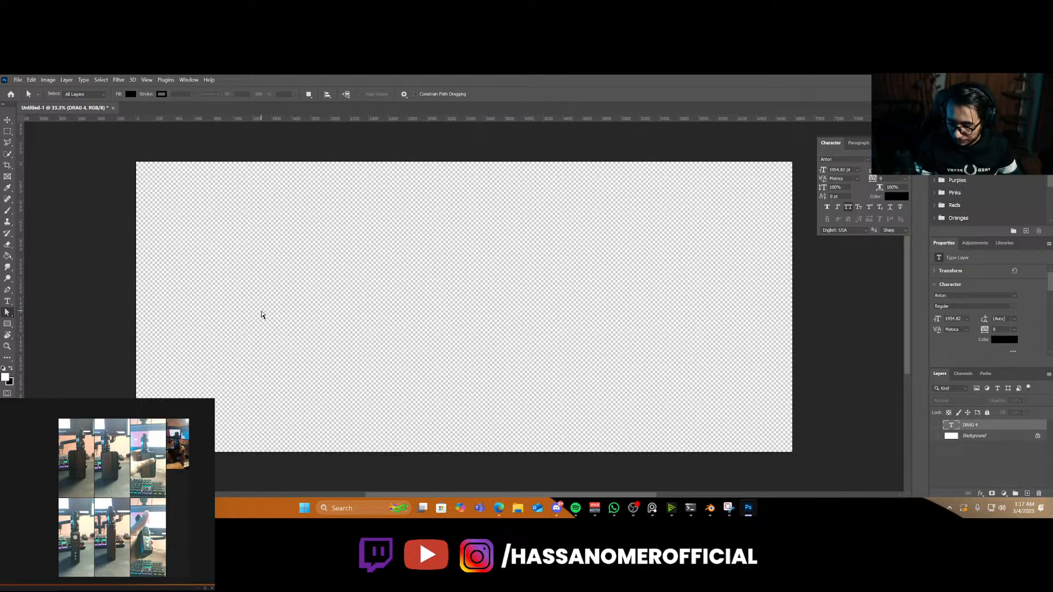
Switch to the Custom Shape tool and load its Starburst Color Target preset
{"action": "key", "text": "m"}
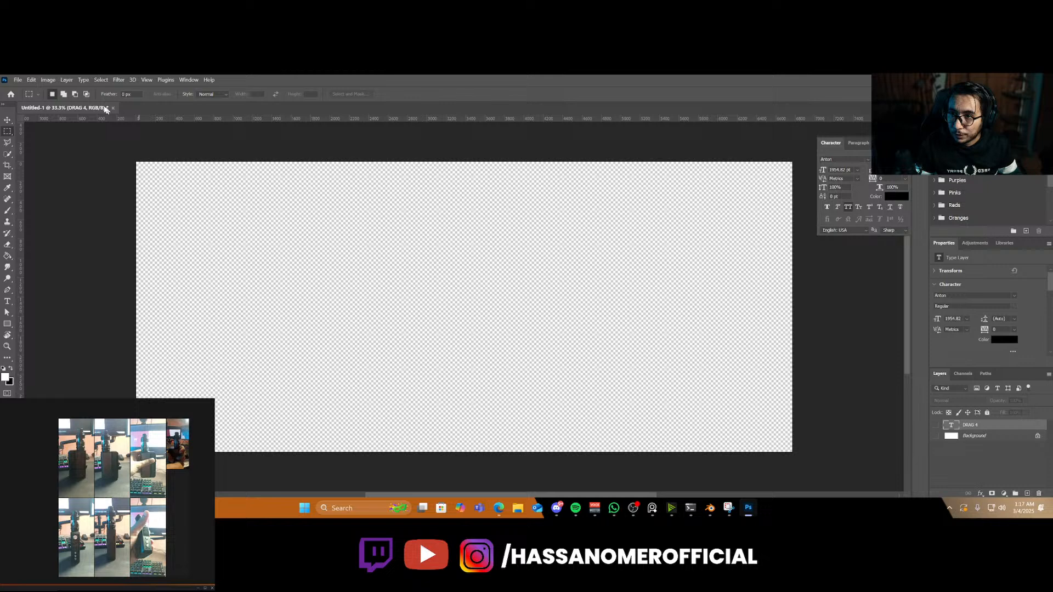
{"action": "left_click", "coordinate": [38, 96]}
{"action": "left_click", "coordinate": [38, 96]}
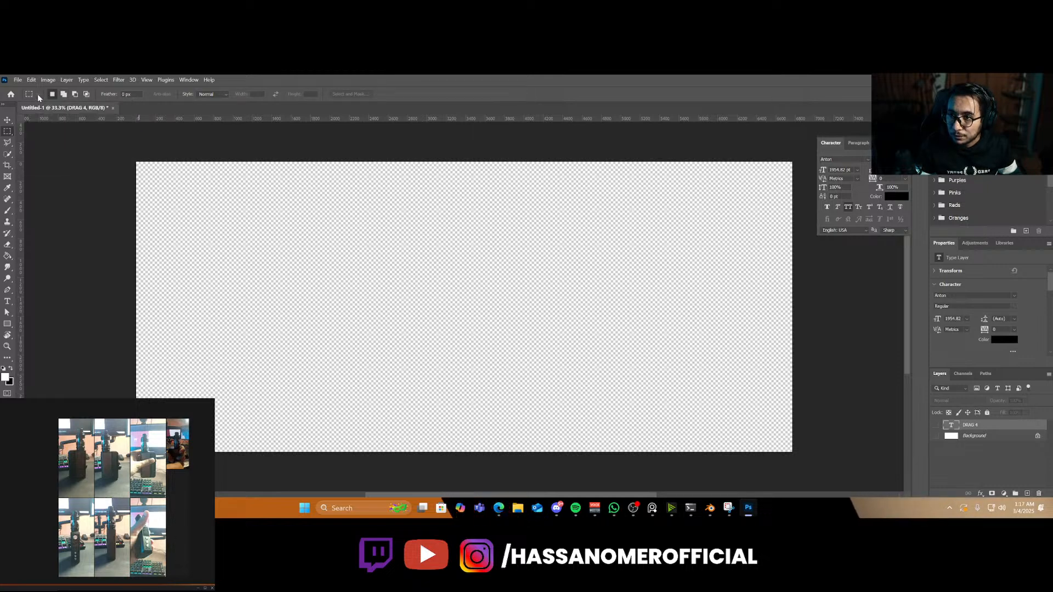
{"action": "right_click", "coordinate": [8, 322]}
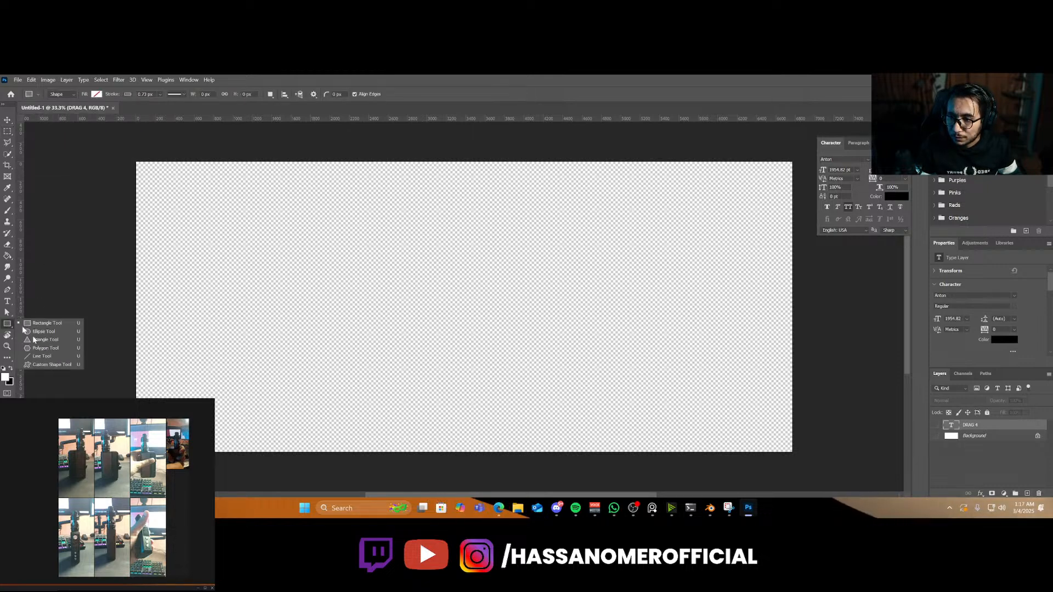
{"action": "left_click", "coordinate": [38, 324]}
{"action": "left_click", "coordinate": [33, 93]}
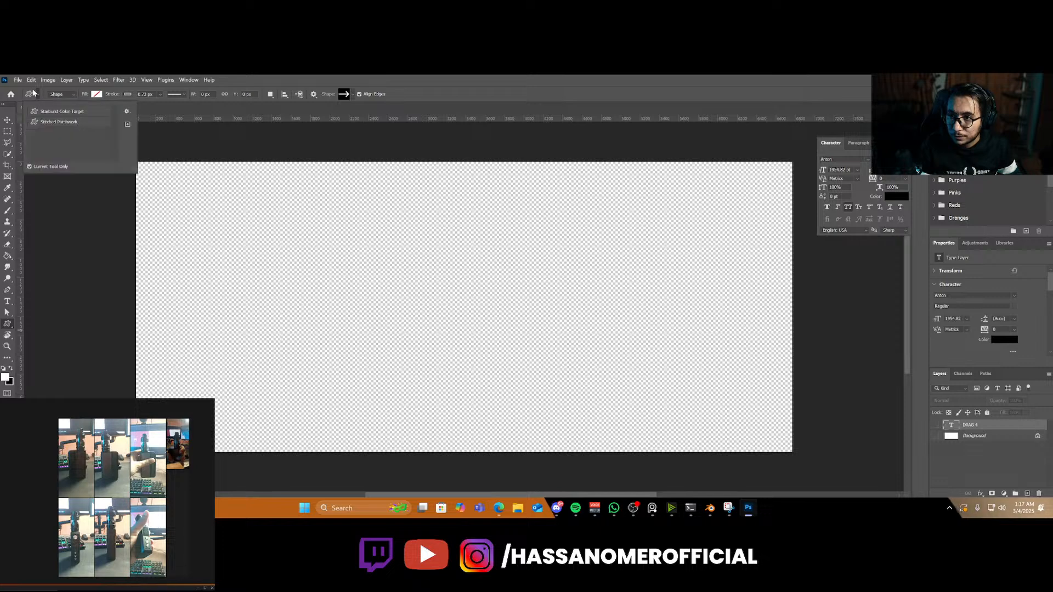
{"action": "left_click", "coordinate": [34, 94]}
{"action": "left_click", "coordinate": [33, 93]}
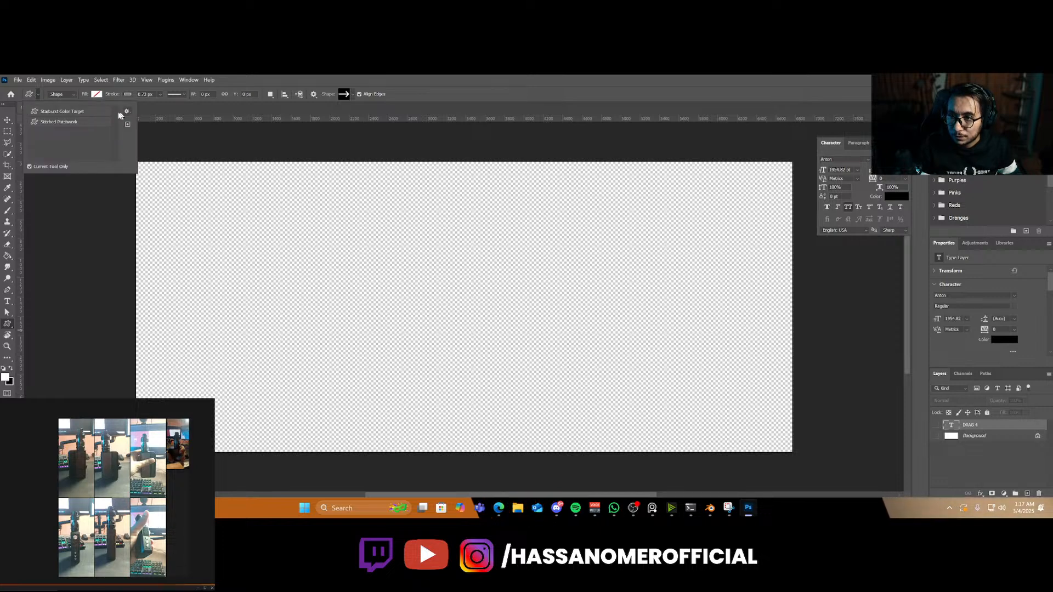
{"action": "left_click", "coordinate": [99, 113]}
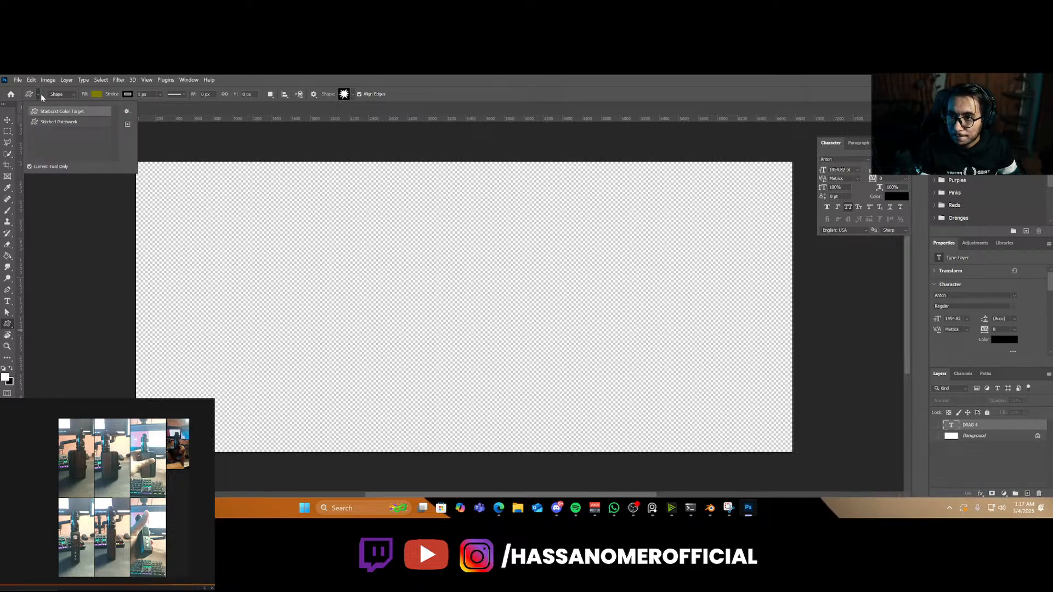
Place the DRAG 4 custom shape on the canvas, about 4989 px wide and 1511 px high
{"action": "left_click", "coordinate": [344, 94]}
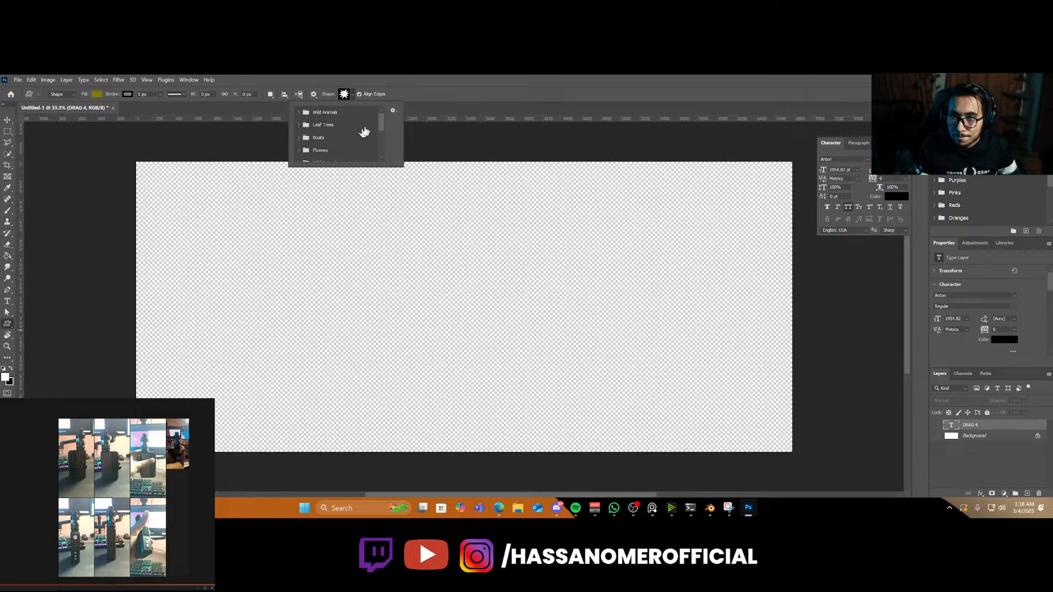
{"action": "left_click_drag", "start_coordinate": [380, 122], "coordinate": [383, 154]}
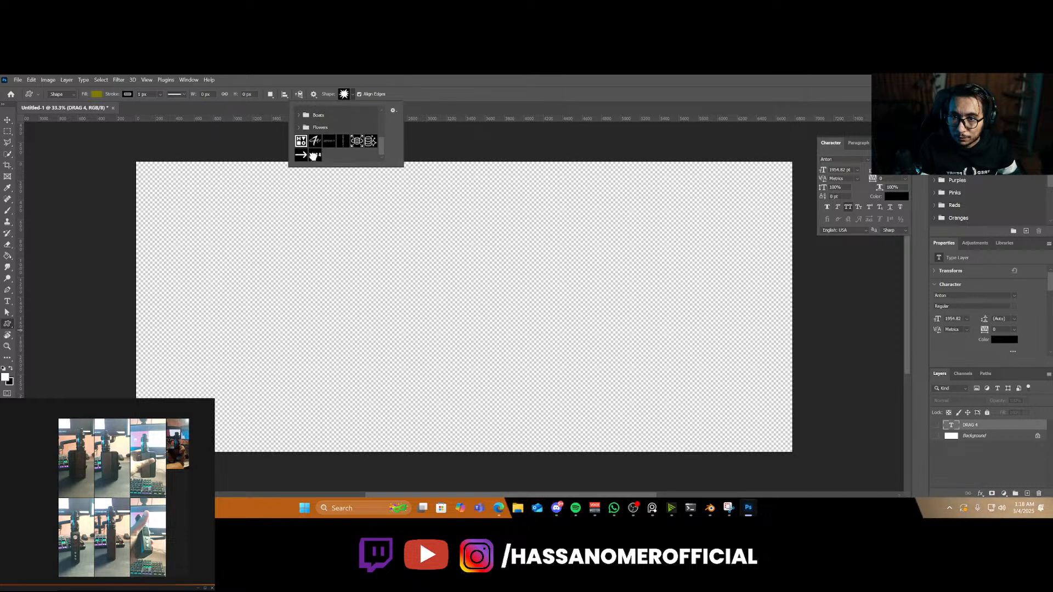
{"action": "left_click_drag", "start_coordinate": [362, 275], "coordinate": [610, 389]}
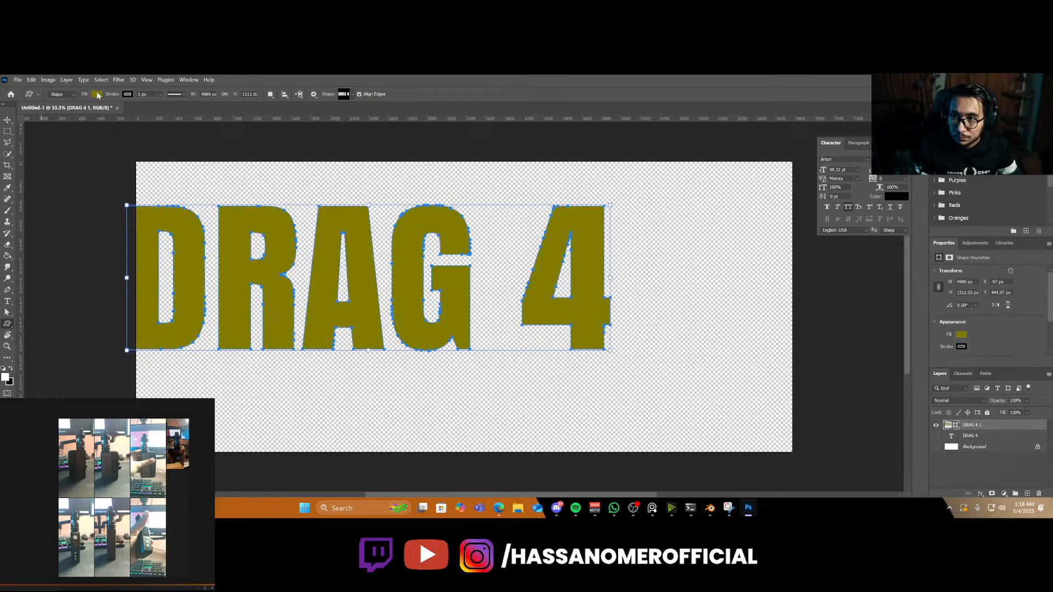
Fill the DRAG 4 shape with black and move it to about the middle of the canvas
{"action": "left_click", "coordinate": [97, 95]}
{"action": "left_click", "coordinate": [41, 141]}
{"action": "left_click", "coordinate": [8, 119]}
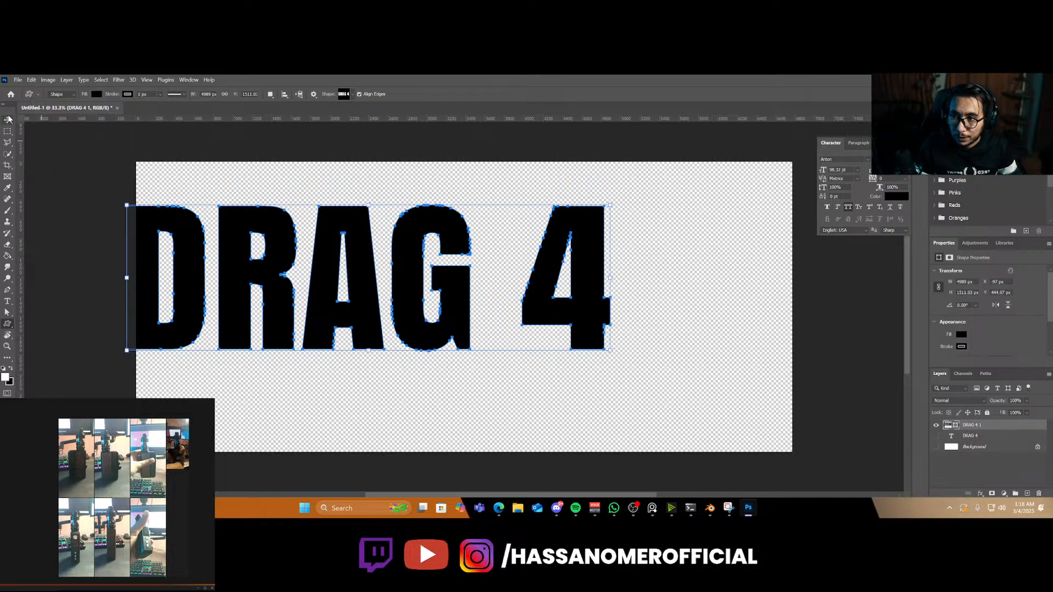
{"action": "left_click_drag", "start_coordinate": [453, 299], "coordinate": [560, 330]}
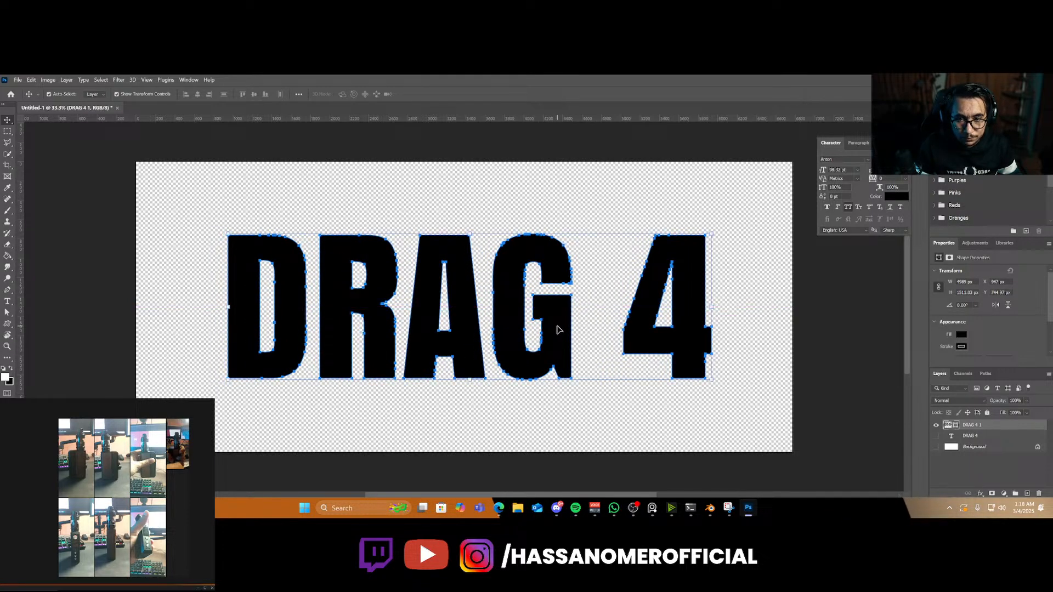
{"action": "left_click", "coordinate": [848, 390]}
{"action": "left_click_drag", "start_coordinate": [228, 219], "coordinate": [738, 406]}
{"action": "left_click", "coordinate": [269, 249]}
Export the document as an SVG at 100% scale, overwriting DRAG LOGO.svg in the Voopoo folder
{"action": "left_click", "coordinate": [17, 80]}
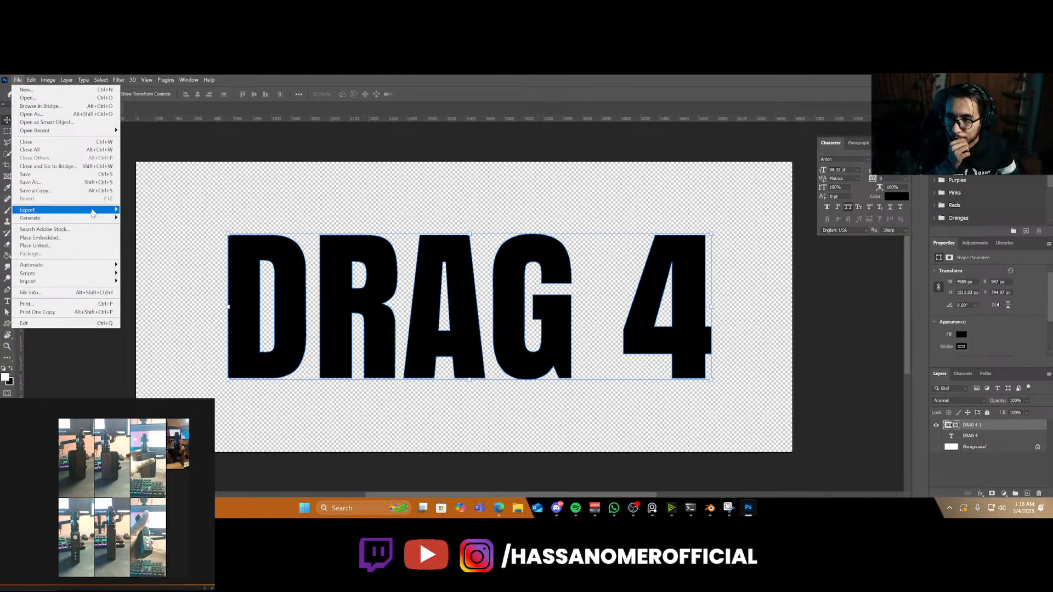
{"action": "mouse_move", "coordinate": [93, 211]}
{"action": "left_click", "coordinate": [165, 217]}
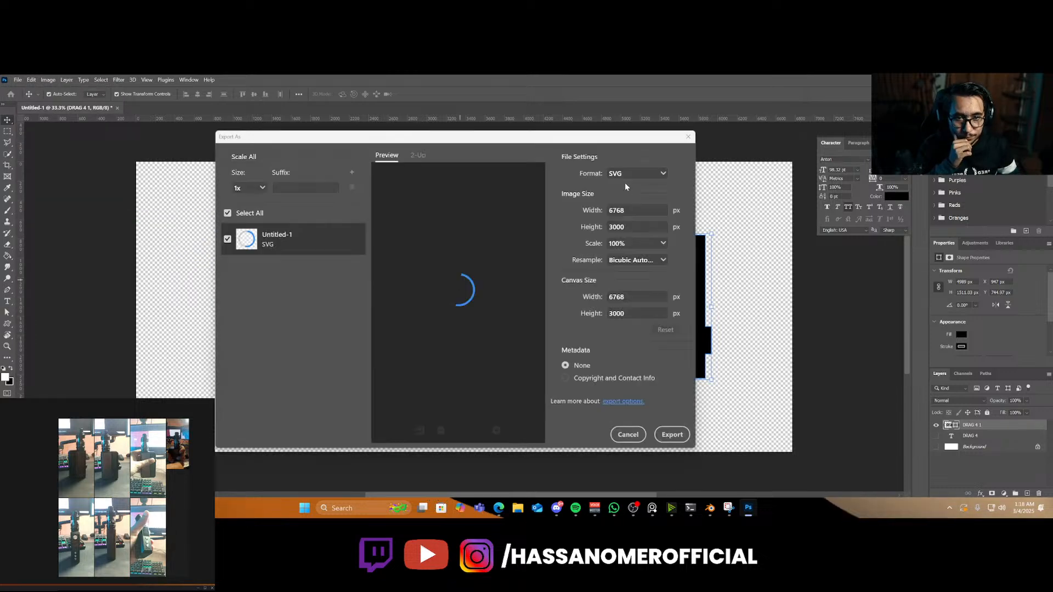
{"action": "left_click", "coordinate": [673, 435]}
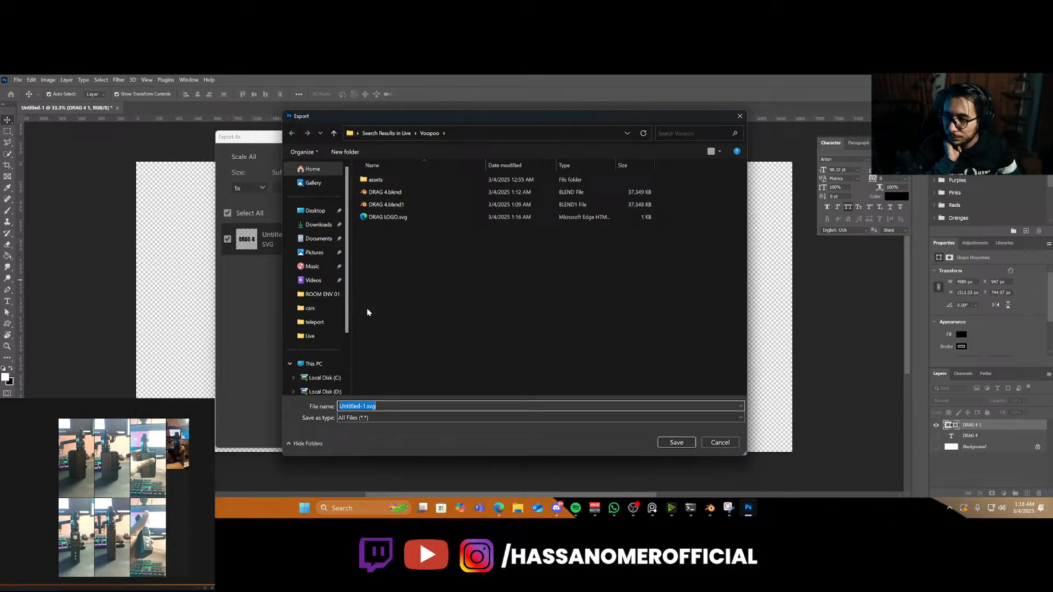
{"action": "left_click", "coordinate": [446, 217]}
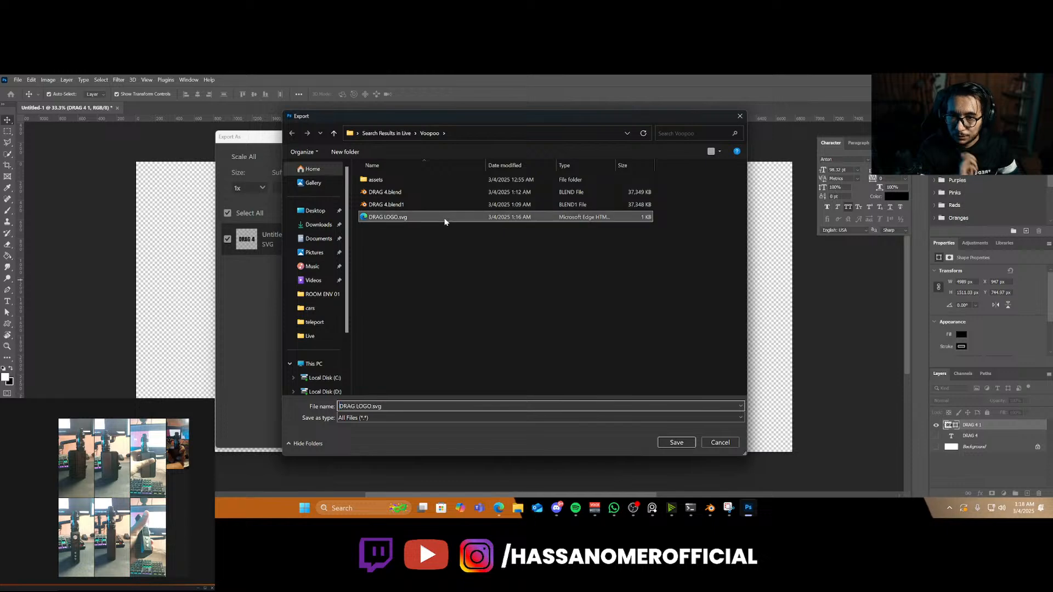
{"action": "left_click", "coordinate": [676, 443]}
{"action": "key", "text": "Return"}
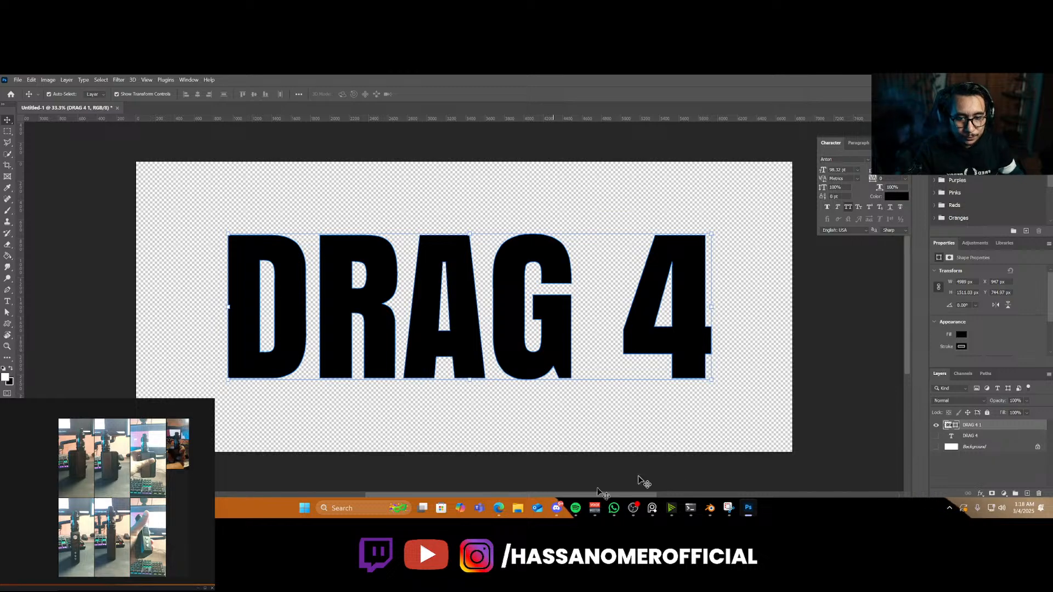
Switch to Blender and import the re-exported DRAG LOGO.svg as Scalable Vector Graphics
{"action": "left_click", "coordinate": [715, 513]}
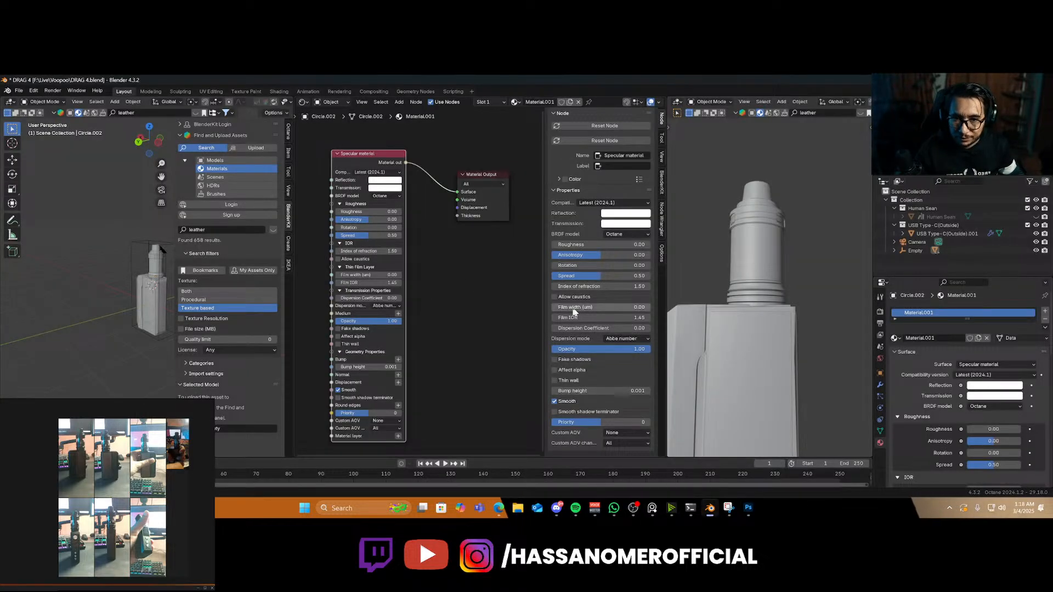
{"action": "left_click", "coordinate": [17, 92]}
{"action": "mouse_move", "coordinate": [55, 209]}
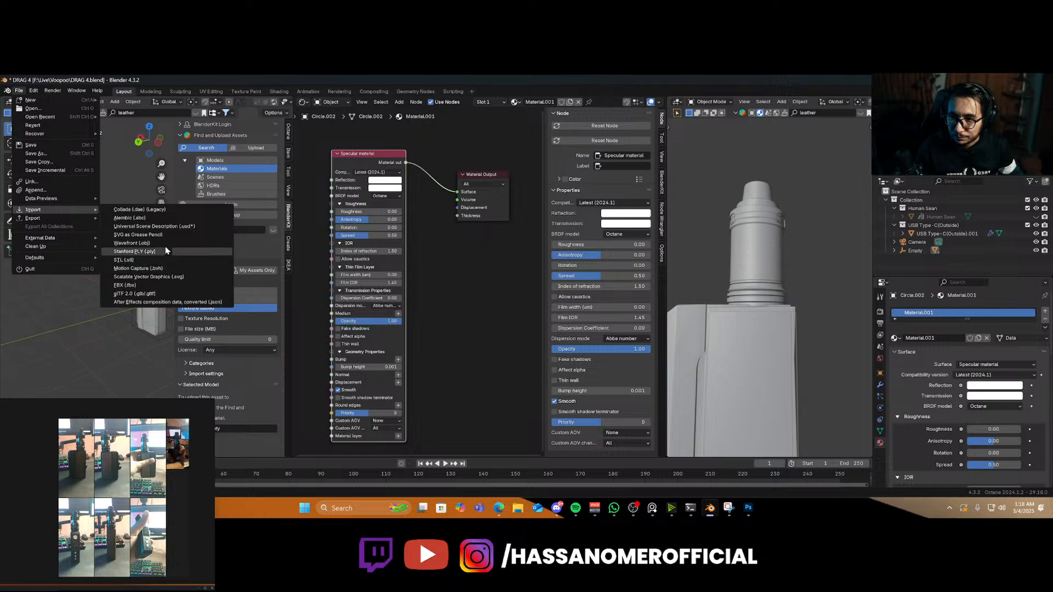
{"action": "left_click", "coordinate": [180, 276]}
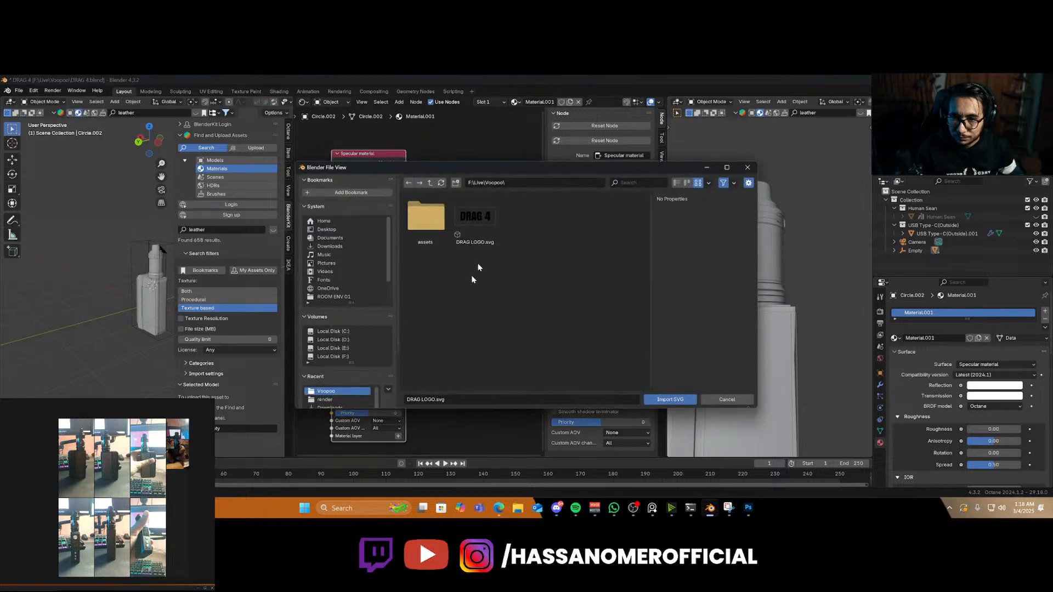
{"action": "double_click", "coordinate": [475, 228]}
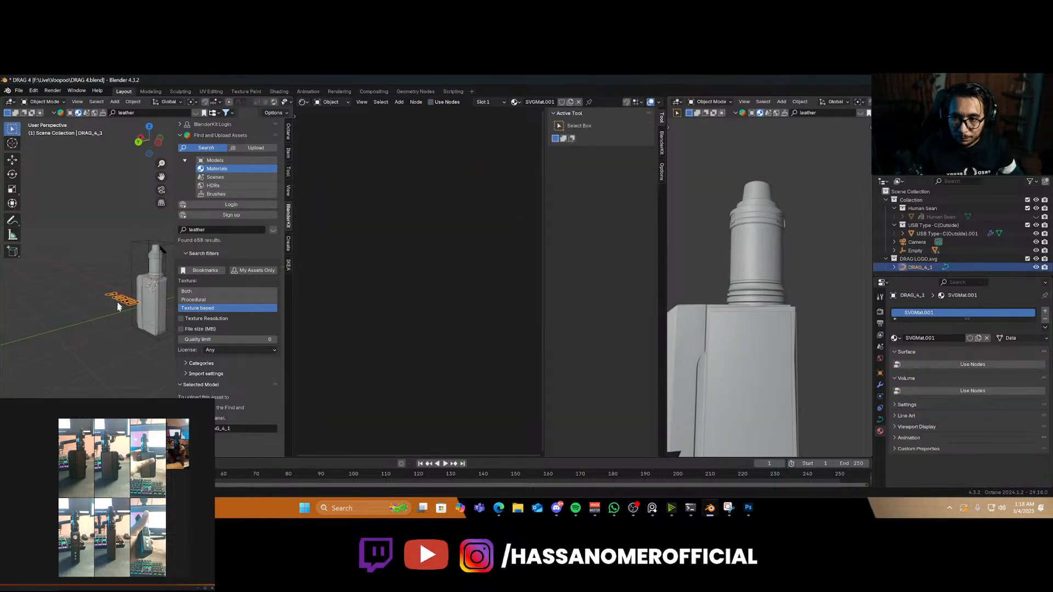
Switch back to Photoshop and quit it without saving the Untitled-1 document
{"action": "left_click", "coordinate": [748, 509]}
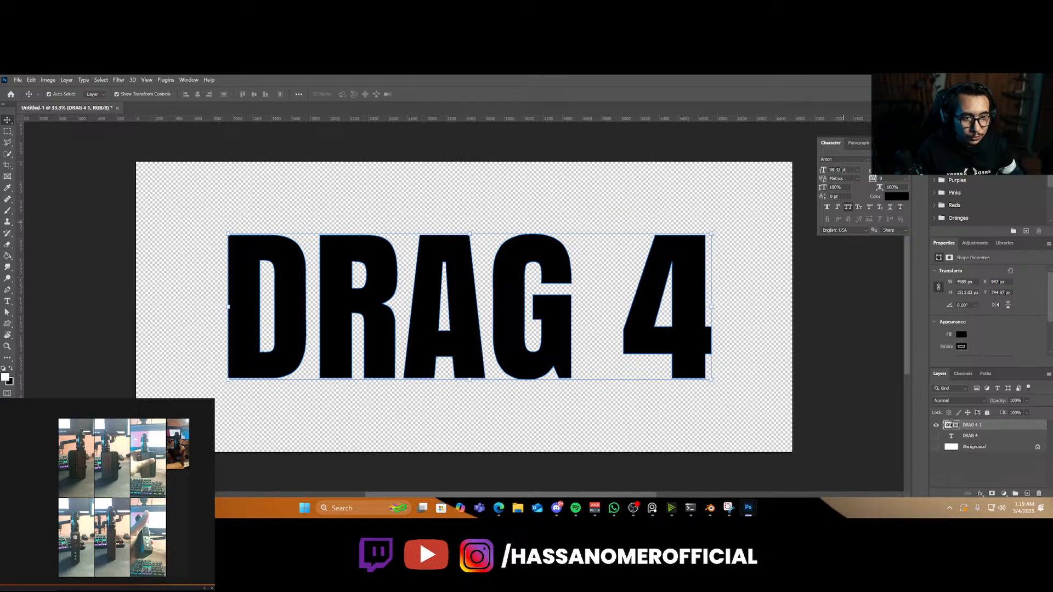
{"action": "left_click", "coordinate": [1044, 80]}
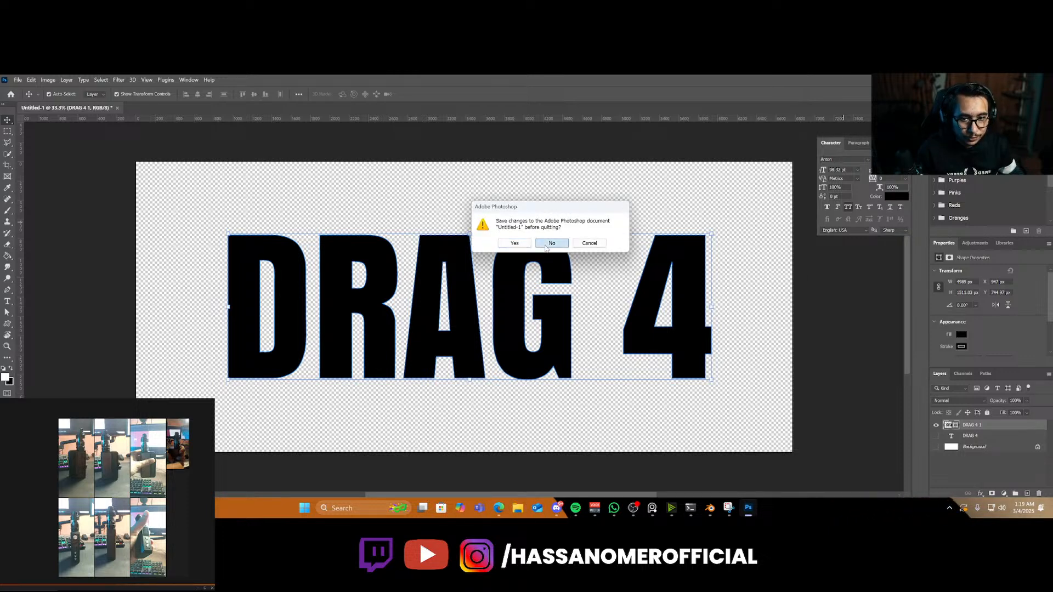
{"action": "left_click", "coordinate": [547, 245]}
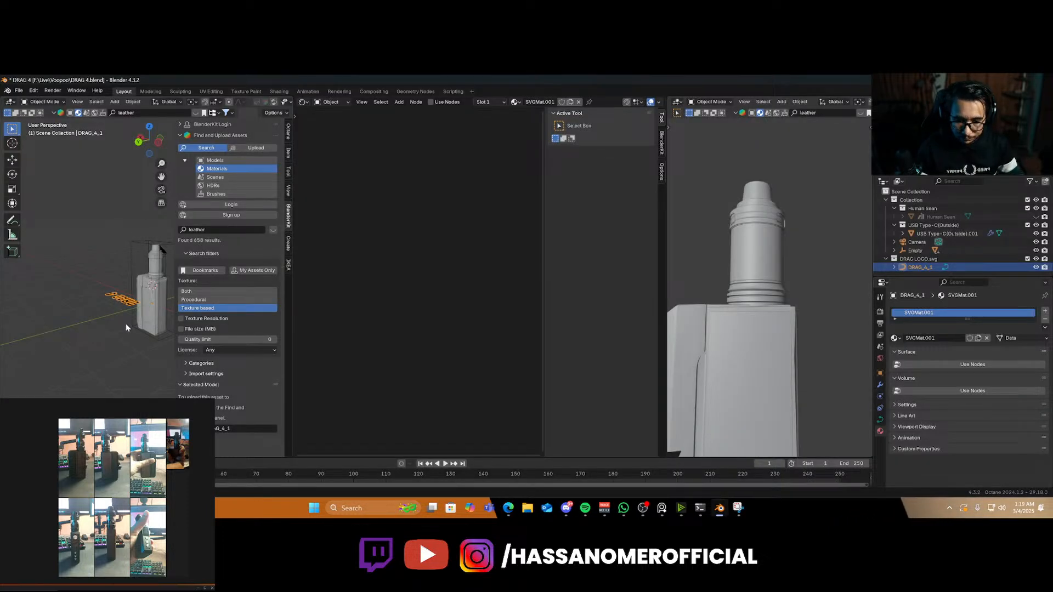
Open the imported DRAG 4 curve's geometry settings, try a thick extrusion and undo it
{"action": "scroll", "coordinate": [126, 324], "scroll_direction": "up", "scroll_amount": 6}
{"action": "scroll", "coordinate": [126, 324], "scroll_direction": "down", "scroll_amount": 2}
{"action": "middle_click_drag", "start_coordinate": [129, 306], "coordinate": [67, 365], "text": "shift"}
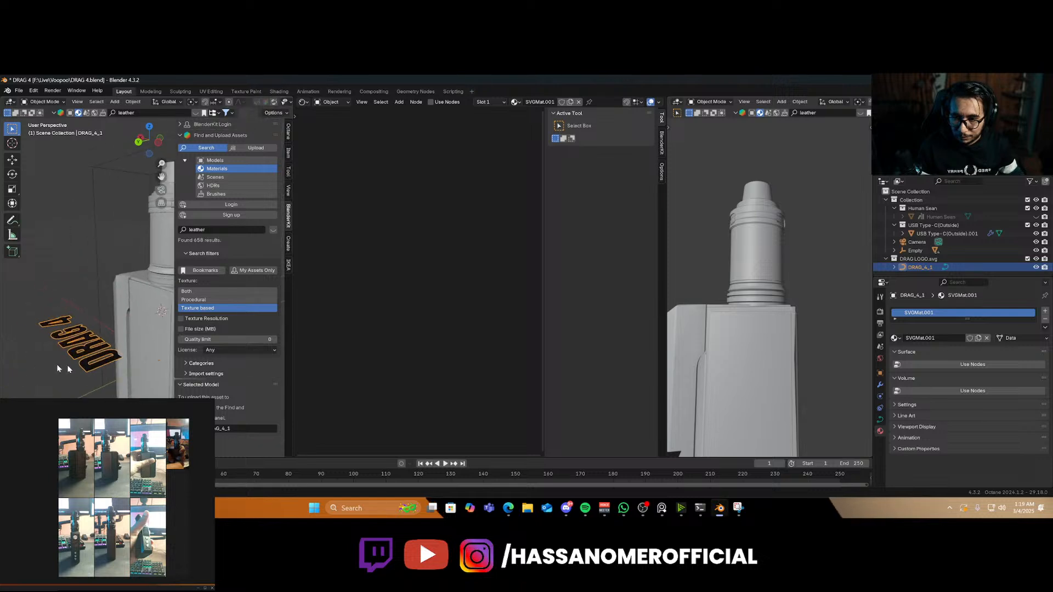
{"action": "scroll", "coordinate": [67, 369], "scroll_direction": "up", "scroll_amount": 2}
{"action": "left_click", "coordinate": [880, 419]}
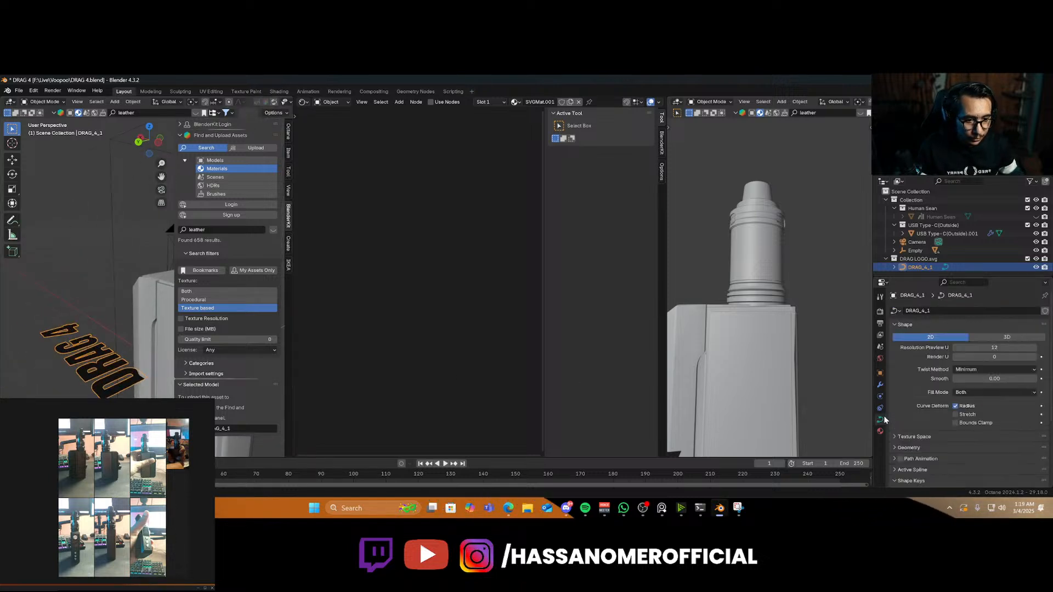
{"action": "left_click", "coordinate": [905, 448]}
{"action": "scroll", "coordinate": [905, 417], "scroll_direction": "down", "scroll_amount": 2}
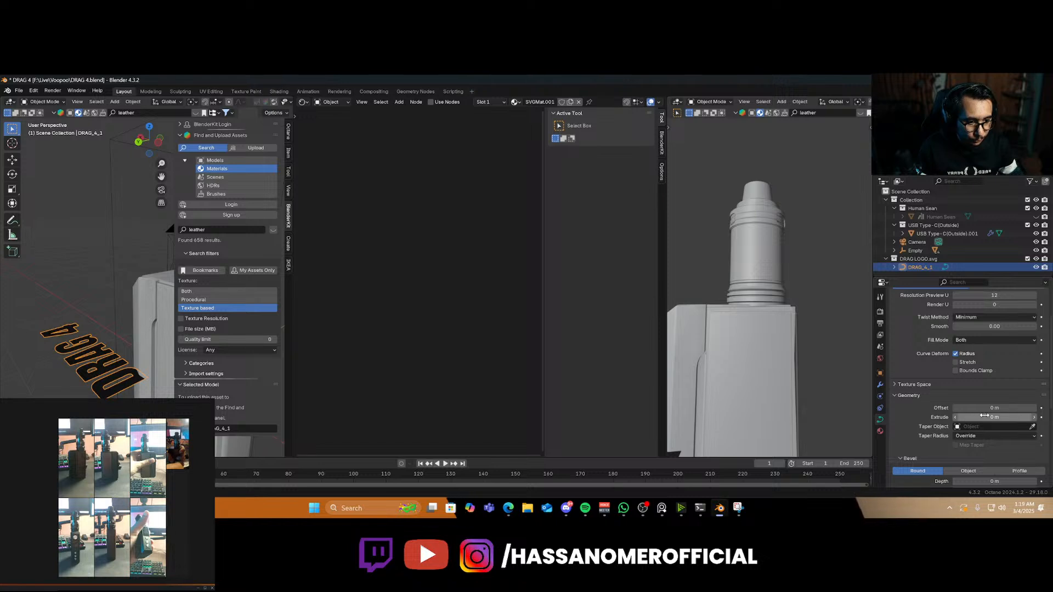
{"action": "left_click_drag", "start_coordinate": [995, 416], "coordinate": [1018, 416]}
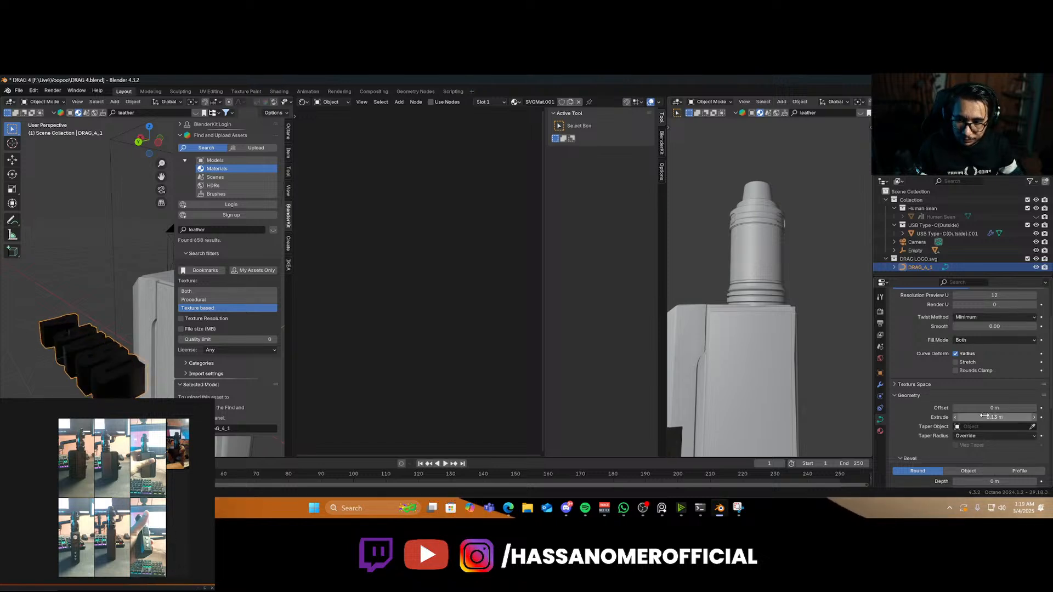
{"action": "key", "text": "ctrl+z"}
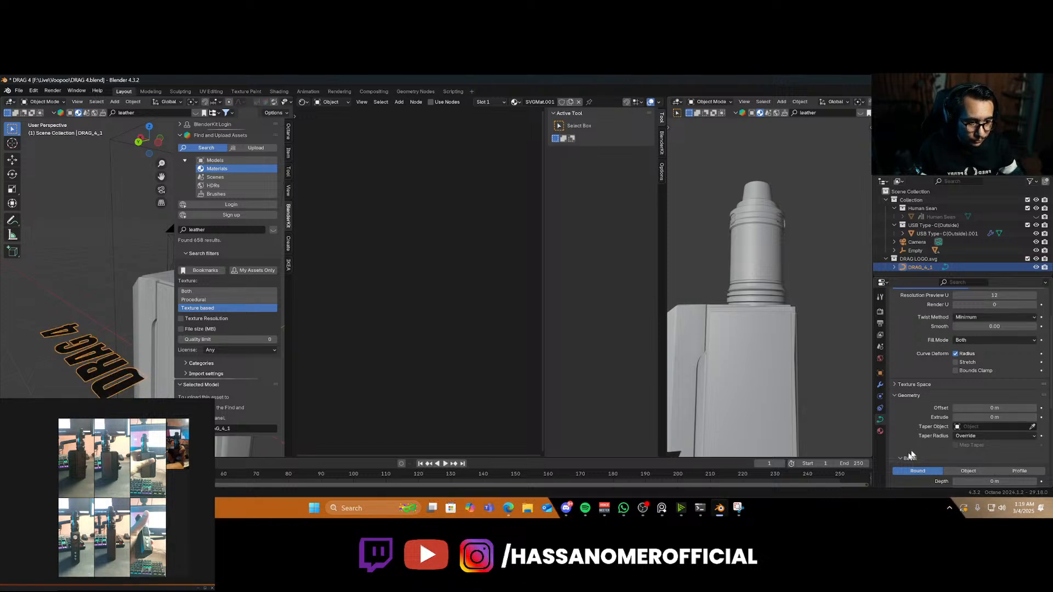
Extrude the DRAG 4 logo curve by about 0.017 m and check its thickness beside the device model
{"action": "scroll", "coordinate": [933, 448], "scroll_direction": "down", "scroll_amount": 1}
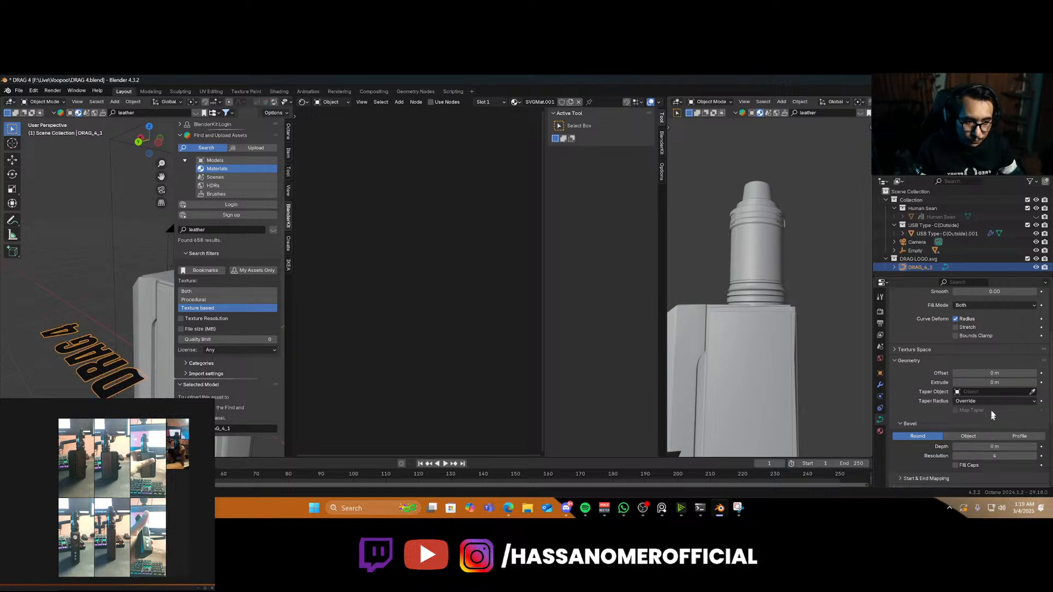
{"action": "left_click_drag", "start_coordinate": [994, 383], "coordinate": [1019, 382]}
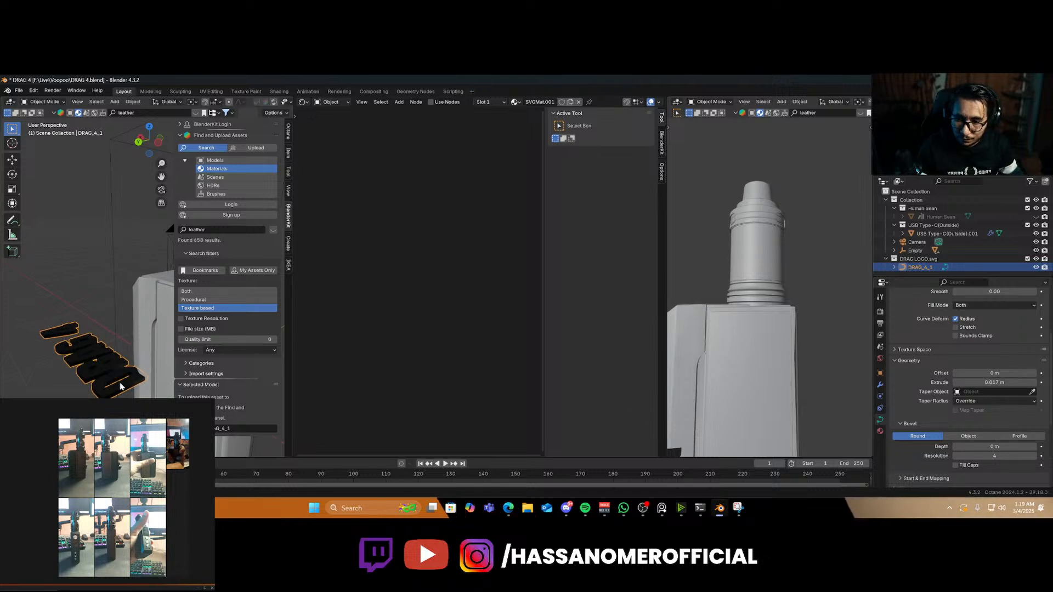
{"action": "scroll", "coordinate": [122, 385], "scroll_direction": "down", "scroll_amount": 3}
{"action": "scroll", "coordinate": [131, 379], "scroll_direction": "up", "scroll_amount": 5}
{"action": "scroll", "coordinate": [132, 381], "scroll_direction": "down", "scroll_amount": 2}
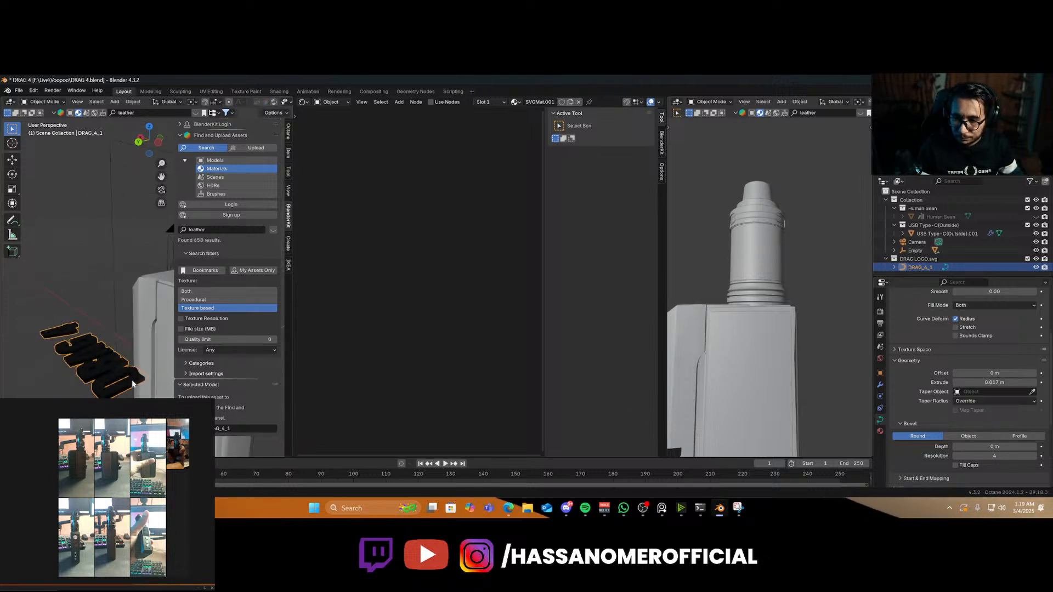
{"action": "middle_click_drag", "start_coordinate": [132, 382], "coordinate": [92, 373]}
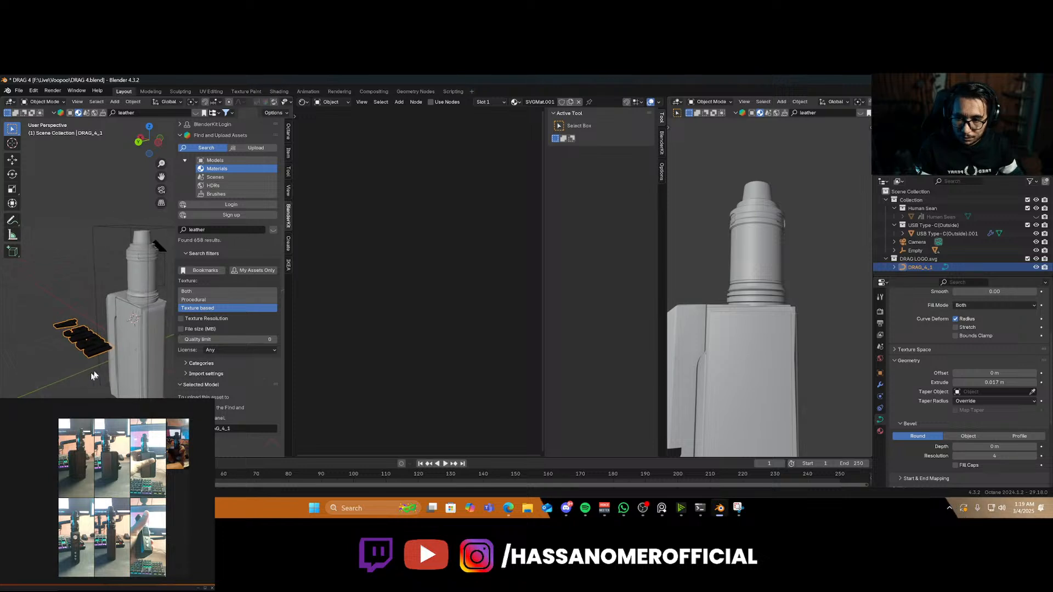
Set the DRAG 4 curve's origin to its centre of mass and snap the logo to the 3D cursor
{"action": "right_click", "coordinate": [95, 356]}
{"action": "mouse_move", "coordinate": [83, 360]}
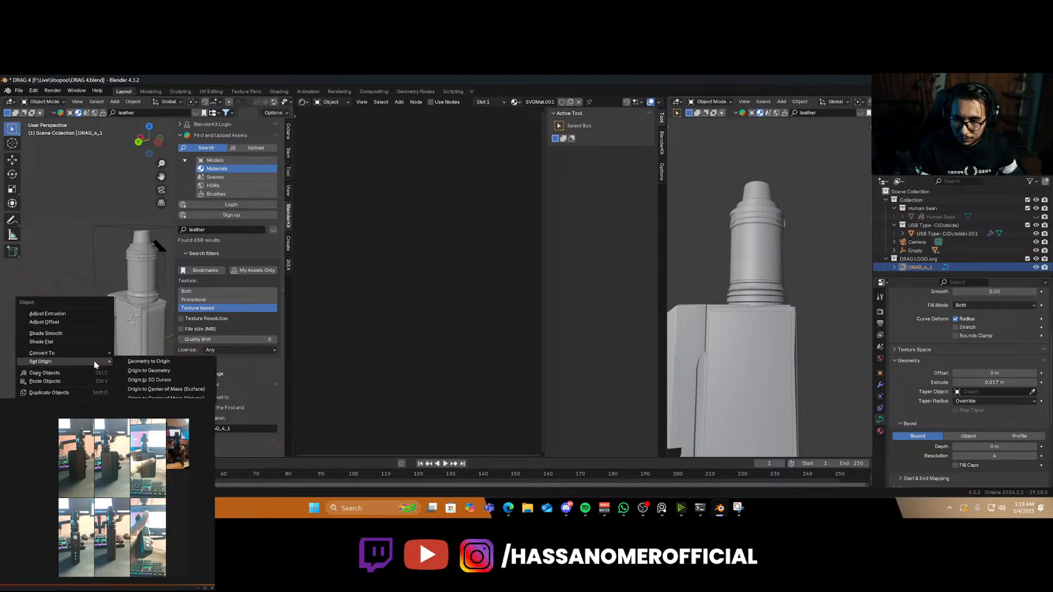
{"action": "left_click", "coordinate": [154, 393]}
{"action": "key", "text": "shift+s"}
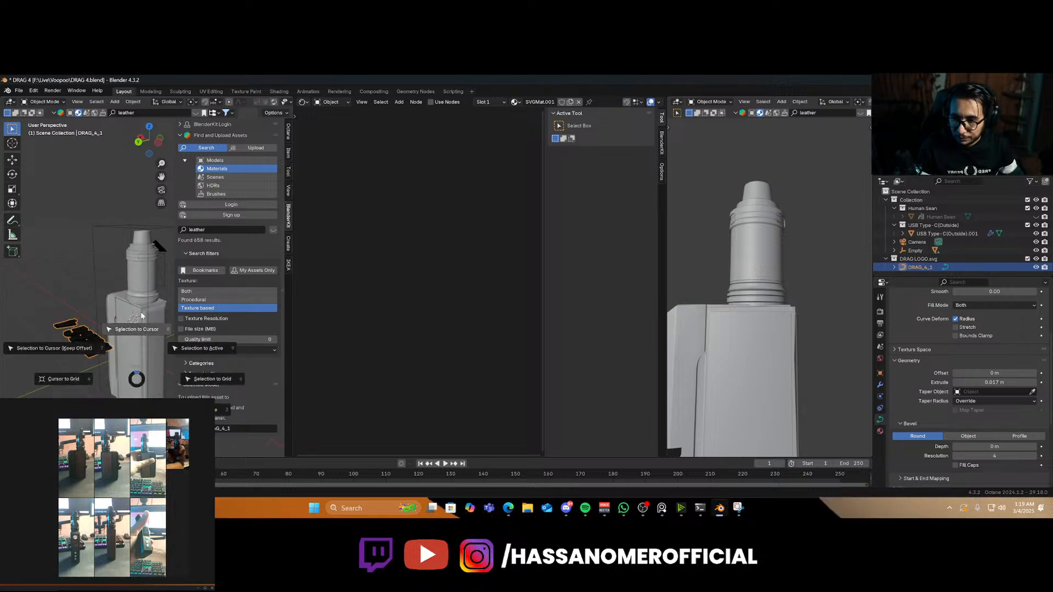
{"action": "left_click", "coordinate": [146, 338]}
{"action": "scroll", "coordinate": [146, 339], "scroll_direction": "up", "scroll_amount": 4}
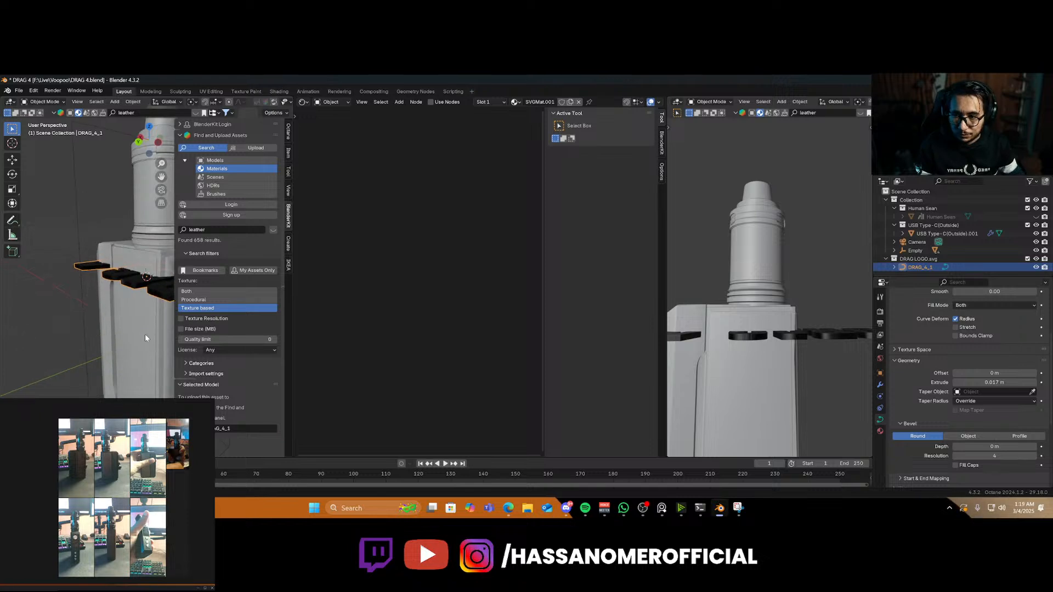
{"action": "middle_click_drag", "start_coordinate": [141, 337], "coordinate": [167, 339]}
Rotate the DRAG 4 logo upright about the global X axis and turn it 180° about the global Z axis
{"action": "key", "text": "r"}
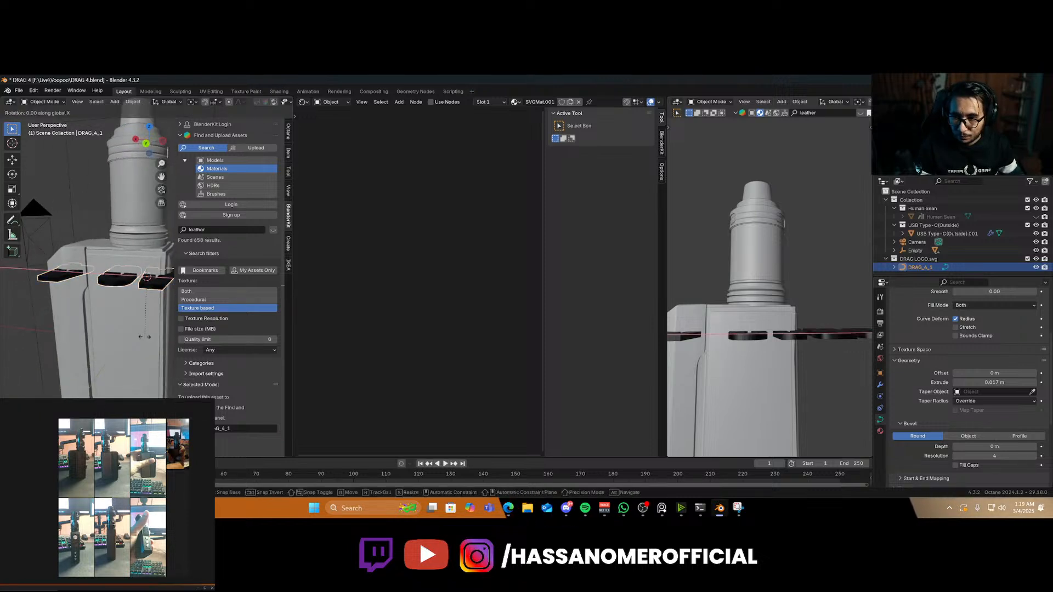
{"action": "key", "text": "x"}
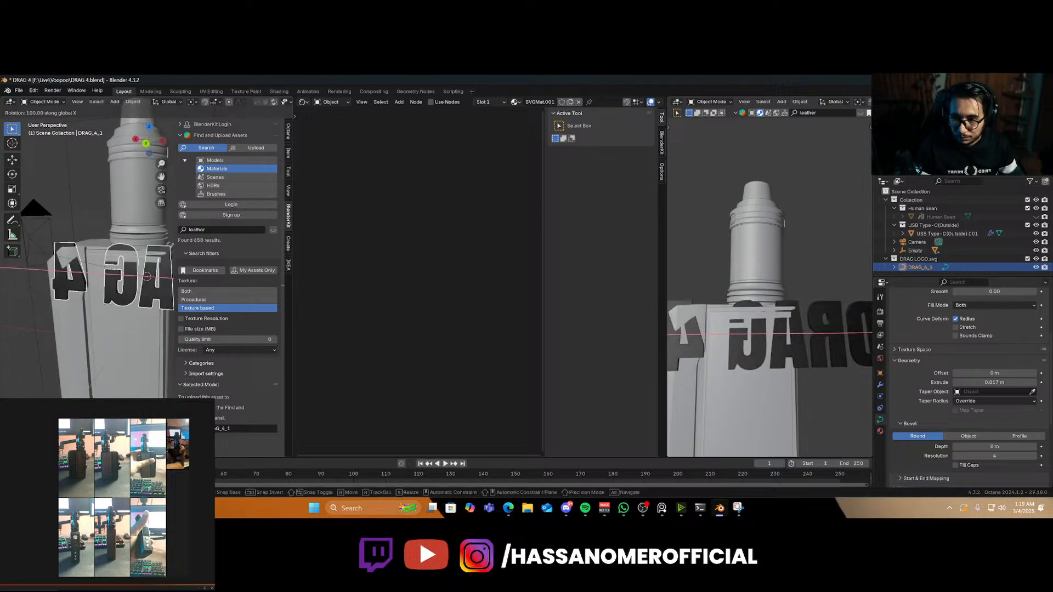
{"action": "left_click", "coordinate": [125, 341]}
{"action": "type", "text": "z180"}
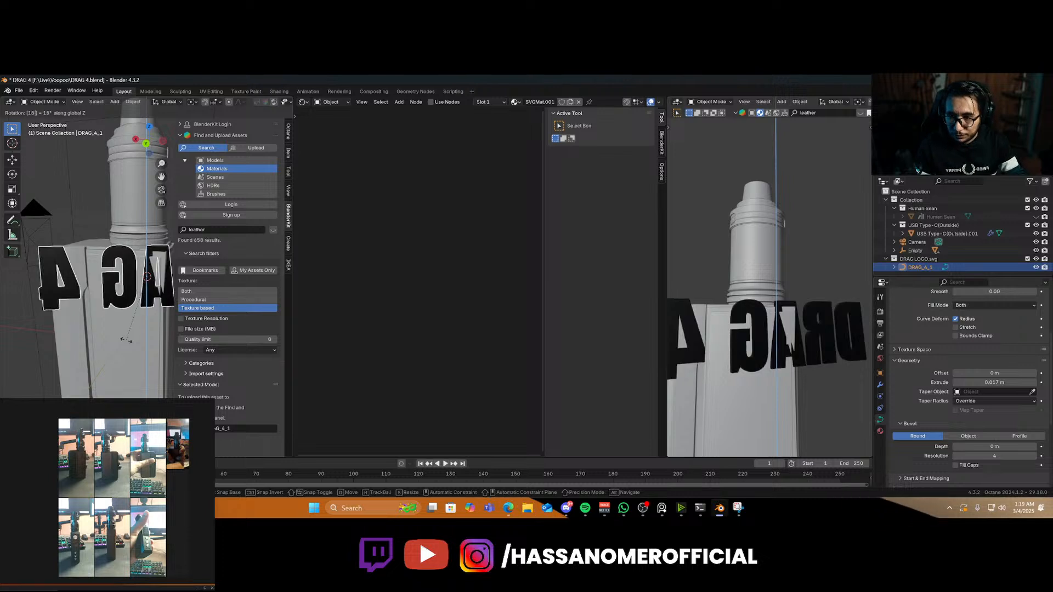
{"action": "key", "text": "Return"}
Rotate the DRAG 4 logo -90° about global Y and scale it down to a small badge on the device body
{"action": "key", "text": "r"}
{"action": "key", "text": "x"}
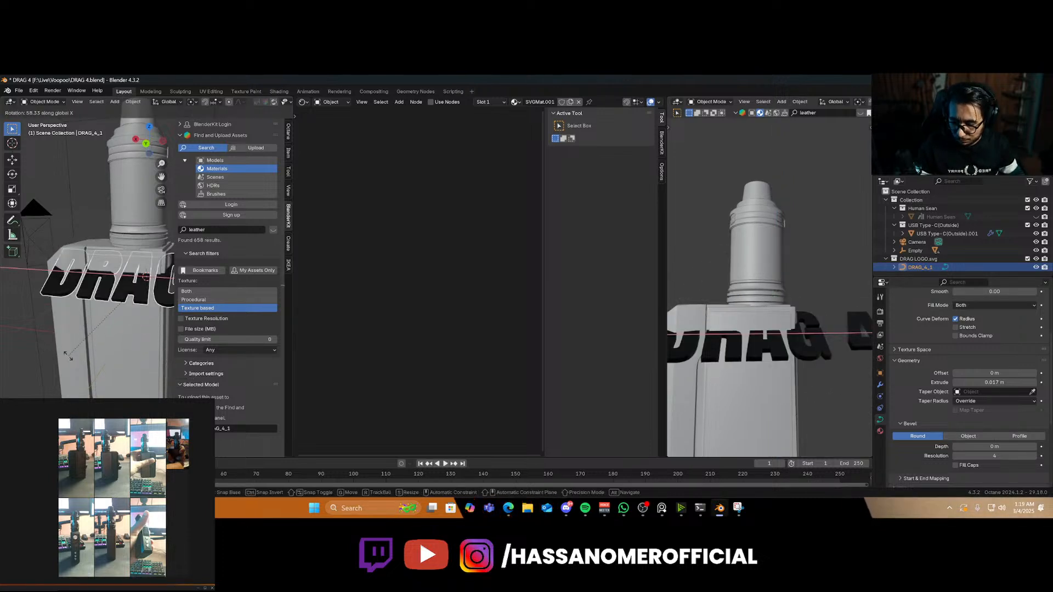
{"action": "key", "text": "y"}
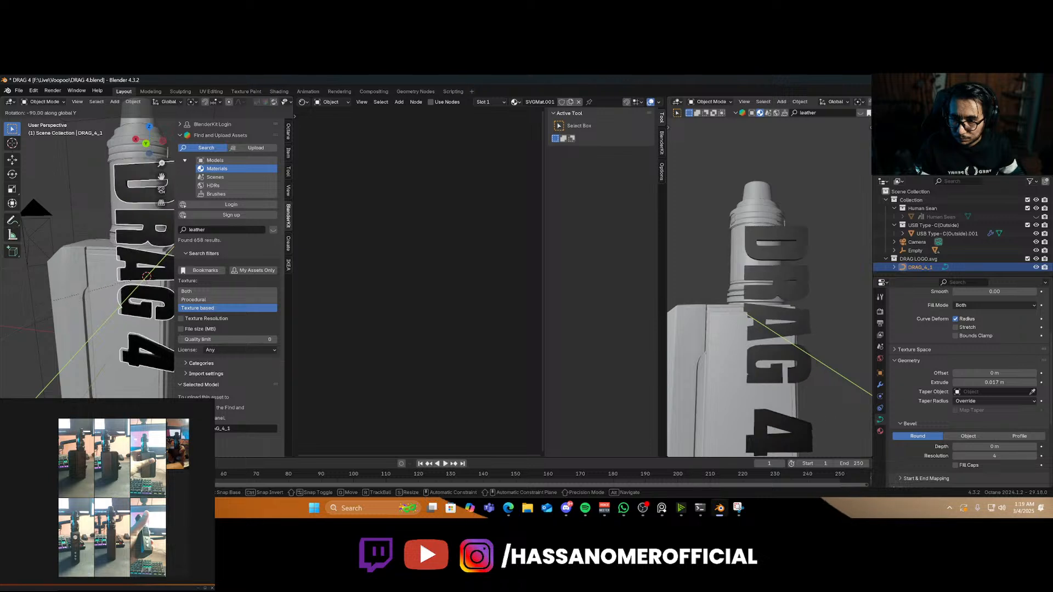
{"action": "left_click", "coordinate": [238, 324], "text": "ctrl"}
{"action": "key", "text": "s"}
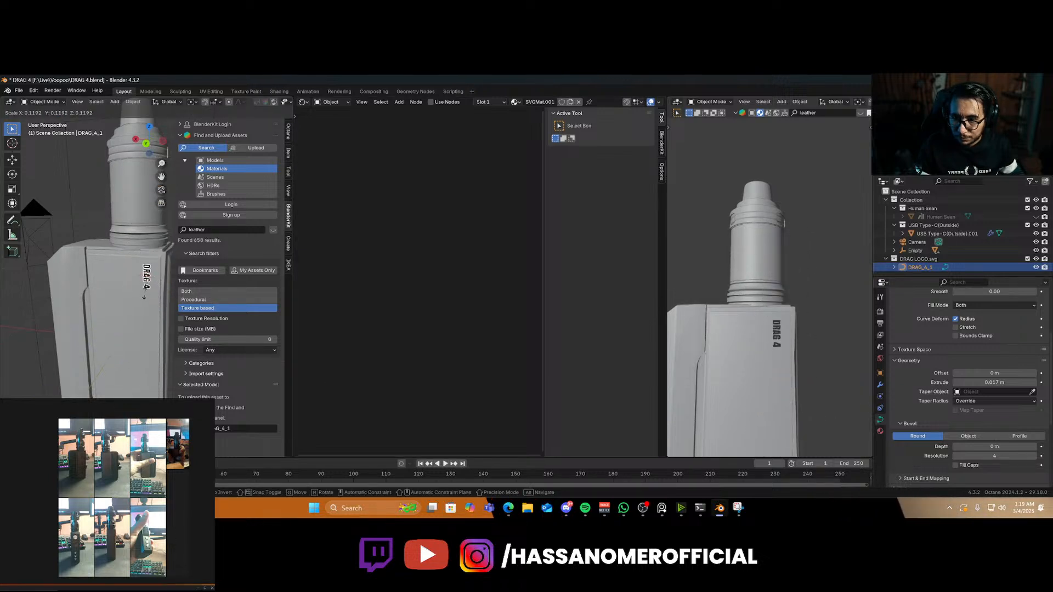
{"action": "left_click", "coordinate": [156, 300]}
{"action": "scroll", "coordinate": [156, 300], "scroll_direction": "up", "scroll_amount": 1}
{"action": "key", "text": "KP_Decimal"}
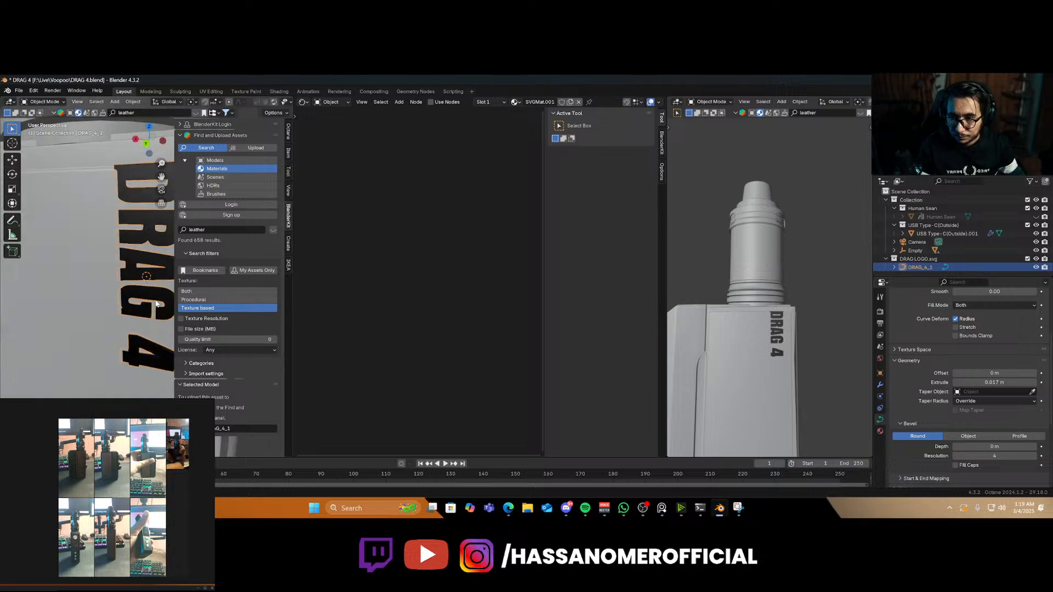
Move the DRAG 4 logo along the global Z and X axes into the upper corner of the device's side panel
{"action": "scroll", "coordinate": [132, 291], "scroll_direction": "down", "scroll_amount": 4}
{"action": "middle_click_drag", "start_coordinate": [124, 287], "coordinate": [86, 273], "text": "shift"}
{"action": "key", "text": "g"}
{"action": "key", "text": "z"}
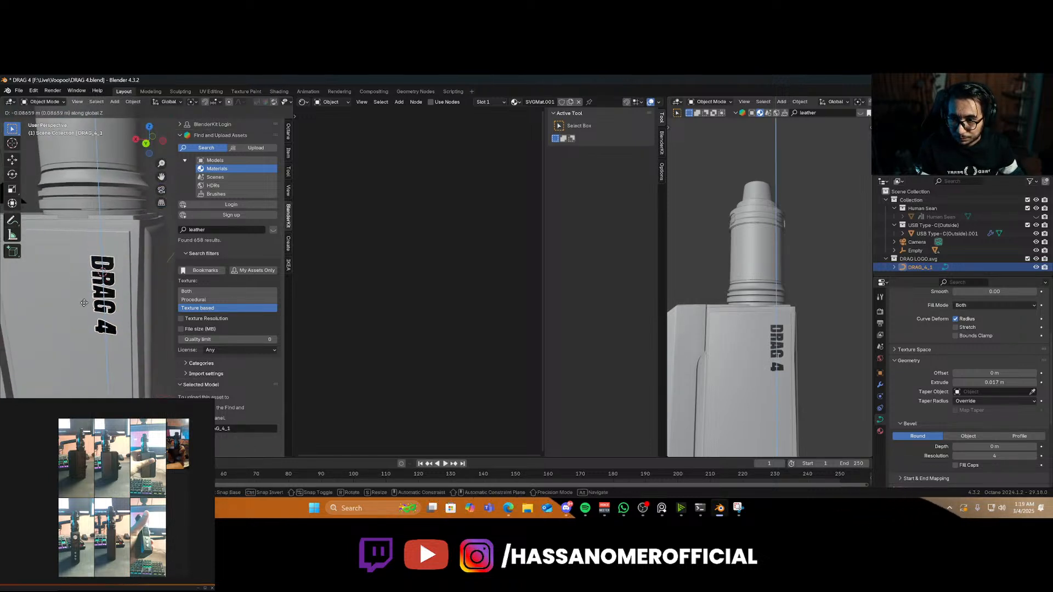
{"action": "key", "text": "x"}
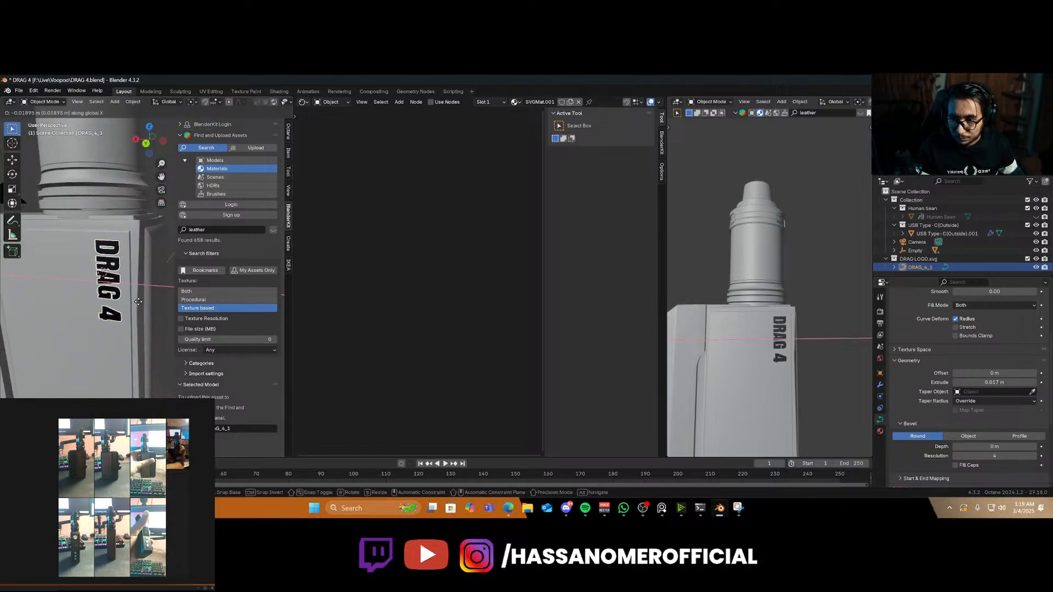
{"action": "left_click", "coordinate": [139, 302]}
{"action": "scroll", "coordinate": [137, 329], "scroll_direction": "up", "scroll_amount": 1}
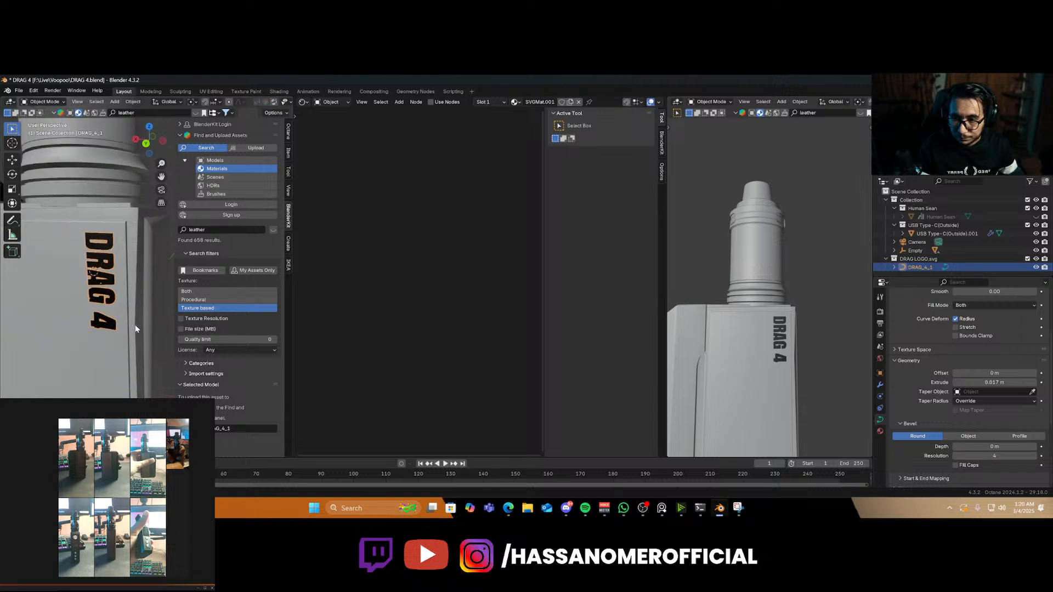
Shift the DRAG 4 logo about 0.005 m along its local Z axis relative to the panel surface
{"action": "middle_click_drag", "start_coordinate": [96, 304], "coordinate": [165, 312]}
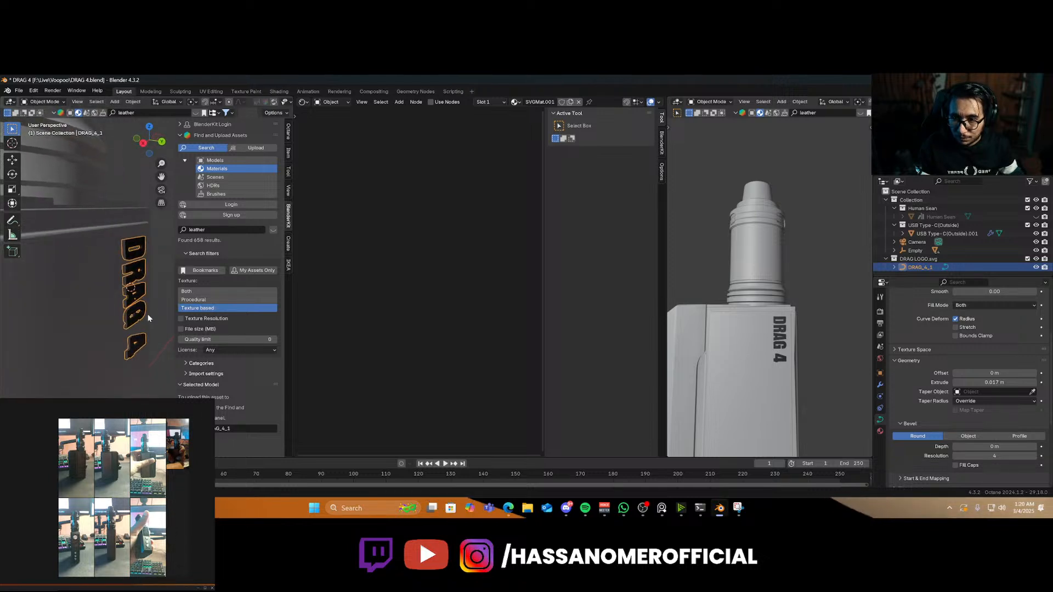
{"action": "key", "text": "g"}
{"action": "key", "text": "x"}
{"action": "key", "text": "x"}
{"action": "key", "text": "z"}
{"action": "key", "text": "z"}
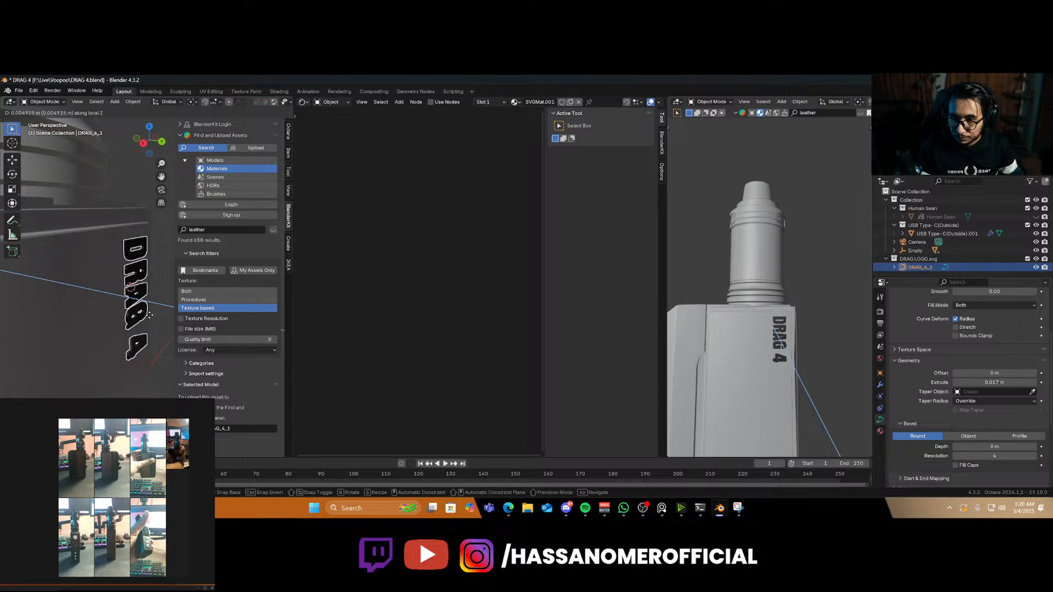
{"action": "left_click", "coordinate": [148, 314]}
Place the 3D cursor at the DRAG 4 logo, add a plane there and rotate it 90° about the X axis
{"action": "middle_click_drag", "start_coordinate": [148, 314], "coordinate": [136, 313]}
{"action": "key", "text": "shift+s"}
{"action": "left_click", "coordinate": [130, 354]}
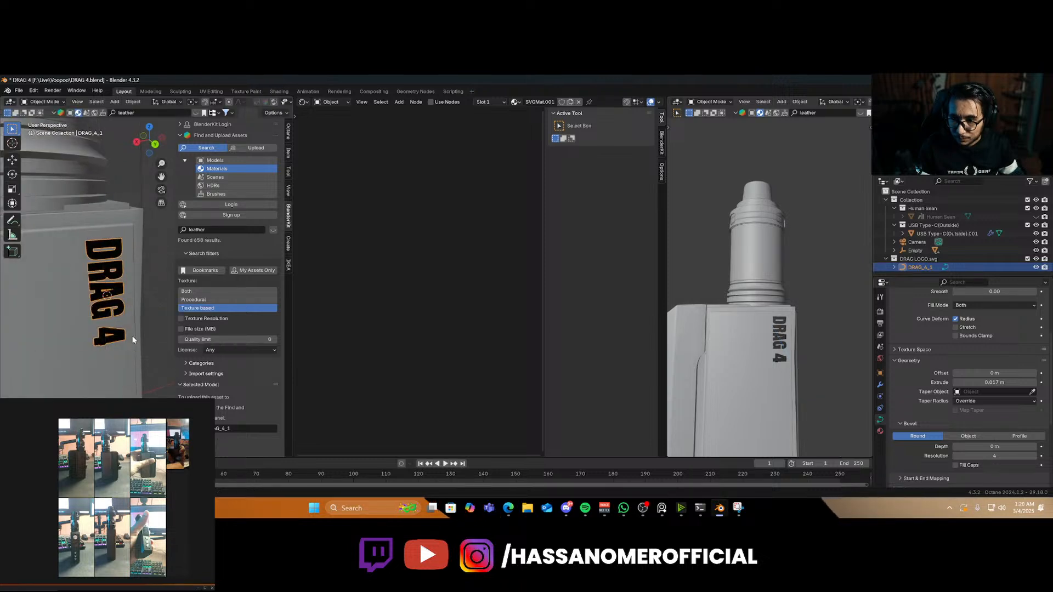
{"action": "key", "text": "shift+a"}
{"action": "mouse_move", "coordinate": [134, 256]}
{"action": "left_click", "coordinate": [166, 255]}
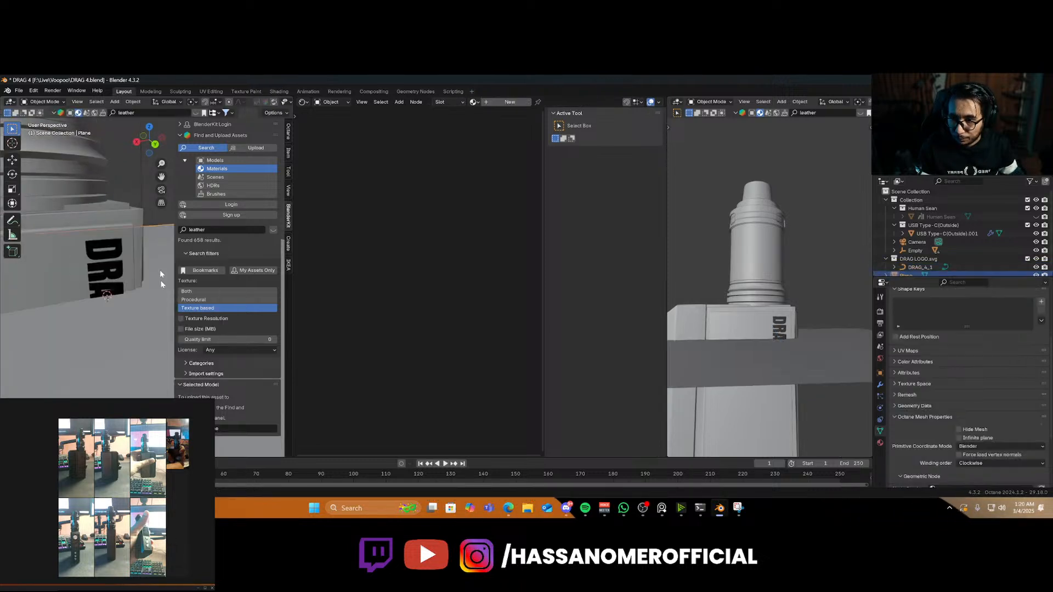
{"action": "type", "text": "rx90"}
{"action": "key", "text": "Return"}
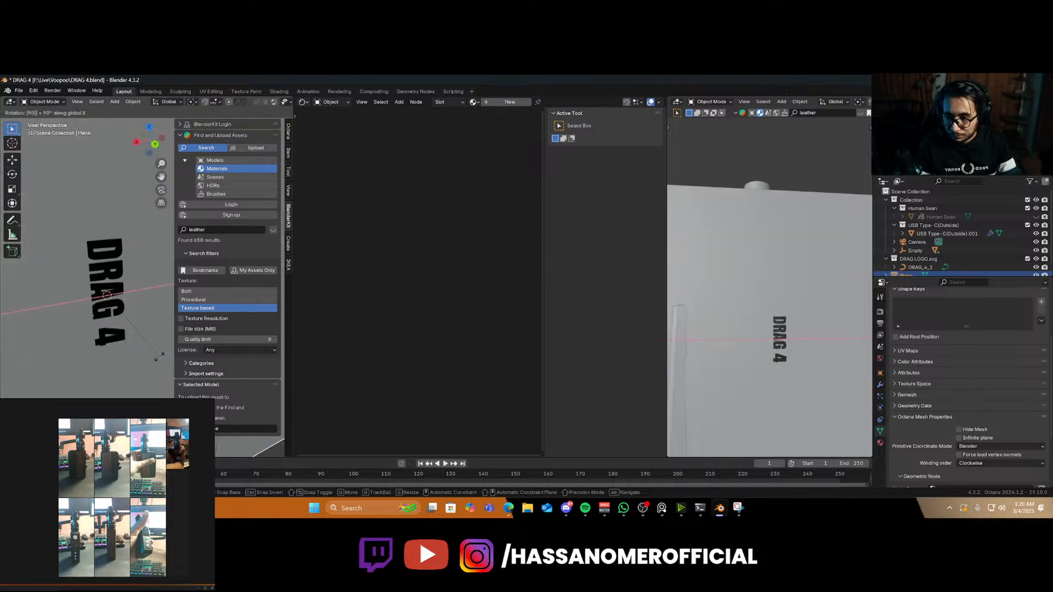
Scale the plane to about 0.16 and narrow it to about 0.46 along X to frame the DRAG 4 lettering
{"action": "key", "text": "s"}
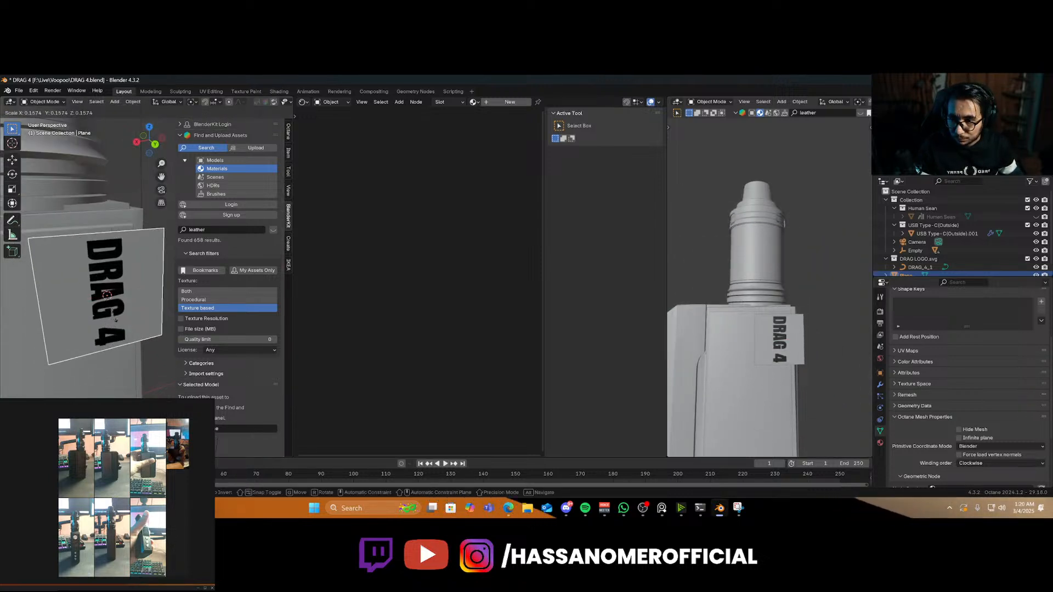
{"action": "key", "text": "x"}
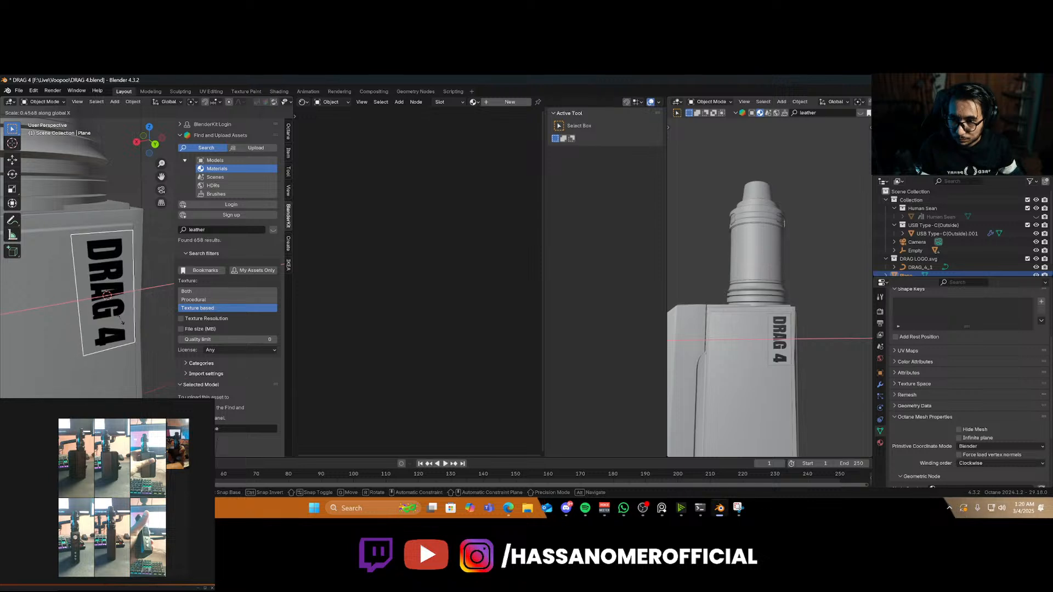
{"action": "left_click", "coordinate": [117, 319]}
{"action": "scroll", "coordinate": [112, 352], "scroll_direction": "up", "scroll_amount": 3}
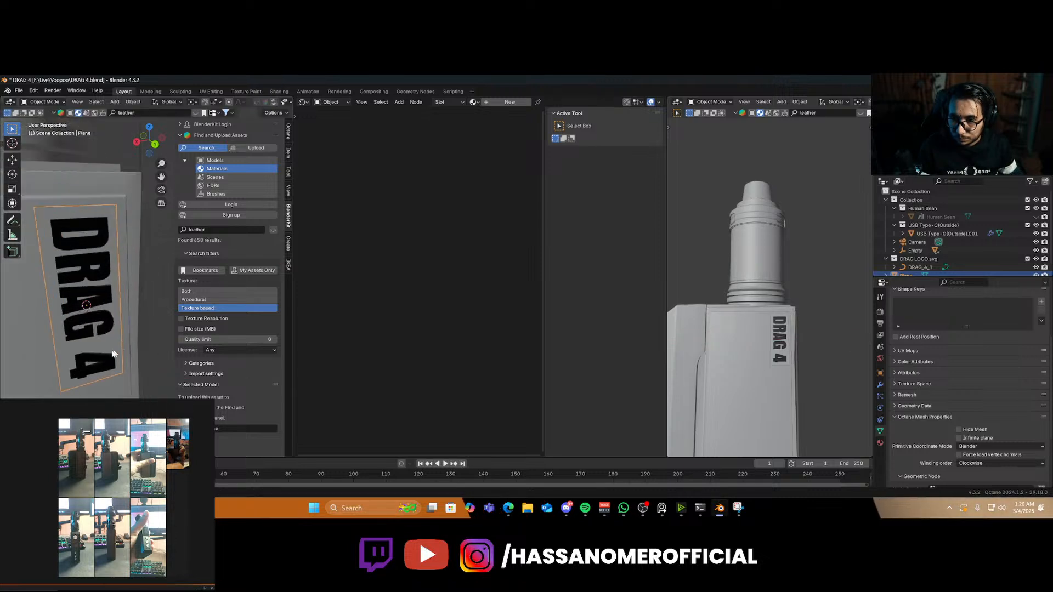
{"action": "middle_click_drag", "start_coordinate": [111, 353], "coordinate": [131, 351]}
Inset the plane's face by about 0.1 m and stretch the inner face along Z by about 1.07
{"action": "key", "text": "Tab"}
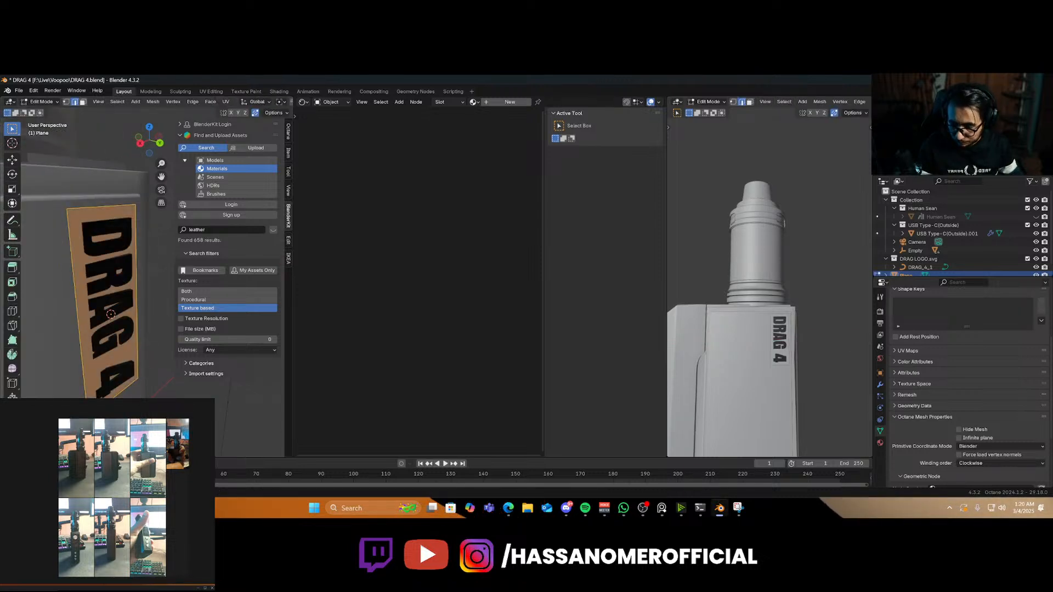
{"action": "key", "text": "i"}
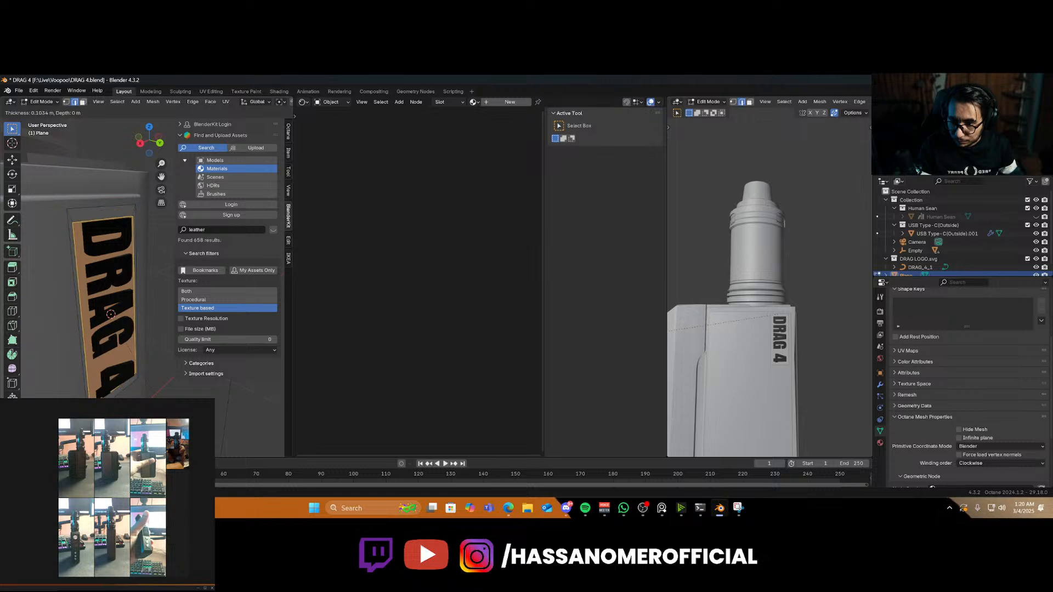
{"action": "left_click", "coordinate": [111, 314]}
{"action": "key", "text": "s"}
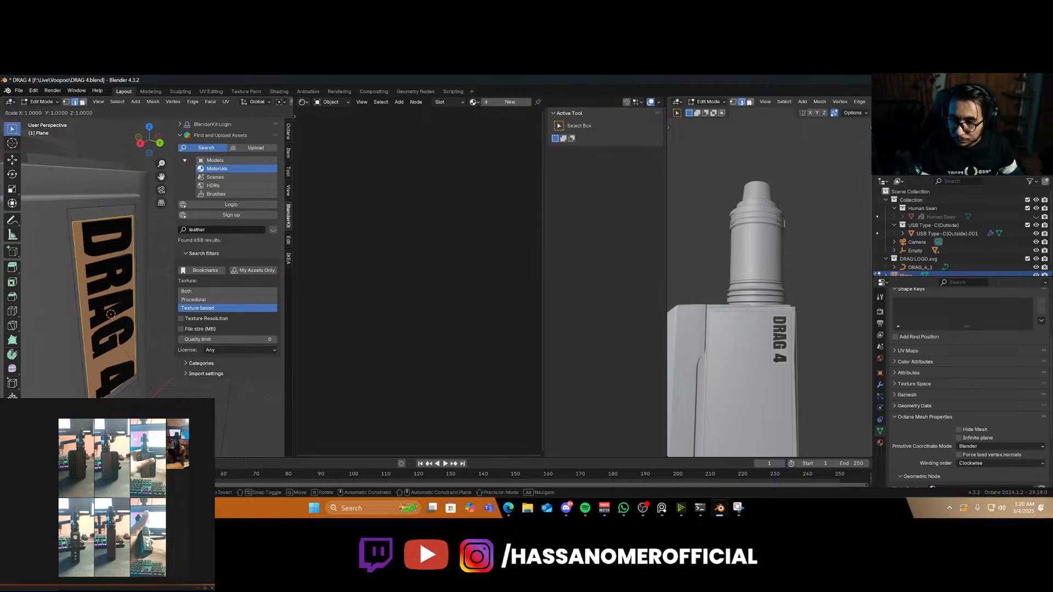
{"action": "key", "text": "z"}
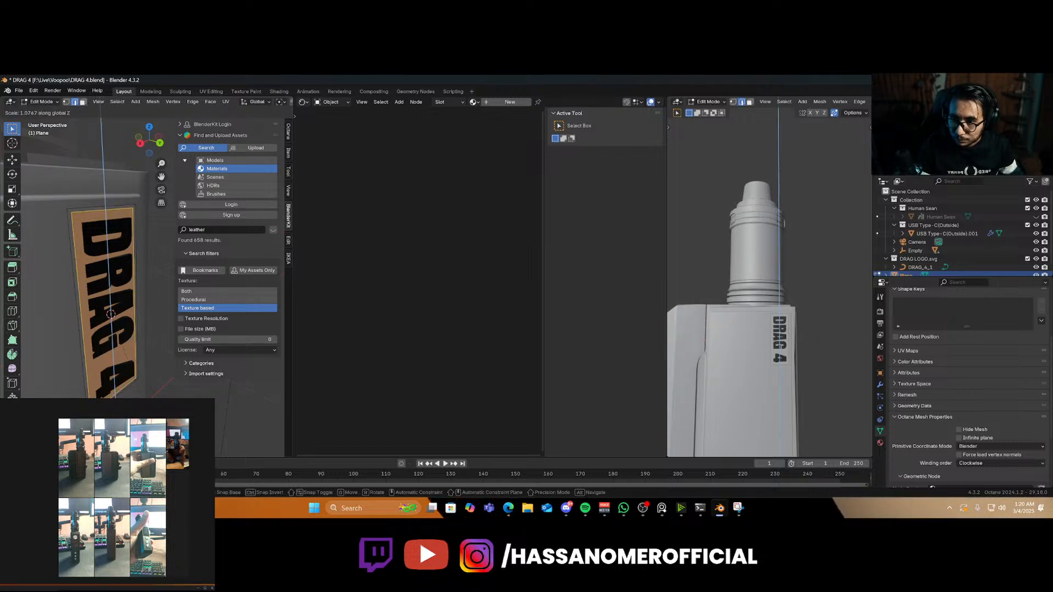
{"action": "left_click", "coordinate": [137, 391]}
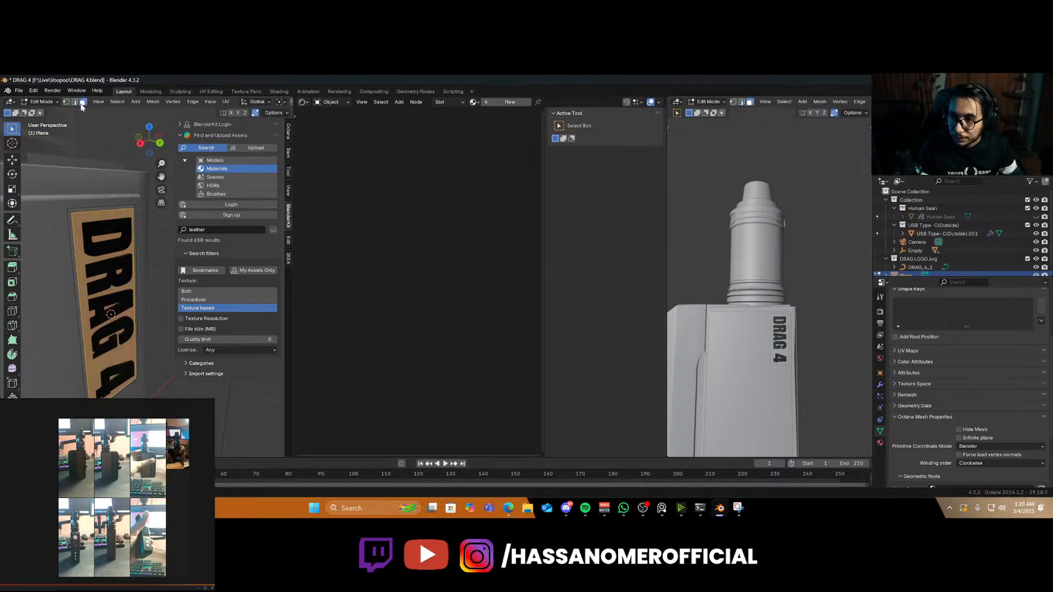
Extrude the plane's border faces by about 0.004 m to form a raised frame, and return to Object Mode
{"action": "left_click", "coordinate": [94, 211]}
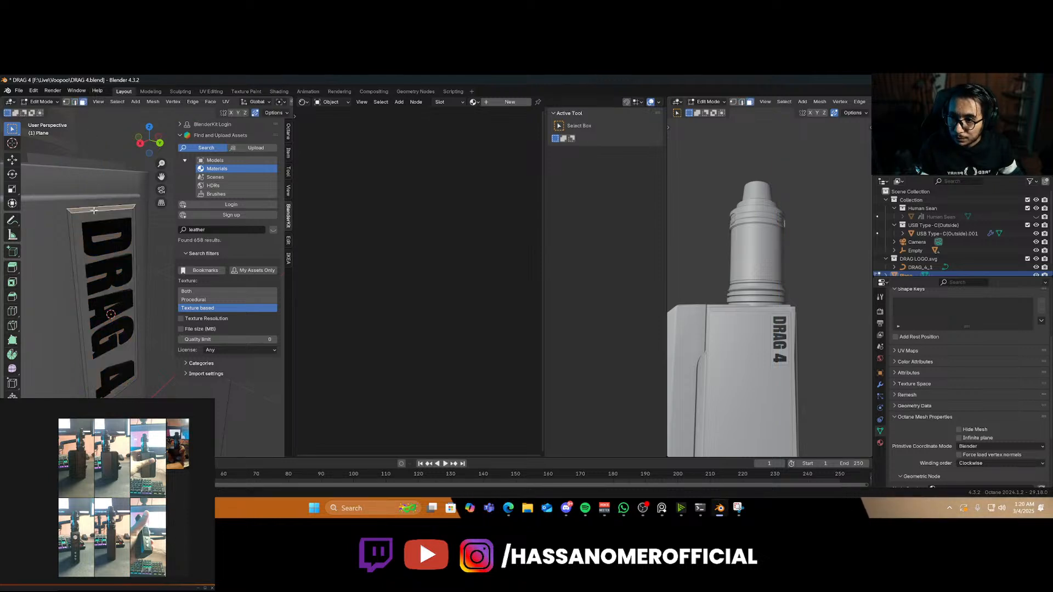
{"action": "left_click", "coordinate": [94, 211], "text": "alt"}
{"action": "left_click", "coordinate": [70, 210], "text": "alt"}
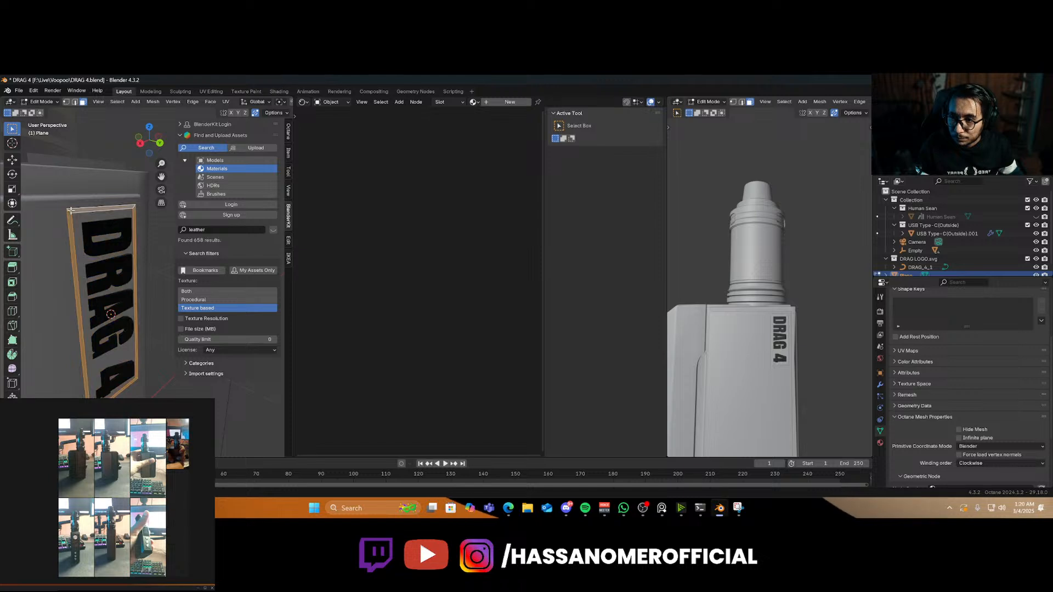
{"action": "key", "text": "e"}
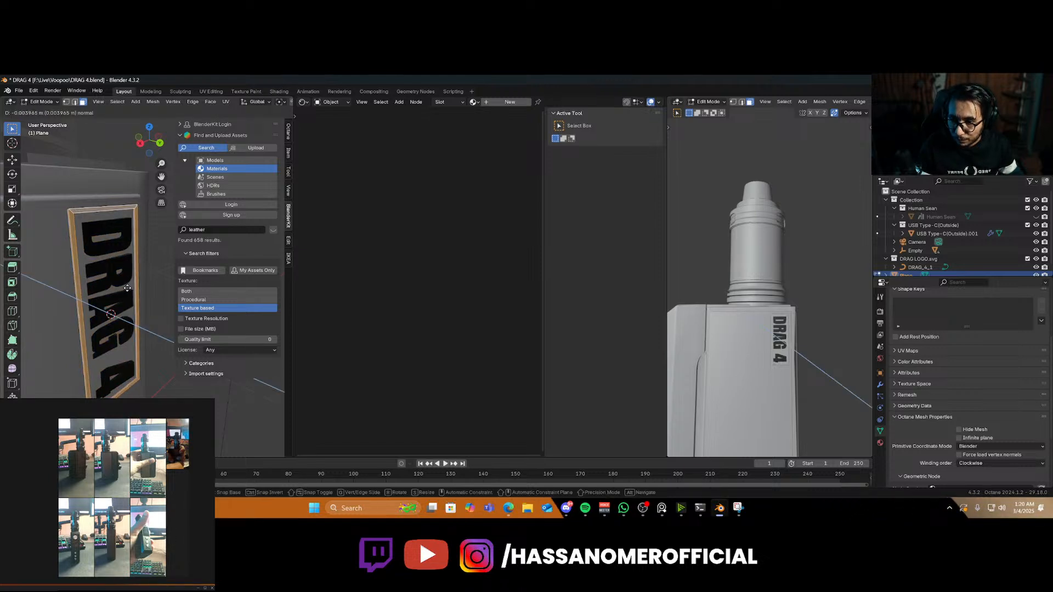
{"action": "left_click", "coordinate": [128, 288]}
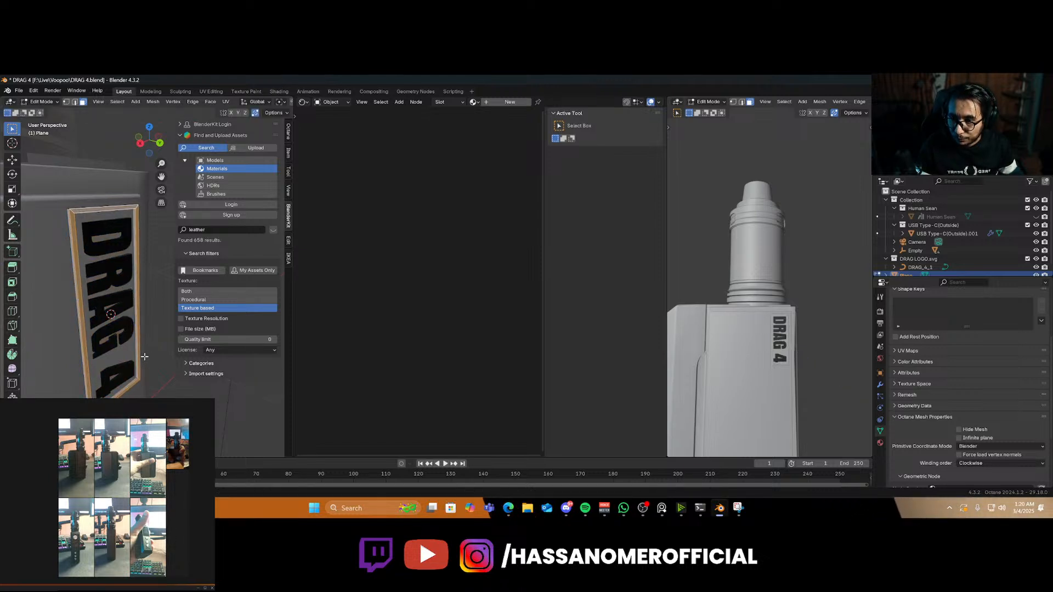
{"action": "key", "text": "Tab"}
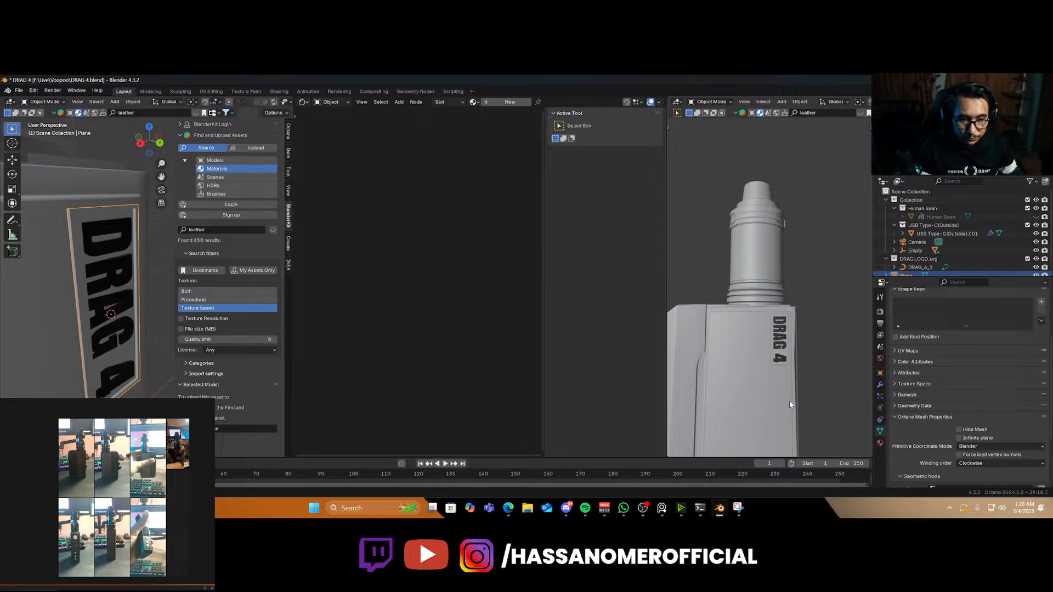
Set the camera viewport to rendered shading and save the DRAG 4.blend file
{"action": "key", "text": "z"}
{"action": "left_click", "coordinate": [801, 243]}
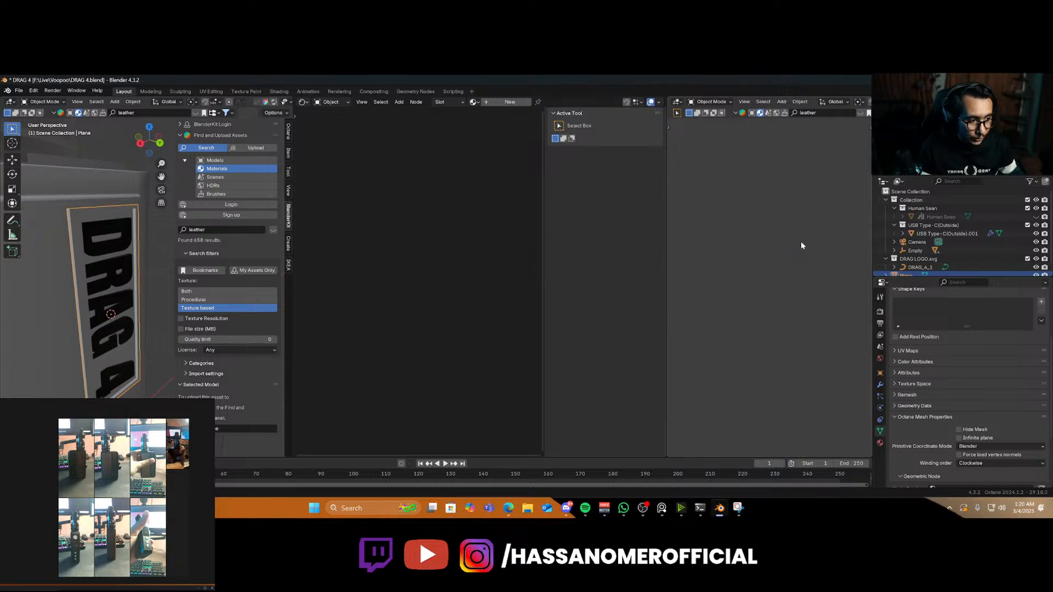
{"action": "key", "text": "ctrl+s"}
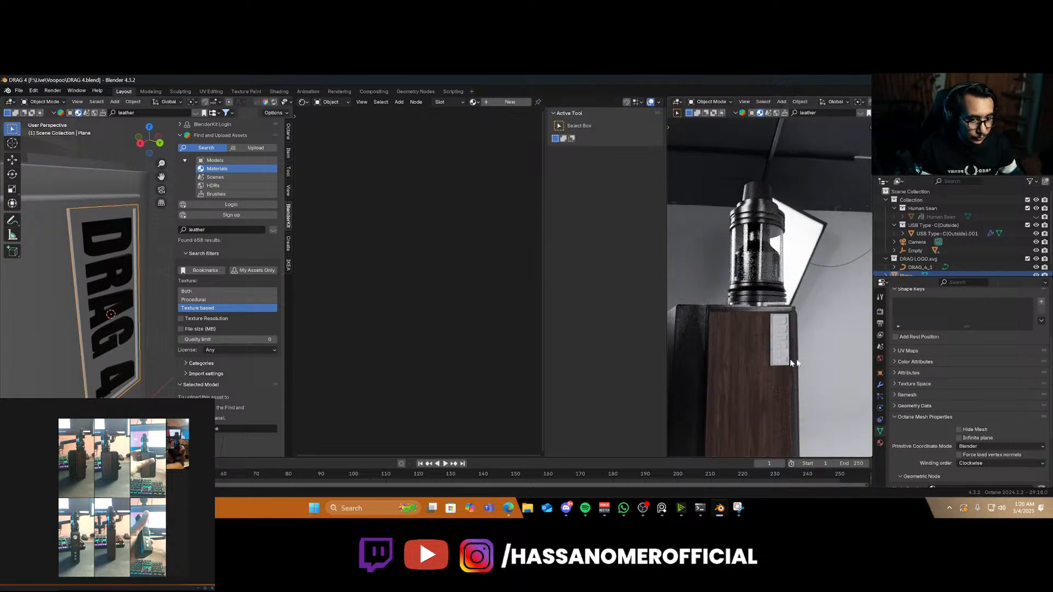
Select the DRAG 4 lettering and its backing plate together and scale both to about 0.90
{"action": "left_click", "coordinate": [785, 375]}
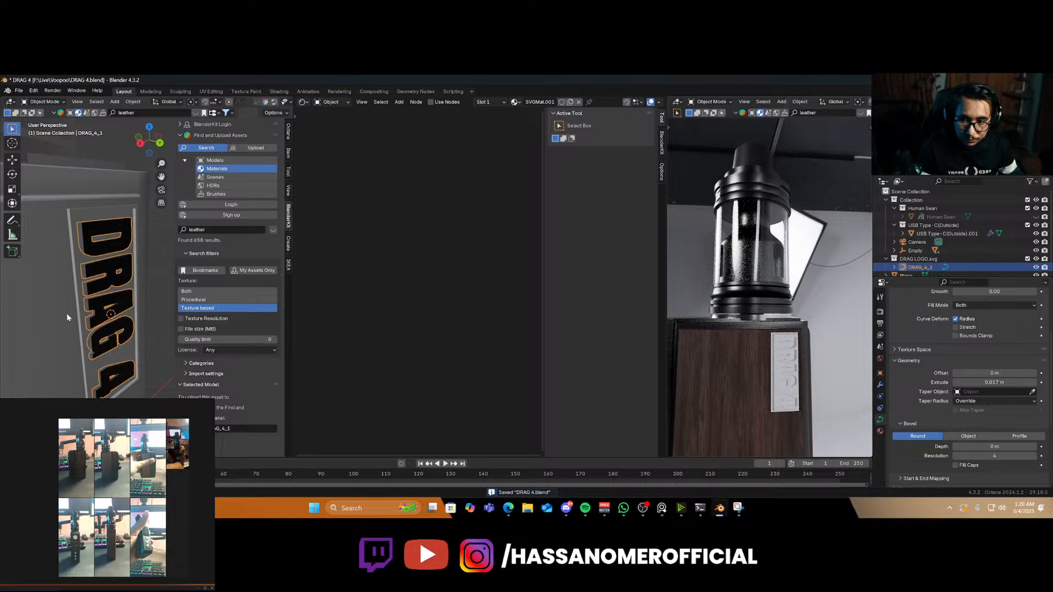
{"action": "middle_click_drag", "start_coordinate": [135, 326], "coordinate": [95, 340]}
{"action": "scroll", "coordinate": [99, 337], "scroll_direction": "up", "scroll_amount": 3}
{"action": "scroll", "coordinate": [99, 337], "scroll_direction": "down", "scroll_amount": 3}
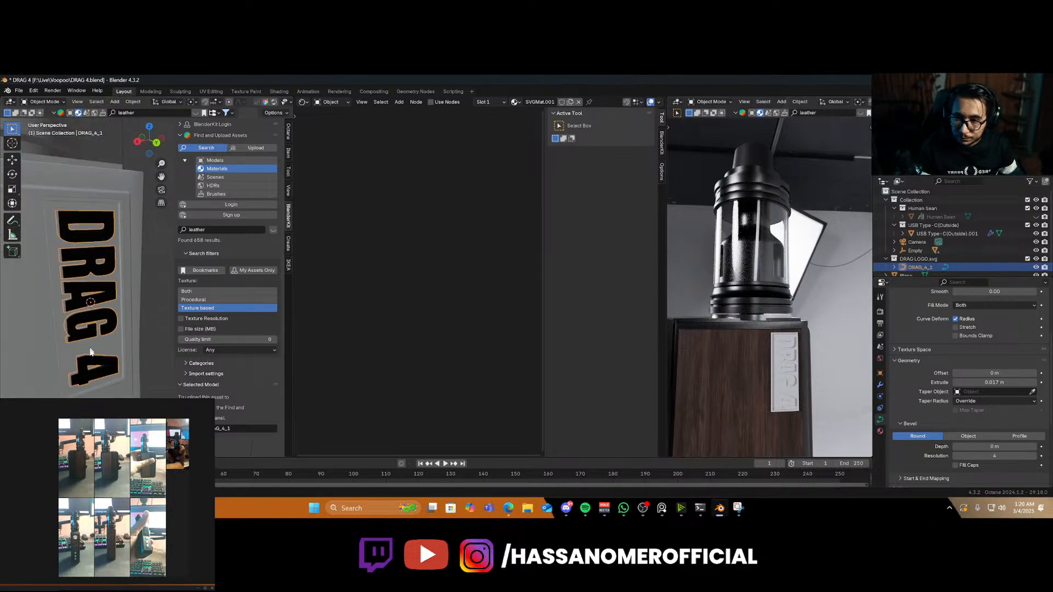
{"action": "left_click", "coordinate": [74, 380]}
{"action": "key", "text": "KP_Decimal"}
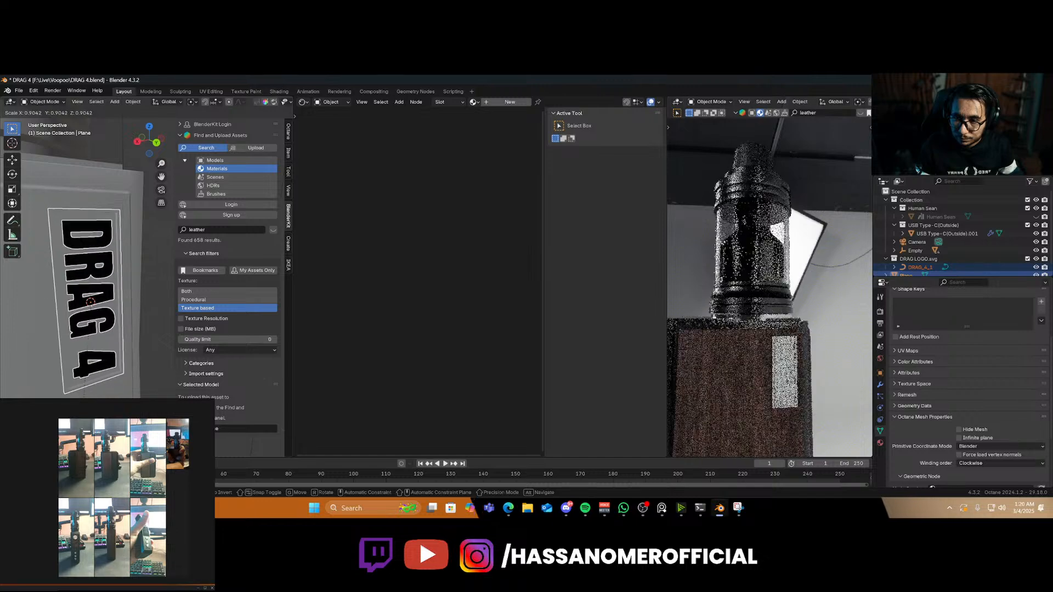
Reposition the lettering and plate near the side panel's upper corner, shifting them about -0.0045 m along X, and save the file
{"action": "key", "text": "g"}
{"action": "key", "text": "shift+z"}
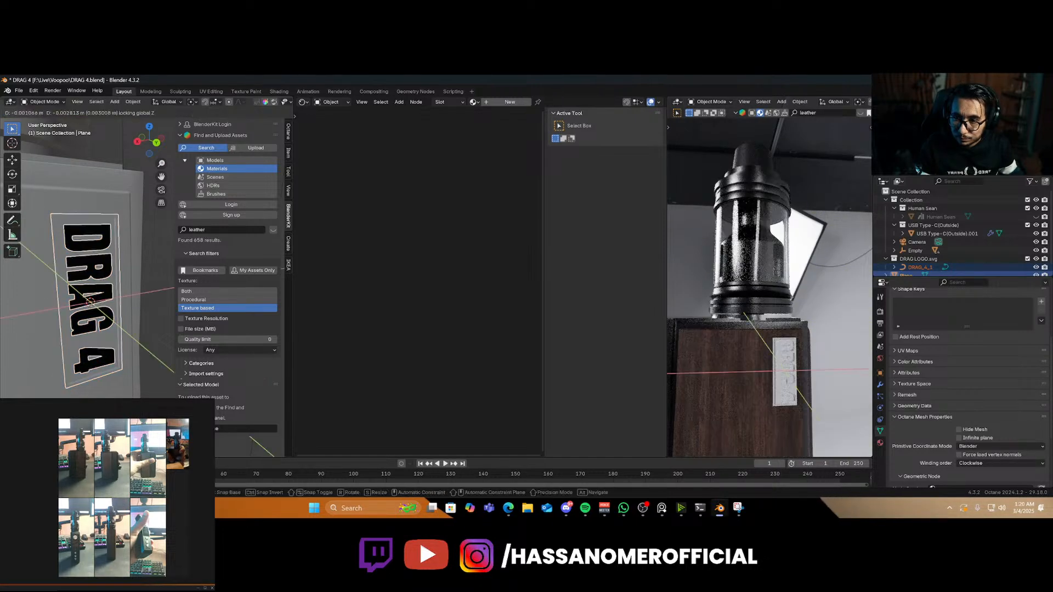
{"action": "key", "text": "z"}
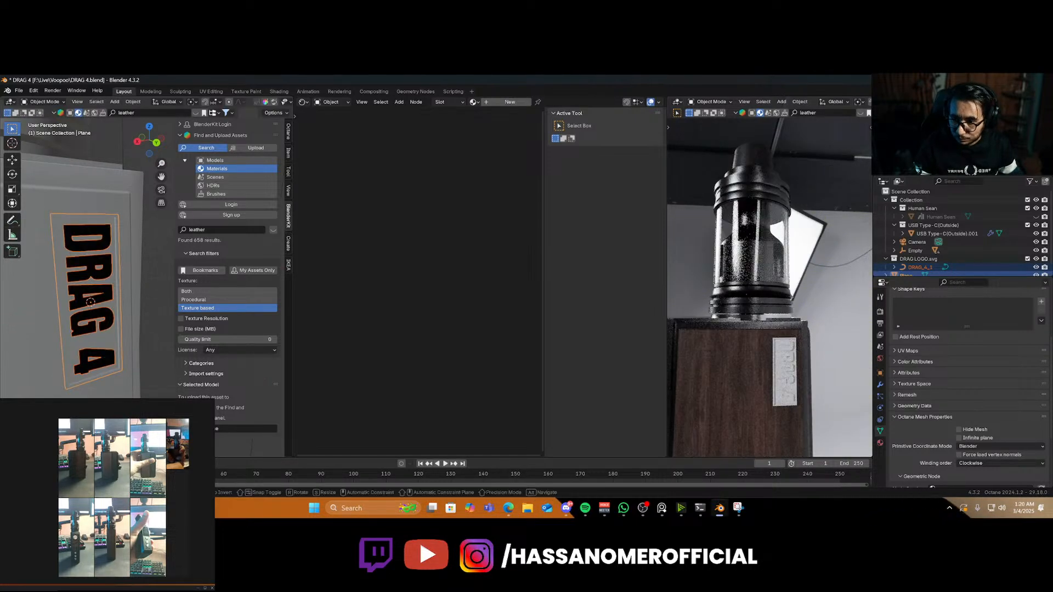
{"action": "key", "text": "x"}
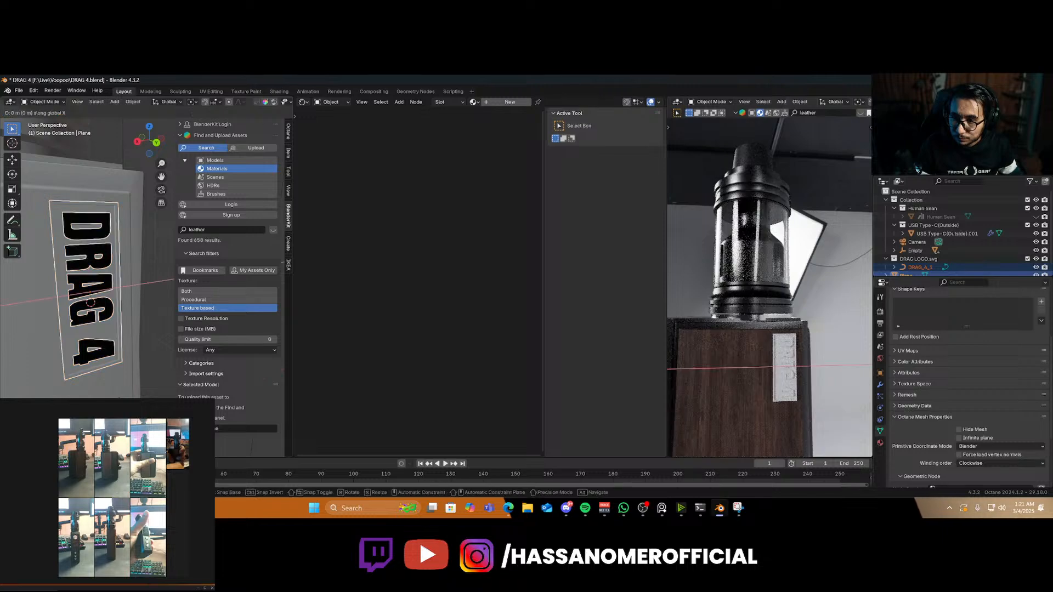
{"action": "key", "text": "Return"}
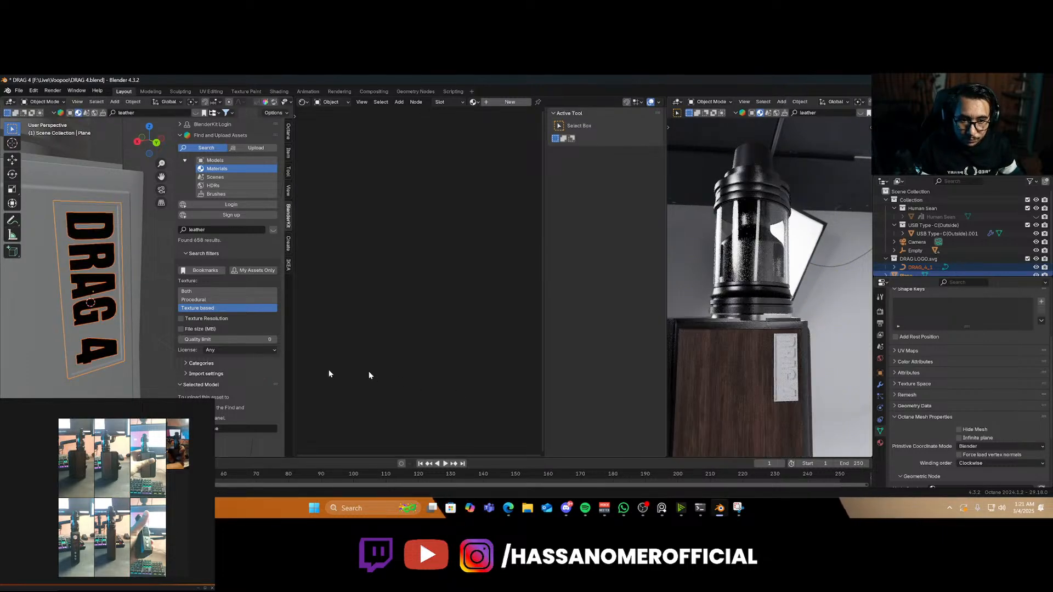
{"action": "key", "text": "g"}
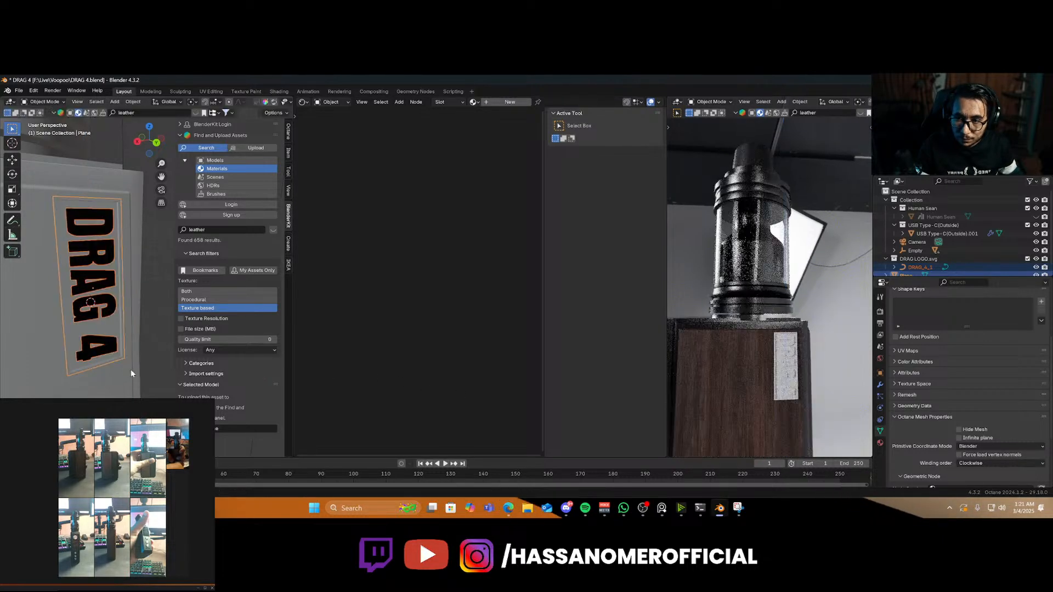
{"action": "left_click", "coordinate": [132, 370]}
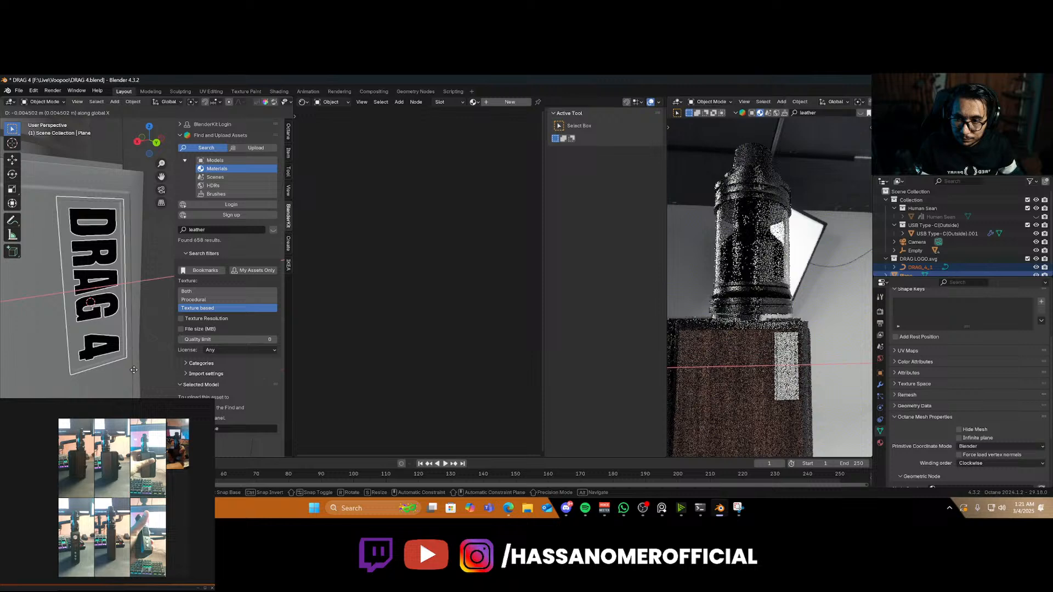
{"action": "key", "text": "ctrl+s"}
Assign the existing PAINT material to the DRAG 4 lettering
{"action": "left_click", "coordinate": [94, 312]}
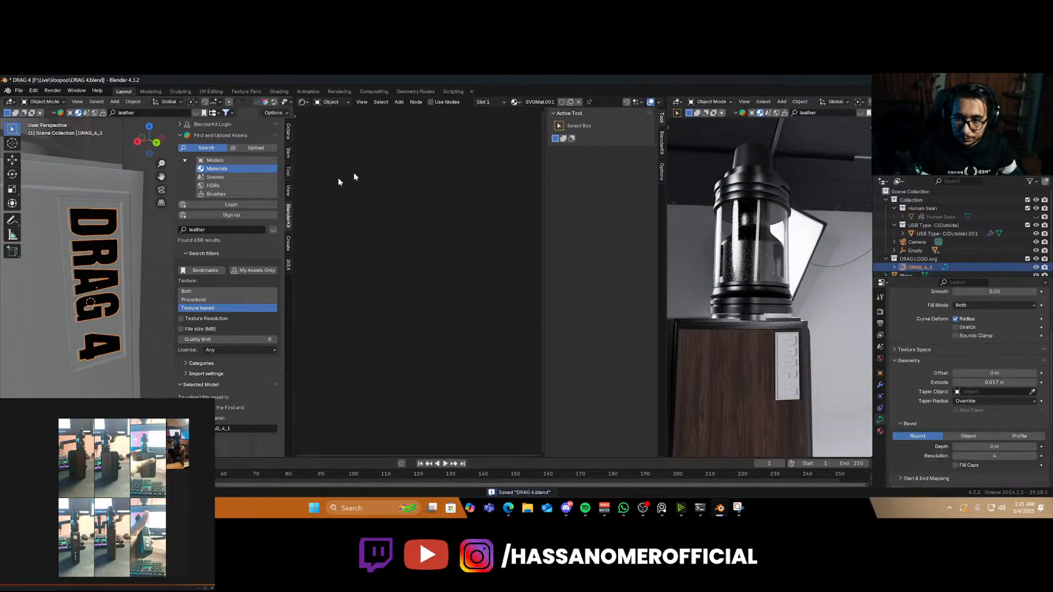
{"action": "middle_click_drag", "start_coordinate": [165, 257], "coordinate": [114, 319]}
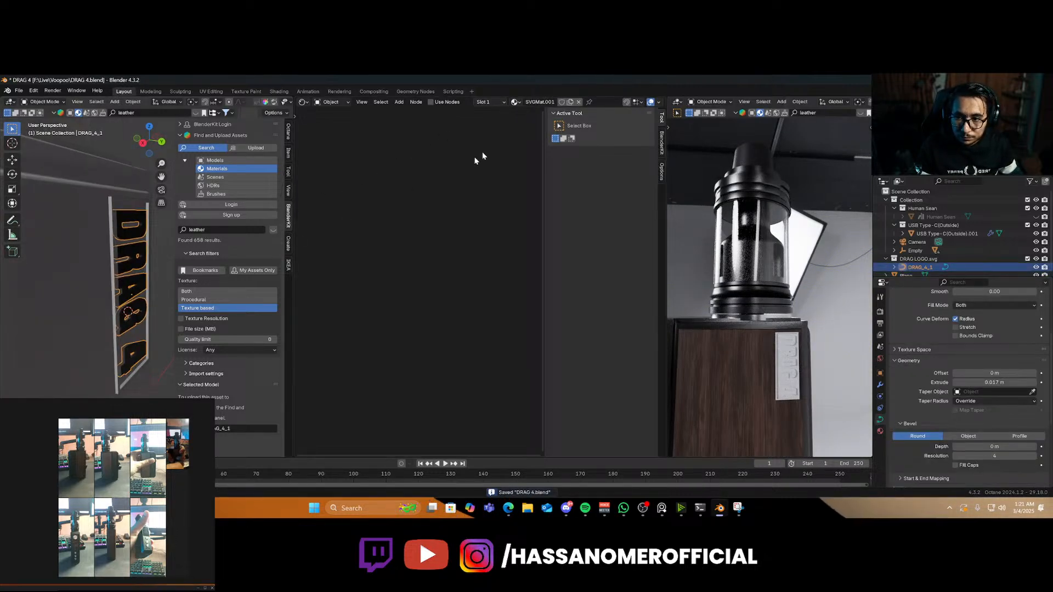
{"action": "left_click", "coordinate": [515, 103]}
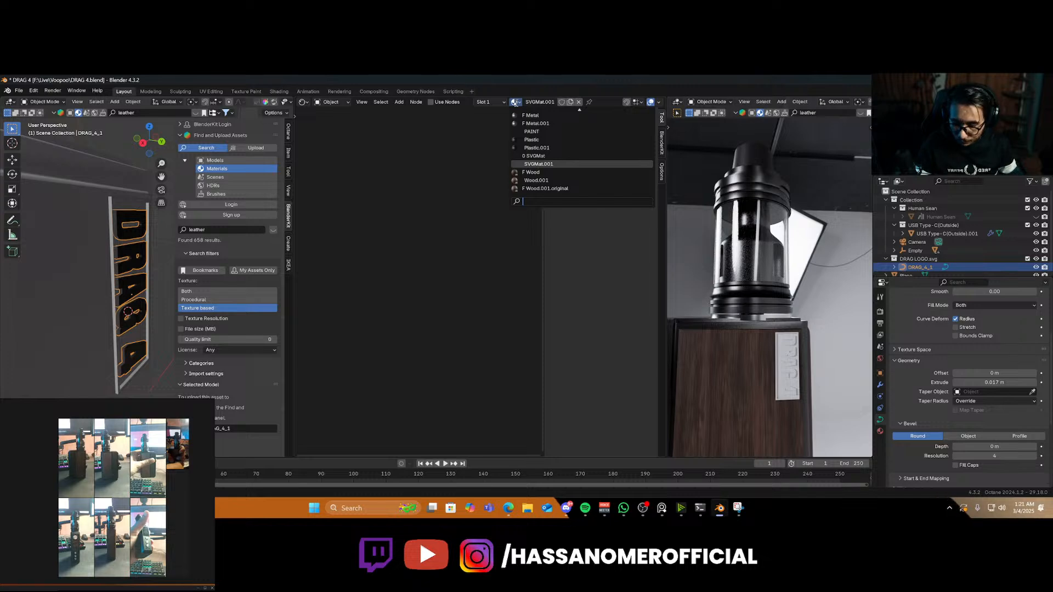
{"action": "type", "text": "p"}
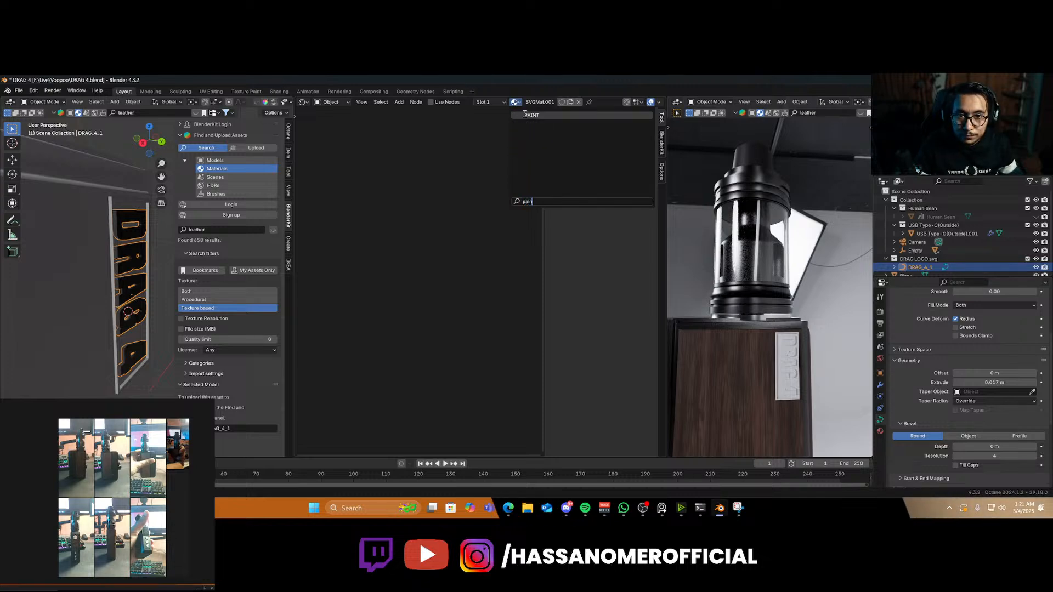
{"action": "type", "text": "ain"}
{"action": "left_click", "coordinate": [530, 115]}
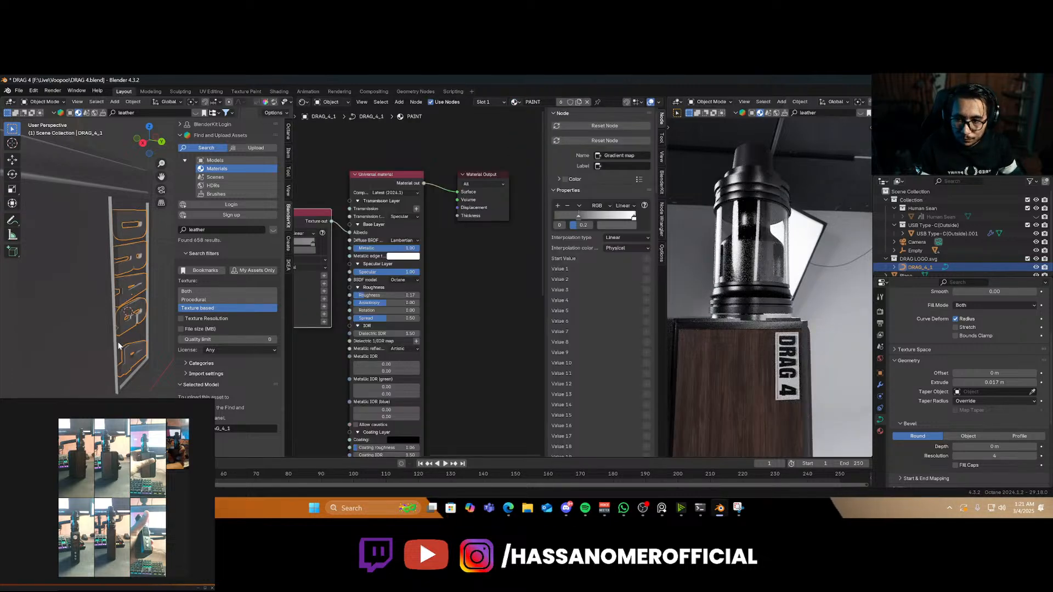
Assign the PAINT material to the framed backing plate and check the logo in the rendered view
{"action": "left_click", "coordinate": [119, 345]}
{"action": "left_click", "coordinate": [473, 102]}
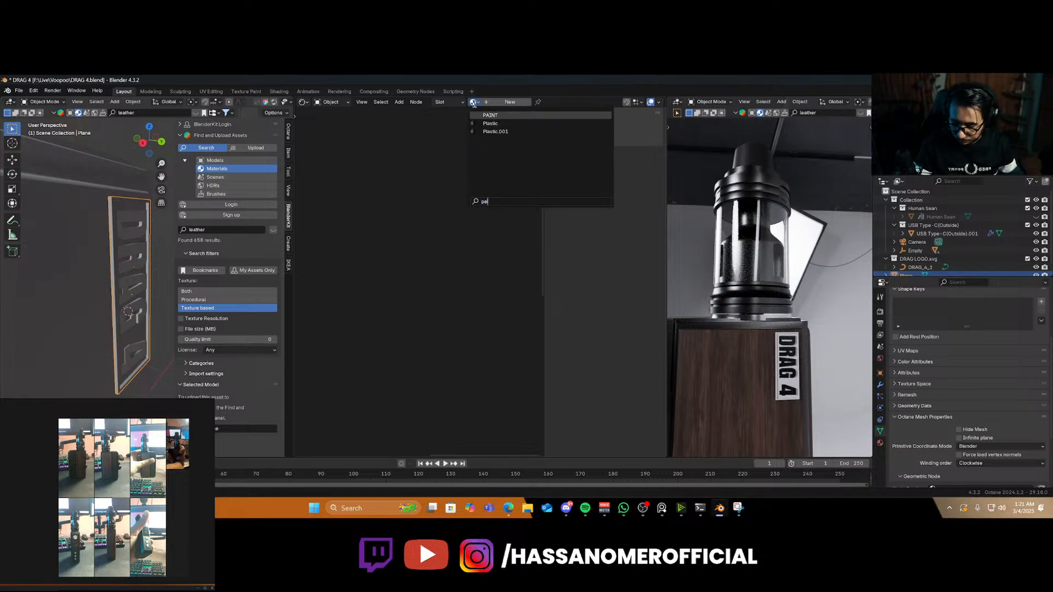
{"action": "left_click", "coordinate": [483, 116]}
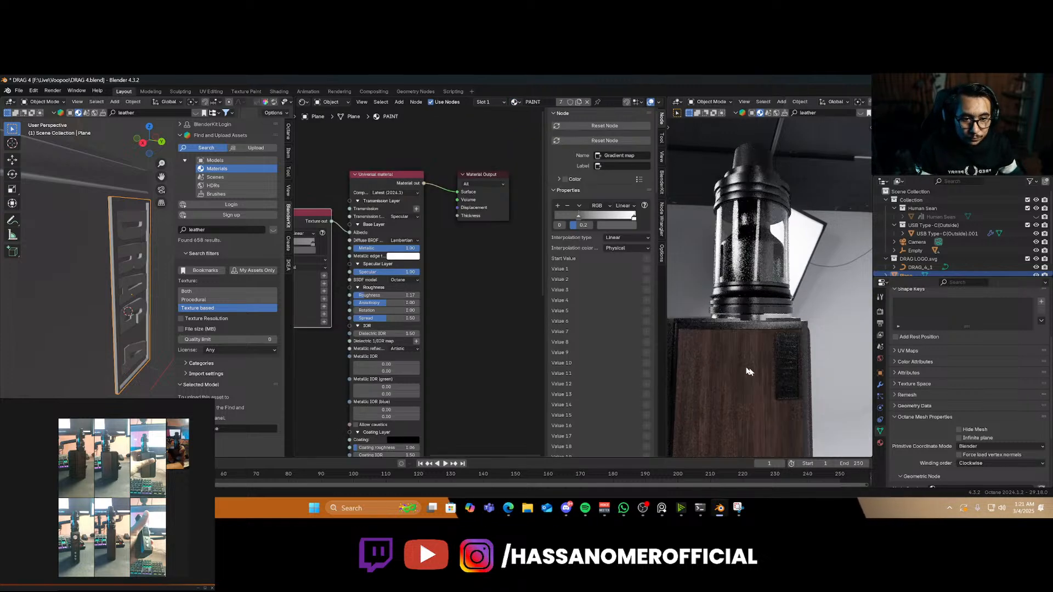
{"action": "scroll", "coordinate": [780, 388], "scroll_direction": "down", "scroll_amount": 2}
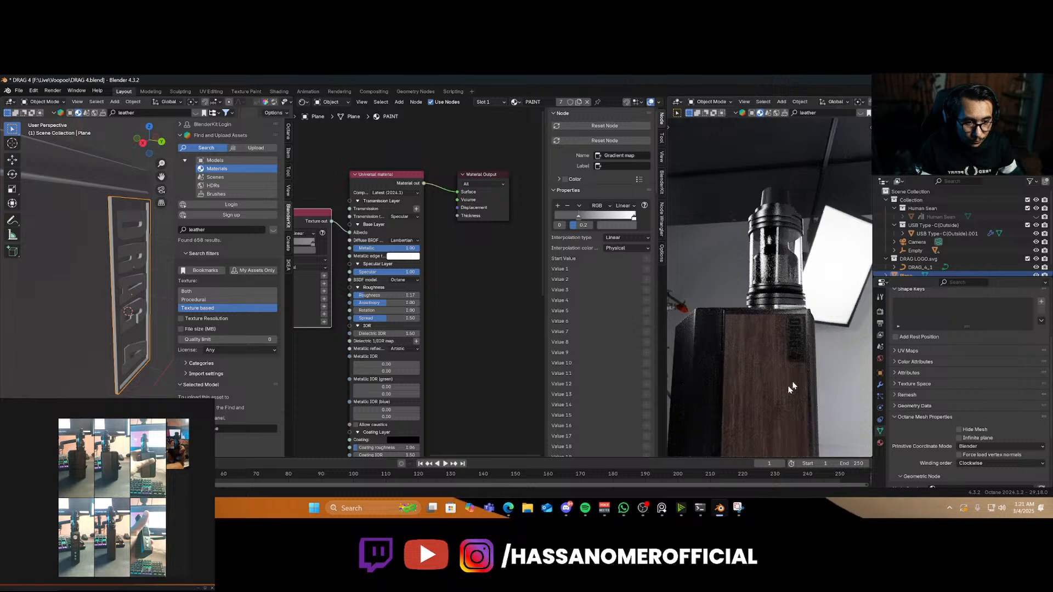
{"action": "left_click", "coordinate": [834, 349]}
{"action": "middle_click_drag", "start_coordinate": [804, 377], "coordinate": [792, 369]}
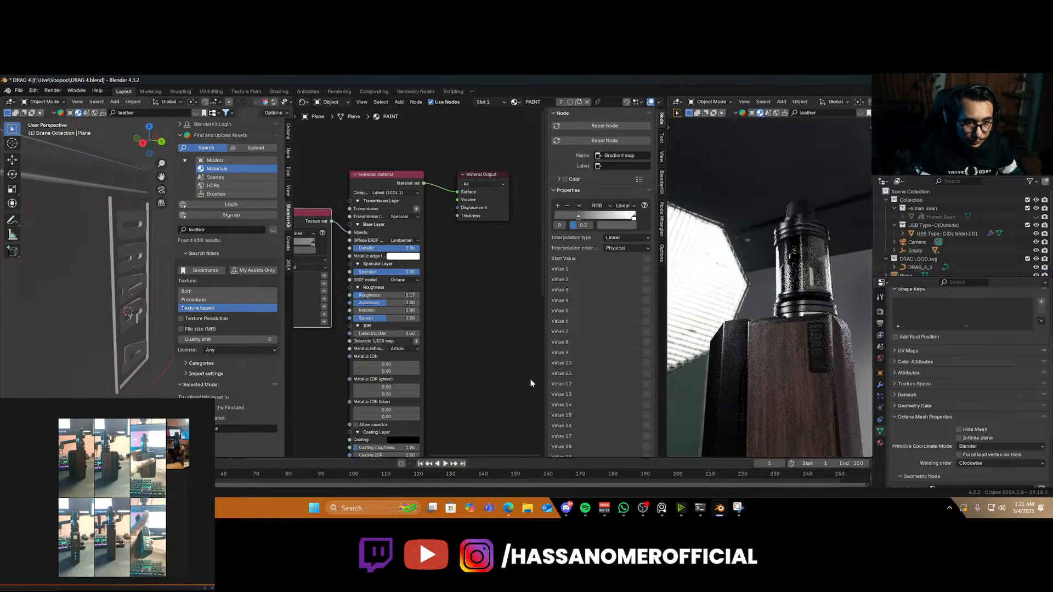
Select the lettering and backing plate and scale them to about 0.85 in the back orthographic view
{"action": "left_click", "coordinate": [126, 274]}
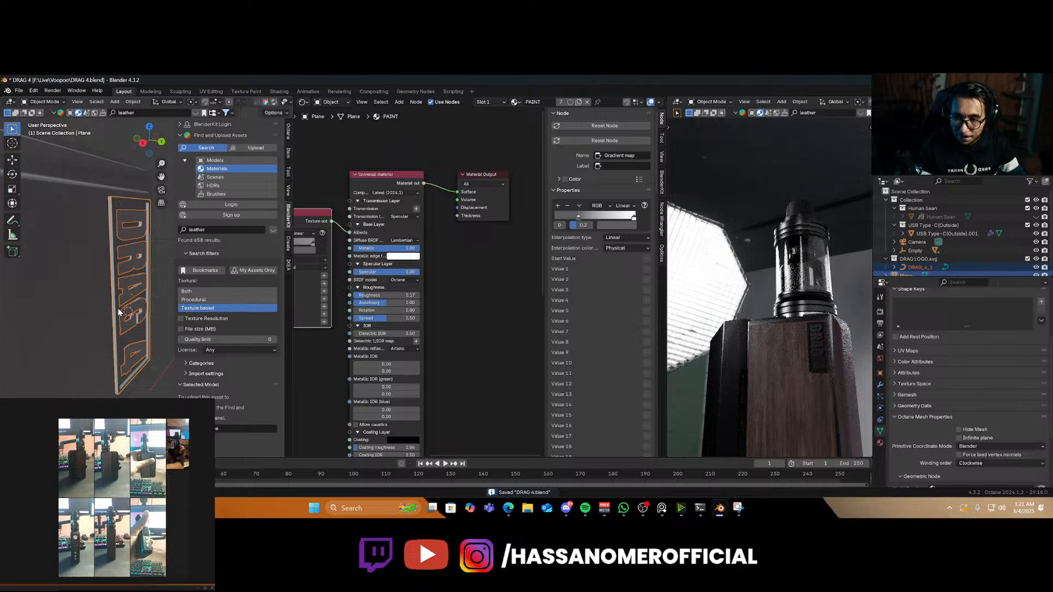
{"action": "key", "text": "KP_1"}
{"action": "key", "text": "ctrl+KP_3"}
{"action": "key", "text": "KP_3"}
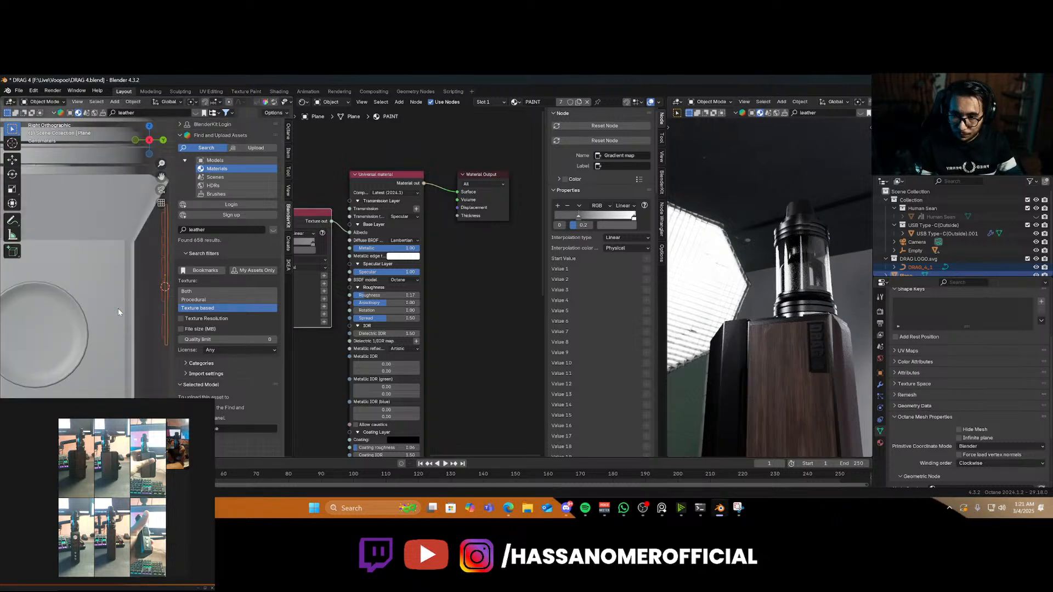
{"action": "key", "text": "ctrl+KP_3"}
{"action": "key", "text": "ctrl+KP_1"}
{"action": "scroll", "coordinate": [118, 309], "scroll_direction": "down", "scroll_amount": 3}
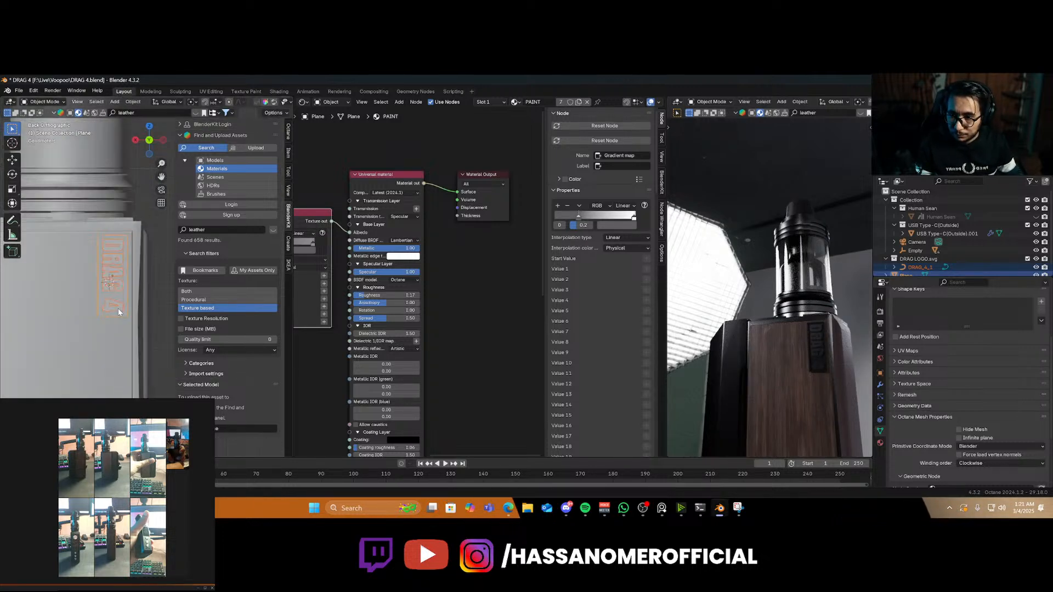
{"action": "key", "text": "s"}
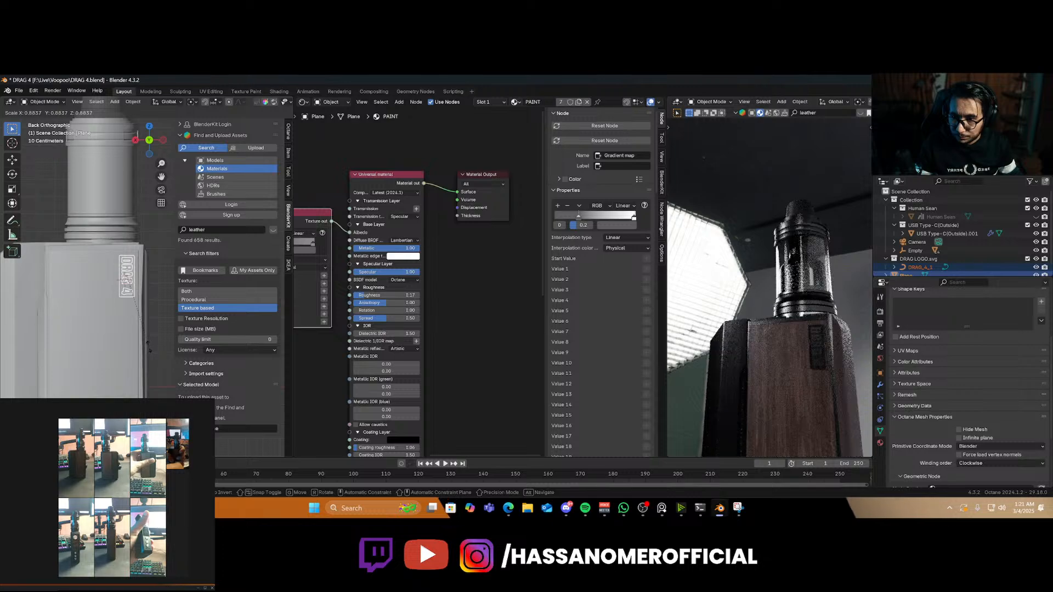
{"action": "left_click", "coordinate": [130, 334]}
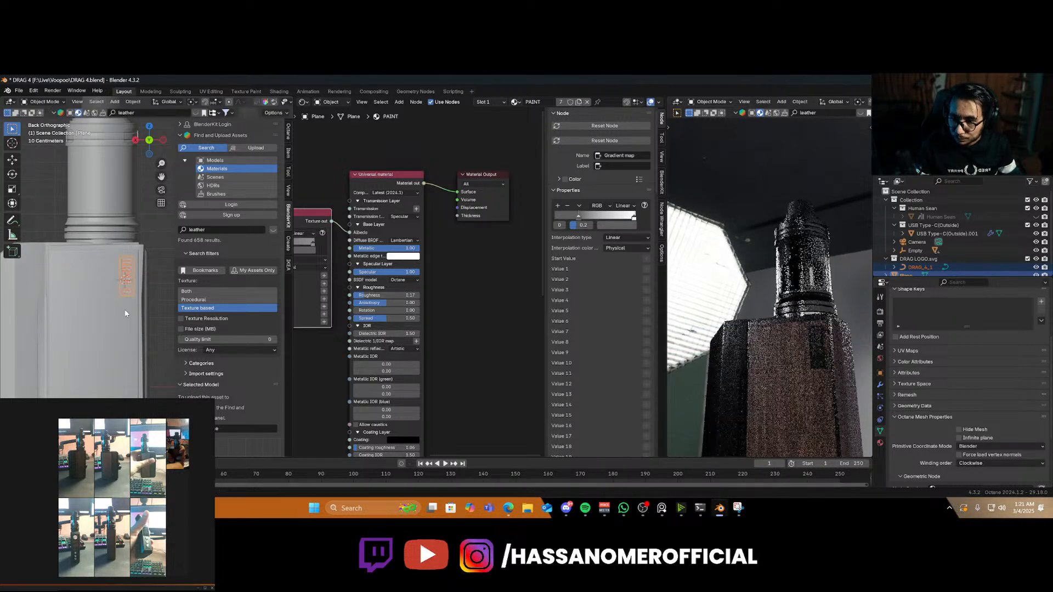
Move the lettering and plate up about 0.01 m on the panel with Y locked, and save the file
{"action": "key", "text": "g"}
{"action": "key", "text": "y"}
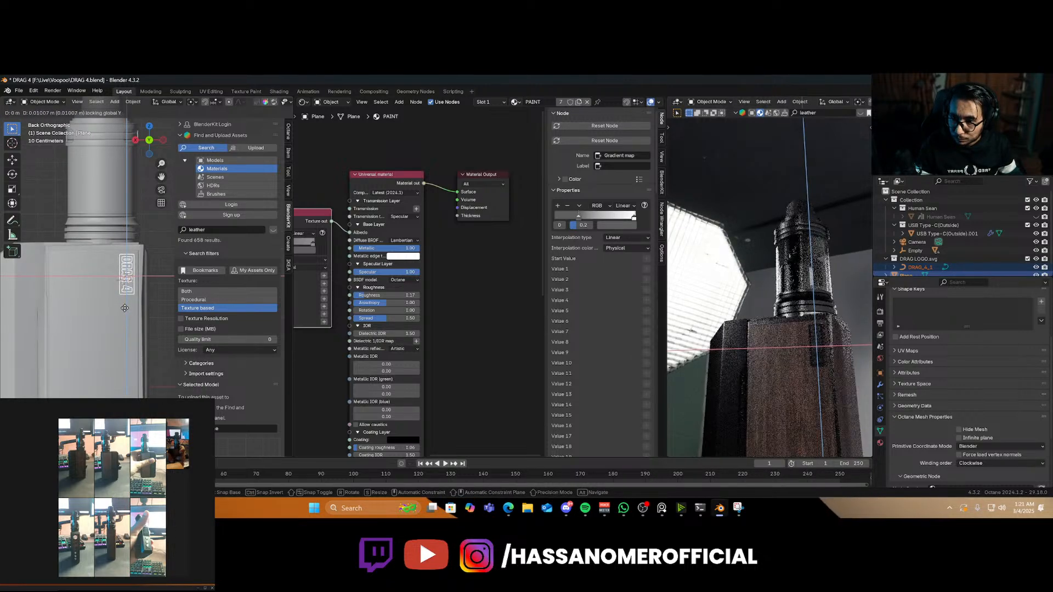
{"action": "left_click", "coordinate": [126, 308]}
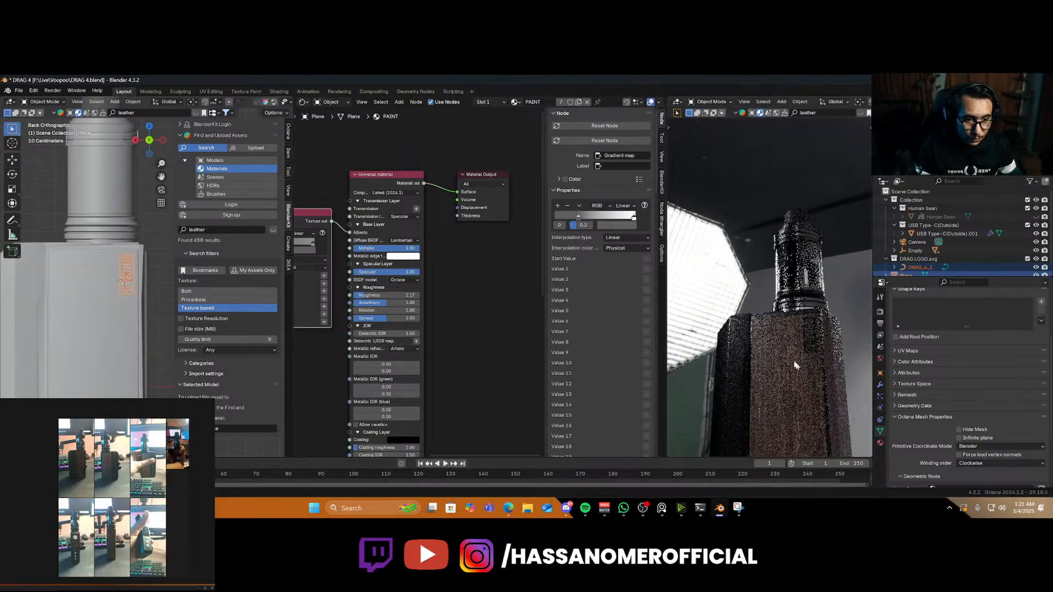
{"action": "key", "text": "ctrl+s"}
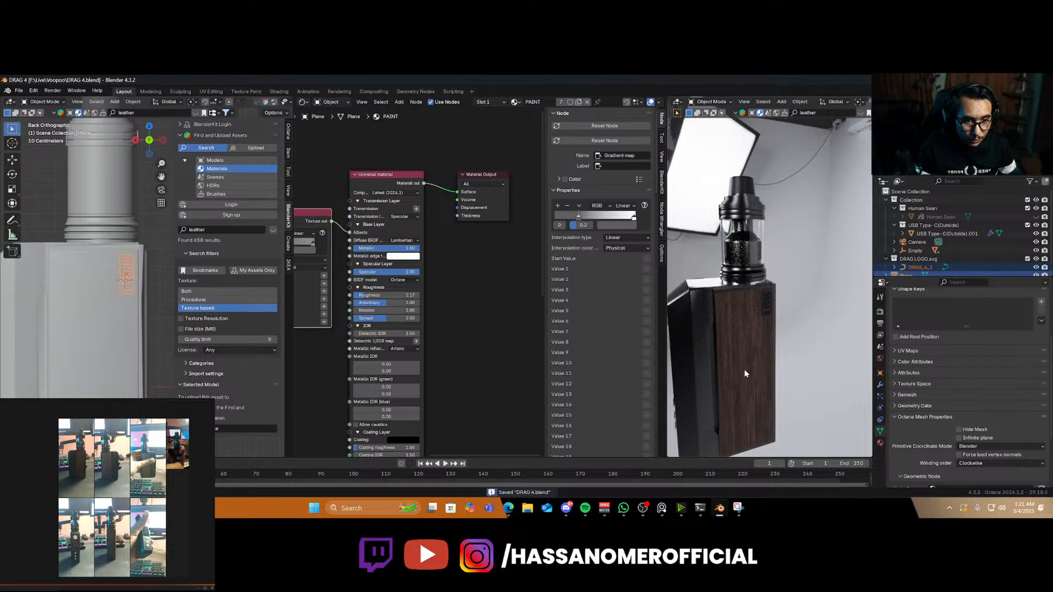
Examine the wooden side panel, its Wood.001 material nodes, and the rendered device from several sides
{"action": "middle_click_drag", "start_coordinate": [766, 368], "coordinate": [797, 291]}
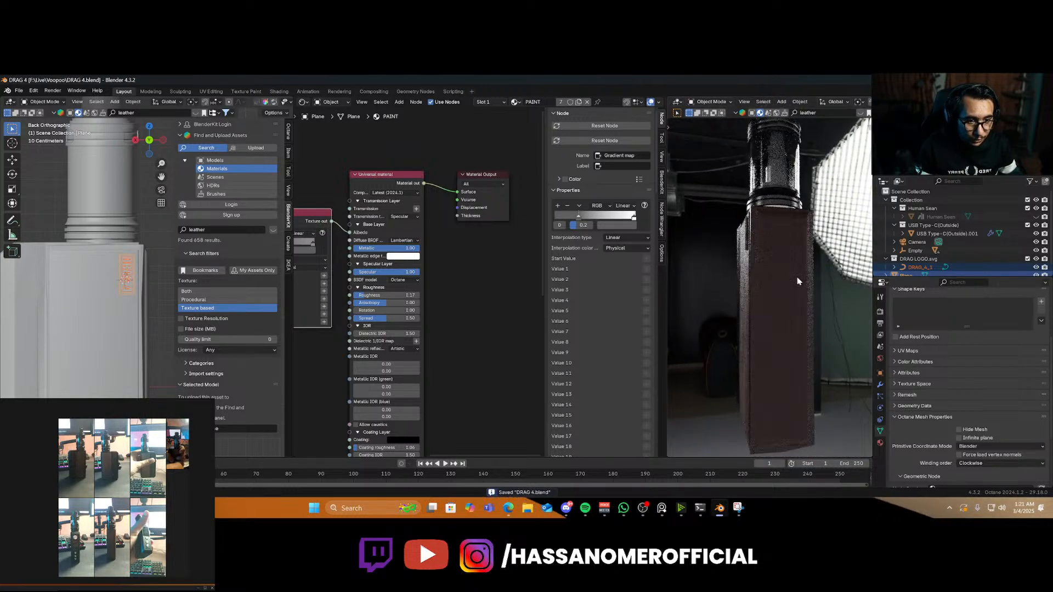
{"action": "left_click", "coordinate": [802, 321]}
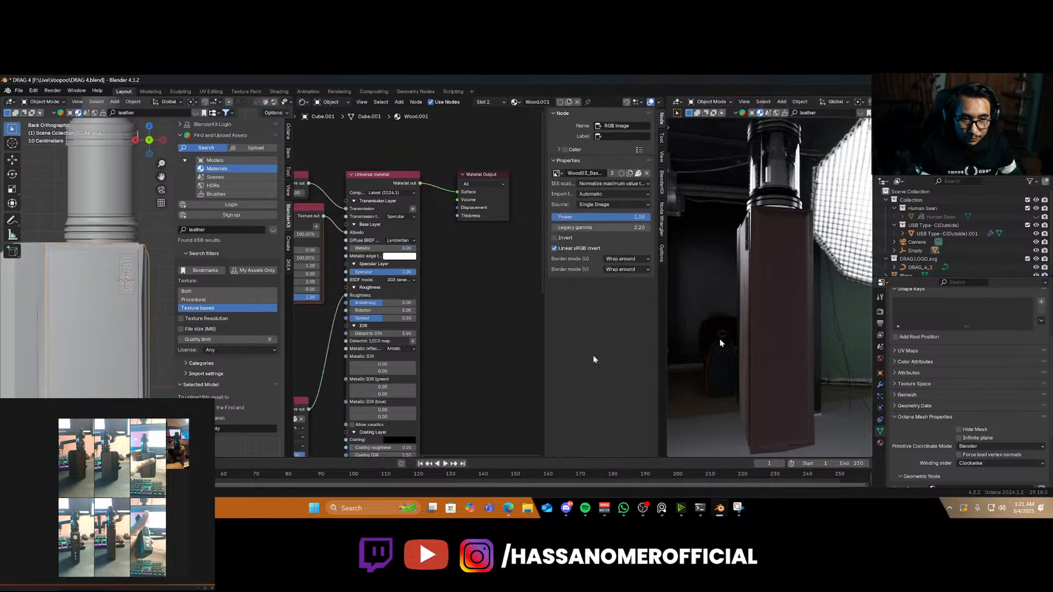
{"action": "scroll", "coordinate": [101, 339], "scroll_direction": "down", "scroll_amount": 3}
{"action": "middle_click_drag", "start_coordinate": [105, 371], "coordinate": [91, 351]}
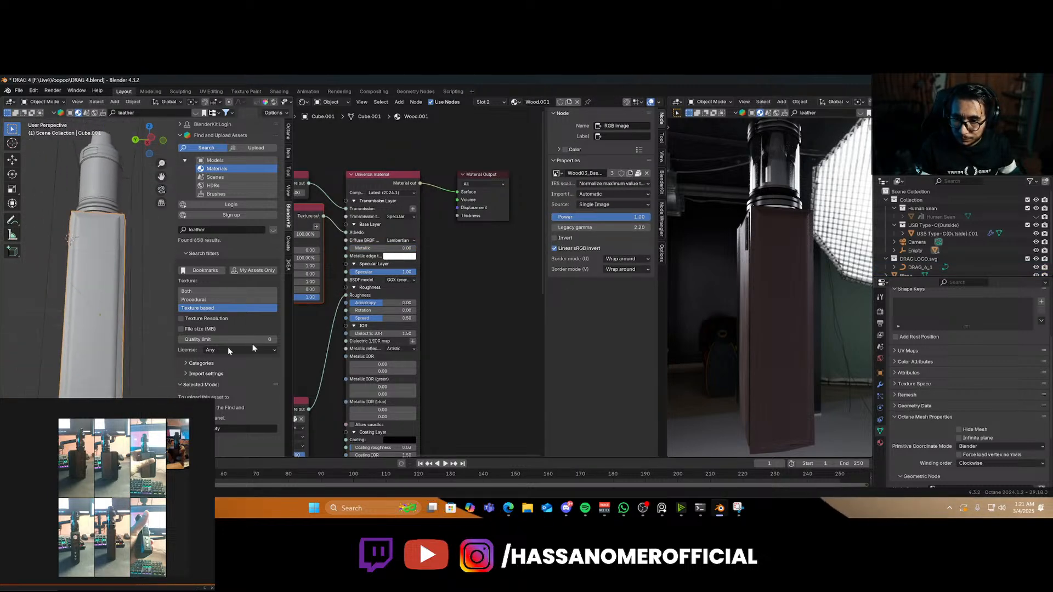
{"action": "scroll", "coordinate": [391, 324], "scroll_direction": "down", "scroll_amount": 5}
{"action": "middle_click_drag", "start_coordinate": [331, 345], "coordinate": [387, 282]}
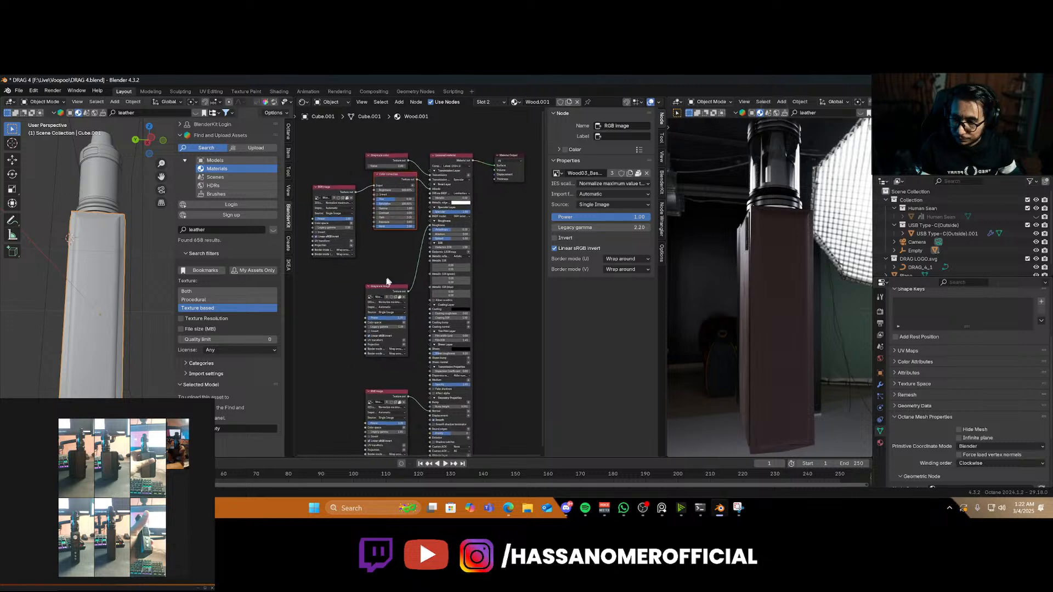
{"action": "middle_click_drag", "start_coordinate": [768, 320], "coordinate": [744, 313]}
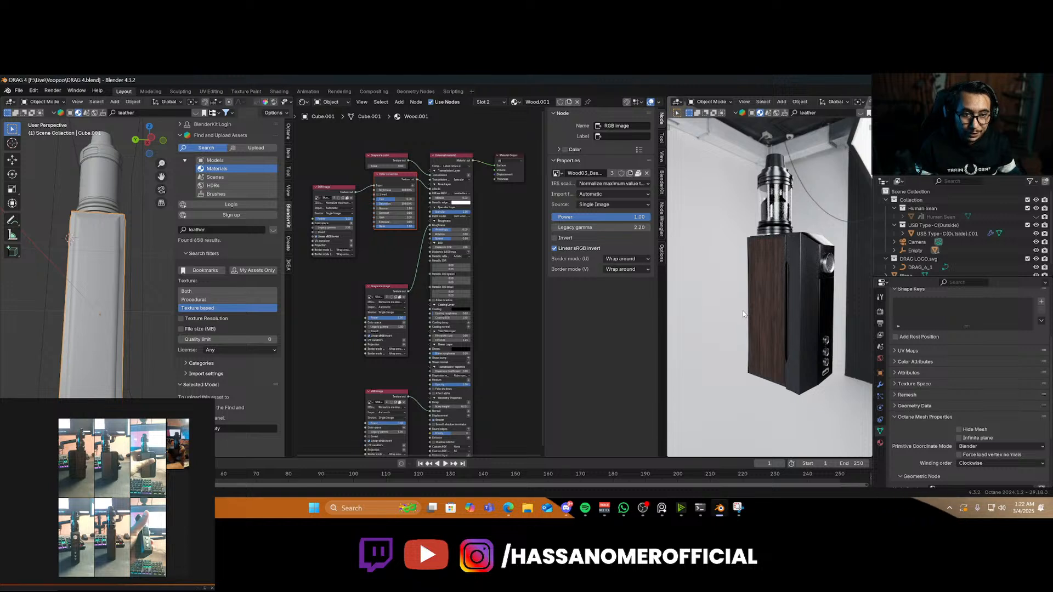
{"action": "scroll", "coordinate": [72, 309], "scroll_direction": "down", "scroll_amount": 4}
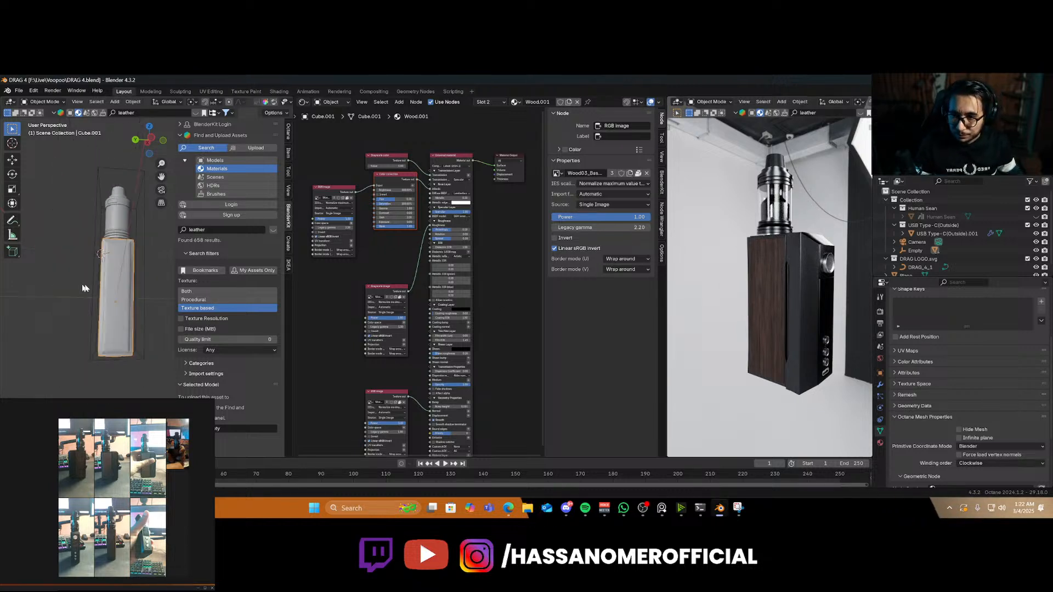
{"action": "middle_click_drag", "start_coordinate": [84, 290], "coordinate": [114, 350]}
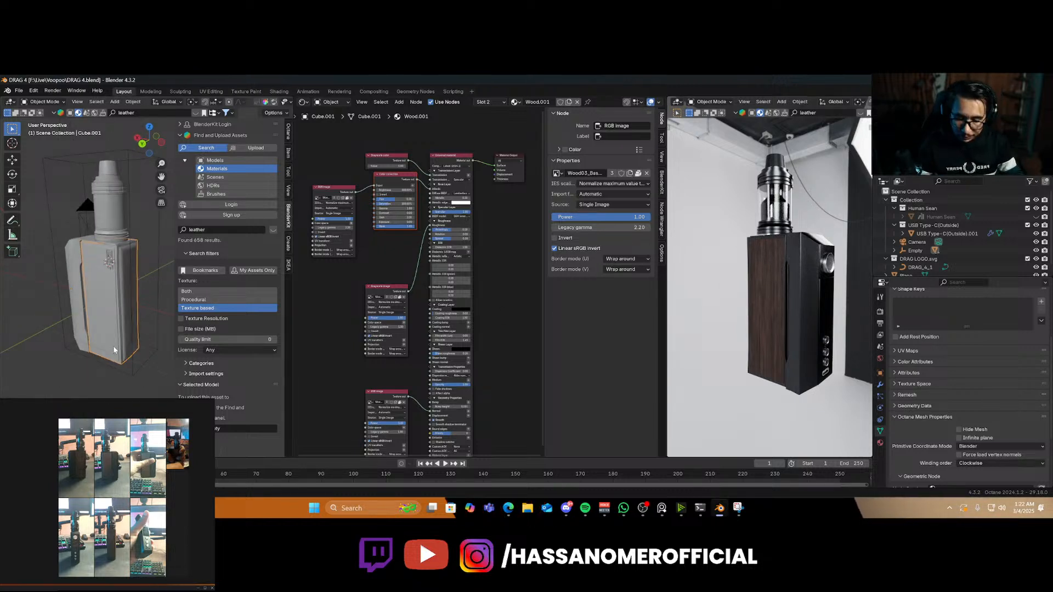
Reset the 3D cursor to the world origin in the top orthographic view
{"action": "key", "text": "KP_7"}
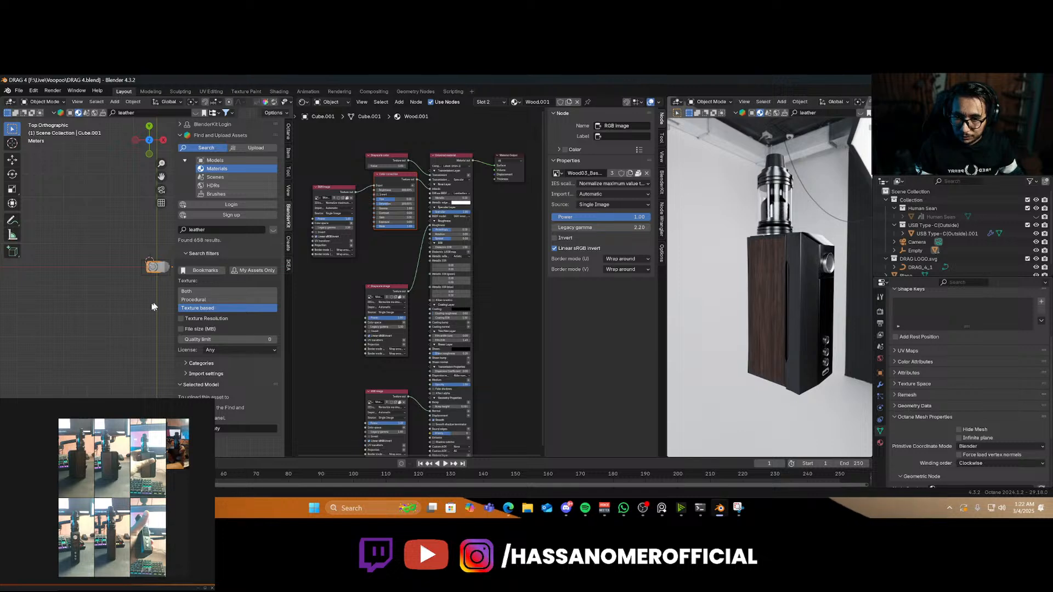
{"action": "middle_click_drag", "start_coordinate": [153, 306], "coordinate": [86, 315], "text": "shift"}
{"action": "key", "text": "shift+s"}
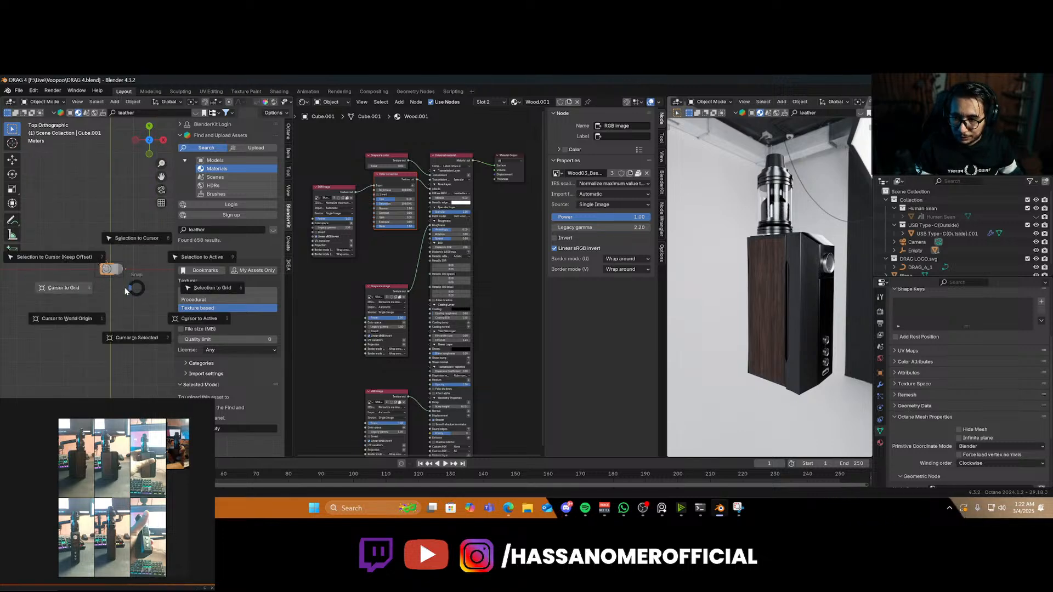
{"action": "left_click", "coordinate": [81, 320]}
Add a mesh plane at the world origin and scale it up into a wide floor around the device
{"action": "key", "text": "shift+a"}
{"action": "mouse_move", "coordinate": [113, 302]}
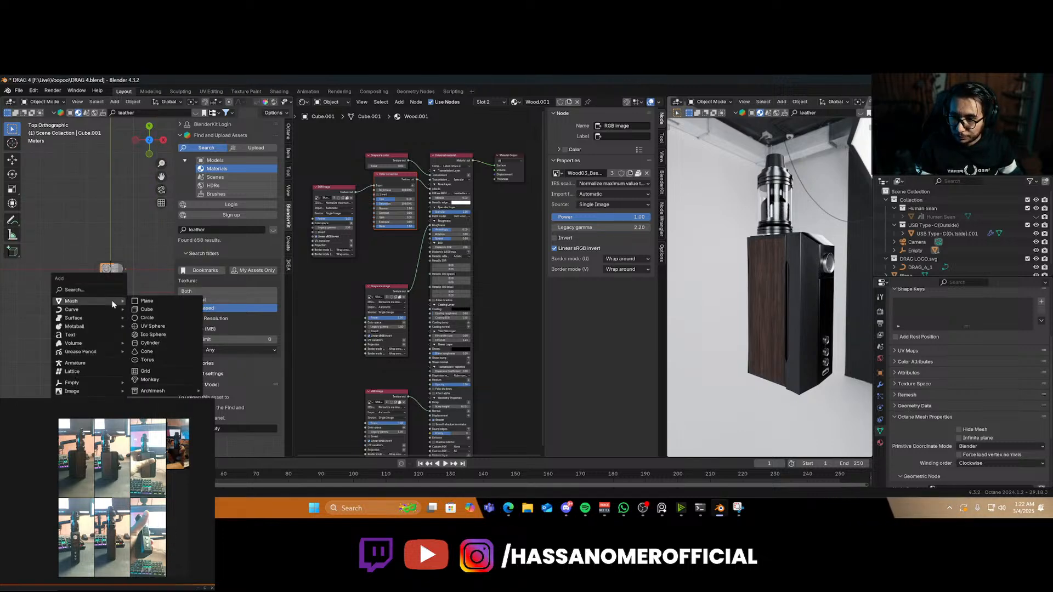
{"action": "left_click", "coordinate": [153, 301]}
{"action": "key", "text": "s"}
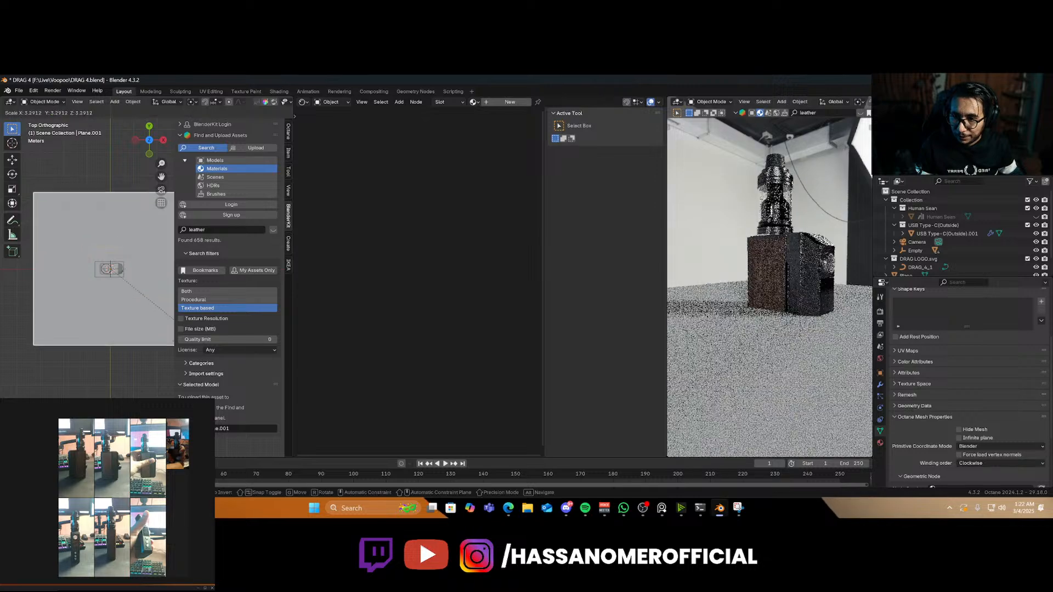
{"action": "left_click", "coordinate": [275, 396]}
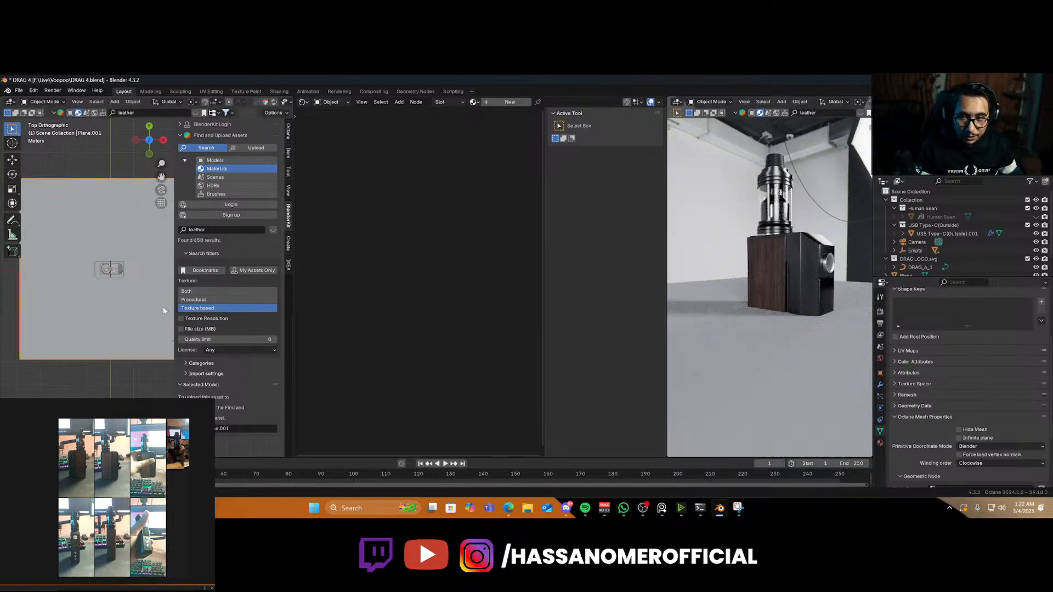
Select the cube Empty enclosing the device and raise it 1 m along the Z axis
{"action": "middle_click_drag", "start_coordinate": [163, 311], "coordinate": [149, 281]}
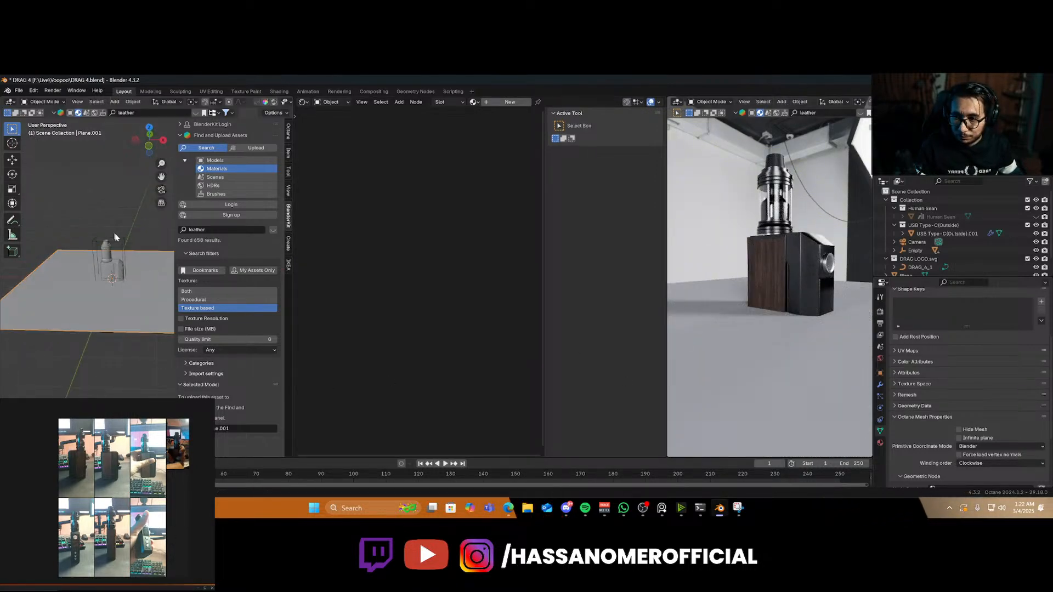
{"action": "left_click", "coordinate": [121, 244]}
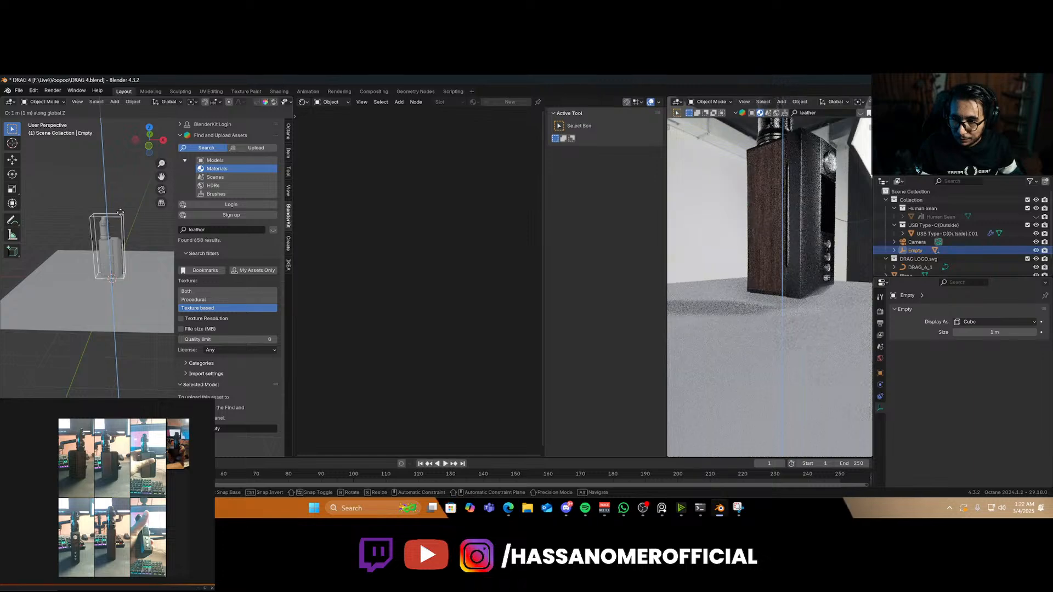
{"action": "scroll", "coordinate": [146, 314], "scroll_direction": "up", "scroll_amount": 8}
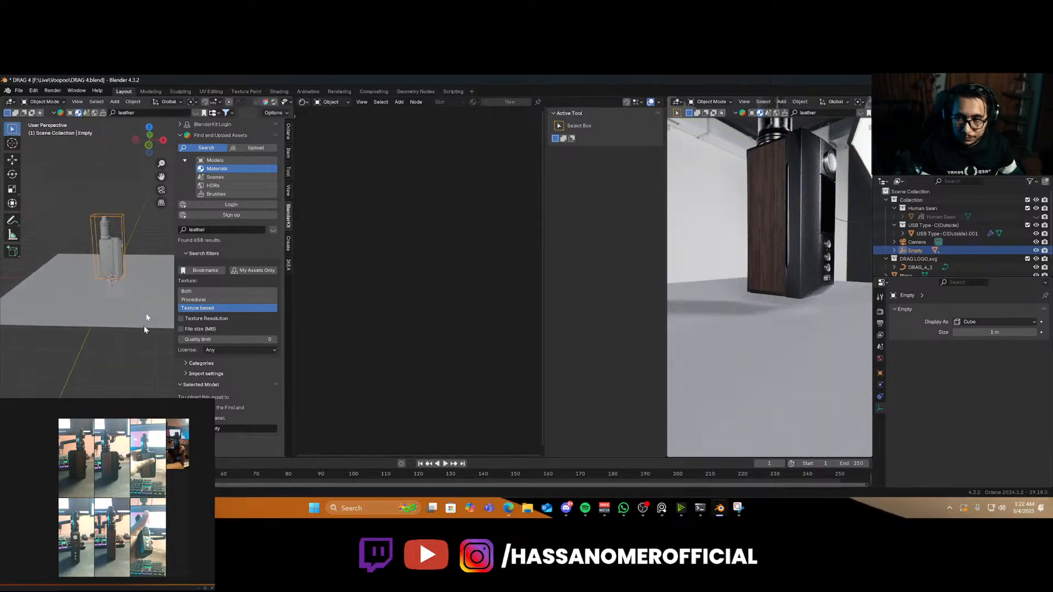
Lower the Empty about 0.15 m along Z so the device's base rests on the floor plane, and save the file
{"action": "key", "text": "g"}
{"action": "key", "text": "z"}
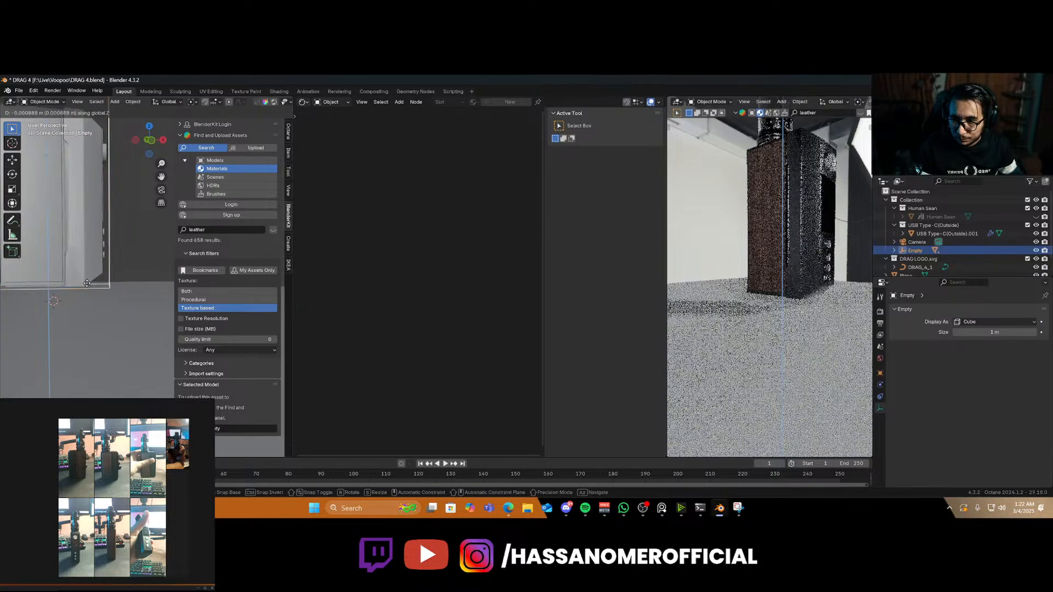
{"action": "left_click", "coordinate": [71, 296]}
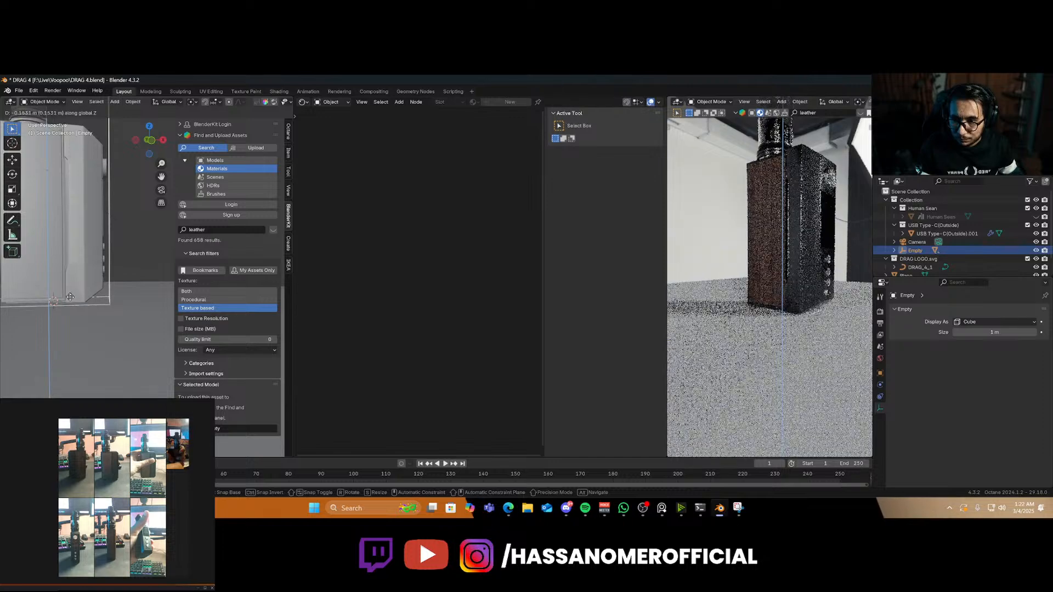
{"action": "scroll", "coordinate": [87, 246], "scroll_direction": "down", "scroll_amount": 4}
{"action": "scroll", "coordinate": [763, 299], "scroll_direction": "down", "scroll_amount": 3}
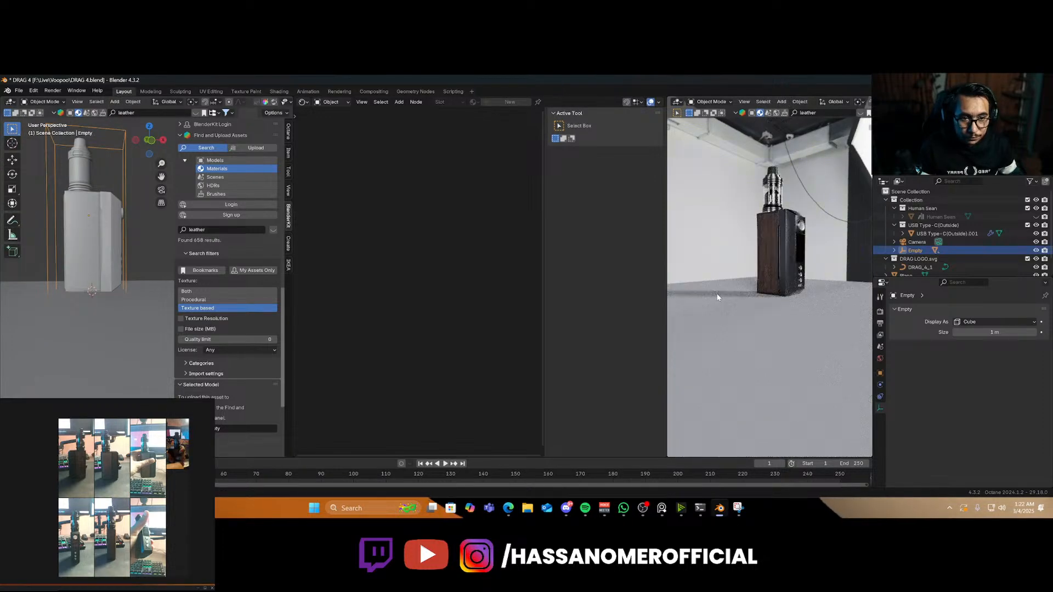
{"action": "middle_click_drag", "start_coordinate": [766, 300], "coordinate": [774, 327]}
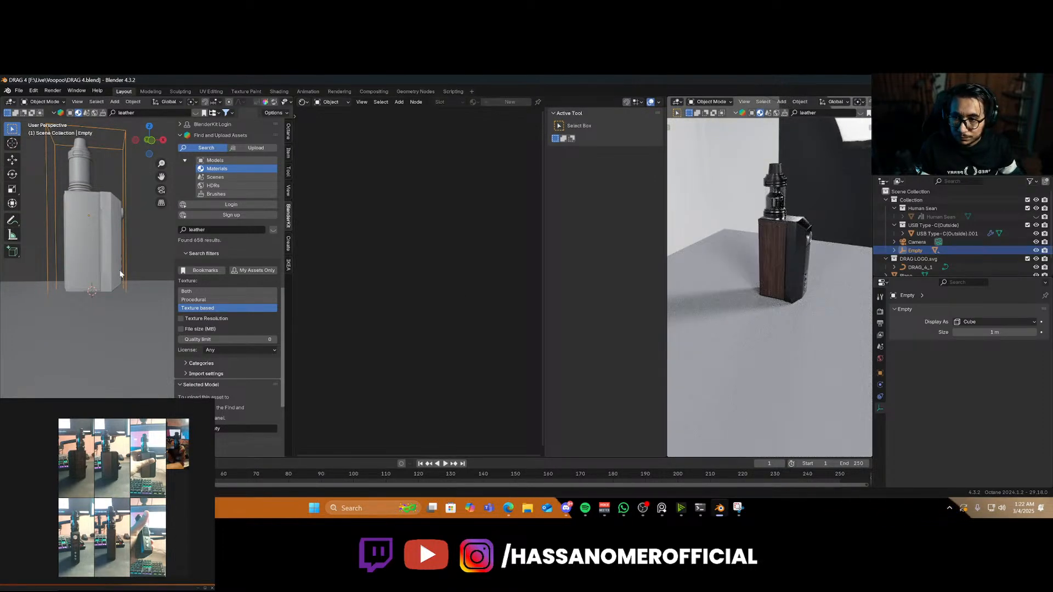
{"action": "key", "text": "ctrl+s"}
Select the floor plane and search Windows for the Bridge app
{"action": "scroll", "coordinate": [120, 274], "scroll_direction": "down", "scroll_amount": 2}
{"action": "scroll", "coordinate": [120, 278], "scroll_direction": "up", "scroll_amount": 2}
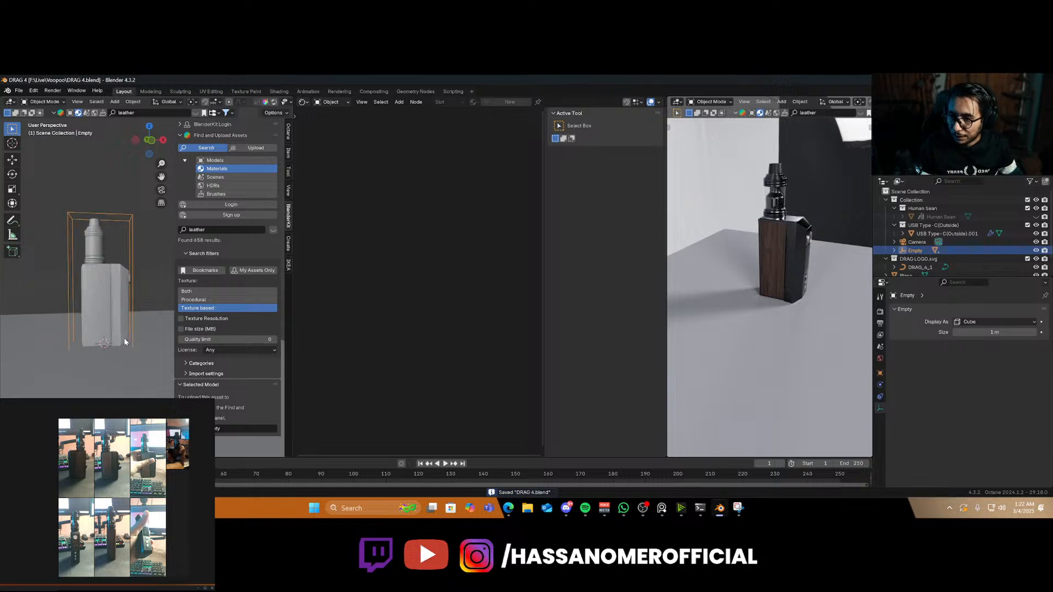
{"action": "left_click", "coordinate": [137, 383]}
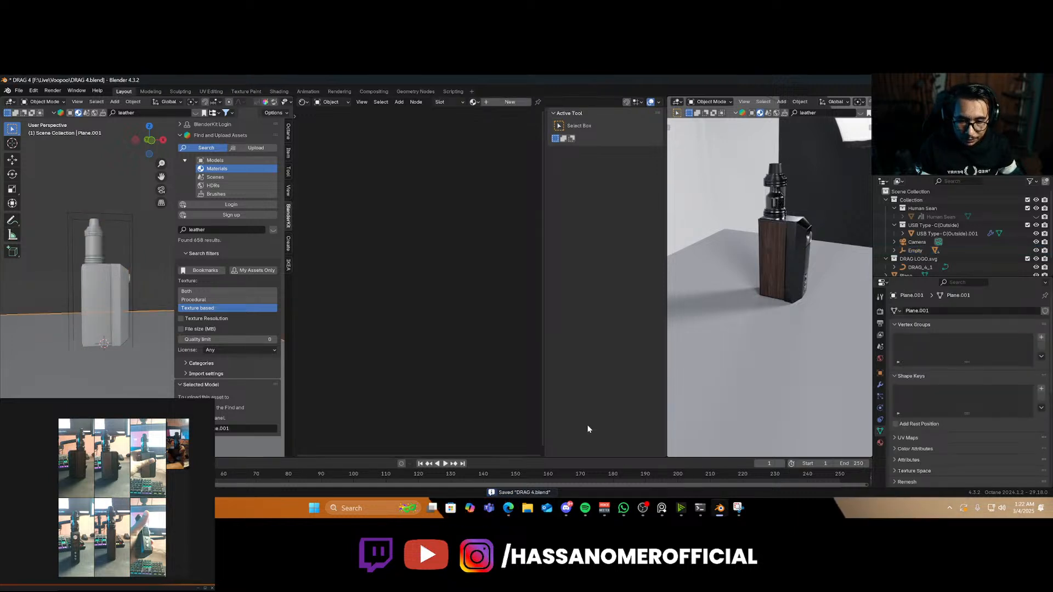
{"action": "key", "text": "super"}
{"action": "type", "text": "br"}
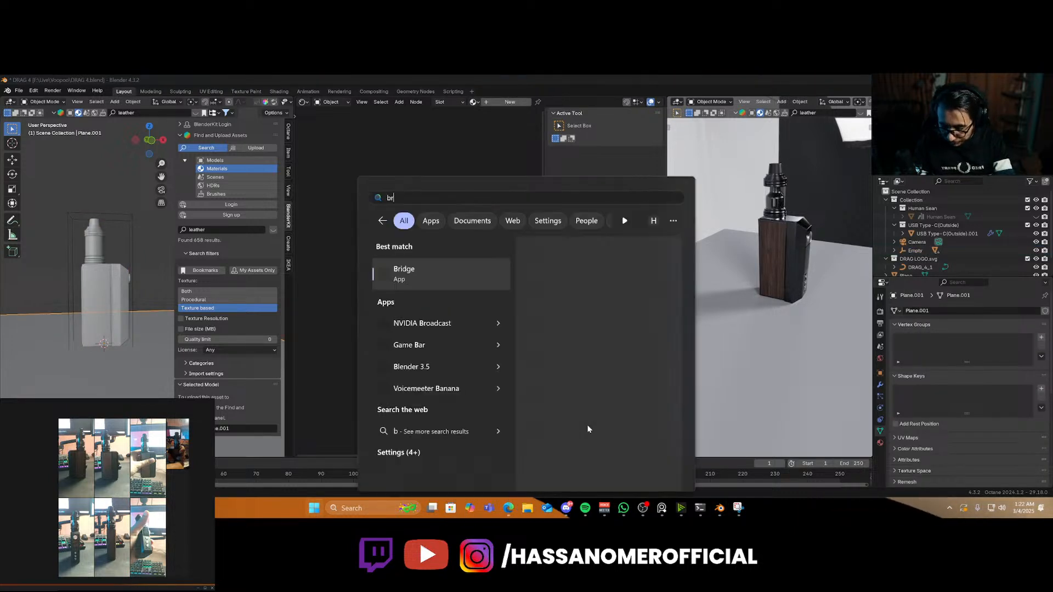
Open Quixel Bridge and dismiss the notice about the new home for Megascans
{"action": "type", "text": "idge"}
{"action": "key", "text": "Return"}
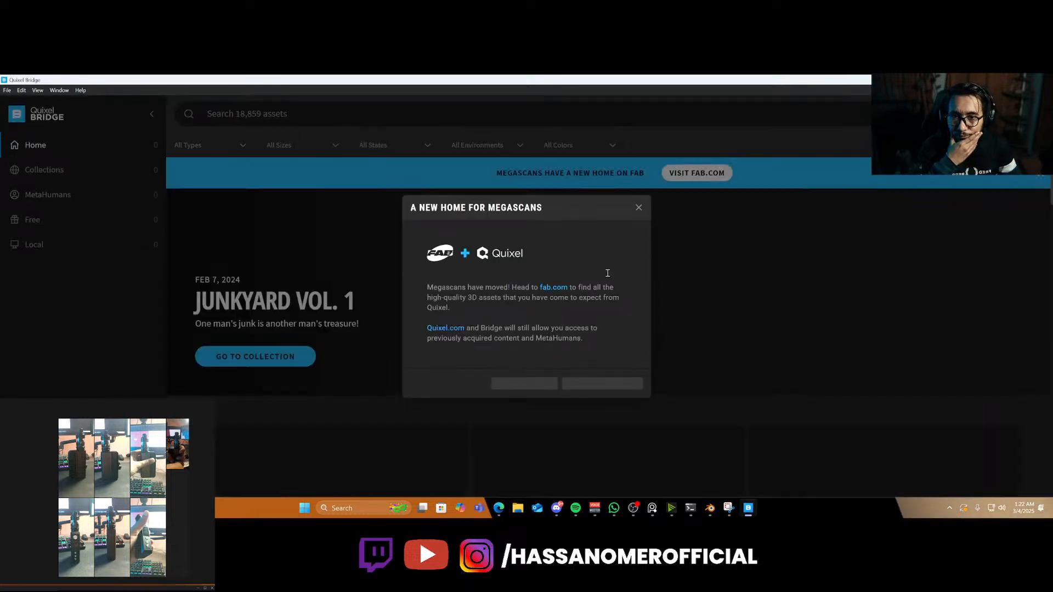
{"action": "left_click", "coordinate": [639, 209]}
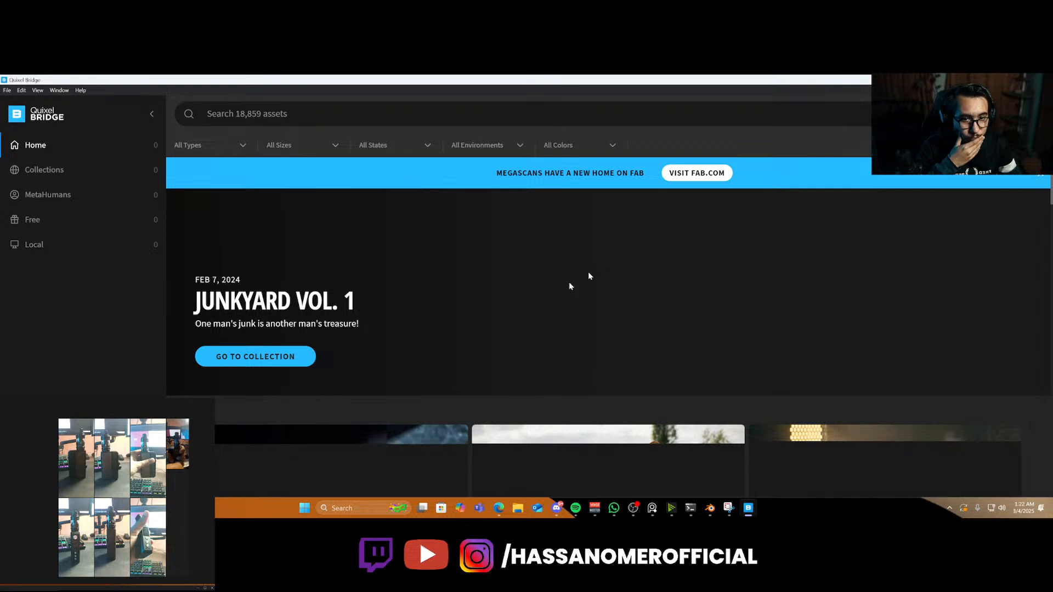
Search the Bridge asset library for sand and browse the trending and latest assets
{"action": "left_click", "coordinate": [391, 121]}
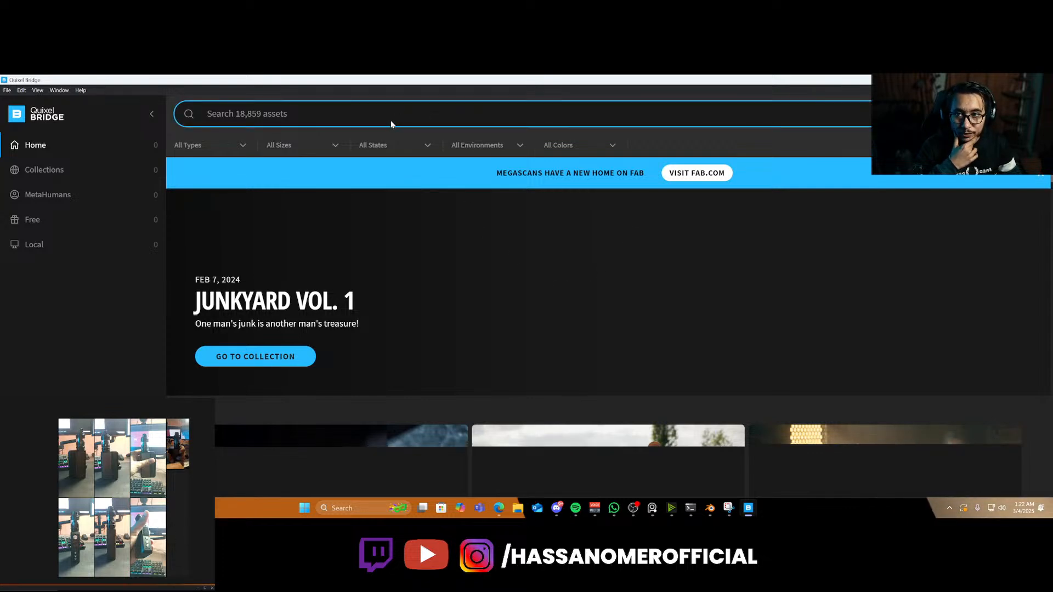
{"action": "type", "text": "sand"}
{"action": "key", "text": "Return"}
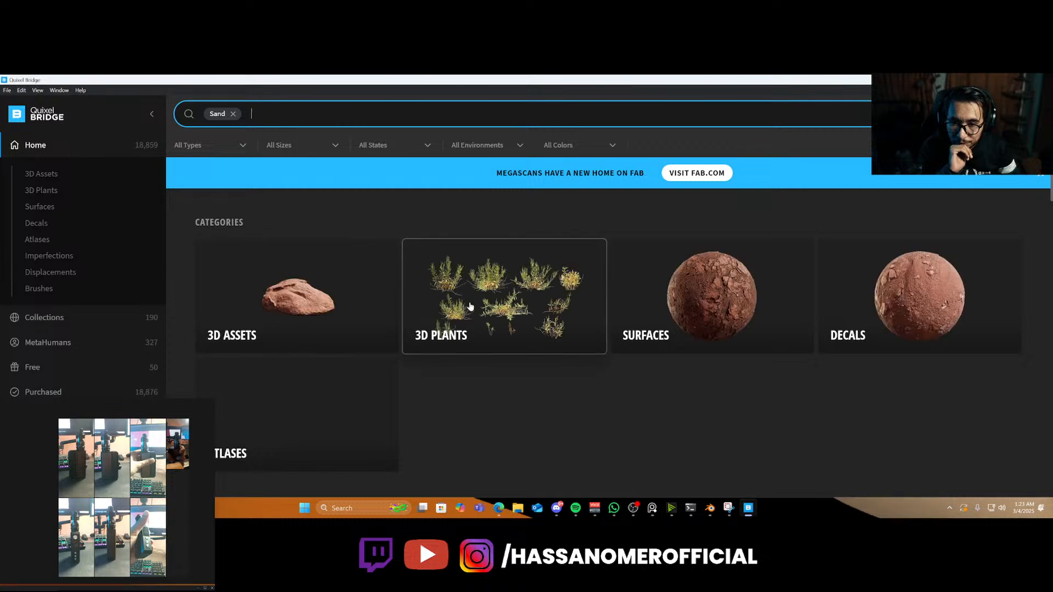
{"action": "scroll", "coordinate": [475, 401], "scroll_direction": "down", "scroll_amount": 3}
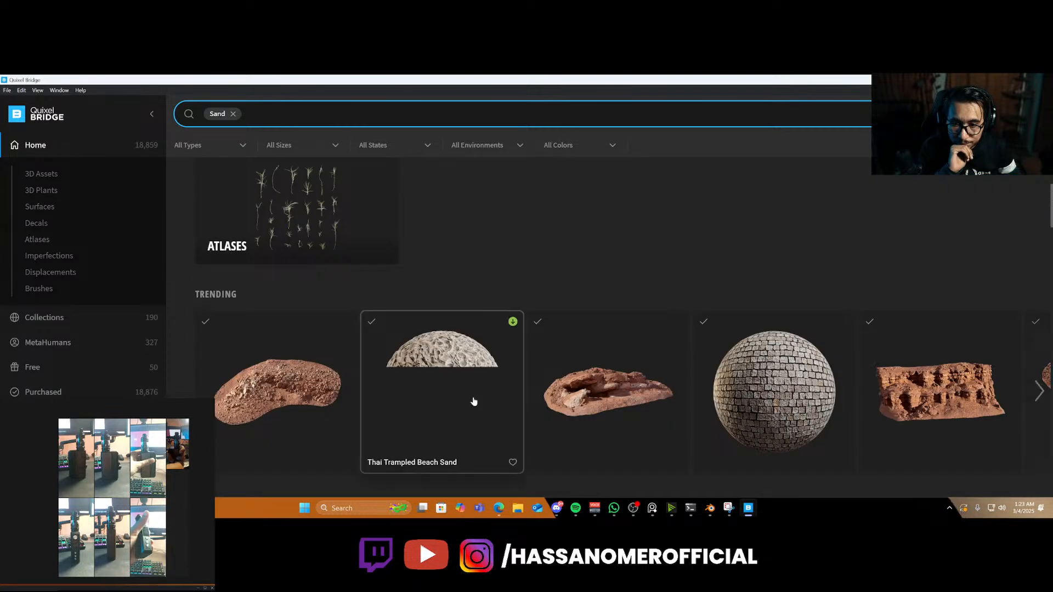
{"action": "scroll", "coordinate": [473, 401], "scroll_direction": "down", "scroll_amount": 3}
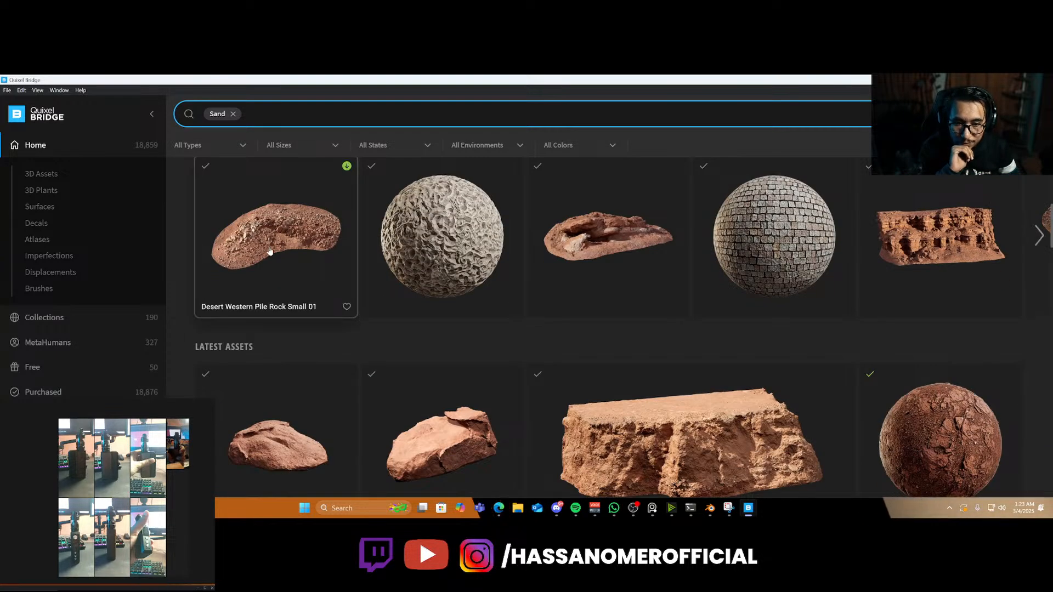
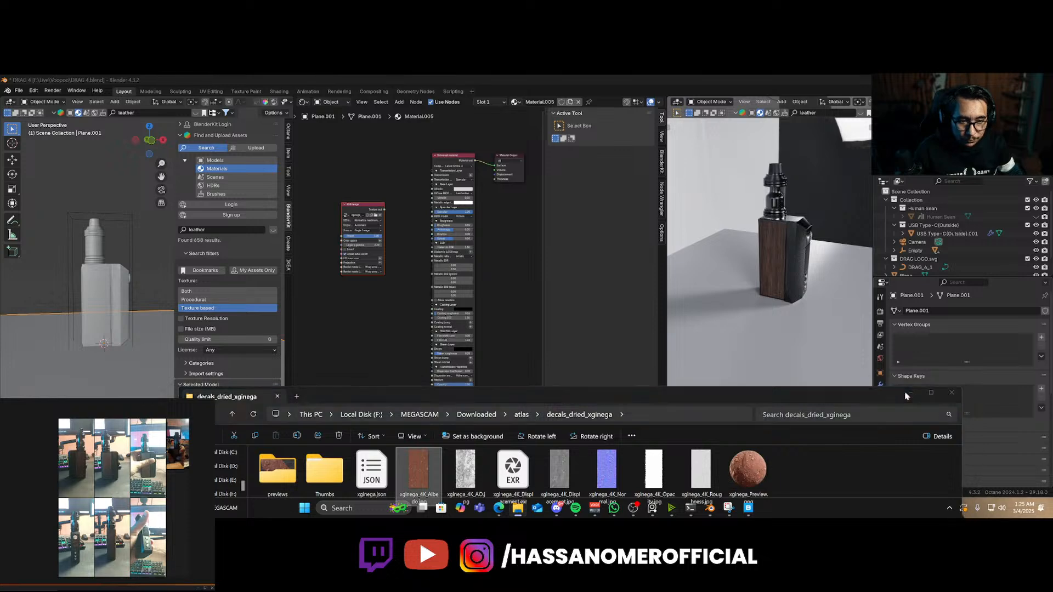
Connect the albedo image to the universal material's Albedo input and give it 3D transformation and mesh UV projection nodes
{"action": "left_click_drag", "start_coordinate": [385, 208], "coordinate": [432, 189]}
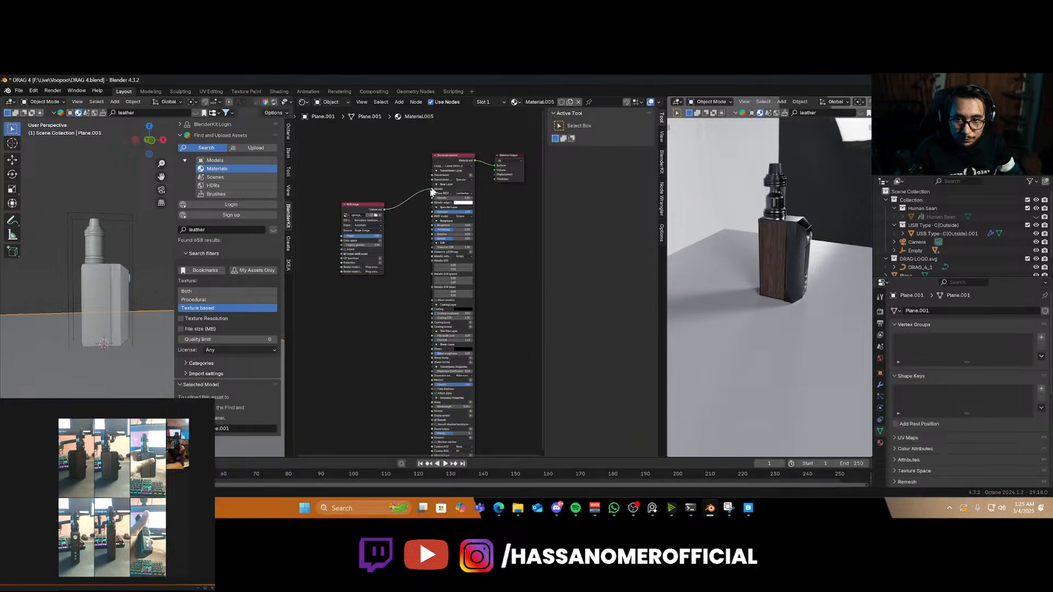
{"action": "scroll", "coordinate": [362, 260], "scroll_direction": "up", "scroll_amount": 4}
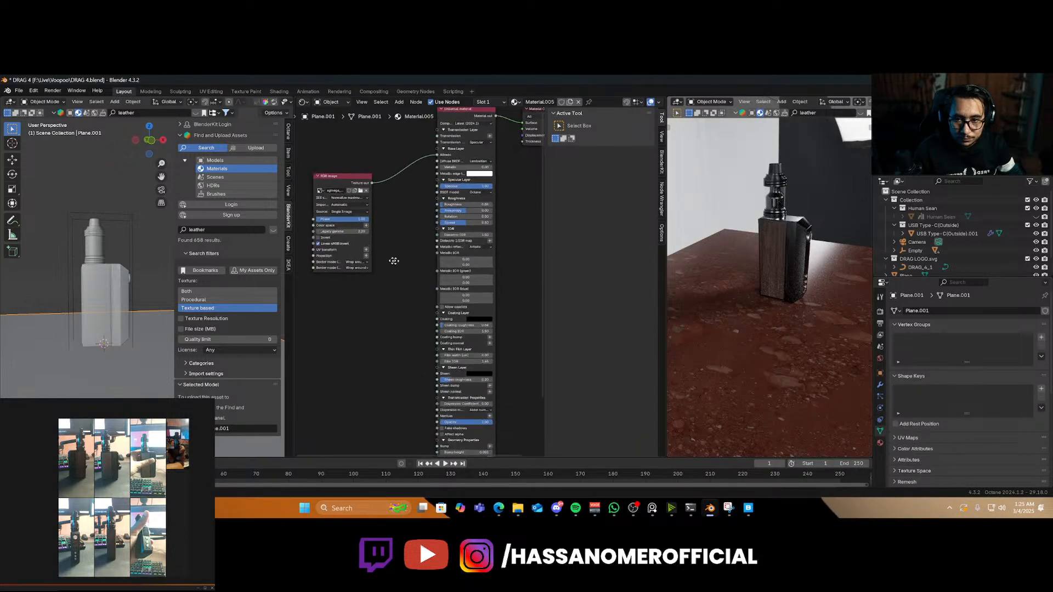
{"action": "left_click", "coordinate": [443, 279]}
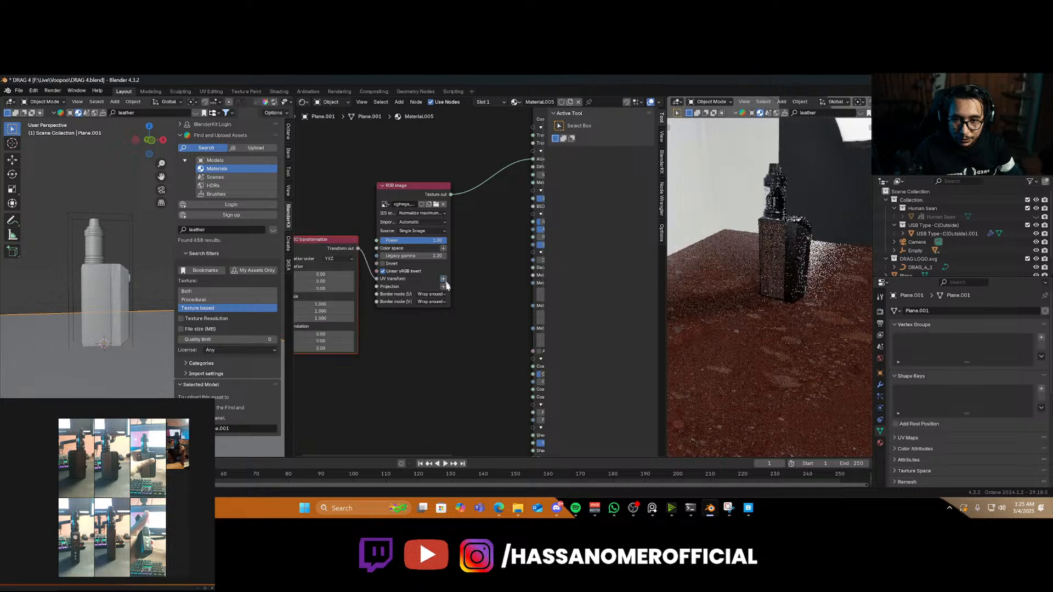
{"action": "left_click", "coordinate": [443, 286]}
{"action": "left_click", "coordinate": [321, 191]}
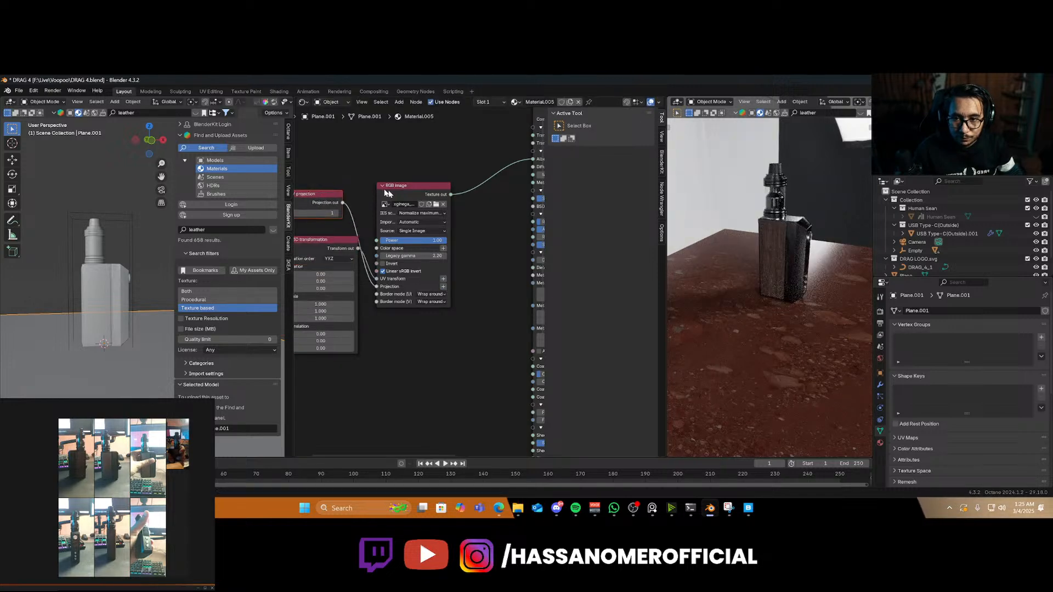
Duplicate the albedo image node with its incoming links below the original and set the copy's legacy gamma to 1.00
{"action": "left_click_drag", "start_coordinate": [415, 185], "coordinate": [428, 165]}
{"action": "key", "text": "ctrl+shift+d"}
{"action": "left_click", "coordinate": [419, 336]}
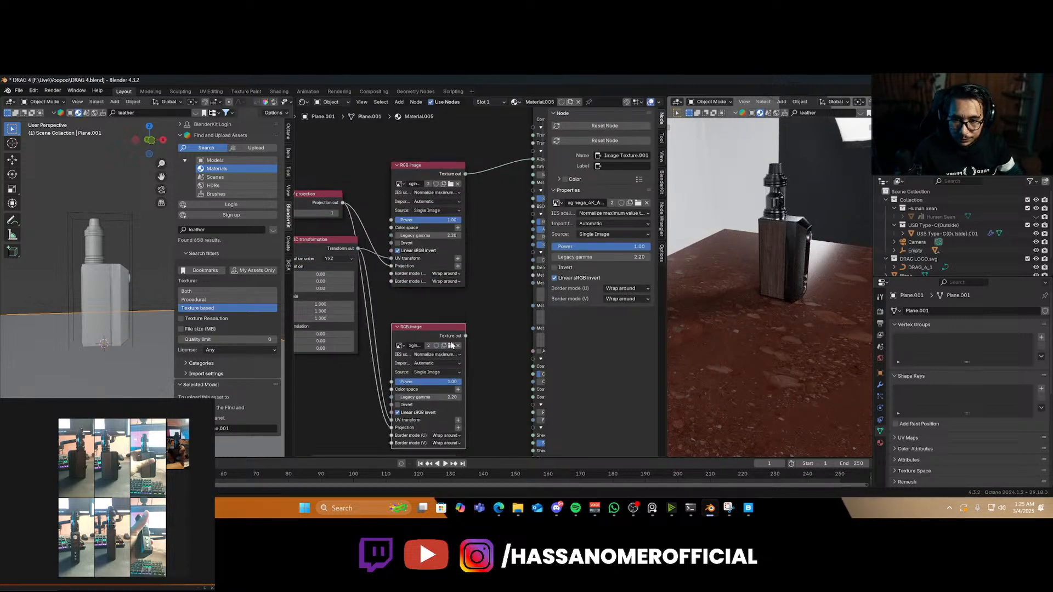
{"action": "type", "text": "1"}
{"action": "key", "text": "Return"}
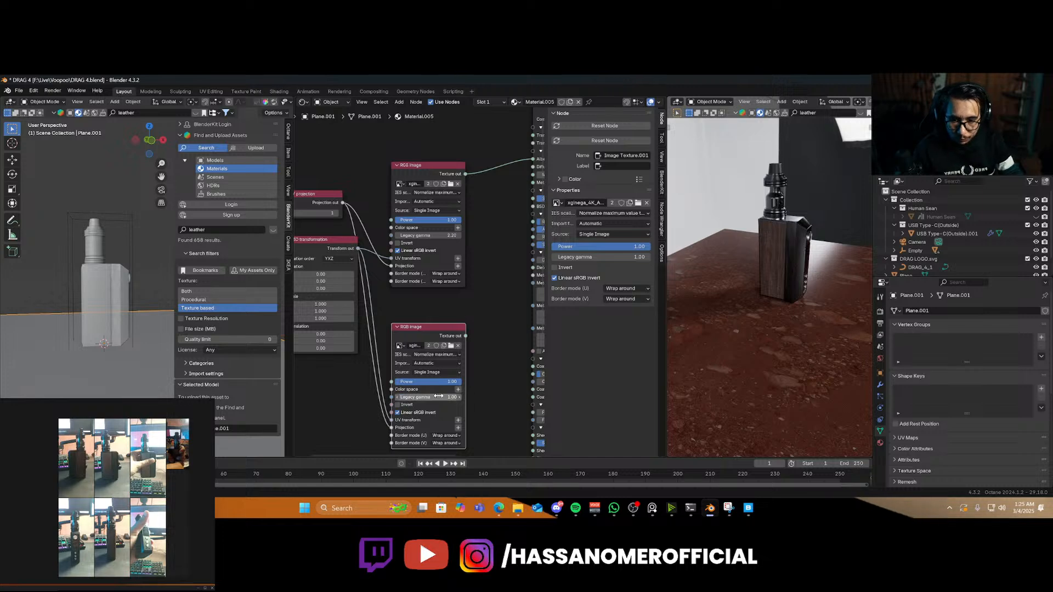
Load the xginega_4K_Roughness.jpg map into the duplicated image node and connect it to the material's Roughness input
{"action": "left_click", "coordinate": [452, 347]}
{"action": "left_click", "coordinate": [524, 220]}
{"action": "double_click", "coordinate": [524, 221]}
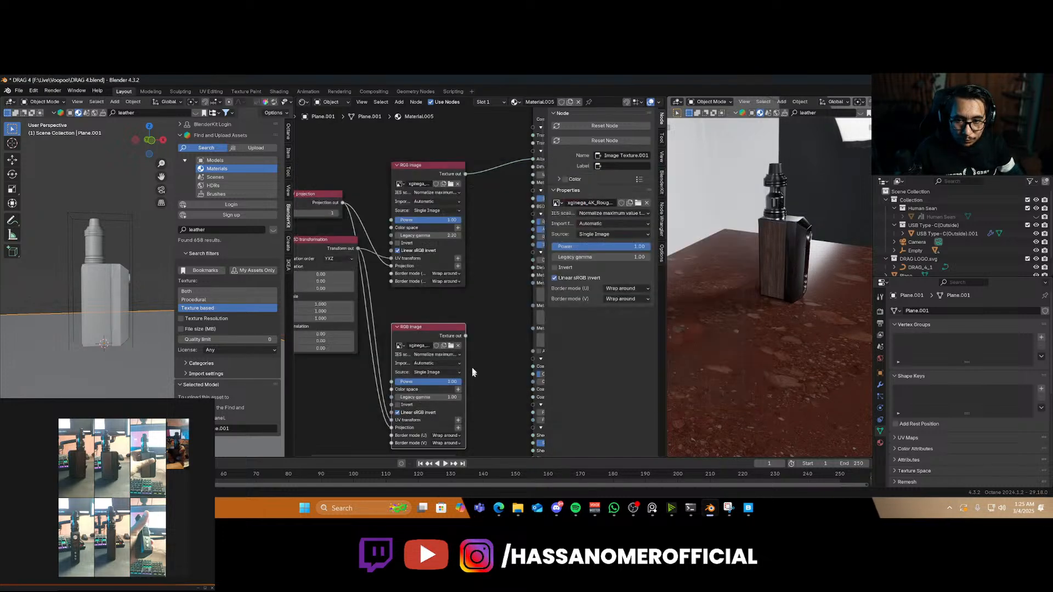
{"action": "left_click_drag", "start_coordinate": [466, 337], "coordinate": [501, 223]}
{"action": "scroll", "coordinate": [433, 299], "scroll_direction": "down", "scroll_amount": 1}
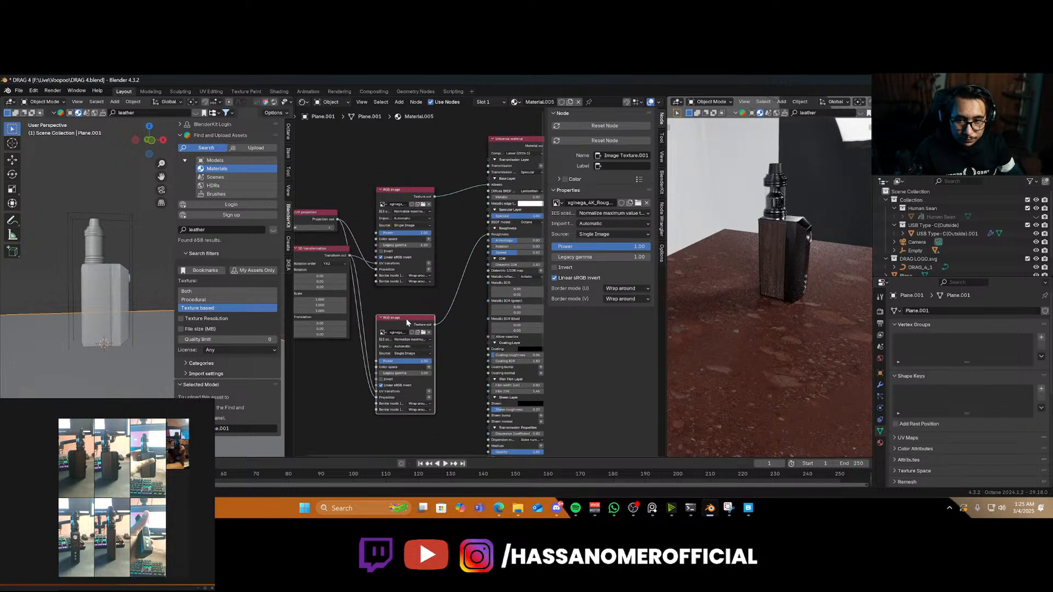
Duplicate the roughness image node with its links, load xginega_4K_AO.jpg into the copy, and place it above the albedo image node
{"action": "left_click_drag", "start_coordinate": [406, 319], "coordinate": [411, 314]}
{"action": "key", "text": "ctrl+shift+d"}
{"action": "left_click", "coordinate": [416, 427]}
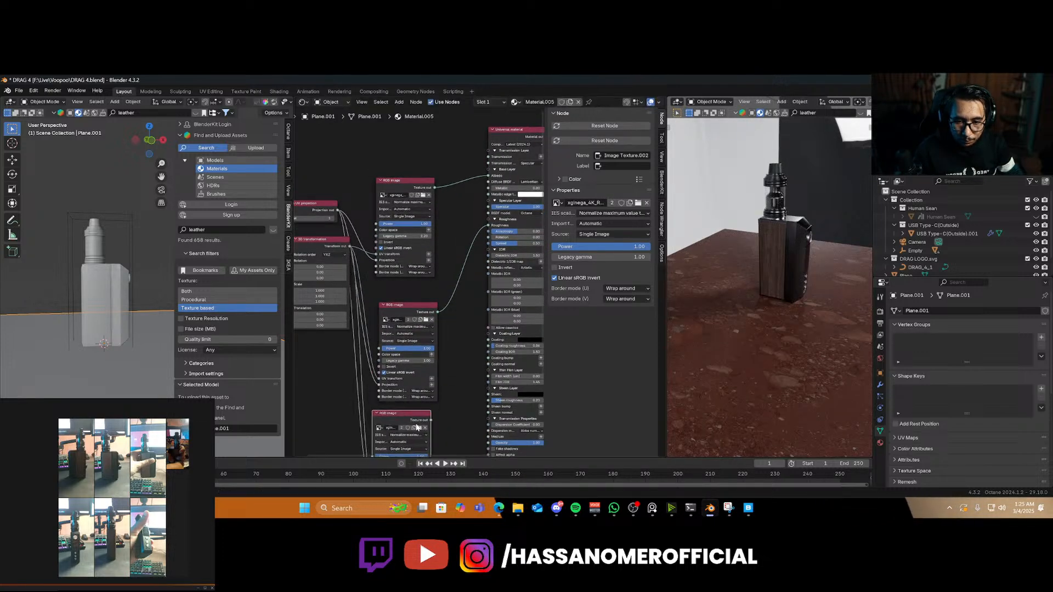
{"action": "left_click", "coordinate": [420, 429]}
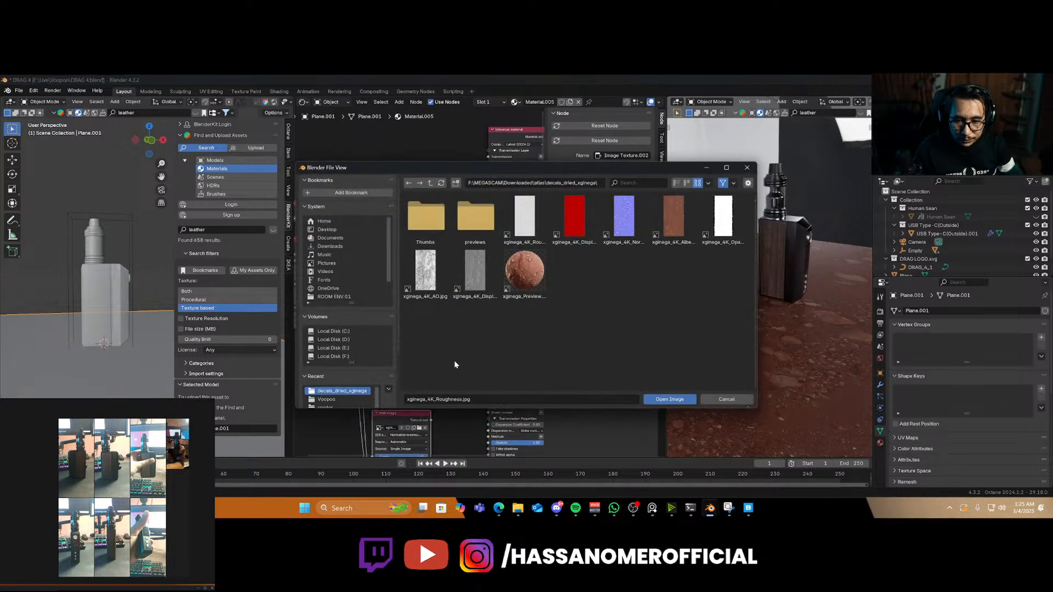
{"action": "left_click", "coordinate": [426, 280]}
{"action": "double_click", "coordinate": [426, 279]}
{"action": "left_click_drag", "start_coordinate": [410, 415], "coordinate": [398, 168]}
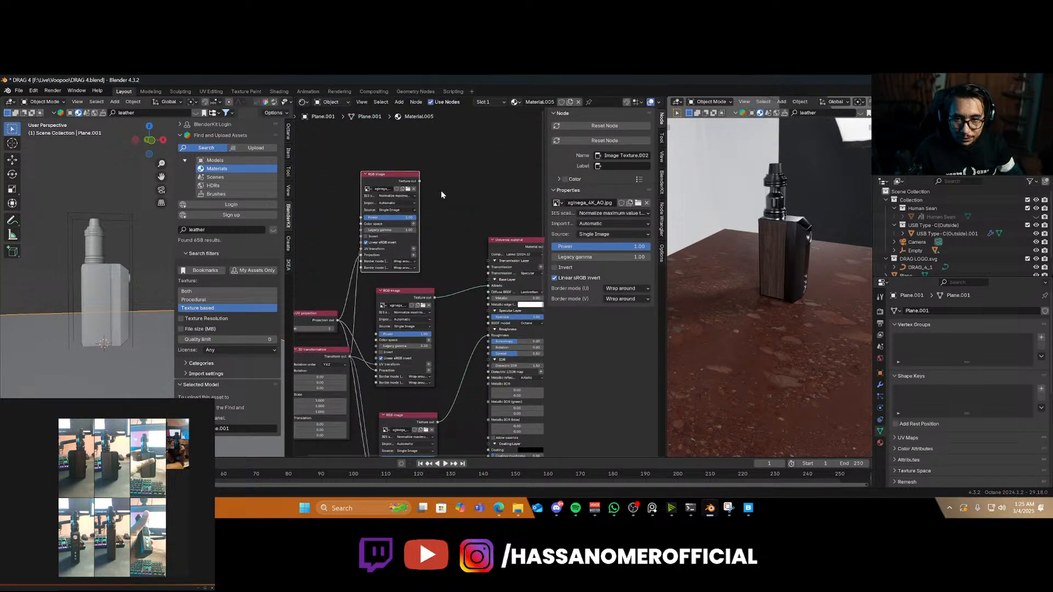
Add a Multiply texture node combining the AO and albedo images, and connect its output to the material's Albedo input
{"action": "key", "text": "shift+a"}
{"action": "type", "text": "s"}
{"action": "key", "text": "BackSpace"}
{"action": "type", "text": "multi"}
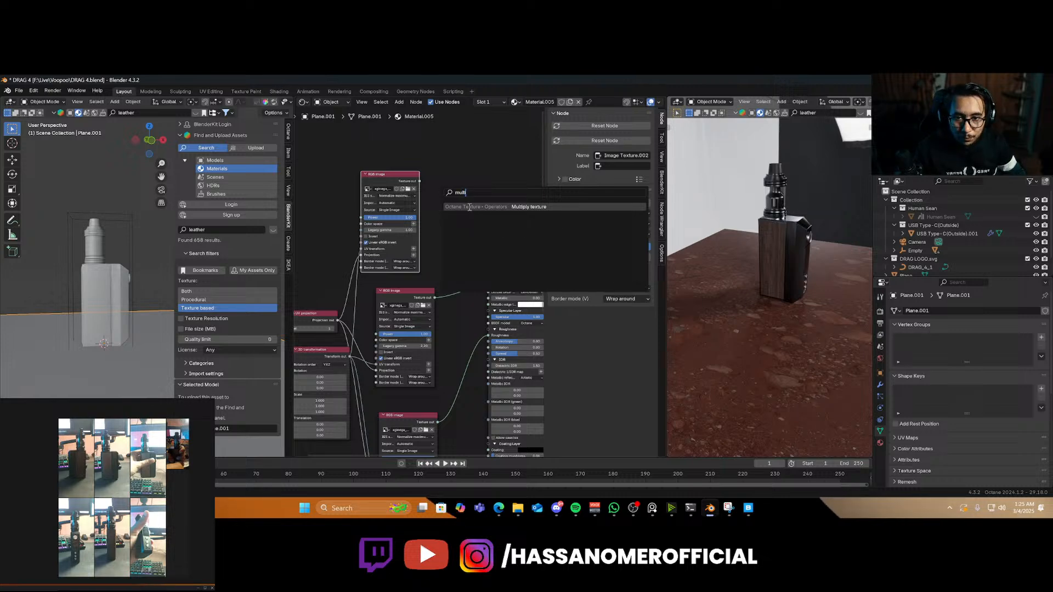
{"action": "left_click", "coordinate": [469, 208]}
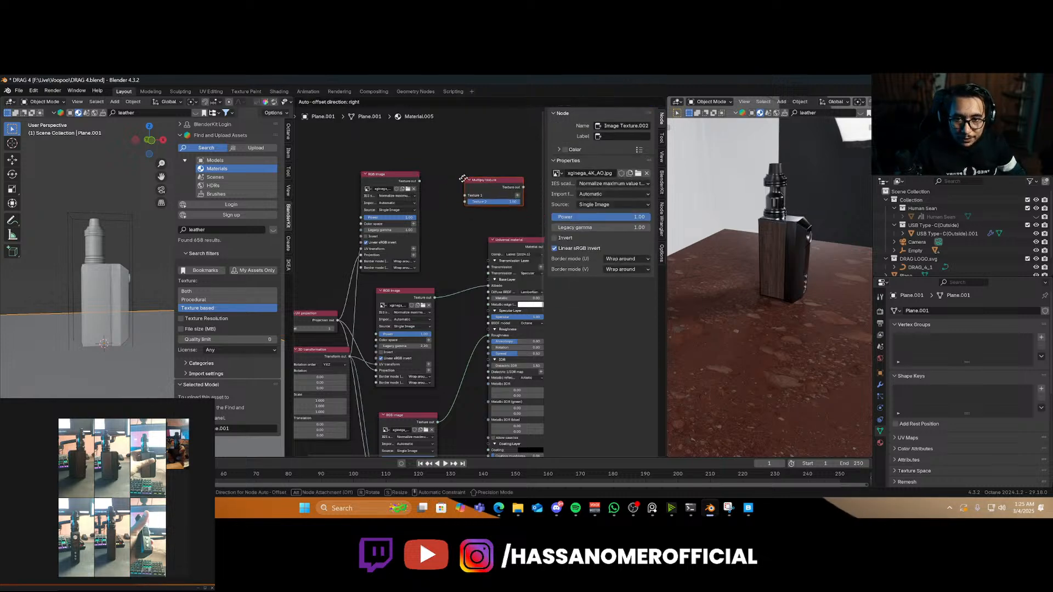
{"action": "left_click_drag", "start_coordinate": [419, 181], "coordinate": [443, 214]}
{"action": "left_click", "coordinate": [493, 287]}
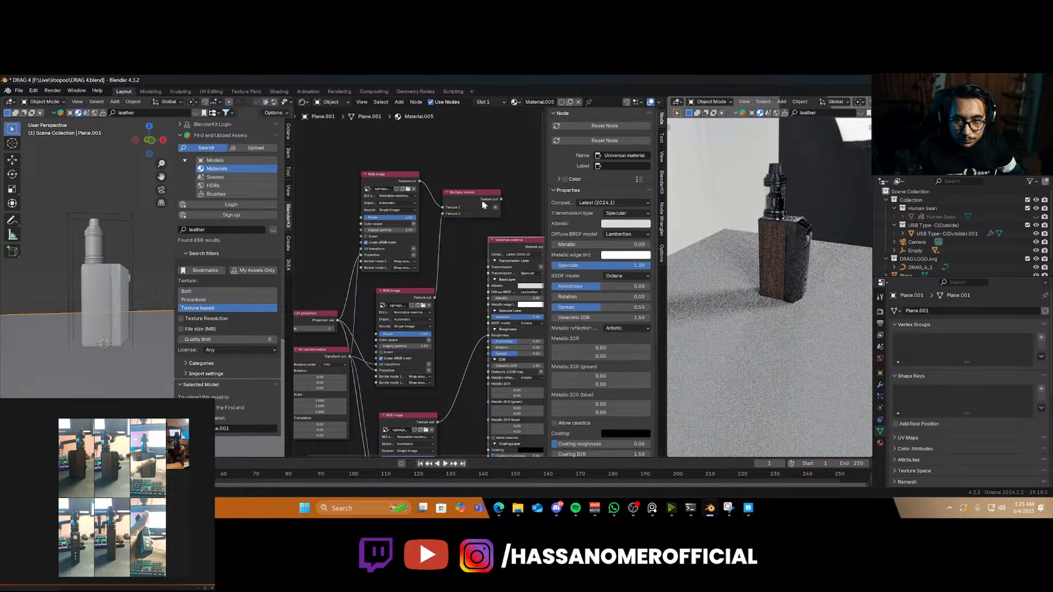
{"action": "left_click_drag", "start_coordinate": [501, 200], "coordinate": [486, 267]}
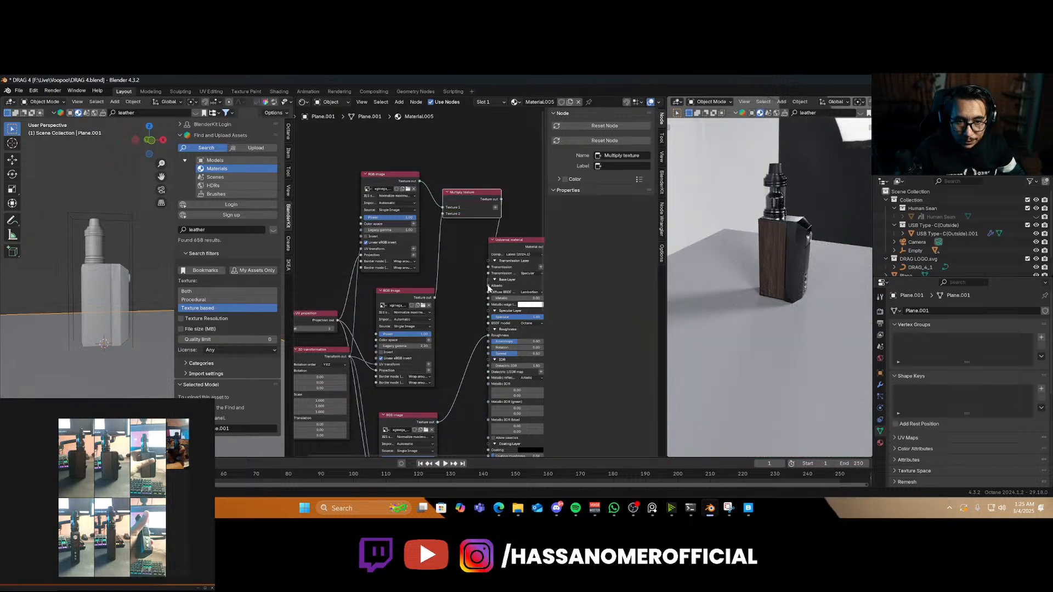
Duplicate the roughness image node with its links, load xginega_4K_Normal.jpg into the copy, and connect it to the material's Normal input
{"action": "scroll", "coordinate": [460, 319], "scroll_direction": "down", "scroll_amount": 4}
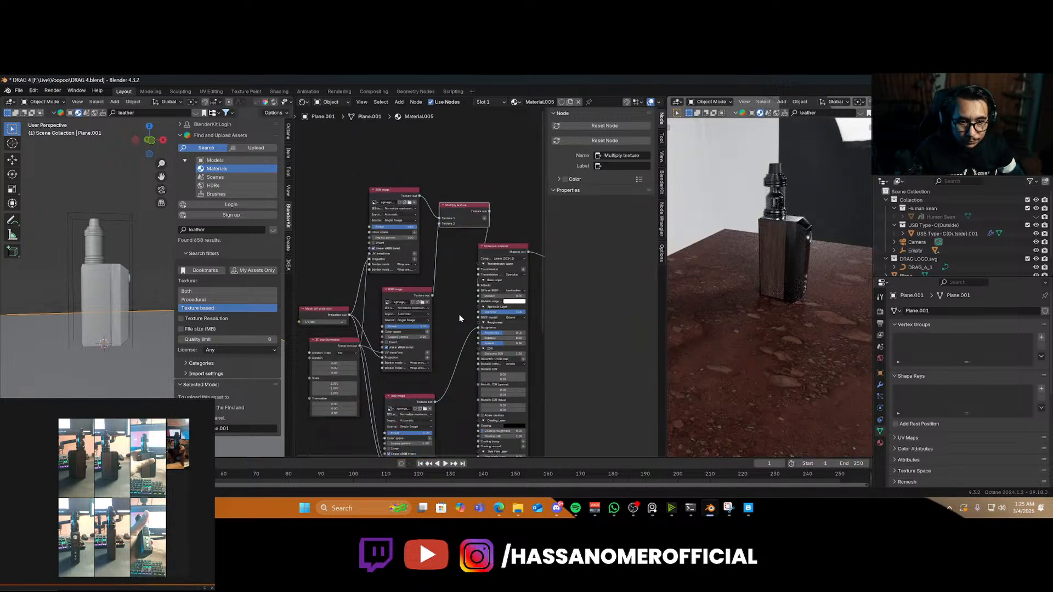
{"action": "middle_click_drag", "start_coordinate": [467, 316], "coordinate": [457, 258]}
{"action": "left_click", "coordinate": [403, 330]}
{"action": "key", "text": "shift+d"}
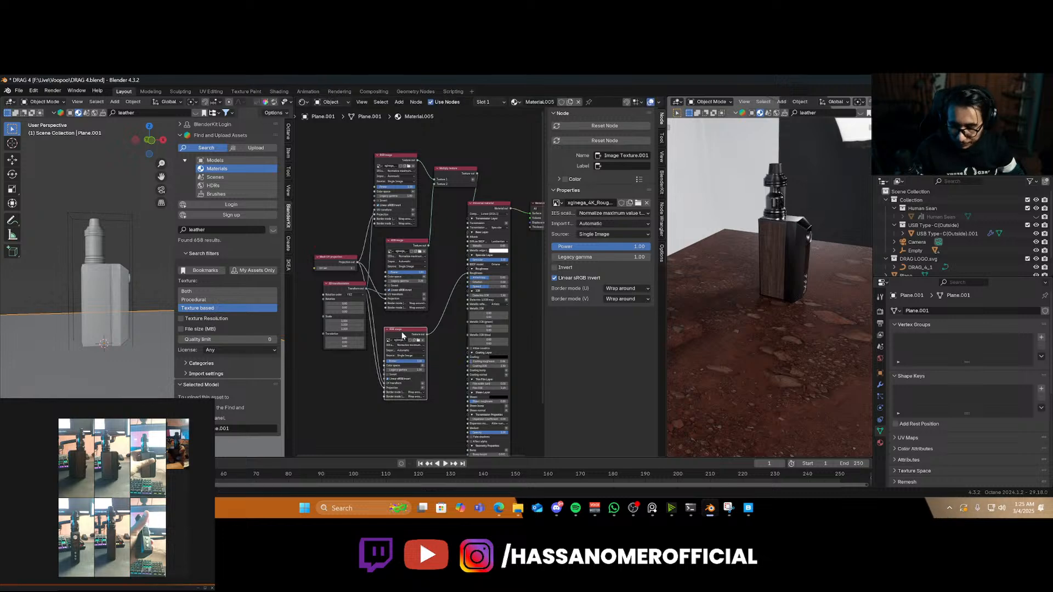
{"action": "left_click", "coordinate": [412, 429]}
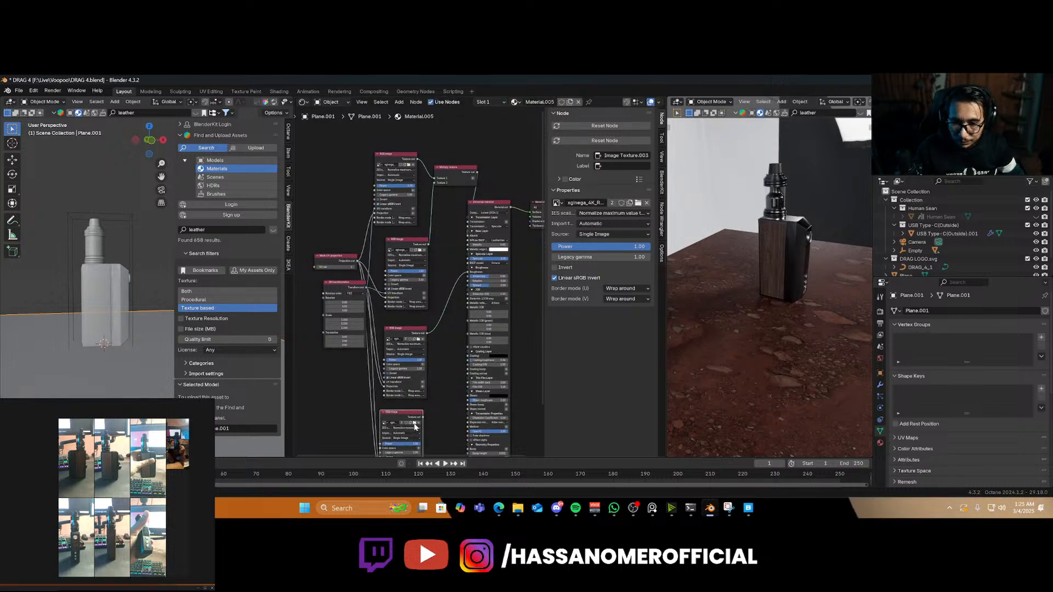
{"action": "left_click", "coordinate": [415, 424]}
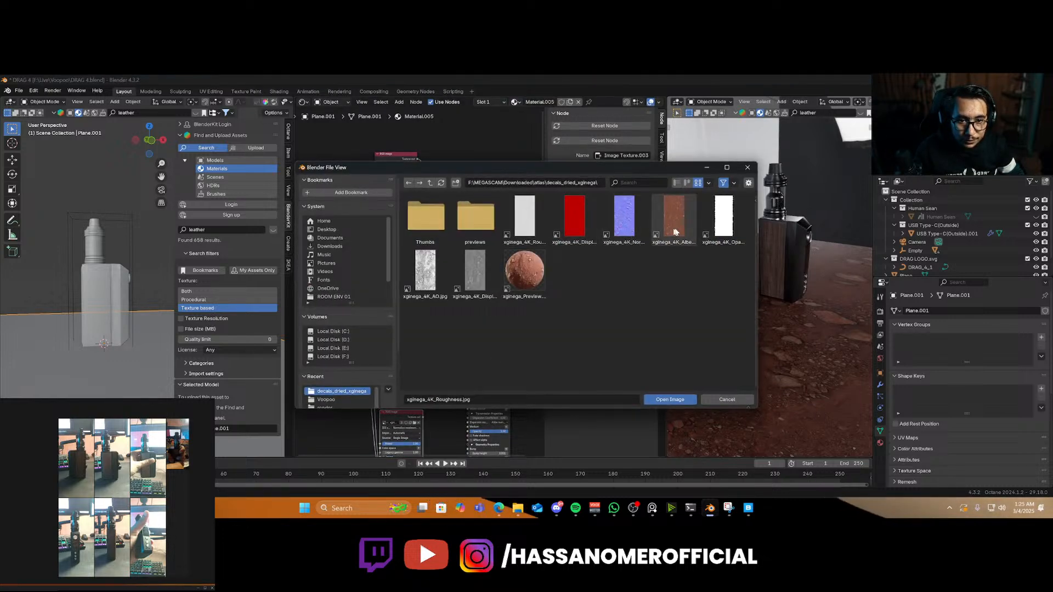
{"action": "double_click", "coordinate": [627, 230]}
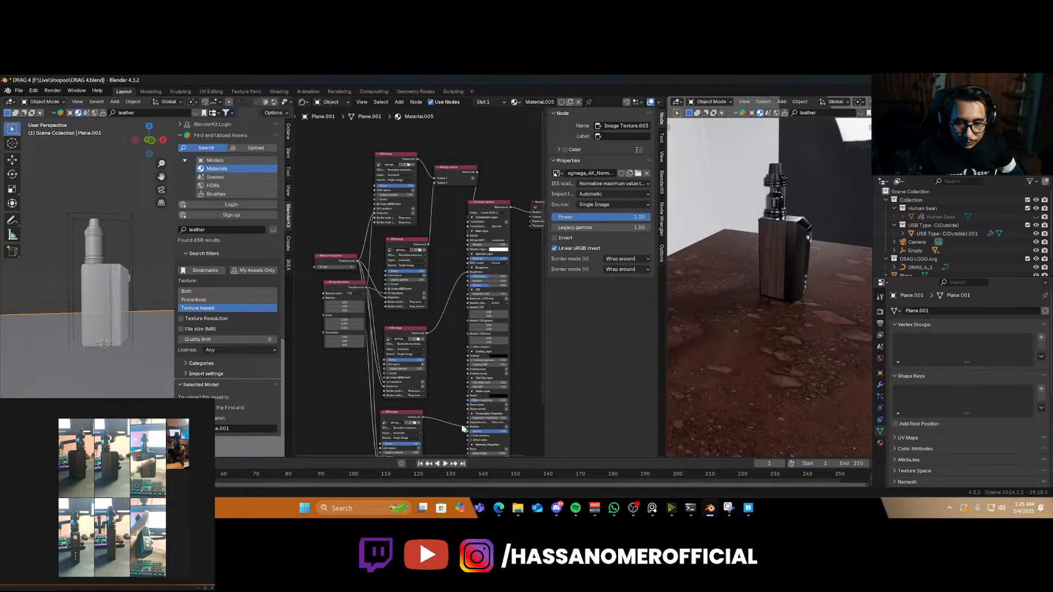
{"action": "scroll", "coordinate": [461, 434], "scroll_direction": "down", "scroll_amount": 3, "text": "shift"}
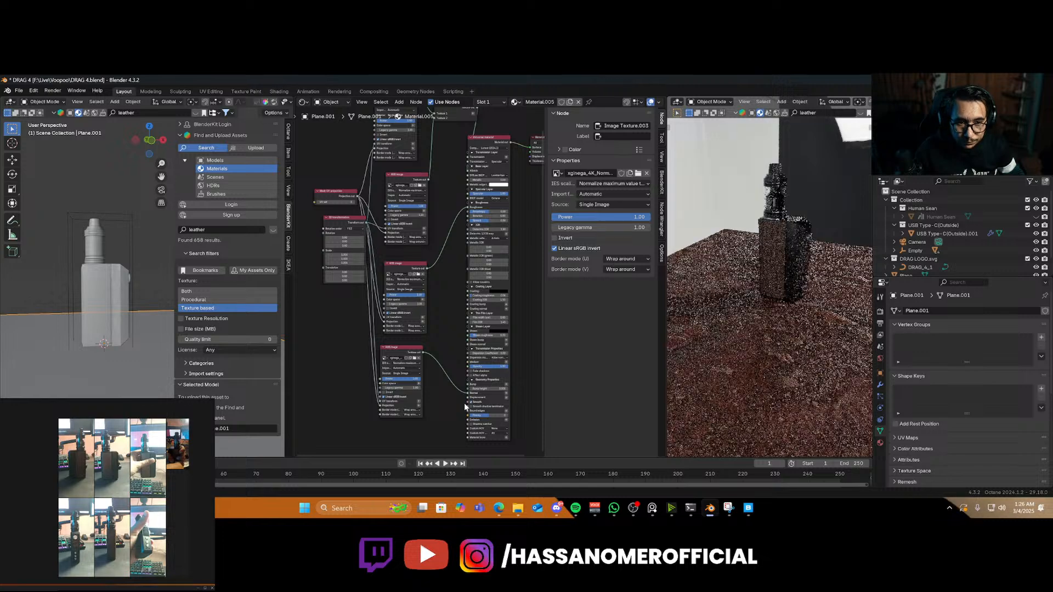
Duplicate the normal map image node with its incoming links and place the copy below the original
{"action": "scroll", "coordinate": [456, 413], "scroll_direction": "up", "scroll_amount": 3}
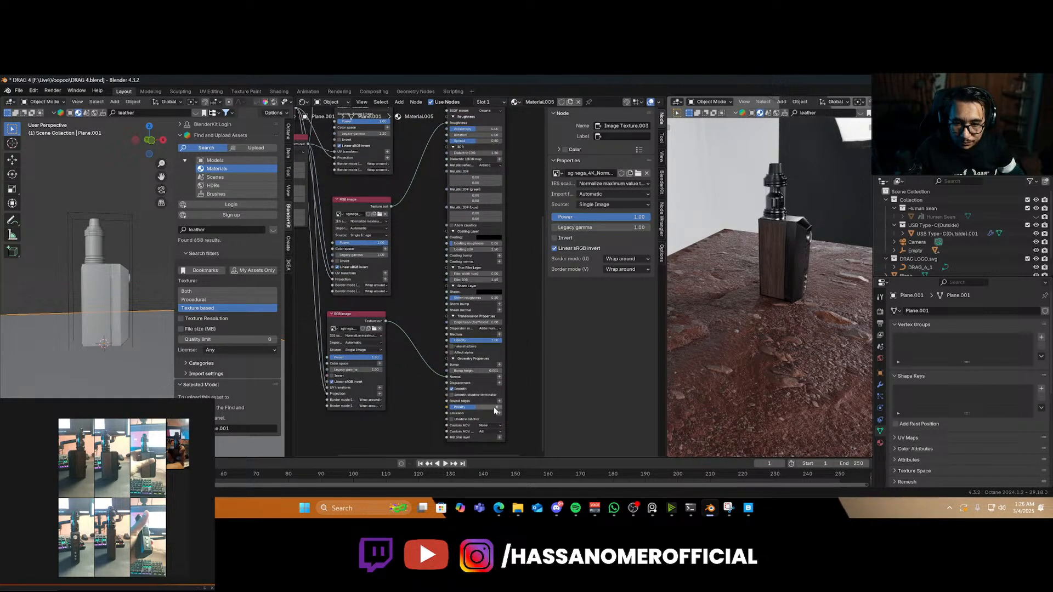
{"action": "key", "text": "shift+d"}
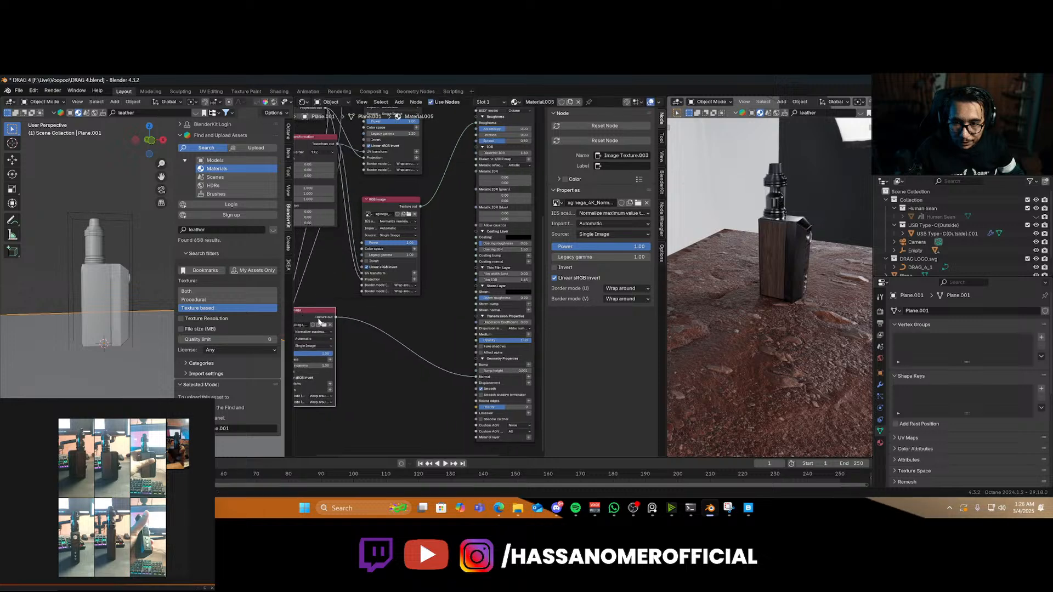
{"action": "left_click", "coordinate": [362, 431]}
{"action": "middle_click_drag", "start_coordinate": [432, 407], "coordinate": [401, 359]}
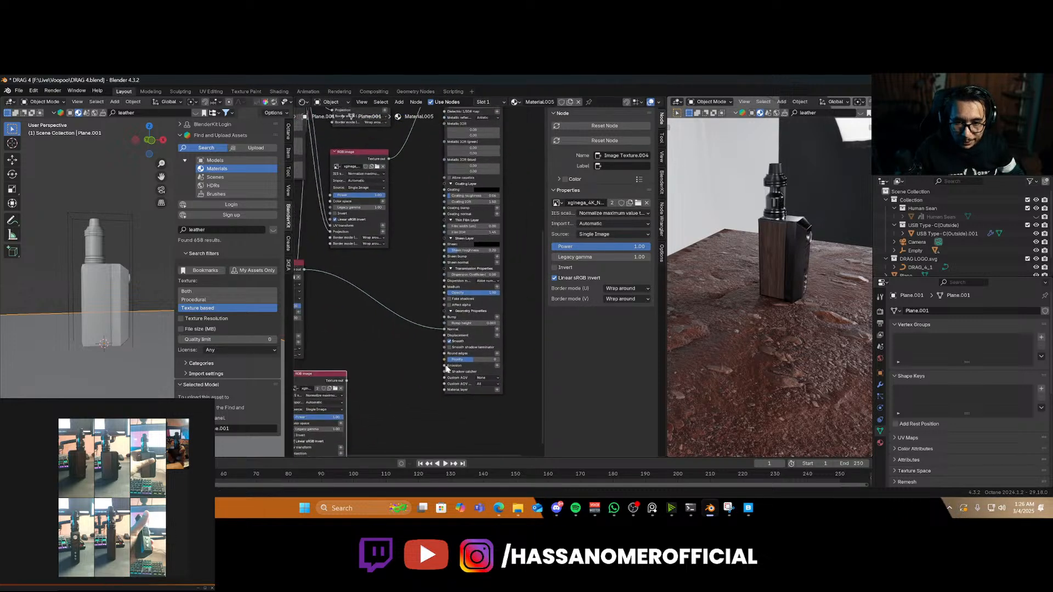
Add a Texture displacement node to the material's Displacement input and connect the newest image node to its Texture input
{"action": "left_click", "coordinate": [497, 336]}
{"action": "mouse_move", "coordinate": [501, 347]}
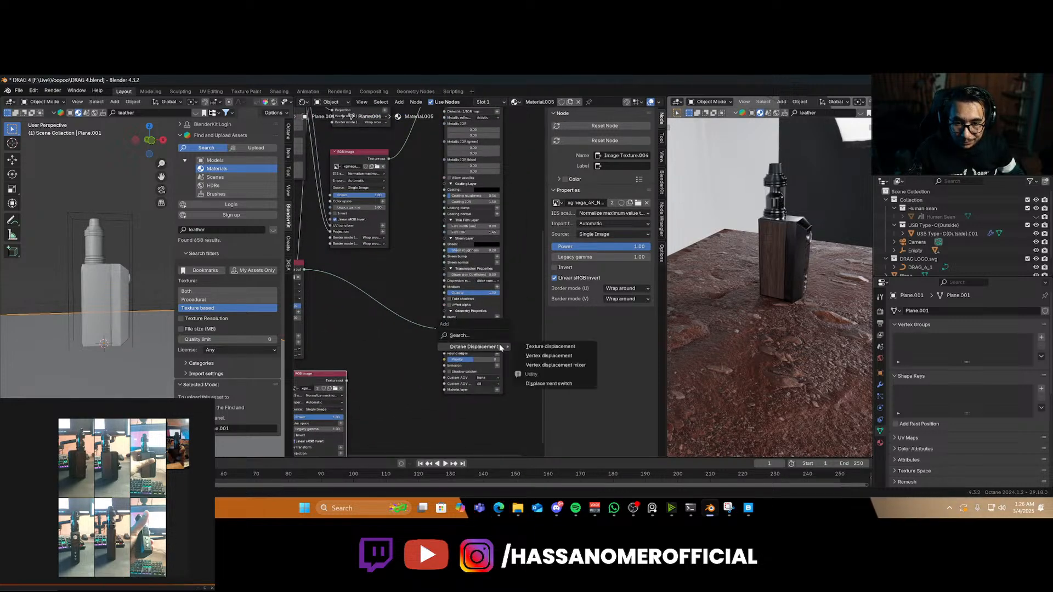
{"action": "left_click", "coordinate": [559, 348]}
{"action": "left_click_drag", "start_coordinate": [366, 398], "coordinate": [347, 380]}
{"action": "middle_click_drag", "start_coordinate": [362, 404], "coordinate": [426, 373]}
Load the grey xginega_4K_Displacement.jpg map into the image node feeding the Texture displacement node
{"action": "scroll", "coordinate": [426, 373], "scroll_direction": "up", "scroll_amount": 2}
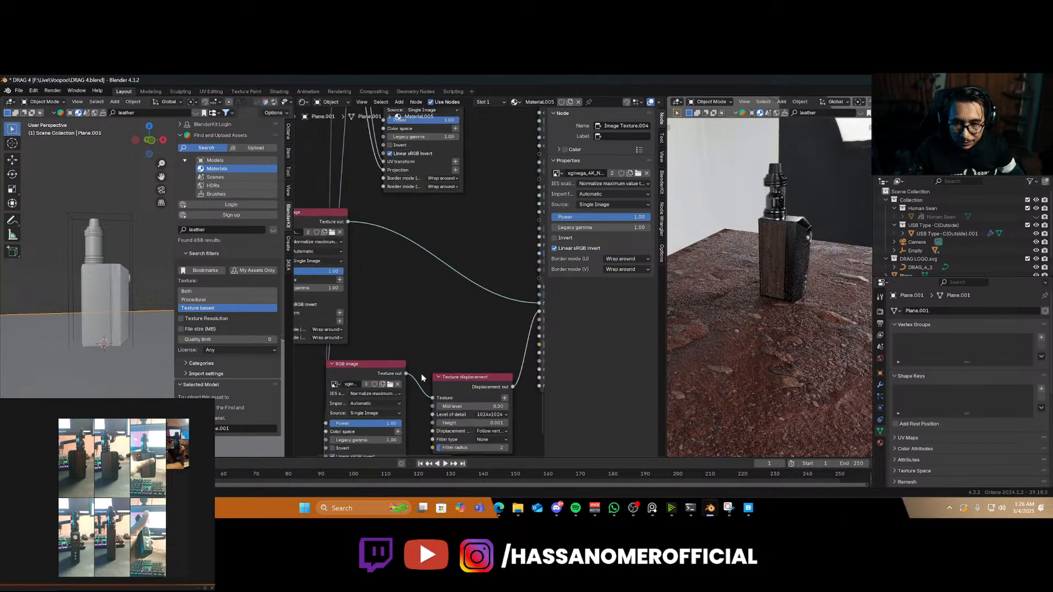
{"action": "left_click", "coordinate": [391, 385]}
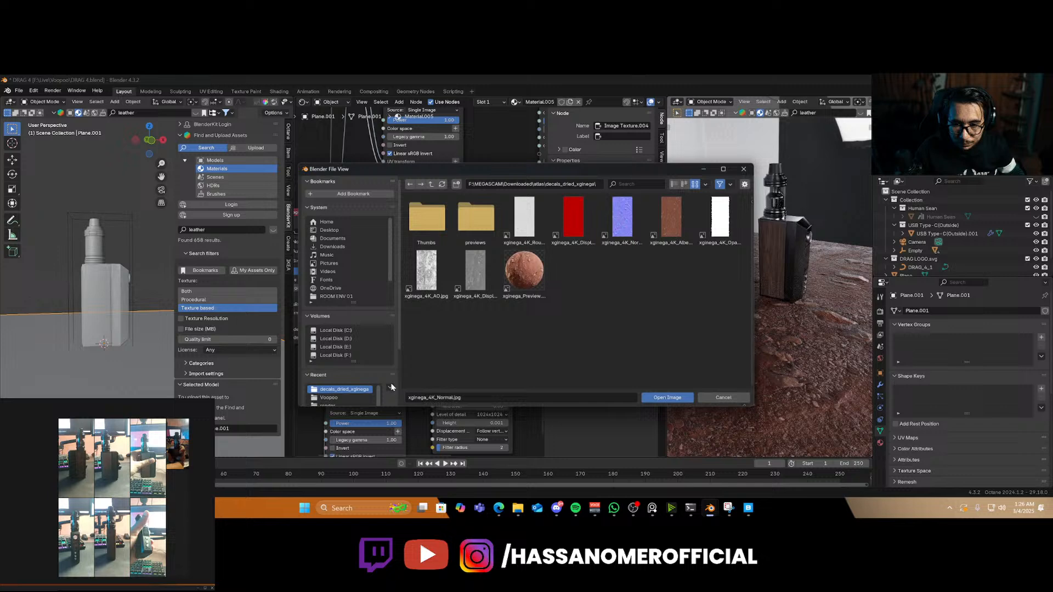
{"action": "double_click", "coordinate": [464, 277]}
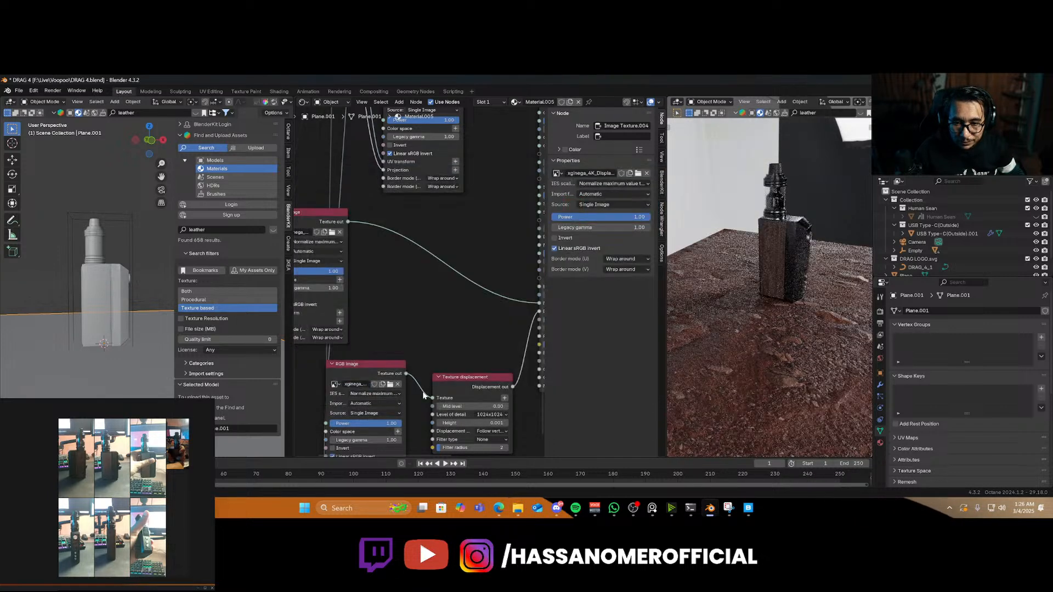
Set the Texture displacement node's level of detail to 4096x4096 and its height to 0.181
{"action": "middle_click_drag", "start_coordinate": [431, 405], "coordinate": [393, 359]}
{"action": "scroll", "coordinate": [393, 360], "scroll_direction": "up", "scroll_amount": 1}
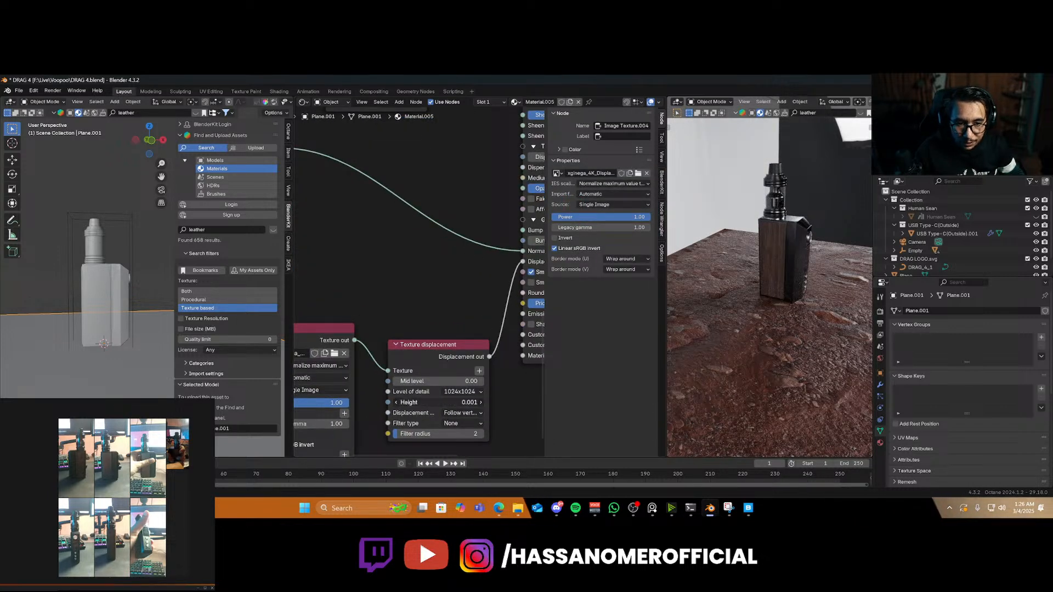
{"action": "left_click", "coordinate": [459, 392]}
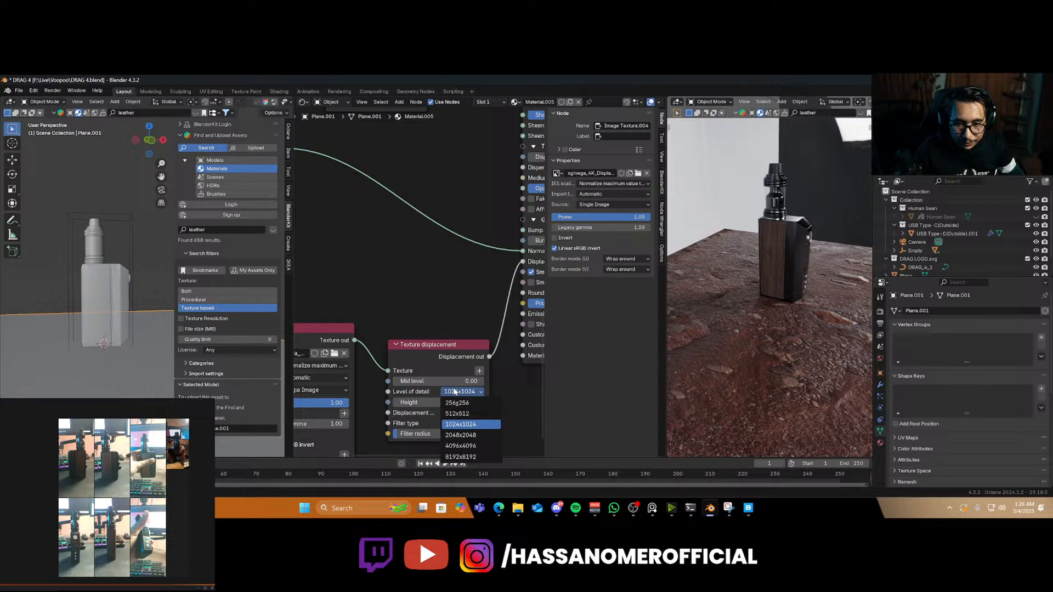
{"action": "left_click", "coordinate": [460, 445]}
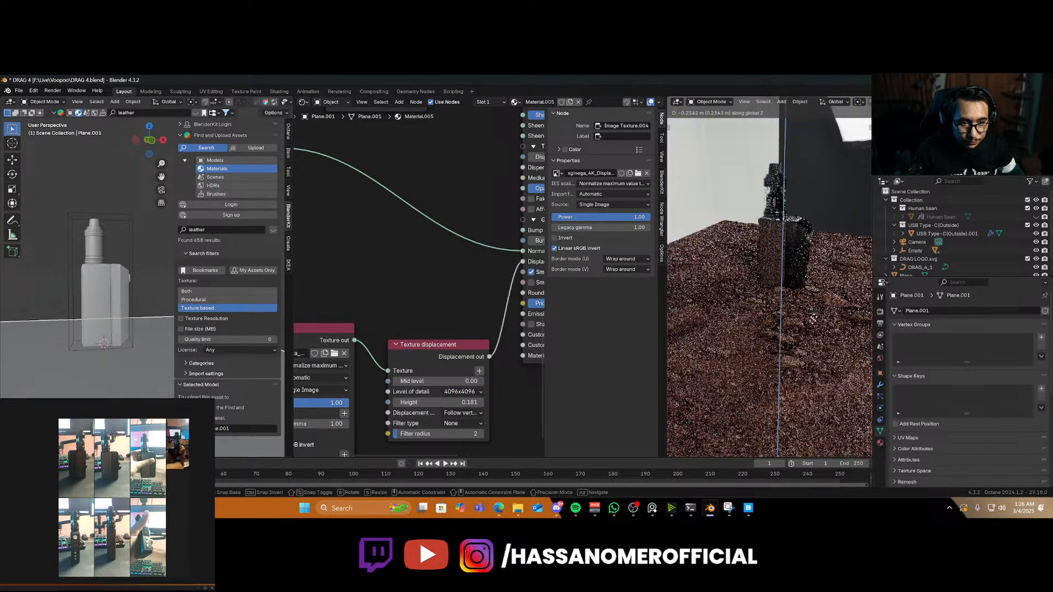
Lower the floor plane along the Z axis so the displaced ground meets the product's base
{"action": "key", "text": "g"}
{"action": "key", "text": "z"}
{"action": "left_click", "coordinate": [837, 306]}
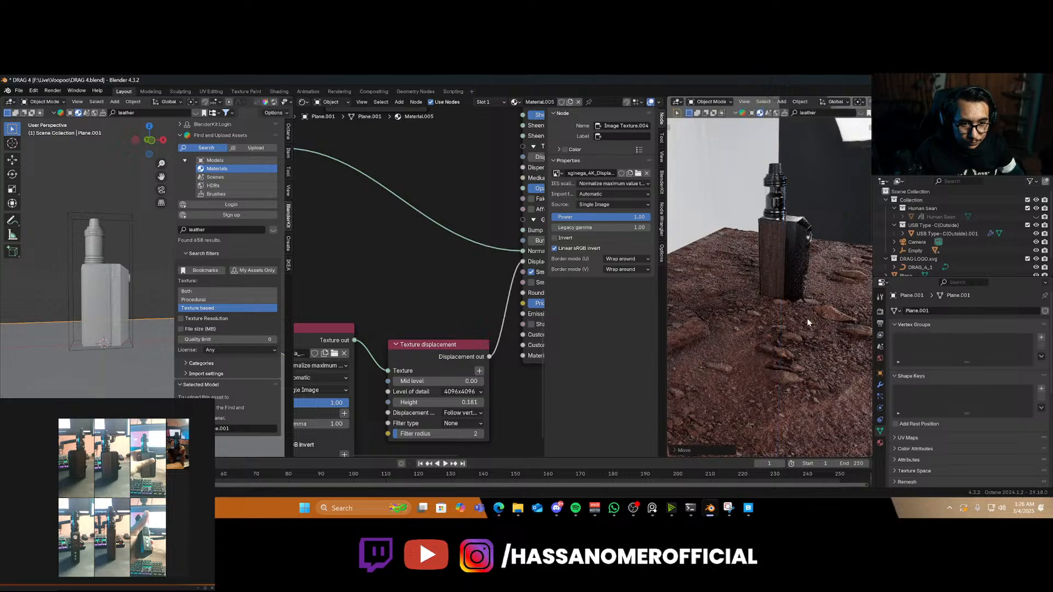
Look through the camera and fly it to reframe the whole product standing on the displaced ground
{"action": "key", "text": "KP_0"}
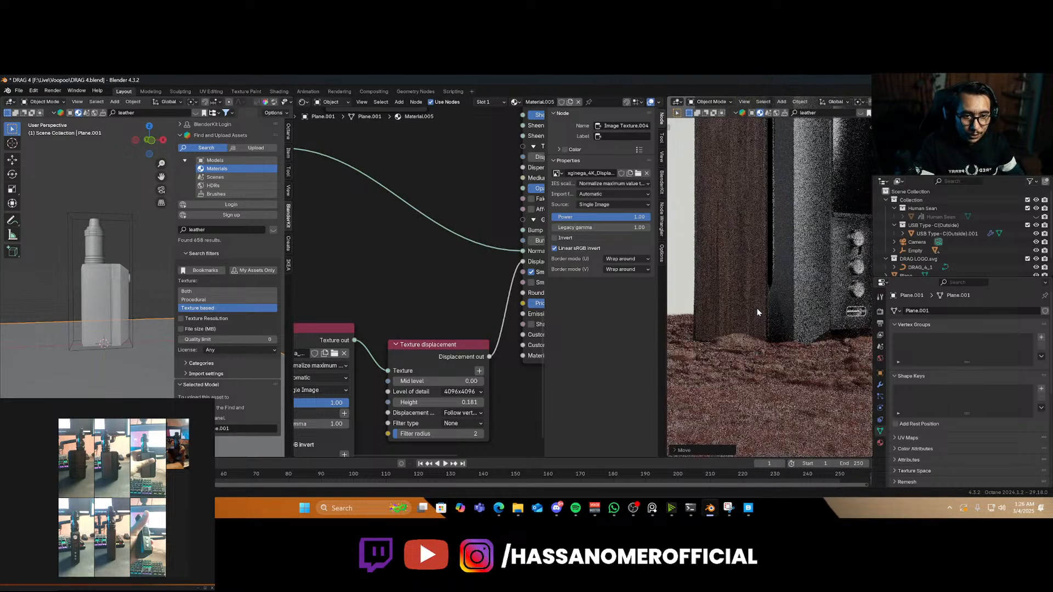
{"action": "key", "text": "shift+grave"}
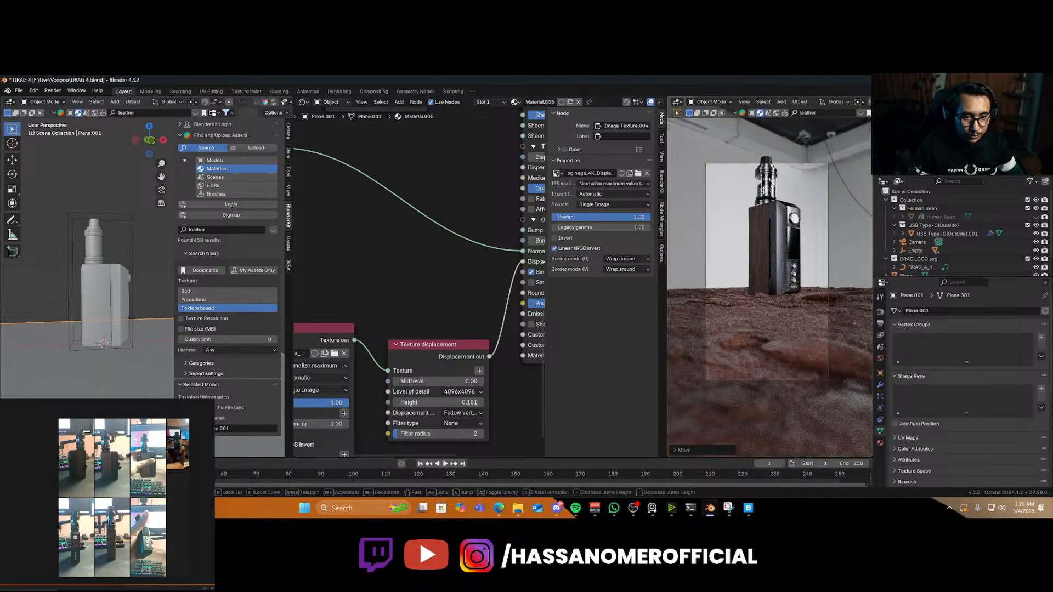
{"action": "left_click", "coordinate": [768, 292]}
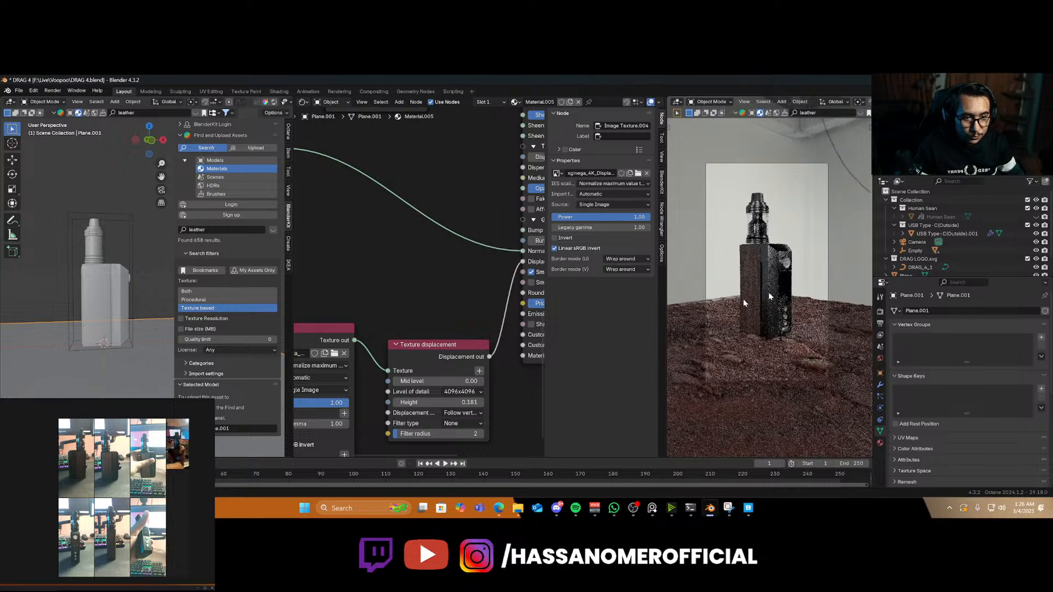
Reveal the hidden human figure as a scale reference next to the product
{"action": "middle_click_drag", "start_coordinate": [122, 315], "coordinate": [73, 320]}
{"action": "scroll", "coordinate": [114, 317], "scroll_direction": "down", "scroll_amount": 4}
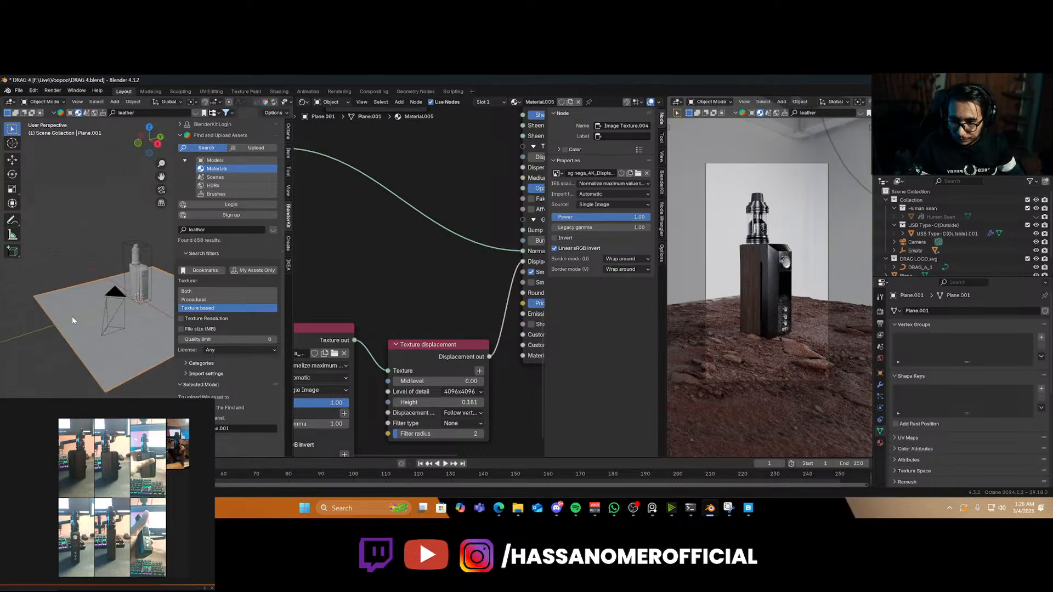
{"action": "key", "text": "alt+h"}
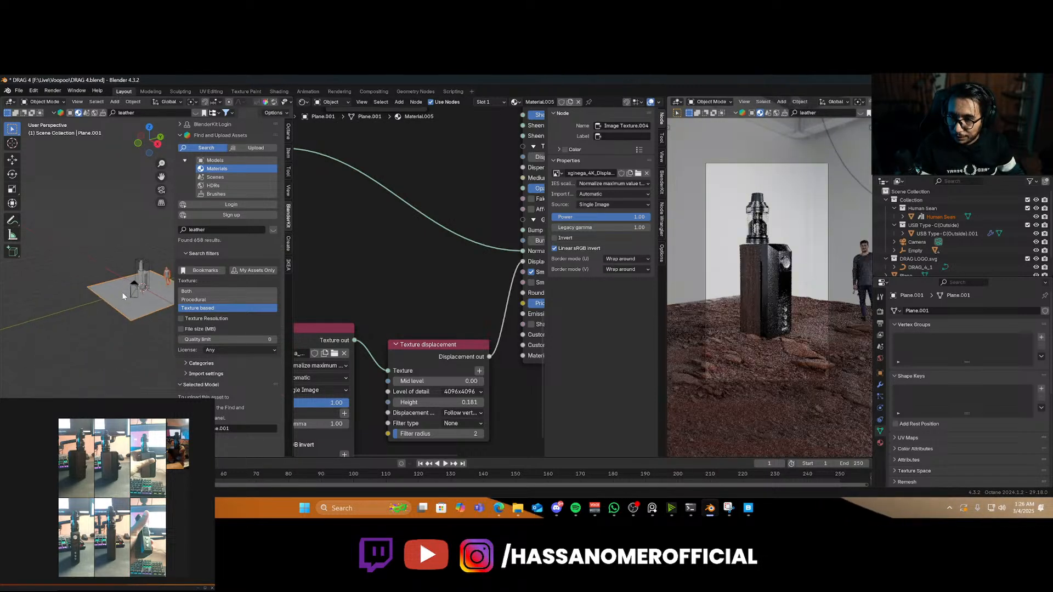
{"action": "middle_click_drag", "start_coordinate": [132, 289], "coordinate": [112, 283]}
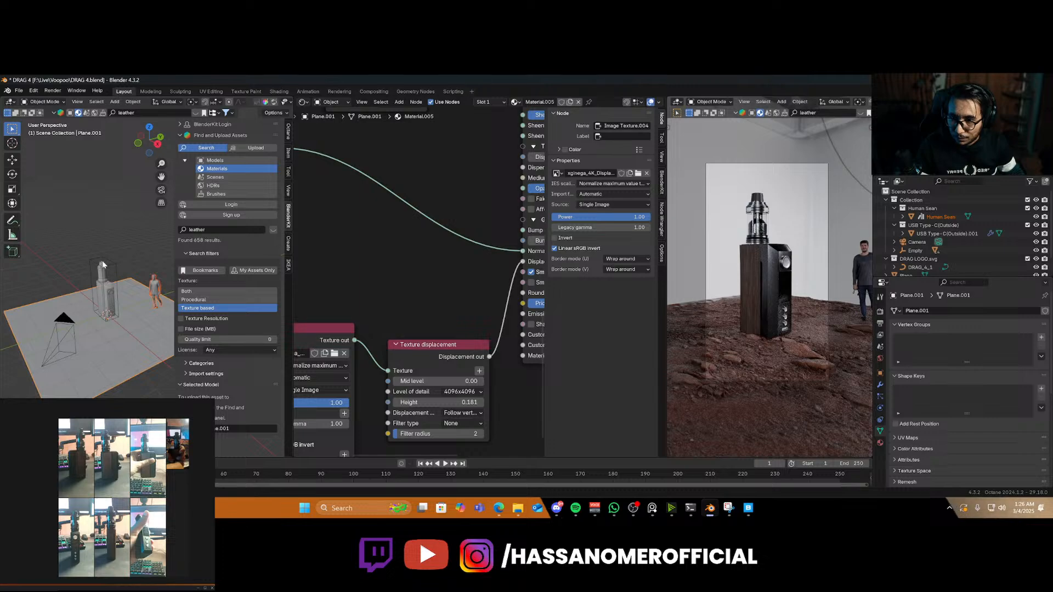
Try to scale down the product through its parent empty, and undo the scaling
{"action": "left_click", "coordinate": [114, 268]}
{"action": "scroll", "coordinate": [134, 304], "scroll_direction": "up", "scroll_amount": 4}
{"action": "key", "text": "s"}
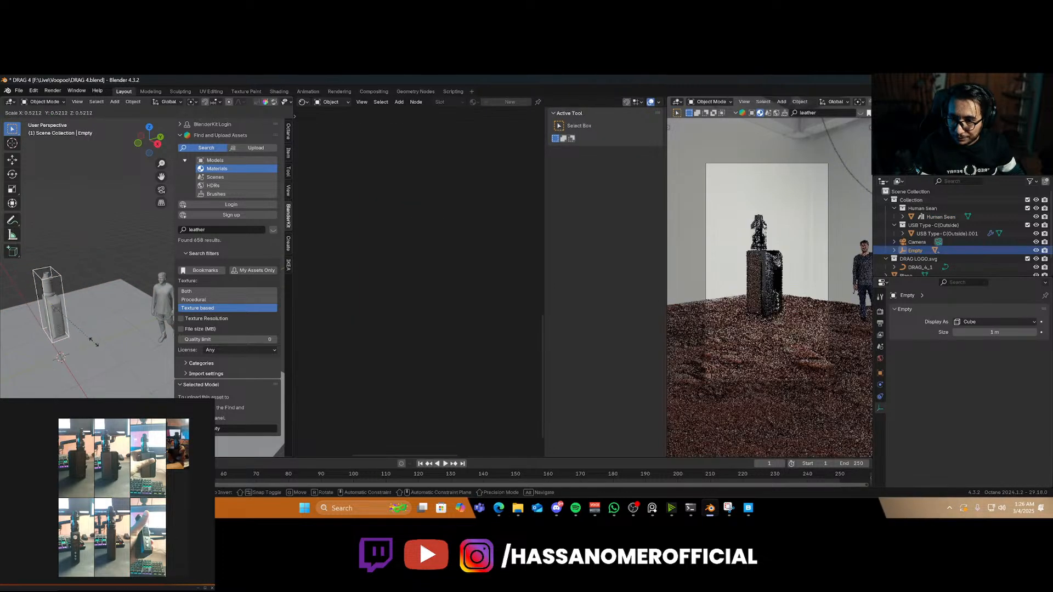
{"action": "left_click", "coordinate": [72, 320]}
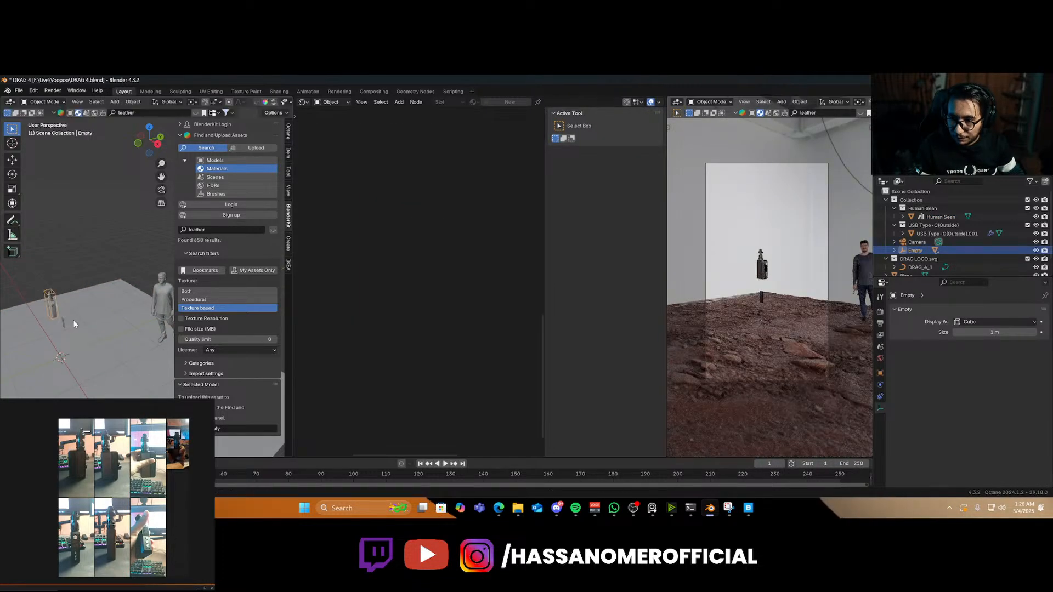
{"action": "key", "text": "ctrl+z"}
Select the DRAG 4 logo together with its backing plane and move both up along Z to the top of the side panel
{"action": "middle_click_drag", "start_coordinate": [73, 320], "coordinate": [324, 330]}
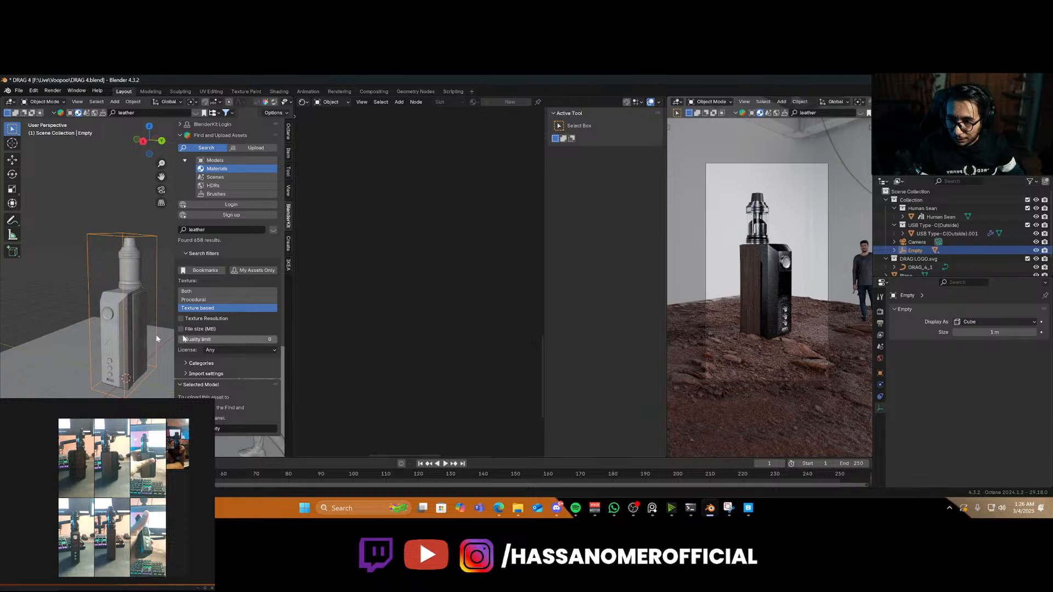
{"action": "left_click", "coordinate": [148, 307]}
{"action": "scroll", "coordinate": [146, 306], "scroll_direction": "up", "scroll_amount": 4}
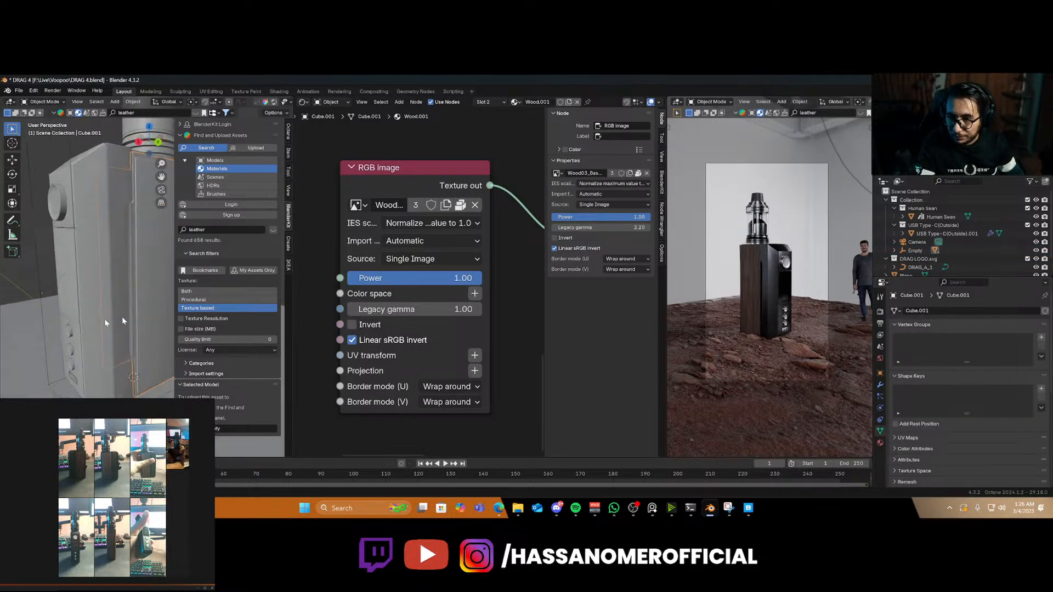
{"action": "mouse_move", "coordinate": [121, 317]}
{"action": "middle_mouse_down"}
{"action": "mouse_move", "coordinate": [54, 327]}
{"action": "mouse_move", "coordinate": [133, 311]}
{"action": "middle_mouse_up"}
{"action": "left_click", "coordinate": [156, 326]}
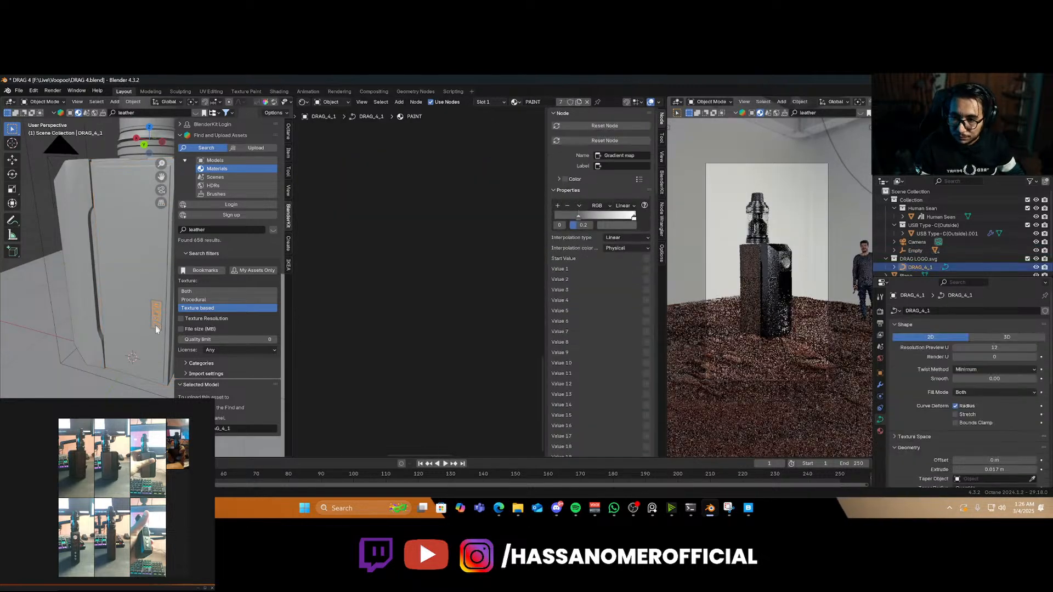
{"action": "left_click", "coordinate": [161, 329], "text": "shift"}
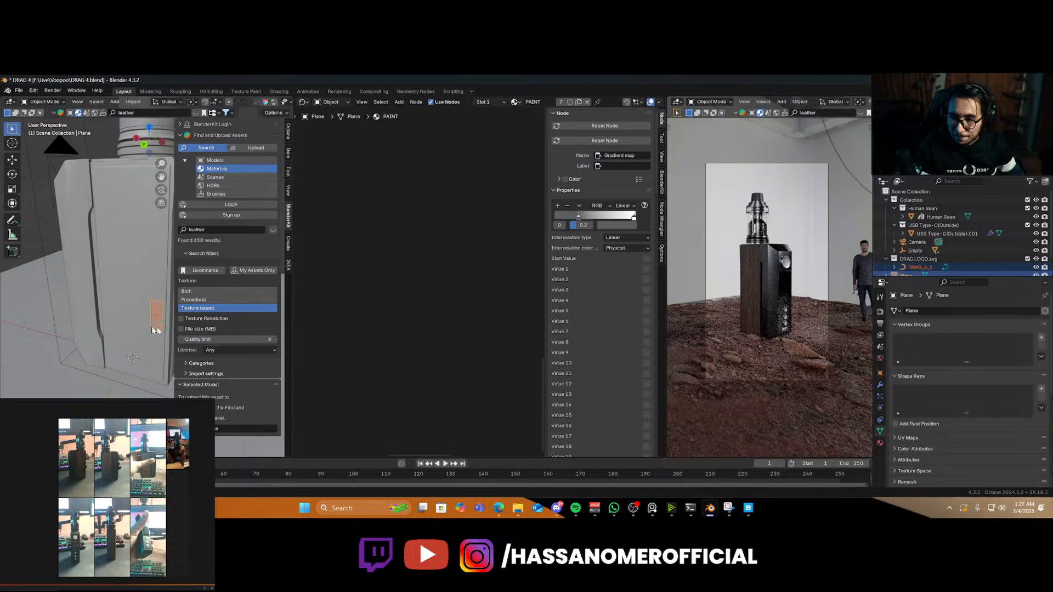
{"action": "middle_click_drag", "start_coordinate": [161, 329], "coordinate": [122, 370], "text": "shift"}
{"action": "key", "text": "g"}
{"action": "key", "text": "z"}
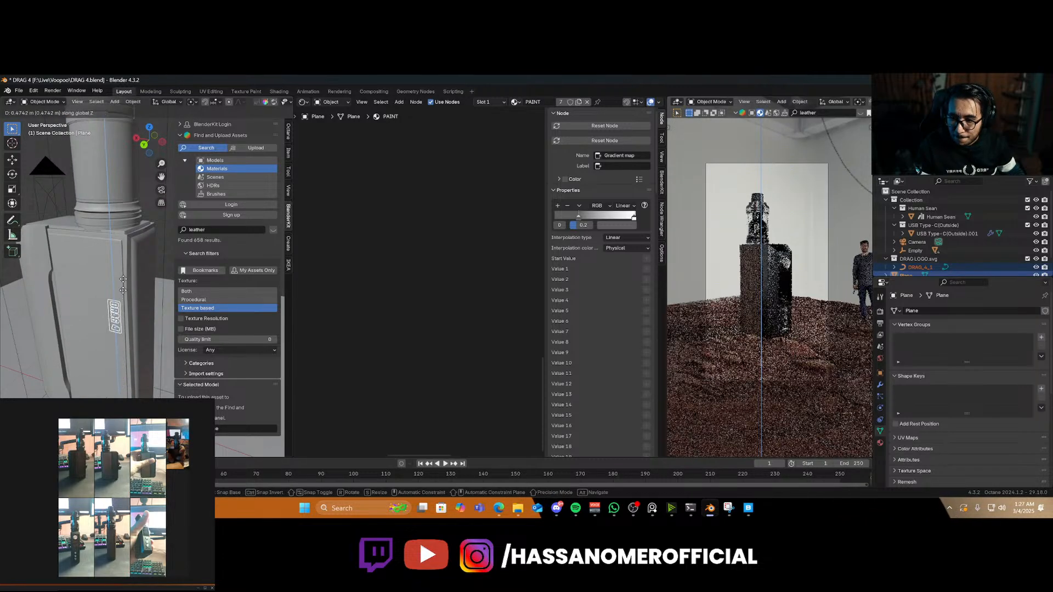
{"action": "left_click", "coordinate": [125, 258]}
Nudge the DRAG 4 logo and its backing plane slightly higher along Z, near the wood panel's upper edge
{"action": "middle_click_drag", "start_coordinate": [103, 310], "coordinate": [92, 345]}
{"action": "scroll", "coordinate": [138, 281], "scroll_direction": "up", "scroll_amount": 7}
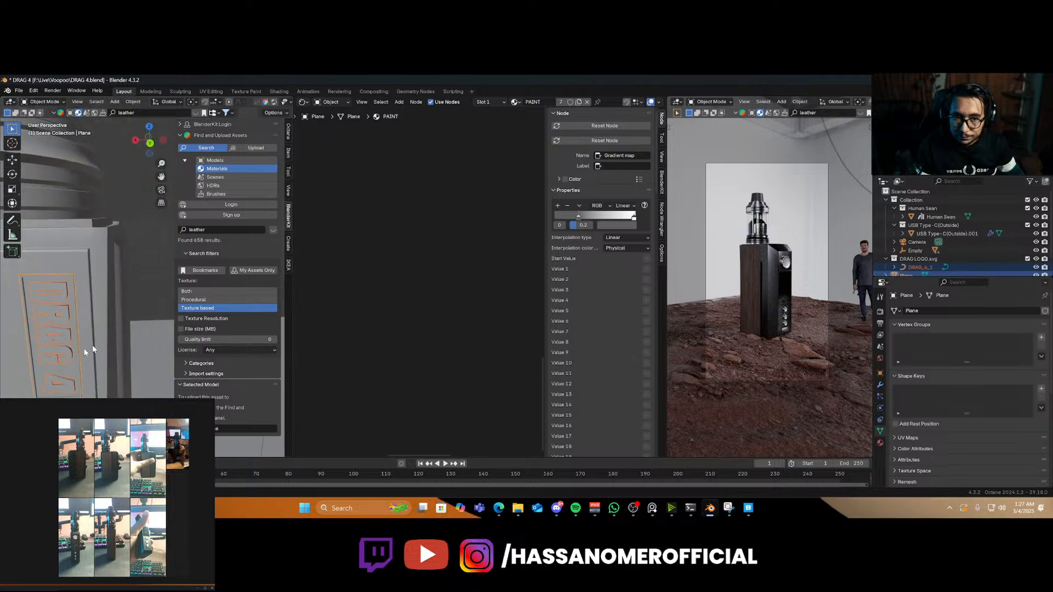
{"action": "scroll", "coordinate": [778, 324], "scroll_direction": "up", "scroll_amount": 5}
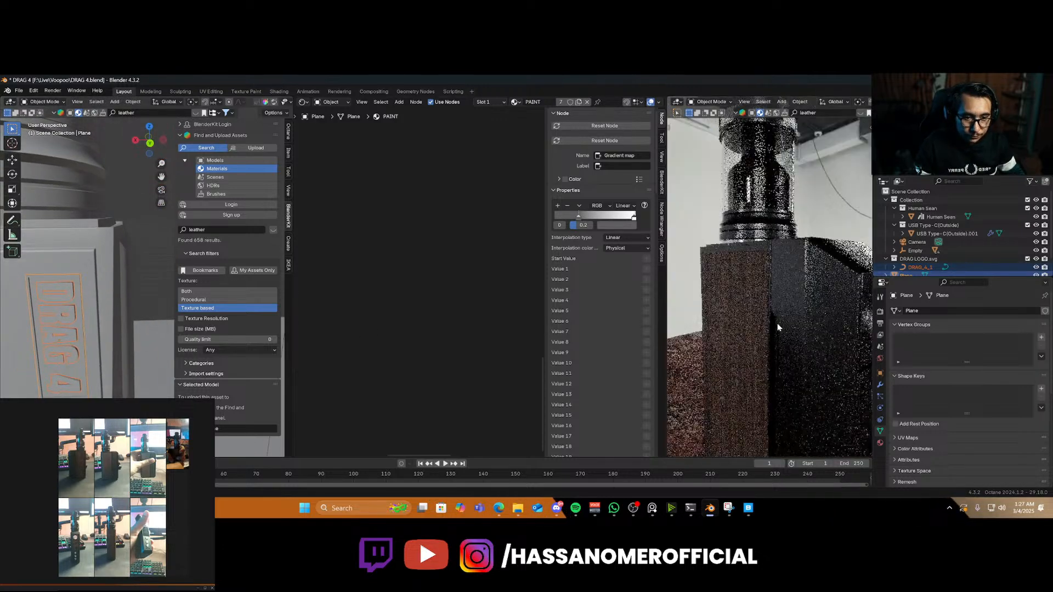
{"action": "middle_click_drag", "start_coordinate": [787, 327], "coordinate": [753, 303]}
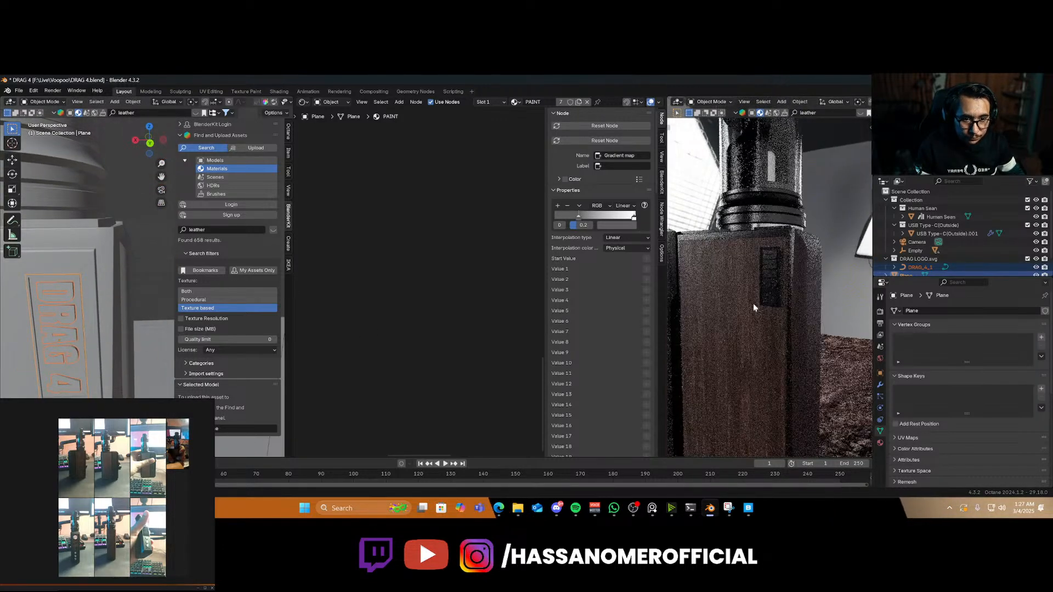
{"action": "key", "text": "g"}
{"action": "key", "text": "z"}
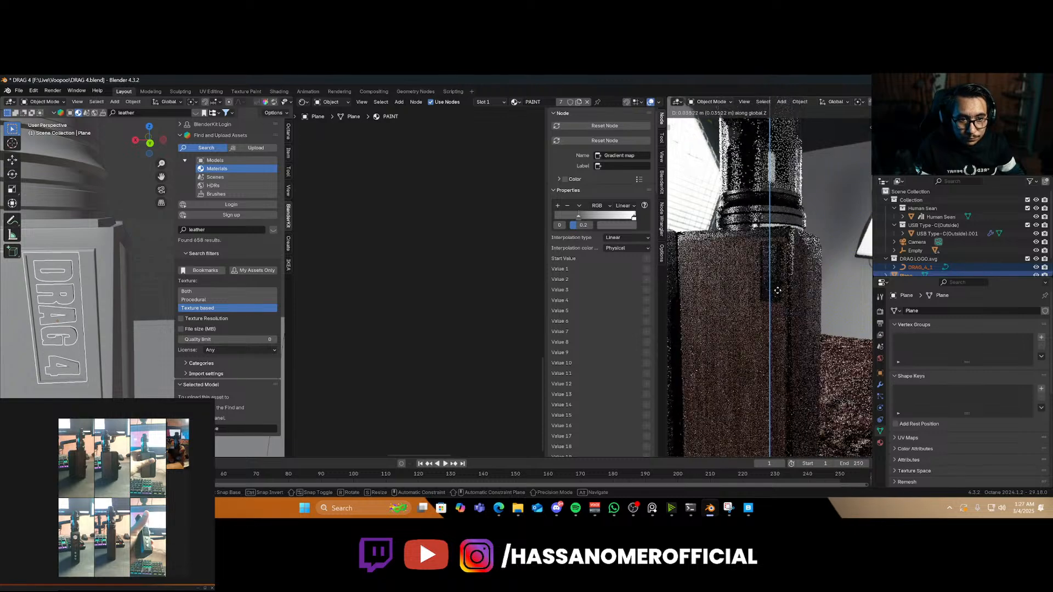
{"action": "left_click", "coordinate": [775, 296]}
Parent the DRAG 4 logo and its backing plane to the product's empty
{"action": "scroll", "coordinate": [88, 327], "scroll_direction": "down", "scroll_amount": 5}
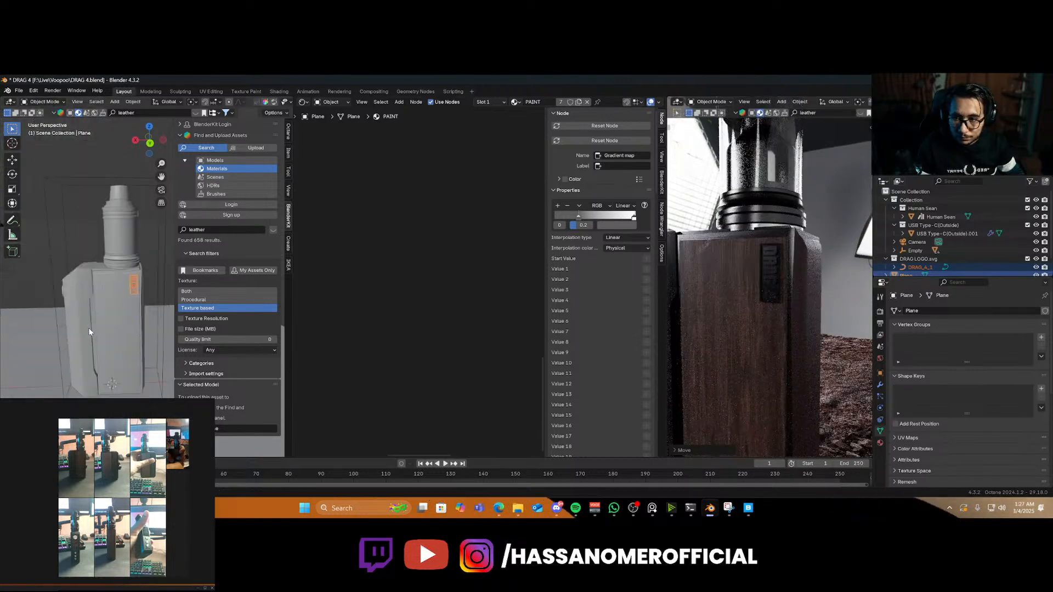
{"action": "left_click", "coordinate": [114, 308]}
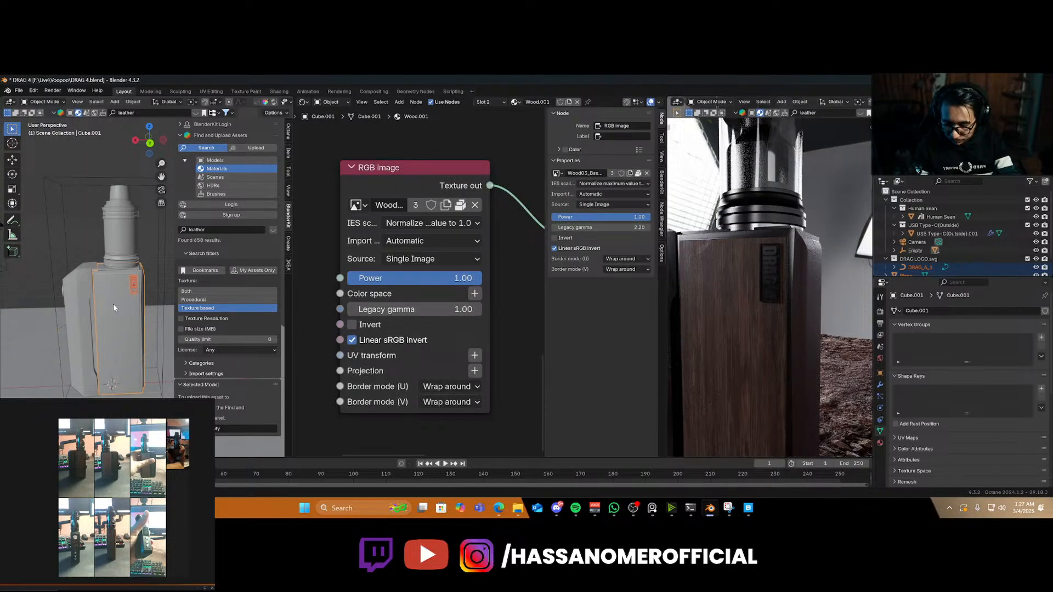
{"action": "left_click", "coordinate": [159, 386]}
{"action": "left_click", "coordinate": [160, 386]}
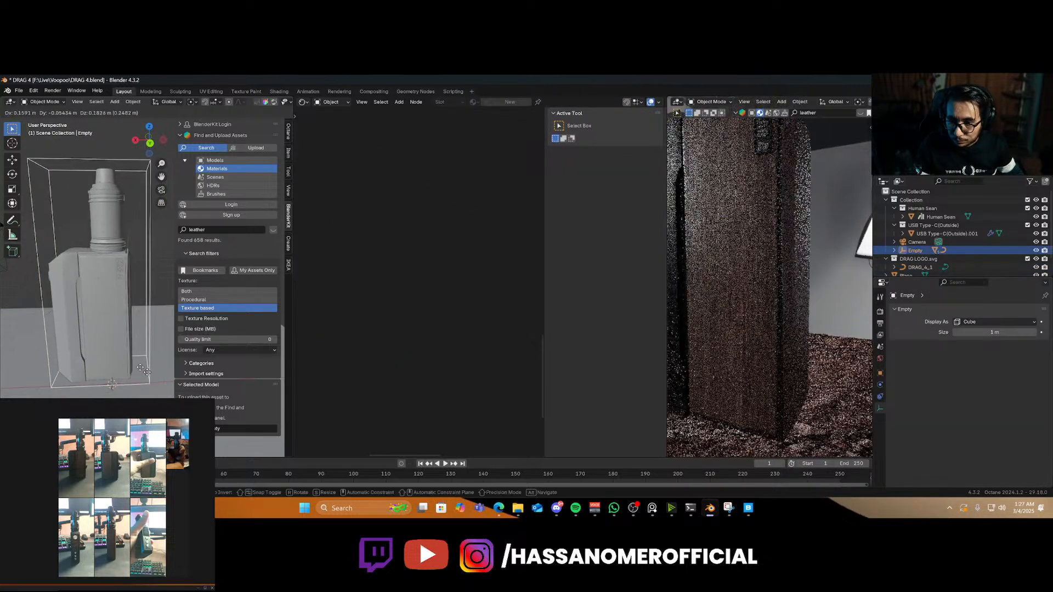
Scale the product's empty down uniformly towards the size of the human figure
{"action": "scroll", "coordinate": [145, 370], "scroll_direction": "down", "scroll_amount": 6}
{"action": "key", "text": "s"}
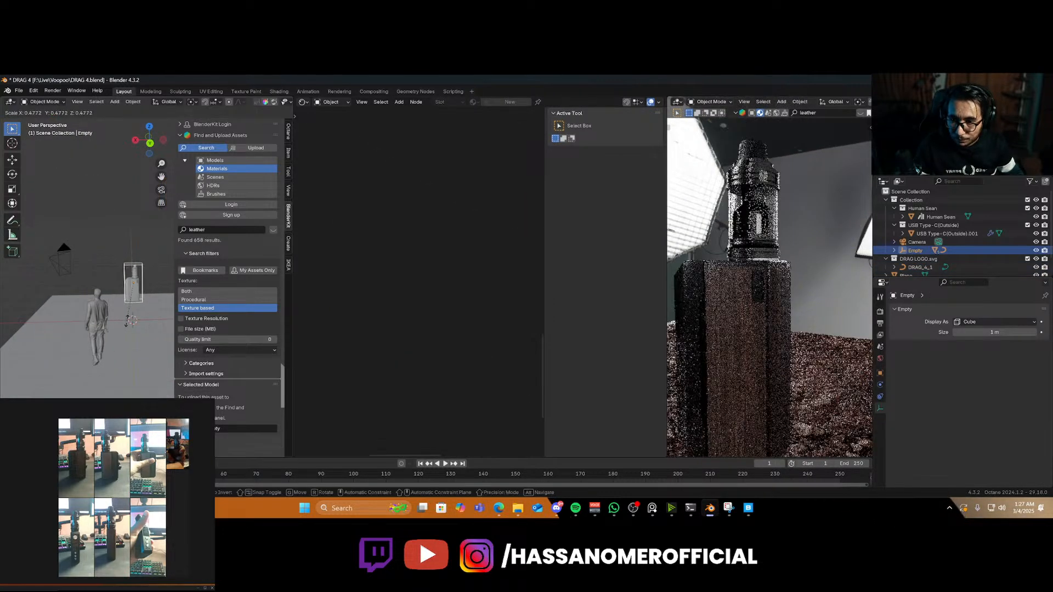
{"action": "left_click", "coordinate": [134, 314]}
Position the product's empty at the human figure's hand and scale it by a factor of about 0.16
{"action": "middle_click_drag", "start_coordinate": [129, 332], "coordinate": [134, 350]}
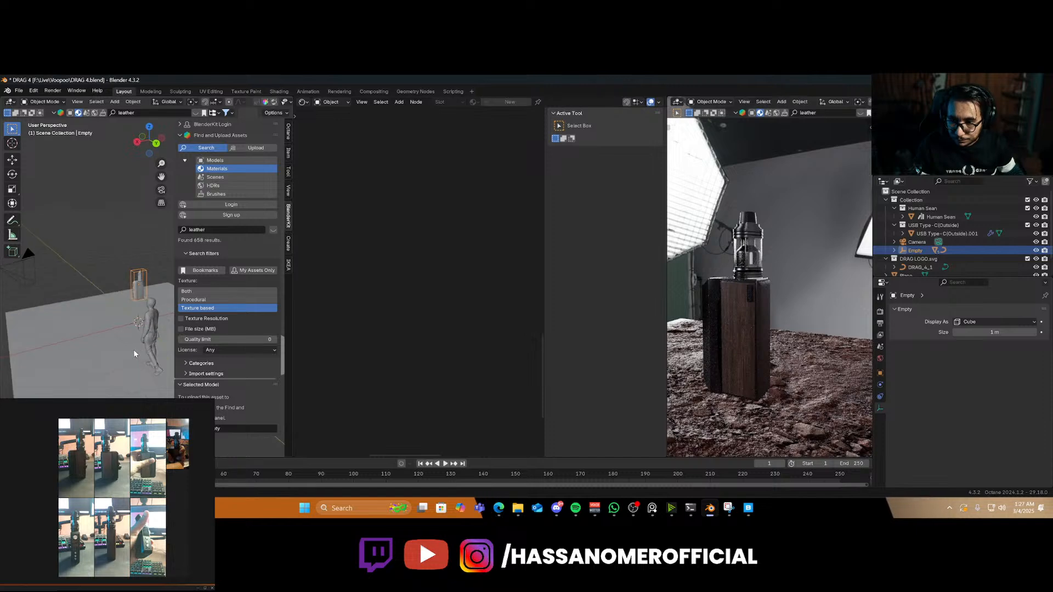
{"action": "scroll", "coordinate": [155, 369], "scroll_direction": "up", "scroll_amount": 8}
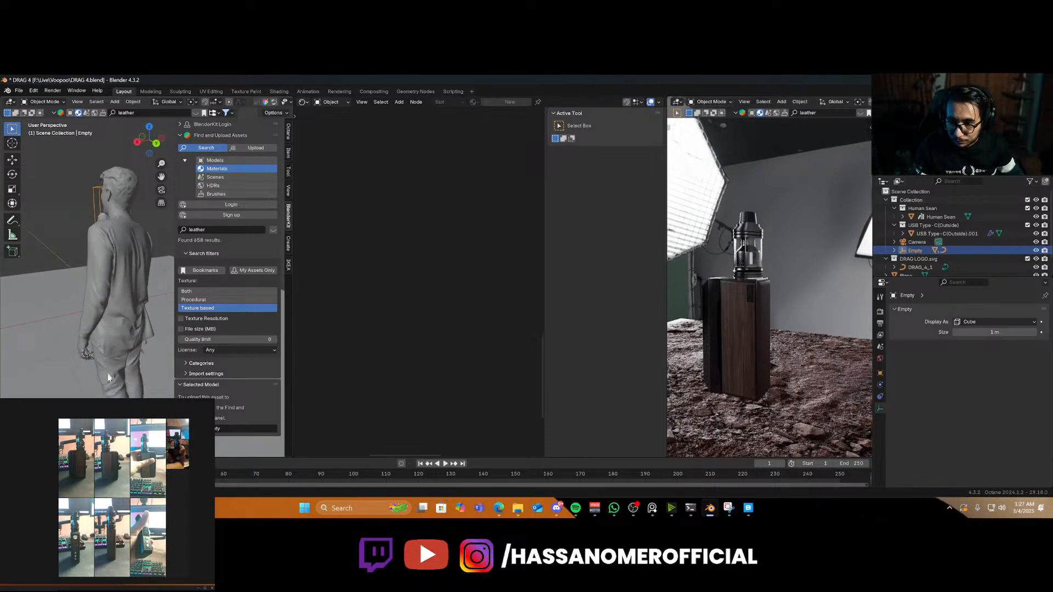
{"action": "key", "text": "KP_Decimal"}
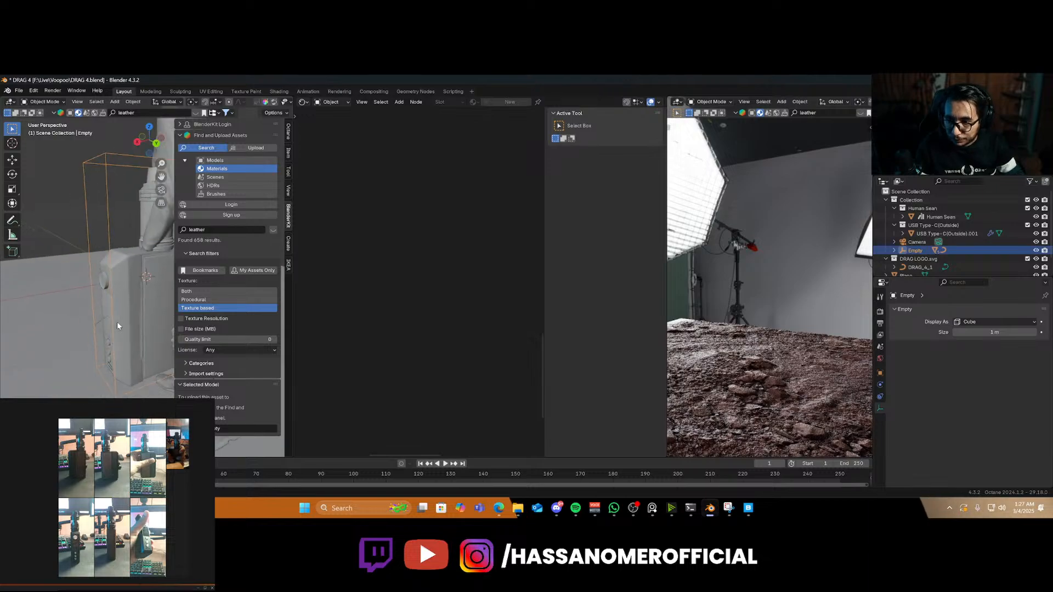
{"action": "key", "text": "s"}
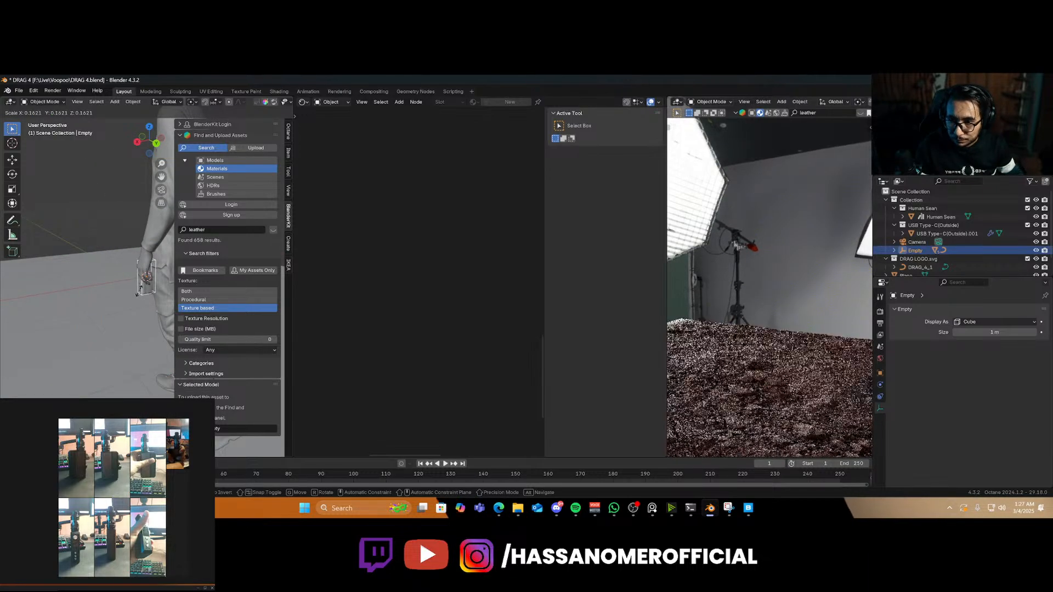
{"action": "left_click", "coordinate": [139, 294]}
Rotate the product's empty about the Z axis beside the figure's hand
{"action": "key", "text": "r"}
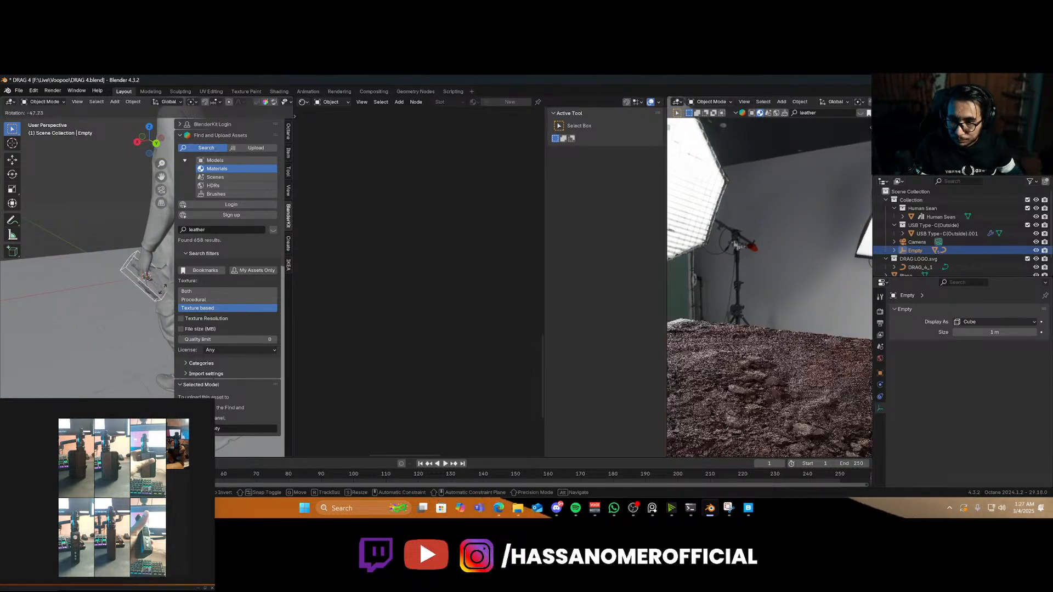
{"action": "key", "text": "z"}
{"action": "left_click", "coordinate": [146, 306]}
Raise the product's empty slightly along Z and scale it down further to fit the figure's hand
{"action": "middle_click_drag", "start_coordinate": [144, 305], "coordinate": [153, 301]}
{"action": "key", "text": "g"}
{"action": "key", "text": "z"}
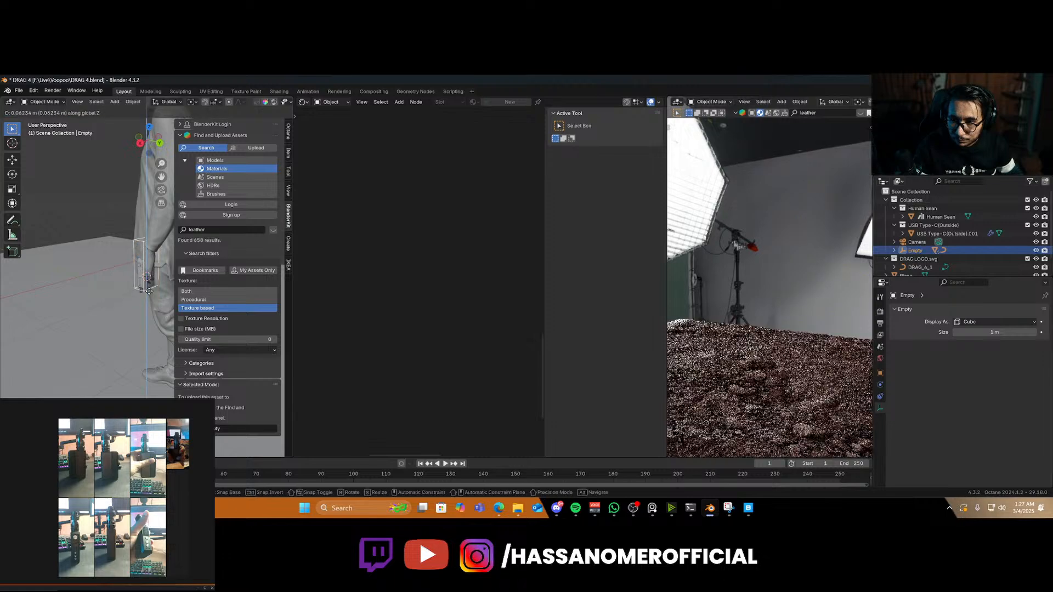
{"action": "left_click", "coordinate": [148, 288]}
{"action": "key", "text": "s"}
{"action": "left_click", "coordinate": [129, 317]}
Reset the 3D cursor to the world origin, snap the product's empty to it, and check through the camera
{"action": "scroll", "coordinate": [127, 322], "scroll_direction": "down", "scroll_amount": 3}
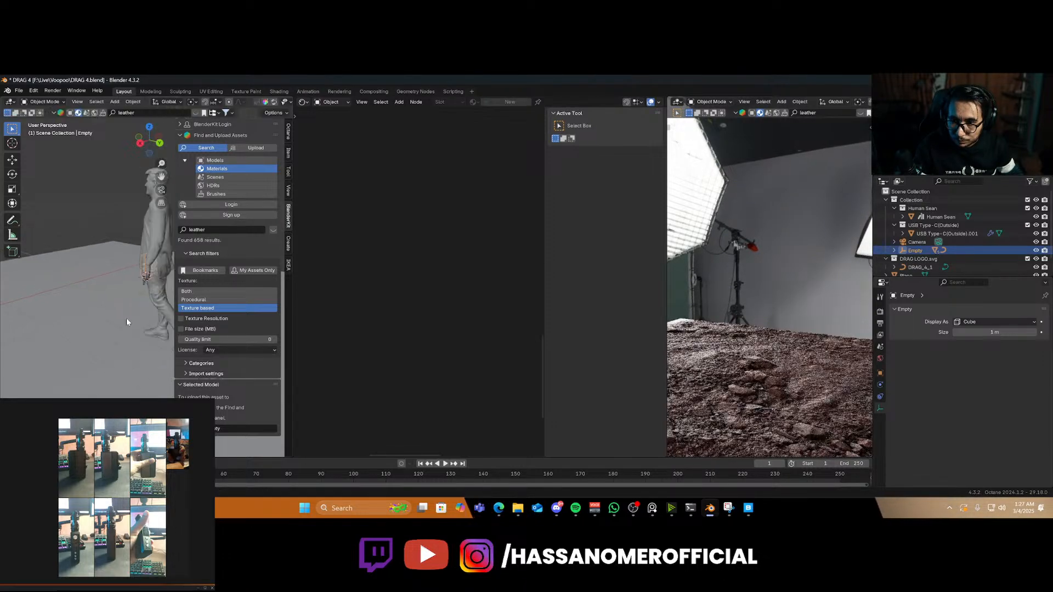
{"action": "scroll", "coordinate": [126, 318], "scroll_direction": "down", "scroll_amount": 2}
{"action": "key", "text": "shift+s"}
{"action": "left_click", "coordinate": [129, 355]}
{"action": "scroll", "coordinate": [134, 332], "scroll_direction": "down", "scroll_amount": 3}
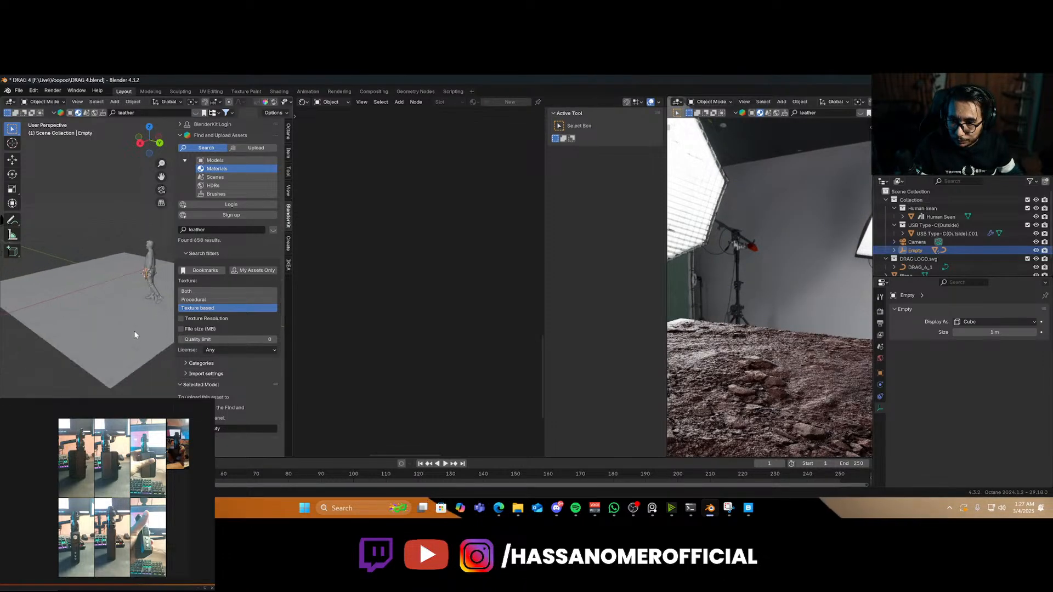
{"action": "key", "text": "shift+s"}
{"action": "left_click", "coordinate": [103, 352]}
{"action": "key", "text": "shift+s"}
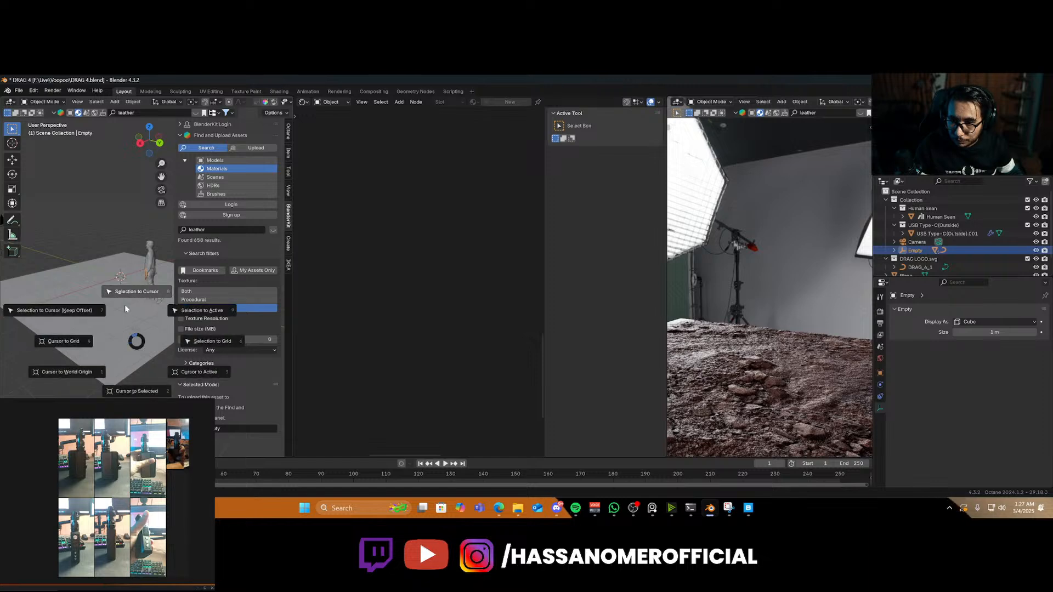
{"action": "left_click", "coordinate": [125, 309]}
{"action": "key", "text": "KP_0"}
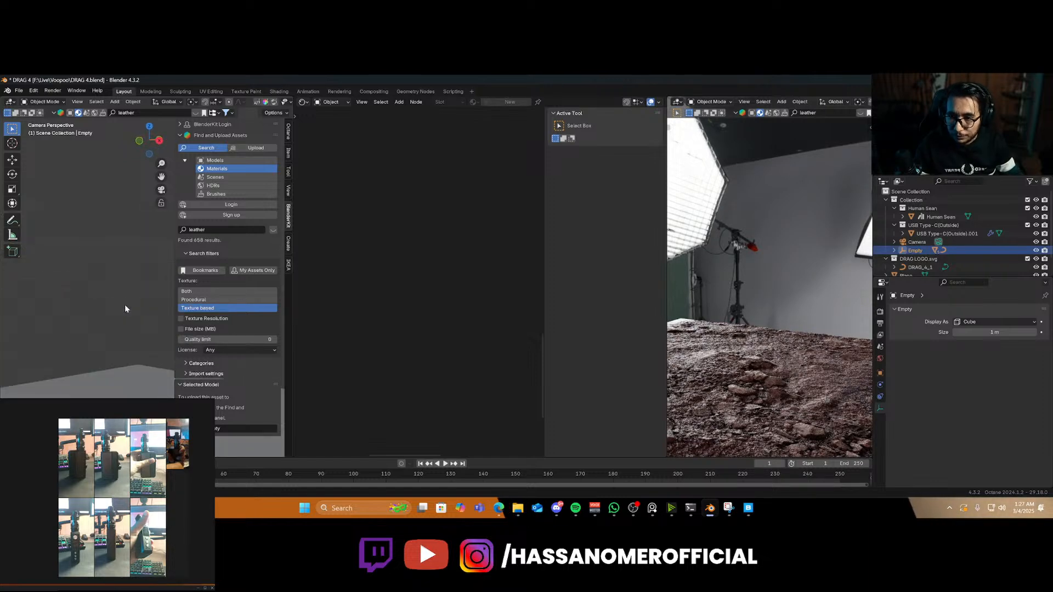
Move the camera in toward the product standing at the world origin
{"action": "scroll", "coordinate": [125, 309], "scroll_direction": "down", "scroll_amount": 7}
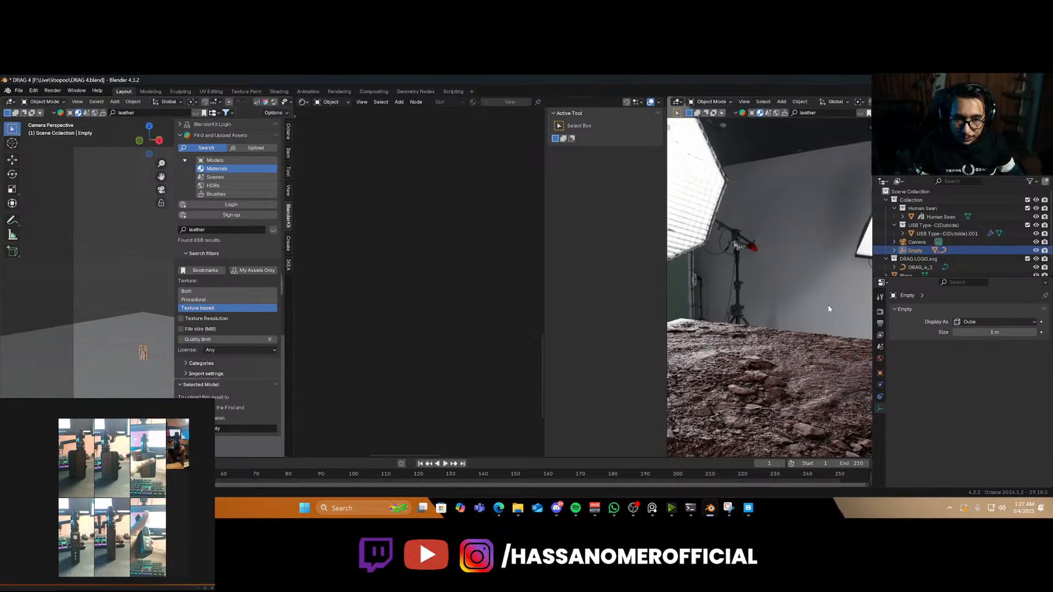
{"action": "key", "text": "KP_0"}
{"action": "key", "text": "shift+grave"}
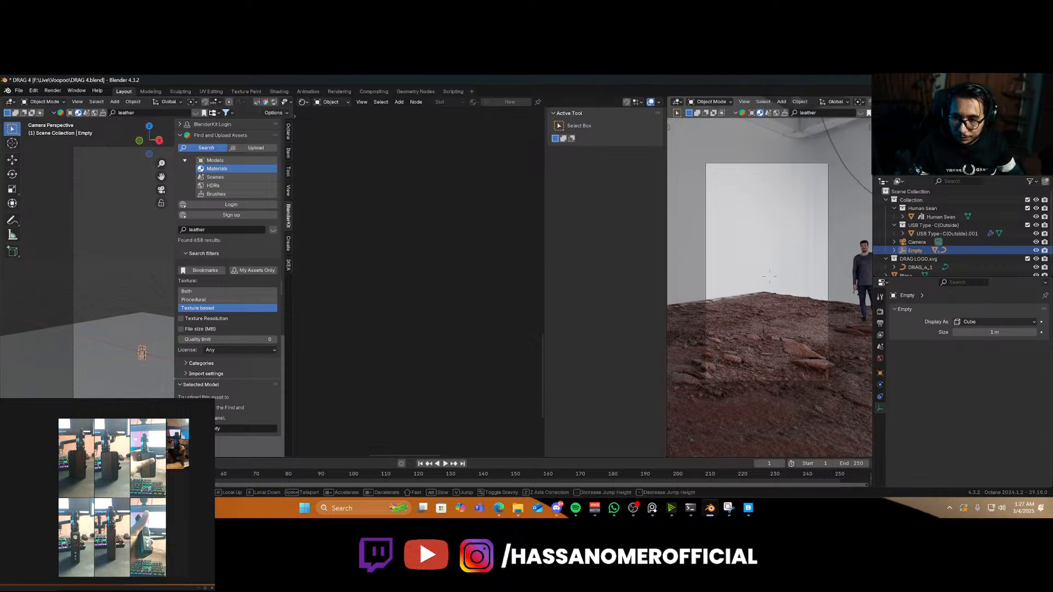
{"action": "key", "text": "w"}
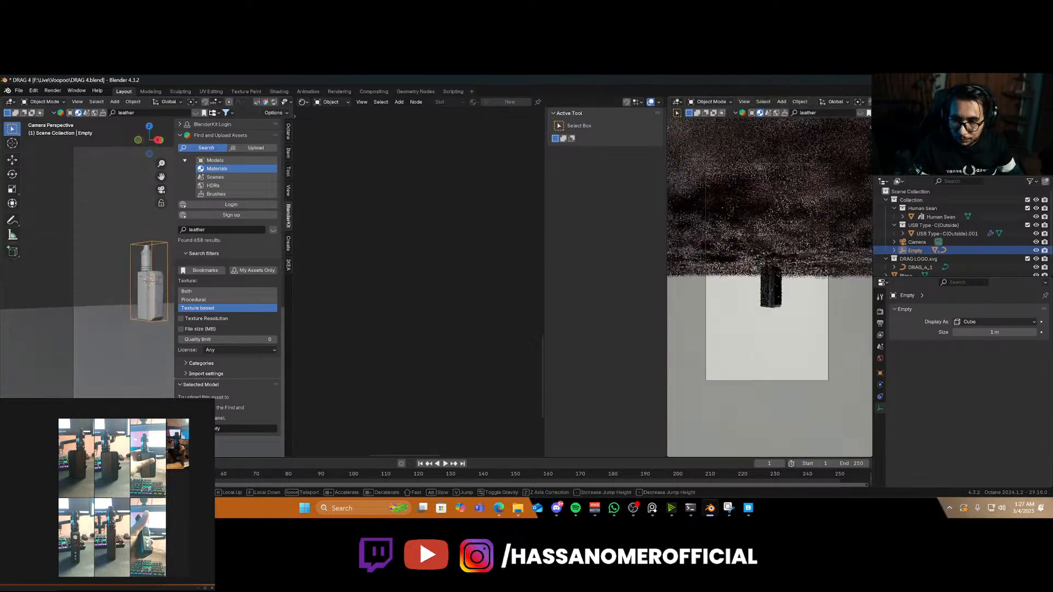
{"action": "key", "text": "e"}
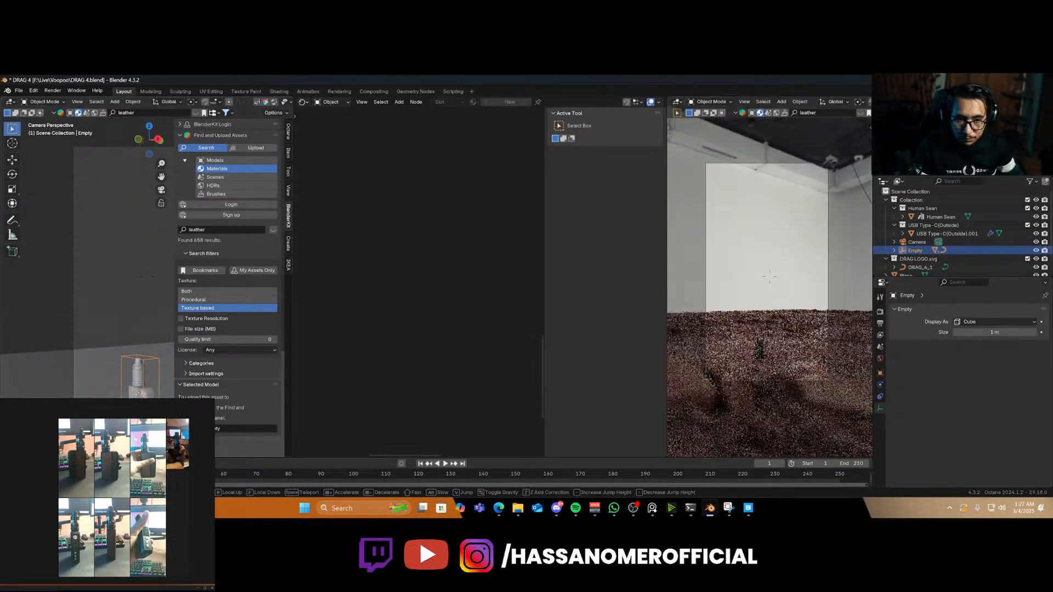
{"action": "left_click", "coordinate": [147, 276]}
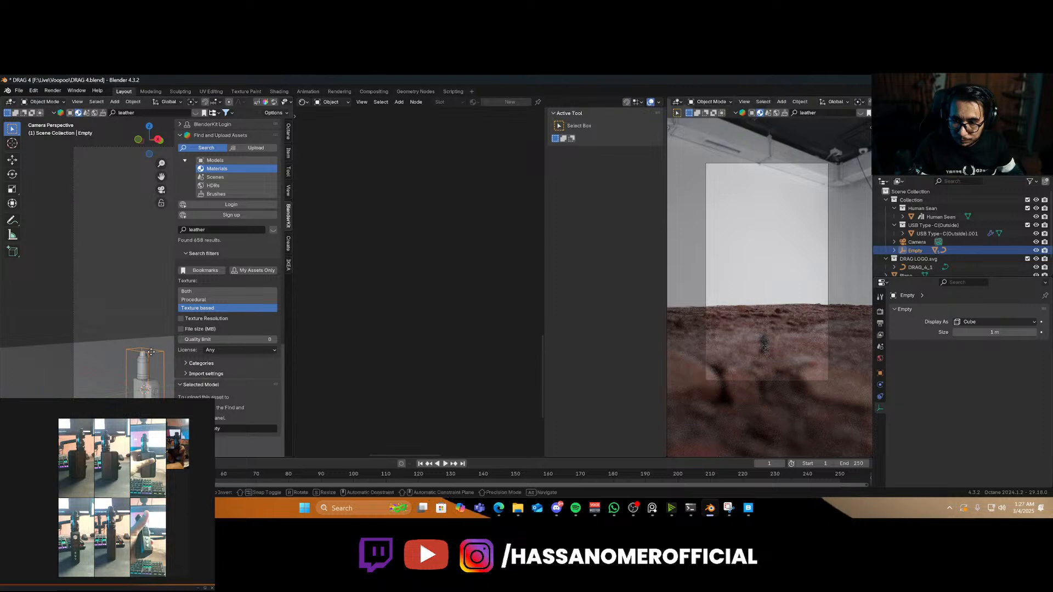
Raise the product's empty about 0.28 m along Z and bring the camera closer to it
{"action": "key", "text": "g"}
{"action": "key", "text": "z"}
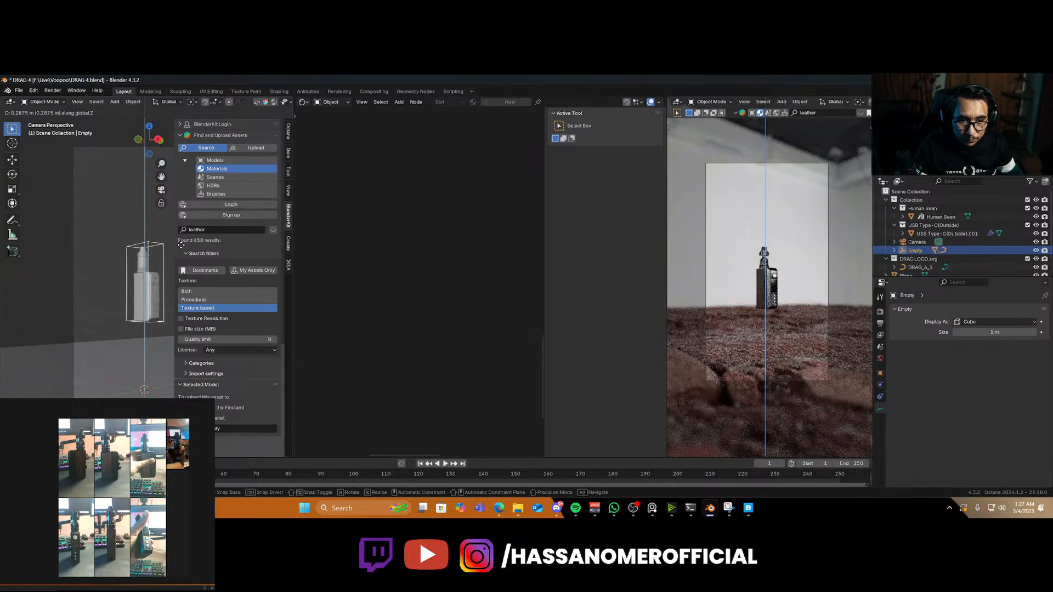
{"action": "left_click", "coordinate": [186, 253]}
{"action": "key", "text": "shift+grave"}
{"action": "key", "text": "w"}
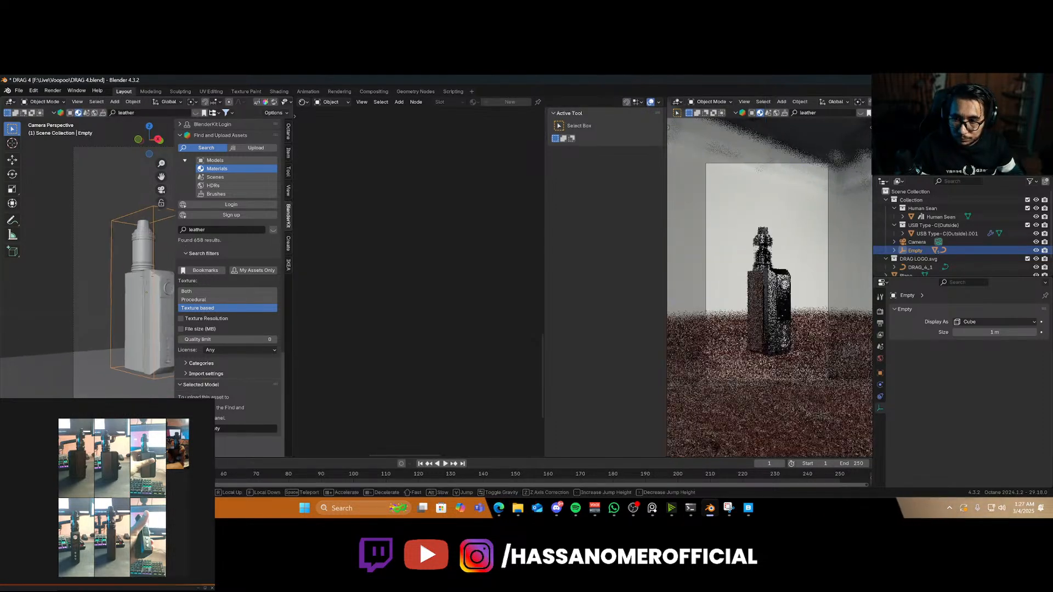
{"action": "left_click", "coordinate": [146, 324]}
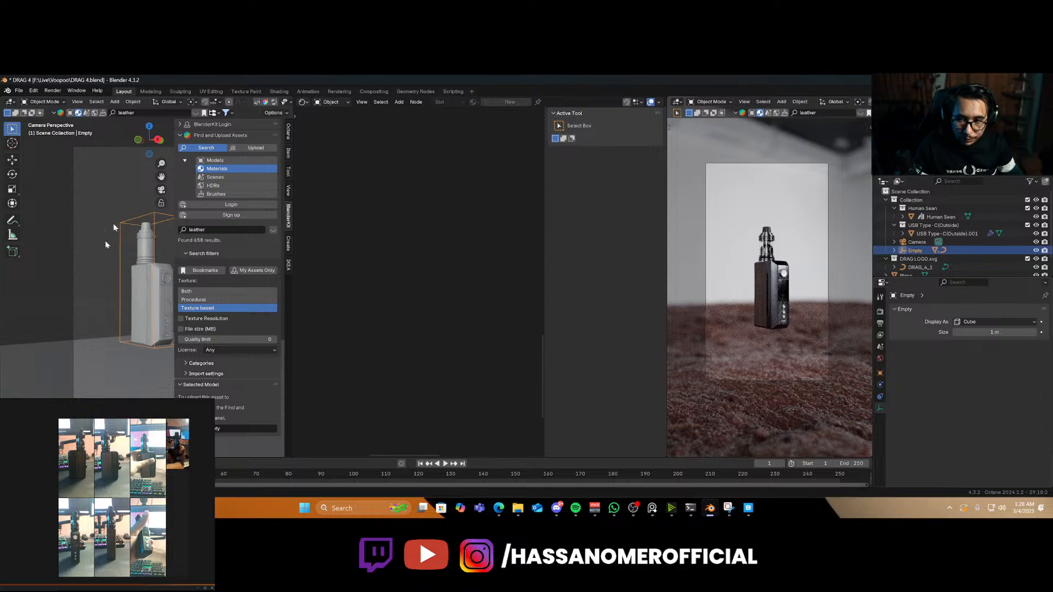
Set the camera's focal length to 108 mm and pull the camera back to frame the whole product
{"action": "left_click", "coordinate": [916, 242]}
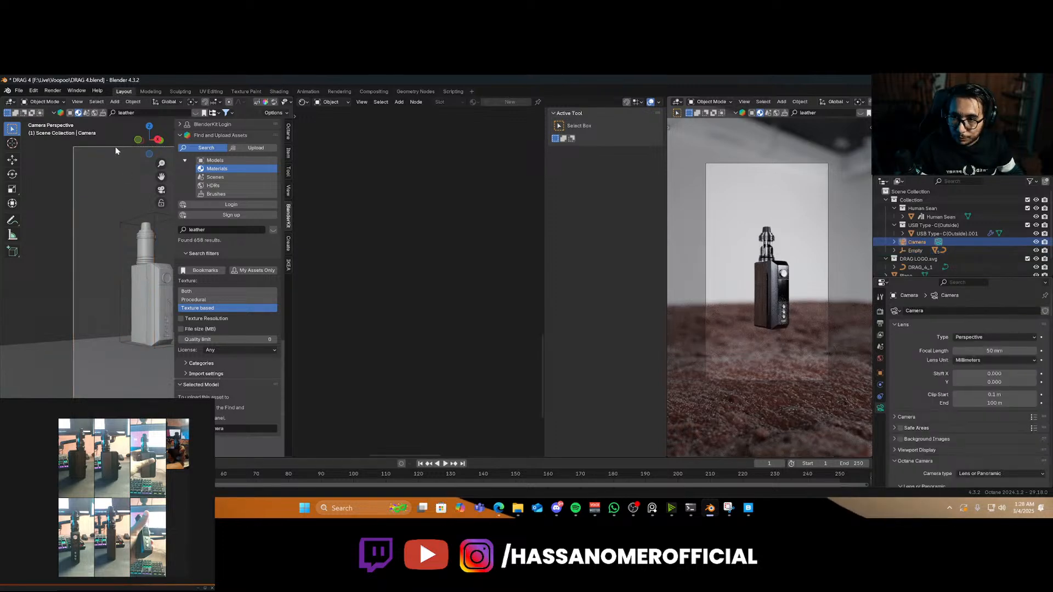
{"action": "left_click", "coordinate": [979, 350]}
{"action": "type", "text": "108"}
{"action": "key", "text": "Return"}
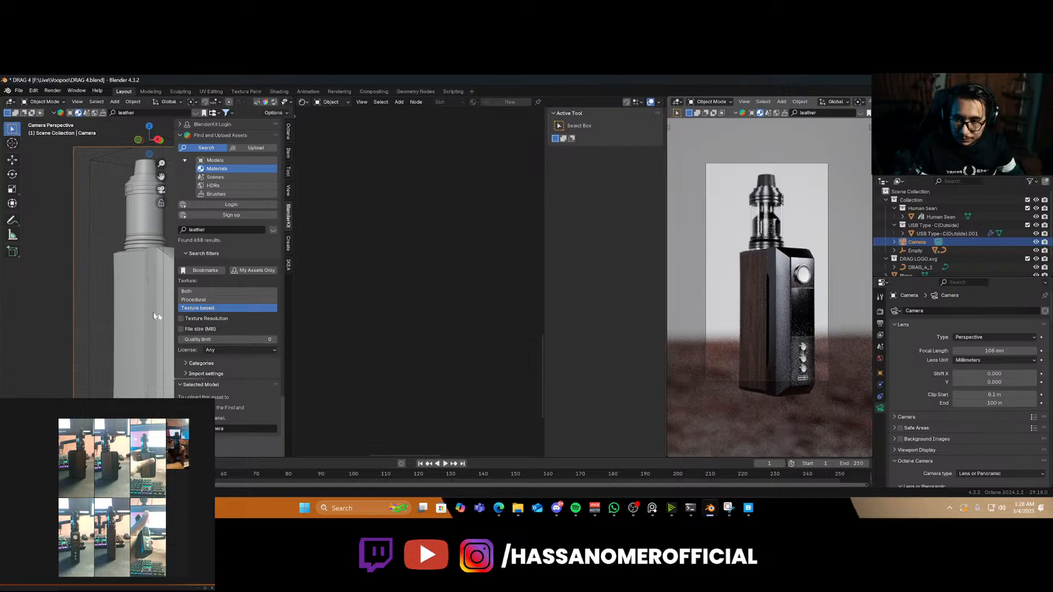
{"action": "key", "text": "shift+grave"}
{"action": "key", "text": "s"}
{"action": "left_click", "coordinate": [103, 303]}
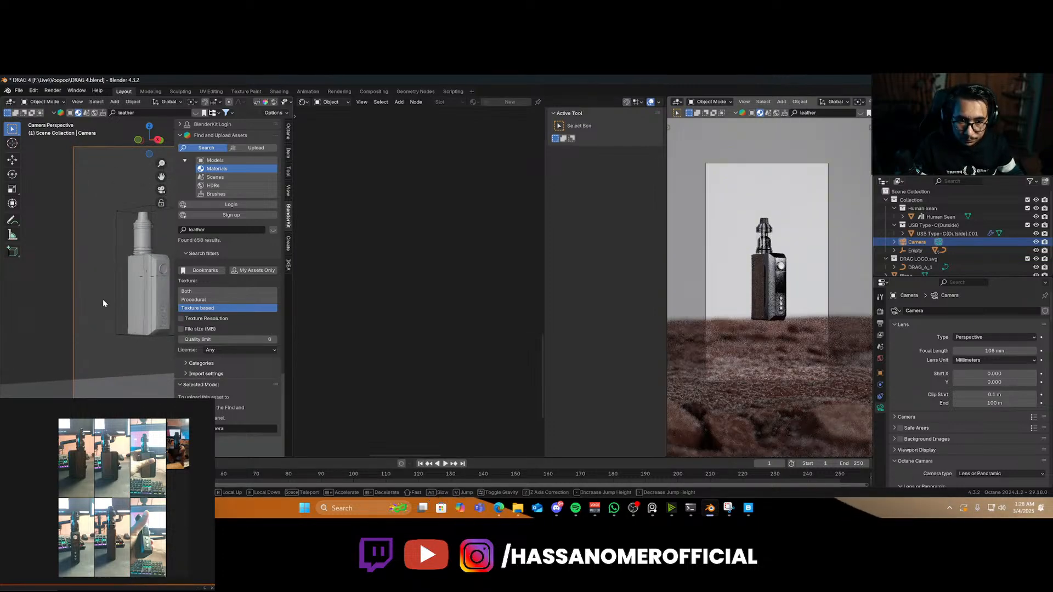
Raise the ground plane about 0.11 m along Z beneath the product
{"action": "left_click", "coordinate": [104, 386]}
{"action": "key", "text": "g"}
{"action": "key", "text": "z"}
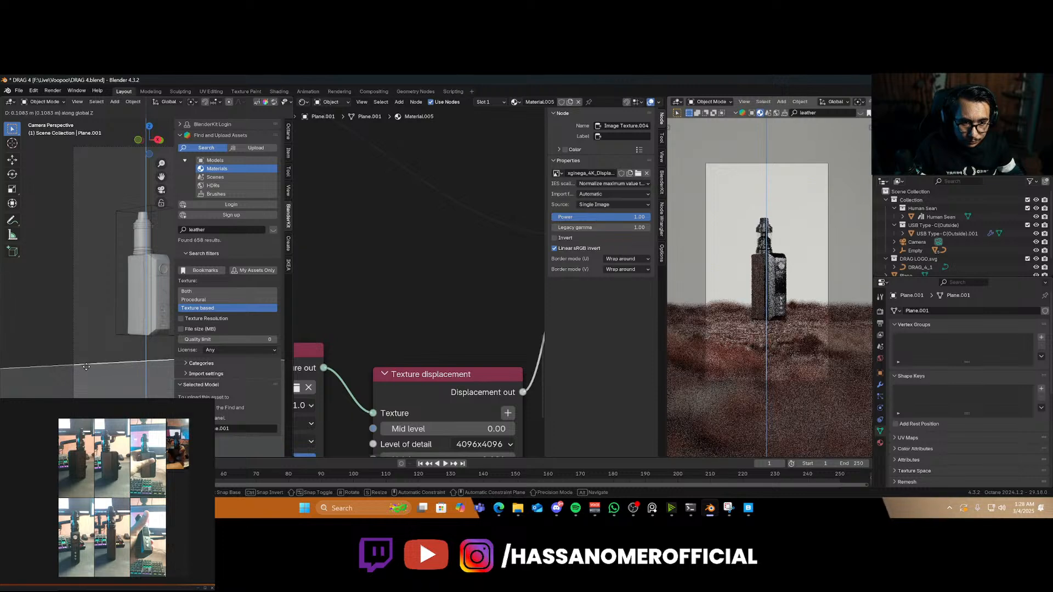
{"action": "left_click", "coordinate": [87, 365]}
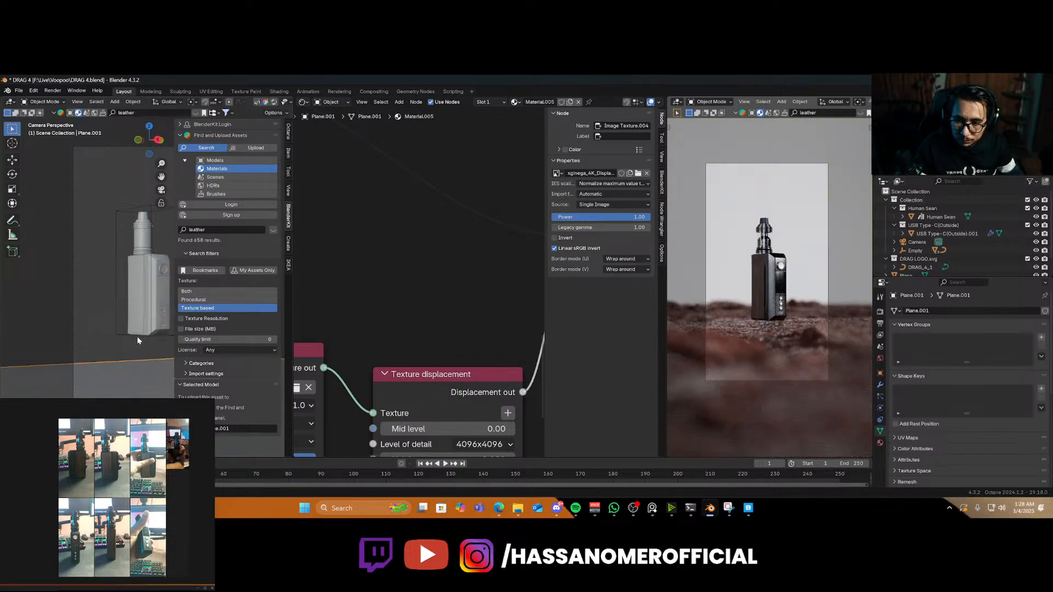
Lay the product down by rotating its empty about the global X axis, and turn it about Z
{"action": "left_click", "coordinate": [152, 318]}
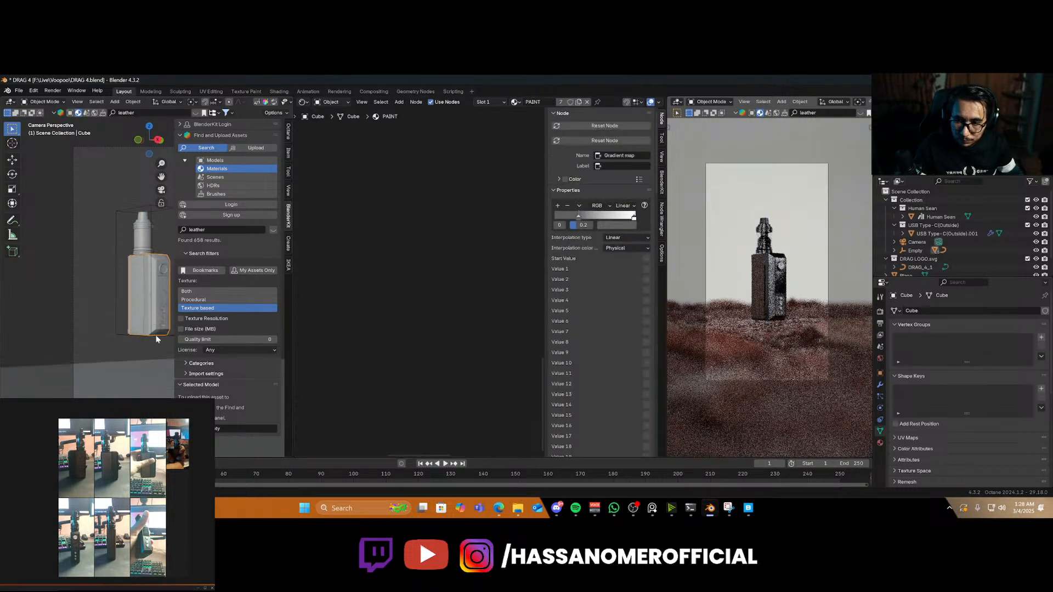
{"action": "left_click", "coordinate": [116, 306]}
{"action": "key", "text": "r"}
{"action": "key", "text": "x"}
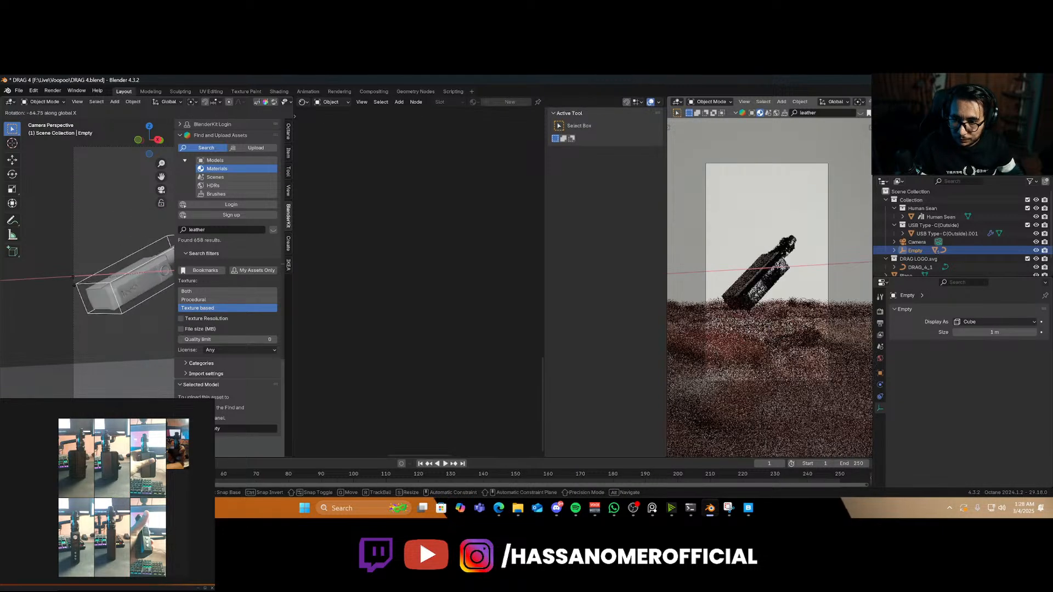
{"action": "key", "text": "z"}
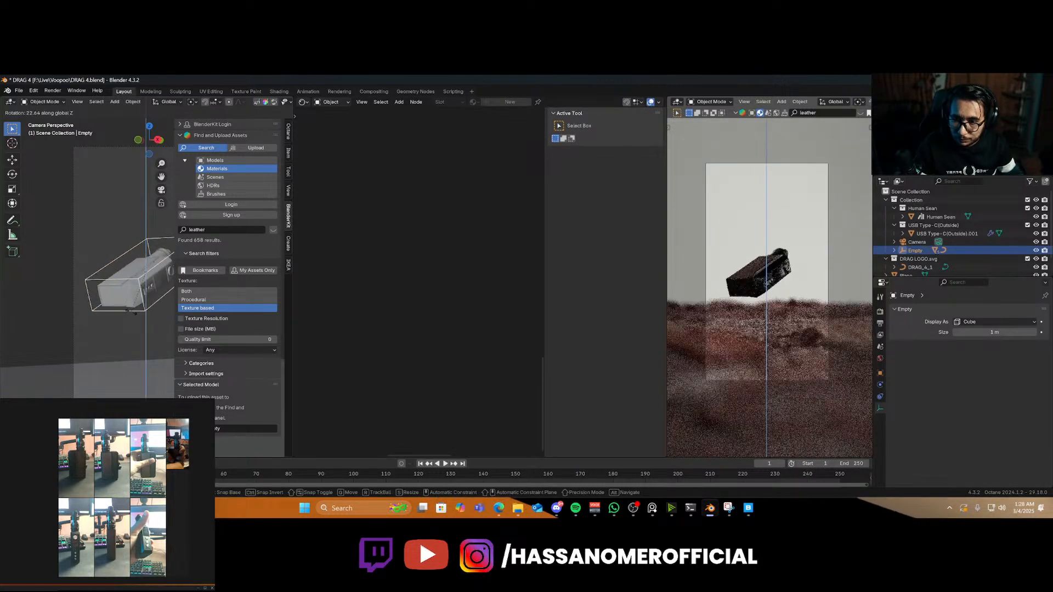
{"action": "left_click", "coordinate": [132, 316]}
{"action": "key", "text": "r"}
{"action": "key", "text": "x"}
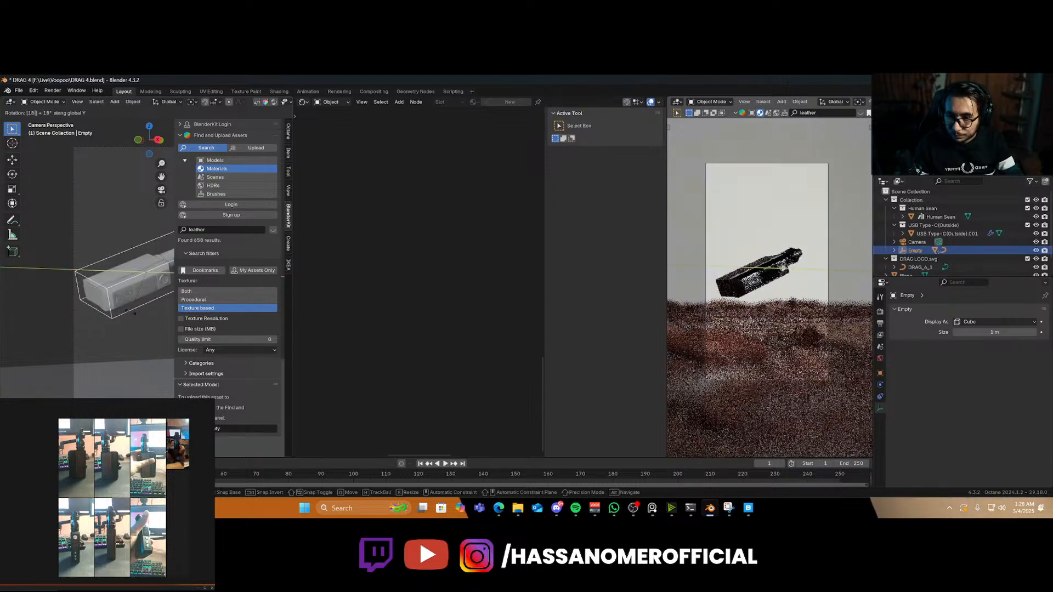
{"action": "right_click", "coordinate": [131, 315]}
Flip the lying product end for end by rotating its empty about the global X axis
{"action": "key", "text": "r"}
{"action": "key", "text": "x"}
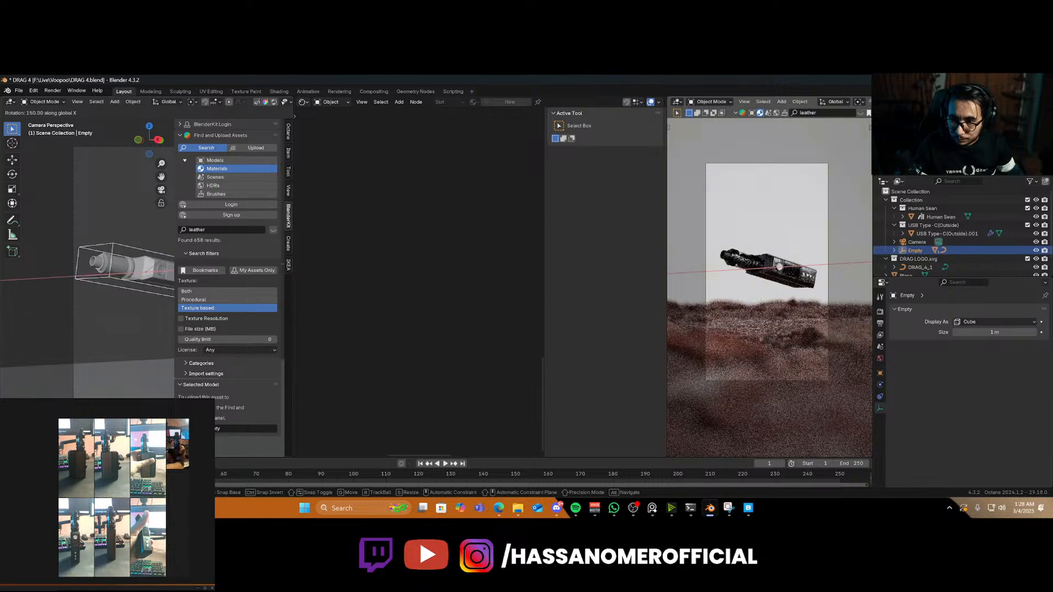
{"action": "left_click", "coordinate": [193, 246]}
Lower the product's empty along Z toward the ground, and hide the sidebar in the camera view
{"action": "key", "text": "g"}
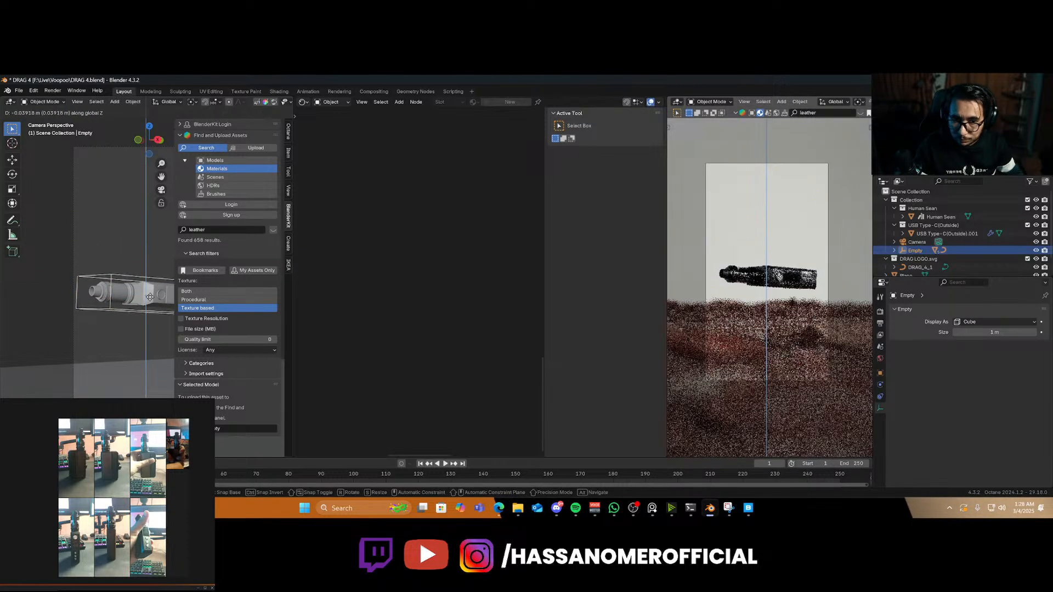
{"action": "left_click", "coordinate": [149, 321]}
{"action": "key", "text": "KP_0"}
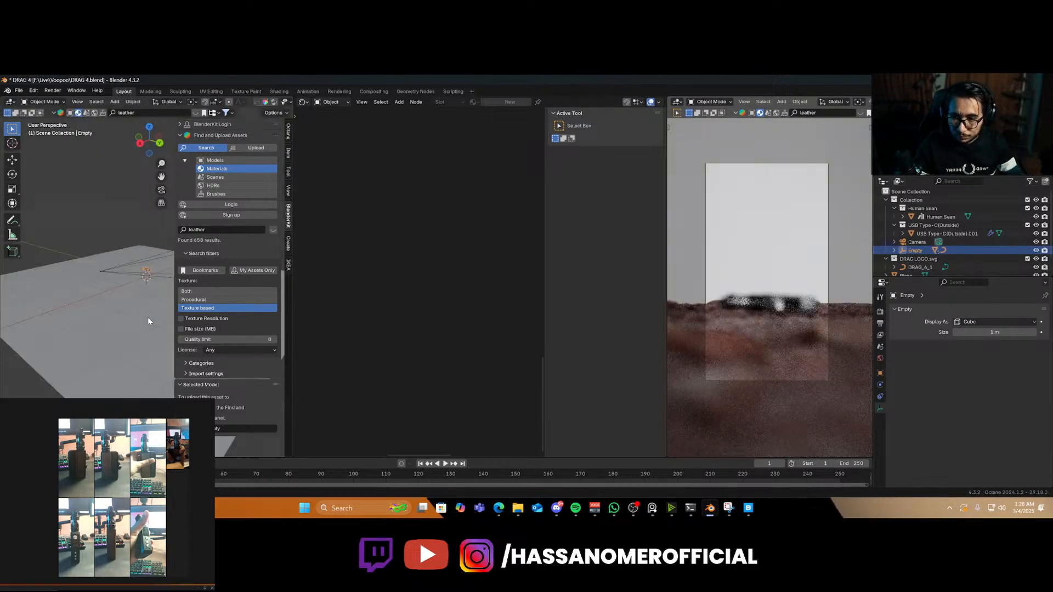
{"action": "key", "text": "KP_0"}
{"action": "key", "text": "n"}
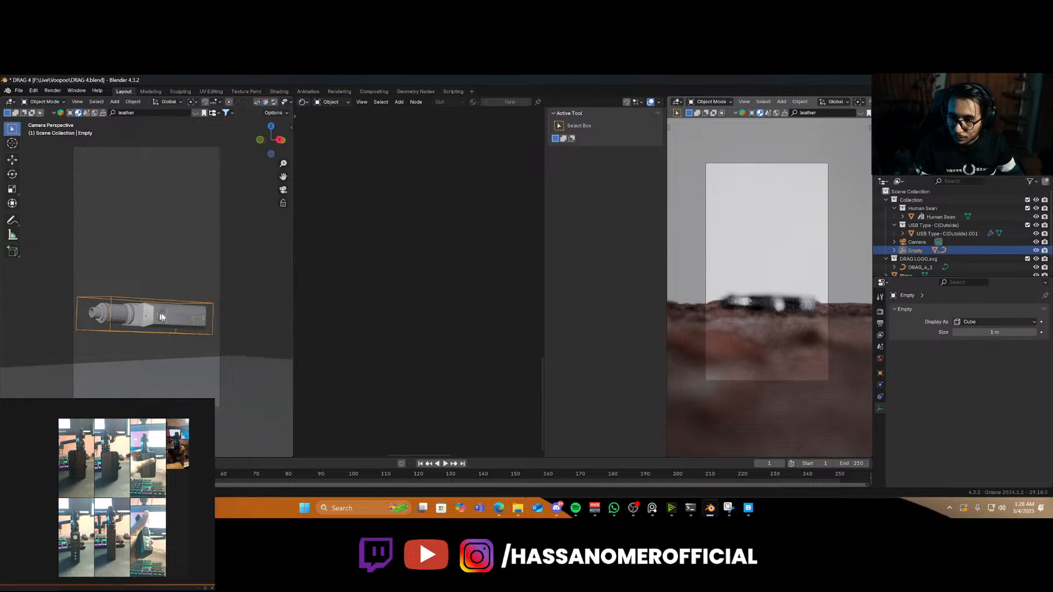
Reposition the camera above the lying product for a high-angle shot looking down at the ground
{"action": "key", "text": "shift+grave"}
{"action": "key", "text": "w"}
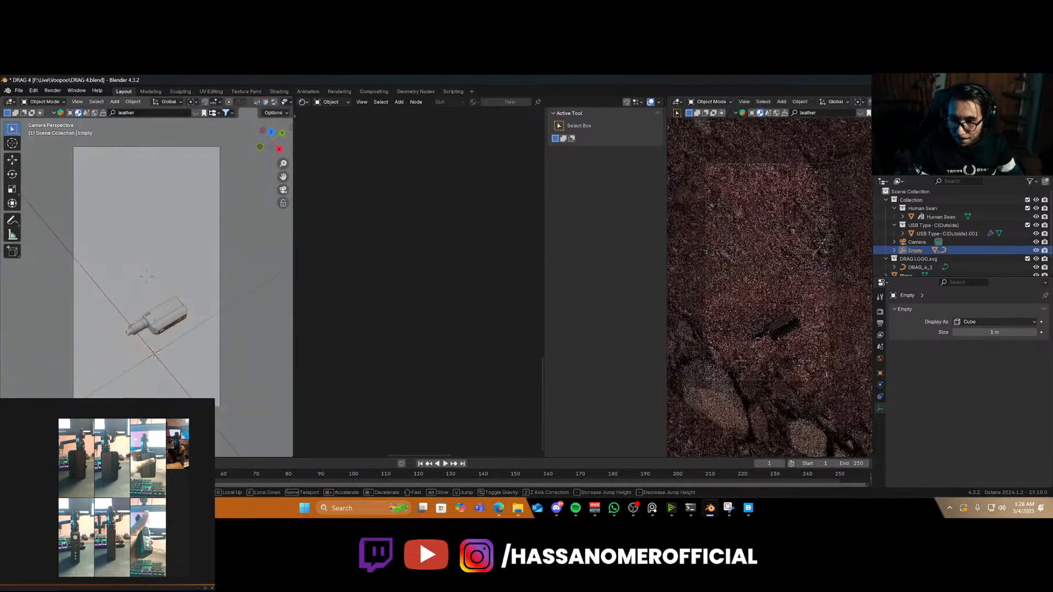
{"action": "key", "text": "s"}
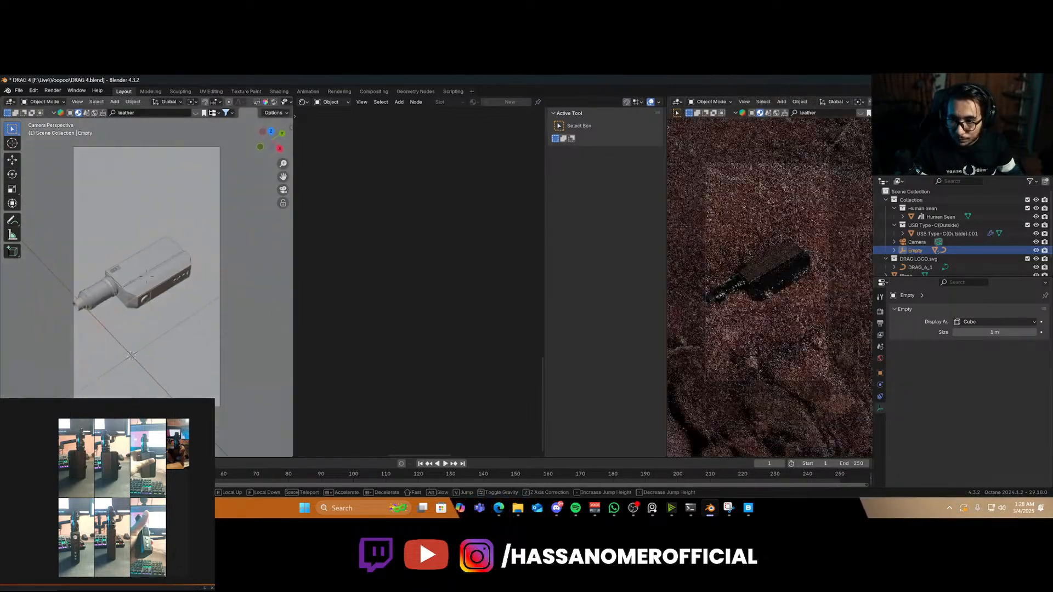
{"action": "key", "text": "a"}
{"action": "key", "text": "w"}
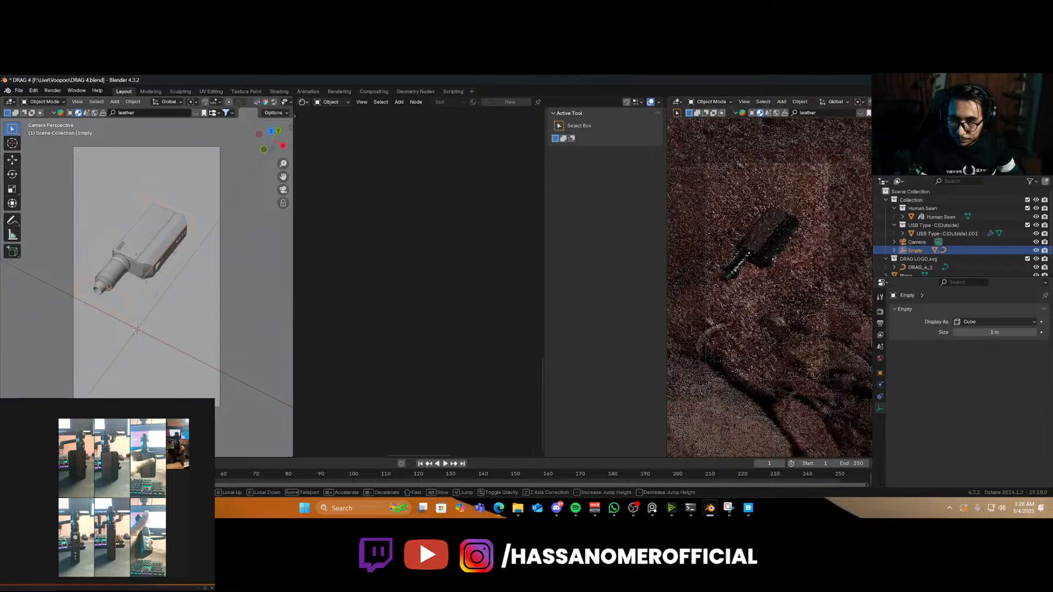
{"action": "left_click", "coordinate": [170, 297]}
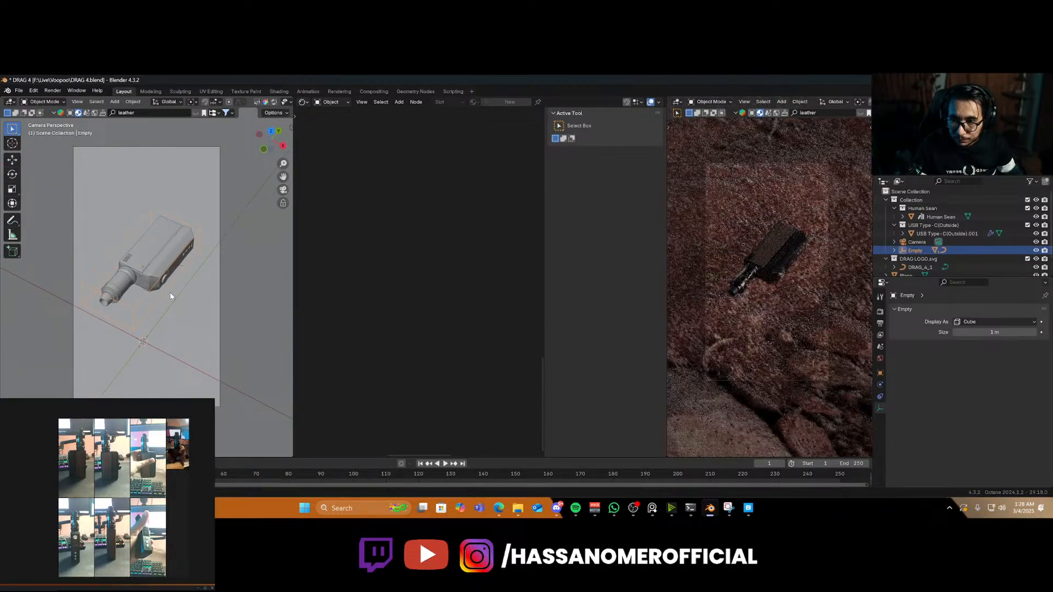
Set all three Scale values of the ground material's 3D transformation node to 0.490
{"action": "scroll", "coordinate": [170, 299], "scroll_direction": "up", "scroll_amount": 2}
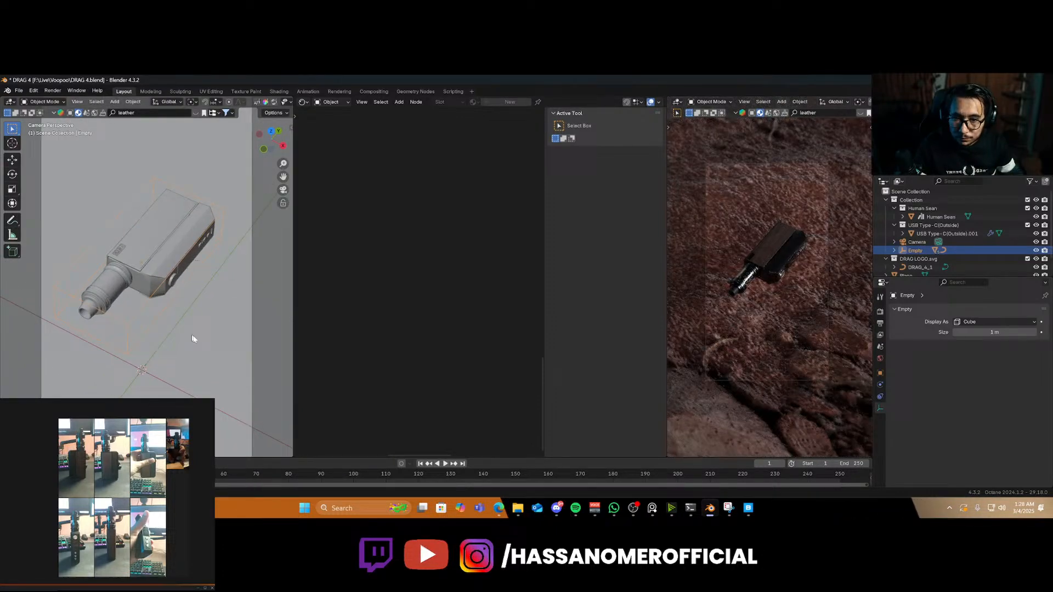
{"action": "left_click", "coordinate": [192, 339]}
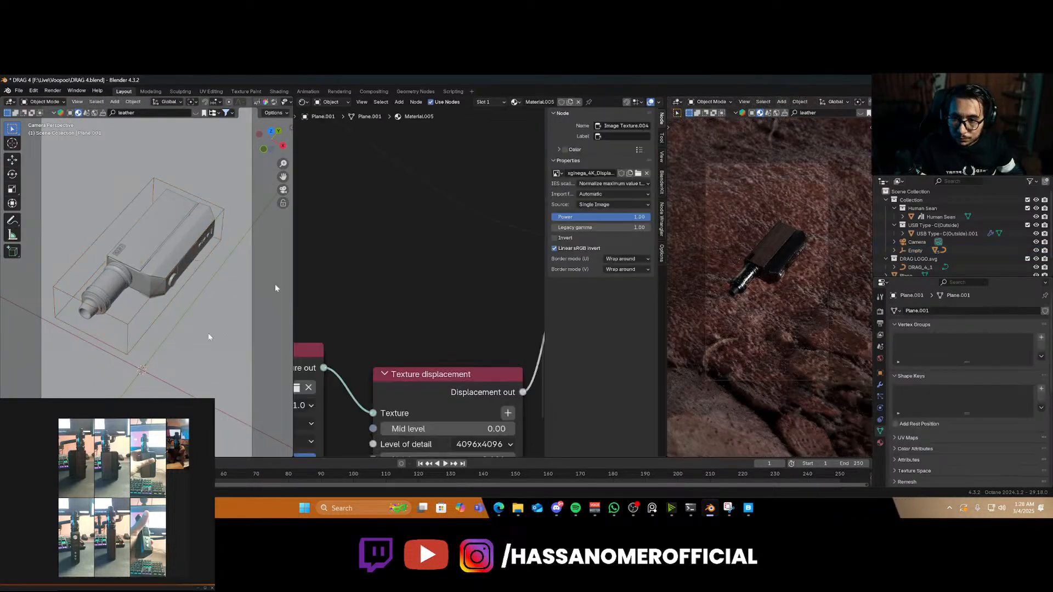
{"action": "middle_click_drag", "start_coordinate": [390, 259], "coordinate": [495, 126]}
{"action": "scroll", "coordinate": [383, 208], "scroll_direction": "up", "scroll_amount": 3}
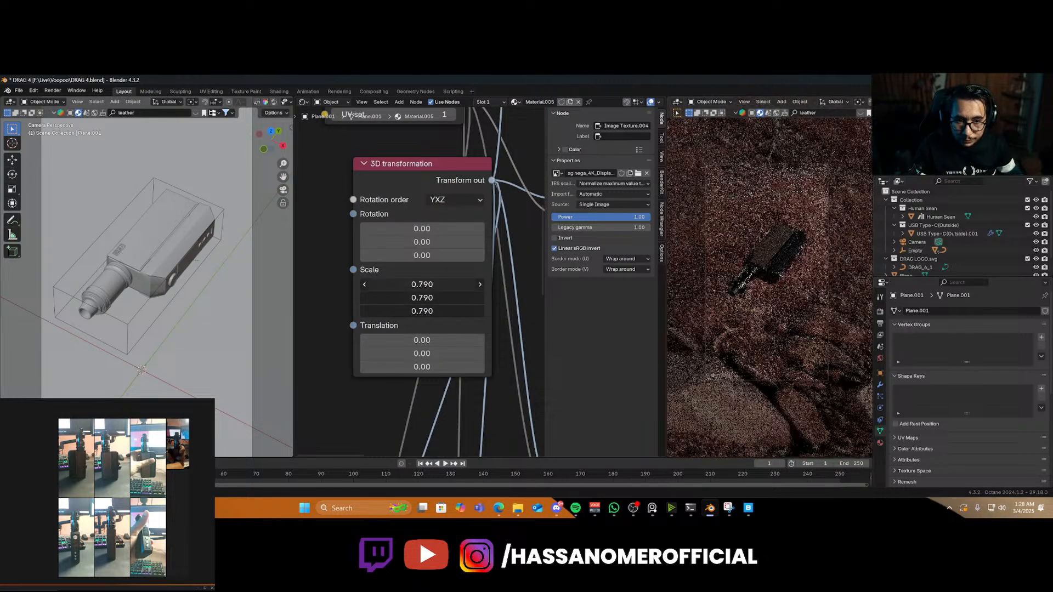
{"action": "left_click_drag", "start_coordinate": [368, 284], "coordinate": [368, 311]}
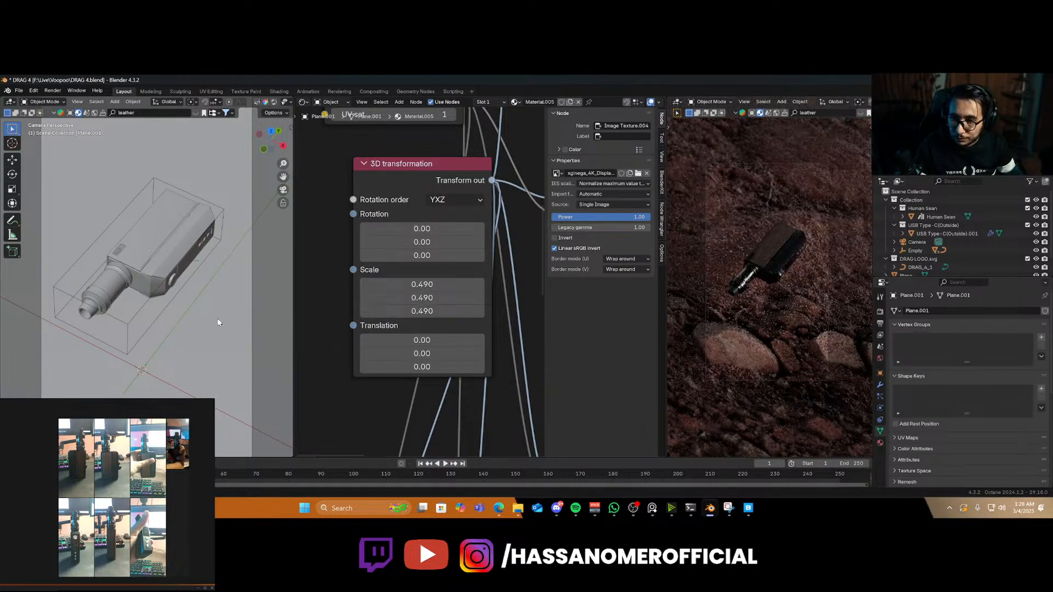
Raise the ground plane slightly along Z toward the lying product
{"action": "key", "text": "g"}
{"action": "key", "text": "z"}
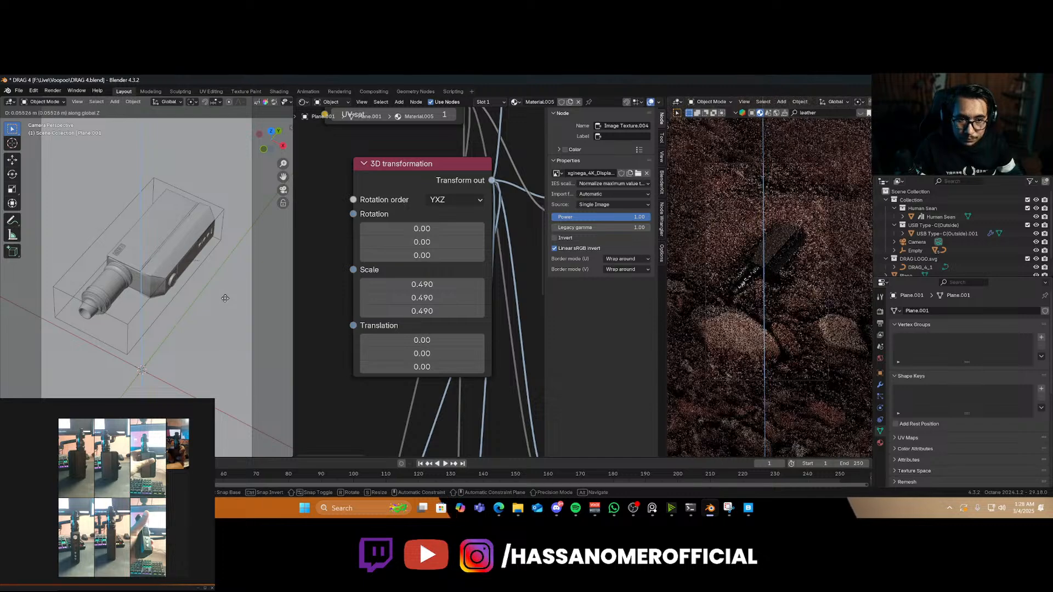
{"action": "left_click", "coordinate": [225, 307]}
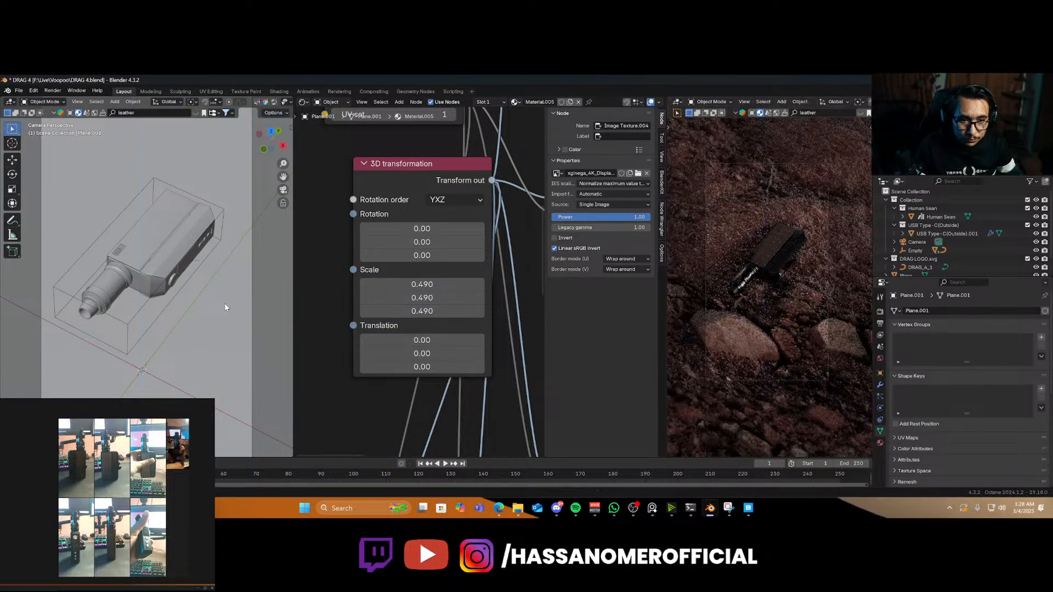
Rotate the product's empty slightly around its local X axis so the product lies flatter against the ground
{"action": "middle_click_drag", "start_coordinate": [171, 284], "coordinate": [129, 236]}
{"action": "left_click", "coordinate": [144, 253]}
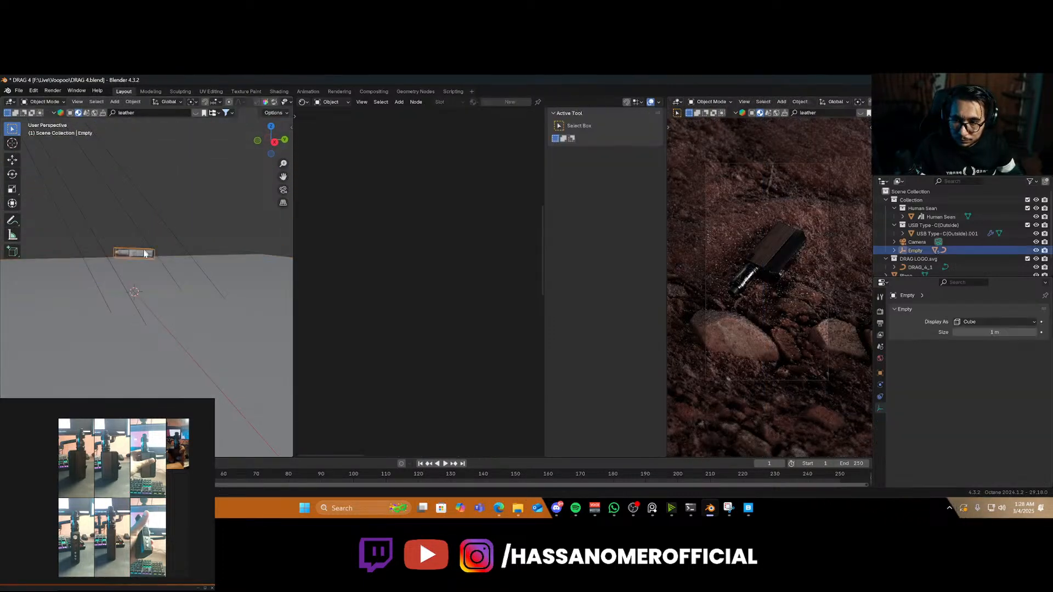
{"action": "scroll", "coordinate": [145, 257], "scroll_direction": "up", "scroll_amount": 3}
{"action": "key", "text": "r"}
{"action": "key", "text": "x"}
{"action": "key", "text": "x"}
{"action": "left_click", "coordinate": [153, 279]}
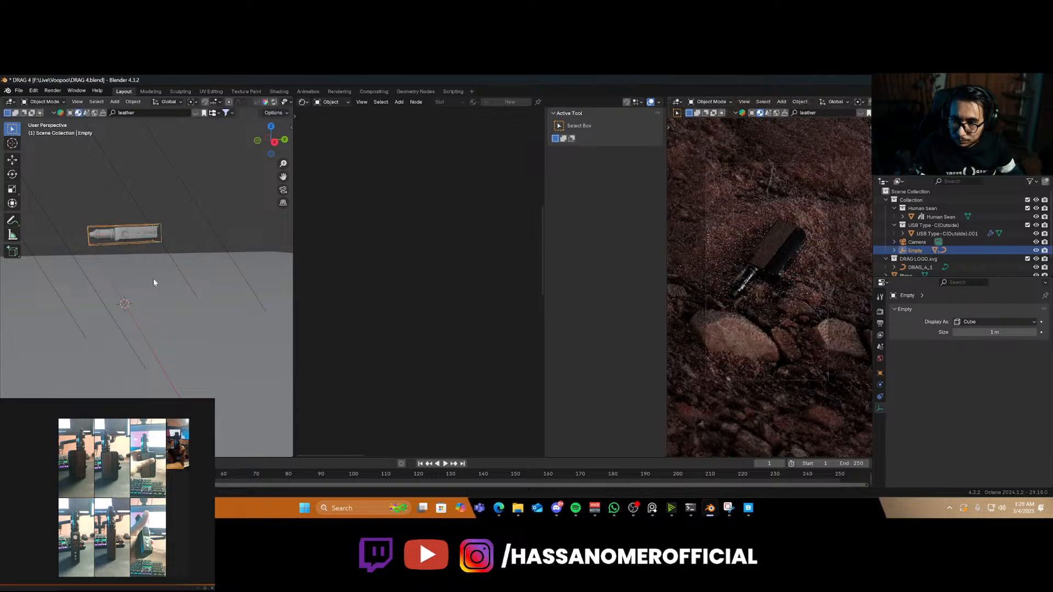
Fine-tune the tilt of the product's empty by about -1.75° around global X
{"action": "middle_click_drag", "start_coordinate": [153, 278], "coordinate": [134, 273]}
{"action": "key", "text": "r"}
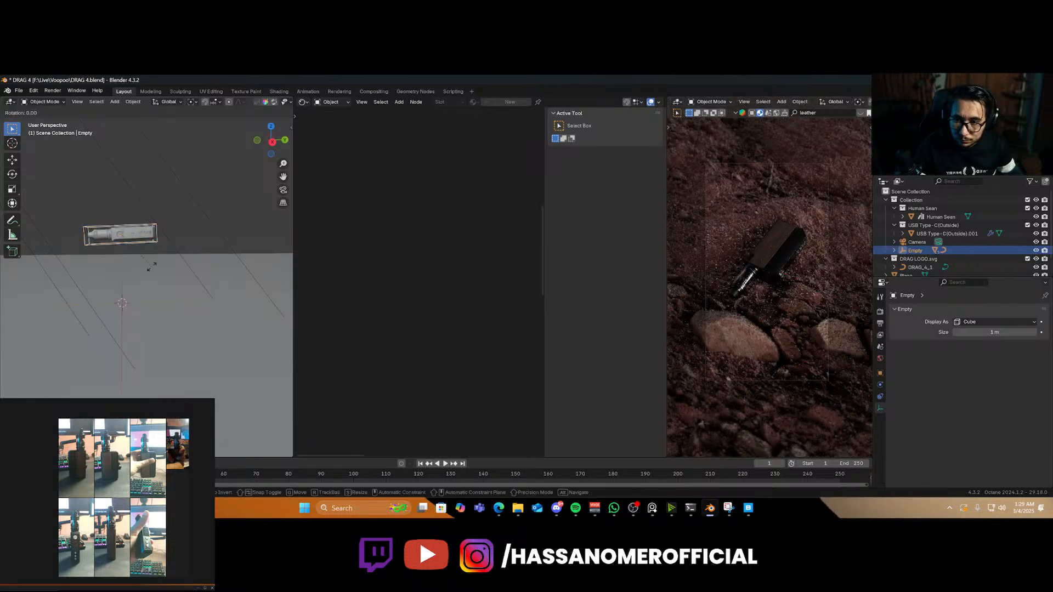
{"action": "key", "text": "x"}
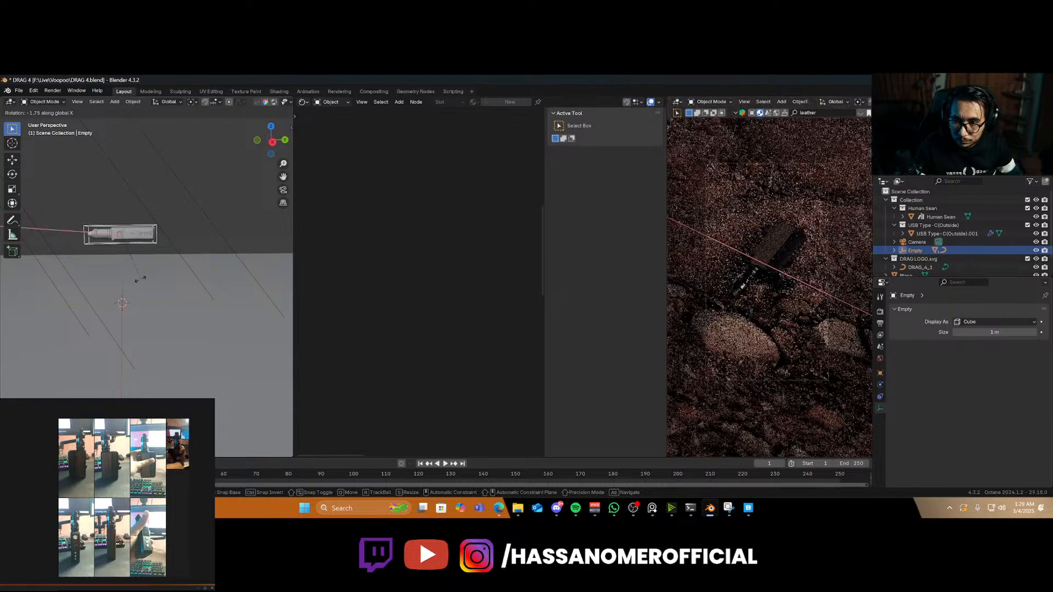
{"action": "left_click", "coordinate": [140, 279]}
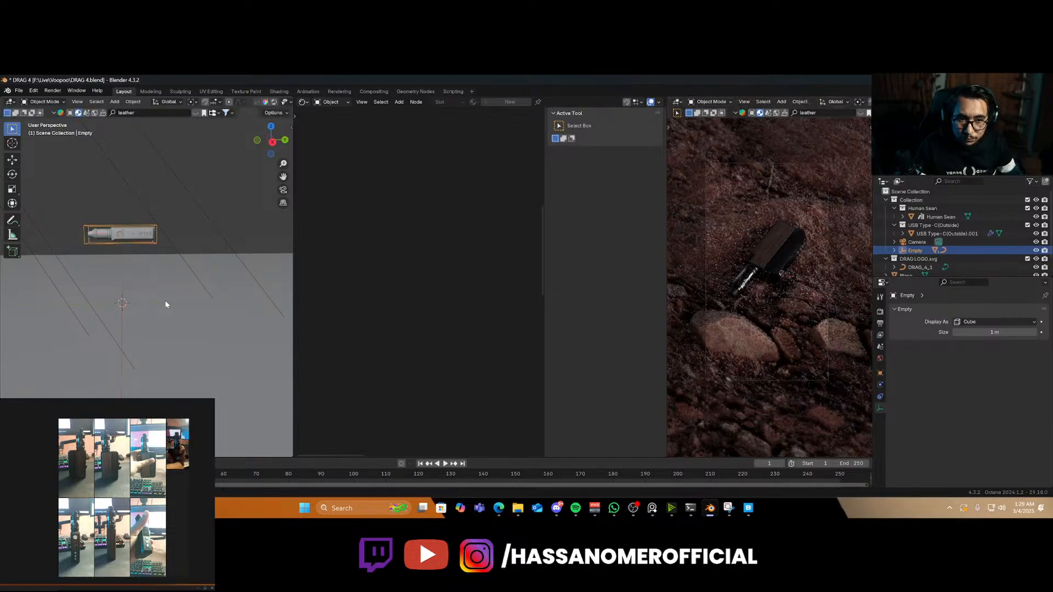
{"action": "scroll", "coordinate": [788, 277], "scroll_direction": "up", "scroll_amount": 6}
{"action": "scroll", "coordinate": [776, 274], "scroll_direction": "down", "scroll_amount": 8}
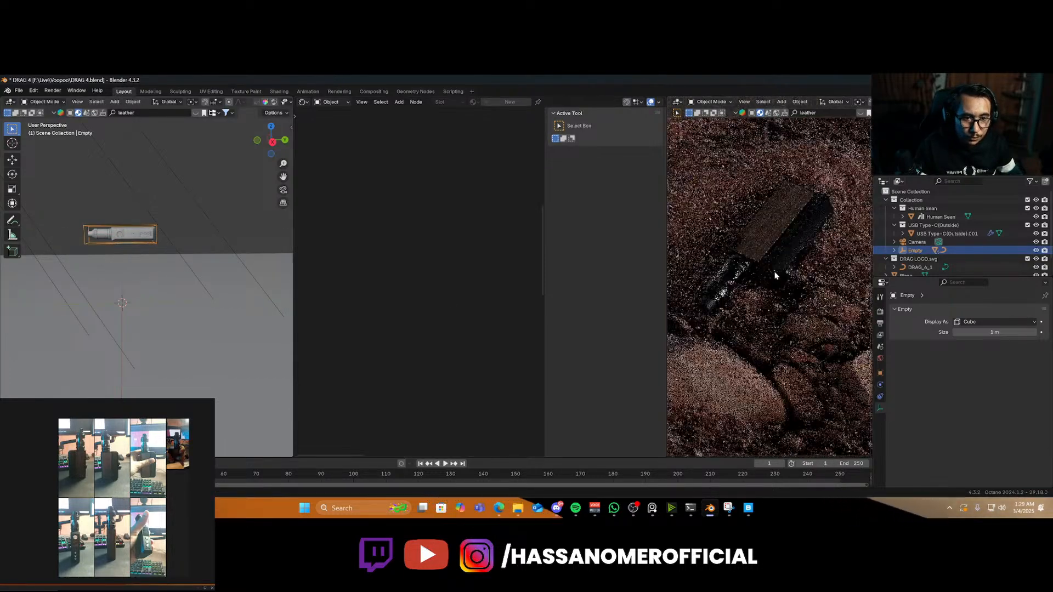
Set all three Scale values of the ground material's 3D transformation node to 0.350
{"action": "left_click", "coordinate": [197, 277]}
{"action": "scroll", "coordinate": [412, 273], "scroll_direction": "down", "scroll_amount": 5}
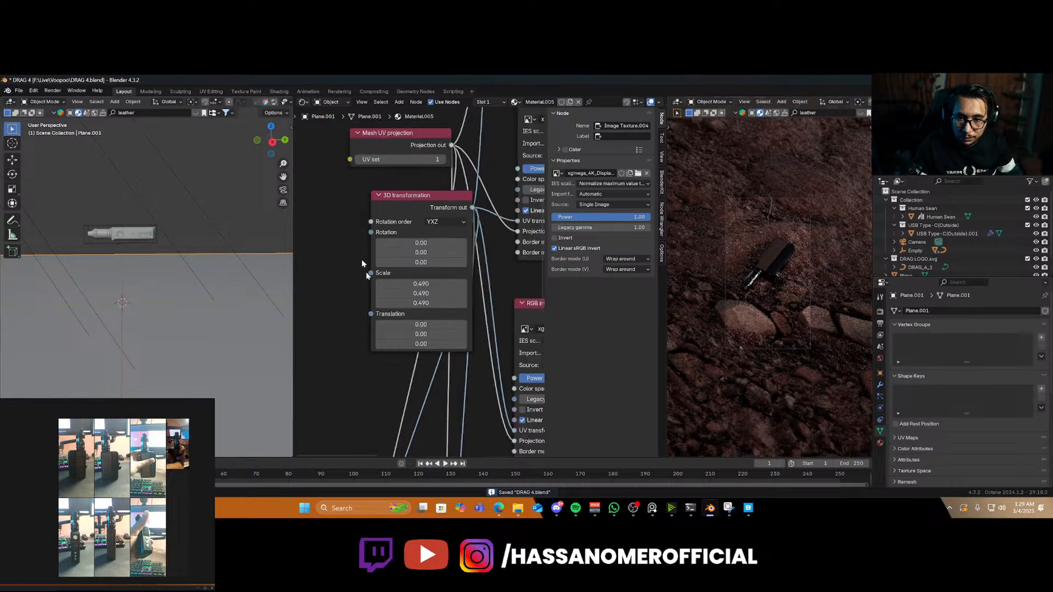
{"action": "mouse_move", "coordinate": [420, 284]}
{"action": "left_mouse_down"}
{"action": "mouse_move", "coordinate": [421, 304]}
{"action": "mouse_move", "coordinate": [407, 304]}
{"action": "mouse_move", "coordinate": [417, 303]}
{"action": "left_mouse_up"}
Shift the ground plane along Y so the stones sit farther below the product in the camera frame
{"action": "key", "text": "r"}
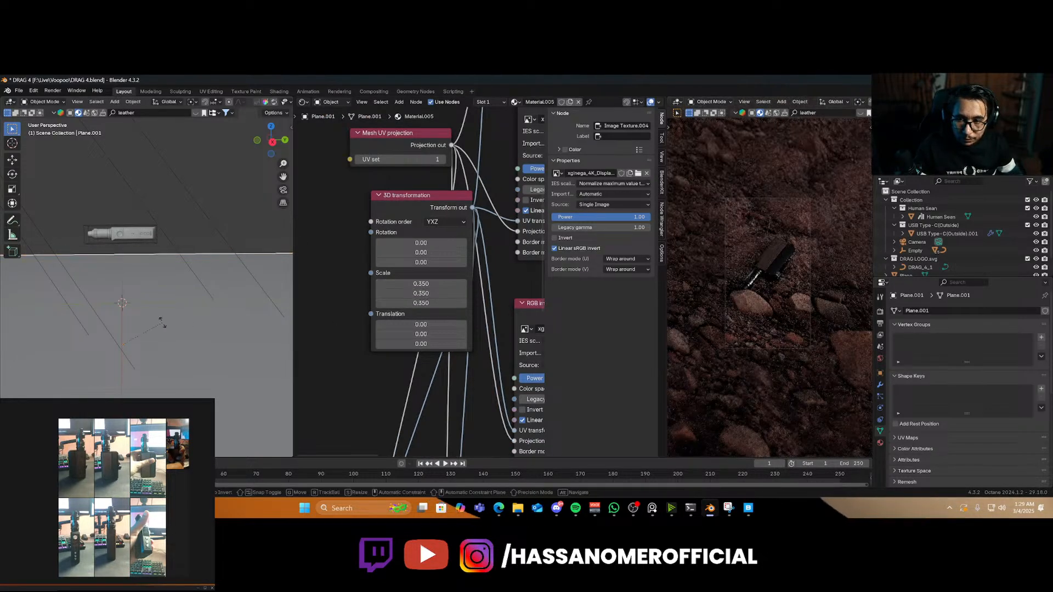
{"action": "key", "text": "z"}
{"action": "key", "text": "g"}
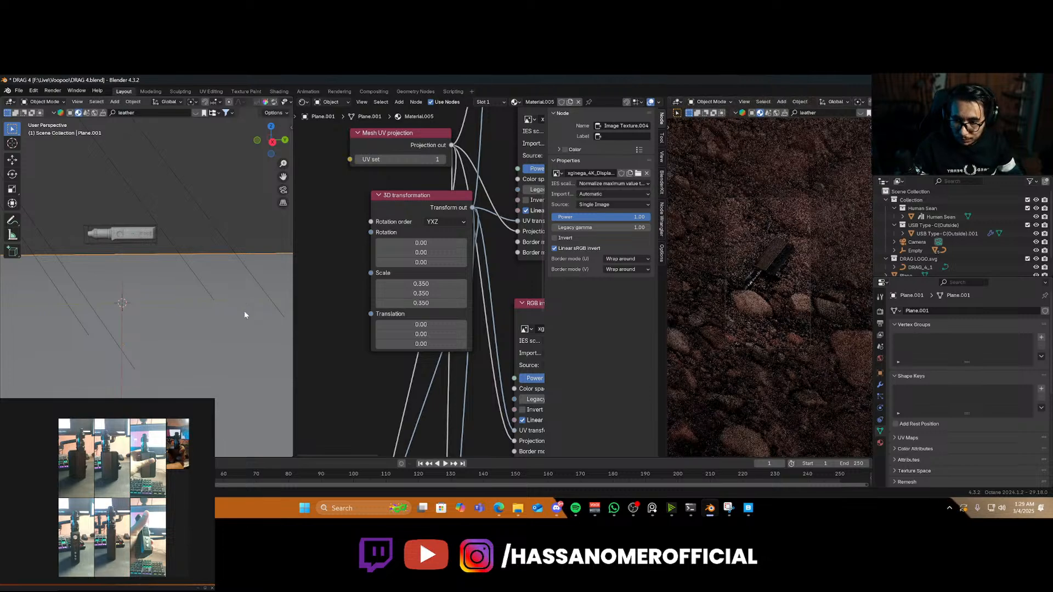
{"action": "key", "text": "x"}
{"action": "key", "text": "y"}
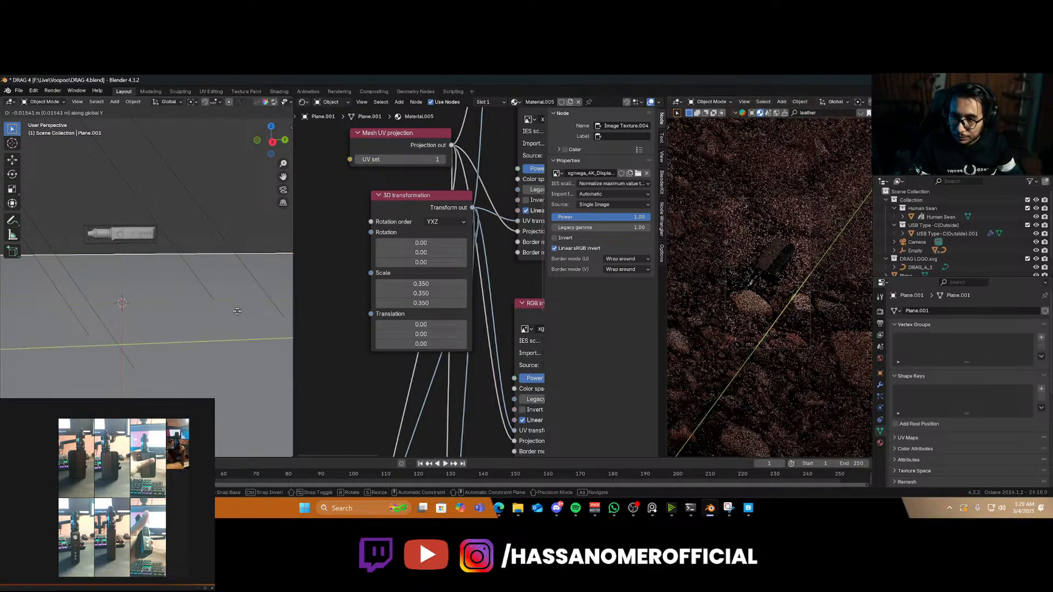
{"action": "left_click", "coordinate": [201, 316]}
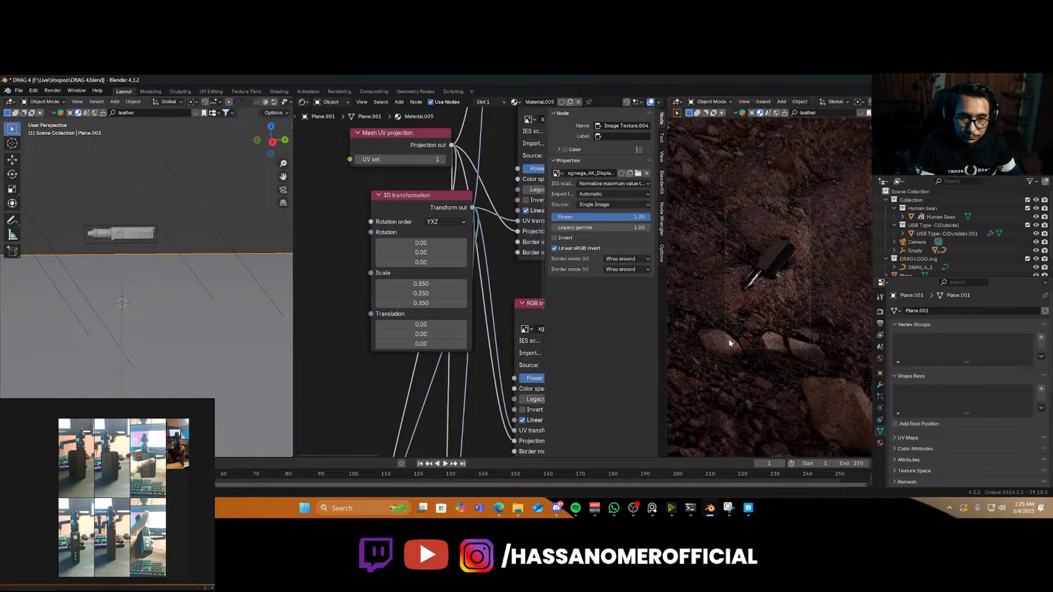
Set the camera's Passepartout to 1.000 so everything outside the camera frame is blacked out
{"action": "key", "text": "KP_0"}
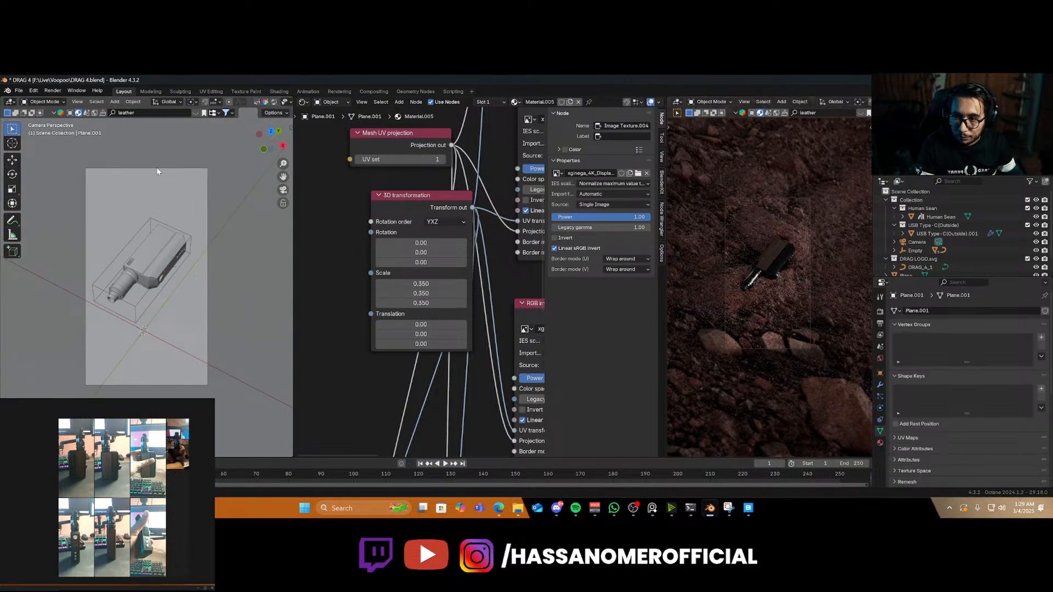
{"action": "left_click", "coordinate": [157, 169]}
{"action": "scroll", "coordinate": [920, 395], "scroll_direction": "down", "scroll_amount": 4}
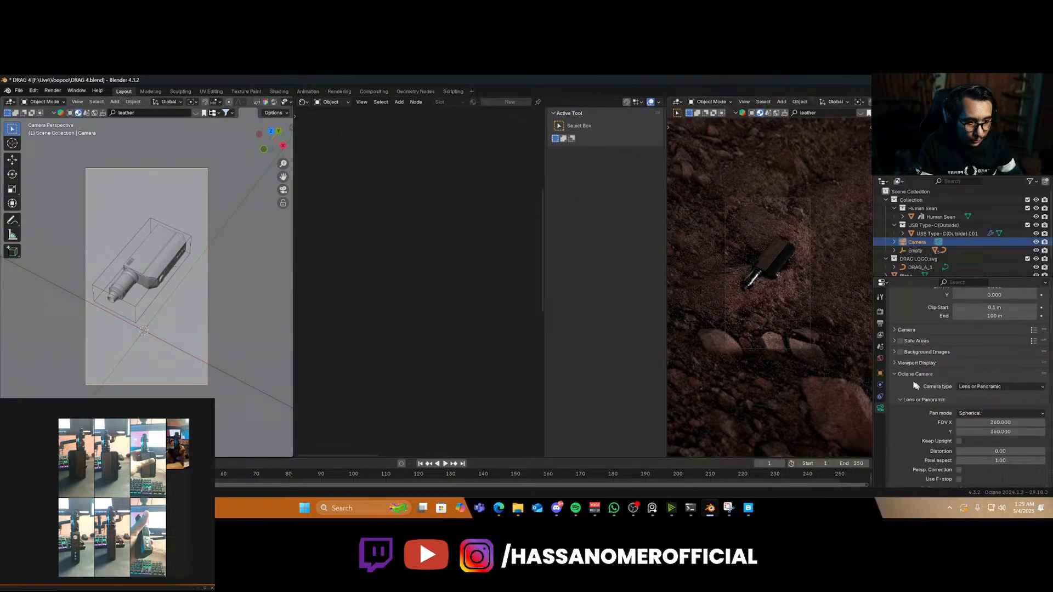
{"action": "left_click", "coordinate": [896, 364]}
{"action": "left_click_drag", "start_coordinate": [996, 428], "coordinate": [1034, 427]}
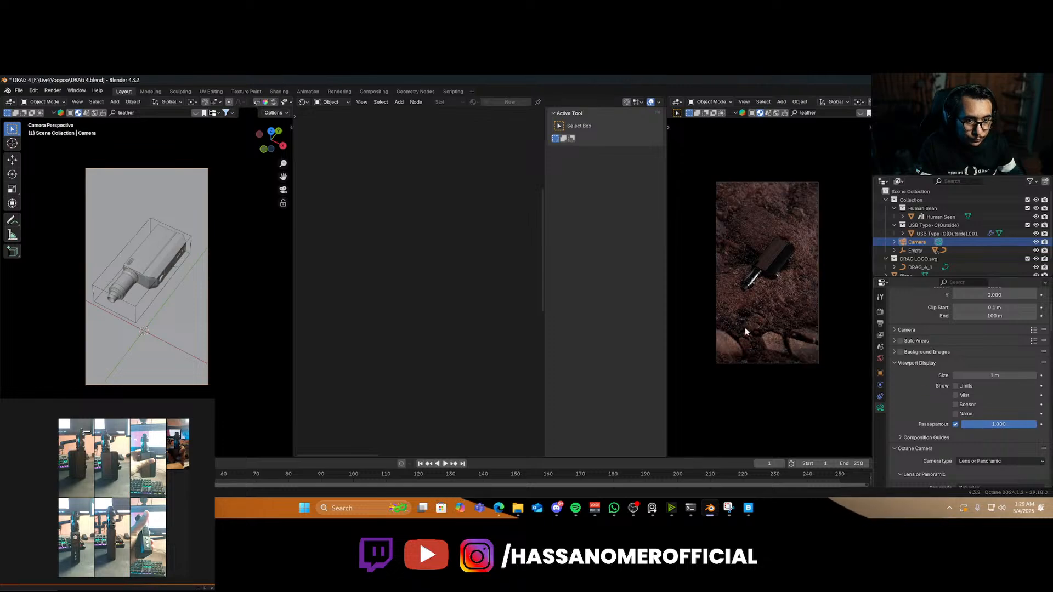
Nudge the camera slightly to refine the product's placement in the frame
{"action": "middle_click_drag", "start_coordinate": [752, 323], "coordinate": [762, 349], "text": "shift"}
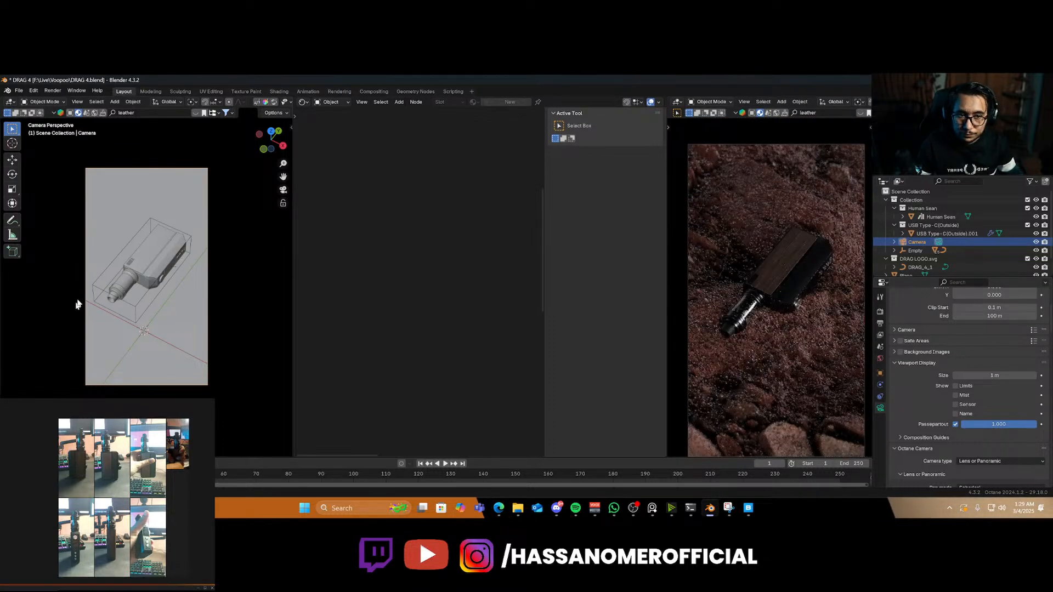
{"action": "key", "text": "g"}
{"action": "left_click", "coordinate": [148, 297]}
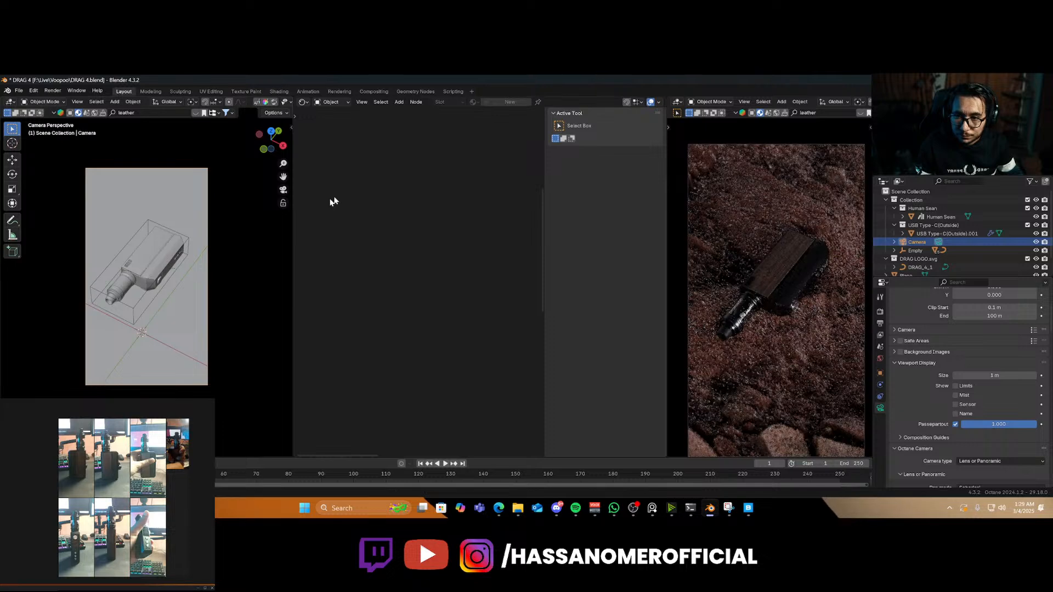
Adjust the ground plane's height slightly along Z beneath the product
{"action": "left_click", "coordinate": [167, 285]}
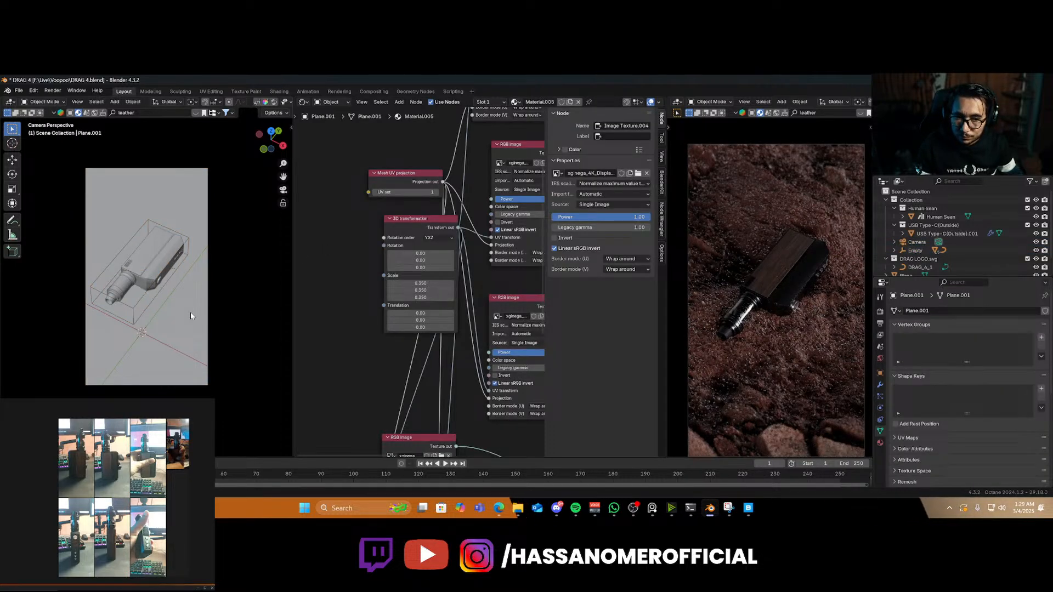
{"action": "key", "text": "g"}
{"action": "key", "text": "z"}
{"action": "left_click", "coordinate": [189, 316]}
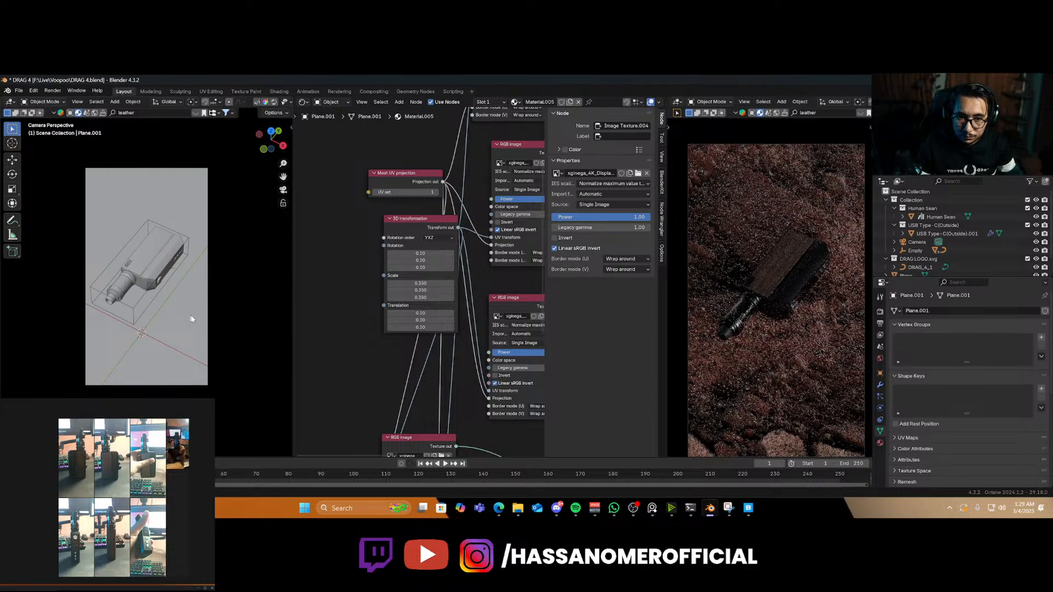
Duplicate the ground plane and raise the copy slightly along Z
{"action": "middle_click_drag", "start_coordinate": [176, 337], "coordinate": [196, 315]}
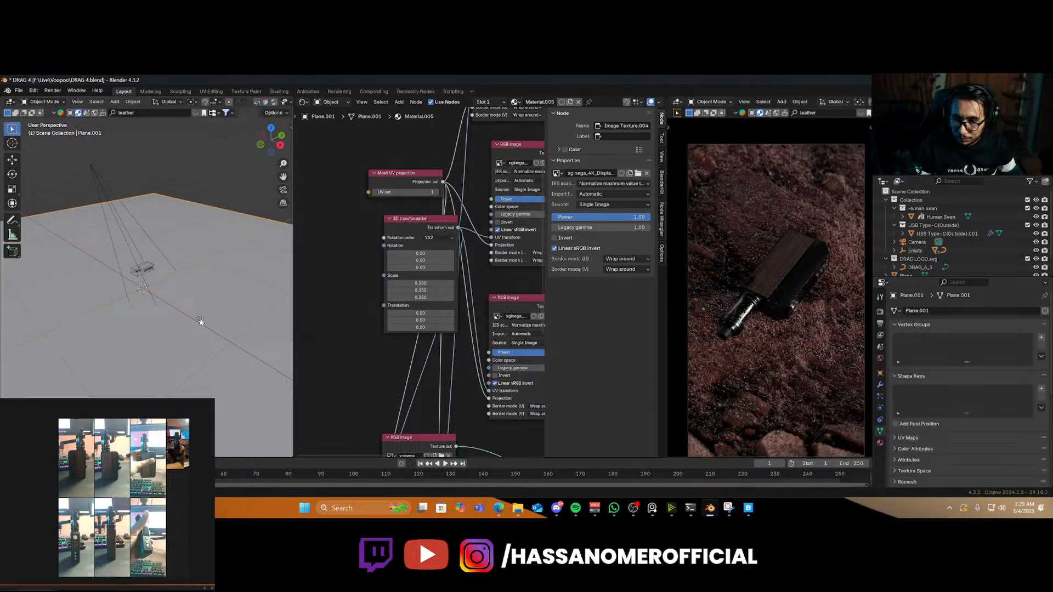
{"action": "key", "text": "shift+d"}
{"action": "key", "text": "z"}
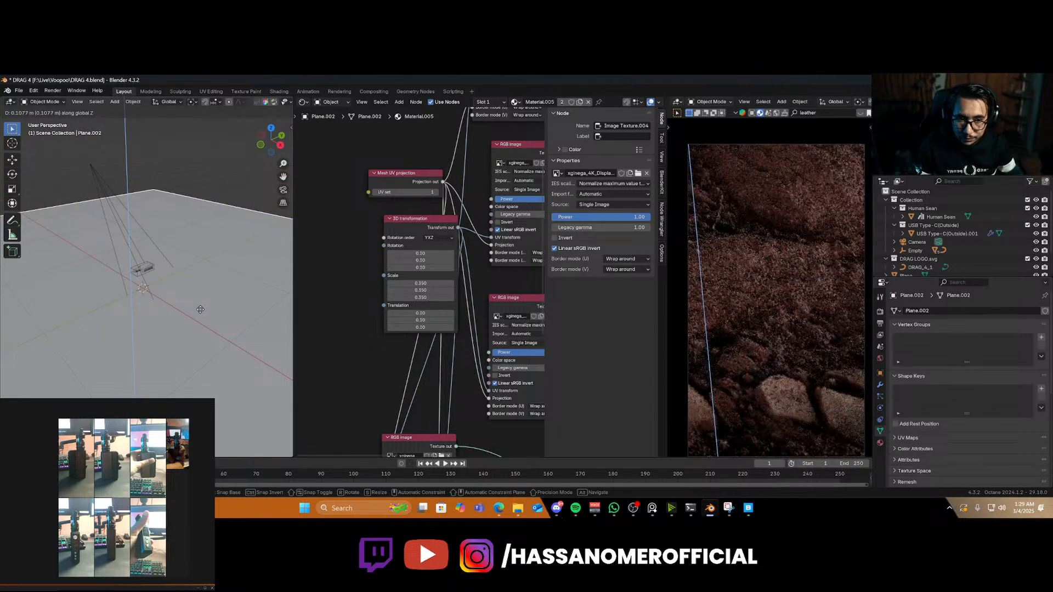
{"action": "left_click", "coordinate": [199, 312]}
Try loading xfipfar_4K_Albedo.jpg from the surface library's sand_desert_xfipfar folder into the duplicate plane's AO RGB image node
{"action": "scroll", "coordinate": [455, 247], "scroll_direction": "down", "scroll_amount": 5}
{"action": "middle_click_drag", "start_coordinate": [439, 175], "coordinate": [374, 276]}
{"action": "scroll", "coordinate": [376, 276], "scroll_direction": "up", "scroll_amount": 5}
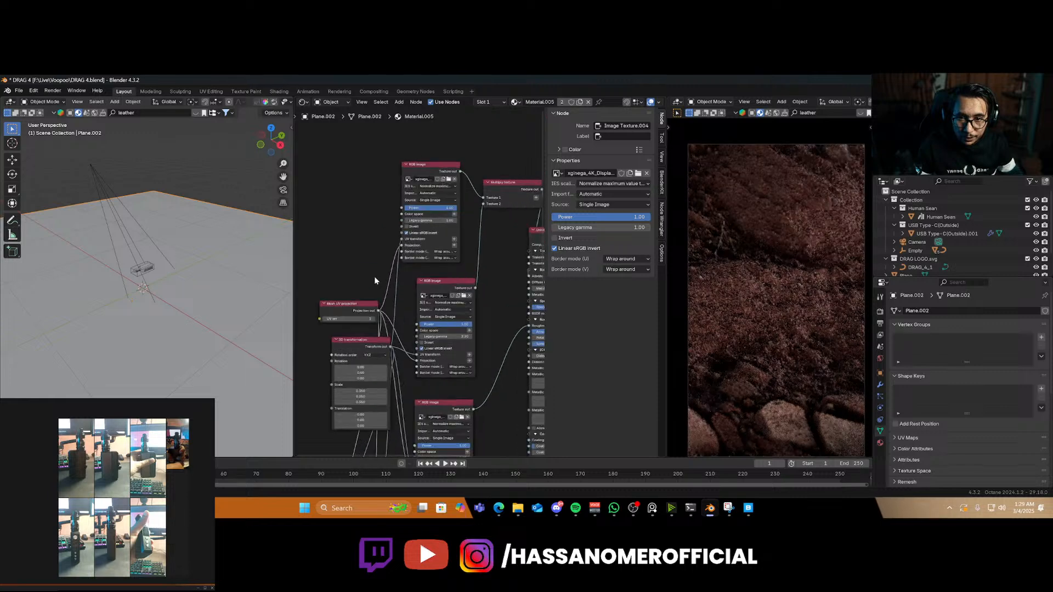
{"action": "left_click", "coordinate": [457, 152]}
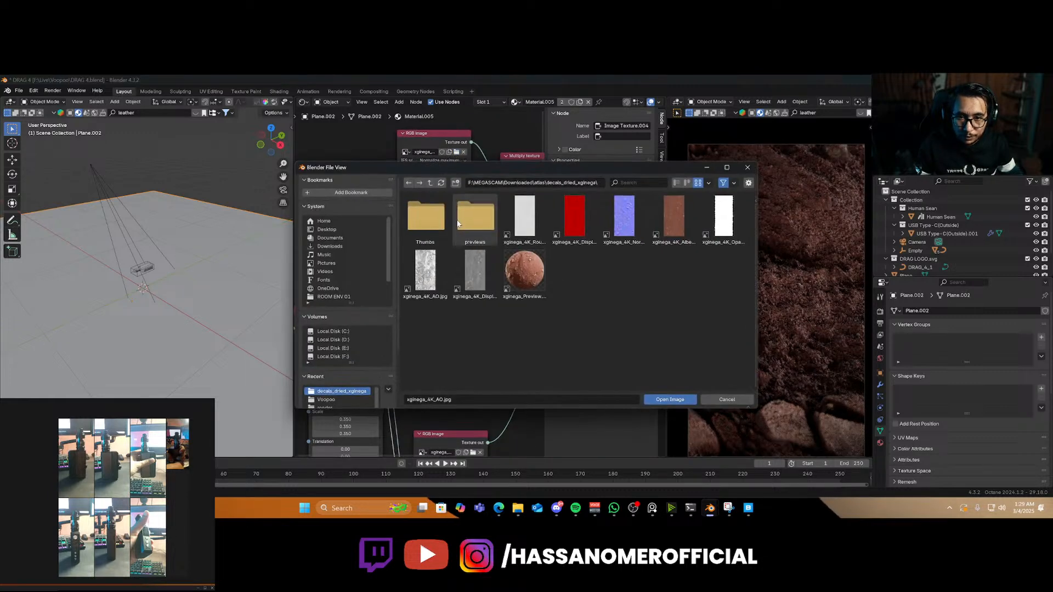
{"action": "left_click", "coordinate": [429, 184]}
{"action": "left_click", "coordinate": [431, 183]}
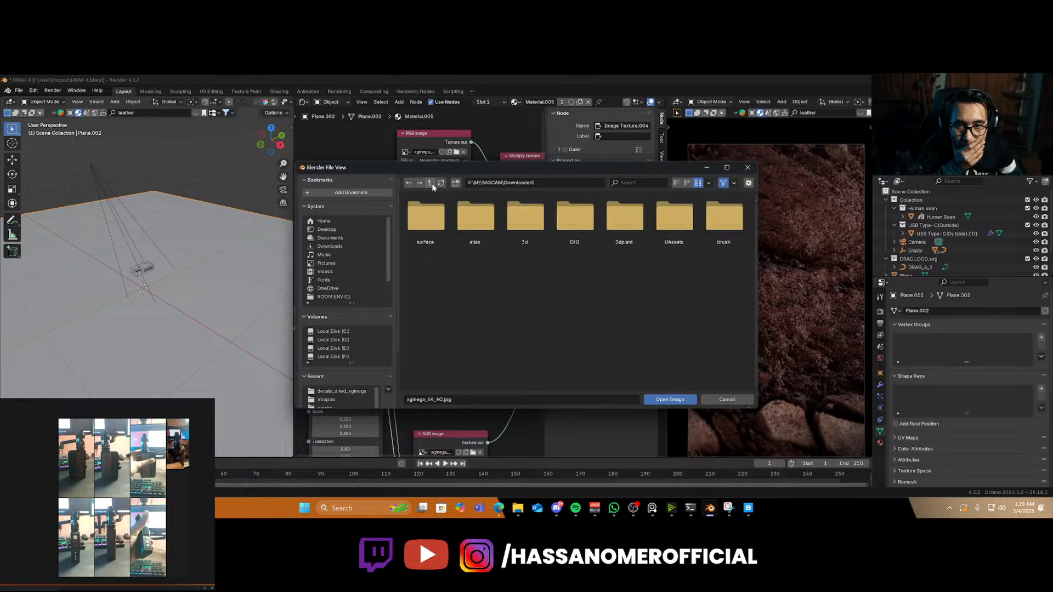
{"action": "double_click", "coordinate": [427, 219]}
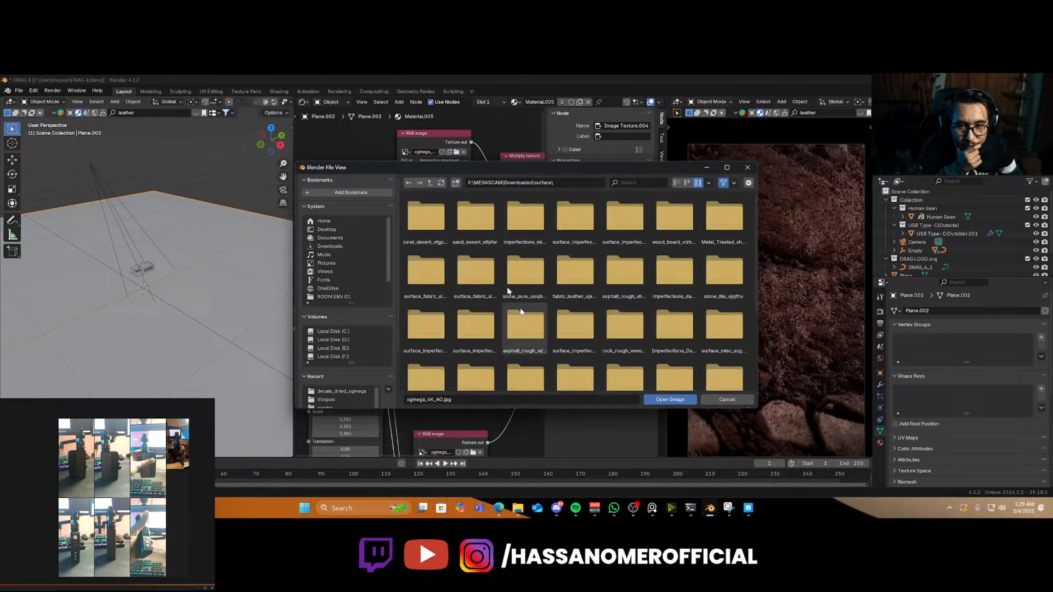
{"action": "double_click", "coordinate": [473, 236]}
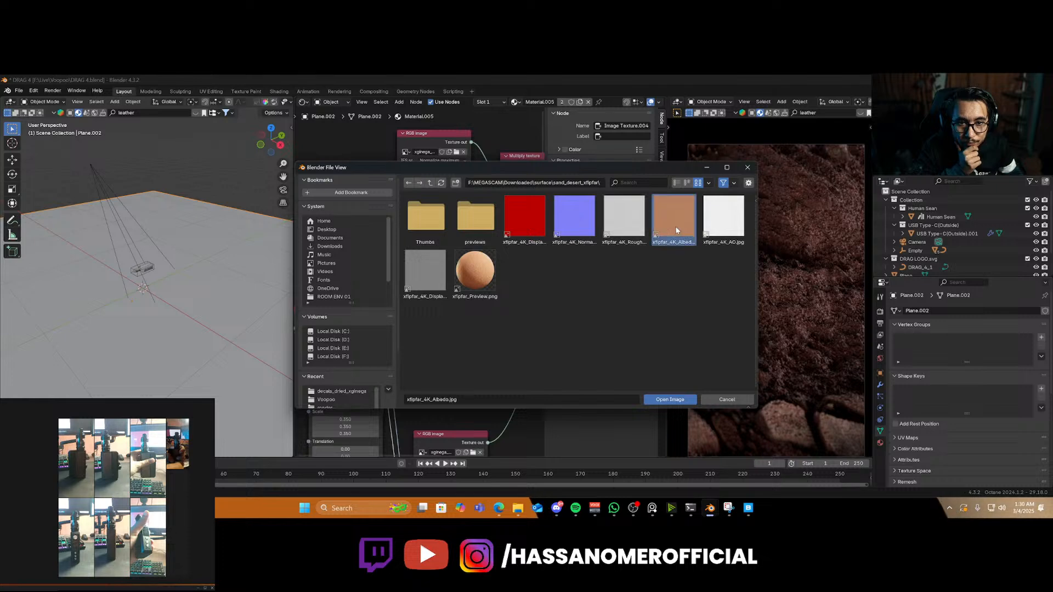
{"action": "double_click", "coordinate": [676, 230]}
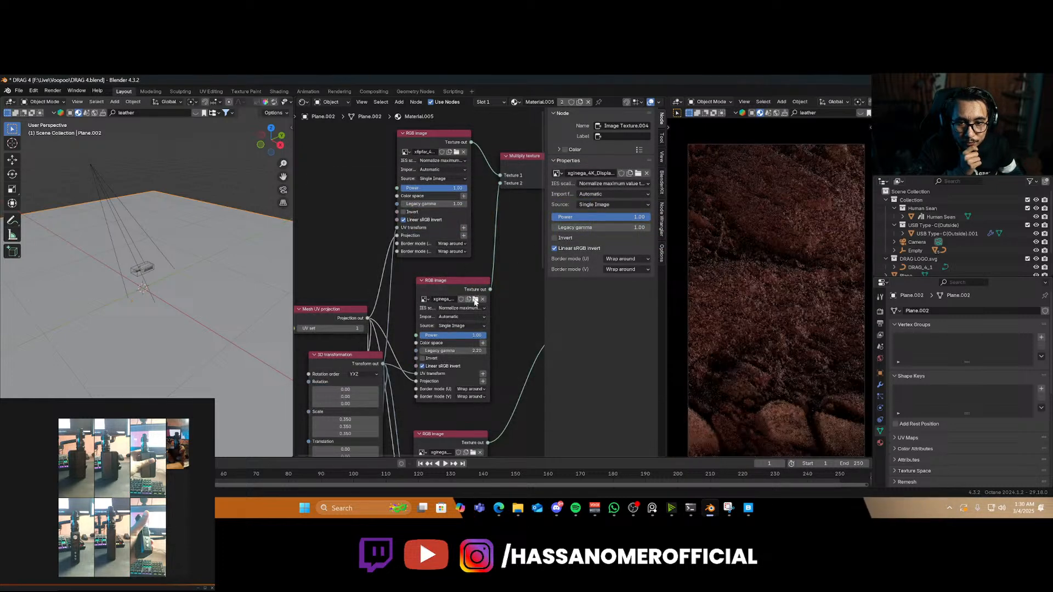
Copy the sand_desert_xfipfar folder path, and make the duplicate plane's material a single-user copy
{"action": "left_click", "coordinate": [457, 152]}
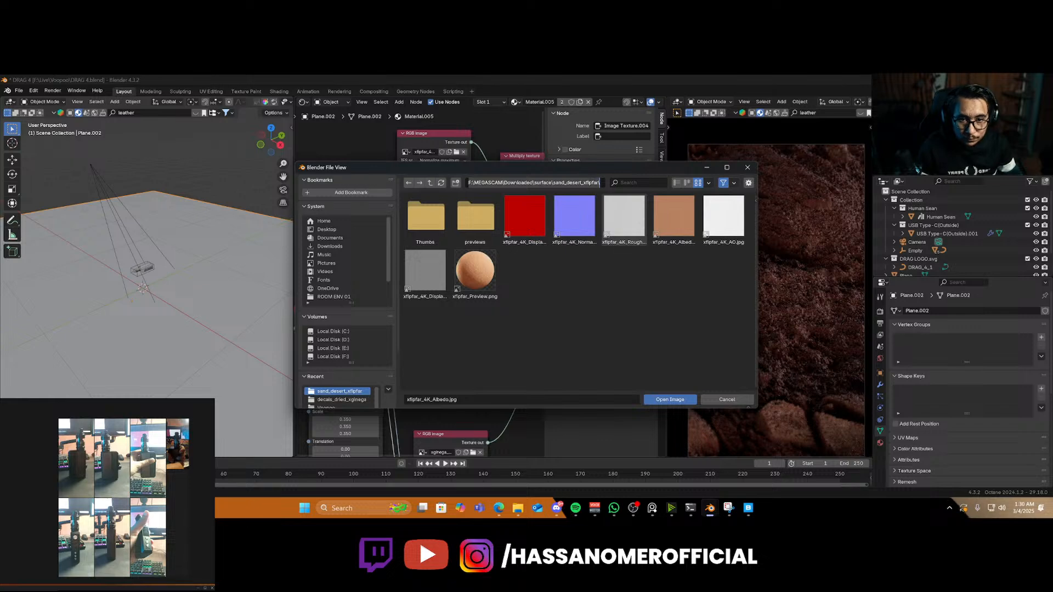
{"action": "left_click", "coordinate": [731, 400]}
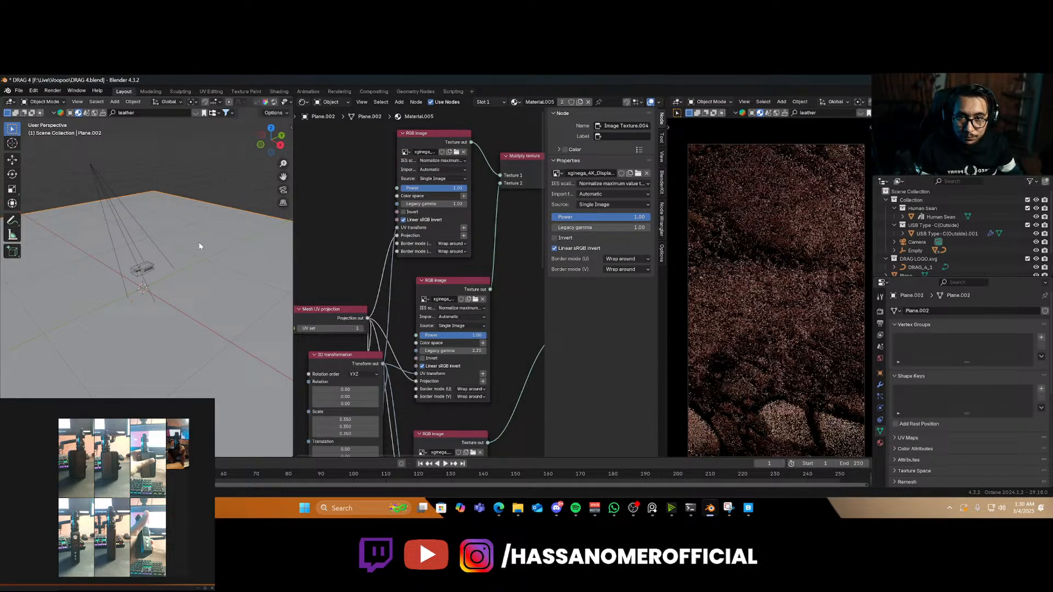
{"action": "left_click", "coordinate": [563, 103]}
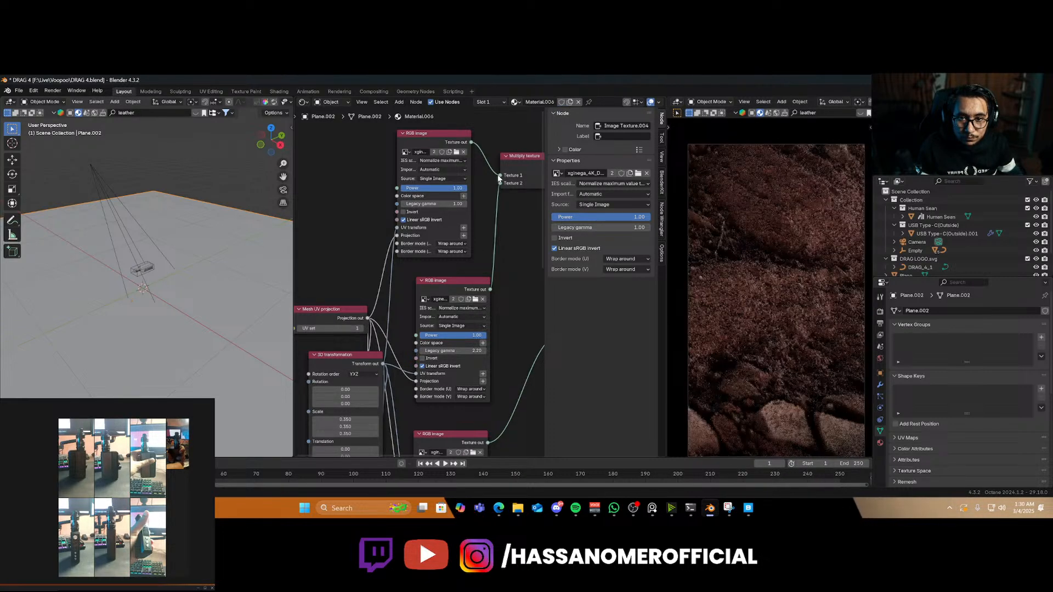
Unlink the AO image from the Multiply texture node and preview the albedo RGB image node
{"action": "left_click", "coordinate": [475, 298]}
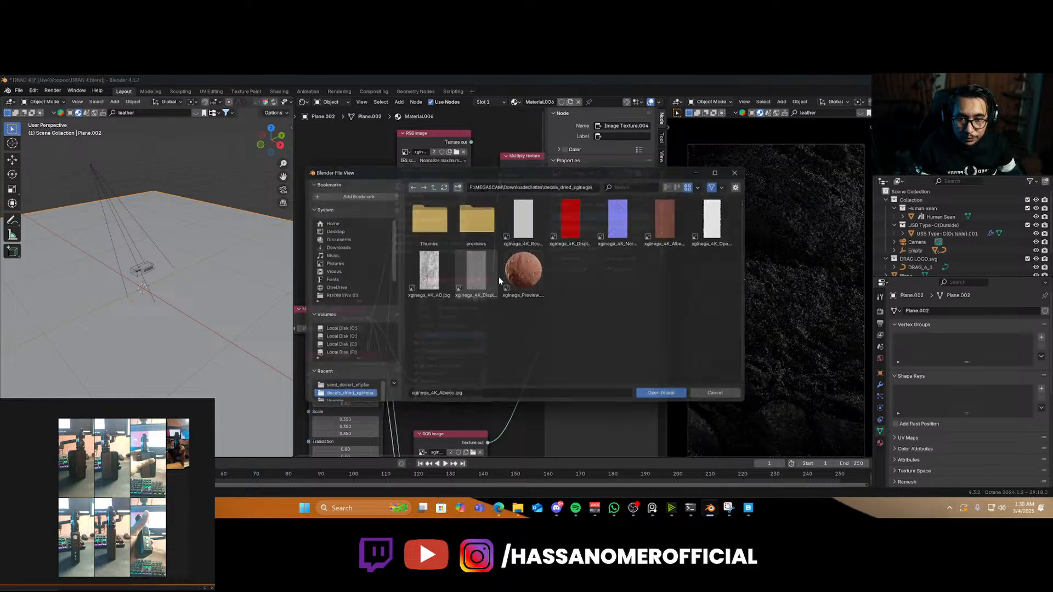
{"action": "left_click", "coordinate": [725, 401]}
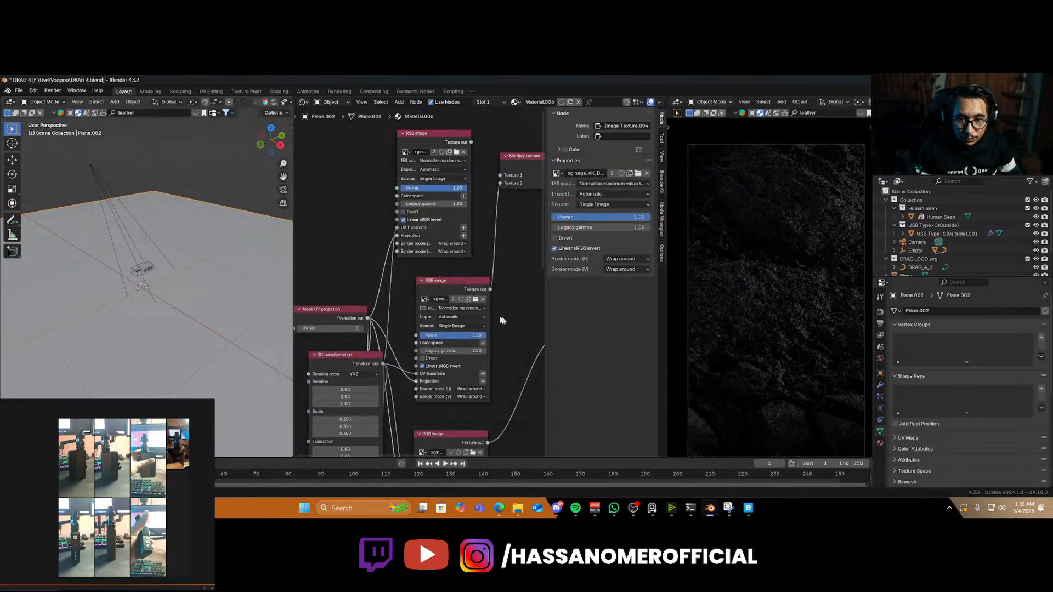
{"action": "middle_click_drag", "start_coordinate": [475, 207], "coordinate": [401, 210]}
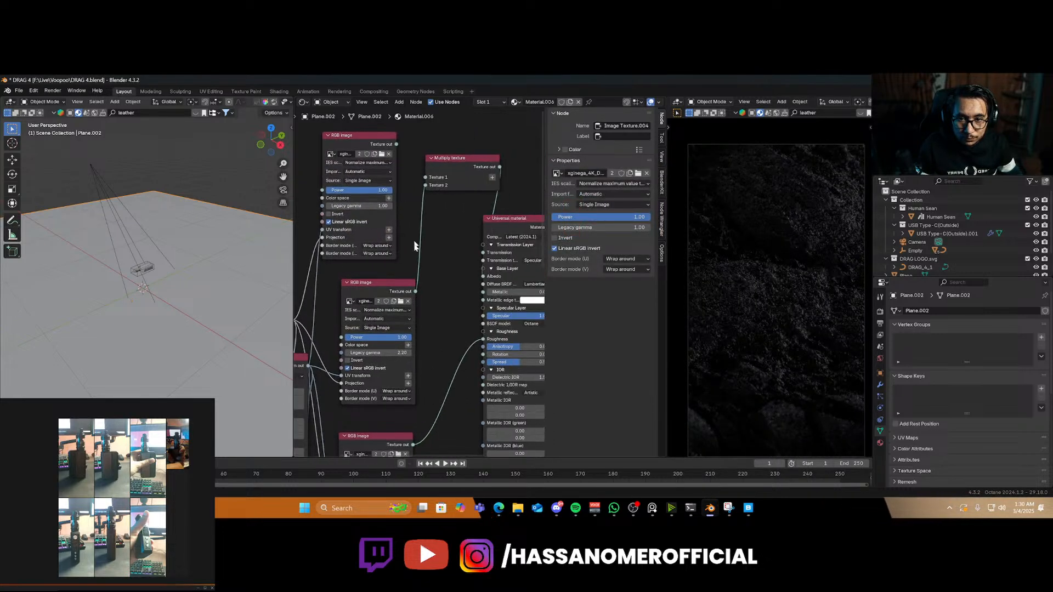
{"action": "left_click", "coordinate": [407, 288], "text": "ctrl+shift"}
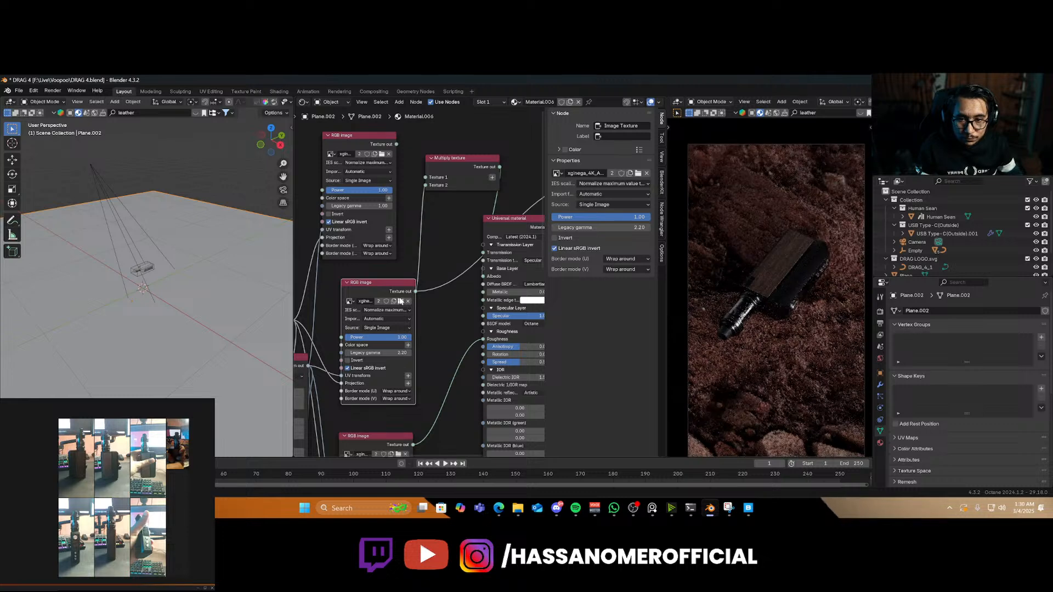
Load the xfipfar_4K_Albedo image from the surface library's sand_desert_xfipfar folder into the duplicate plane's albedo RGB image node
{"action": "left_click", "coordinate": [400, 301]}
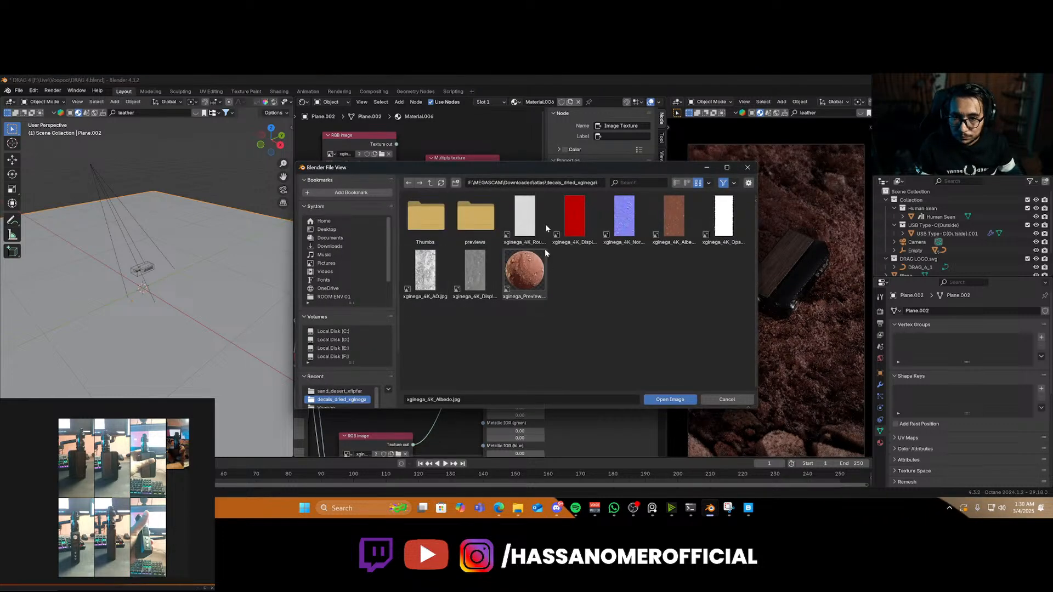
{"action": "type", "text": "F:\\MEGASCAM\\Downloaded\\surface\\sand_desert_xfipfar"}
{"action": "key", "text": "Return"}
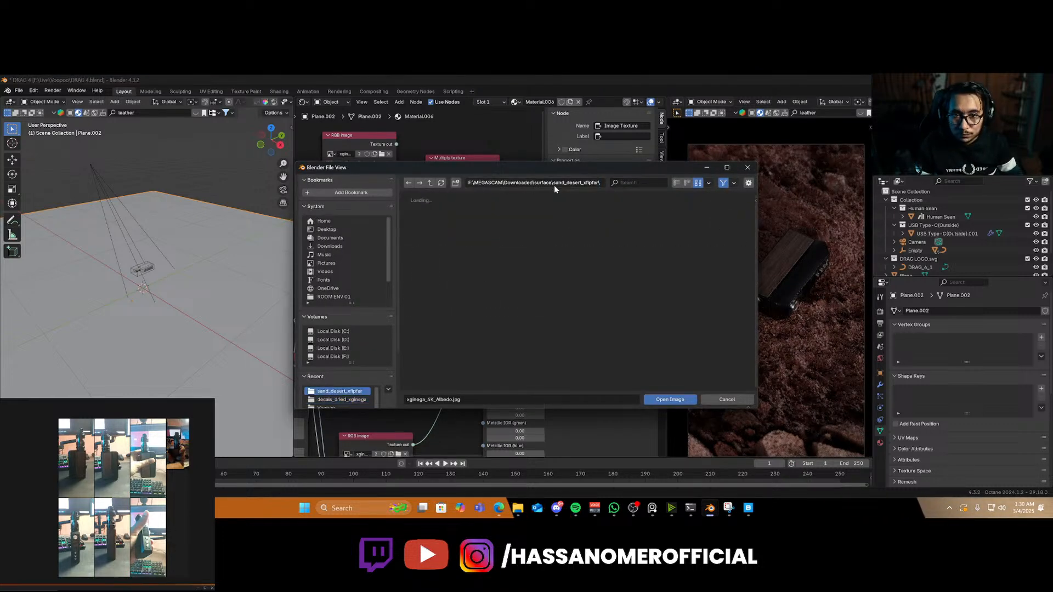
{"action": "double_click", "coordinate": [672, 225]}
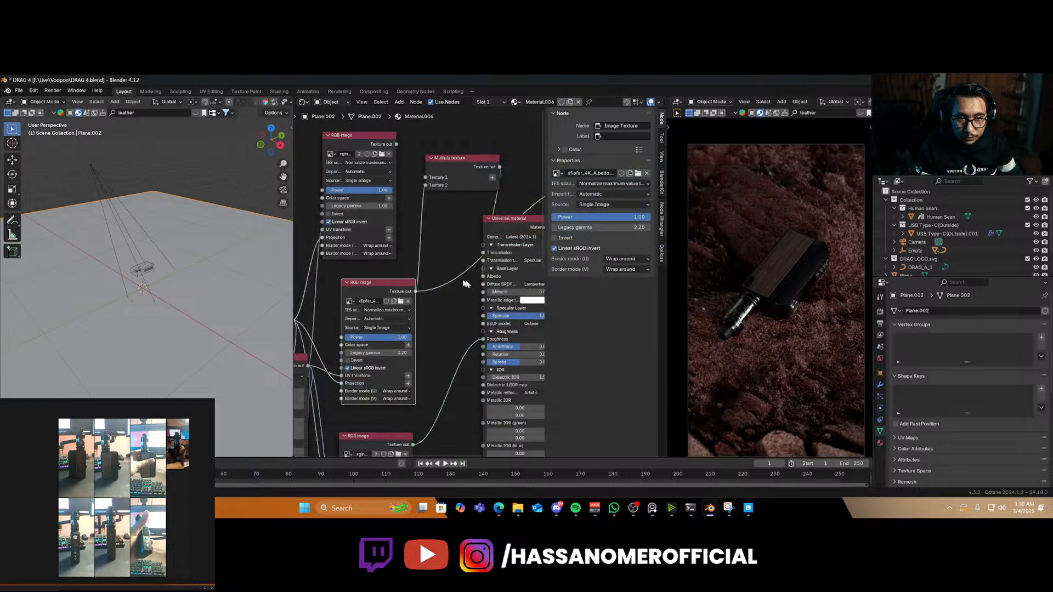
{"action": "scroll", "coordinate": [432, 298], "scroll_direction": "down", "scroll_amount": 1}
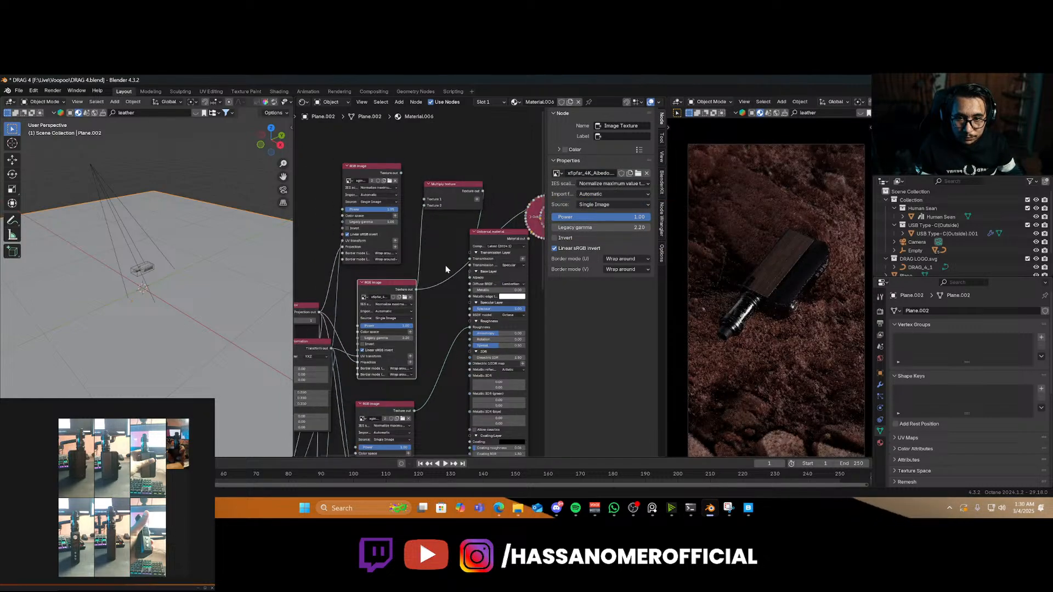
{"action": "mouse_move", "coordinate": [388, 294]}
{"action": "left_mouse_down"}
{"action": "mouse_move", "coordinate": [371, 304]}
{"action": "mouse_move", "coordinate": [388, 285]}
{"action": "left_mouse_up"}
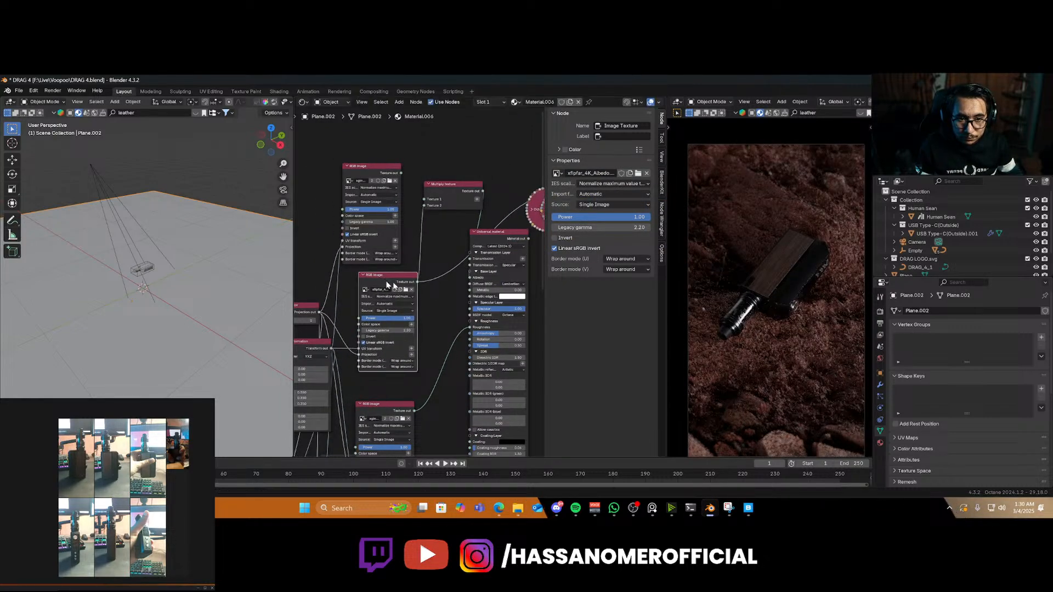
Switch the preview back to the Universal material, delete the Multiply texture node, and link the albedo image directly to the material's Albedo input
{"action": "middle_click_drag", "start_coordinate": [785, 317], "coordinate": [764, 338]}
{"action": "key", "text": "KP_Decimal"}
{"action": "scroll", "coordinate": [764, 338], "scroll_direction": "up", "scroll_amount": 5}
{"action": "scroll", "coordinate": [414, 284], "scroll_direction": "down", "scroll_amount": 1}
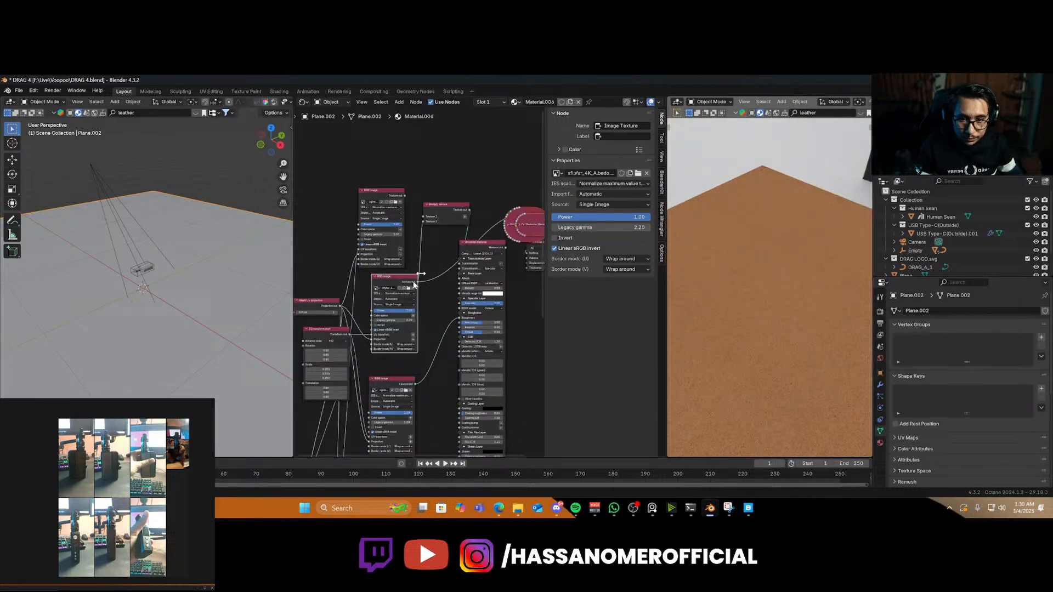
{"action": "left_click", "coordinate": [469, 245]}
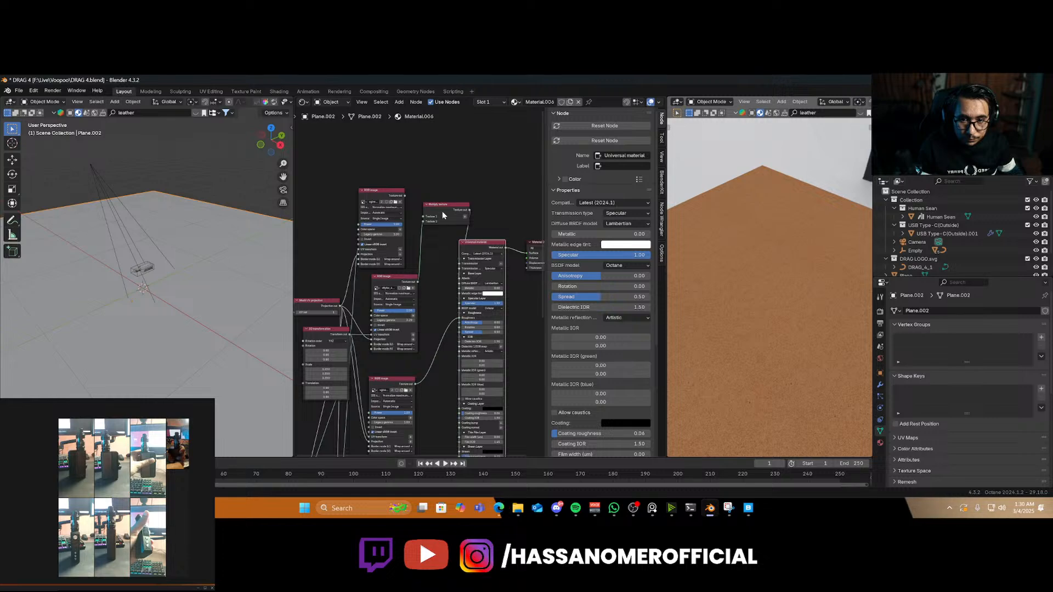
{"action": "left_click_drag", "start_coordinate": [442, 211], "coordinate": [442, 203]}
{"action": "key", "text": "x"}
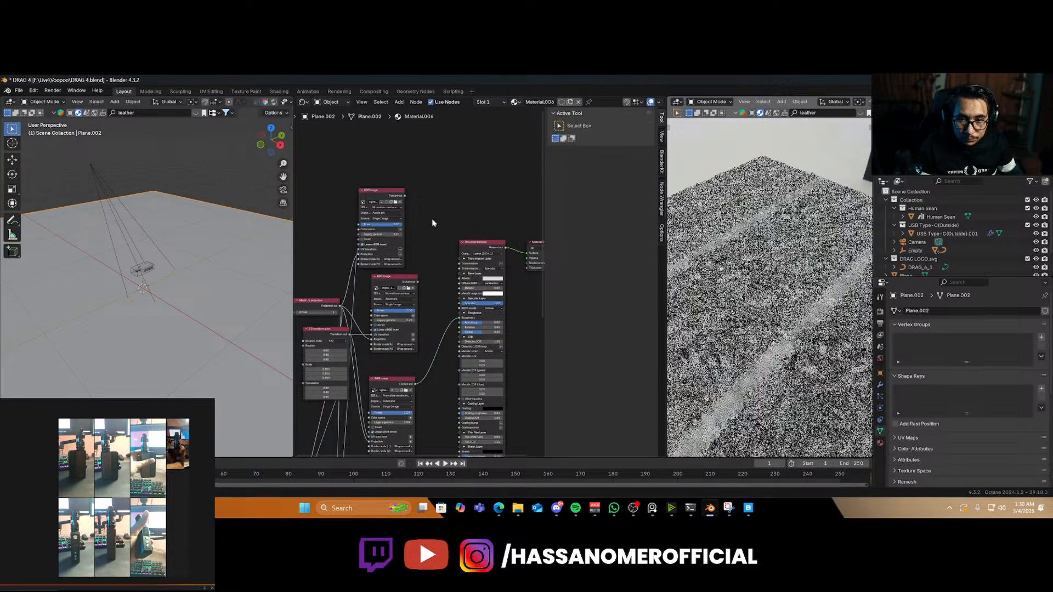
{"action": "left_click_drag", "start_coordinate": [418, 282], "coordinate": [459, 278]}
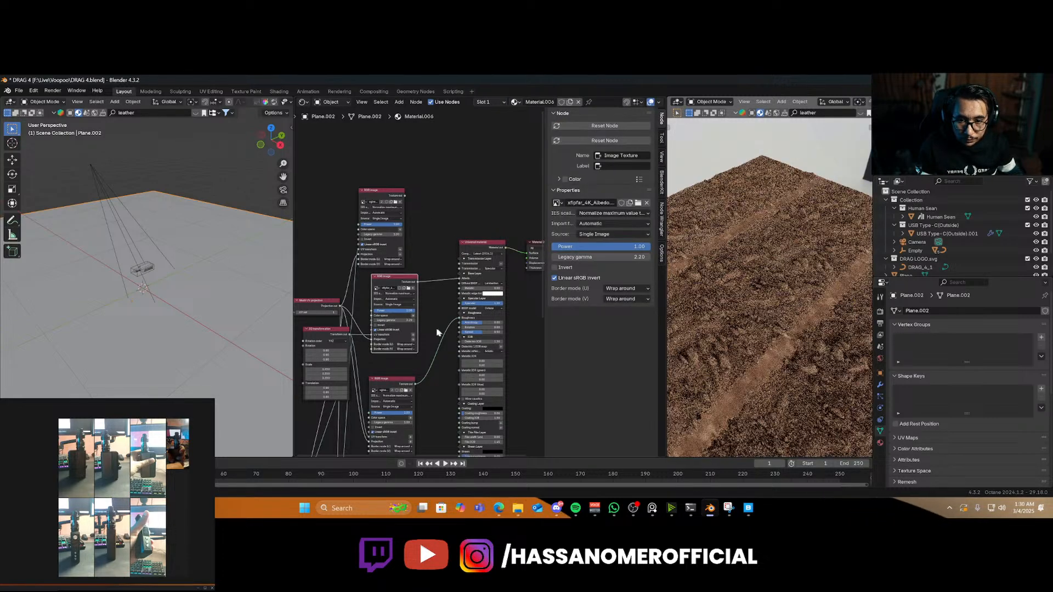
Load the xfipfar 4K roughness map from the sand_desert_xfipfar folder into the RGB image node feeding Roughness
{"action": "scroll", "coordinate": [458, 302], "scroll_direction": "up", "scroll_amount": 3}
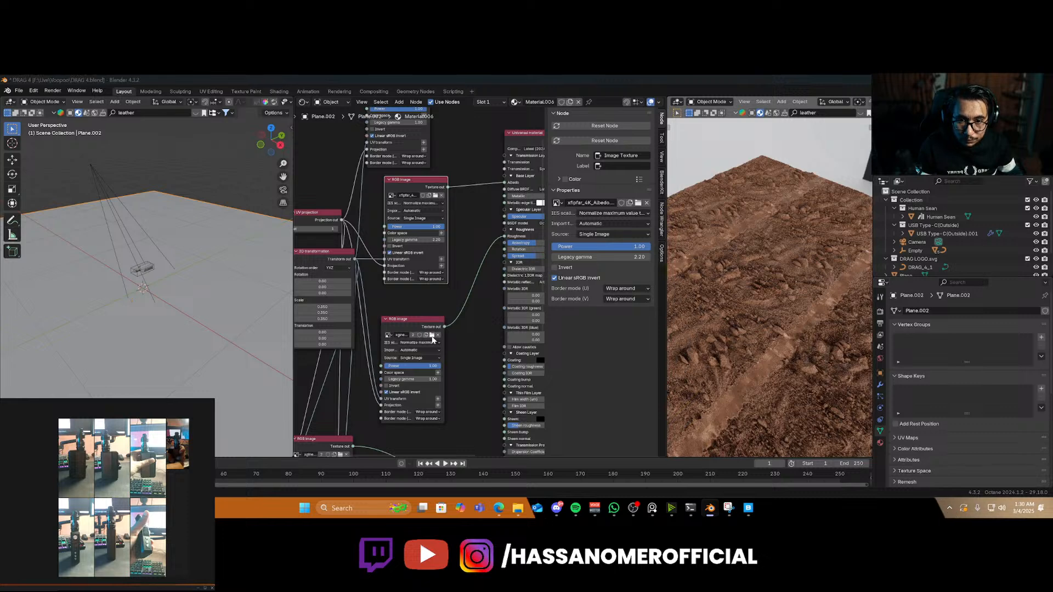
{"action": "left_click", "coordinate": [432, 336]}
{"action": "key", "text": "Escape"}
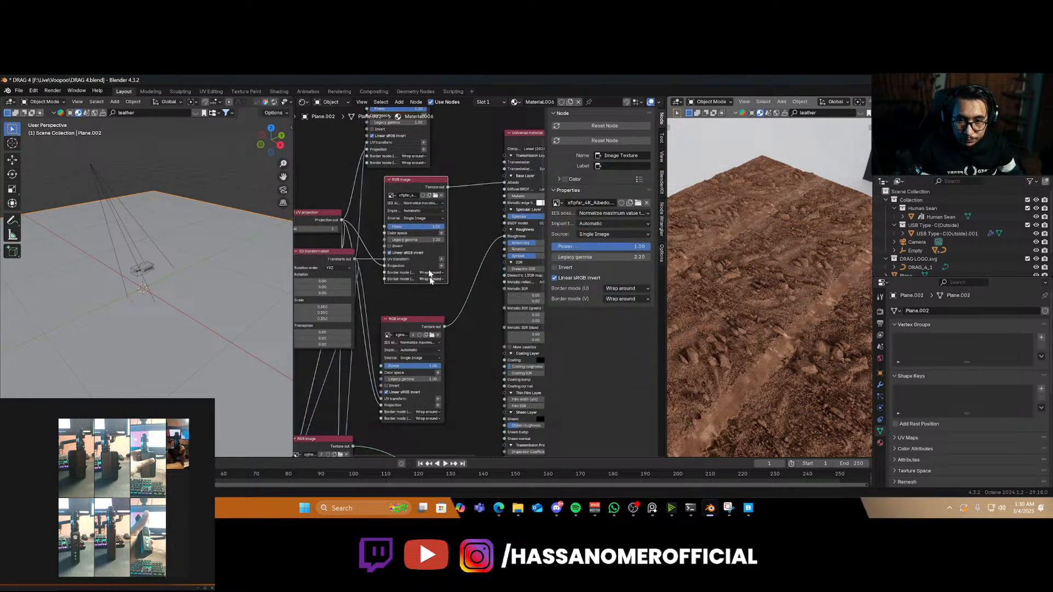
{"action": "middle_click_drag", "start_coordinate": [431, 277], "coordinate": [426, 316]}
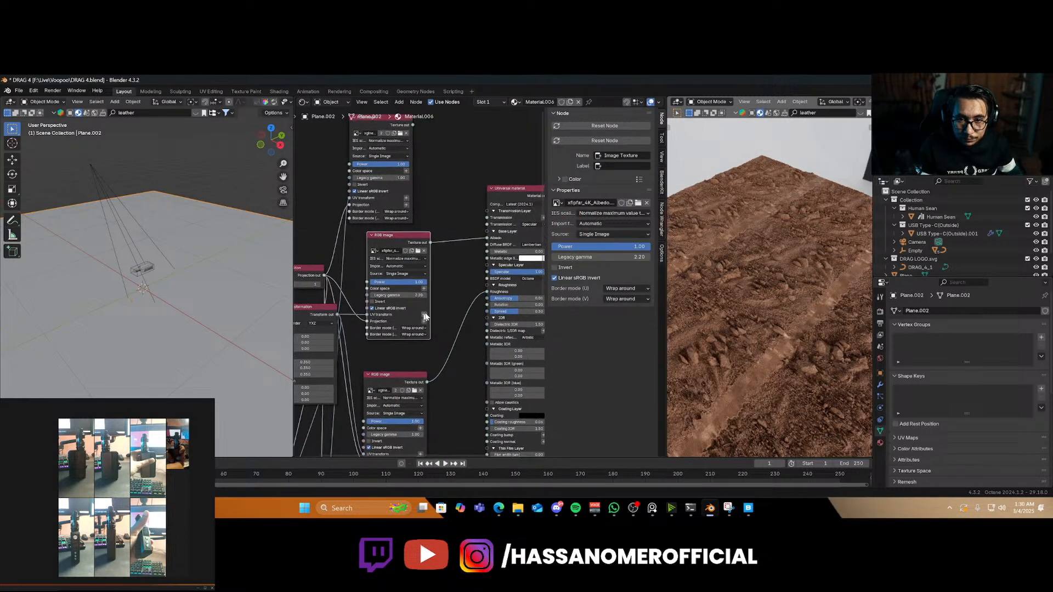
{"action": "left_click", "coordinate": [415, 389]}
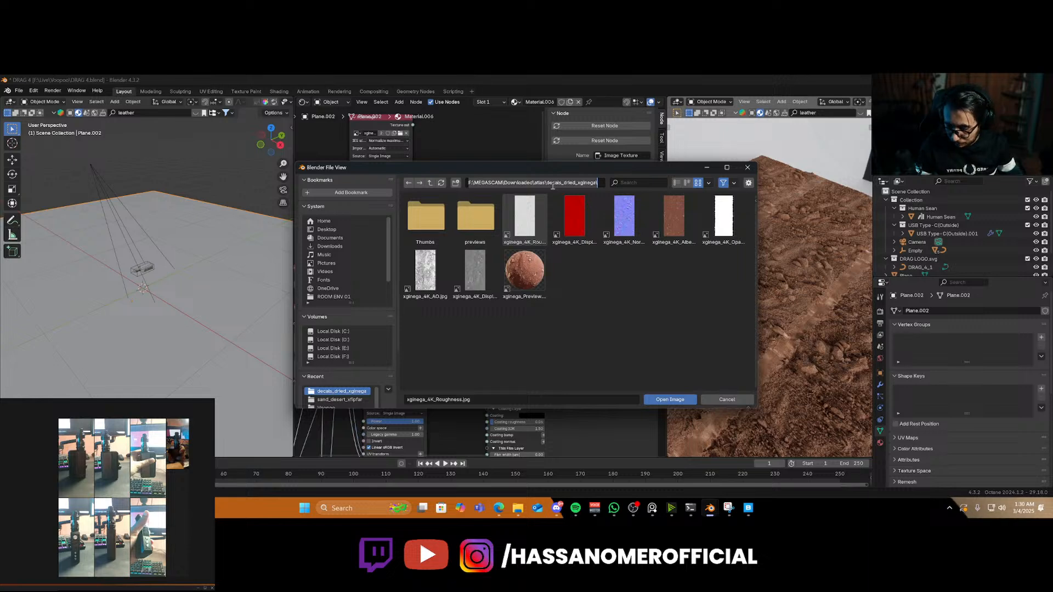
{"action": "type", "text": "F:\\MEGASCAM\\Downloaded\\surface\\sand_desert_xfipfar\\"}
{"action": "key", "text": "Return"}
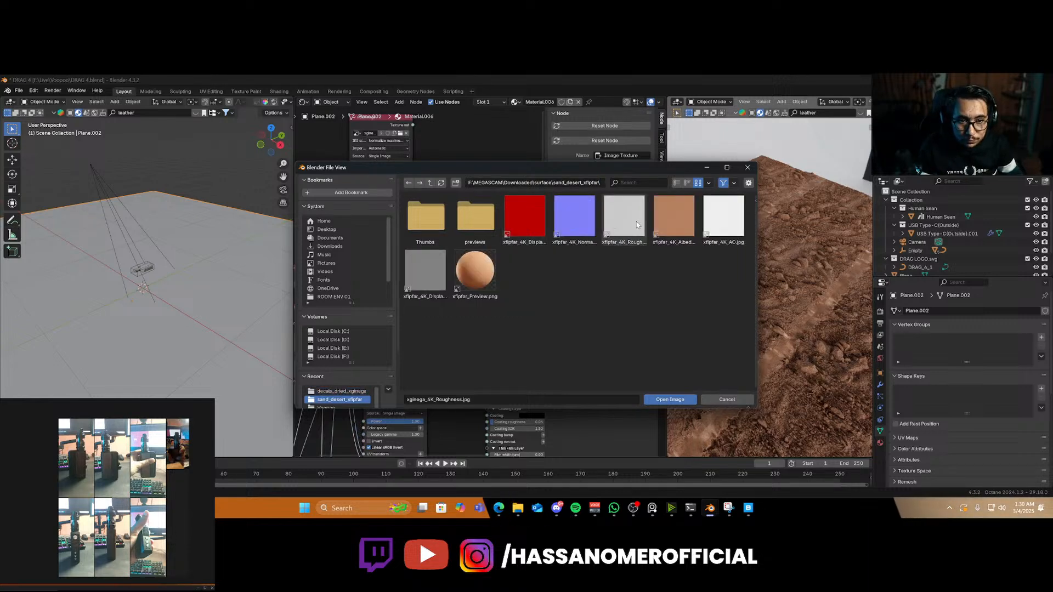
{"action": "double_click", "coordinate": [638, 225]}
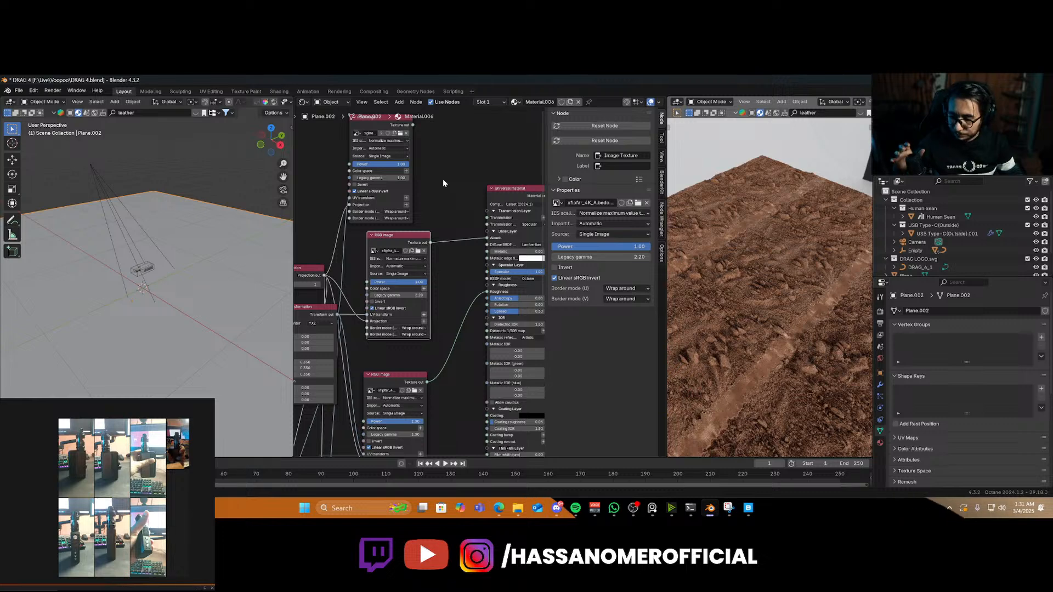
Replace the image in the unlinked AO RGB image node with xfipfar_4K_AO.jpg from the sand_desert_xfipfar folder
{"action": "scroll", "coordinate": [442, 179], "scroll_direction": "up", "scroll_amount": 2}
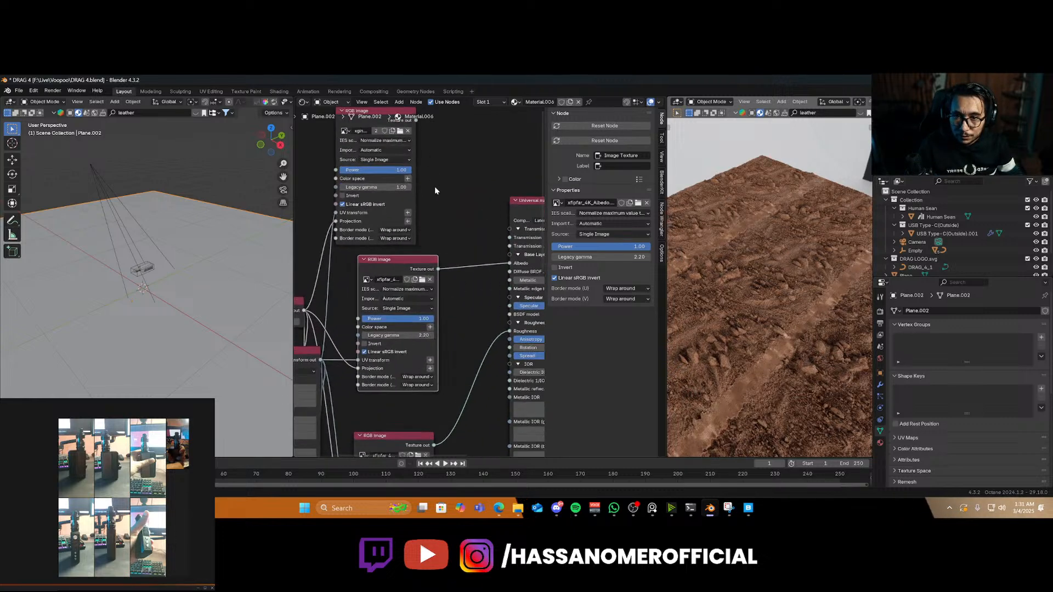
{"action": "middle_click_drag", "start_coordinate": [435, 190], "coordinate": [438, 240]}
{"action": "left_click", "coordinate": [404, 182]}
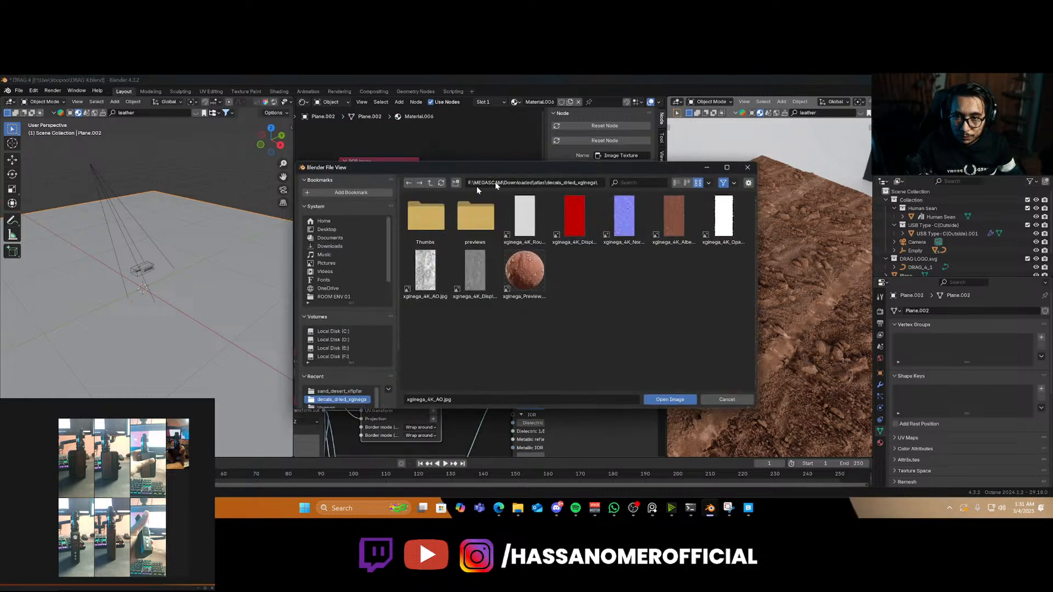
{"action": "left_click", "coordinate": [557, 184]}
{"action": "key", "text": "ctrl+a"}
{"action": "type", "text": "F:\\MEGASCAM\\Downloaded\\surface\\sand_desert_xflpfar\\"}
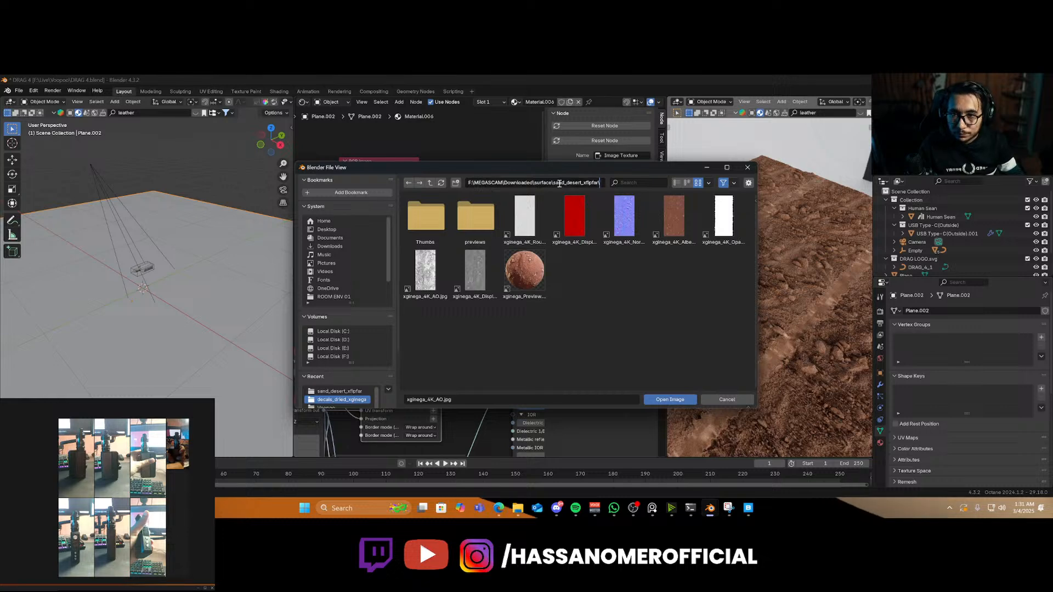
{"action": "key", "text": "Return"}
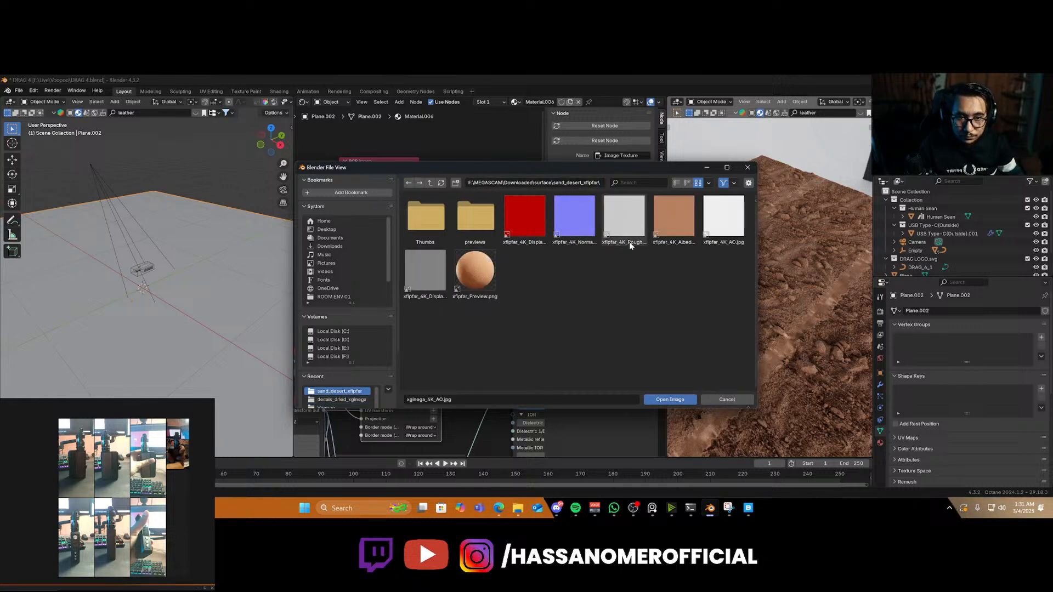
{"action": "double_click", "coordinate": [721, 227]}
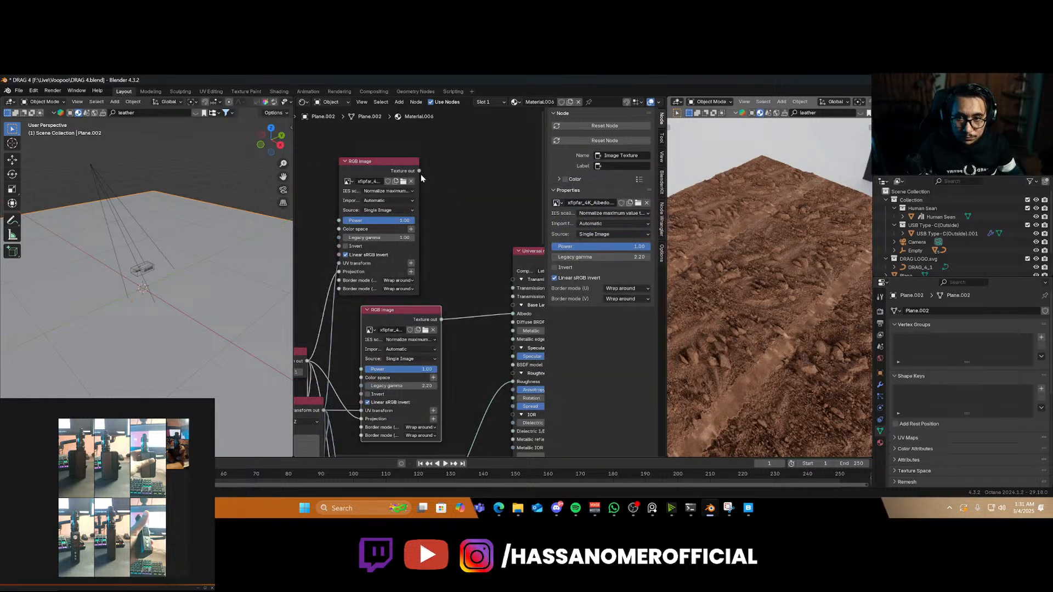
Add a Multiply texture node with AO as Texture 1 and albedo as Texture 2, and link it to the Universal material's Albedo input
{"action": "key", "text": "shift+a"}
{"action": "type", "text": "mu"}
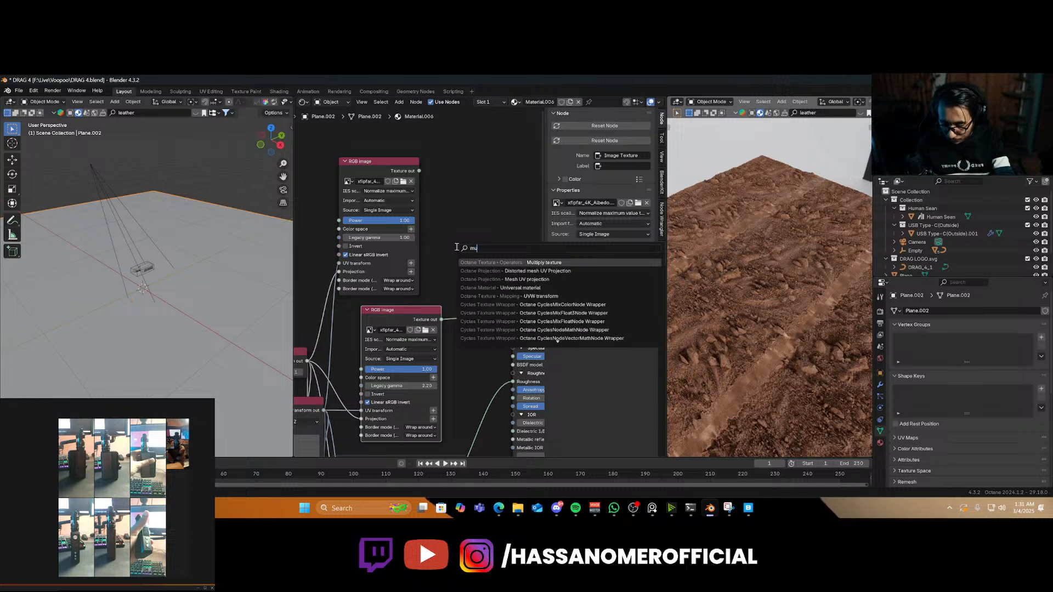
{"action": "type", "text": "lt"}
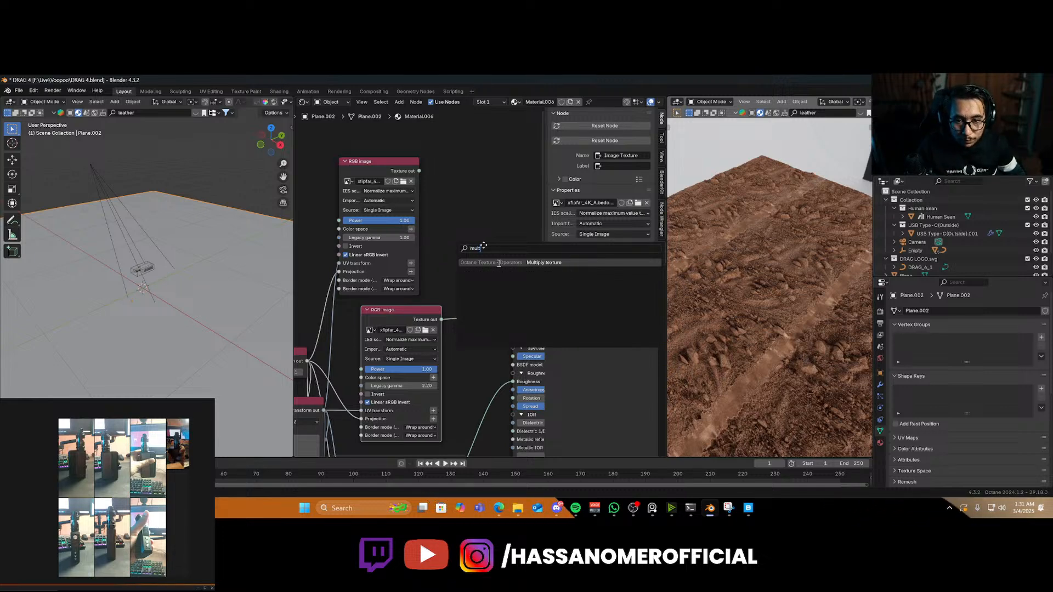
{"action": "key", "text": "Return"}
{"action": "left_click", "coordinate": [431, 187]}
{"action": "left_click_drag", "start_coordinate": [419, 171], "coordinate": [422, 240]}
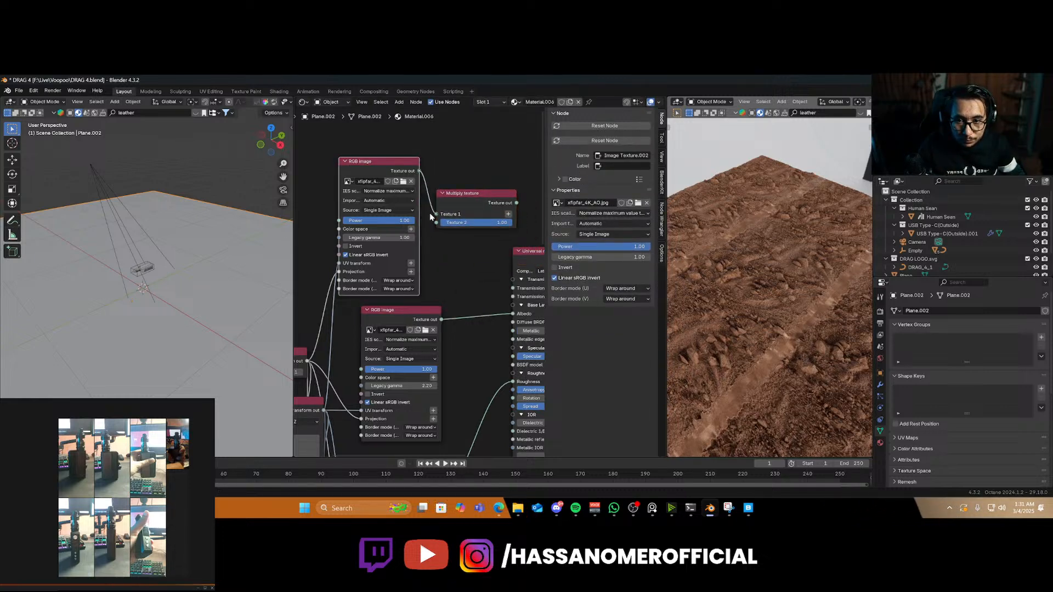
{"action": "left_click_drag", "start_coordinate": [513, 313], "coordinate": [436, 223]}
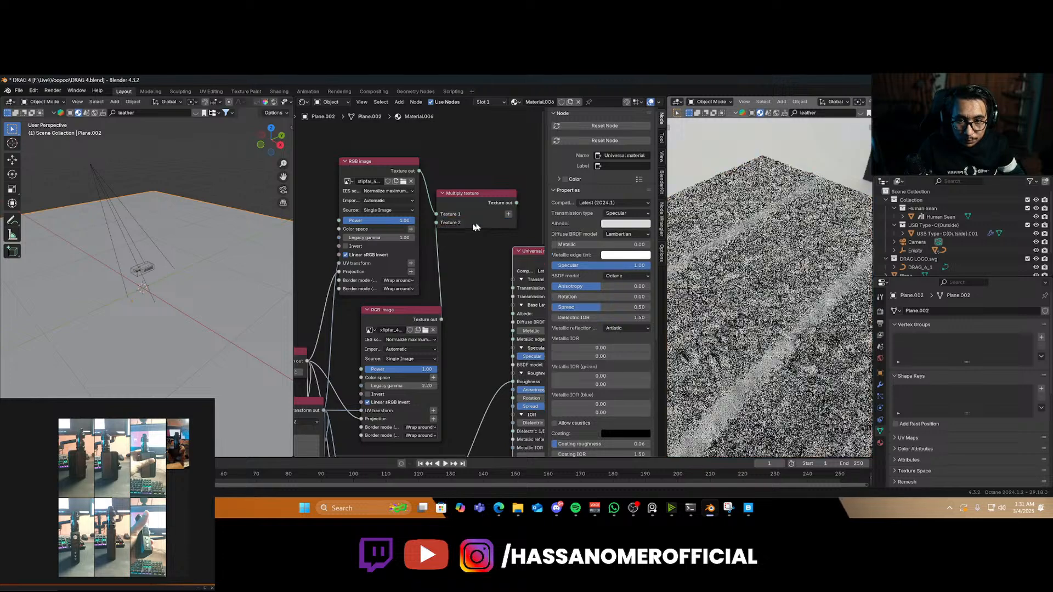
{"action": "left_click_drag", "start_coordinate": [516, 203], "coordinate": [513, 313]}
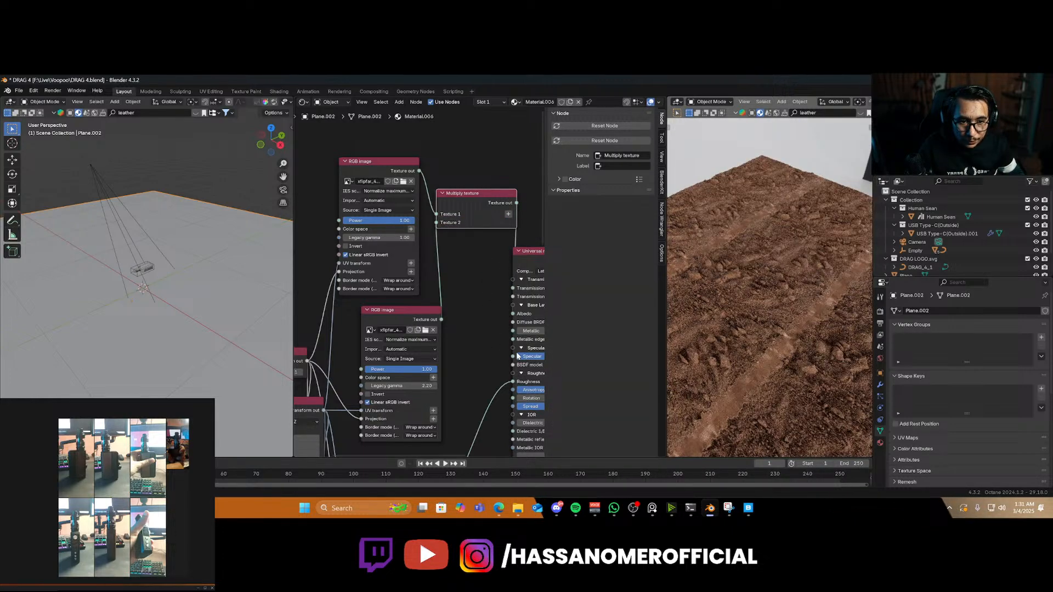
Load the xfipfar 4K normal map from the sand_desert_xfipfar folder into the normal RGB image node
{"action": "scroll", "coordinate": [517, 356], "scroll_direction": "up", "scroll_amount": 1}
{"action": "scroll", "coordinate": [467, 346], "scroll_direction": "down", "scroll_amount": 5, "text": "shift"}
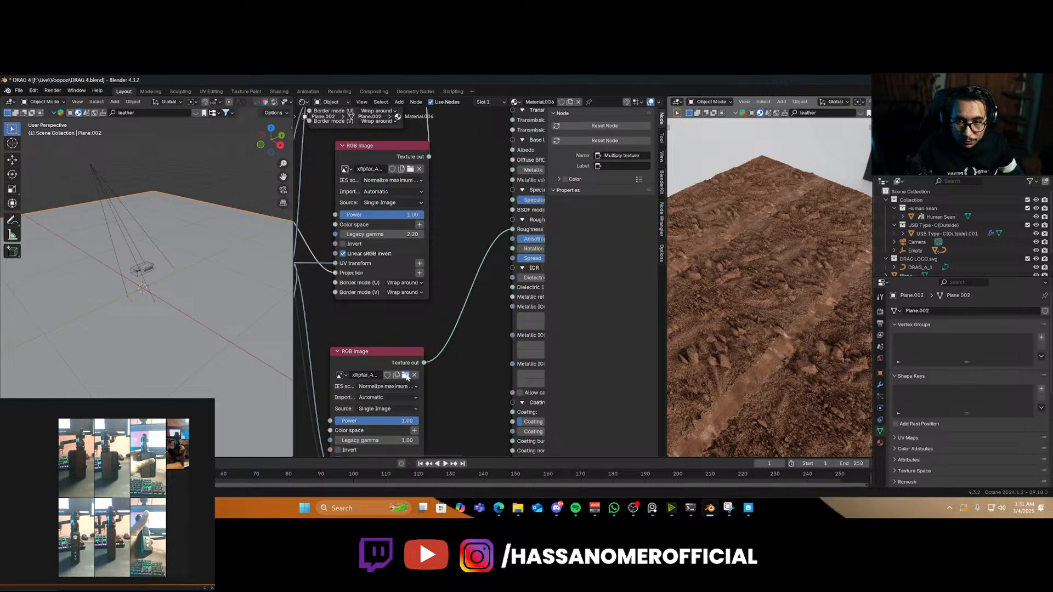
{"action": "scroll", "coordinate": [441, 357], "scroll_direction": "down", "scroll_amount": 3}
{"action": "middle_click_drag", "start_coordinate": [445, 355], "coordinate": [522, 155]}
{"action": "scroll", "coordinate": [390, 356], "scroll_direction": "up", "scroll_amount": 3}
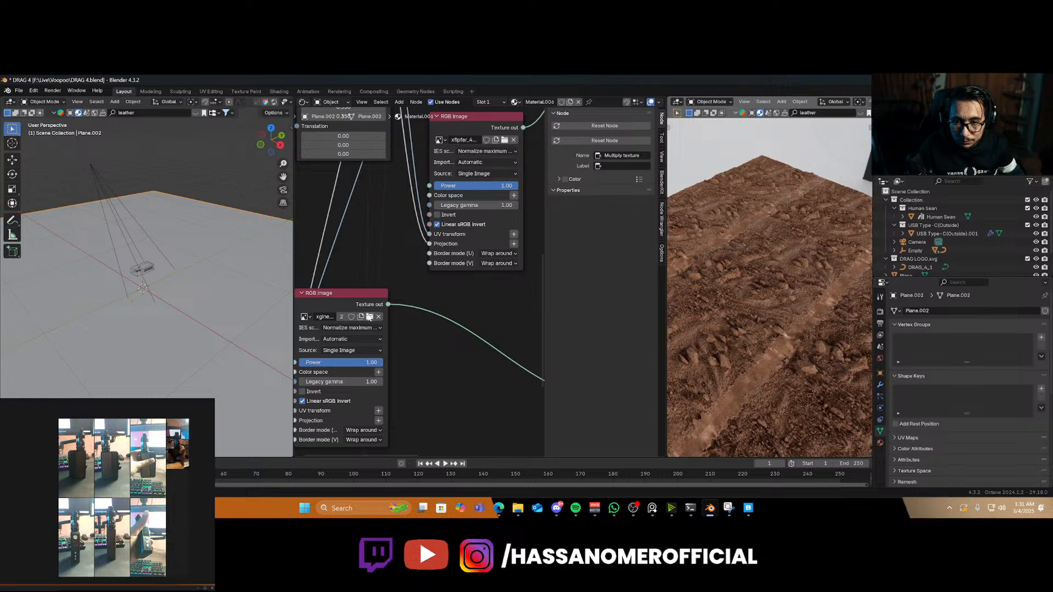
{"action": "left_click", "coordinate": [370, 317]}
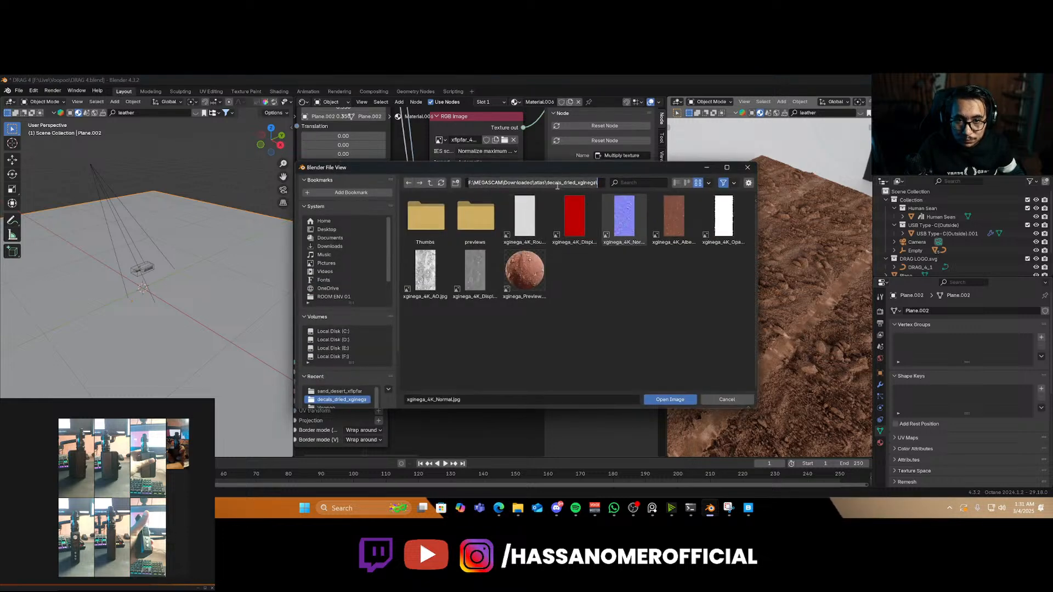
{"action": "type", "text": "F:\\MEGASCAM\\Downloaded\\surface\\sand_desert_xfipfar\\"}
{"action": "key", "text": "Return"}
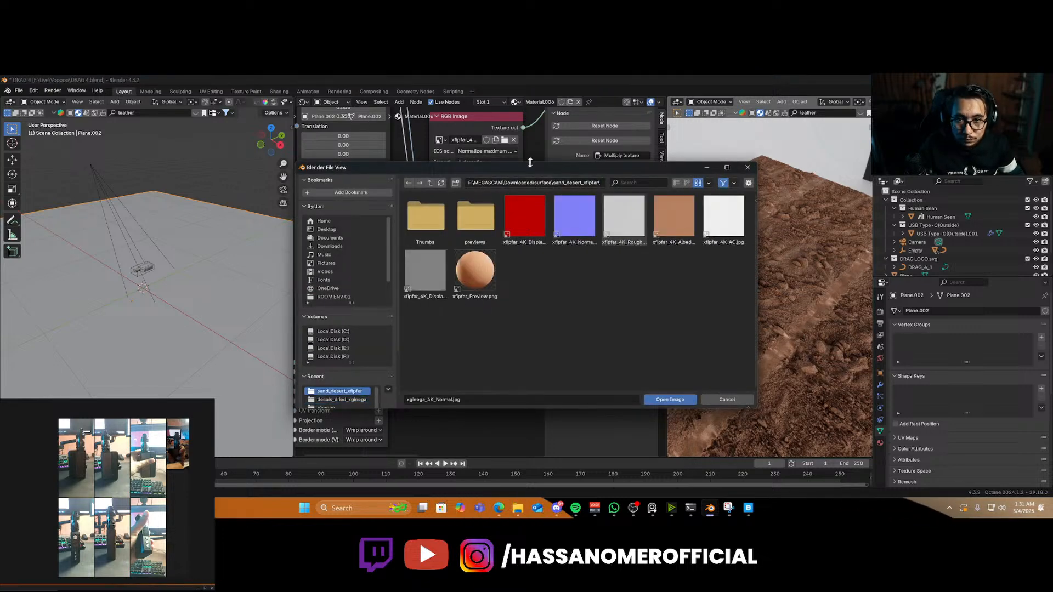
{"action": "left_click_drag", "start_coordinate": [525, 168], "coordinate": [343, 229]}
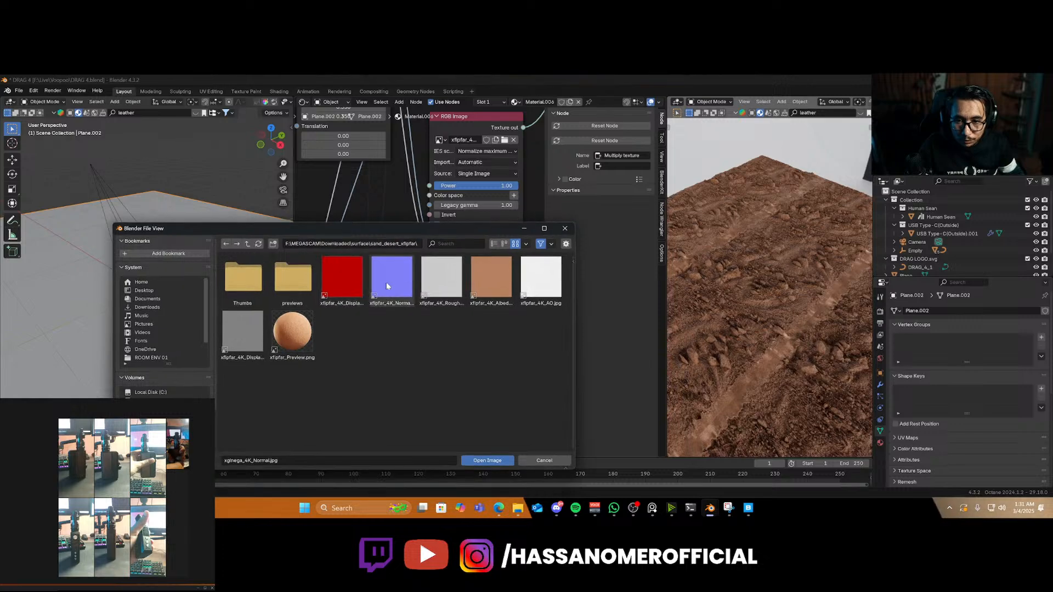
{"action": "double_click", "coordinate": [387, 286]}
Load the grey xfipfar 4K displacement map from the sand_desert_xfipfar folder into the RGB image node feeding Texture displacement
{"action": "scroll", "coordinate": [450, 336], "scroll_direction": "down", "scroll_amount": 2}
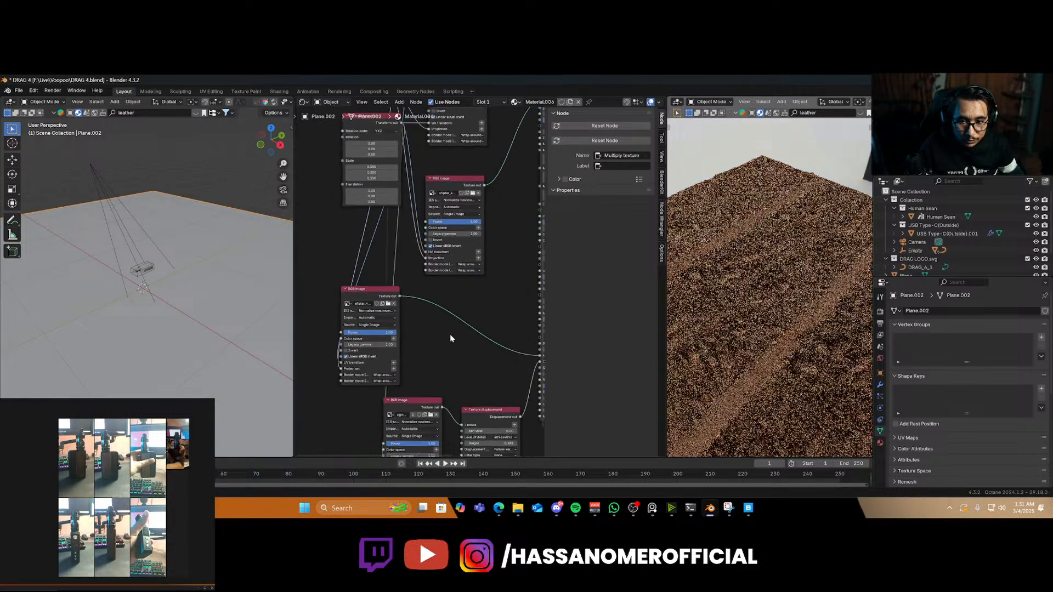
{"action": "scroll", "coordinate": [430, 354], "scroll_direction": "up", "scroll_amount": 3}
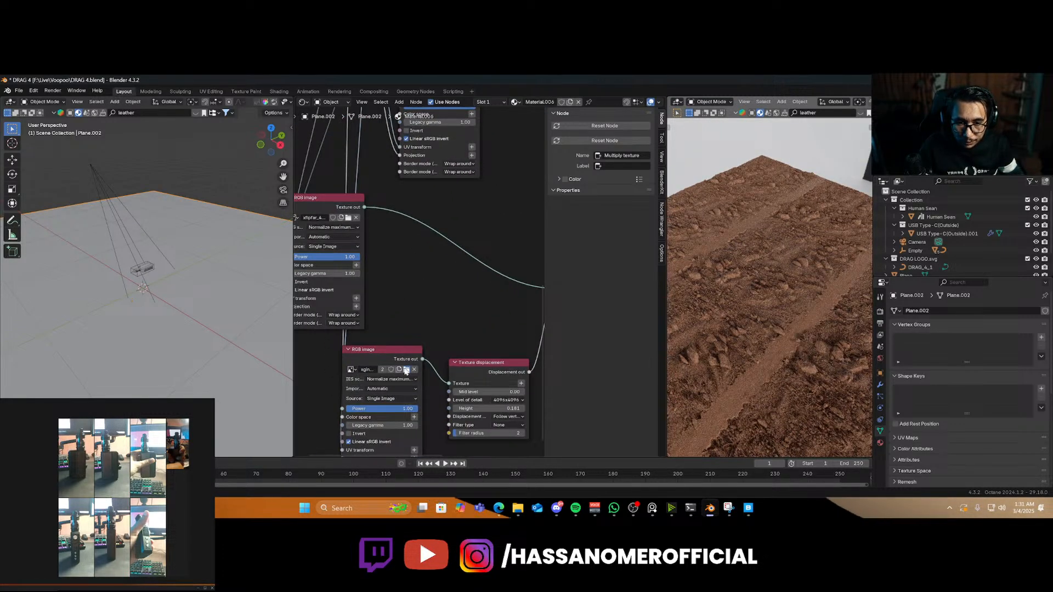
{"action": "left_click", "coordinate": [406, 370]}
{"action": "left_click", "coordinate": [581, 185]}
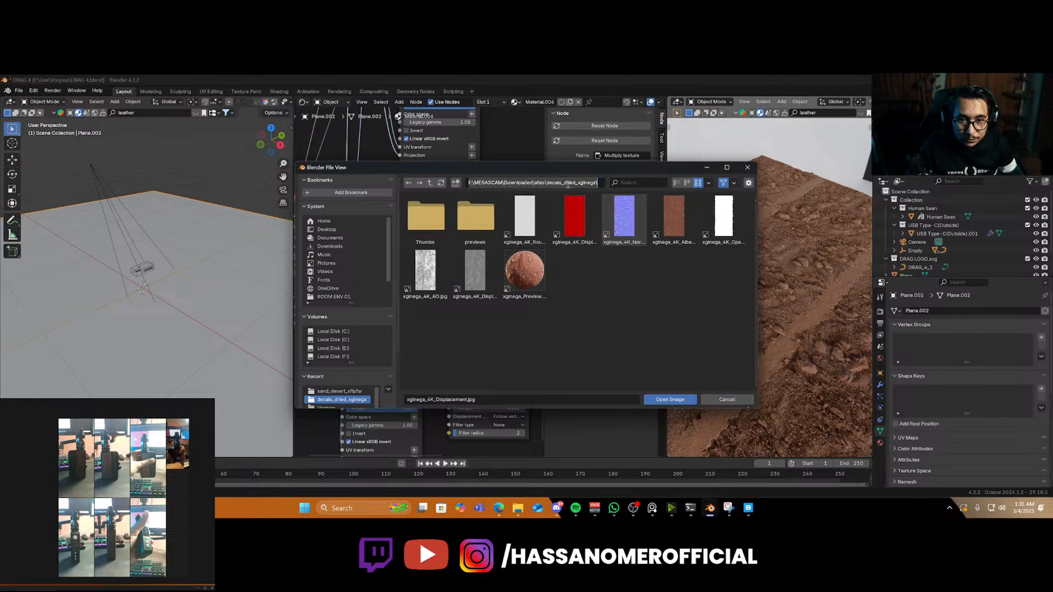
{"action": "type", "text": "F:\\MEGASCAM\\Downloaded\\surface\\sand_desert_xfipfar"}
{"action": "key", "text": "Return"}
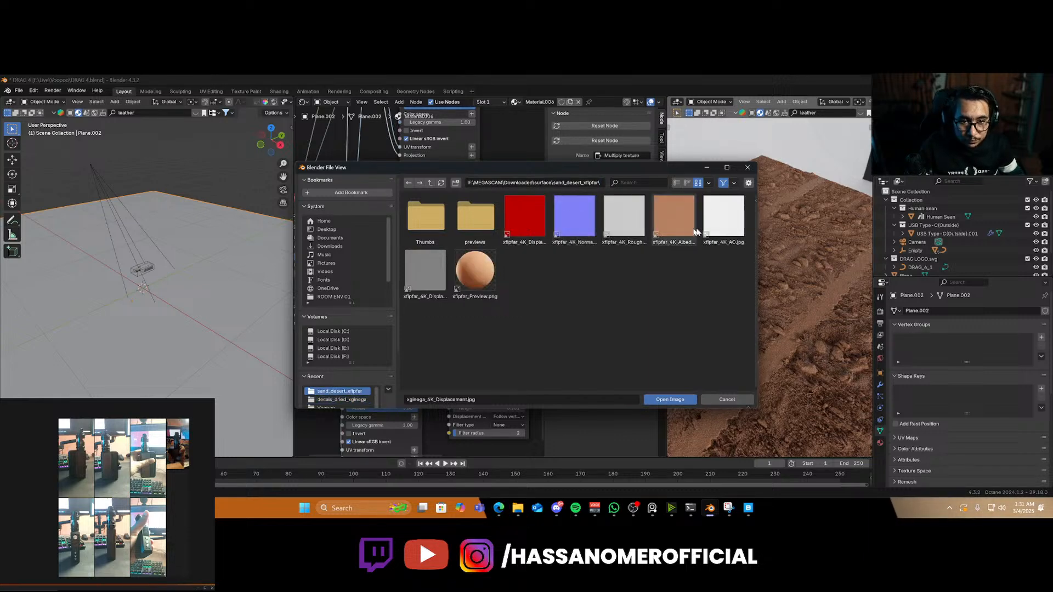
{"action": "double_click", "coordinate": [435, 286]}
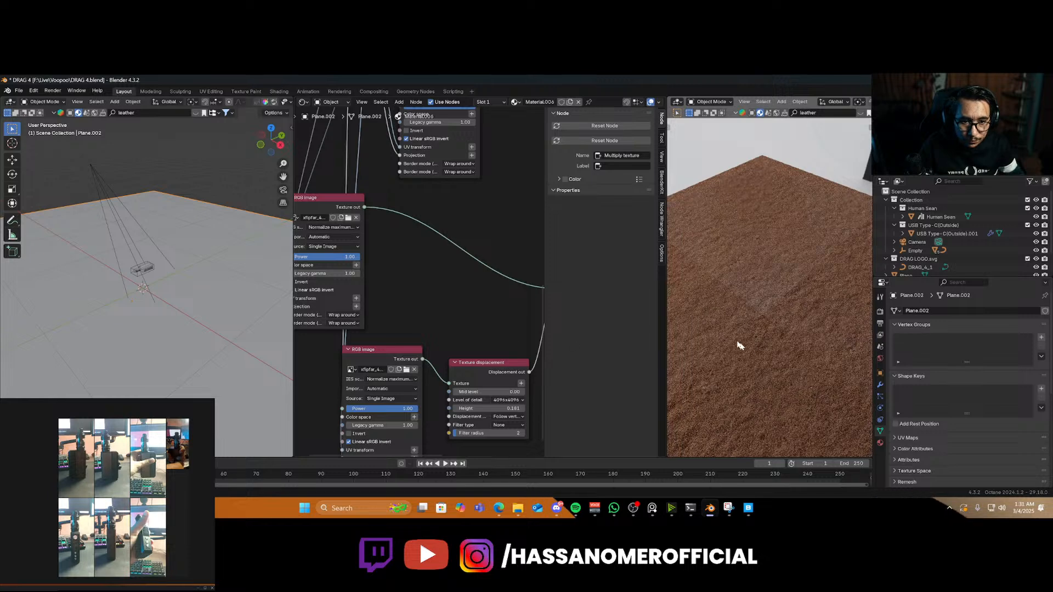
Lower the sand-textured plane along Z until the vape product emerges above it in the camera view
{"action": "scroll", "coordinate": [737, 344], "scroll_direction": "down", "scroll_amount": 3}
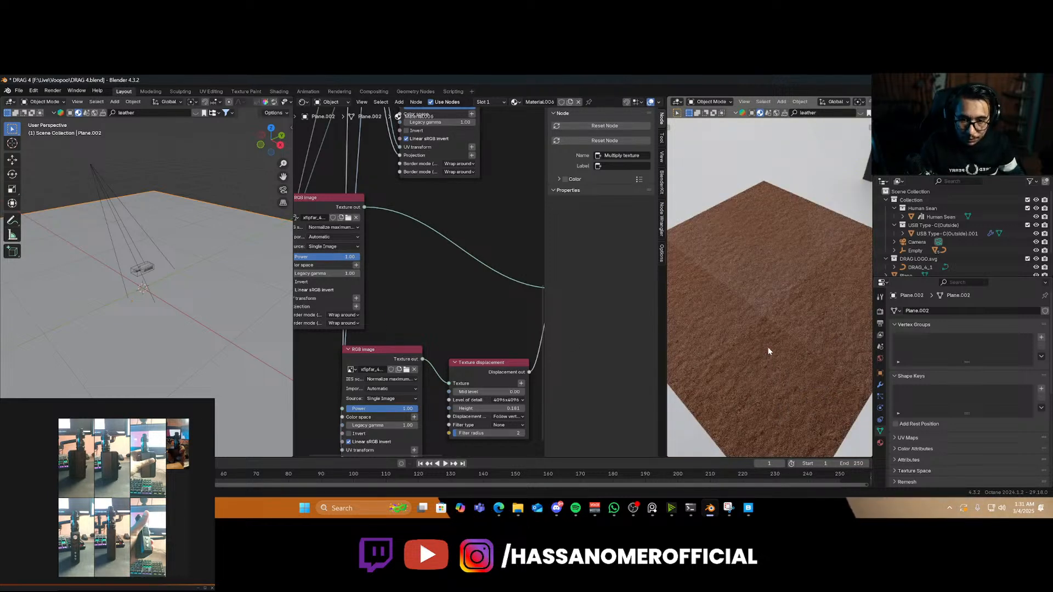
{"action": "key", "text": "KP_0"}
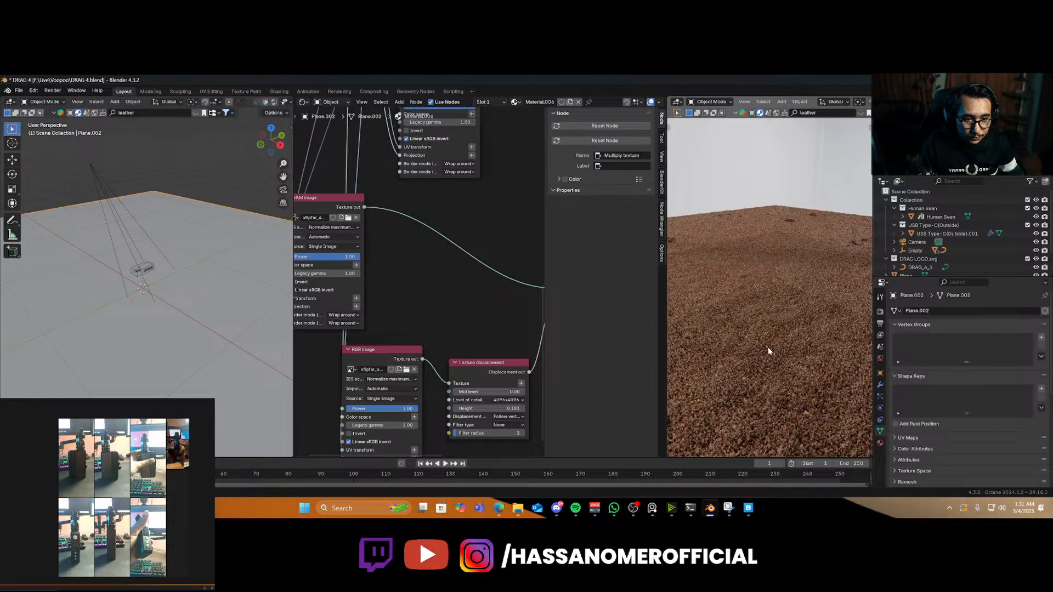
{"action": "scroll", "coordinate": [746, 323], "scroll_direction": "down", "scroll_amount": 6}
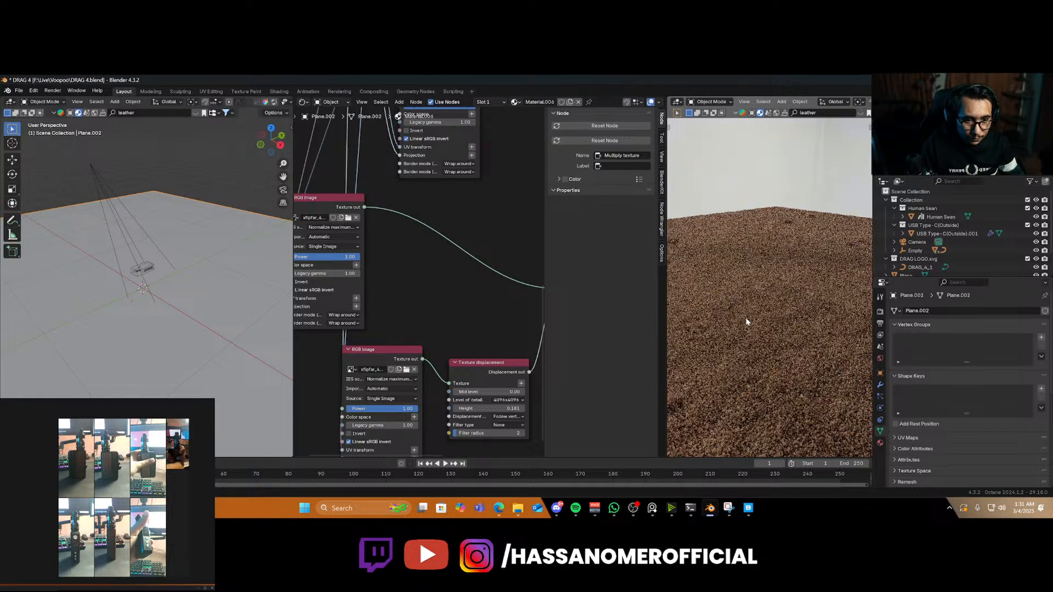
{"action": "scroll", "coordinate": [747, 321], "scroll_direction": "down", "scroll_amount": 5}
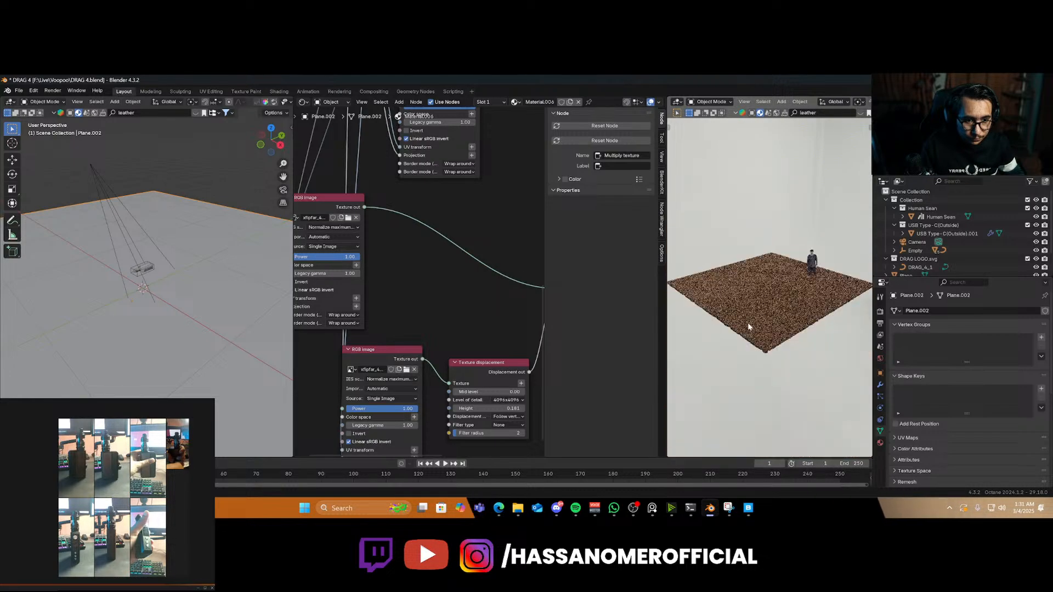
{"action": "scroll", "coordinate": [755, 329], "scroll_direction": "up", "scroll_amount": 10}
{"action": "scroll", "coordinate": [765, 307], "scroll_direction": "down", "scroll_amount": 4}
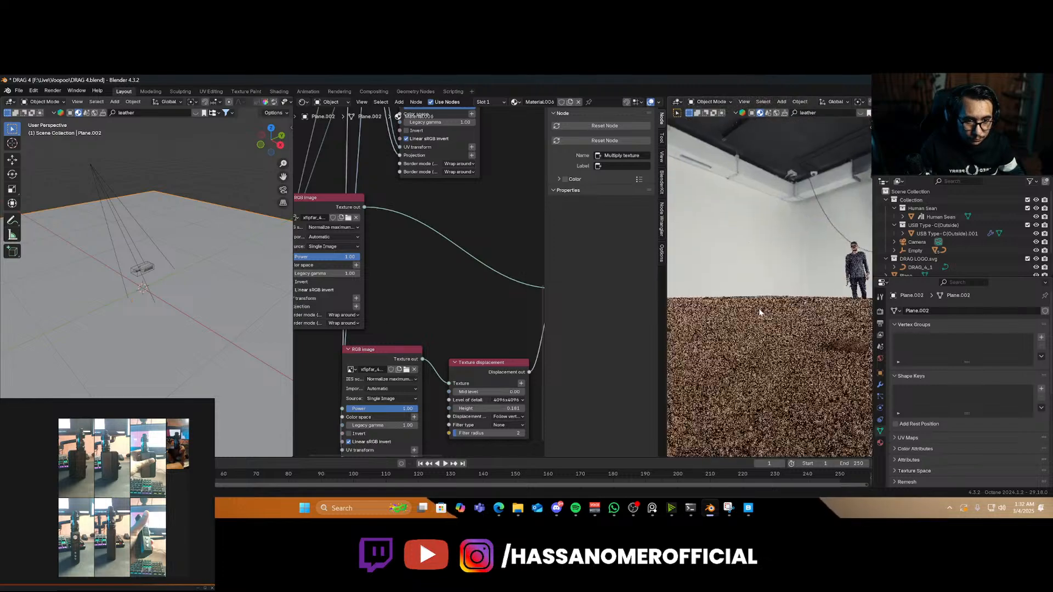
{"action": "key", "text": "KP_7"}
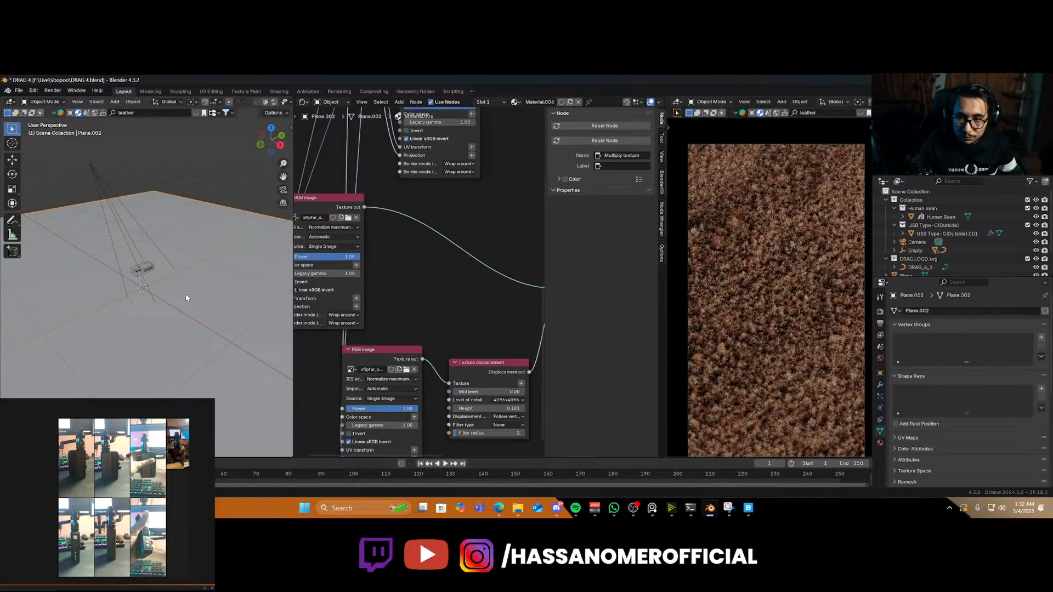
{"action": "key", "text": "g"}
{"action": "key", "text": "z"}
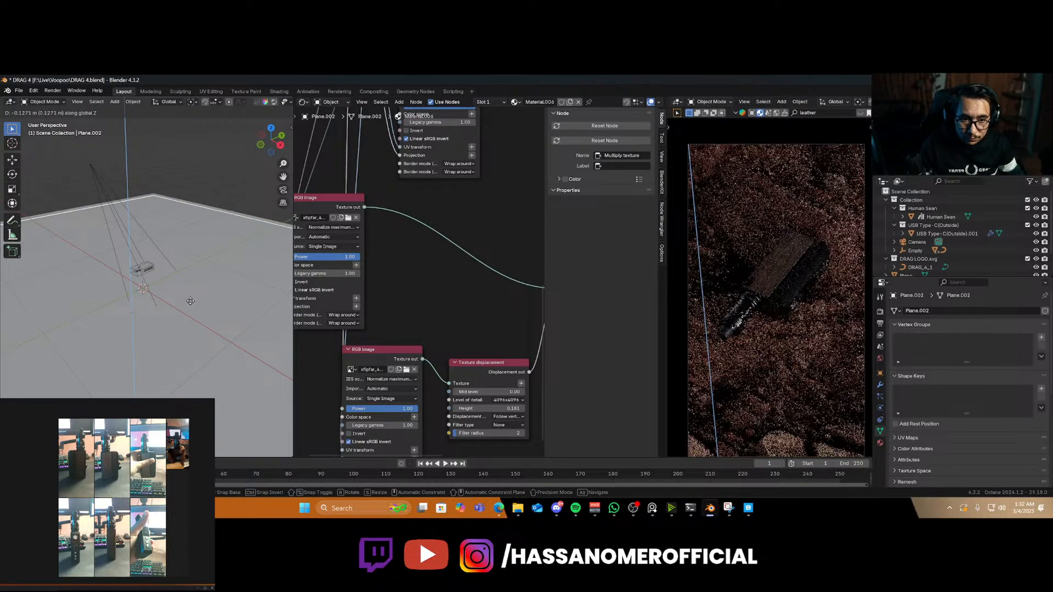
{"action": "left_click", "coordinate": [214, 254]}
Set all three Scale values of the sand material's 3D transformation node to 0.150
{"action": "scroll", "coordinate": [440, 217], "scroll_direction": "down", "scroll_amount": 8}
{"action": "middle_click_drag", "start_coordinate": [393, 191], "coordinate": [458, 447]}
{"action": "scroll", "coordinate": [427, 413], "scroll_direction": "up", "scroll_amount": 10}
{"action": "middle_click_drag", "start_coordinate": [374, 277], "coordinate": [351, 310]}
{"action": "scroll", "coordinate": [365, 355], "scroll_direction": "up", "scroll_amount": 4}
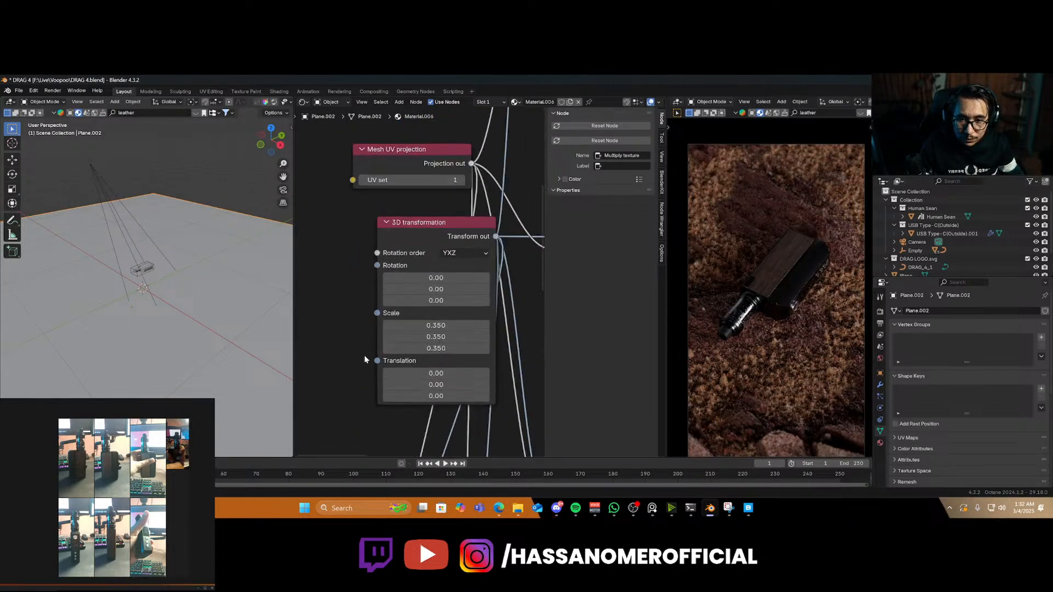
{"action": "left_click_drag", "start_coordinate": [437, 330], "coordinate": [397, 347]}
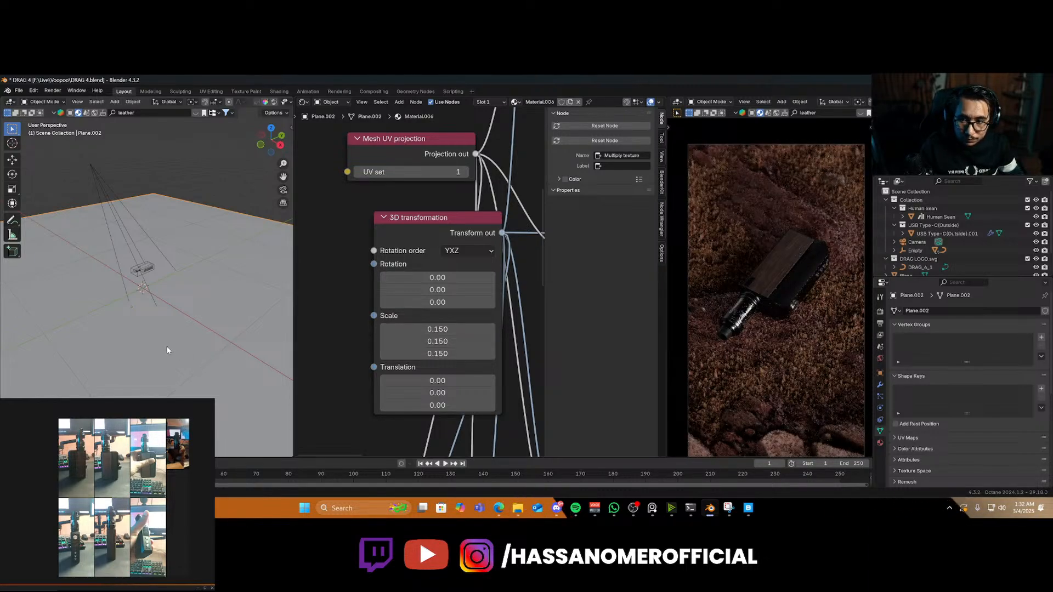
Raise the sand plane about 0.01 m along Z and save the file
{"action": "key", "text": "g"}
{"action": "key", "text": "z"}
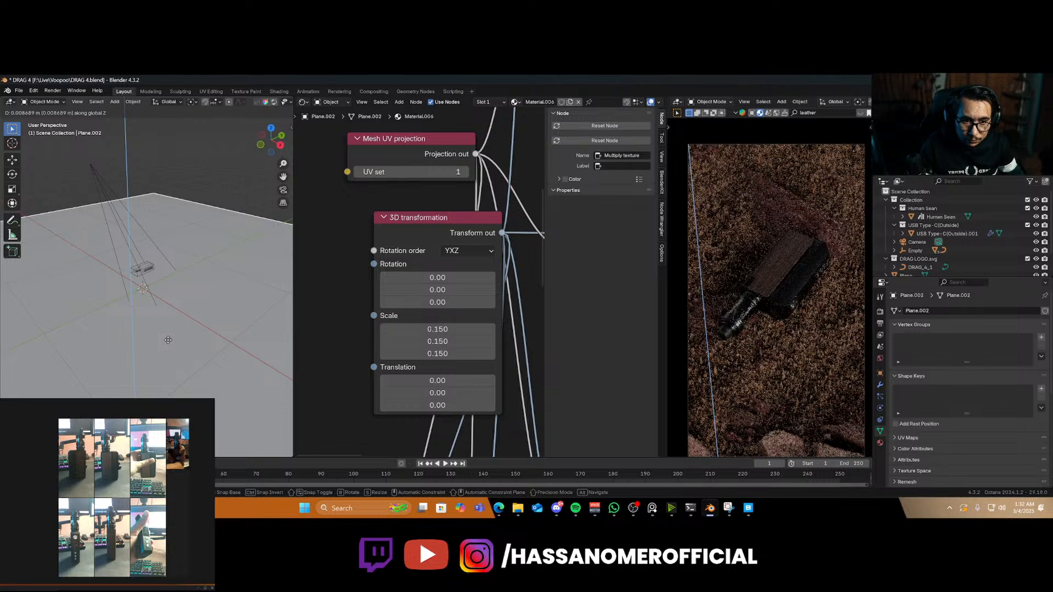
{"action": "left_click", "coordinate": [171, 342]}
{"action": "key", "text": "ctrl+s"}
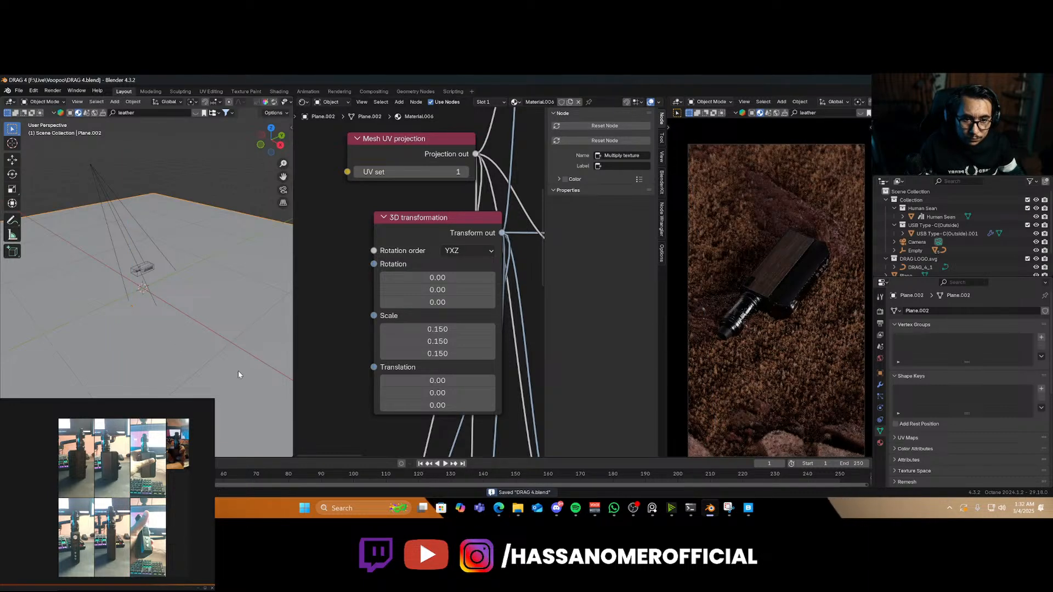
Set the Height of the sand material's Texture displacement node to 0.176
{"action": "scroll", "coordinate": [483, 375], "scroll_direction": "down", "scroll_amount": 4}
{"action": "middle_click_drag", "start_coordinate": [483, 376], "coordinate": [333, 338]}
{"action": "scroll", "coordinate": [376, 443], "scroll_direction": "up", "scroll_amount": 3}
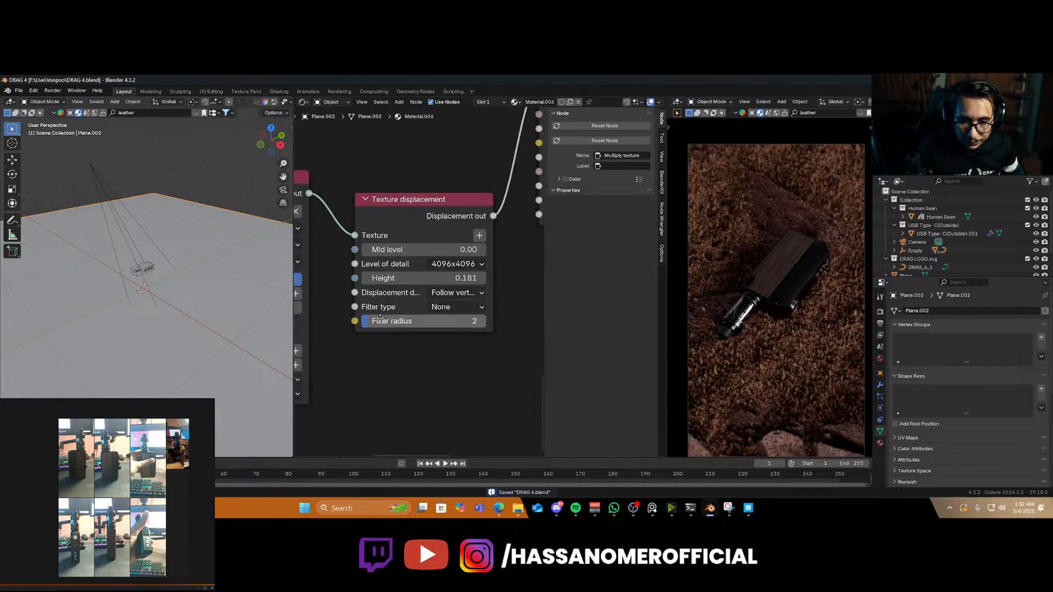
{"action": "scroll", "coordinate": [387, 347], "scroll_direction": "up", "scroll_amount": 2}
{"action": "left_click_drag", "start_coordinate": [439, 278], "coordinate": [417, 278]}
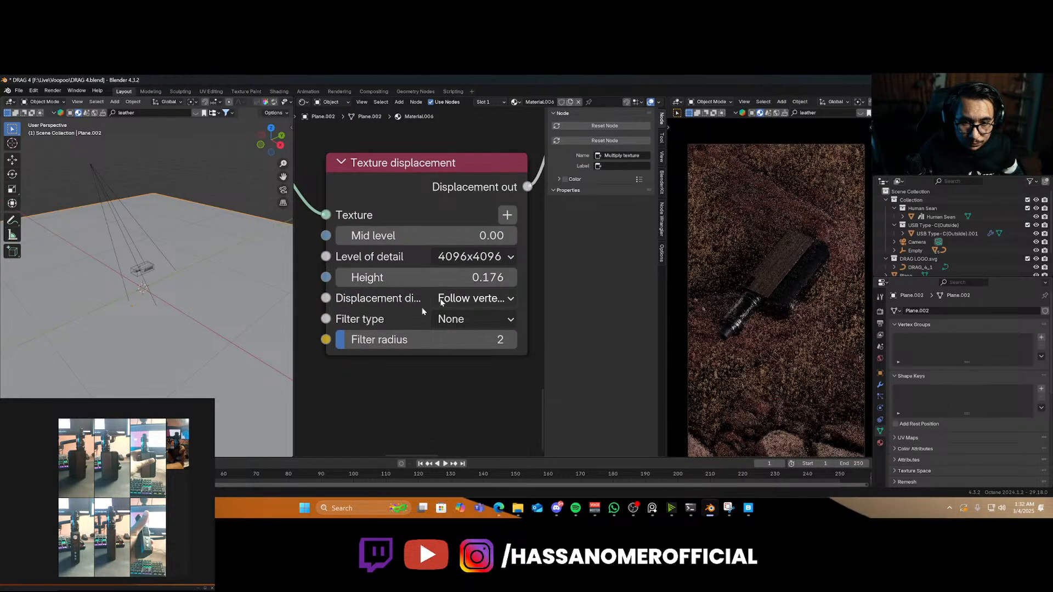
Move the sand plane up along Z by about 0.02 m
{"action": "key", "text": "g"}
{"action": "key", "text": "z"}
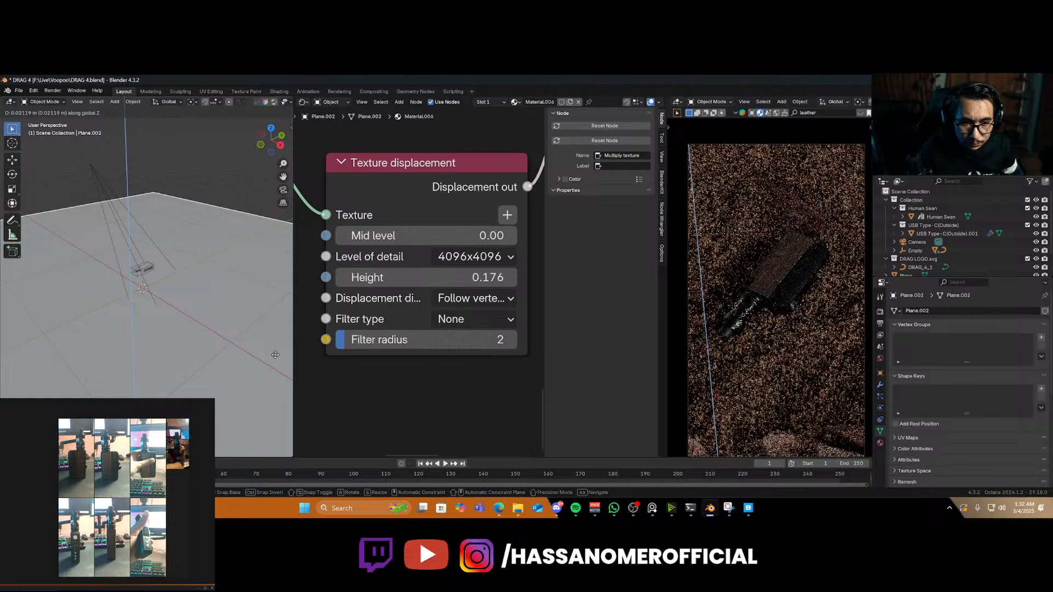
{"action": "left_click", "coordinate": [275, 357]}
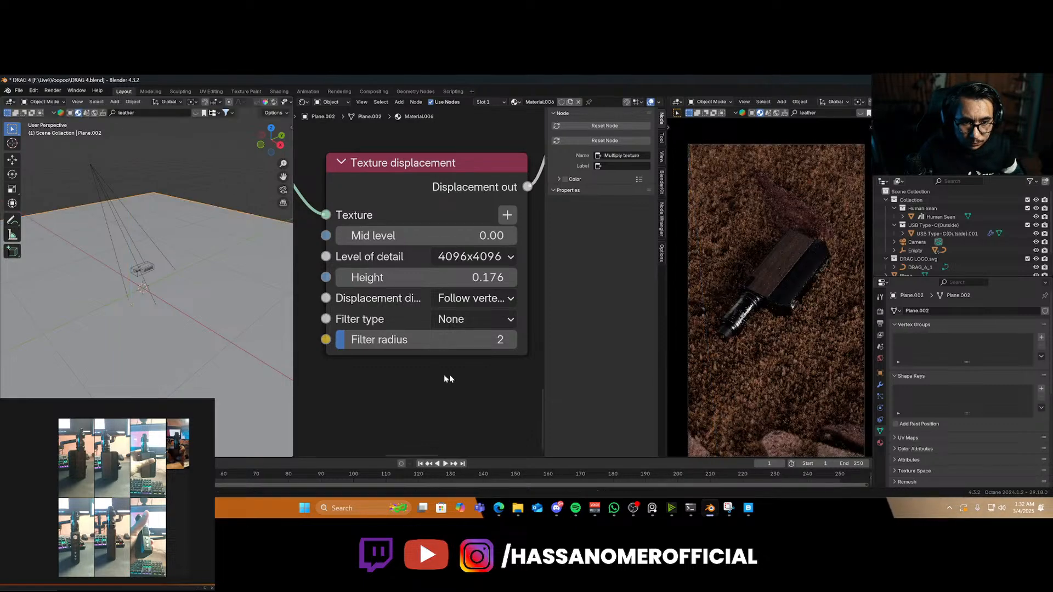
Set the sand's displacement Height to 0.01 and raise its plane along Z until sand fills the ground between the rocks
{"action": "left_click", "coordinate": [484, 283]}
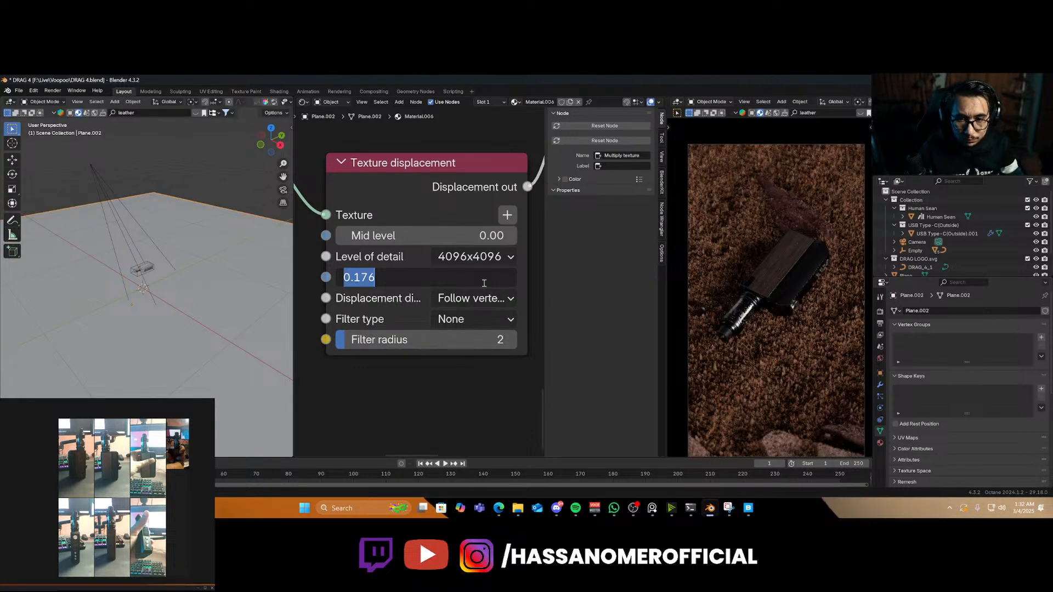
{"action": "type", "text": ".01"}
{"action": "key", "text": "Return"}
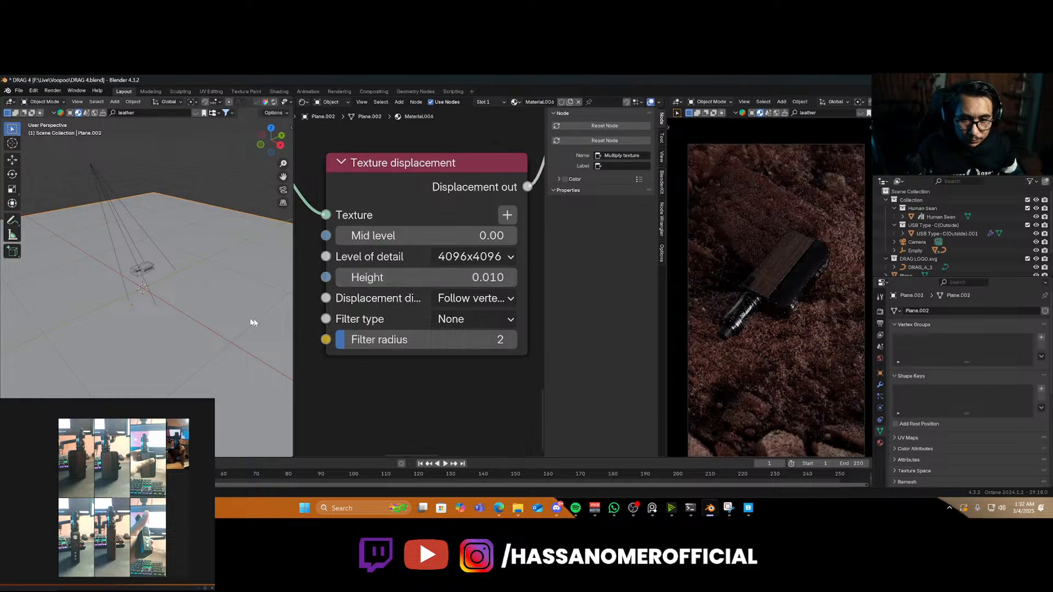
{"action": "key", "text": "g"}
{"action": "key", "text": "z"}
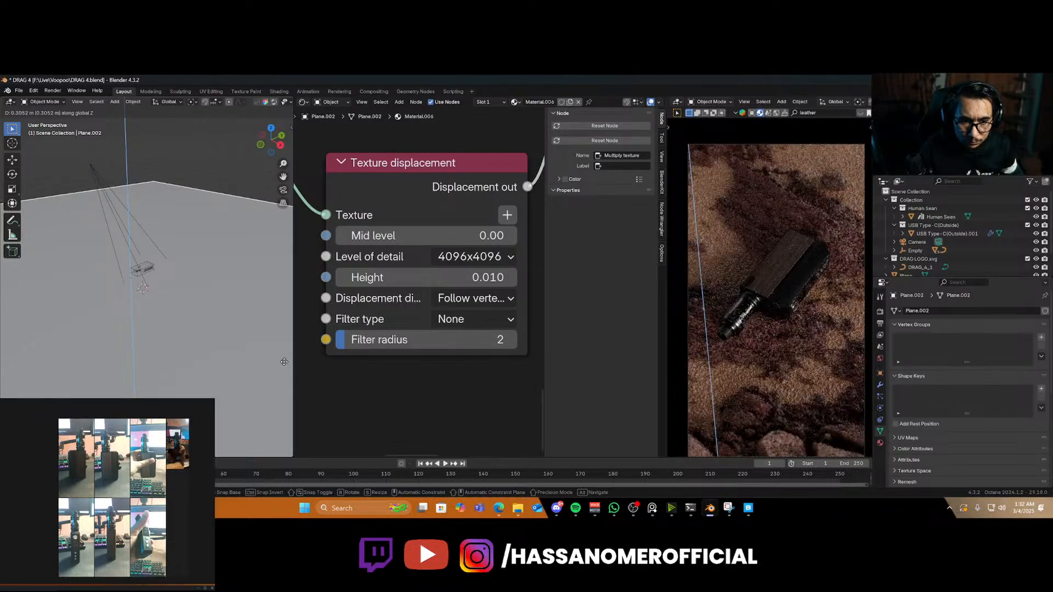
{"action": "left_click", "coordinate": [279, 431]}
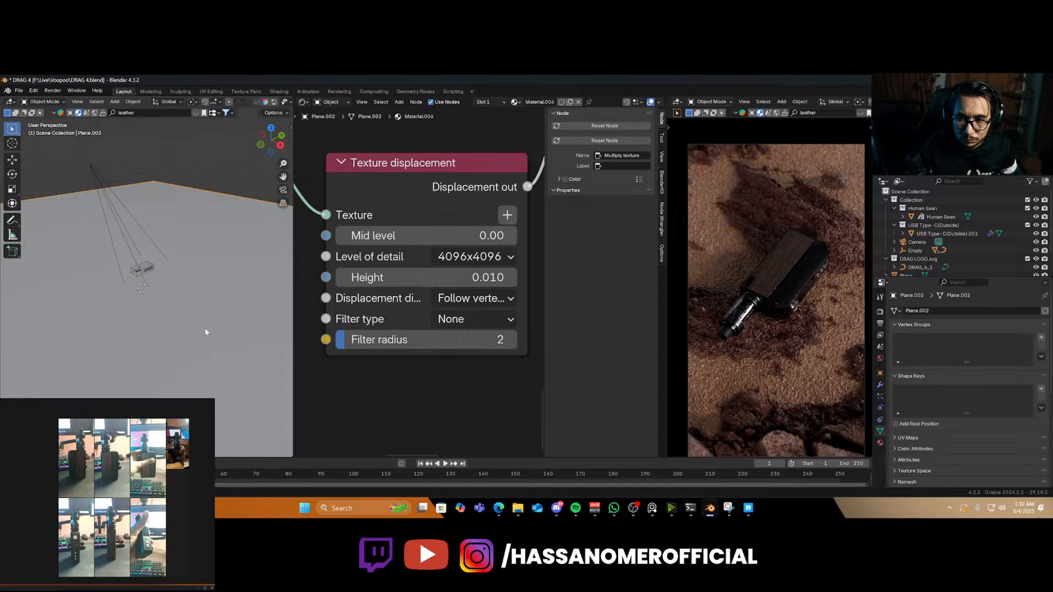
Select Plane.001 and toggle its viewport visibility off and on to compare the ground layers
{"action": "scroll", "coordinate": [941, 223], "scroll_direction": "down", "scroll_amount": 2}
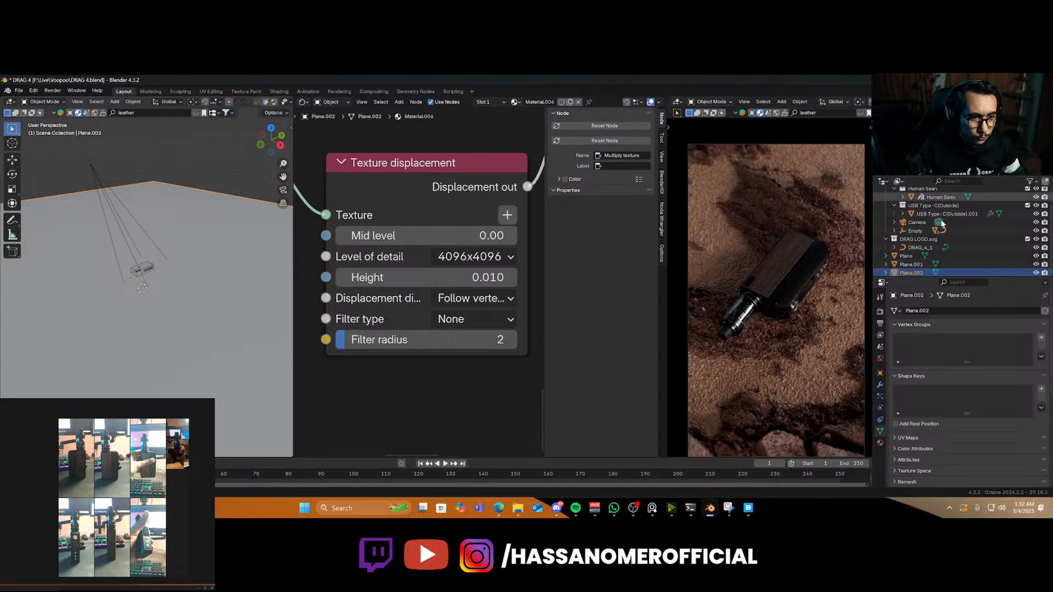
{"action": "scroll", "coordinate": [943, 225], "scroll_direction": "up", "scroll_amount": 1}
{"action": "scroll", "coordinate": [942, 254], "scroll_direction": "down", "scroll_amount": 2}
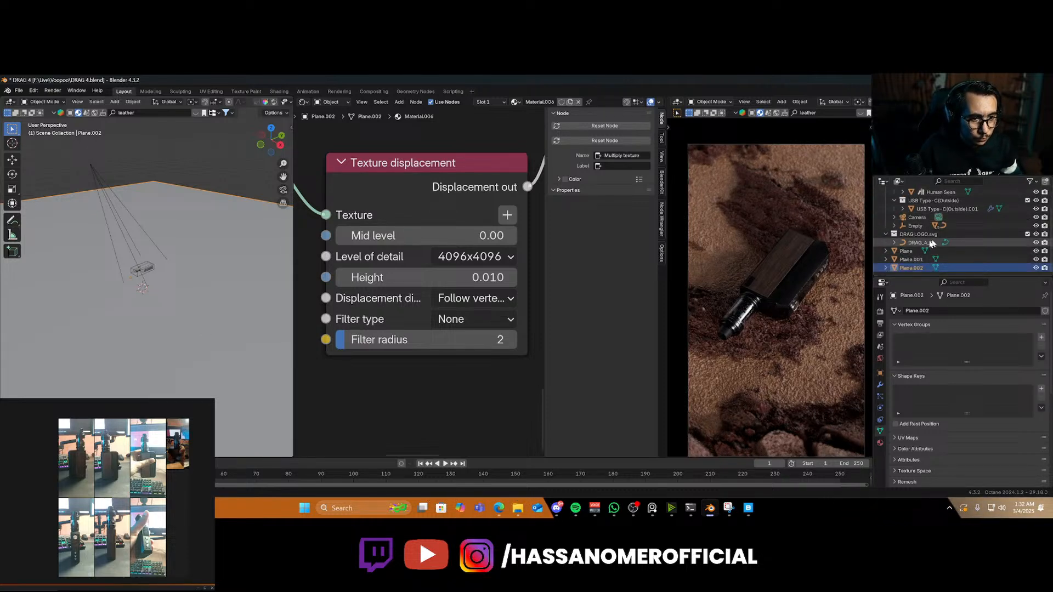
{"action": "left_click", "coordinate": [915, 260]}
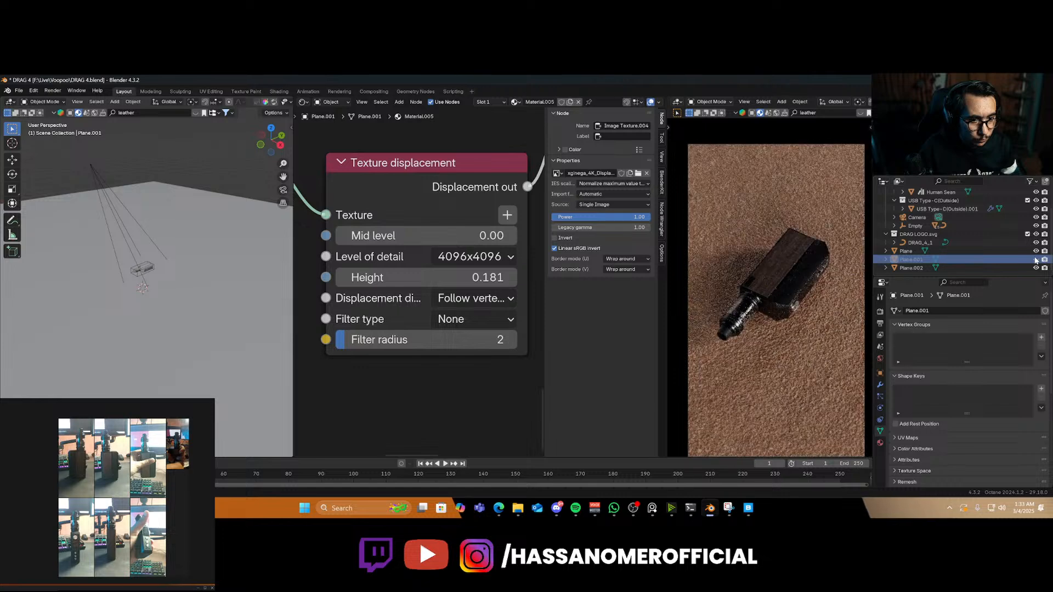
{"action": "left_click", "coordinate": [1036, 259]}
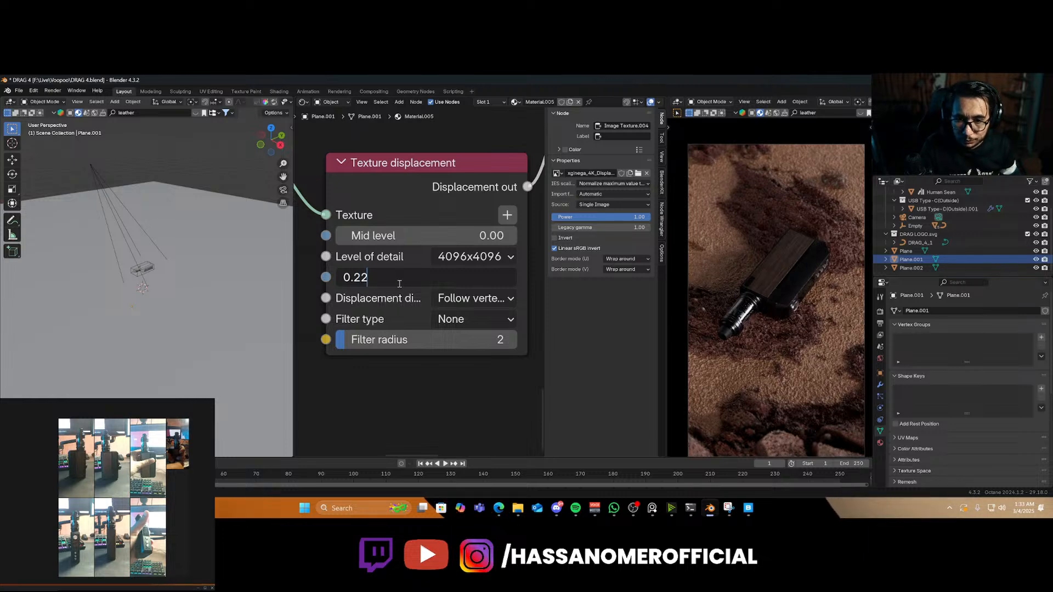
Try a displacement Height of 0.22 with the Gaussian filter type on Plane.001's material
{"action": "key", "text": "Return"}
{"action": "left_click", "coordinate": [481, 320]}
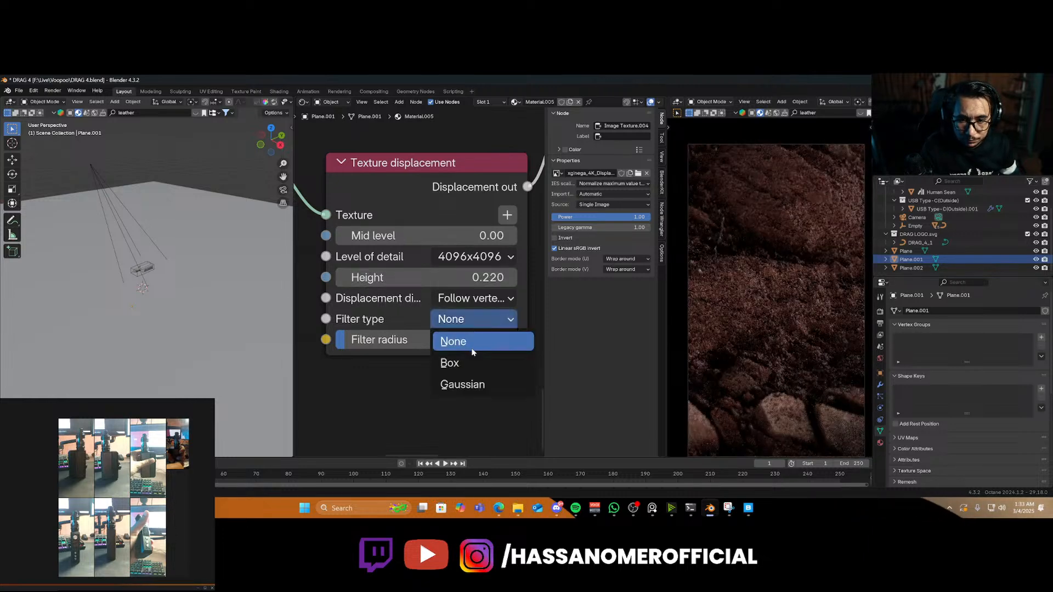
{"action": "left_click", "coordinate": [463, 384]}
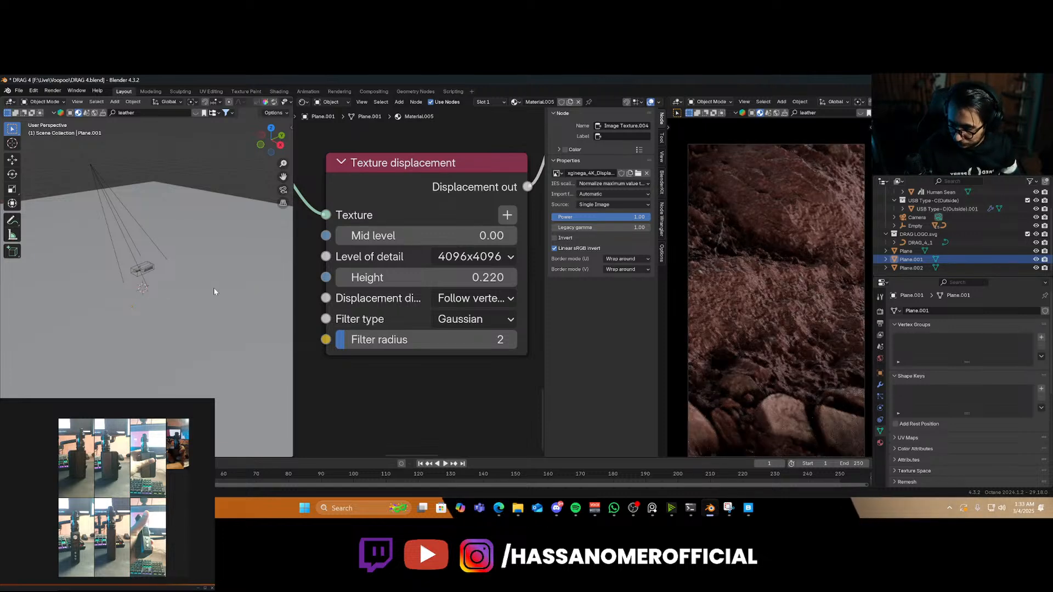
Inspect the displaced ground outside the camera view, then undo the Gaussian filter and Height changes on Plane.001
{"action": "scroll", "coordinate": [216, 292], "scroll_direction": "down", "scroll_amount": 5}
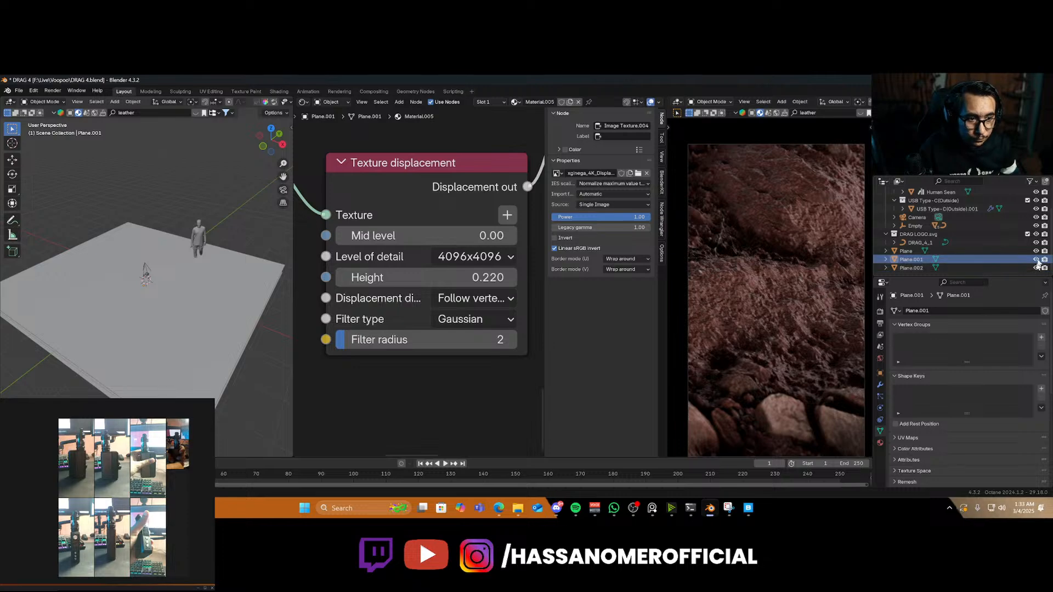
{"action": "left_click", "coordinate": [989, 258]}
{"action": "scroll", "coordinate": [766, 329], "scroll_direction": "down", "scroll_amount": 8}
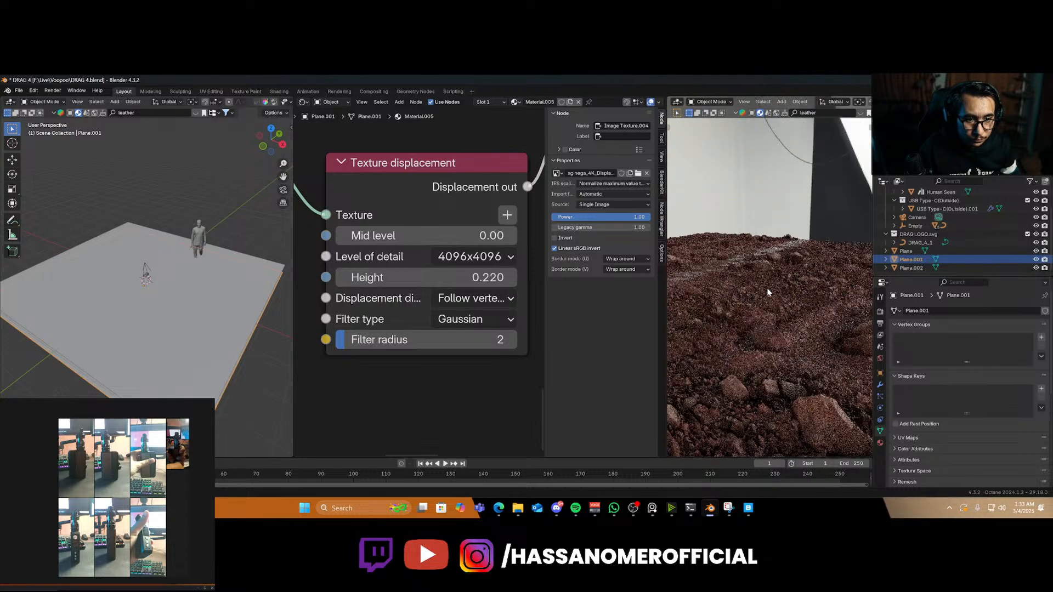
{"action": "middle_click_drag", "start_coordinate": [783, 288], "coordinate": [782, 334]}
{"action": "key", "text": "KP_0"}
{"action": "key", "text": "alt+a"}
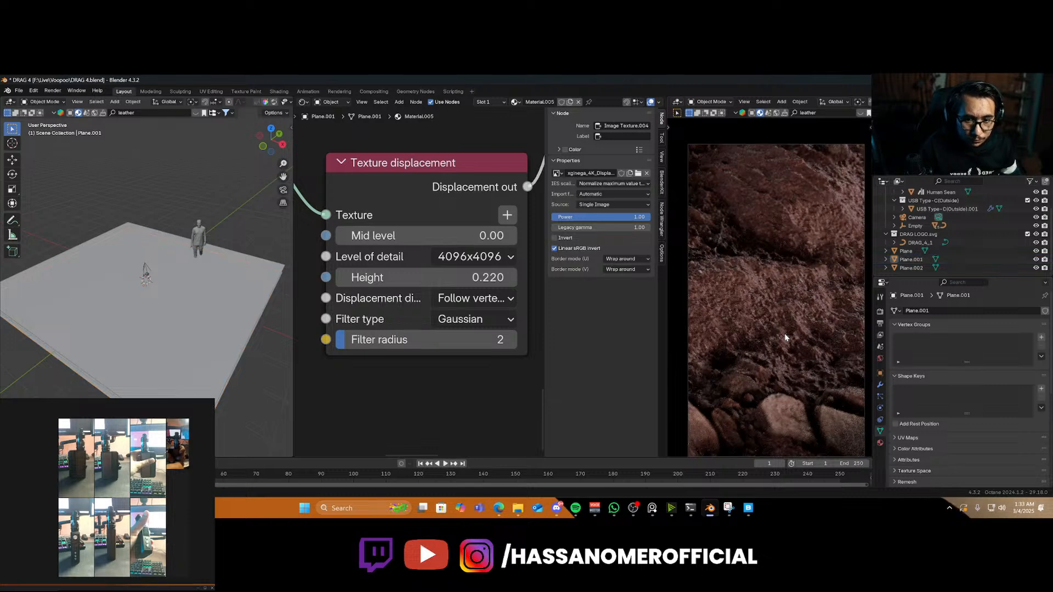
{"action": "key", "text": "ctrl+z"}
{"action": "key", "text": "ctrl+z"}
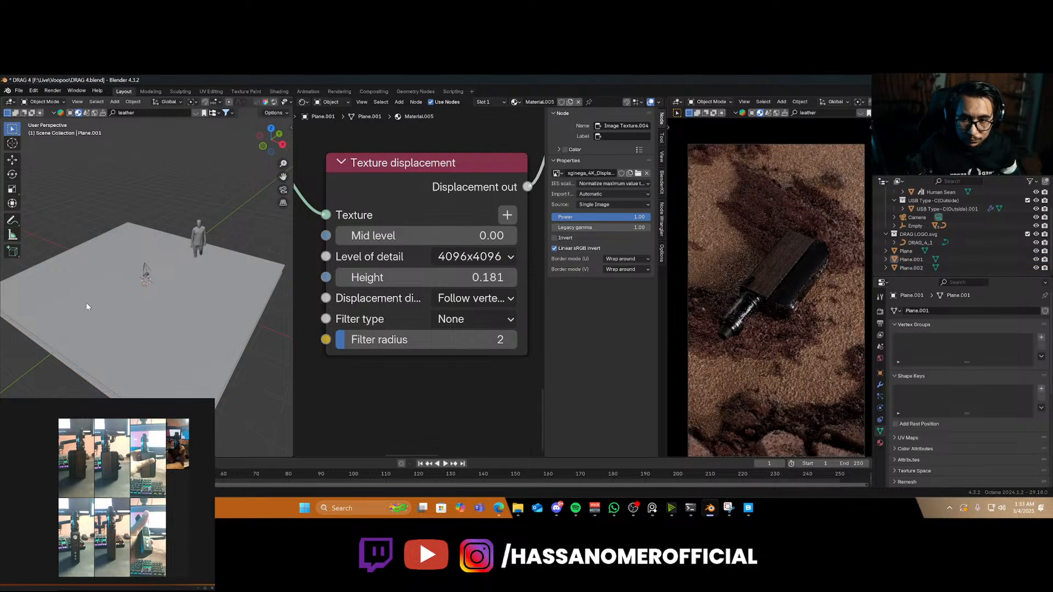
Save the file and switch the rendered camera viewport to Solid shading
{"action": "key", "text": "z"}
{"action": "key", "text": "Escape"}
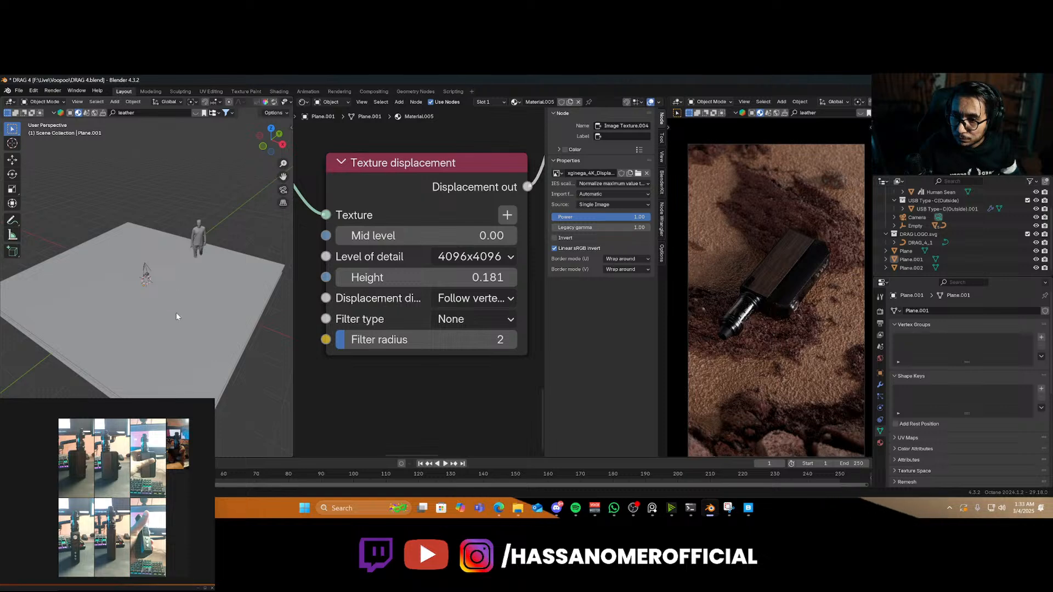
{"action": "middle_click_drag", "start_coordinate": [176, 313], "coordinate": [205, 321]}
{"action": "key", "text": "ctrl+s"}
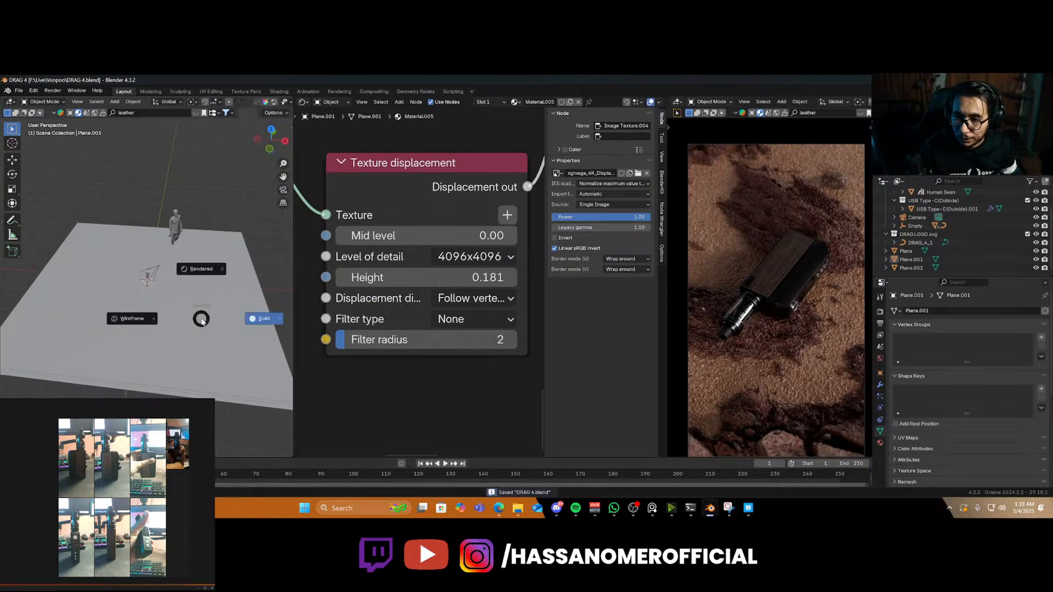
{"action": "key", "text": "z"}
{"action": "left_click", "coordinate": [839, 294]}
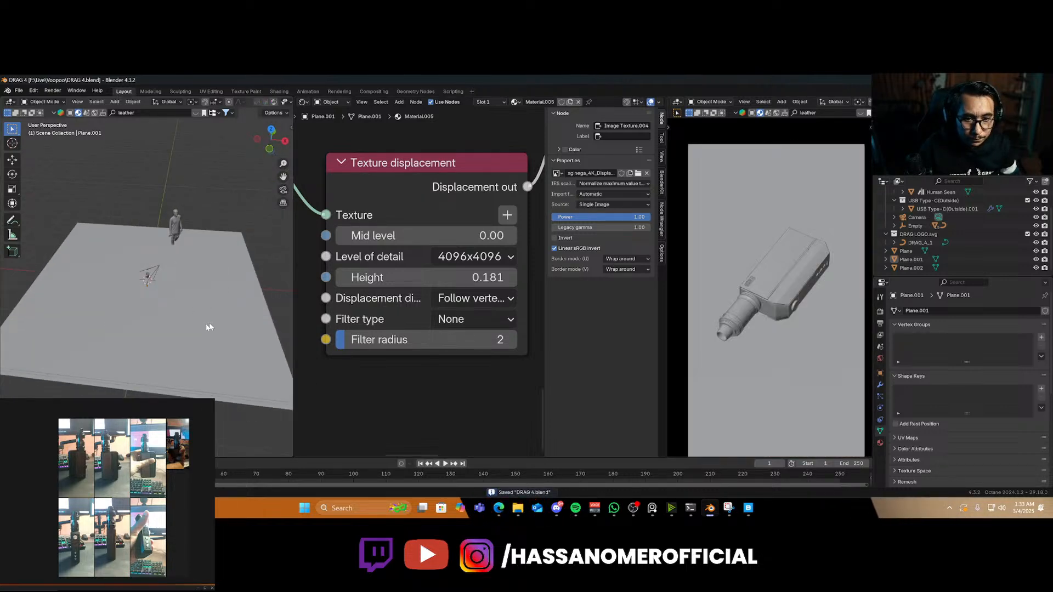
{"action": "middle_click_drag", "start_coordinate": [208, 327], "coordinate": [161, 330]}
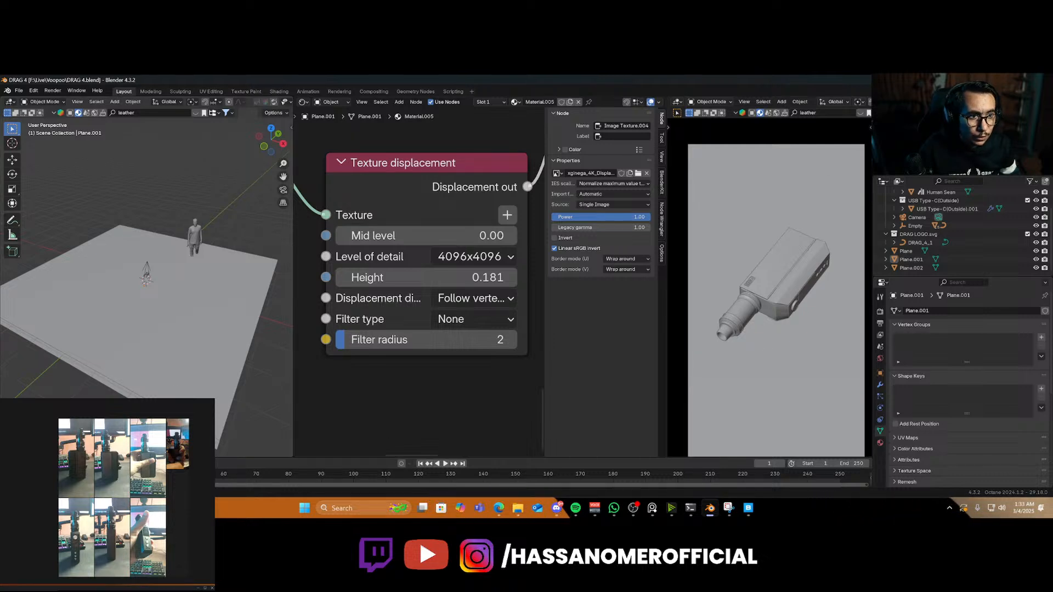
Minimize the DRAG 4 scene and launch a second Blender instance
{"action": "left_click", "coordinate": [1045, 80]}
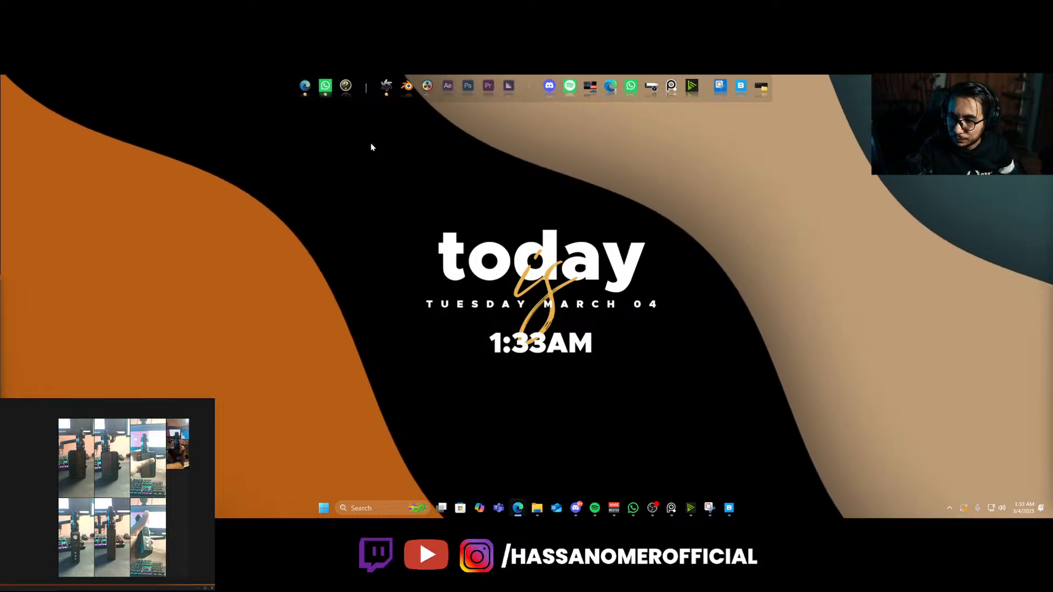
{"action": "left_click", "coordinate": [408, 98]}
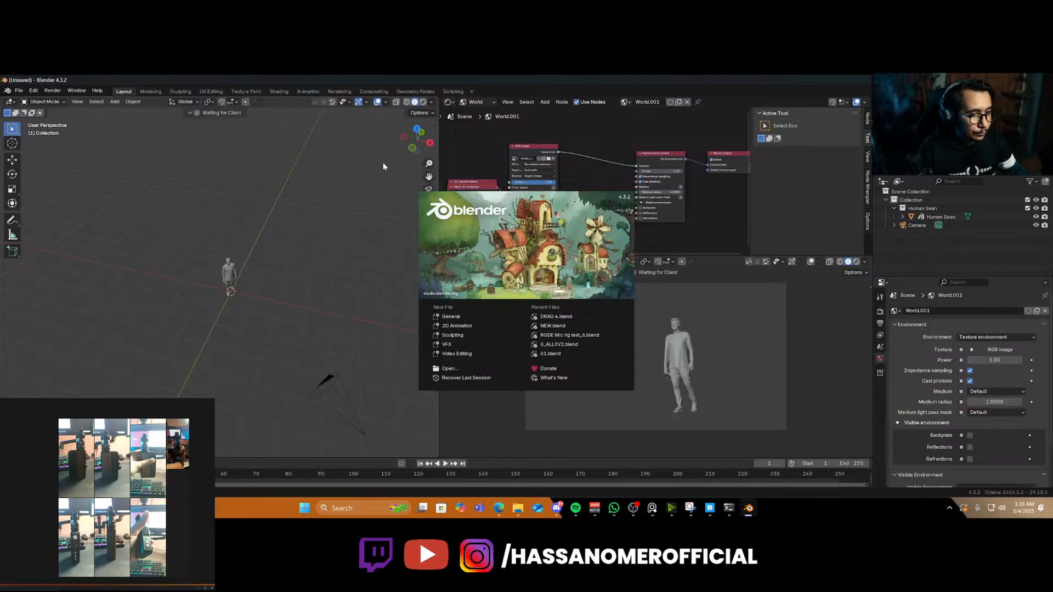
Open the recent file DRAG 4.blend and select Plane.001
{"action": "left_click", "coordinate": [554, 316]}
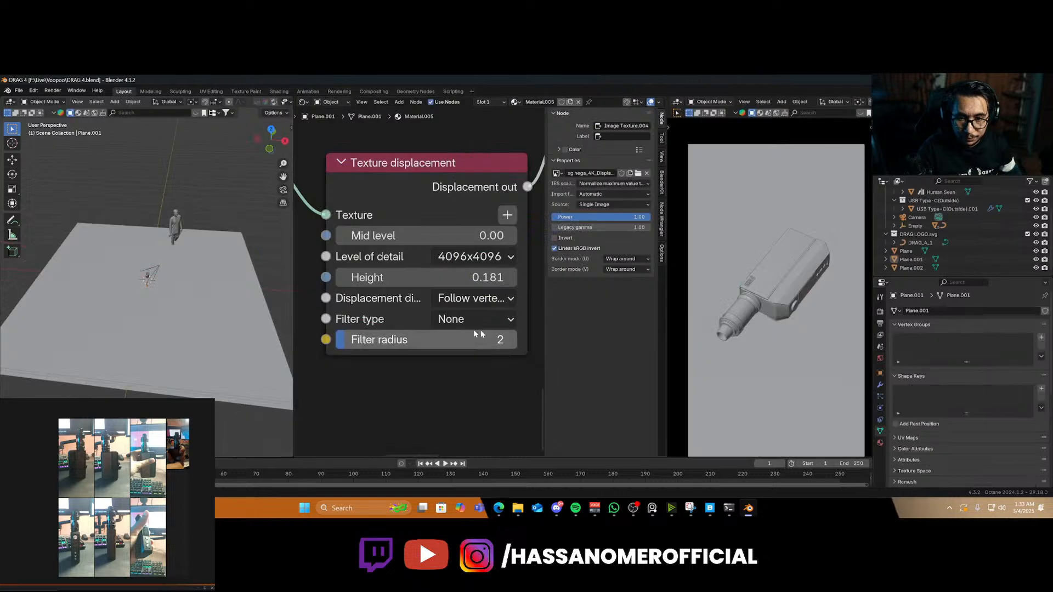
{"action": "left_click", "coordinate": [911, 260]}
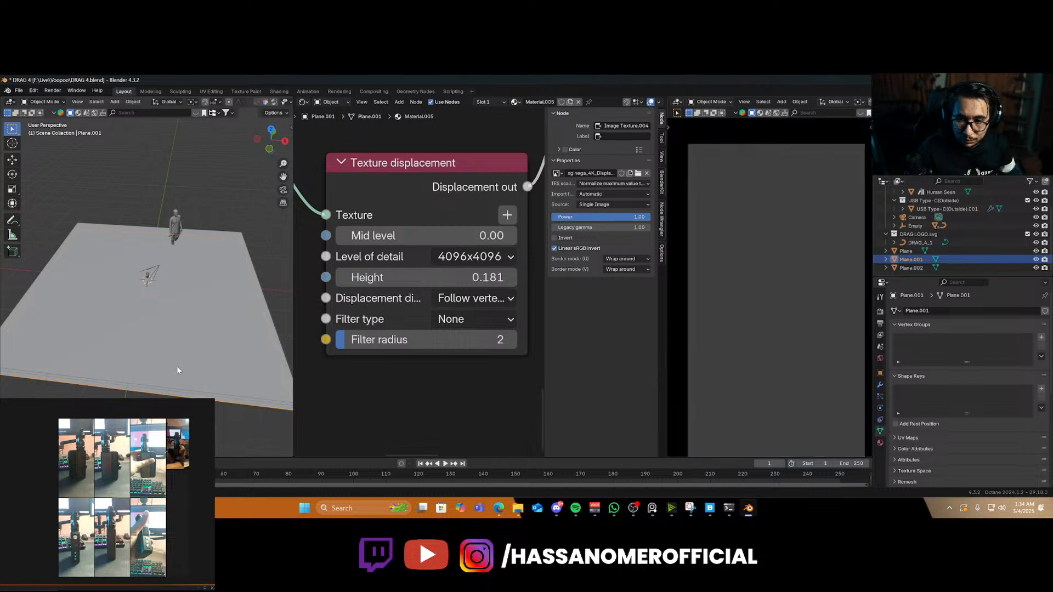
Try a Texture displacement Height of 0.2 on Plane.002's material, then set it to 0.1
{"action": "left_click", "coordinate": [920, 268]}
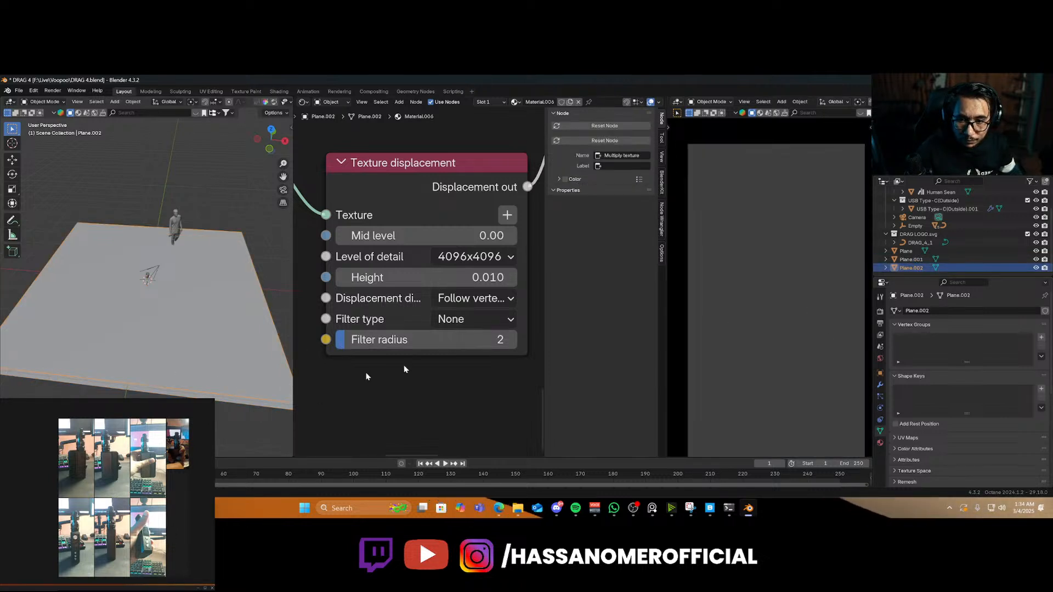
{"action": "left_click", "coordinate": [482, 279]}
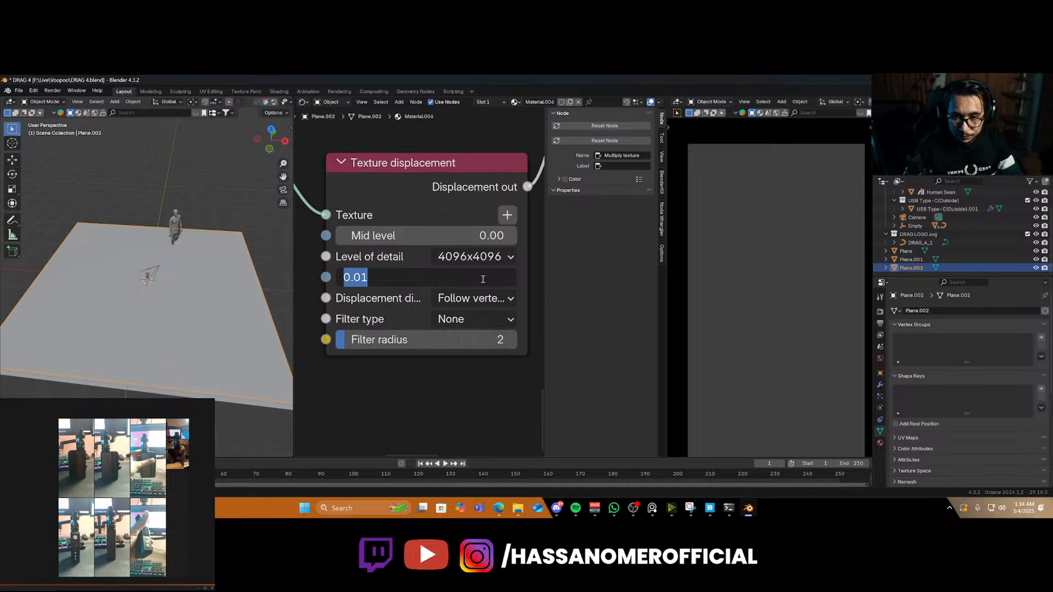
{"action": "type", "text": "0.2"}
{"action": "key", "text": "Return"}
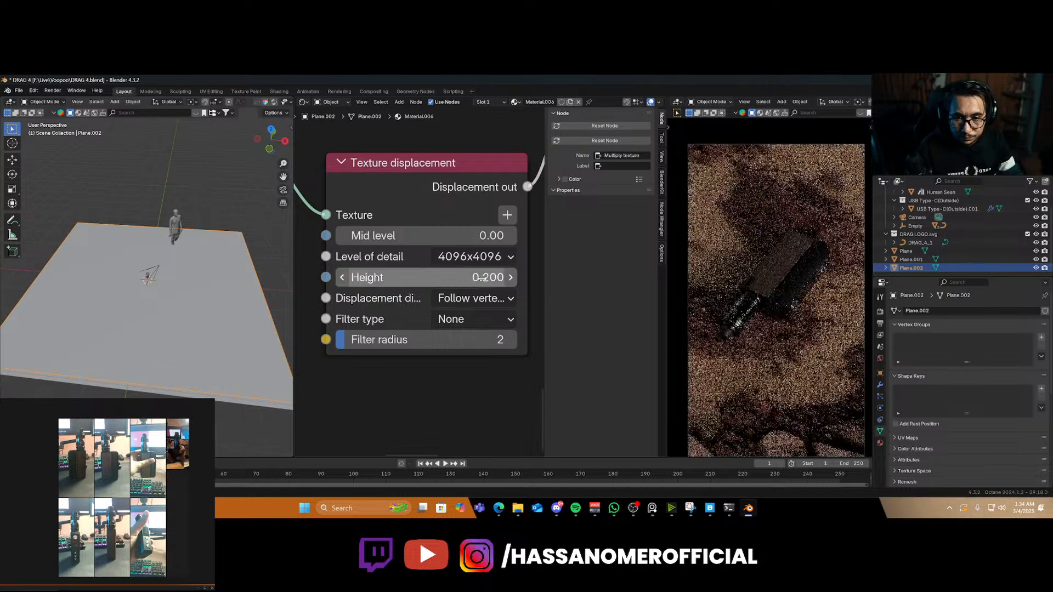
{"action": "left_click", "coordinate": [429, 279]}
{"action": "type", "text": "0.1"}
{"action": "key", "text": "Return"}
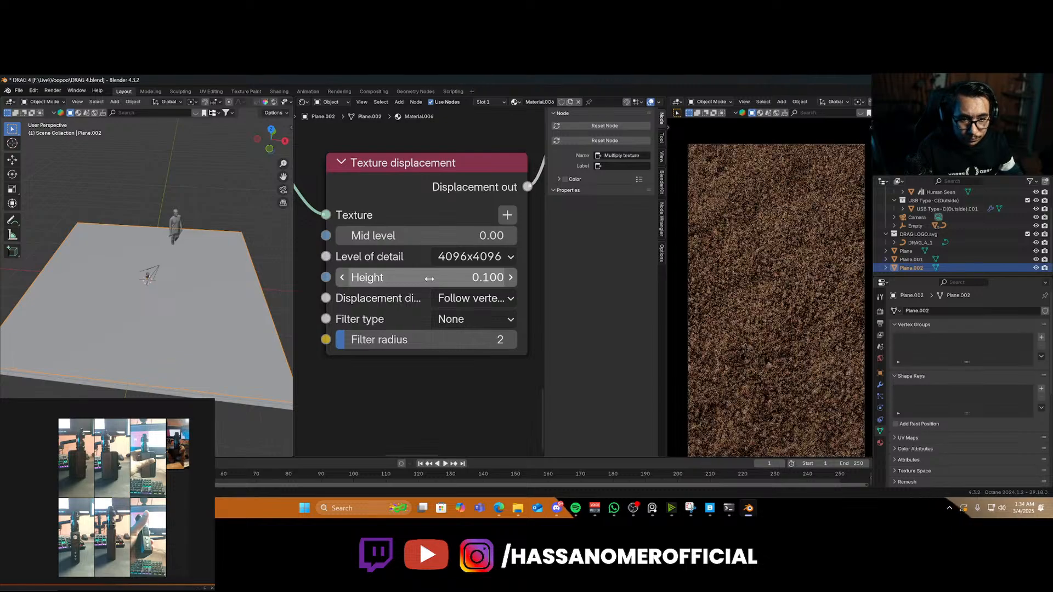
Lower Plane.002 by about 0.16 m along the global Z axis
{"action": "key", "text": "g"}
{"action": "key", "text": "z"}
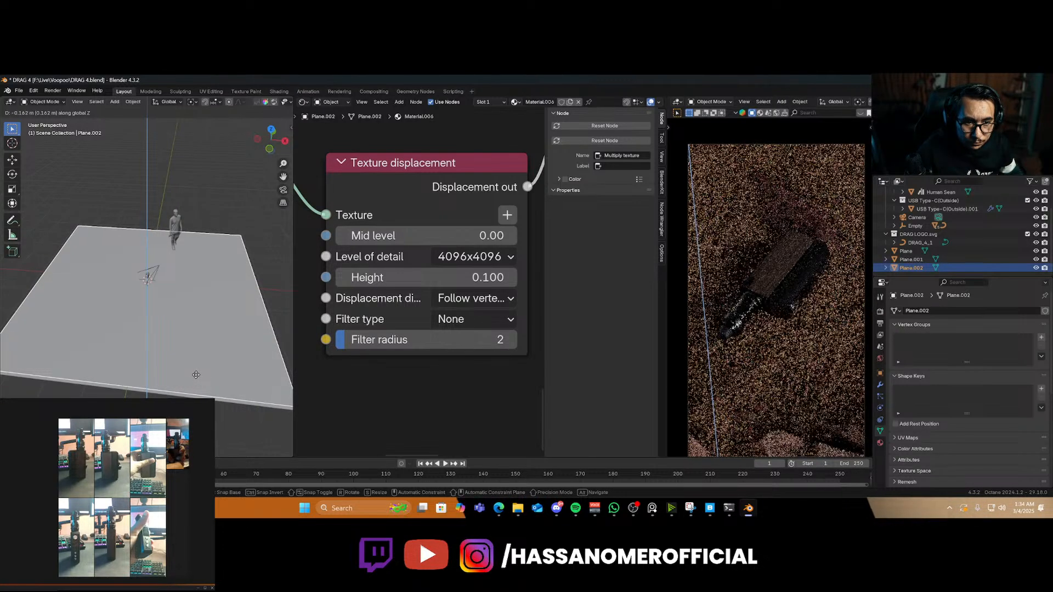
{"action": "left_click", "coordinate": [196, 375]}
Reframe the camera closer to the vape with walk navigation, keeping it near the middle of the frame, and save the file
{"action": "key", "text": "KP_0"}
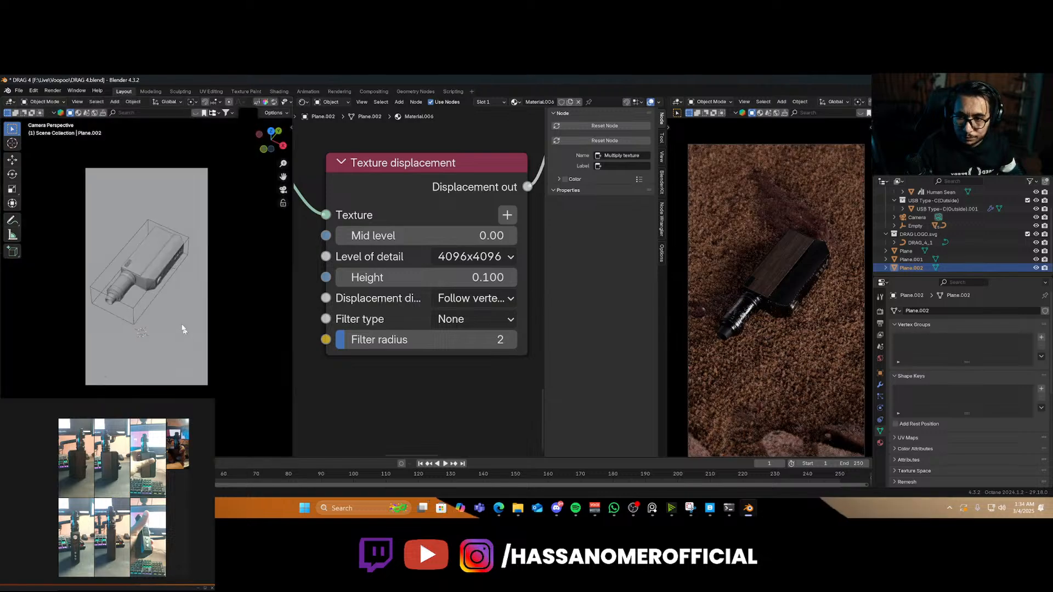
{"action": "key", "text": "shift+grave"}
{"action": "key", "text": "s"}
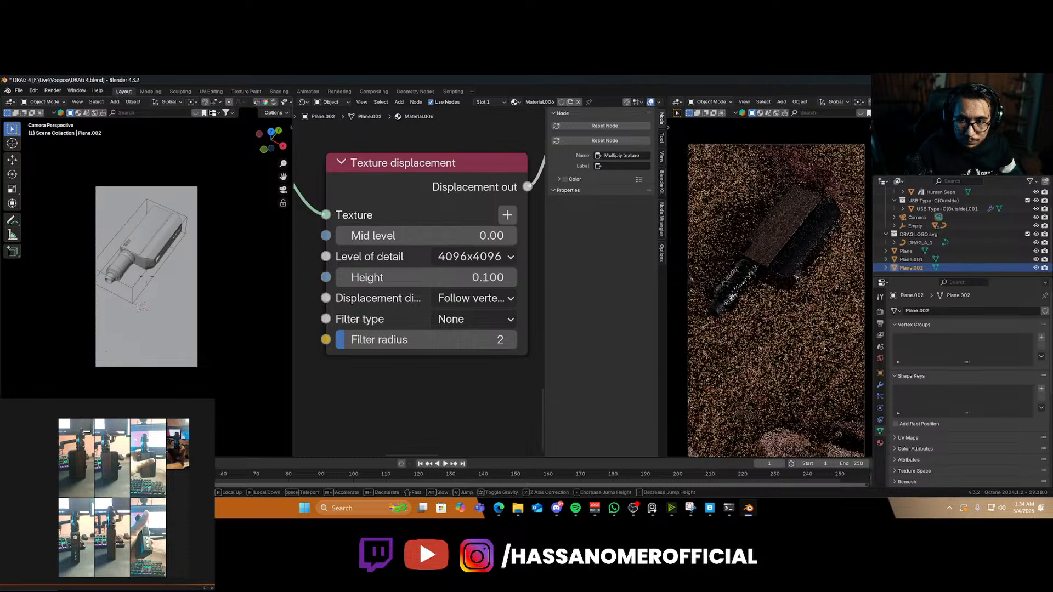
{"action": "left_click", "coordinate": [172, 317]}
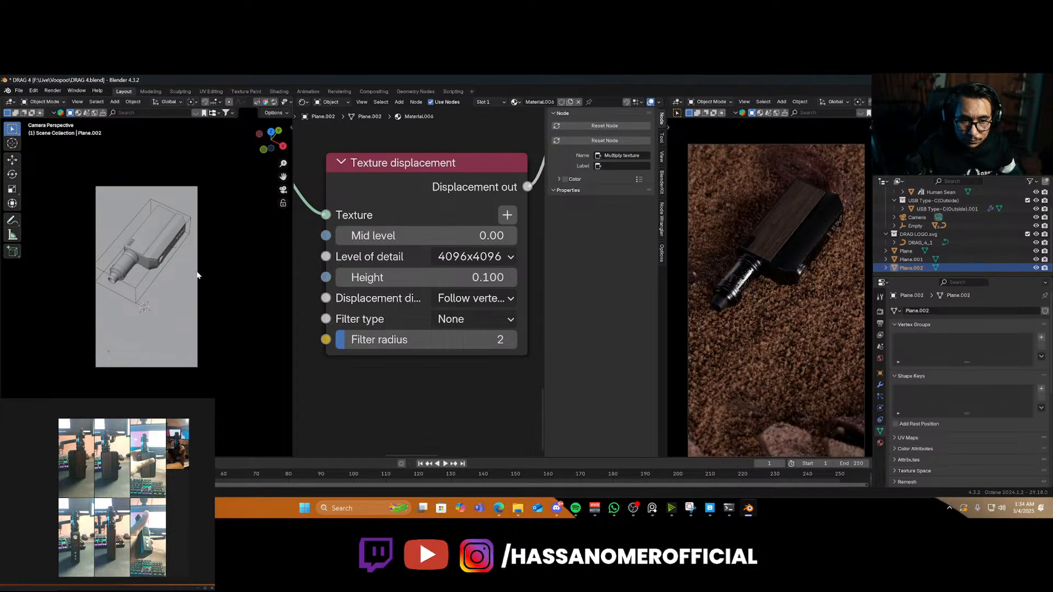
{"action": "key", "text": "shift+grave"}
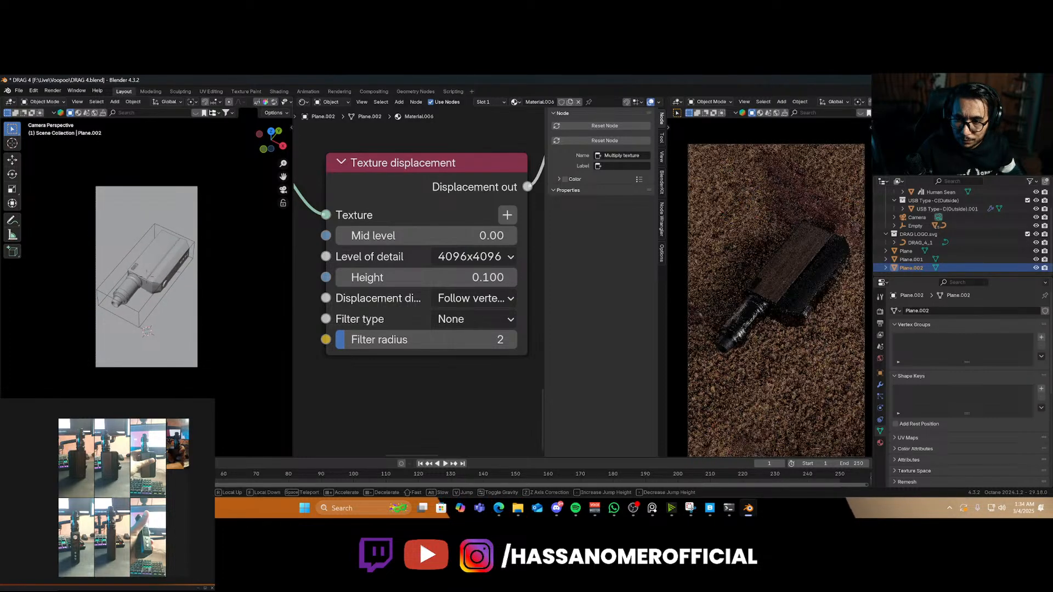
{"action": "left_click", "coordinate": [186, 301]}
{"action": "key", "text": "ctrl+s"}
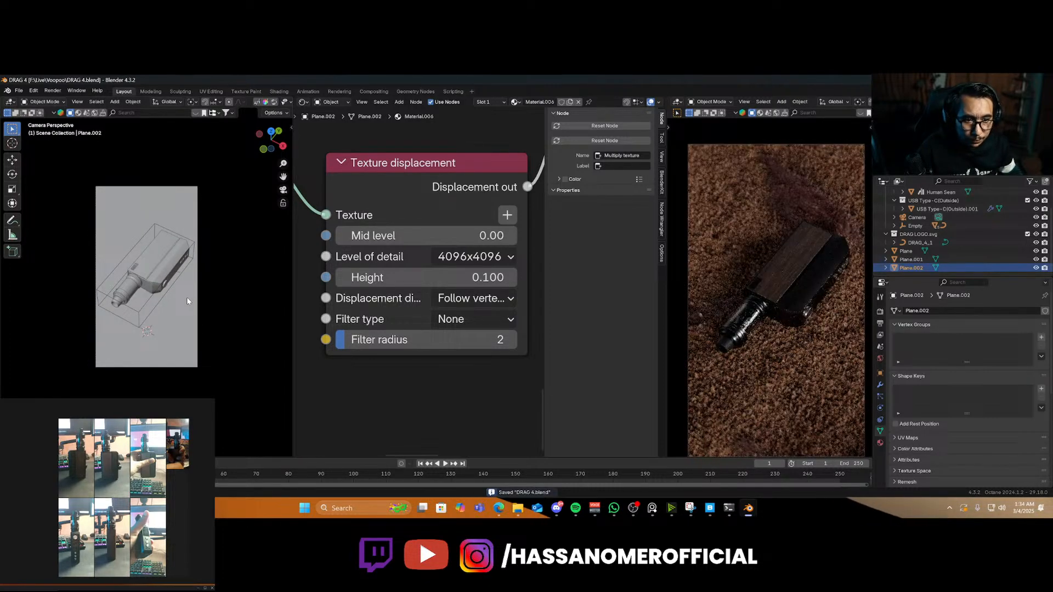
Show the World.001 shader nodes and set the Texture environment's Power to 0
{"action": "scroll", "coordinate": [838, 361], "scroll_direction": "down", "scroll_amount": 2}
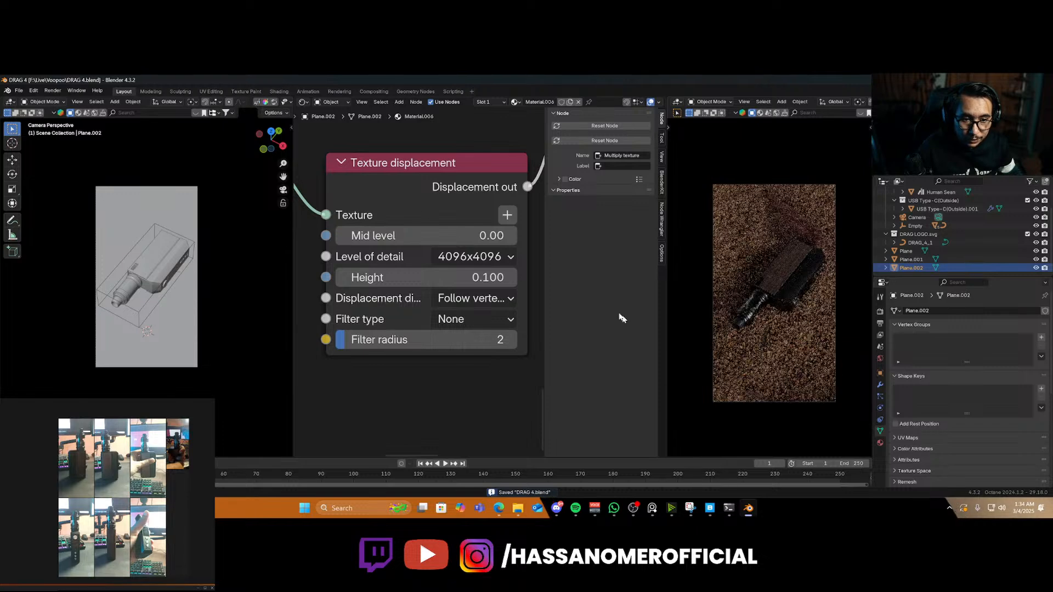
{"action": "left_click", "coordinate": [329, 102]}
{"action": "left_click", "coordinate": [337, 133]}
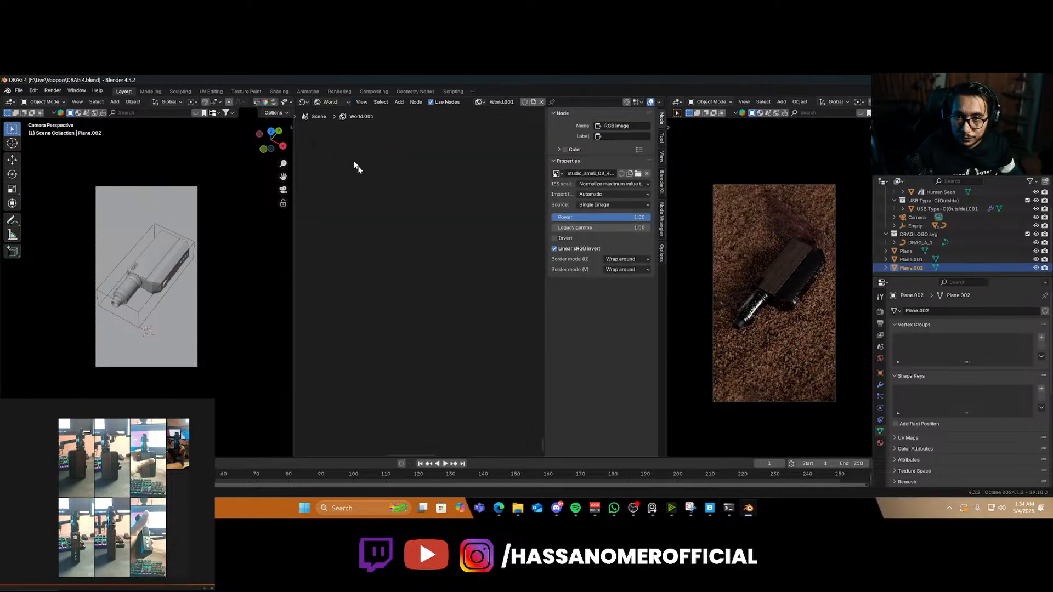
{"action": "key", "text": "a"}
{"action": "key", "text": "KP_Decimal"}
{"action": "scroll", "coordinate": [418, 273], "scroll_direction": "up", "scroll_amount": 6}
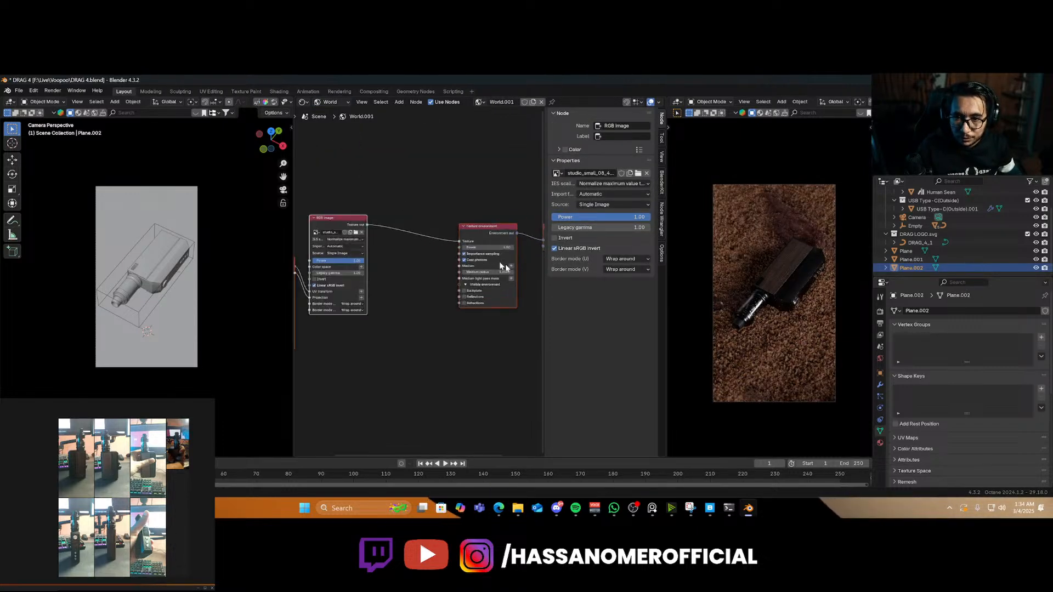
{"action": "left_click", "coordinate": [501, 248]}
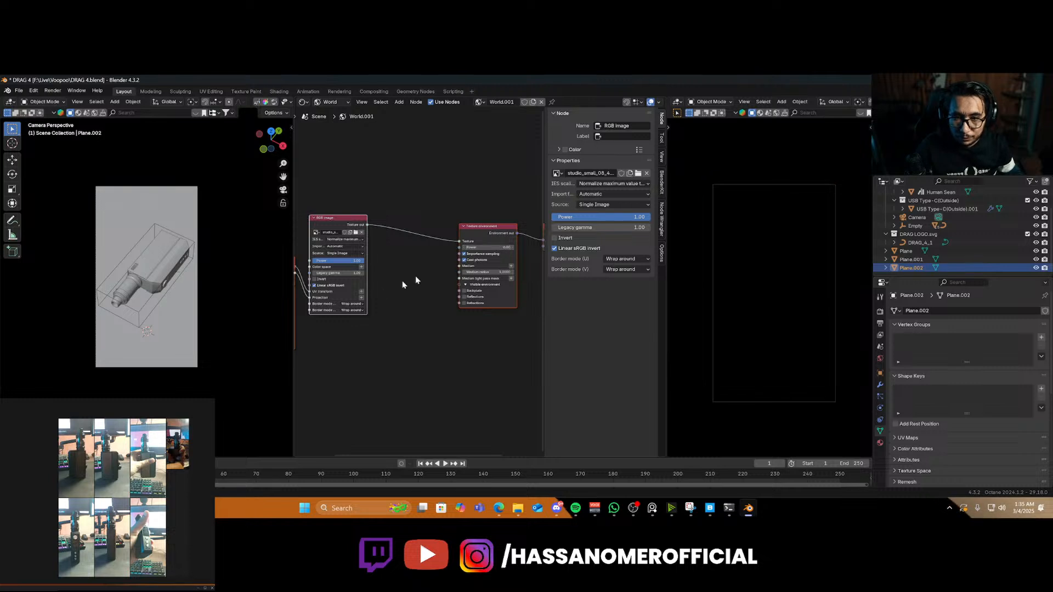
Turn off Importance sampling on the Texture environment and restore its Power to 1
{"action": "key", "text": "shift+a"}
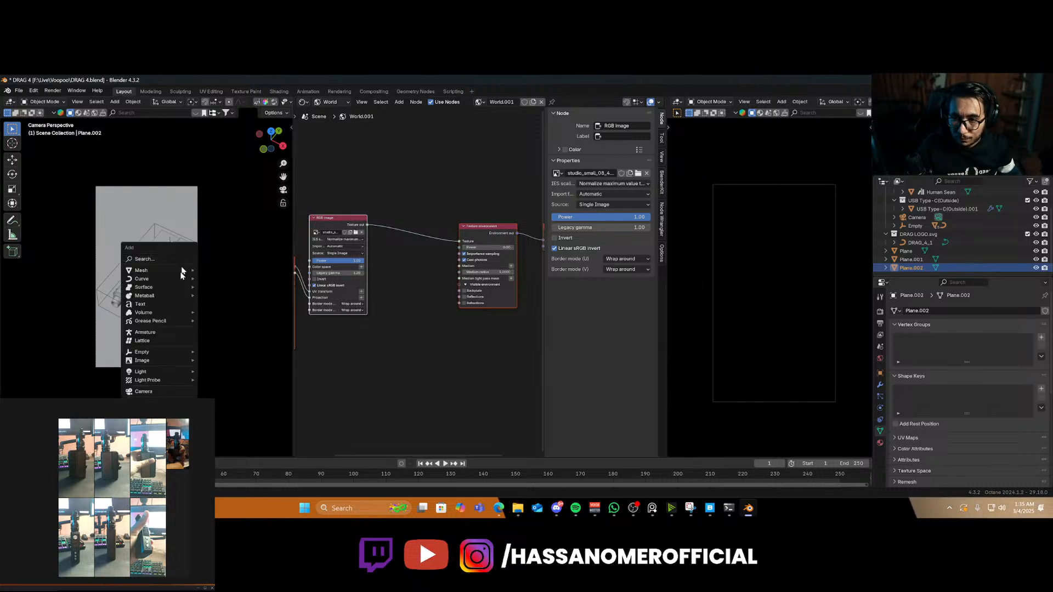
{"action": "mouse_move", "coordinate": [175, 362]}
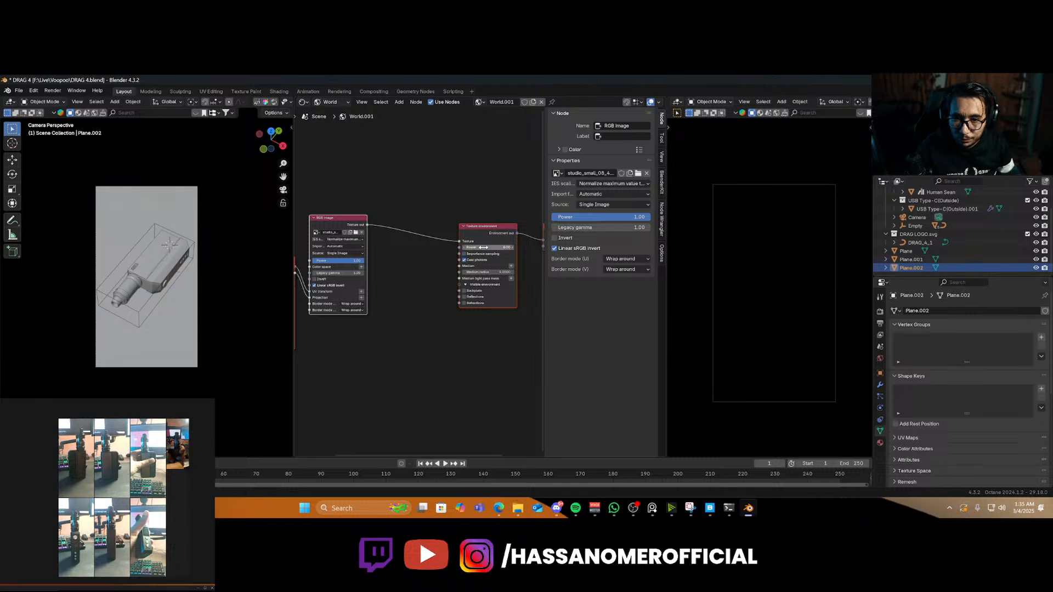
{"action": "key", "text": "Return"}
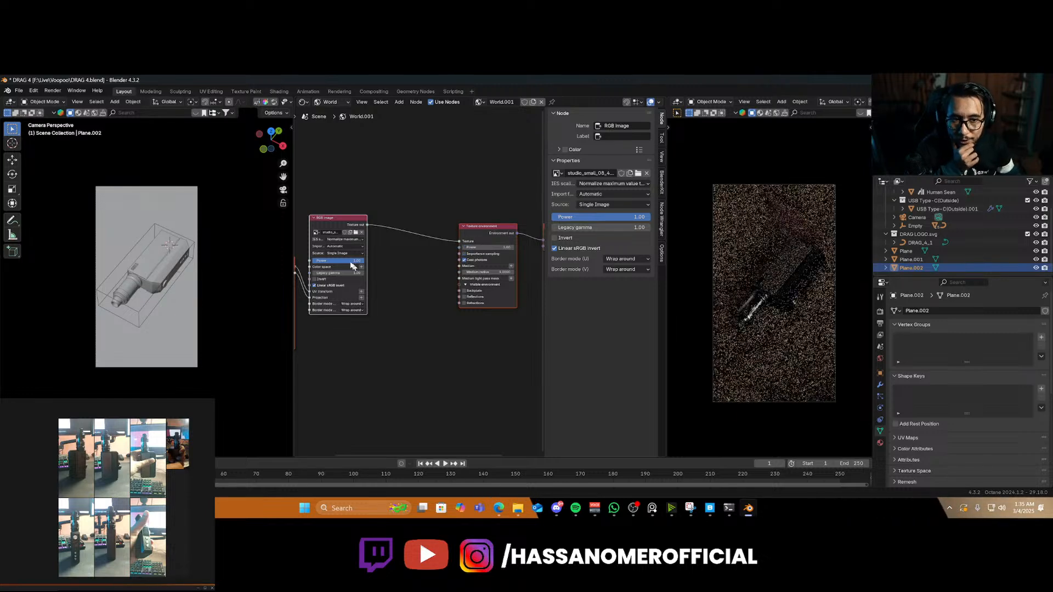
Try the buikslotermeerplein_4k.hdr image as the world environment, shifting its X translation to a negative value
{"action": "left_click", "coordinate": [356, 233]}
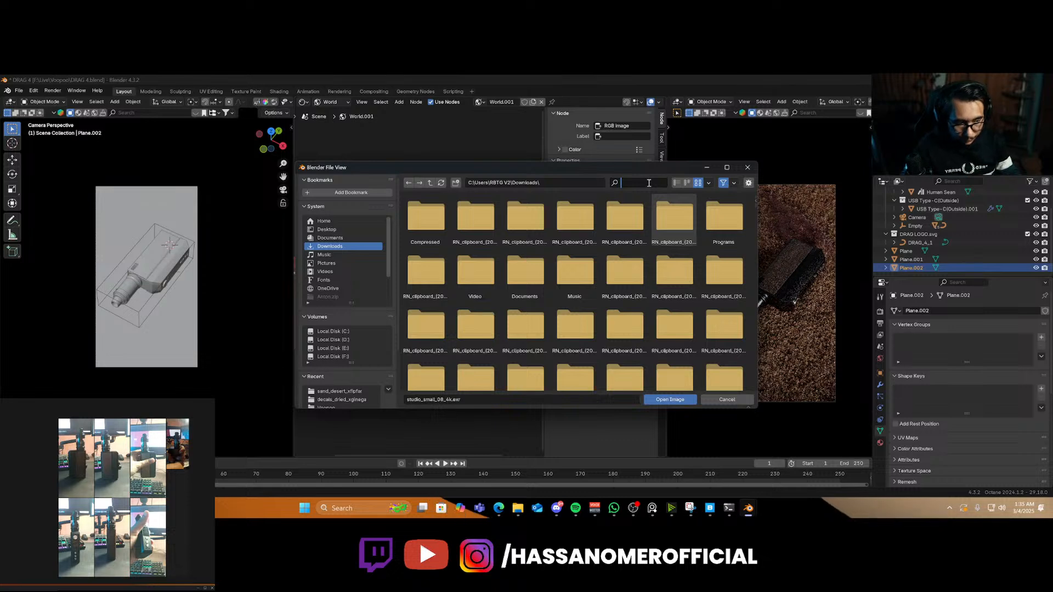
{"action": "type", "text": "hdr"}
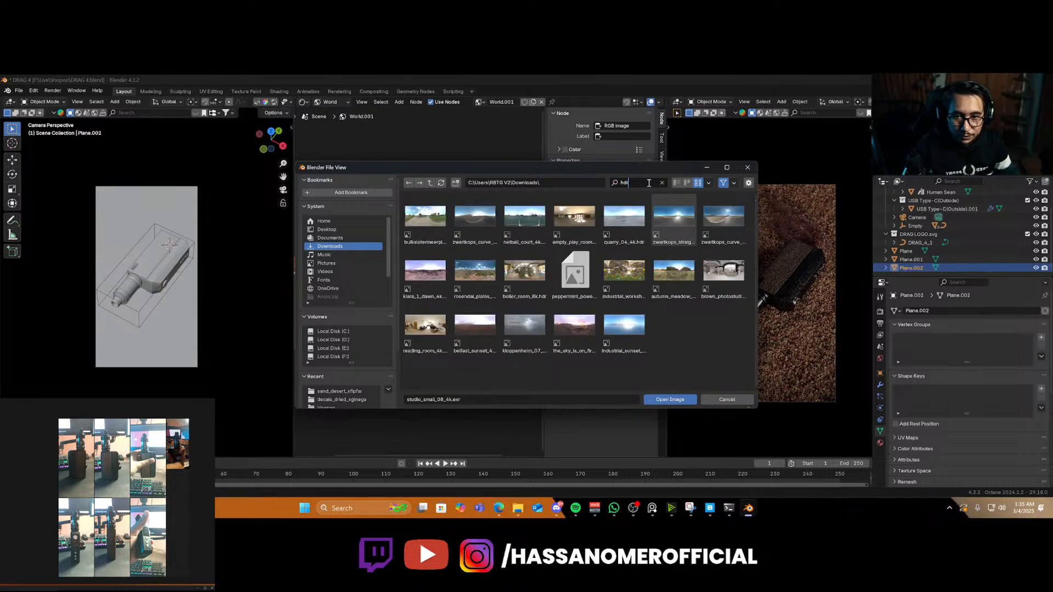
{"action": "key", "text": "Return"}
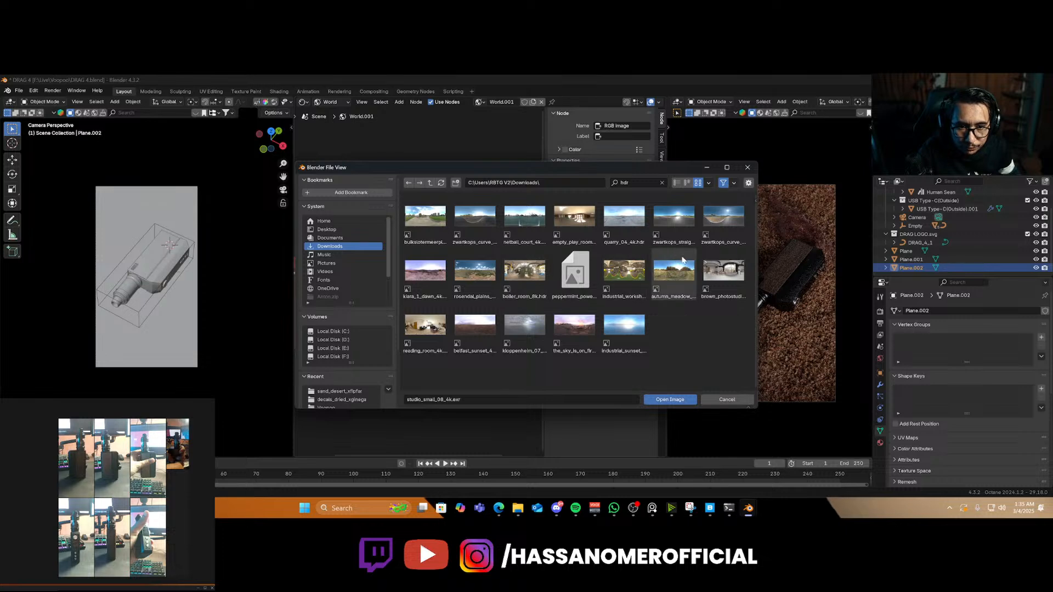
{"action": "double_click", "coordinate": [425, 216]}
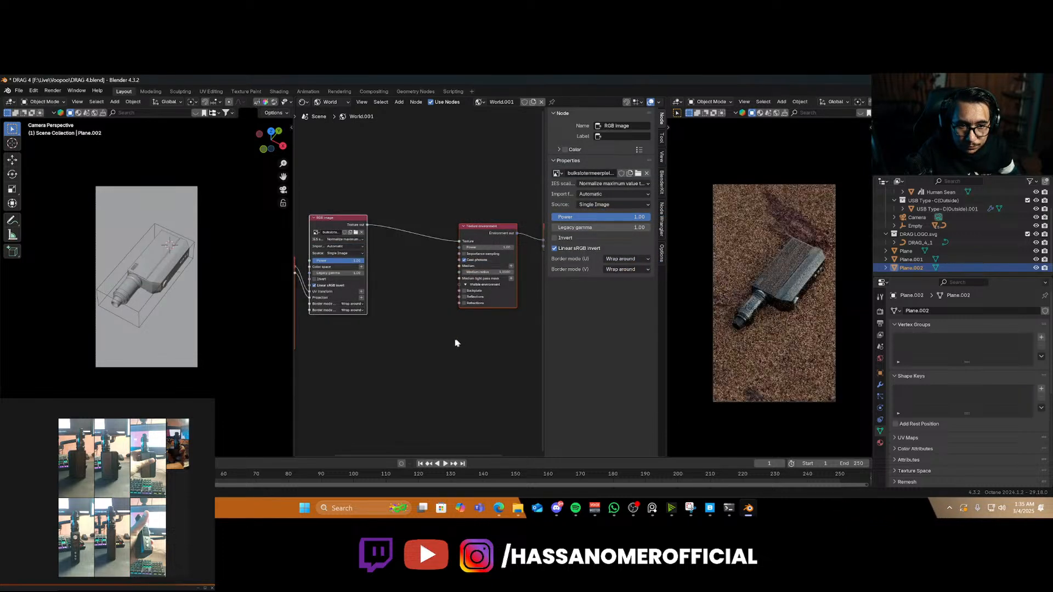
{"action": "middle_click_drag", "start_coordinate": [428, 353], "coordinate": [474, 353]}
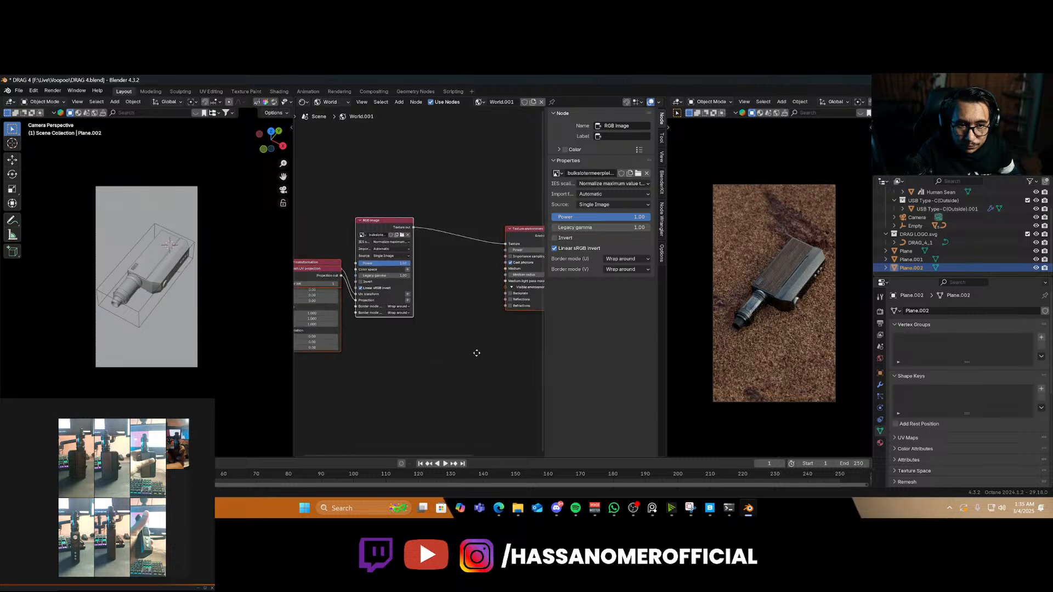
{"action": "left_click_drag", "start_coordinate": [316, 336], "coordinate": [301, 336]}
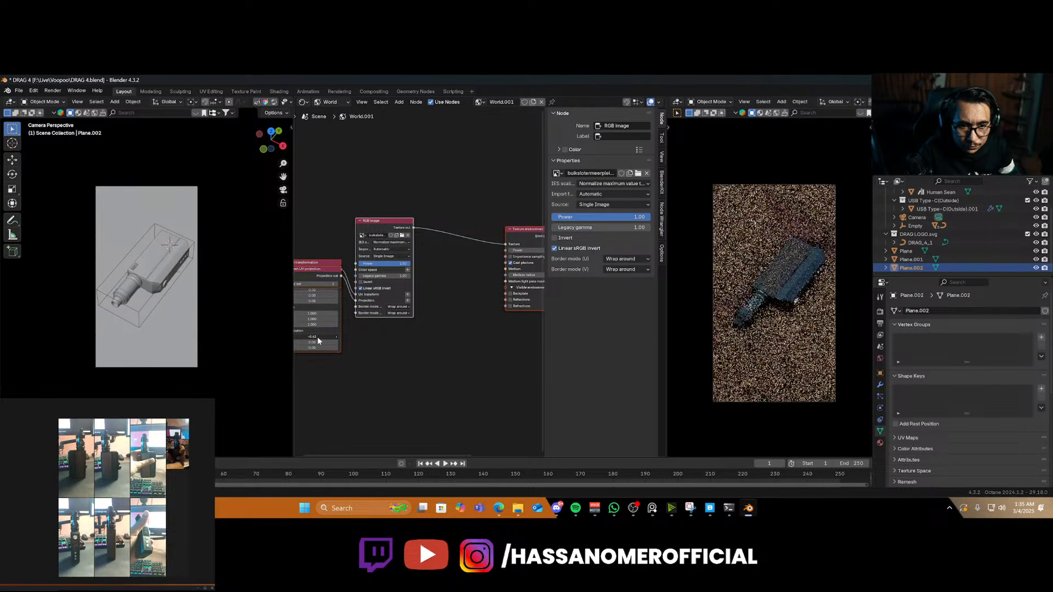
{"action": "middle_click_drag", "start_coordinate": [477, 336], "coordinate": [407, 363]}
Try dry_cracked_lake_4k.exr as the world environment image with a higher Texture environment Power
{"action": "left_click", "coordinate": [322, 263]}
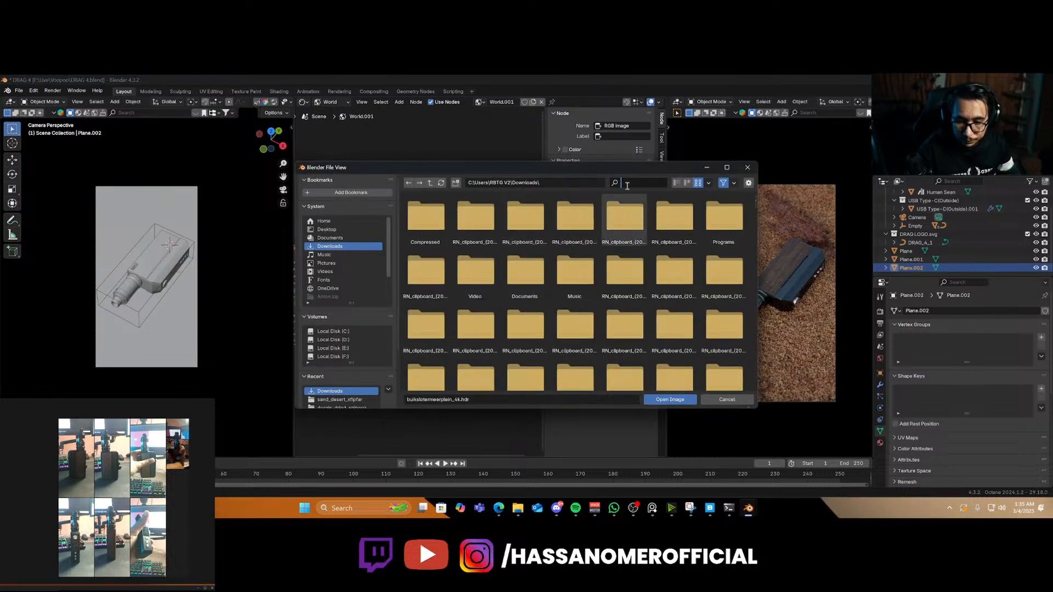
{"action": "type", "text": "exr"}
{"action": "key", "text": "Return"}
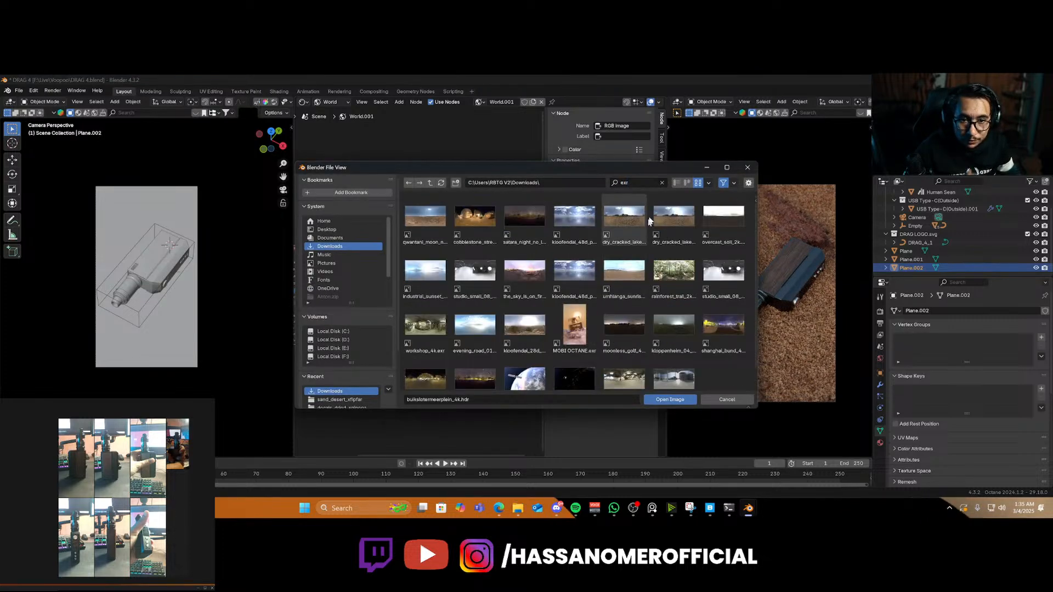
{"action": "double_click", "coordinate": [624, 217]}
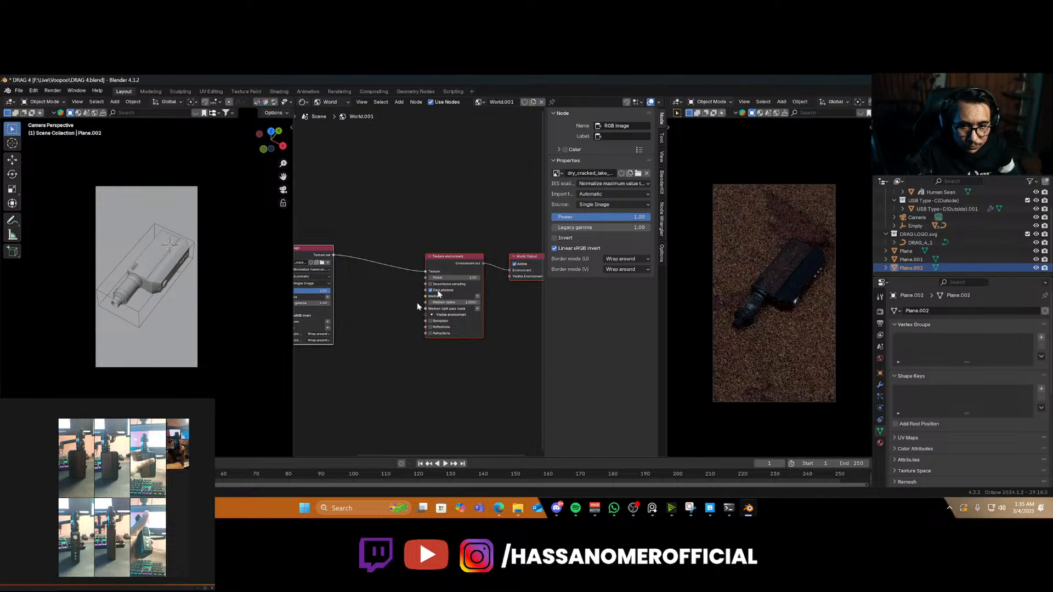
{"action": "middle_click_drag", "start_coordinate": [417, 302], "coordinate": [434, 351]}
{"action": "key", "text": "Return"}
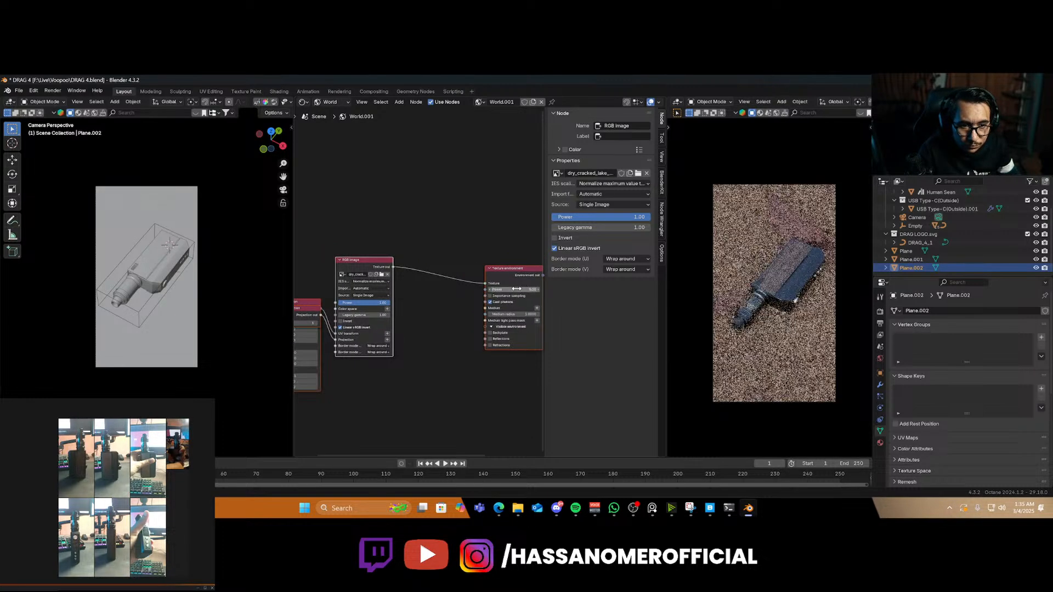
{"action": "double_click", "coordinate": [517, 290]}
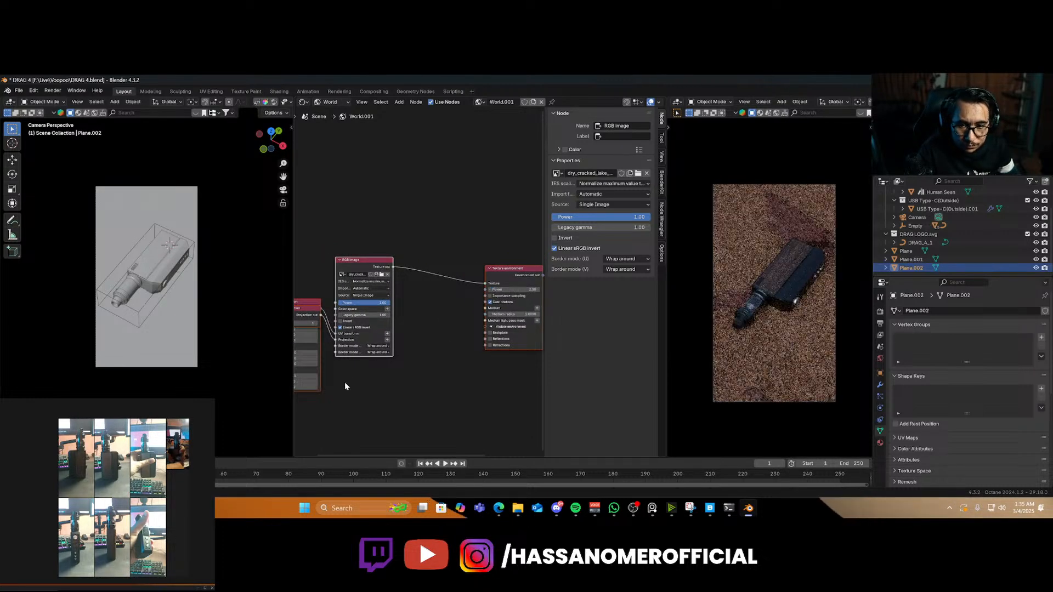
Shift the world image's X translation to about -1 and set the Texture environment's Power to 1
{"action": "middle_click_drag", "start_coordinate": [345, 400], "coordinate": [398, 395]}
{"action": "left_click_drag", "start_coordinate": [344, 371], "coordinate": [311, 371]}
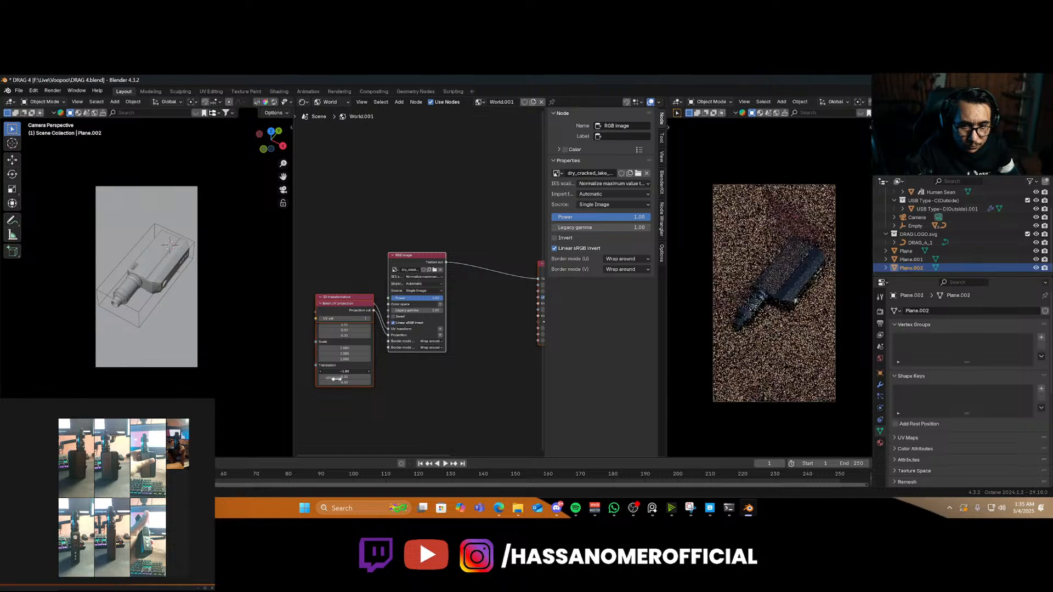
{"action": "middle_click_drag", "start_coordinate": [485, 354], "coordinate": [399, 390]}
{"action": "type", "text": "1"}
{"action": "key", "text": "Return"}
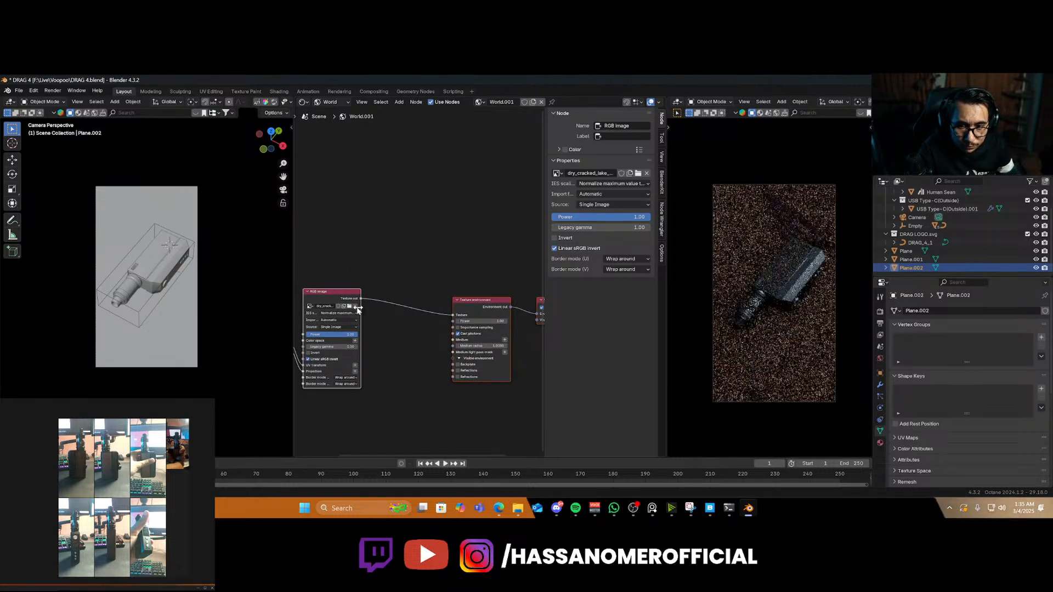
Try zwartkops_curve_afternoon_4k.hdr as the world environment image, shifting its X translation to a positive value
{"action": "left_click", "coordinate": [350, 307]}
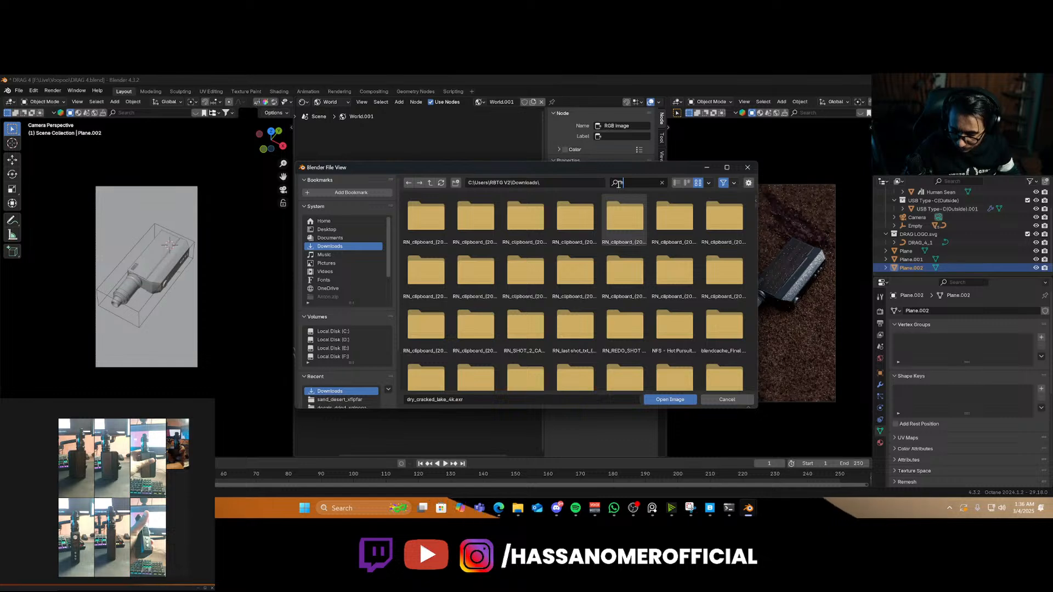
{"action": "type", "text": "hdr"}
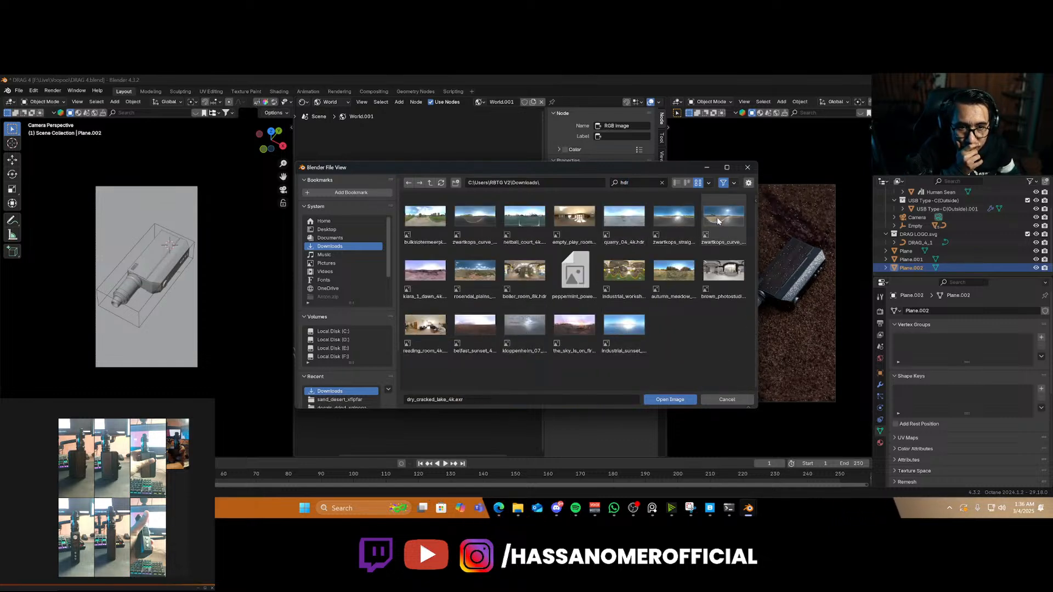
{"action": "key", "text": "Return"}
{"action": "middle_click_drag", "start_coordinate": [397, 414], "coordinate": [449, 392]}
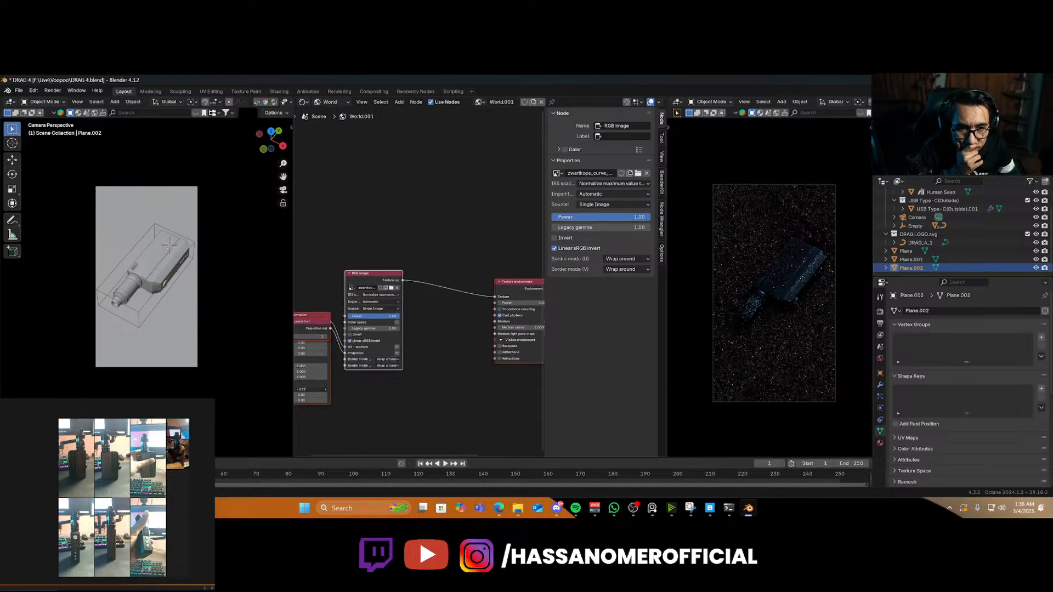
{"action": "left_click_drag", "start_coordinate": [311, 390], "coordinate": [351, 389]}
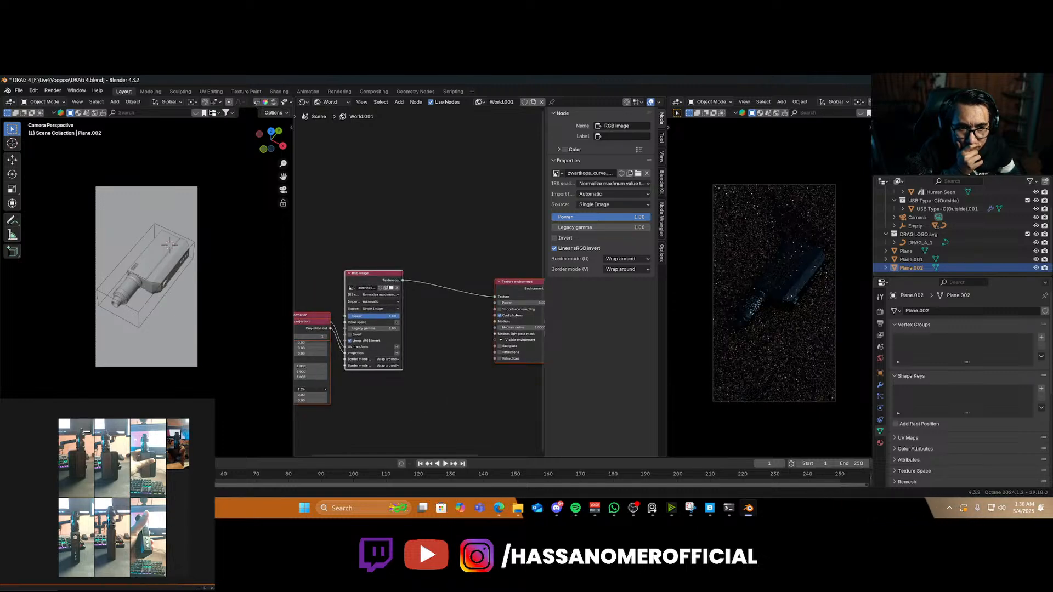
Try a Power of 5 on the Texture environment and restore it to 1
{"action": "middle_click_drag", "start_coordinate": [471, 334], "coordinate": [414, 341]}
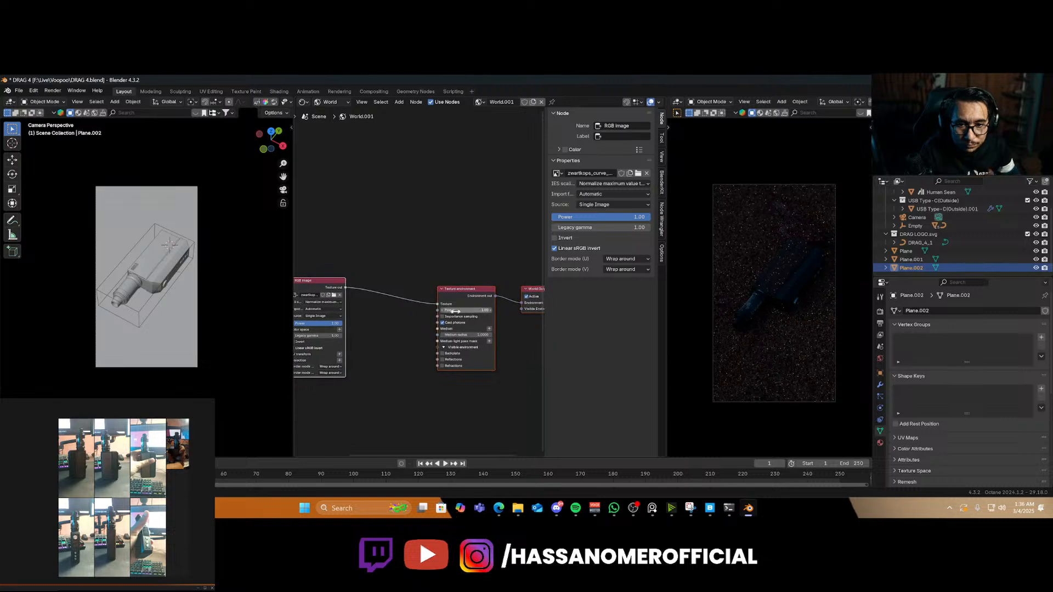
{"action": "key", "text": "Return"}
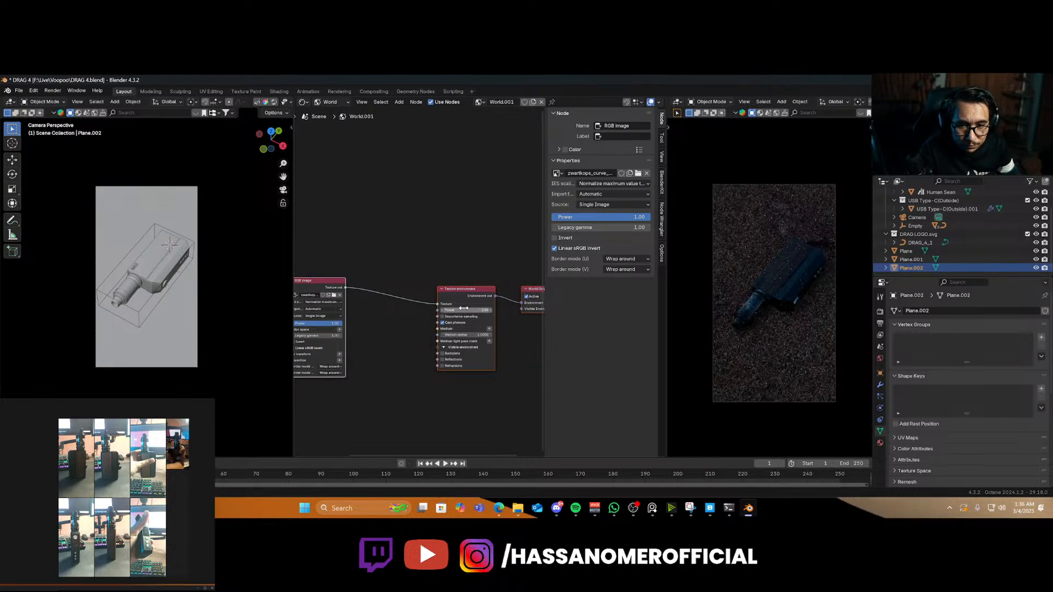
{"action": "left_click", "coordinate": [466, 306]}
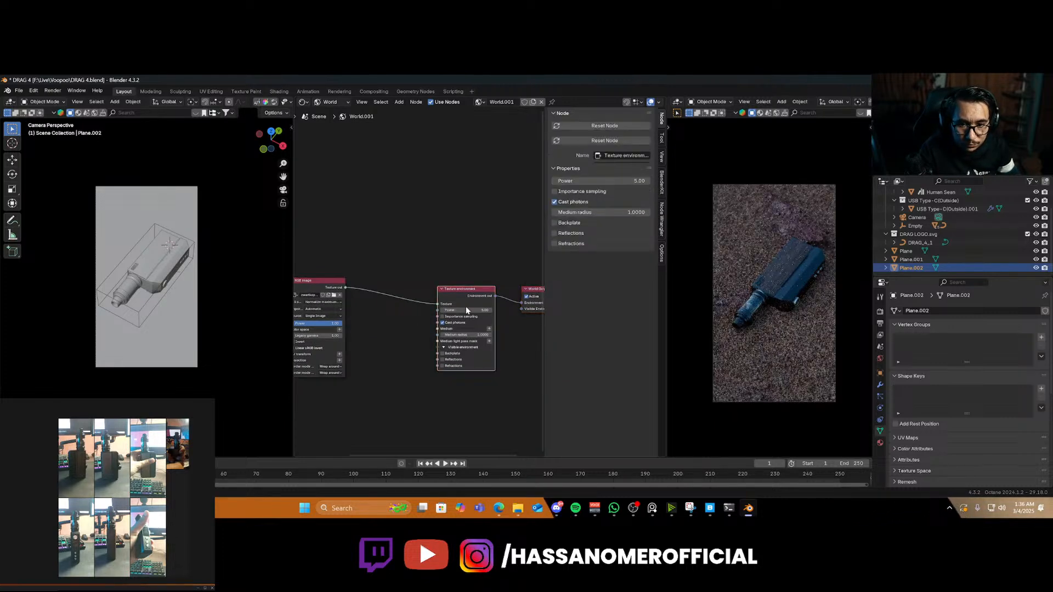
{"action": "left_click", "coordinate": [465, 310]}
{"action": "type", "text": "1"}
{"action": "key", "text": "Return"}
Replace the world environment image with the kloofendal_28d EXR from the Downloads folder, filtering the files by exr
{"action": "middle_click_drag", "start_coordinate": [391, 367], "coordinate": [465, 344]}
{"action": "scroll", "coordinate": [420, 338], "scroll_direction": "up", "scroll_amount": 1}
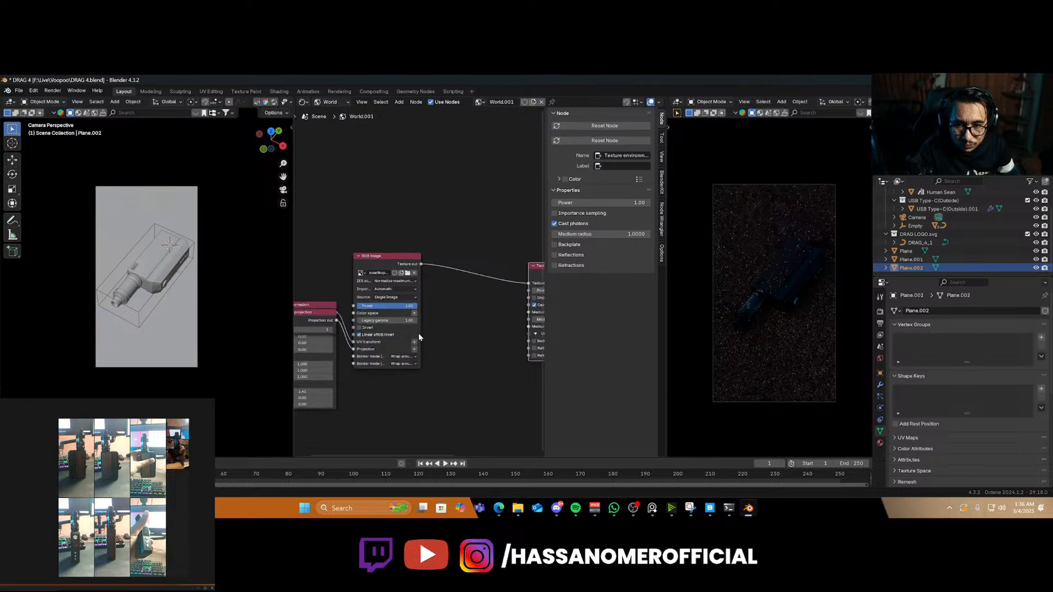
{"action": "middle_click_drag", "start_coordinate": [374, 376], "coordinate": [405, 366]}
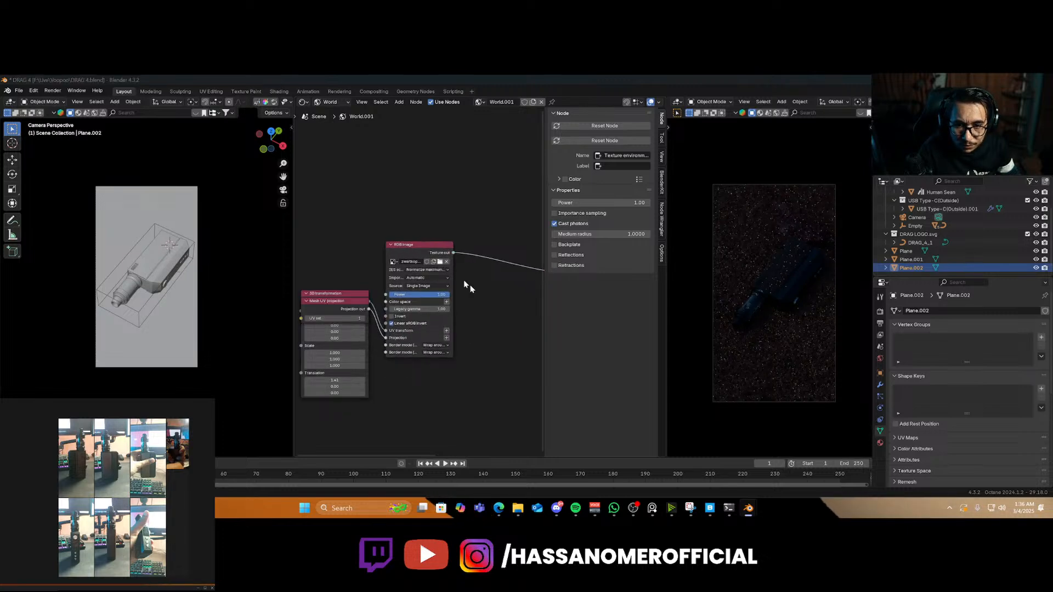
{"action": "left_click", "coordinate": [439, 261]}
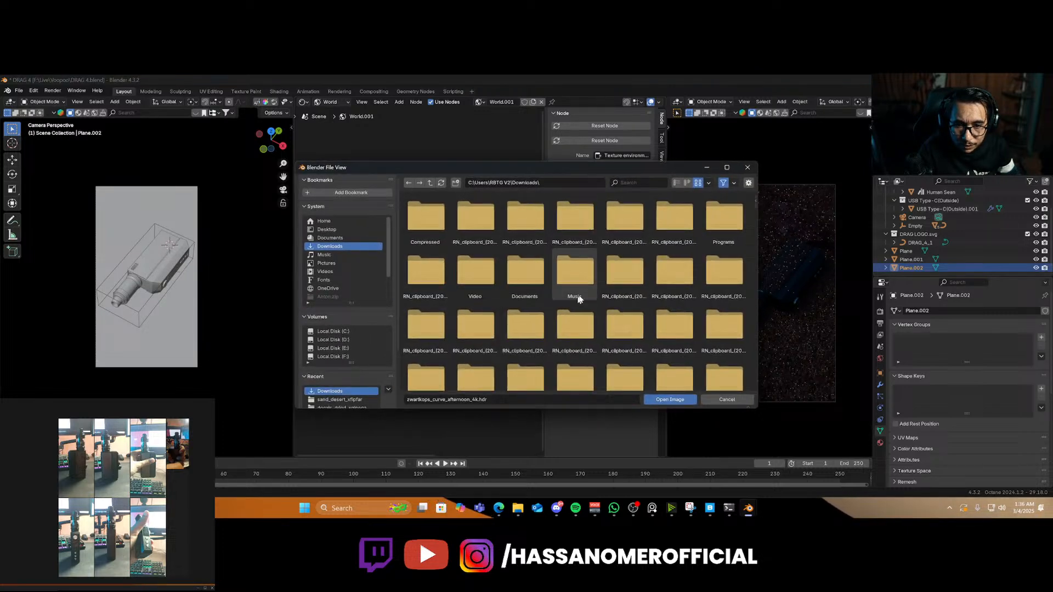
{"action": "left_click", "coordinate": [632, 181]}
{"action": "type", "text": "exr"}
{"action": "key", "text": "Return"}
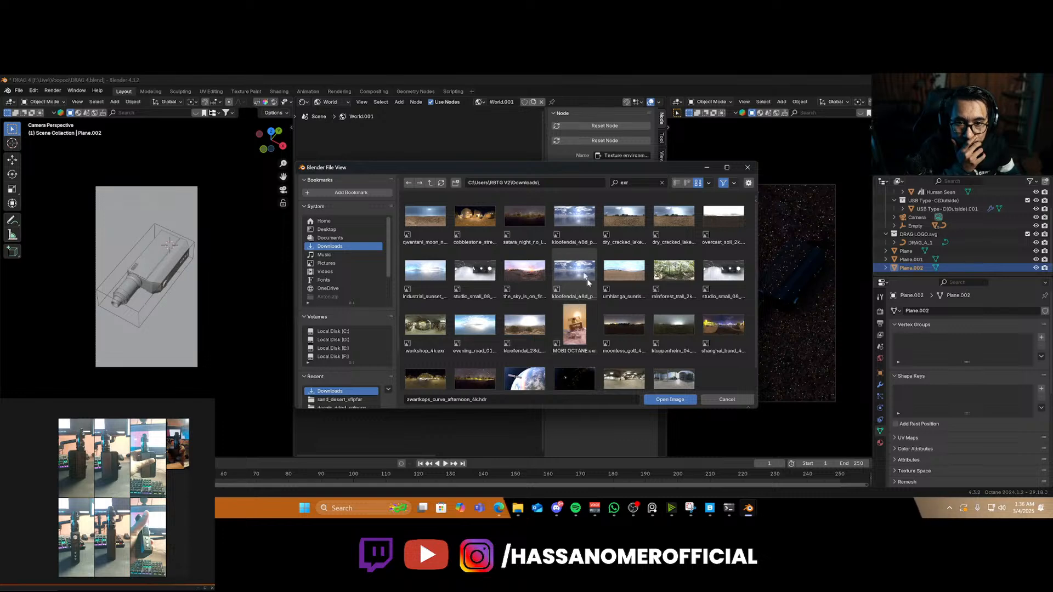
{"action": "scroll", "coordinate": [581, 344], "scroll_direction": "down", "scroll_amount": 2}
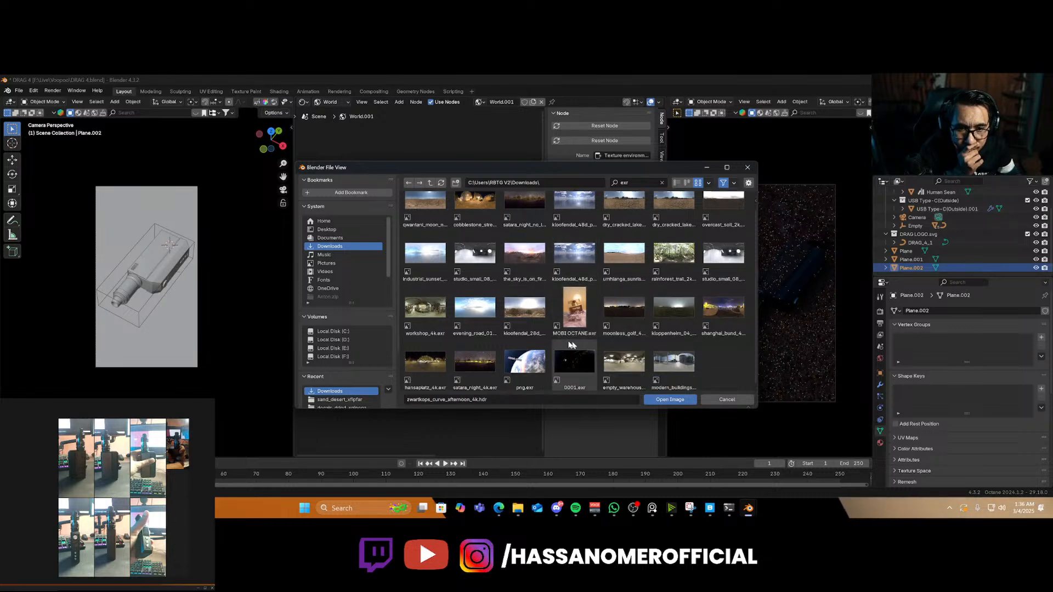
{"action": "double_click", "coordinate": [528, 323]}
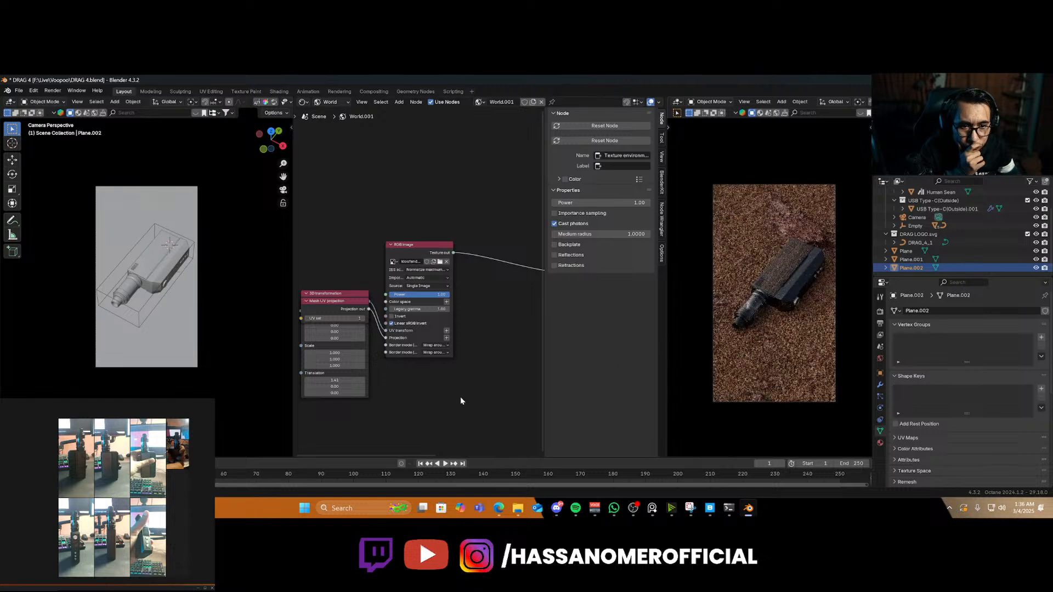
Adjust the world image's X and Y translation to reposition the sunlight and shadows on the product in the camera view
{"action": "middle_click_drag", "start_coordinate": [429, 402], "coordinate": [442, 360]}
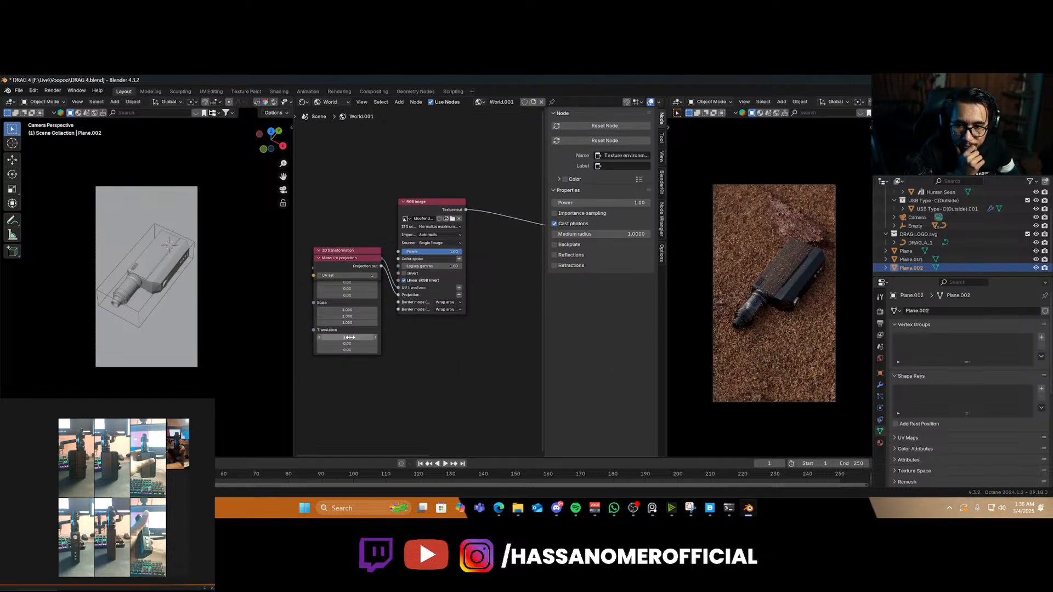
{"action": "left_click_drag", "start_coordinate": [350, 337], "coordinate": [418, 338]}
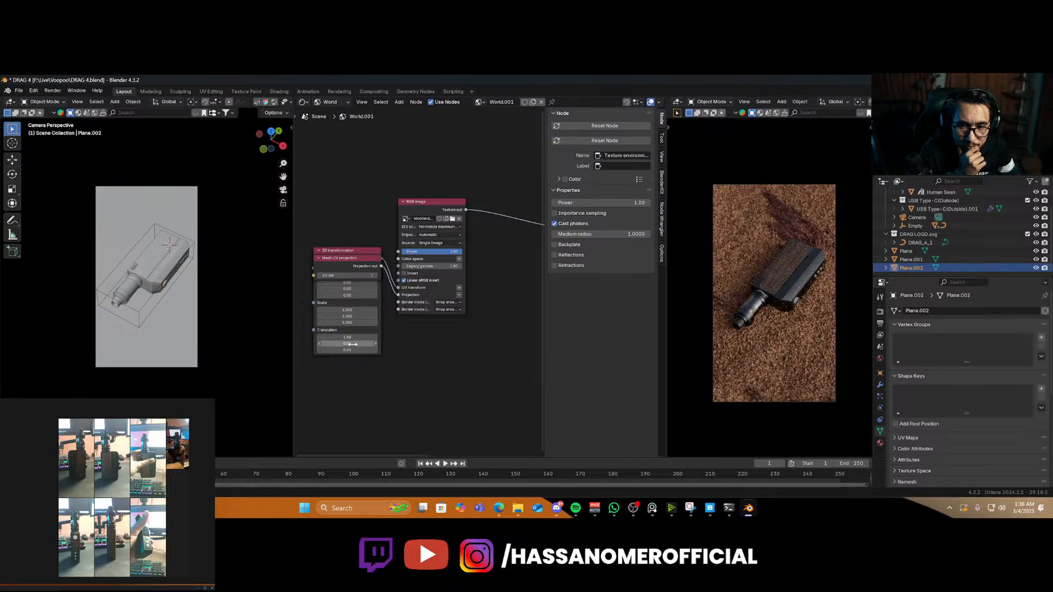
{"action": "mouse_move", "coordinate": [352, 344]}
{"action": "left_mouse_down"}
{"action": "mouse_move", "coordinate": [363, 344]}
{"action": "mouse_move", "coordinate": [342, 338]}
{"action": "left_mouse_up"}
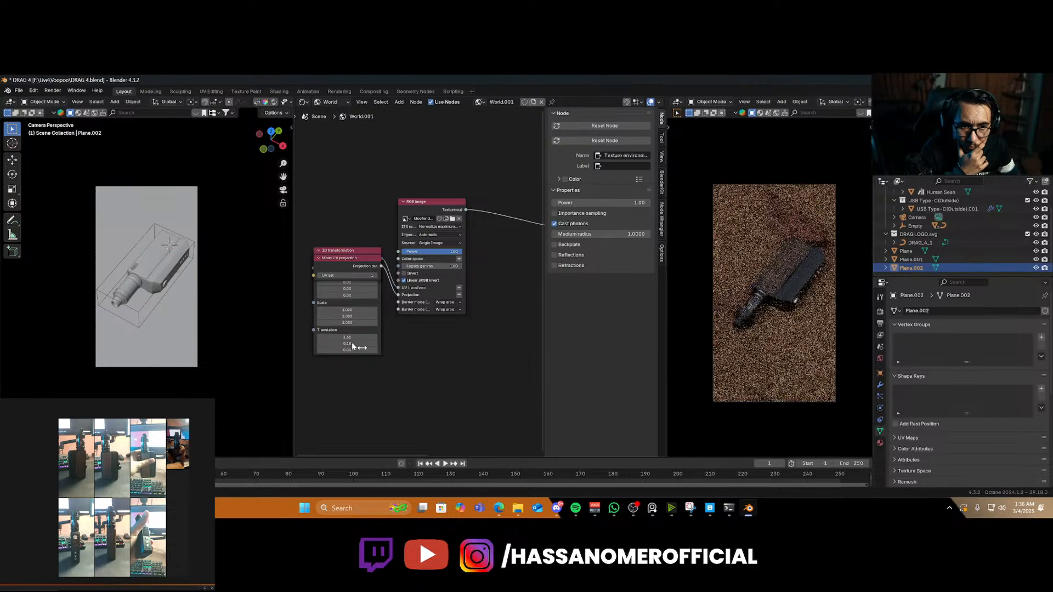
{"action": "middle_click_drag", "start_coordinate": [753, 348], "coordinate": [685, 334]}
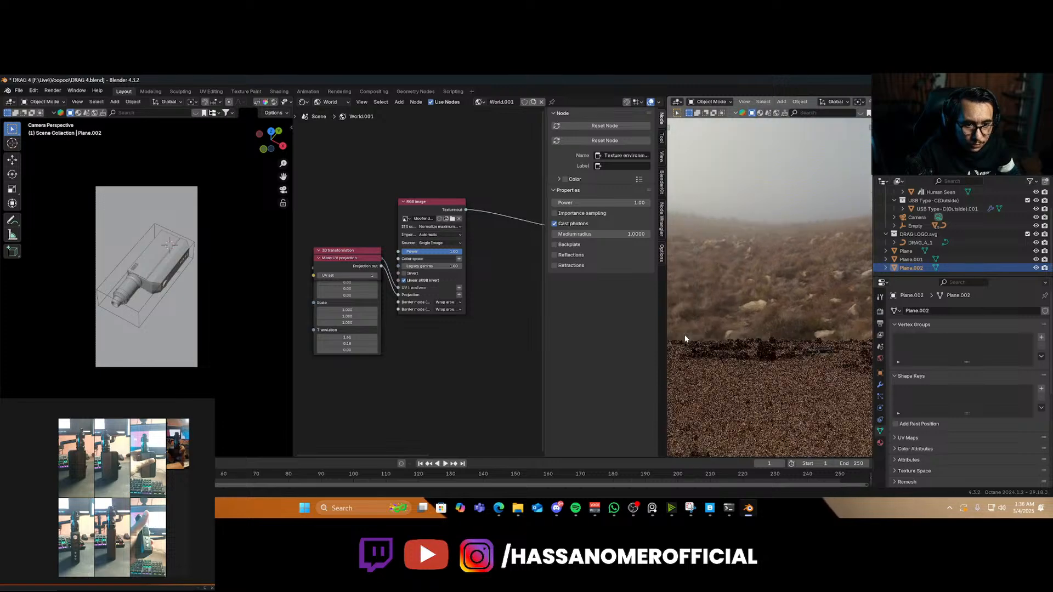
{"action": "mouse_move", "coordinate": [354, 336]}
{"action": "left_mouse_down"}
{"action": "mouse_move", "coordinate": [389, 336]}
{"action": "mouse_move", "coordinate": [334, 344]}
{"action": "left_mouse_up"}
{"action": "key", "text": "KP_0"}
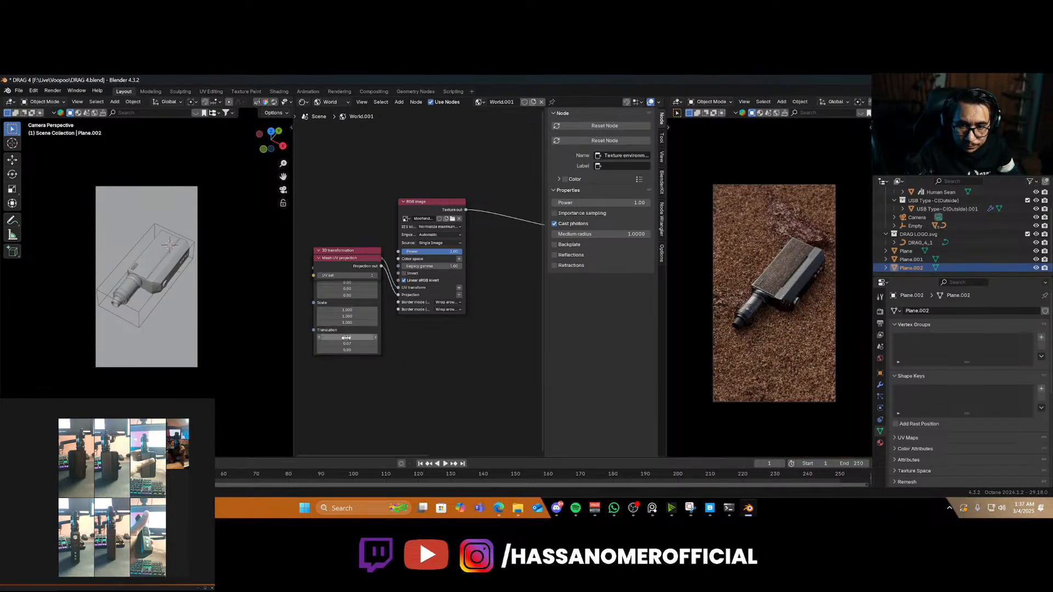
{"action": "left_click_drag", "start_coordinate": [347, 337], "coordinate": [328, 337]}
{"action": "scroll", "coordinate": [470, 290], "scroll_direction": "up", "scroll_amount": 4}
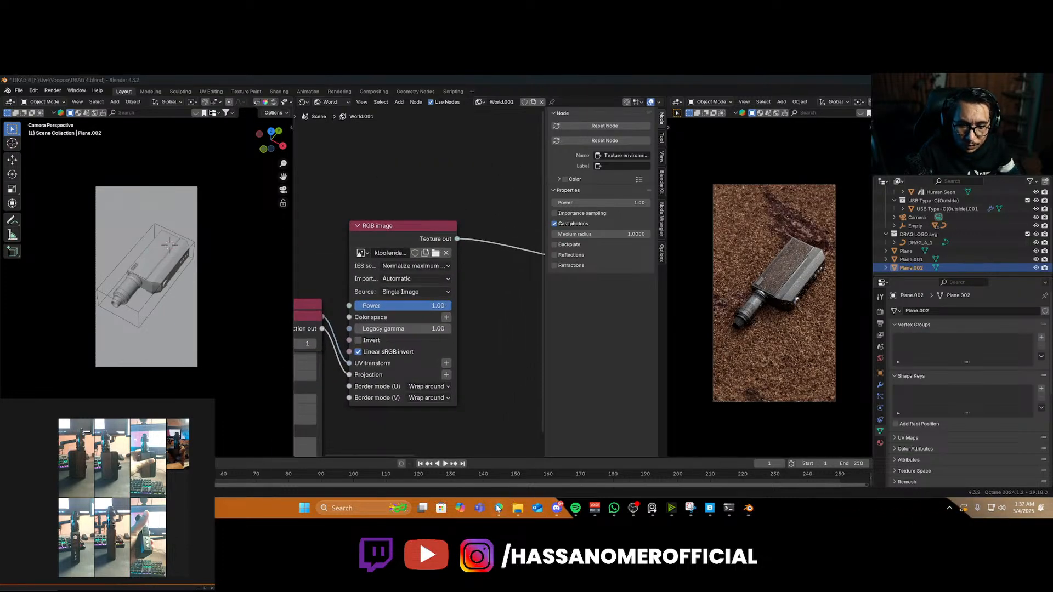
Switch to Microsoft Edge, search for poly haven and open the site's HDRI library
{"action": "mouse_move", "coordinate": [497, 509]}
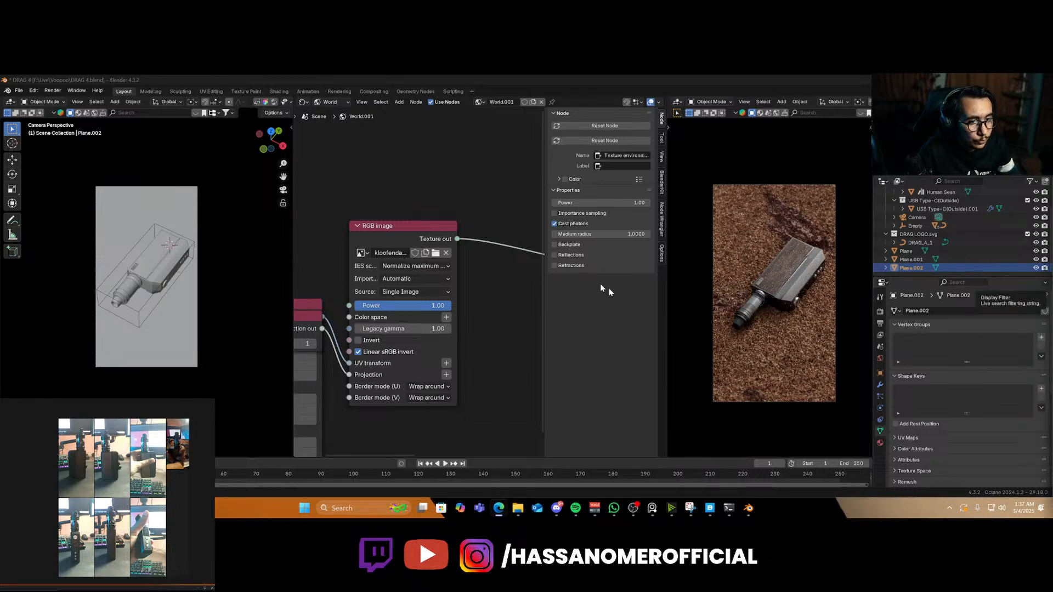
{"action": "left_click_drag", "start_coordinate": [609, 288], "coordinate": [565, 280]}
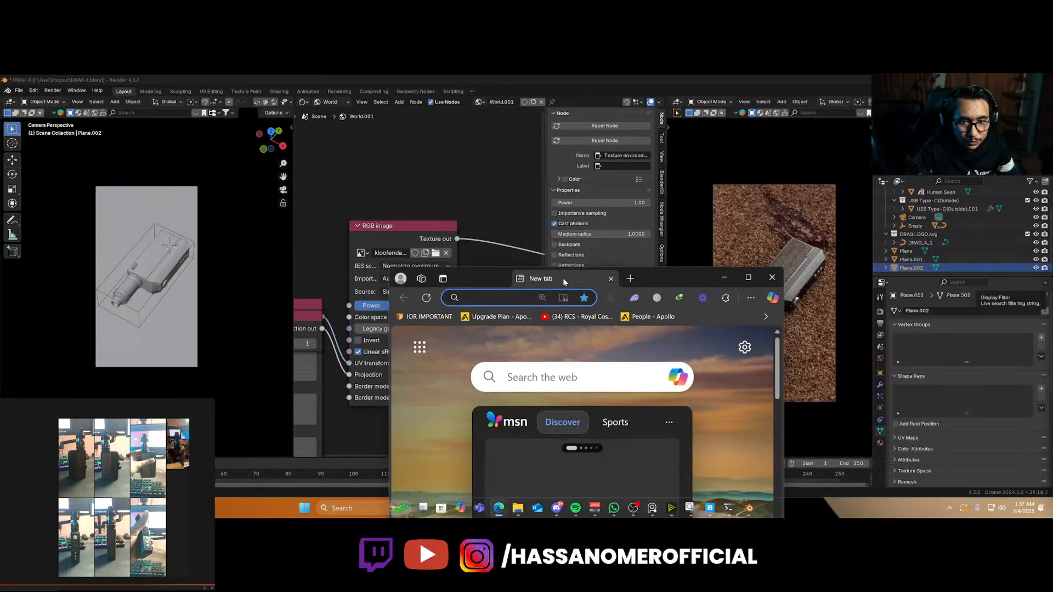
{"action": "left_click", "coordinate": [748, 277]}
{"action": "left_click", "coordinate": [349, 106]}
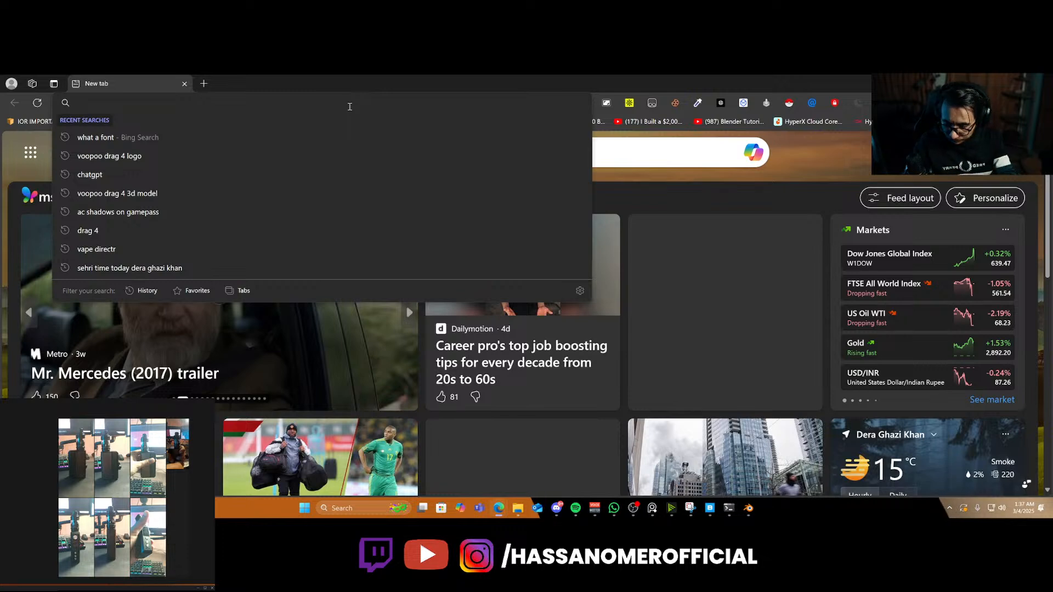
{"action": "type", "text": "poly ha"}
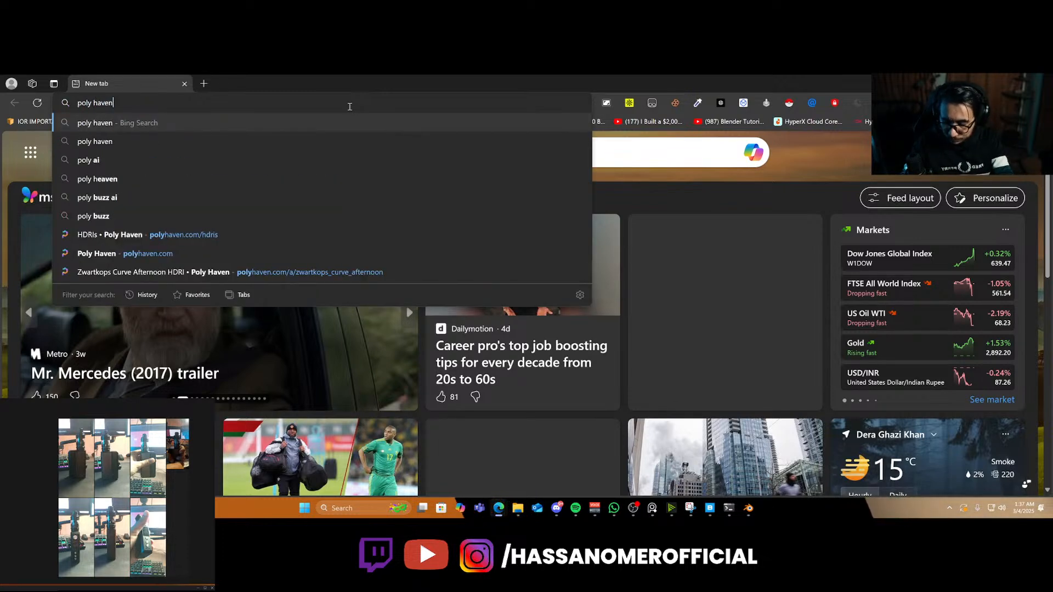
{"action": "type", "text": "ven"}
{"action": "key", "text": "Return"}
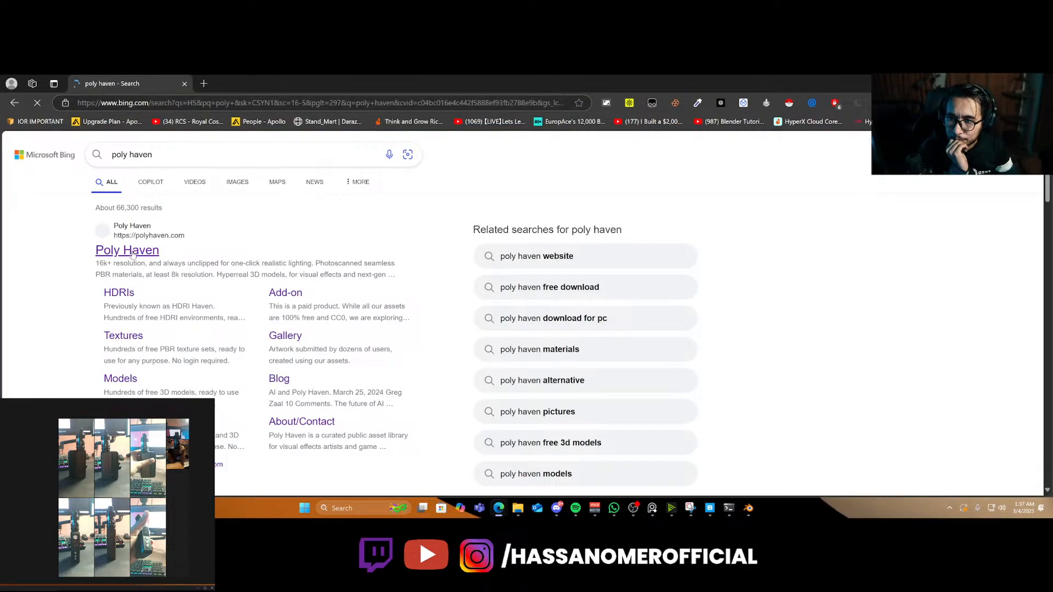
{"action": "left_click", "coordinate": [133, 251]}
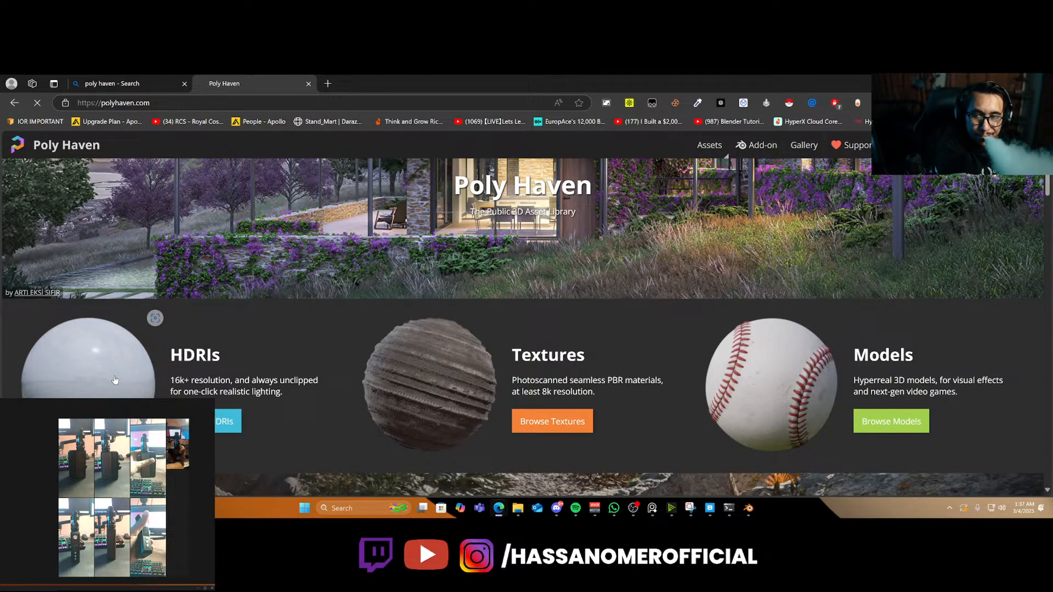
{"action": "left_click", "coordinate": [114, 379]}
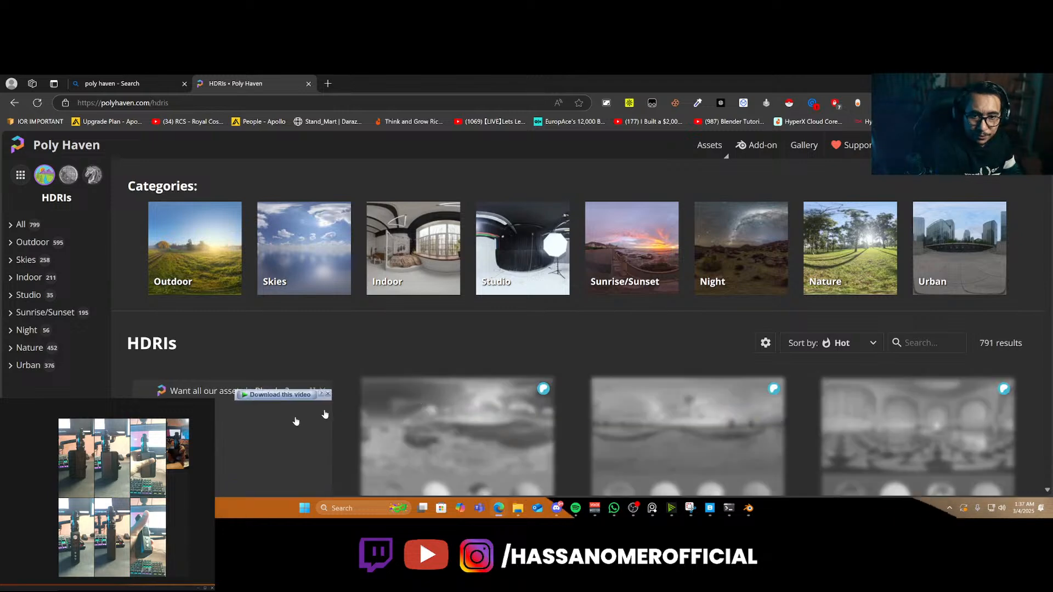
Browse Poly Haven's Outdoor HDRIs and download Qwantani Noon as a 4K HDR file
{"action": "scroll", "coordinate": [258, 361], "scroll_direction": "down", "scroll_amount": 2}
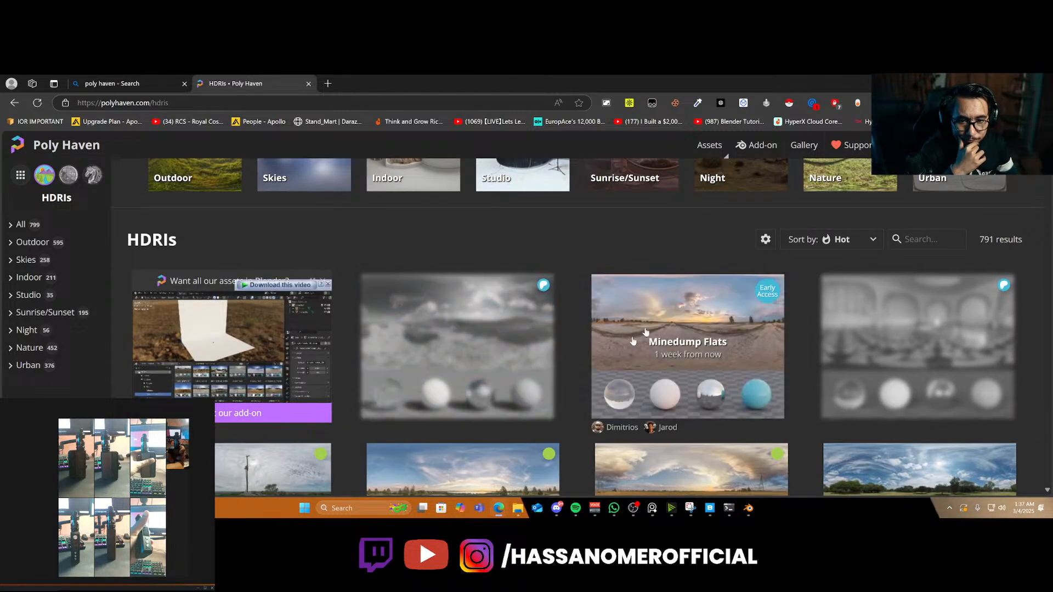
{"action": "scroll", "coordinate": [713, 379], "scroll_direction": "down", "scroll_amount": 2}
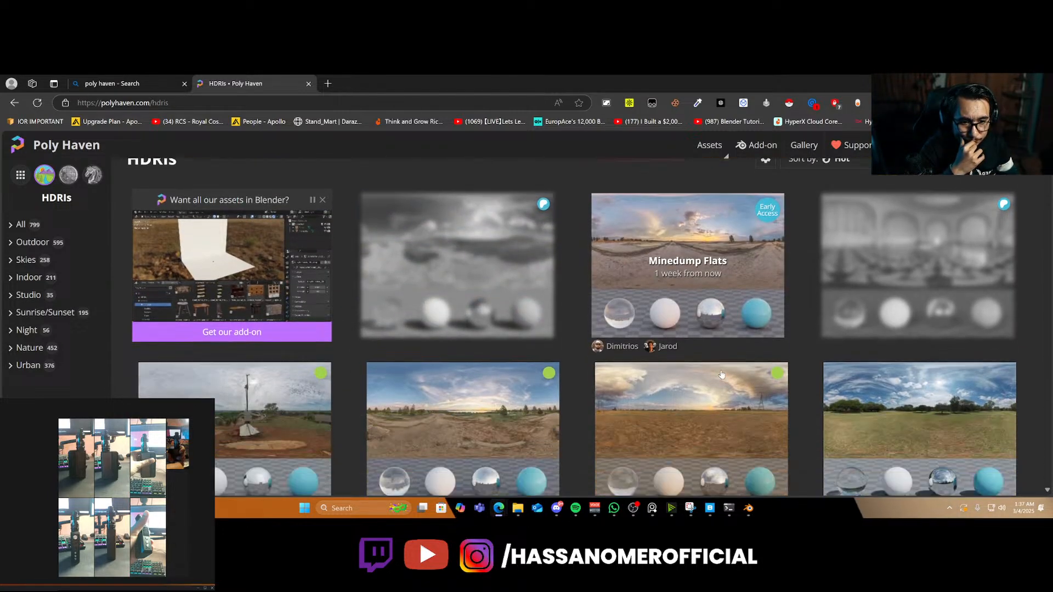
{"action": "scroll", "coordinate": [655, 415], "scroll_direction": "up", "scroll_amount": 3}
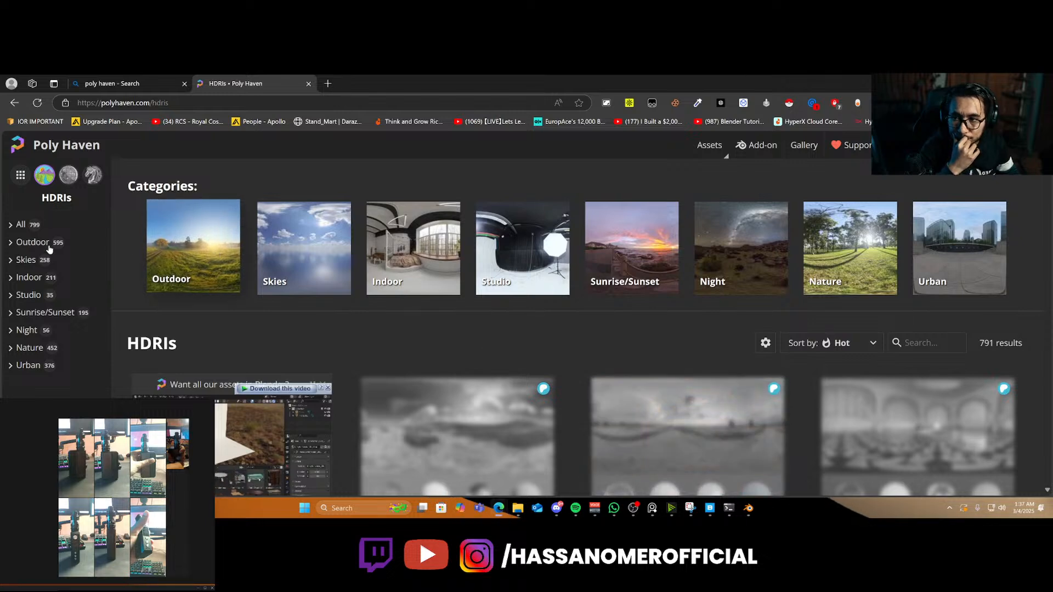
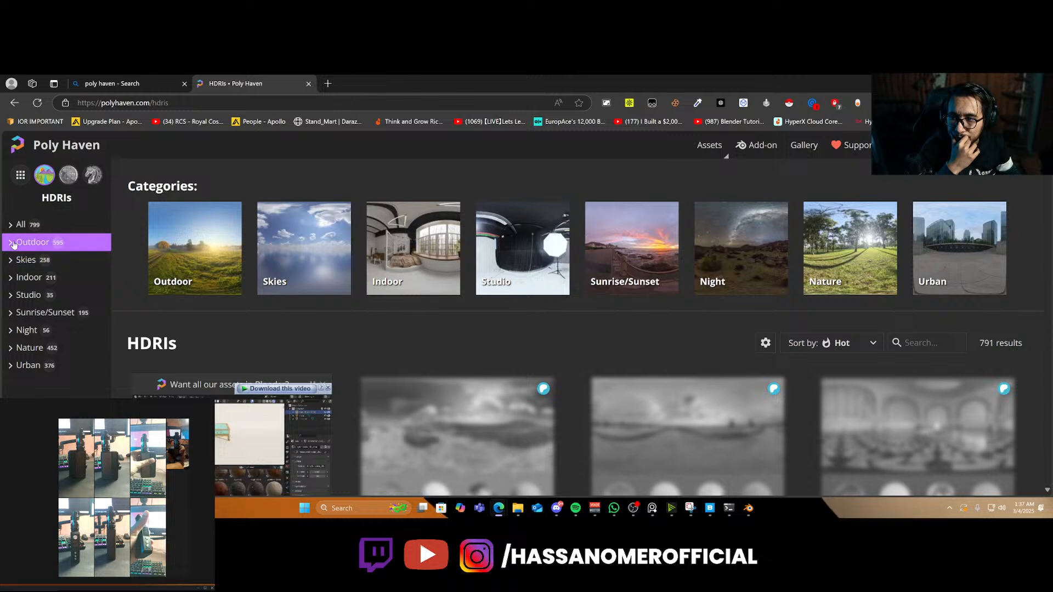
{"action": "left_click", "coordinate": [11, 245]}
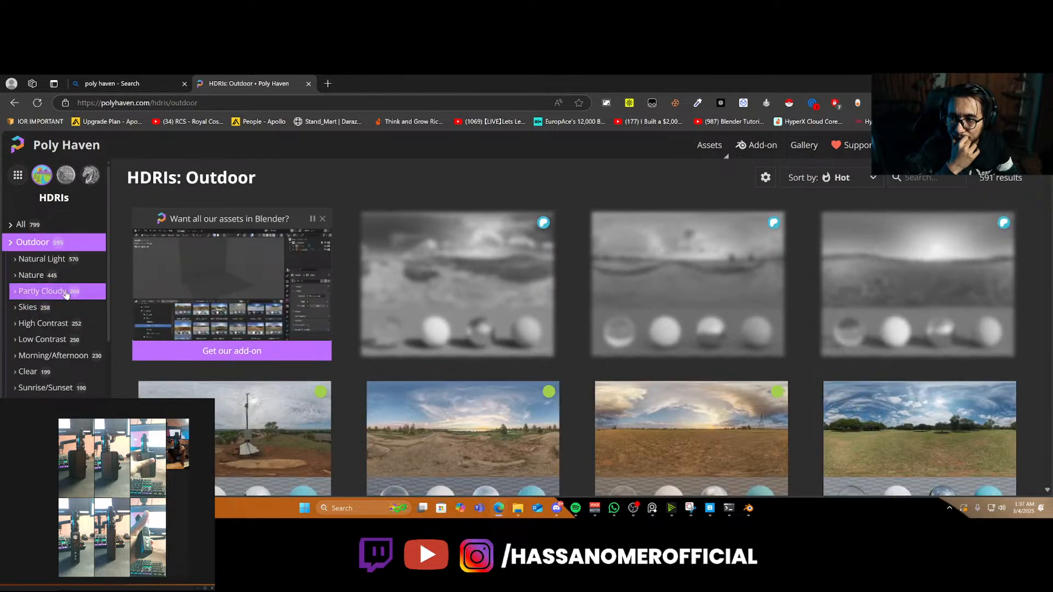
{"action": "scroll", "coordinate": [567, 336], "scroll_direction": "down", "scroll_amount": 2}
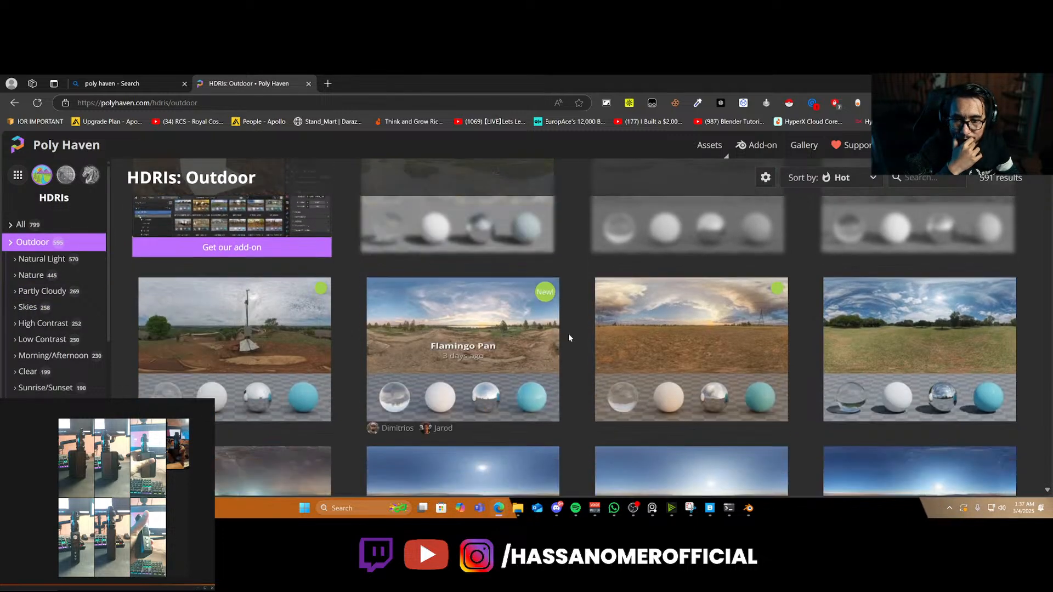
{"action": "scroll", "coordinate": [701, 347], "scroll_direction": "down", "scroll_amount": 3}
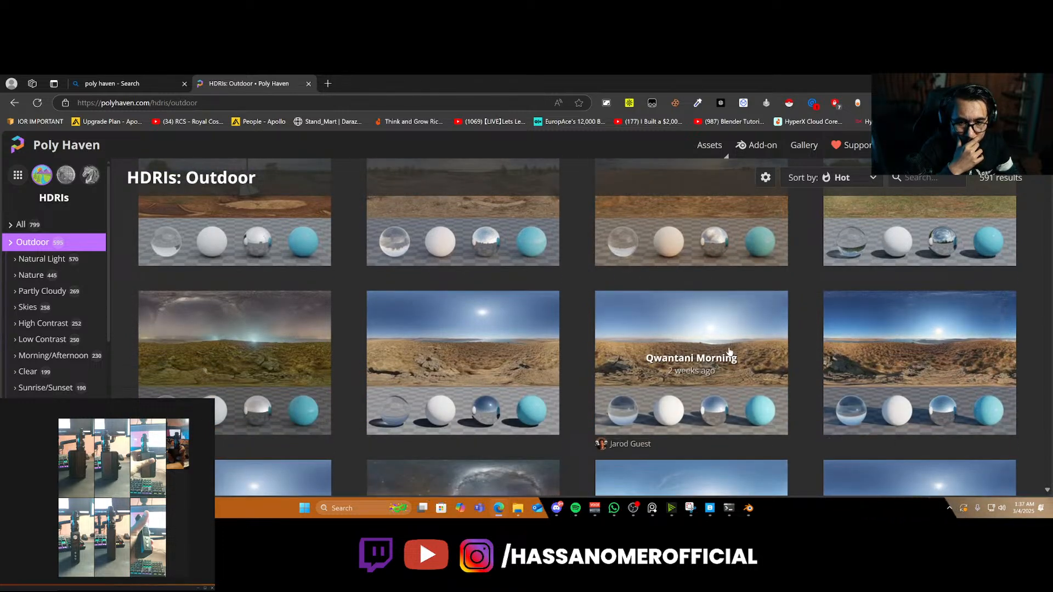
{"action": "left_click", "coordinate": [489, 347]}
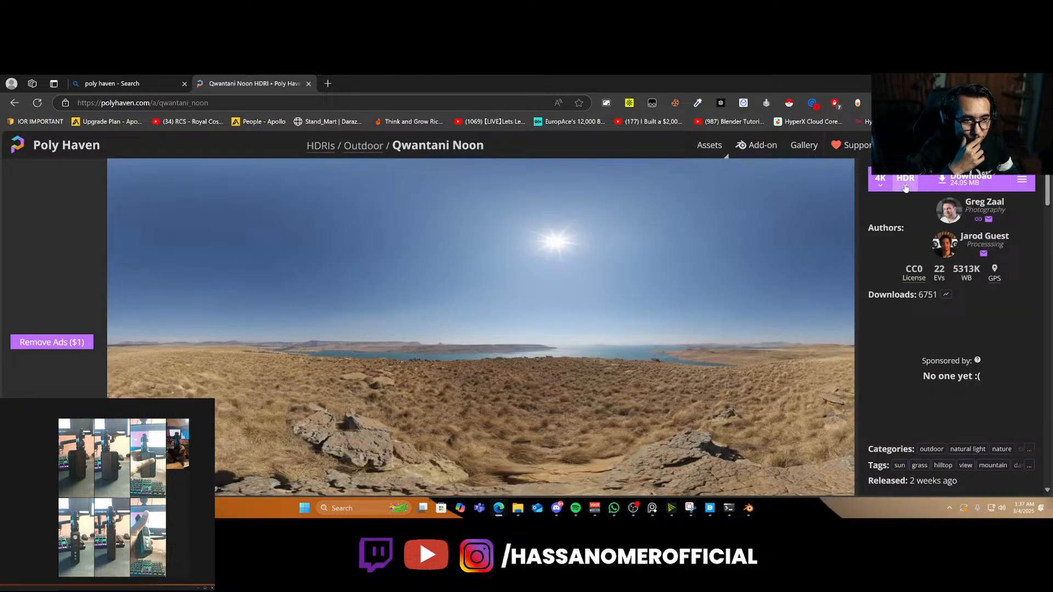
{"action": "left_click", "coordinate": [957, 182]}
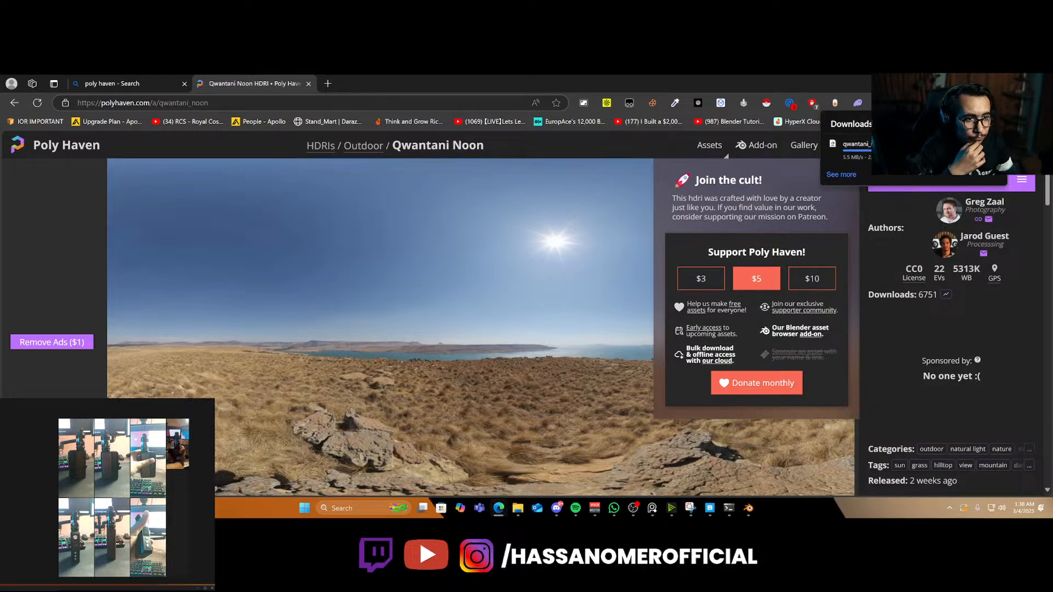
Switch back to Blender and replace the world environment image with the Qwantani Noon HDR from the Downloads folder, filtering the files by hdr
{"action": "left_click", "coordinate": [1006, 82]}
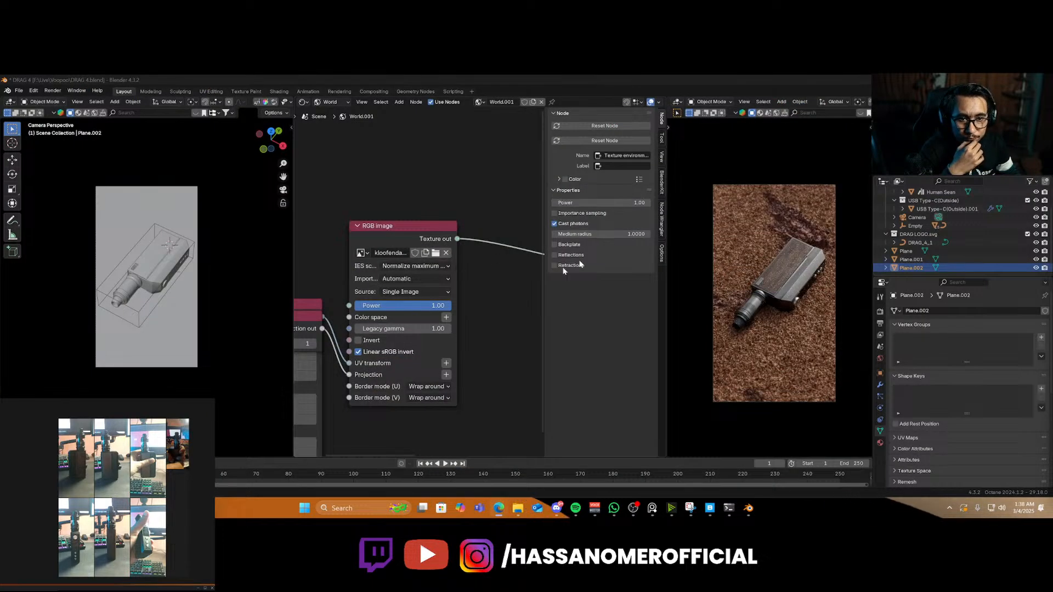
{"action": "left_click", "coordinate": [436, 252]}
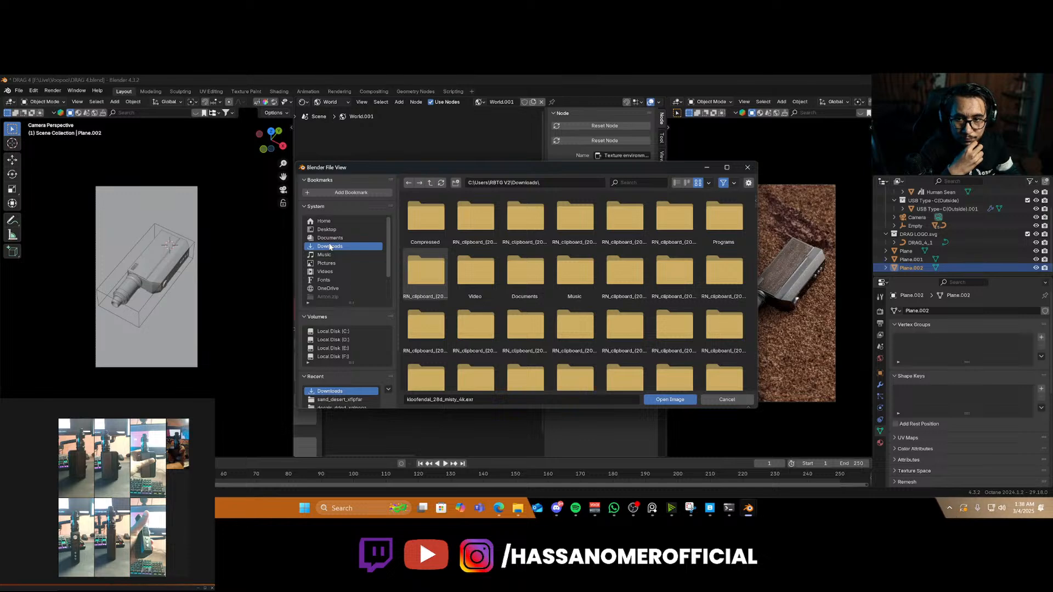
{"action": "left_click", "coordinate": [630, 186]}
{"action": "type", "text": "n"}
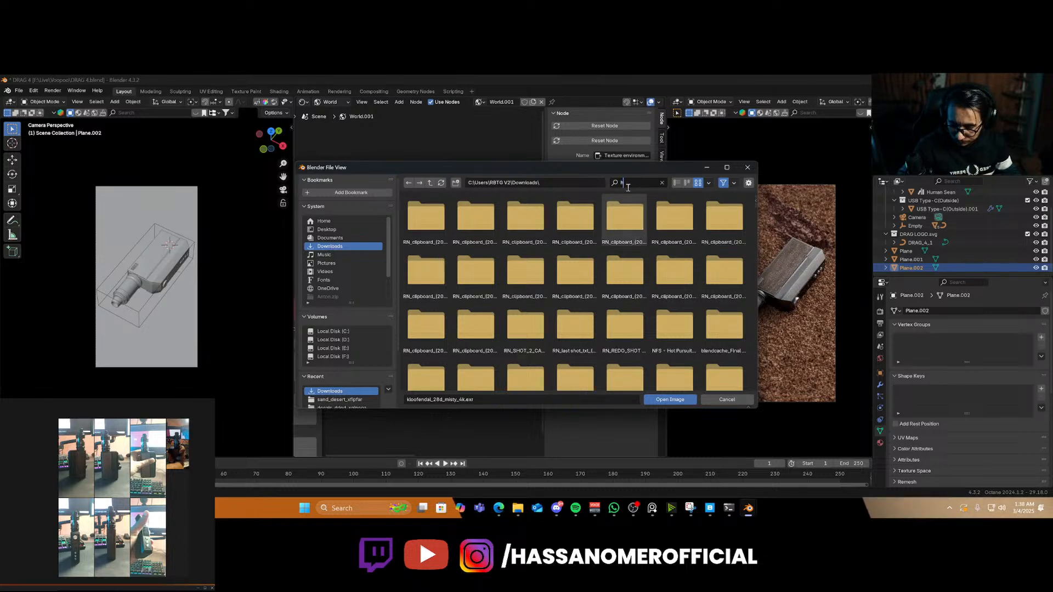
{"action": "type", "text": "dr"}
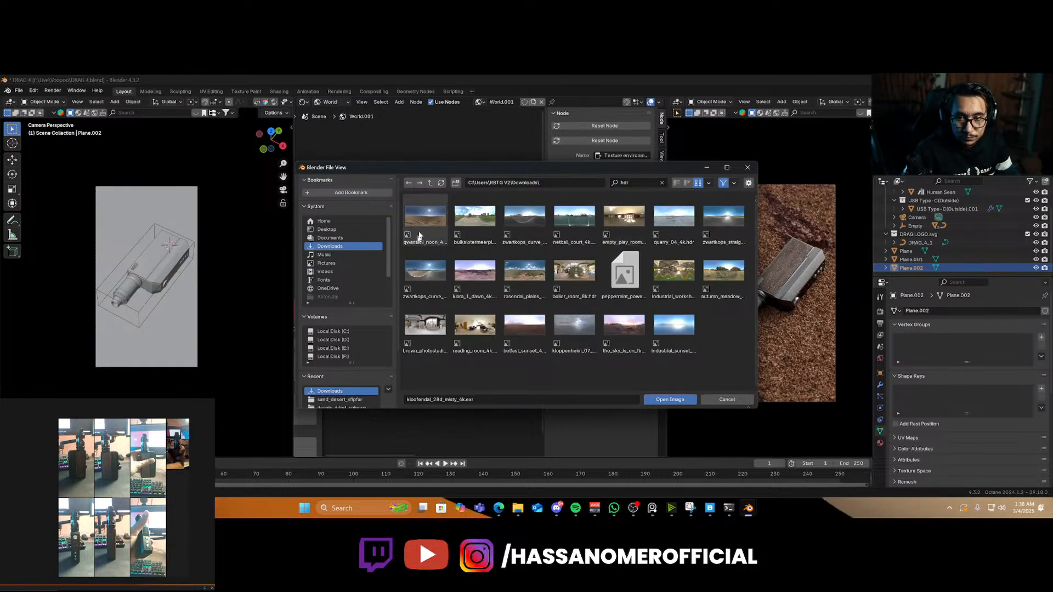
{"action": "double_click", "coordinate": [425, 216]}
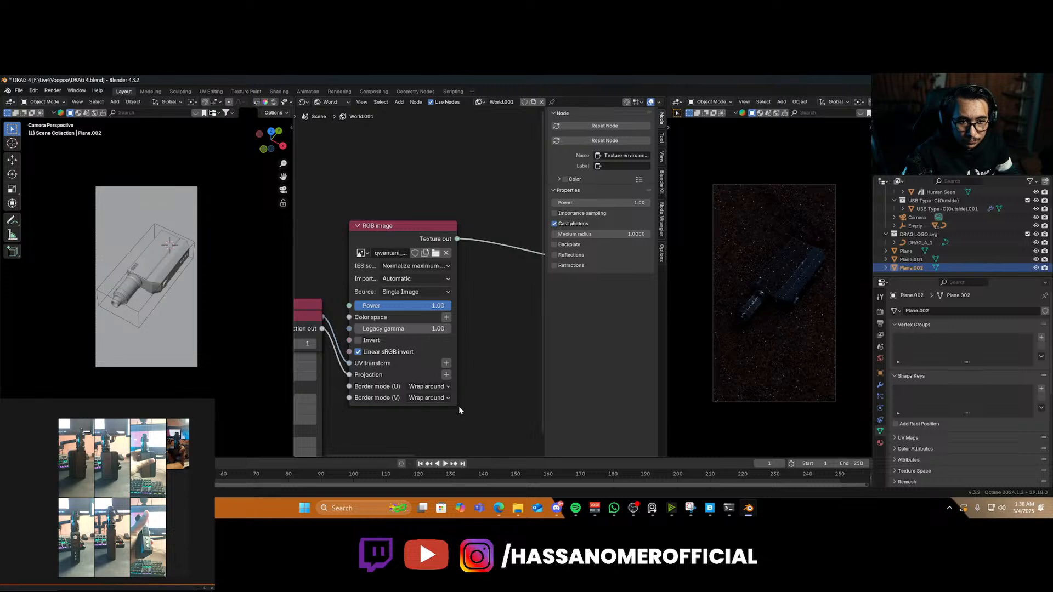
Reset the world image's Y translation to 0 and set its X translation to about 0.98
{"action": "middle_click_drag", "start_coordinate": [460, 408], "coordinate": [531, 316]}
{"action": "left_click", "coordinate": [373, 360]}
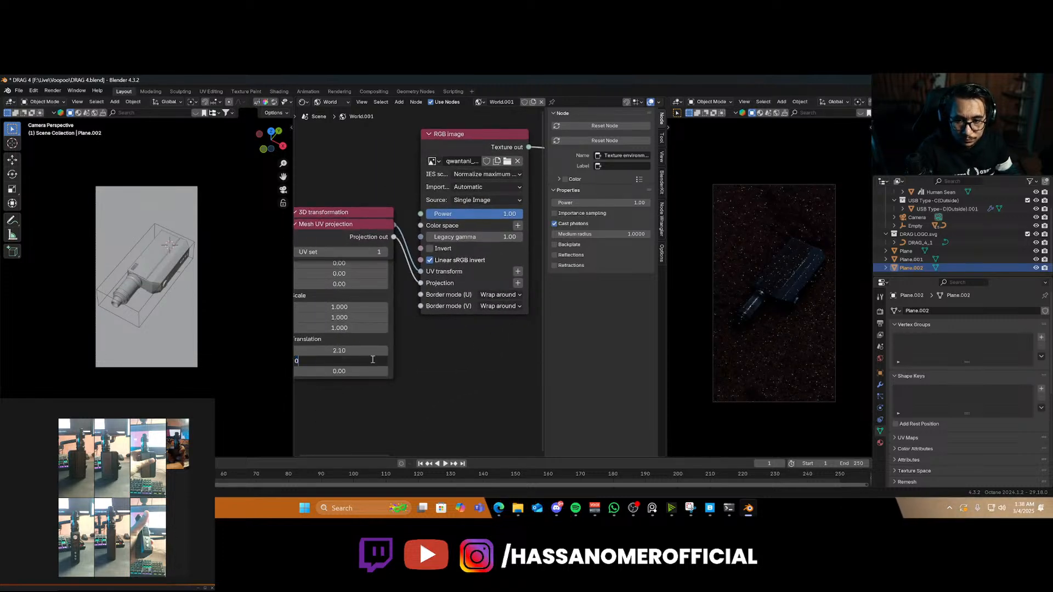
{"action": "key", "text": "Return"}
{"action": "left_click_drag", "start_coordinate": [351, 351], "coordinate": [358, 351]}
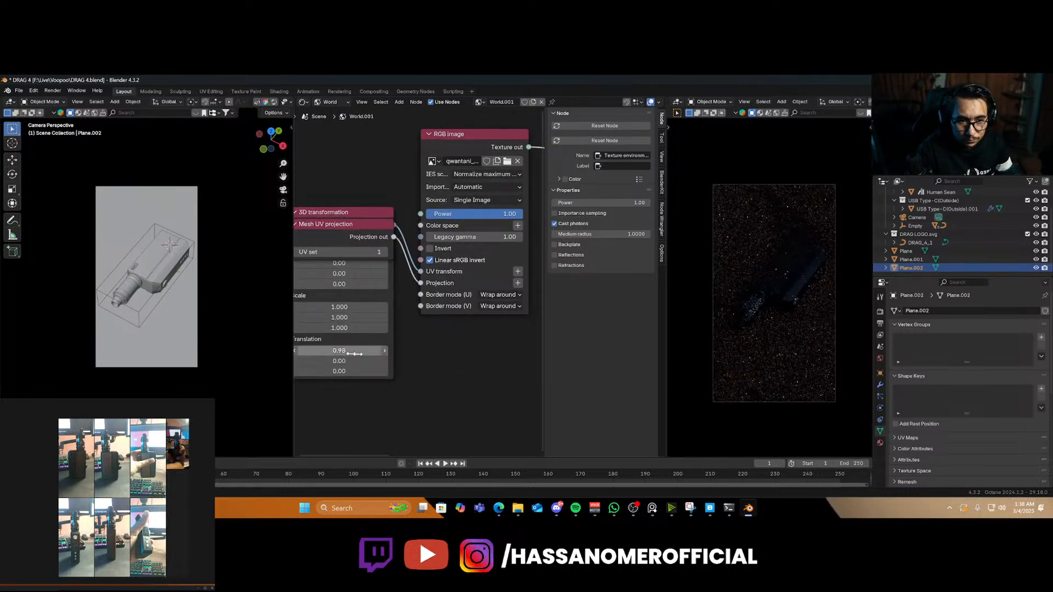
Try another legacy gamma on the world image with the horizon in view and return it to 1
{"action": "scroll", "coordinate": [428, 337], "scroll_direction": "down", "scroll_amount": 1}
{"action": "middle_click_drag", "start_coordinate": [749, 319], "coordinate": [761, 285]}
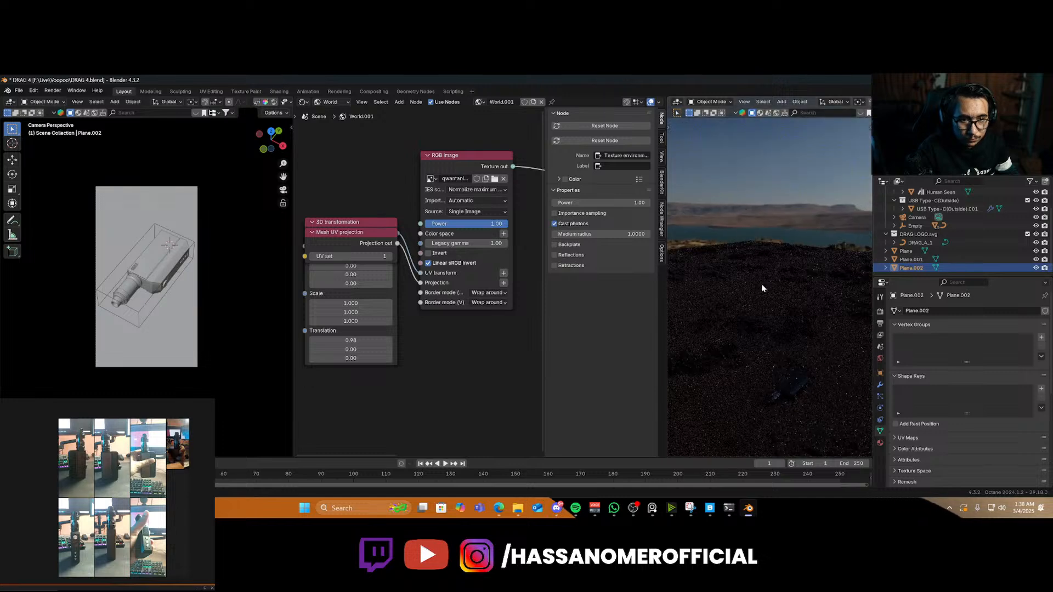
{"action": "scroll", "coordinate": [474, 274], "scroll_direction": "down", "scroll_amount": 1}
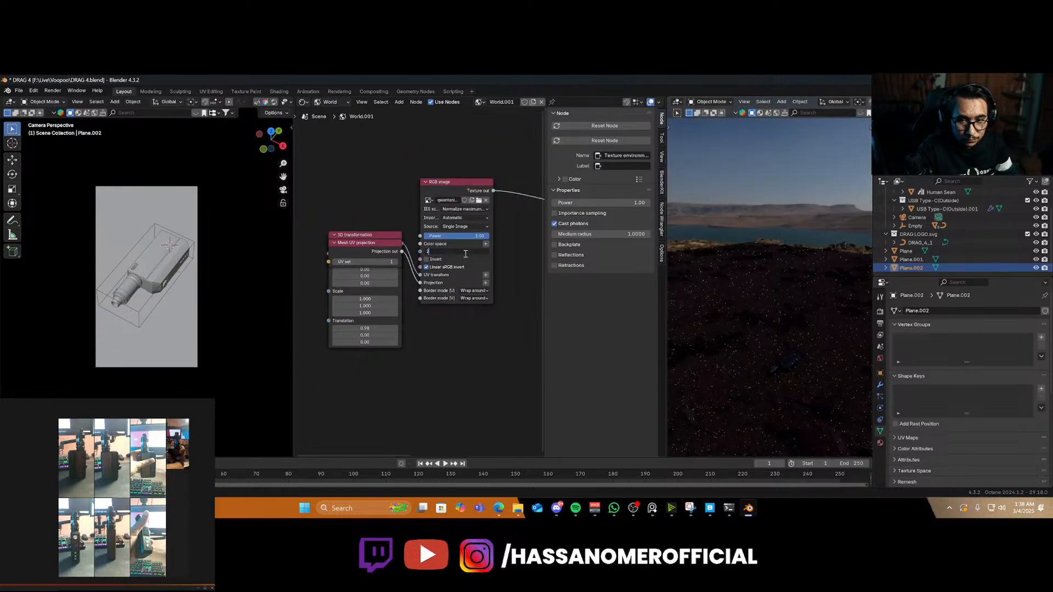
{"action": "key", "text": "Return"}
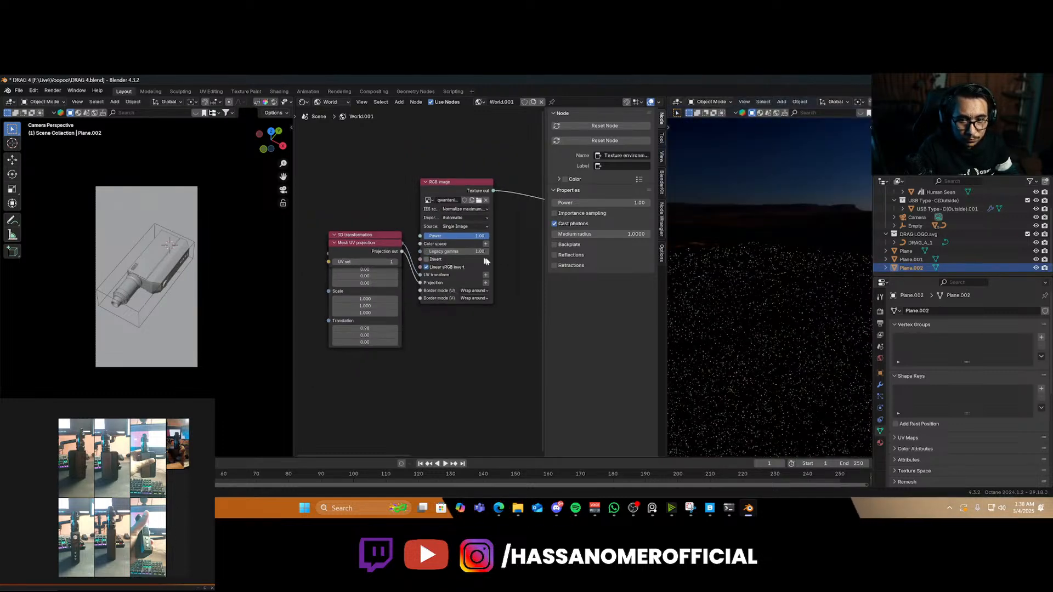
Raise the texture environment's power to 5 and then to 10, and return the render view to the camera
{"action": "middle_click_drag", "start_coordinate": [486, 262], "coordinate": [348, 350]}
{"action": "double_click", "coordinate": [486, 299]}
{"action": "type", "text": "5"}
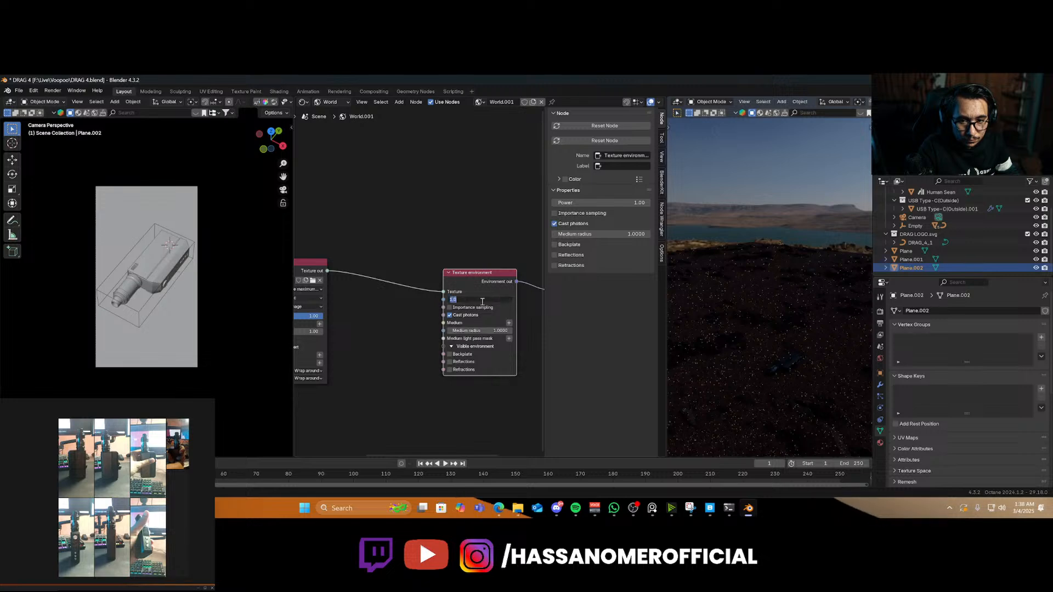
{"action": "key", "text": "Return"}
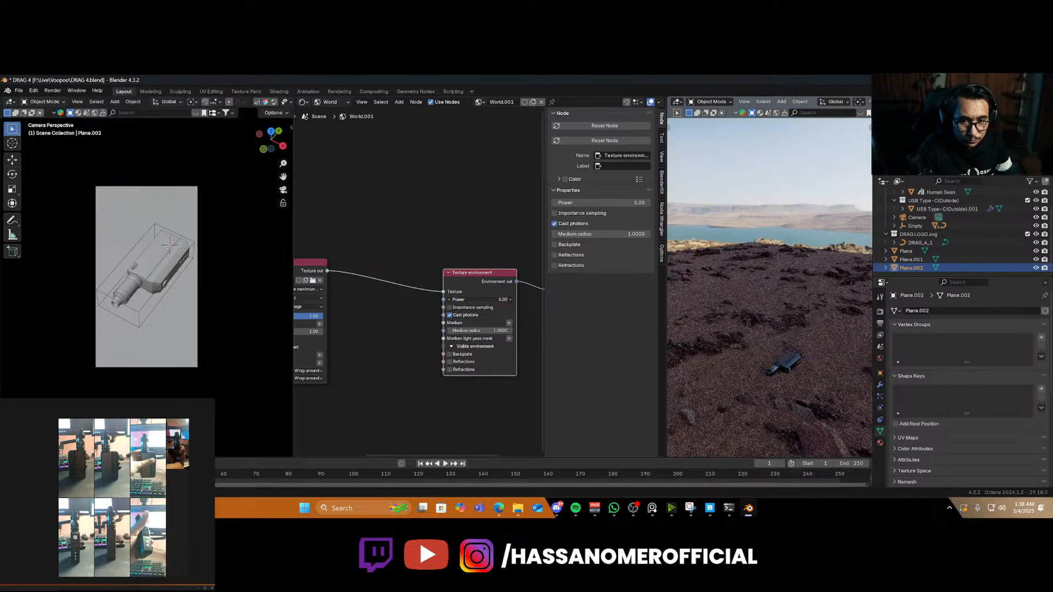
{"action": "type", "text": "10"}
{"action": "key", "text": "Return"}
{"action": "key", "text": "KP_0"}
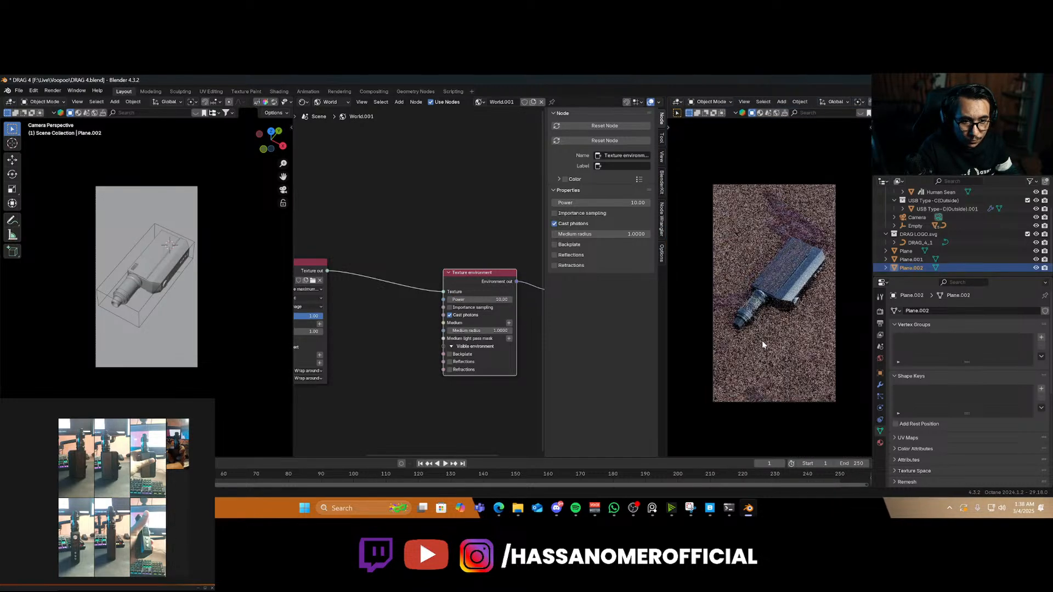
Set the world image's translation to about 0.43 in X and -0.02 in Y to redirect the sunlight
{"action": "middle_click_drag", "start_coordinate": [383, 396], "coordinate": [447, 370]}
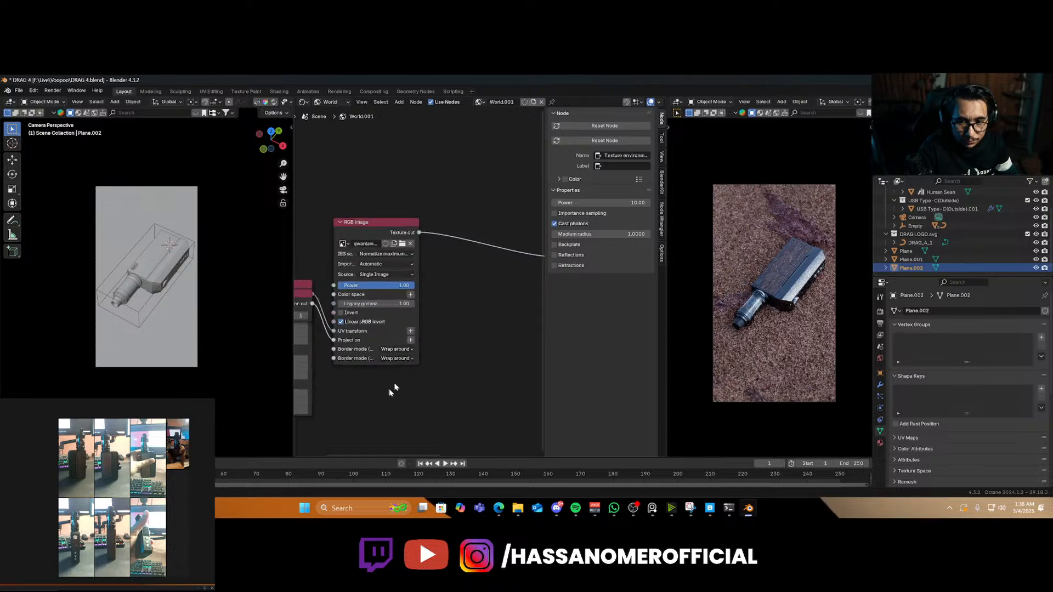
{"action": "middle_click_drag", "start_coordinate": [389, 389], "coordinate": [458, 363]}
{"action": "scroll", "coordinate": [459, 363], "scroll_direction": "up", "scroll_amount": 2}
{"action": "mouse_move", "coordinate": [327, 381]}
{"action": "left_mouse_down"}
{"action": "mouse_move", "coordinate": [349, 381]}
{"action": "mouse_move", "coordinate": [324, 381]}
{"action": "mouse_move", "coordinate": [321, 393]}
{"action": "left_mouse_up"}
Set the texture environment's power back to 1 with the horizon in view, and raise it slightly
{"action": "middle_click_drag", "start_coordinate": [760, 384], "coordinate": [726, 341]}
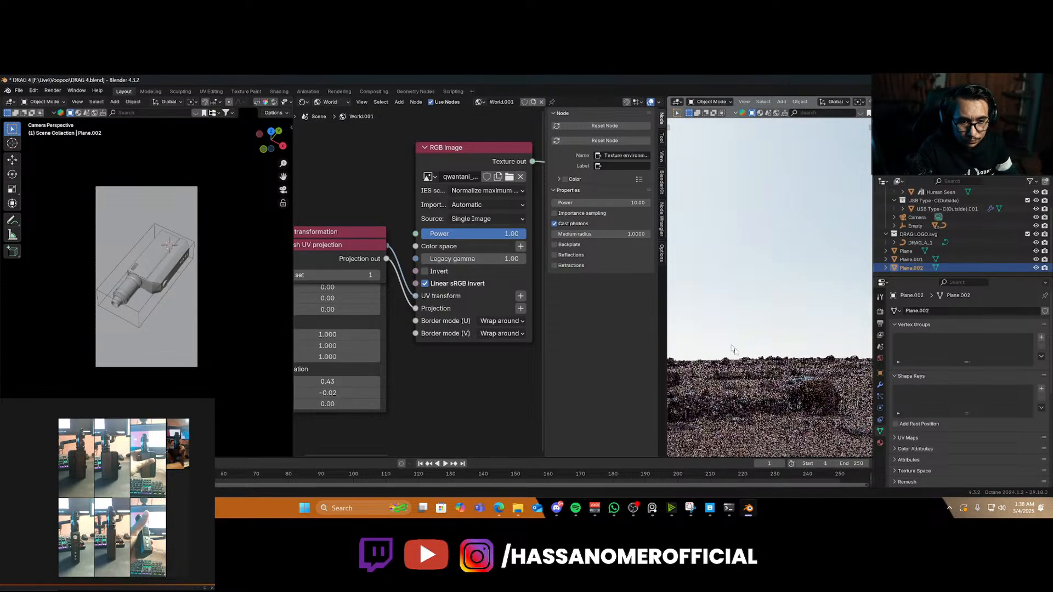
{"action": "scroll", "coordinate": [472, 285], "scroll_direction": "down", "scroll_amount": 2}
{"action": "middle_click_drag", "start_coordinate": [478, 283], "coordinate": [401, 305]}
{"action": "key", "text": "Return"}
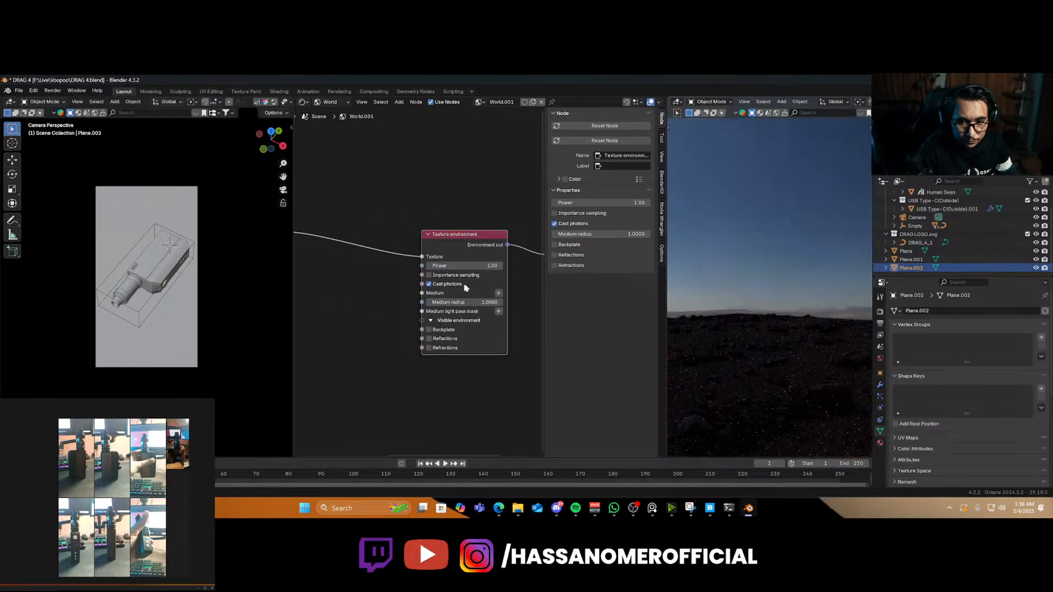
{"action": "left_click", "coordinate": [500, 266]}
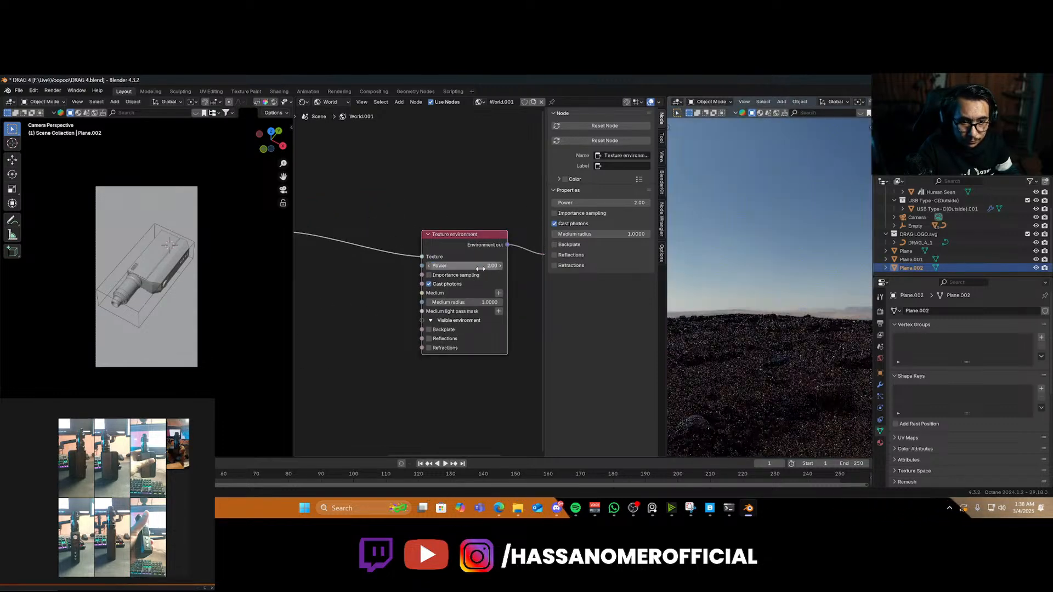
Fine-tune the world image's Y translation to shift the sky lighting while viewing the horizon
{"action": "middle_click_drag", "start_coordinate": [780, 362], "coordinate": [689, 357]}
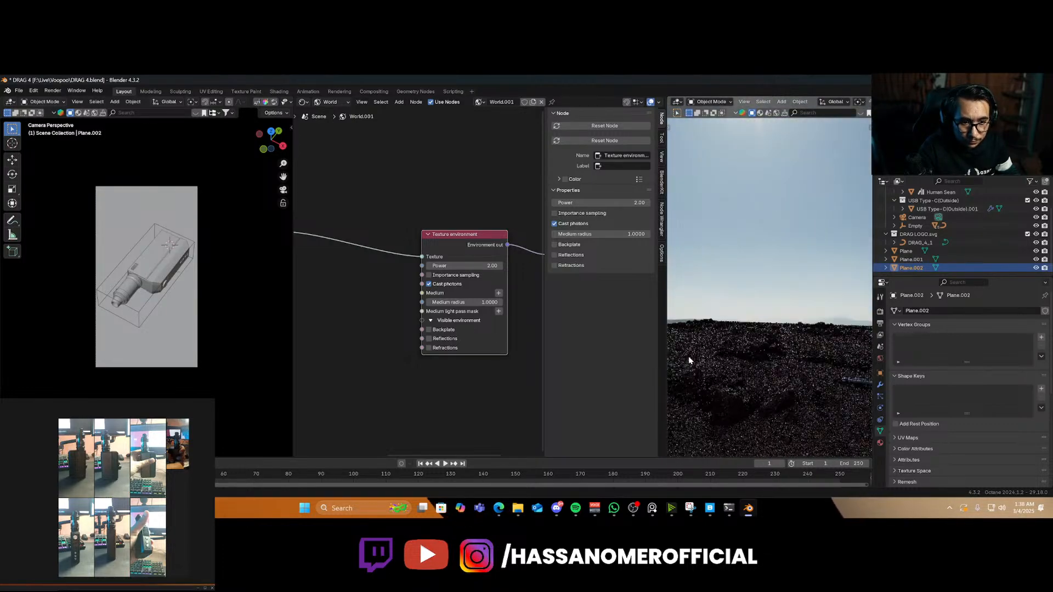
{"action": "scroll", "coordinate": [344, 335], "scroll_direction": "down", "scroll_amount": 3}
{"action": "middle_click_drag", "start_coordinate": [347, 350], "coordinate": [461, 340]}
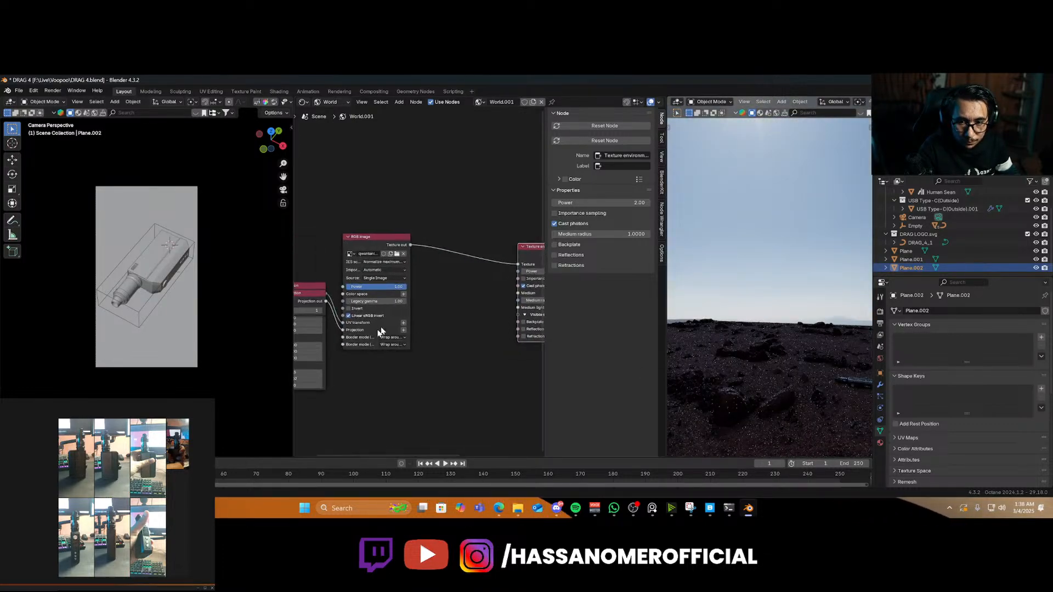
{"action": "middle_click_drag", "start_coordinate": [391, 364], "coordinate": [486, 331]}
{"action": "mouse_move", "coordinate": [389, 343]}
{"action": "left_mouse_down"}
{"action": "mouse_move", "coordinate": [355, 343]}
{"action": "mouse_move", "coordinate": [385, 343]}
{"action": "mouse_move", "coordinate": [377, 338]}
{"action": "left_mouse_up"}
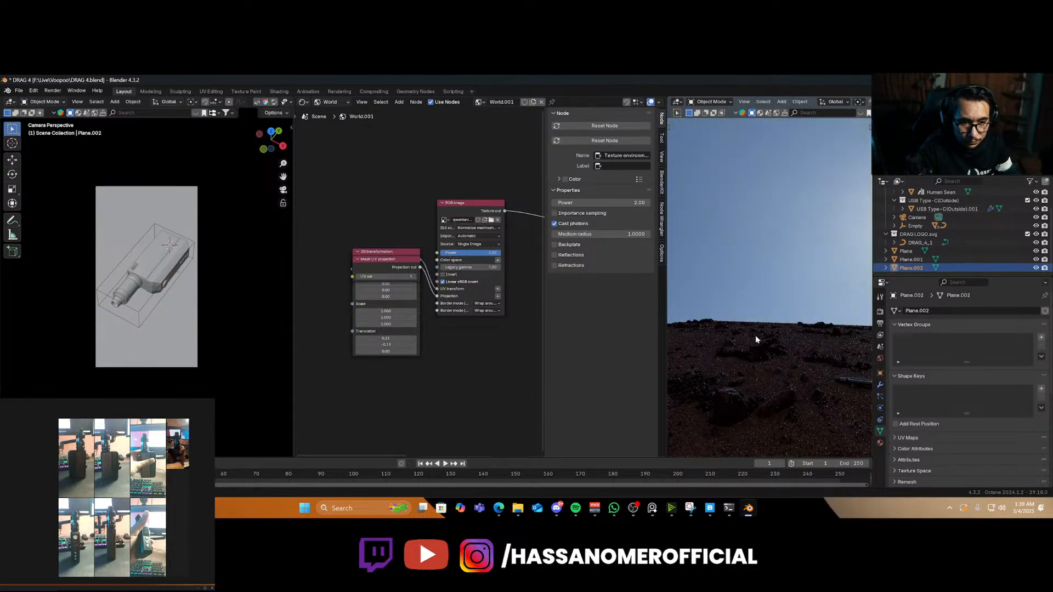
Return the render view to the camera and turn off the HDRI lighting by setting the texture environment's power to 0
{"action": "key", "text": "KP_0"}
{"action": "scroll", "coordinate": [442, 277], "scroll_direction": "down", "scroll_amount": 3}
{"action": "middle_click_drag", "start_coordinate": [442, 277], "coordinate": [317, 346]}
{"action": "key", "text": "Return"}
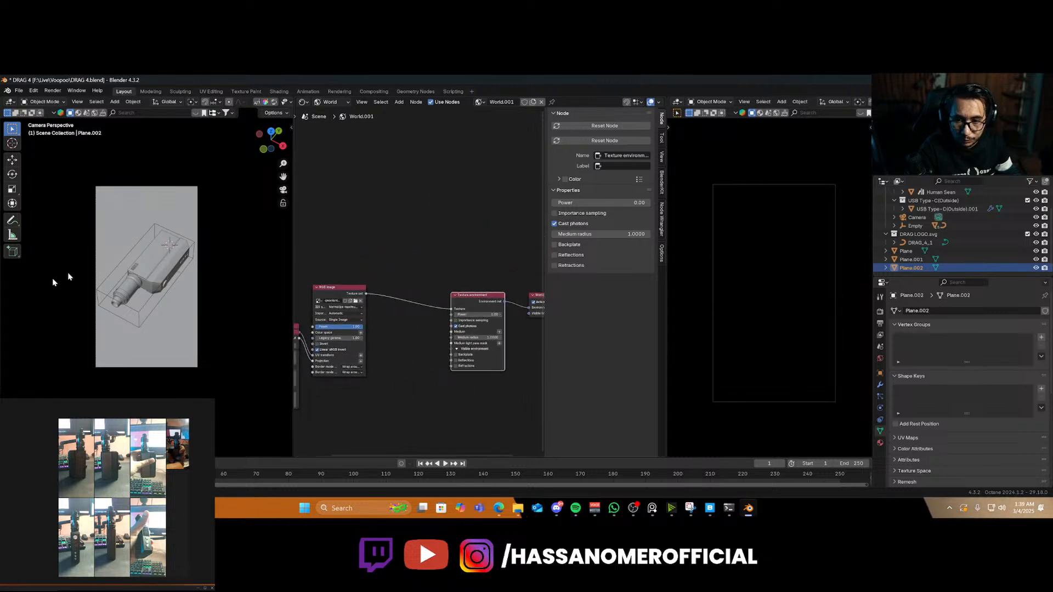
Add an Octane Area Light to the scene, move it up along Z and scale it
{"action": "key", "text": "shift+a"}
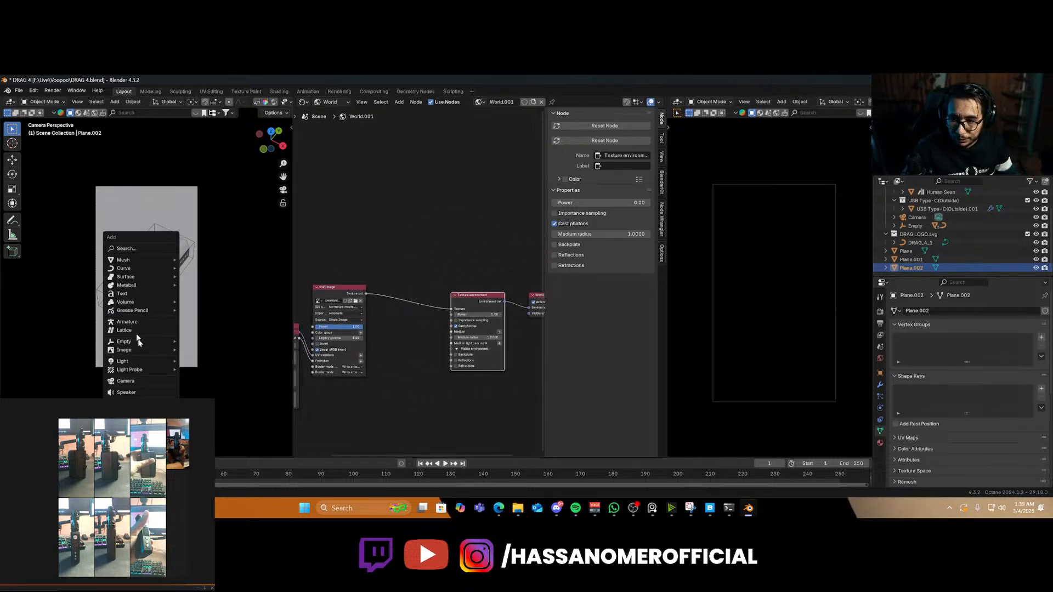
{"action": "mouse_move", "coordinate": [139, 341]}
{"action": "mouse_move", "coordinate": [137, 361]}
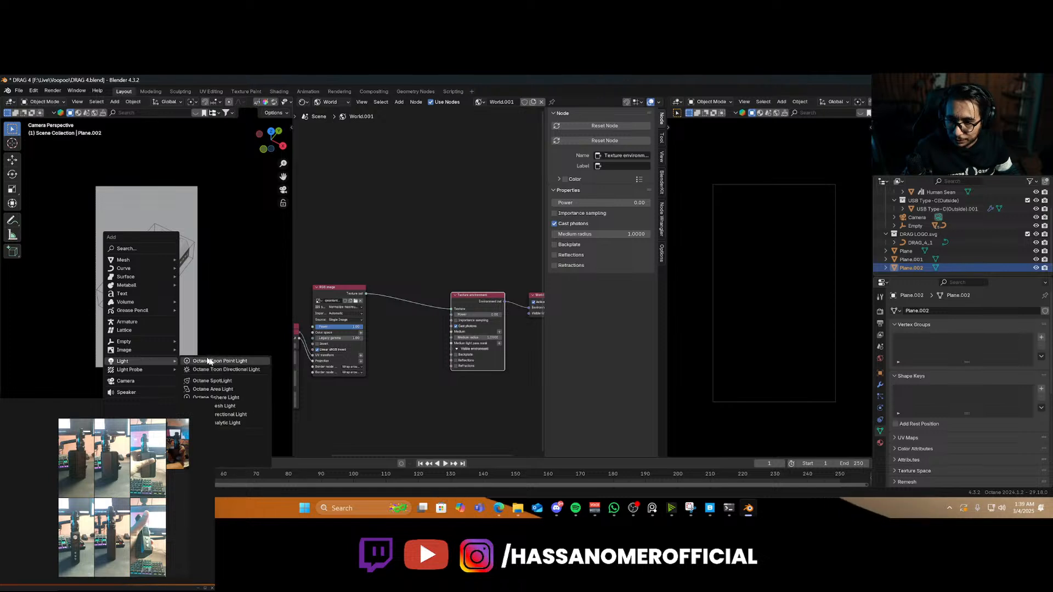
{"action": "left_click", "coordinate": [254, 390]}
{"action": "key", "text": "g"}
{"action": "key", "text": "z"}
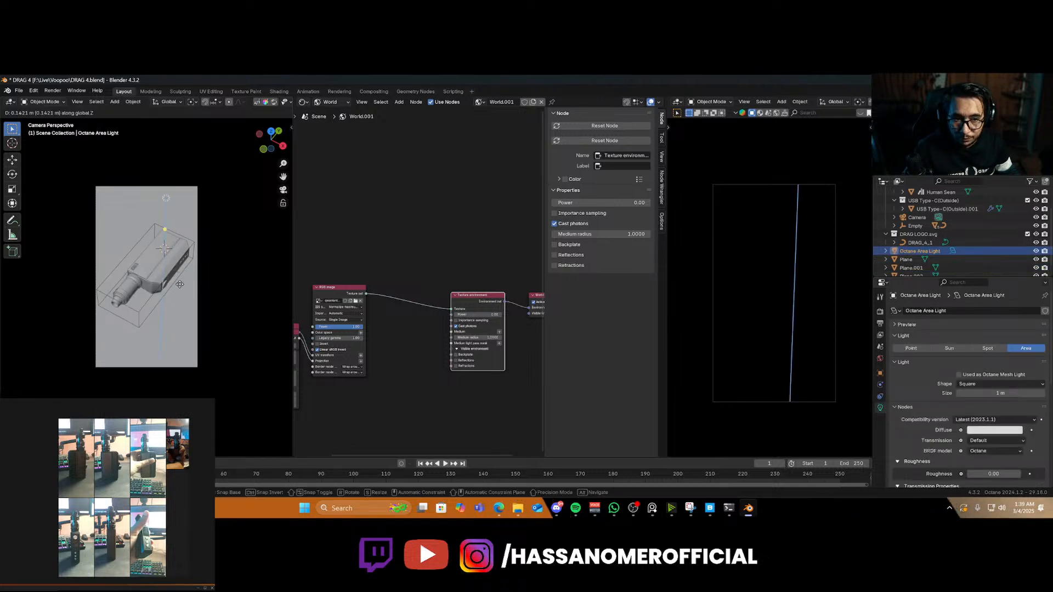
{"action": "key", "text": "s"}
{"action": "left_click", "coordinate": [181, 134]}
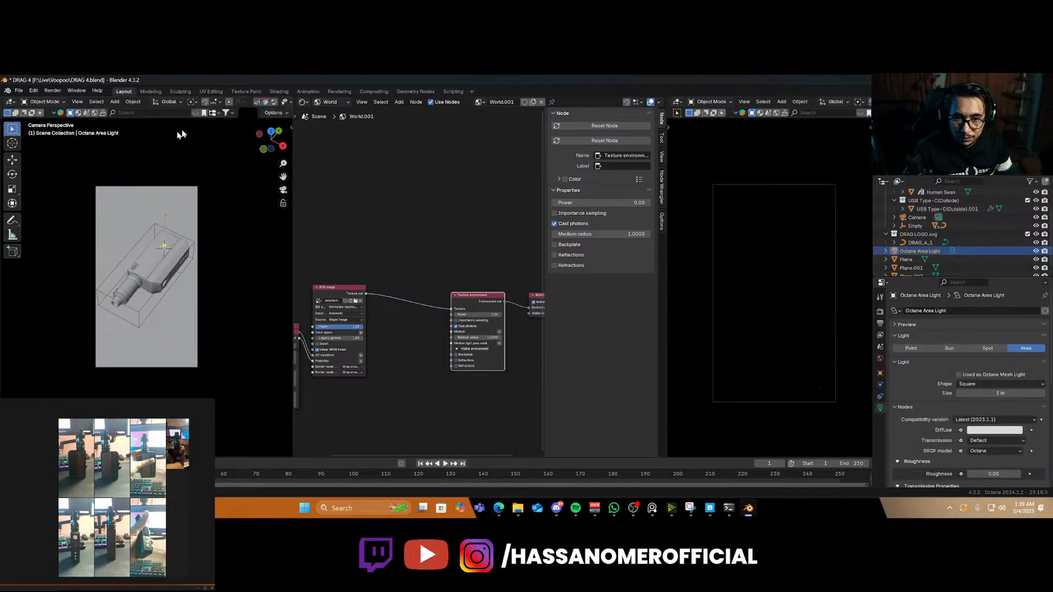
Raise the area light along Z until it sits well above the ground plane and lights the product
{"action": "middle_click_drag", "start_coordinate": [164, 240], "coordinate": [160, 206]}
{"action": "scroll", "coordinate": [165, 214], "scroll_direction": "down", "scroll_amount": 3}
{"action": "scroll", "coordinate": [178, 235], "scroll_direction": "down", "scroll_amount": 5}
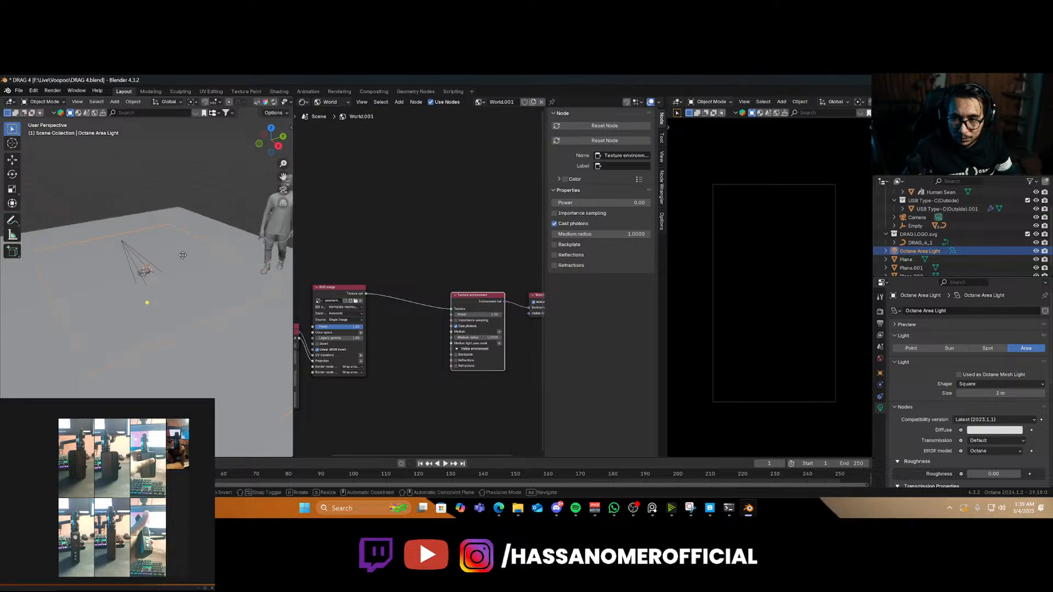
{"action": "key", "text": "g"}
{"action": "key", "text": "z"}
{"action": "left_click", "coordinate": [171, 234]}
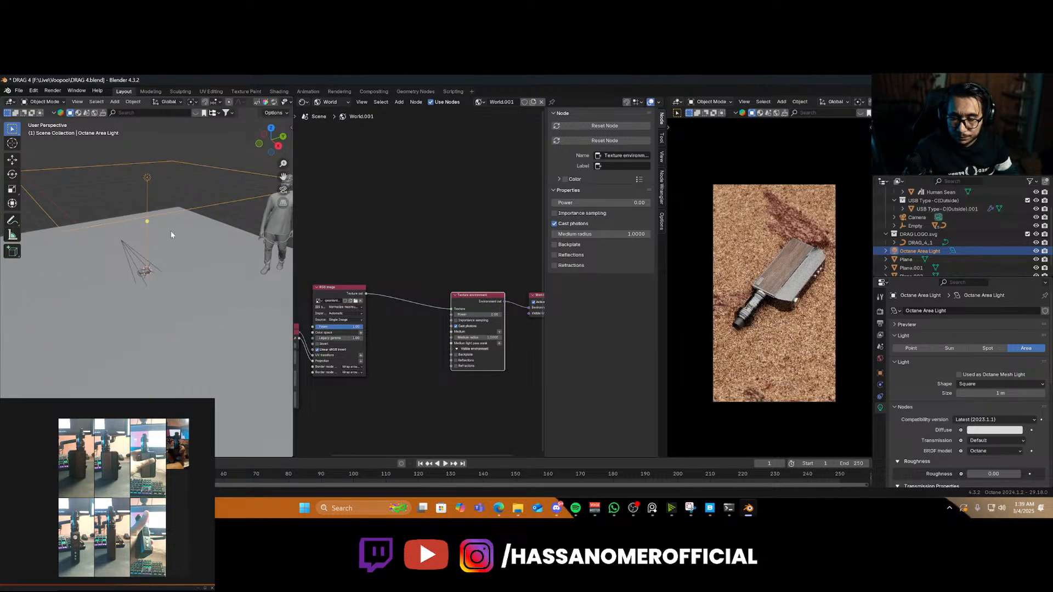
In top view, move the area light off to the side of the product and angle it toward the product
{"action": "key", "text": "KP_7"}
{"action": "key", "text": "g"}
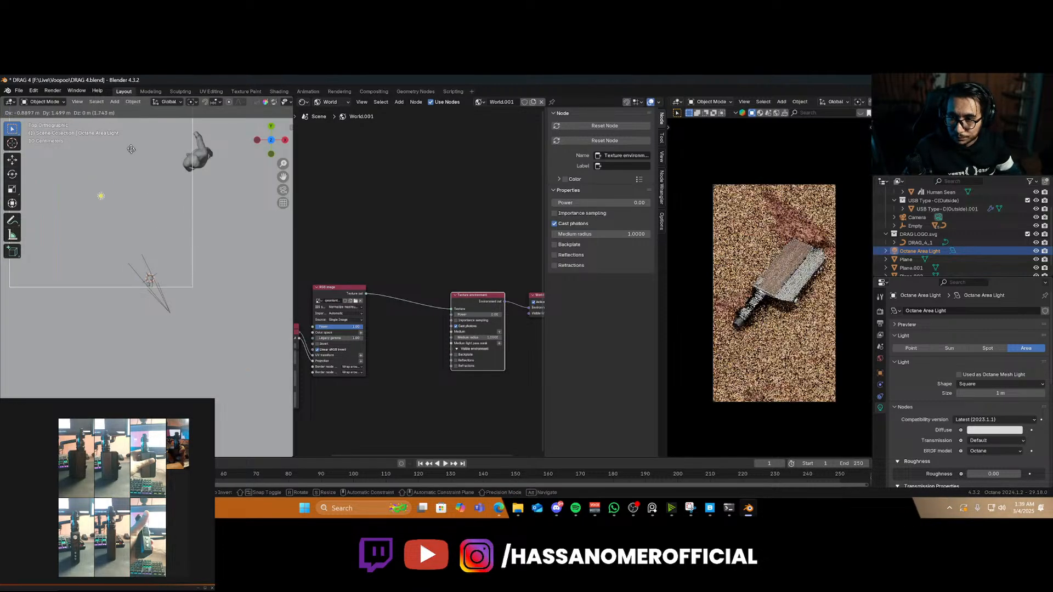
{"action": "left_click", "coordinate": [60, 105]}
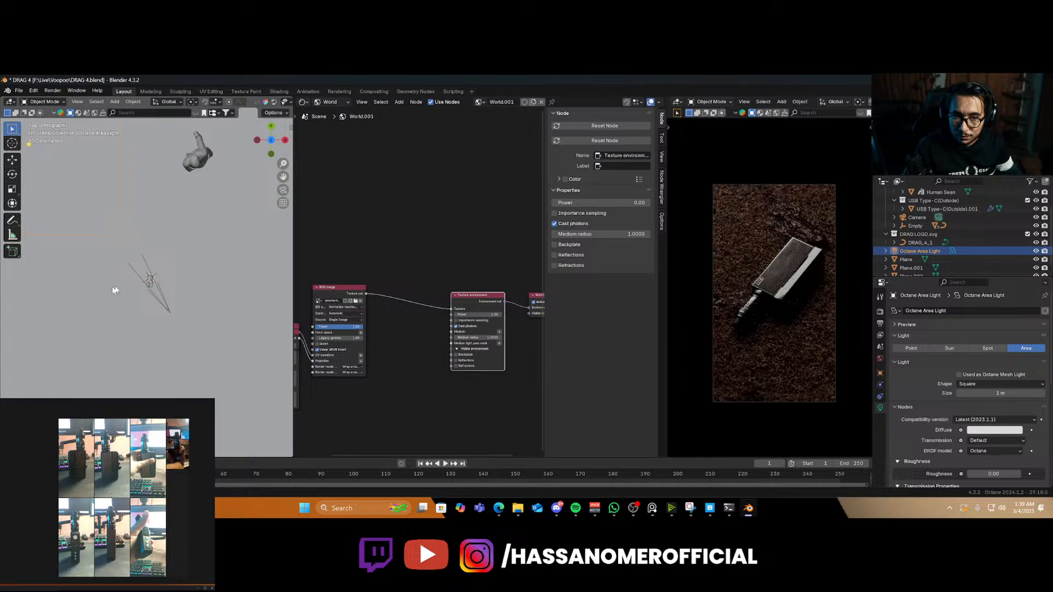
{"action": "key", "text": "ctrl+z"}
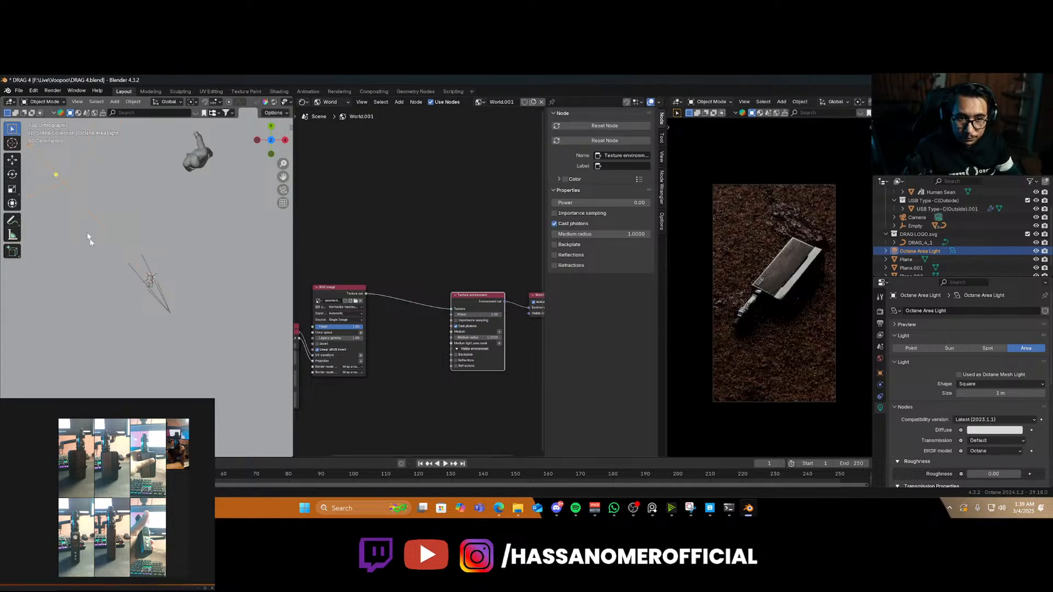
Adjust the area light's height along Z, finishing by lowering it about 1.24 m
{"action": "key", "text": "g"}
{"action": "key", "text": "z"}
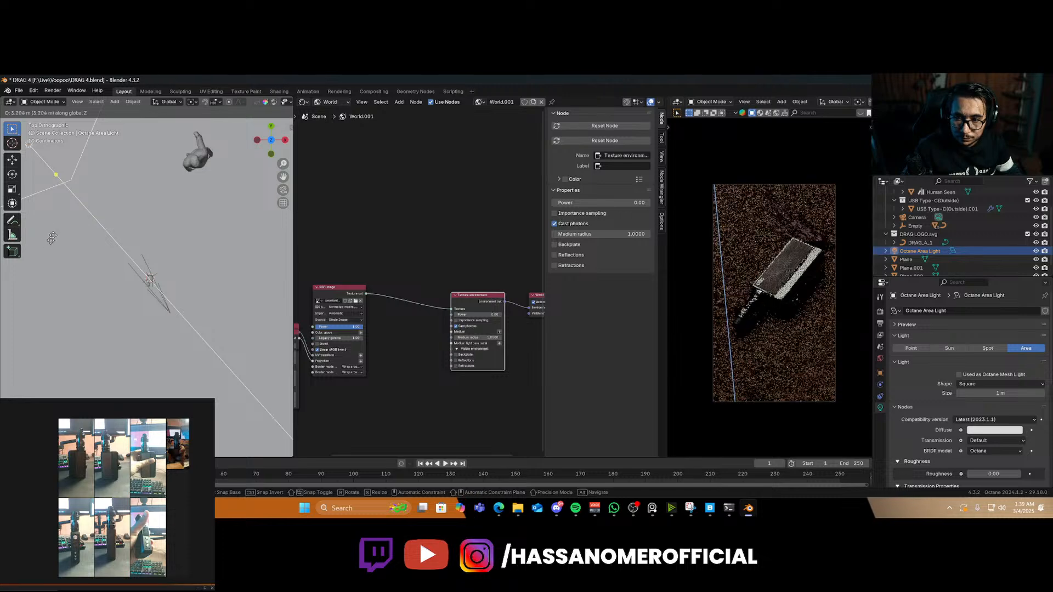
{"action": "left_click", "coordinate": [94, 258]}
{"action": "middle_click_drag", "start_coordinate": [96, 258], "coordinate": [82, 222]}
{"action": "key", "text": "g"}
{"action": "key", "text": "z"}
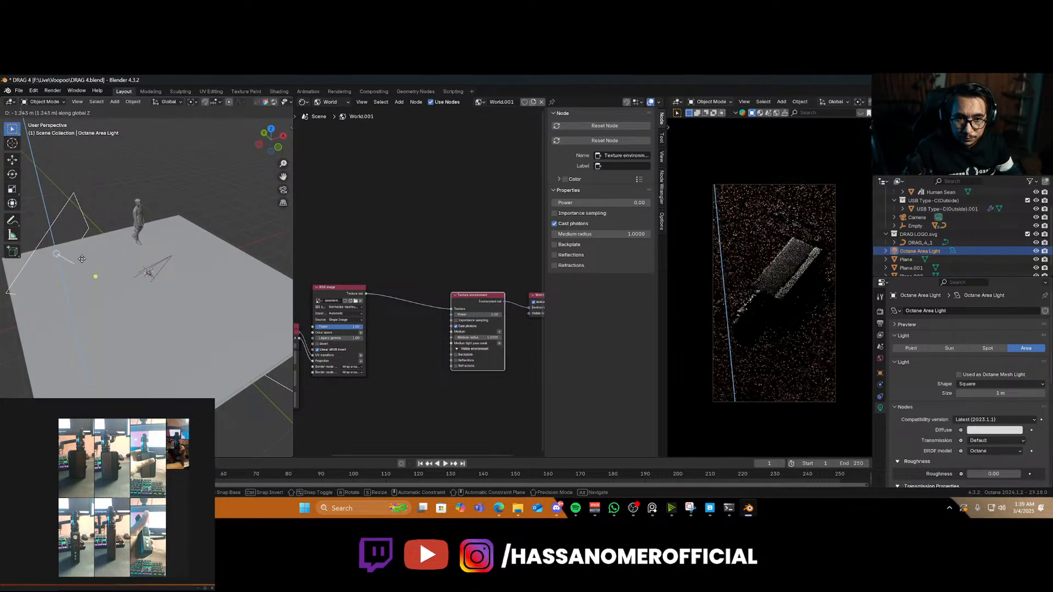
{"action": "left_click", "coordinate": [82, 259]}
Move the area light horizontally closer to the product while keeping its height
{"action": "key", "text": "g"}
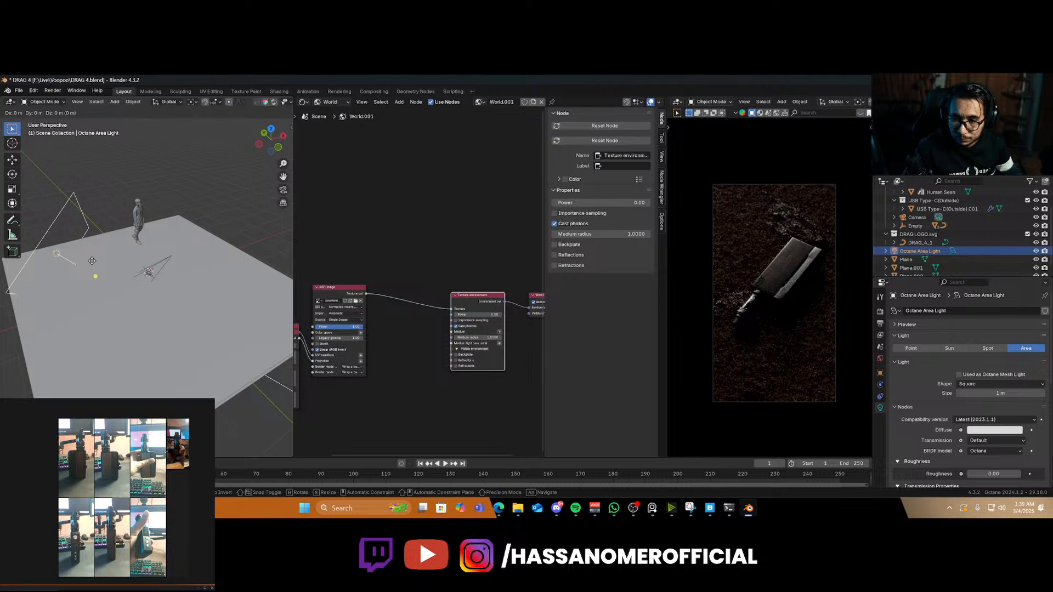
{"action": "key", "text": "shift+z"}
{"action": "left_click", "coordinate": [126, 263]}
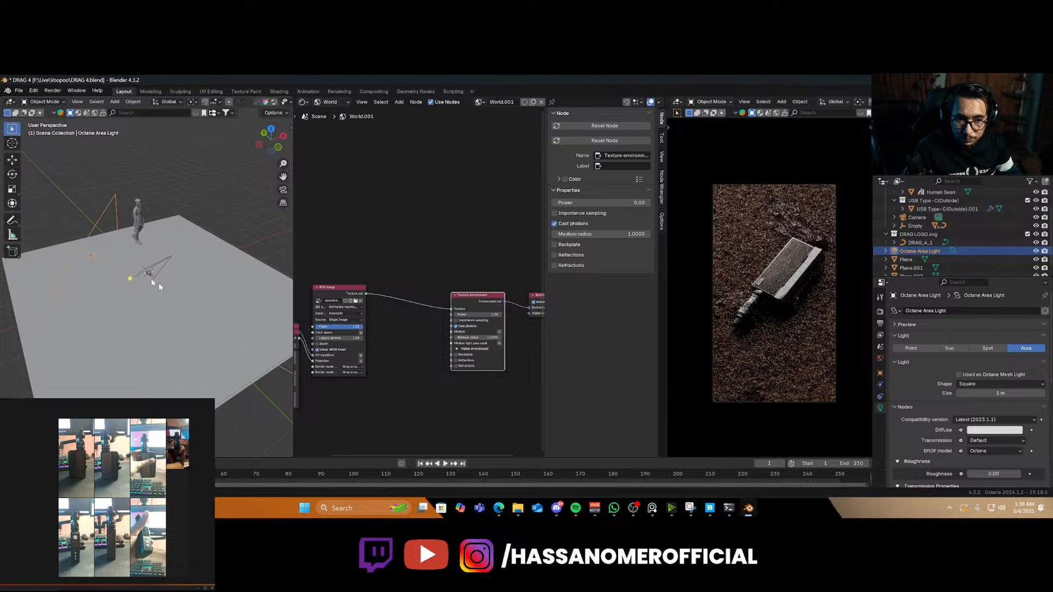
{"action": "middle_click_drag", "start_coordinate": [220, 329], "coordinate": [158, 290]}
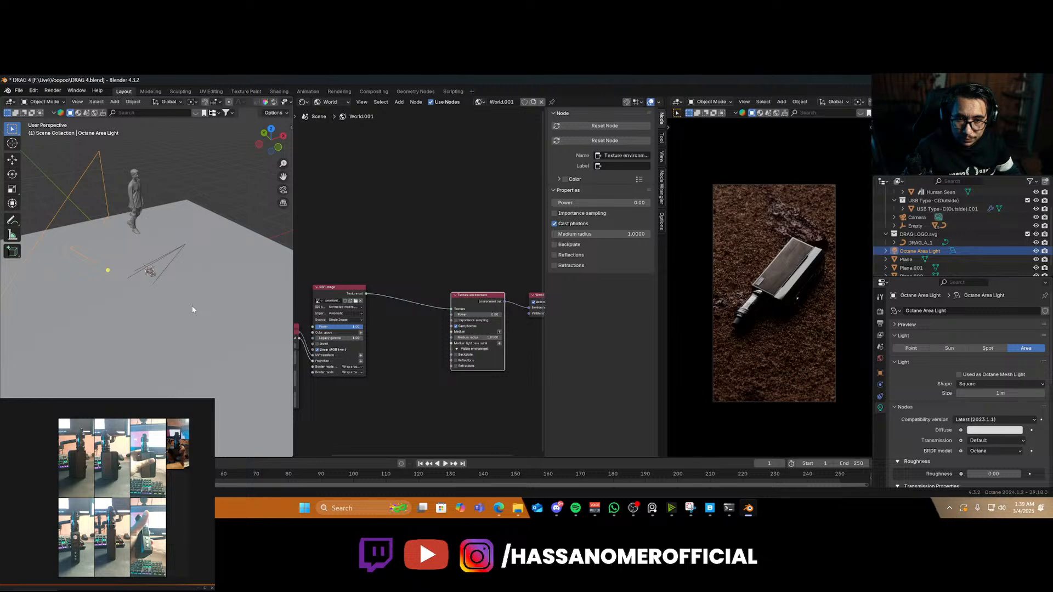
Duplicate the area light in place, set the transform pivot to 3D Cursor and rotate the copy around the product about global Z
{"action": "key", "text": "shift+d"}
{"action": "key", "text": "Escape"}
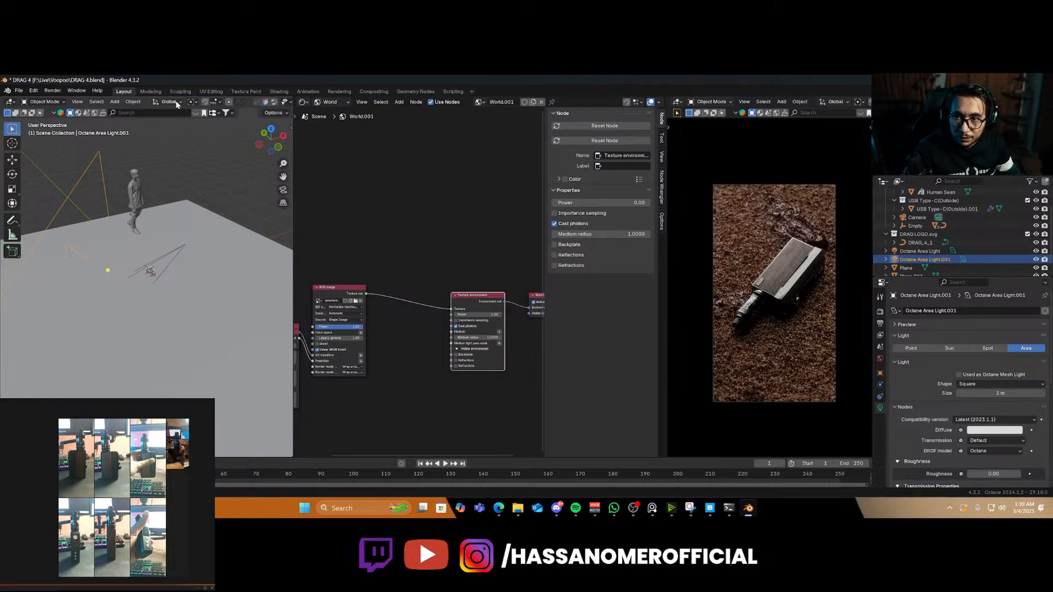
{"action": "left_click", "coordinate": [170, 102]}
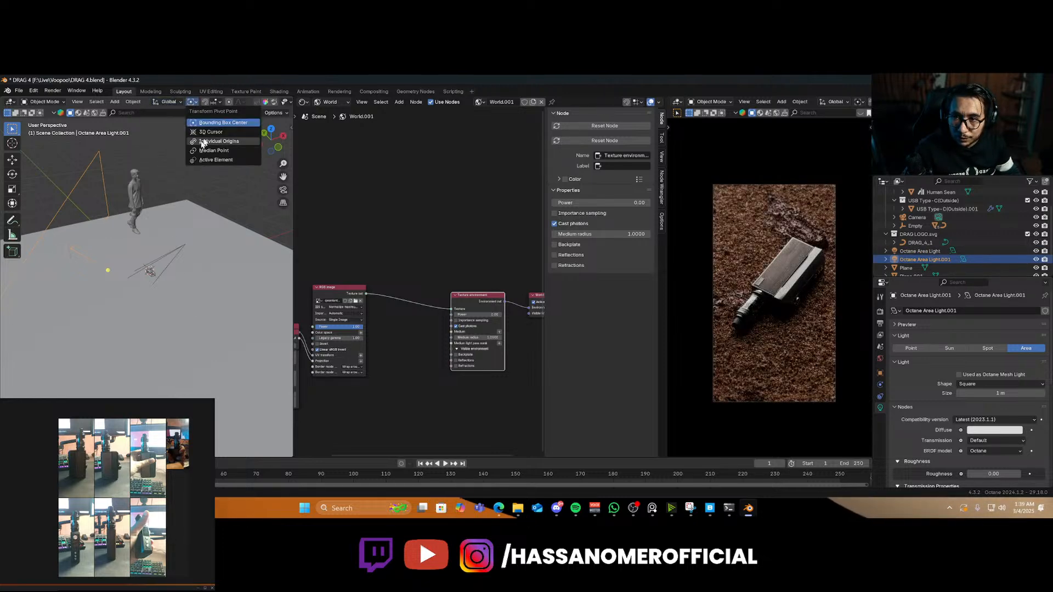
{"action": "key", "text": "r"}
{"action": "key", "text": "z"}
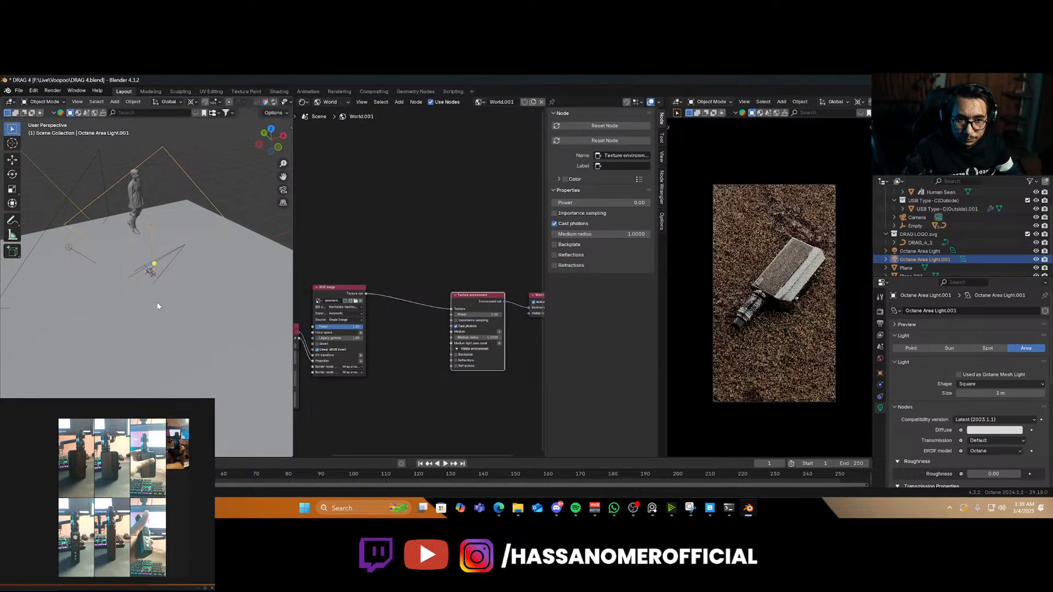
Pull the duplicated area light back along its local Z axis and tilt it about -14° around global X
{"action": "key", "text": "g"}
{"action": "key", "text": "z"}
{"action": "key", "text": "z"}
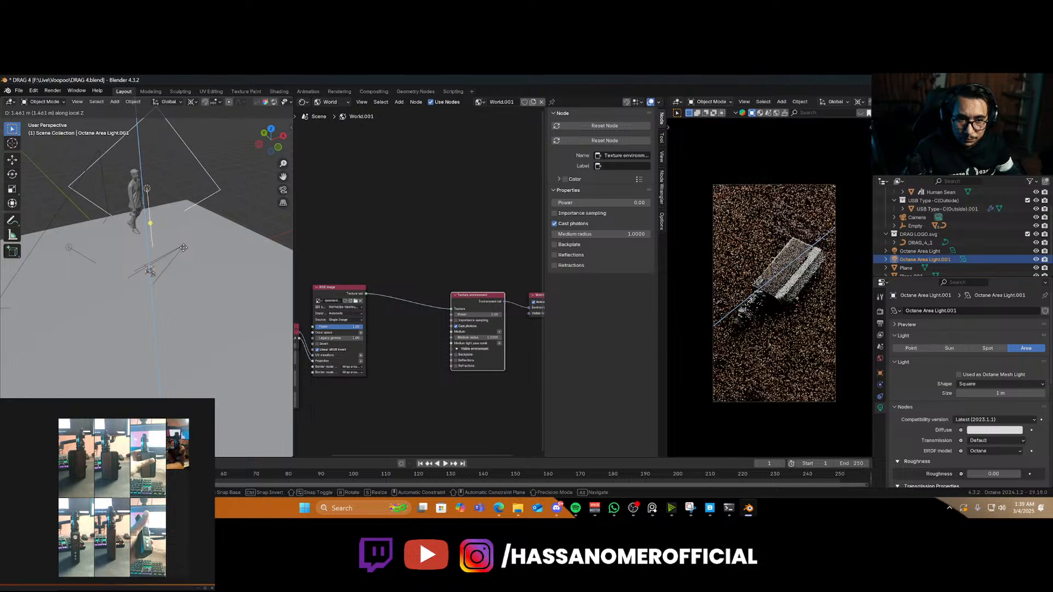
{"action": "left_click", "coordinate": [202, 208]}
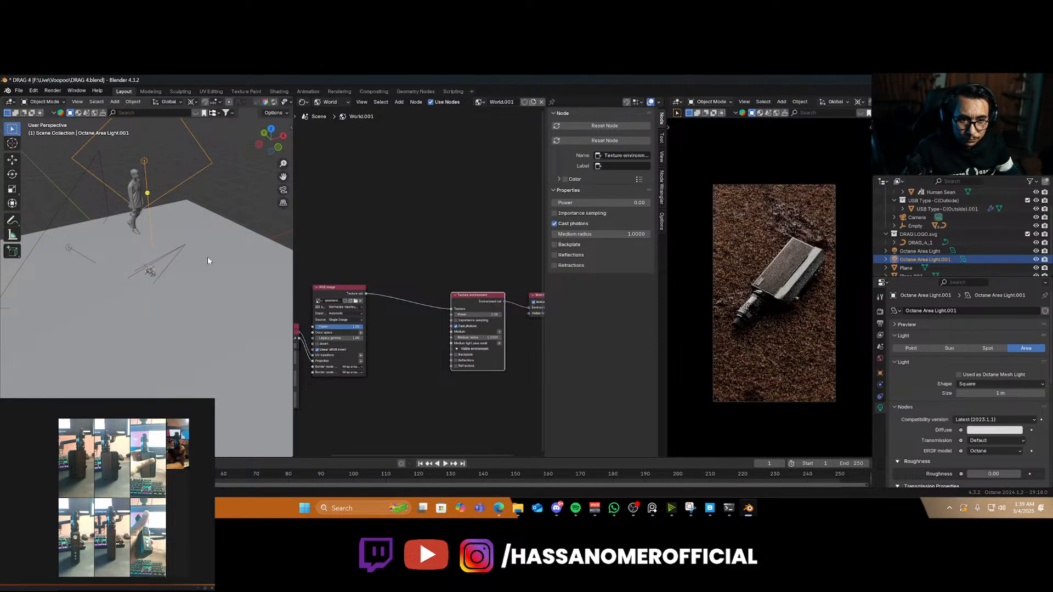
{"action": "key", "text": "r"}
{"action": "key", "text": "x"}
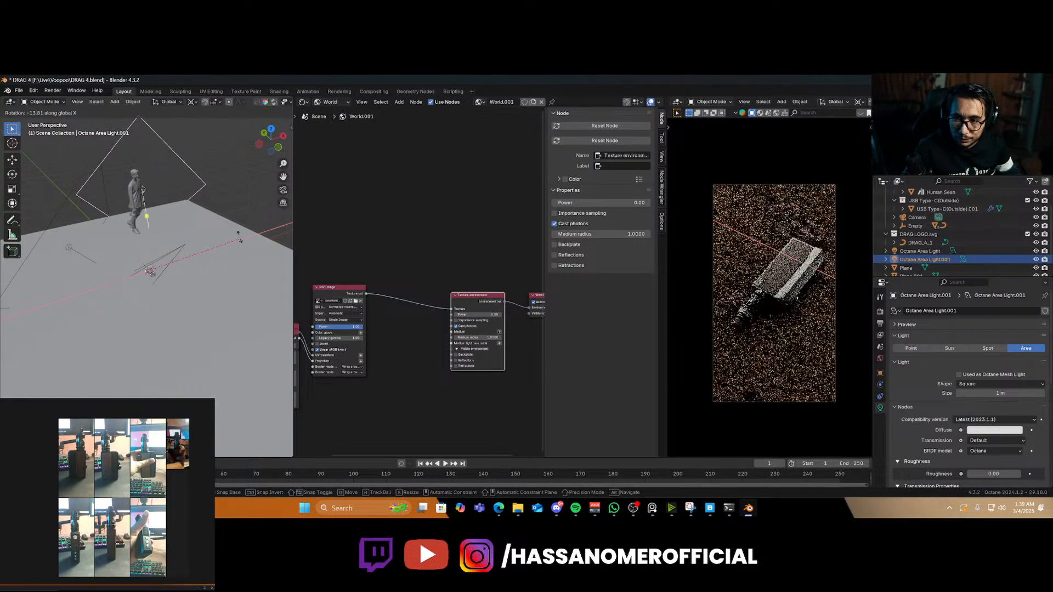
{"action": "left_click", "coordinate": [241, 233]}
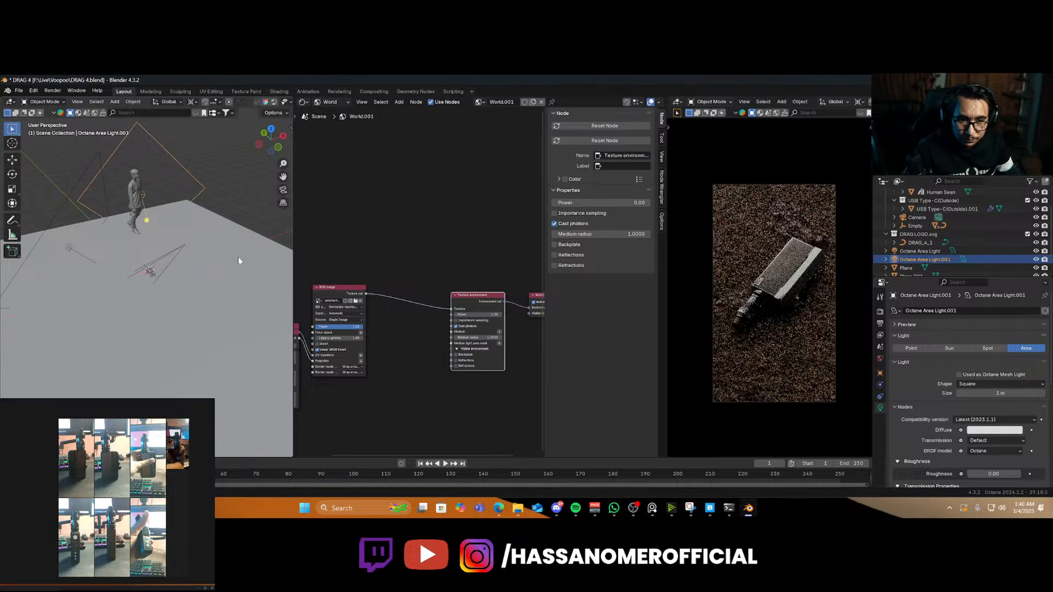
Duplicate the second light, swing the copy about -143° around global Z and move it along its local Z axis
{"action": "key", "text": "shift+d"}
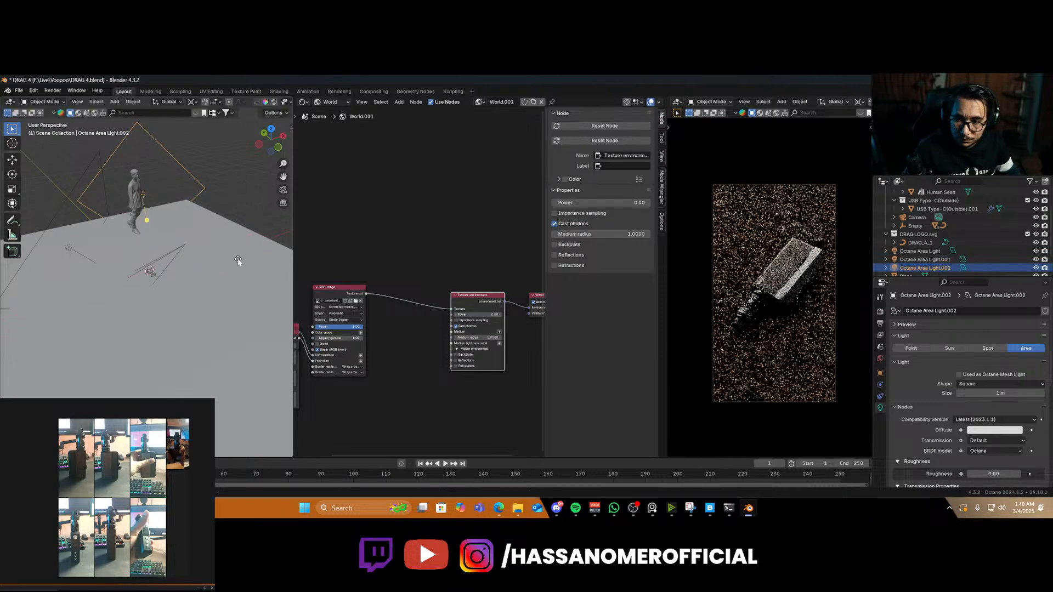
{"action": "key", "text": "r"}
{"action": "key", "text": "z"}
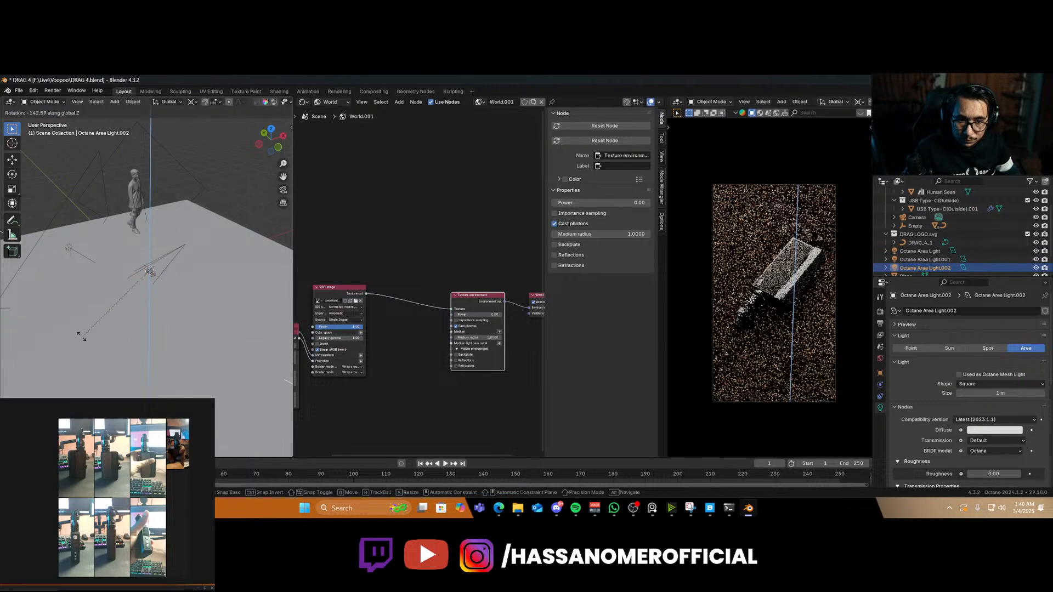
{"action": "left_click", "coordinate": [76, 339]}
{"action": "key", "text": "g"}
{"action": "key", "text": "z"}
{"action": "key", "text": "z"}
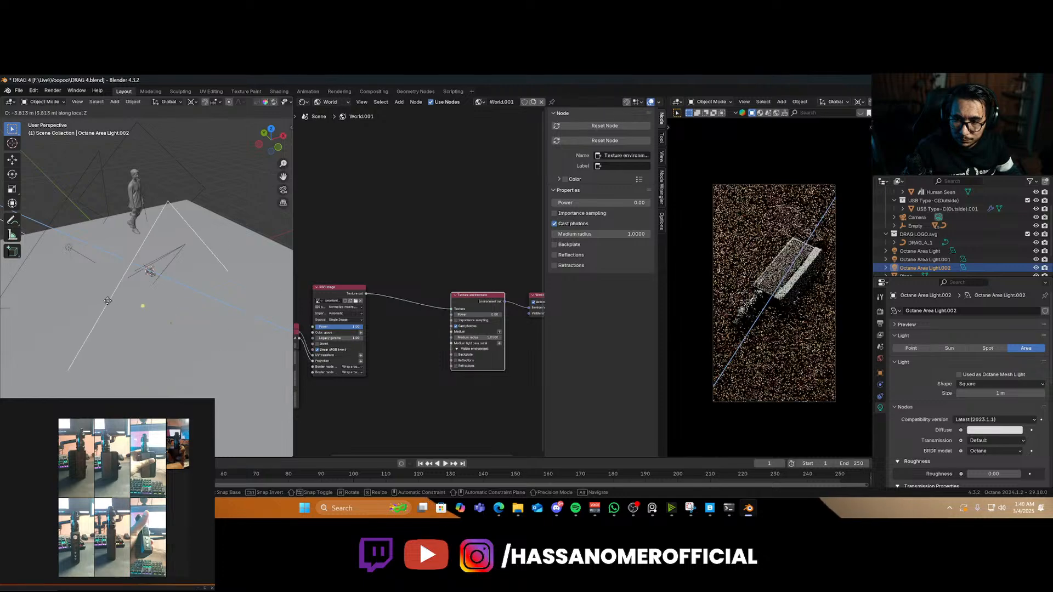
{"action": "left_click", "coordinate": [120, 302]}
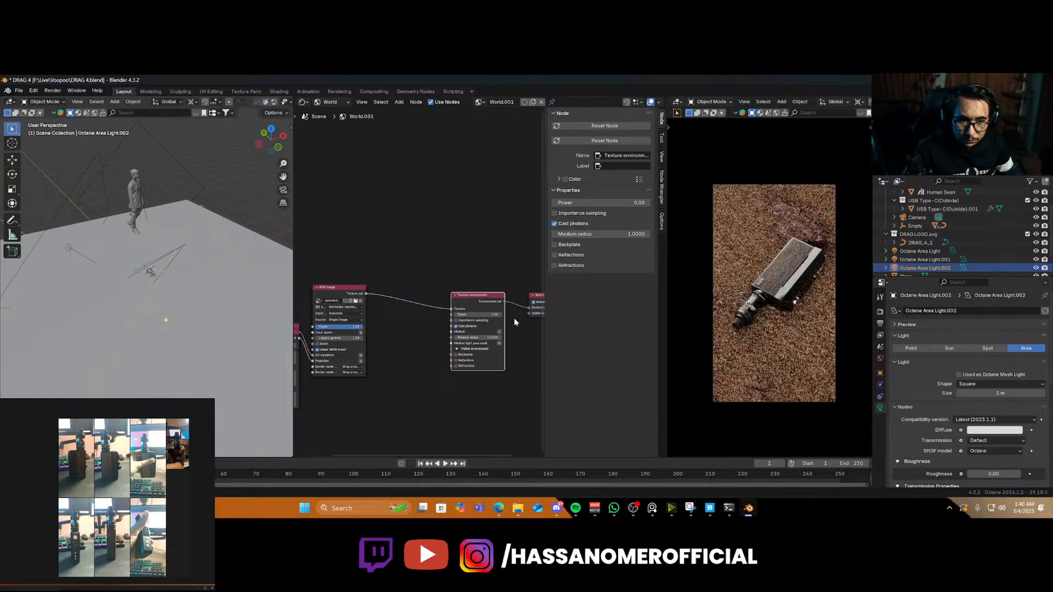
Try repositioning the third area light along Z and tilting it about global X, and delete that light
{"action": "key", "text": "r"}
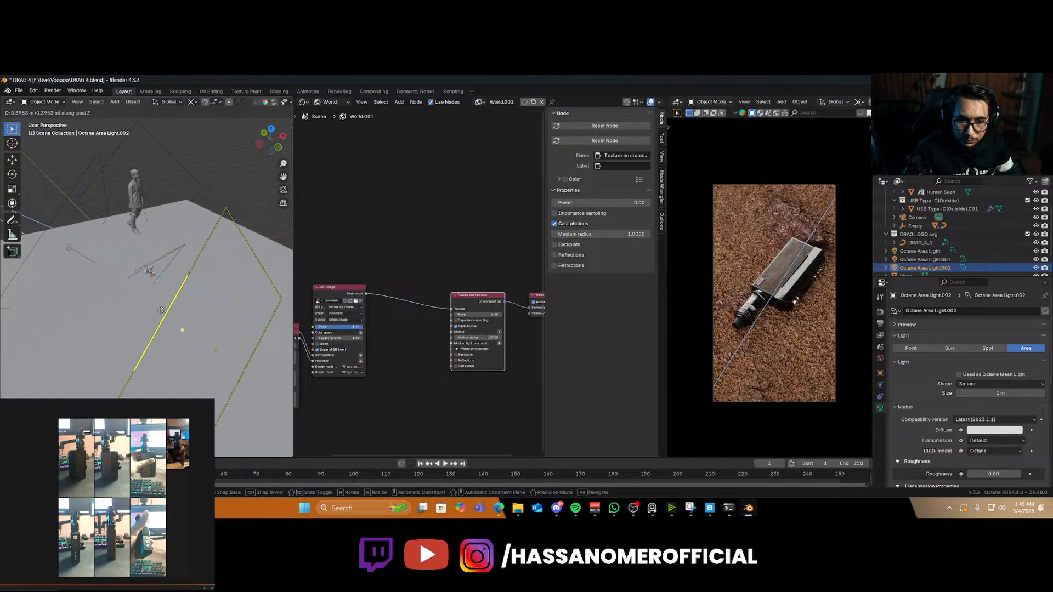
{"action": "left_click", "coordinate": [201, 338]}
{"action": "key", "text": "r"}
{"action": "key", "text": "x"}
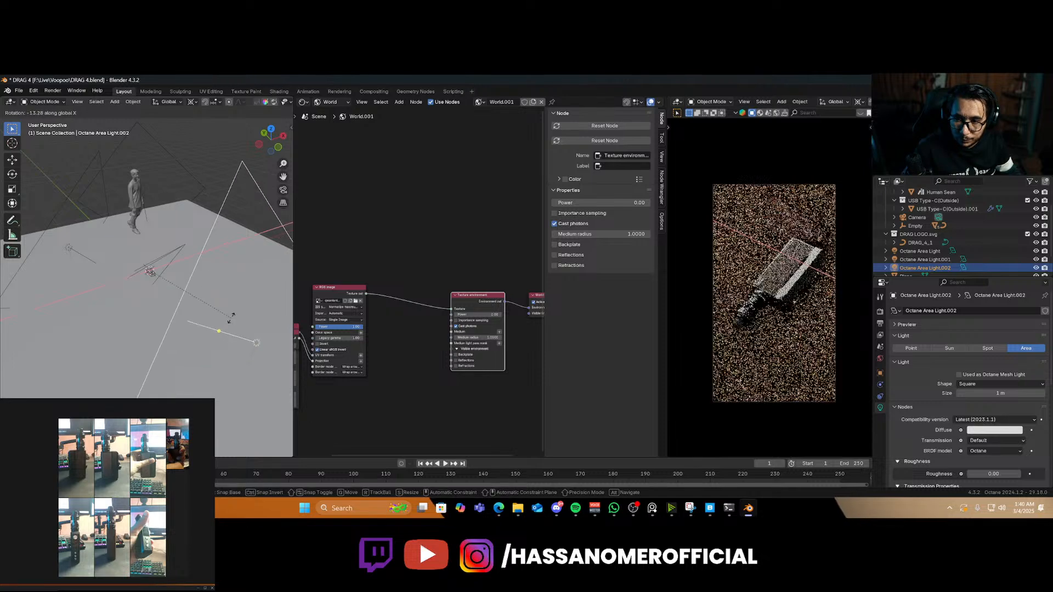
{"action": "left_click", "coordinate": [230, 287]}
{"action": "key", "text": "g"}
{"action": "key", "text": "z"}
{"action": "key", "text": "z"}
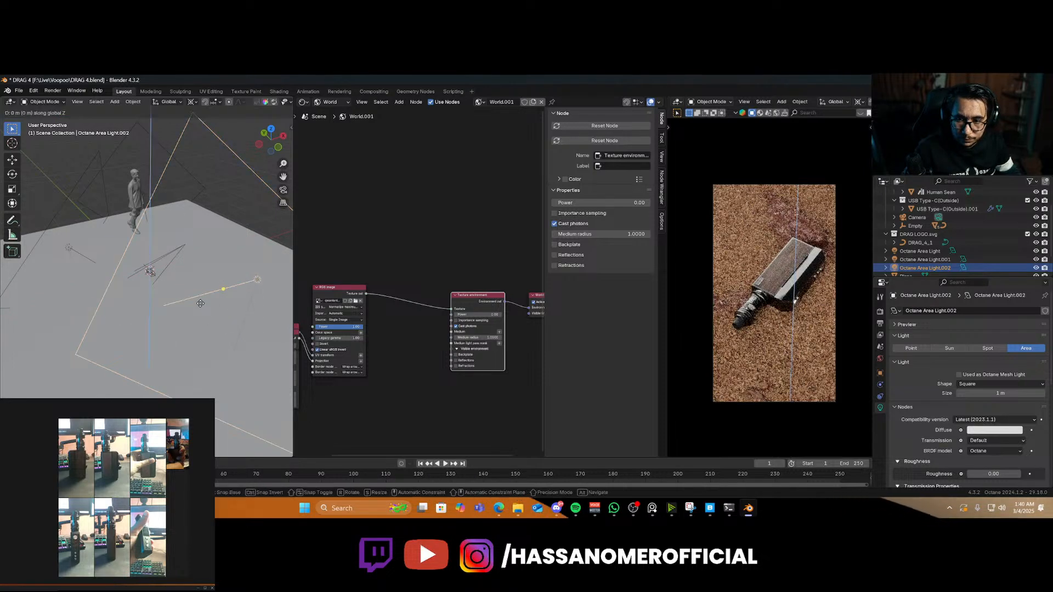
{"action": "left_click", "coordinate": [255, 294]}
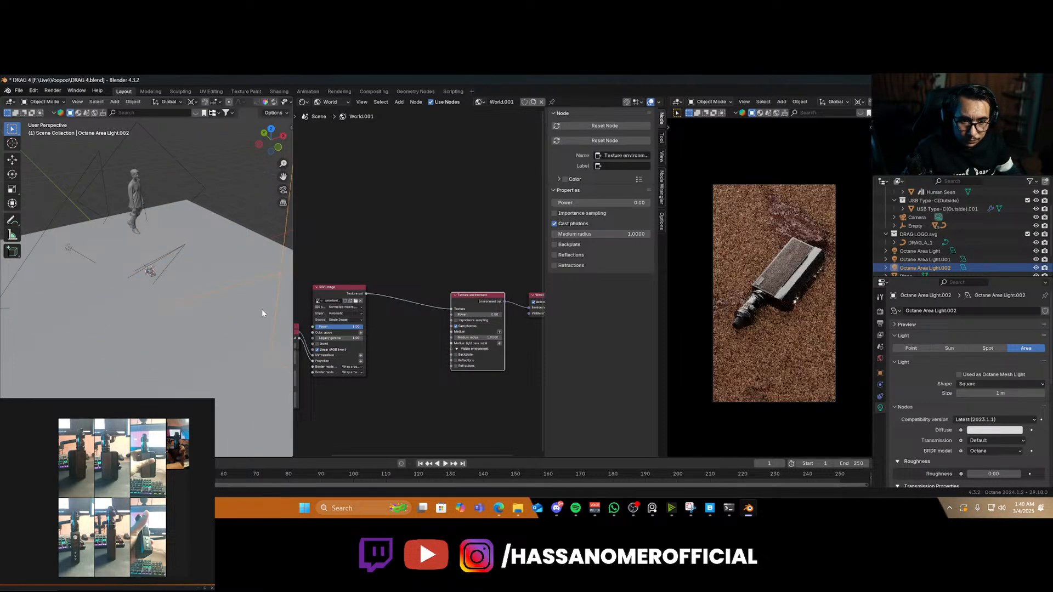
{"action": "key", "text": "x"}
{"action": "left_click", "coordinate": [262, 309]}
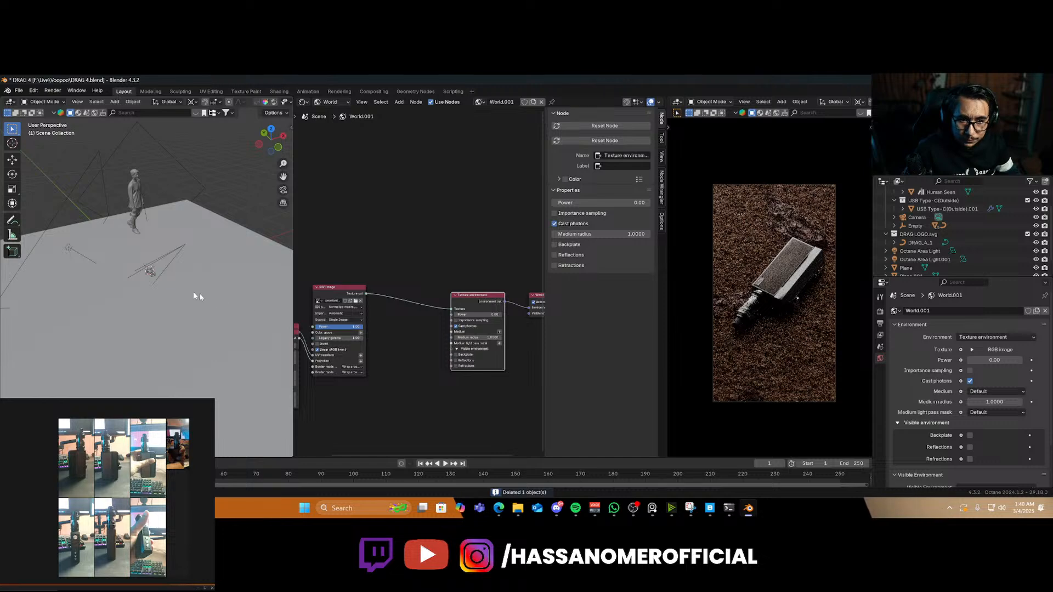
Try swinging the second area light further around the product and shifting it along local Z, and delete that light
{"action": "left_click", "coordinate": [73, 251]}
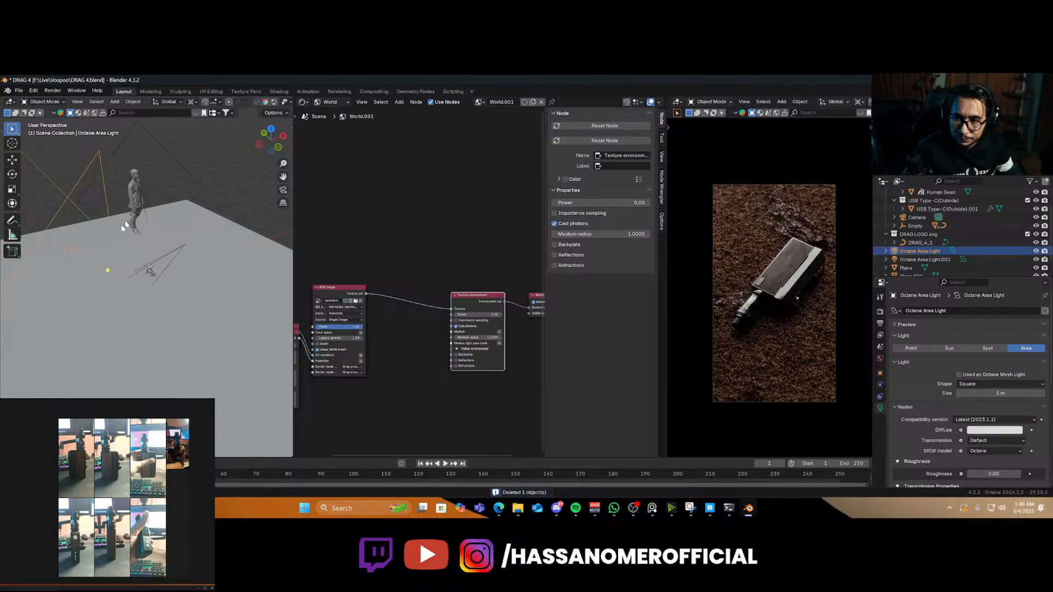
{"action": "left_click", "coordinate": [145, 220]}
{"action": "key", "text": "r"}
{"action": "key", "text": "z"}
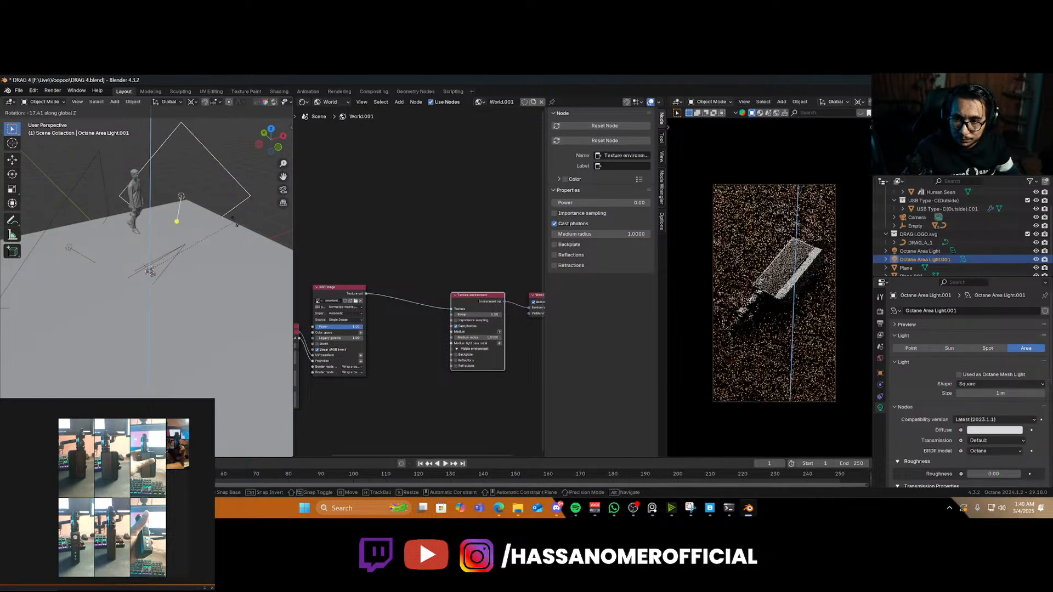
{"action": "left_click", "coordinate": [235, 272]}
{"action": "key", "text": "g"}
{"action": "key", "text": "z"}
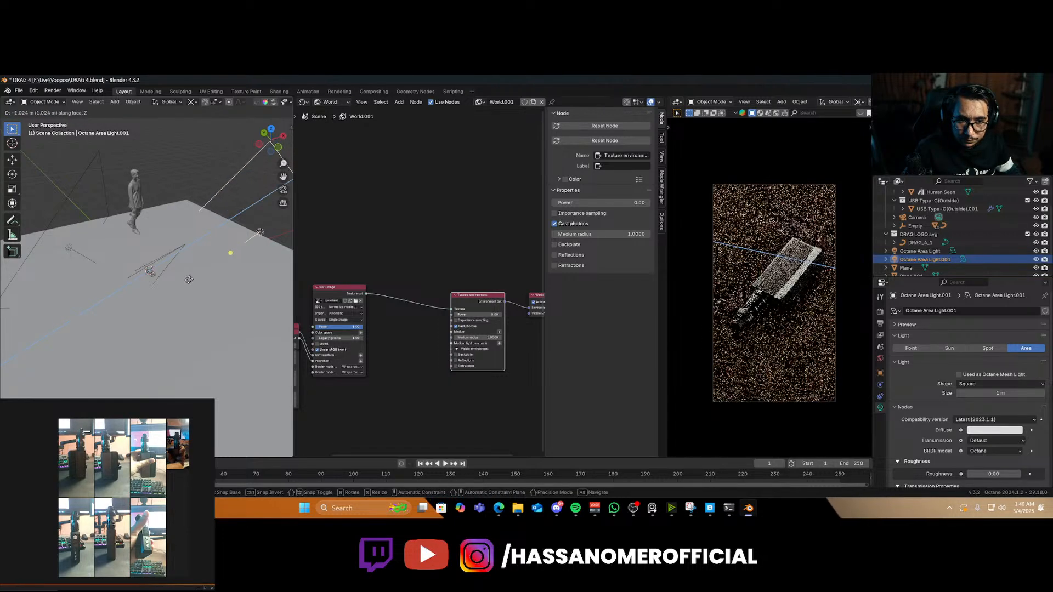
{"action": "left_click", "coordinate": [171, 285]}
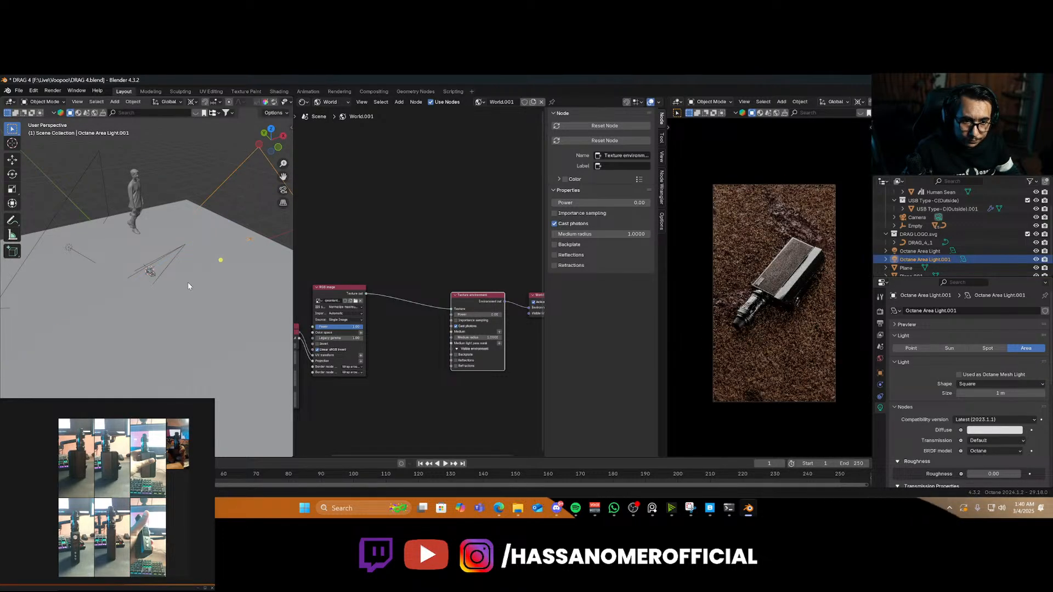
{"action": "key", "text": "Delete"}
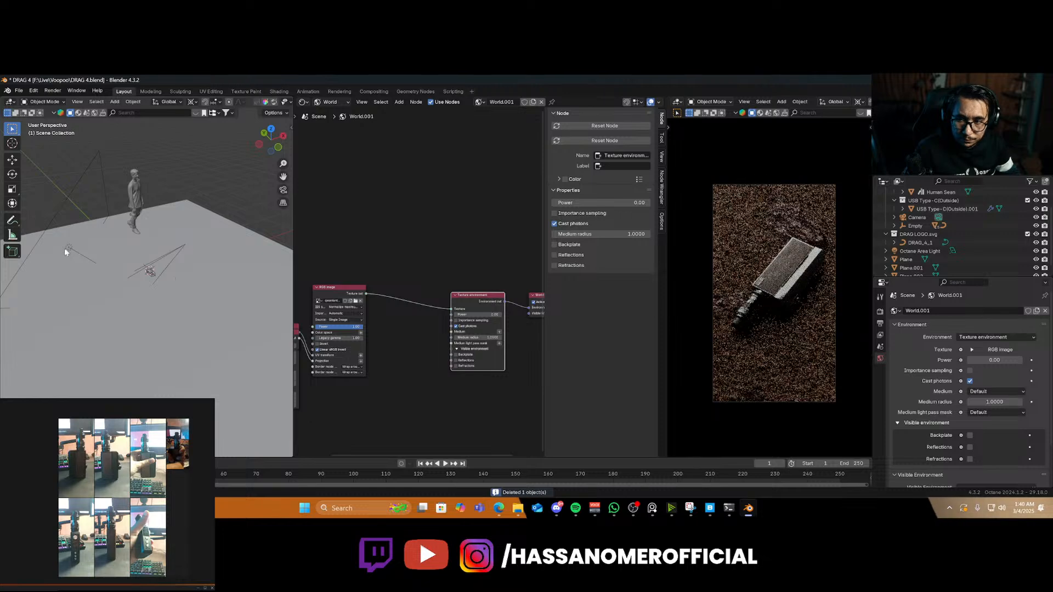
Tilt the original area light about global X around the product until it sits lower and shines more sideways
{"action": "left_click", "coordinate": [66, 248]}
{"action": "key", "text": "r"}
{"action": "key", "text": "x"}
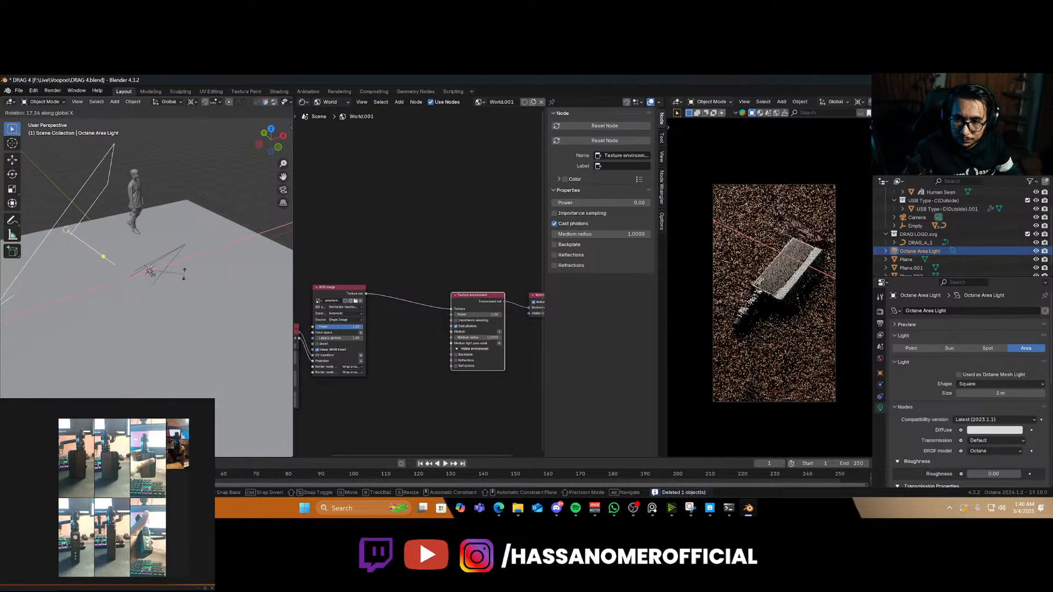
{"action": "left_click", "coordinate": [185, 276]}
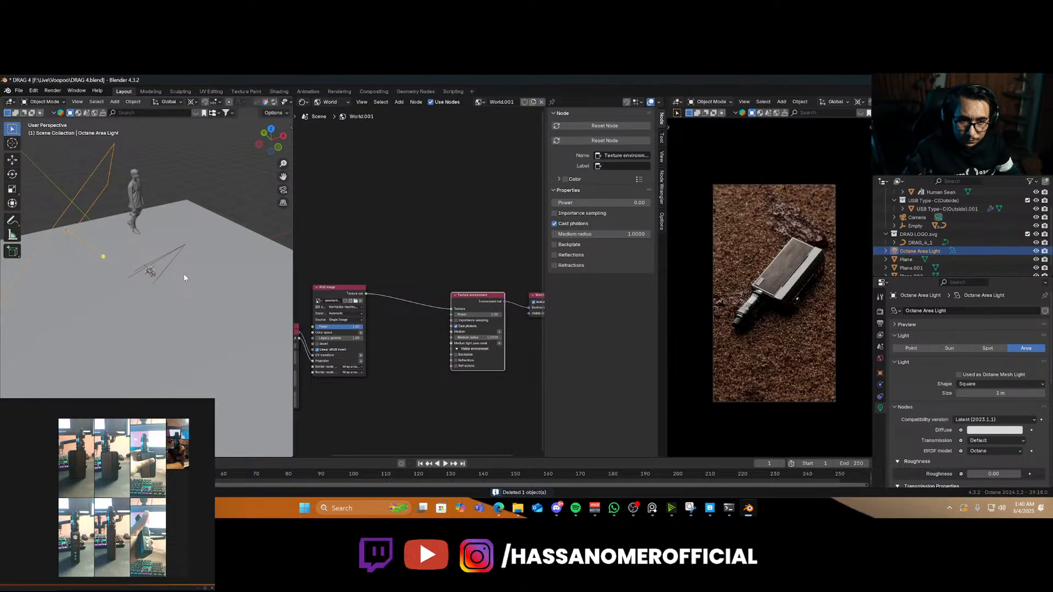
{"action": "key", "text": "r"}
{"action": "key", "text": "x"}
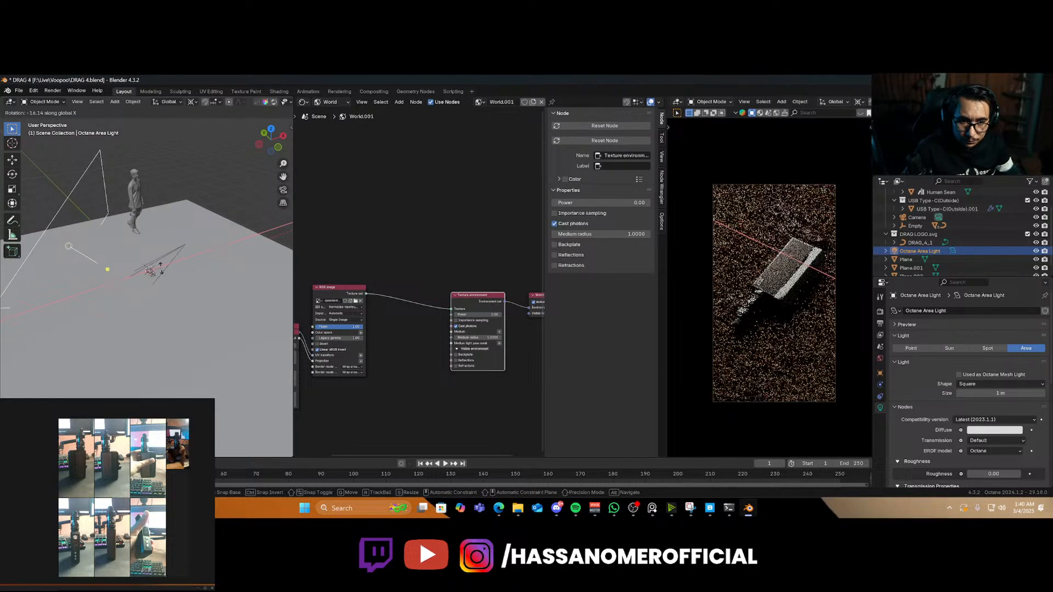
{"action": "left_click", "coordinate": [163, 266]}
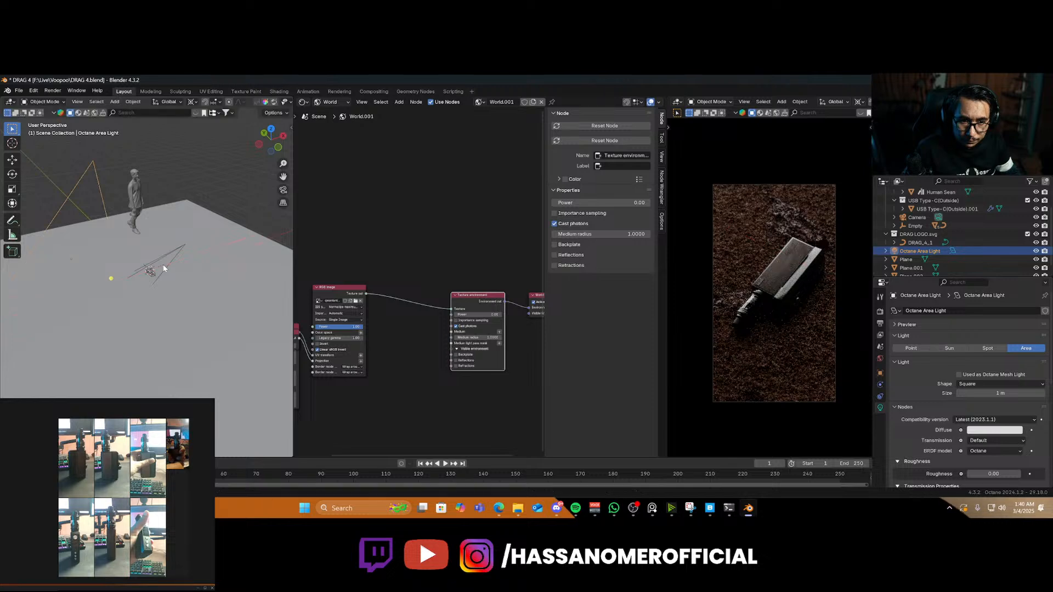
Rotate the original area light about 16° around global Z and move it farther from the product along its local Z axis
{"action": "key", "text": "r"}
{"action": "key", "text": "z"}
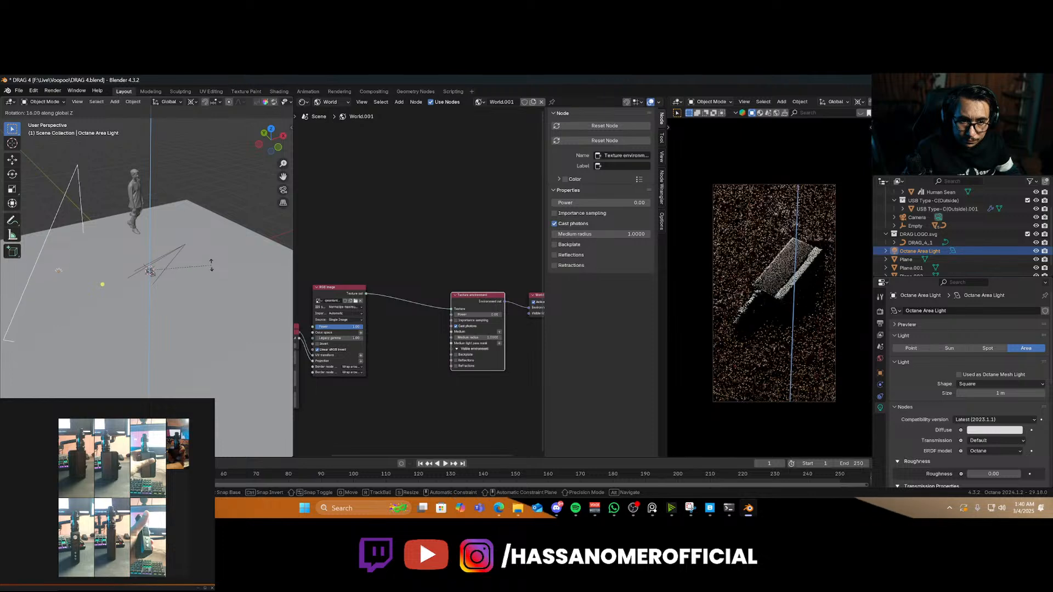
{"action": "left_click", "coordinate": [211, 265]}
{"action": "key", "text": "g"}
{"action": "key", "text": "x"}
{"action": "key", "text": "x"}
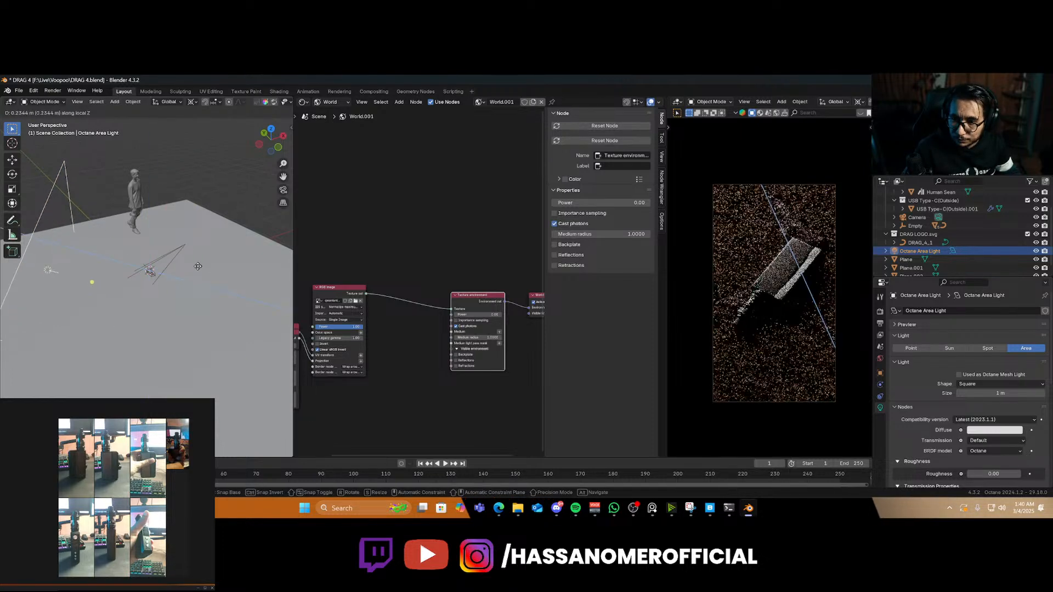
{"action": "left_click", "coordinate": [199, 272]}
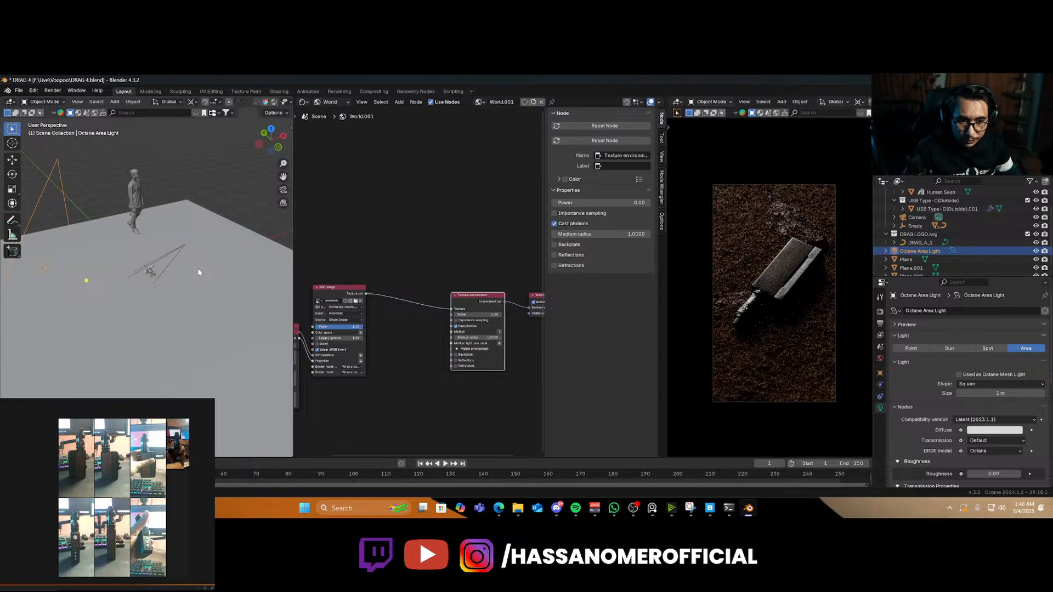
In the area light's object nodes, brighten the Texture emission colour to a value of 0.064 and give it a slight warm tint
{"action": "left_click", "coordinate": [343, 124]}
{"action": "scroll", "coordinate": [392, 329], "scroll_direction": "up", "scroll_amount": 4}
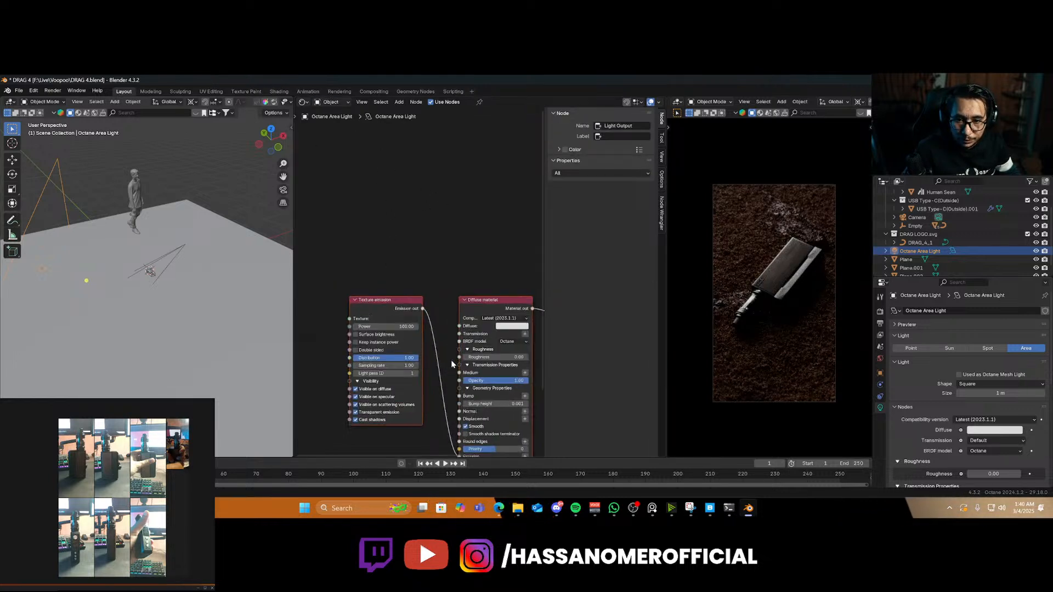
{"action": "left_click", "coordinate": [394, 333]}
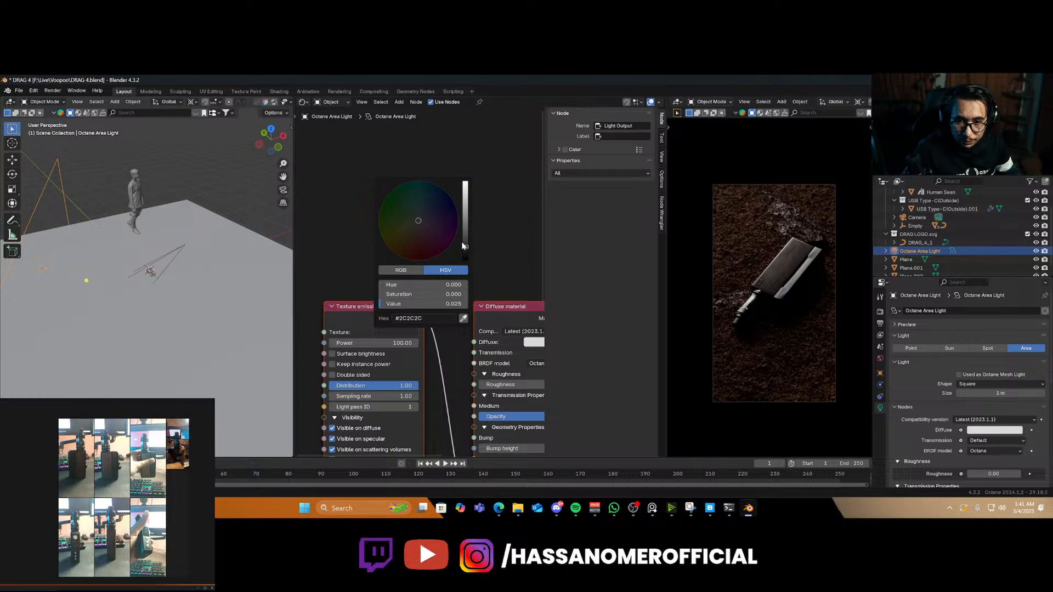
{"action": "left_click_drag", "start_coordinate": [464, 246], "coordinate": [465, 238]}
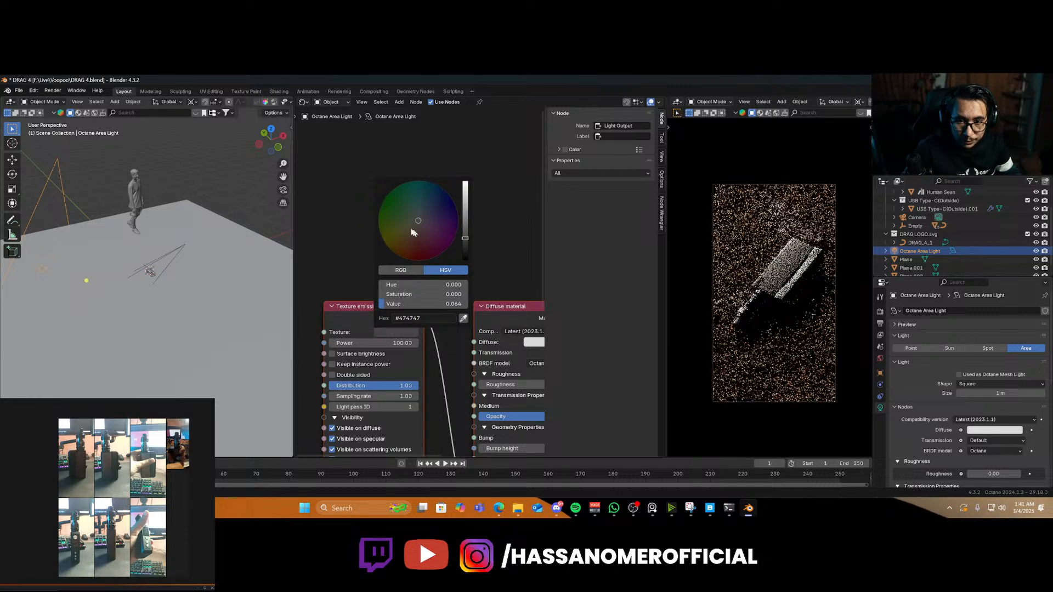
{"action": "left_click_drag", "start_coordinate": [420, 221], "coordinate": [418, 225]}
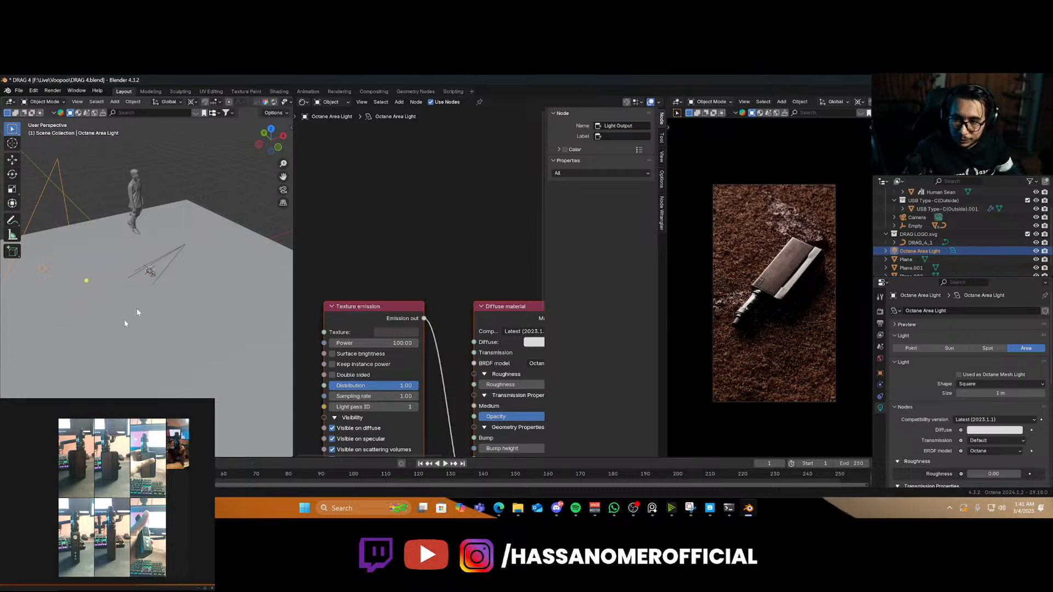
Save the file, duplicate the area light and rotate the copy about -104° around the product on global Z
{"action": "middle_click_drag", "start_coordinate": [124, 319], "coordinate": [170, 308]}
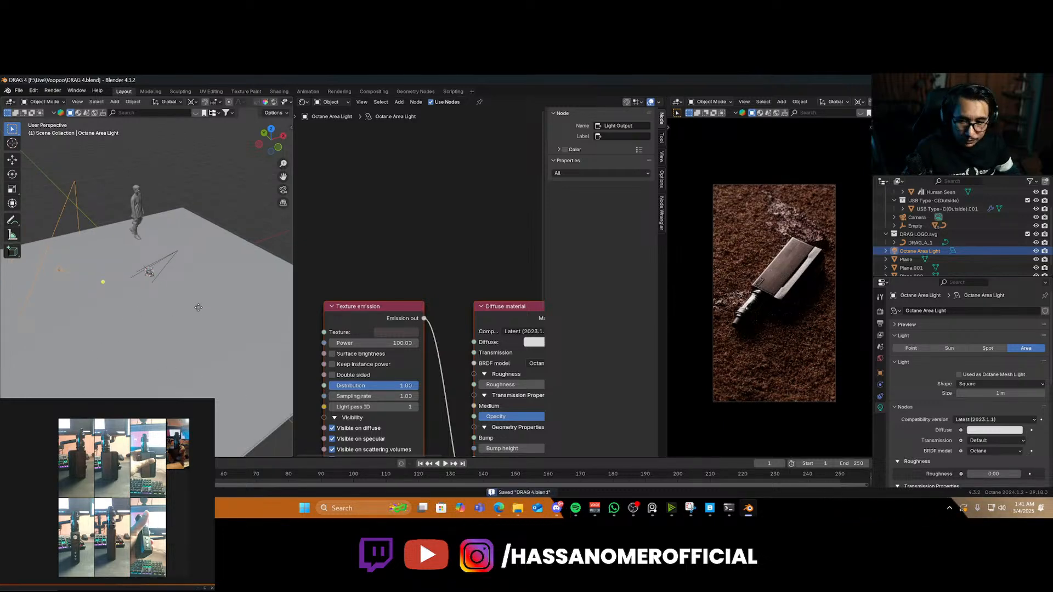
{"action": "key", "text": "shift+d"}
{"action": "key", "text": "r"}
{"action": "key", "text": "z"}
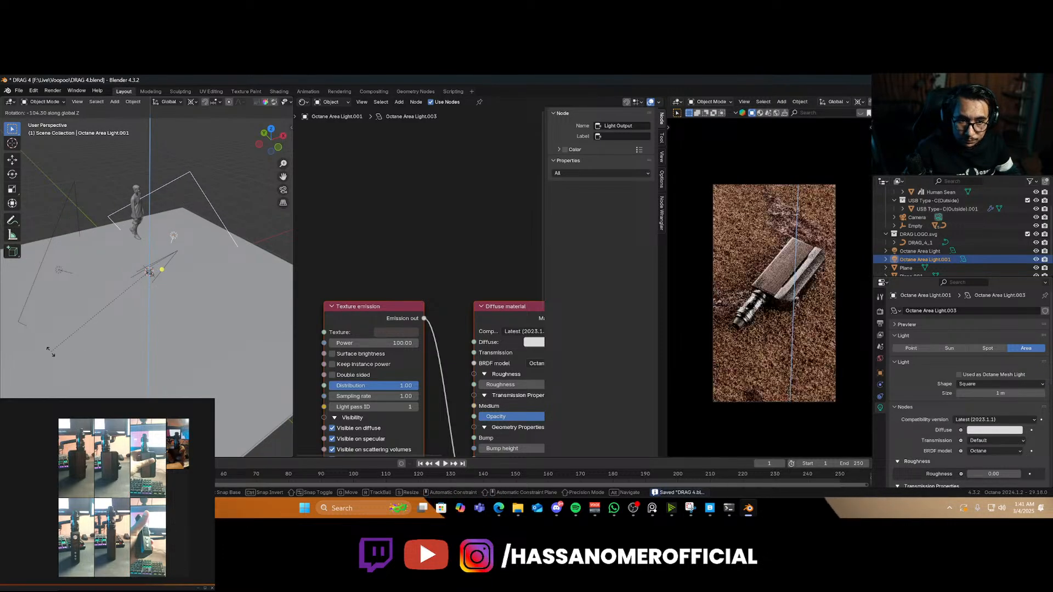
{"action": "left_click", "coordinate": [50, 351]}
Move the duplicated area light farther from the product along its local Z axis
{"action": "key", "text": "g"}
{"action": "key", "text": "z"}
{"action": "key", "text": "z"}
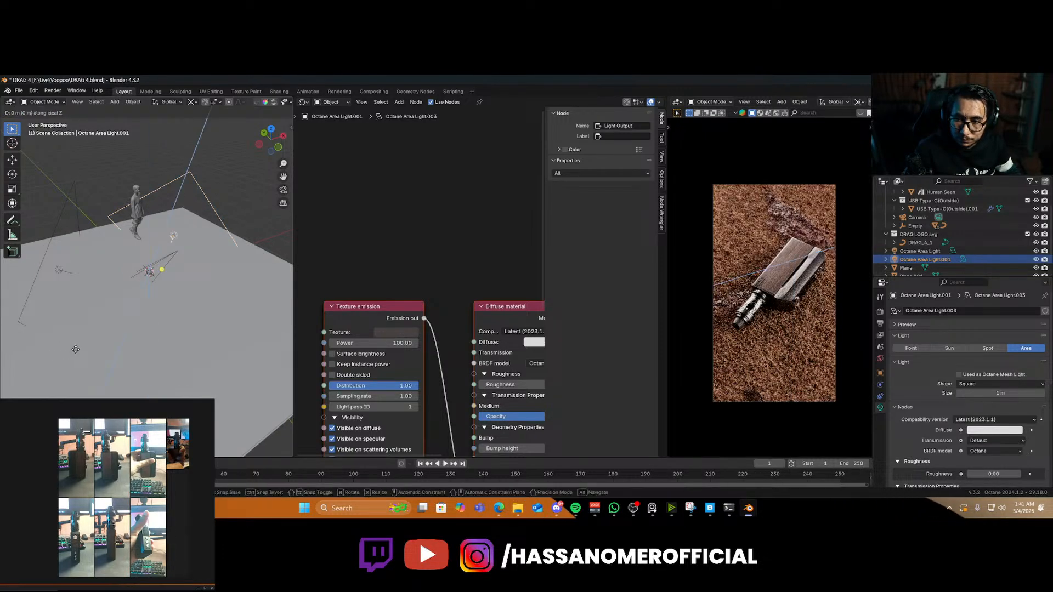
{"action": "left_click", "coordinate": [134, 318]}
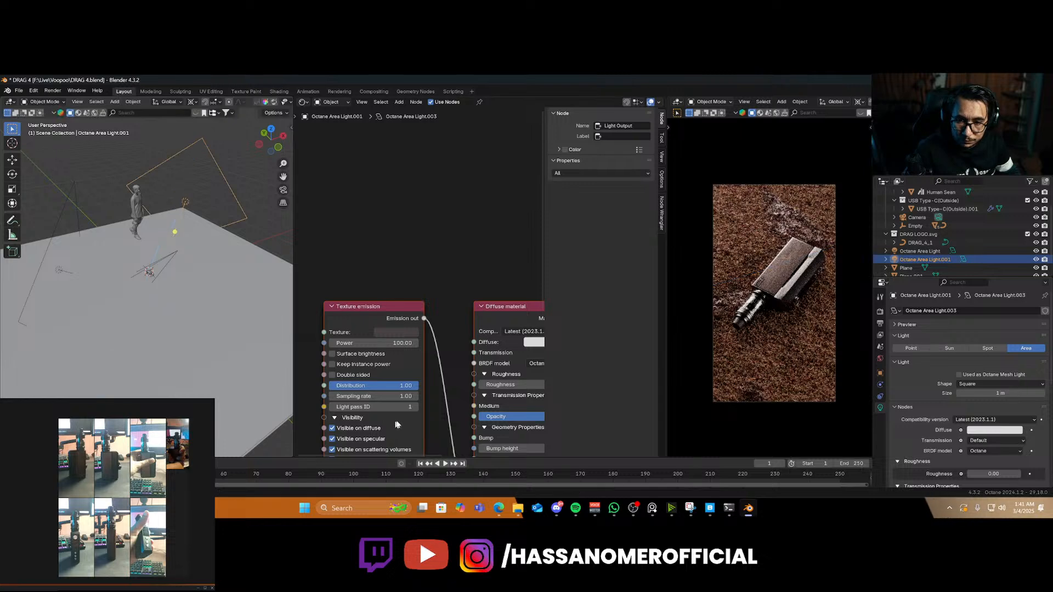
Set the duplicated light's emission light pass ID to 2 and disable pass 2 in the light pass mask of ground Plane.002
{"action": "middle_click_drag", "start_coordinate": [412, 428], "coordinate": [426, 379]}
{"action": "left_click", "coordinate": [404, 357]}
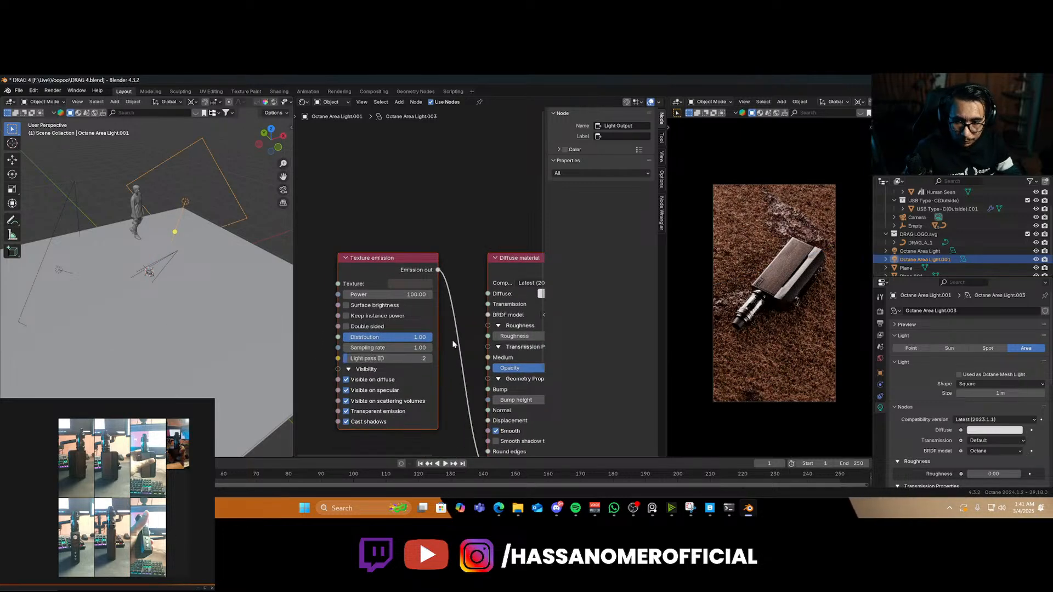
{"action": "left_click", "coordinate": [201, 280]}
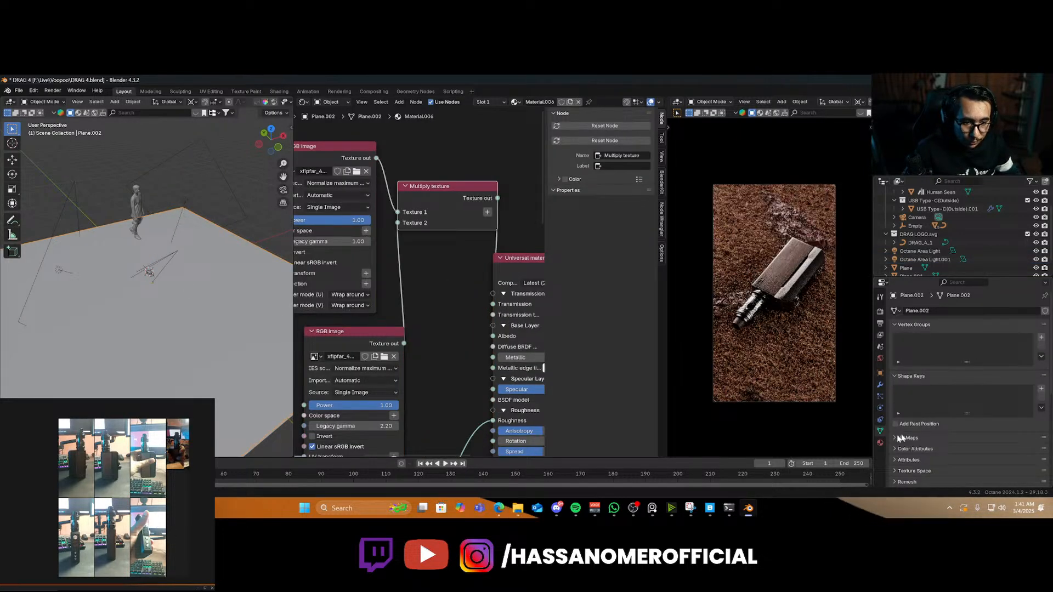
{"action": "left_click", "coordinate": [881, 373]}
{"action": "scroll", "coordinate": [941, 446], "scroll_direction": "down", "scroll_amount": 10}
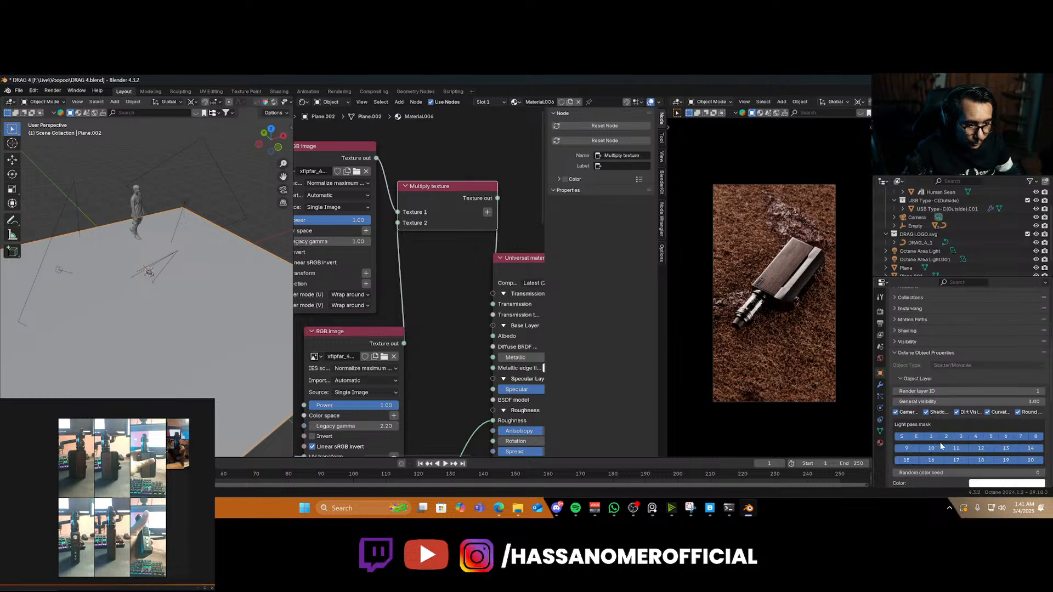
{"action": "left_click", "coordinate": [946, 436]}
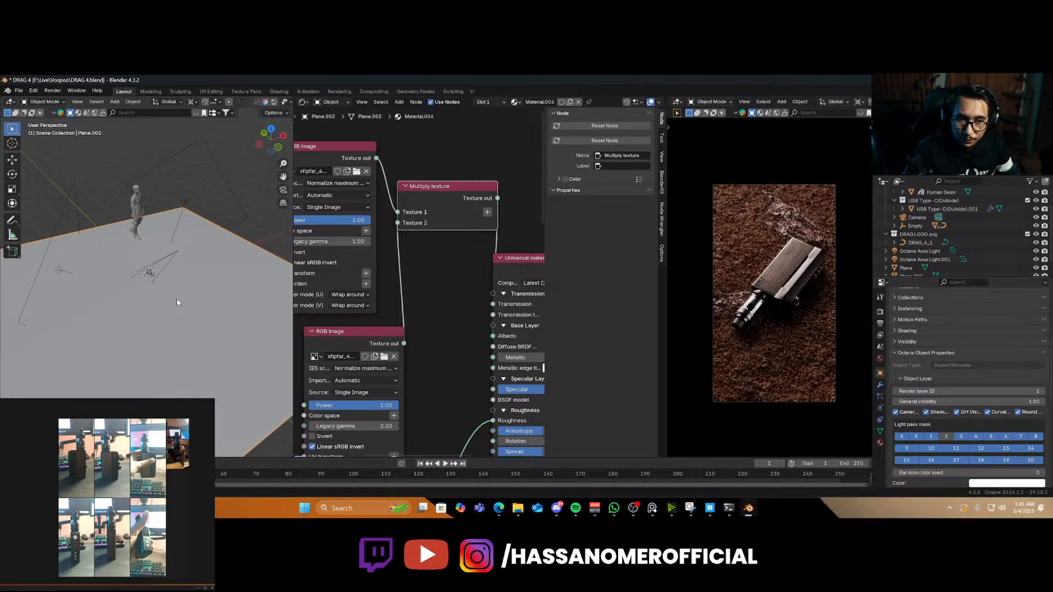
{"action": "key", "text": "g"}
{"action": "key", "text": "z"}
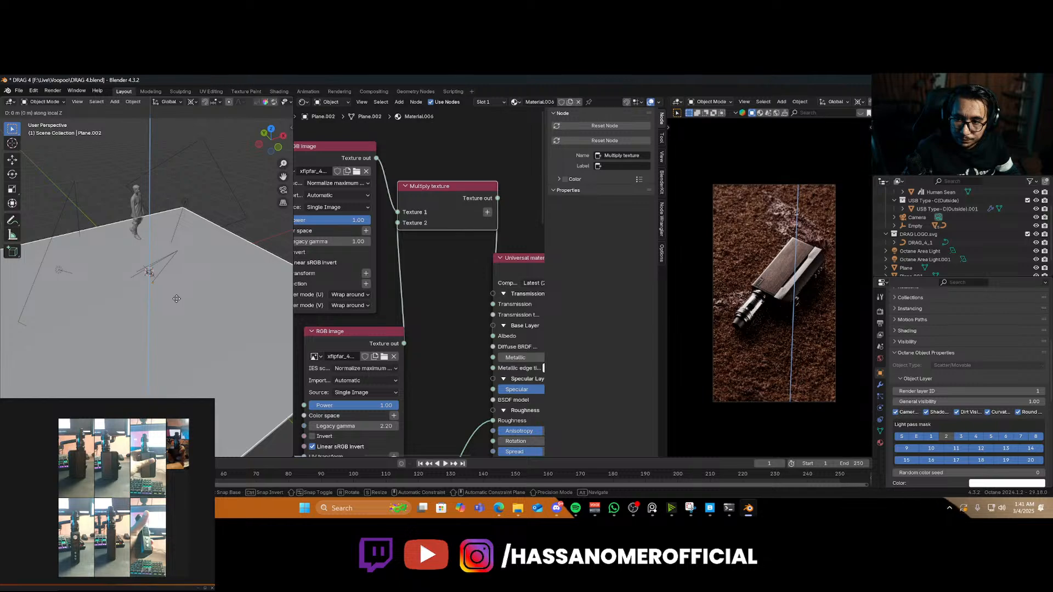
{"action": "key", "text": "Escape"}
Move the duplicated area light slightly closer along its local Z axis and rotate it a little around the product on global Z
{"action": "left_click", "coordinate": [189, 202]}
{"action": "key", "text": "g"}
{"action": "key", "text": "z"}
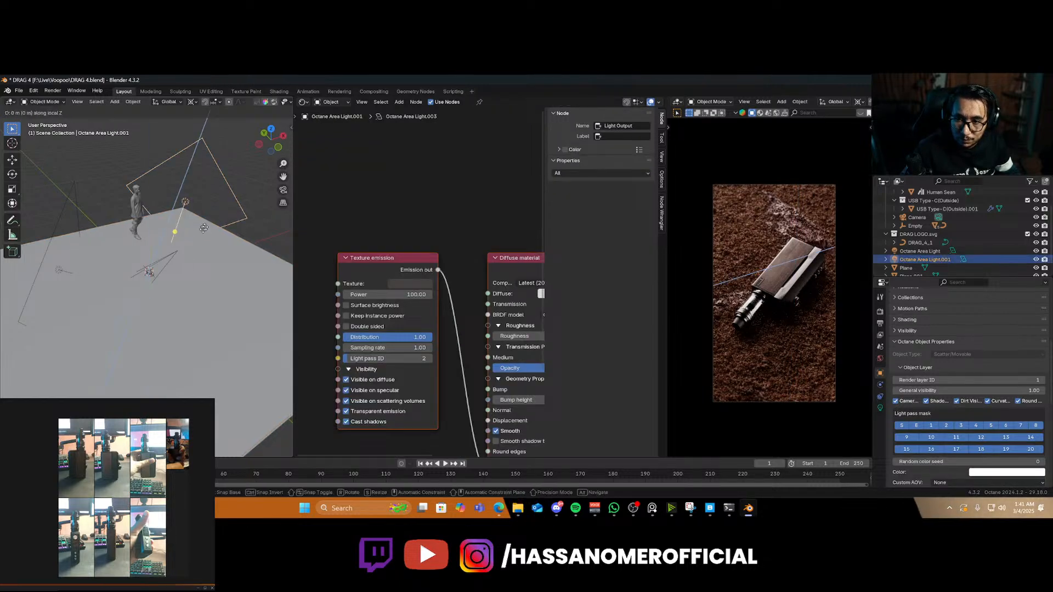
{"action": "left_click", "coordinate": [243, 301]}
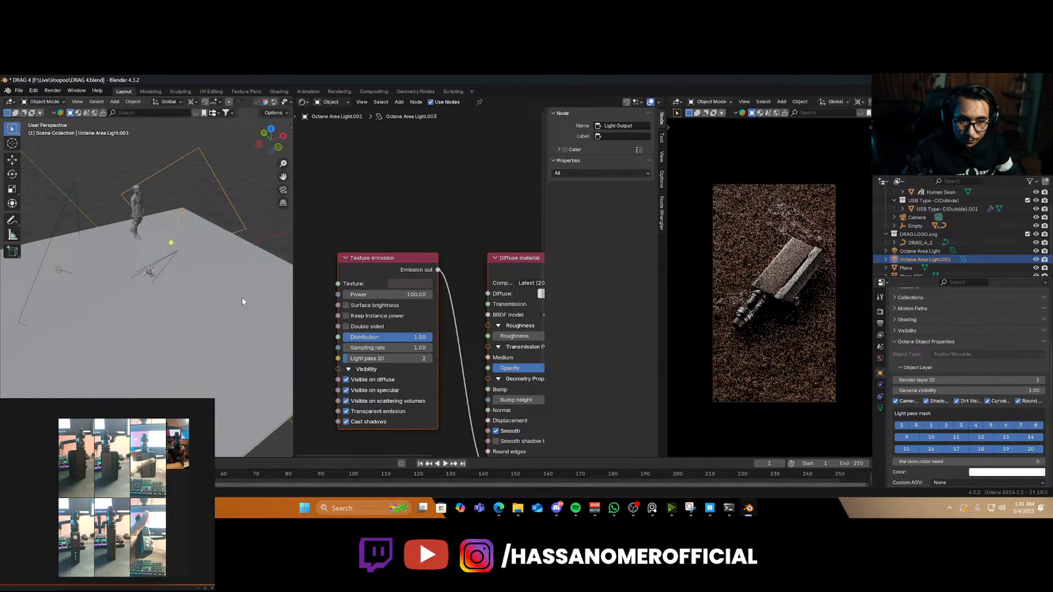
{"action": "key", "text": "r"}
{"action": "key", "text": "z"}
{"action": "left_click", "coordinate": [225, 330]}
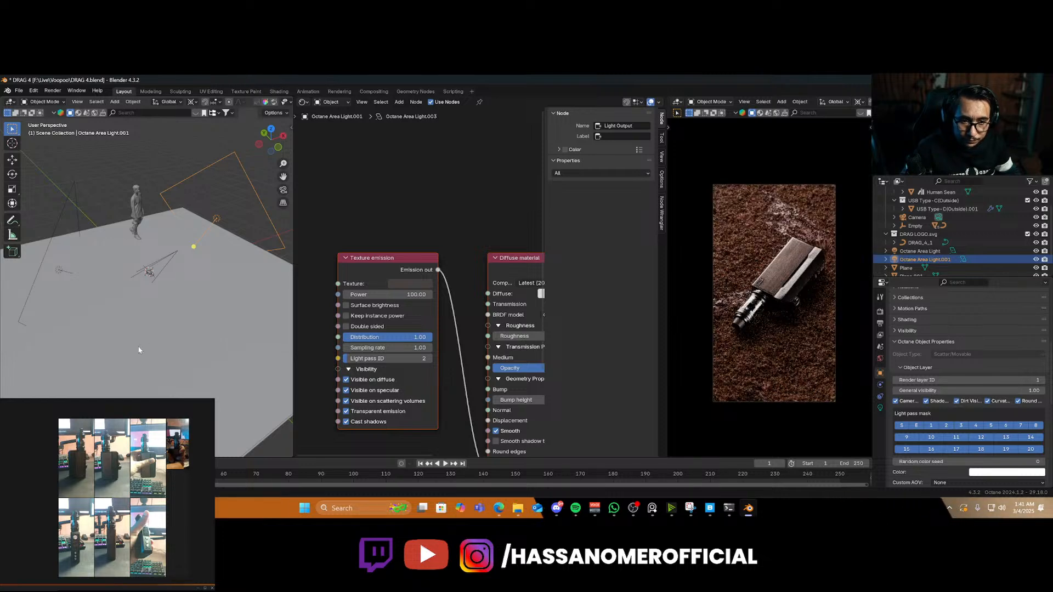
Fine-tune the camera's framing of the product with walk navigation and save the file
{"action": "key", "text": "KP_0"}
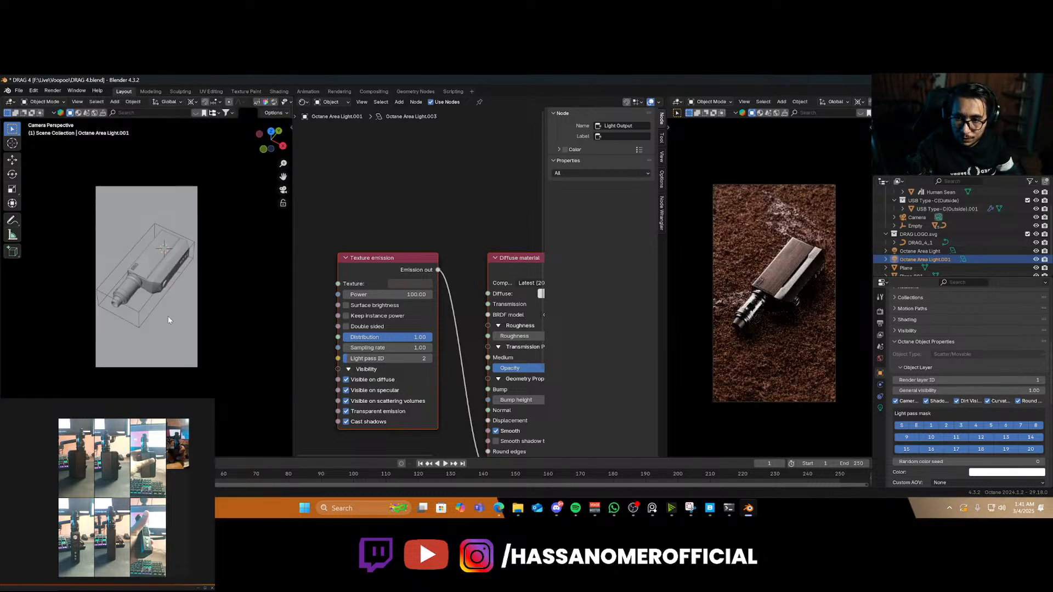
{"action": "left_click", "coordinate": [174, 373]}
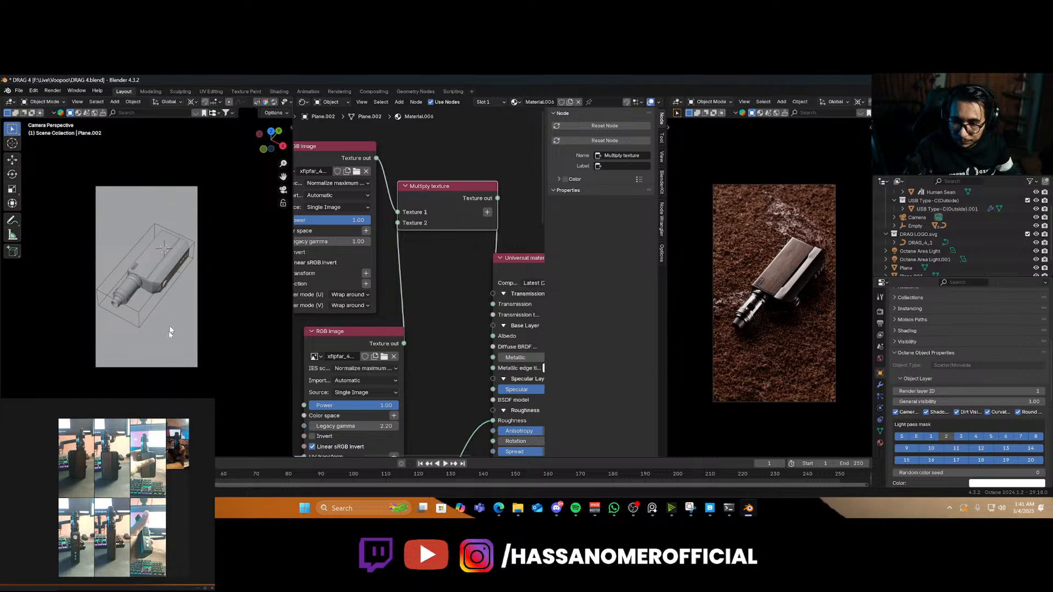
{"action": "key", "text": "shift+grave"}
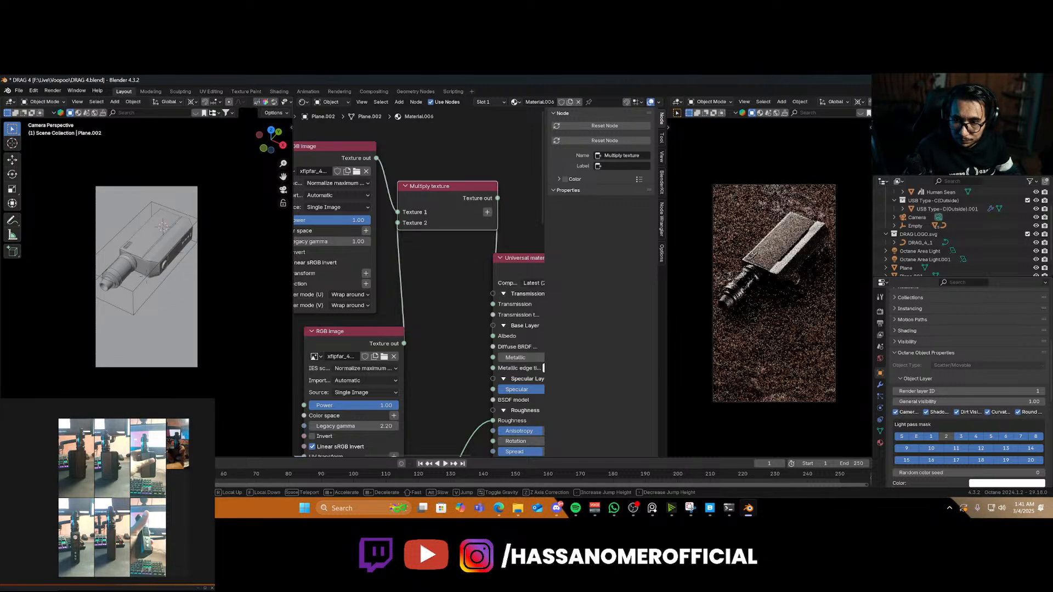
{"action": "key", "text": "s"}
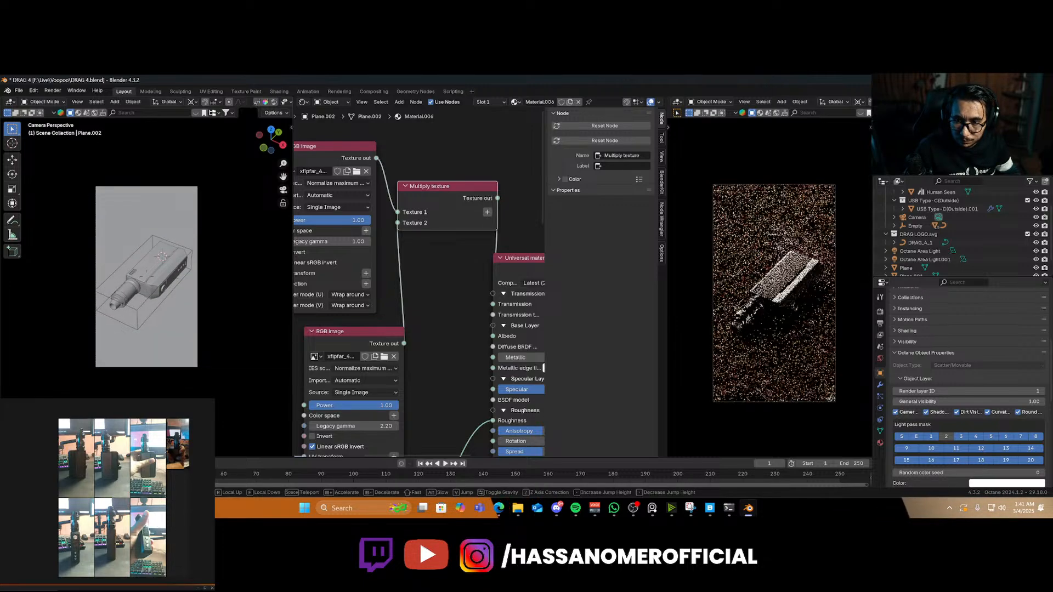
{"action": "left_click", "coordinate": [170, 323]}
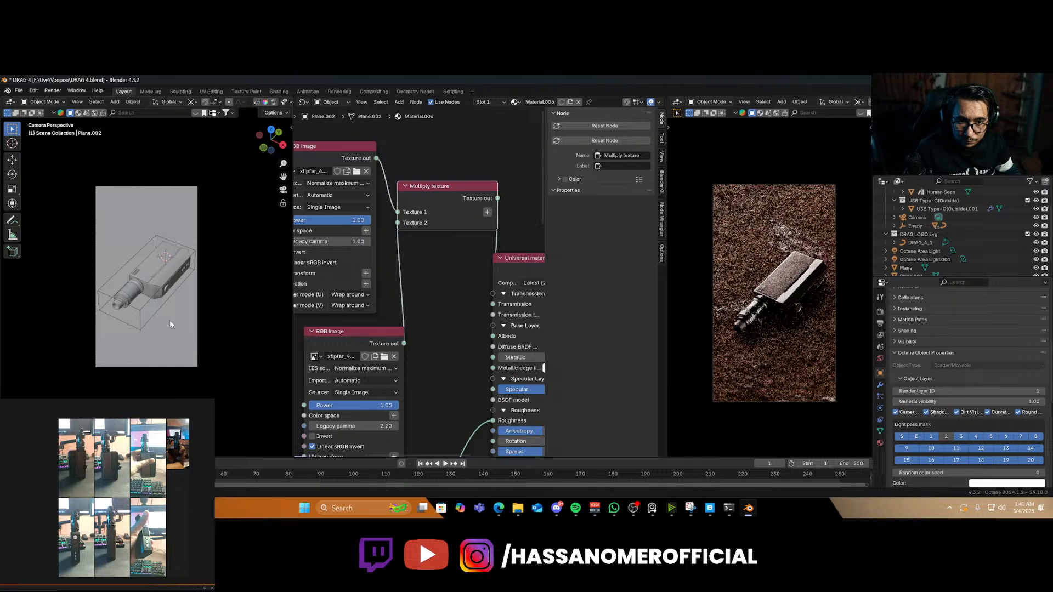
{"action": "key", "text": "ctrl+s"}
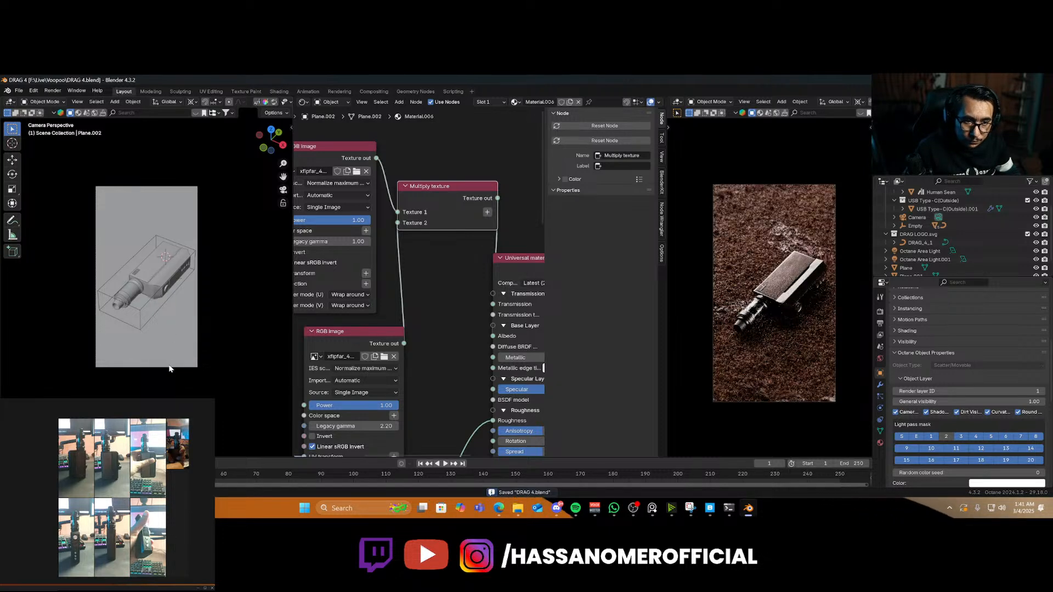
{"action": "left_click", "coordinate": [159, 345]}
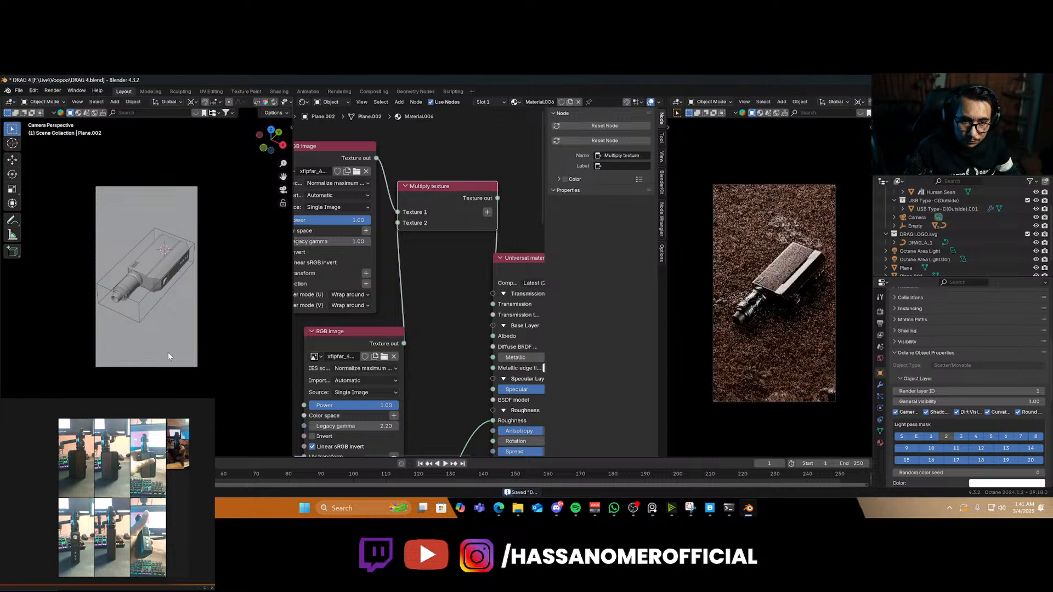
Lower ground Plane.002 slightly along global Z and check from a low angle how the product sits on the sand
{"action": "key", "text": "KP_0"}
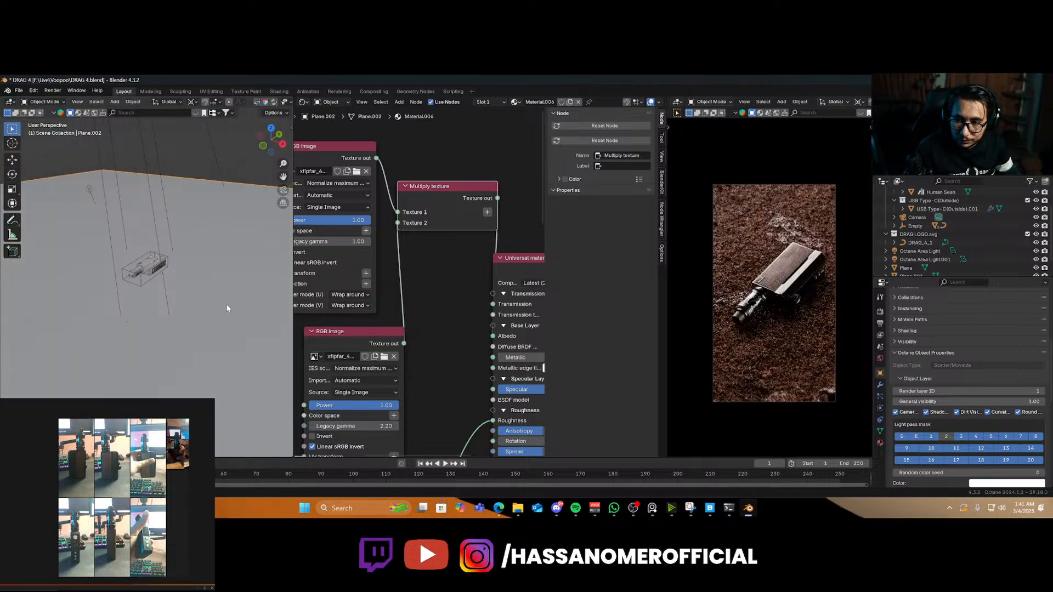
{"action": "key", "text": "g"}
{"action": "key", "text": "z"}
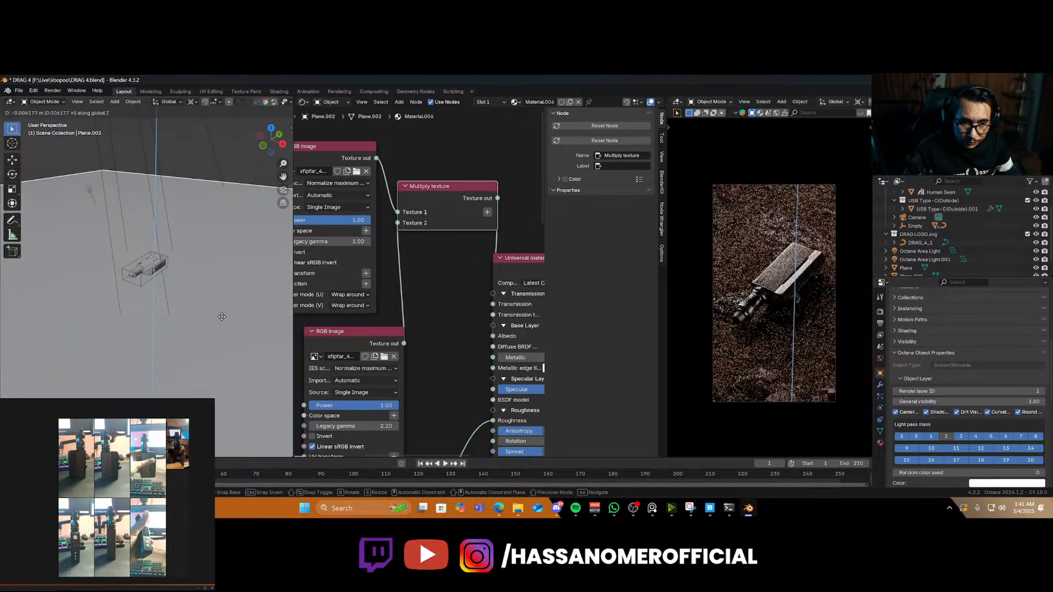
{"action": "left_click", "coordinate": [225, 323]}
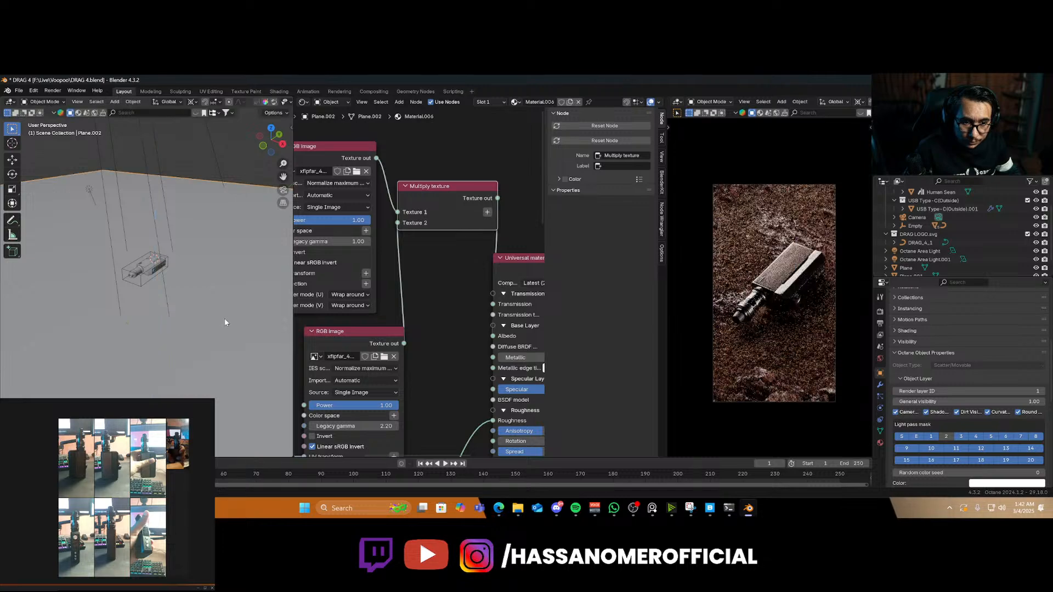
{"action": "key", "text": "KP_0"}
{"action": "left_click", "coordinate": [786, 346]}
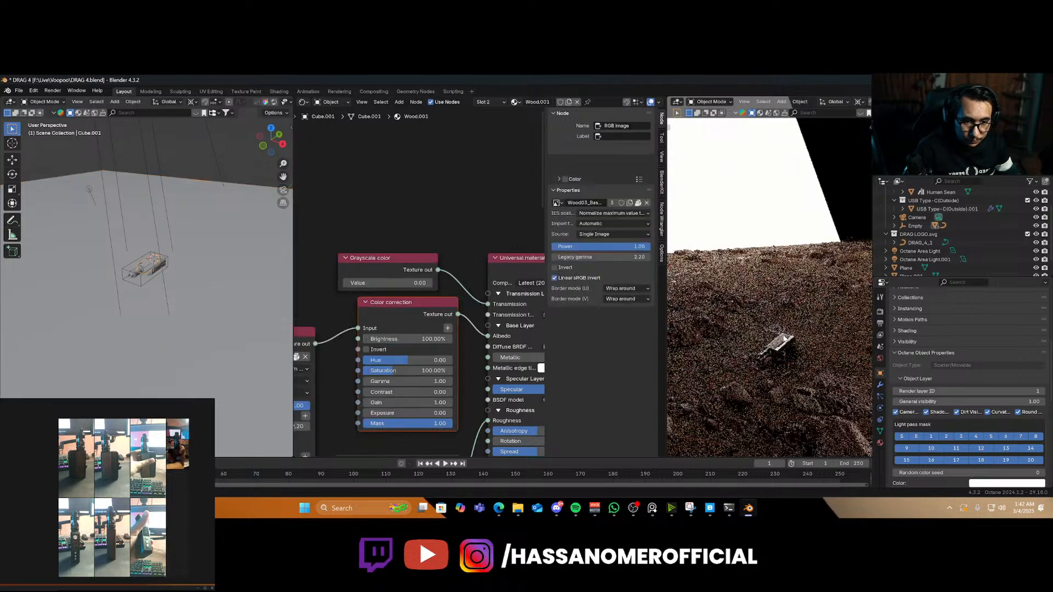
{"action": "key", "text": "KP_Decimal"}
{"action": "middle_click_drag", "start_coordinate": [787, 350], "coordinate": [781, 325]}
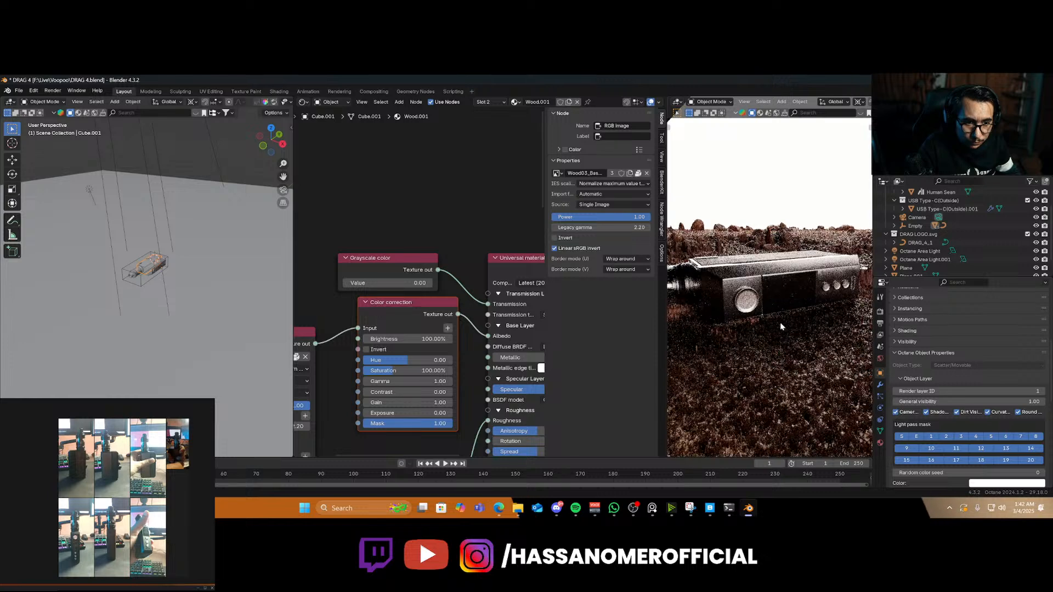
{"action": "key", "text": "KP_0"}
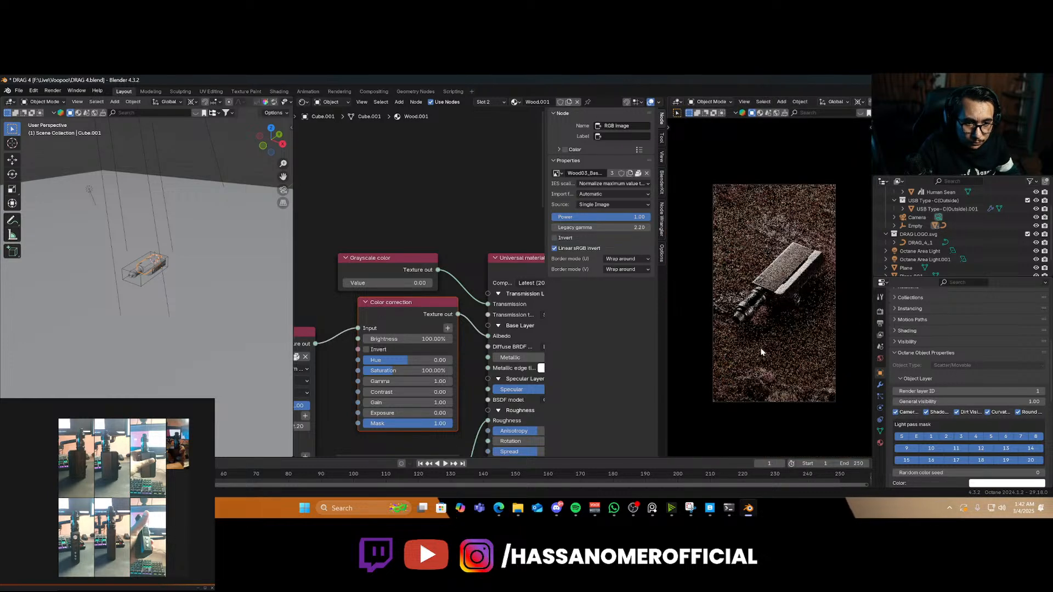
Set the filter type of Plane.001's Texture displacement node to Gaussian
{"action": "left_click", "coordinate": [240, 245]}
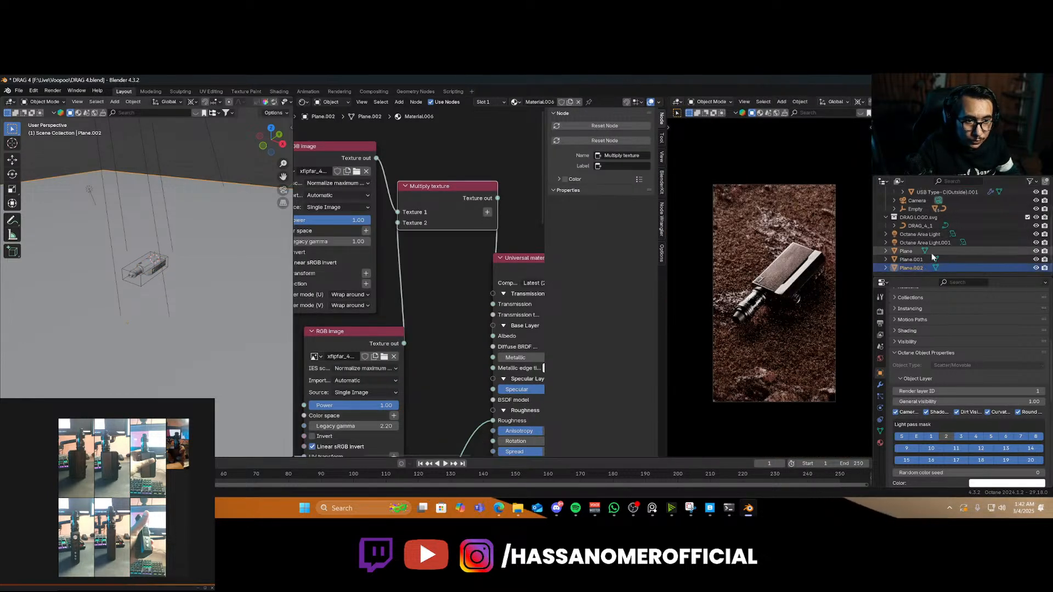
{"action": "scroll", "coordinate": [913, 258], "scroll_direction": "down", "scroll_amount": 2}
{"action": "left_click", "coordinate": [913, 259]}
{"action": "scroll", "coordinate": [495, 336], "scroll_direction": "down", "scroll_amount": 5}
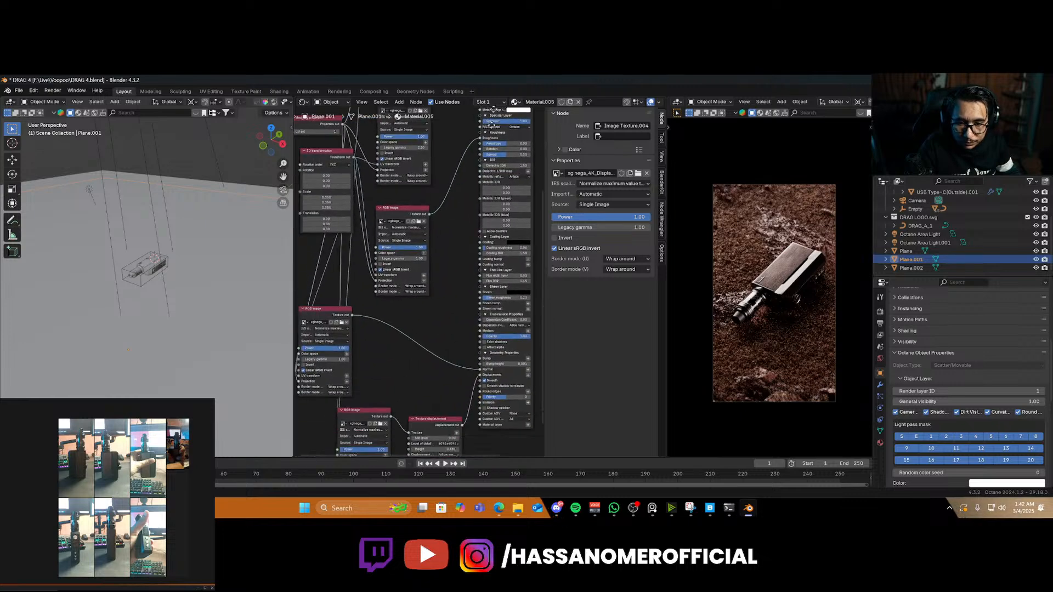
{"action": "scroll", "coordinate": [478, 312], "scroll_direction": "up", "scroll_amount": 4}
{"action": "left_click", "coordinate": [444, 323]}
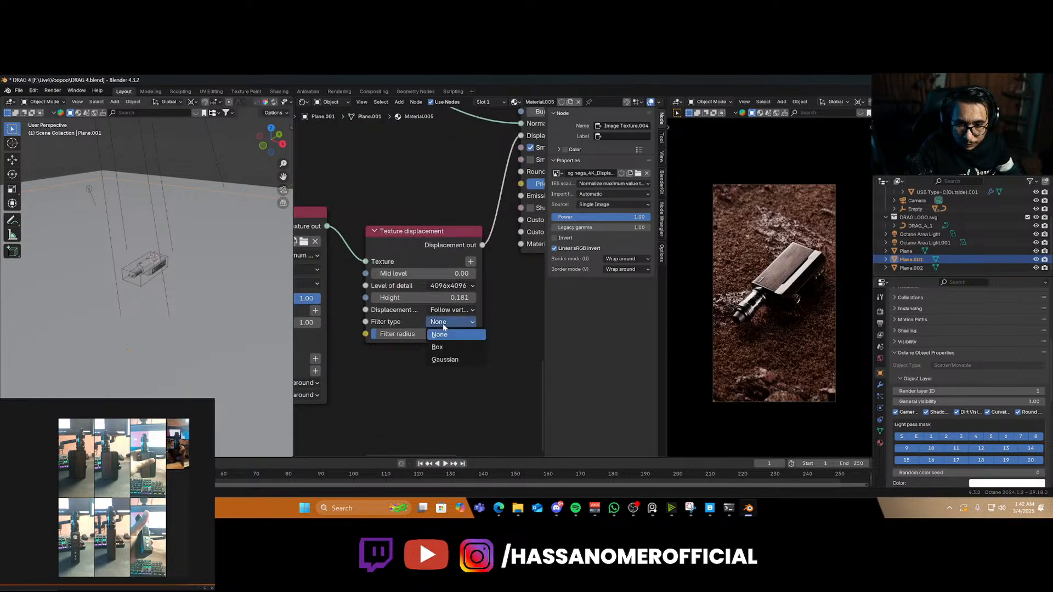
{"action": "left_click", "coordinate": [450, 358]}
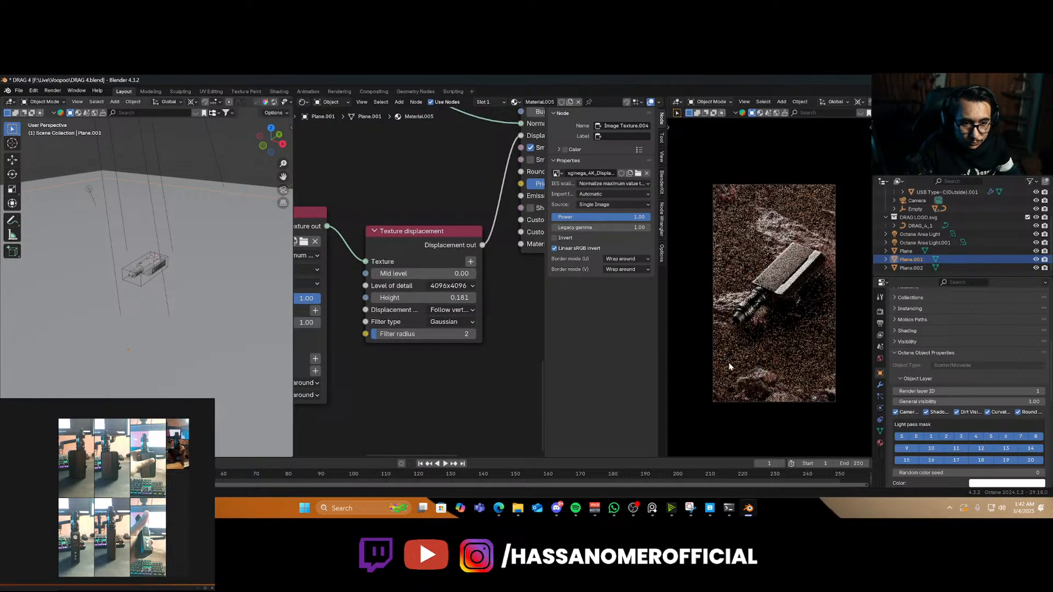
Raise Plane.001 and Plane.002 together about 0.008 m along global Z towards the product's underside, and save the file
{"action": "left_click", "coordinate": [914, 268], "text": "shift"}
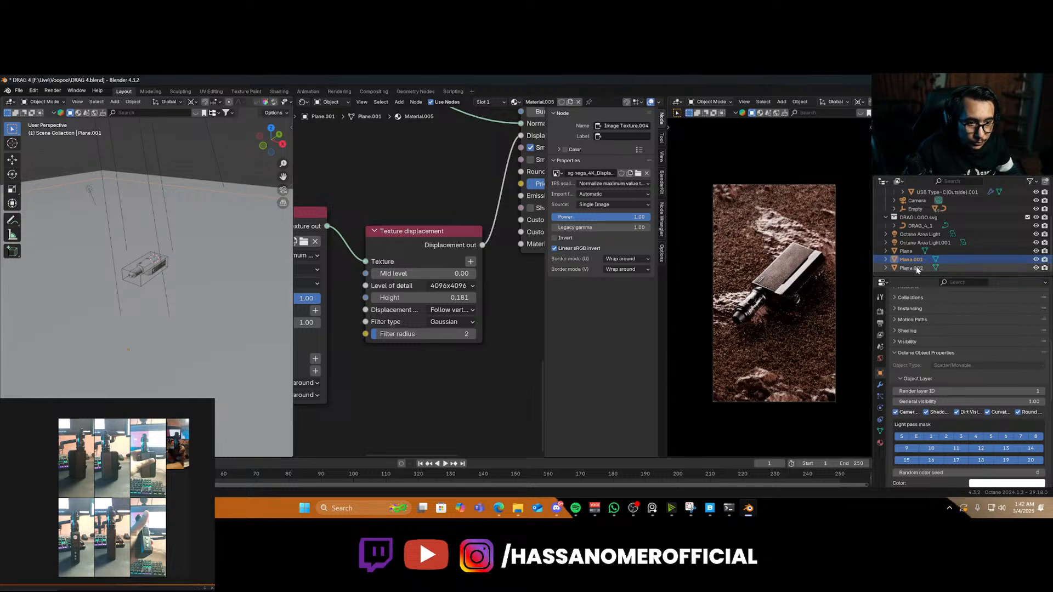
{"action": "scroll", "coordinate": [769, 336], "scroll_direction": "up", "scroll_amount": 6}
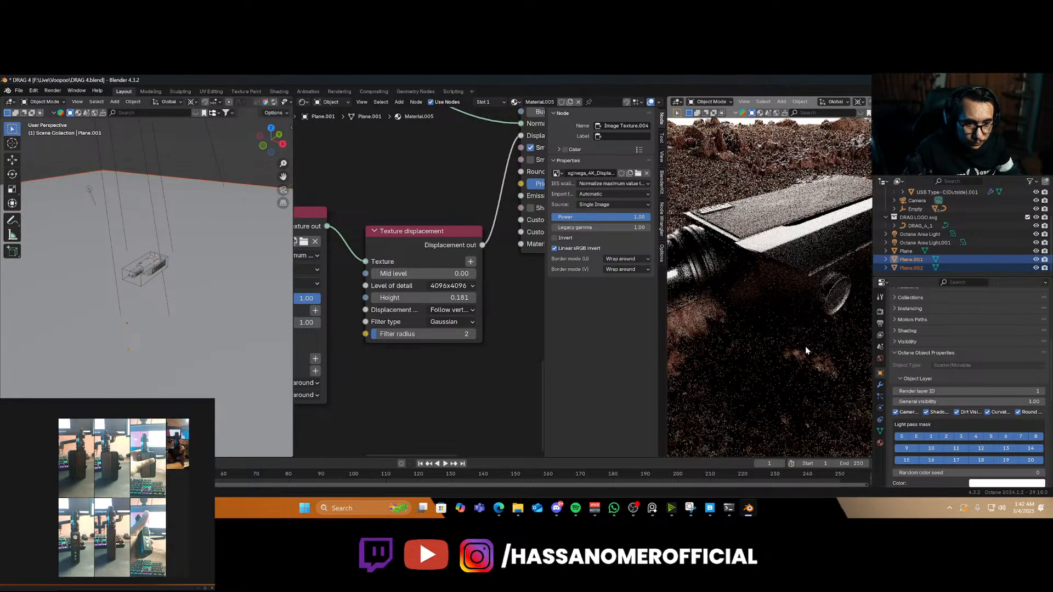
{"action": "middle_click_drag", "start_coordinate": [805, 348], "coordinate": [764, 345]}
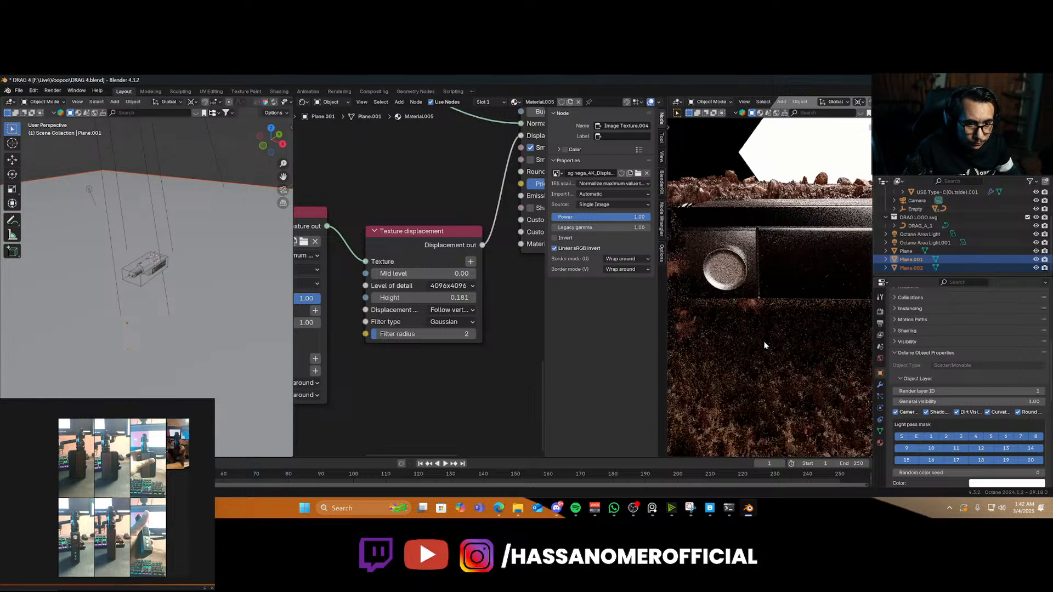
{"action": "key", "text": "g"}
{"action": "key", "text": "z"}
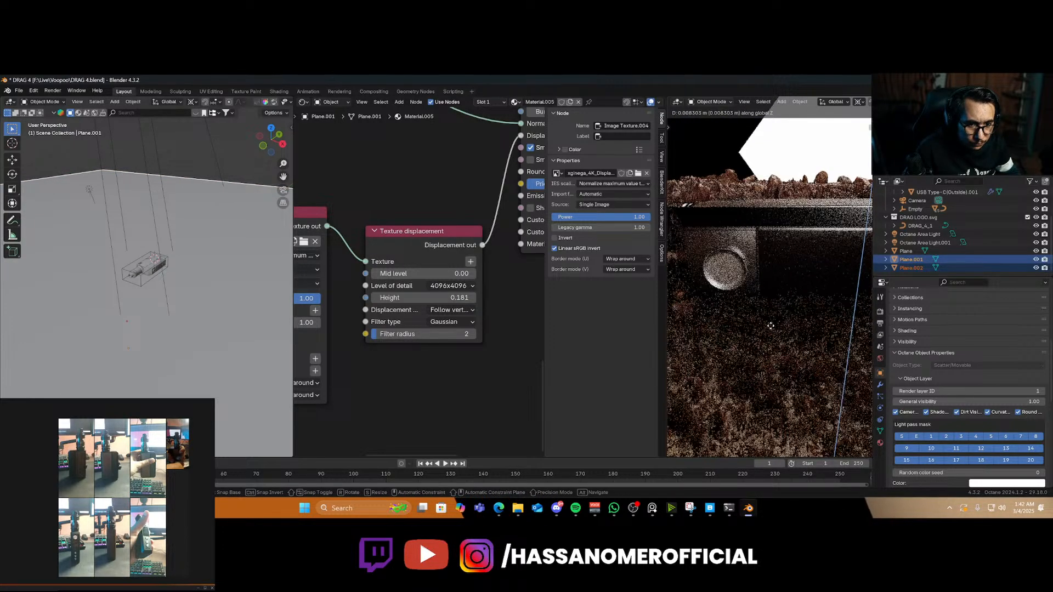
{"action": "left_click", "coordinate": [771, 329]}
{"action": "key", "text": "KP_0"}
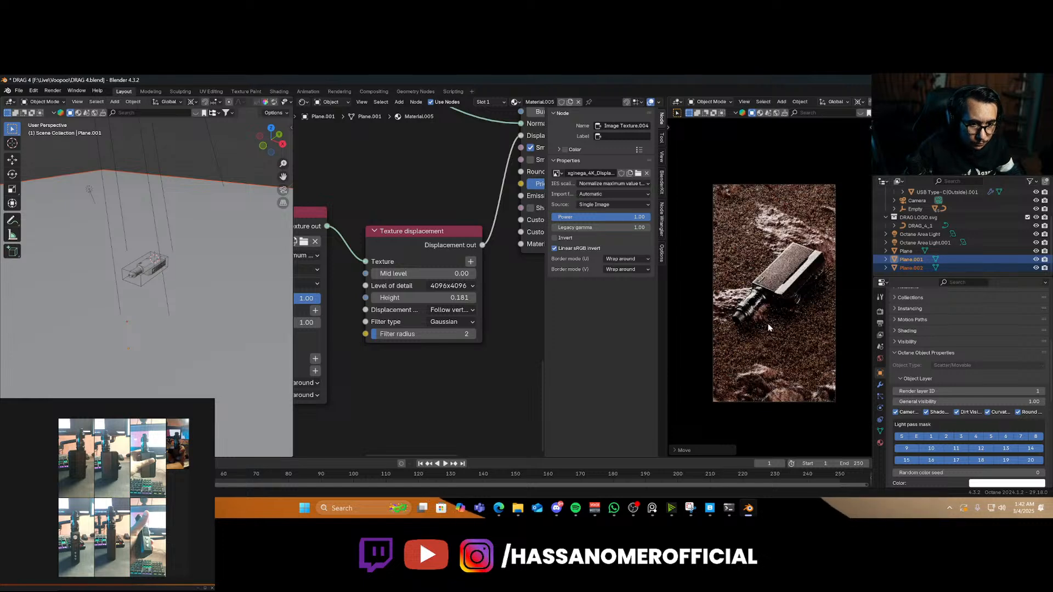
{"action": "key", "text": "ctrl+s"}
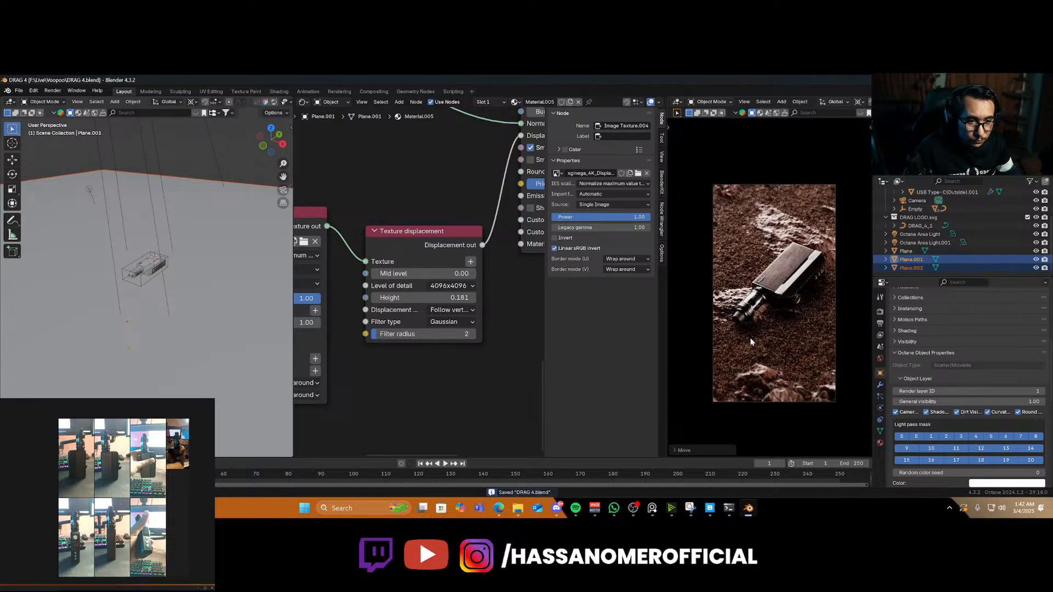
Set the light pass ID of Octane Area Light's Texture emission node to 2
{"action": "key", "text": "KP_0"}
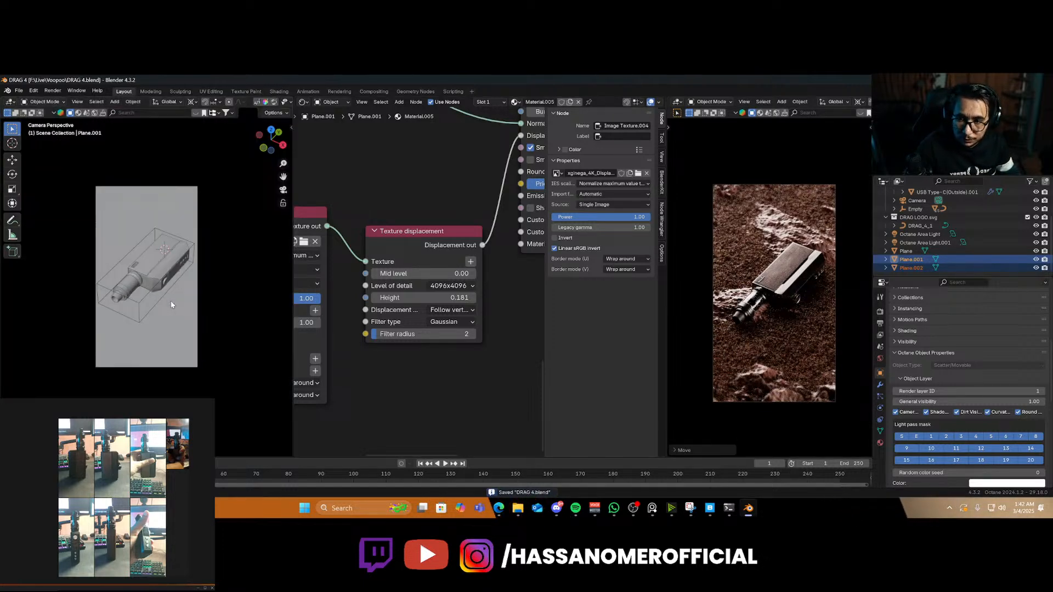
{"action": "mouse_move", "coordinate": [153, 286]}
{"action": "middle_mouse_down"}
{"action": "mouse_move", "coordinate": [164, 289]}
{"action": "mouse_move", "coordinate": [142, 282]}
{"action": "middle_mouse_up"}
{"action": "left_click", "coordinate": [99, 224]}
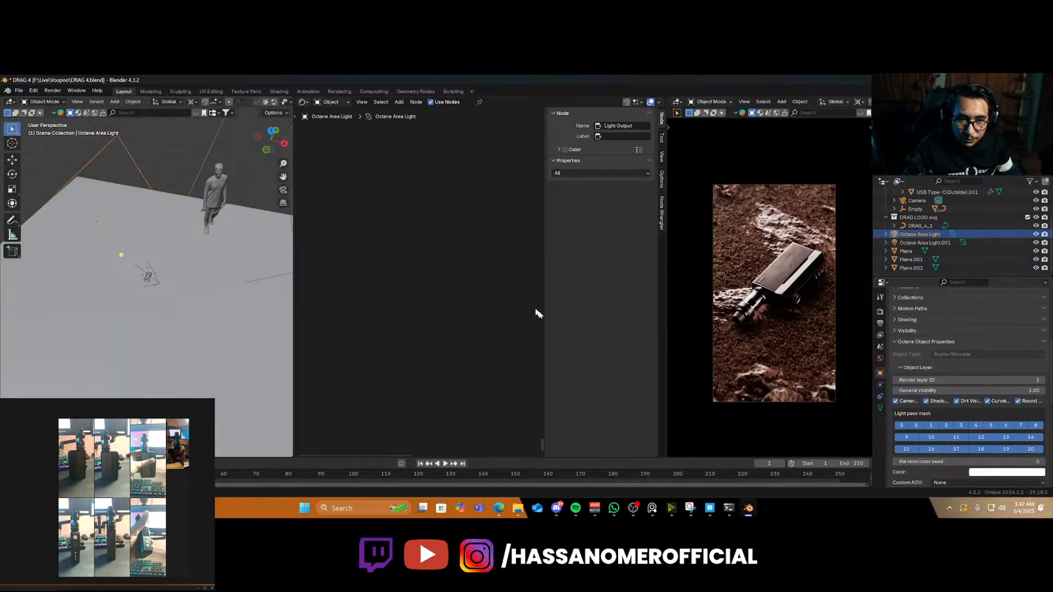
{"action": "key", "text": "Home"}
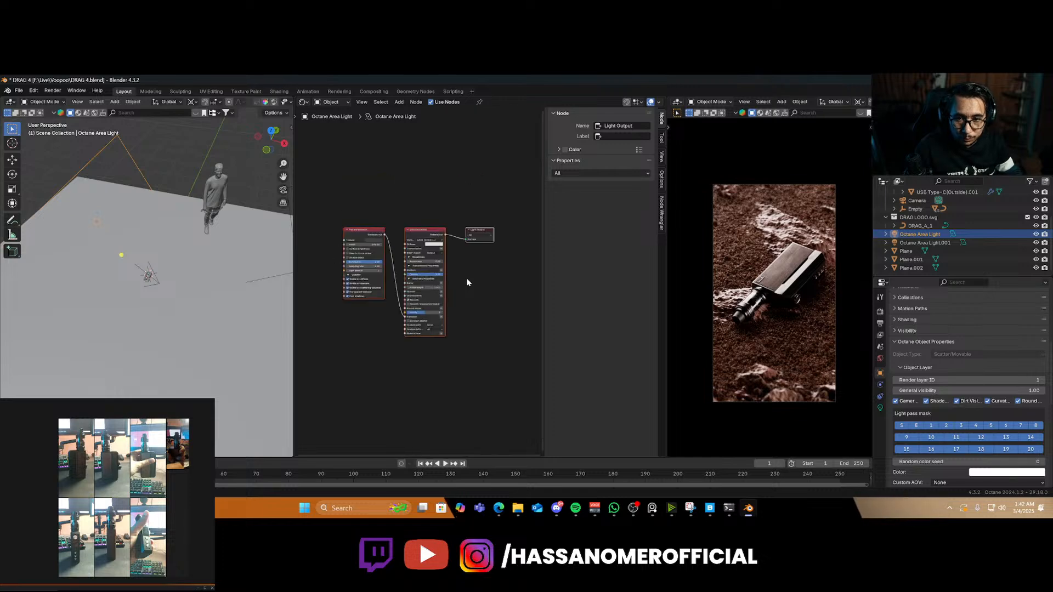
{"action": "scroll", "coordinate": [467, 282], "scroll_direction": "up", "scroll_amount": 8}
{"action": "middle_click_drag", "start_coordinate": [378, 307], "coordinate": [409, 360]}
{"action": "scroll", "coordinate": [426, 371], "scroll_direction": "up", "scroll_amount": 2}
{"action": "scroll", "coordinate": [425, 371], "scroll_direction": "up", "scroll_amount": 1}
{"action": "scroll", "coordinate": [426, 371], "scroll_direction": "down", "scroll_amount": 1}
{"action": "left_click", "coordinate": [365, 311]}
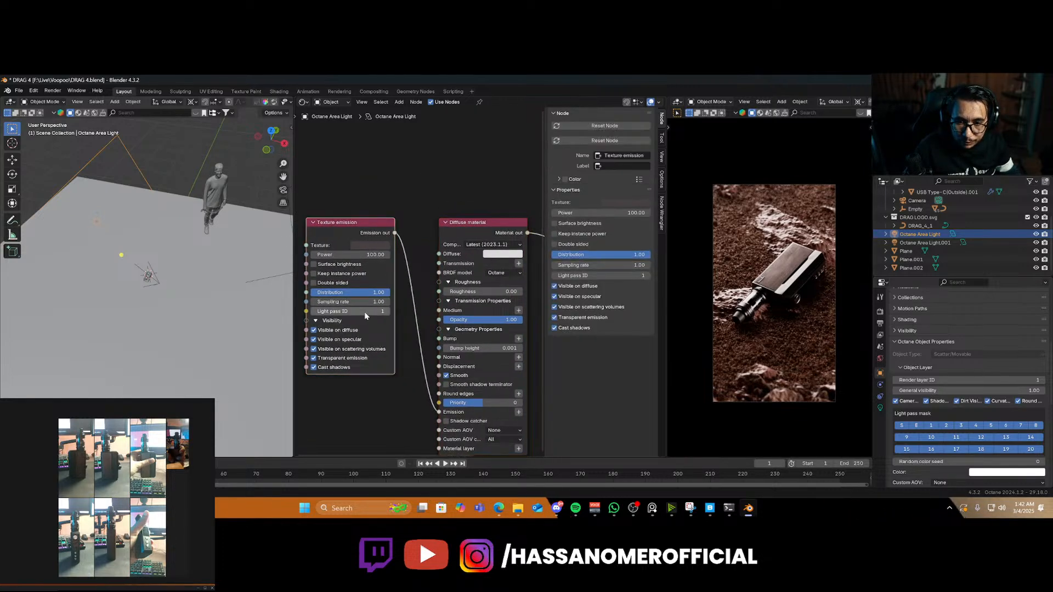
{"action": "type", "text": "2"}
{"action": "key", "text": "Return"}
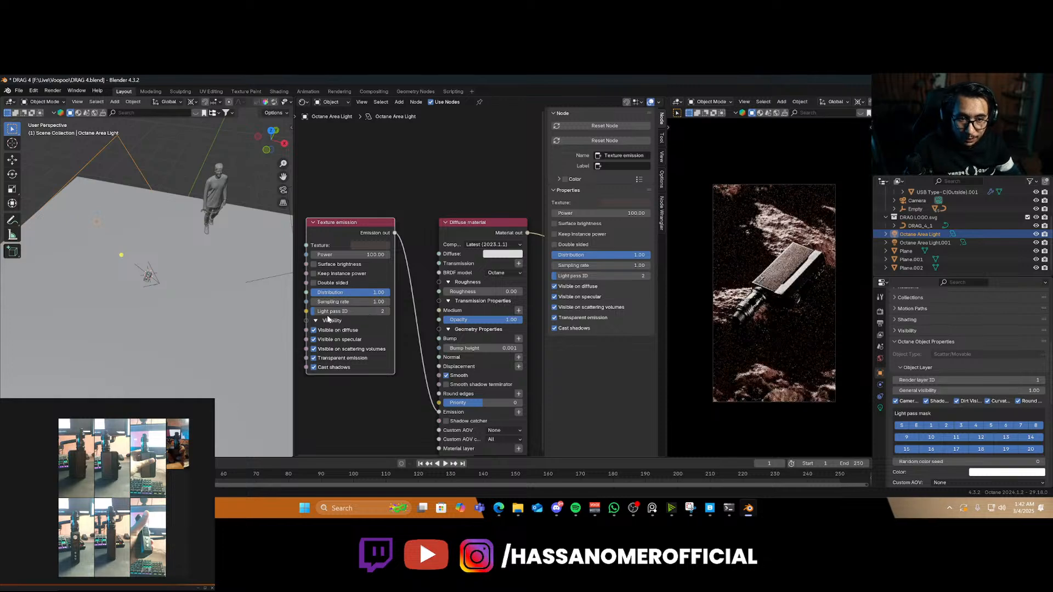
Examine Octane Area Light.001's emission nodes and the lighting on the product and sand, and select Plane.002
{"action": "middle_click_drag", "start_coordinate": [150, 328], "coordinate": [158, 295]}
{"action": "left_click", "coordinate": [247, 271]}
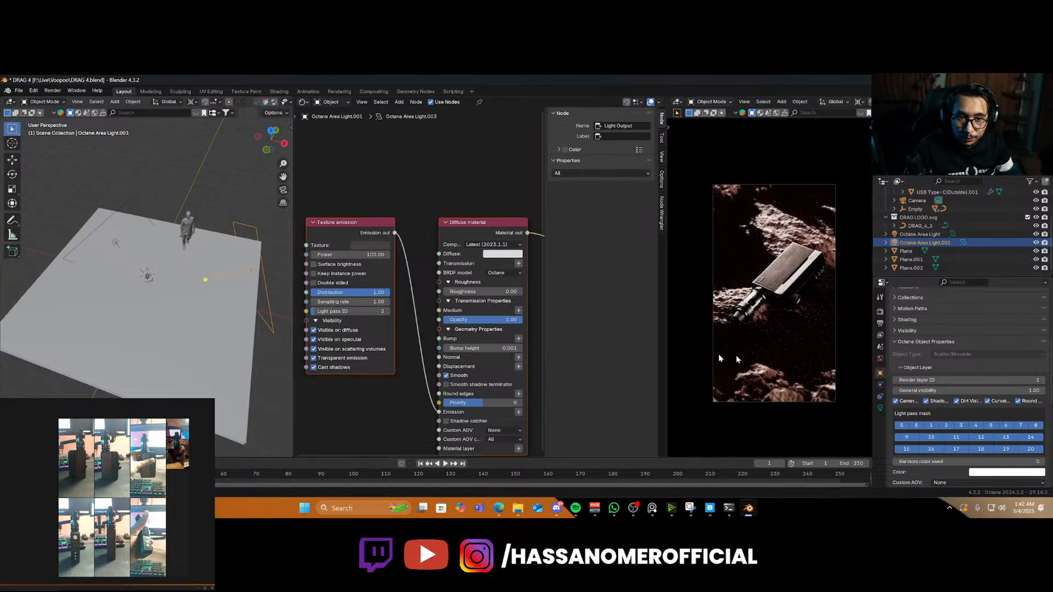
{"action": "middle_click_drag", "start_coordinate": [740, 357], "coordinate": [780, 338]}
{"action": "scroll", "coordinate": [747, 297], "scroll_direction": "down", "scroll_amount": 9}
{"action": "key", "text": "KP_0"}
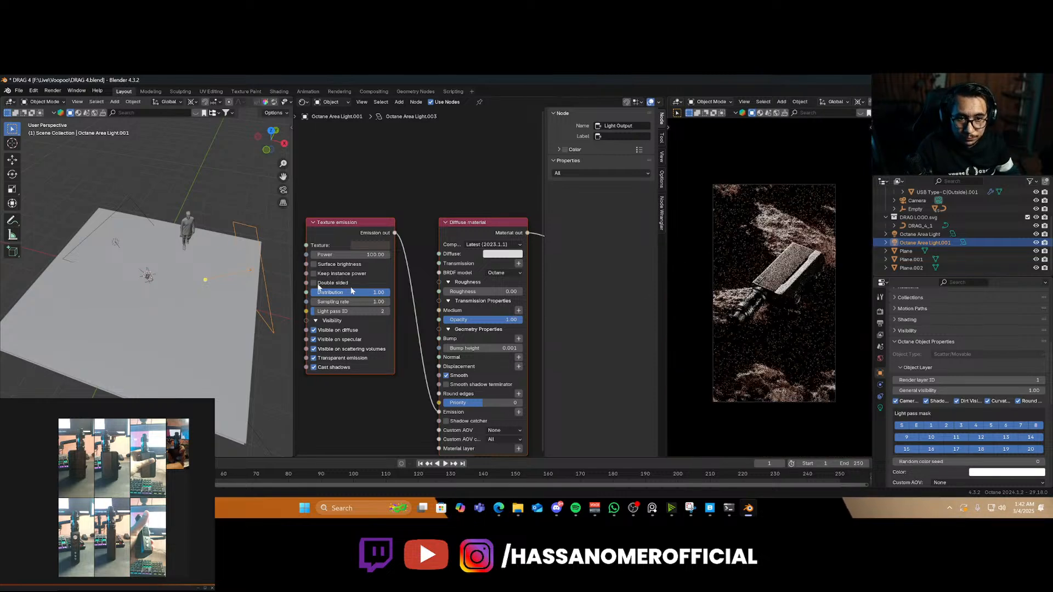
{"action": "scroll", "coordinate": [352, 291], "scroll_direction": "down", "scroll_amount": 3}
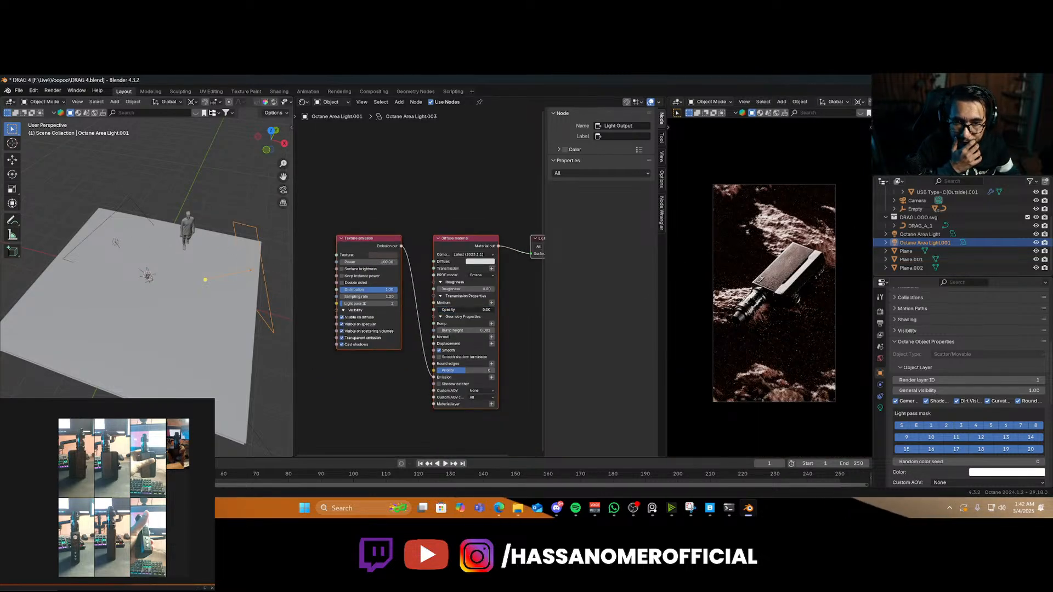
{"action": "left_click", "coordinate": [116, 242]}
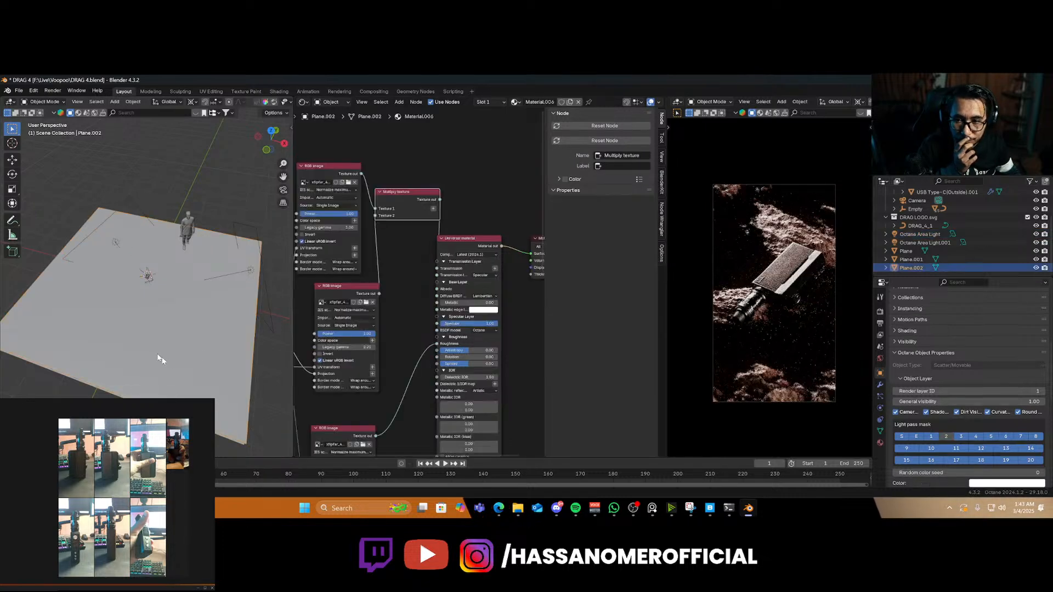
Switch off light passes 1, E and S in the light pass mask of Plane.002
{"action": "left_click", "coordinate": [165, 355]}
{"action": "left_click", "coordinate": [933, 440]}
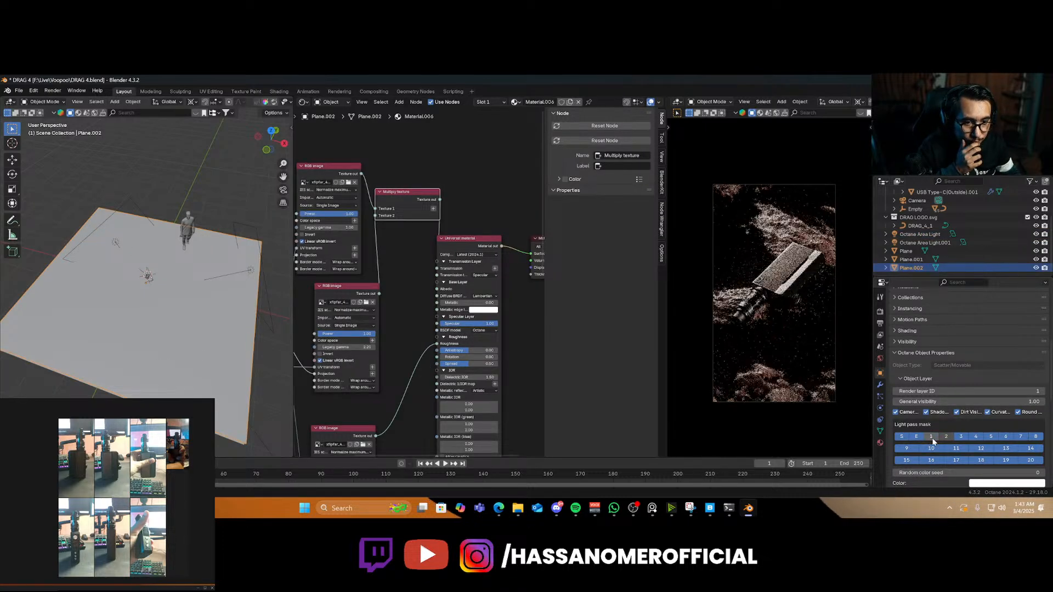
{"action": "left_click", "coordinate": [923, 438]}
{"action": "left_click", "coordinate": [908, 437]}
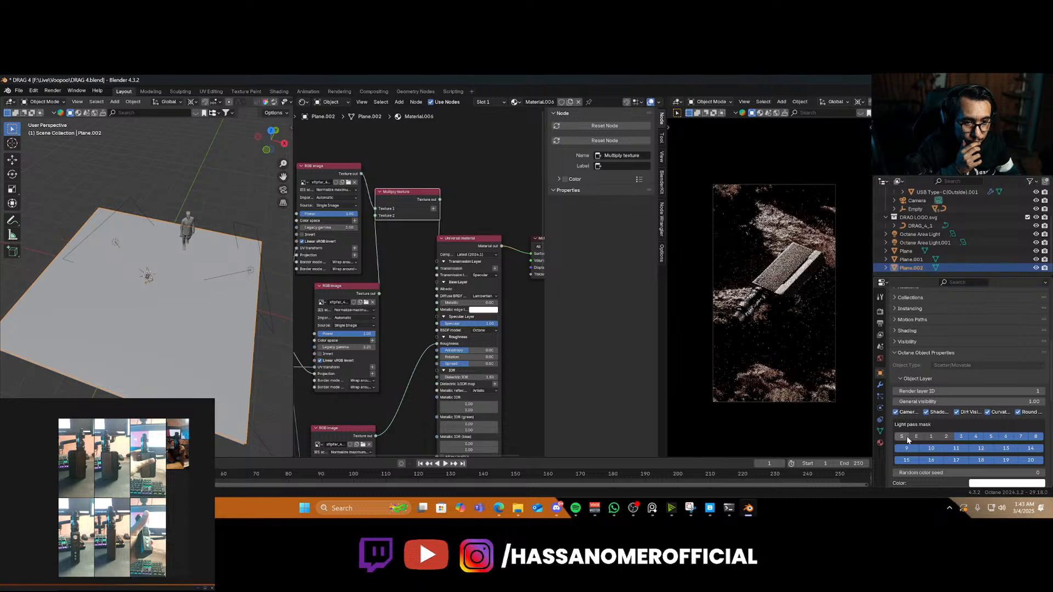
{"action": "scroll", "coordinate": [348, 370], "scroll_direction": "down", "scroll_amount": 2}
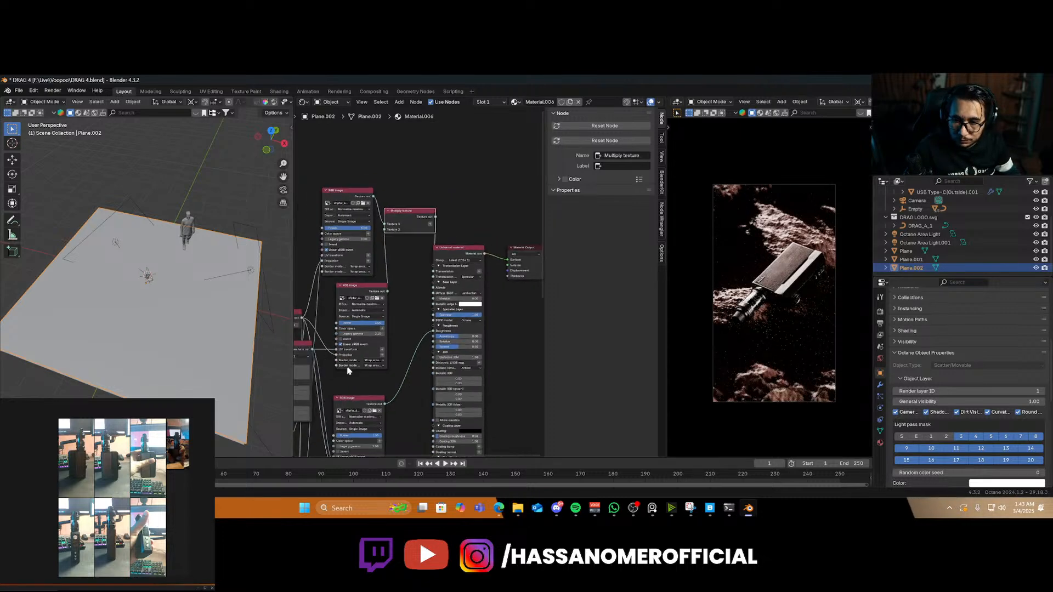
Hide each of the two Octane area lights in turn, undoing it each time, to check its effect on the render
{"action": "left_click", "coordinate": [250, 275]}
{"action": "scroll", "coordinate": [387, 327], "scroll_direction": "up", "scroll_amount": 3}
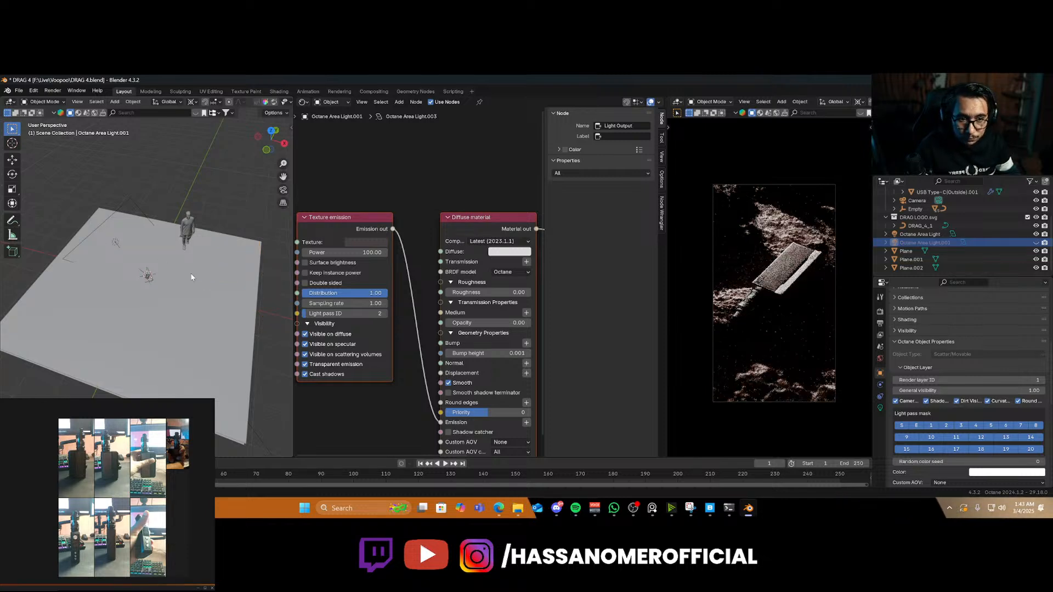
{"action": "key", "text": "ctrl+z"}
{"action": "left_click", "coordinate": [112, 239]}
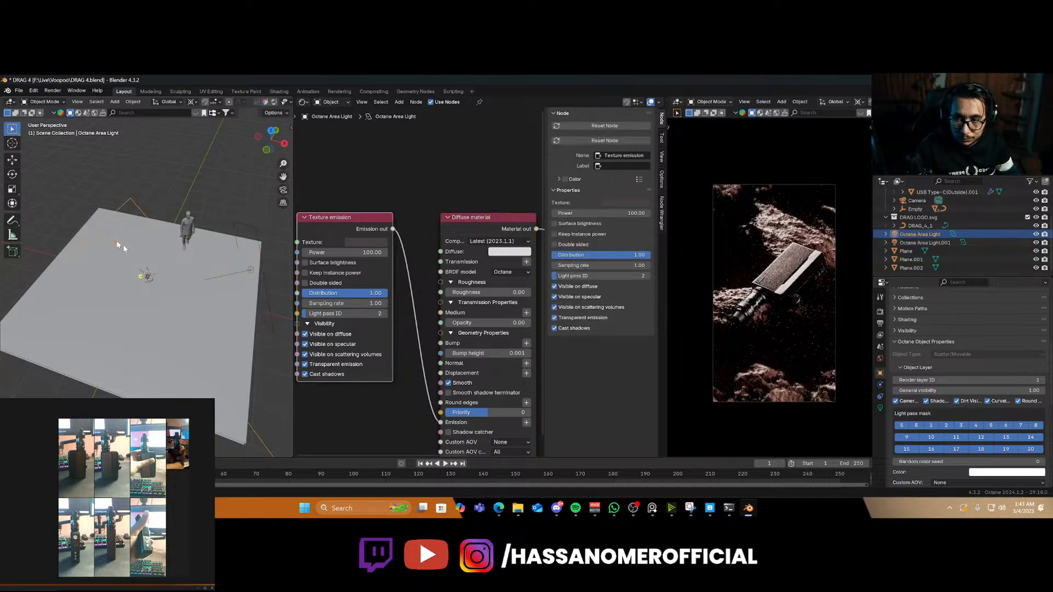
{"action": "key", "text": "h"}
{"action": "key", "text": "ctrl+z"}
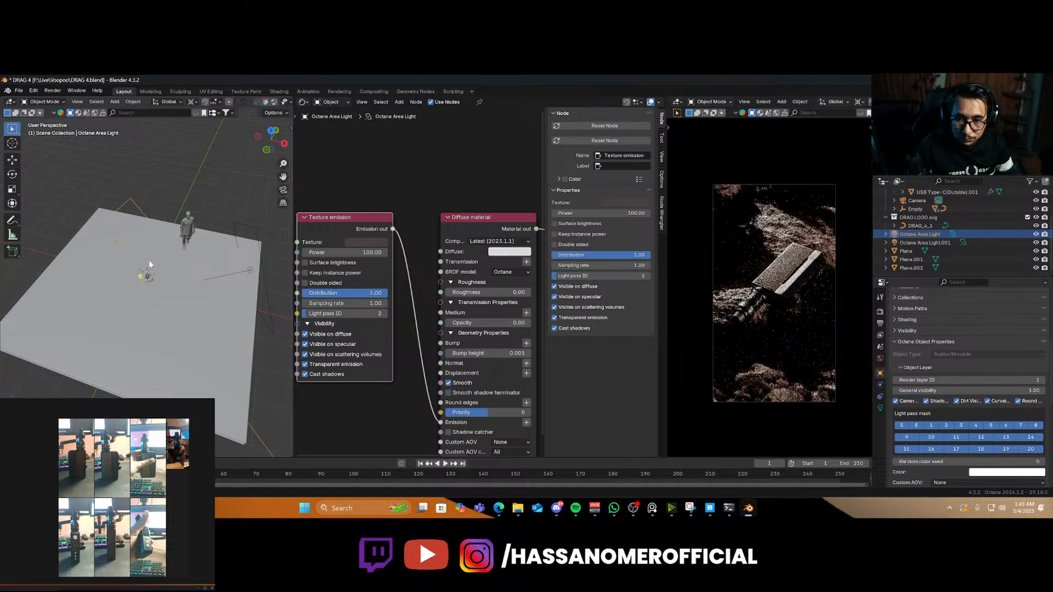
Switch off light passes 1 and 2 in the mask of Plane.001, and switch passes E and S back on for Plane.002
{"action": "left_click", "coordinate": [253, 303]}
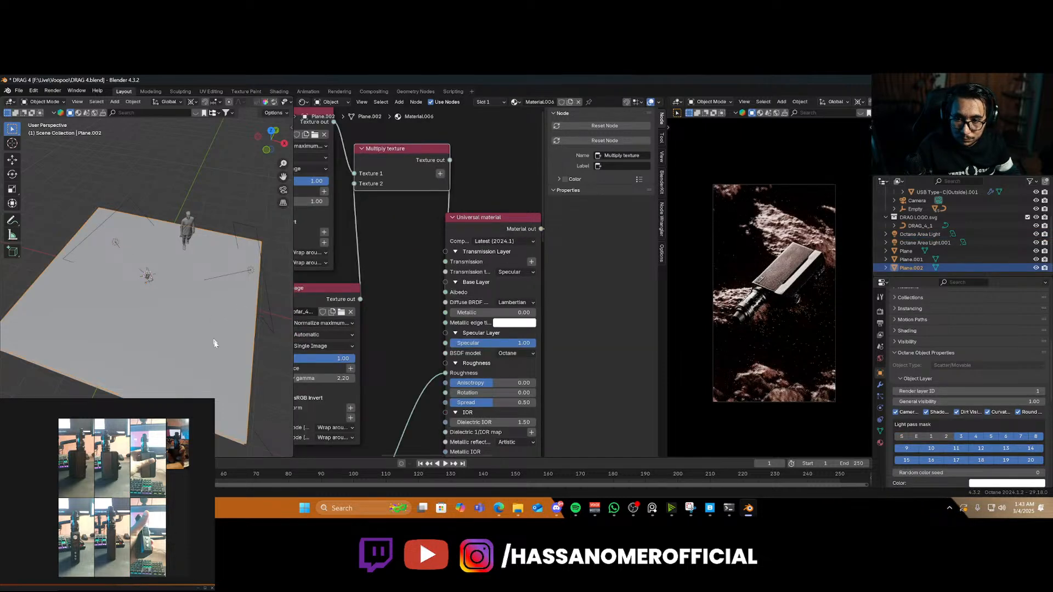
{"action": "left_click", "coordinate": [911, 259]}
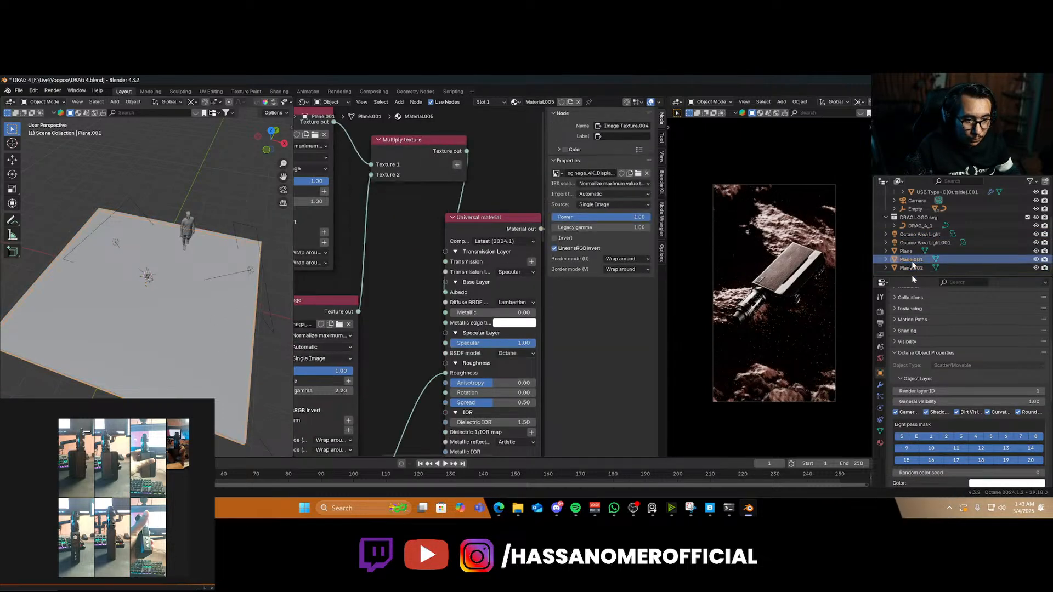
{"action": "left_click", "coordinate": [932, 437]}
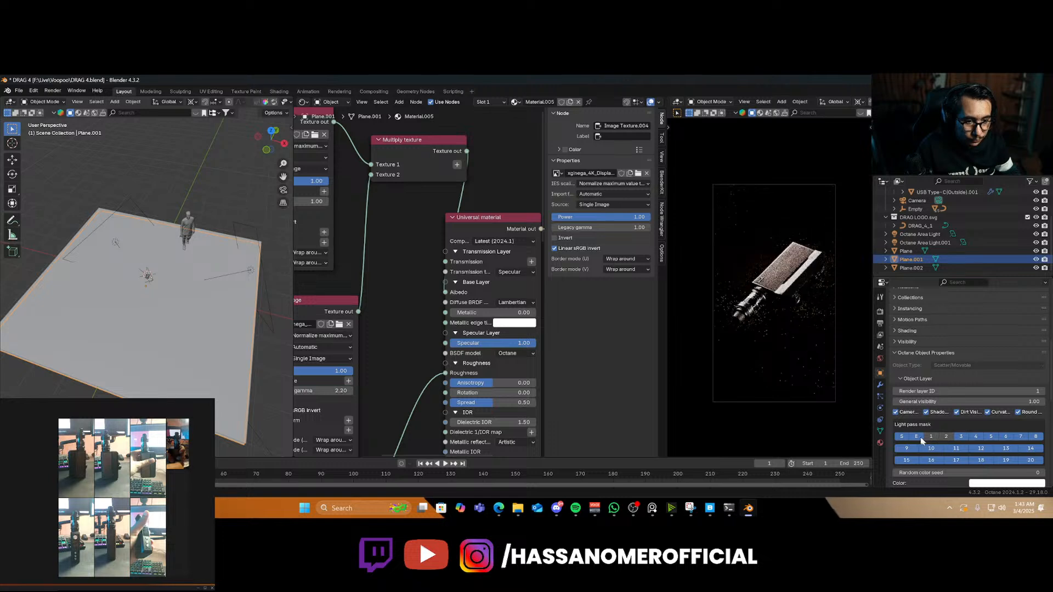
{"action": "left_click", "coordinate": [911, 268]}
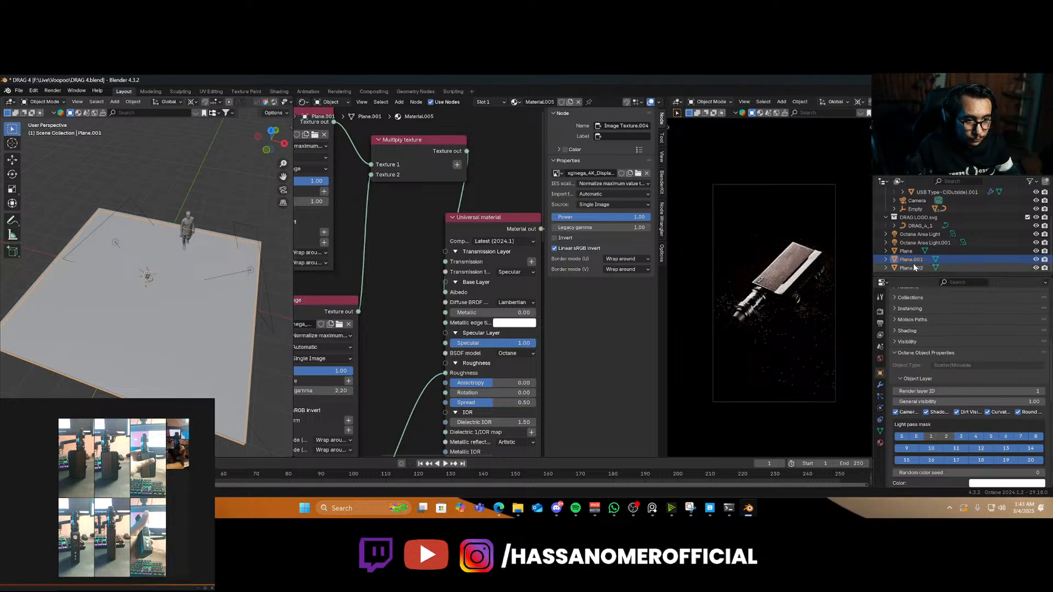
{"action": "left_click", "coordinate": [915, 438]}
{"action": "left_click", "coordinate": [901, 437]}
Add a new Octane Area Light and raise it along the Z axis above the product
{"action": "scroll", "coordinate": [135, 297], "scroll_direction": "up", "scroll_amount": 2}
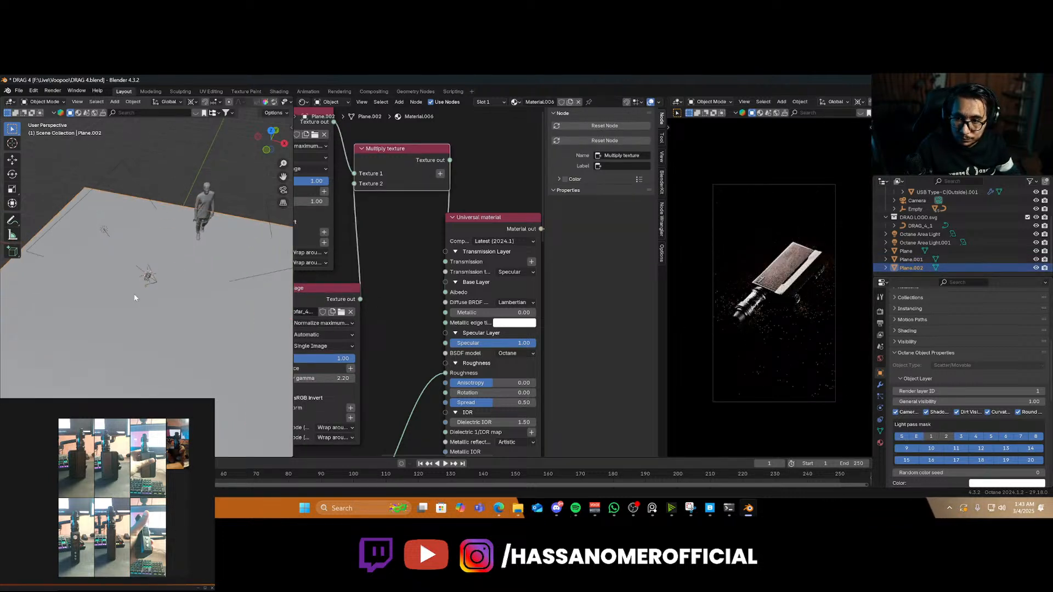
{"action": "scroll", "coordinate": [145, 306], "scroll_direction": "up", "scroll_amount": 3}
{"action": "key", "text": "shift+a"}
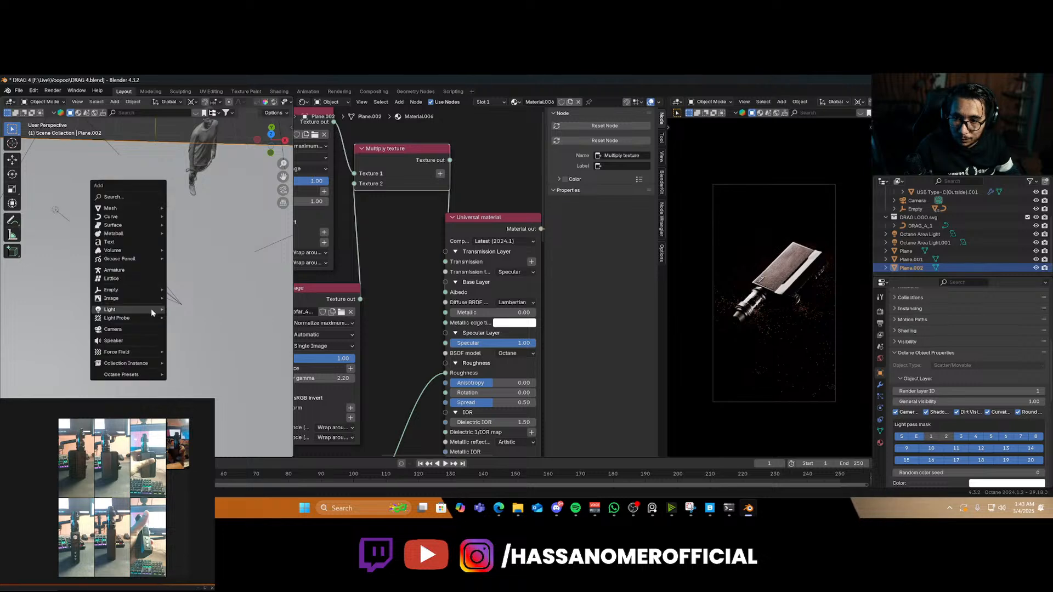
{"action": "mouse_move", "coordinate": [151, 309]}
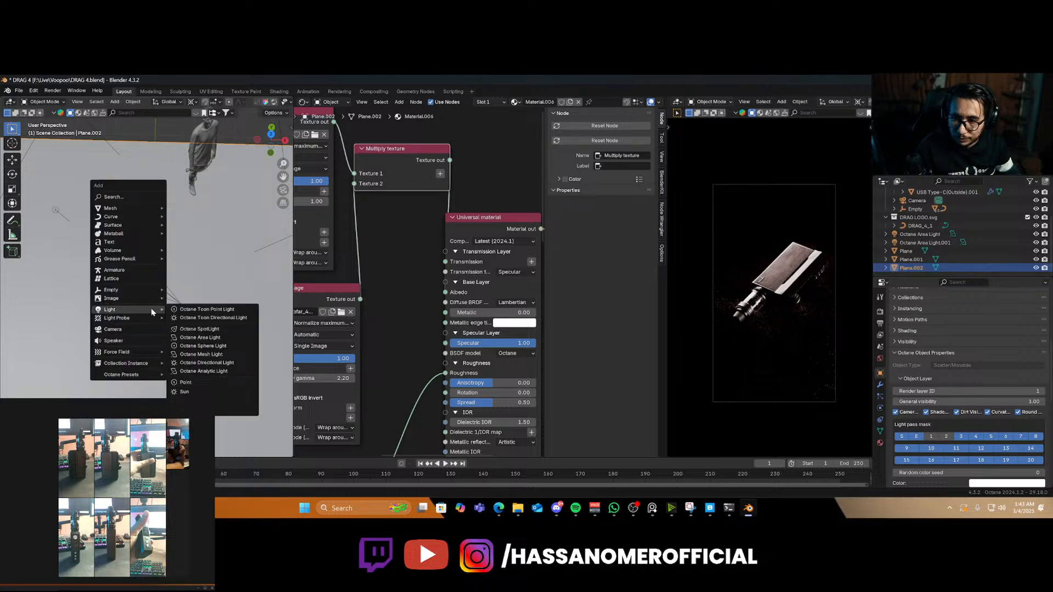
{"action": "left_click", "coordinate": [221, 337]}
{"action": "key", "text": "g"}
{"action": "key", "text": "z"}
{"action": "left_click", "coordinate": [188, 311]}
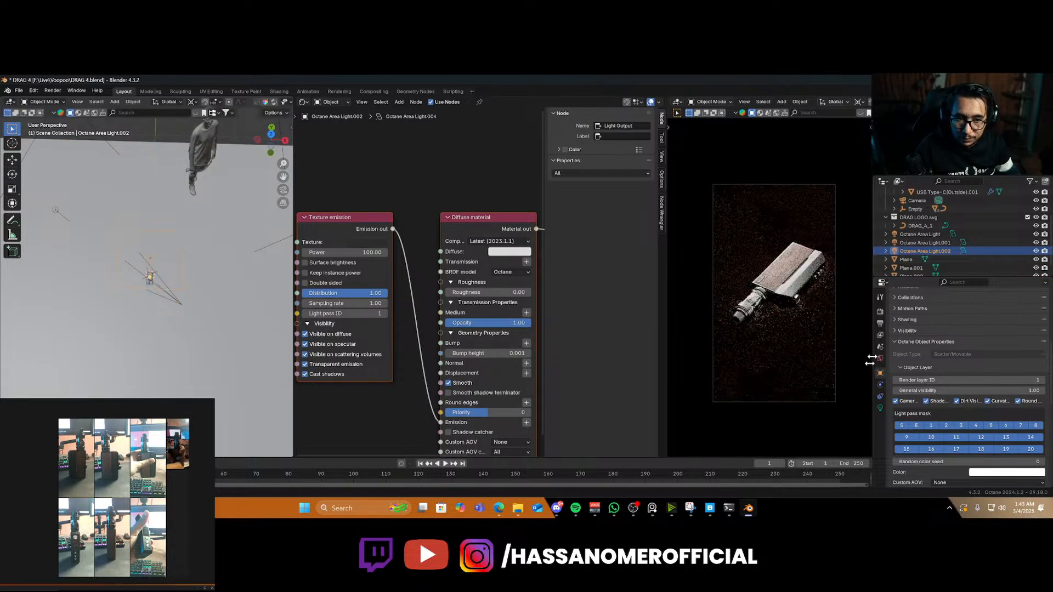
Add an RGB image node beside the Texture emission node in the new area light's node tree
{"action": "scroll", "coordinate": [411, 356], "scroll_direction": "down", "scroll_amount": 3}
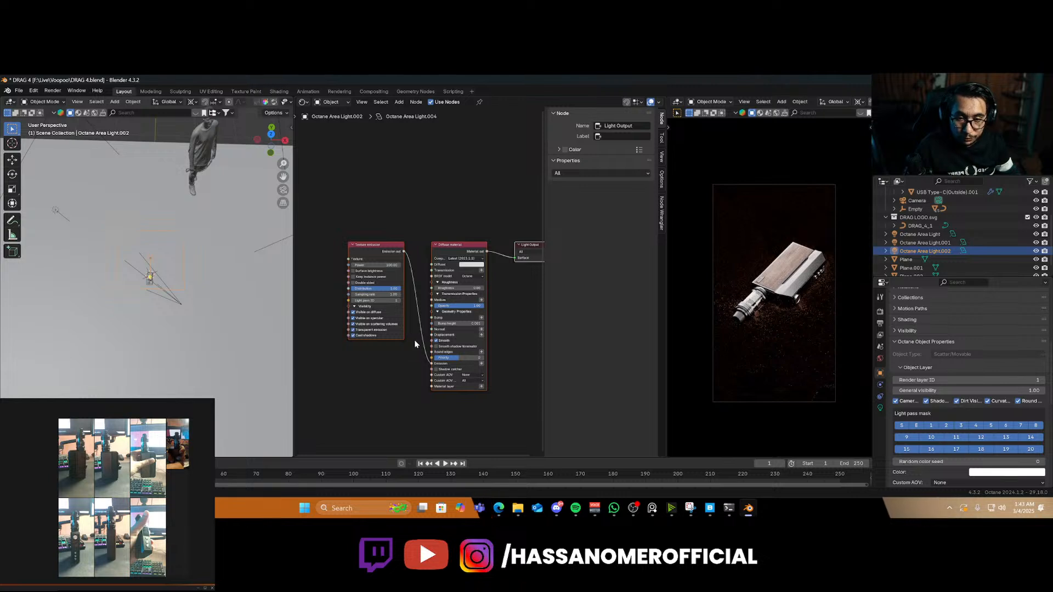
{"action": "middle_click_drag", "start_coordinate": [357, 356], "coordinate": [408, 356]}
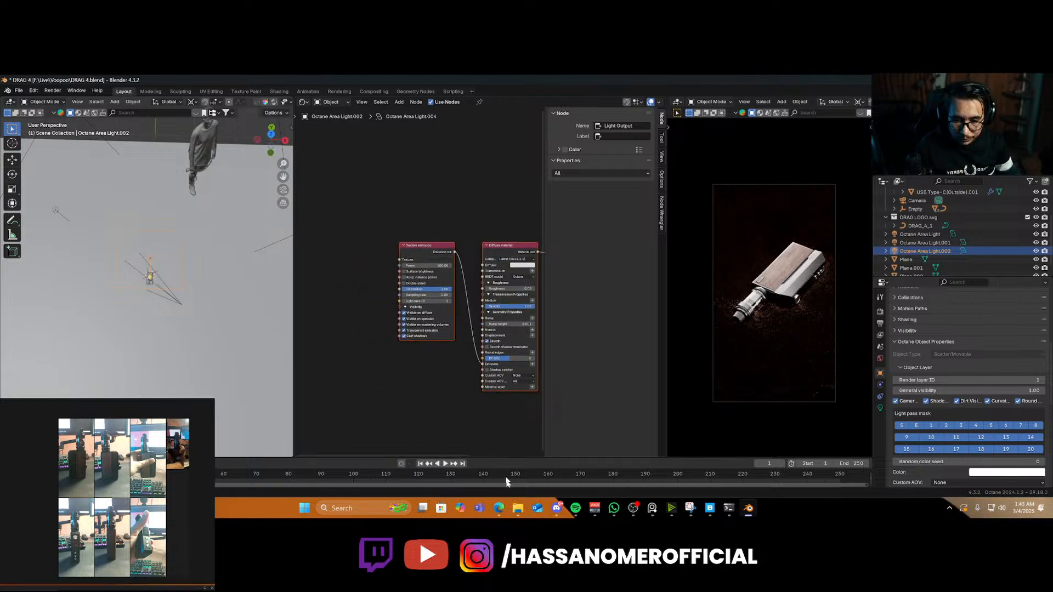
{"action": "key", "text": "shift+a"}
{"action": "type", "text": "rgb"}
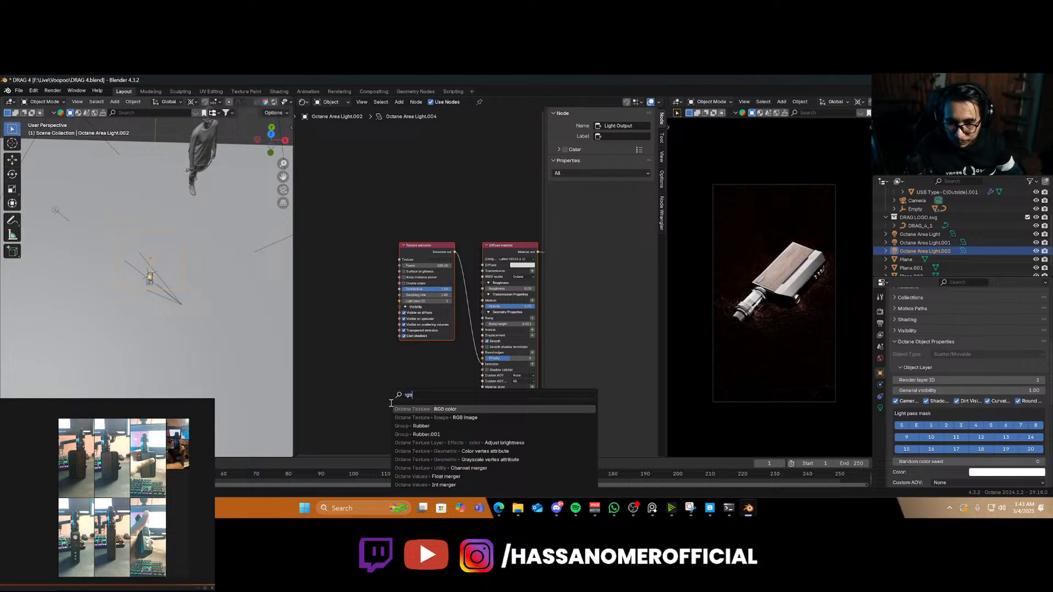
{"action": "left_click", "coordinate": [420, 419]}
{"action": "left_click", "coordinate": [315, 298]}
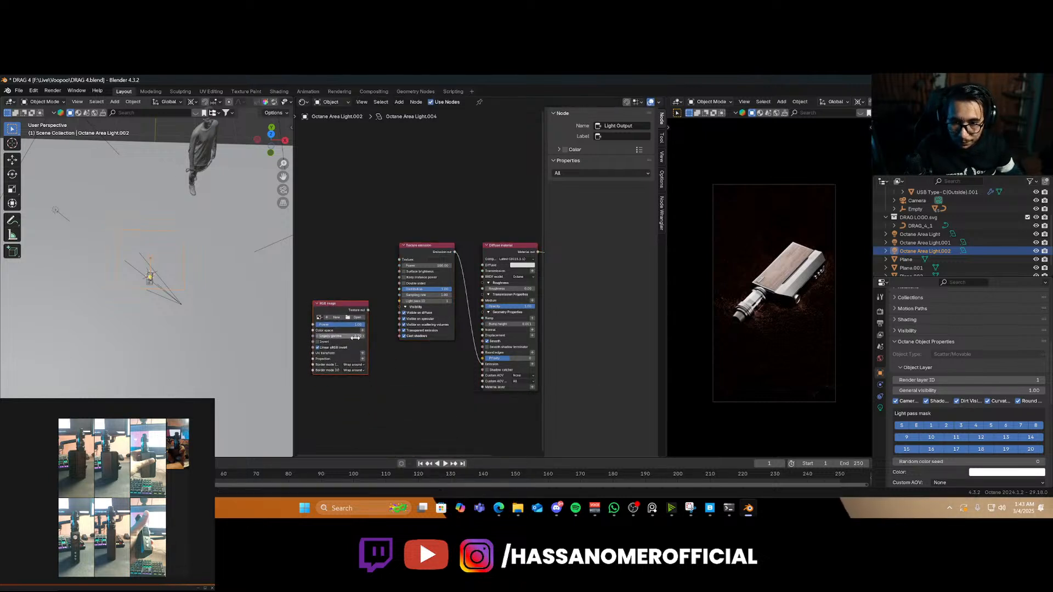
Load Forest_08.jpg from the forest folder in F:\Blender assets\Gobos Light Textures into the RGB image node
{"action": "left_click", "coordinate": [357, 318]}
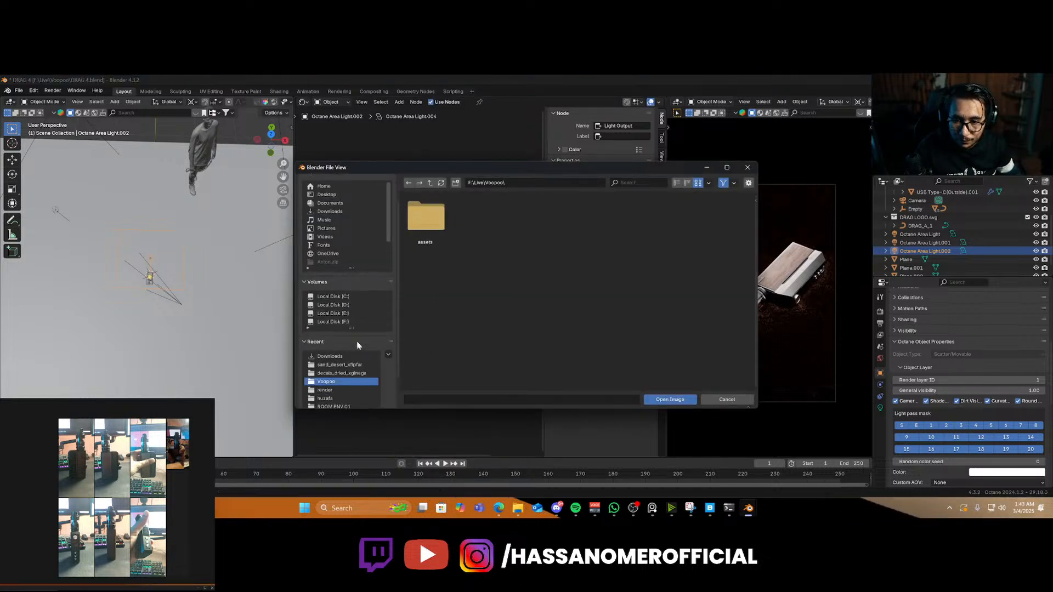
{"action": "left_click", "coordinate": [346, 321]}
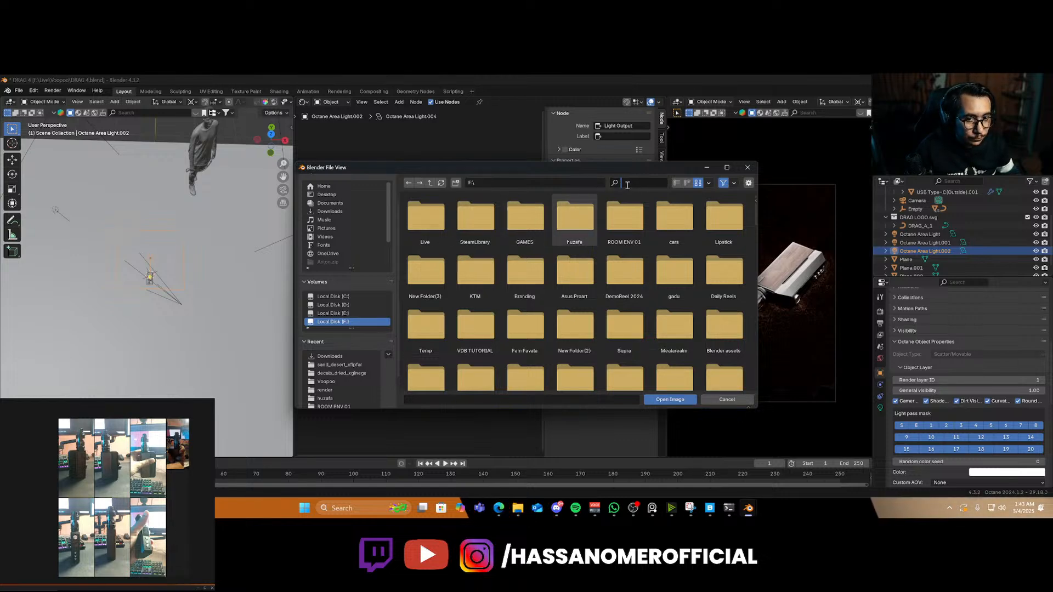
{"action": "type", "text": "ass"}
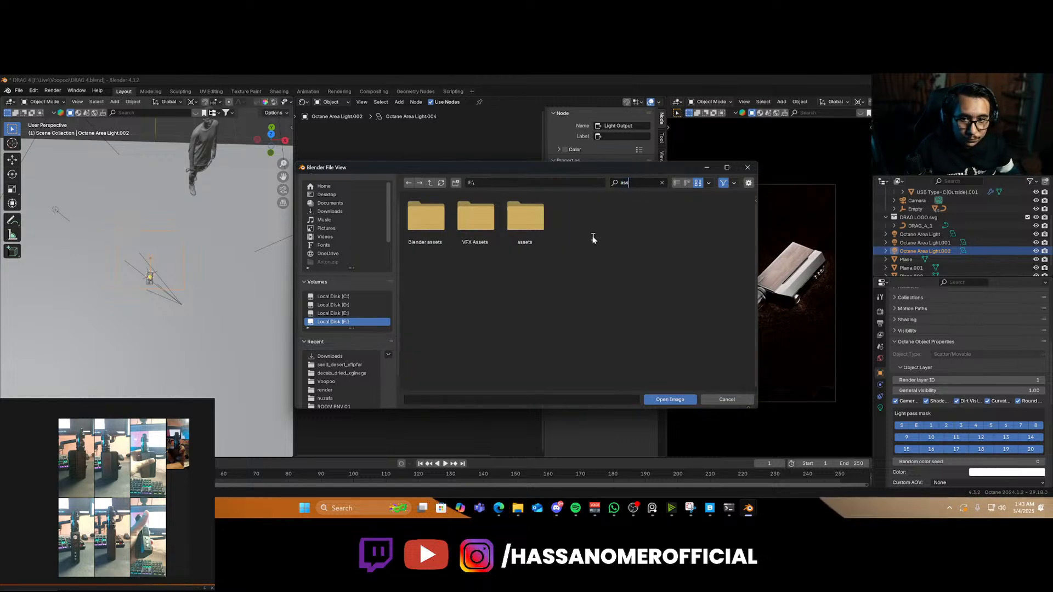
{"action": "double_click", "coordinate": [425, 216]}
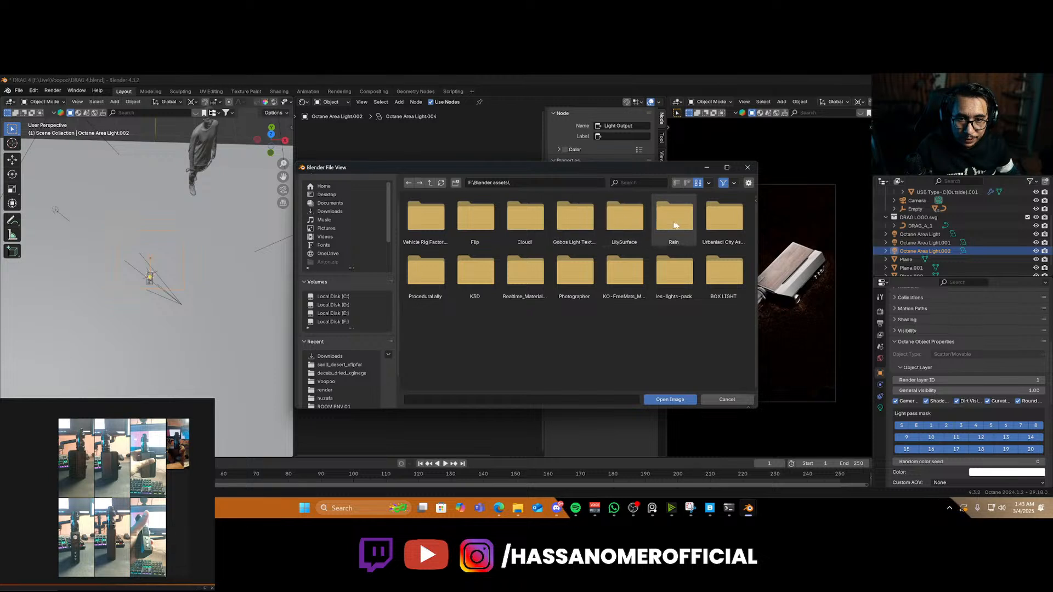
{"action": "double_click", "coordinate": [575, 218]}
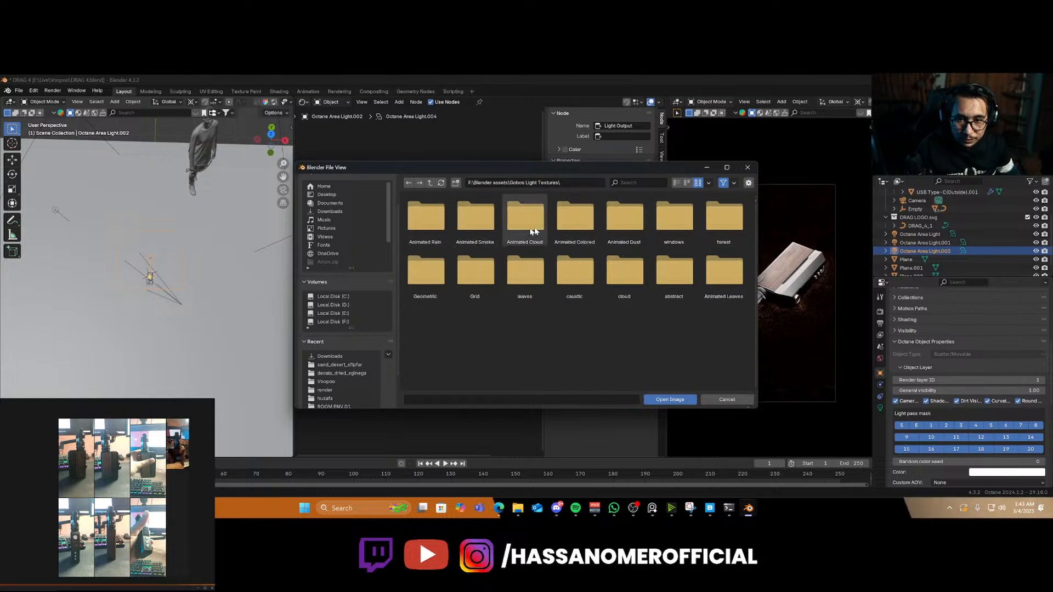
{"action": "double_click", "coordinate": [625, 224]}
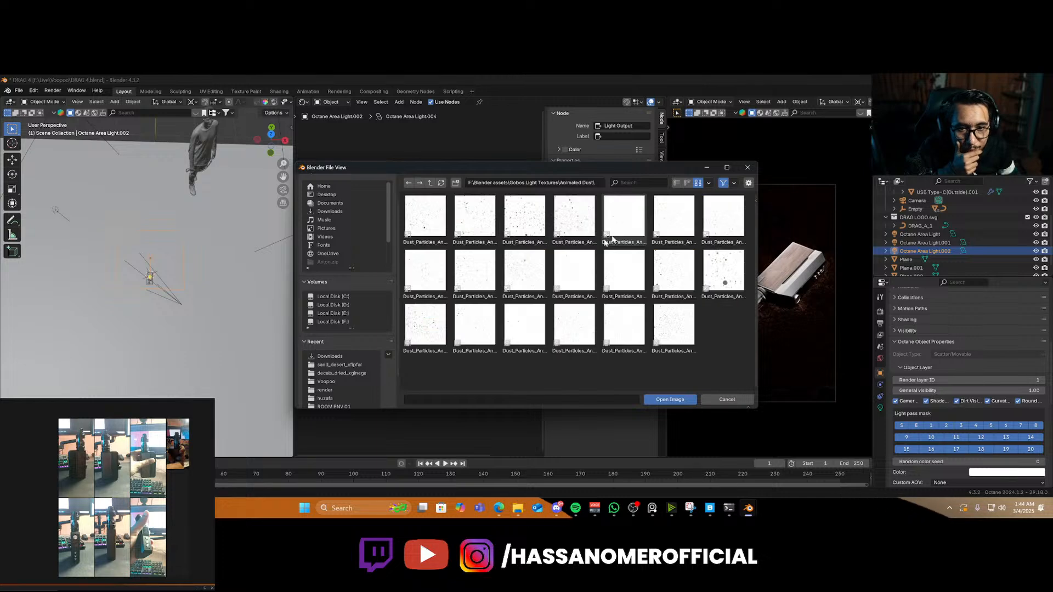
{"action": "key", "text": "BackSpace"}
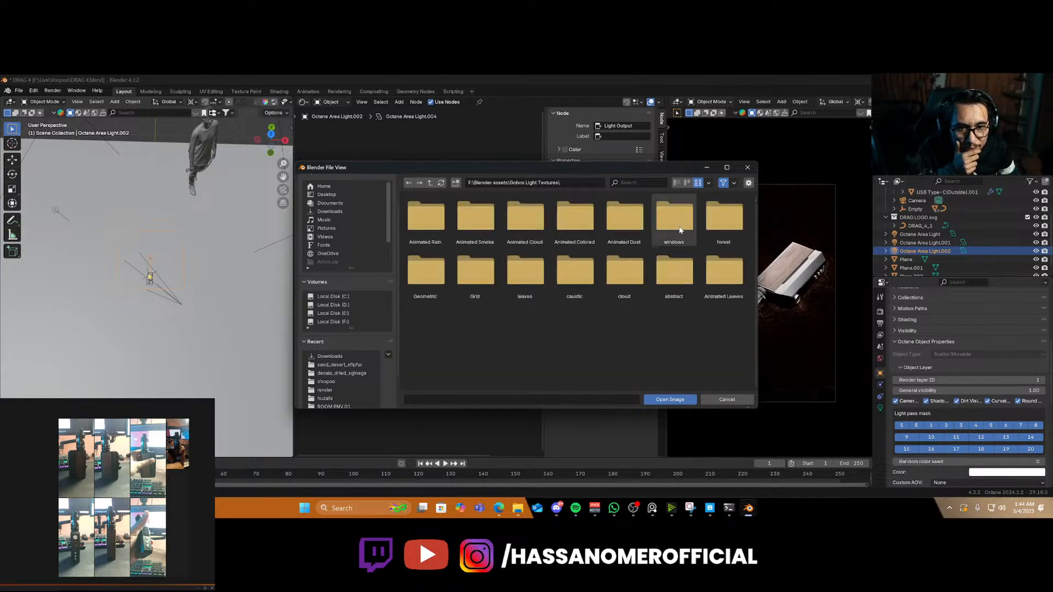
{"action": "double_click", "coordinate": [717, 229]}
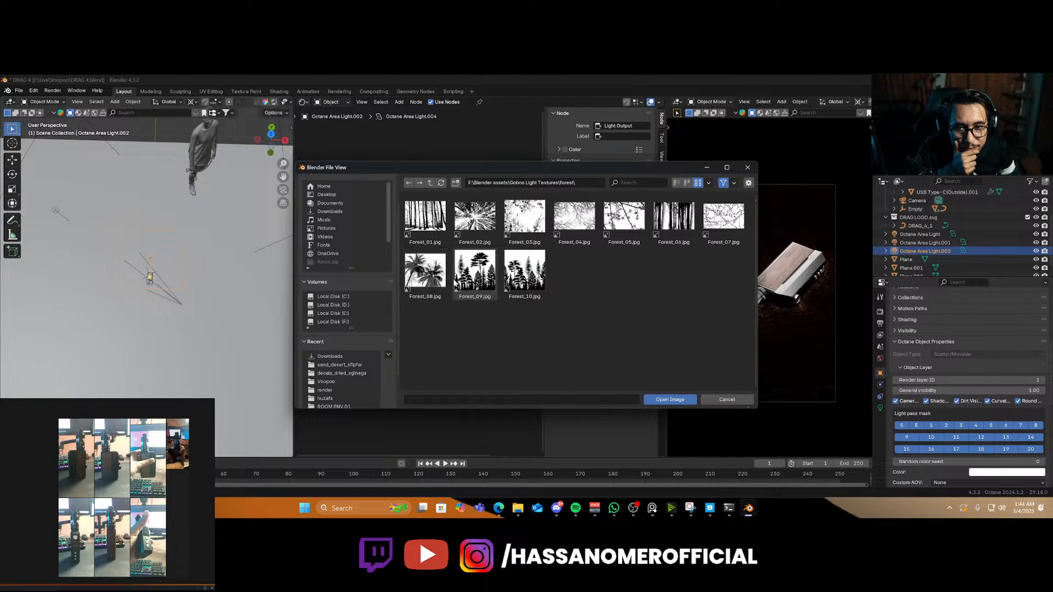
{"action": "double_click", "coordinate": [431, 274]}
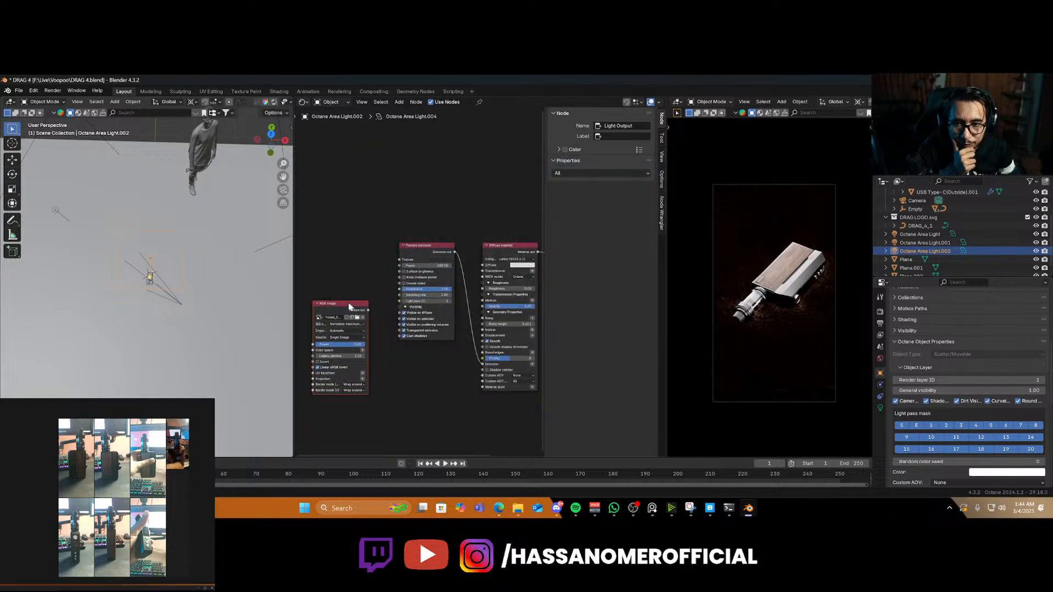
Connect the RGB image node's texture output to the Distribution input of Texture emission and enable Keep instance power
{"action": "left_click_drag", "start_coordinate": [350, 307], "coordinate": [342, 273]}
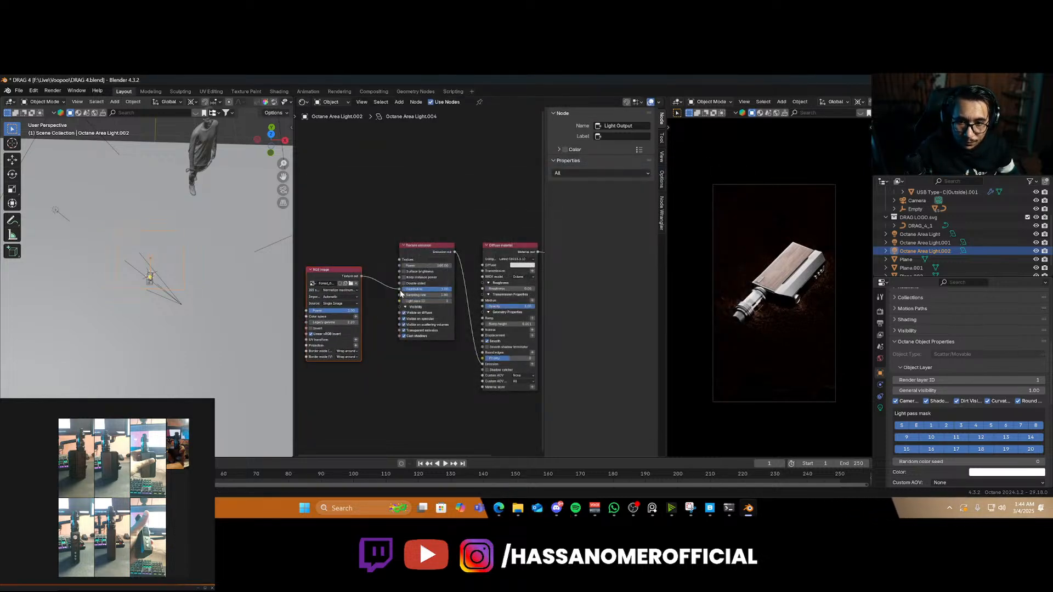
{"action": "left_click_drag", "start_coordinate": [401, 295], "coordinate": [400, 290]}
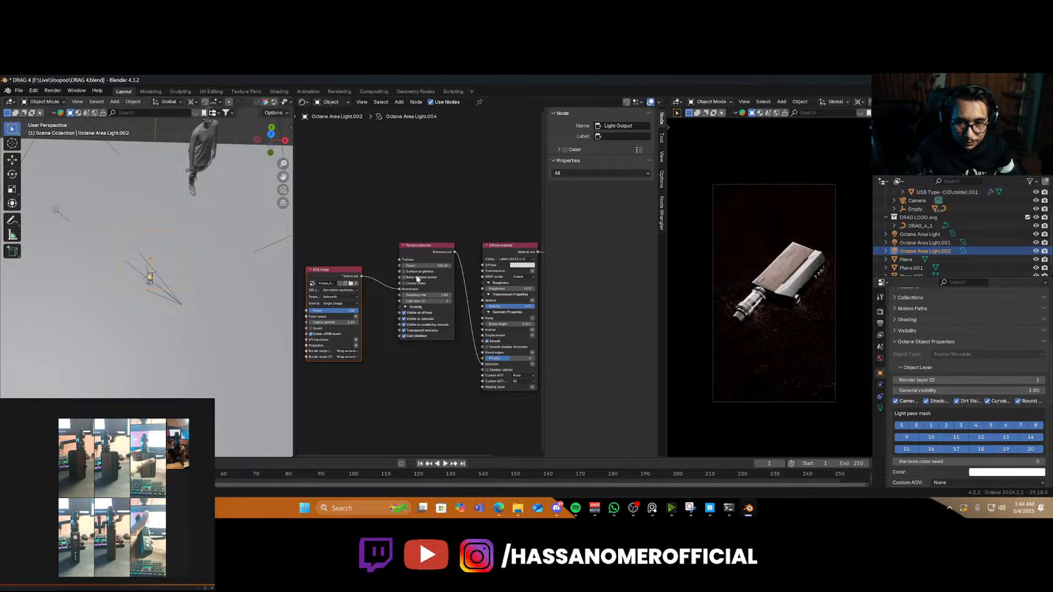
{"action": "scroll", "coordinate": [418, 277], "scroll_direction": "up", "scroll_amount": 3}
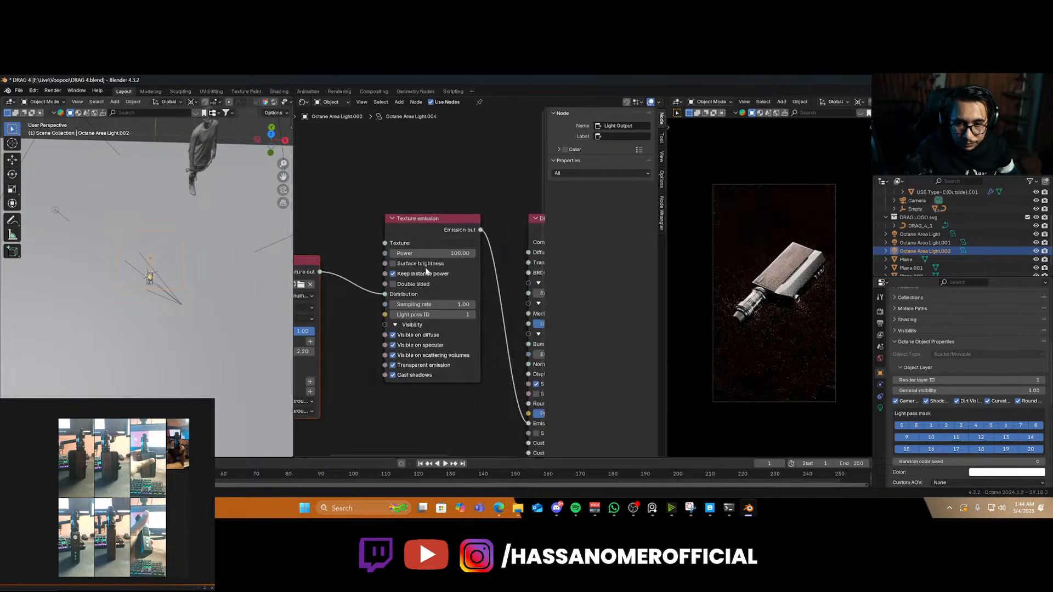
Set the Texture emission node's texture colour to pure white, #FFFFFF
{"action": "left_click", "coordinate": [455, 243]}
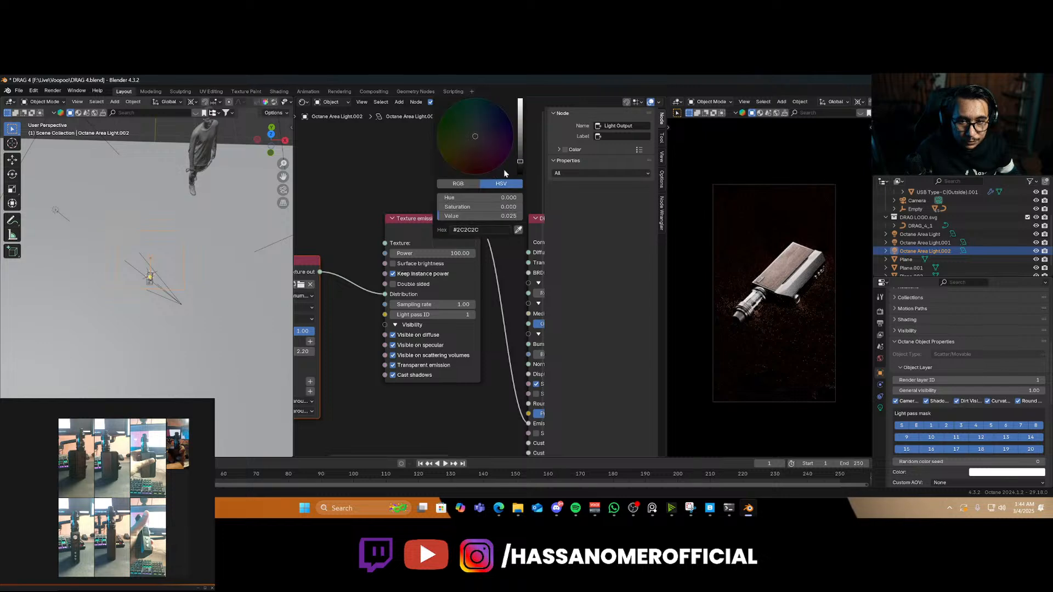
{"action": "left_click_drag", "start_coordinate": [520, 162], "coordinate": [520, 101]}
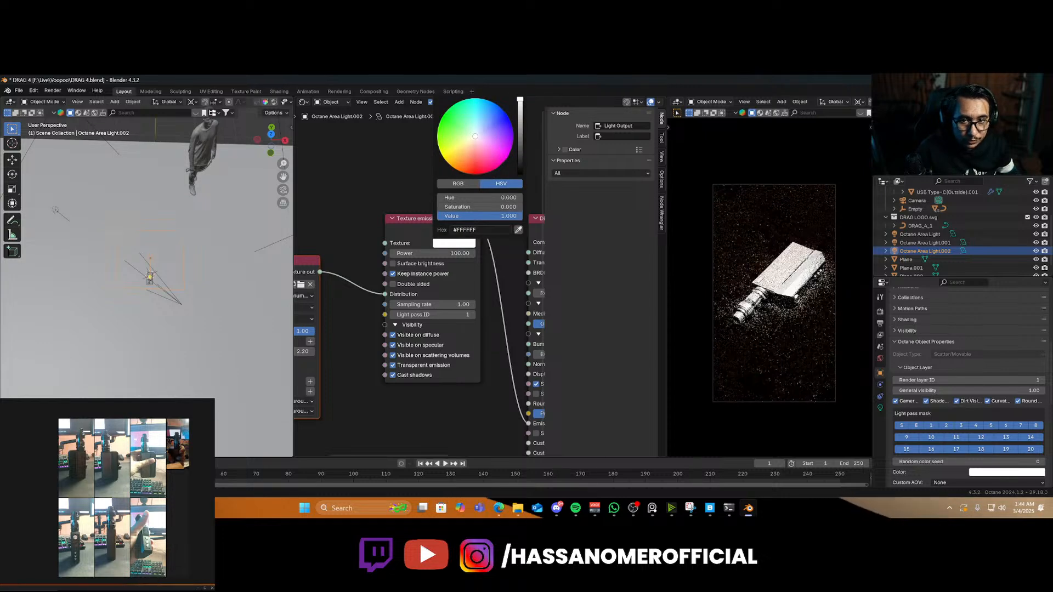
{"action": "scroll", "coordinate": [416, 286], "scroll_direction": "down", "scroll_amount": 2}
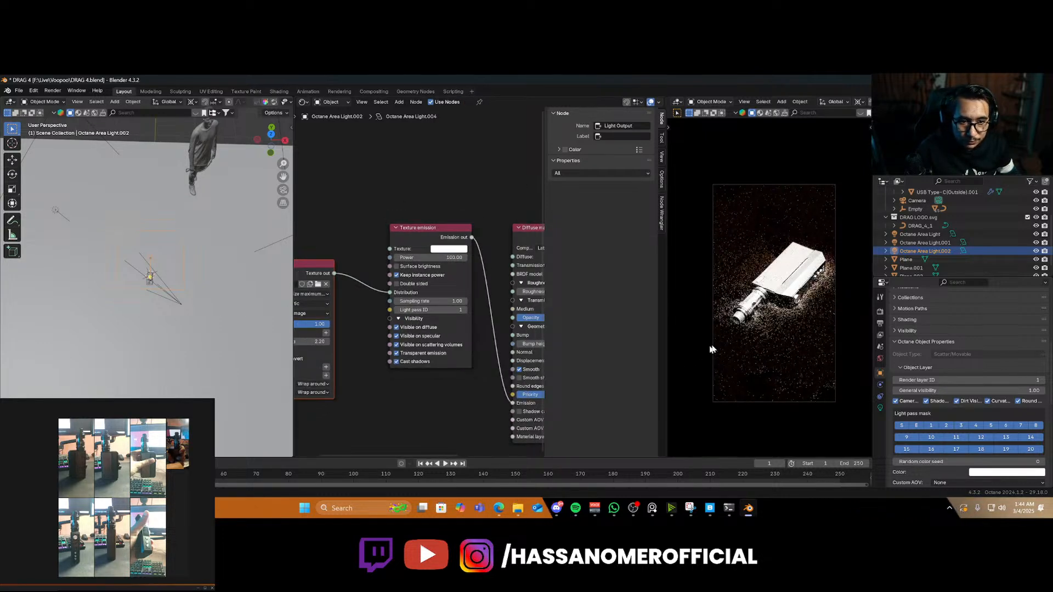
Move the new area light to about X -0.87 m, Y 0.12 m, Z 0.89 m and show its transform values
{"action": "key", "text": "g"}
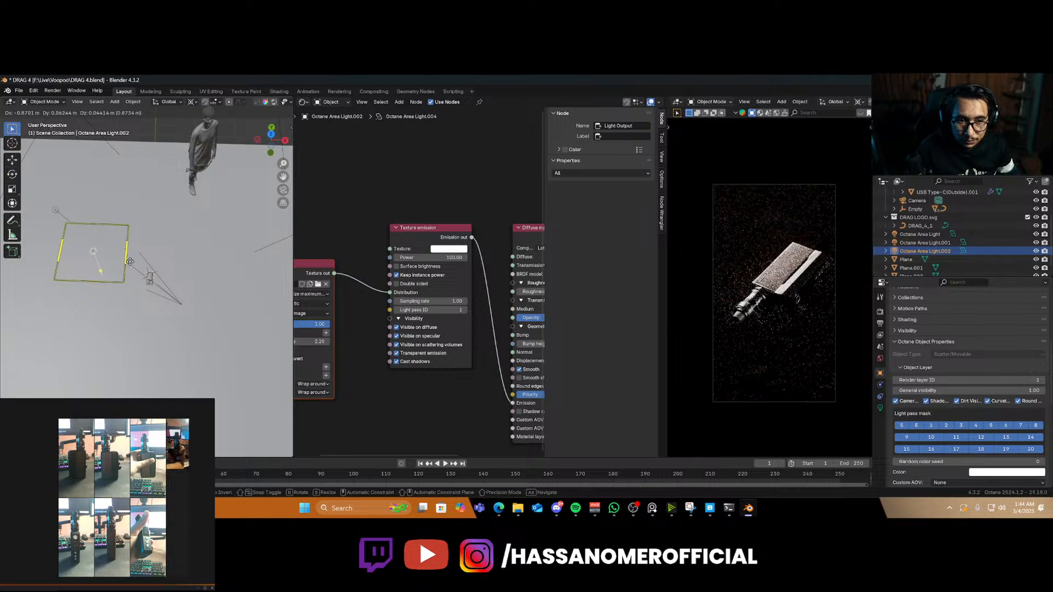
{"action": "left_click", "coordinate": [198, 287]}
{"action": "scroll", "coordinate": [915, 346], "scroll_direction": "up", "scroll_amount": 7}
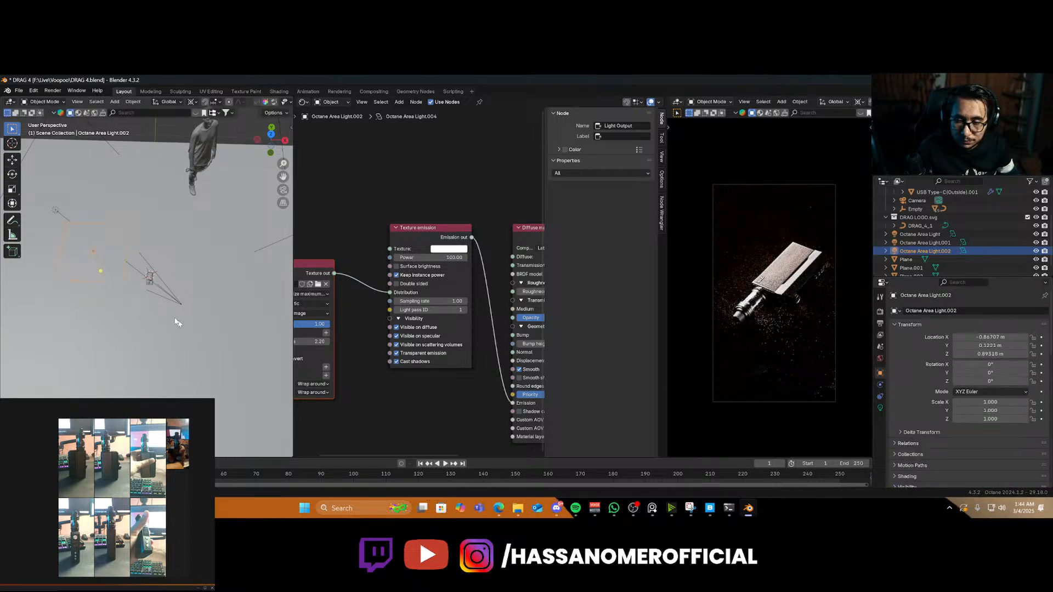
Enable light pass 1 in the light pass masks of the ground planes Plane.002 and Plane.001
{"action": "scroll", "coordinate": [176, 319], "scroll_direction": "up", "scroll_amount": 10}
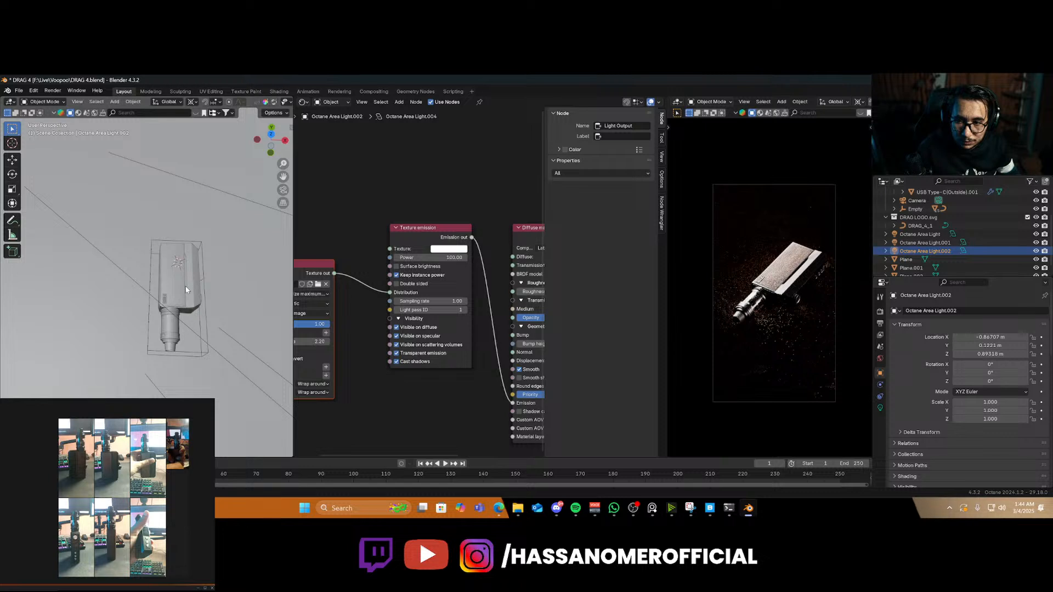
{"action": "scroll", "coordinate": [176, 294], "scroll_direction": "down", "scroll_amount": 10}
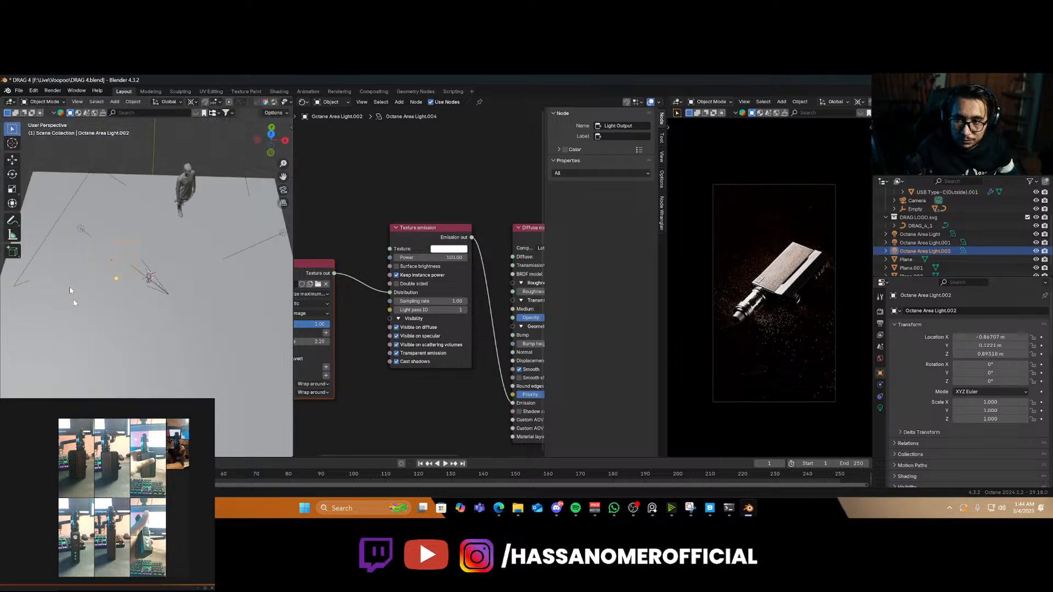
{"action": "left_click", "coordinate": [117, 275]}
{"action": "scroll", "coordinate": [916, 405], "scroll_direction": "down", "scroll_amount": 15}
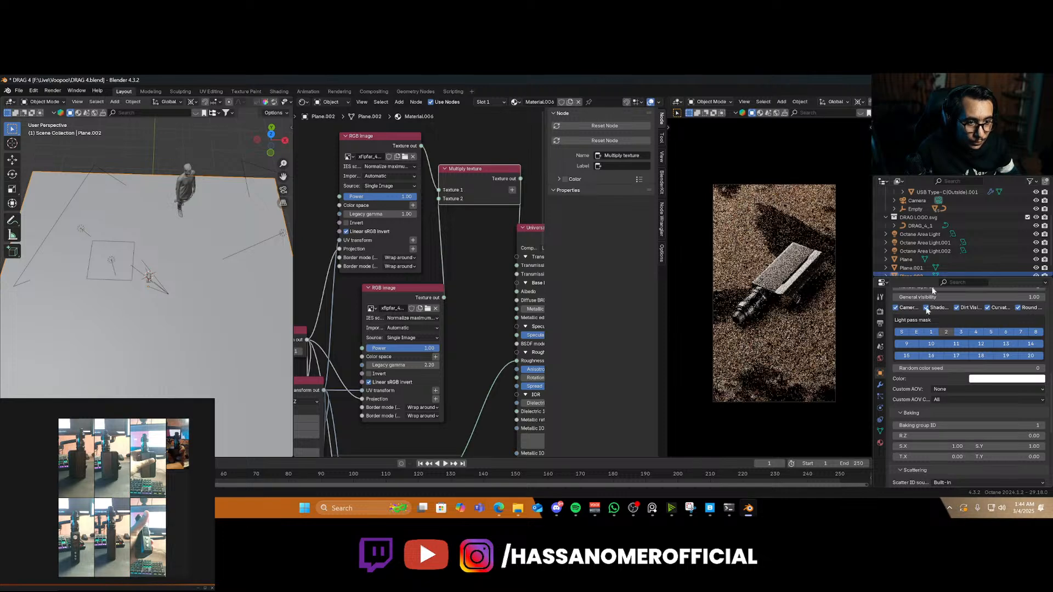
{"action": "scroll", "coordinate": [930, 265], "scroll_direction": "down", "scroll_amount": 1}
{"action": "left_click", "coordinate": [915, 260]}
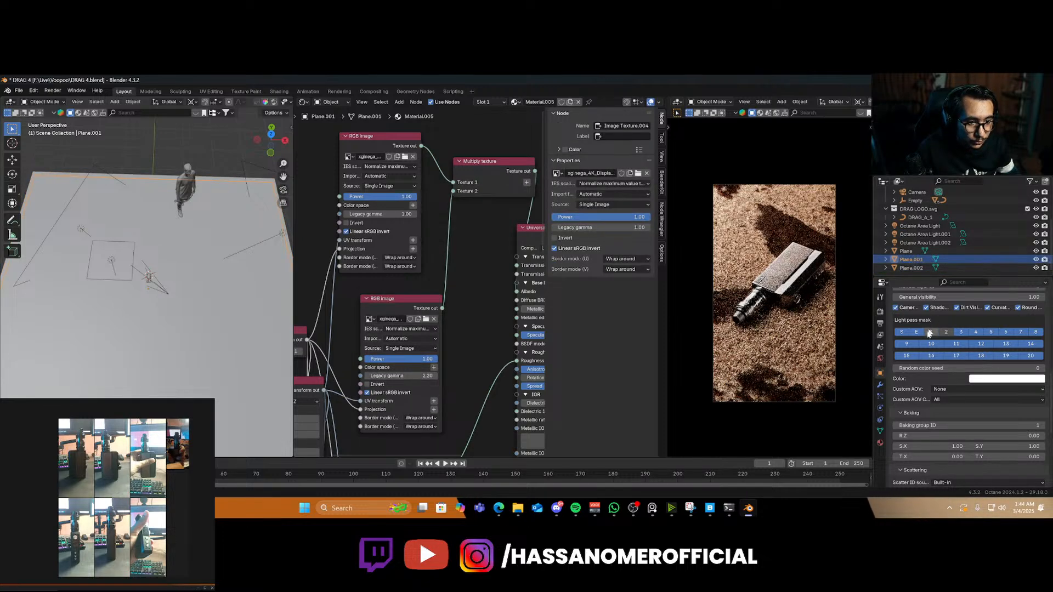
Select the gobo area light, Octane Area Light.002, and set its size to 0.01 m
{"action": "left_click", "coordinate": [115, 267]}
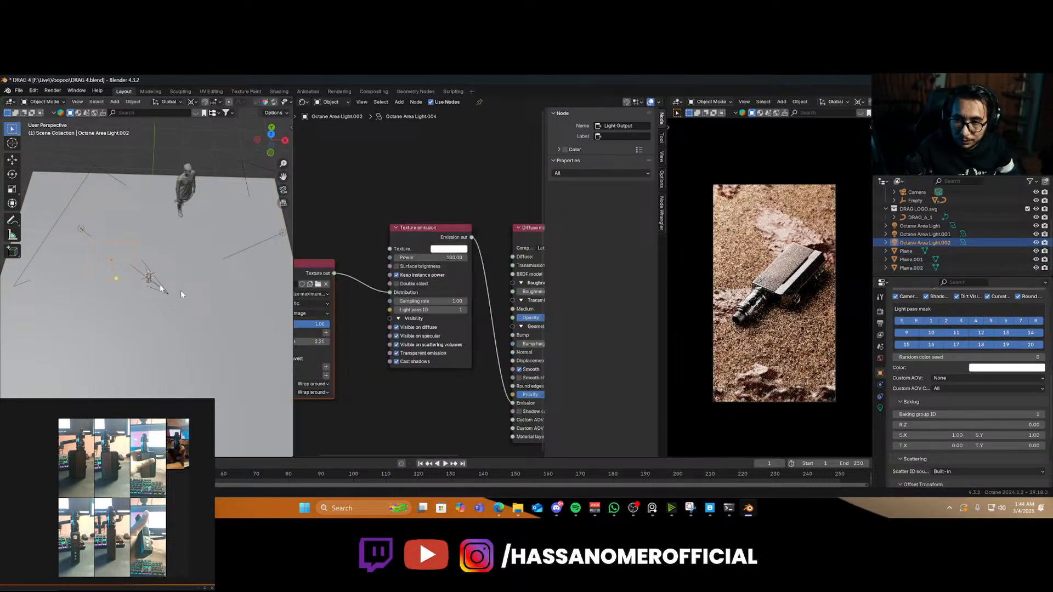
{"action": "left_click", "coordinate": [881, 409]}
{"action": "scroll", "coordinate": [962, 380], "scroll_direction": "up", "scroll_amount": 8}
{"action": "scroll", "coordinate": [960, 386], "scroll_direction": "up", "scroll_amount": 2}
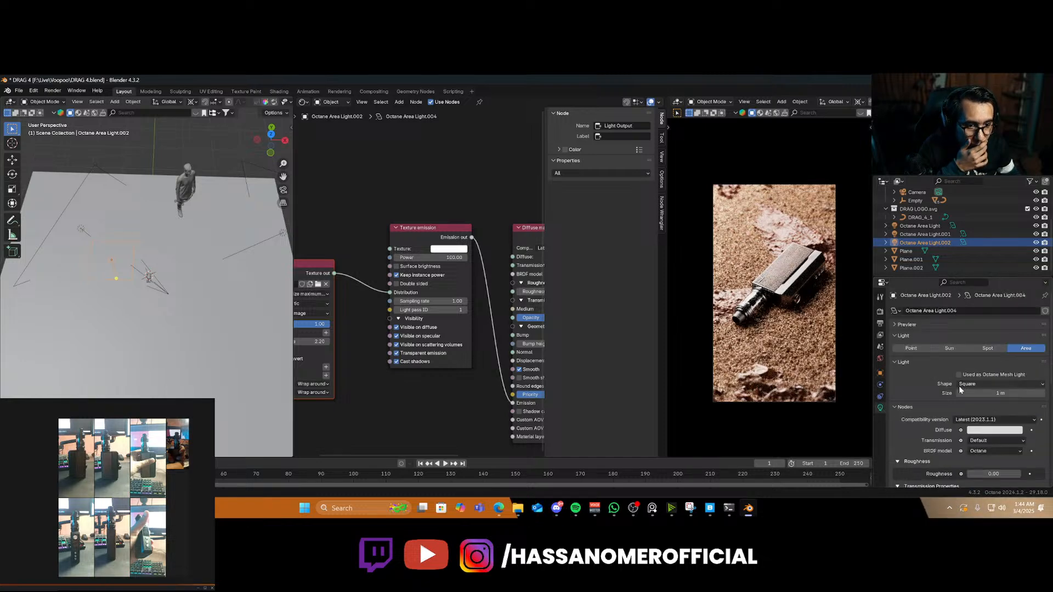
{"action": "left_click", "coordinate": [994, 394]}
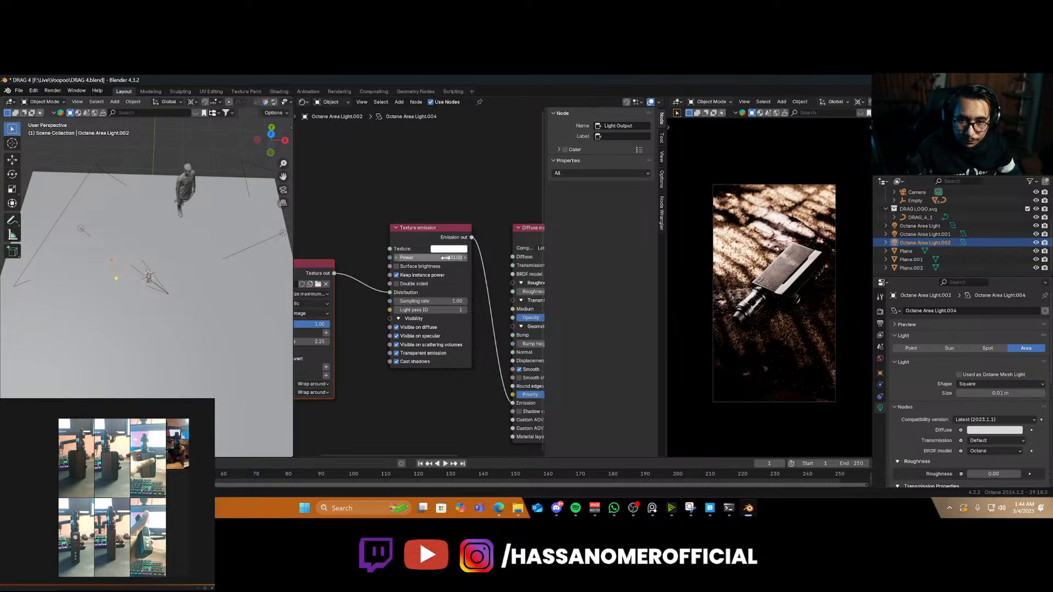
Raise the gobo light about 0.26 m along global Z and shift it horizontally about 0.27 m, mainly toward negative X
{"action": "key", "text": "g"}
{"action": "key", "text": "z"}
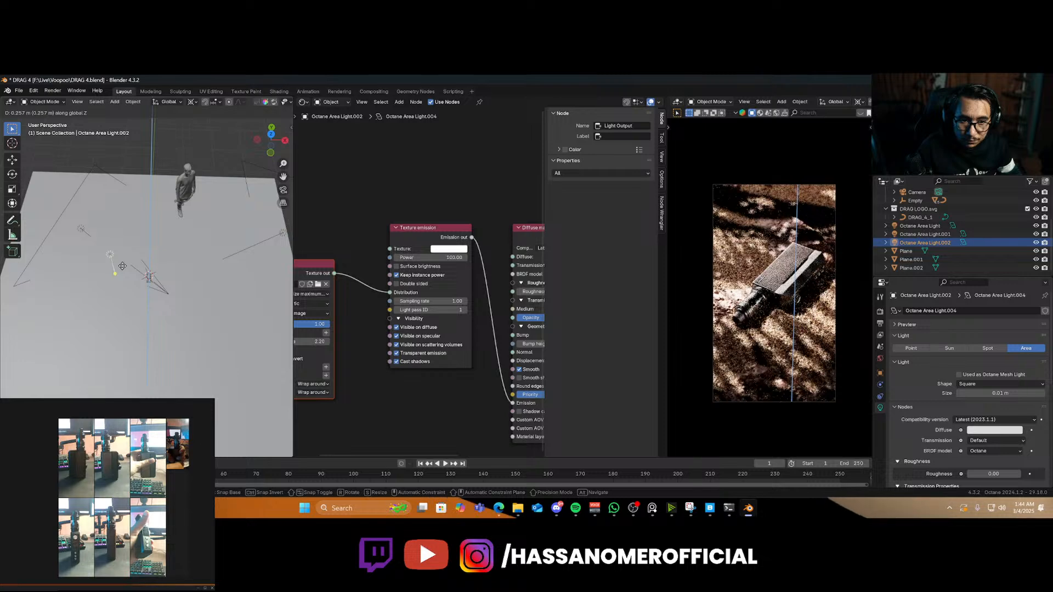
{"action": "left_click", "coordinate": [123, 266]}
{"action": "key", "text": "g"}
{"action": "key", "text": "shift+z"}
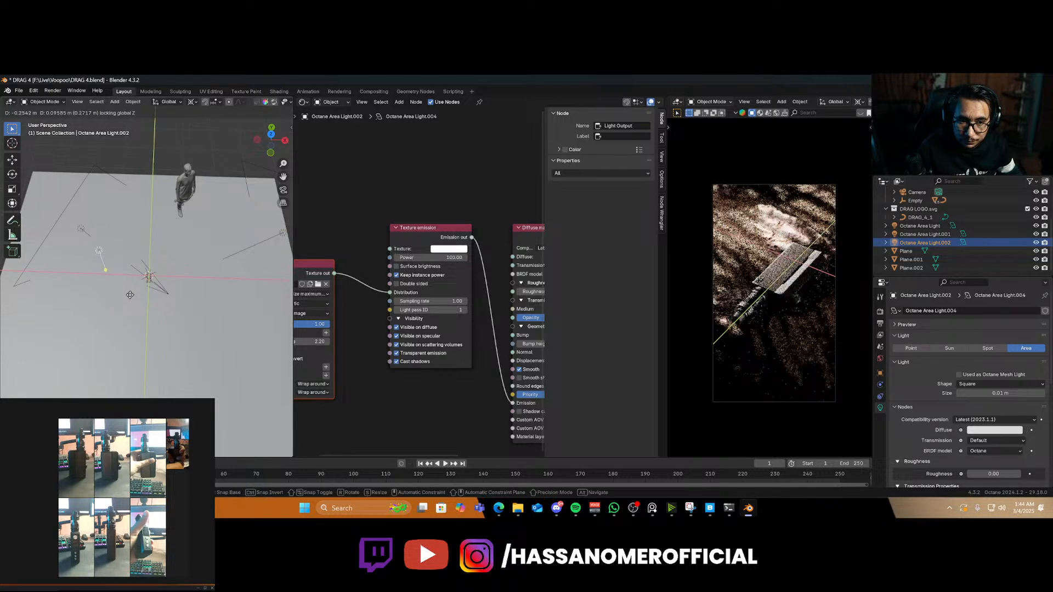
{"action": "left_click", "coordinate": [133, 302]}
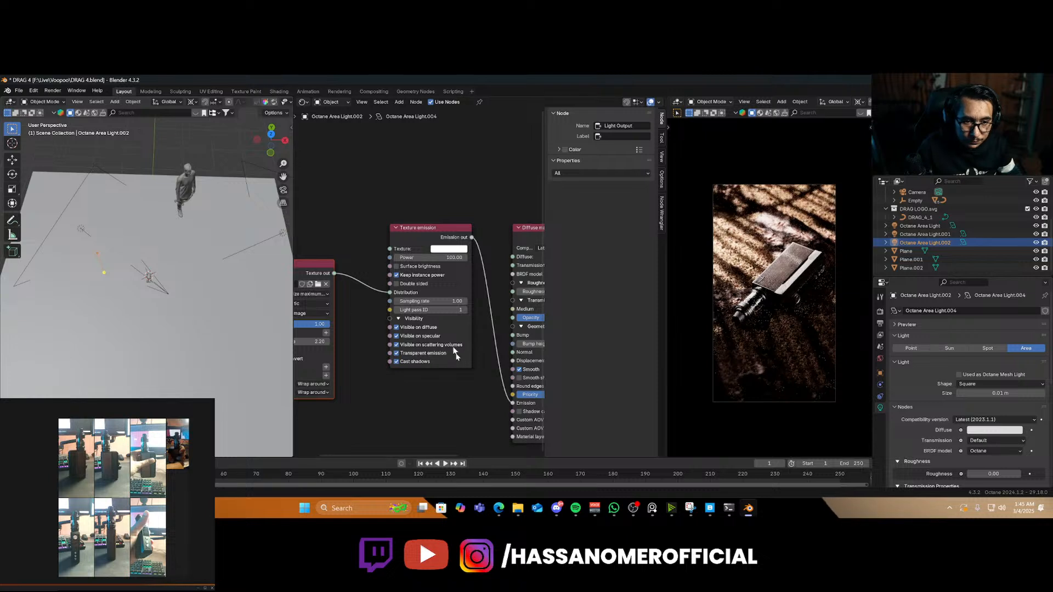
Tint the gobo light's Texture emission colour a pale warm cream
{"action": "left_click", "coordinate": [987, 393]}
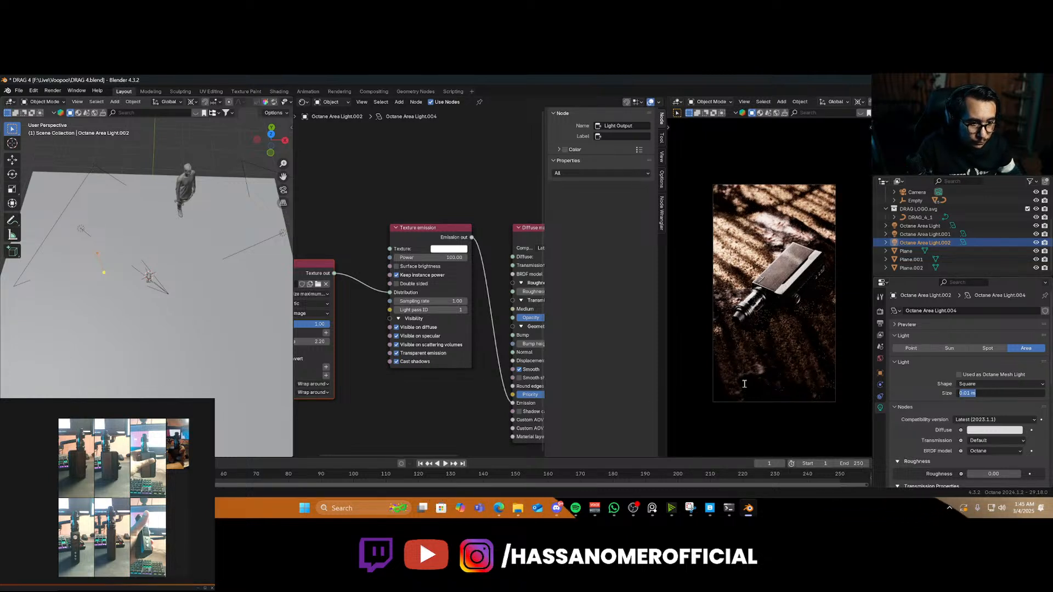
{"action": "scroll", "coordinate": [447, 242], "scroll_direction": "up", "scroll_amount": 4}
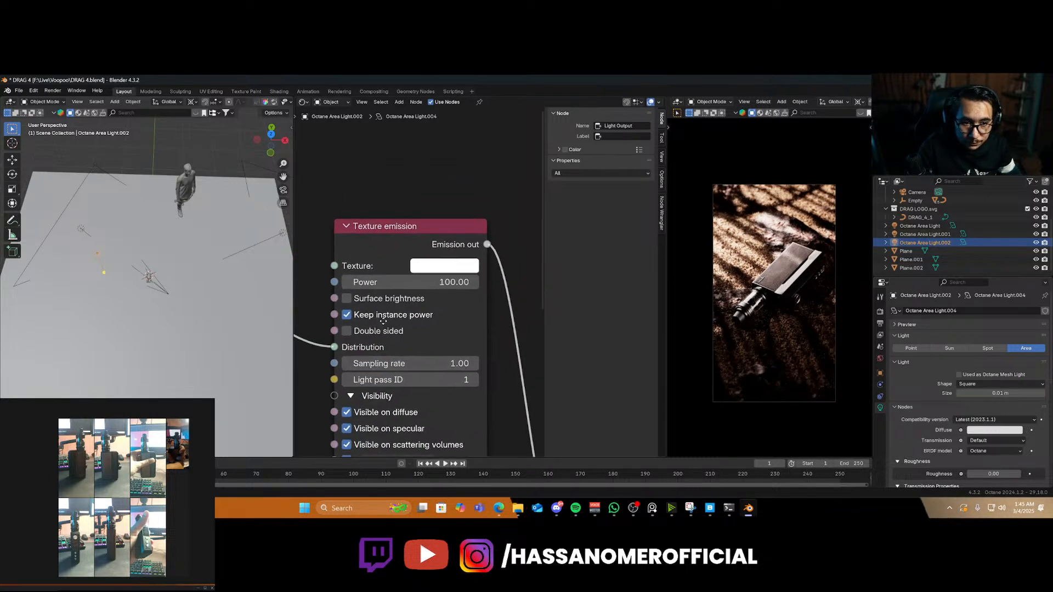
{"action": "left_click", "coordinate": [455, 261]}
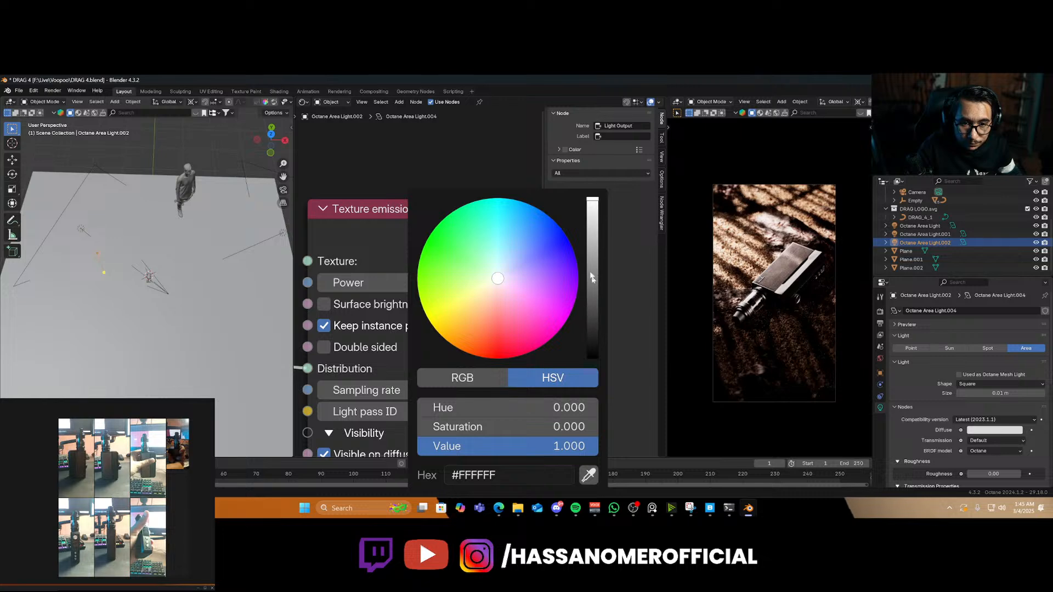
{"action": "left_click_drag", "start_coordinate": [500, 280], "coordinate": [486, 293]}
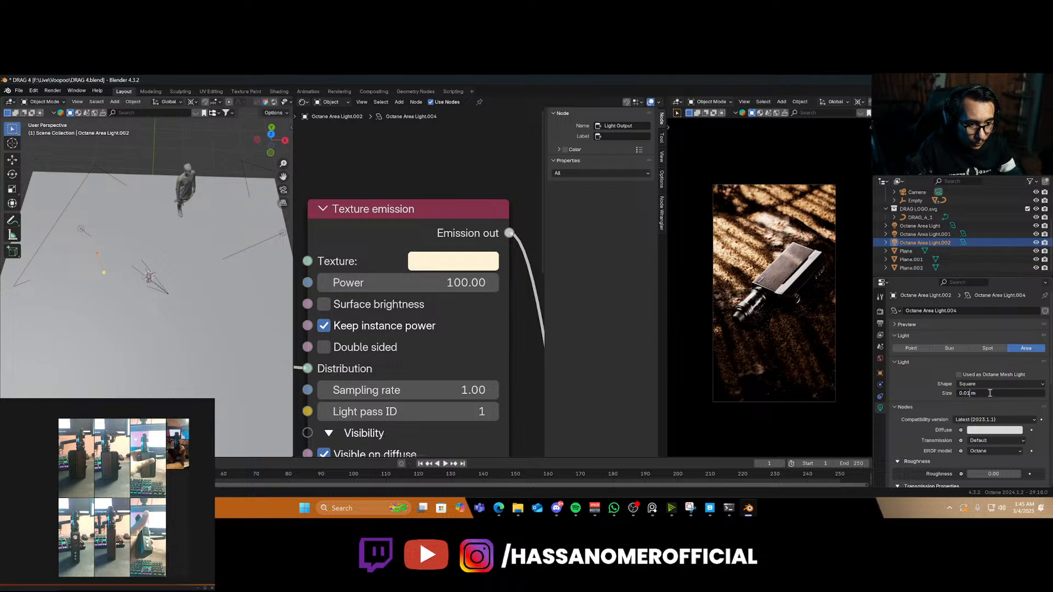
Try different sizes for the gobo area light, settle on 0.02 m, and save the file
{"action": "key", "text": "Return"}
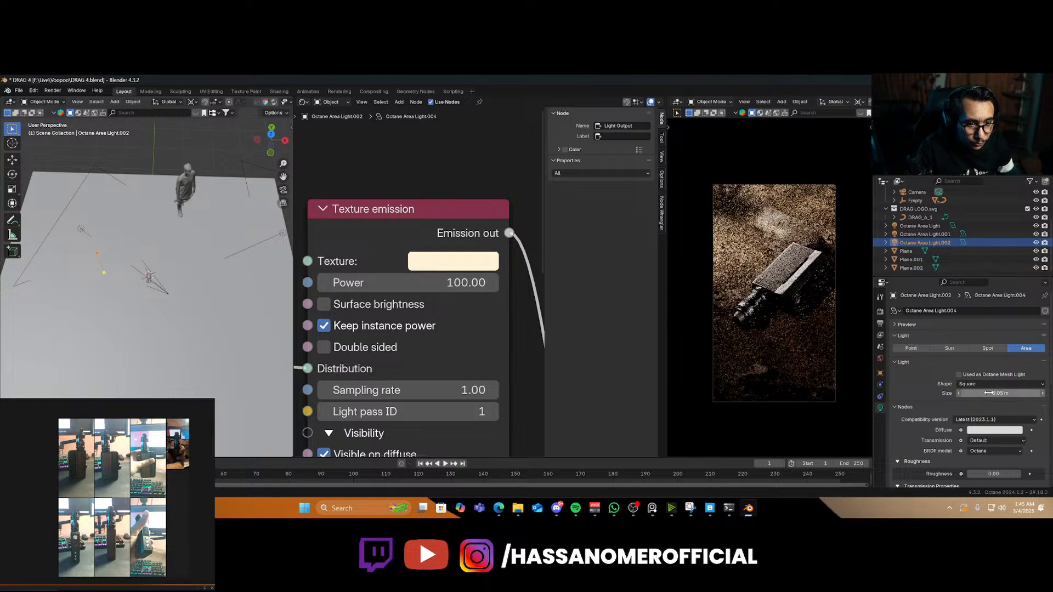
{"action": "double_click", "coordinate": [990, 393]}
{"action": "left_click", "coordinate": [990, 393]}
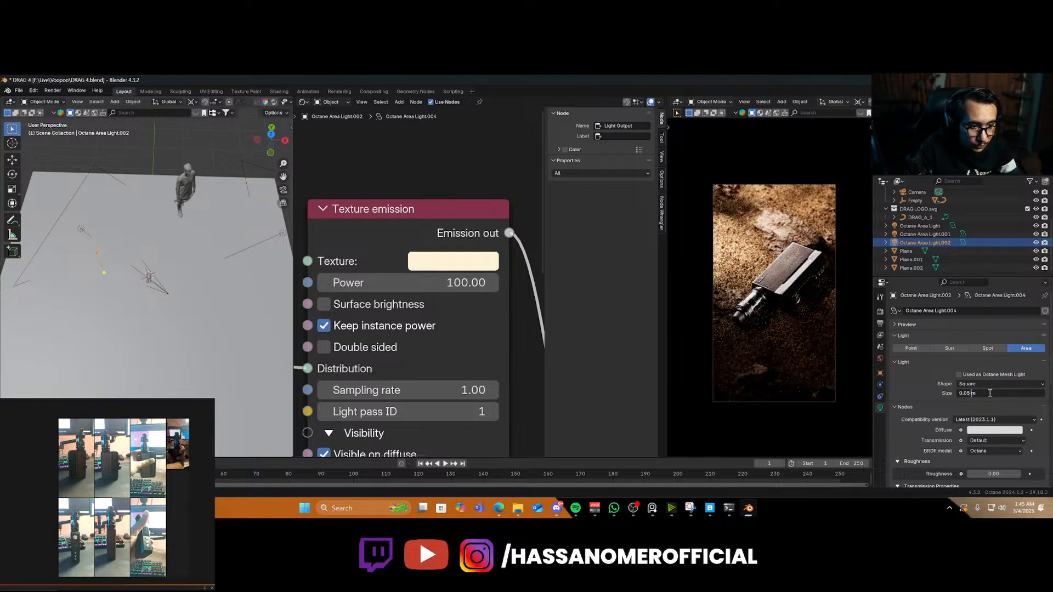
{"action": "key", "text": "Return"}
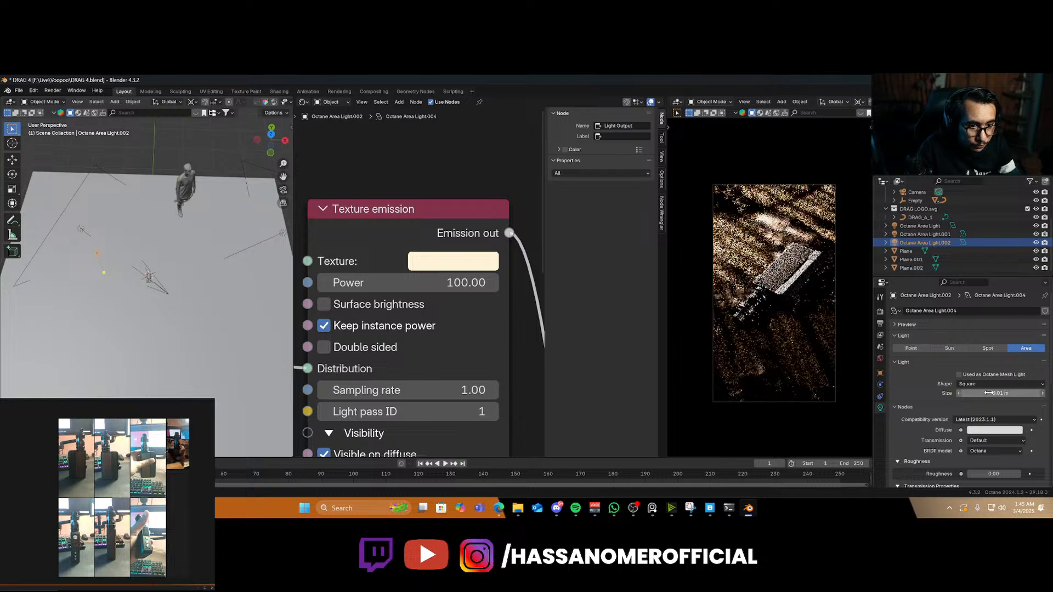
{"action": "left_click", "coordinate": [990, 394]}
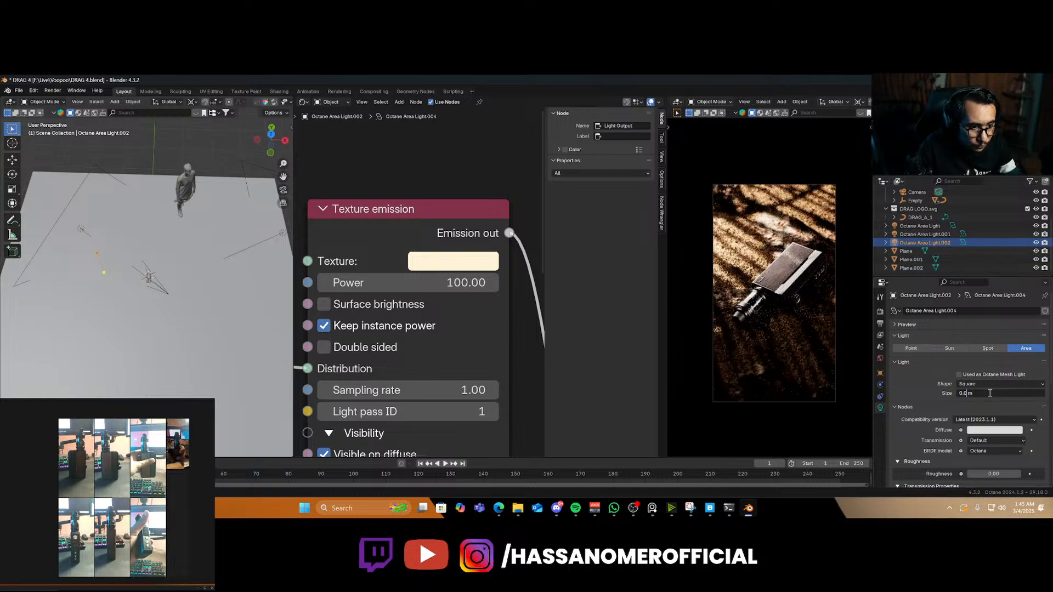
{"action": "type", "text": "2"}
{"action": "key", "text": "Return"}
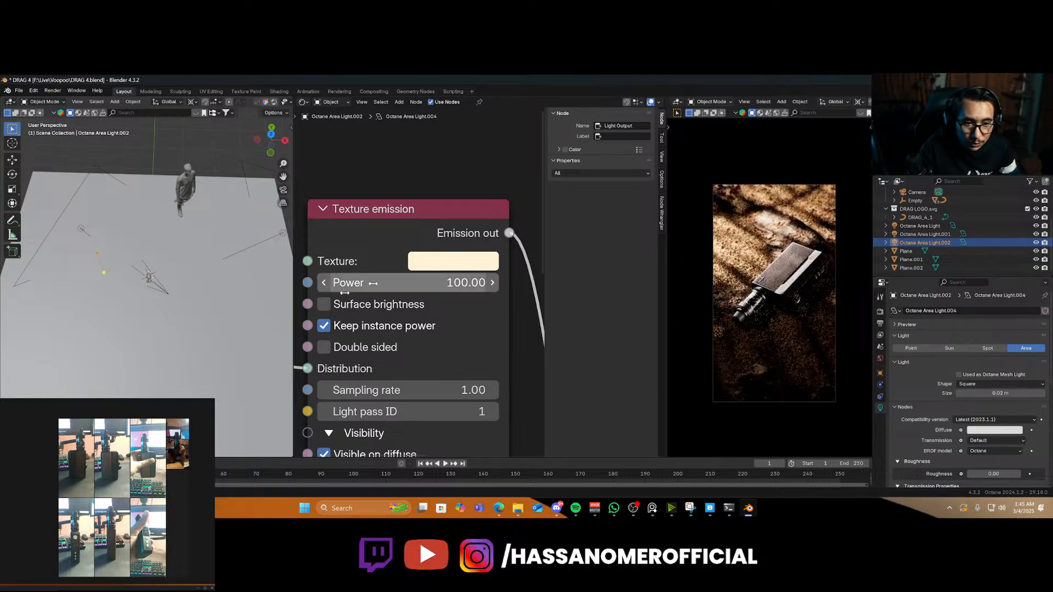
{"action": "scroll", "coordinate": [173, 328], "scroll_direction": "down", "scroll_amount": 5}
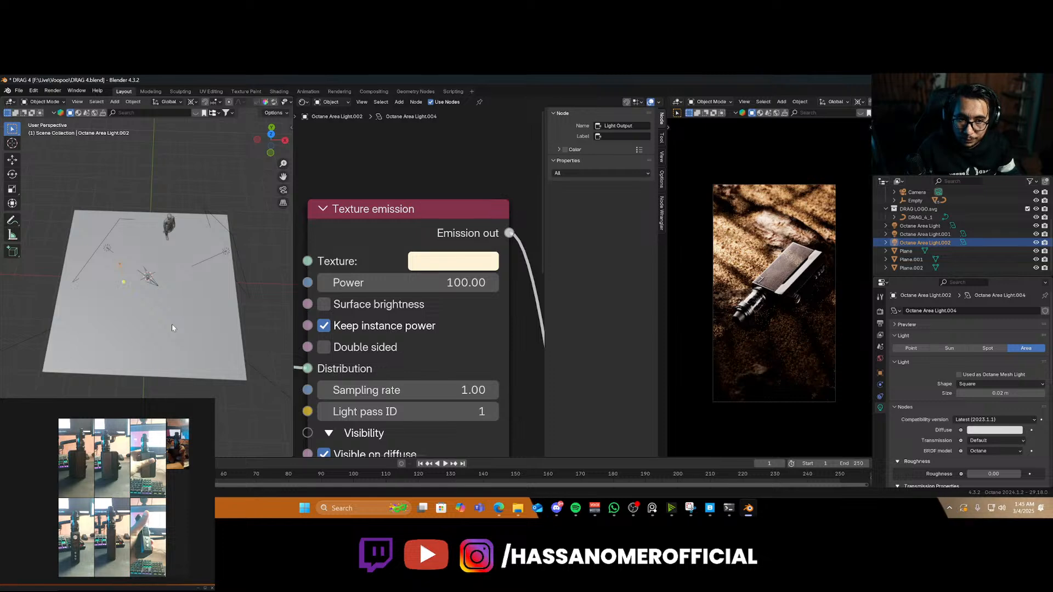
{"action": "key", "text": "ctrl+s"}
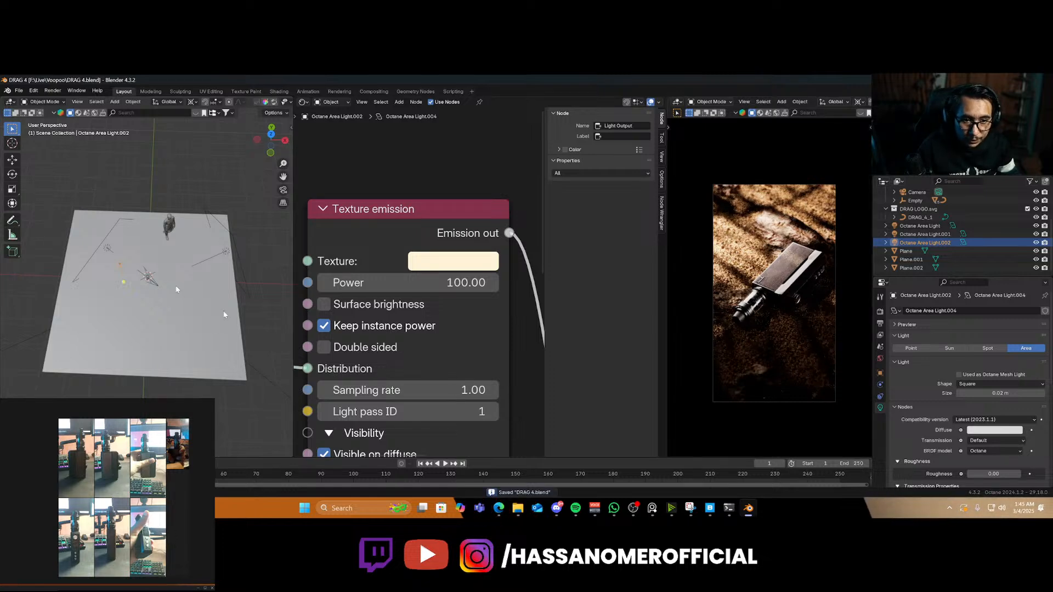
Rotate the gobo light about -36° around the product on the global Z axis and save the file
{"action": "scroll", "coordinate": [167, 294], "scroll_direction": "up", "scroll_amount": 3}
{"action": "key", "text": "r"}
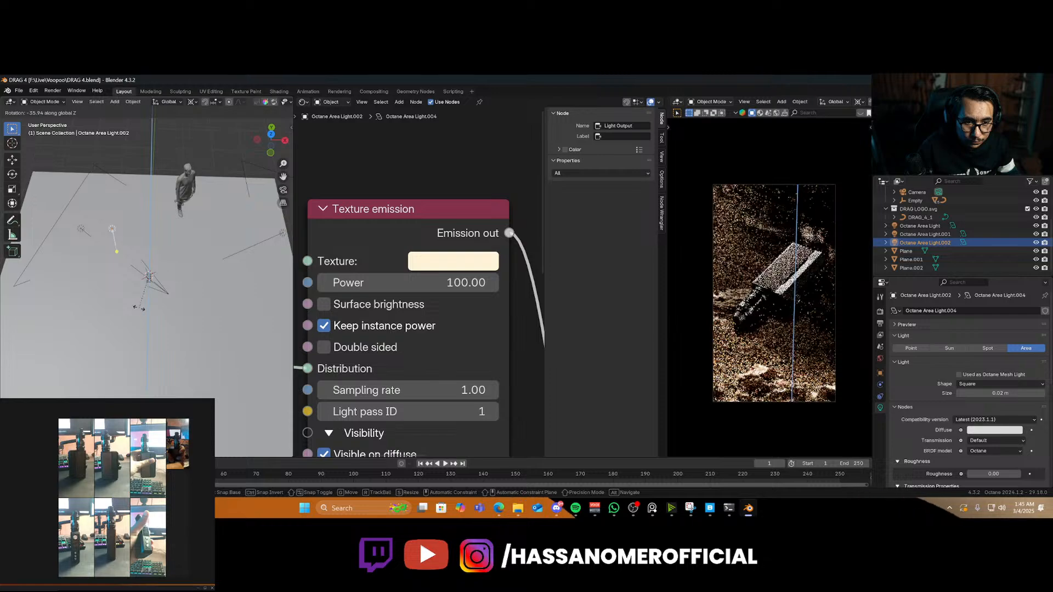
{"action": "left_click", "coordinate": [141, 311]}
{"action": "key", "text": "ctrl+s"}
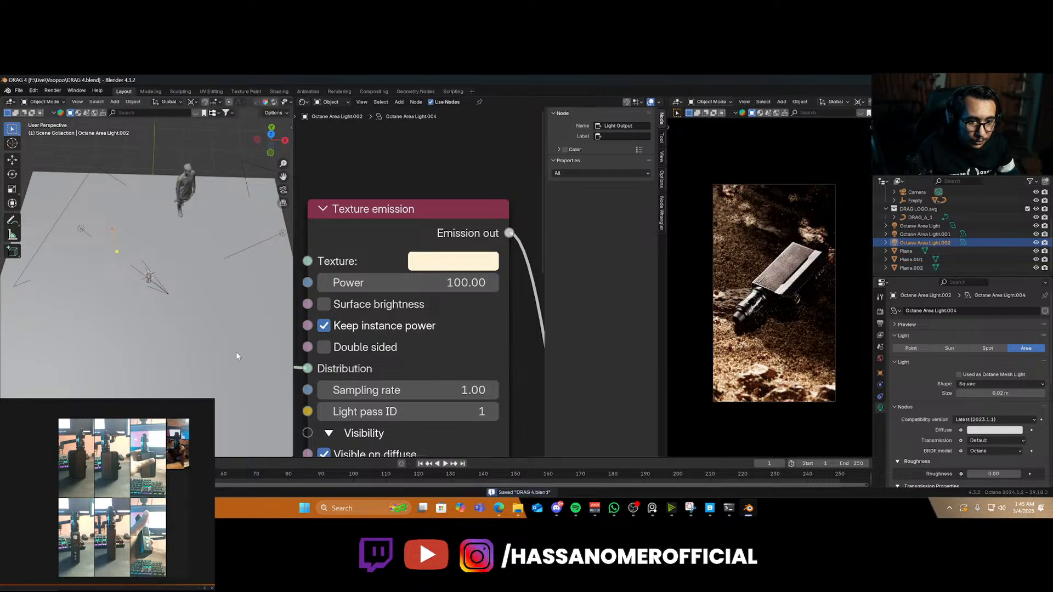
{"action": "key", "text": "r"}
{"action": "key", "text": "z"}
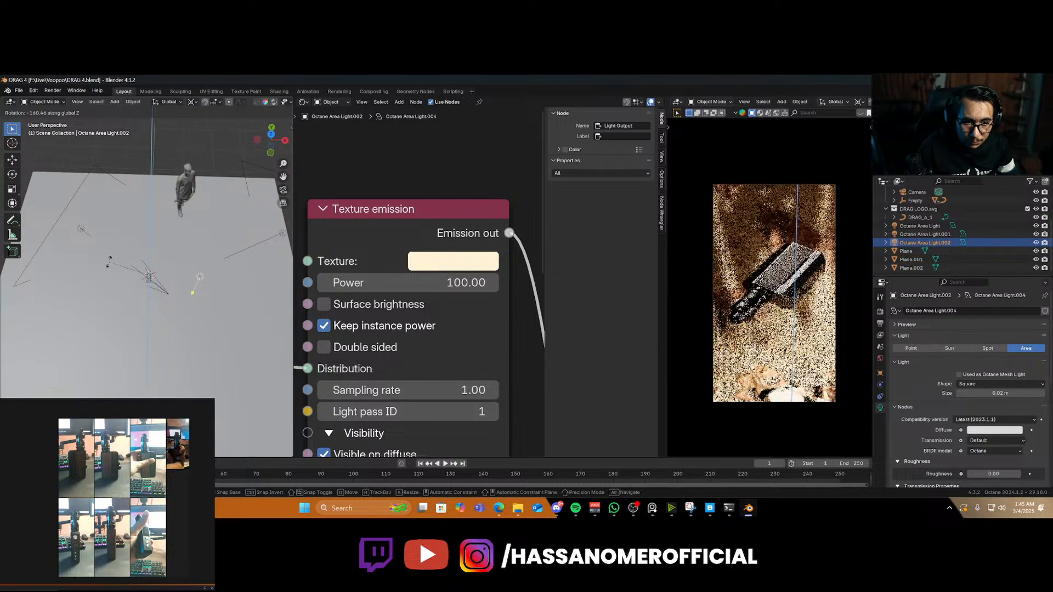
{"action": "right_click", "coordinate": [104, 265]}
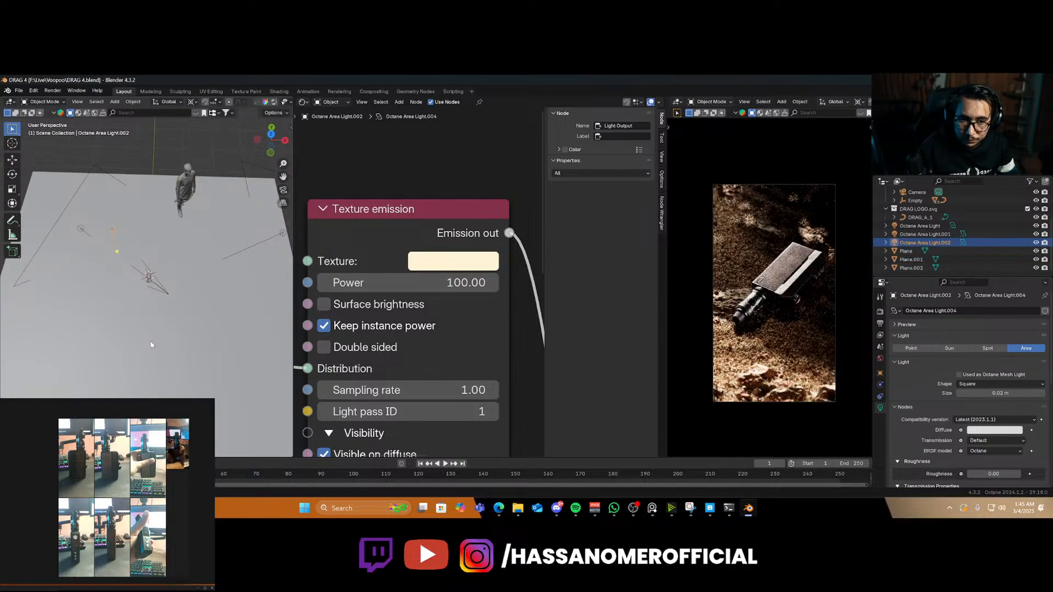
Fine-tune the gobo light by rotating it about -2.6° around the global Z axis, and save the file
{"action": "scroll", "coordinate": [146, 341], "scroll_direction": "up", "scroll_amount": 2}
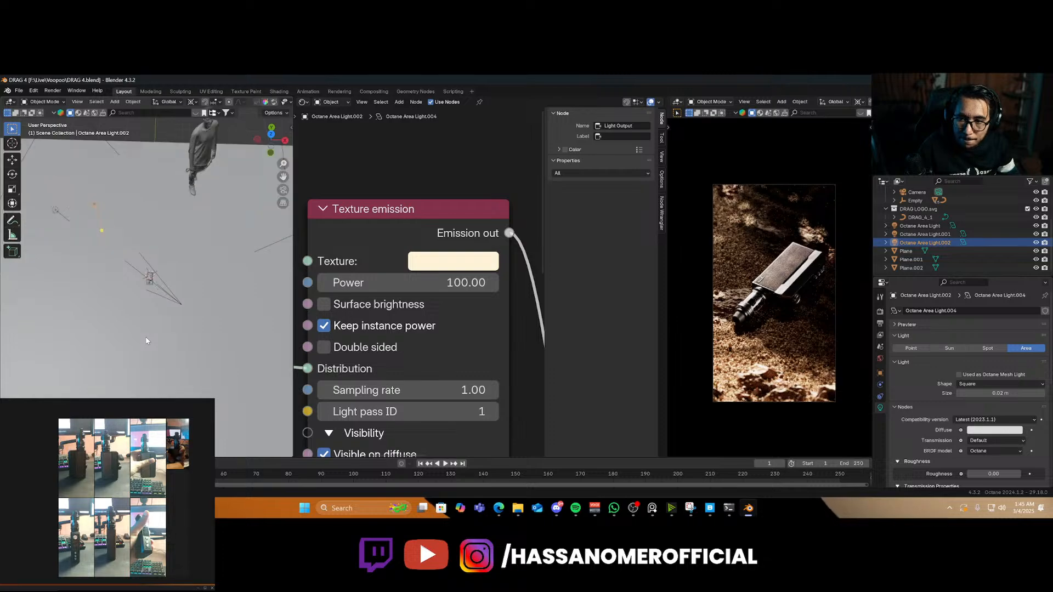
{"action": "key", "text": "r"}
{"action": "key", "text": "z"}
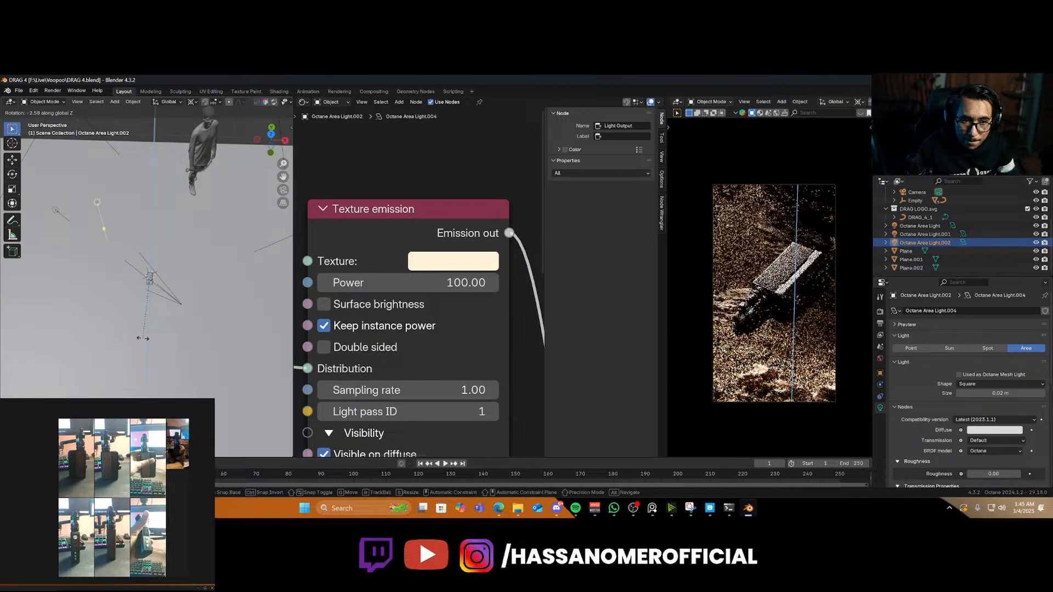
{"action": "left_click", "coordinate": [143, 337]}
{"action": "key", "text": "ctrl+s"}
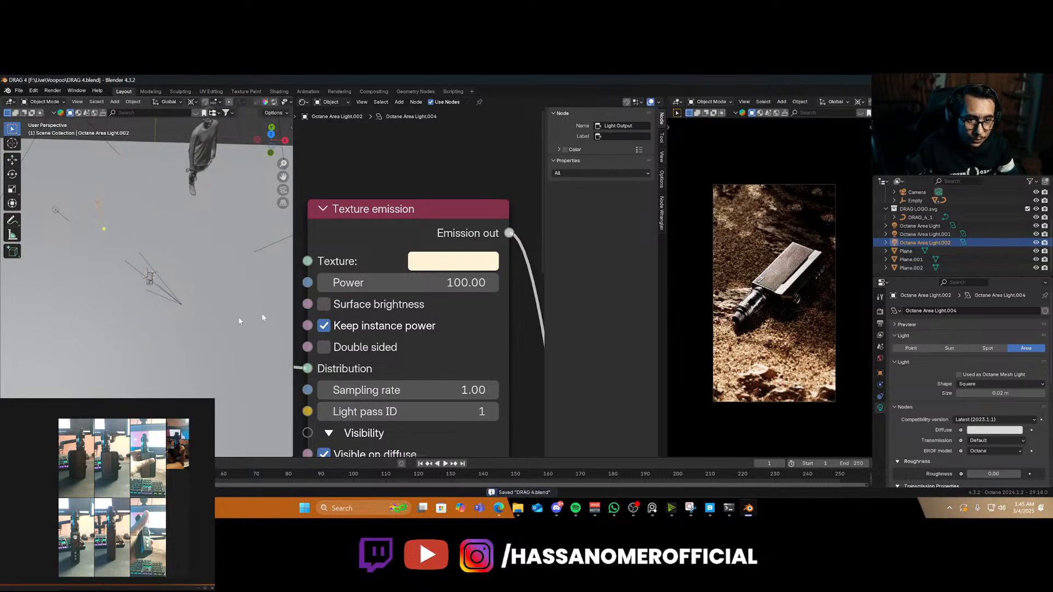
Check the product close up in the render, and move Octane Area Light.001 closer to the product along its local Z axis
{"action": "scroll", "coordinate": [749, 297], "scroll_direction": "up", "scroll_amount": 5}
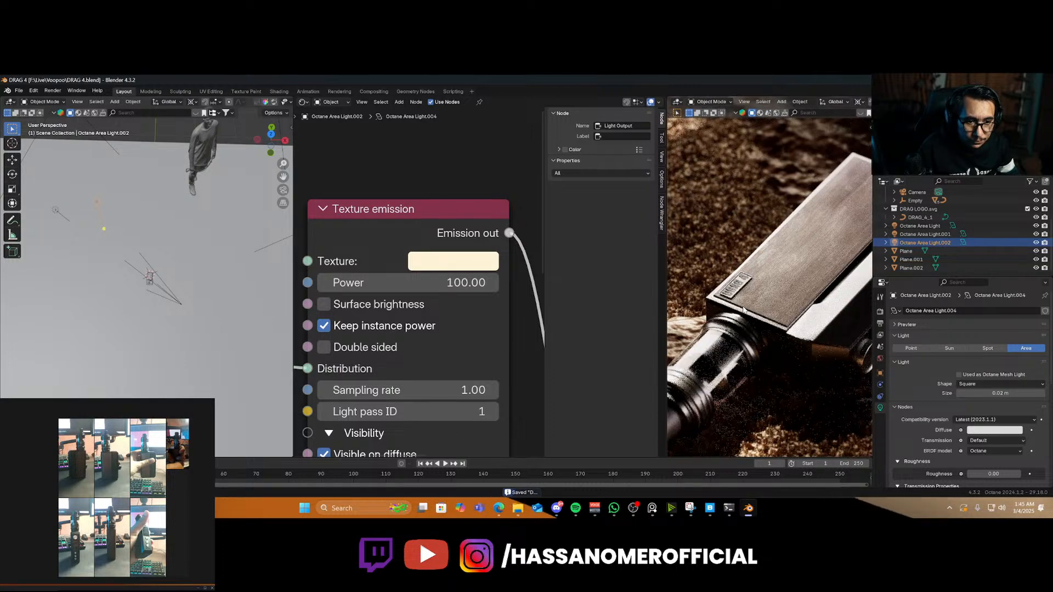
{"action": "scroll", "coordinate": [743, 310], "scroll_direction": "down", "scroll_amount": 5}
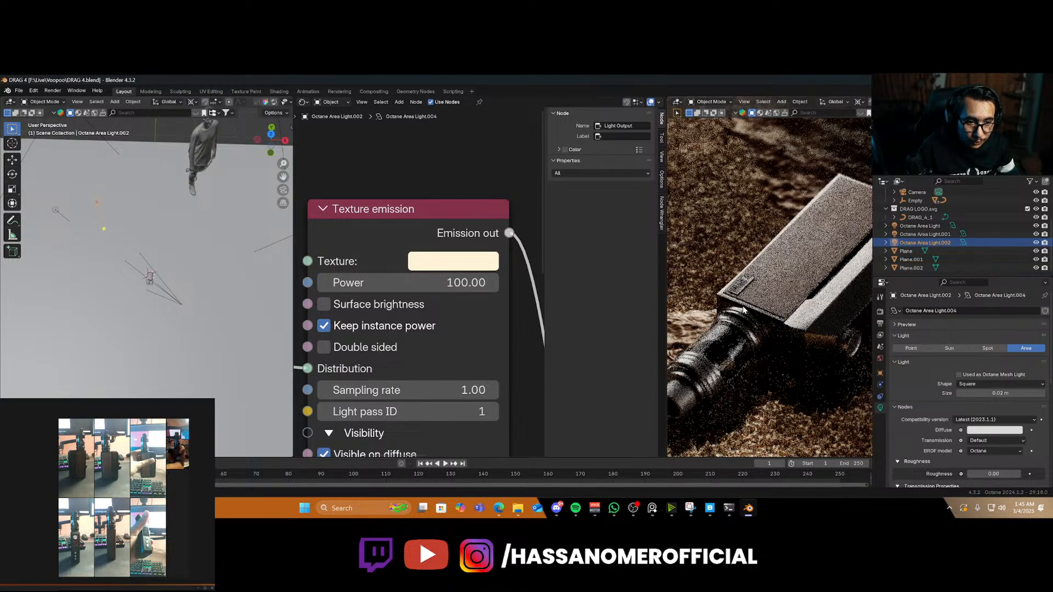
{"action": "scroll", "coordinate": [765, 348], "scroll_direction": "down", "scroll_amount": 3}
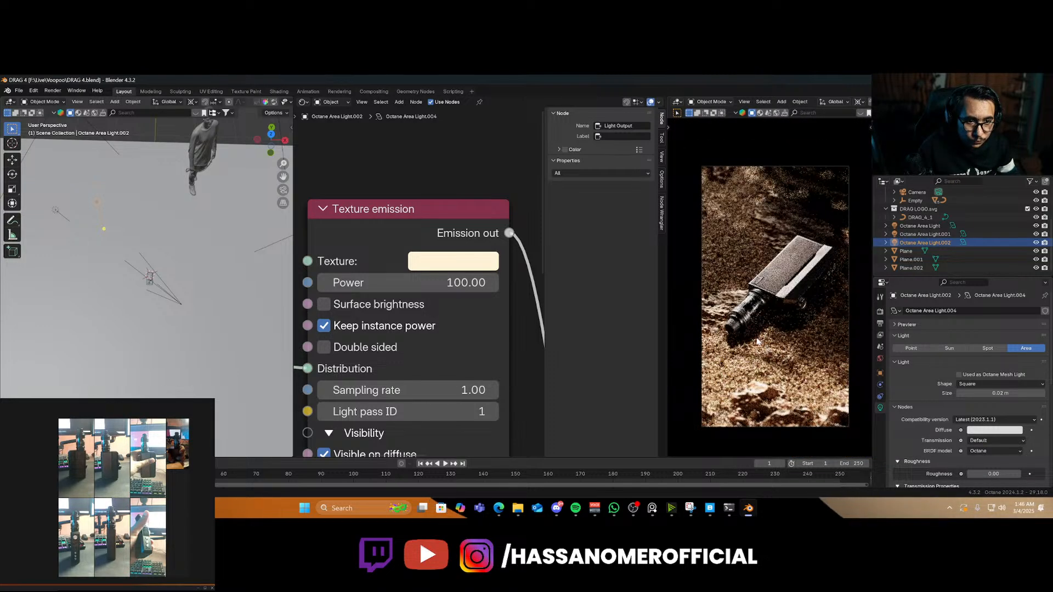
{"action": "scroll", "coordinate": [170, 284], "scroll_direction": "down", "scroll_amount": 3}
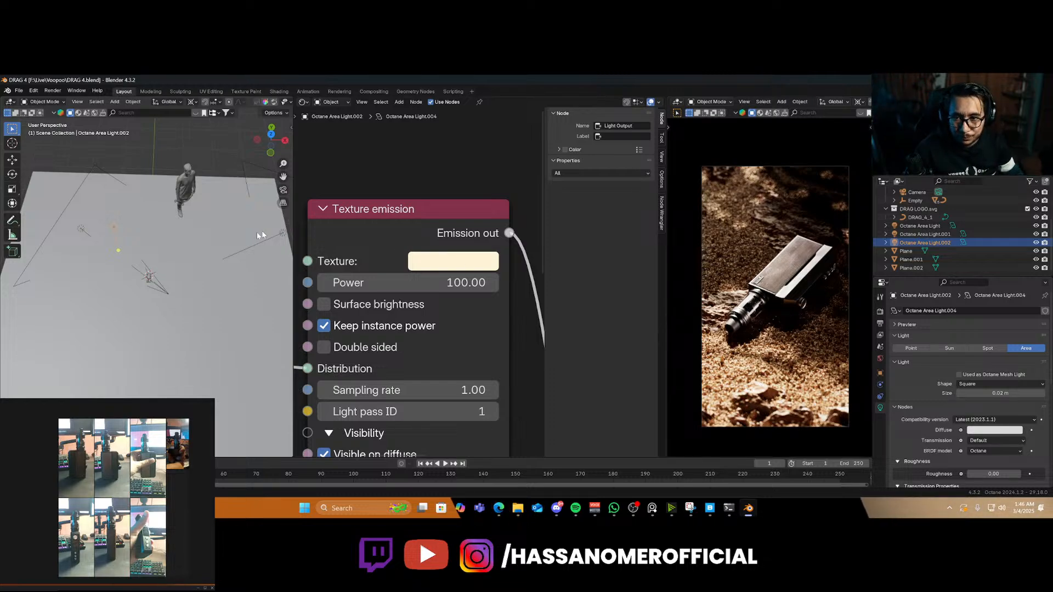
{"action": "left_click", "coordinate": [280, 233]}
{"action": "key", "text": "g"}
{"action": "key", "text": "z"}
{"action": "key", "text": "z"}
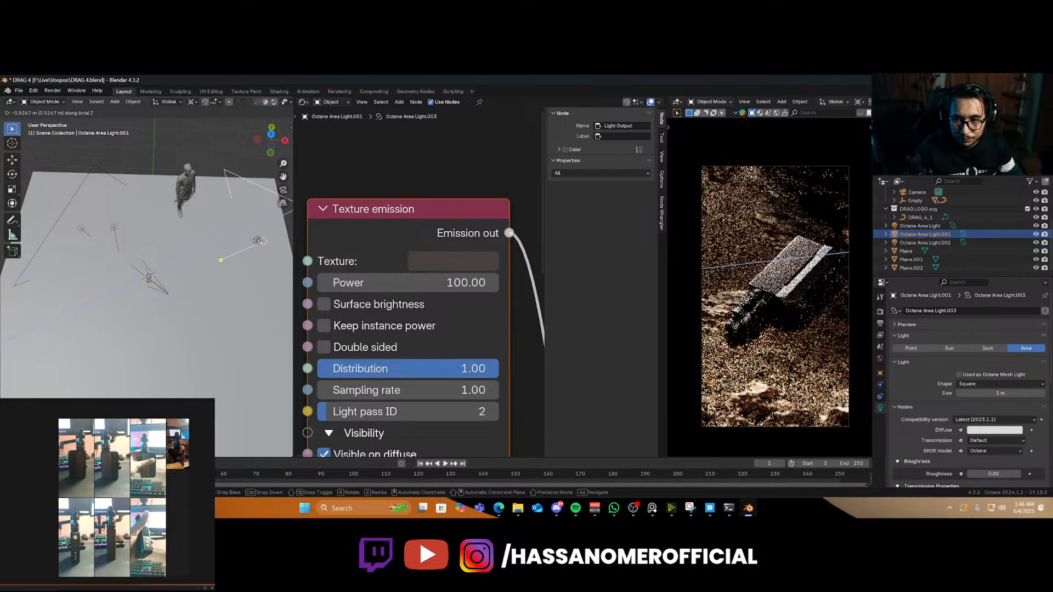
{"action": "left_click", "coordinate": [235, 251]}
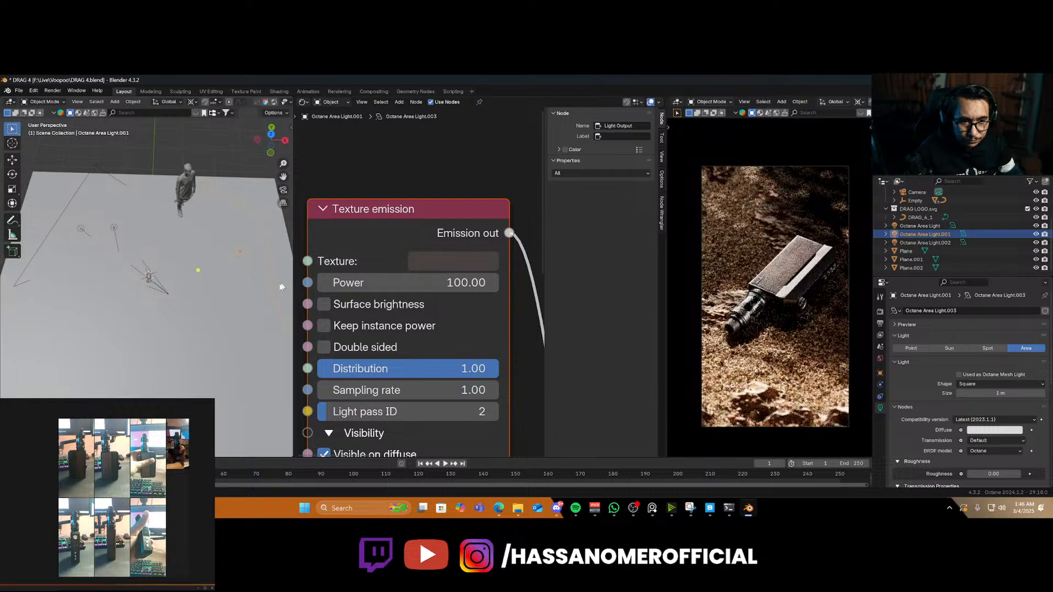
Rotate Octane Area Light.001 around the product on the global Z axis and raise it about 1.03 m
{"action": "key", "text": "r"}
{"action": "key", "text": "z"}
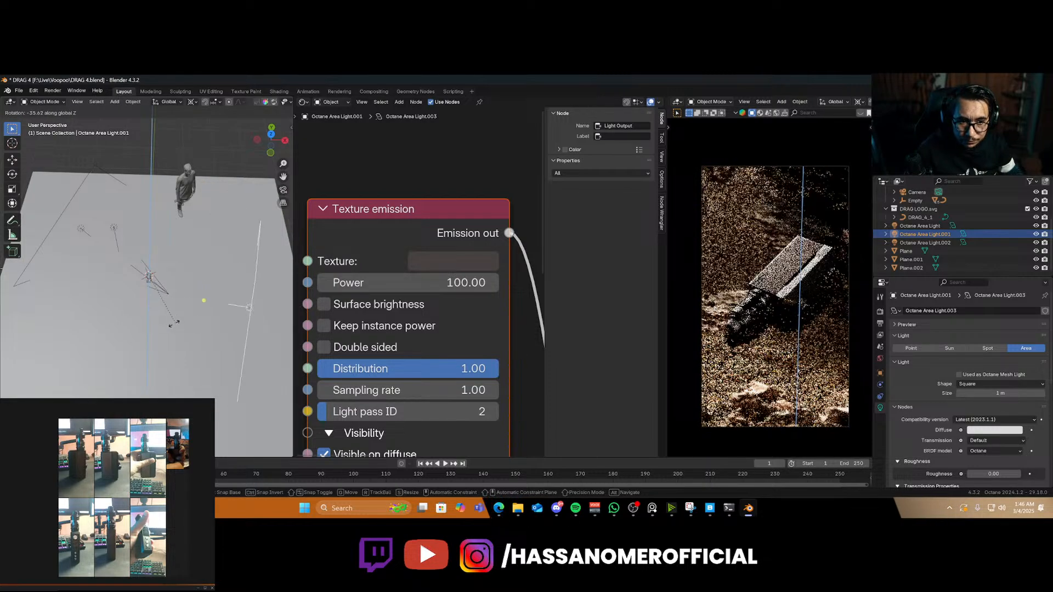
{"action": "left_click", "coordinate": [176, 328]}
{"action": "key", "text": "g"}
{"action": "key", "text": "z"}
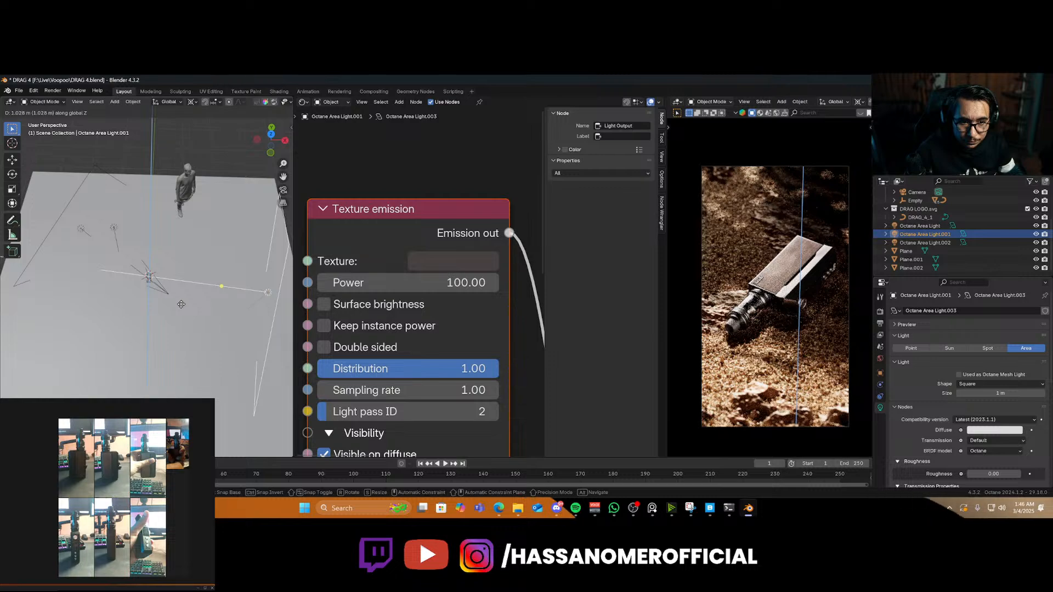
{"action": "left_click", "coordinate": [181, 304]}
Rotate the raised Octane Area Light.001 back the other way around the global Z axis and save the file
{"action": "key", "text": "r"}
{"action": "key", "text": "z"}
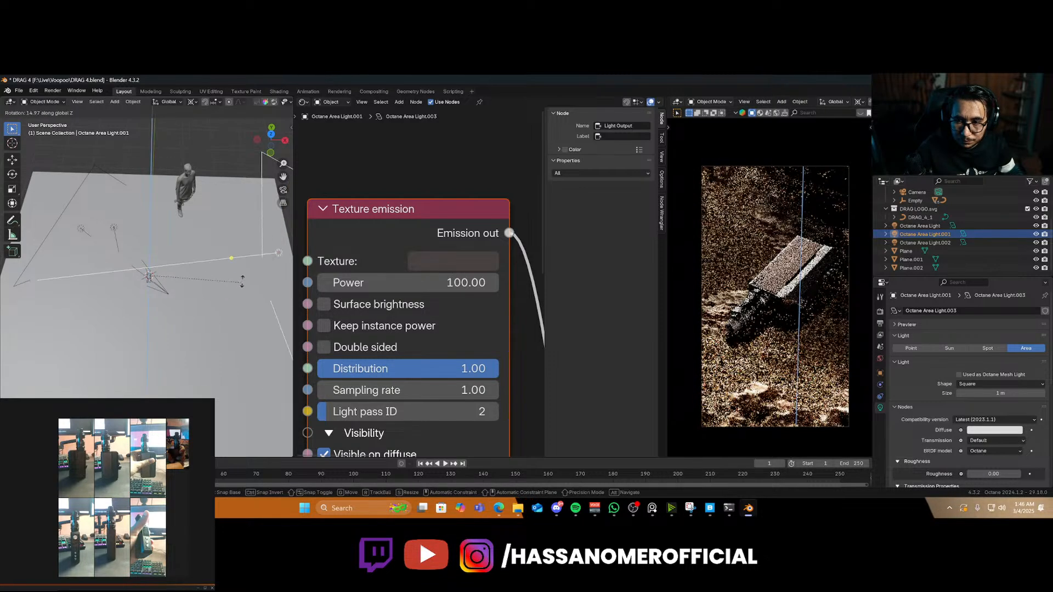
{"action": "left_click", "coordinate": [251, 271]}
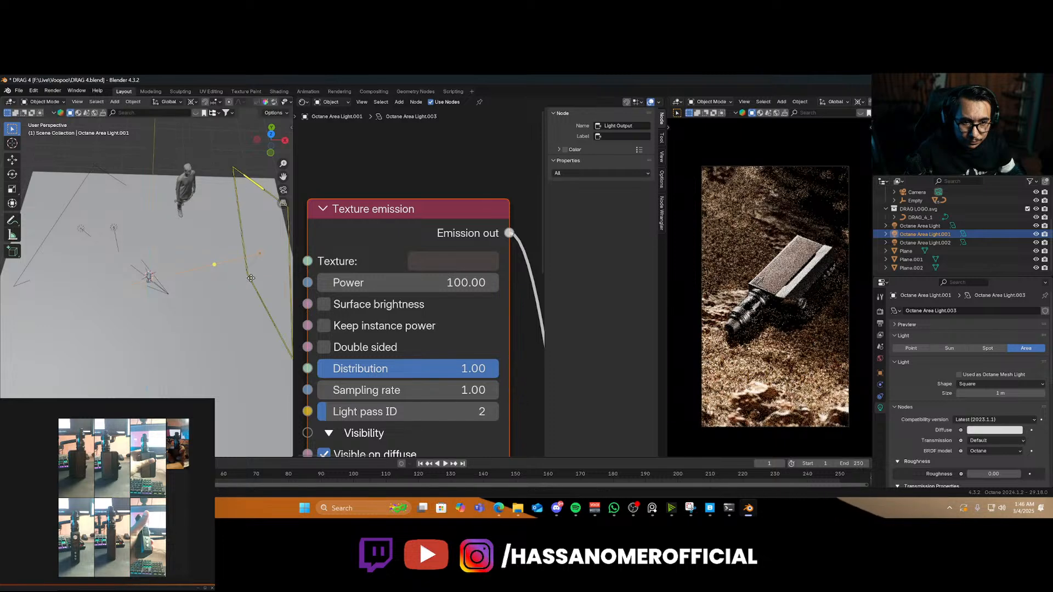
{"action": "key", "text": "ctrl+s"}
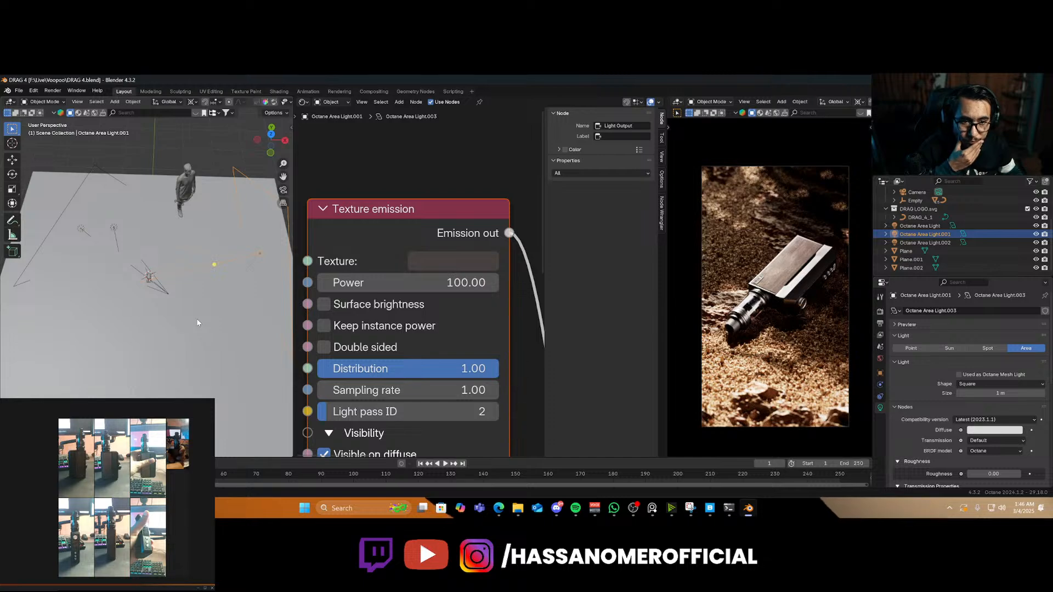
Lower Octane Area Light about 0.71 m, rotate it about 119° around the product on the global Z axis, and save the file
{"action": "left_click", "coordinate": [79, 228]}
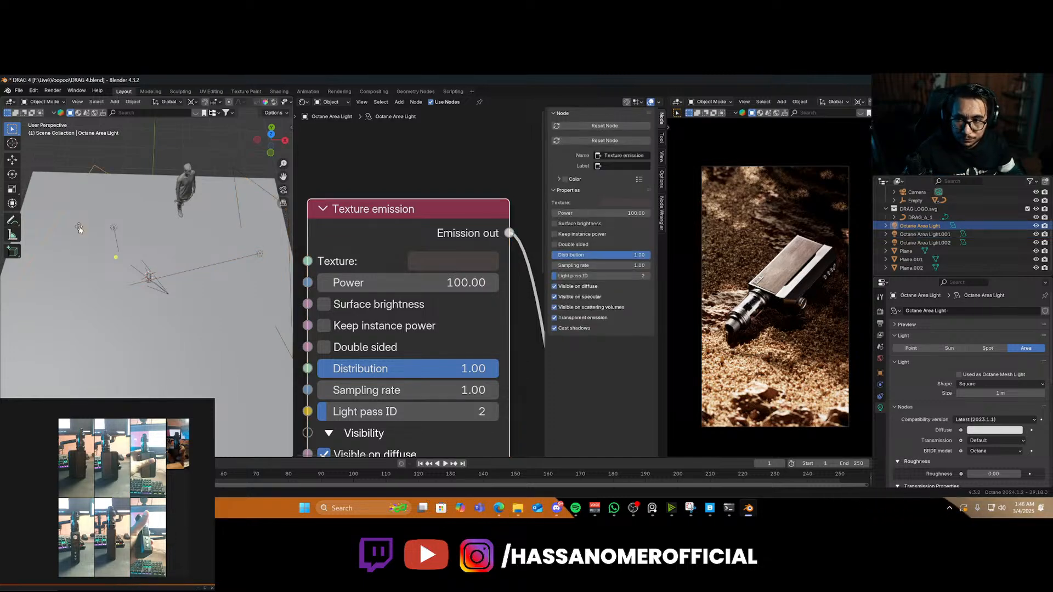
{"action": "key", "text": "g"}
{"action": "key", "text": "z"}
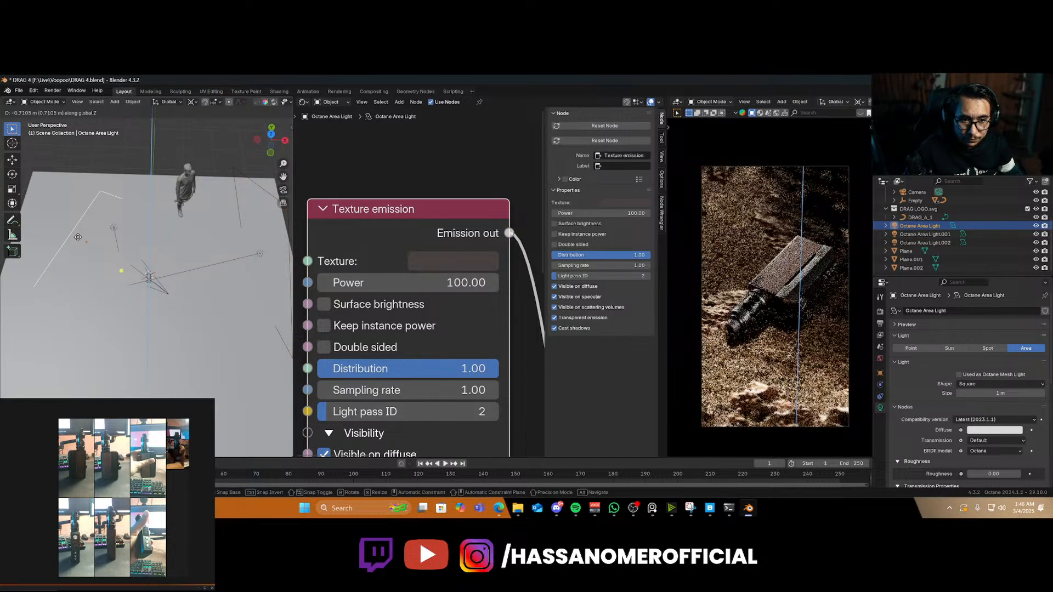
{"action": "left_click", "coordinate": [78, 237]}
{"action": "key", "text": "r"}
{"action": "key", "text": "z"}
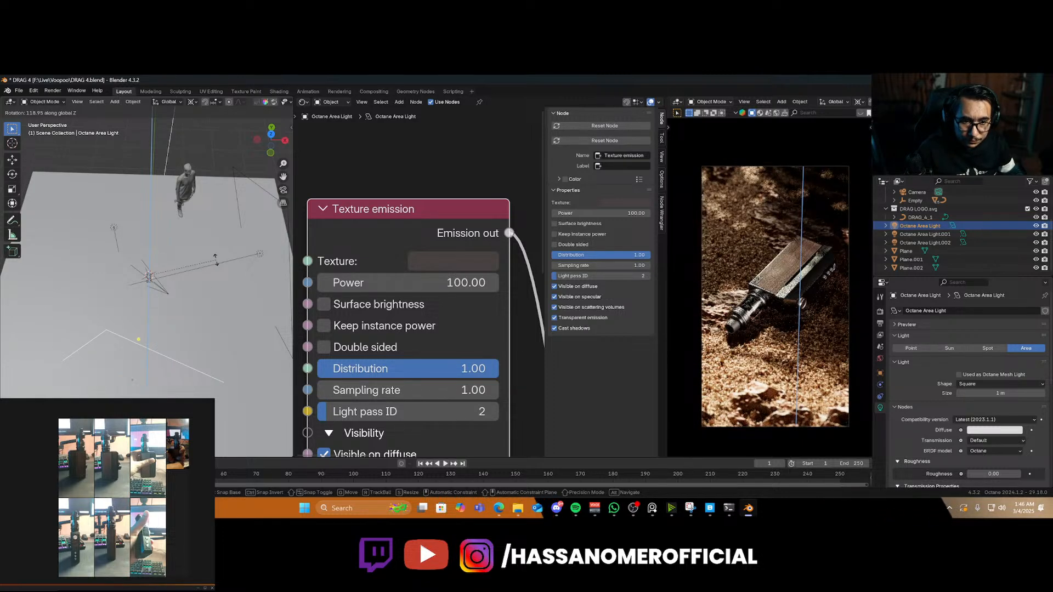
{"action": "left_click", "coordinate": [201, 329]}
{"action": "key", "text": "ctrl+s"}
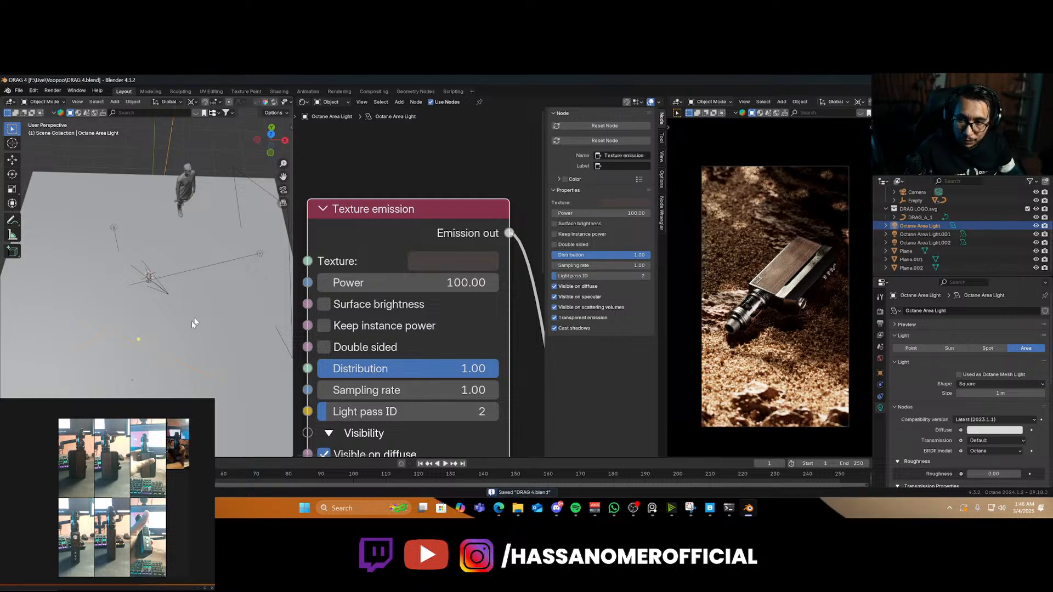
Duplicate Octane Area Light and rotate the copy around the global Z axis to the opposite side of the product
{"action": "middle_click_drag", "start_coordinate": [192, 321], "coordinate": [206, 311]}
{"action": "key", "text": "shift+d"}
{"action": "key", "text": "r"}
{"action": "key", "text": "z"}
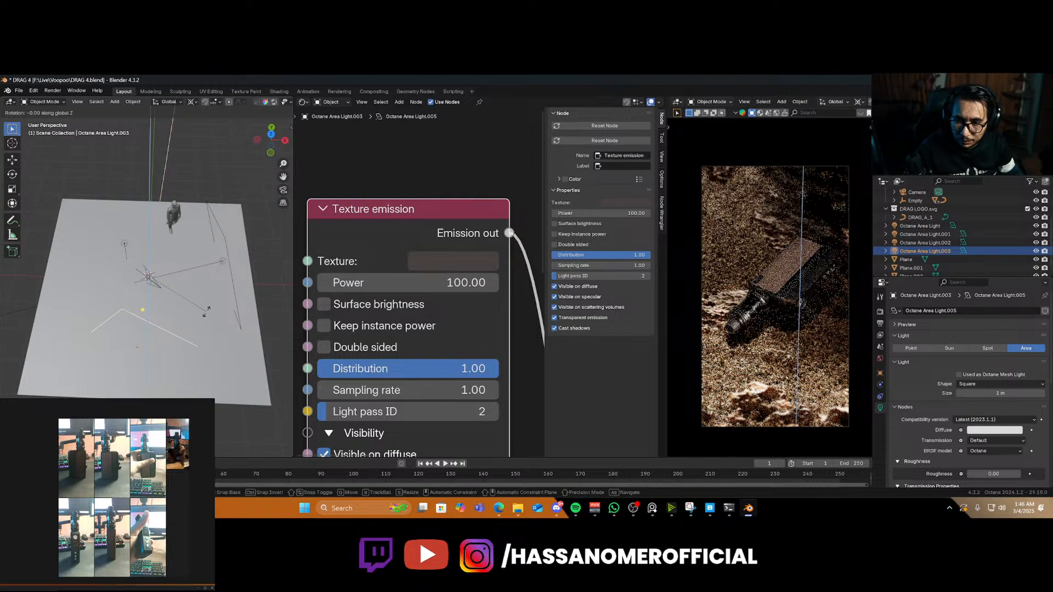
{"action": "left_click", "coordinate": [88, 246]}
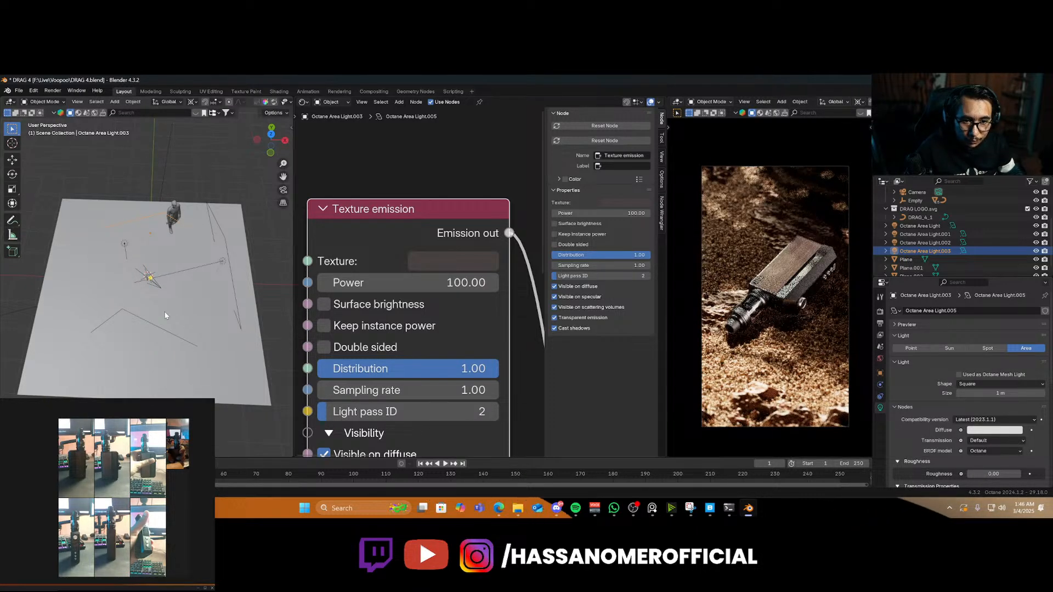
Tilt the duplicated area light around the global X axis so it stands upright behind the product, and save the file
{"action": "middle_click_drag", "start_coordinate": [167, 308], "coordinate": [102, 256]}
{"action": "key", "text": "g"}
{"action": "key", "text": "z"}
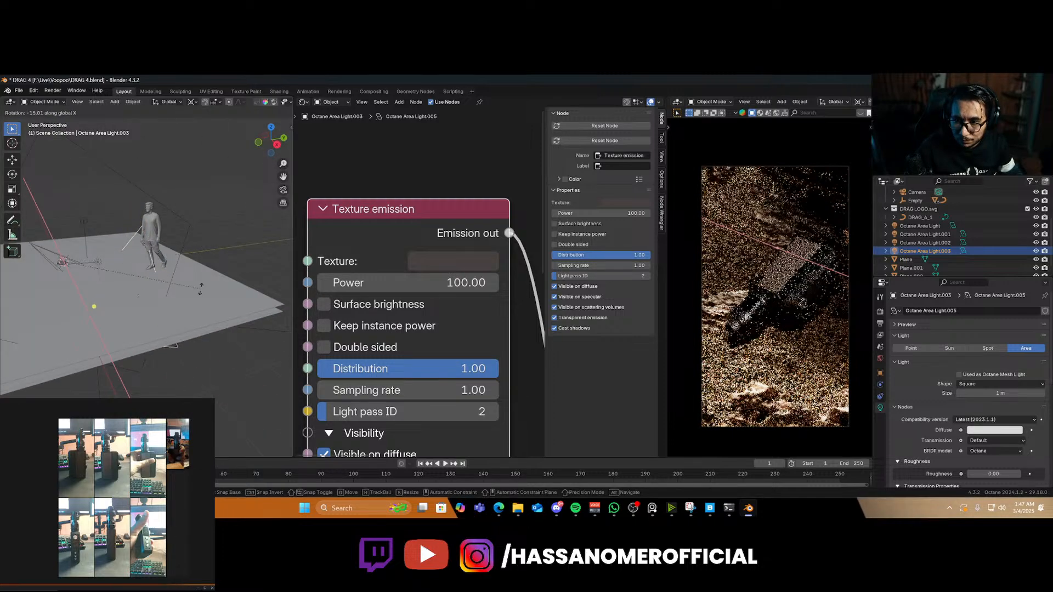
{"action": "left_click", "coordinate": [190, 238]}
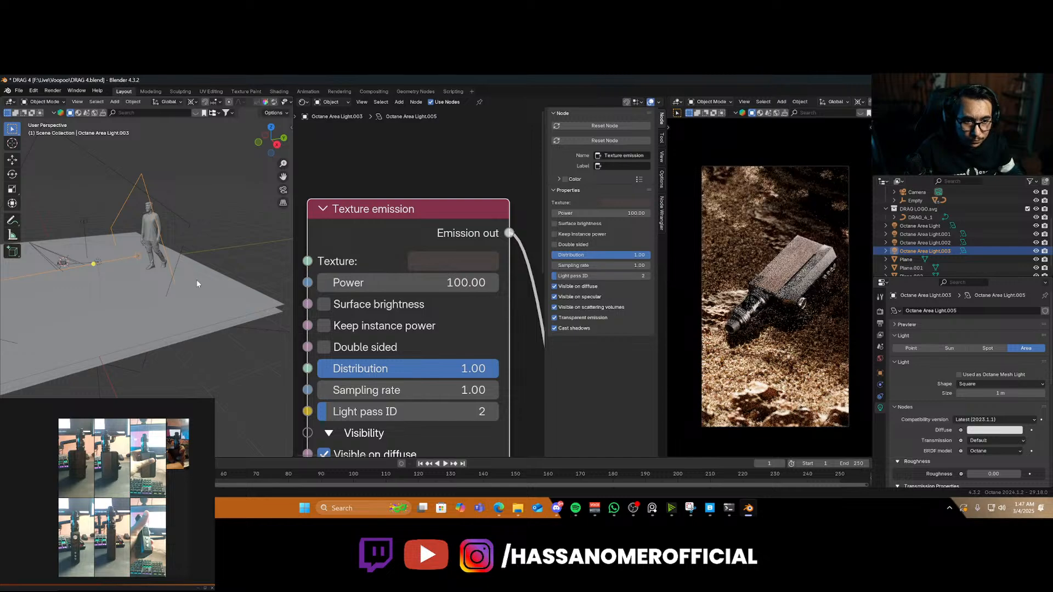
{"action": "key", "text": "ctrl+s"}
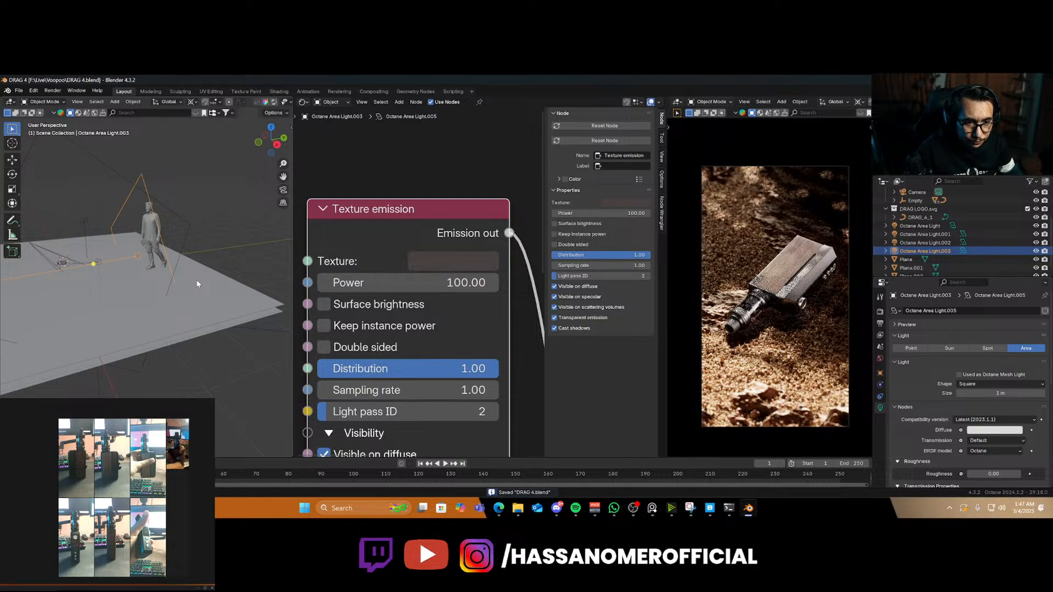
Level the duplicated area light by rotating it around its local Z axis, shift it along the global X axis, and save the file
{"action": "key", "text": "g"}
{"action": "key", "text": "z"}
{"action": "key", "text": "r"}
{"action": "key", "text": "z"}
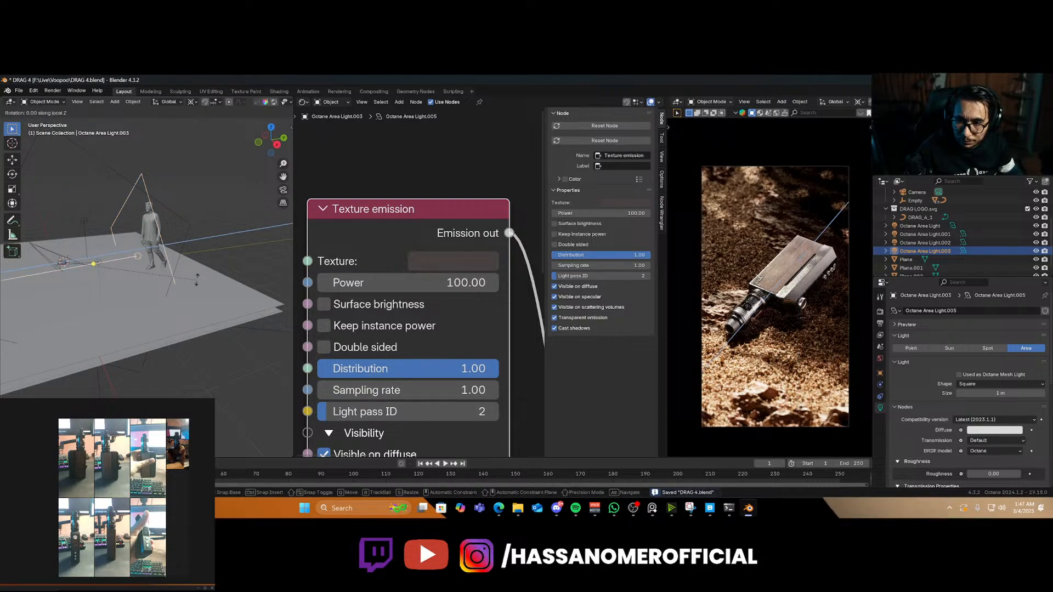
{"action": "key", "text": "g"}
{"action": "key", "text": "z"}
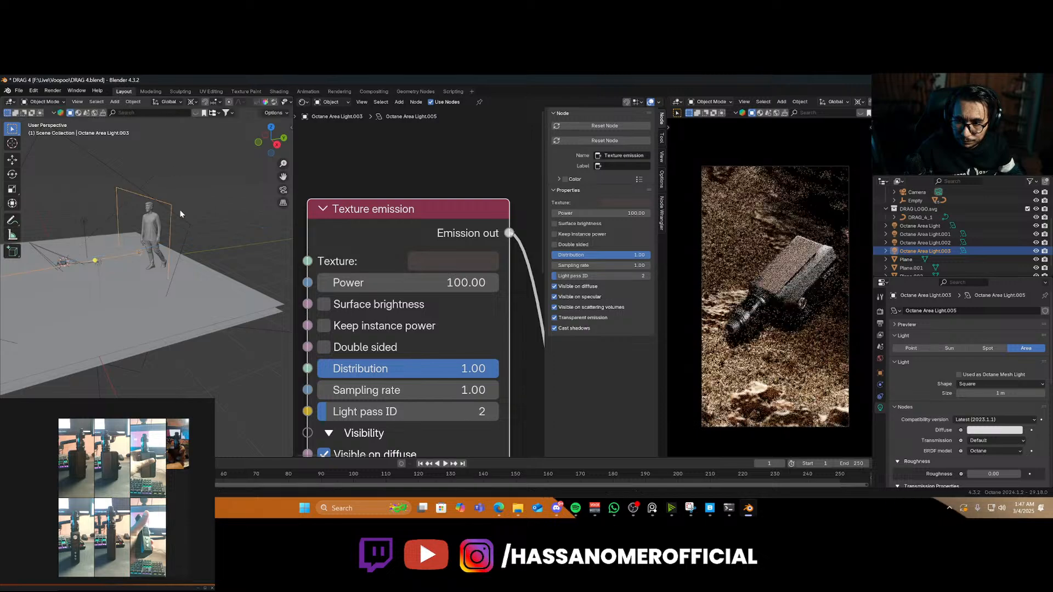
{"action": "key", "text": "y"}
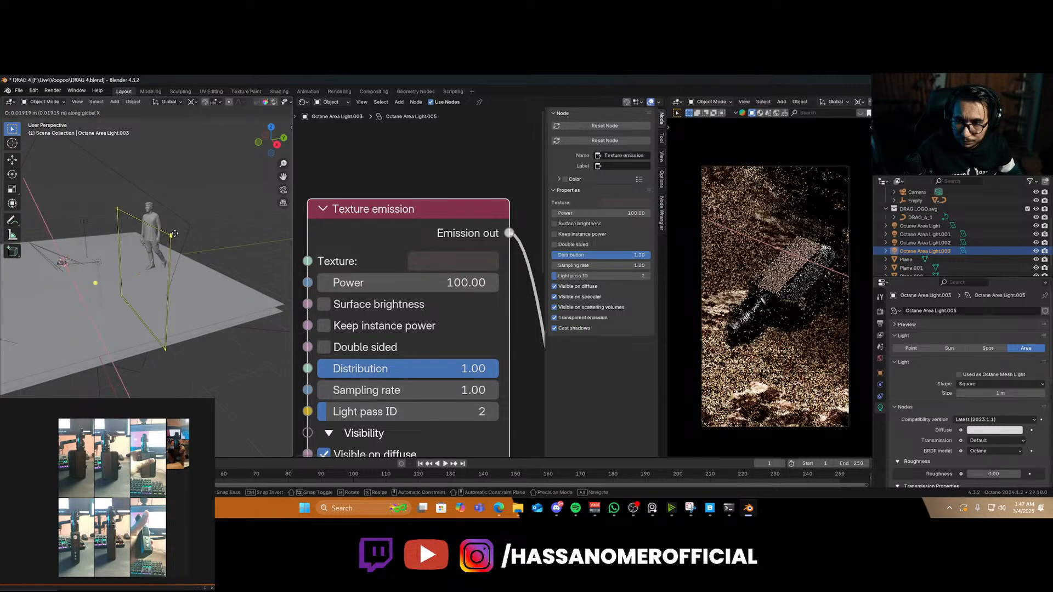
{"action": "left_click", "coordinate": [152, 235]}
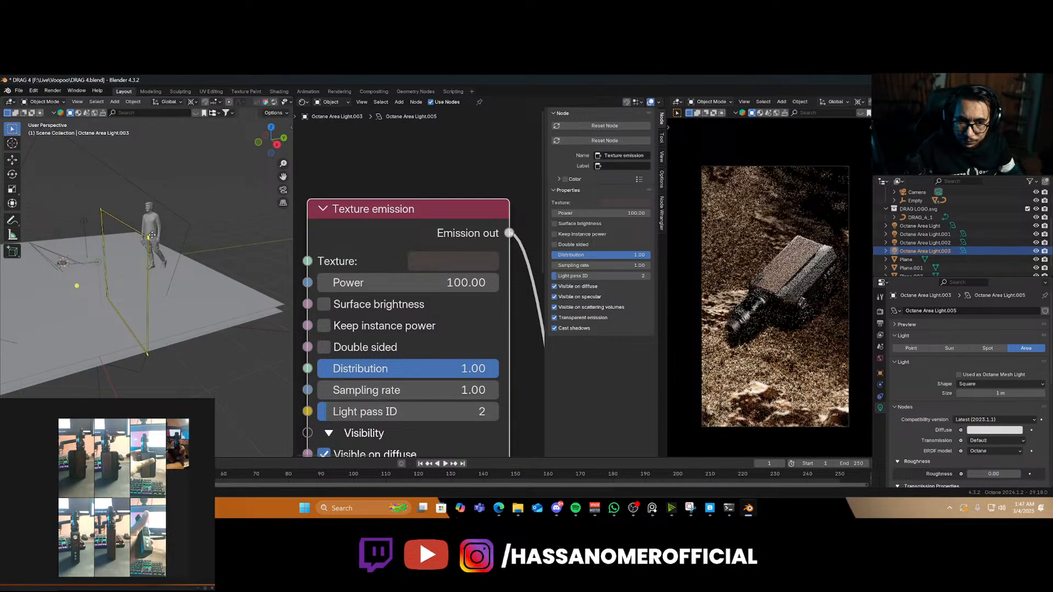
{"action": "key", "text": "ctrl+s"}
Lower the duplicated area light about 0.5 m along the global Z axis and save the file
{"action": "key", "text": "g"}
{"action": "key", "text": "z"}
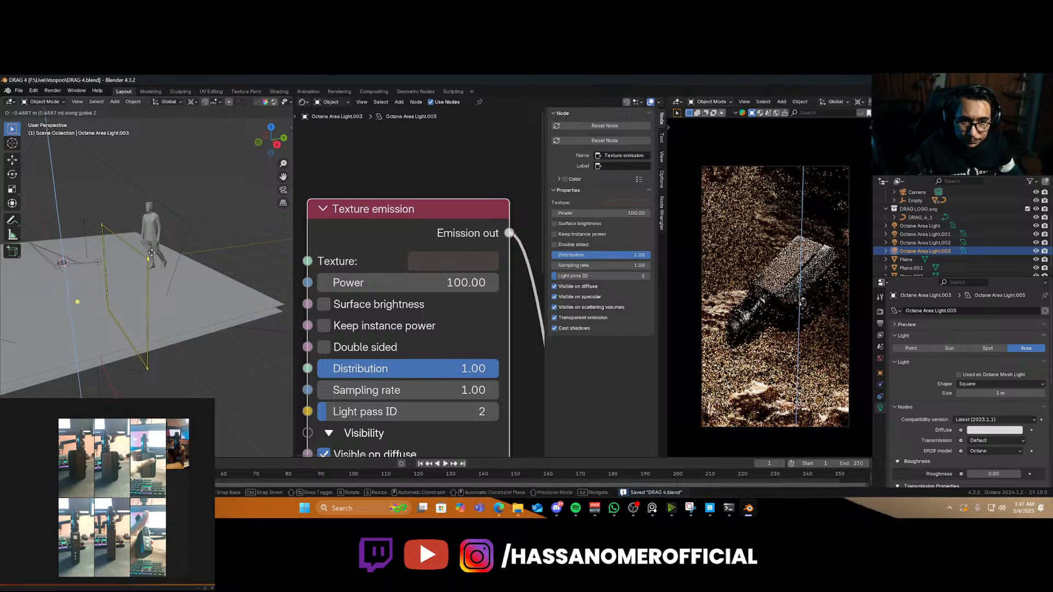
{"action": "left_click", "coordinate": [154, 255]}
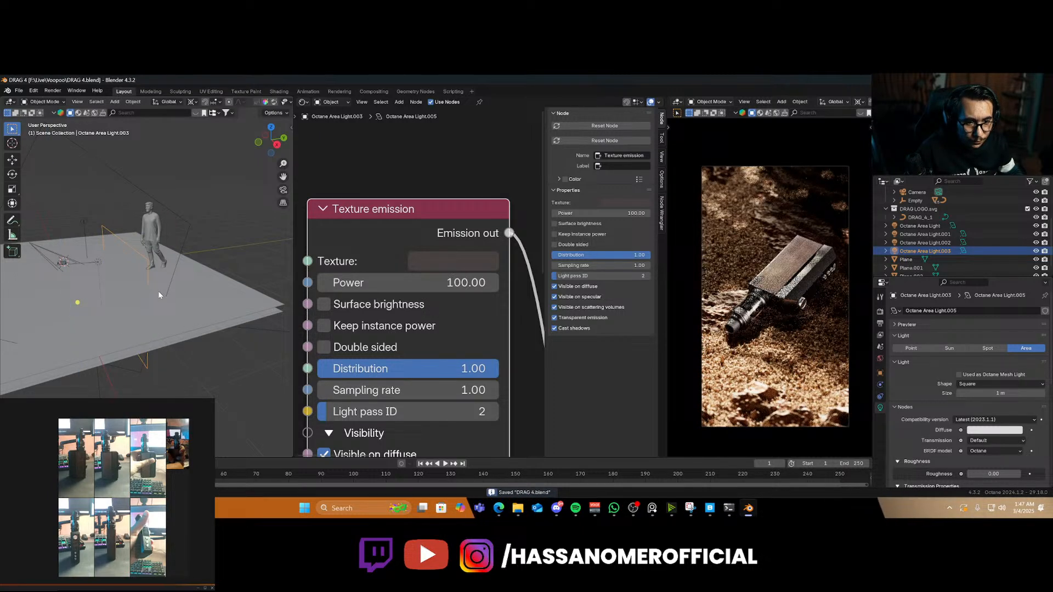
Enable Octane Postprocess in the camera view and set the bloom power to 3.14
{"action": "key", "text": "KP_0"}
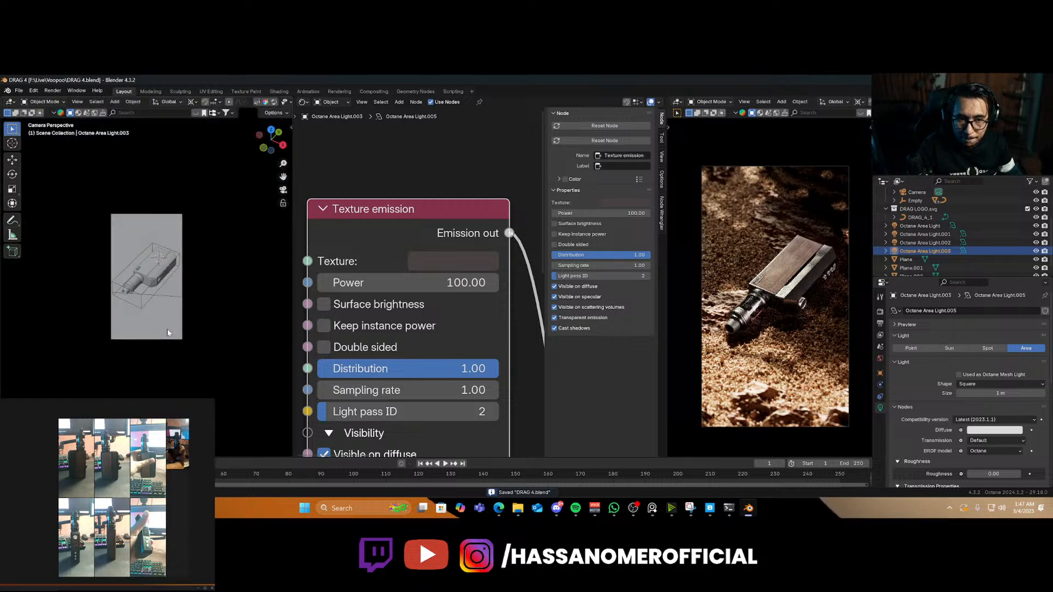
{"action": "scroll", "coordinate": [194, 324], "scroll_direction": "up", "scroll_amount": 3}
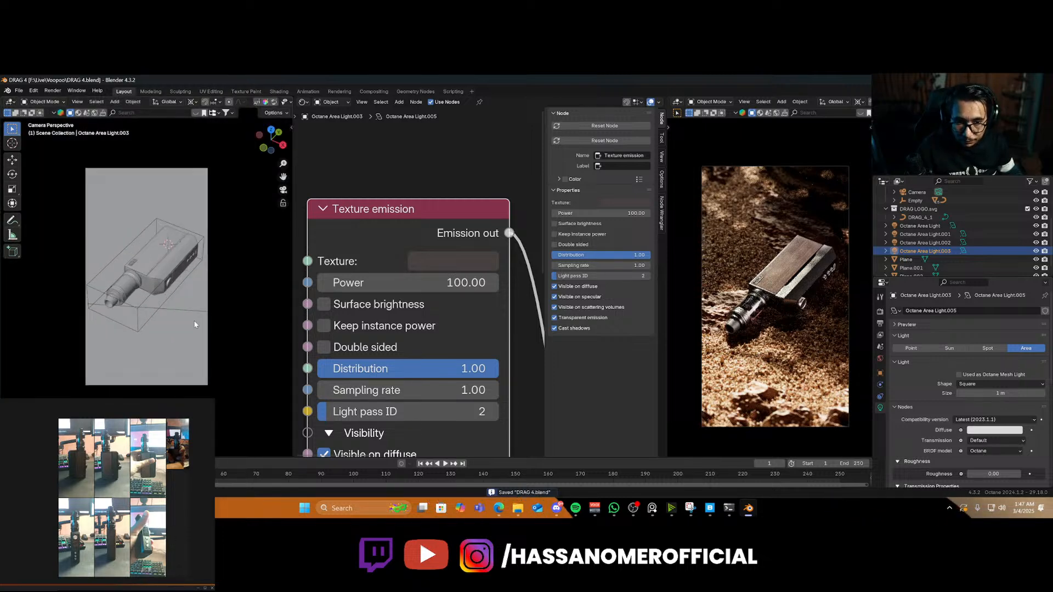
{"action": "key", "text": "n"}
{"action": "left_click", "coordinate": [288, 132]}
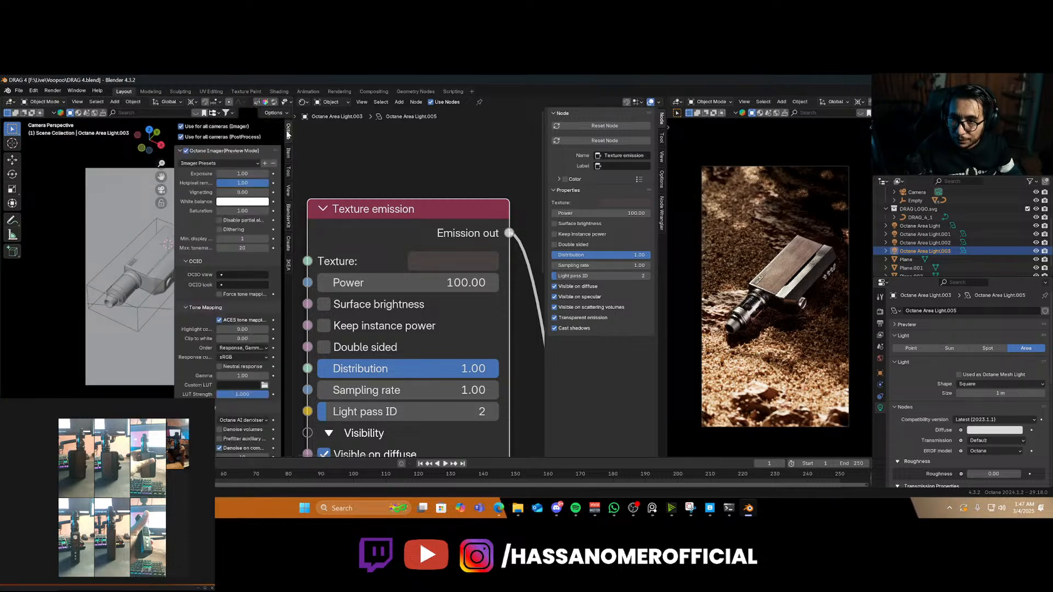
{"action": "left_click", "coordinate": [186, 150]}
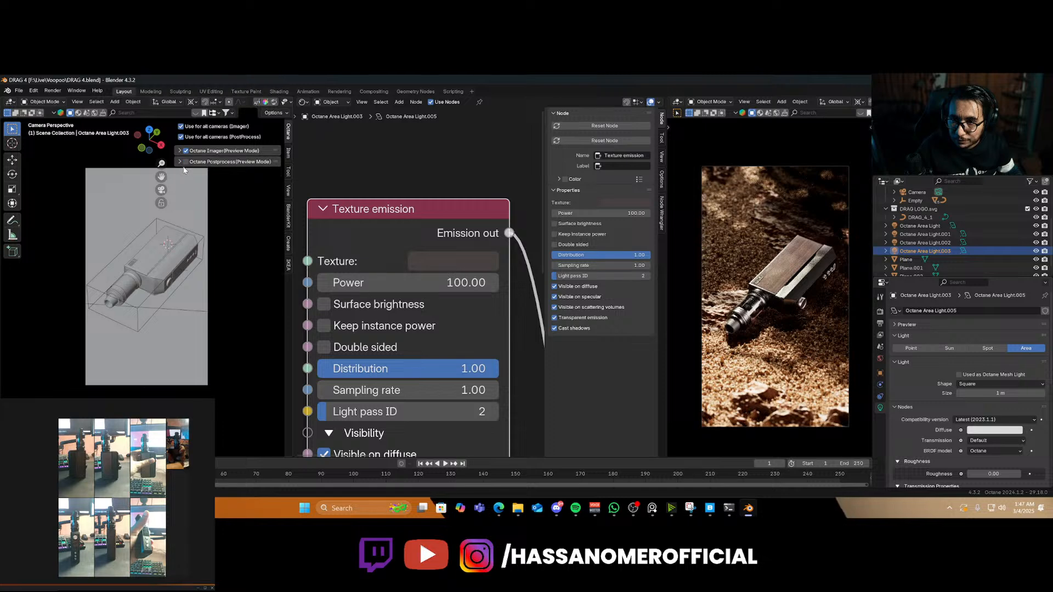
{"action": "left_click", "coordinate": [180, 161]}
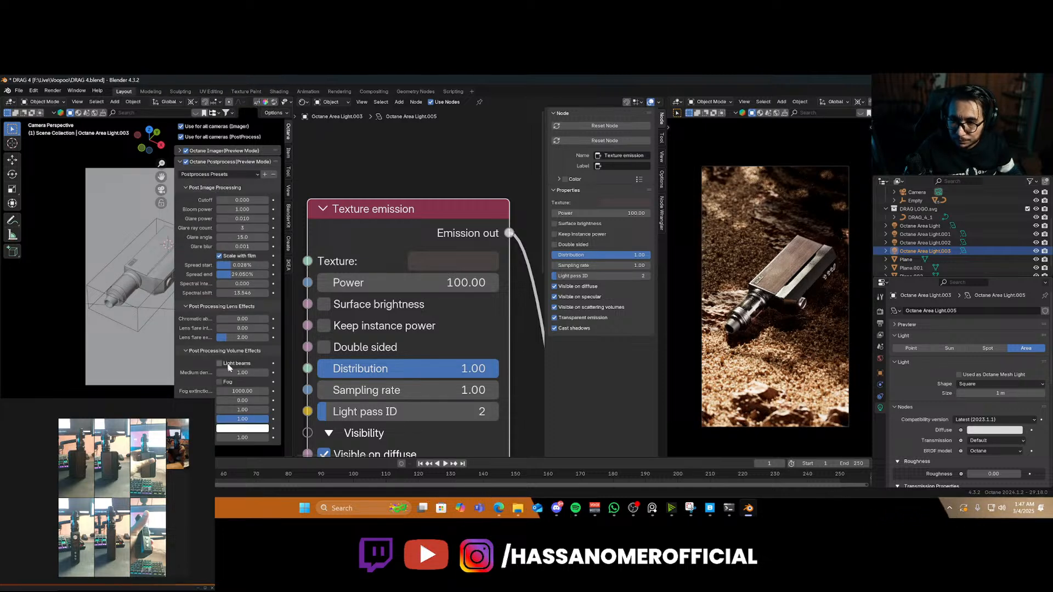
{"action": "mouse_move", "coordinate": [239, 209]}
{"action": "left_mouse_down"}
{"action": "mouse_move", "coordinate": [258, 210]}
{"action": "mouse_move", "coordinate": [231, 209]}
{"action": "left_mouse_up"}
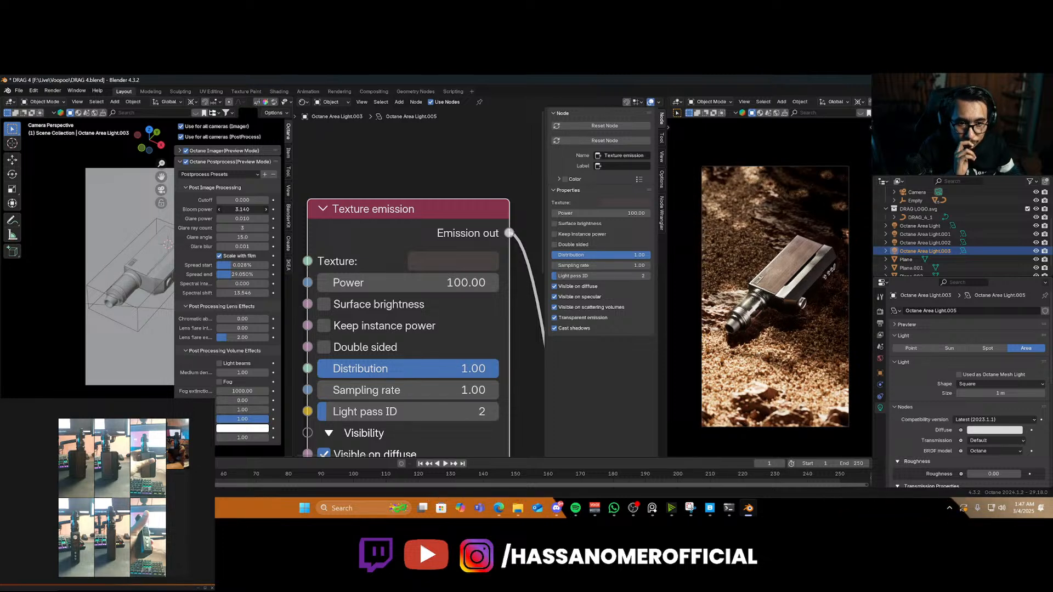
Enable post-processing fog, set the value below its color to 1000, and set the second value under fog extinction to 5.97
{"action": "left_click", "coordinate": [220, 382]}
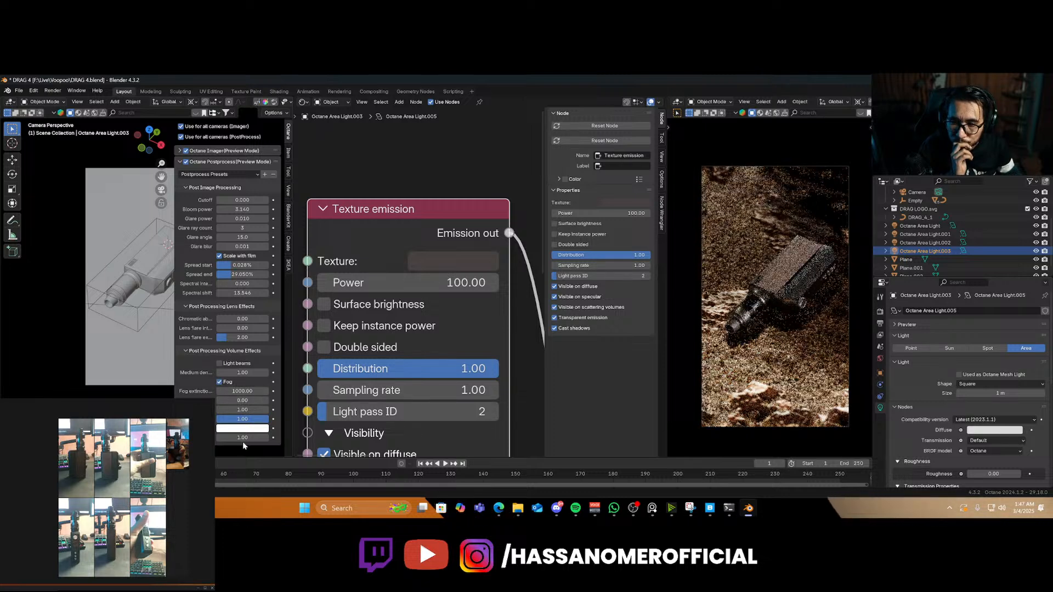
{"action": "left_click", "coordinate": [221, 437]}
{"action": "type", "text": "000"}
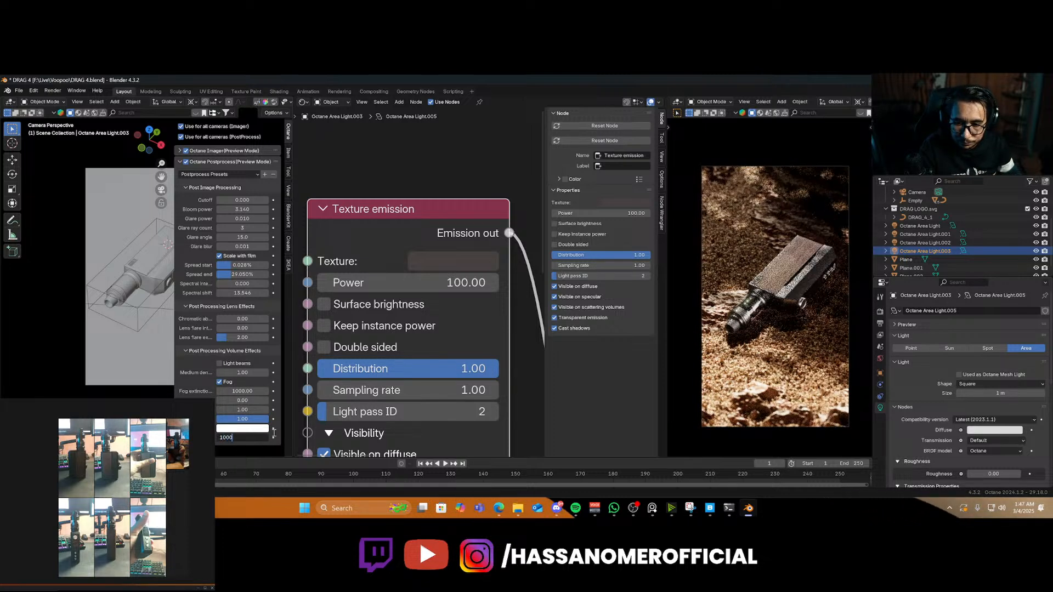
{"action": "key", "text": "Return"}
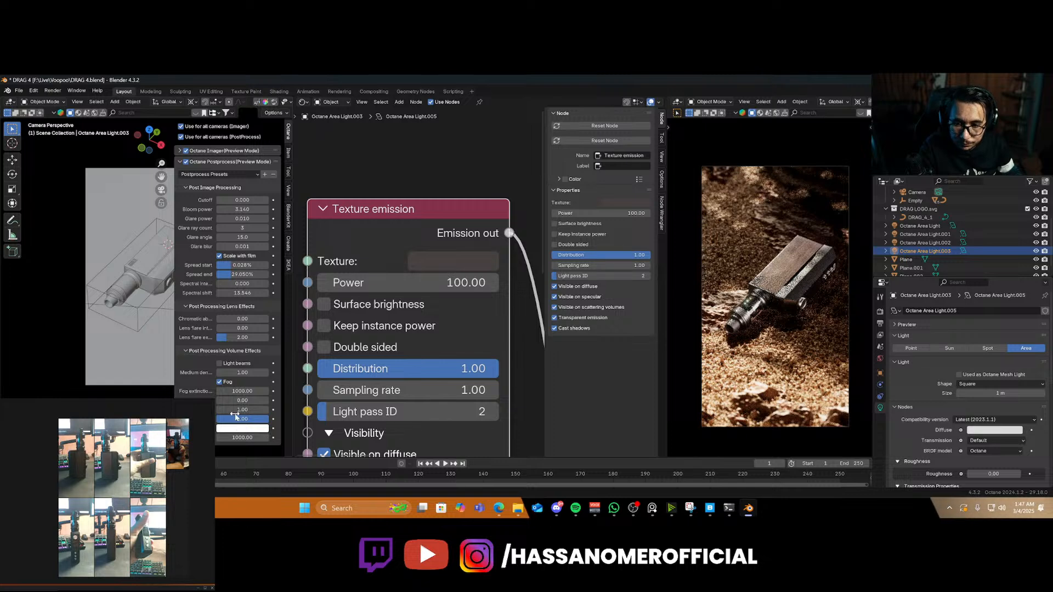
{"action": "left_click_drag", "start_coordinate": [235, 416], "coordinate": [244, 415]}
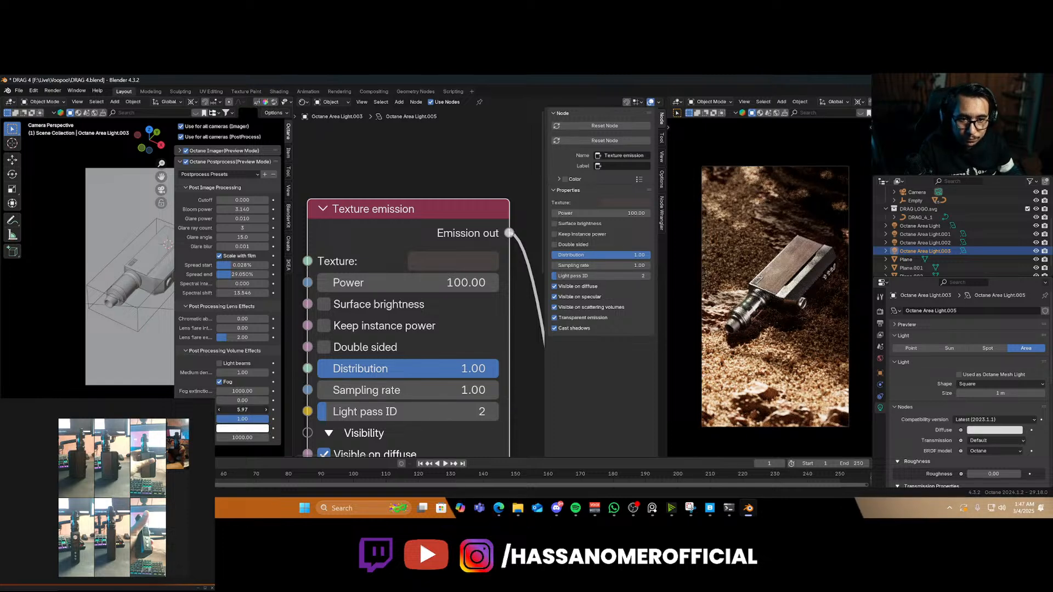
Set the postprocess chromatic aberration to 0.37, glare power to 1.45, glare ray count to 1, and bloom power to 2.58
{"action": "left_click_drag", "start_coordinate": [236, 320], "coordinate": [247, 320]}
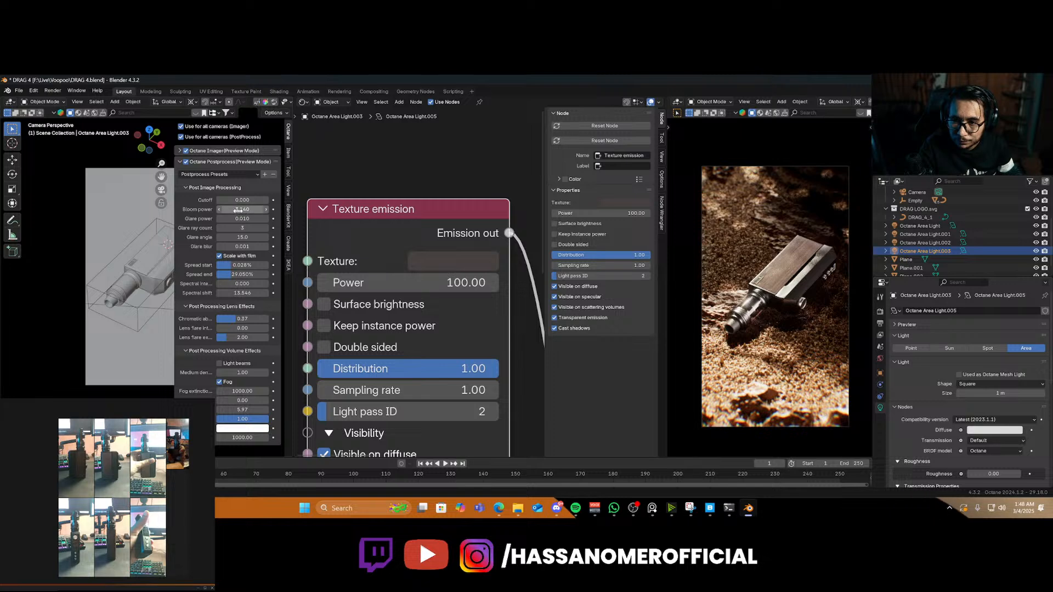
{"action": "left_click_drag", "start_coordinate": [242, 218], "coordinate": [258, 219]}
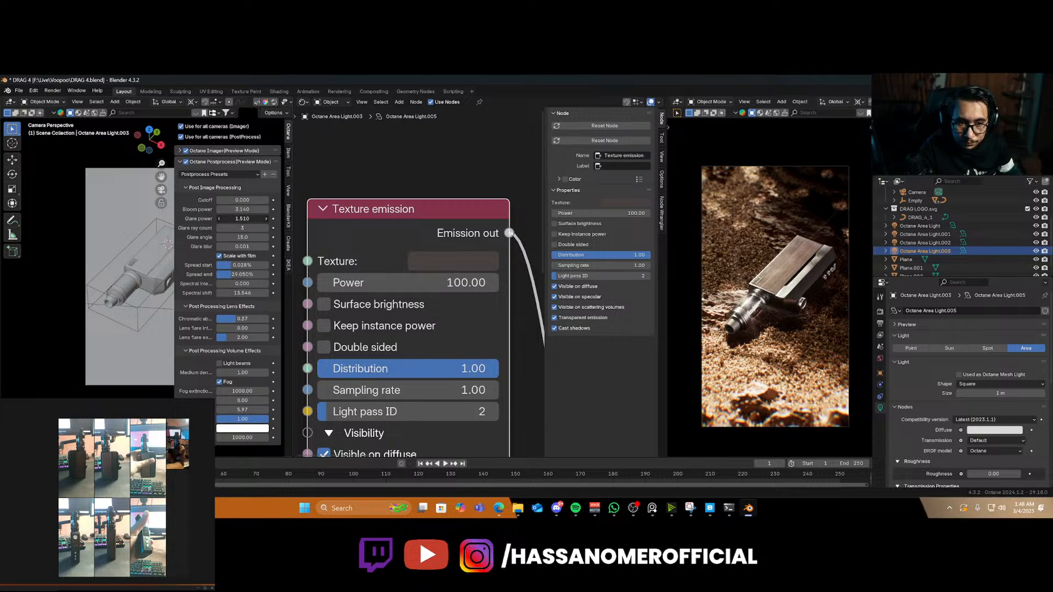
{"action": "left_click", "coordinate": [244, 228]}
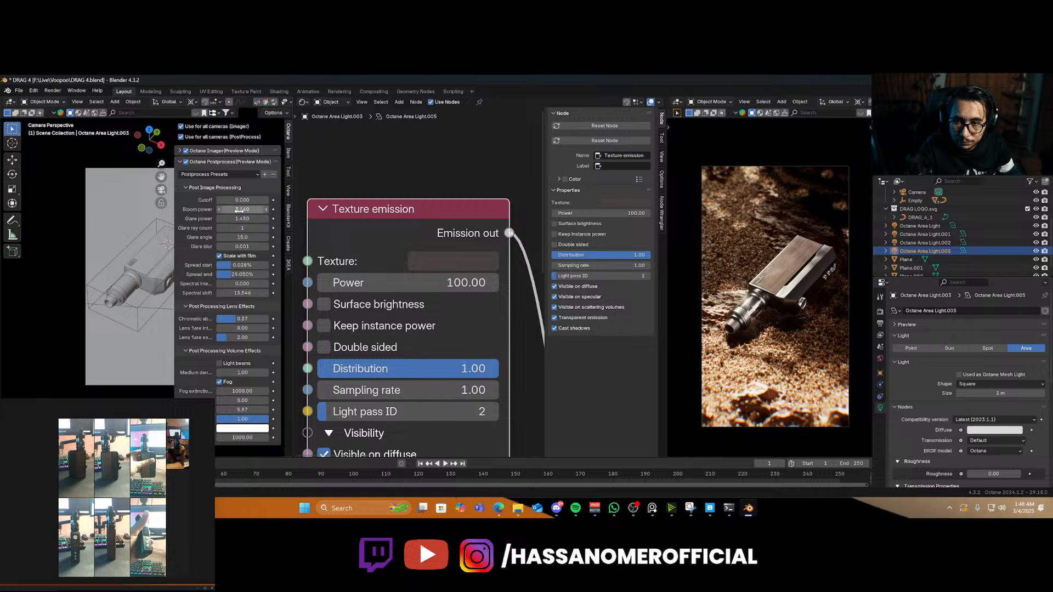
{"action": "left_click_drag", "start_coordinate": [242, 210], "coordinate": [257, 209]}
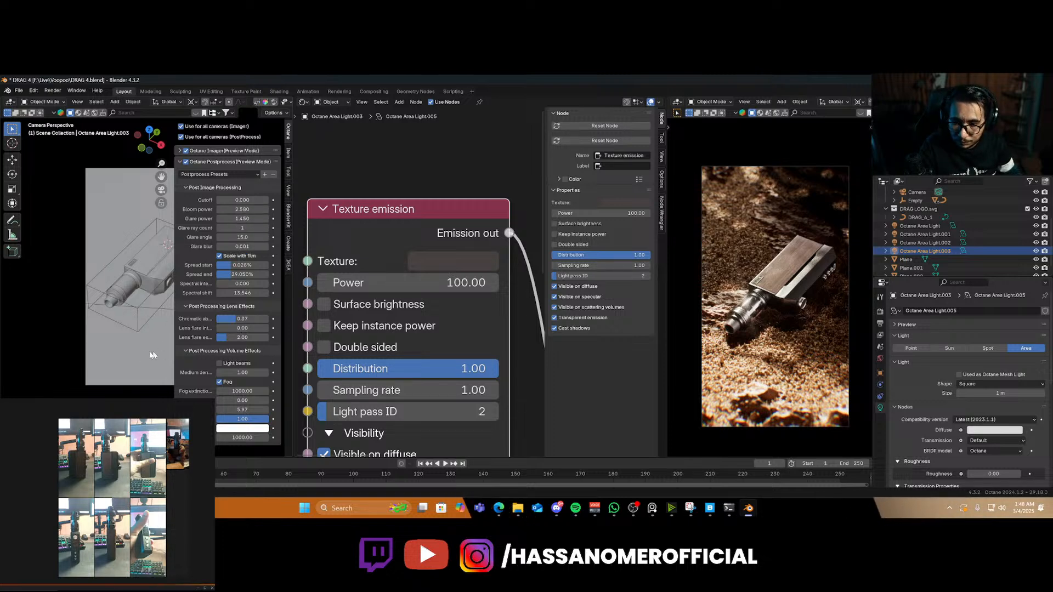
Pull the camera back with walk navigation so the device appears smaller with more ground around it, and save the file
{"action": "key", "text": "n"}
{"action": "key", "text": "shift+grave"}
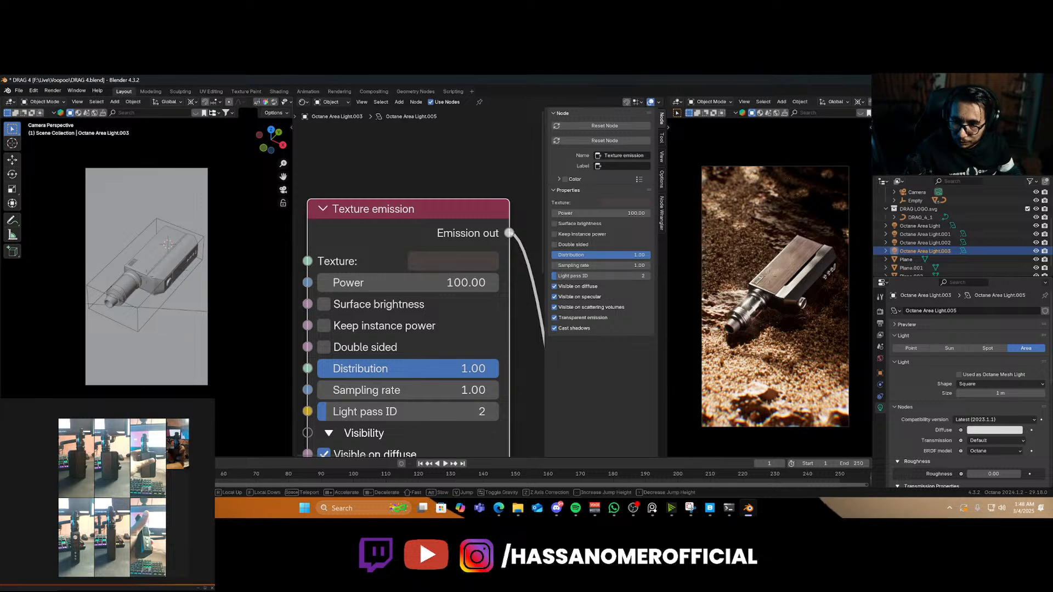
{"action": "key", "text": "s"}
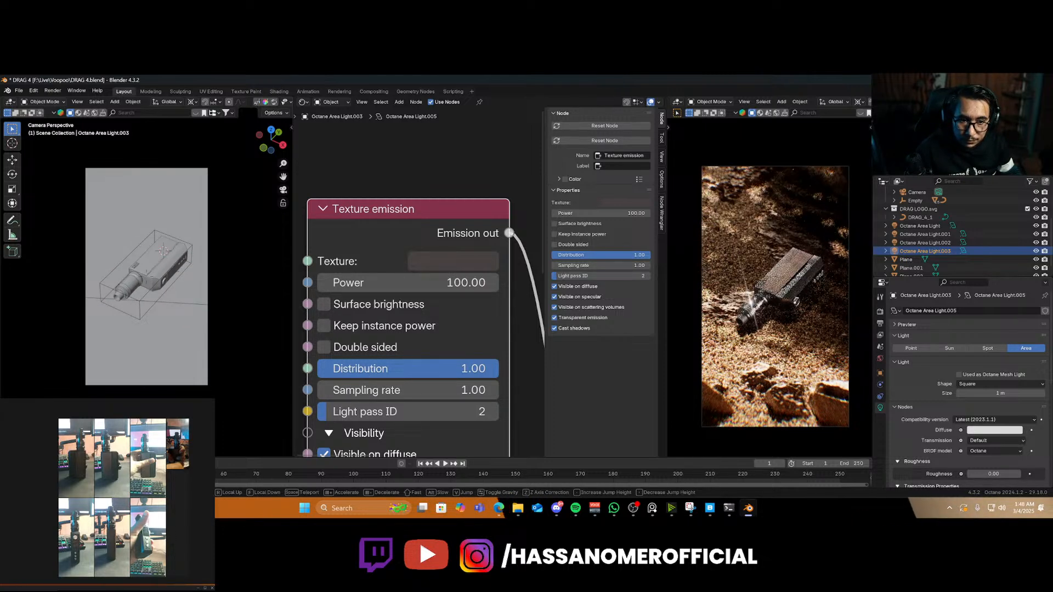
{"action": "left_click", "coordinate": [181, 254]}
{"action": "key", "text": "ctrl+s"}
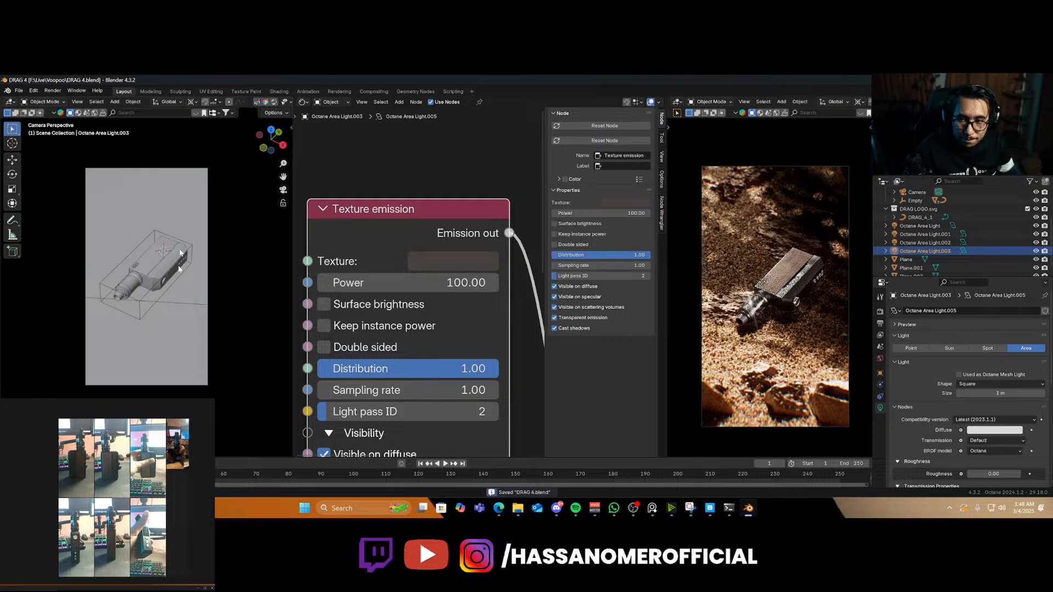
Rotate the device's parent empty about global Z so the mouthpiece points to the frame's upper left, and reposition it in the ground plane
{"action": "left_click", "coordinate": [174, 171]}
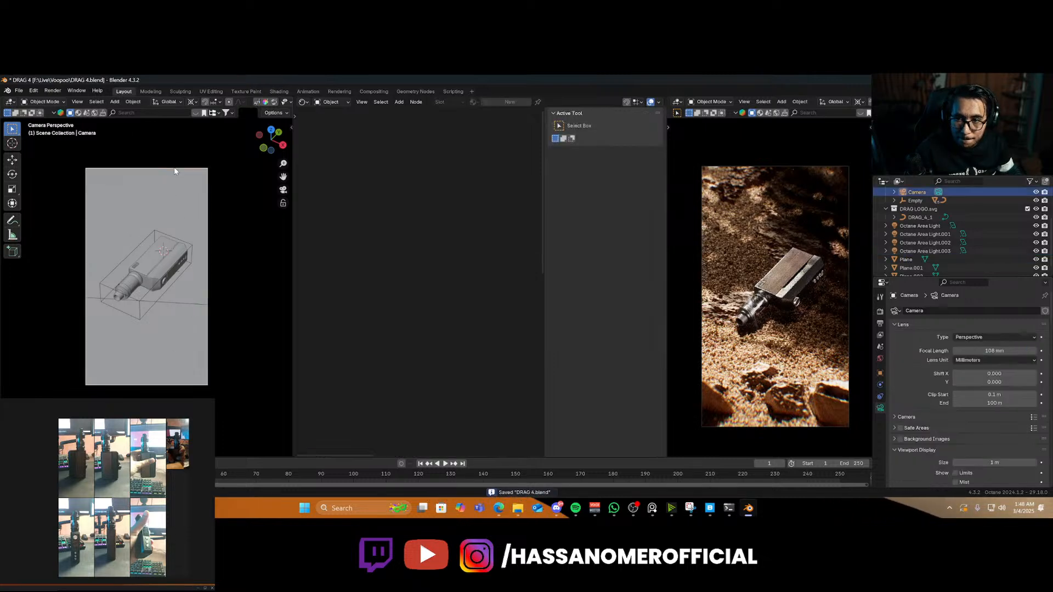
{"action": "scroll", "coordinate": [162, 325], "scroll_direction": "up", "scroll_amount": 1}
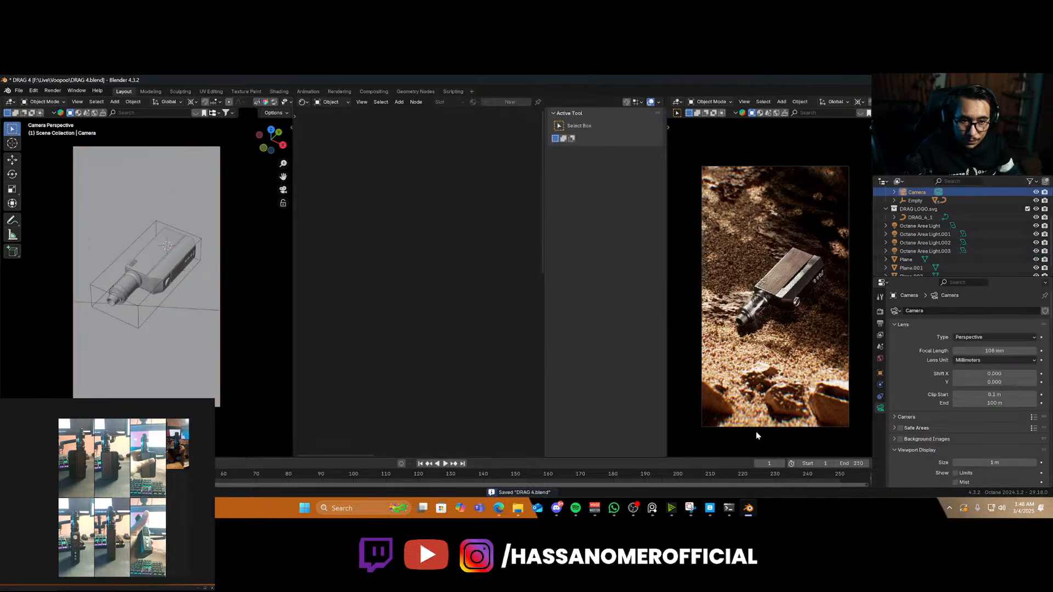
{"action": "scroll", "coordinate": [797, 345], "scroll_direction": "up", "scroll_amount": 3}
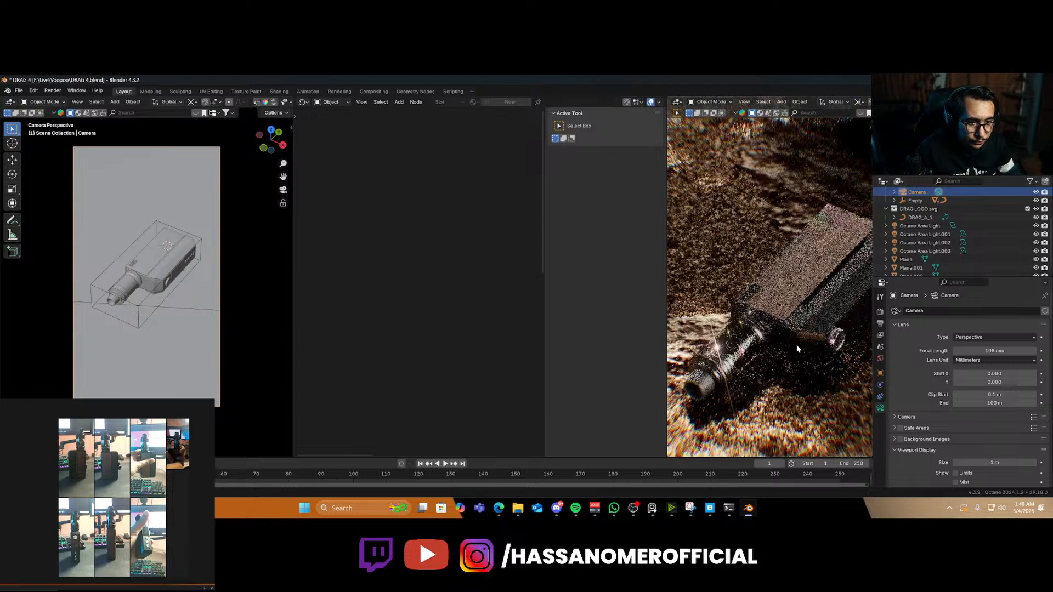
{"action": "left_click", "coordinate": [158, 303]}
{"action": "key", "text": "r"}
{"action": "key", "text": "z"}
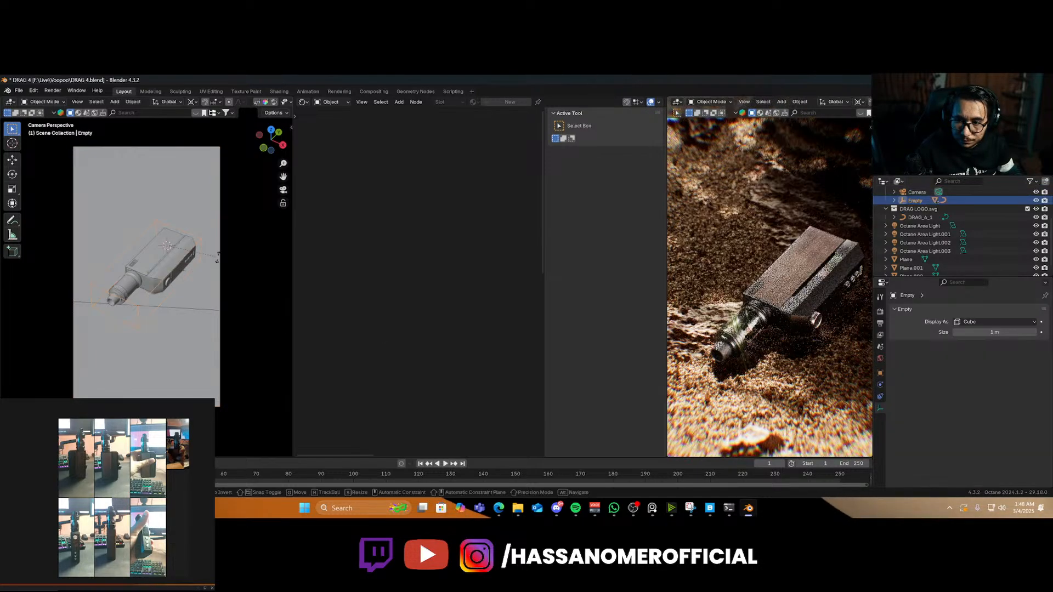
{"action": "left_click", "coordinate": [134, 317]}
{"action": "key", "text": "g"}
{"action": "key", "text": "shift+z"}
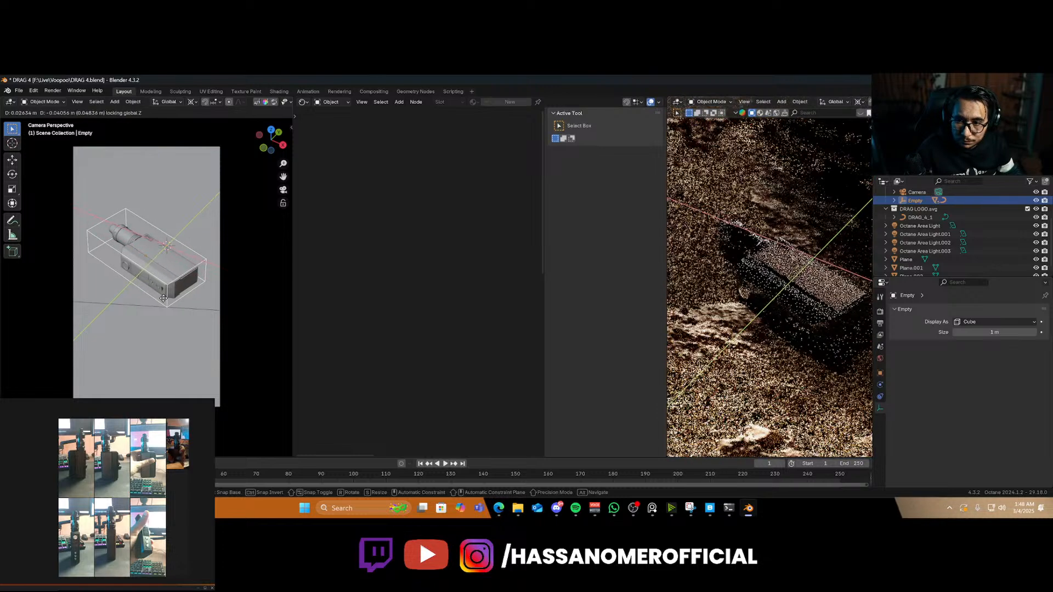
{"action": "left_click", "coordinate": [163, 308]}
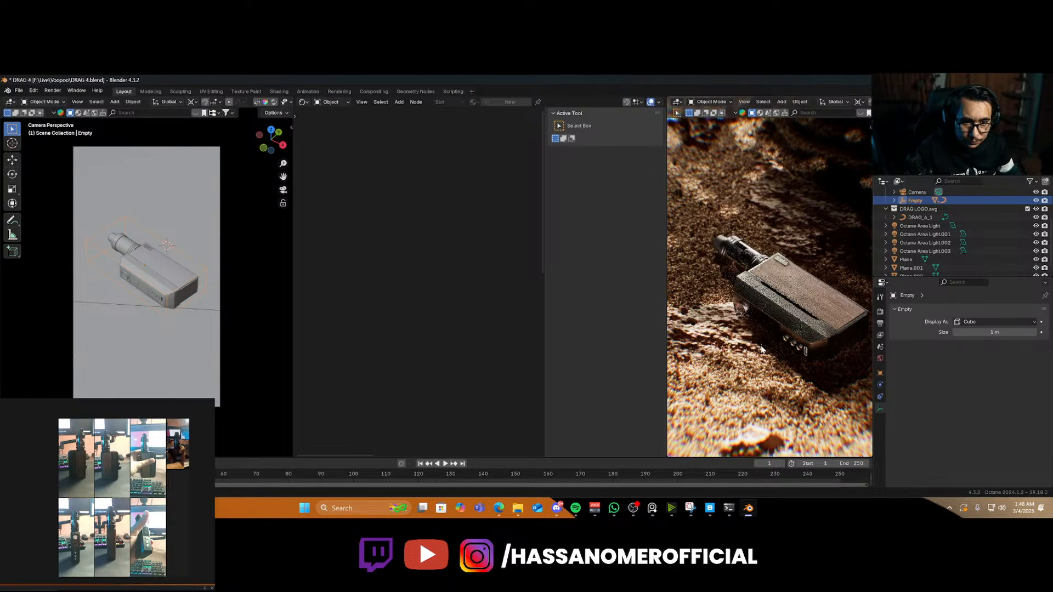
{"action": "key", "text": "KP_0"}
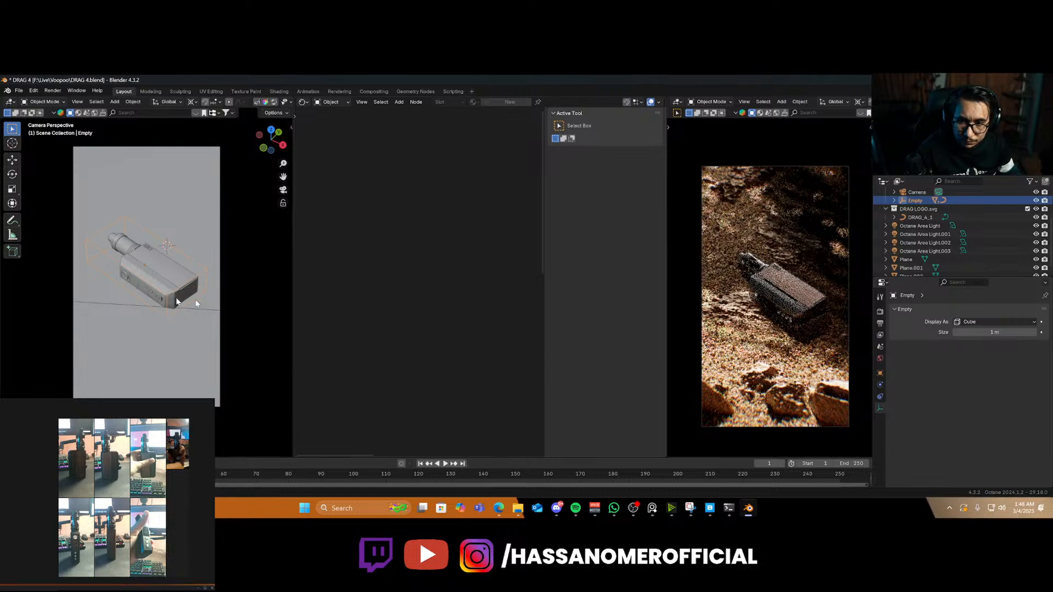
Move the camera closer with walk navigation so the rotated device fills more of the frame, and save the file
{"action": "key", "text": "shift+grave"}
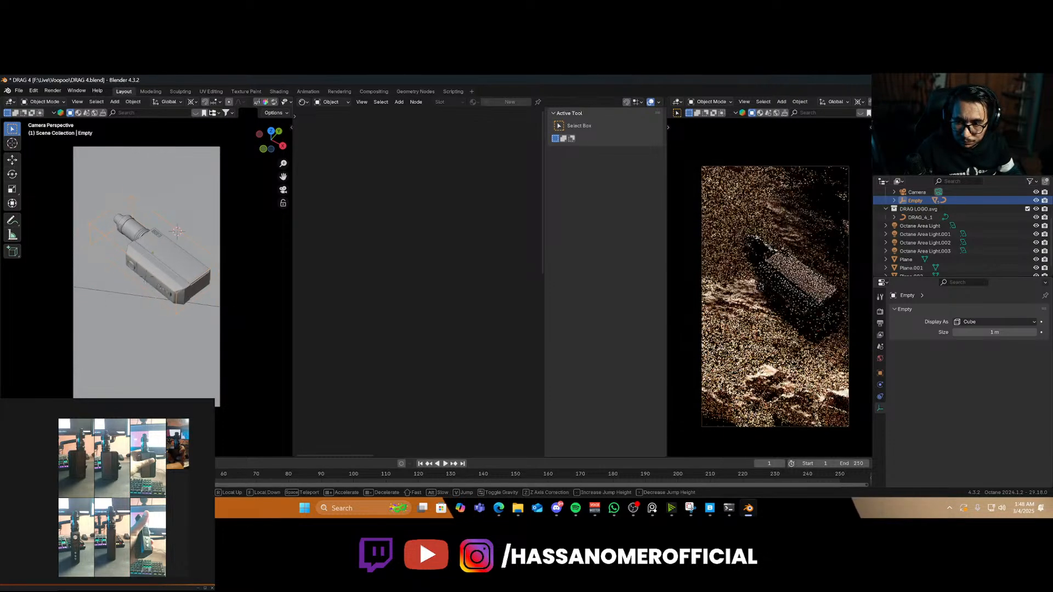
{"action": "key", "text": "w"}
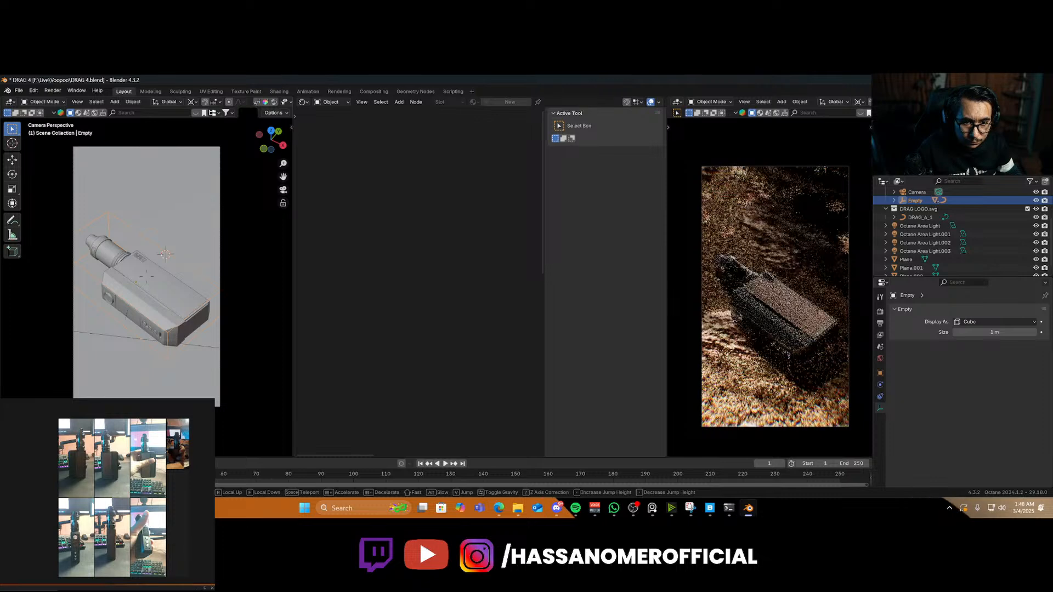
{"action": "left_click", "coordinate": [182, 346]}
{"action": "key", "text": "ctrl+s"}
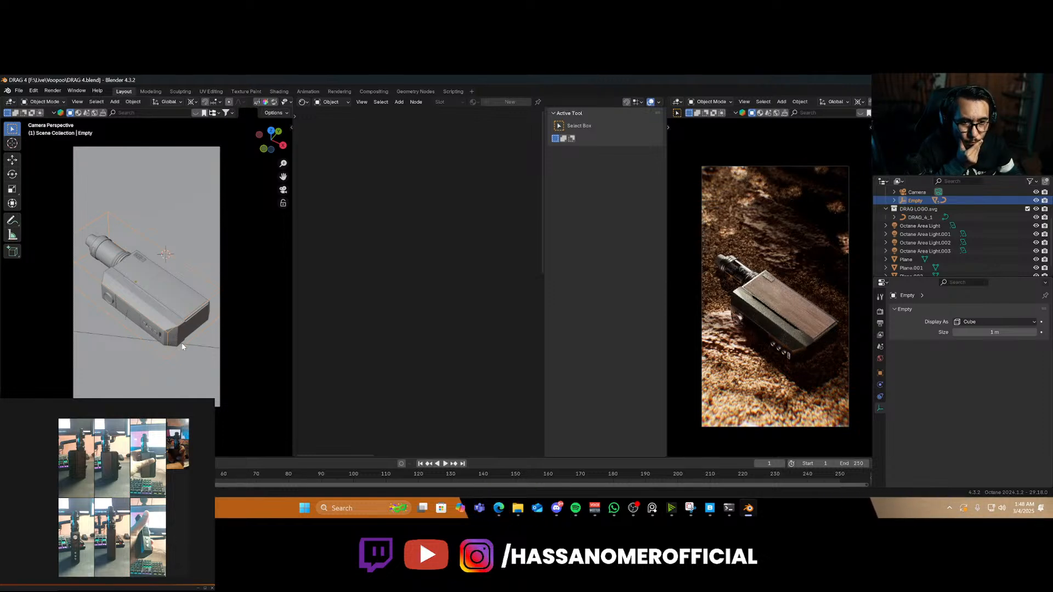
Raise the DRAG 4 logo curve about 0.0004 m along its local Z axis above its plate, and save the file
{"action": "scroll", "coordinate": [751, 301], "scroll_direction": "up", "scroll_amount": 5}
{"action": "scroll", "coordinate": [742, 301], "scroll_direction": "up", "scroll_amount": 3}
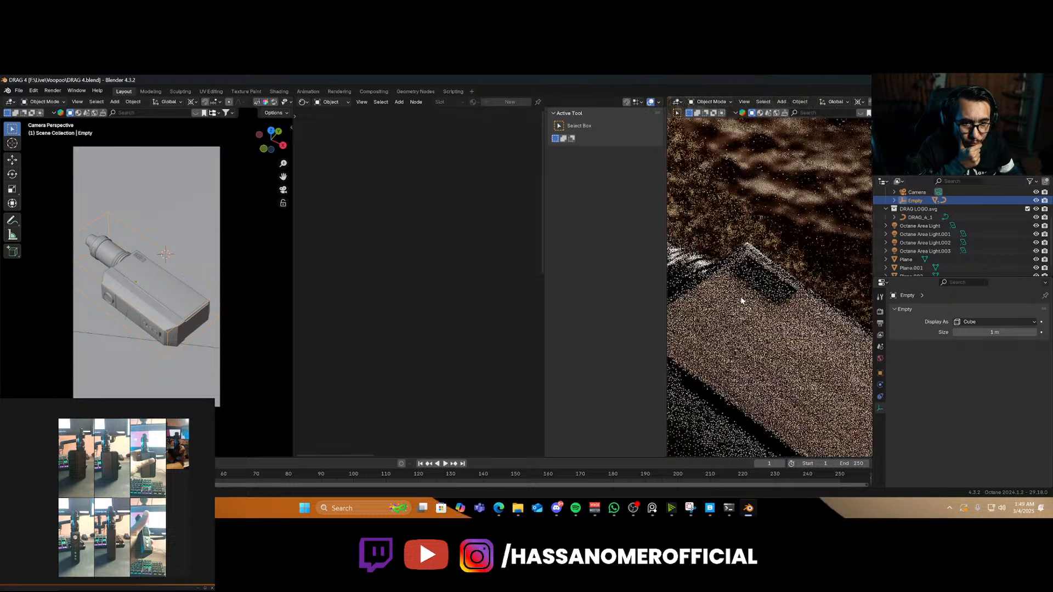
{"action": "left_click", "coordinate": [782, 291]}
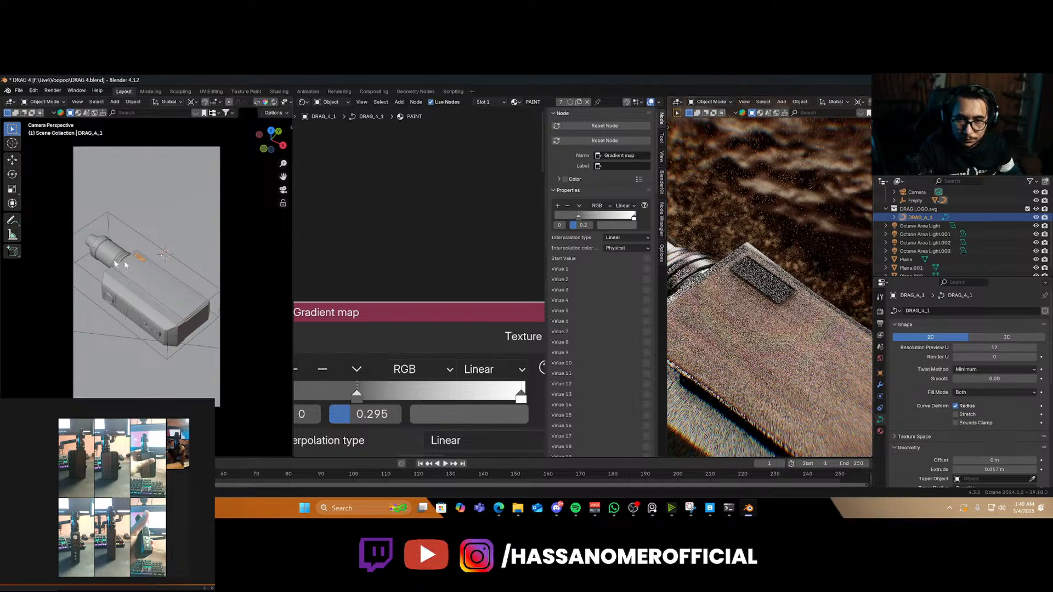
{"action": "key", "text": "KP_Decimal"}
{"action": "scroll", "coordinate": [196, 313], "scroll_direction": "up", "scroll_amount": 2}
{"action": "scroll", "coordinate": [197, 313], "scroll_direction": "down", "scroll_amount": 3}
{"action": "middle_click_drag", "start_coordinate": [198, 313], "coordinate": [198, 283]}
{"action": "key", "text": "g"}
{"action": "key", "text": "z"}
{"action": "key", "text": "z"}
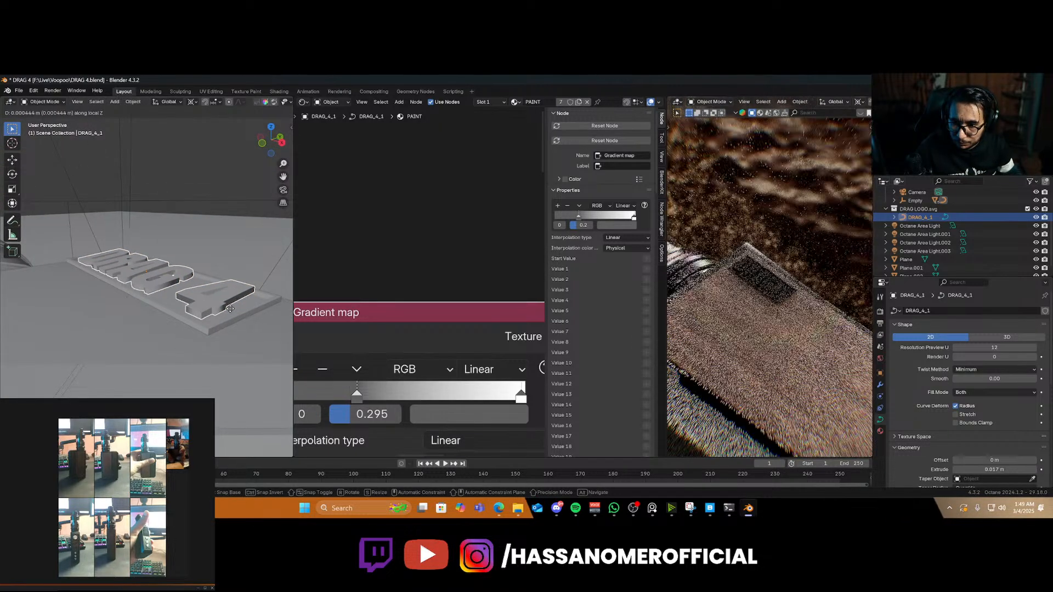
{"action": "left_click", "coordinate": [228, 310]}
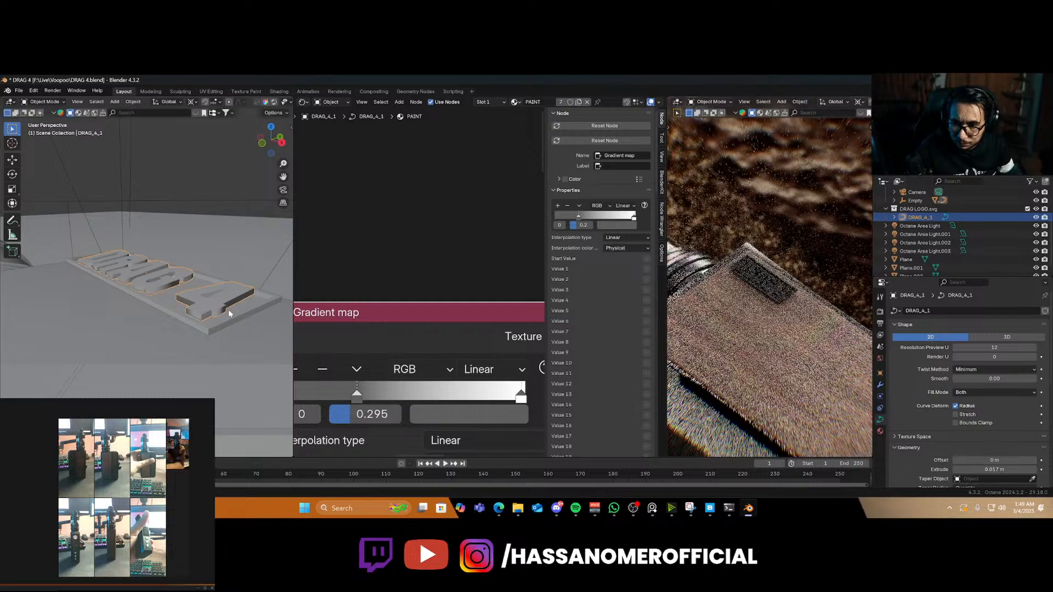
{"action": "left_click", "coordinate": [260, 265]}
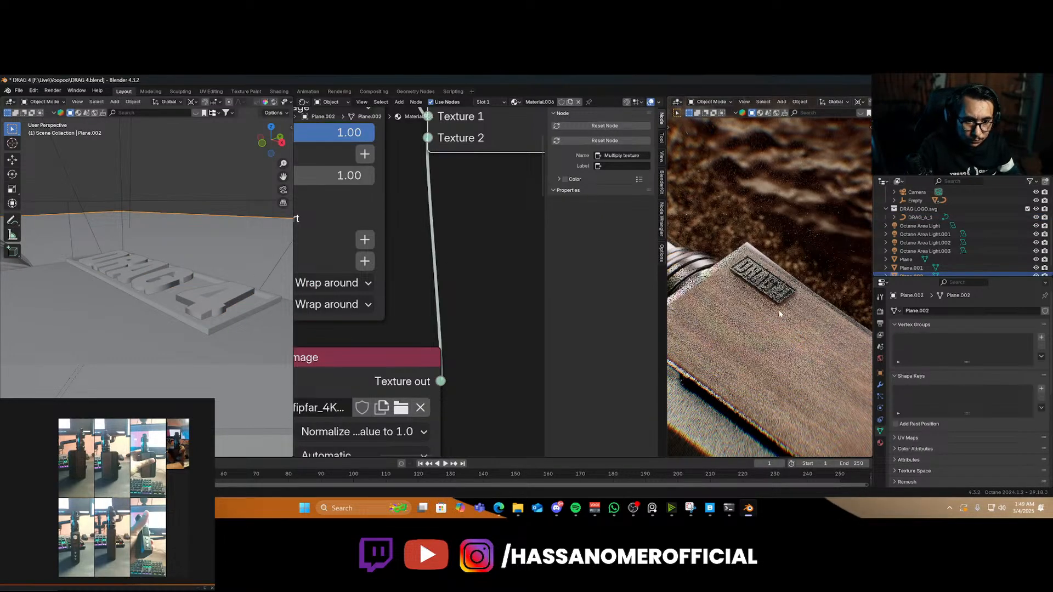
{"action": "middle_click_drag", "start_coordinate": [783, 328], "coordinate": [780, 314]}
{"action": "key", "text": "ctrl+s"}
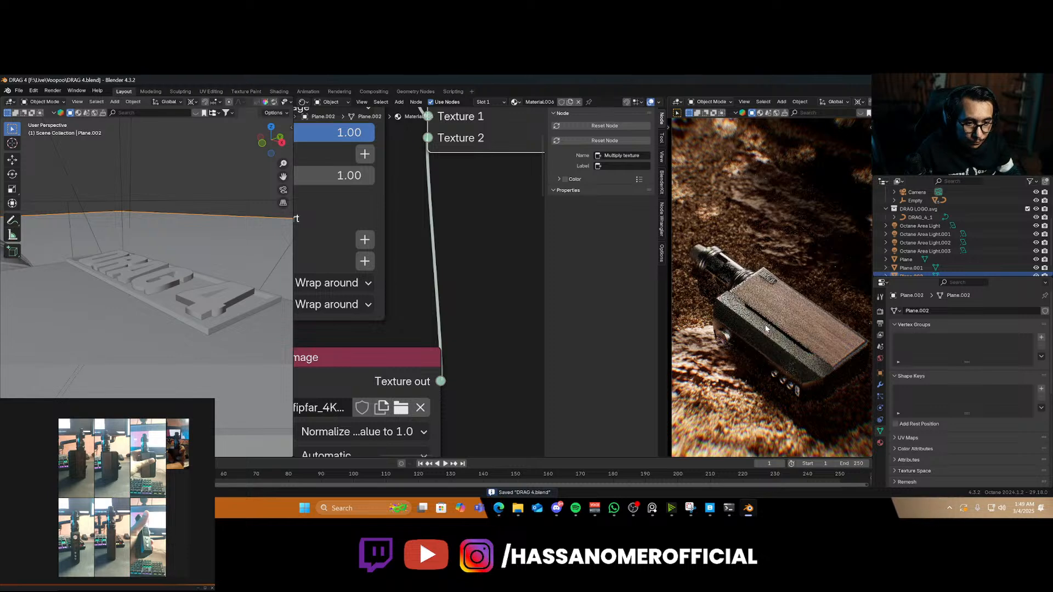
Reframe the camera with walk navigation so the device sits slightly smaller near the middle of the shot, saving the file
{"action": "key", "text": "KP_0"}
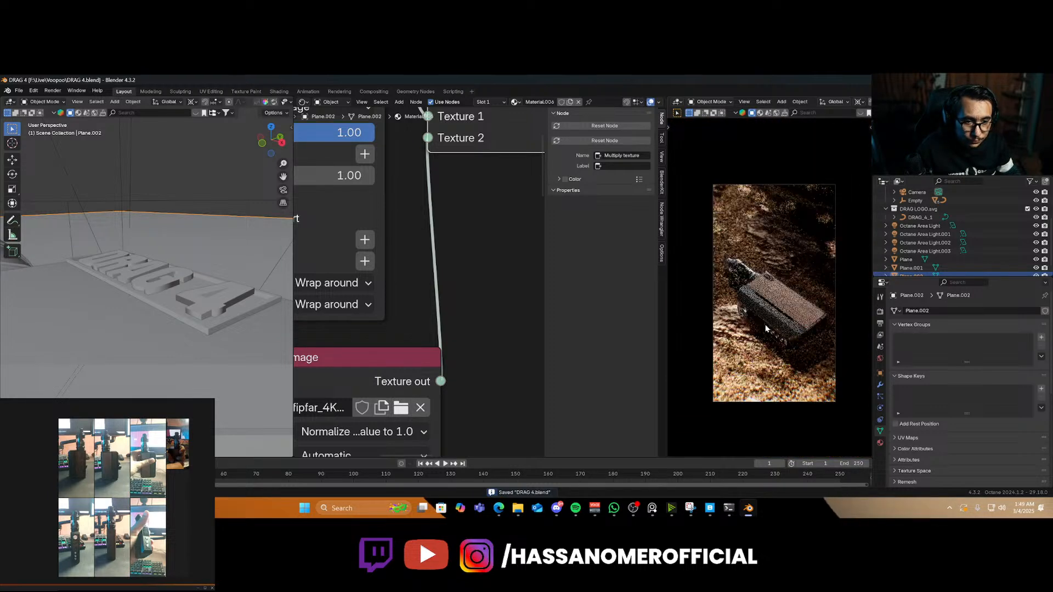
{"action": "key", "text": "KP_0"}
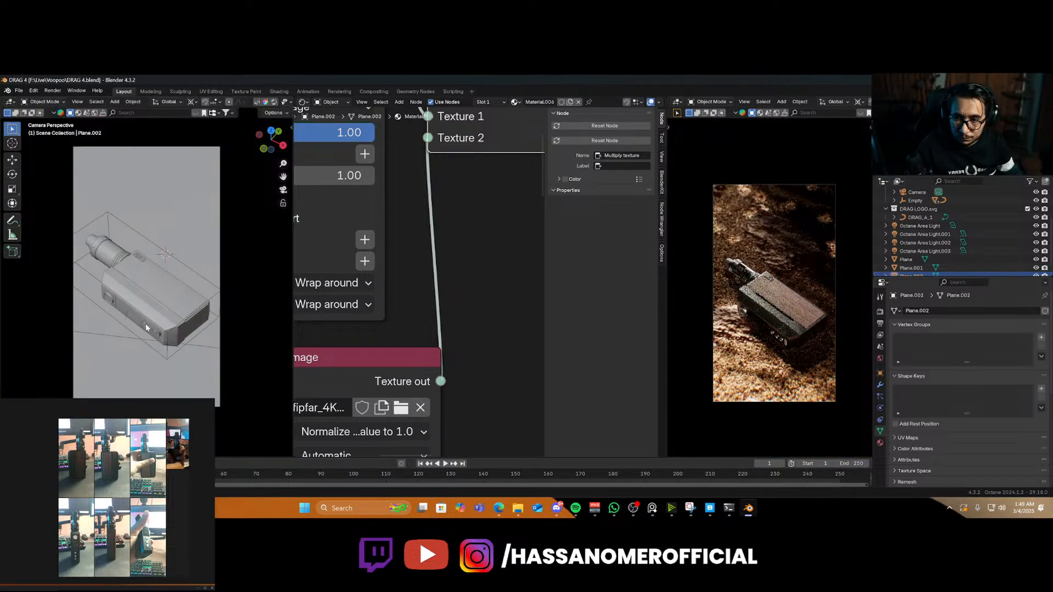
{"action": "key", "text": "shift+grave"}
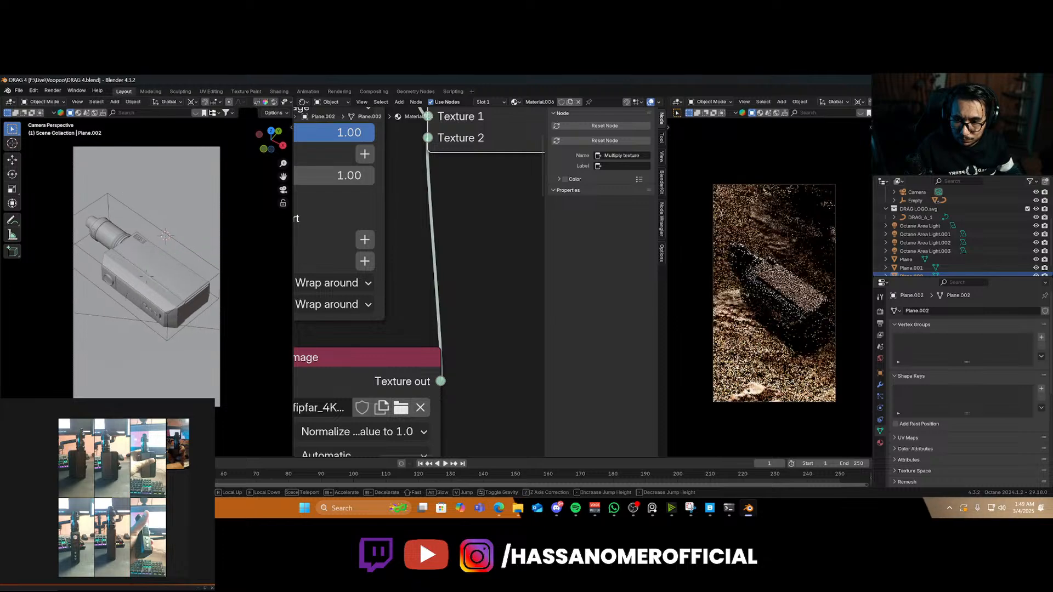
{"action": "key", "text": "s"}
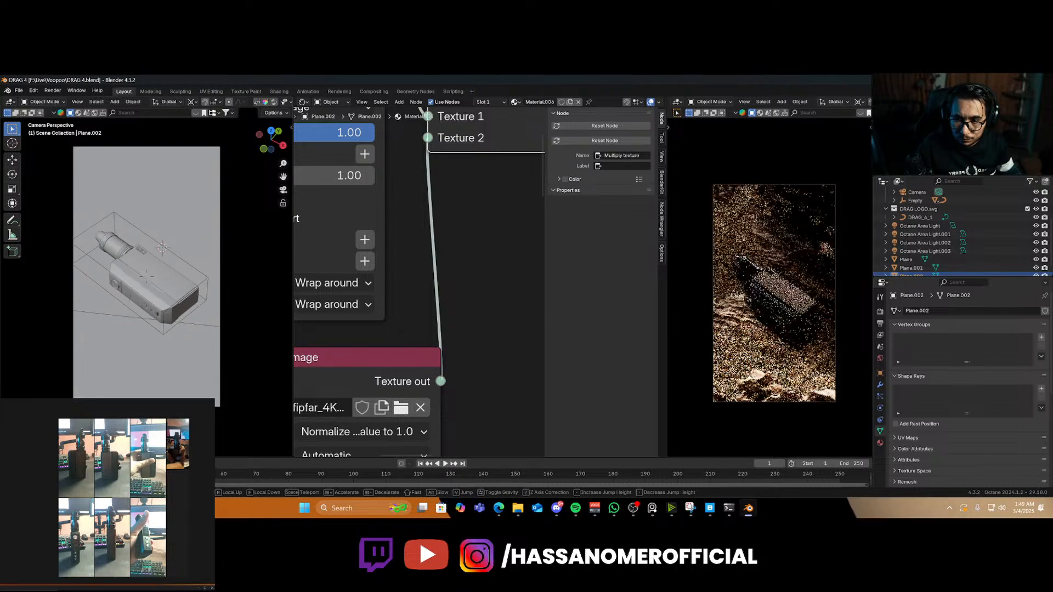
{"action": "key", "text": "w"}
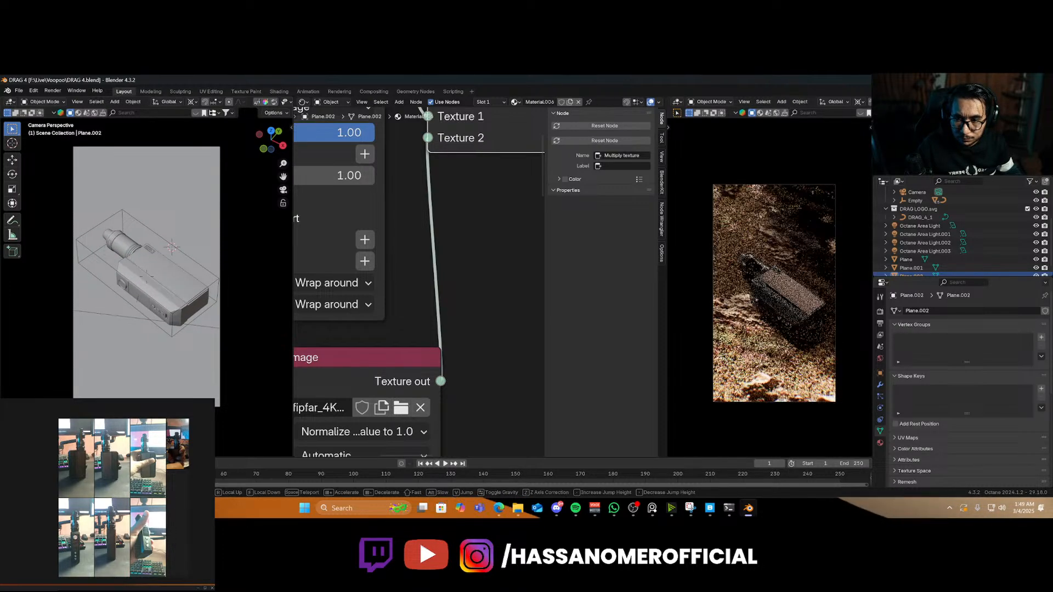
{"action": "left_click", "coordinate": [166, 288]}
{"action": "key", "text": "ctrl+s"}
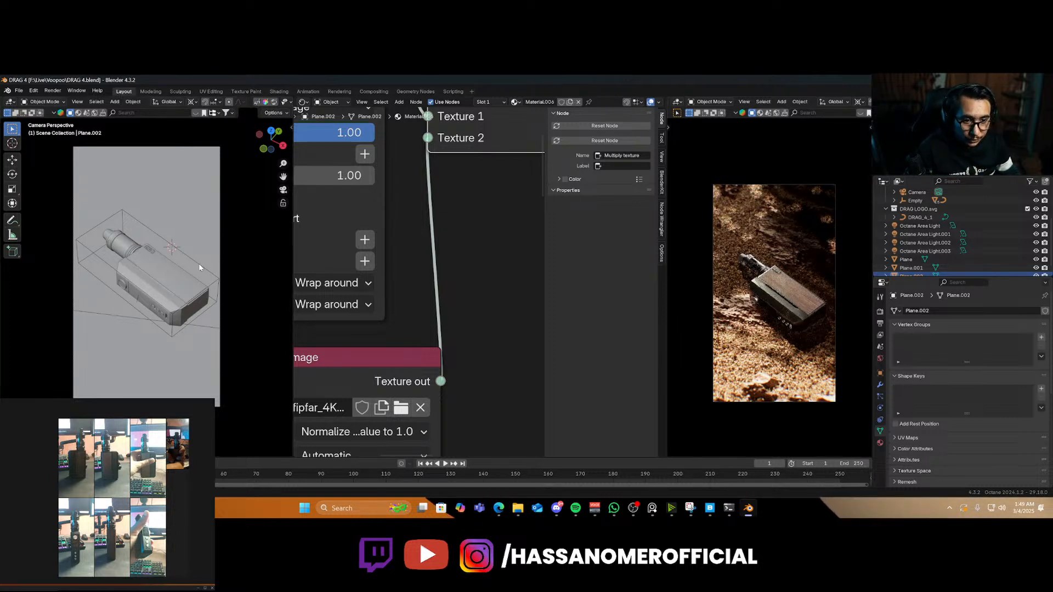
{"action": "key", "text": "shift+grave"}
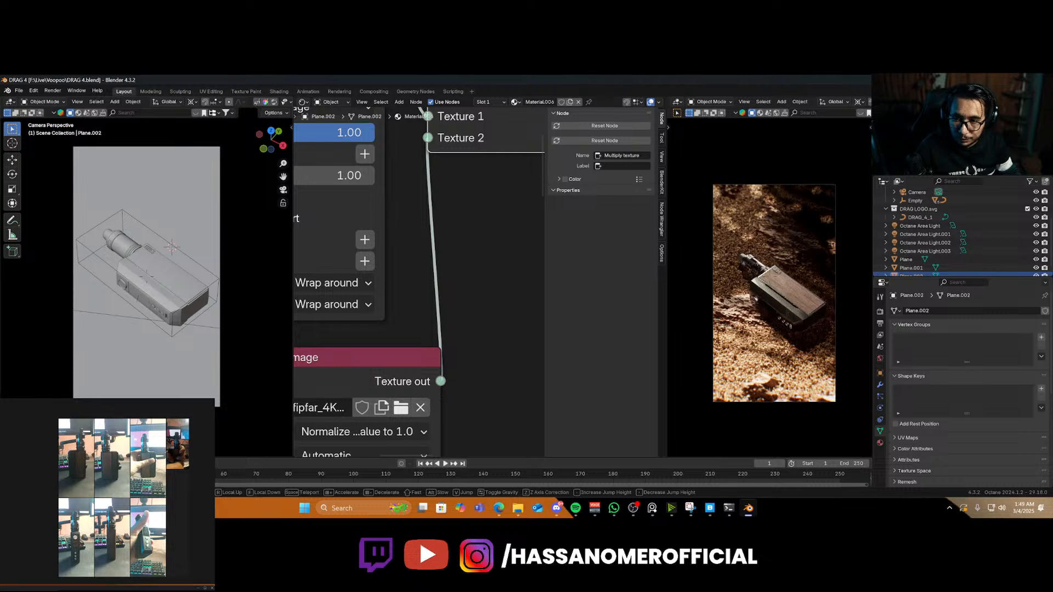
{"action": "left_click", "coordinate": [770, 358]}
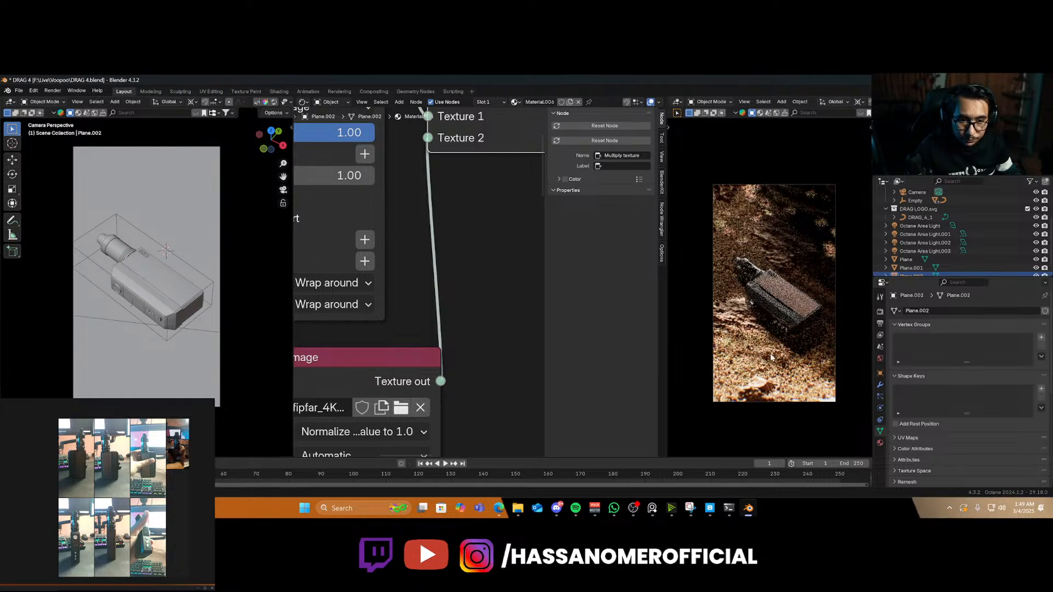
Show the view layer's denoiser passes, and enable Use Nodes in the Compositor
{"action": "left_click", "coordinate": [880, 336]}
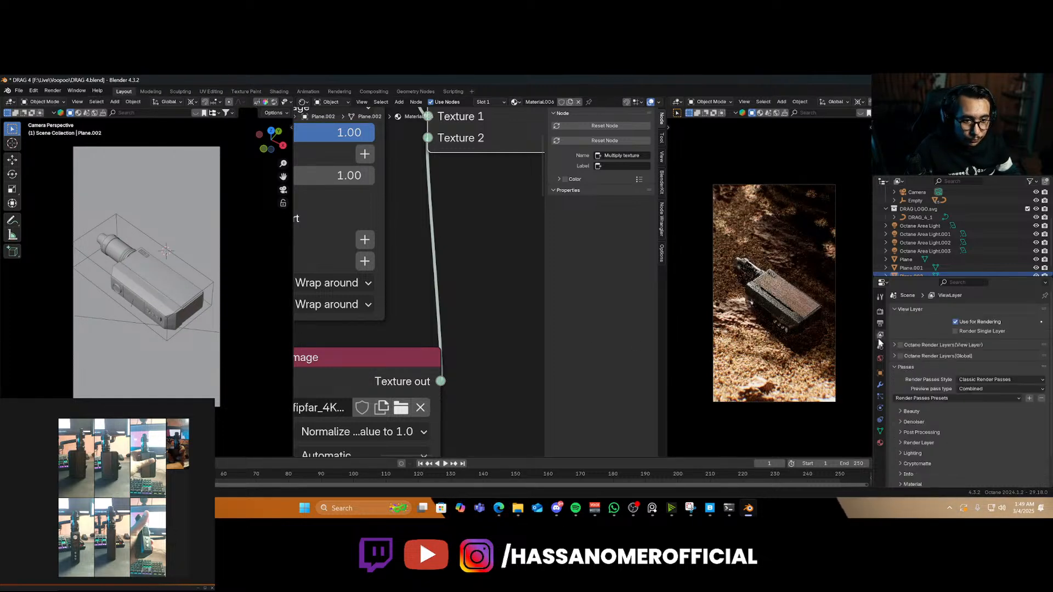
{"action": "left_click", "coordinate": [900, 423]}
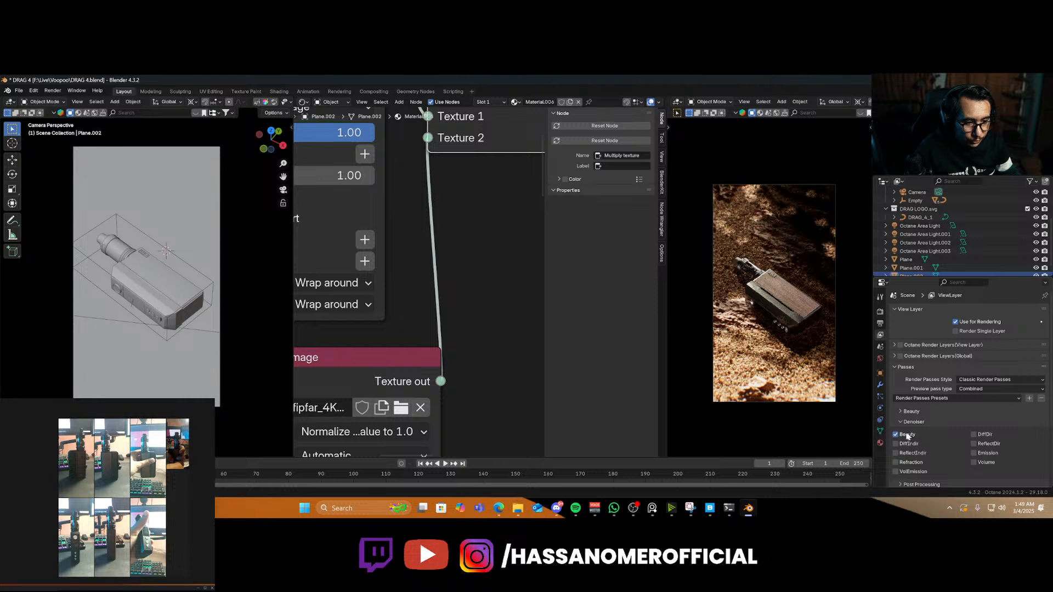
{"action": "left_click", "coordinate": [301, 103]}
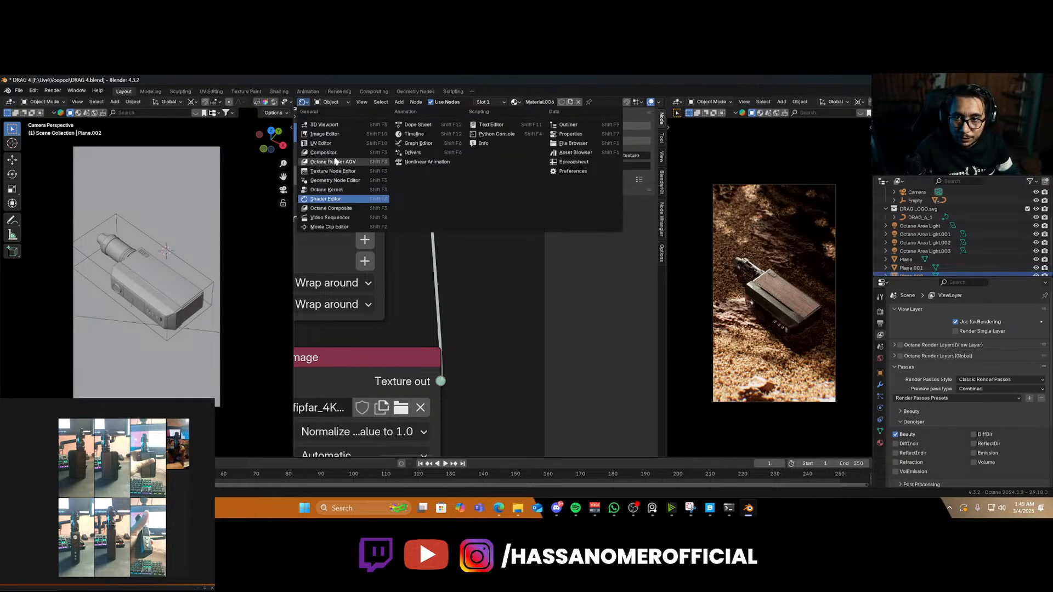
{"action": "left_click", "coordinate": [335, 157]}
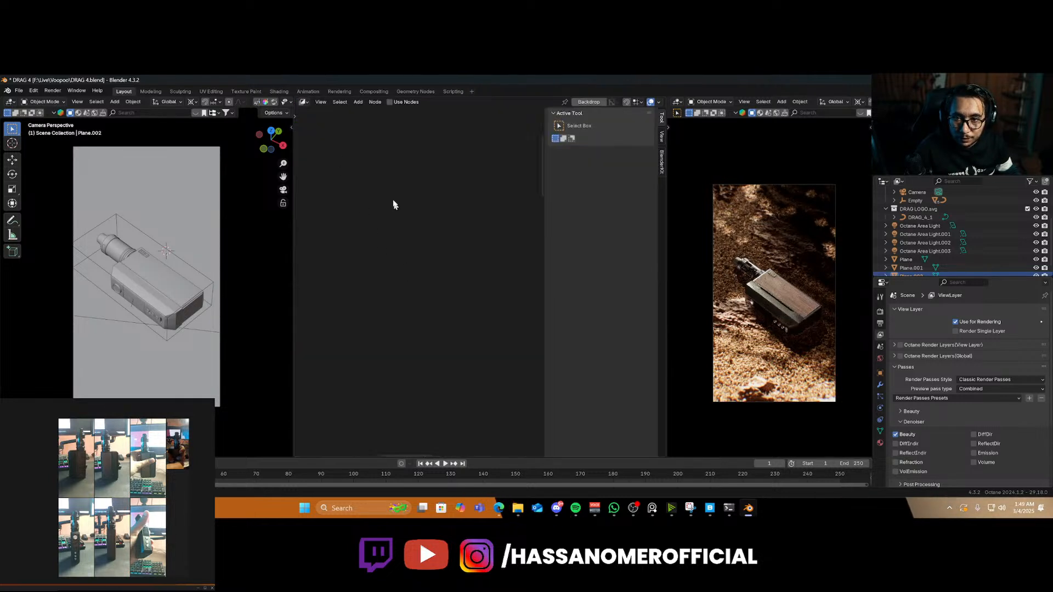
{"action": "left_click", "coordinate": [390, 102]}
{"action": "scroll", "coordinate": [430, 324], "scroll_direction": "down", "scroll_amount": 5}
{"action": "middle_click_drag", "start_coordinate": [443, 355], "coordinate": [375, 346]}
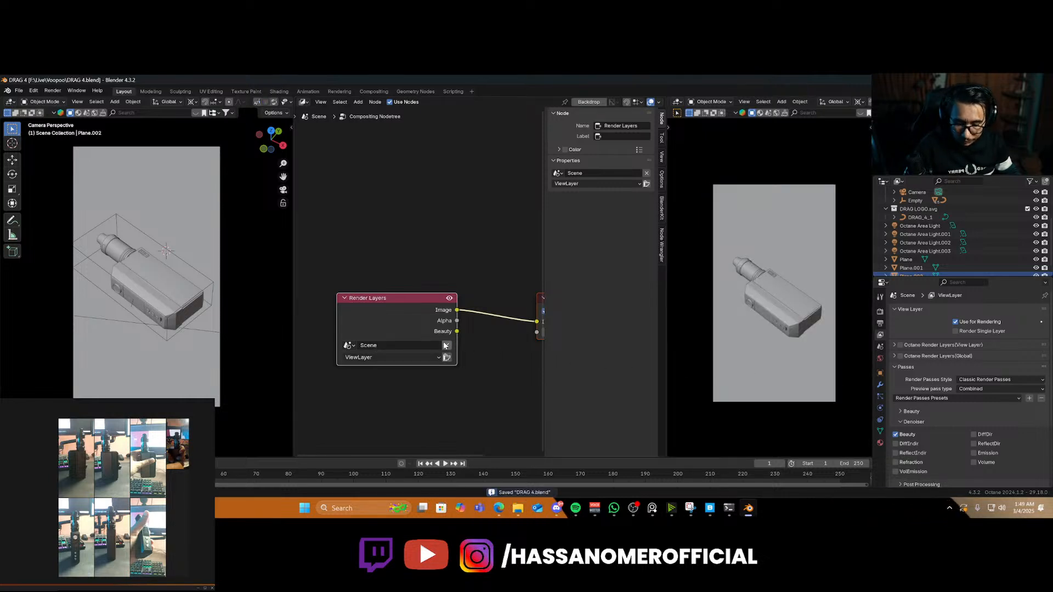
Render the current frame and bring the render result window back to the front
{"action": "key", "text": "F12"}
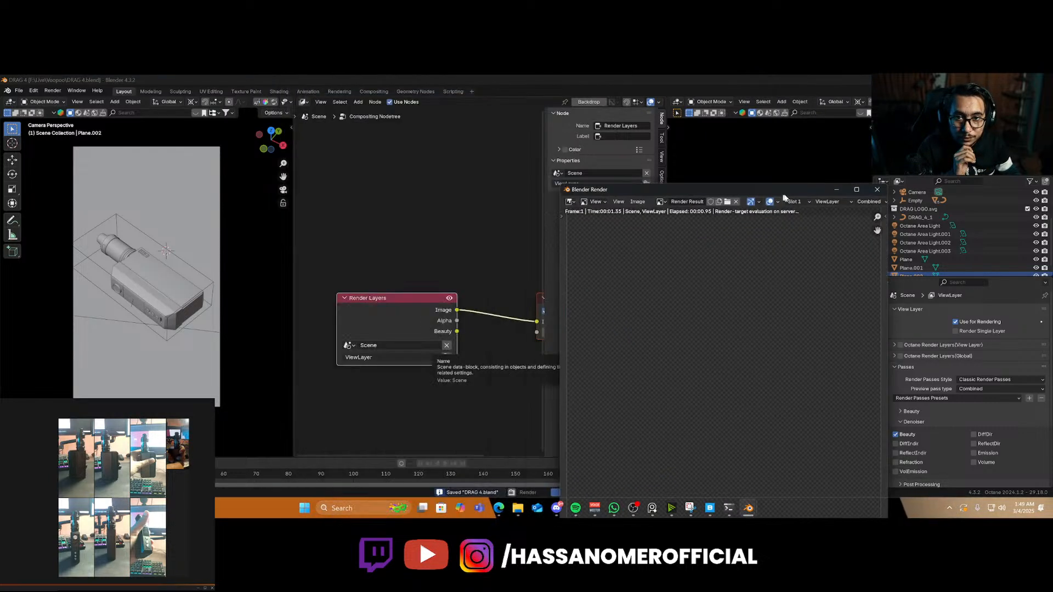
{"action": "mouse_move", "coordinate": [400, 312]}
{"action": "left_mouse_down"}
{"action": "mouse_move", "coordinate": [381, 310]}
{"action": "mouse_move", "coordinate": [401, 319]}
{"action": "left_mouse_up"}
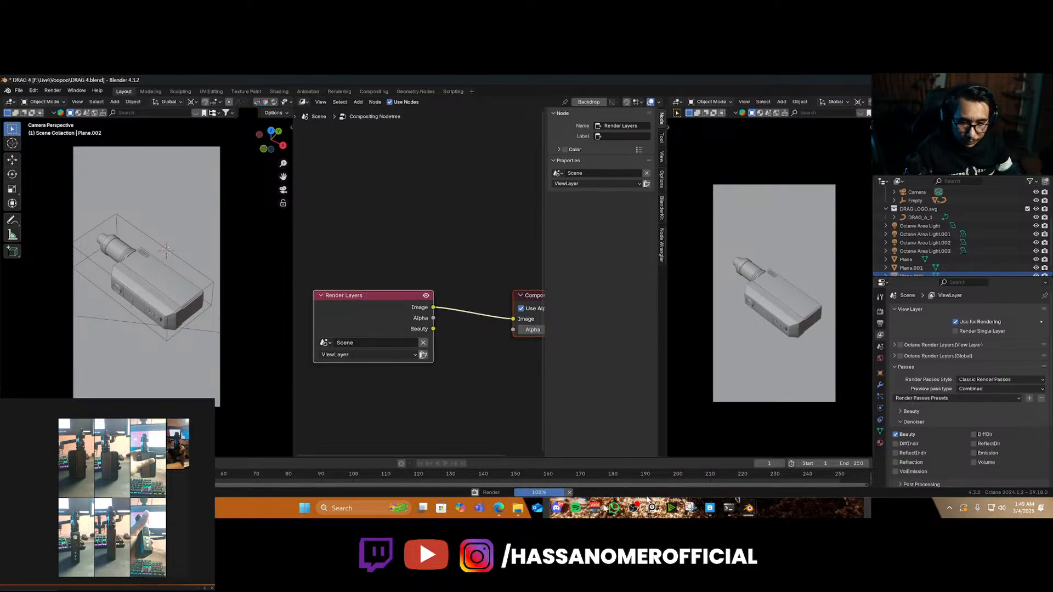
{"action": "mouse_move", "coordinate": [748, 508]}
{"action": "left_click", "coordinate": [792, 470]}
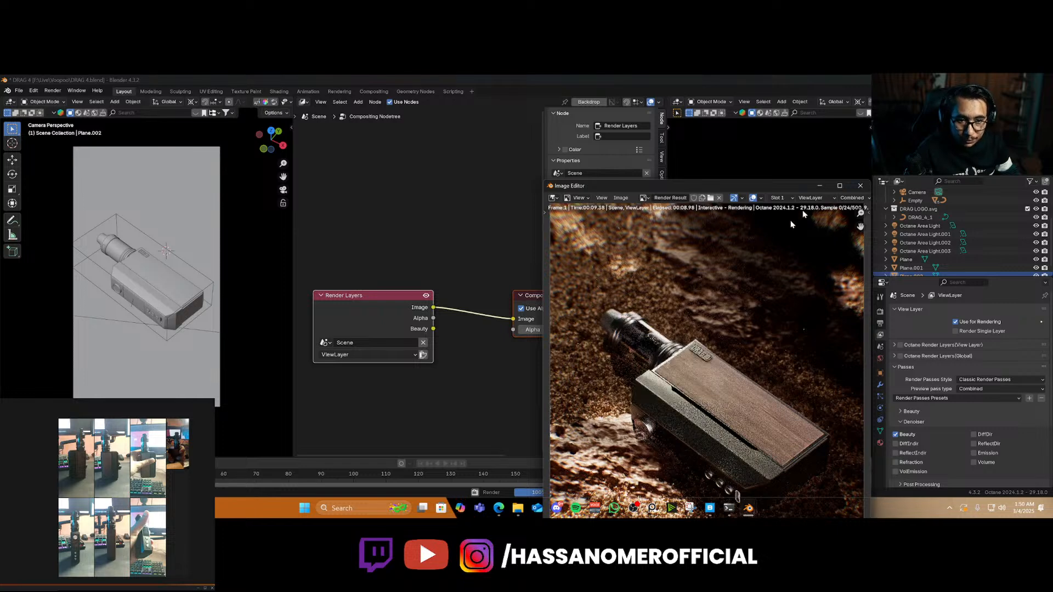
Close the render result window and look over the camera's Octane Imager preview settings
{"action": "left_click", "coordinate": [853, 188]}
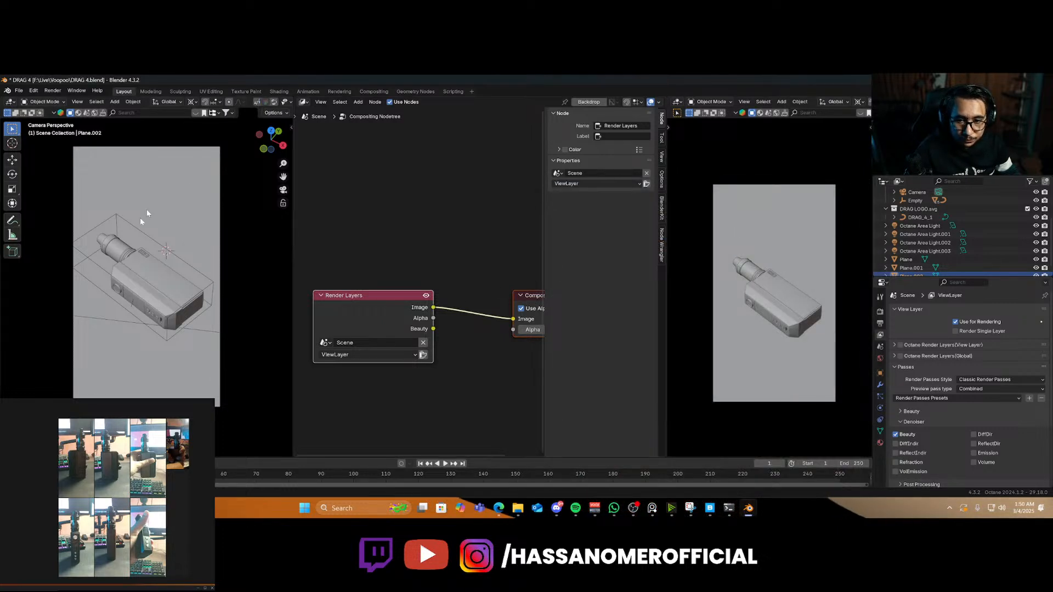
{"action": "key", "text": "n"}
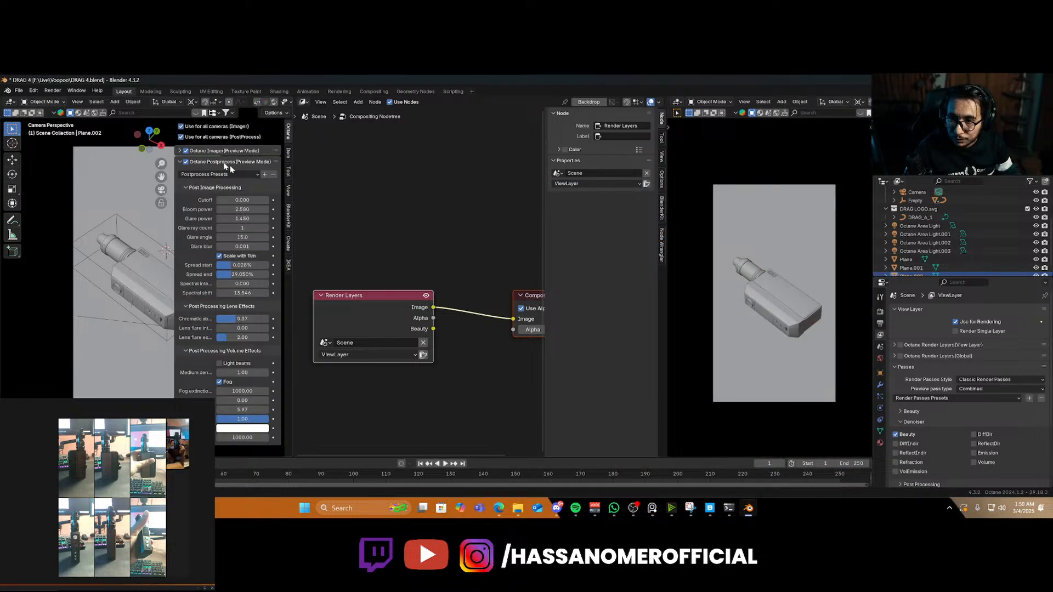
{"action": "left_click", "coordinate": [186, 151]}
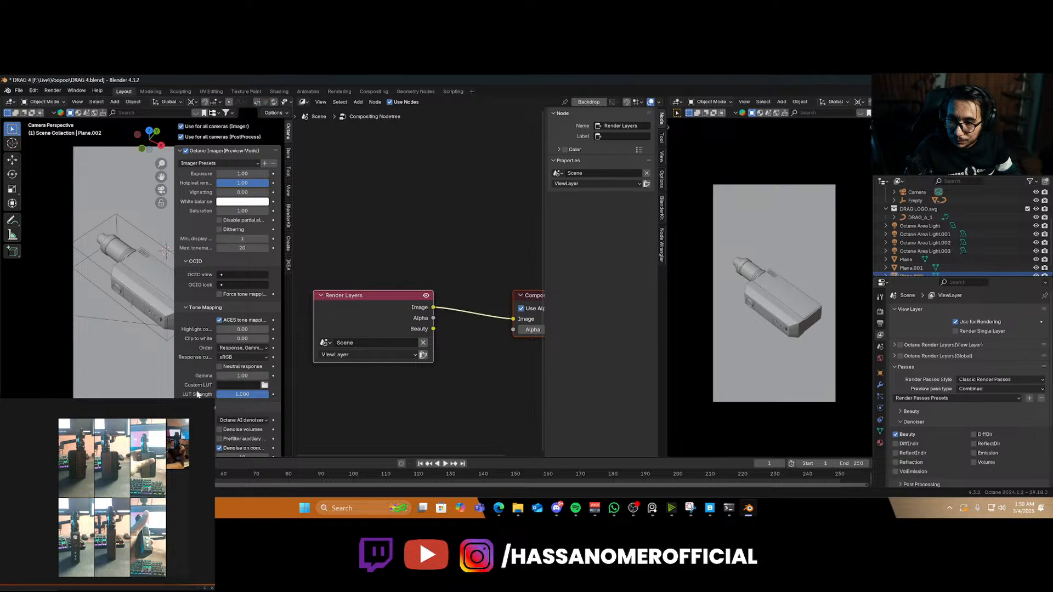
{"action": "key", "text": "n"}
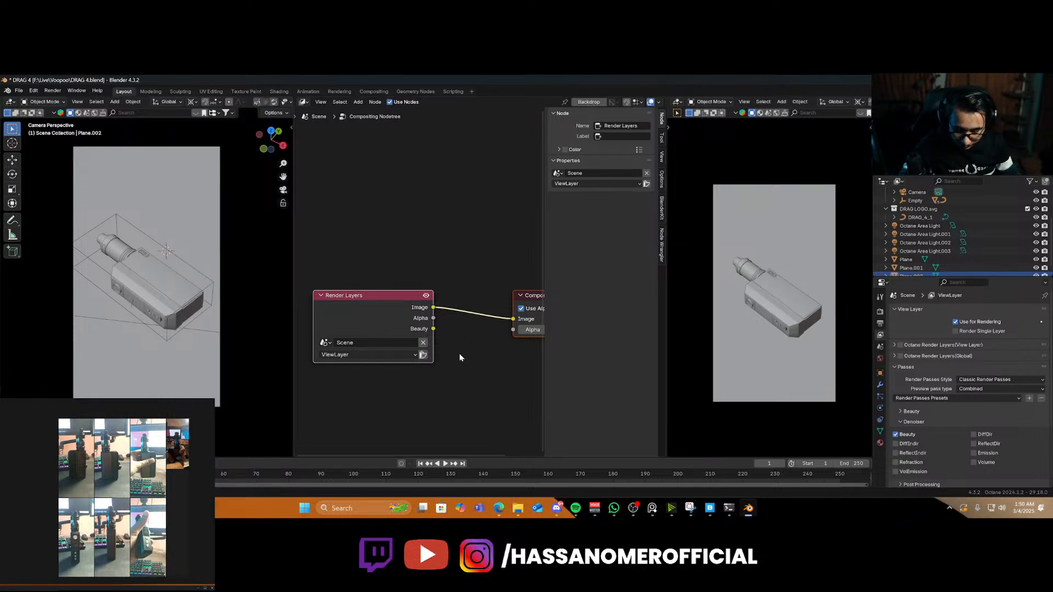
Set the output resolution scale to 200% and render the current frame
{"action": "left_click", "coordinate": [880, 327]}
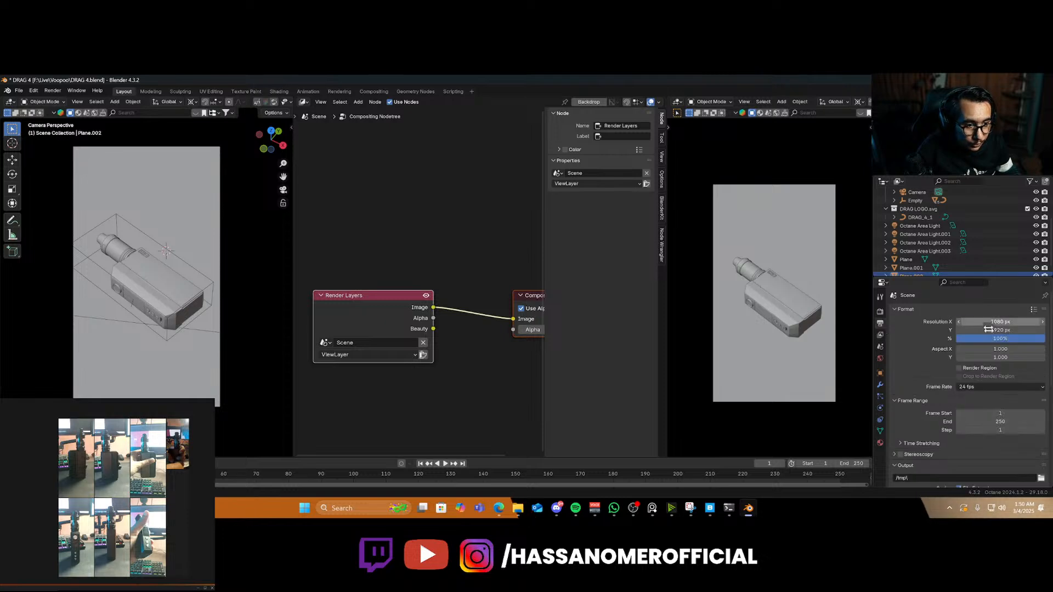
{"action": "left_click", "coordinate": [991, 339]}
{"action": "type", "text": "2"}
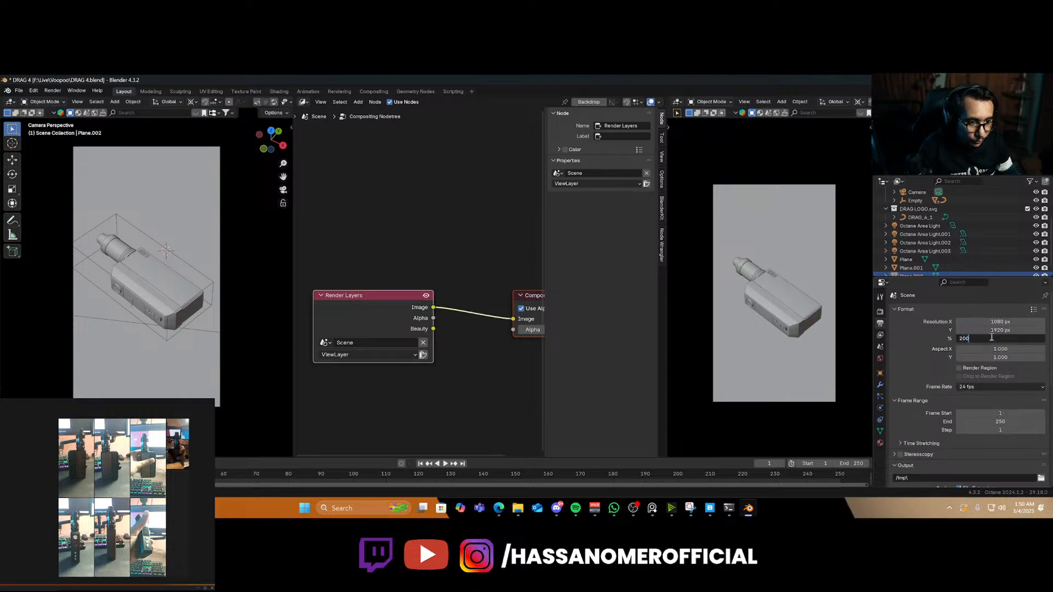
{"action": "type", "text": "00"}
{"action": "key", "text": "Return"}
{"action": "key", "text": "F12"}
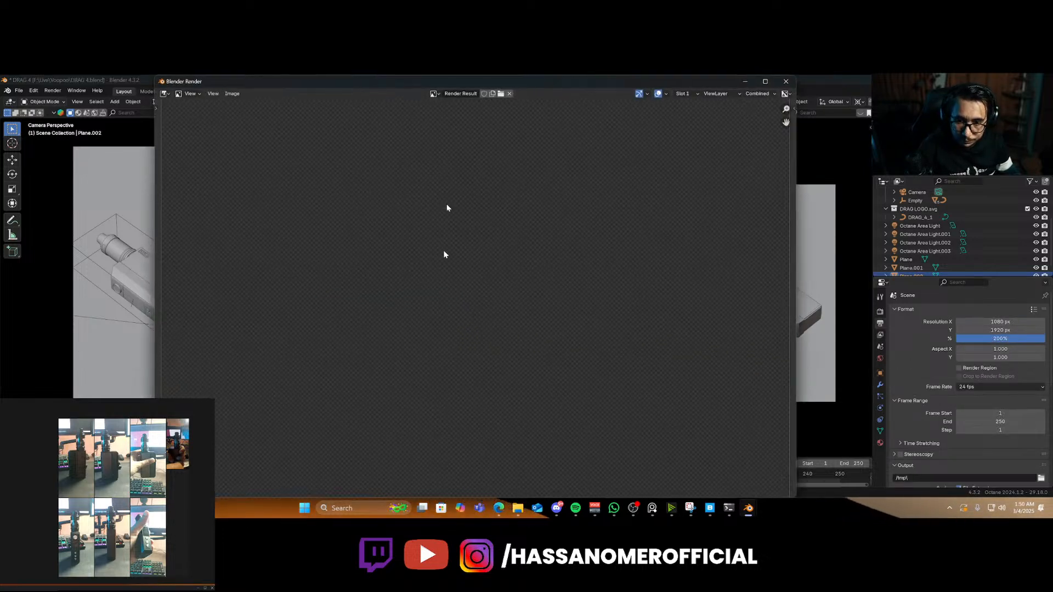
Feed the DenoisedBeauty pass into the Composite node's Image input, and view the whole render result in a maximized window
{"action": "left_click_drag", "start_coordinate": [477, 83], "coordinate": [790, 203]}
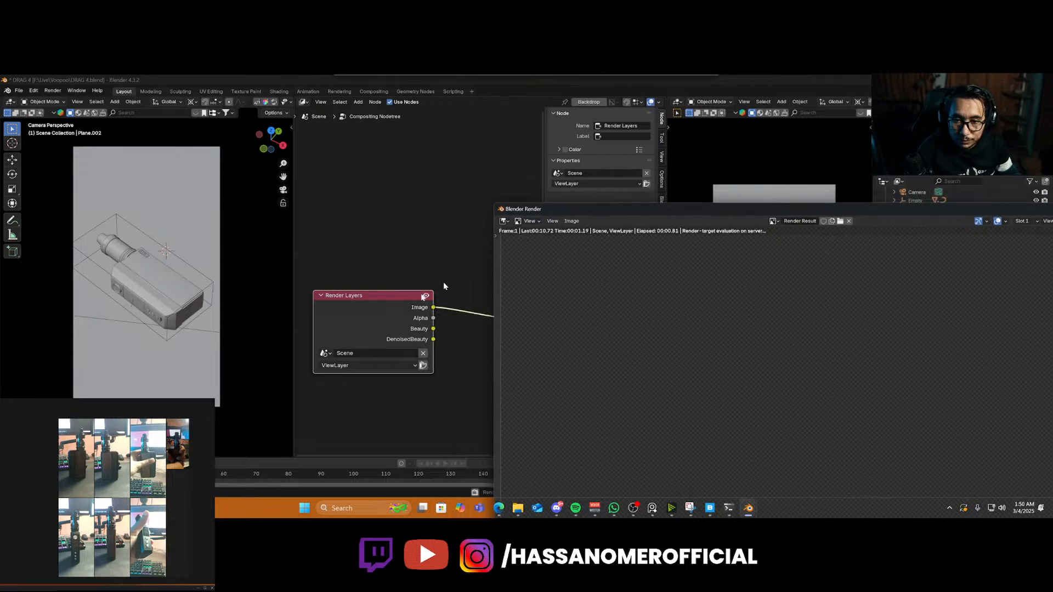
{"action": "left_click_drag", "start_coordinate": [433, 339], "coordinate": [471, 333]}
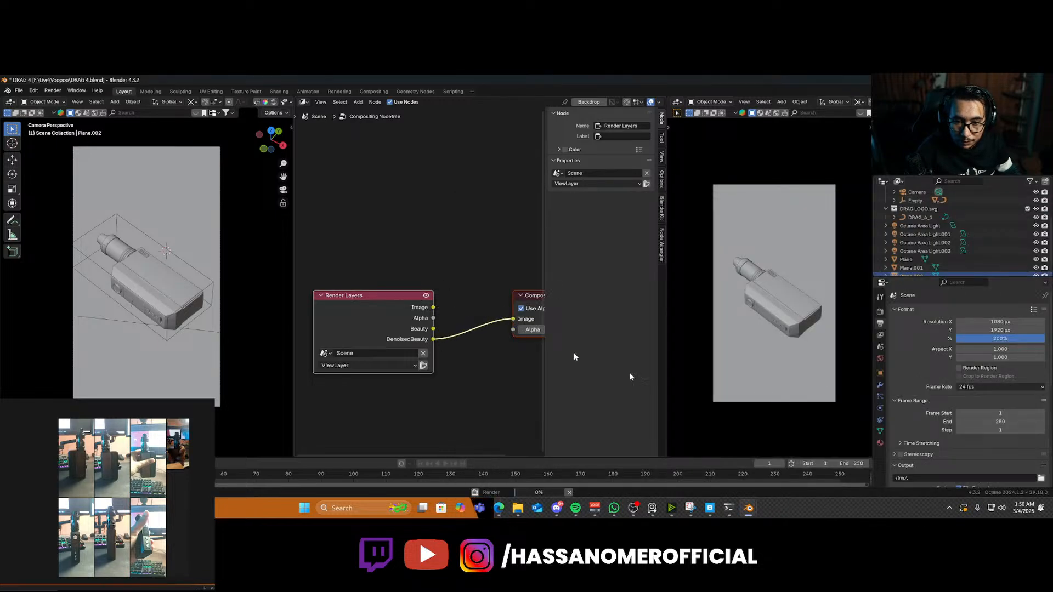
{"action": "mouse_move", "coordinate": [749, 515]}
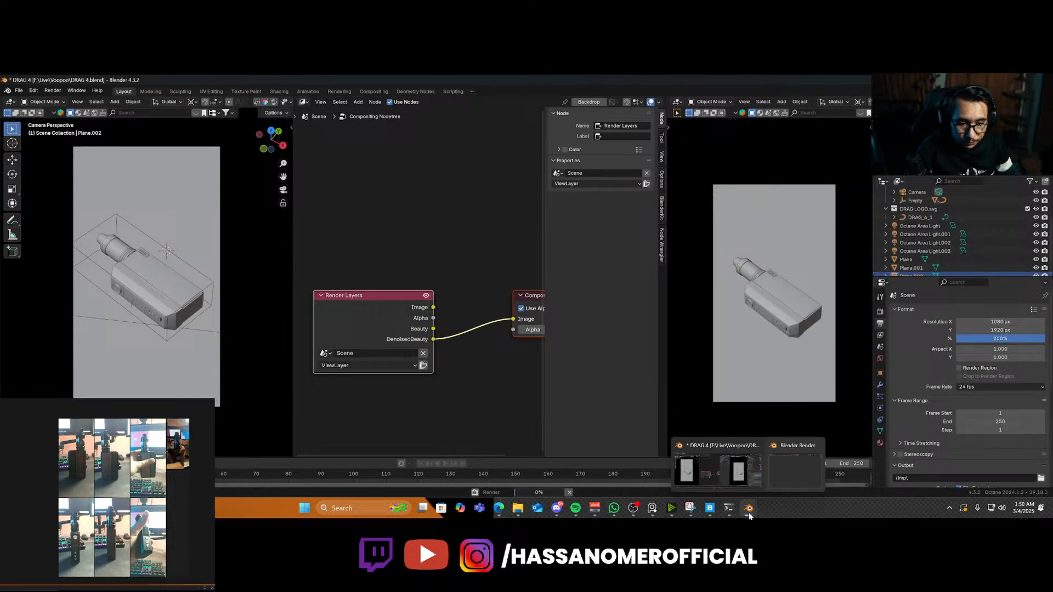
{"action": "left_click", "coordinate": [790, 477]}
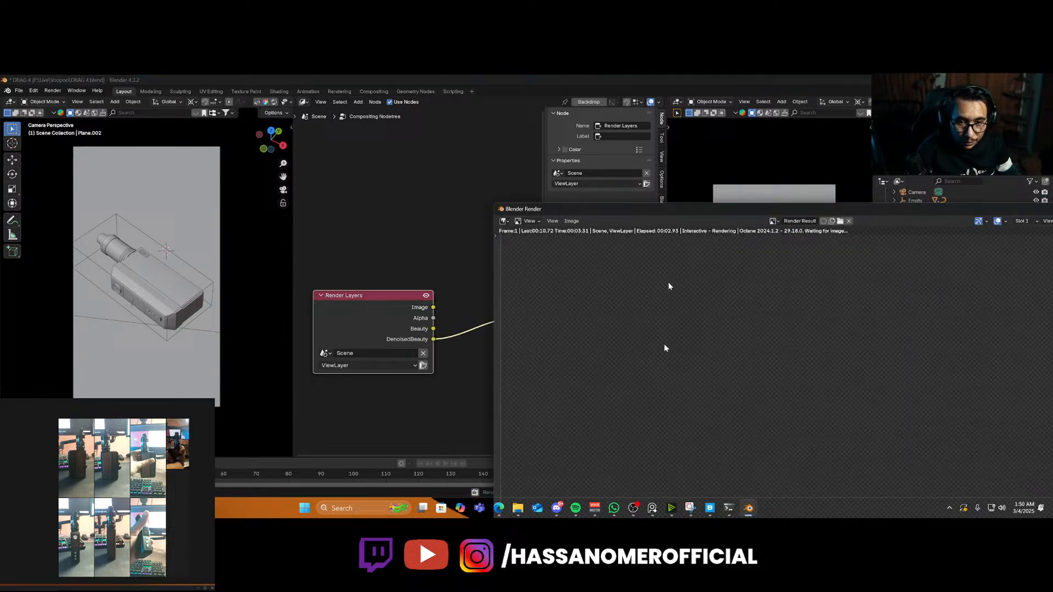
{"action": "double_click", "coordinate": [763, 212]}
{"action": "scroll", "coordinate": [560, 309], "scroll_direction": "down", "scroll_amount": 2}
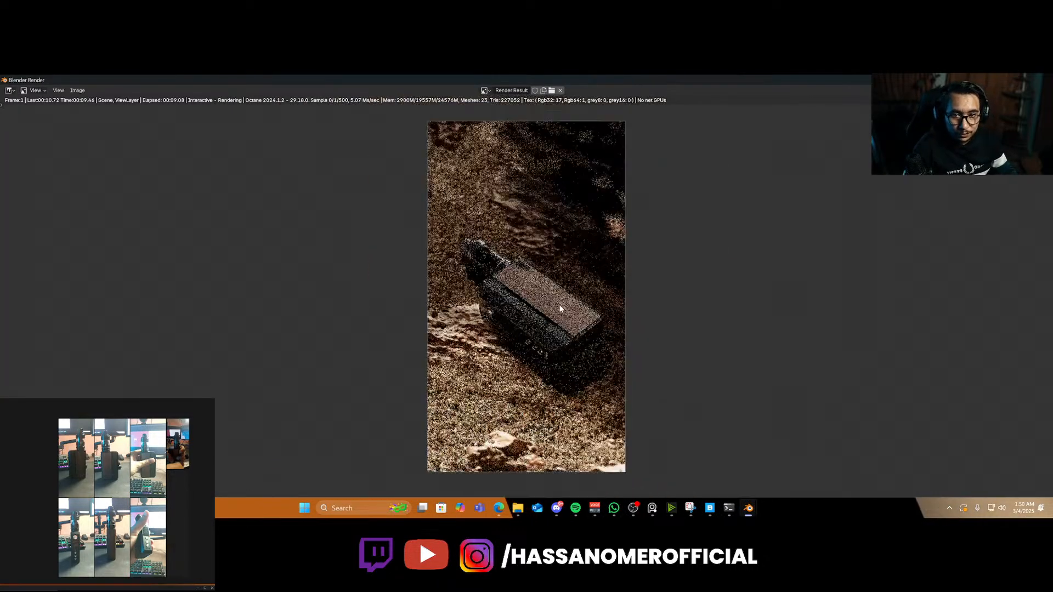
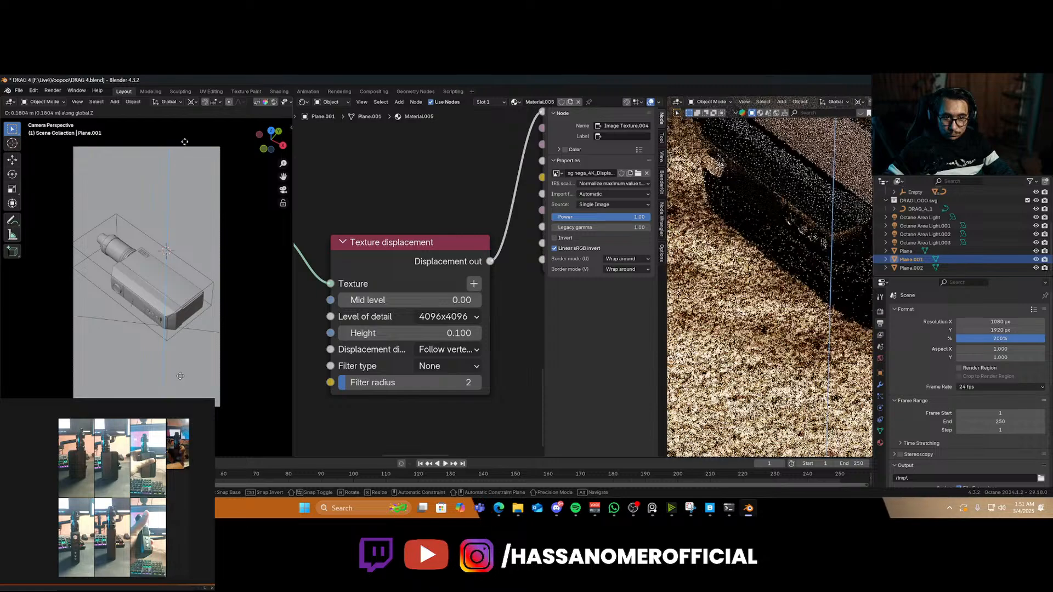
Adjust the height of the ground plane Plane.001 along global Z beneath the device
{"action": "left_click_drag", "start_coordinate": [181, 376], "coordinate": [91, 374]}
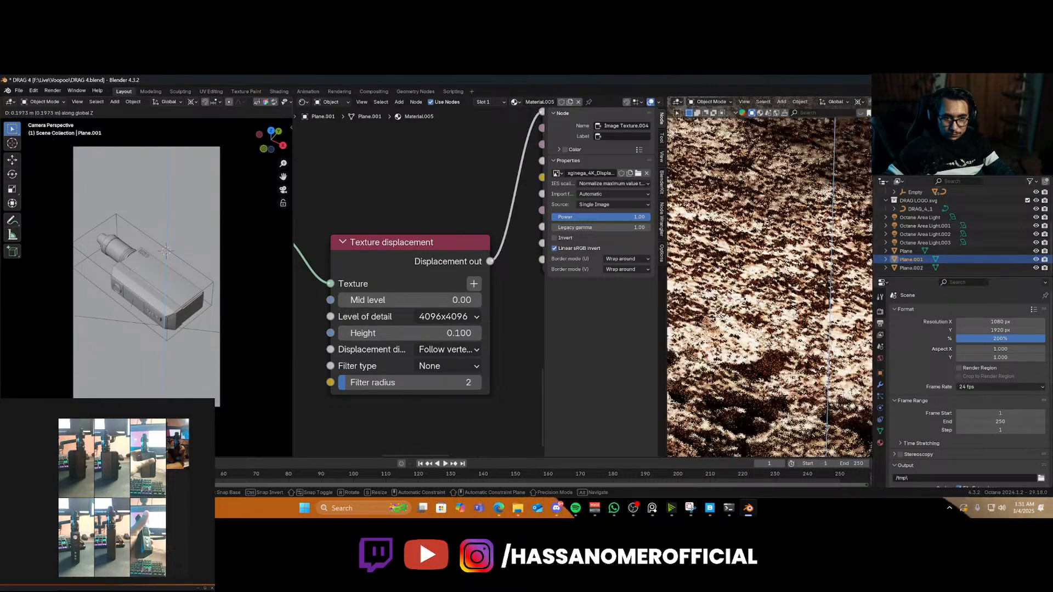
{"action": "left_click", "coordinate": [284, 272]}
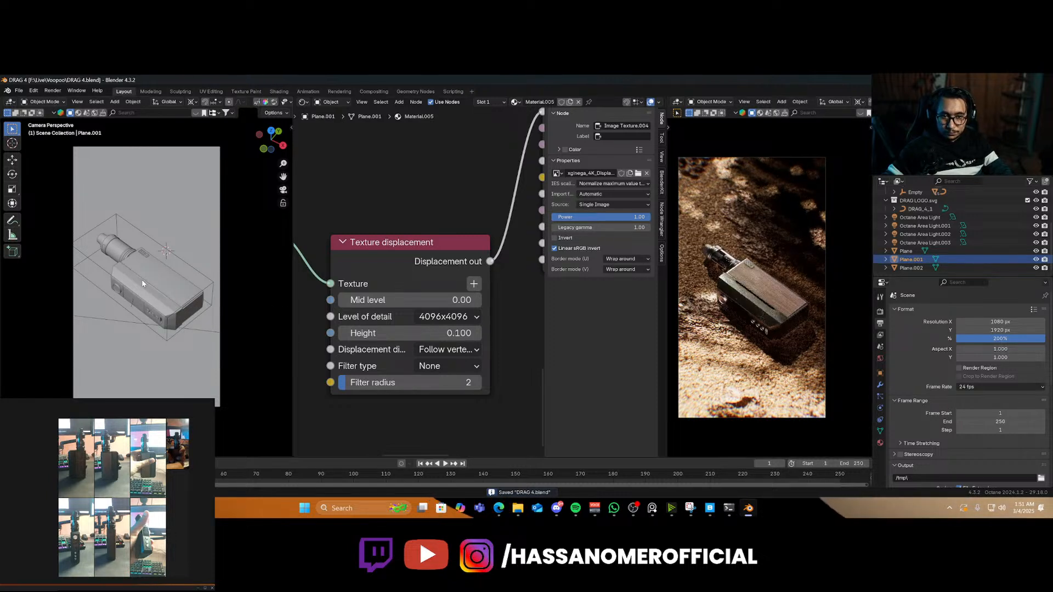
{"action": "key", "text": "shift+grave"}
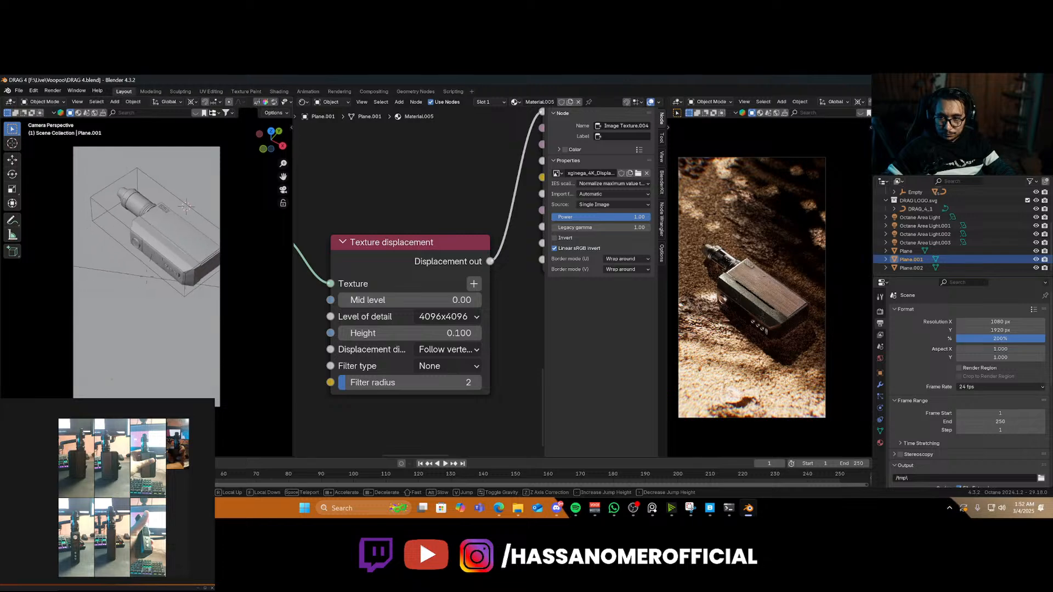
{"action": "key", "text": "d"}
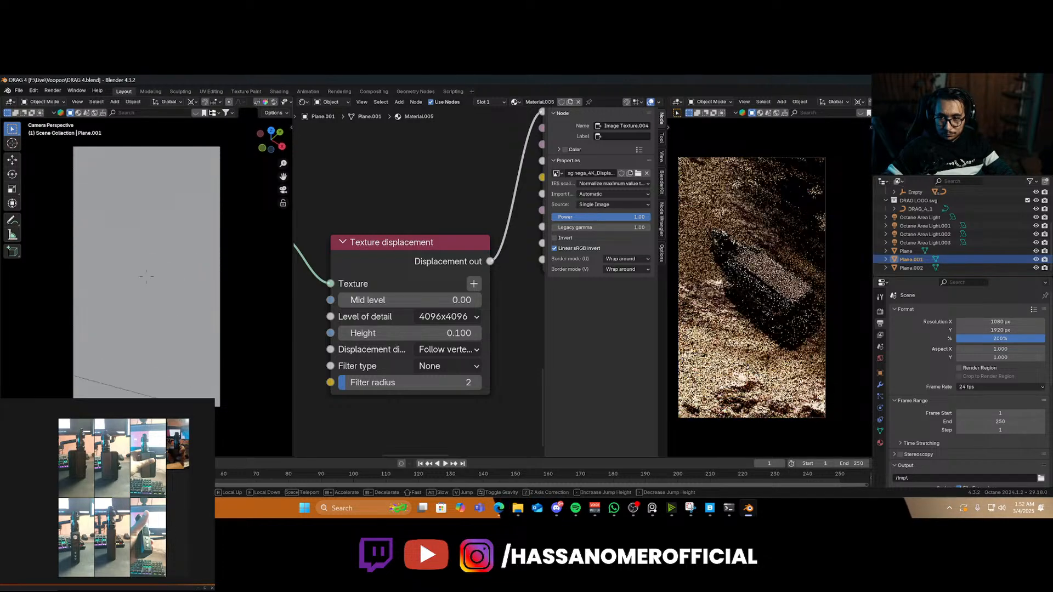
{"action": "key", "text": "w"}
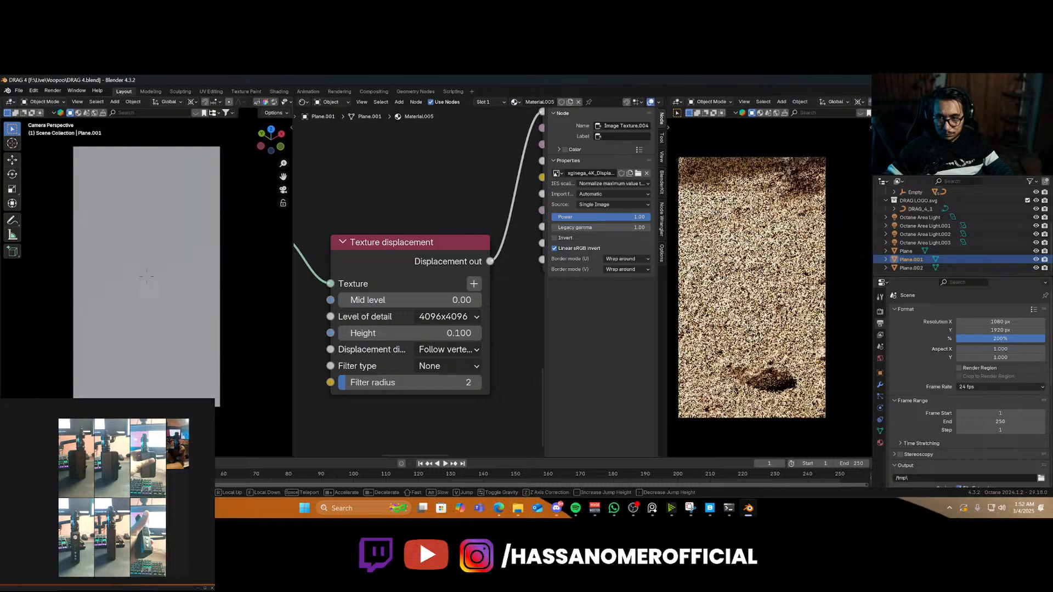
{"action": "key", "text": "s"}
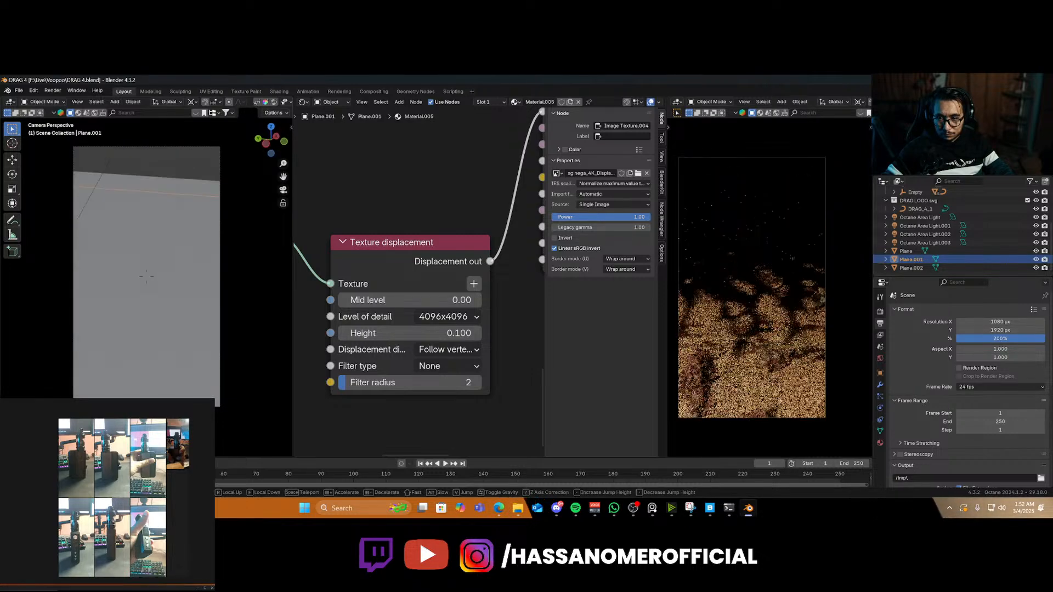
{"action": "key", "text": "Escape"}
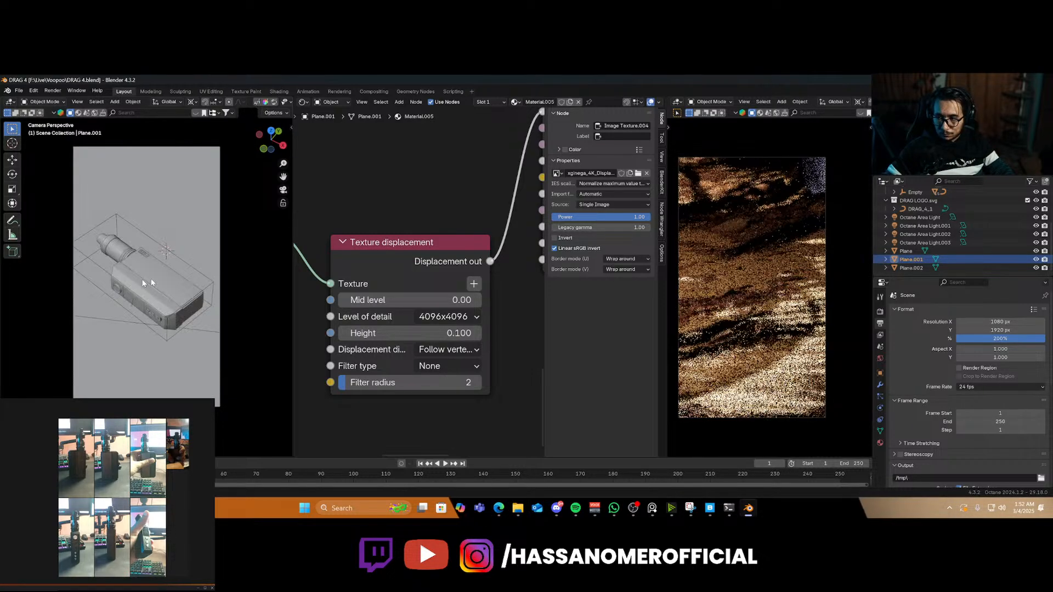
Try rotating the camera about global Z around the device to frame it from the opposite side
{"action": "left_click", "coordinate": [176, 147]}
{"action": "key", "text": "r"}
{"action": "key", "text": "z"}
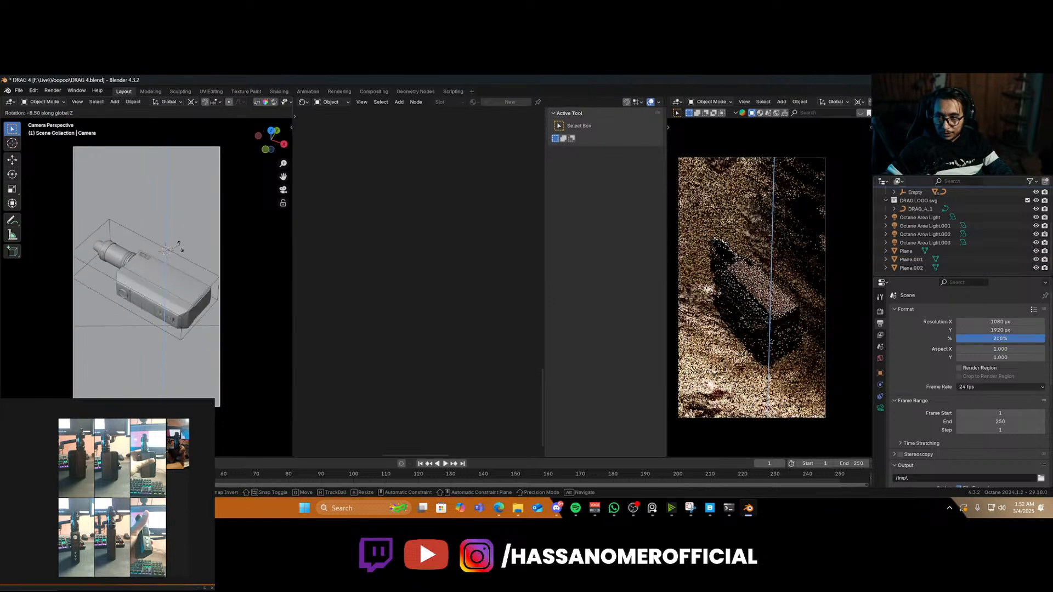
{"action": "left_click", "coordinate": [172, 304]}
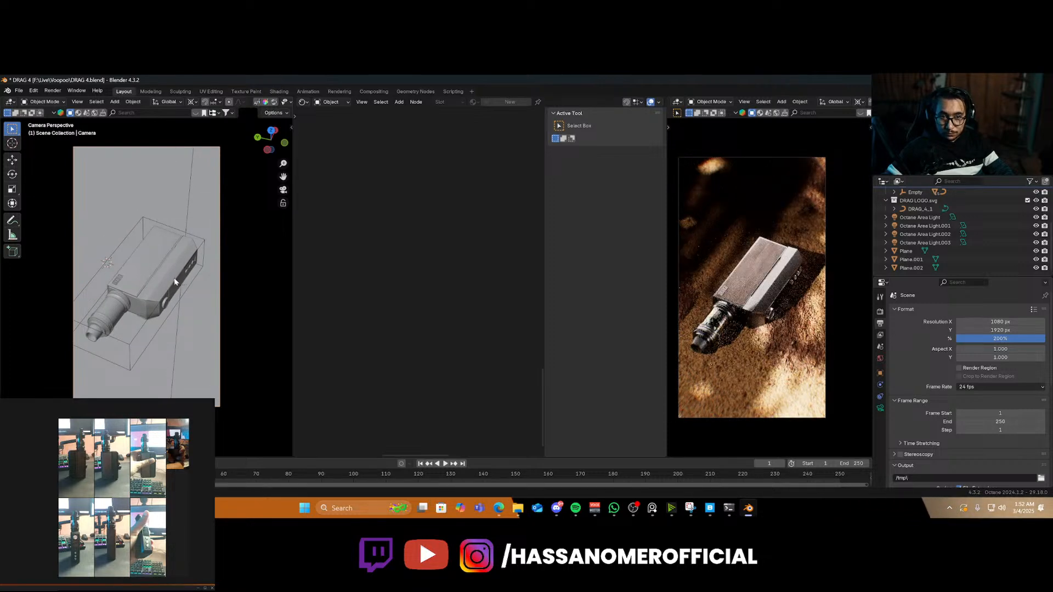
Try rotating Octane Area Light.002 about global Z to relight the device for the new camera angle
{"action": "scroll", "coordinate": [152, 294], "scroll_direction": "down", "scroll_amount": 9}
{"action": "middle_click_drag", "start_coordinate": [160, 286], "coordinate": [102, 242]}
{"action": "scroll", "coordinate": [136, 274], "scroll_direction": "down", "scroll_amount": 4}
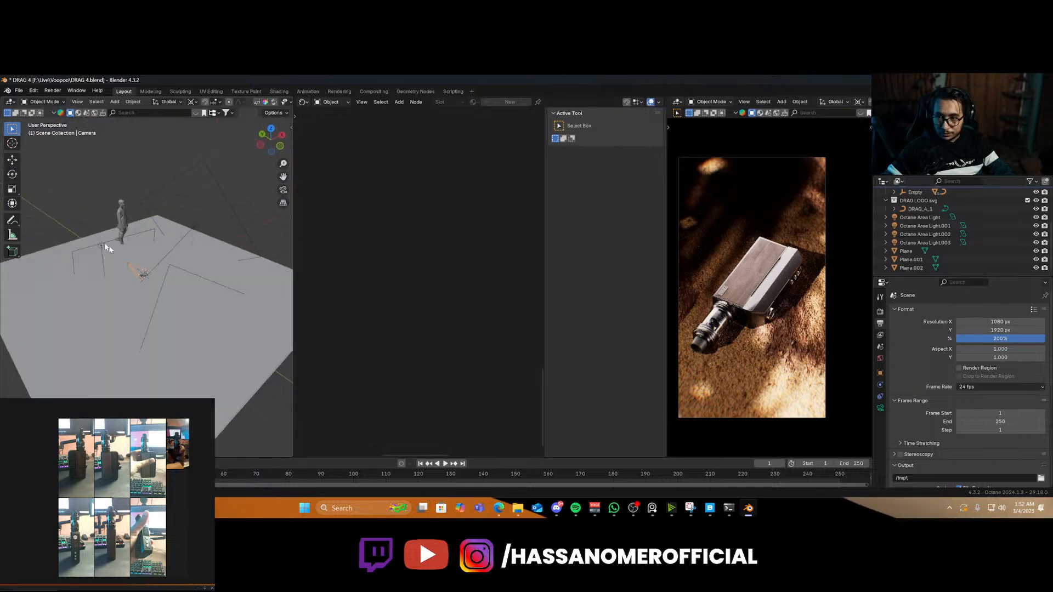
{"action": "left_click", "coordinate": [102, 242]}
{"action": "key", "text": "r"}
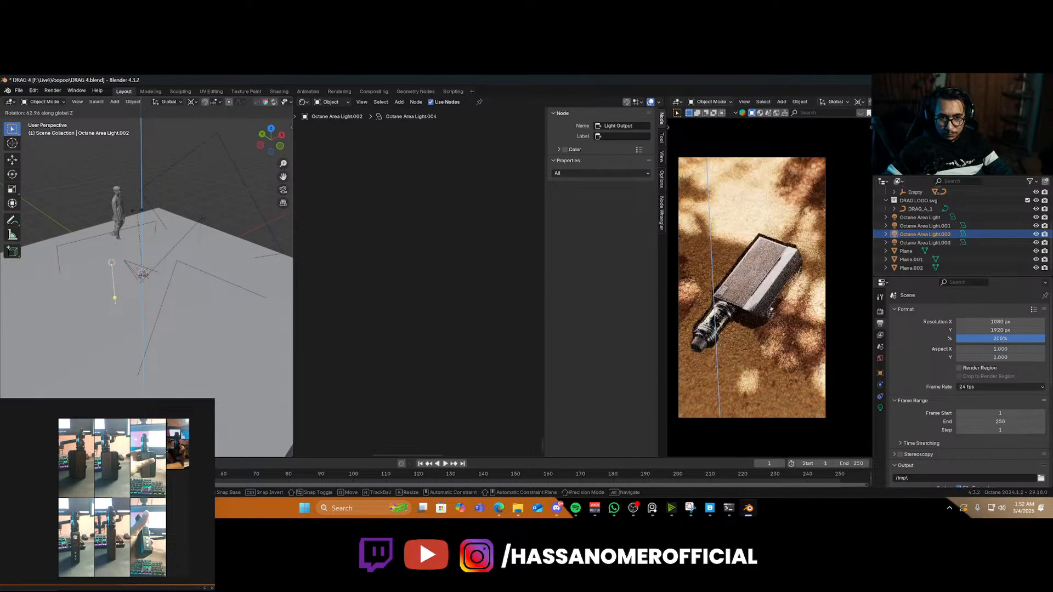
{"action": "left_click", "coordinate": [137, 210]}
Undo the trial light and camera rotations to restore the original shot
{"action": "left_click", "coordinate": [144, 266]}
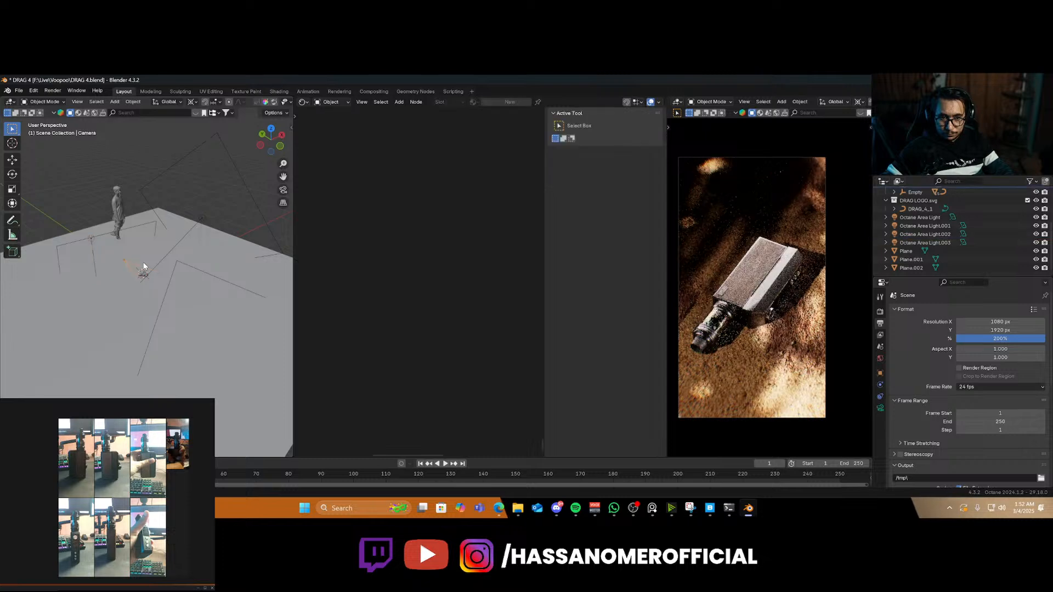
{"action": "key", "text": "ctrl+z"}
{"action": "key", "text": "ctrl+z"}
{"action": "key", "text": "ctrl+z"}
{"action": "key", "text": "ctrl+z"}
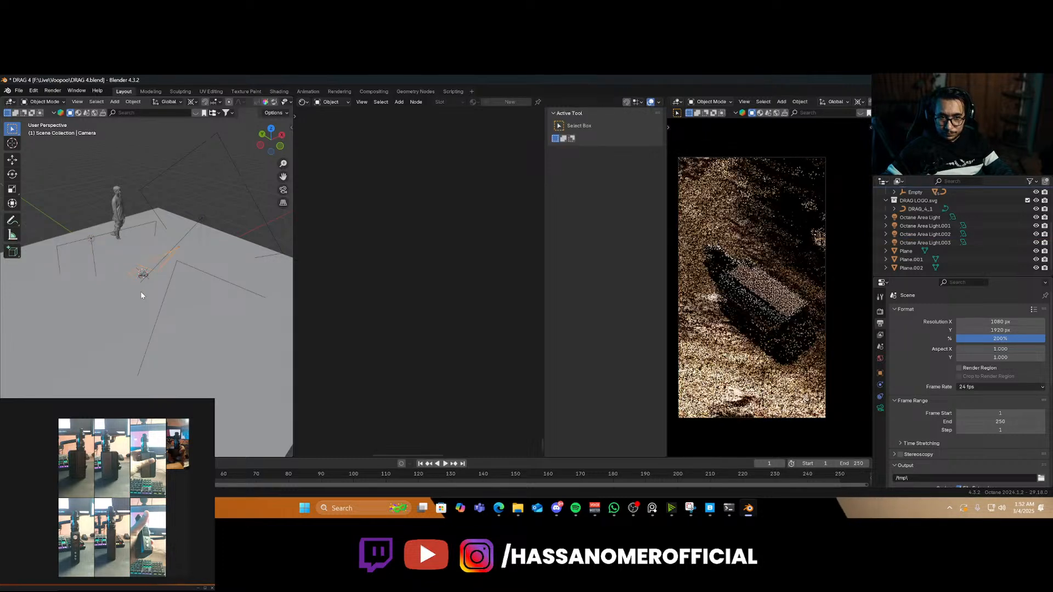
Rotate the Empty holding the device about global Z so its tank points toward the camera, and return to camera view
{"action": "scroll", "coordinate": [138, 294], "scroll_direction": "up", "scroll_amount": 3}
{"action": "scroll", "coordinate": [137, 295], "scroll_direction": "up", "scroll_amount": 5}
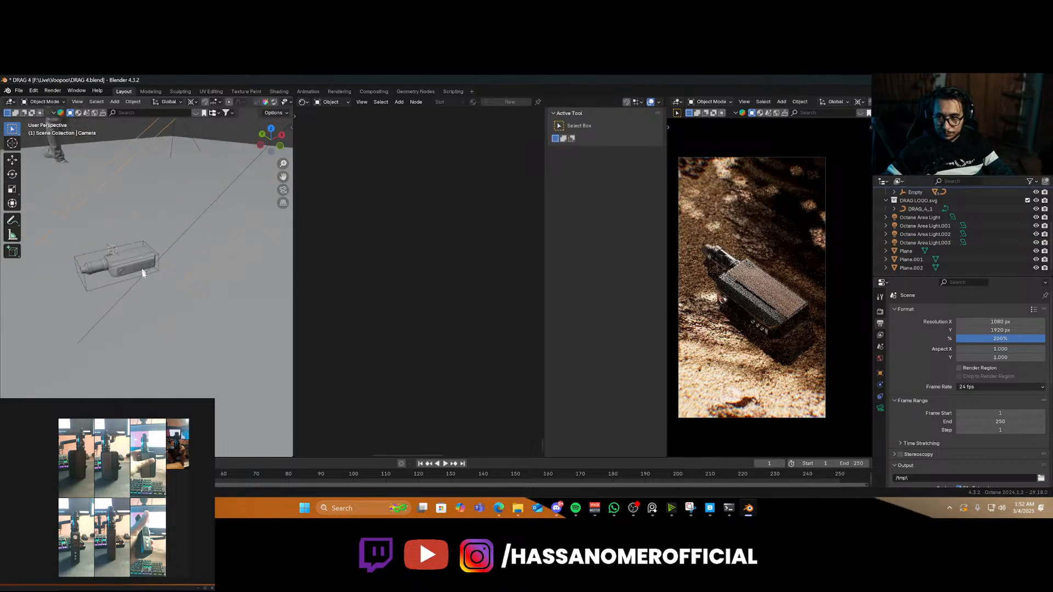
{"action": "key", "text": "ctrl+z"}
{"action": "key", "text": "r"}
{"action": "key", "text": "z"}
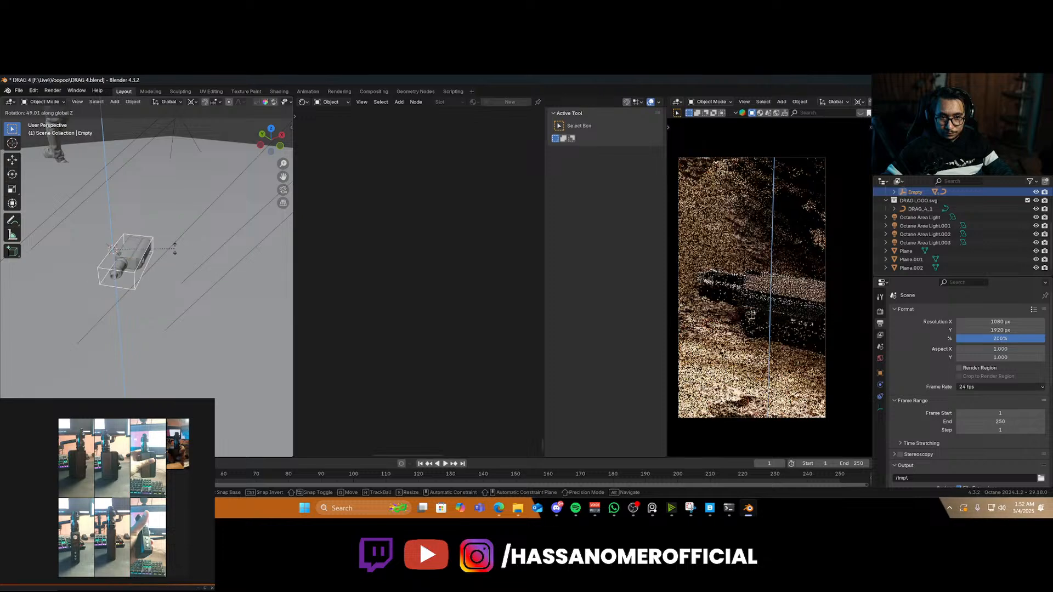
{"action": "left_click", "coordinate": [136, 209]}
{"action": "key", "text": "KP_0"}
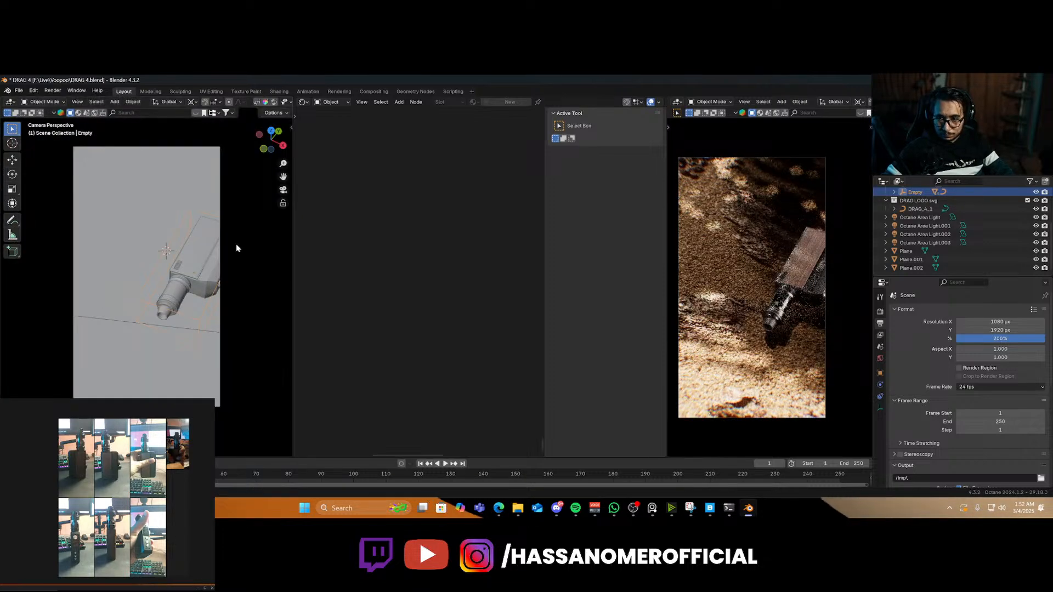
Move the Empty with the device about 0.06 m across the ground, height locked, to centre it in the camera frame
{"action": "key", "text": "g"}
{"action": "key", "text": "shift+z"}
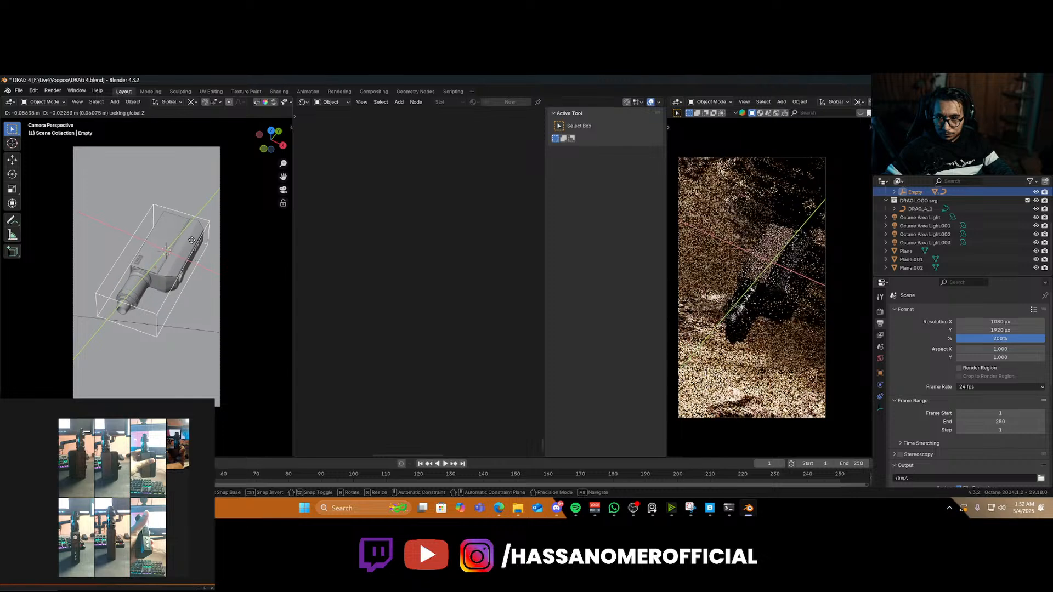
{"action": "left_click", "coordinate": [179, 272]}
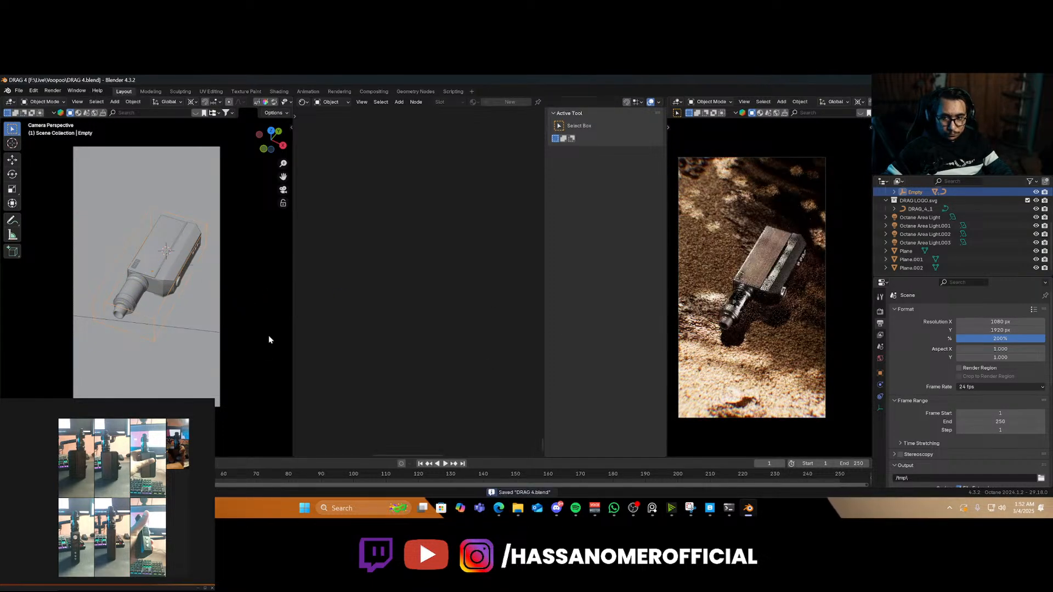
Turn the Empty with the device slightly more about global Z and shift it about 0.02 m across the ground with its height locked
{"action": "key", "text": "r"}
{"action": "key", "text": "z"}
{"action": "left_click", "coordinate": [235, 333]}
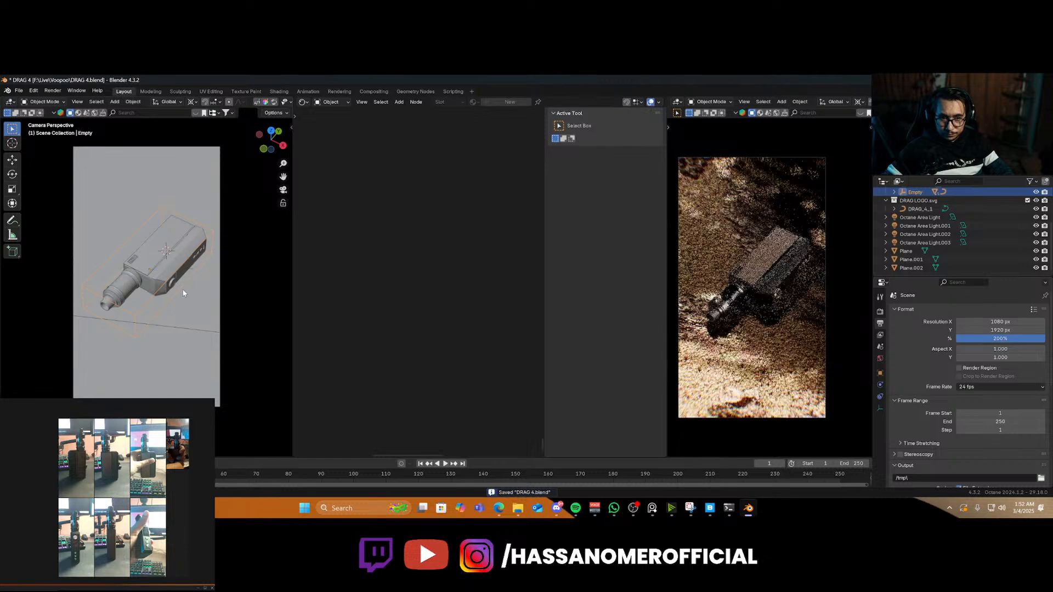
{"action": "key", "text": "g"}
{"action": "key", "text": "shift+z"}
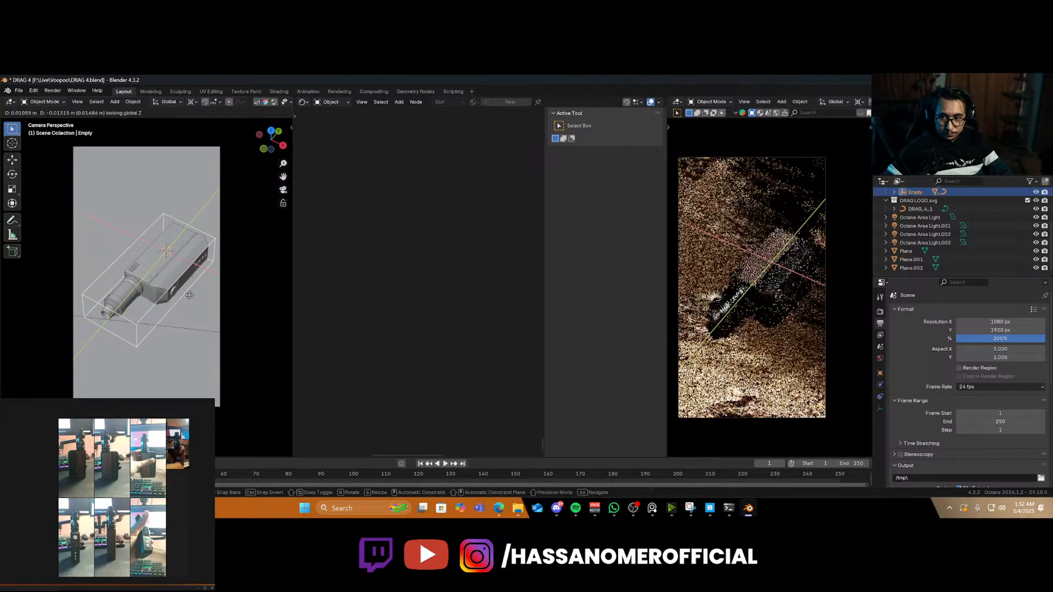
{"action": "left_click", "coordinate": [189, 297]}
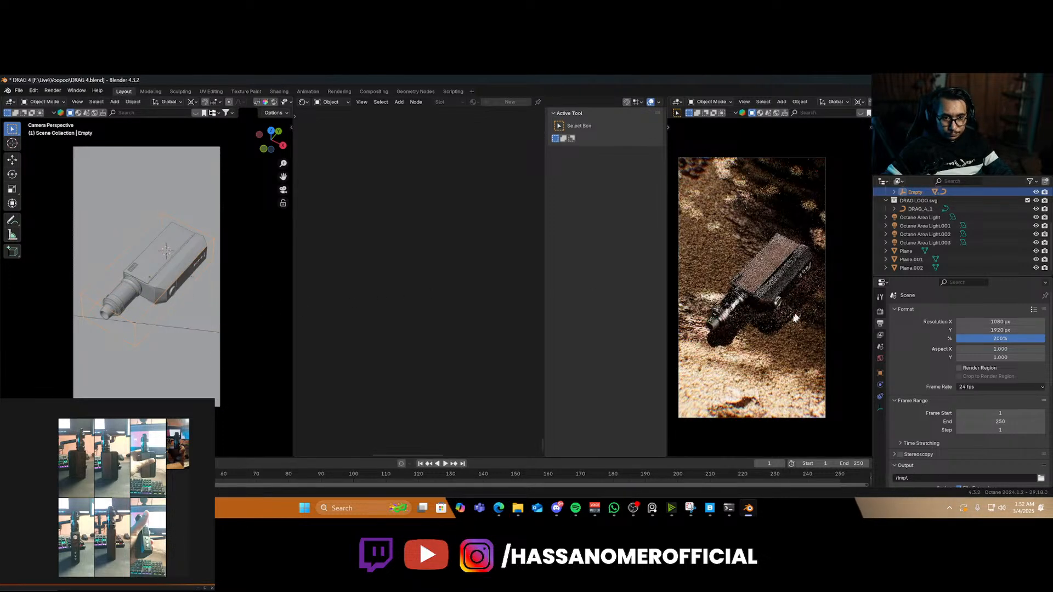
{"action": "scroll", "coordinate": [778, 318], "scroll_direction": "up", "scroll_amount": 2}
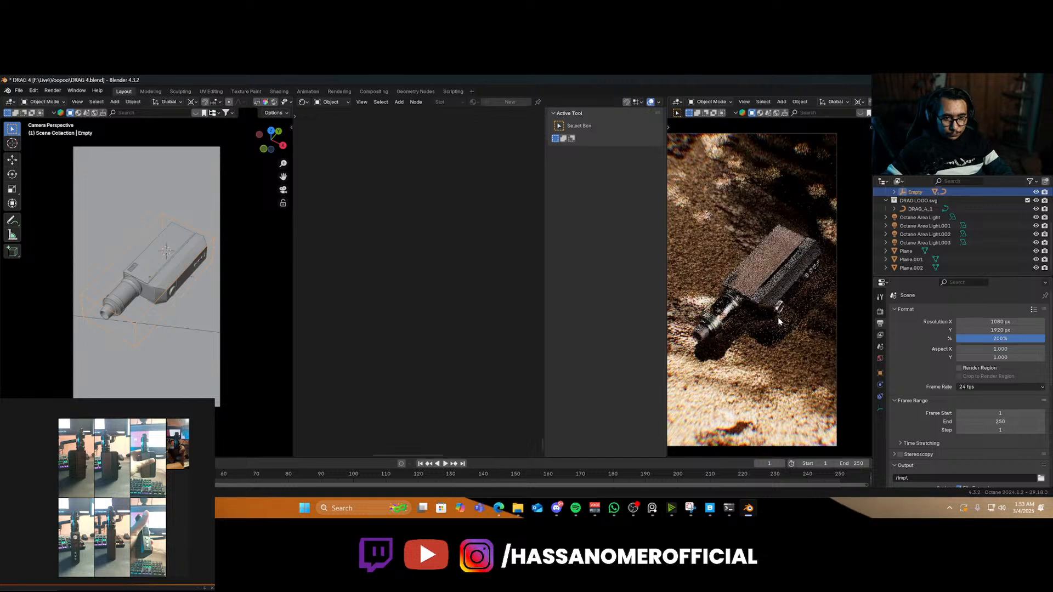
Examine up close in the rendered preview how the device rests on the ground from a low angle, and return to camera view
{"action": "scroll", "coordinate": [778, 317], "scroll_direction": "down", "scroll_amount": 2}
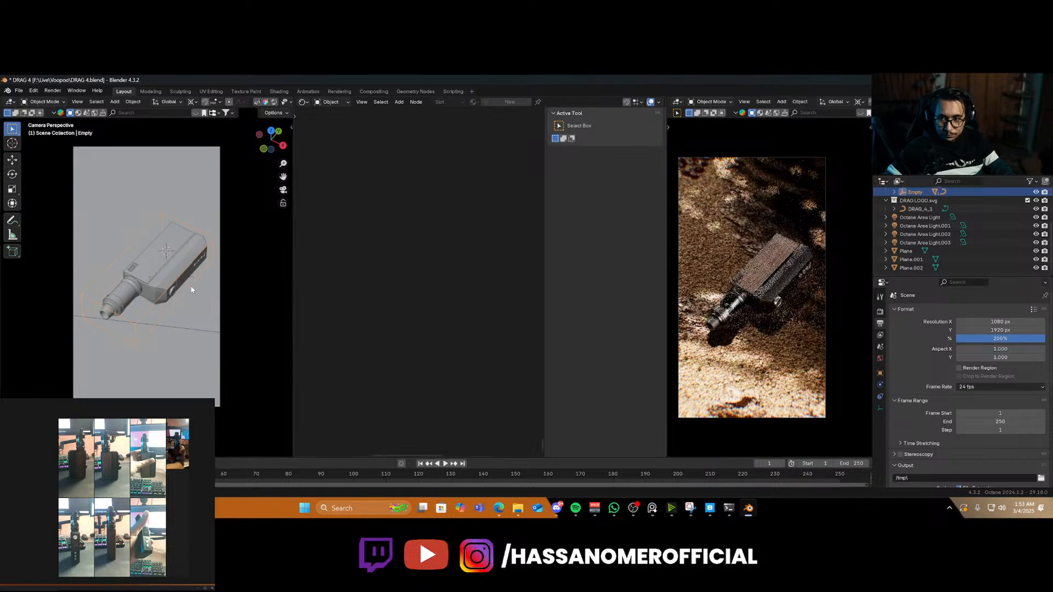
{"action": "key", "text": "KP_0"}
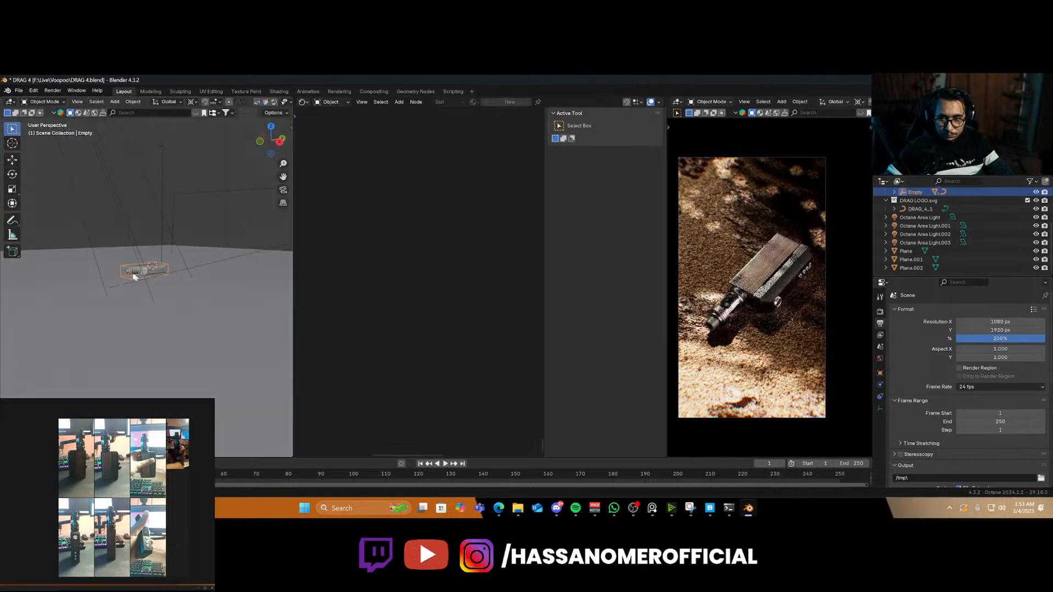
{"action": "middle_click_drag", "start_coordinate": [801, 372], "coordinate": [763, 329]}
{"action": "middle_click_drag", "start_coordinate": [745, 289], "coordinate": [732, 282]}
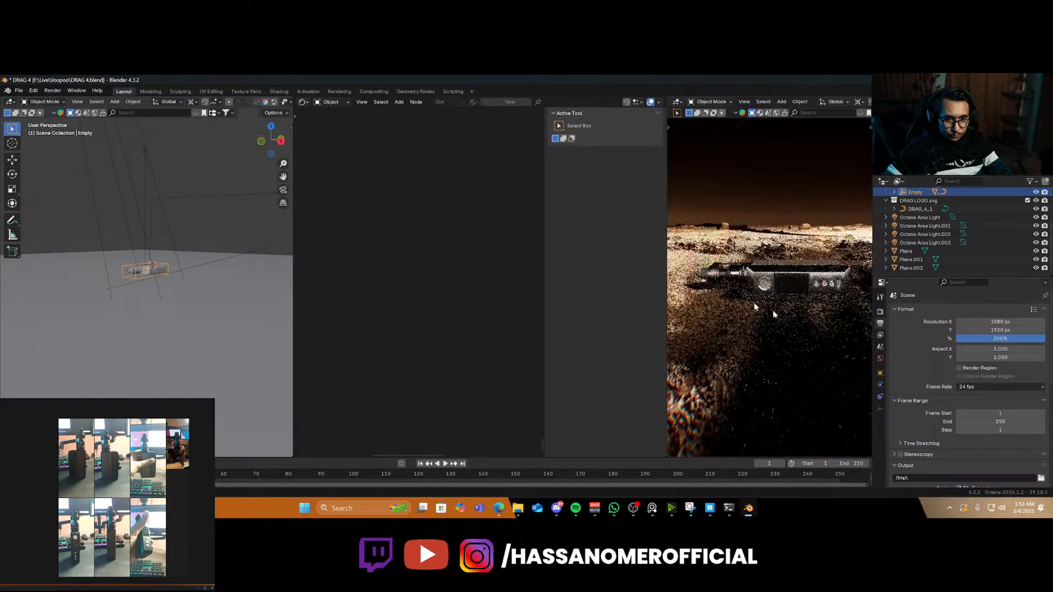
{"action": "scroll", "coordinate": [824, 327], "scroll_direction": "up", "scroll_amount": 5}
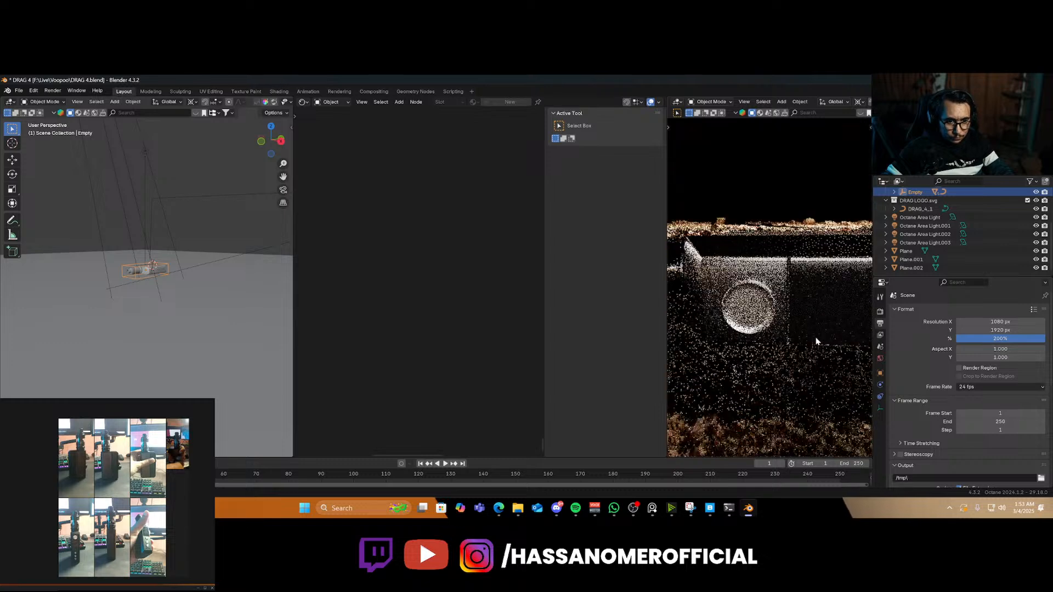
{"action": "middle_click_drag", "start_coordinate": [792, 364], "coordinate": [764, 354]}
{"action": "key", "text": "KP_0"}
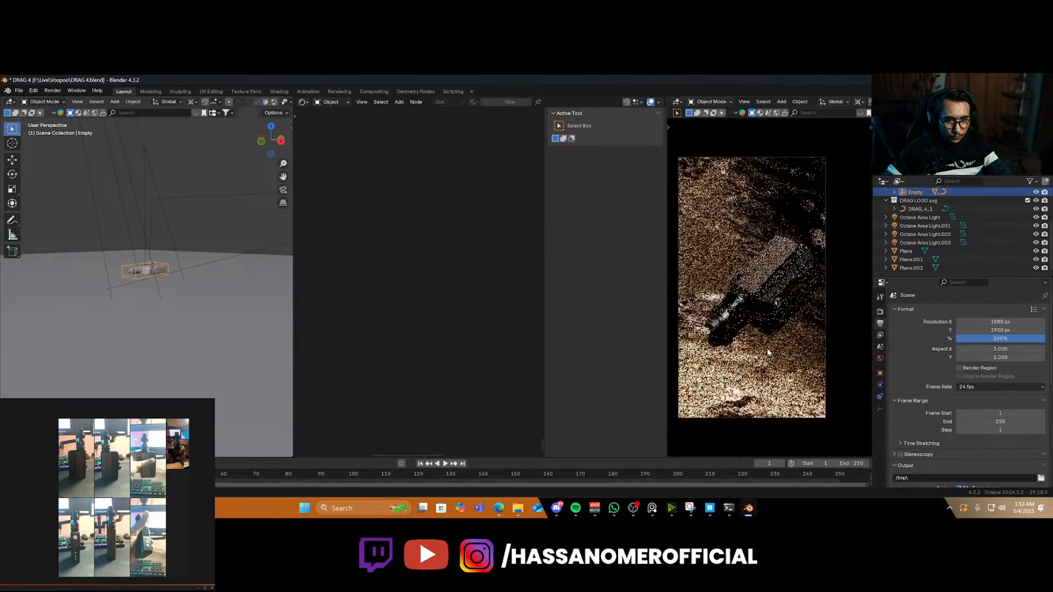
Fine-tune the camera position with walk navigation to reframe the device, saving DRAG 4.blend along the way
{"action": "key", "text": "ctrl+s"}
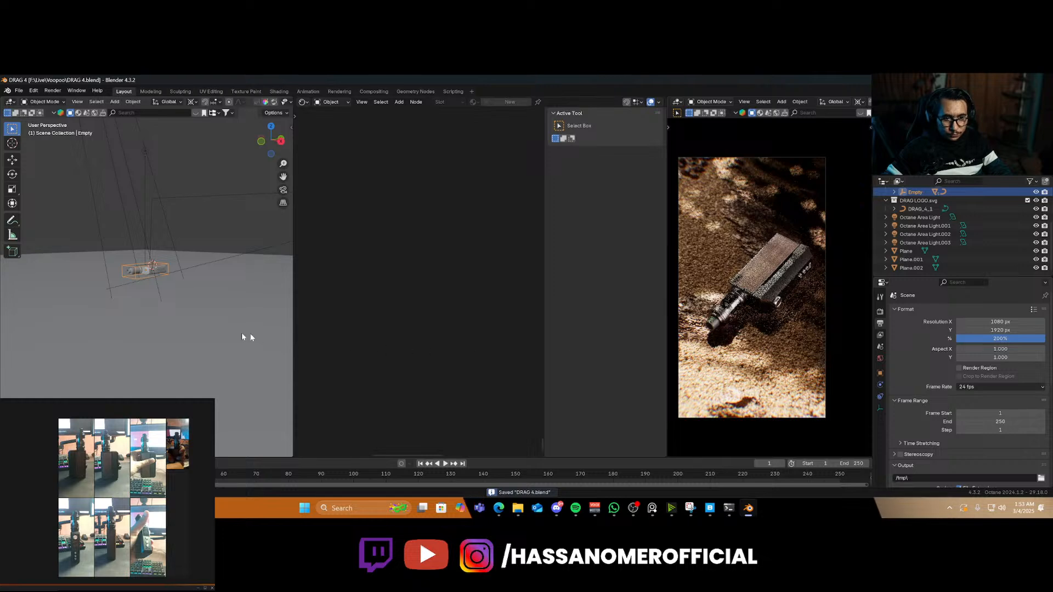
{"action": "key", "text": "KP_0"}
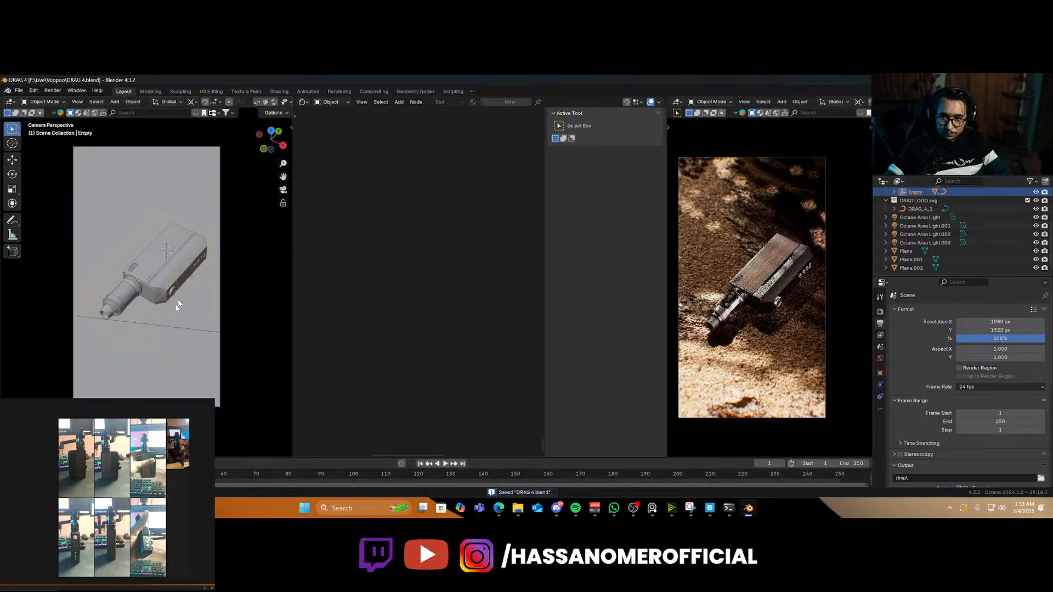
{"action": "scroll", "coordinate": [176, 302], "scroll_direction": "up", "scroll_amount": 1}
{"action": "key", "text": "shift+grave"}
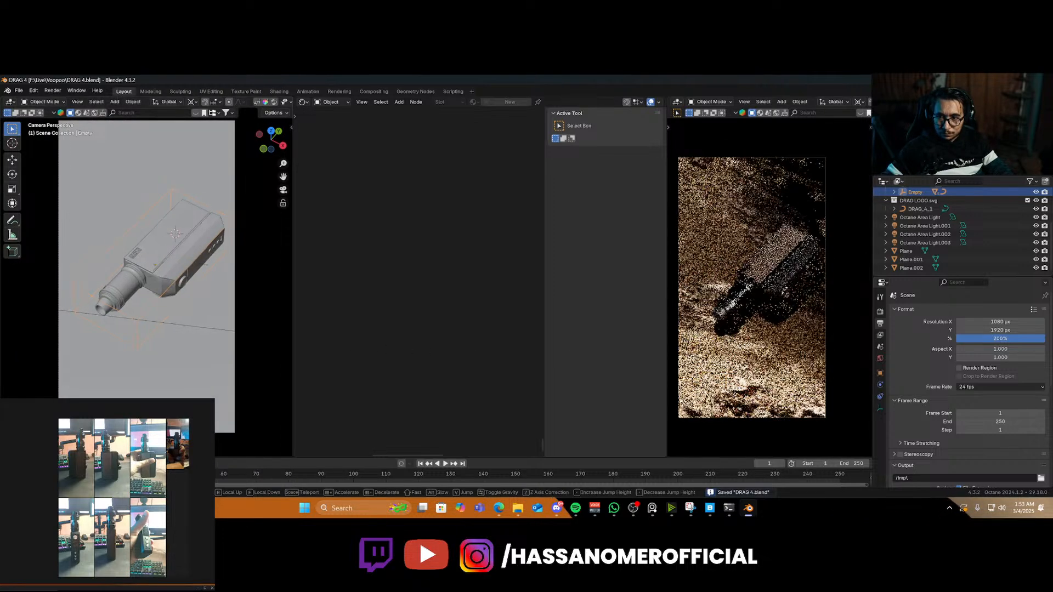
{"action": "key", "text": "Return"}
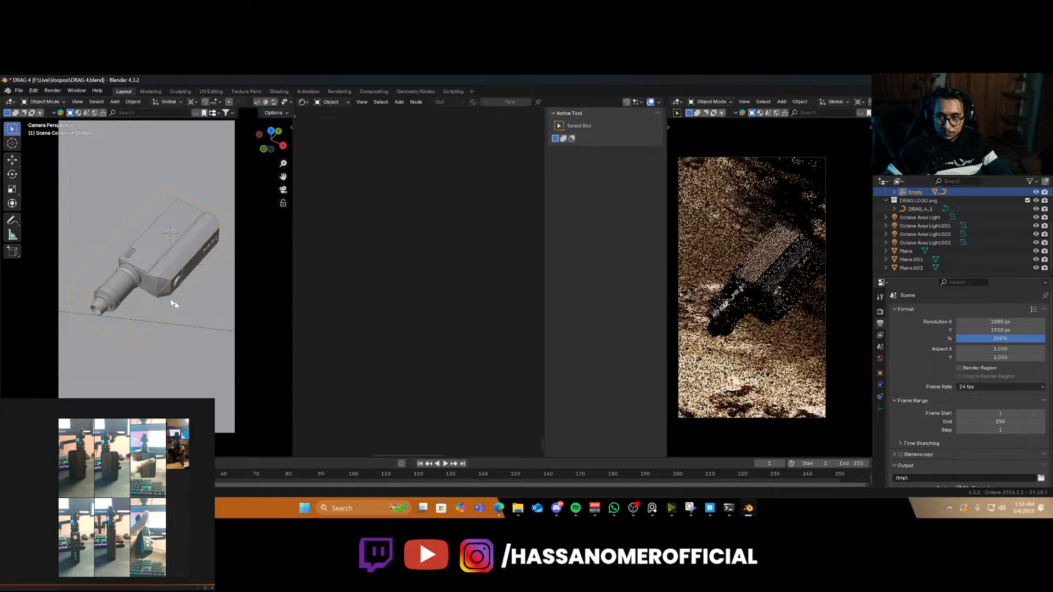
{"action": "key", "text": "ctrl+s"}
{"action": "key", "text": "shift+grave"}
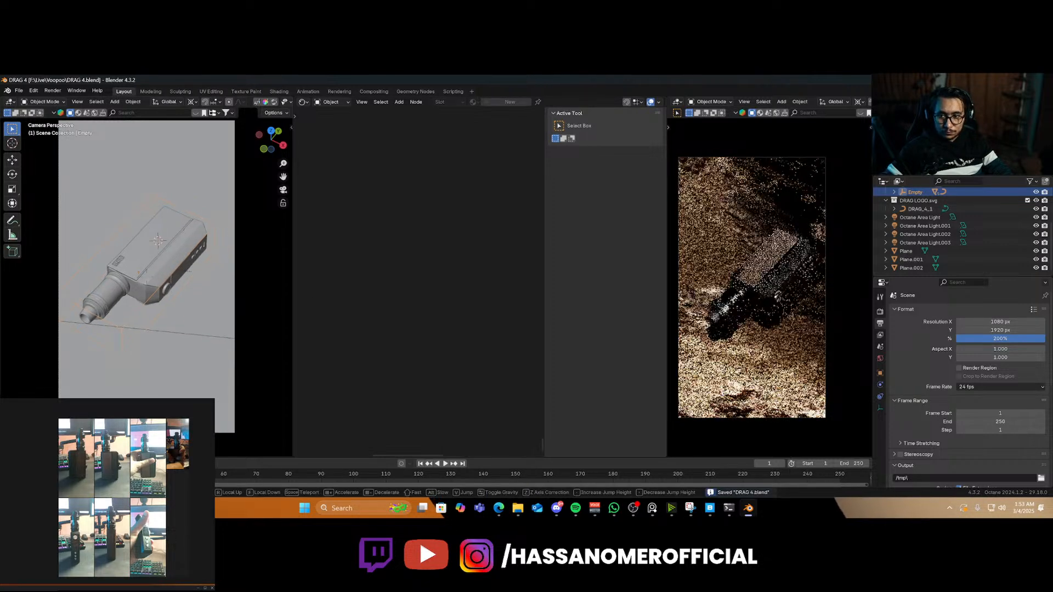
{"action": "key", "text": "Return"}
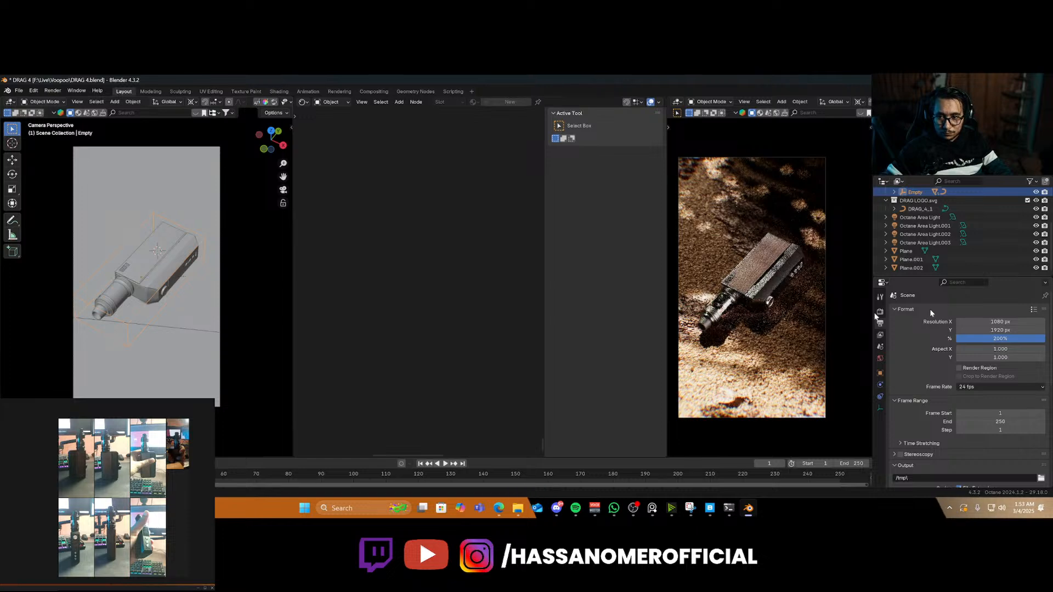
Select the Empty's full hierarchy and duplicate the device, keeping the copy's height locked
{"action": "right_click", "coordinate": [906, 193]}
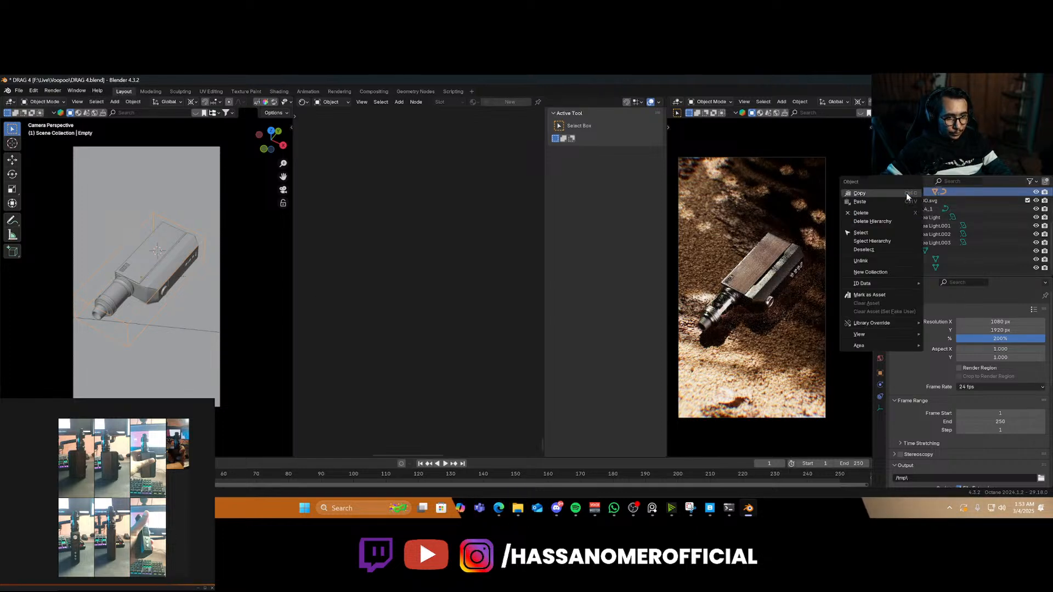
{"action": "left_click", "coordinate": [894, 242]}
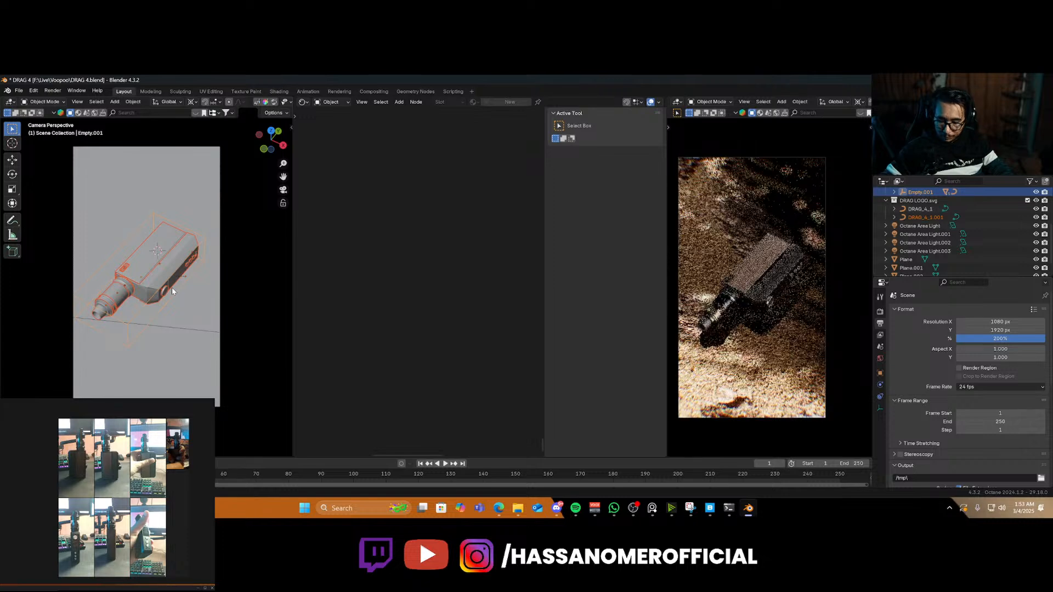
{"action": "key", "text": "shift+d"}
{"action": "key", "text": "shift+z"}
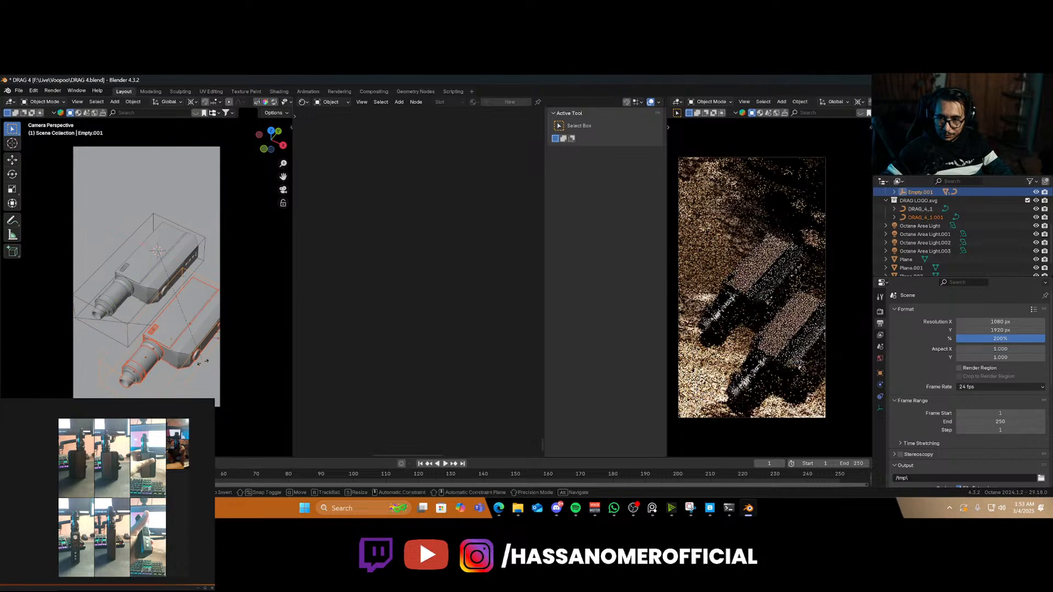
Rotate the duplicated device 180° about global Z and place it beside the original, tank facing the opposite way, with its height locked
{"action": "type", "text": "r180"}
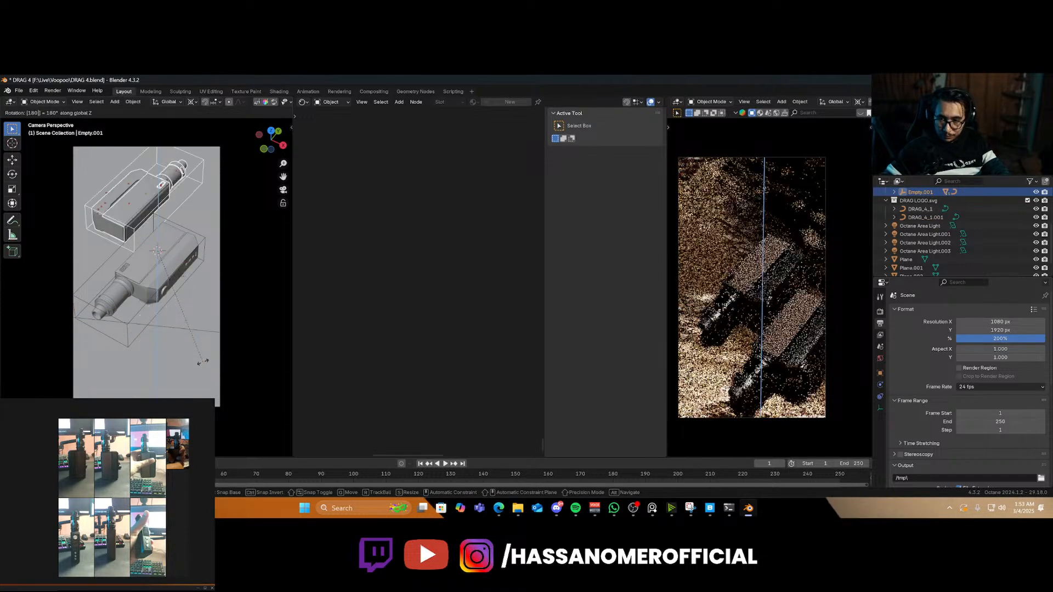
{"action": "key", "text": "Return"}
{"action": "key", "text": "g"}
{"action": "key", "text": "shift+z"}
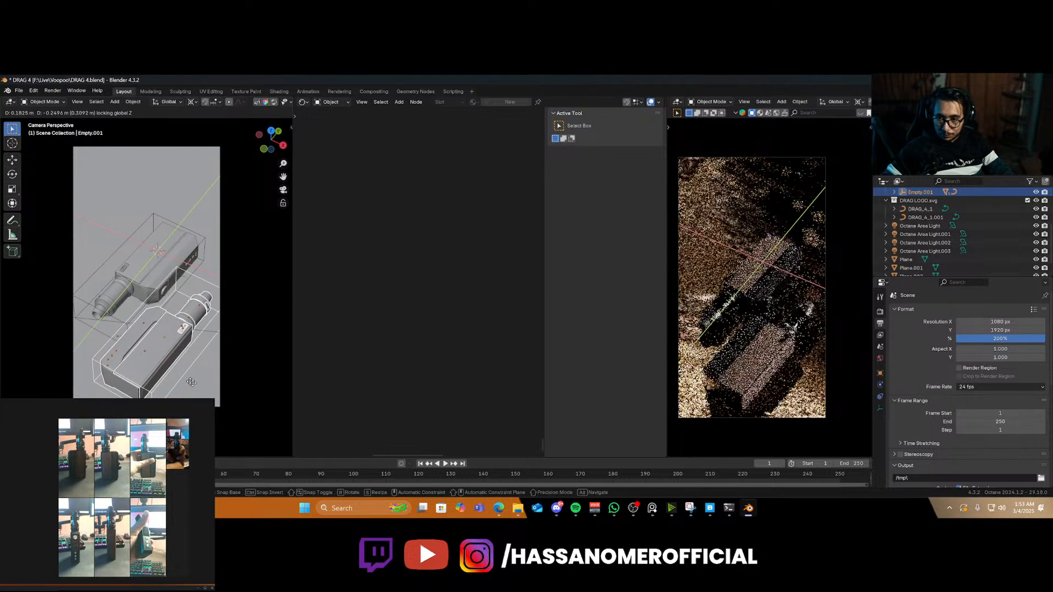
{"action": "left_click", "coordinate": [189, 376]}
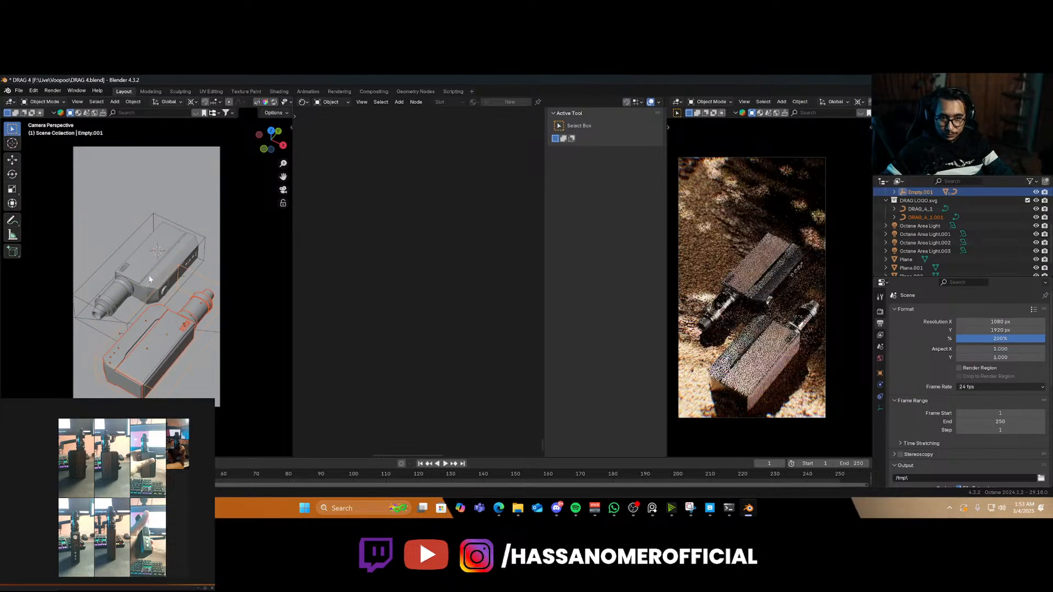
Reframe the camera with walk navigation so that both devices sit inside the frame
{"action": "key", "text": "KP_0"}
{"action": "key", "text": "KP_0"}
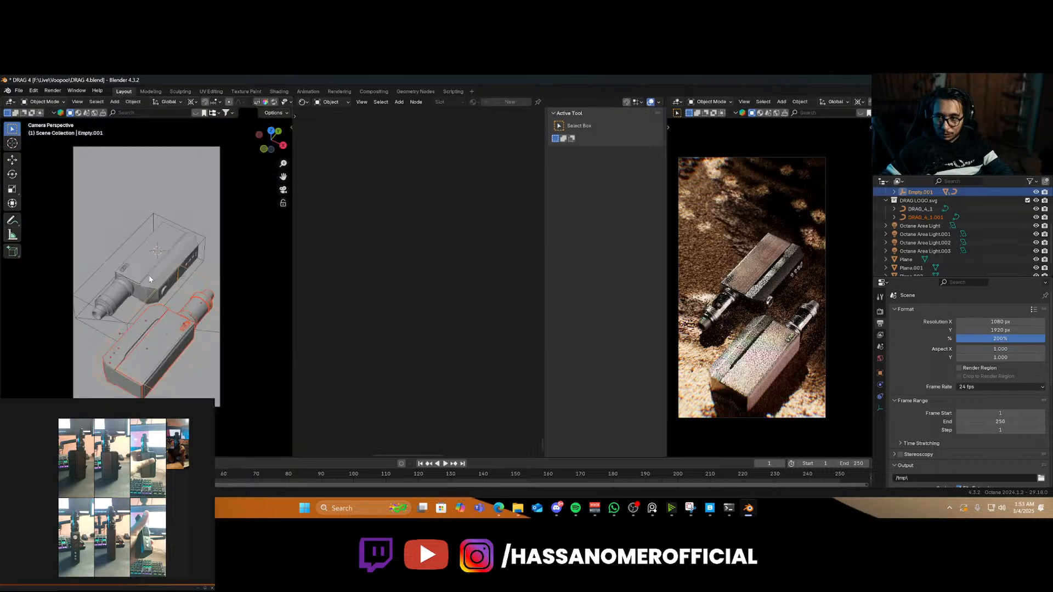
{"action": "key", "text": "shift+grave"}
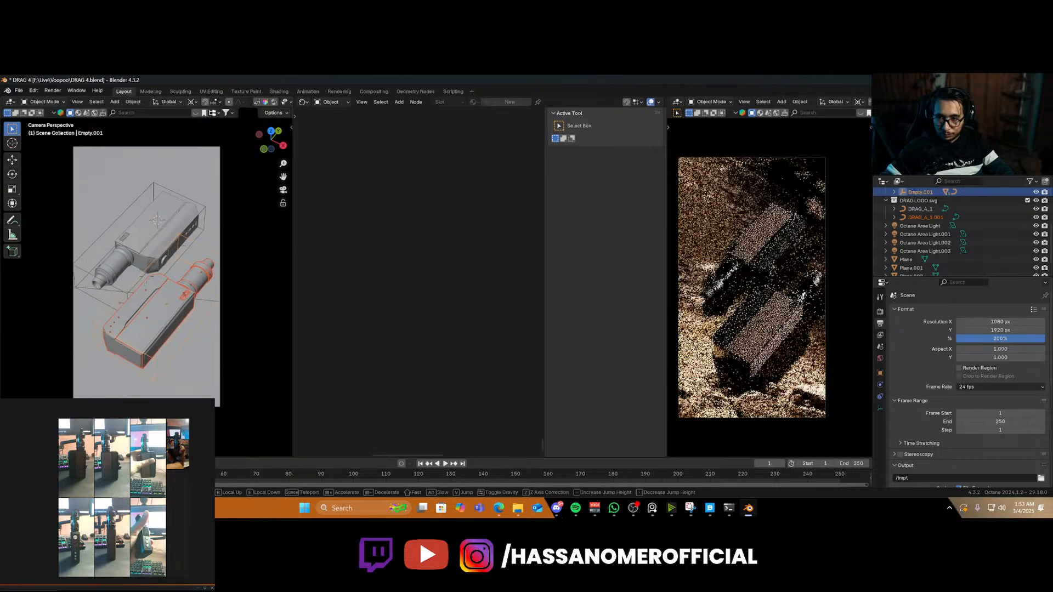
{"action": "key", "text": "g"}
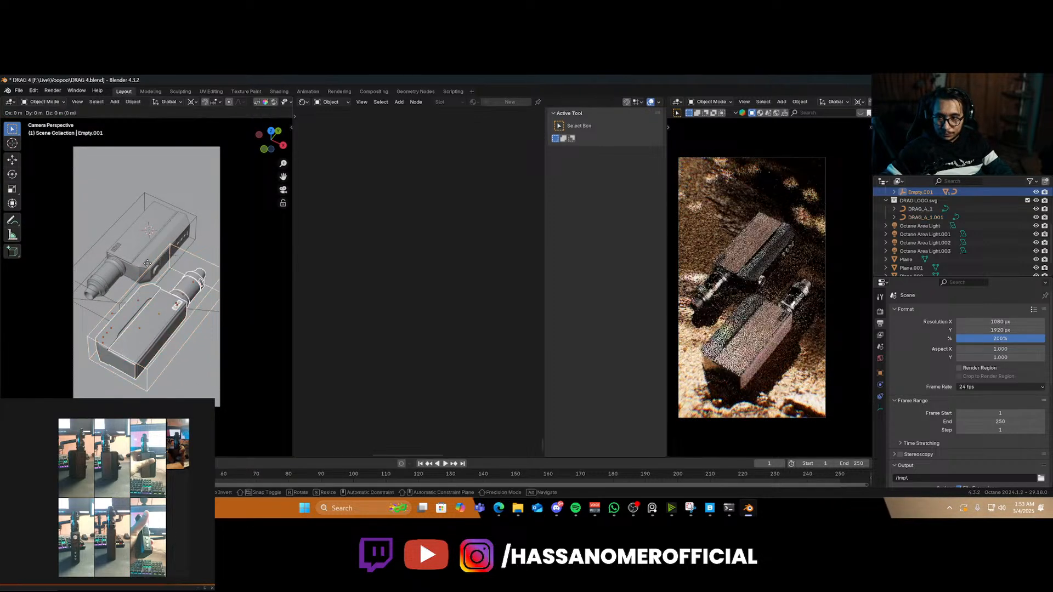
{"action": "right_click", "coordinate": [147, 263]}
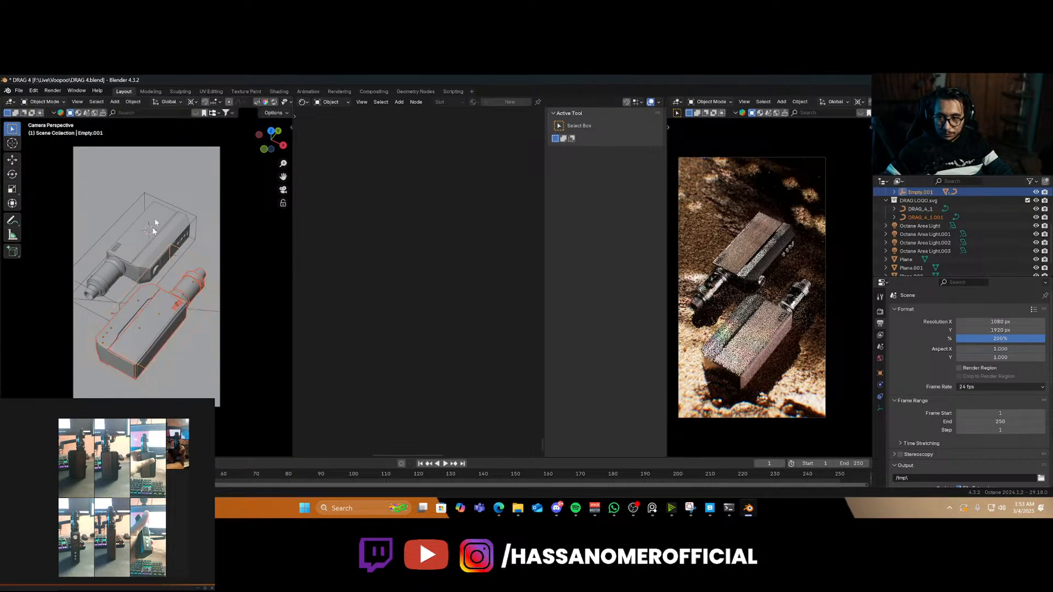
Select the Camera and pull it back along its local Z to leave more space around both devices
{"action": "left_click", "coordinate": [185, 149]}
{"action": "key", "text": "g"}
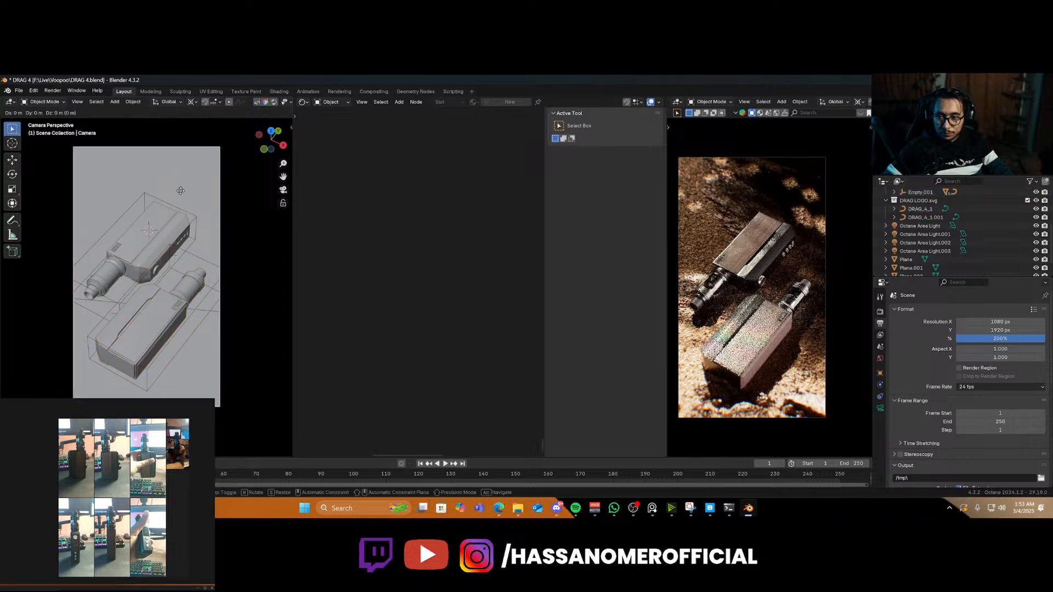
{"action": "key", "text": "z"}
{"action": "key", "text": "z"}
{"action": "left_click", "coordinate": [177, 226]}
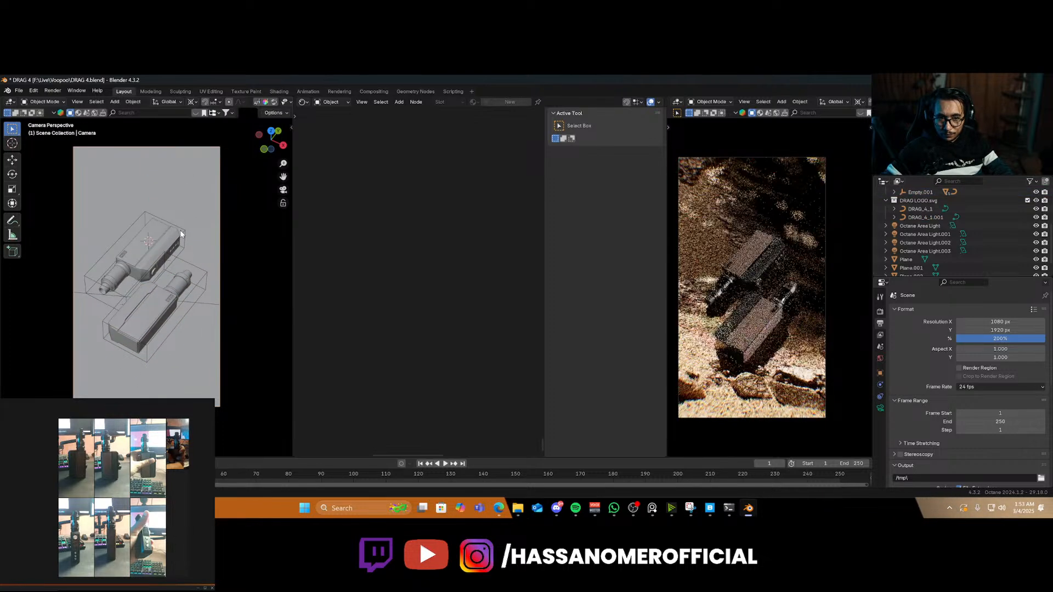
Select Octane Area Light together with the shadow-casting planes outside camera view and reposition them to shift the ground shadows
{"action": "key", "text": "KP_0"}
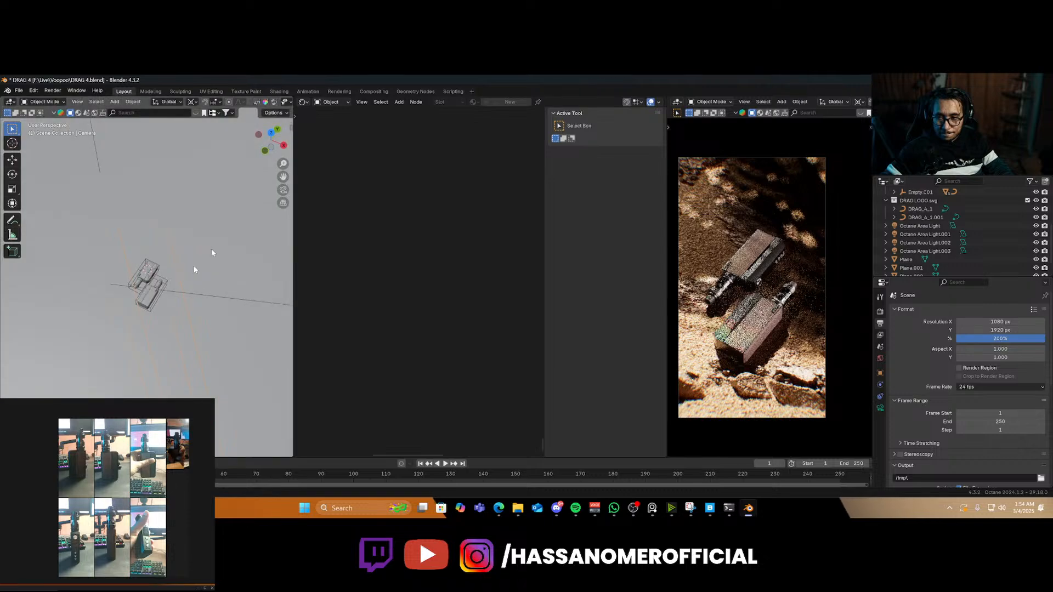
{"action": "left_click_drag", "start_coordinate": [221, 211], "coordinate": [248, 266]}
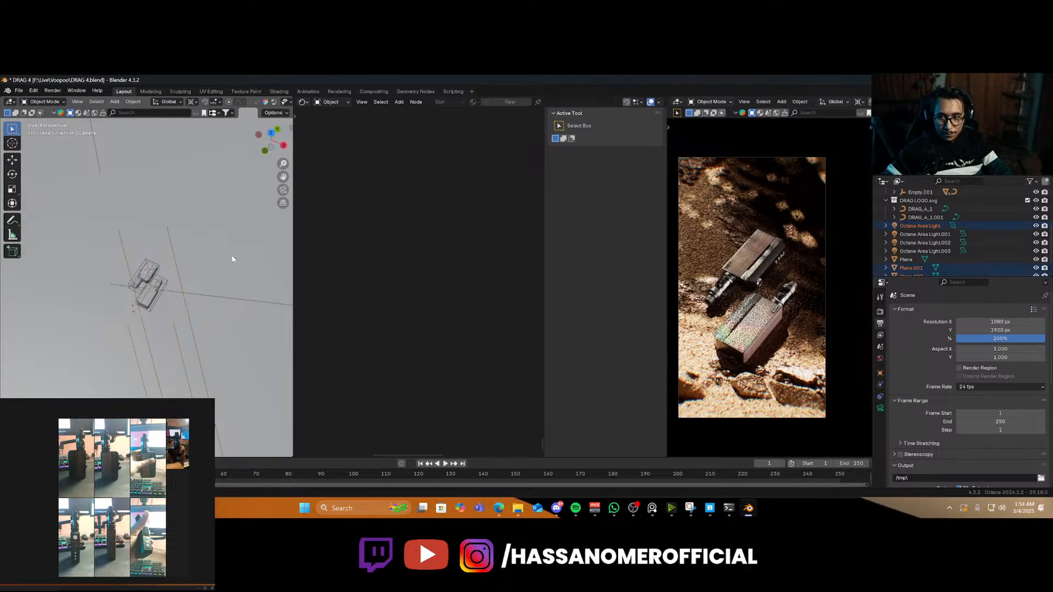
{"action": "left_click", "coordinate": [190, 291]}
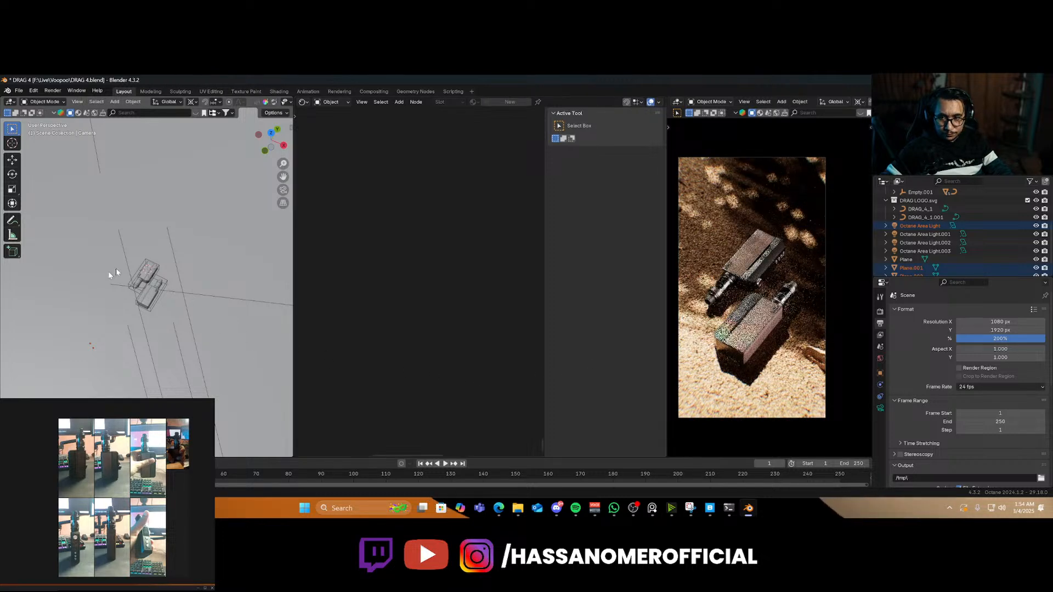
Select Octane Area Light.002 and move it about 0.18 m toward the devices
{"action": "scroll", "coordinate": [117, 271], "scroll_direction": "down", "scroll_amount": 5}
{"action": "middle_click_drag", "start_coordinate": [127, 309], "coordinate": [105, 280]}
{"action": "left_click", "coordinate": [144, 203]}
{"action": "middle_click_drag", "start_coordinate": [146, 207], "coordinate": [148, 295]}
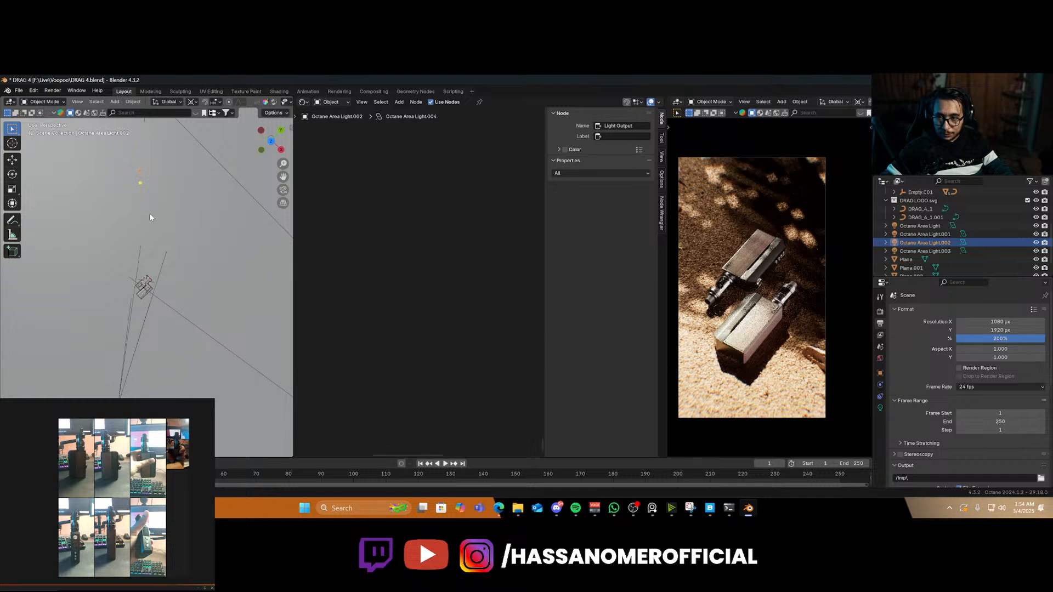
{"action": "key", "text": "g"}
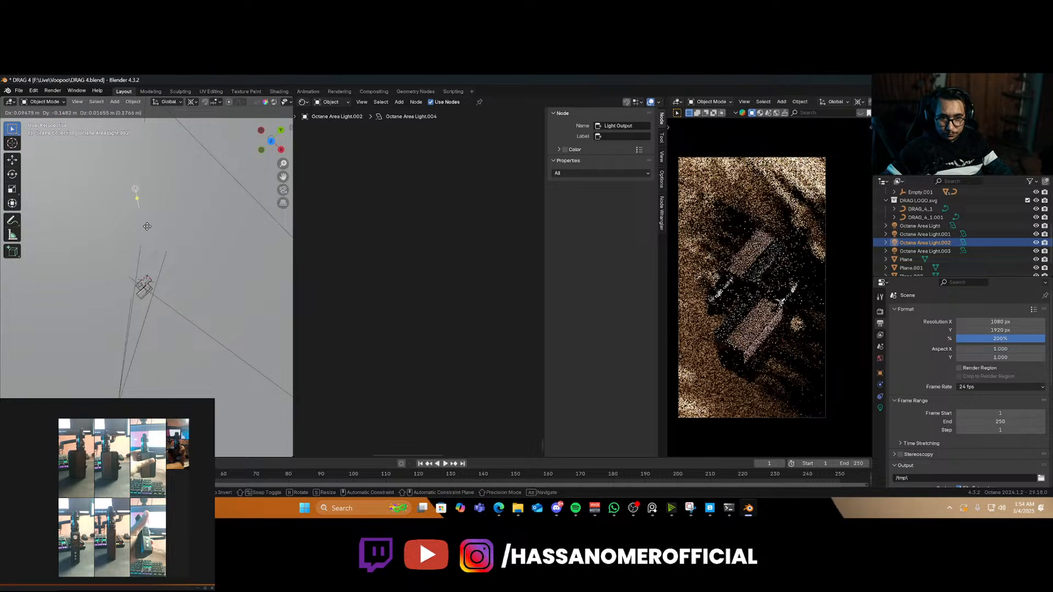
{"action": "left_click", "coordinate": [149, 227]}
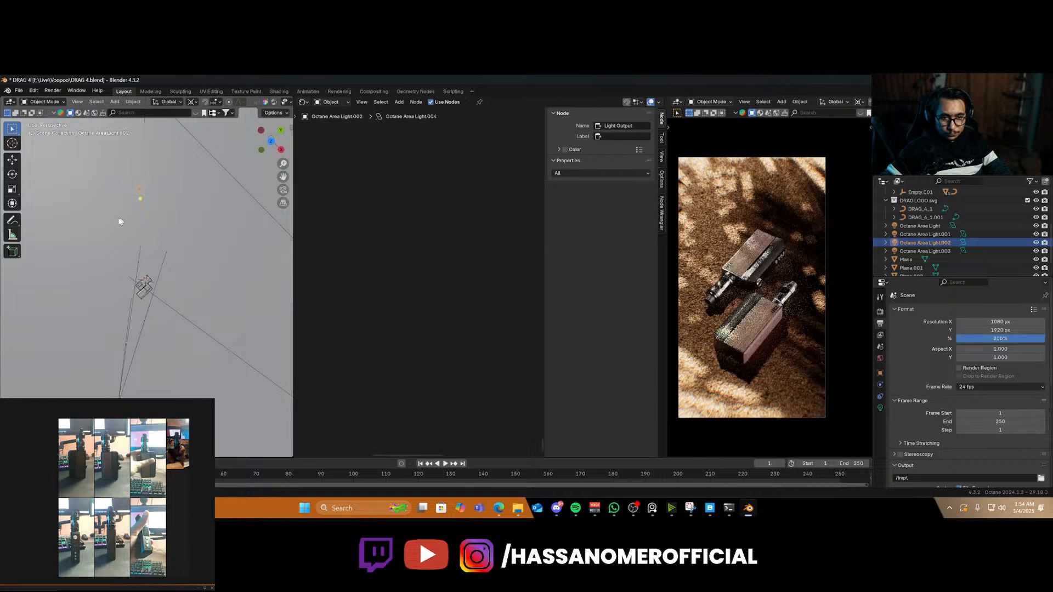
Return to camera view and adjust the framing of the two devices with walk navigation
{"action": "key", "text": "KP_0"}
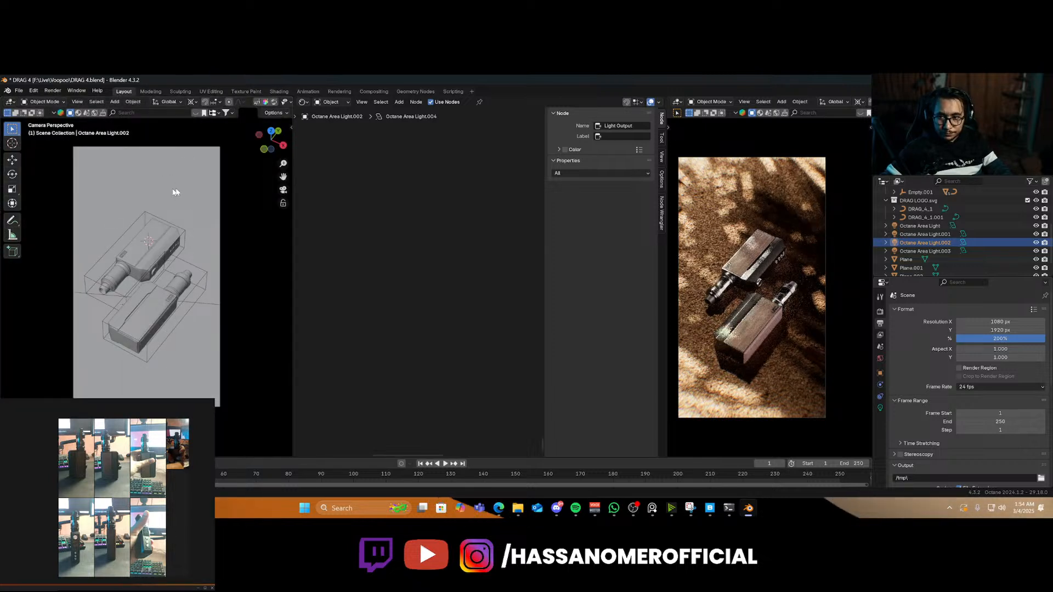
{"action": "left_click", "coordinate": [184, 146]}
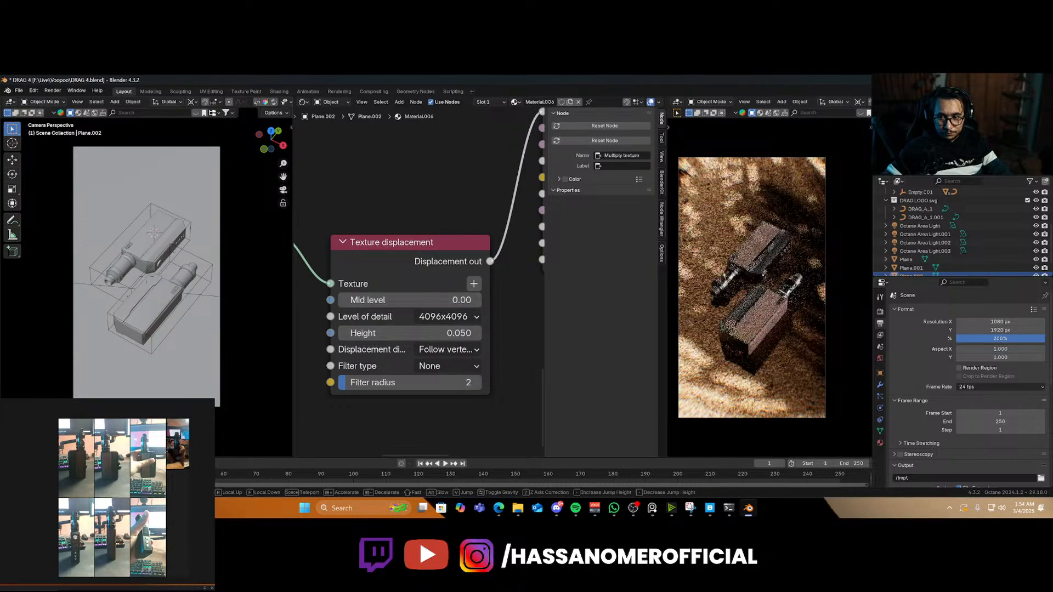
{"action": "left_click", "coordinate": [197, 251]}
Move Empty.001 with the duplicated device slightly along its local X, away from the original device
{"action": "left_click", "coordinate": [202, 277]}
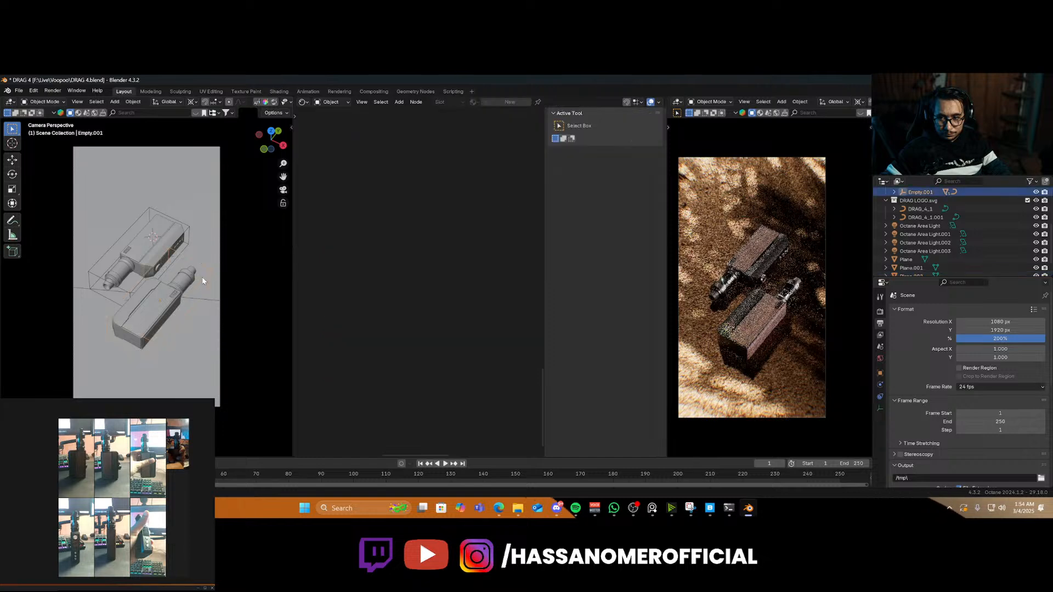
{"action": "key", "text": "g"}
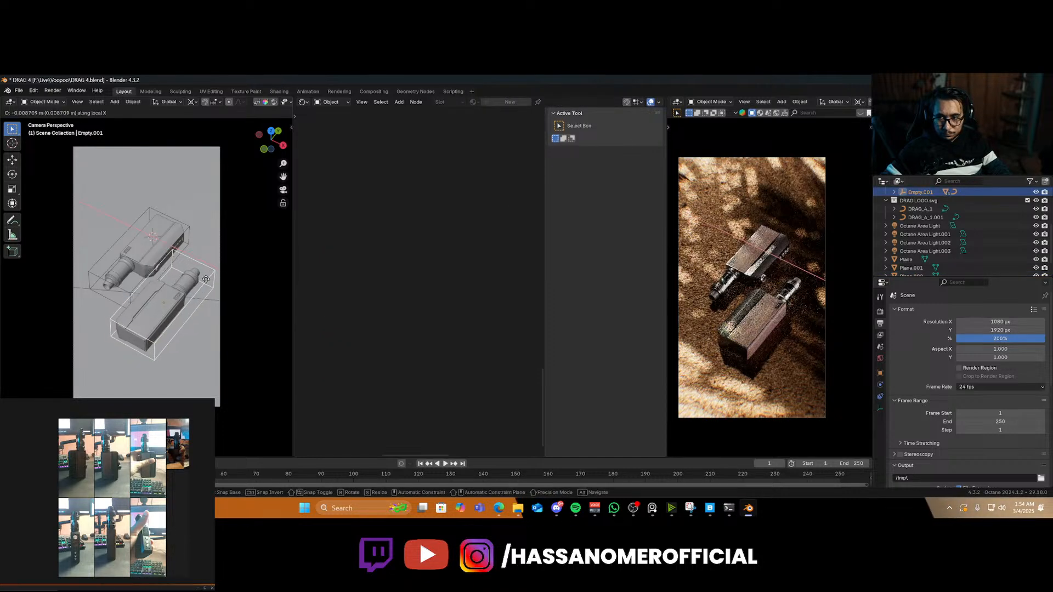
{"action": "left_click", "coordinate": [188, 238]}
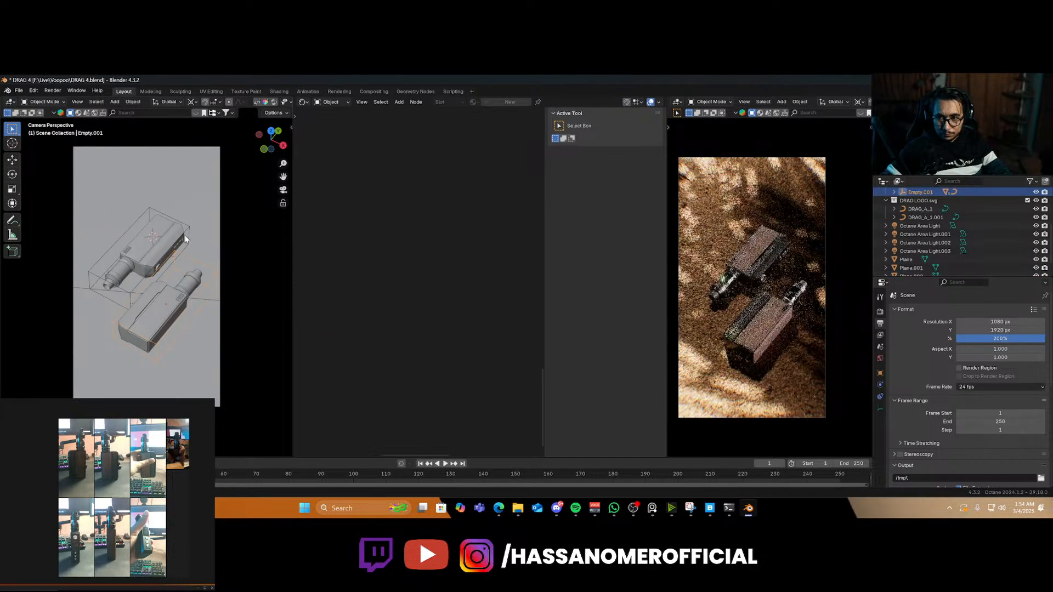
Move Empty with the original device slightly along its local X, away from the duplicated device, saving the file in between
{"action": "left_click", "coordinate": [188, 238]}
{"action": "left_click", "coordinate": [192, 236]}
{"action": "key", "text": "g"}
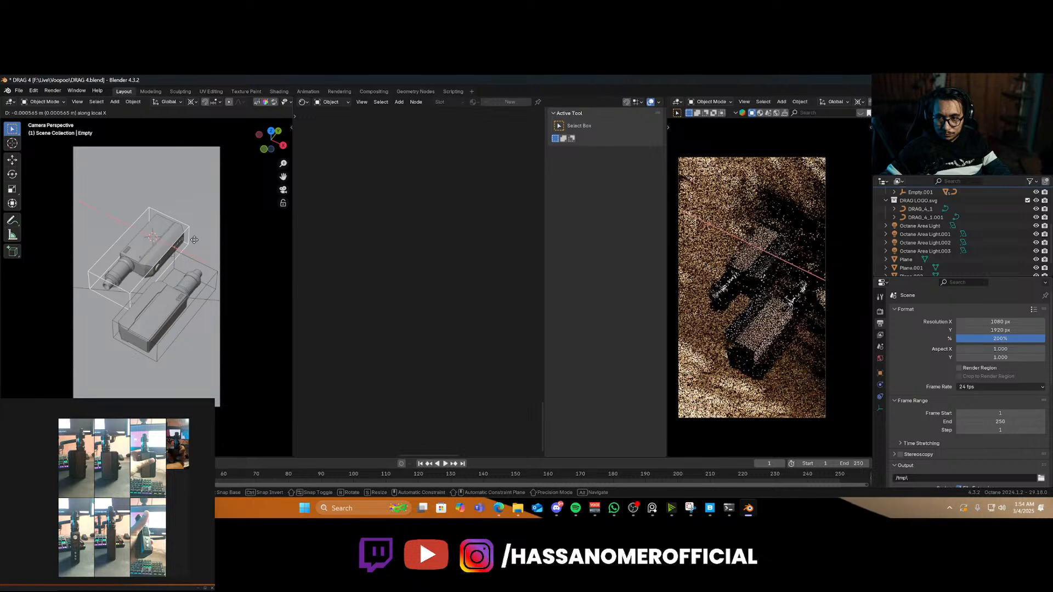
{"action": "left_click", "coordinate": [190, 244]}
{"action": "key", "text": "ctrl+s"}
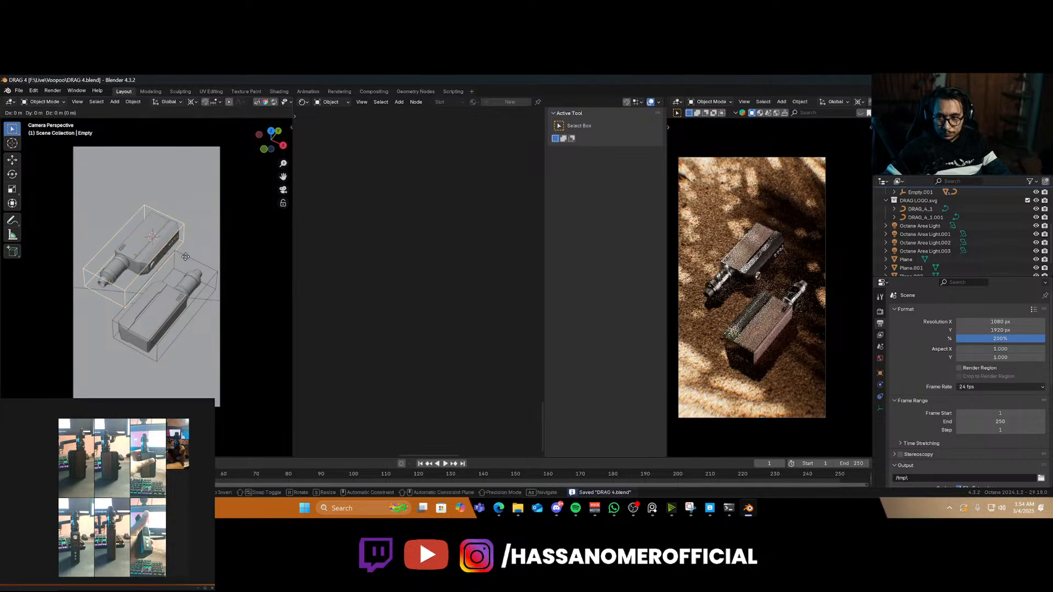
{"action": "key", "text": "g"}
{"action": "key", "text": "x"}
{"action": "key", "text": "x"}
{"action": "left_click", "coordinate": [190, 259]}
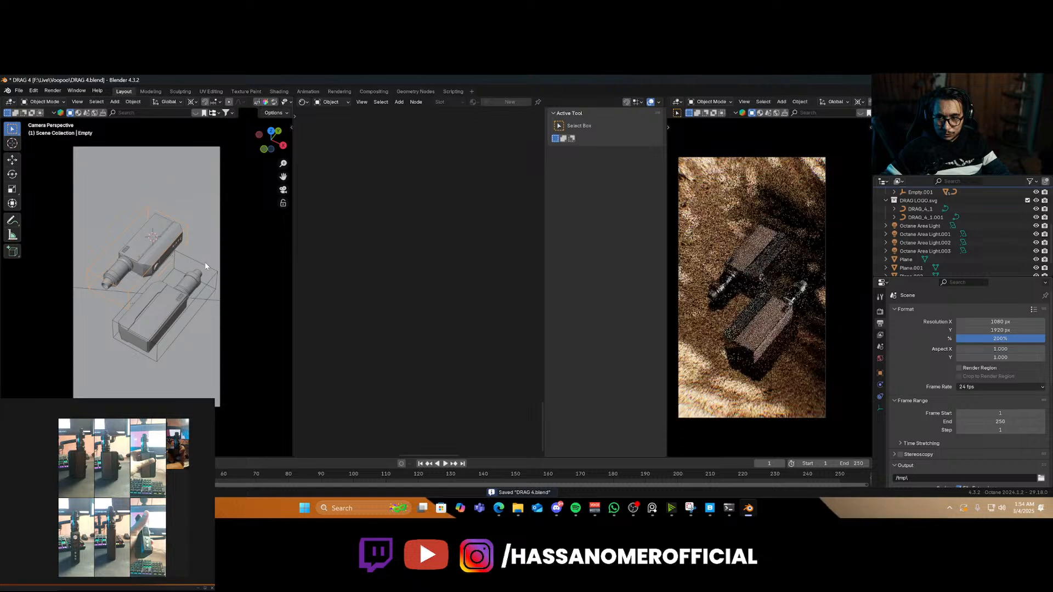
Try to nudge Empty.001 with the duplicated device along its local X, and save the file
{"action": "left_click", "coordinate": [204, 263]}
{"action": "left_click", "coordinate": [202, 263]}
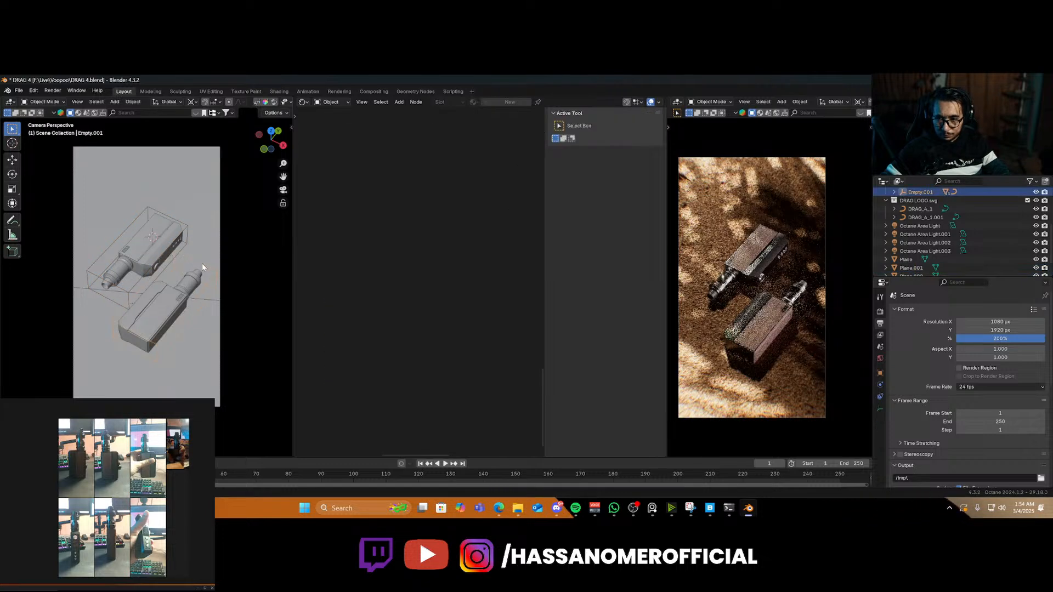
{"action": "key", "text": "g"}
{"action": "key", "text": "x"}
{"action": "key", "text": "Escape"}
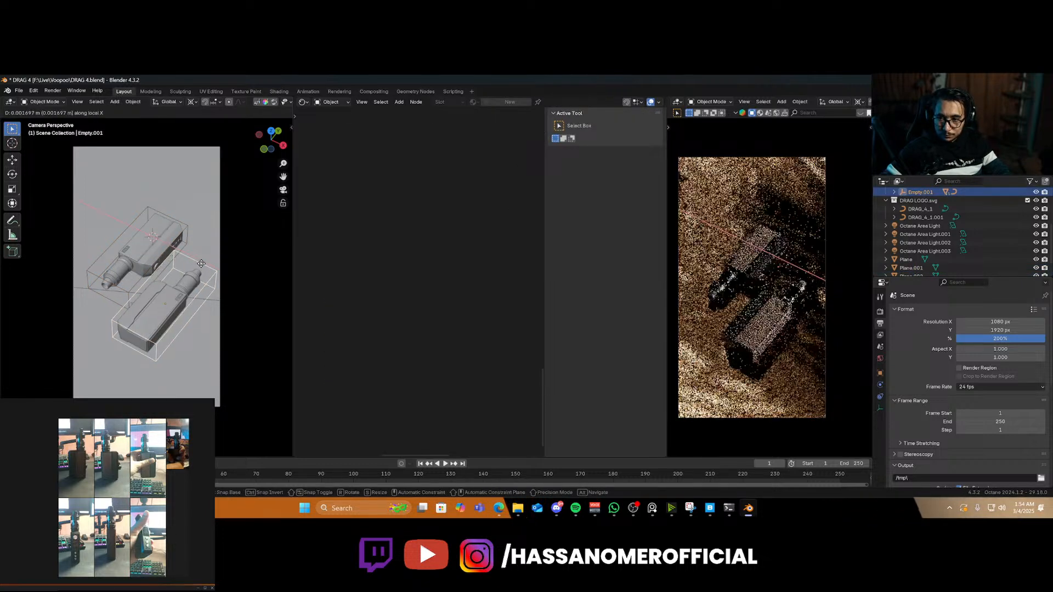
{"action": "key", "text": "ctrl+s"}
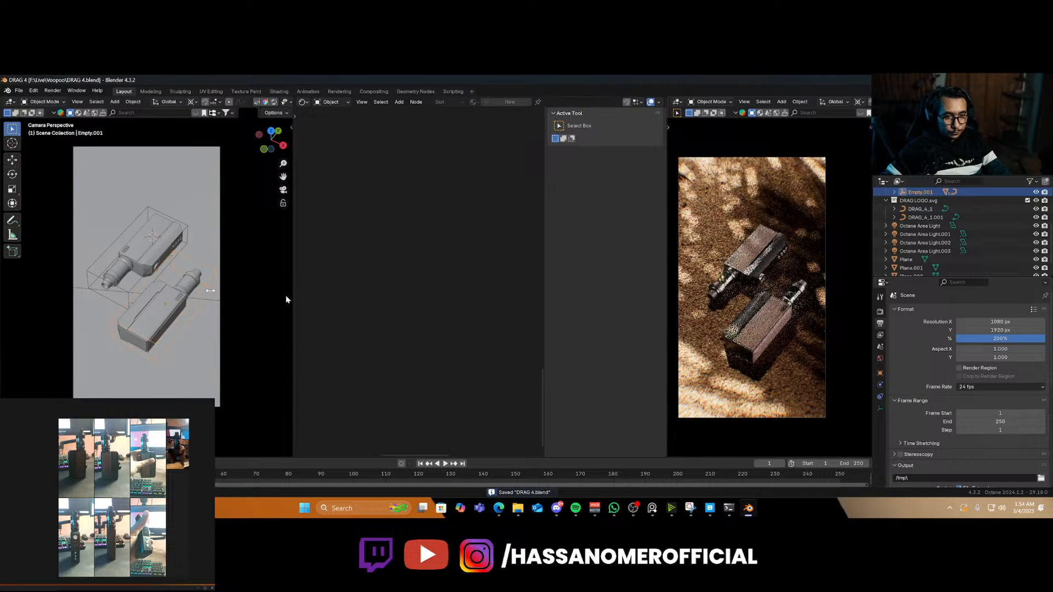
Shift the camera framing of the two devices slightly with walk navigation
{"action": "key", "text": "shift+grave"}
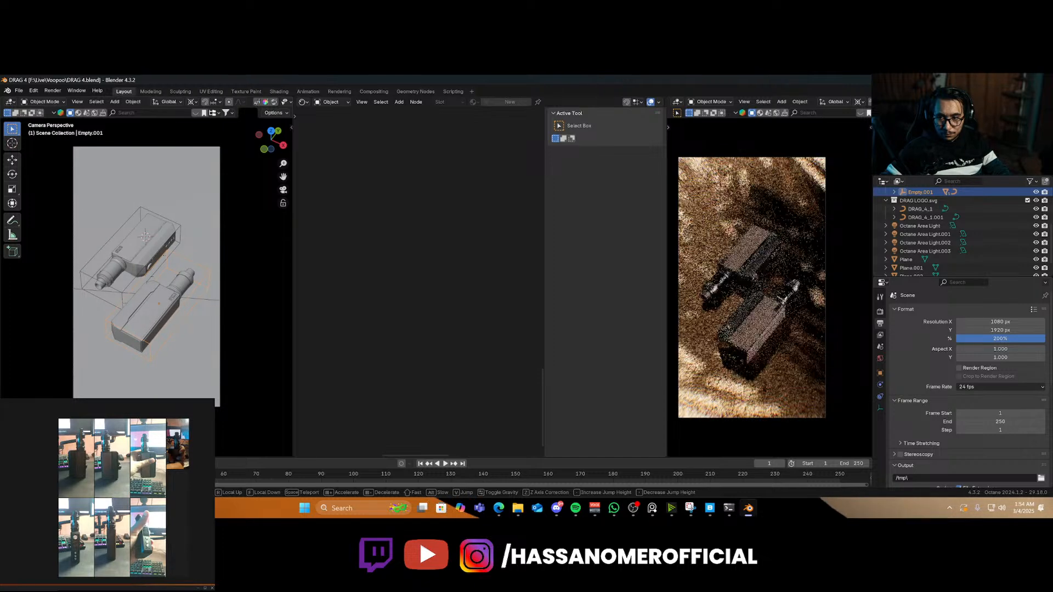
{"action": "left_click", "coordinate": [125, 261]}
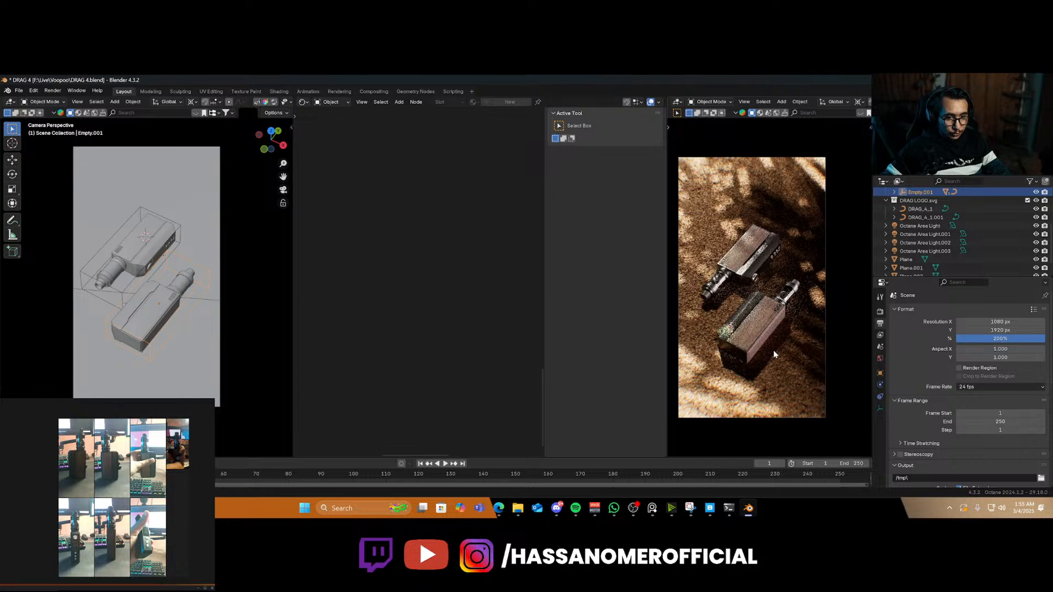
Set the preview viewport to solid shading, save the file and render the frame in a maximized window
{"action": "key", "text": "z"}
{"action": "left_click", "coordinate": [835, 356]}
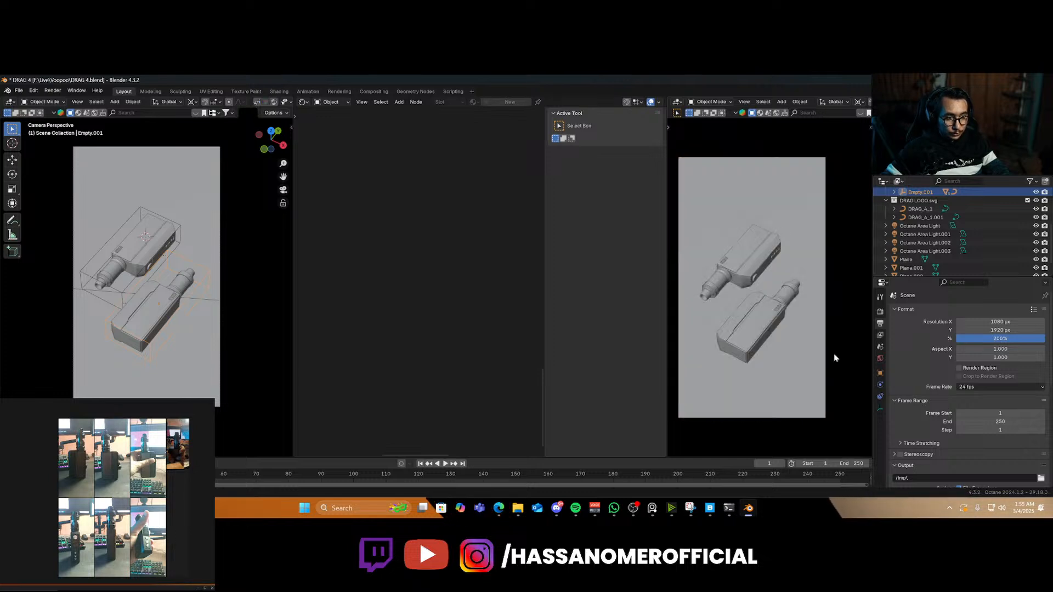
{"action": "key", "text": "ctrl+s"}
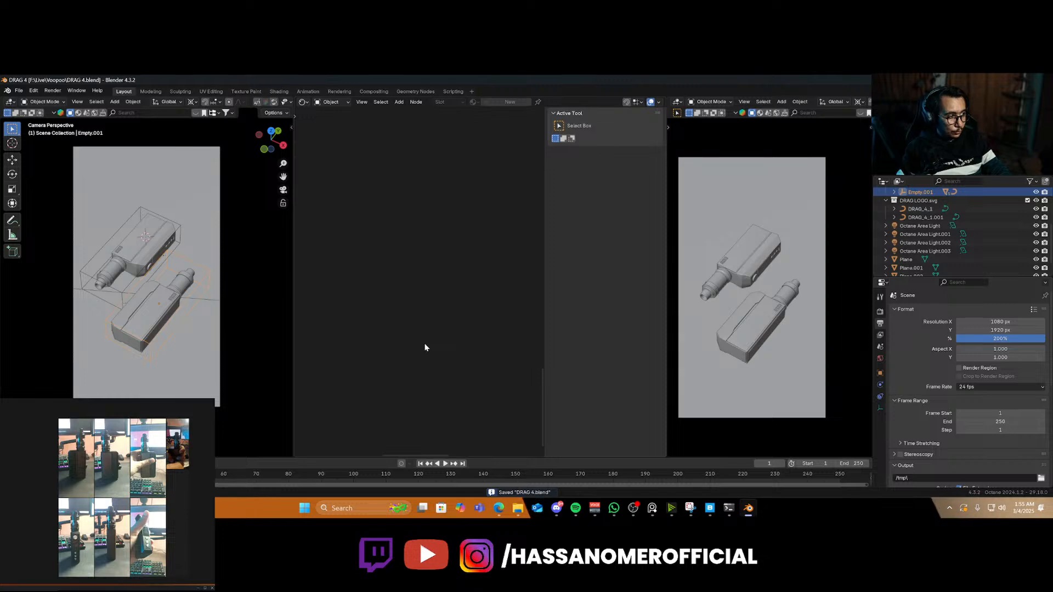
{"action": "key", "text": "F12"}
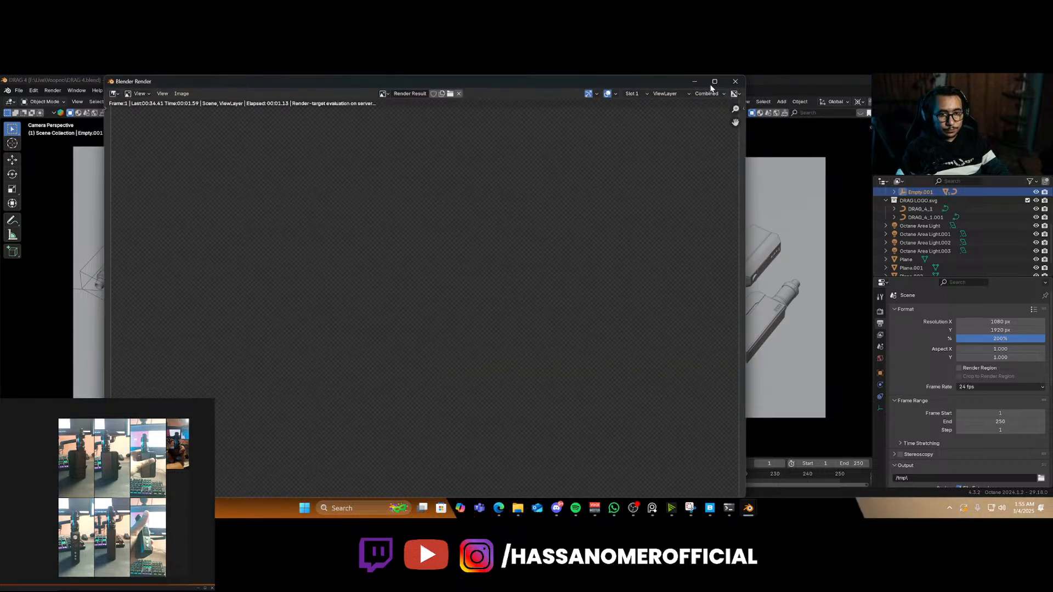
{"action": "left_click", "coordinate": [715, 81]}
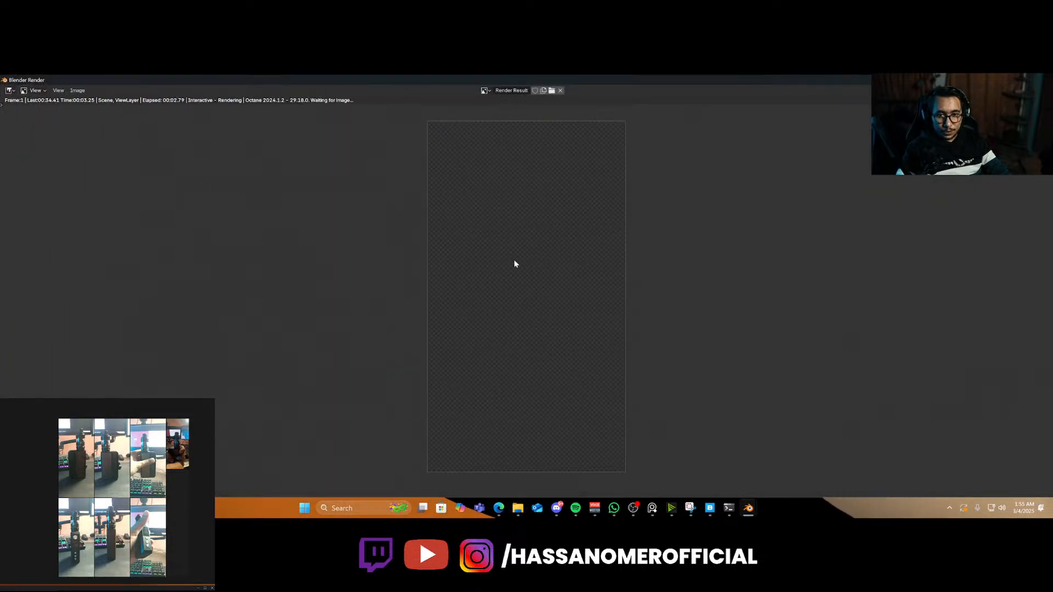
Examine both devices' logos, panels, tanks and contact with the ground up close in the render, then leave the render view
{"action": "scroll", "coordinate": [515, 264], "scroll_direction": "up", "scroll_amount": 2}
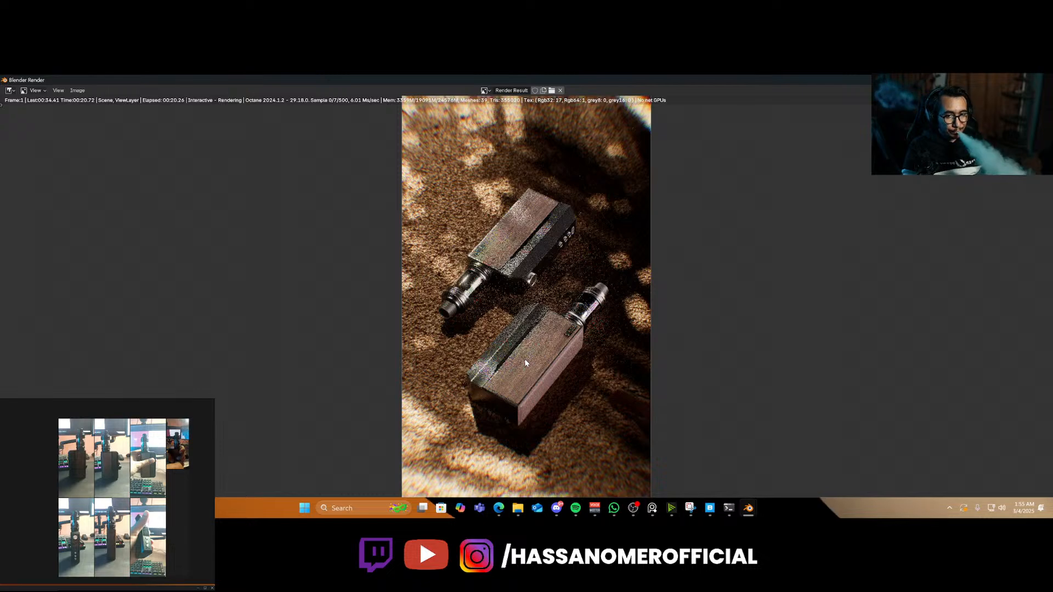
{"action": "scroll", "coordinate": [524, 328], "scroll_direction": "down", "scroll_amount": 2}
{"action": "scroll", "coordinate": [525, 340], "scroll_direction": "up", "scroll_amount": 4}
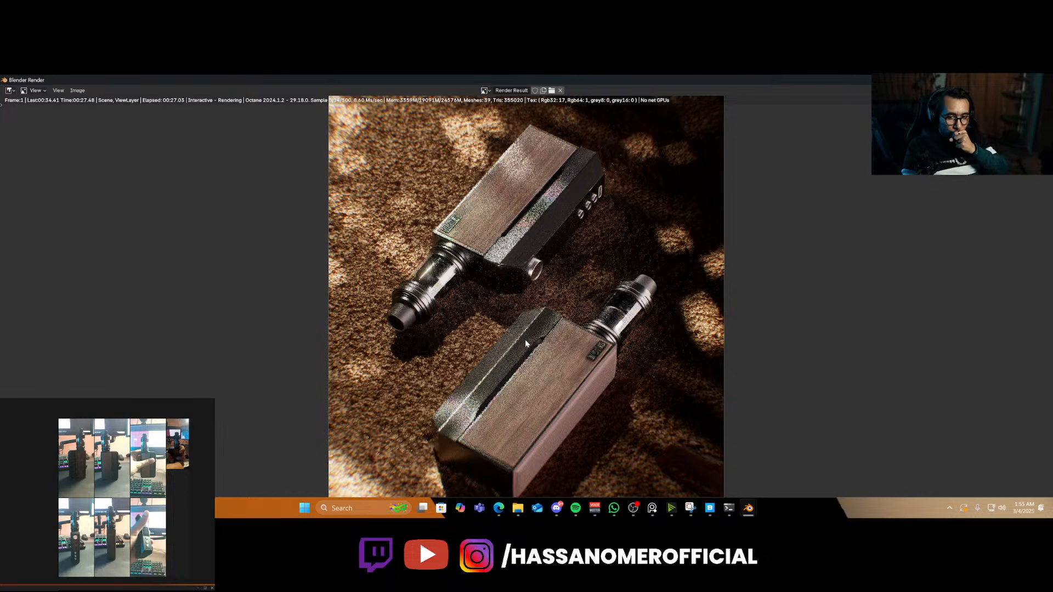
{"action": "scroll", "coordinate": [592, 384], "scroll_direction": "up", "scroll_amount": 4}
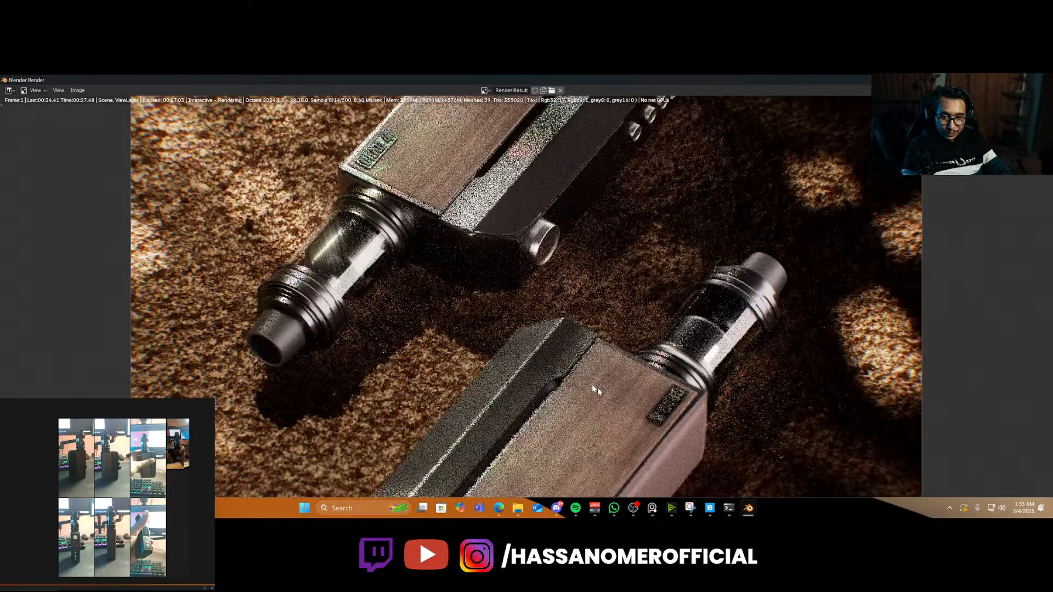
{"action": "scroll", "coordinate": [626, 387], "scroll_direction": "up", "scroll_amount": 2}
{"action": "scroll", "coordinate": [605, 376], "scroll_direction": "up", "scroll_amount": 3}
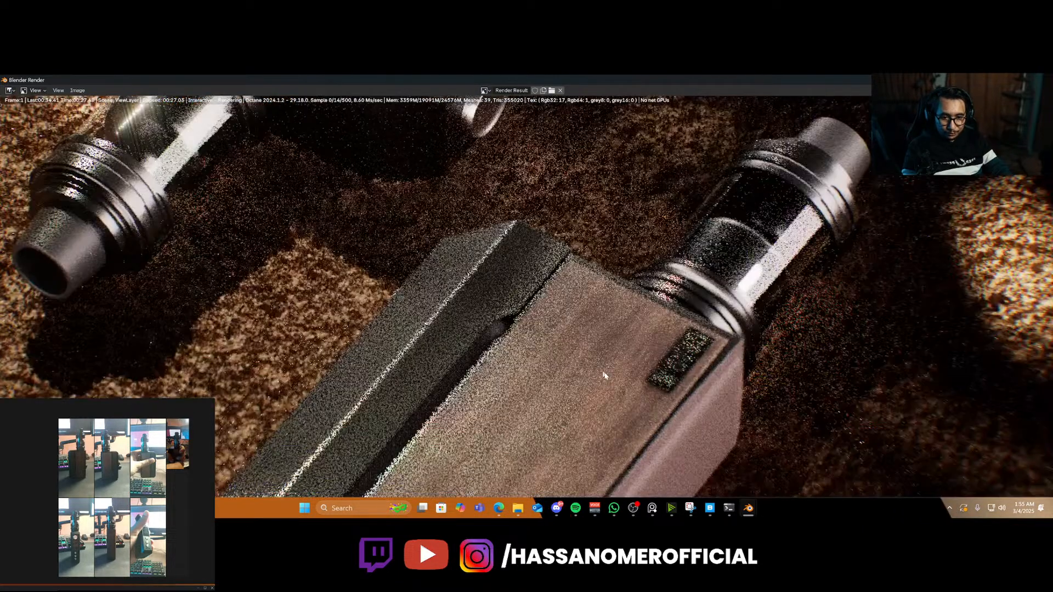
{"action": "scroll", "coordinate": [628, 383], "scroll_direction": "down", "scroll_amount": 2}
{"action": "scroll", "coordinate": [515, 281], "scroll_direction": "down", "scroll_amount": 3}
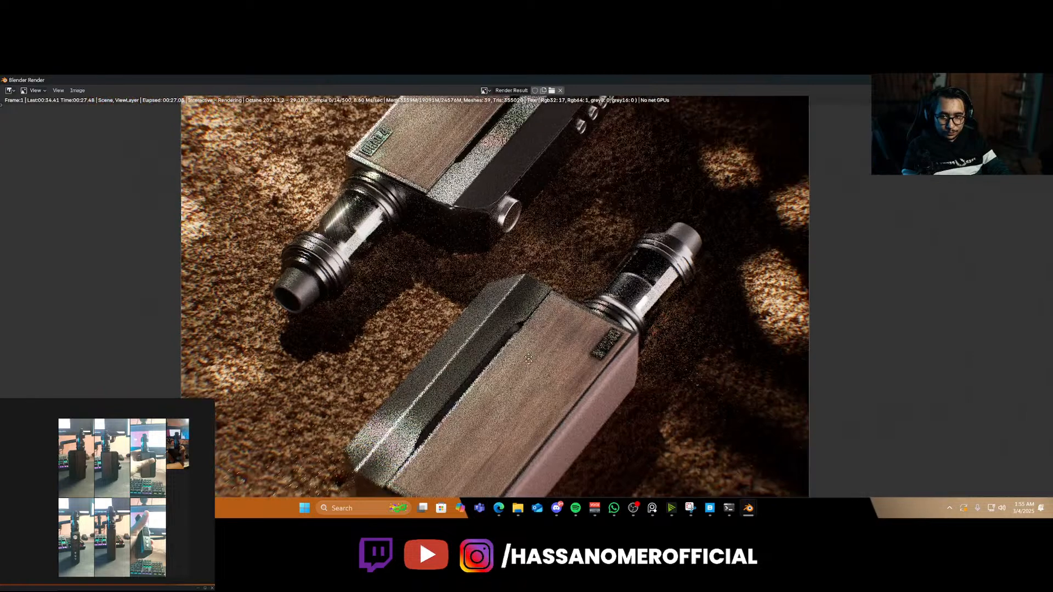
{"action": "scroll", "coordinate": [526, 297], "scroll_direction": "up", "scroll_amount": 3}
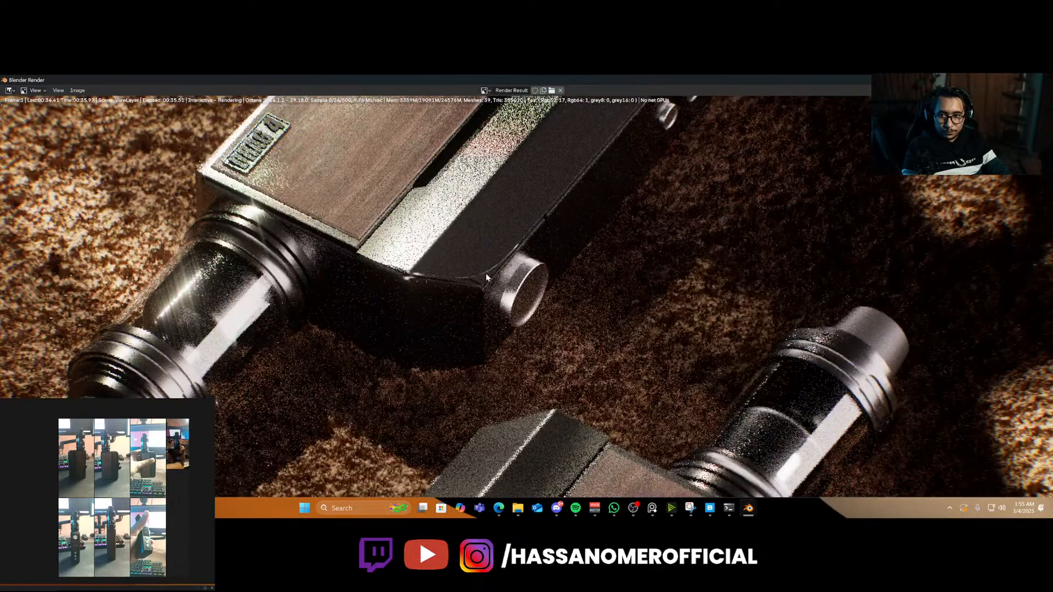
{"action": "scroll", "coordinate": [486, 278], "scroll_direction": "down", "scroll_amount": 4}
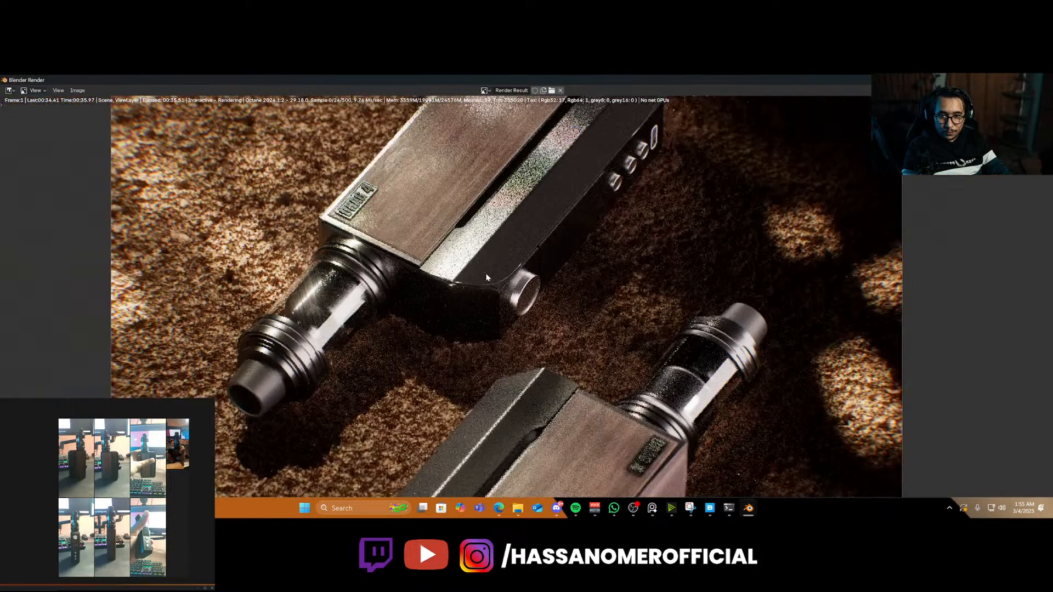
{"action": "scroll", "coordinate": [536, 325], "scroll_direction": "up", "scroll_amount": 1}
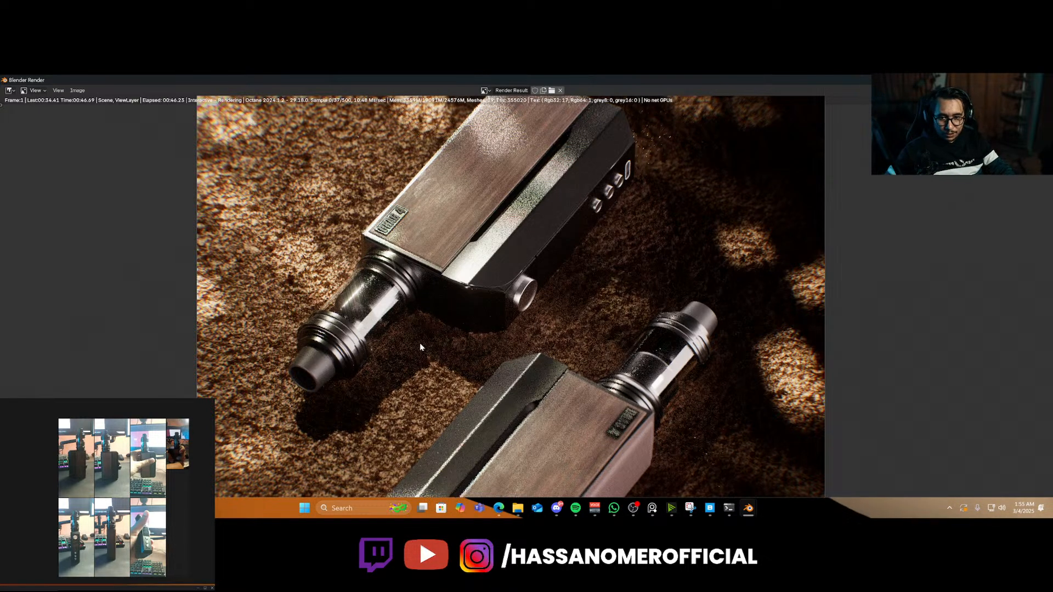
{"action": "key", "text": "Escape"}
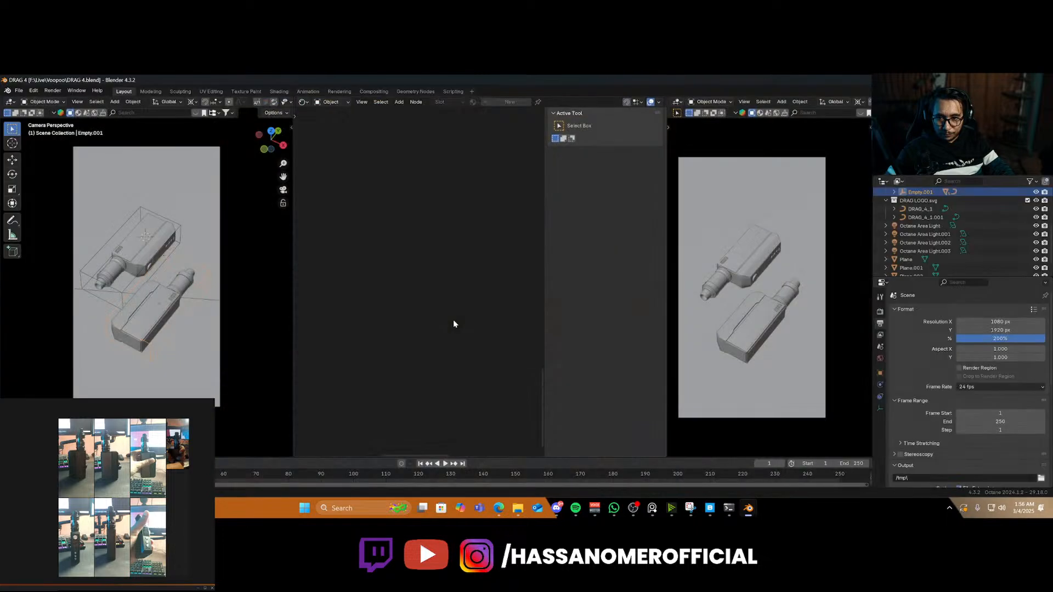
Switch the preview viewport back to rendered shading and enlarge the devices in the working camera view
{"action": "scroll", "coordinate": [203, 368], "scroll_direction": "up", "scroll_amount": 3}
{"action": "key", "text": "z"}
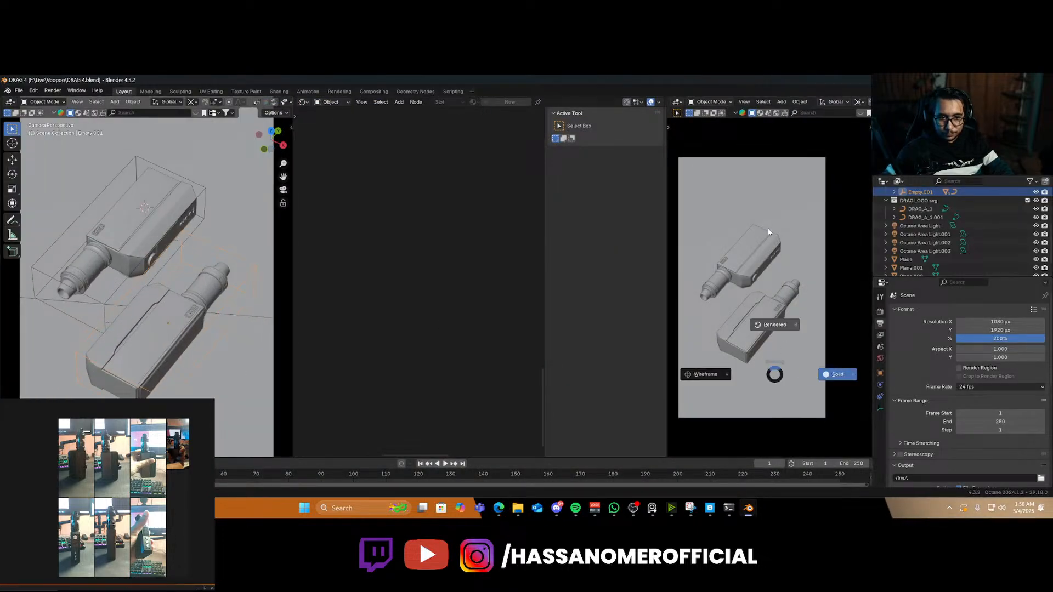
{"action": "left_click", "coordinate": [768, 228]}
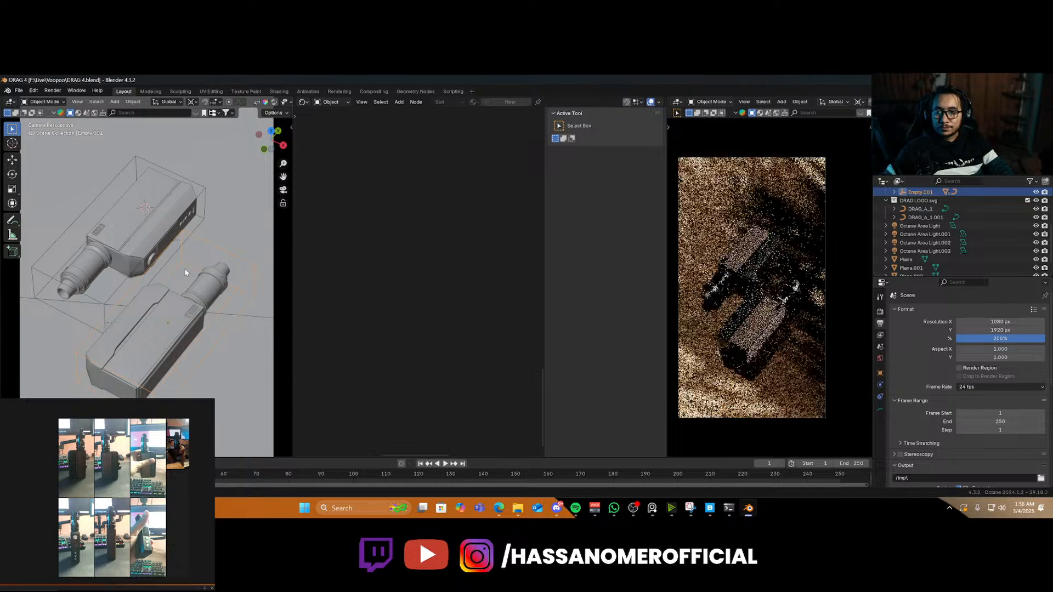
Select both ground planes, Plane.001 and Plane.002, raise them about 0.01 m along global Z and save the file
{"action": "left_click", "coordinate": [185, 364]}
{"action": "key", "text": "KP_Decimal"}
{"action": "middle_click_drag", "start_coordinate": [185, 364], "coordinate": [247, 318]}
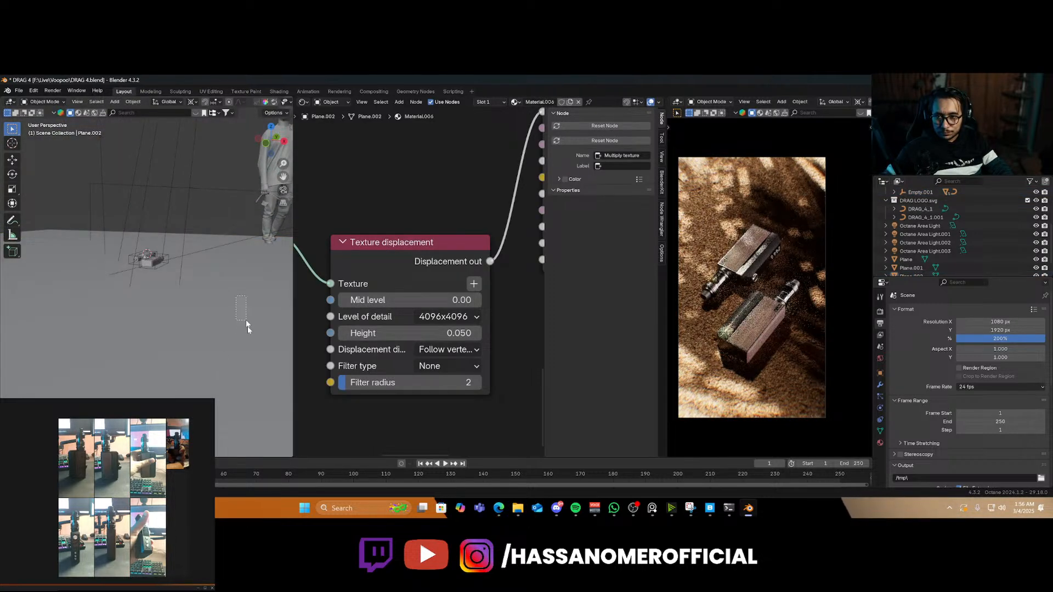
{"action": "left_click_drag", "start_coordinate": [247, 327], "coordinate": [248, 331]}
{"action": "middle_click_drag", "start_coordinate": [248, 332], "coordinate": [140, 335]}
{"action": "left_click", "coordinate": [84, 274]}
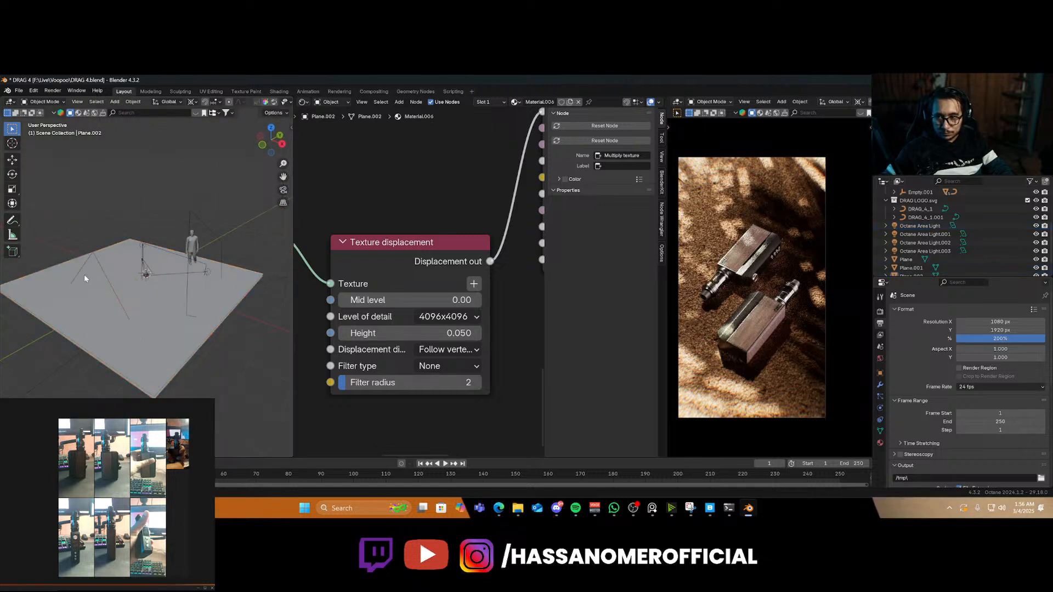
{"action": "left_click_drag", "start_coordinate": [192, 357], "coordinate": [193, 359]}
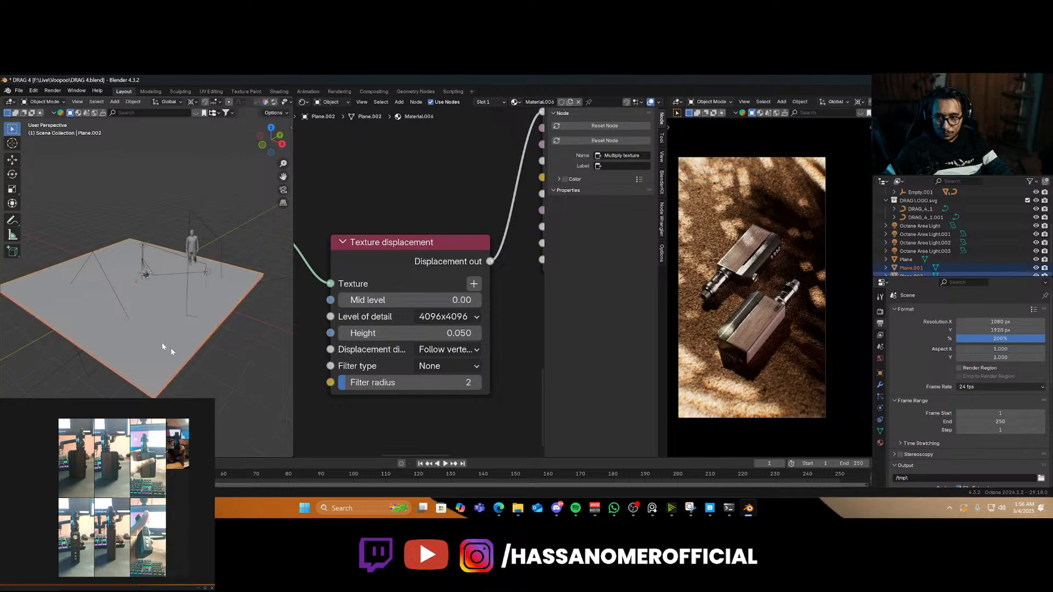
{"action": "scroll", "coordinate": [147, 326], "scroll_direction": "up", "scroll_amount": 3}
{"action": "middle_click_drag", "start_coordinate": [149, 314], "coordinate": [150, 316]}
{"action": "scroll", "coordinate": [149, 317], "scroll_direction": "up", "scroll_amount": 5}
{"action": "key", "text": "KP_0"}
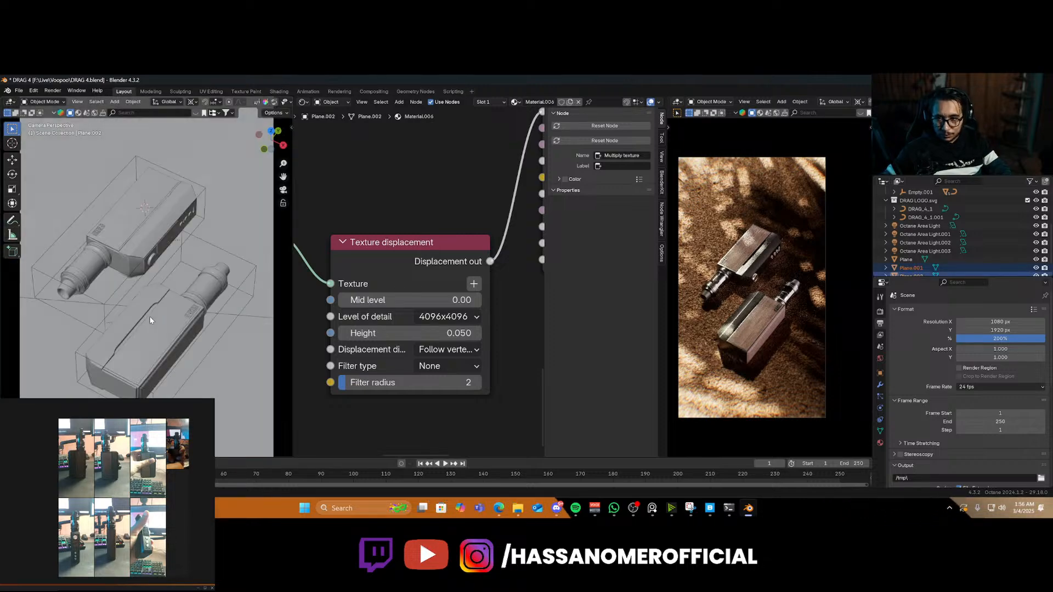
{"action": "key", "text": "g"}
{"action": "key", "text": "z"}
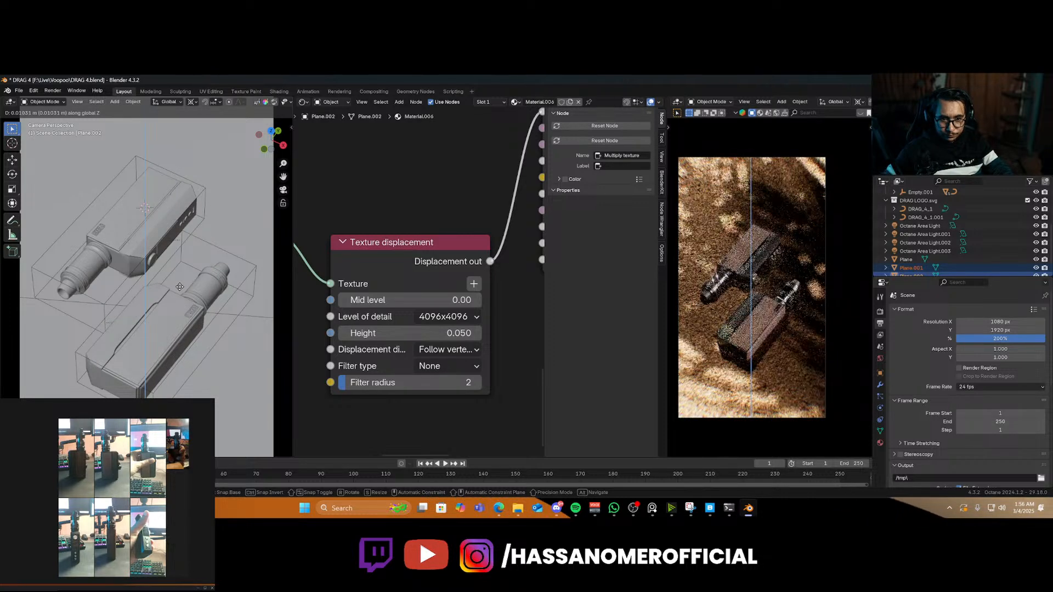
{"action": "left_click", "coordinate": [179, 286]}
{"action": "key", "text": "ctrl+s"}
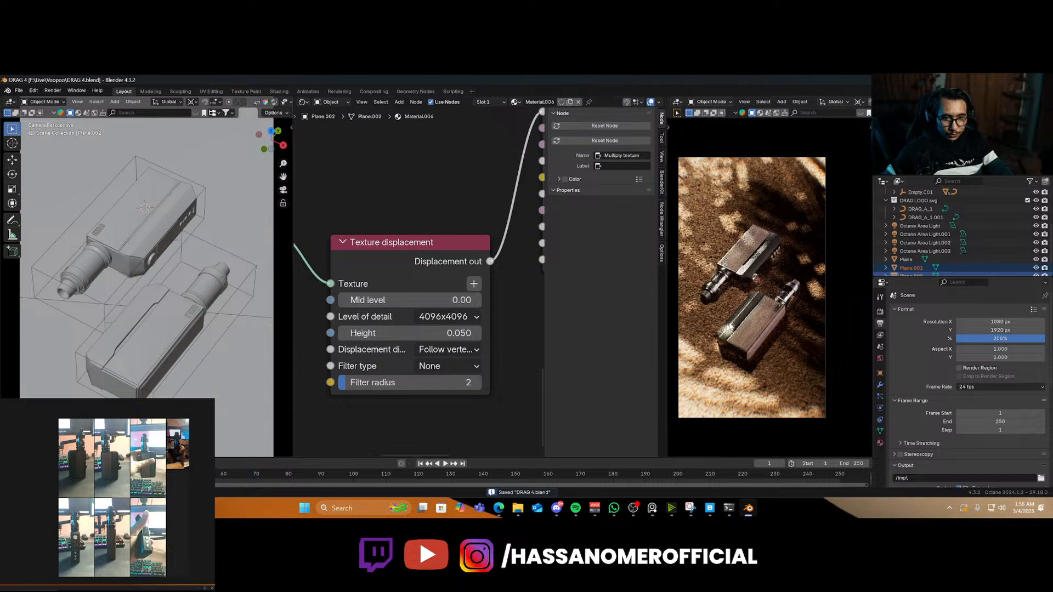
Select the USB Type-C port's outer shell on the device and delete all Copper.001 material nodes except the Material Output
{"action": "scroll", "coordinate": [770, 265], "scroll_direction": "up", "scroll_amount": 4}
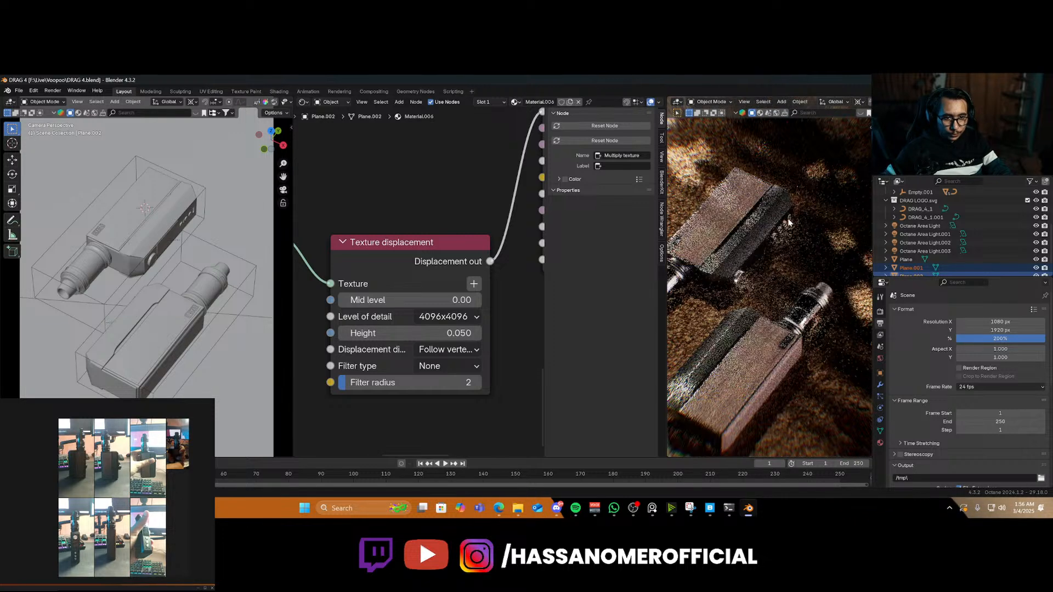
{"action": "left_click", "coordinate": [179, 236]}
{"action": "middle_click_drag", "start_coordinate": [204, 210], "coordinate": [156, 256]}
{"action": "scroll", "coordinate": [164, 268], "scroll_direction": "up", "scroll_amount": 10}
{"action": "middle_click_drag", "start_coordinate": [182, 188], "coordinate": [170, 327], "text": "shift"}
{"action": "scroll", "coordinate": [164, 297], "scroll_direction": "up", "scroll_amount": 6}
{"action": "scroll", "coordinate": [219, 329], "scroll_direction": "down", "scroll_amount": 2}
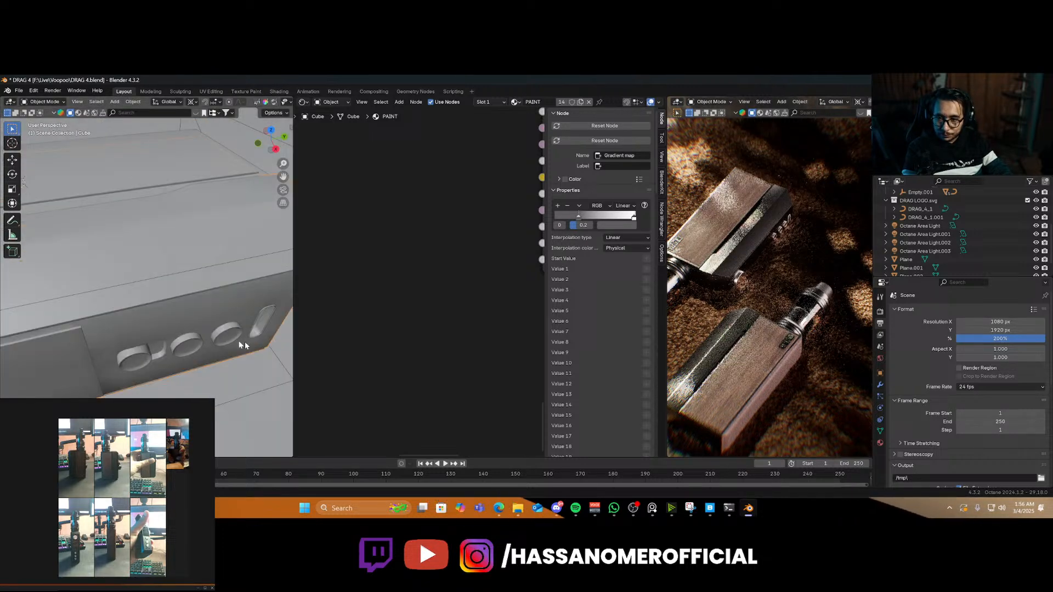
{"action": "left_click", "coordinate": [265, 318]}
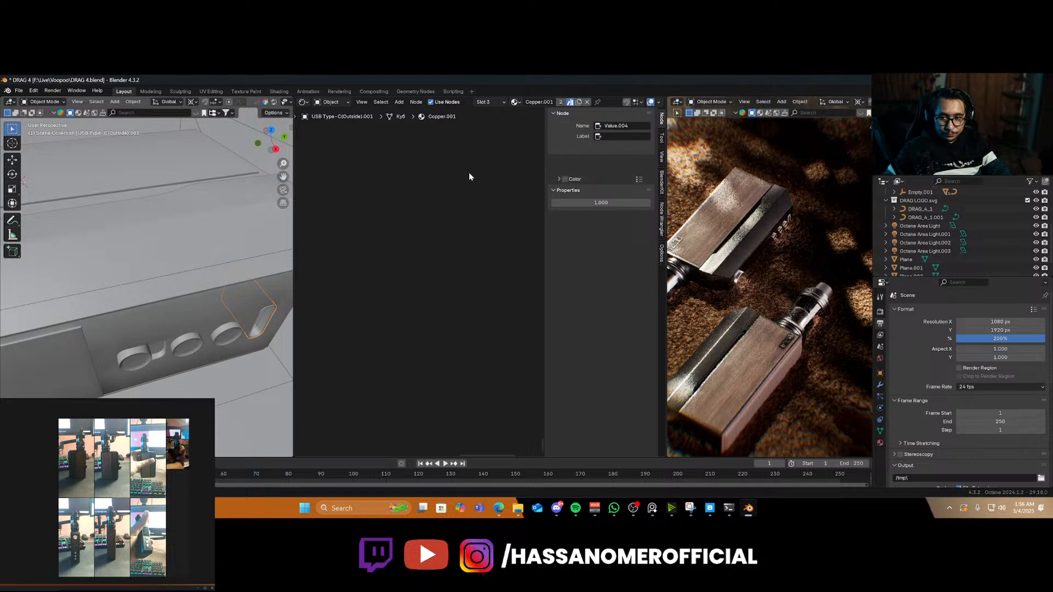
{"action": "key", "text": "Home"}
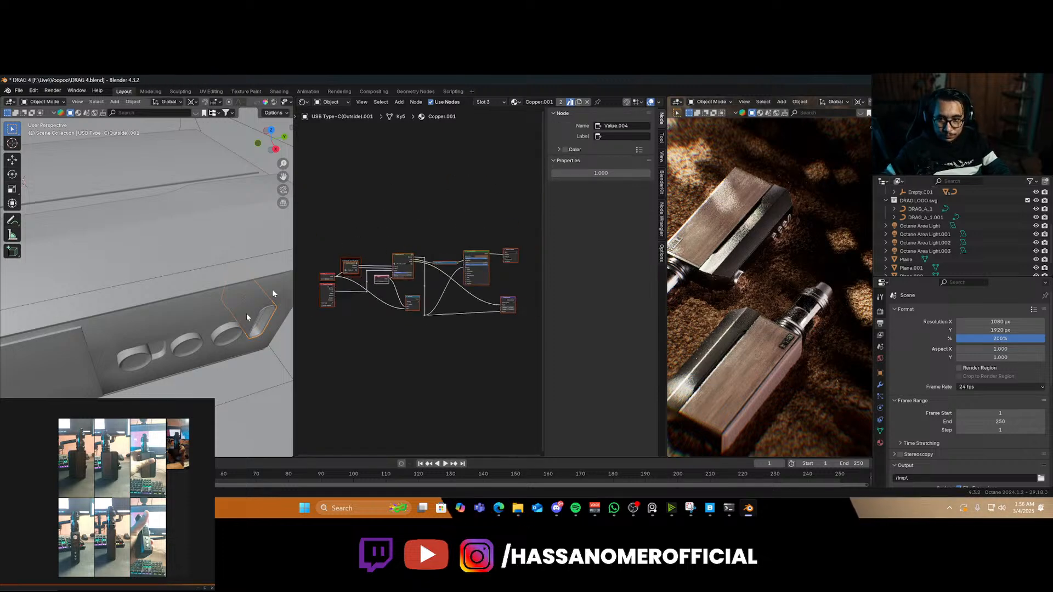
{"action": "mouse_move", "coordinate": [246, 314]}
{"action": "middle_mouse_down"}
{"action": "mouse_move", "coordinate": [231, 317]}
{"action": "mouse_move", "coordinate": [242, 321]}
{"action": "middle_mouse_up"}
{"action": "left_click_drag", "start_coordinate": [321, 221], "coordinate": [483, 255]}
{"action": "key", "text": "Delete"}
{"action": "key", "text": "Delete"}
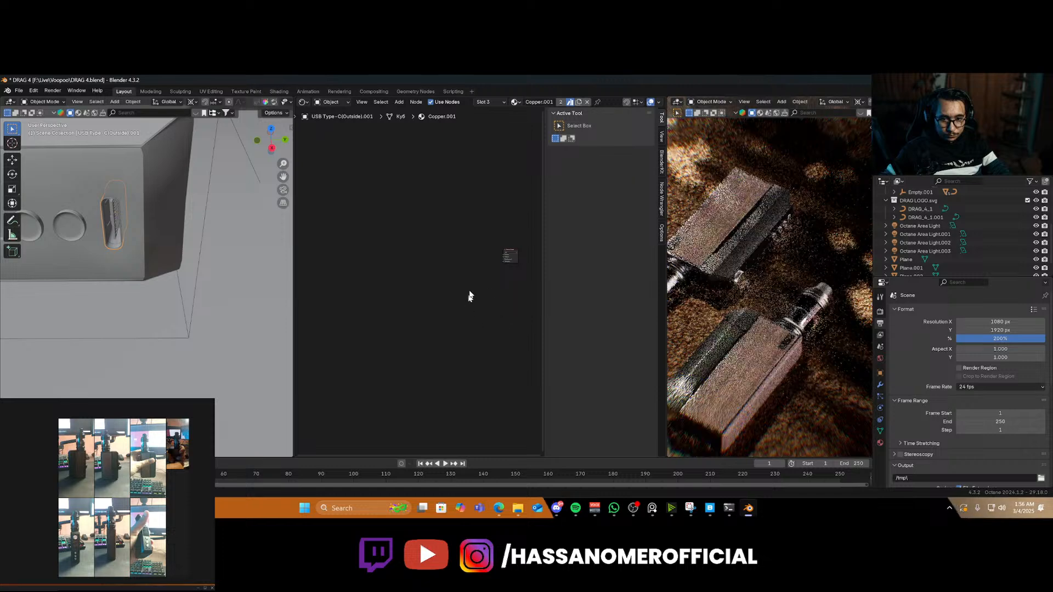
{"action": "key", "text": "Home"}
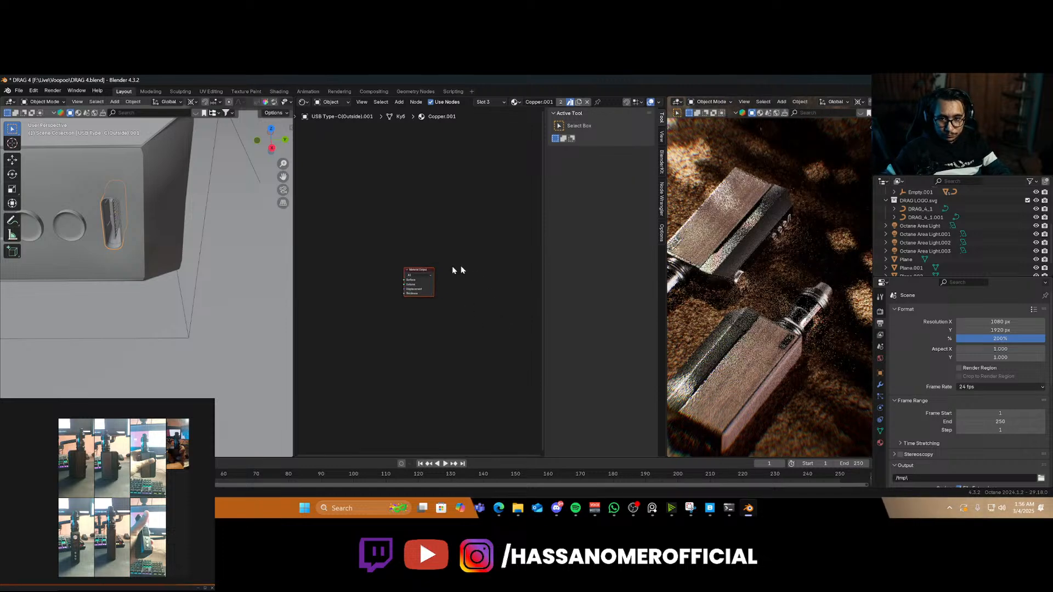
Add a Universal material node to Copper.001, connected to the Material Output surface, and set its Metallic to 1.00
{"action": "scroll", "coordinate": [414, 279], "scroll_direction": "up", "scroll_amount": 4}
{"action": "middle_click_drag", "start_coordinate": [363, 279], "coordinate": [411, 282]}
{"action": "key", "text": "shift+a"}
{"action": "type", "text": "s"}
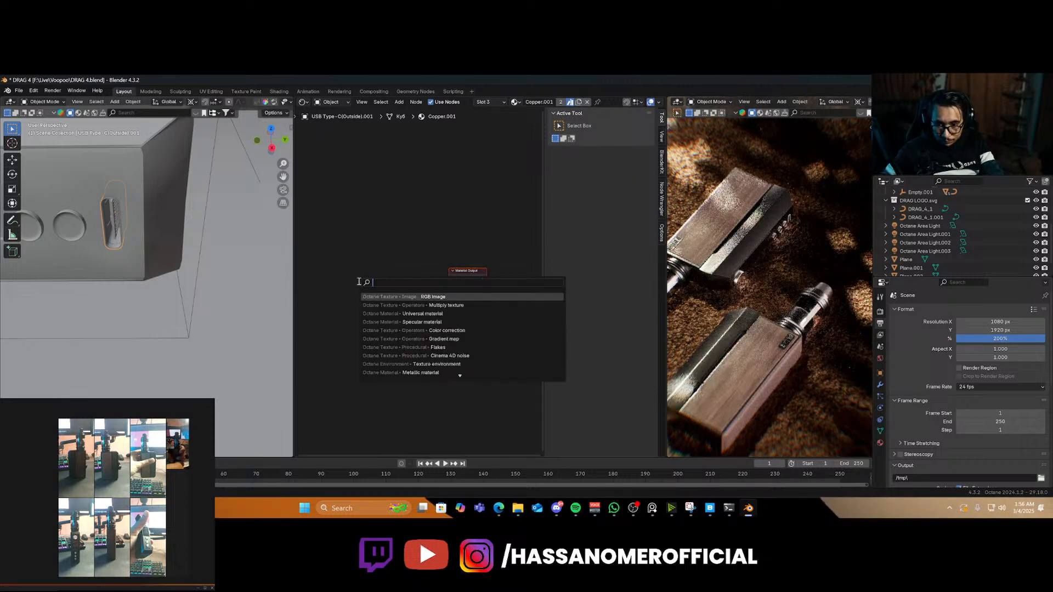
{"action": "key", "text": "BackSpace"}
{"action": "type", "text": "univer"}
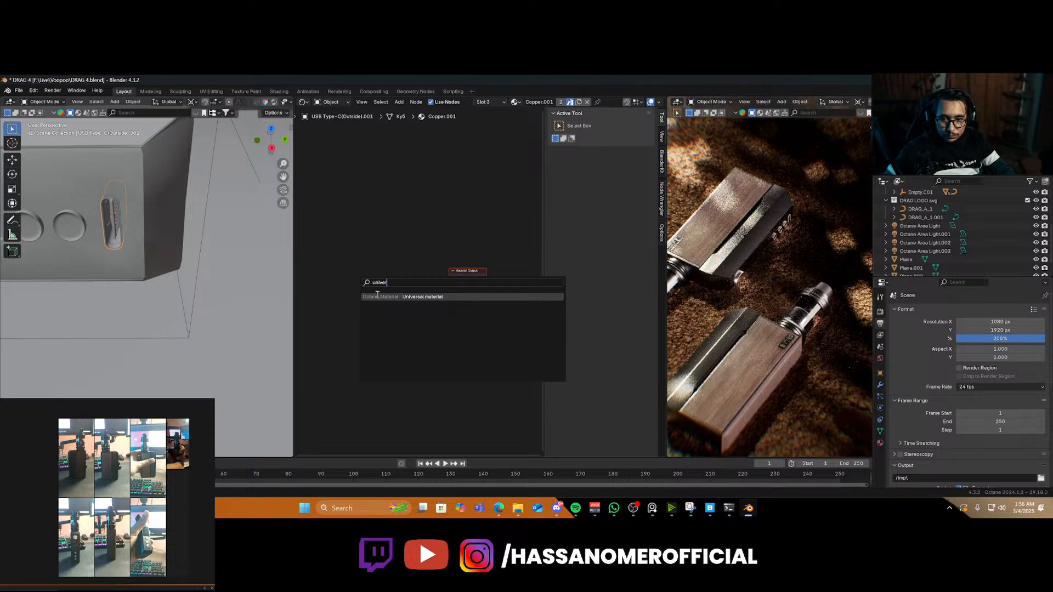
{"action": "key", "text": "Return"}
{"action": "left_click", "coordinate": [360, 283]}
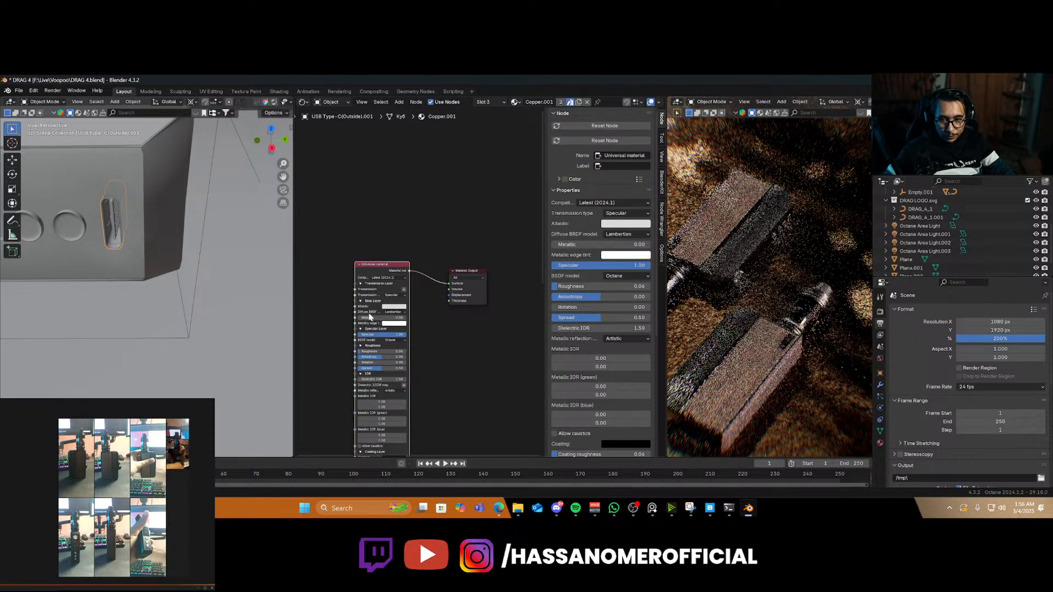
{"action": "left_click_drag", "start_coordinate": [376, 318], "coordinate": [427, 319]}
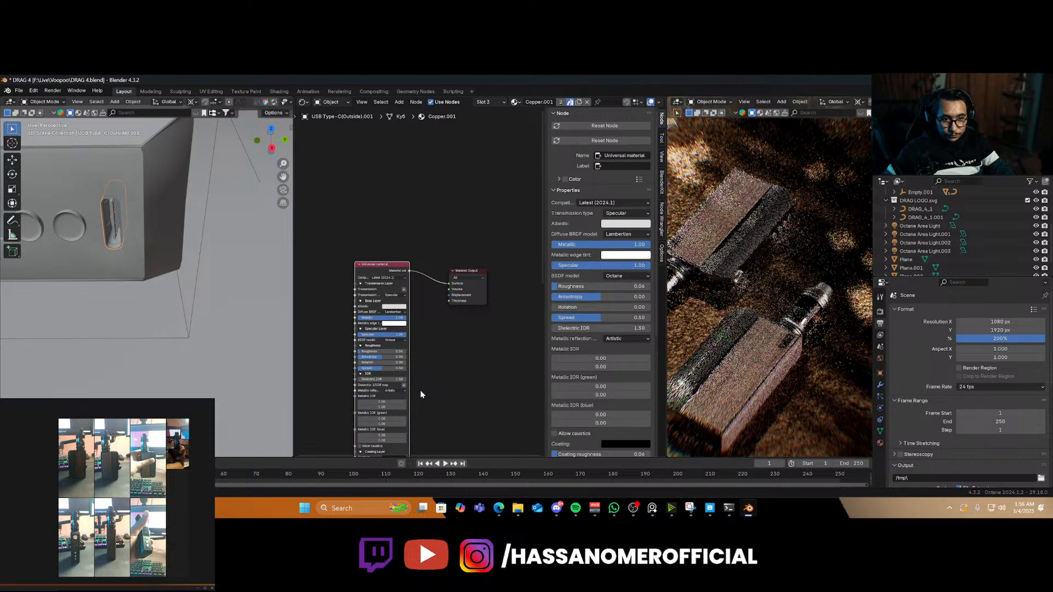
Convert the USB Type-C port's Metal.001 material to an Octane material, limited to only the selected material, and save the file
{"action": "left_click", "coordinate": [880, 443]}
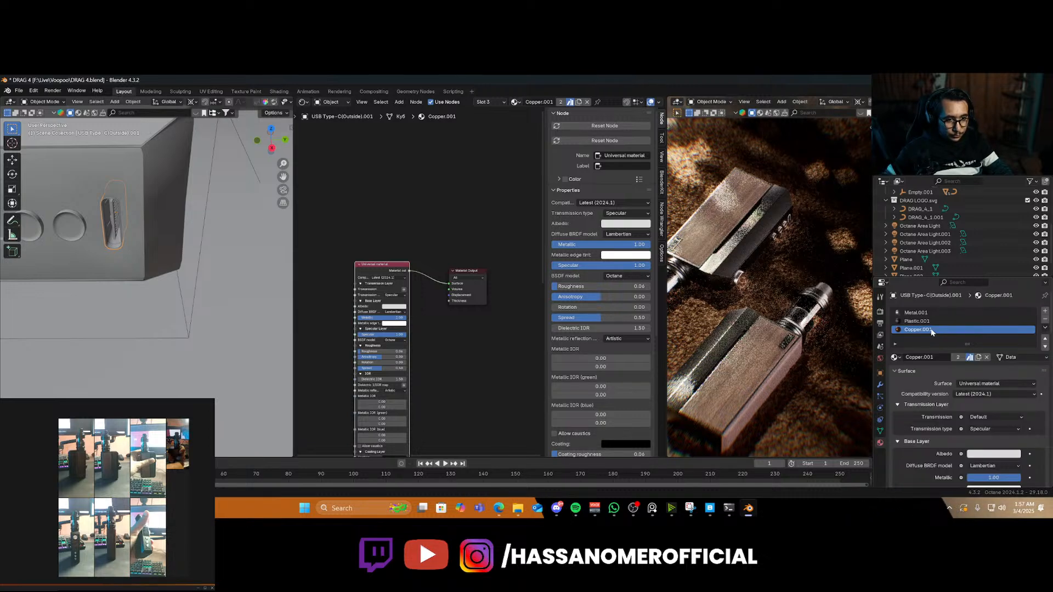
{"action": "left_click", "coordinate": [922, 312]}
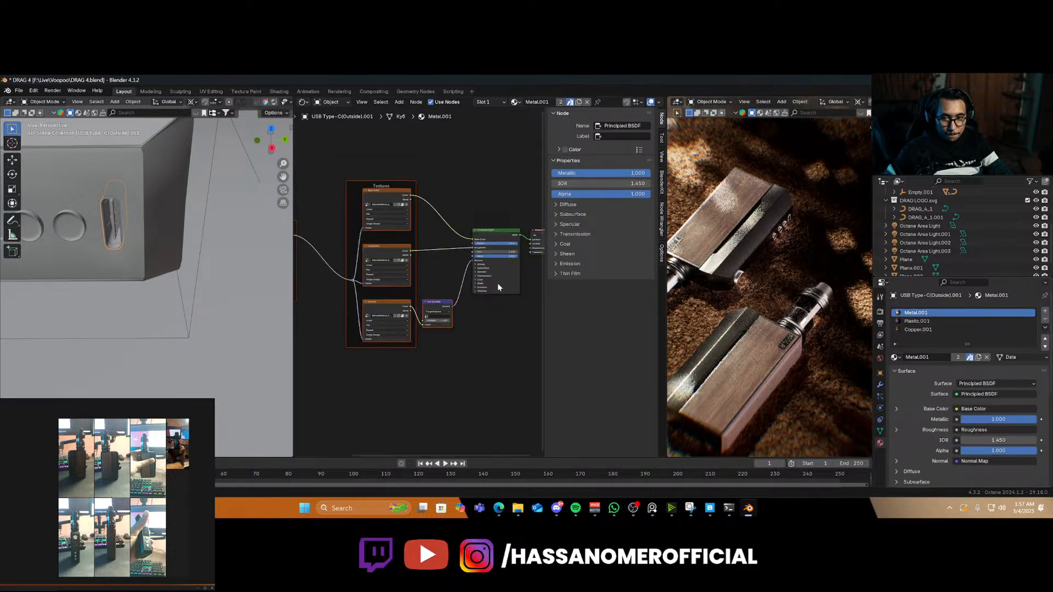
{"action": "scroll", "coordinate": [962, 434], "scroll_direction": "down", "scroll_amount": 8}
{"action": "left_click", "coordinate": [940, 436]}
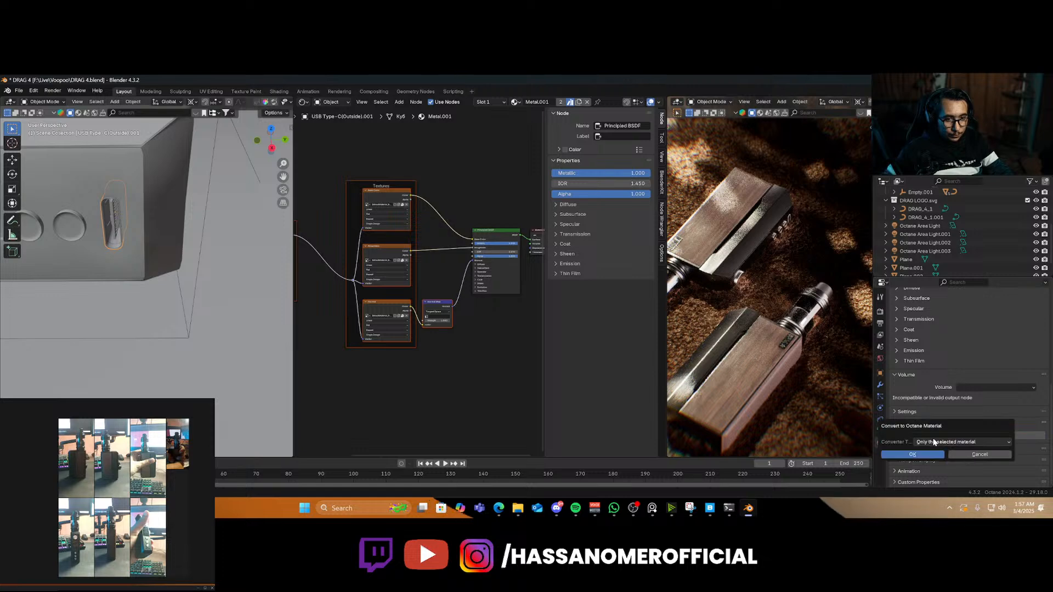
{"action": "left_click", "coordinate": [913, 455]}
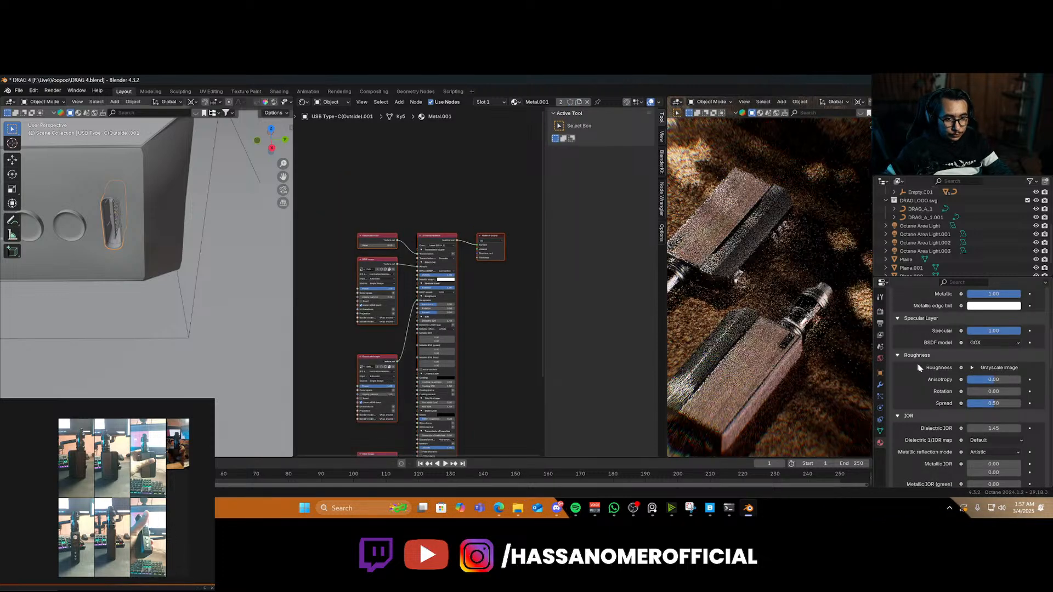
{"action": "key", "text": "ctrl+s"}
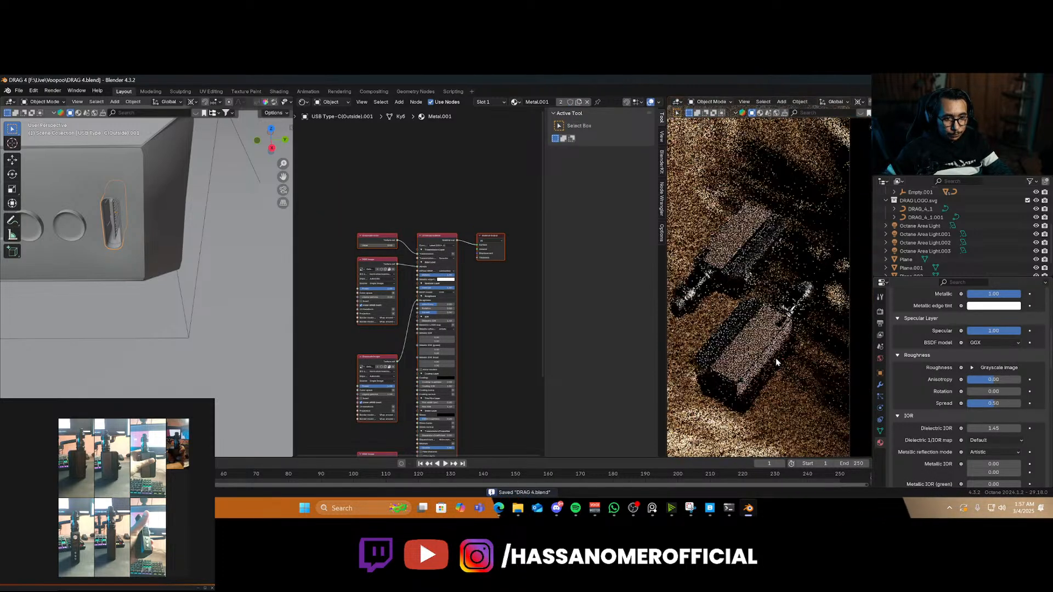
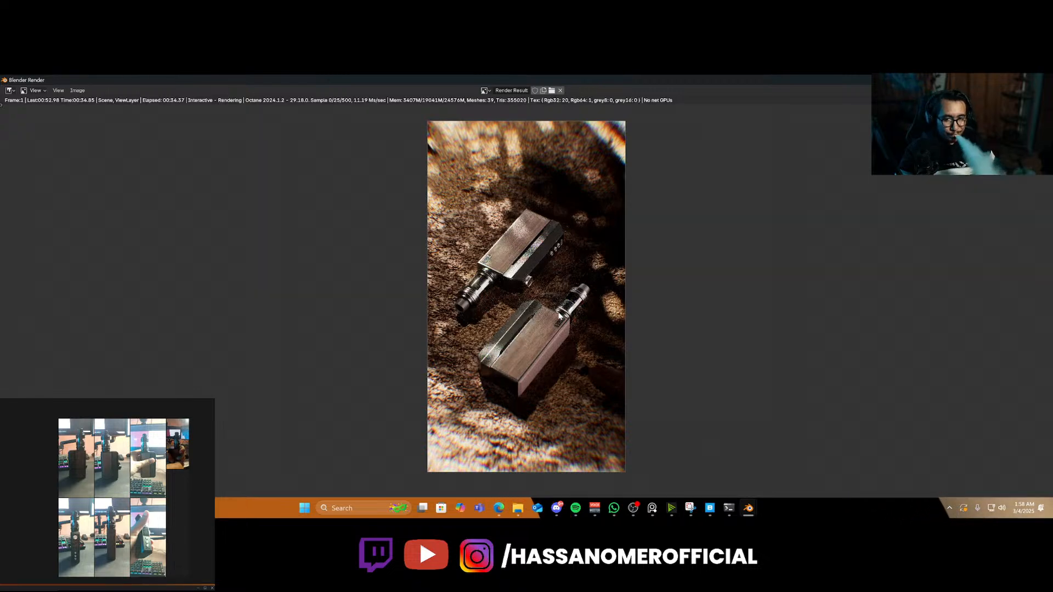
Examine the logos, metal strips, buttons, tanks and wood panels of both devices up close in the new render
{"action": "scroll", "coordinate": [541, 255], "scroll_direction": "up", "scroll_amount": 6}
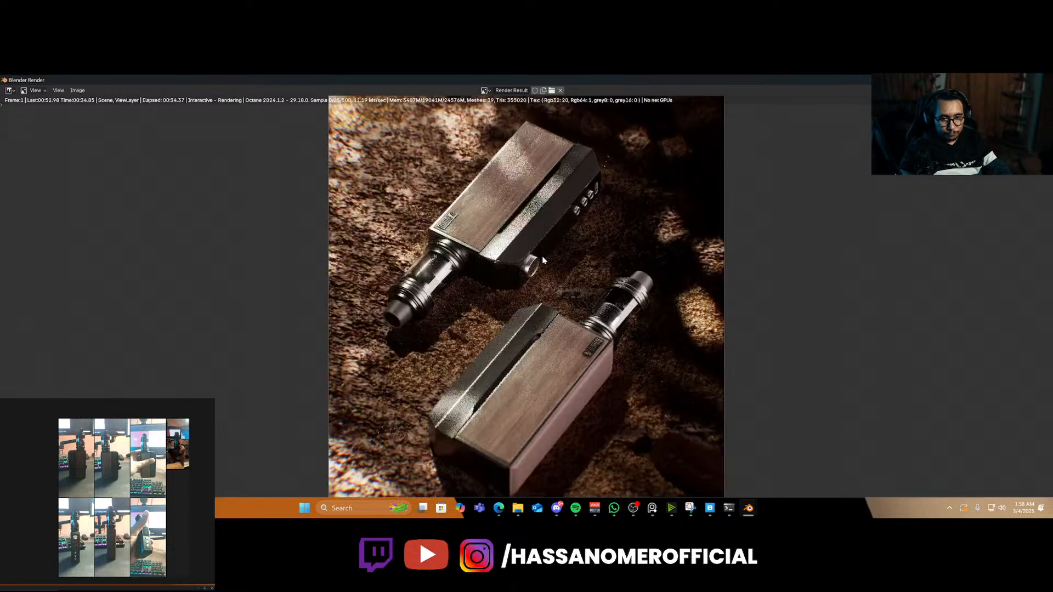
{"action": "scroll", "coordinate": [536, 279], "scroll_direction": "up", "scroll_amount": 3}
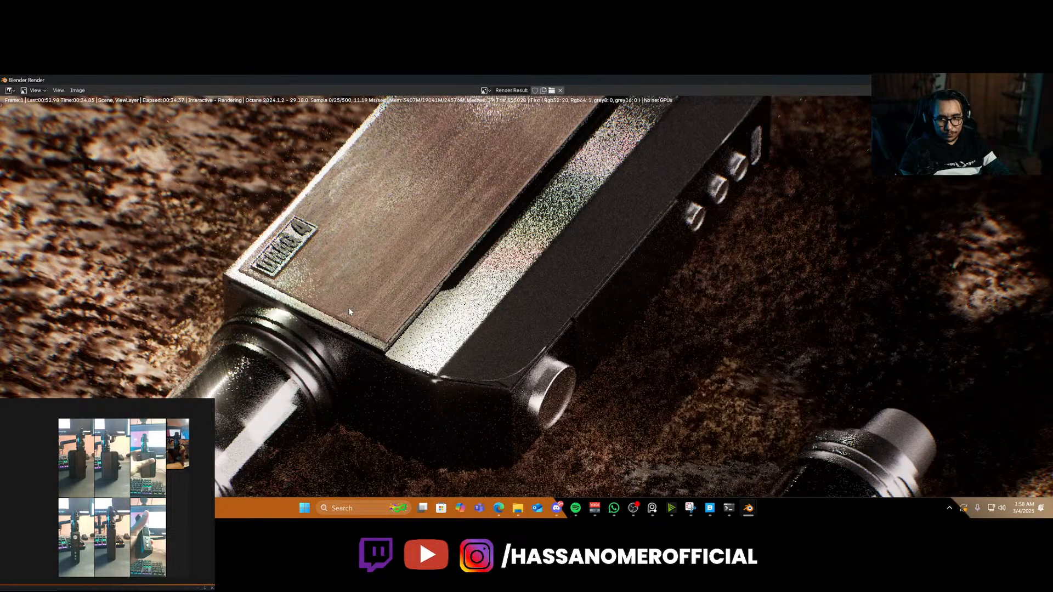
{"action": "scroll", "coordinate": [412, 337], "scroll_direction": "down", "scroll_amount": 2}
{"action": "scroll", "coordinate": [420, 342], "scroll_direction": "down", "scroll_amount": 2}
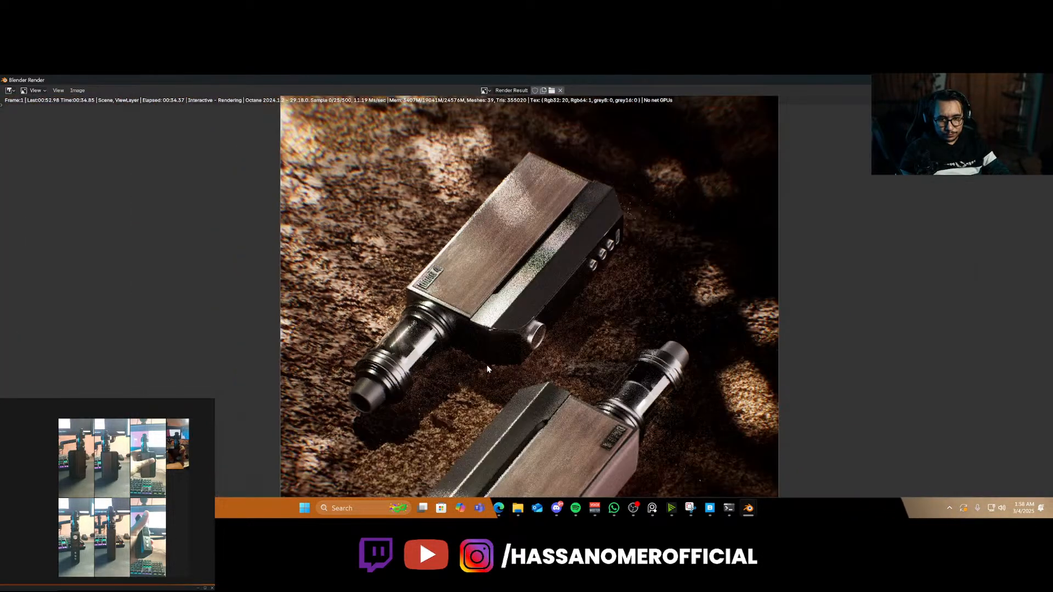
{"action": "middle_click_drag", "start_coordinate": [487, 366], "coordinate": [454, 336]}
{"action": "scroll", "coordinate": [489, 373], "scroll_direction": "up", "scroll_amount": 1}
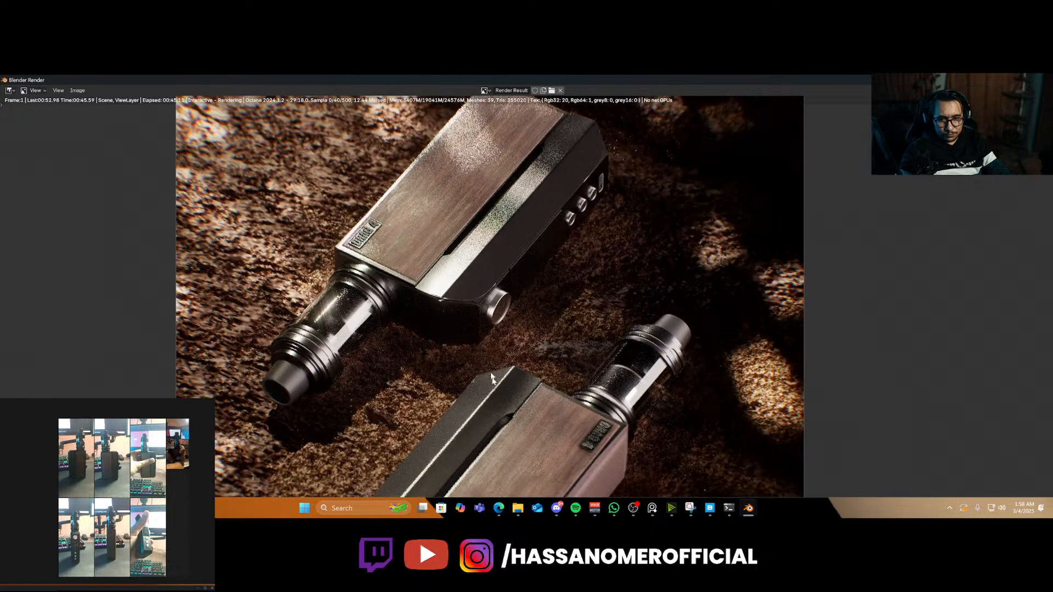
{"action": "middle_click_drag", "start_coordinate": [493, 392], "coordinate": [504, 247]}
{"action": "scroll", "coordinate": [514, 345], "scroll_direction": "down", "scroll_amount": 1}
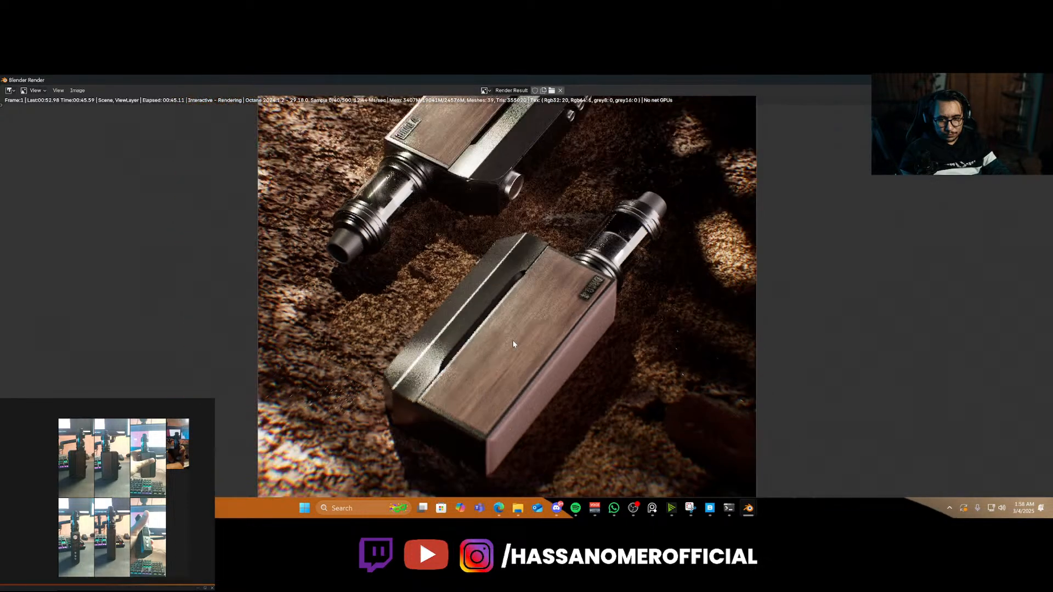
{"action": "mouse_move", "coordinate": [530, 382]}
{"action": "middle_mouse_down"}
{"action": "mouse_move", "coordinate": [530, 312]}
{"action": "mouse_move", "coordinate": [527, 421]}
{"action": "middle_mouse_up"}
{"action": "middle_click_drag", "start_coordinate": [488, 346], "coordinate": [491, 476]}
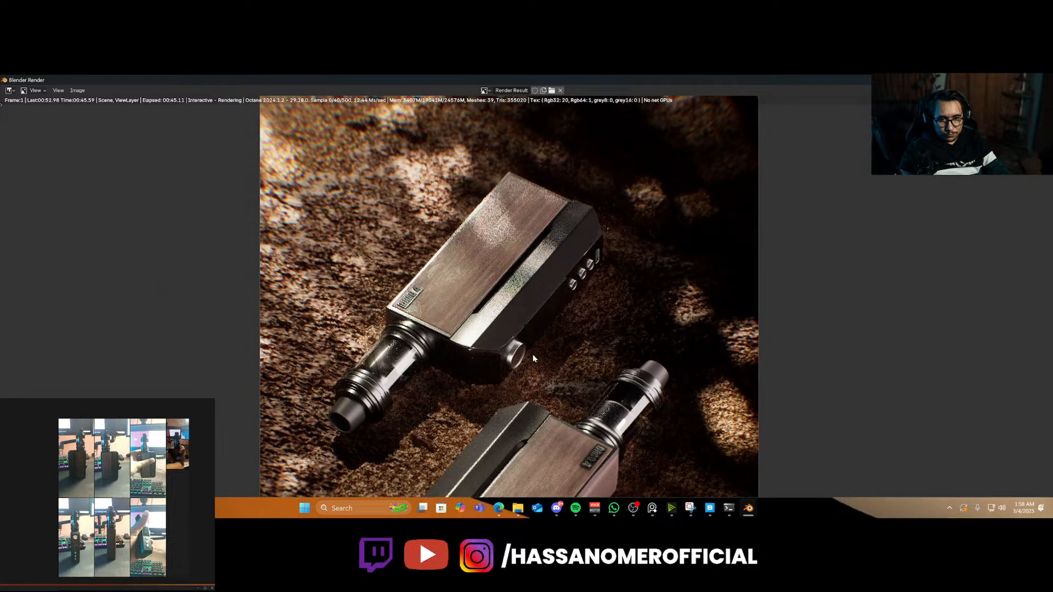
{"action": "scroll", "coordinate": [532, 354], "scroll_direction": "down", "scroll_amount": 2}
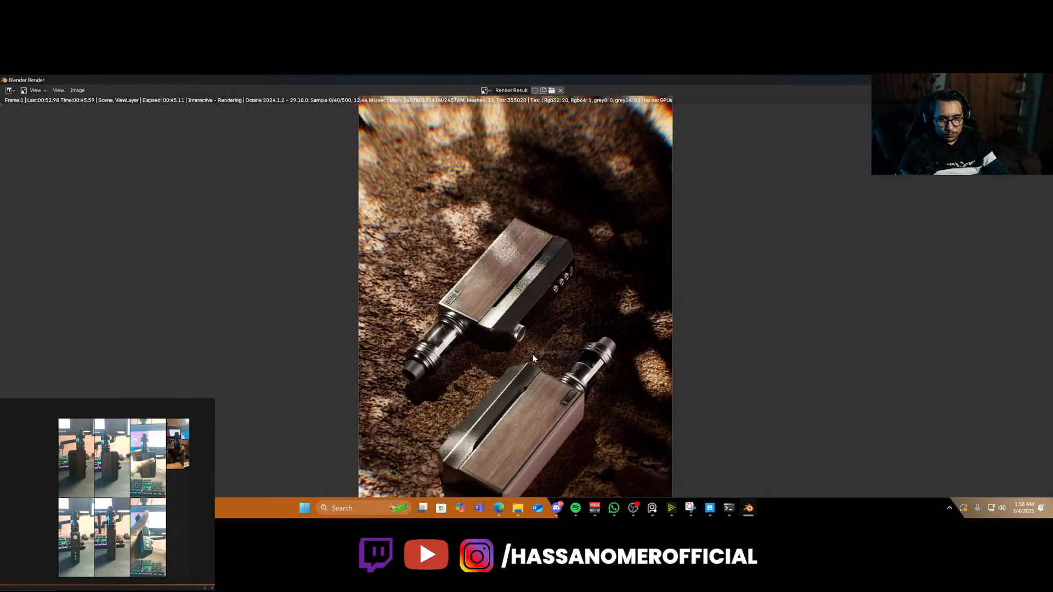
{"action": "scroll", "coordinate": [532, 354], "scroll_direction": "down", "scroll_amount": 2}
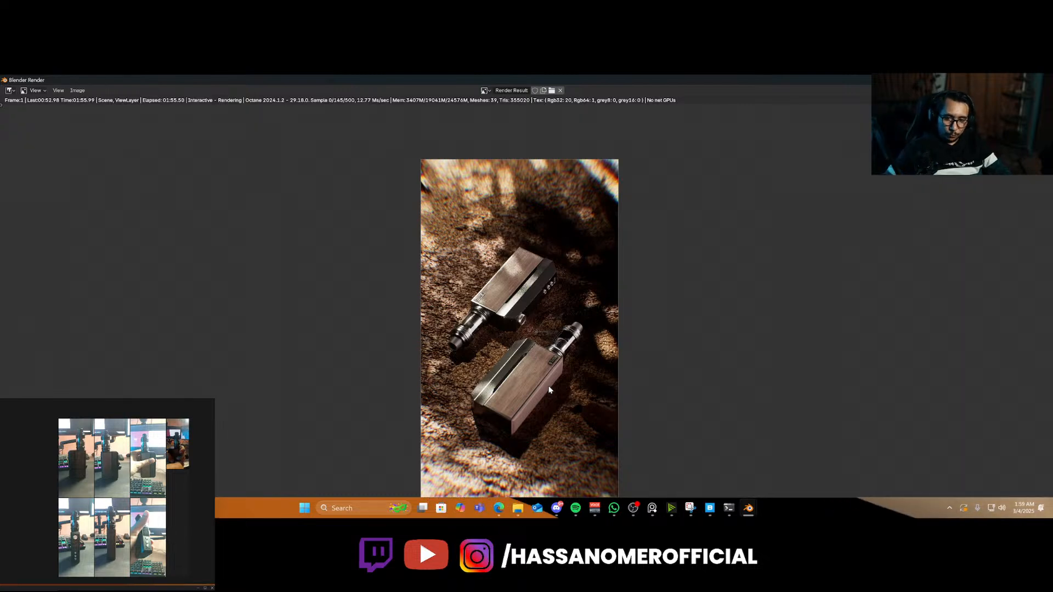
Check the lower device's side panel in the refined render, then leave the render view
{"action": "scroll", "coordinate": [550, 401], "scroll_direction": "up", "scroll_amount": 1}
{"action": "middle_click_drag", "start_coordinate": [559, 429], "coordinate": [537, 355]}
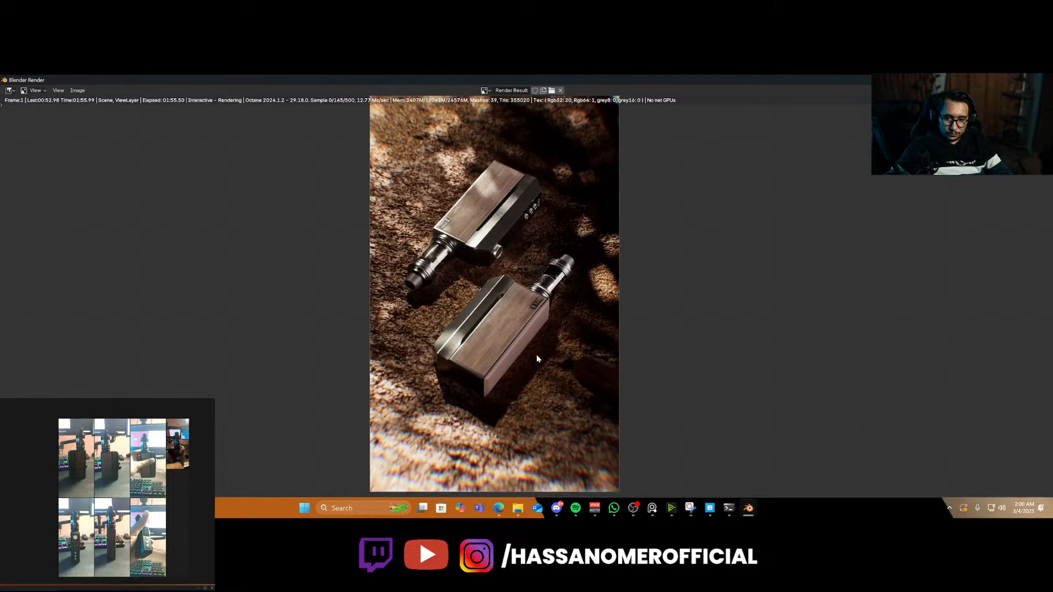
{"action": "scroll", "coordinate": [535, 357], "scroll_direction": "up", "scroll_amount": 2}
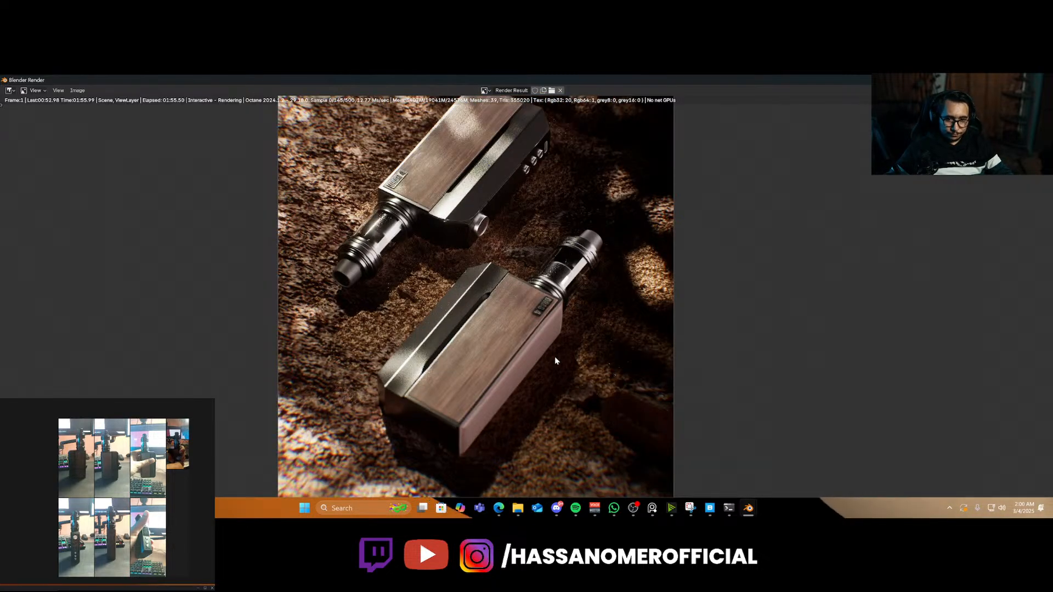
{"action": "key", "text": "Escape"}
{"action": "key", "text": "Escape"}
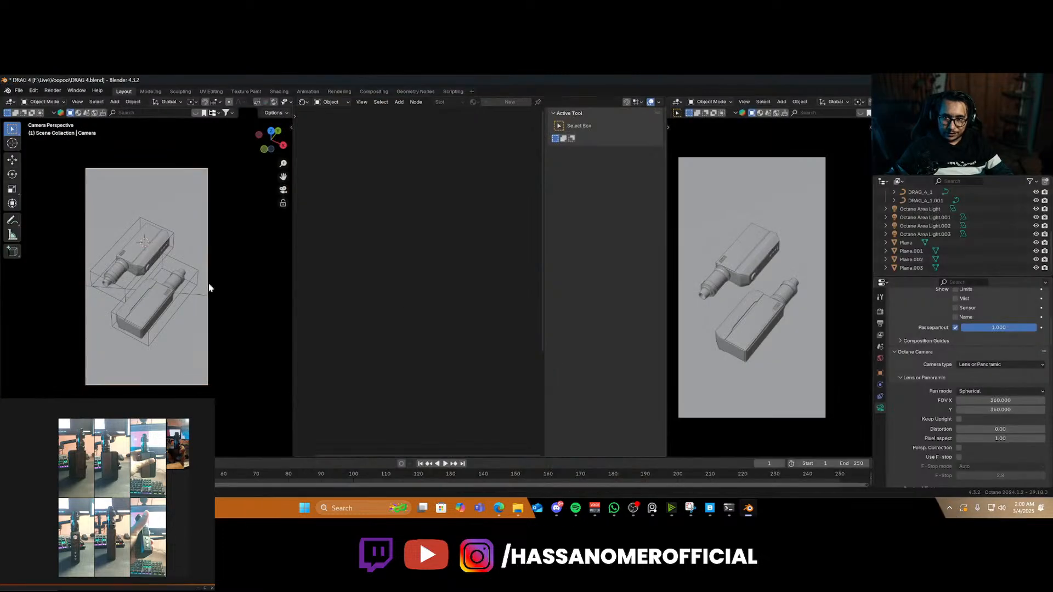
Select the lower device's body part Cube.003 and bring up the Color correction node of its Leather material
{"action": "scroll", "coordinate": [195, 361], "scroll_direction": "up", "scroll_amount": 2}
{"action": "scroll", "coordinate": [193, 360], "scroll_direction": "up", "scroll_amount": 2}
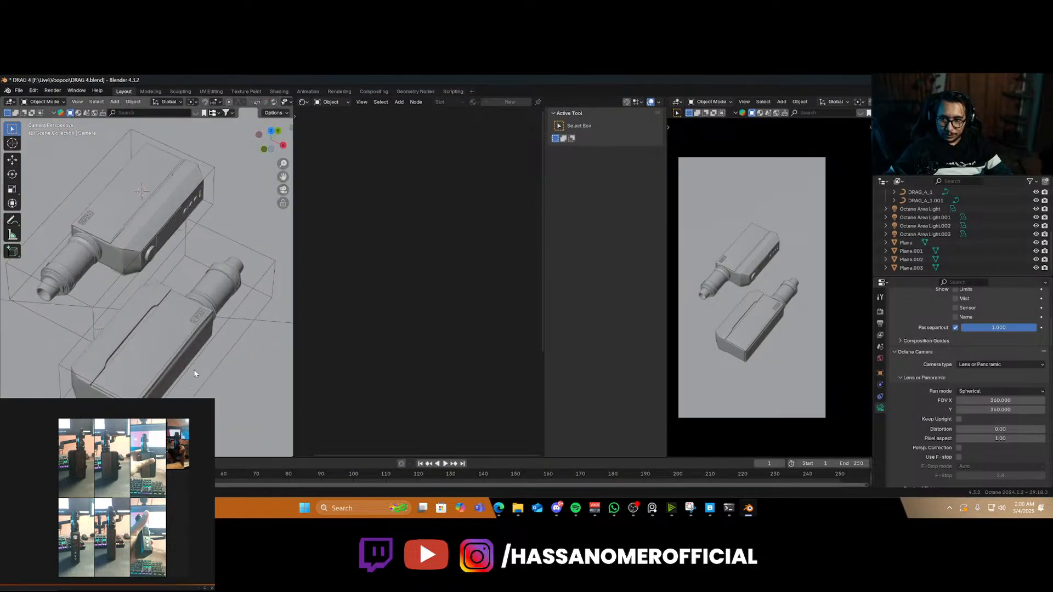
{"action": "left_click", "coordinate": [192, 366]}
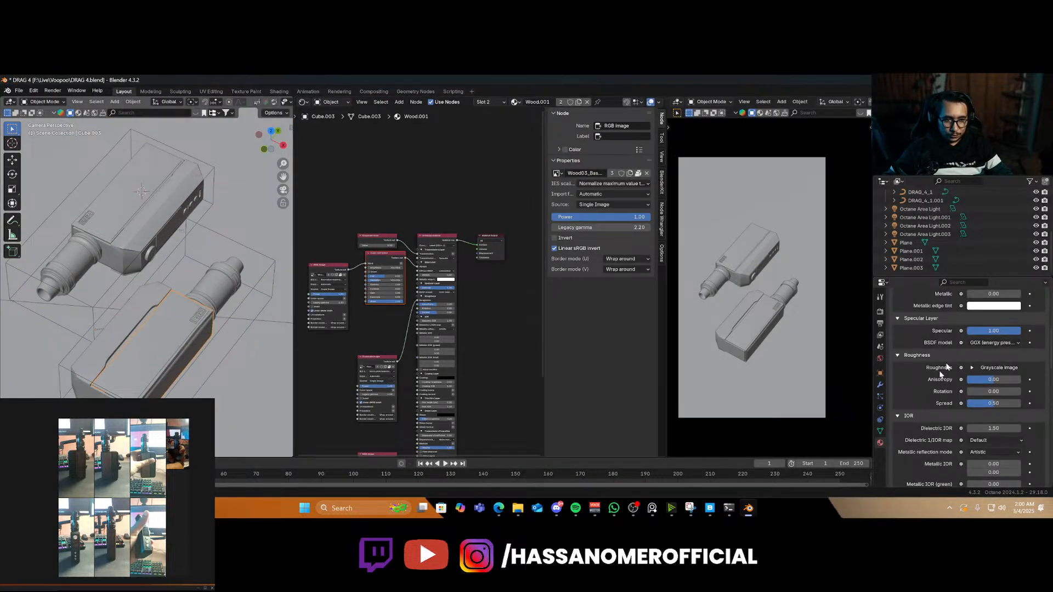
{"action": "scroll", "coordinate": [946, 368], "scroll_direction": "up", "scroll_amount": 8}
{"action": "left_click", "coordinate": [922, 330]}
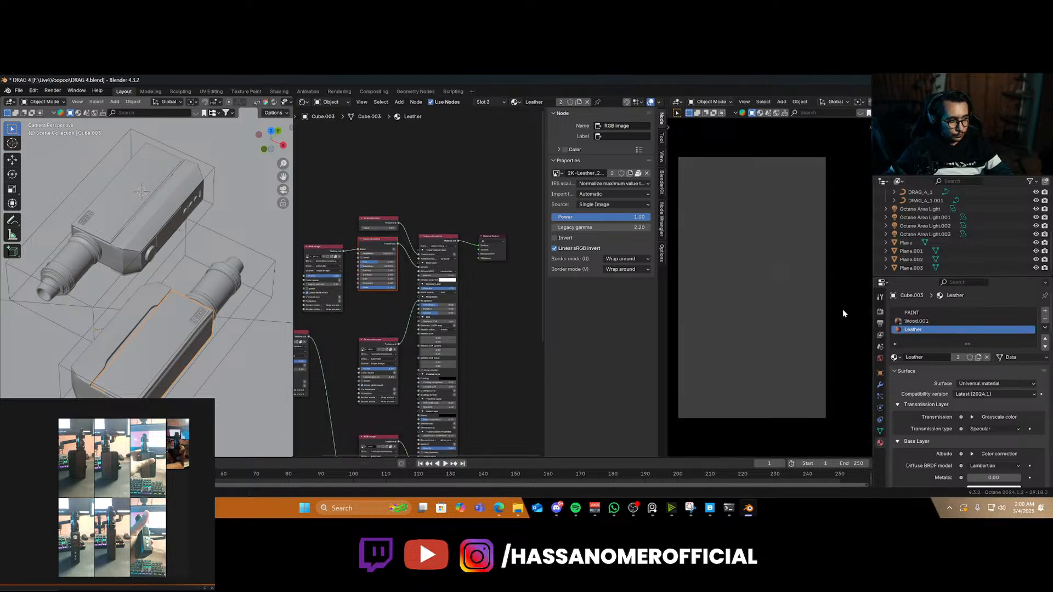
{"action": "scroll", "coordinate": [396, 305], "scroll_direction": "up", "scroll_amount": 9}
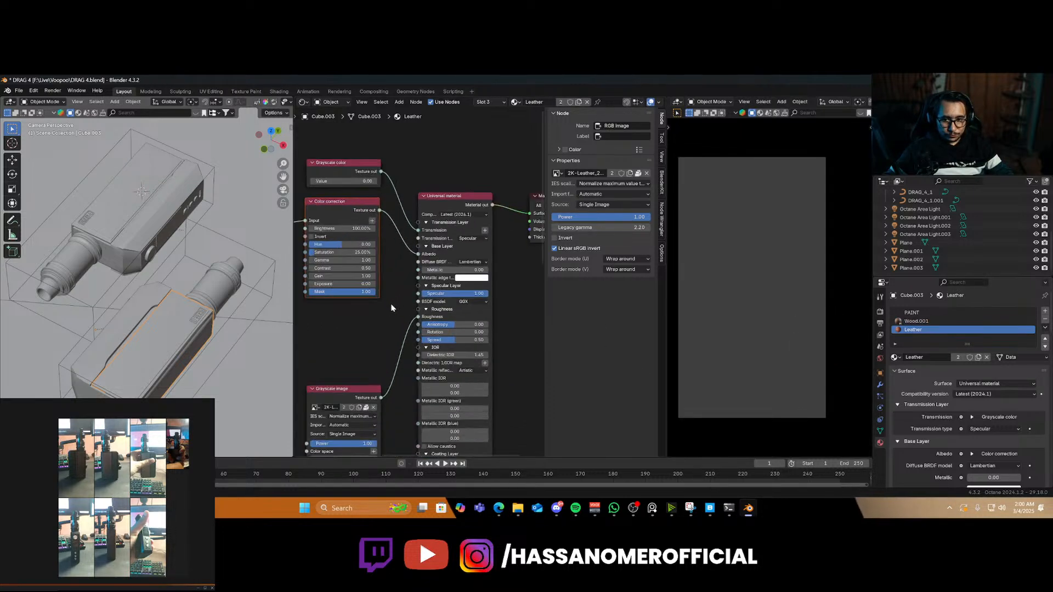
{"action": "middle_click_drag", "start_coordinate": [392, 305], "coordinate": [440, 340]}
{"action": "scroll", "coordinate": [407, 351], "scroll_direction": "up", "scroll_amount": 4}
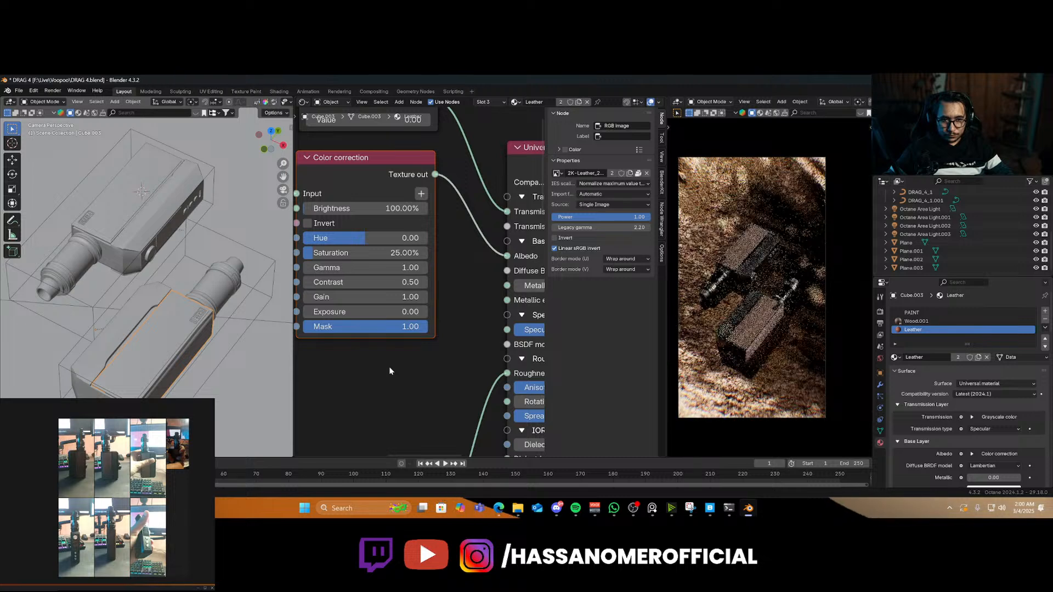
{"action": "scroll", "coordinate": [397, 371], "scroll_direction": "up", "scroll_amount": 1}
{"action": "middle_click_drag", "start_coordinate": [400, 375], "coordinate": [441, 387]}
Try brightness values of 50%, 20% and 10% in the Leather material's Color correction node
{"action": "left_click", "coordinate": [435, 216]}
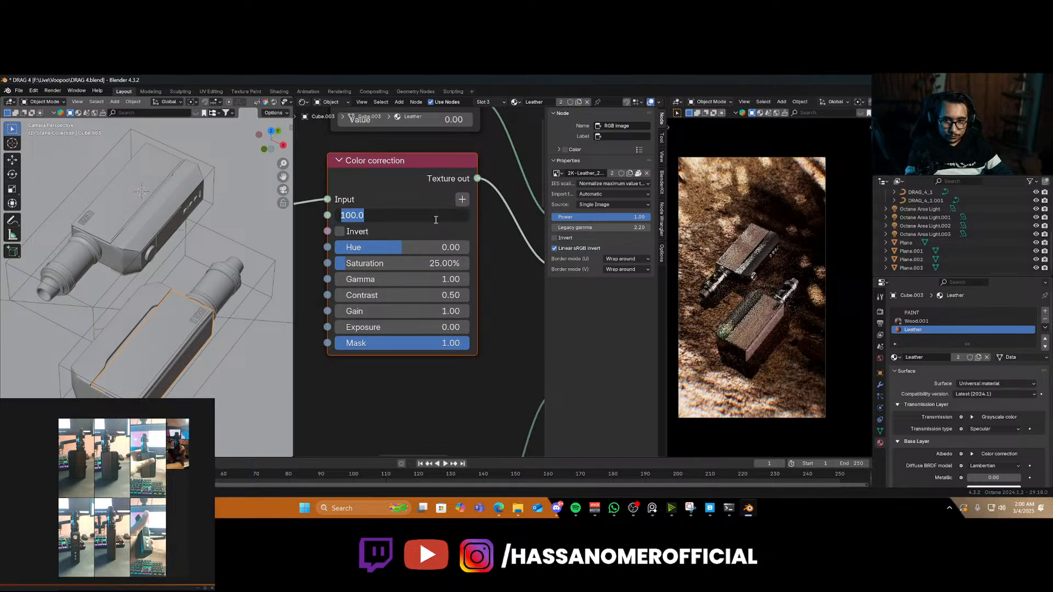
{"action": "type", "text": "50"}
{"action": "key", "text": "Return"}
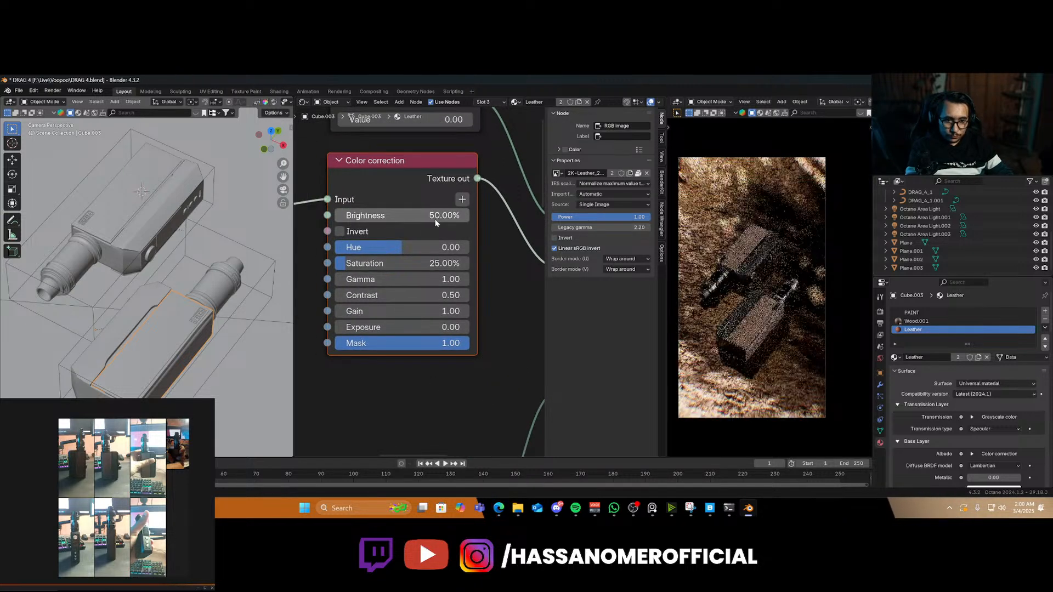
{"action": "left_click", "coordinate": [436, 220]}
{"action": "type", "text": "2"}
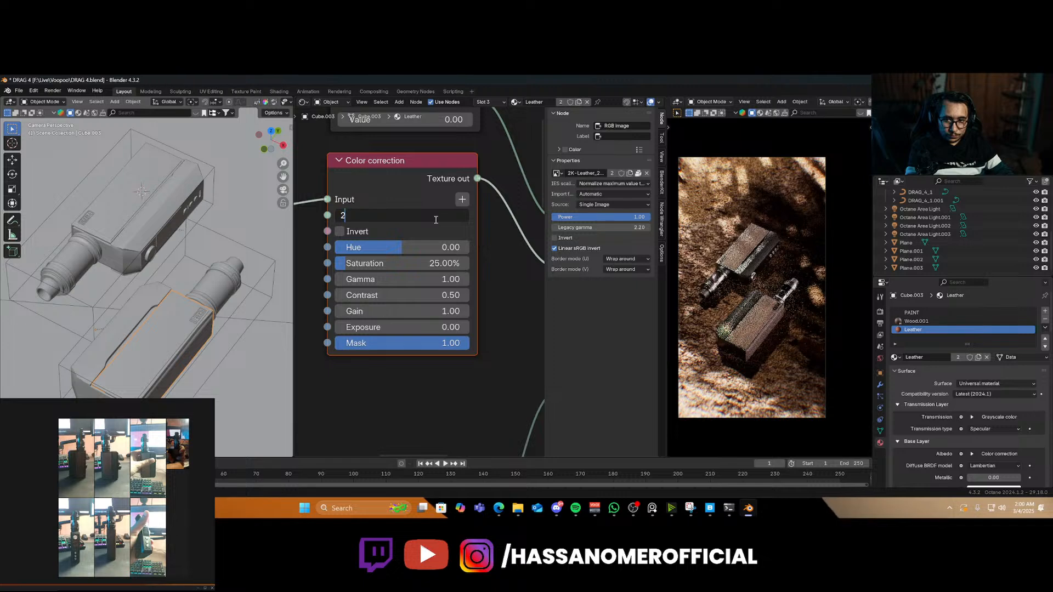
{"action": "type", "text": "0"}
{"action": "key", "text": "Return"}
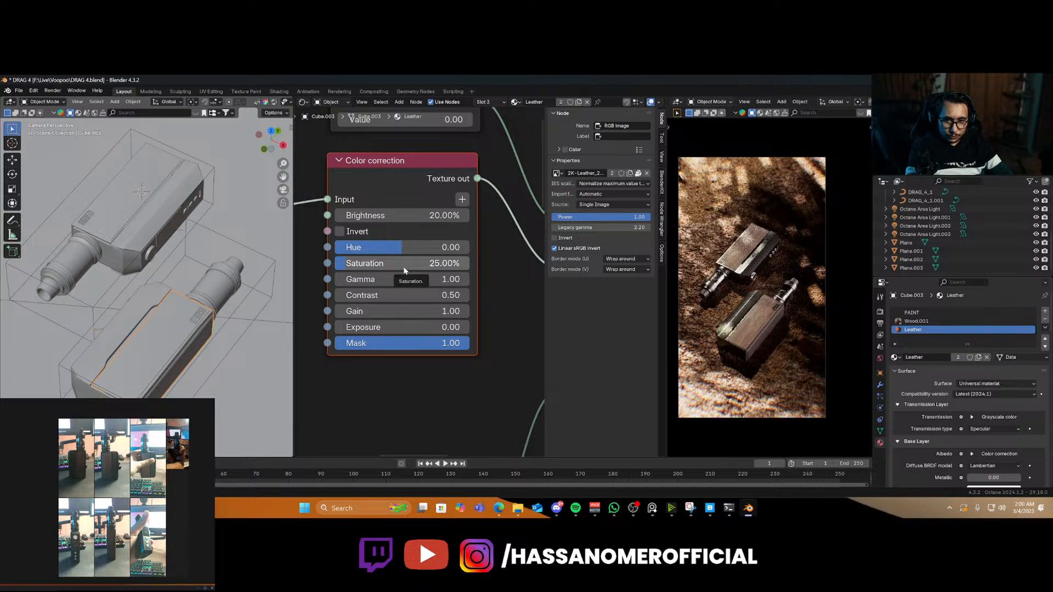
{"action": "left_click", "coordinate": [417, 216]}
{"action": "type", "text": "10"}
{"action": "key", "text": "Return"}
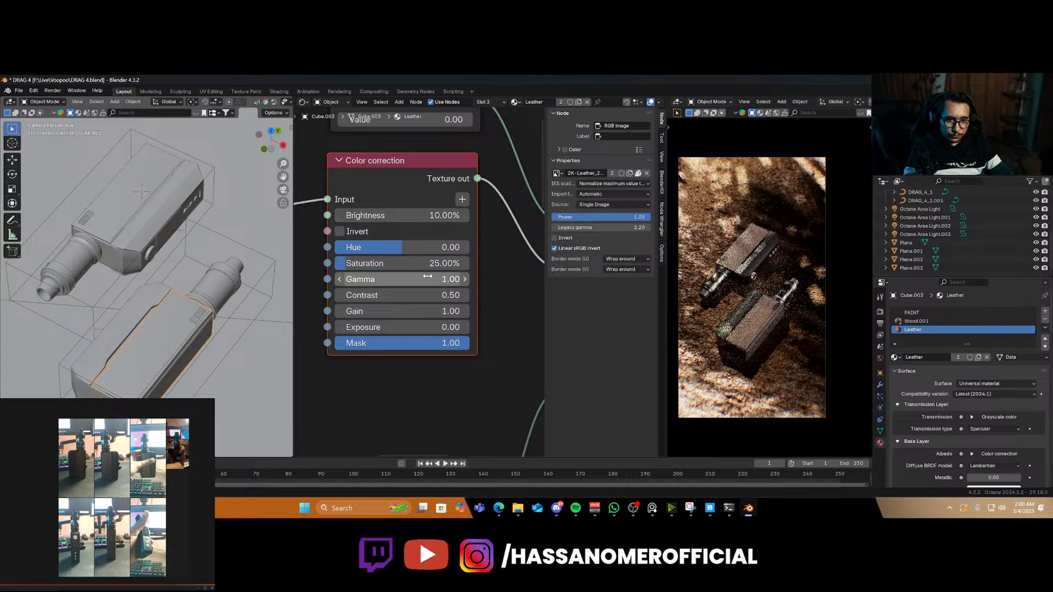
Set the Leather material's Color correction brightness to 5% and save the file
{"action": "left_click", "coordinate": [417, 219]}
{"action": "type", "text": "5"}
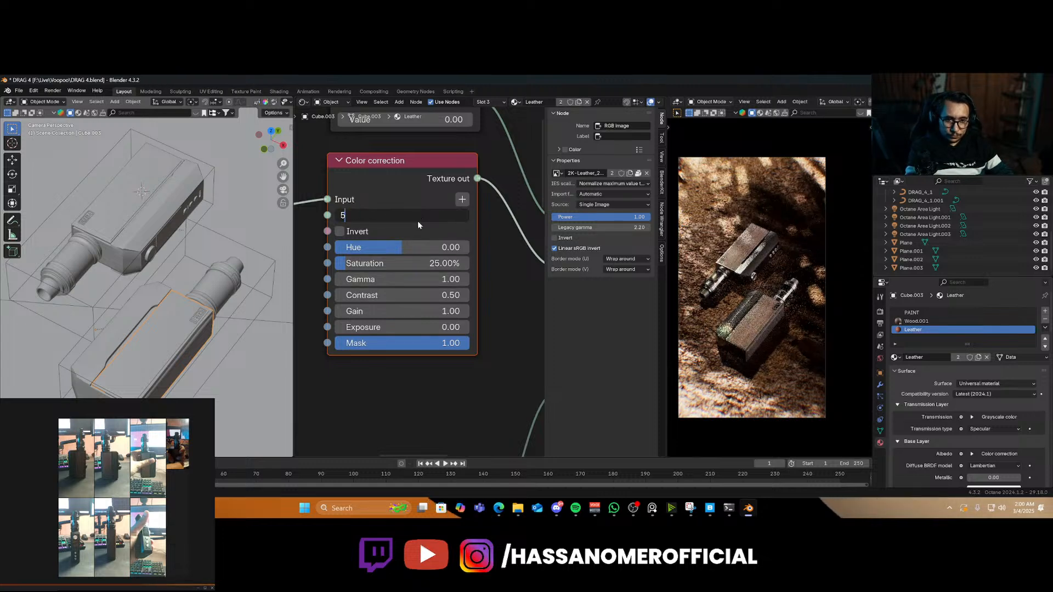
{"action": "key", "text": "Return"}
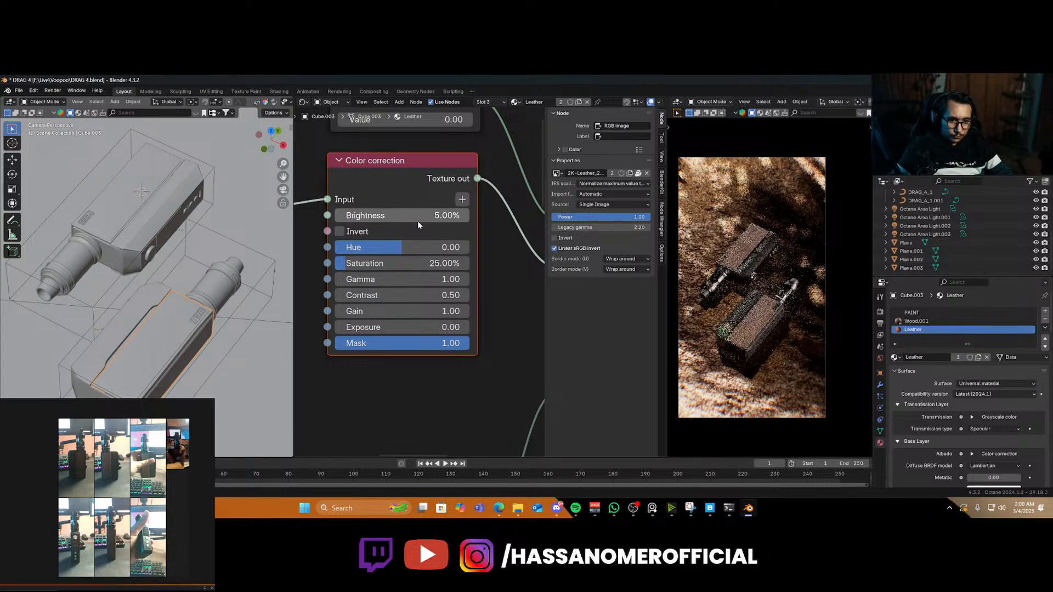
{"action": "key", "text": "ctrl+s"}
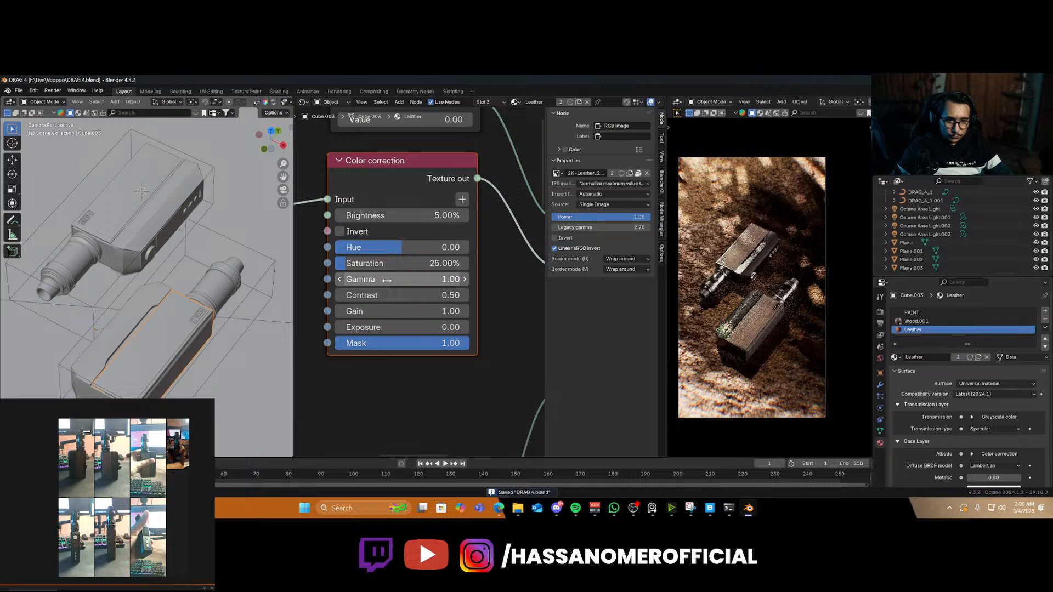
Try 50% saturation in the Leather material's Color correction node, settle on 100% and save the file
{"action": "left_click", "coordinate": [403, 262]}
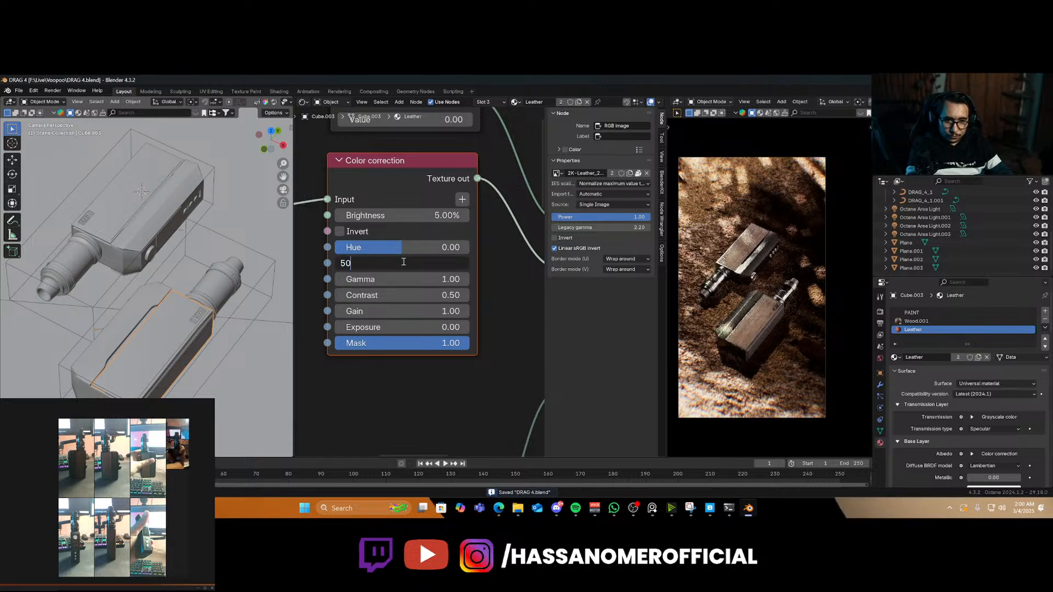
{"action": "key", "text": "Return"}
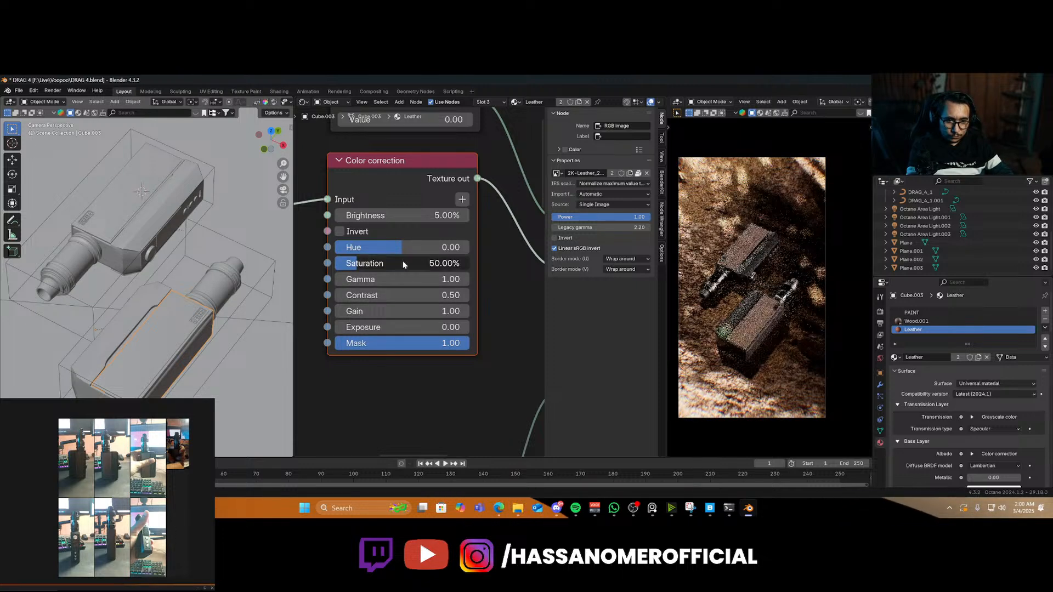
{"action": "left_click", "coordinate": [403, 264]}
{"action": "type", "text": "100"}
{"action": "key", "text": "Return"}
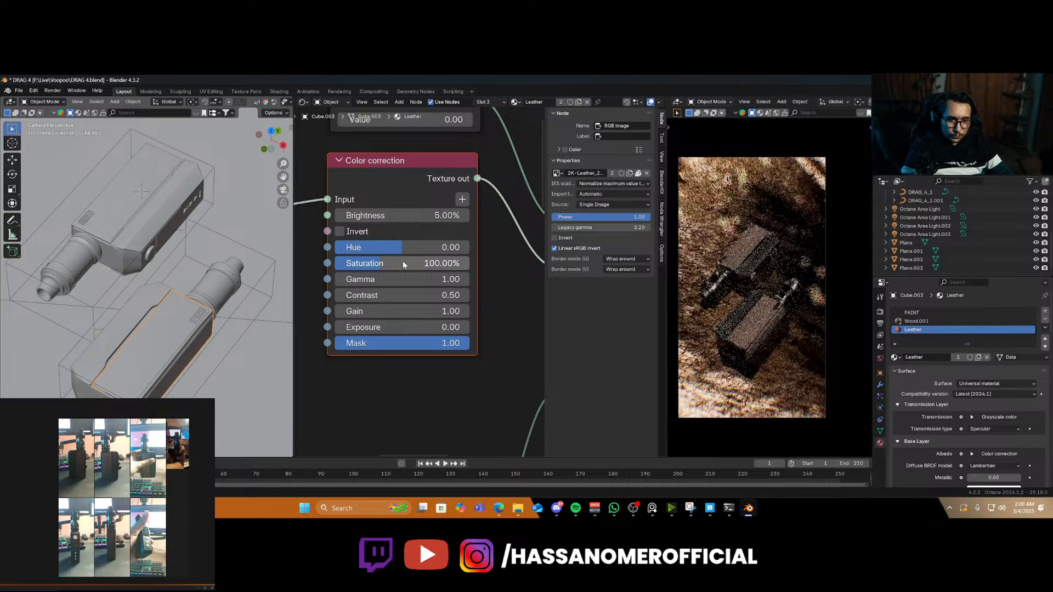
{"action": "key", "text": "ctrl+s"}
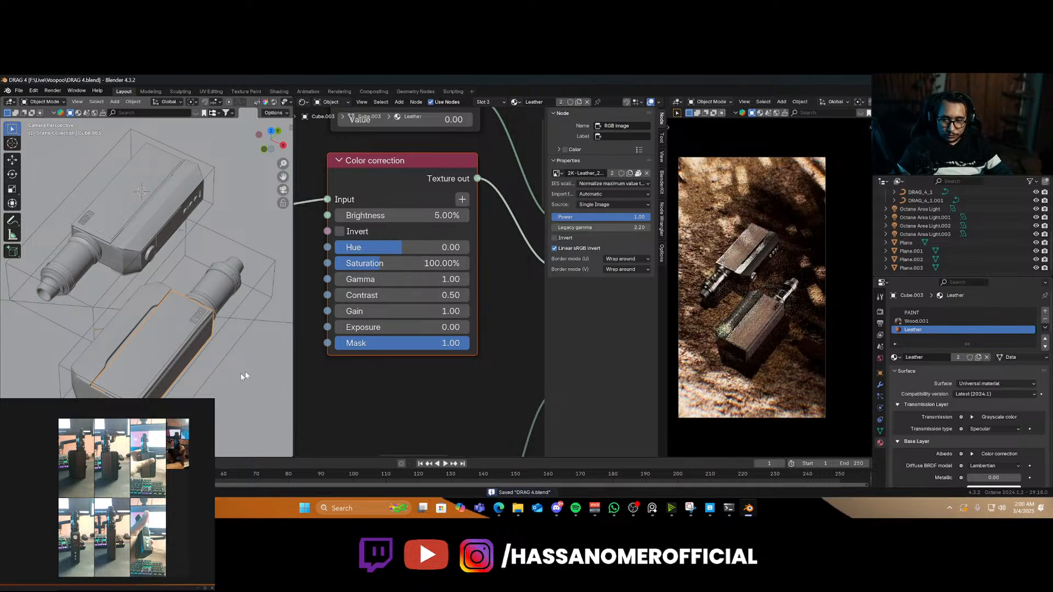
Try enabling light pass 2 in the light pass mask of the ground plane Plane.002, then disable it again and save
{"action": "middle_click_drag", "start_coordinate": [241, 373], "coordinate": [234, 374]}
{"action": "scroll", "coordinate": [235, 373], "scroll_direction": "down", "scroll_amount": 8}
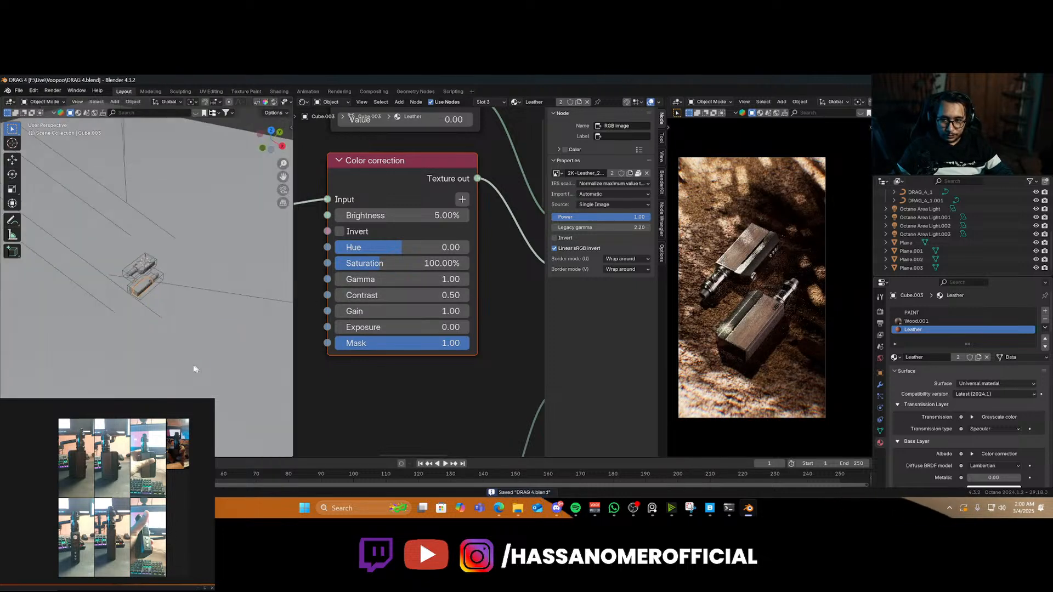
{"action": "left_click", "coordinate": [229, 330]}
{"action": "scroll", "coordinate": [908, 442], "scroll_direction": "down", "scroll_amount": 15}
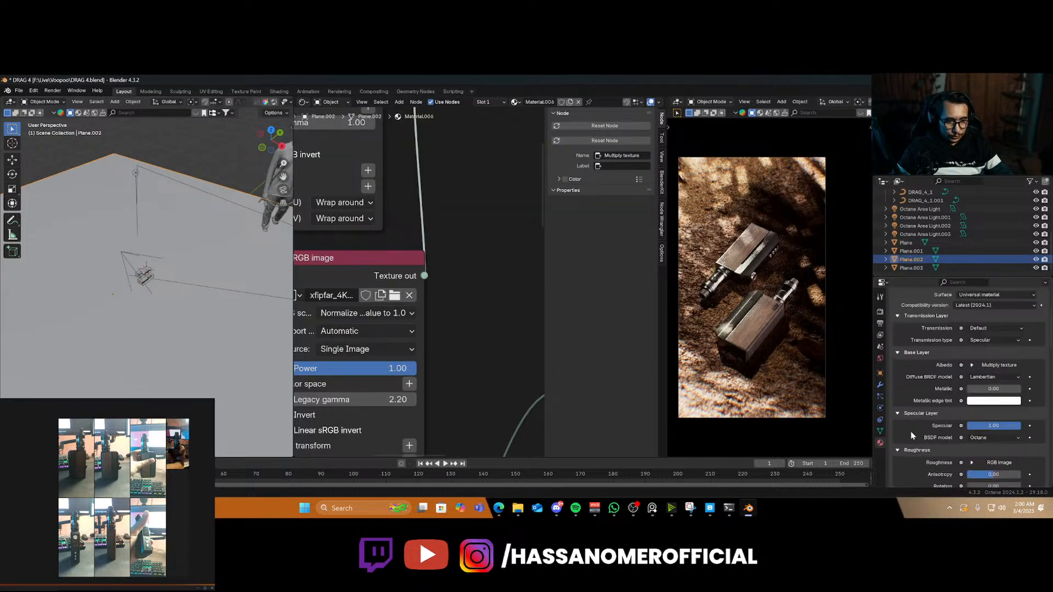
{"action": "scroll", "coordinate": [912, 430], "scroll_direction": "down", "scroll_amount": 10}
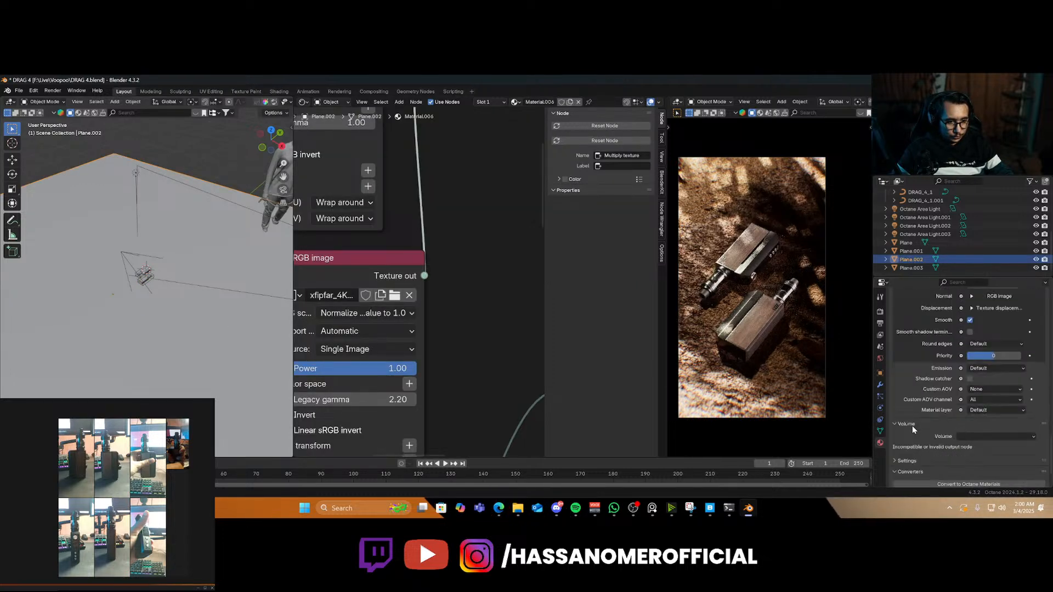
{"action": "left_click", "coordinate": [880, 374]}
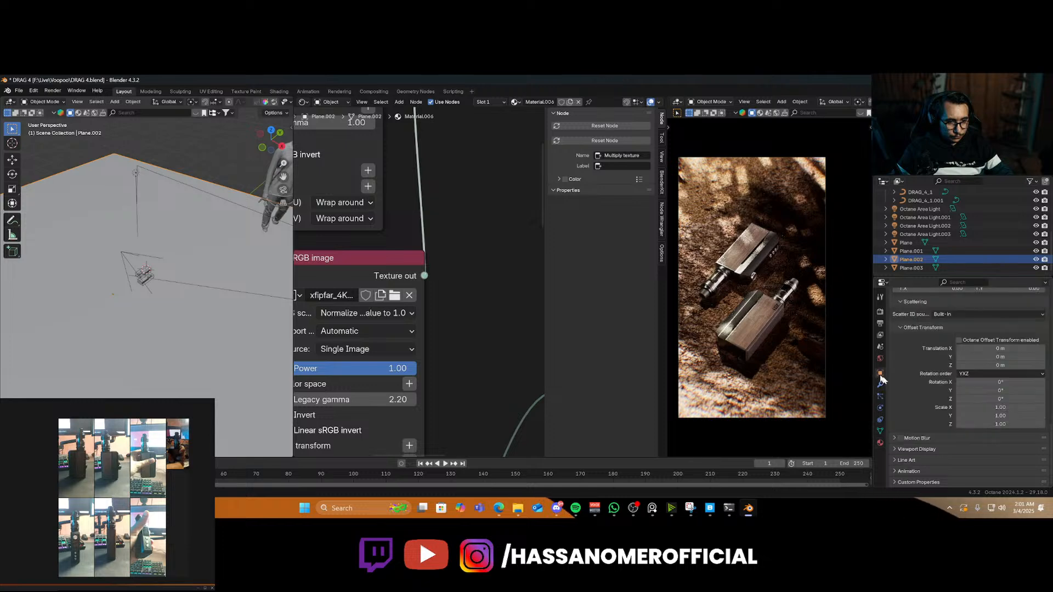
{"action": "scroll", "coordinate": [926, 412], "scroll_direction": "up", "scroll_amount": 8}
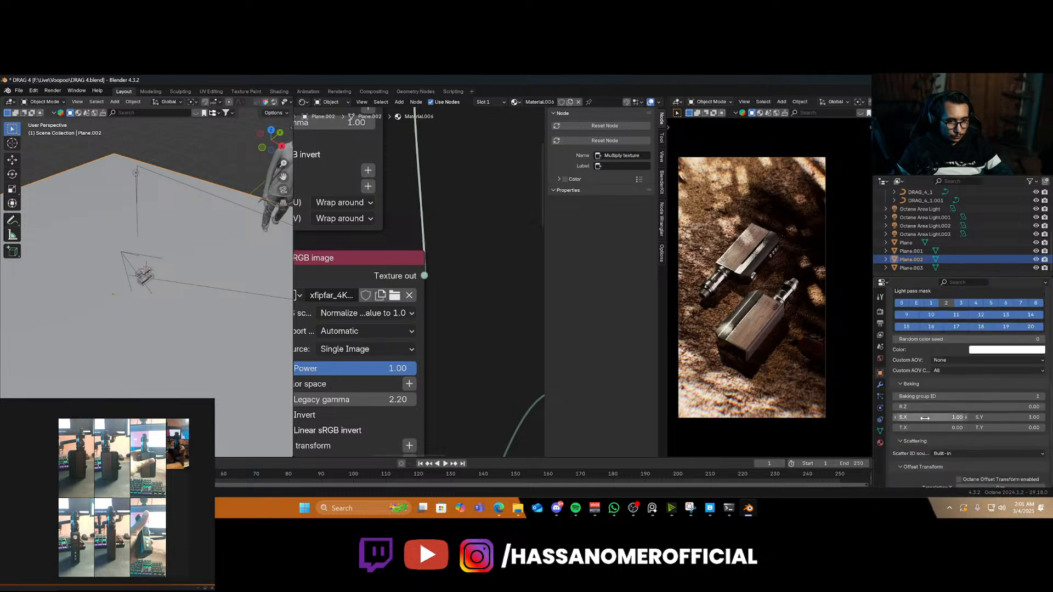
{"action": "left_click", "coordinate": [945, 374]}
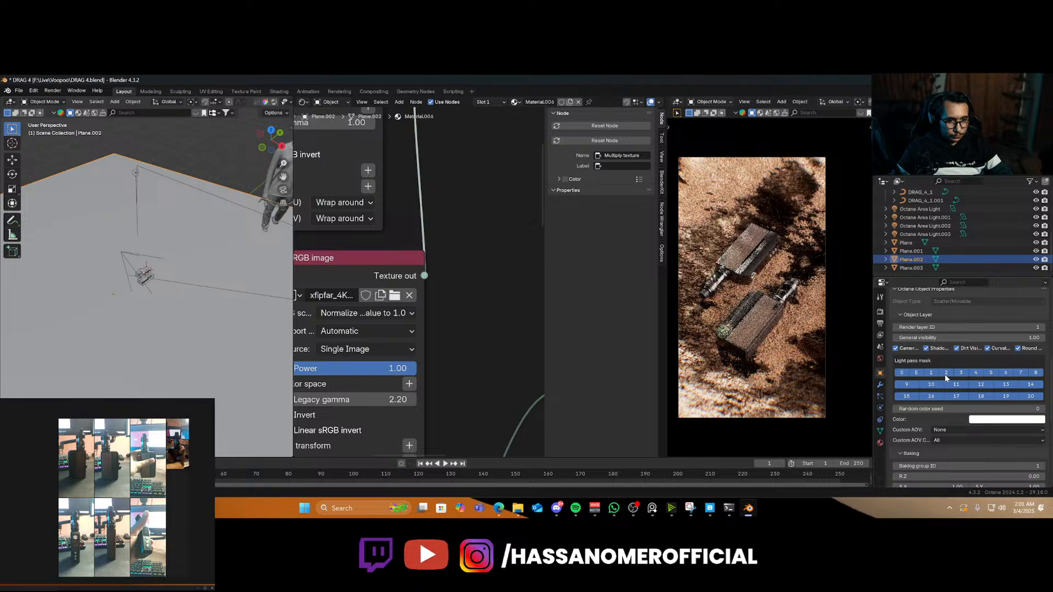
{"action": "left_click", "coordinate": [944, 374]}
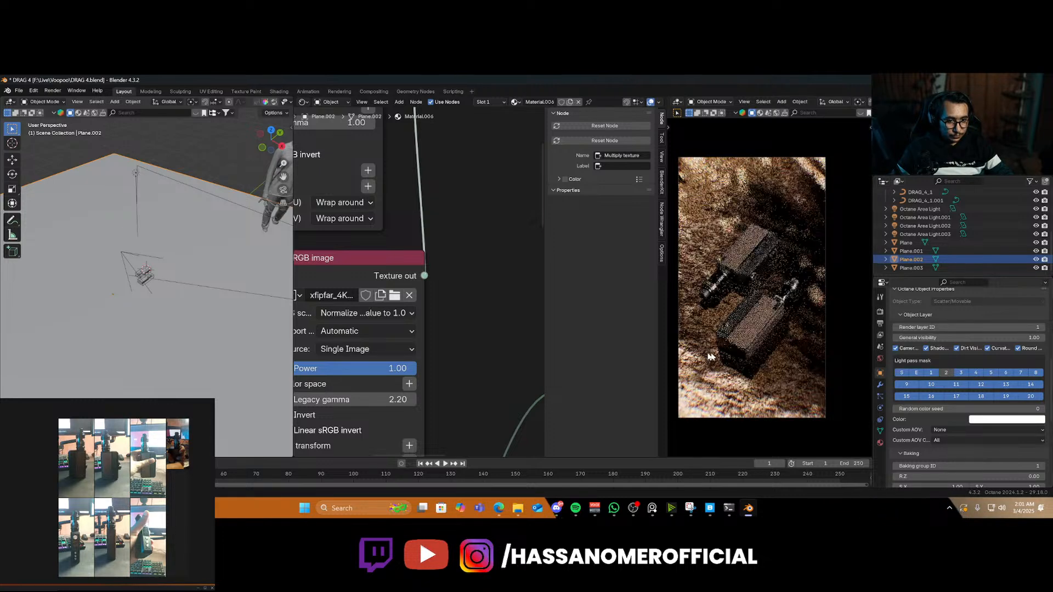
{"action": "key", "text": "ctrl+s"}
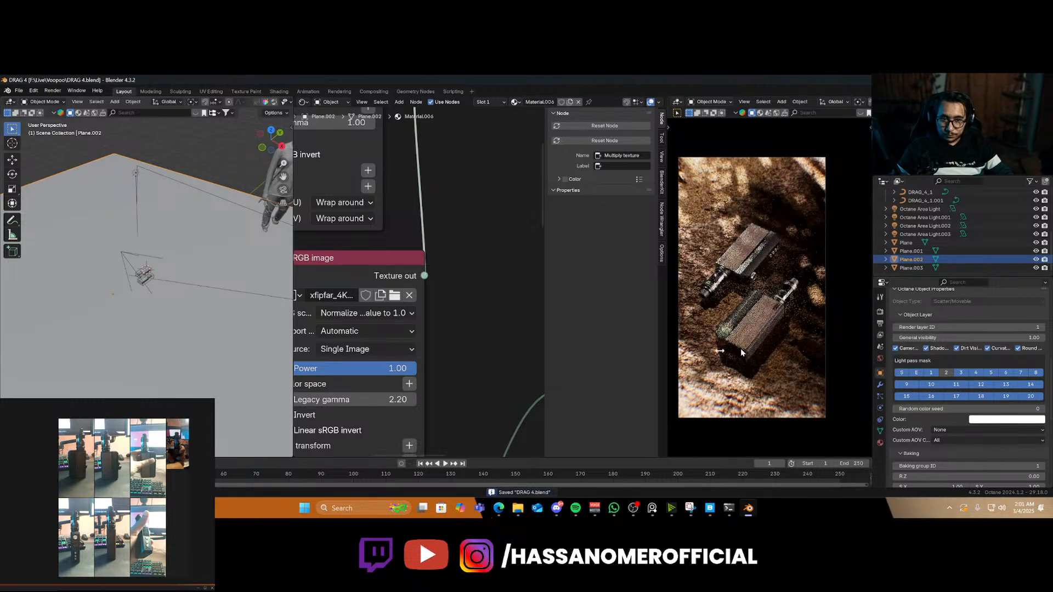
Set the hot pixel removal in the Octane imager settings to 0.7
{"action": "key", "text": "z"}
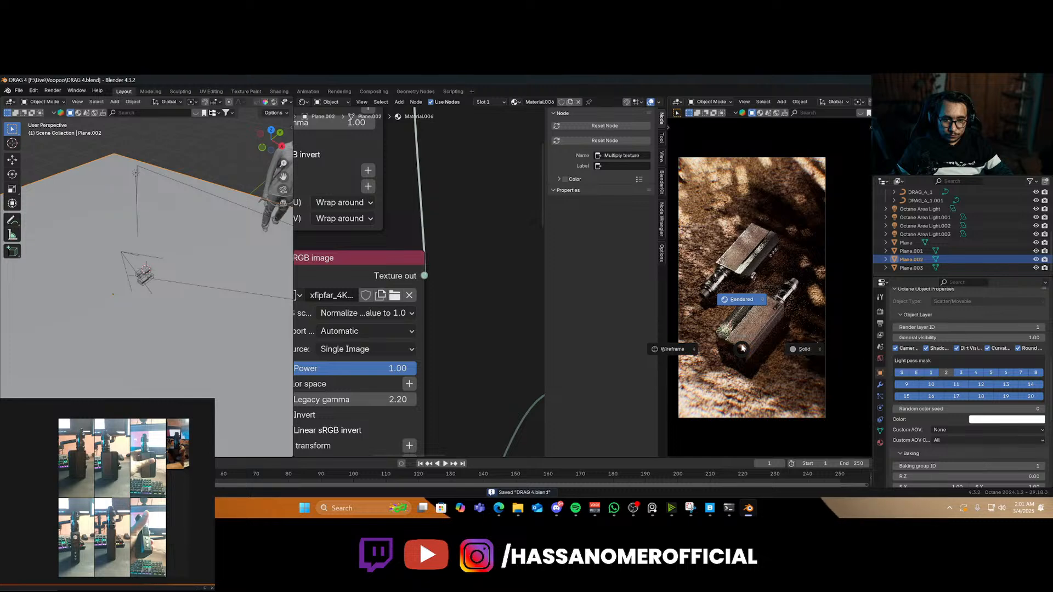
{"action": "left_click", "coordinate": [742, 344]}
{"action": "key", "text": "n"}
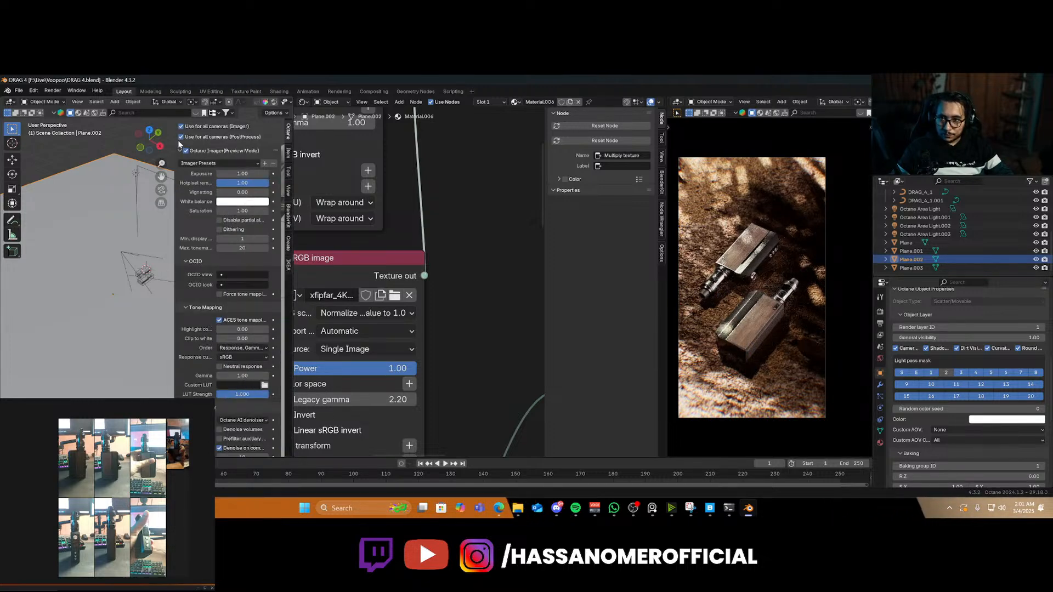
{"action": "left_click", "coordinate": [230, 183]}
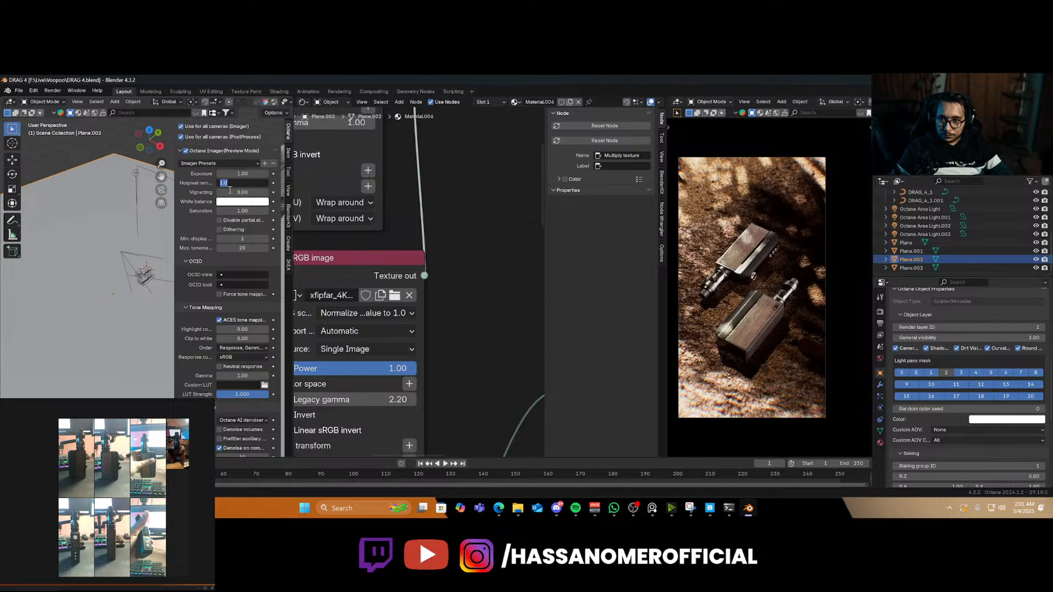
{"action": "type", "text": "0.7"}
{"action": "key", "text": "Return"}
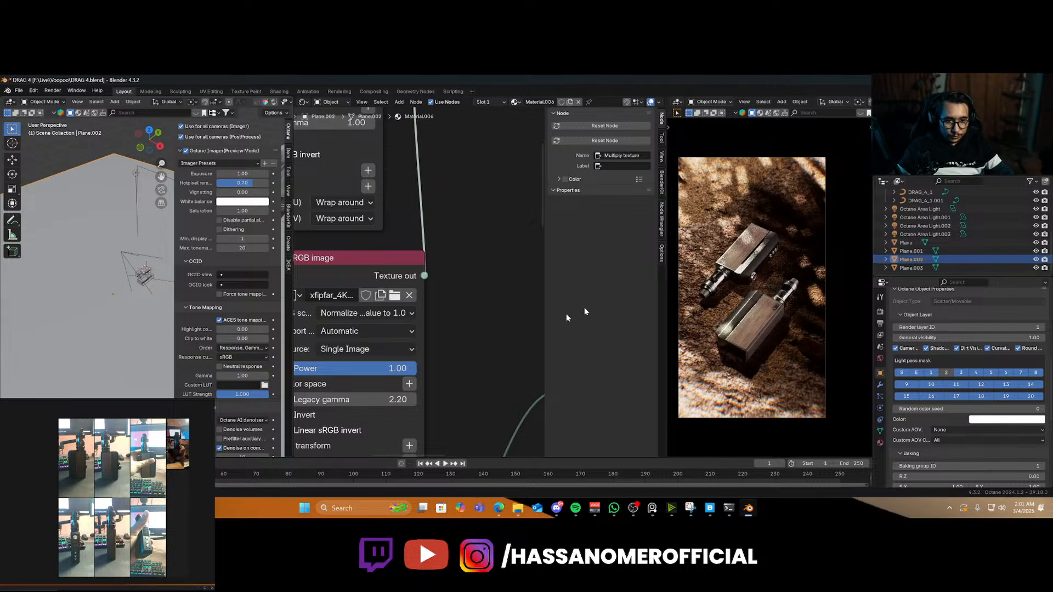
Switch the camera viewport to solid shading, then render the final image in a maximized render window
{"action": "key", "text": "z"}
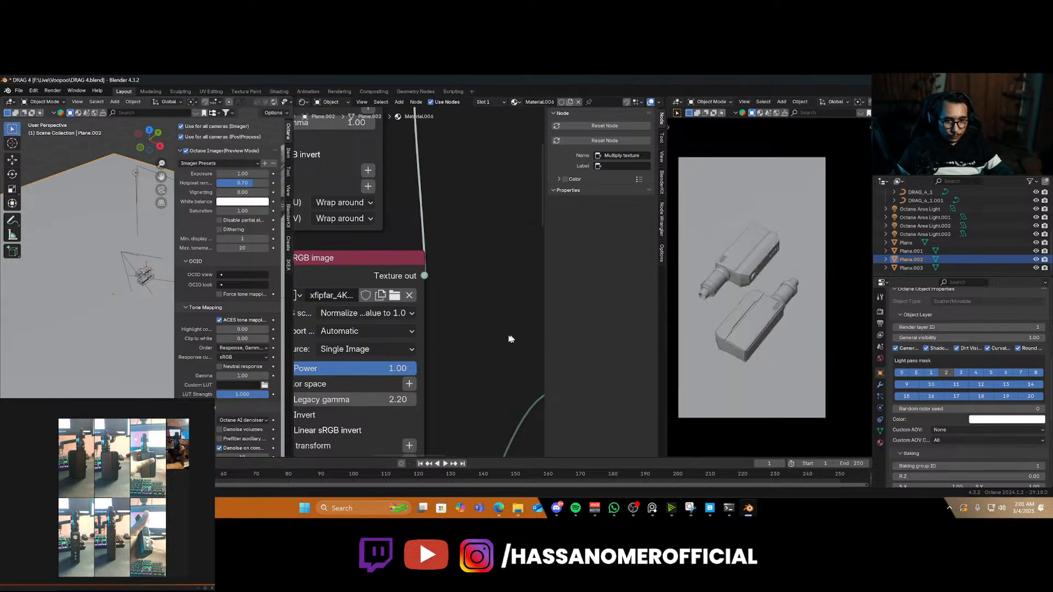
{"action": "left_click", "coordinate": [509, 336]}
{"action": "key", "text": "F12"}
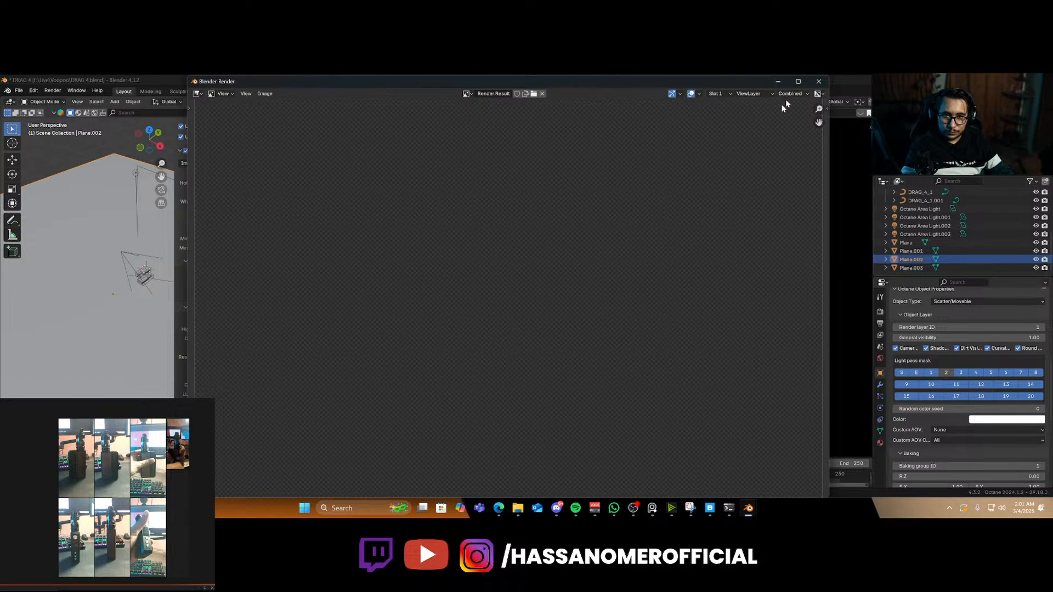
{"action": "left_click", "coordinate": [797, 81]}
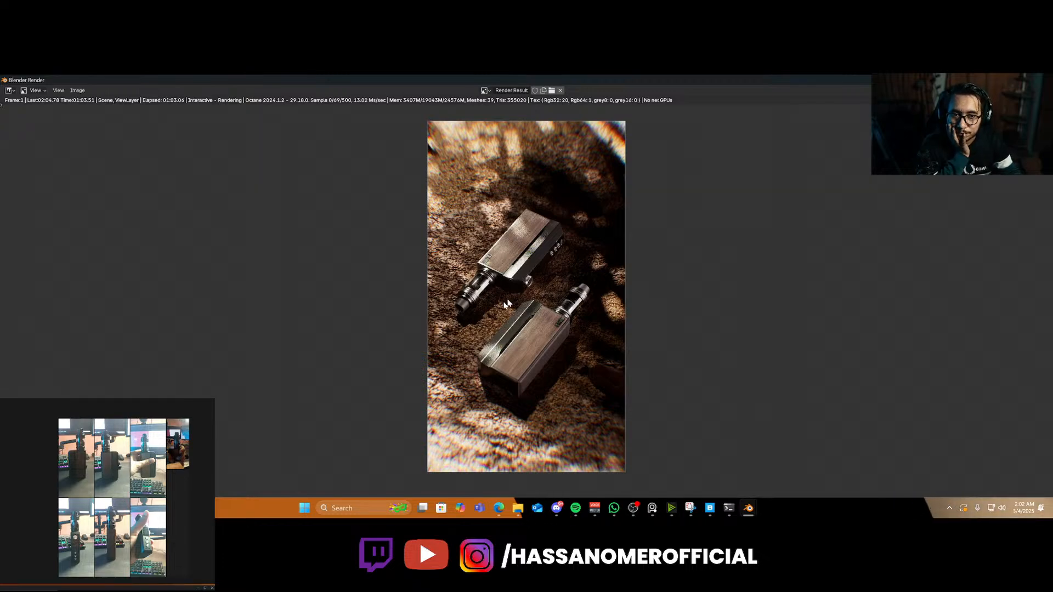
Examine the upper device's wood panel, metal trim and tank up close in the render, then the whole composition
{"action": "scroll", "coordinate": [560, 328], "scroll_direction": "up", "scroll_amount": 2}
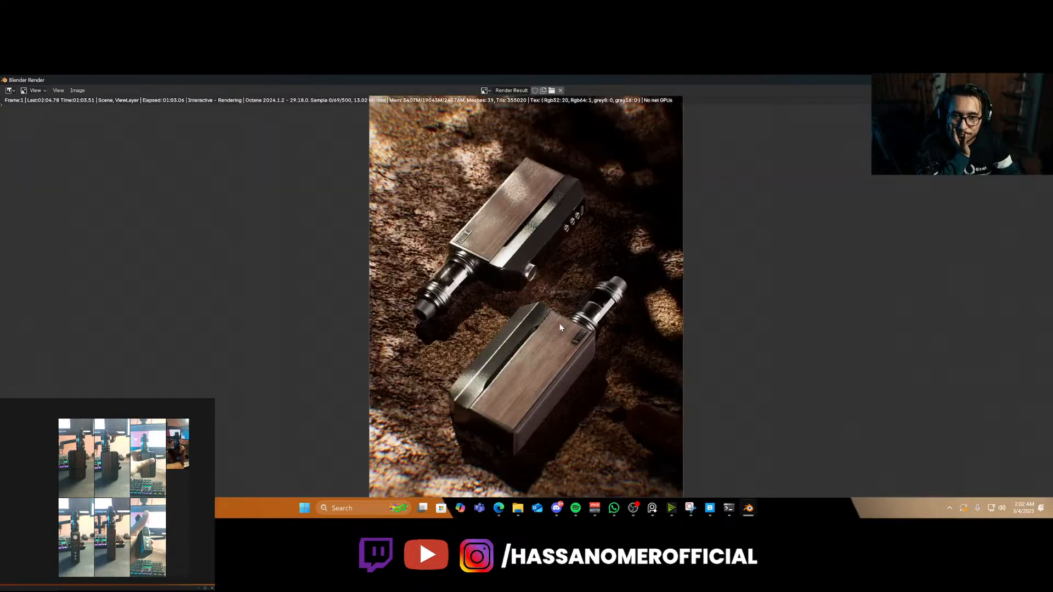
{"action": "scroll", "coordinate": [570, 341], "scroll_direction": "up", "scroll_amount": 4}
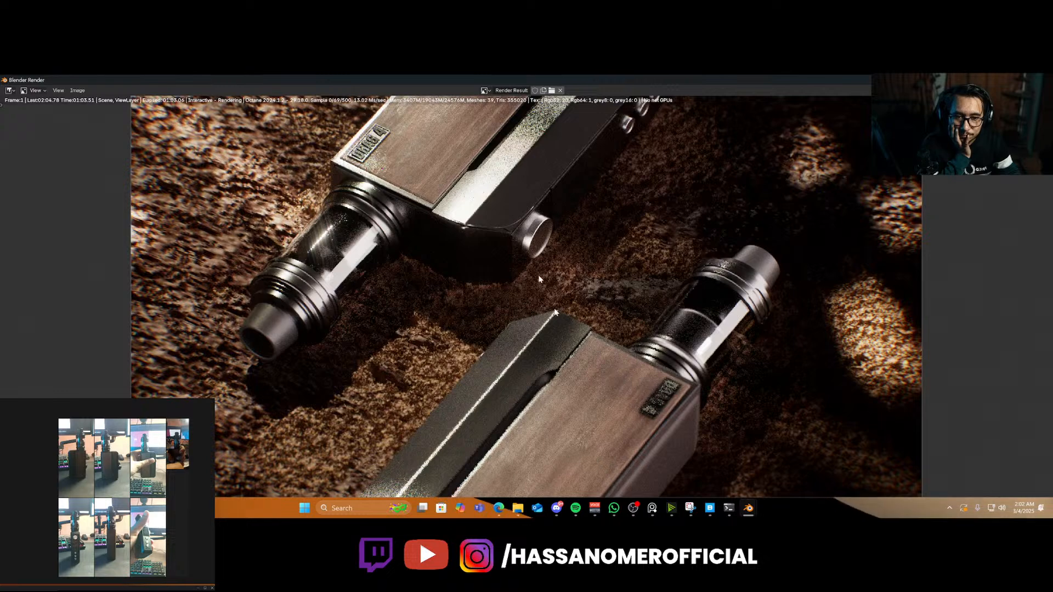
{"action": "middle_click_drag", "start_coordinate": [424, 181], "coordinate": [411, 292]}
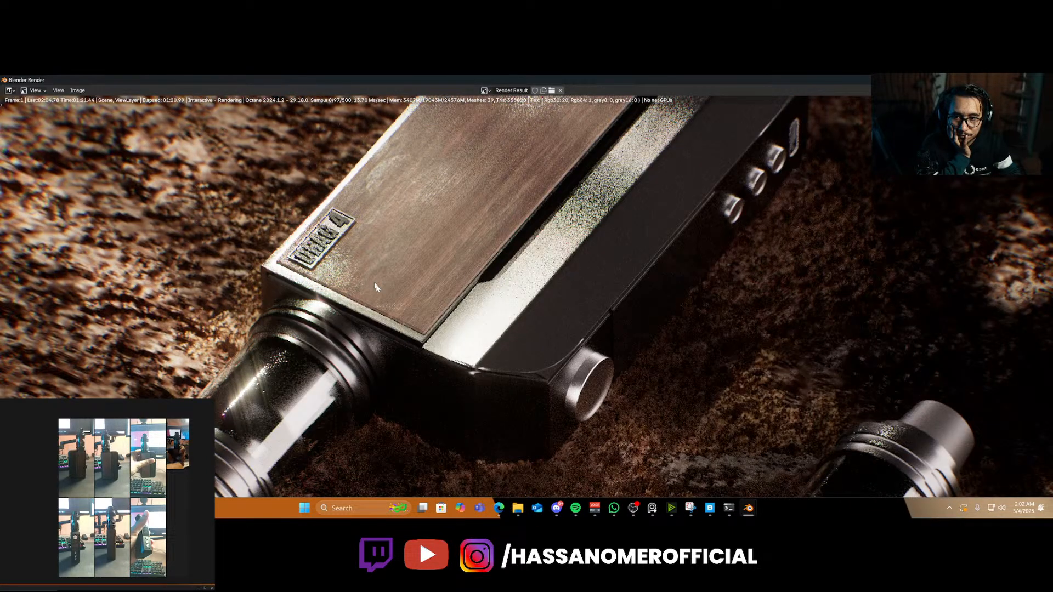
{"action": "scroll", "coordinate": [379, 289], "scroll_direction": "down", "scroll_amount": 3}
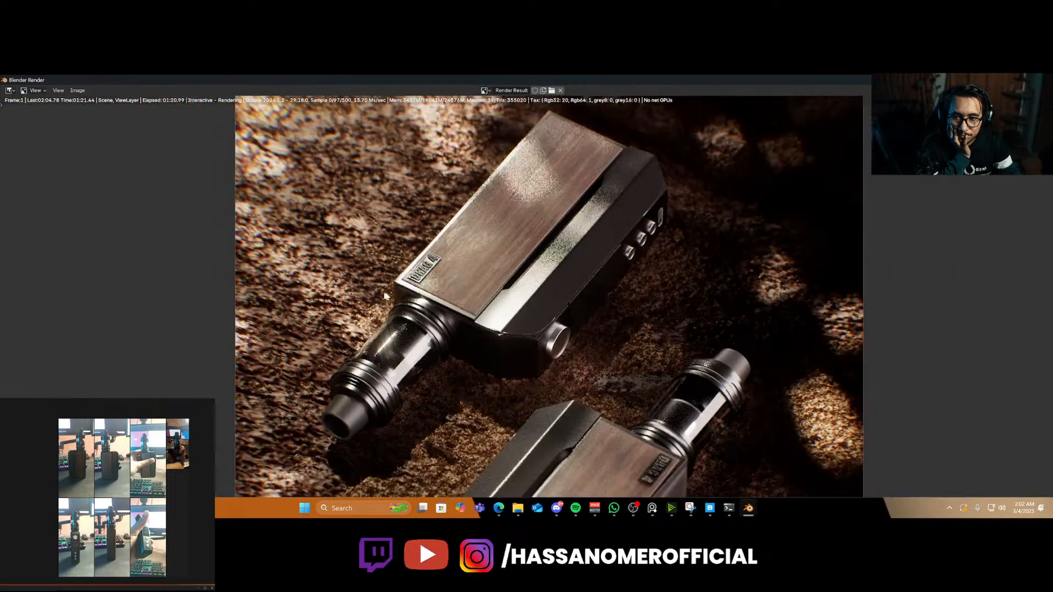
{"action": "scroll", "coordinate": [386, 296], "scroll_direction": "down", "scroll_amount": 3}
{"action": "scroll", "coordinate": [545, 380], "scroll_direction": "down", "scroll_amount": 2}
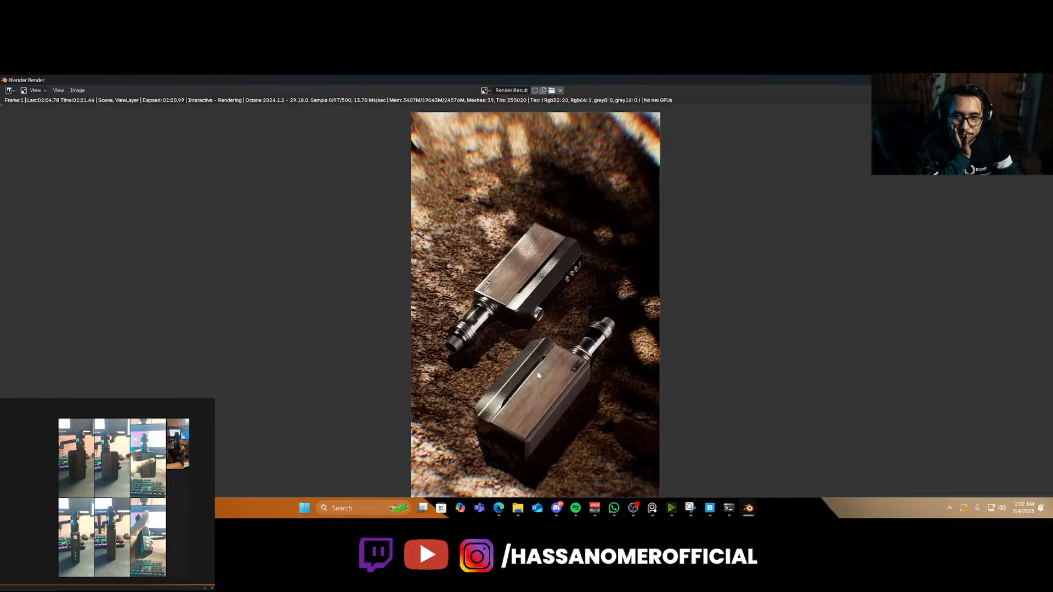
{"action": "middle_click_drag", "start_coordinate": [531, 373], "coordinate": [510, 363]}
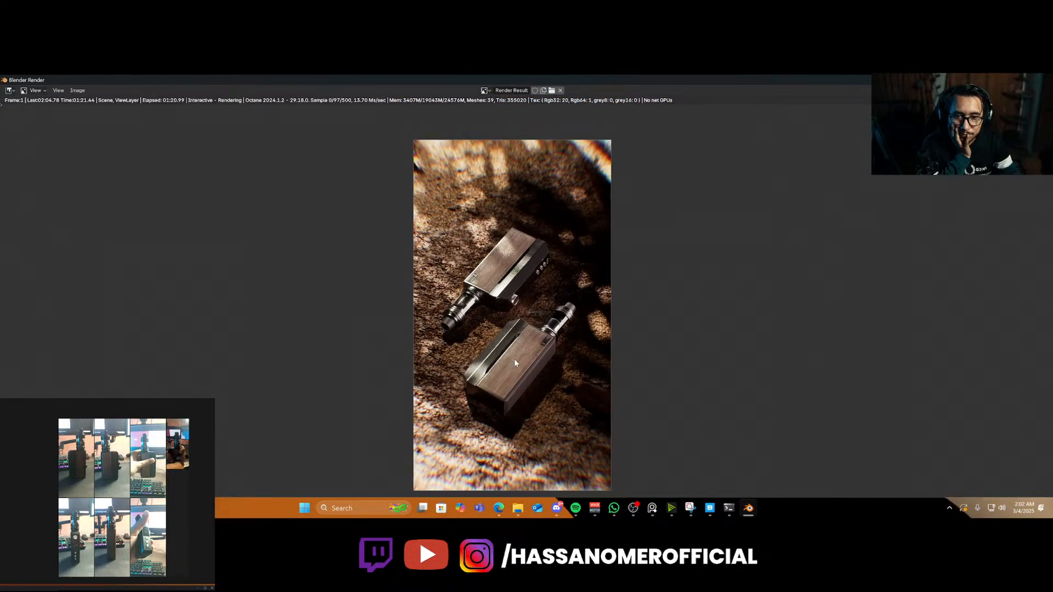
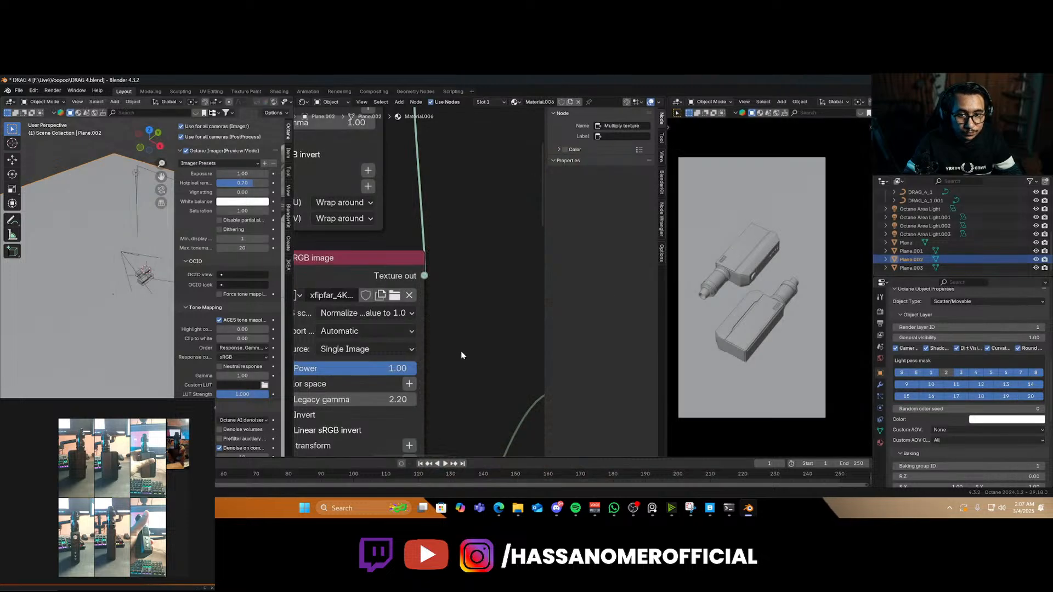
Save the DRAG 4 scene, quit Blender and launch Photoshop
{"action": "key", "text": "ctrl+s"}
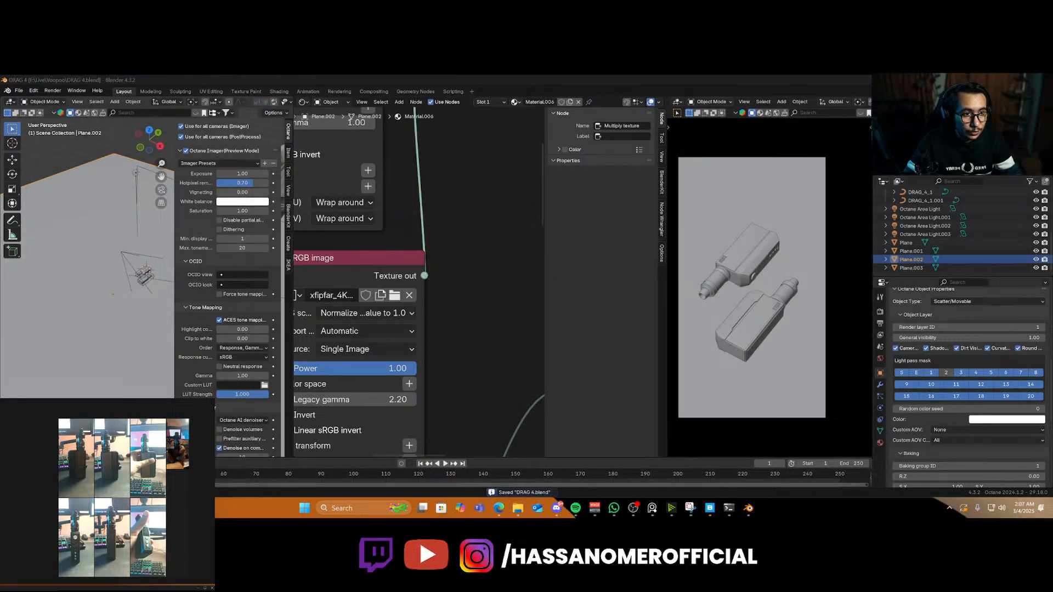
{"action": "key", "text": "ctrl+q"}
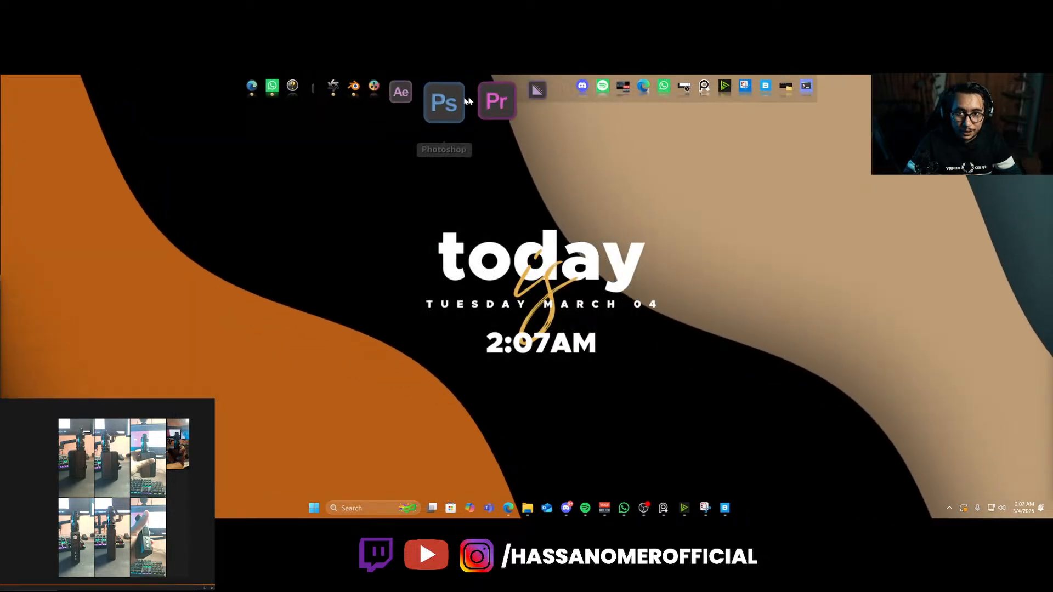
{"action": "left_click", "coordinate": [461, 100]}
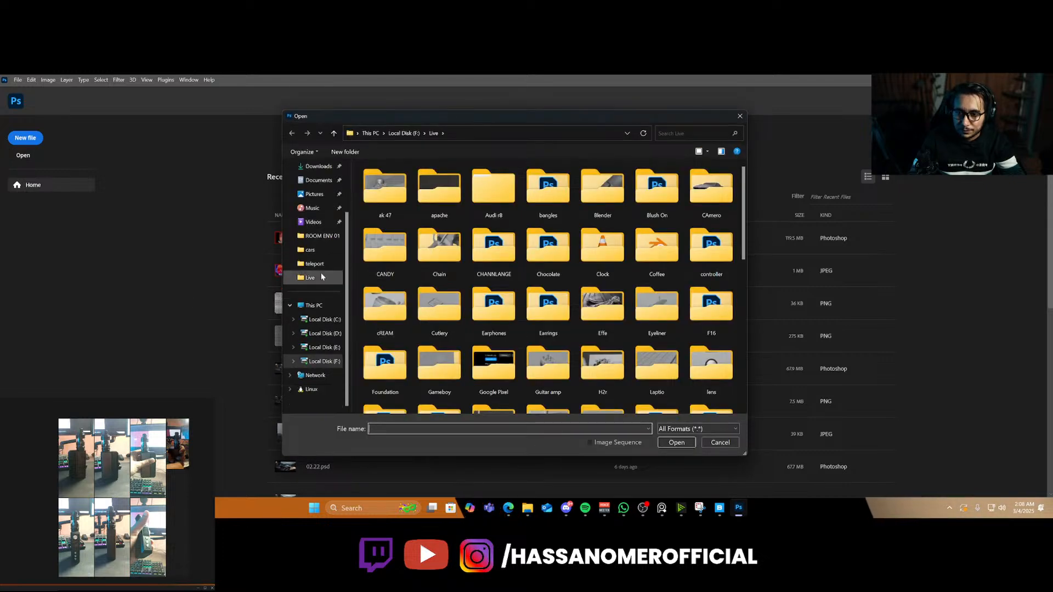
Open the DARG_4_01.png render from the Voopoo folder inside Live and convert its layer to a smart object
{"action": "left_click", "coordinate": [316, 279]}
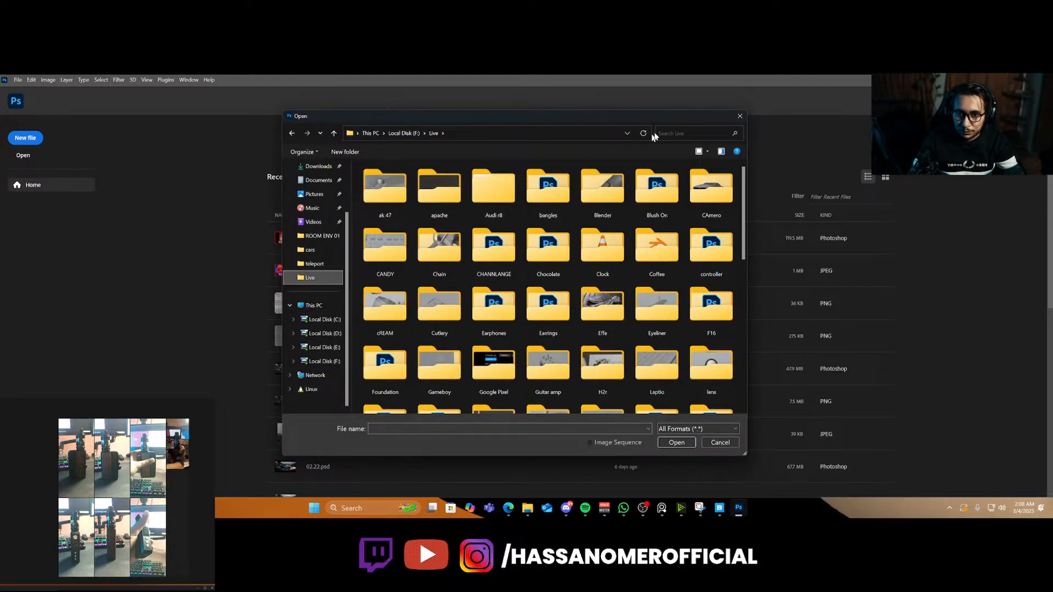
{"action": "left_click", "coordinate": [680, 134]}
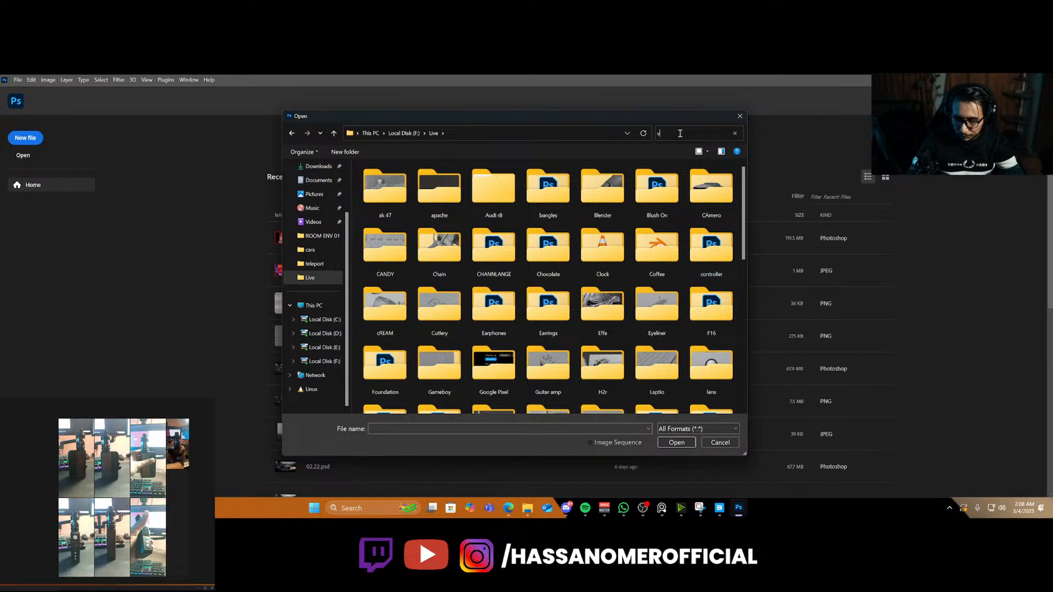
{"action": "type", "text": "vo"}
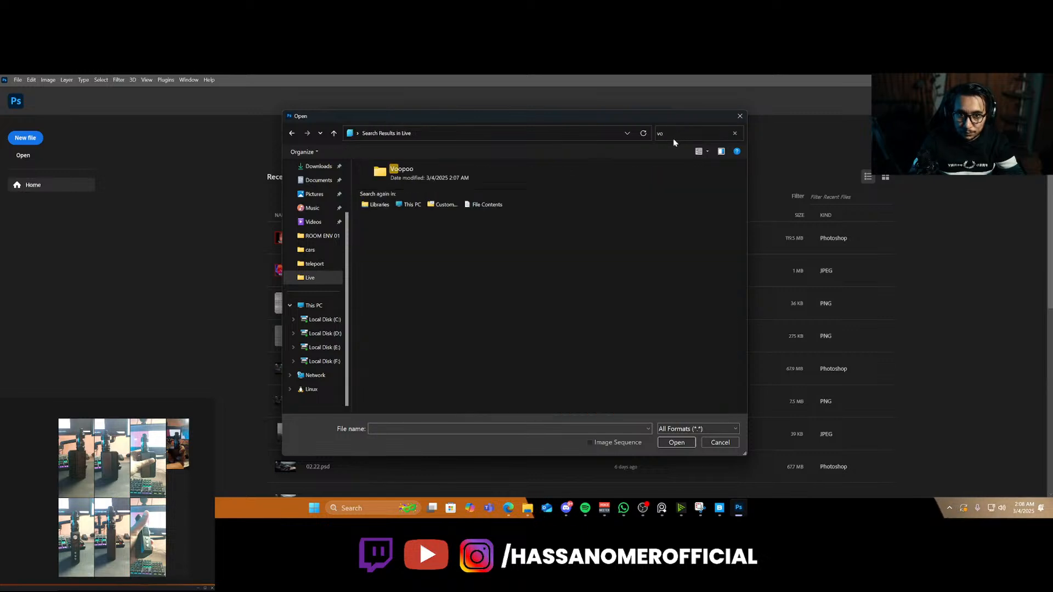
{"action": "double_click", "coordinate": [482, 175]}
{"action": "double_click", "coordinate": [414, 192]}
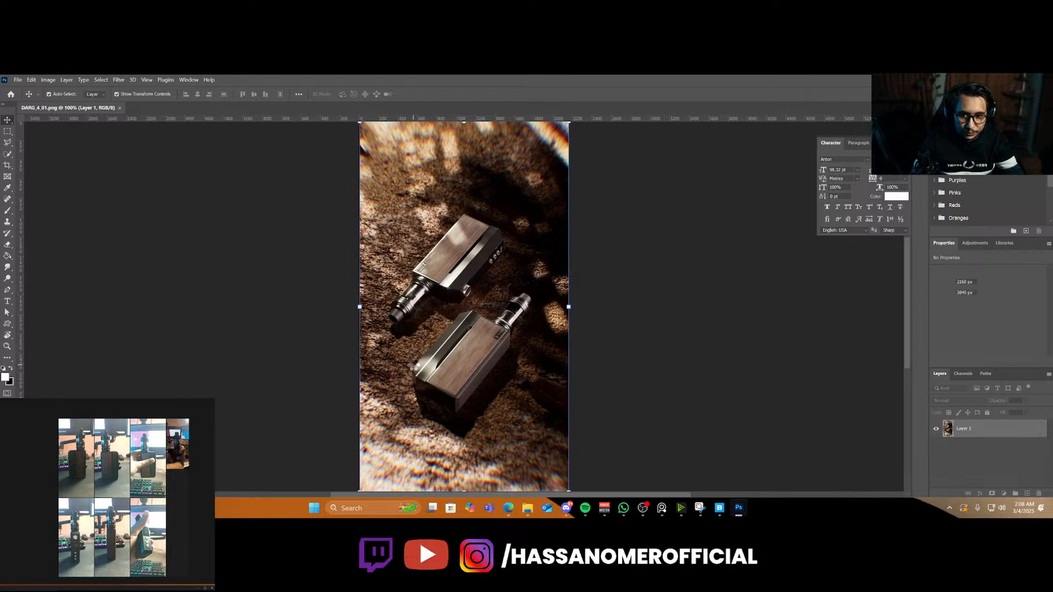
{"action": "right_click", "coordinate": [990, 436]}
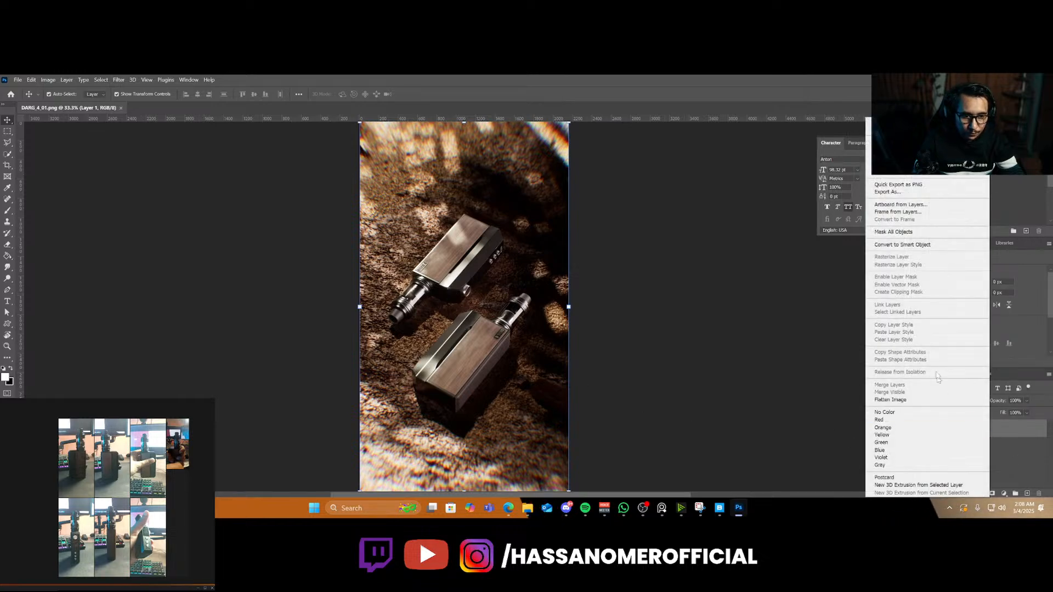
{"action": "left_click", "coordinate": [911, 244]}
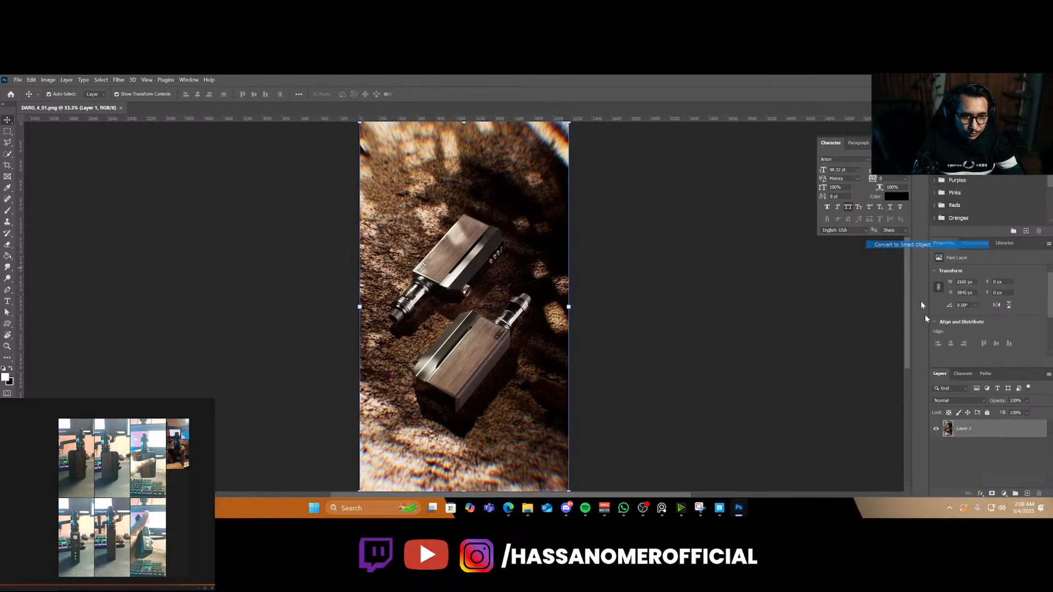
Open the smart object in the Camera Raw filter and set clarity to +28, texture to +38 and dehaze to +39
{"action": "scroll", "coordinate": [479, 332], "scroll_direction": "down", "scroll_amount": 3, "text": "alt"}
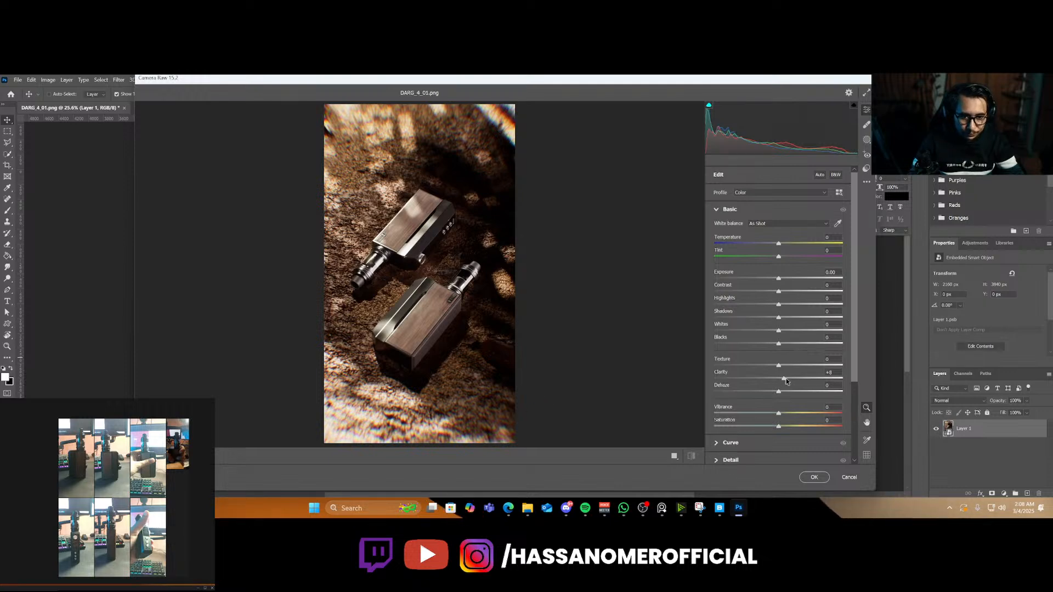
{"action": "left_click_drag", "start_coordinate": [786, 379], "coordinate": [798, 377]}
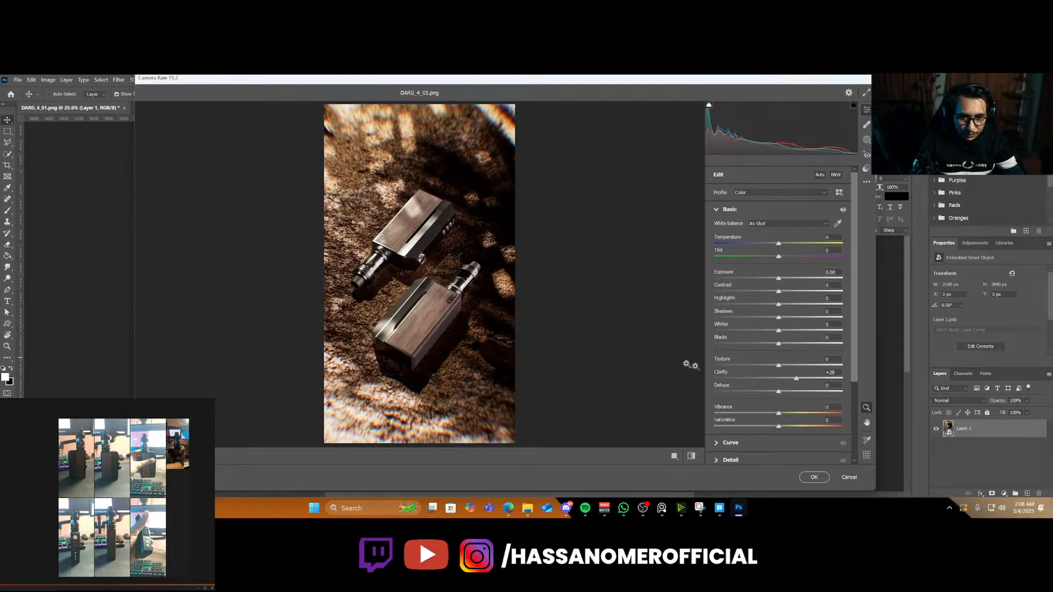
{"action": "left_click_drag", "start_coordinate": [413, 287], "coordinate": [473, 351]}
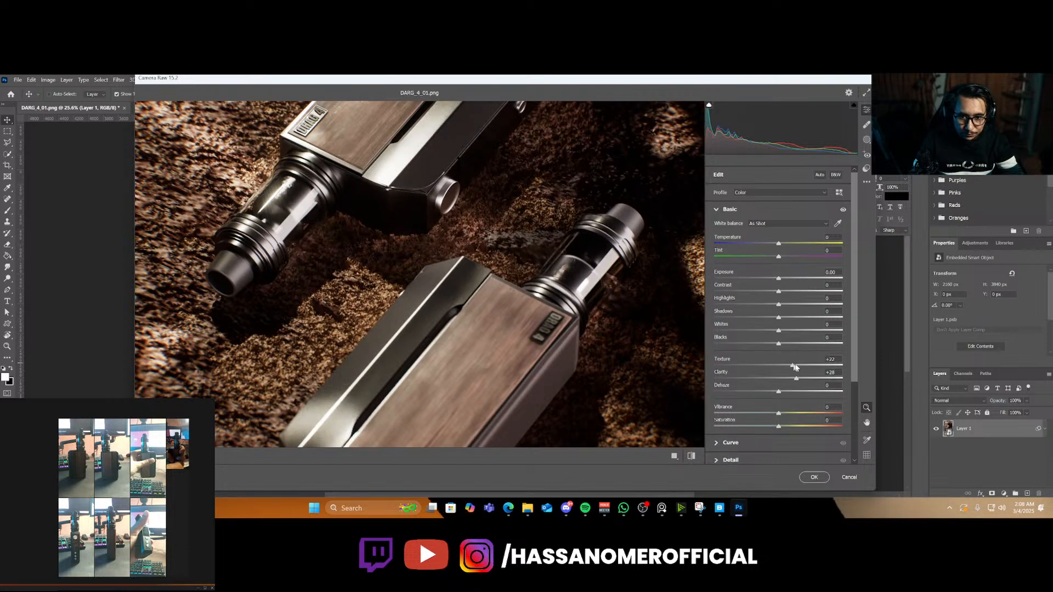
{"action": "left_click_drag", "start_coordinate": [793, 370], "coordinate": [804, 391]}
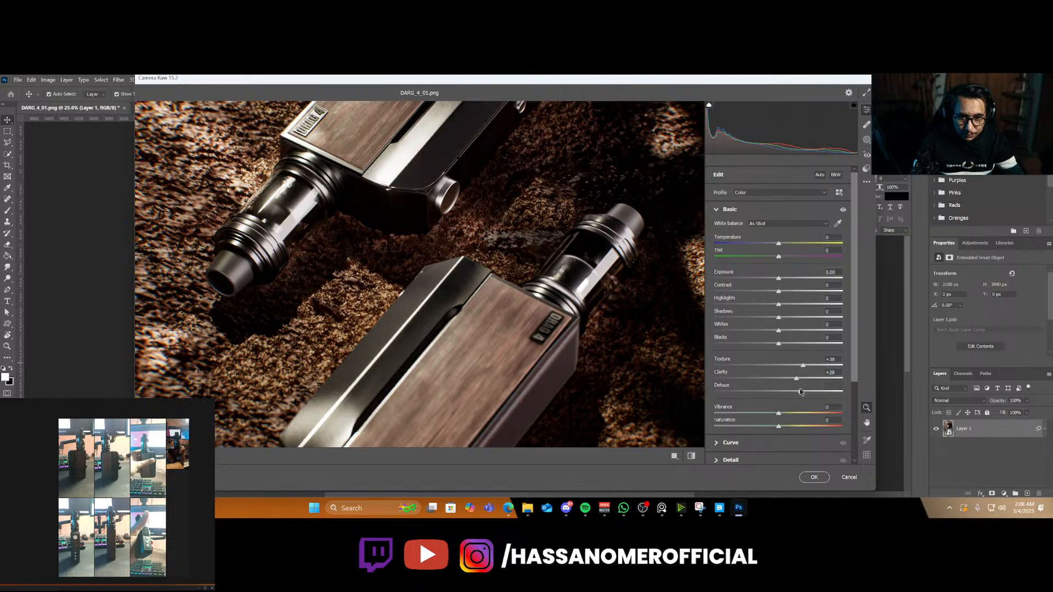
{"action": "left_click", "coordinate": [506, 341], "text": "alt"}
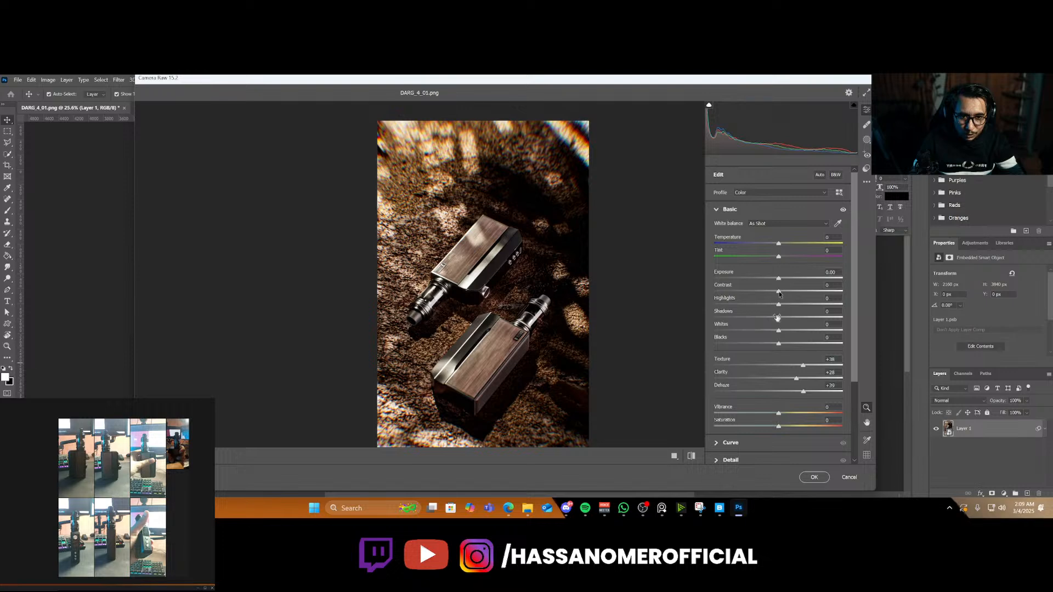
Reset clarity, dehaze and texture to zero, and readjust them to texture +35, clarity +27 and dehaze -14
{"action": "double_click", "coordinate": [797, 378]}
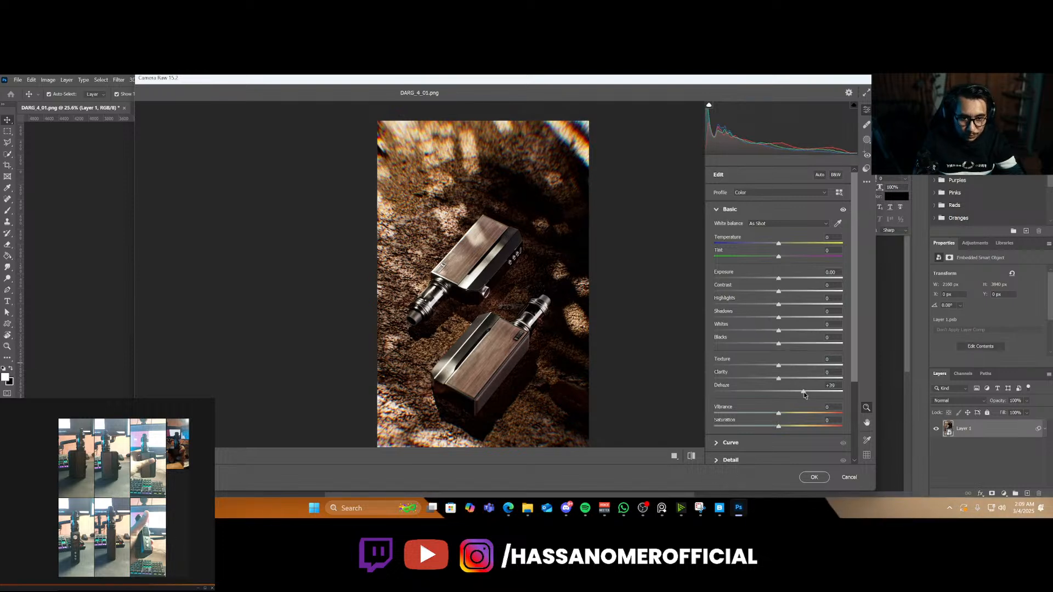
{"action": "double_click", "coordinate": [803, 392]}
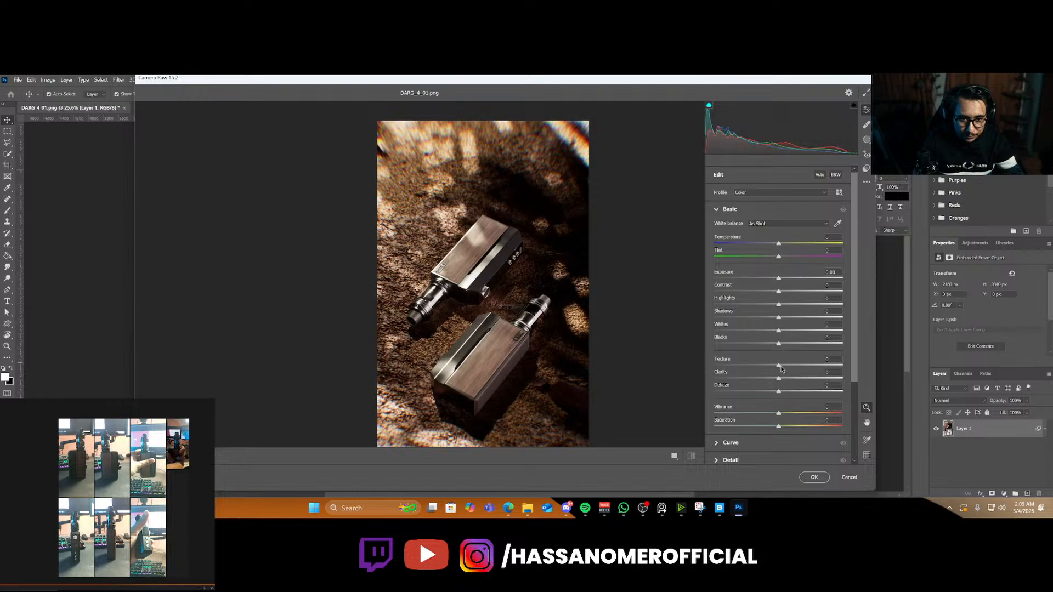
{"action": "left_click_drag", "start_coordinate": [801, 368], "coordinate": [767, 396]}
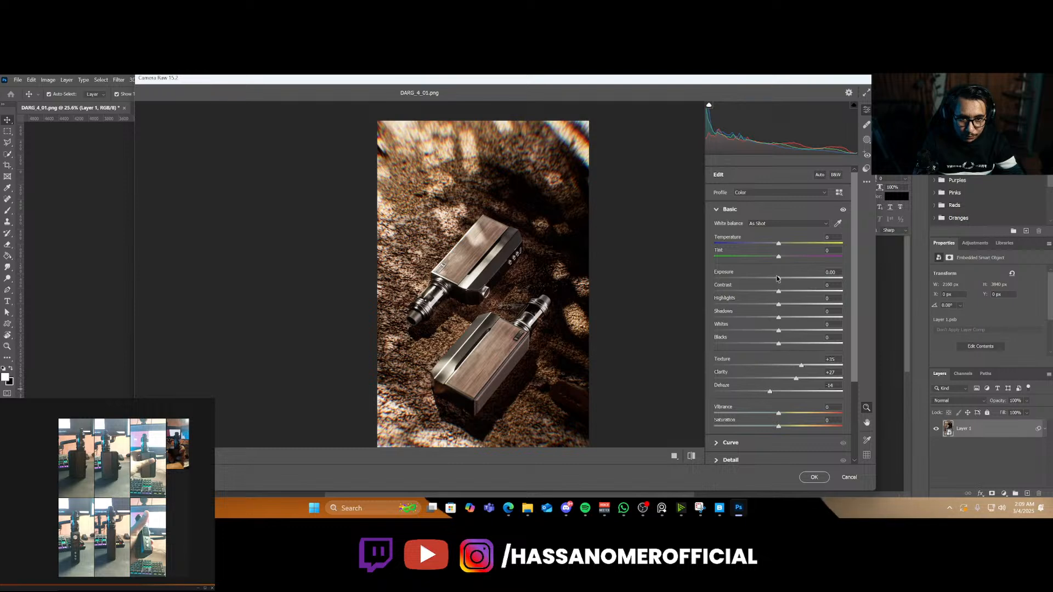
Adjust the basic tones to exposure +0.05, dehaze +14, highlights -20, whites +31 and blacks +23
{"action": "left_click_drag", "start_coordinate": [777, 279], "coordinate": [772, 280]}
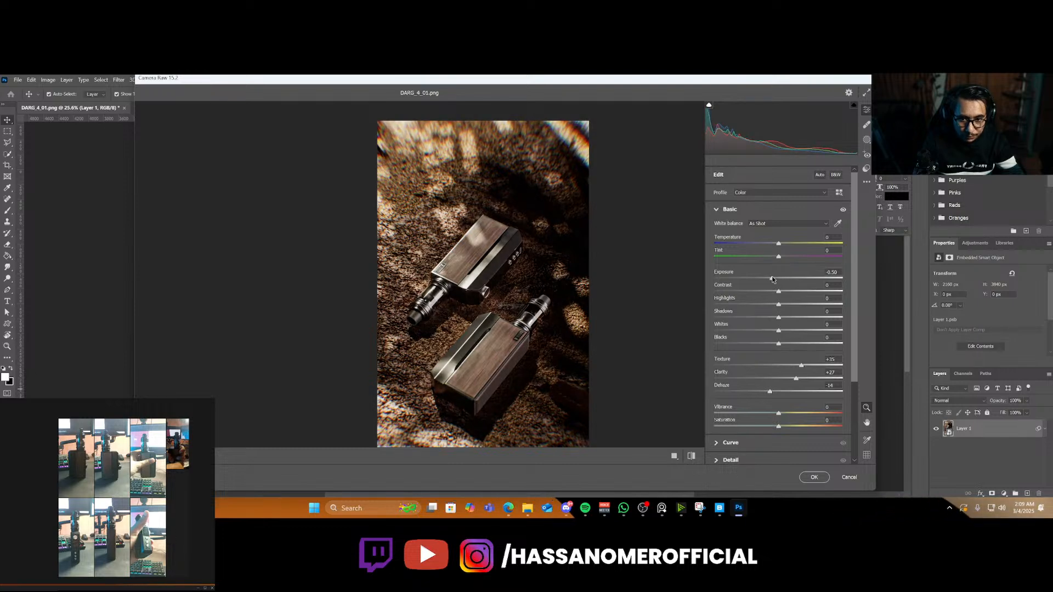
{"action": "left_click_drag", "start_coordinate": [578, 368], "coordinate": [480, 293]}
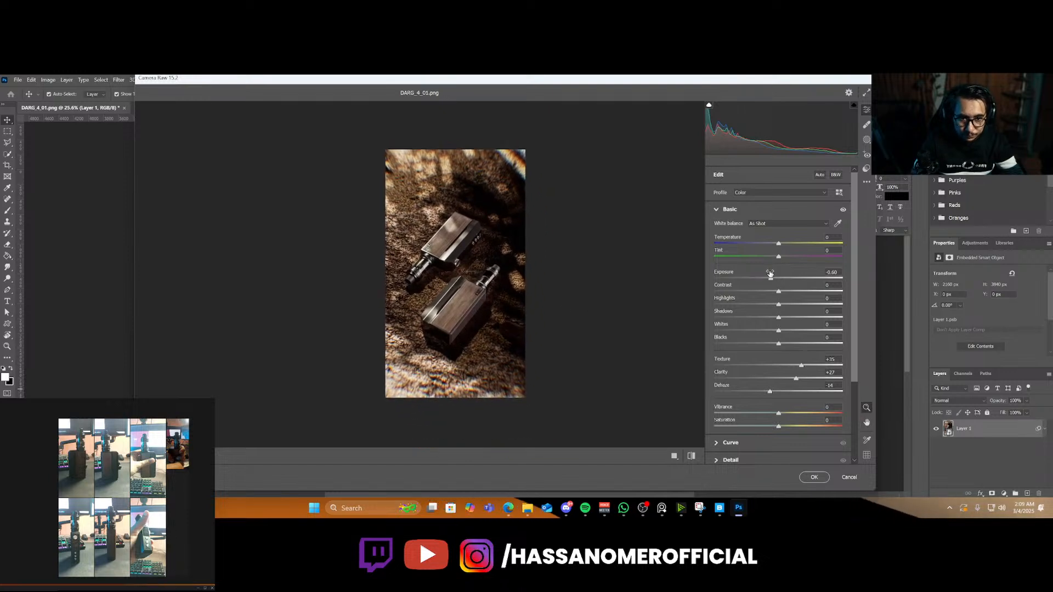
{"action": "left_click_drag", "start_coordinate": [771, 277], "coordinate": [779, 278]}
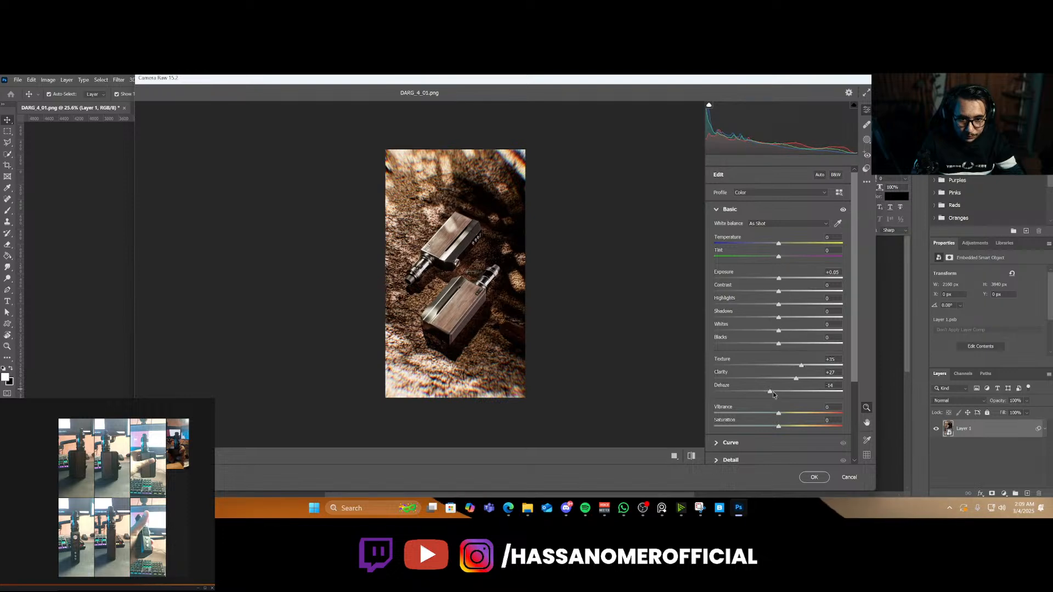
{"action": "left_click_drag", "start_coordinate": [770, 392], "coordinate": [786, 392]}
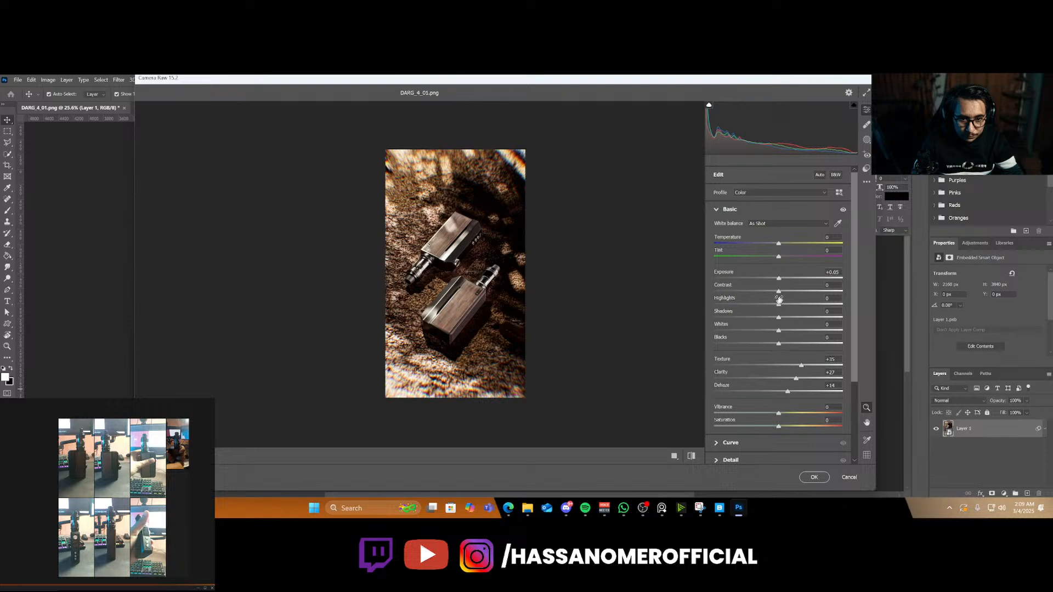
{"action": "mouse_move", "coordinate": [779, 301]}
{"action": "left_mouse_down"}
{"action": "mouse_move", "coordinate": [750, 311]}
{"action": "mouse_move", "coordinate": [766, 311]}
{"action": "left_mouse_up"}
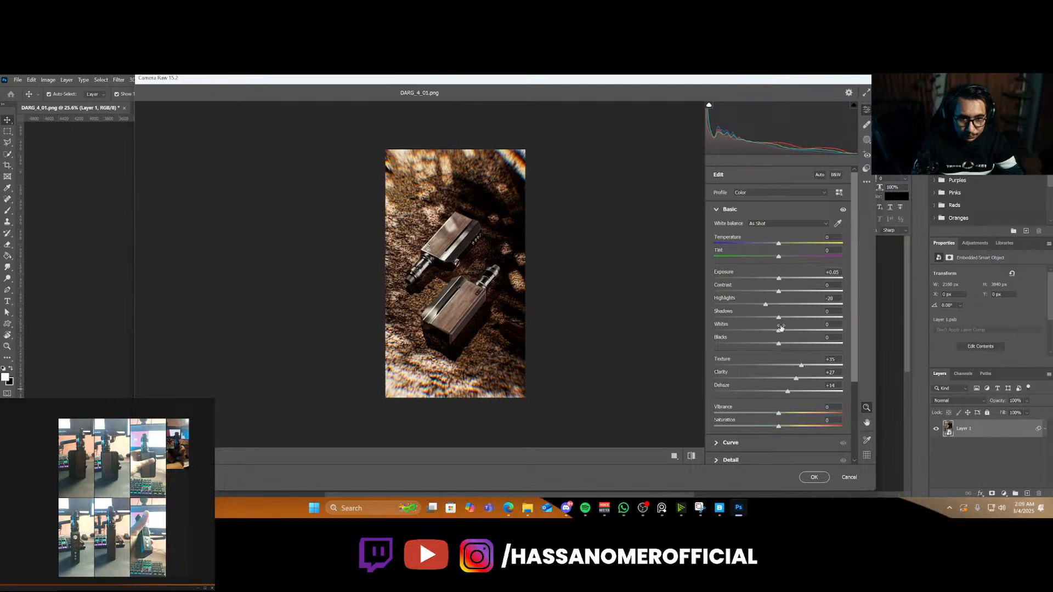
{"action": "mouse_move", "coordinate": [782, 332]}
{"action": "left_mouse_down"}
{"action": "mouse_move", "coordinate": [802, 334]}
{"action": "mouse_move", "coordinate": [771, 346]}
{"action": "mouse_move", "coordinate": [794, 344]}
{"action": "left_mouse_up"}
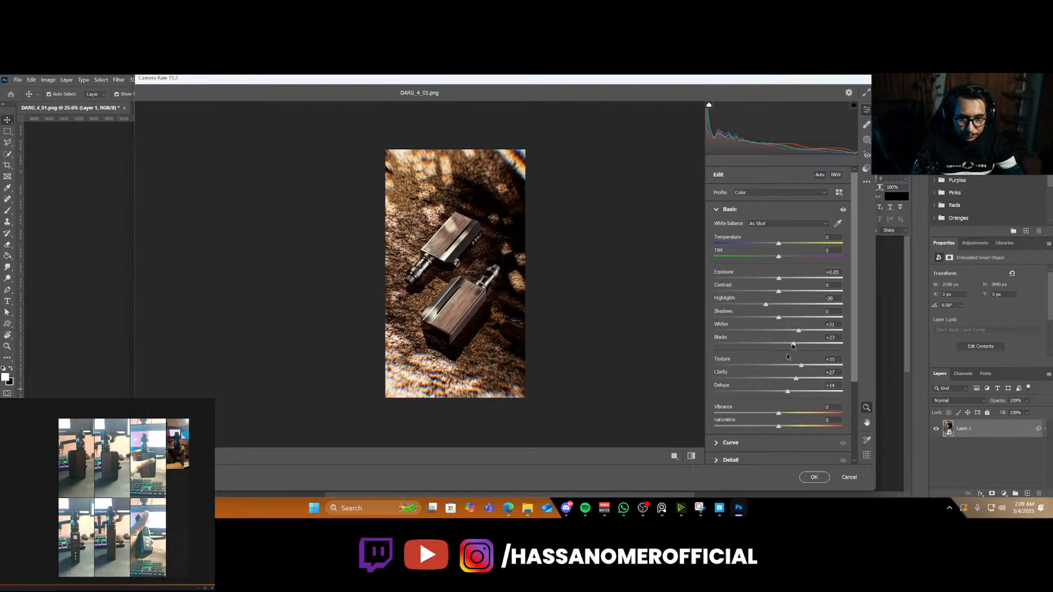
Add film grain of 8 and a dark vignette of -46 in the Camera Raw effects
{"action": "scroll", "coordinate": [752, 410], "scroll_direction": "down", "scroll_amount": 2}
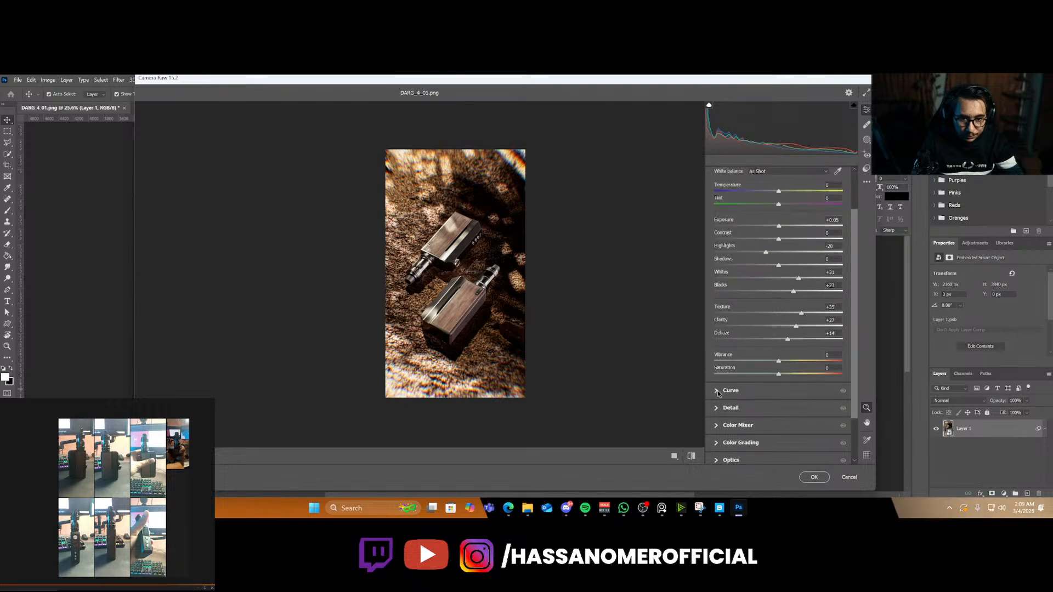
{"action": "left_click", "coordinate": [721, 391]}
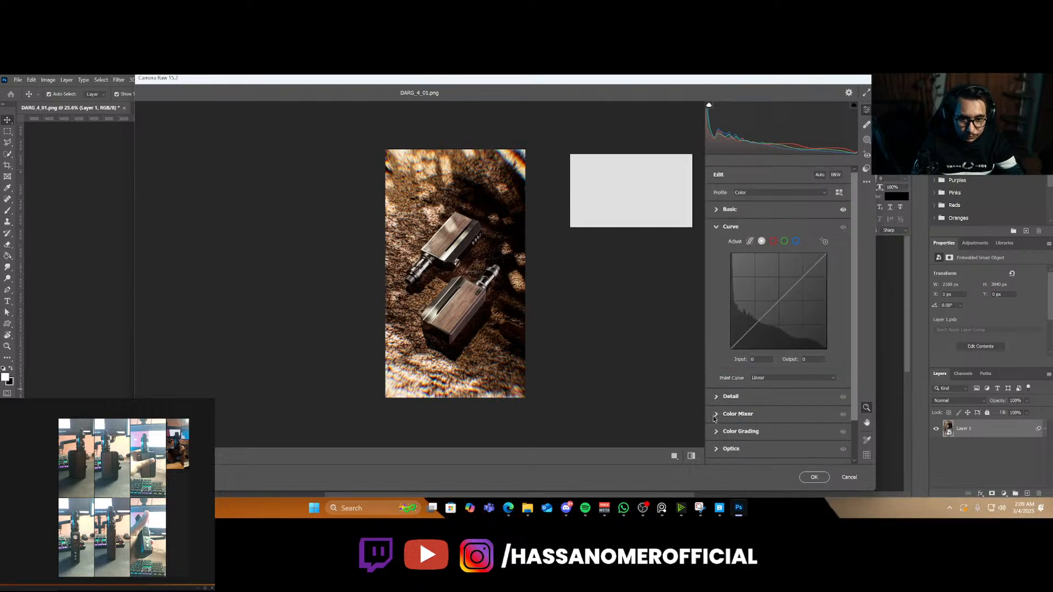
{"action": "scroll", "coordinate": [717, 403], "scroll_direction": "down", "scroll_amount": 2}
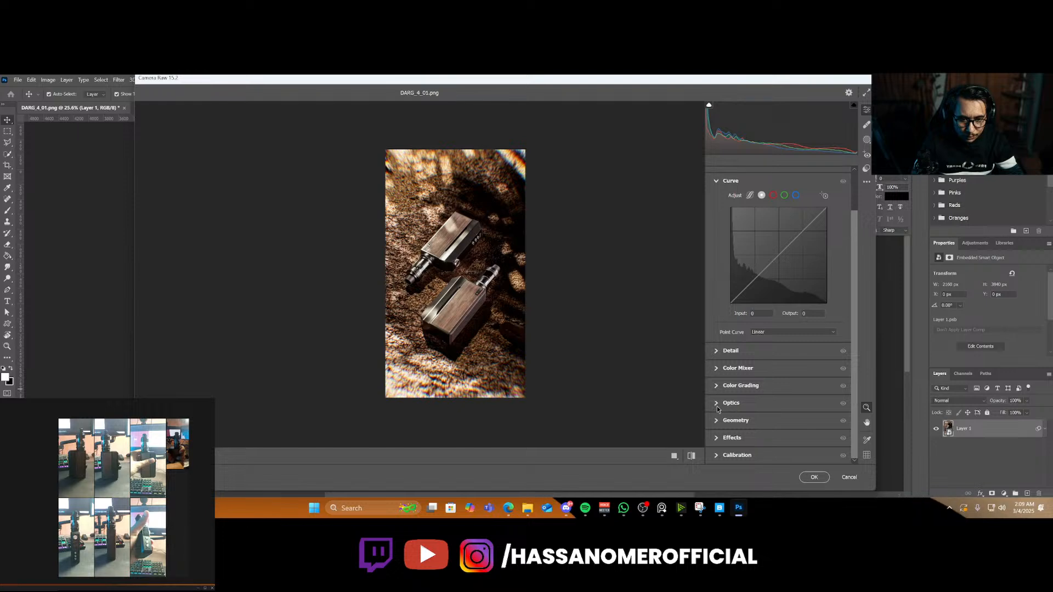
{"action": "left_click", "coordinate": [716, 406]}
{"action": "left_click", "coordinate": [716, 393]}
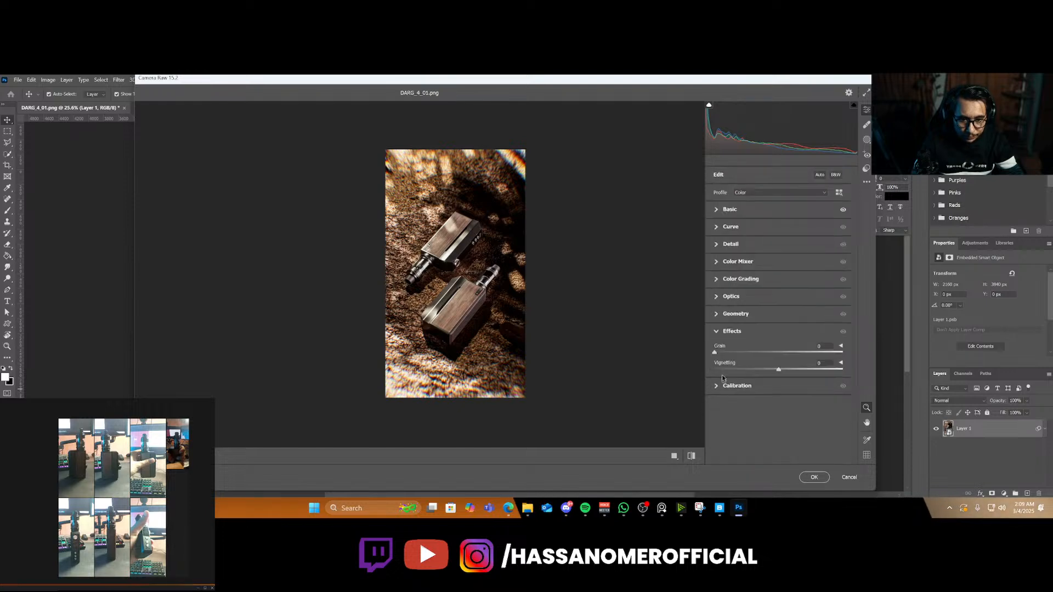
{"action": "left_click_drag", "start_coordinate": [718, 356], "coordinate": [723, 356]}
{"action": "left_click", "coordinate": [481, 299]}
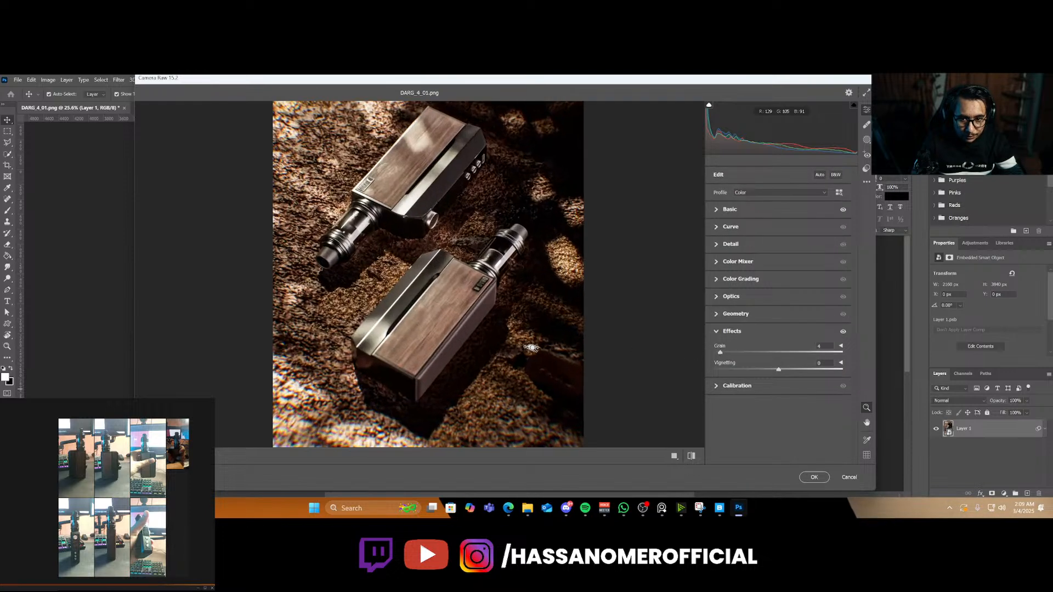
{"action": "left_click_drag", "start_coordinate": [584, 384], "coordinate": [587, 384]}
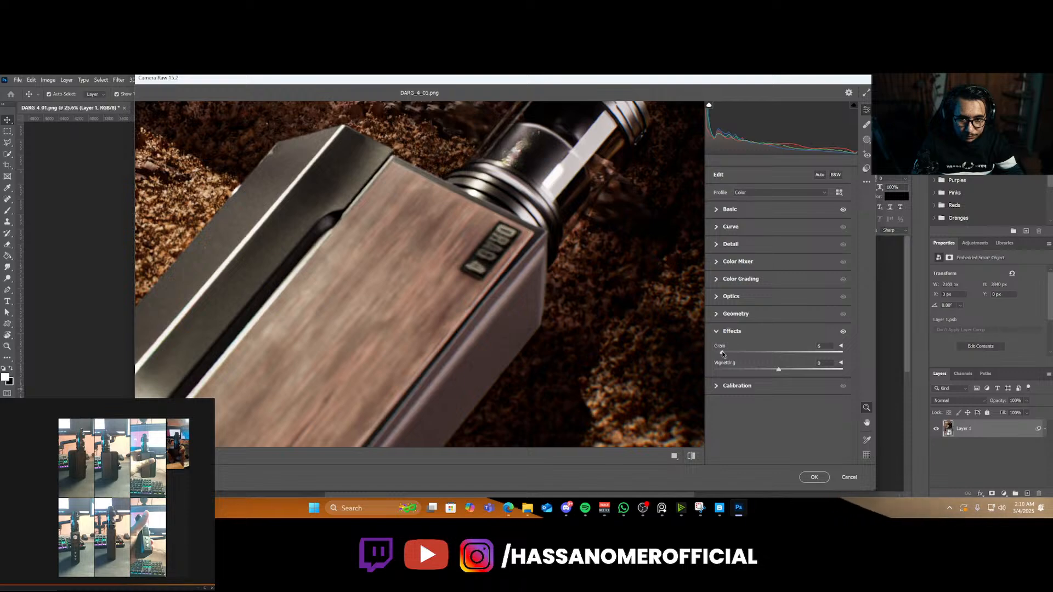
{"action": "left_click_drag", "start_coordinate": [721, 353], "coordinate": [731, 355]}
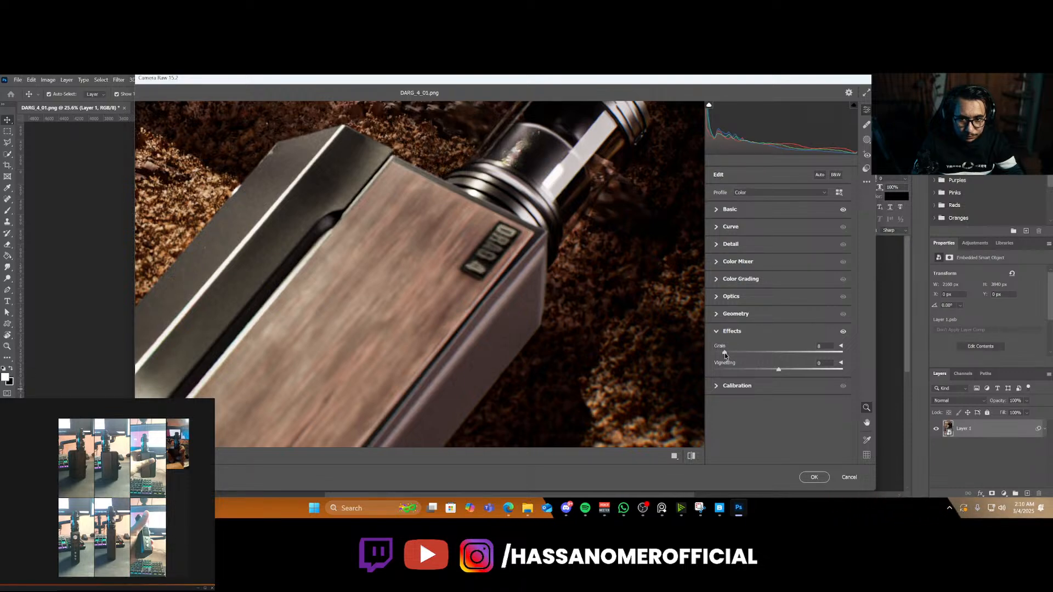
{"action": "left_click_drag", "start_coordinate": [406, 336], "coordinate": [305, 326]}
{"action": "left_click_drag", "start_coordinate": [777, 372], "coordinate": [747, 373]}
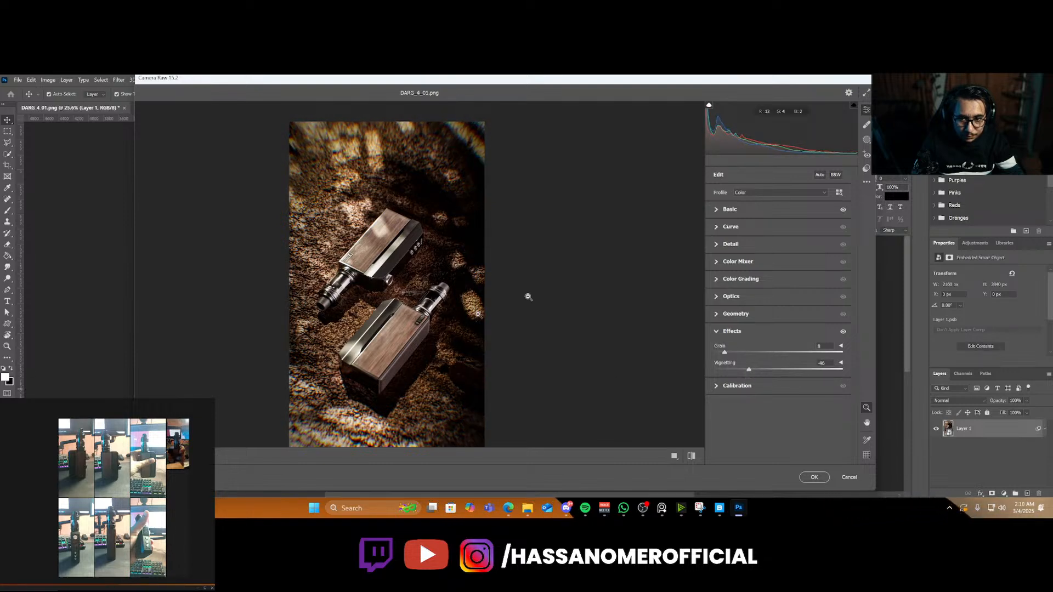
Raise the exposure to +0.50 and the temperature to +2, and apply the Camera Raw filter to the layer
{"action": "left_click", "coordinate": [729, 209]}
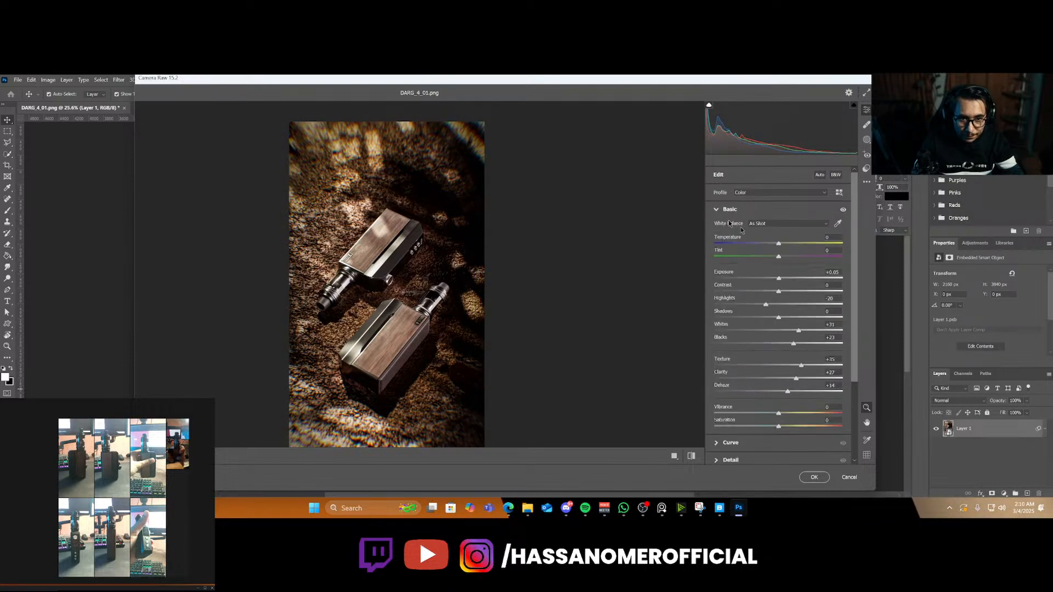
{"action": "left_click_drag", "start_coordinate": [779, 279], "coordinate": [789, 281]}
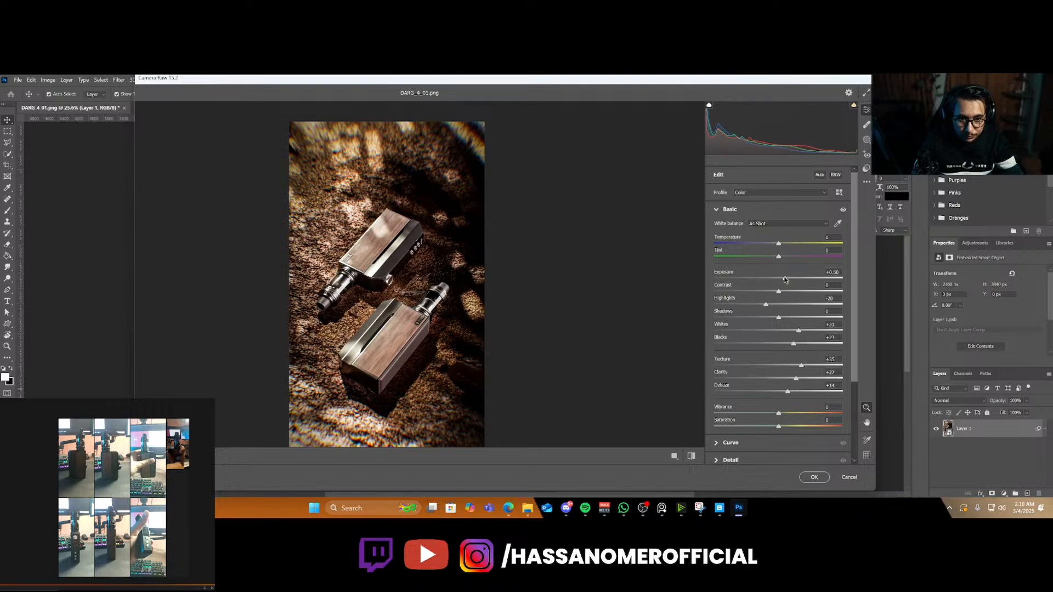
{"action": "left_click_drag", "start_coordinate": [787, 280], "coordinate": [786, 281]}
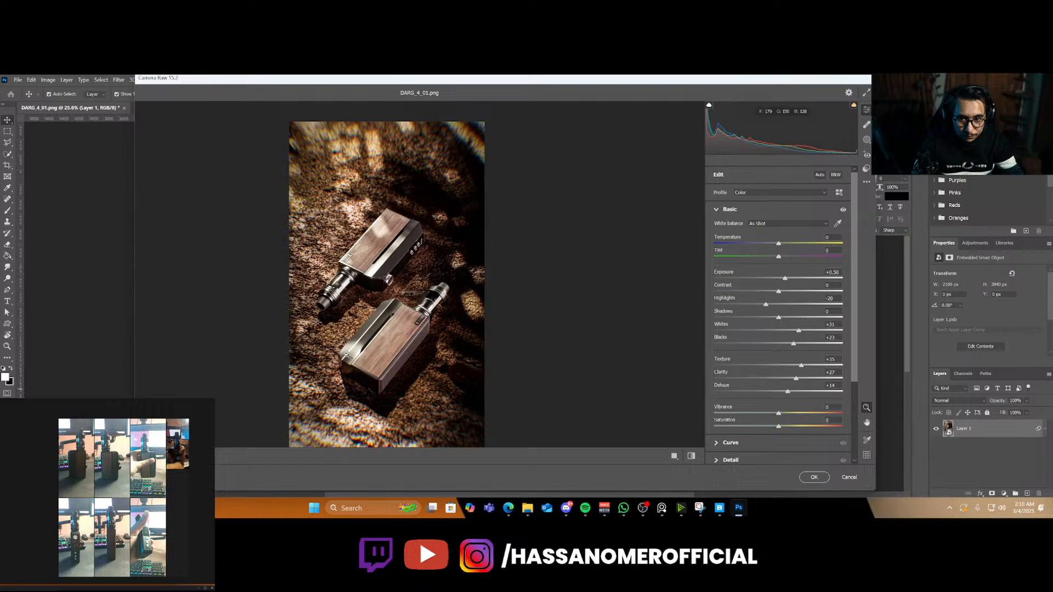
{"action": "mouse_move", "coordinate": [354, 343]}
{"action": "left_mouse_down"}
{"action": "mouse_move", "coordinate": [403, 341]}
{"action": "mouse_move", "coordinate": [325, 339]}
{"action": "mouse_move", "coordinate": [333, 340]}
{"action": "left_mouse_up"}
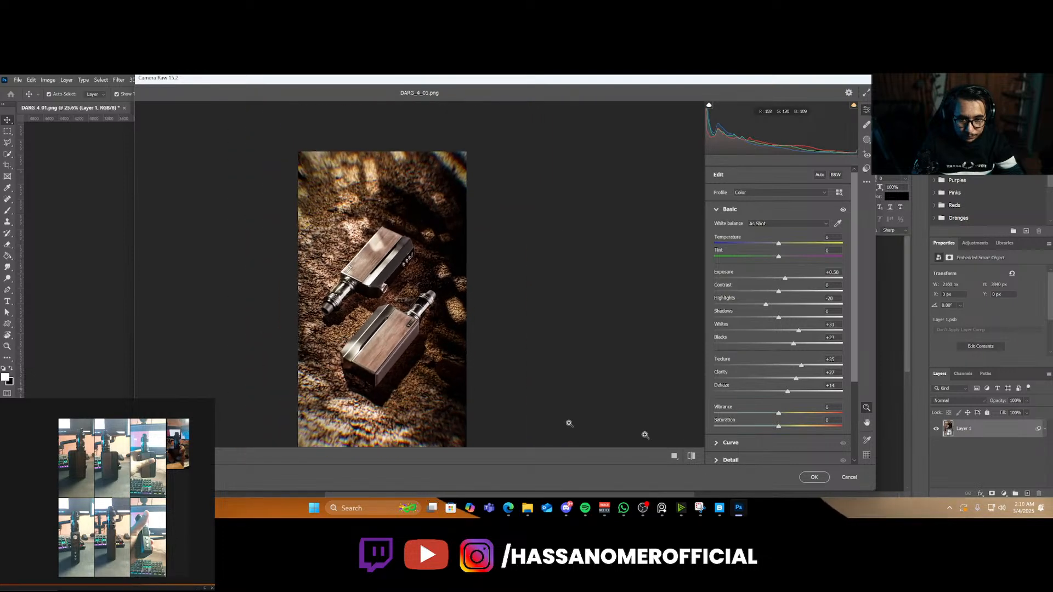
{"action": "scroll", "coordinate": [790, 402], "scroll_direction": "down", "scroll_amount": 2}
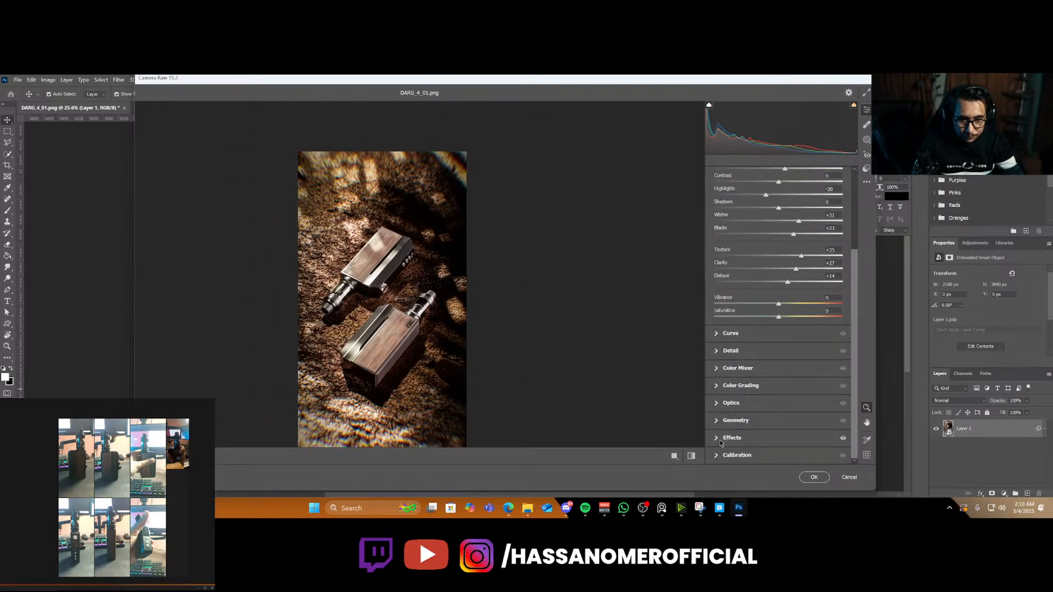
{"action": "left_click", "coordinate": [720, 439]}
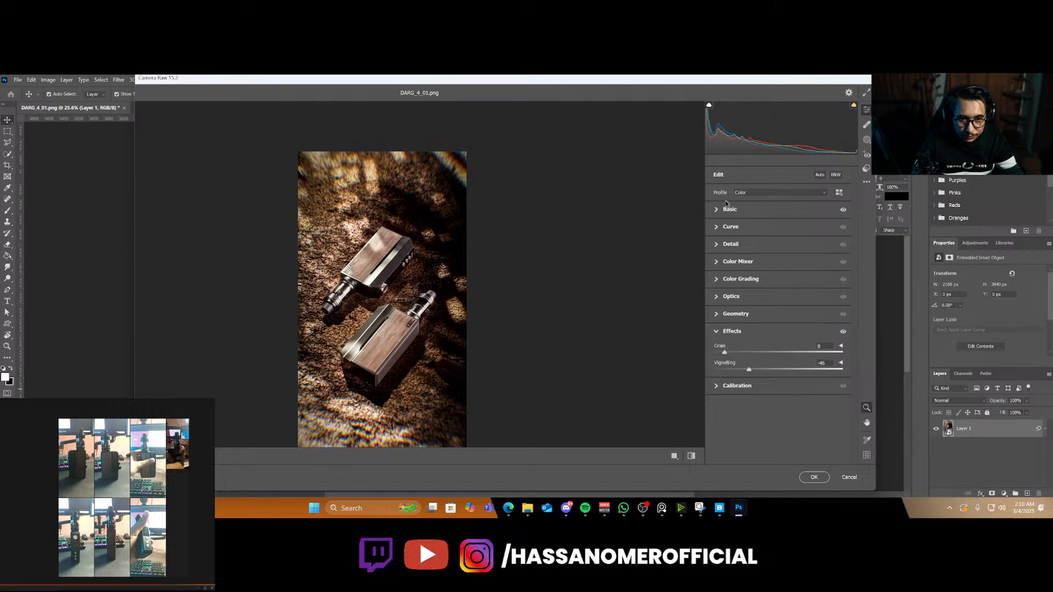
{"action": "left_click", "coordinate": [728, 209]}
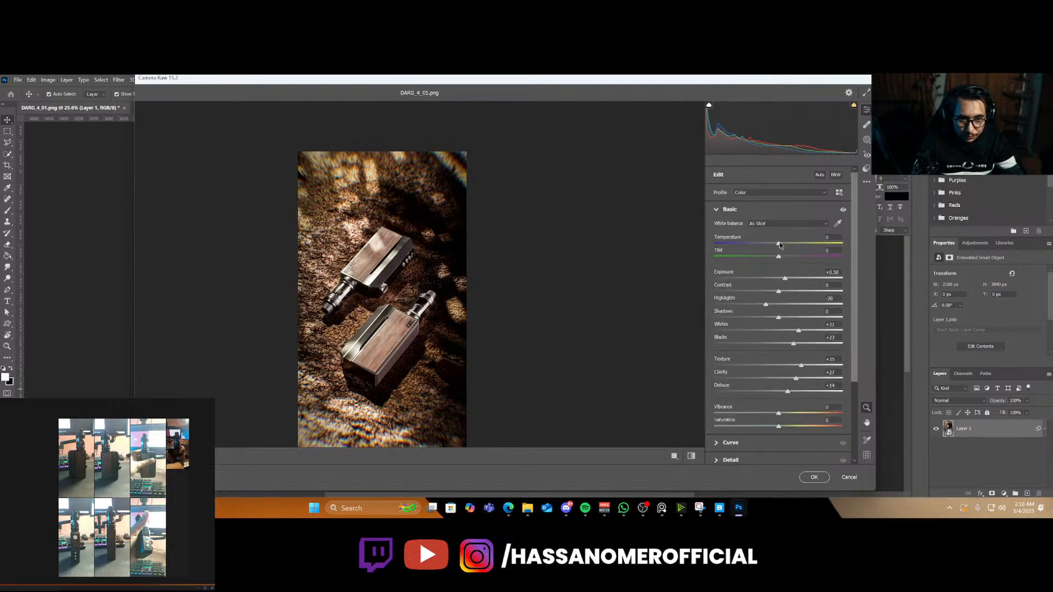
{"action": "left_click_drag", "start_coordinate": [781, 245], "coordinate": [782, 245]}
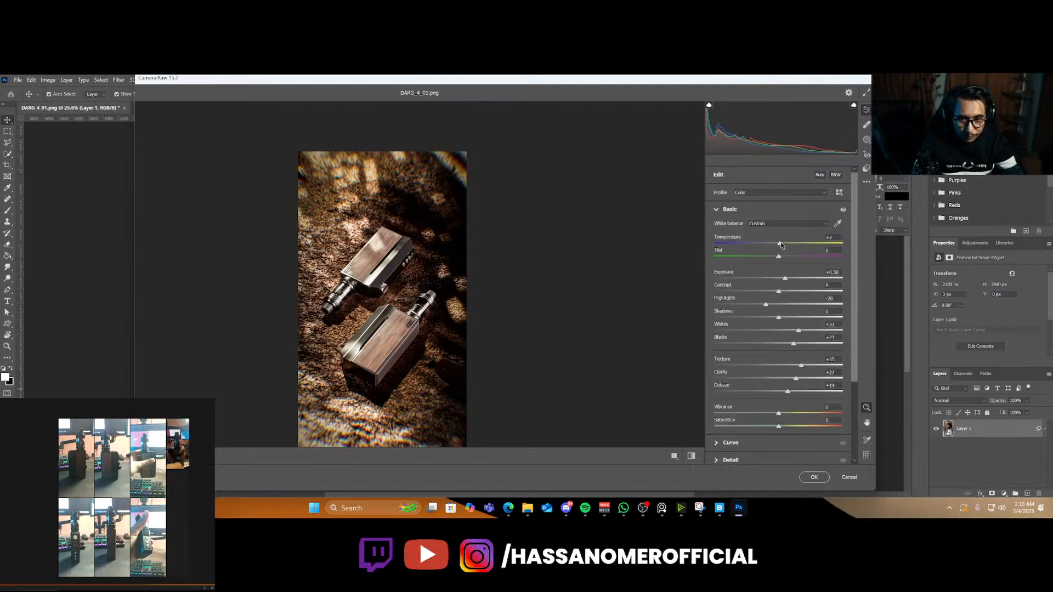
{"action": "left_click", "coordinate": [817, 477]}
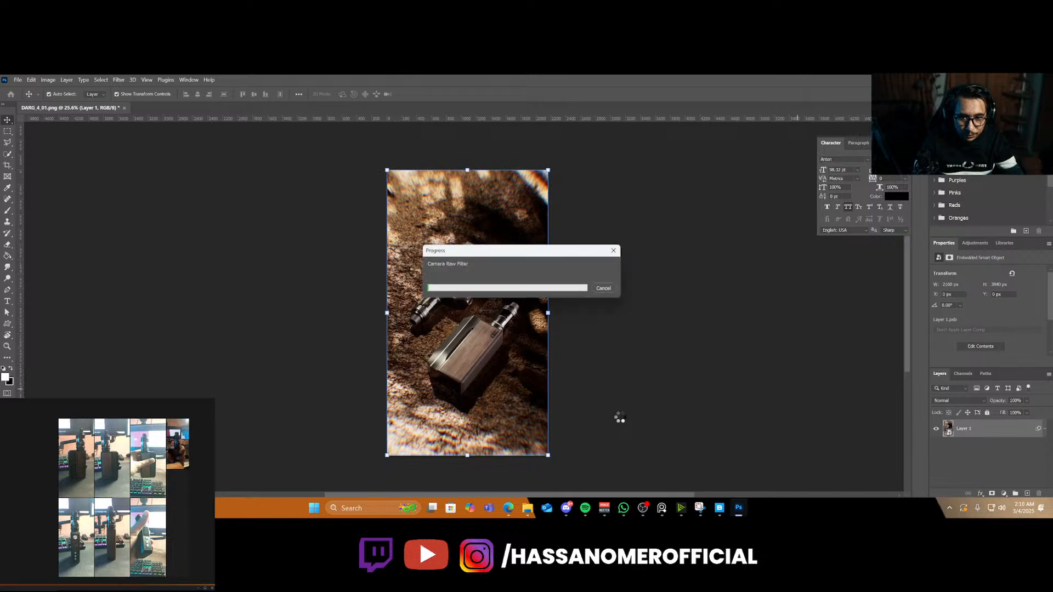
Add a Color Lookup adjustment layer above the render and load the 2Strip.look 3D LUT
{"action": "left_click", "coordinate": [1005, 492]}
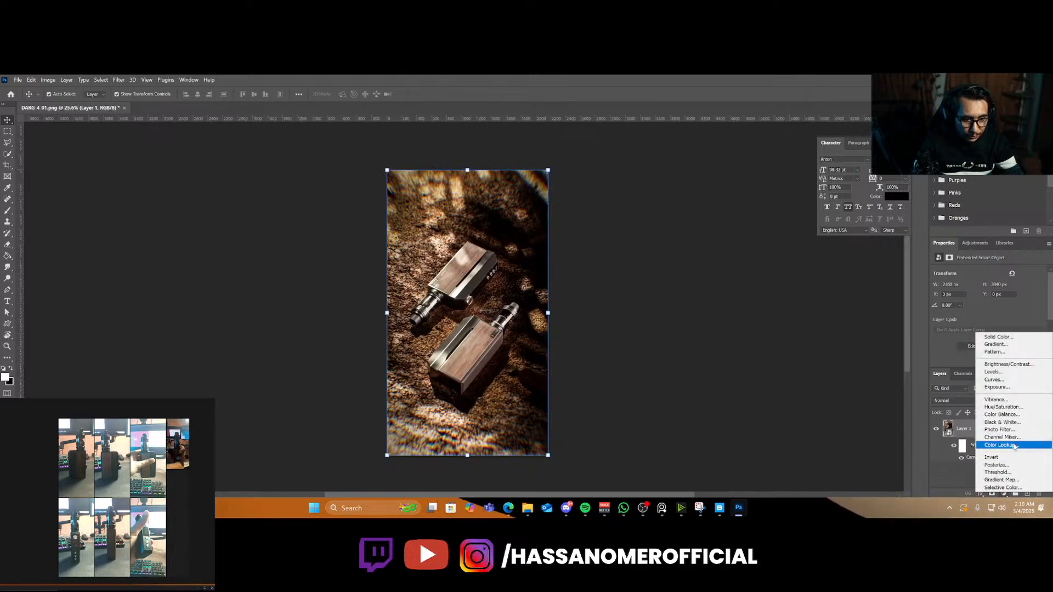
{"action": "key", "text": "Escape"}
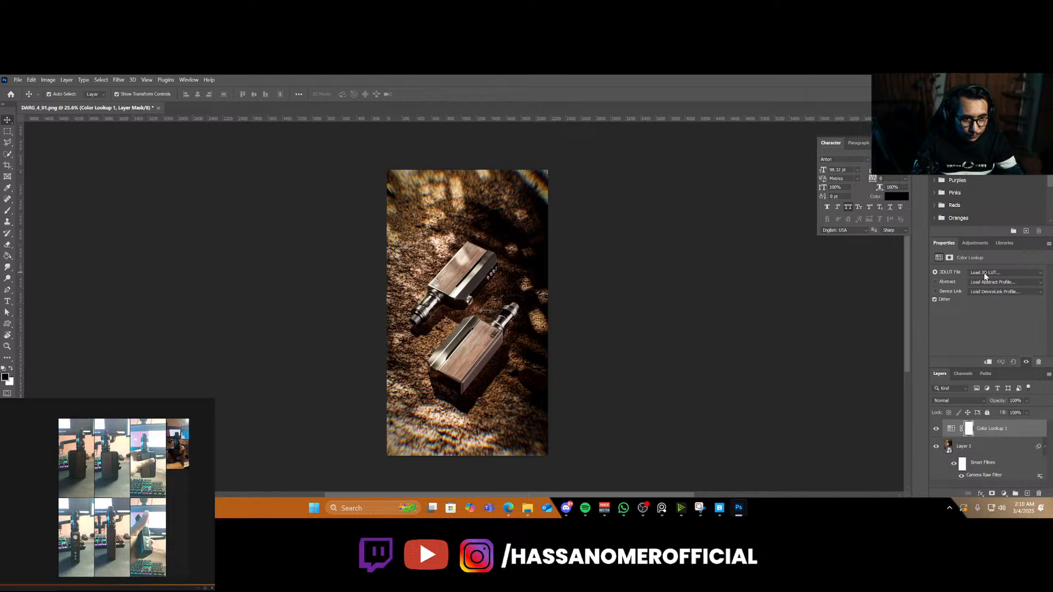
{"action": "left_click", "coordinate": [985, 273]}
{"action": "left_click", "coordinate": [959, 104]}
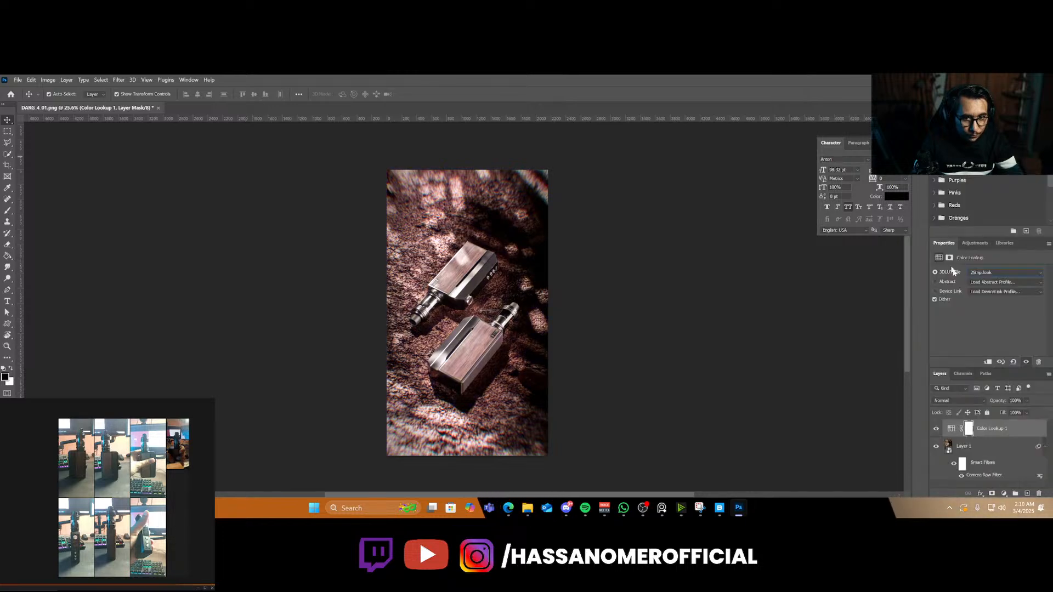
{"action": "key", "text": "Down"}
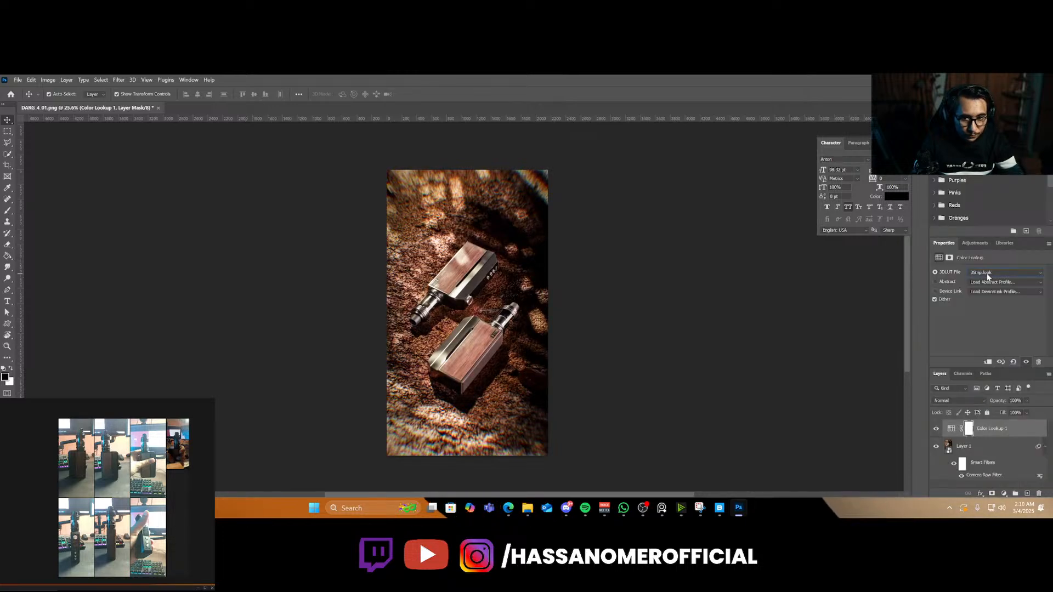
Change the Color Lookup's 3D LUT to Birds of Prey - Standard.cube and reduce the adjustment layer's fill to about 36%
{"action": "key", "text": "Down"}
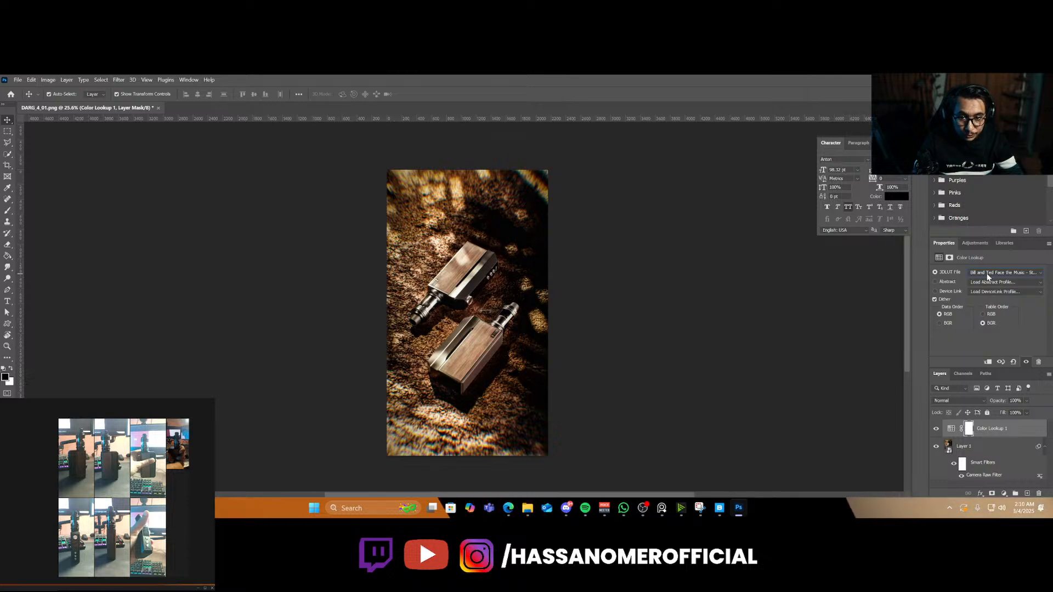
{"action": "left_click", "coordinate": [1027, 413]}
{"action": "left_click", "coordinate": [1017, 420]}
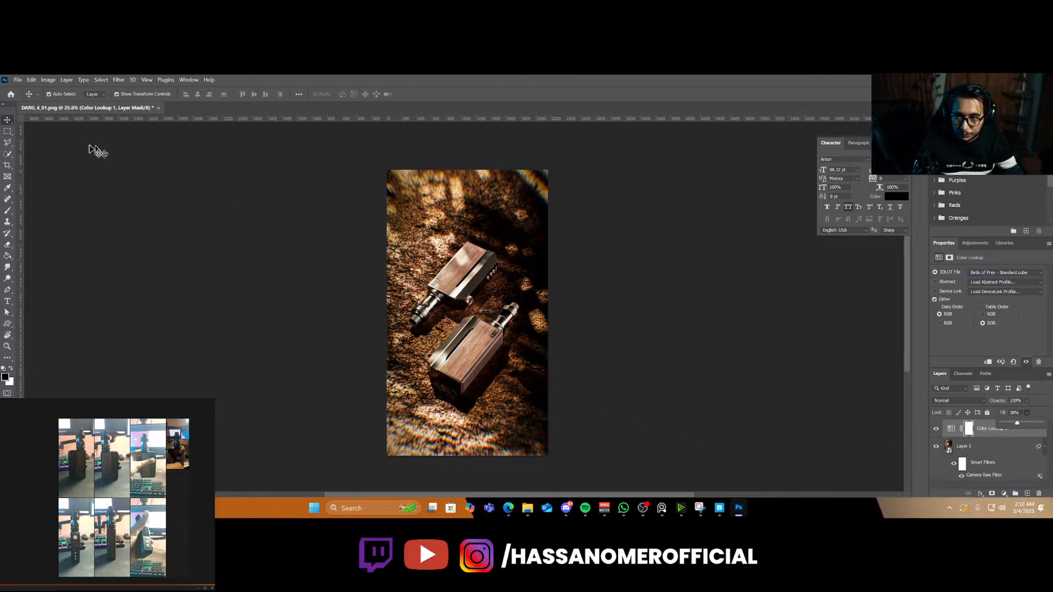
{"action": "left_click", "coordinate": [252, 235]}
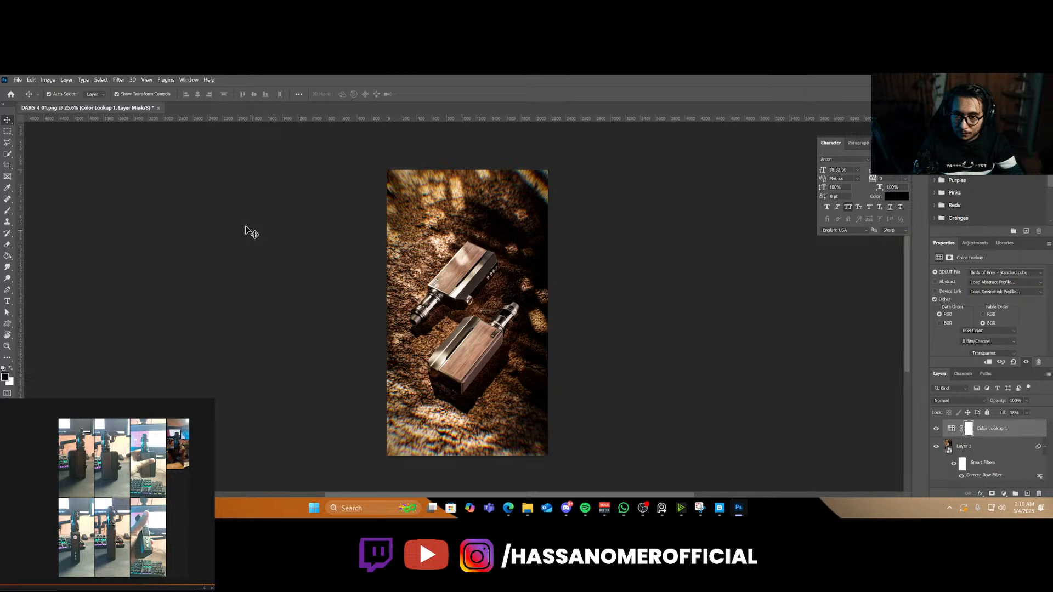
{"action": "left_click", "coordinate": [247, 231]}
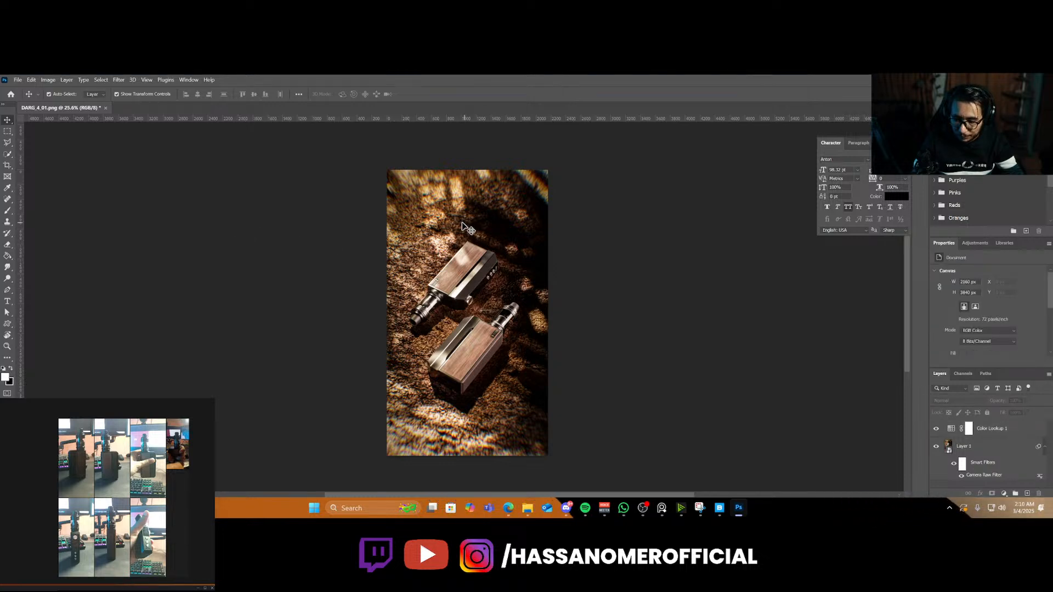
Add a text layer reading "DRAG 4" above the upper device in the render
{"action": "key", "text": "t"}
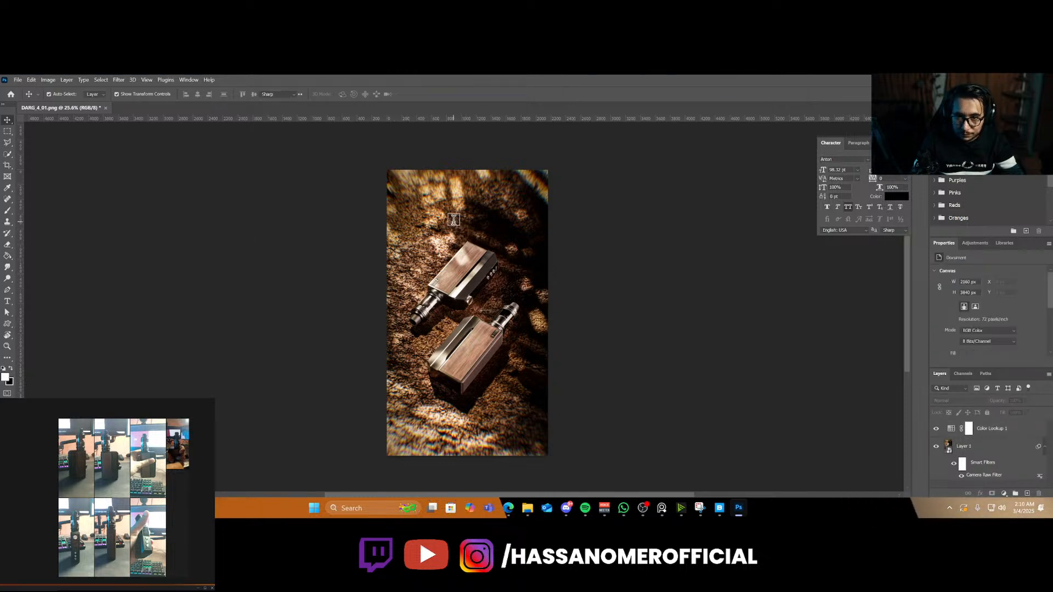
{"action": "left_click", "coordinate": [454, 220]}
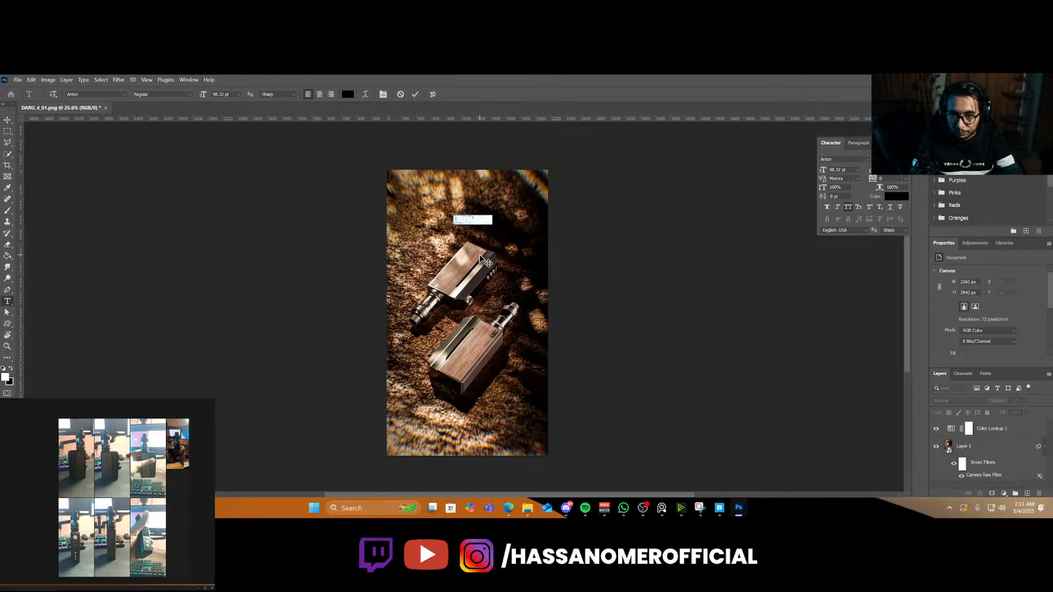
{"action": "type", "text": "DRAG 4"}
{"action": "key", "text": "ctrl+Return"}
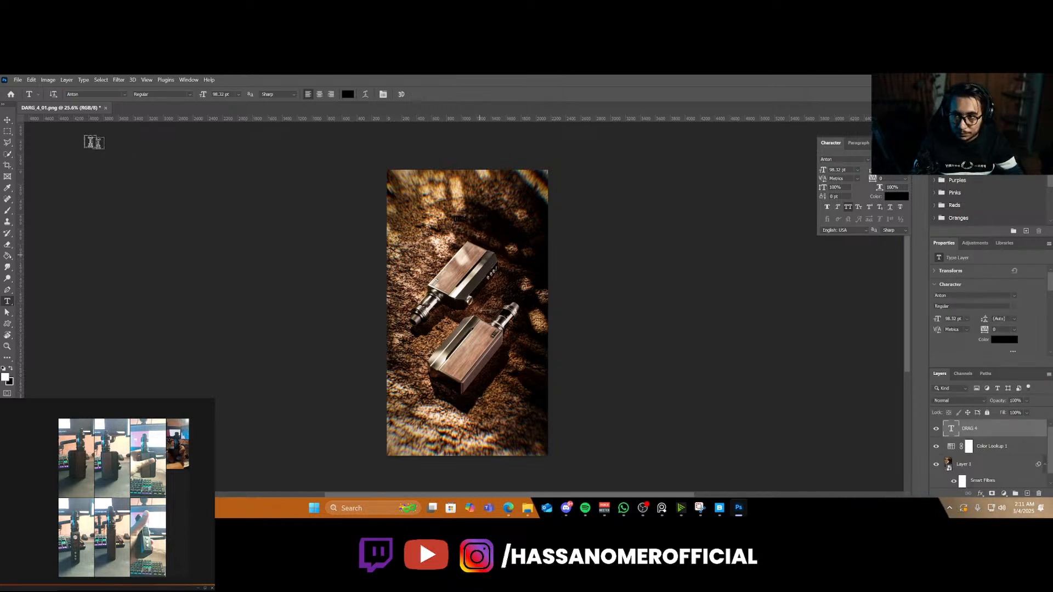
Change the DRAG 4 text color to pure white (RGB 255, 255, 255)
{"action": "left_click", "coordinate": [8, 121]}
{"action": "left_click", "coordinate": [899, 198]}
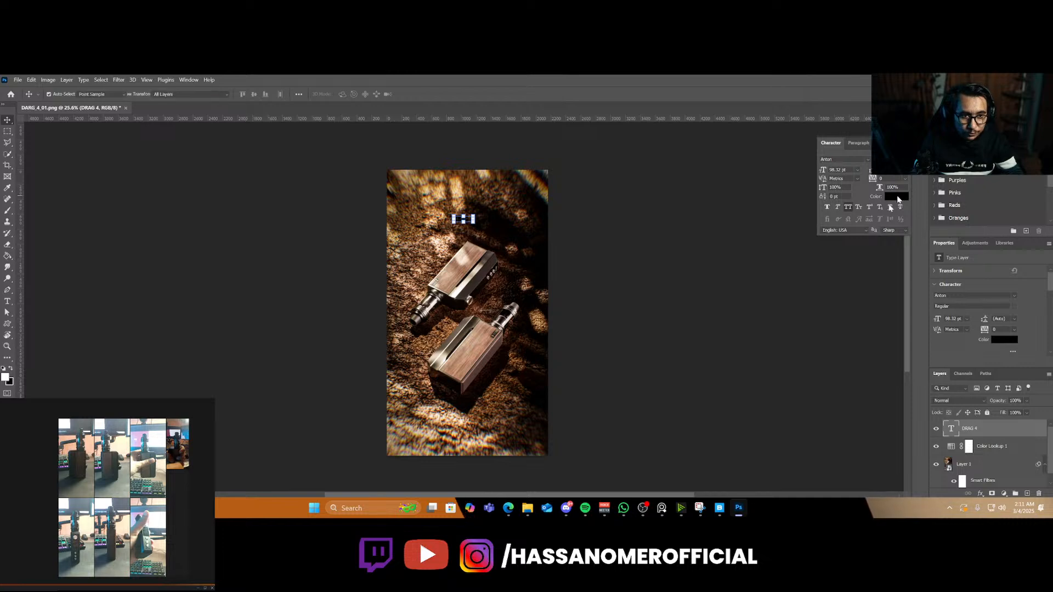
{"action": "left_click_drag", "start_coordinate": [554, 258], "coordinate": [481, 194]}
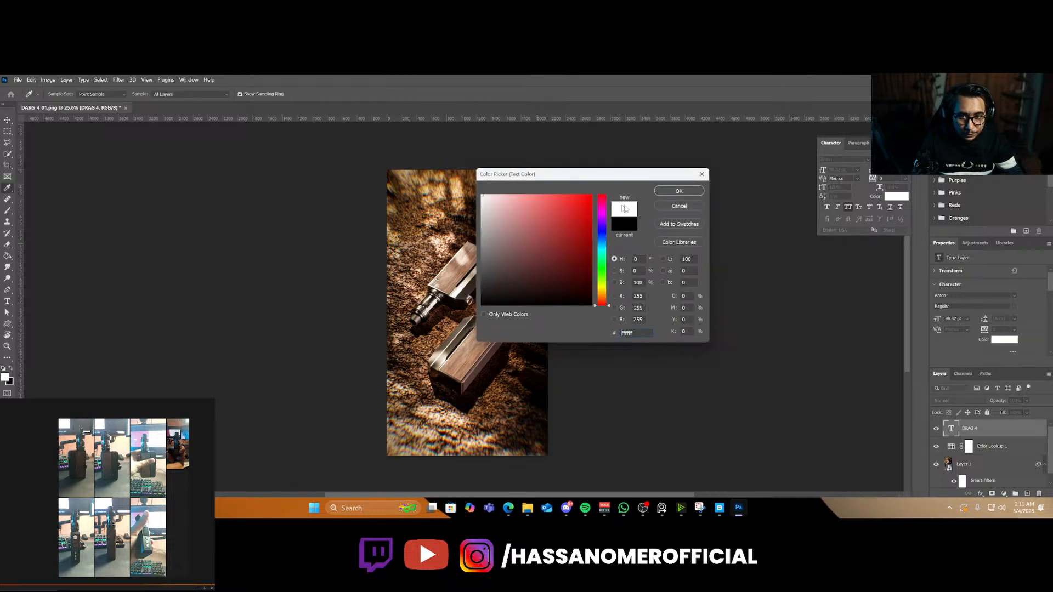
{"action": "left_click", "coordinate": [680, 195]}
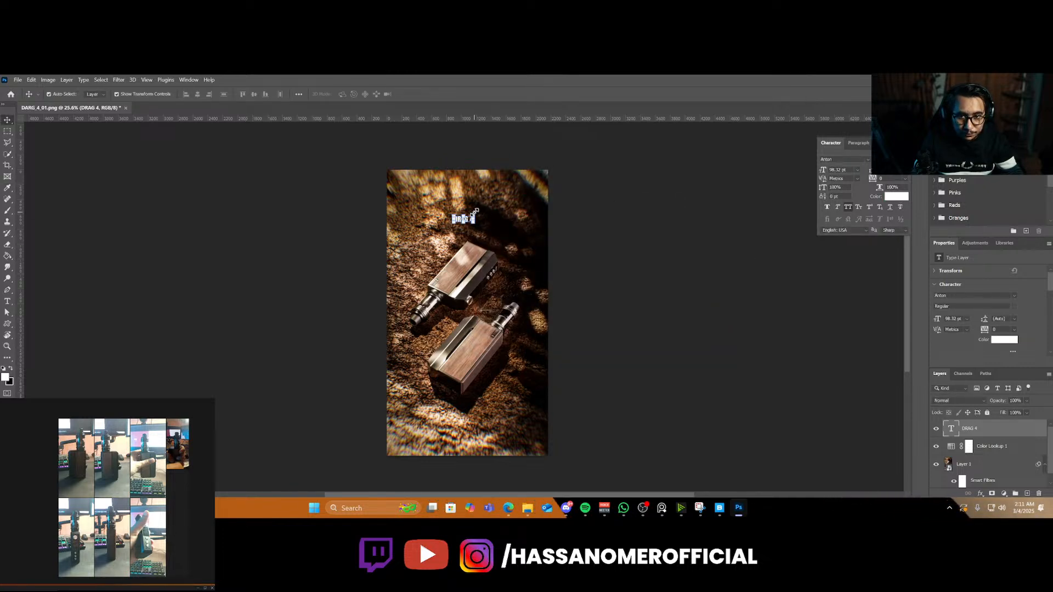
Enlarge the DRAG 4 title to about 522% and center it horizontally above the devices
{"action": "mouse_move", "coordinate": [475, 213]}
{"action": "left_mouse_down"}
{"action": "mouse_move", "coordinate": [518, 192]}
{"action": "mouse_move", "coordinate": [478, 215]}
{"action": "mouse_move", "coordinate": [490, 210]}
{"action": "left_mouse_up"}
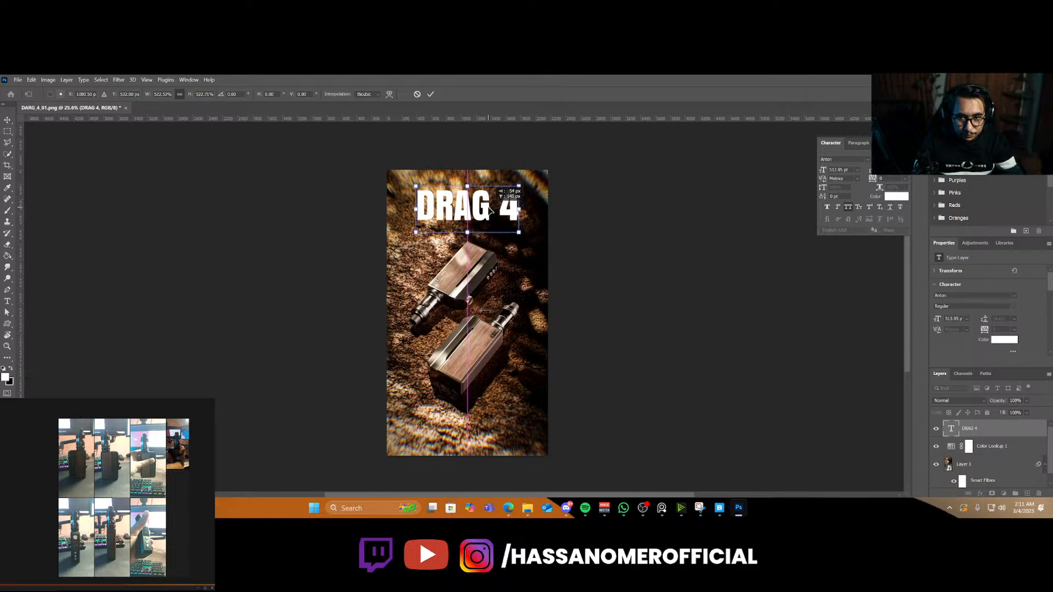
{"action": "key", "text": "Return"}
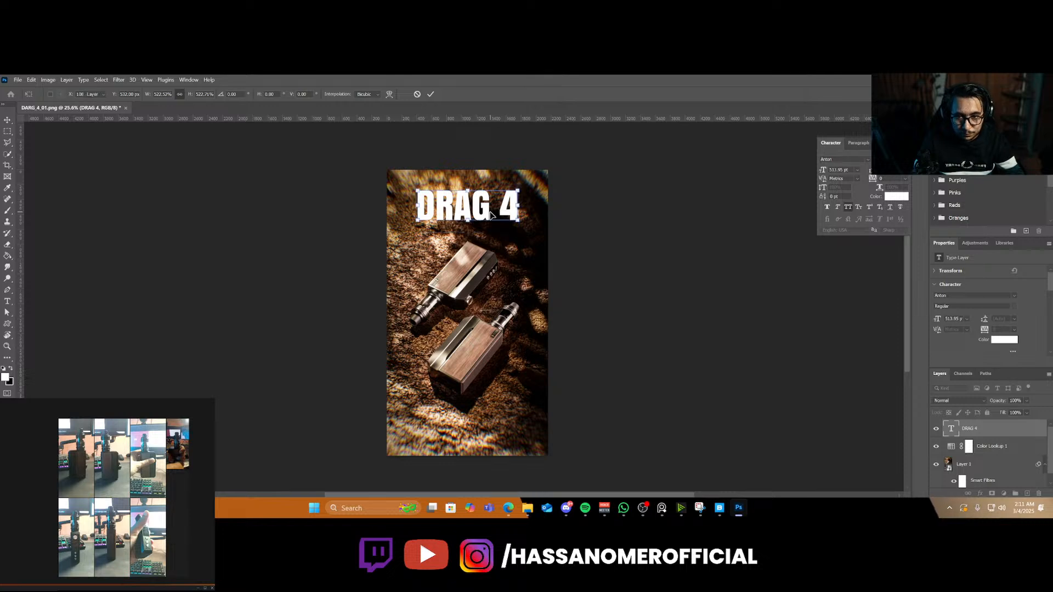
{"action": "mouse_move", "coordinate": [491, 215]}
{"action": "left_mouse_down"}
{"action": "mouse_move", "coordinate": [478, 443]}
{"action": "mouse_move", "coordinate": [488, 443]}
{"action": "mouse_move", "coordinate": [495, 218]}
{"action": "mouse_move", "coordinate": [485, 211]}
{"action": "left_mouse_up"}
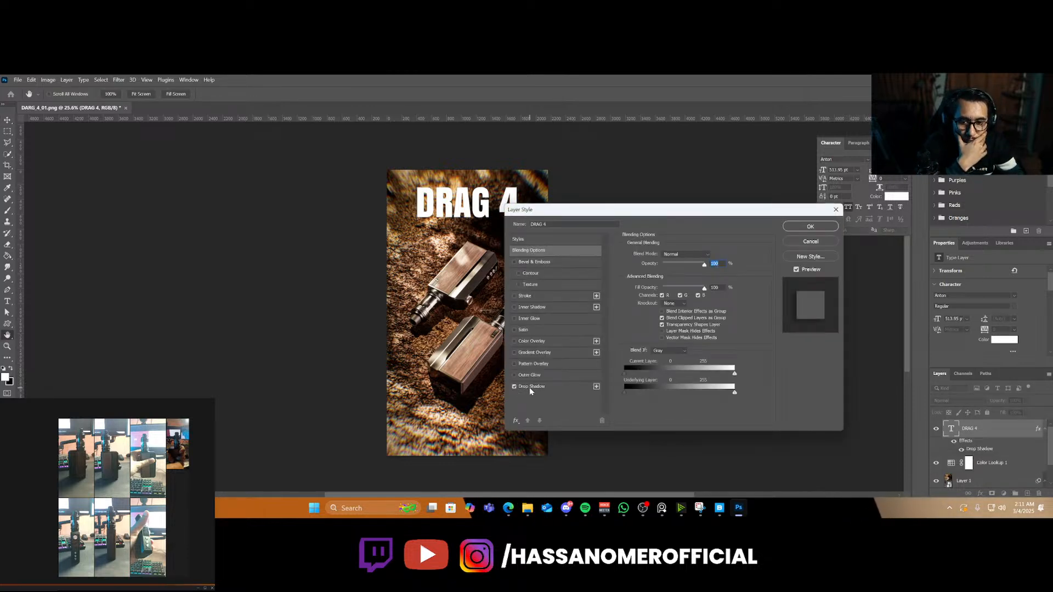
Apply a Multiply drop shadow to the DRAG 4 title and move the title slightly down
{"action": "left_click", "coordinate": [529, 387]}
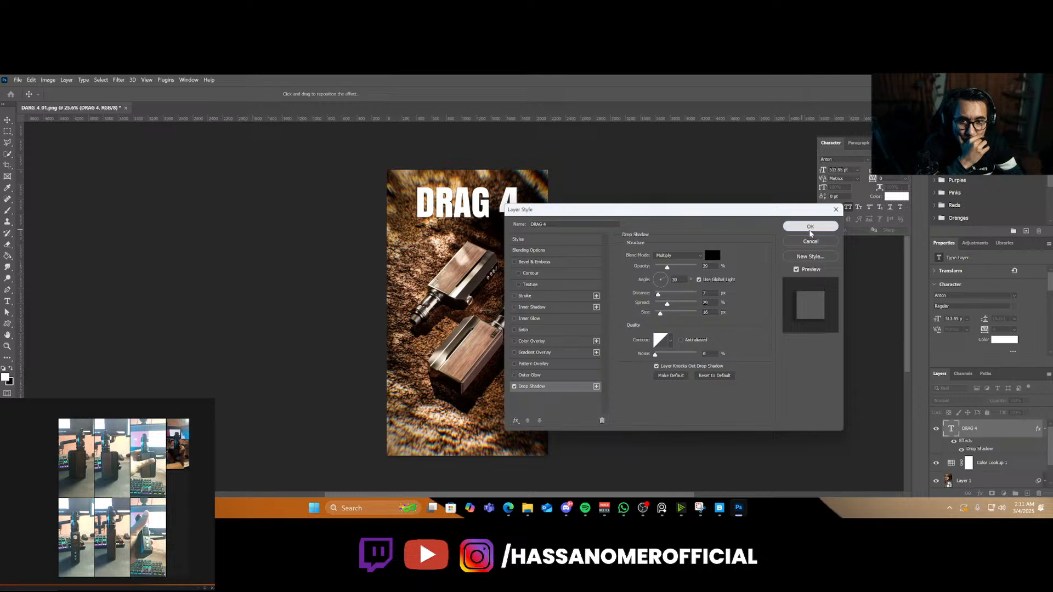
{"action": "left_click", "coordinate": [810, 227]}
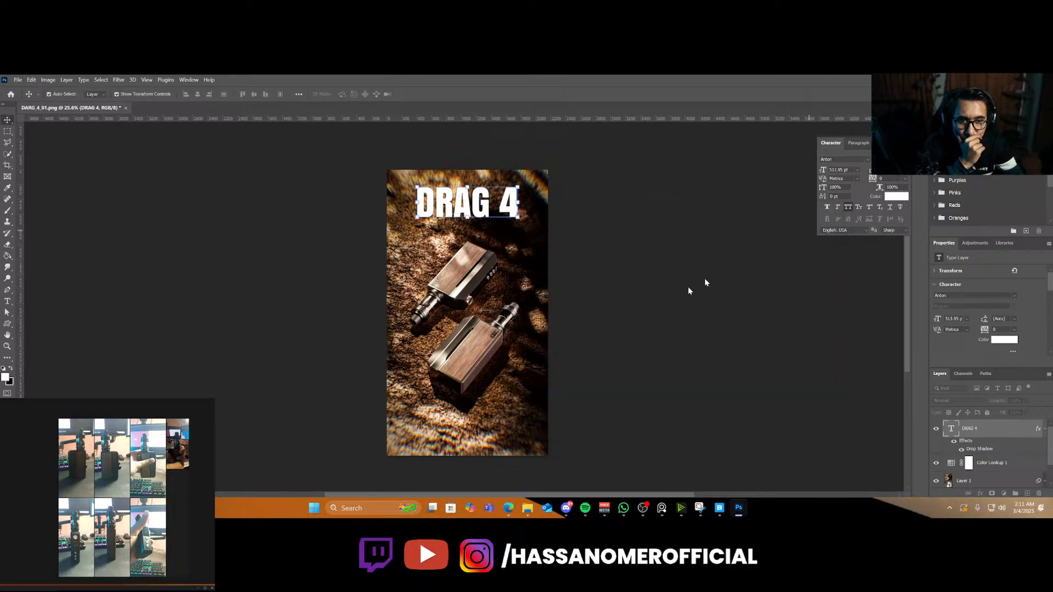
{"action": "left_click", "coordinate": [487, 215]}
{"action": "left_click_drag", "start_coordinate": [487, 215], "coordinate": [487, 220]}
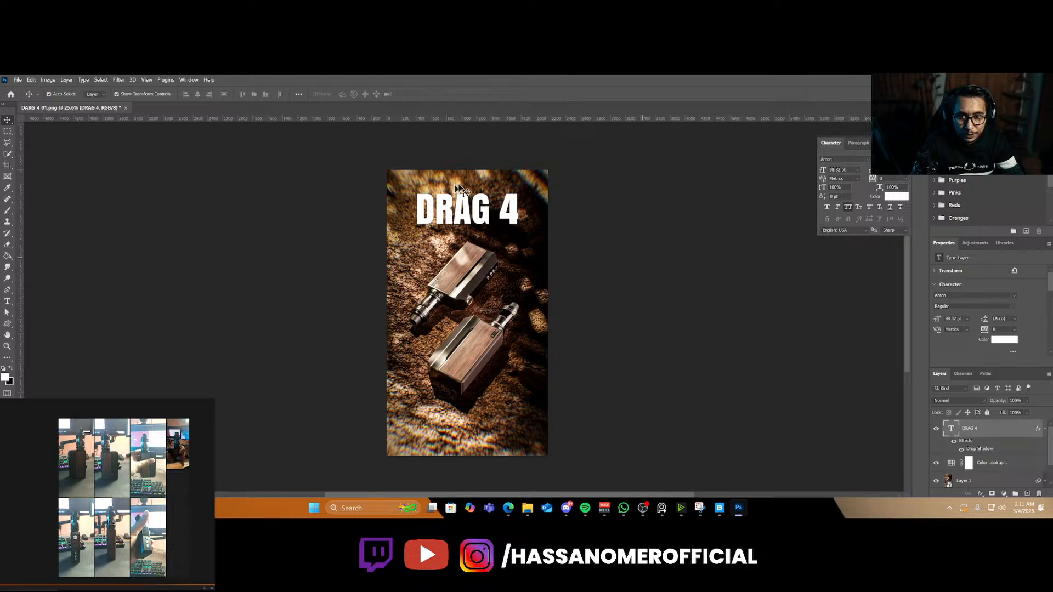
{"action": "left_click", "coordinate": [486, 193]}
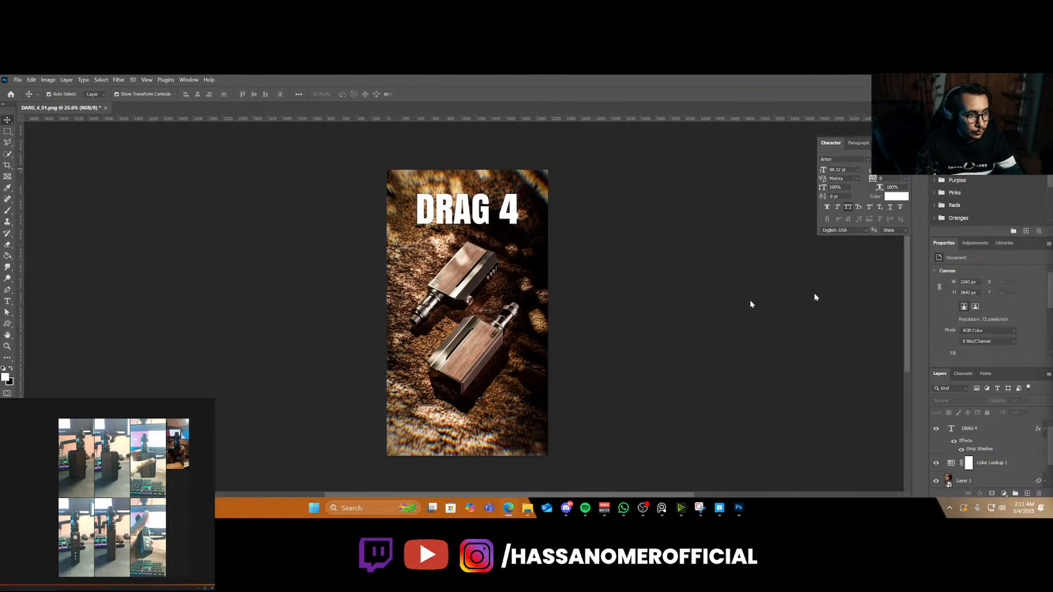
Switch to Microsoft Edge and search the web for "voopoo logo"
{"action": "left_click_drag", "start_coordinate": [752, 304], "coordinate": [483, 333]}
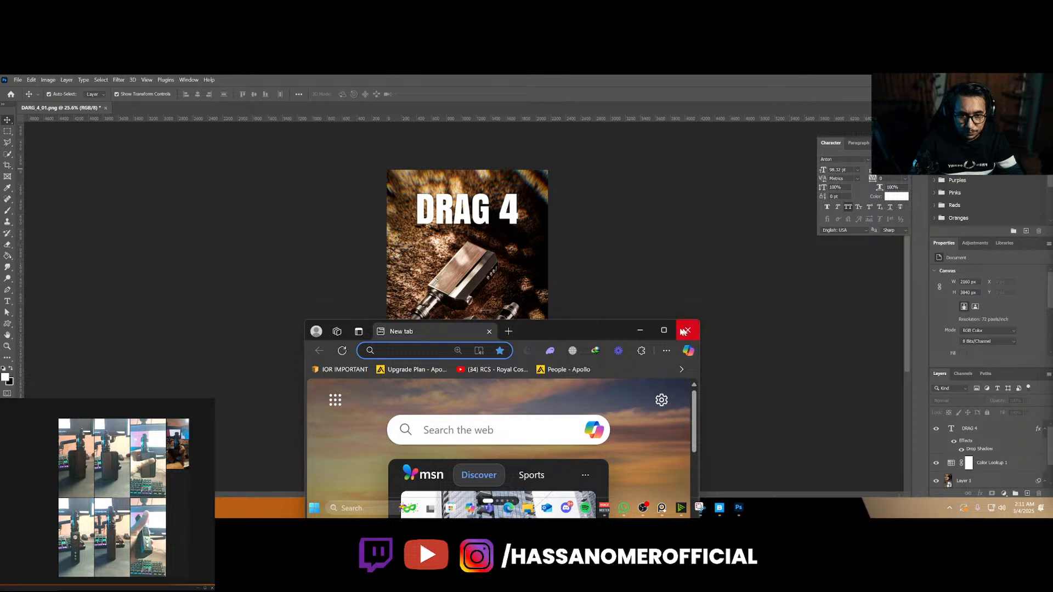
{"action": "left_click", "coordinate": [663, 330]}
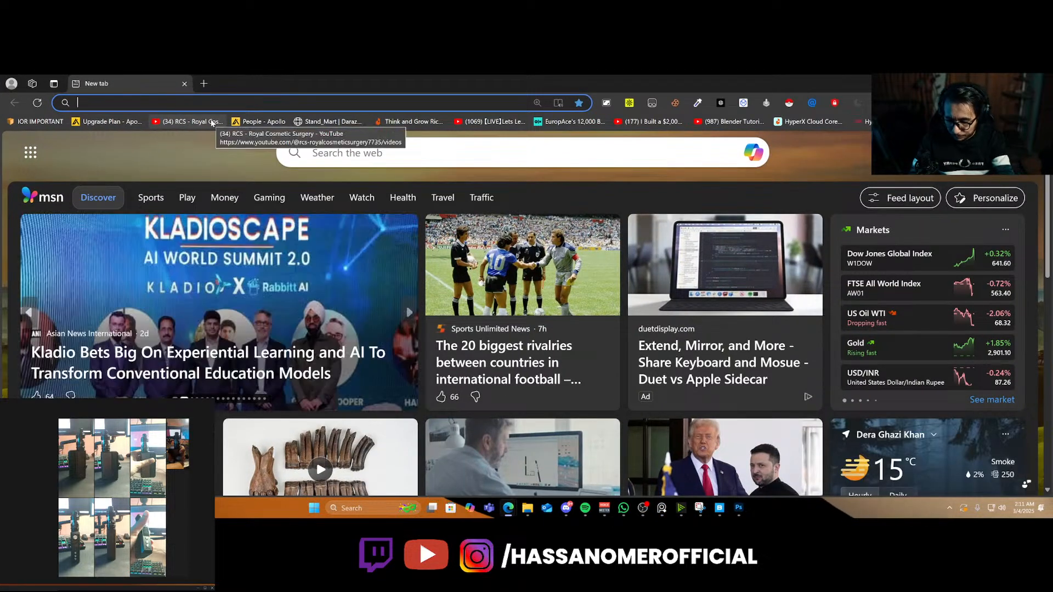
{"action": "type", "text": "voopoo"}
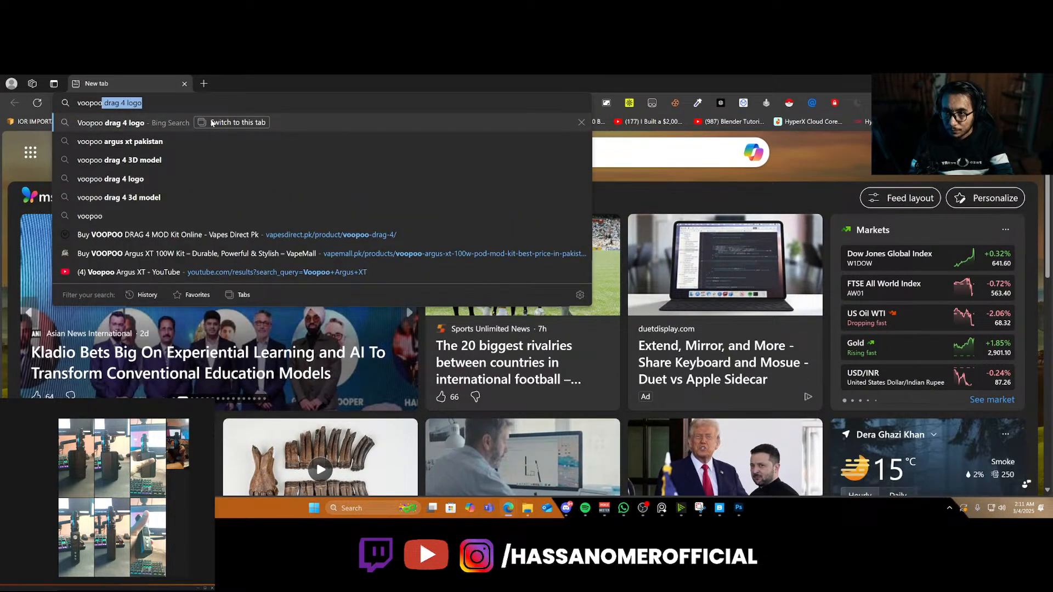
{"action": "type", "text": " logo"}
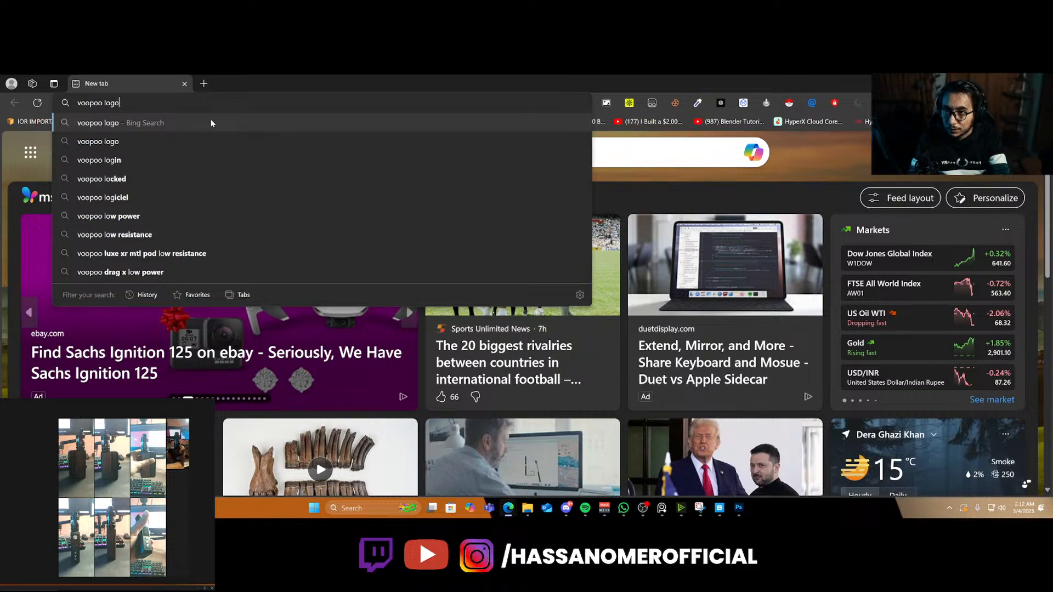
{"action": "key", "text": "Return"}
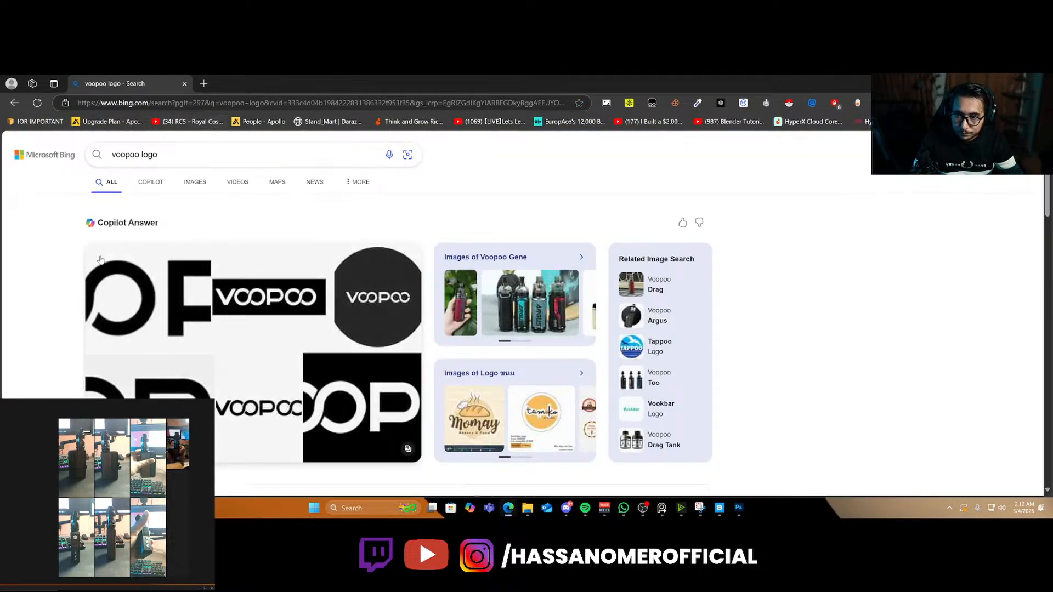
Show the image results for the Voopoo logo, preview the first one, and filter the results to large images
{"action": "left_click", "coordinate": [197, 183]}
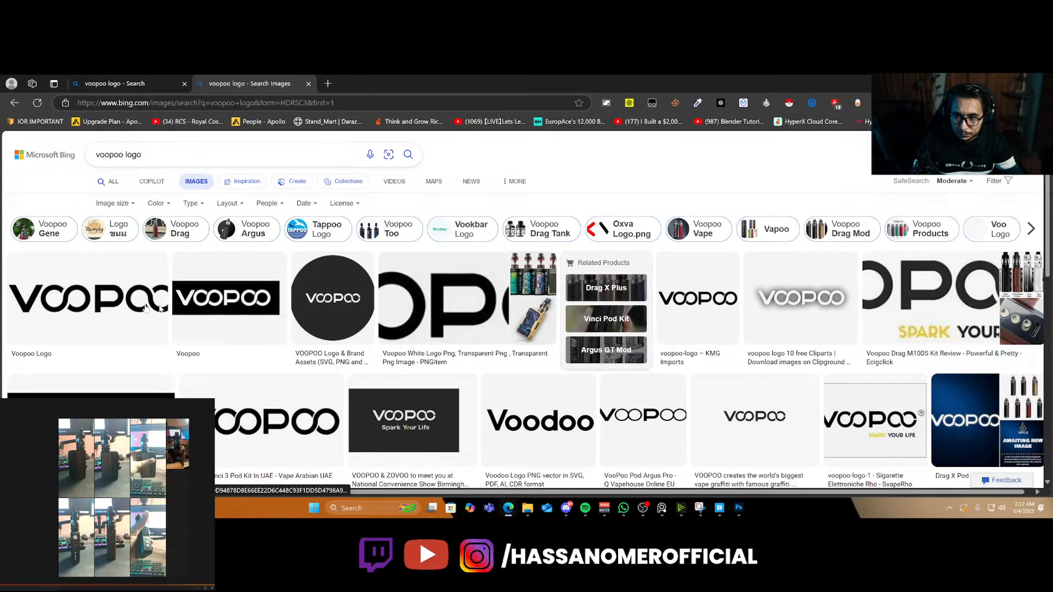
{"action": "left_click", "coordinate": [128, 307]}
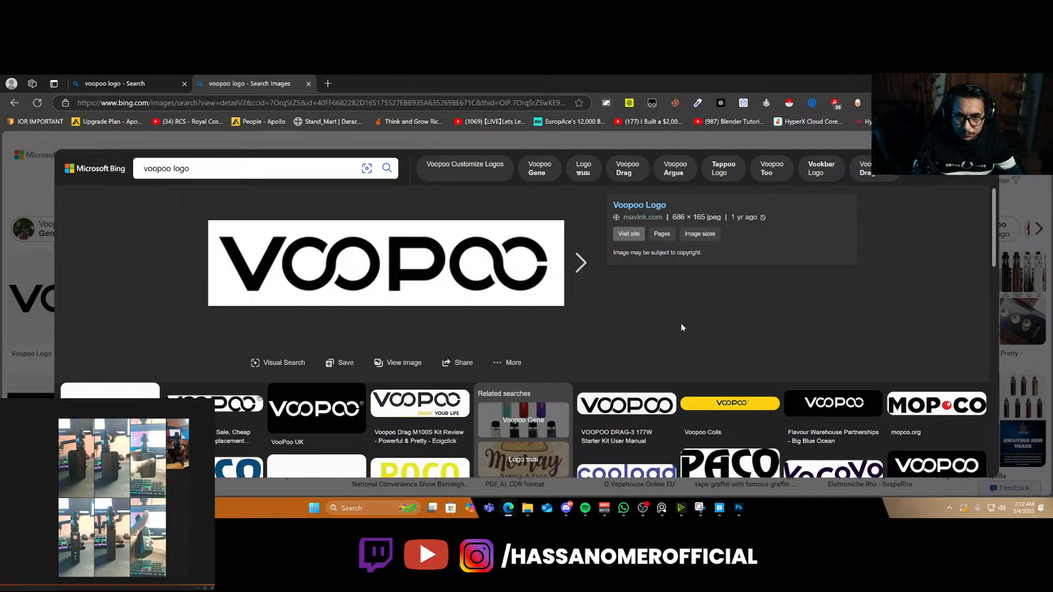
{"action": "left_click", "coordinate": [971, 179]}
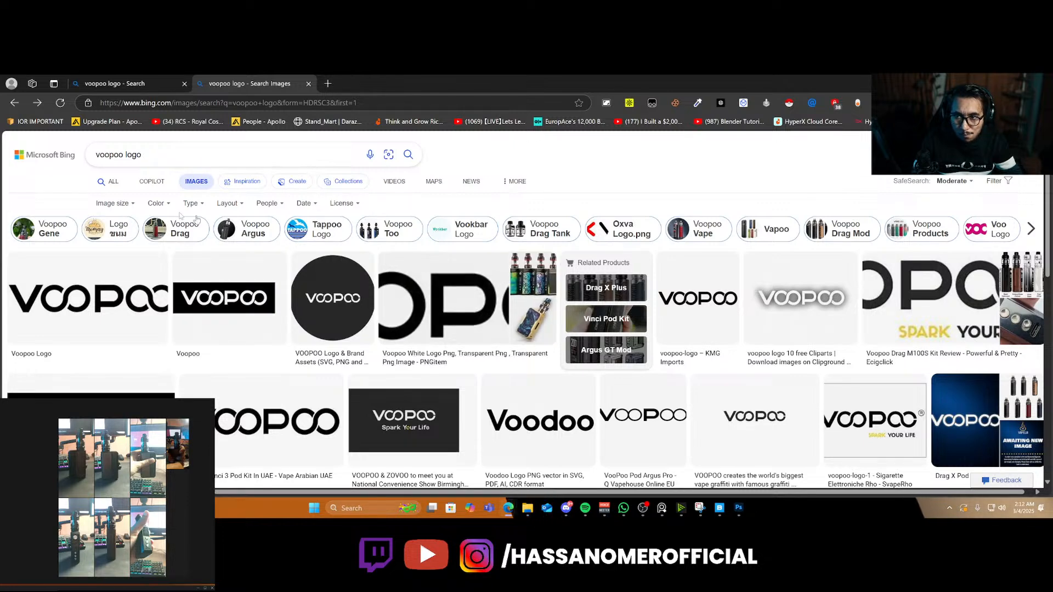
{"action": "left_click", "coordinate": [112, 203]}
{"action": "left_click", "coordinate": [141, 272]}
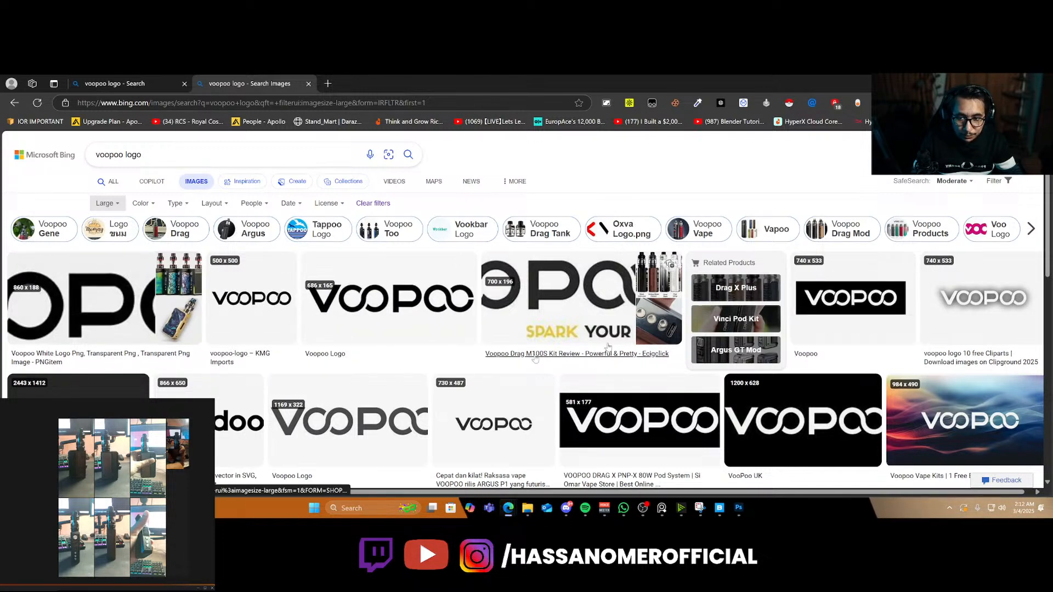
Open the dark gray 1169 × 322 Voopoo logo PNG and save it to the Downloads folder
{"action": "left_click", "coordinate": [350, 433]}
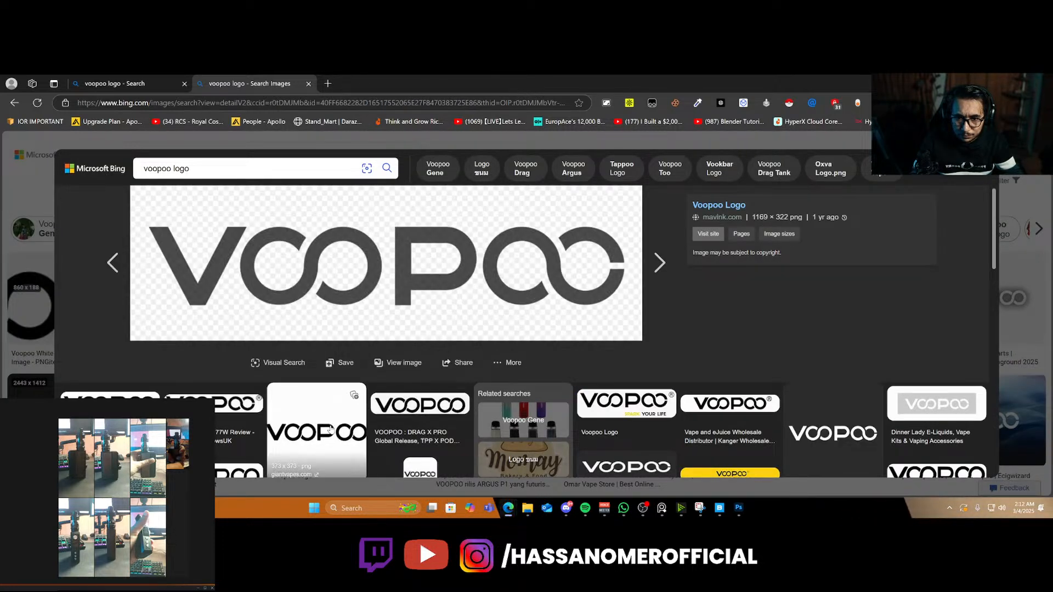
{"action": "right_click", "coordinate": [553, 261]}
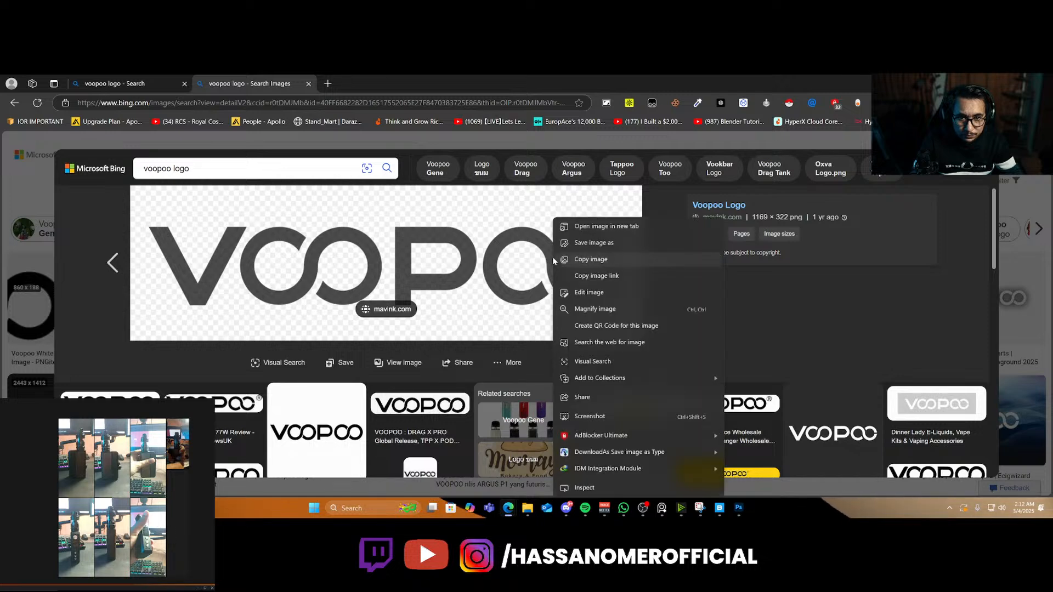
{"action": "left_click", "coordinate": [617, 244]}
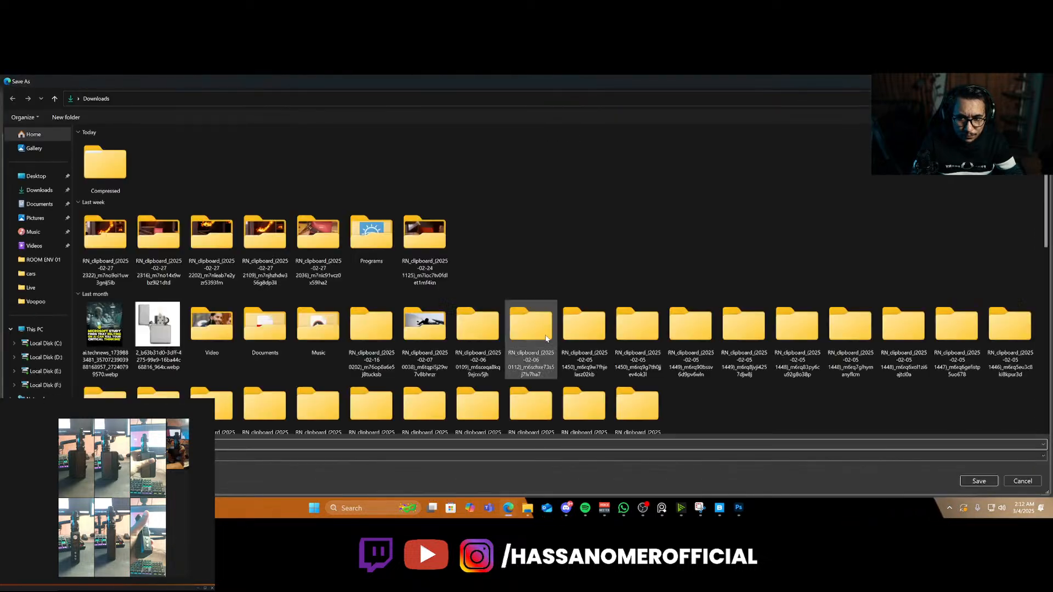
{"action": "left_click", "coordinate": [975, 480]}
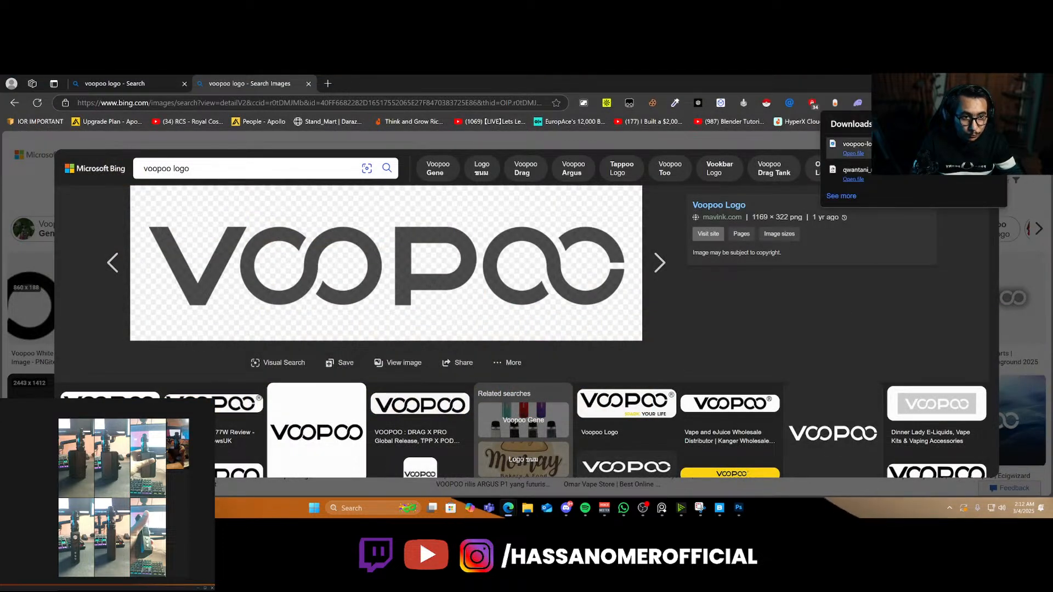
Place the downloaded voopoo-logo file from its folder into the Photoshop poster and invert its colors
{"action": "left_click", "coordinate": [973, 148]}
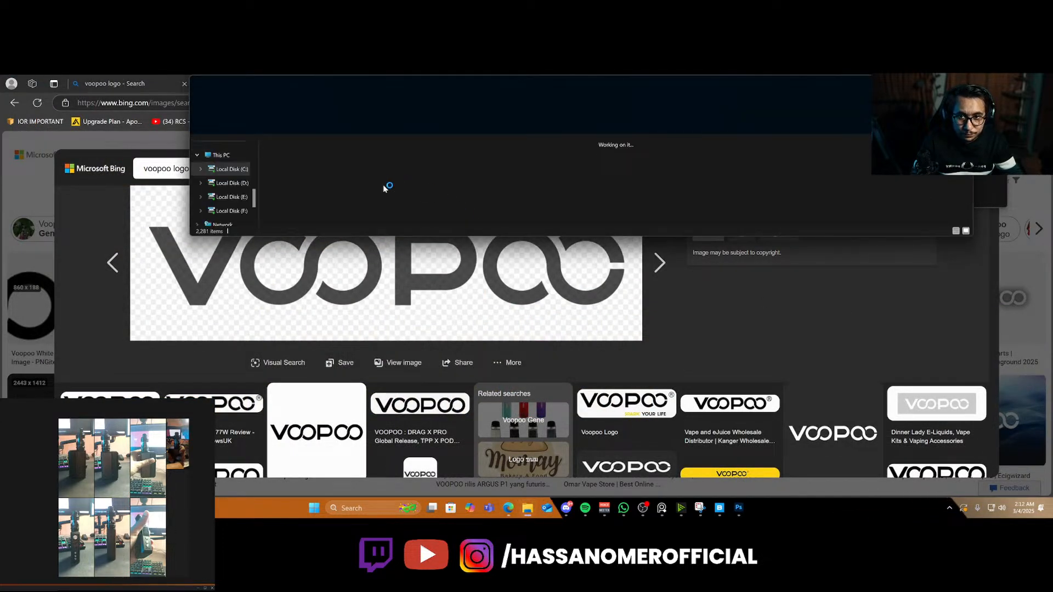
{"action": "left_click_drag", "start_coordinate": [323, 199], "coordinate": [466, 263]}
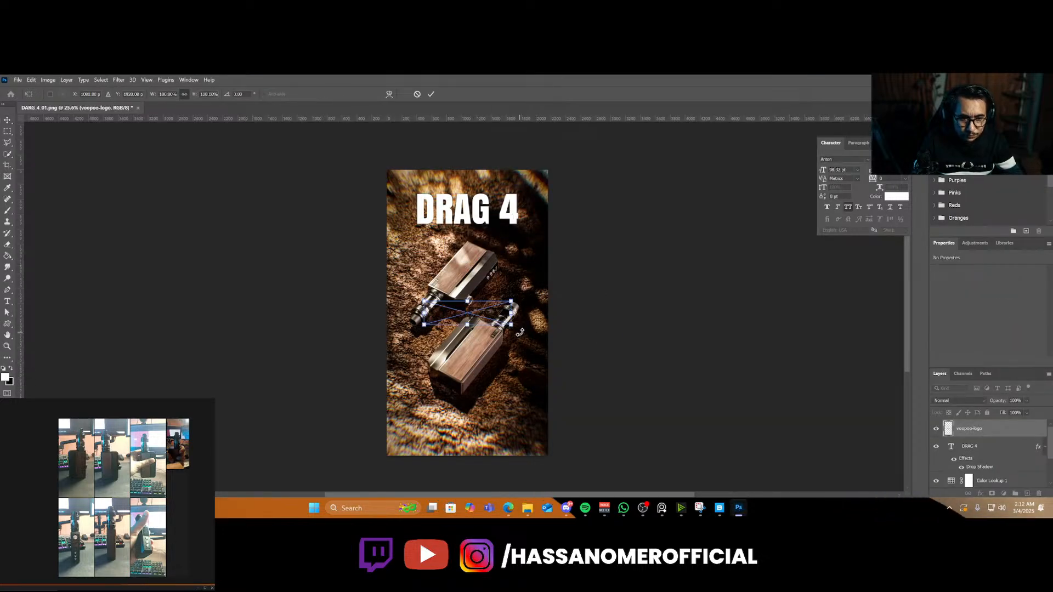
{"action": "key", "text": "Return"}
{"action": "key", "text": "ctrl+i"}
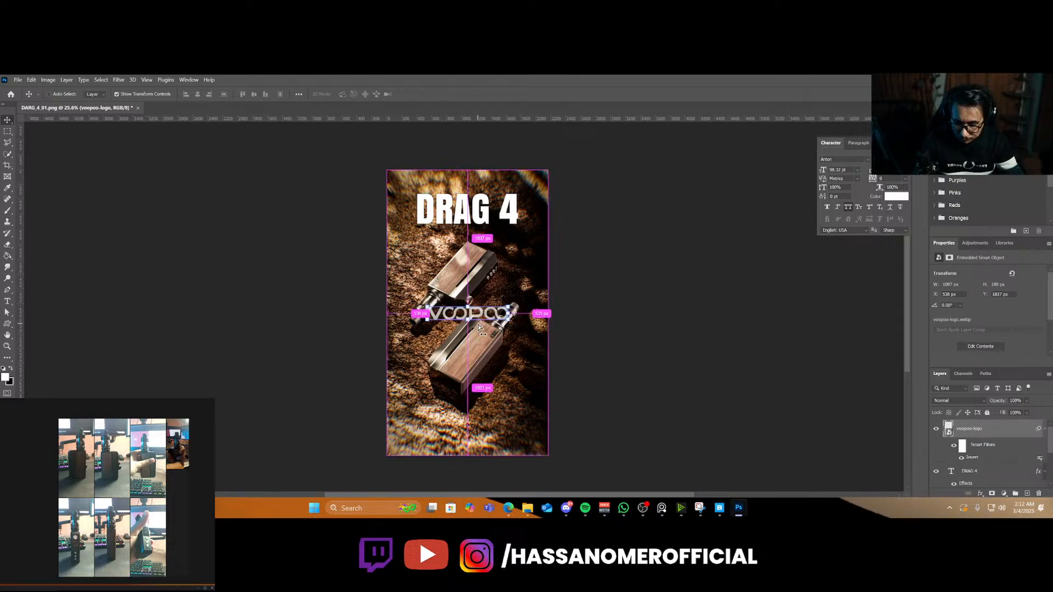
Duplicate the inverted logo layer seven times to strengthen it and convert all the logo layers into one smart object
{"action": "key", "text": "ctrl+j"}
{"action": "key", "text": "ctrl+j"}
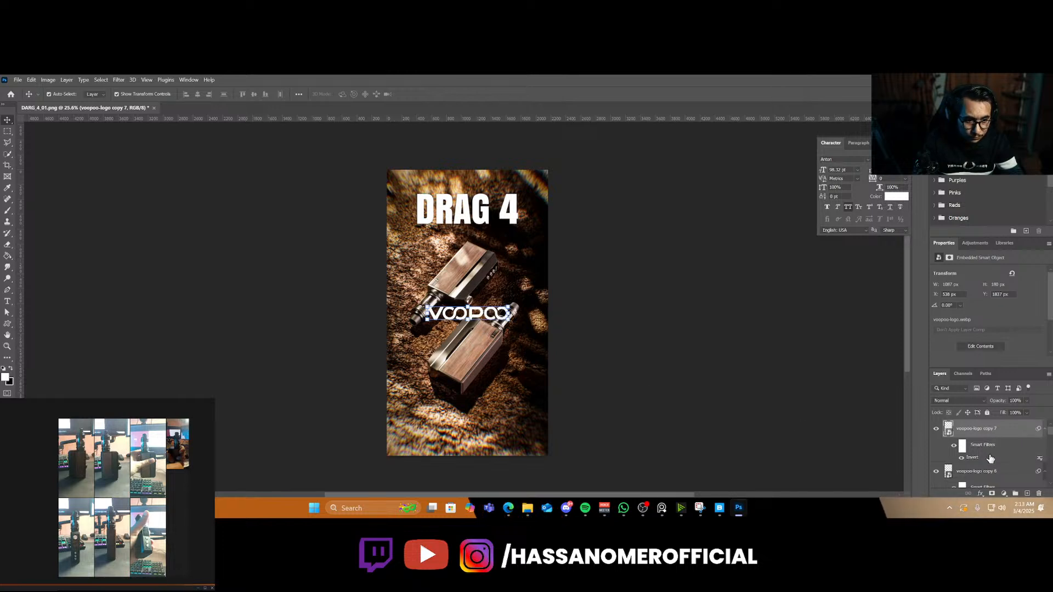
{"action": "scroll", "coordinate": [990, 459], "scroll_direction": "down", "scroll_amount": 3}
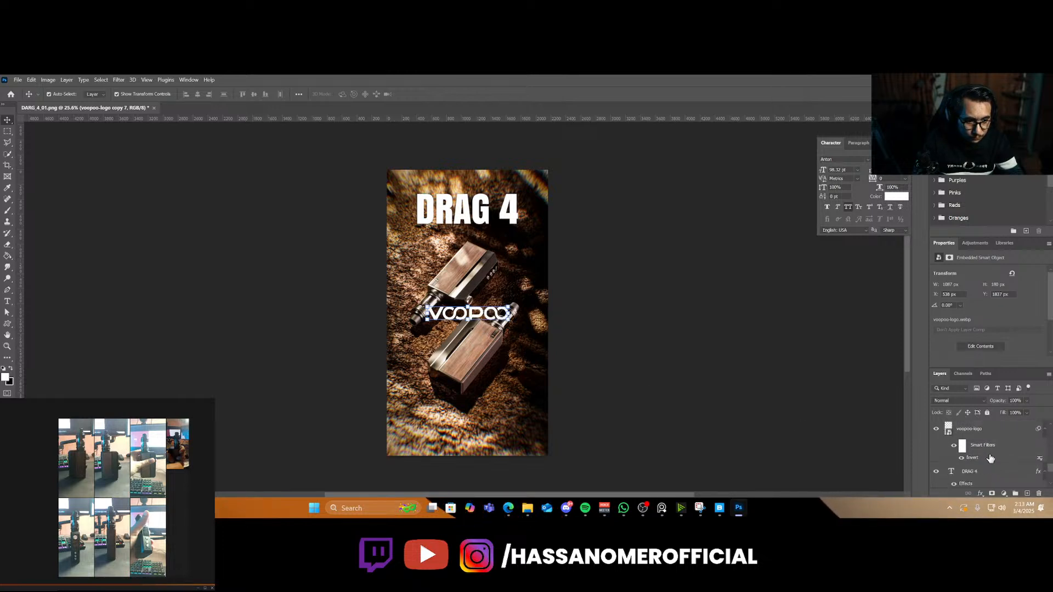
{"action": "left_click", "coordinate": [987, 428], "text": "shift"}
{"action": "right_click", "coordinate": [989, 429]}
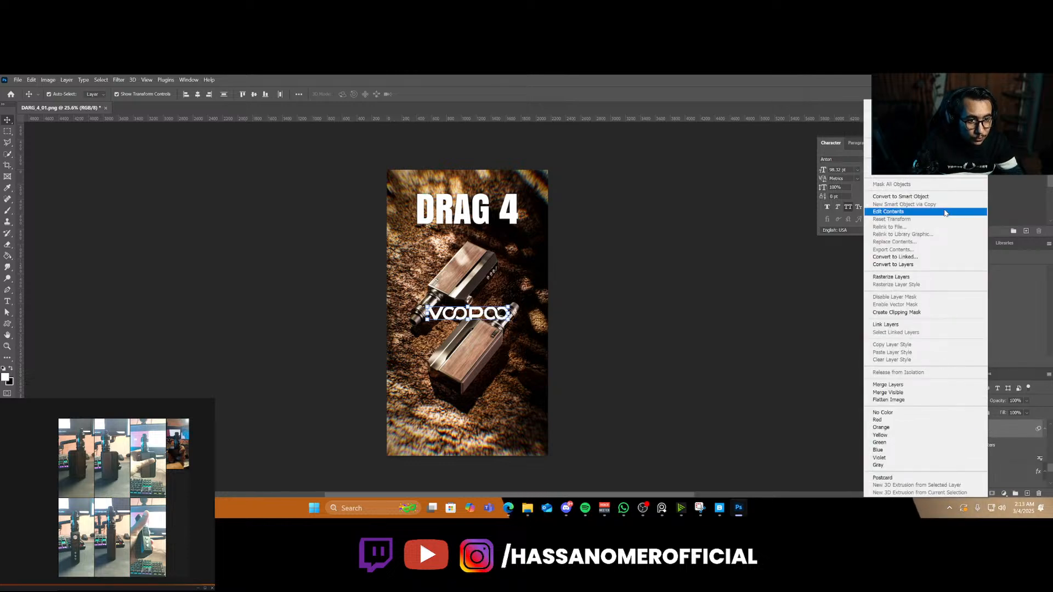
{"action": "left_click", "coordinate": [900, 197]}
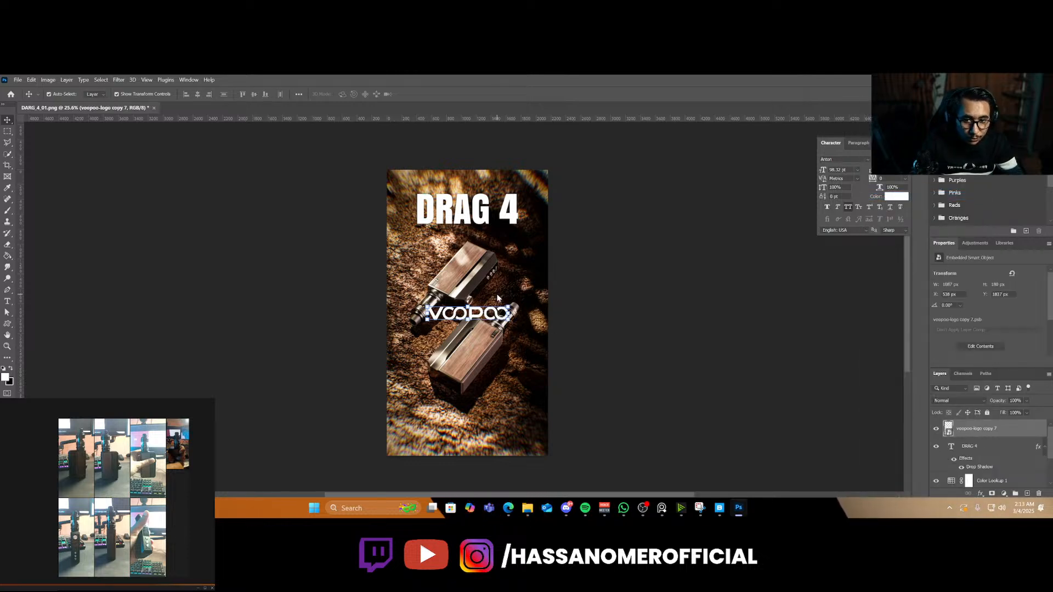